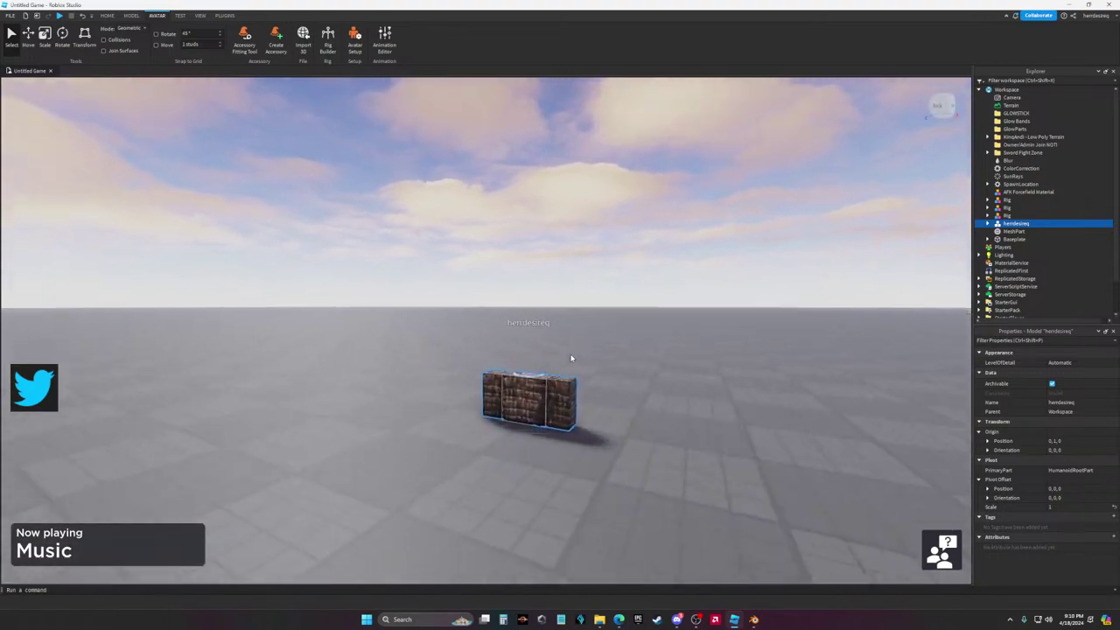
Search the Toolbox for 'robot arm', insert the result beside the avatar, then select the avatar
click(107, 15)
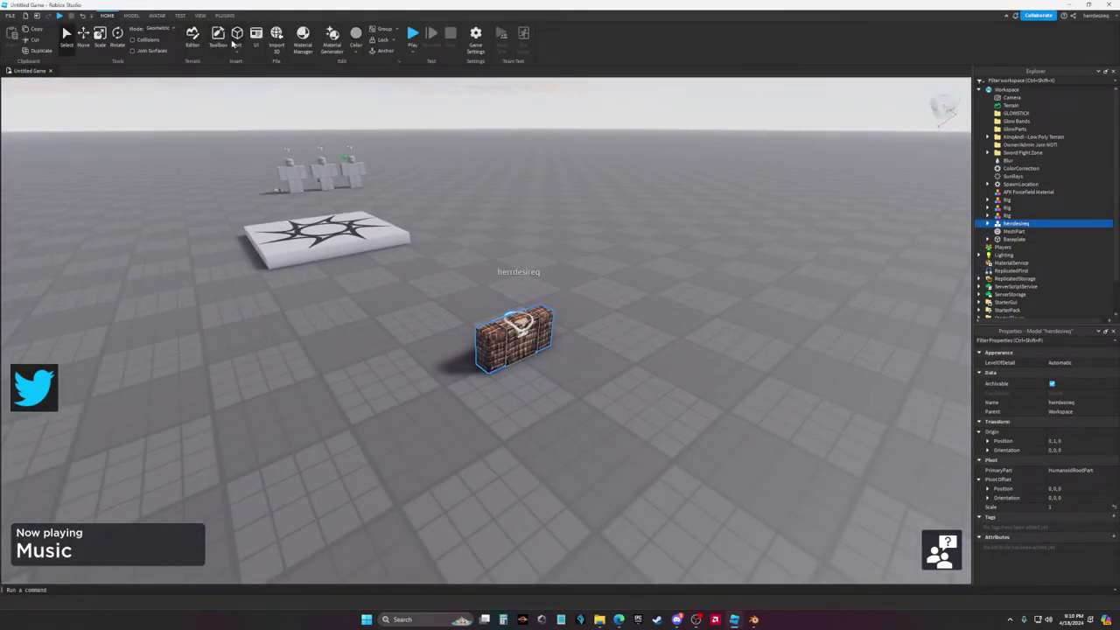
click(219, 39)
click(87, 101)
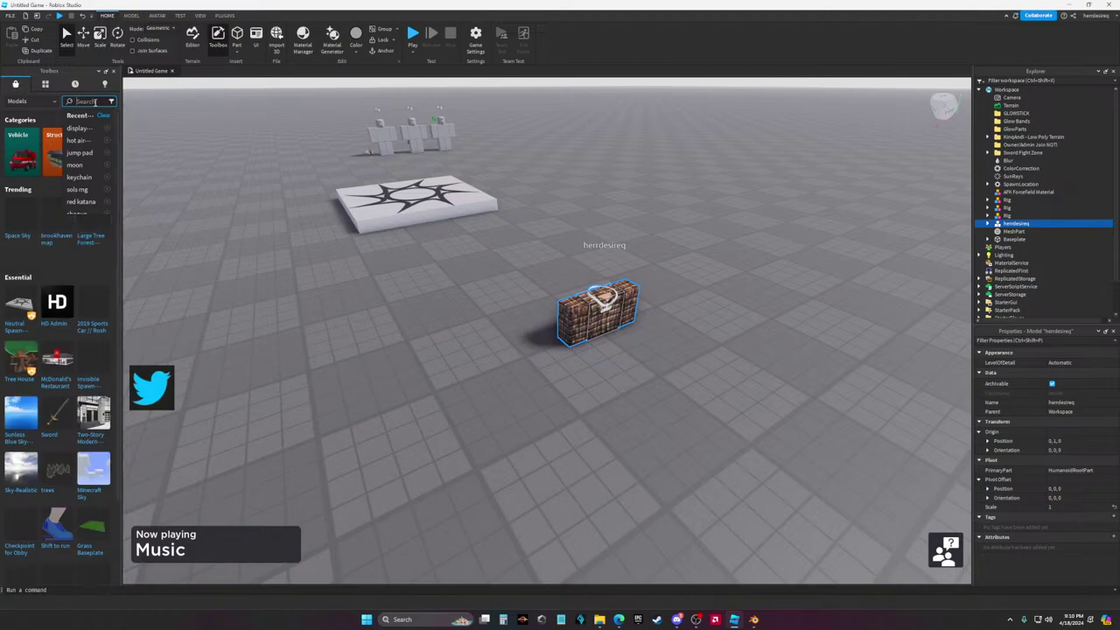
text(robot arm)
key(Return)
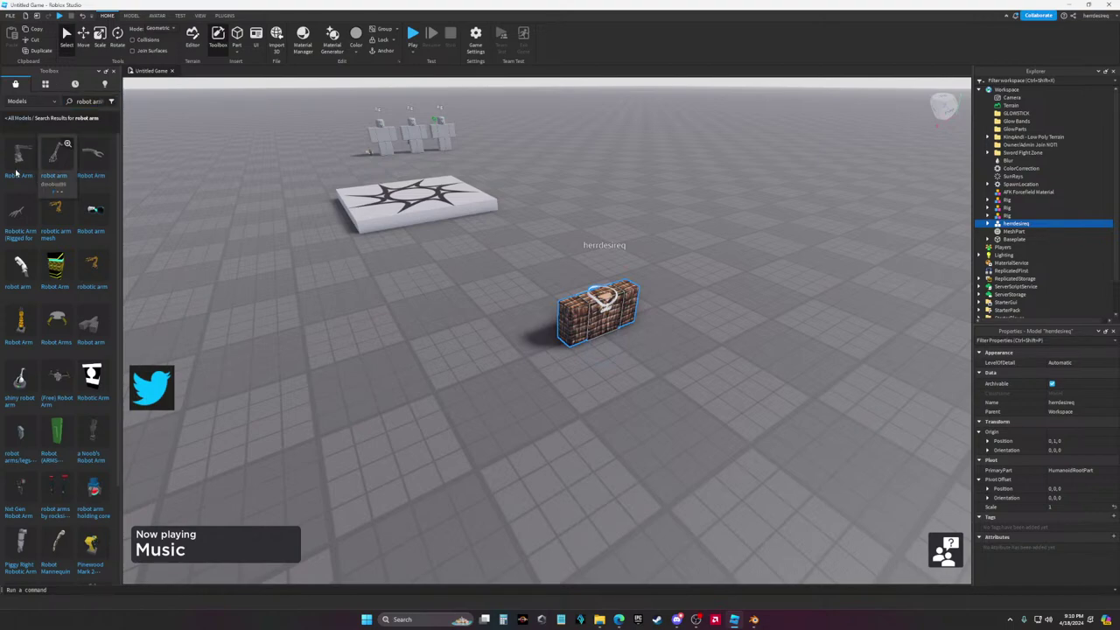
mouse_move(56, 162)
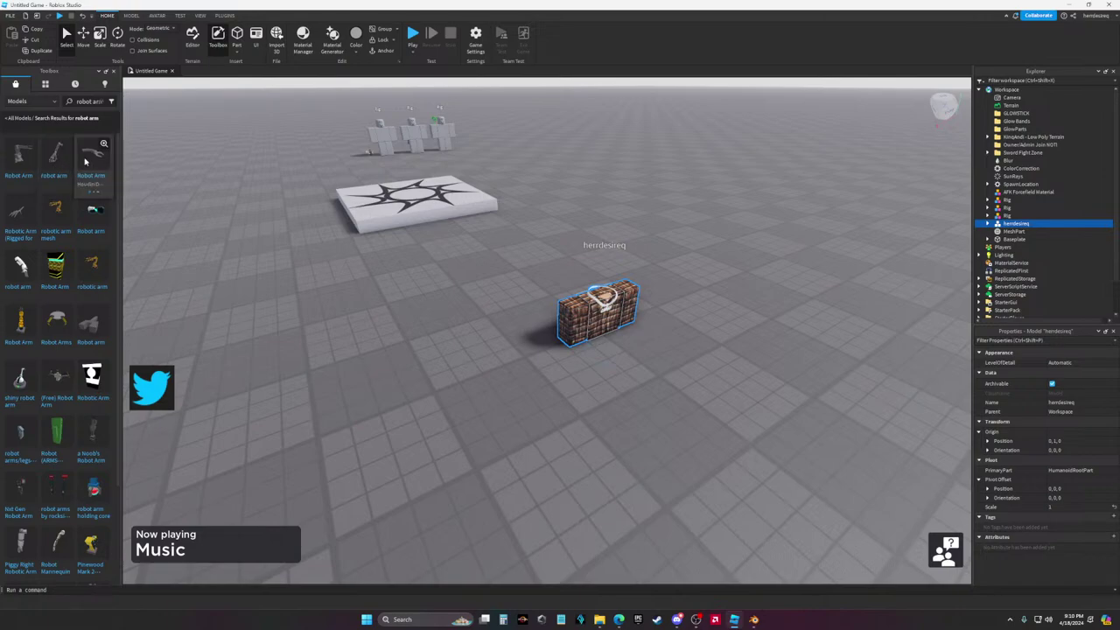
click(64, 165)
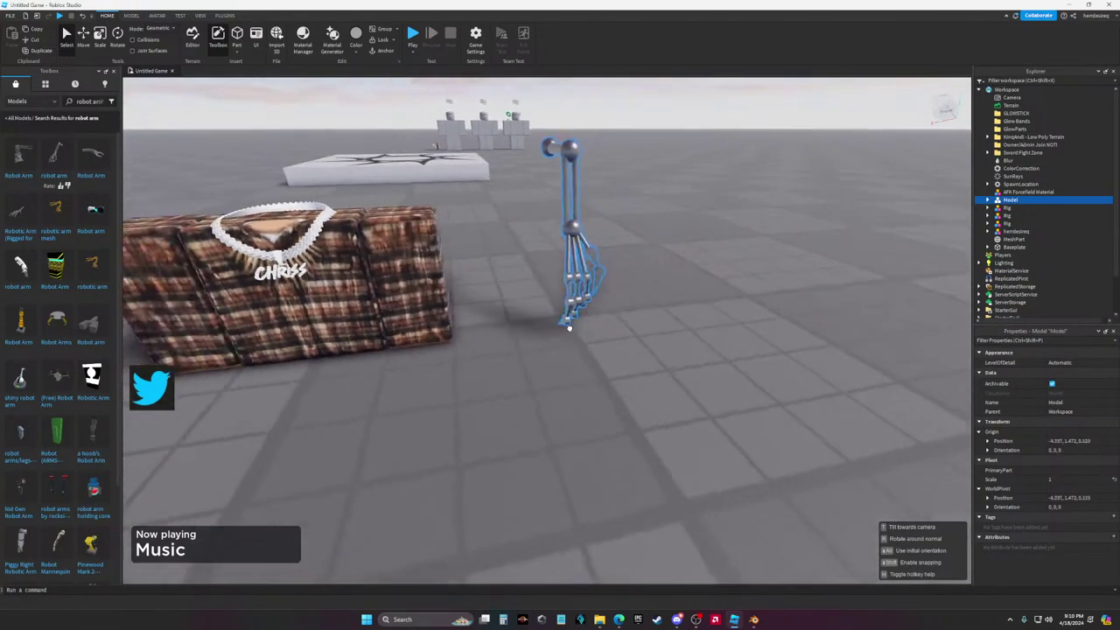
click(1090, 232)
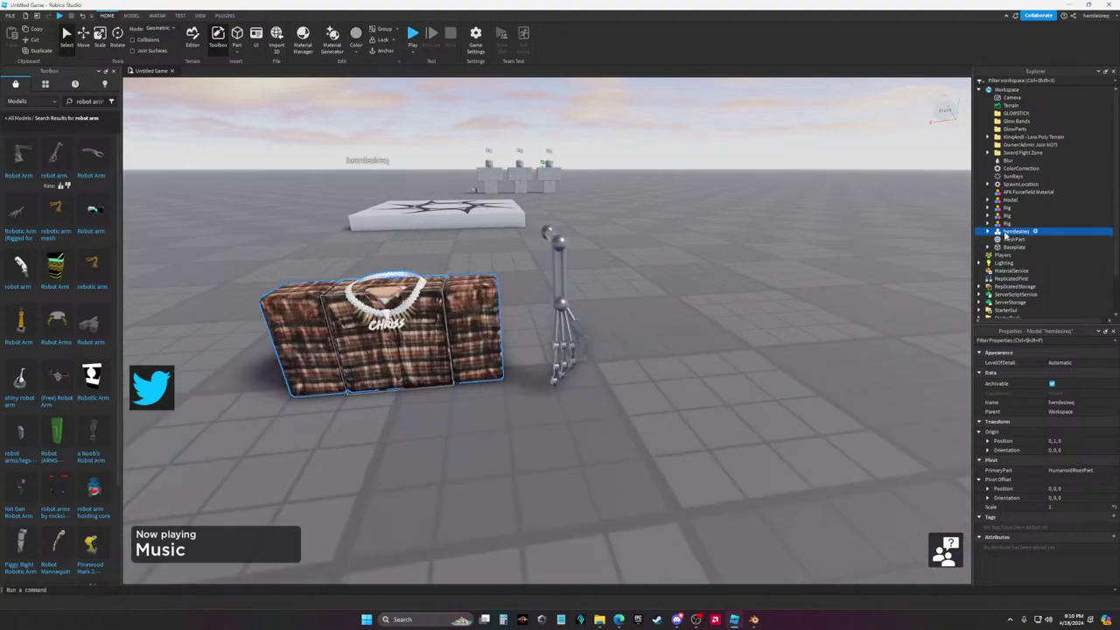
Export the avatar as Robot into the Roblox GFX folder, deleting the old FluidRig.obj
right_click(1003, 232)
click(1028, 525)
text(R)
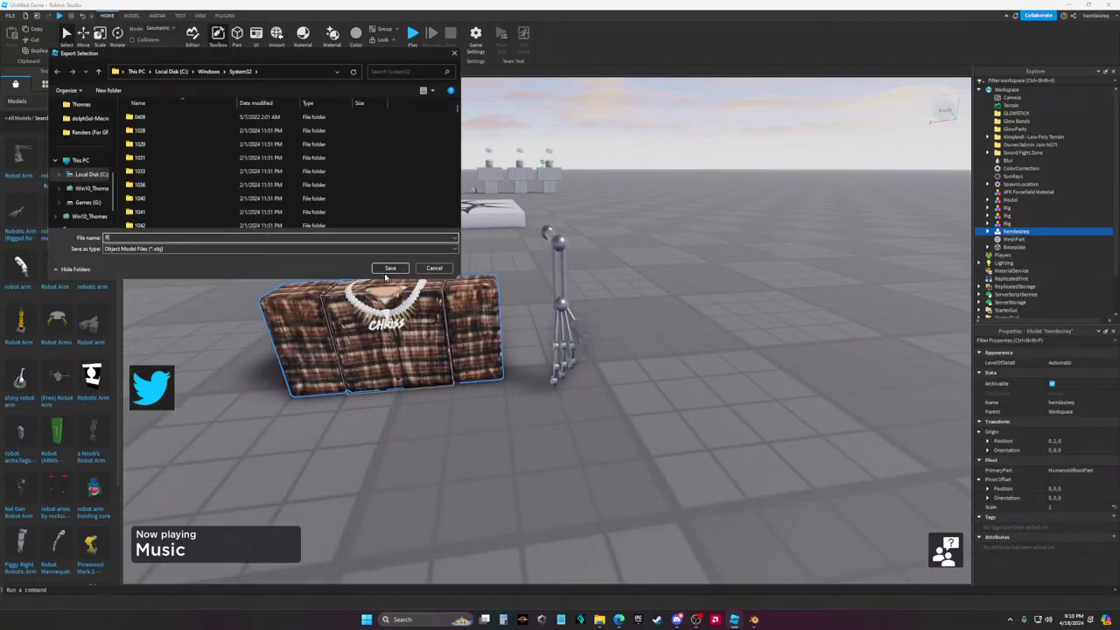
text(obot)
scroll(86, 140, up, 2)
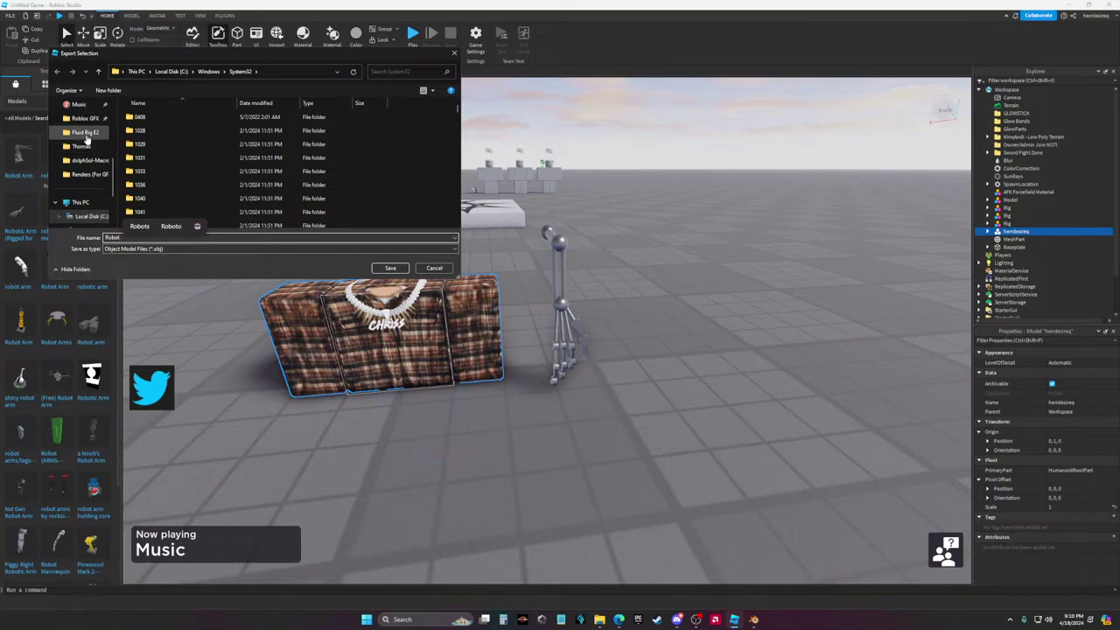
click(85, 117)
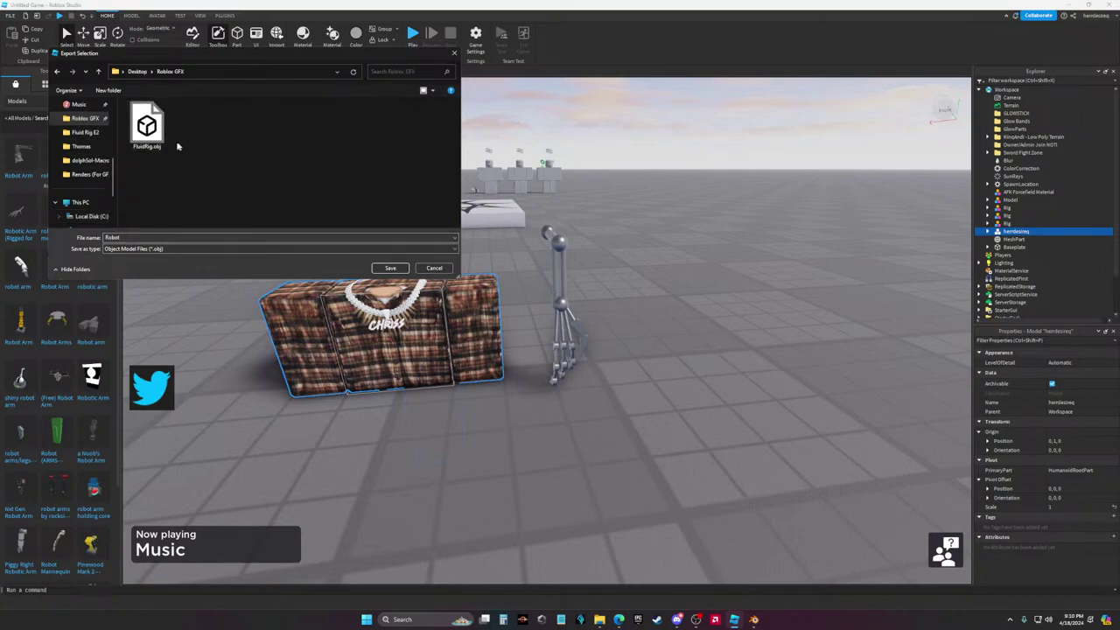
click(156, 131)
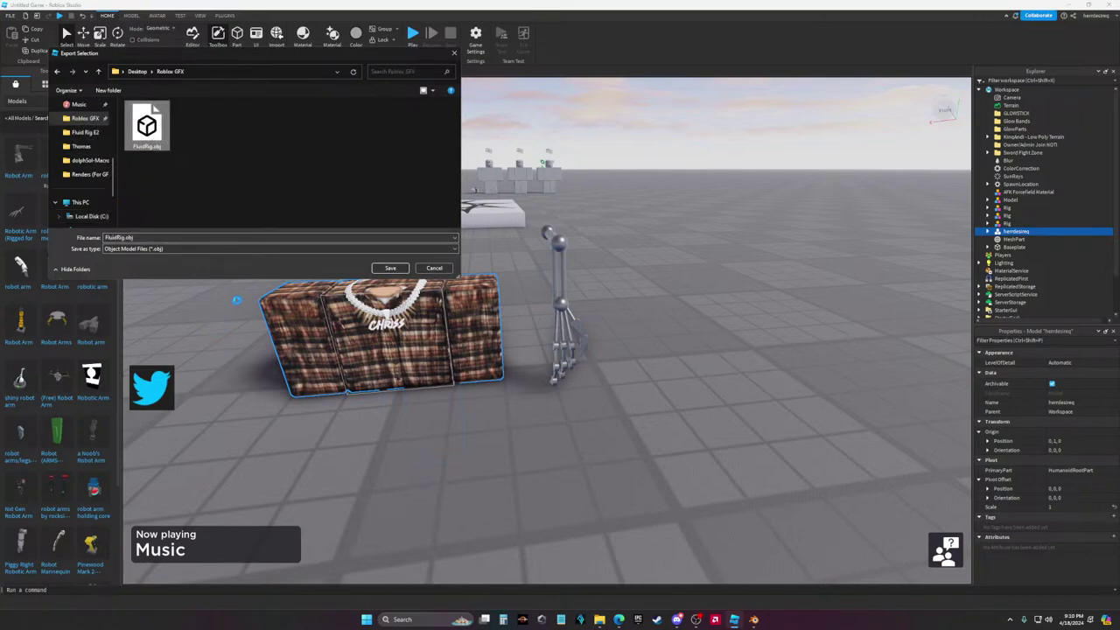
click(194, 310)
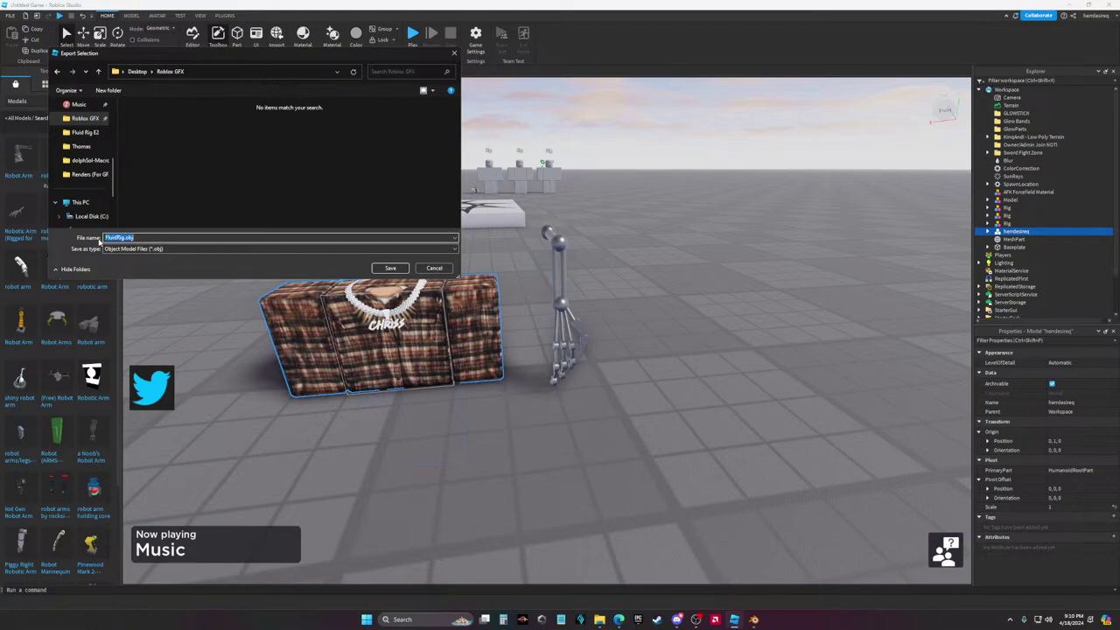
click(390, 267)
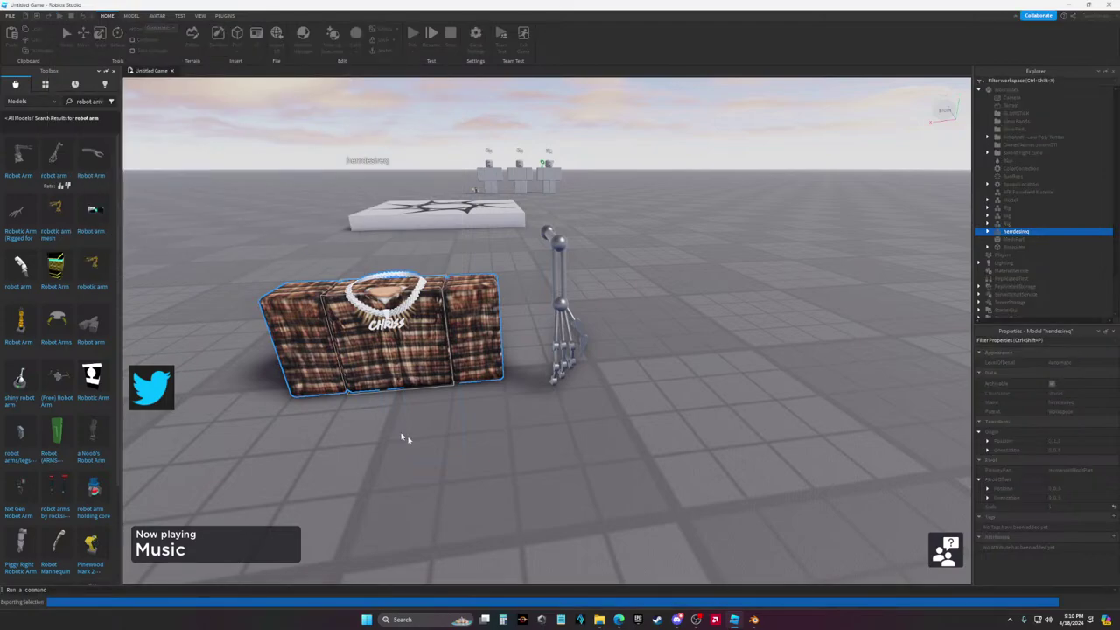
Export the robot arm selection to the Desktop as RobotArm
click(560, 331)
right_click(567, 327)
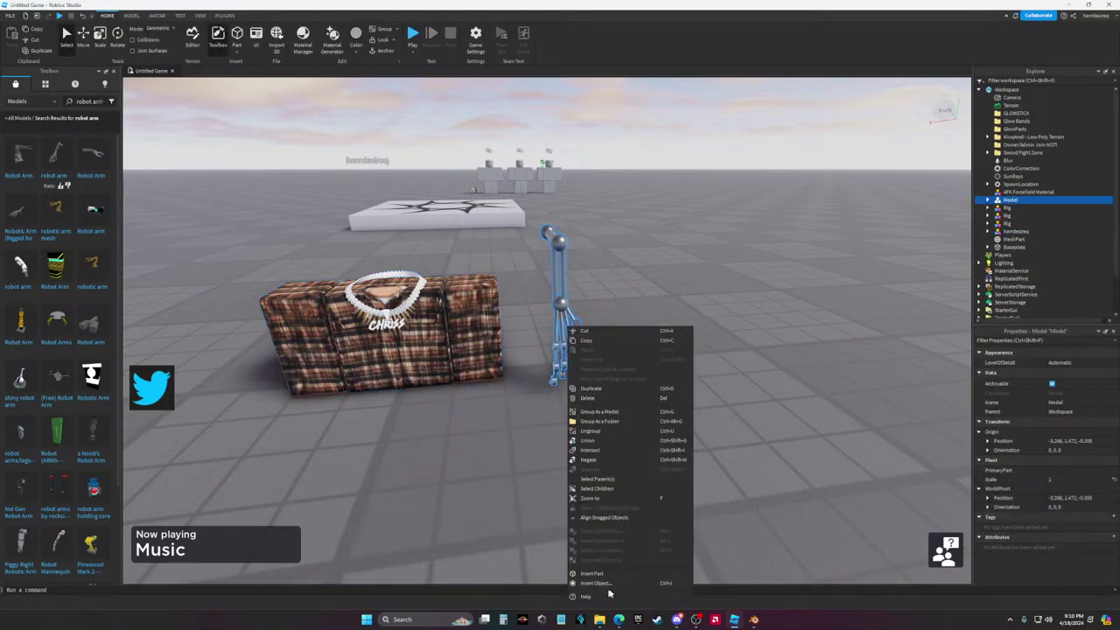
click(603, 549)
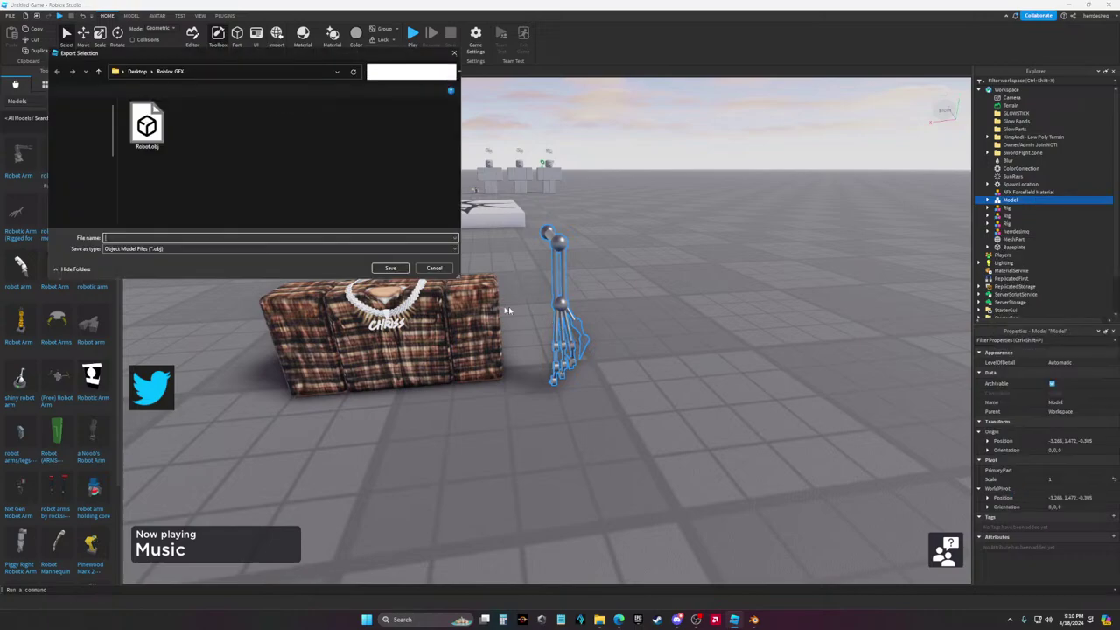
click(98, 134)
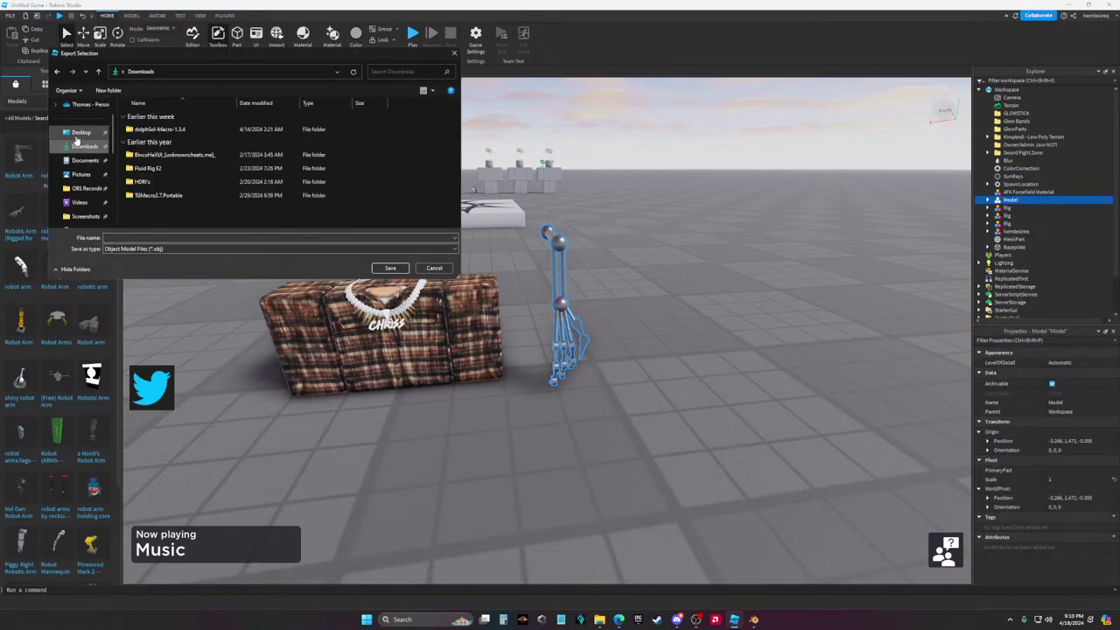
click(151, 238)
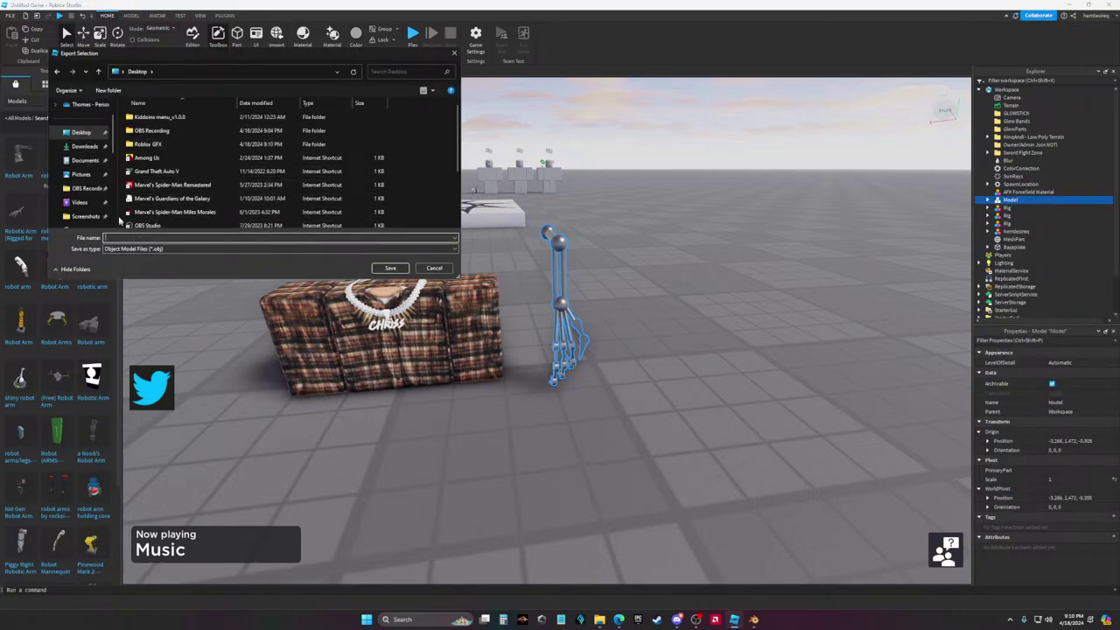
text(RobotArm)
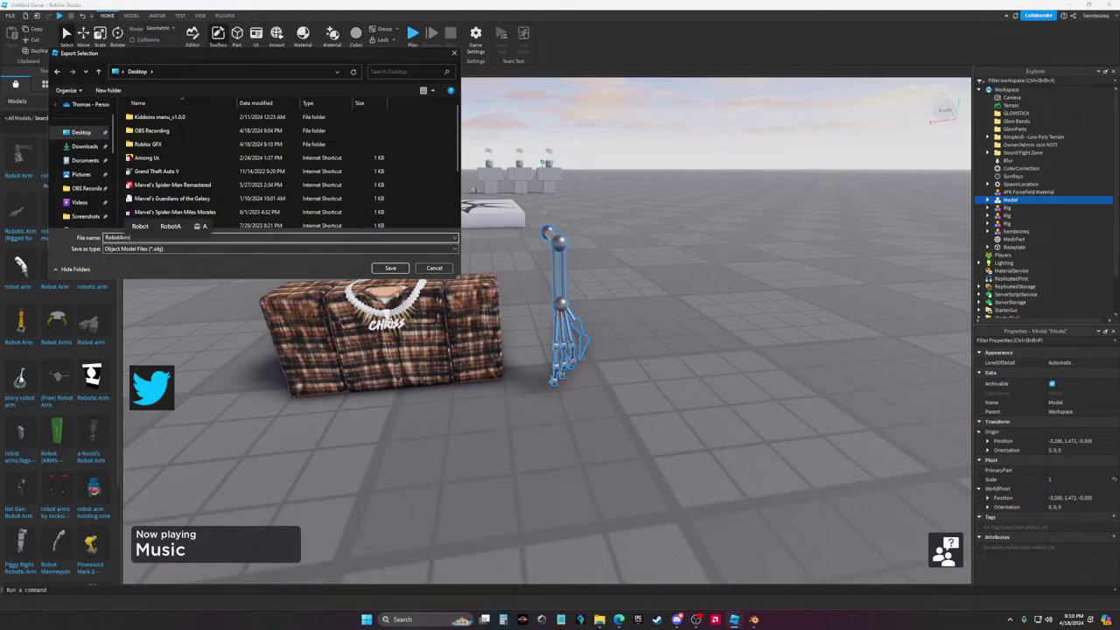
key(Return)
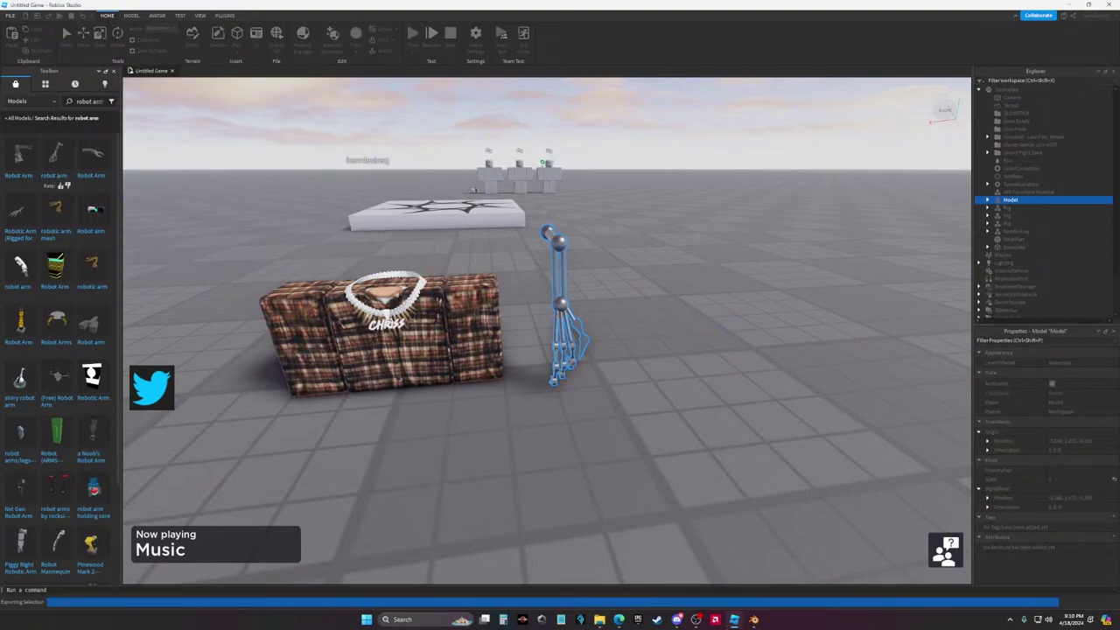
Back in Blender, switch to Object Mode and select the avatar's torso mesh
click(754, 620)
key(ctrl+Tab)
click(467, 250)
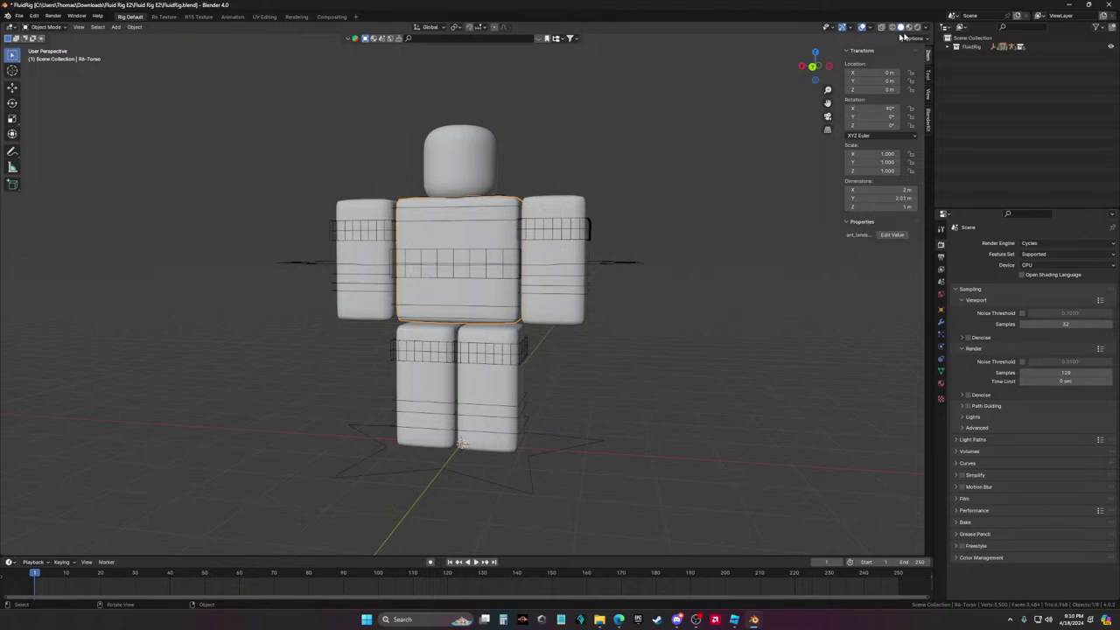
middle_drag(547, 195, 391, 140)
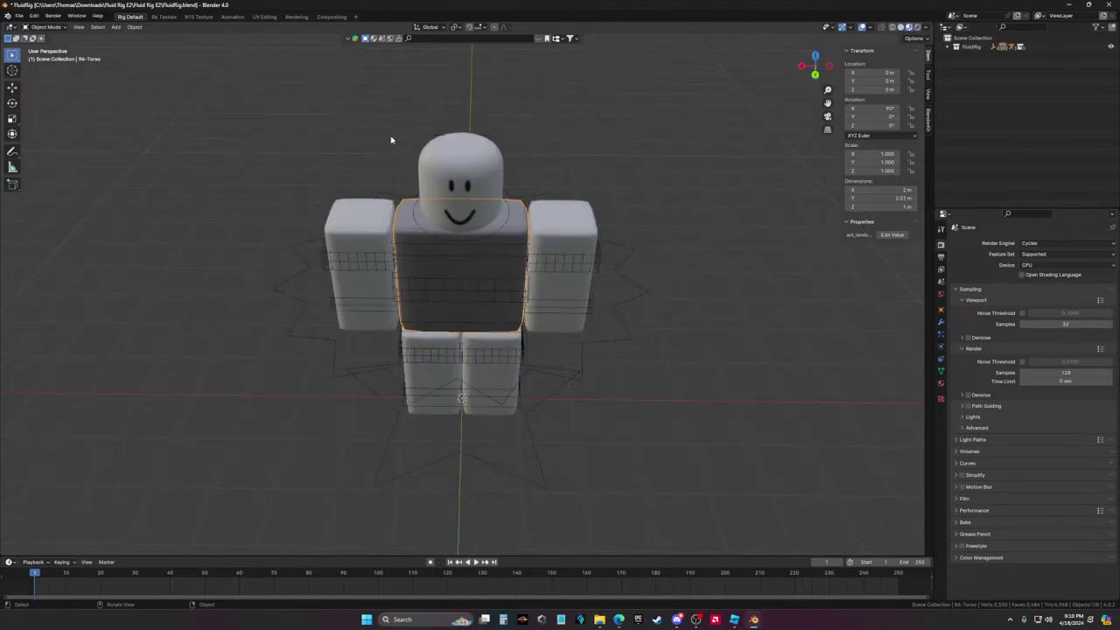
In the R6 Texture workspace, clear the texture node's image and browse to the Roblox GFX folder
click(164, 17)
click(396, 327)
click(372, 326)
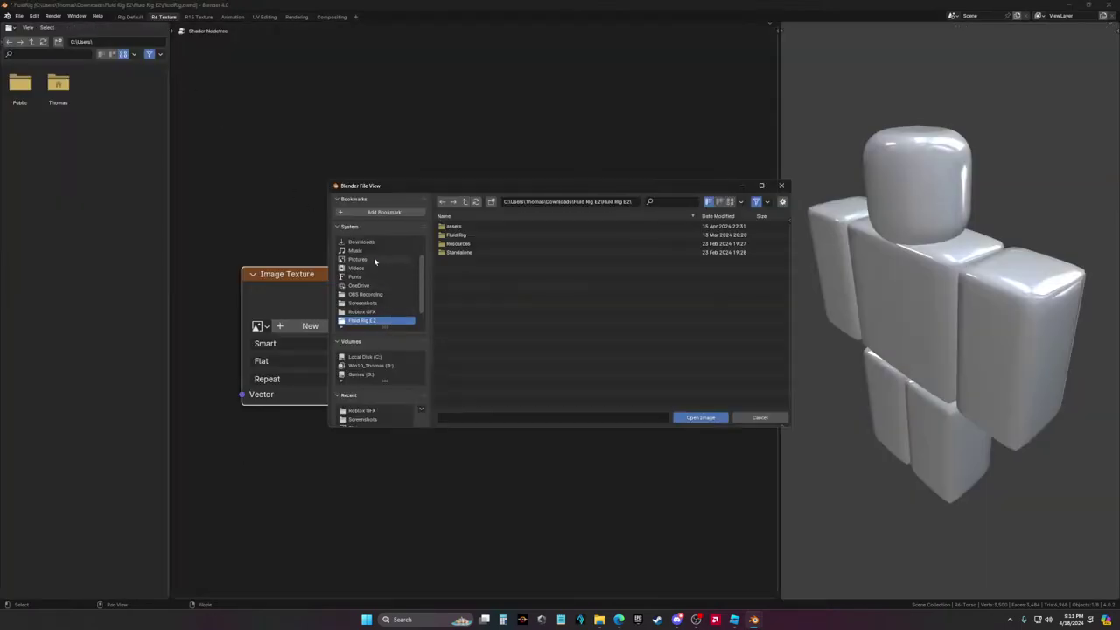
click(361, 285)
click(377, 313)
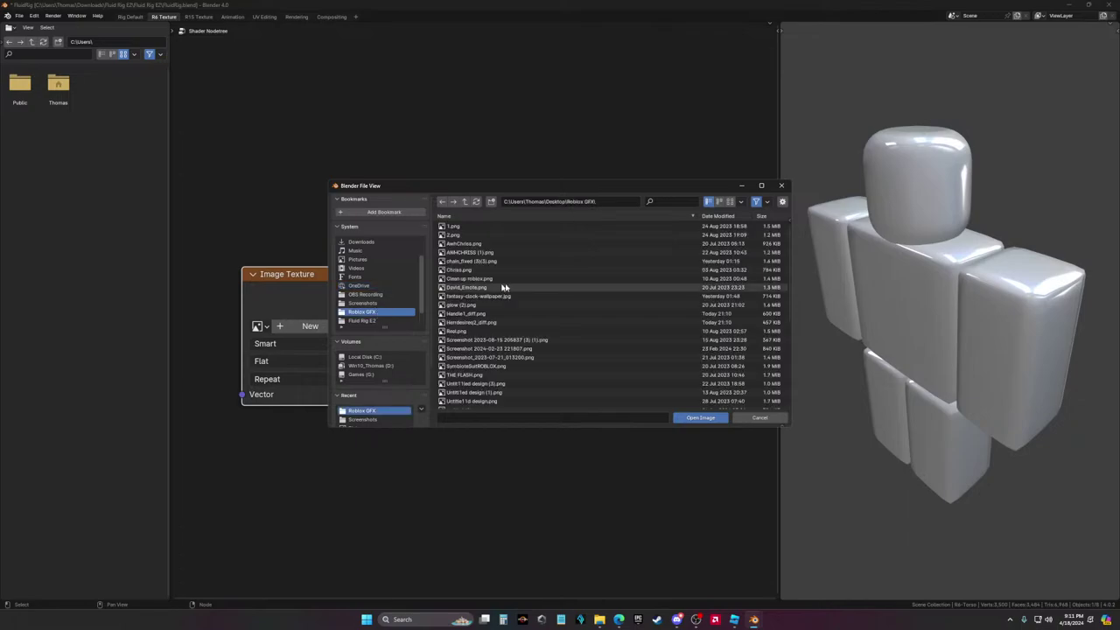
scroll(513, 305, down, 3)
scroll(458, 253, up, 3)
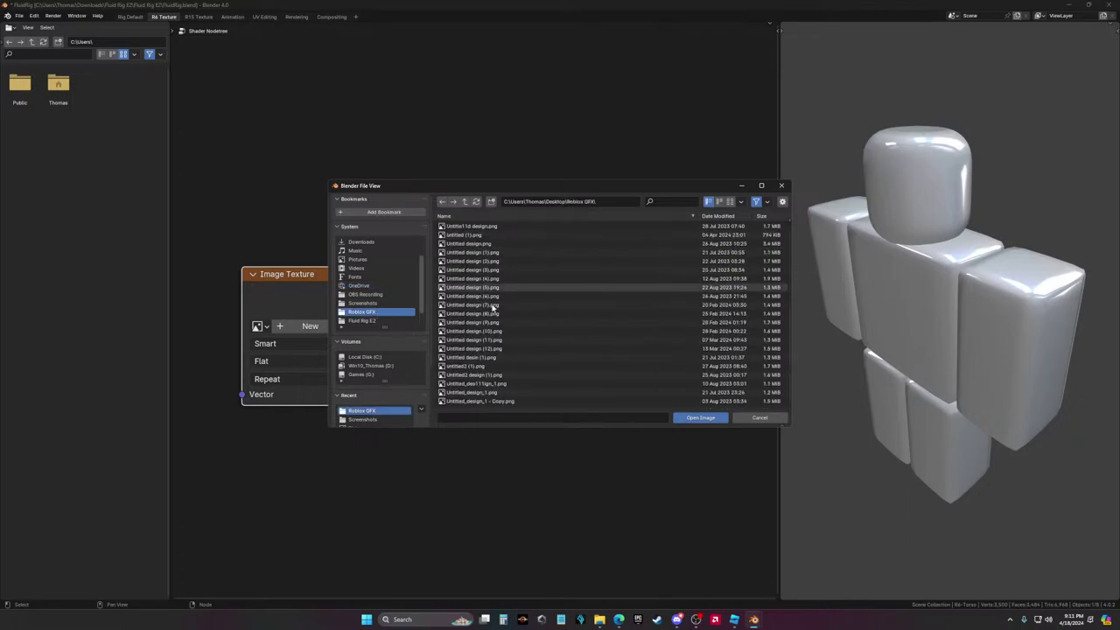
scroll(494, 311, down, 5)
Delete the leftover FluidRig.mtl in Roblox GFX and load Robot.obj into the image picker
mouse_move(600, 617)
click(586, 578)
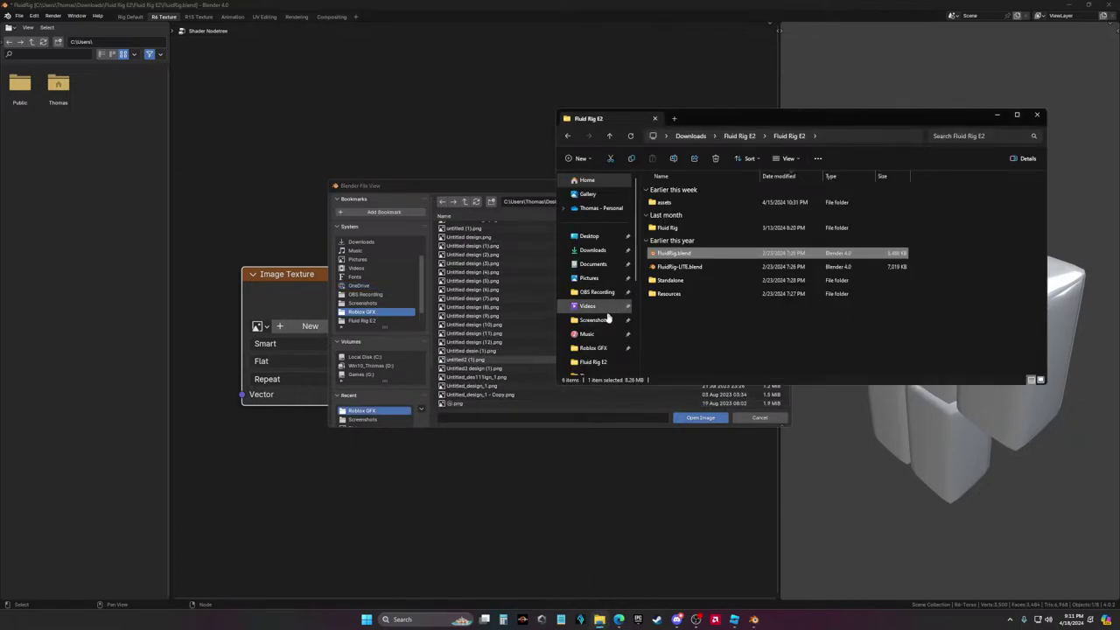
click(594, 348)
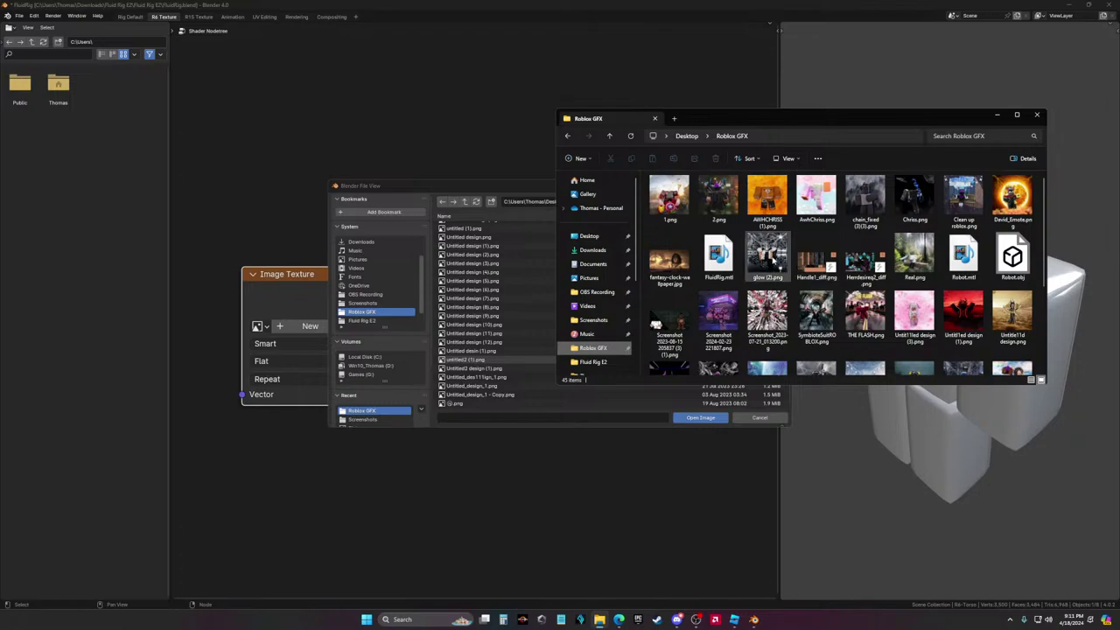
click(719, 256)
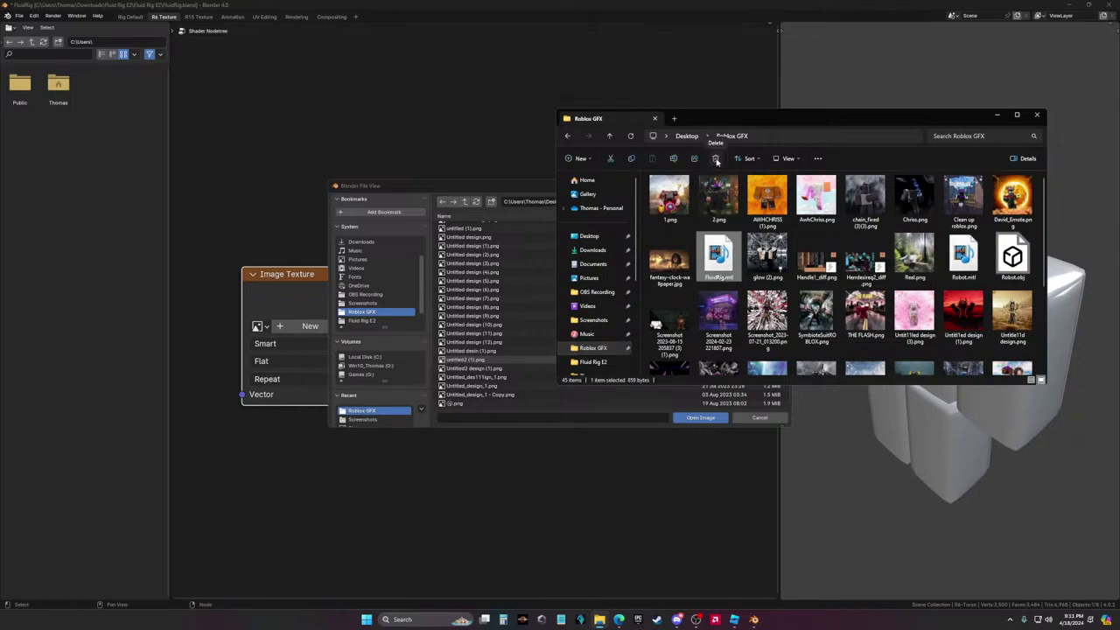
key(Delete)
drag(967, 273, 451, 421)
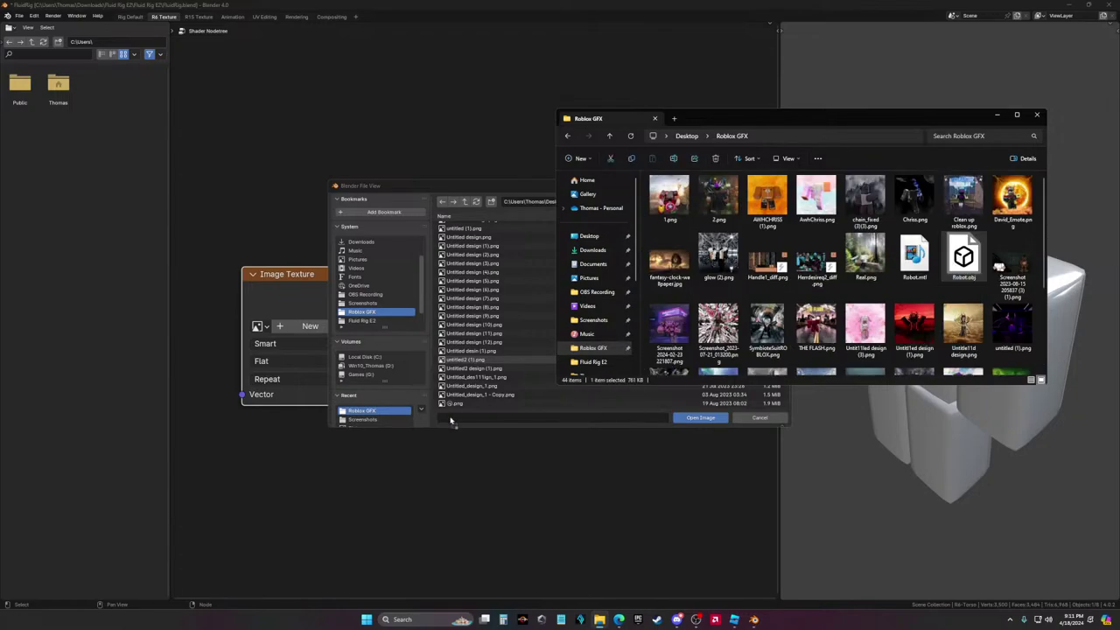
click(700, 418)
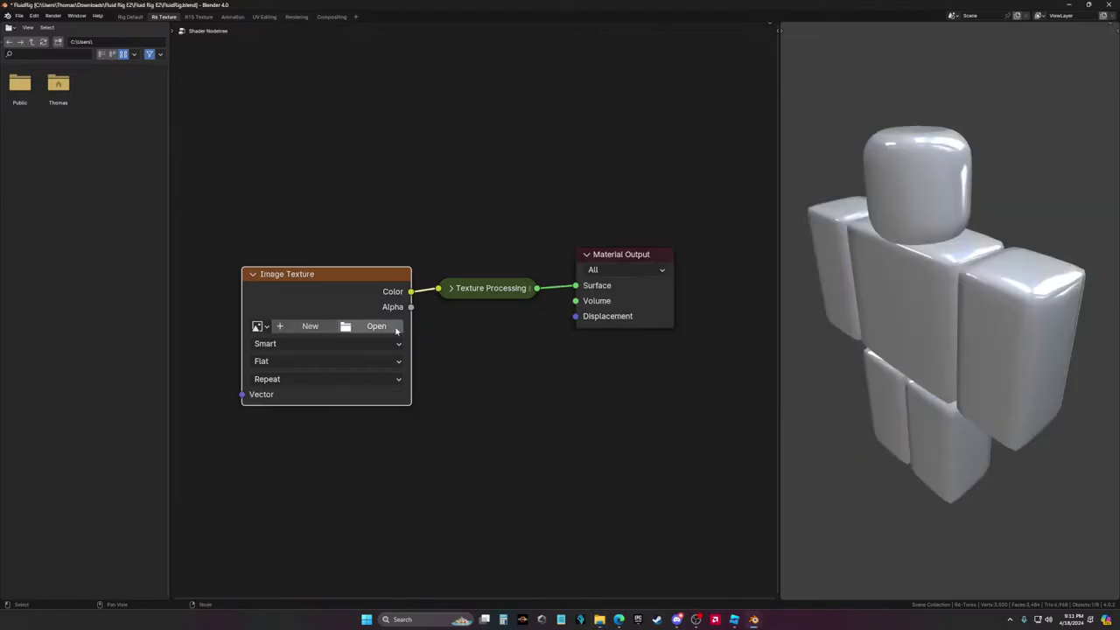
Load Handle1_diff.png from File Explorer into the Image Texture node
click(376, 326)
key(alt+Tab)
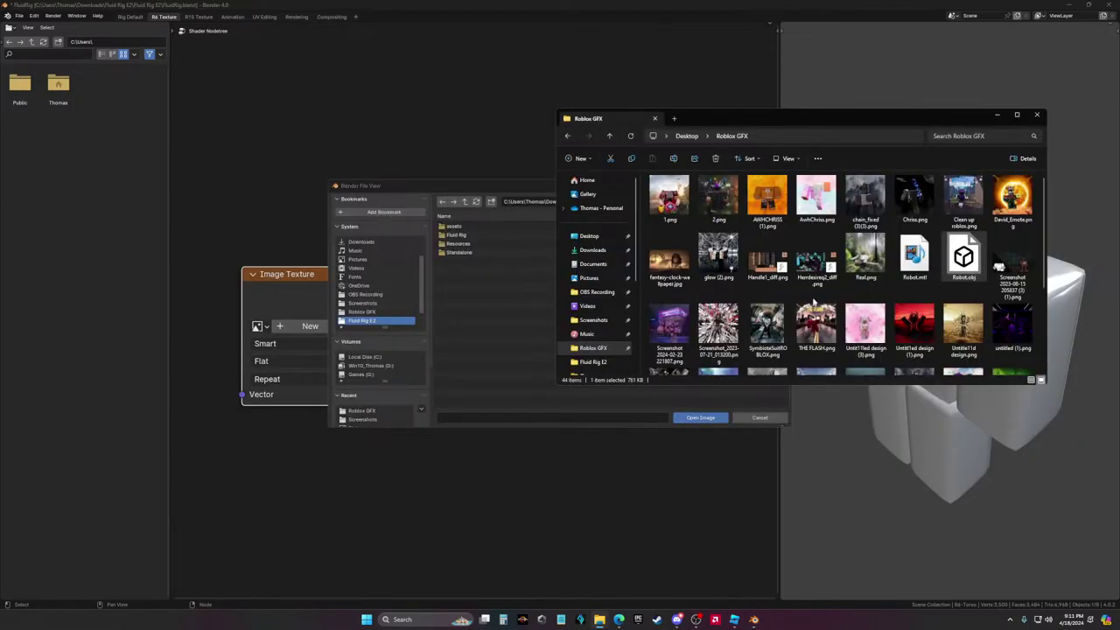
drag(768, 258, 528, 419)
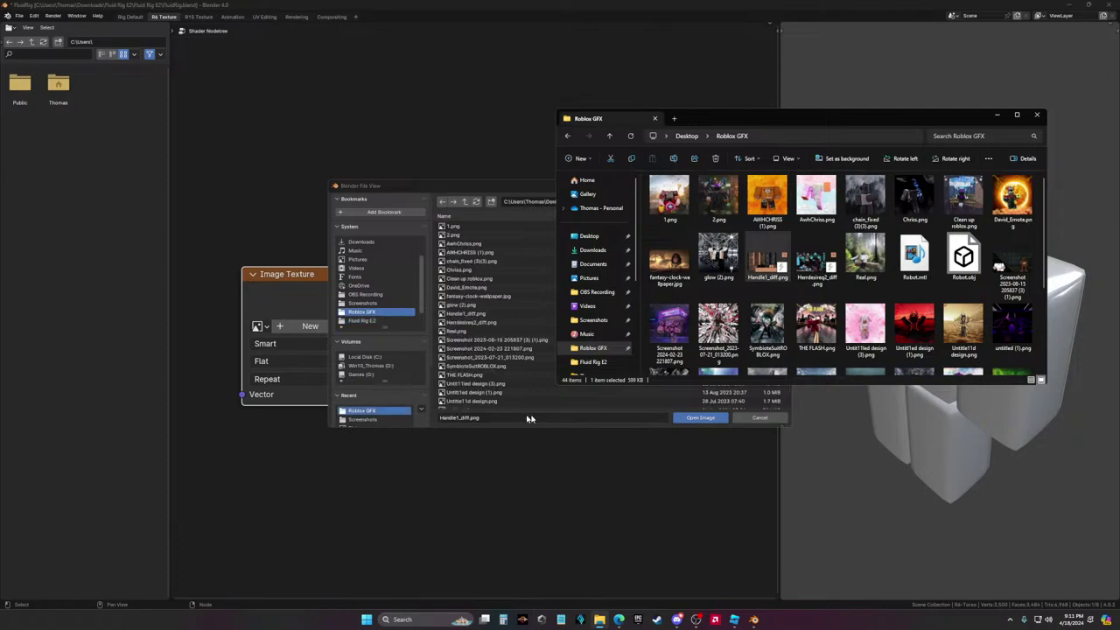
click(529, 418)
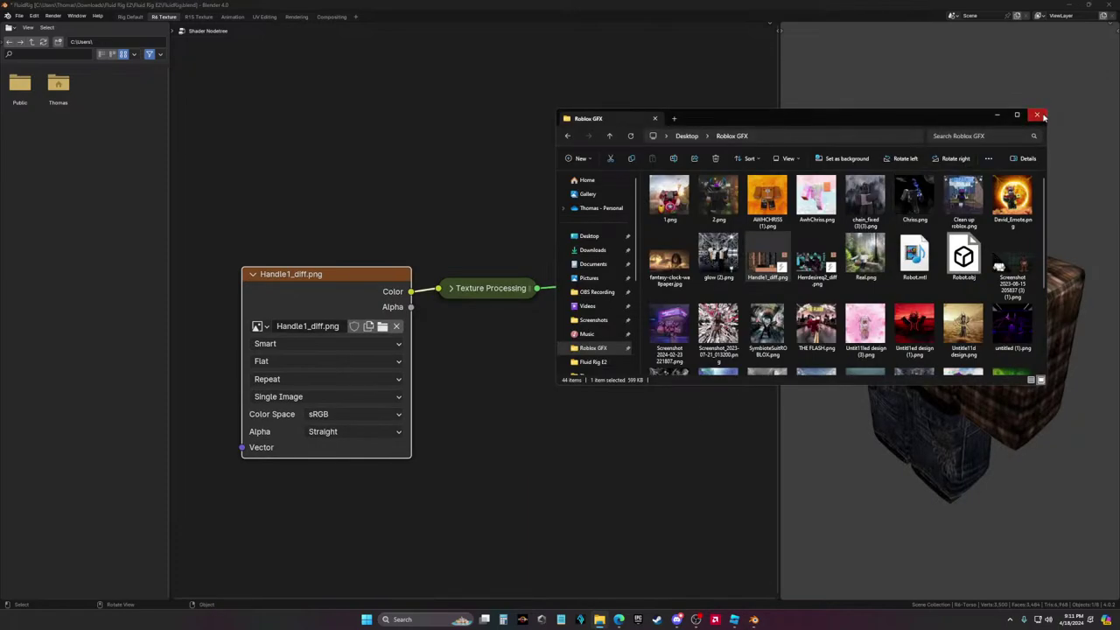
Close File Explorer, return to the Rig Default workspace and select all rig objects
click(1038, 114)
key(ctrl+Page_Up)
key(a)
right_click(454, 286)
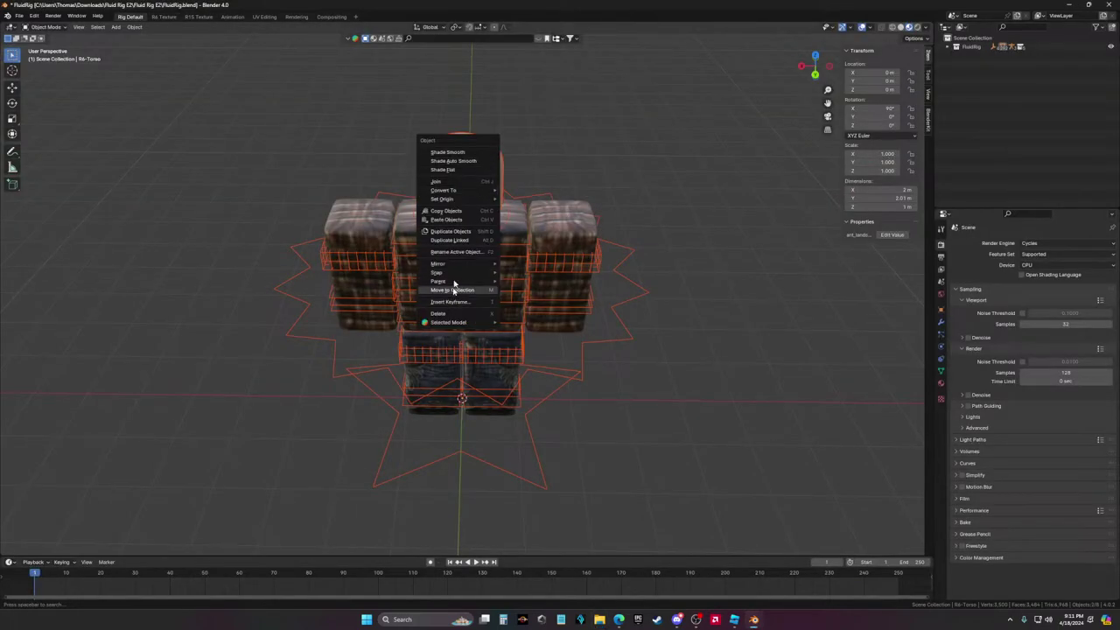
Delete the avatar's head mesh
click(487, 177)
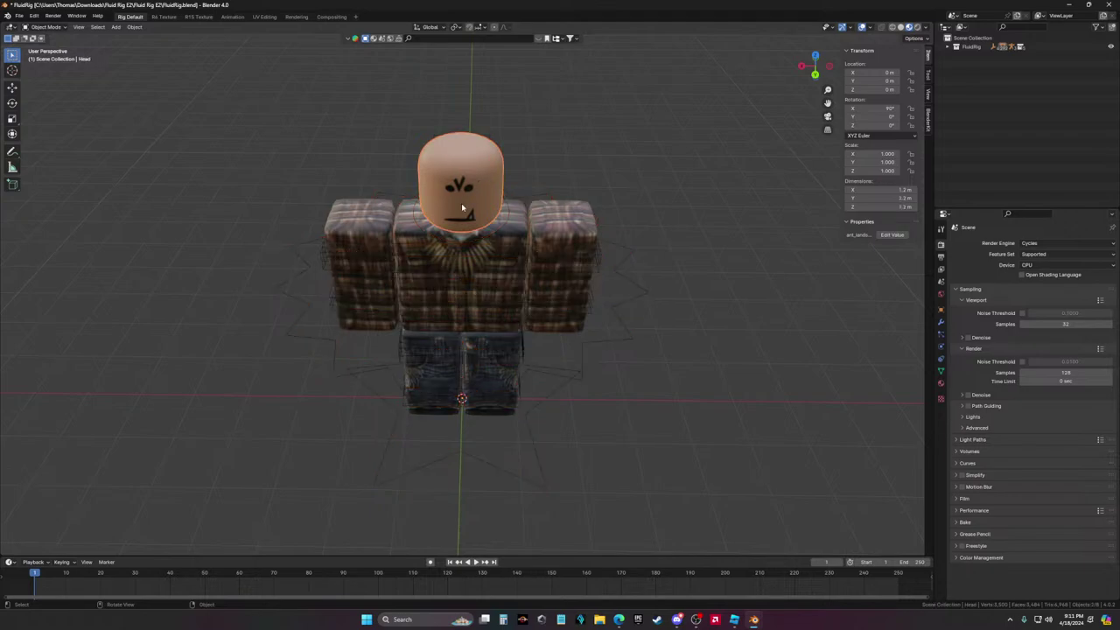
right_click(411, 192)
click(451, 359)
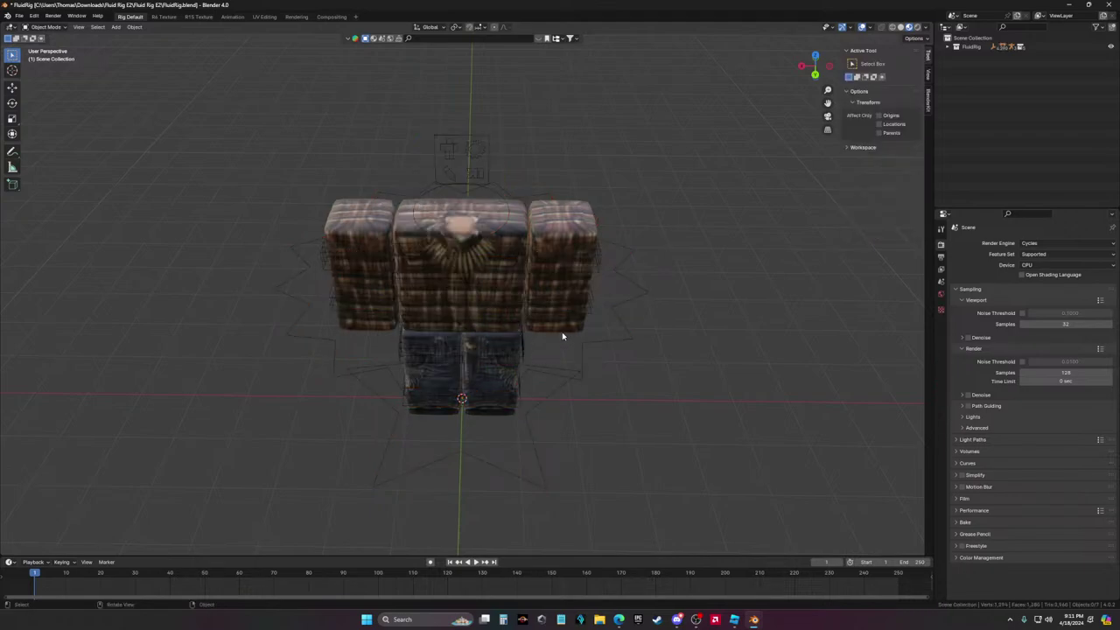
middle_drag(565, 337, 508, 249)
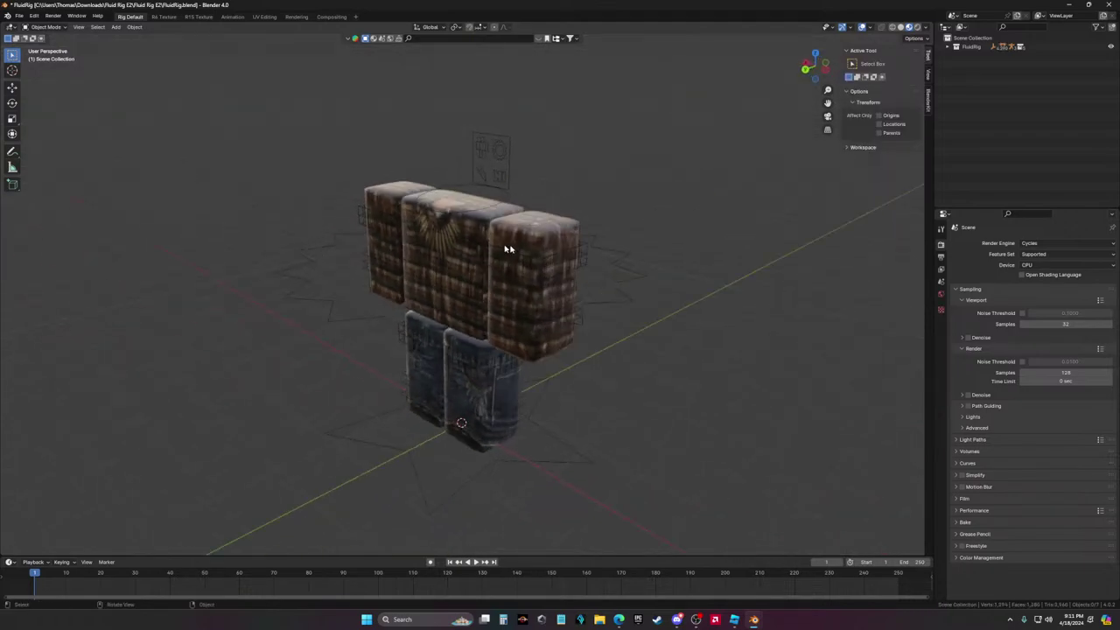
Start a Wavefront (.obj) import and browse through folders looking for RobotArm.obj
click(18, 16)
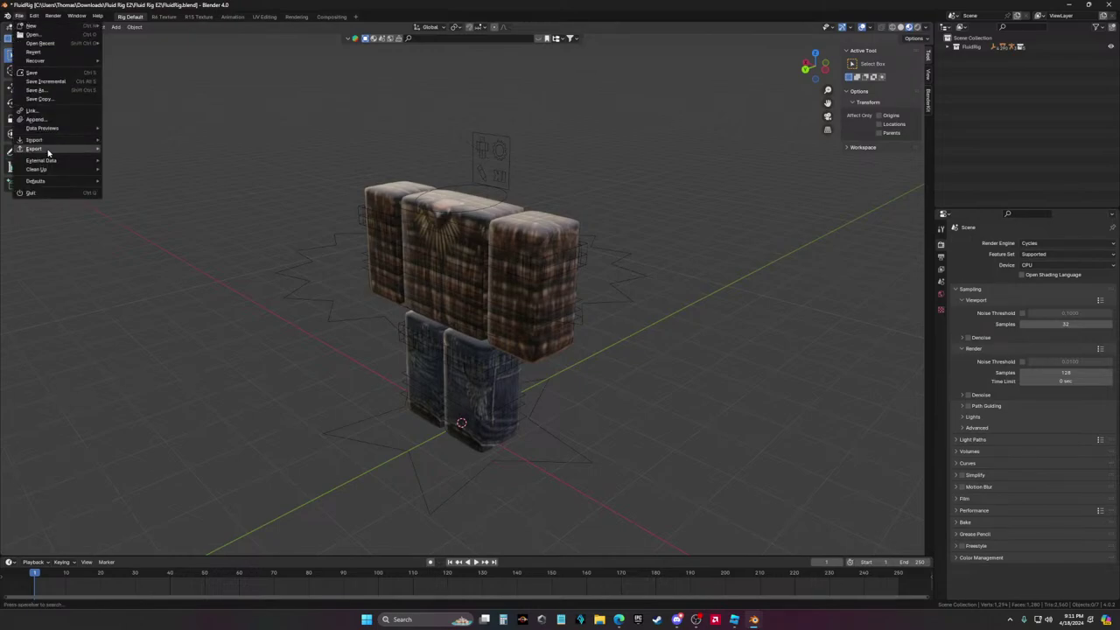
mouse_move(35, 140)
click(180, 181)
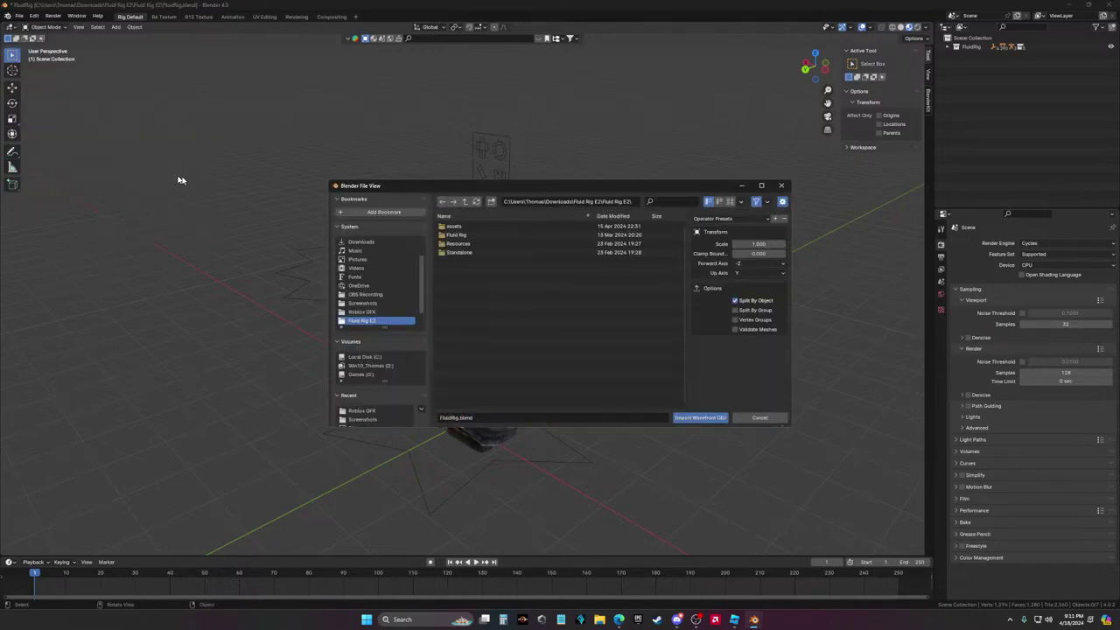
click(360, 295)
click(362, 313)
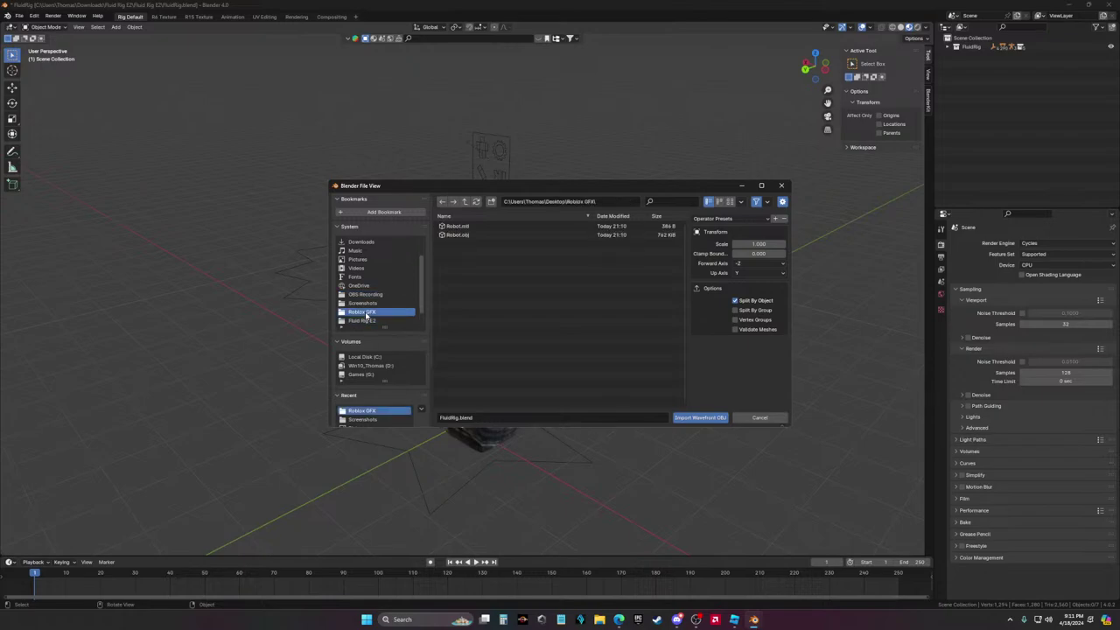
click(368, 295)
click(354, 277)
click(352, 306)
scroll(353, 304, down, 2)
click(366, 303)
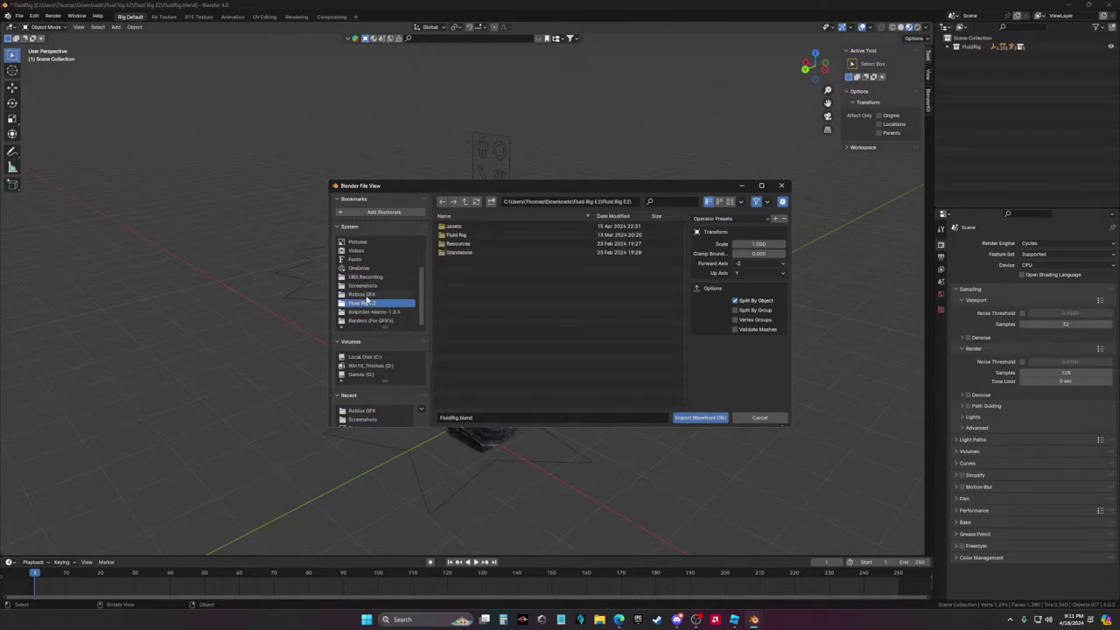
click(369, 312)
click(371, 322)
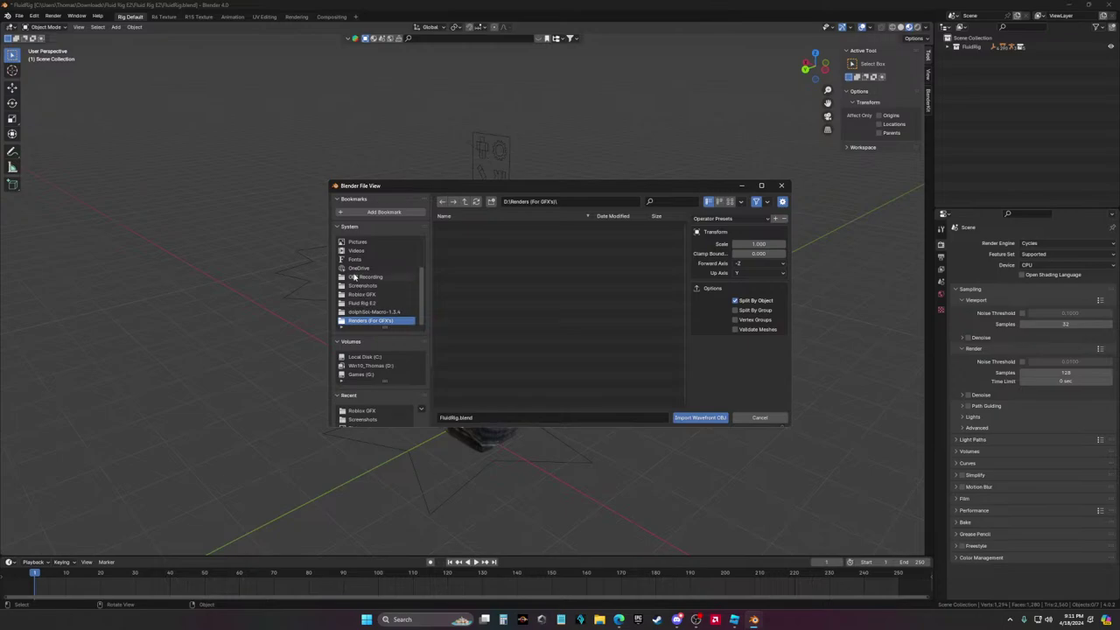
click(354, 278)
click(355, 259)
click(357, 251)
scroll(358, 254, up, 2)
click(361, 260)
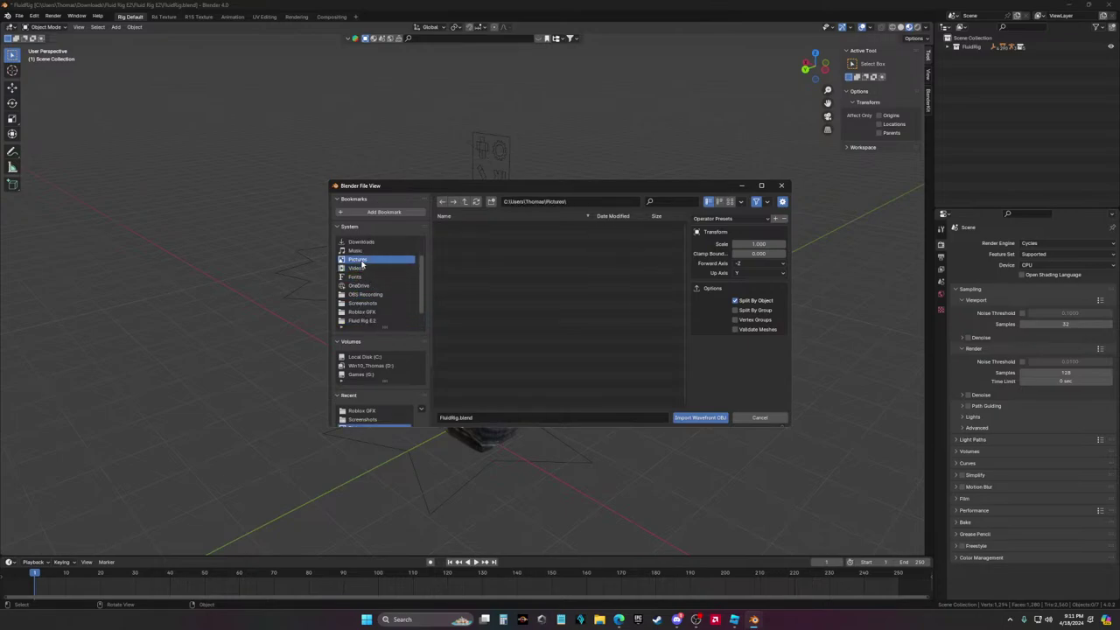
click(368, 252)
click(362, 242)
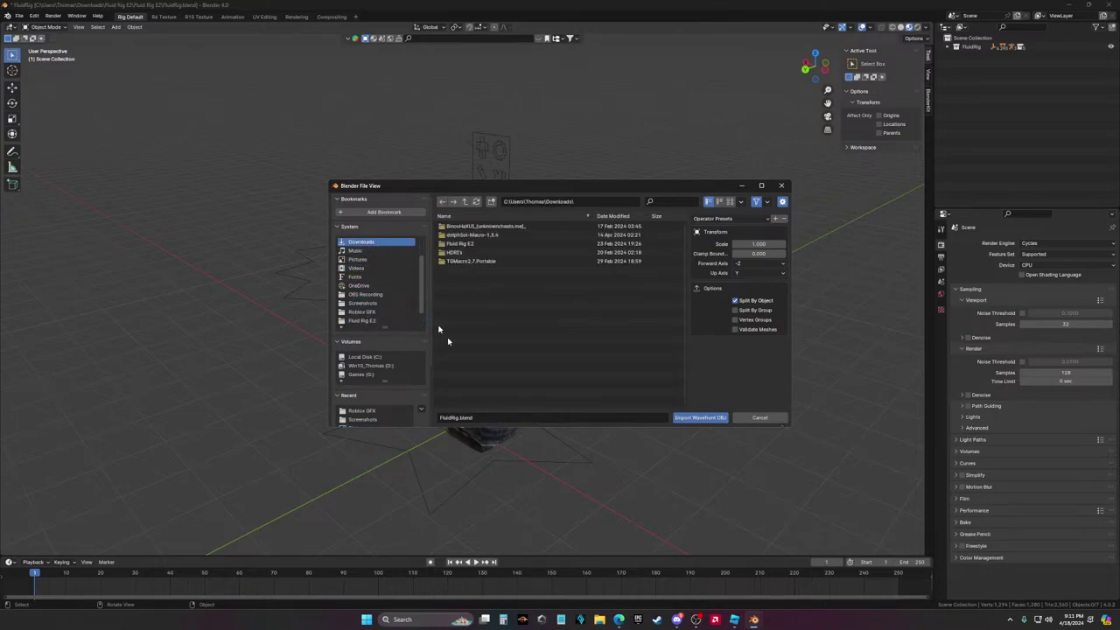
Locate RobotArm.obj in File Explorer and drag it into Blender's import file browser
click(599, 619)
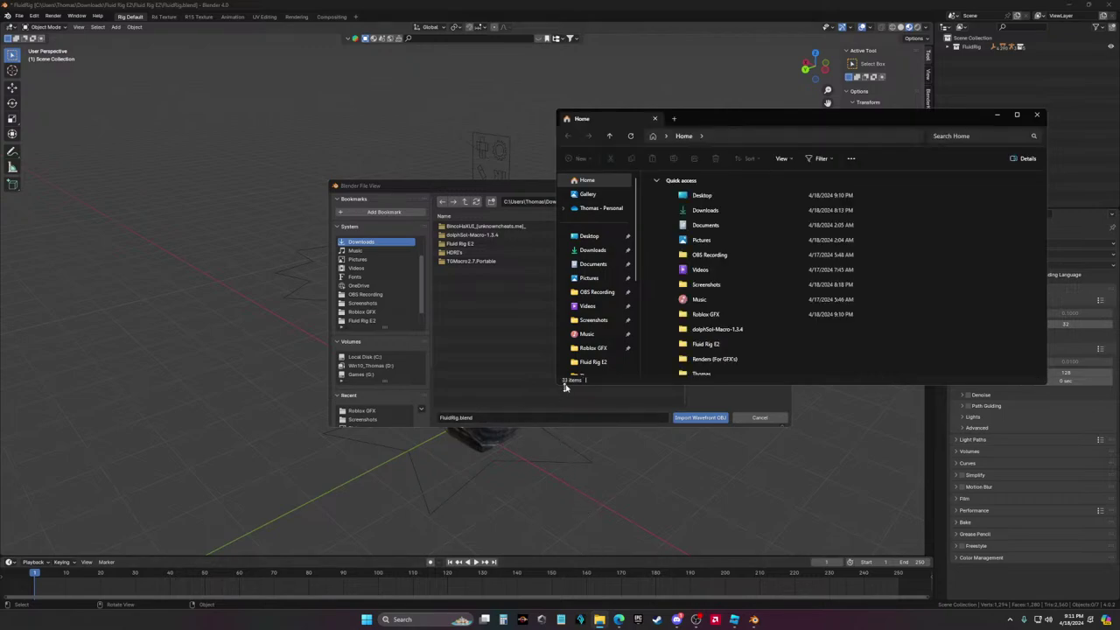
click(987, 138)
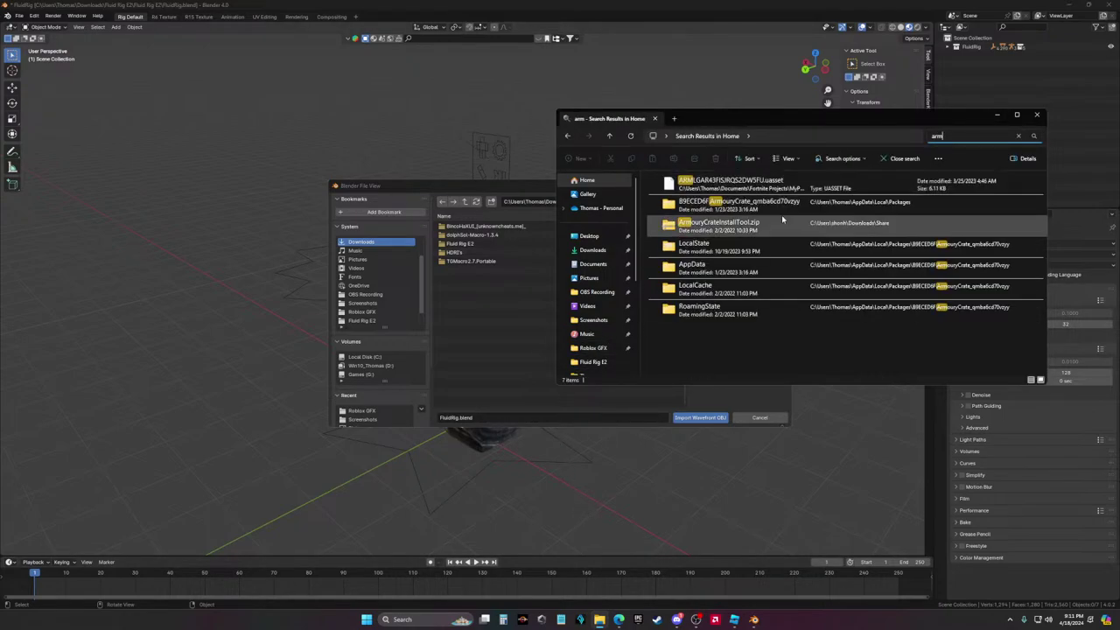
click(567, 136)
scroll(711, 320, down, 3)
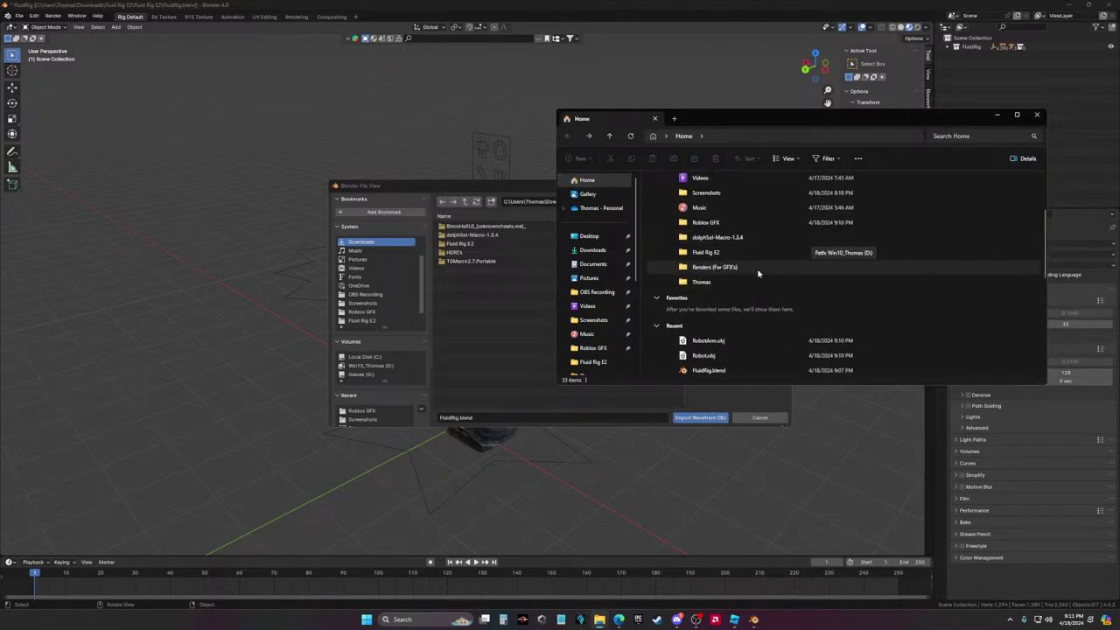
right_click(705, 312)
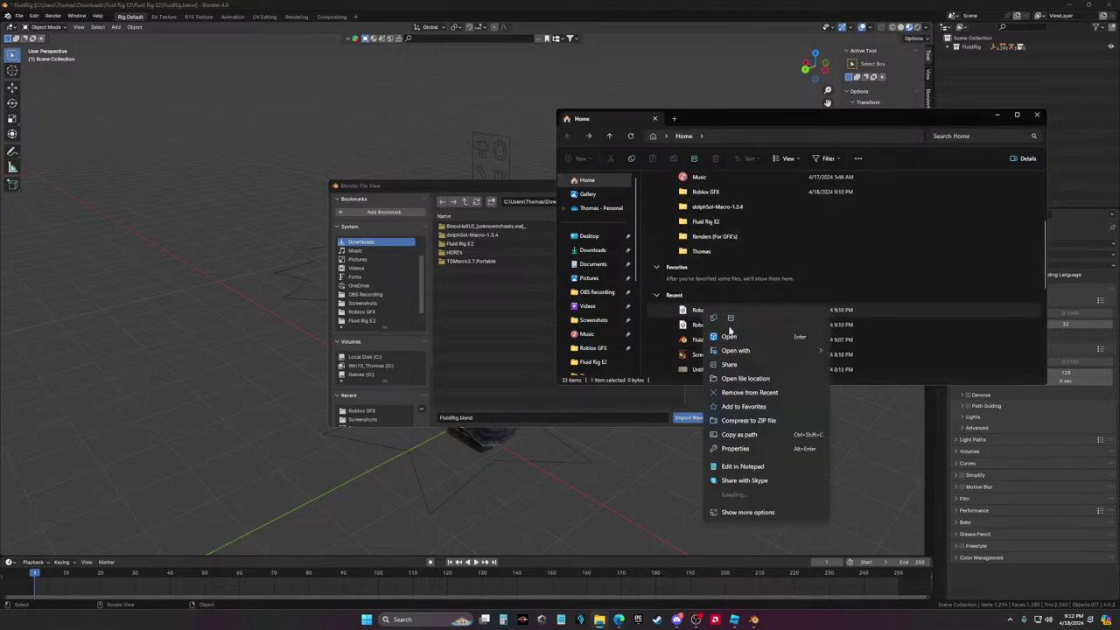
click(728, 378)
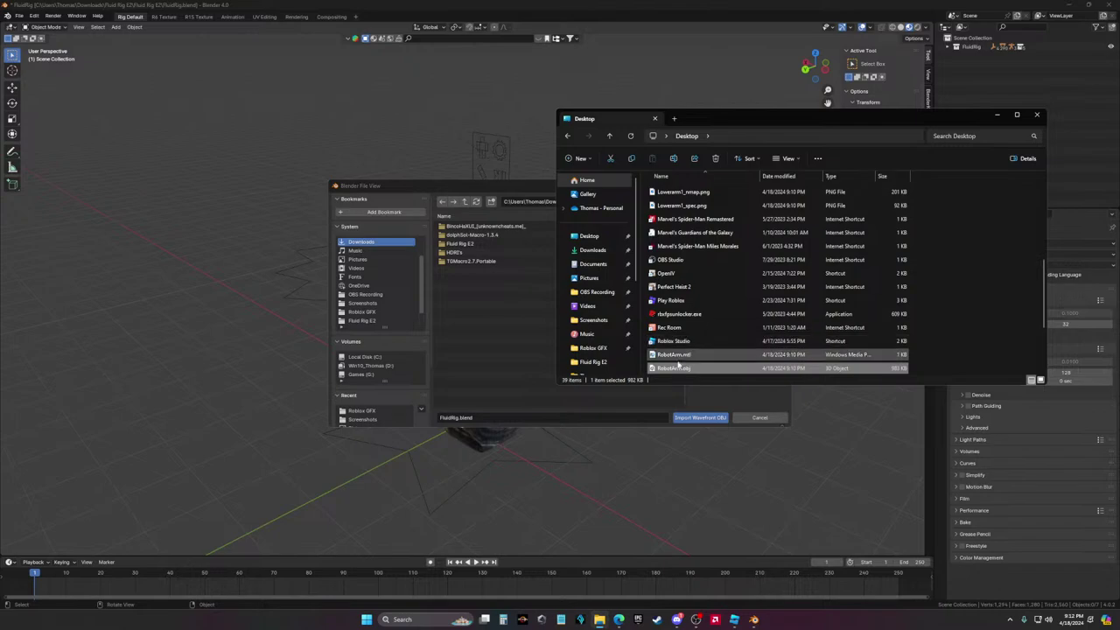
drag(676, 369, 450, 427)
Import RobotArm.obj into the scene and close File Explorer
click(686, 420)
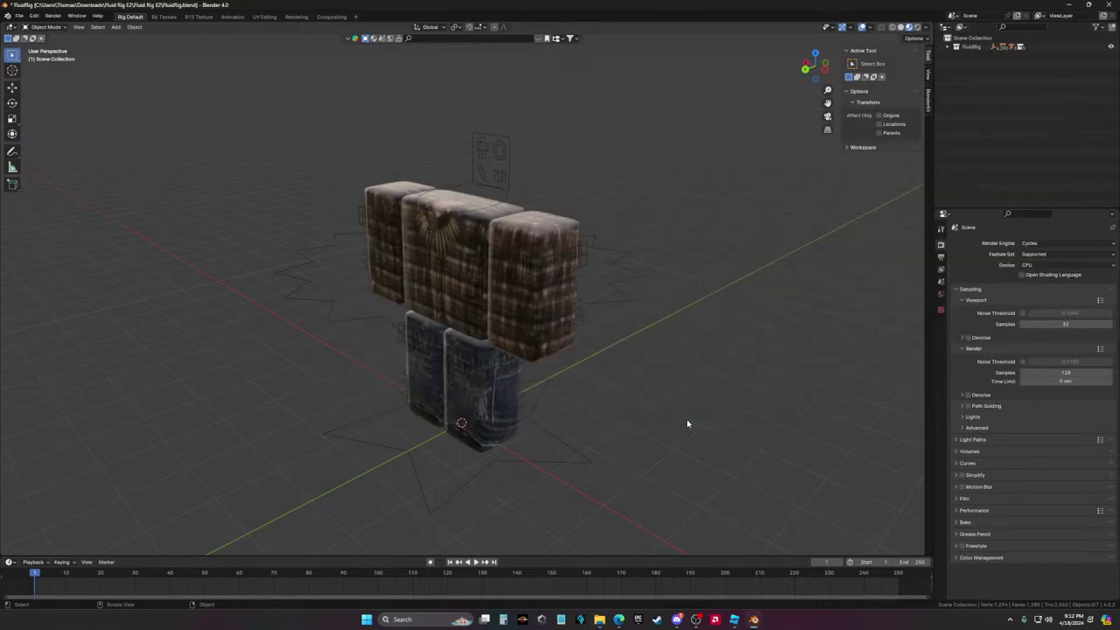
key(alt+Tab)
click(1038, 117)
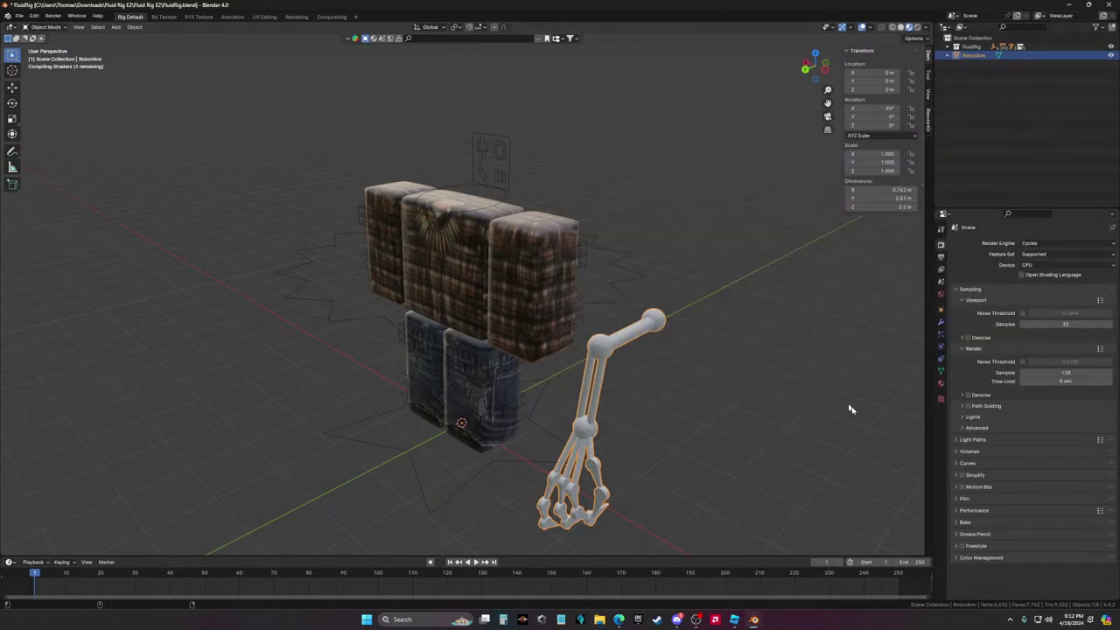
Feed an Image Texture into the arm's Base Color and unlink Lowerarm1_diff.png, leaving it empty
click(941, 385)
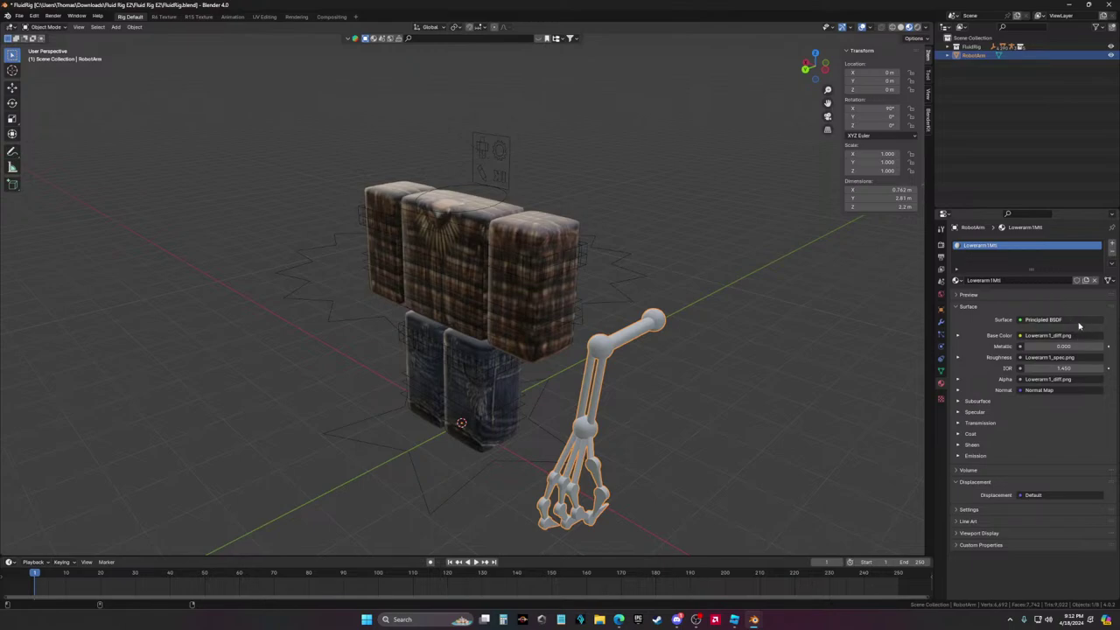
click(1020, 335)
click(803, 393)
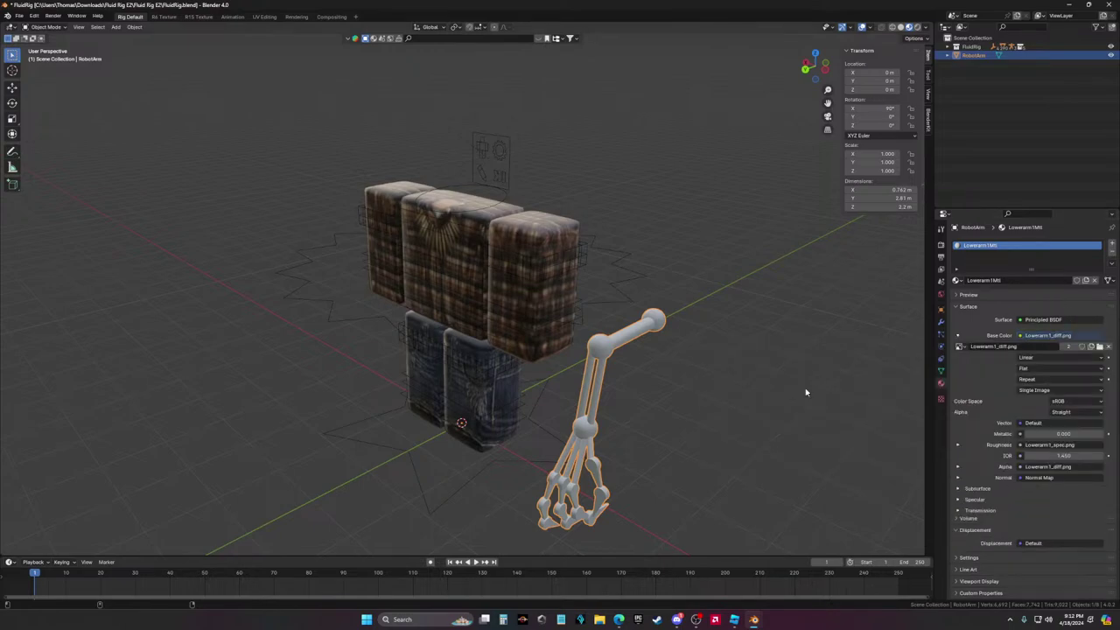
click(1109, 347)
click(1066, 347)
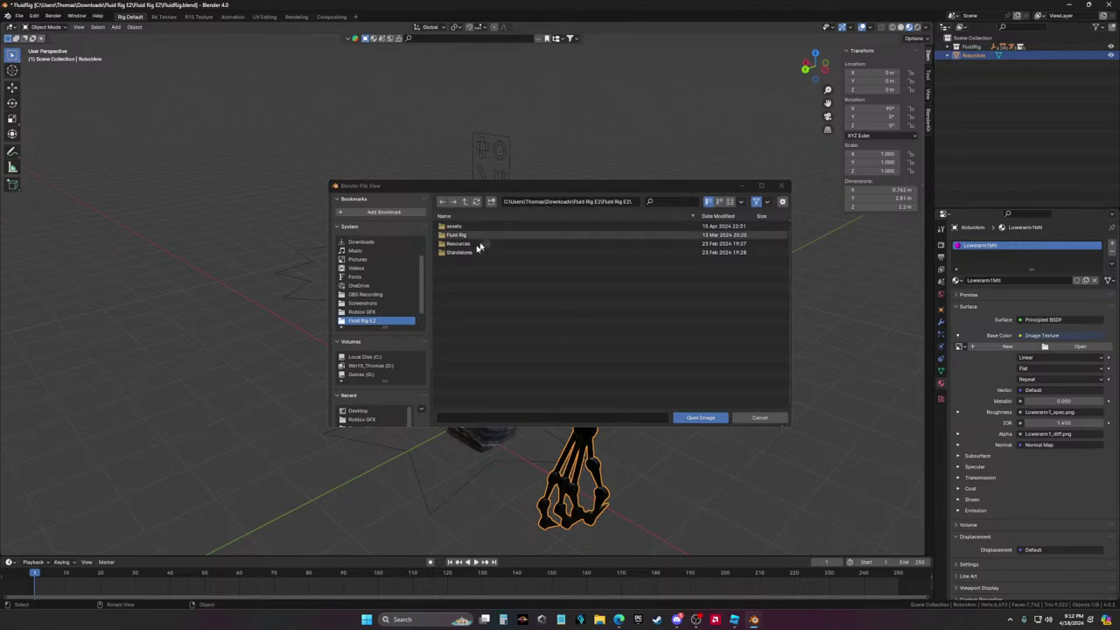
click(782, 186)
middle_drag(542, 350, 674, 525)
click(677, 620)
key(alt+Tab)
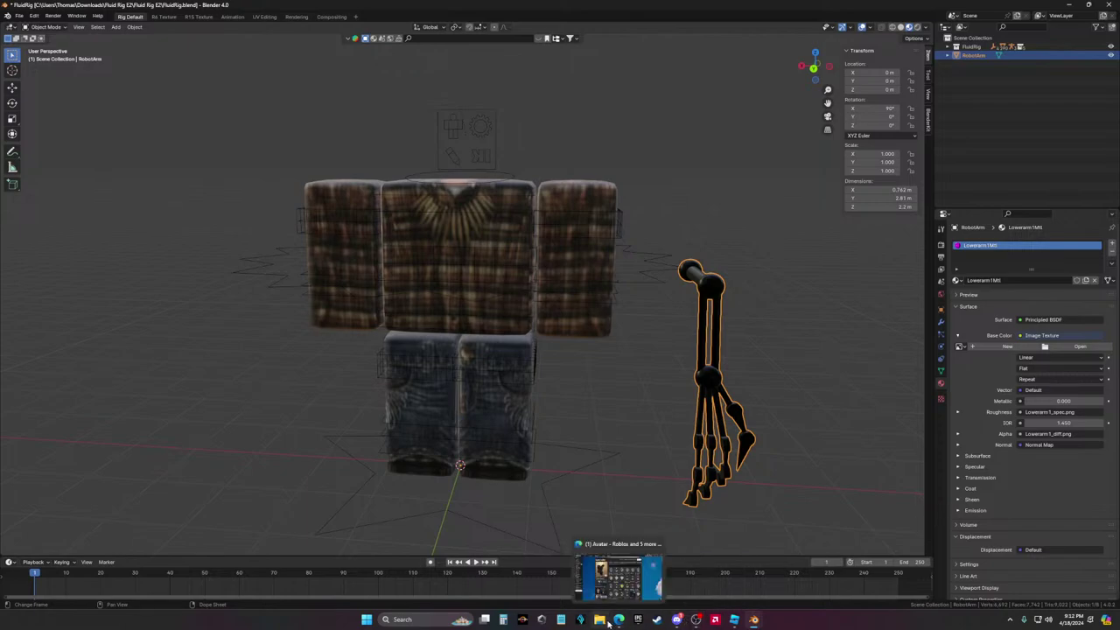
Move the robot arm along the Y axis with the Move tool
click(587, 245)
key(ctrl+Tab)
middle_drag(587, 245, 558, 414)
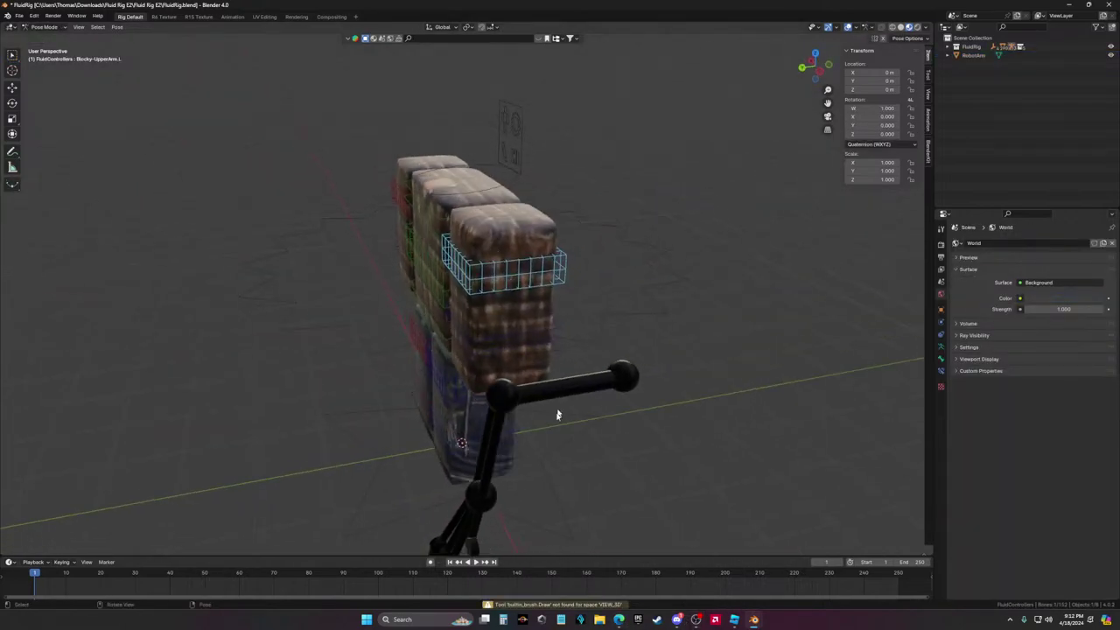
key(ctrl+Tab)
middle_drag(490, 438, 462, 455)
click(462, 455)
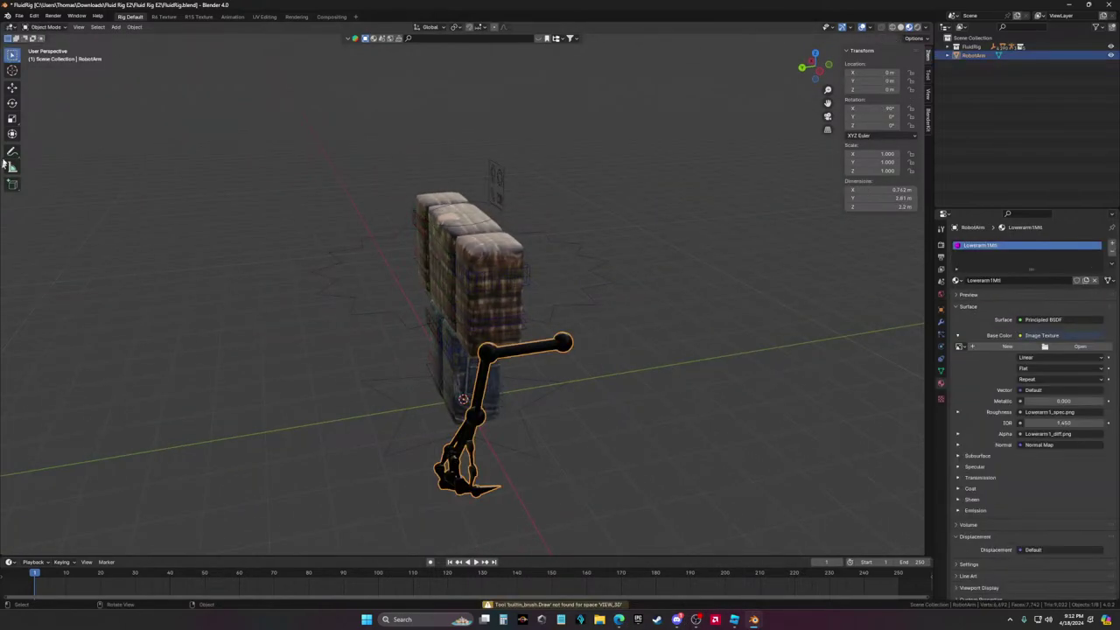
click(13, 88)
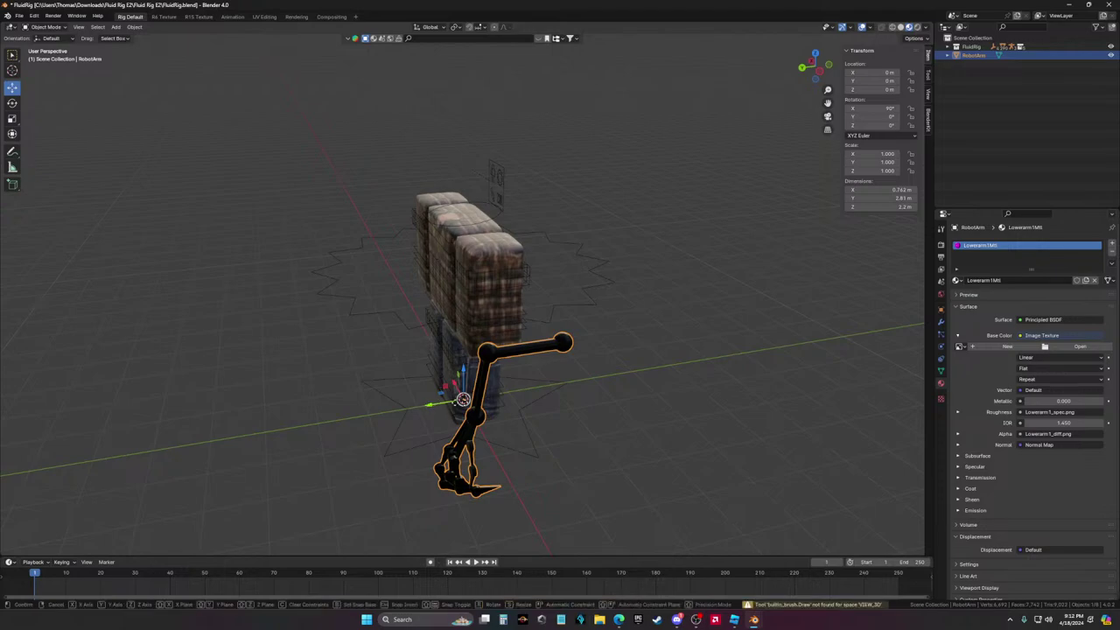
drag(438, 411, 613, 376)
Inspect the rig's bones in Pose Mode, selecting Blocky-UpperTorso, then return to Object Mode
click(477, 280)
key(ctrl+Tab)
scroll(478, 280, up, 5)
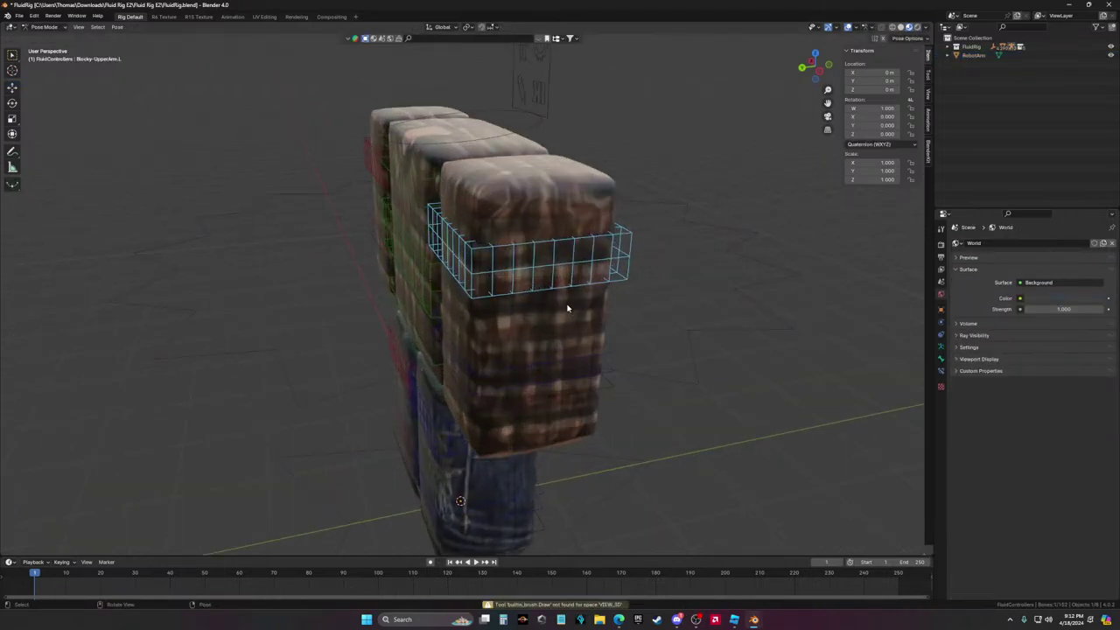
right_click(369, 267)
key(Escape)
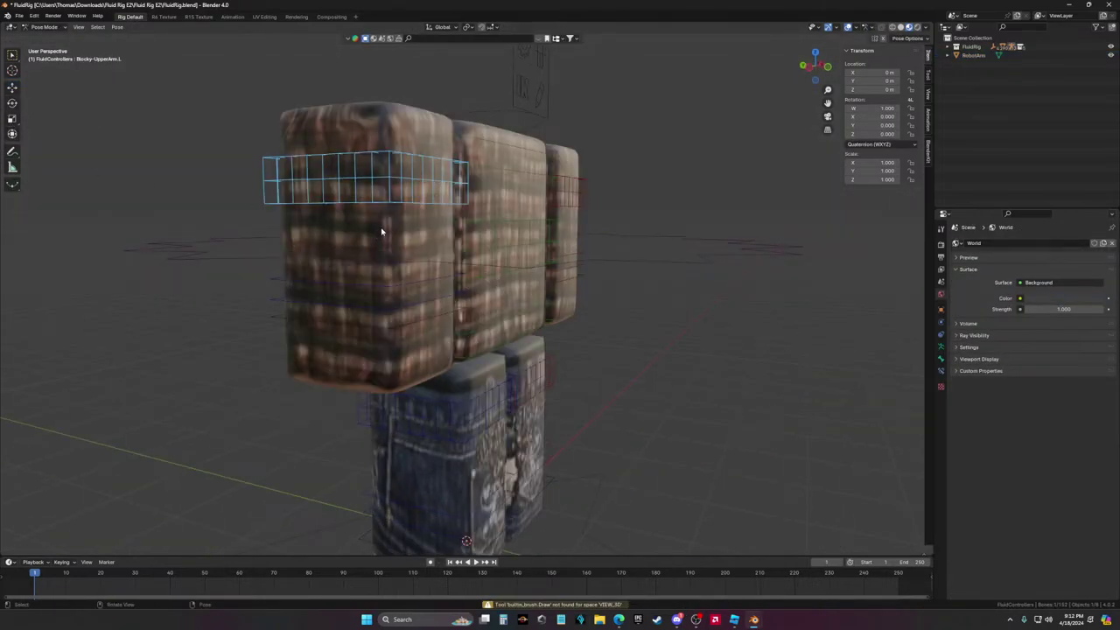
click(390, 231)
click(390, 230)
click(374, 129)
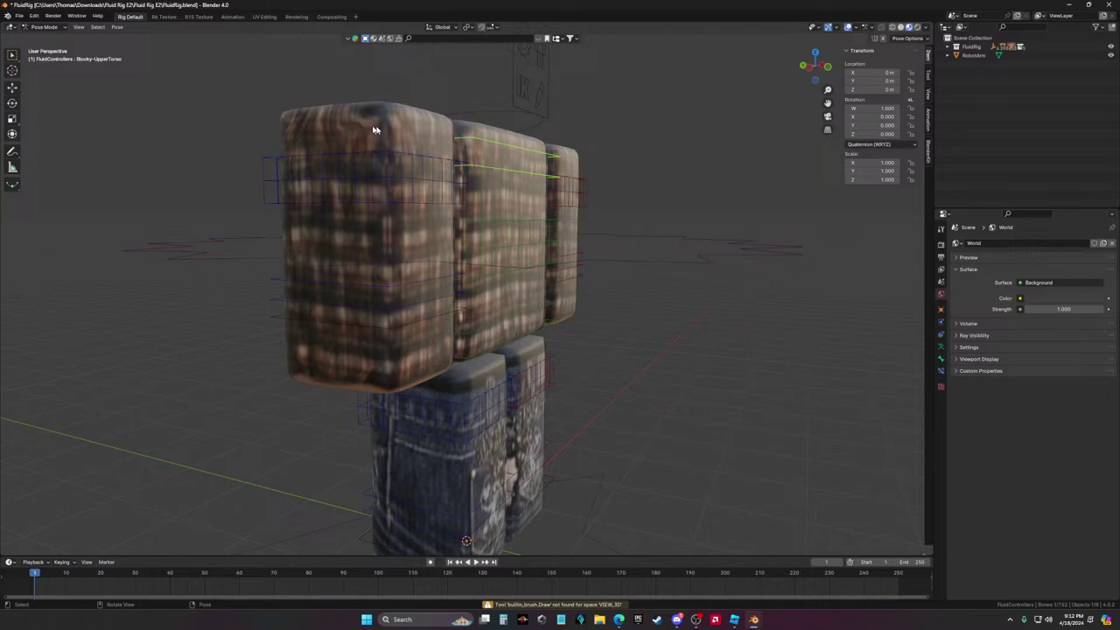
click(46, 27)
click(44, 35)
Delete the extra R6-LArm.004 block and select all remaining objects
click(342, 228)
right_click(340, 227)
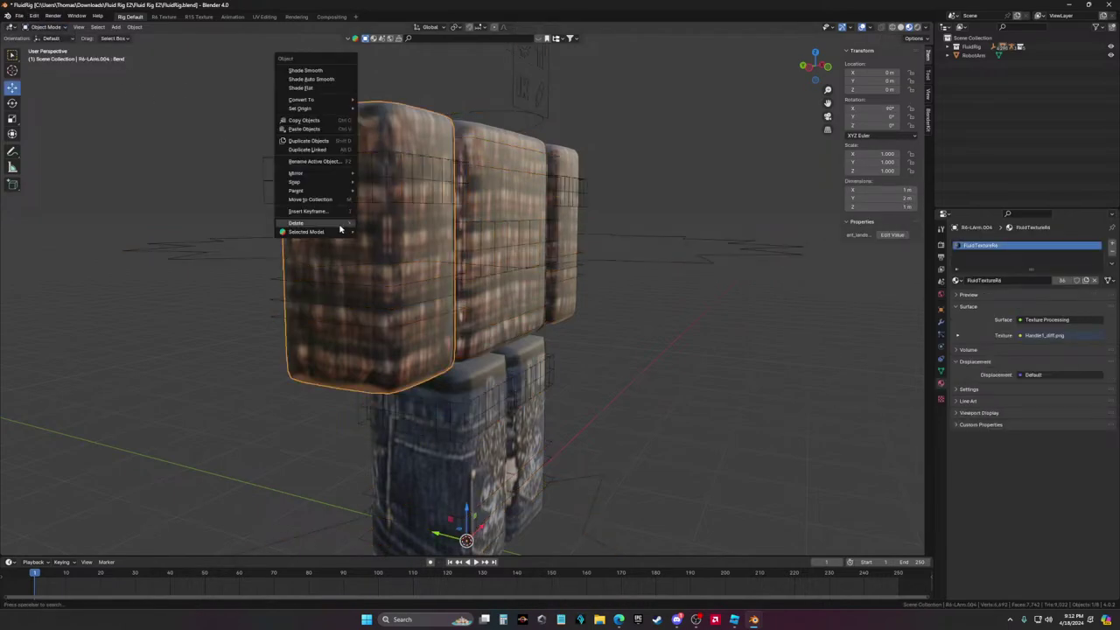
click(340, 225)
middle_drag(350, 241, 617, 291)
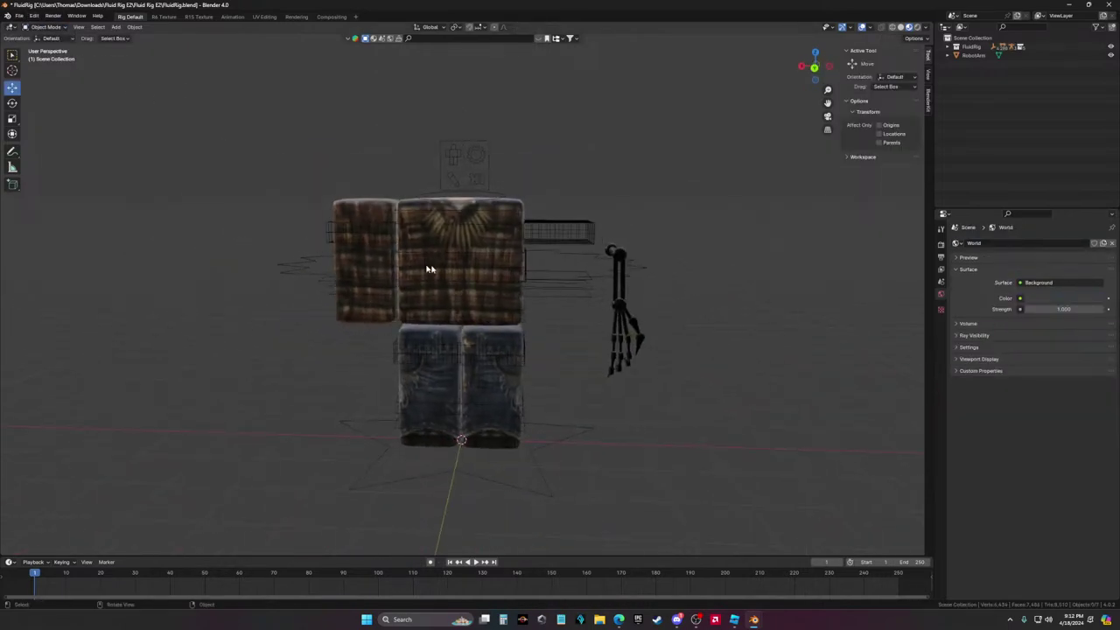
key(a)
middle_drag(357, 225, 391, 278)
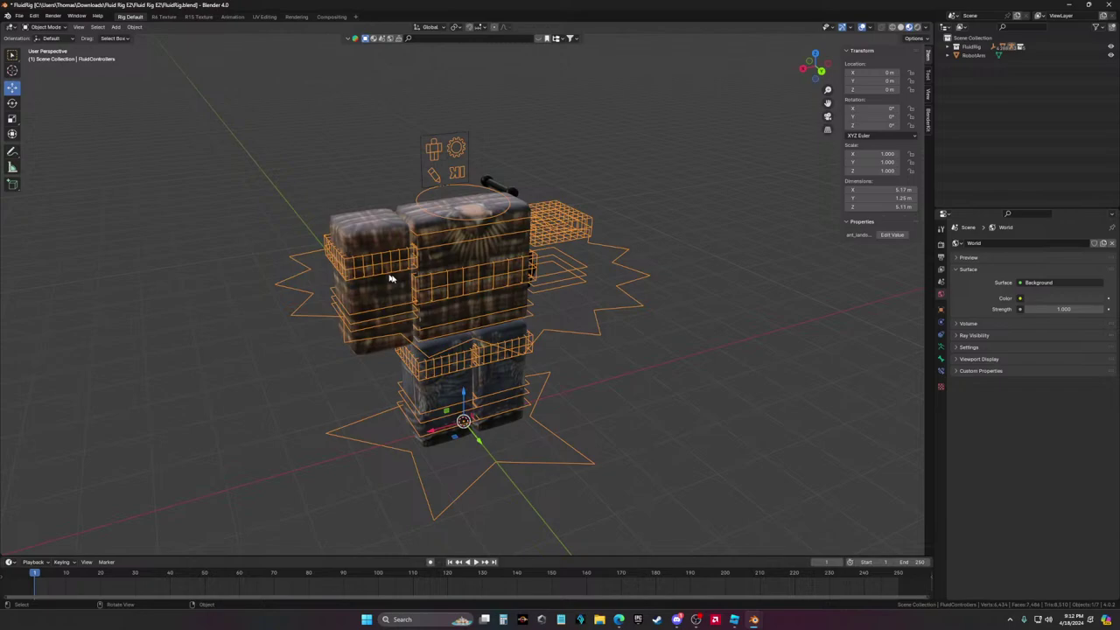
Select only the robot arm and move it along the Y axis
click(512, 194)
middle_drag(511, 202, 448, 210)
key(g)
key(y)
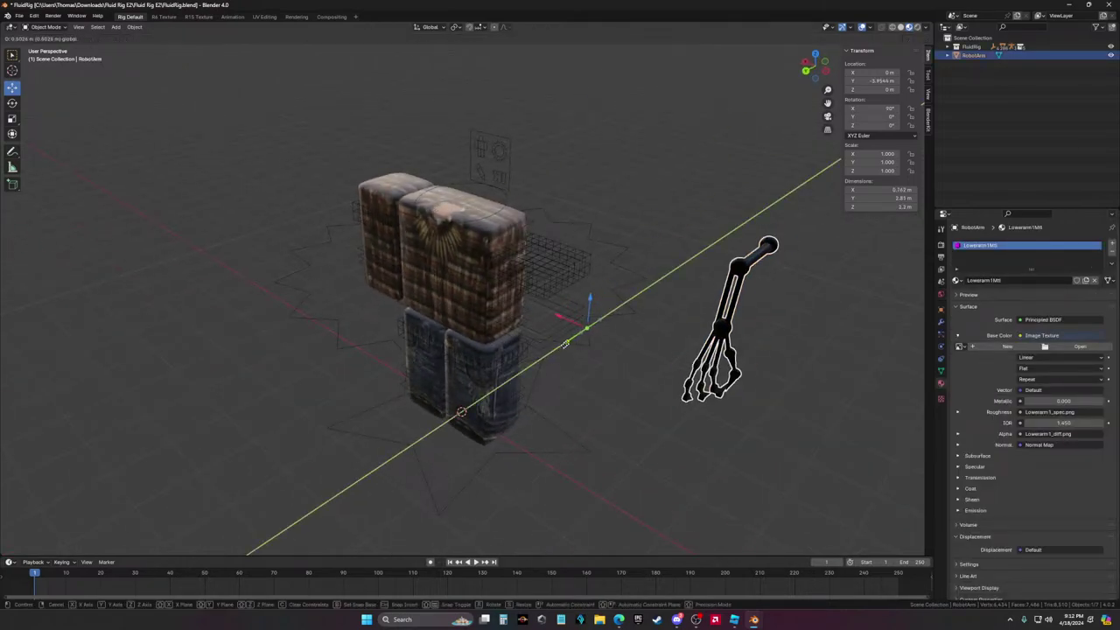
click(612, 499)
Rotate the robot arm about 81° around the Z axis
key(shift+space)
key(r)
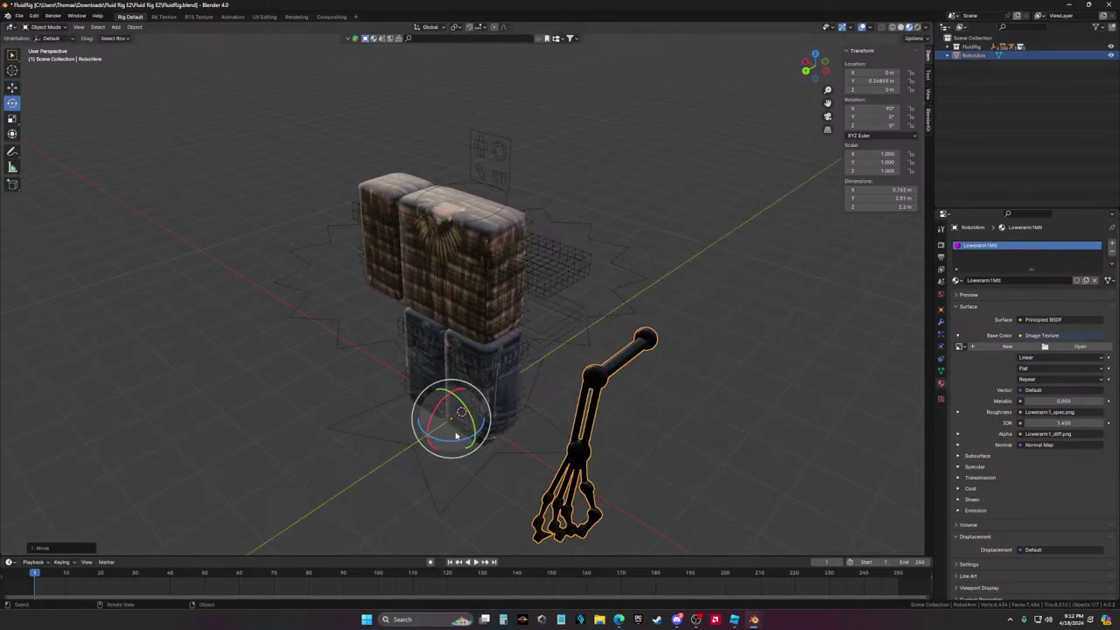
drag(457, 437, 548, 405)
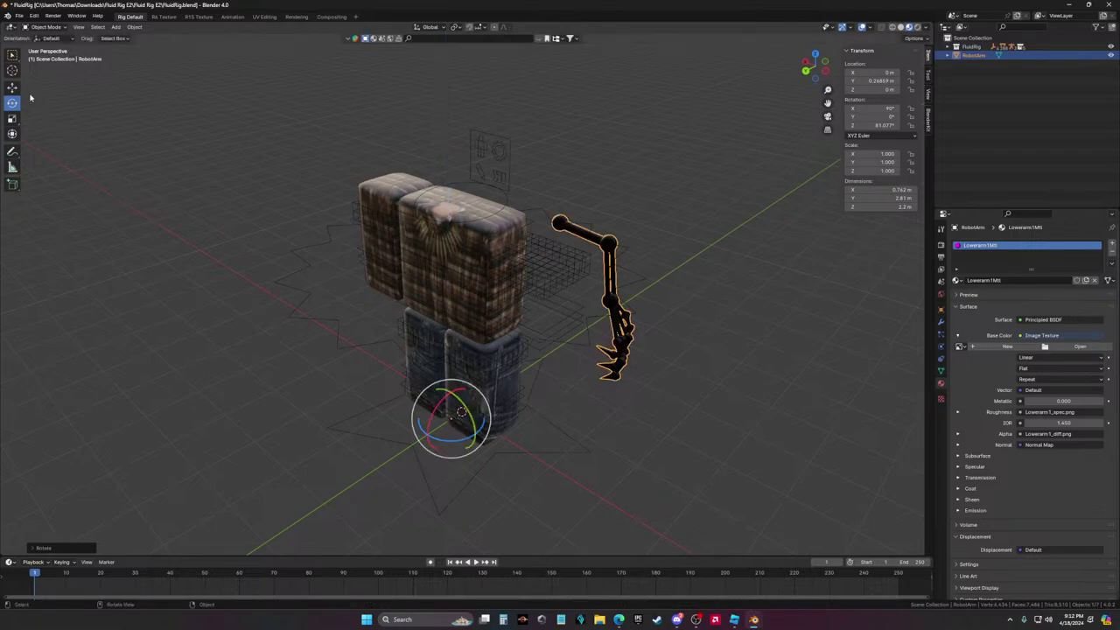
Move the arm along Y toward the avatar and raise it along Z
click(12, 86)
drag(429, 433, 329, 455)
middle_drag(329, 455, 512, 319)
drag(512, 320, 522, 326)
middle_drag(573, 329, 662, 397)
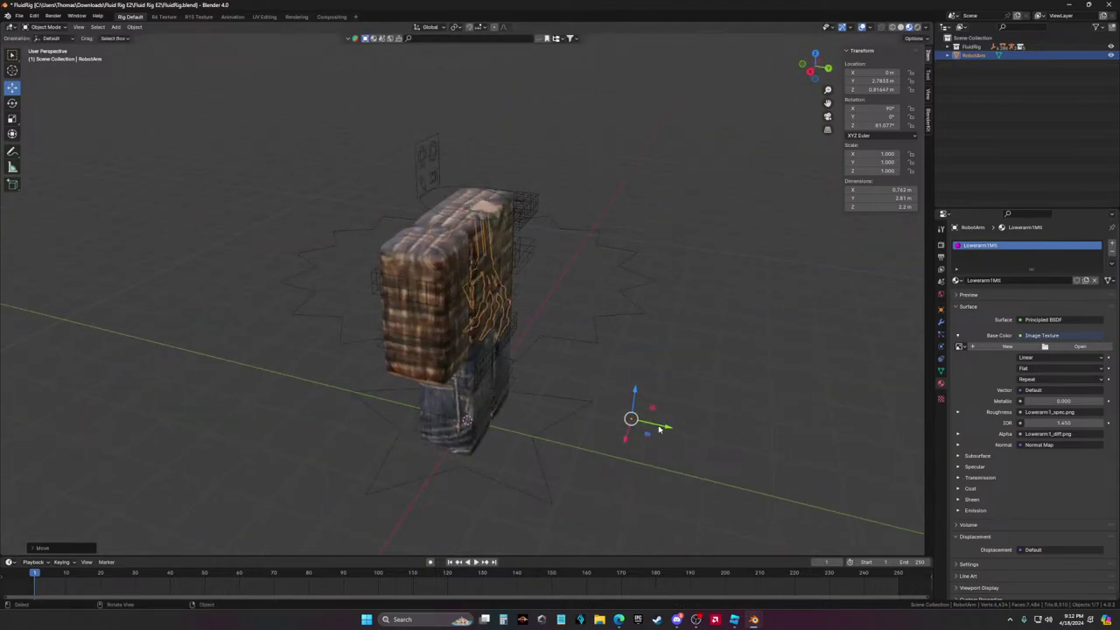
Shift the arm further along Y, nudge it toward the torso on X, and lift it
drag(660, 428, 691, 412)
middle_drag(692, 411, 442, 308)
drag(442, 308, 404, 287)
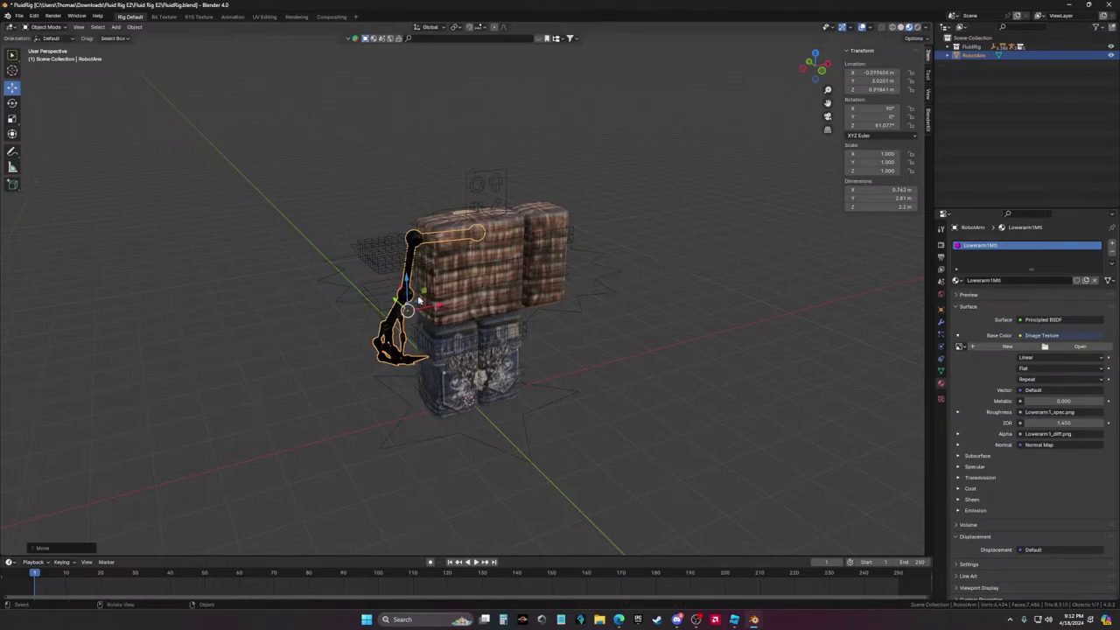
middle_drag(404, 288, 488, 475)
Resize the robot arm with the Scale tool
key(shift+space)
key(s)
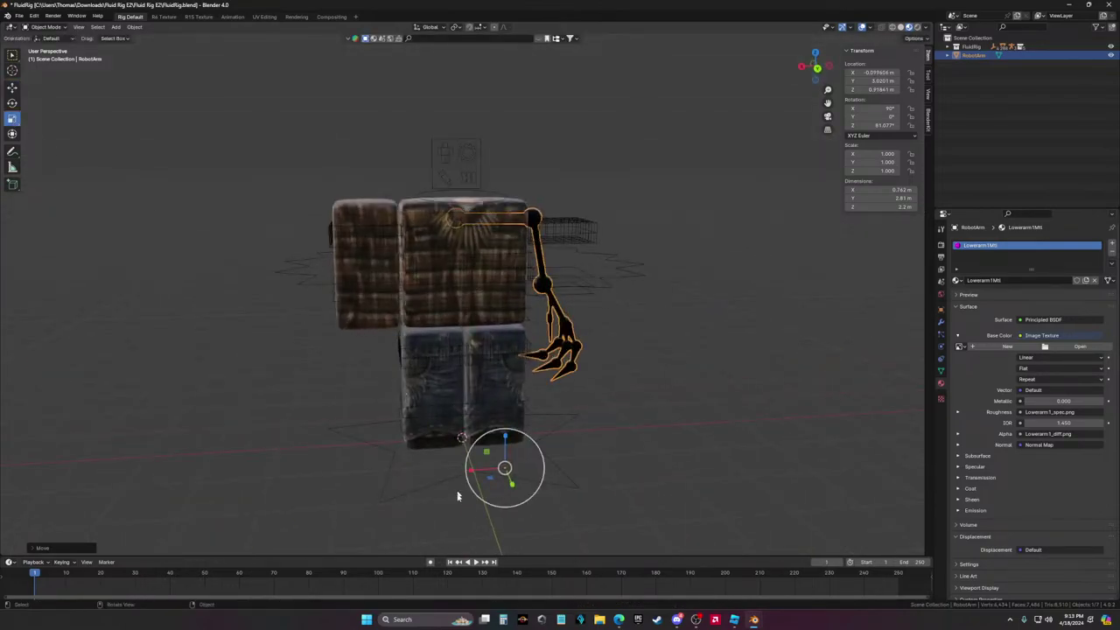
mouse_move(471, 471)
mouse_down()
mouse_move(495, 469)
mouse_move(471, 473)
mouse_up()
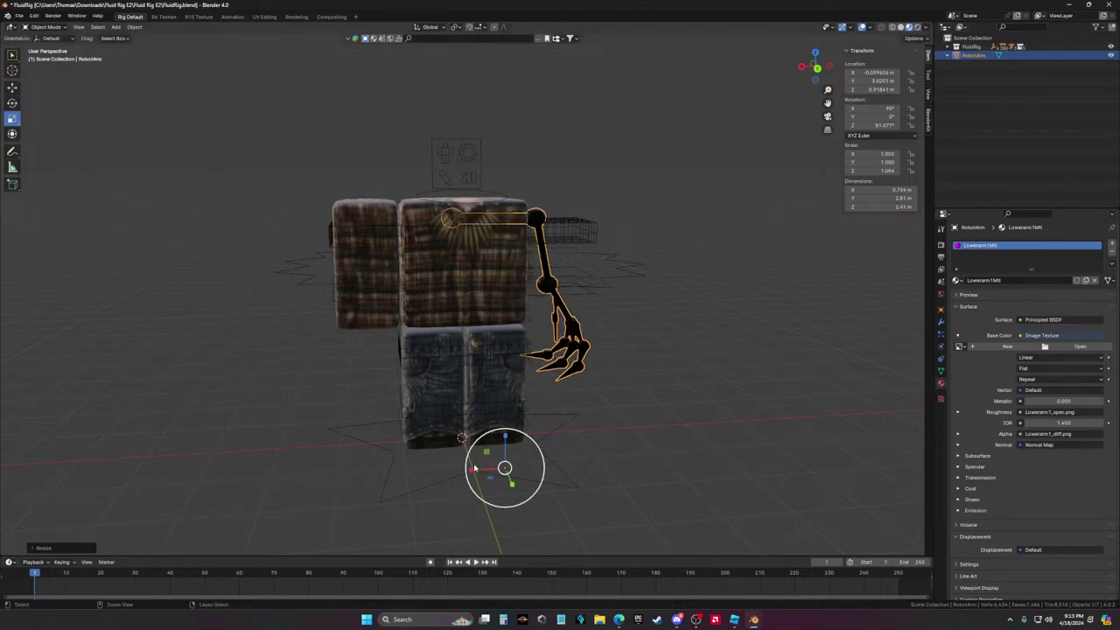
Reselect the arm, tilt it around X, and shift it back up to the shoulder
click(645, 355)
middle_drag(645, 356, 420, 355)
click(494, 342)
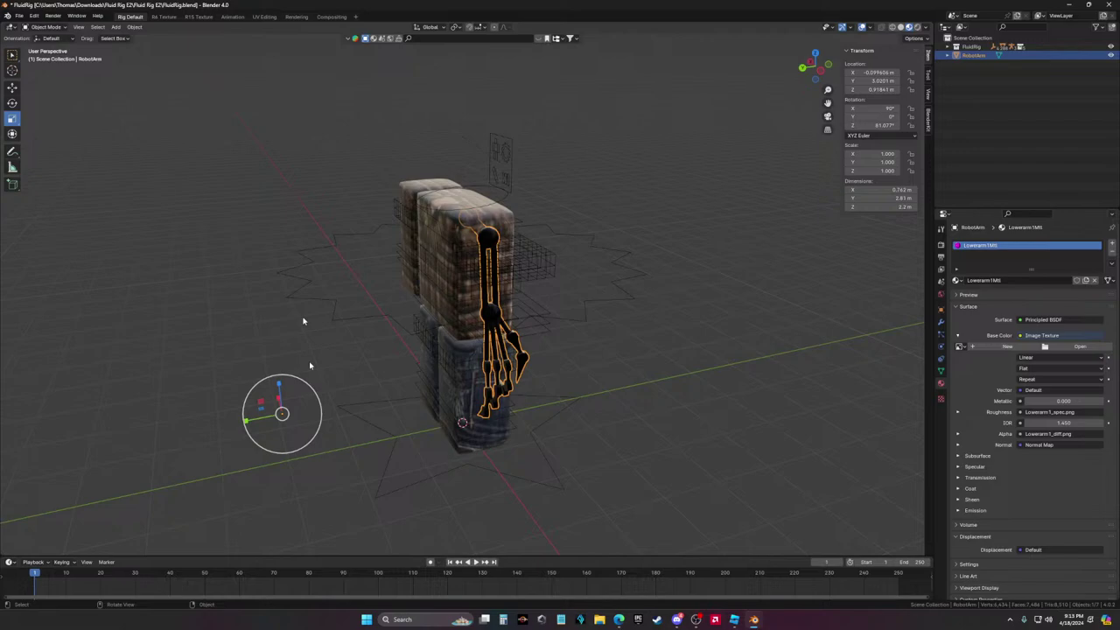
click(14, 133)
drag(307, 391, 297, 386)
click(14, 87)
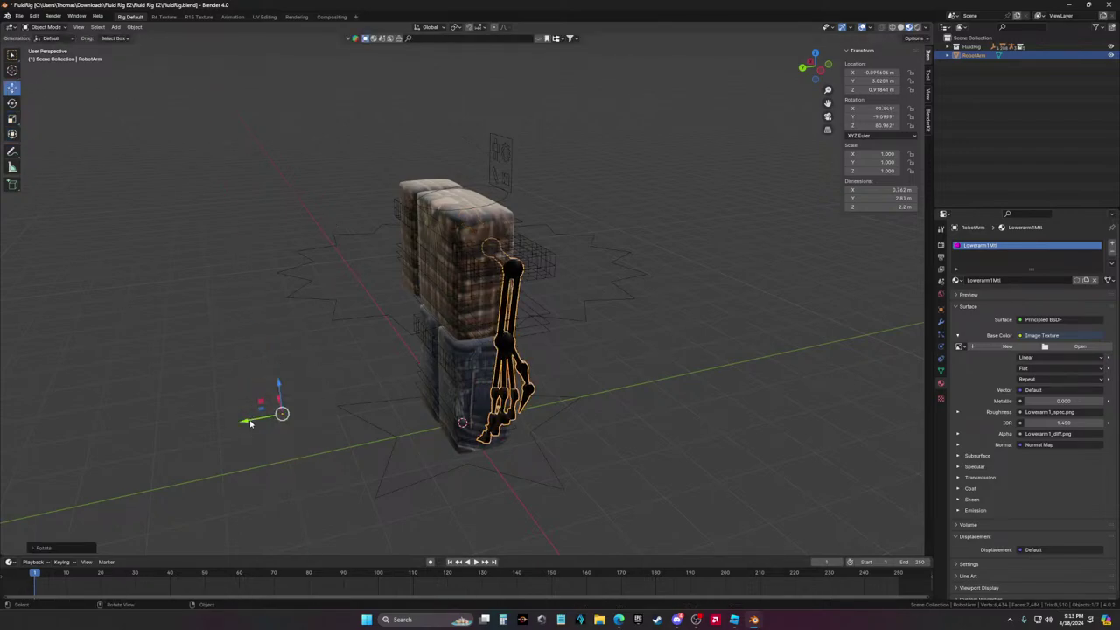
drag(250, 423, 394, 371)
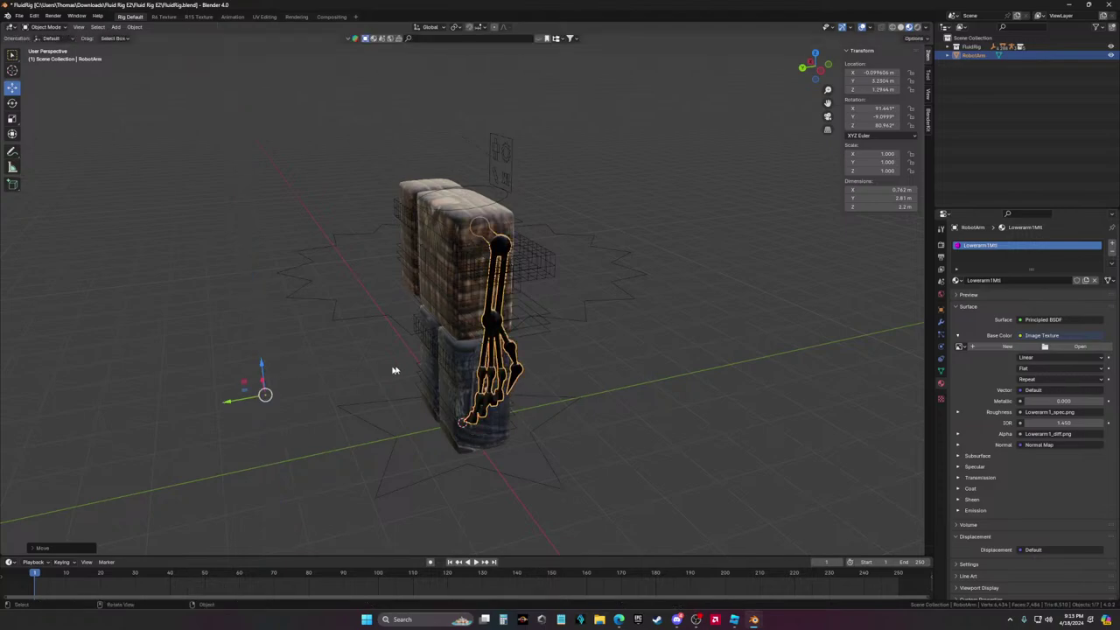
middle_drag(394, 372, 508, 368)
Shrink the robot arm to 0.732 scale
click(12, 119)
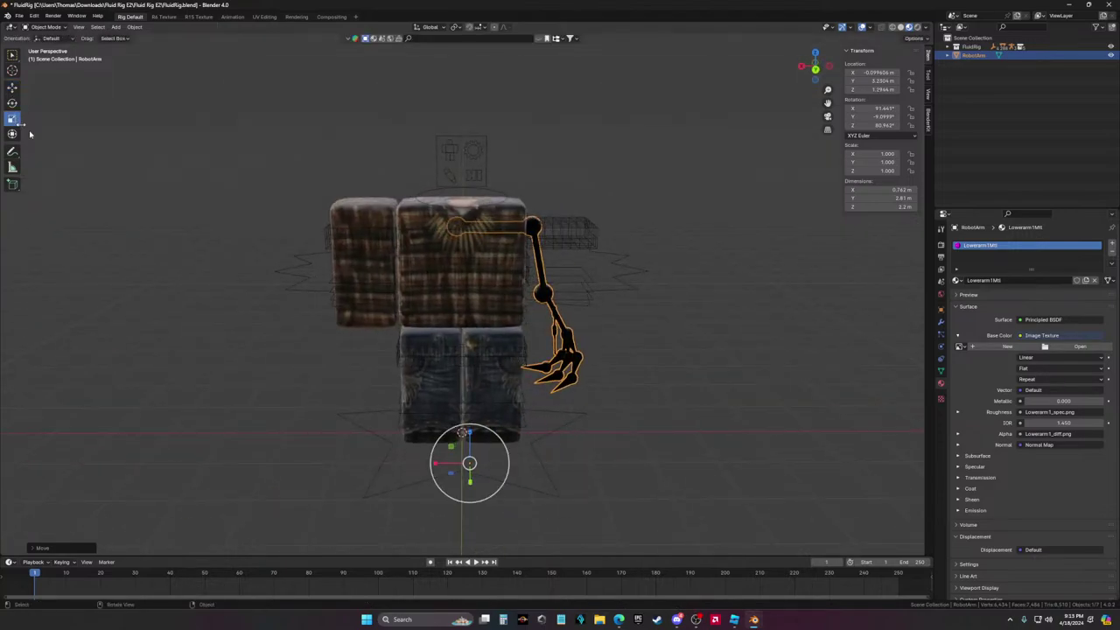
mouse_move(495, 495)
mouse_down()
mouse_move(489, 482)
mouse_move(506, 496)
mouse_up()
click(13, 88)
middle_drag(553, 335, 262, 367)
Reposition the arm with axis-locked moves along Y, then Z, then Y again
key(g)
key(y)
click(269, 367)
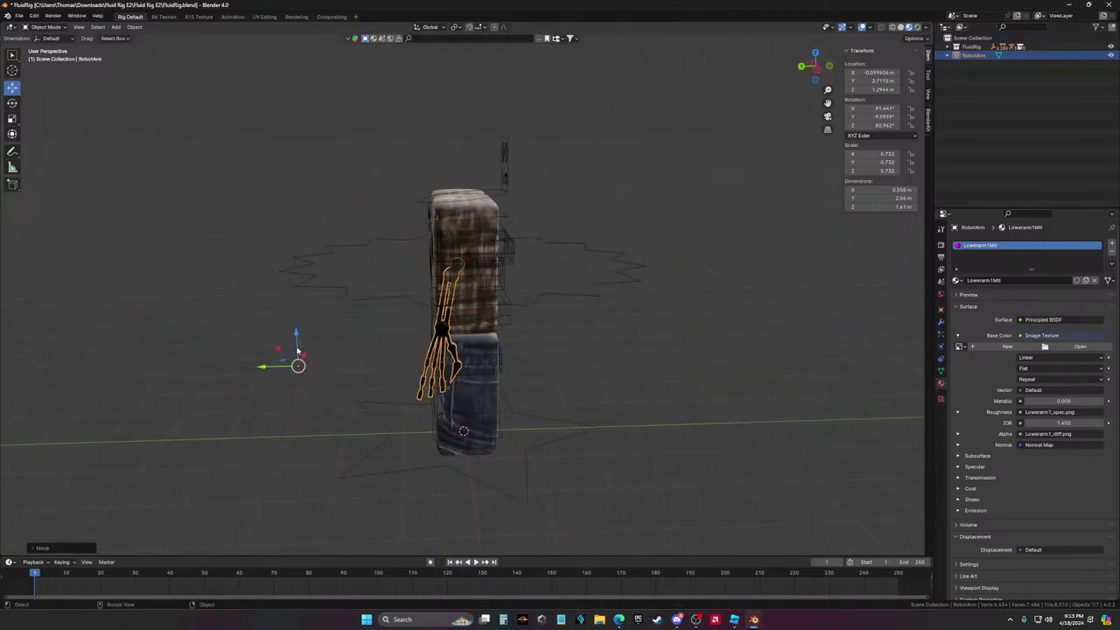
key(g)
key(z)
click(320, 306)
key(g)
key(y)
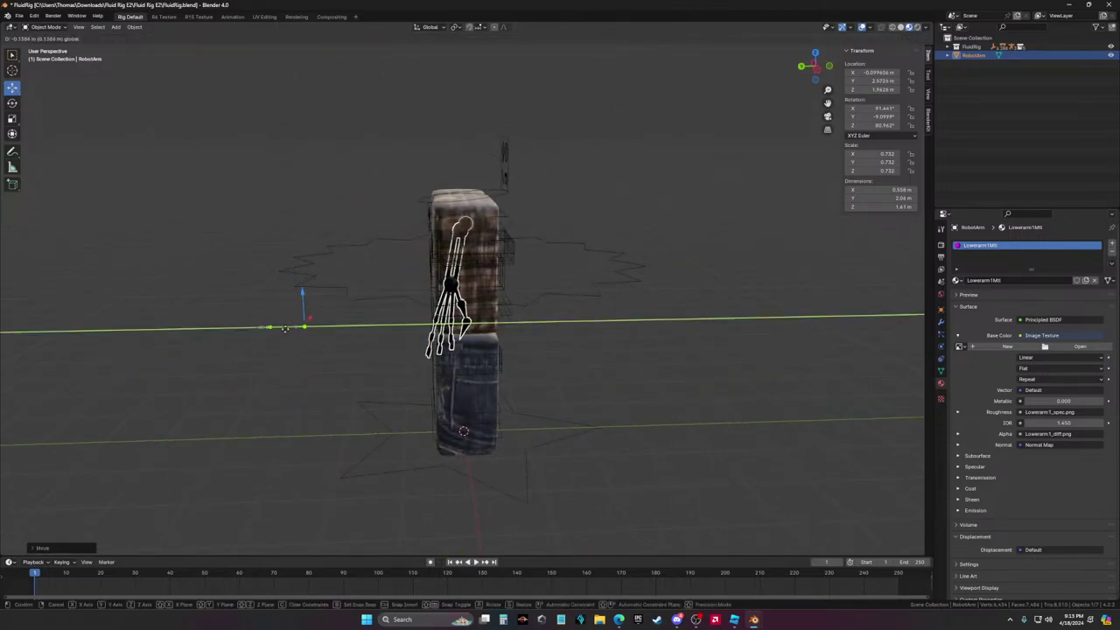
click(320, 306)
middle_drag(319, 307, 529, 408)
Shift the arm along Y and then along X toward the shoulder
key(g)
key(y)
click(579, 364)
key(g)
key(x)
click(530, 404)
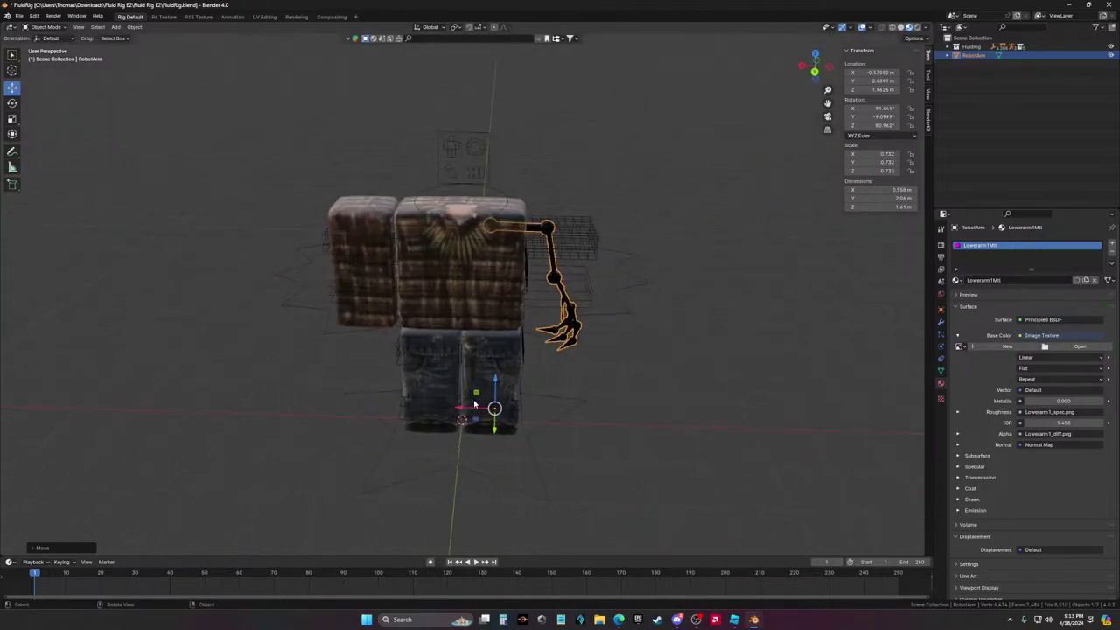
Slide the arm further along X until it sits against the shoulder
key(g)
key(x)
click(514, 426)
key(g)
key(x)
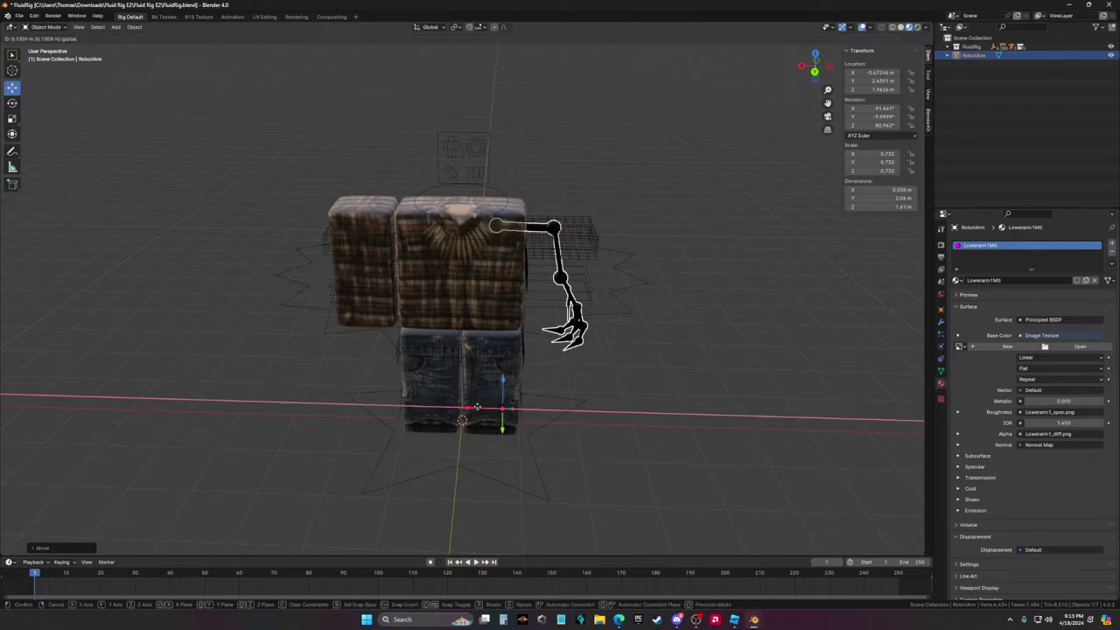
middle_drag(492, 407, 697, 188)
click(420, 406)
From the front view, tilt the arm outward to about -32° on Y
click(698, 188)
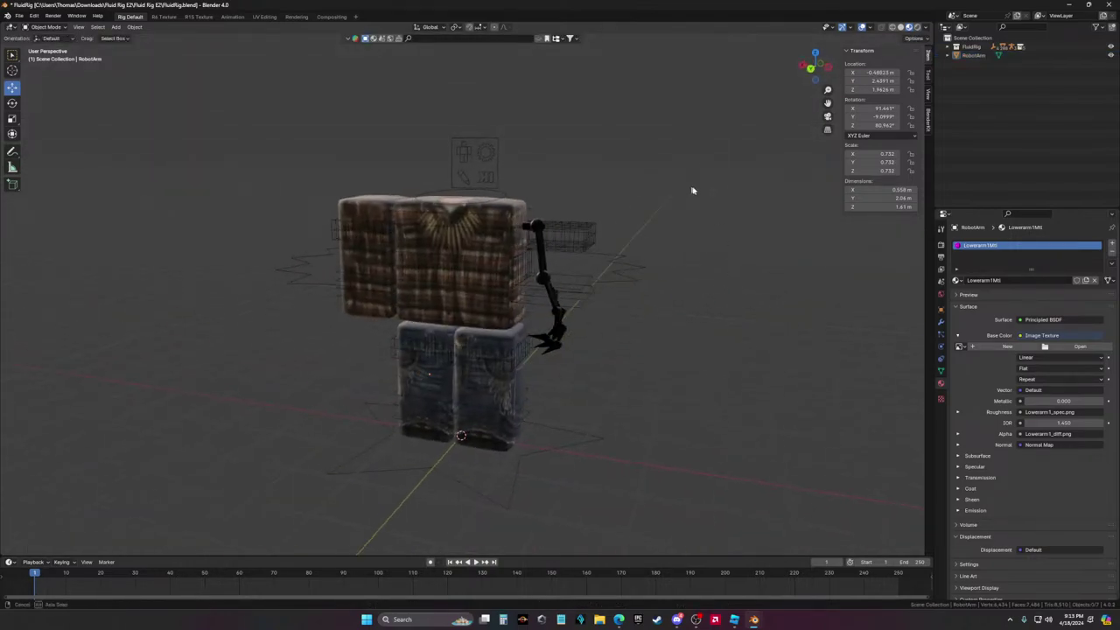
key(KP_1)
click(545, 245)
middle_drag(545, 245, 328, 212)
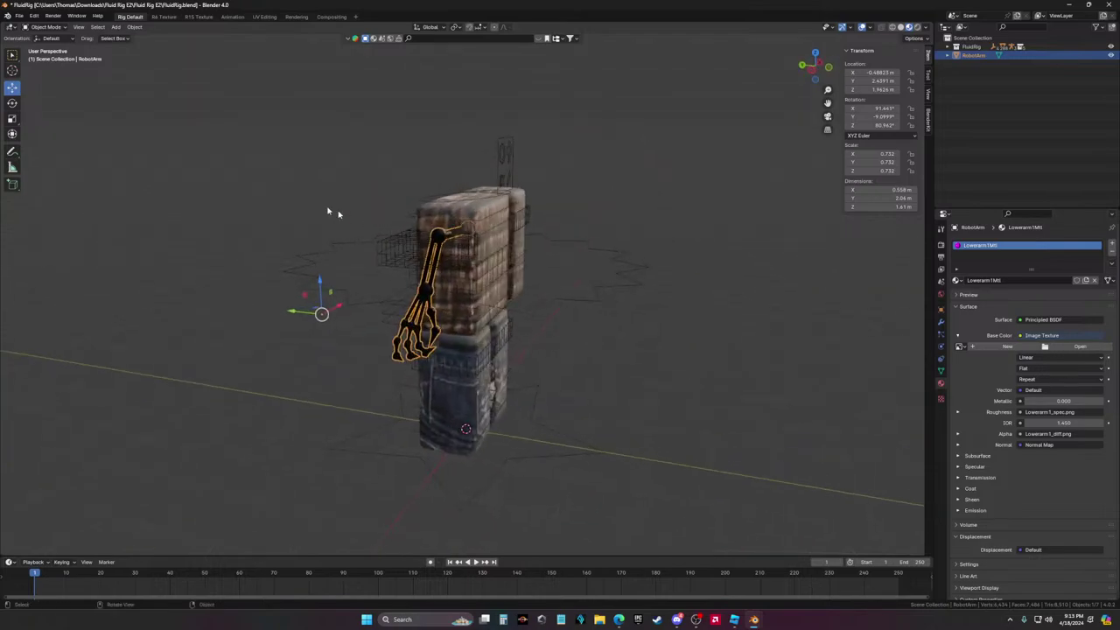
click(12, 102)
drag(309, 286, 288, 219)
Raise the arm up to the shoulder at Z 3.086 m
key(shift+space)
key(g)
middle_drag(583, 370, 788, 389)
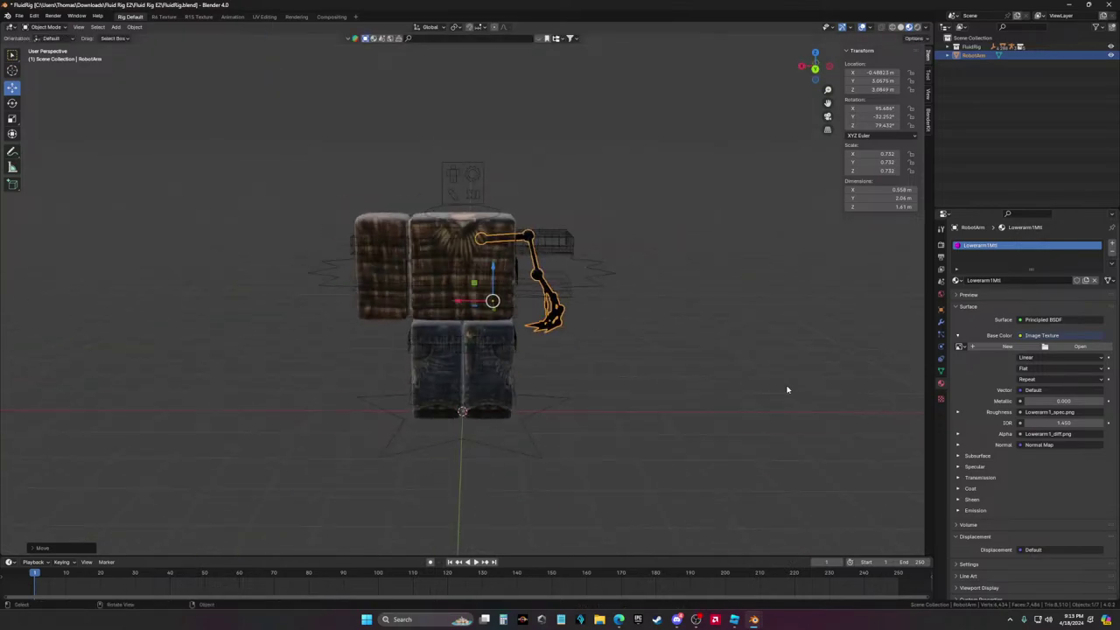
click(618, 378)
middle_drag(568, 371, 629, 371)
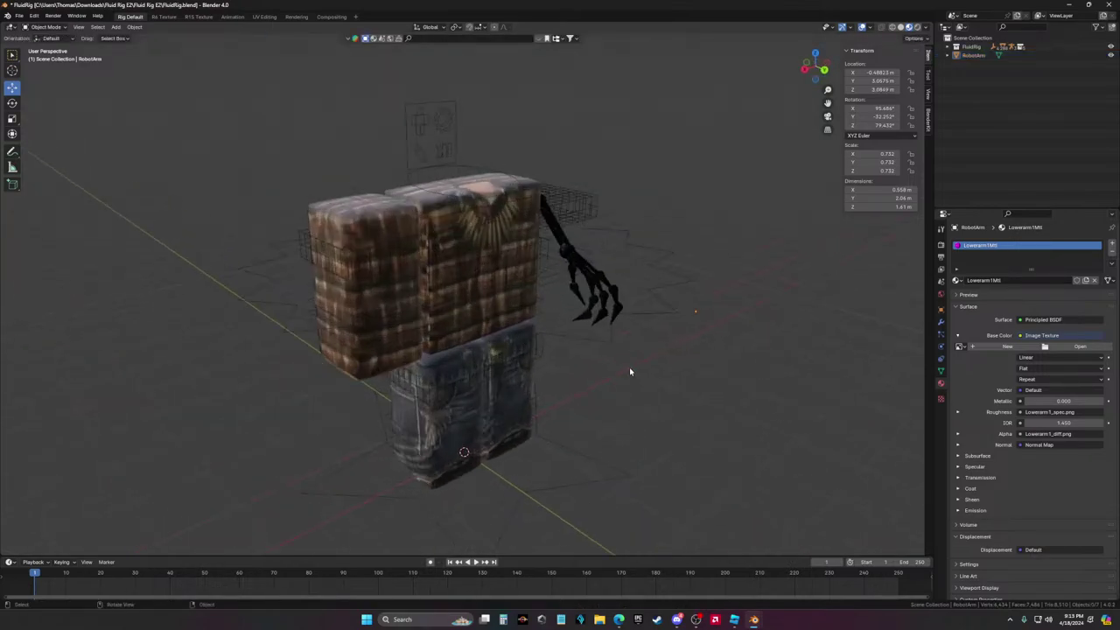
Select the avatar's rig controllers and switch the rig into Pose Mode
click(382, 263)
click(354, 249)
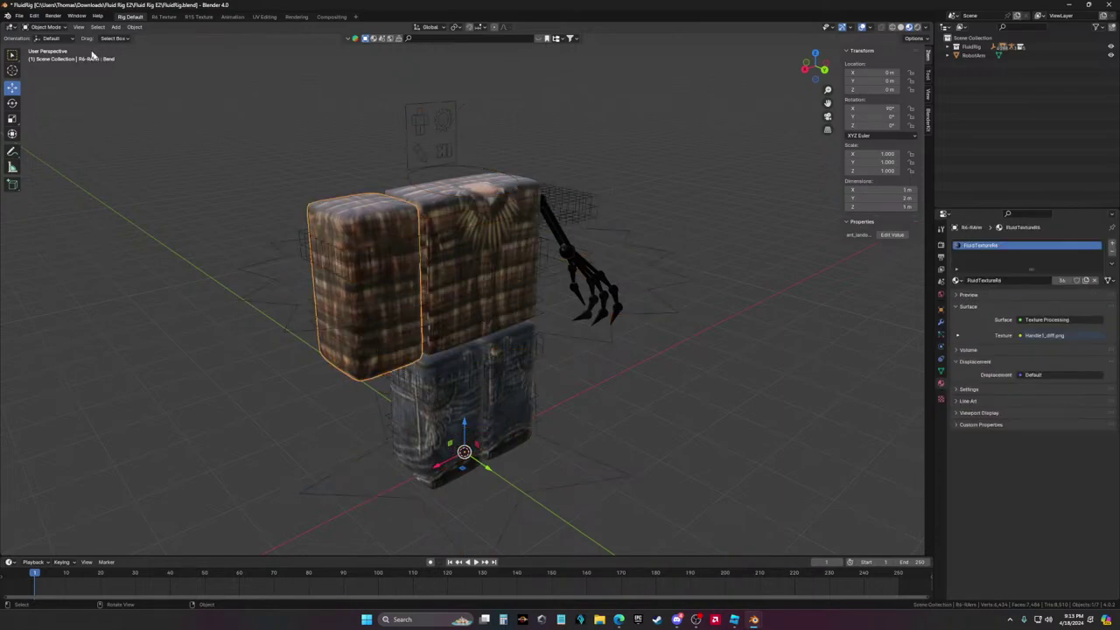
click(40, 17)
click(441, 239)
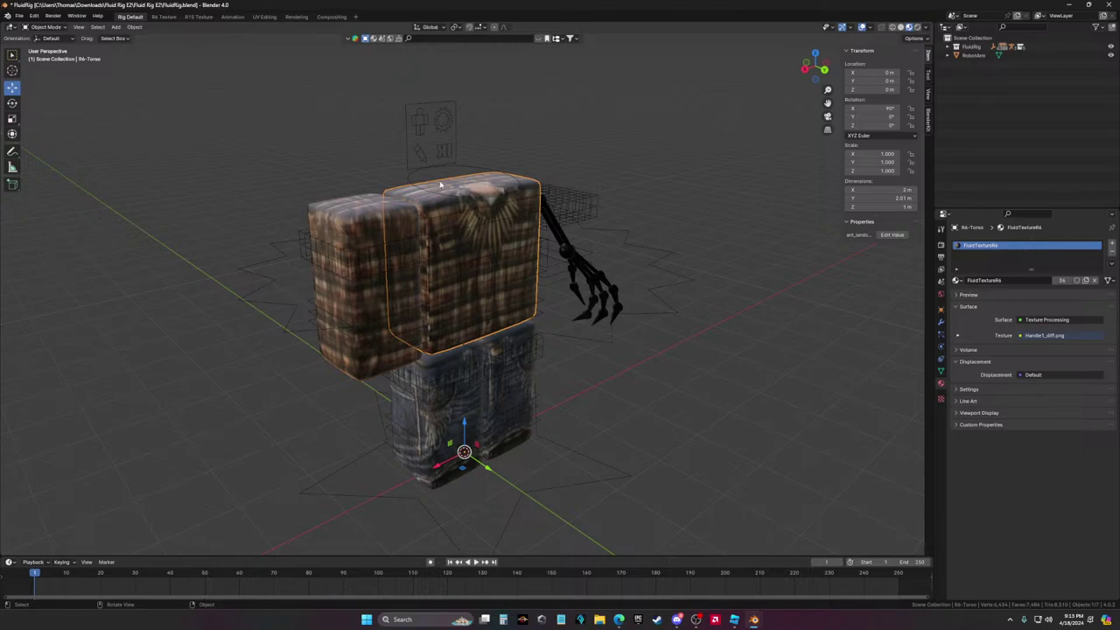
click(414, 142)
click(39, 27)
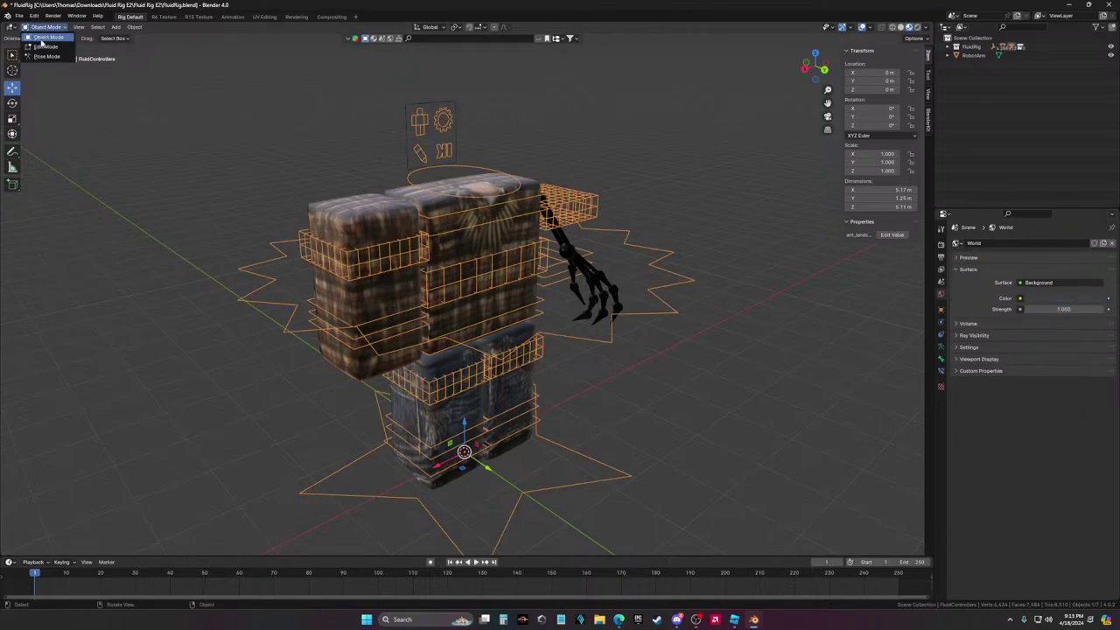
click(48, 56)
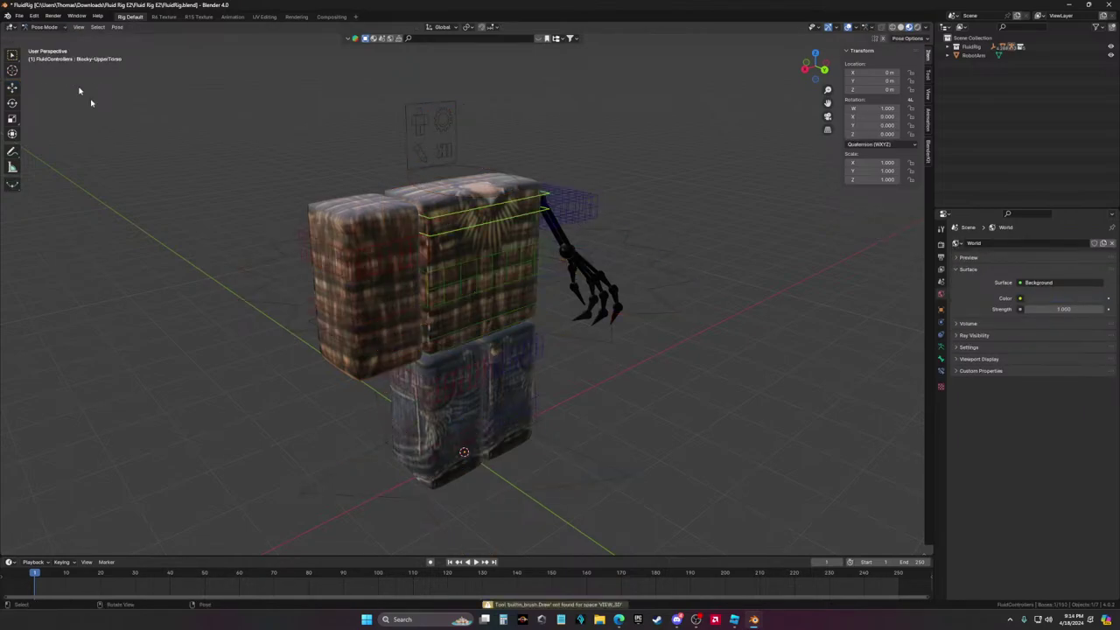
Try rotating the right upper arm bone, then undo the rotation
click(388, 270)
middle_drag(389, 270, 534, 287)
click(13, 103)
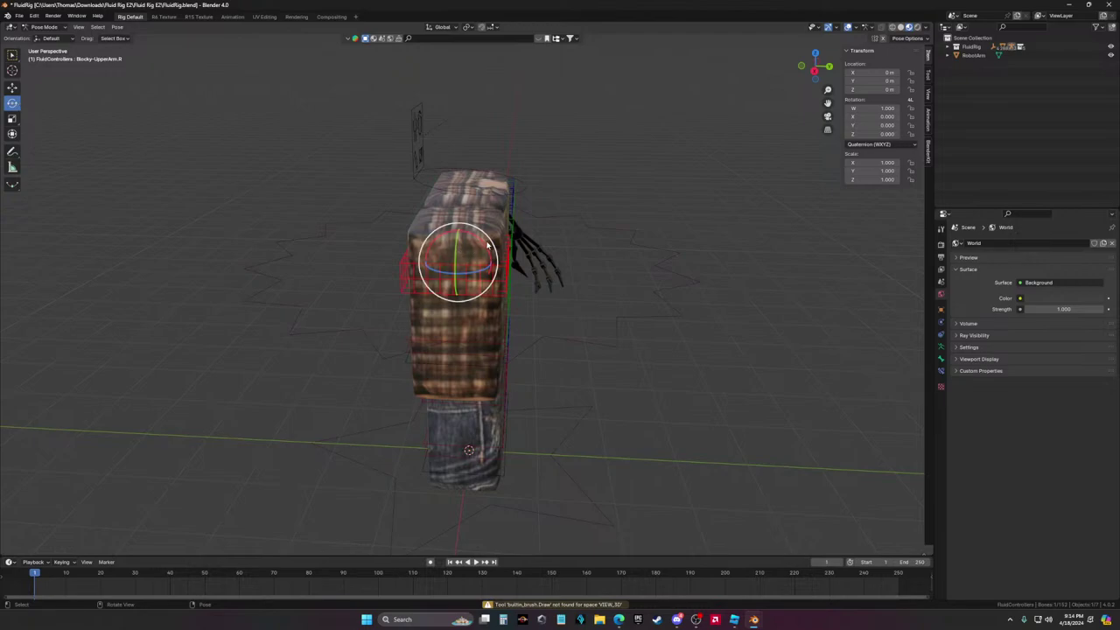
drag(488, 246, 477, 235)
middle_drag(477, 234, 317, 232)
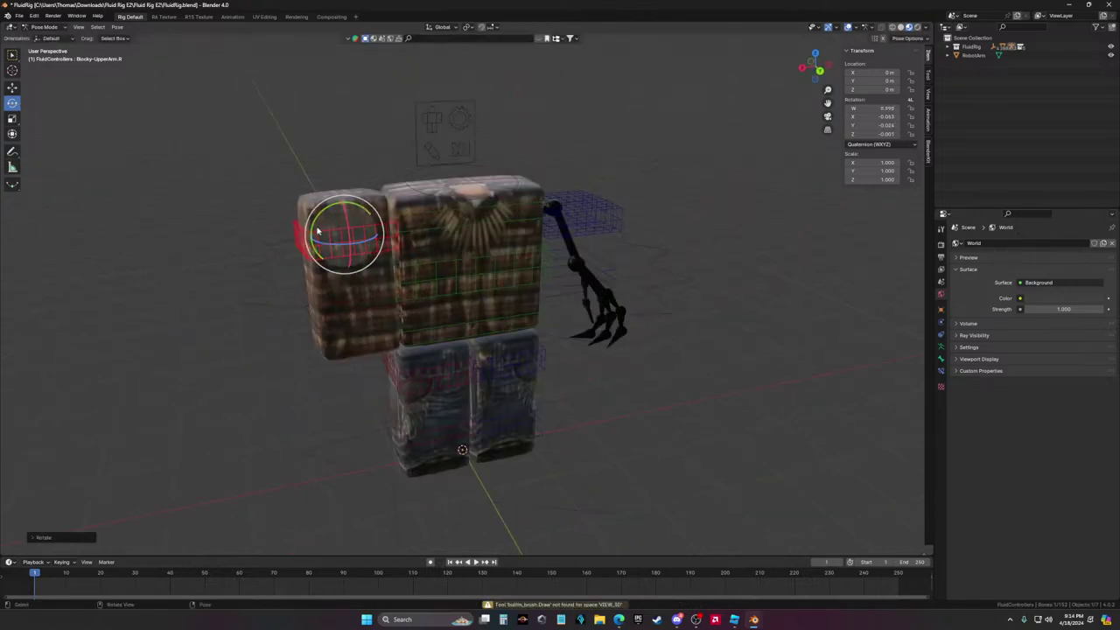
key(ctrl+z)
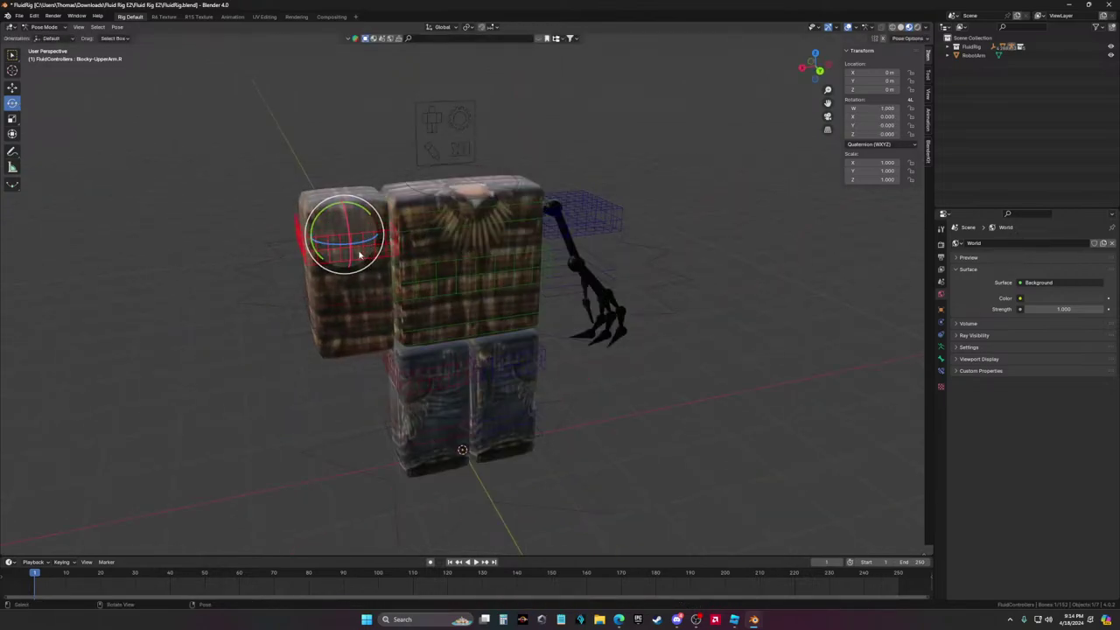
Rotate the right upper arm bone upward and then further into position
drag(350, 238, 365, 200)
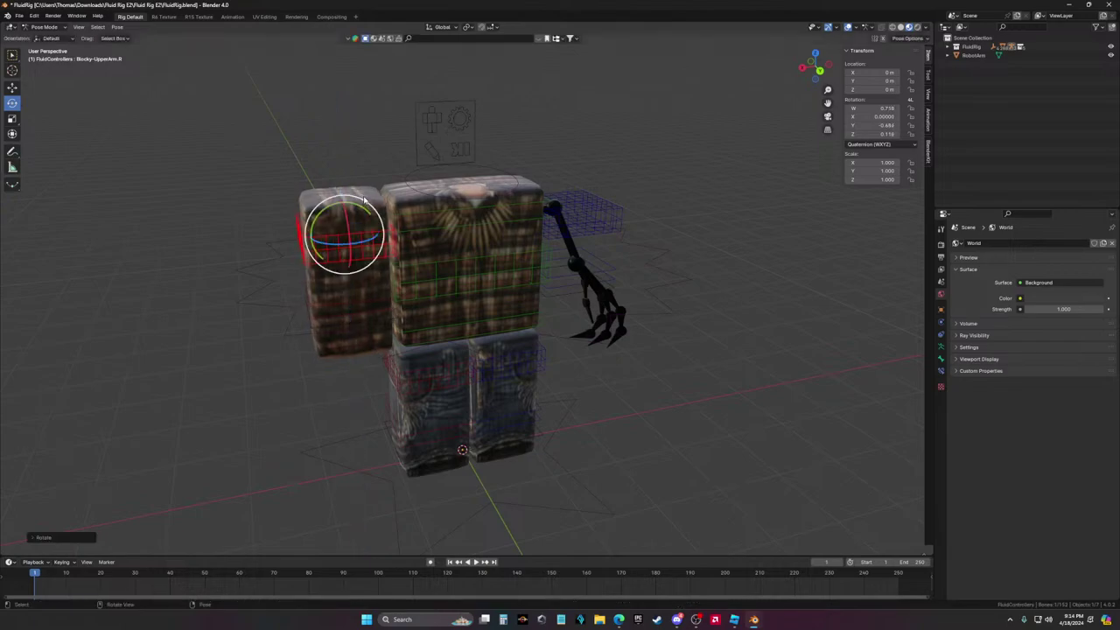
middle_drag(365, 201, 537, 394)
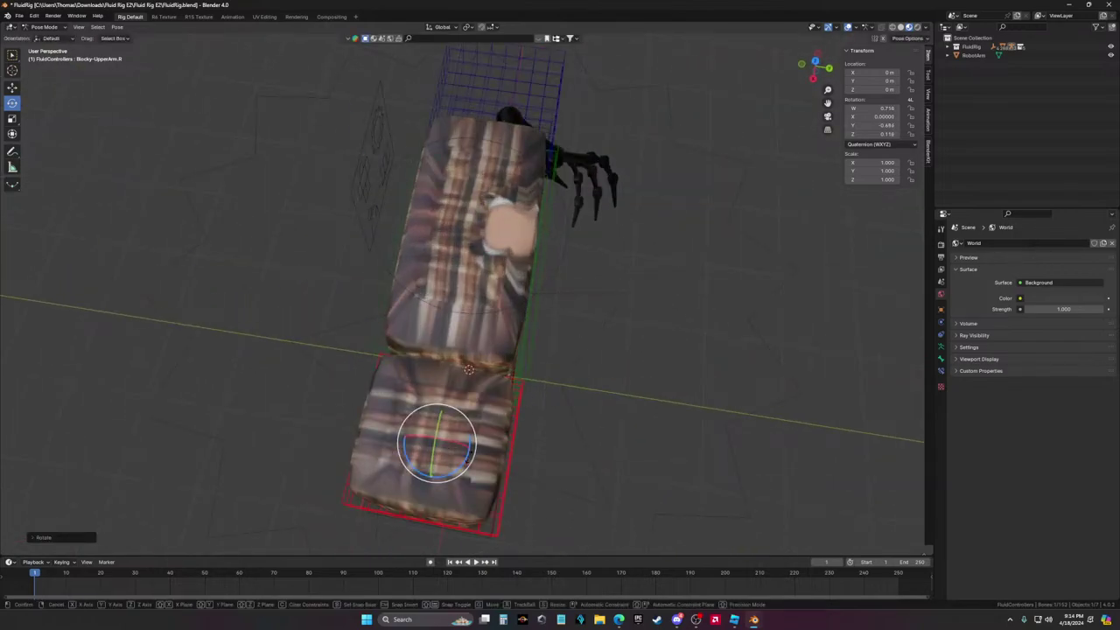
drag(472, 456, 471, 460)
middle_drag(555, 421, 415, 260)
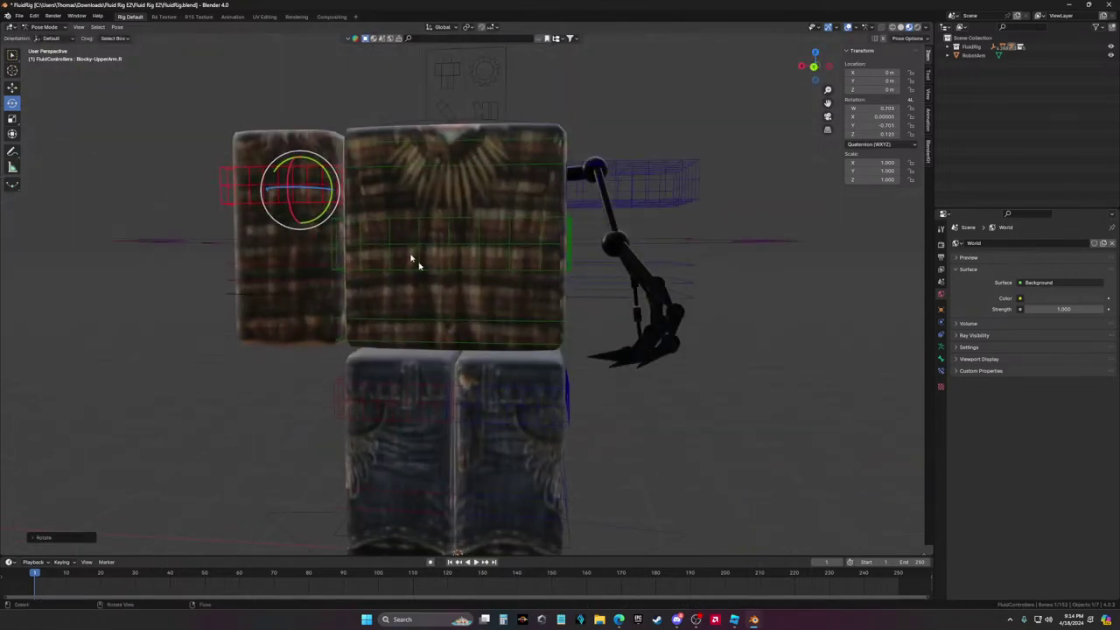
drag(324, 219, 292, 280)
click(292, 280)
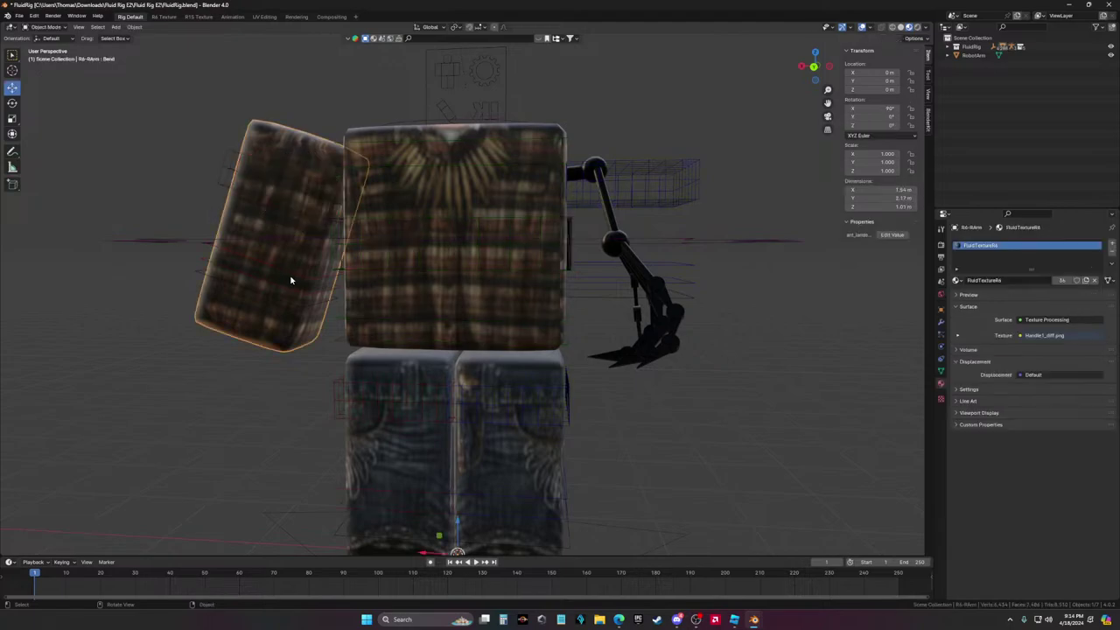
Bend the lower arm and rotate the wrist bone
click(294, 279)
drag(298, 206, 458, 292)
middle_drag(458, 292, 309, 320)
click(319, 325)
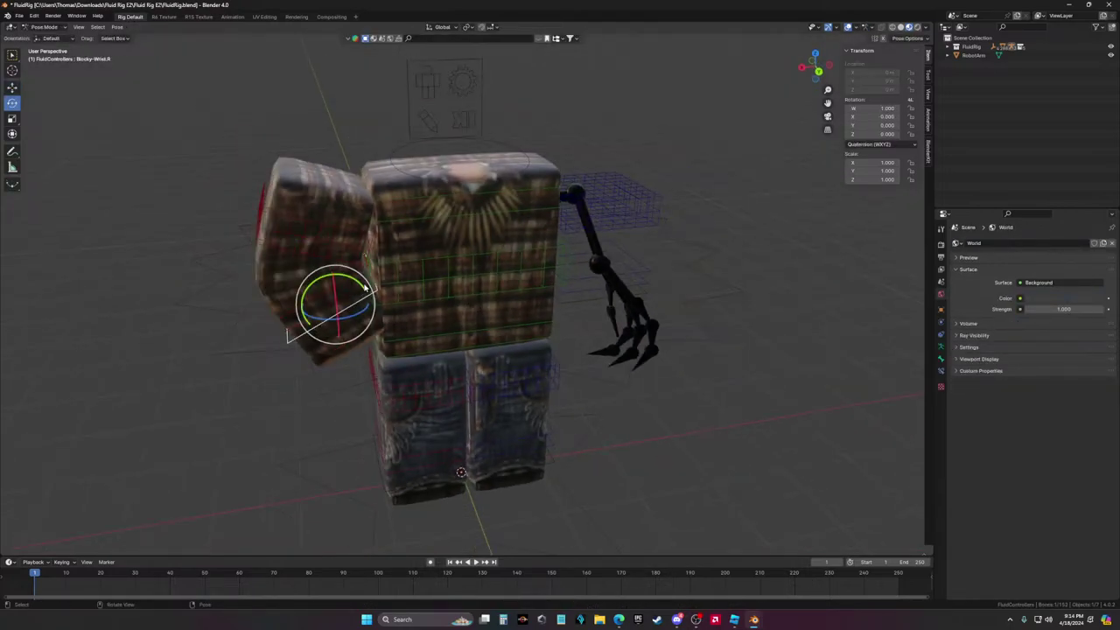
drag(315, 326, 295, 345)
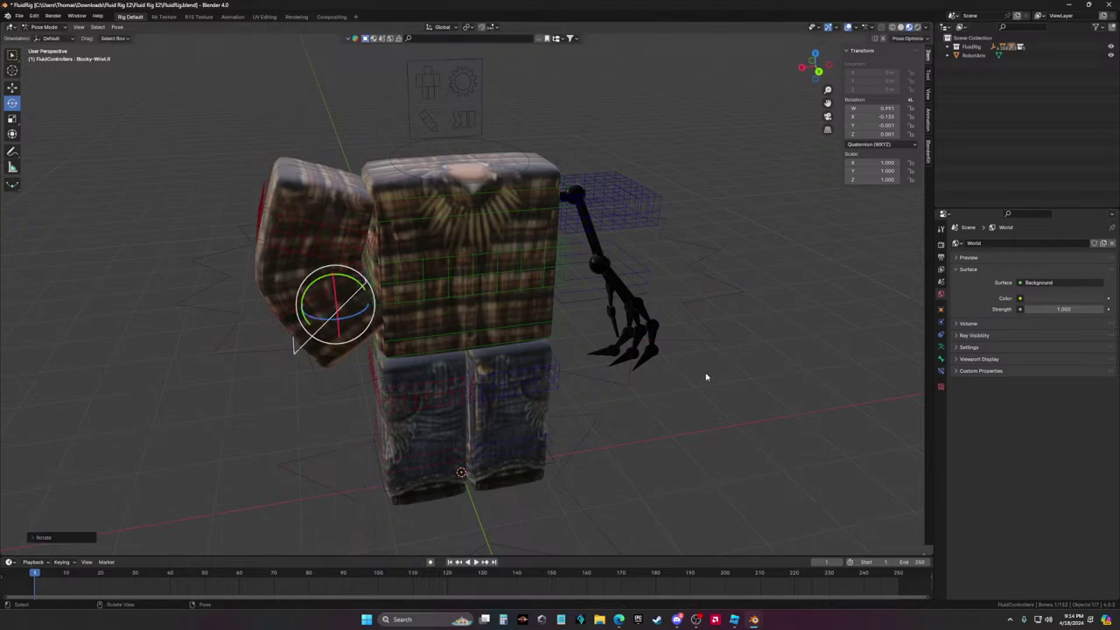
middle_drag(295, 344, 525, 330)
drag(526, 331, 535, 337)
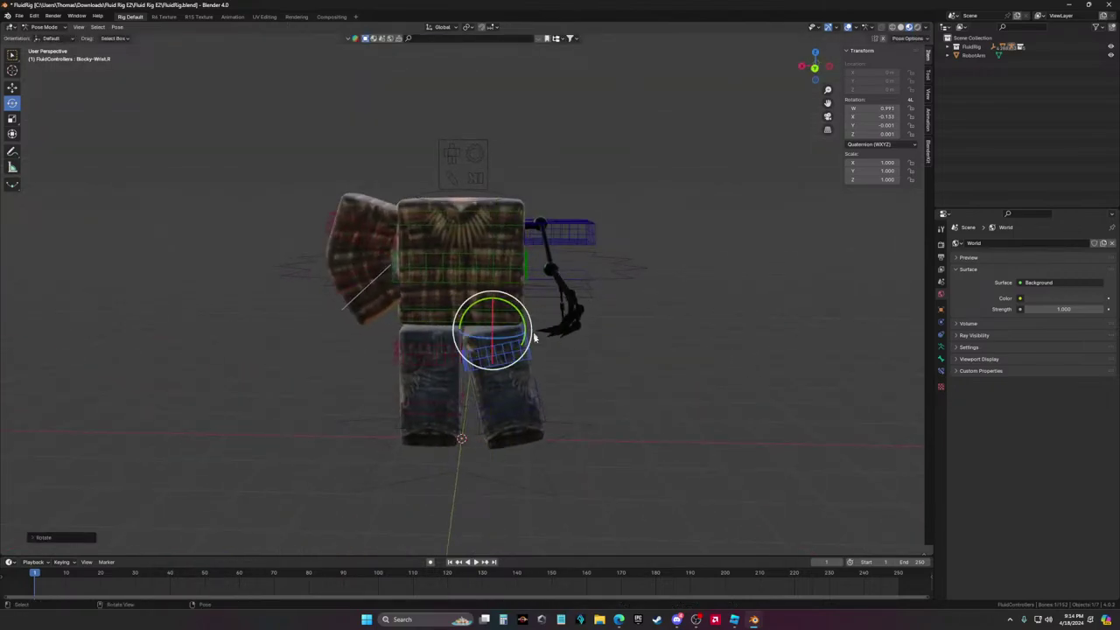
Rotate the left lower leg and the left foot bones
click(525, 396)
drag(527, 398, 527, 403)
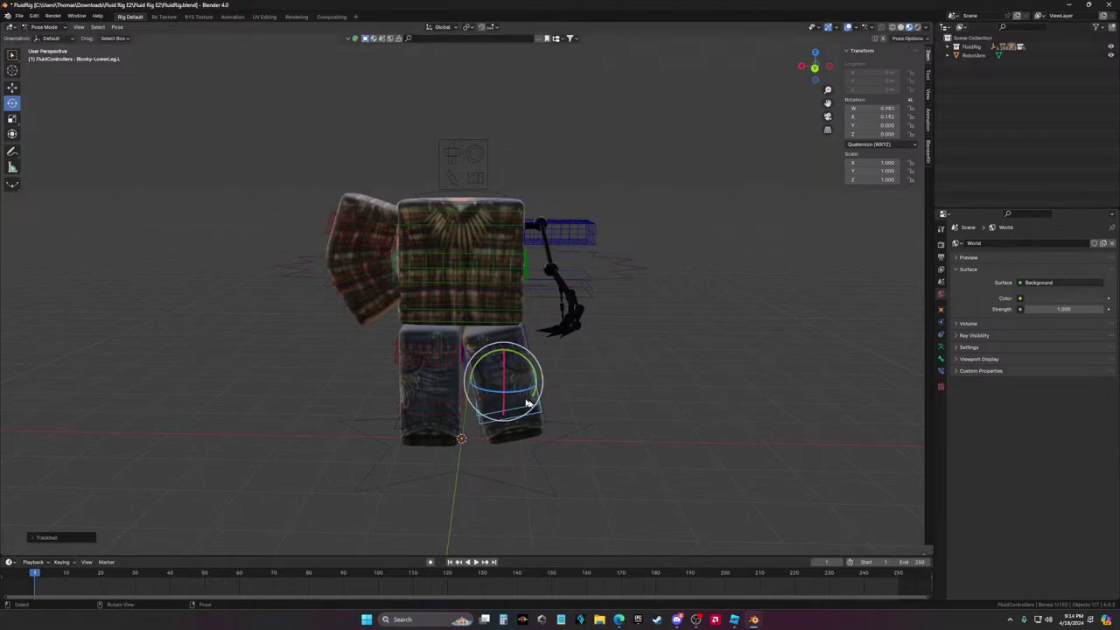
middle_drag(528, 403, 480, 414)
click(478, 417)
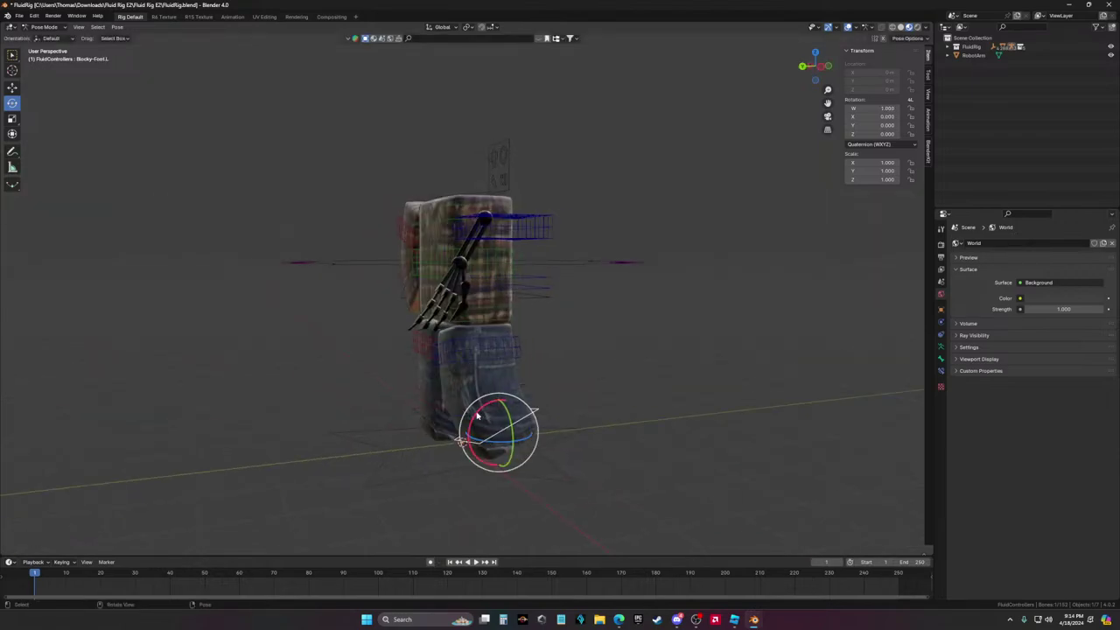
drag(477, 417, 483, 421)
middle_drag(484, 422, 525, 411)
middle_drag(525, 412, 571, 402)
click(427, 363)
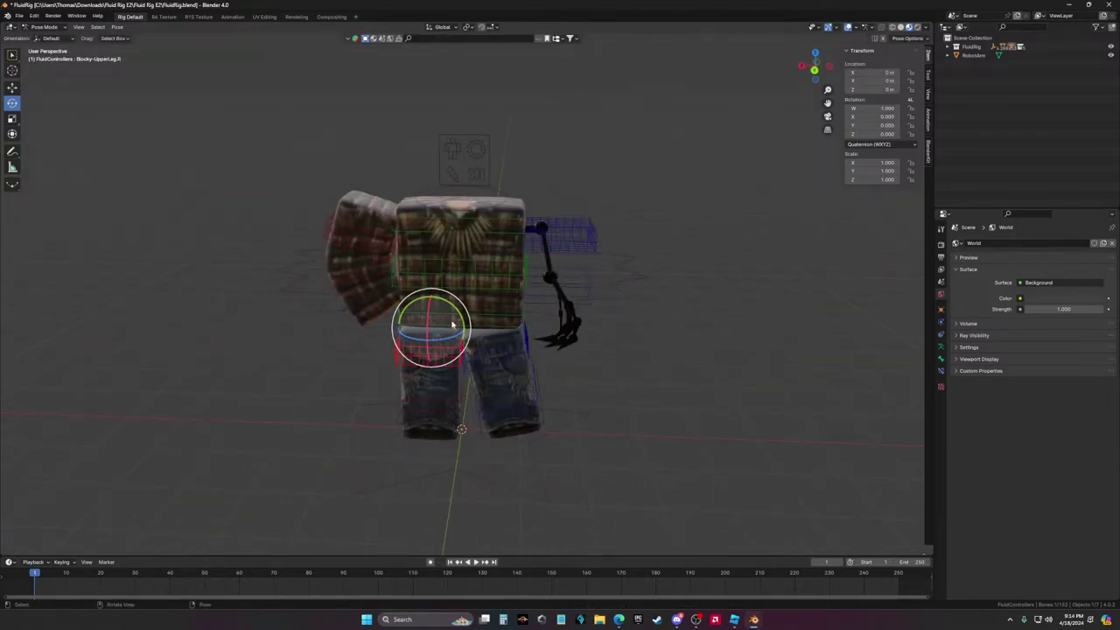
Reselect the rig in Pose Mode and rotate the right lower leg bone
key(ctrl+Tab)
click(441, 411)
middle_drag(441, 412, 533, 407)
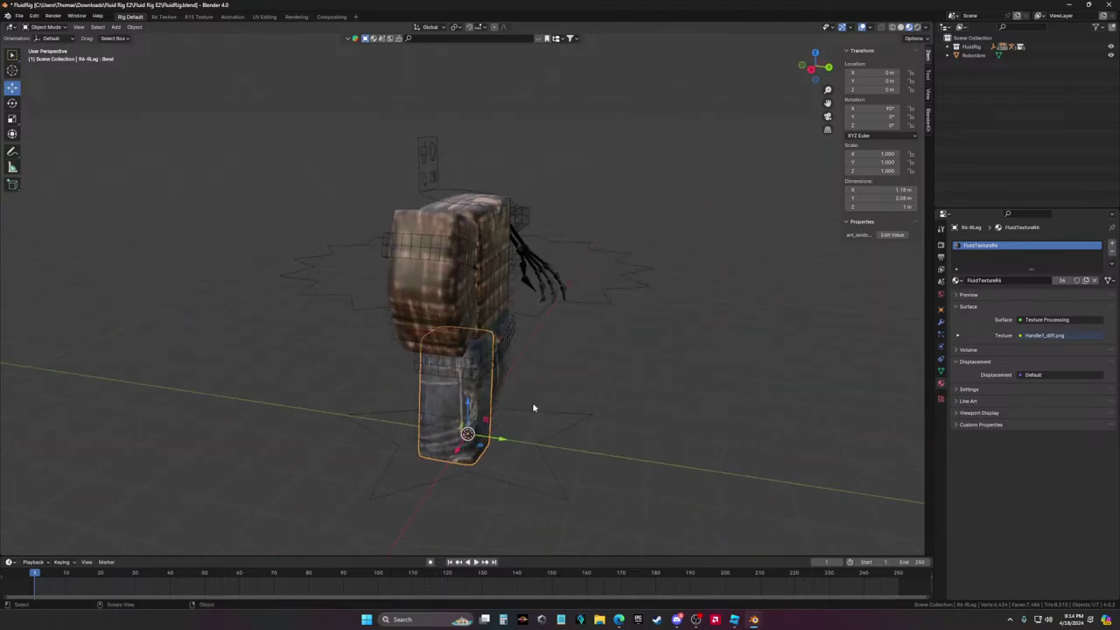
key(ctrl+Tab)
click(486, 416)
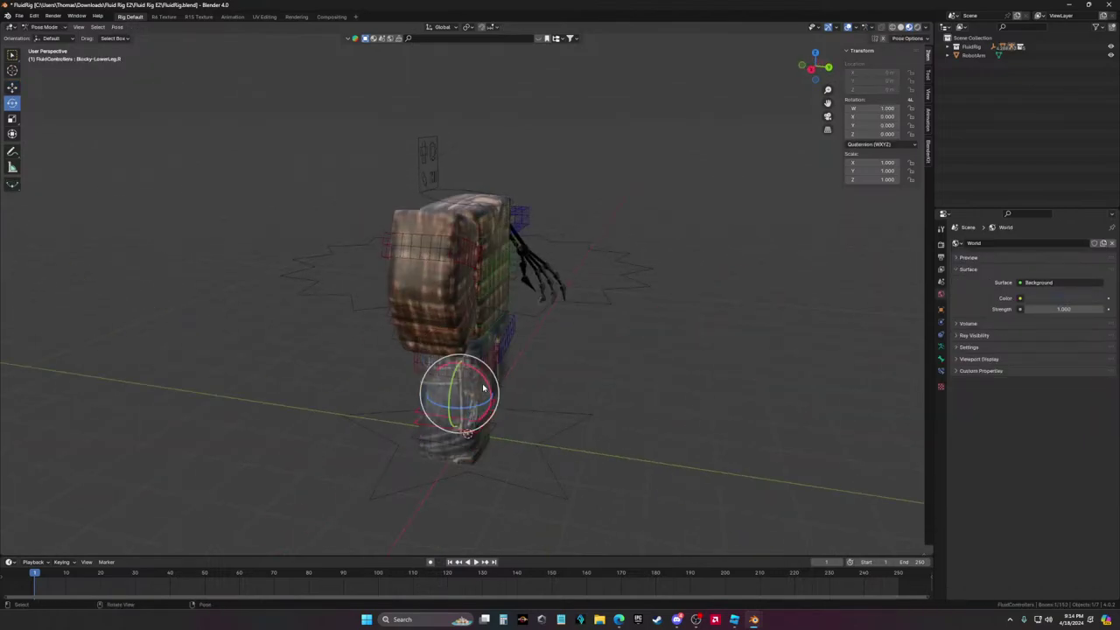
mouse_move(486, 413)
mouse_down()
mouse_move(483, 424)
mouse_move(488, 394)
mouse_up()
Rotate the right foot and twist the right lower leg around Z
click(456, 448)
click(484, 422)
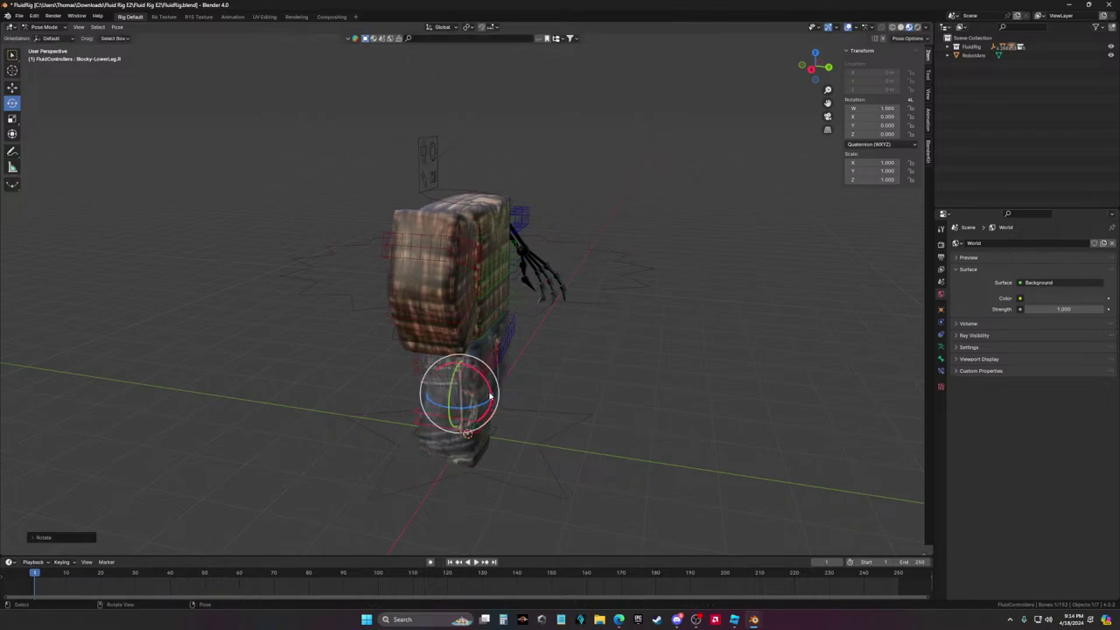
middle_drag(490, 399, 425, 400)
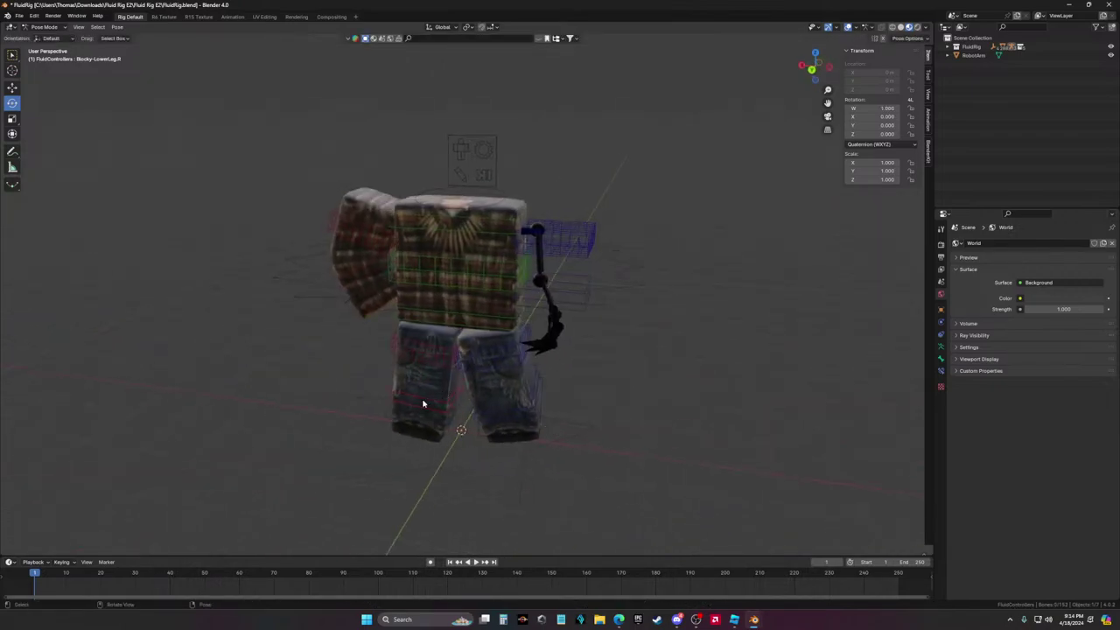
click(426, 402)
click(421, 400)
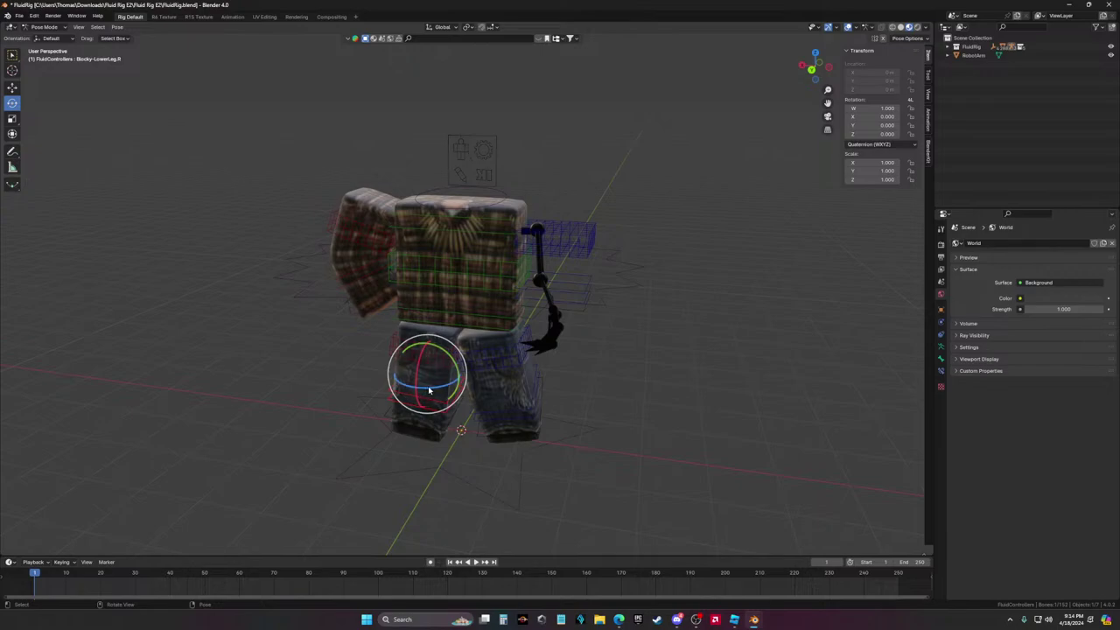
drag(431, 390, 405, 352)
Twist the right upper leg bone around Z
click(450, 354)
middle_drag(455, 354, 528, 376)
click(628, 382)
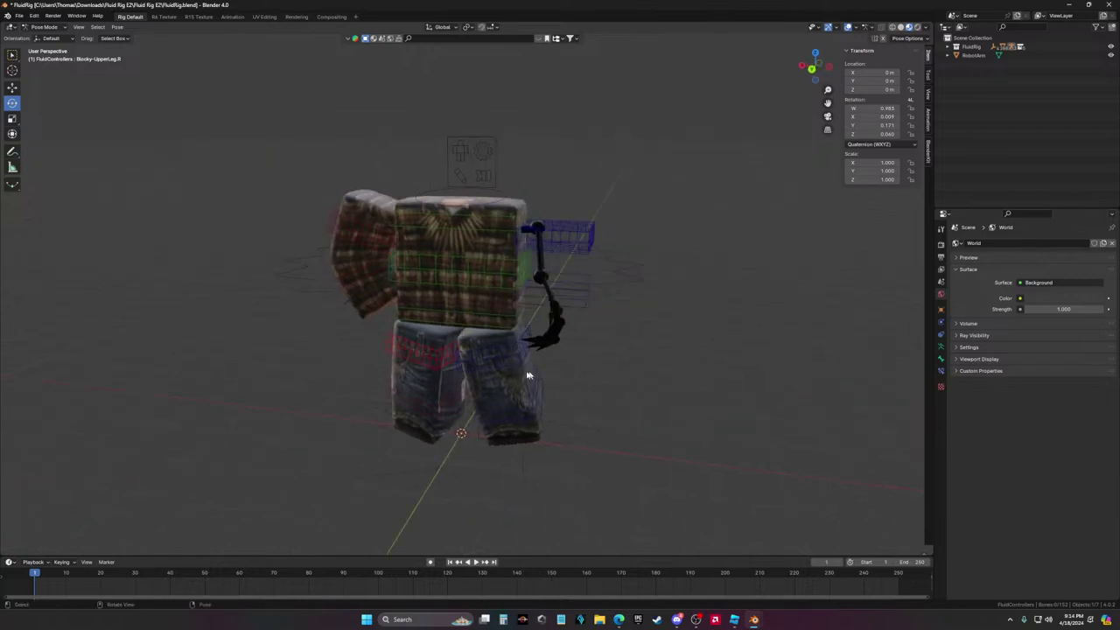
Rotate the left upper leg bone
click(506, 346)
mouse_move(506, 347)
mouse_down()
mouse_move(525, 333)
mouse_move(501, 344)
mouse_move(525, 345)
mouse_up()
scroll(630, 368, down, 2)
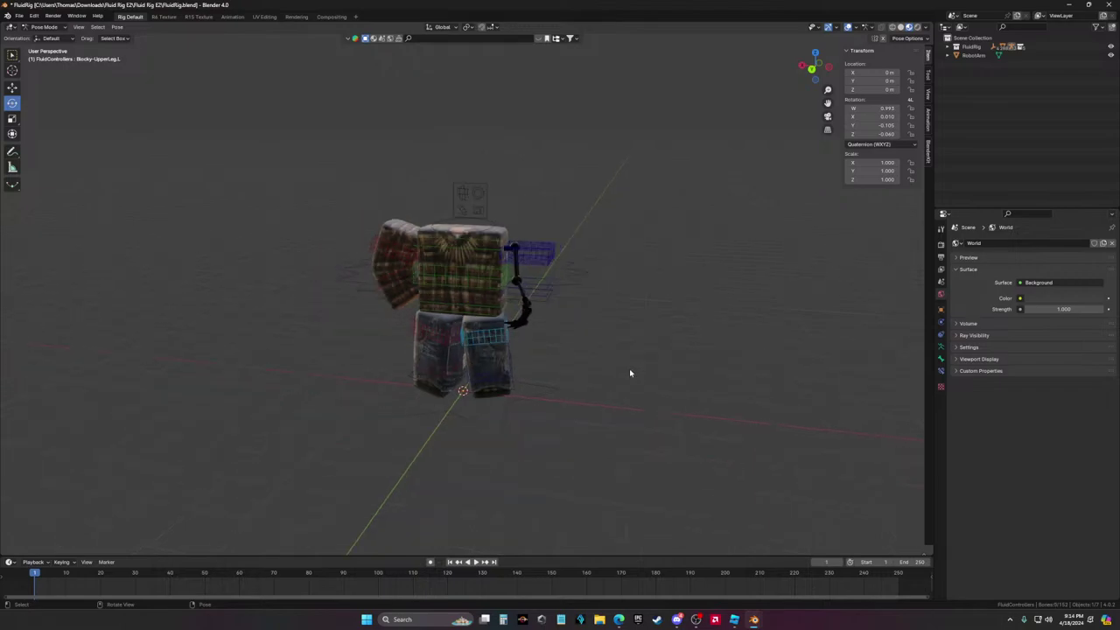
middle_drag(629, 369, 593, 395)
scroll(637, 369, up, 2)
Rotate the right upper leg on one axis and twist it around Z
click(429, 354)
drag(442, 349, 438, 343)
mouse_move(632, 413)
middle_down()
mouse_move(600, 430)
mouse_move(613, 420)
middle_up()
drag(442, 335, 438, 338)
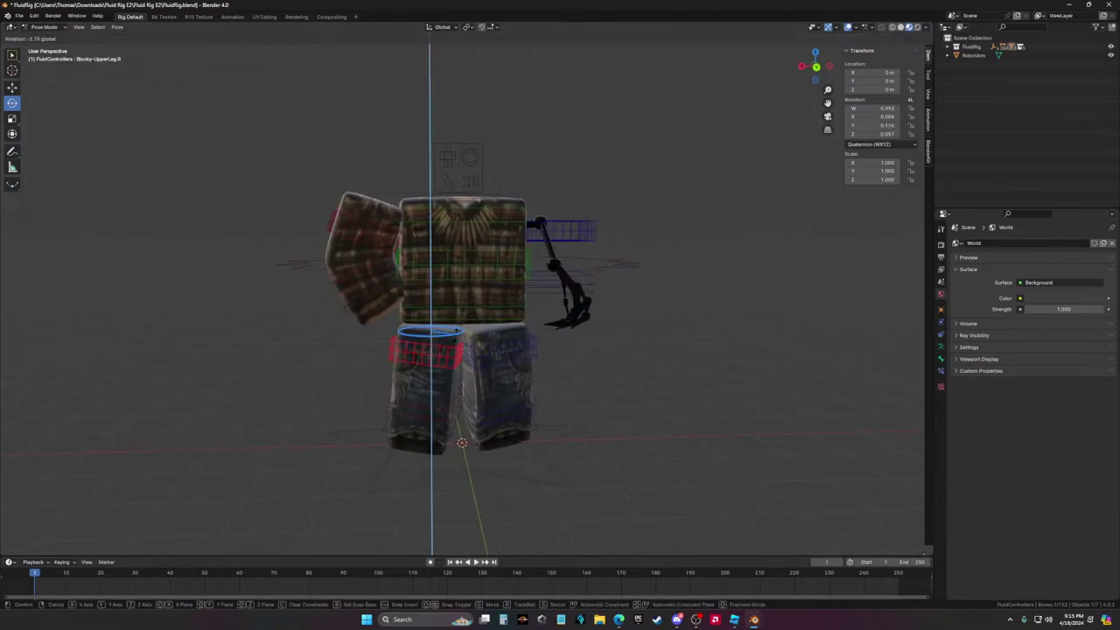
click(615, 382)
middle_drag(616, 382, 594, 404)
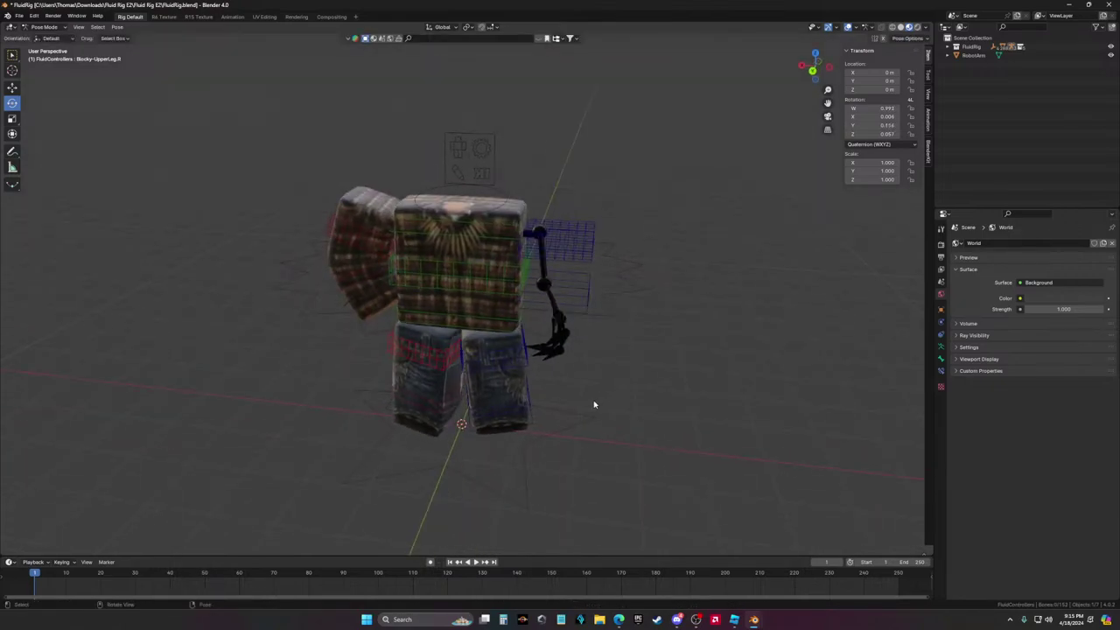
Select the torso and tilt the upper torso bone around X
key(ctrl+Tab)
click(469, 237)
key(ctrl+Tab)
drag(461, 261, 464, 272)
middle_drag(464, 271, 482, 296)
Select the left upper arm bone and return the rig to Object Mode
click(518, 247)
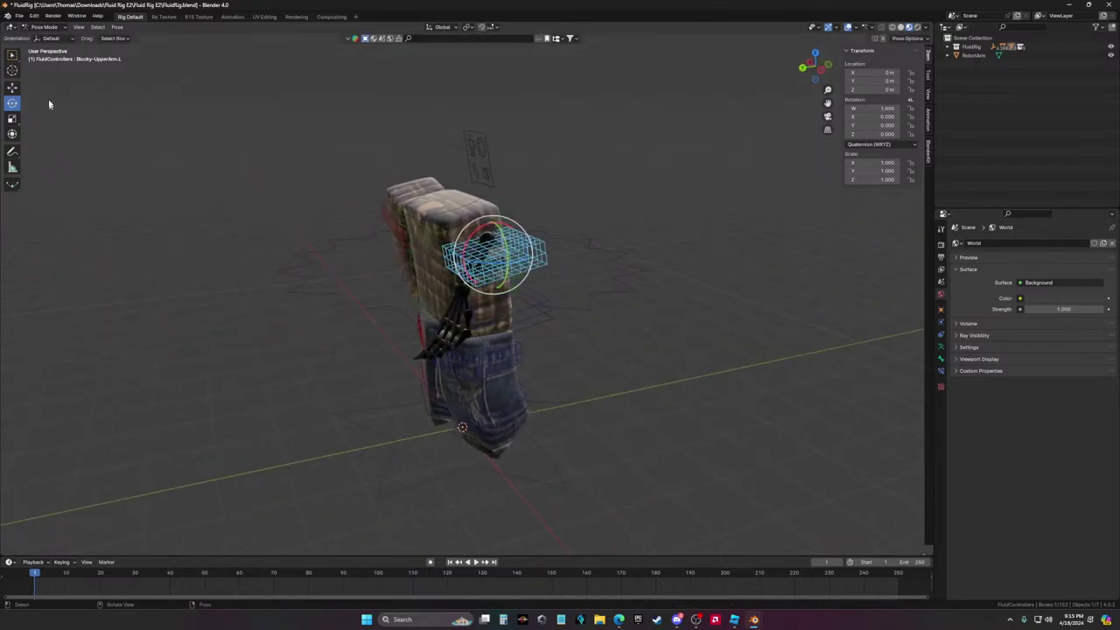
click(44, 26)
click(52, 39)
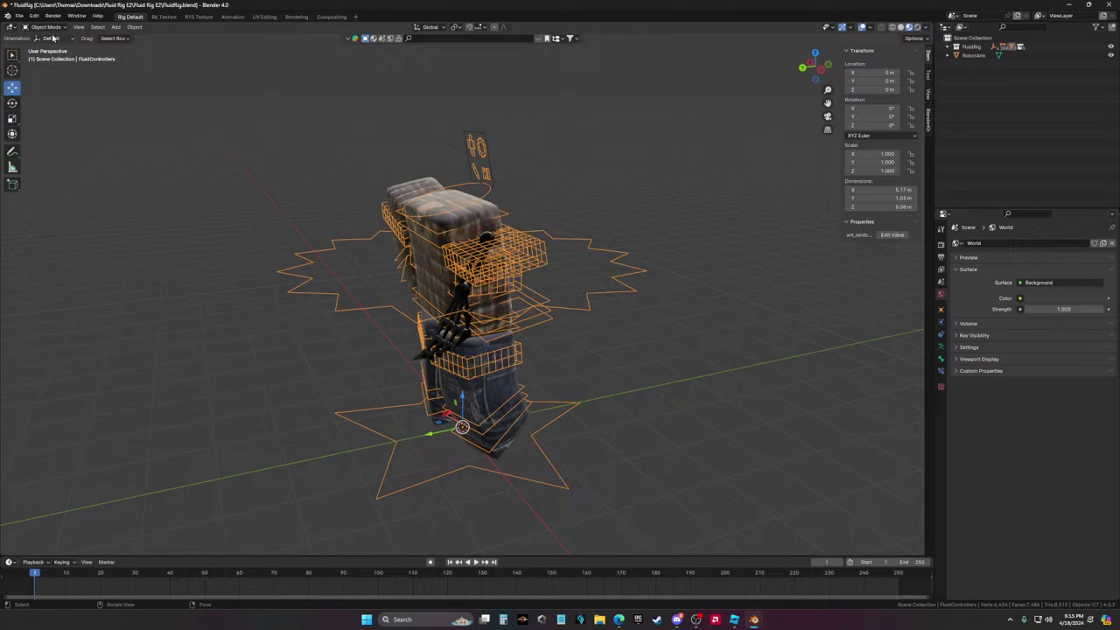
Select the RobotArm mesh rather than the armature
click(689, 304)
click(481, 251)
click(462, 300)
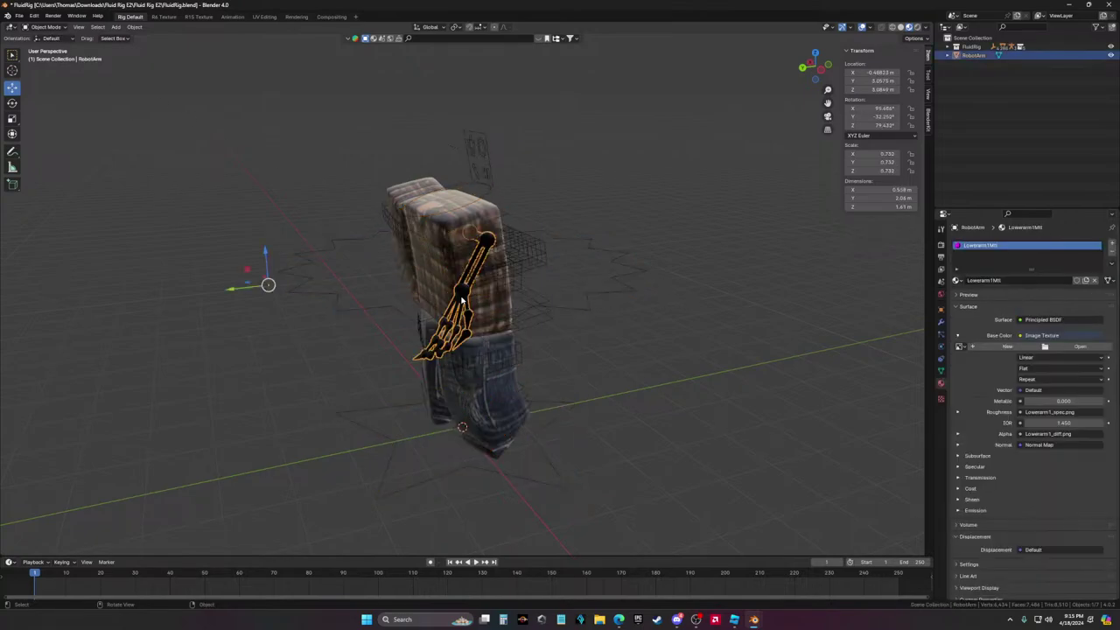
click(712, 395)
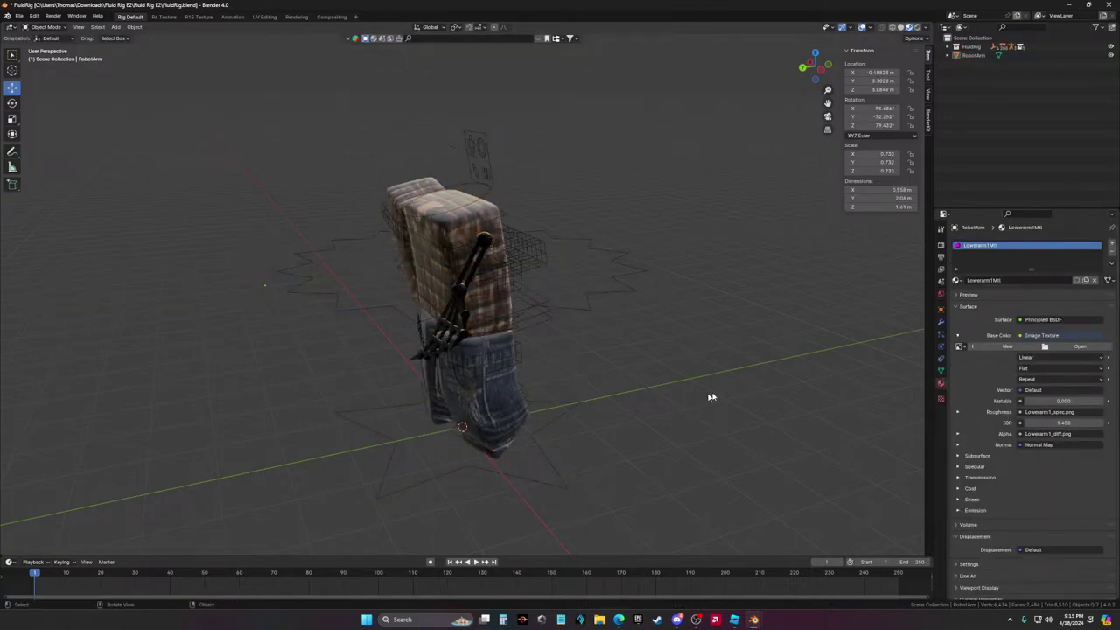
middle_drag(712, 395, 680, 373)
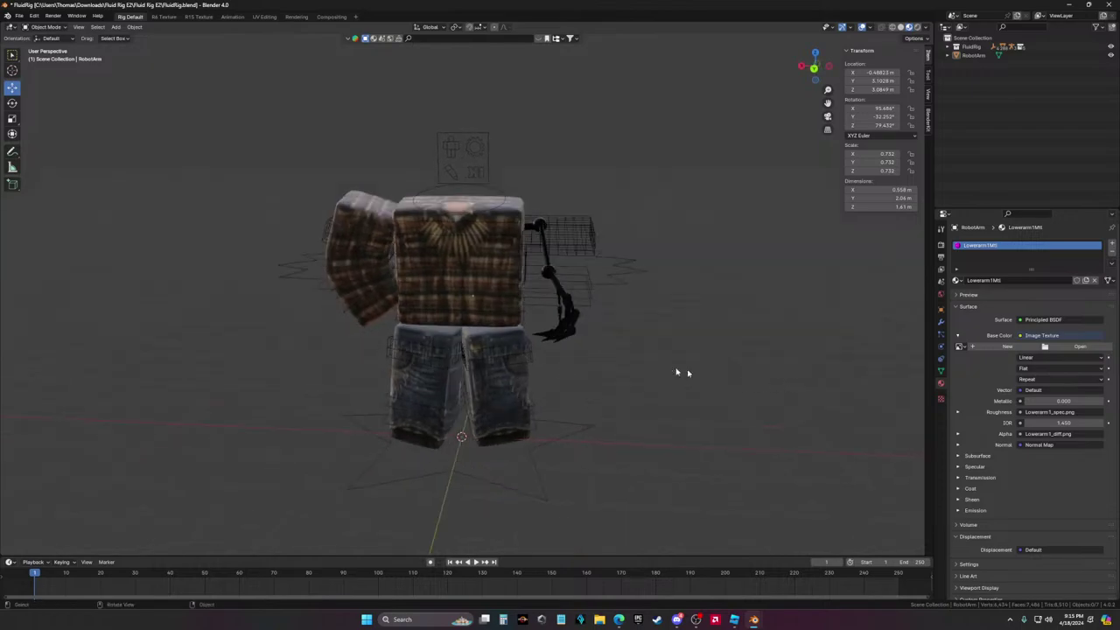
click(567, 316)
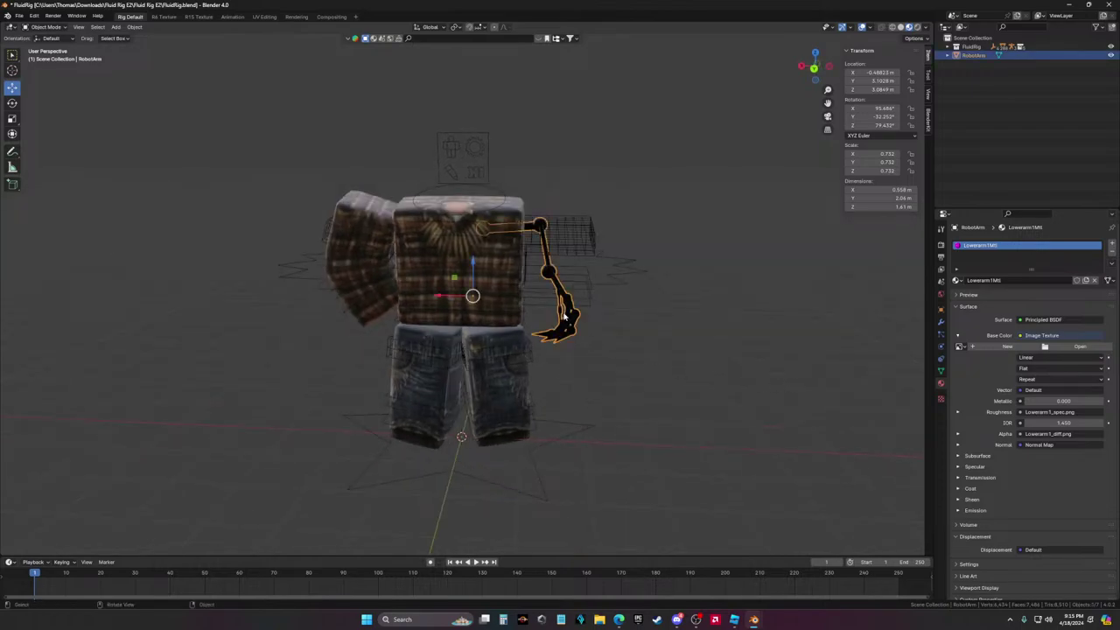
Switch to the UV Editing workspace in Material Preview and box-select the arm mesh to show its UVs
click(265, 16)
middle_drag(549, 202, 520, 204)
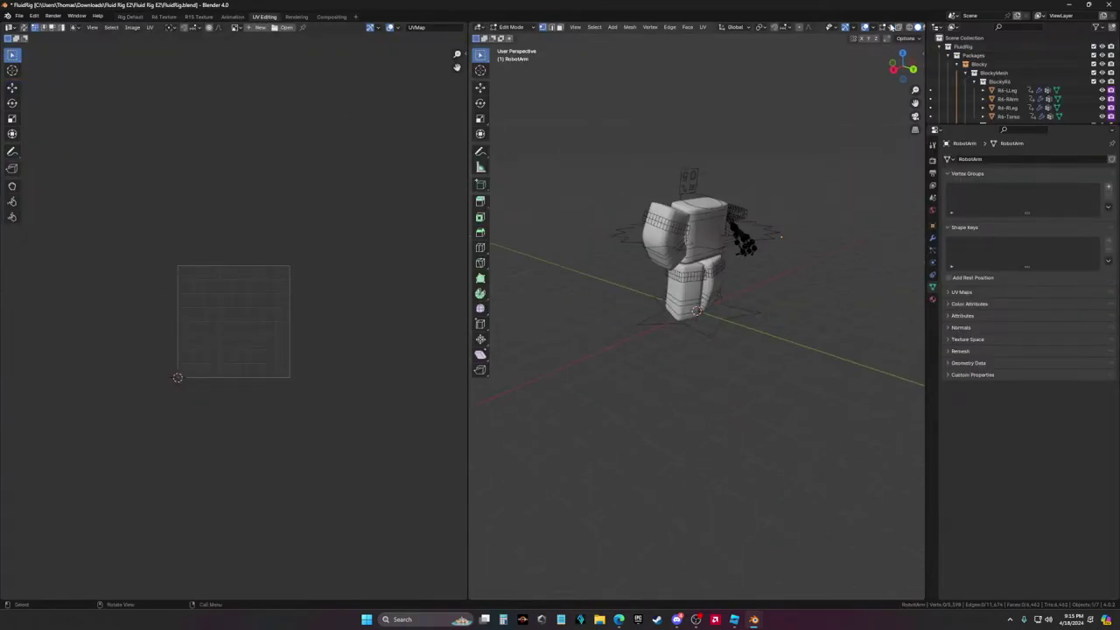
drag(929, 27, 966, 28)
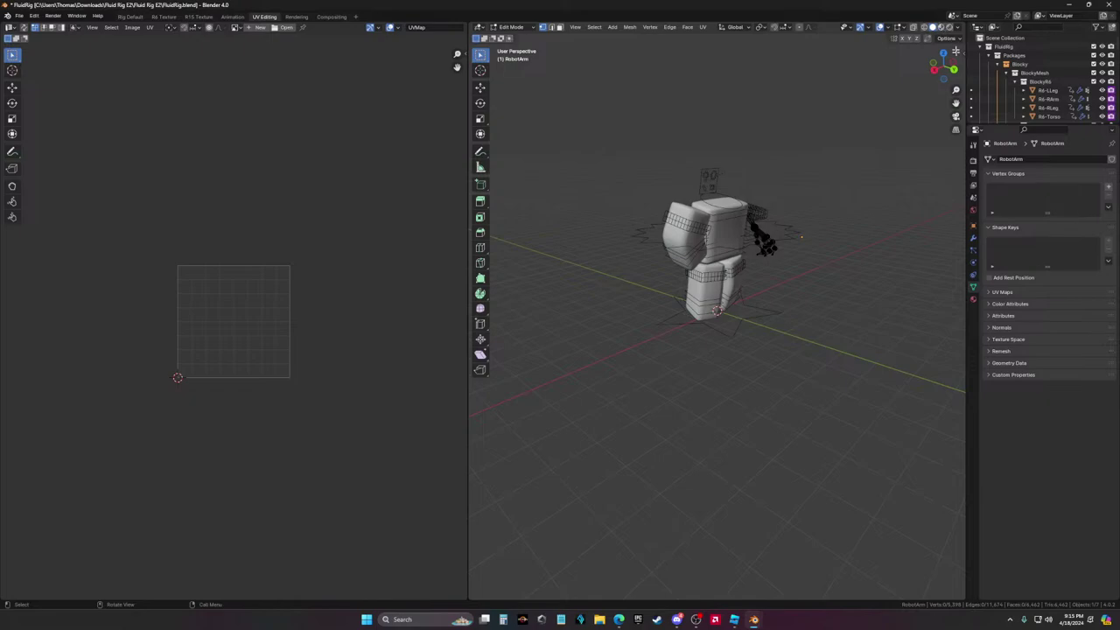
click(943, 29)
mouse_move(939, 139)
middle_down()
mouse_move(875, 149)
mouse_move(943, 153)
middle_up()
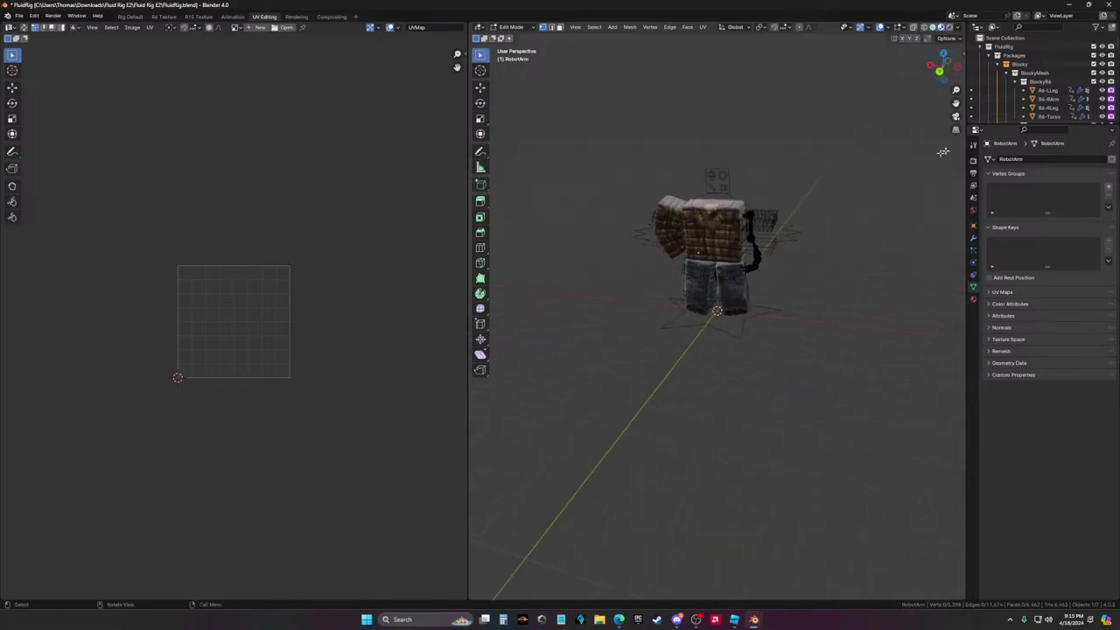
drag(808, 284, 742, 212)
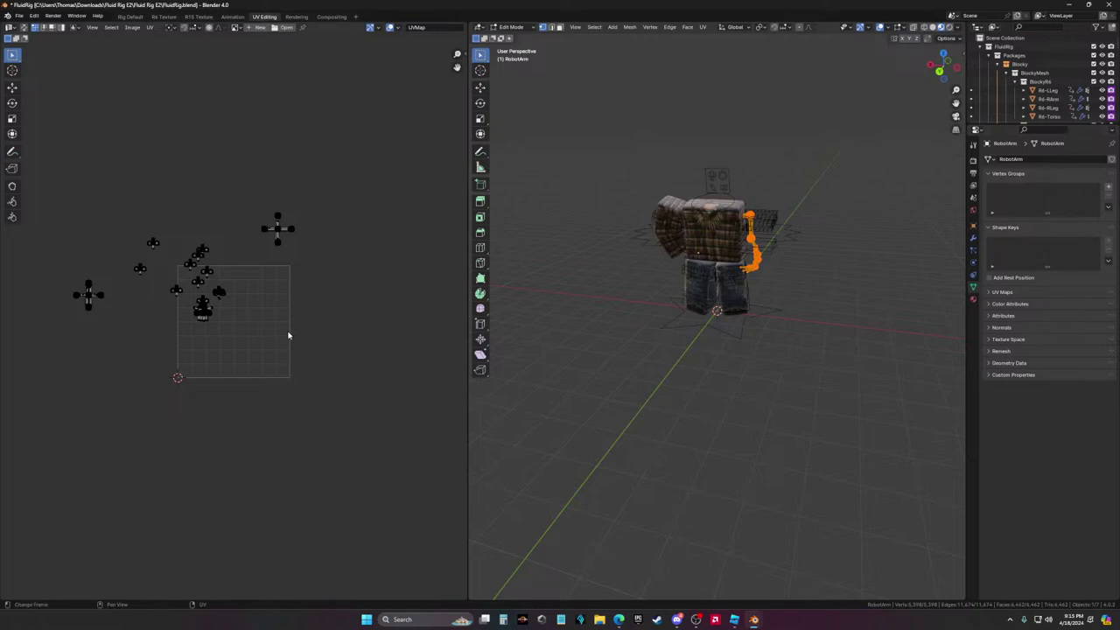
Open Blender's image browser and navigate to the Roblox GFX folder
click(292, 29)
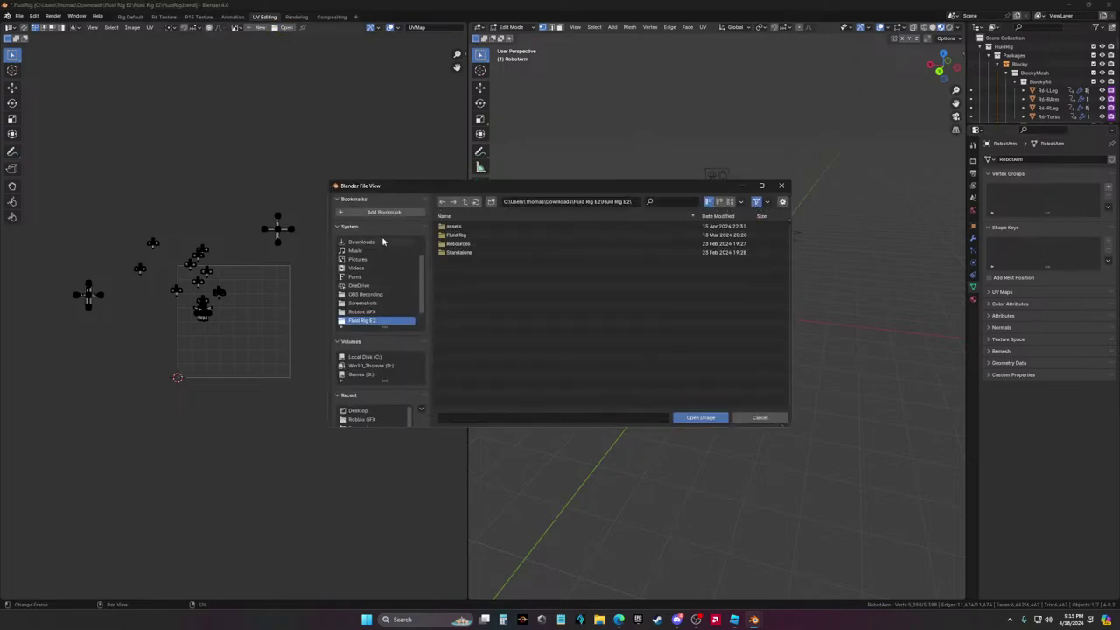
click(371, 245)
scroll(382, 272, down, 1)
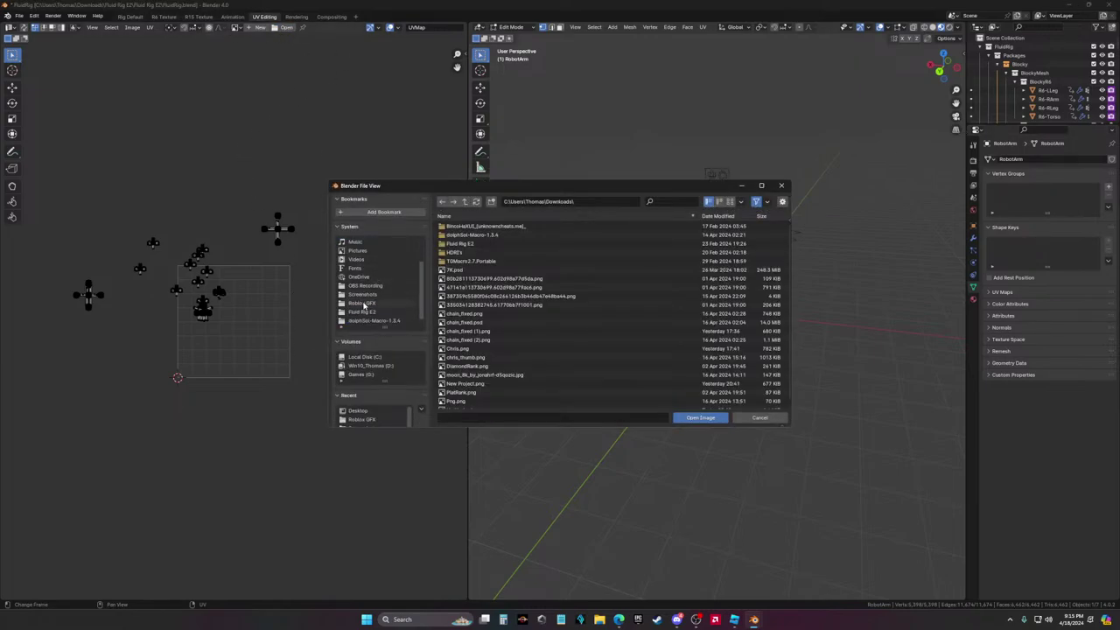
click(363, 303)
Drag Handle1_diff.png from File Explorer's Roblox GFX folder into Blender's file name field, then close Explorer
mouse_move(619, 622)
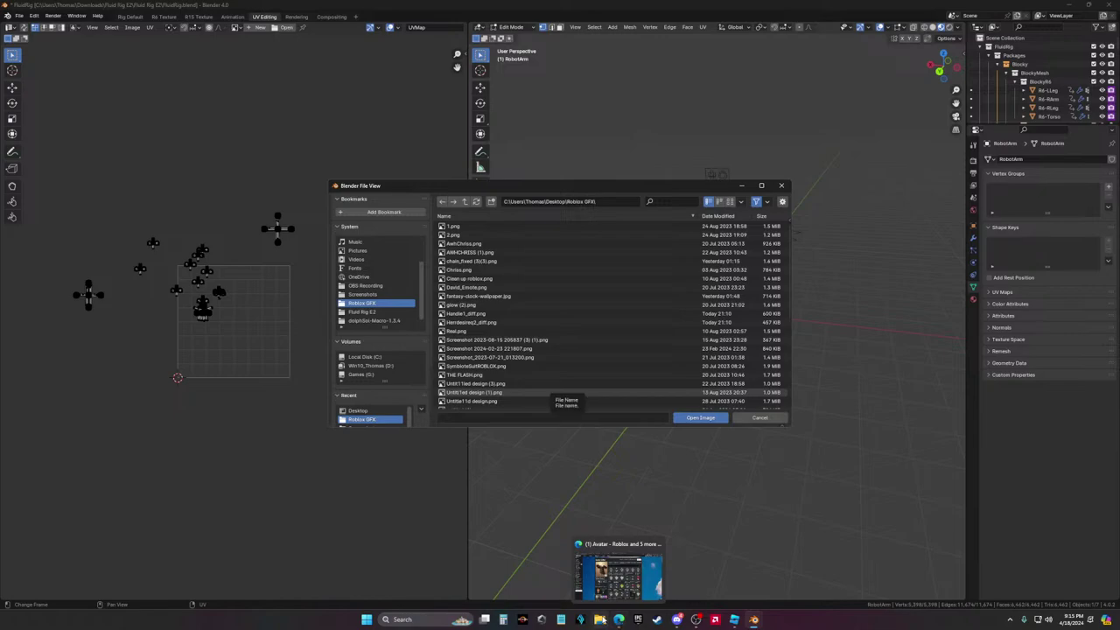
click(607, 619)
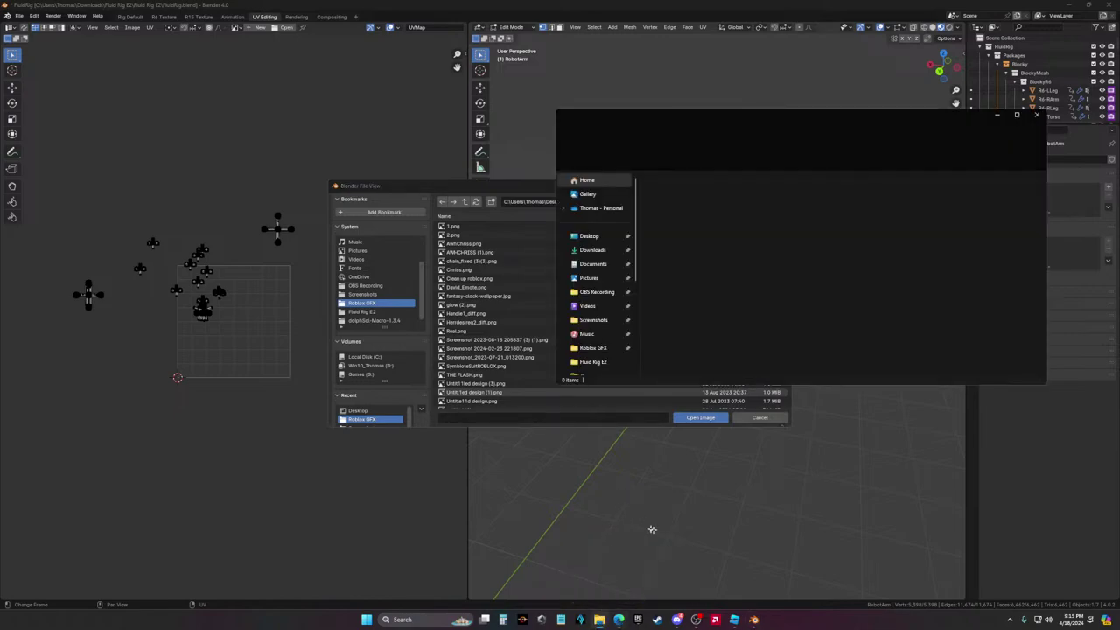
click(593, 348)
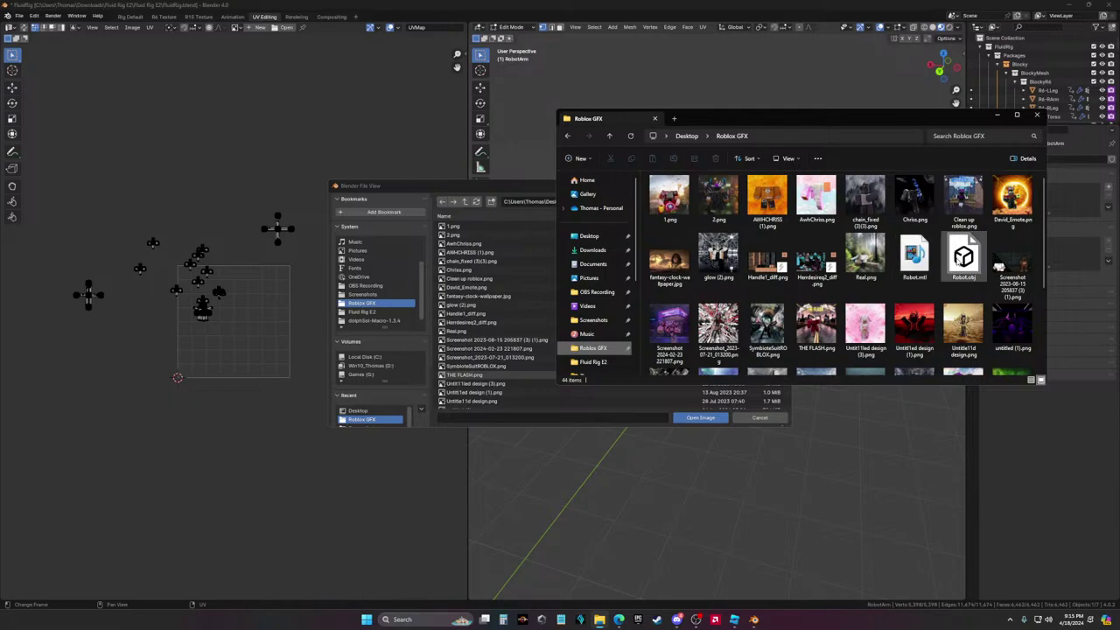
drag(767, 256, 486, 420)
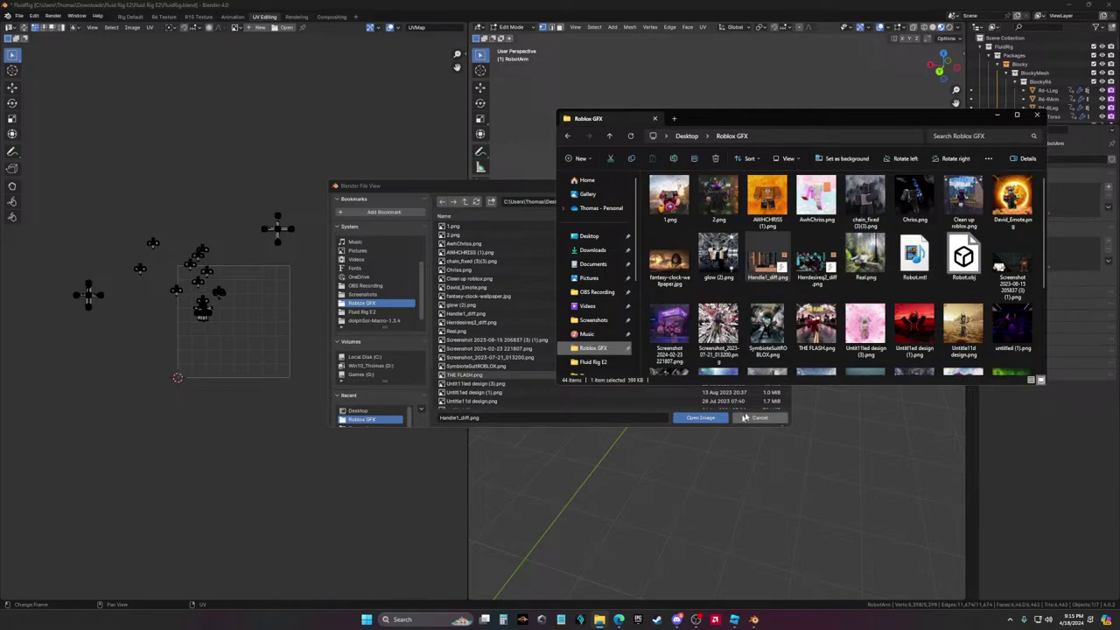
click(1037, 114)
click(618, 620)
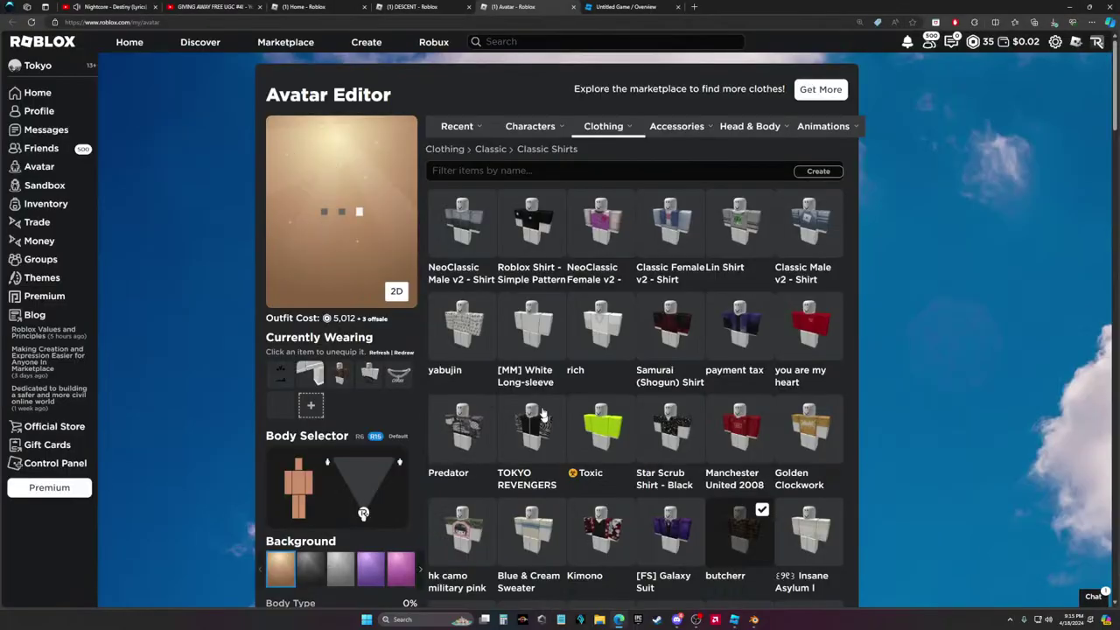
click(110, 7)
click(210, 7)
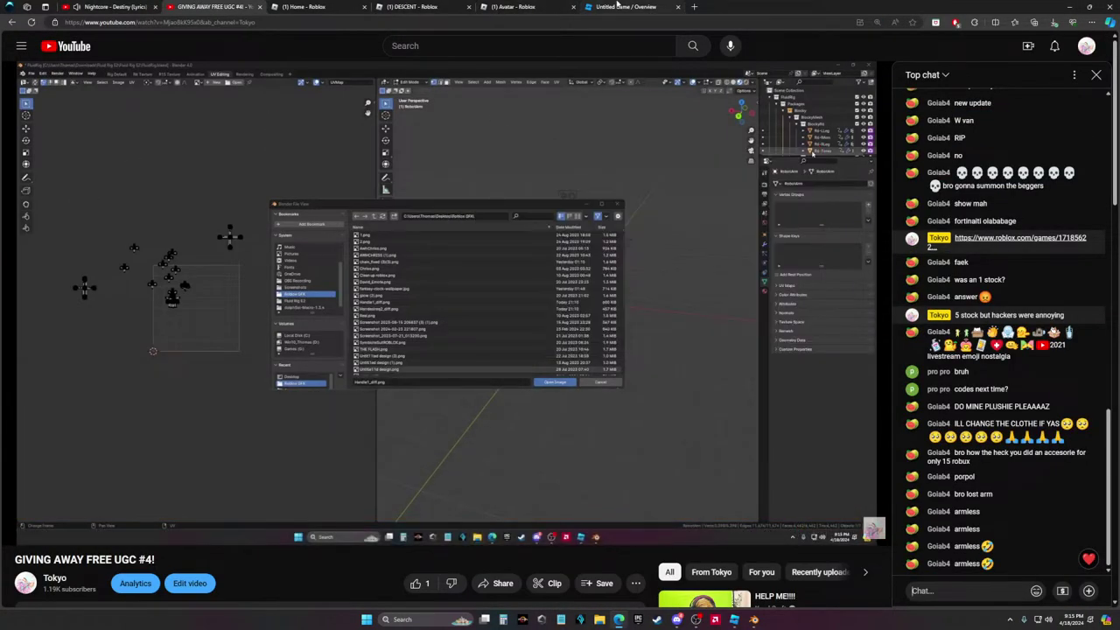
click(617, 6)
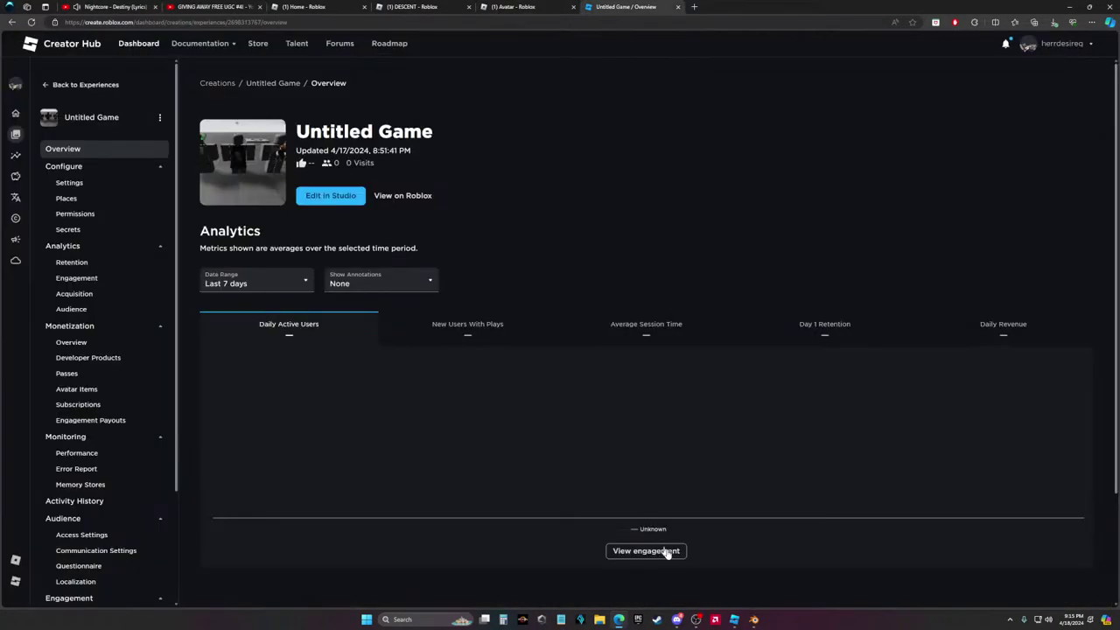
click(352, 6)
click(210, 7)
mouse_move(754, 620)
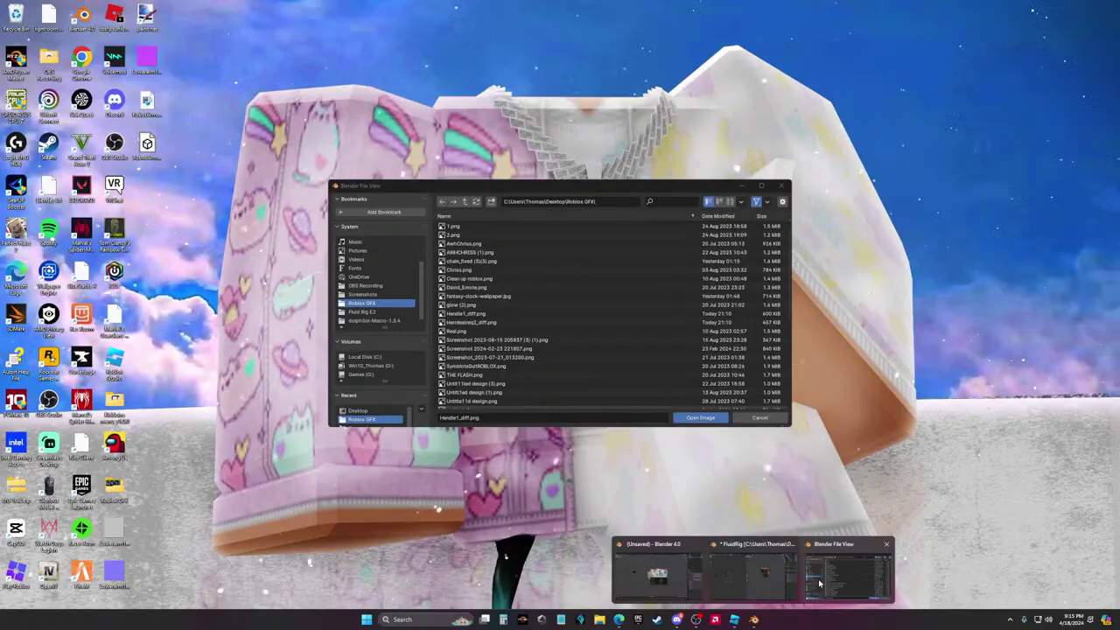
click(808, 597)
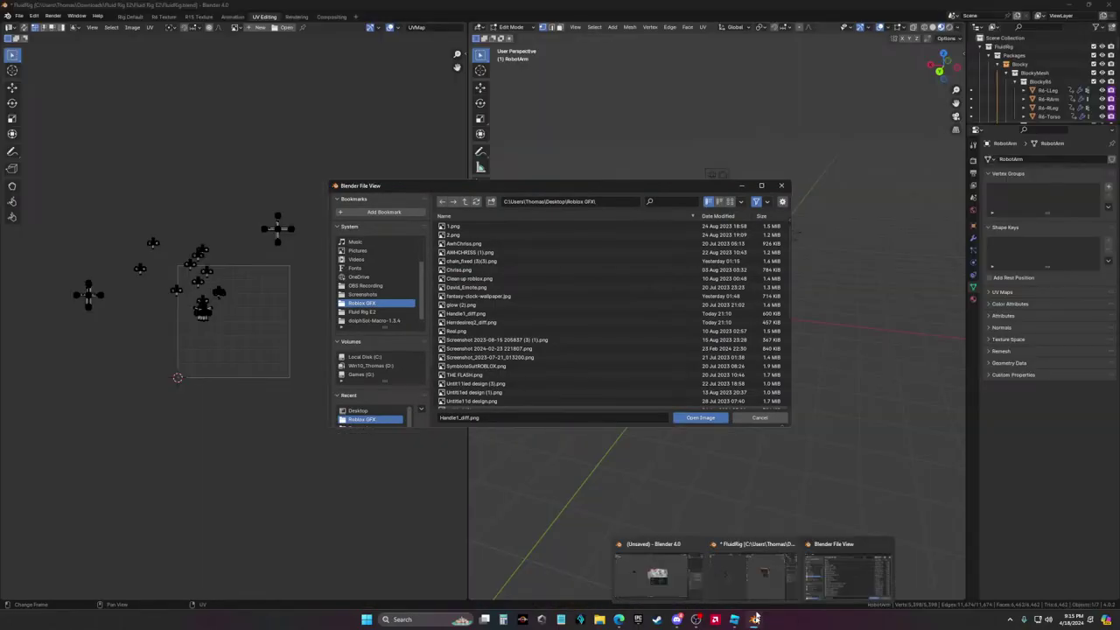
Drag Handle1_diff.png from Explorer's Roblox GFX folder into the dialog and open it as the UV image
scroll(568, 330, down, 6)
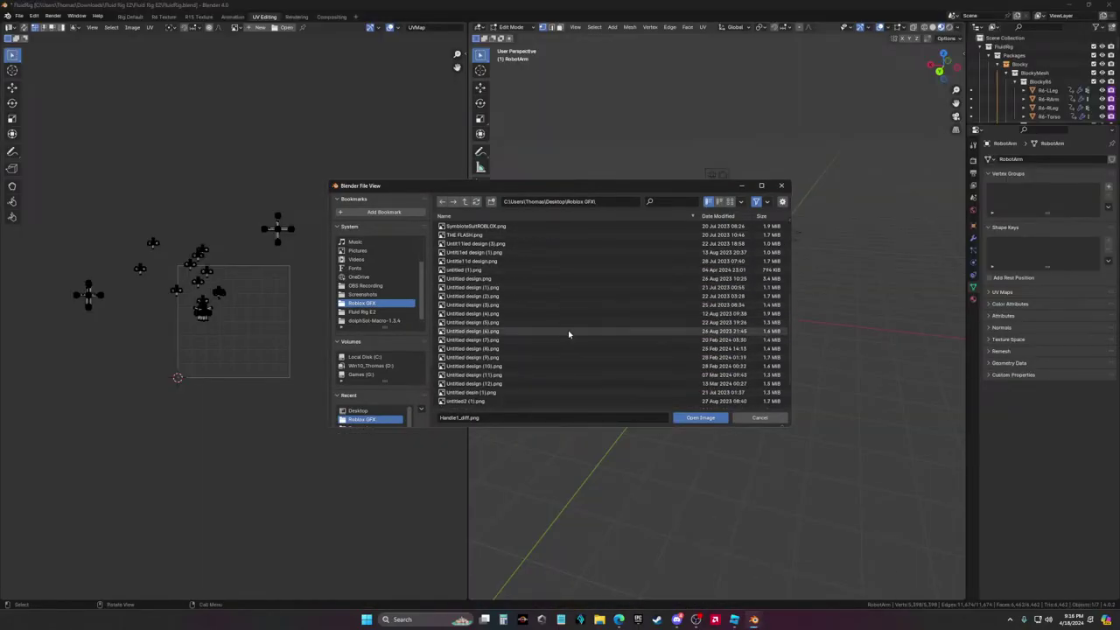
scroll(576, 309, down, 1)
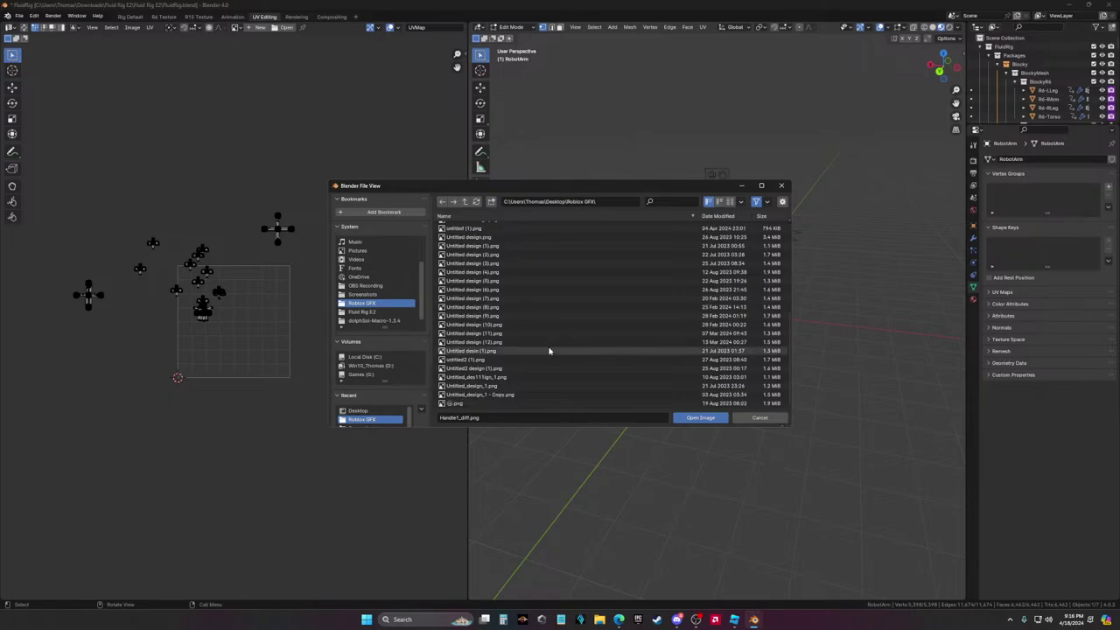
click(599, 619)
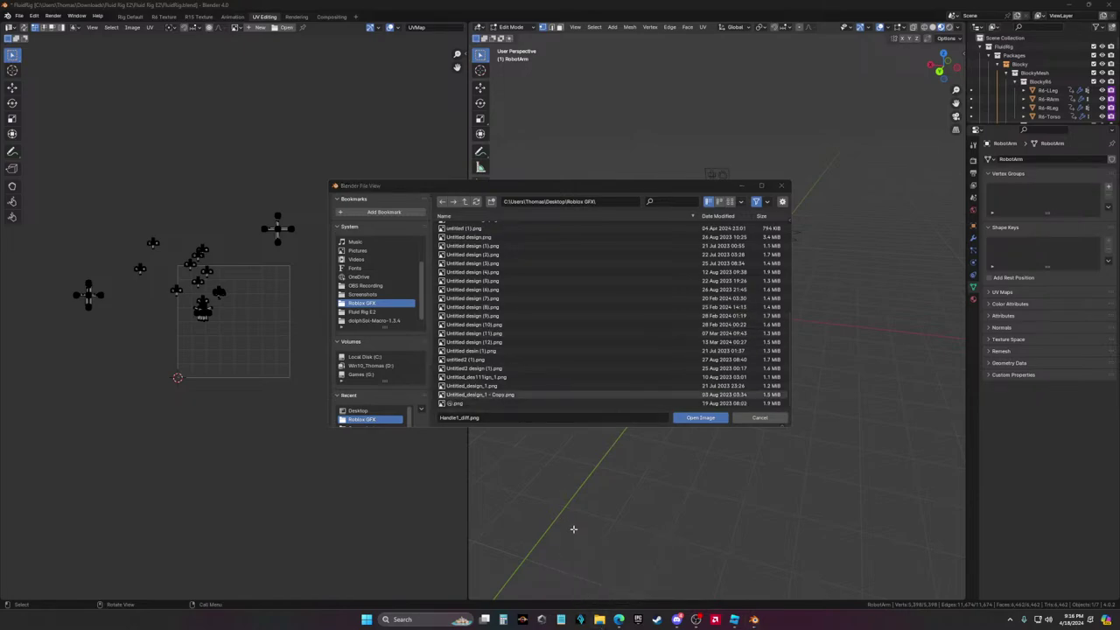
click(592, 349)
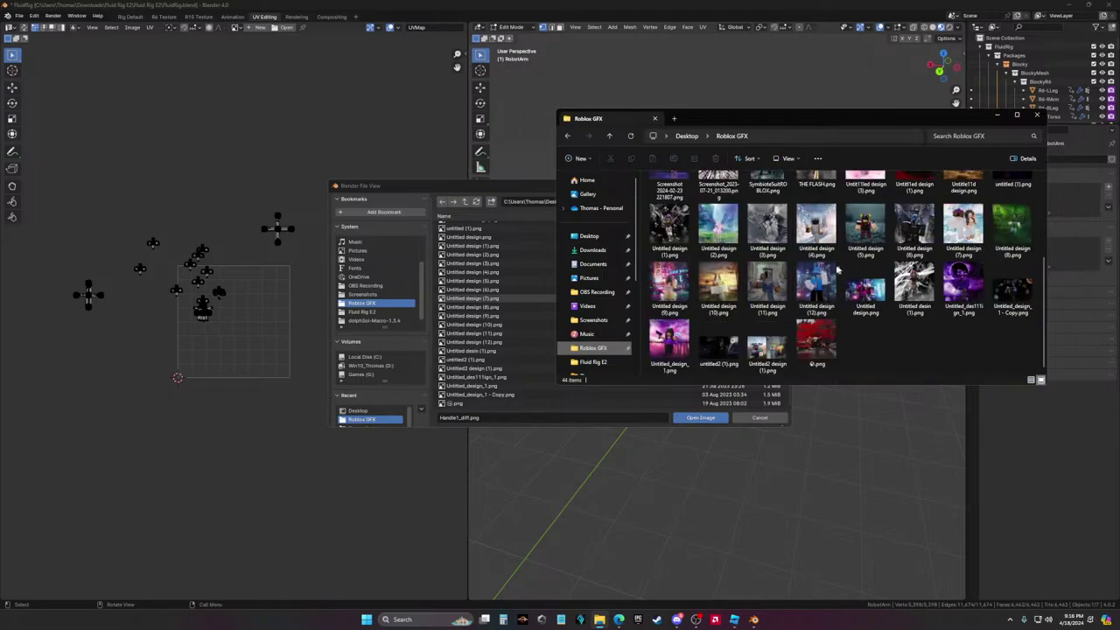
drag(768, 197, 490, 424)
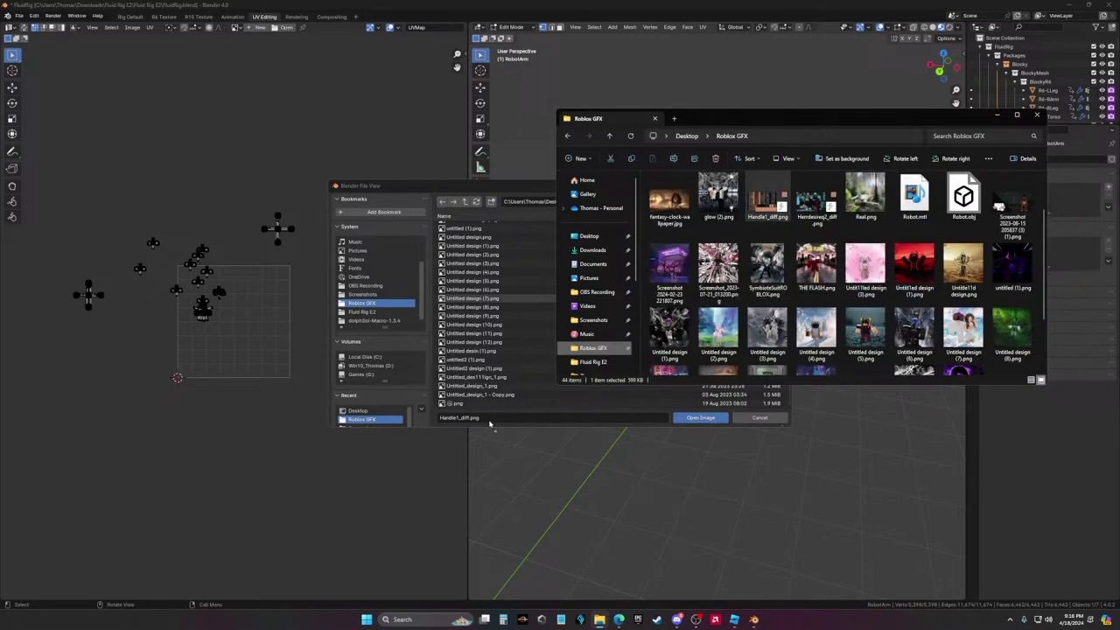
click(694, 420)
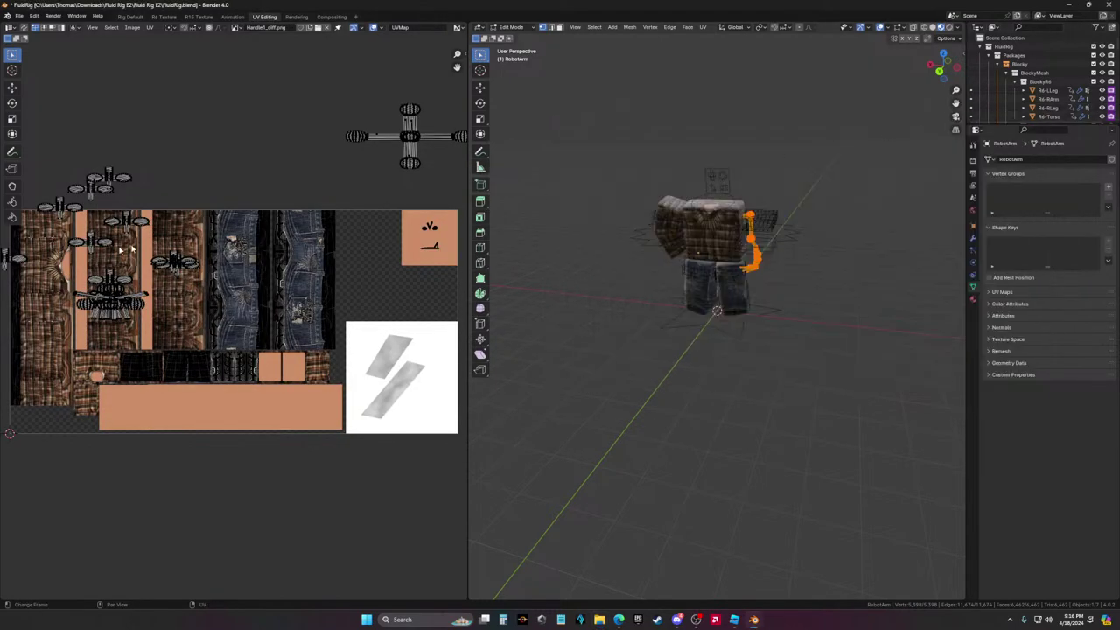
Scale all the arm's UVs to 0, move the collapsed point onto the texture, and return to Object Mode
key(a)
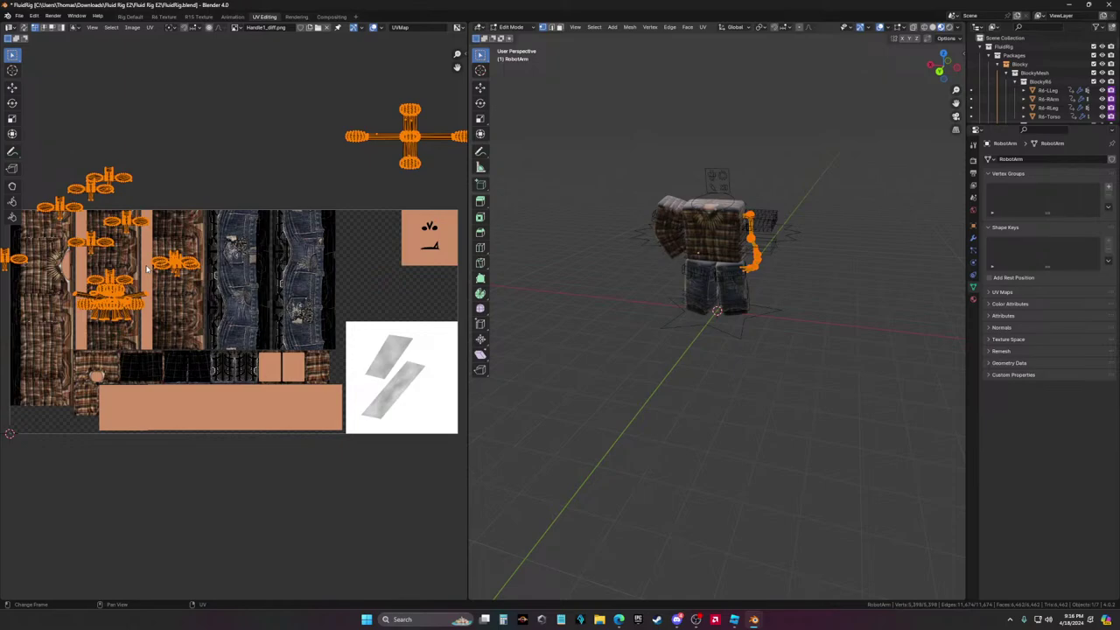
text(s0)
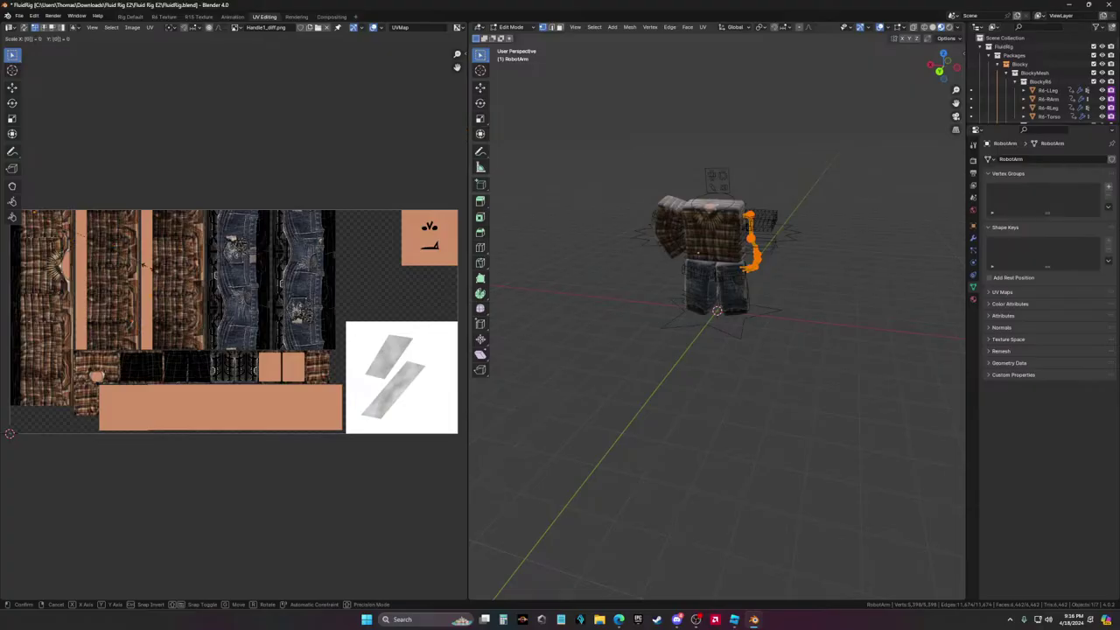
key(Return)
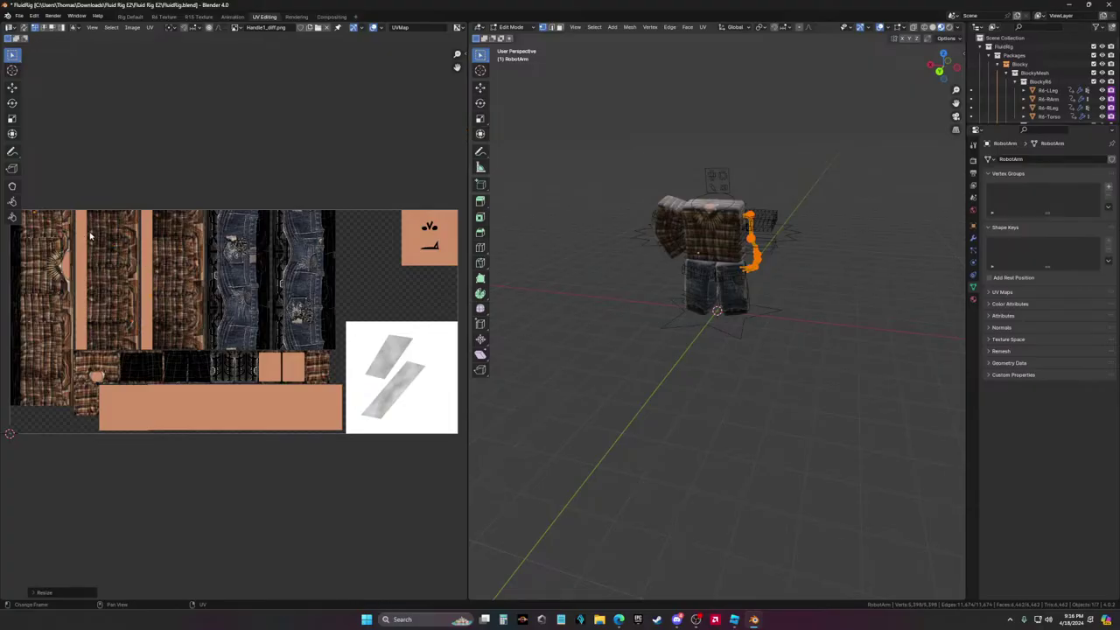
key(g)
click(105, 274)
key(Tab)
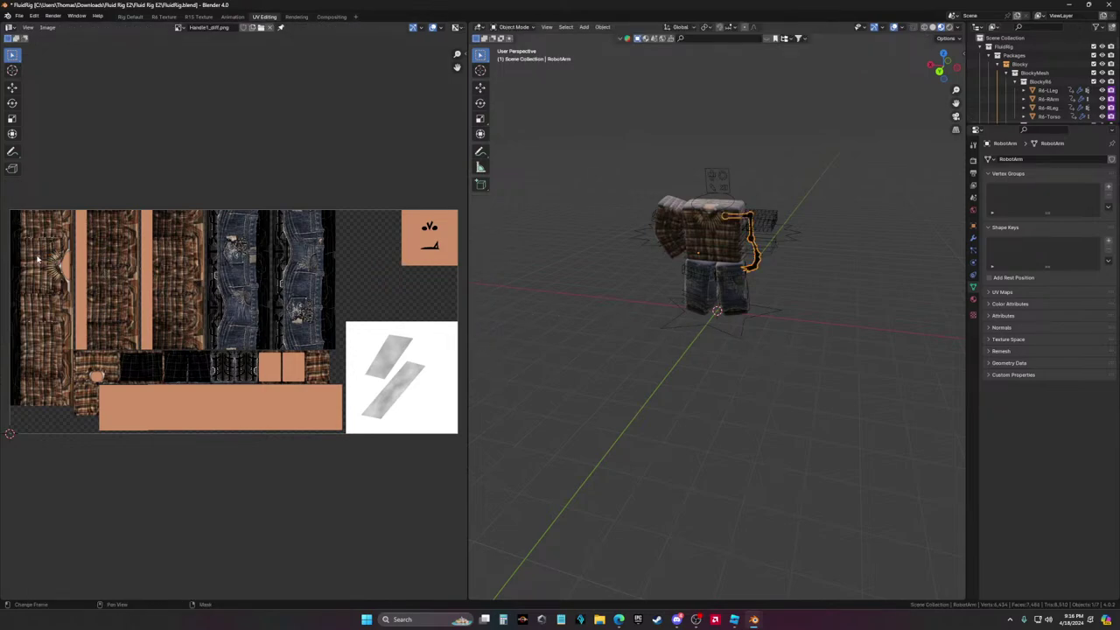
Re-enter Edit Mode to select all of the arm's geometry, then go back to Object Mode
key(Tab)
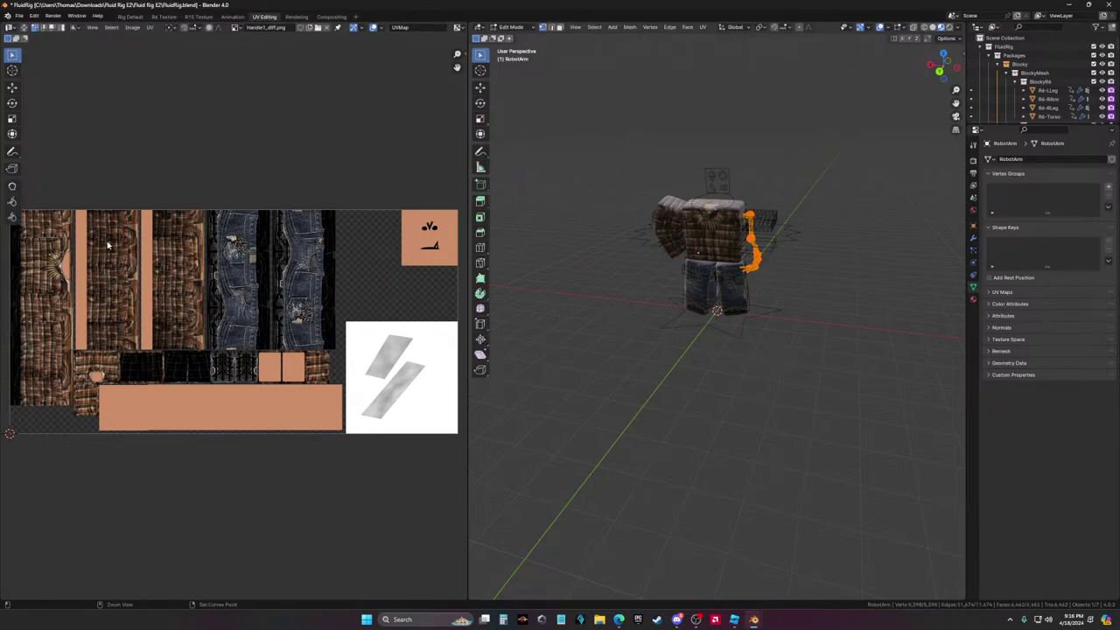
key(alt+a)
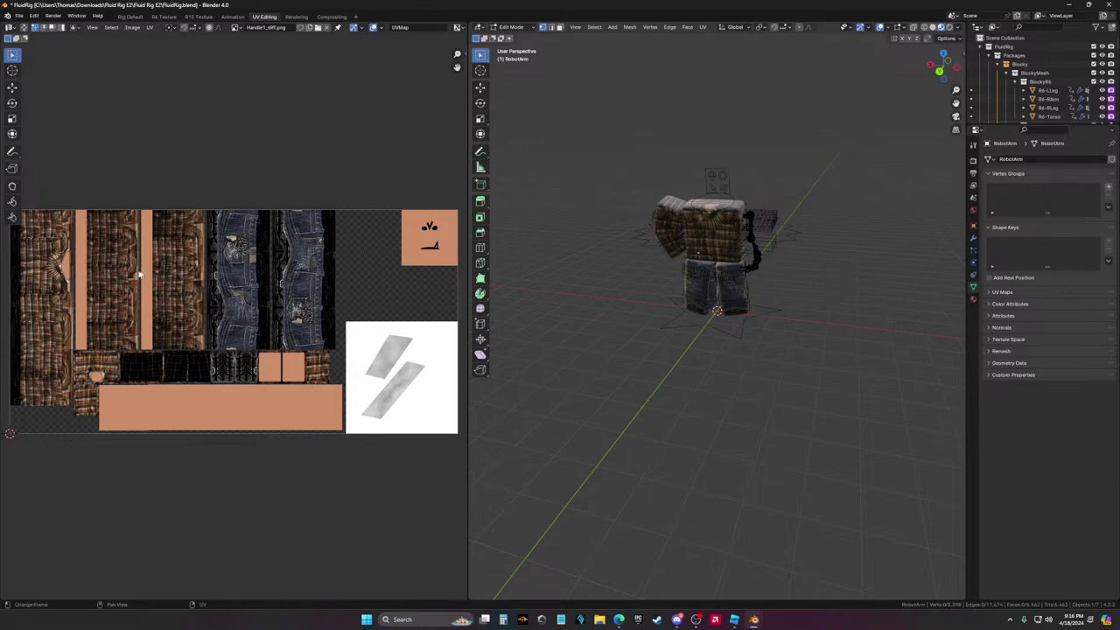
key(a)
scroll(878, 268, up, 4)
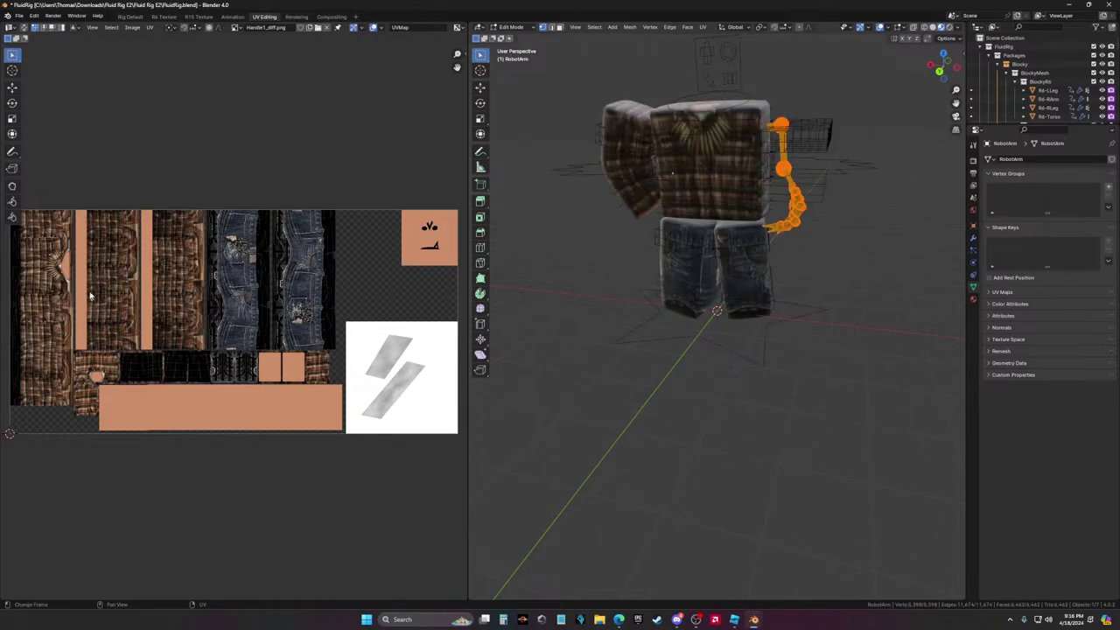
key(Tab)
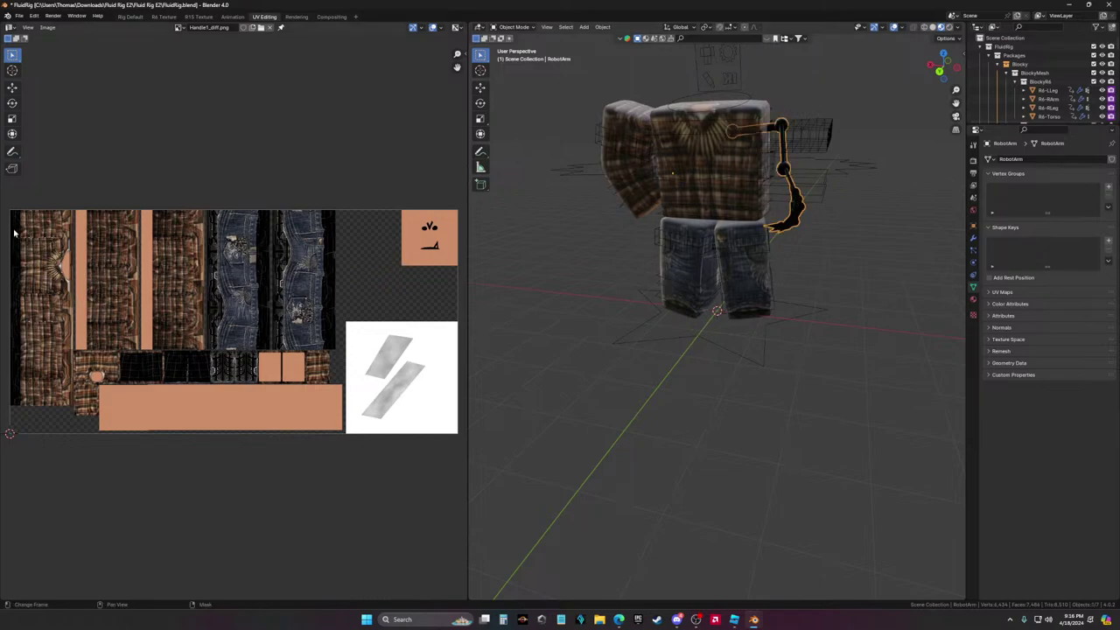
Try moving the robot arm to a new position, then undo the move
middle_drag(820, 351, 872, 352)
key(g)
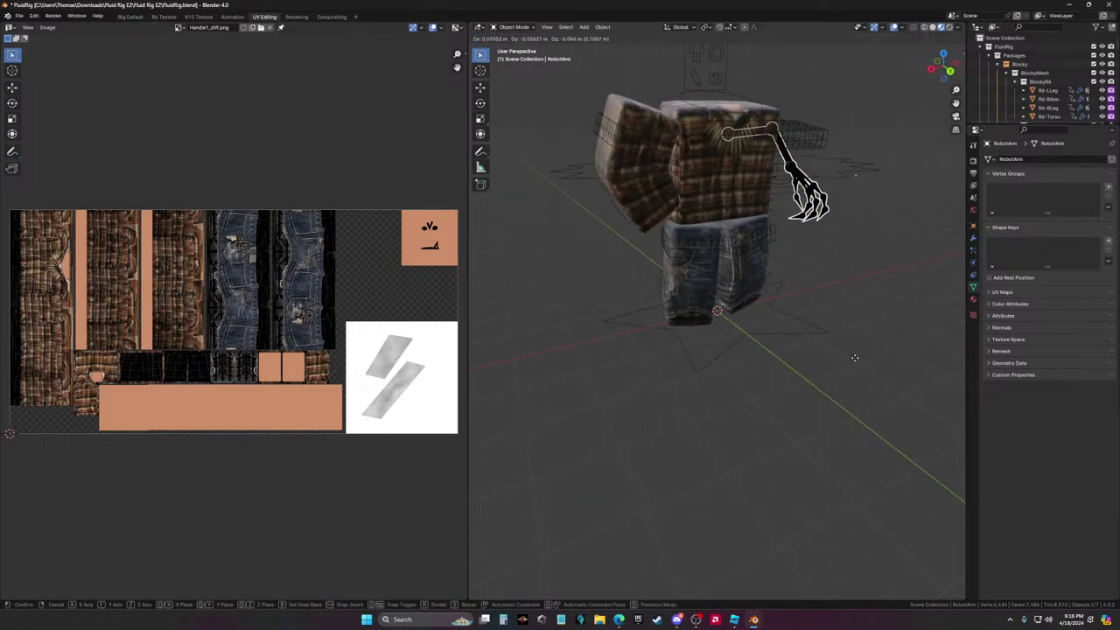
click(857, 361)
key(ctrl+z)
Set Handle1_diff.png from Roblox GFX as the Base Color image of the arm's material
scroll(1041, 87, down, 4)
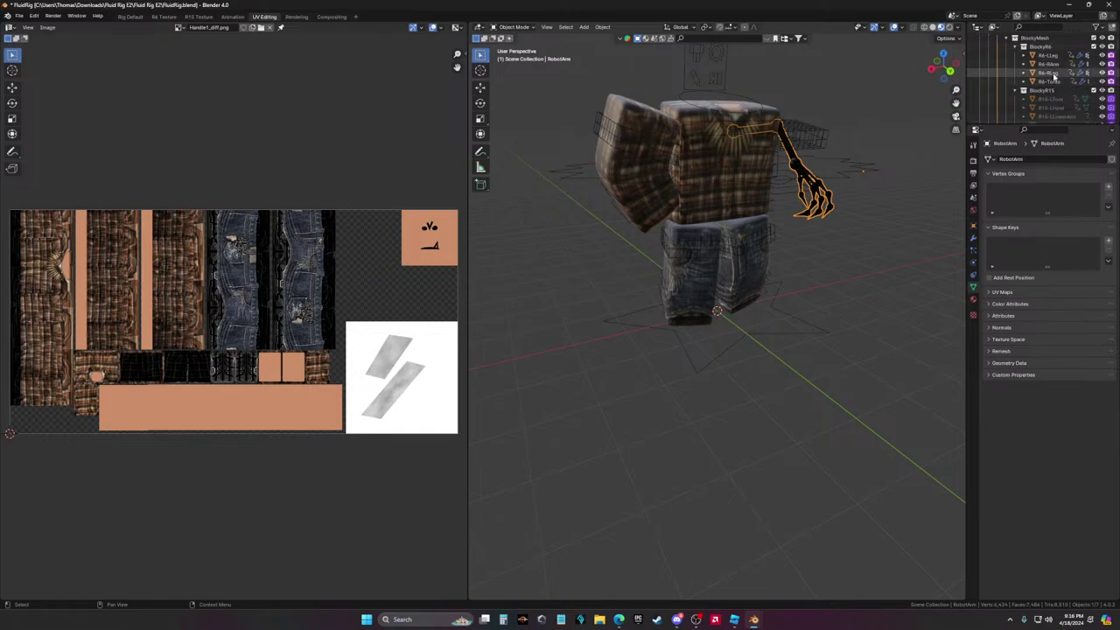
click(972, 301)
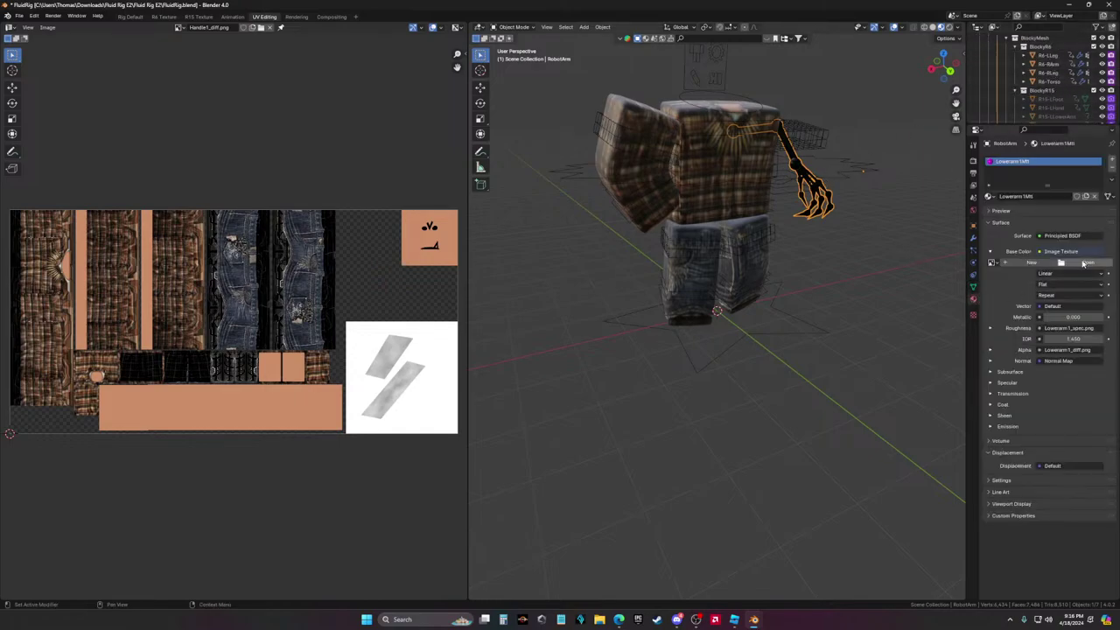
click(1076, 263)
click(371, 312)
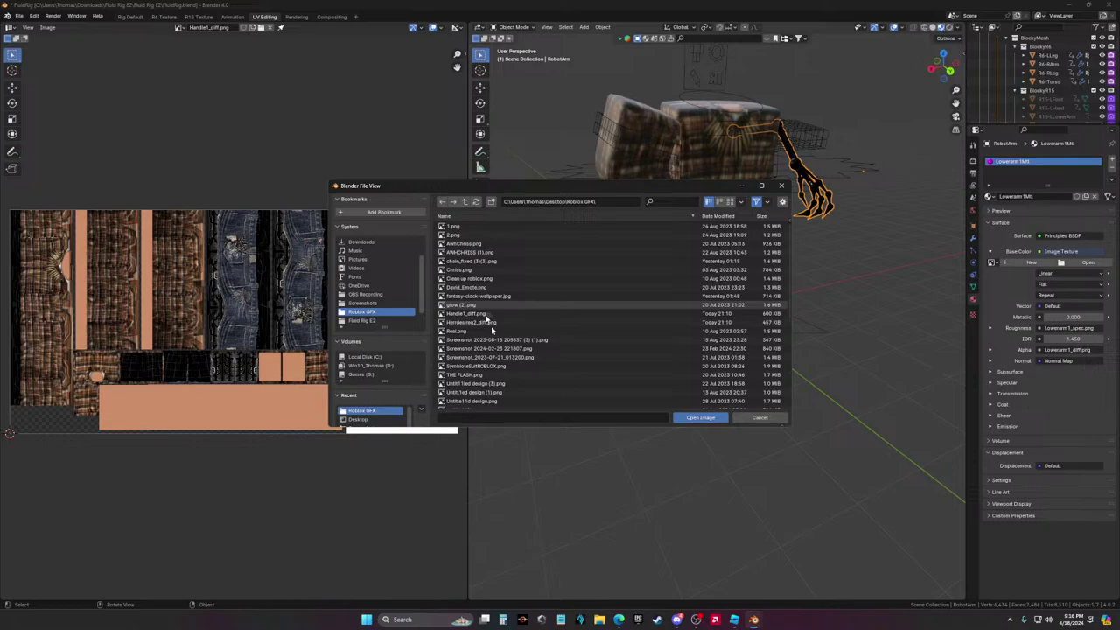
click(600, 620)
click(595, 347)
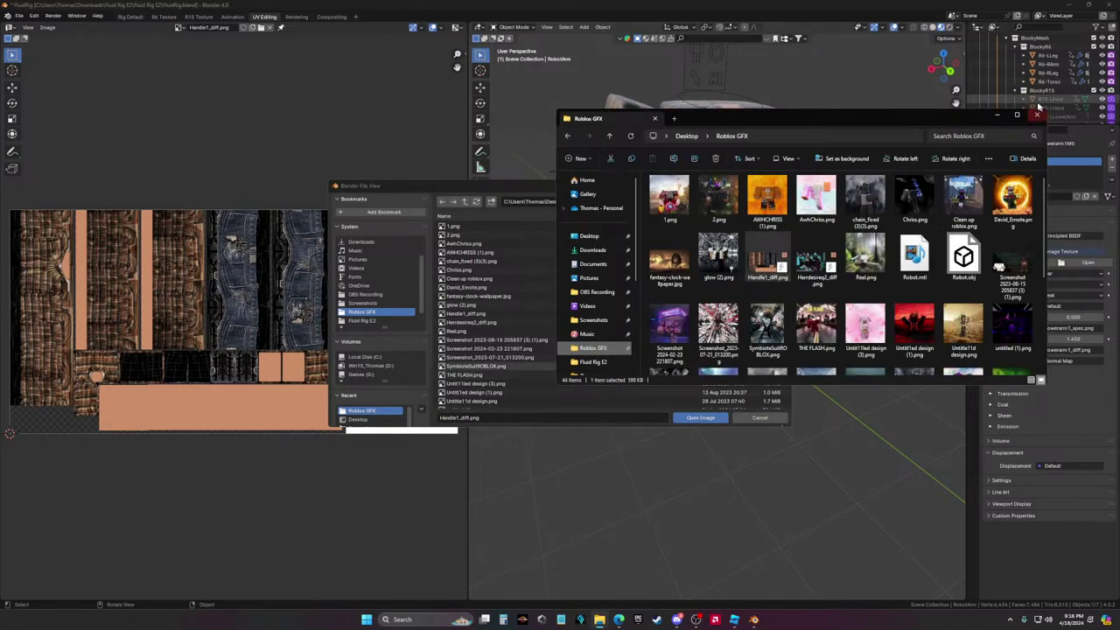
click(1037, 114)
click(700, 417)
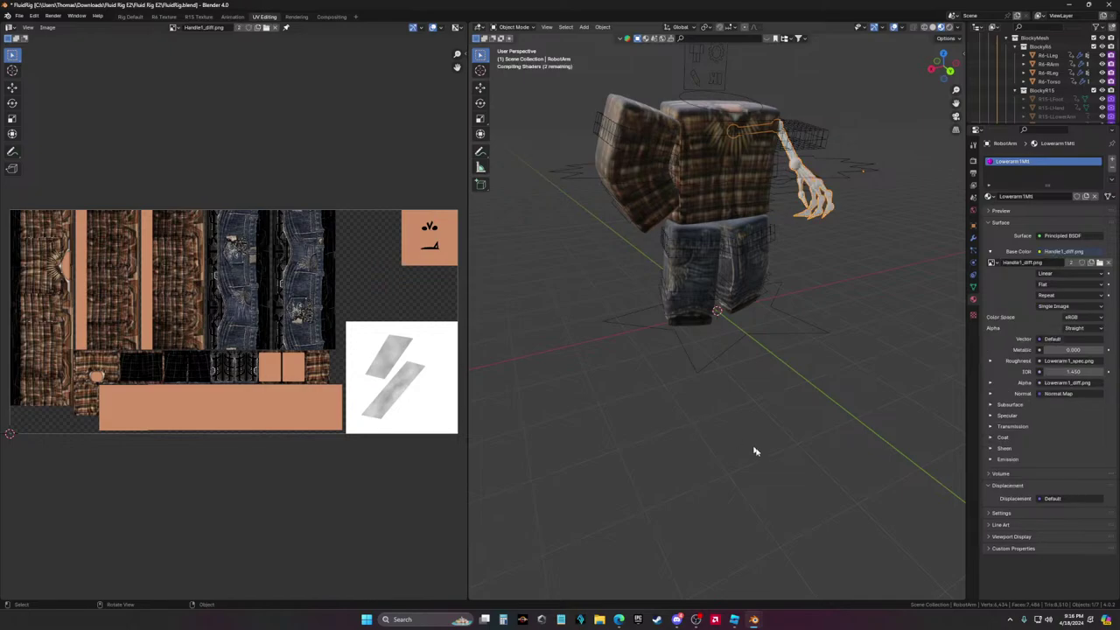
Select just the robot arm and enter Edit Mode on its mesh
middle_drag(743, 383, 815, 280)
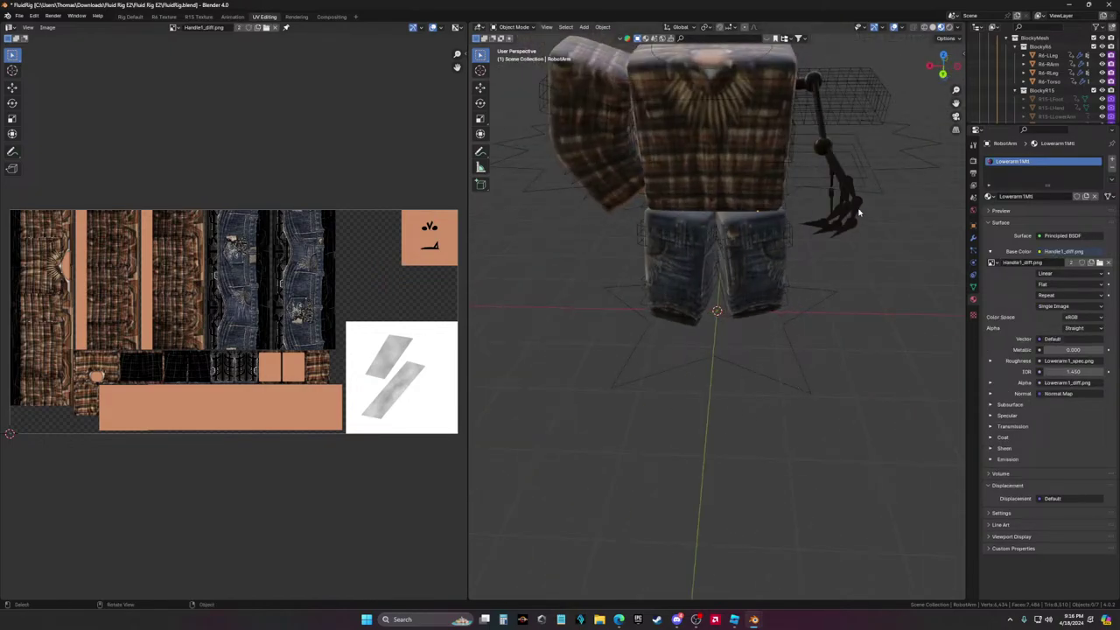
scroll(877, 313, down, 2)
click(839, 279)
click(823, 241)
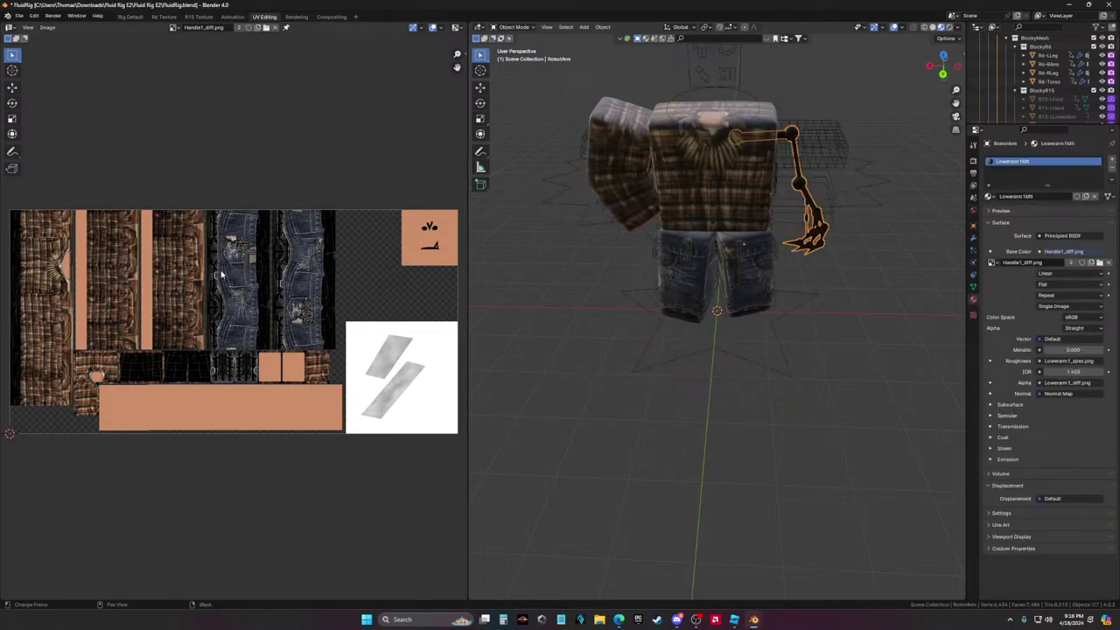
key(Tab)
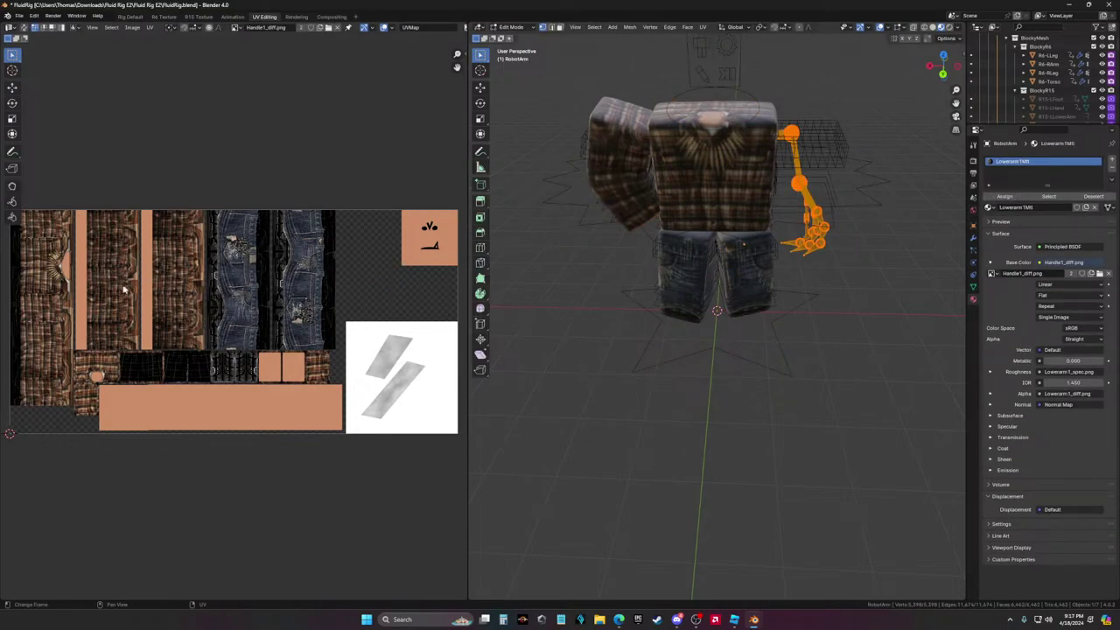
Move the arm's UVs to a new spot on the texture and orbit around the character to inspect it
key(g)
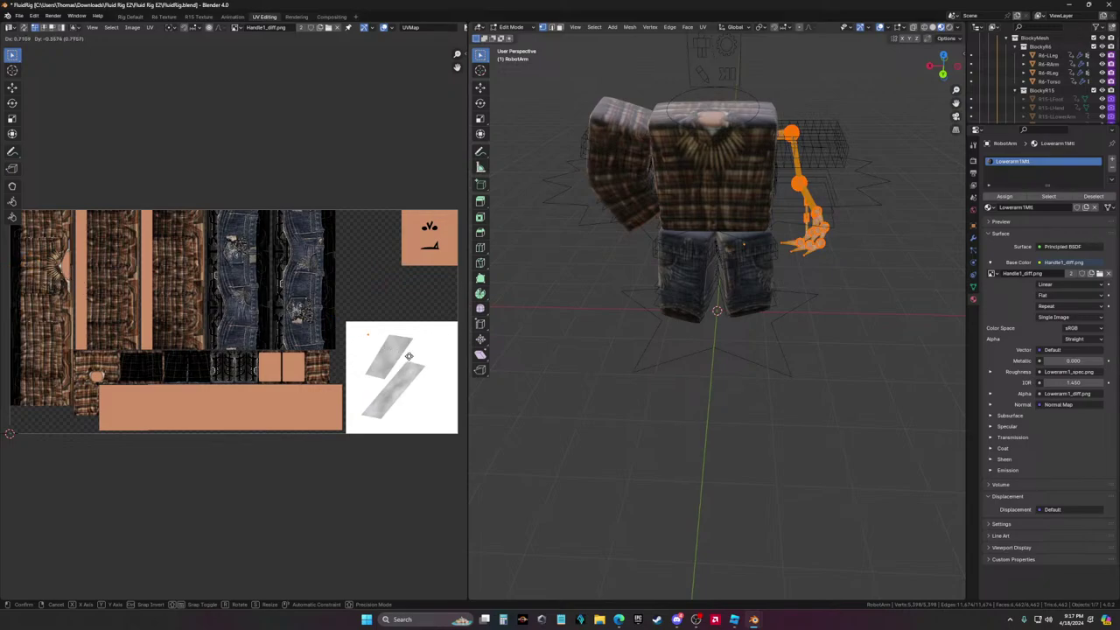
click(278, 341)
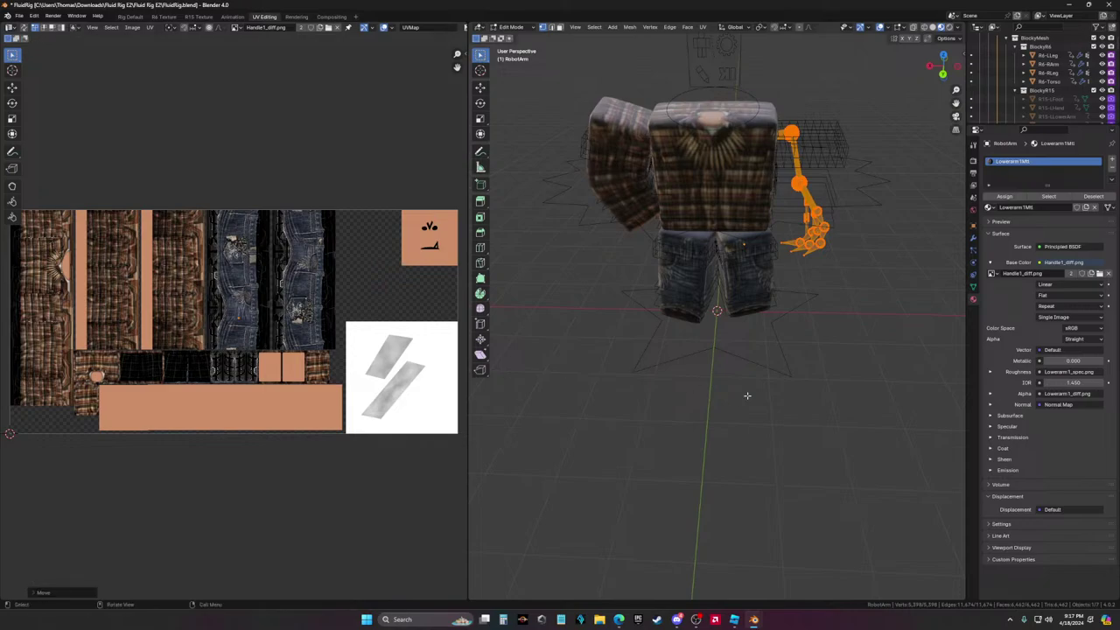
key(Tab)
scroll(862, 317, down, 3)
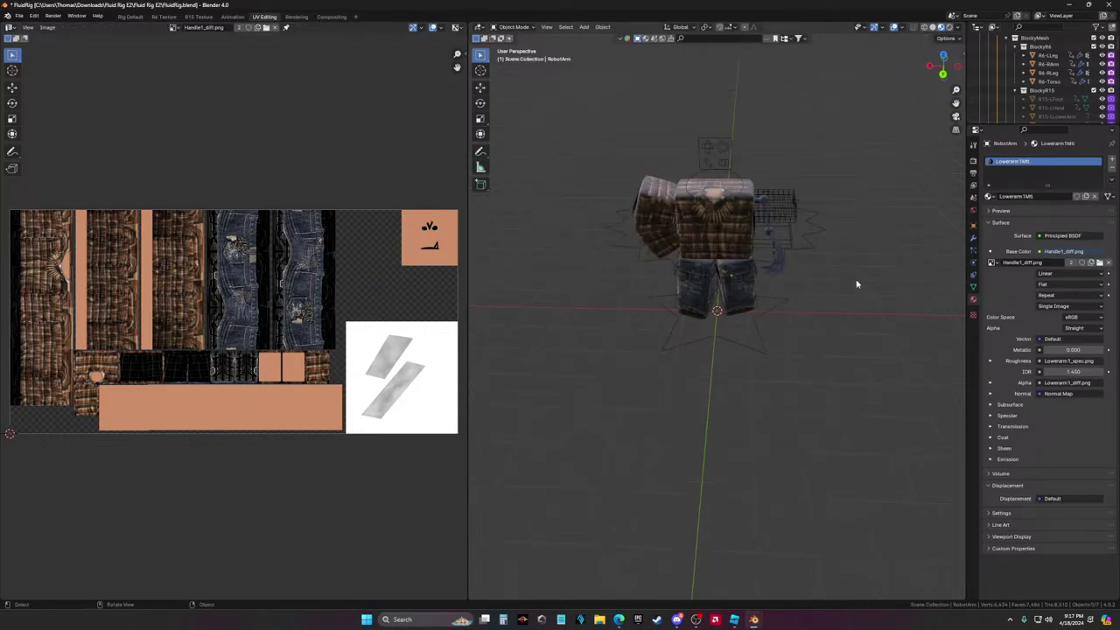
middle_drag(858, 282, 835, 242)
scroll(826, 305, up, 6)
middle_drag(831, 318, 727, 334)
scroll(805, 347, down, 2)
scroll(767, 362, up, 3)
Move the arm's UVs again, finally placing them on the plain skin-coloured block
key(ctrl+z)
key(ctrl+z)
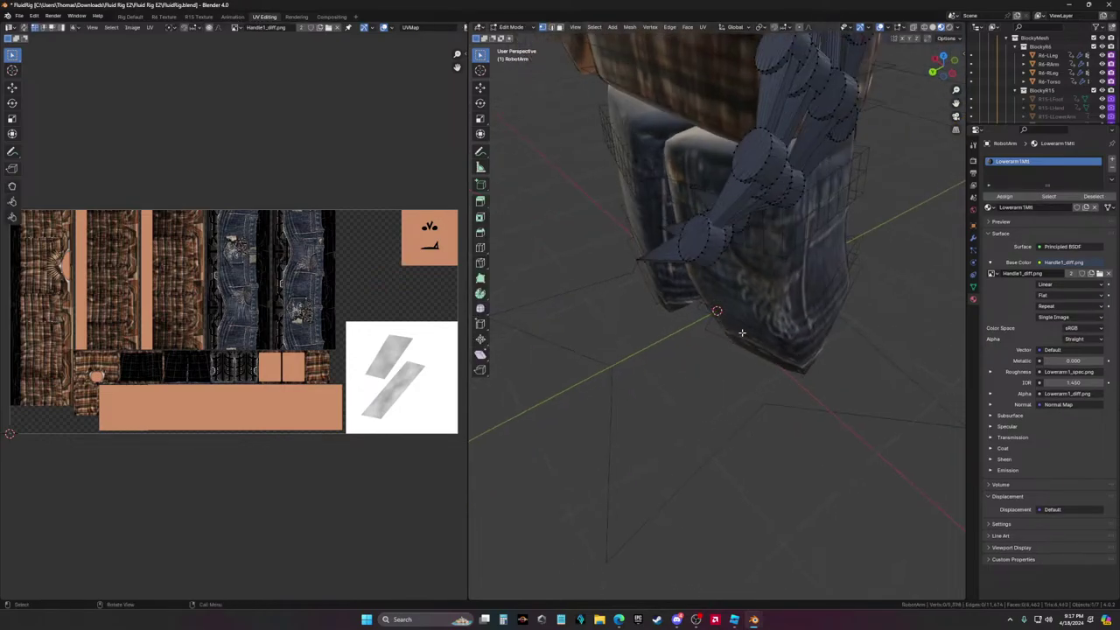
key(g)
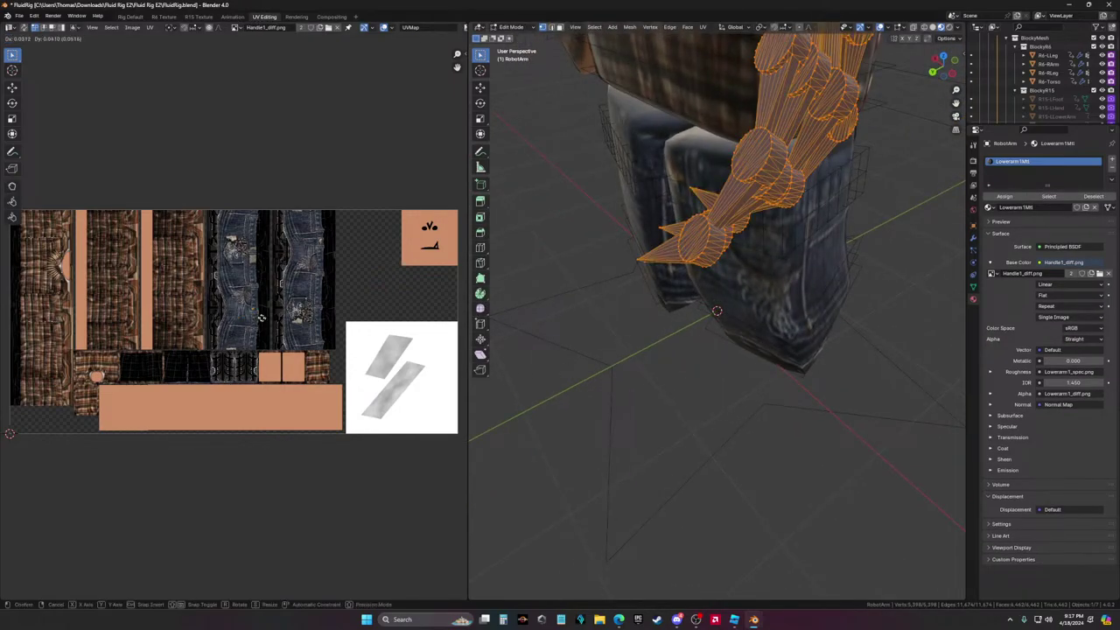
click(246, 308)
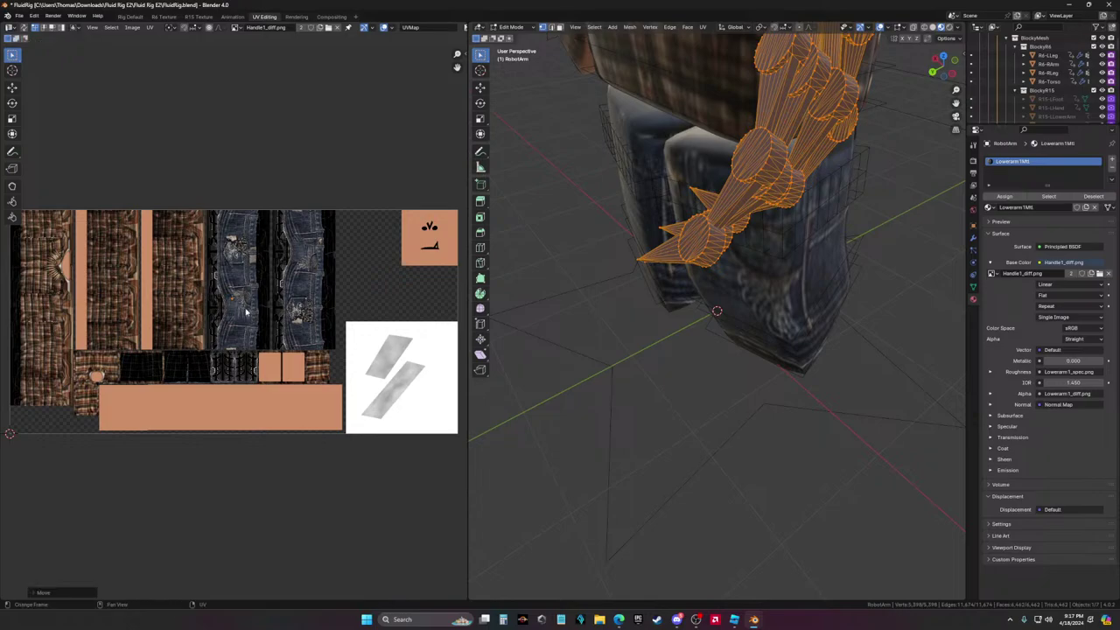
key(Tab)
key(Tab)
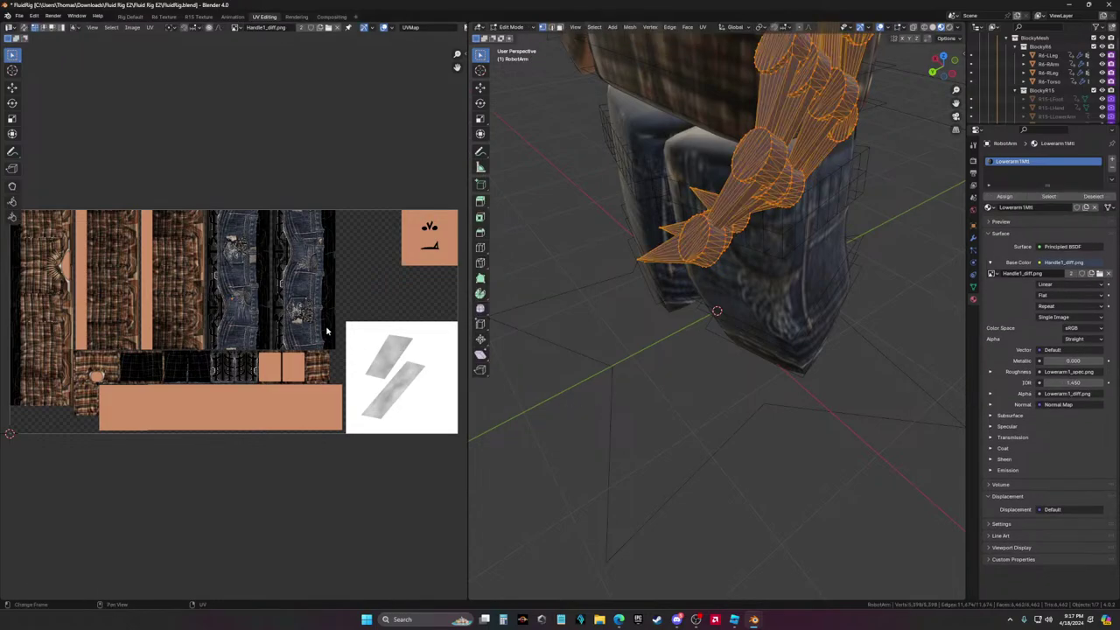
key(g)
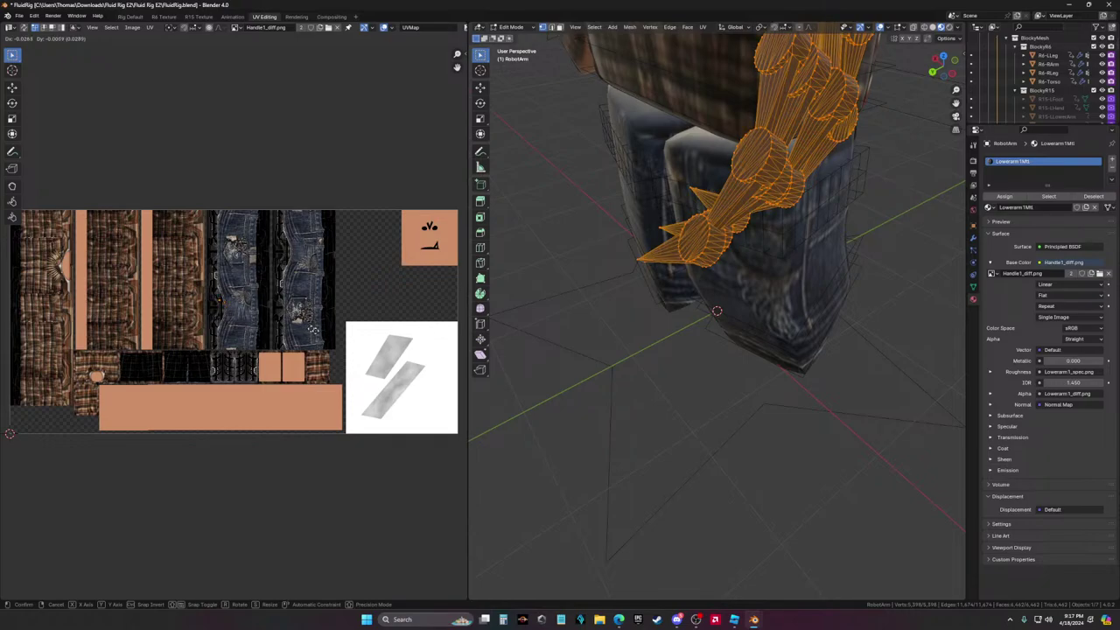
click(144, 405)
key(Tab)
Orbit to a front view of the torso and legs and reselect the robot arm
scroll(570, 463, down, 5)
middle_drag(570, 463, 769, 363)
scroll(799, 298, up, 3)
middle_drag(647, 507, 758, 447)
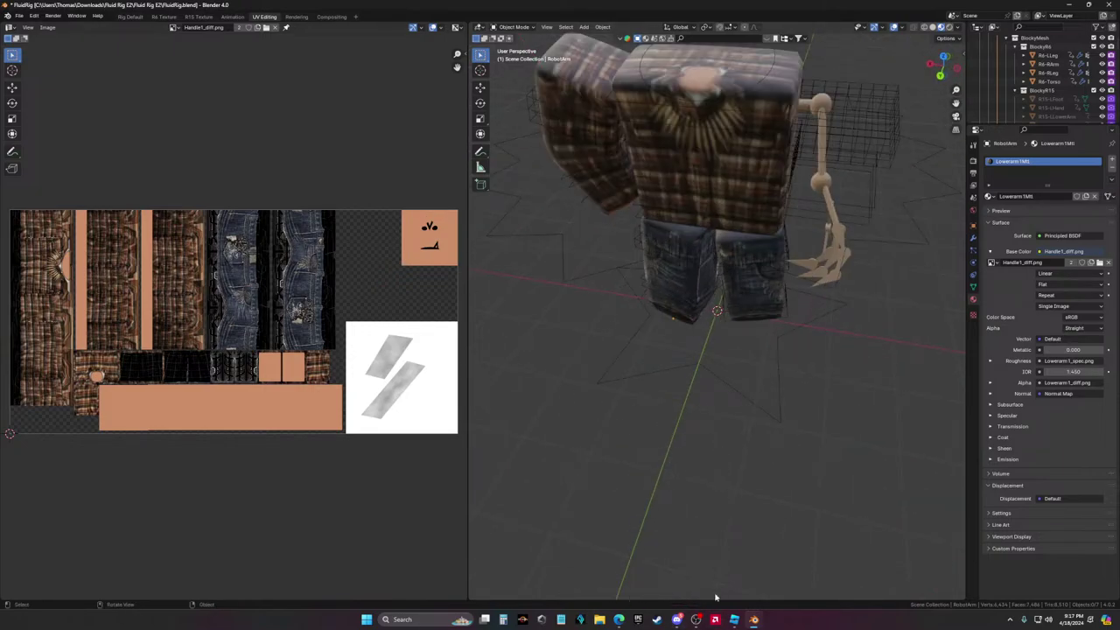
mouse_move(679, 620)
click(827, 236)
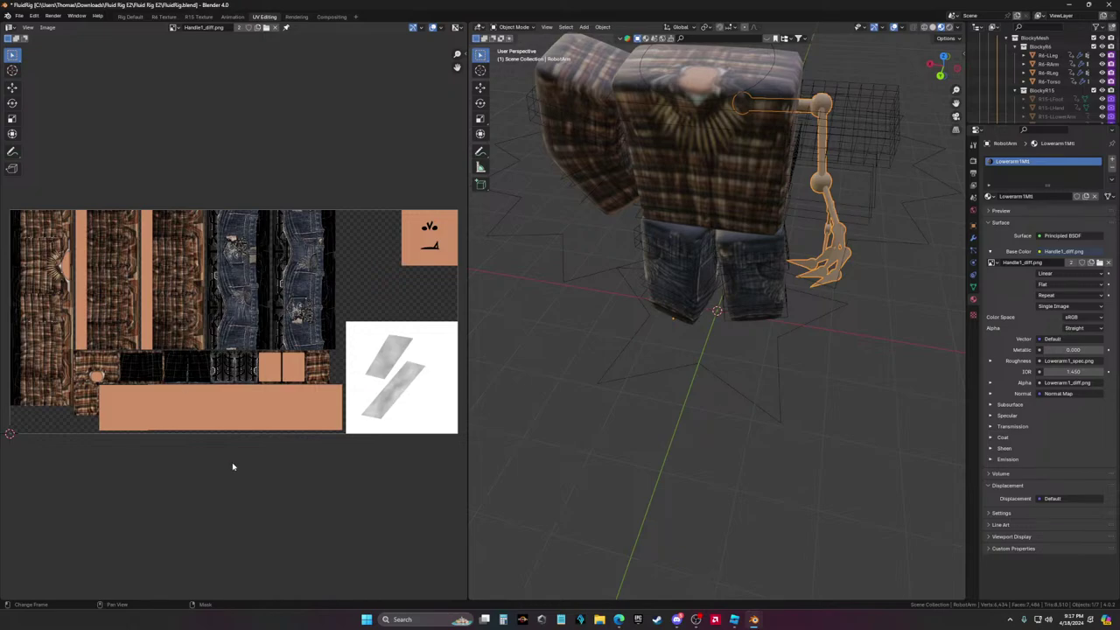
mouse_move(619, 620)
Search Bing Images for 'metal texture' in a new InPrivate Edge window
click(623, 620)
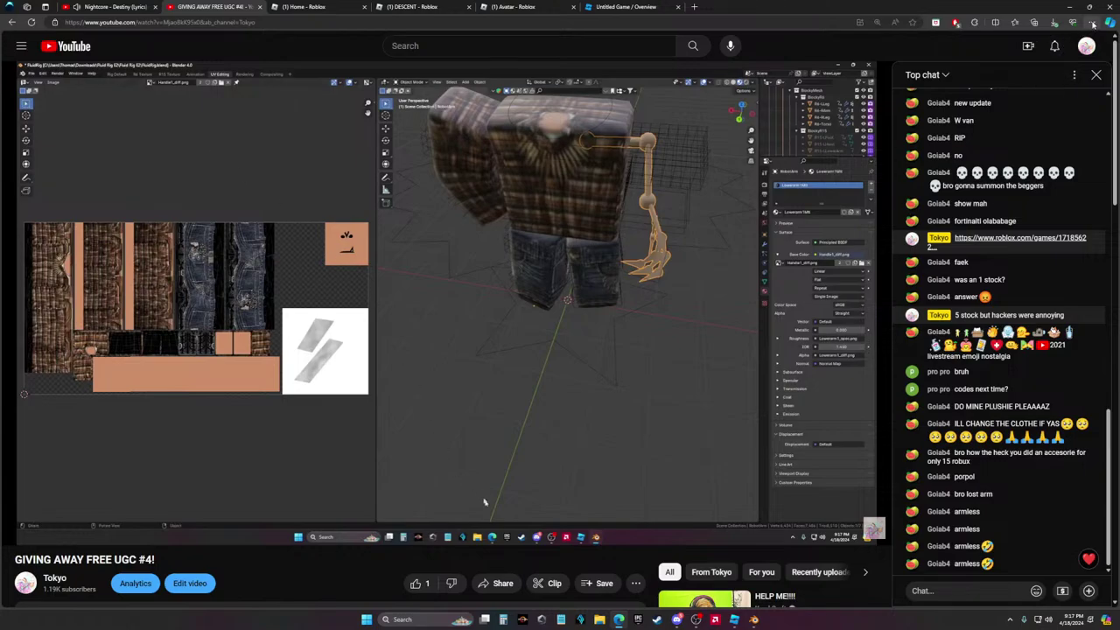
click(1006, 69)
text(me)
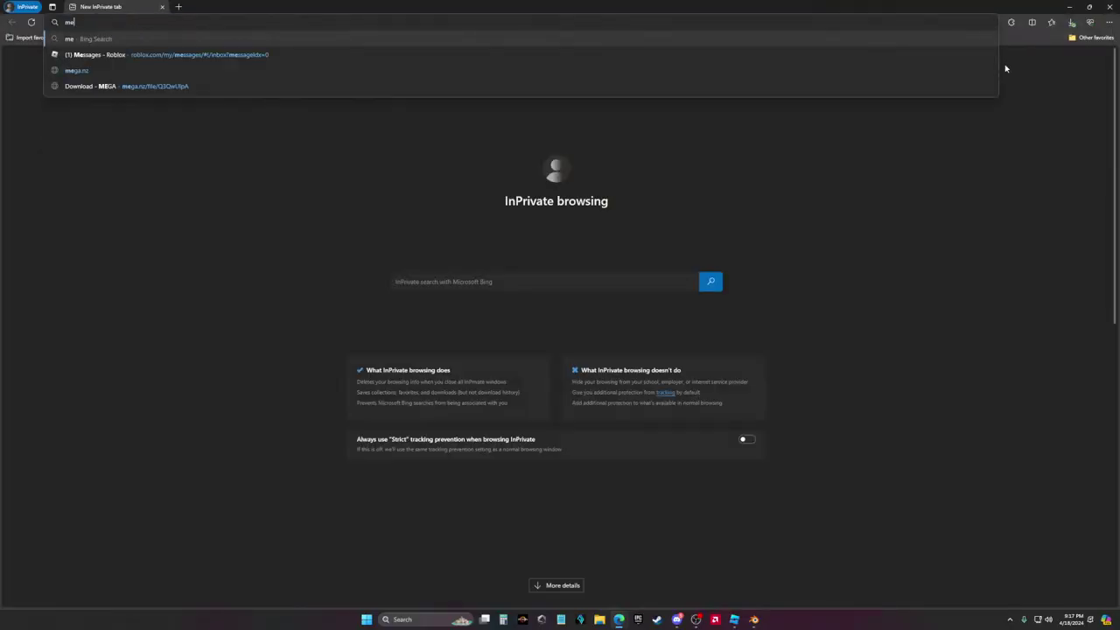
text(tal texture)
key(Return)
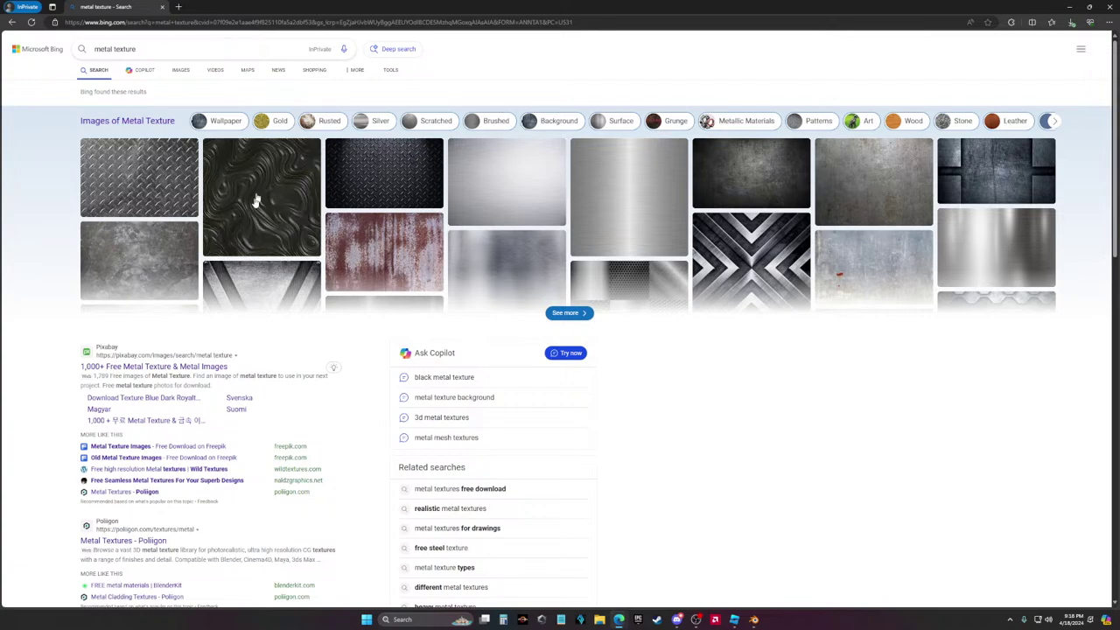
click(523, 173)
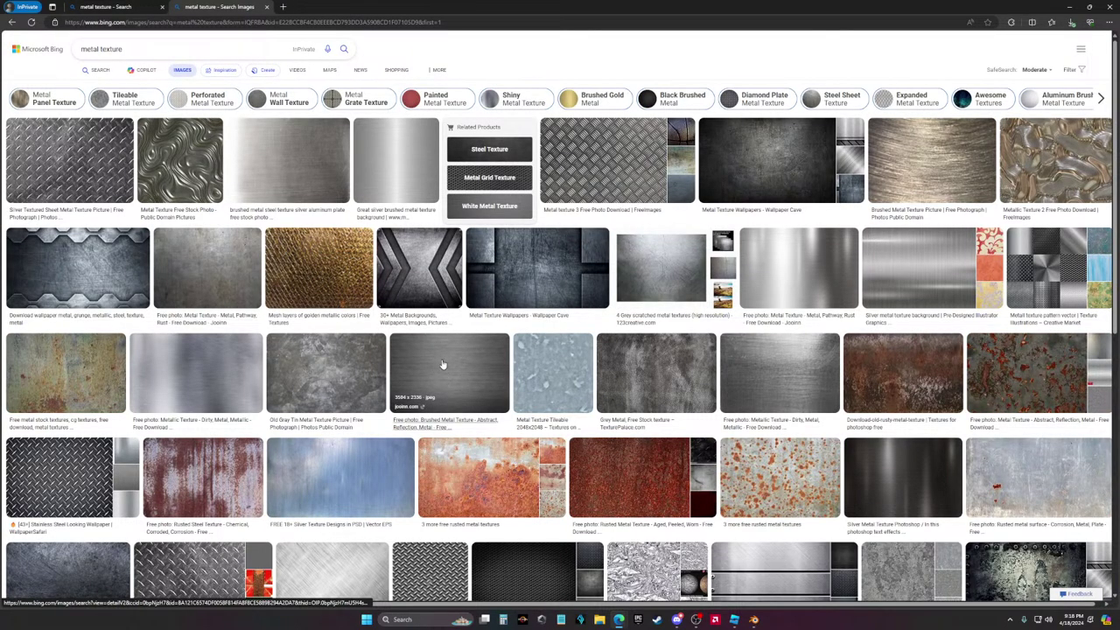
Save the brushed metal image to disk and return to Blender
click(443, 364)
right_click(545, 280)
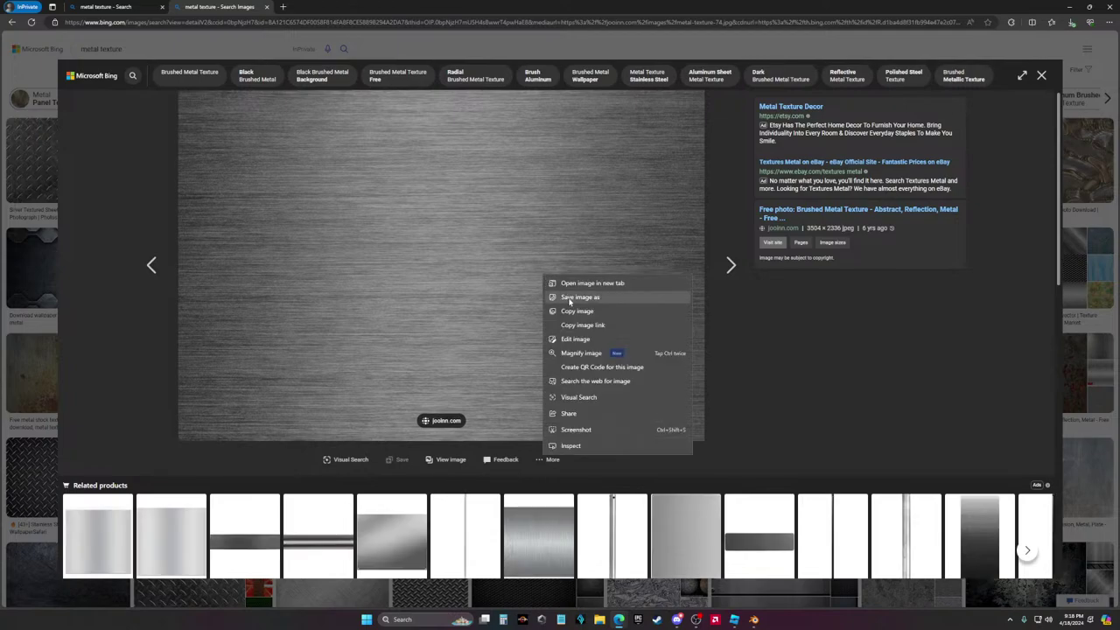
click(570, 301)
click(524, 428)
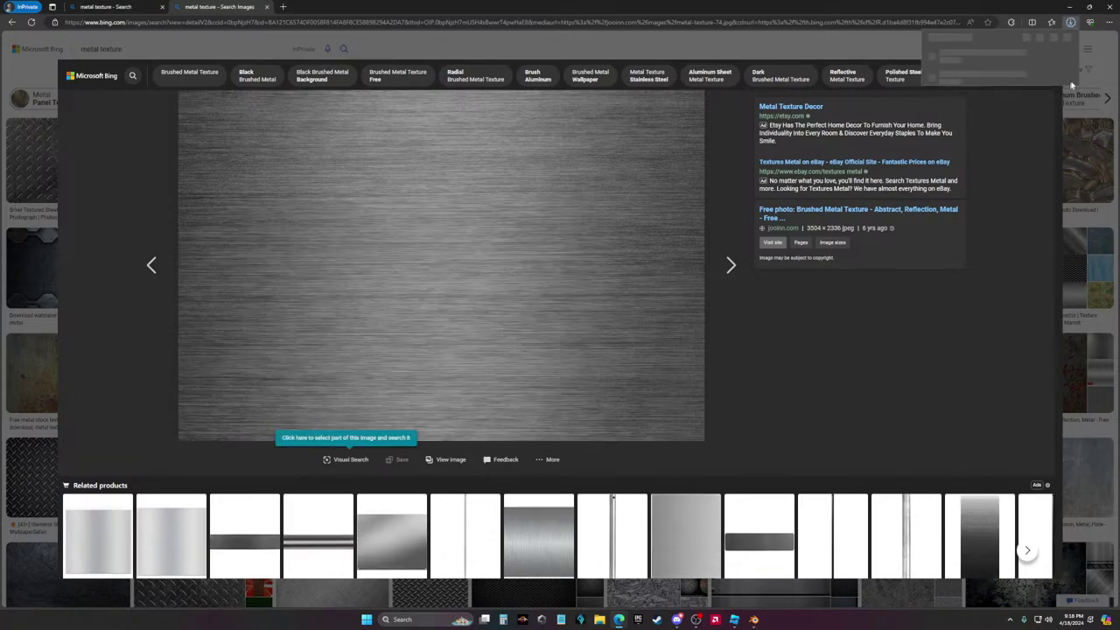
click(1072, 85)
mouse_move(755, 618)
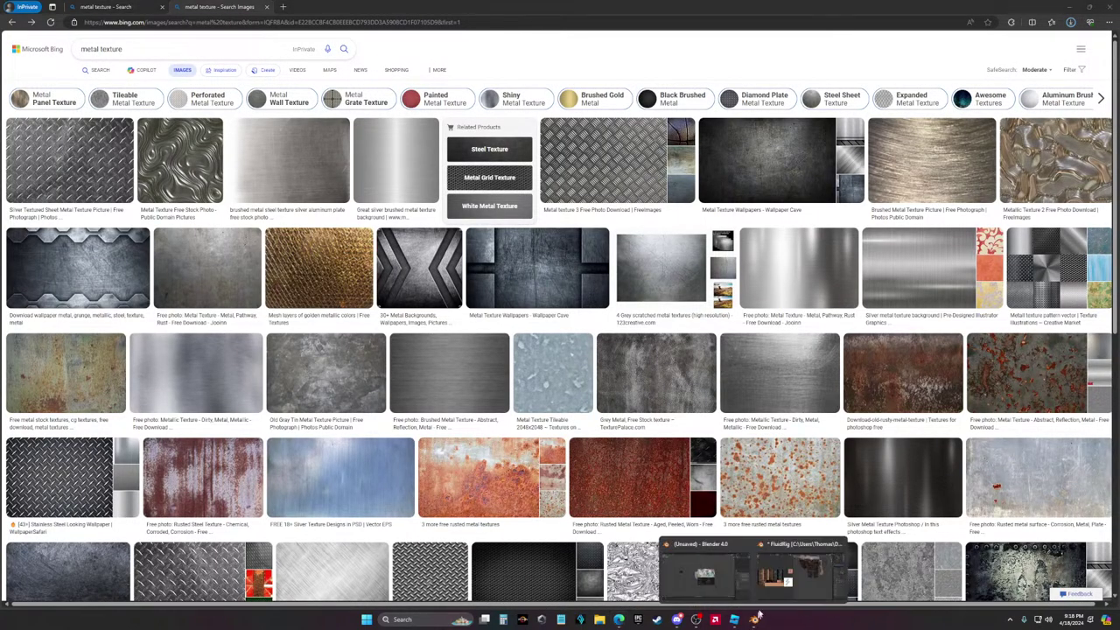
click(777, 575)
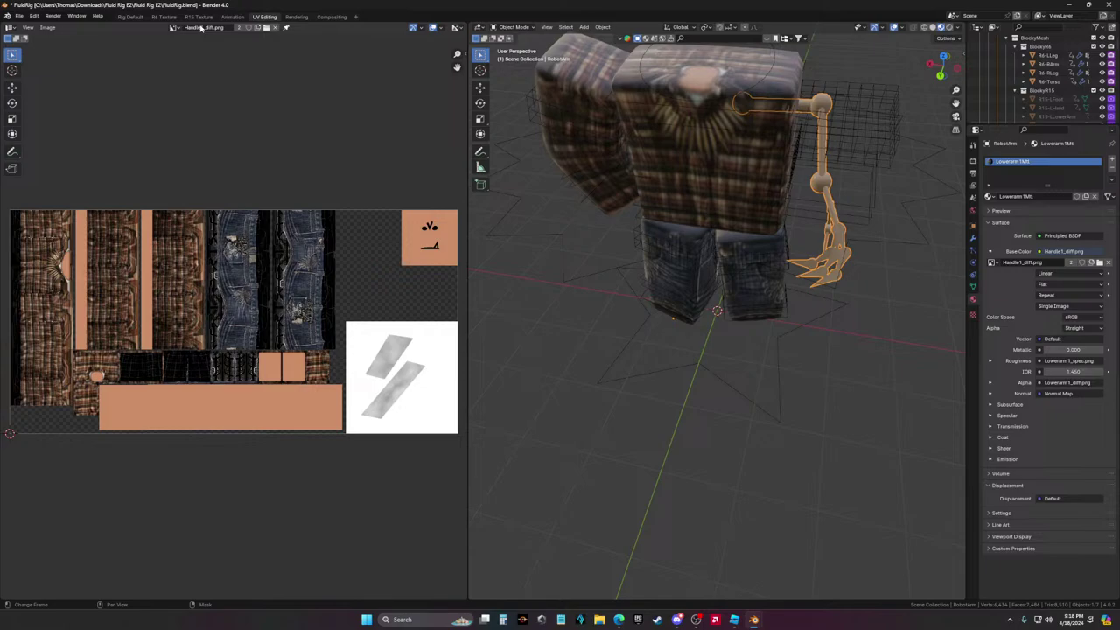
Open Blender's image browser and search the home, Desktop, Documents, Downloads, Music, Pictures and Videos folders
click(266, 27)
click(360, 242)
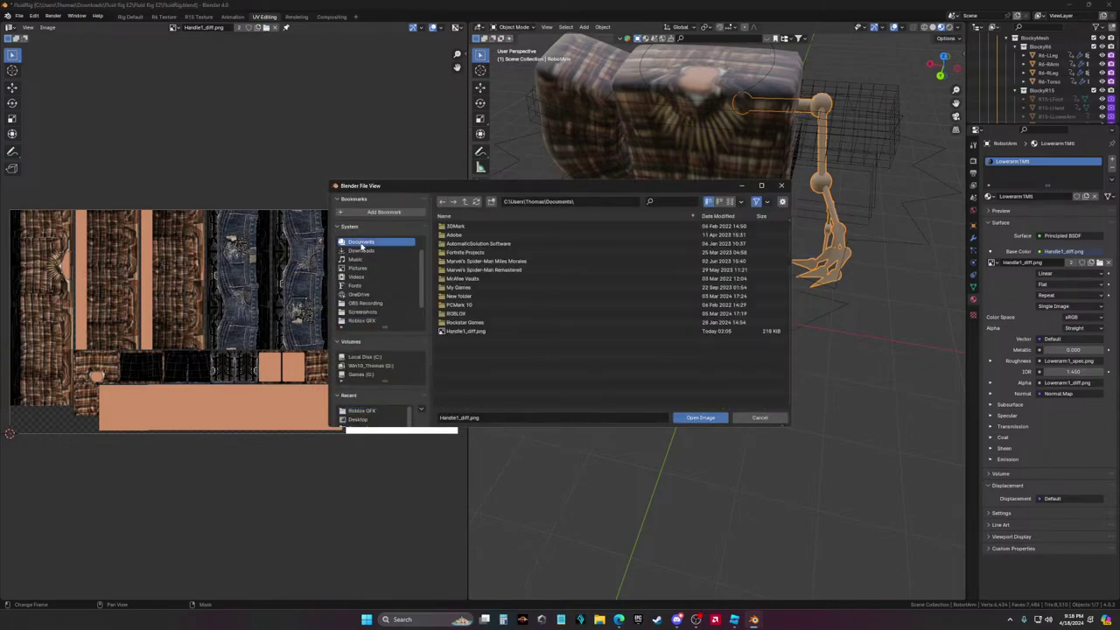
scroll(361, 246, up, 2)
key(BackSpace)
scroll(472, 350, down, 1)
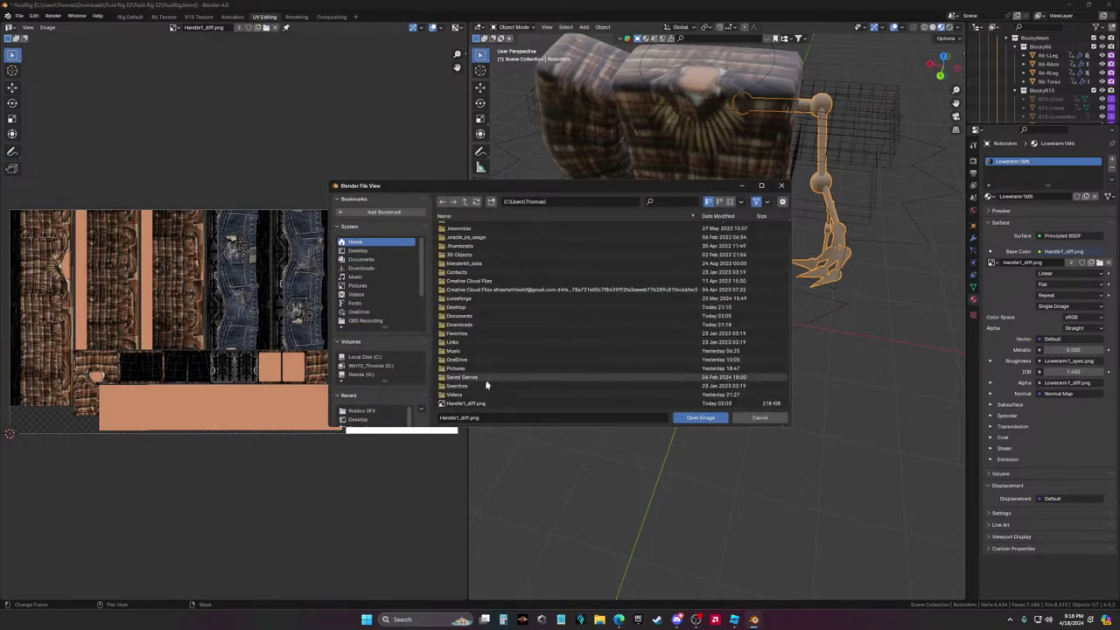
click(459, 307)
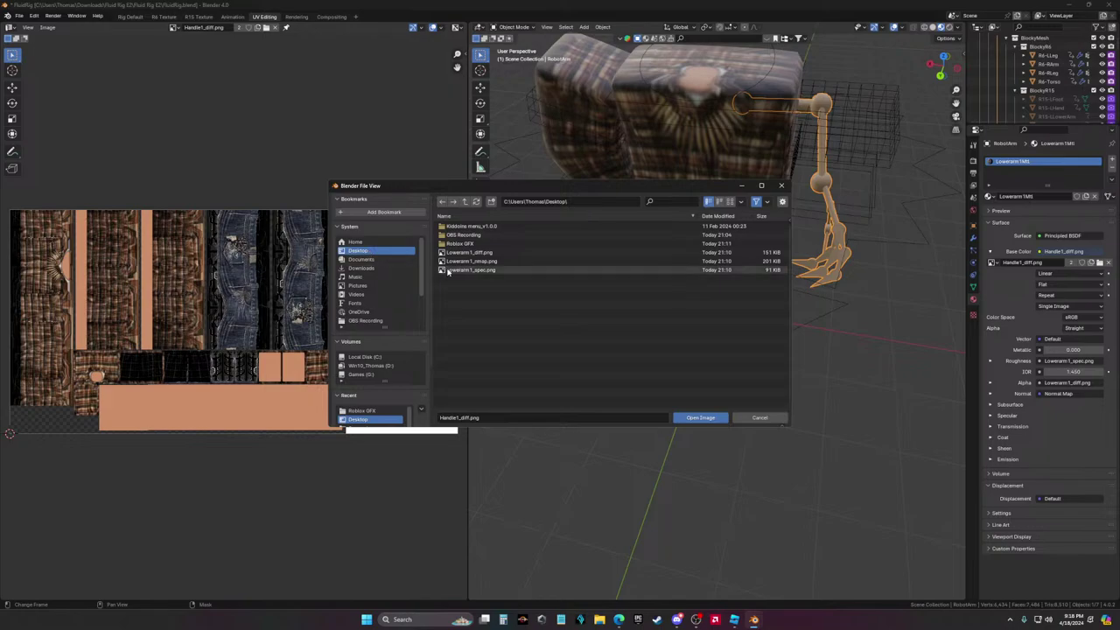
click(375, 262)
click(368, 268)
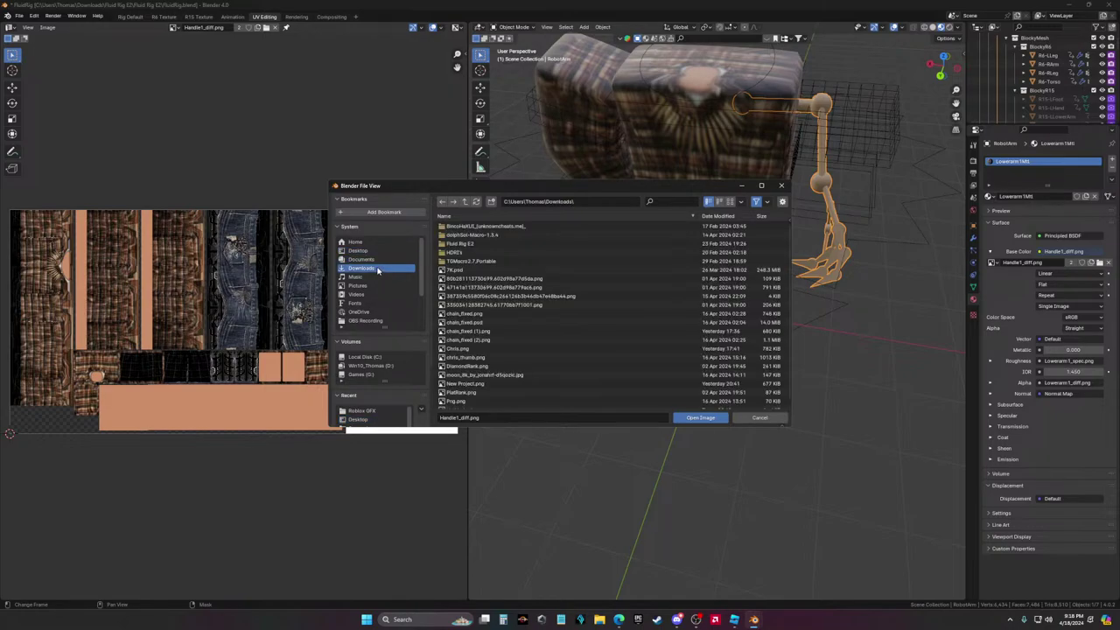
scroll(458, 323, down, 1)
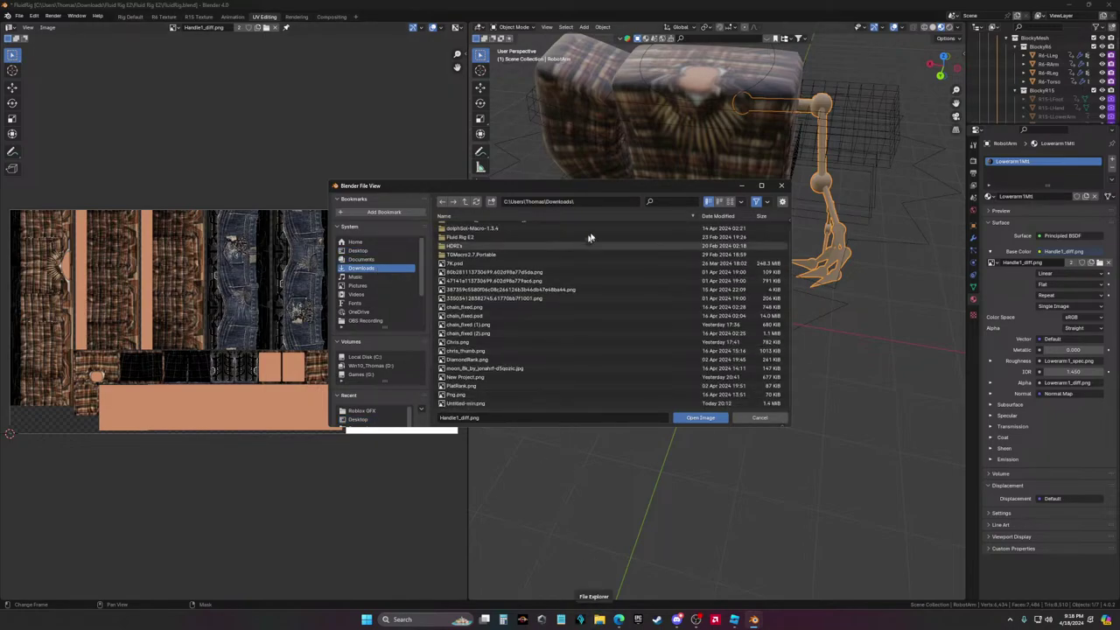
click(367, 278)
click(367, 285)
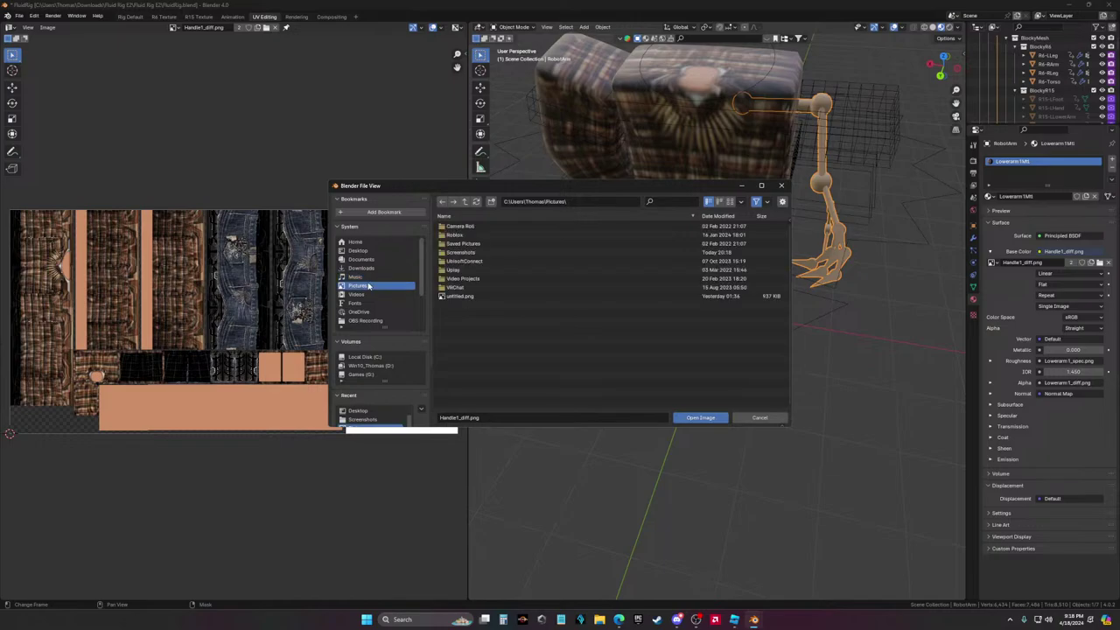
click(371, 295)
Check the Fonts, OneDrive, OBS Recording and Screenshots folders, then return to Downloads
click(376, 303)
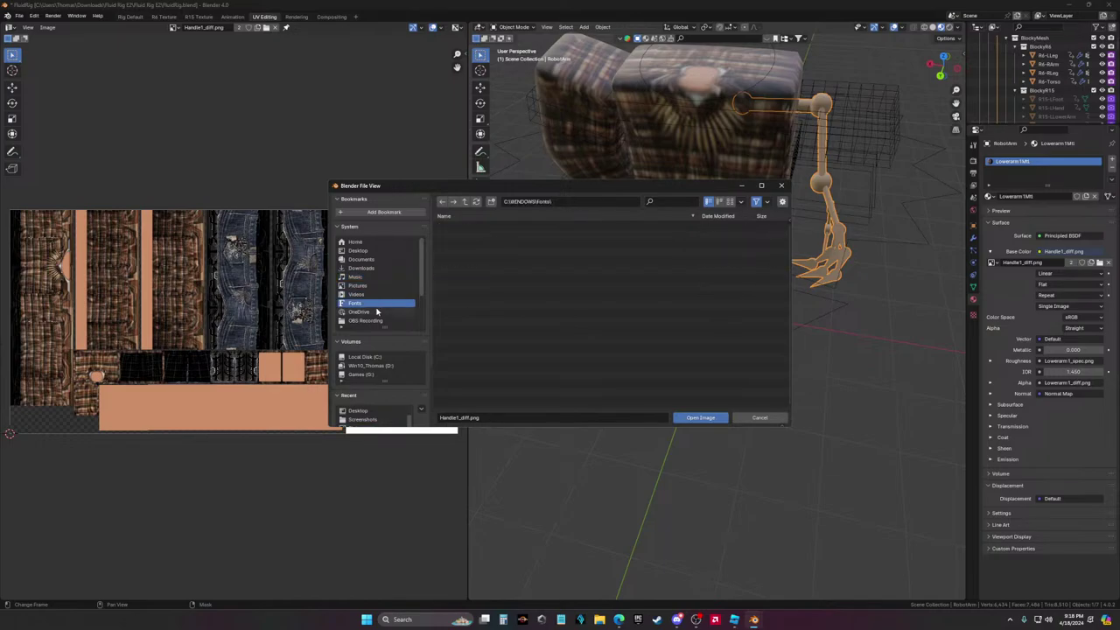
click(379, 312)
click(382, 321)
scroll(379, 315, down, 2)
click(366, 295)
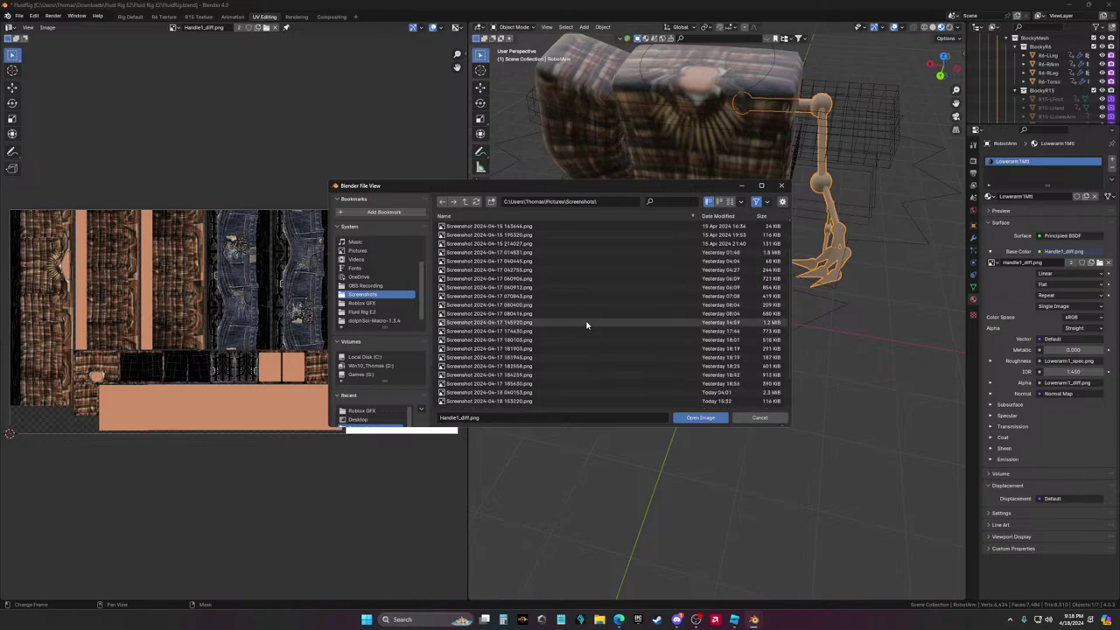
scroll(459, 299, down, 3)
scroll(459, 299, up, 3)
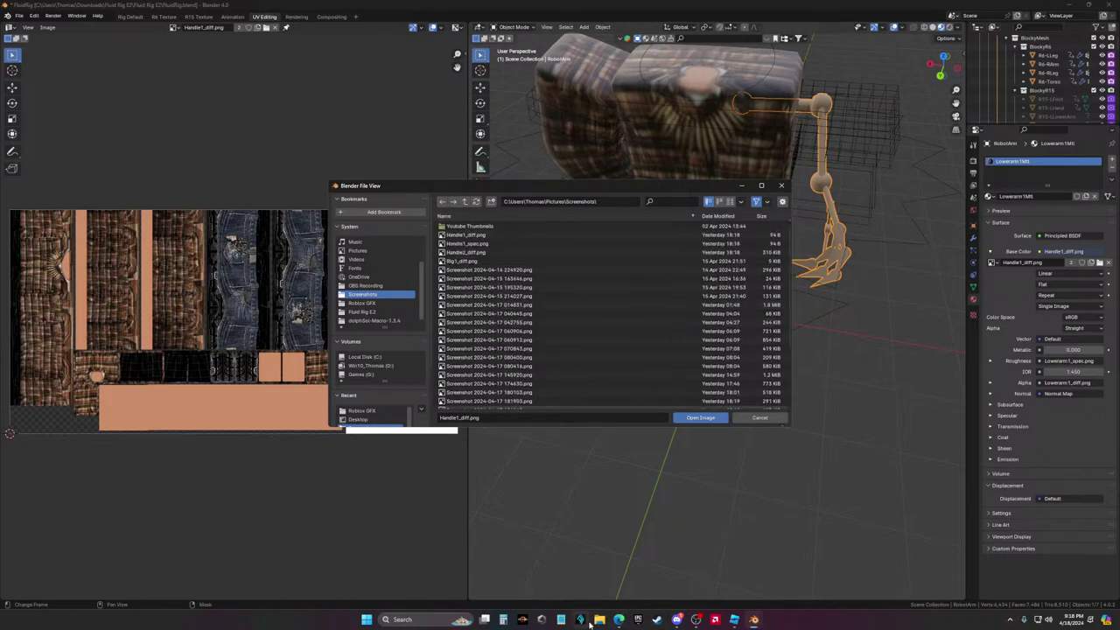
scroll(360, 246, up, 2)
click(361, 243)
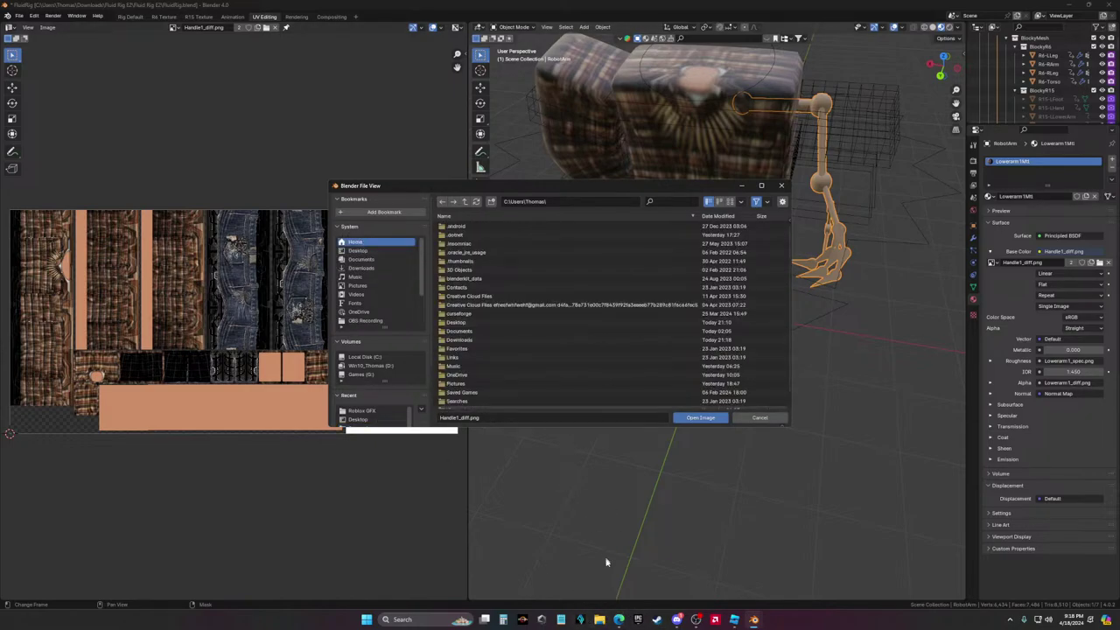
click(361, 268)
scroll(477, 293, down, 1)
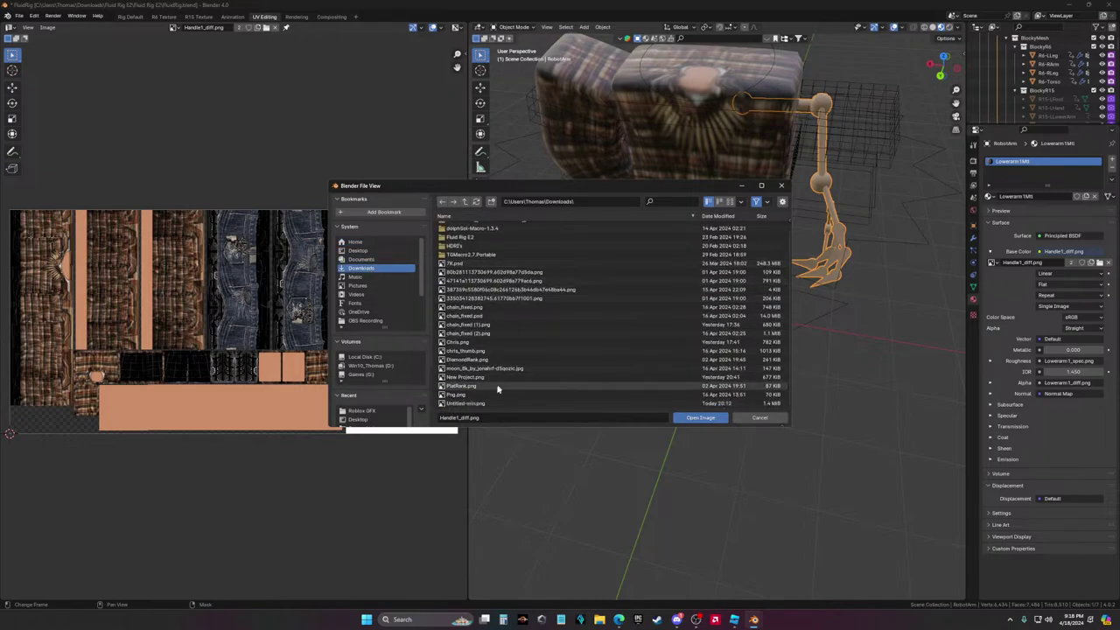
Drag OIP.jfif from Explorer's Downloads folder into Blender's image browser
click(599, 620)
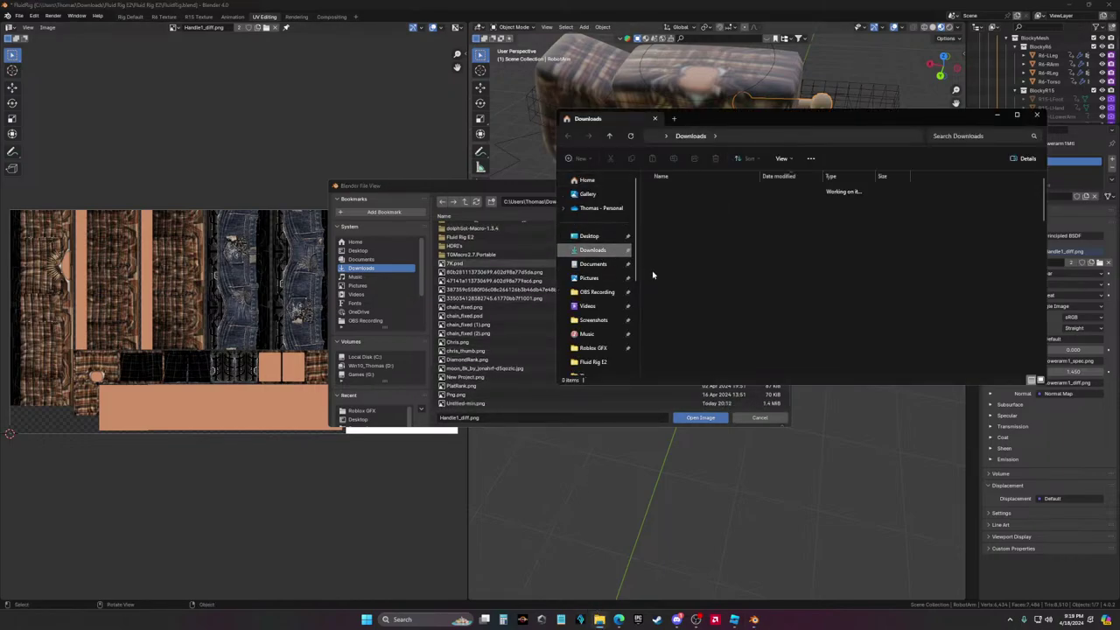
click(667, 203)
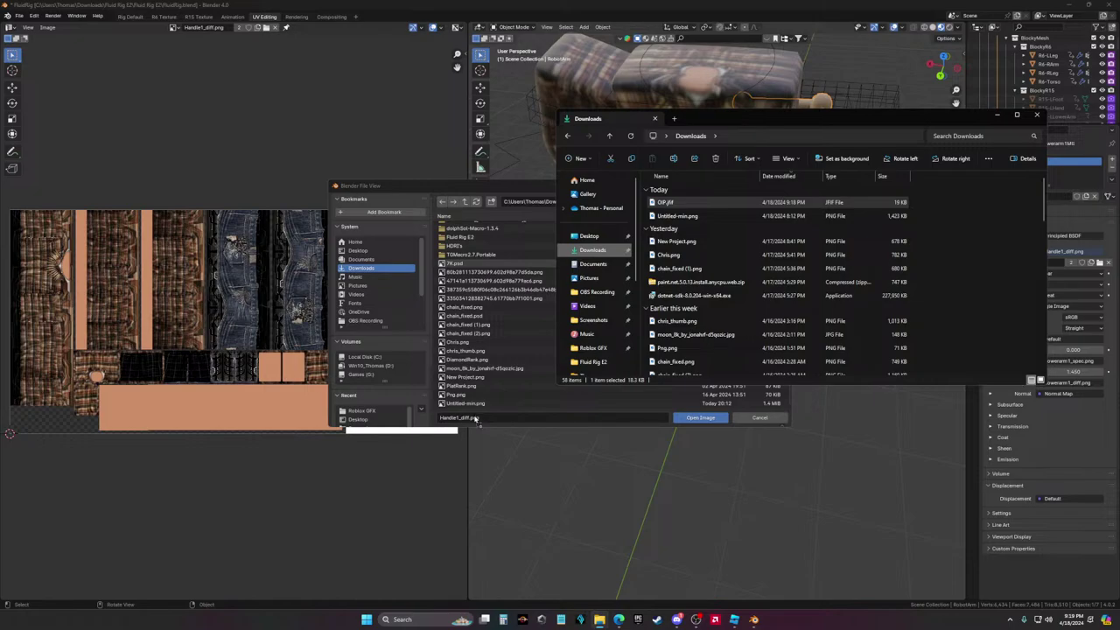
drag(475, 421, 475, 420)
Open OIP.jfif in the image editor and put the robot arm back into Edit Mode
click(700, 417)
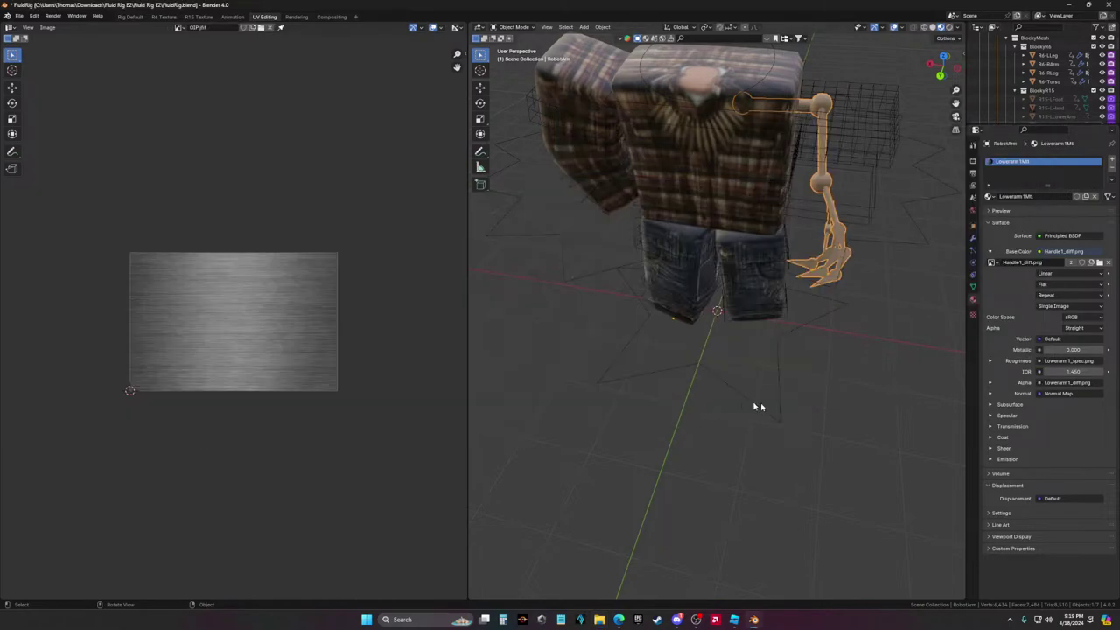
click(792, 419)
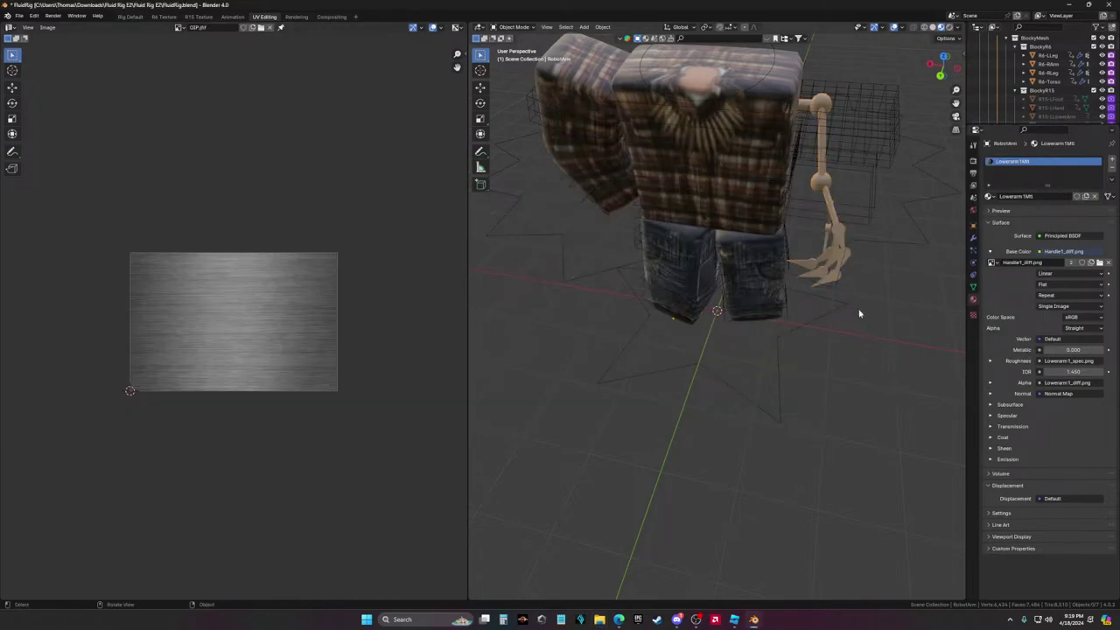
key(Tab)
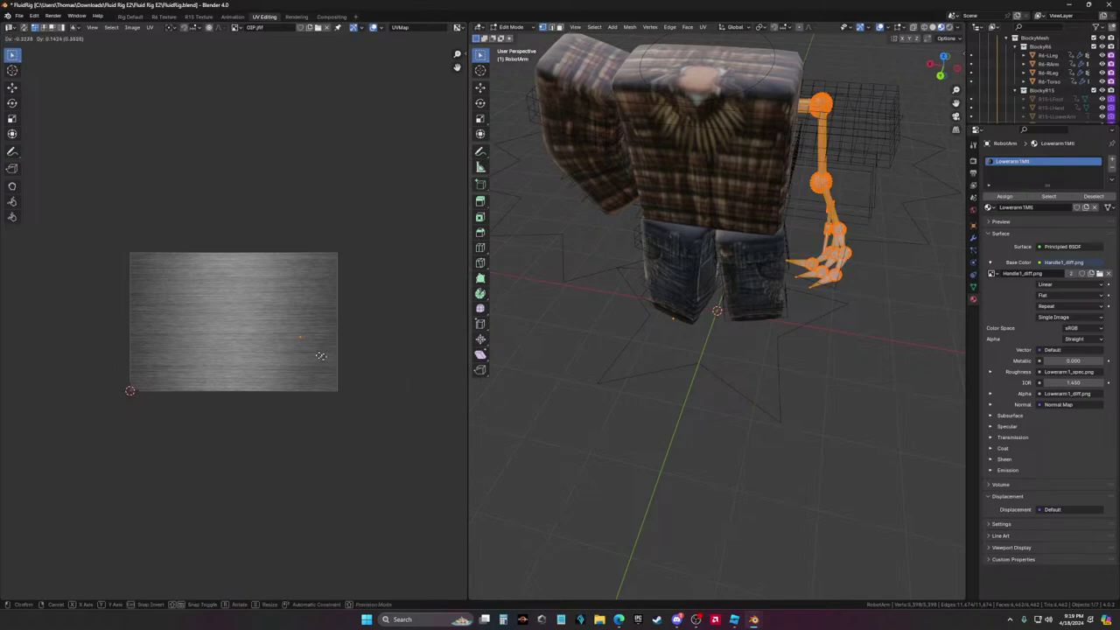
key(Tab)
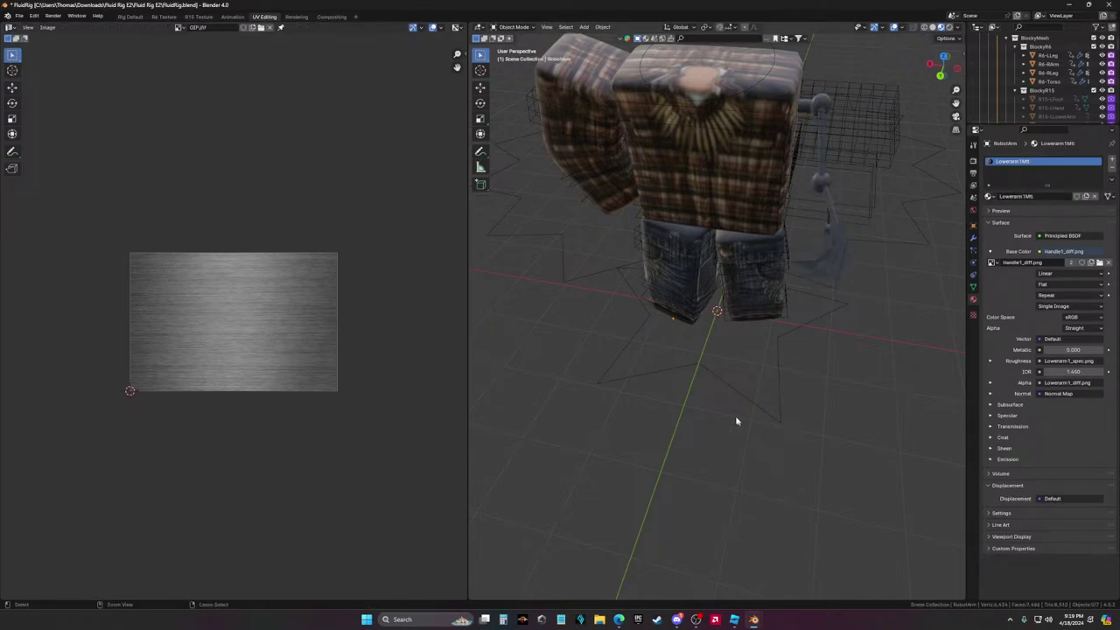
key(Tab)
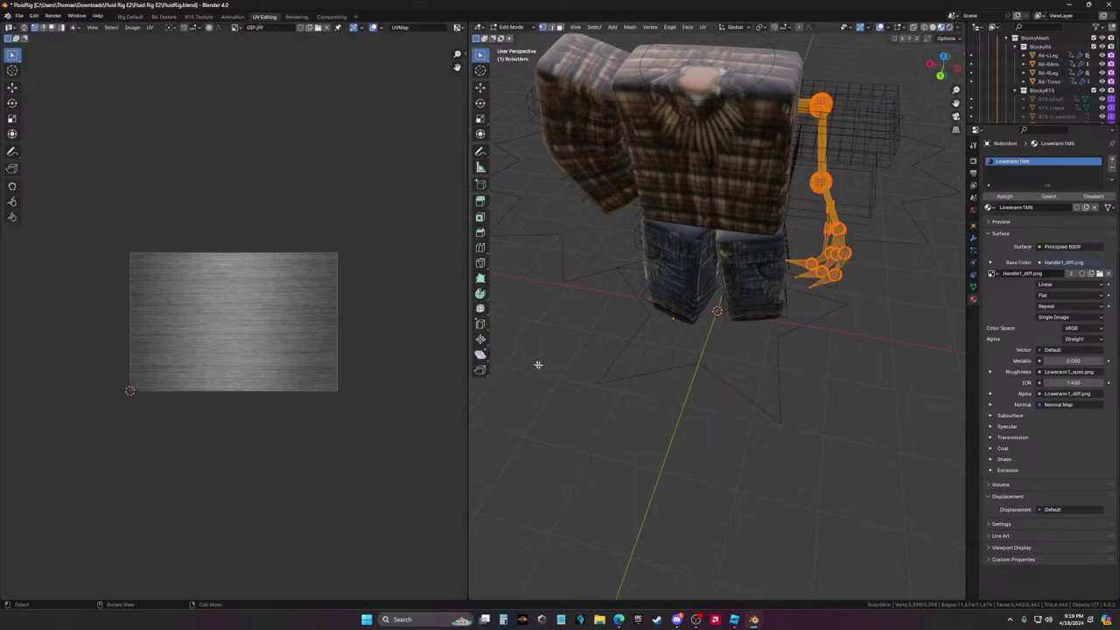
Remove Handle1_diff.png from the Base Color and start browsing for a replacement image
click(1108, 273)
click(1088, 273)
click(357, 303)
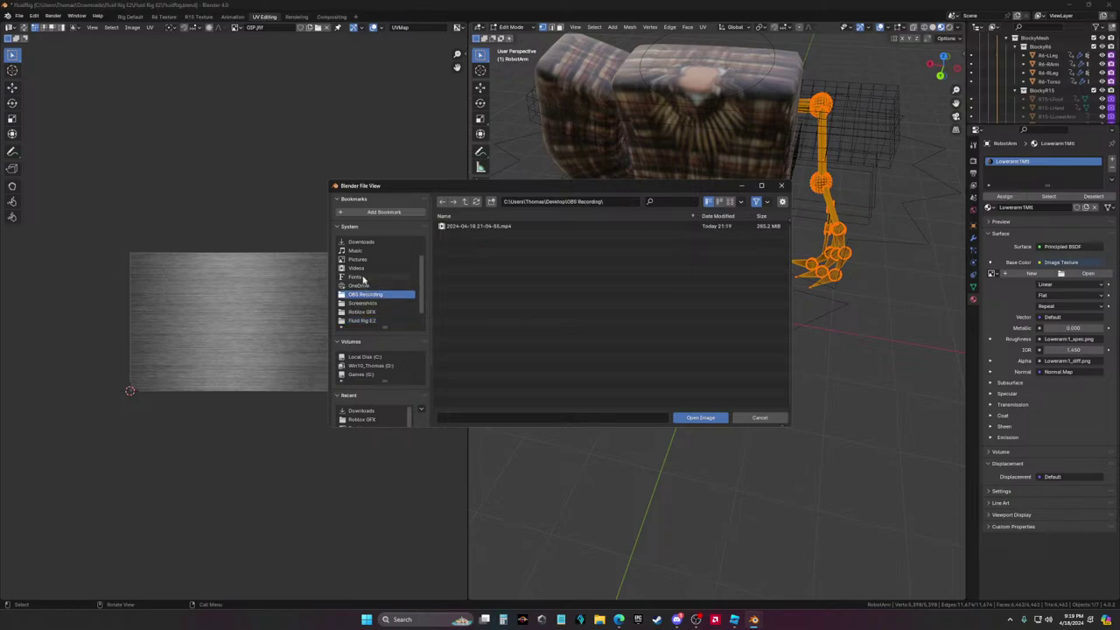
click(359, 260)
click(361, 243)
scroll(488, 382, down, 2)
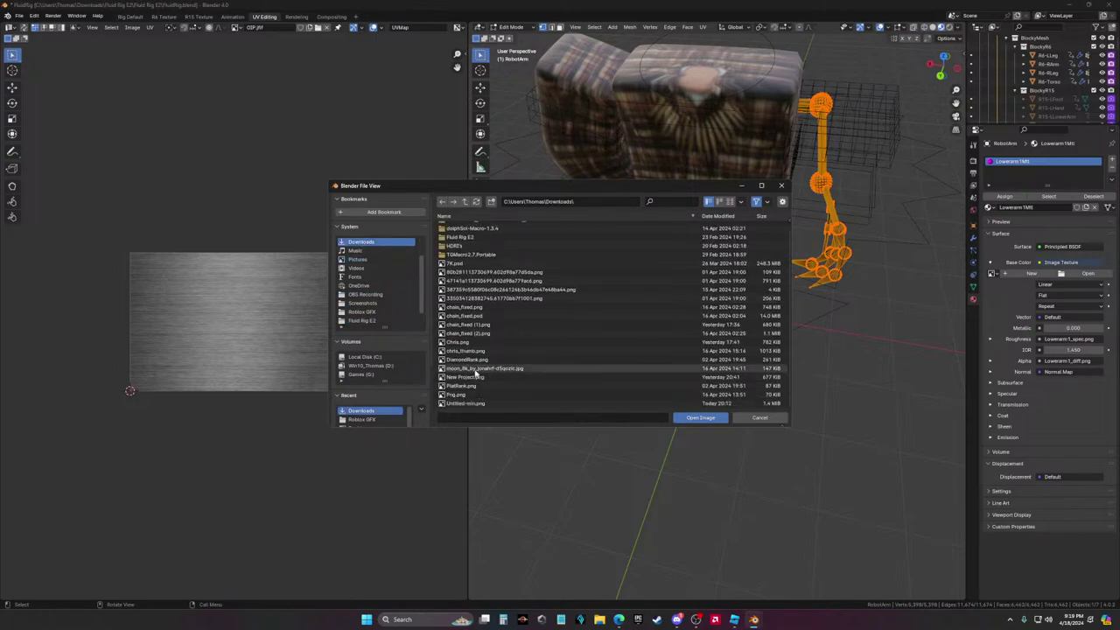
Navigate the image browser to the Roblox GFX folder and bring up File Explorer
click(366, 261)
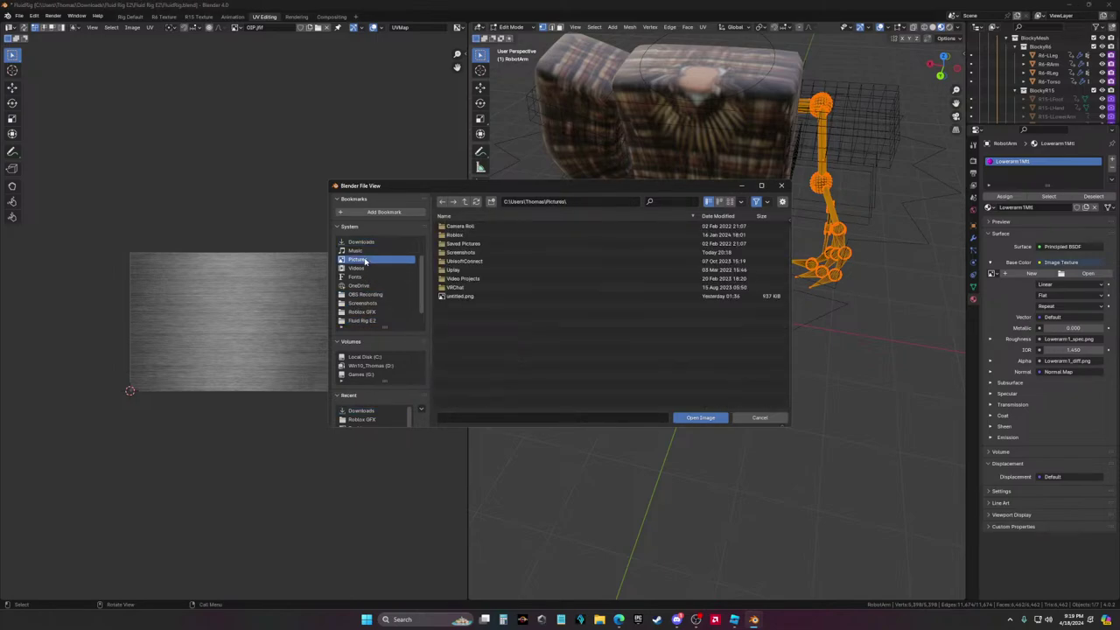
click(368, 251)
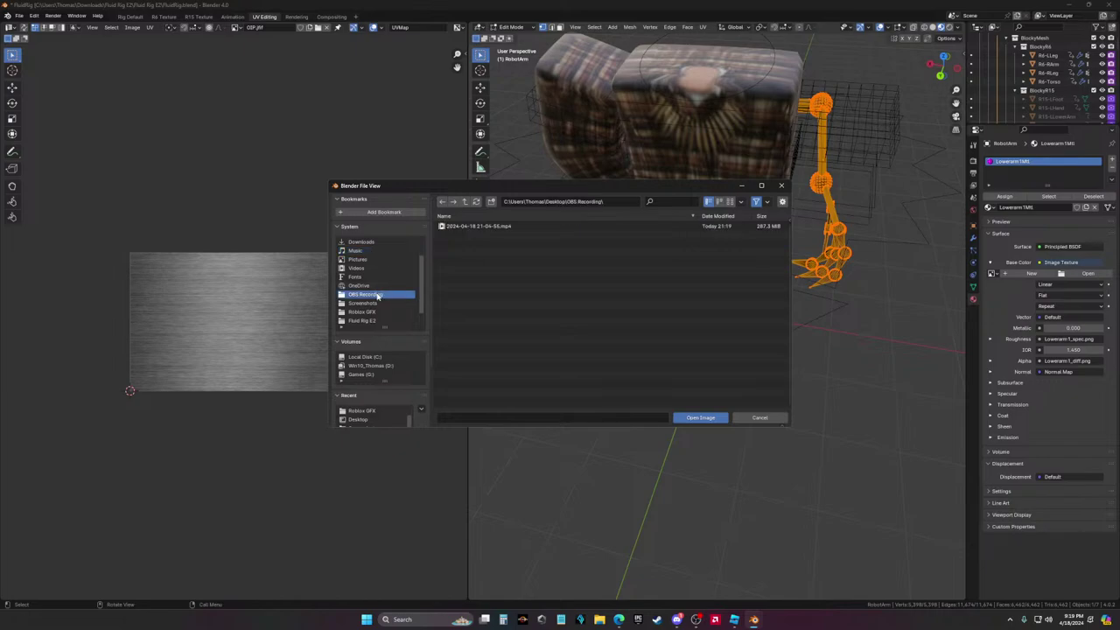
click(379, 302)
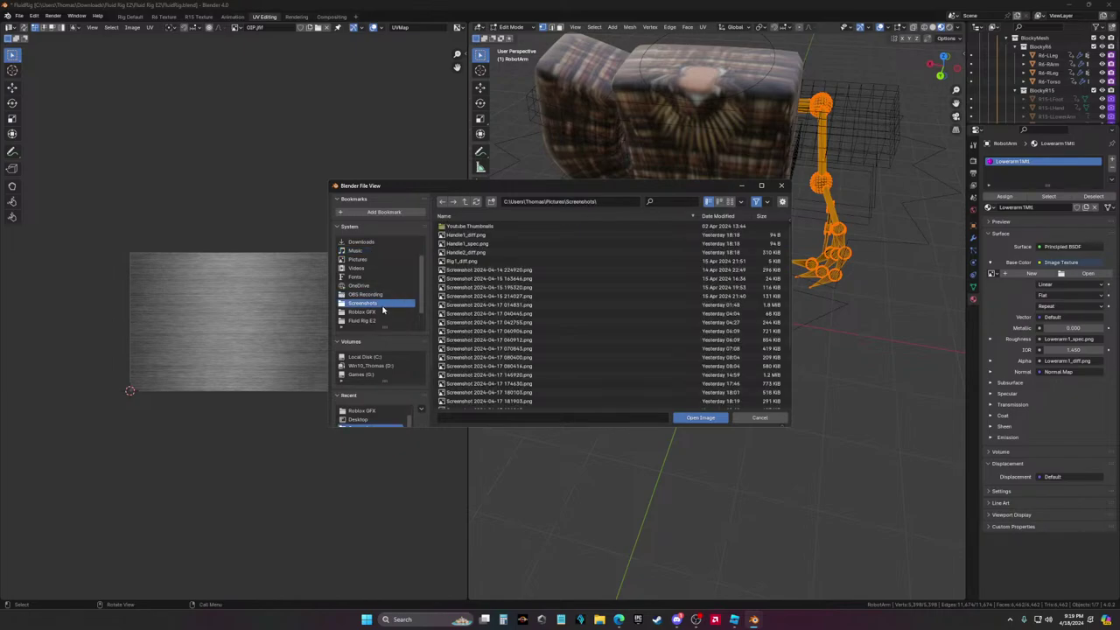
click(383, 311)
scroll(525, 363, down, 4)
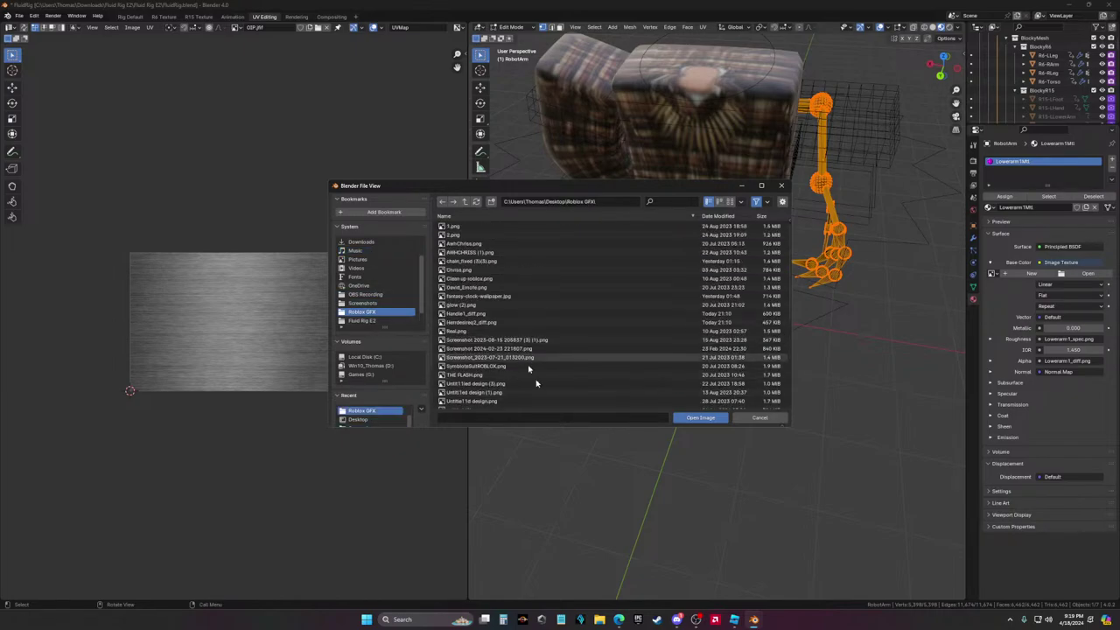
click(601, 619)
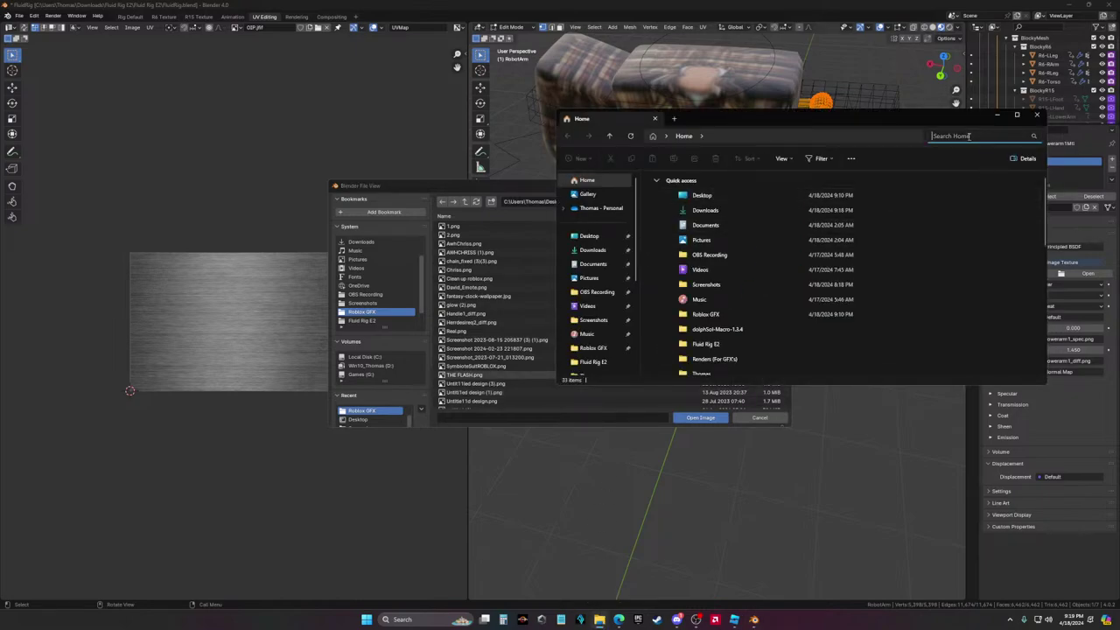
Search the home folder in File Explorer for 'arm', then close the results
click(969, 137)
text(arm)
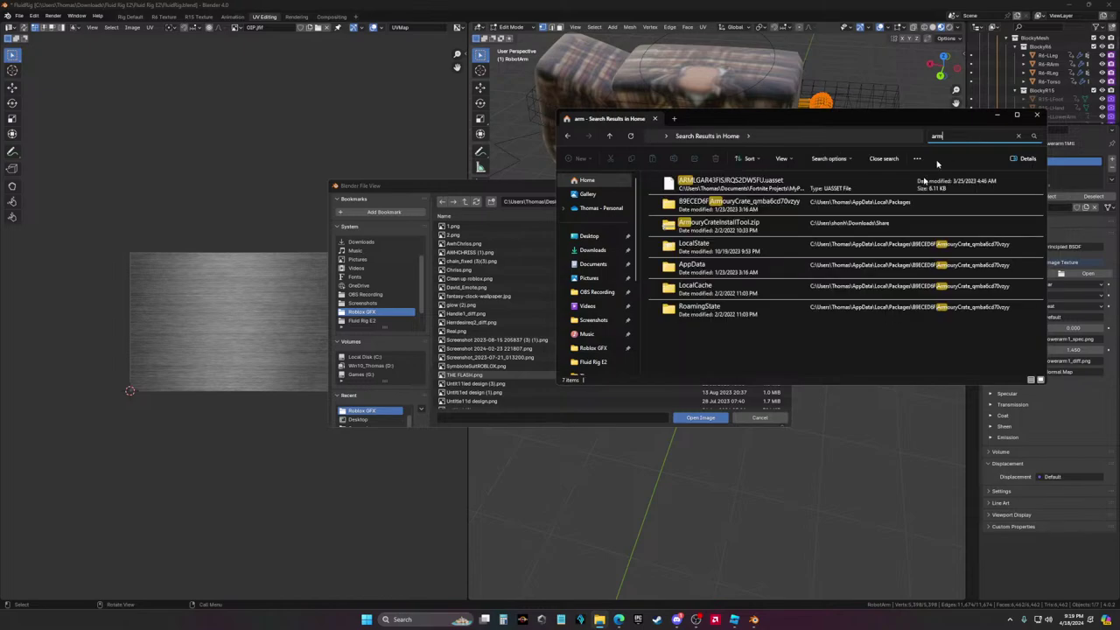
click(1034, 116)
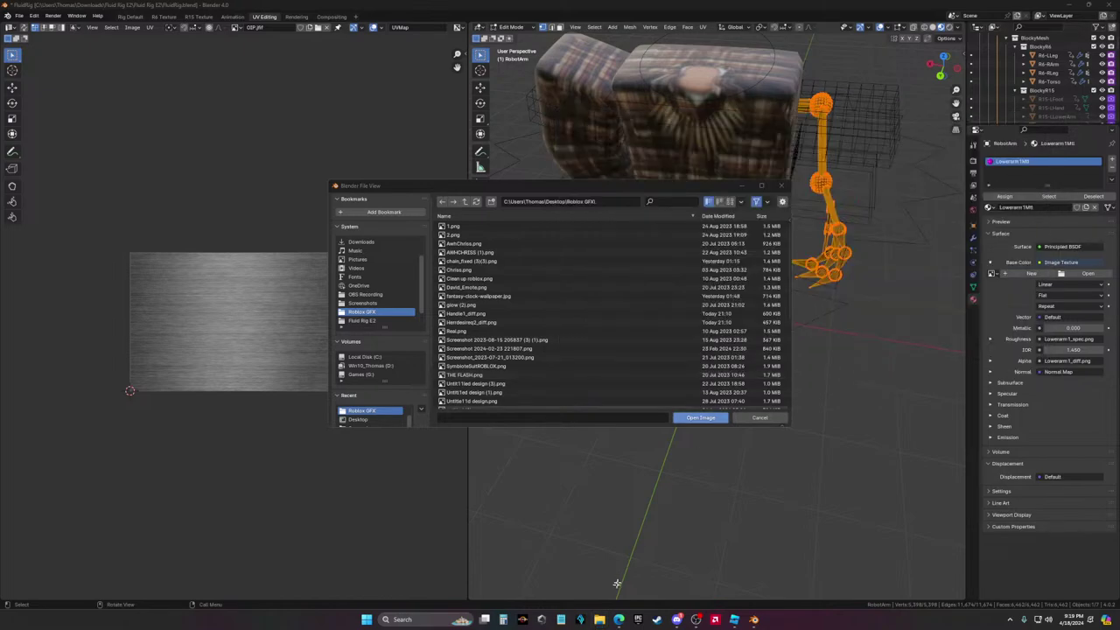
Locate RobotArm.obj on the Desktop via Recent and drag it into Blender's file browser
key(super+e)
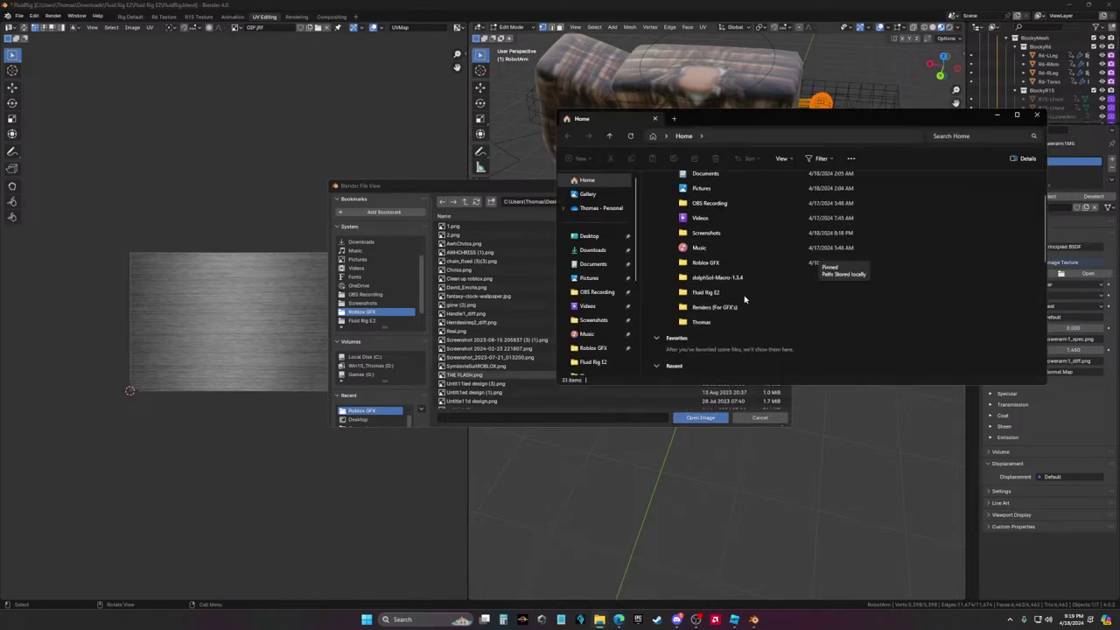
scroll(719, 293, down, 3)
right_click(718, 296)
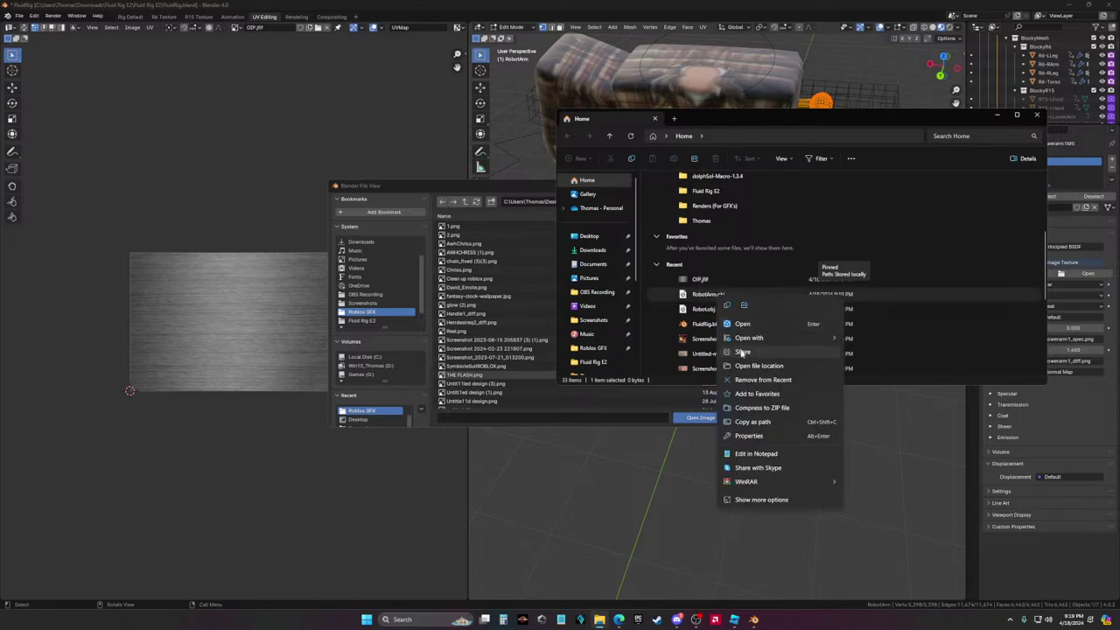
click(737, 368)
scroll(831, 329, down, 3)
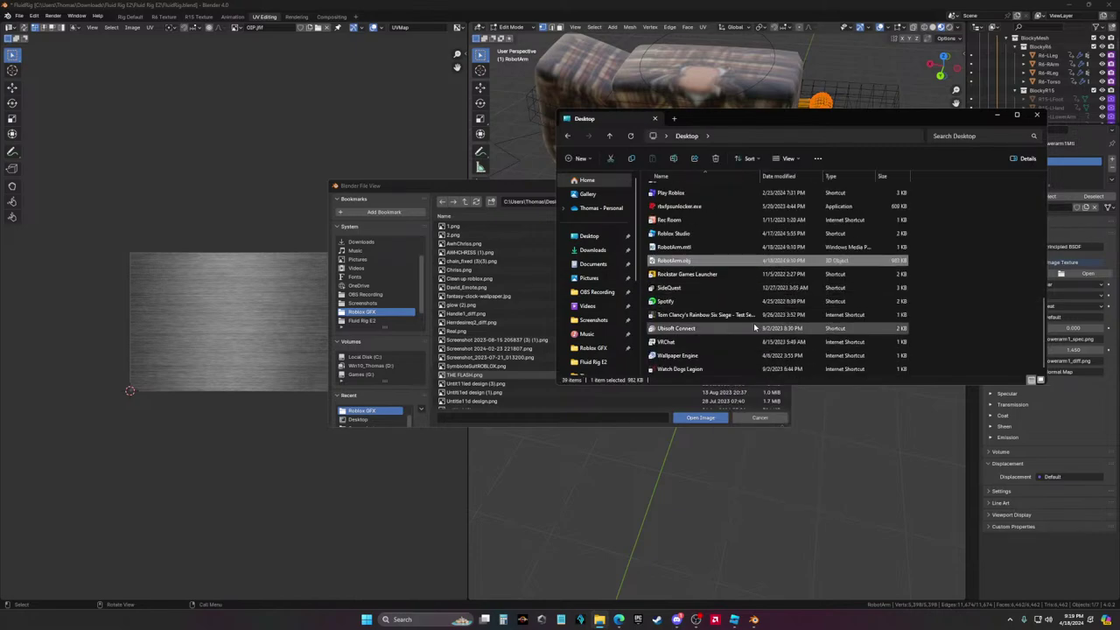
right_click(680, 260)
key(Escape)
drag(678, 264, 468, 418)
Load RobotArm.obj as the Base Color image, then unlink it to pick another image
click(707, 418)
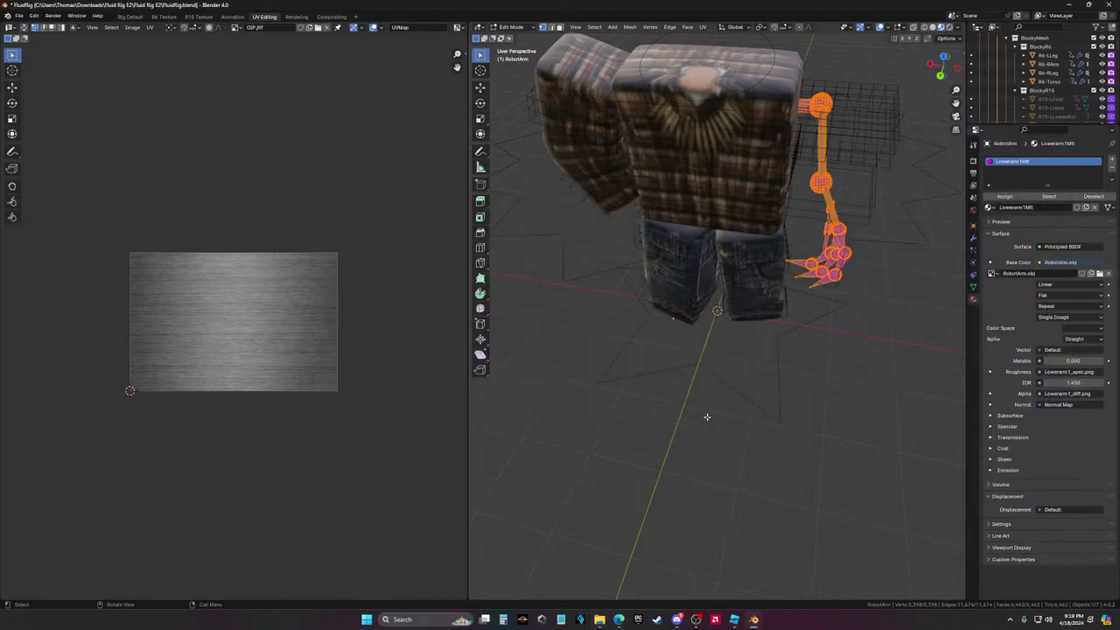
click(867, 403)
click(1100, 274)
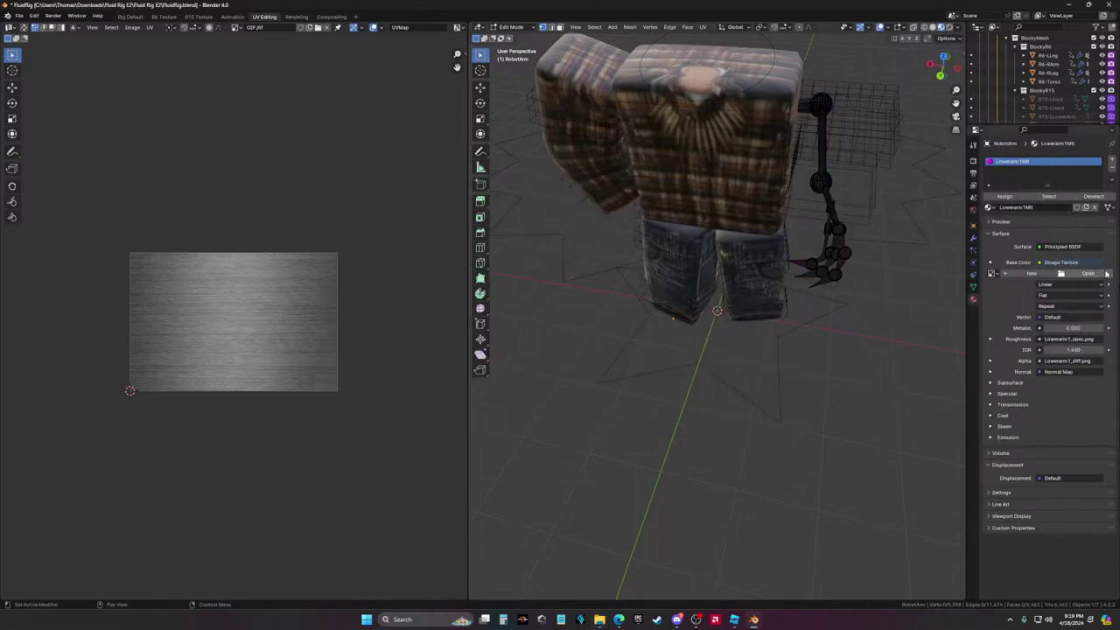
click(1088, 273)
Browse the Pictures and Desktop folders looking for the metal texture image
scroll(376, 267, up, 3)
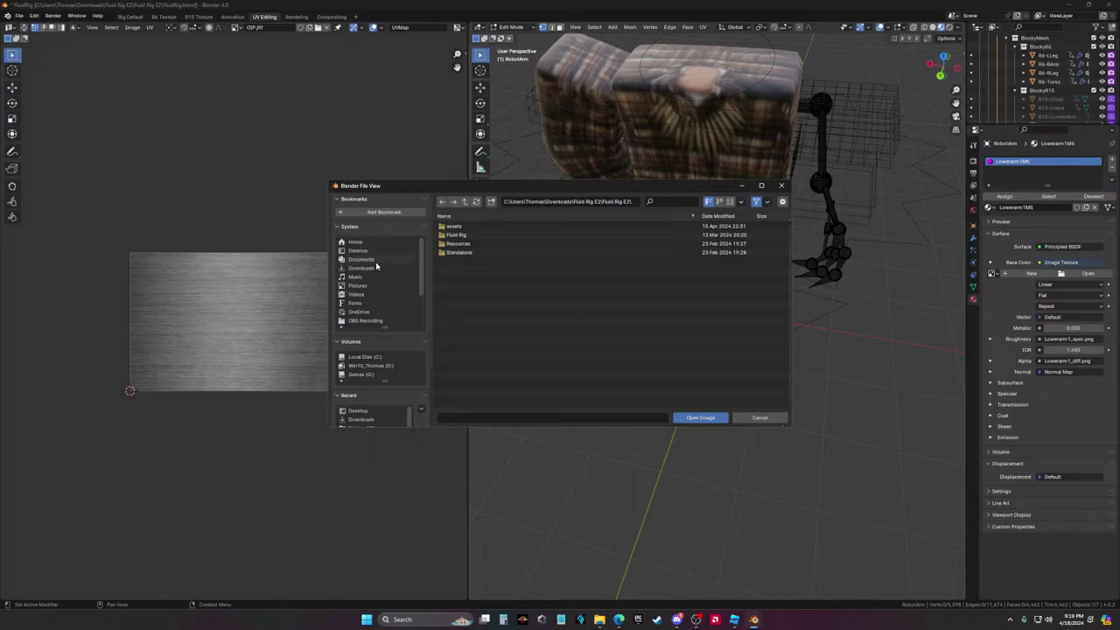
click(387, 284)
key(alt+Tab)
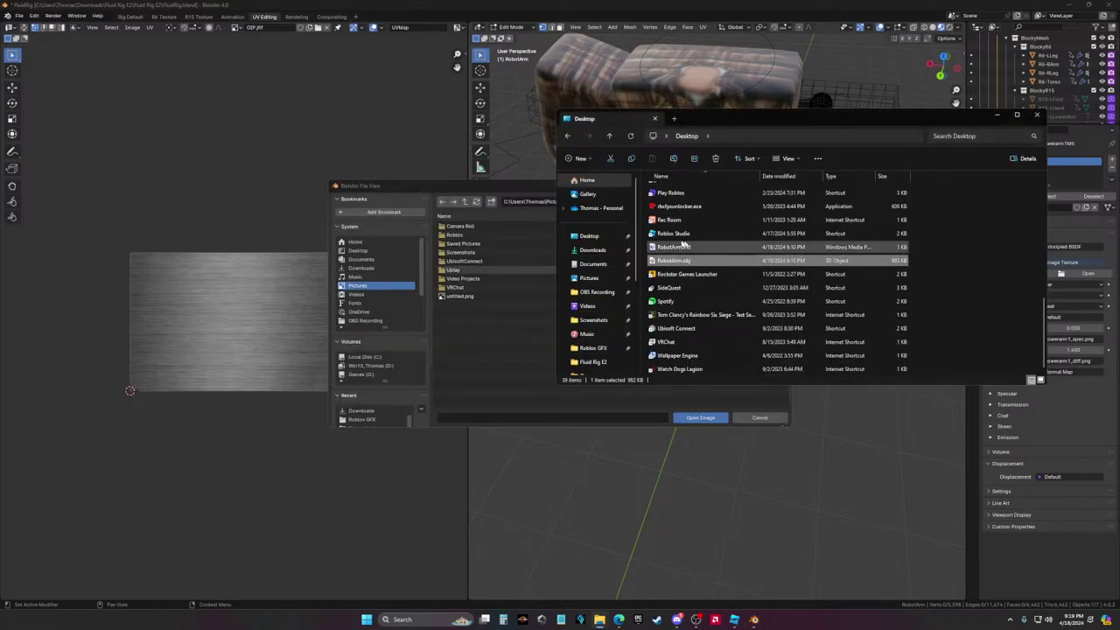
click(690, 247)
scroll(692, 250, up, 5)
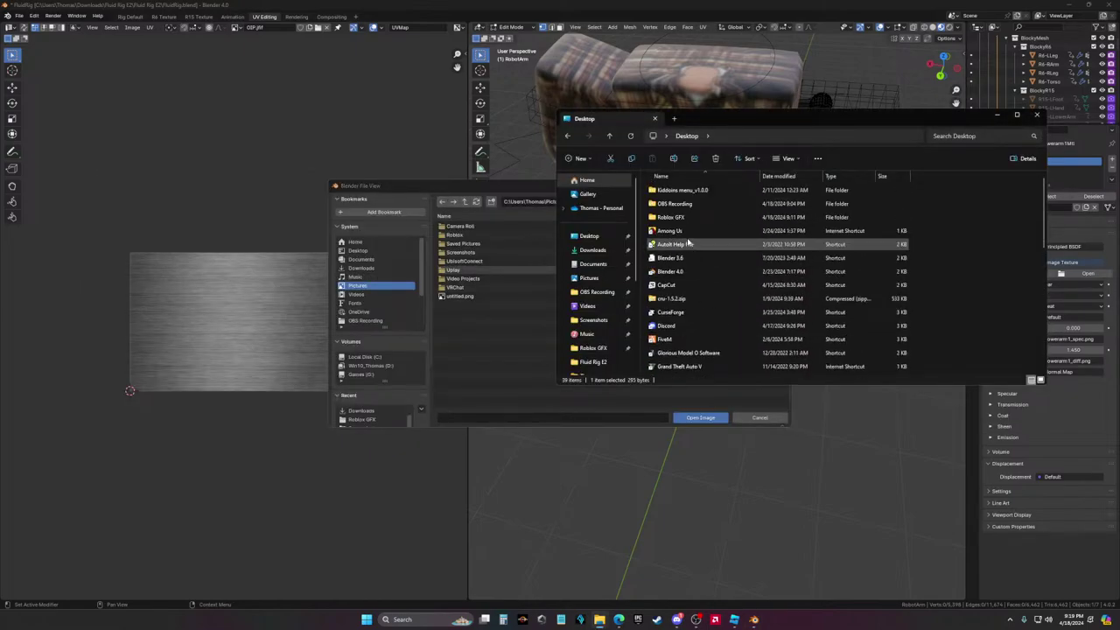
scroll(688, 242, down, 5)
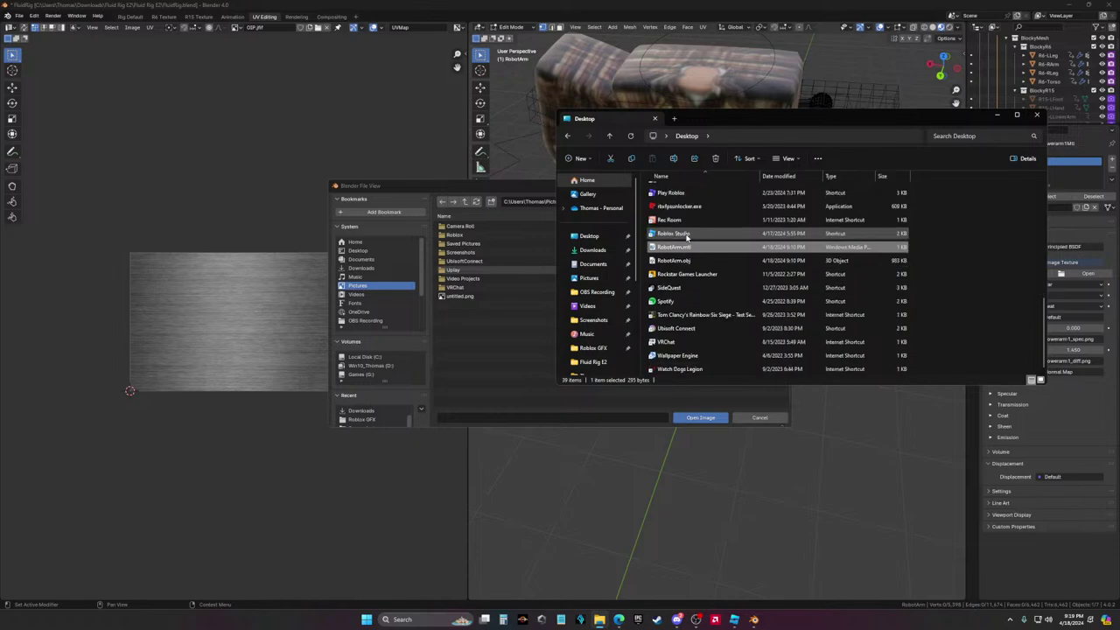
Drag OIP.jfif from the Downloads folder into Blender and load it as Base Color
click(608, 240)
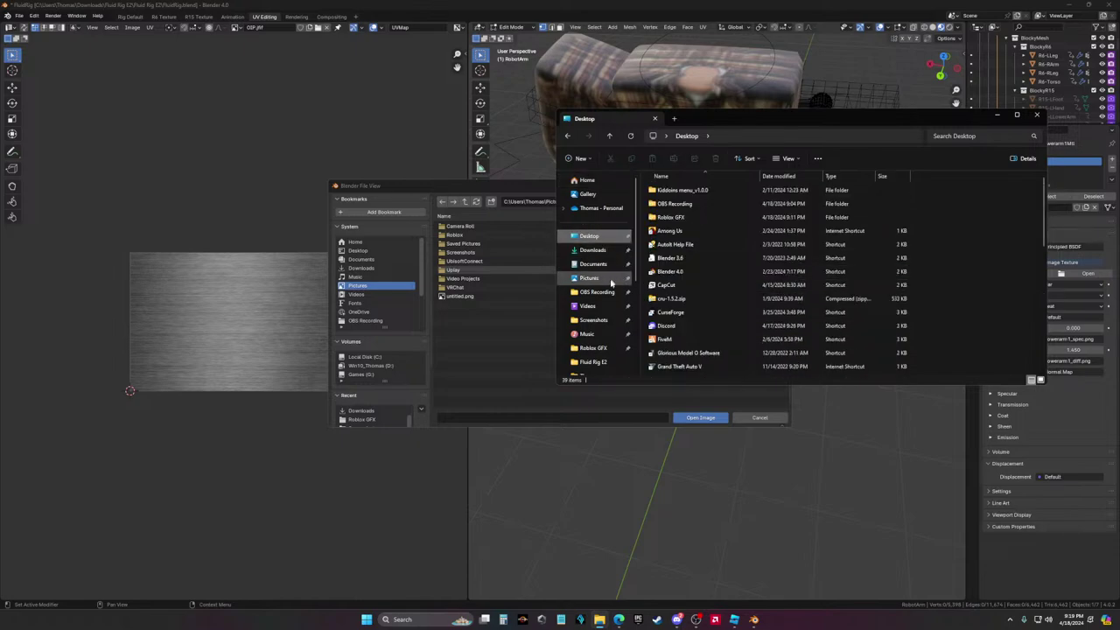
click(607, 279)
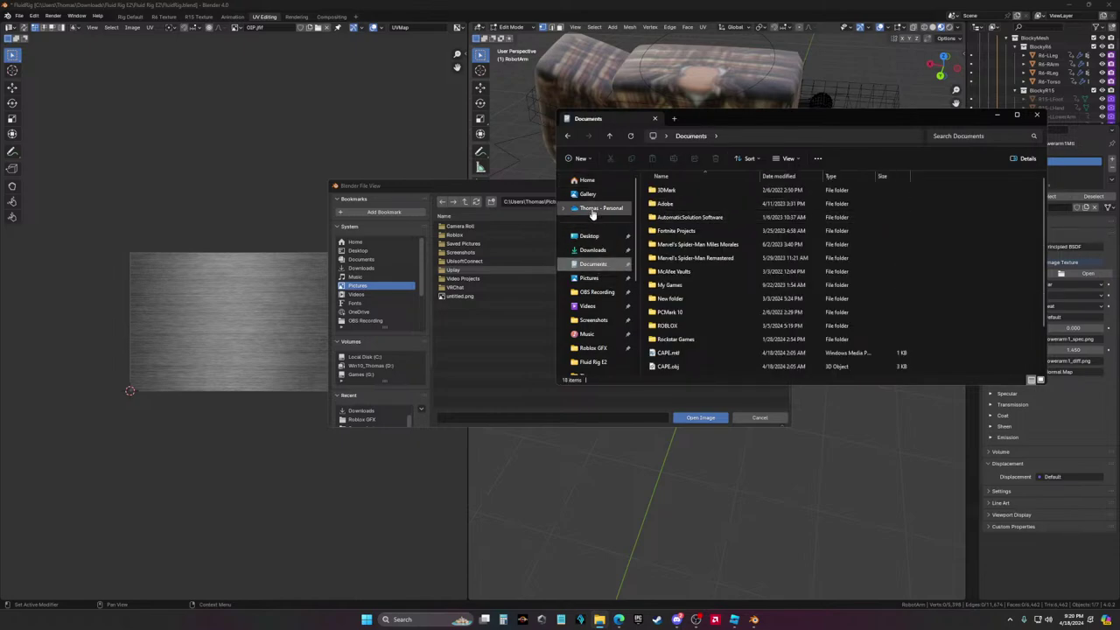
click(593, 251)
drag(607, 221, 479, 418)
click(700, 417)
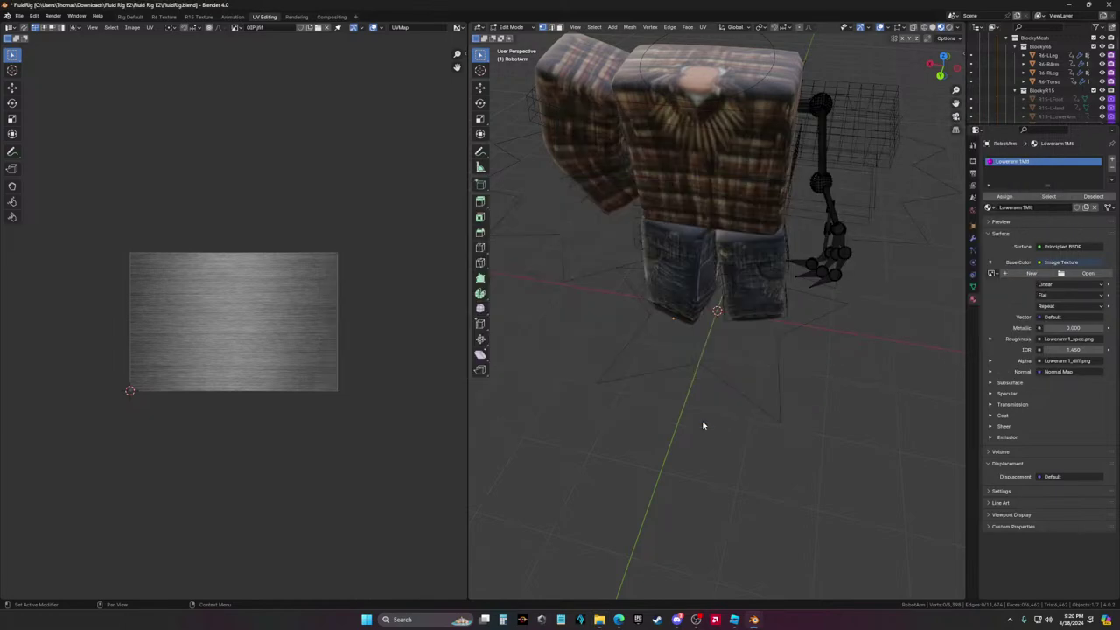
Select all of the arm's geometry in Edit Mode and move its UVs onto the brushed-metal image
key(Tab)
scroll(858, 411, up, 3)
middle_drag(846, 380, 840, 302)
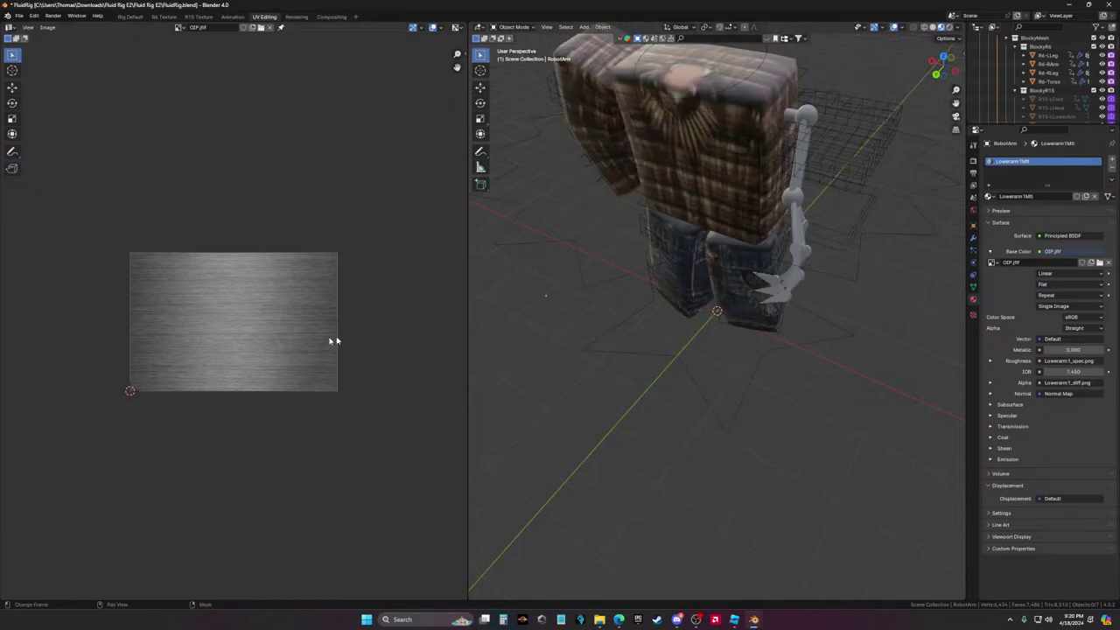
key(Tab)
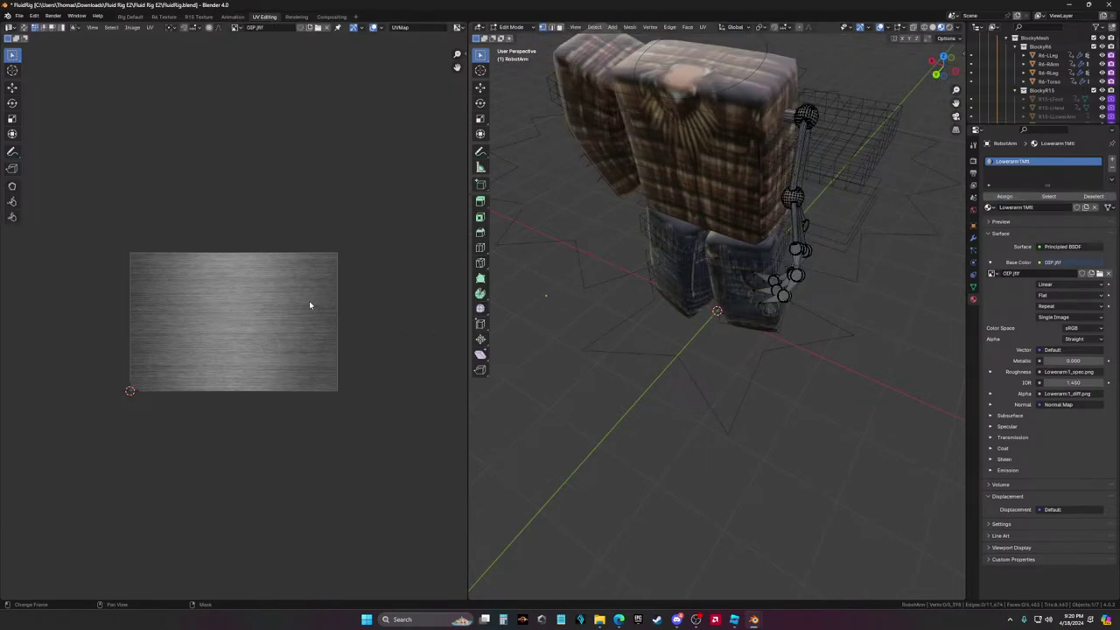
key(l)
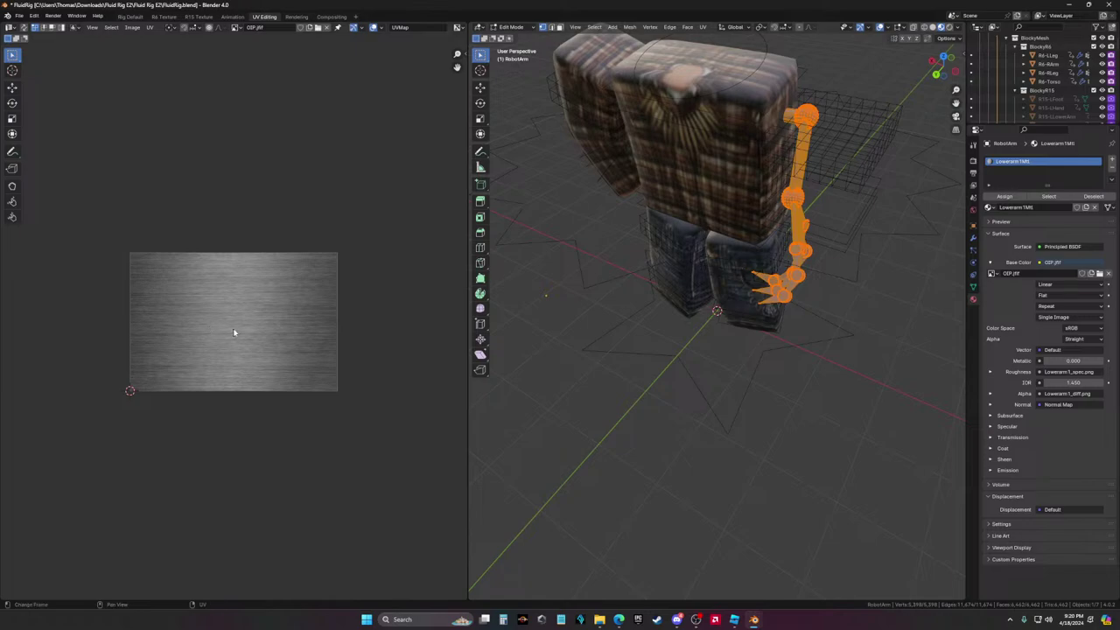
key(g)
click(210, 327)
key(g)
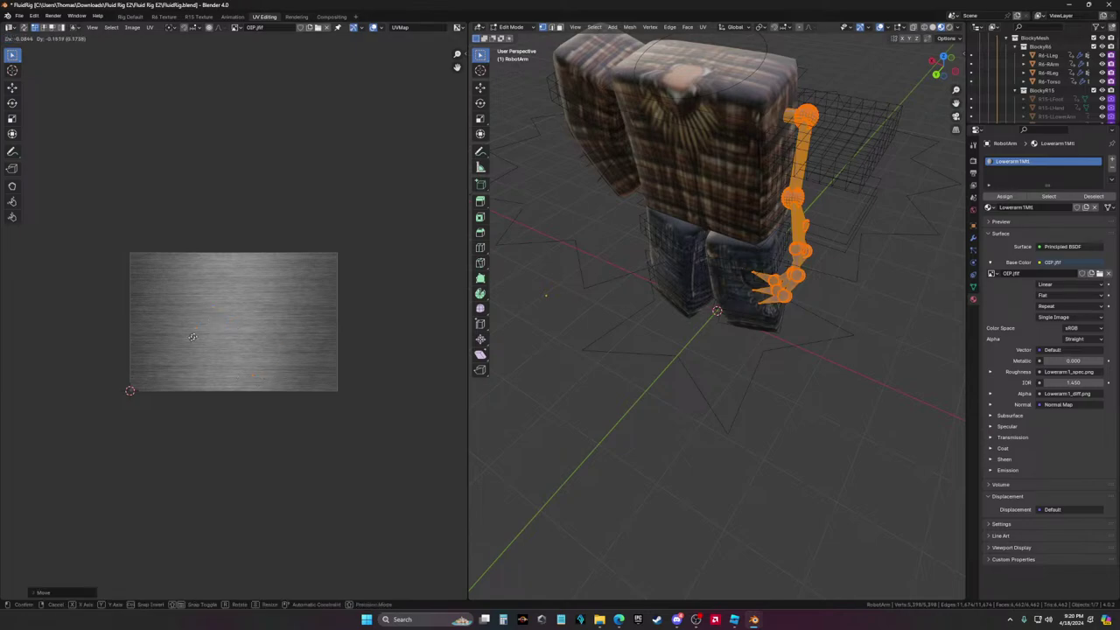
click(226, 339)
key(Tab)
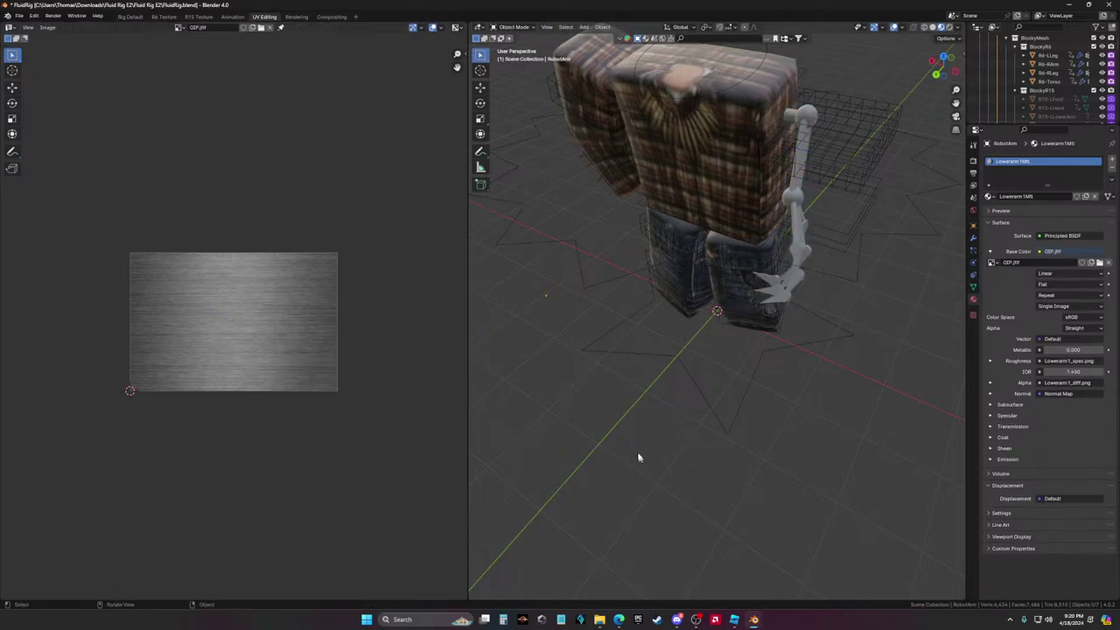
Orbit around the character to inspect the metal-textured arm, then bring Roblox Studio forward
middle_drag(640, 458, 737, 583)
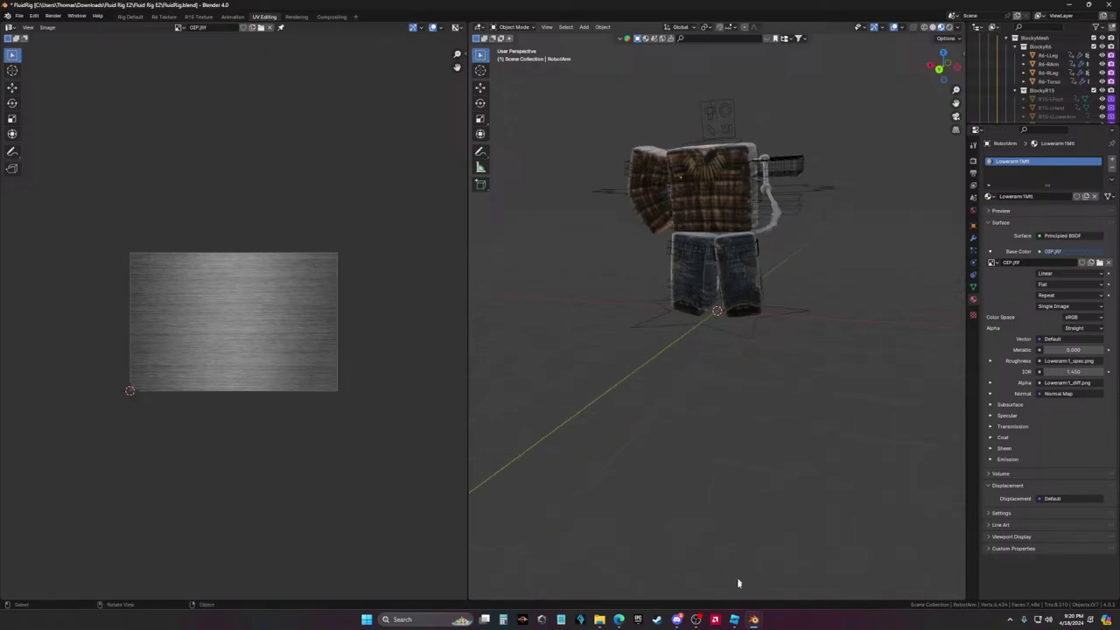
click(676, 619)
click(676, 619)
middle_drag(810, 426, 719, 526)
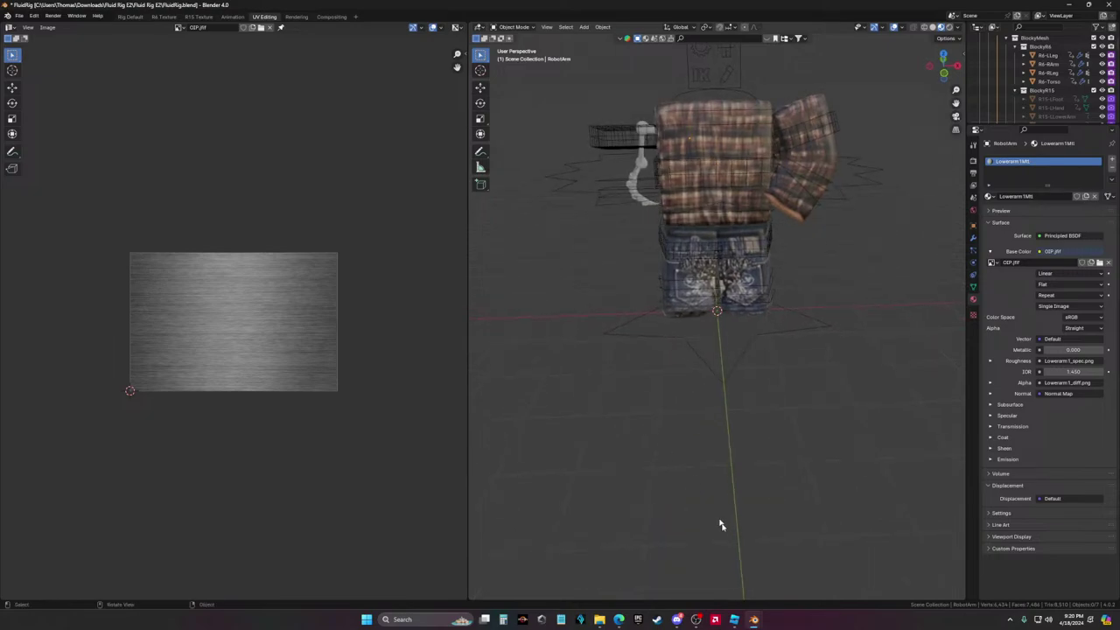
click(705, 578)
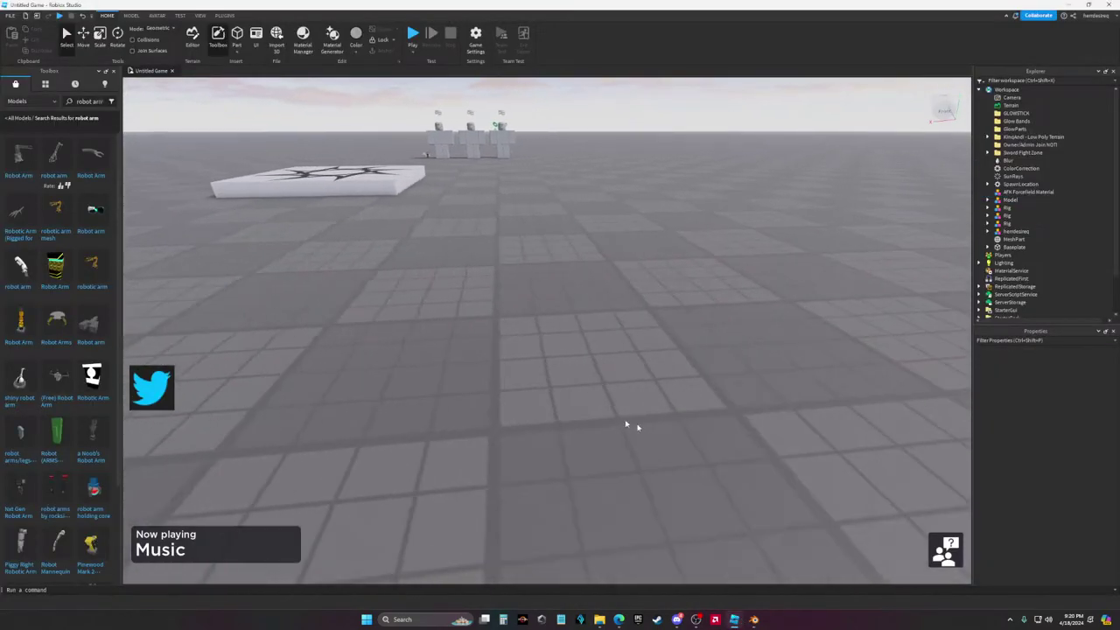
Insert the first Robot Arm model from the Toolbox results into the scene
right_drag(626, 424, 626, 424)
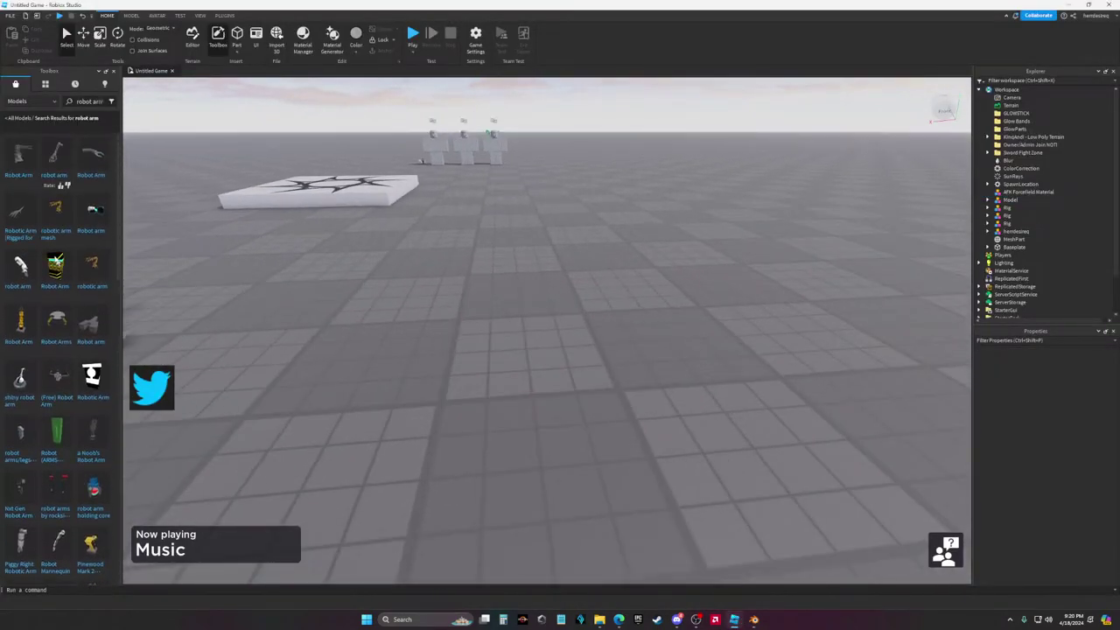
click(20, 161)
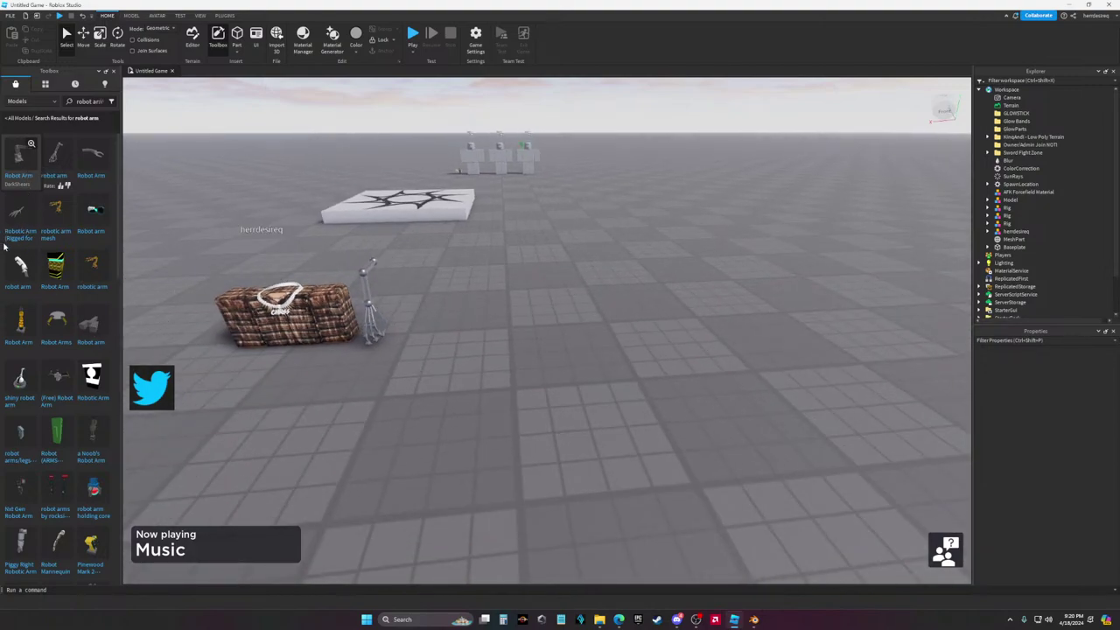
scroll(99, 161, down, 10)
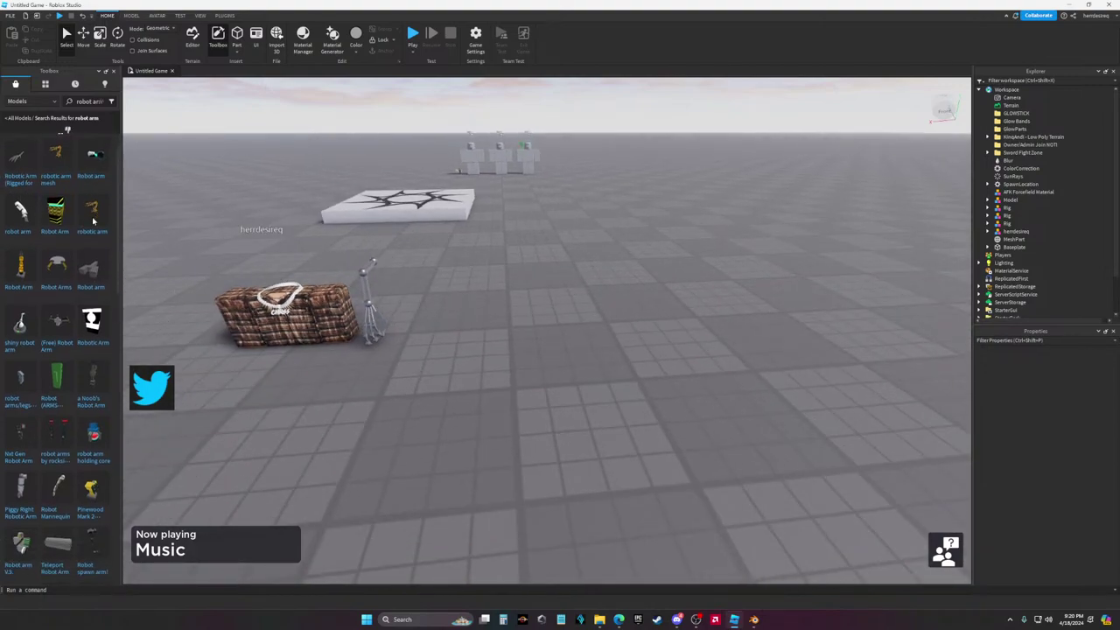
scroll(64, 277, down, 10)
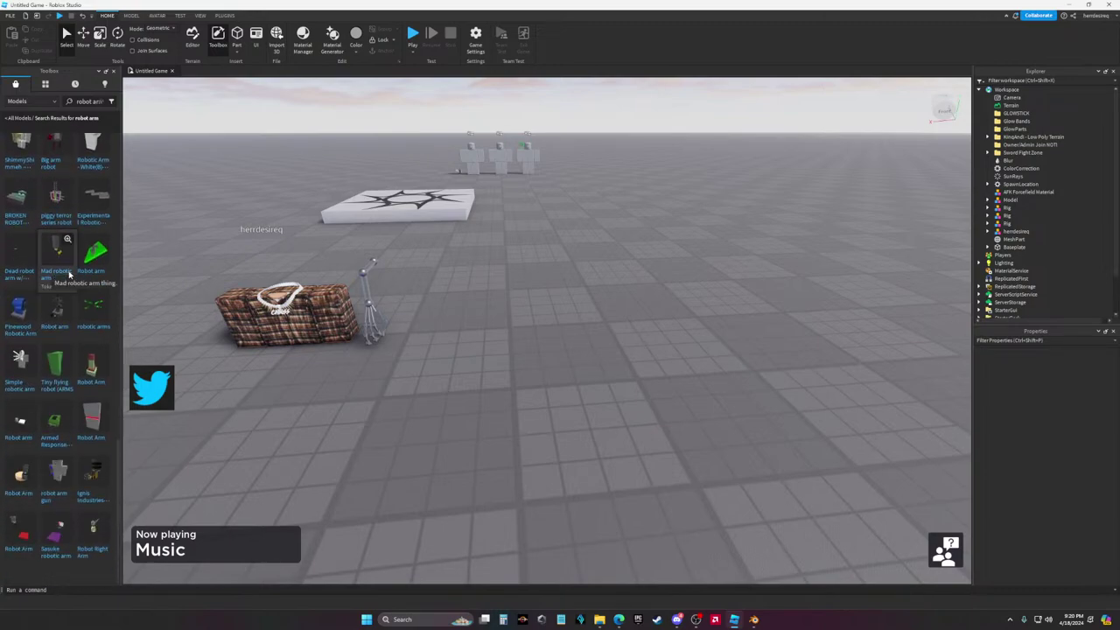
scroll(80, 279, up, 20)
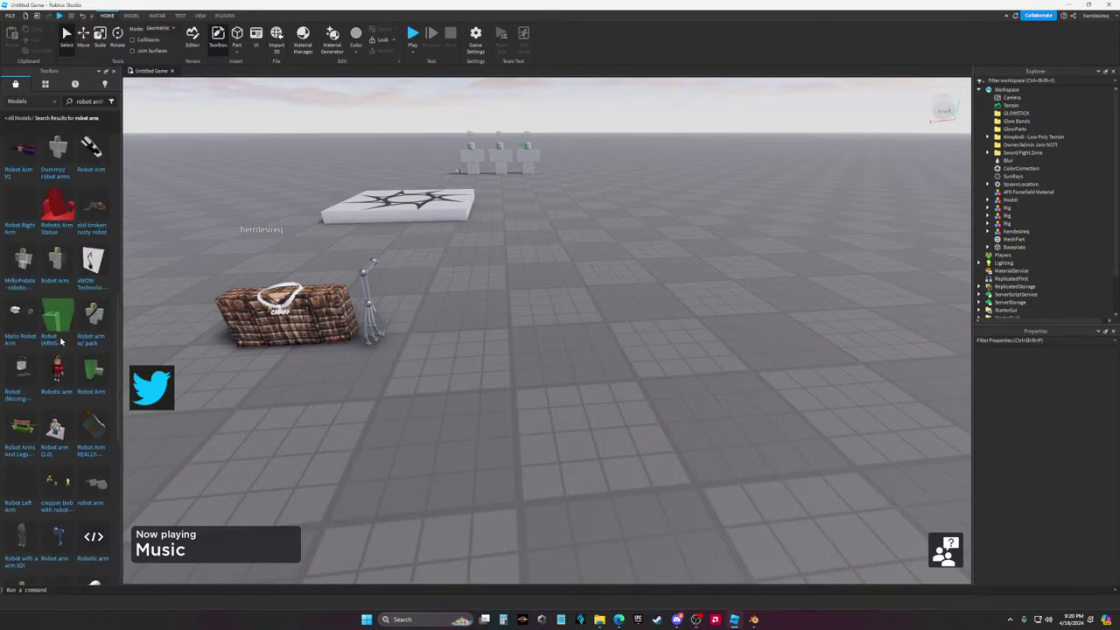
Search the Toolbox for 'metal back' and then 'metal spine' models
click(115, 101)
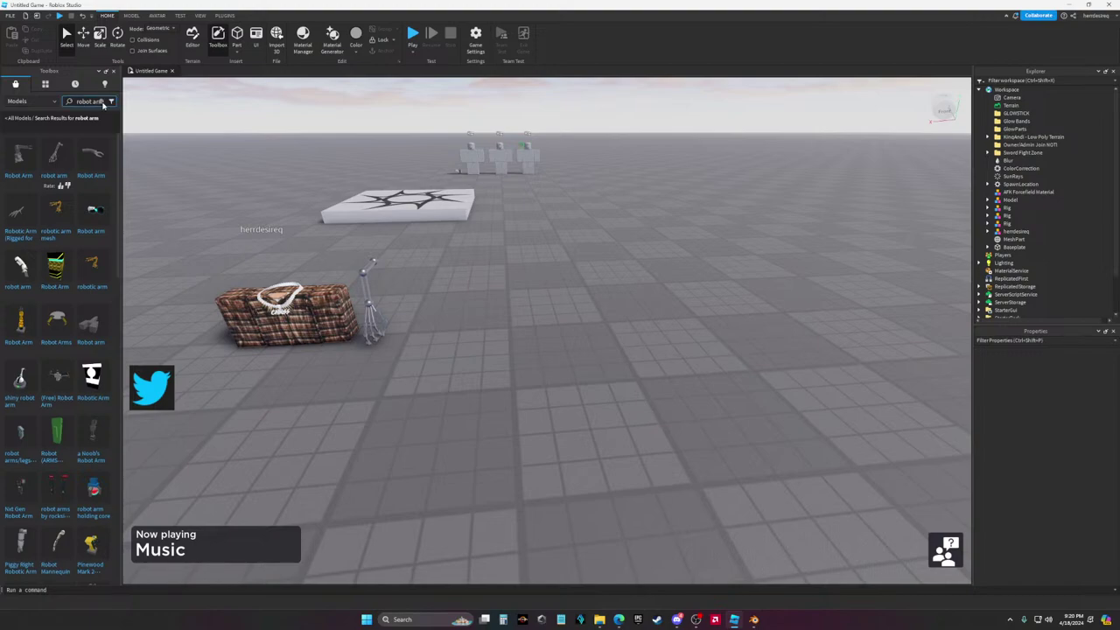
text(metal)
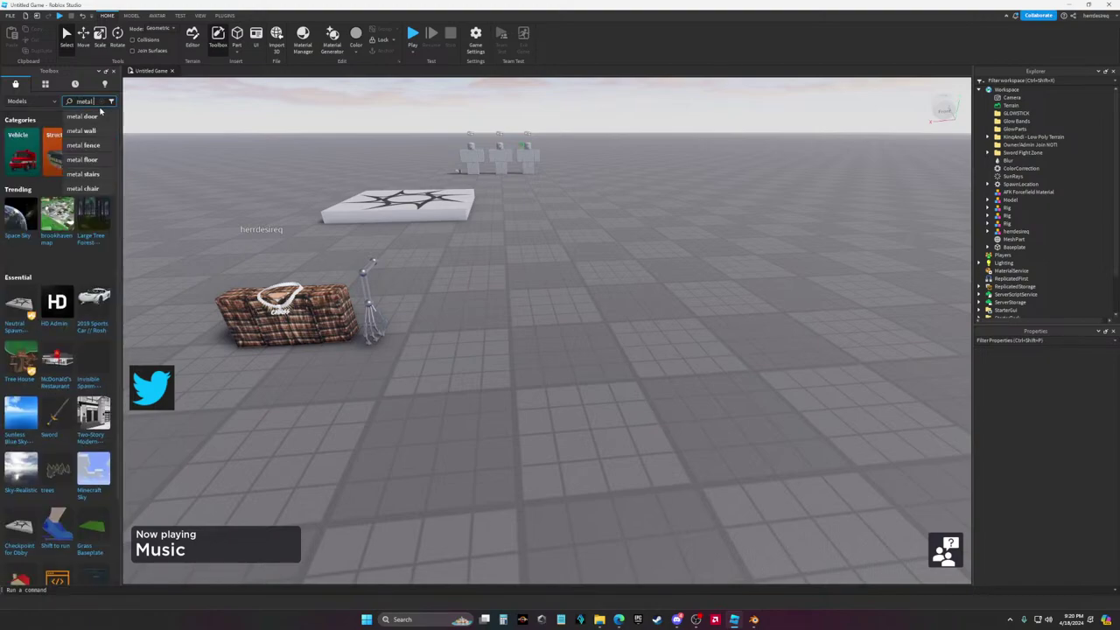
text( back)
key(Return)
scroll(209, 338, up, 5)
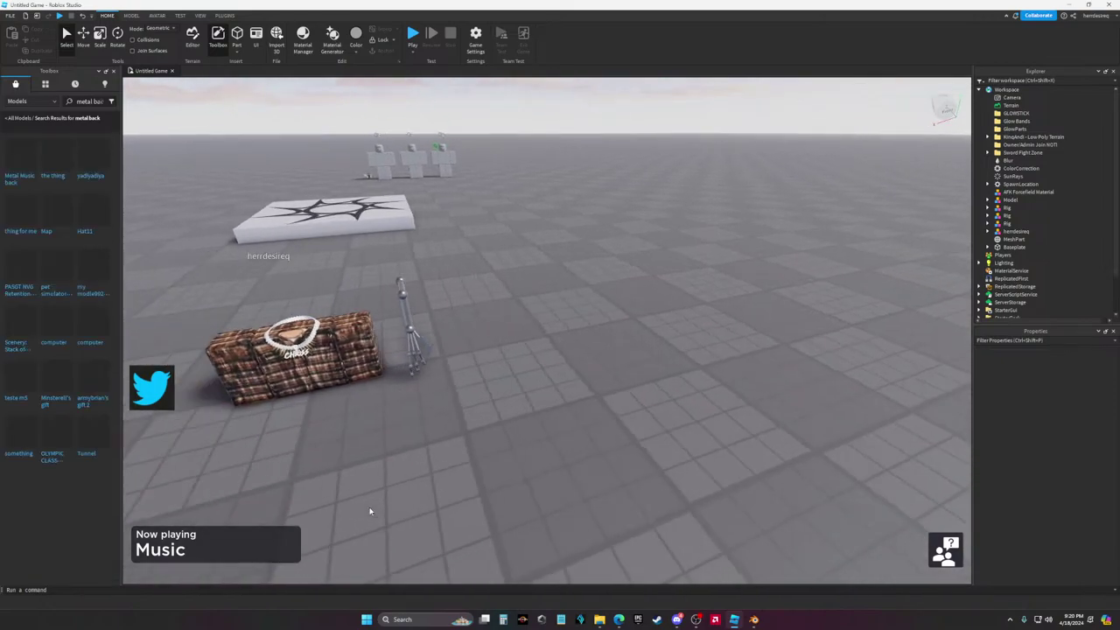
click(105, 103)
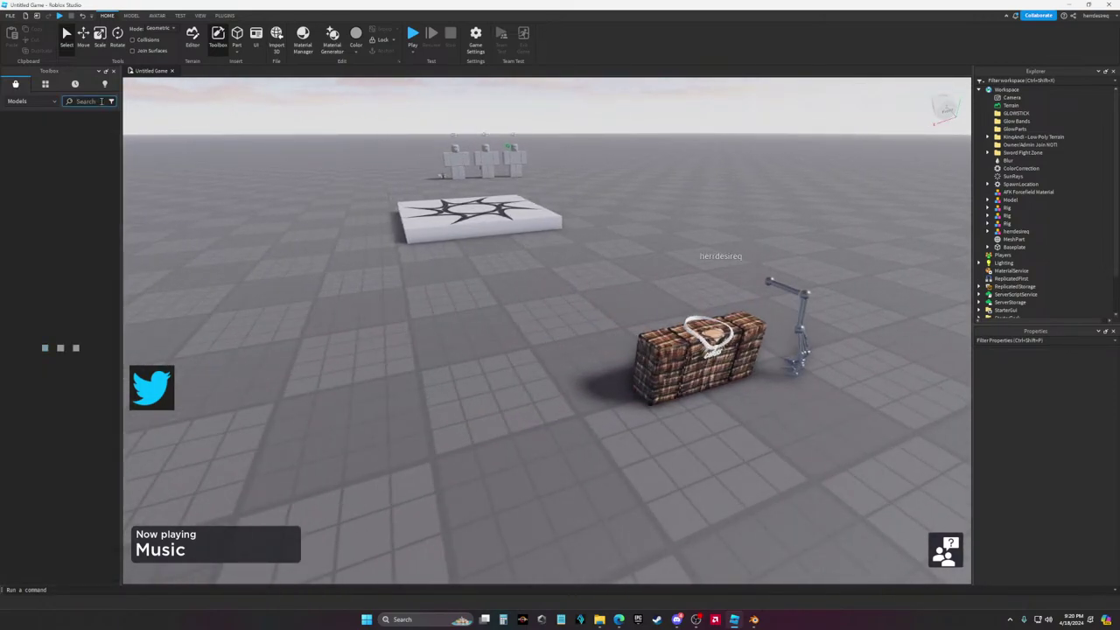
text(me)
text(tal spine)
key(Return)
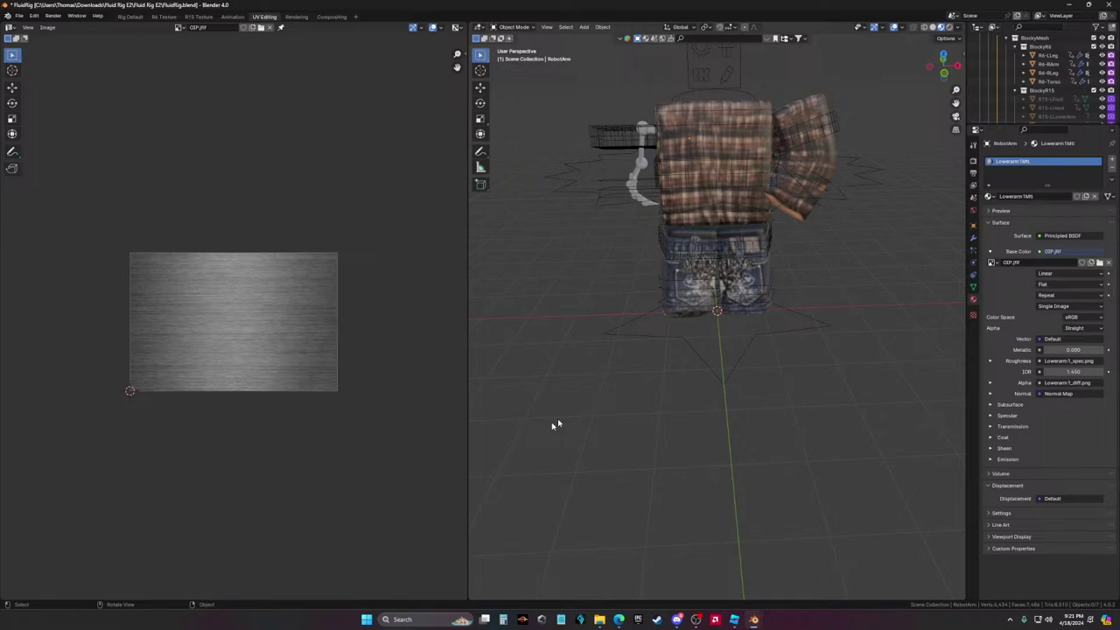
middle_drag(556, 421, 751, 181)
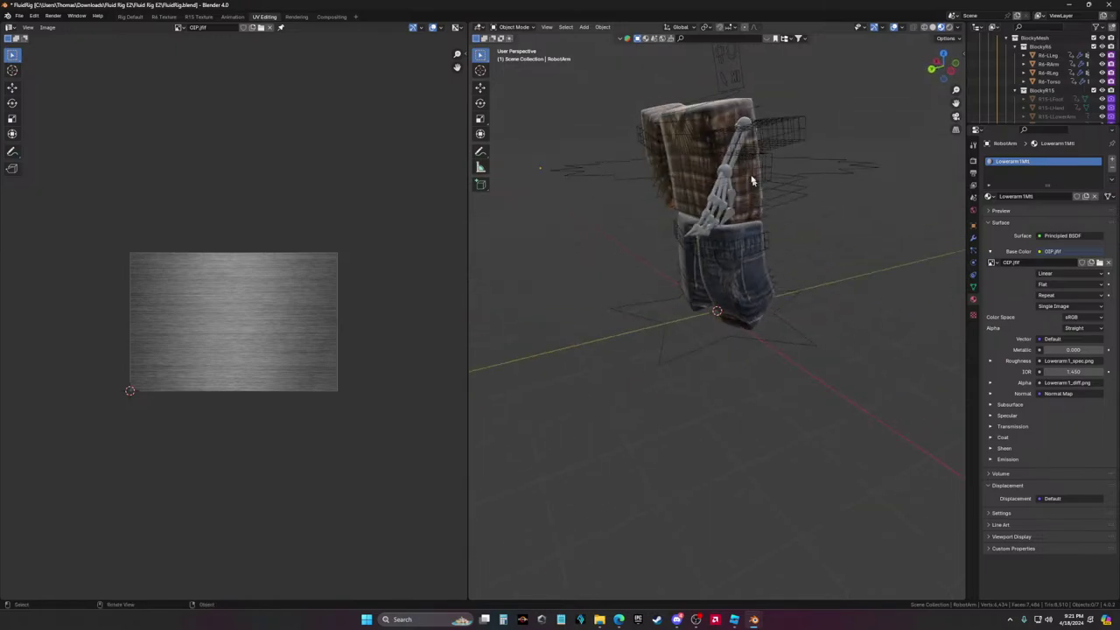
Switch to the Rig Default workspace and select the robot arm from a side view
click(514, 27)
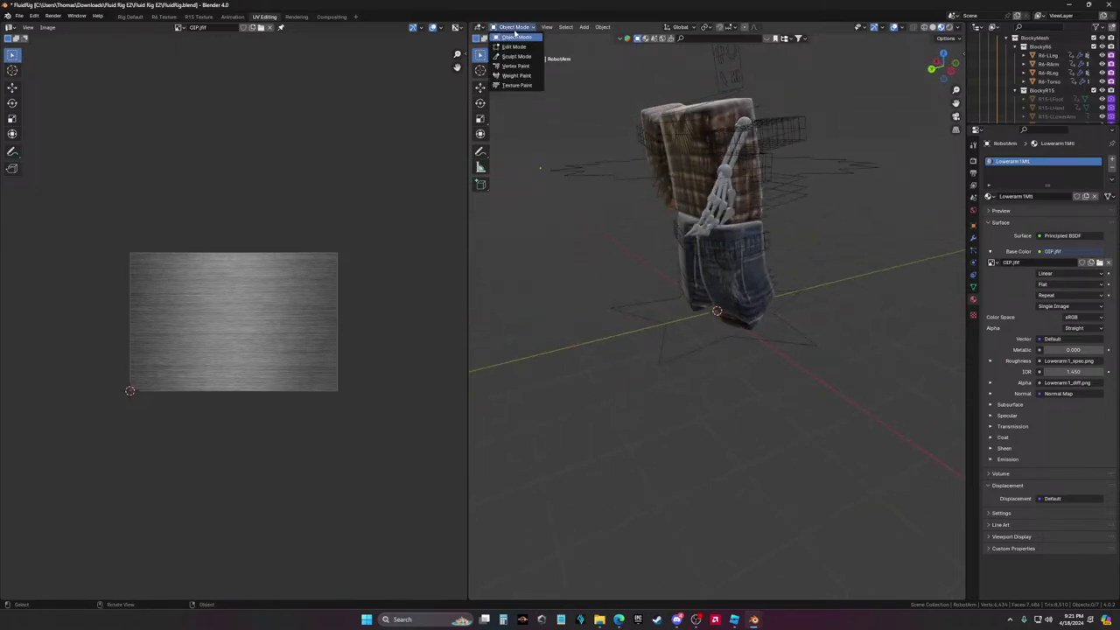
click(130, 17)
scroll(750, 339, up, 4)
middle_drag(751, 339, 417, 323)
click(418, 324)
Rotate the robot arm about X and slide it along Y to the right shoulder
scroll(418, 324, up, 2)
click(12, 103)
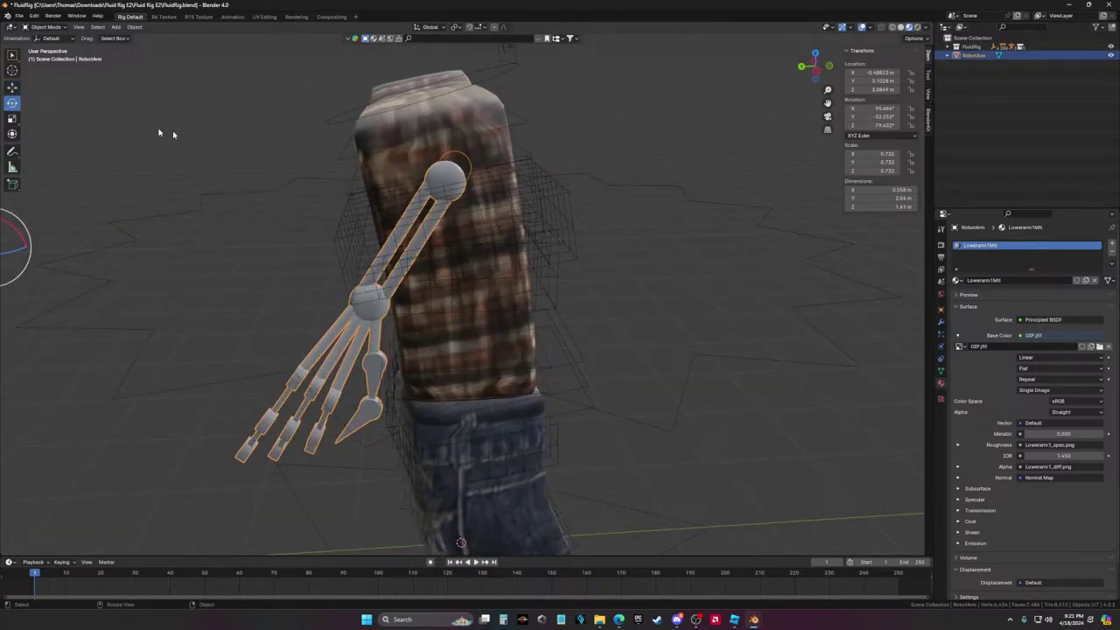
scroll(161, 242, down, 1)
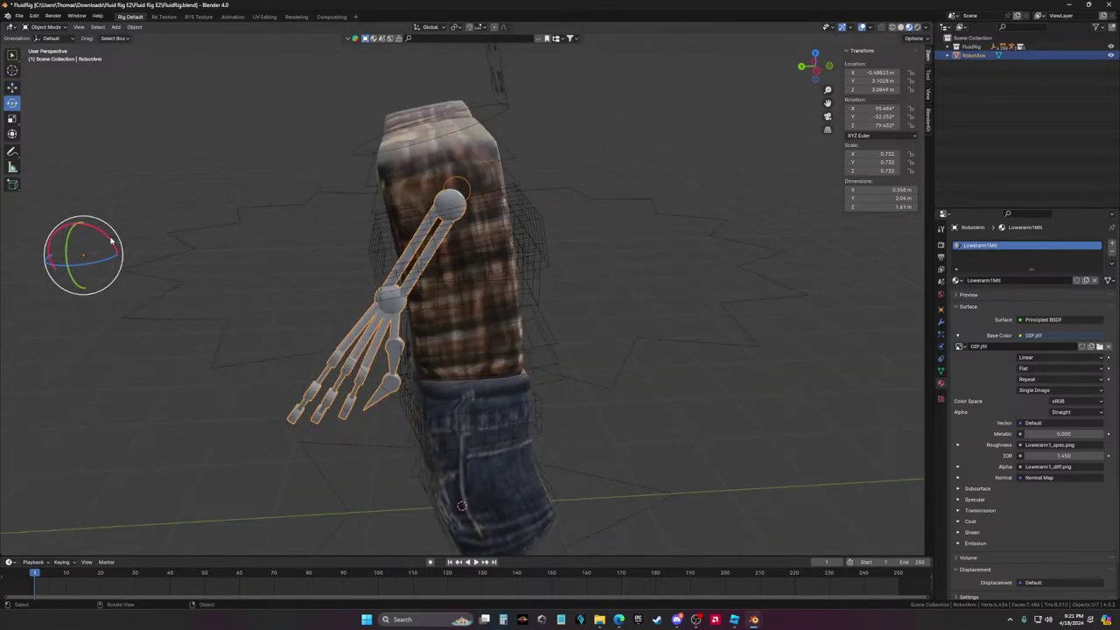
drag(111, 239, 105, 348)
click(12, 88)
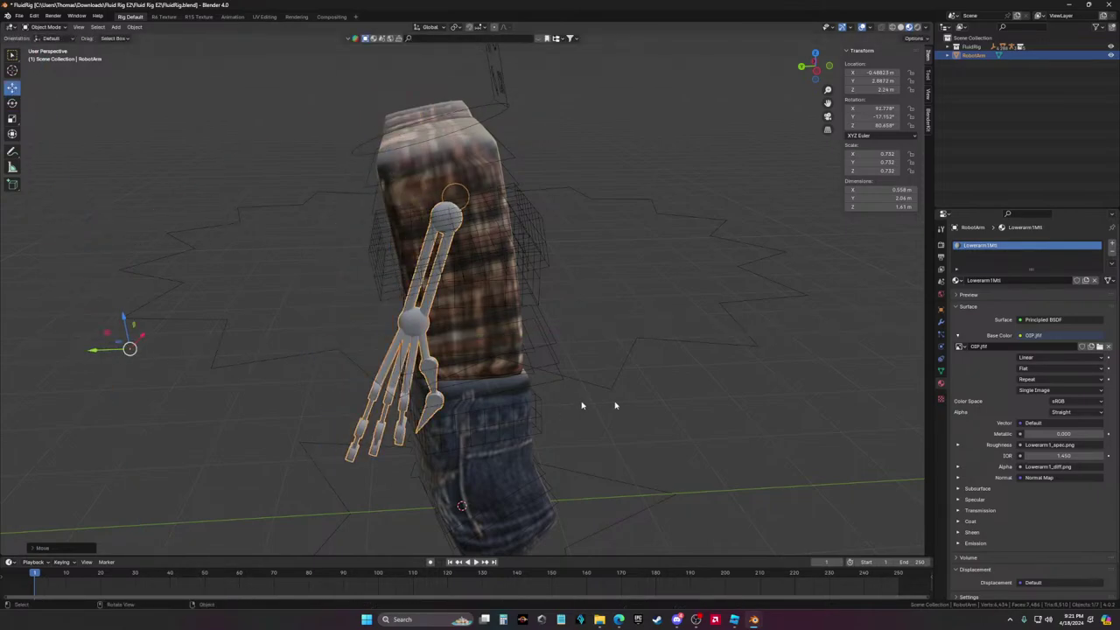
middle_drag(583, 400, 778, 365)
scroll(656, 395, down, 3)
click(695, 382)
Check the arm mesh in Edit Mode from a higher left view, then return to Object Mode at a front view
scroll(688, 390, up, 3)
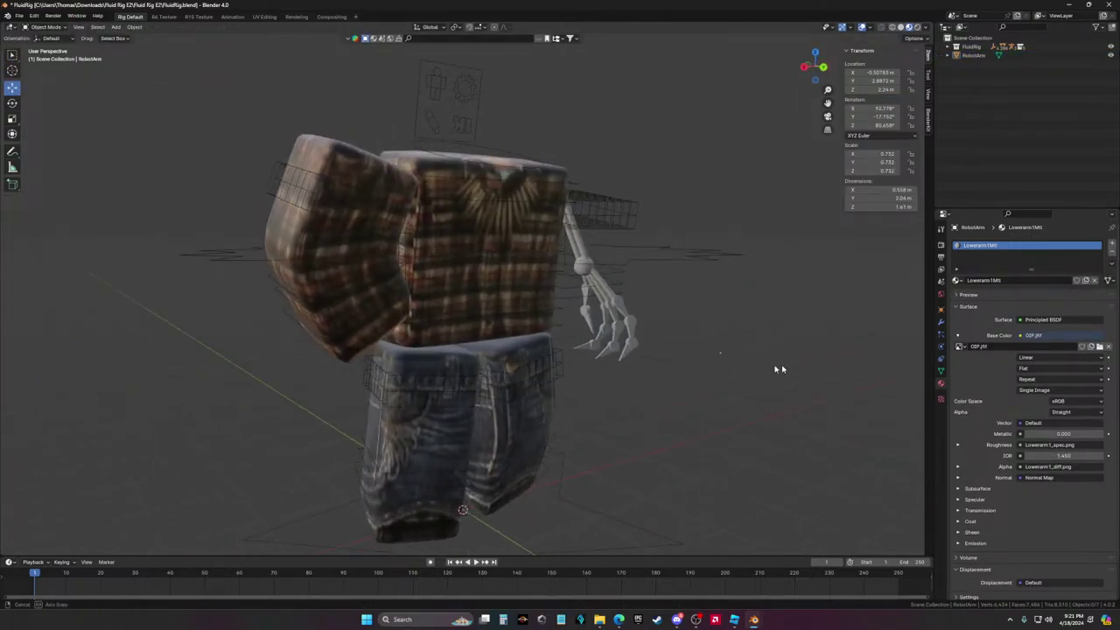
key(Tab)
scroll(447, 354, down, 5)
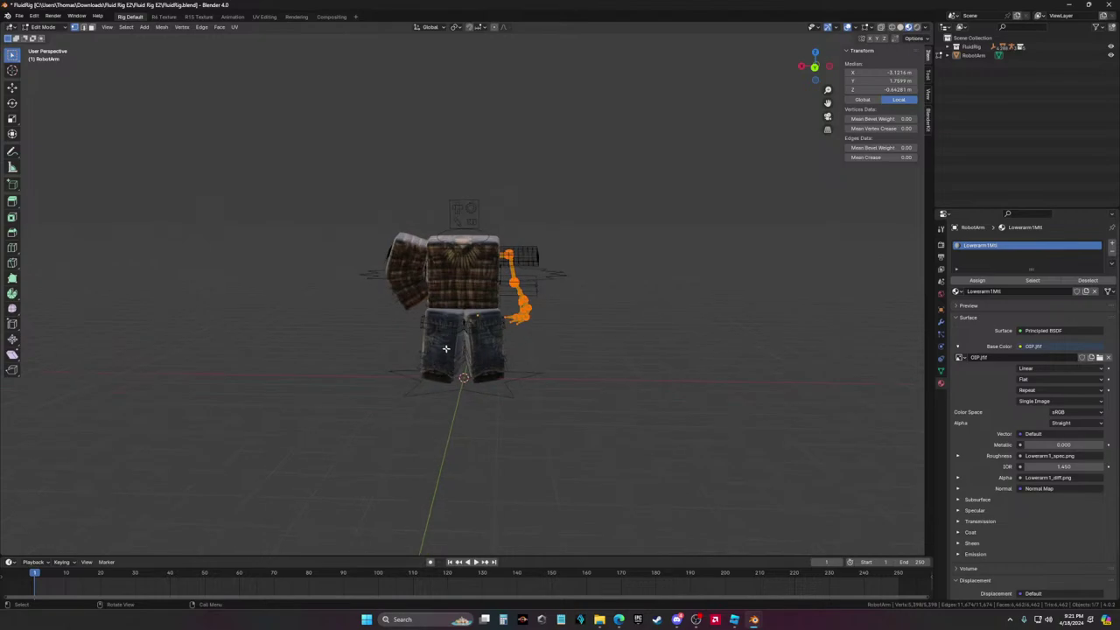
scroll(446, 355, up, 4)
scroll(447, 354, up, 4)
middle_drag(545, 382, 315, 328)
scroll(486, 368, down, 8)
scroll(379, 323, up, 2)
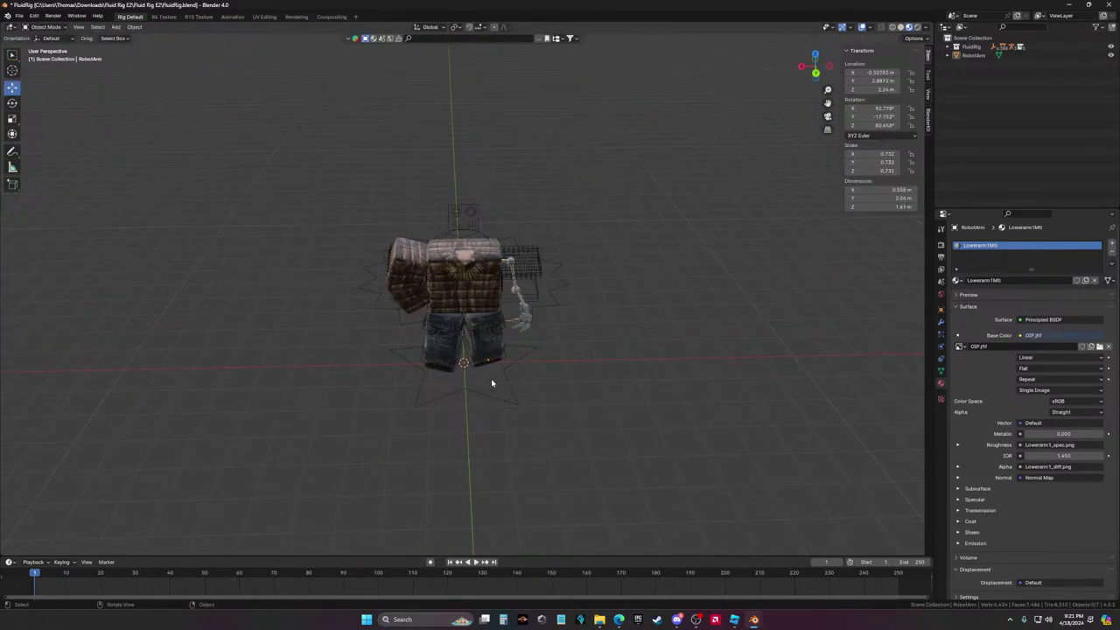
scroll(621, 409, up, 1)
scroll(621, 410, up, 1)
click(12, 88)
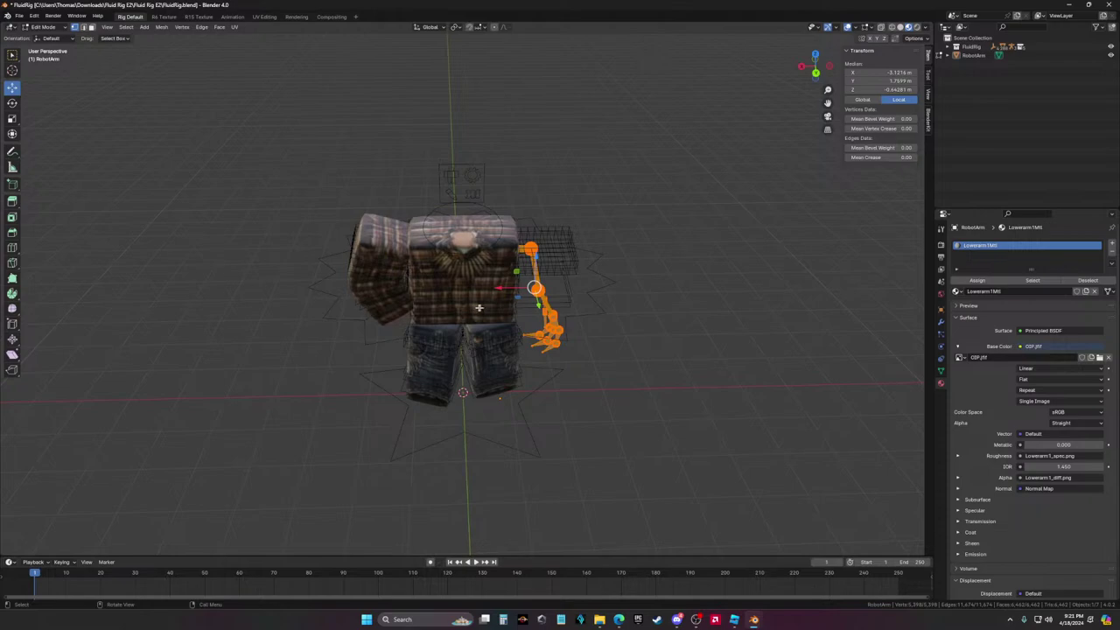
key(Tab)
middle_drag(750, 358, 670, 330)
scroll(678, 327, up, 2)
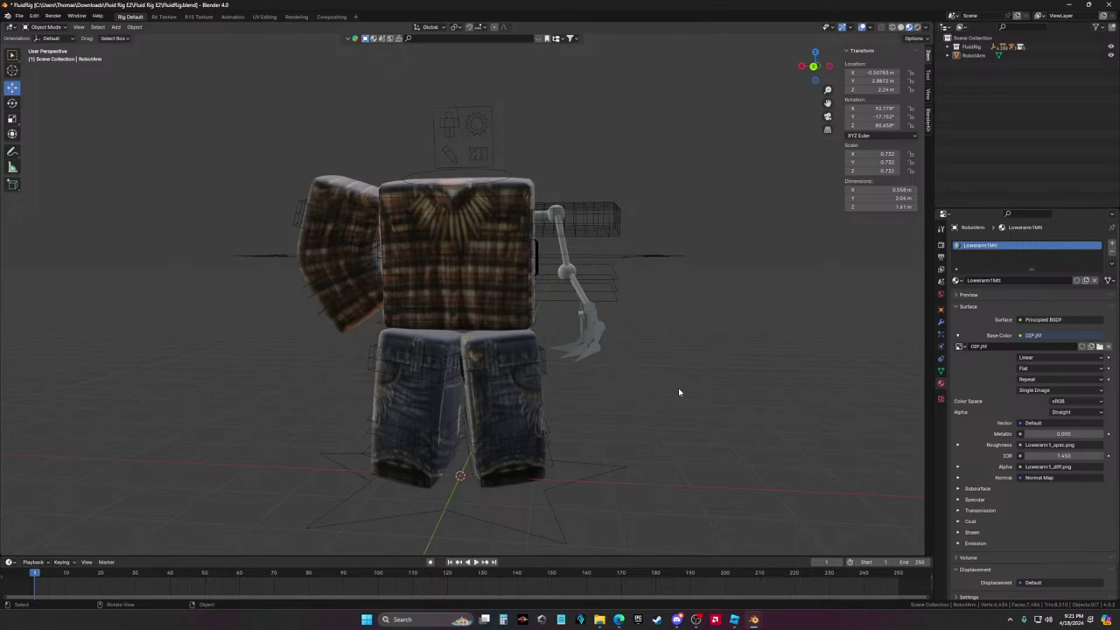
Export the rig from Blender as the Wavefront OBJ file FluidRig.obj
middle_drag(678, 392, 665, 350)
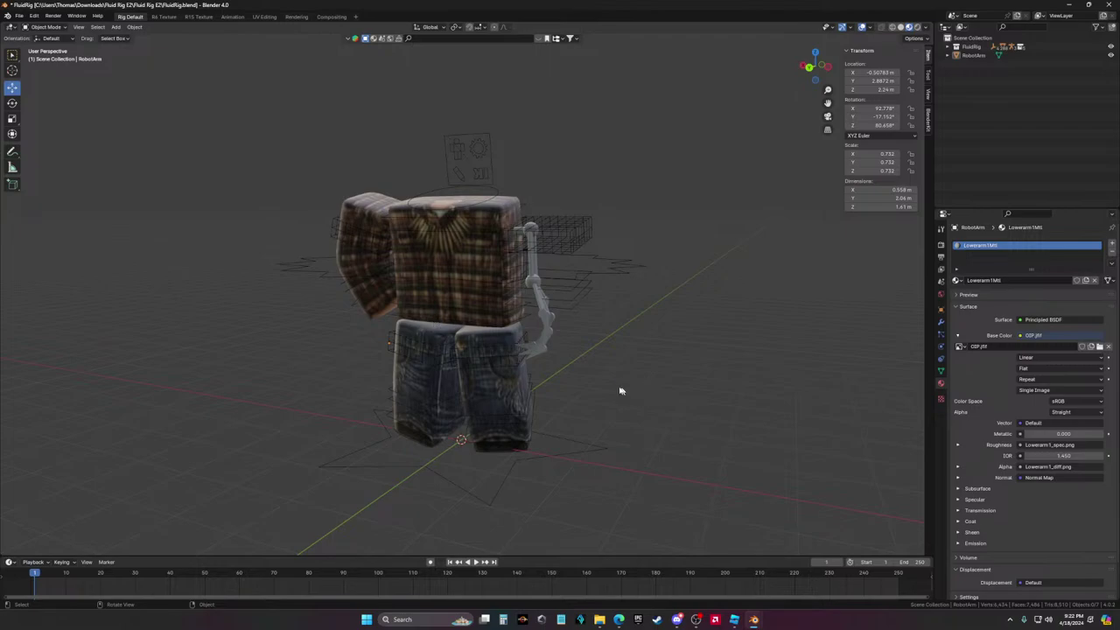
click(19, 16)
mouse_move(76, 153)
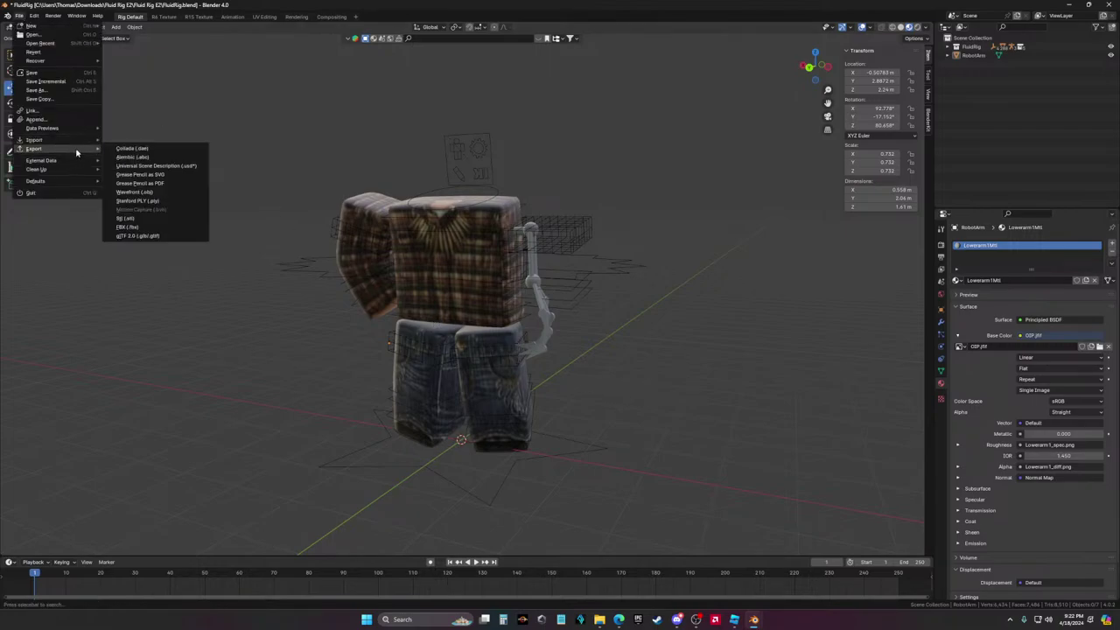
click(134, 192)
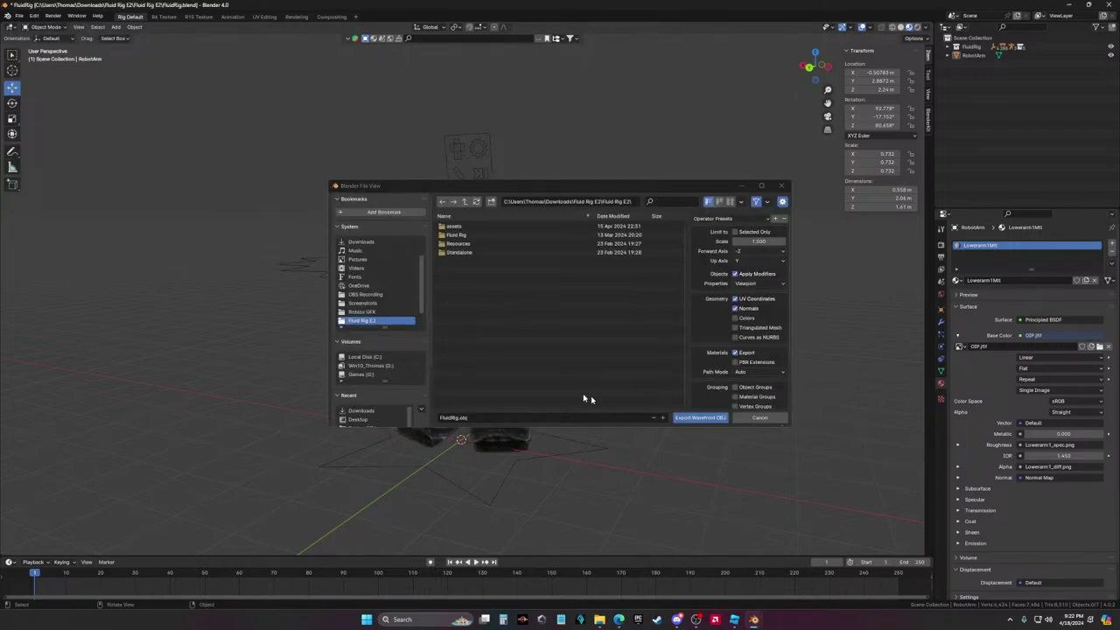
click(700, 418)
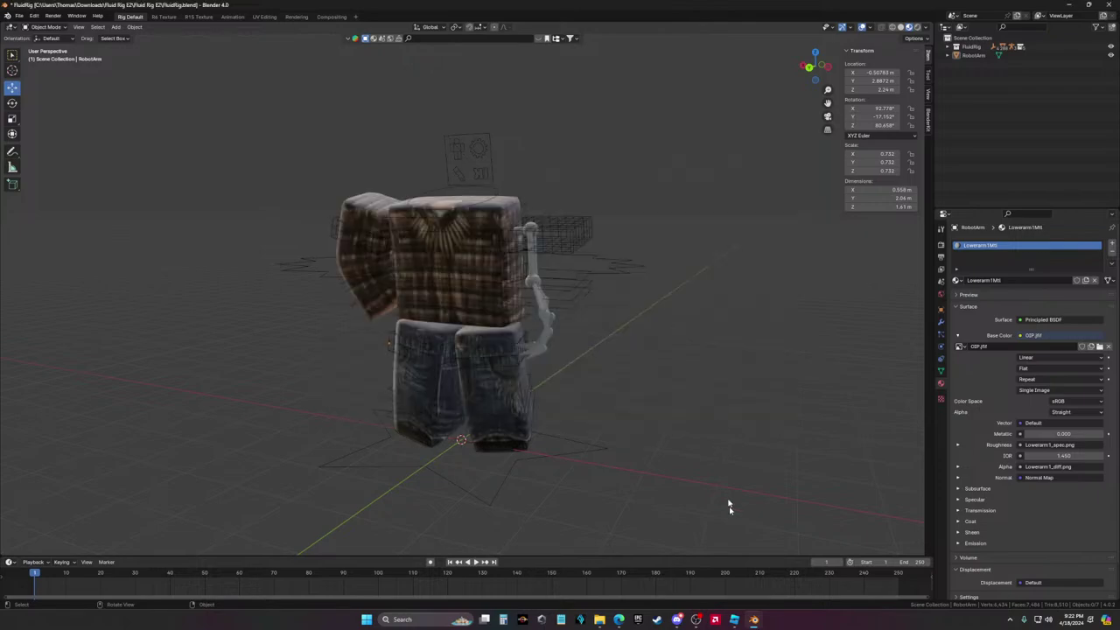
In the other, unsaved Blender window, dismiss the splash screen and delete the default cube
mouse_move(742, 615)
click(704, 573)
click(430, 282)
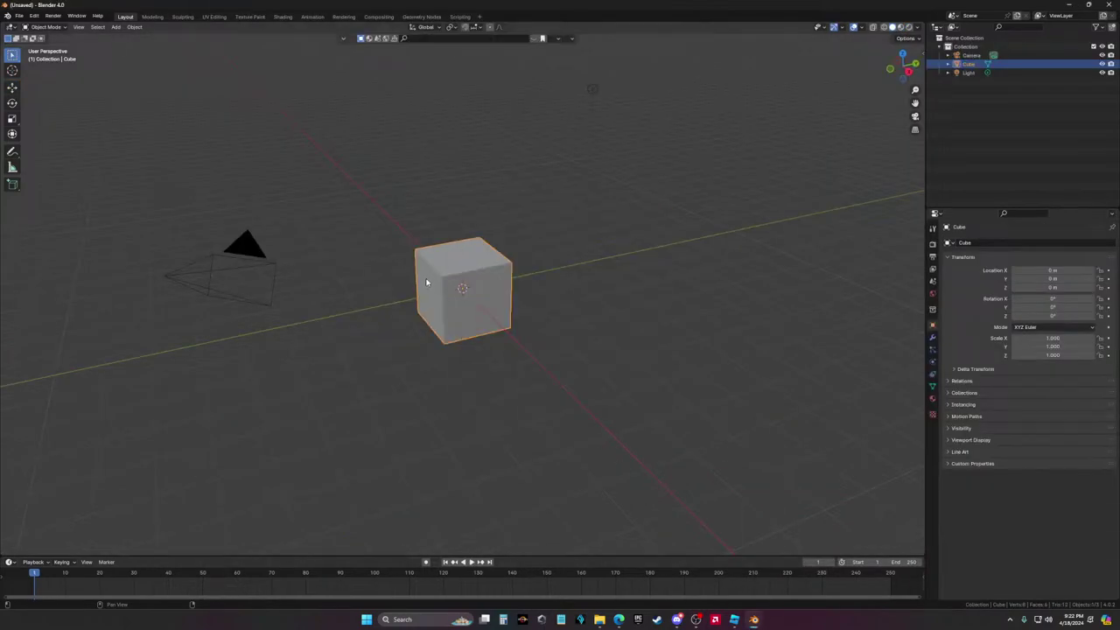
right_click(493, 331)
click(444, 474)
Import FluidRig.obj from Downloads/OBS Recording as a Wavefront OBJ, split by group
click(18, 16)
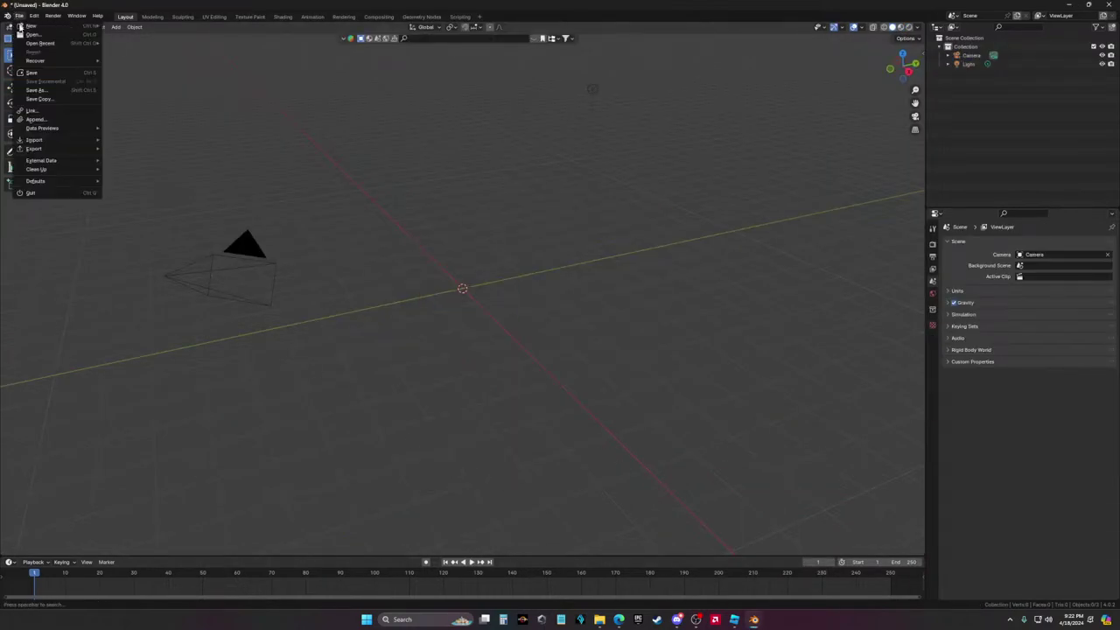
mouse_move(40, 140)
click(150, 180)
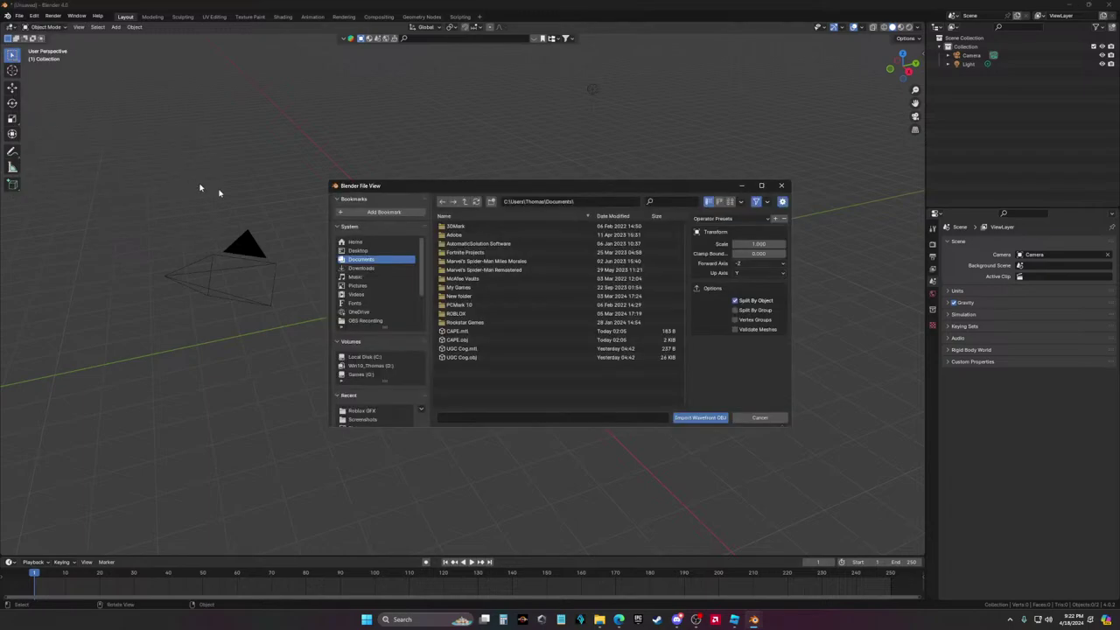
click(361, 268)
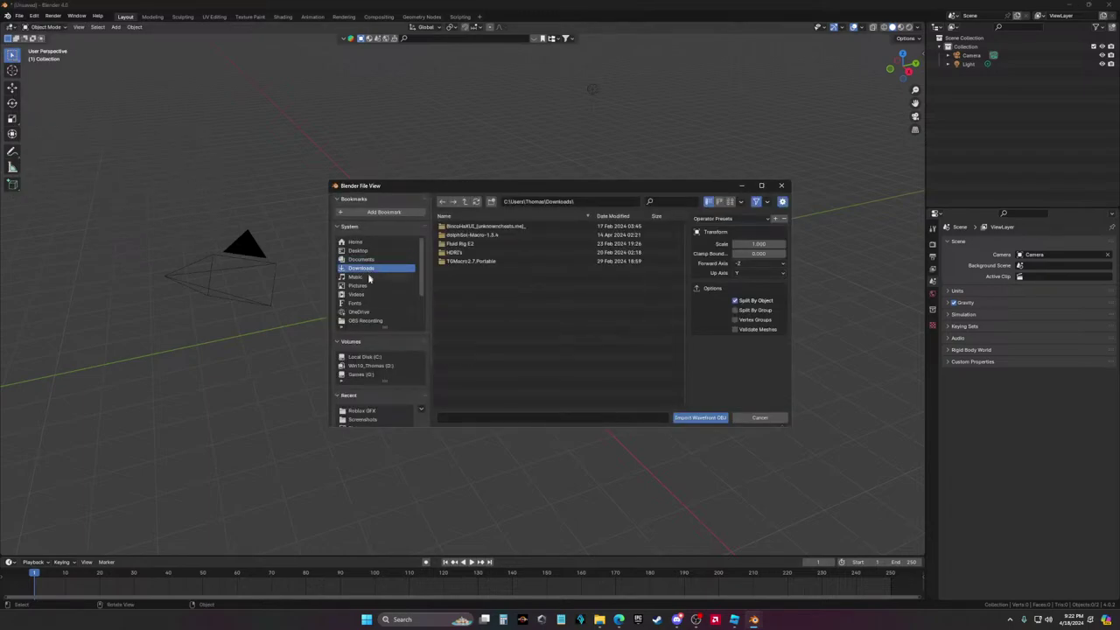
click(375, 321)
click(487, 235)
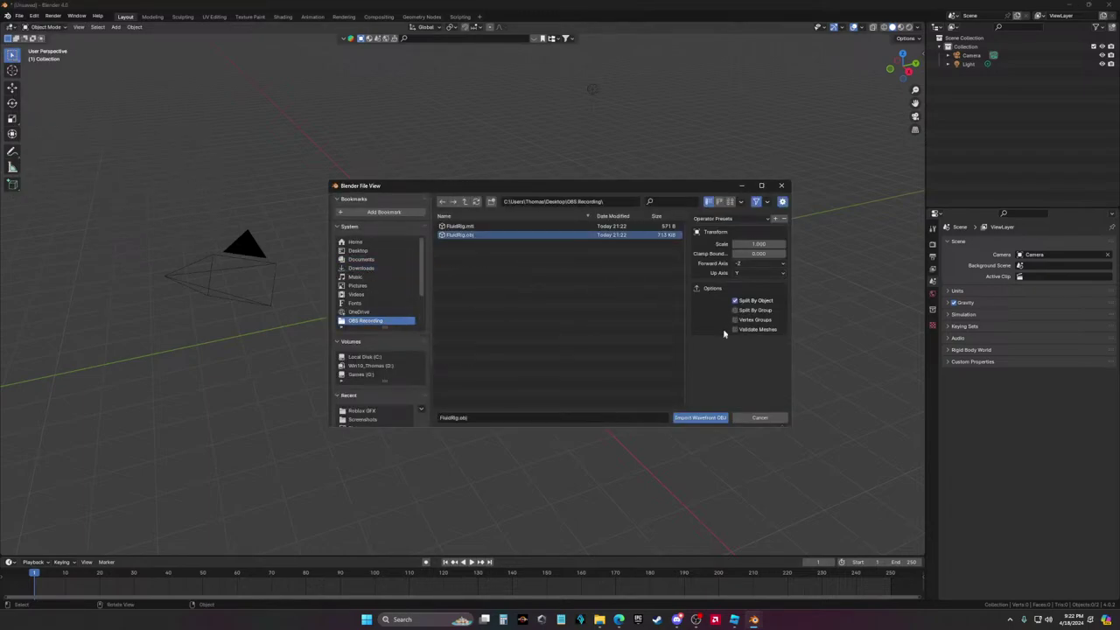
click(735, 311)
click(700, 417)
Select the stray SwitchContainer plane above the torso and bring up its object options
middle_drag(530, 320, 662, 258)
key(Tab)
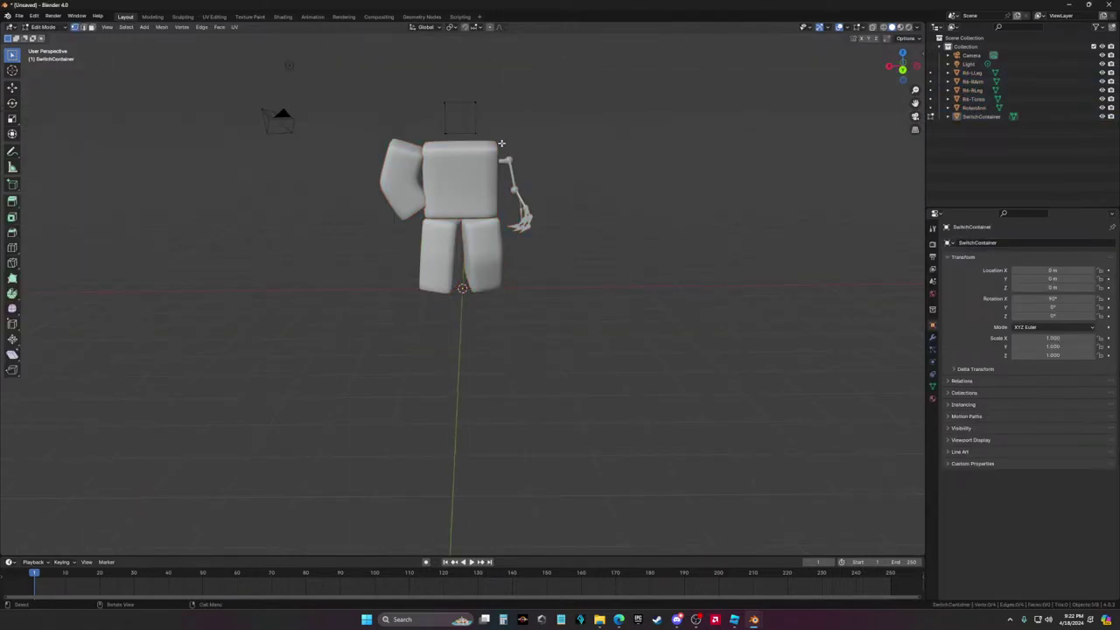
drag(502, 143, 411, 101)
click(44, 26)
click(45, 34)
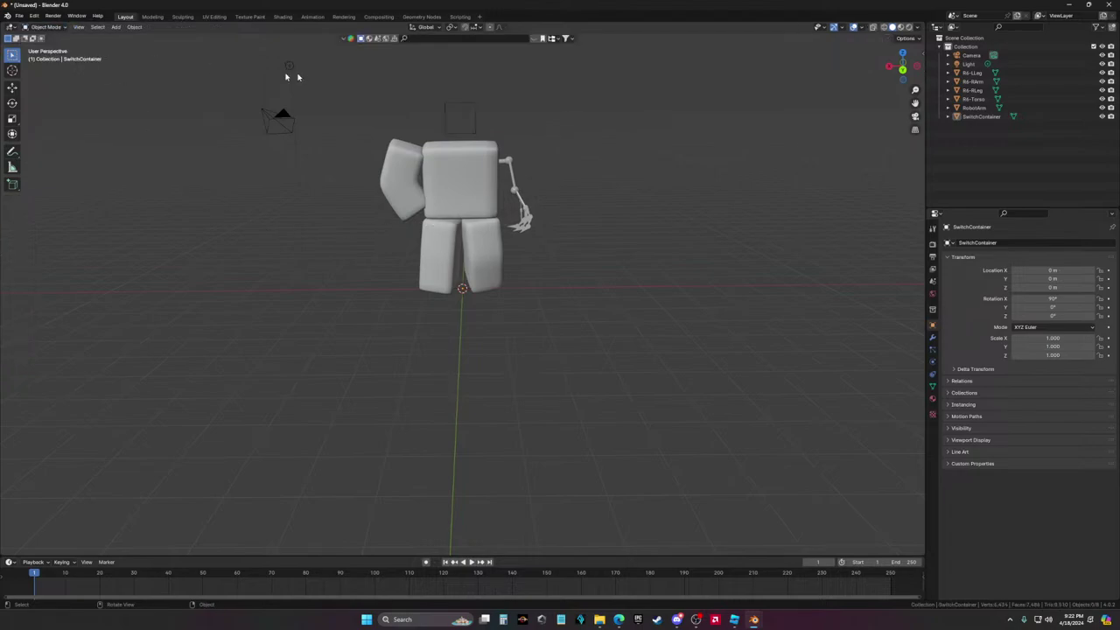
click(464, 123)
right_click(448, 185)
Delete the SwitchContainer plane and set the torso material's Base Color to an Image Texture
click(447, 187)
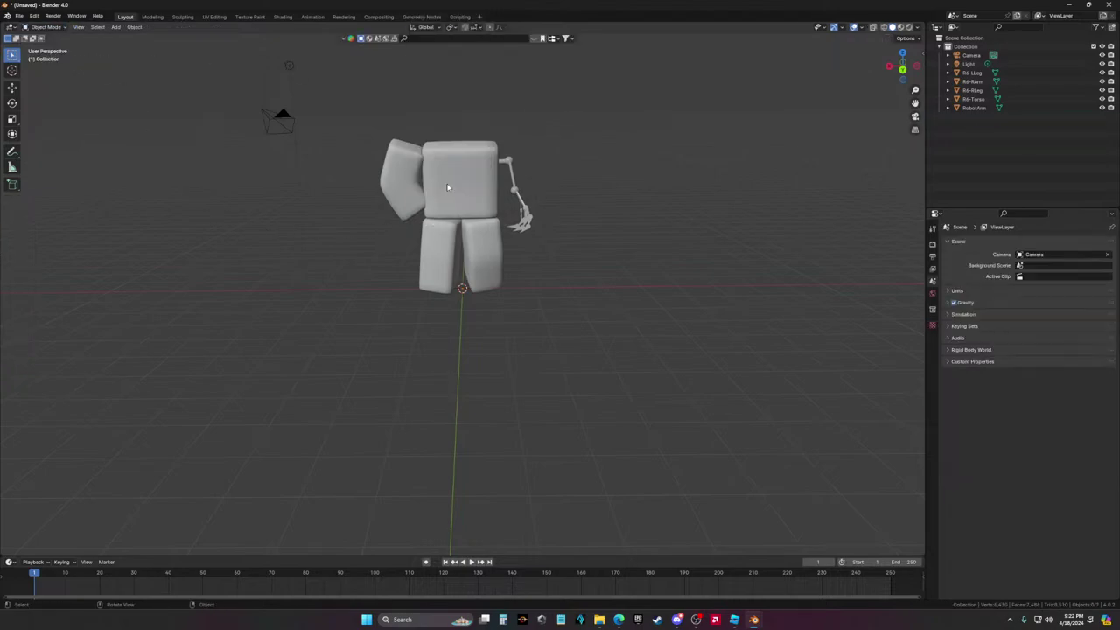
click(468, 172)
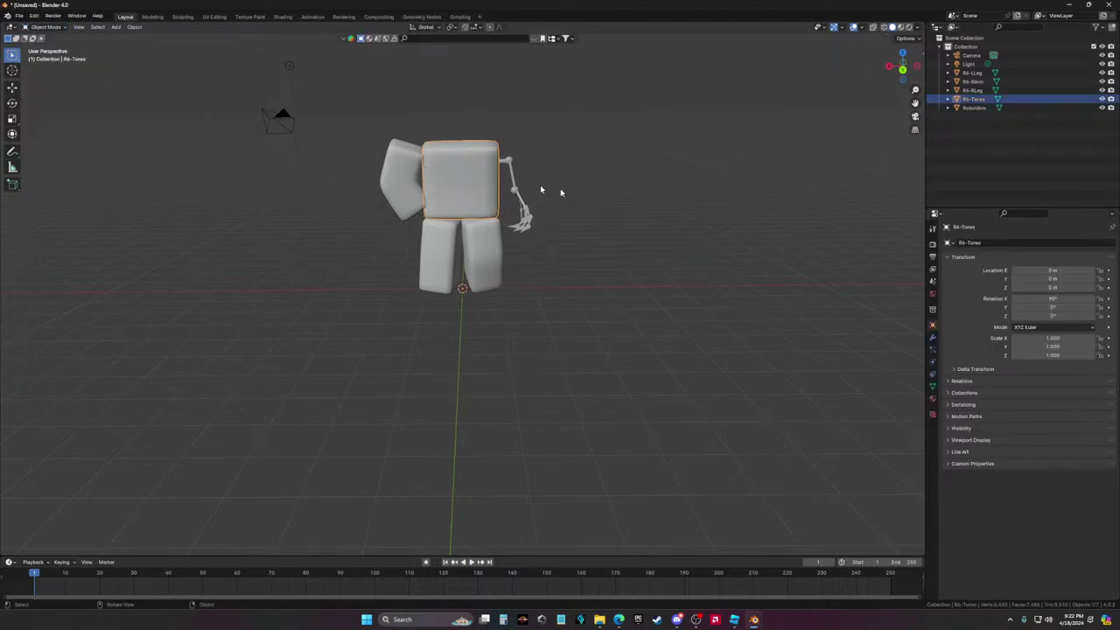
click(933, 399)
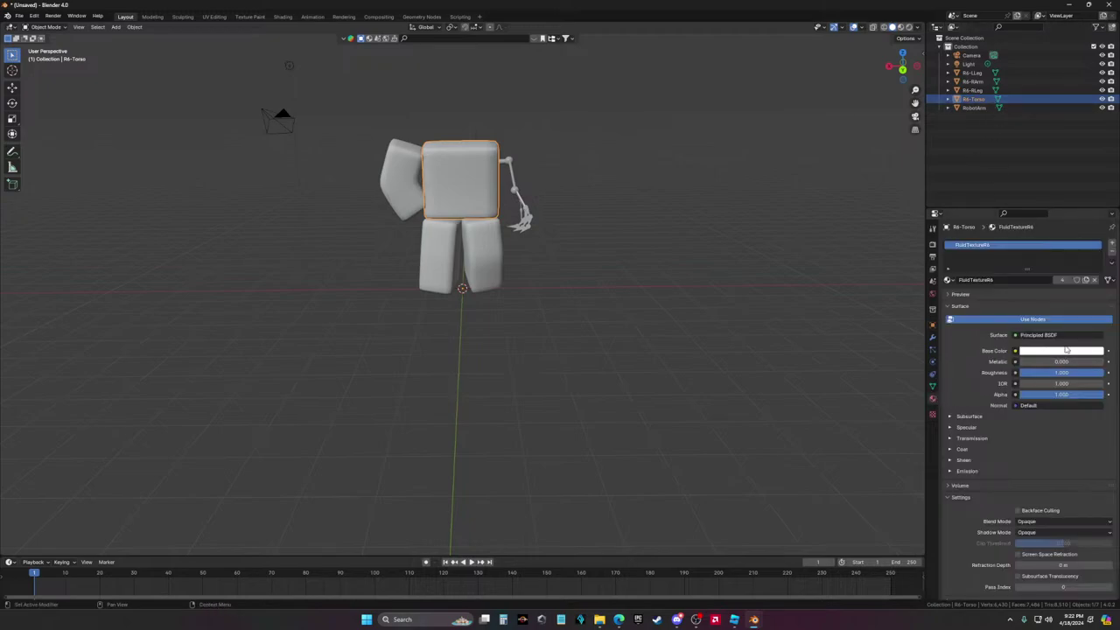
click(1015, 351)
click(829, 406)
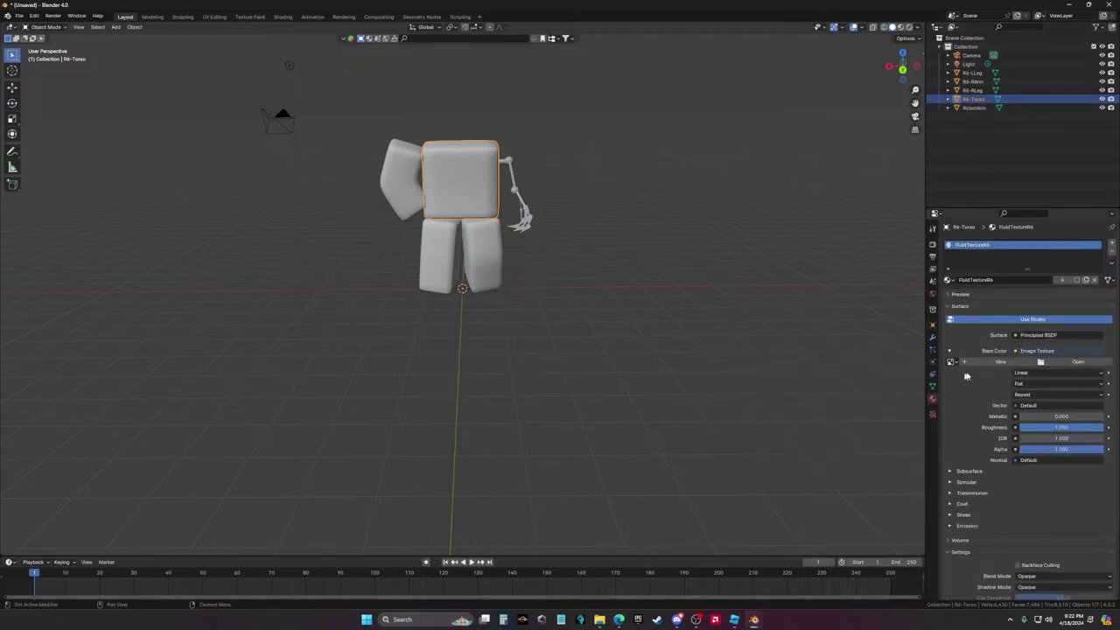
click(1059, 363)
Load an image from the Screenshots folder as the base colour and switch to Material Preview shading
click(363, 267)
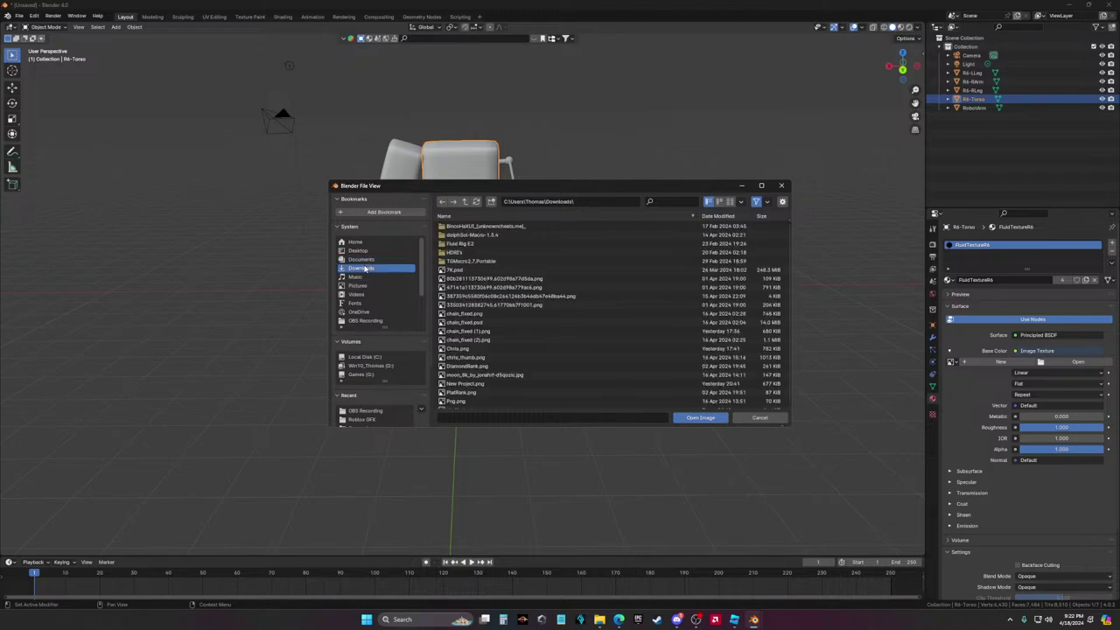
scroll(382, 289, down, 1)
click(370, 277)
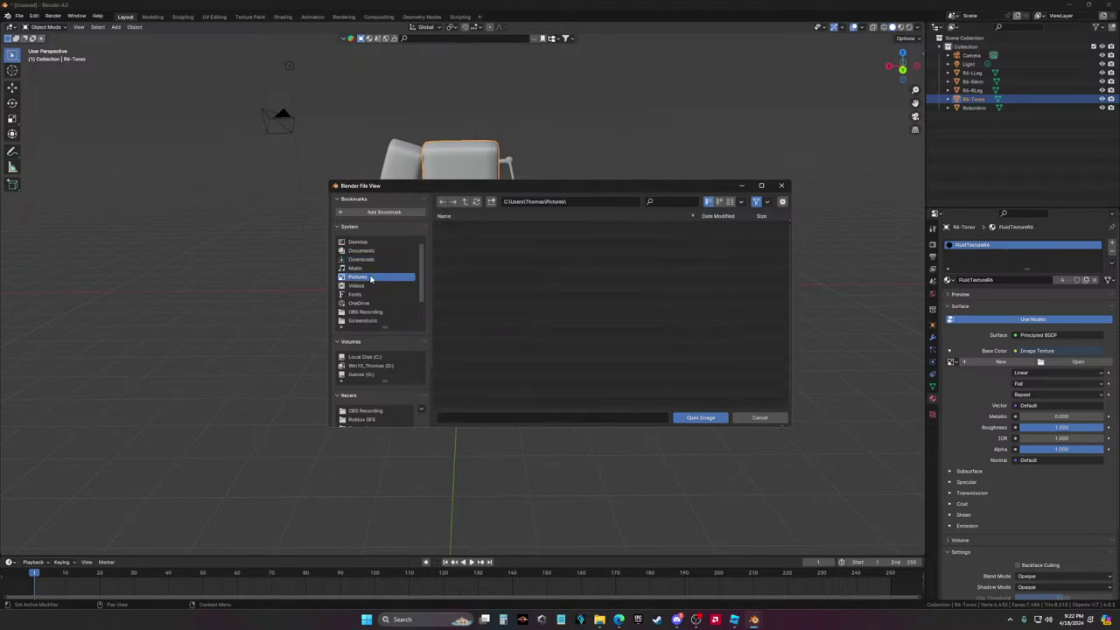
click(375, 285)
click(376, 294)
click(378, 303)
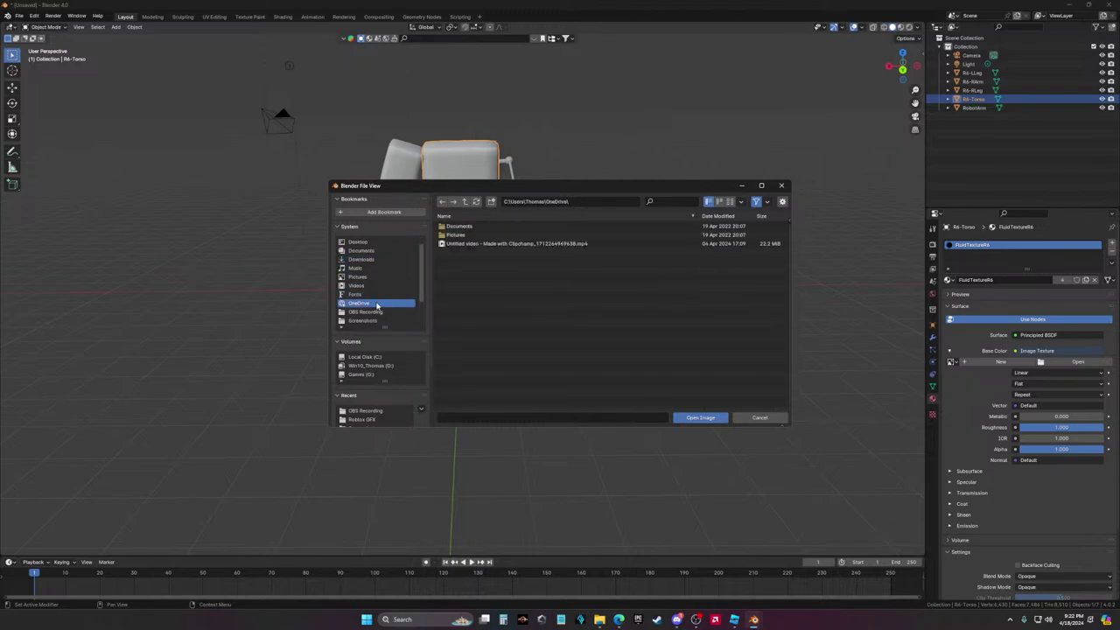
click(388, 321)
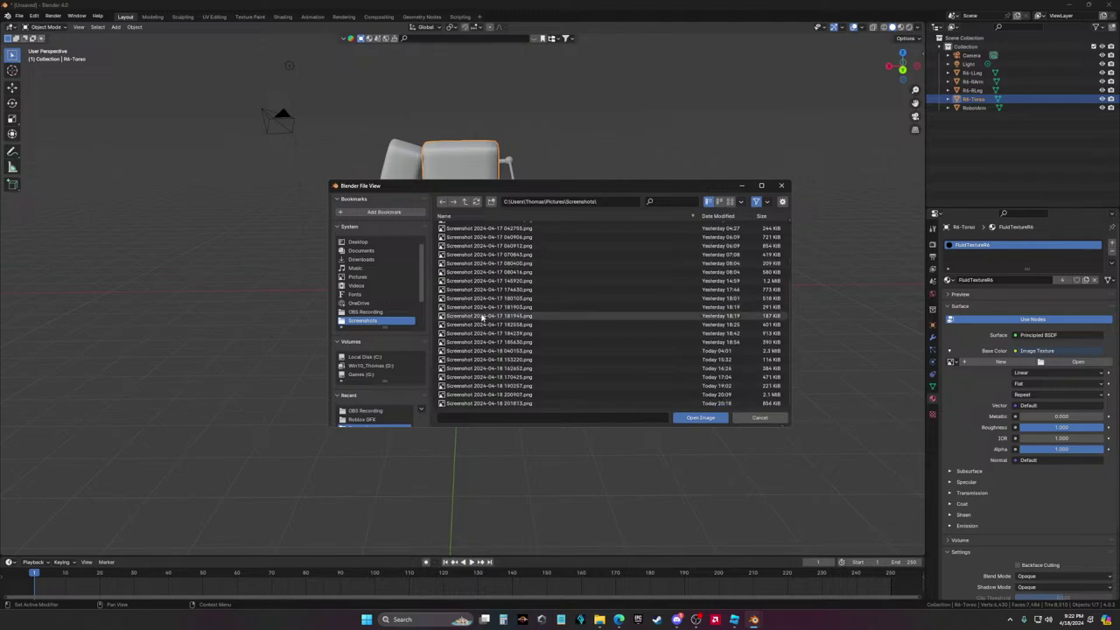
double_click(465, 236)
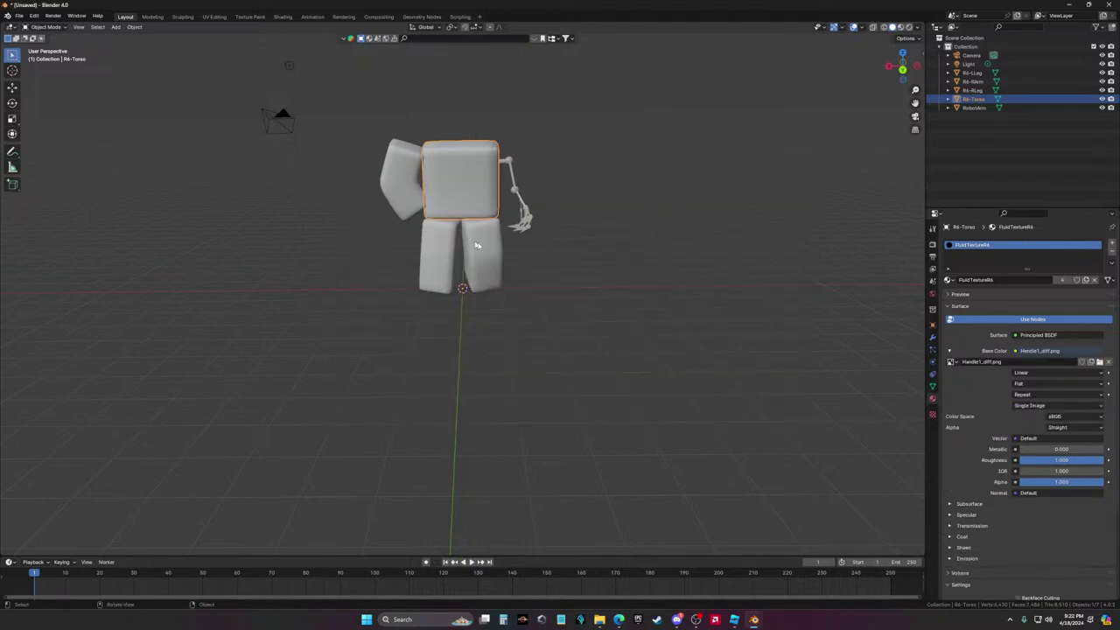
click(907, 29)
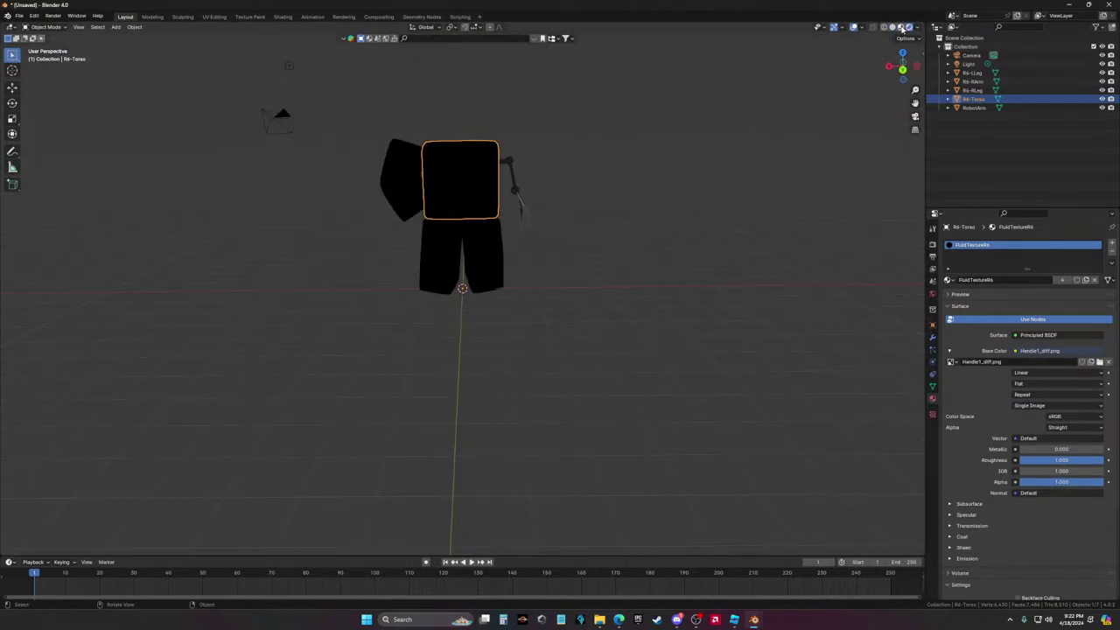
Replace the wrong image with Handle1_diff.png from the Roblox GFX folder as the torso texture
click(1107, 362)
click(1077, 361)
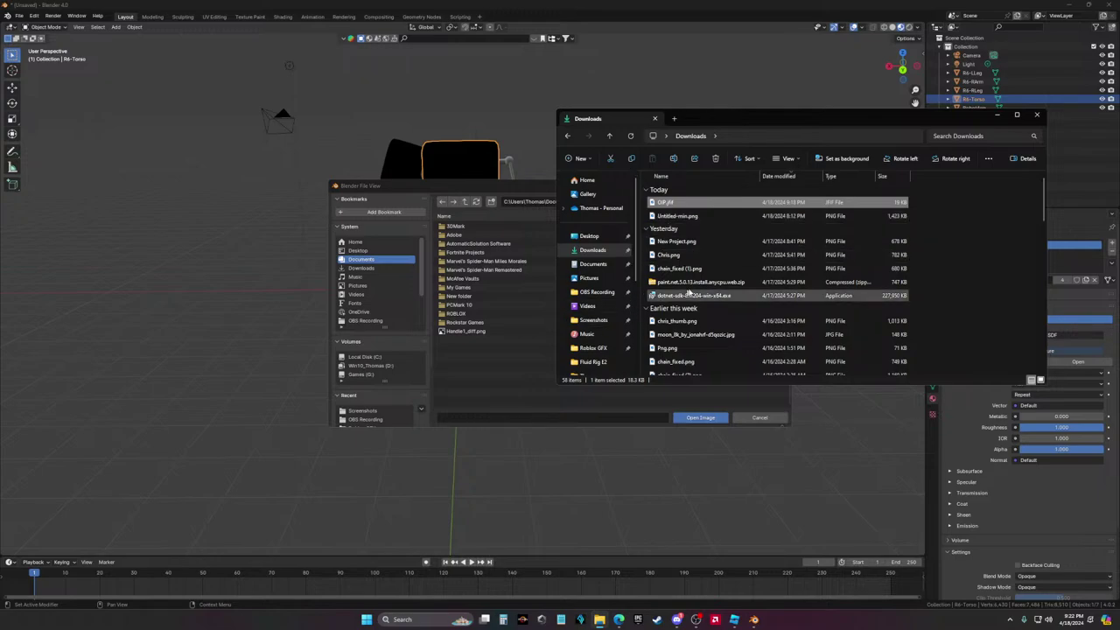
click(592, 263)
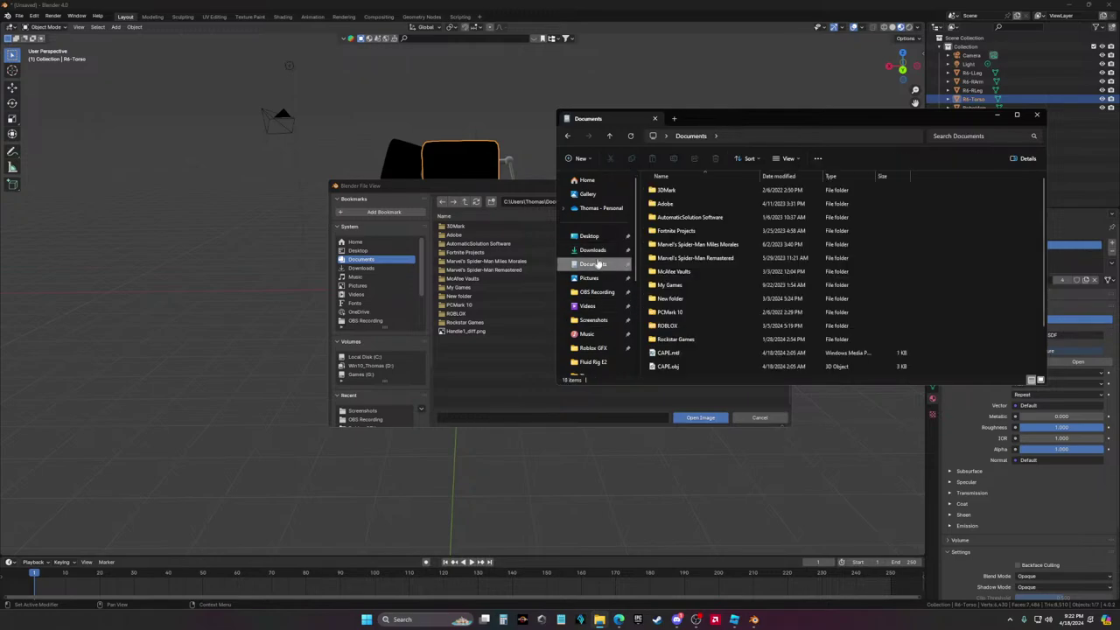
scroll(656, 304, down, 2)
click(595, 292)
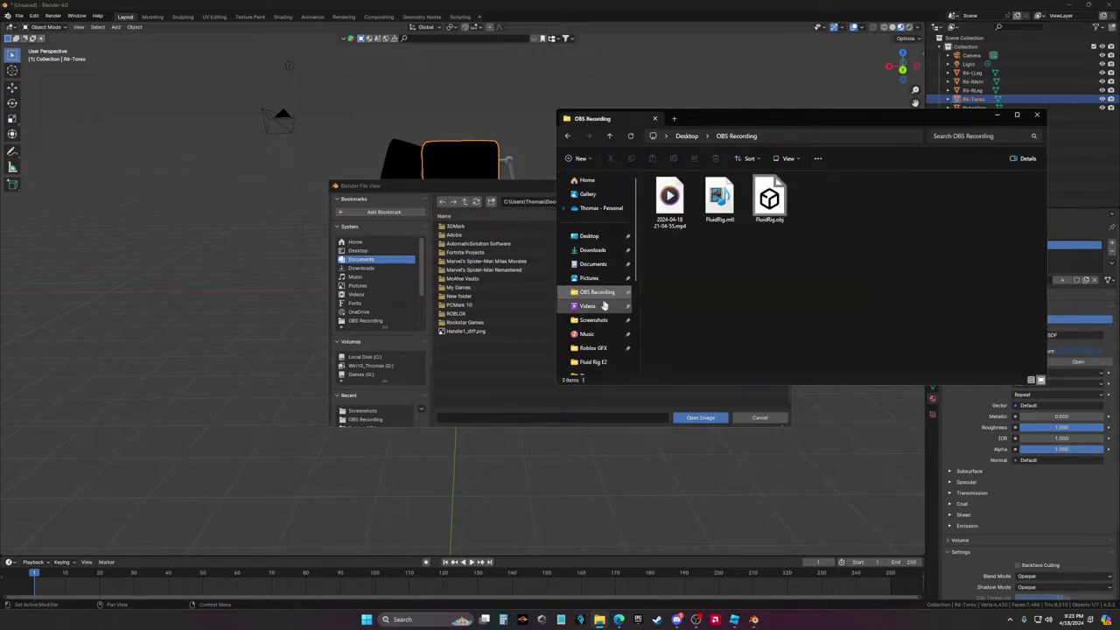
click(588, 306)
click(600, 347)
drag(766, 254, 460, 417)
click(698, 419)
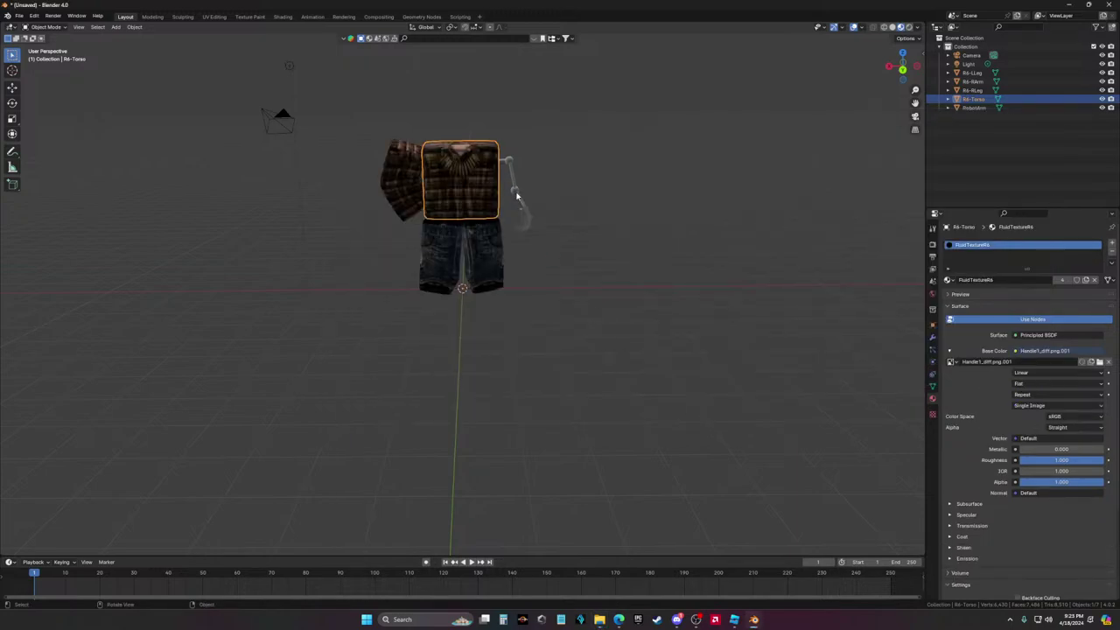
click(516, 193)
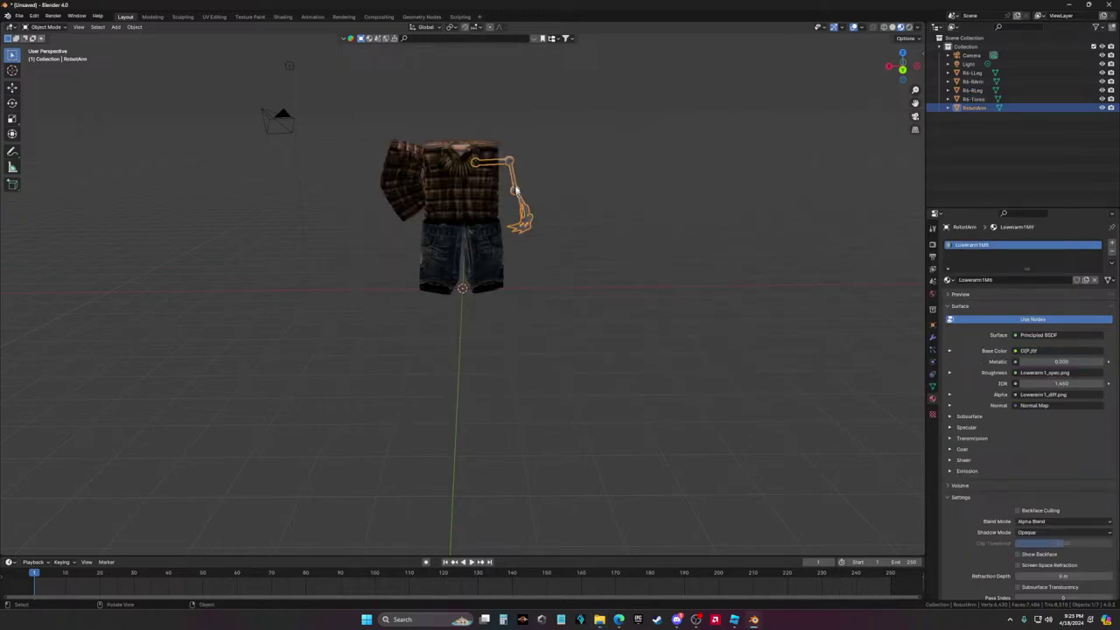
Give the Rb-LLeg leg material Metallic 0.233 and Roughness 0
click(652, 262)
middle_drag(614, 260, 638, 294)
scroll(615, 250, up, 3)
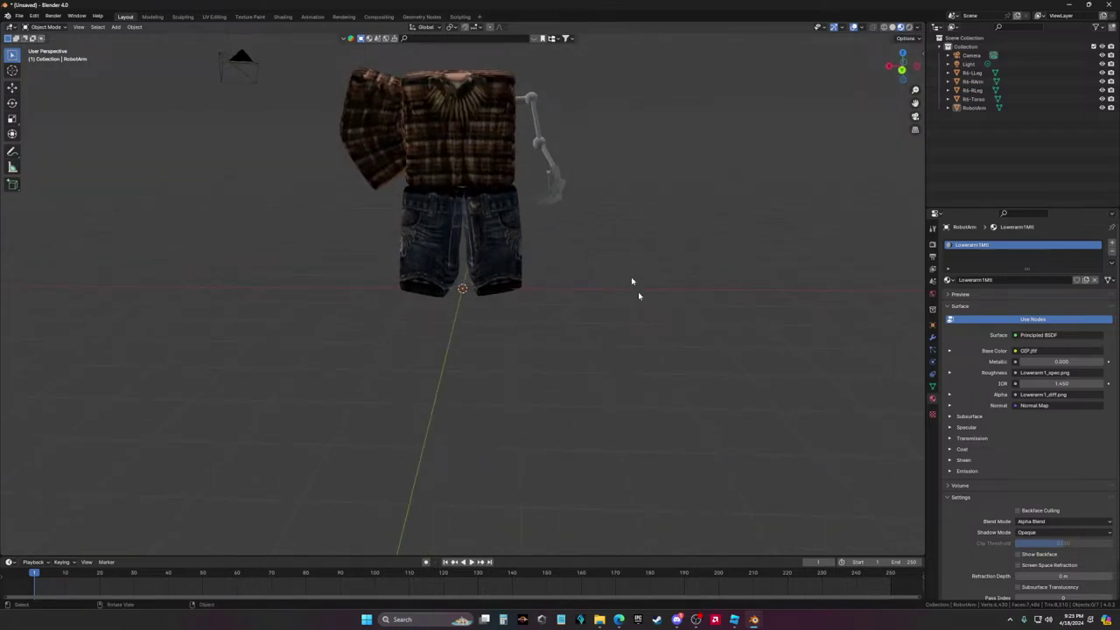
click(677, 621)
click(678, 620)
middle_drag(643, 543, 620, 378)
click(510, 227)
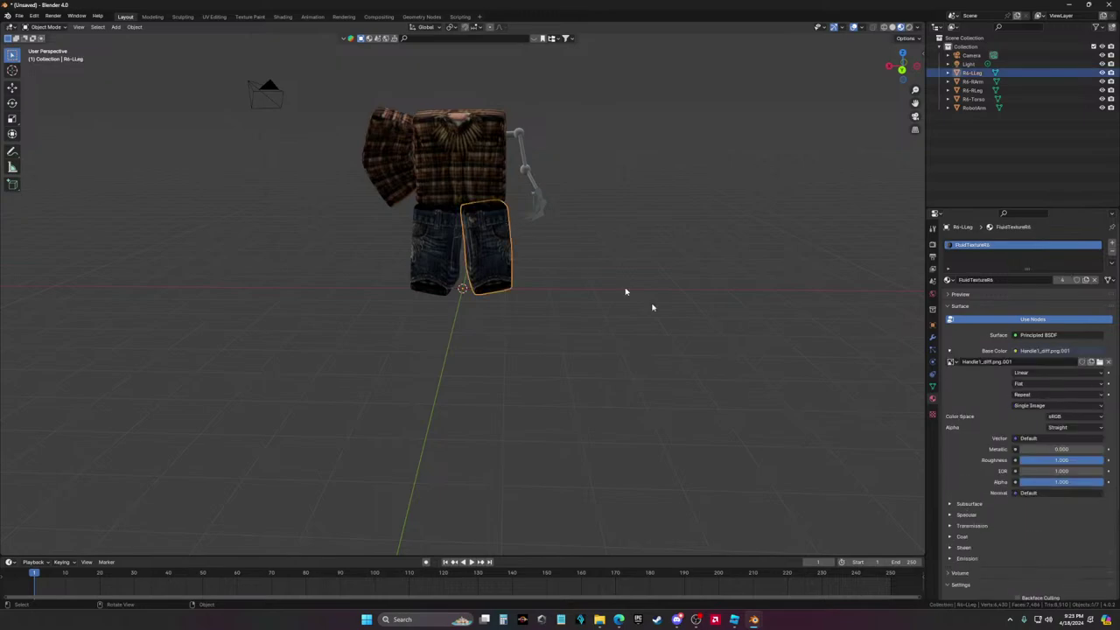
drag(583, 266, 403, 175)
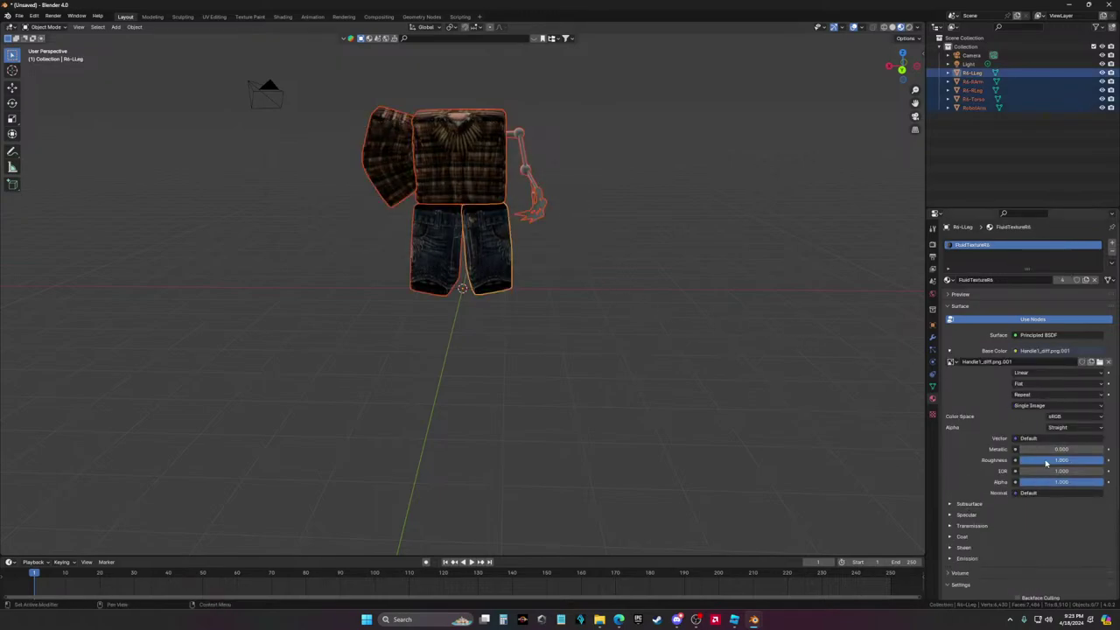
click(486, 262)
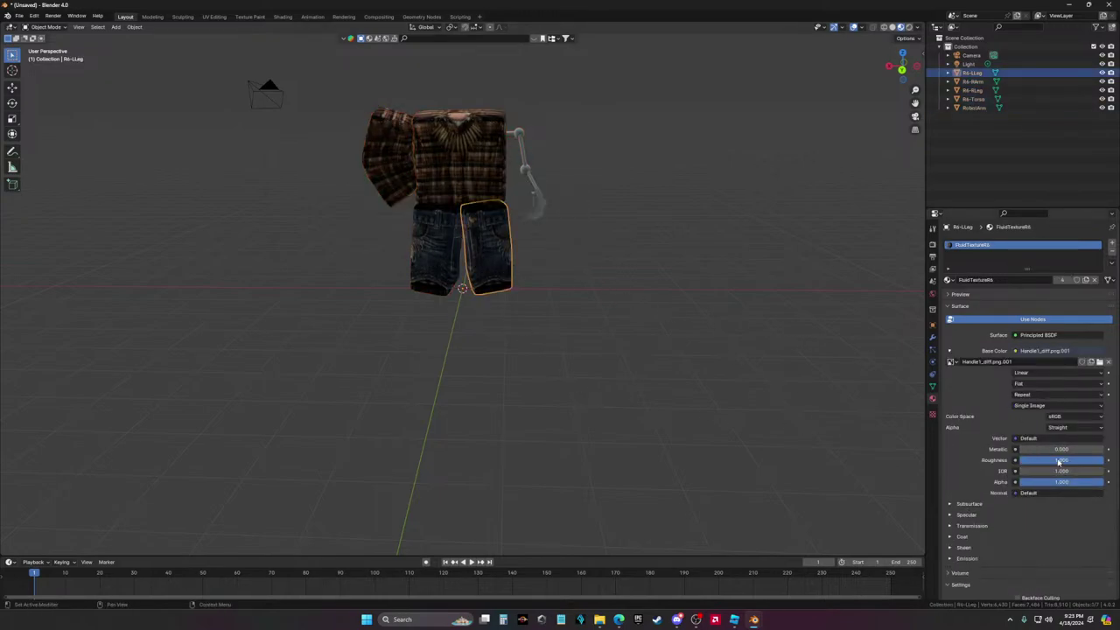
mouse_move(1060, 461)
mouse_down()
mouse_move(1024, 462)
mouse_move(1085, 449)
mouse_up()
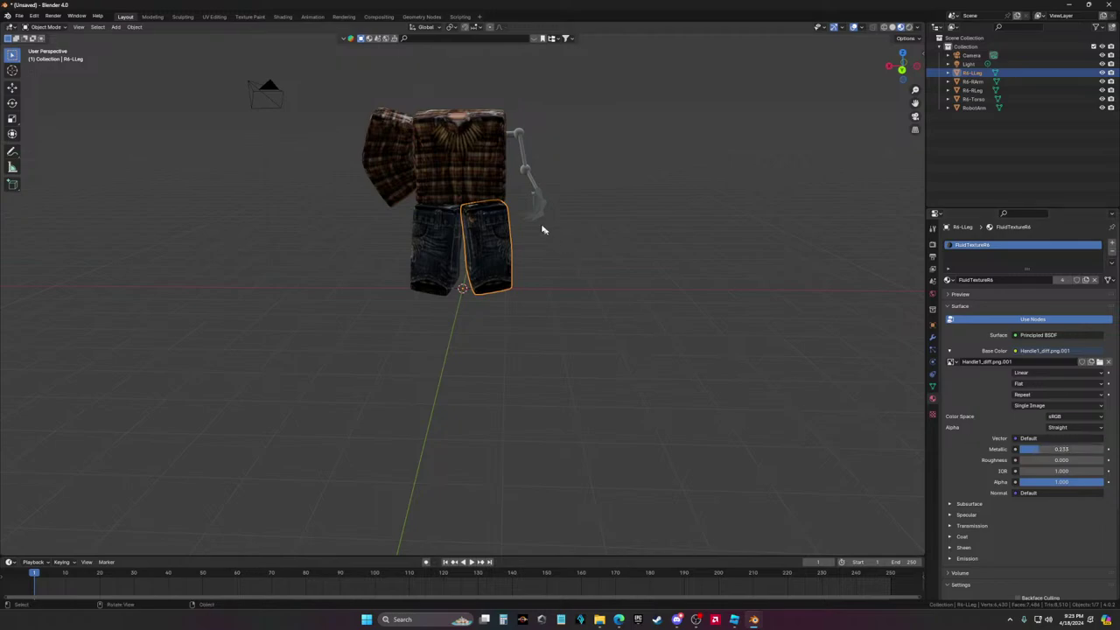
Raise the robot arm's Metallic value and set its material Blend Mode to Opaque
click(537, 196)
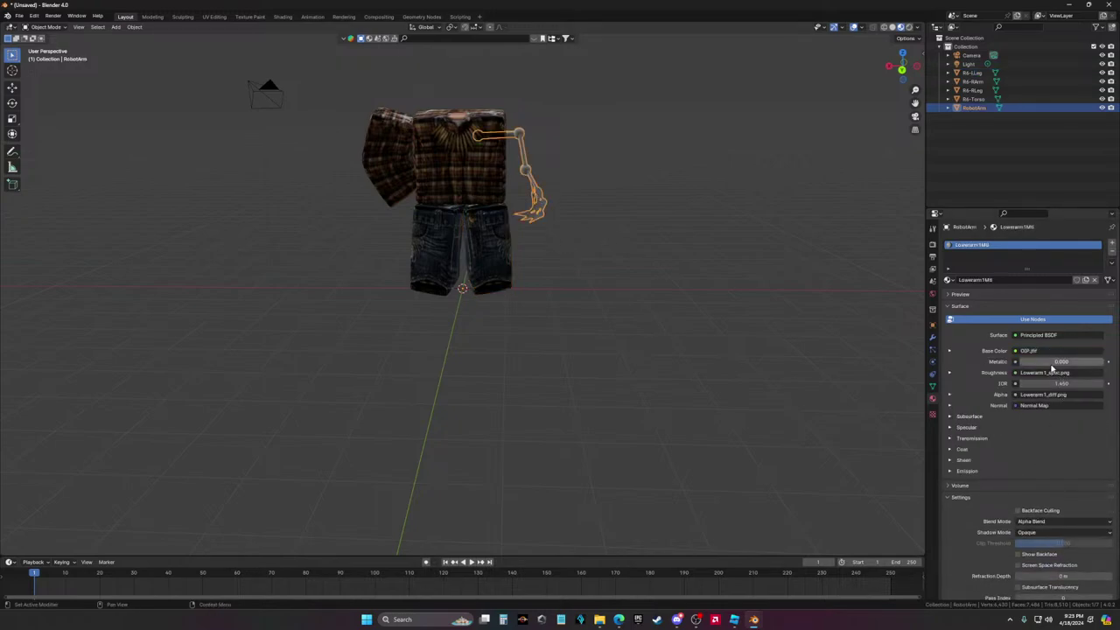
drag(1057, 362, 1073, 362)
click(1031, 522)
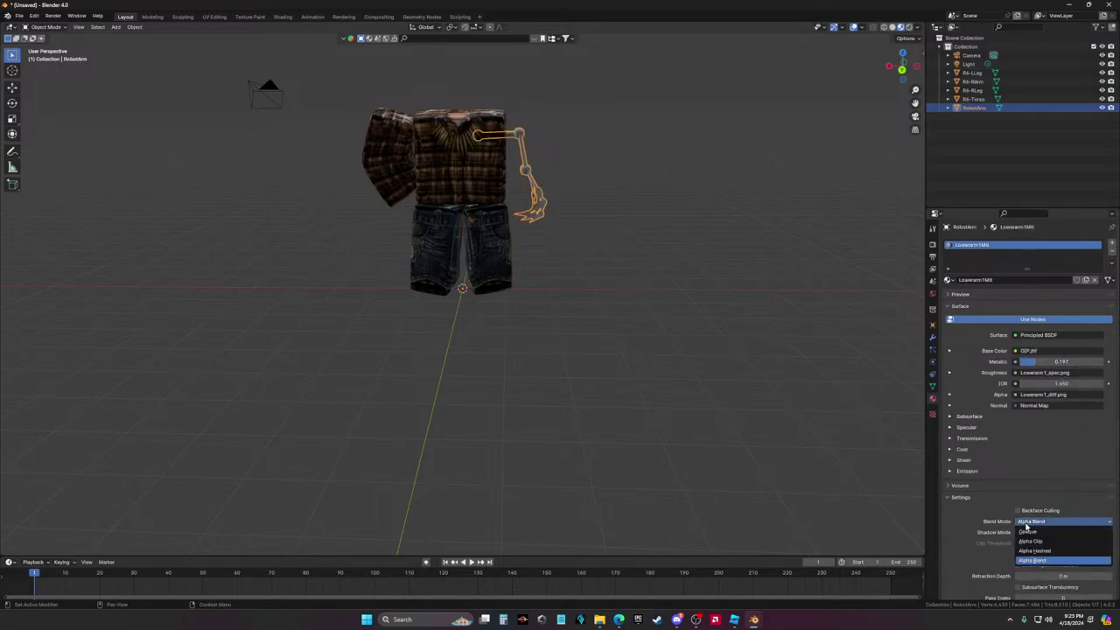
click(1028, 534)
Orbit closer to the character and select the leg piece to inspect its material
click(637, 325)
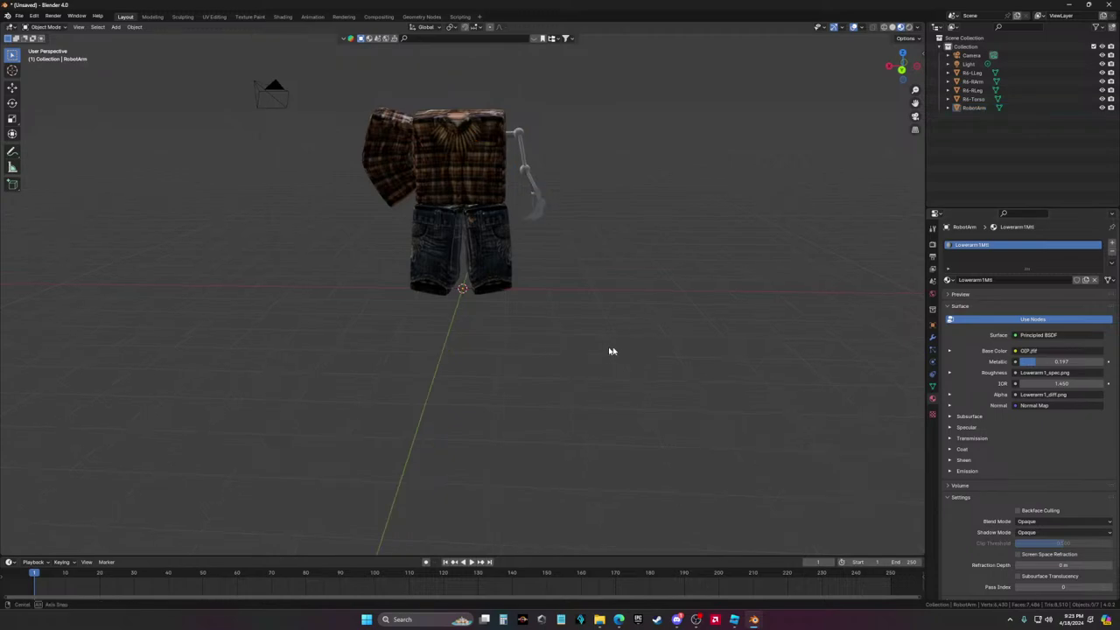
scroll(612, 352, up, 2)
middle_drag(612, 353, 502, 244)
click(501, 244)
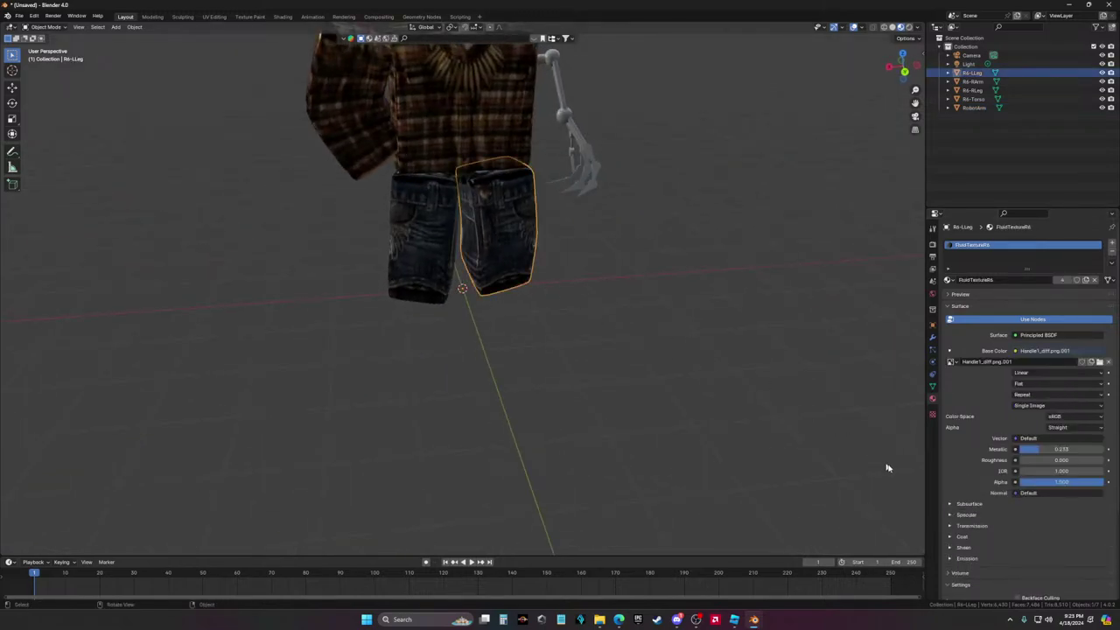
scroll(823, 423, down, 4)
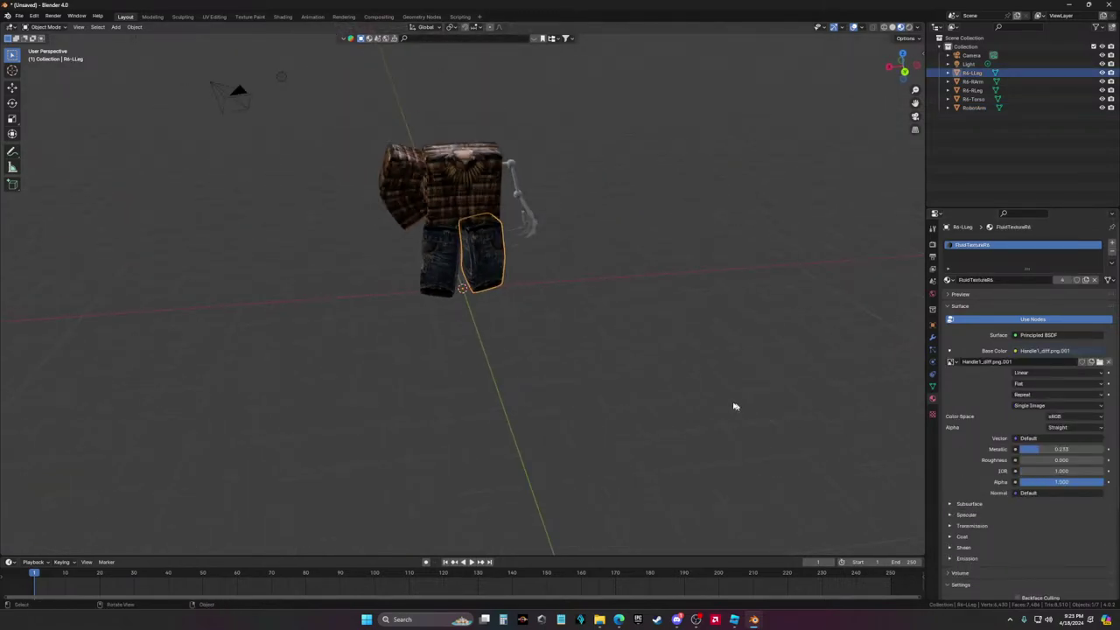
Turn on the Statistics viewport overlay and select all five character objects
drag(826, 379, 426, 166)
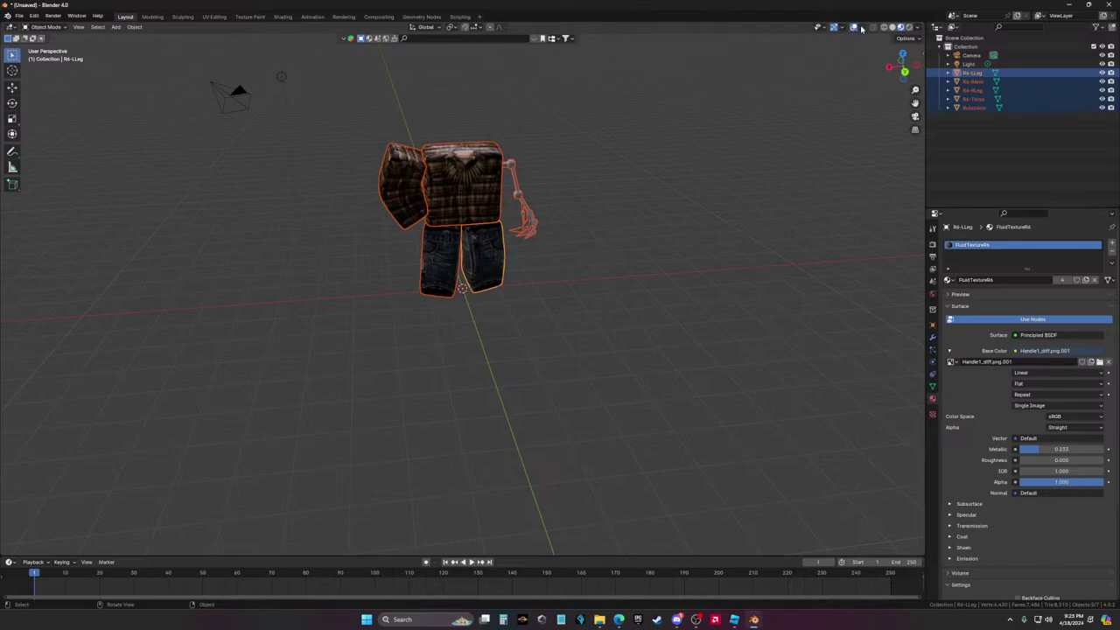
click(862, 28)
click(809, 98)
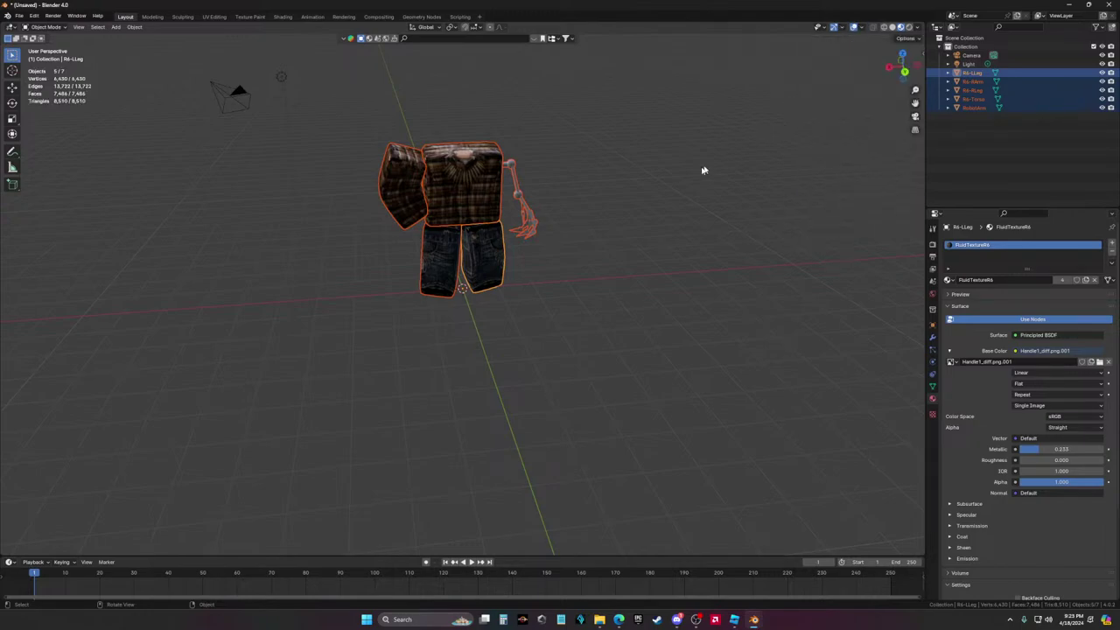
click(691, 201)
middle_drag(688, 210, 515, 256)
drag(516, 256, 430, 180)
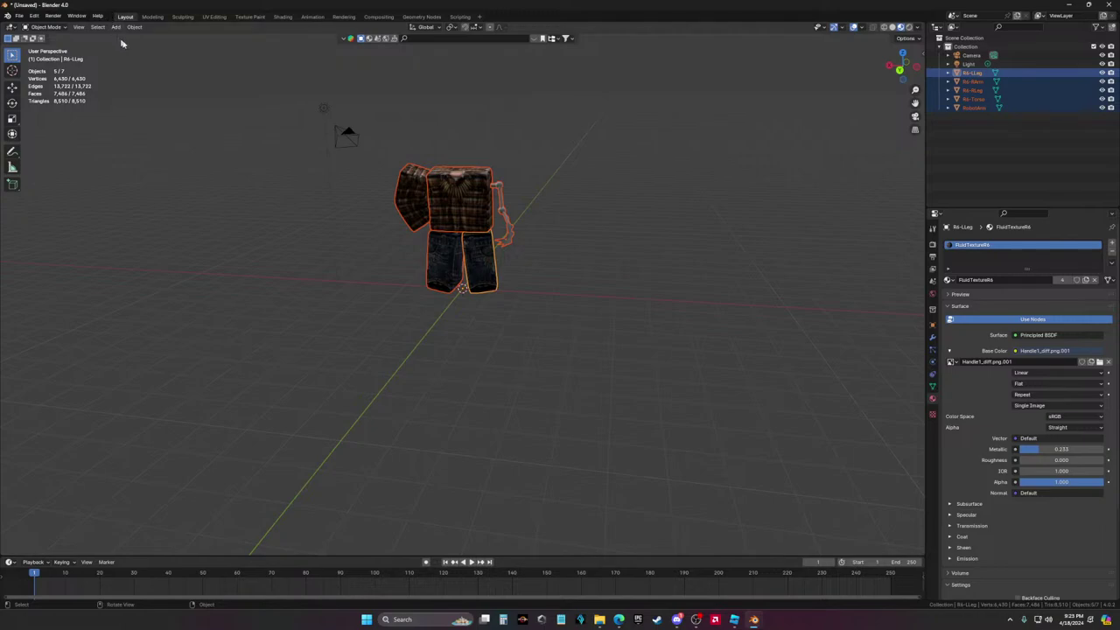
Decimate all the selected meshes in Edit Mode, lowering the Ratio to reach 2,931 vertices
key(Tab)
key(a)
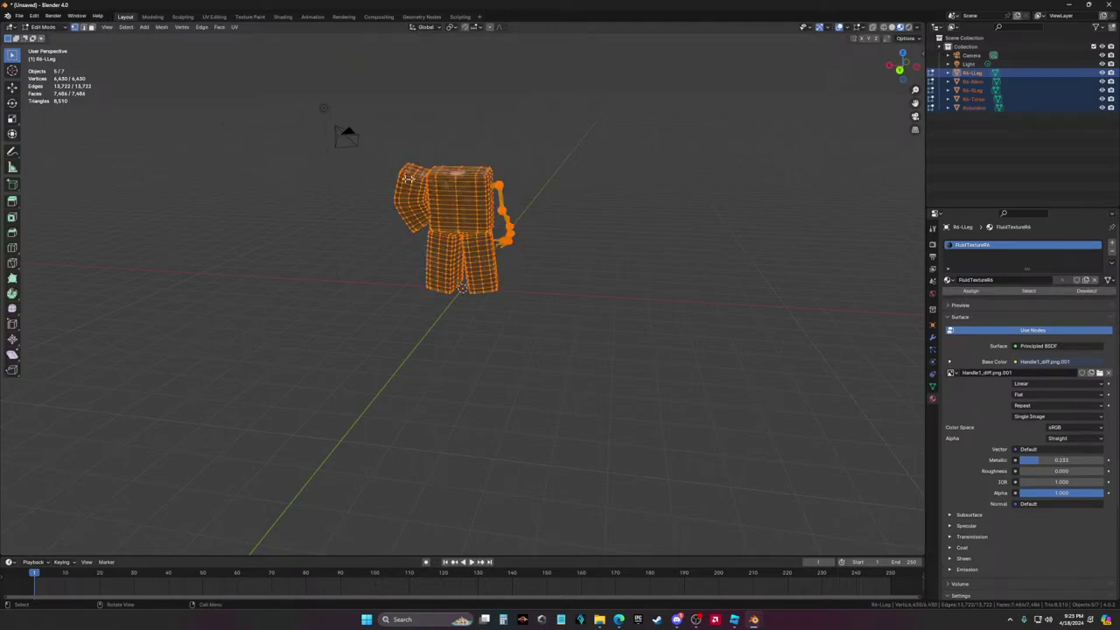
click(144, 26)
click(161, 26)
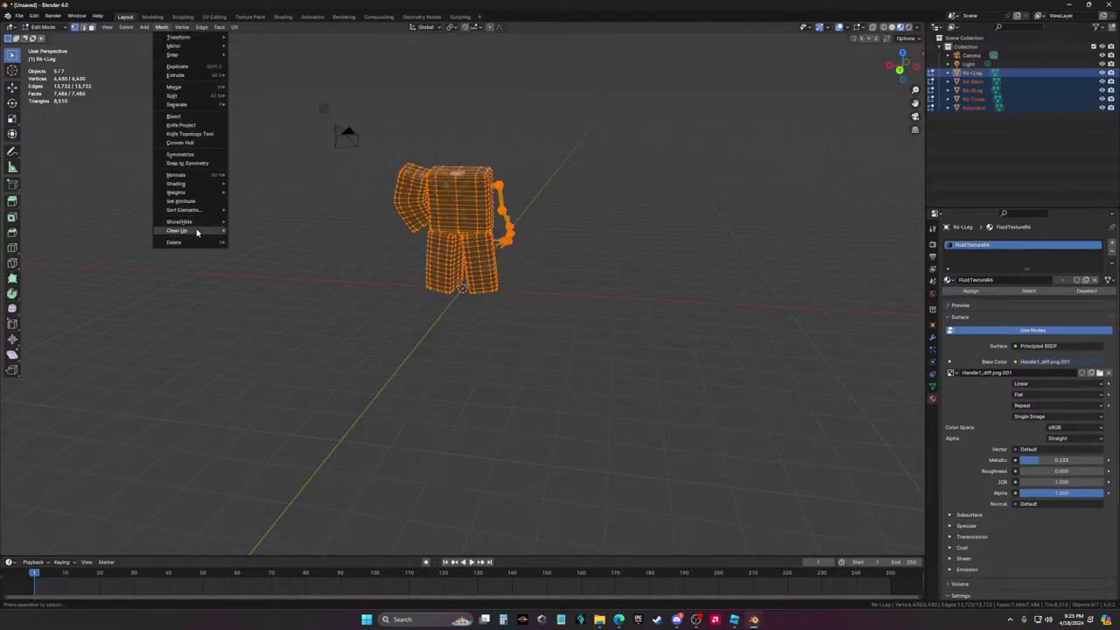
mouse_move(197, 232)
click(256, 245)
click(53, 549)
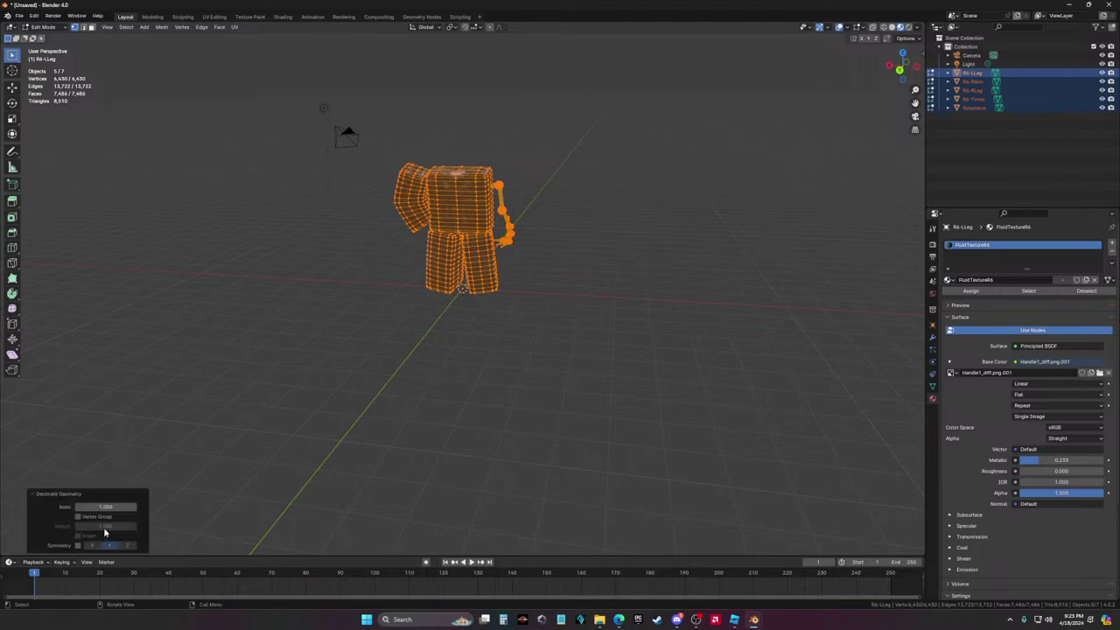
drag(105, 507, 78, 508)
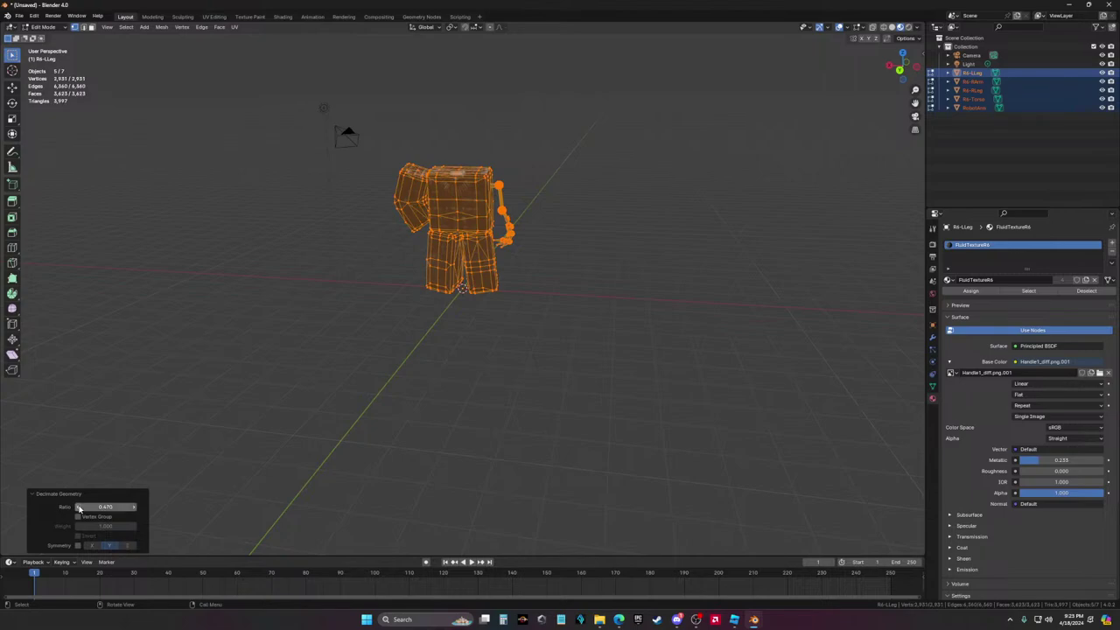
key(Tab)
Orbit around the decimated character, then bring up the YouTube livestream page
scroll(448, 400, up, 5)
mouse_move(448, 400)
middle_down()
mouse_move(545, 355)
mouse_move(643, 344)
mouse_move(505, 363)
mouse_move(455, 408)
mouse_move(538, 353)
mouse_move(431, 317)
mouse_move(540, 323)
mouse_move(618, 309)
mouse_move(612, 410)
middle_up()
click(573, 578)
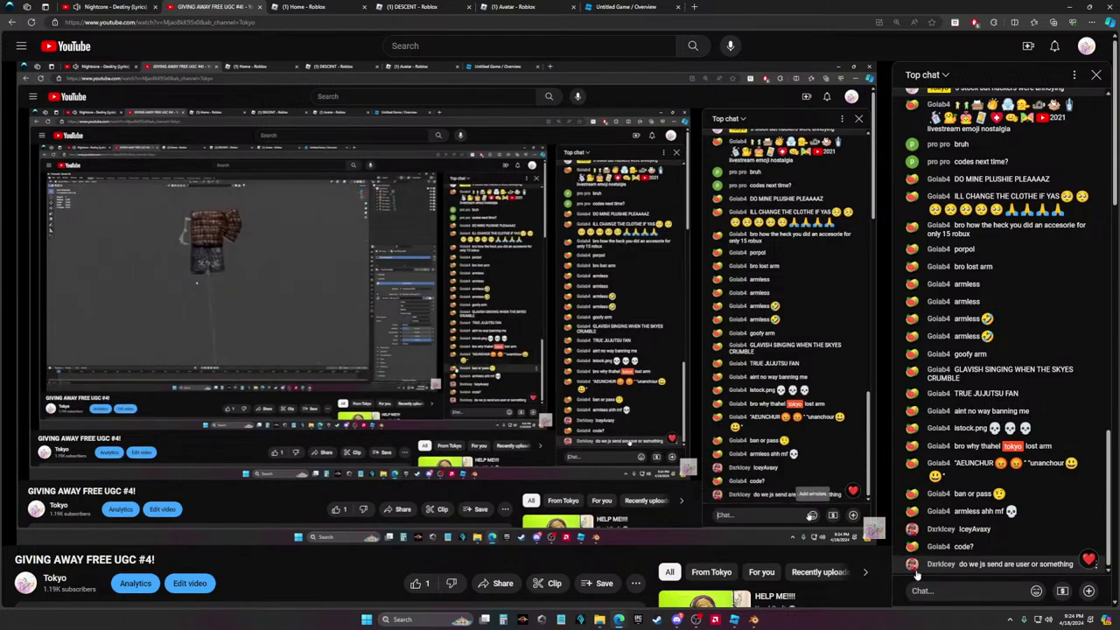
Close the FluidRig Blender window without saving and return to the unsaved character scene
mouse_move(700, 603)
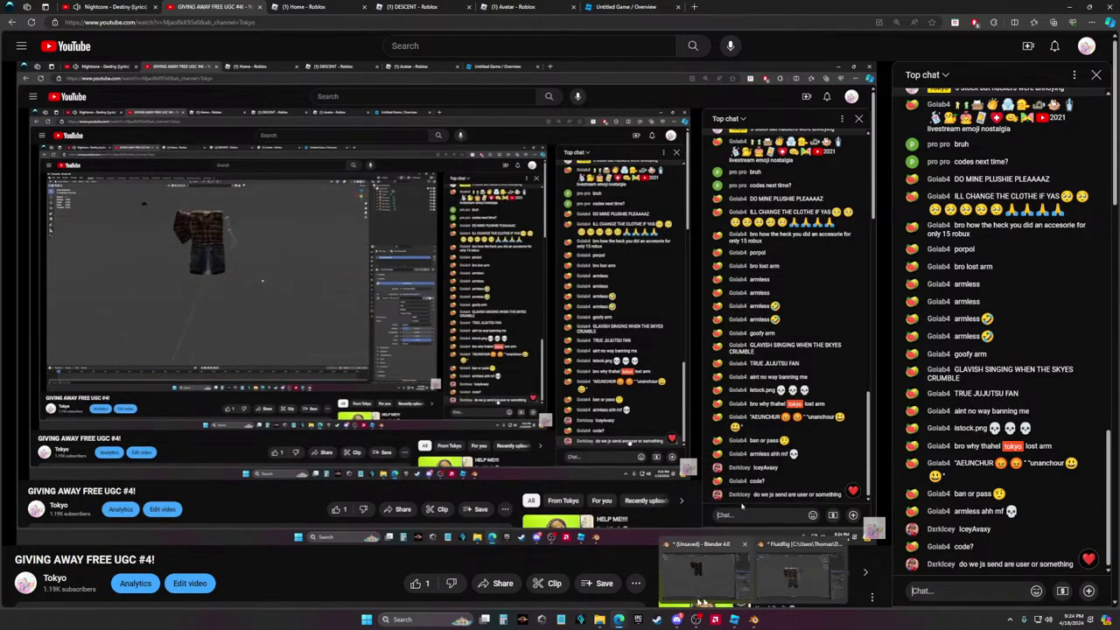
click(782, 574)
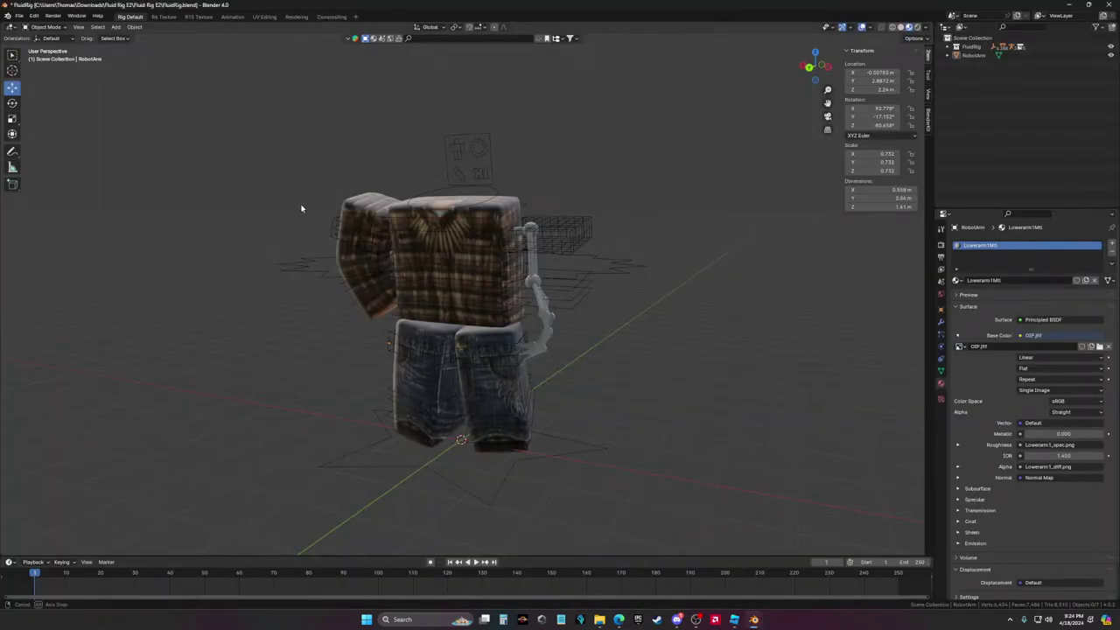
click(1107, 5)
click(575, 327)
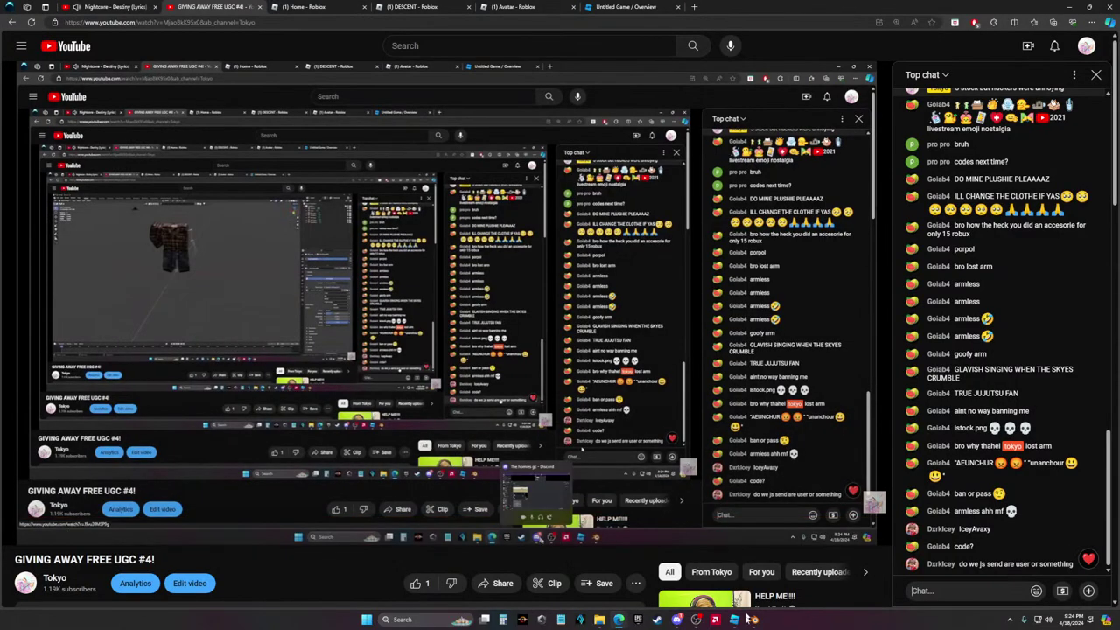
click(753, 620)
middle_drag(454, 389, 373, 196)
Start a Wavefront OBJ export of the character from Blender's File menu
click(19, 17)
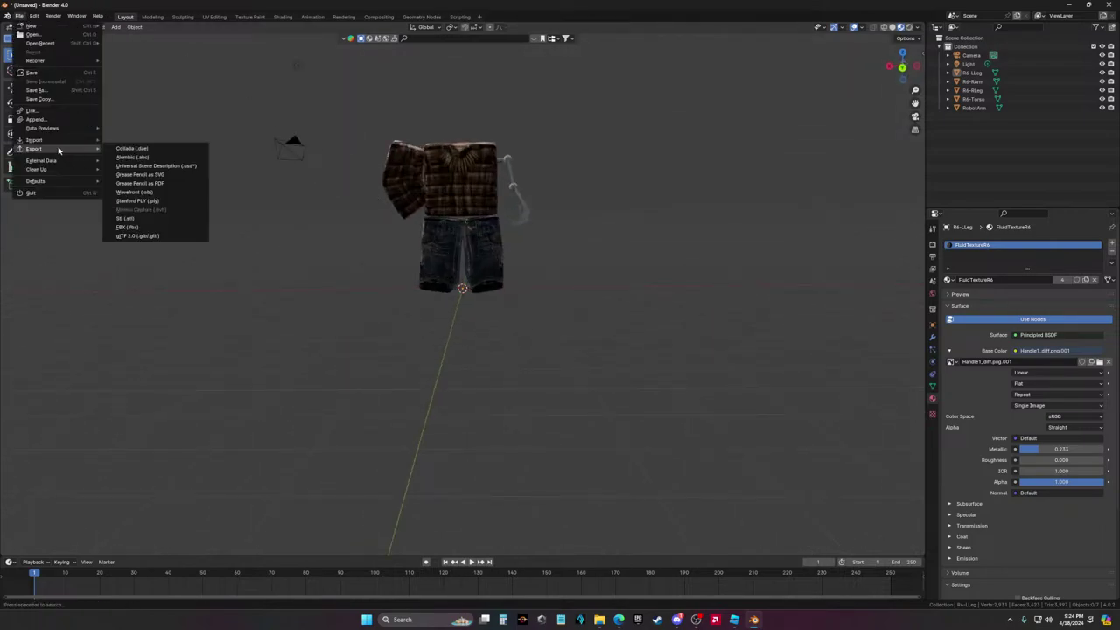
mouse_move(73, 151)
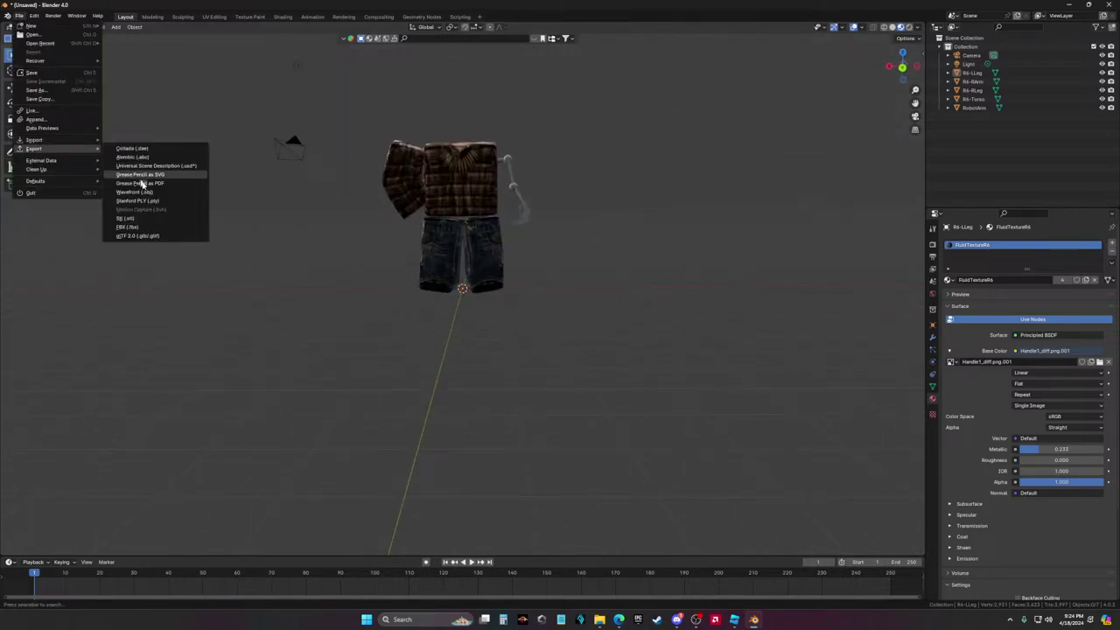
click(215, 196)
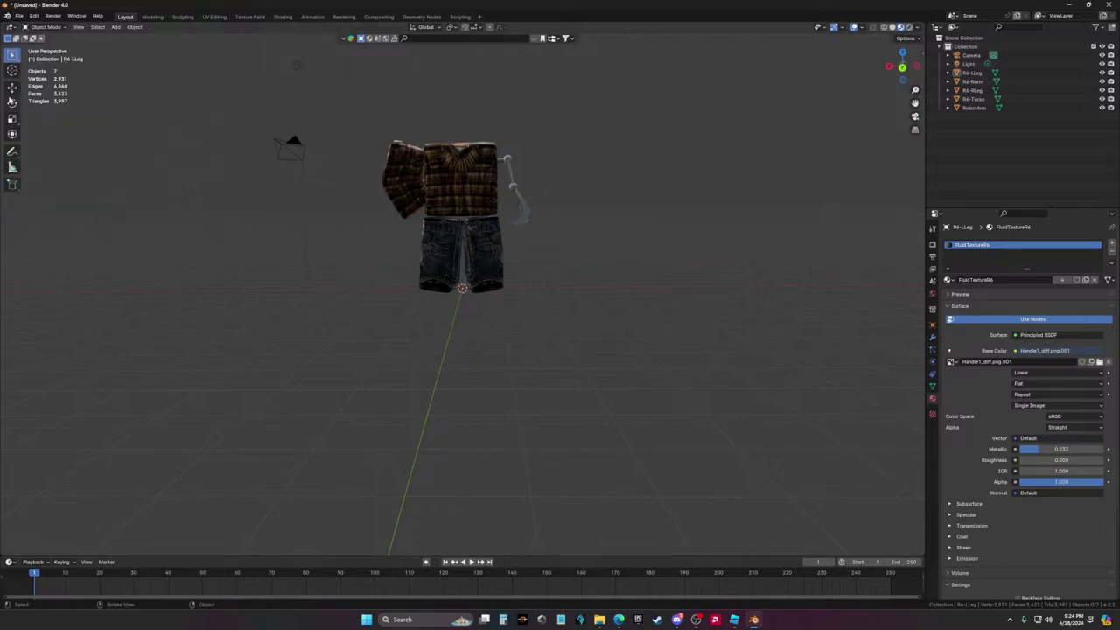
click(20, 16)
mouse_move(71, 150)
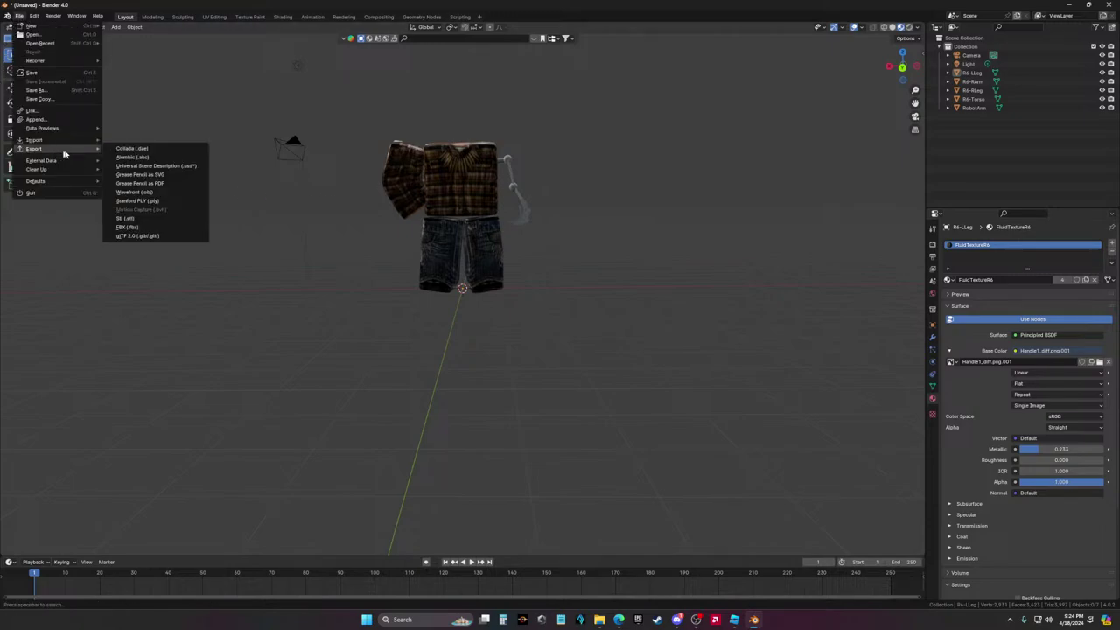
click(158, 193)
drag(513, 371, 473, 328)
right_click(472, 328)
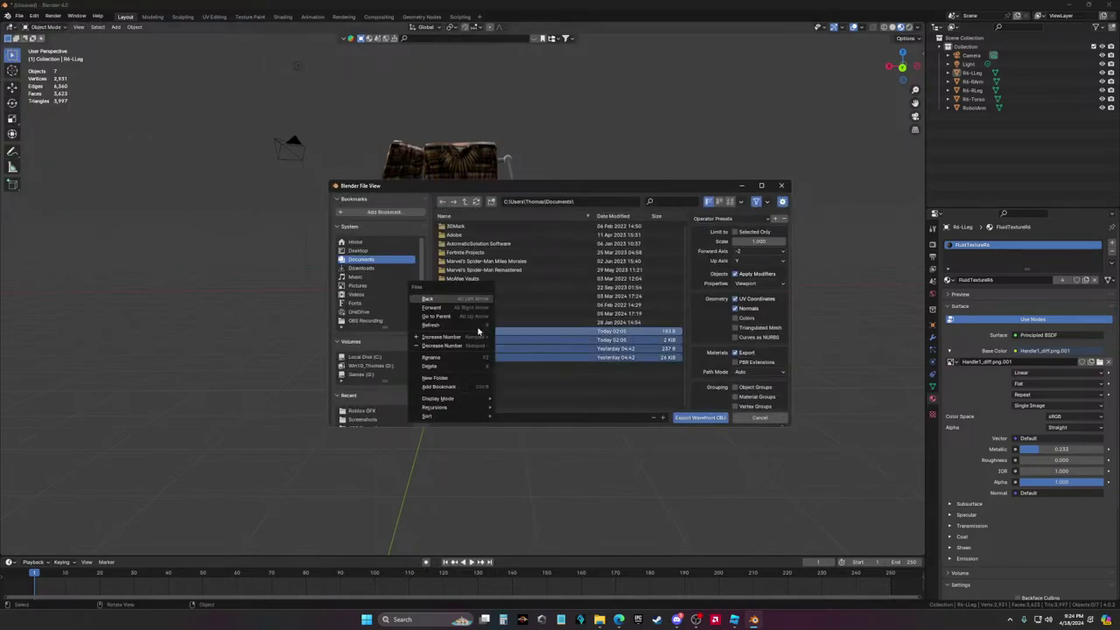
click(582, 396)
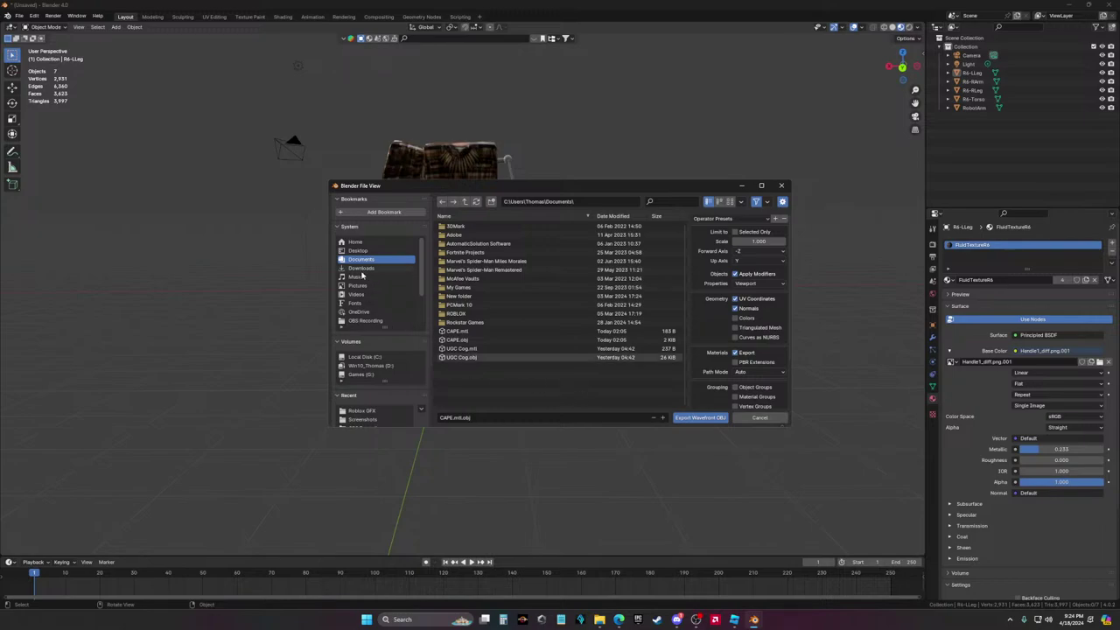
Save the export as Cyborg.obj in the Music folder
click(361, 268)
click(355, 277)
click(516, 416)
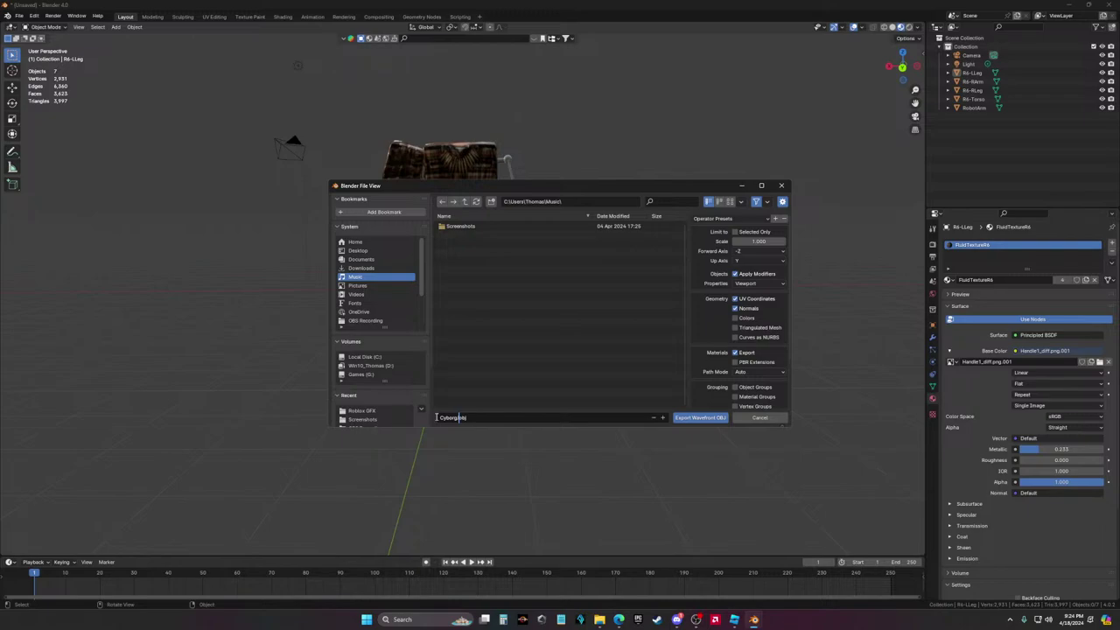
click(706, 420)
click(705, 419)
click(733, 620)
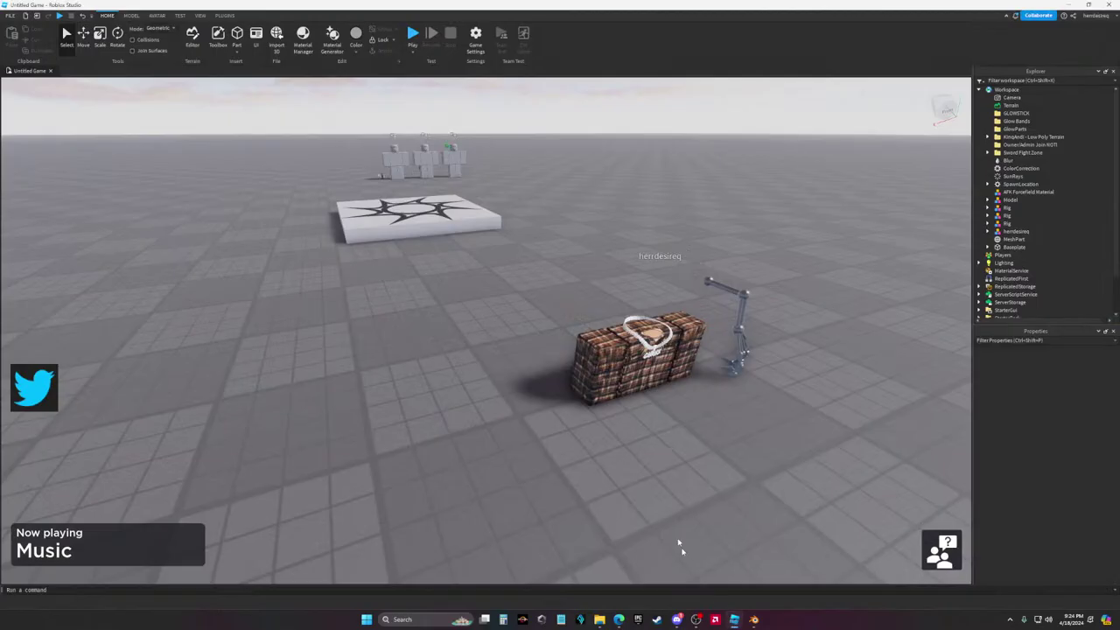
Delete the old crate model and rig from the Roblox Studio scene
click(584, 363)
click(674, 308)
drag(537, 408, 818, 251)
right_click(749, 303)
click(775, 377)
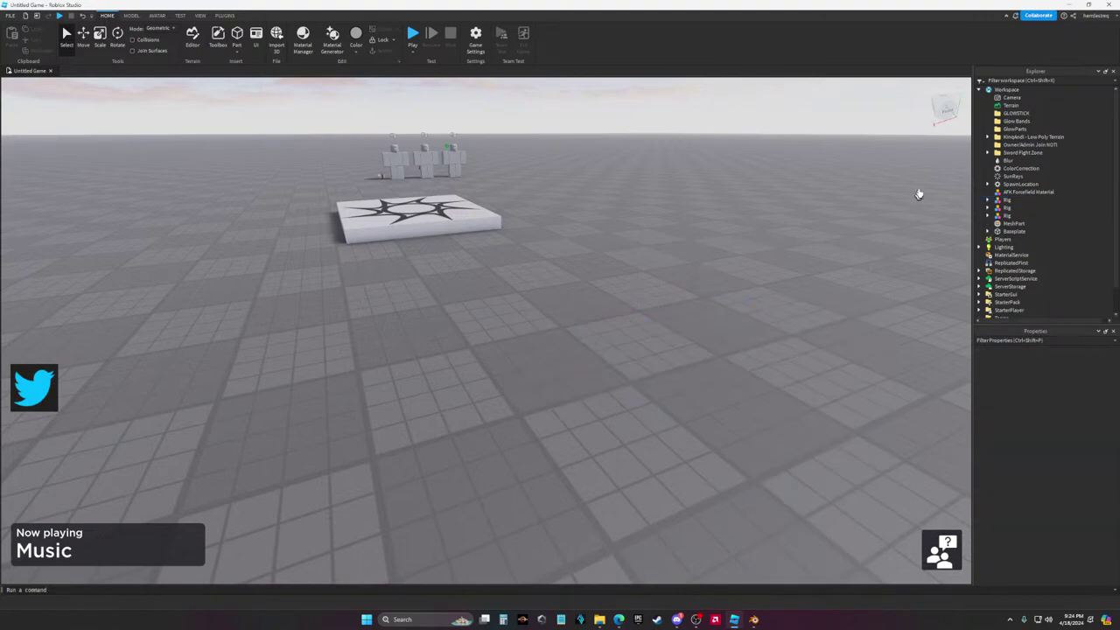
Insert a new MeshPart into the Workspace and select it
click(1007, 89)
click(1105, 89)
click(999, 176)
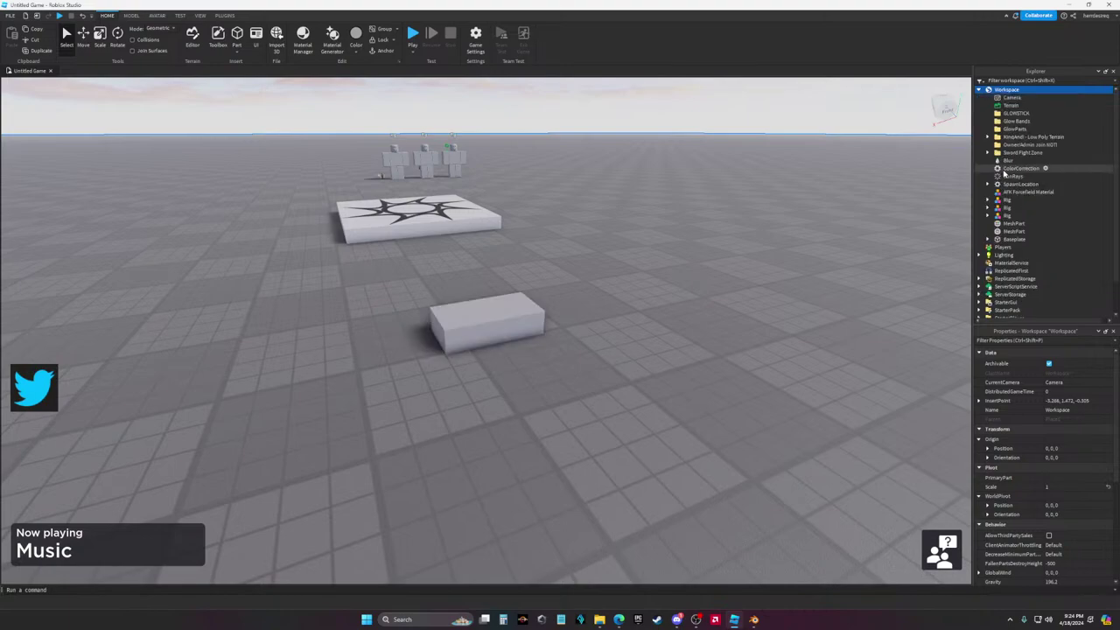
click(477, 319)
Load Cyborg.obj from the Music folder as the MeshPart's mesh, keeping its stored location
click(1109, 424)
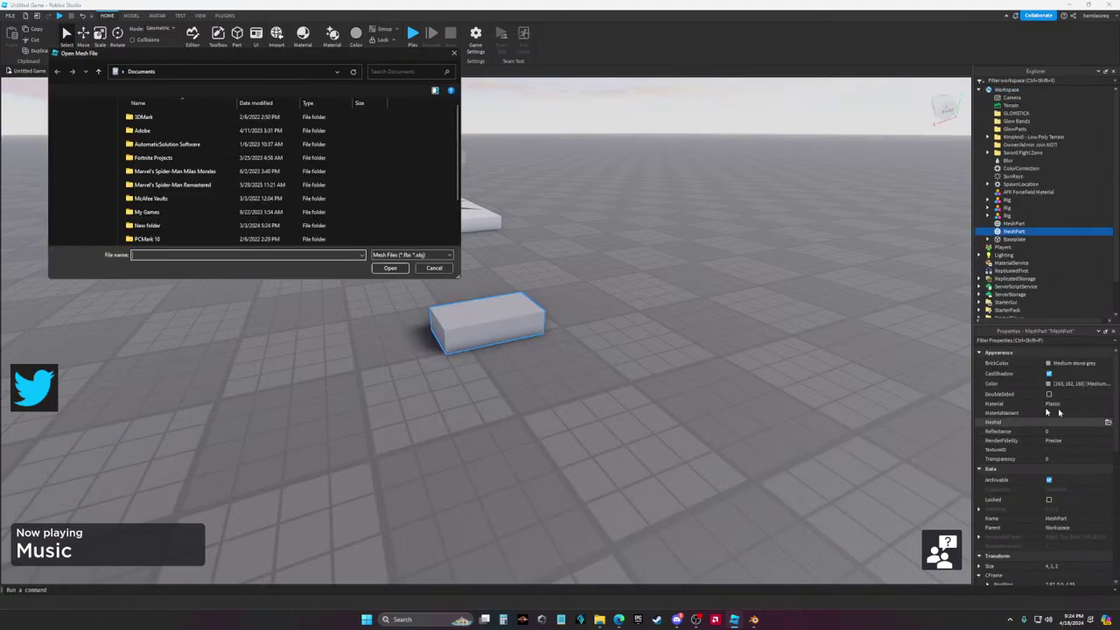
click(83, 216)
click(78, 231)
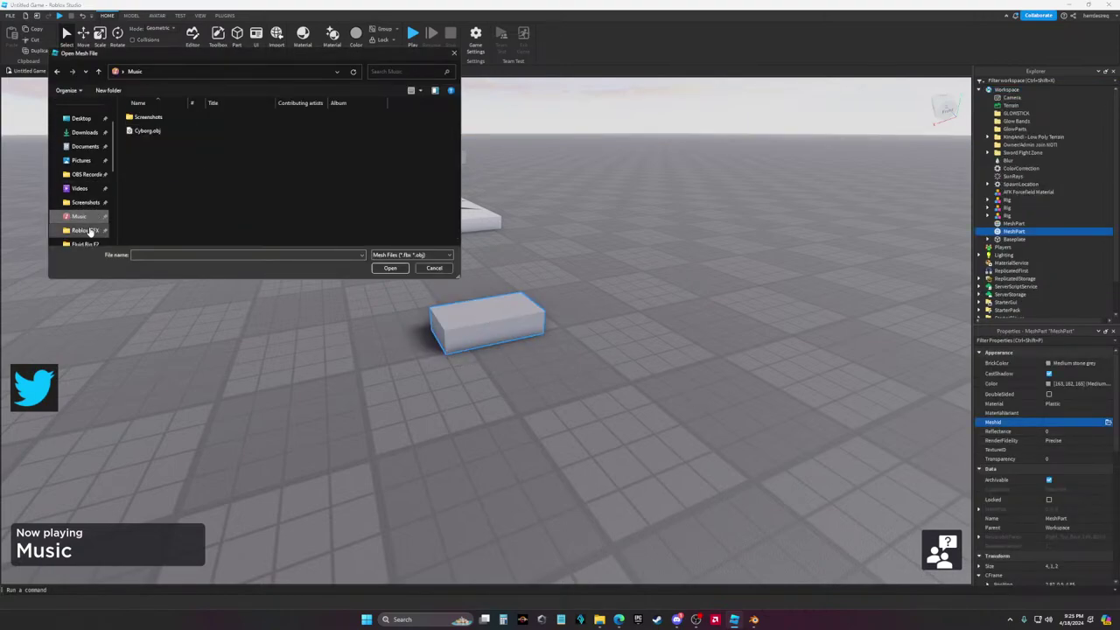
double_click(167, 131)
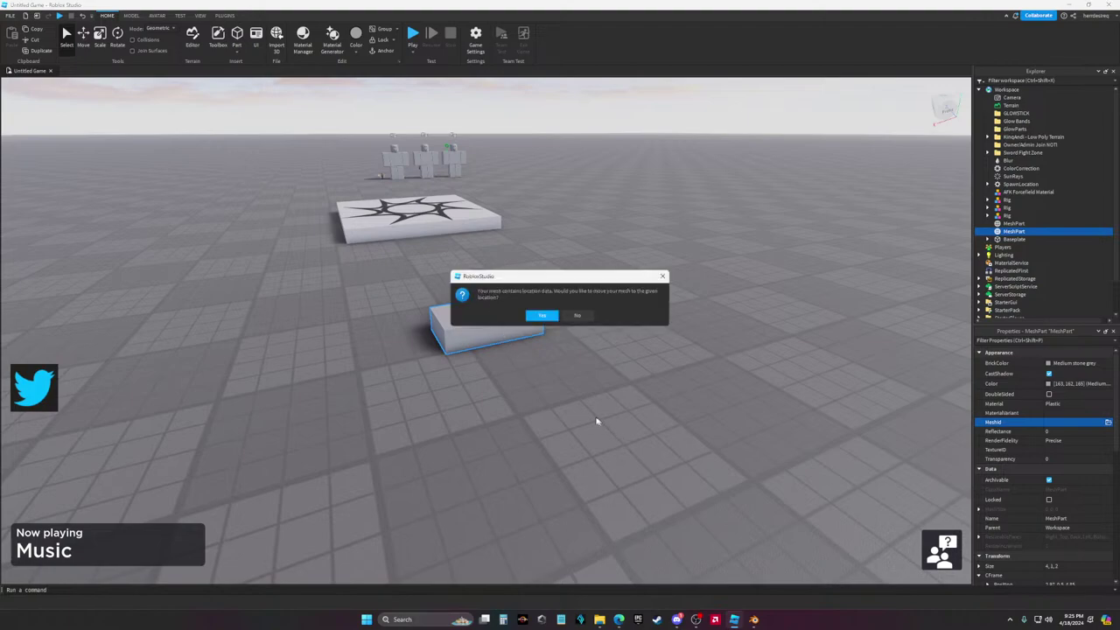
click(540, 315)
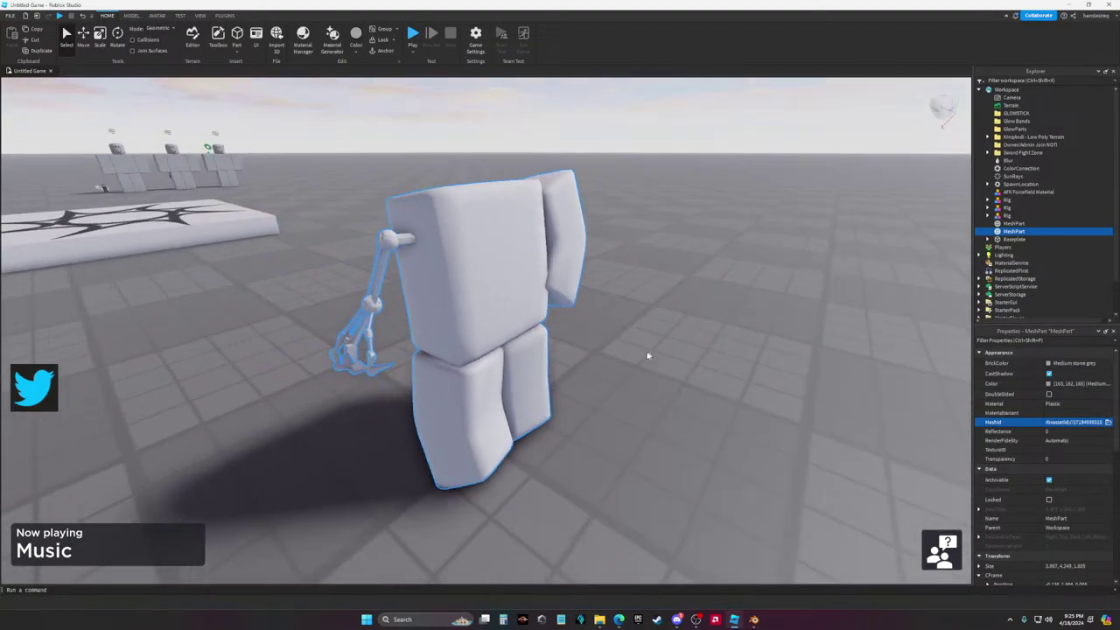
Orbit around the imported grey character and select its torso
right_drag(648, 357, 649, 358)
click(675, 350)
scroll(688, 382, down, 3)
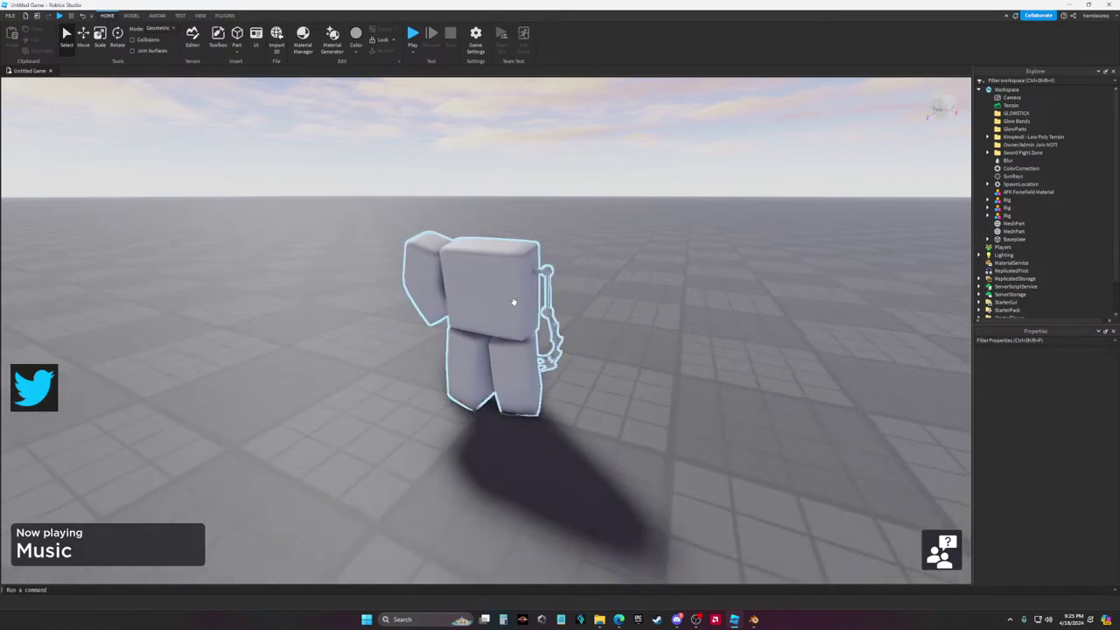
click(513, 302)
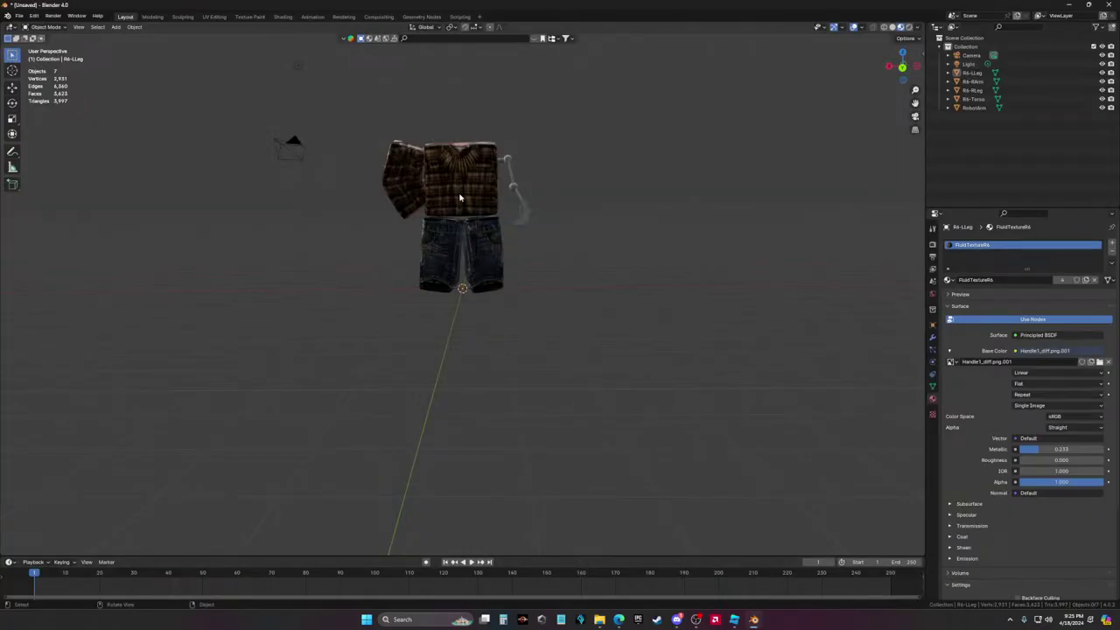
click(459, 198)
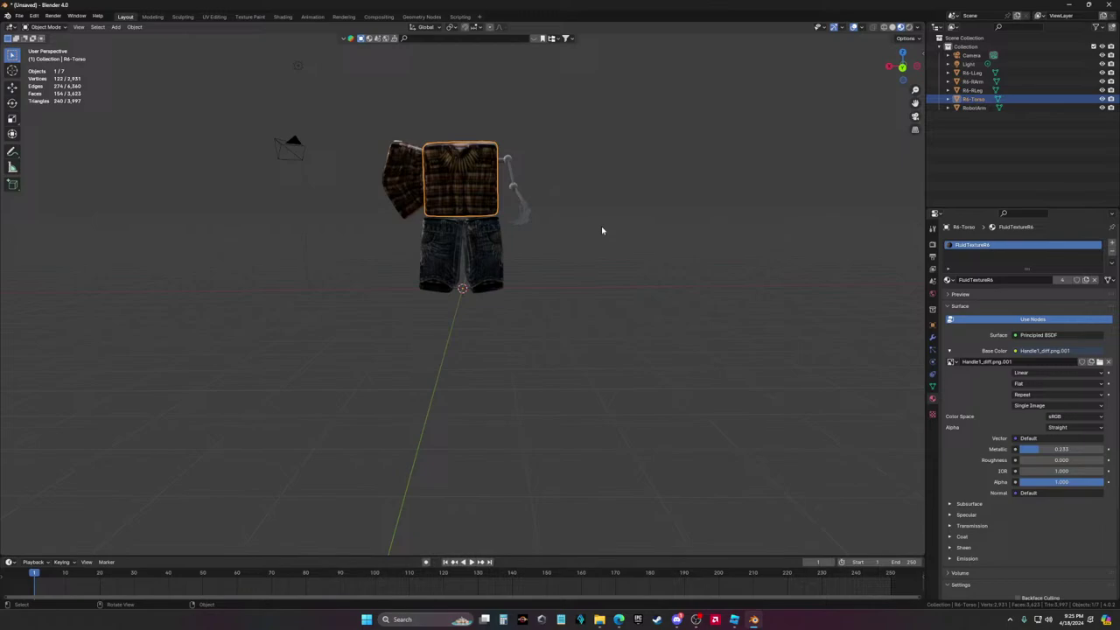
Inspect the character from below and the front, selecting its parts and then clearing the selection
scroll(601, 230, up, 5)
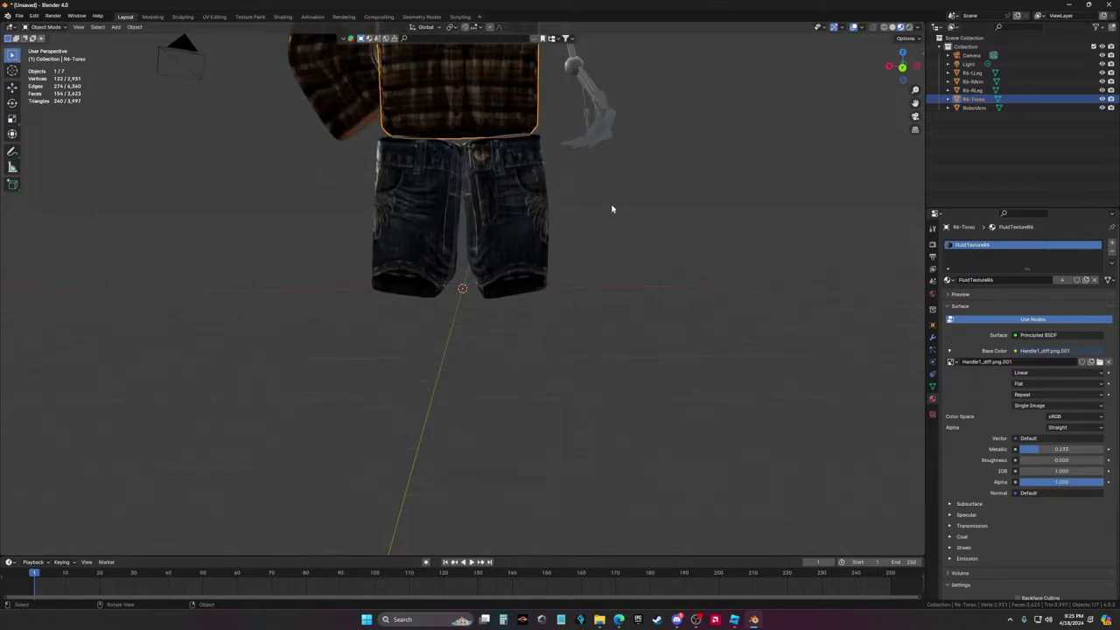
middle_drag(601, 230, 603, 253)
scroll(546, 260, up, 5)
scroll(551, 259, down, 5)
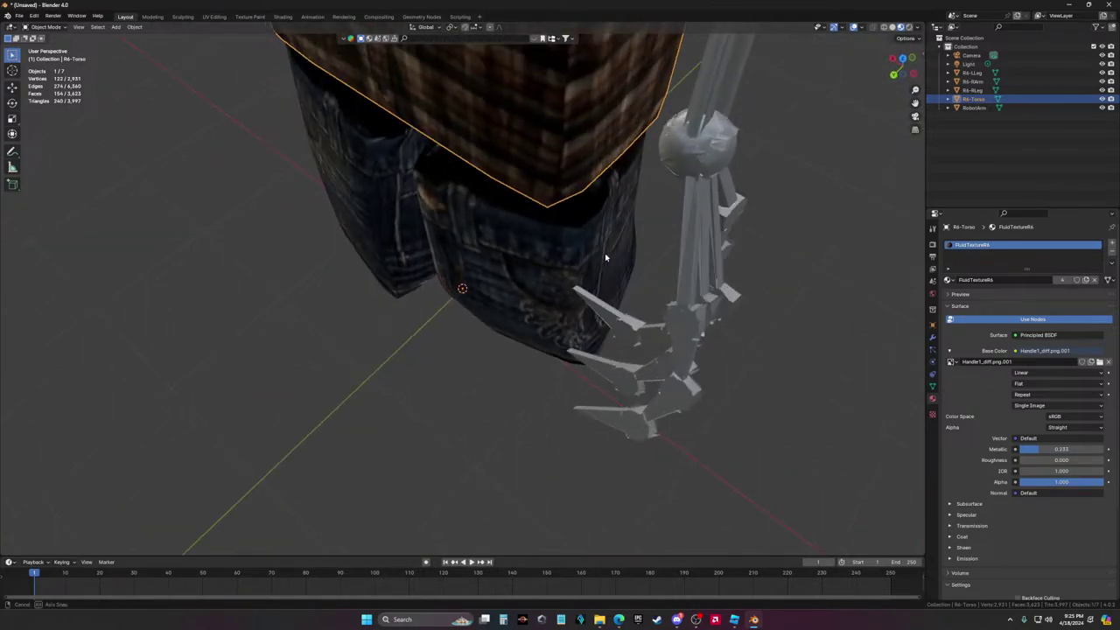
click(707, 163)
middle_drag(722, 188, 738, 241)
scroll(732, 237, down, 4)
scroll(738, 242, down, 3)
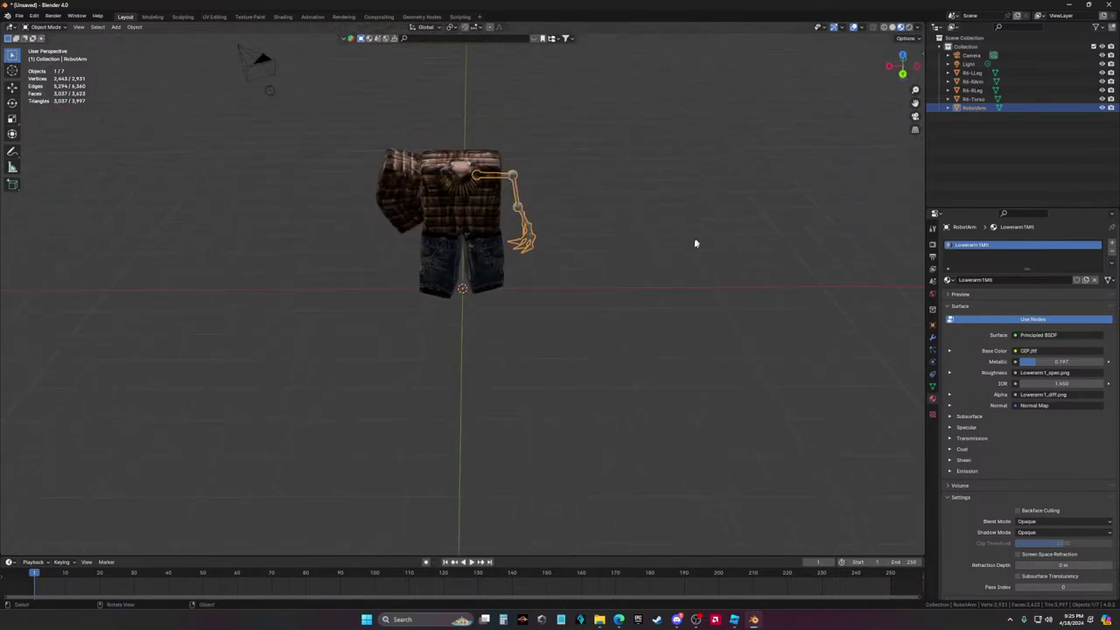
drag(612, 306, 375, 144)
click(633, 181)
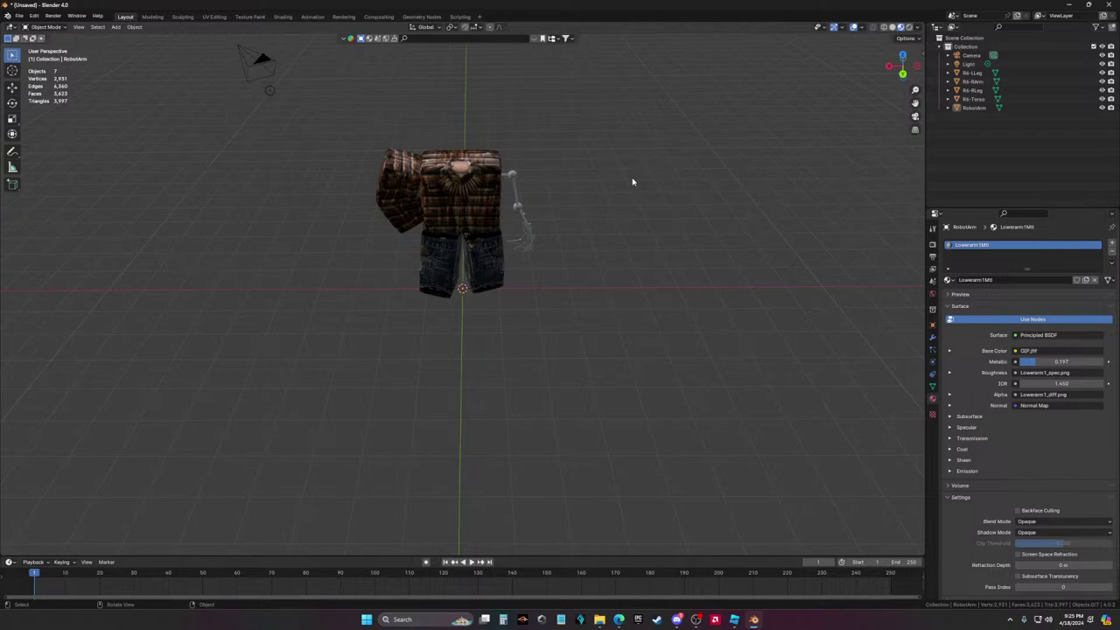
In the UV Editing workspace, open Handle1_diff.png from the Roblox GFX folder
click(216, 17)
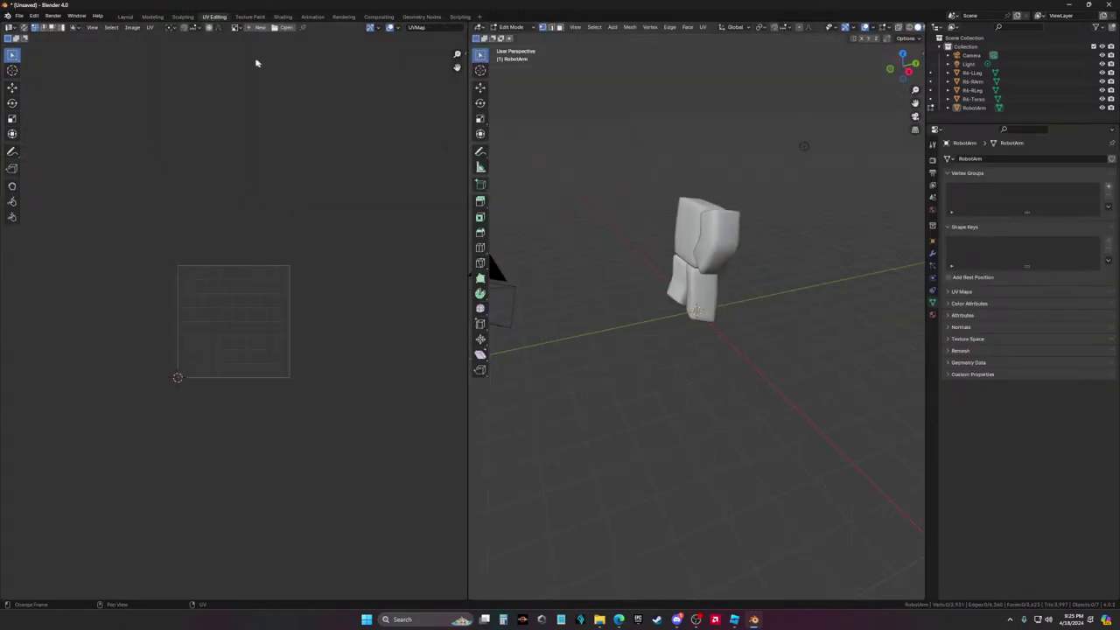
click(286, 27)
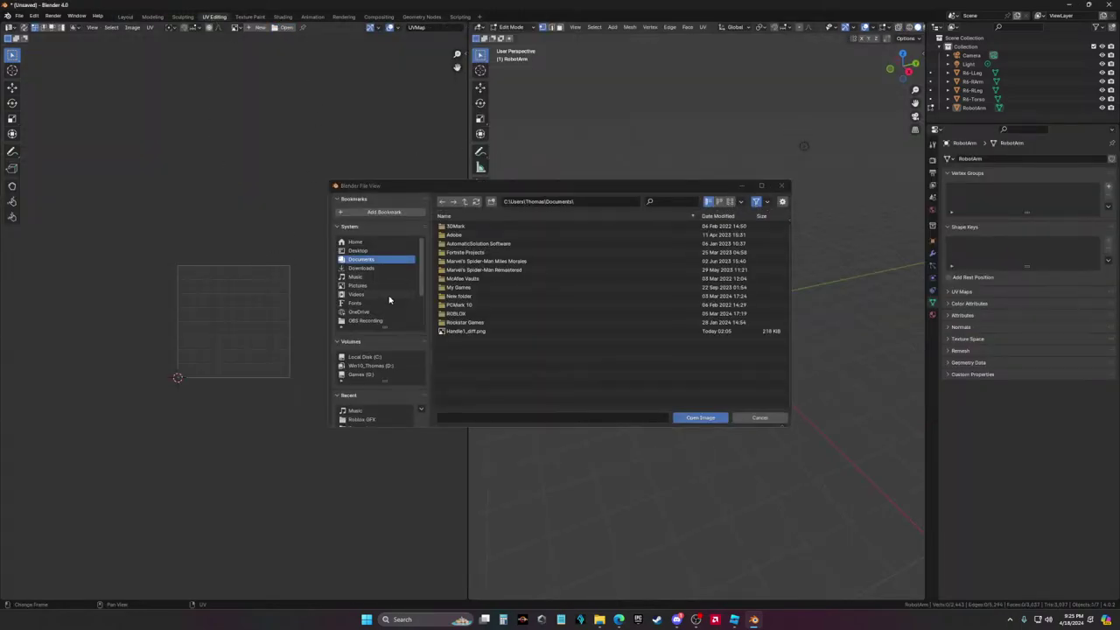
click(361, 269)
click(356, 242)
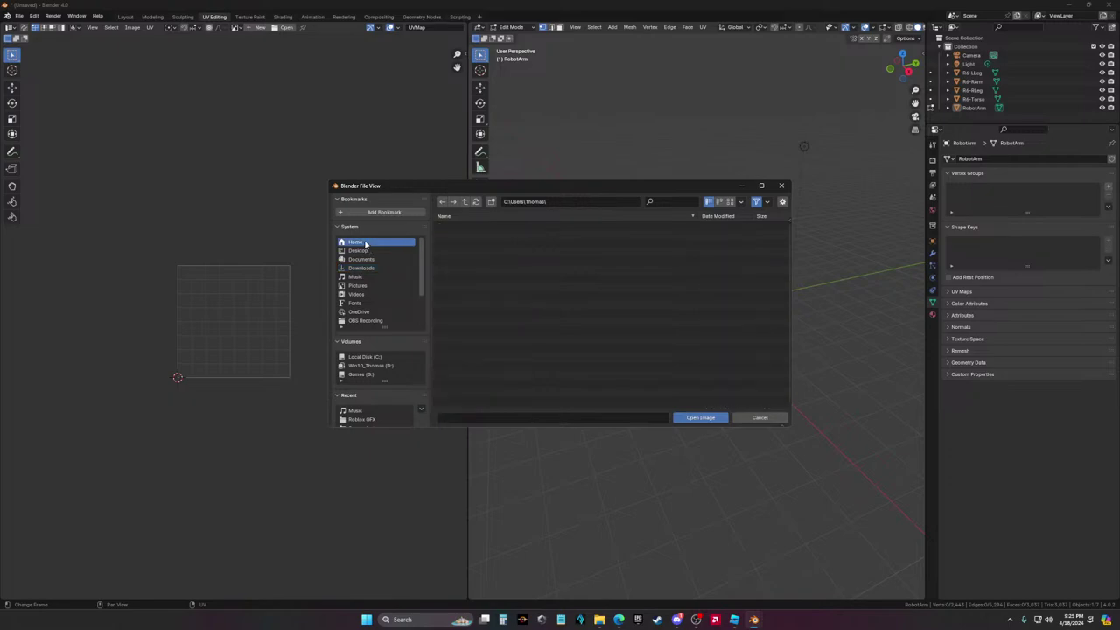
scroll(495, 370, down, 2)
click(376, 251)
click(371, 244)
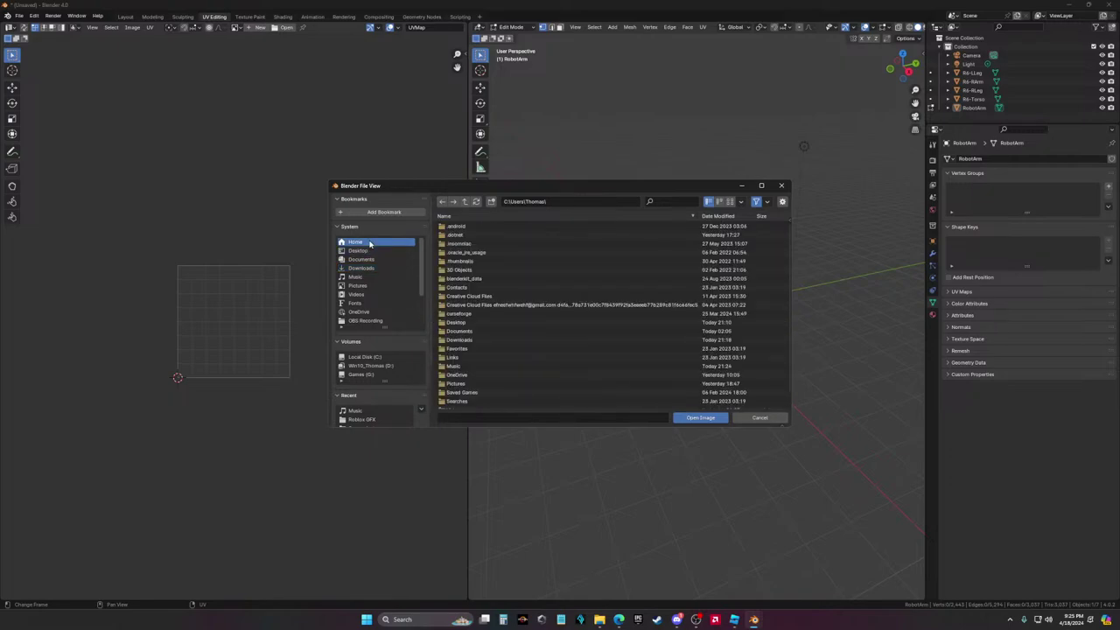
click(371, 269)
click(370, 320)
scroll(370, 320, down, 1)
click(372, 320)
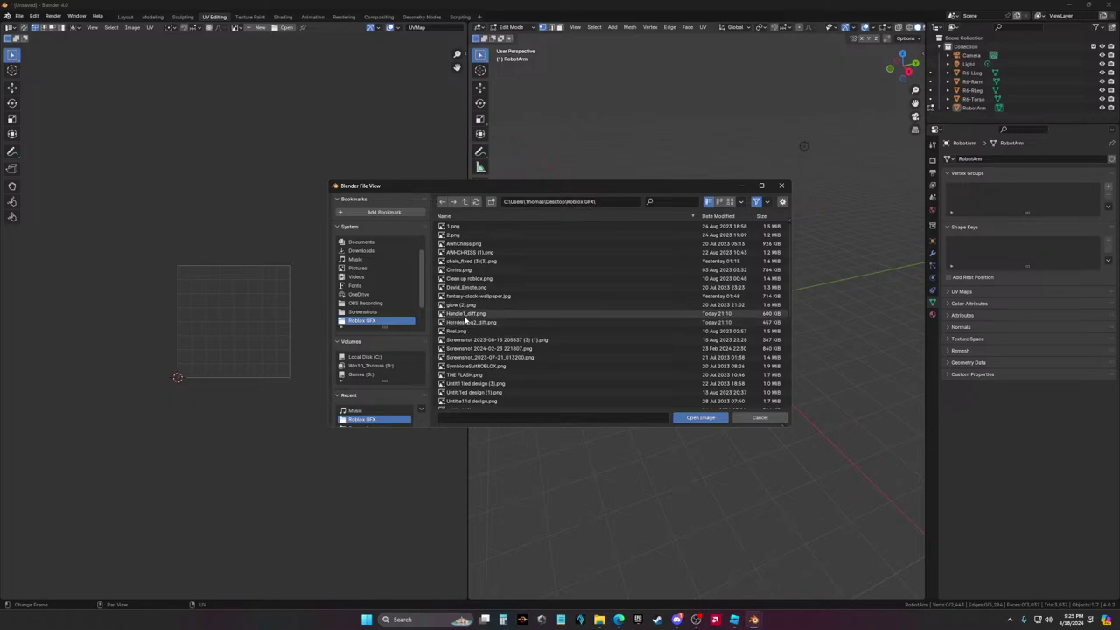
double_click(466, 314)
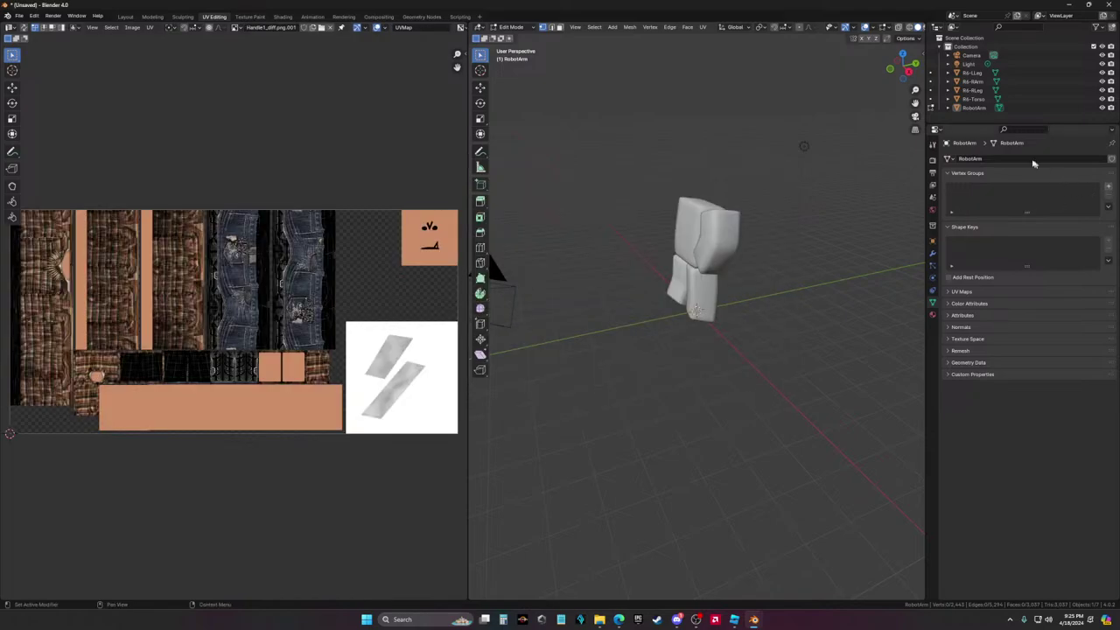
Switch the viewport to textured shading and select all of the robot arm's geometry
click(974, 99)
click(919, 27)
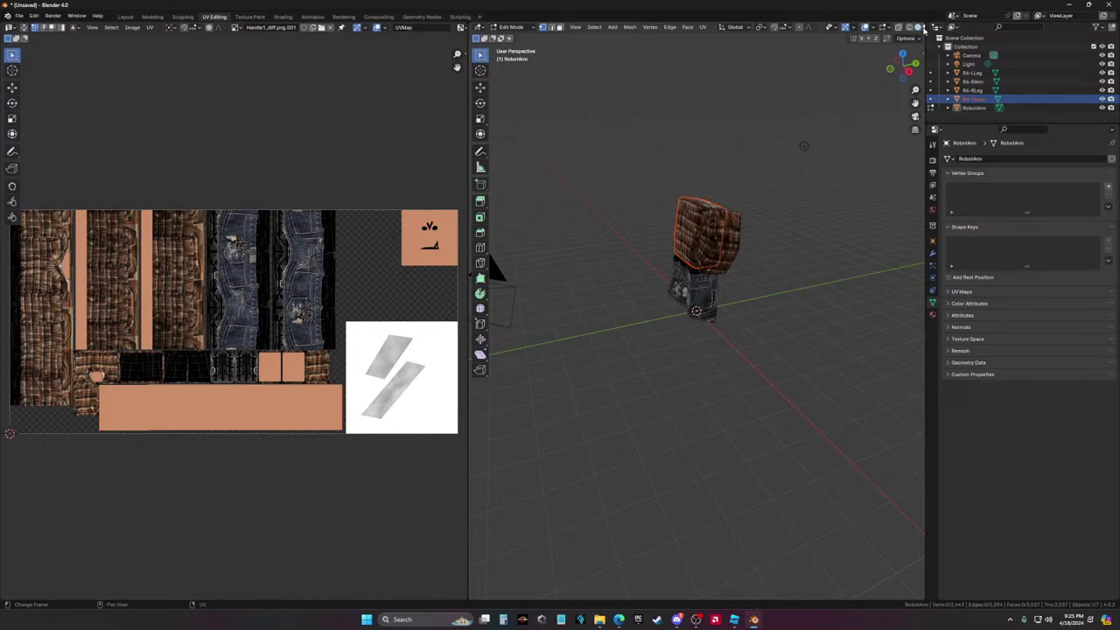
middle_drag(804, 239, 603, 242)
scroll(603, 242, up, 2)
drag(784, 261, 707, 116)
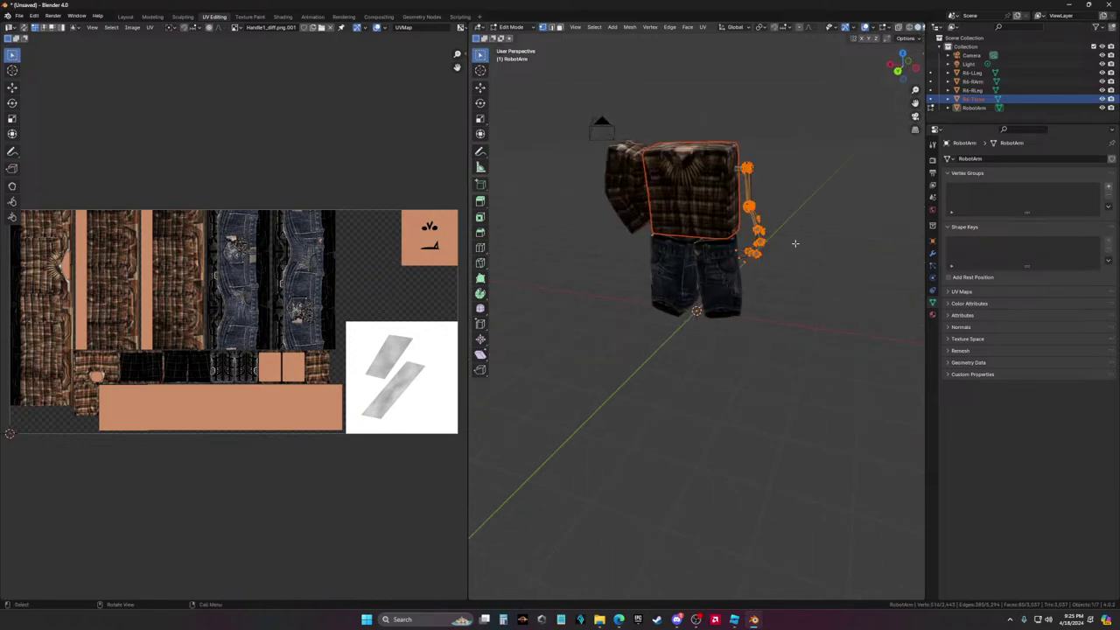
key(a)
Feed an Image Texture using Handle1_diff.png into the arm material's Base Color
click(933, 314)
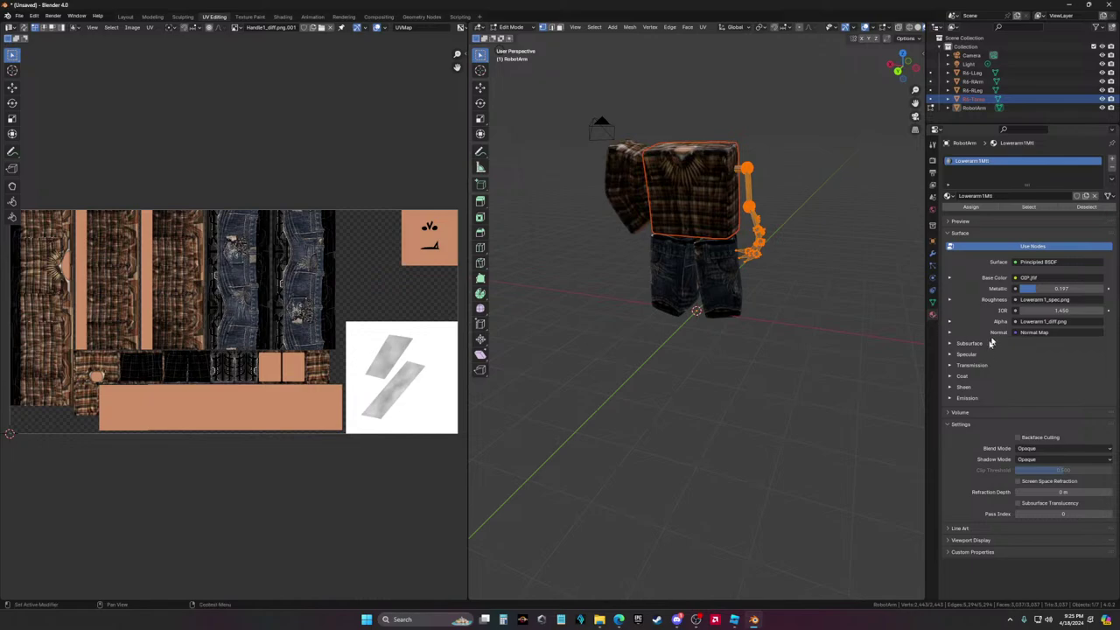
click(1016, 277)
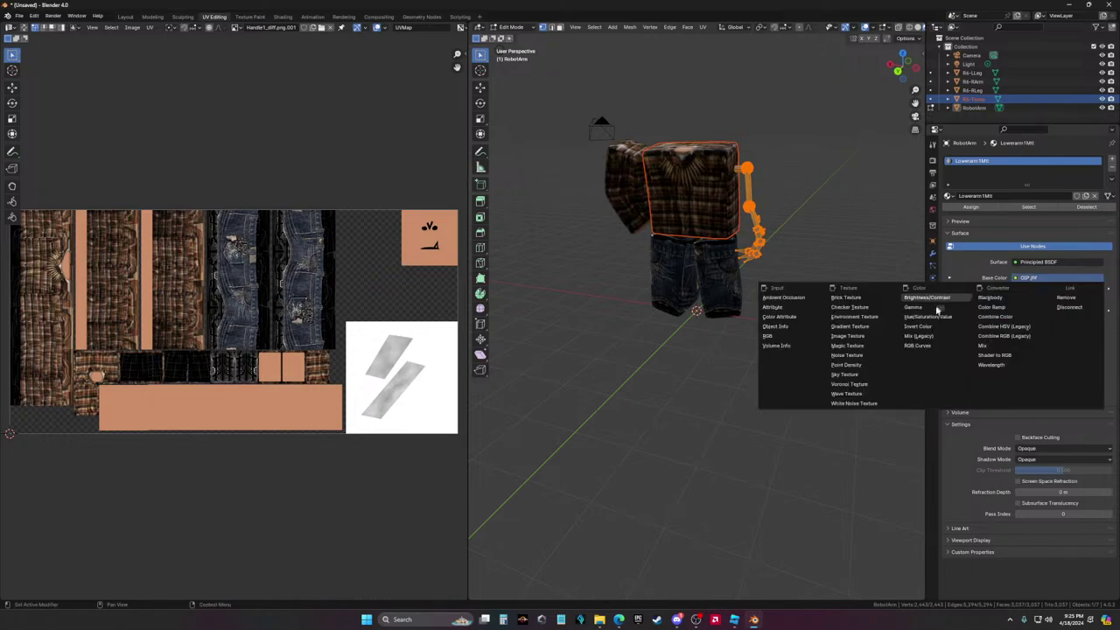
click(848, 336)
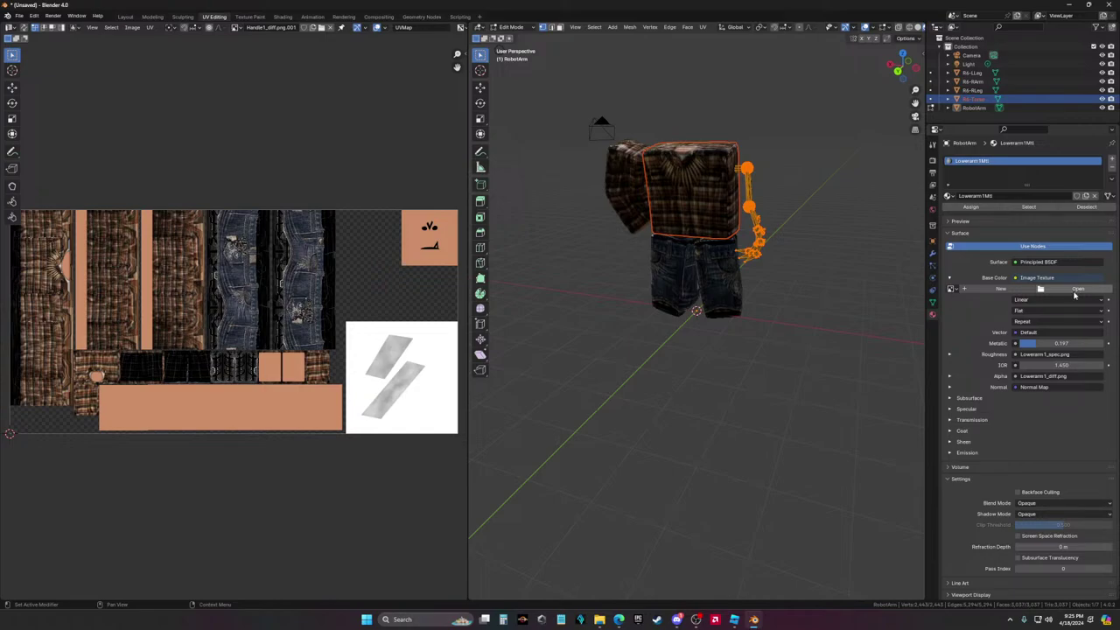
click(1091, 287)
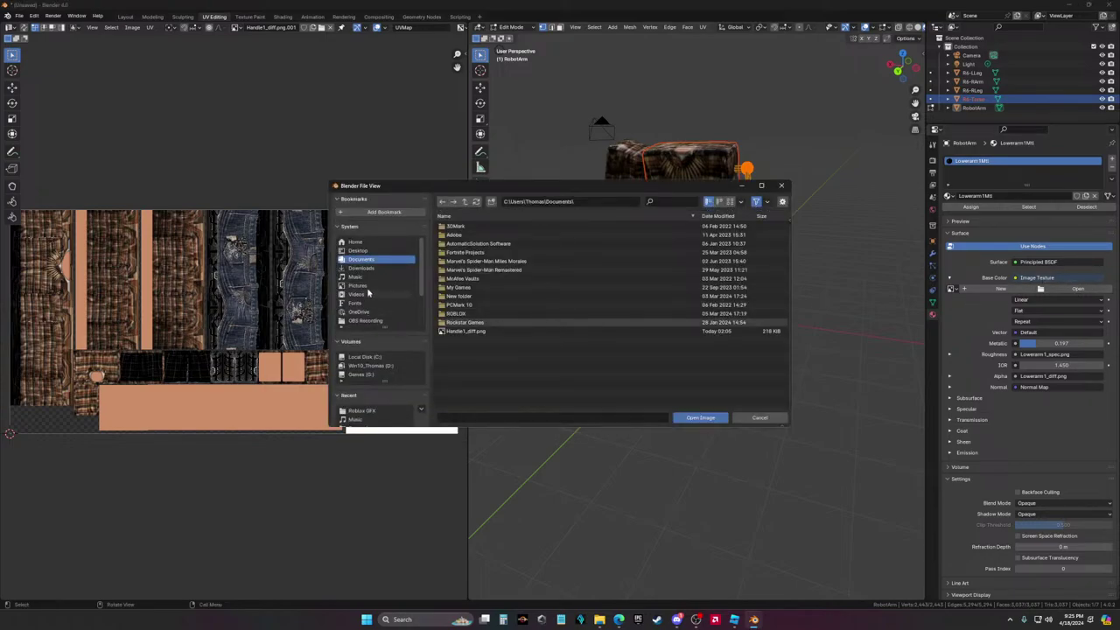
scroll(369, 284, down, 3)
click(377, 295)
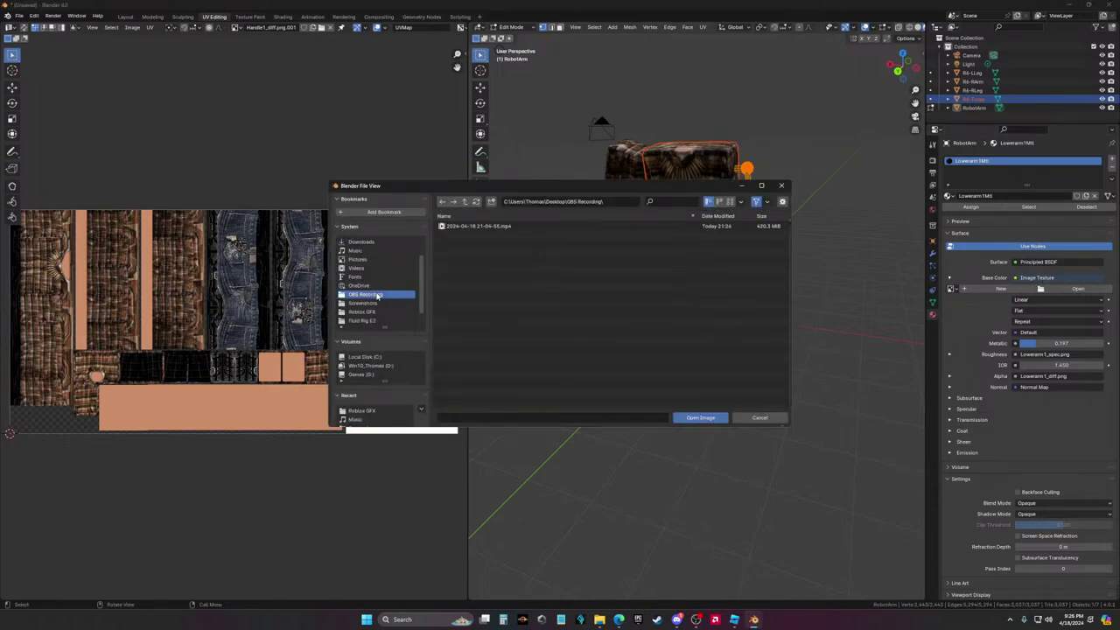
click(368, 313)
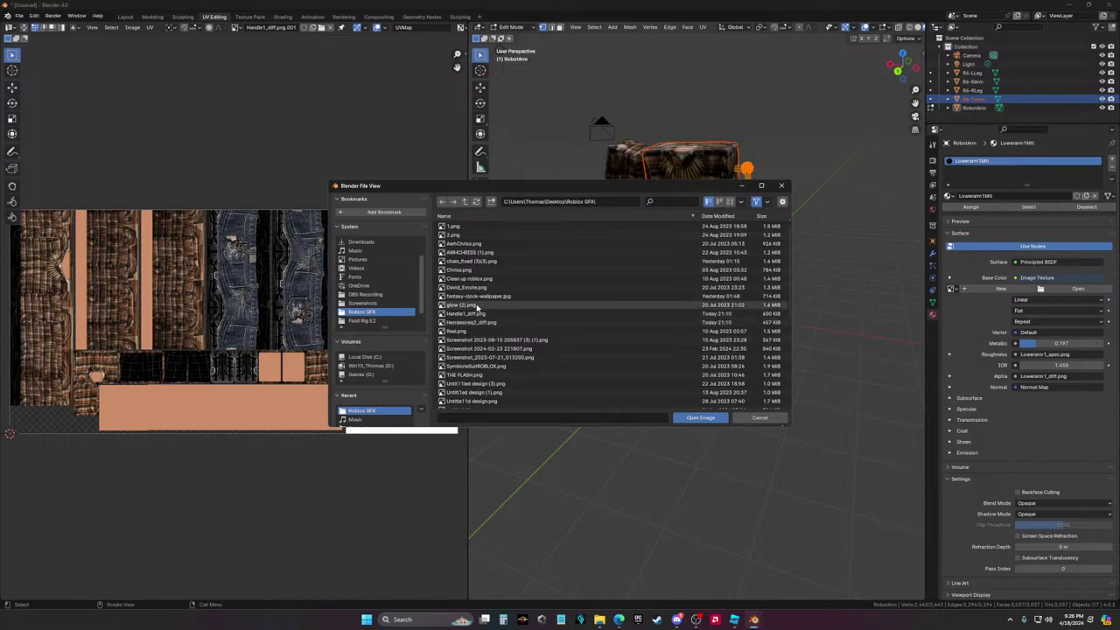
double_click(471, 315)
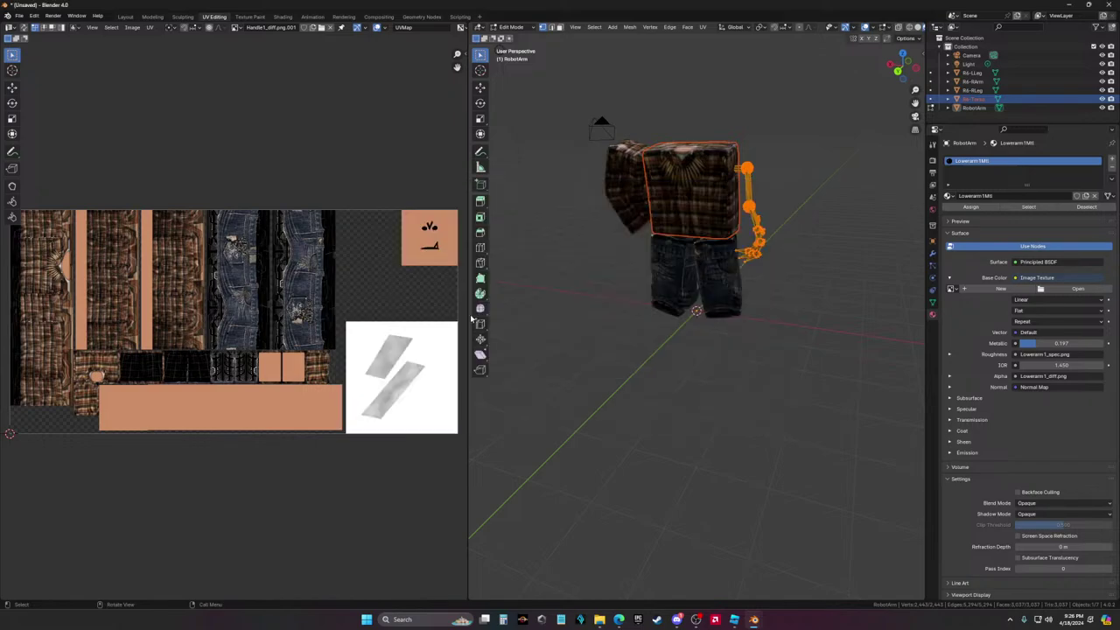
Select the robot arm, enter Edit Mode and scale its UV islands
click(784, 371)
key(Tab)
click(807, 271)
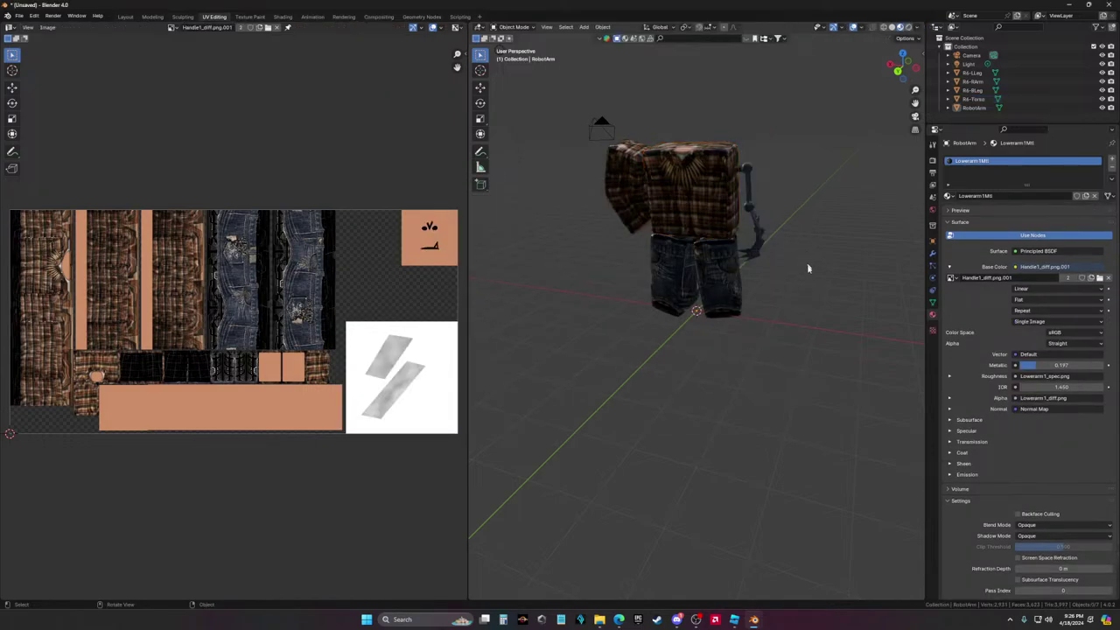
drag(791, 303, 743, 157)
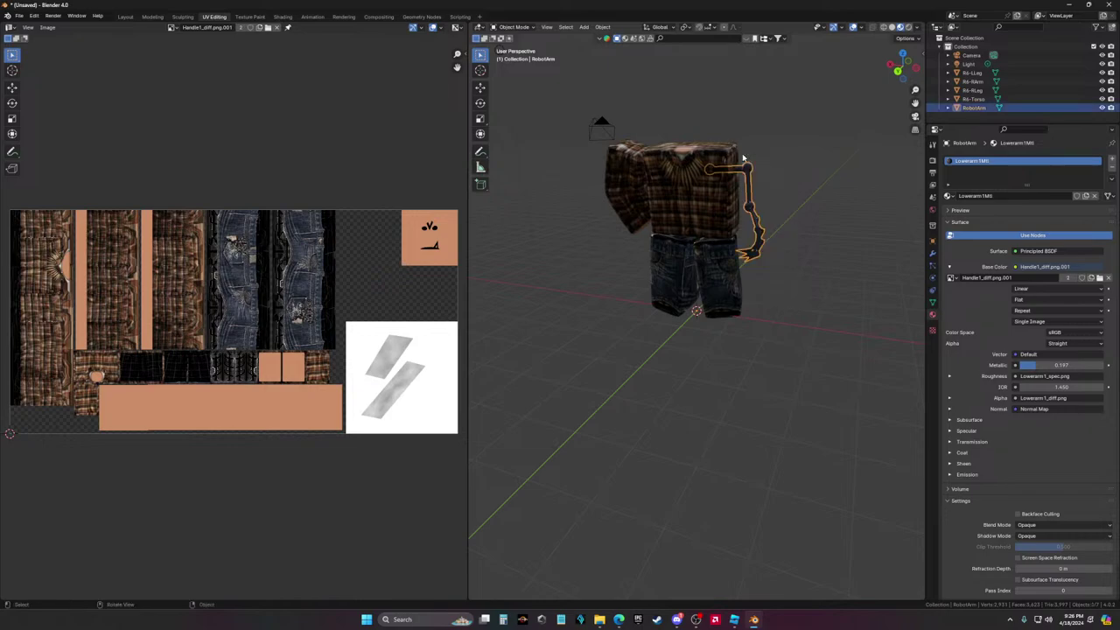
key(Tab)
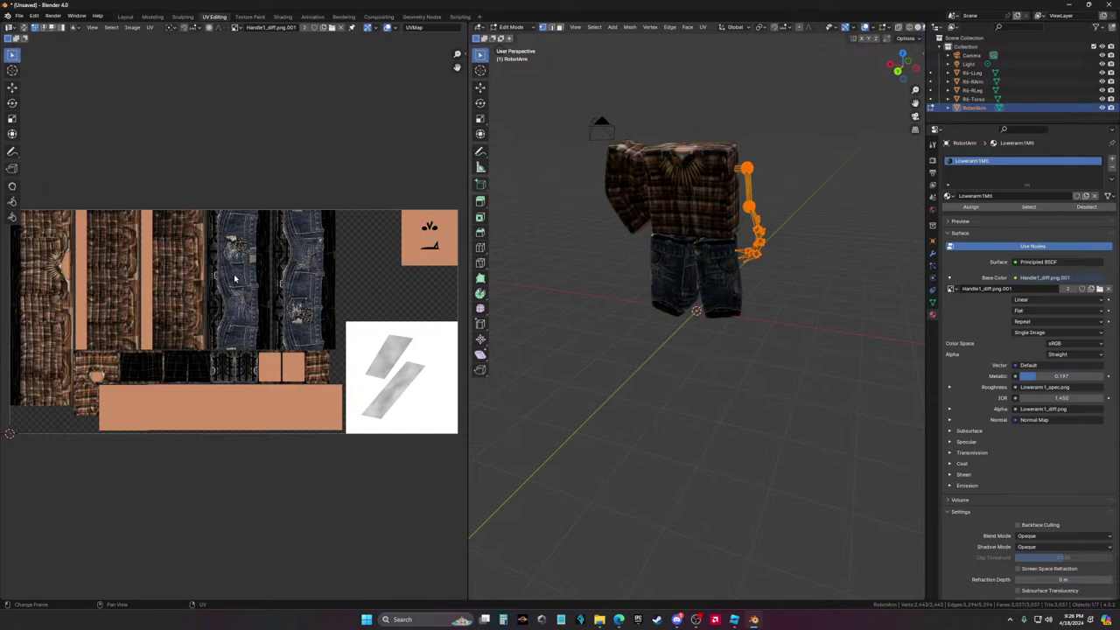
key(s)
click(193, 302)
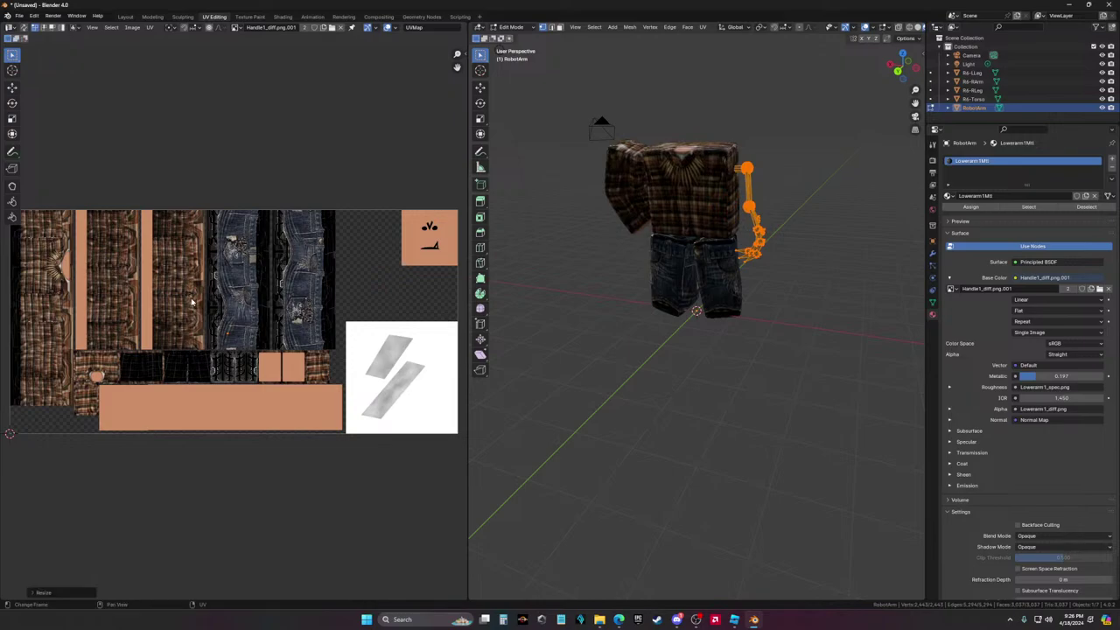
key(Tab)
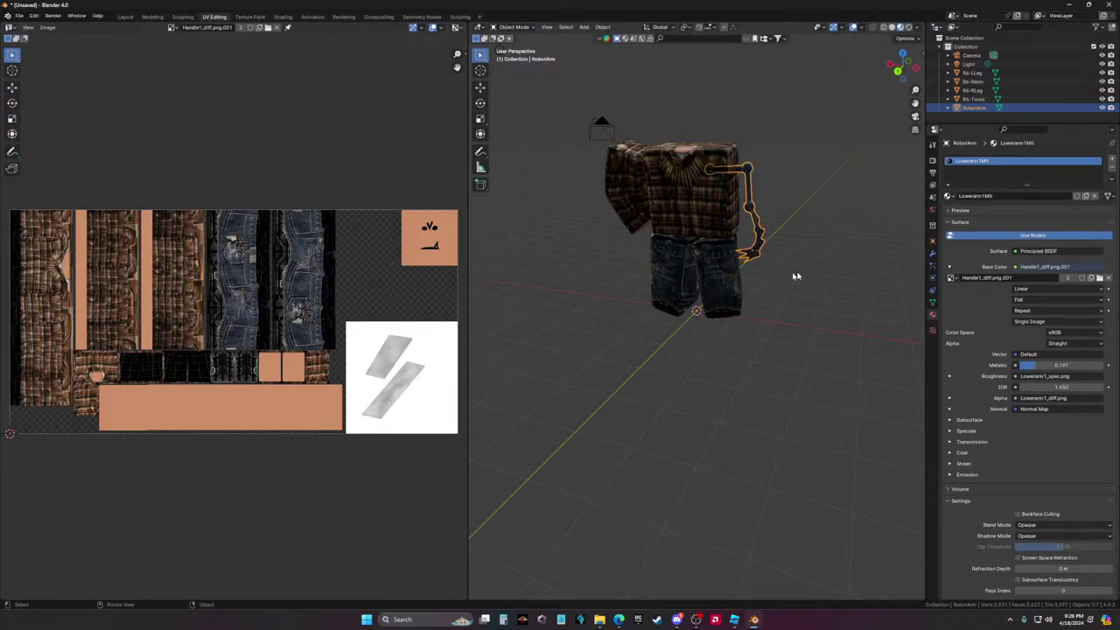
Toggle Edit Mode on all objects, then re-enter Edit Mode on RobotArm alone to show its UVs
key(a)
key(Tab)
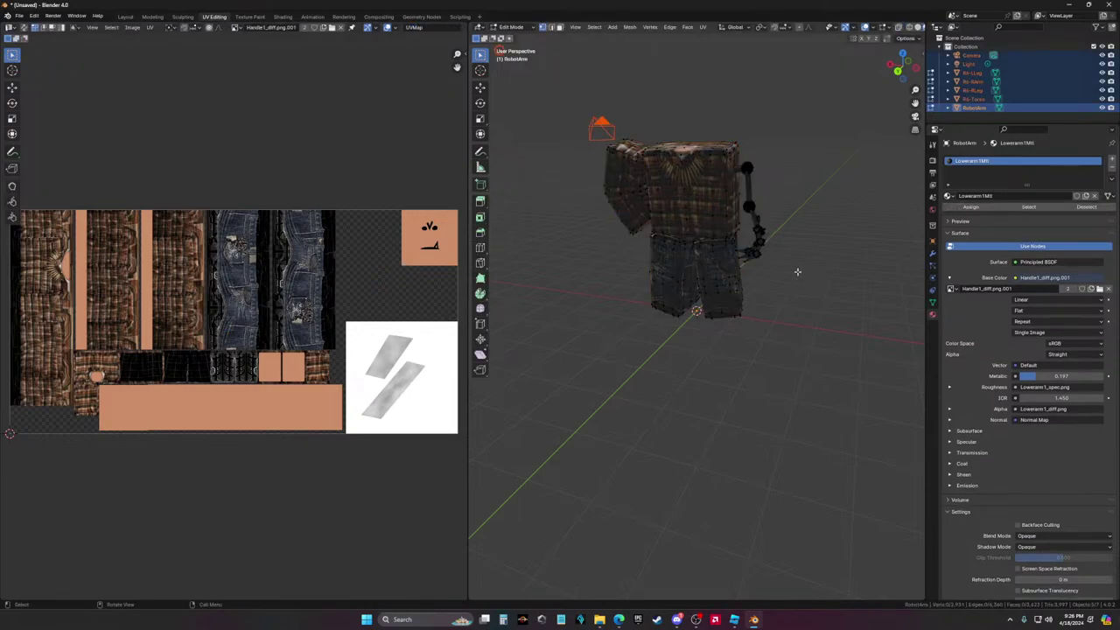
key(Tab)
key(alt+a)
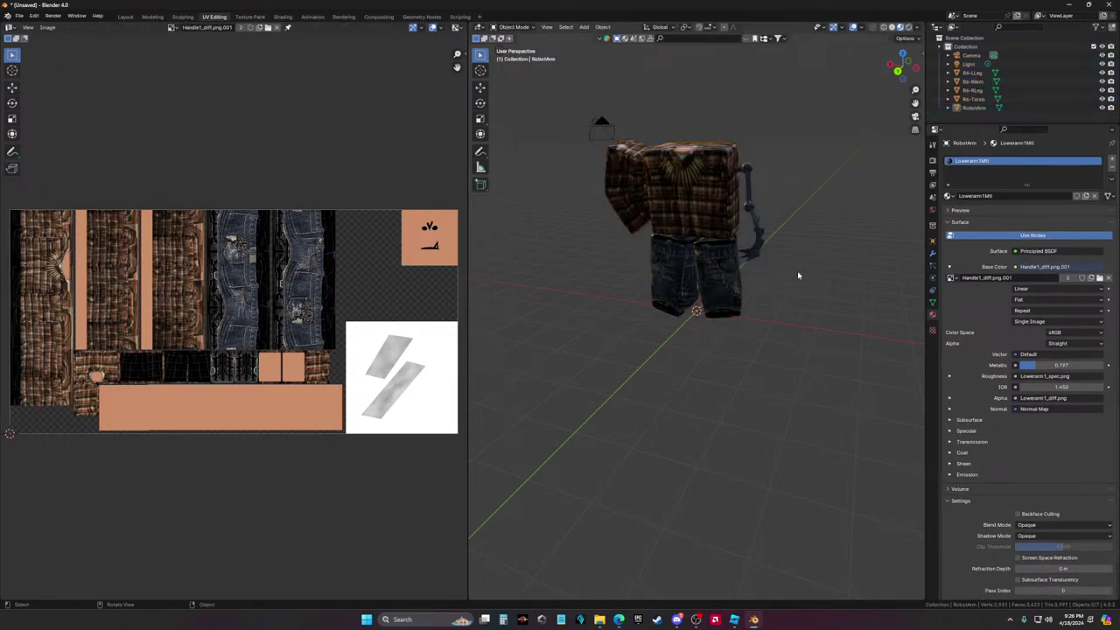
click(755, 255)
key(Tab)
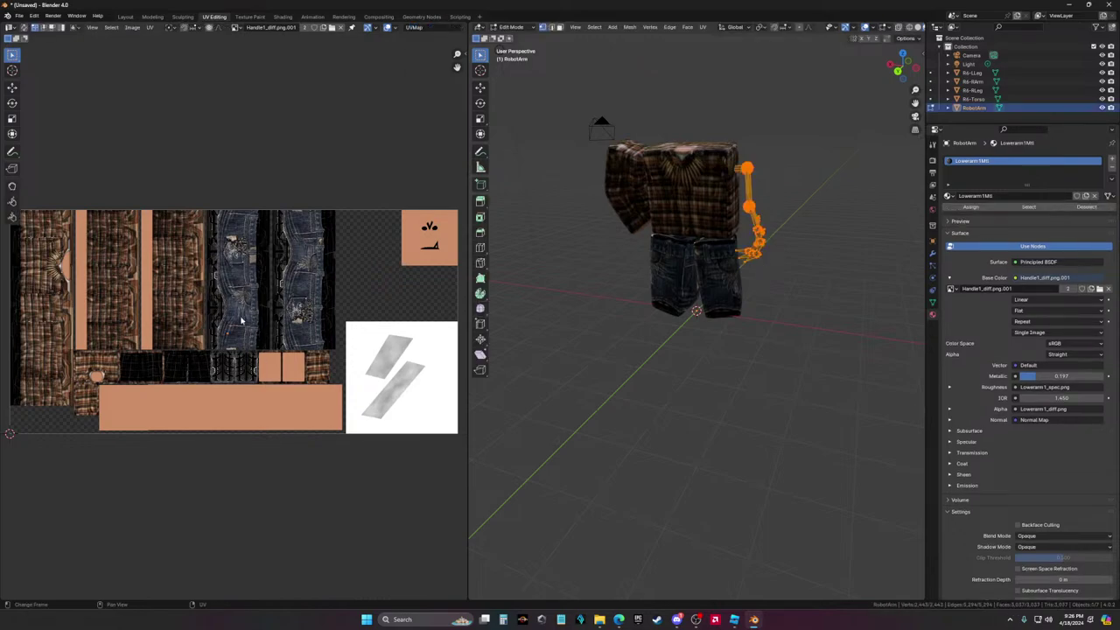
Start and cancel a UV move, orbit around the arm and hand, then leave Edit Mode
key(g)
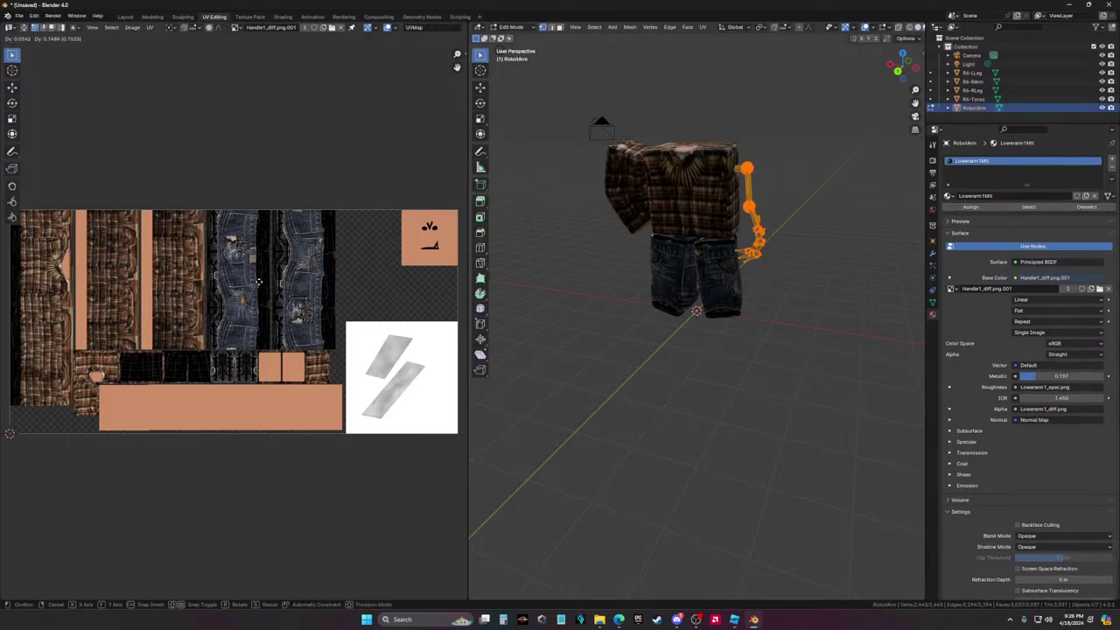
key(Escape)
scroll(692, 332, up, 4)
middle_drag(692, 333, 742, 318)
scroll(677, 400, down, 5)
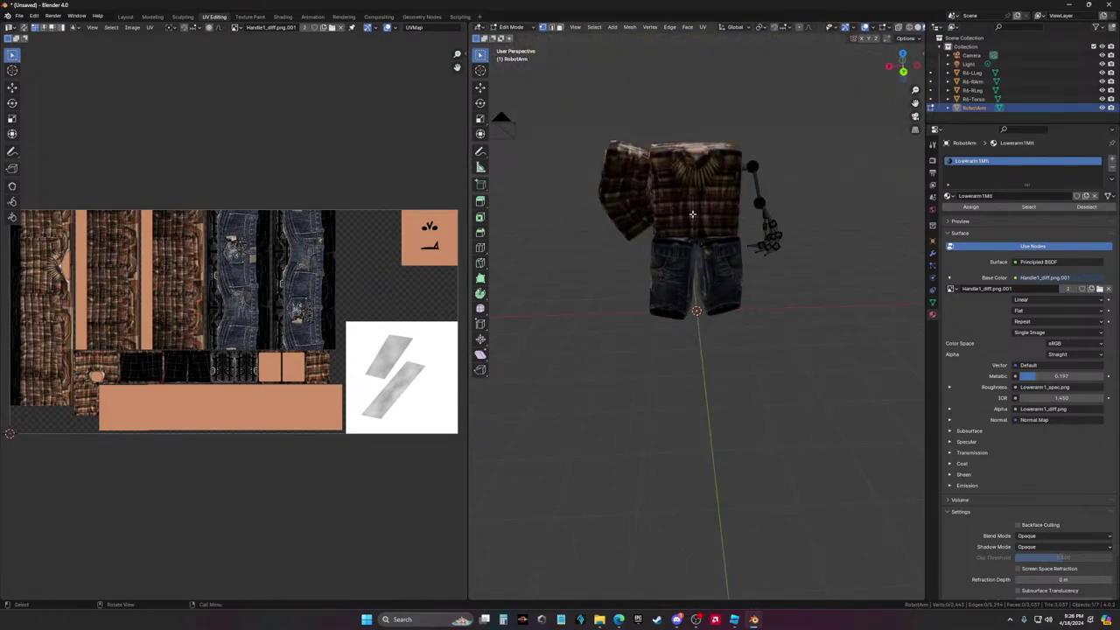
key(Tab)
Select both legs, the arm and the torso, with the torso as the active object
click(722, 271)
shift+click(665, 274)
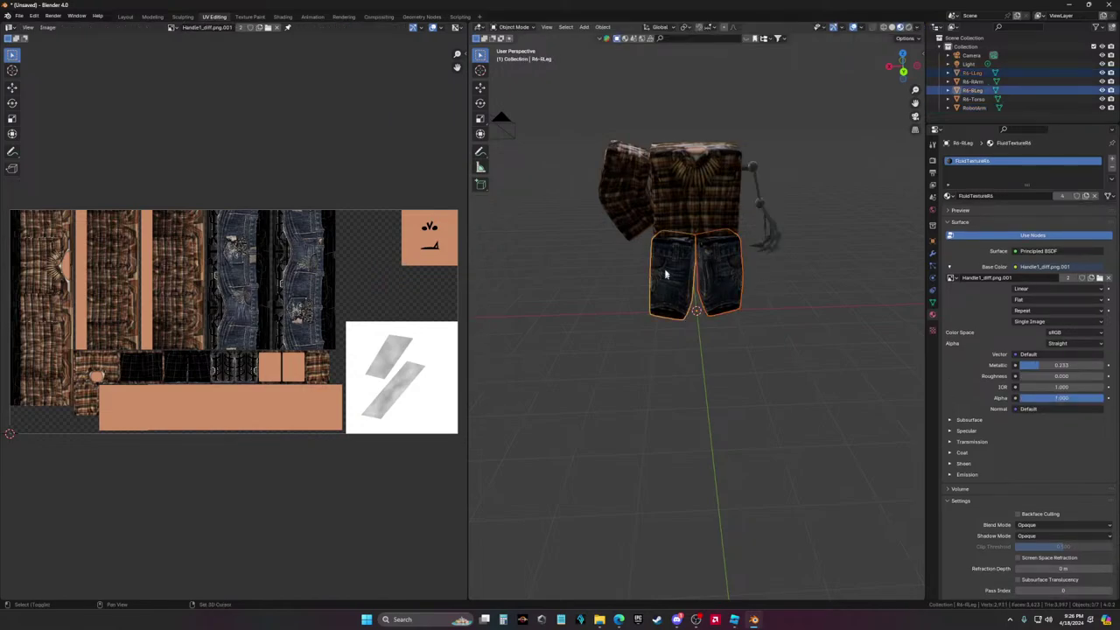
shift+click(672, 205)
shift+click(623, 200)
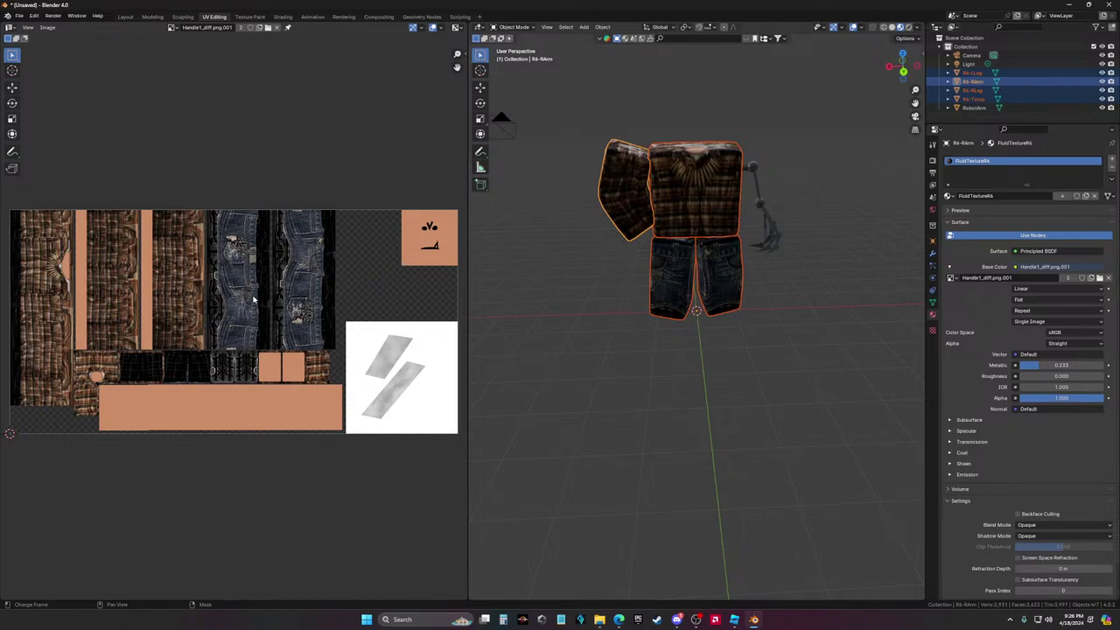
click(581, 325)
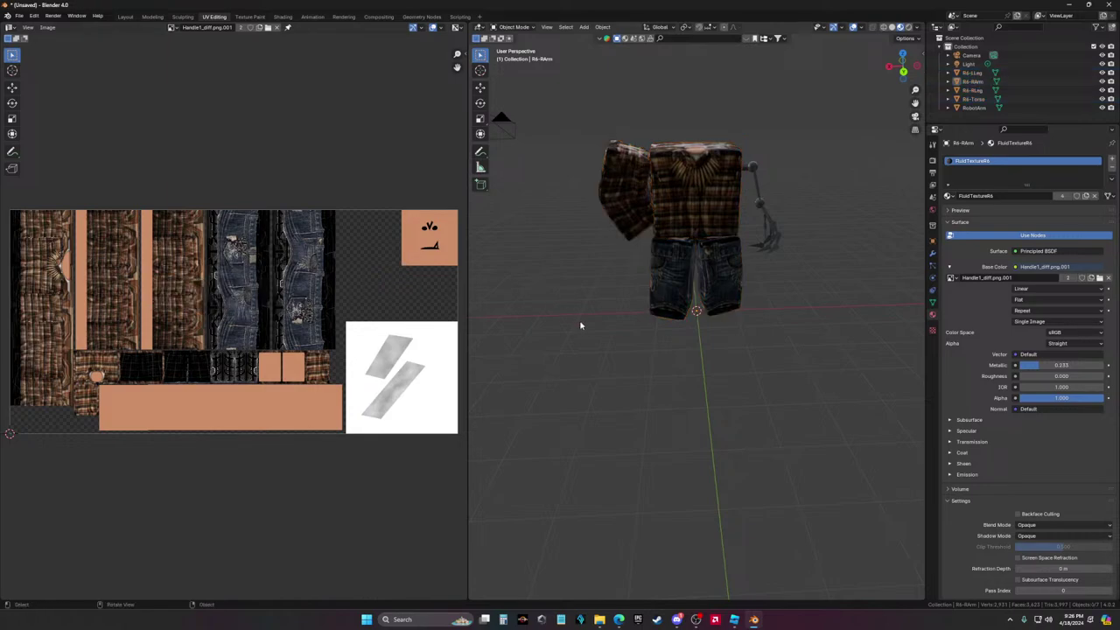
click(722, 294)
shift+click(671, 280)
shift+click(696, 191)
shift+click(629, 189)
shift+click(695, 189)
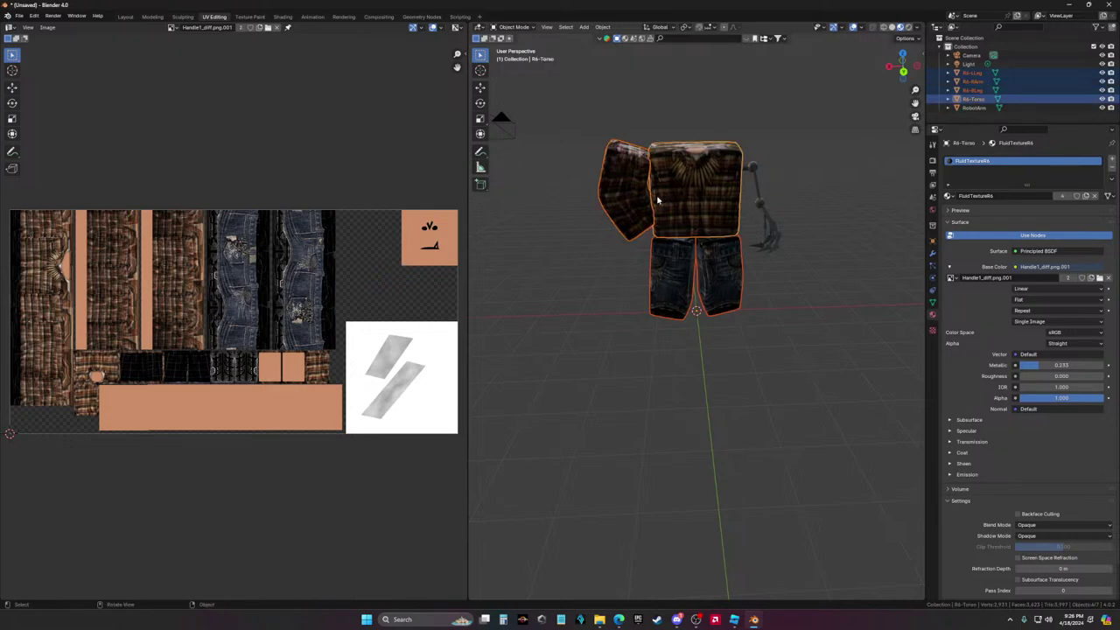
Set viewport shading to Solid, clear the selection, and bring up the Discord call
key(z)
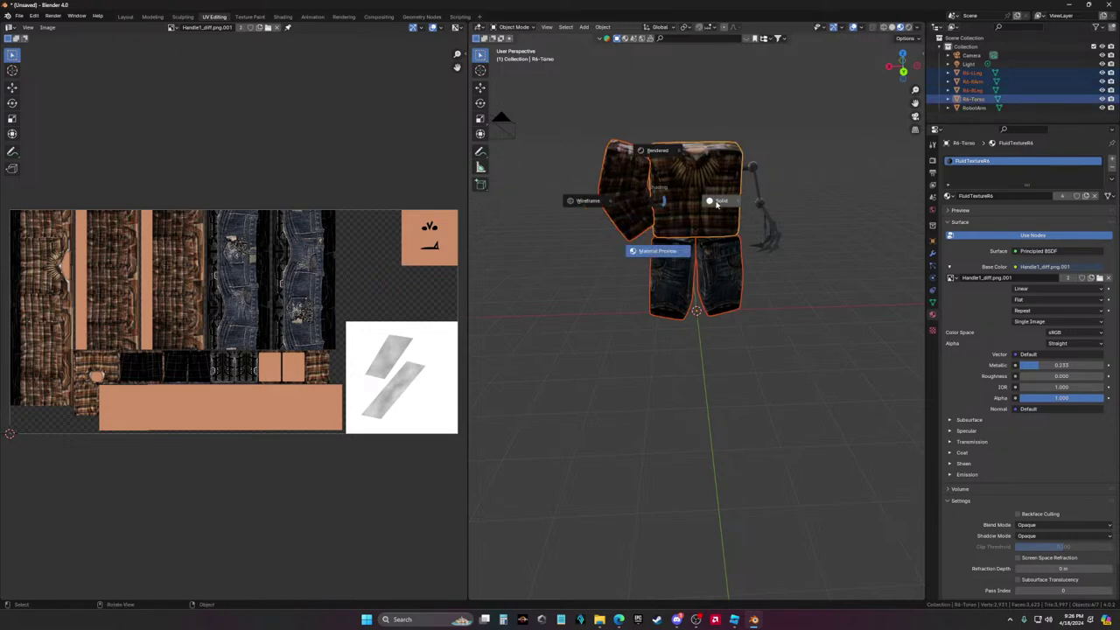
click(717, 202)
key(a)
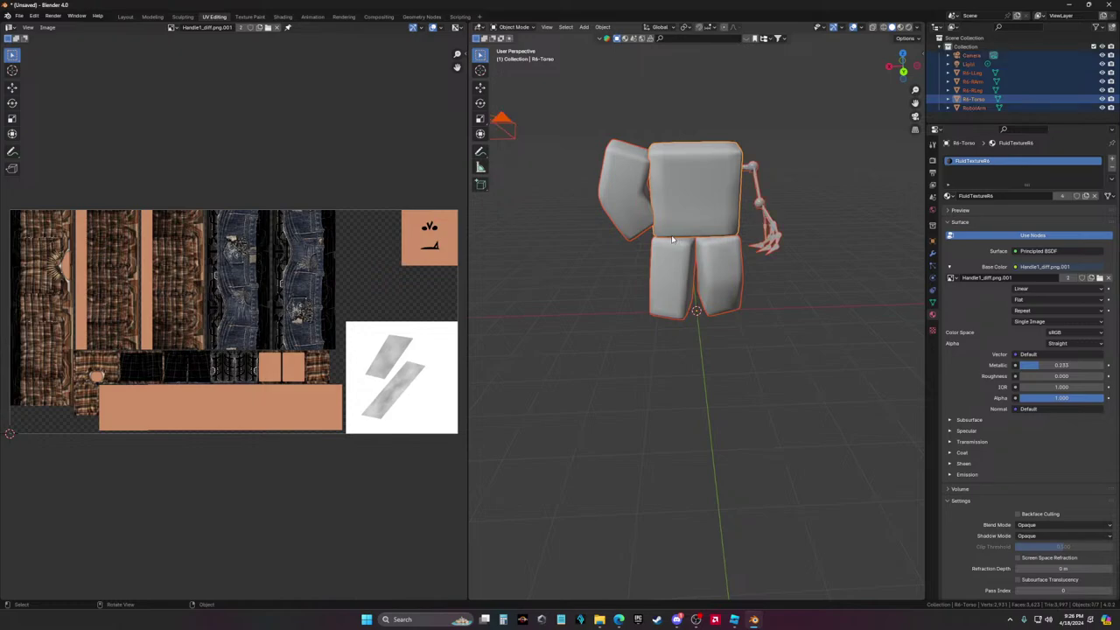
click(555, 264)
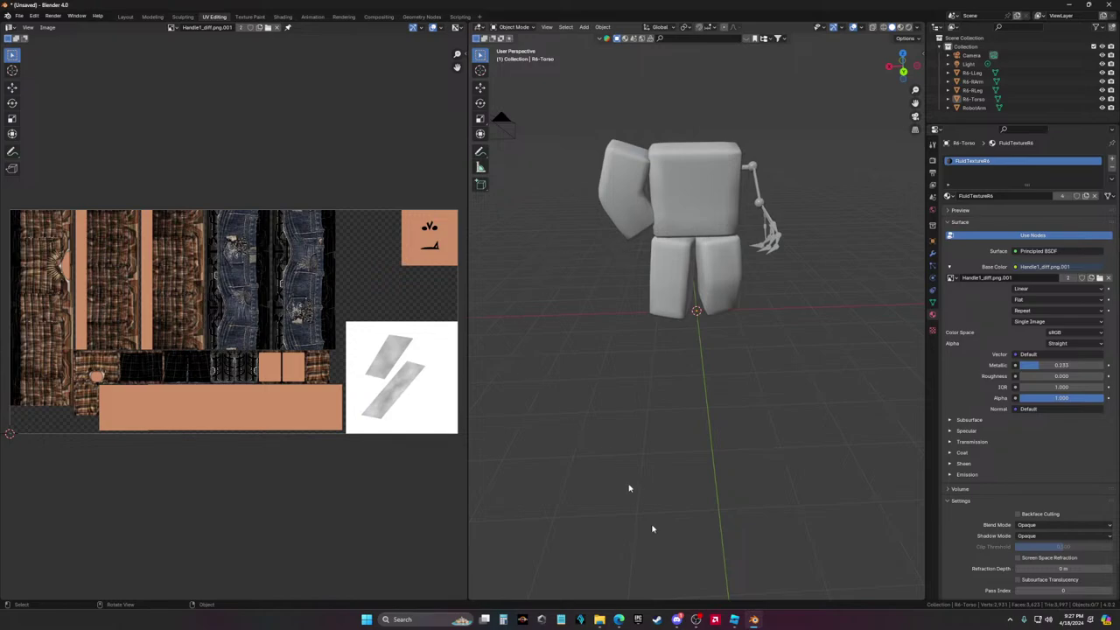
click(683, 620)
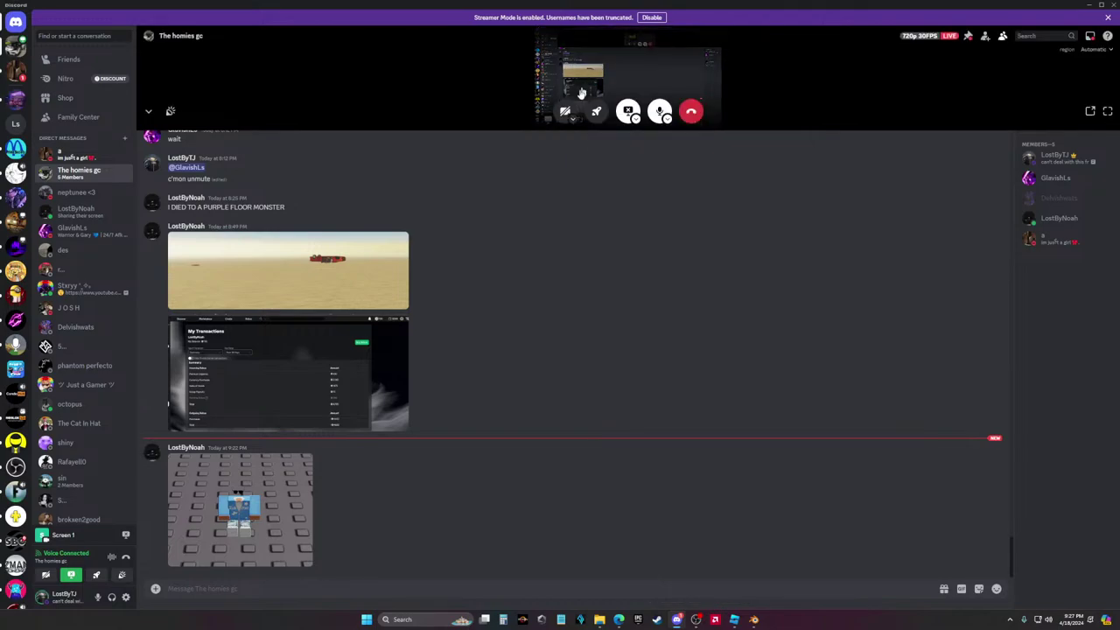
End your screen share and open the other member's Roblox Studio stream full-size
click(629, 111)
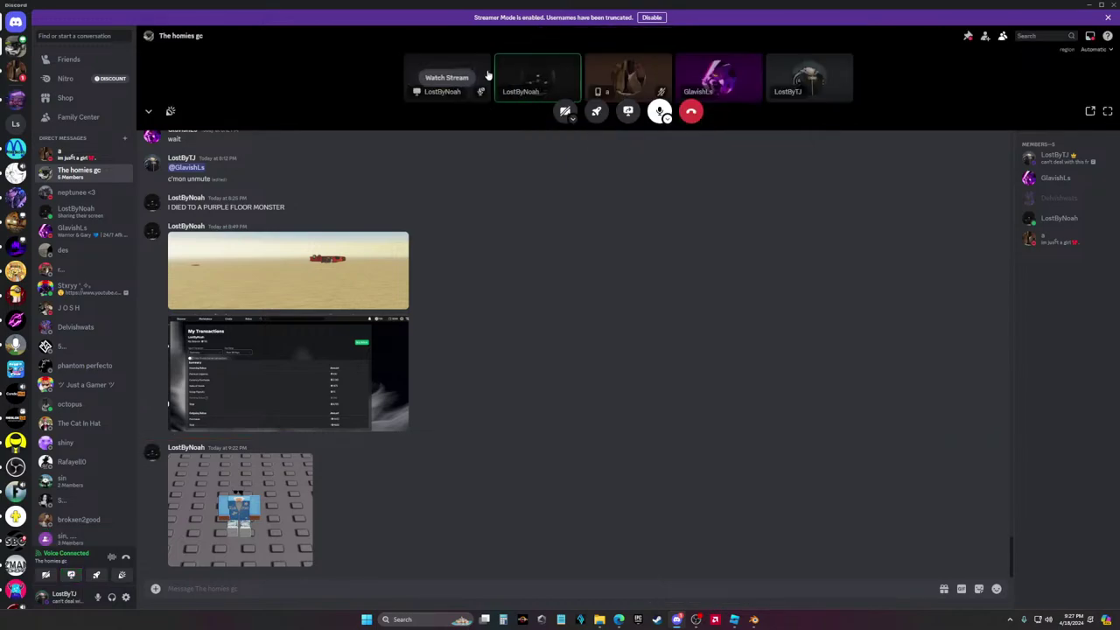
click(627, 79)
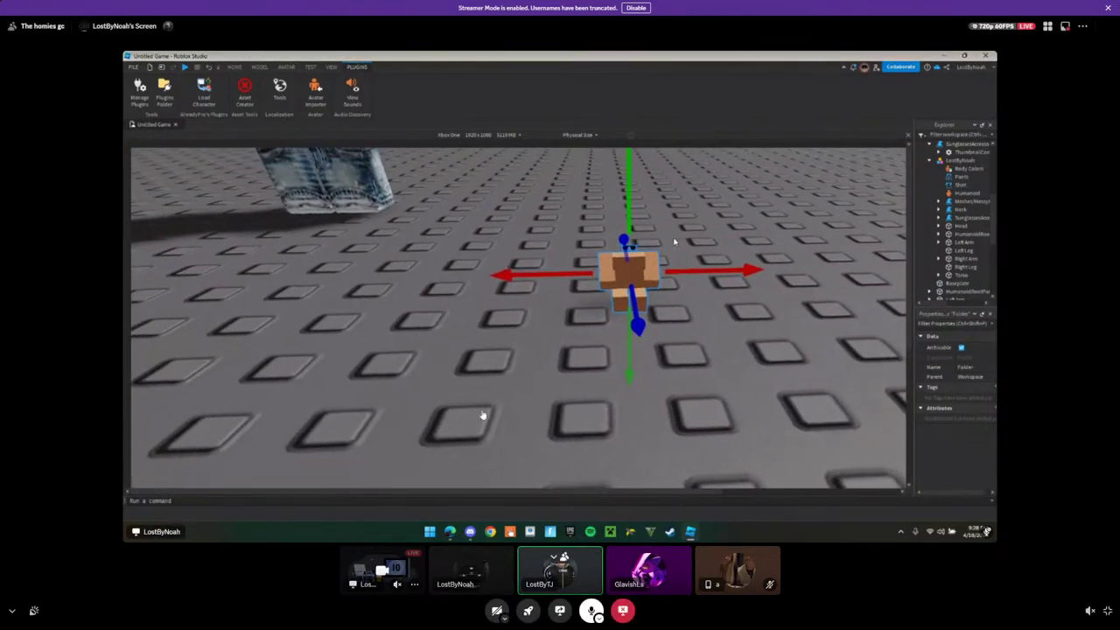
In Blender, switch to Material Preview and toggle Edit Mode on torso, legs, RobotArm and arm together
key(alt+Tab)
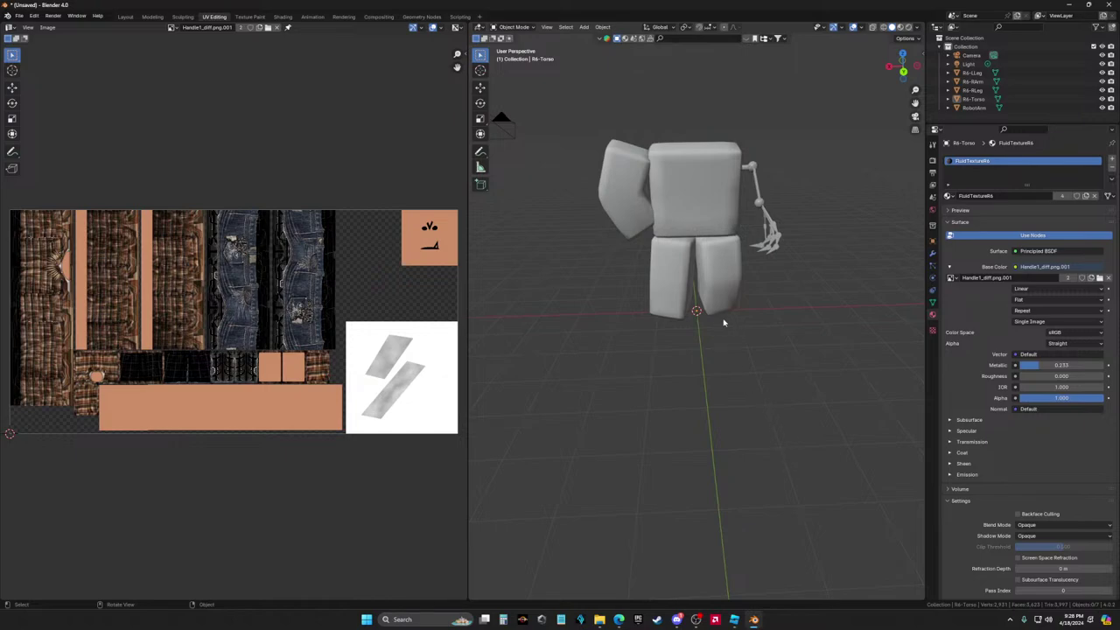
click(900, 27)
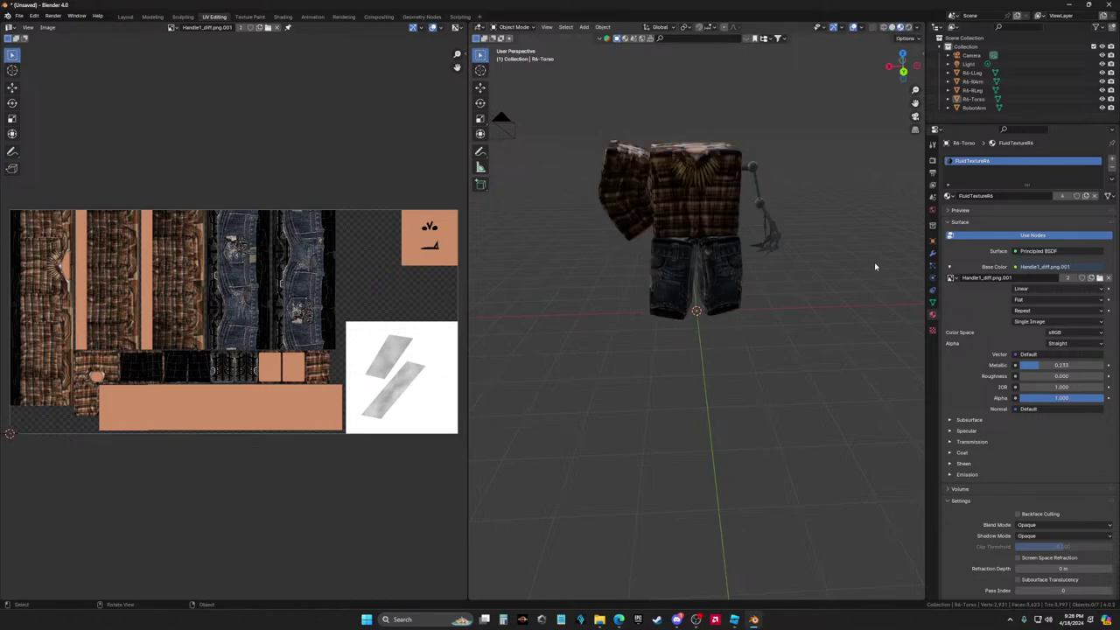
middle_drag(875, 266, 837, 267)
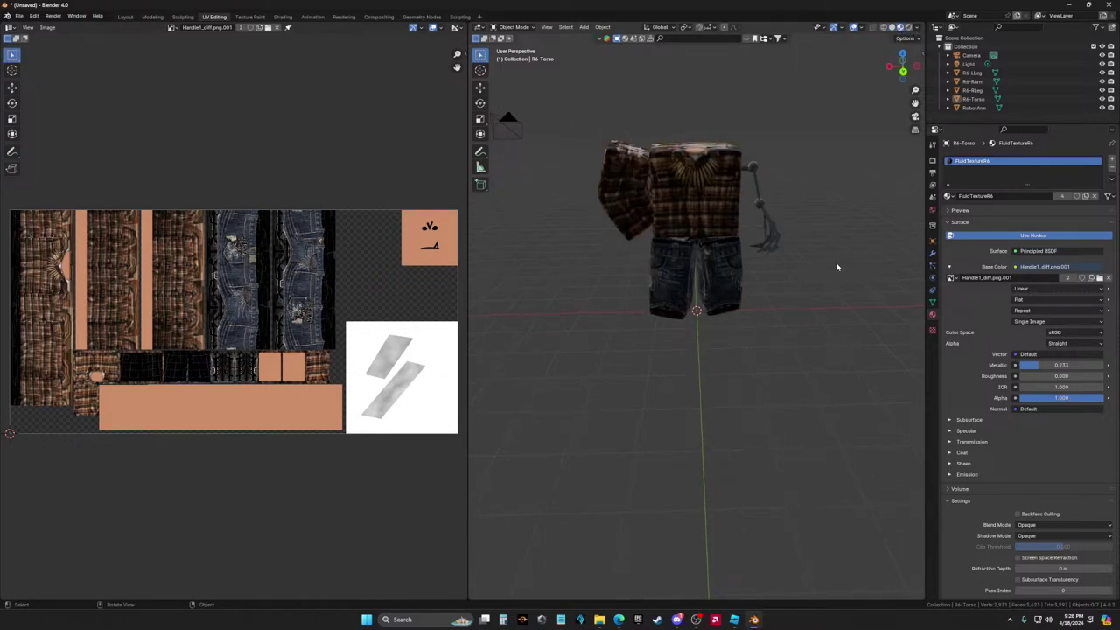
click(709, 219)
shift+click(709, 252)
shift+click(669, 263)
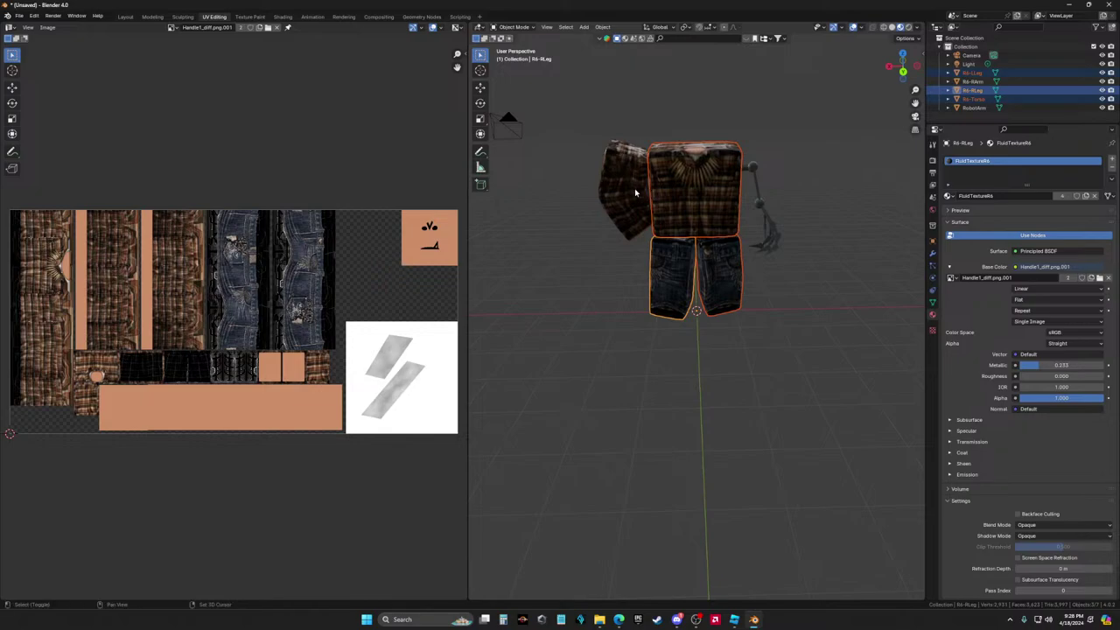
shift+click(760, 203)
shift+click(622, 206)
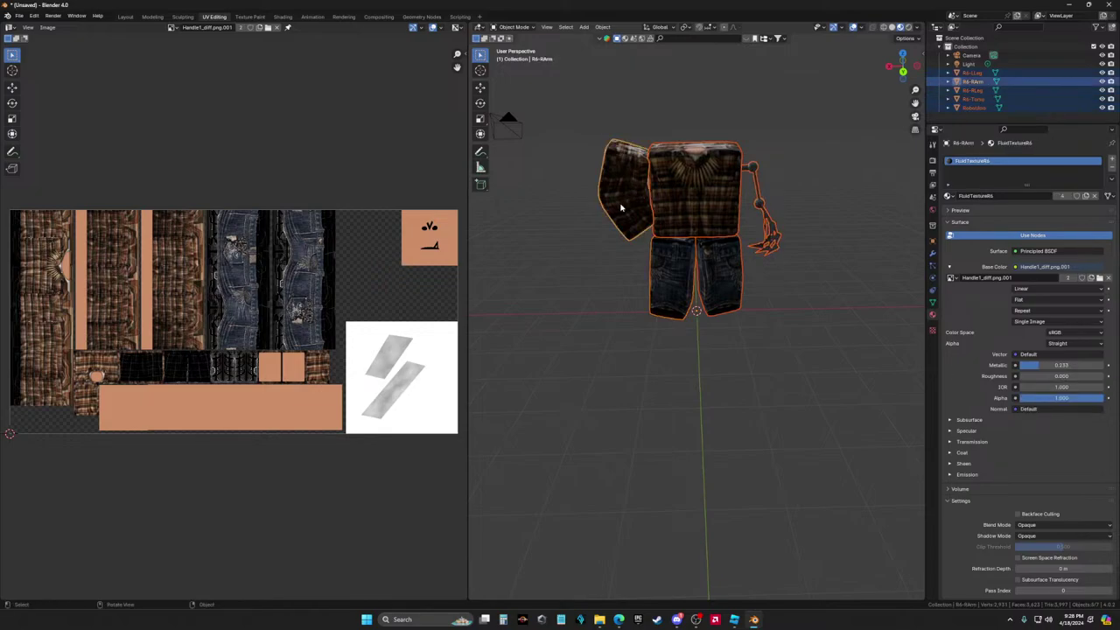
scroll(625, 216, down, 1)
key(Tab)
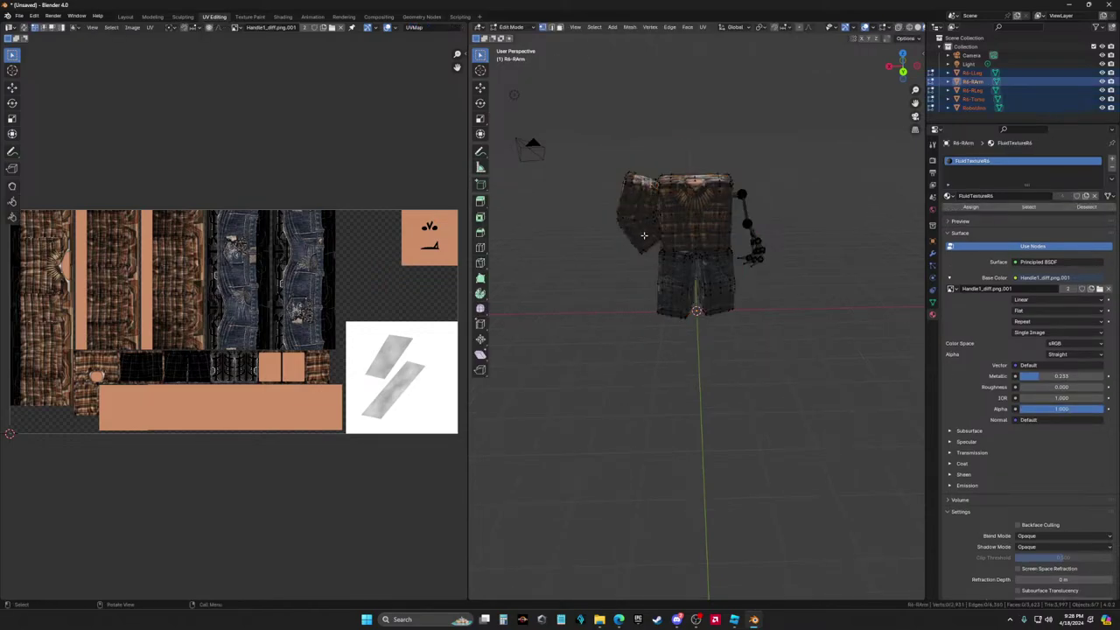
key(Tab)
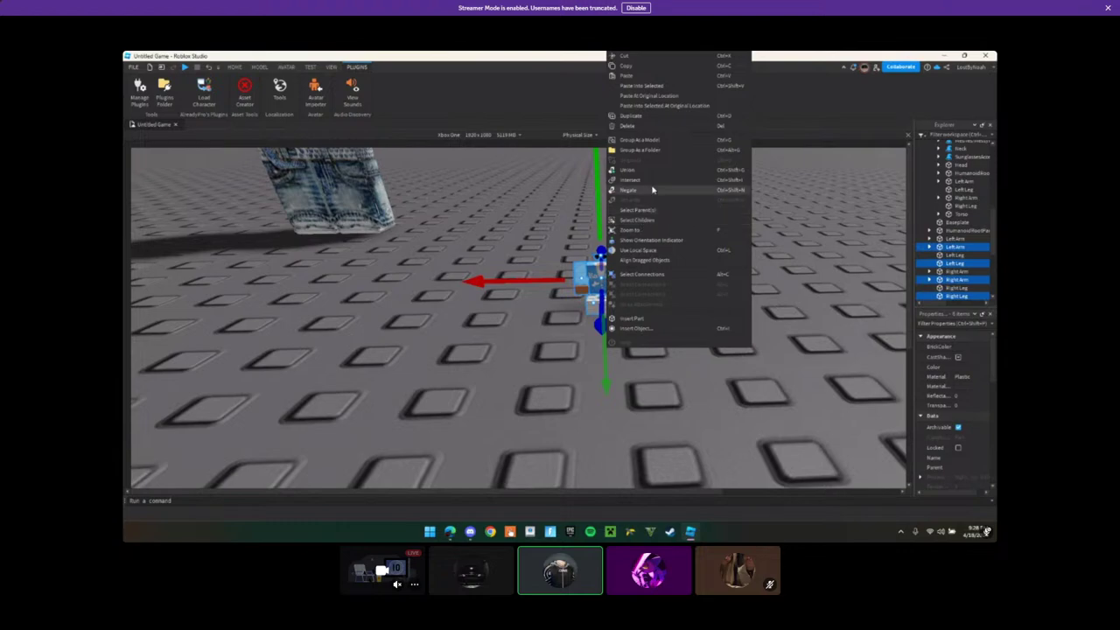
Delete a selected item and pick an option from a right-click menu in the open window
click(813, 220)
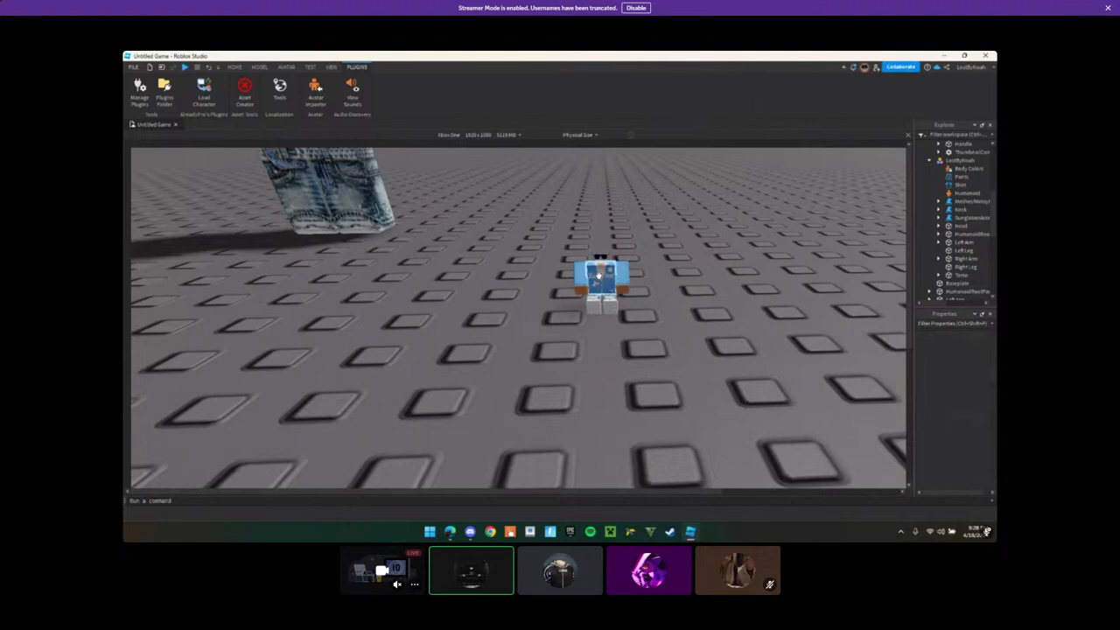
click(599, 279)
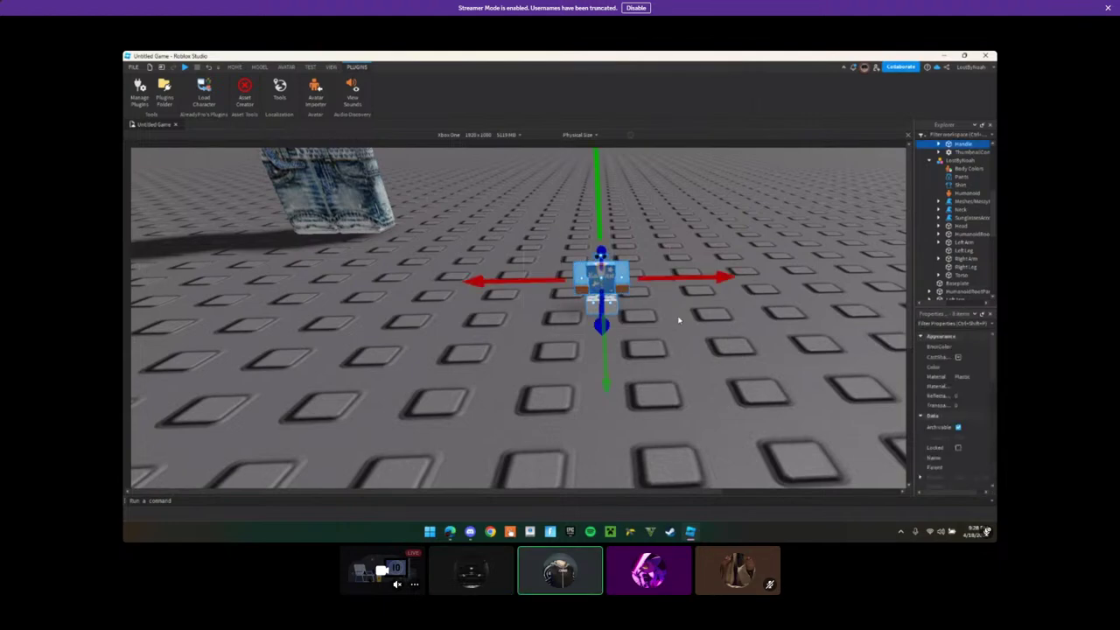
key(Delete)
scroll(667, 318, down, 5)
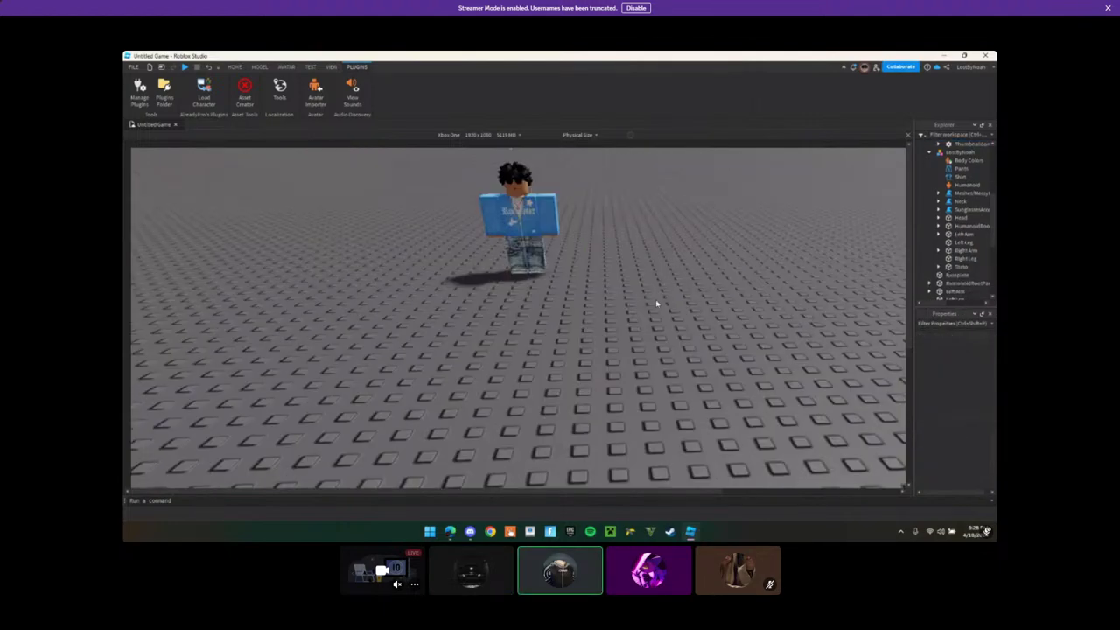
right_click(655, 300)
click(607, 317)
Choose further right-click menu options and drag-select a region in the window
click(510, 184)
scroll(495, 173, up, 3)
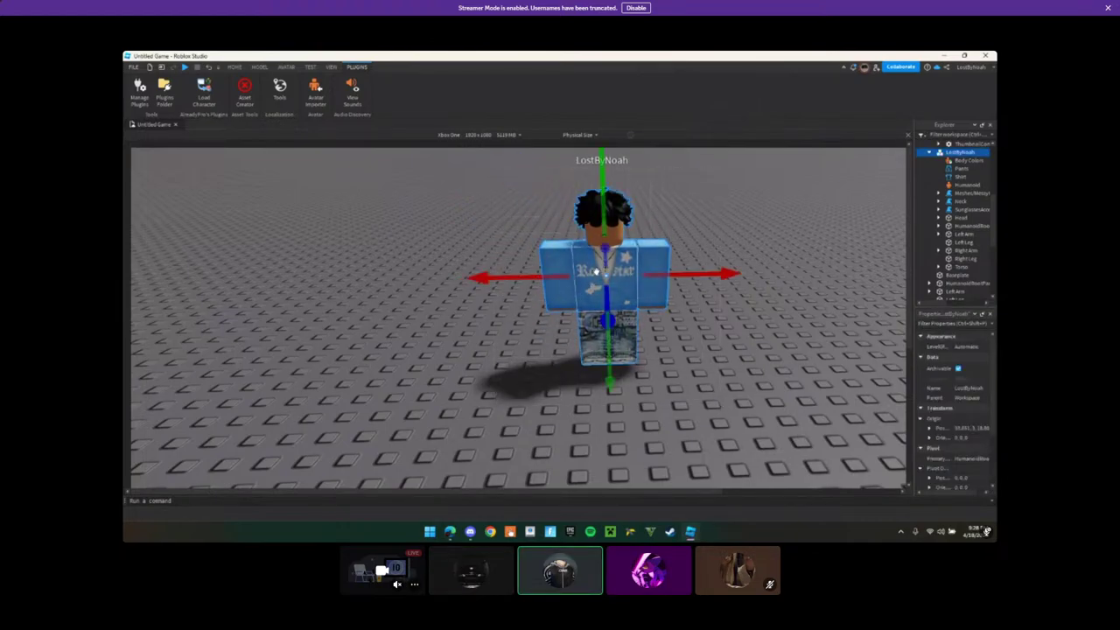
right_click(597, 273)
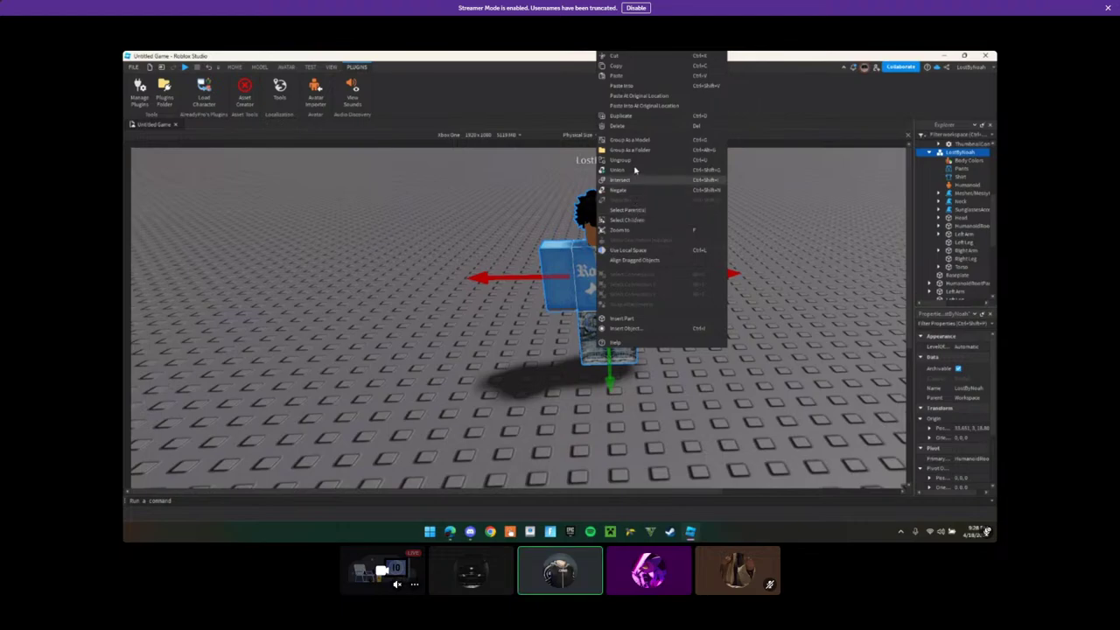
click(588, 180)
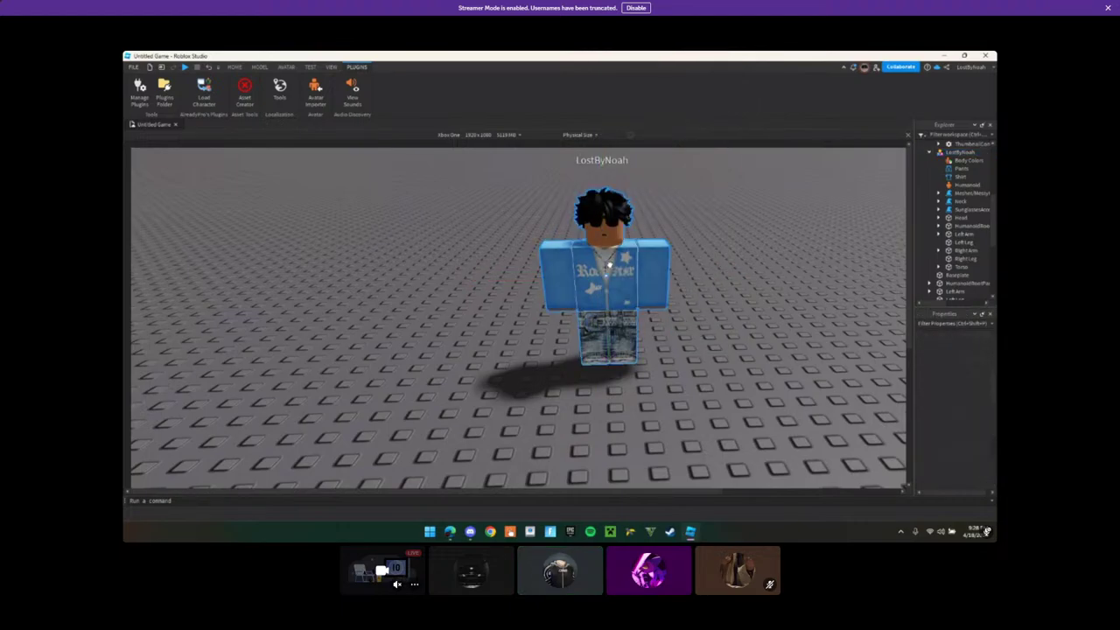
click(596, 341)
mouse_move(461, 540)
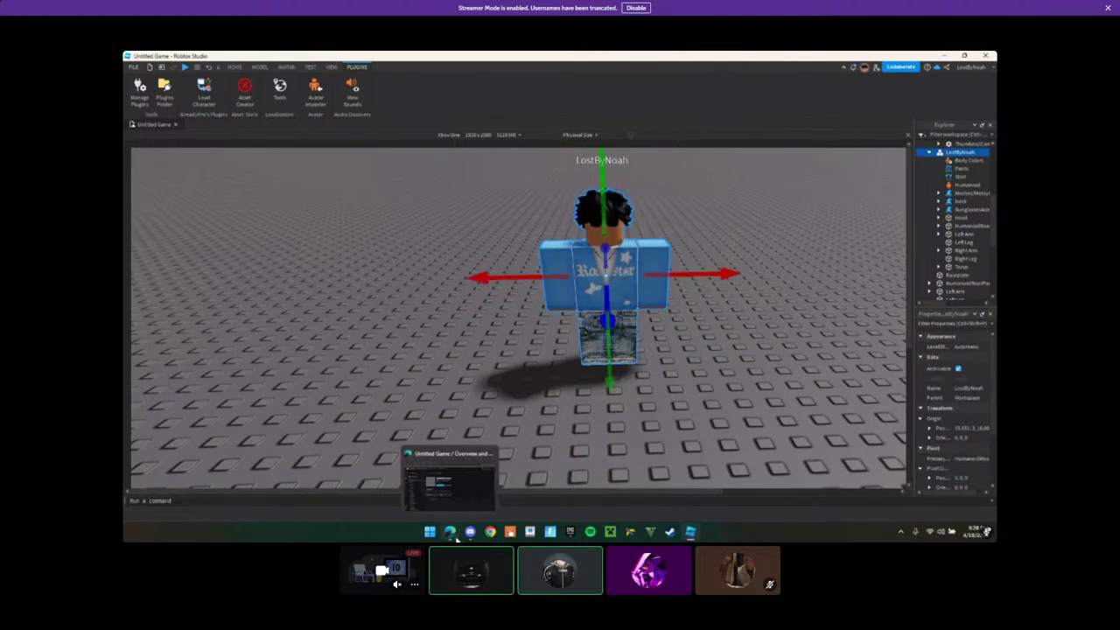
click(539, 340)
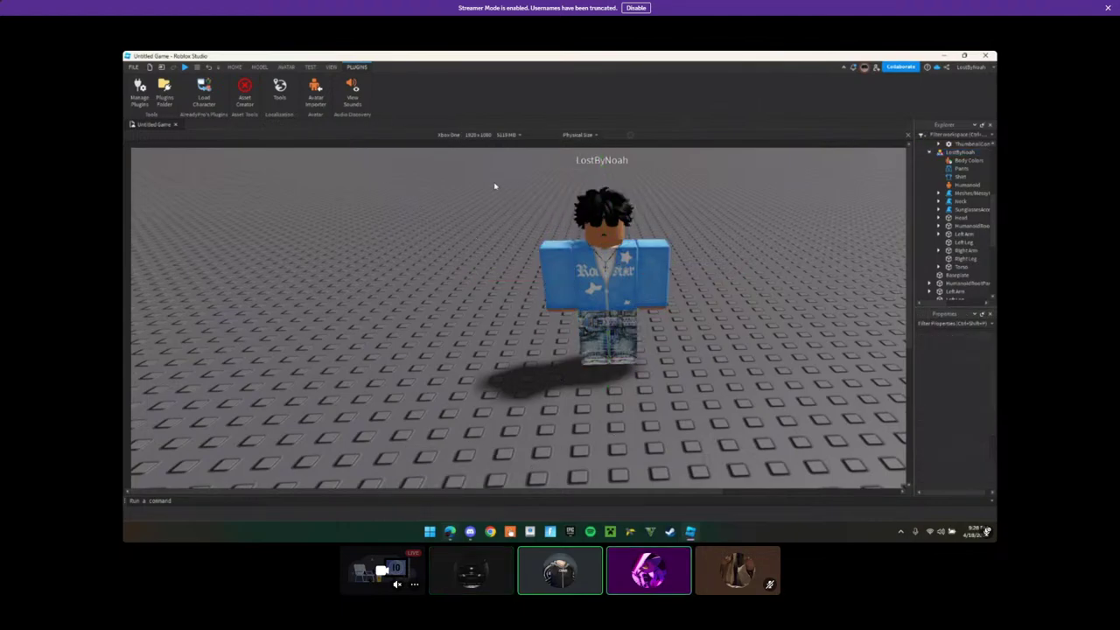
drag(494, 184, 723, 357)
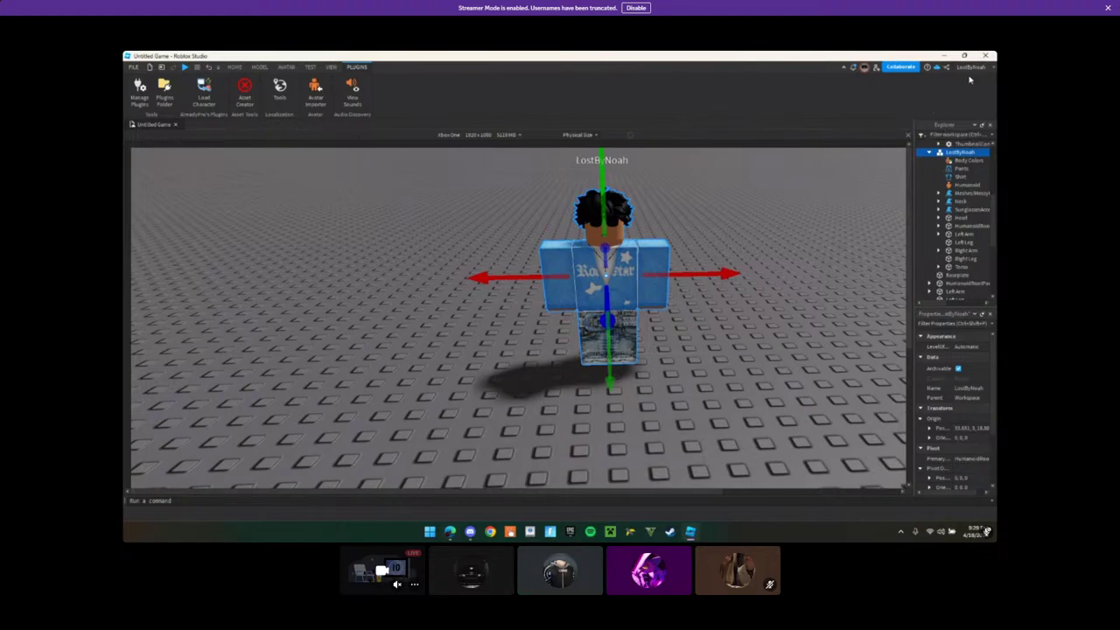
right_click(952, 153)
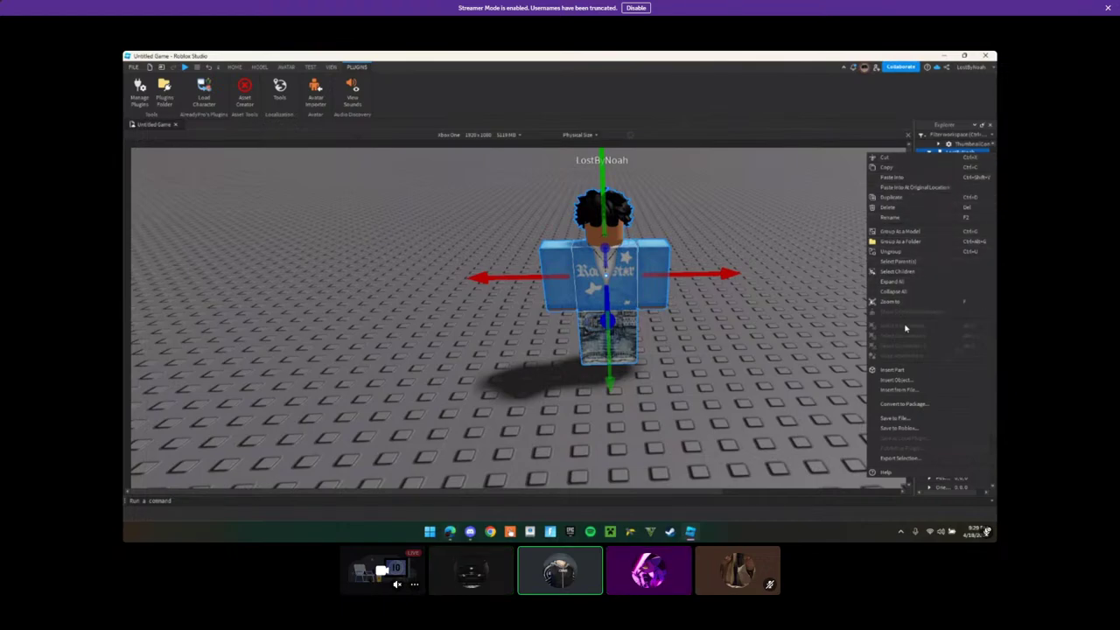
click(907, 460)
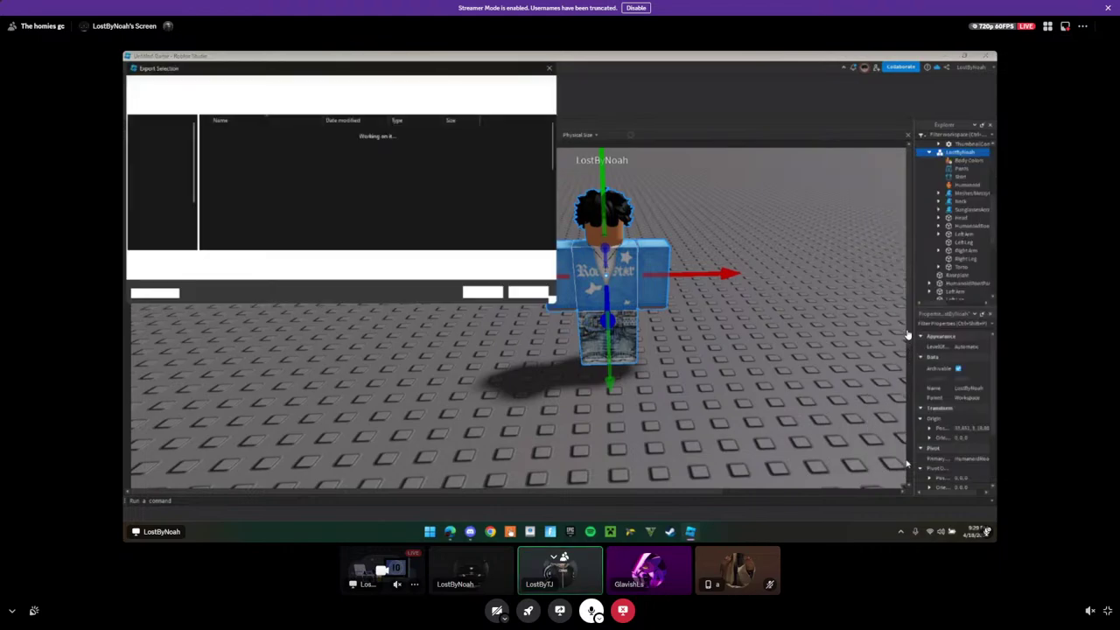
Exit Discord's full-screen stream view and bring the YouTube live stream in Chrome forward
key(Escape)
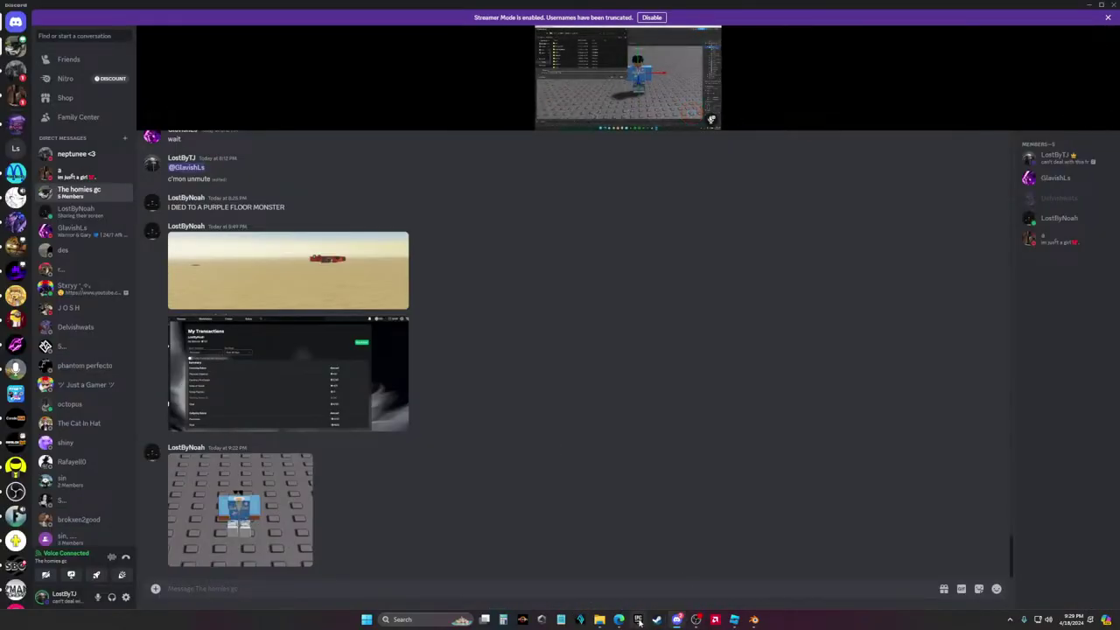
click(619, 620)
mouse_move(619, 620)
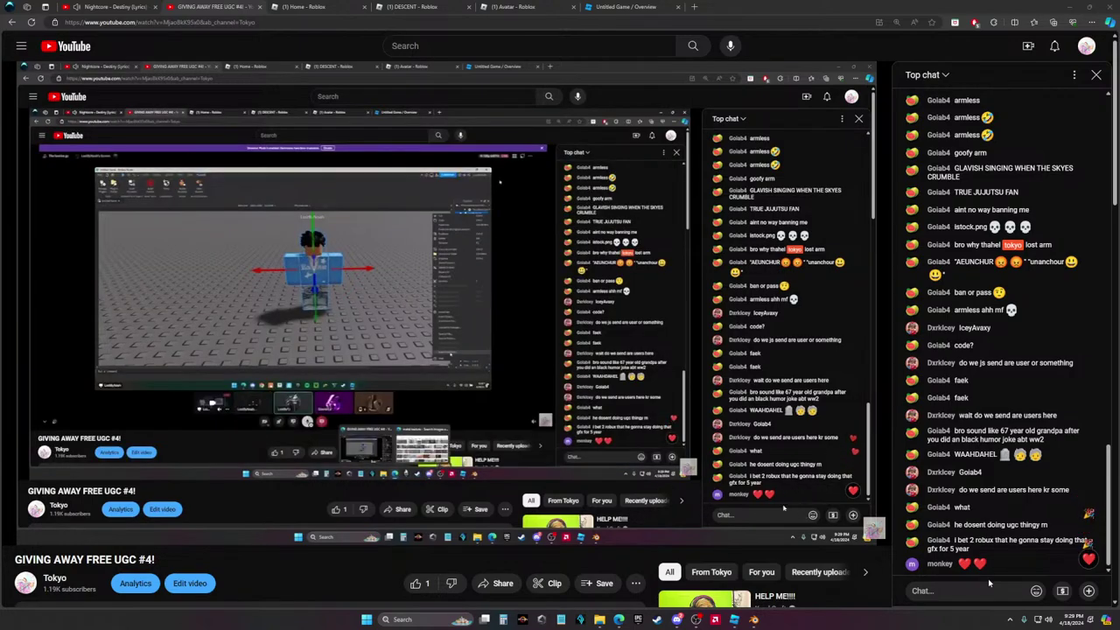
Bring the Blender window with the textured character back to the front
click(754, 619)
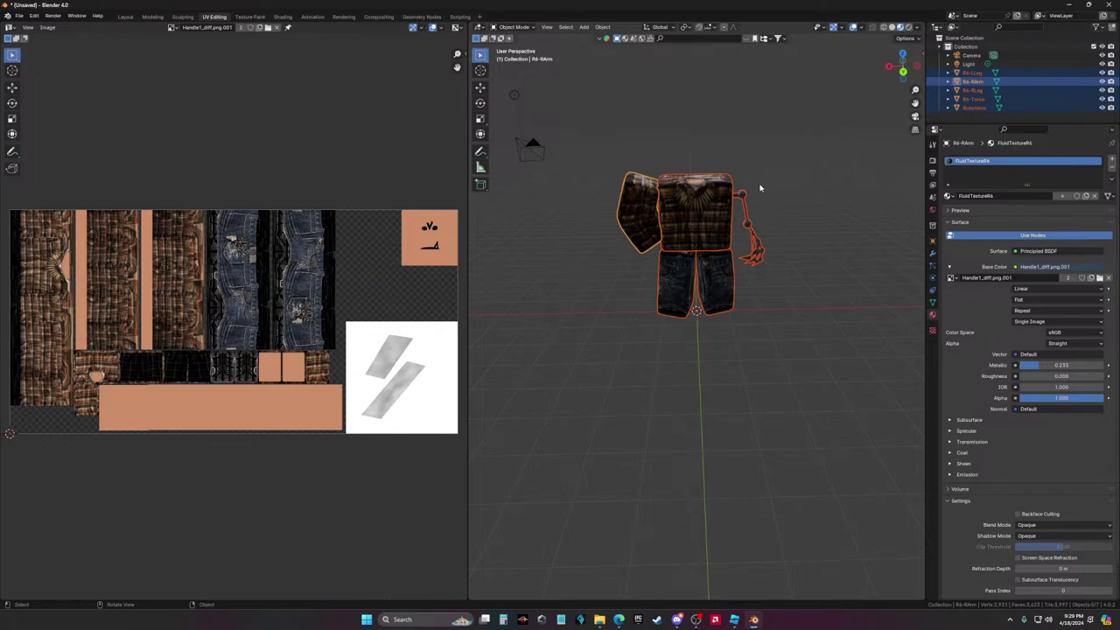
Deselect everything and delete the two old Cyborg files from the Music folder
click(769, 151)
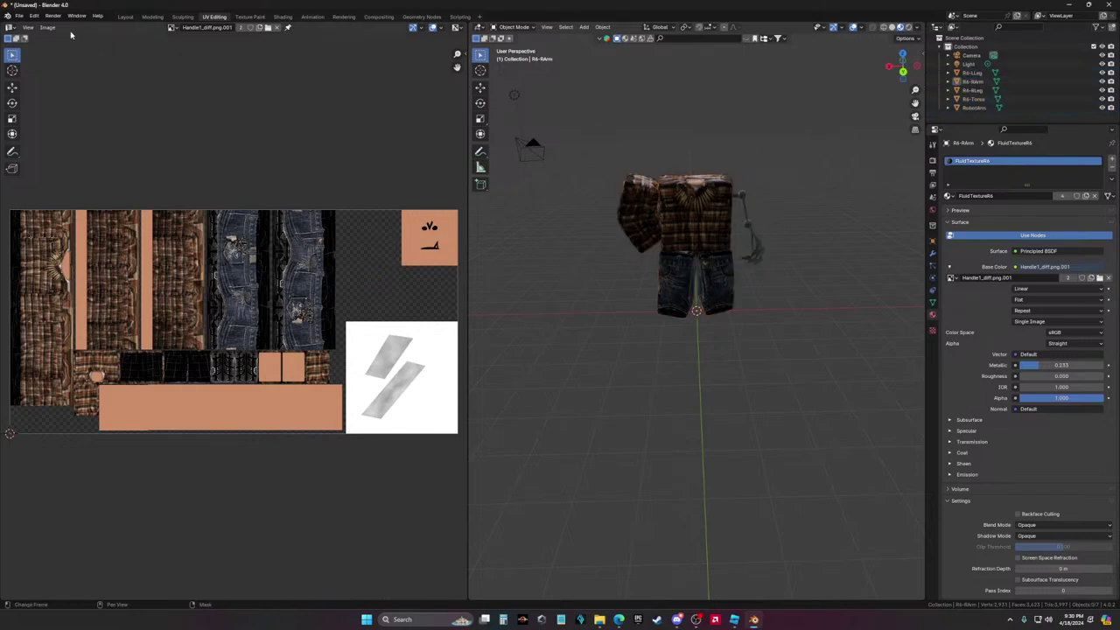
mouse_move(601, 618)
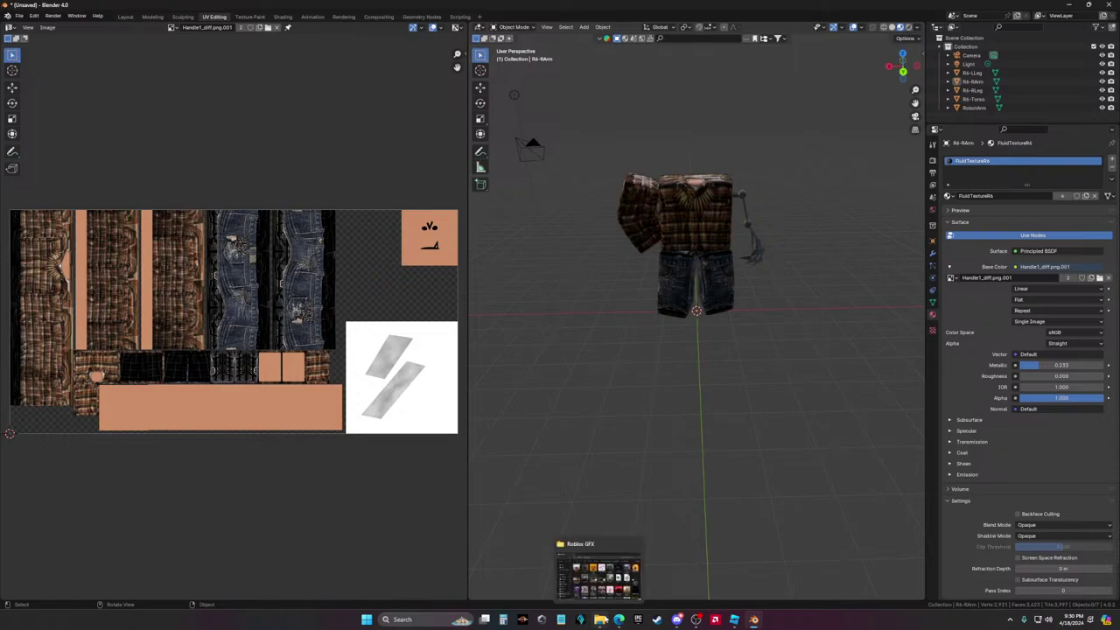
click(603, 573)
click(586, 333)
drag(700, 242, 689, 199)
click(715, 158)
click(1036, 115)
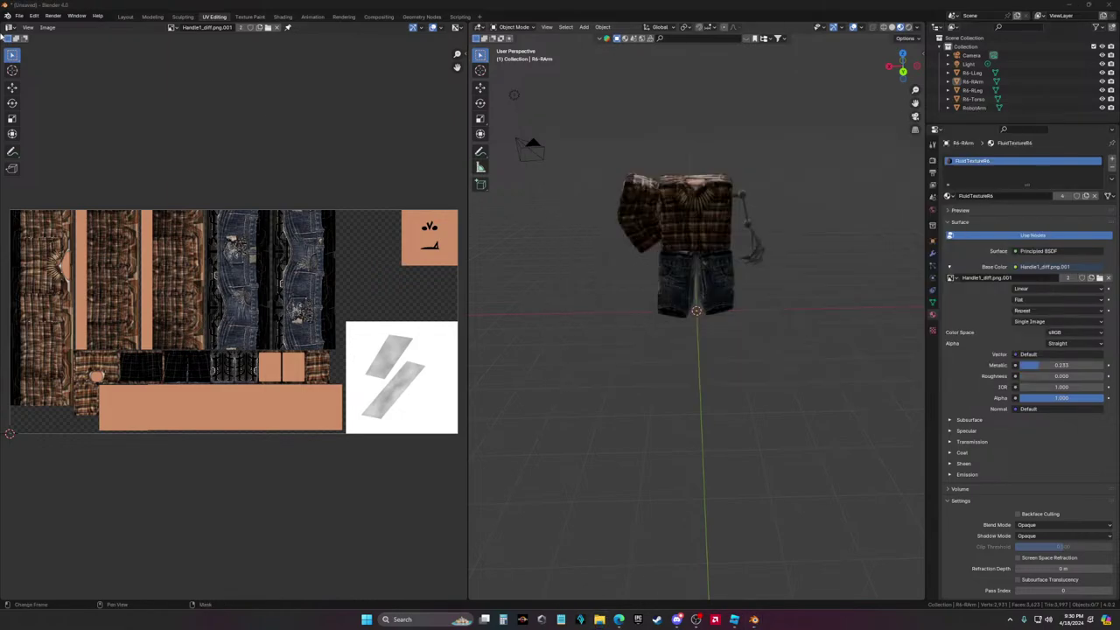
Export the whole scene via File > Export > Wavefront (.obj)
click(18, 16)
mouse_move(44, 149)
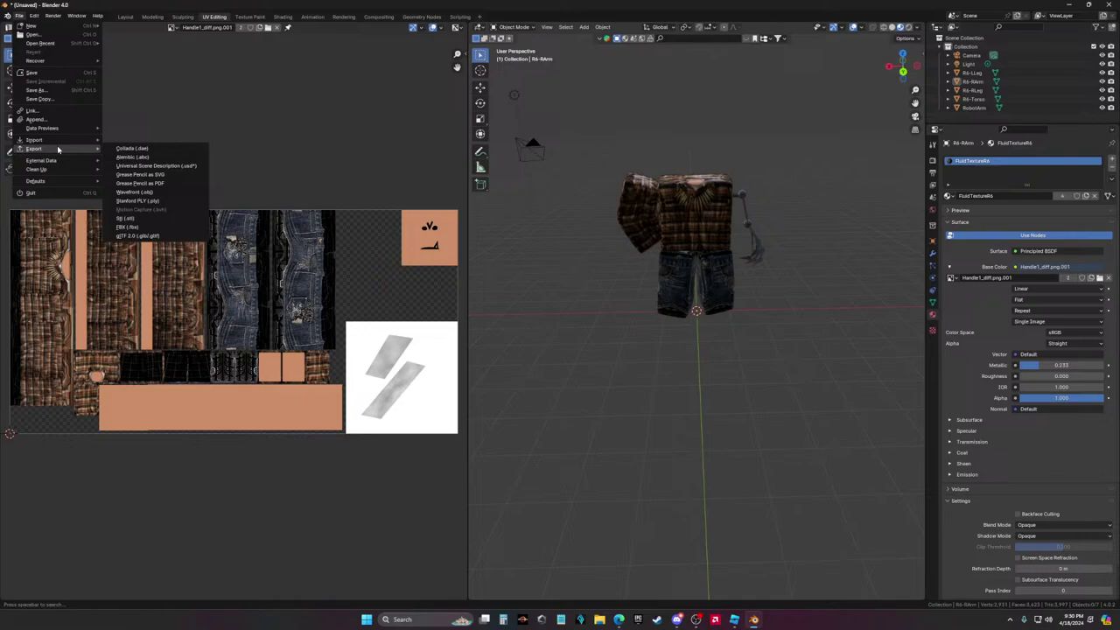
click(150, 192)
click(700, 418)
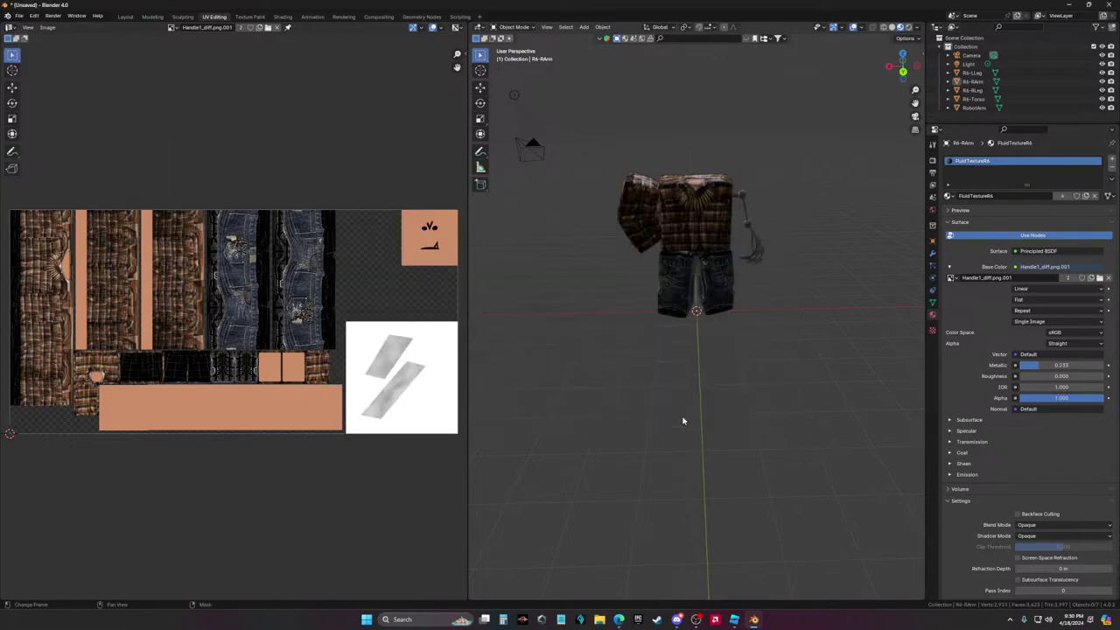
click(734, 619)
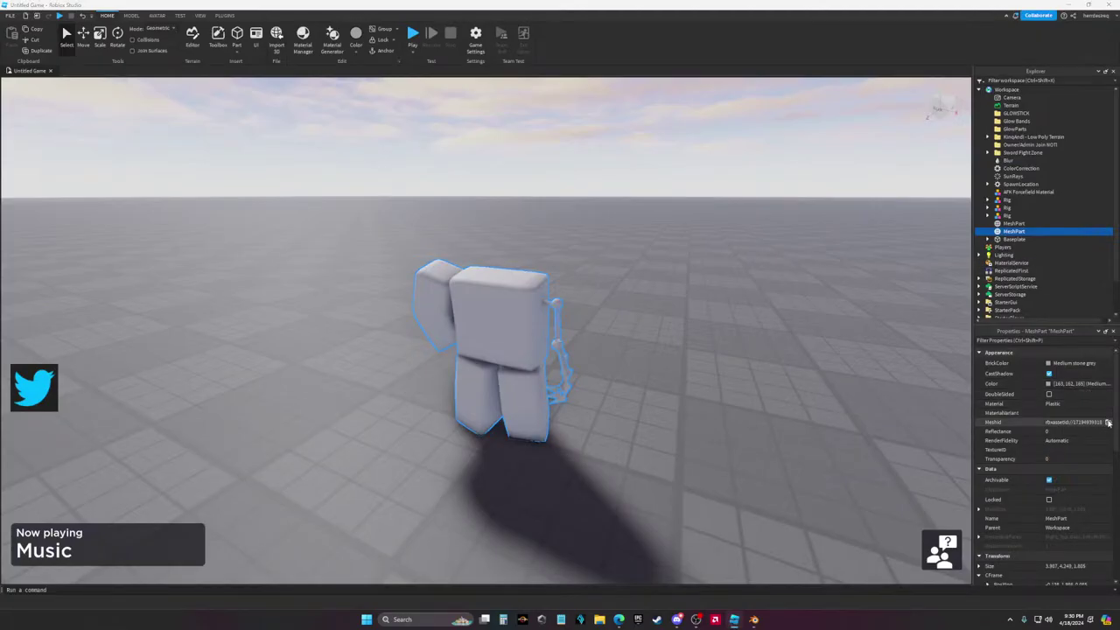
Replace the MeshPart's MeshId with the exported OBJ, keep its saved location, and zoom in to check it
click(1108, 423)
double_click(175, 134)
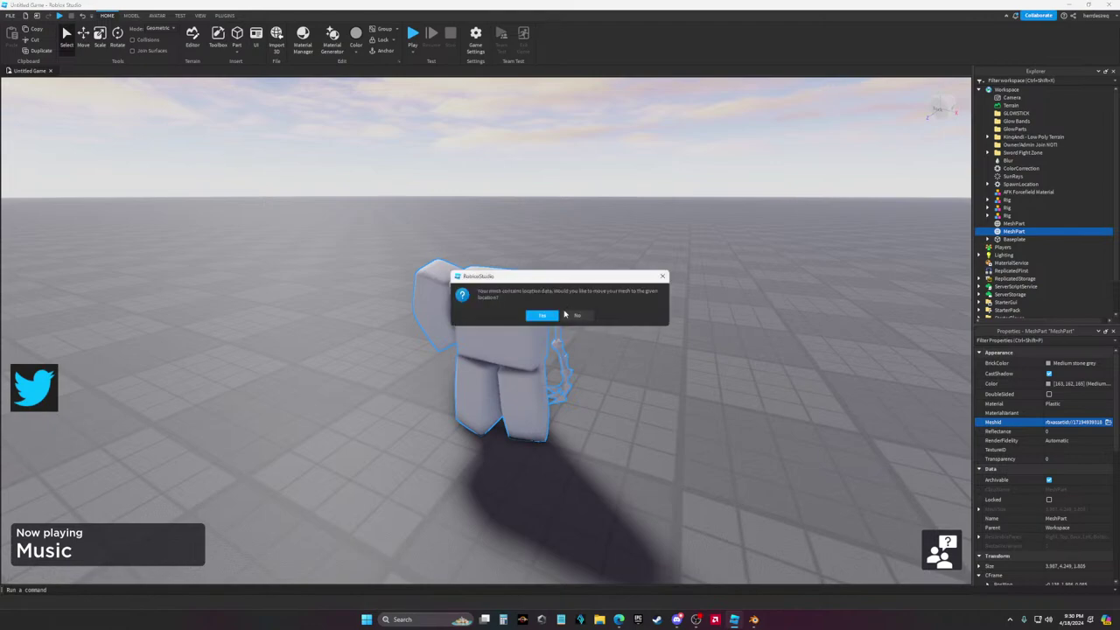
click(544, 315)
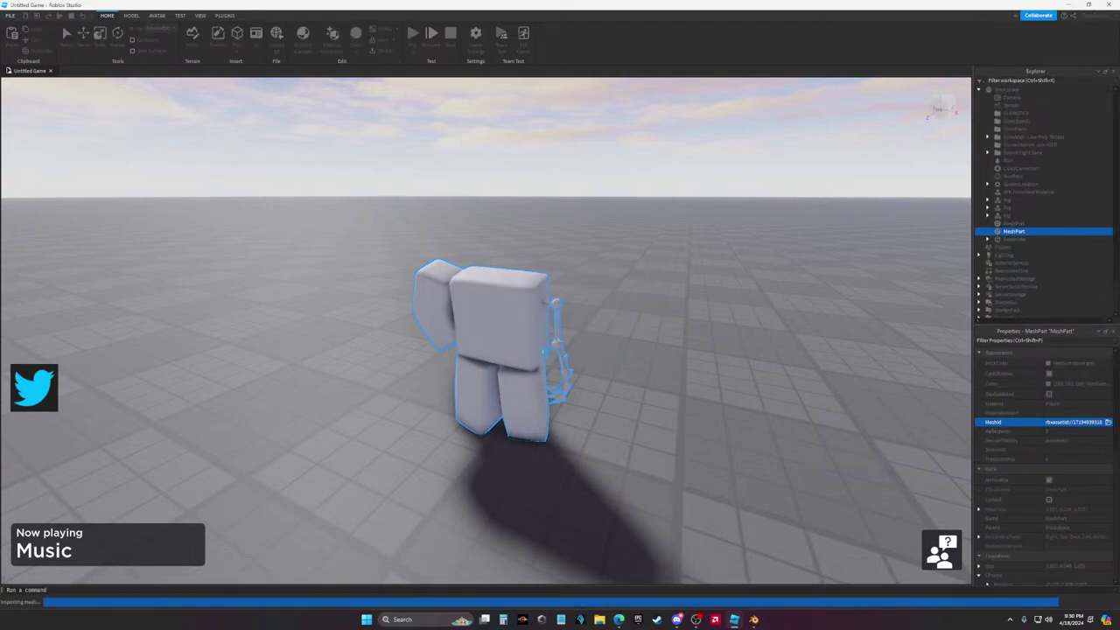
scroll(615, 393, up, 5)
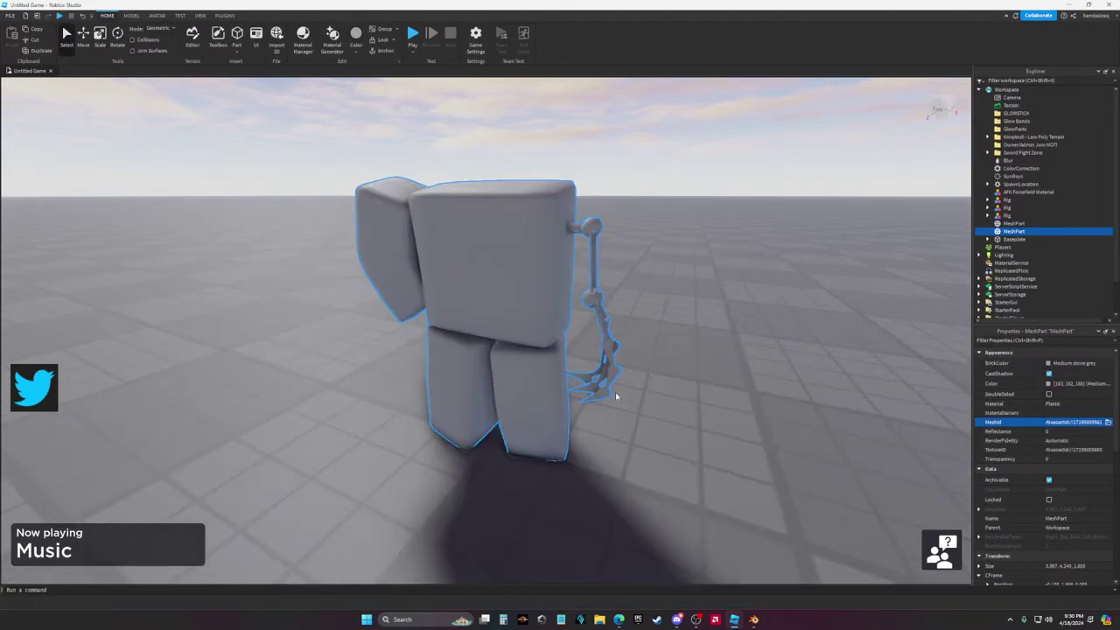
click(796, 360)
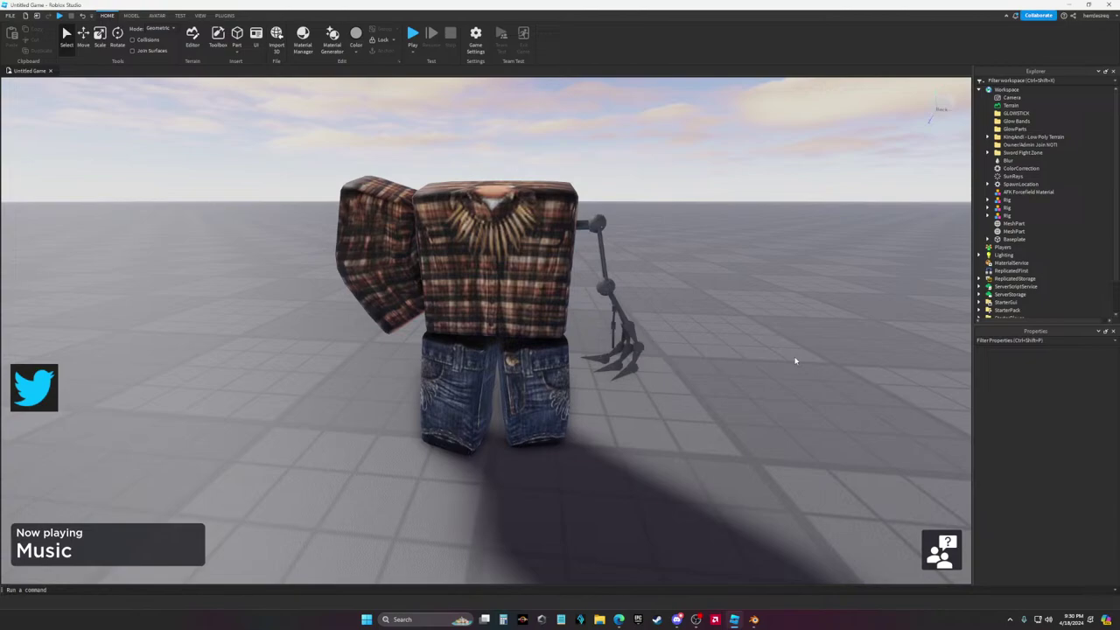
scroll(725, 367, up, 5)
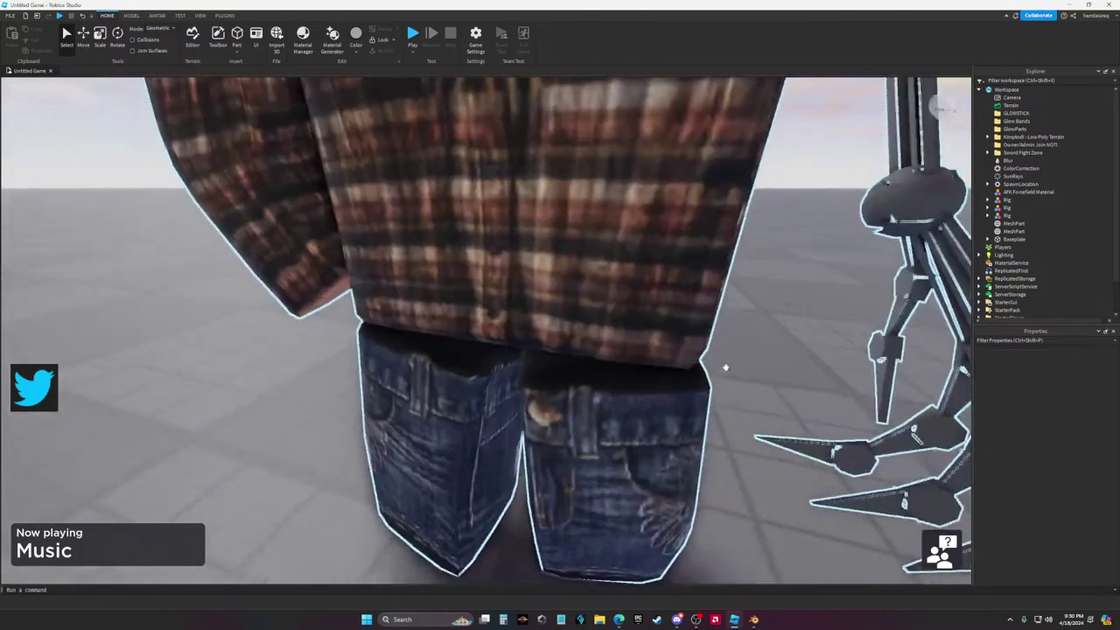
scroll(727, 371, down, 5)
scroll(727, 370, up, 5)
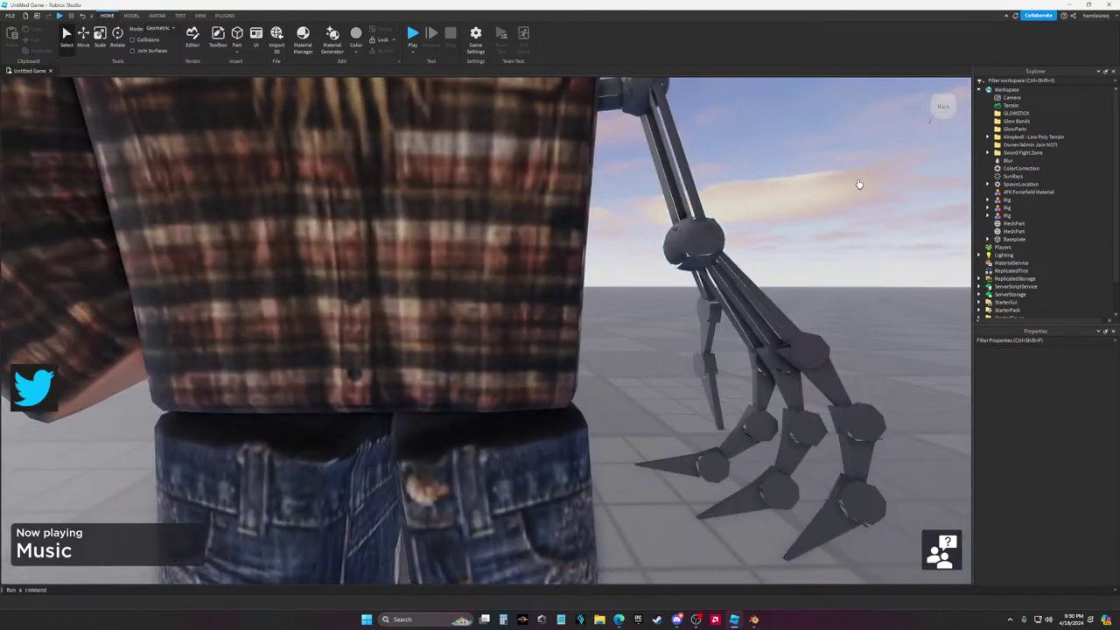
scroll(823, 269, down, 10)
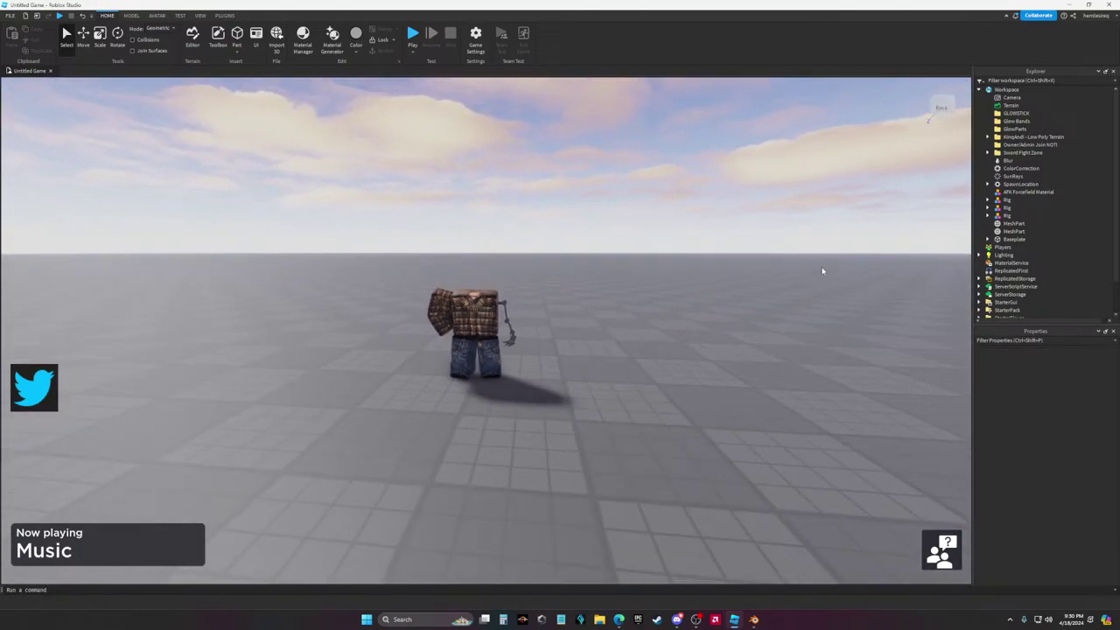
scroll(822, 270, up, 8)
Back in Blender's Layout workspace, clear the scene selection and leave Edit Mode
click(713, 544)
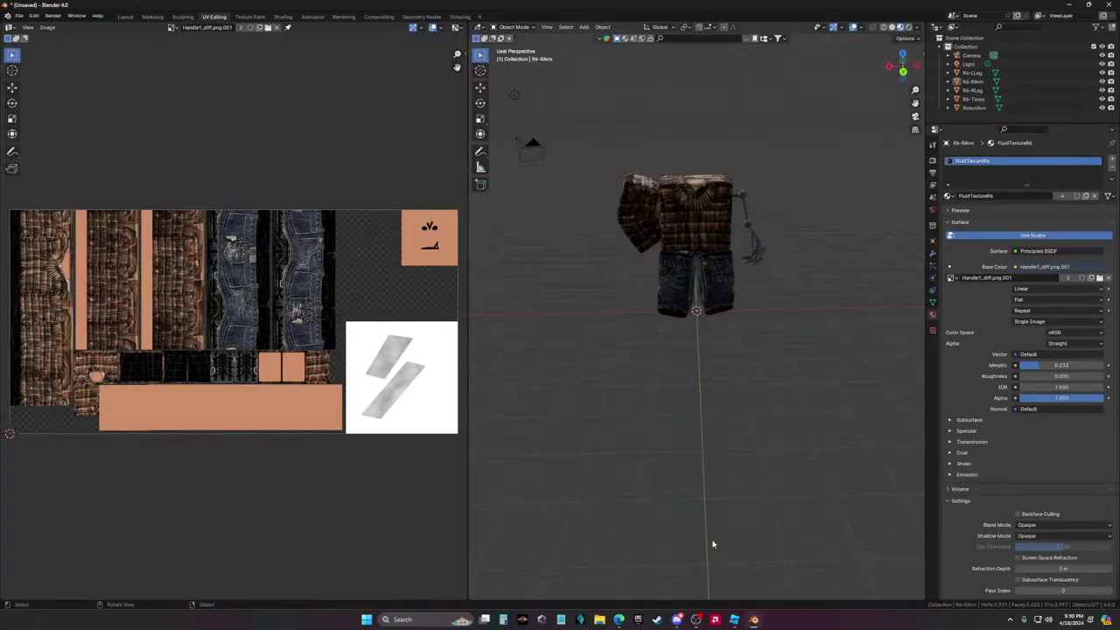
click(125, 17)
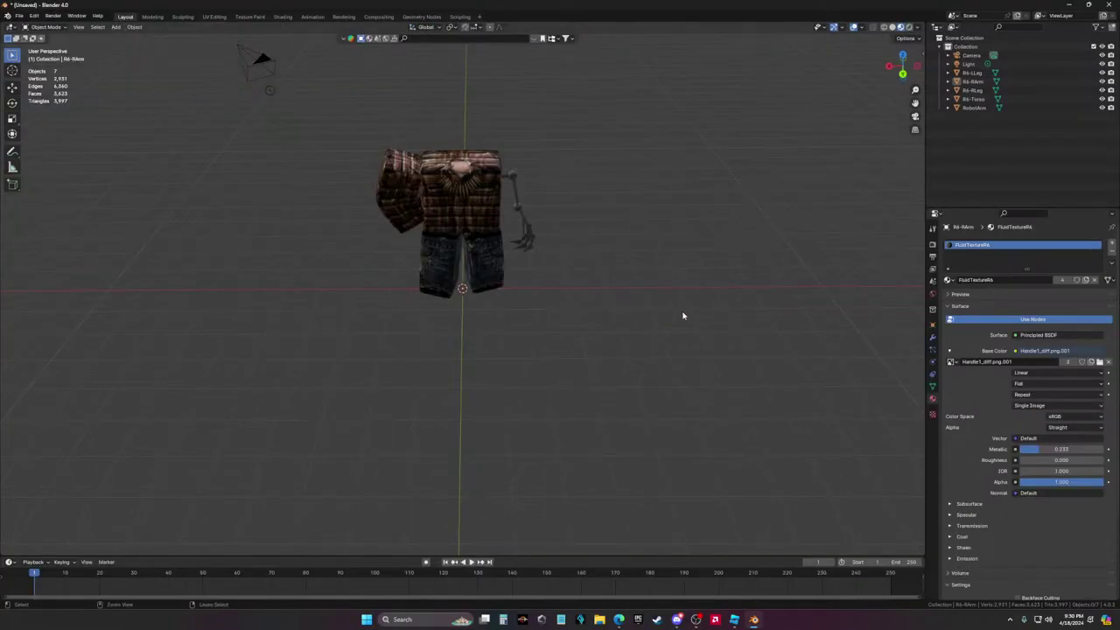
key(a)
key(alt+a)
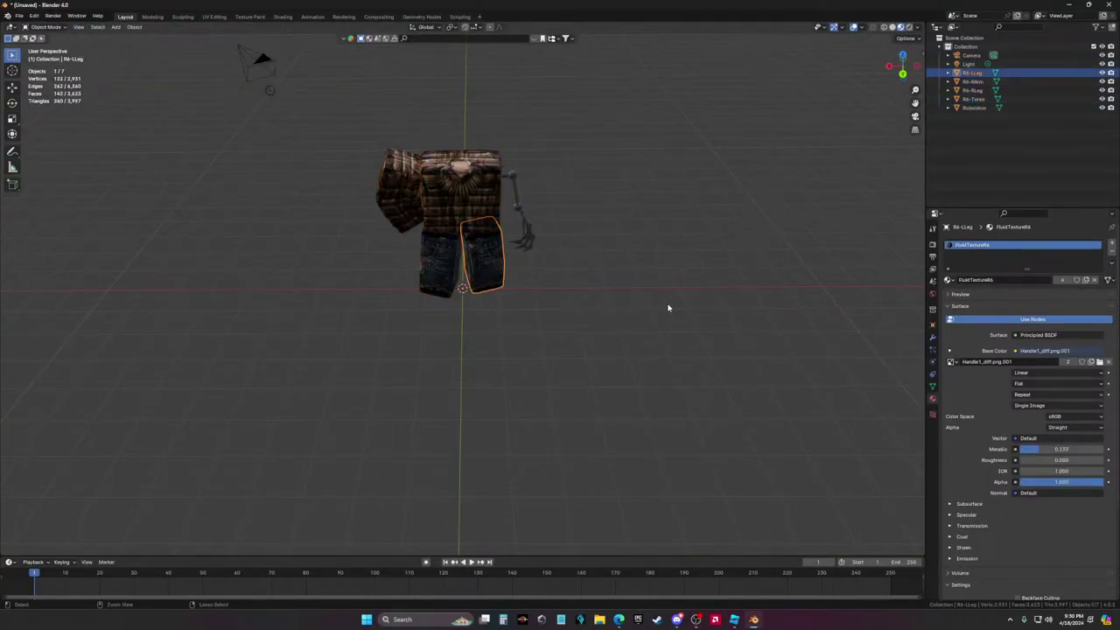
key(Tab)
key(Tab)
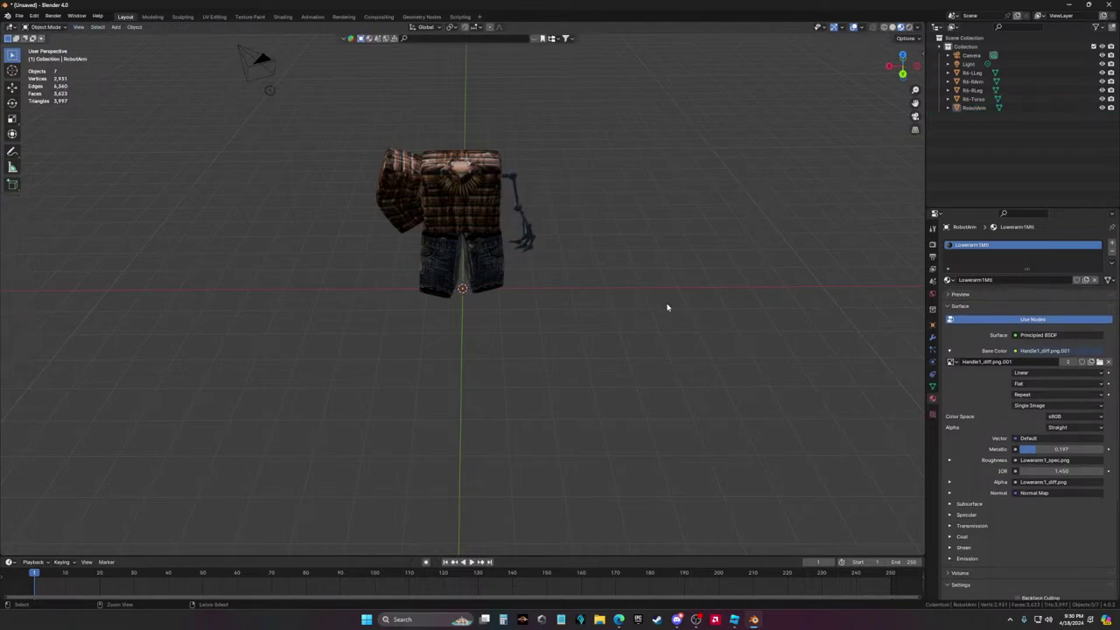
key(a)
key(Tab)
key(Tab)
key(alt+a)
Enter Edit Mode on the RobotArm mesh and select all its vertices
key(c)
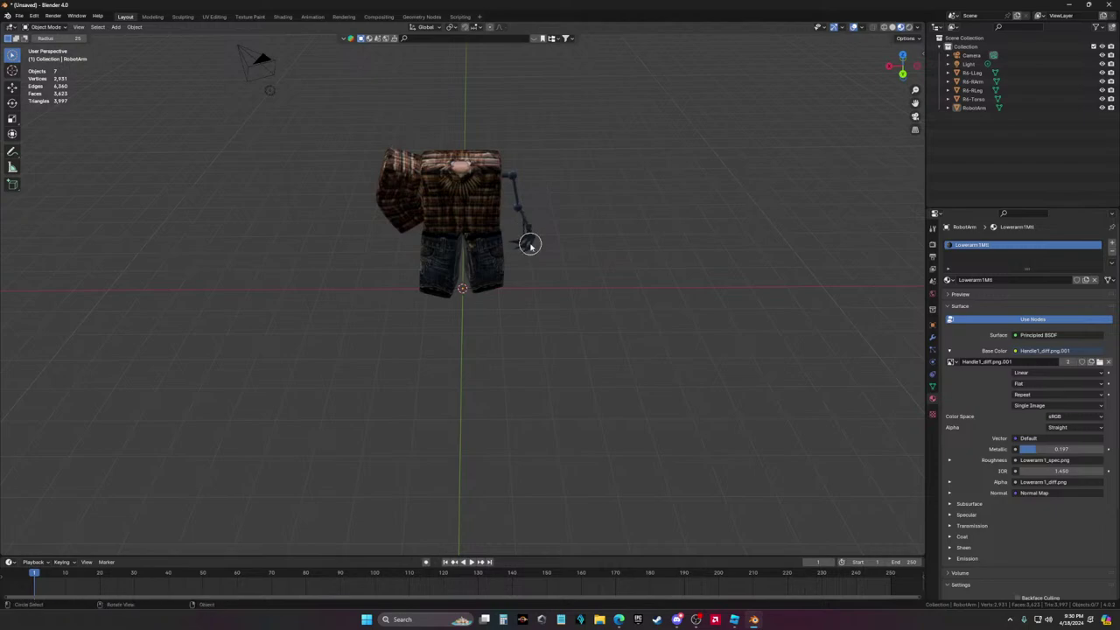
key(Escape)
key(Tab)
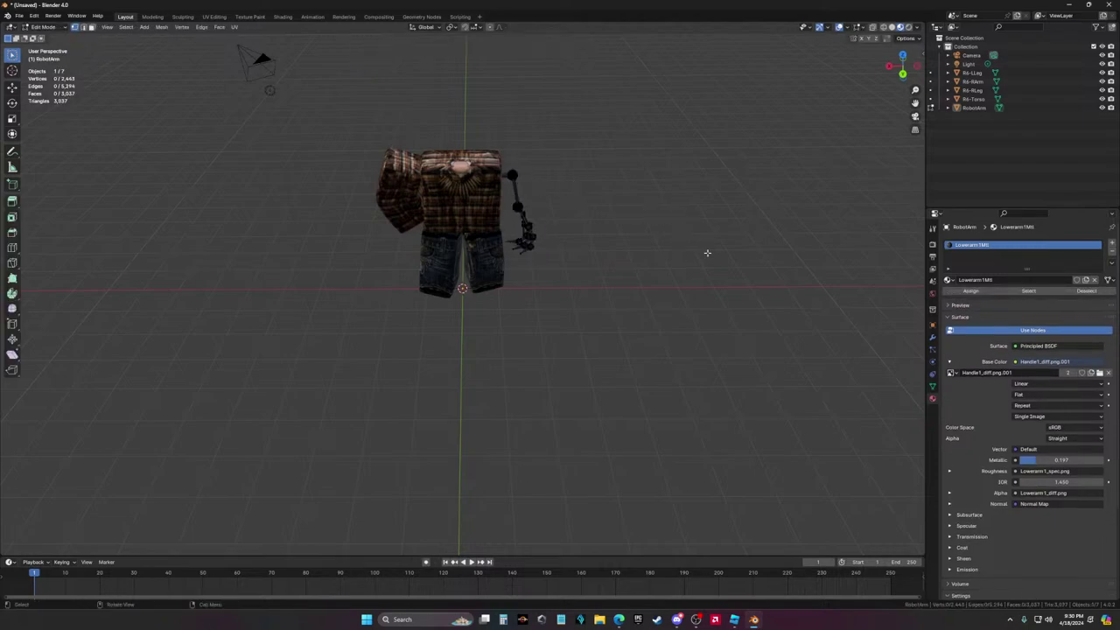
key(Tab)
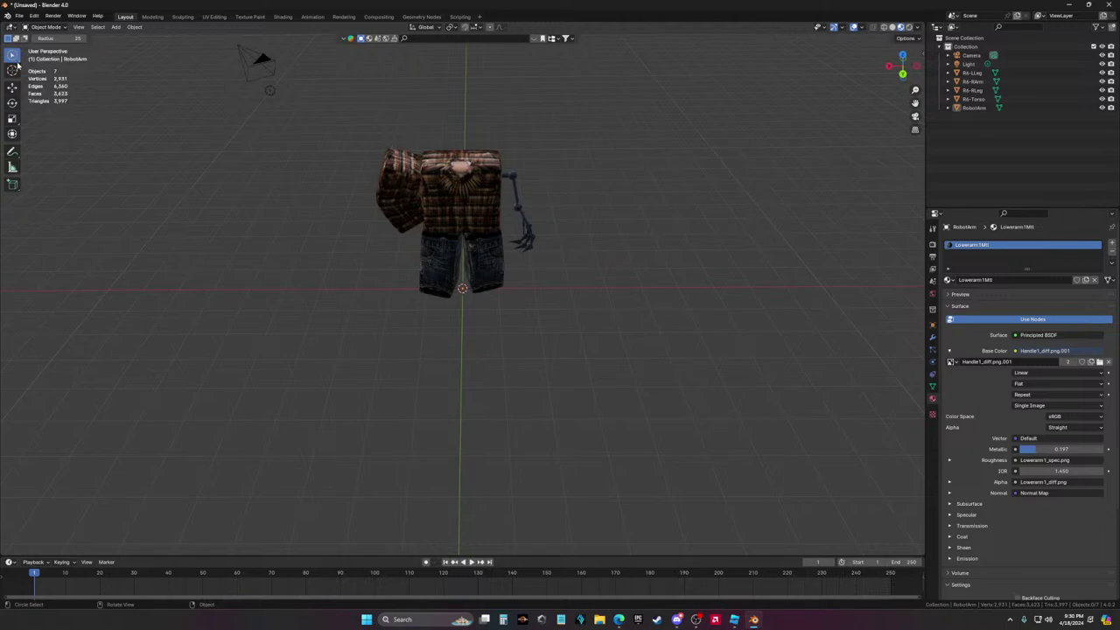
key(Escape)
key(Tab)
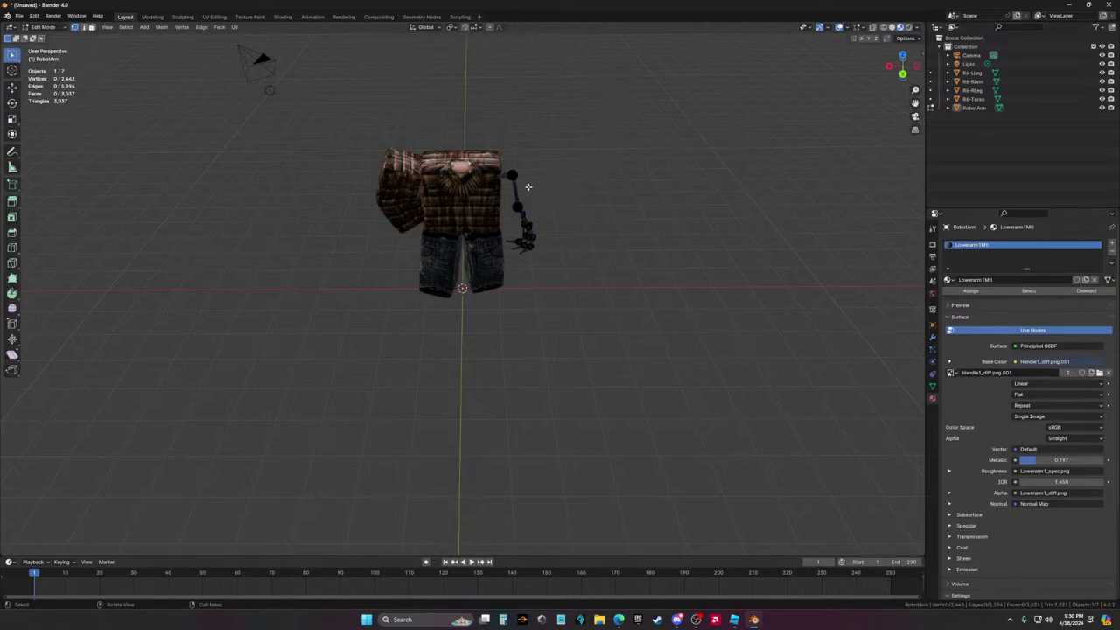
key(a)
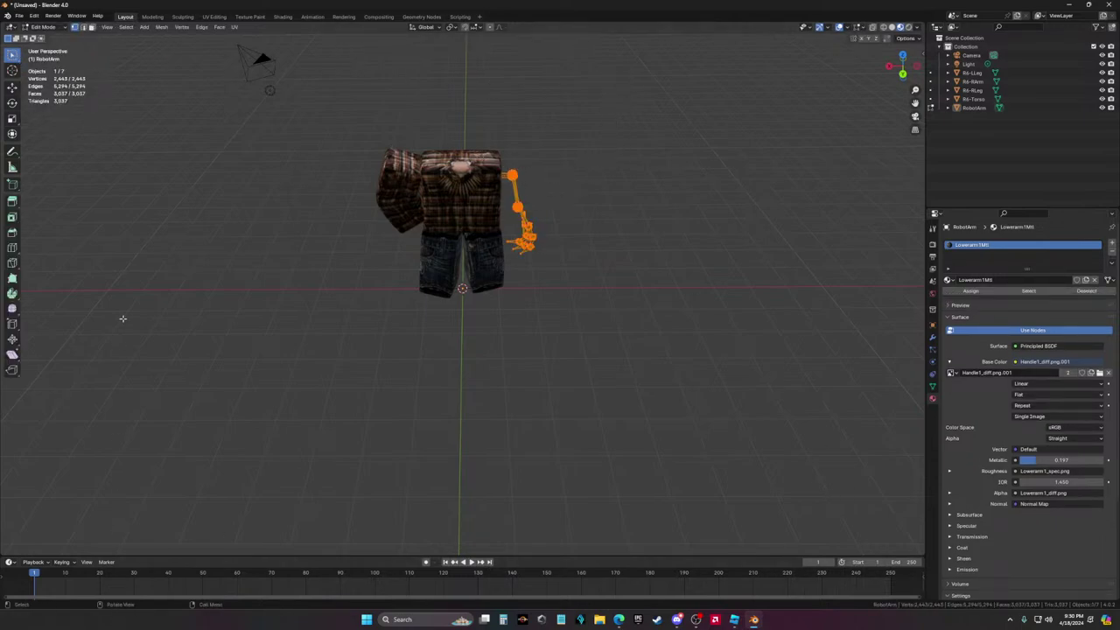
Clean up the RobotArm mesh by deleting loose geometry and decimating it
click(161, 26)
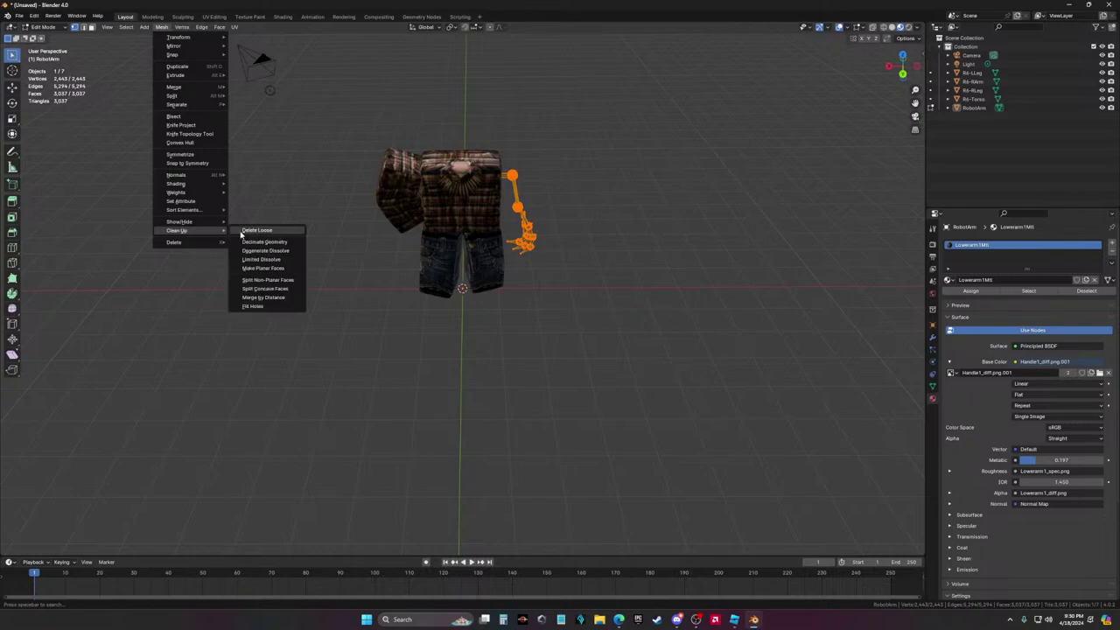
click(240, 233)
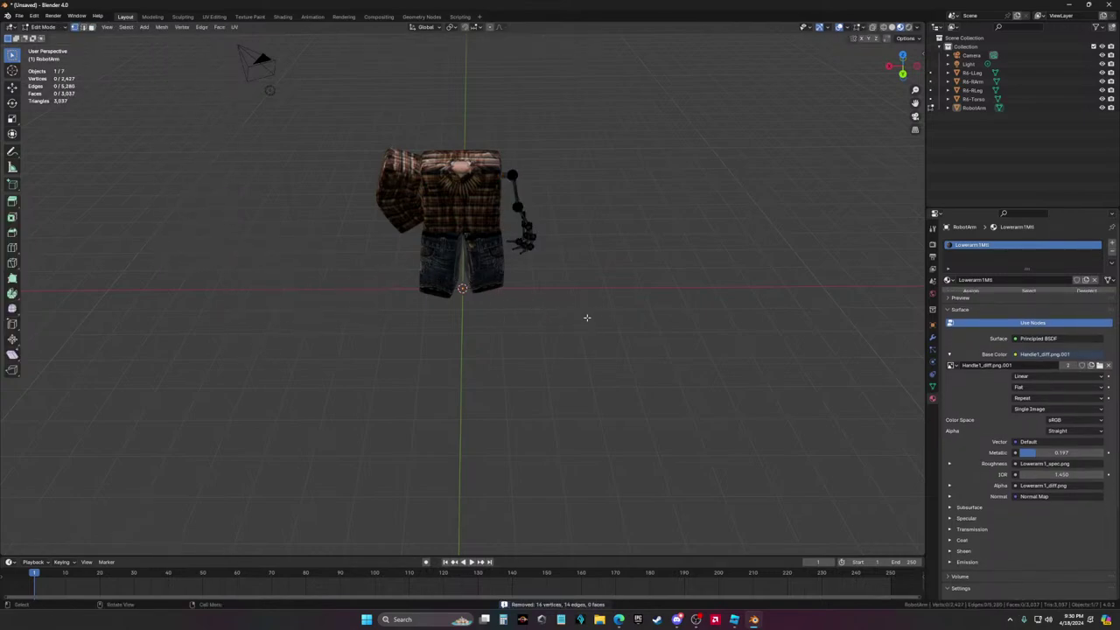
key(a)
click(161, 27)
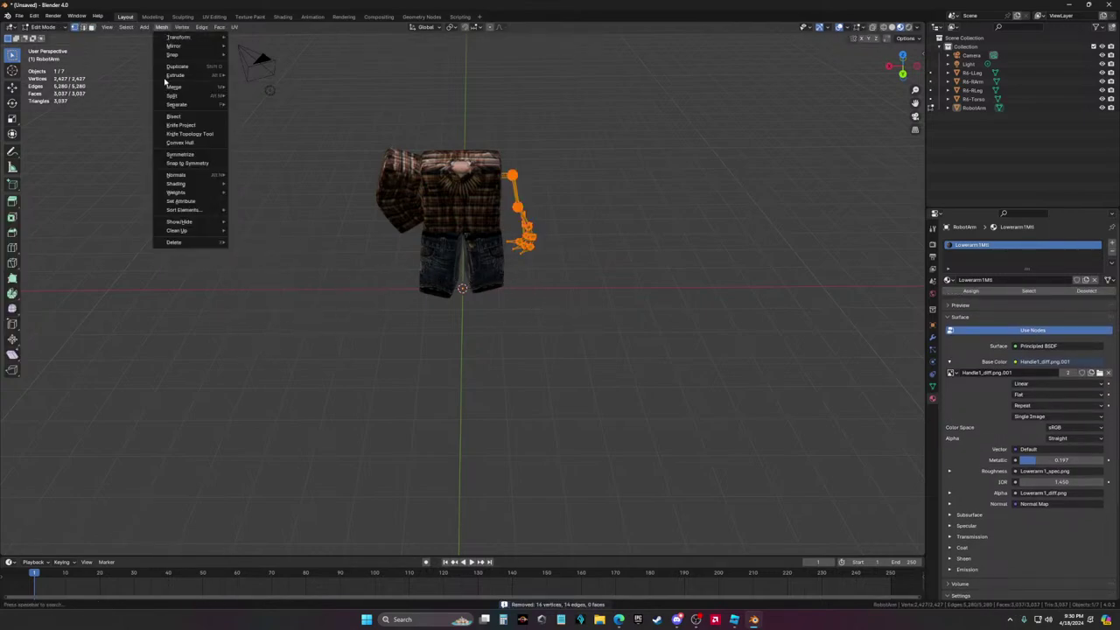
mouse_move(219, 230)
click(268, 242)
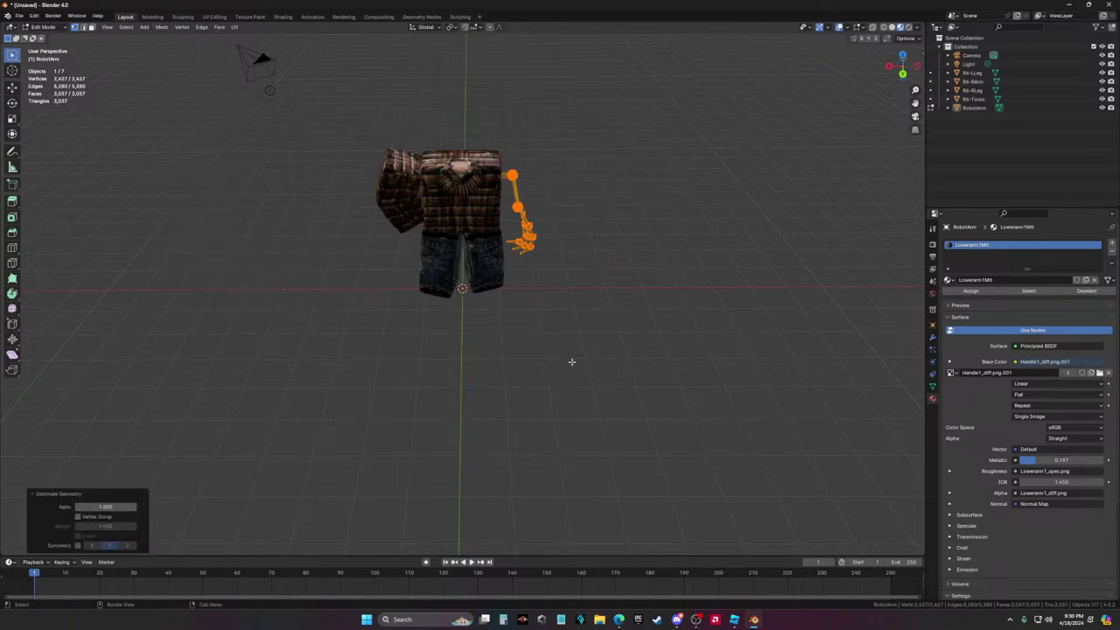
key(Tab)
Select the RobotArm object beside the character and delete it
scroll(615, 310, up, 6)
mouse_move(620, 283)
middle_down()
mouse_move(650, 280)
mouse_move(630, 275)
middle_up()
scroll(628, 277, down, 2)
middle_drag(605, 180, 567, 167)
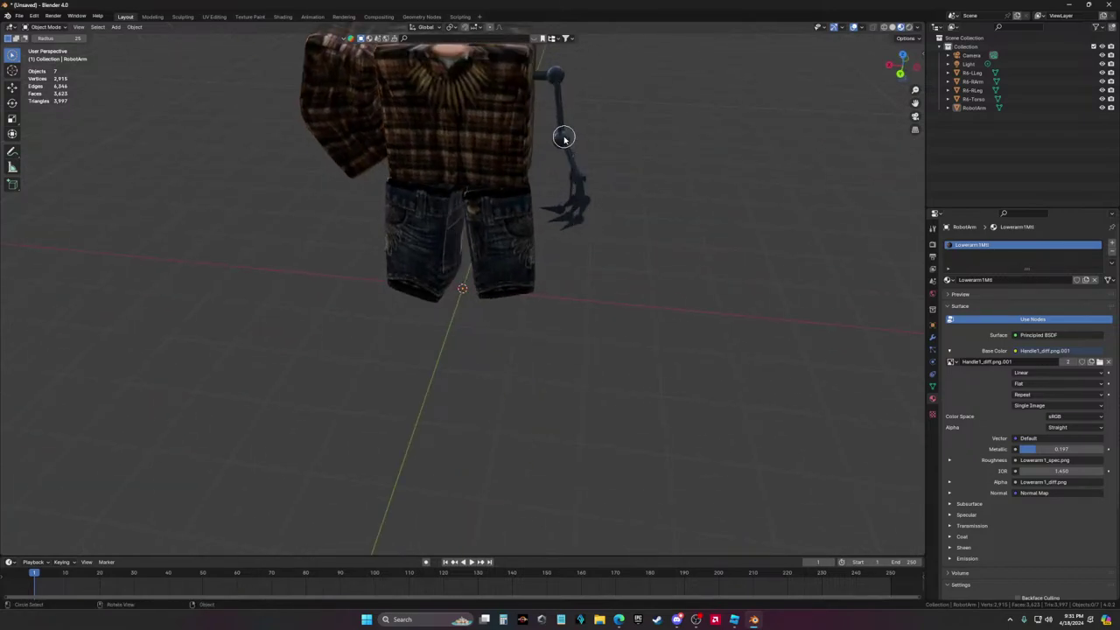
key(c)
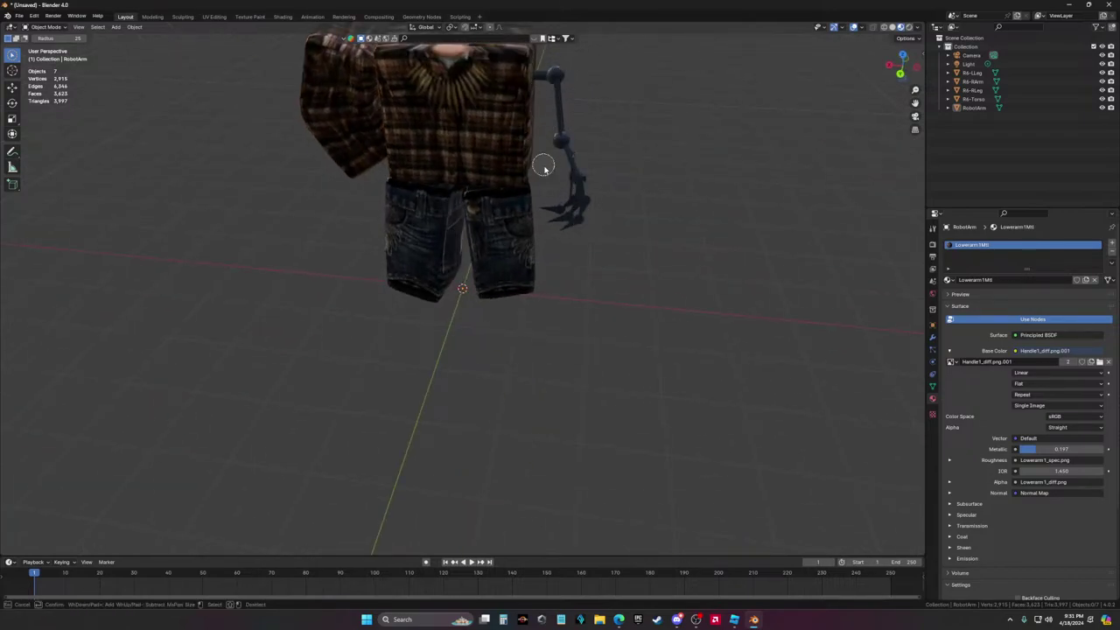
key(Escape)
scroll(543, 167, down, 3)
click(472, 166)
click(526, 197)
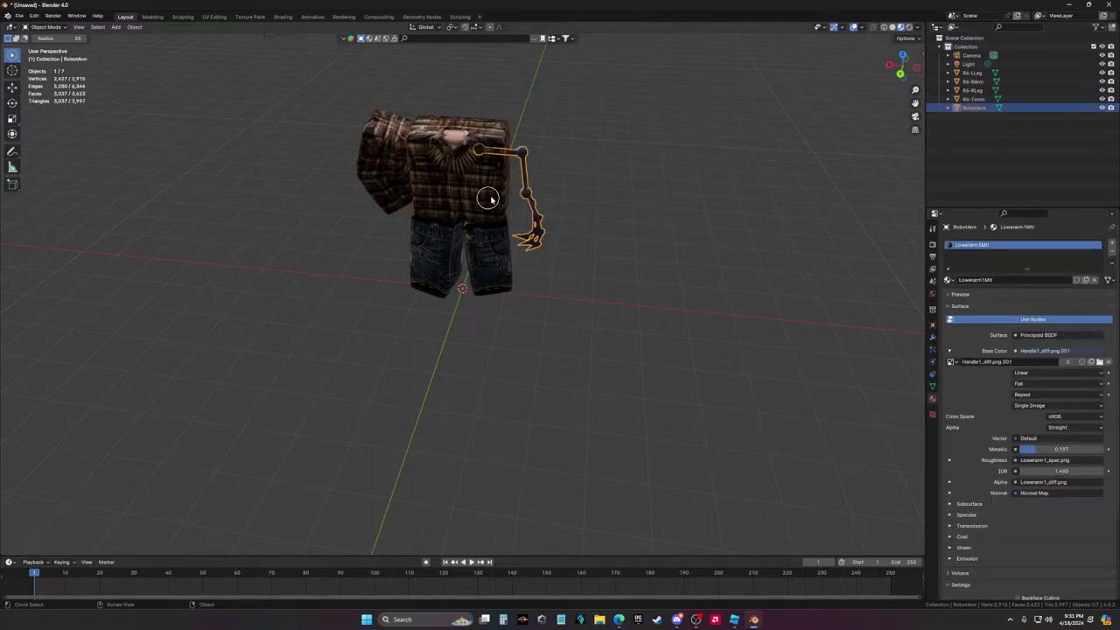
right_click(491, 199)
click(509, 184)
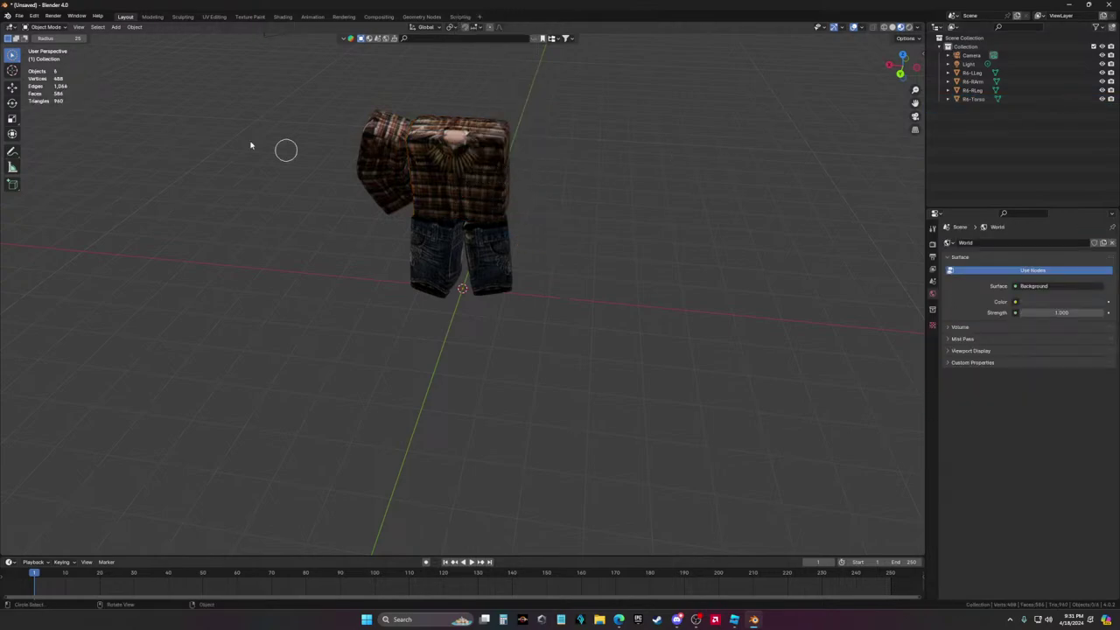
Start a Wavefront (.obj) import and browse the Videos, Pictures, Downloads and Documents folders
click(17, 15)
mouse_move(53, 148)
click(150, 186)
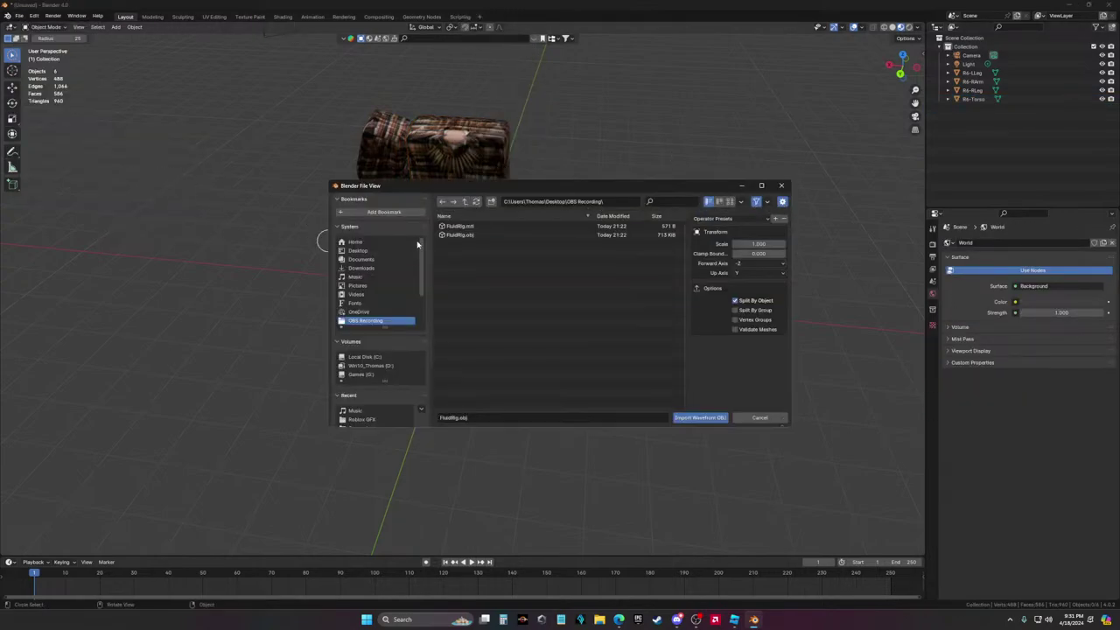
click(357, 296)
click(361, 302)
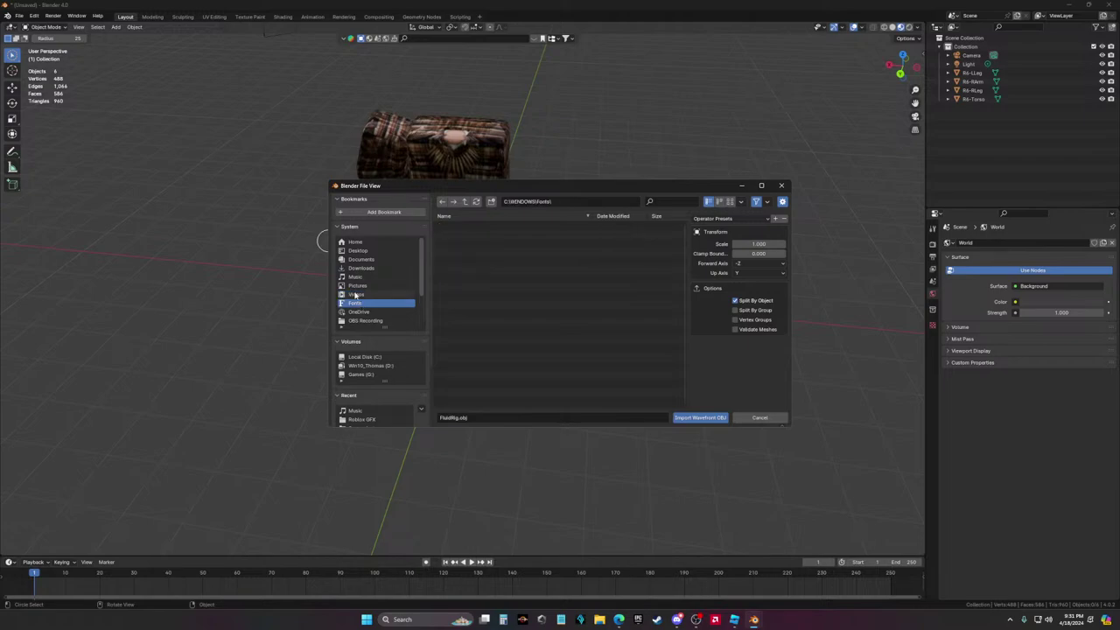
click(355, 286)
click(355, 276)
click(358, 268)
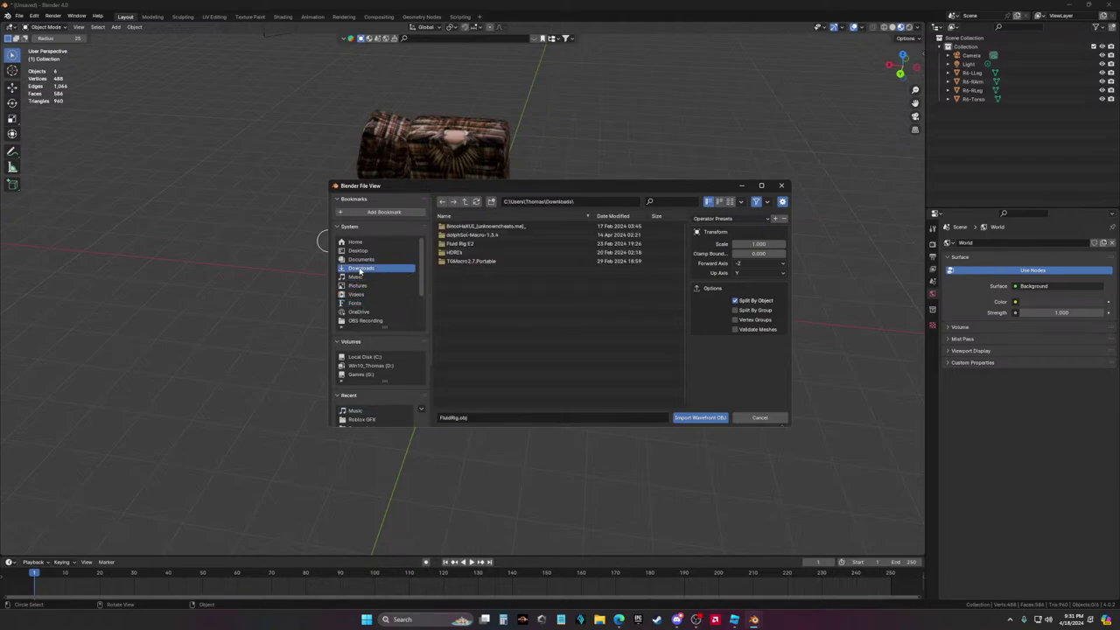
click(358, 259)
click(360, 244)
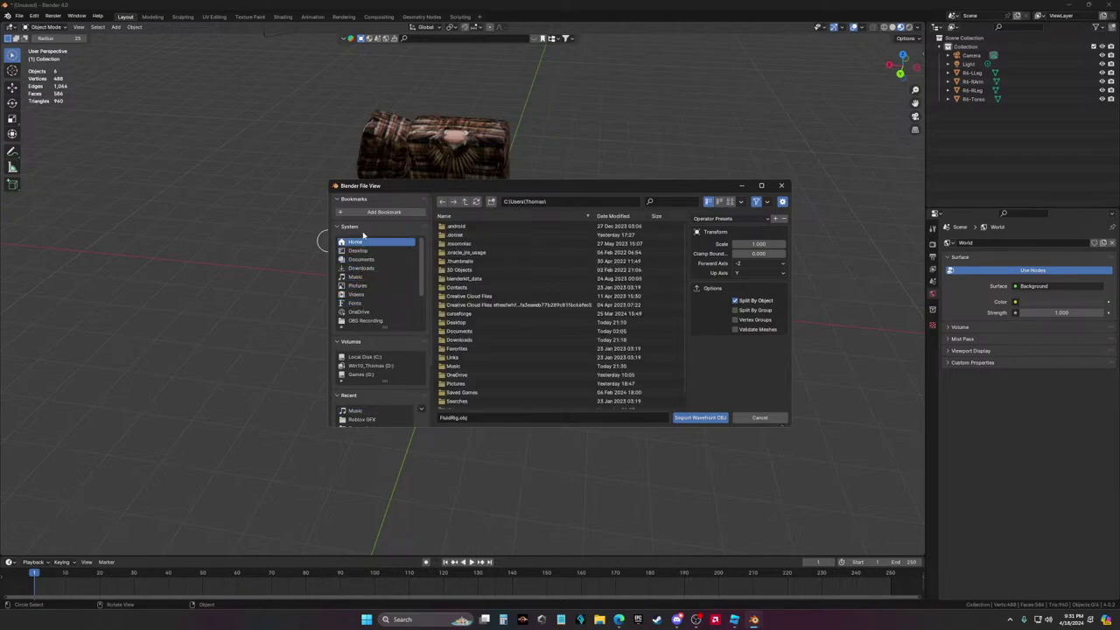
Browse the OBS Recording, Roblox GFX, Fluid Rig E2, OneDrive and Pictures folders for the arm file
scroll(358, 262, down, 1)
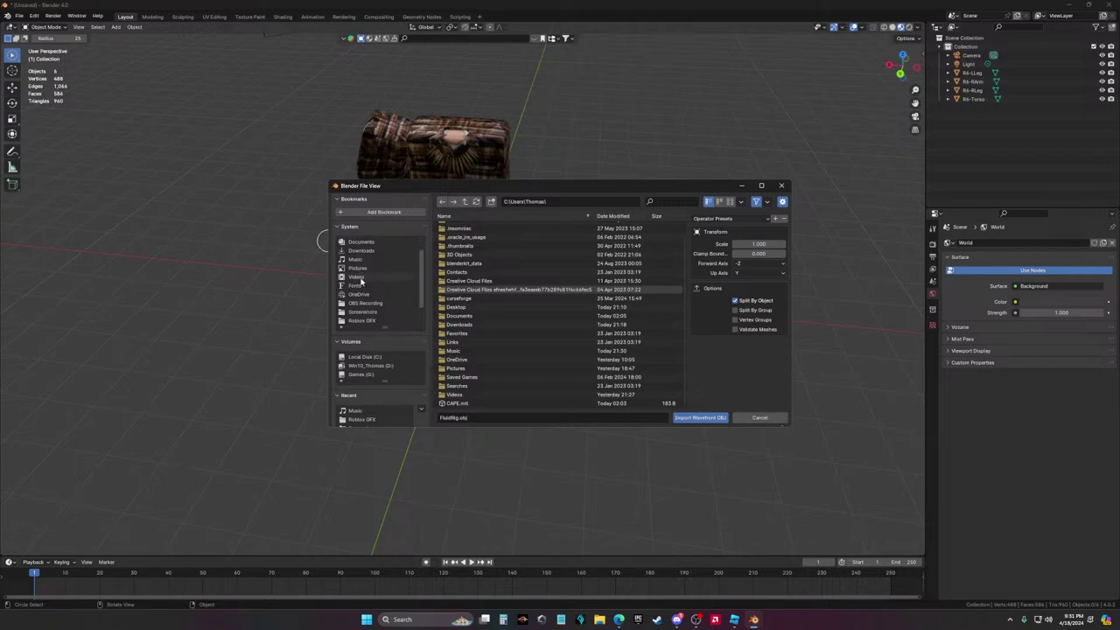
click(365, 303)
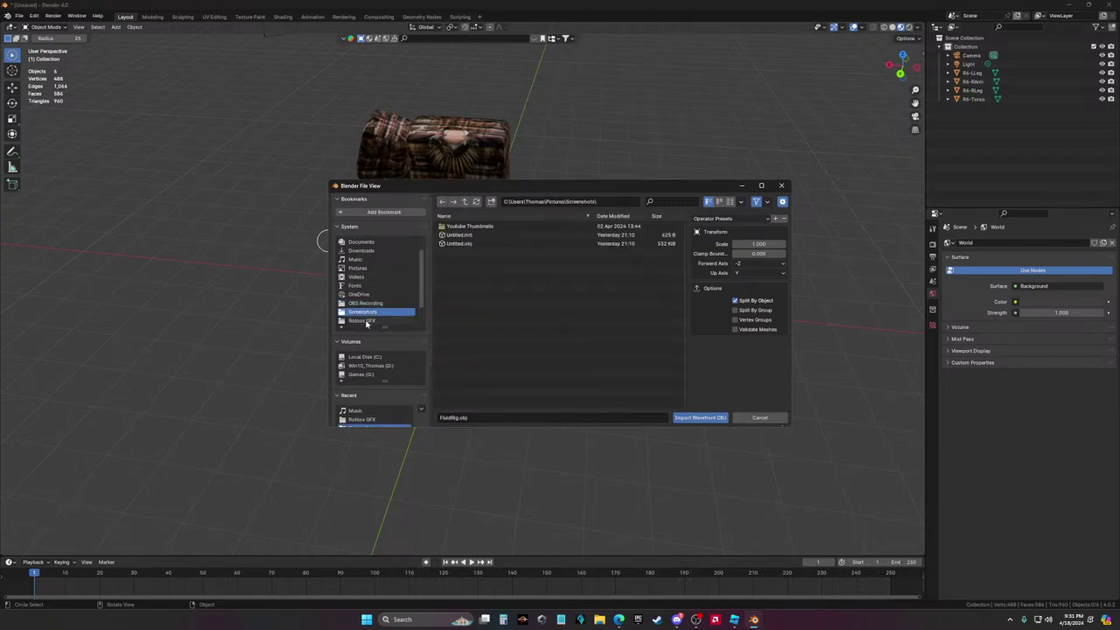
click(367, 320)
scroll(372, 316, down, 1)
click(371, 320)
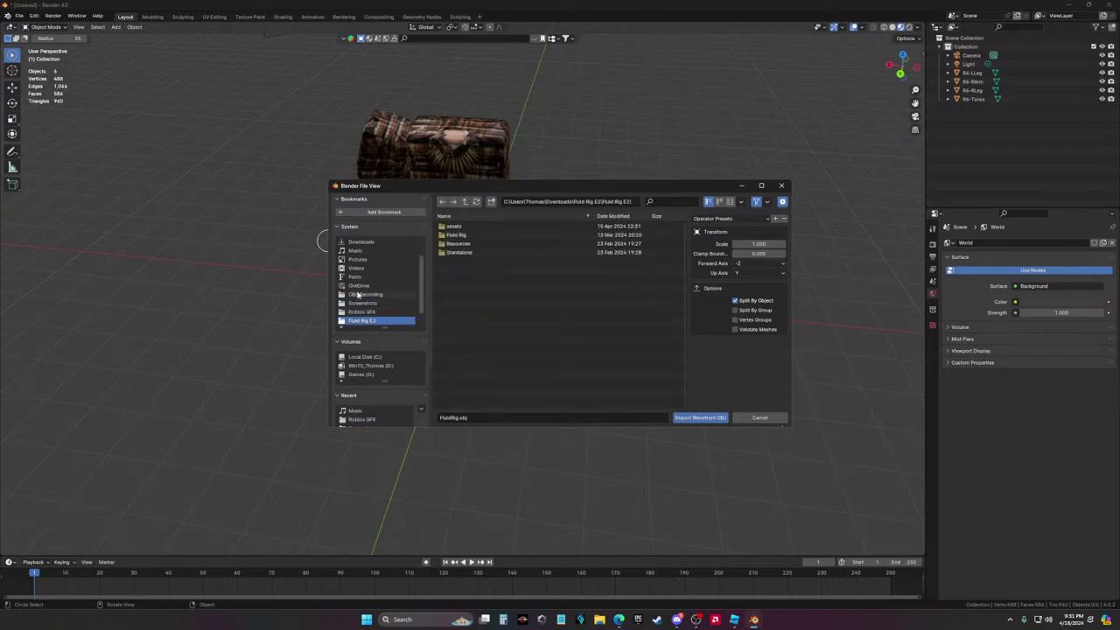
click(360, 295)
click(361, 286)
click(363, 277)
click(364, 267)
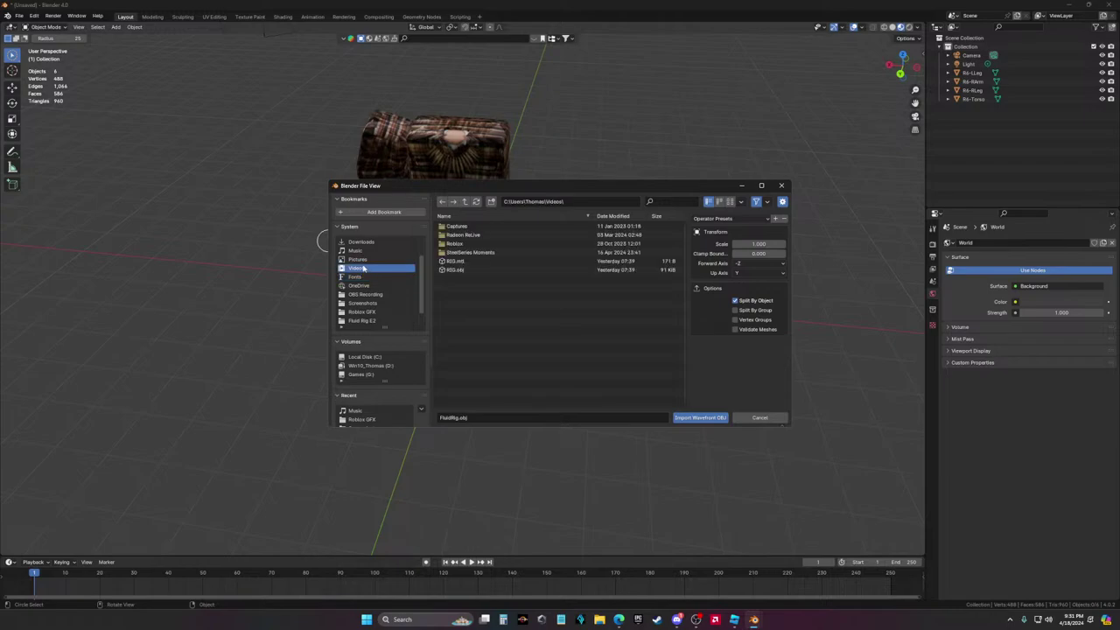
click(365, 260)
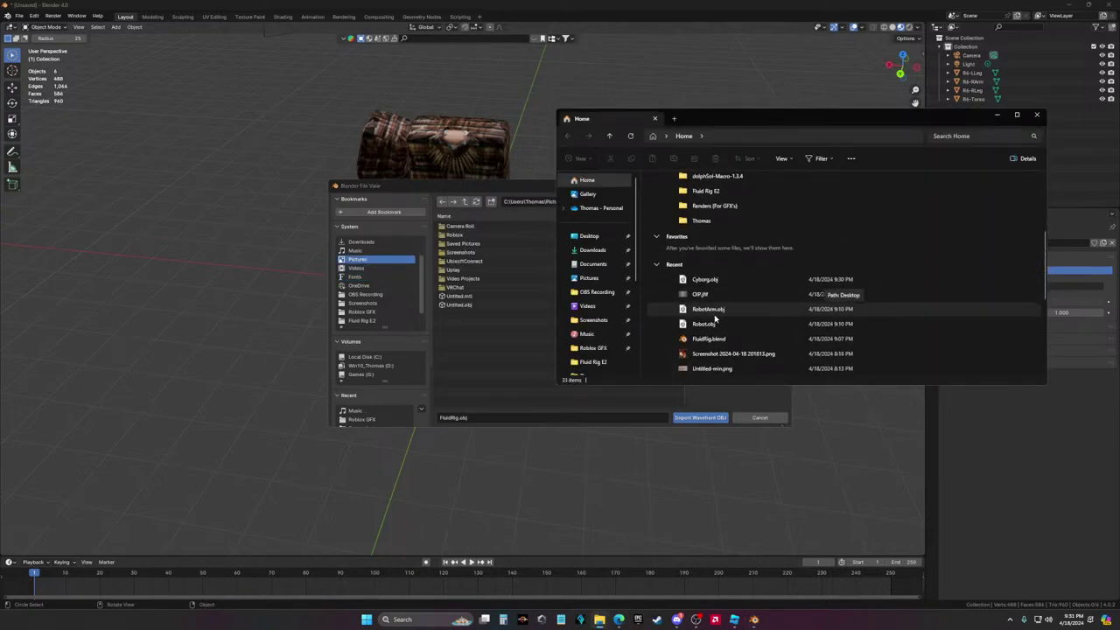
Drag RobotArm.obj from Explorer into the import dialog to import it
right_click(714, 315)
click(705, 312)
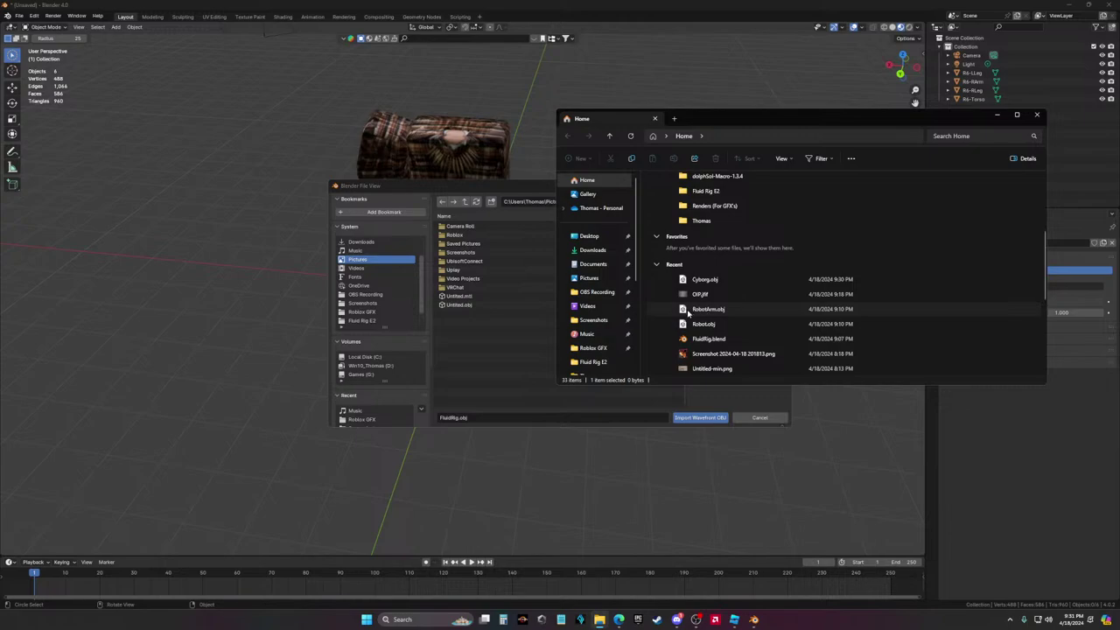
drag(688, 314, 475, 419)
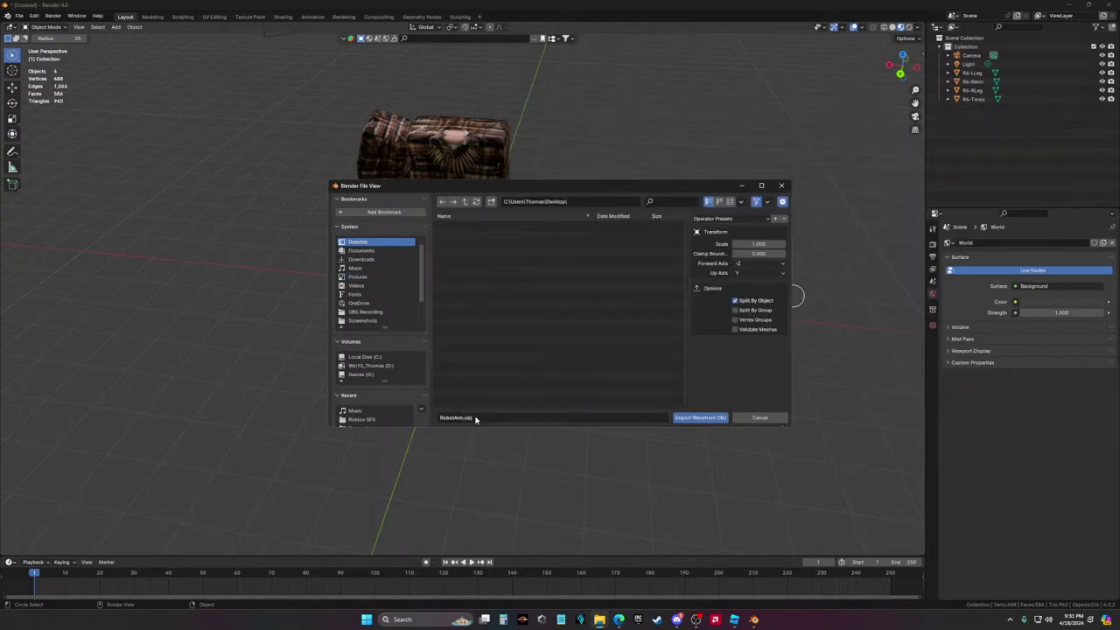
click(758, 417)
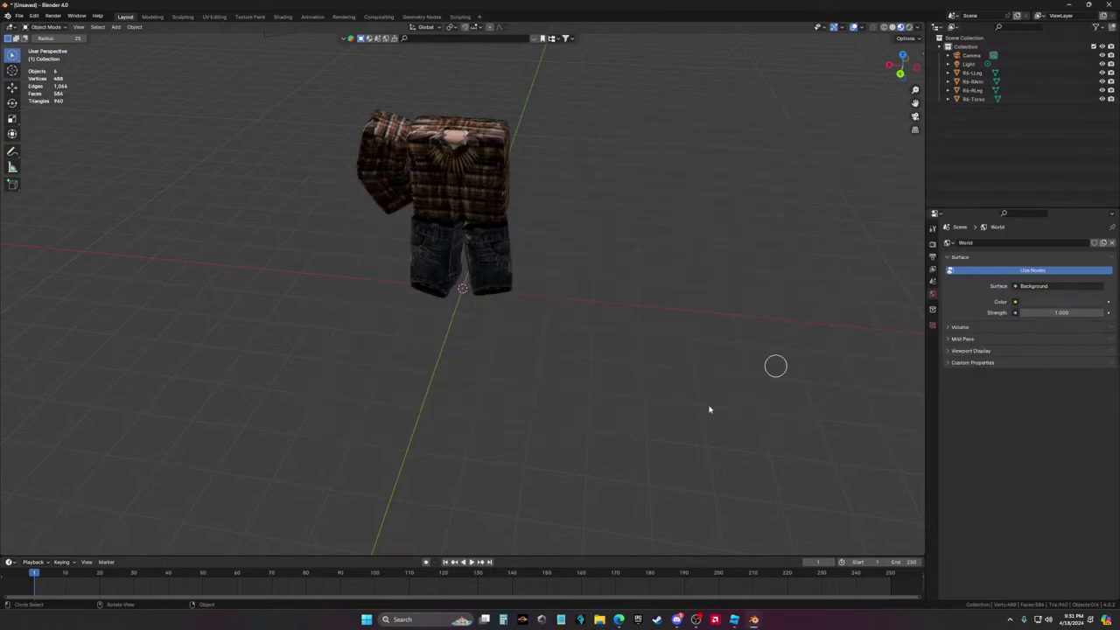
In UV Editing, scale all the arm's UVs to 0 and place them on one texture spot
click(215, 16)
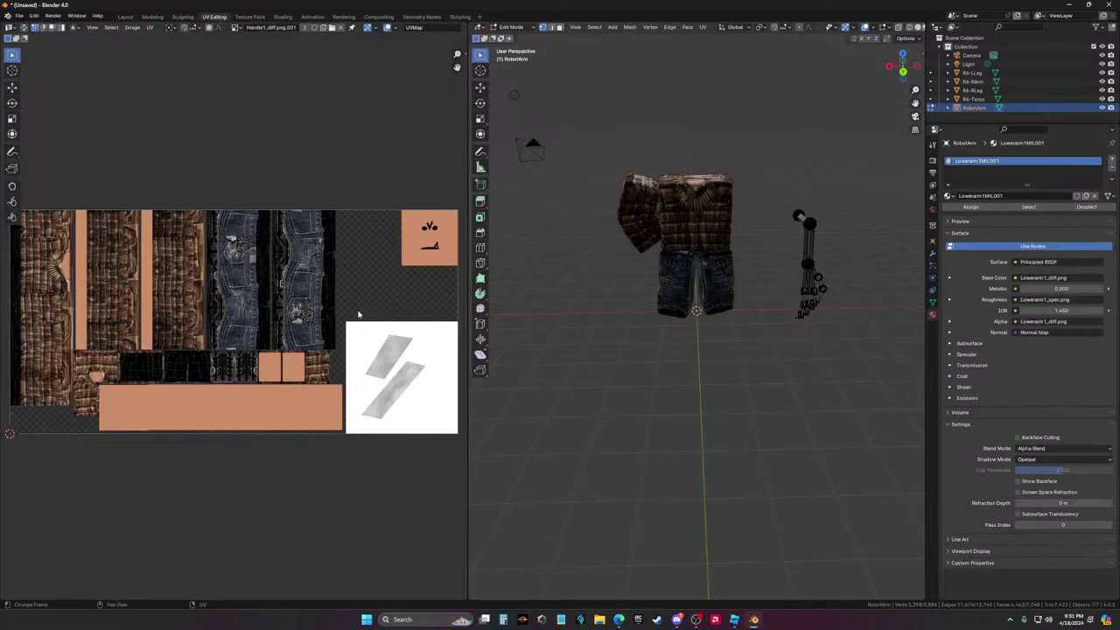
key(a)
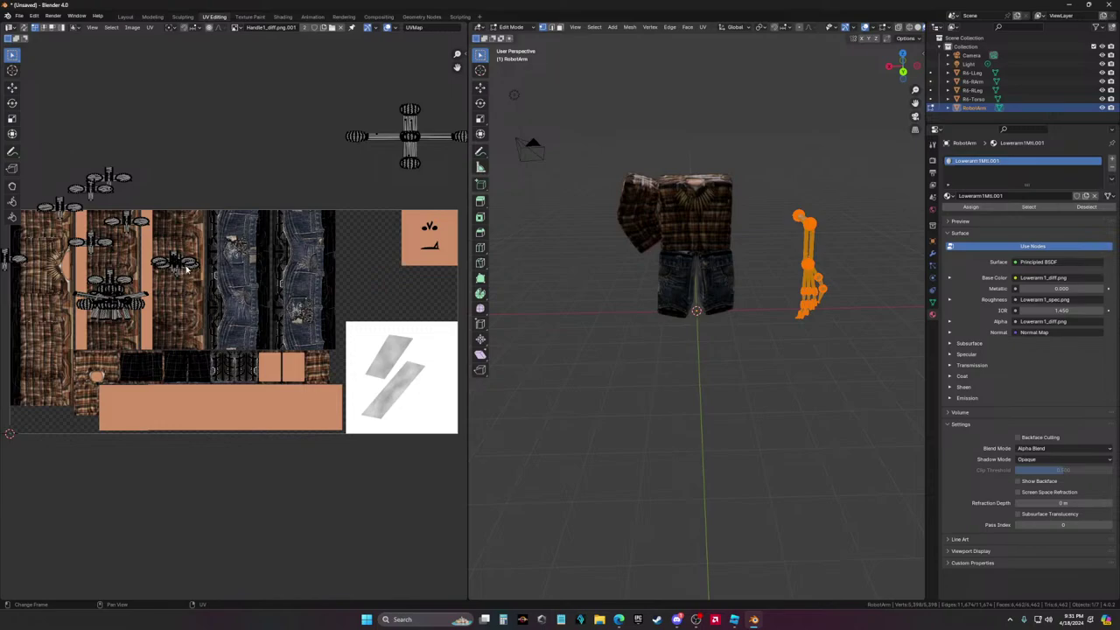
key(a)
text(s)
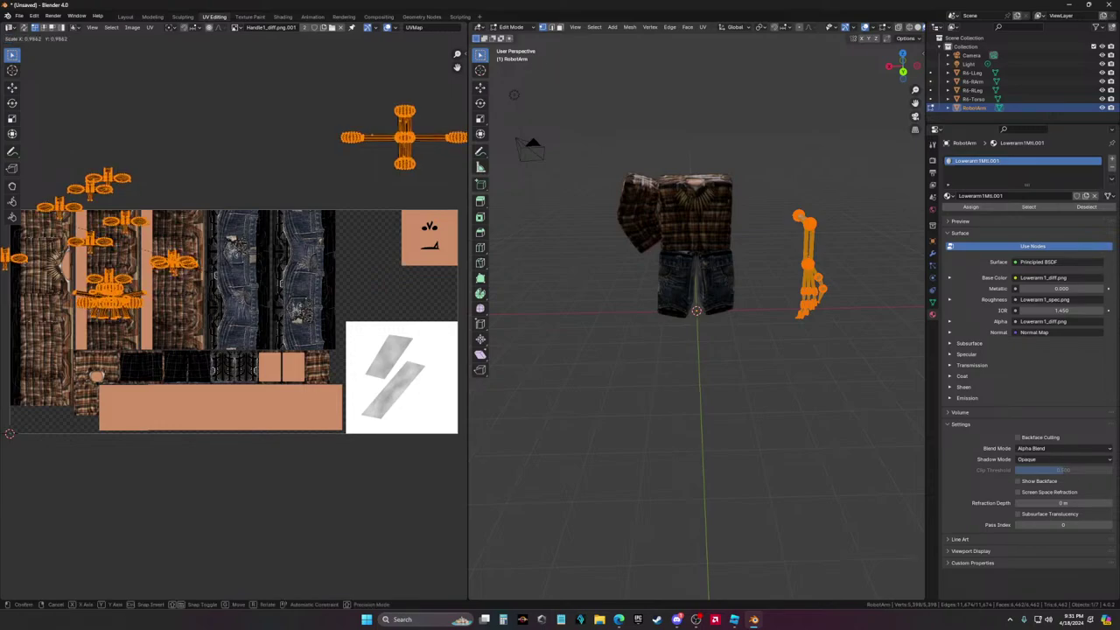
text(0)
key(Return)
key(g)
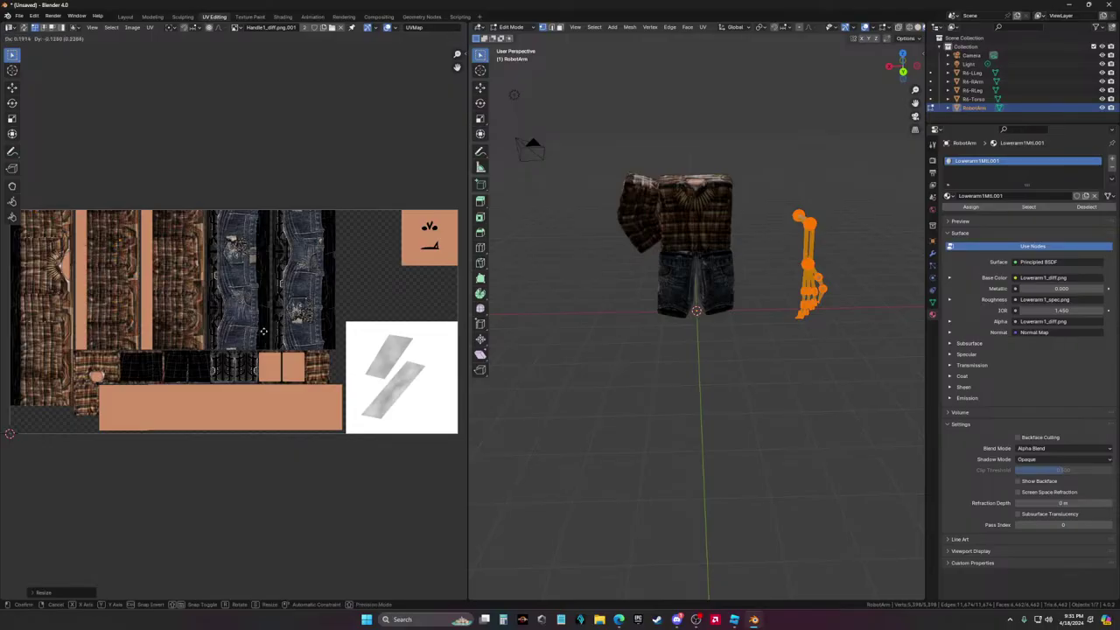
click(376, 362)
Raise the arm material's Metallic to 0.146 and reposition the collapsed UVs
middle_drag(818, 379, 762, 393)
key(Tab)
click(762, 393)
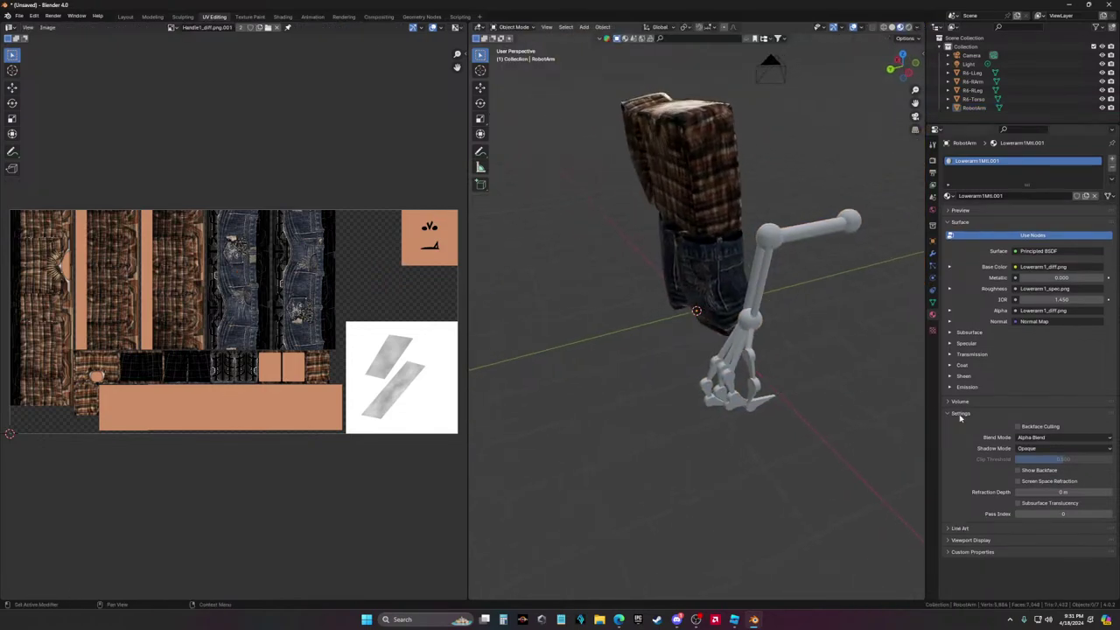
click(748, 324)
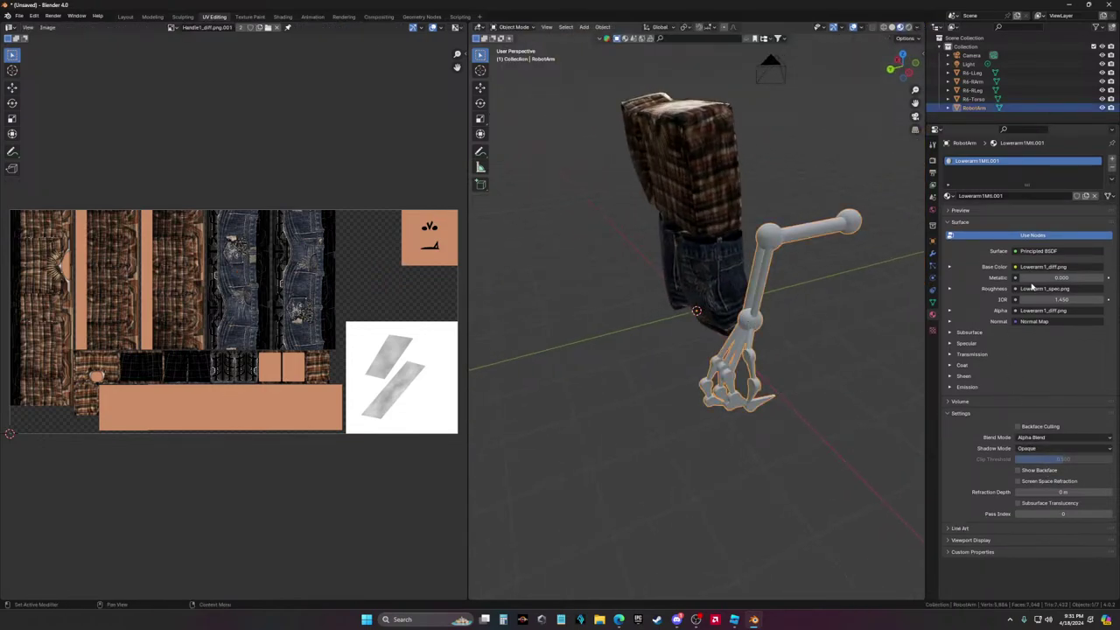
drag(1034, 279, 1043, 278)
click(820, 398)
click(753, 340)
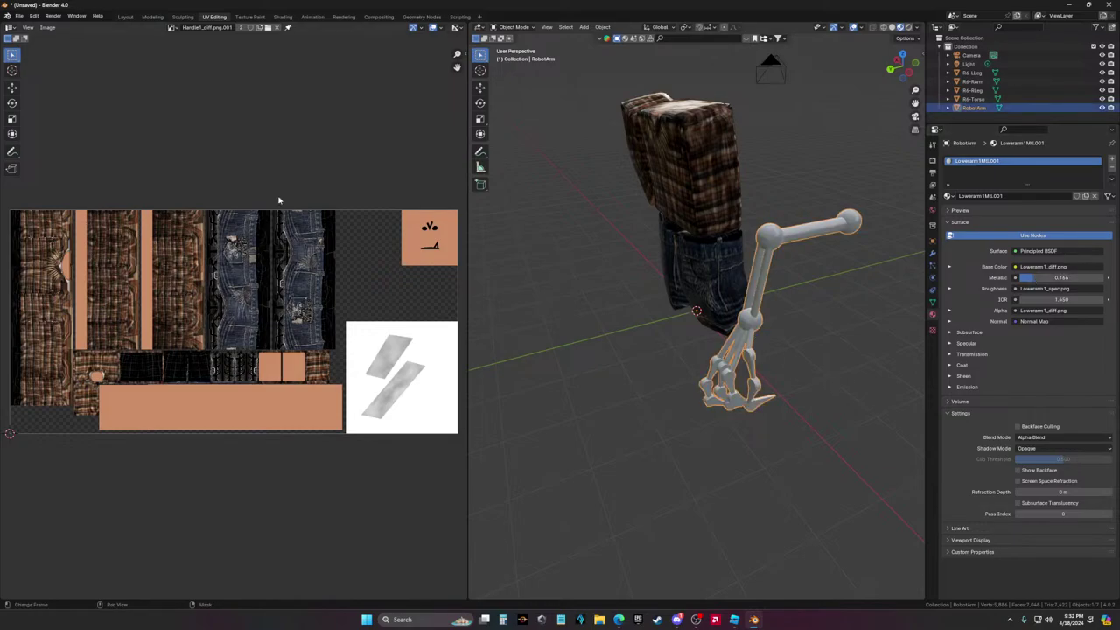
key(Tab)
key(g)
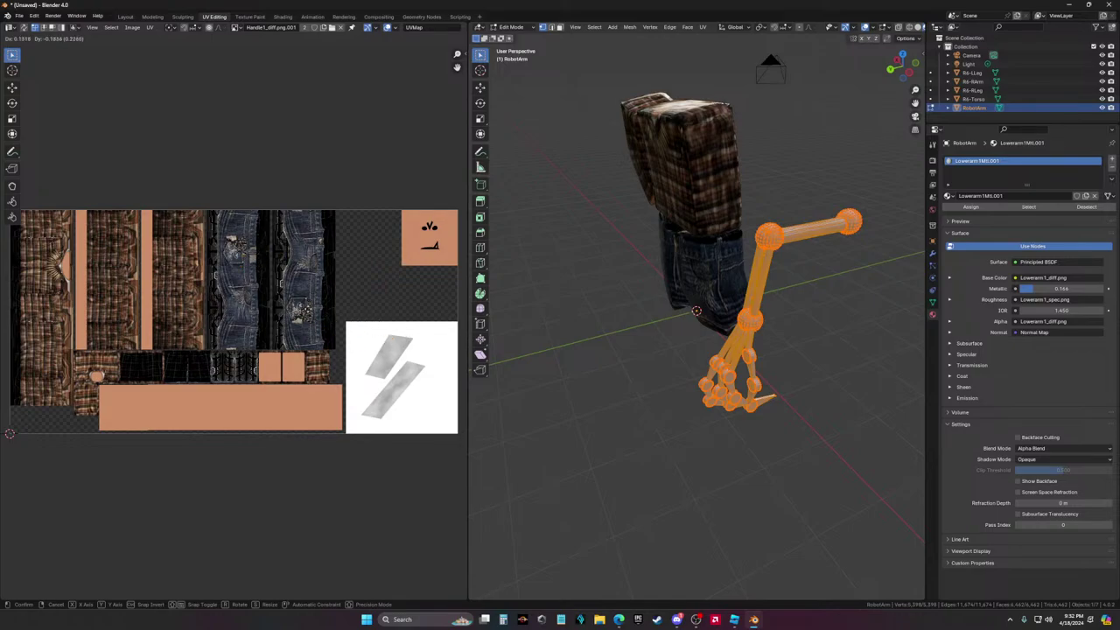
click(1050, 249)
Make Base Color an Image Texture using Handle1_diff.png from the Roblox GFX folder
click(1055, 277)
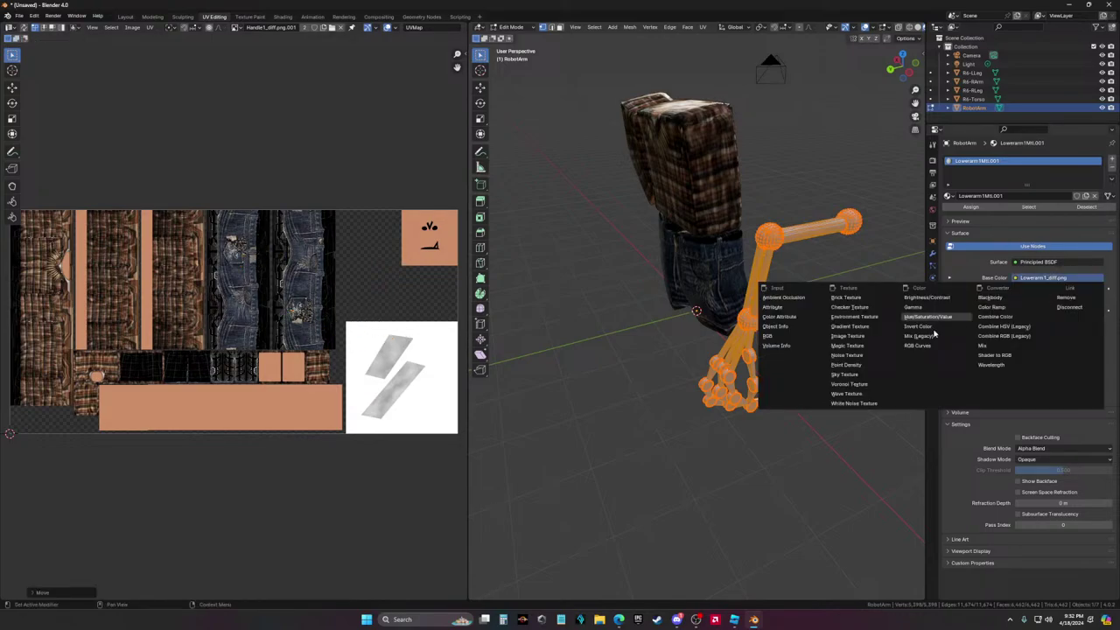
click(862, 339)
click(1108, 289)
click(1078, 289)
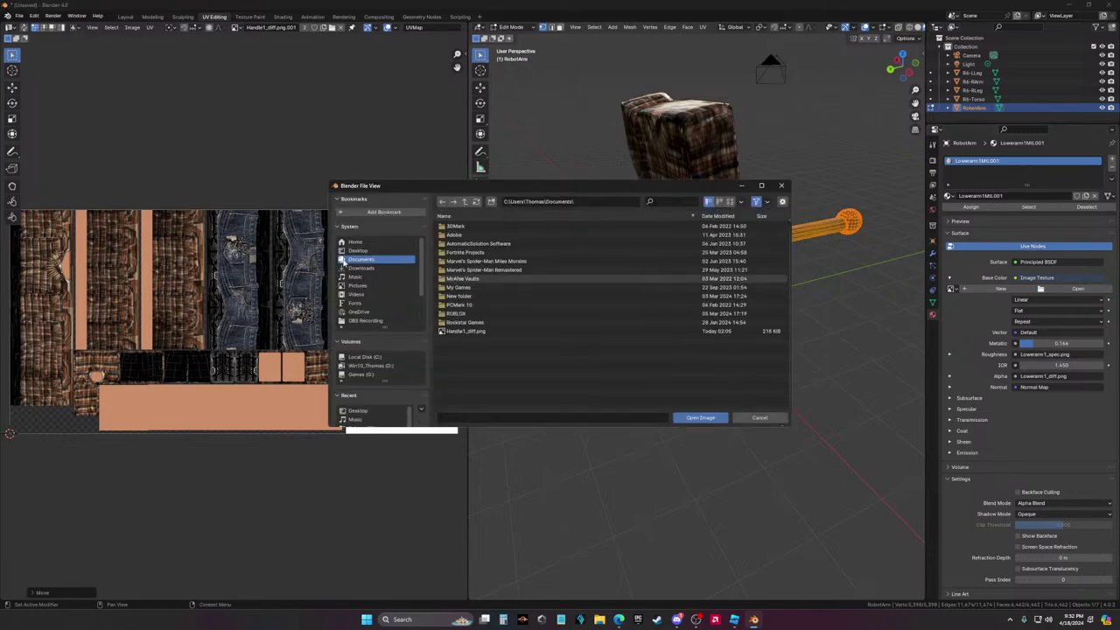
scroll(362, 322, down, 2)
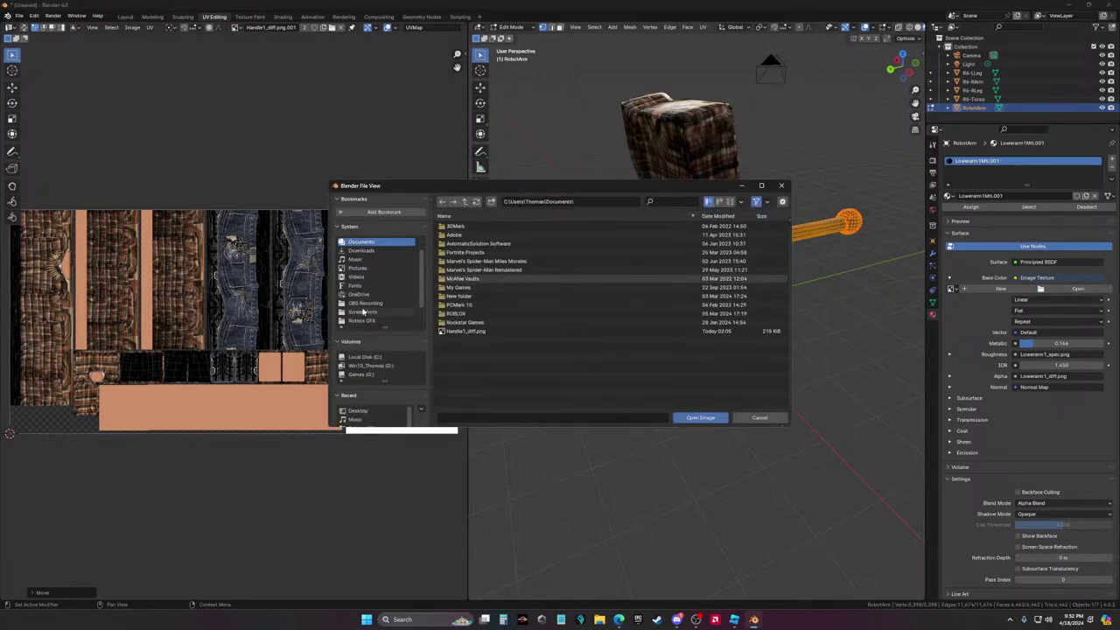
click(362, 321)
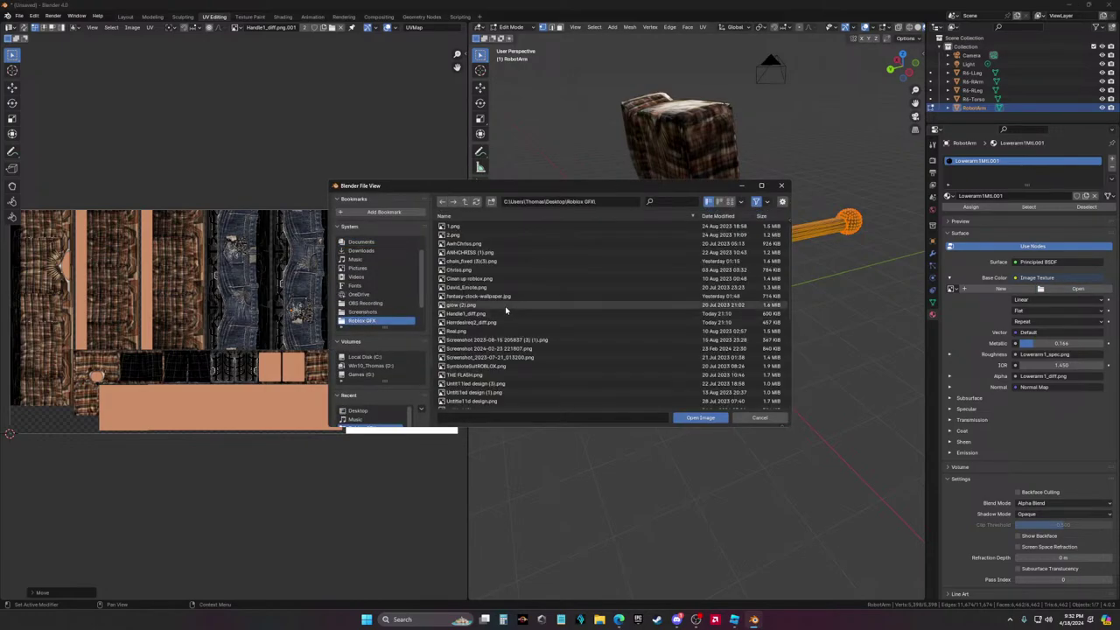
double_click(460, 314)
Return to Object Mode with the robot arm selected in the Layout workspace
key(Tab)
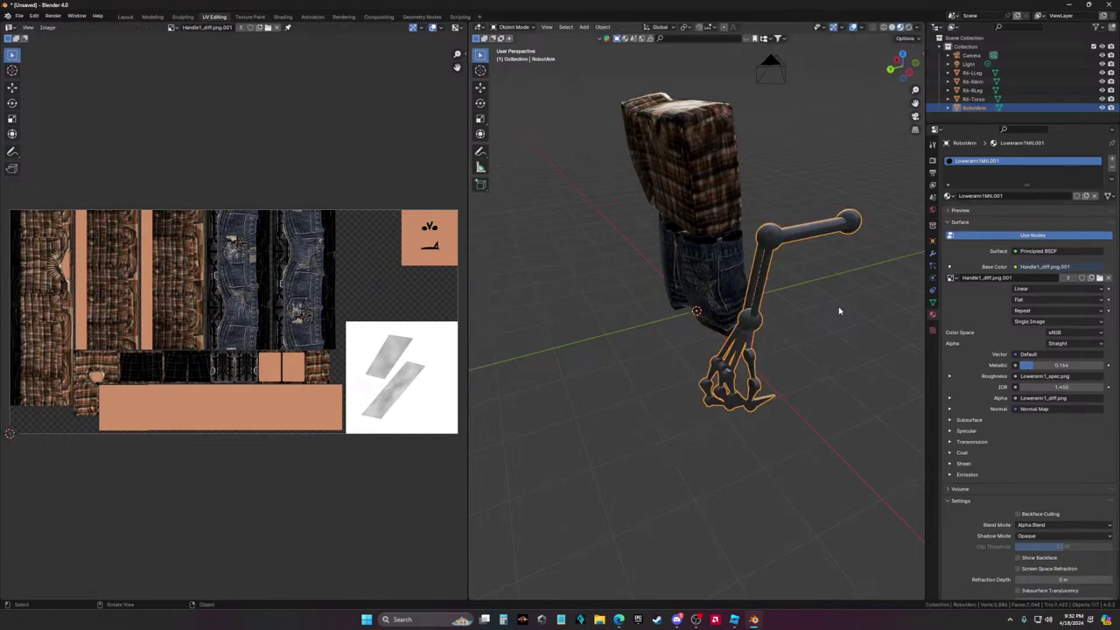
click(836, 313)
middle_drag(835, 313, 813, 290)
click(821, 262)
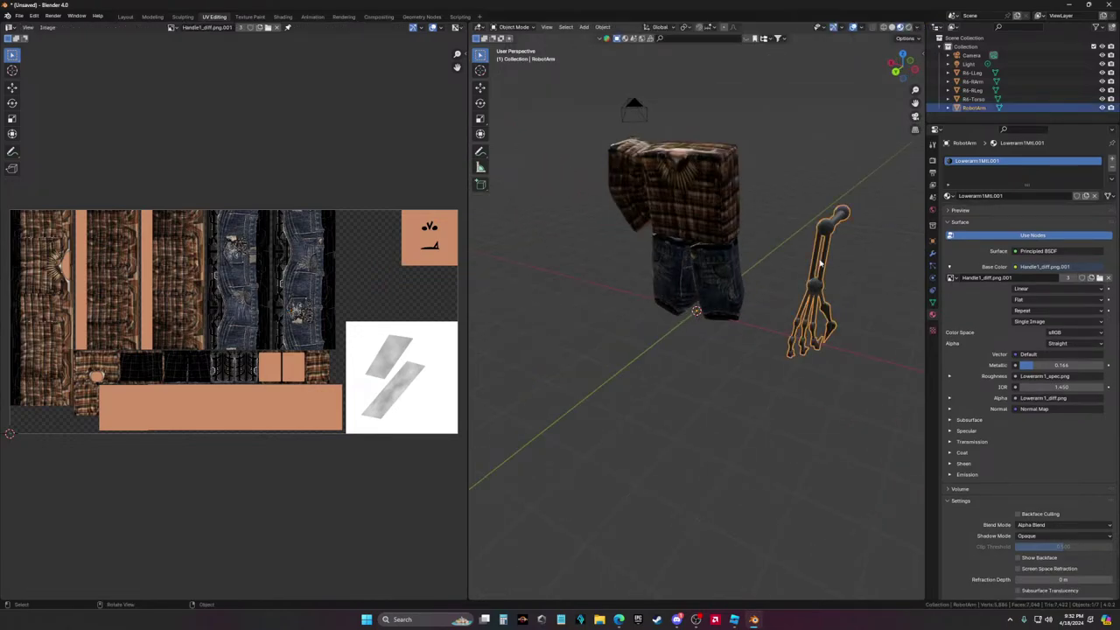
click(125, 18)
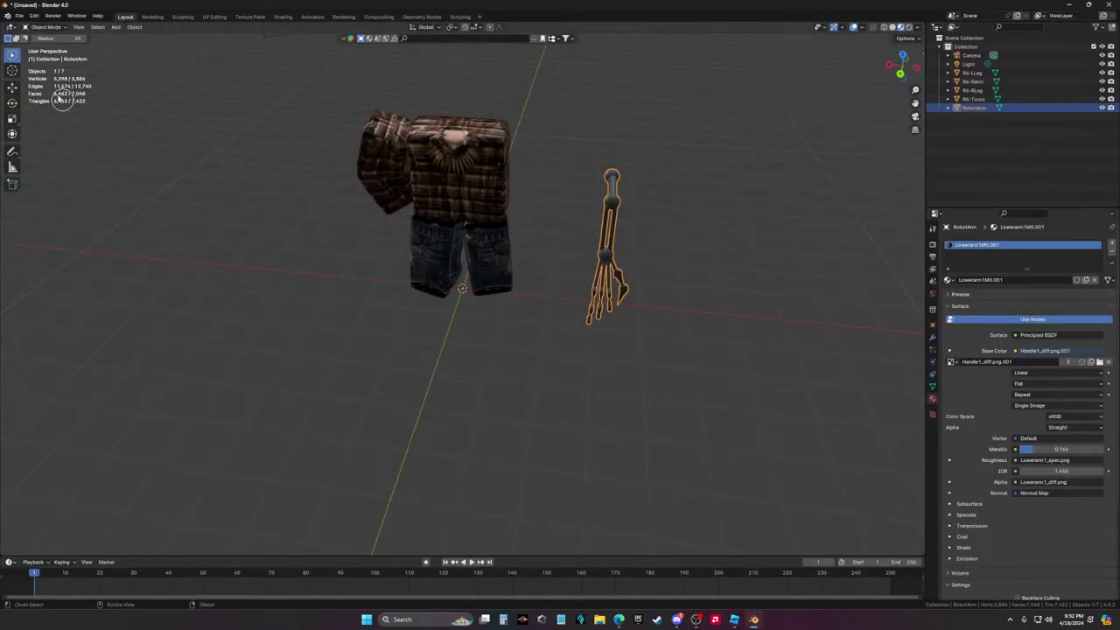
Move the arm left toward the character and turn it a quarter turn around vertical
click(13, 87)
drag(429, 286, 249, 184)
click(12, 103)
mouse_move(490, 262)
middle_down()
mouse_move(595, 193)
mouse_move(490, 271)
mouse_move(572, 377)
mouse_move(491, 271)
middle_up()
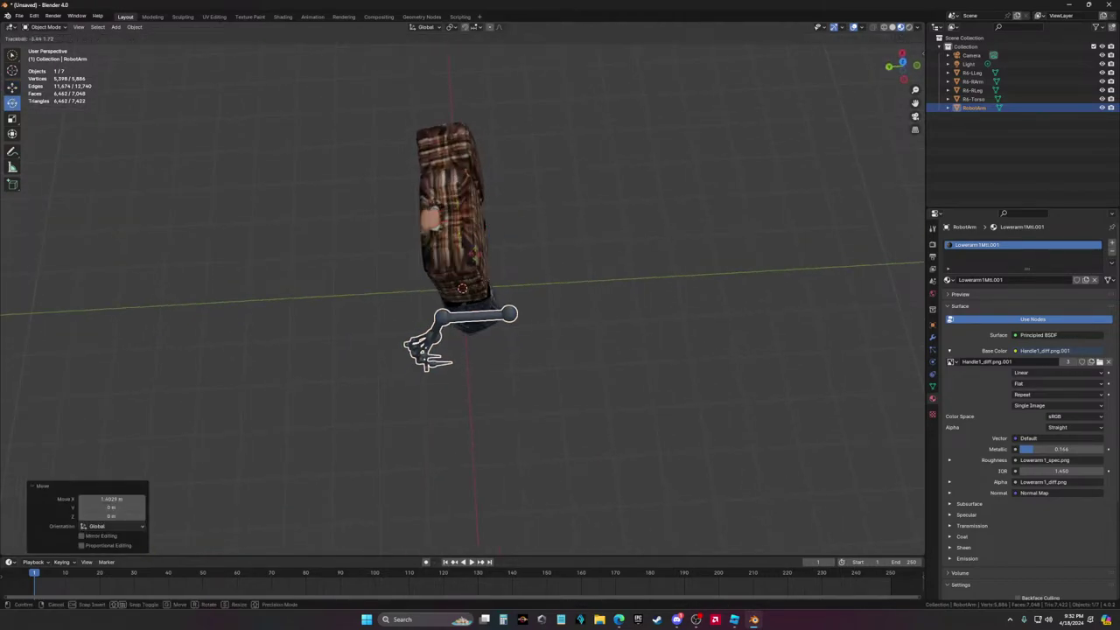
click(477, 261)
drag(477, 260, 499, 201)
key(shift+space)
Move the hand onto the torso side and raise it to shoulder height
key(g)
drag(429, 236, 334, 352)
middle_drag(333, 352, 525, 350)
drag(481, 384, 481, 355)
middle_drag(543, 315, 383, 305)
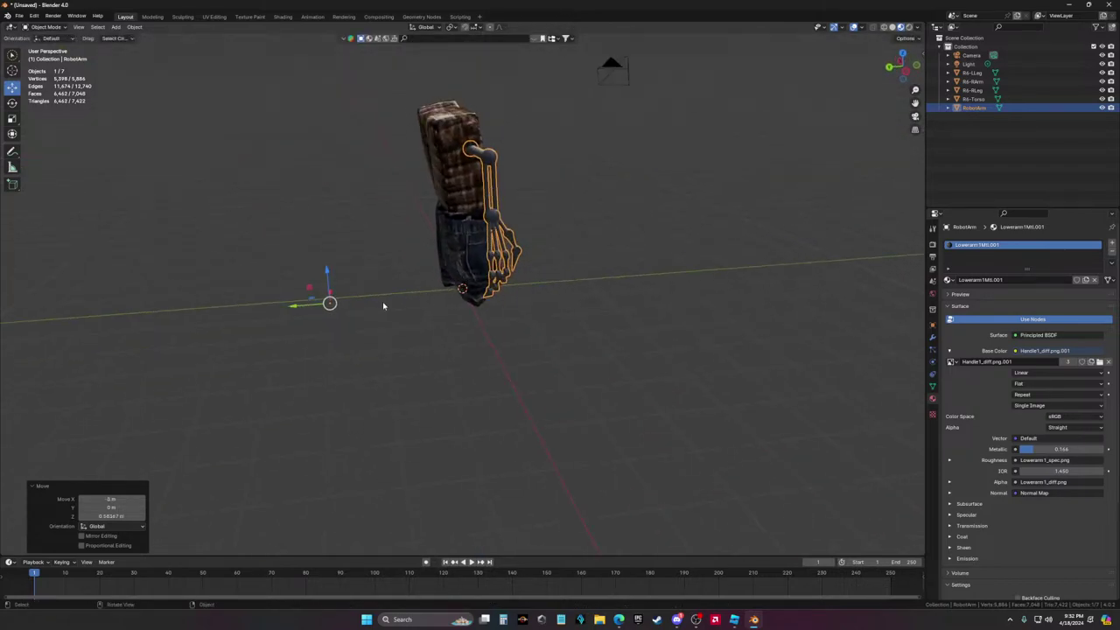
drag(301, 307, 341, 331)
Tilt the arm slightly around X, nudge it along Y and shrink it to fit the body
click(12, 102)
click(13, 88)
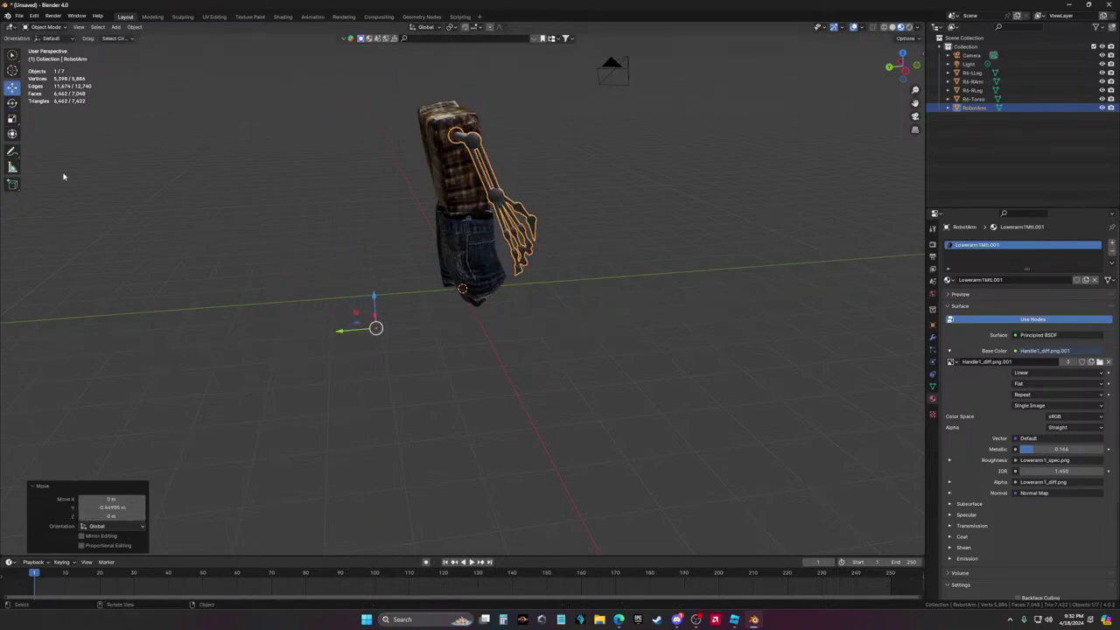
click(12, 103)
drag(395, 306, 399, 306)
click(12, 87)
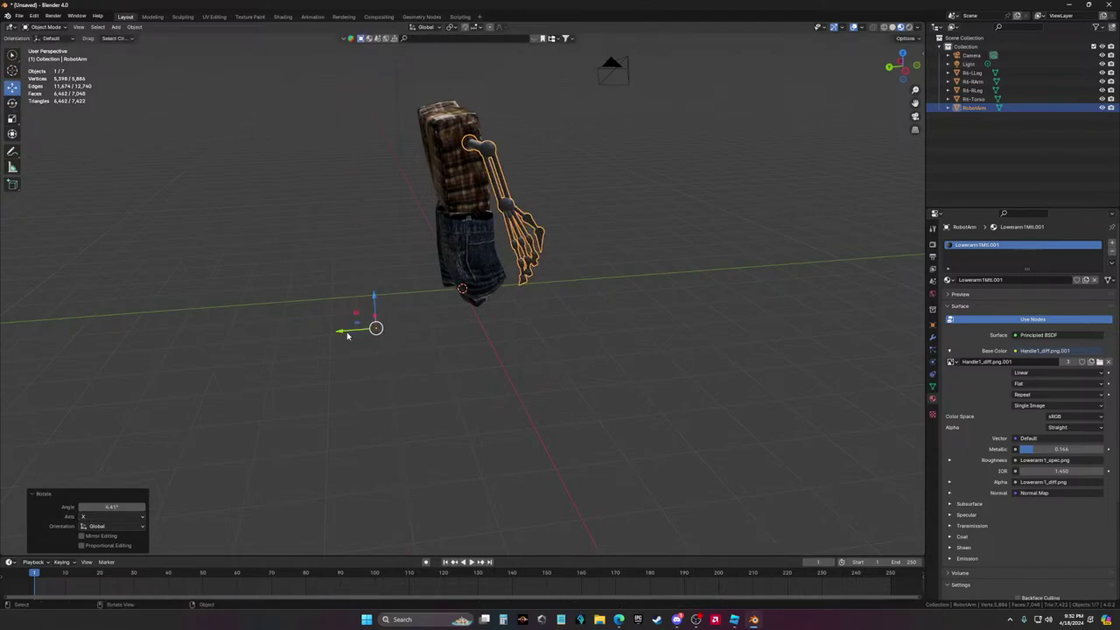
drag(347, 335, 339, 336)
click(12, 117)
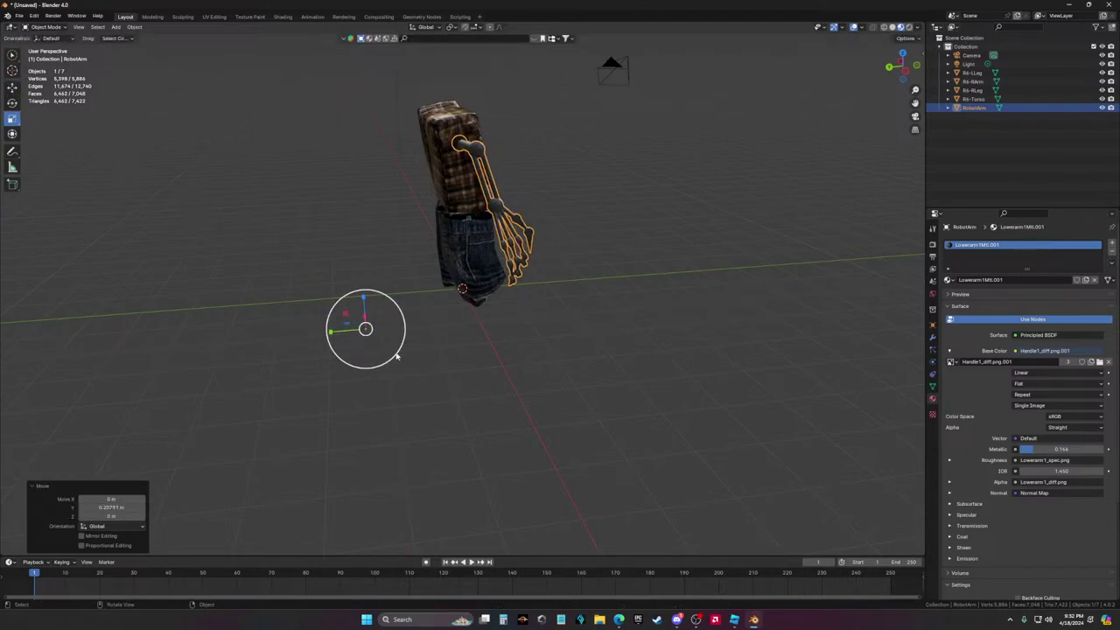
drag(396, 356, 376, 342)
click(12, 87)
Raise the arm, tilt it around X again and lift it up to the shoulder
middle_drag(105, 132, 560, 272)
drag(493, 322, 464, 299)
click(633, 310)
middle_drag(620, 318, 413, 150)
click(433, 138)
click(12, 102)
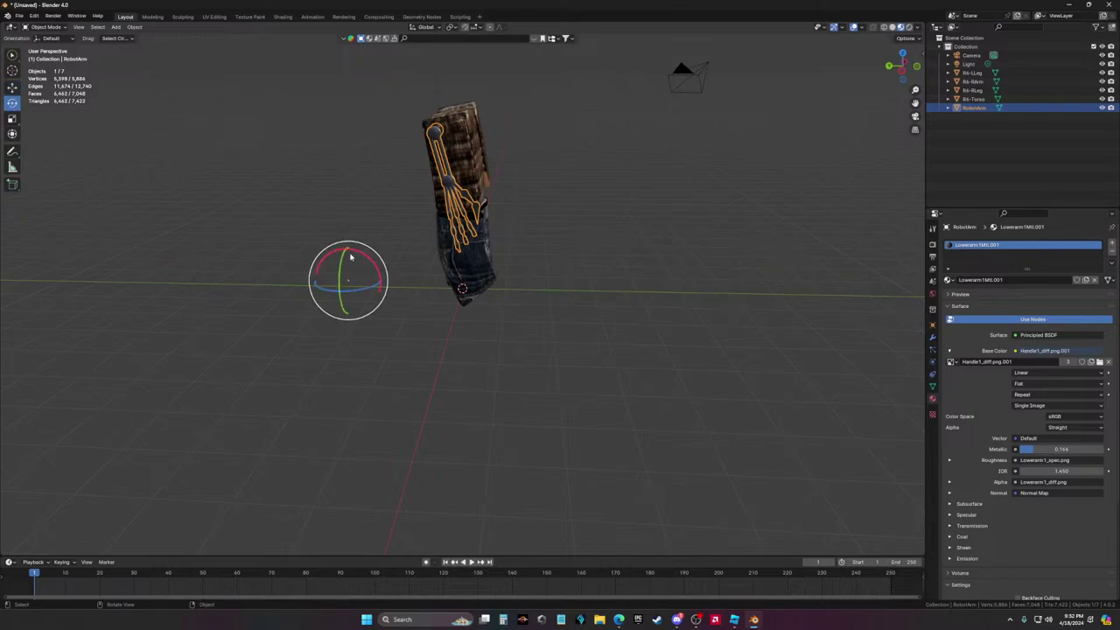
drag(370, 260, 311, 221)
click(12, 87)
middle_drag(312, 221, 649, 307)
Slide the arm along the X axis to seat it at the shoulder, then return to Blender
key(g)
key(x)
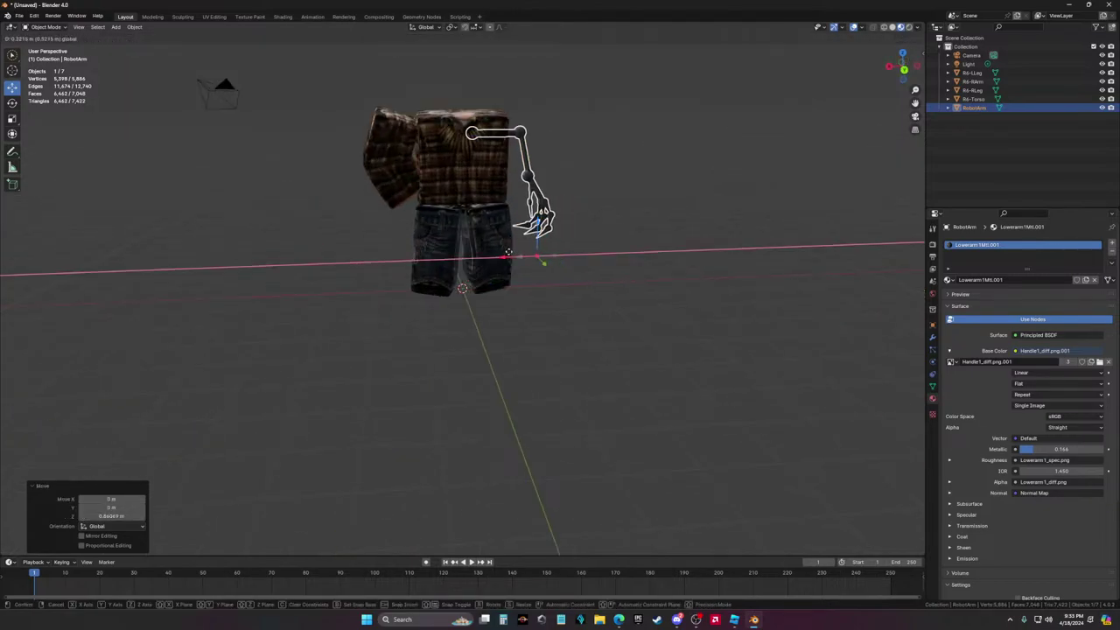
click(555, 253)
middle_drag(555, 253, 544, 280)
click(613, 283)
middle_drag(613, 282, 595, 272)
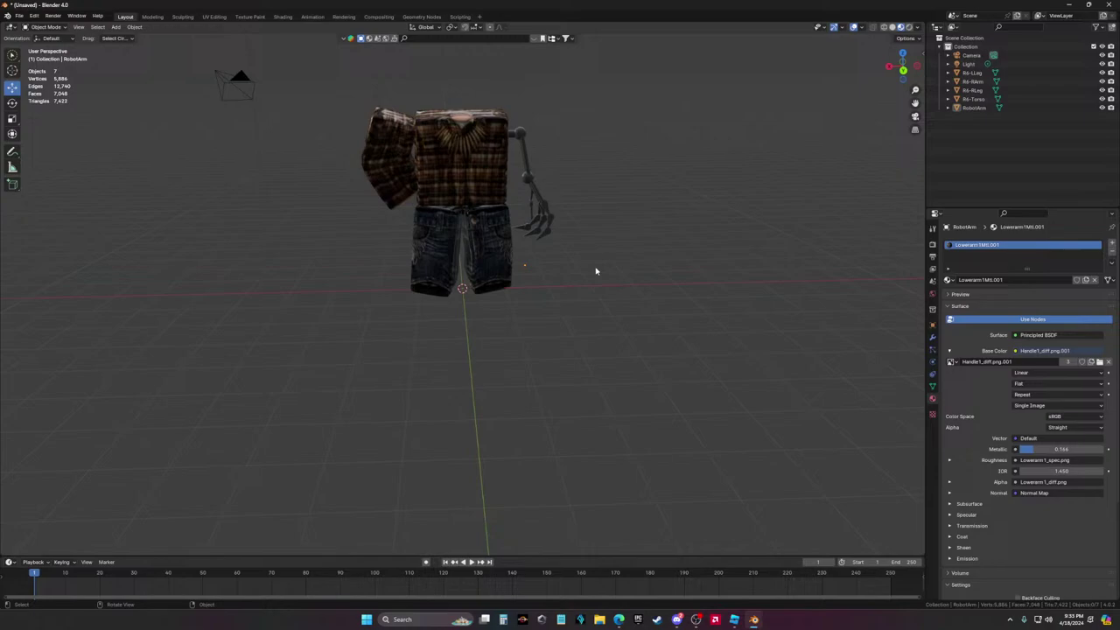
click(542, 210)
key(g)
key(x)
click(526, 268)
click(647, 523)
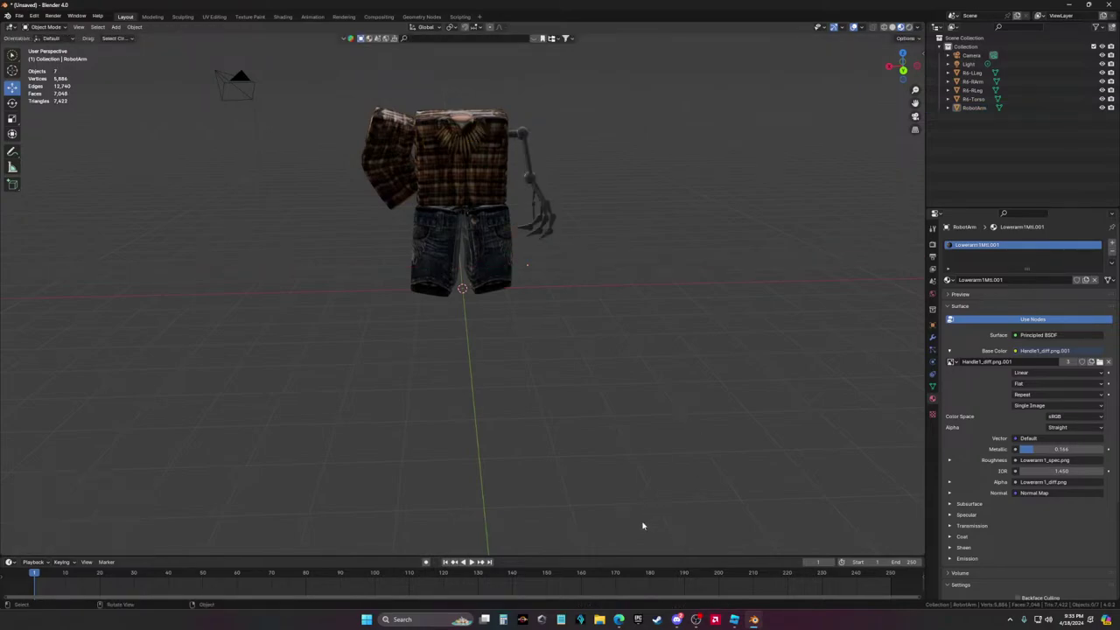
key(alt+Tab)
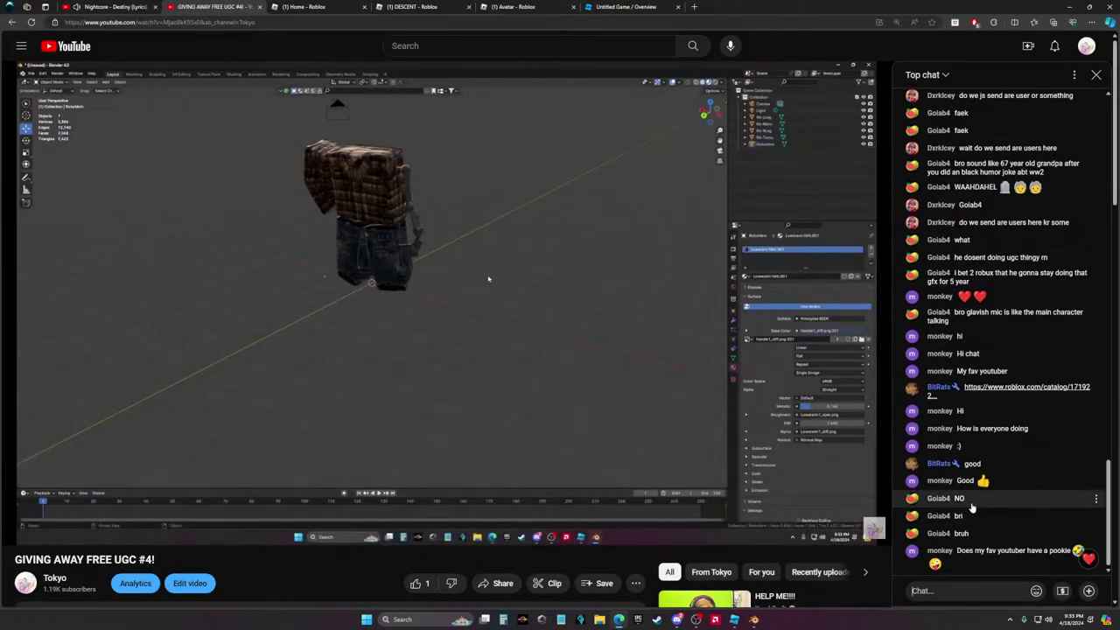
click(754, 620)
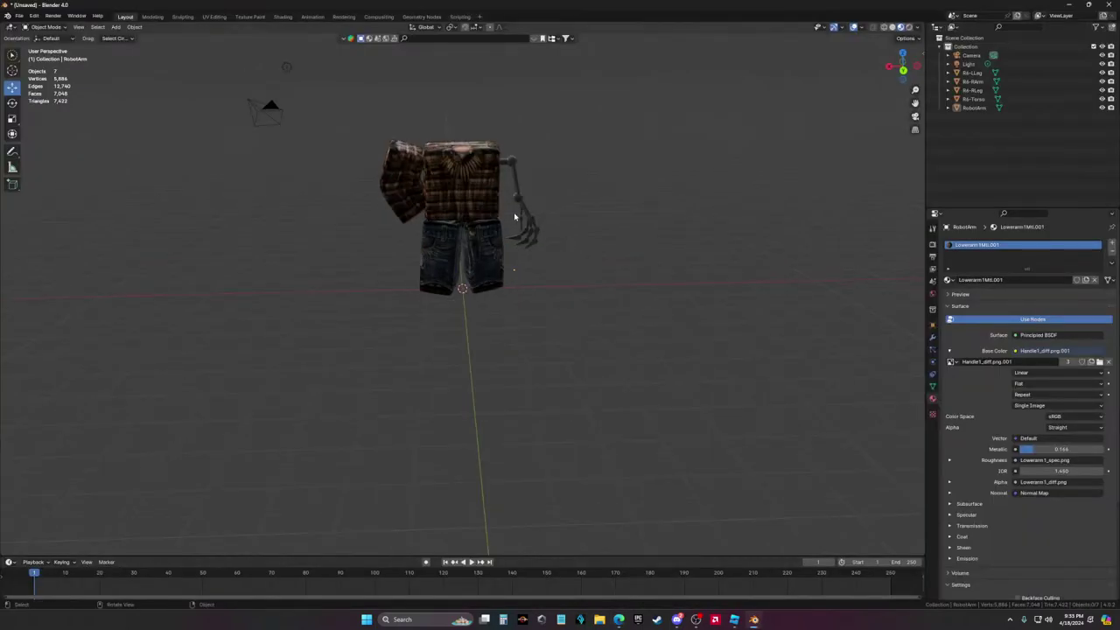
Select the RobotArm object and enter Edit Mode on its mesh
click(484, 197)
click(472, 254)
click(423, 255)
click(427, 188)
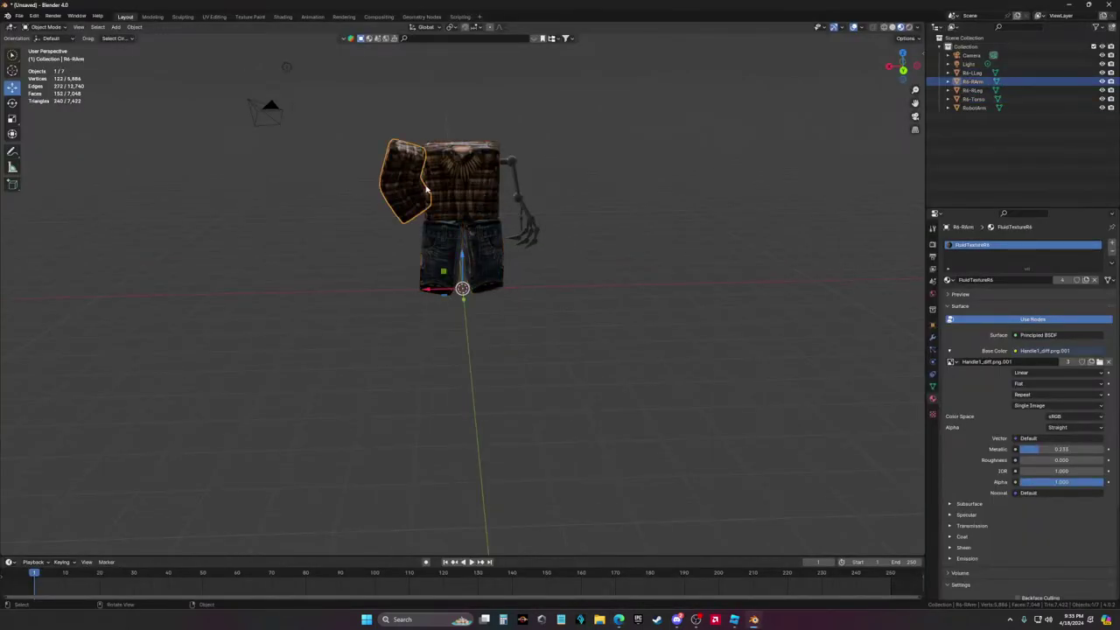
click(520, 206)
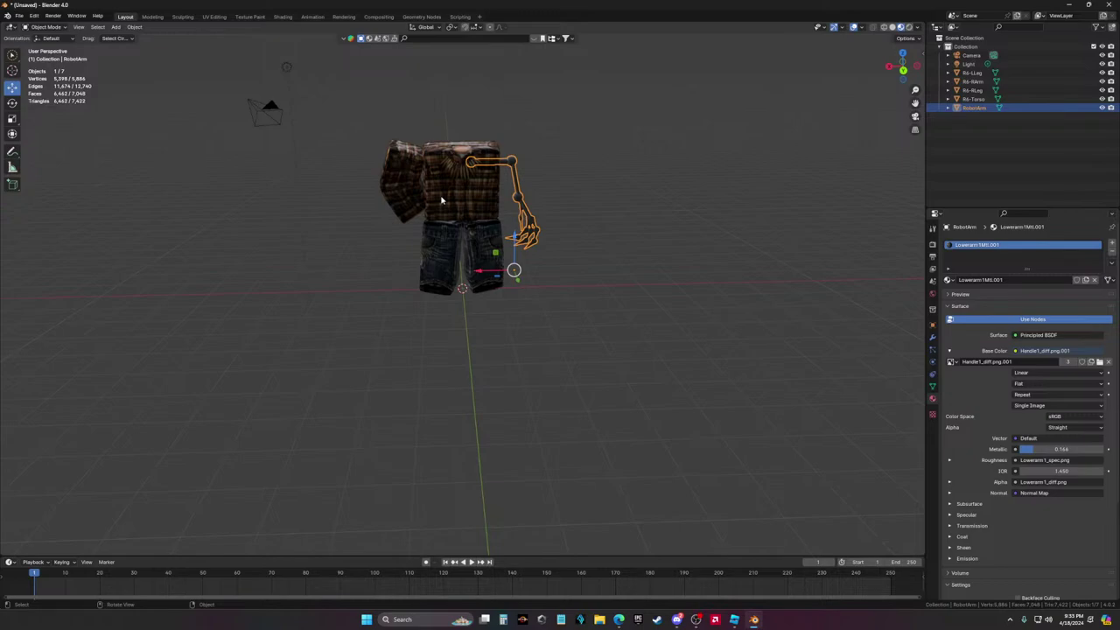
key(Tab)
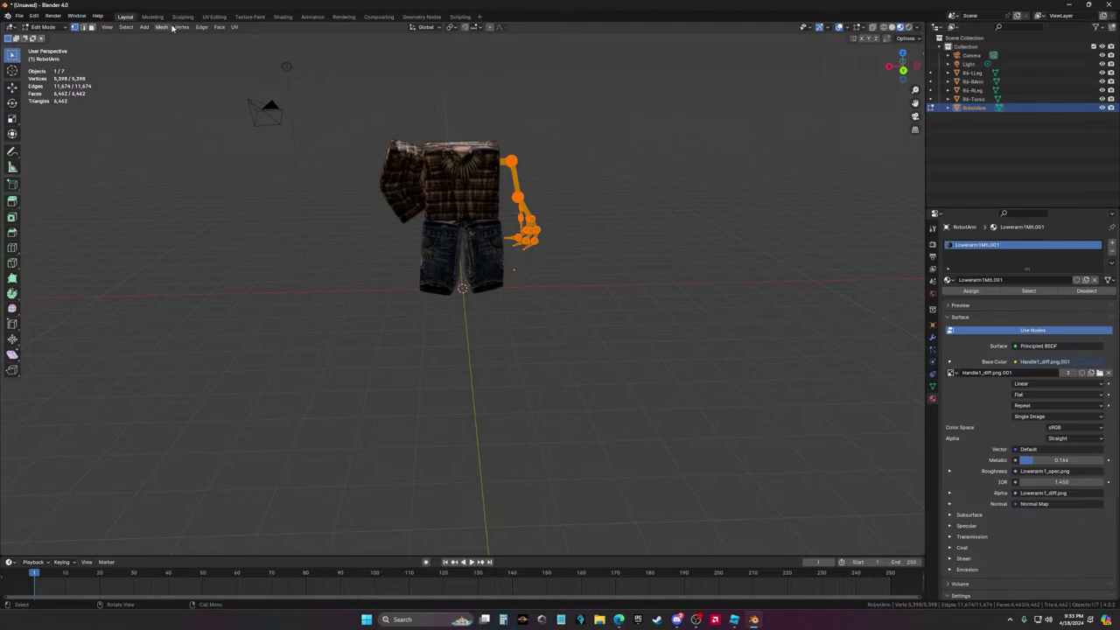
key(alt+Tab)
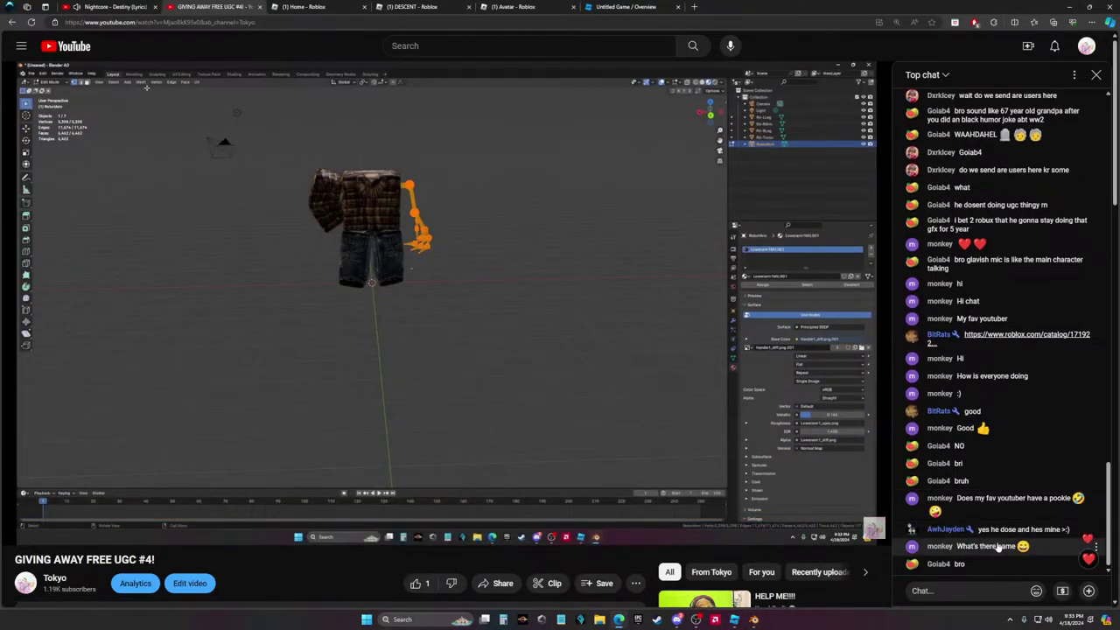
key(alt+Tab)
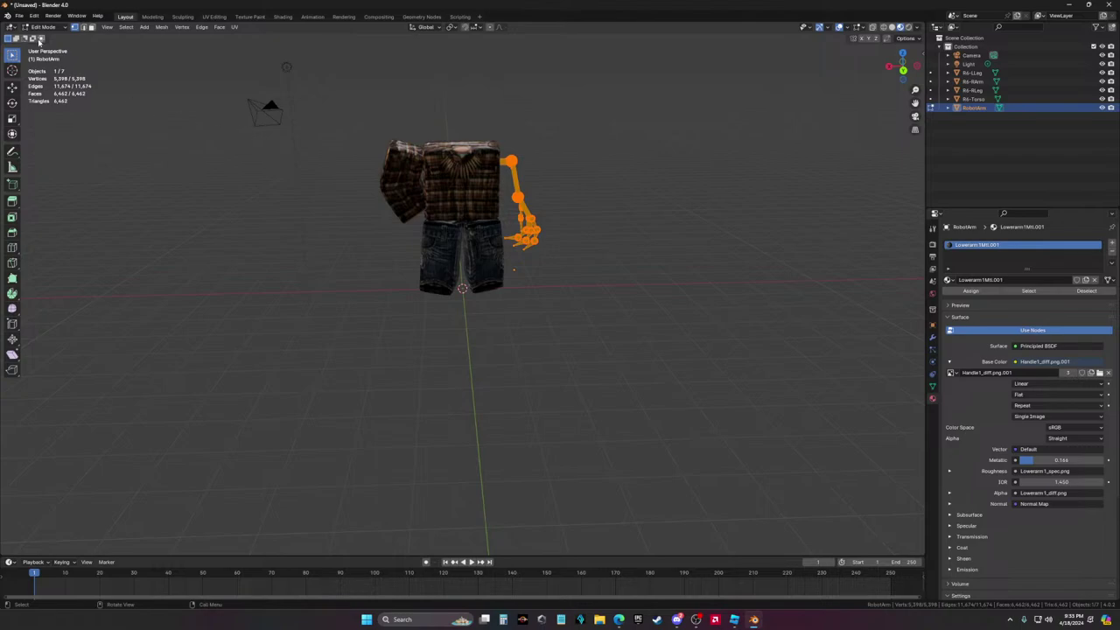
Decimate the robot arm's geometry at ratio 0.65 and inspect the result in Object Mode
click(161, 29)
mouse_move(191, 232)
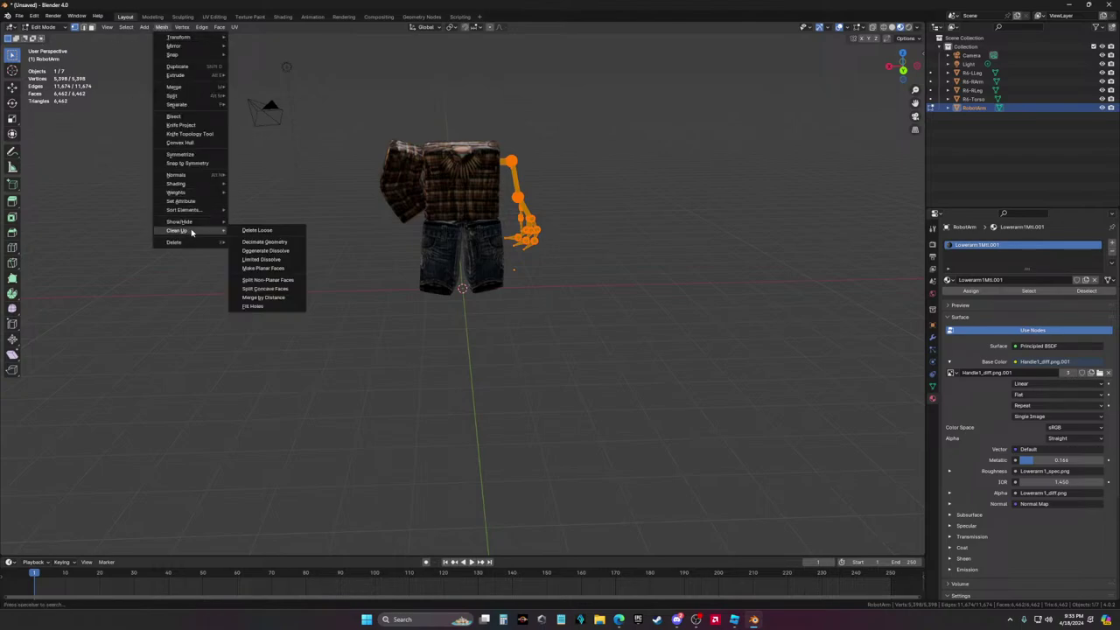
click(263, 242)
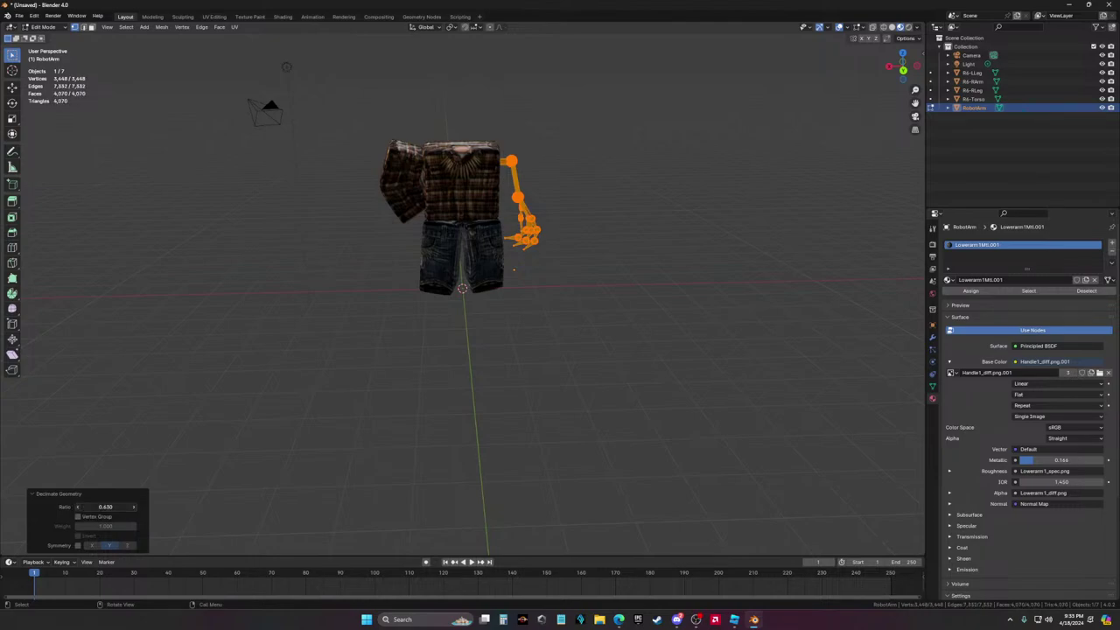
key(Tab)
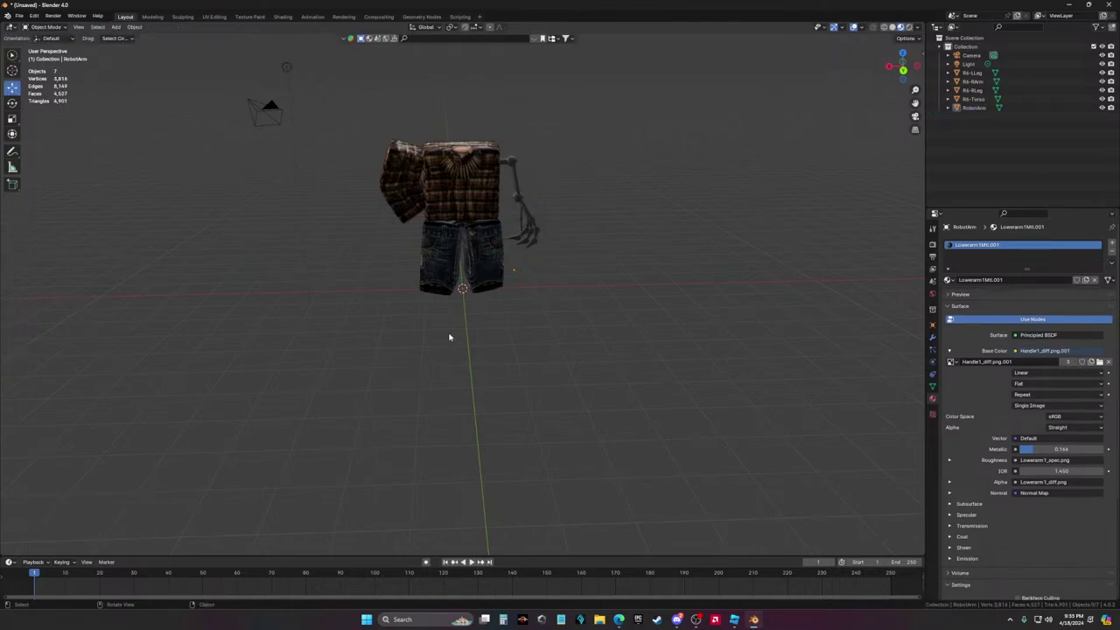
scroll(452, 335, up, 4)
middle_drag(569, 283, 624, 261)
scroll(620, 205, down, 4)
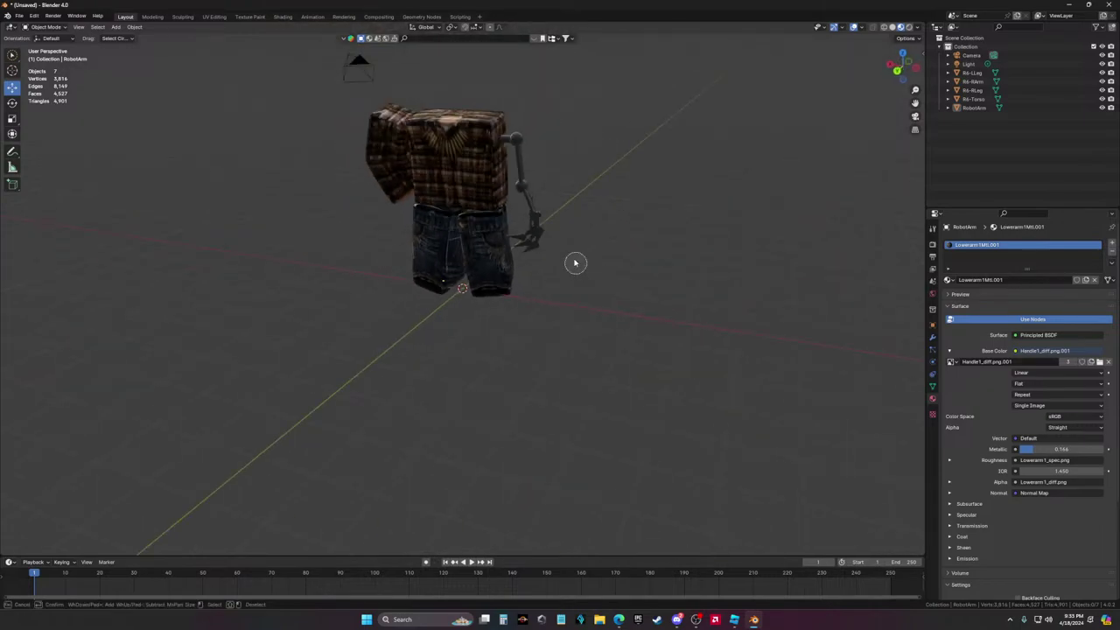
Select all of the arm's vertices and decimate it again to ratio 0.49
click(526, 173)
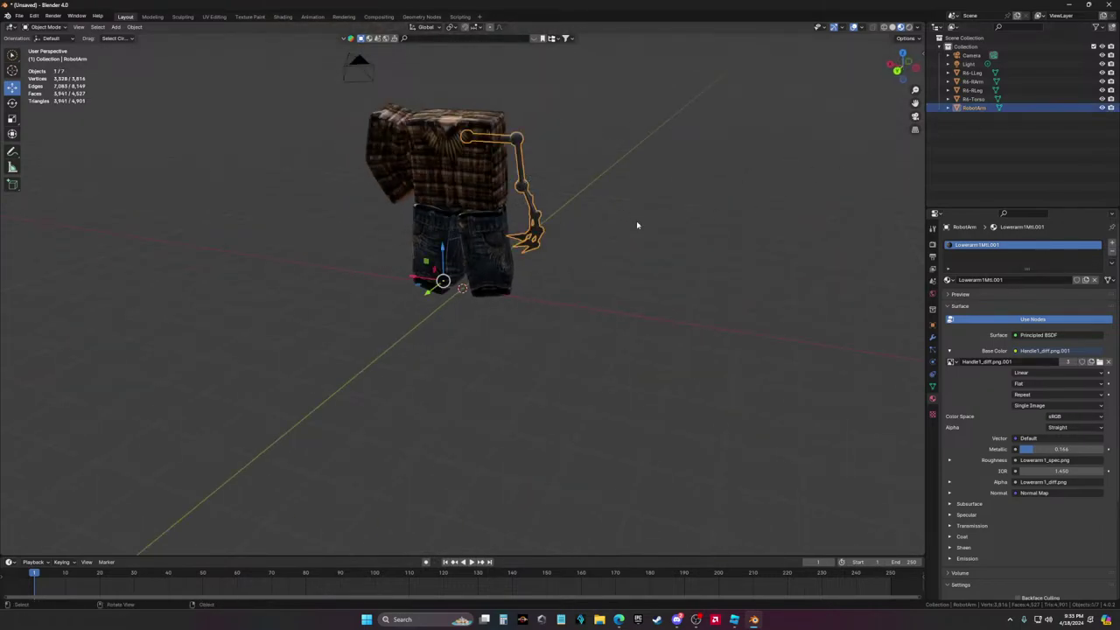
click(79, 27)
key(Tab)
key(a)
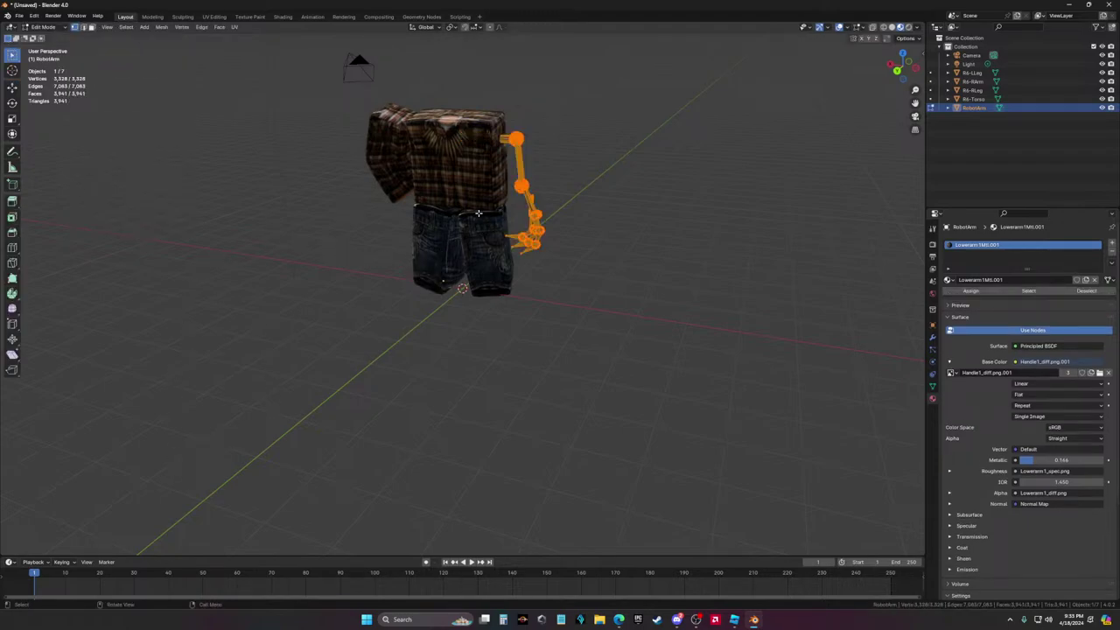
click(162, 28)
mouse_move(180, 230)
click(257, 245)
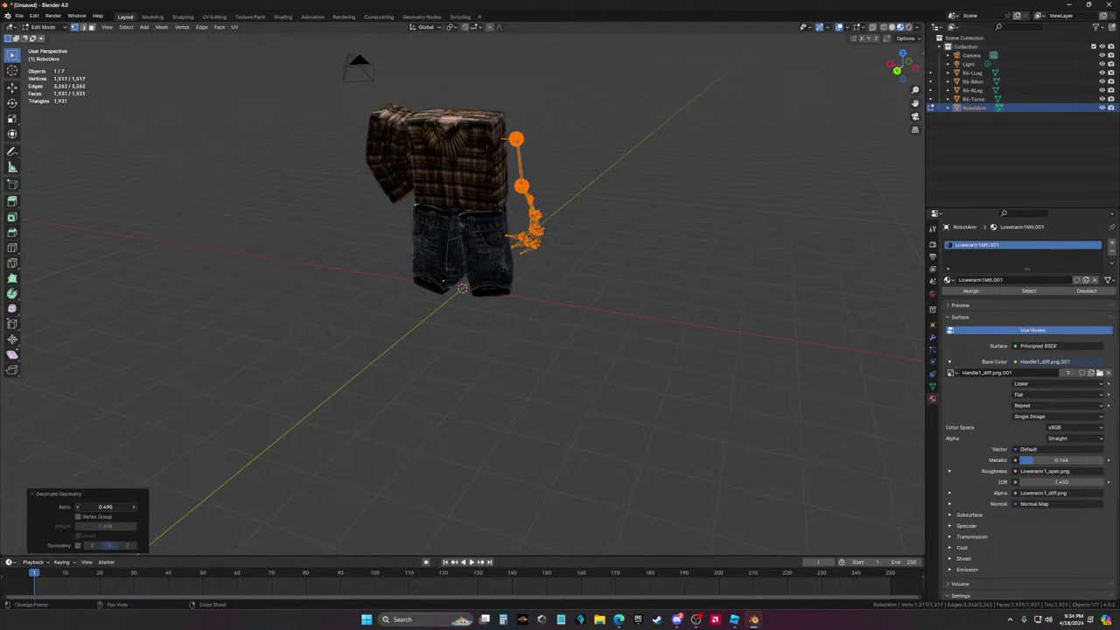
Undo the extra 0.49 decimation, deselect everything and return to Object Mode
key(Tab)
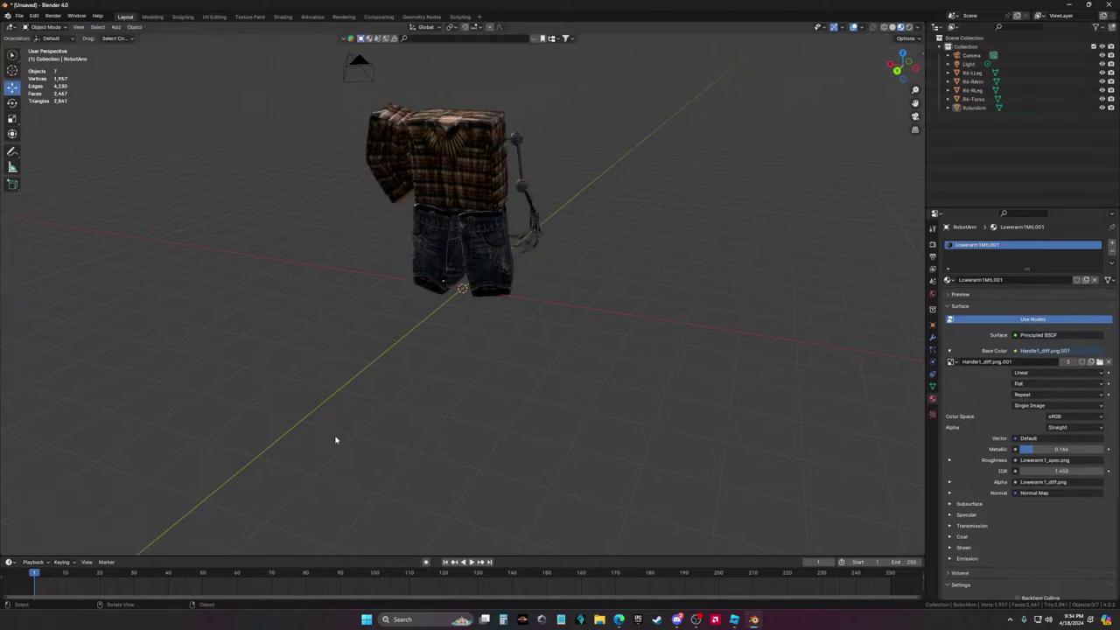
scroll(413, 382, up, 8)
middle_drag(463, 283, 440, 350)
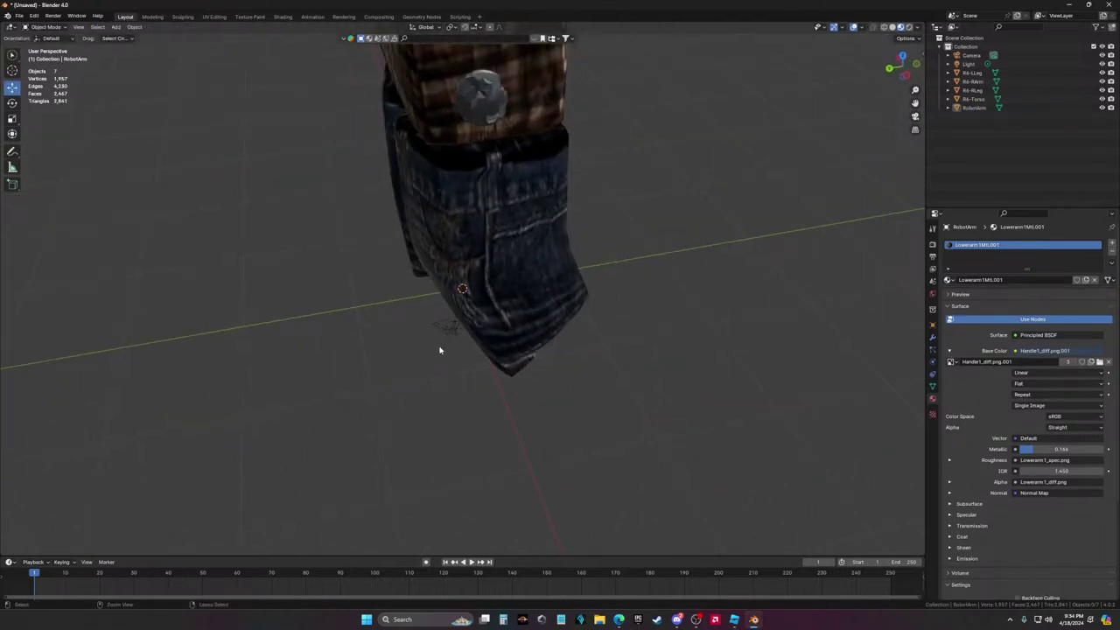
key(Tab)
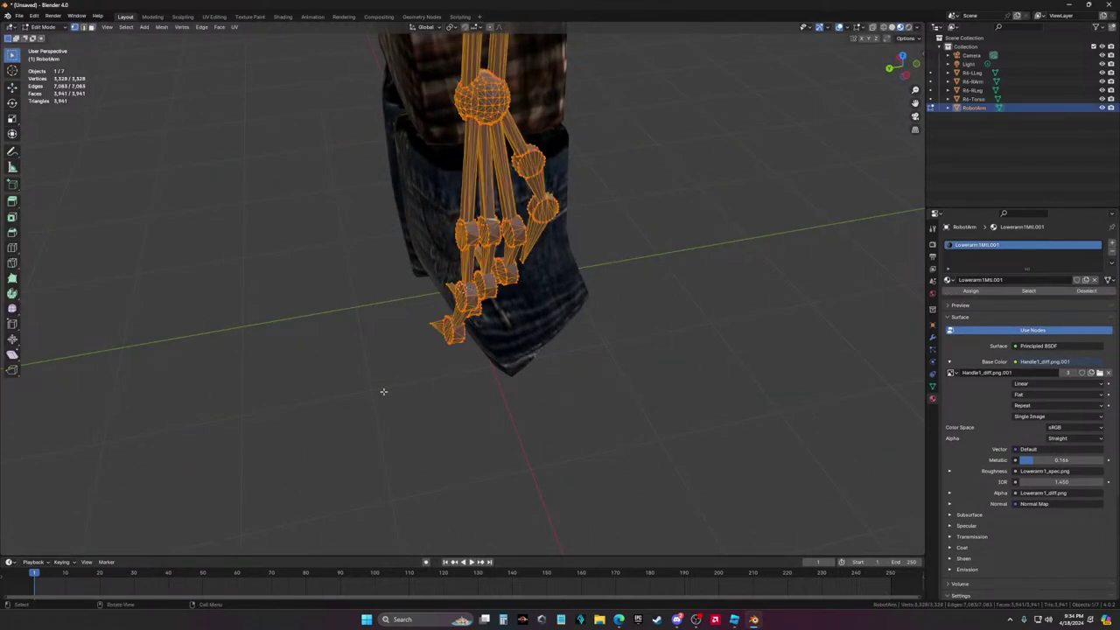
scroll(237, 385, down, 5)
middle_drag(237, 385, 420, 332)
key(alt+a)
key(Tab)
key(alt+a)
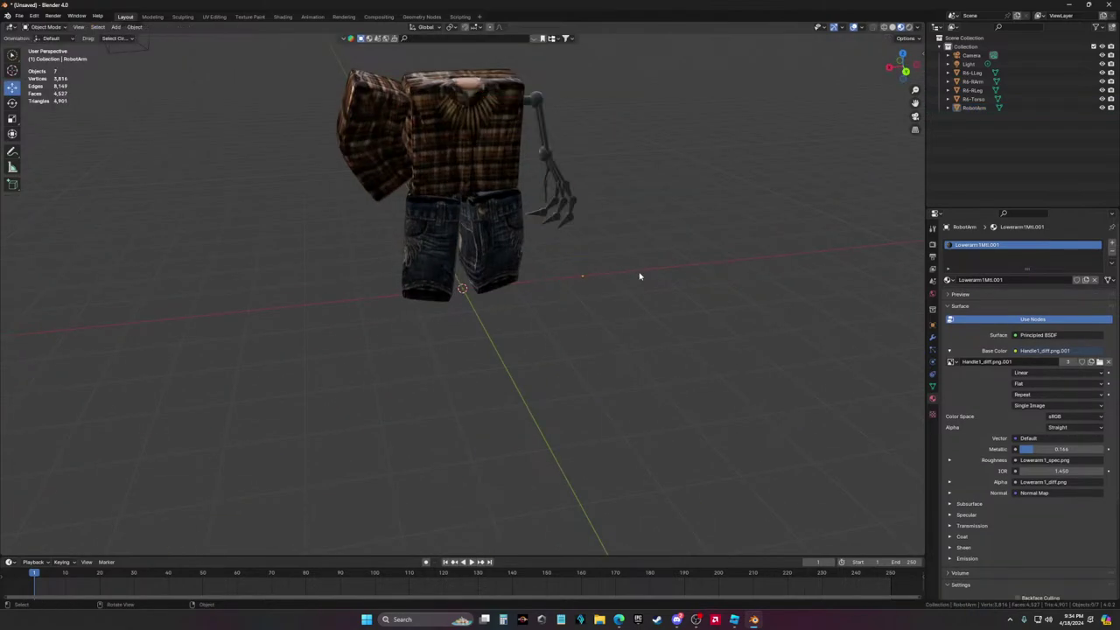
Select R6-RArm and the other body parts, then select all their vertices in Edit Mode
click(373, 106)
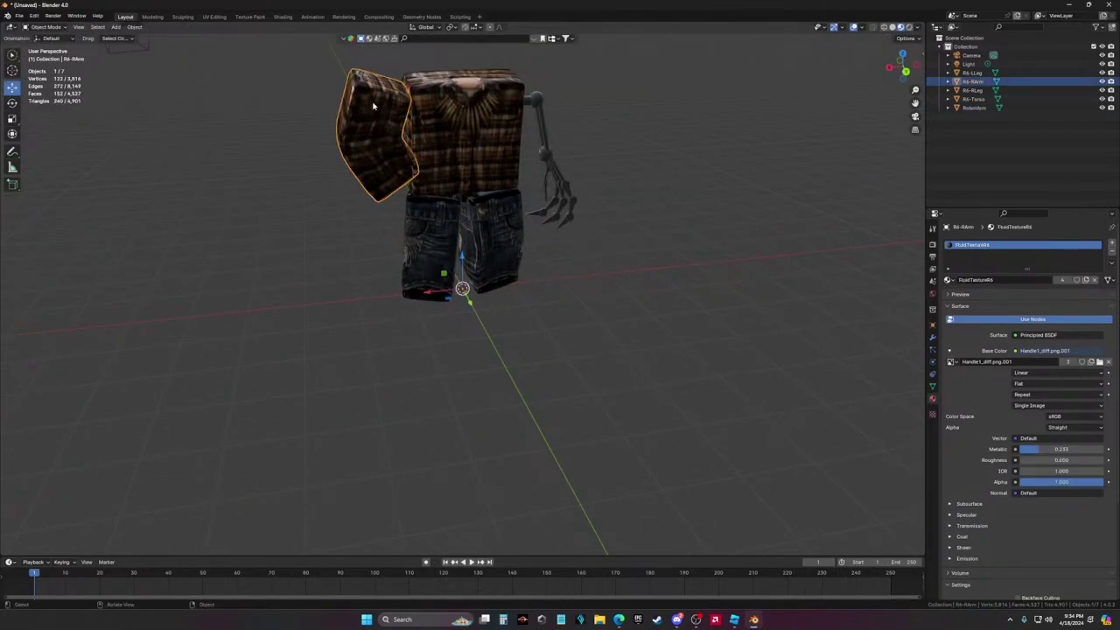
shift+click(475, 127)
shift+click(549, 176)
shift+click(492, 236)
shift+click(410, 238)
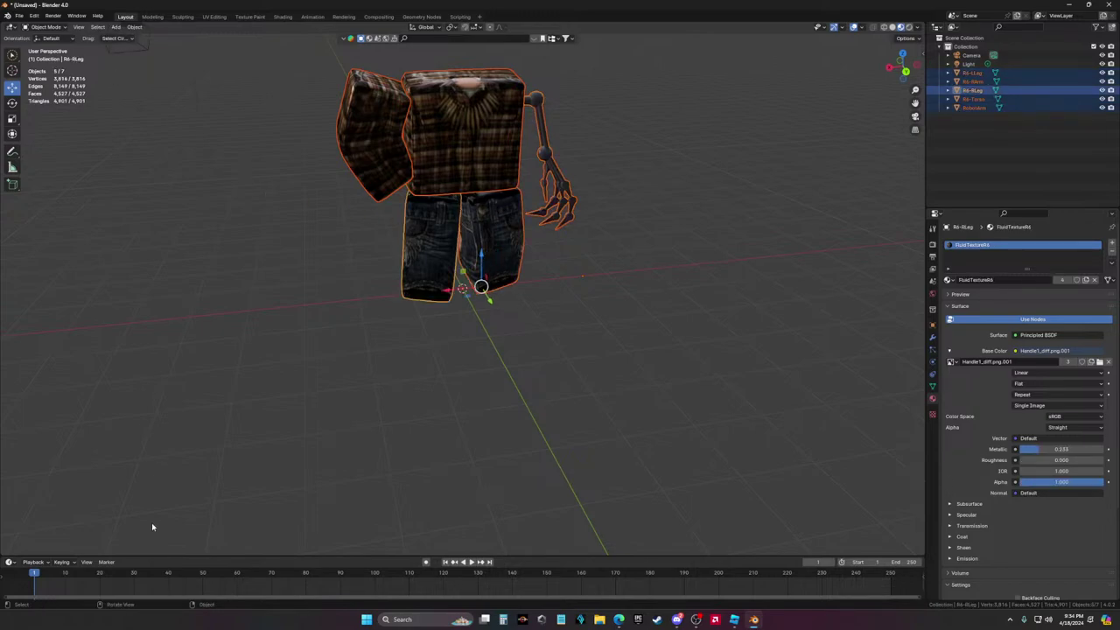
key(Tab)
key(a)
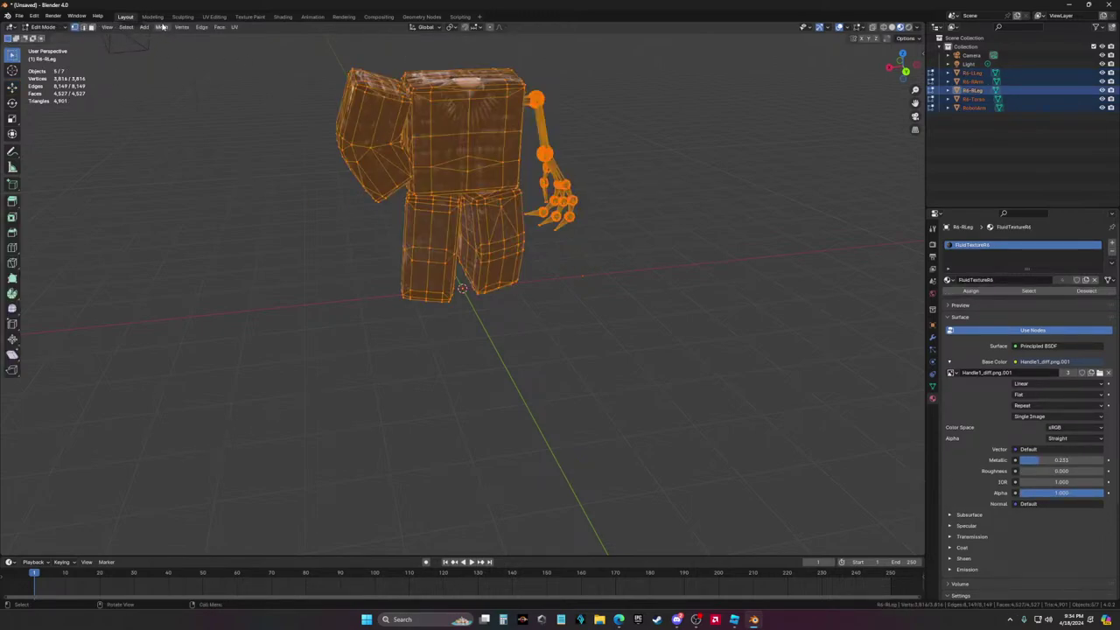
Decimate the selected body meshes, raising the ratio to keep more detail
click(162, 26)
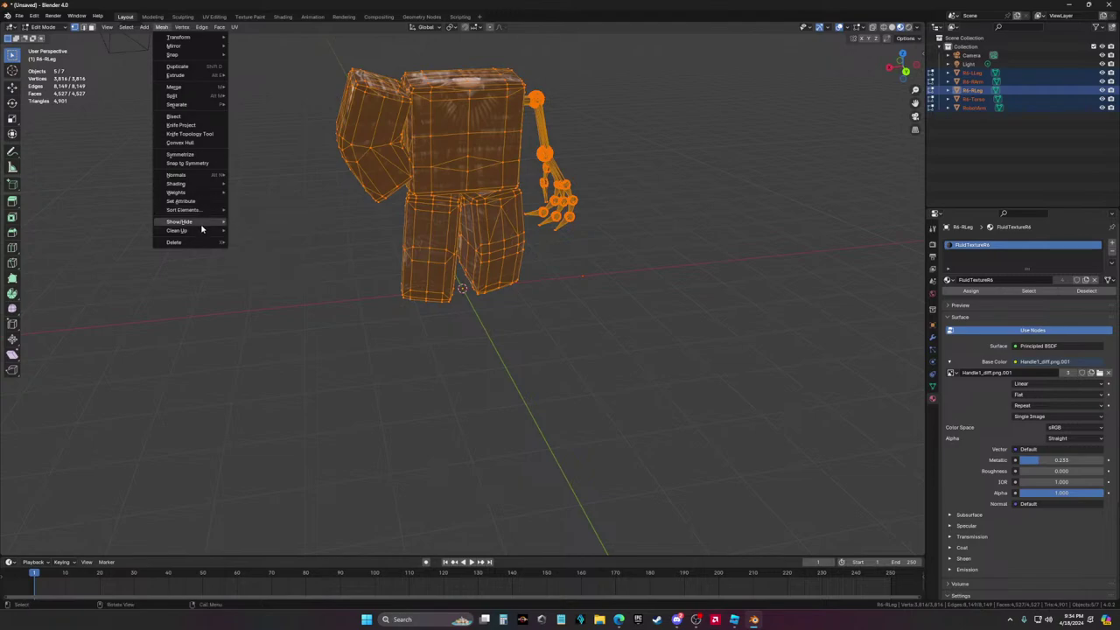
mouse_move(215, 231)
click(259, 242)
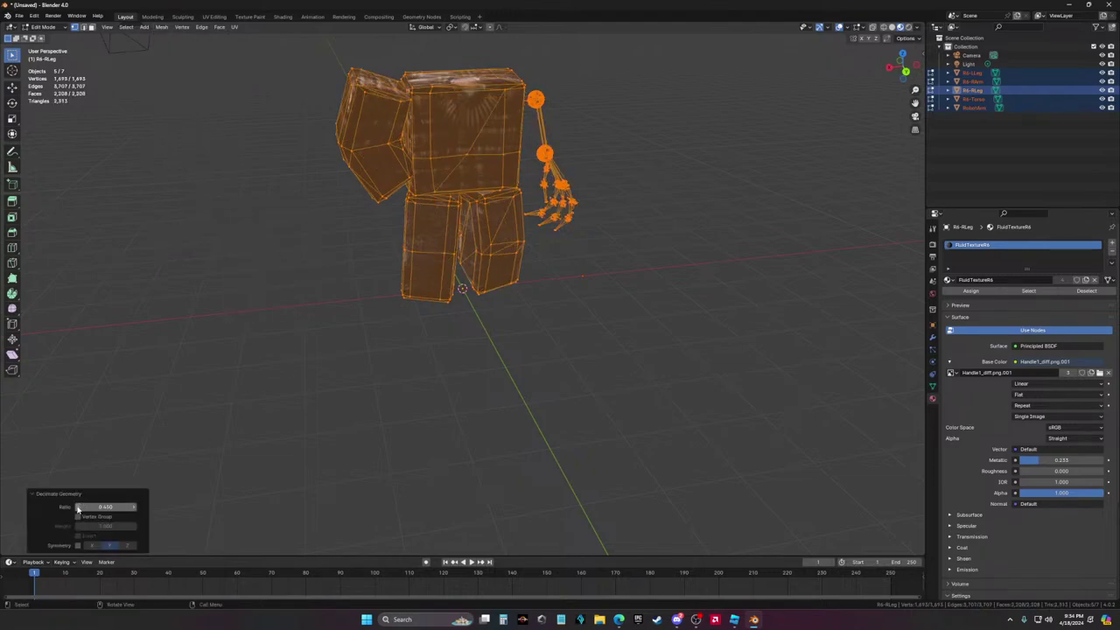
drag(105, 507, 57, 510)
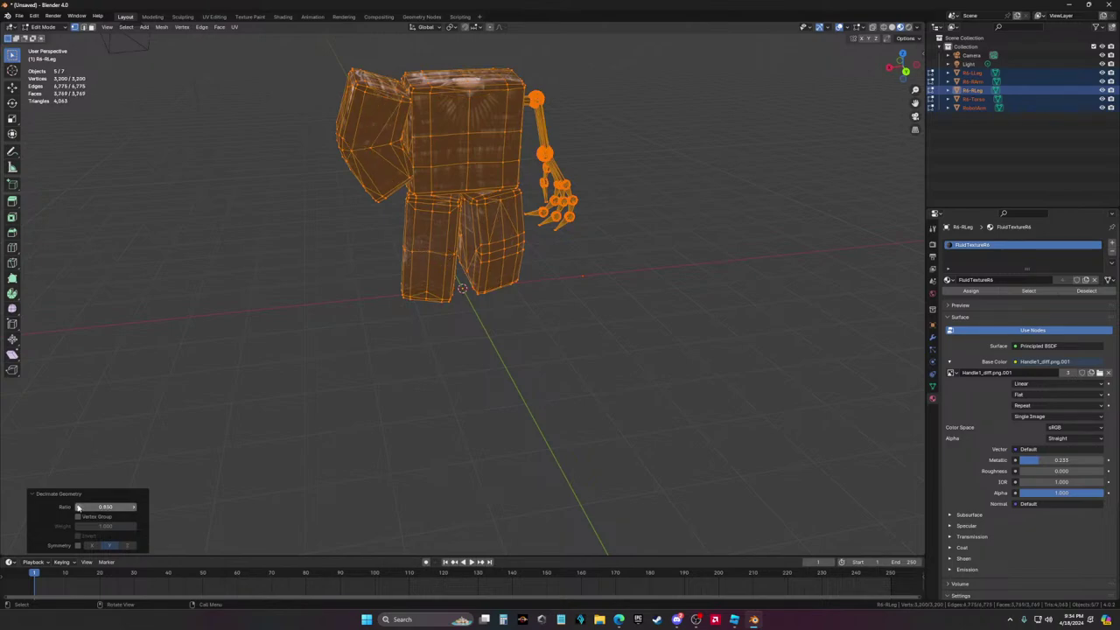
Back in Object Mode, deselect everything and view the textured legs and torso from below
key(Tab)
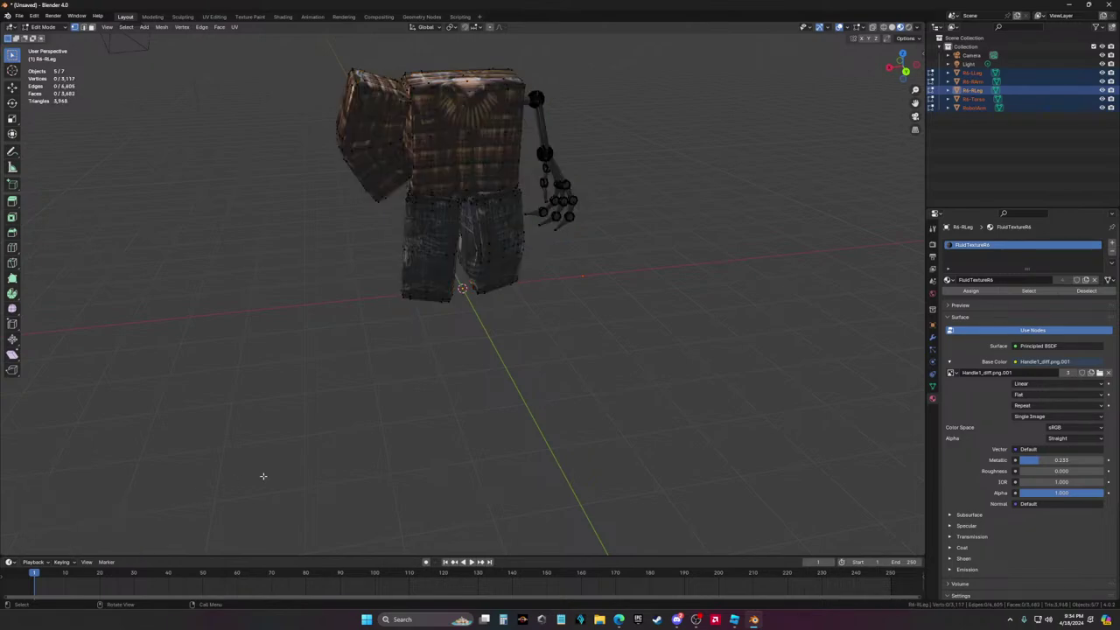
click(330, 426)
scroll(532, 305, up, 3)
middle_drag(533, 305, 511, 343)
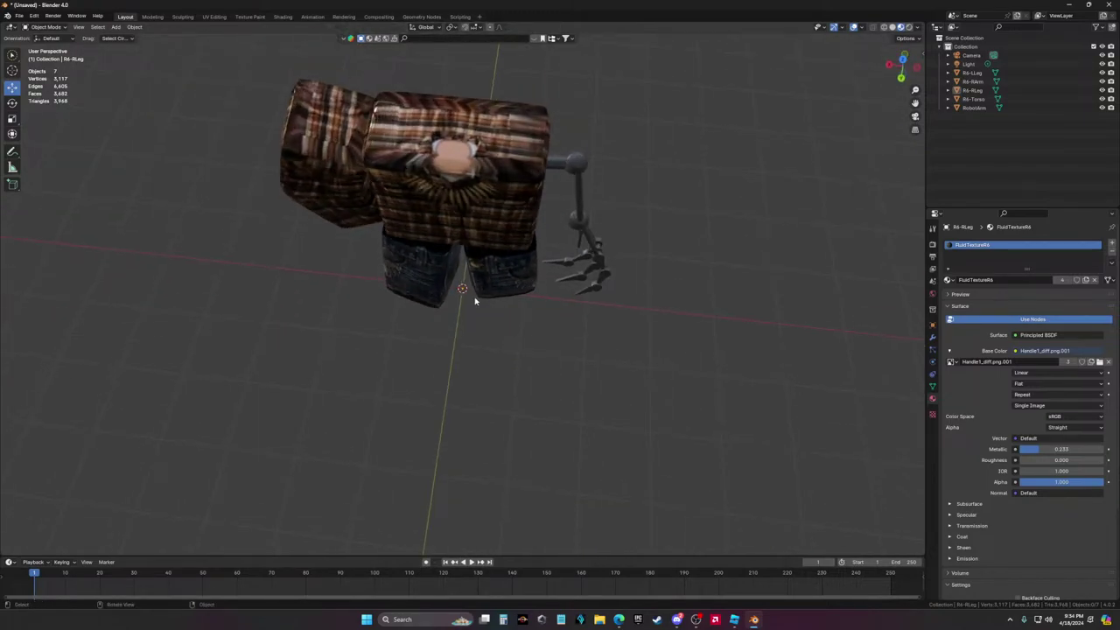
middle_drag(475, 301, 490, 237)
scroll(493, 250, down, 4)
Start a Wavefront OBJ export and delete the old Cyborg.obj and Cyborg.mtl files
click(19, 16)
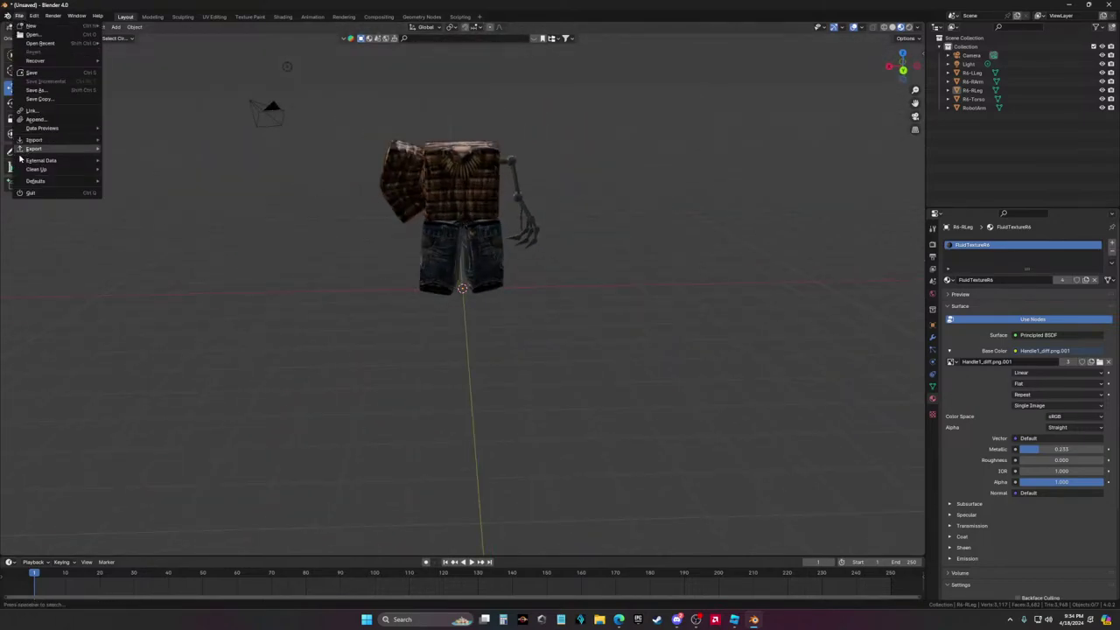
mouse_move(54, 149)
click(135, 192)
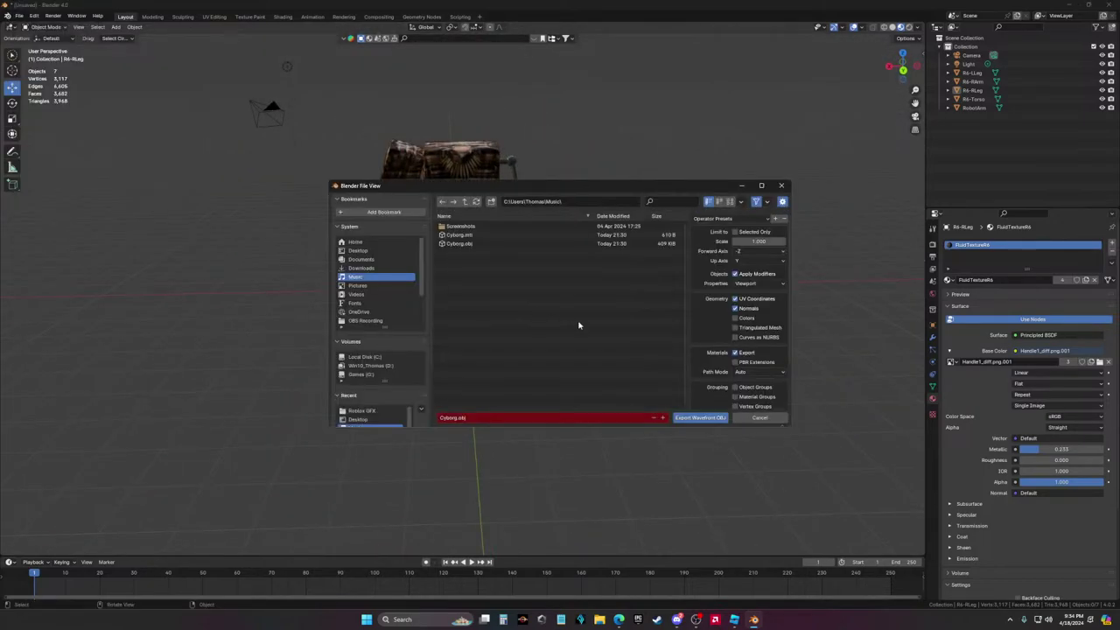
drag(498, 283, 477, 232)
right_click(473, 245)
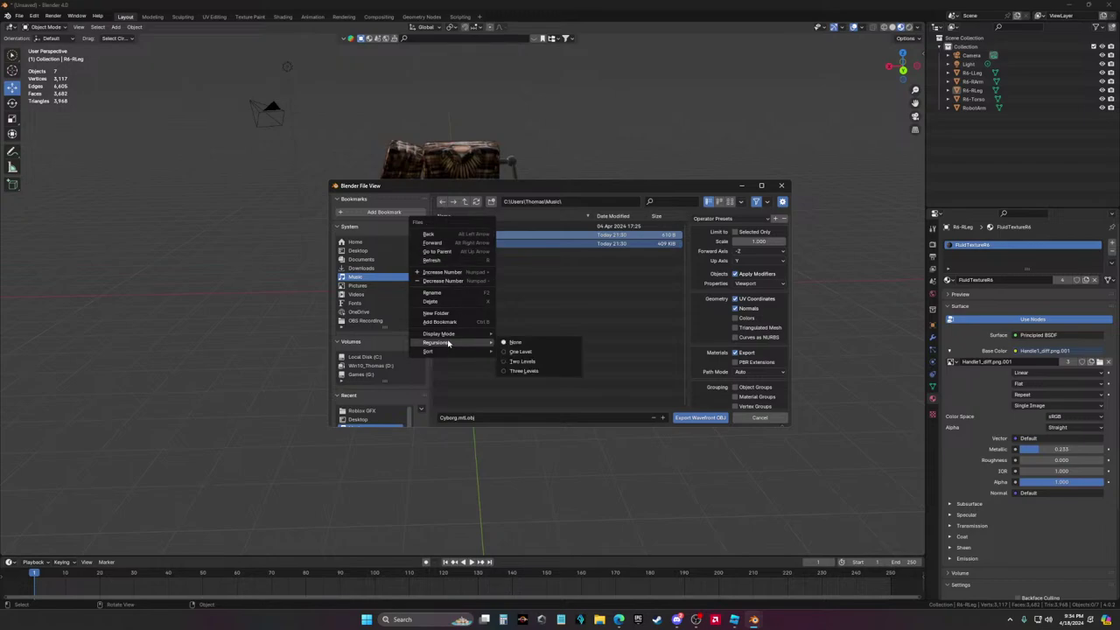
click(432, 301)
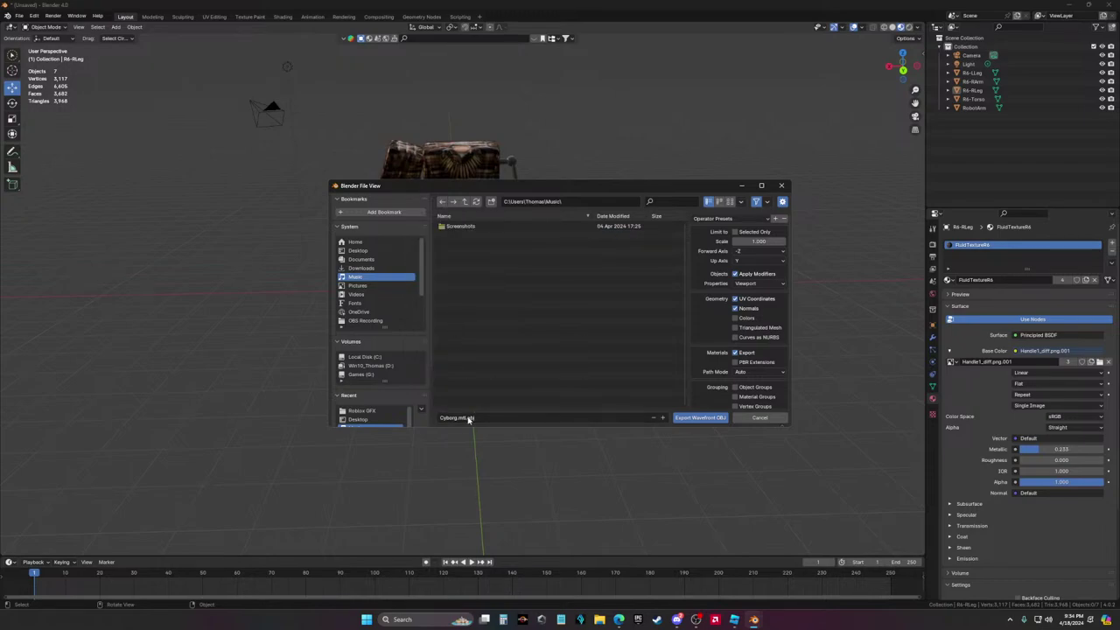
Export the character as Cyborg.obj and switch to Roblox Studio
click(469, 418)
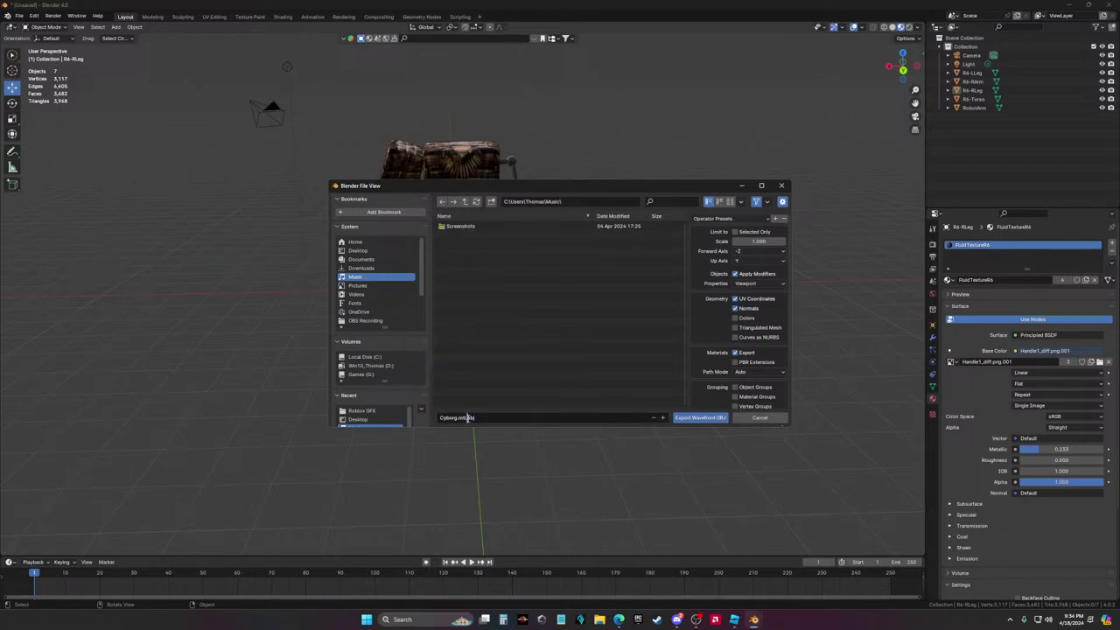
click(708, 418)
click(740, 621)
Set the character MeshPart's MeshId to Cyborg.obj, confirming the import prompt
click(1014, 231)
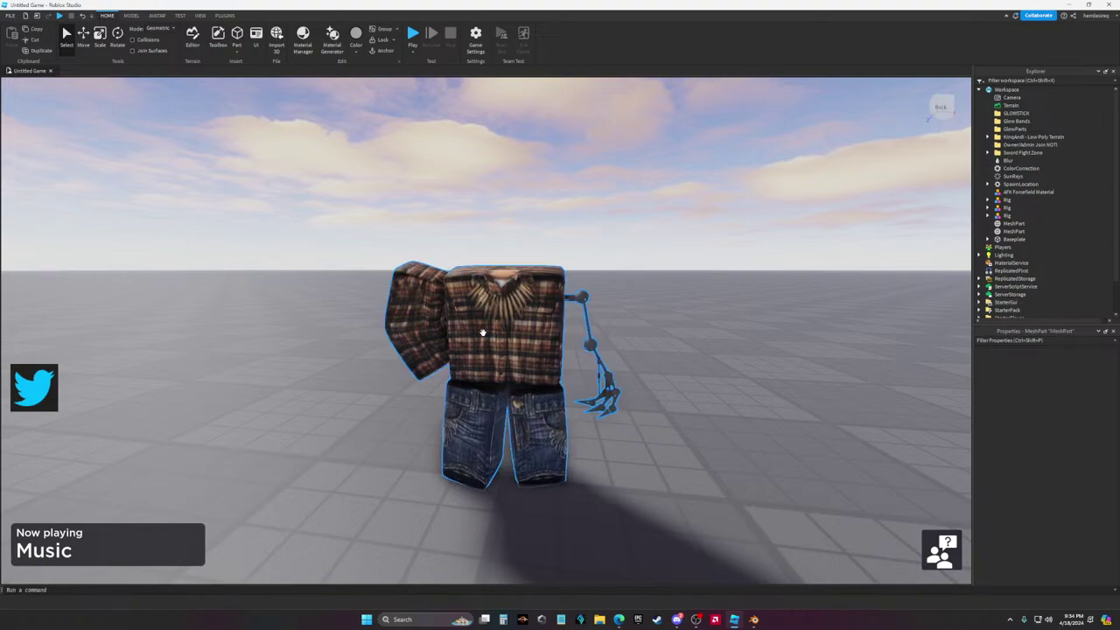
click(994, 422)
click(1108, 422)
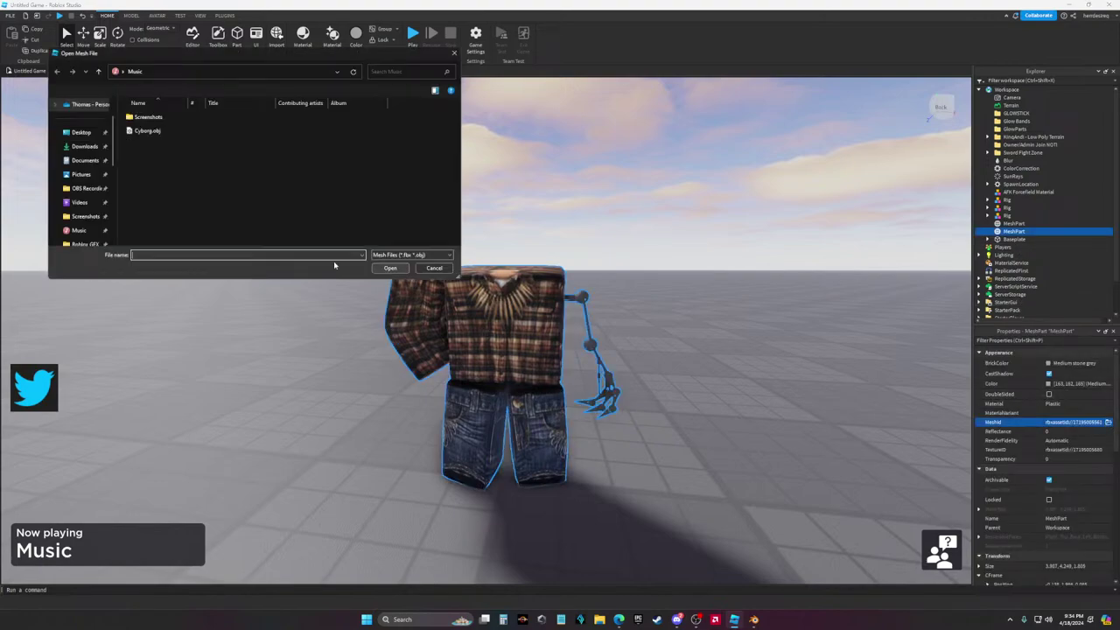
double_click(147, 131)
click(542, 316)
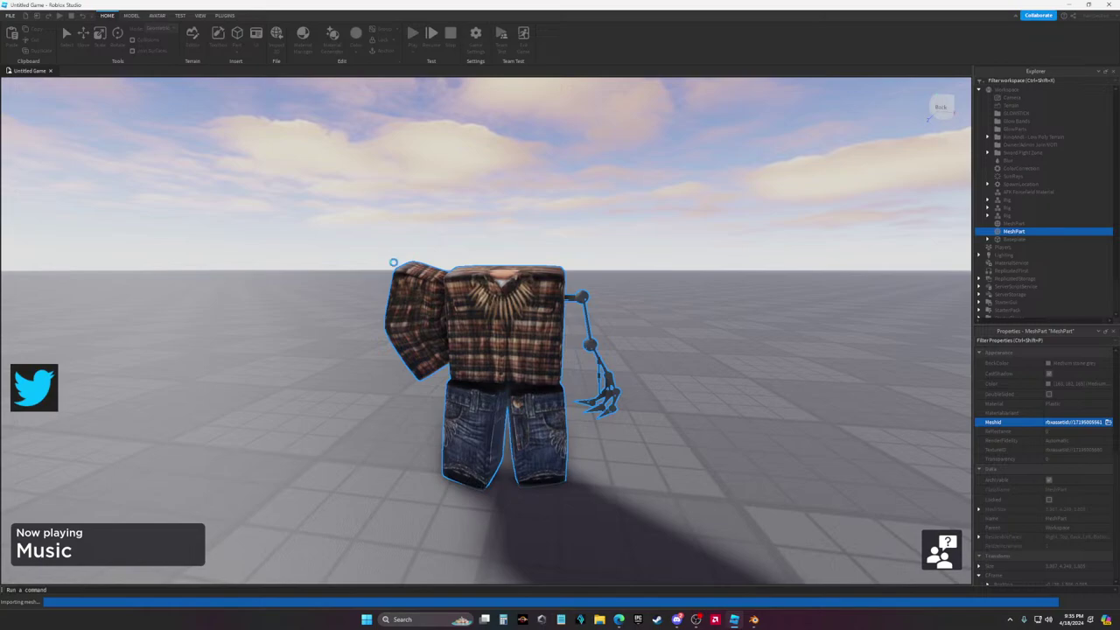
Deselect the MeshPart and orbit the camera to inspect the new mesh
click(760, 243)
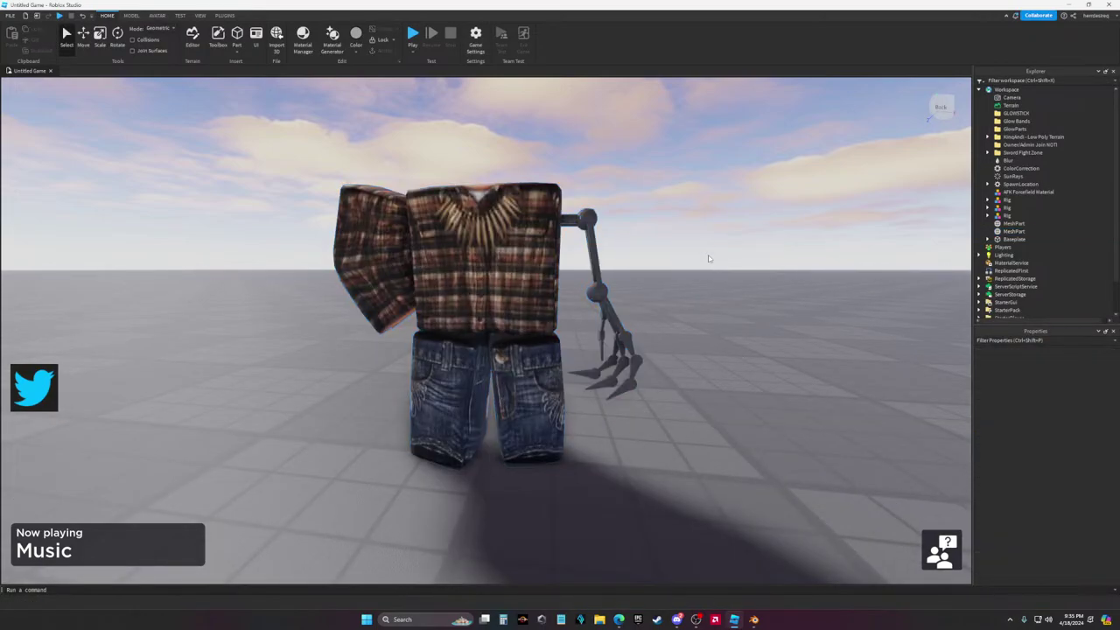
right_drag(700, 258, 701, 260)
scroll(701, 258, down, 5)
scroll(702, 259, up, 8)
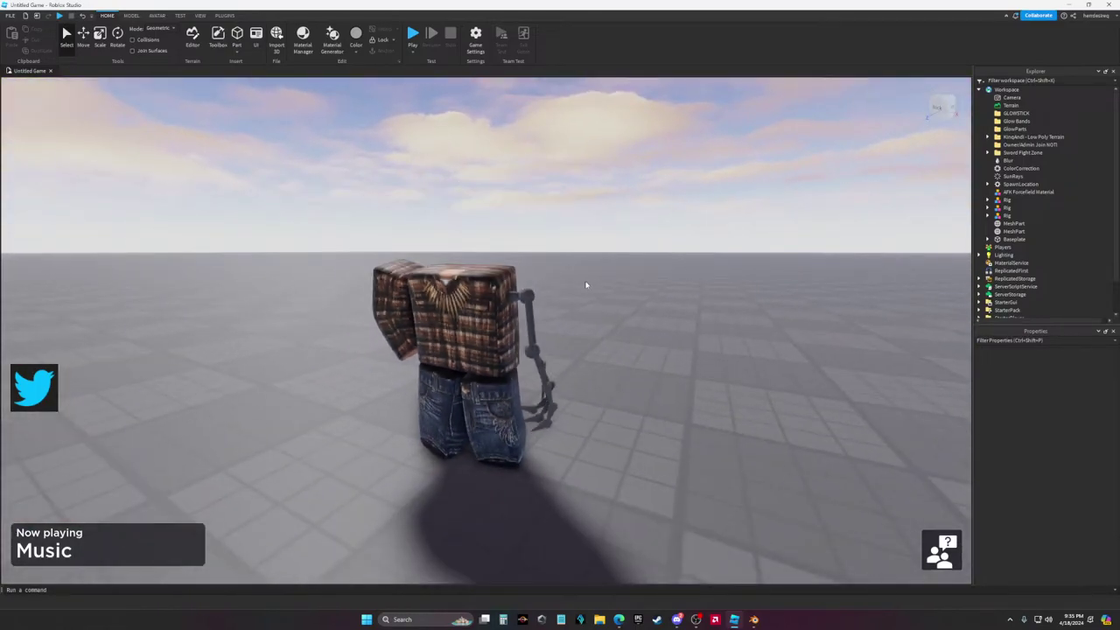
Select the character part and tip it forward around the red axis
click(538, 350)
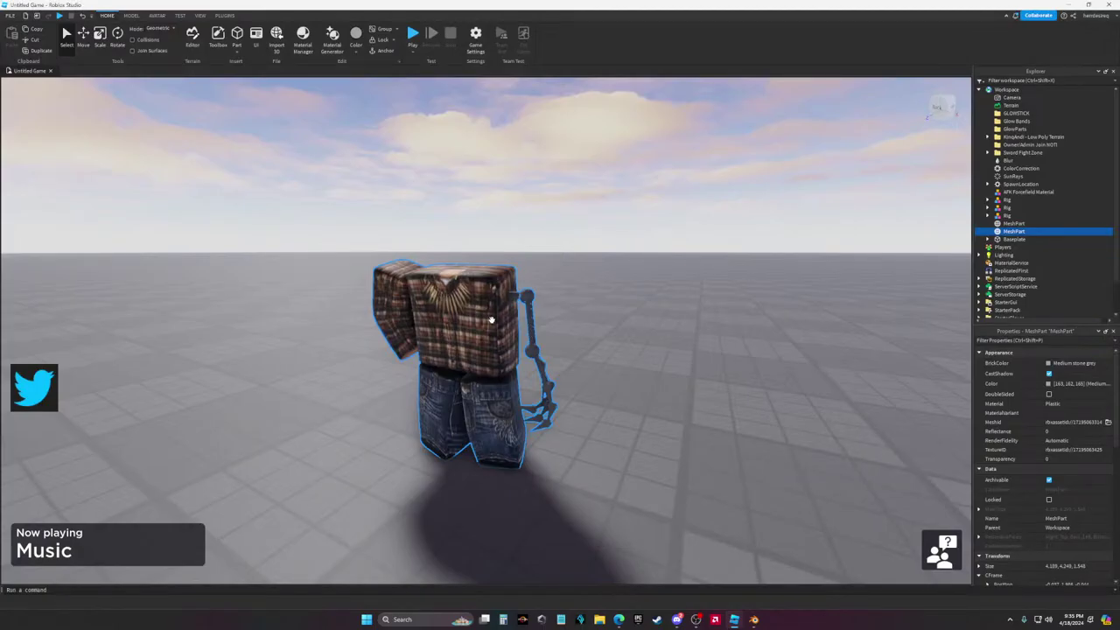
key(a)
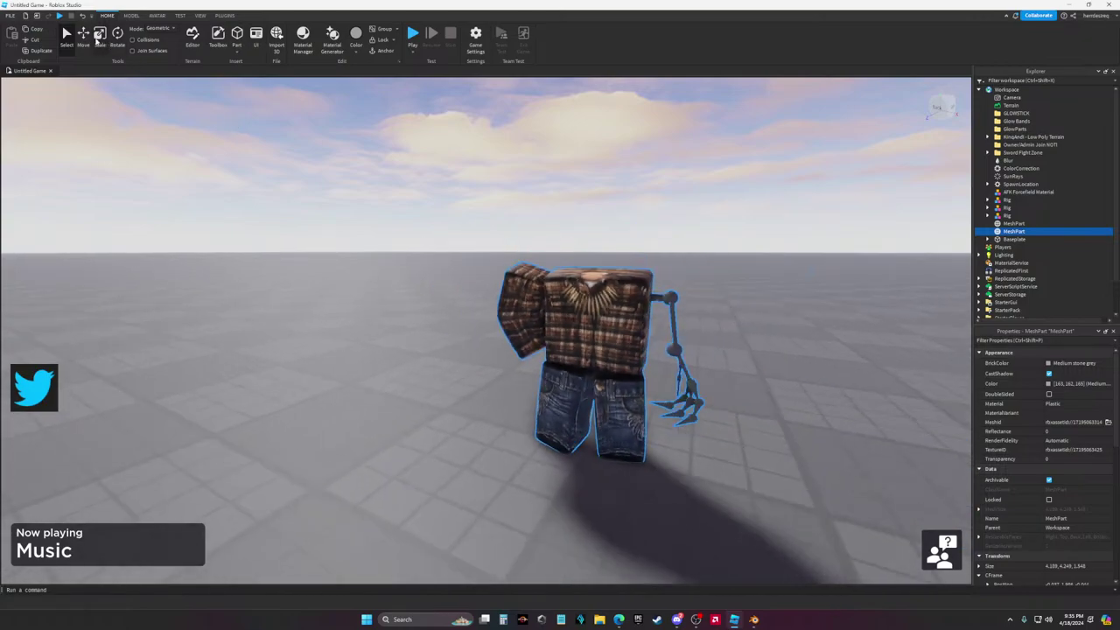
drag(737, 386, 603, 393)
scroll(603, 393, up, 6)
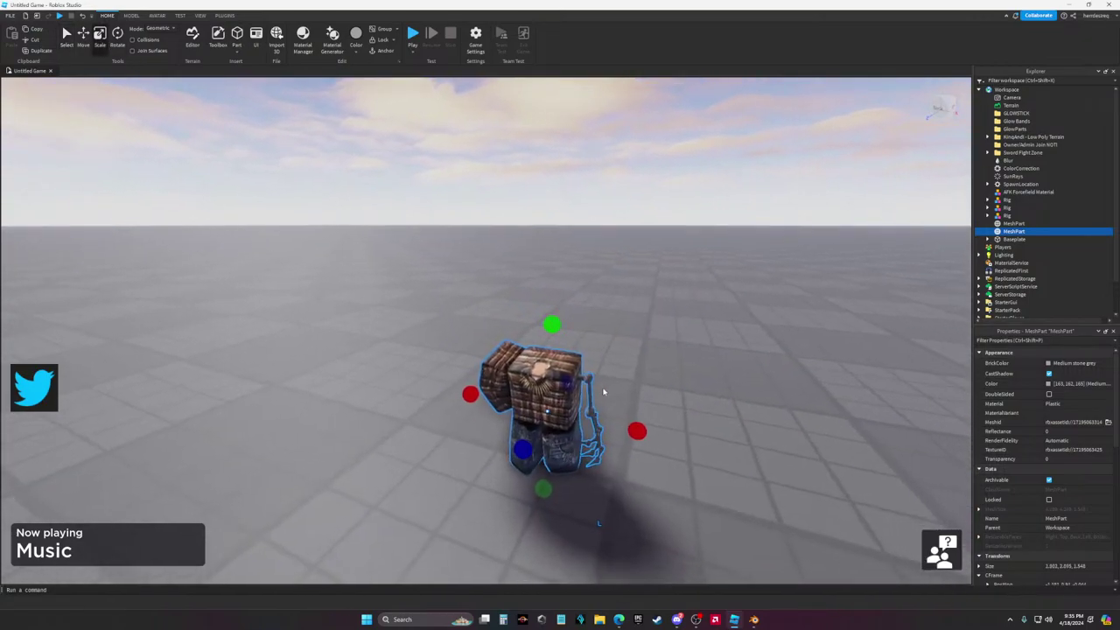
right_drag(601, 386, 665, 572)
scroll(665, 572, down, 3)
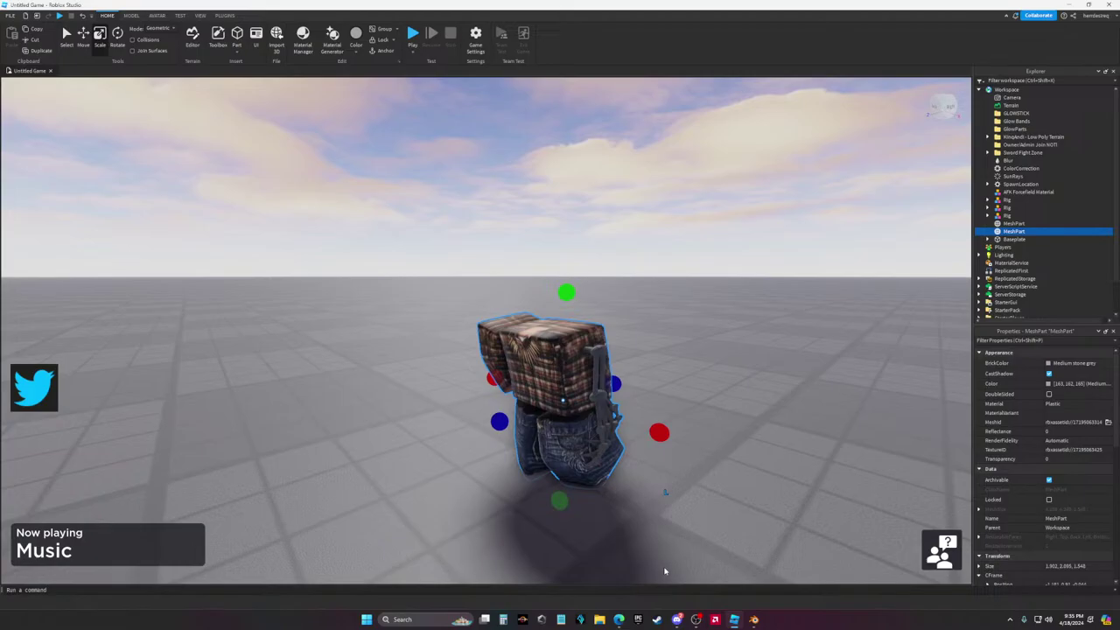
Check Discord, the YouTube stream and Blender, then return to Roblox Studio
click(677, 620)
click(734, 620)
click(696, 620)
mouse_move(755, 620)
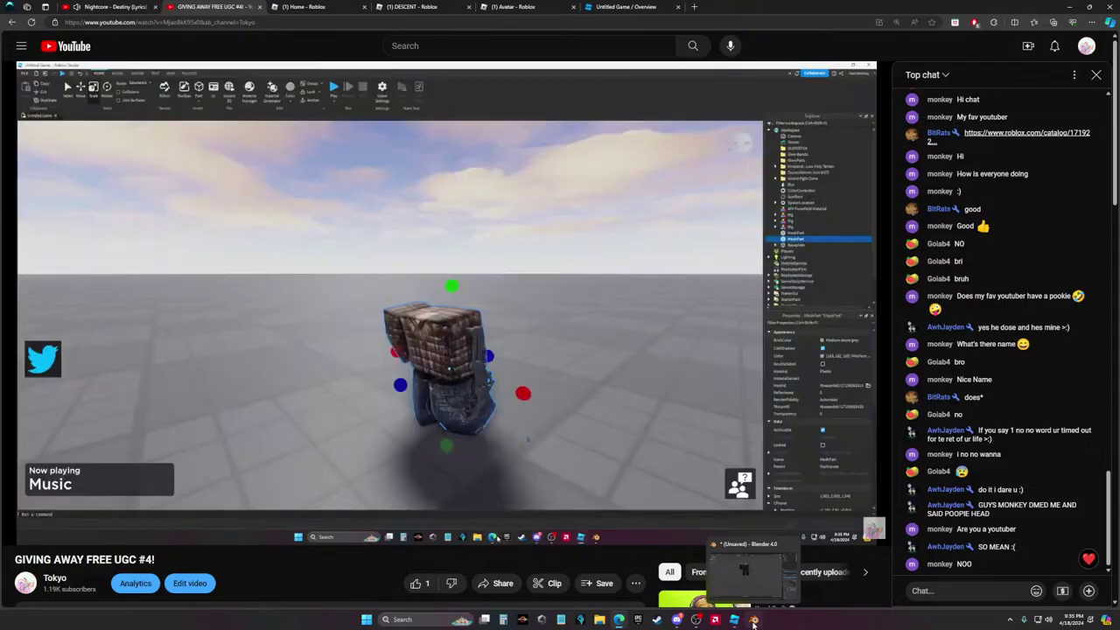
click(754, 620)
click(735, 620)
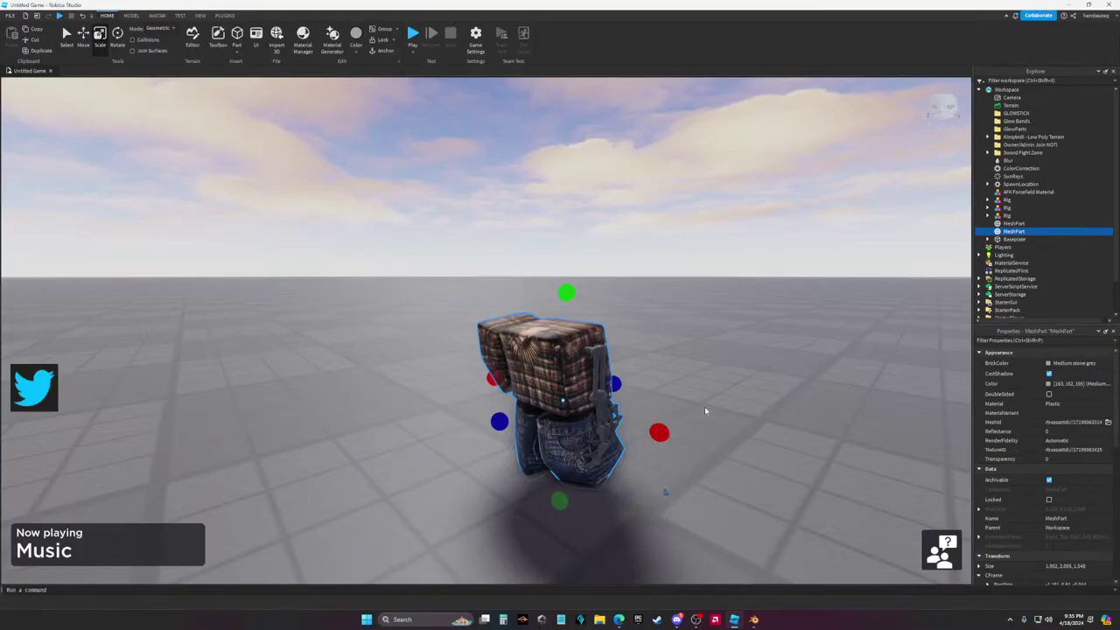
Shrink the character's depth to 0.756, focus on it, and select the small figure by the rigs
drag(516, 376, 460, 385)
key(f)
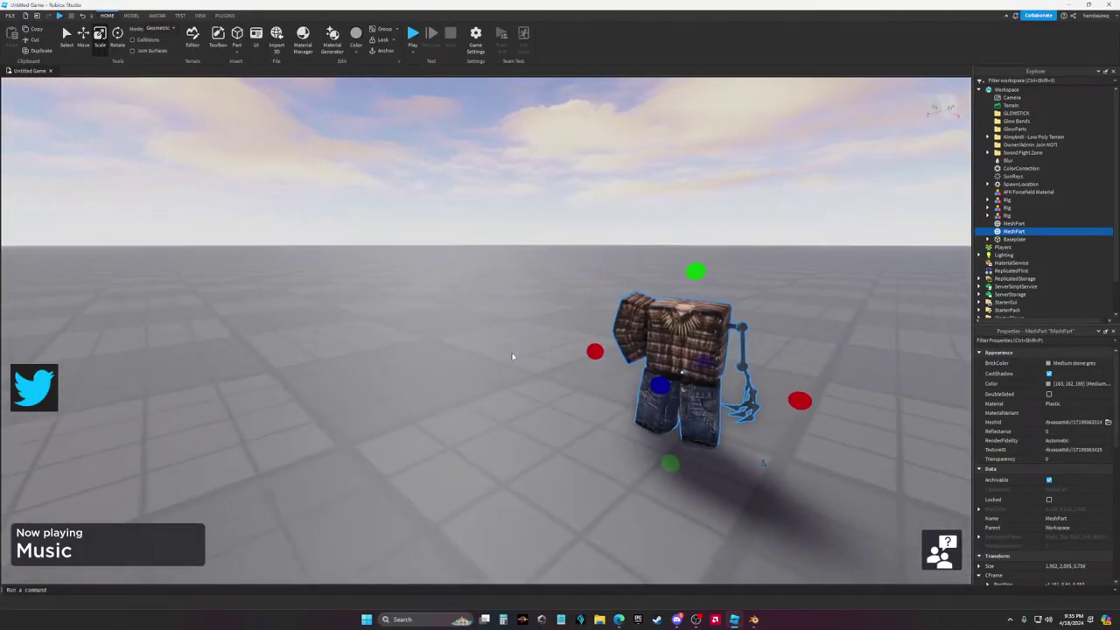
scroll(521, 381, down, 5)
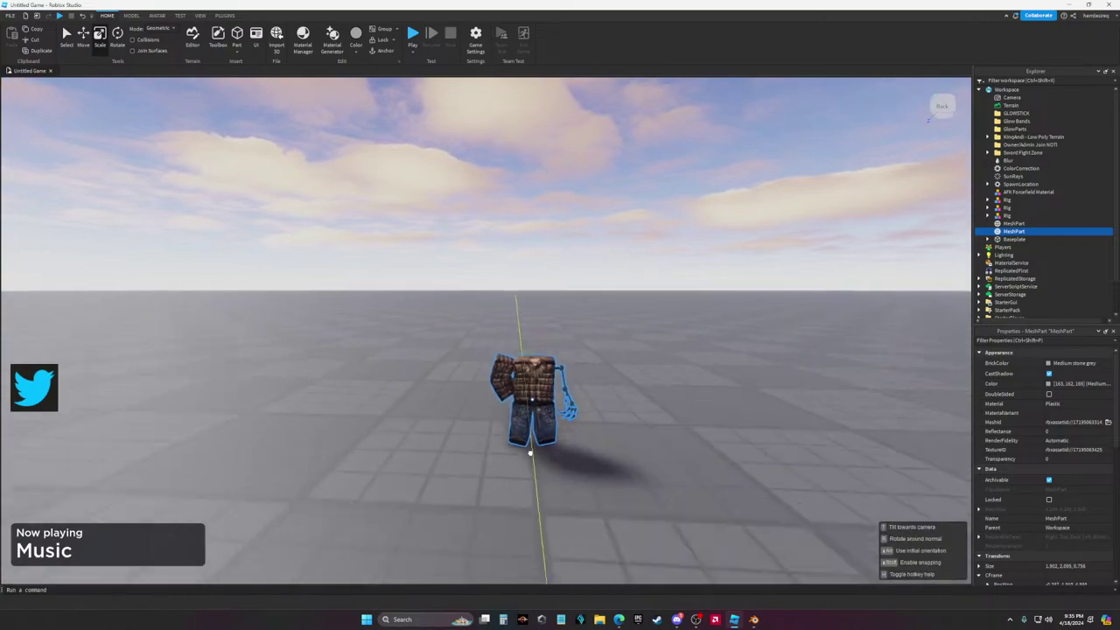
right_drag(521, 380, 456, 305)
click(455, 305)
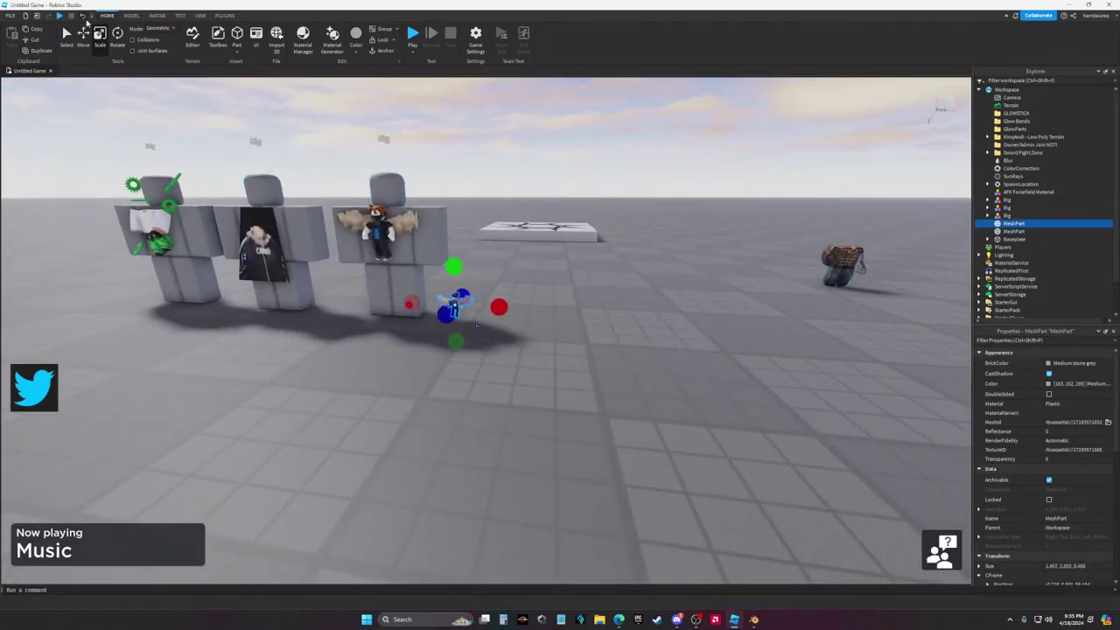
With the Move tool, slide the small figure left and shift the character down and left
click(83, 35)
drag(514, 306, 429, 302)
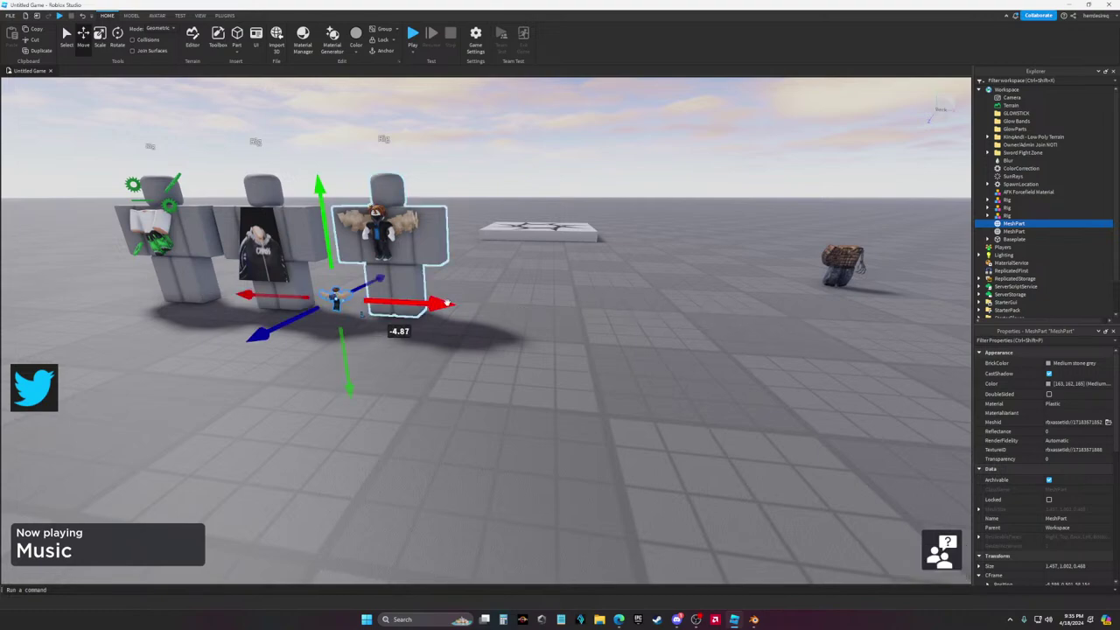
right_drag(429, 302, 709, 307)
drag(709, 307, 618, 351)
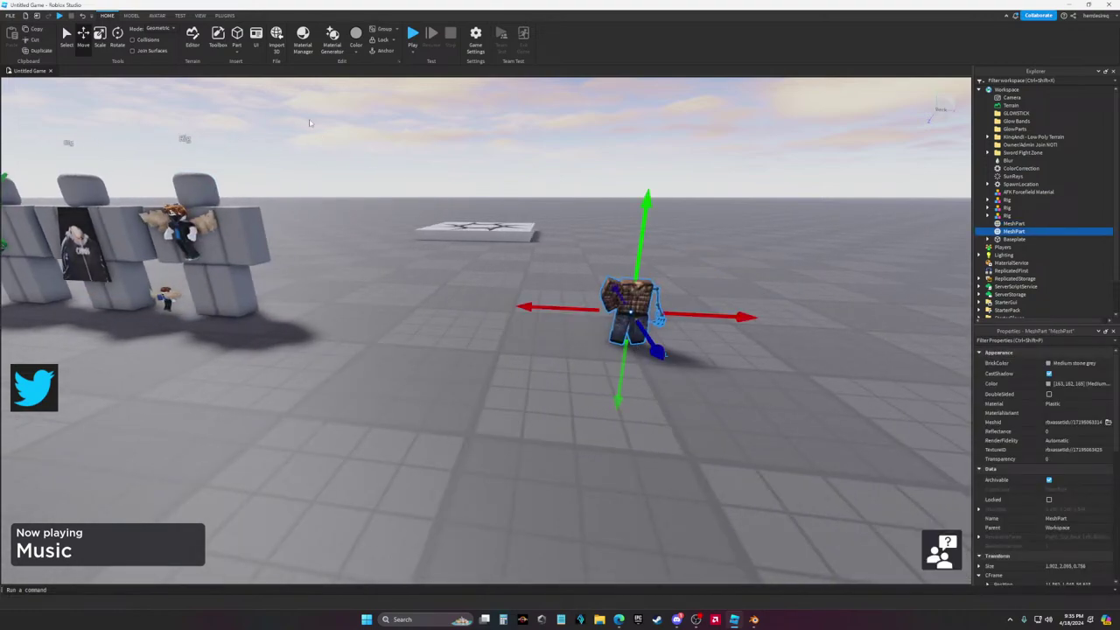
Cycle through the ribbon tabs back to Home, then bring up the YouTube live stream
click(225, 16)
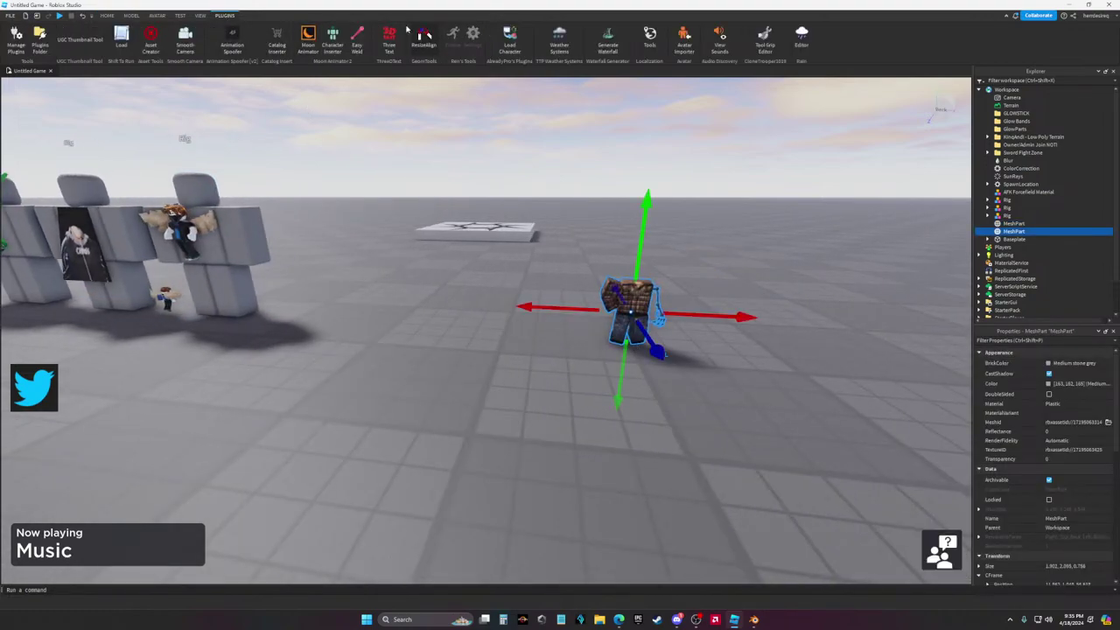
click(201, 16)
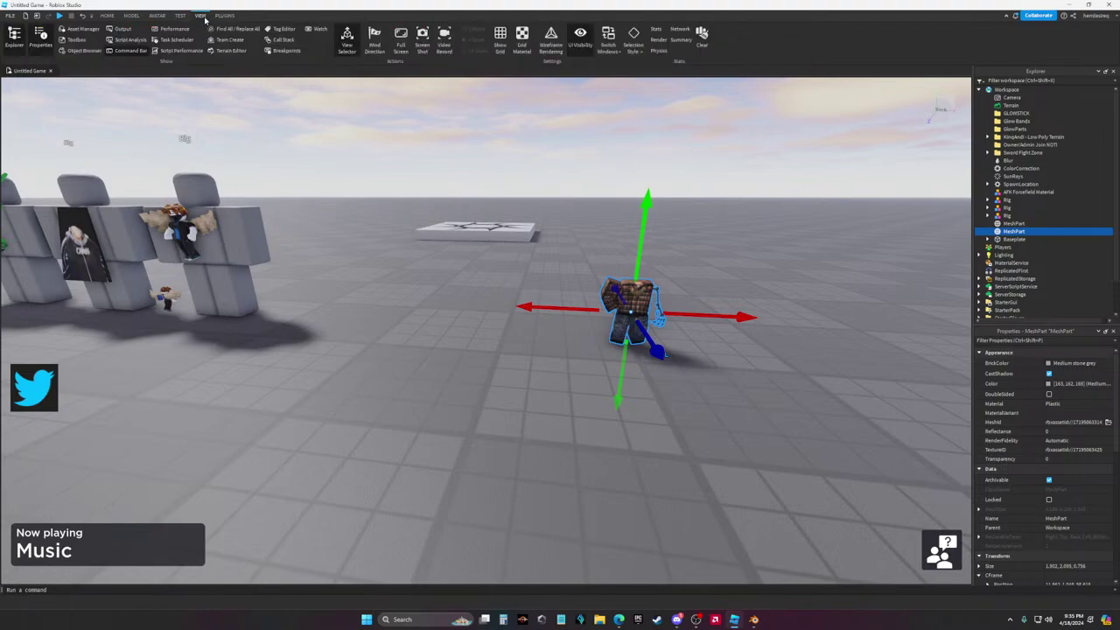
click(180, 15)
click(157, 16)
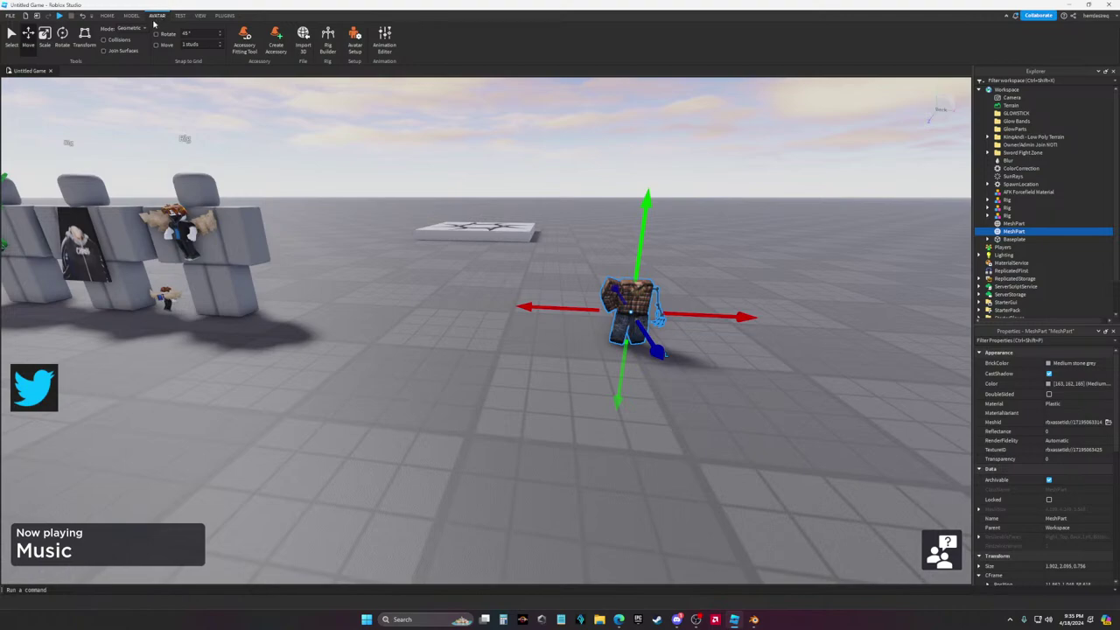
click(131, 16)
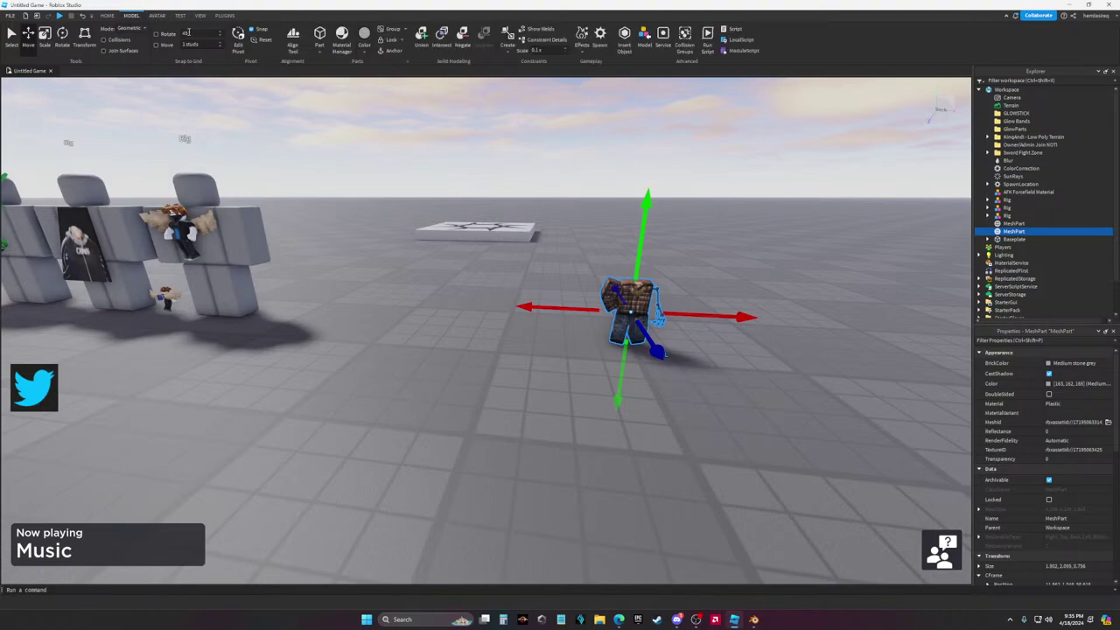
click(107, 16)
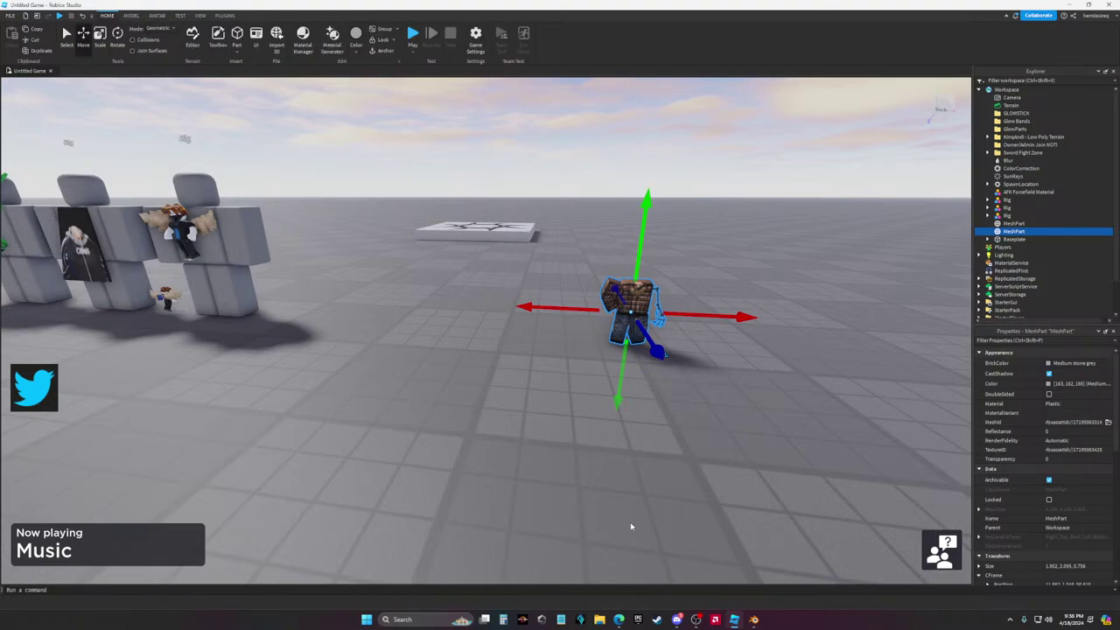
click(619, 620)
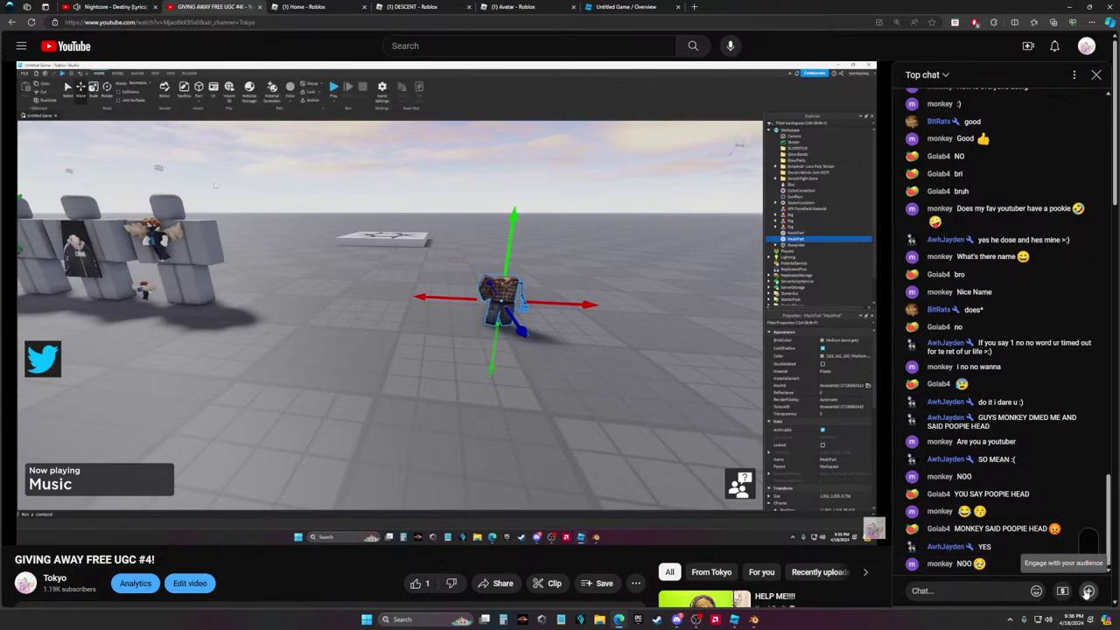
Launch a live-chat poll 'WHICH MOD SHOULD I UNMOD.' with two moderators' names as answers
click(1088, 591)
click(985, 554)
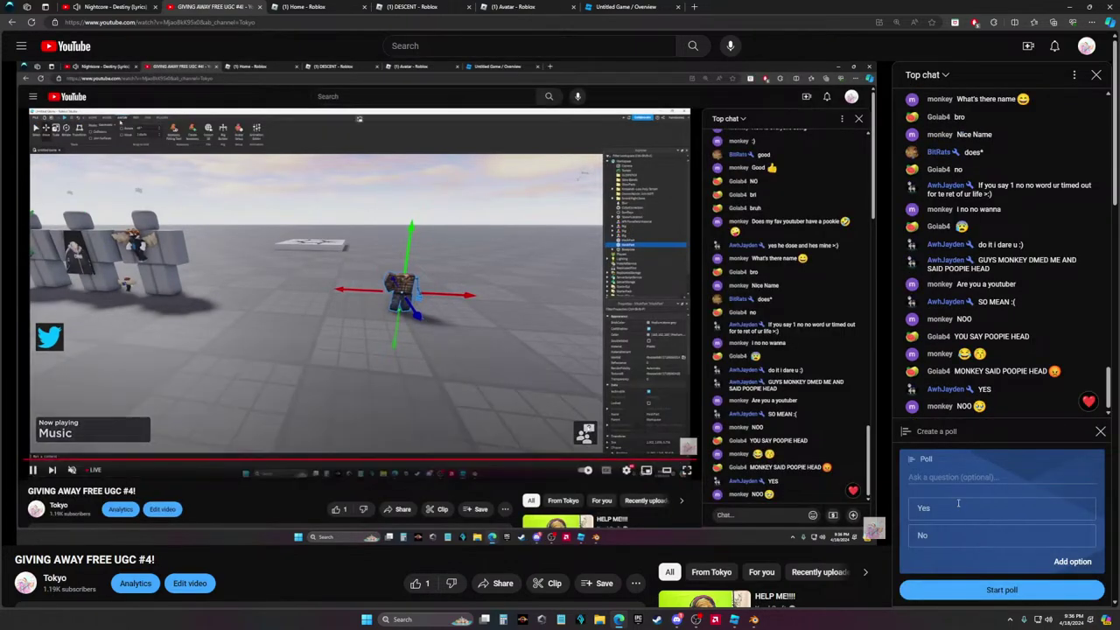
text(WH)
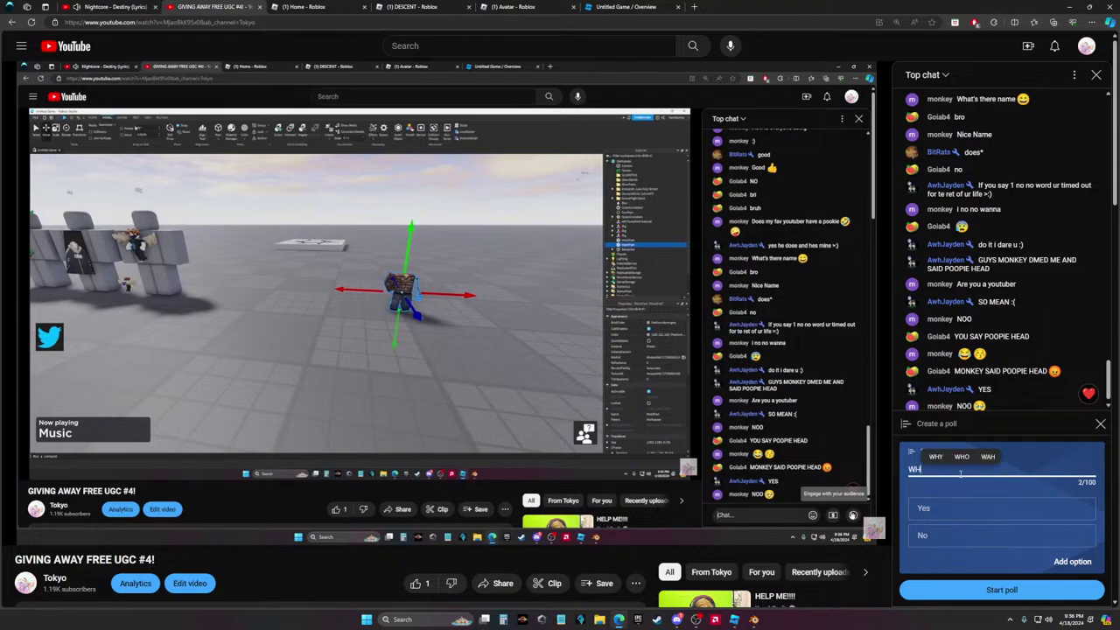
text(ICH MOD )
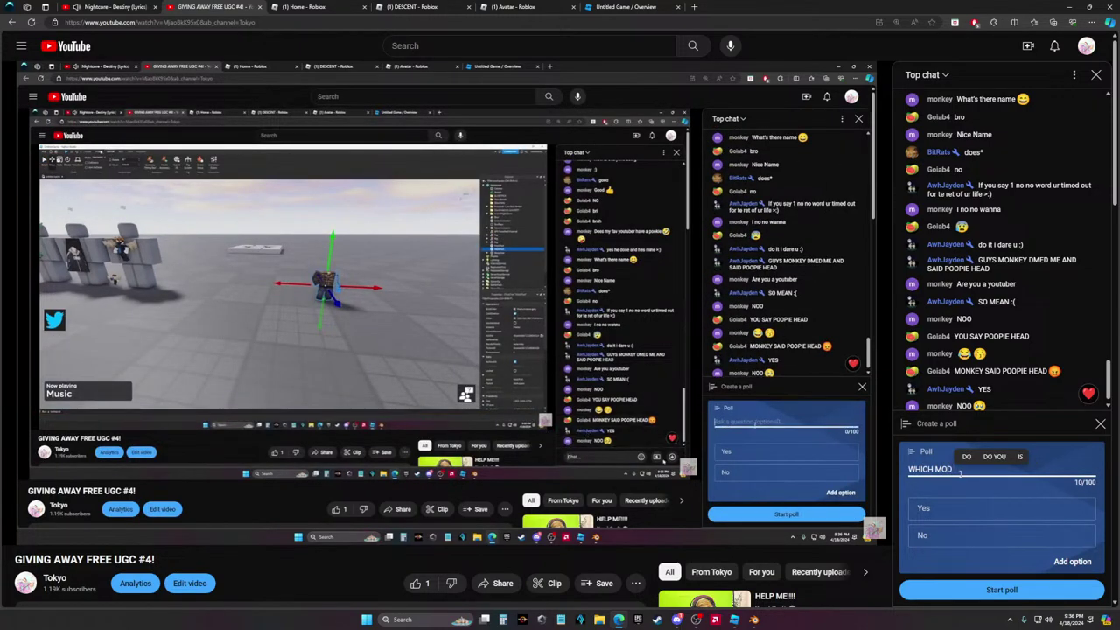
text(SHOULDS)
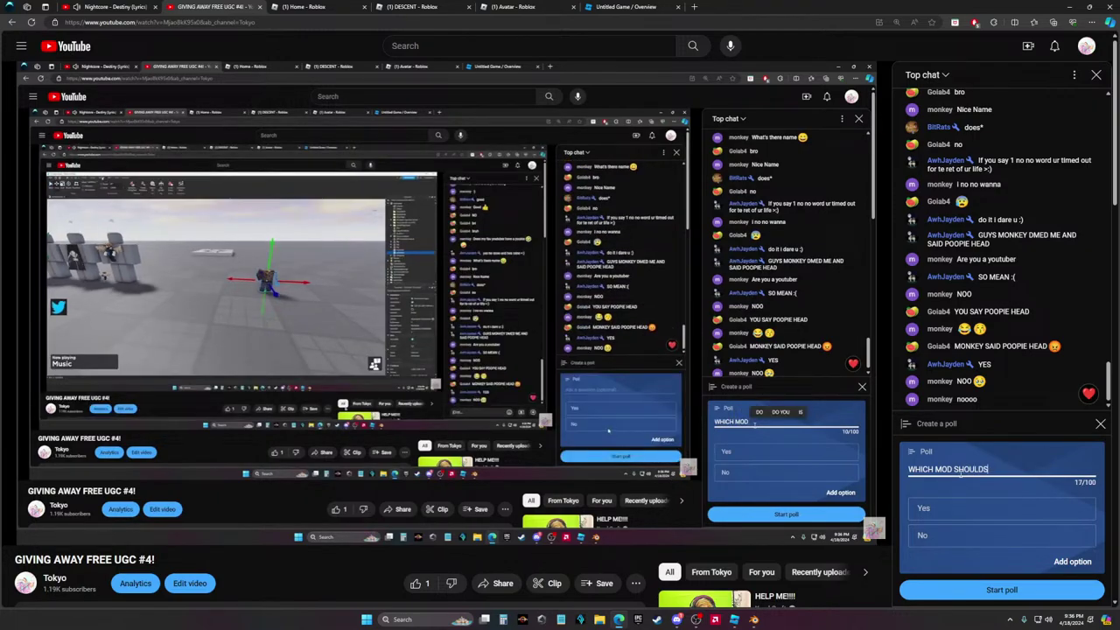
key(BackSpace)
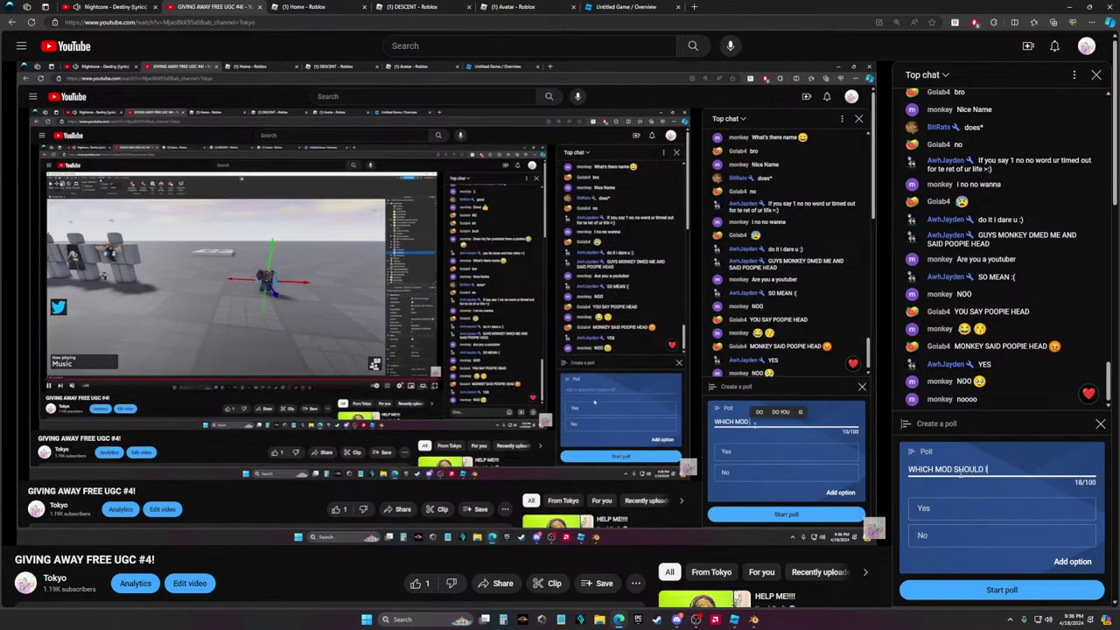
text(I UNMOD.)
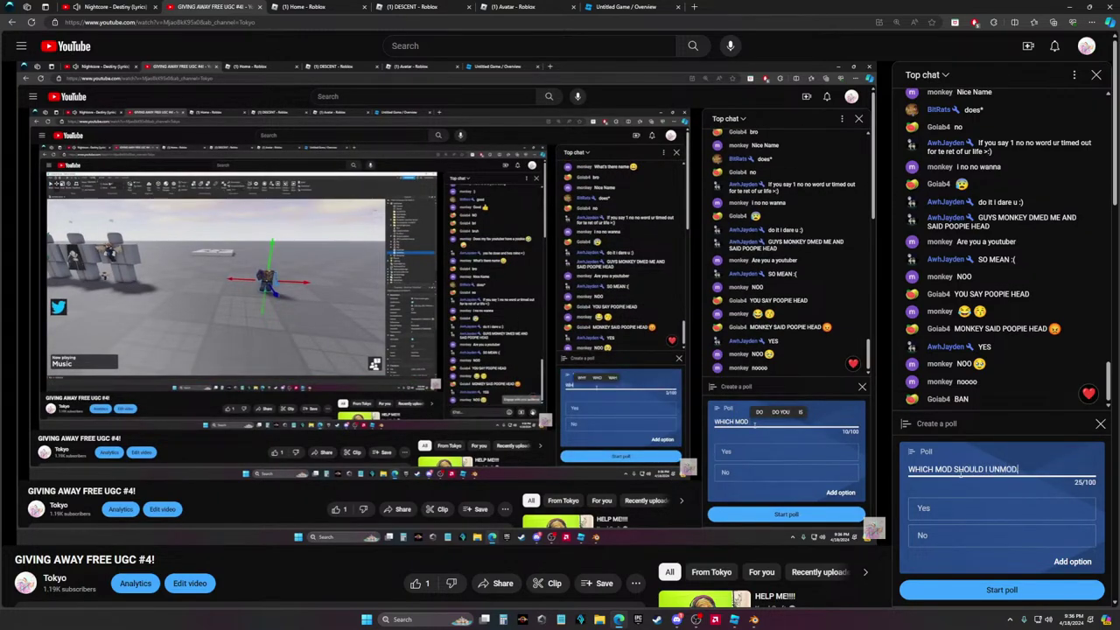
click(955, 509)
text(JAYDEN)
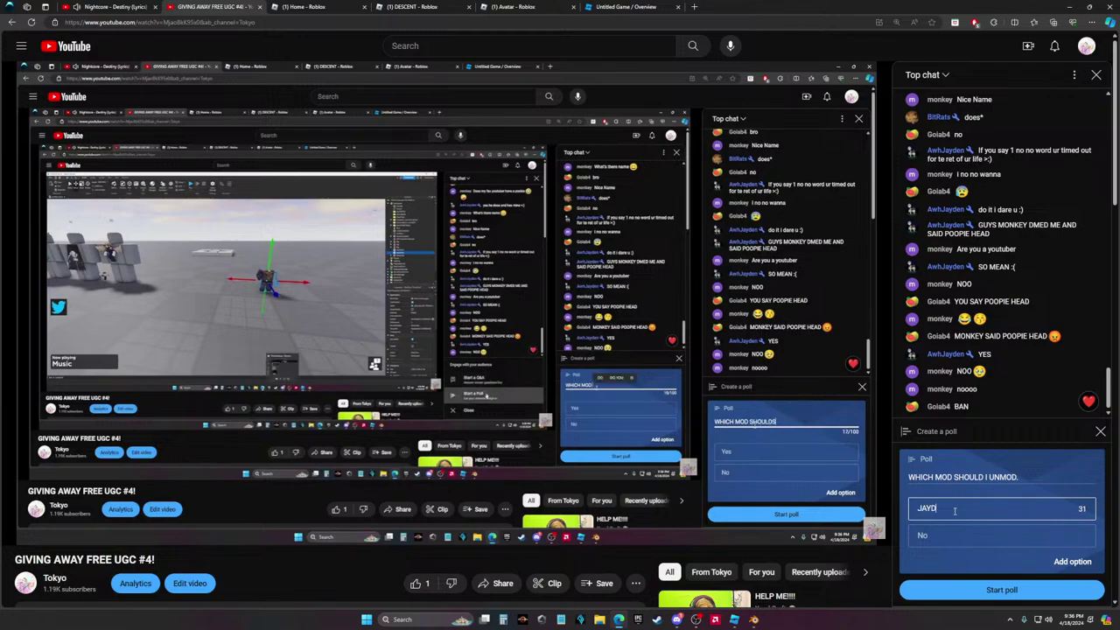
click(993, 537)
text(FLOOD)
click(1017, 590)
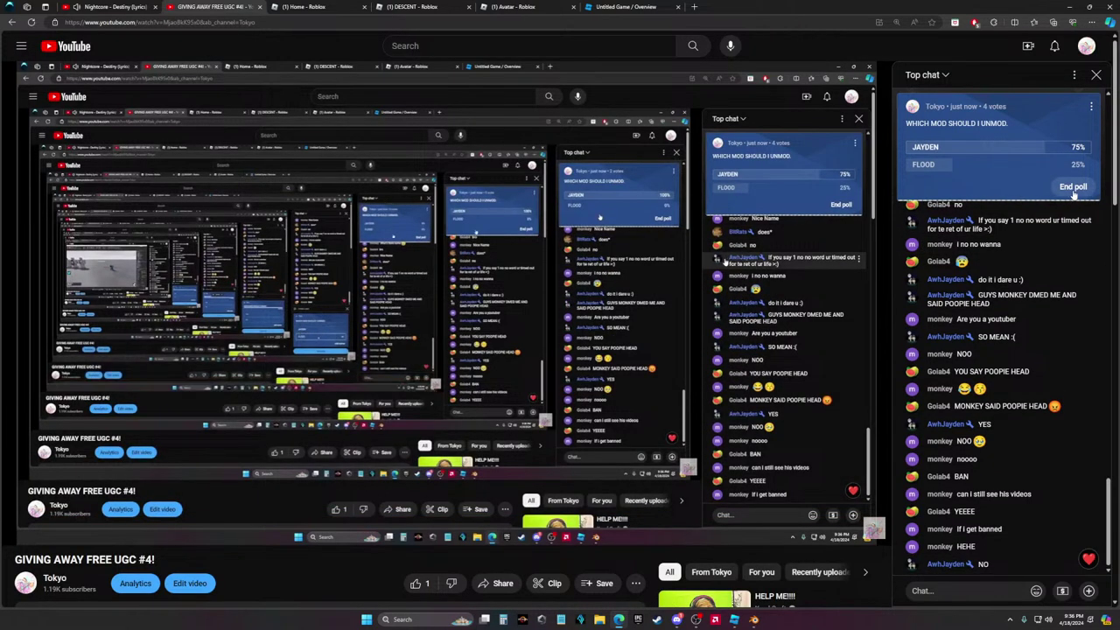
End the poll and remove the winning user's managing moderator role
click(1073, 188)
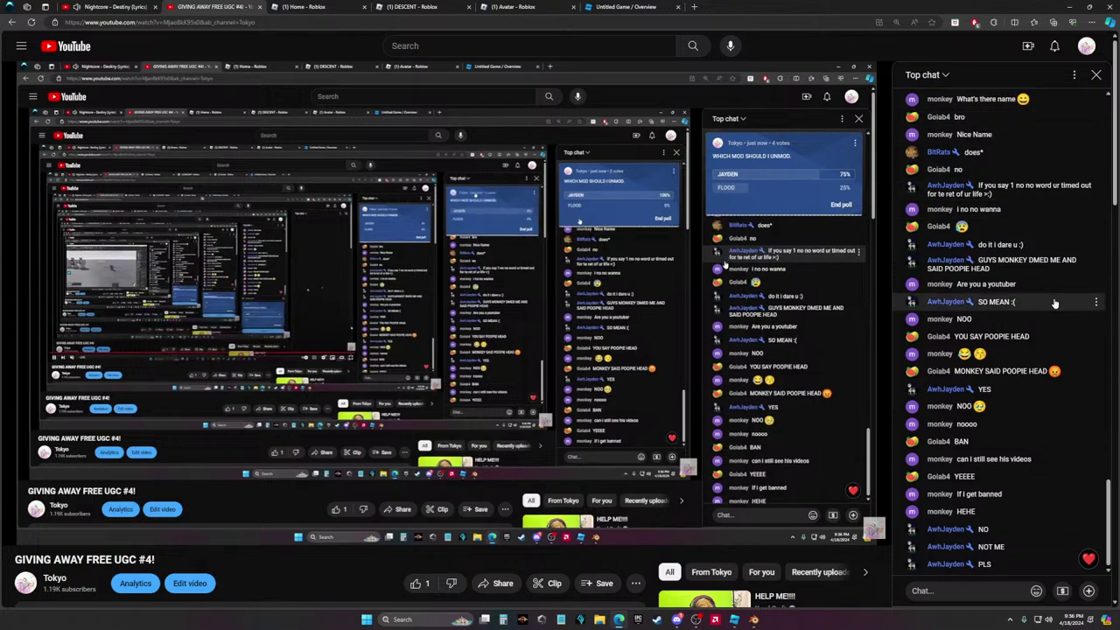
click(1096, 302)
click(930, 470)
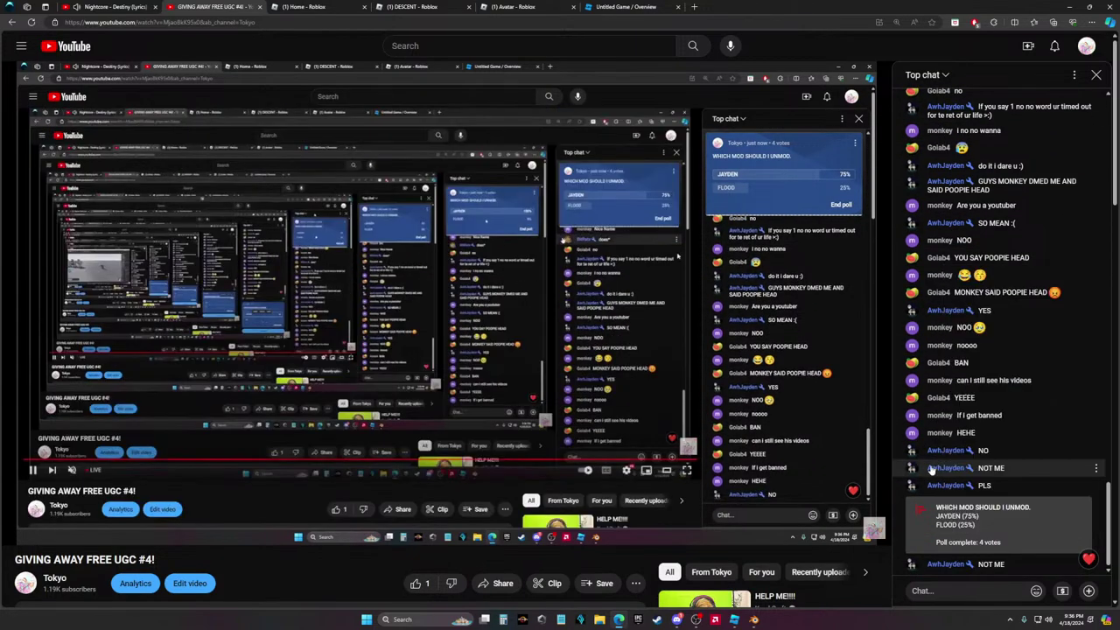
click(935, 467)
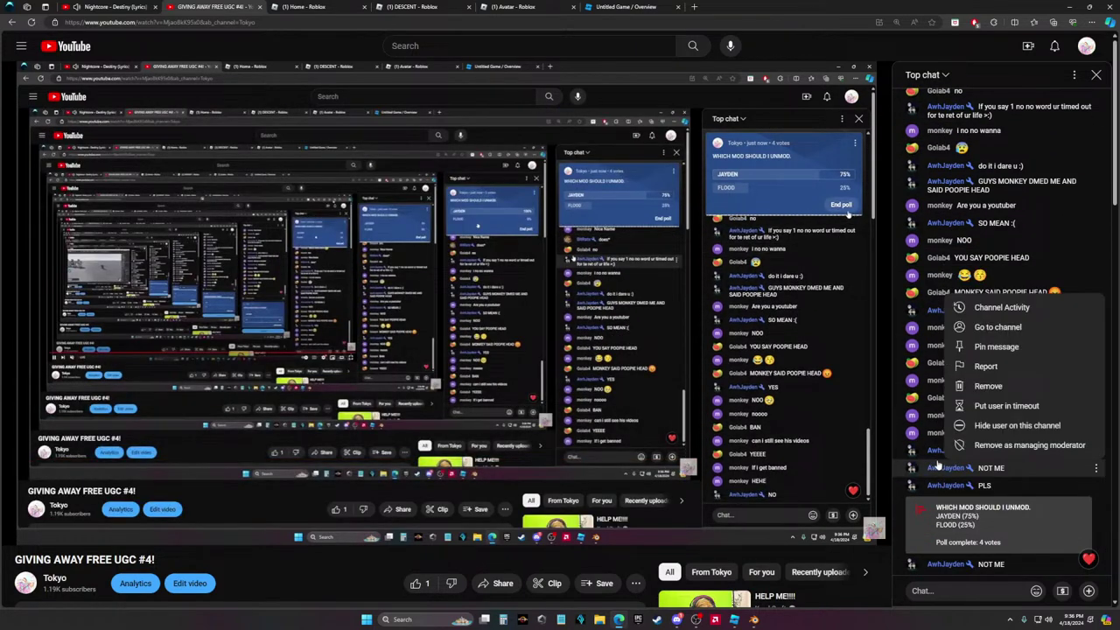
click(1030, 444)
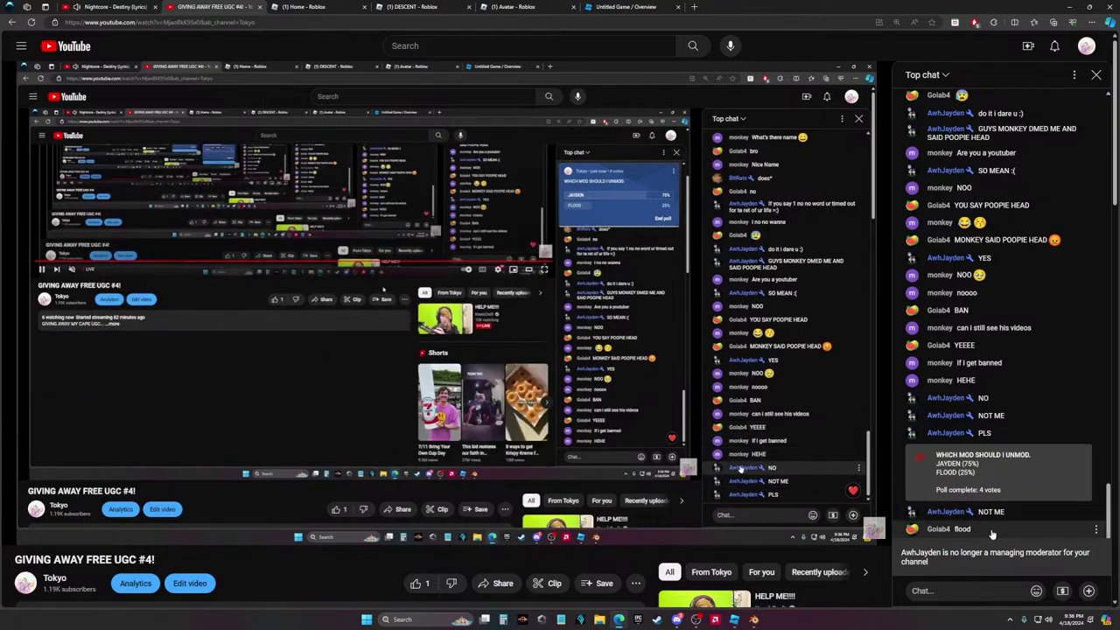
Cancel re-adding the user as moderator and begin drafting a new poll
click(954, 513)
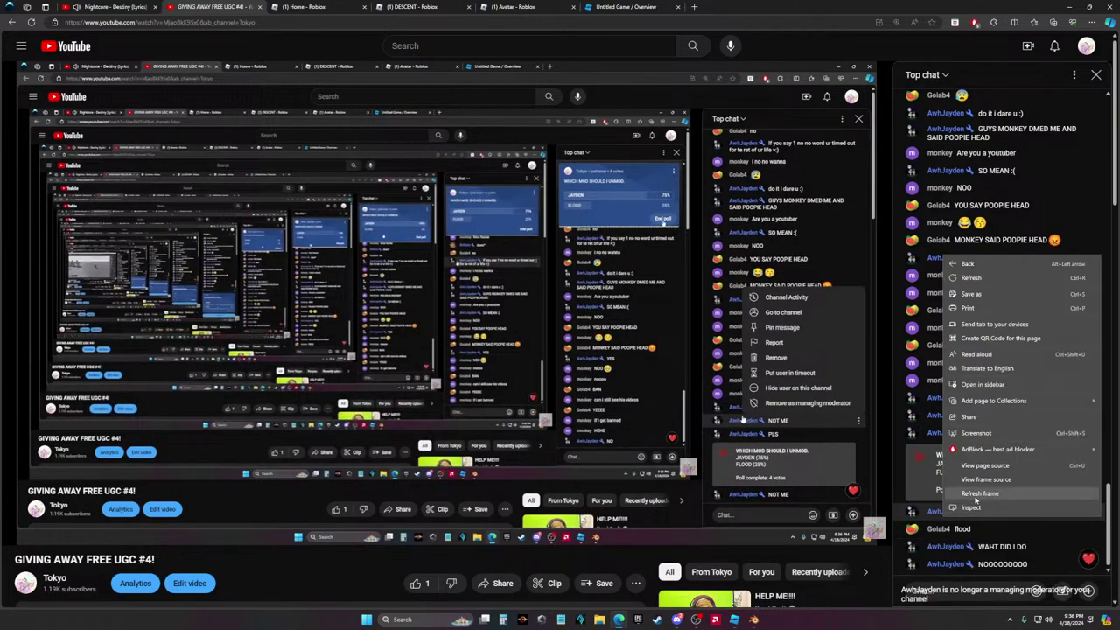
click(937, 564)
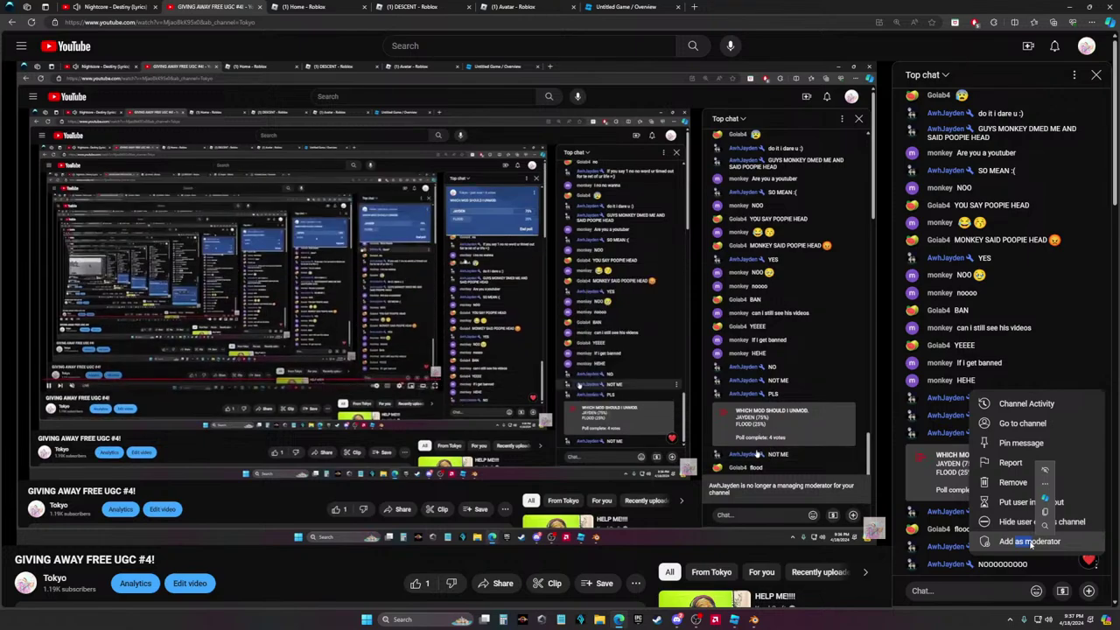
click(1020, 542)
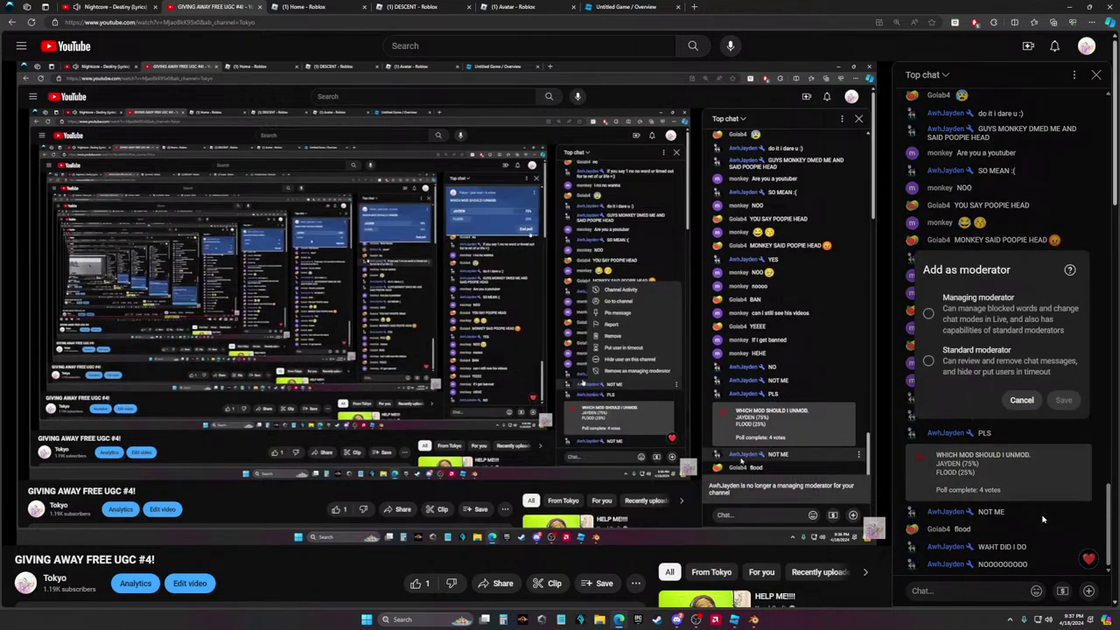
click(1022, 400)
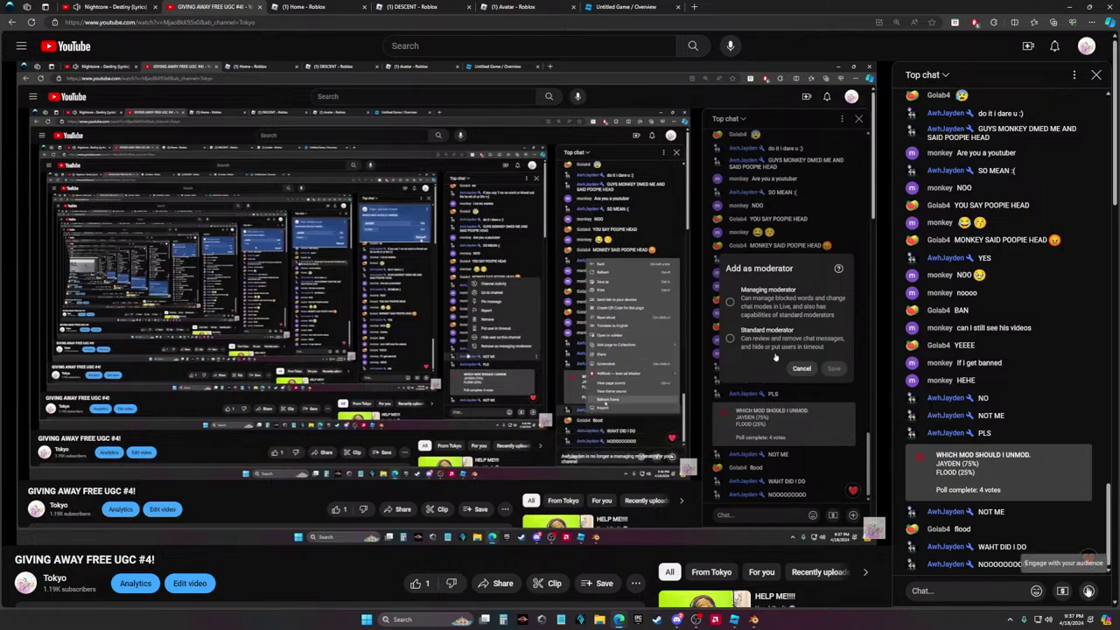
click(1088, 591)
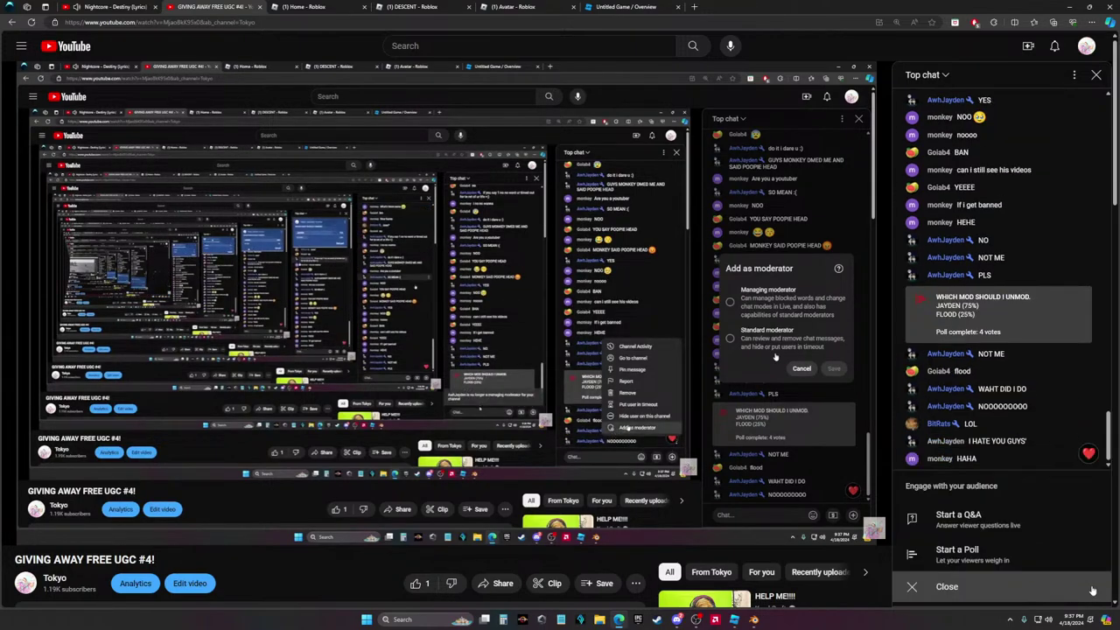
click(1013, 562)
Launch the poll 'SHOULD WE REMOD HIM?' with Yes/No answers and check its results card
text(S)
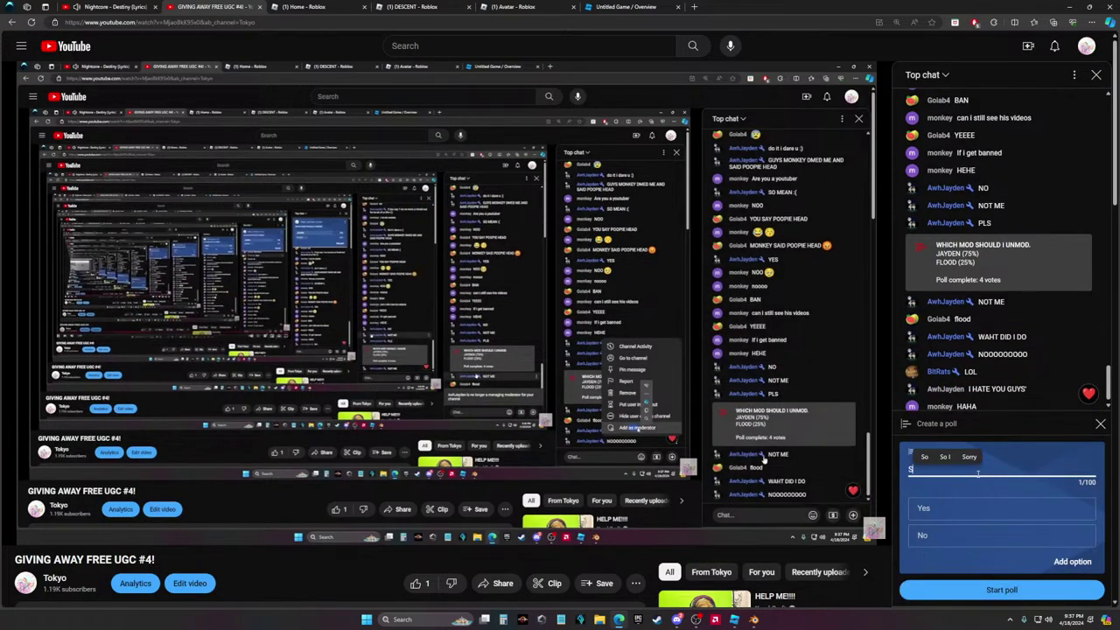
text(HOULD WE REMOD HIM?)
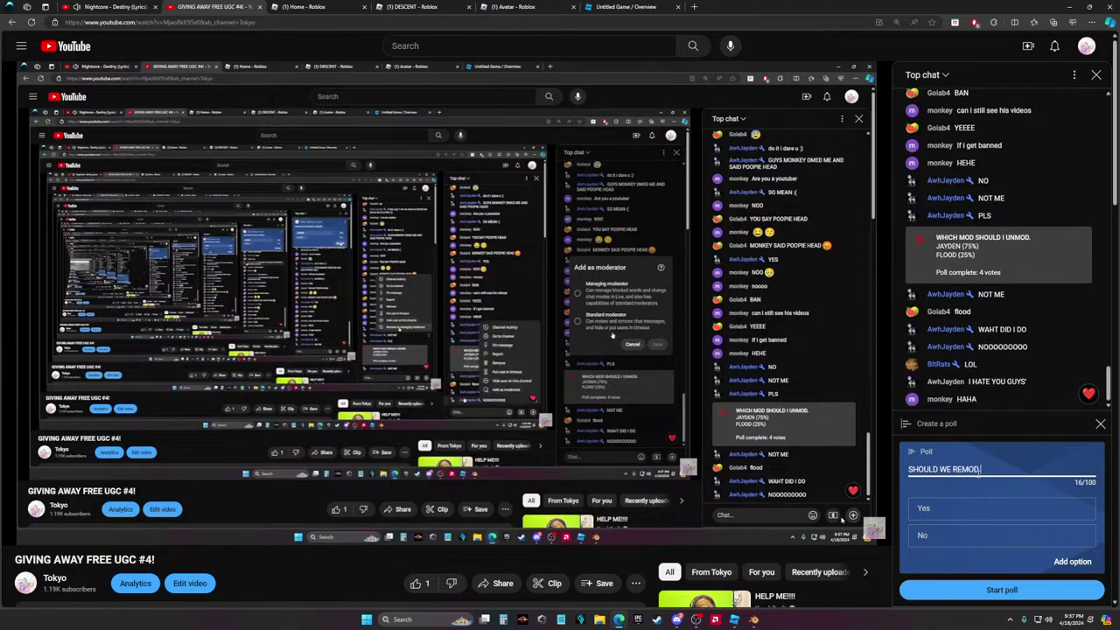
click(998, 590)
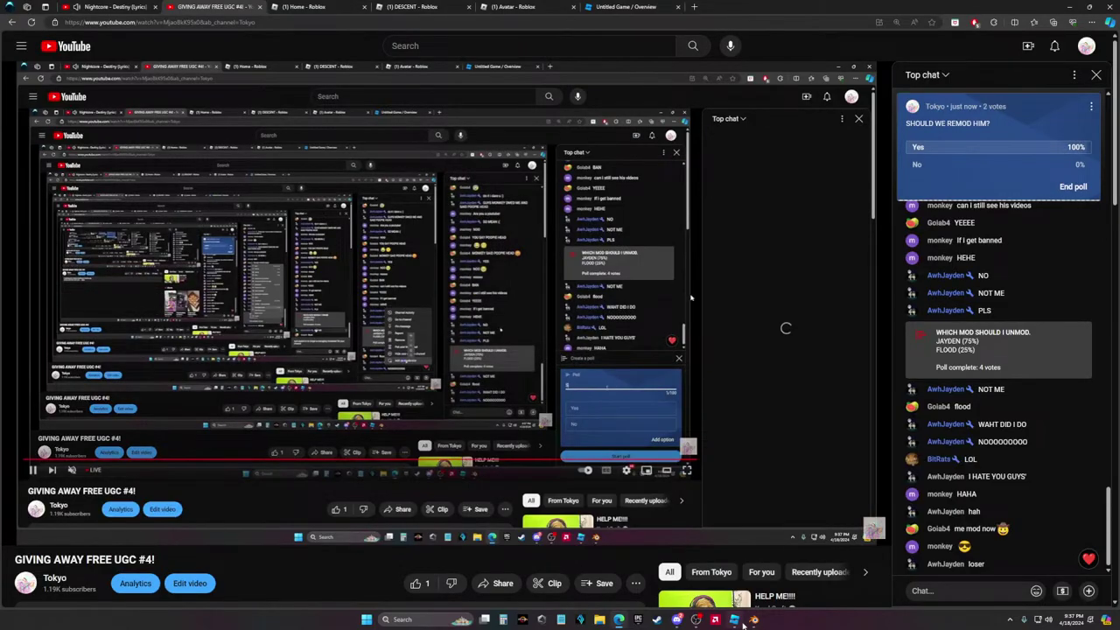
mouse_move(735, 619)
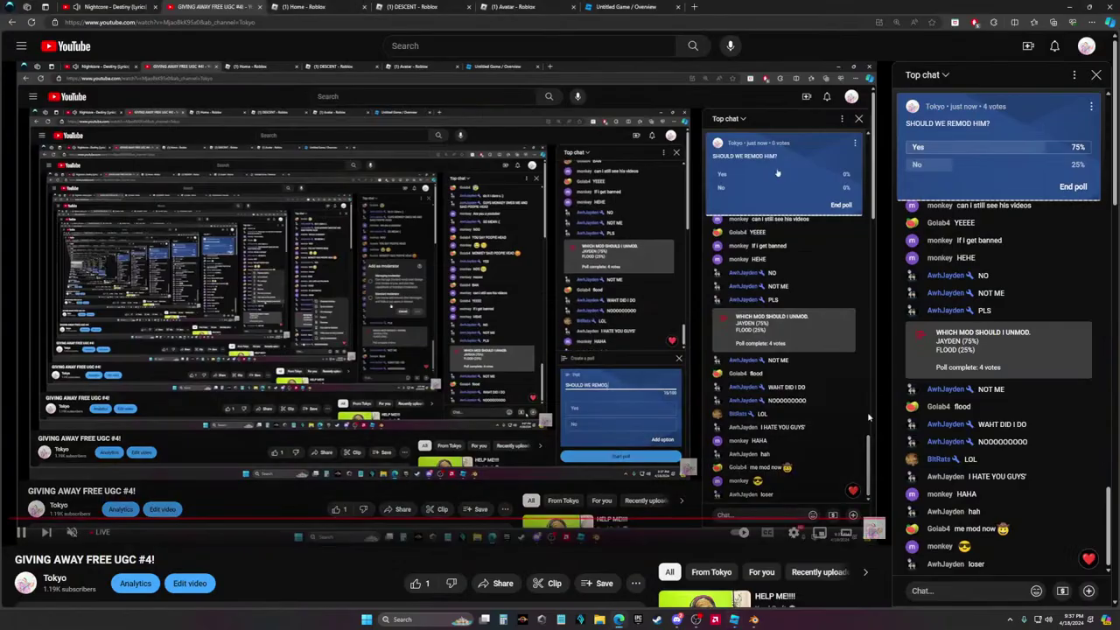
click(979, 102)
click(980, 102)
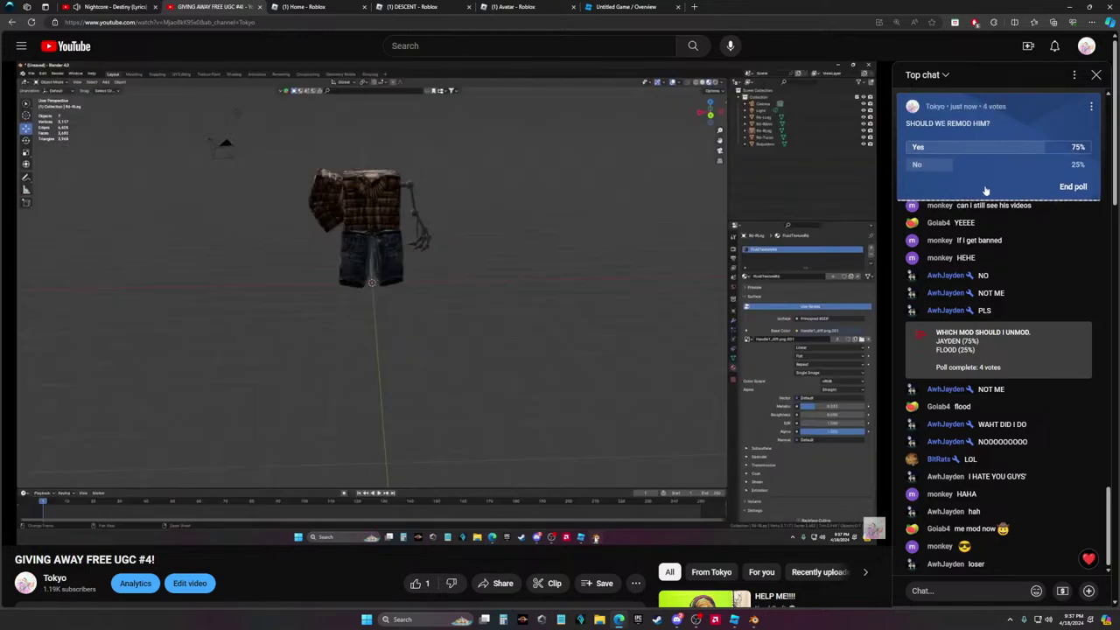
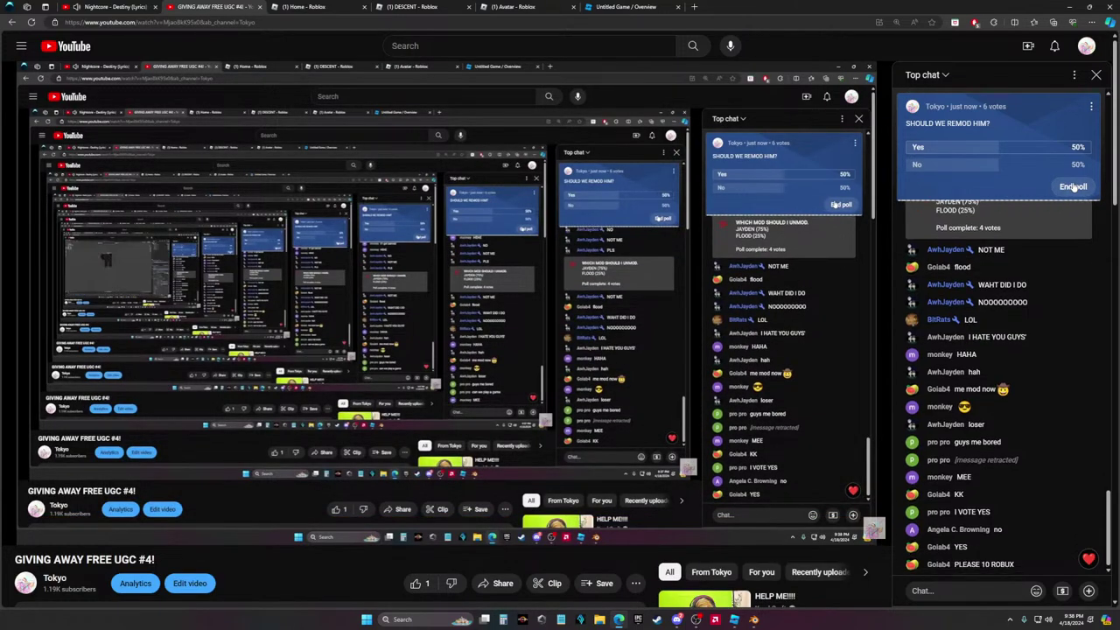
End the remod poll and make a chat viewer a standard-role moderator
click(1073, 186)
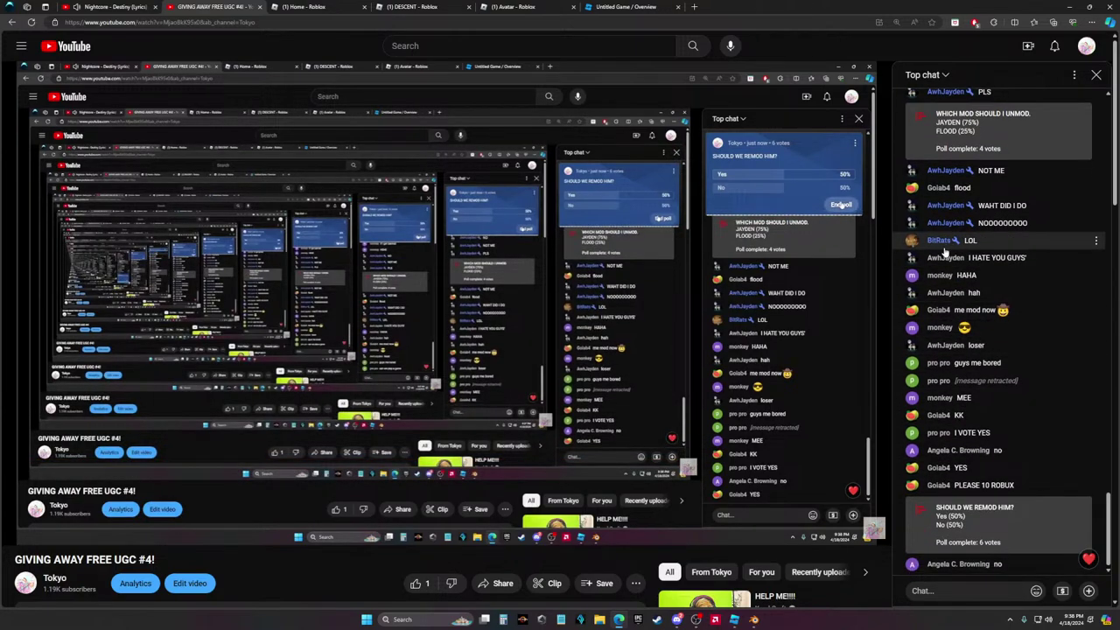
click(1097, 257)
click(989, 415)
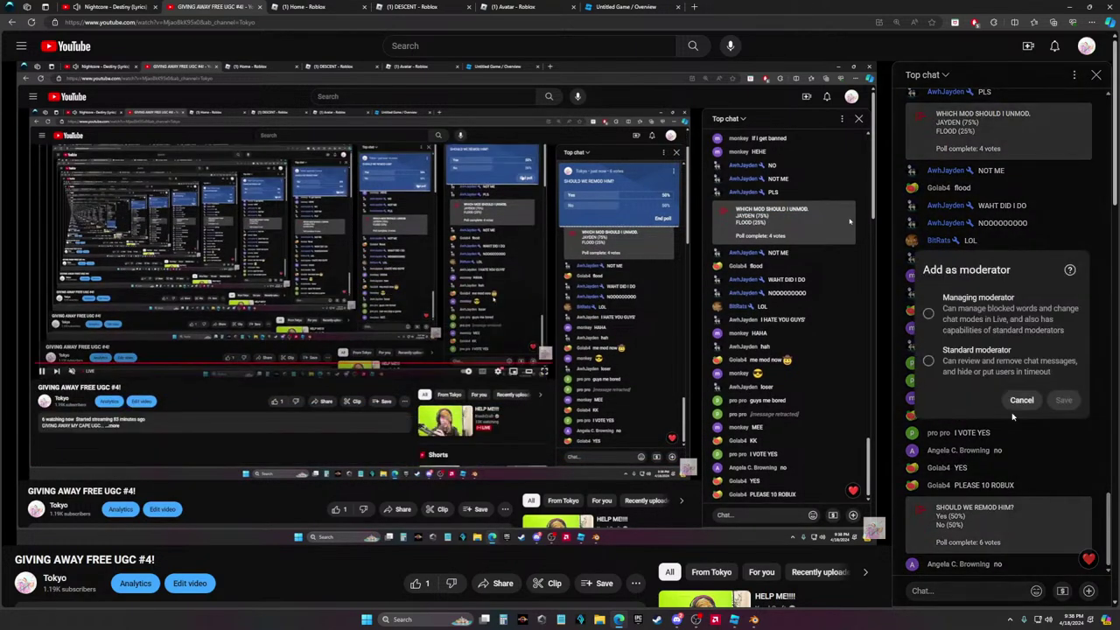
click(1013, 372)
click(1059, 402)
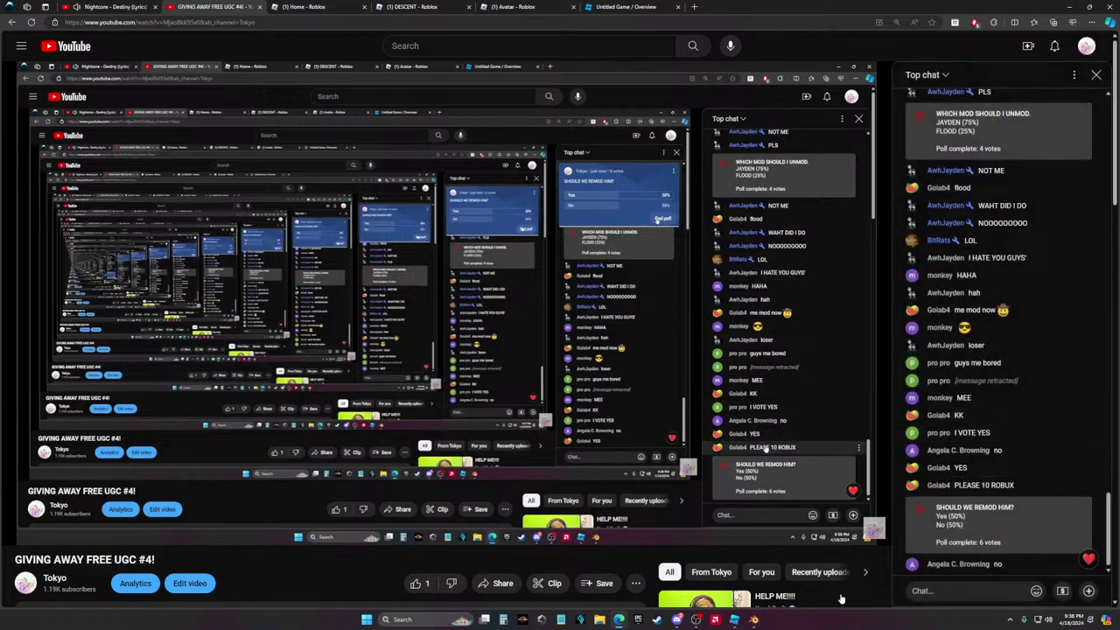
Cycle through Discord, YouTube and Blender on the taskbar, ending on Roblox Studio
click(679, 620)
click(696, 620)
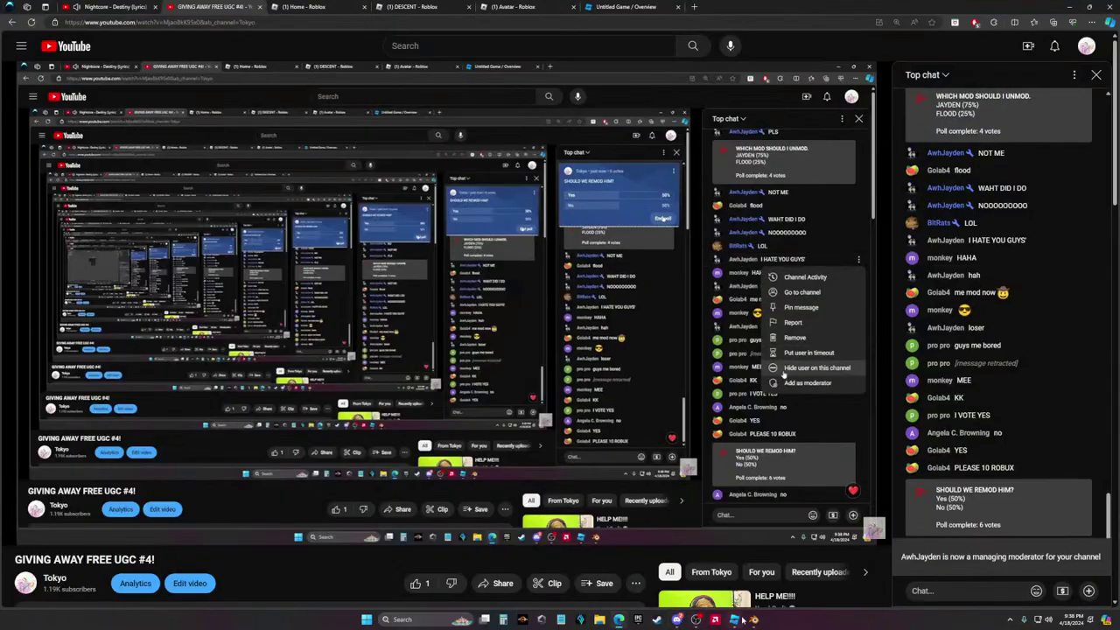
click(754, 620)
click(696, 620)
click(737, 620)
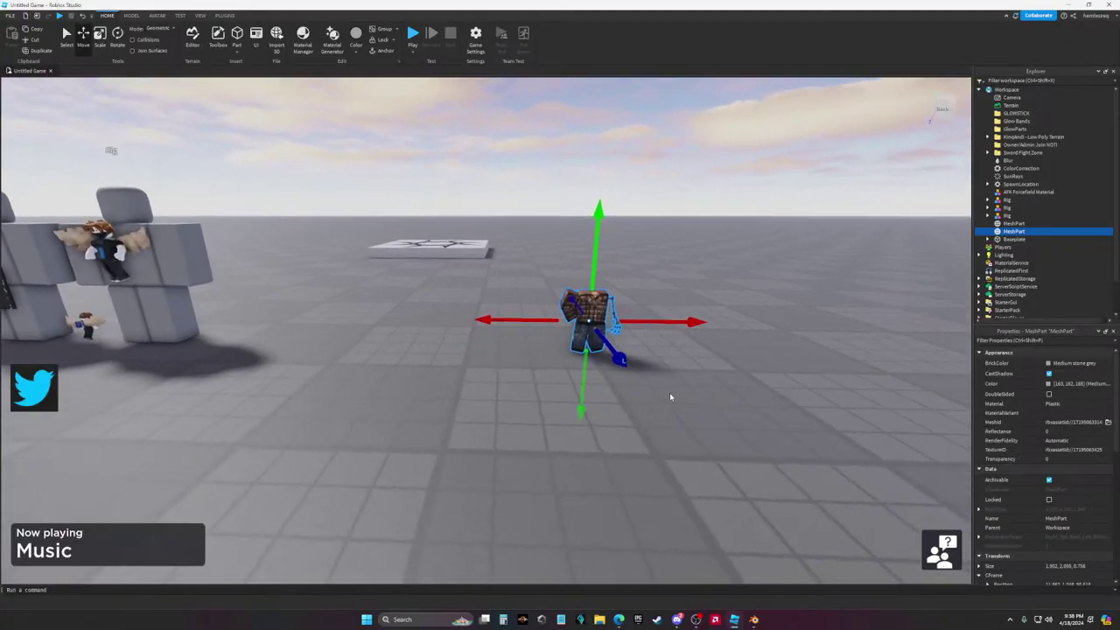
Undo the last transform and generate a new Block Avatar rig, moving it aside
key(ctrl+z)
key(ctrl+z)
key(ctrl+z)
key(ctrl+z)
key(ctrl+z)
click(200, 16)
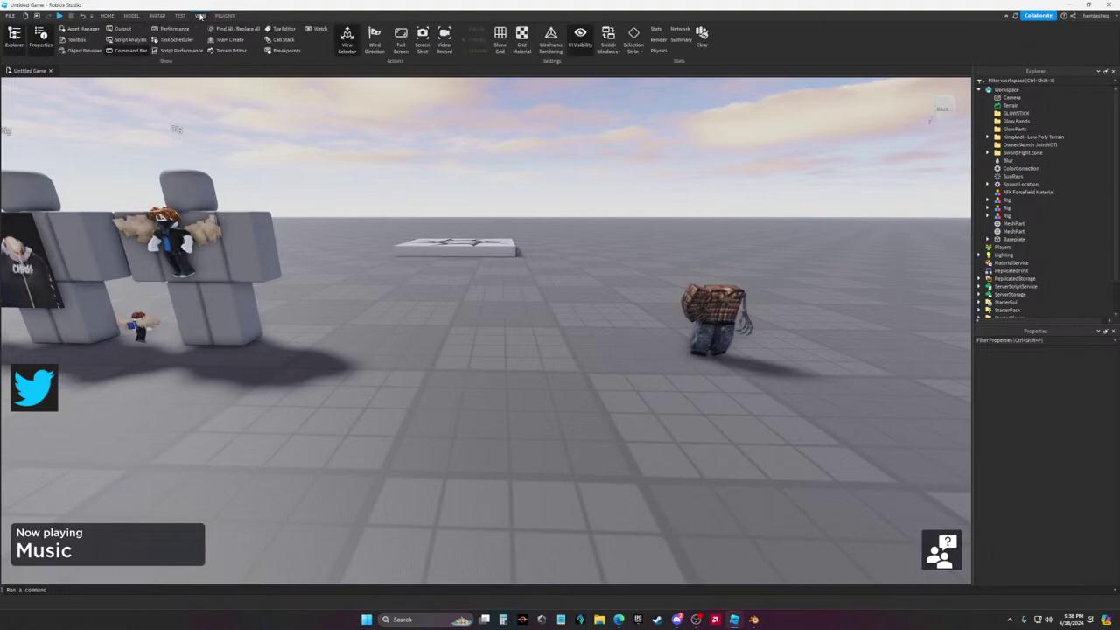
click(225, 16)
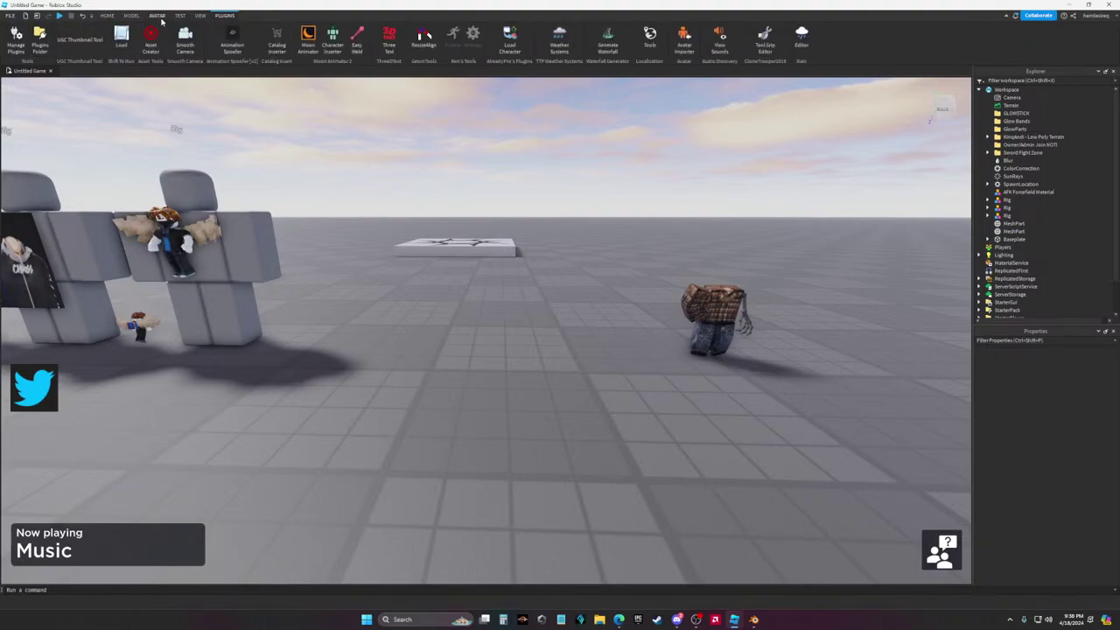
click(327, 44)
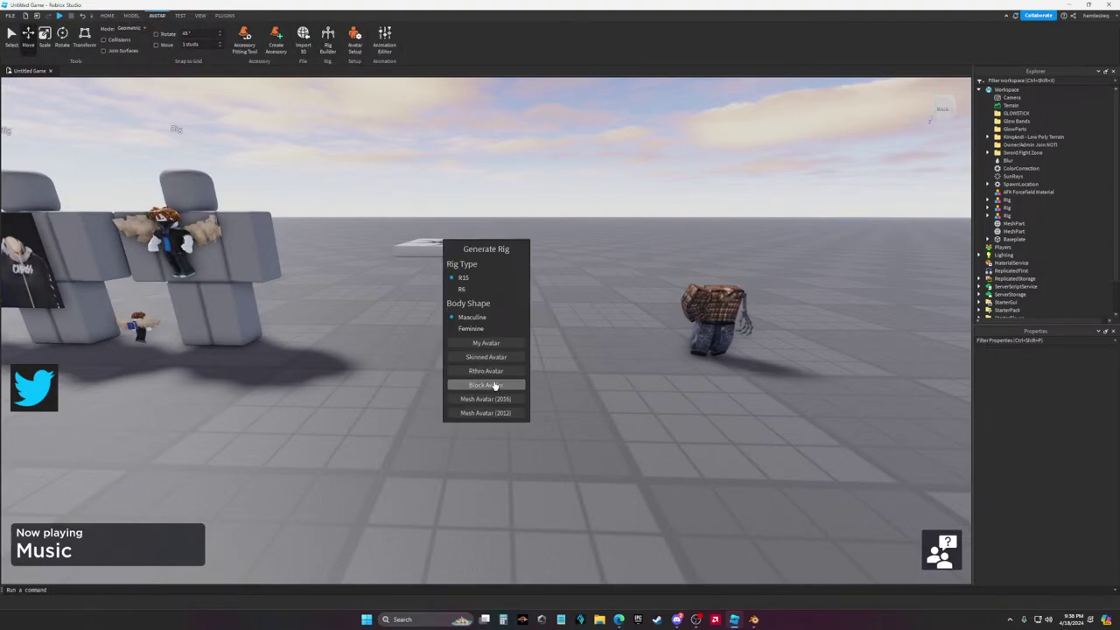
click(485, 385)
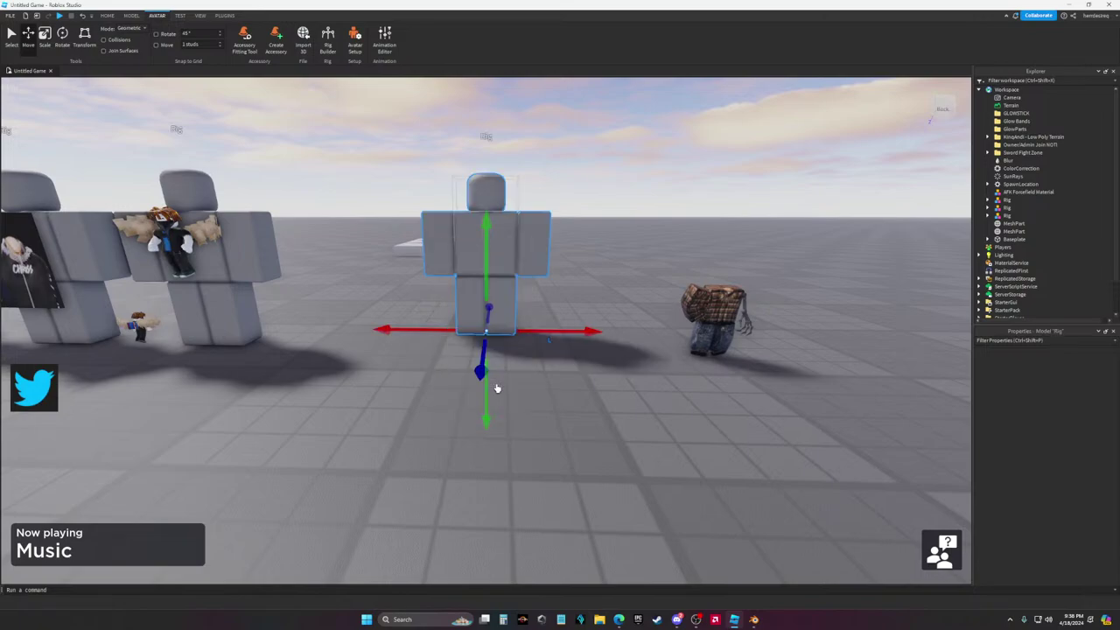
scroll(514, 243, up, 10)
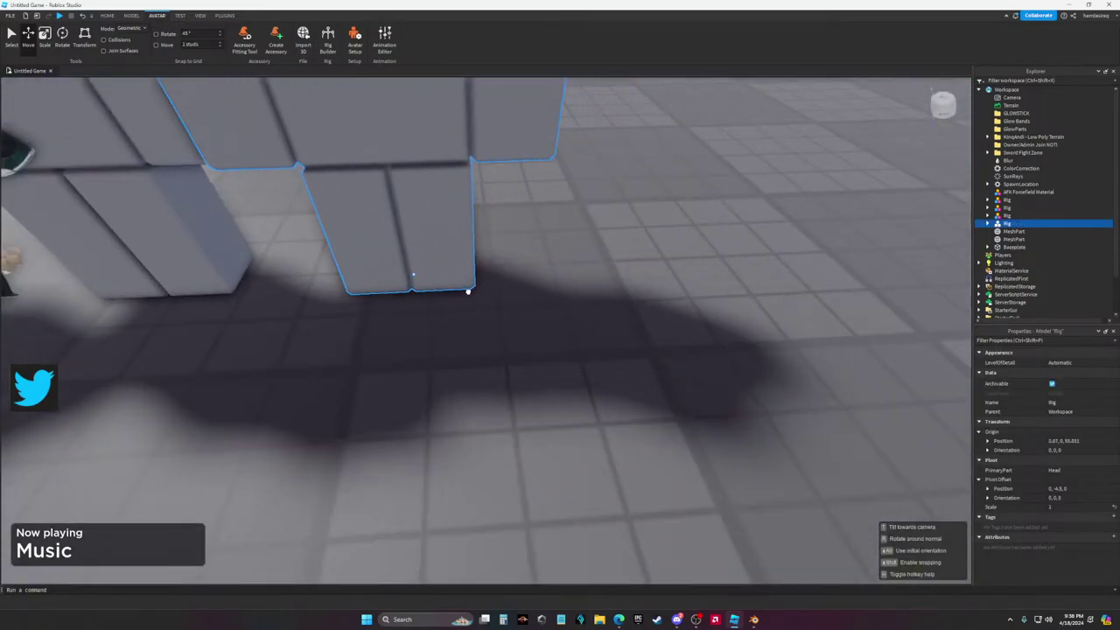
scroll(533, 210, down, 5)
drag(517, 294, 588, 290)
Drag the plaid clothing MeshPart onto the new rig's body and nudge its depth
scroll(589, 291, down, 5)
scroll(612, 289, up, 3)
drag(820, 295, 500, 311)
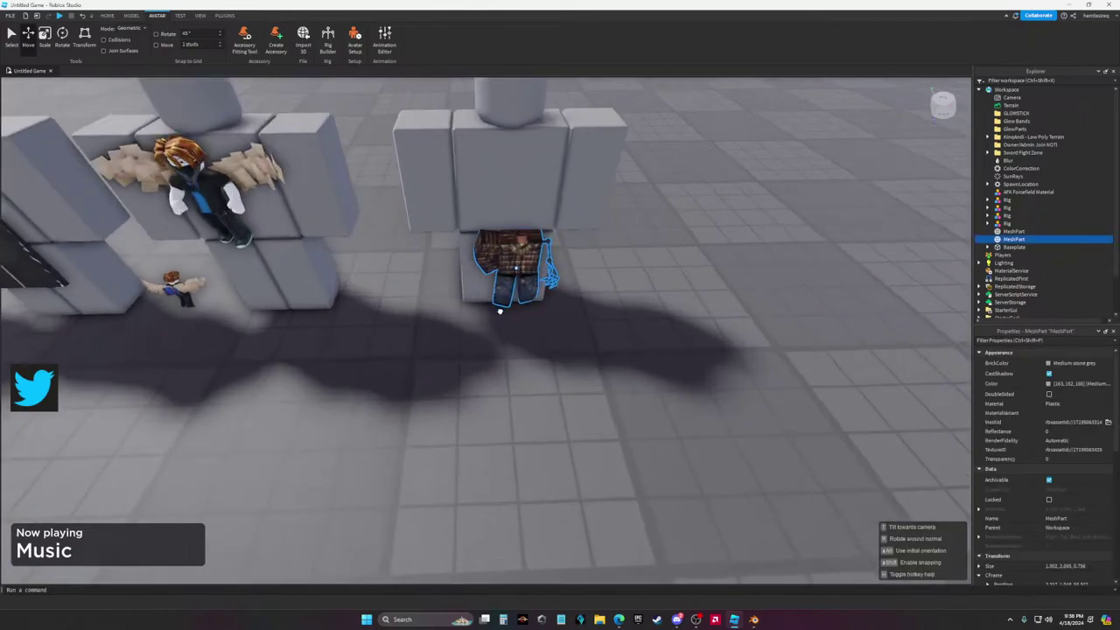
drag(511, 192, 512, 192)
scroll(512, 192, up, 5)
right_drag(512, 192, 520, 190)
scroll(521, 190, up, 3)
mouse_move(520, 295)
mouse_down()
mouse_move(610, 295)
mouse_move(508, 295)
mouse_up()
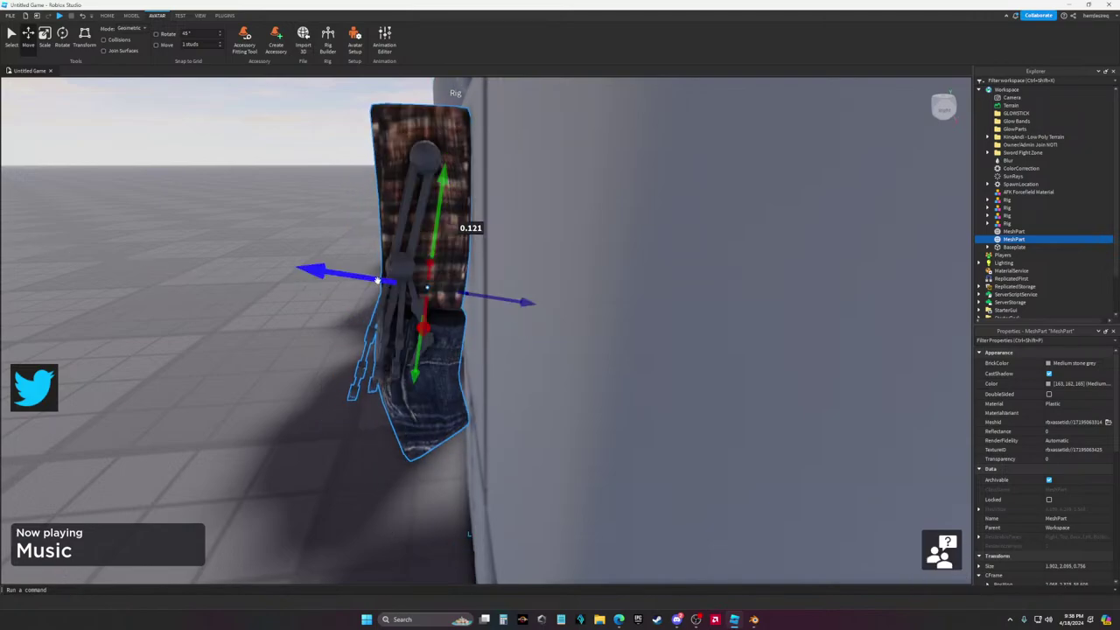
Widen the clothing mesh to fit the rig's torso and check the fit from the side
right_drag(493, 280, 491, 278)
scroll(491, 278, down, 3)
click(744, 253)
scroll(671, 306, down, 5)
scroll(674, 371, up, 8)
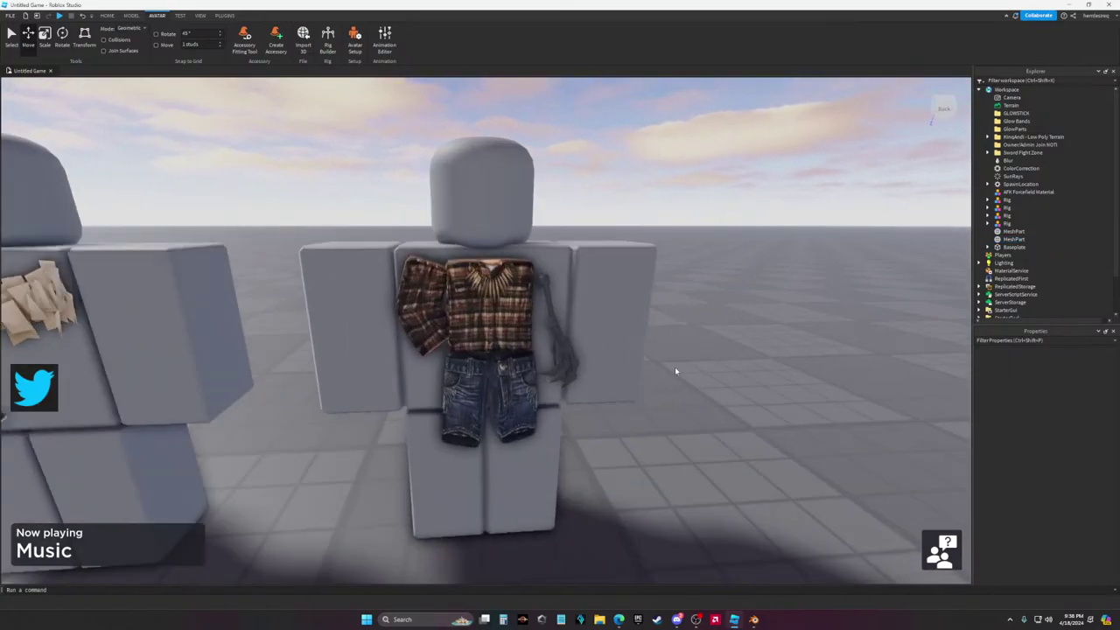
scroll(653, 381, down, 8)
scroll(545, 351, up, 9)
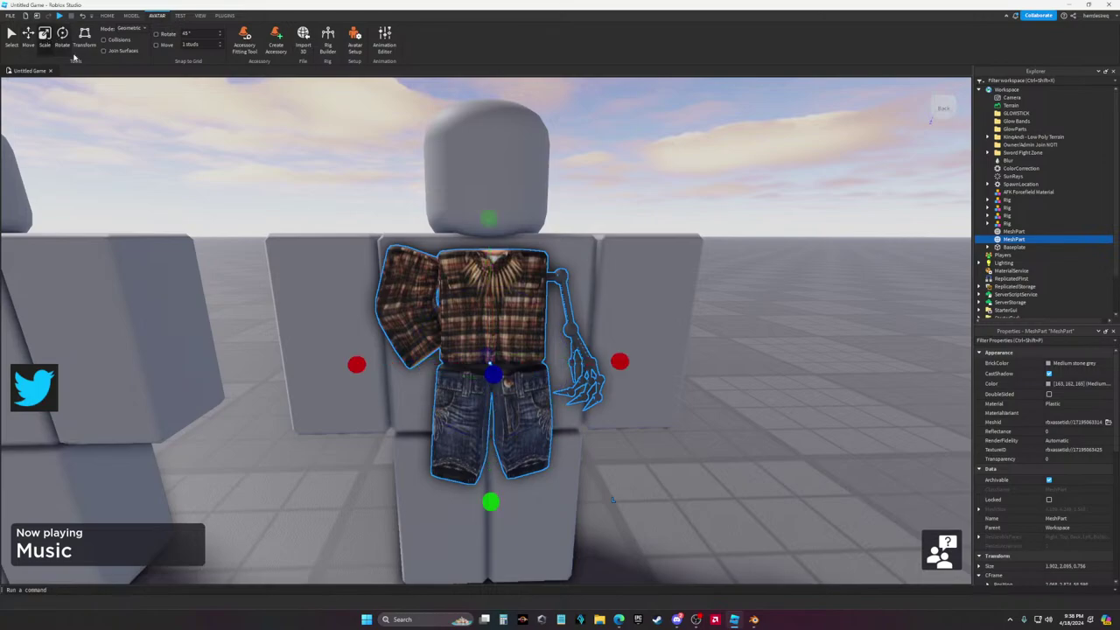
mouse_move(620, 361)
mouse_down()
mouse_move(637, 362)
mouse_move(605, 356)
mouse_up()
scroll(633, 321, up, 5)
right_drag(633, 320, 545, 193)
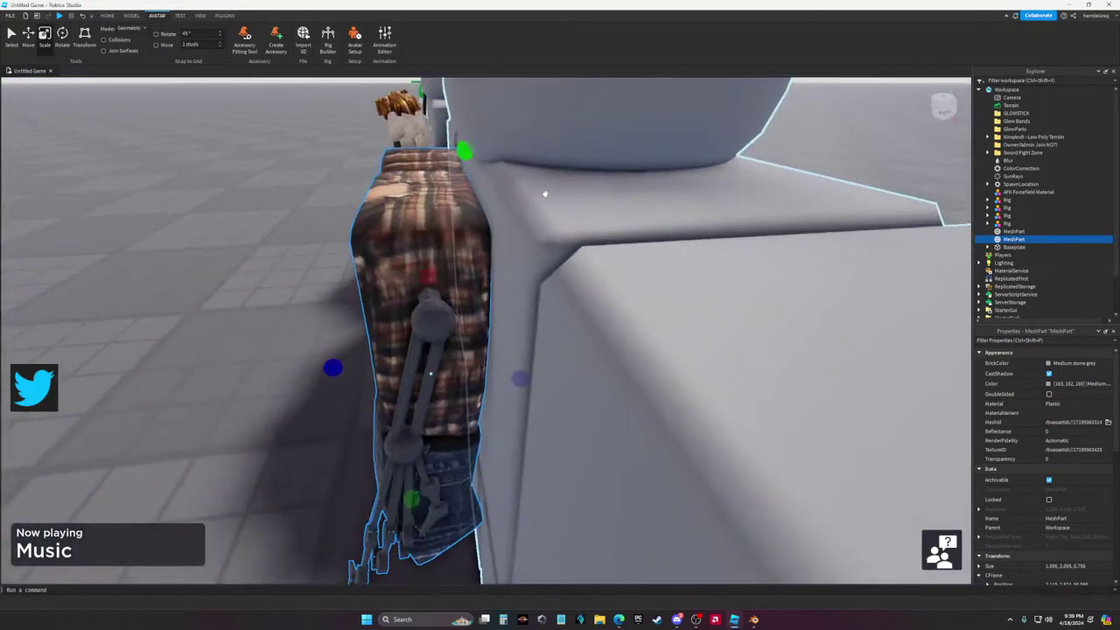
Start a new Yes/No live-chat poll with the typed question, then go back to Studio
click(619, 620)
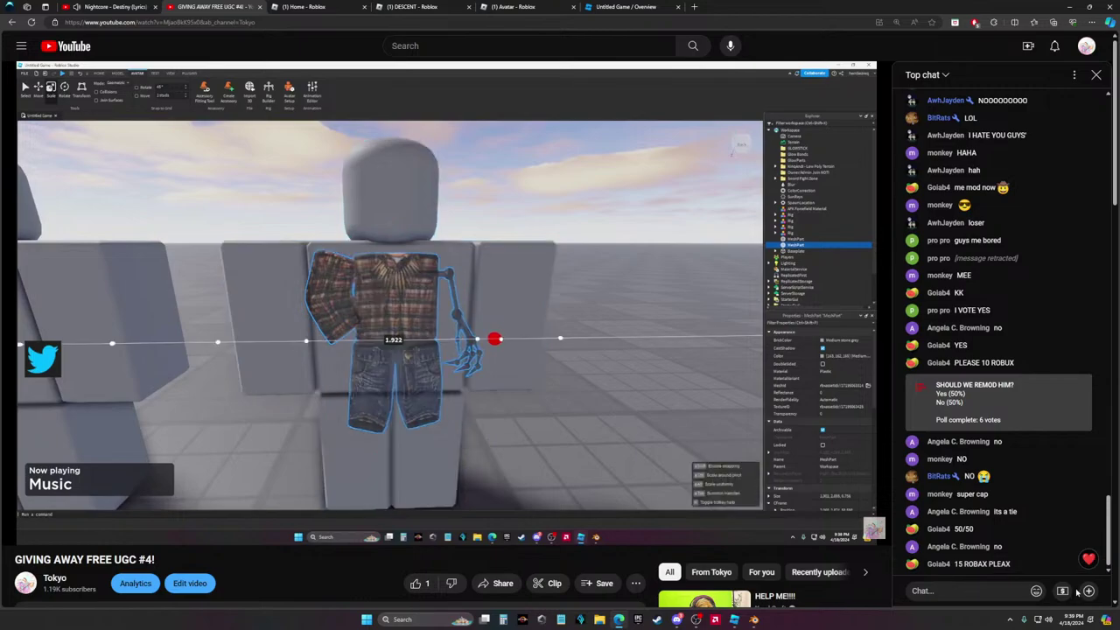
click(1090, 592)
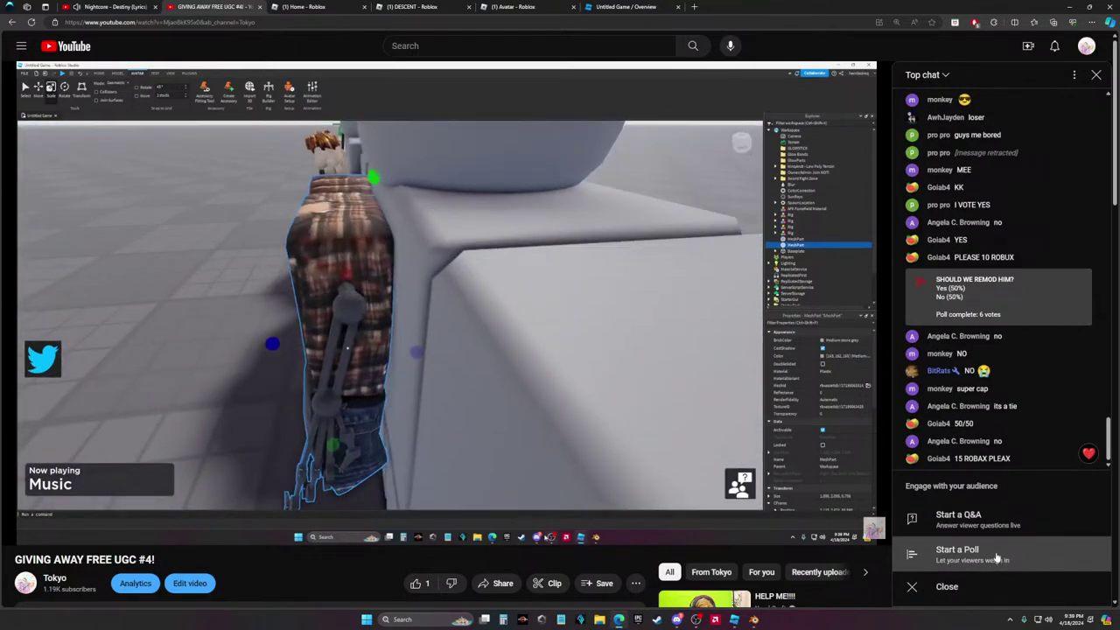
click(996, 556)
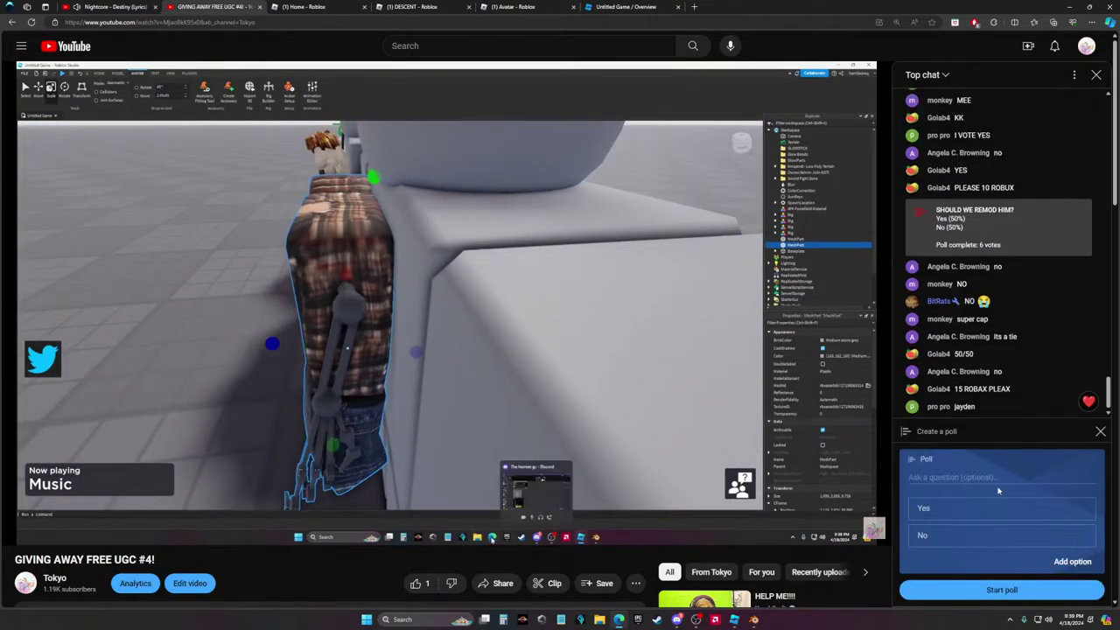
text(SHOULD)
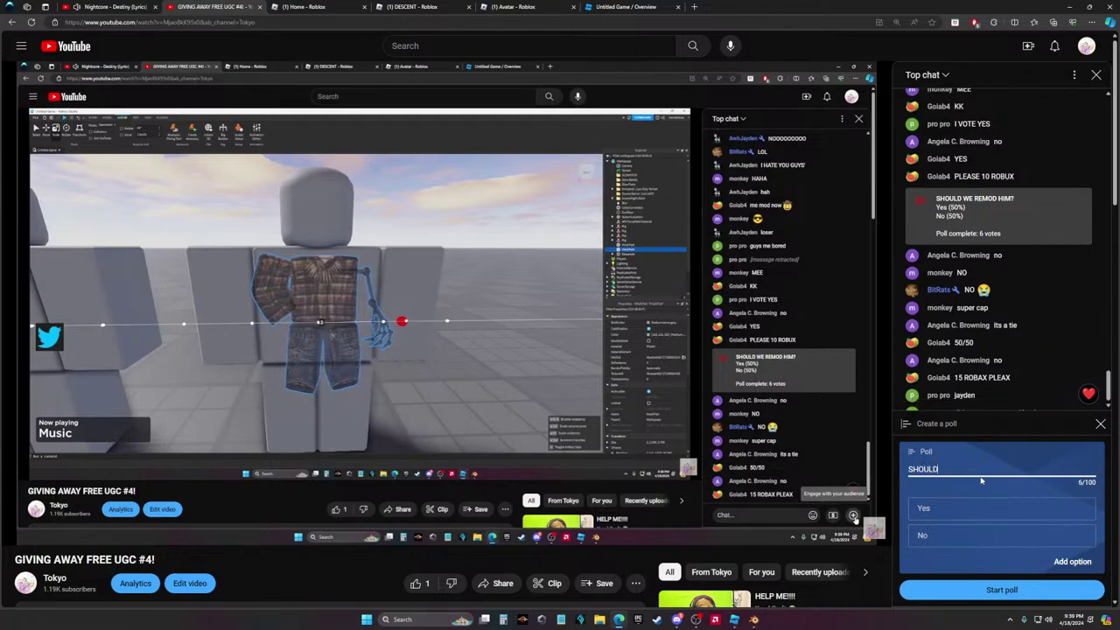
text( FLOOD E)
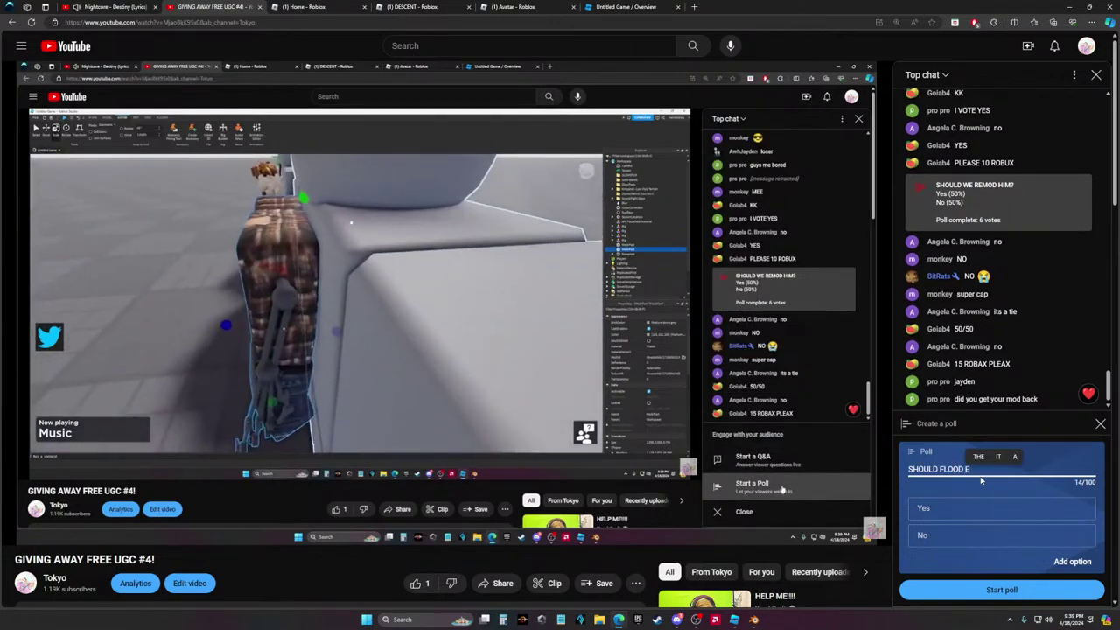
text(AT SH)
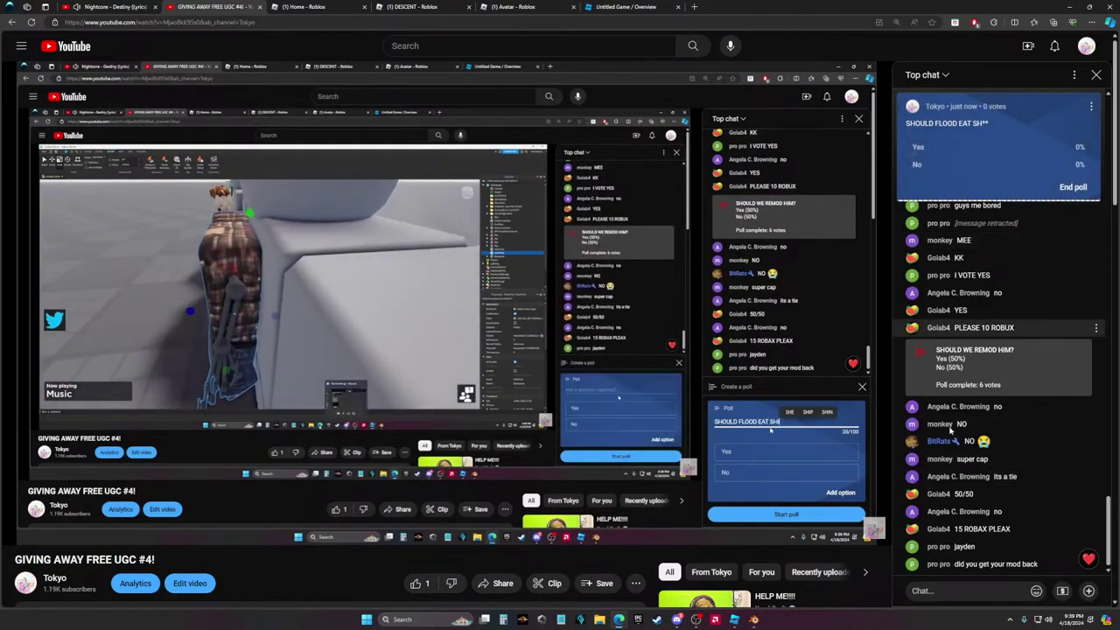
key(alt+Tab)
Select the plaid clothing MeshPart on the rig
scroll(563, 377, down, 10)
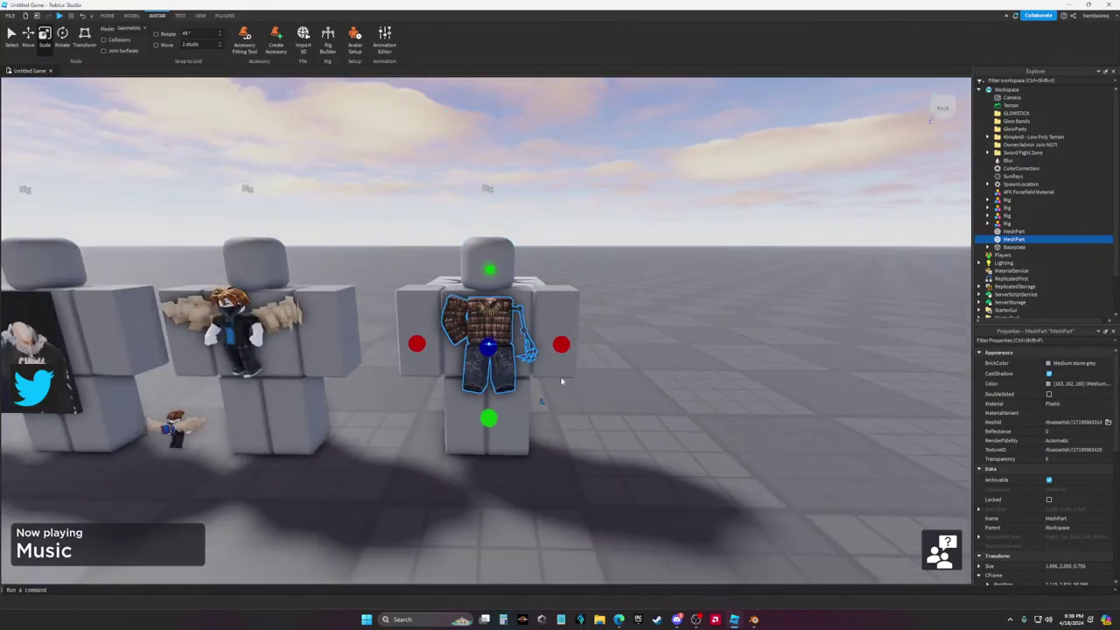
scroll(648, 412, up, 5)
scroll(726, 429, down, 8)
right_click(718, 407)
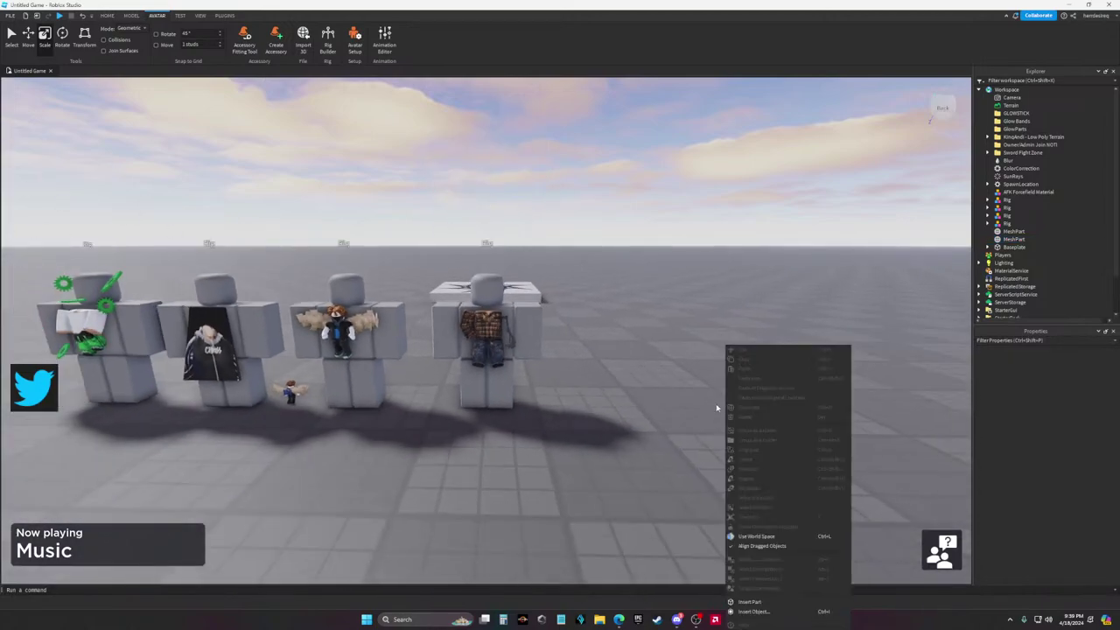
click(634, 401)
scroll(635, 401, up, 3)
scroll(499, 359, up, 5)
click(499, 359)
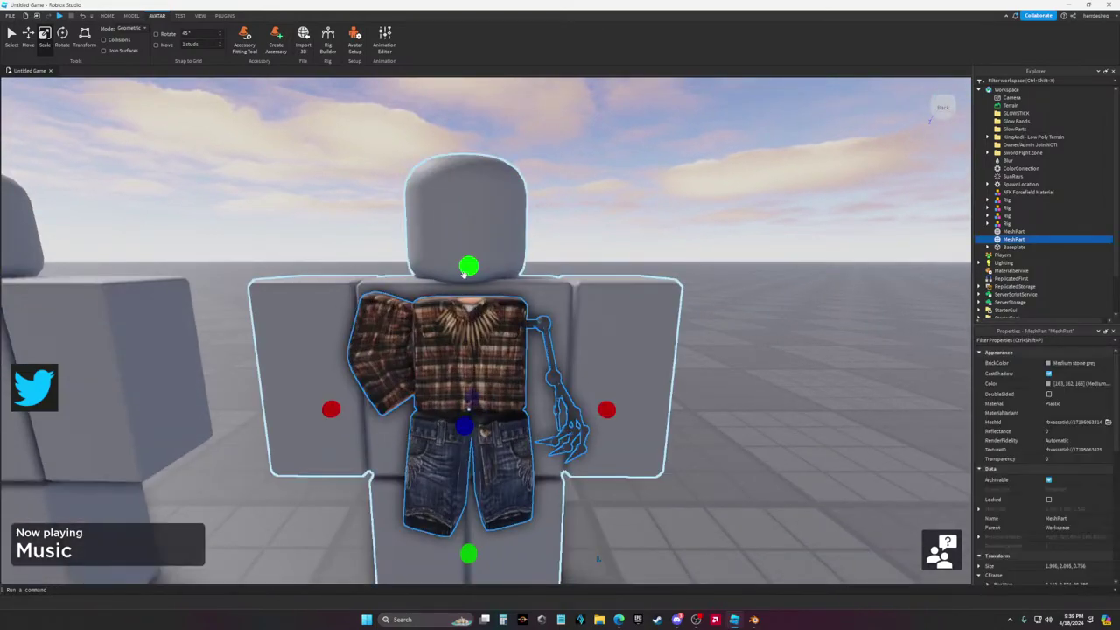
scroll(464, 274, down, 8)
scroll(687, 411, up, 8)
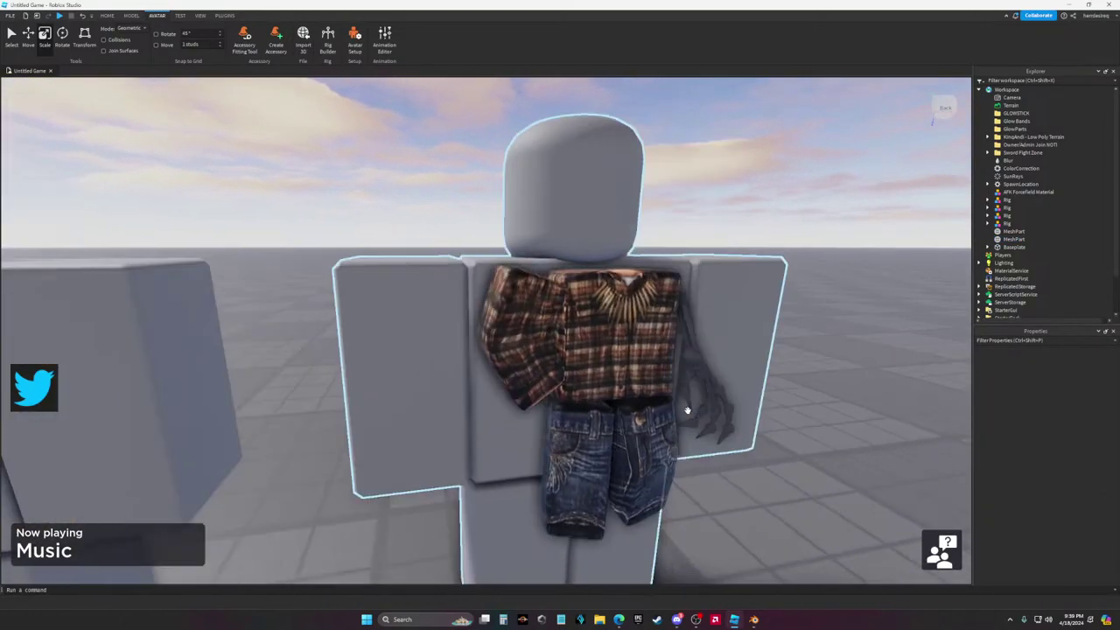
scroll(687, 410, down, 8)
click(525, 385)
scroll(525, 385, up, 6)
scroll(561, 440, down, 2)
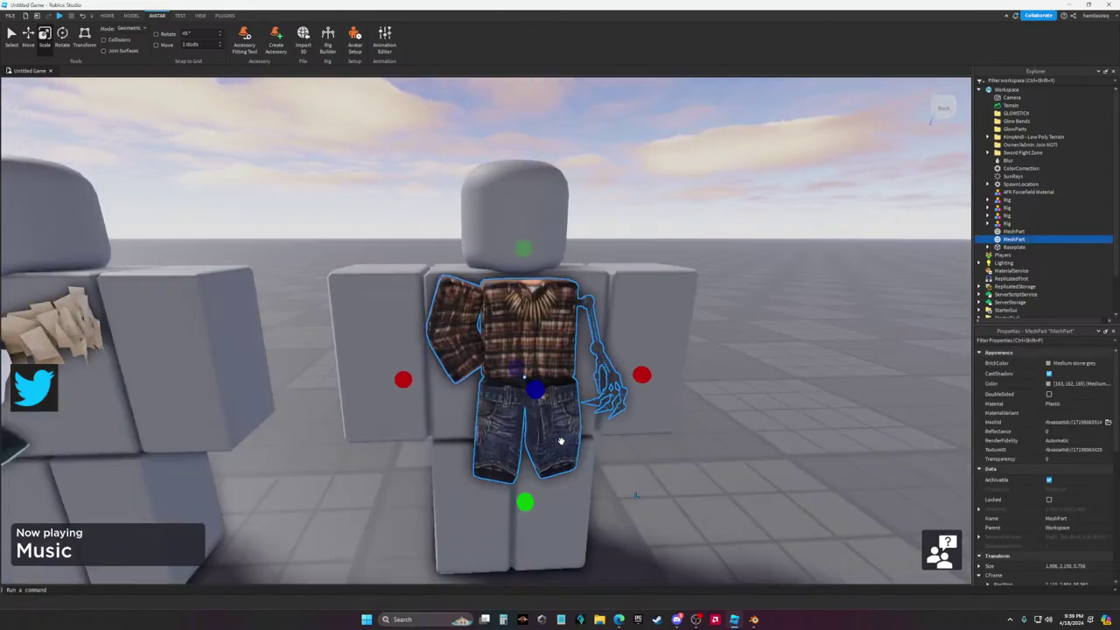
scroll(561, 440, down, 3)
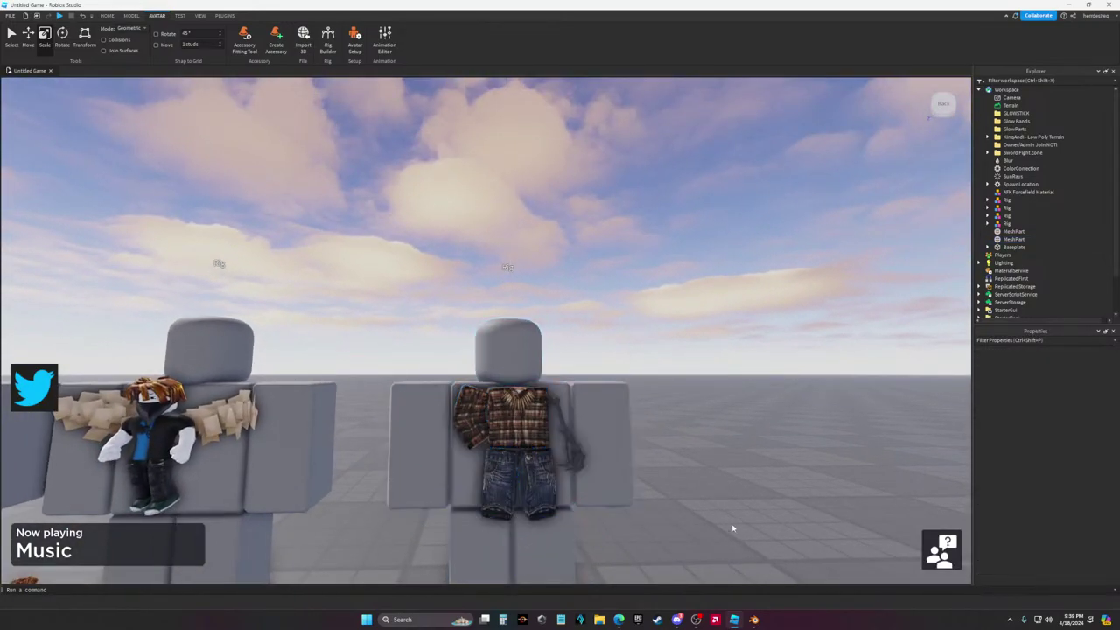
right_drag(734, 528, 733, 531)
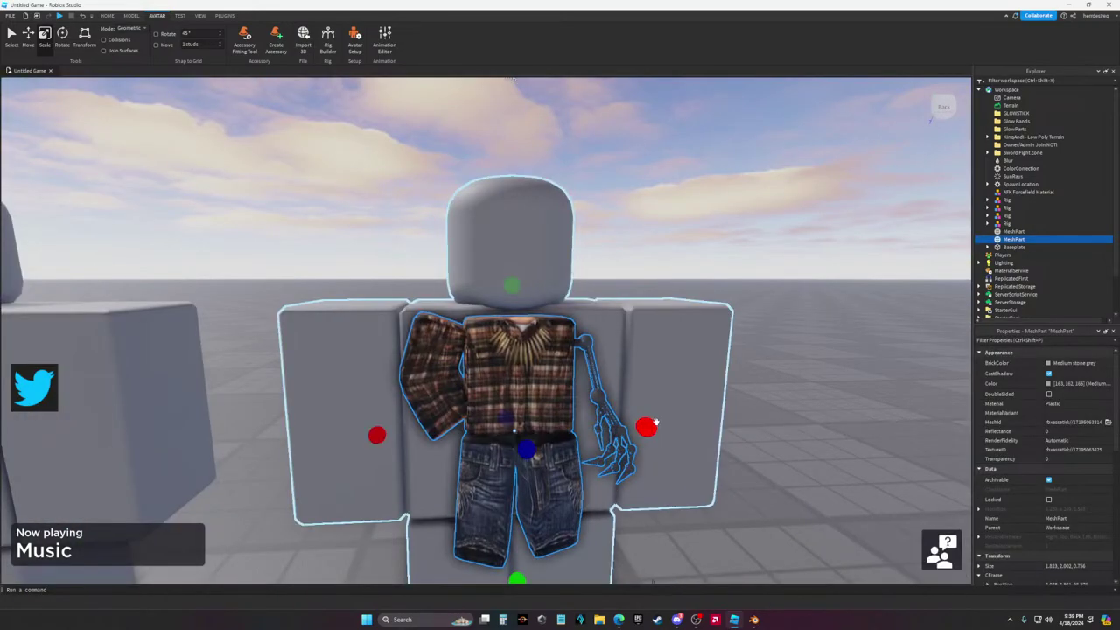
scroll(655, 429, down, 4)
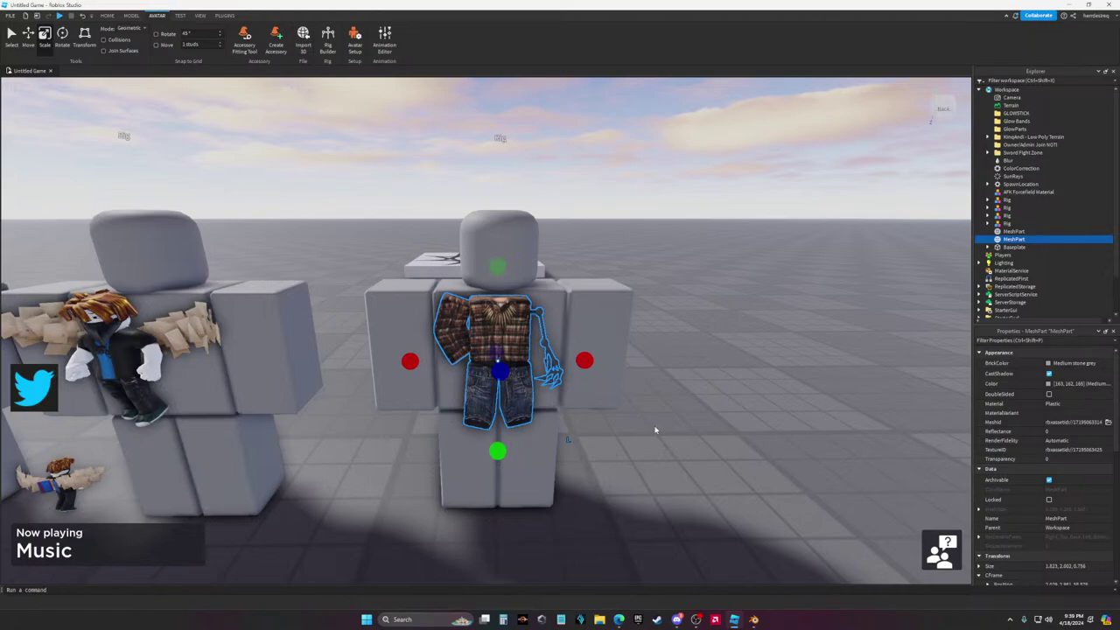
scroll(655, 429, up, 2)
key(alt+Tab)
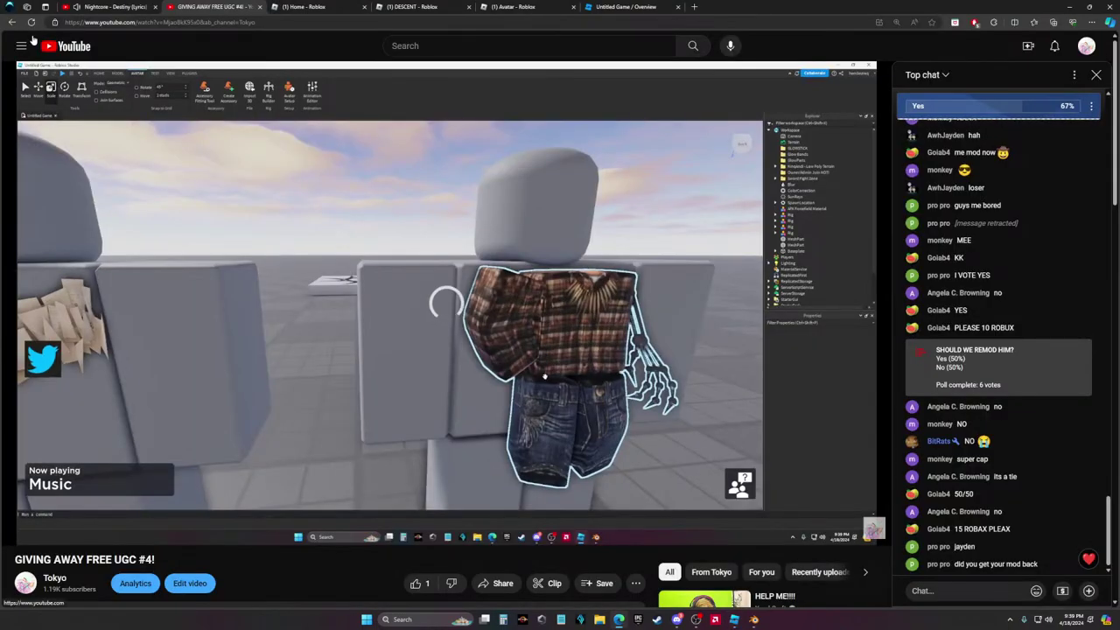
key(alt+Tab)
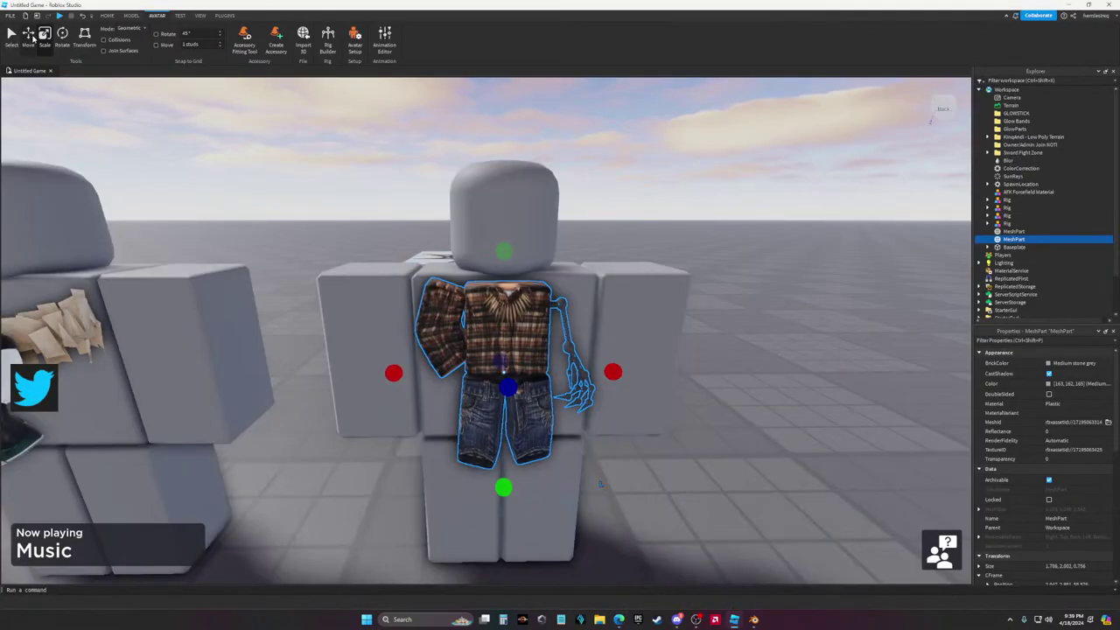
Slide the plaid mesh sideways along X and move it down off the rig
drag(584, 373, 602, 371)
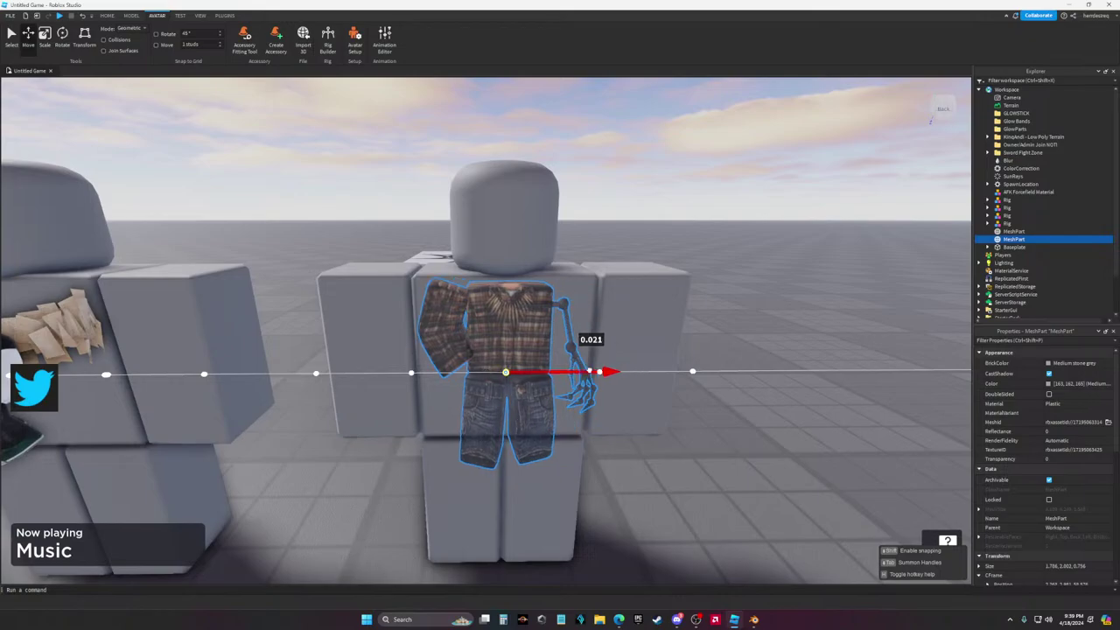
scroll(711, 392, down, 5)
scroll(707, 390, up, 8)
scroll(706, 390, down, 5)
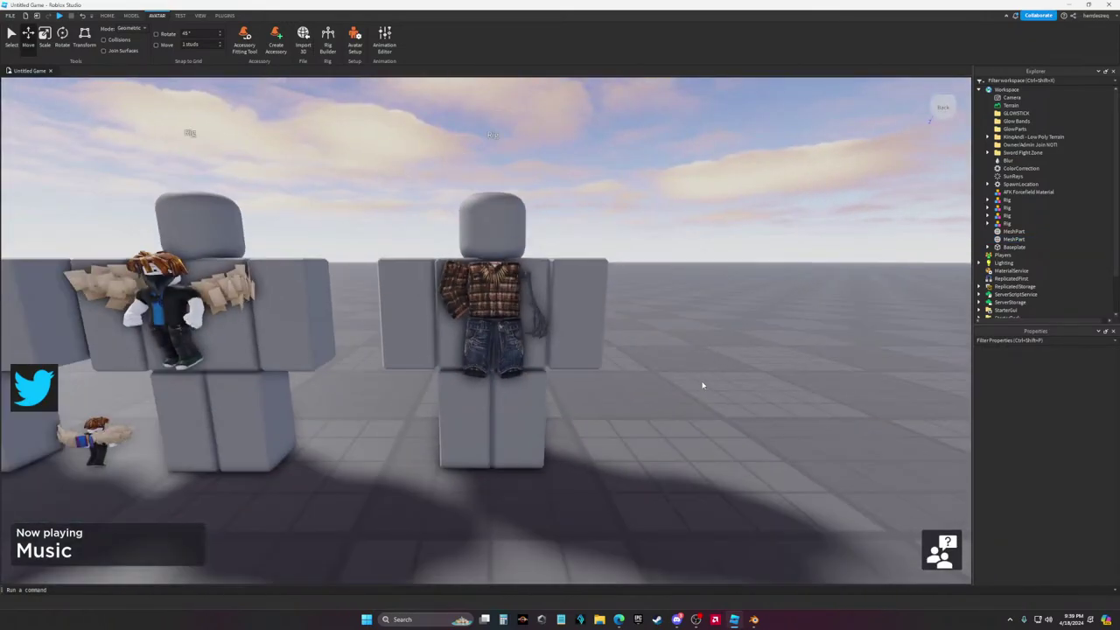
right_drag(705, 388, 701, 382)
scroll(703, 385, up, 3)
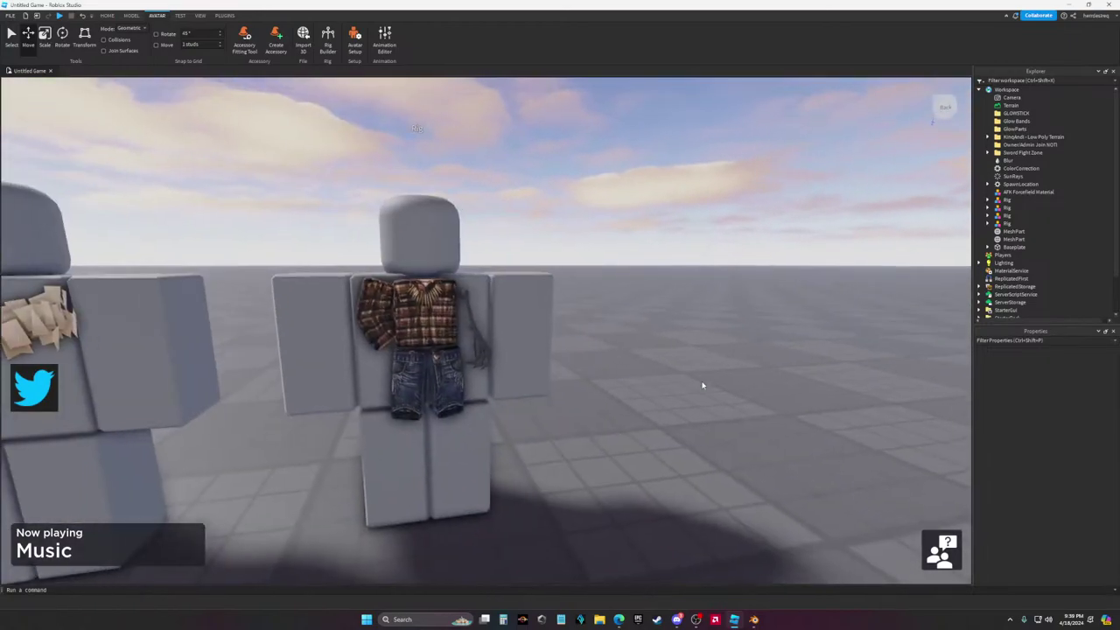
key(Escape)
key(alt+Tab)
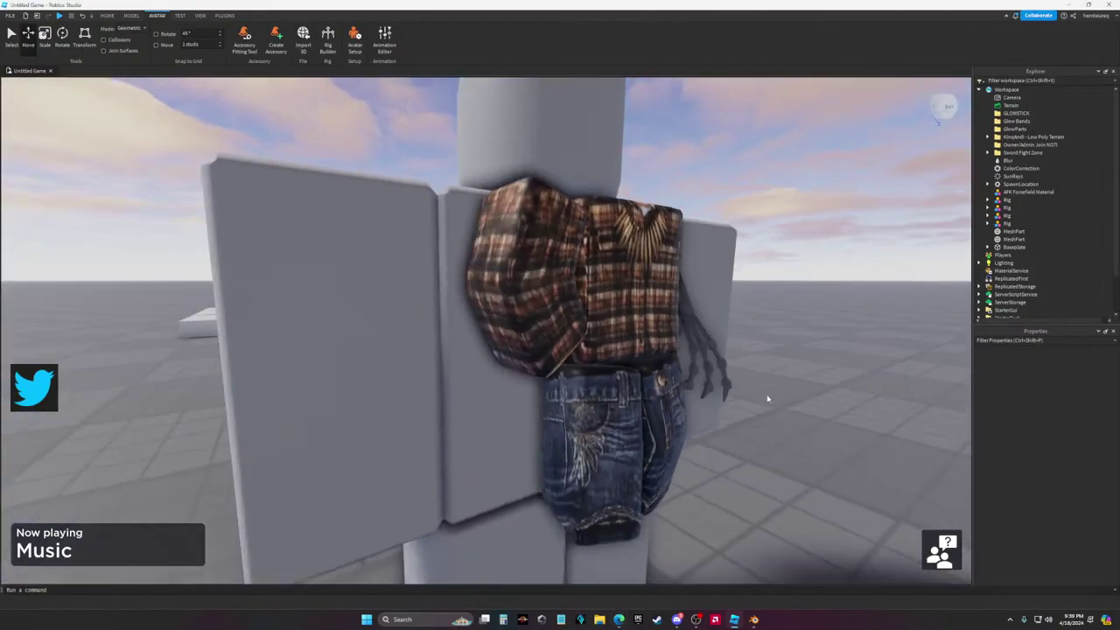
scroll(766, 399, down, 5)
scroll(767, 399, up, 5)
scroll(767, 399, down, 5)
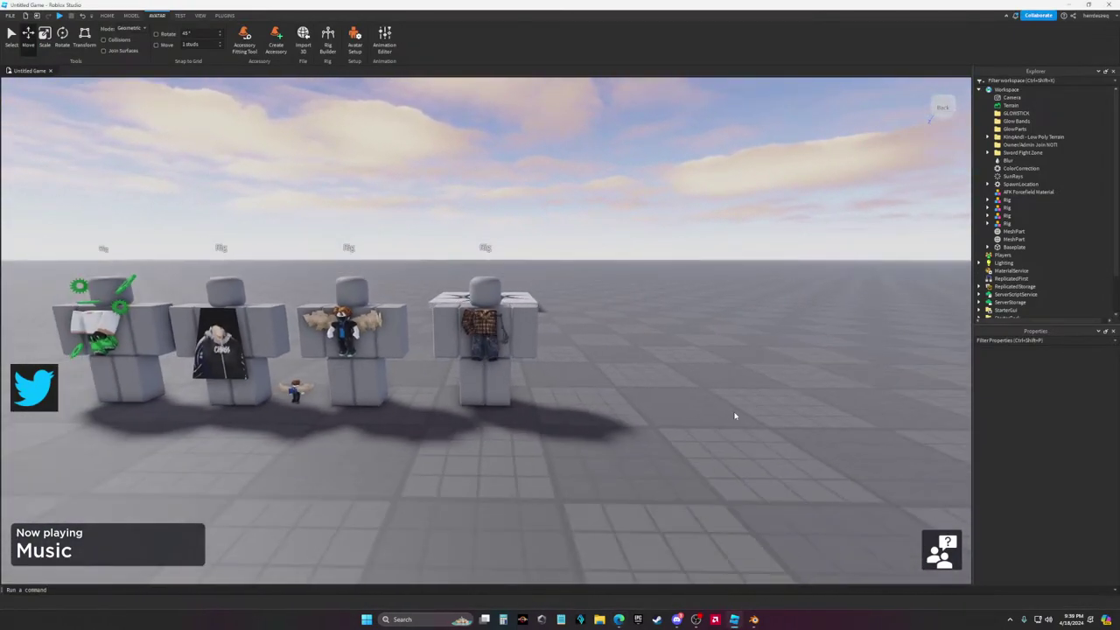
scroll(735, 413, up, 6)
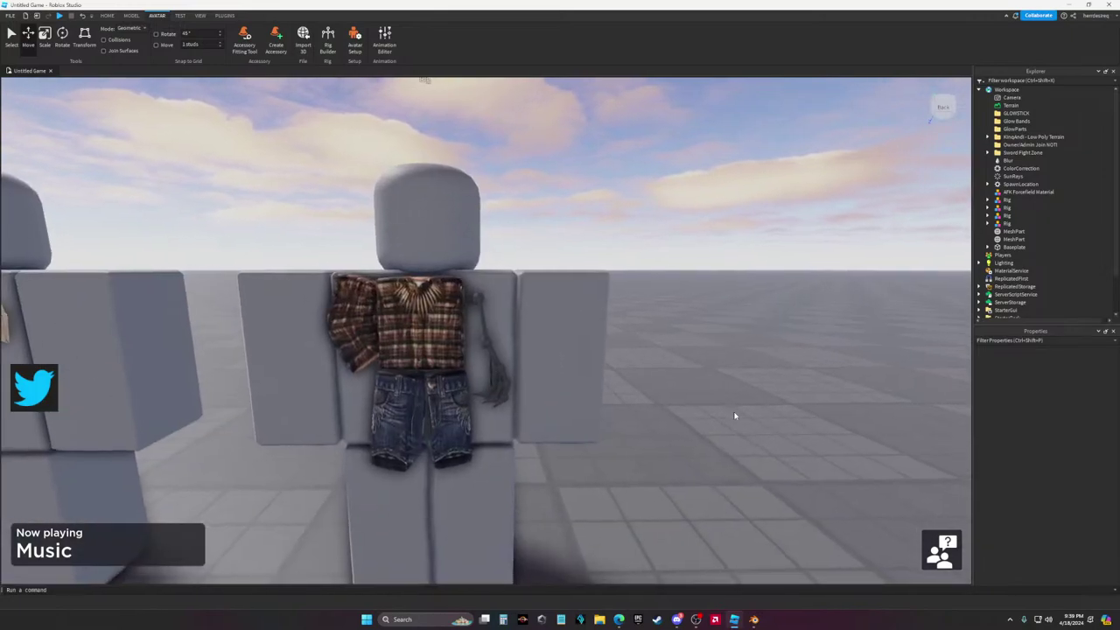
scroll(735, 413, down, 2)
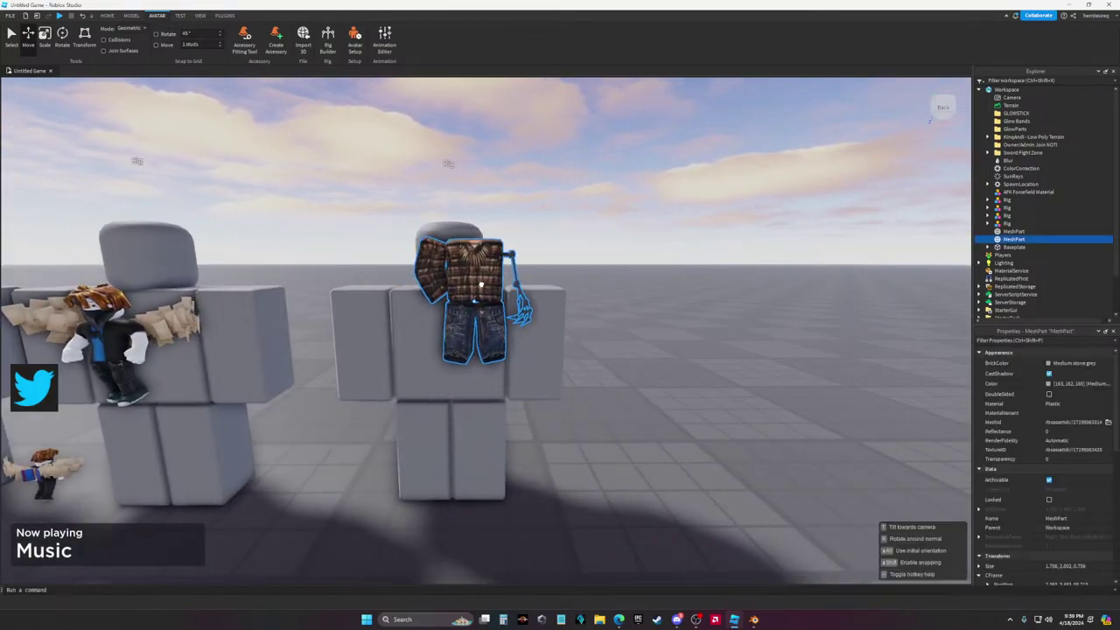
right_drag(481, 285, 398, 385)
scroll(398, 386, up, 4)
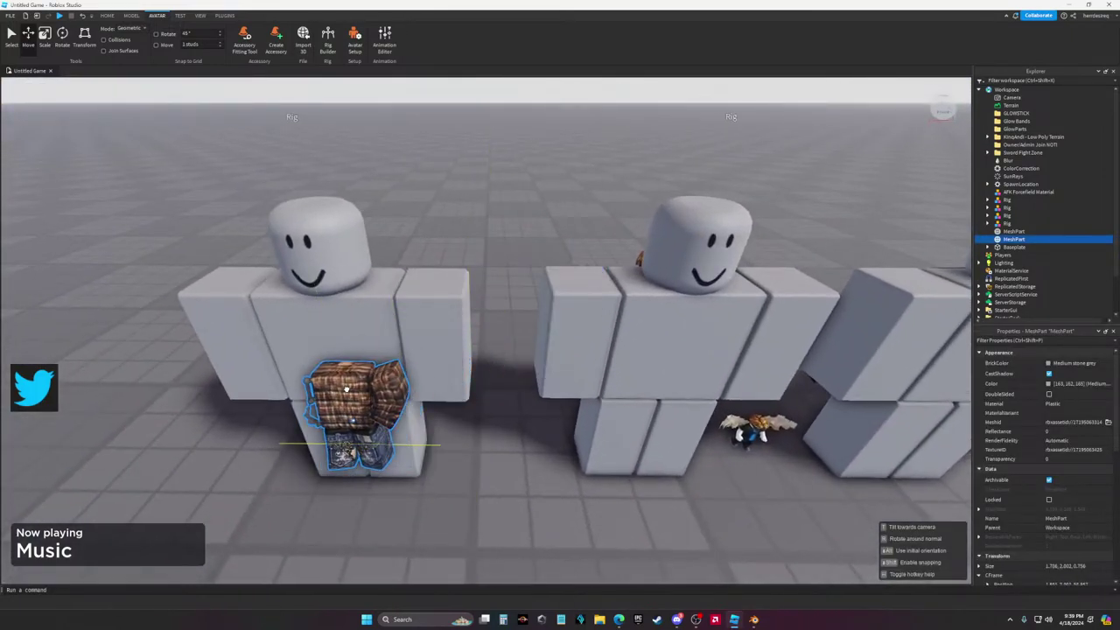
drag(425, 285, 429, 382)
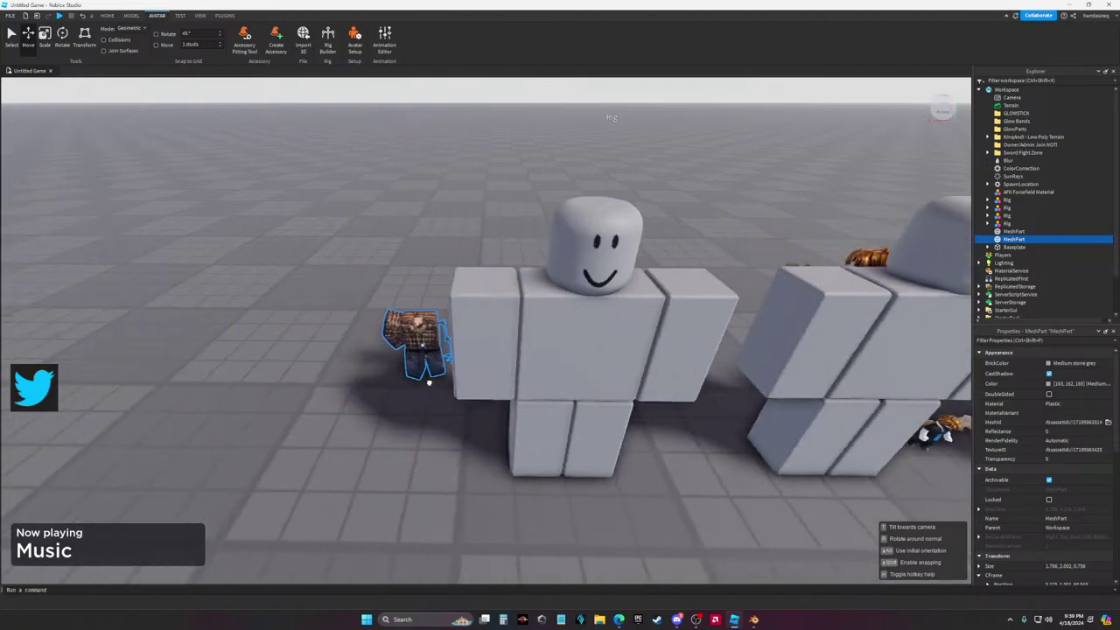
scroll(626, 407, up, 5)
scroll(625, 407, down, 6)
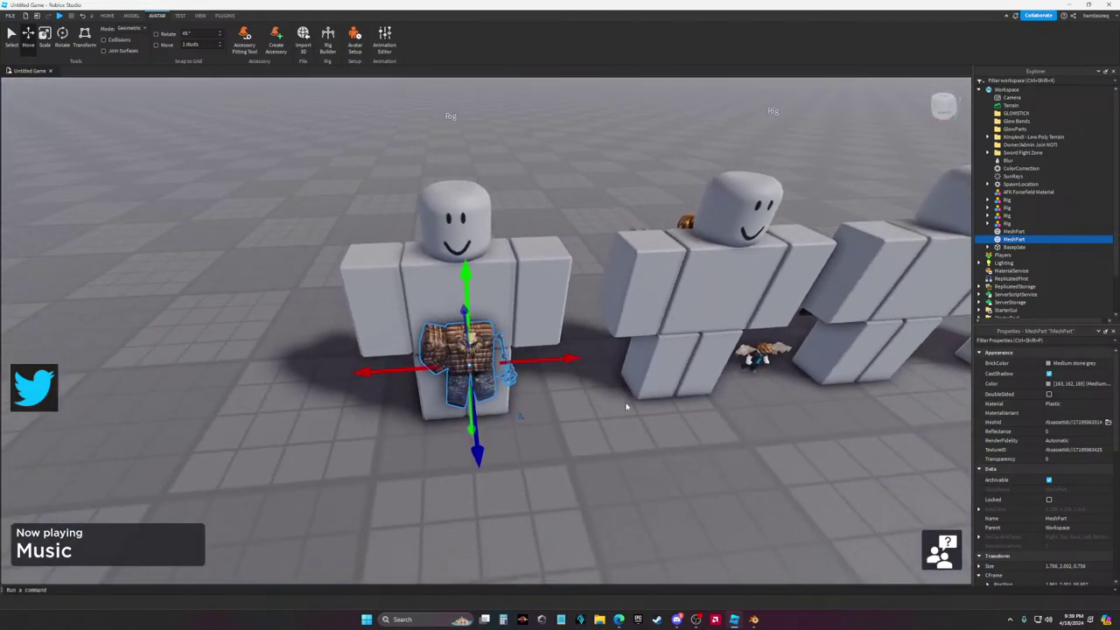
scroll(626, 407, up, 5)
scroll(545, 351, down, 4)
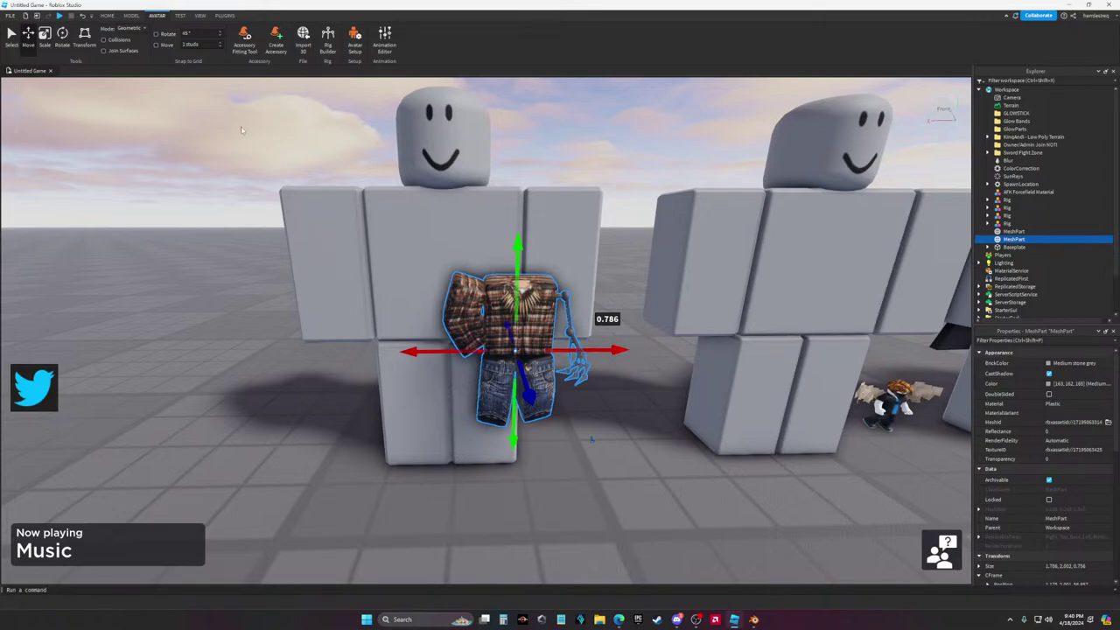
Shrink the plaid mesh's height, width and depth with the Scale handles
drag(517, 246, 518, 256)
scroll(518, 256, up, 5)
drag(460, 407, 408, 405)
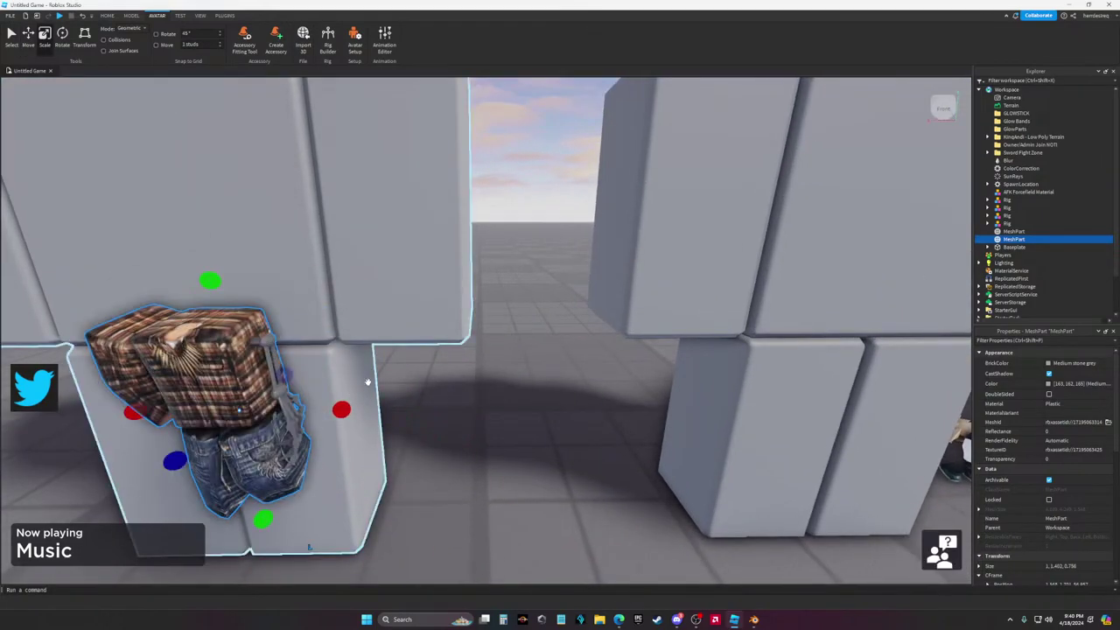
right_drag(408, 405, 420, 368)
drag(492, 328, 686, 569)
click(619, 619)
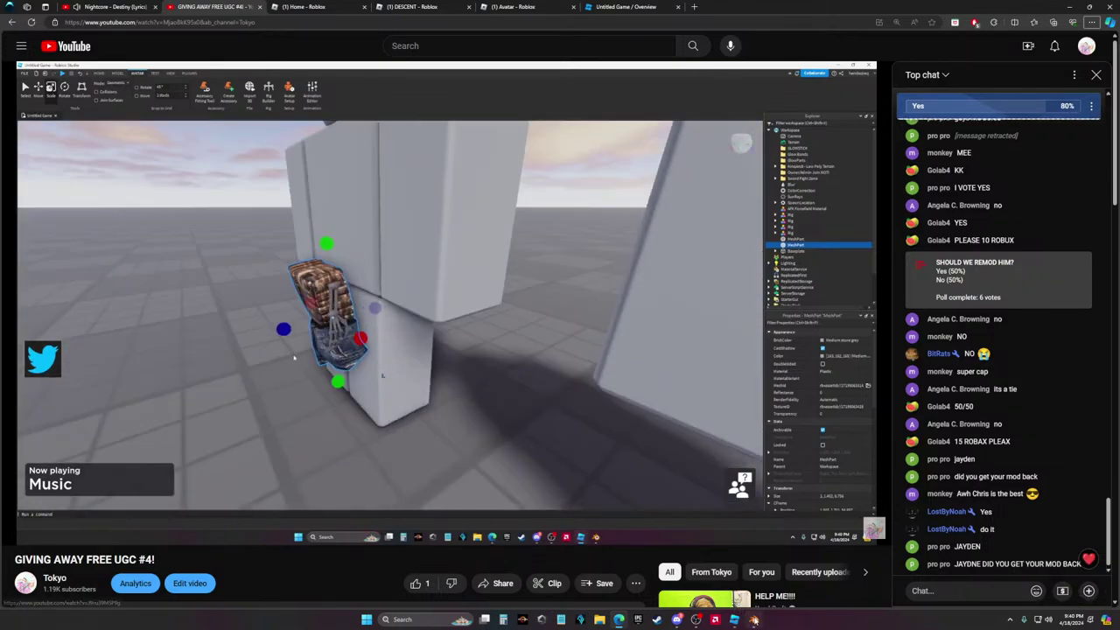
click(734, 620)
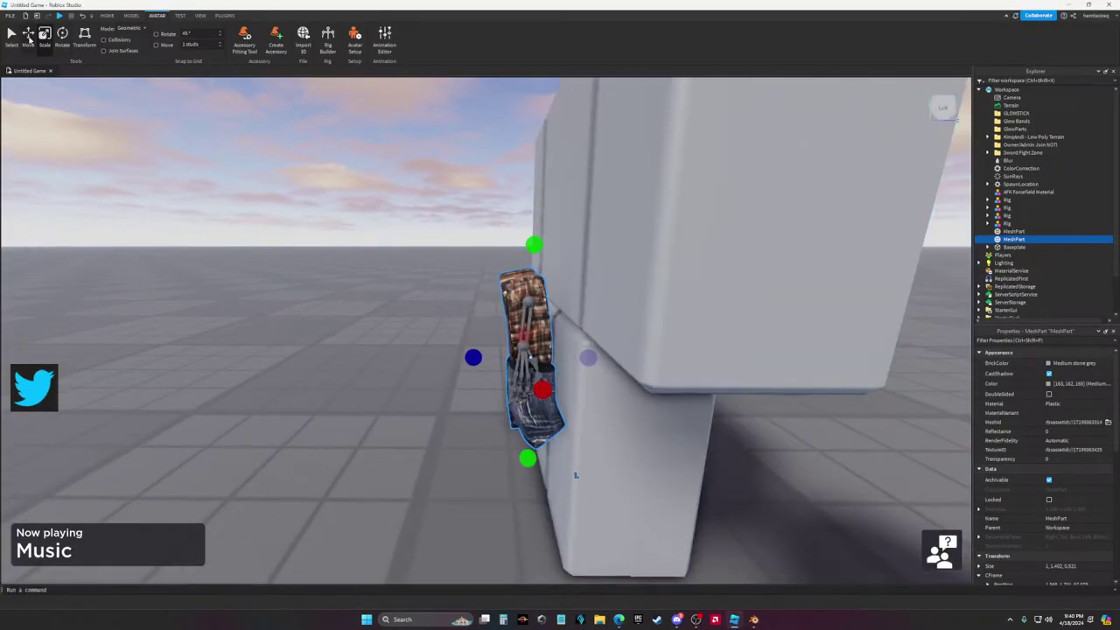
Push the mesh toward the rig and position it up the rig's front
drag(610, 362, 622, 360)
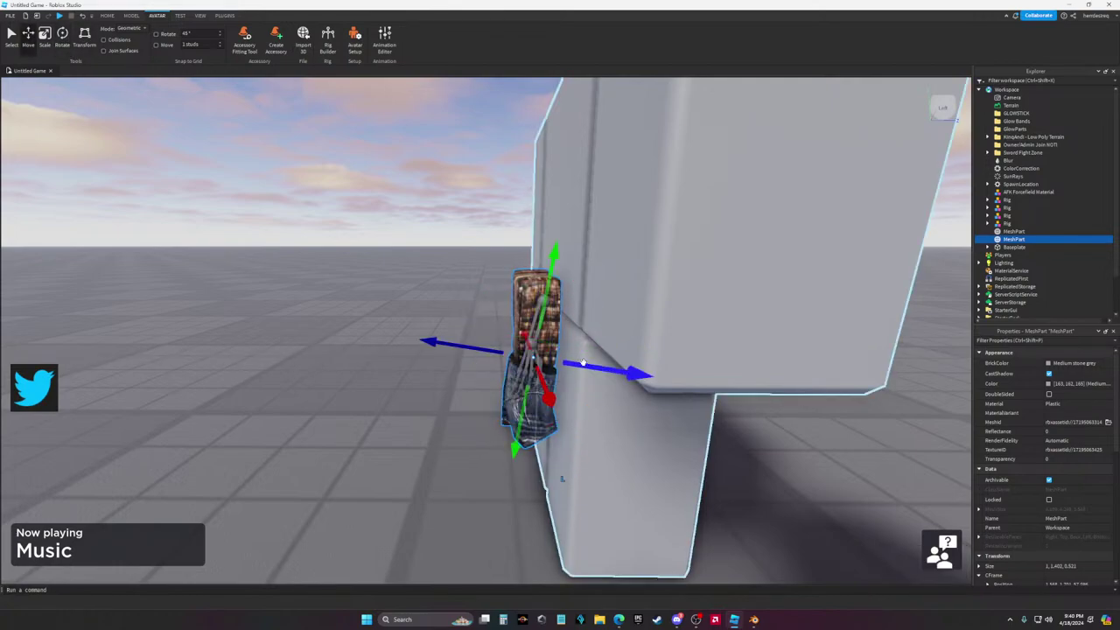
drag(583, 362, 601, 369)
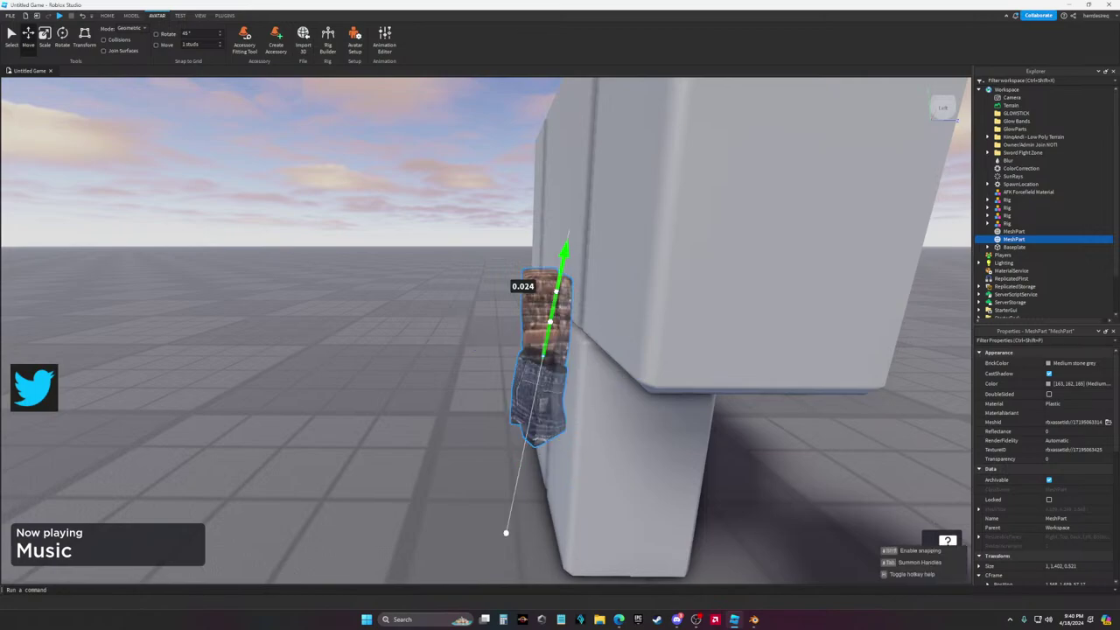
right_drag(575, 317, 617, 354)
scroll(617, 354, down, 5)
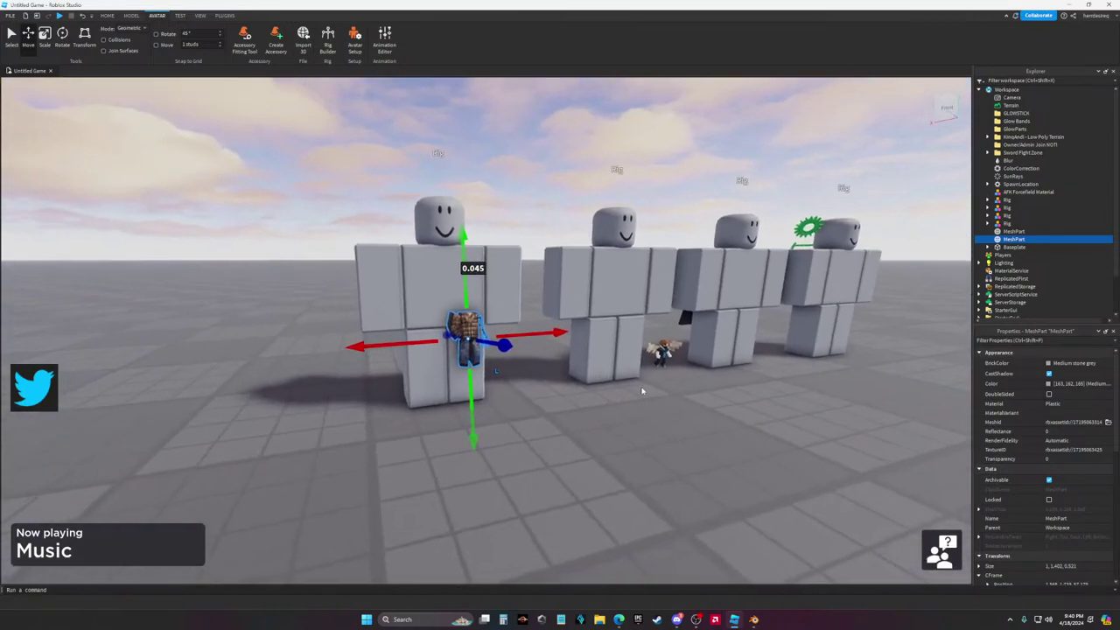
scroll(642, 391, up, 5)
scroll(641, 391, up, 5)
scroll(638, 390, down, 5)
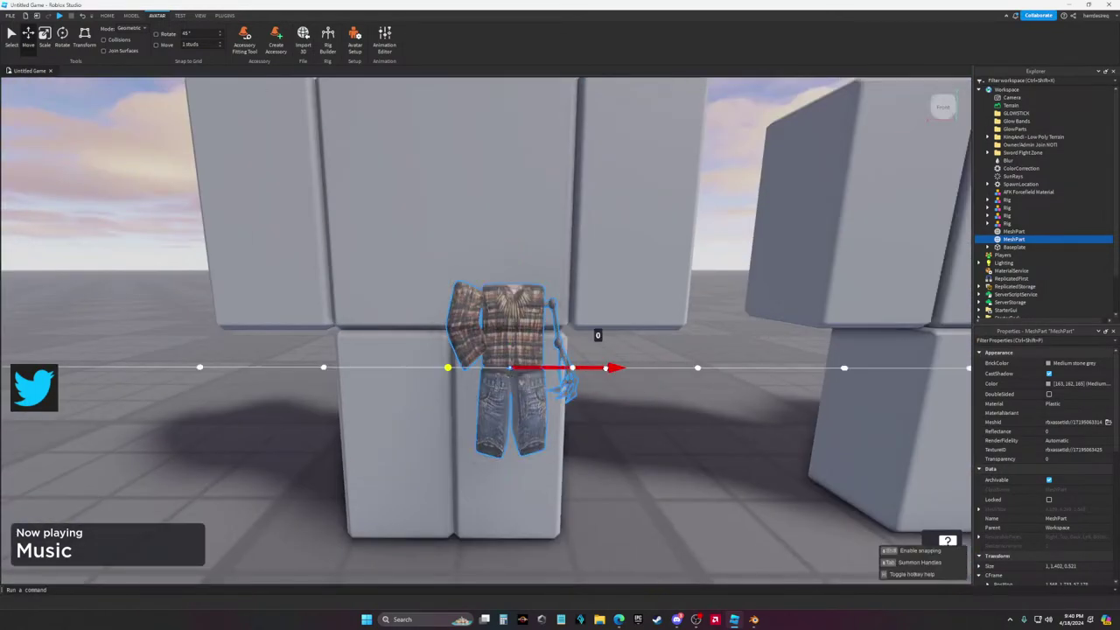
drag(611, 367, 618, 370)
drag(487, 368, 450, 366)
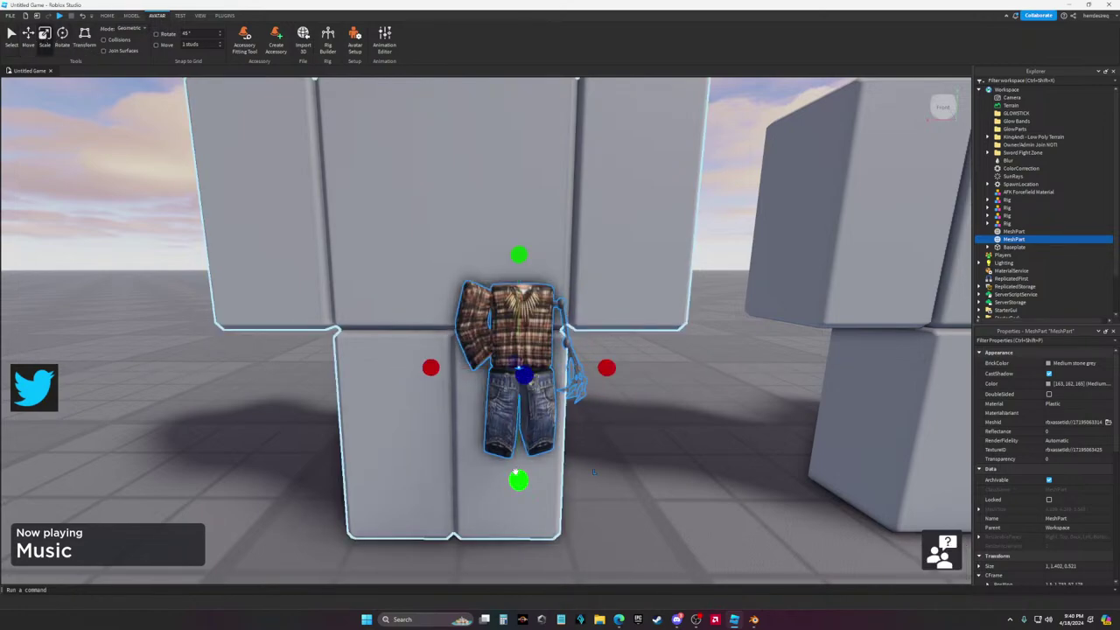
drag(517, 478, 519, 462)
drag(602, 359, 598, 359)
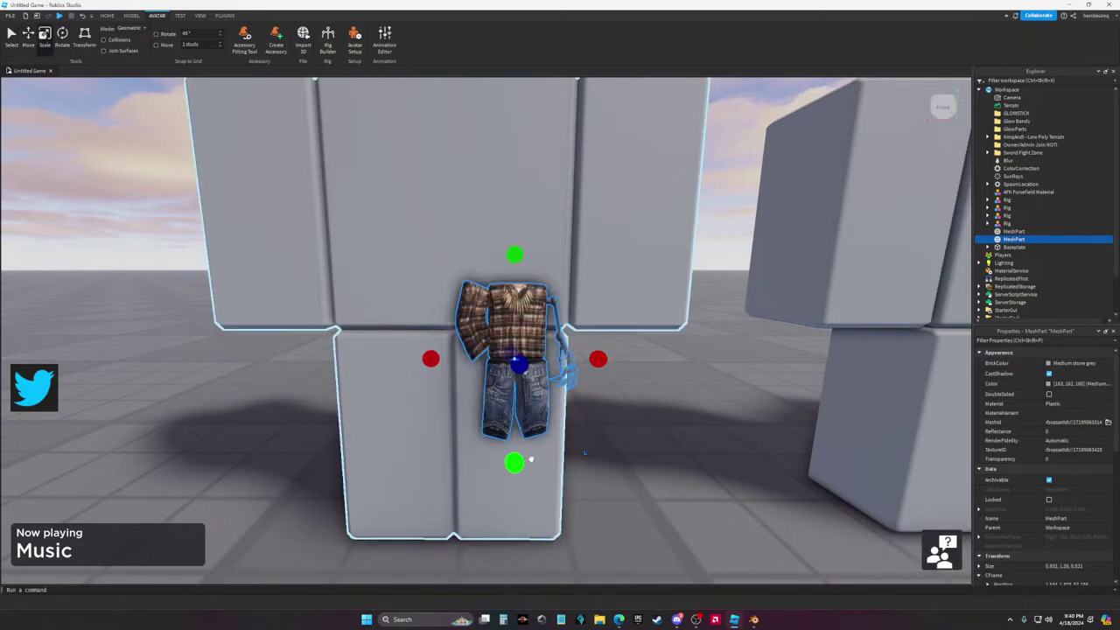
Stretch the mesh taller, narrow it, reduce its depth and set it flush against the rig
drag(530, 459, 531, 443)
drag(530, 377, 530, 374)
drag(552, 315, 557, 314)
scroll(557, 307, up, 3)
right_drag(557, 307, 351, 360)
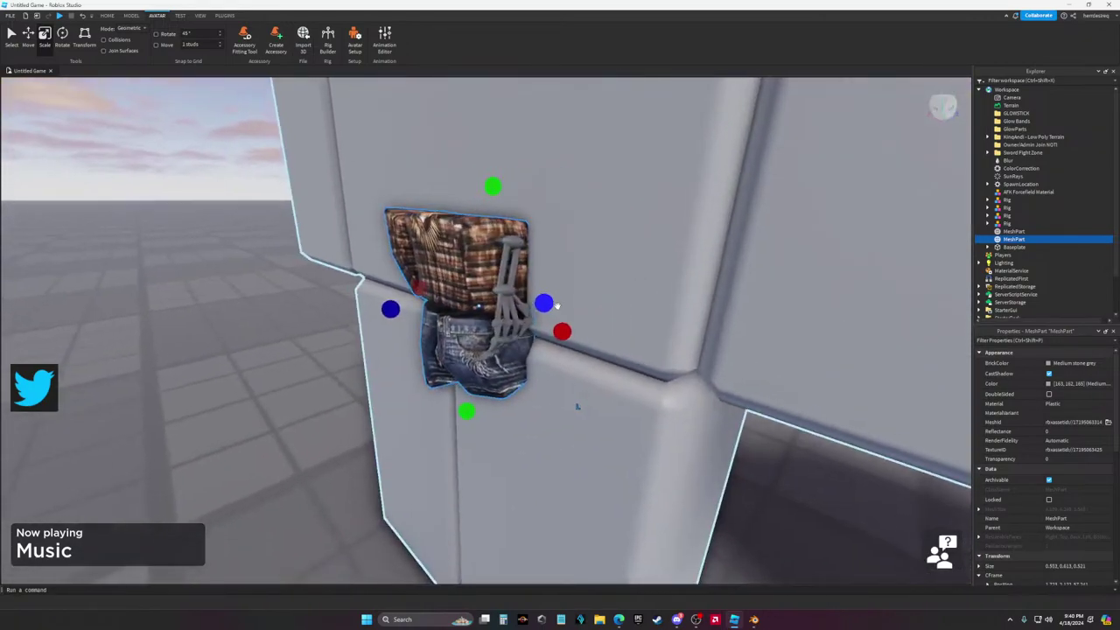
drag(348, 356, 398, 294)
scroll(398, 293, down, 3)
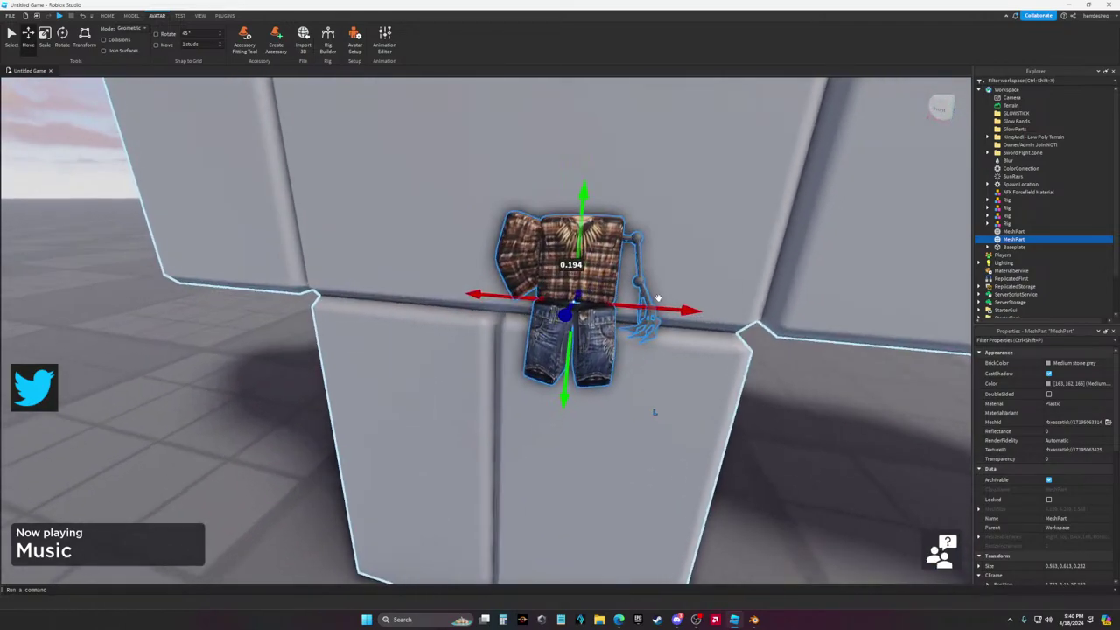
drag(683, 322, 724, 306)
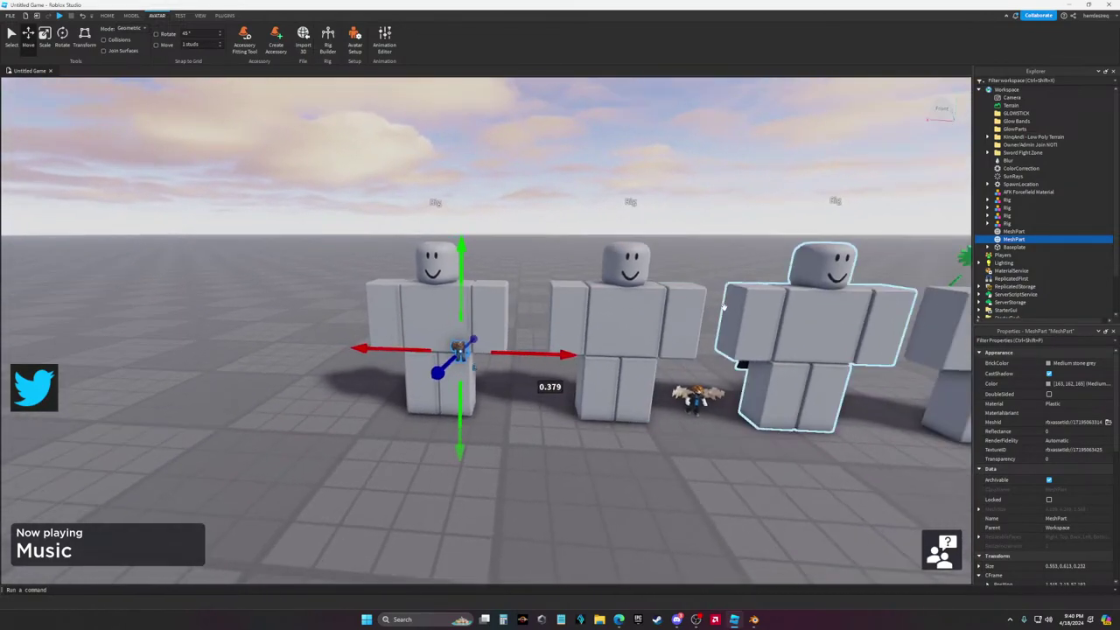
key(f)
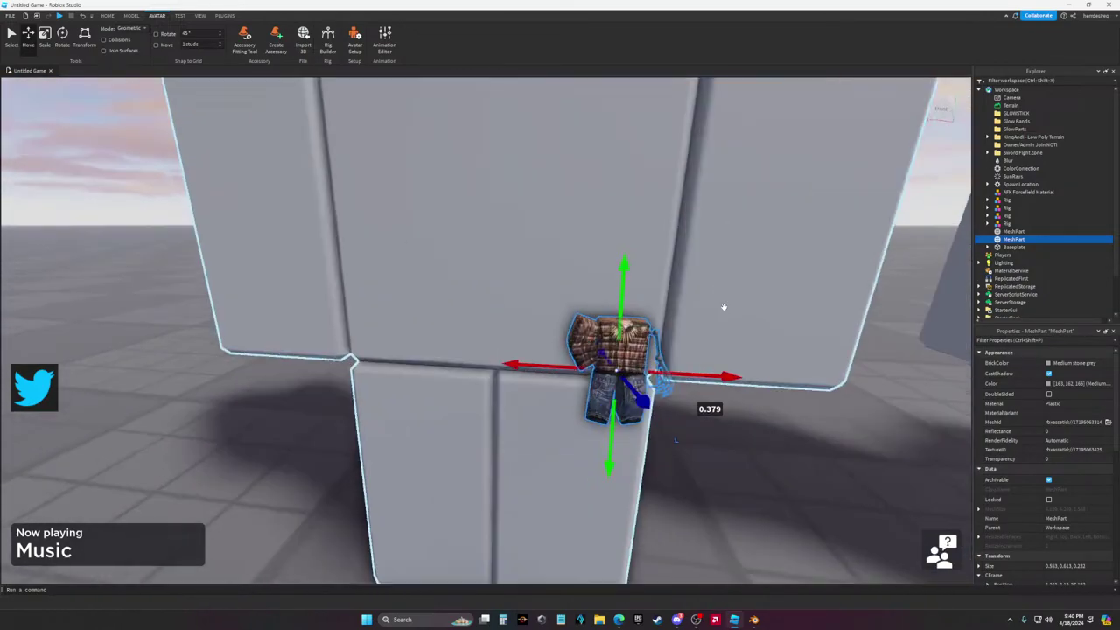
right_drag(724, 306, 611, 399)
drag(611, 399, 671, 548)
key(alt+Tab)
End the poll that is still running in the live chat
click(1089, 591)
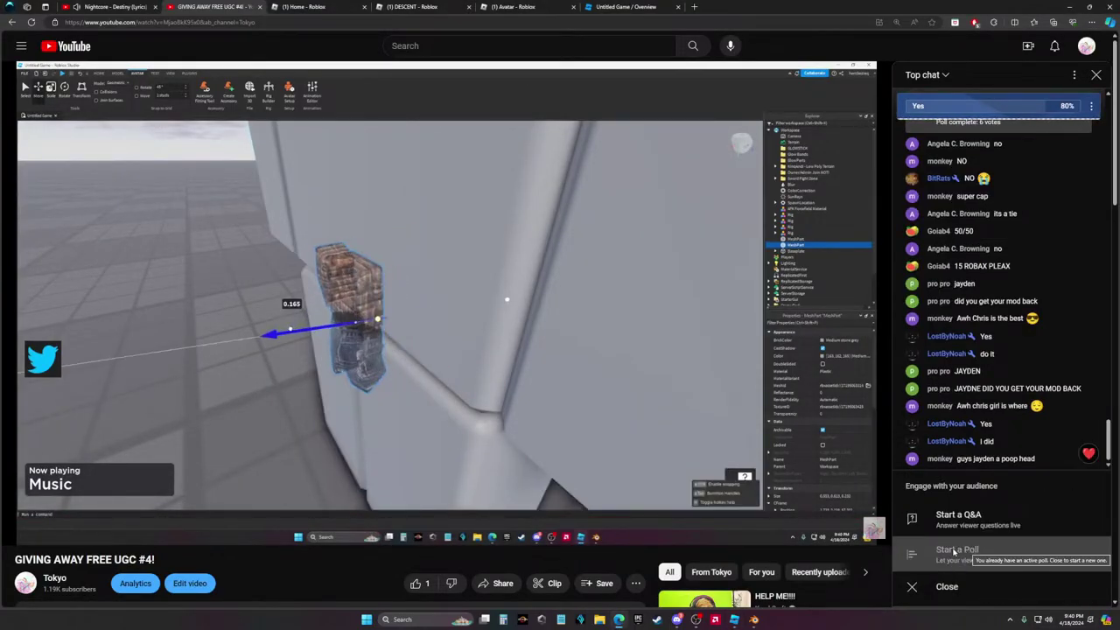
click(1007, 106)
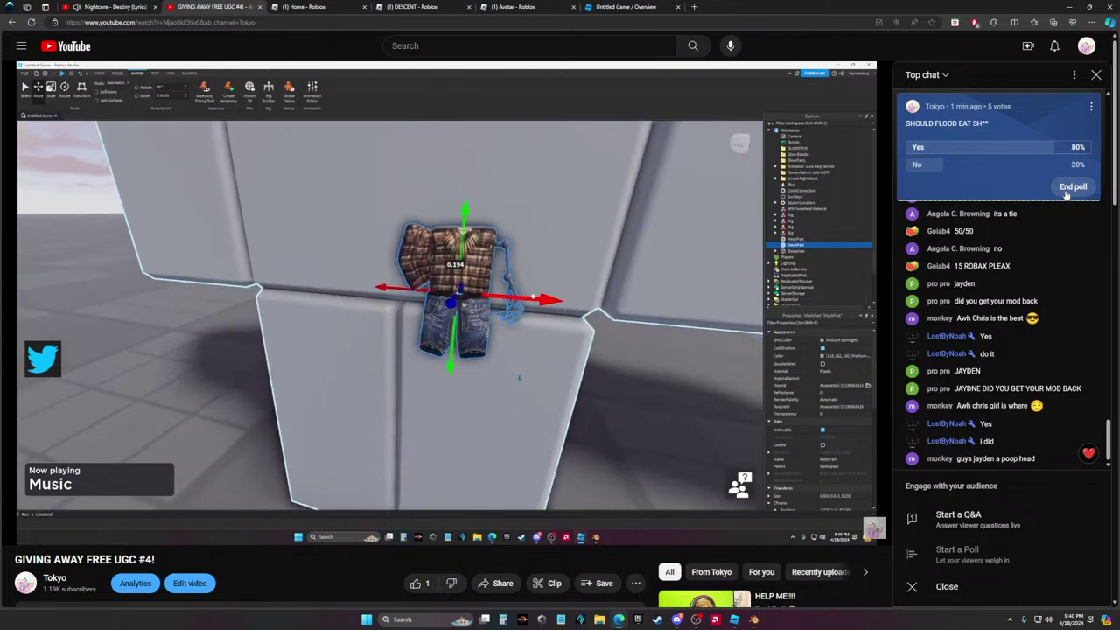
click(1068, 189)
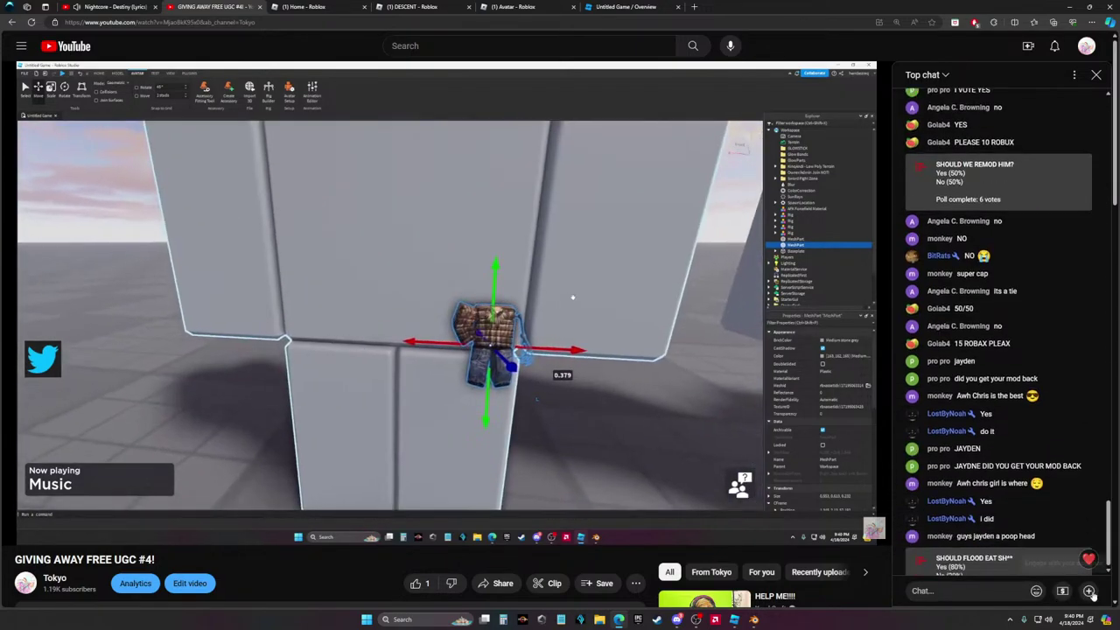
Begin a new poll asking whether to mod a chat viewer, entering the question
click(1089, 592)
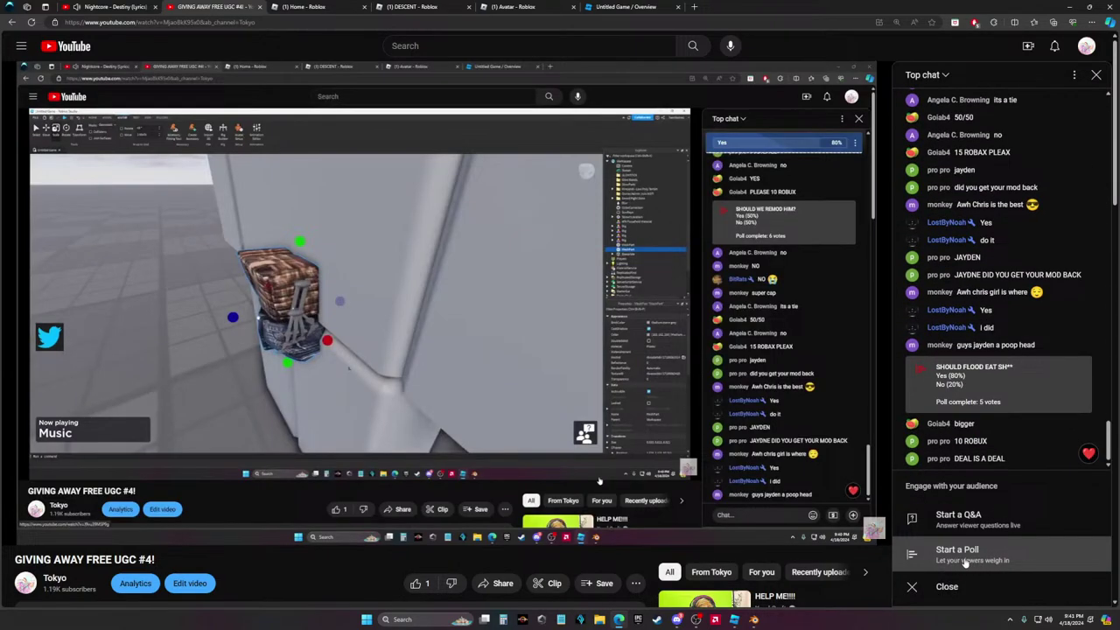
click(971, 560)
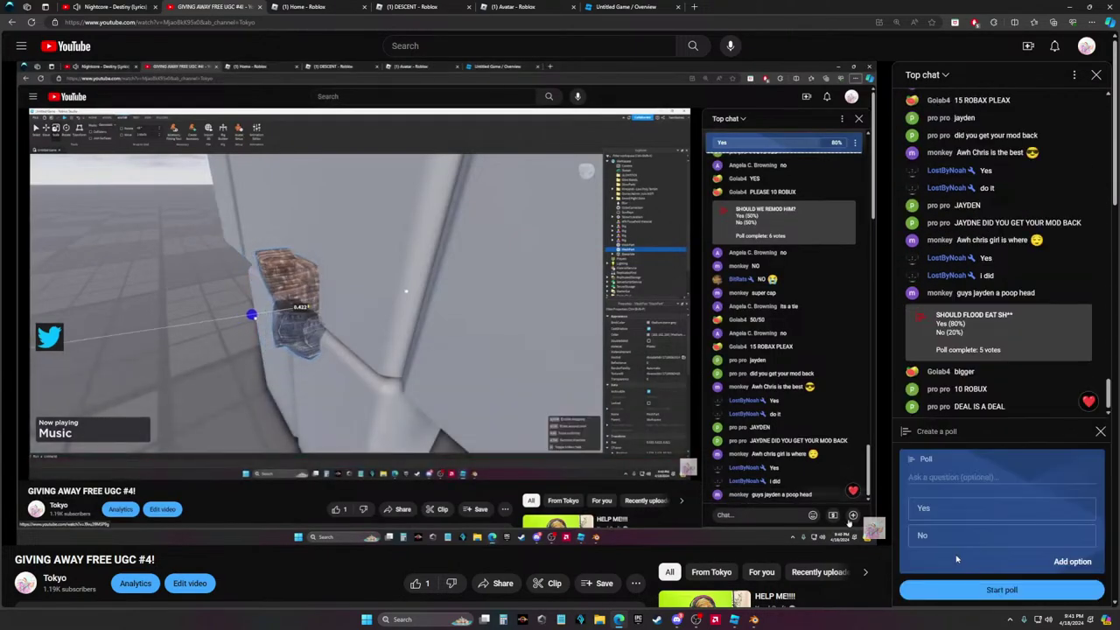
click(961, 480)
text(SHOULD)
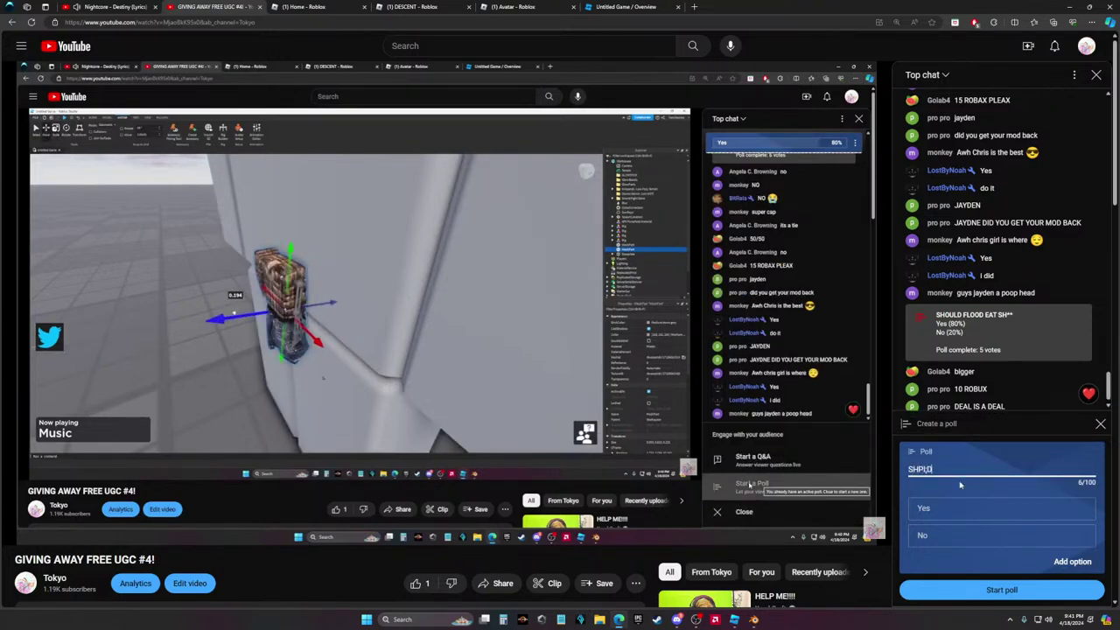
text( I MOD P)
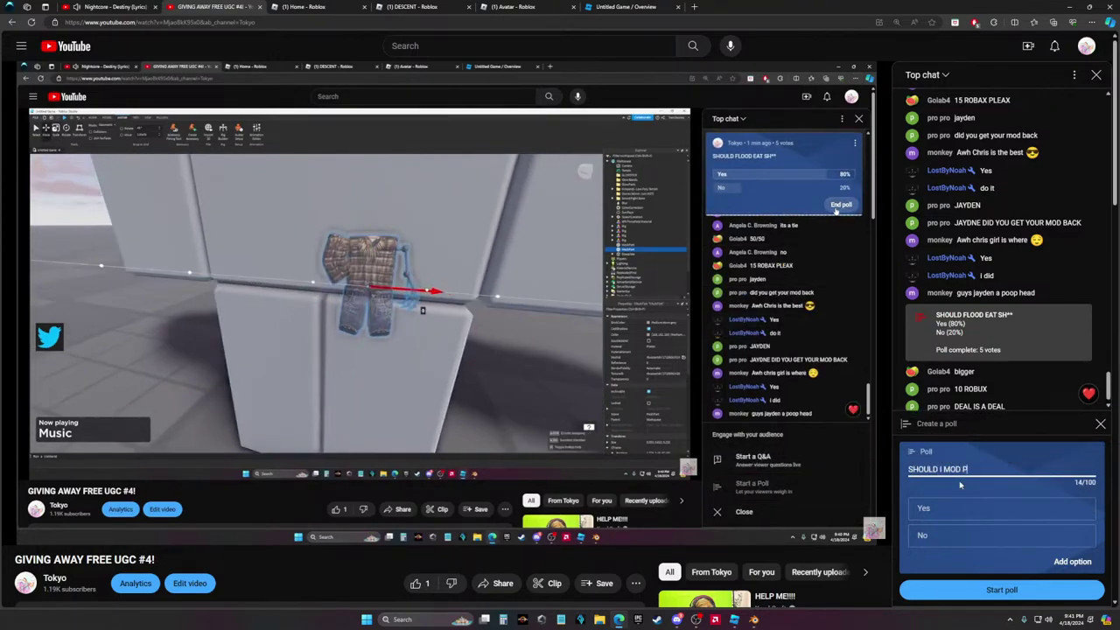
text(RO)
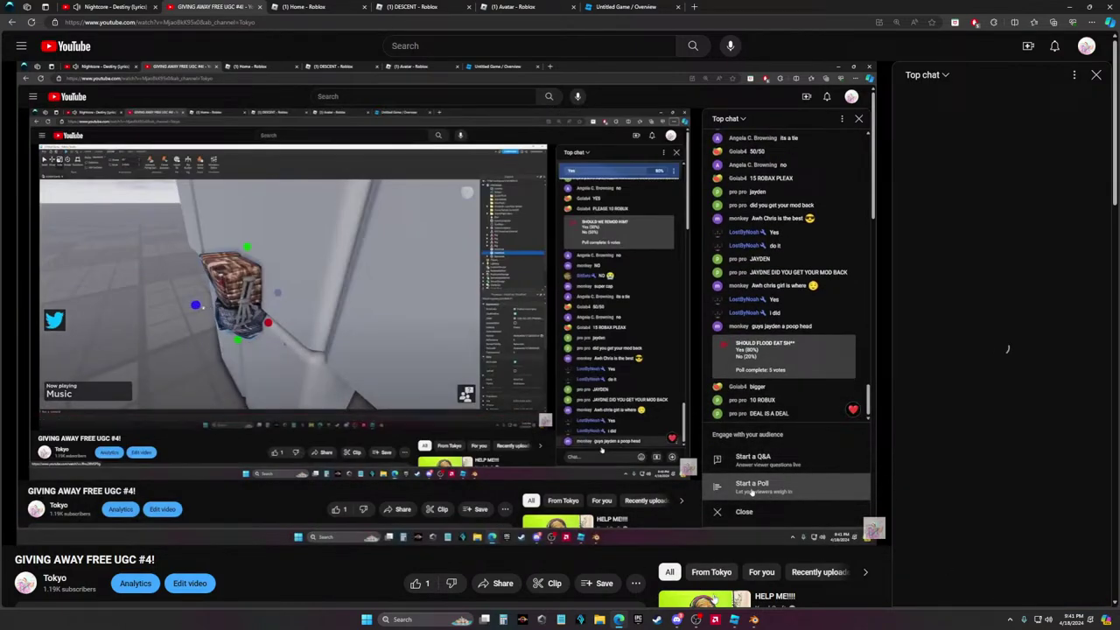
mouse_move(715, 621)
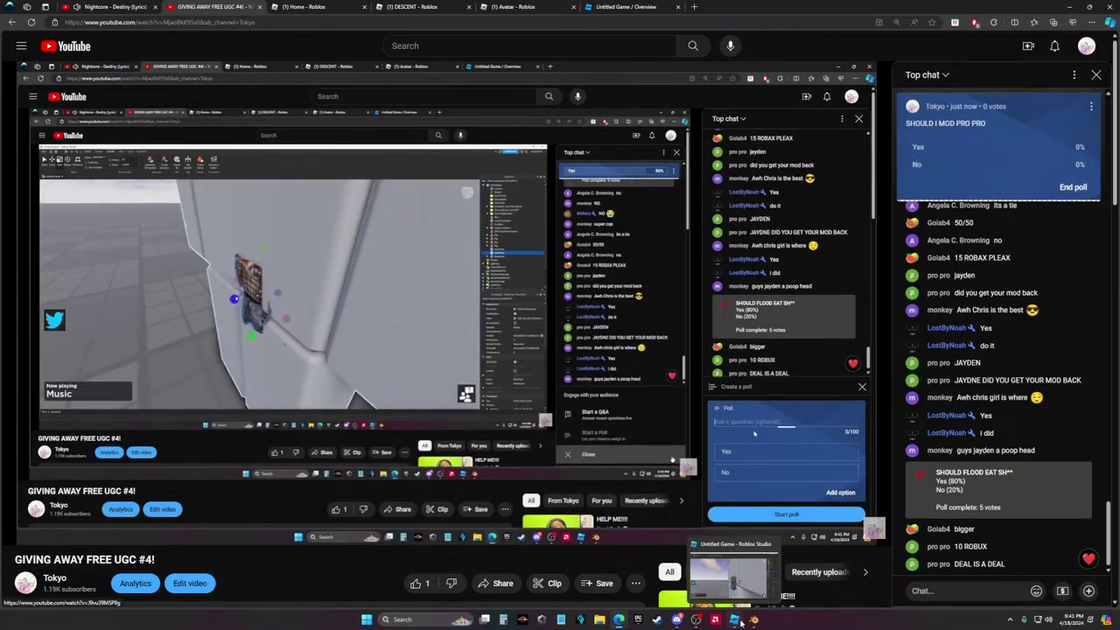
click(731, 576)
right_drag(700, 430, 700, 430)
scroll(701, 430, down, 6)
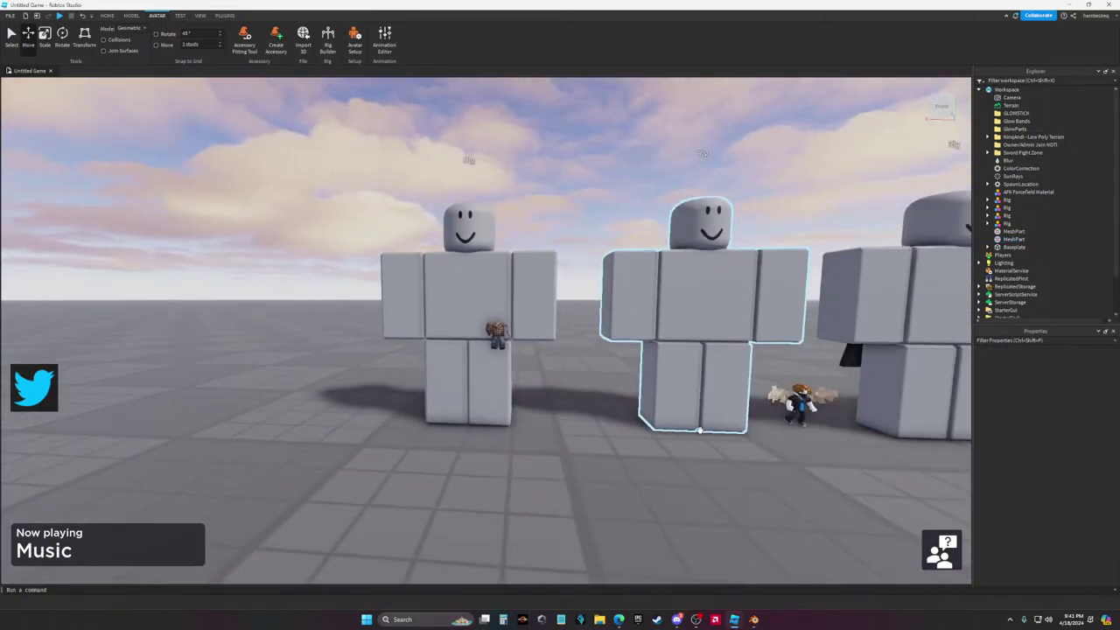
scroll(701, 430, up, 10)
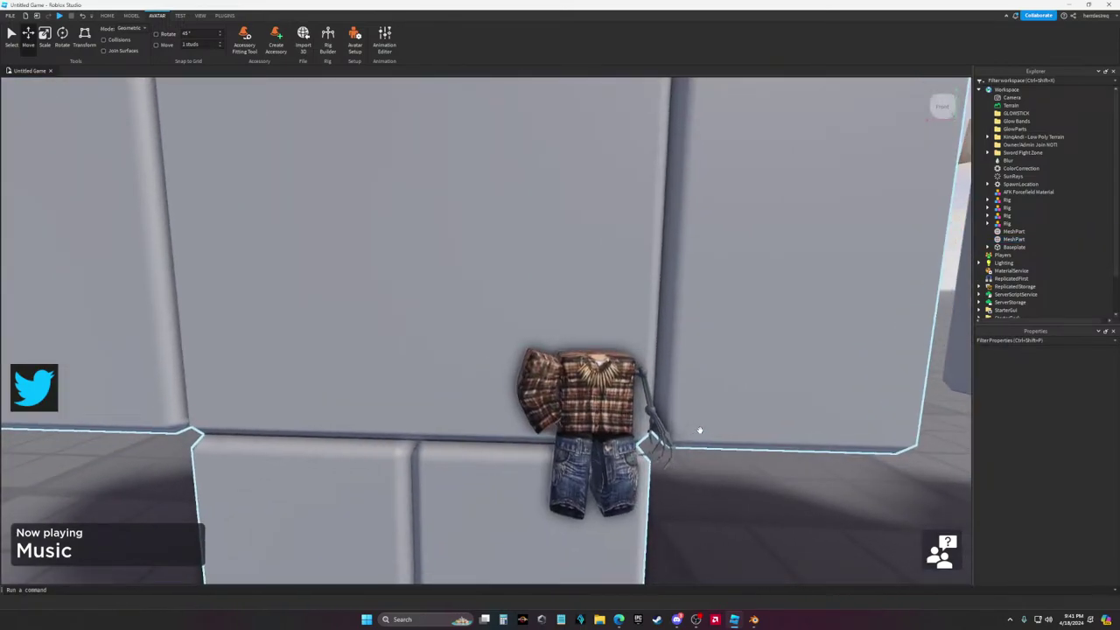
click(563, 384)
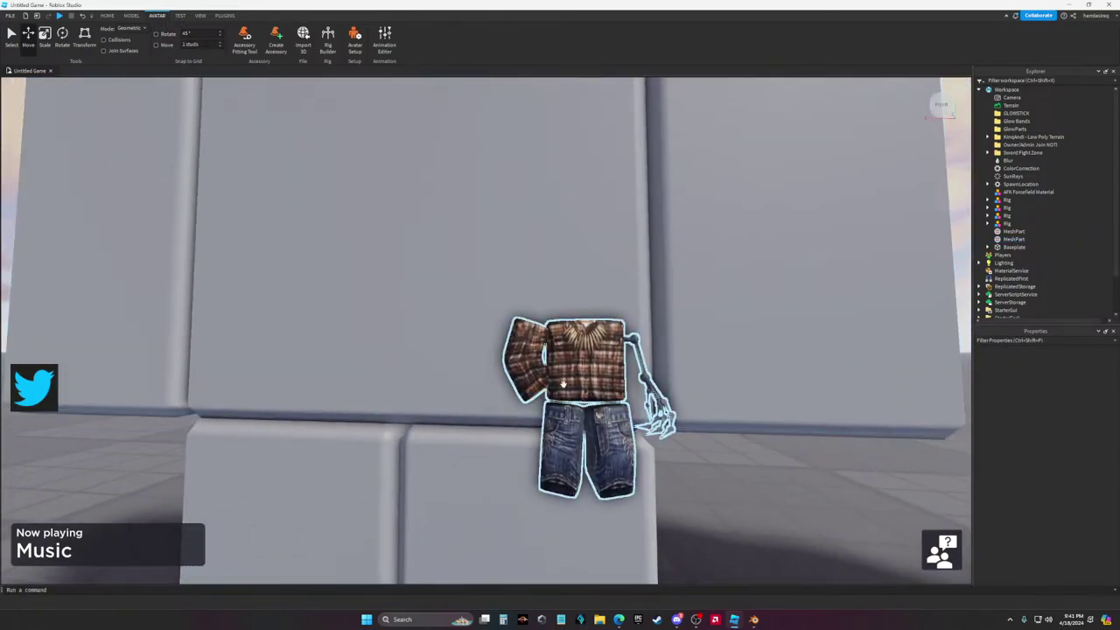
right_drag(581, 380, 581, 380)
click(761, 511)
scroll(761, 507, down, 8)
scroll(766, 499, up, 10)
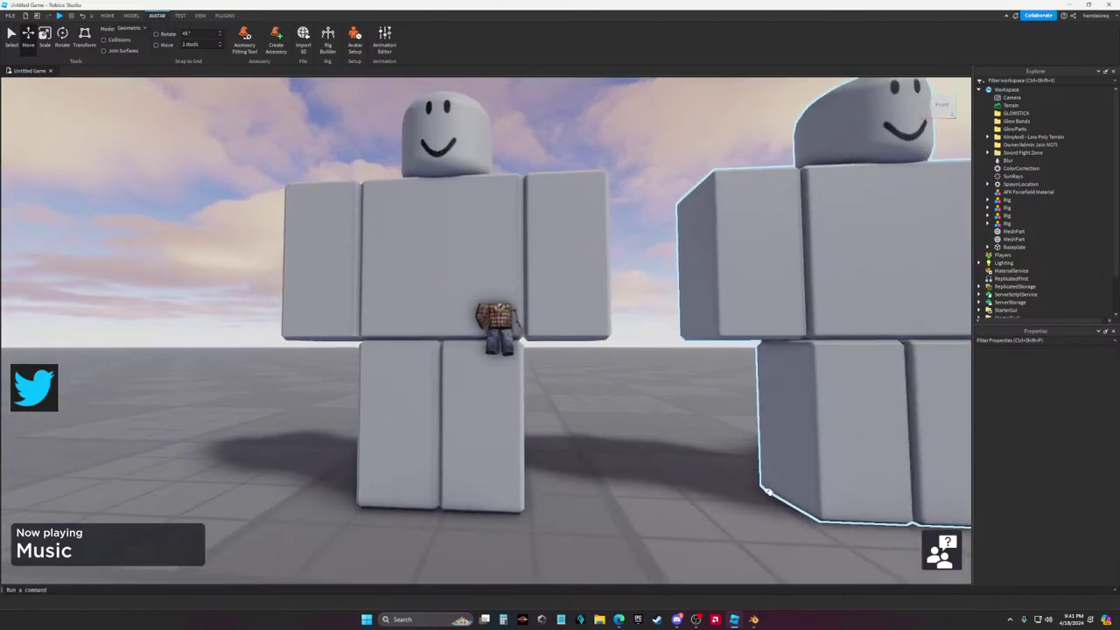
scroll(770, 495, up, 5)
scroll(770, 494, down, 5)
click(505, 326)
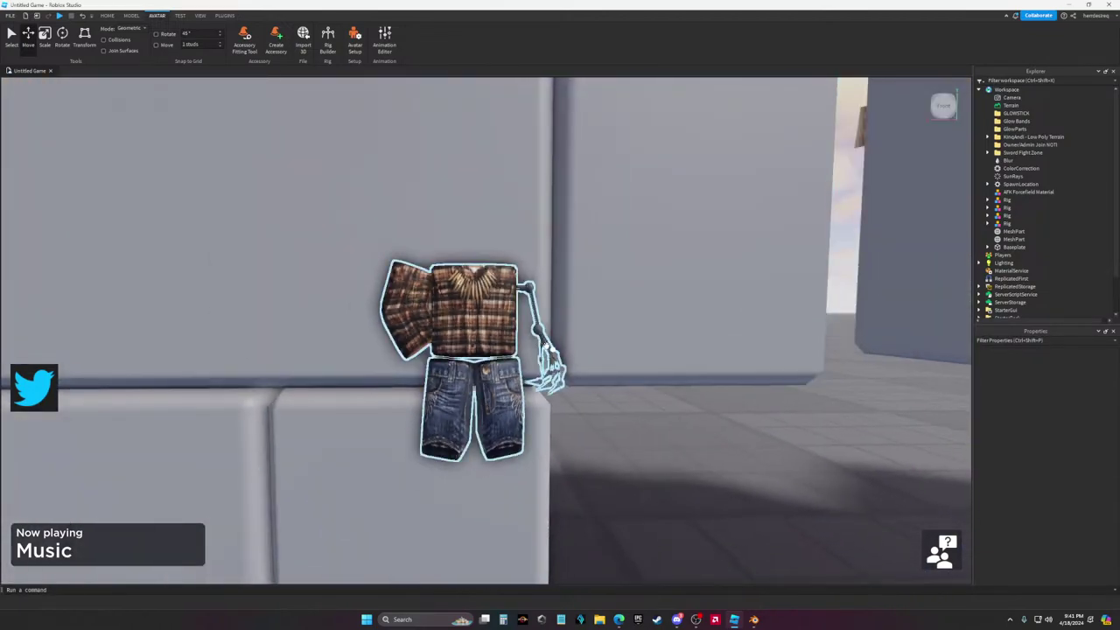
scroll(505, 325, down, 2)
click(494, 319)
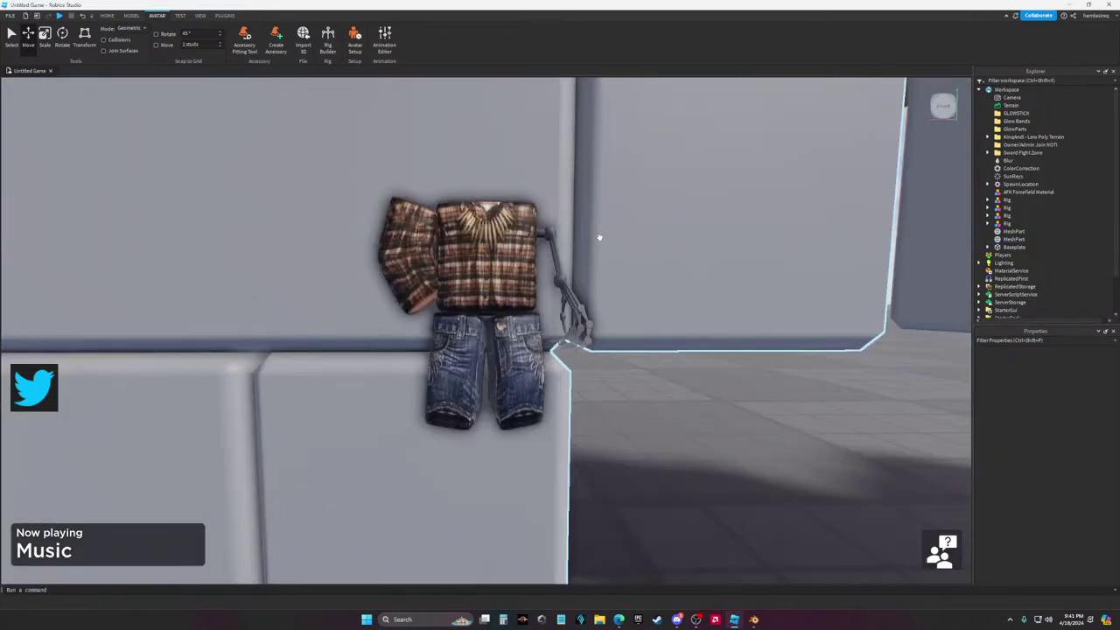
scroll(600, 236, down, 6)
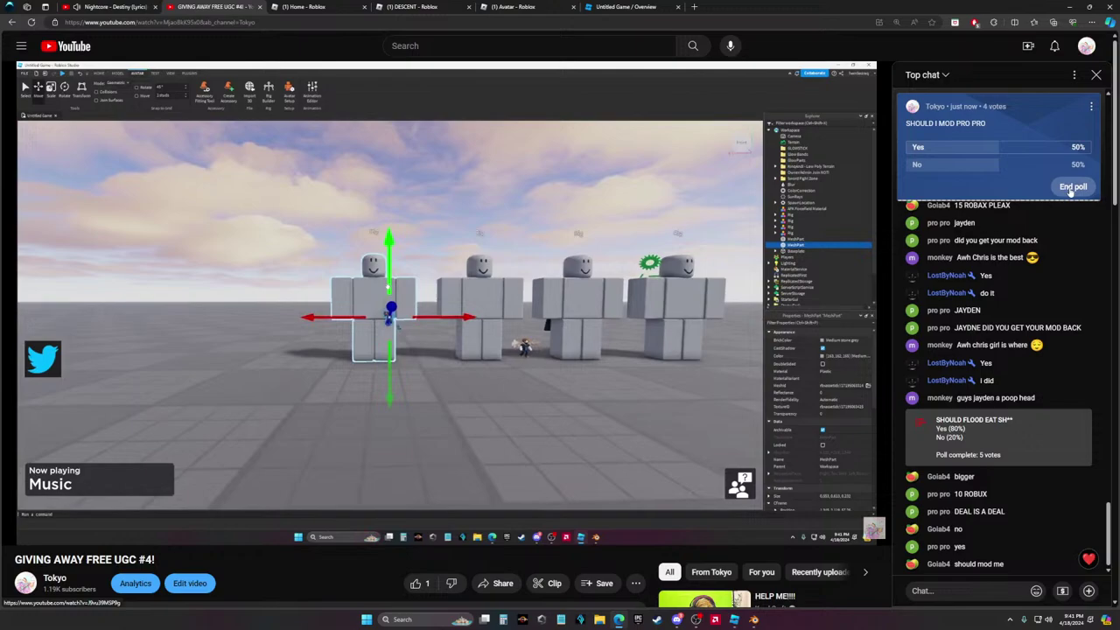
End the running moderator poll
click(1069, 184)
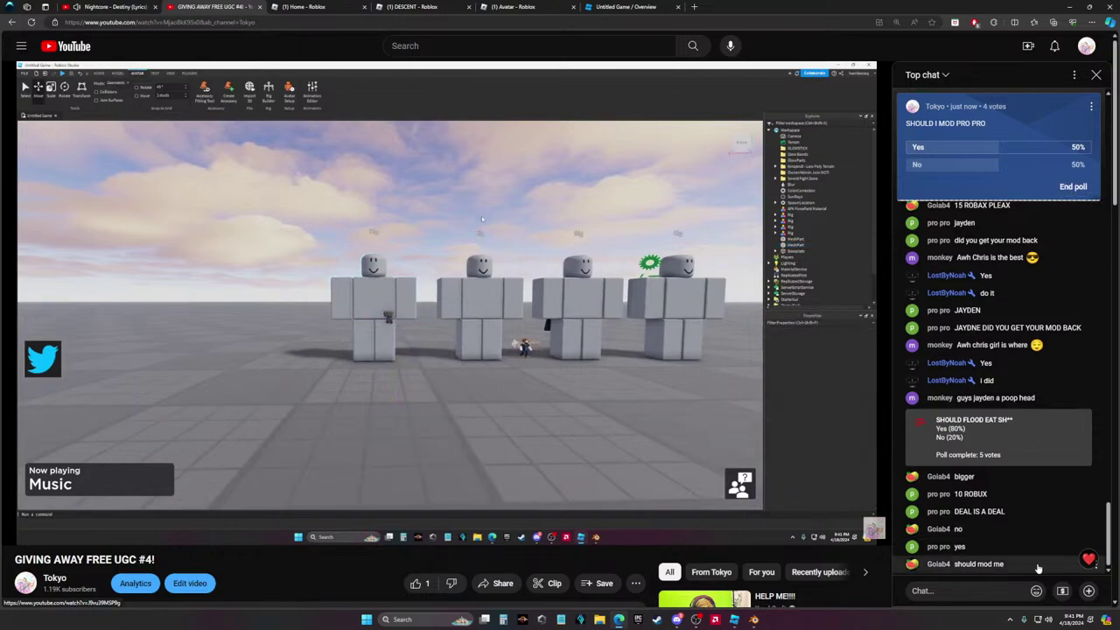
scroll(388, 457, down, 2)
scroll(525, 438, up, 2)
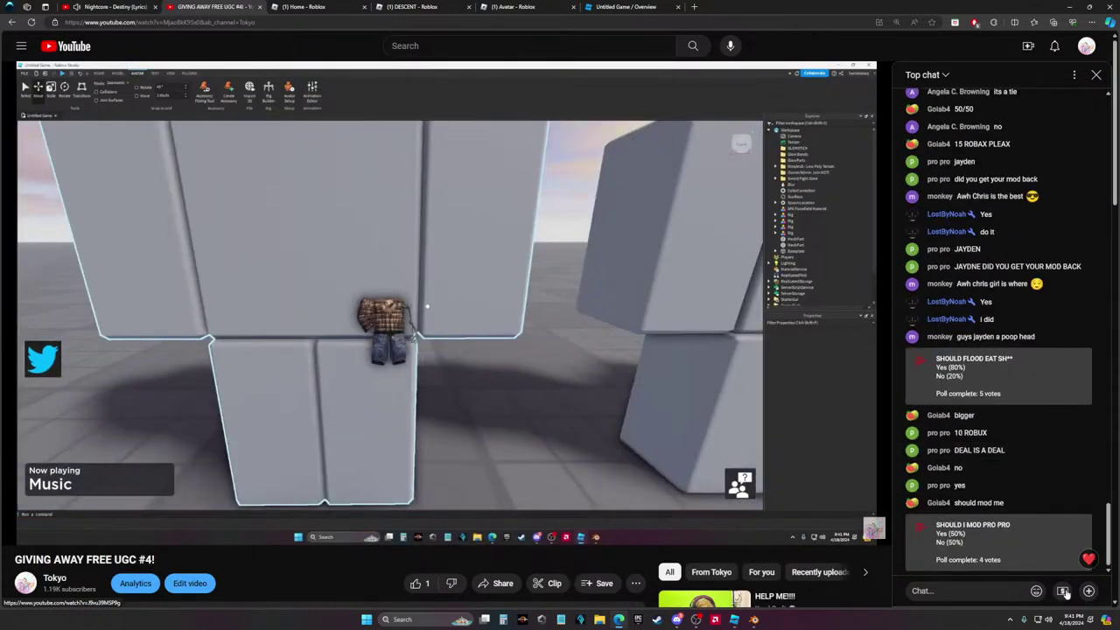
Start a live Q&A asking 'WHERE SHOULD I PUT MY UGC?'
click(1089, 591)
click(994, 518)
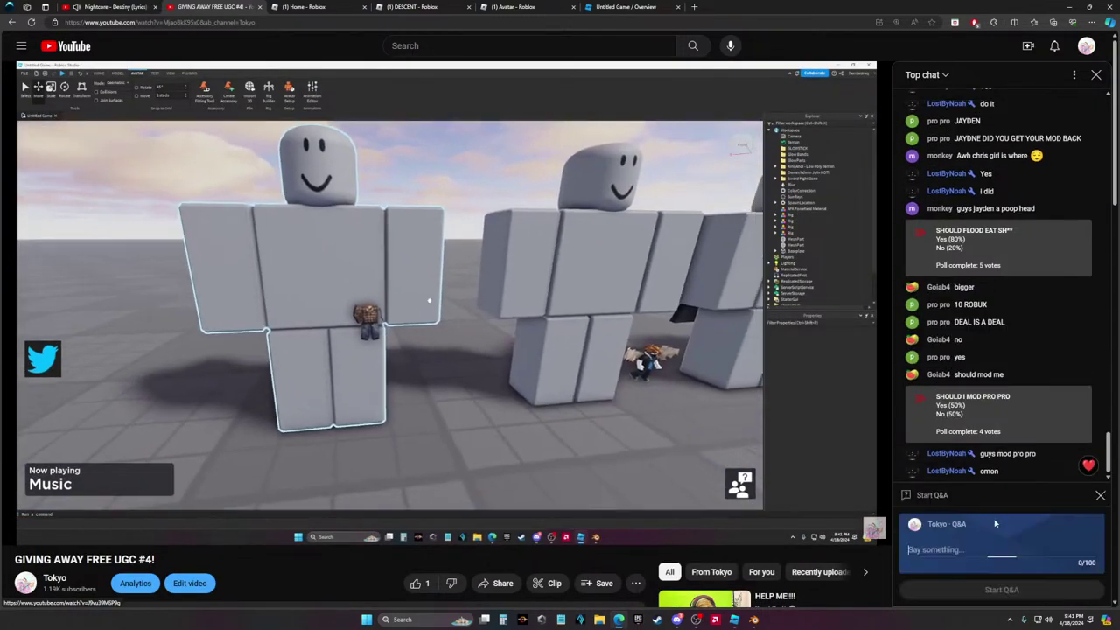
text(Shou)
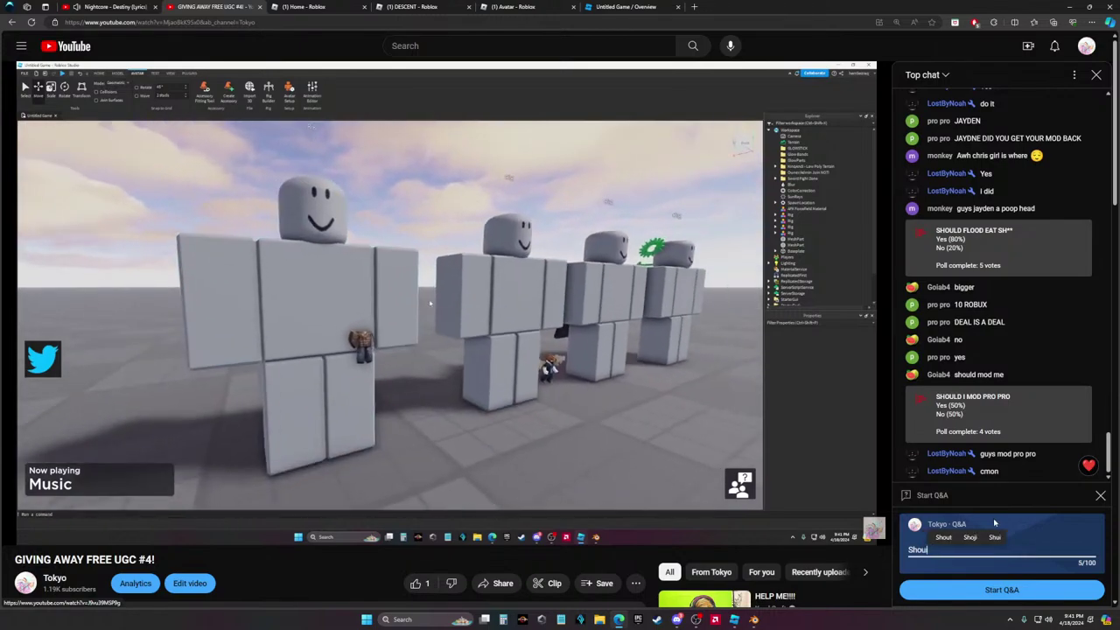
text(ld )
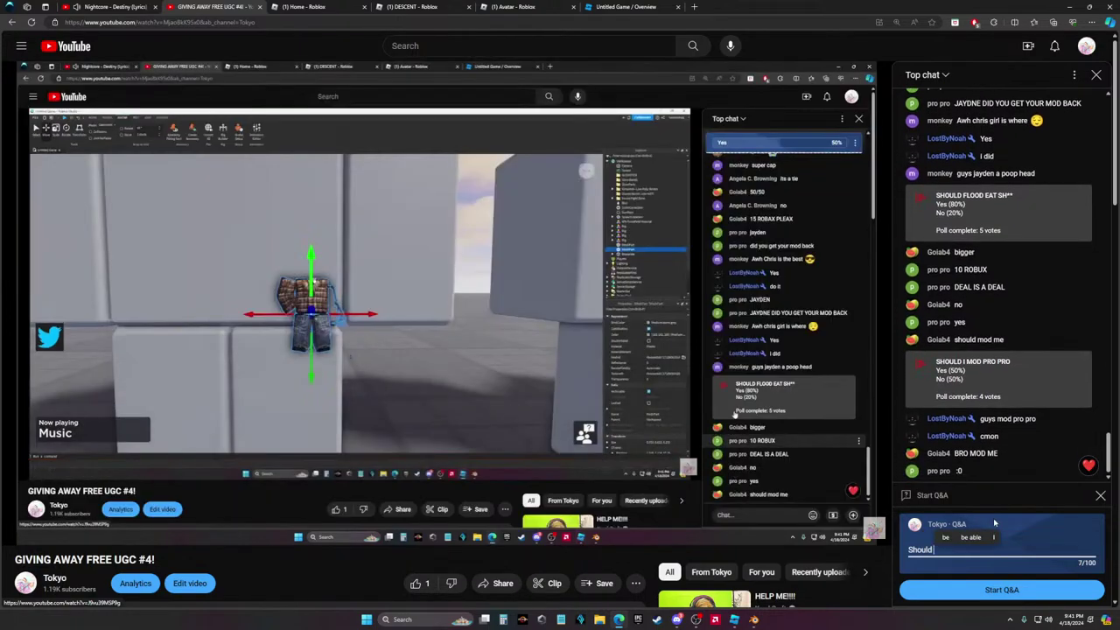
text(I)
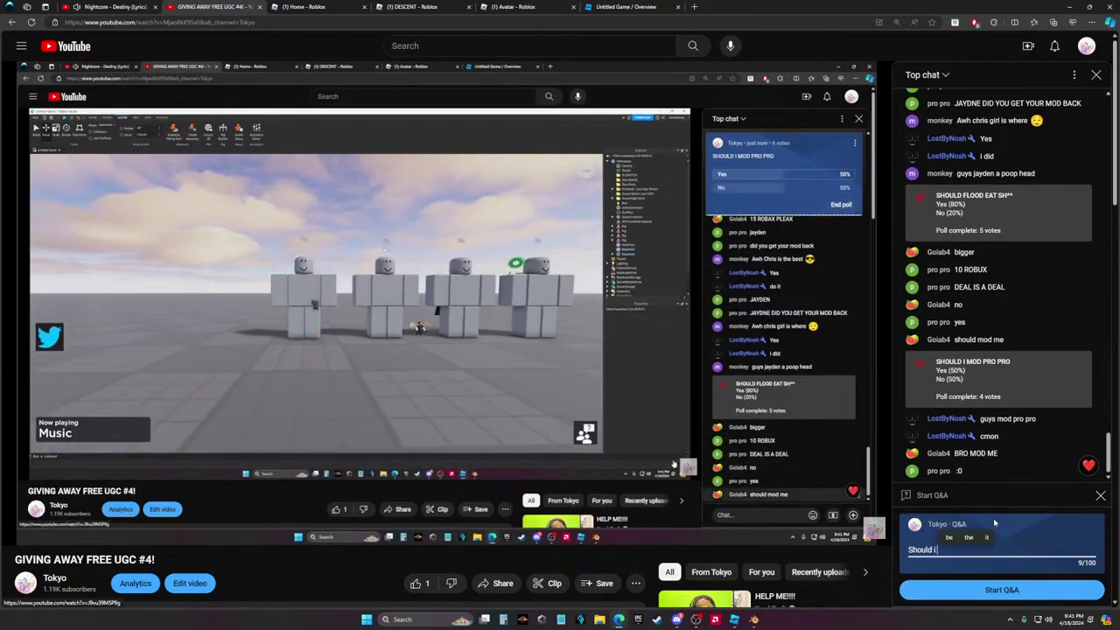
key(BackSpace)
key(BackSpace)
key(BackSpace)
key(BackSpace)
key(BackSpace)
key(BackSpace)
key(BackSpace)
key(BackSpace)
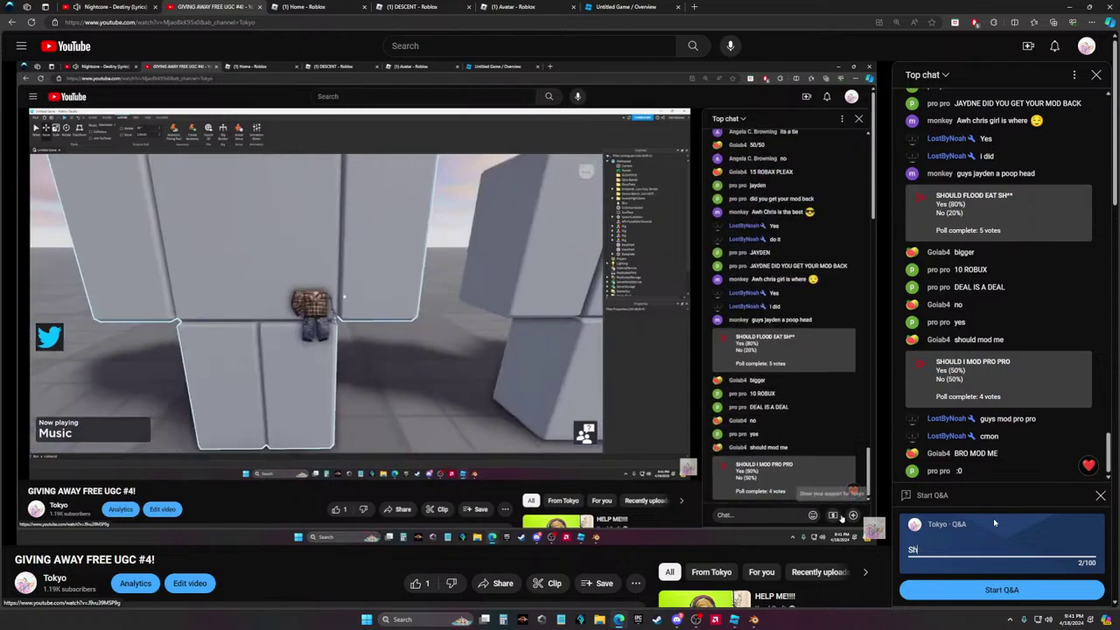
text(WHERE SHOULD I)
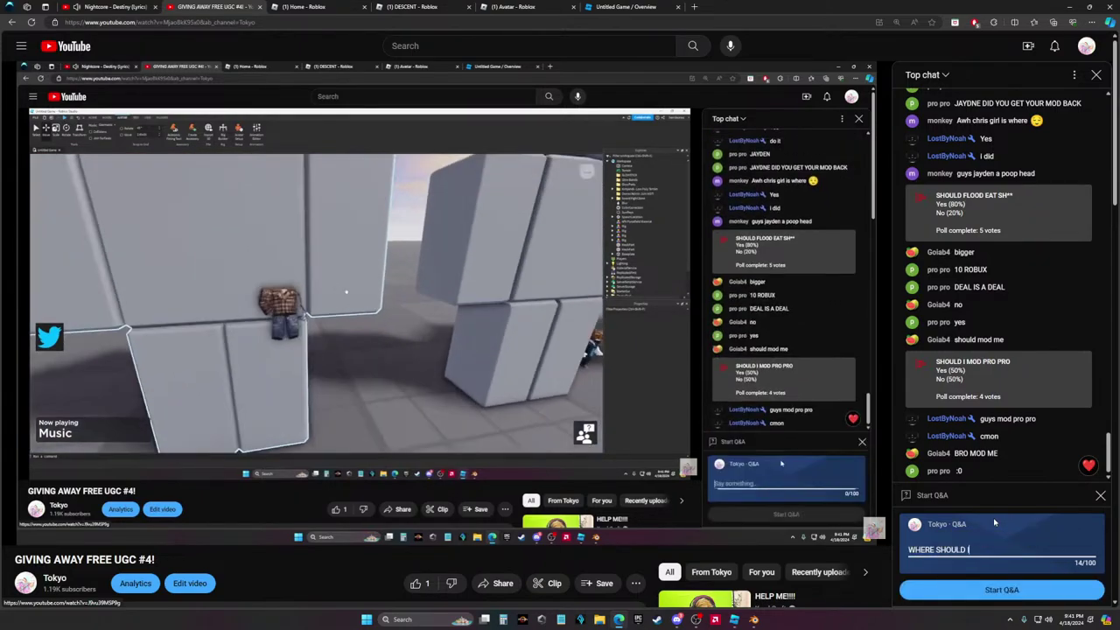
text( PUT MY UGC?)
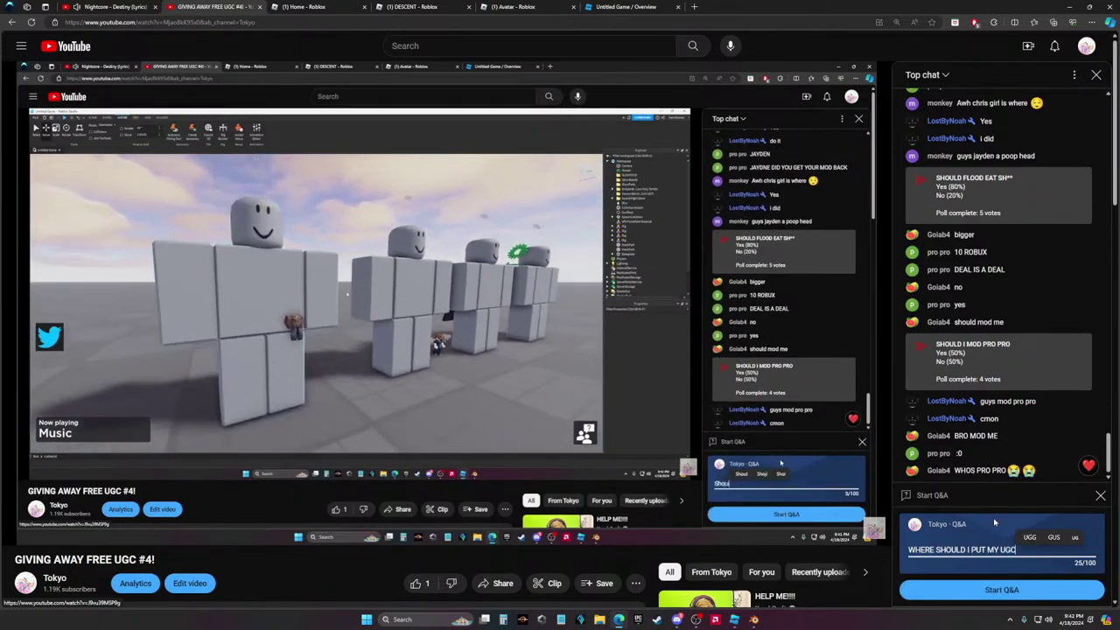
click(1001, 590)
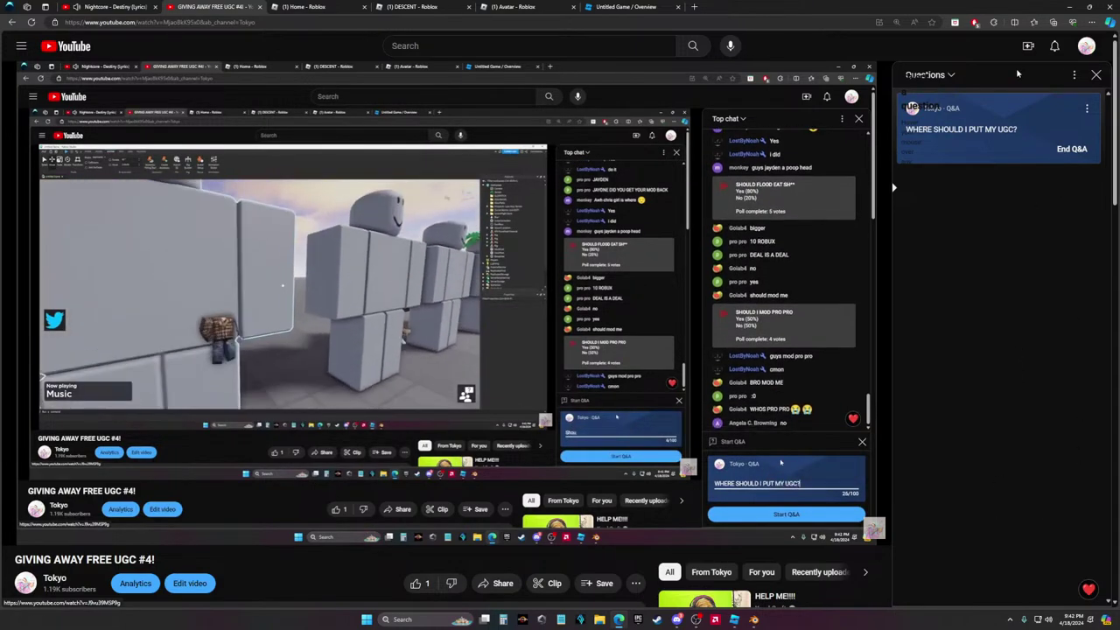
Switch the chat sidebar to the viewer questions view
click(949, 76)
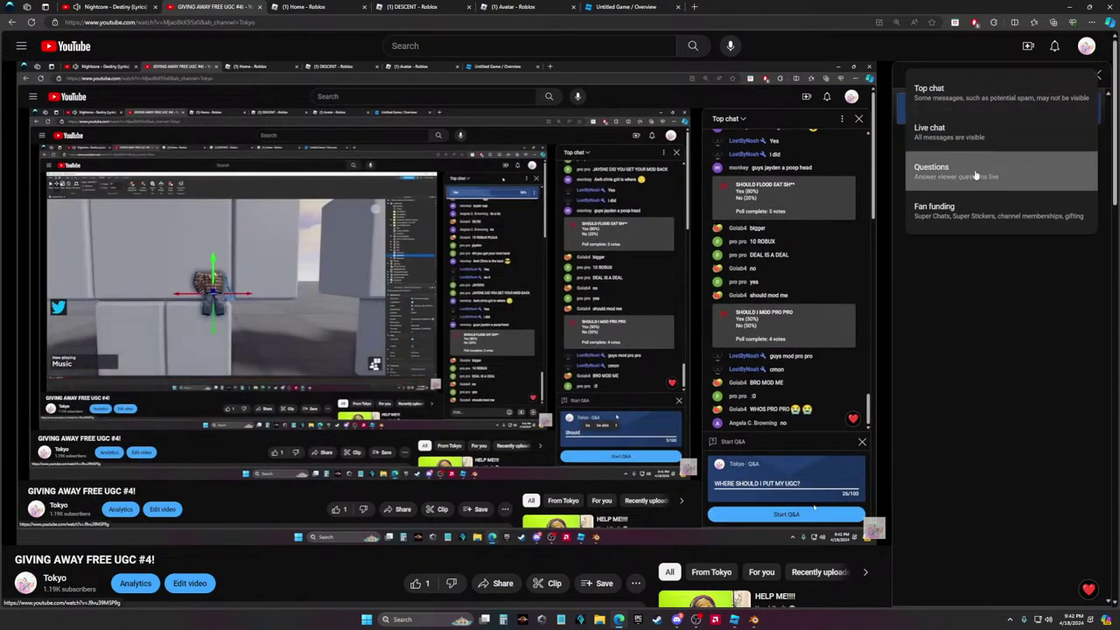
click(976, 175)
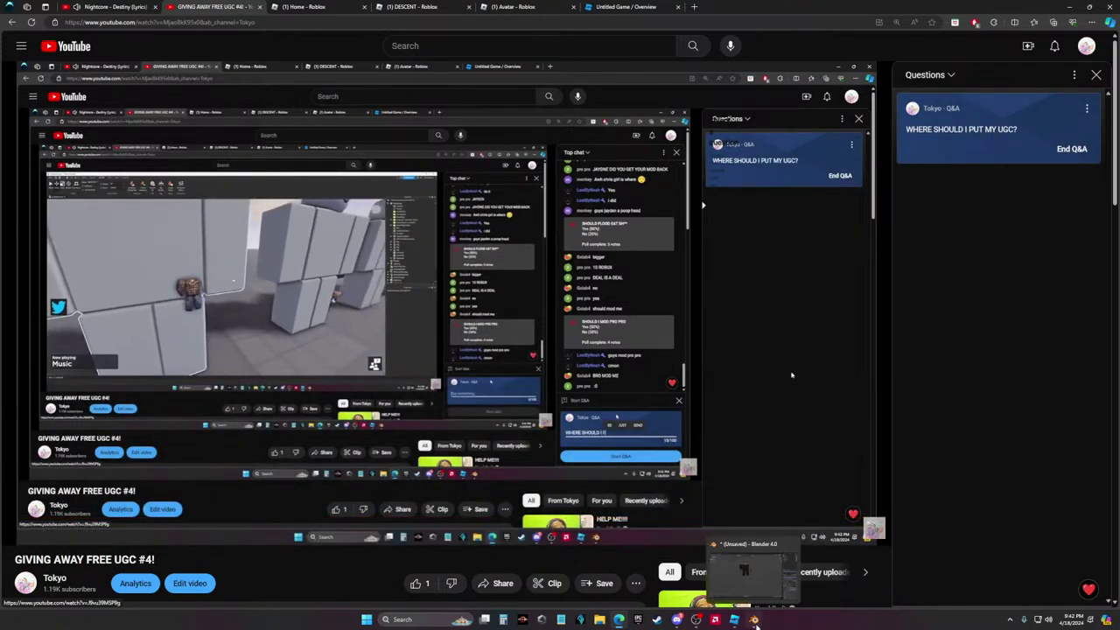
mouse_move(735, 620)
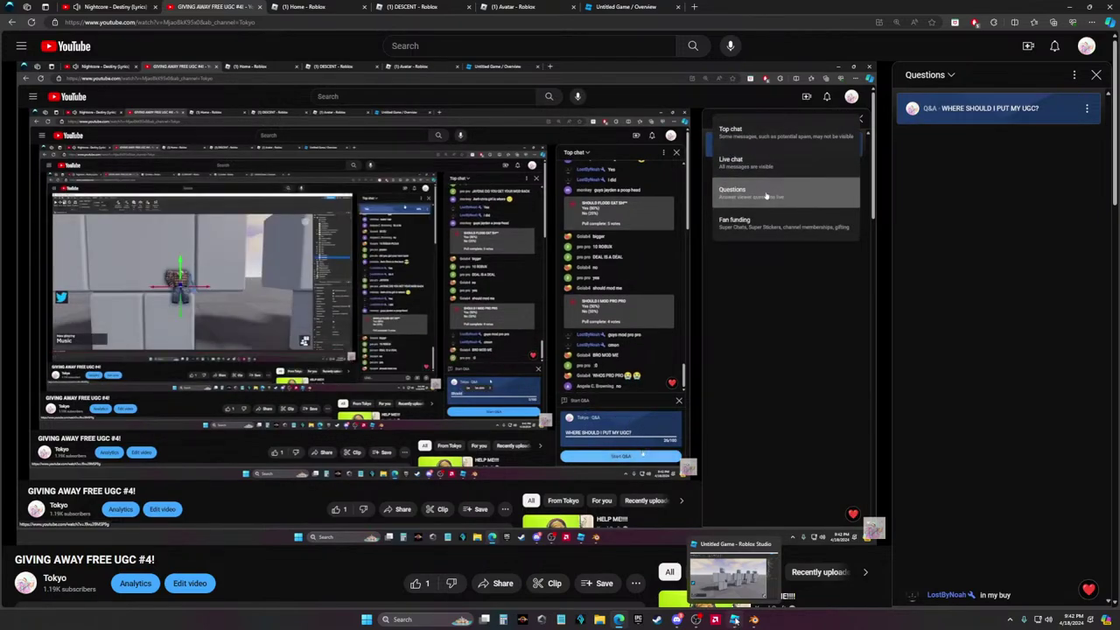
click(732, 610)
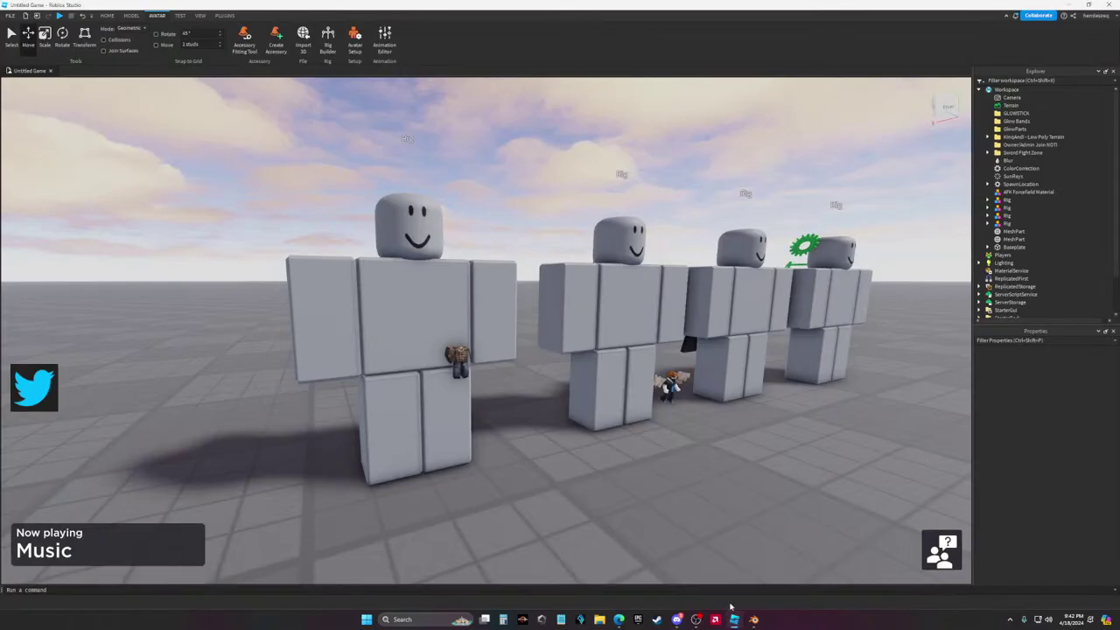
key(alt+Tab)
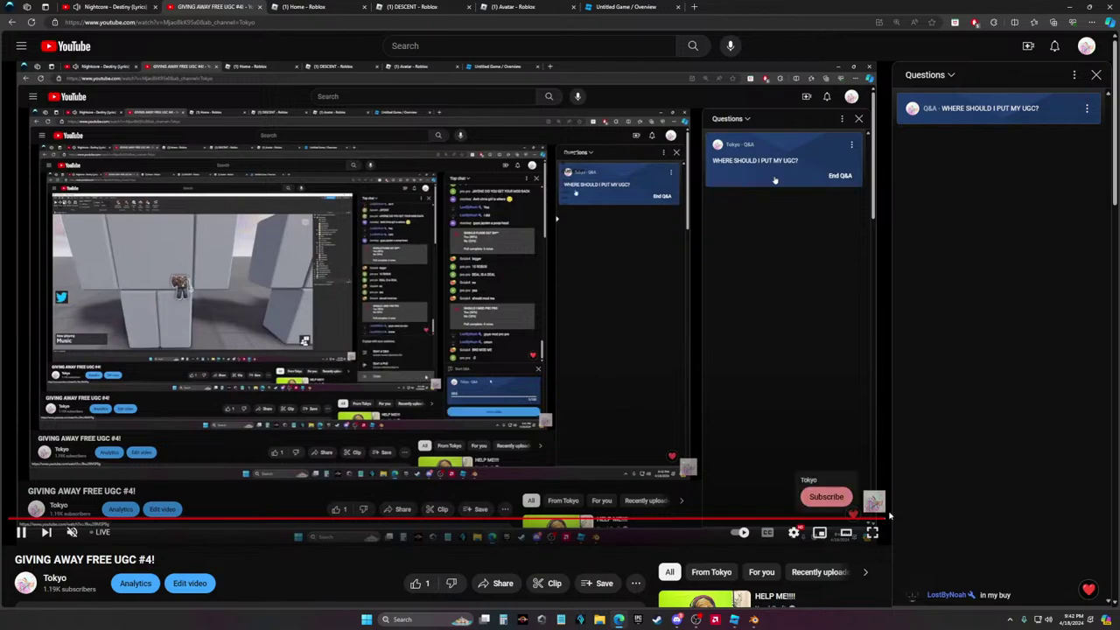
End the UGC Q&A and confirm it
click(1051, 110)
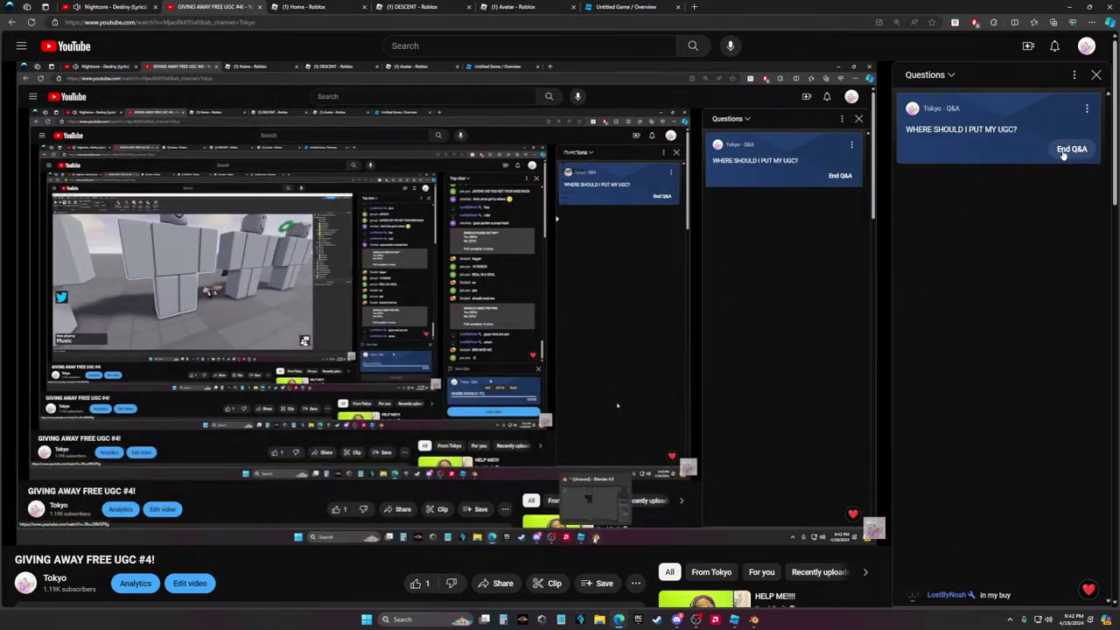
click(1073, 150)
click(1071, 362)
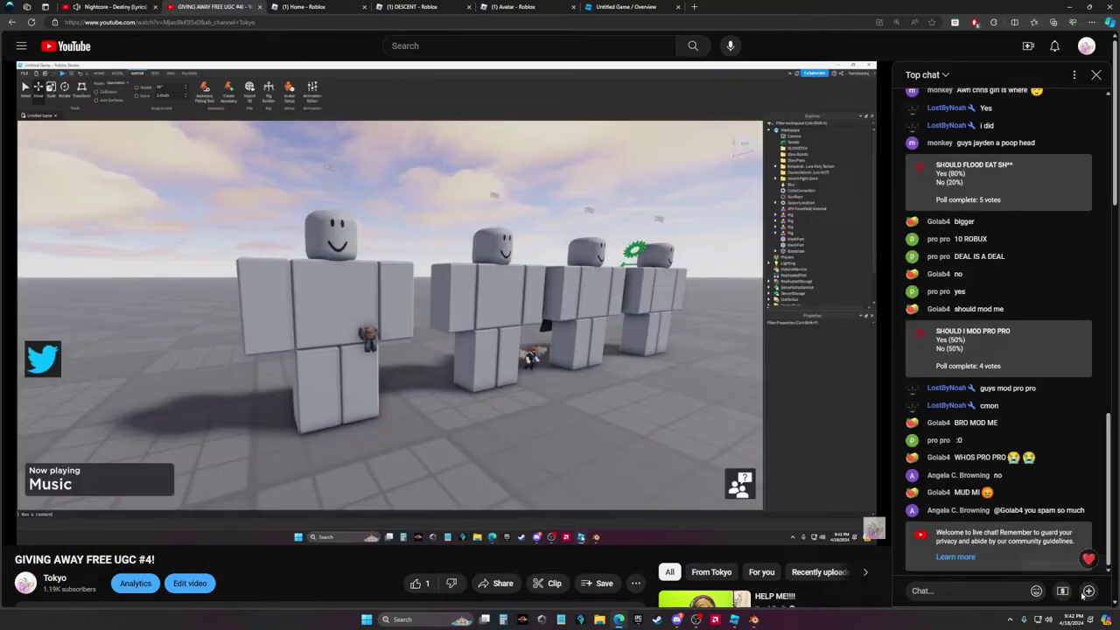
Create a new live-chat poll asking 'WHERE SHOULD I PUT MY UGC?'
click(1062, 591)
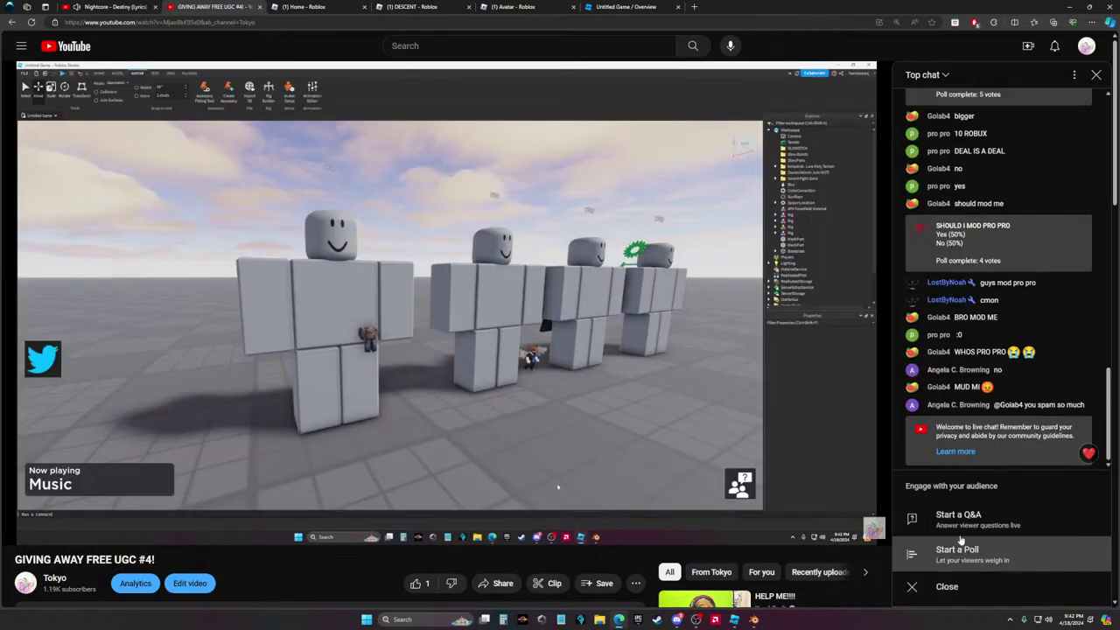
click(988, 558)
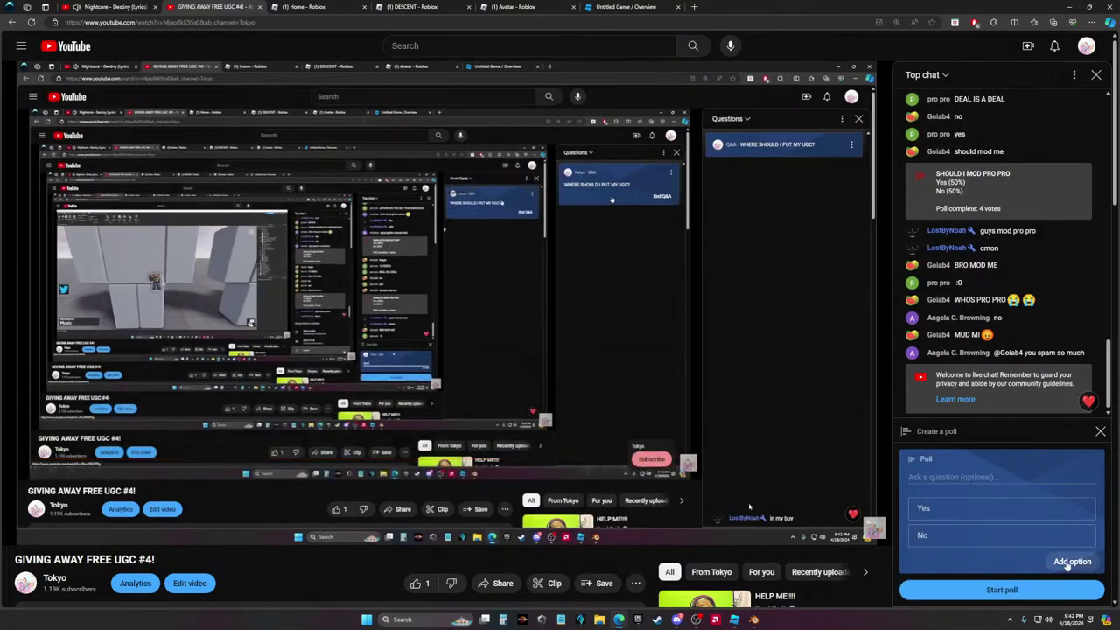
click(952, 477)
text(WHERE)
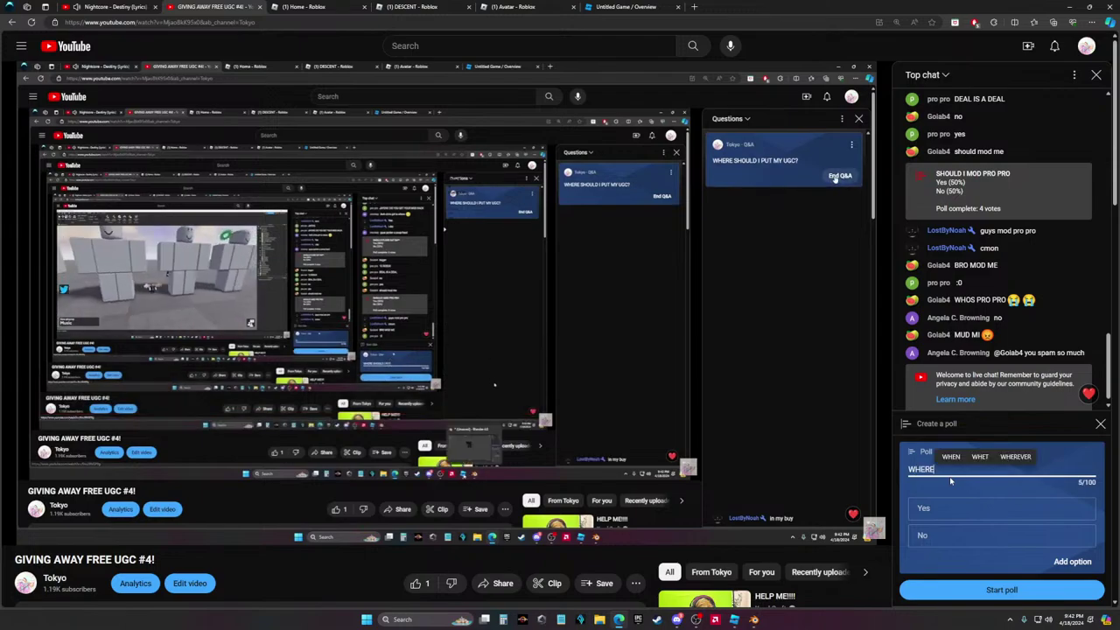
text( SHOULD I PUT MY UGC?)
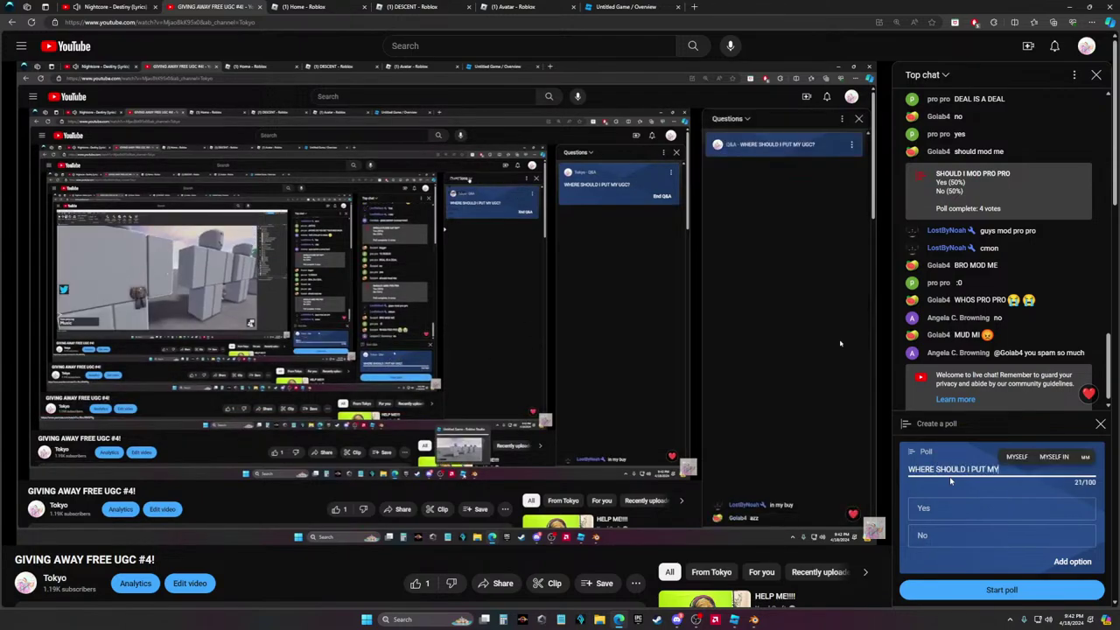
Fill in the options Shoulder, Head, Waist and Back, and start the poll
click(968, 512)
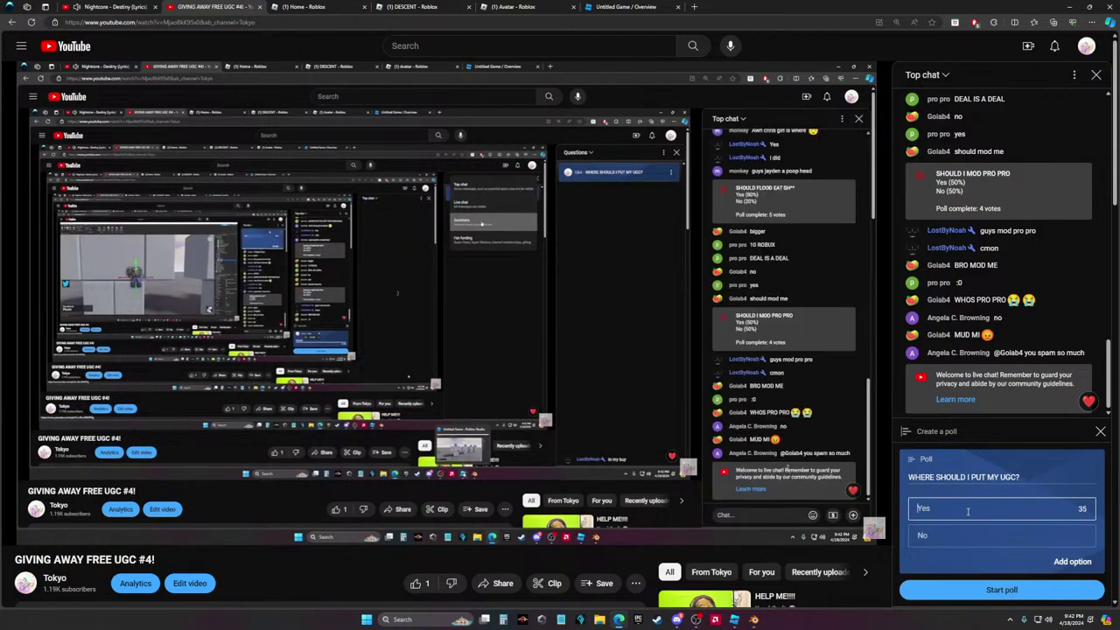
text(Shoulder)
click(962, 536)
text(H)
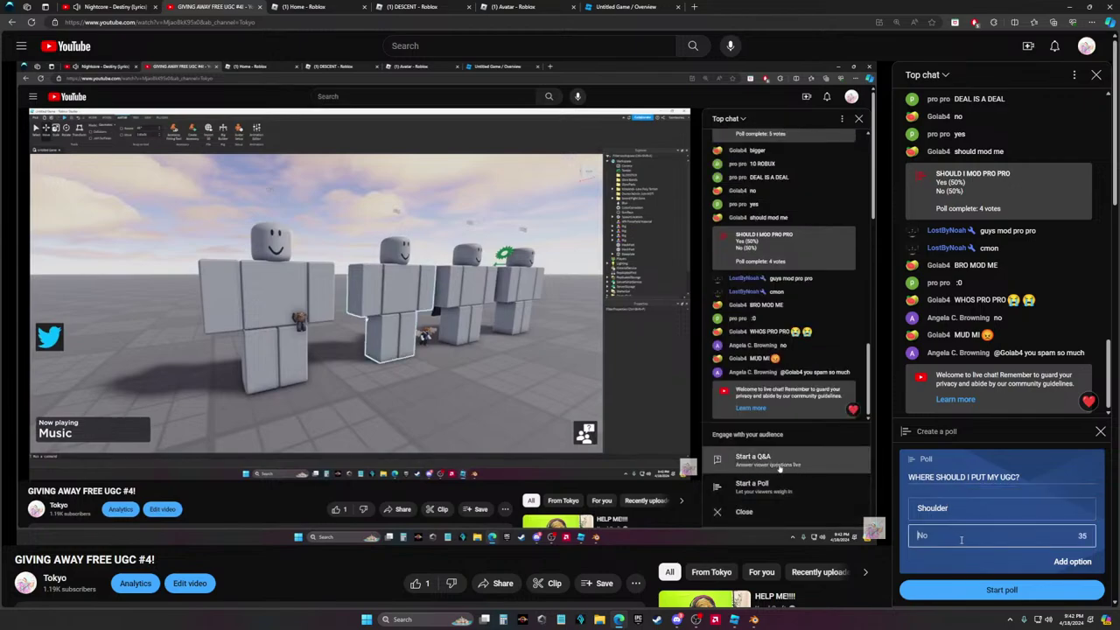
text(ead)
click(1072, 561)
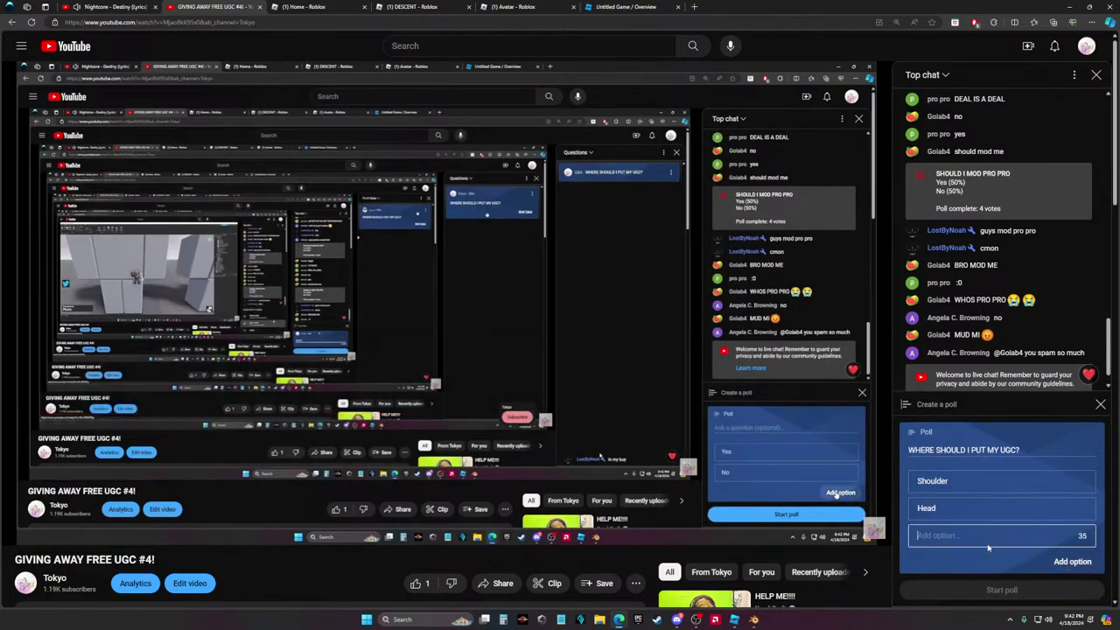
text(Waist)
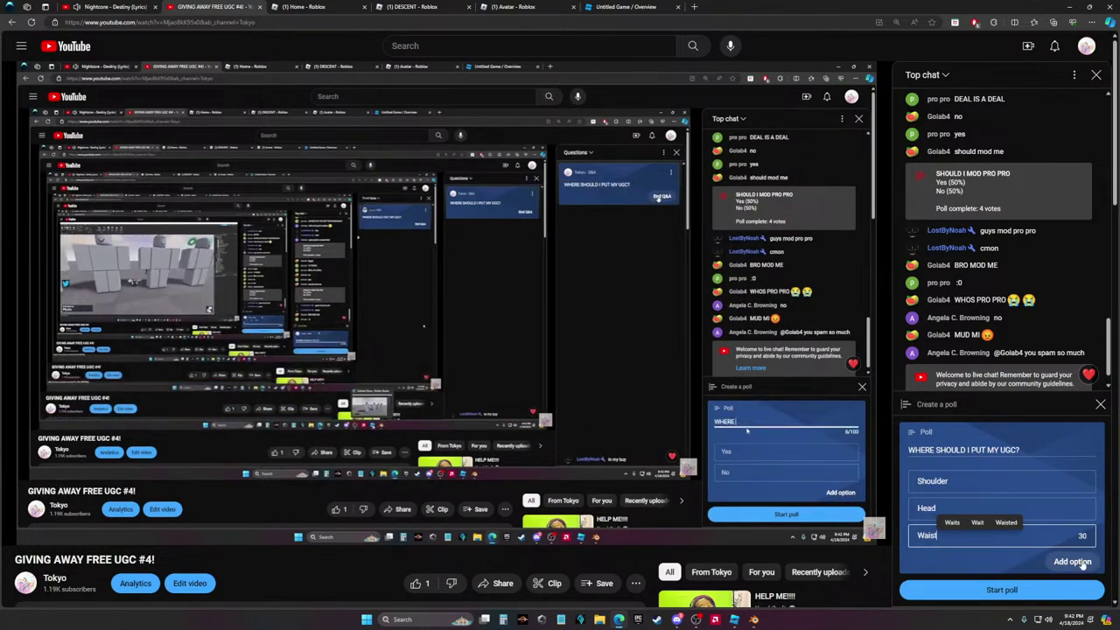
click(1082, 562)
text(Bsa)
text(ack)
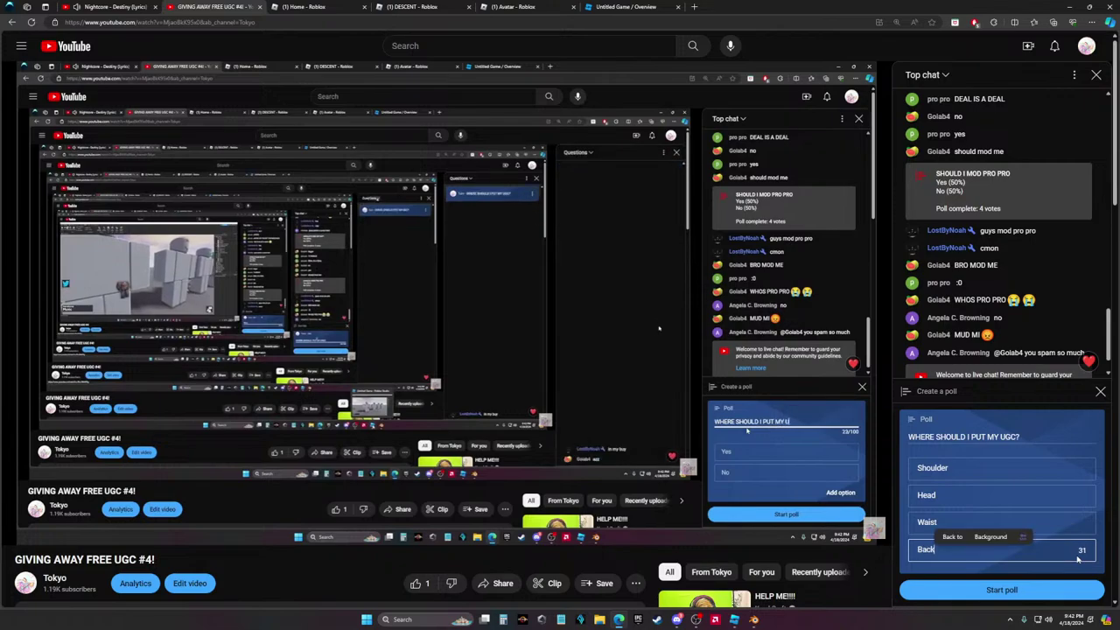
click(1038, 598)
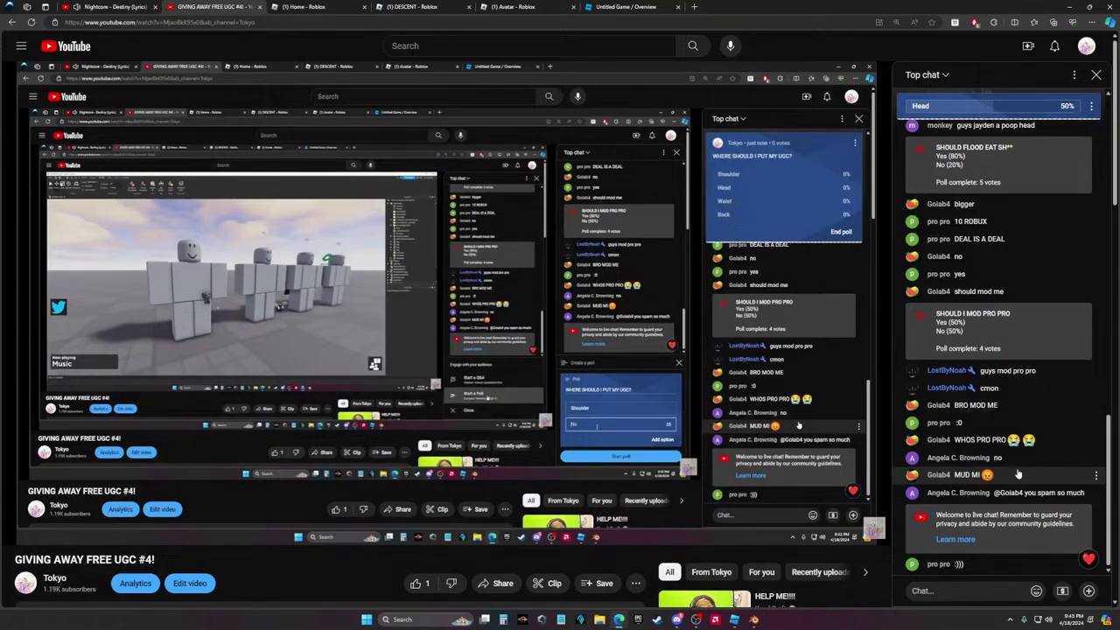
Expand the running UGC poll to check the votes, then return to Roblox Studio
click(980, 107)
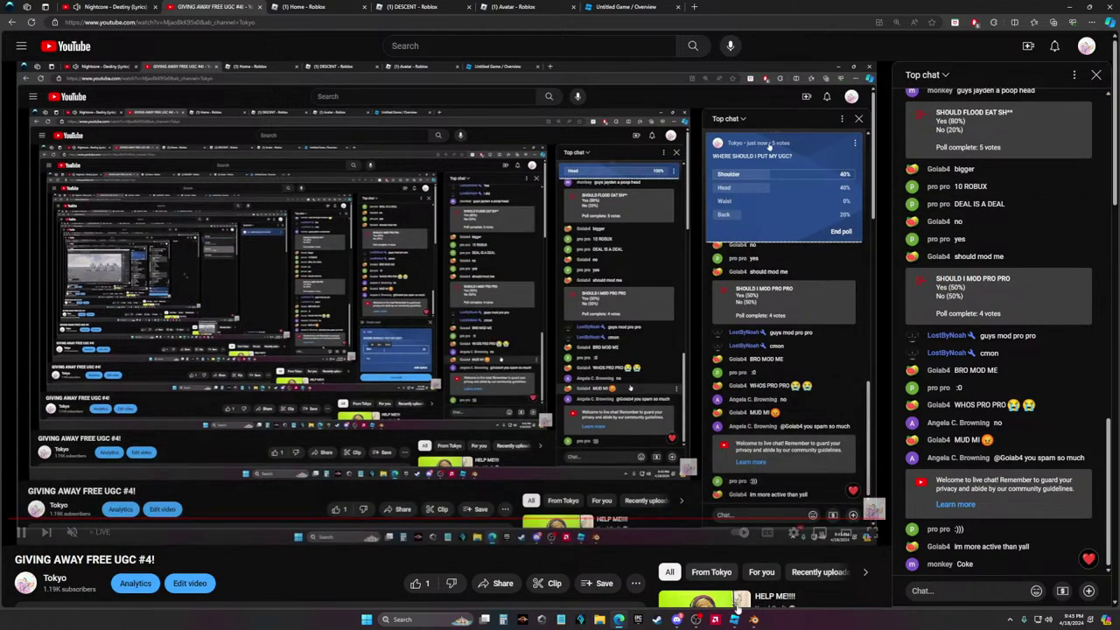
click(734, 618)
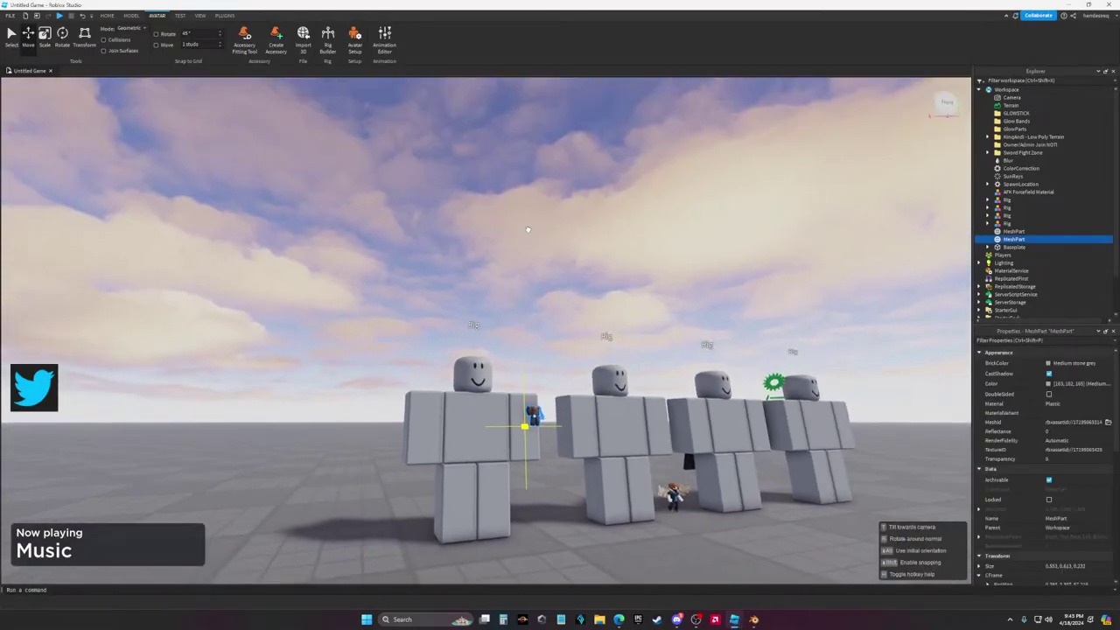
Zoom in on the first rig's head and nudge the avatar mesh front to back
right_drag(527, 229, 528, 232)
scroll(516, 210, up, 5)
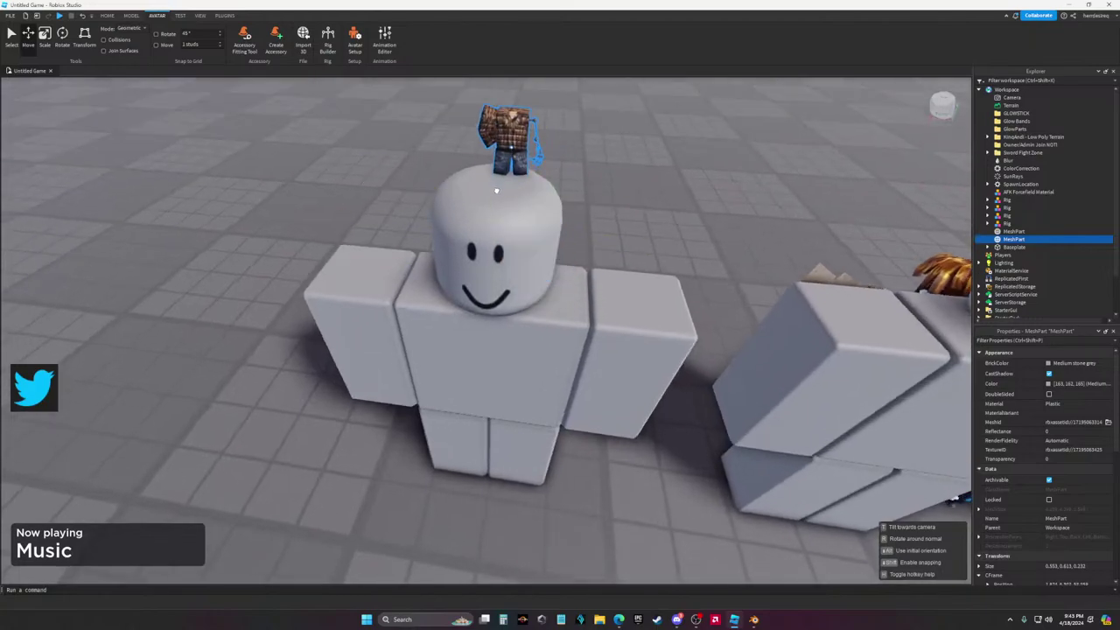
key(ctrl+2)
scroll(492, 194, up, 5)
right_drag(525, 218, 573, 225)
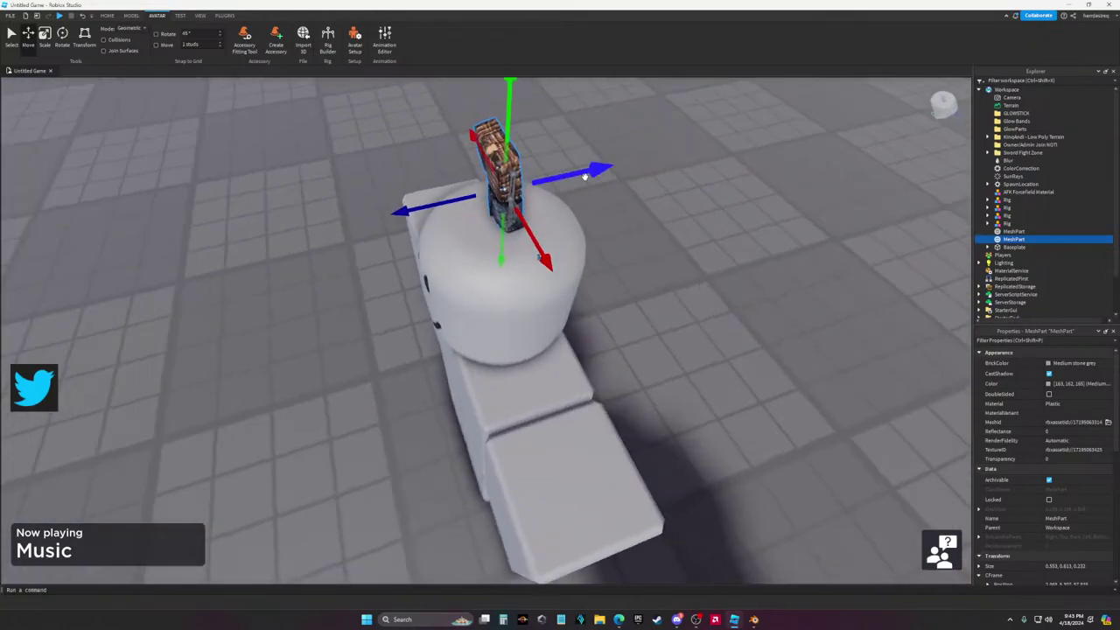
drag(484, 286, 506, 310)
scroll(506, 311, up, 5)
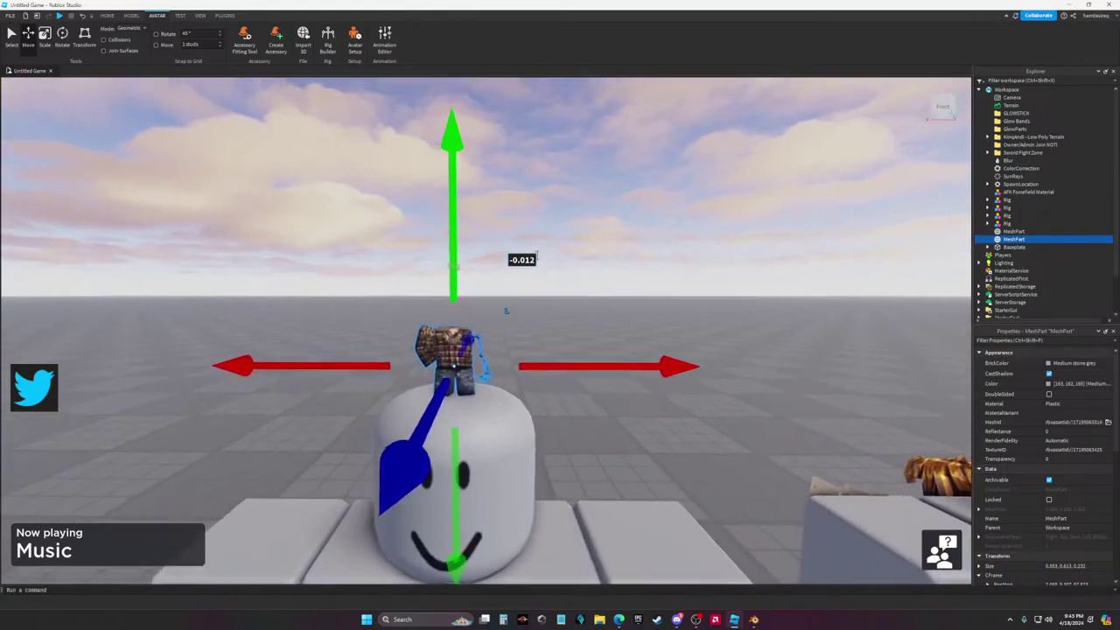
Make a live-chat viewer a moderator on the YouTube stream
key(alt+Tab)
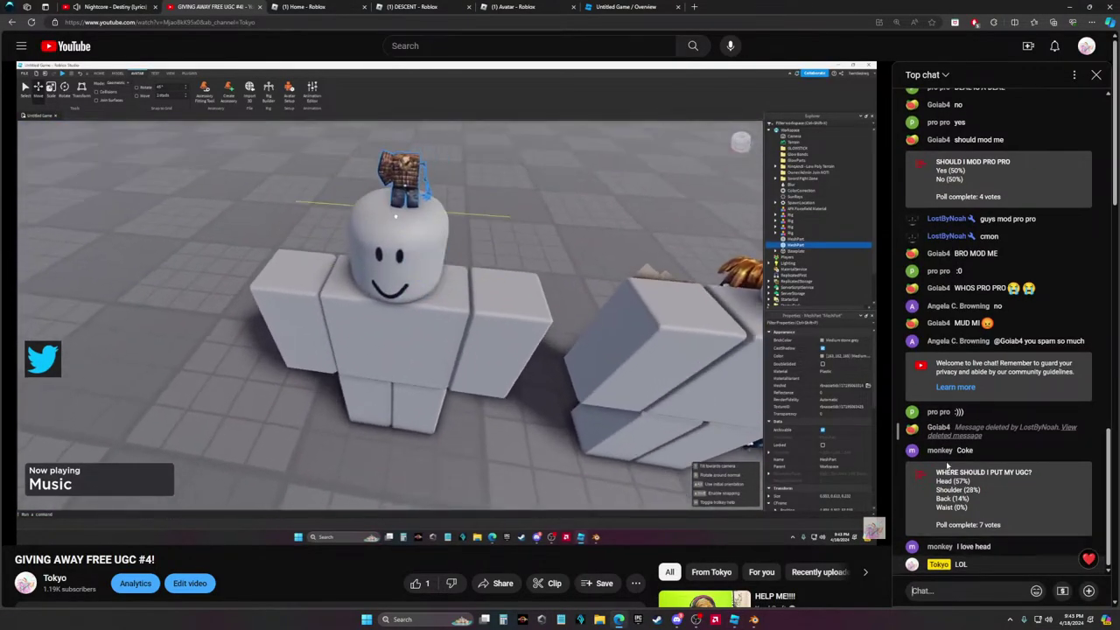
click(1096, 411)
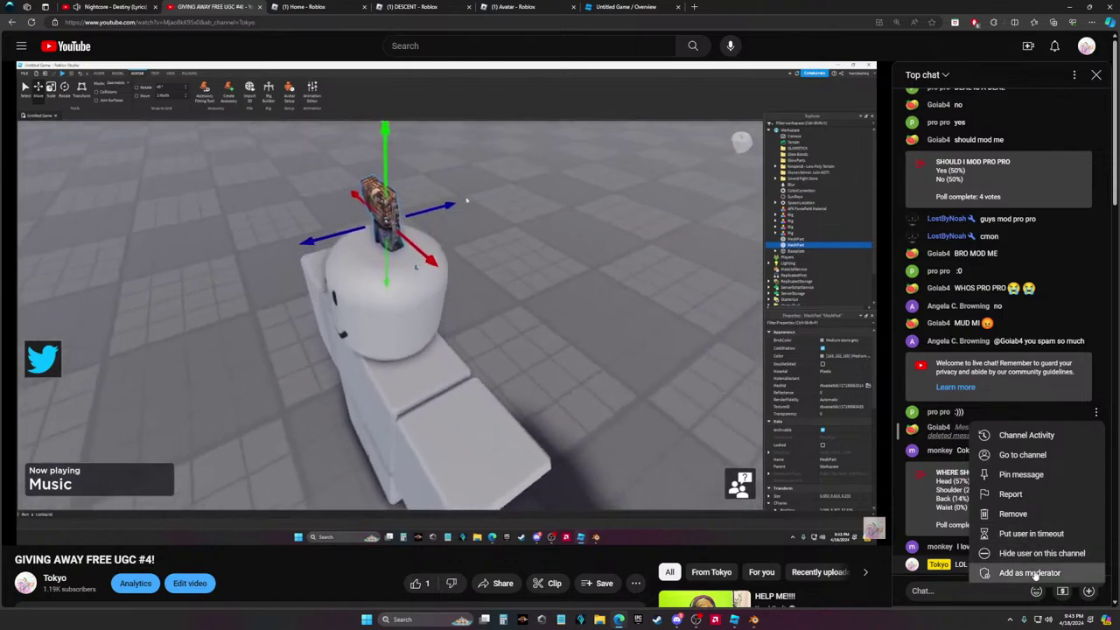
click(1031, 572)
click(1062, 398)
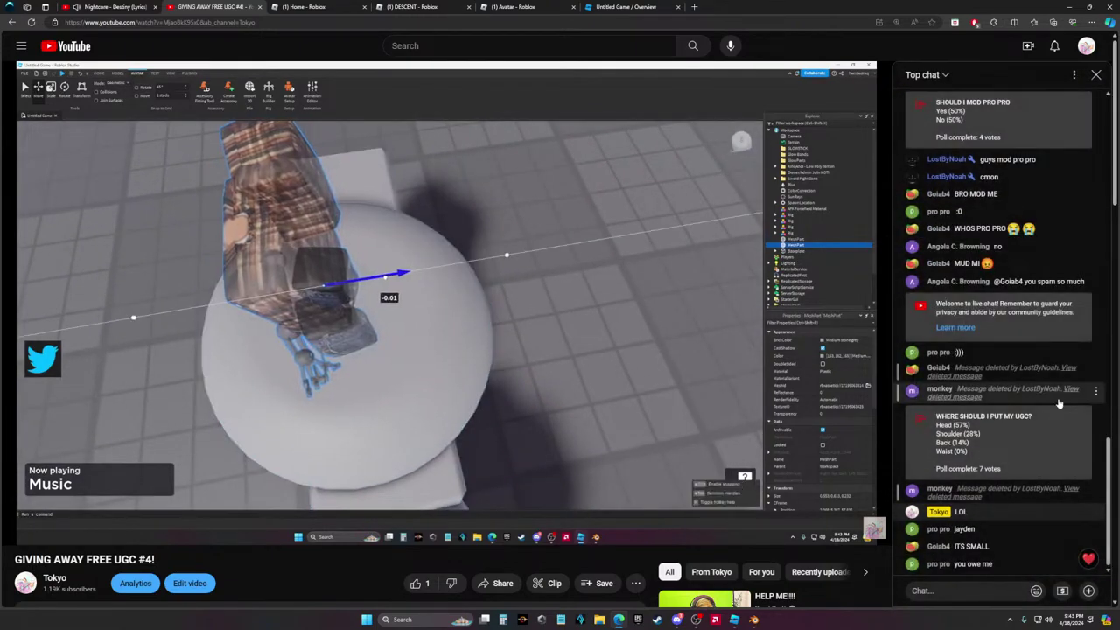
key(alt+Tab)
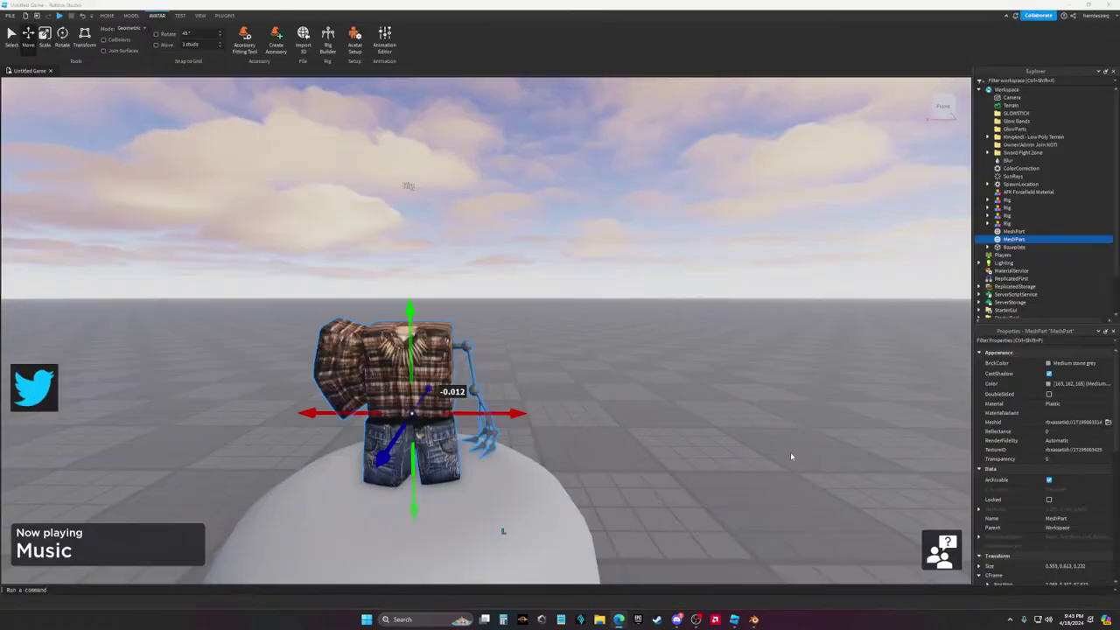
Raise the avatar mesh, turn it to face forward, and lower it onto the rig's head
drag(422, 368, 413, 327)
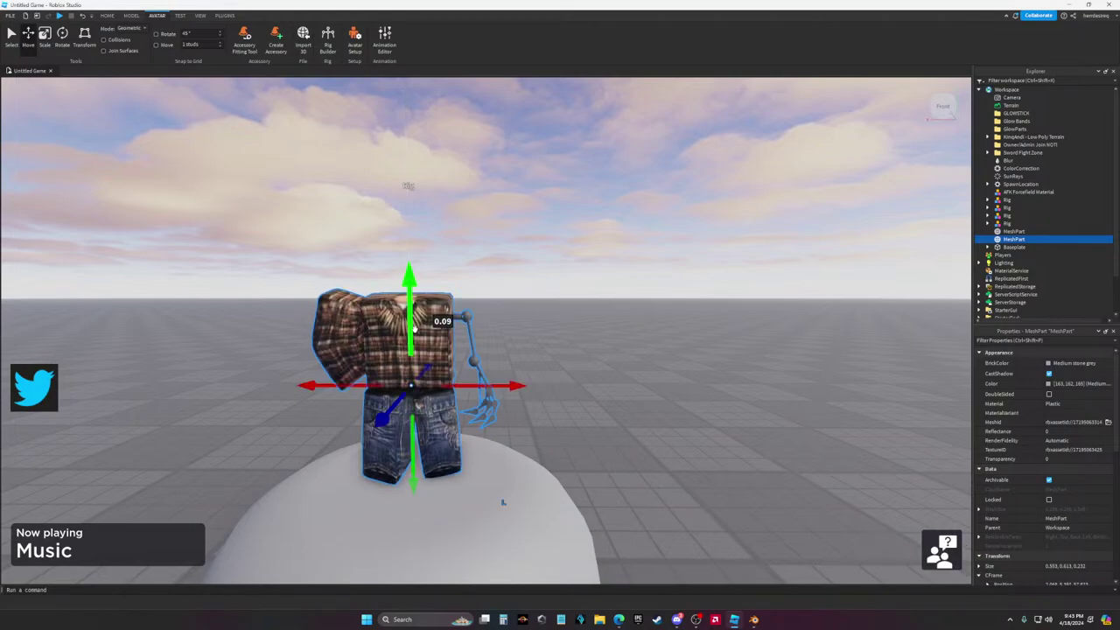
right_drag(462, 341, 866, 418)
click(619, 620)
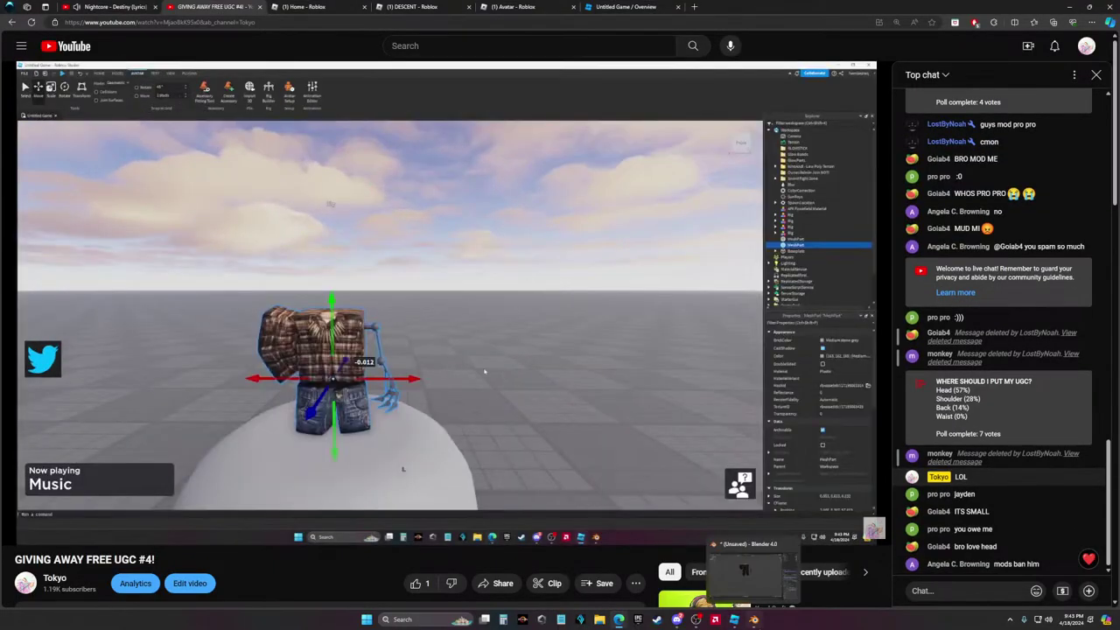
click(734, 620)
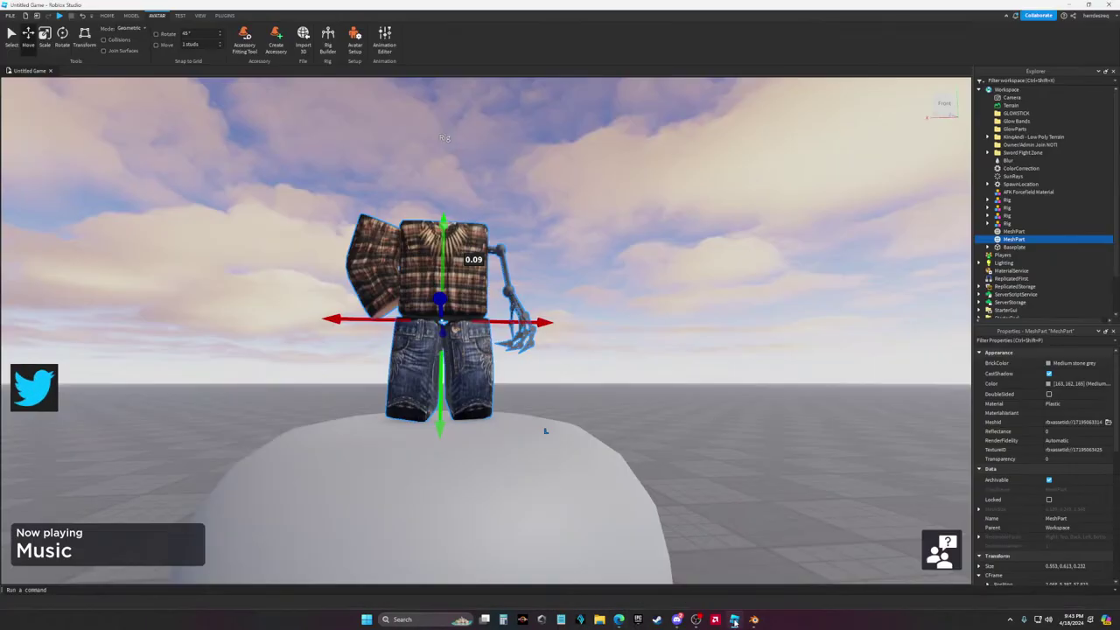
click(62, 37)
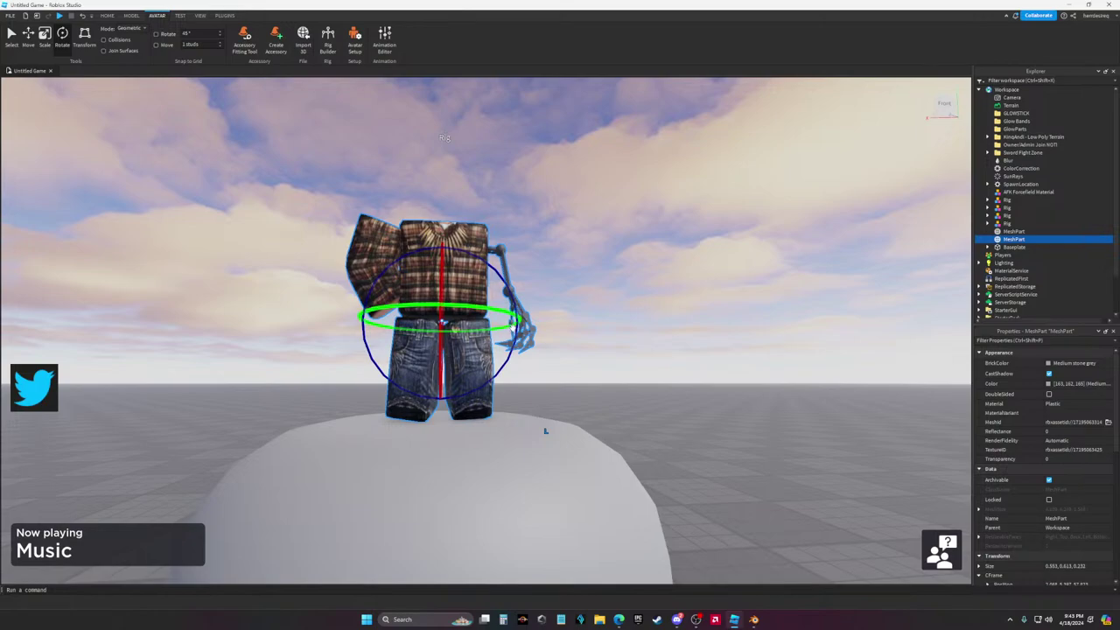
mouse_move(519, 350)
mouse_down()
mouse_move(514, 322)
mouse_move(517, 339)
mouse_up()
click(28, 35)
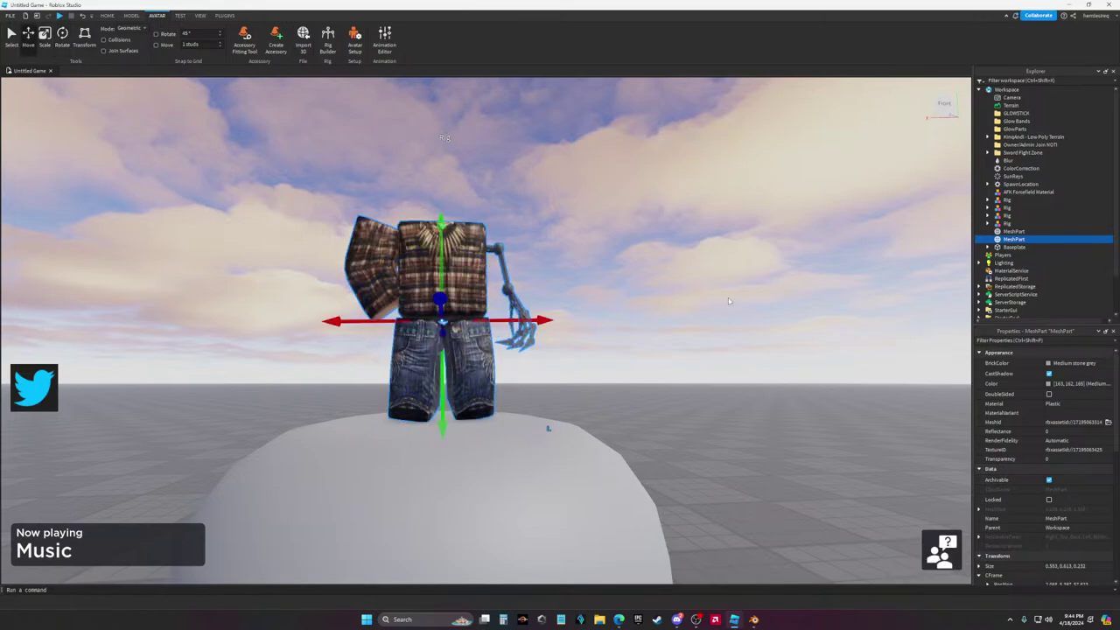
drag(443, 348, 443, 453)
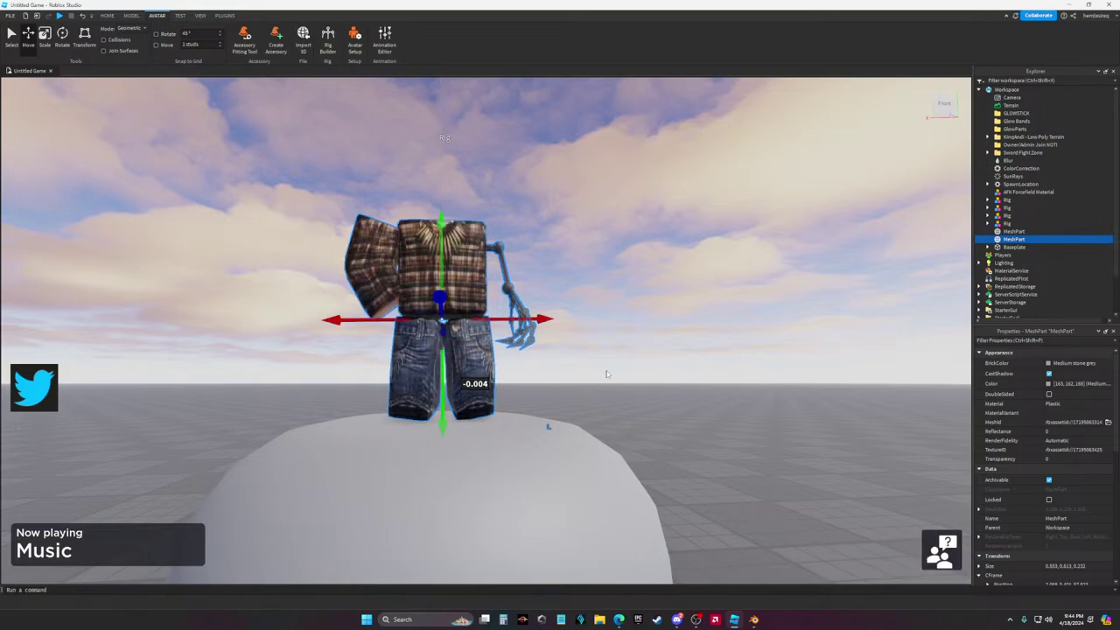
click(628, 355)
key(alt+Tab)
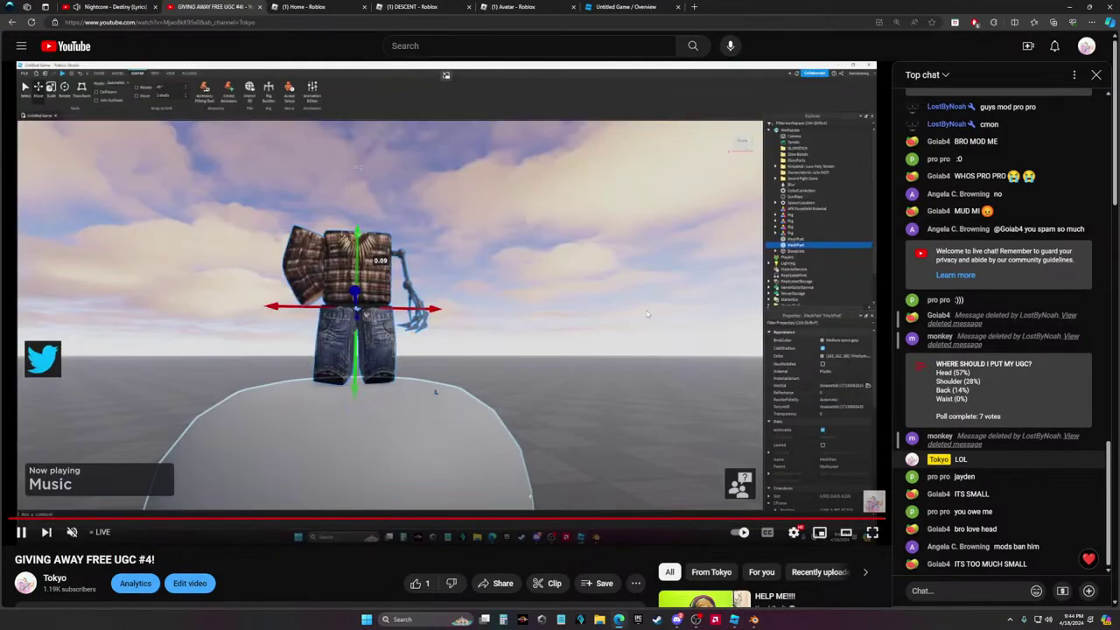
key(alt+Tab)
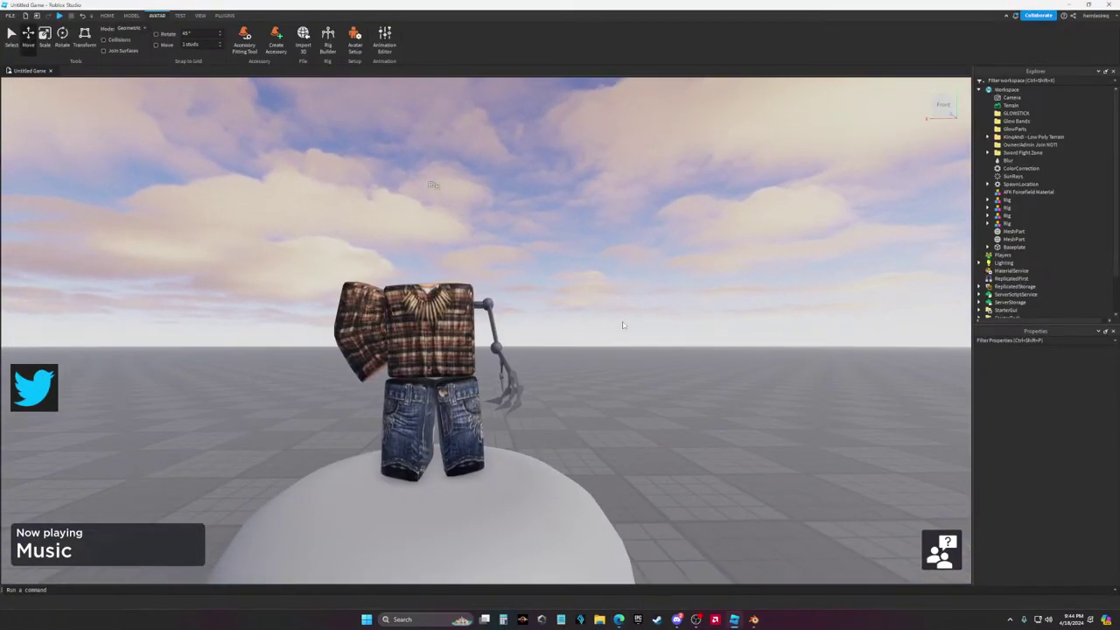
Scale the avatar mesh taller, wider and thicker front to back on the rig's head
click(494, 368)
right_drag(495, 368, 495, 412)
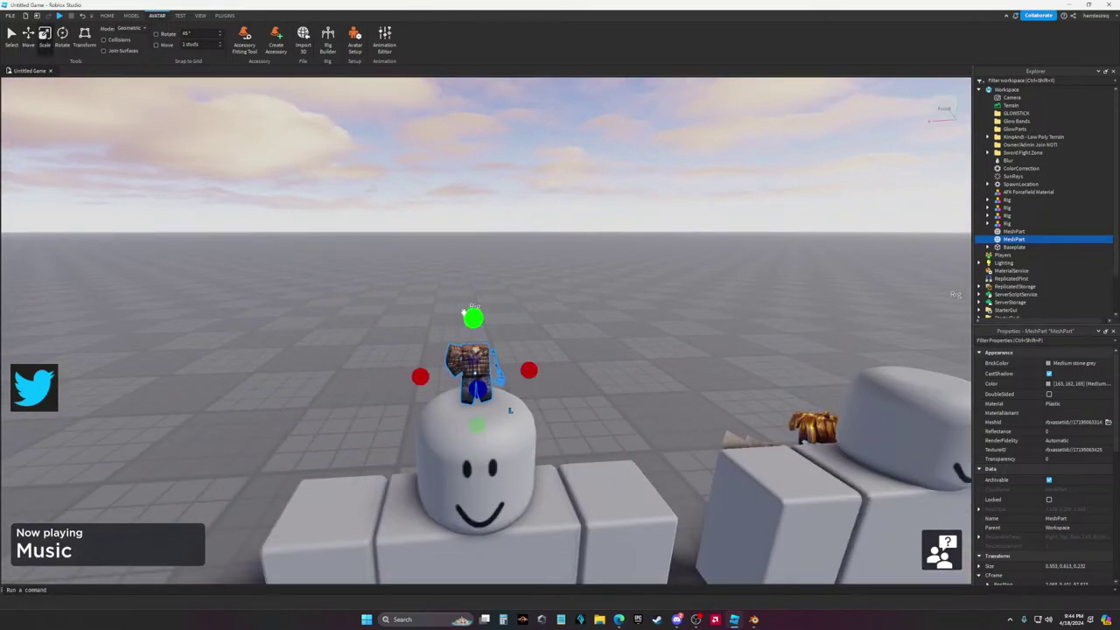
scroll(540, 295, up, 5)
scroll(431, 205, down, 5)
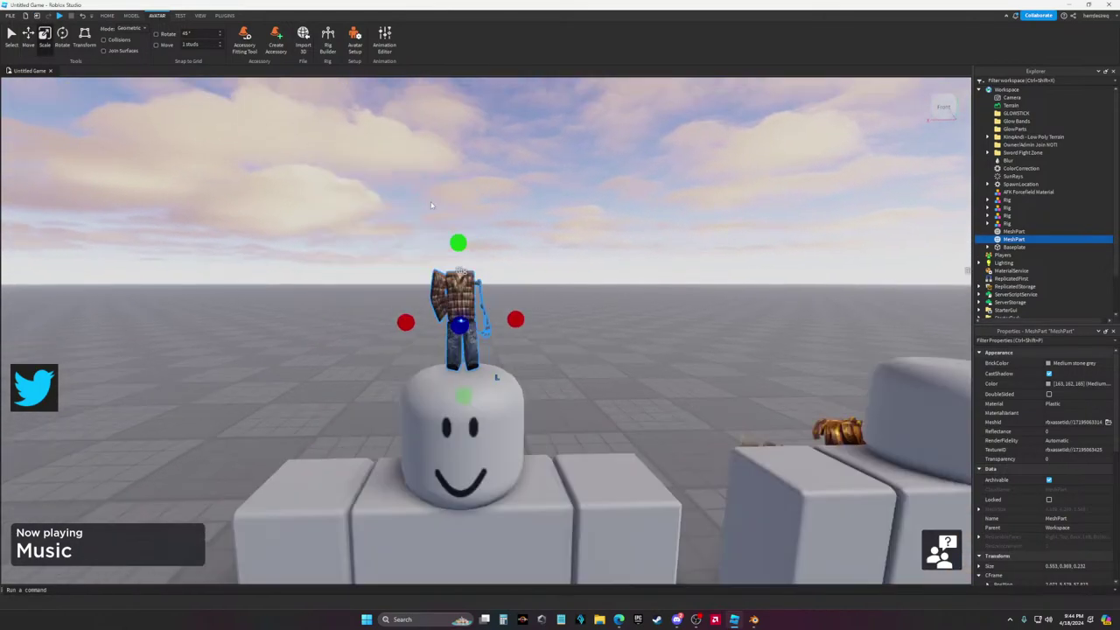
drag(457, 242, 459, 248)
drag(515, 317, 535, 320)
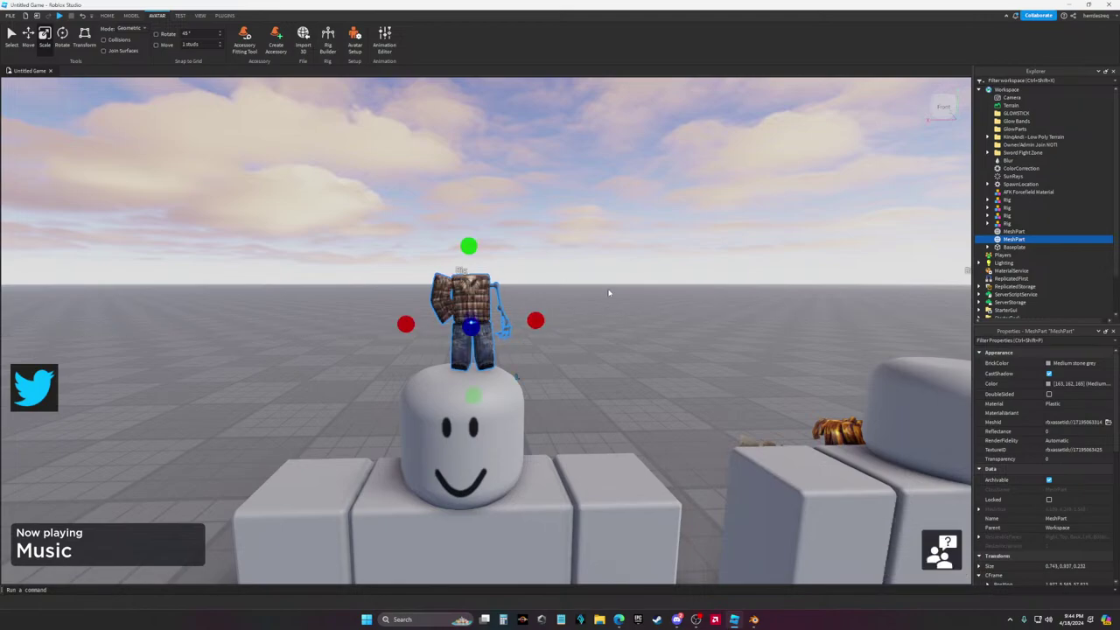
right_drag(609, 292, 475, 293)
drag(385, 271, 410, 269)
right_drag(410, 268, 450, 274)
drag(447, 274, 449, 273)
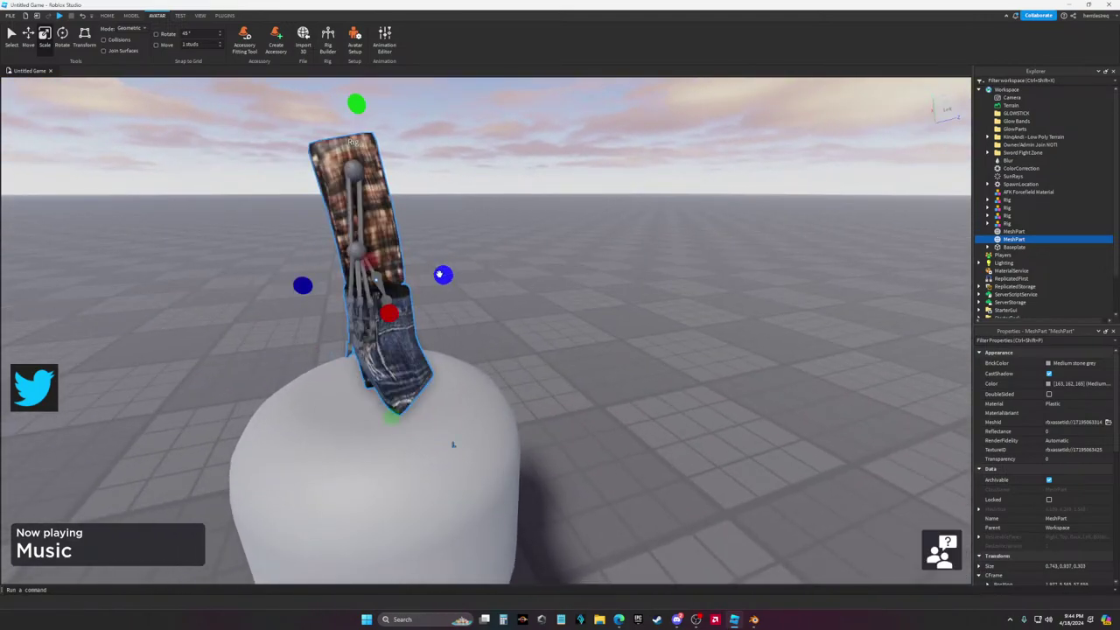
key(alt+Tab)
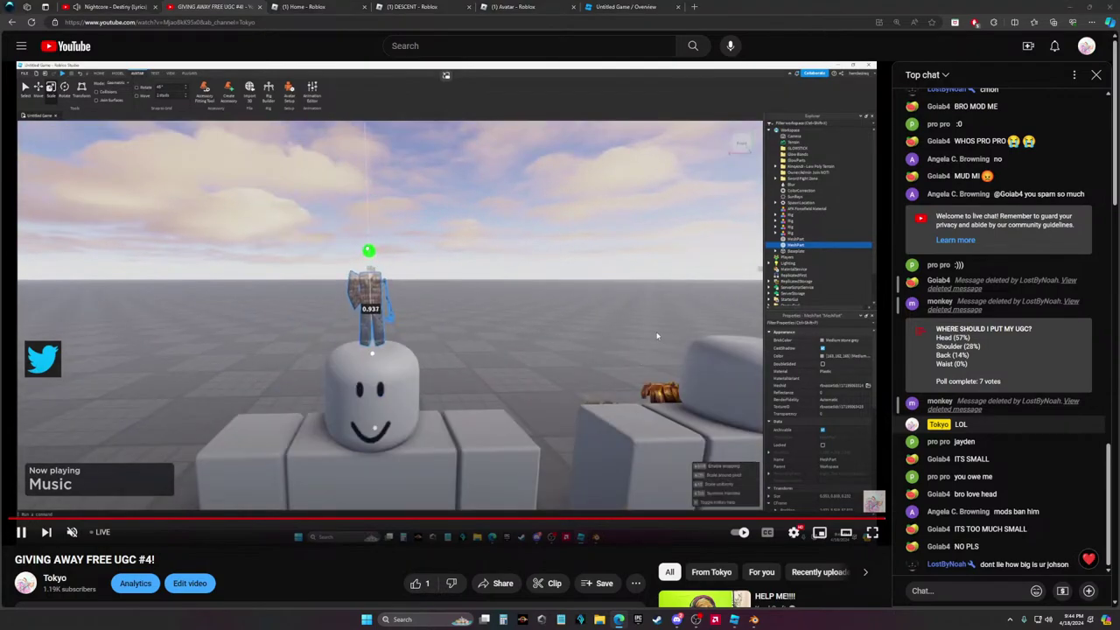
Send the message "5'6 is cheap" in the YouTube live chat
key(alt+Tab)
key(alt+Tab)
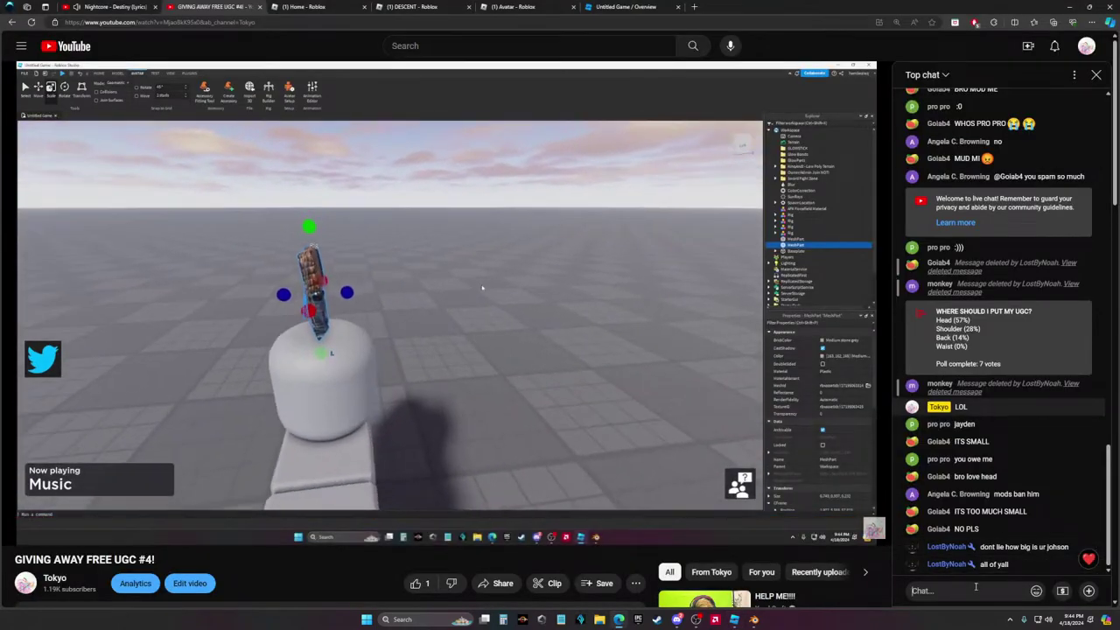
click(969, 588)
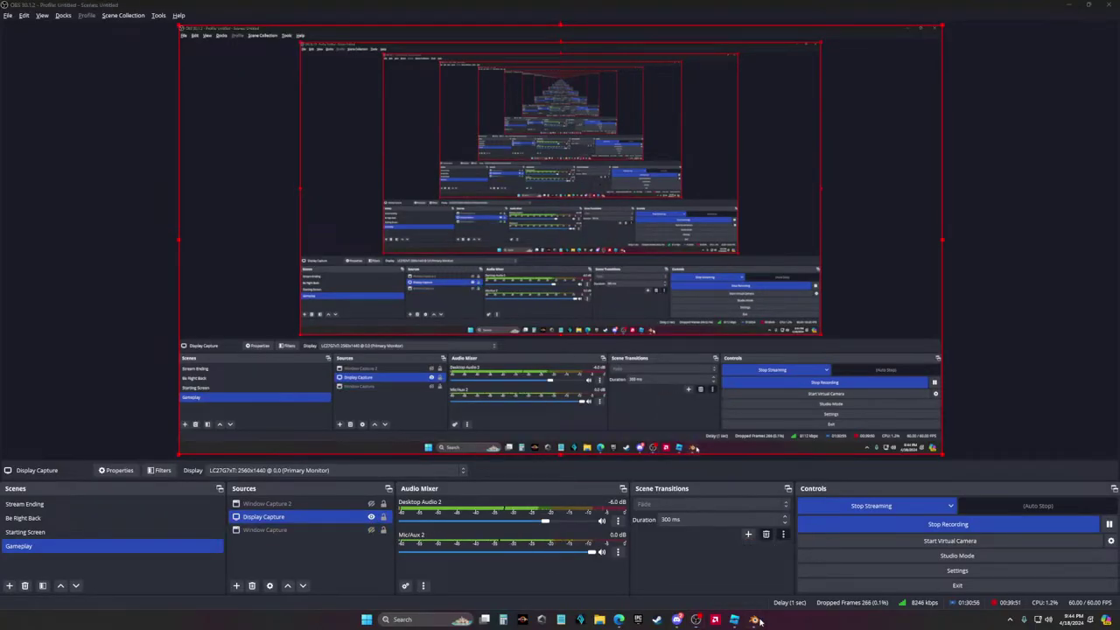
click(756, 620)
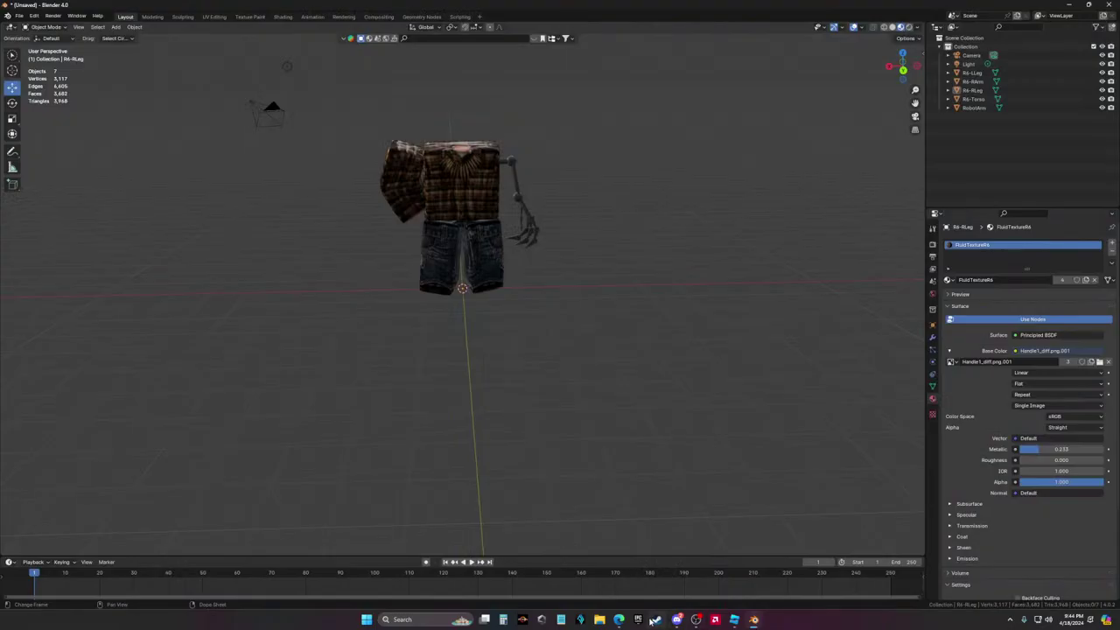
mouse_move(739, 621)
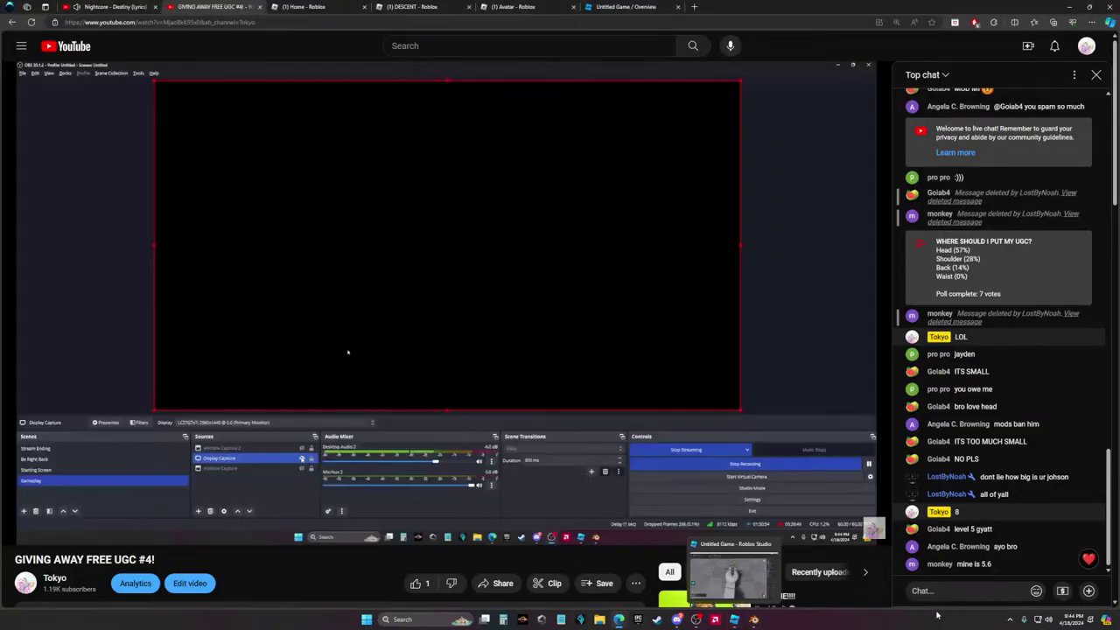
click(954, 592)
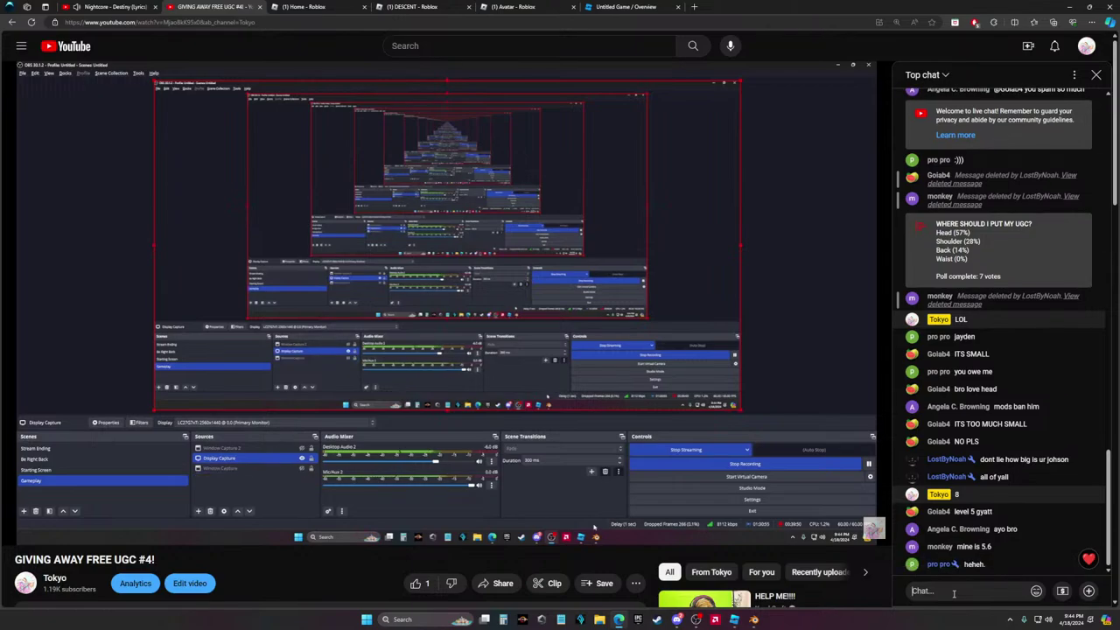
text(5'6 isar)
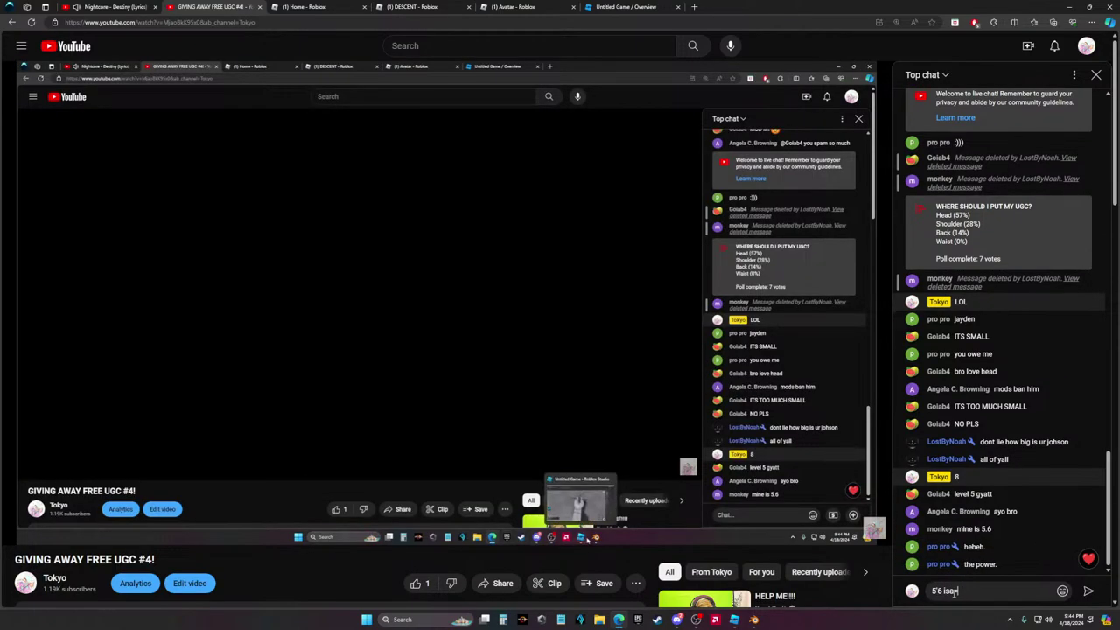
key(BackSpace)
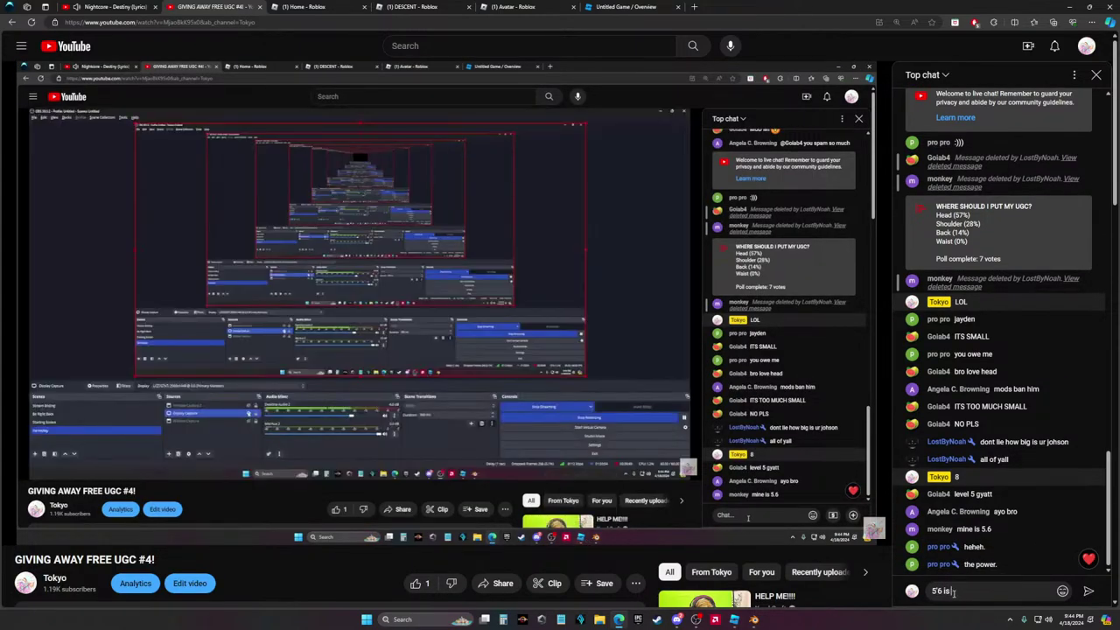
text(cheap)
key(Return)
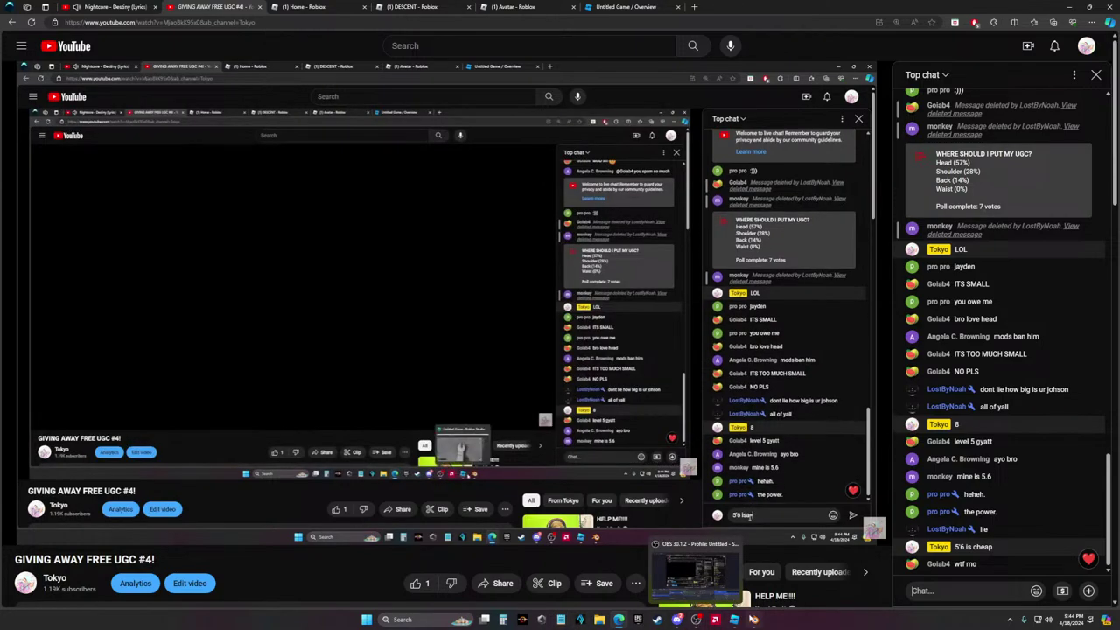
mouse_move(754, 620)
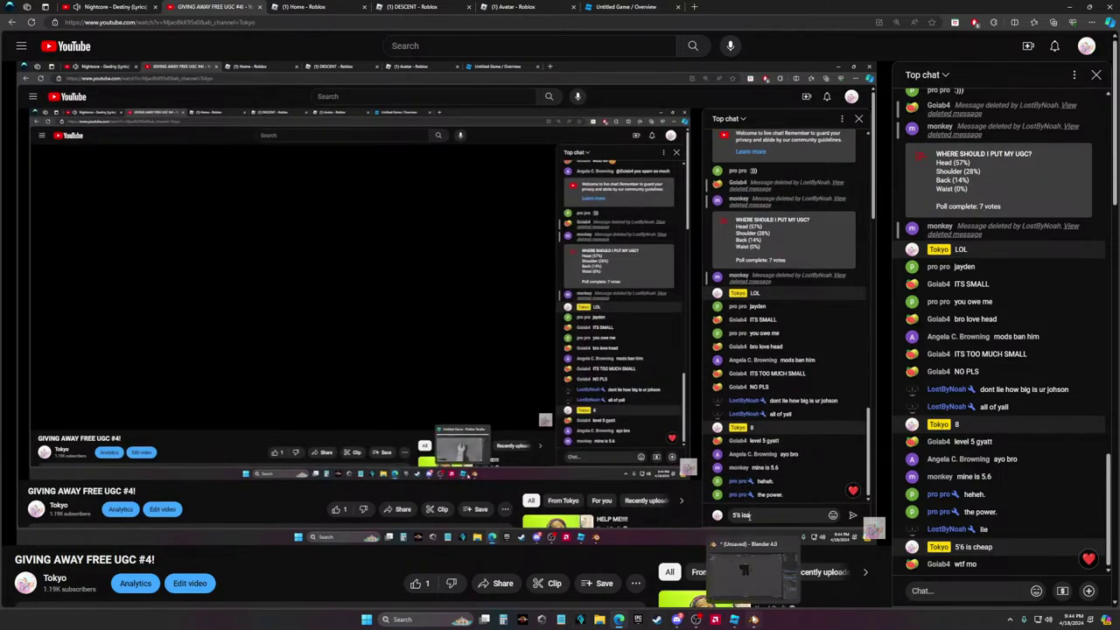
Widen the small avatar mesh on the dummy's head slightly with the Scale tool
click(734, 620)
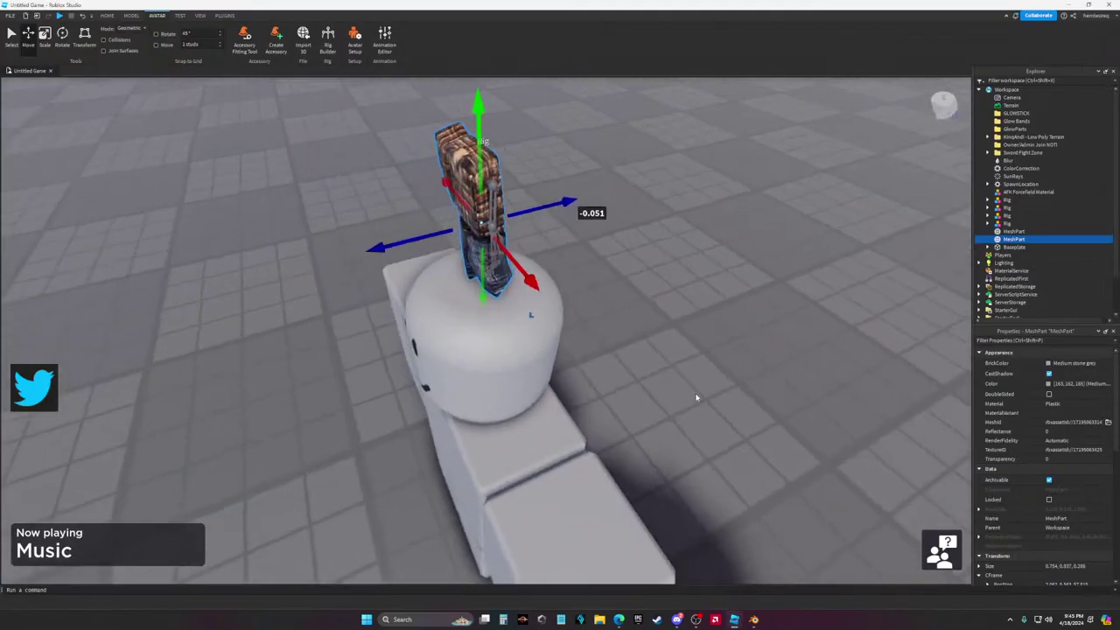
right_drag(696, 397, 695, 393)
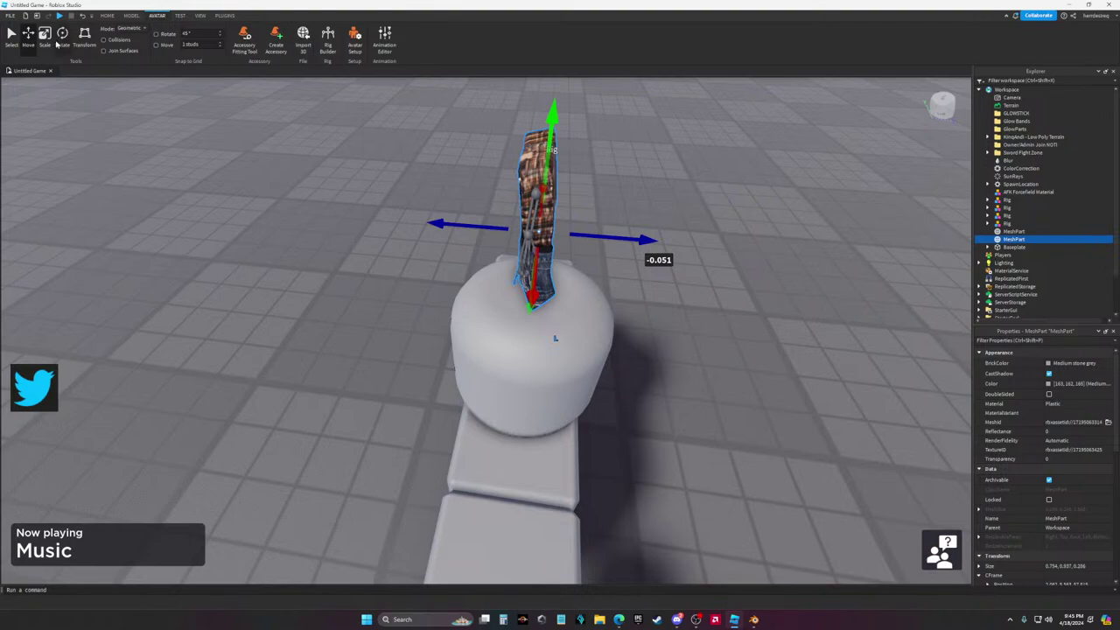
click(45, 35)
mouse_move(488, 291)
mouse_down()
mouse_move(458, 284)
mouse_move(488, 290)
mouse_up()
click(730, 337)
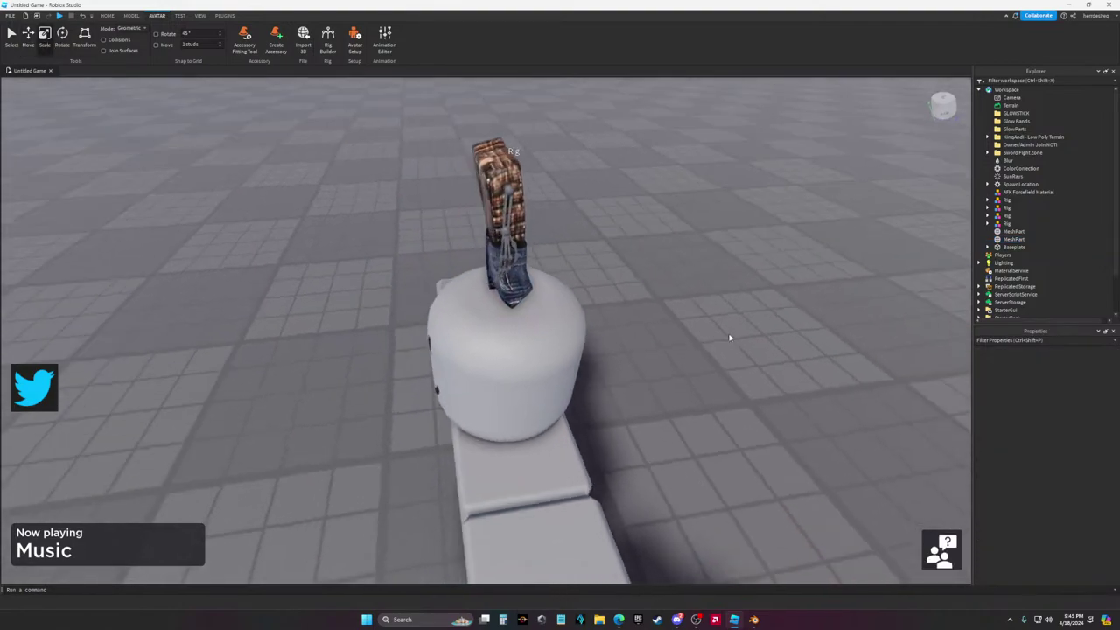
right_drag(730, 336, 729, 338)
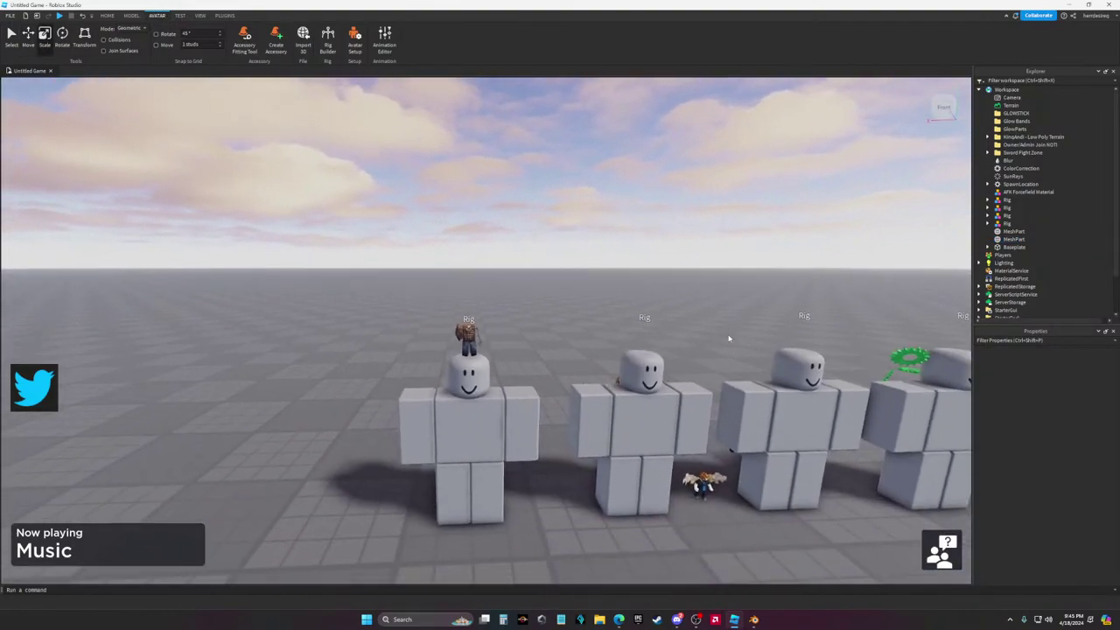
scroll(468, 335, up, 10)
click(451, 263)
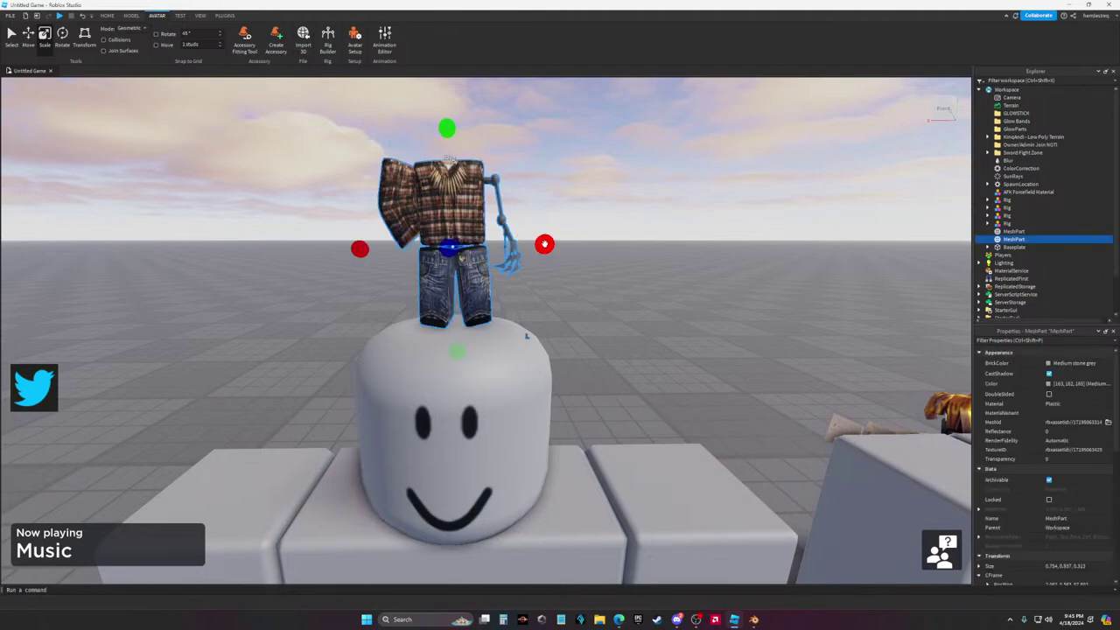
drag(544, 245, 548, 246)
click(608, 327)
scroll(612, 328, down, 5)
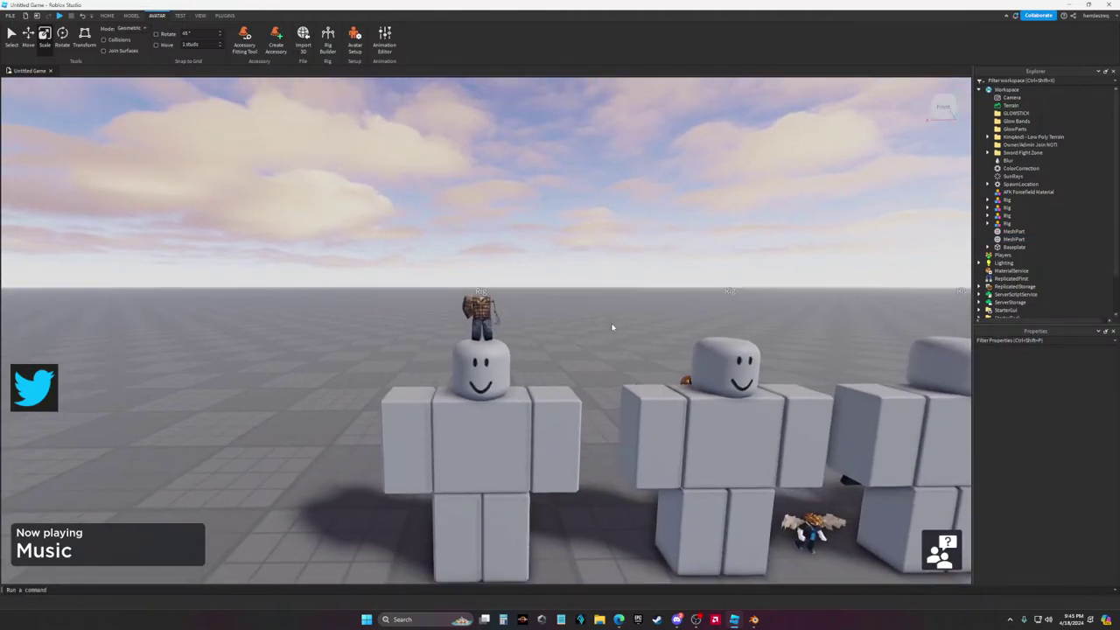
scroll(612, 328, up, 2)
Select the MeshPart and launch the Asset Creator plugin
click(1014, 239)
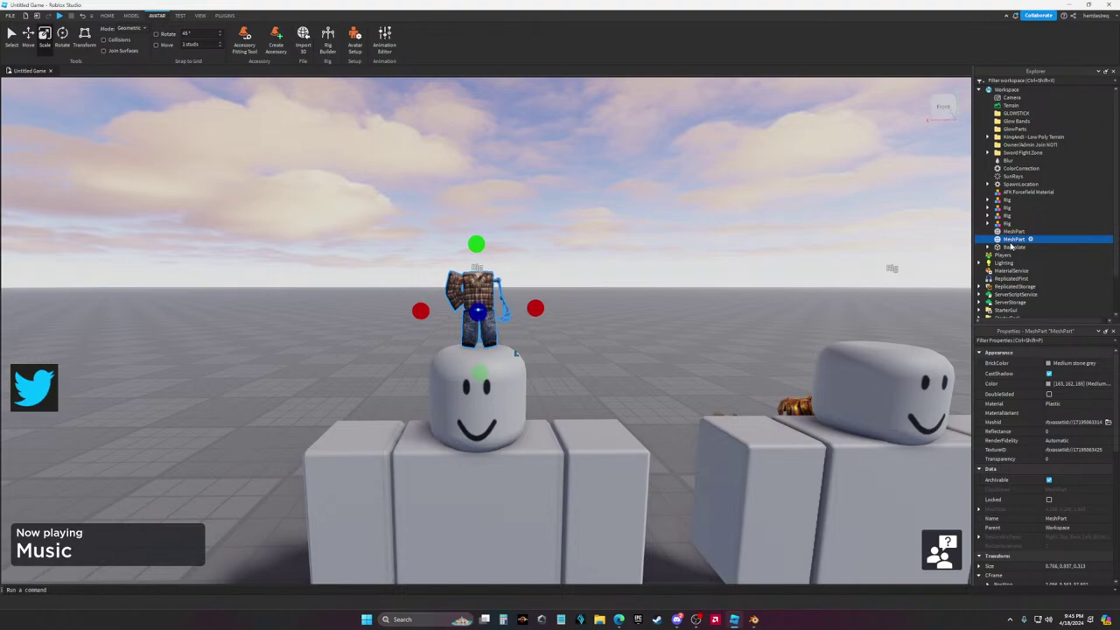
click(224, 16)
click(152, 39)
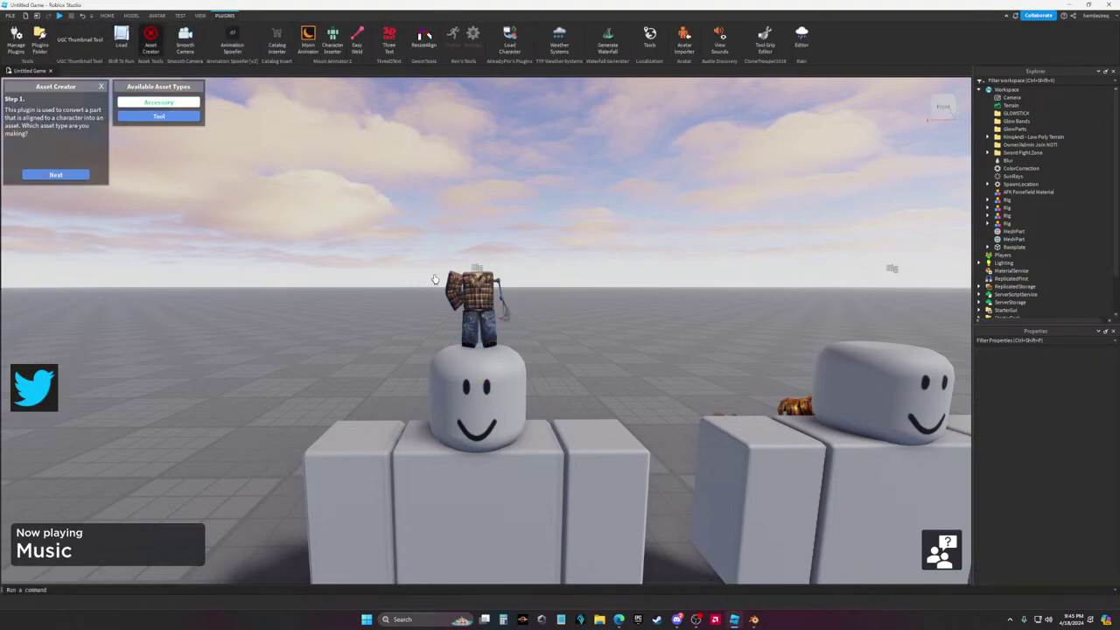
Make the mesh a Hat accessory for the Classic dummy Rig and focus on it
click(55, 174)
click(52, 174)
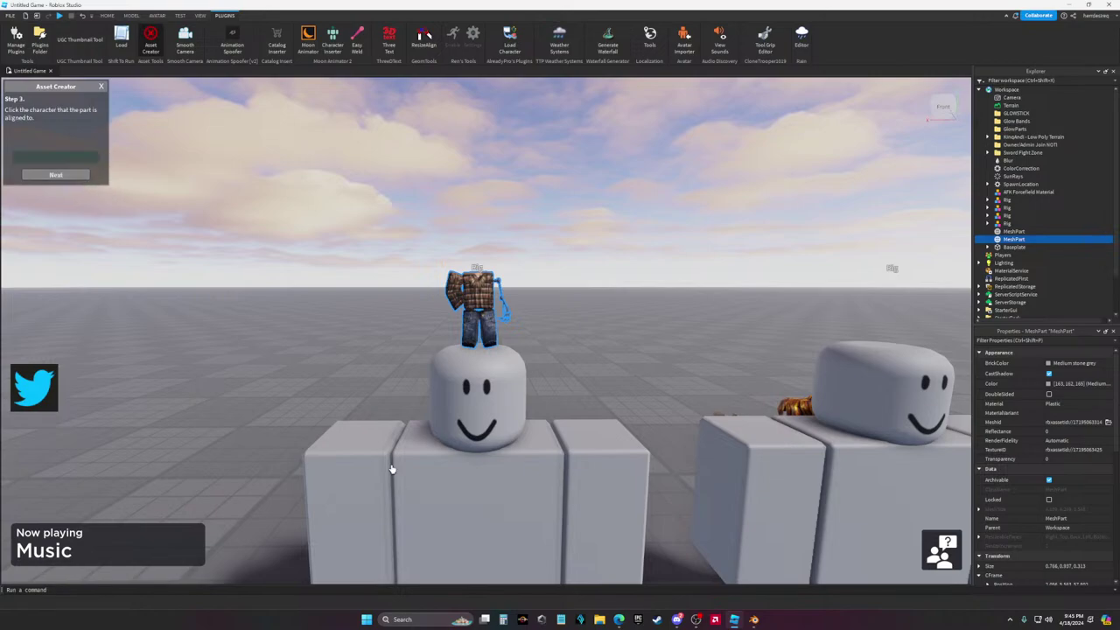
click(52, 175)
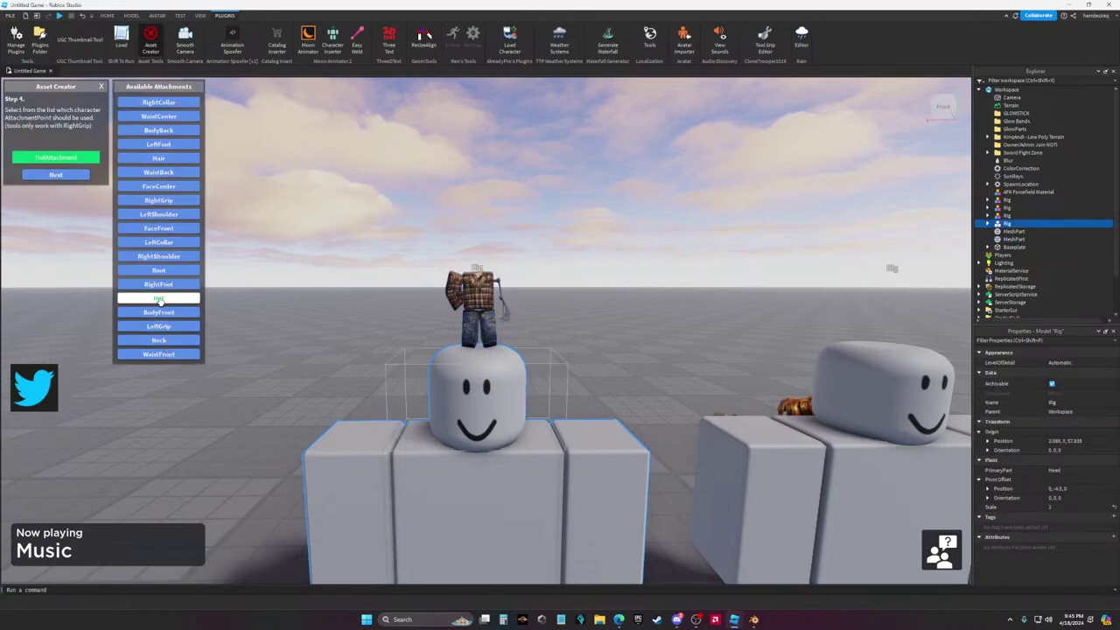
click(55, 175)
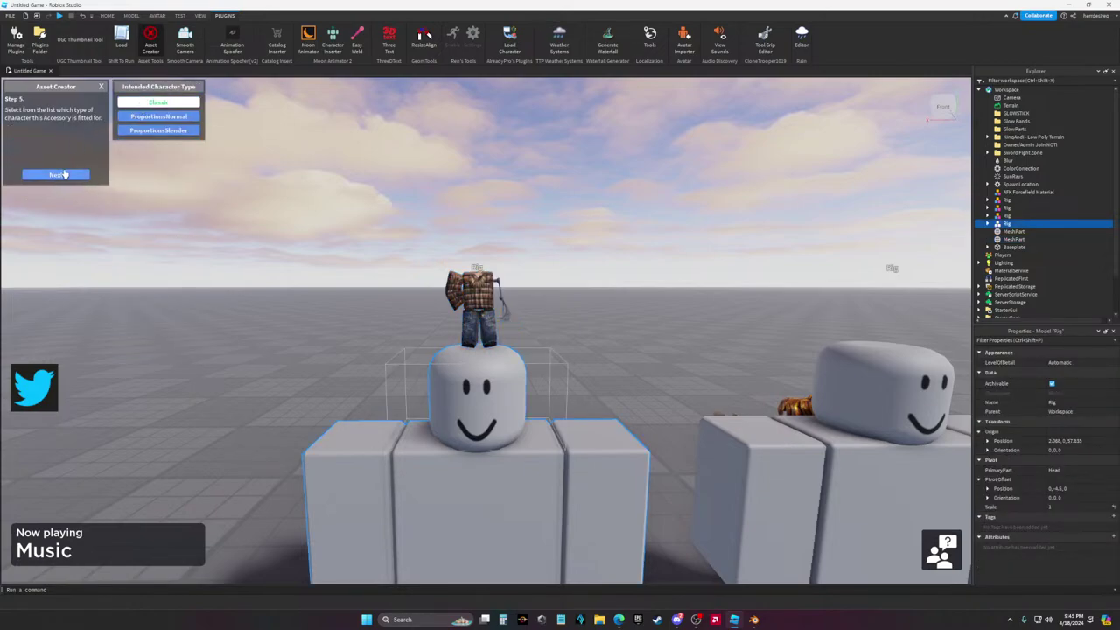
click(56, 174)
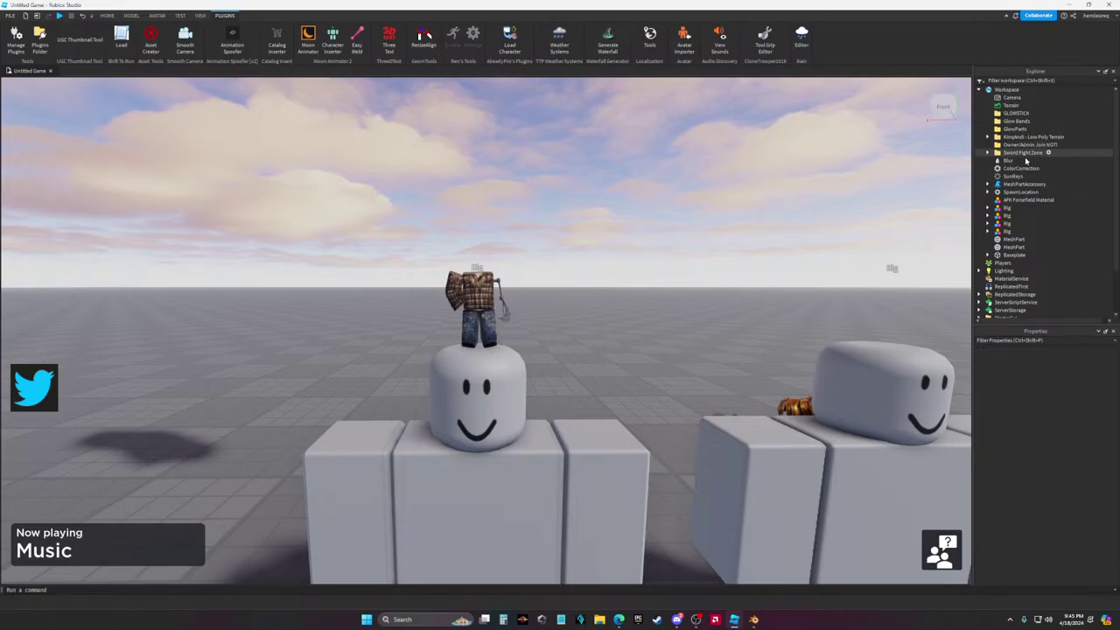
click(1024, 184)
key(f)
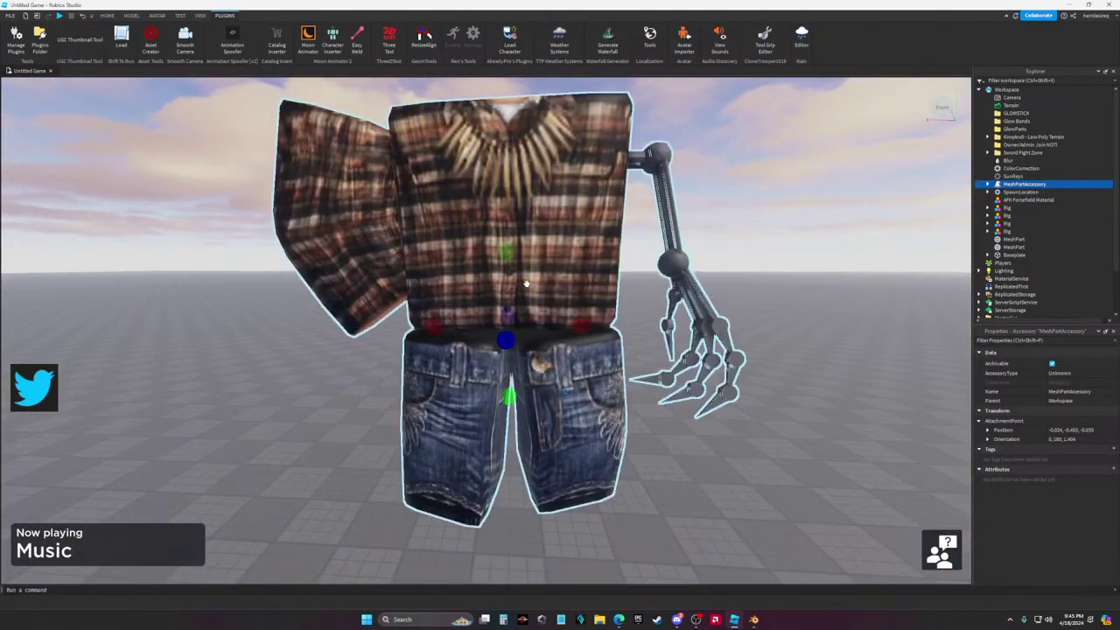
Try moving the accessory down onto the rig, then undo the move
click(526, 283)
scroll(544, 324, down, 10)
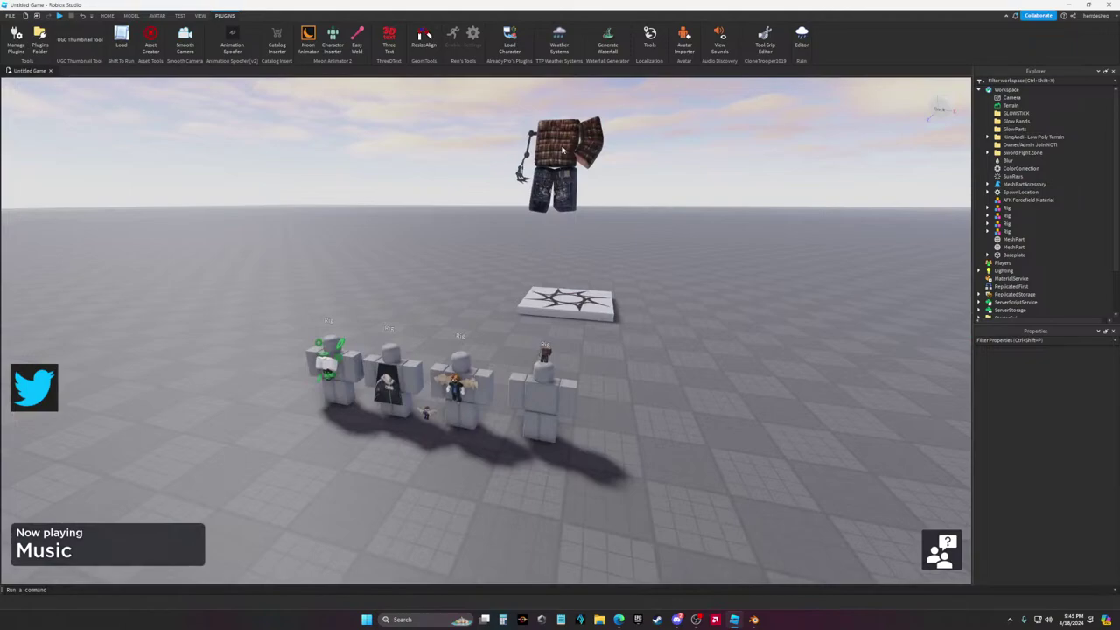
drag(558, 155, 502, 475)
scroll(540, 427, up, 5)
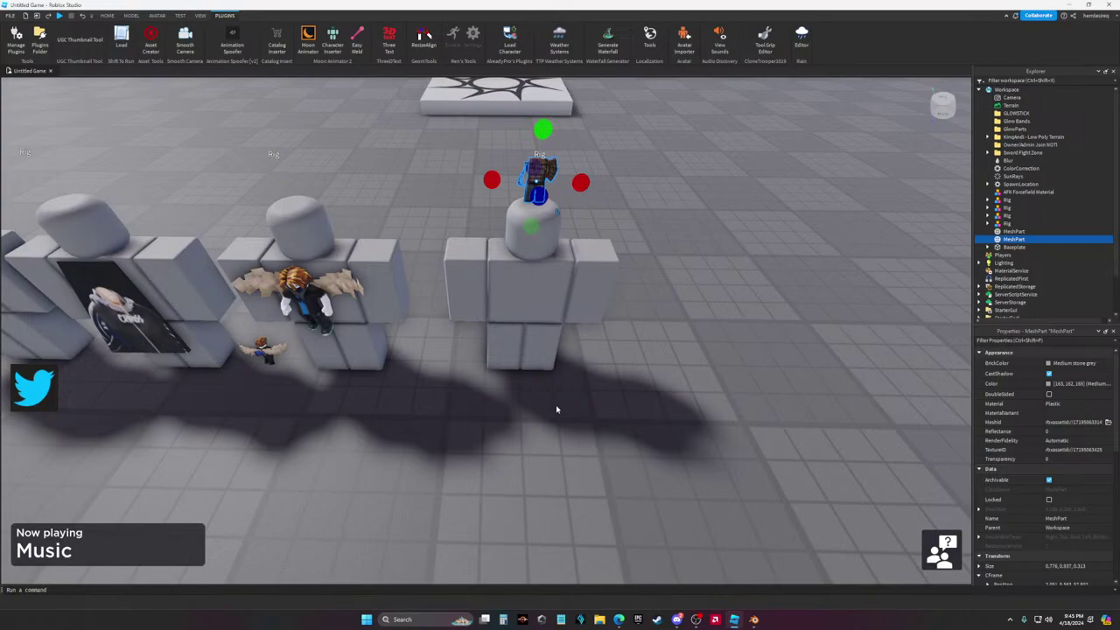
scroll(575, 374, down, 2)
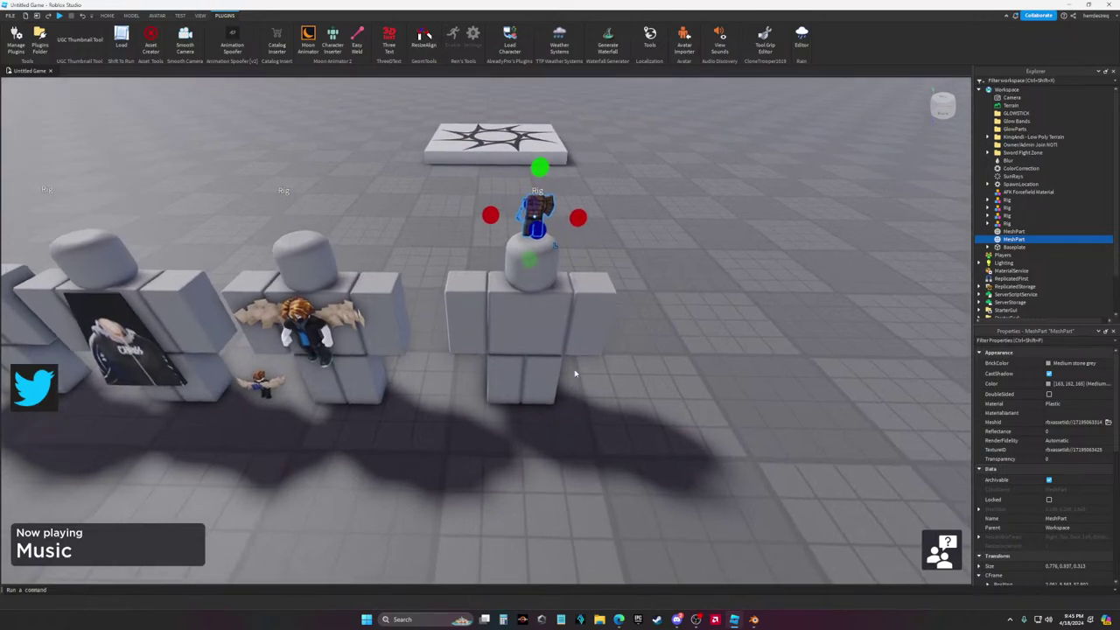
click(702, 357)
right_drag(702, 357, 717, 298)
key(ctrl+z)
click(730, 330)
Recreate the accessory from the avatar mesh with HatAttachment for Classic characters on the Rig
click(150, 39)
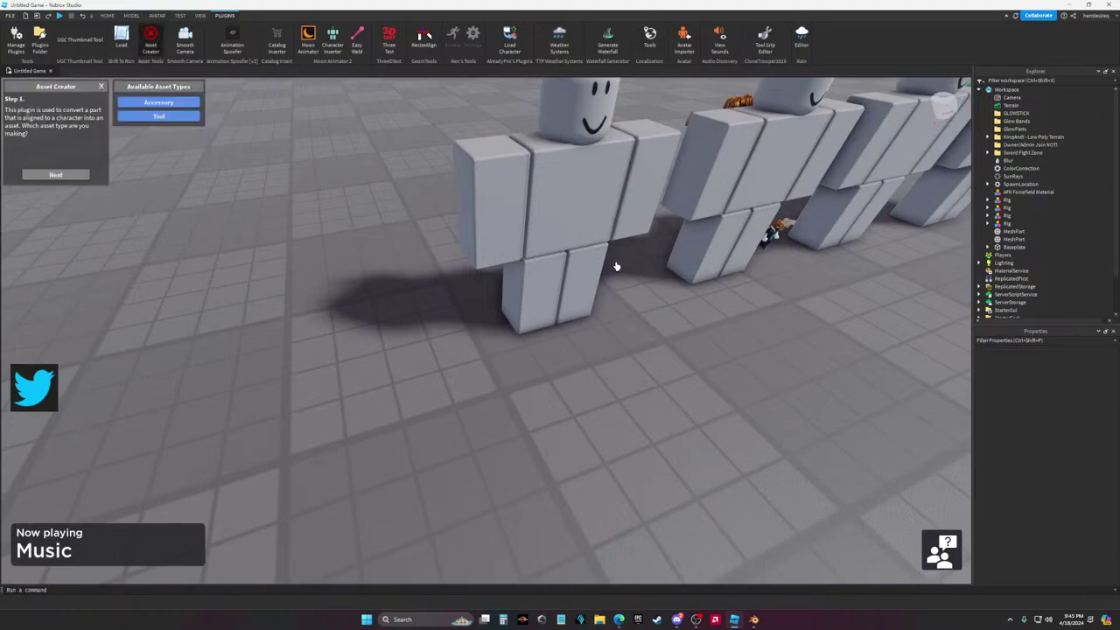
right_drag(591, 173, 591, 173)
click(78, 173)
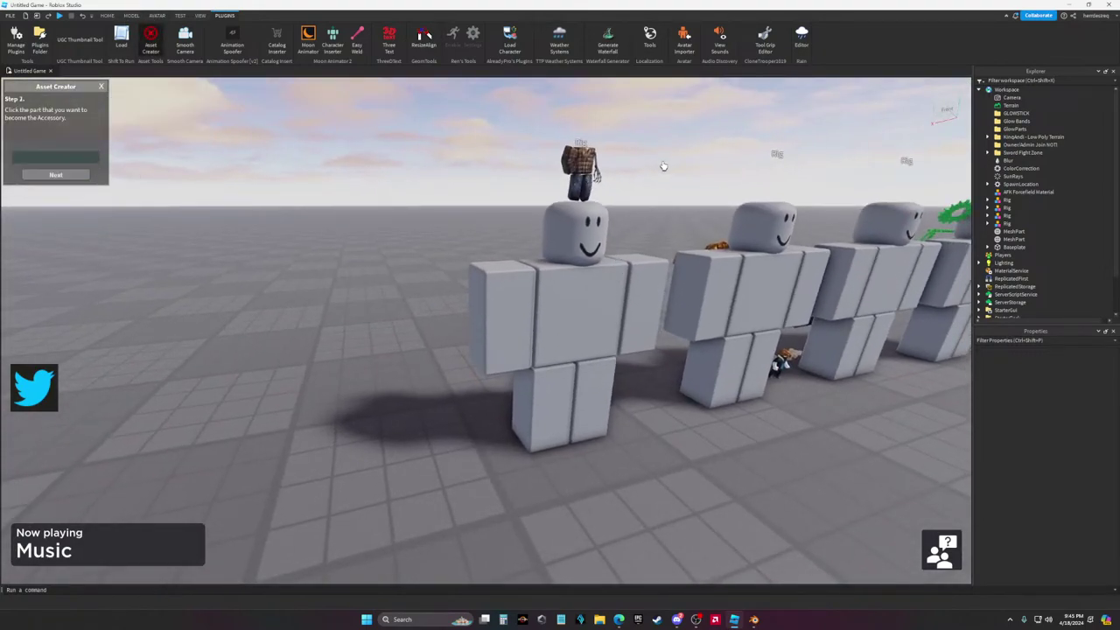
click(76, 175)
click(65, 176)
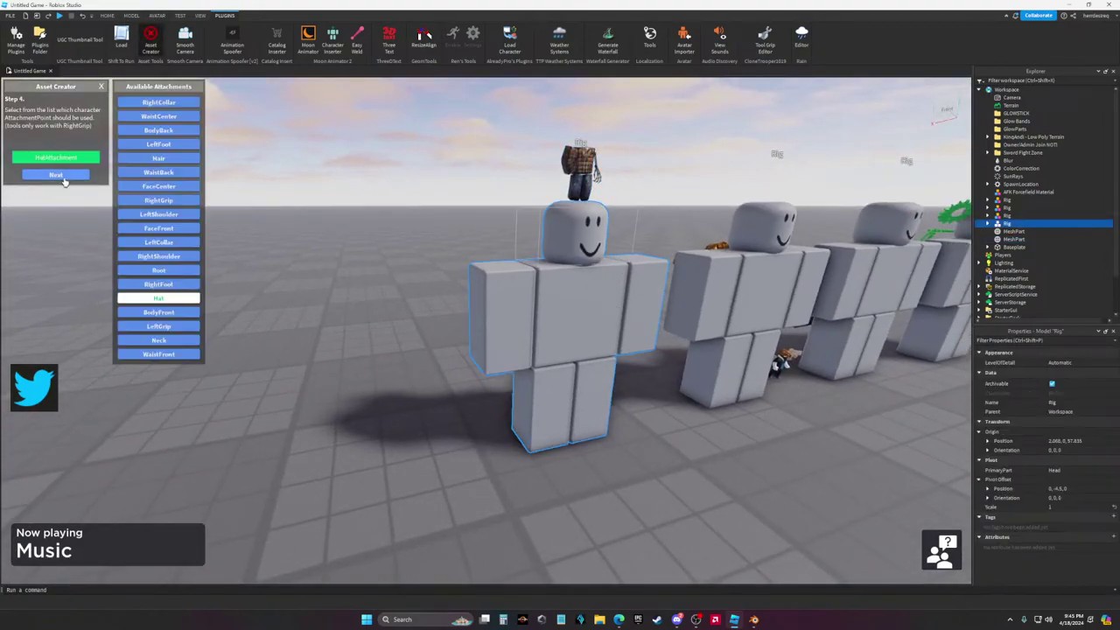
click(54, 175)
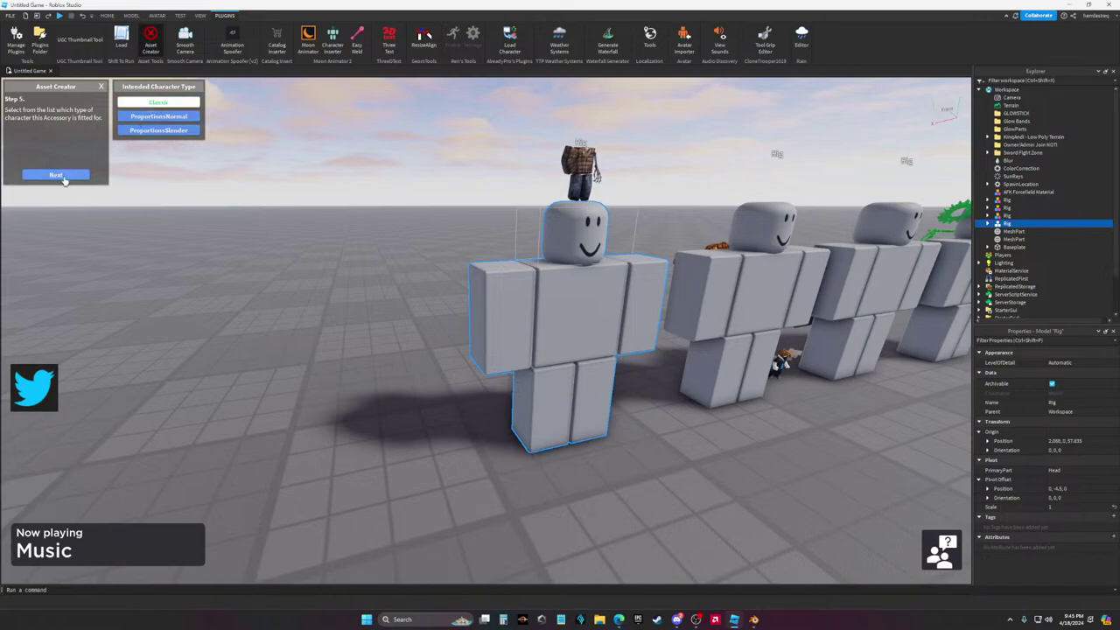
click(56, 175)
click(98, 87)
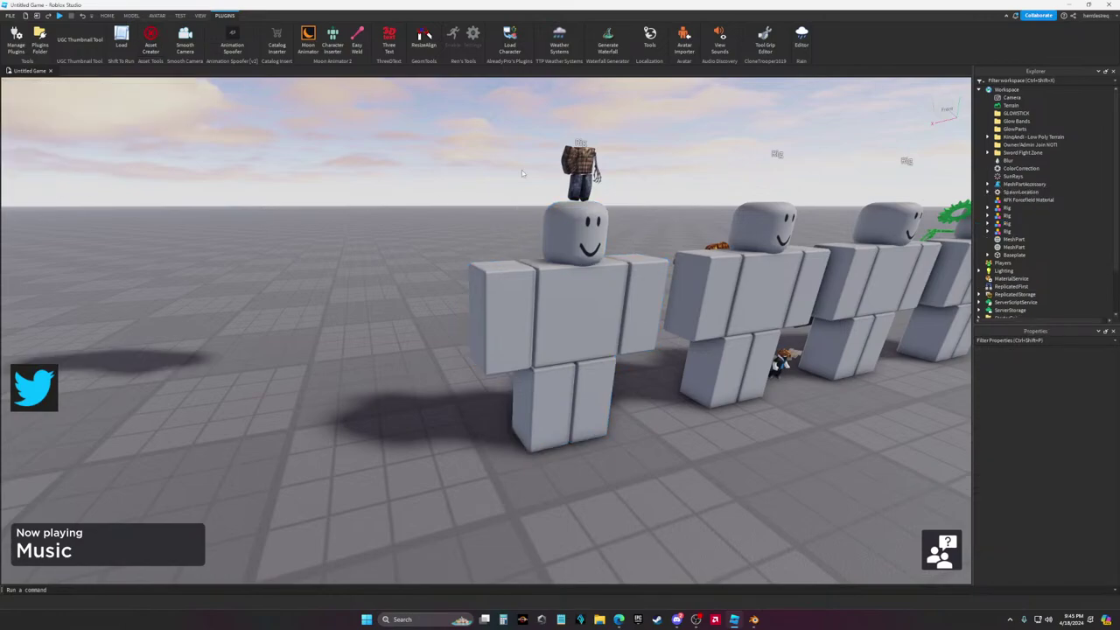
Select the MeshPartAccessory's Handle part and open the Part API reference page
right_drag(522, 170, 542, 159)
click(479, 224)
right_drag(673, 261, 673, 260)
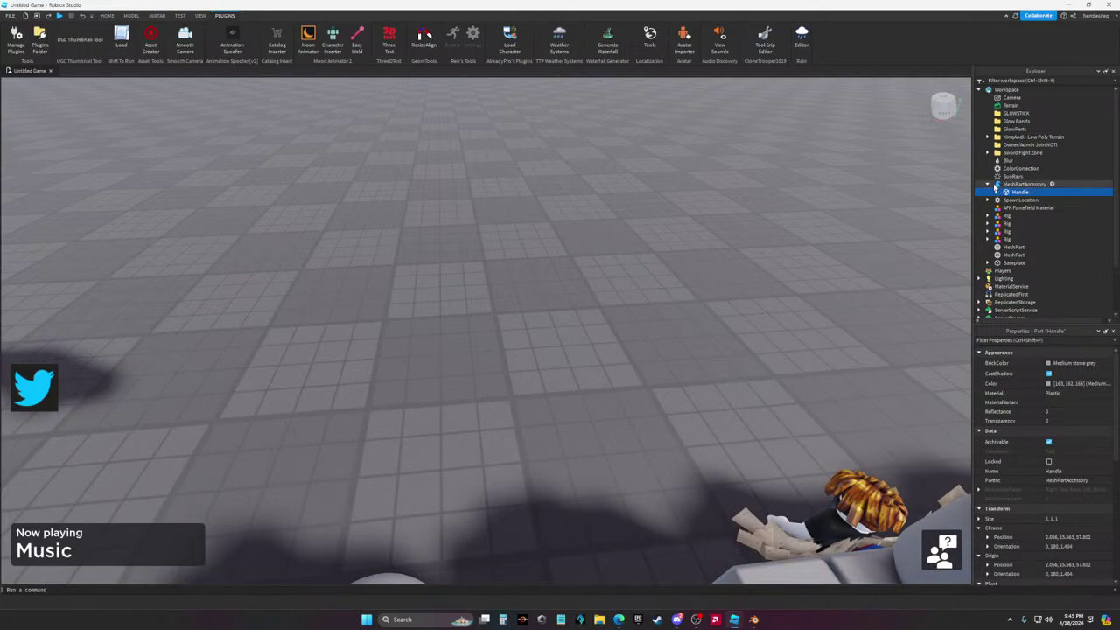
click(997, 184)
right_drag(750, 268, 750, 267)
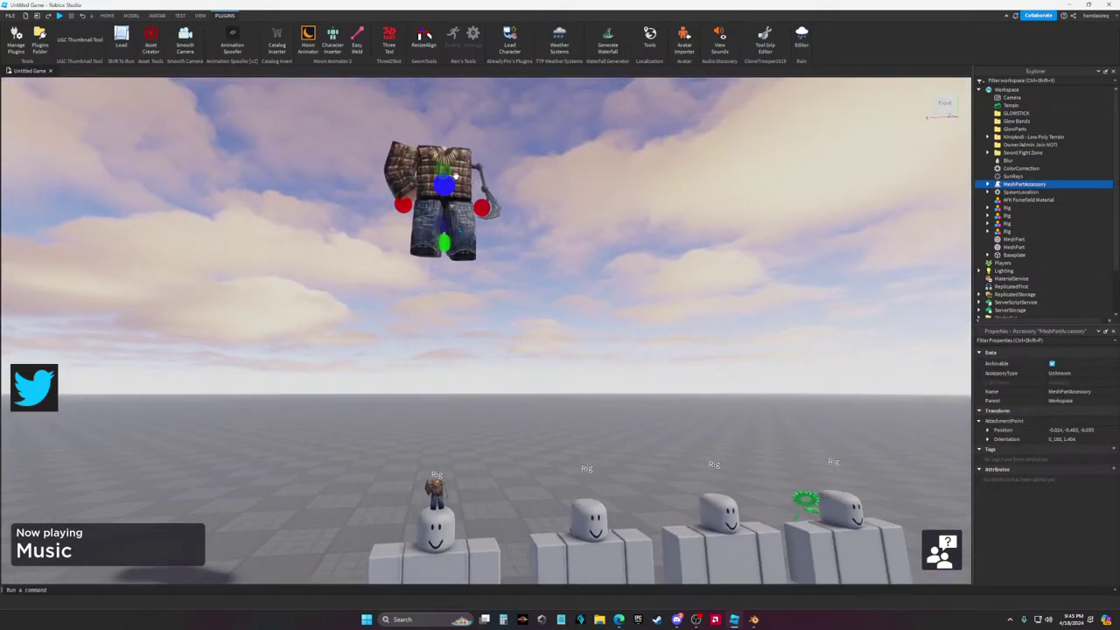
click(107, 15)
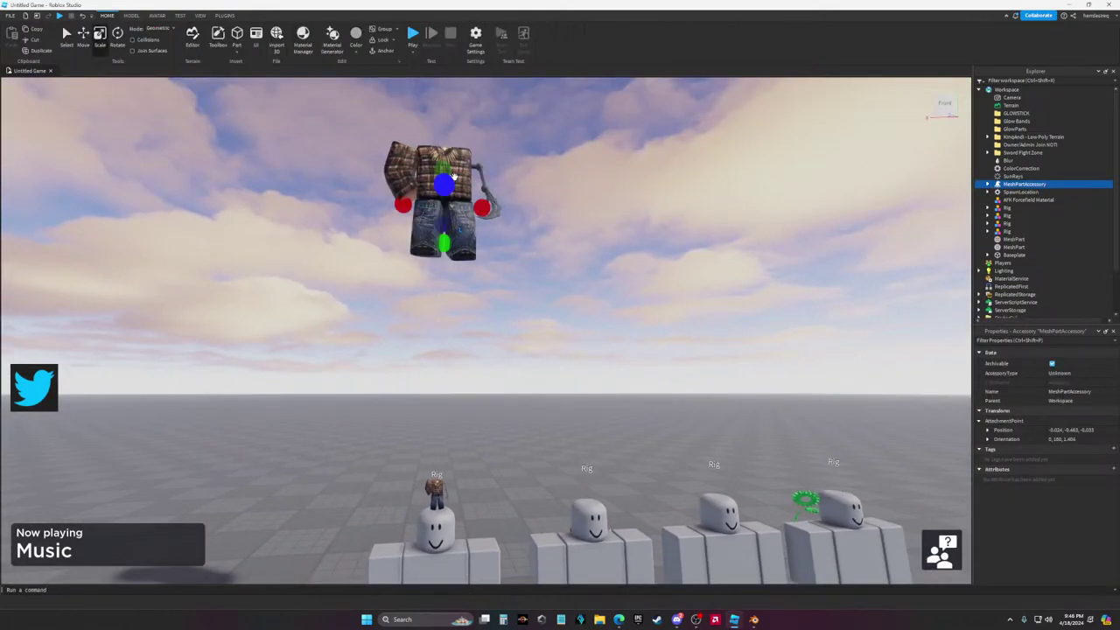
click(416, 163)
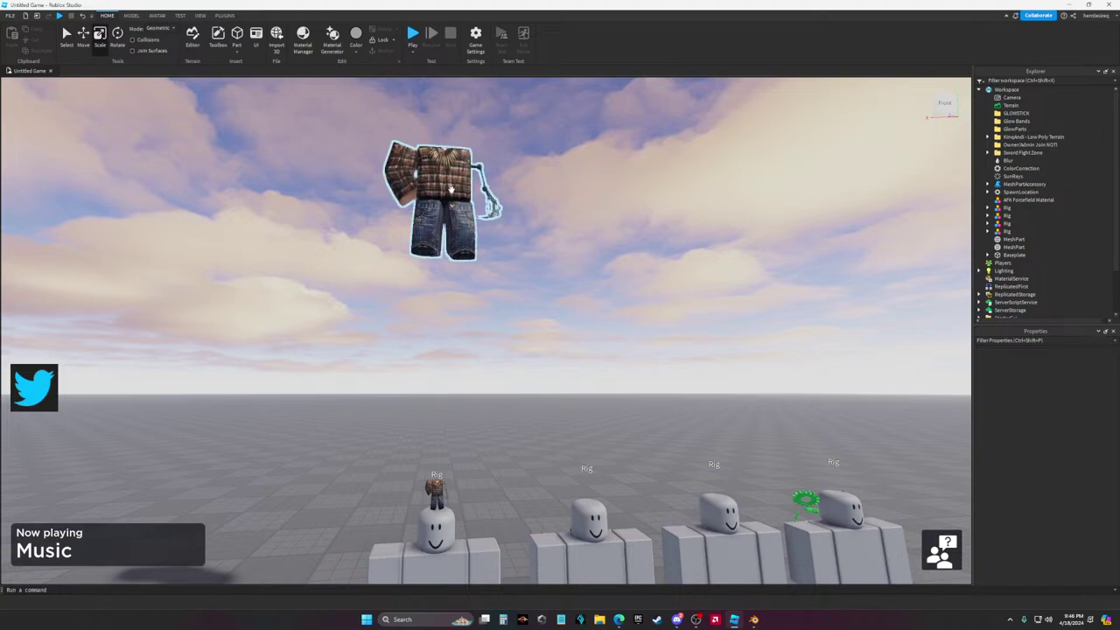
click(451, 189)
right_drag(452, 187, 454, 175)
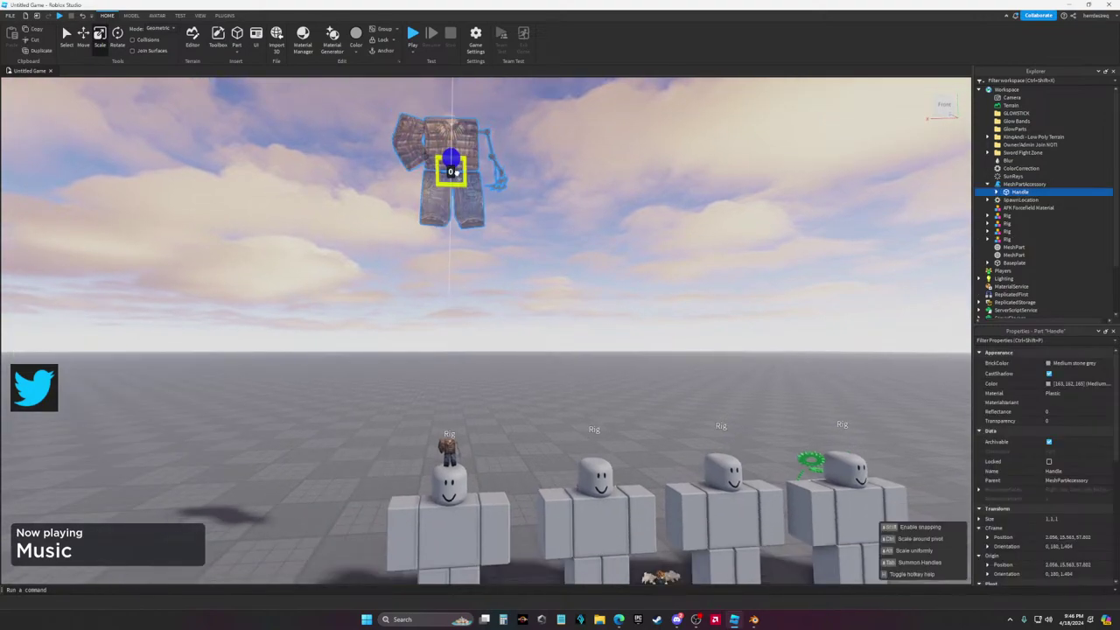
right_click(455, 172)
click(494, 290)
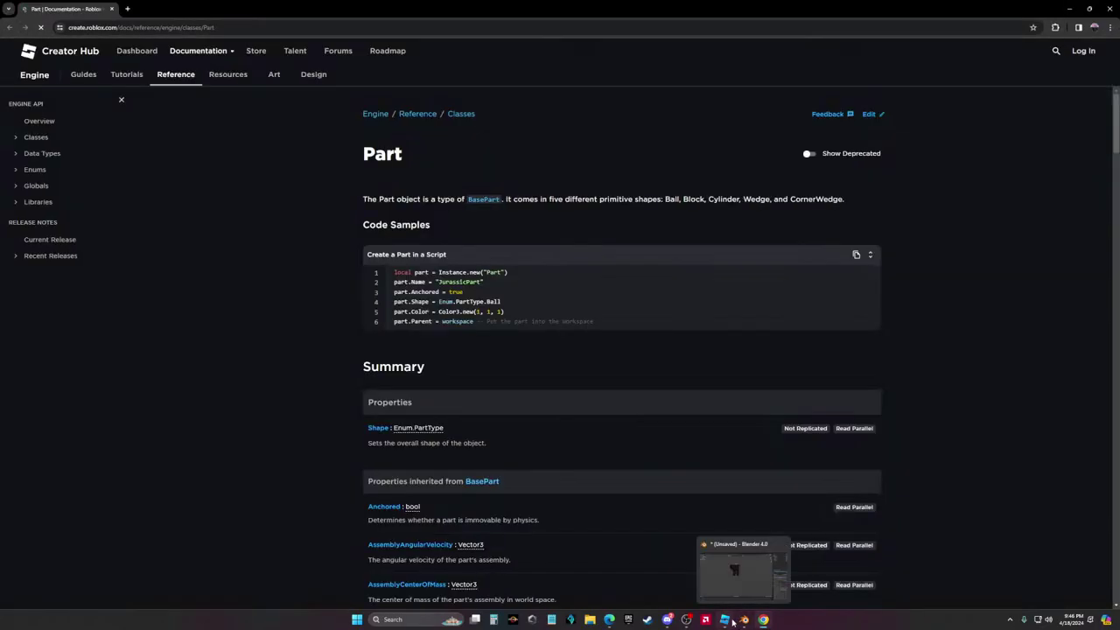
Back in Roblox Studio, select then clear the front rig's mesh and show the Plugins list
click(725, 619)
right_drag(515, 230, 541, 277)
click(343, 354)
right_drag(668, 393, 668, 429)
click(604, 309)
right_drag(604, 309, 604, 329)
click(224, 15)
Make the head mesh a HatAttachment Classic accessory on the Rig and select the new MeshPartAccessory
click(150, 40)
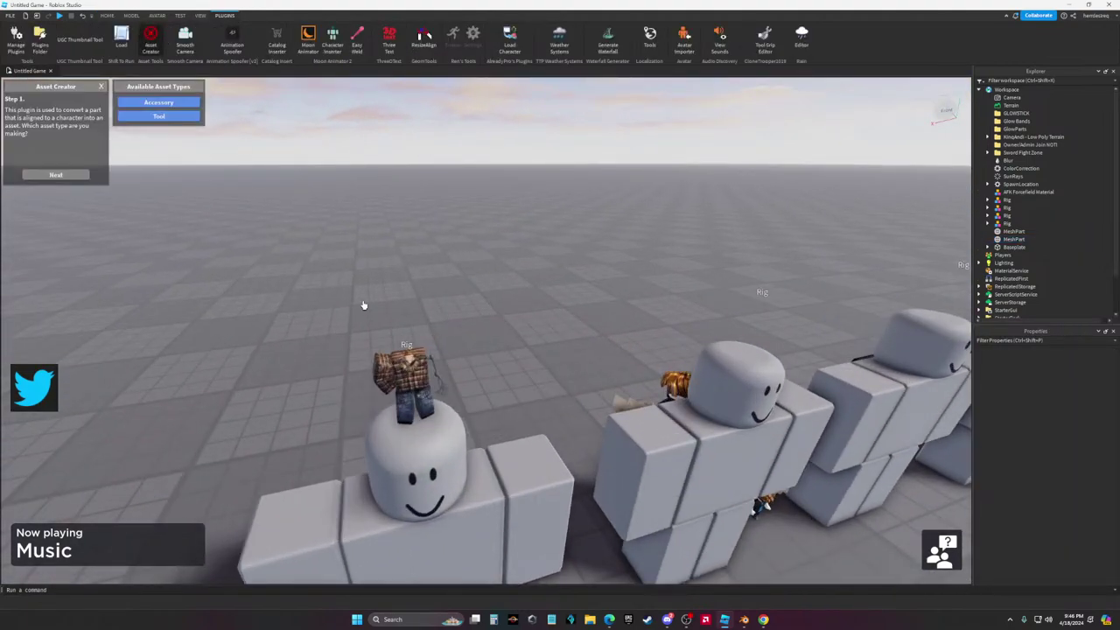
click(65, 177)
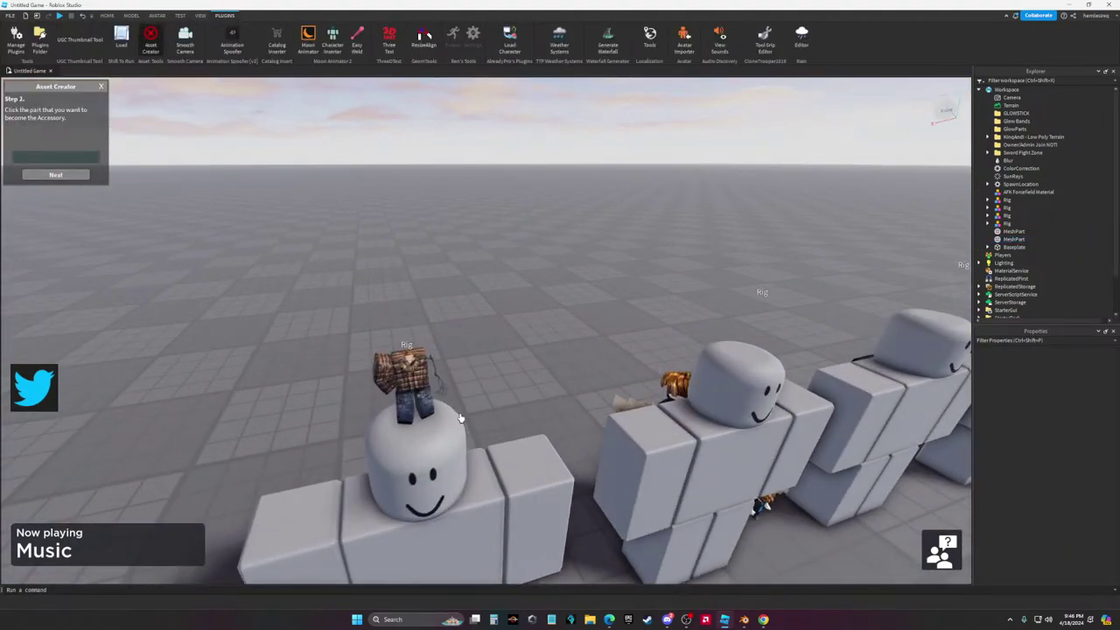
click(442, 394)
click(481, 406)
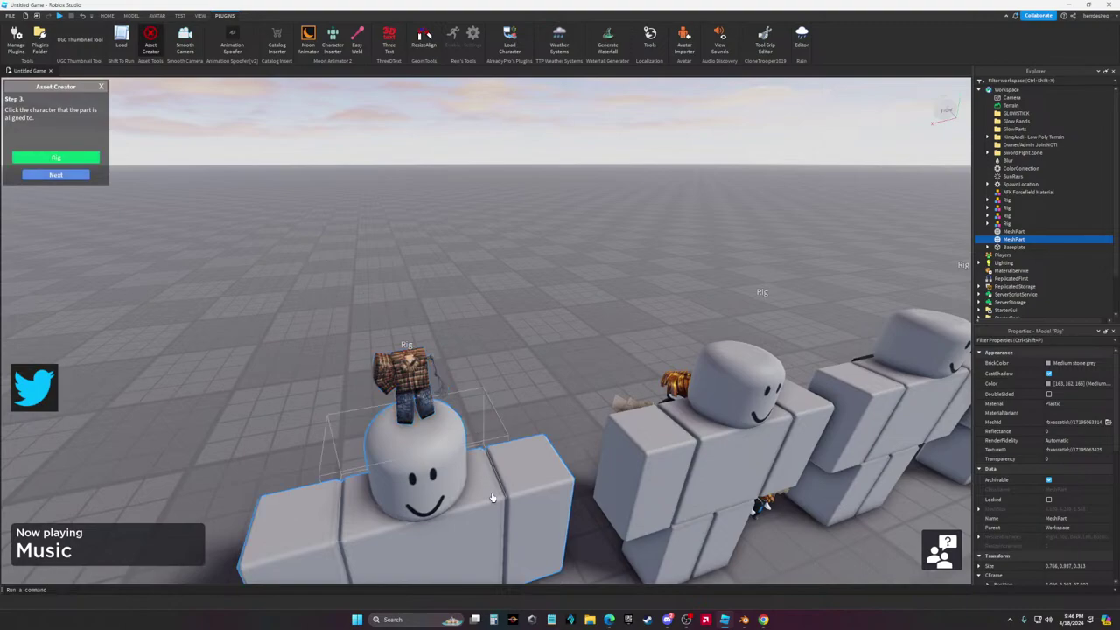
click(74, 176)
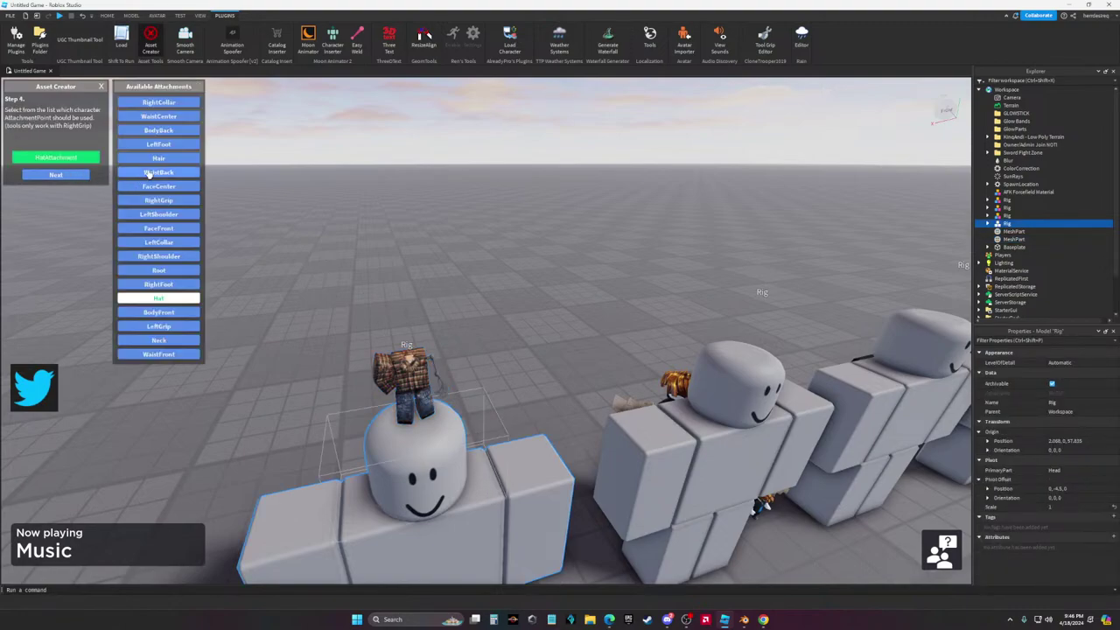
click(55, 178)
click(131, 103)
click(56, 175)
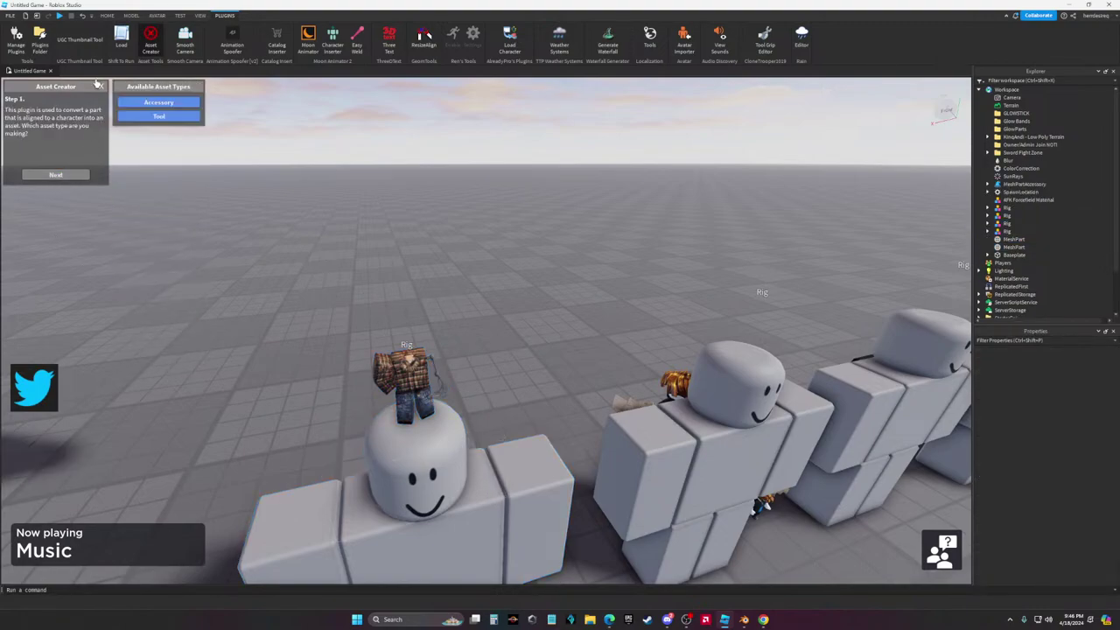
click(158, 102)
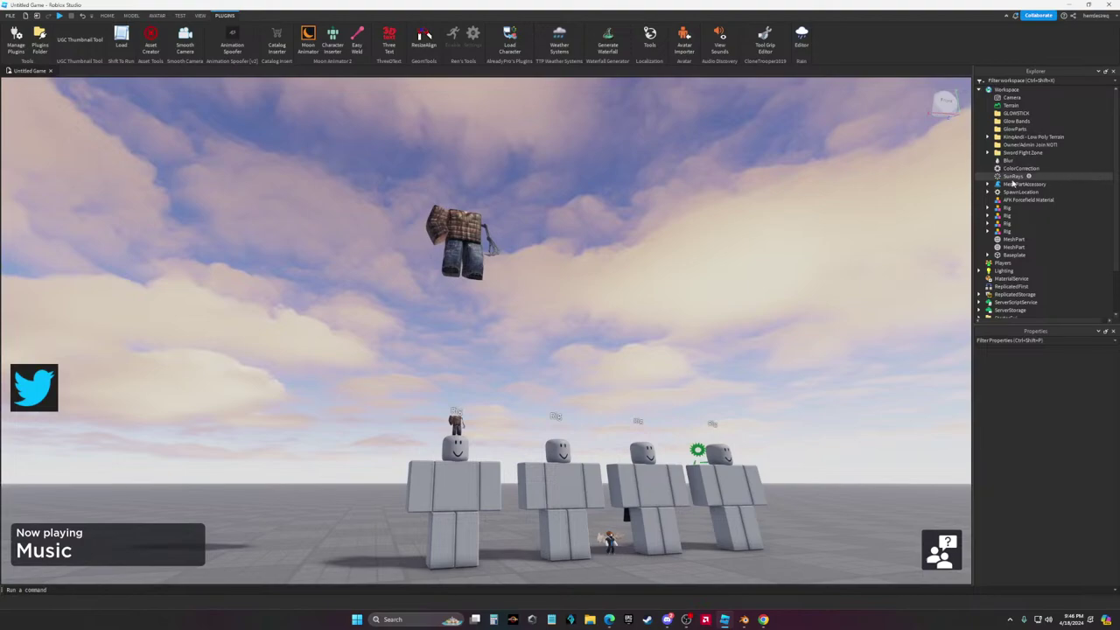
click(1015, 184)
With the Move tool, select the accessory's Handle and lower it slightly along its axes
click(107, 16)
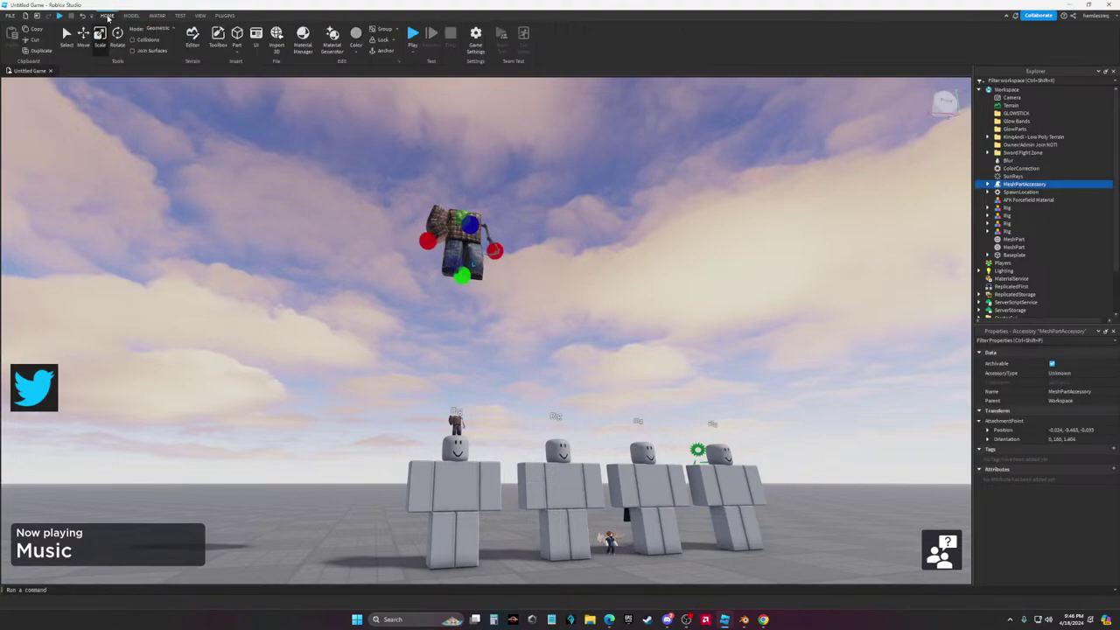
click(81, 39)
drag(460, 241, 464, 402)
click(462, 249)
scroll(464, 403, up, 5)
right_drag(525, 350, 613, 332)
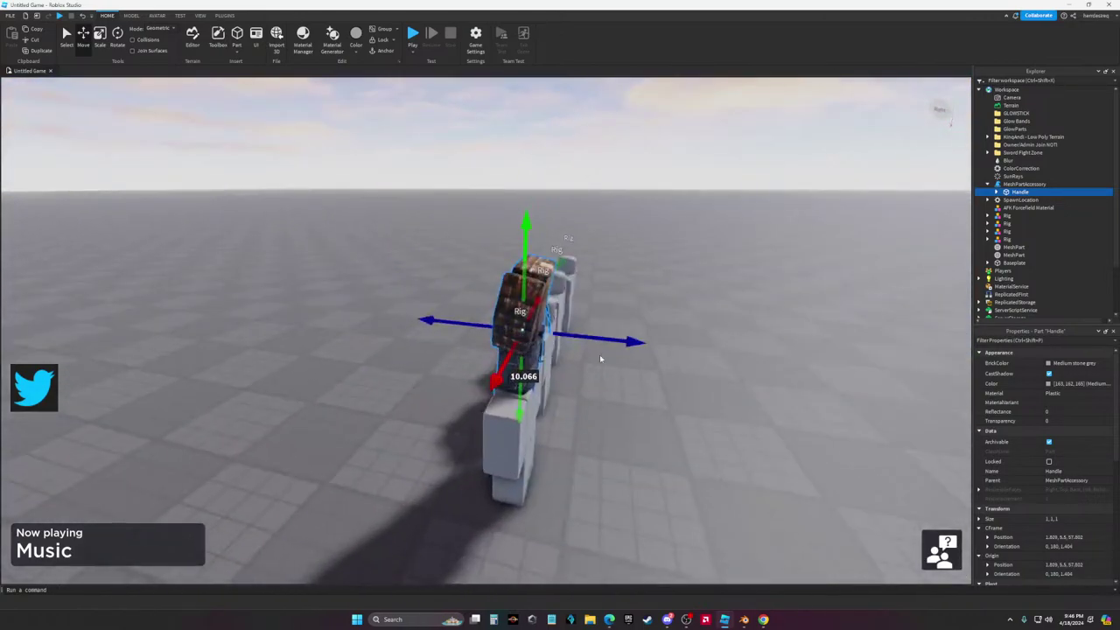
drag(560, 335, 521, 332)
Move the mesh on the rig's head sideways off the rig
click(519, 330)
scroll(522, 341, up, 5)
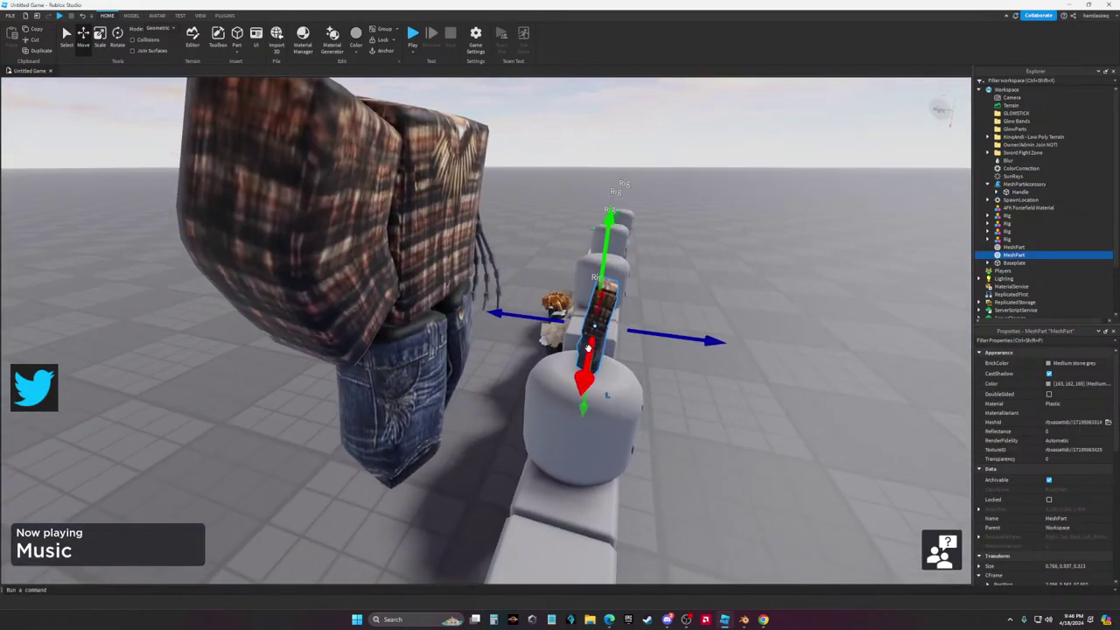
right_drag(525, 350, 589, 353)
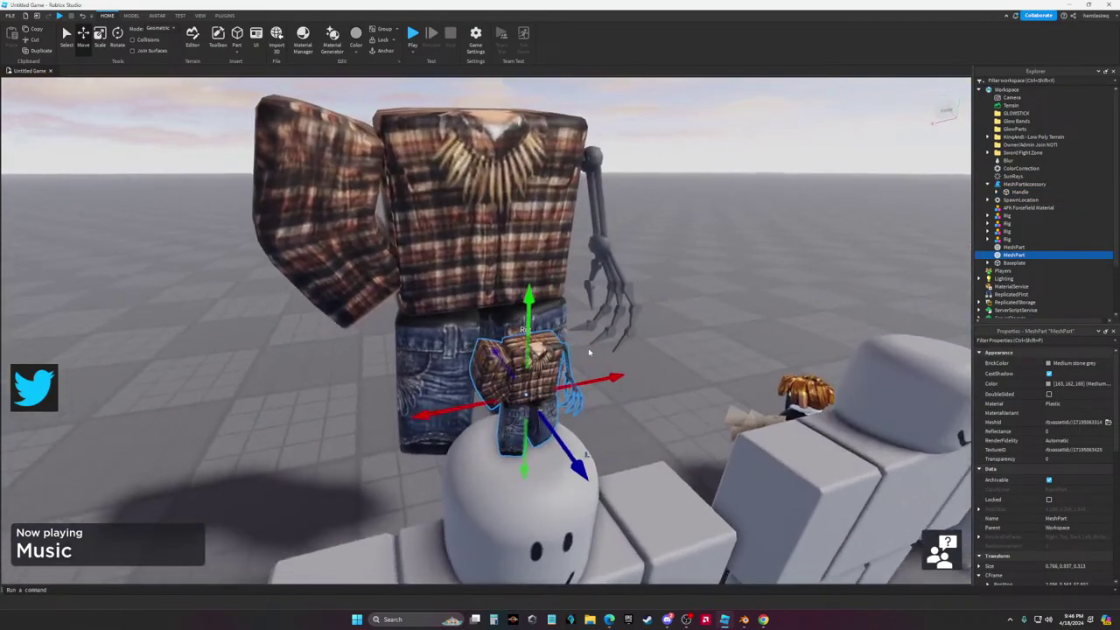
scroll(589, 352, down, 3)
drag(609, 379, 533, 333)
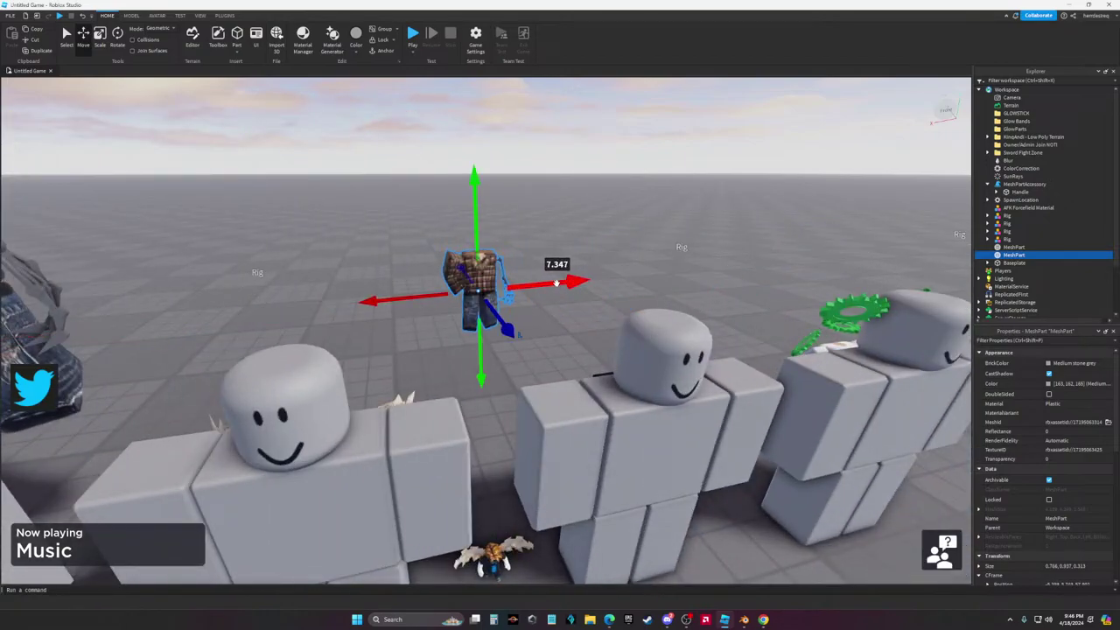
scroll(407, 273, up, 5)
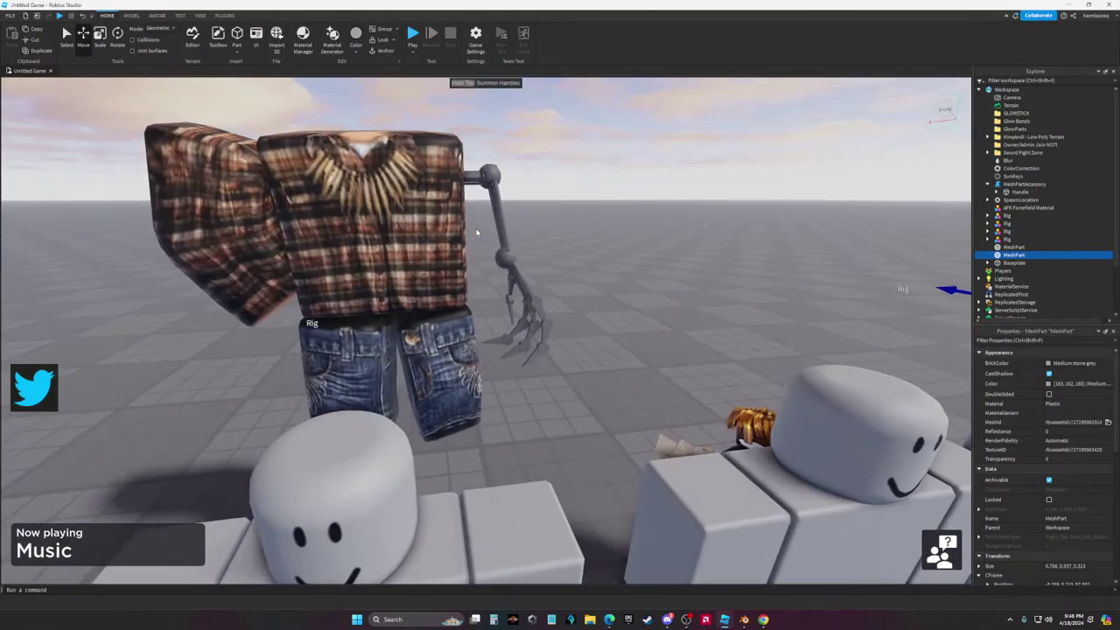
Reselect the accessory Handle and slide it along its depth axis toward the front
click(407, 273)
click(408, 273)
right_drag(408, 274, 436, 294)
drag(436, 290, 478, 312)
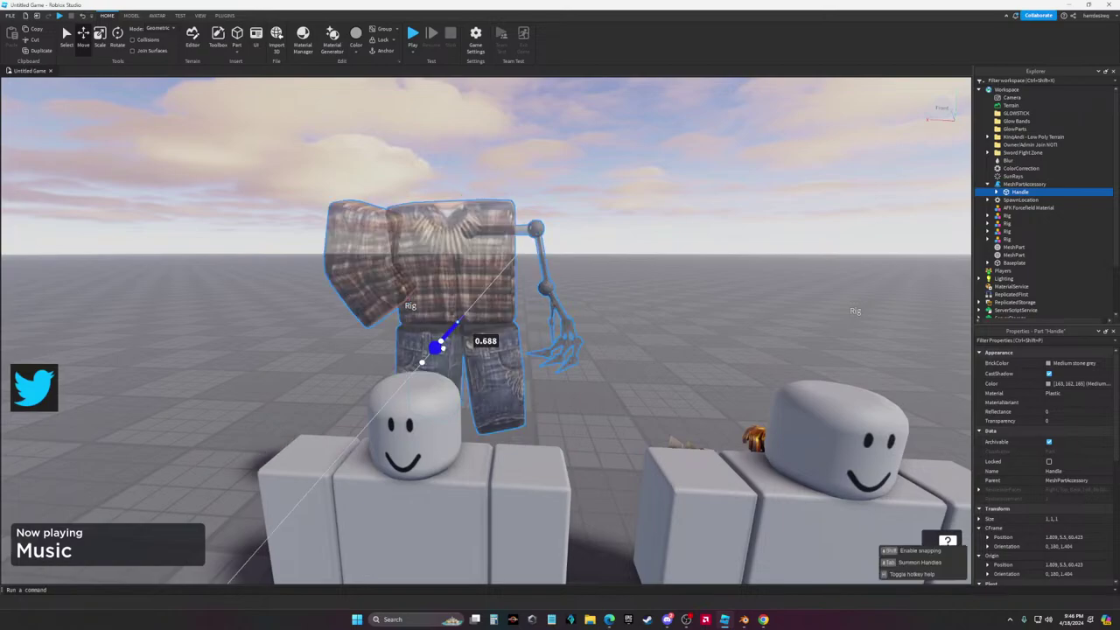
drag(439, 347, 335, 350)
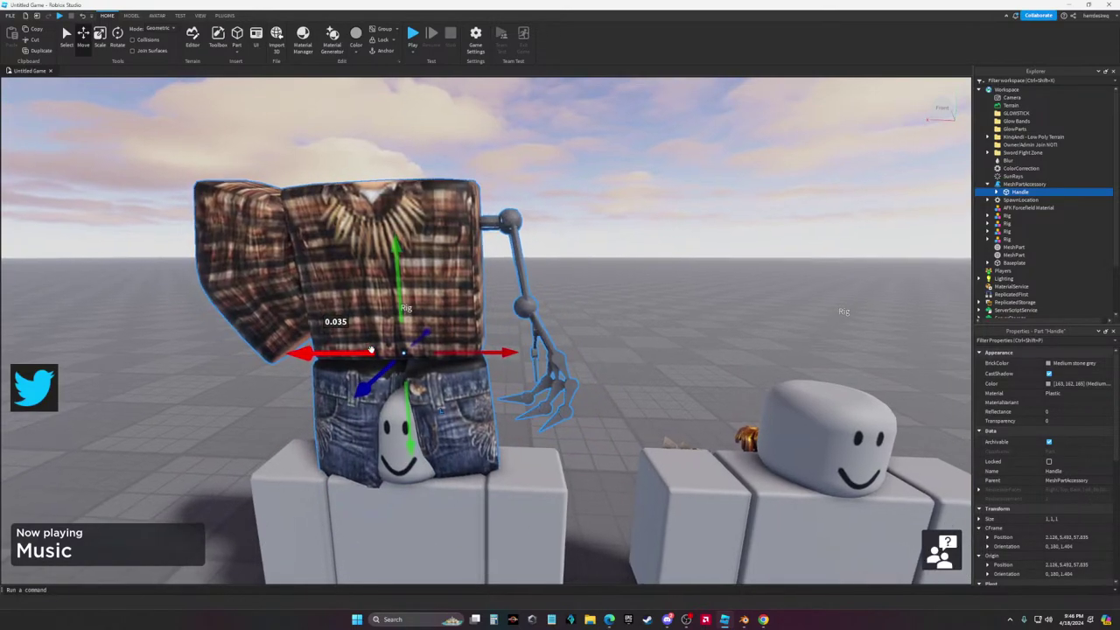
scroll(371, 350, up, 5)
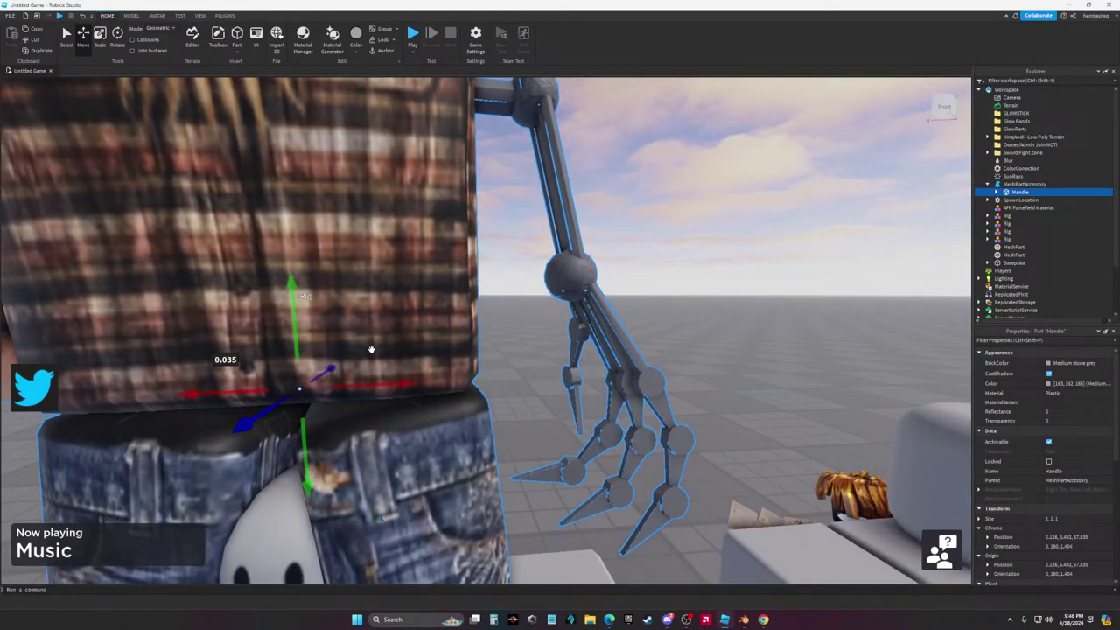
scroll(371, 350, down, 10)
scroll(371, 351, up, 4)
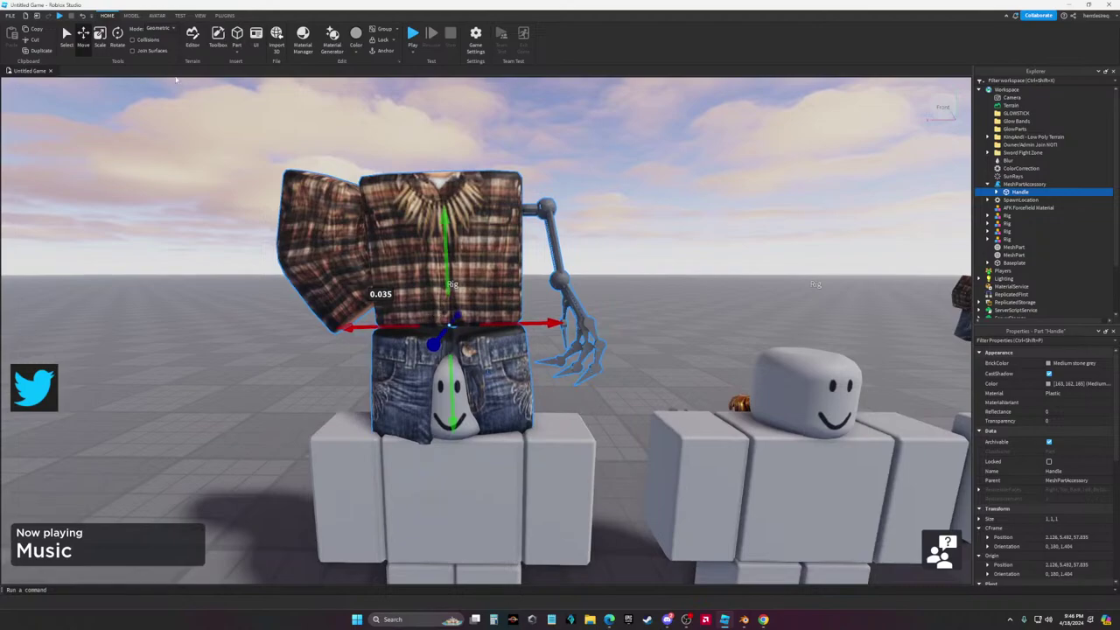
Scale the accessory to height 0.325 and width 0.307, then shrink its depth and height further
drag(450, 385, 449, 337)
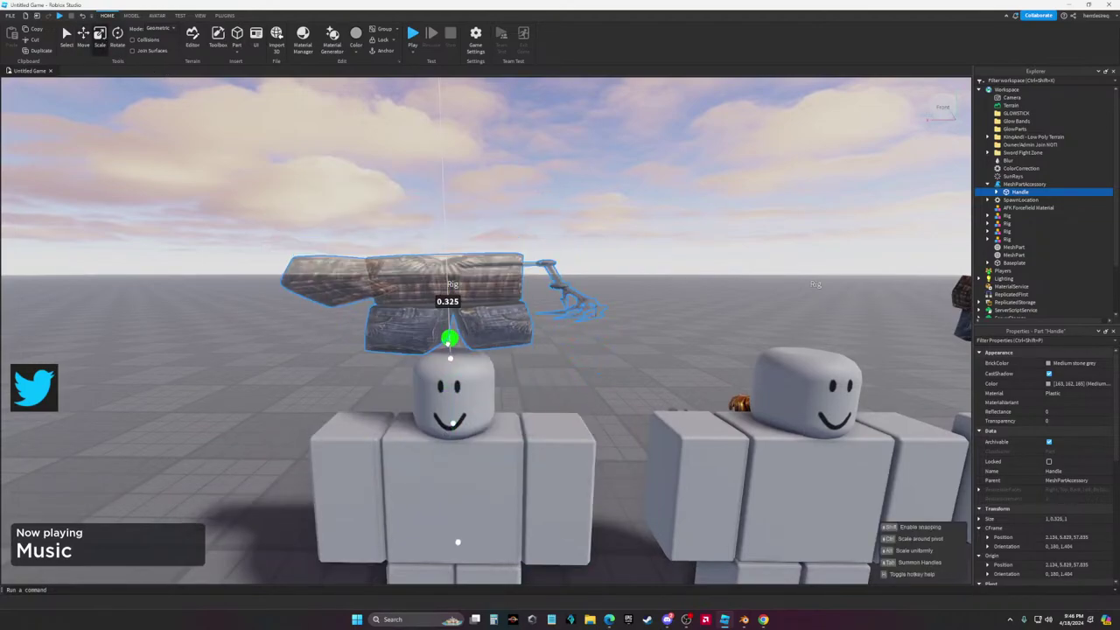
drag(505, 299, 456, 294)
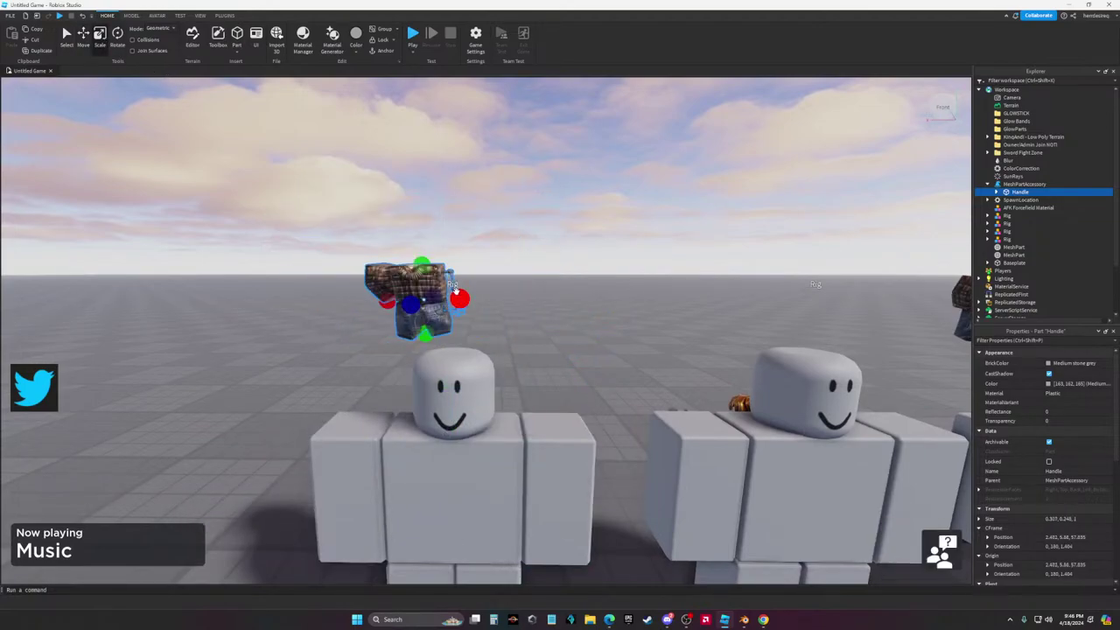
key(f)
scroll(463, 295, down, 3)
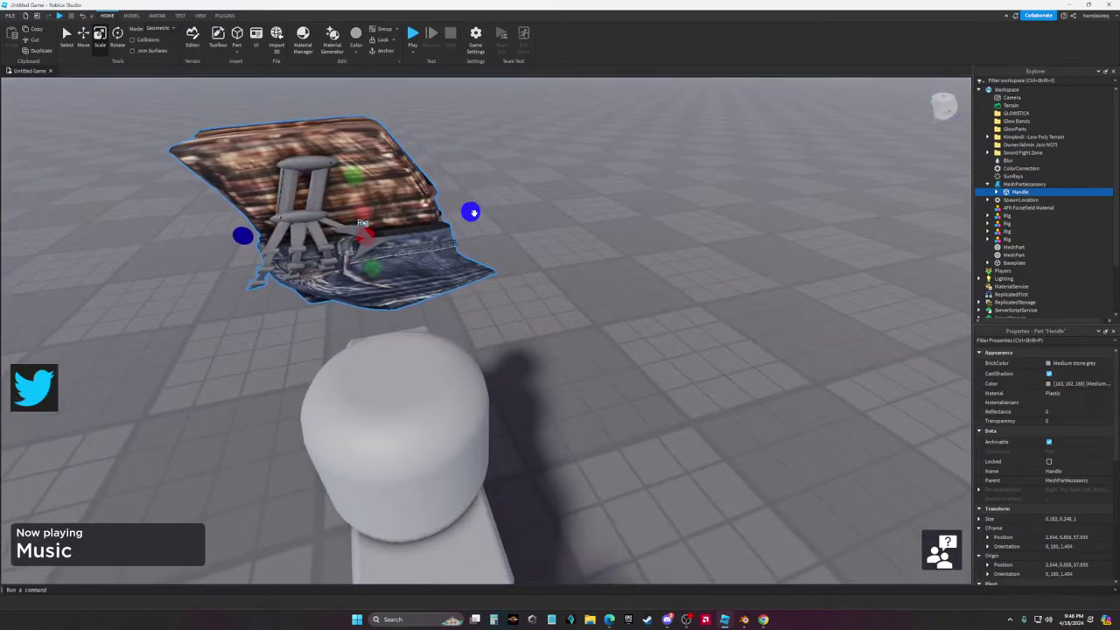
drag(465, 217, 365, 206)
right_drag(433, 222, 432, 222)
scroll(432, 222, down, 3)
drag(352, 248, 355, 267)
drag(355, 267, 354, 267)
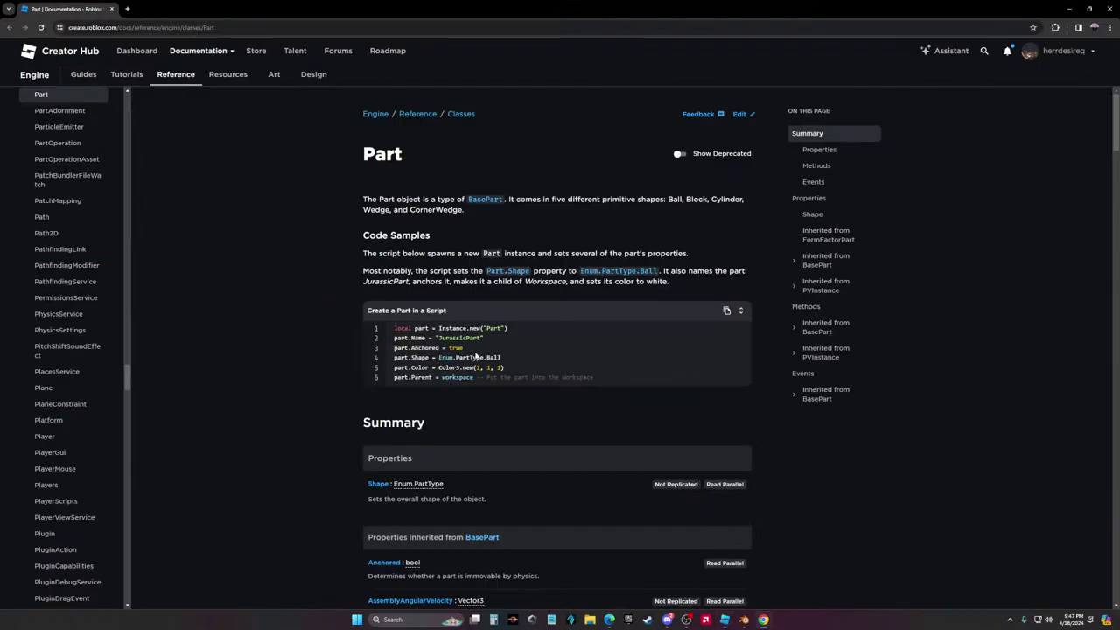
Close the Part documentation window, glance at the YouTube stream, and return to Roblox Studio
click(111, 12)
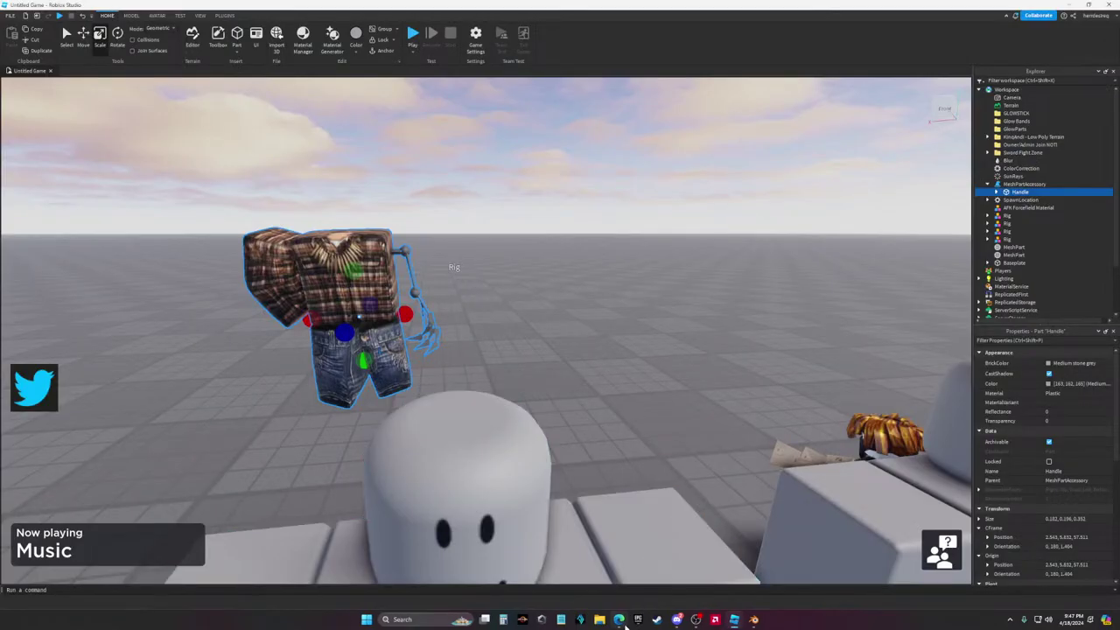
click(620, 620)
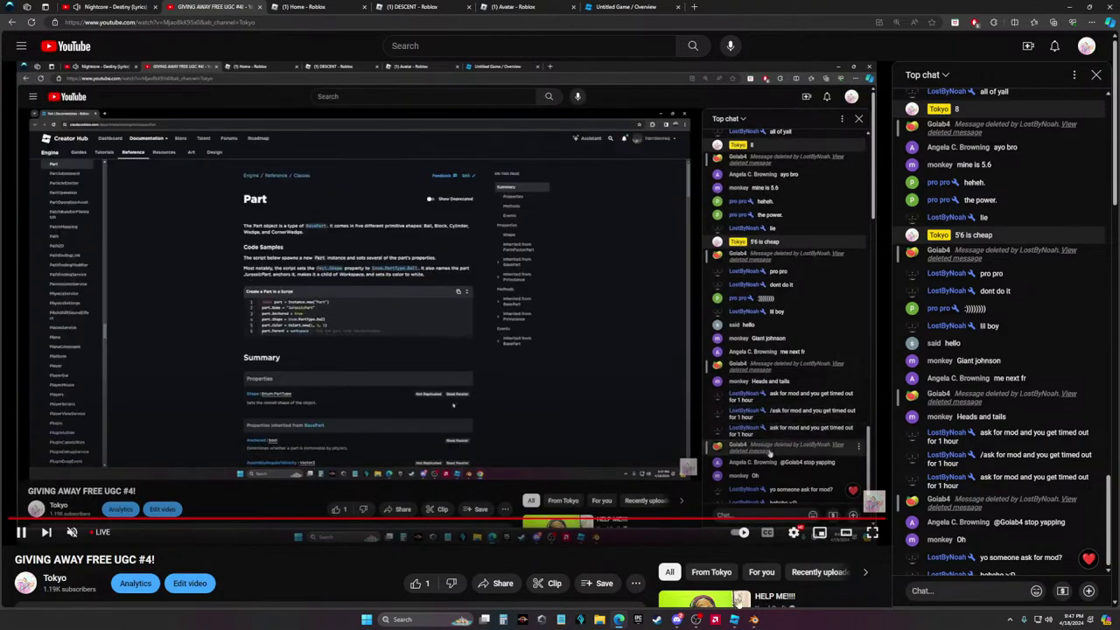
mouse_move(735, 618)
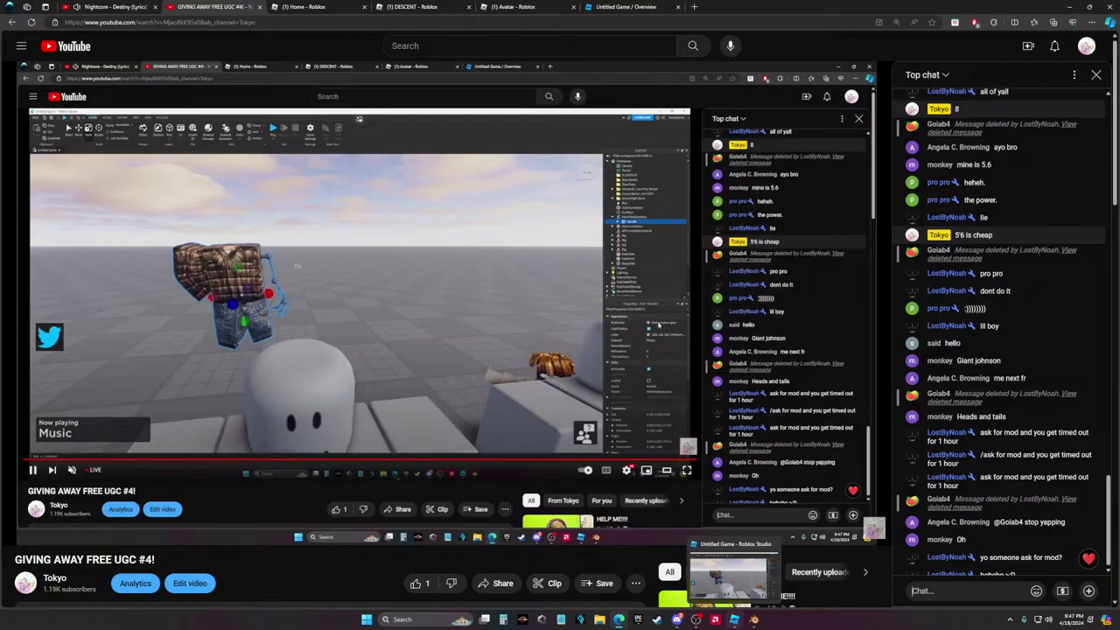
click(728, 576)
right_drag(513, 299, 470, 325)
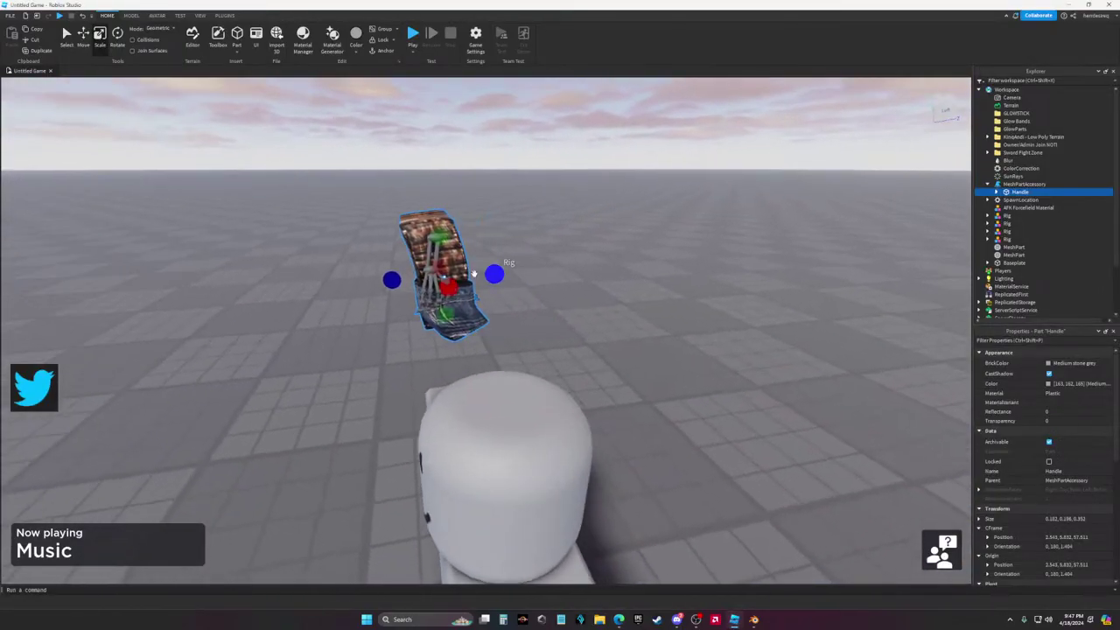
Move the accessory sideways over the rig's head and lower it toward the head
click(84, 35)
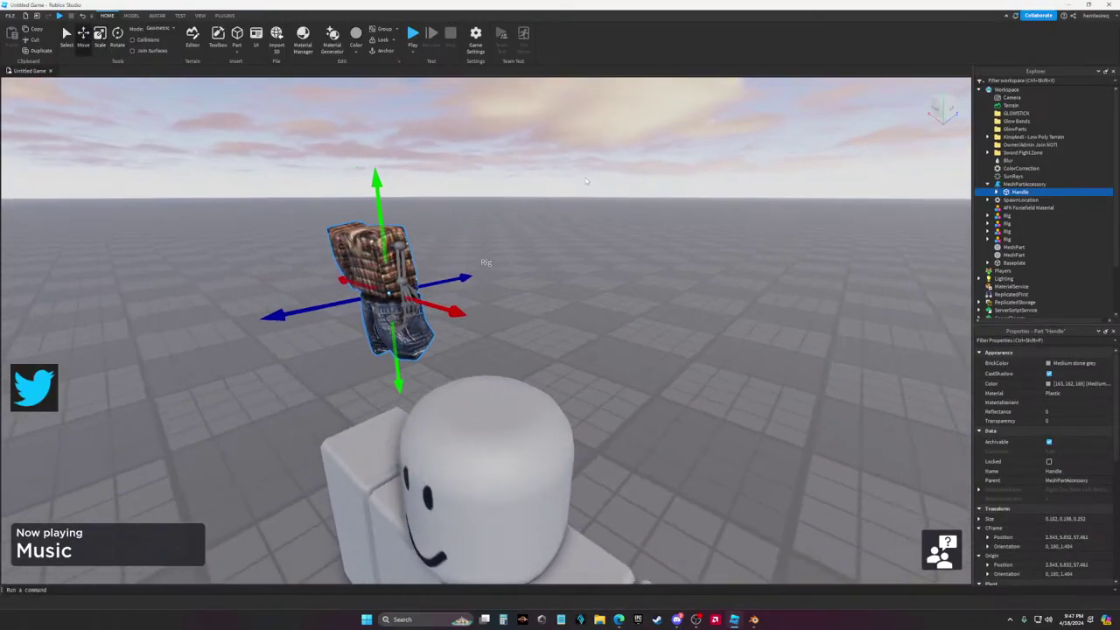
scroll(476, 265, down, 5)
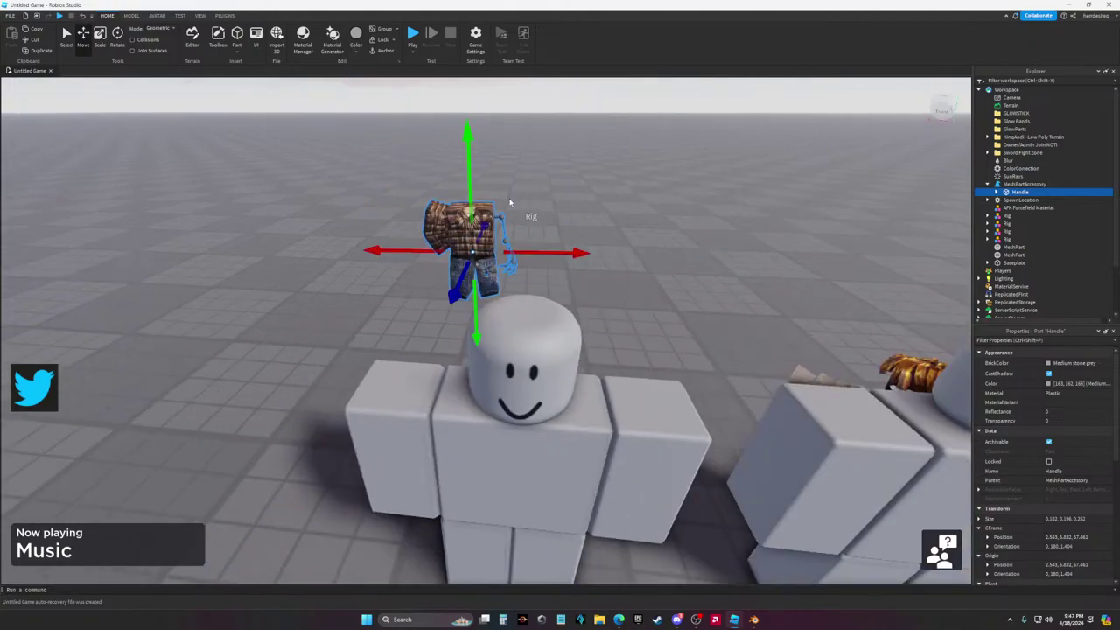
drag(534, 254, 594, 272)
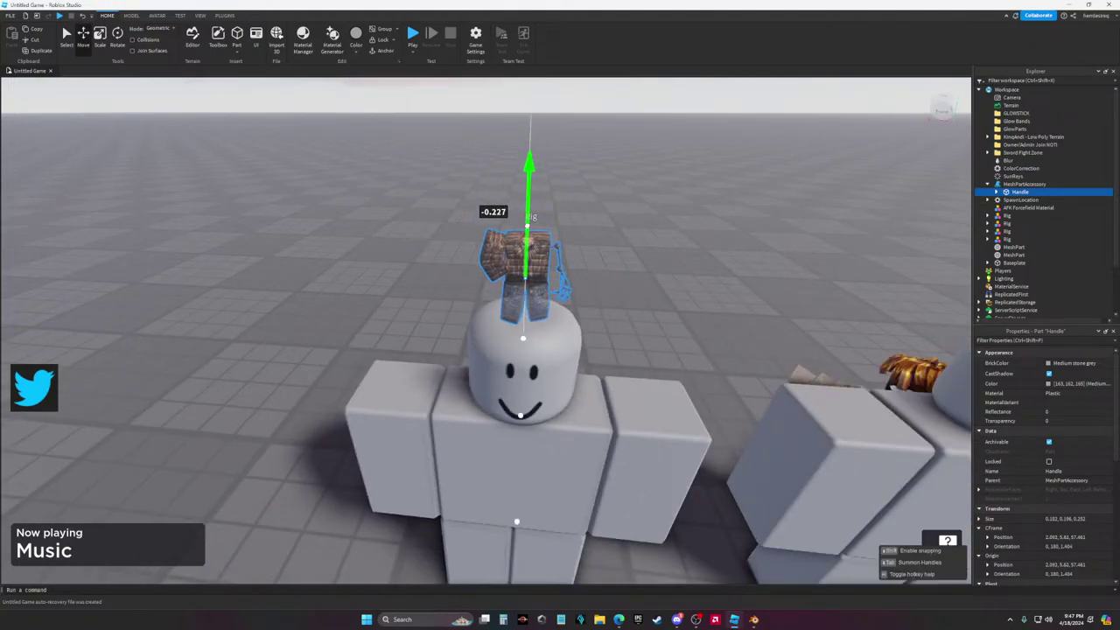
scroll(557, 266, up, 5)
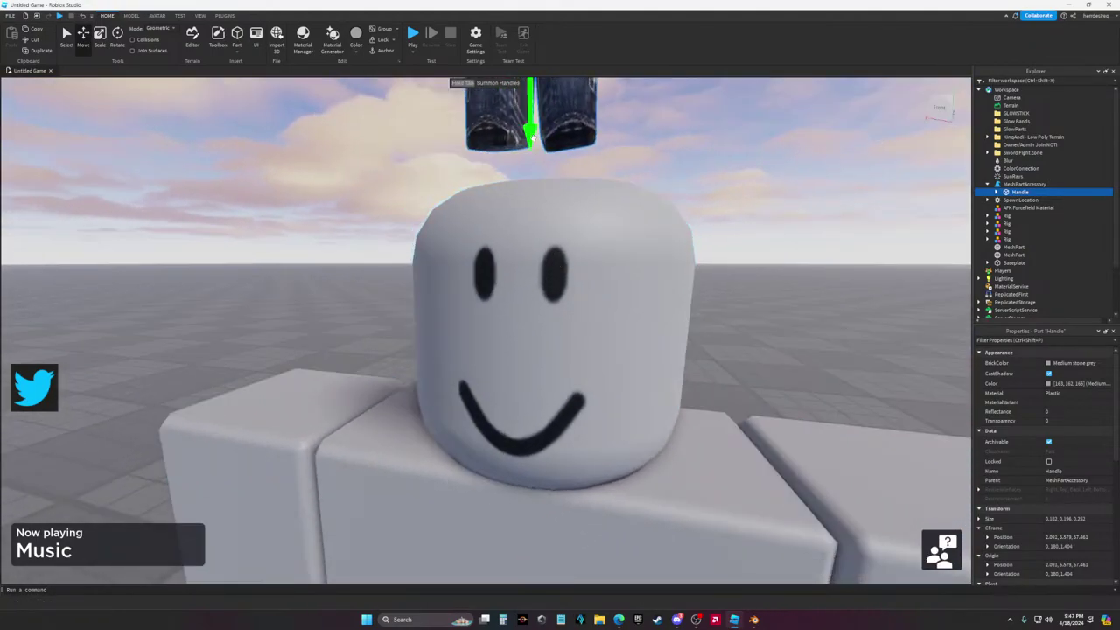
drag(531, 135, 532, 166)
right_drag(526, 167, 498, 192)
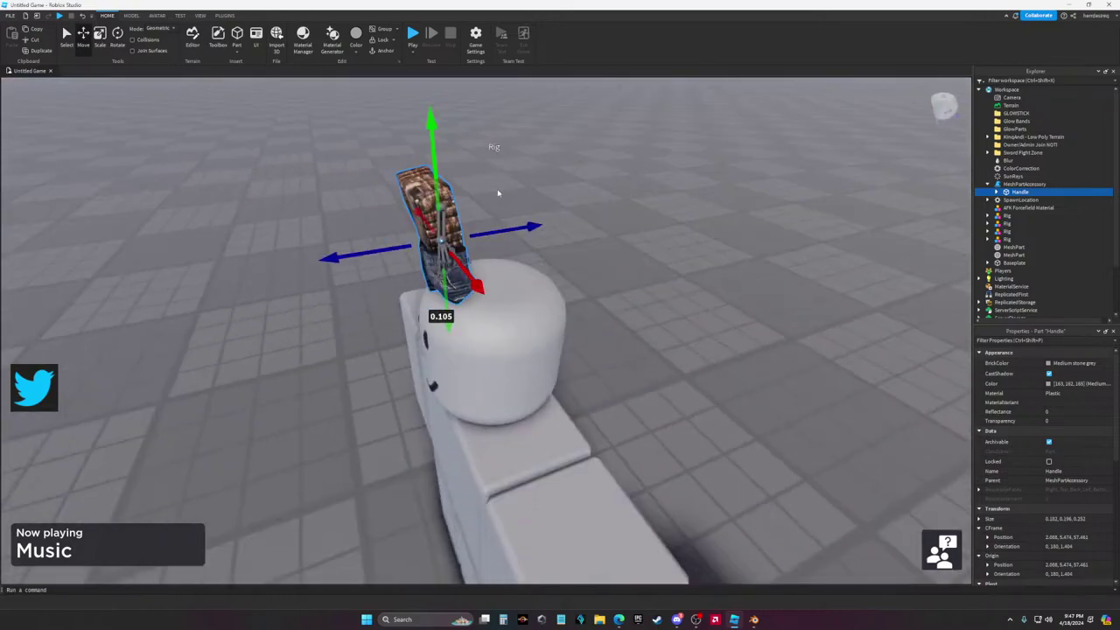
drag(513, 229, 538, 247)
right_drag(538, 247, 443, 264)
click(356, 353)
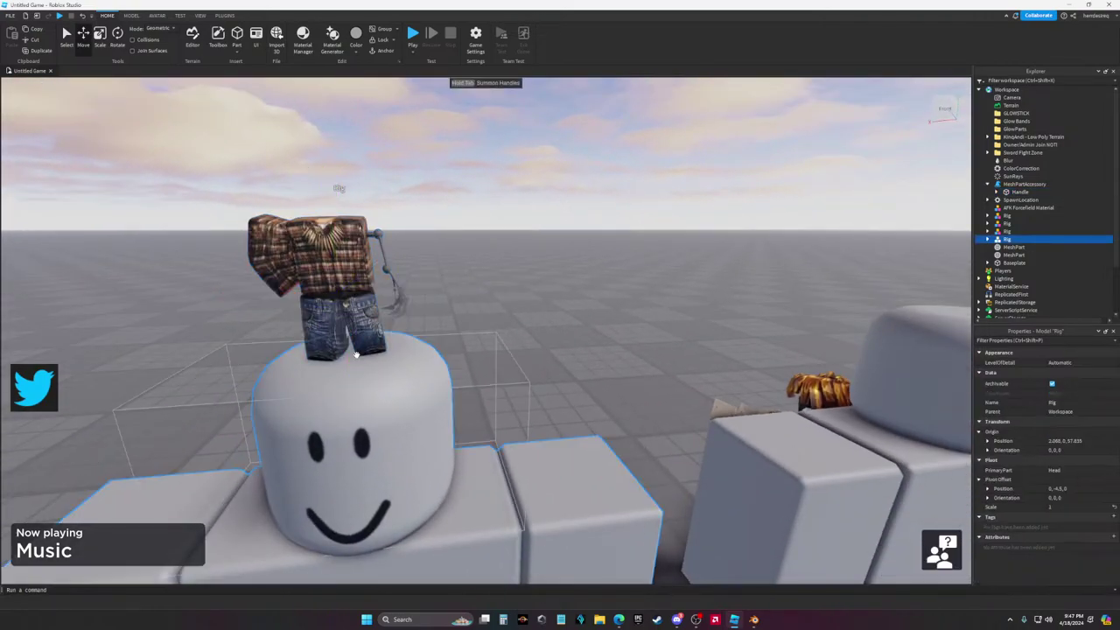
Undo the stray rig selection, nudge the accessory down, and focus the view on it
key(alt+Tab)
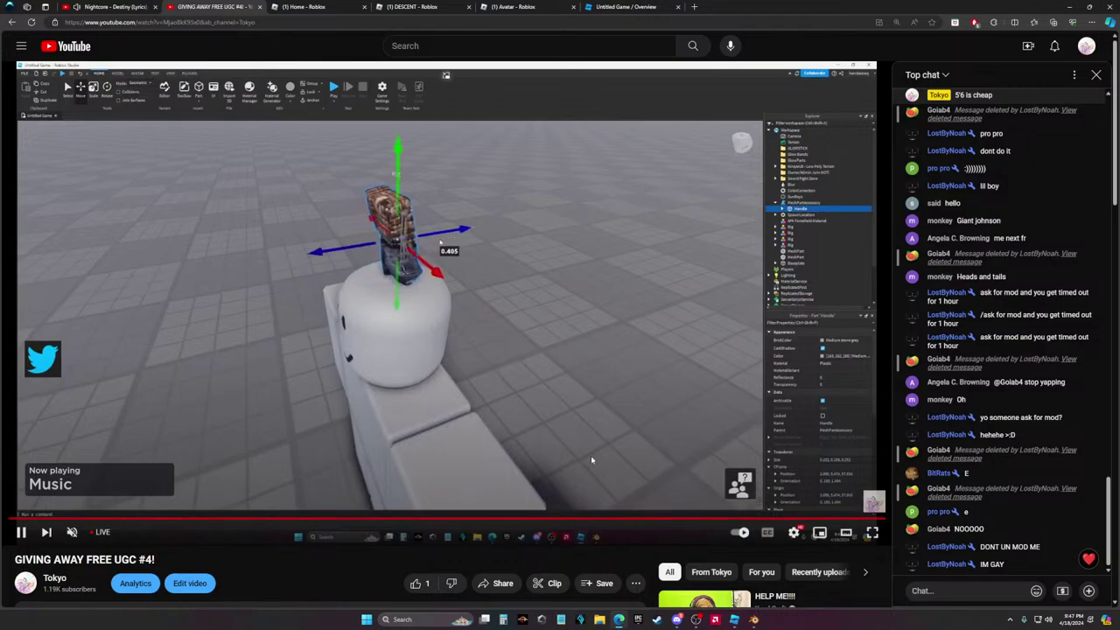
key(alt+Tab)
key(ctrl+z)
drag(350, 391, 350, 381)
right_drag(351, 382, 518, 366)
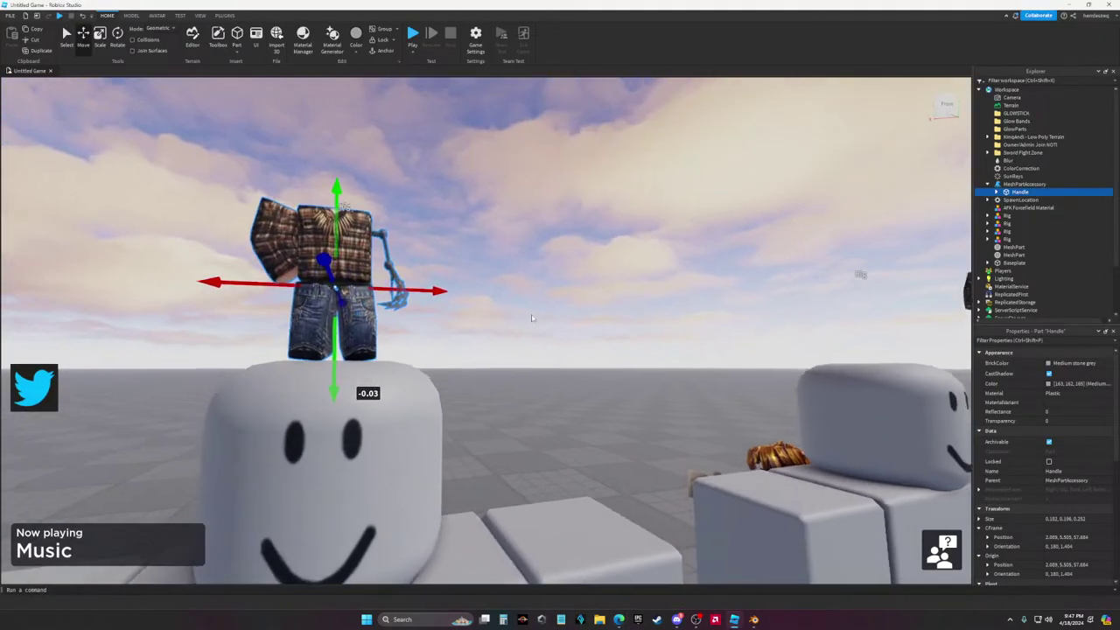
click(518, 365)
key(ctrl+z)
key(f)
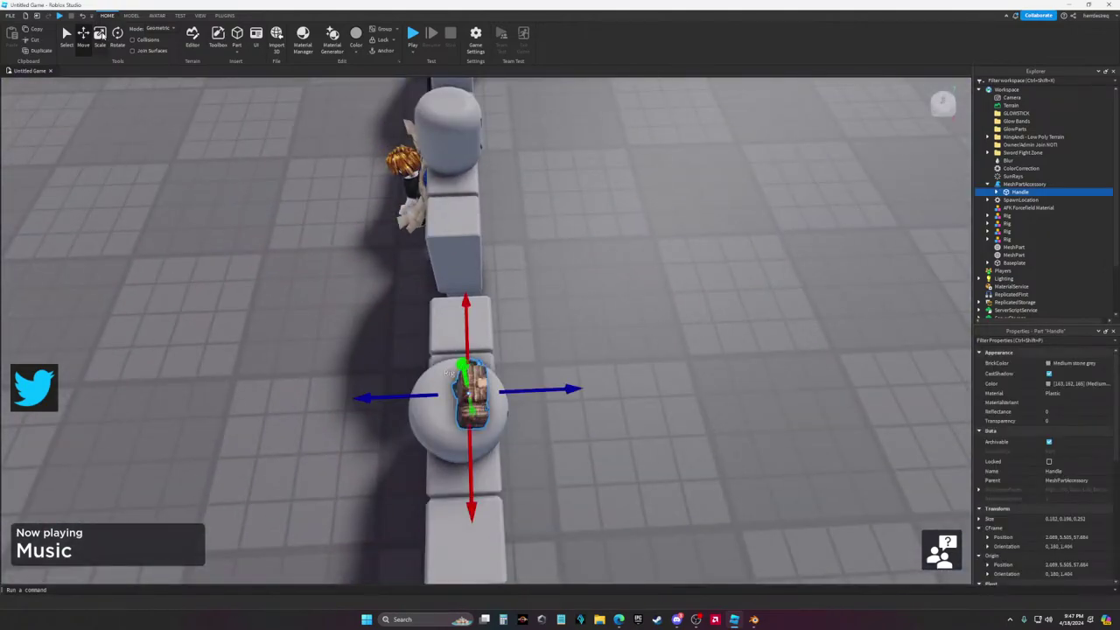
Post 'GOI ILL MOD YO' in the YouTube live chat
key(alt+Tab)
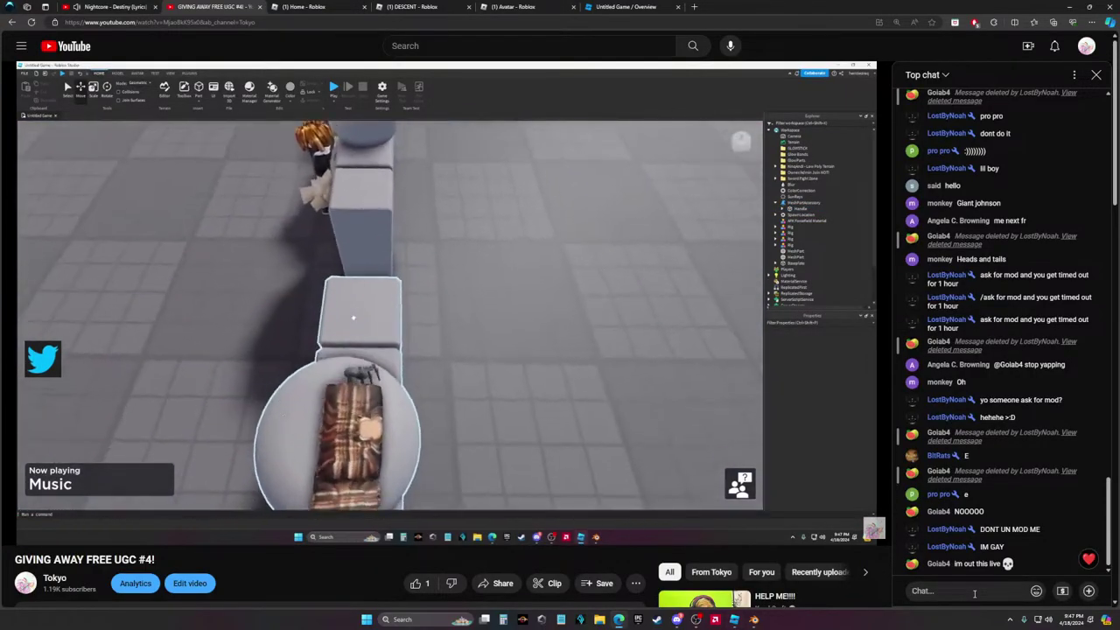
click(974, 591)
text(GO)
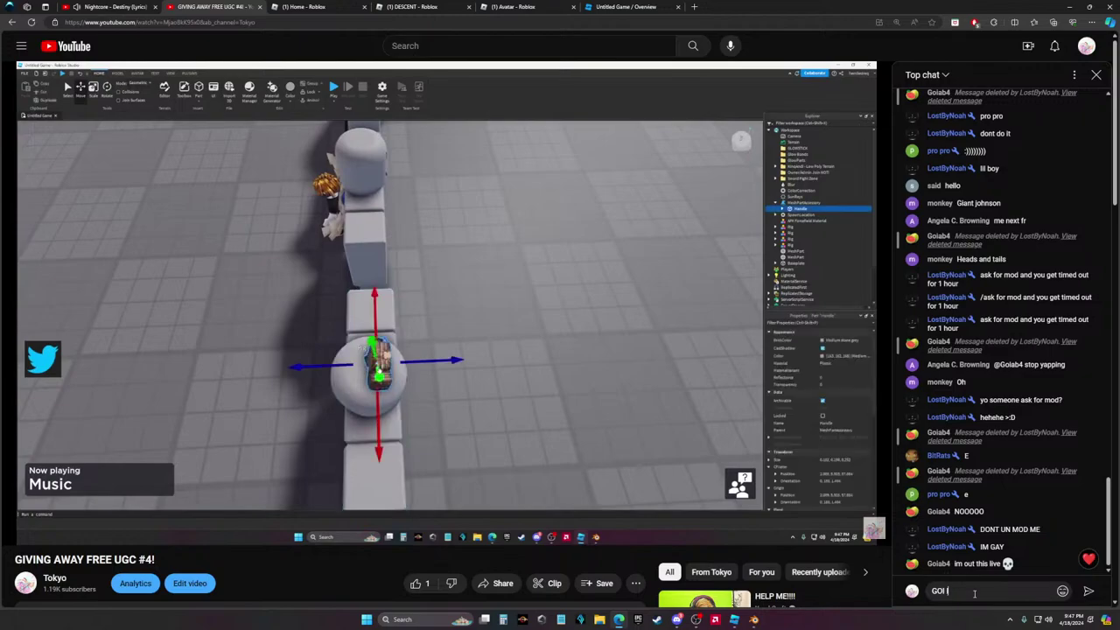
text(I ILL MOD YO)
key(Return)
key(alt+Tab)
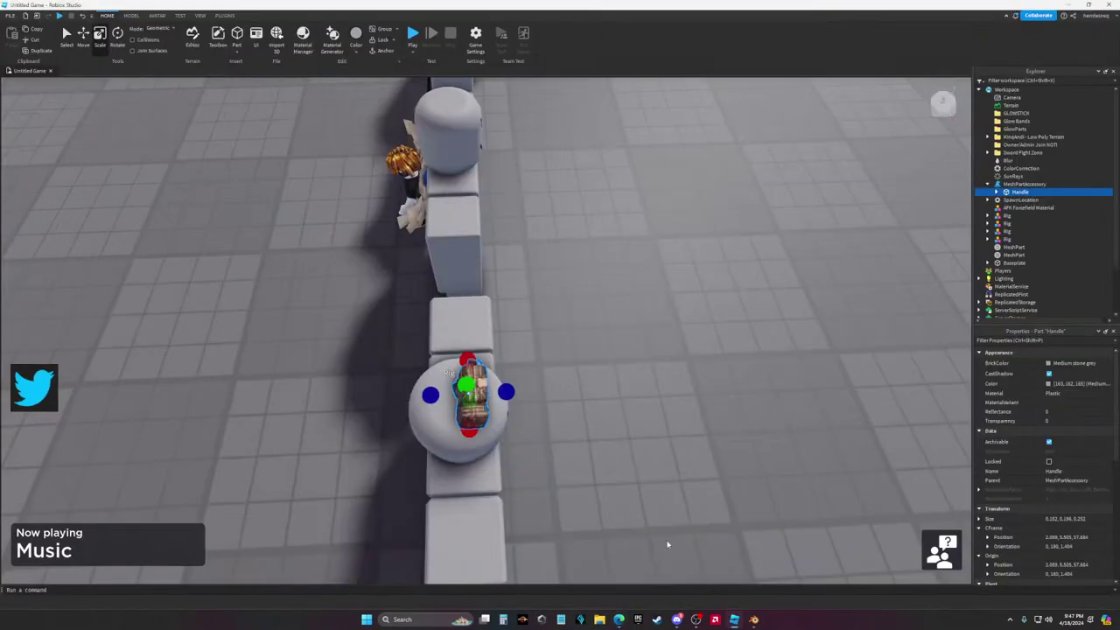
Scale the Handle part's depth down to 0.2
drag(507, 394, 501, 394)
right_drag(590, 454, 590, 453)
drag(485, 430, 486, 435)
key(alt+Tab)
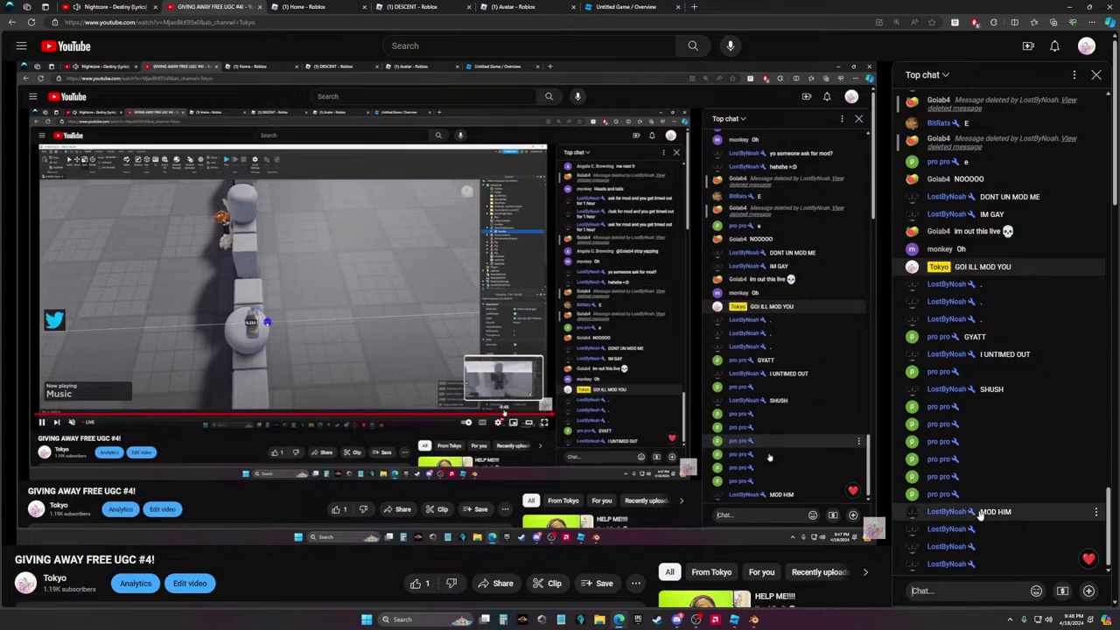
Make a chatter a managing moderator from their message's options menu
scroll(966, 231, up, 3)
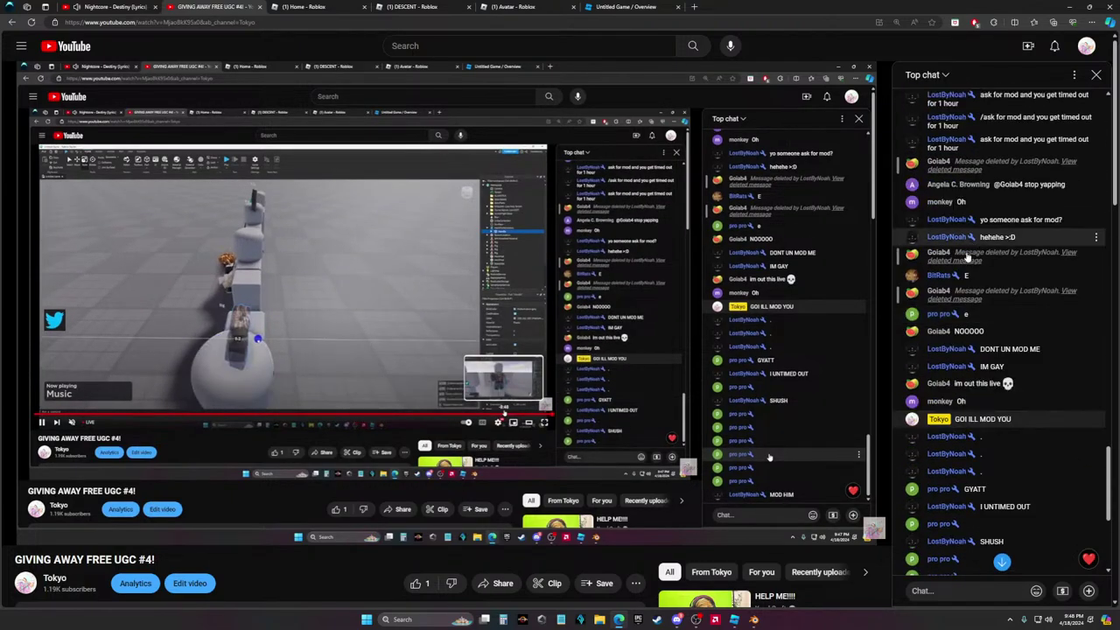
right_click(946, 337)
click(1097, 332)
click(1097, 331)
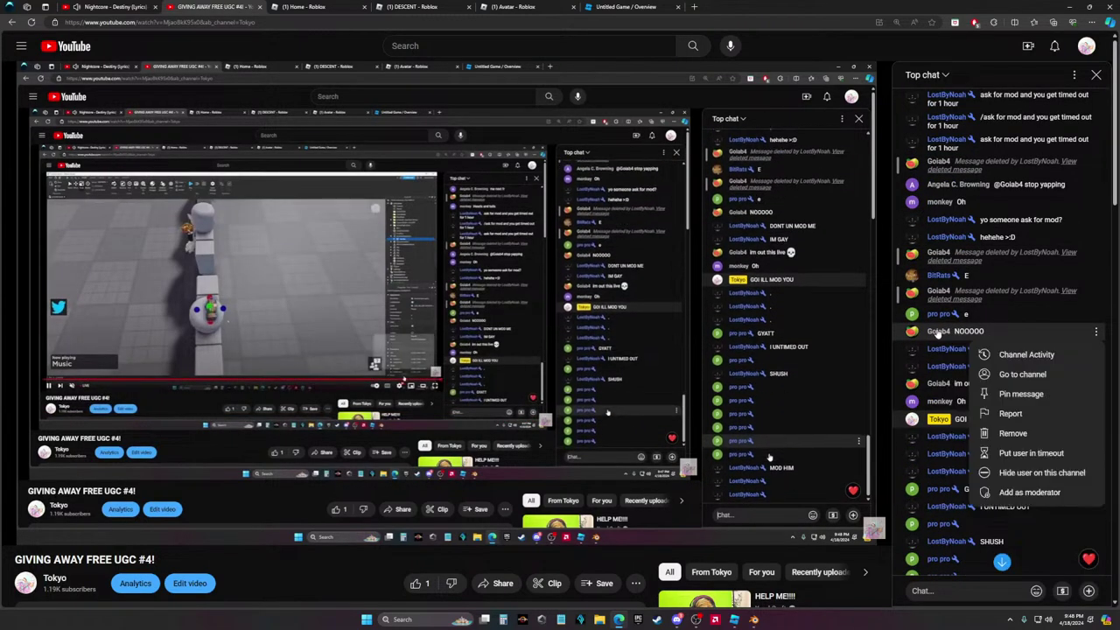
click(971, 492)
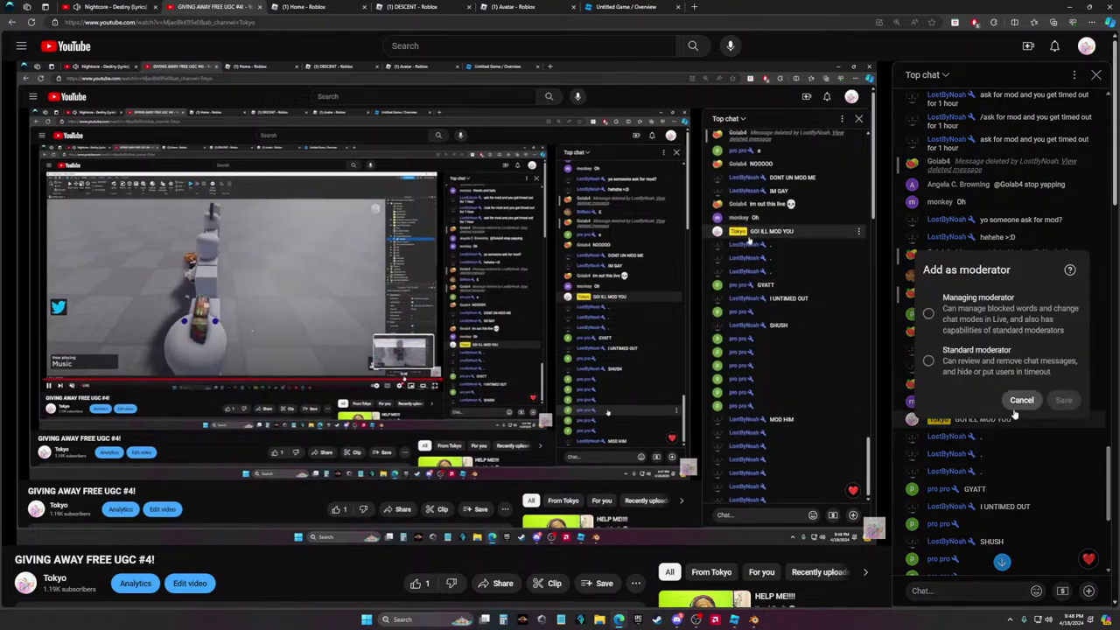
click(1063, 401)
Put another chatter in a 1-minute timeout
scroll(1011, 411, down, 5)
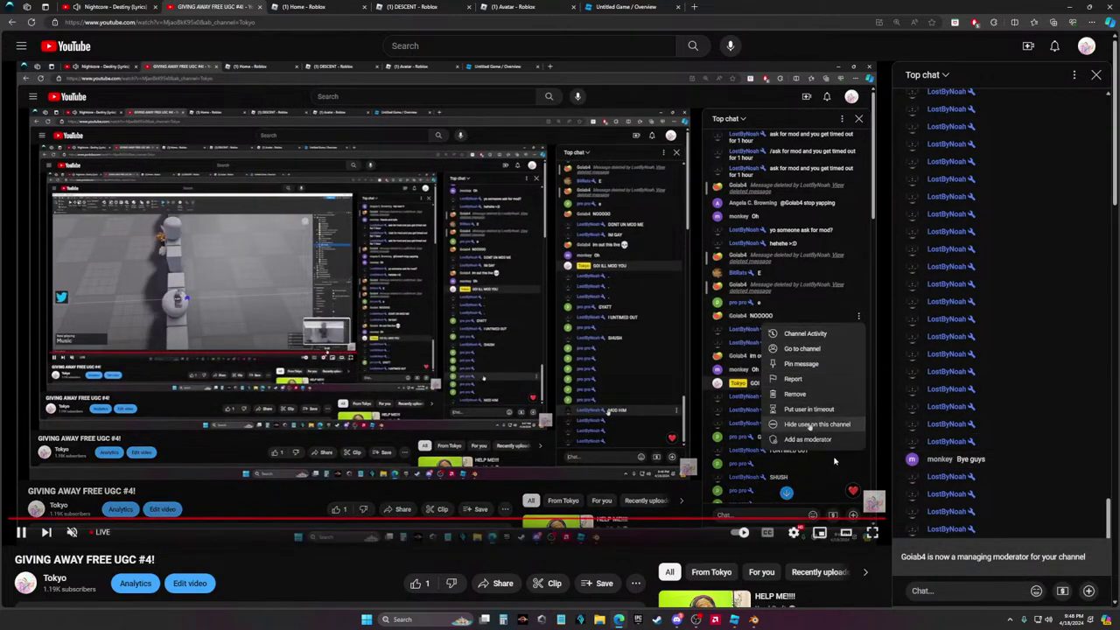
click(1096, 528)
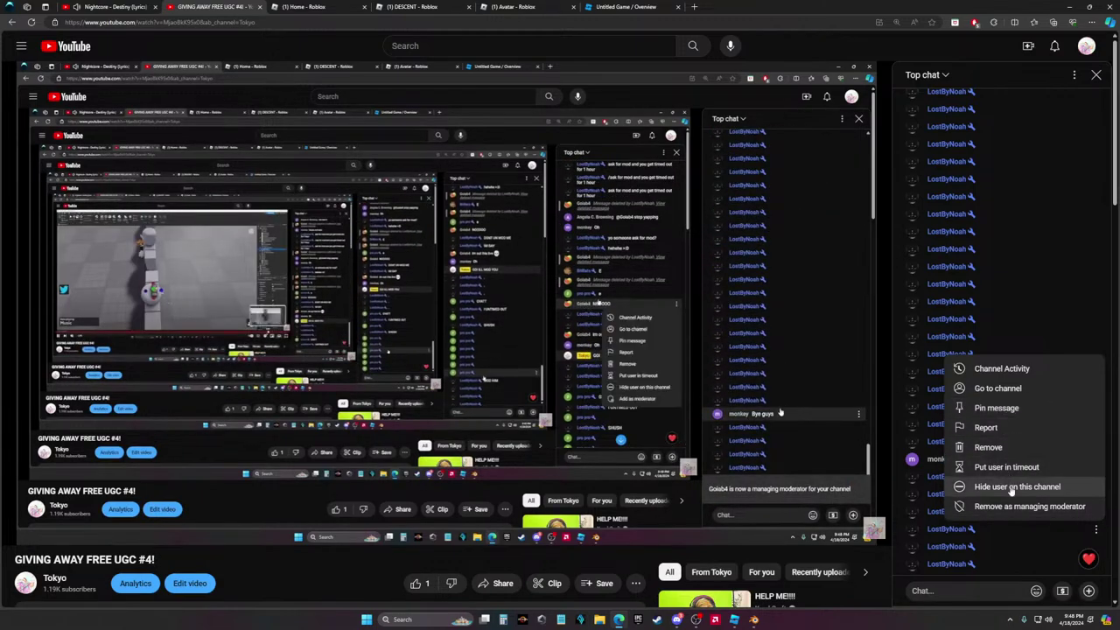
click(1003, 474)
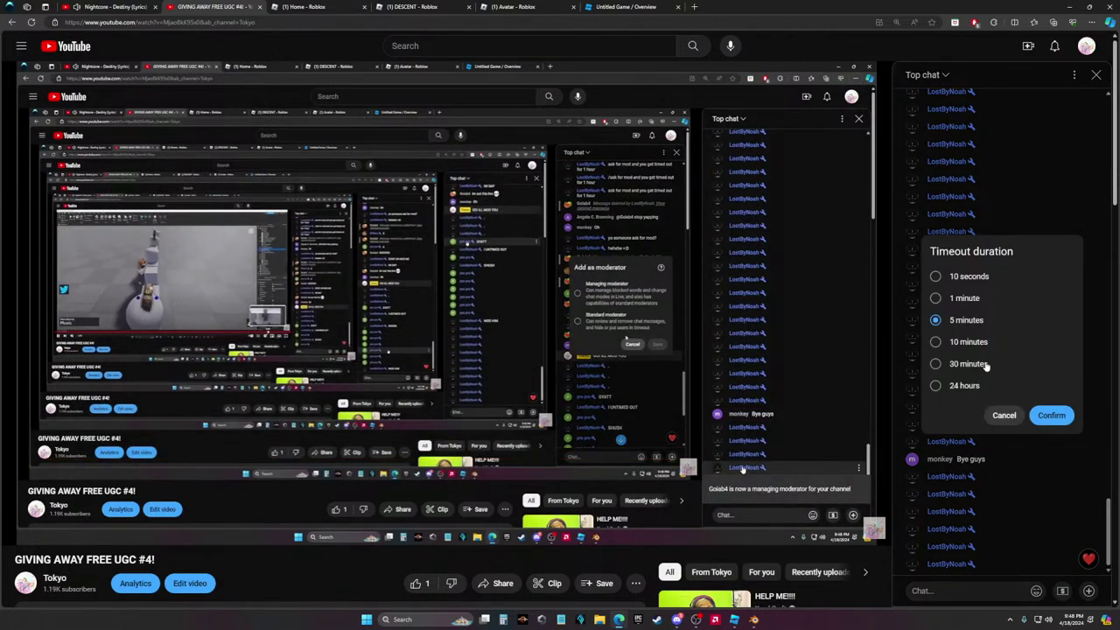
click(954, 298)
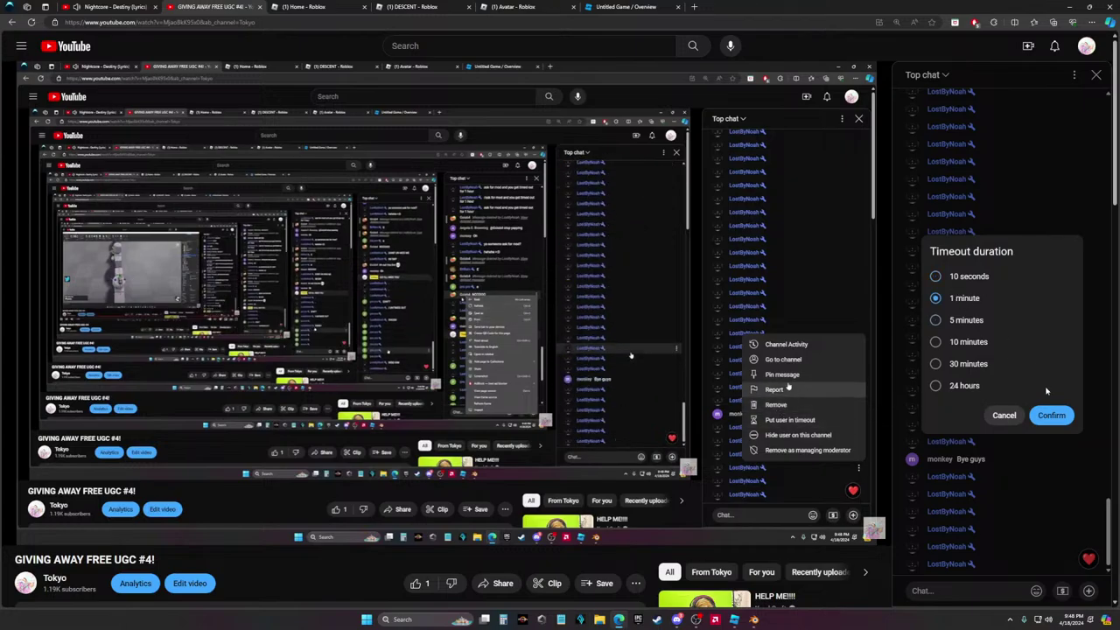
click(1051, 415)
Scale the Handle's depth to 0.19, nudge it along one axis, and check it from the front
key(alt+Tab)
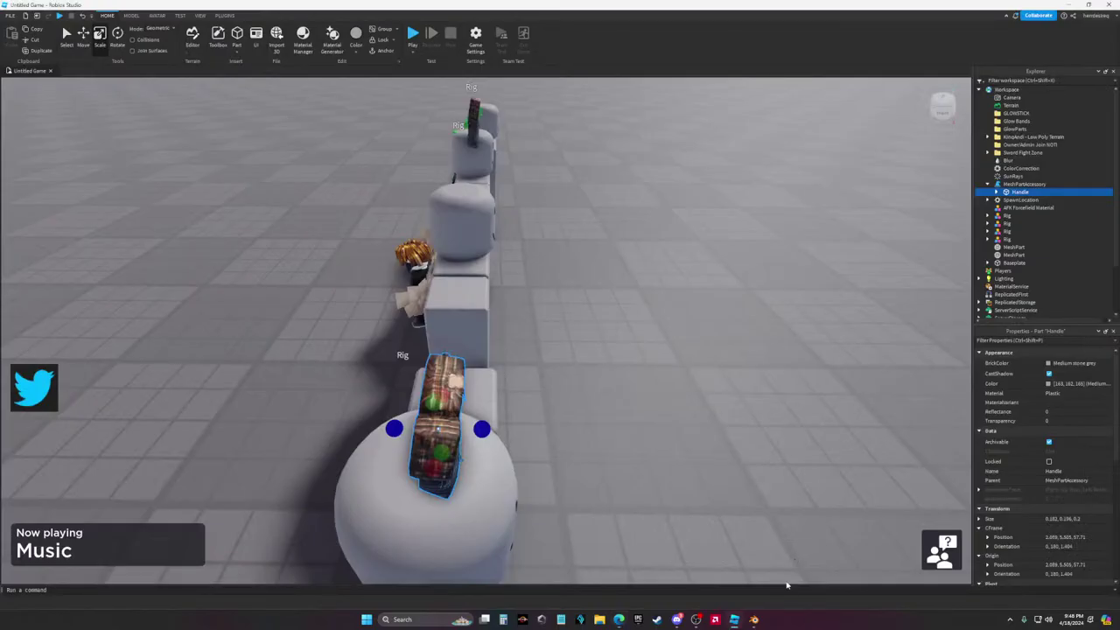
key(w)
drag(481, 420, 492, 421)
right_drag(633, 399, 565, 337)
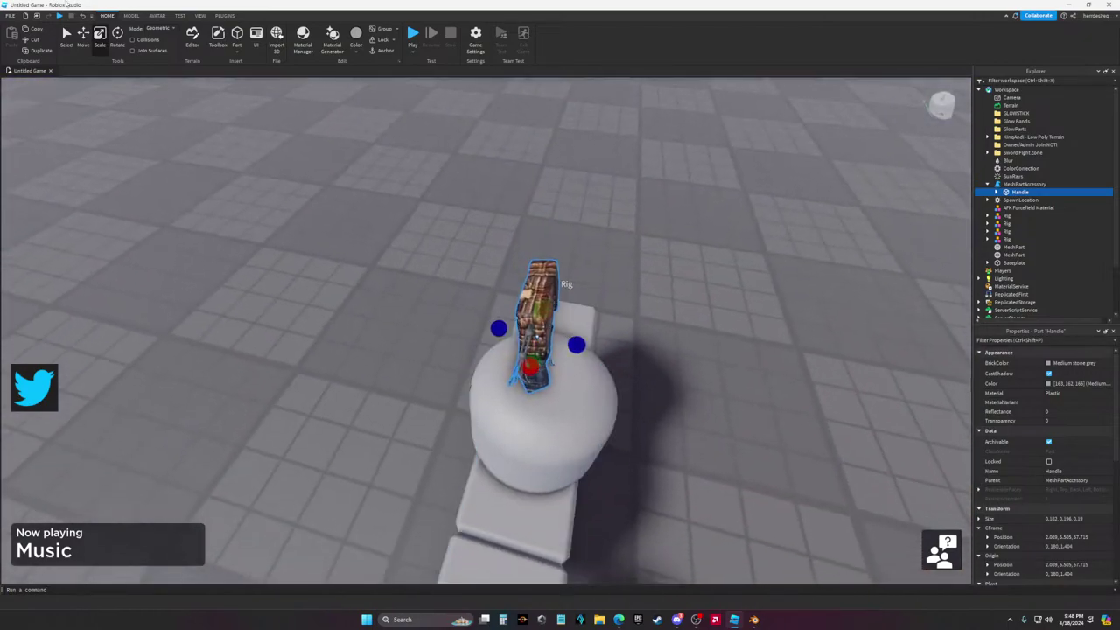
drag(622, 359, 633, 360)
click(707, 400)
right_drag(707, 400, 707, 398)
drag(537, 358, 537, 358)
click(617, 350)
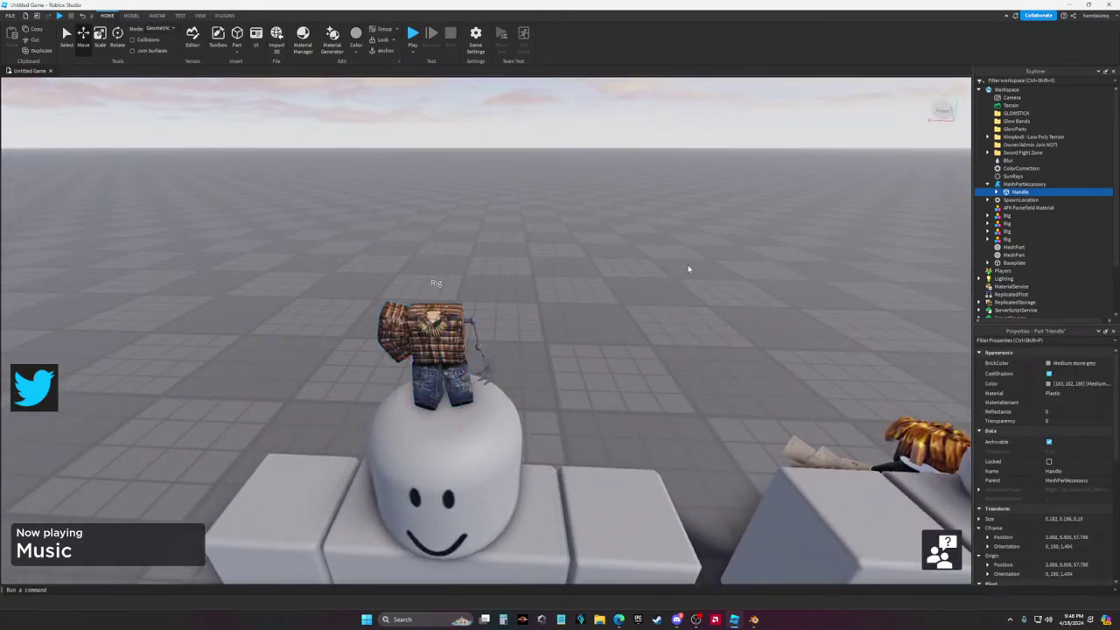
scroll(617, 350, up, 5)
scroll(617, 350, down, 5)
right_drag(617, 350, 617, 351)
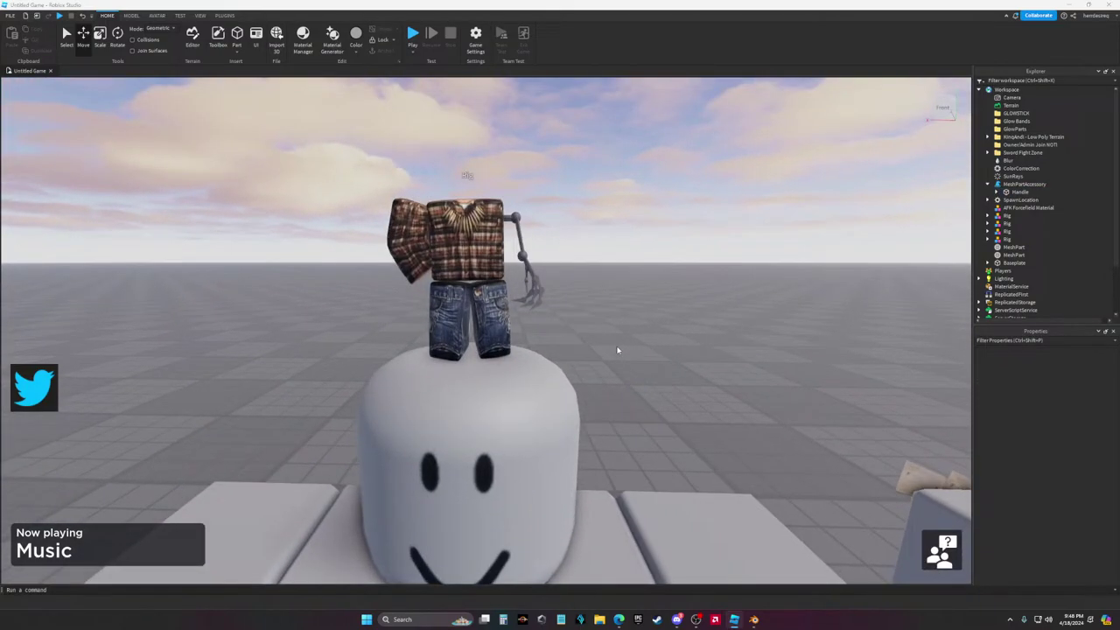
Remove the chatter's managing moderator role in the YouTube live chat
key(alt+Tab)
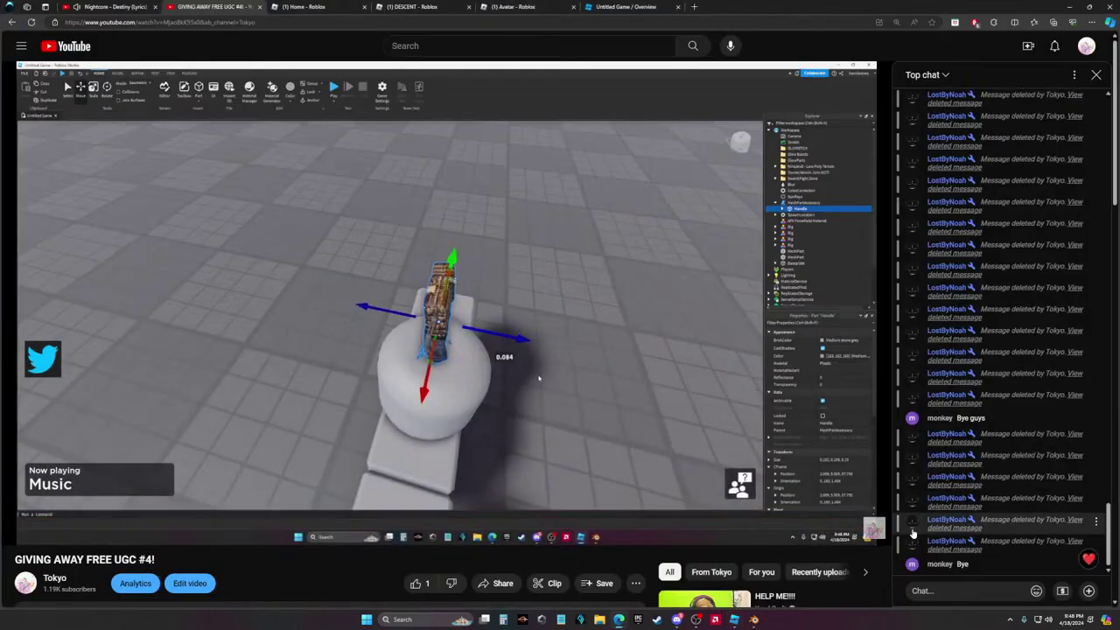
click(1096, 541)
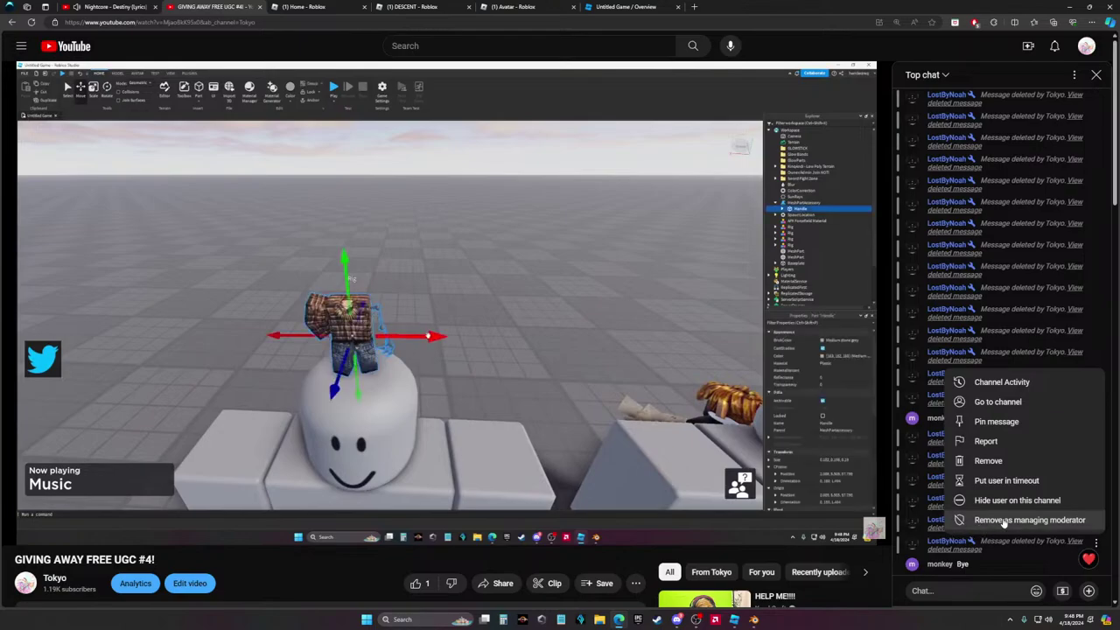
click(1004, 521)
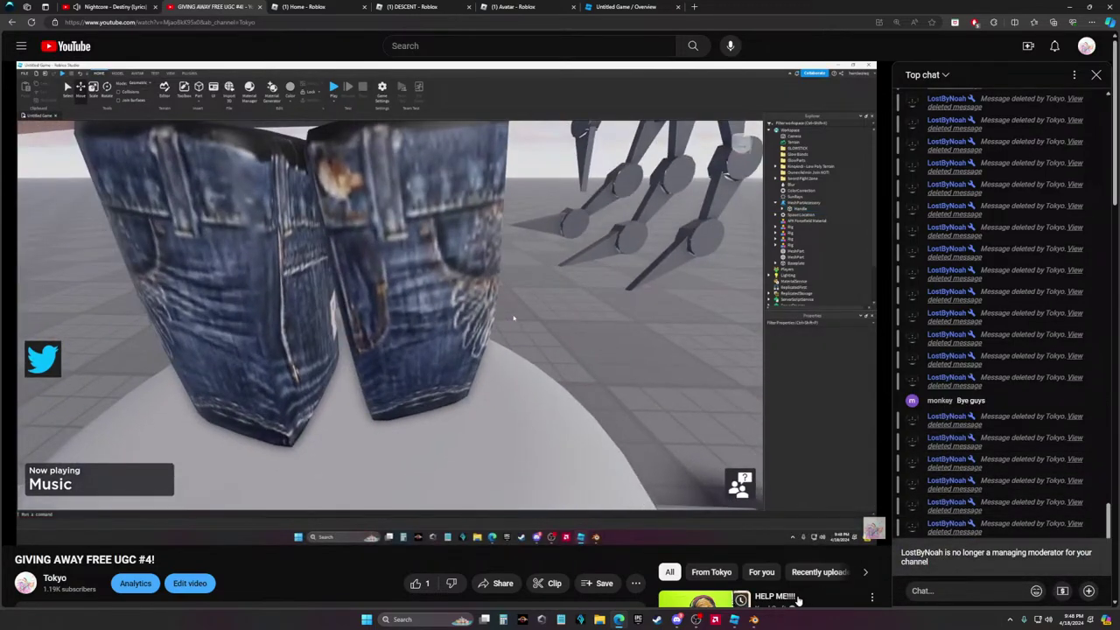
Delete the extra floating outfit MeshPart from the scene
click(735, 620)
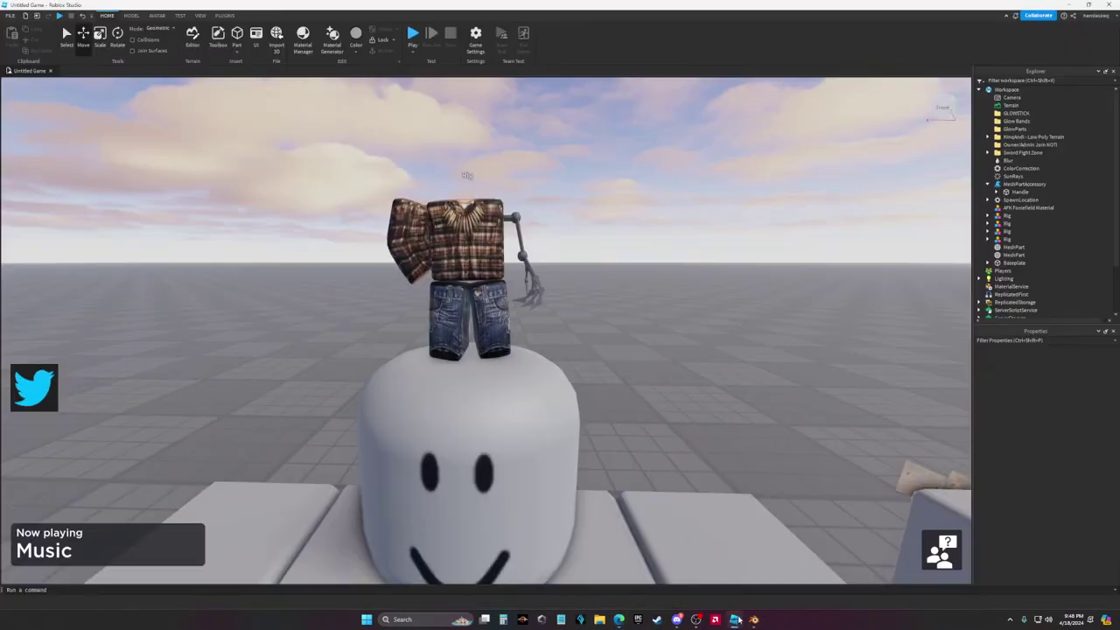
right_drag(800, 313, 687, 315)
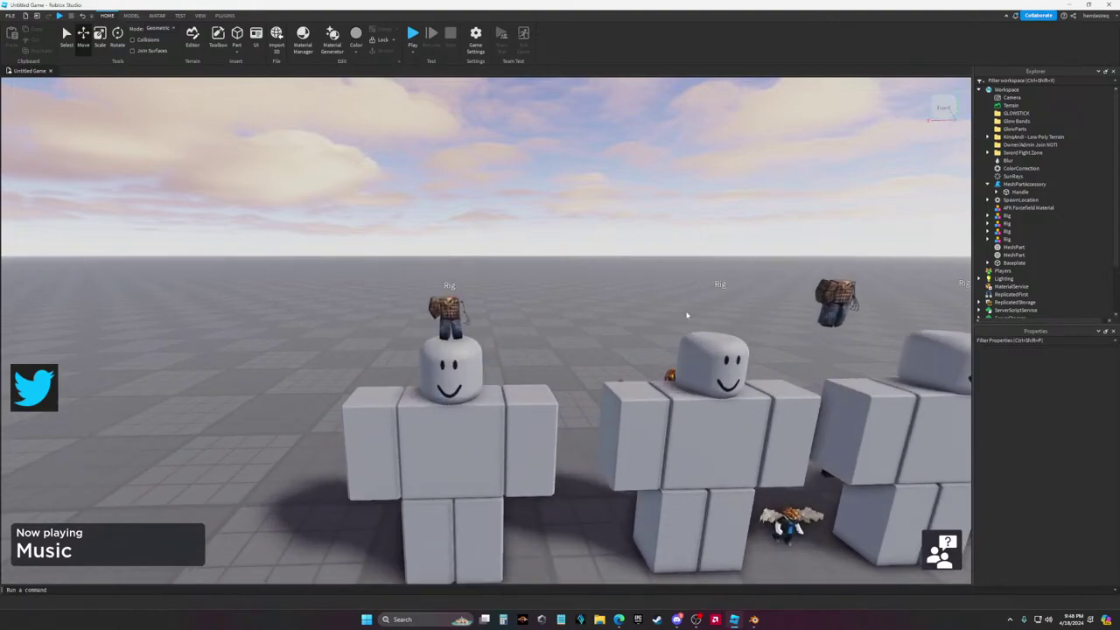
right_click(847, 291)
click(878, 365)
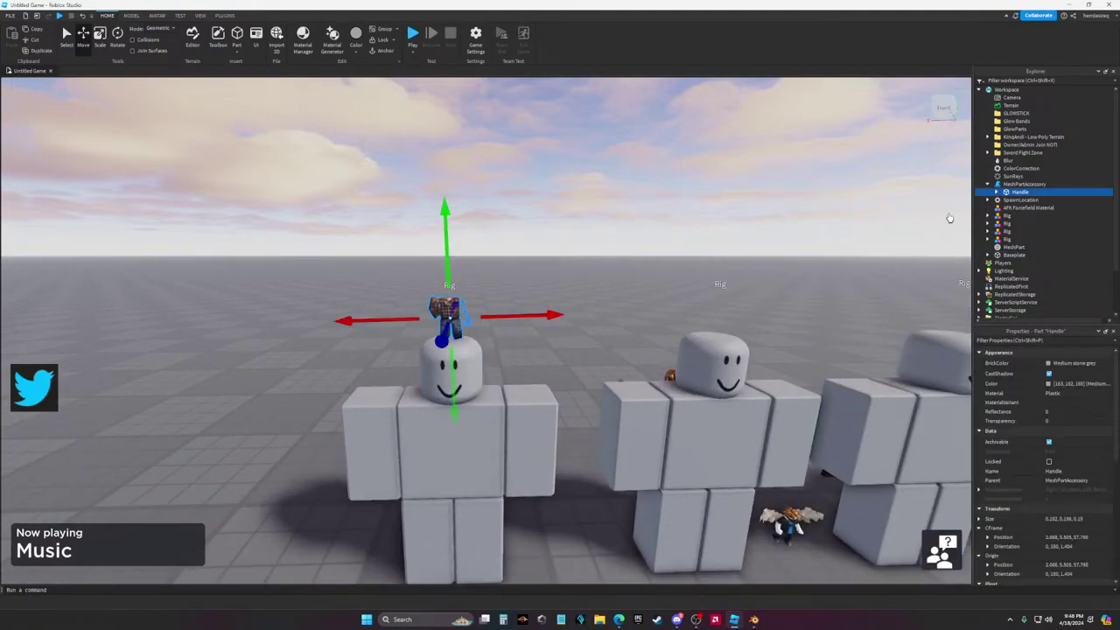
Select MeshPartAccessory and each Rig model in turn in the Explorer
click(1007, 187)
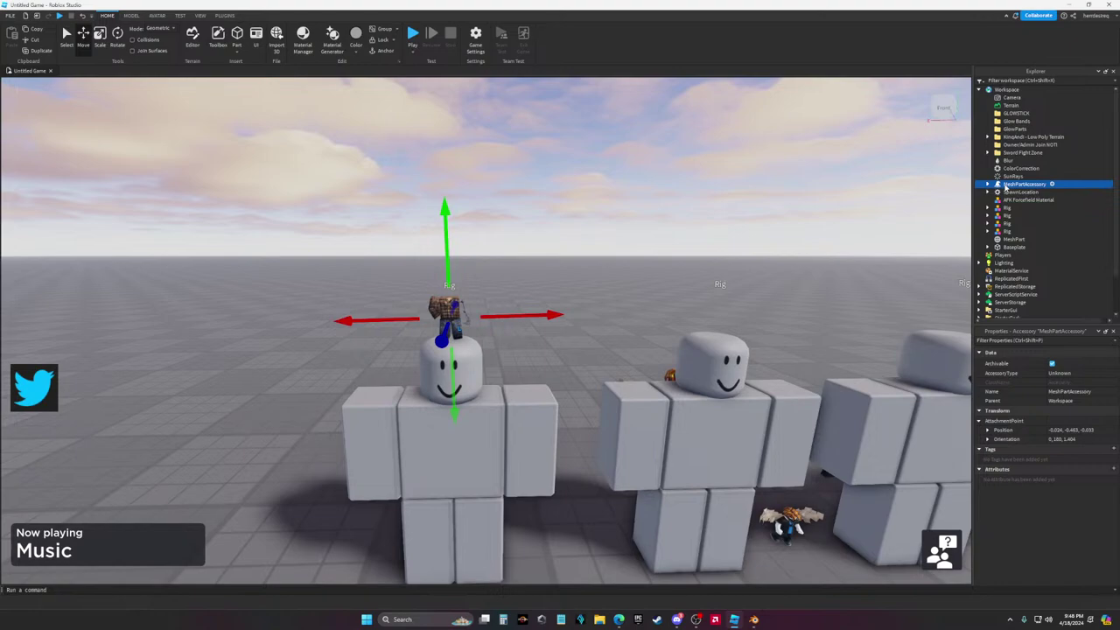
click(1007, 208)
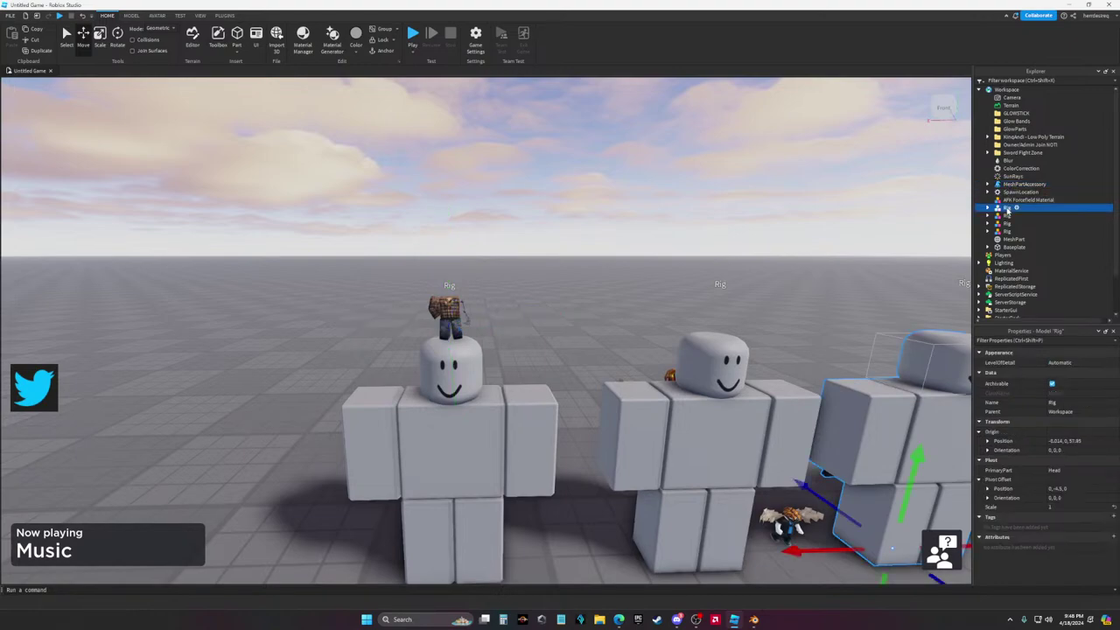
click(1005, 232)
click(1006, 223)
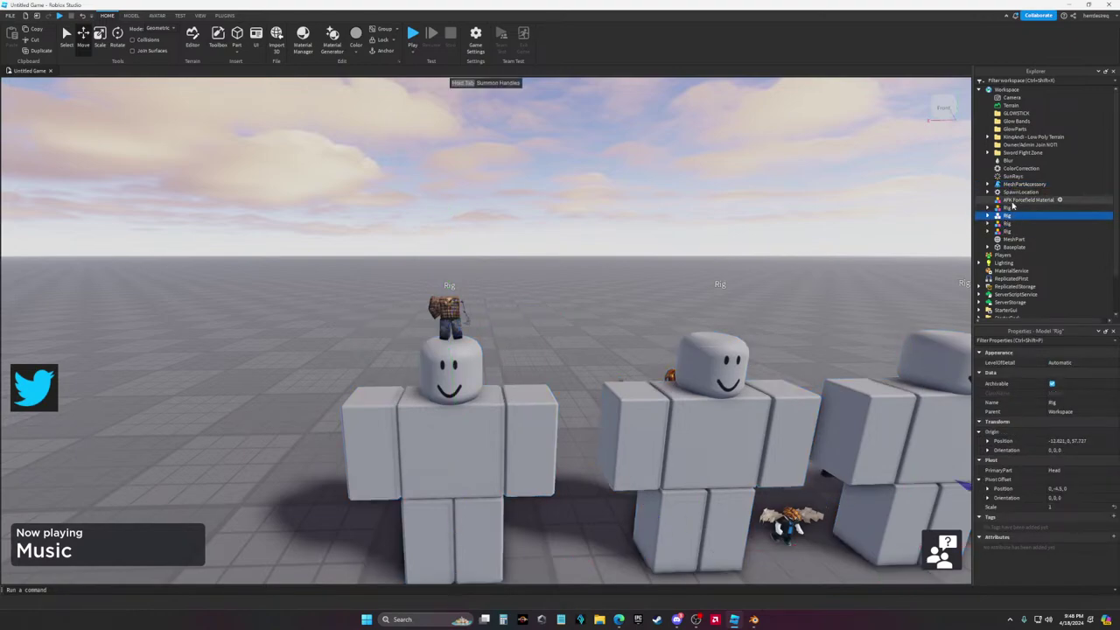
click(1006, 223)
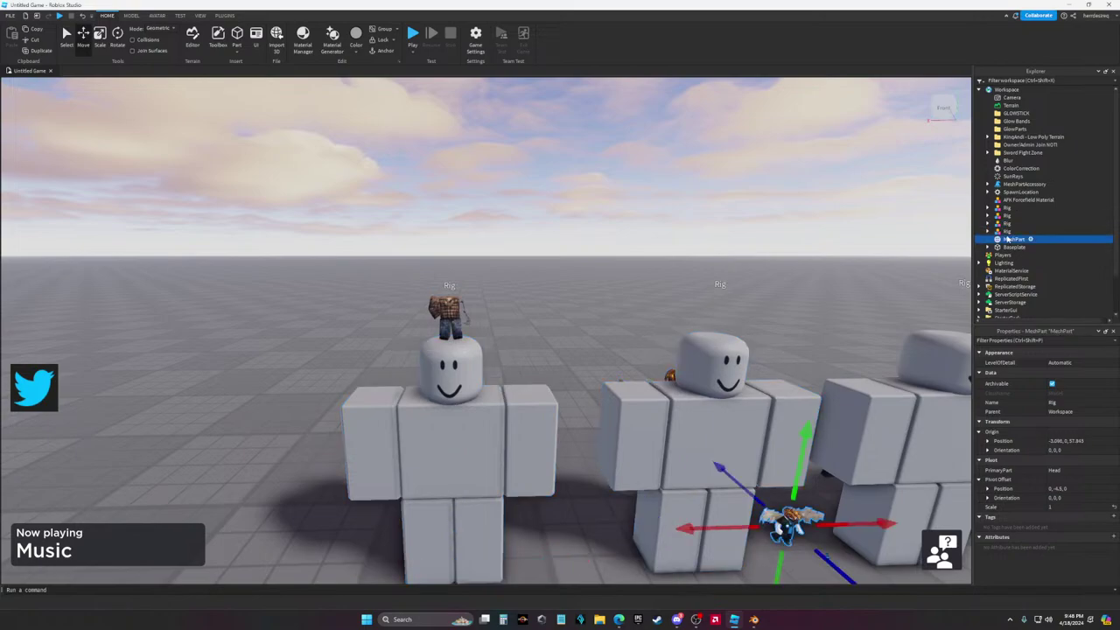
click(1006, 231)
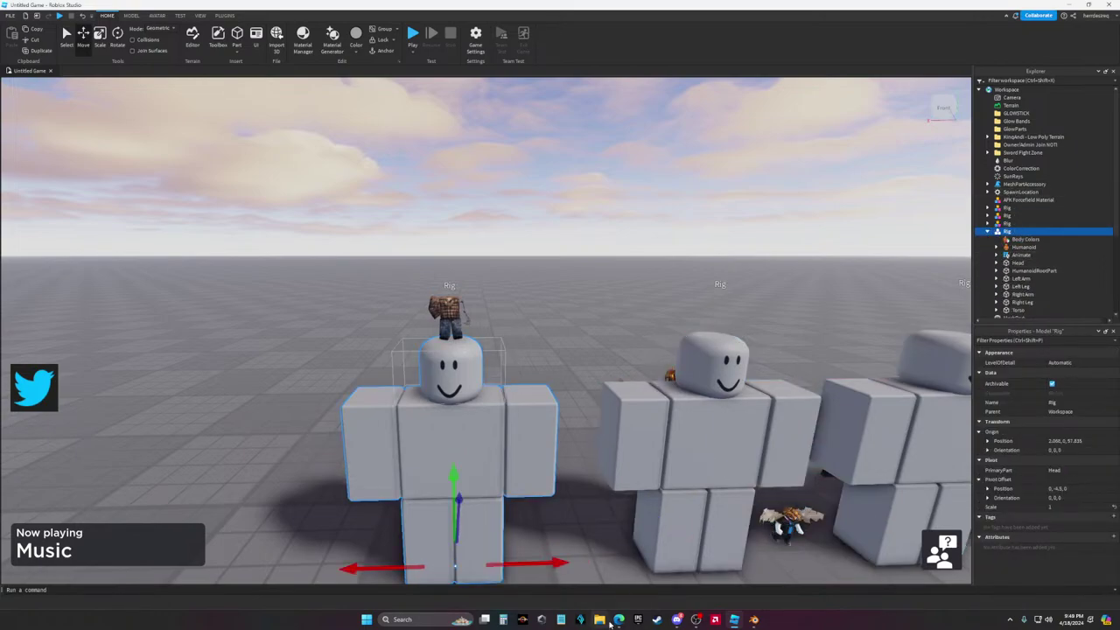
click(617, 619)
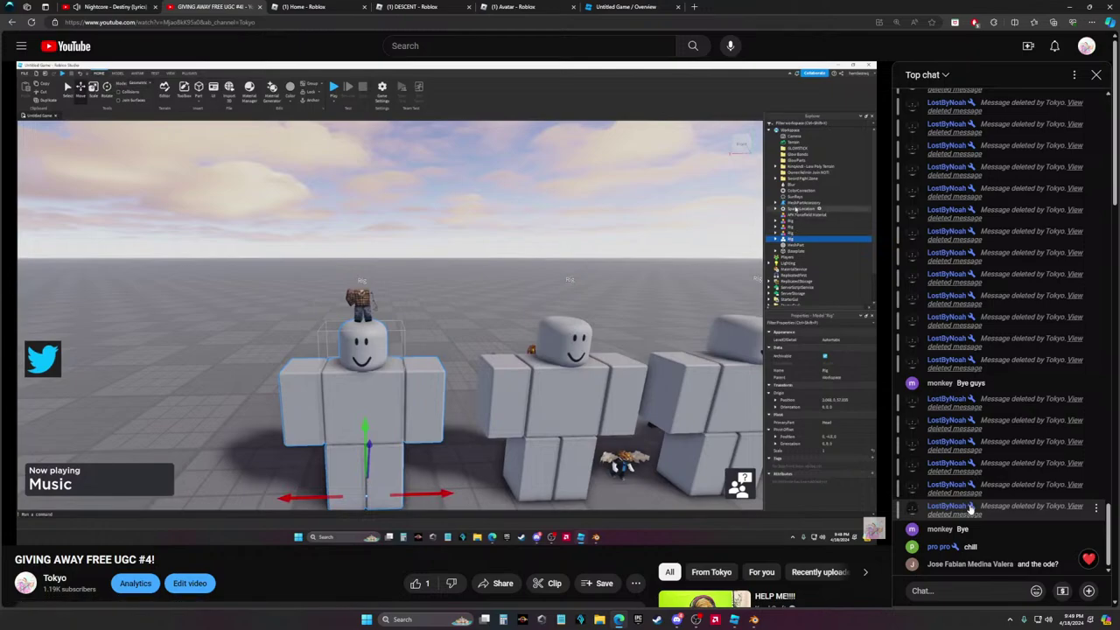
Send 'Bye ug Mon lol' in the live chat and go back to Roblox Studio
mouse_move(748, 623)
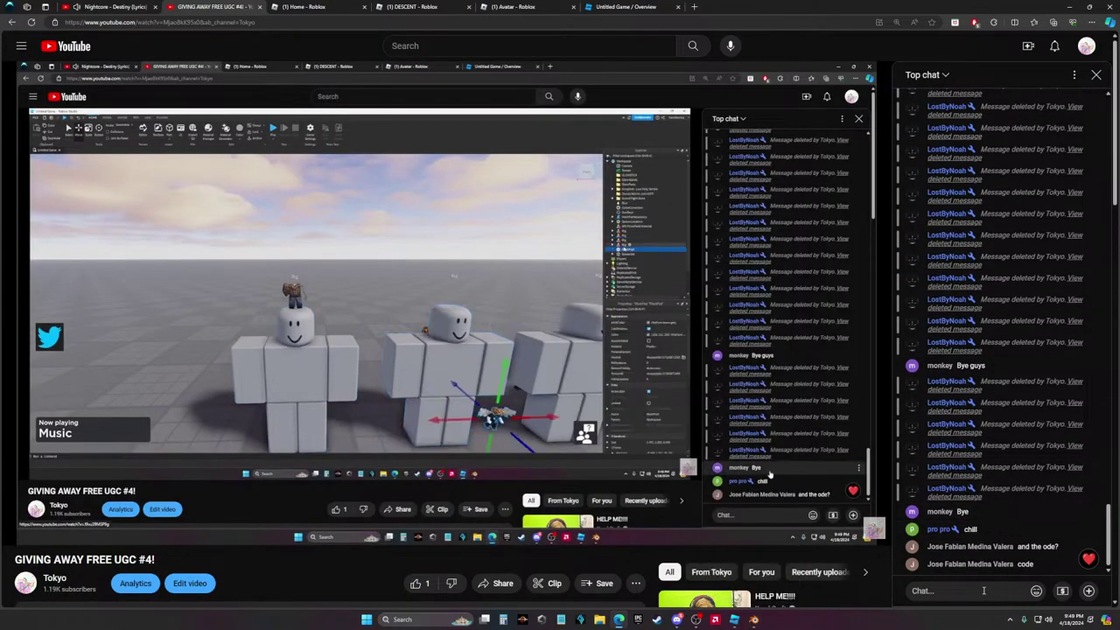
click(984, 591)
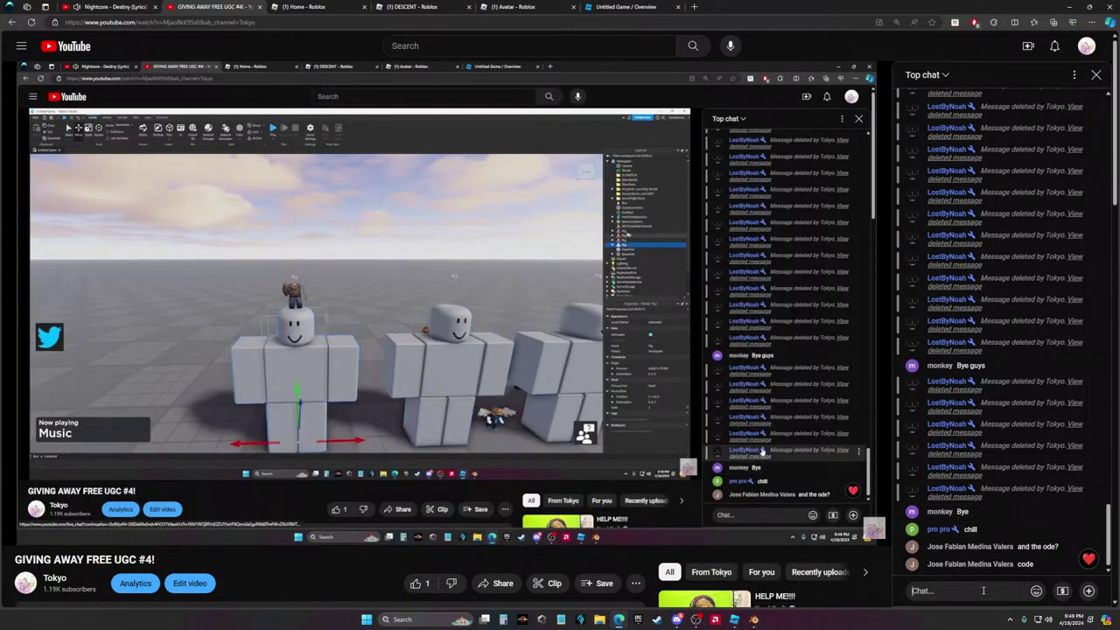
click(971, 516)
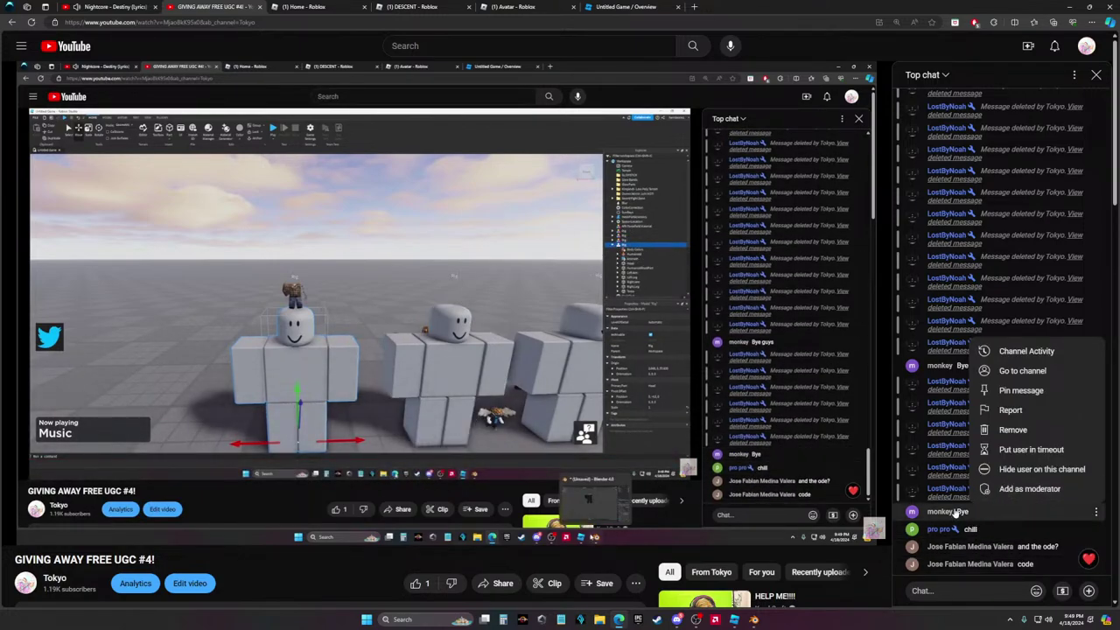
click(952, 590)
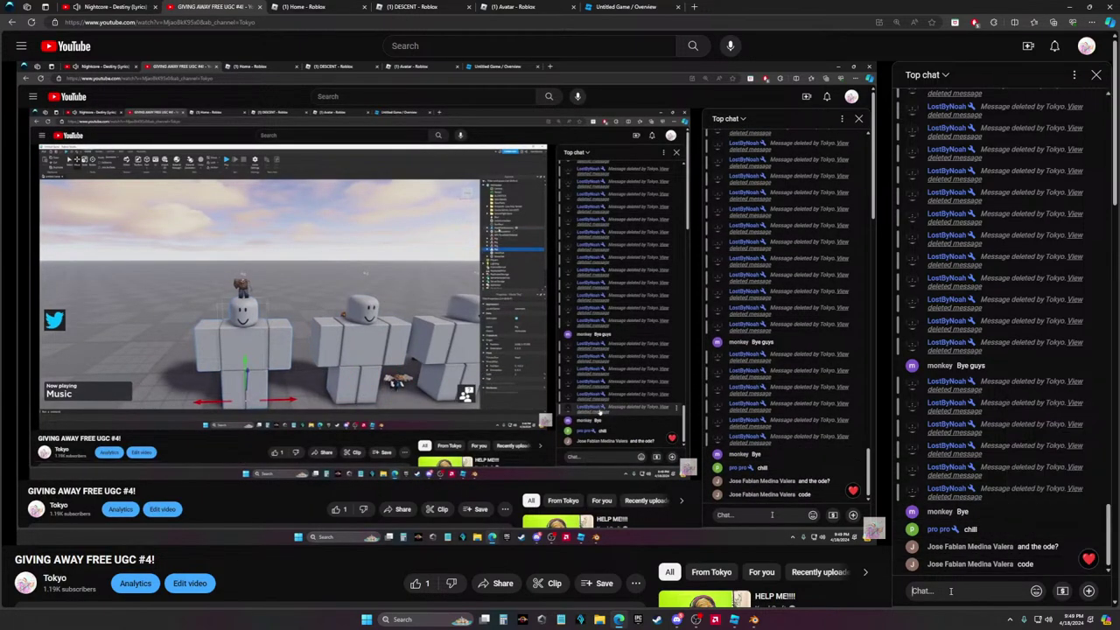
text(Bye )
text(ug)
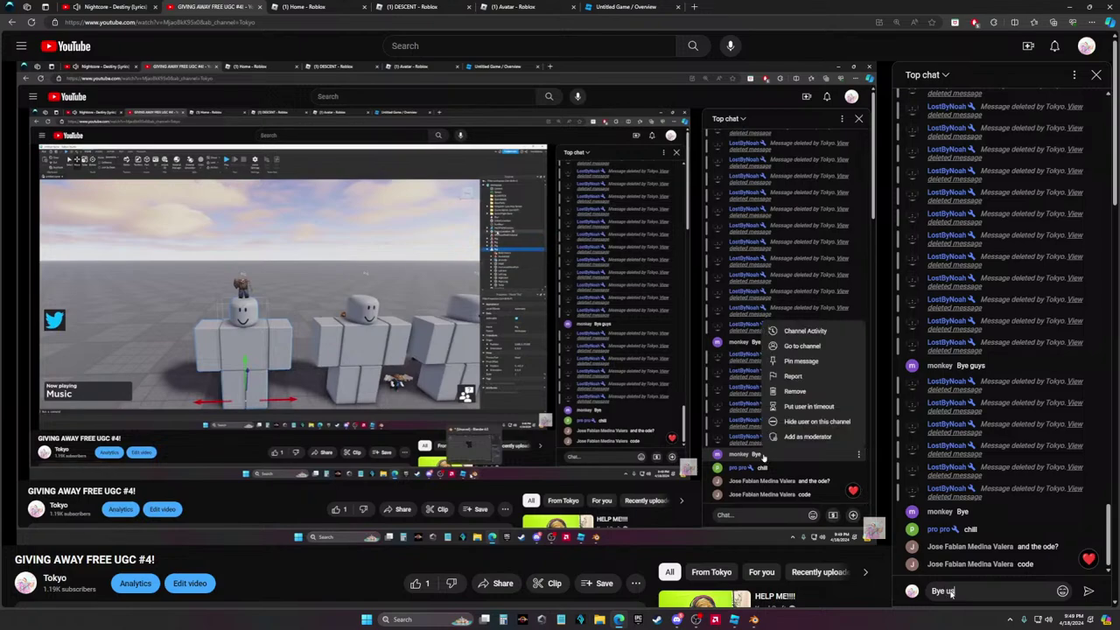
text( Mon lol)
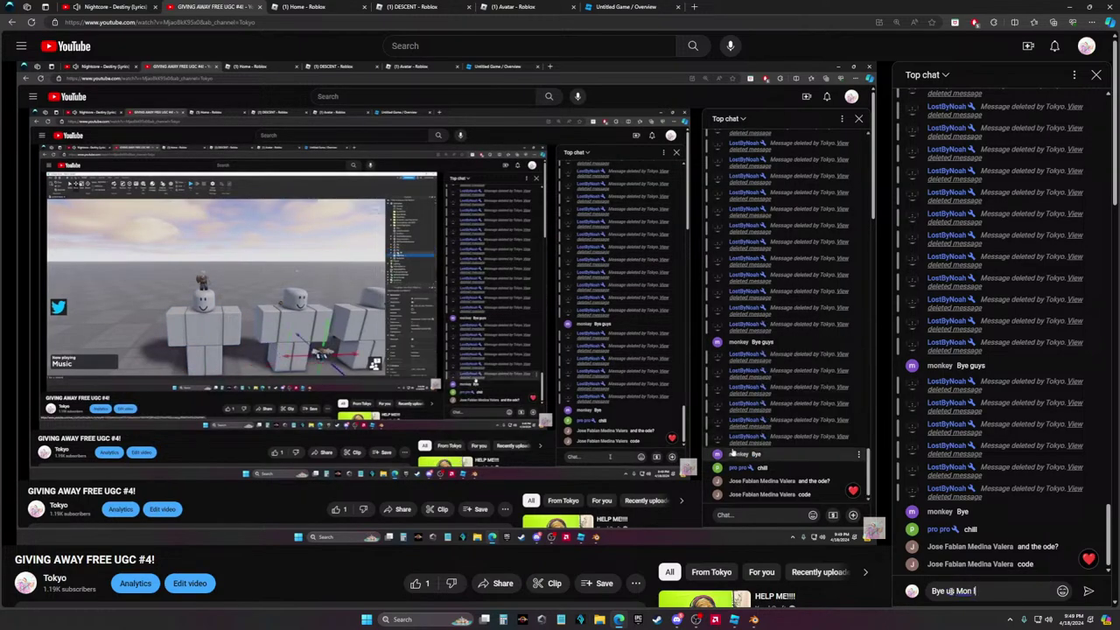
key(Return)
text(uh)
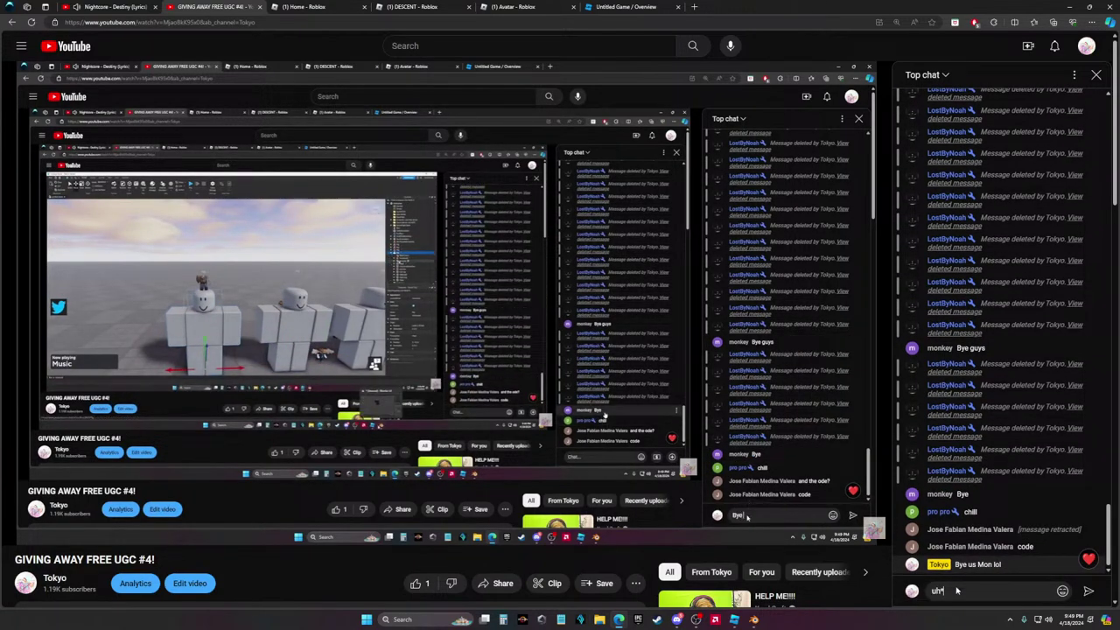
key(alt+Tab)
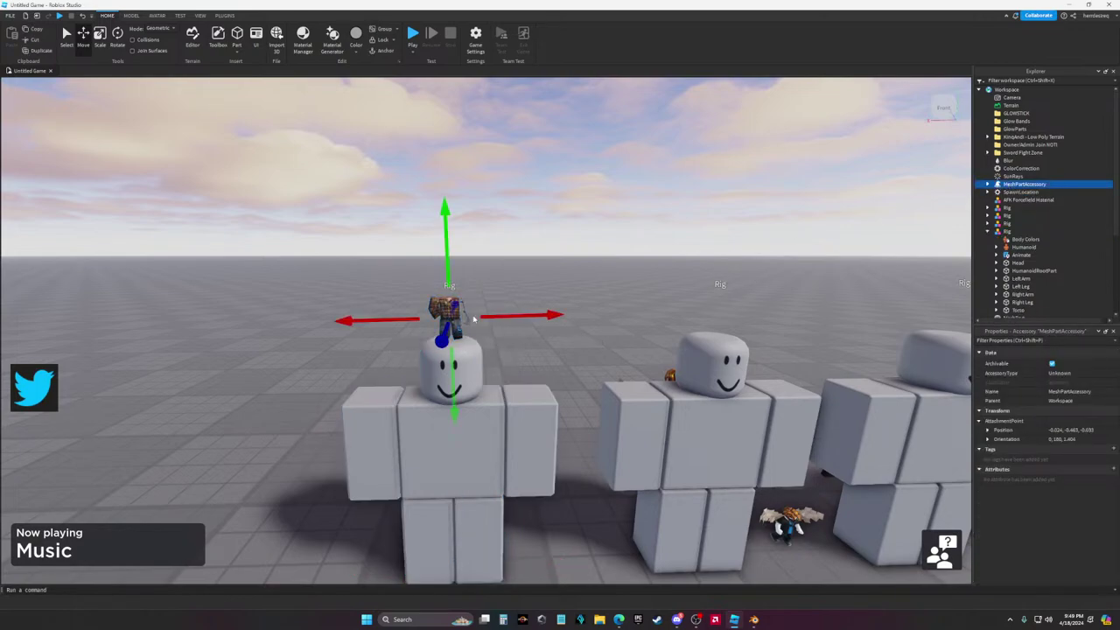
Open the UGC Thumbnail Tool from the PLUGINS tab
click(226, 16)
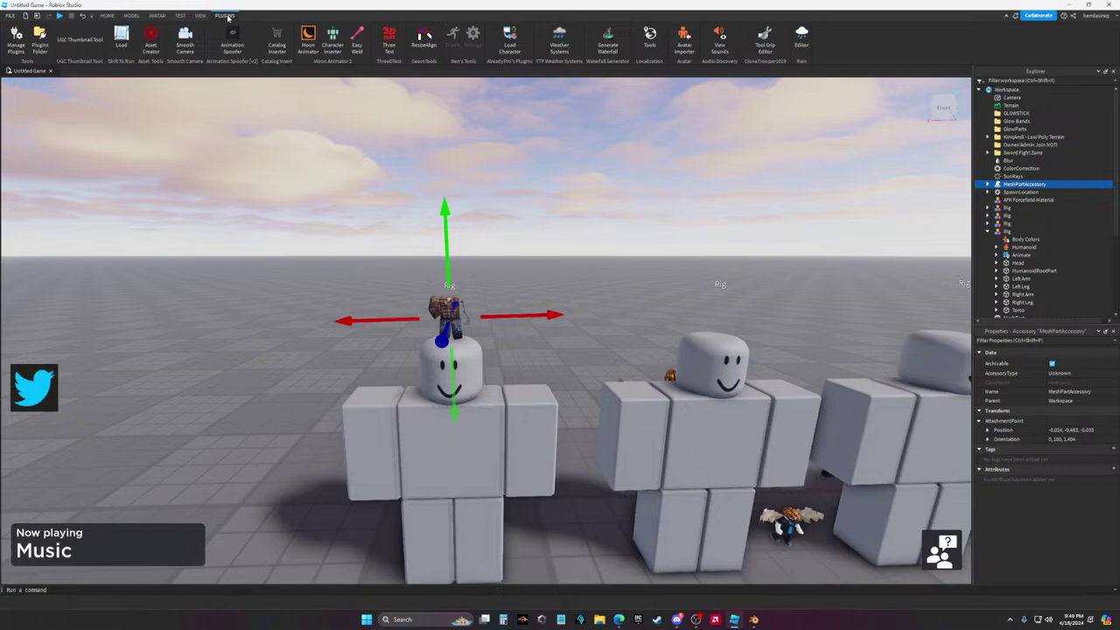
click(86, 51)
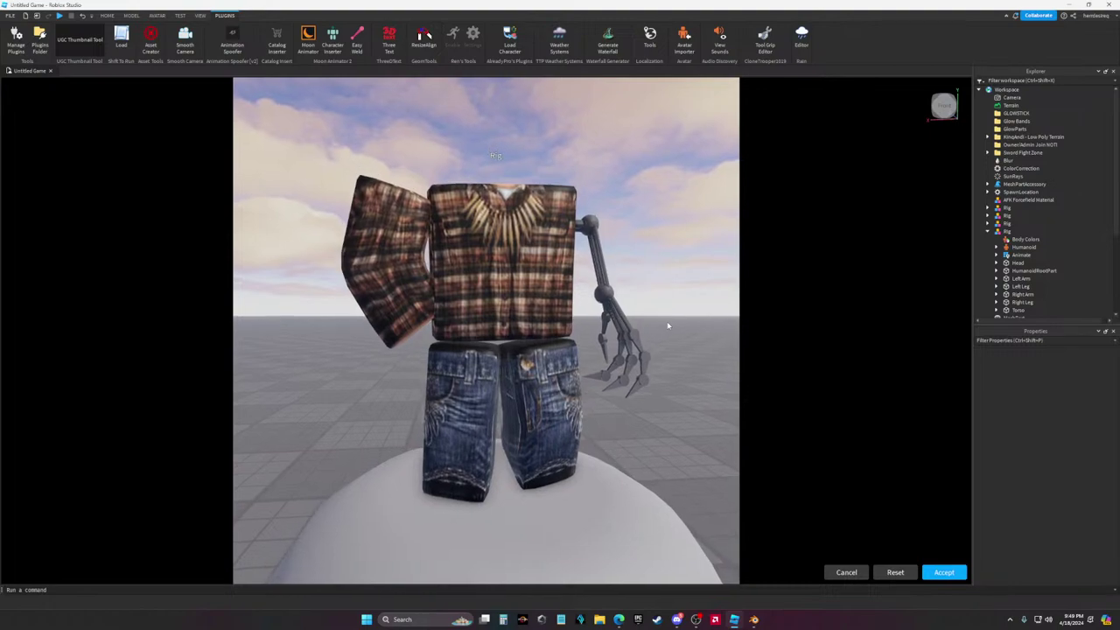
Start saving MeshPartAccessory to Roblox as a Hat, then cancel and discard the upload
click(946, 576)
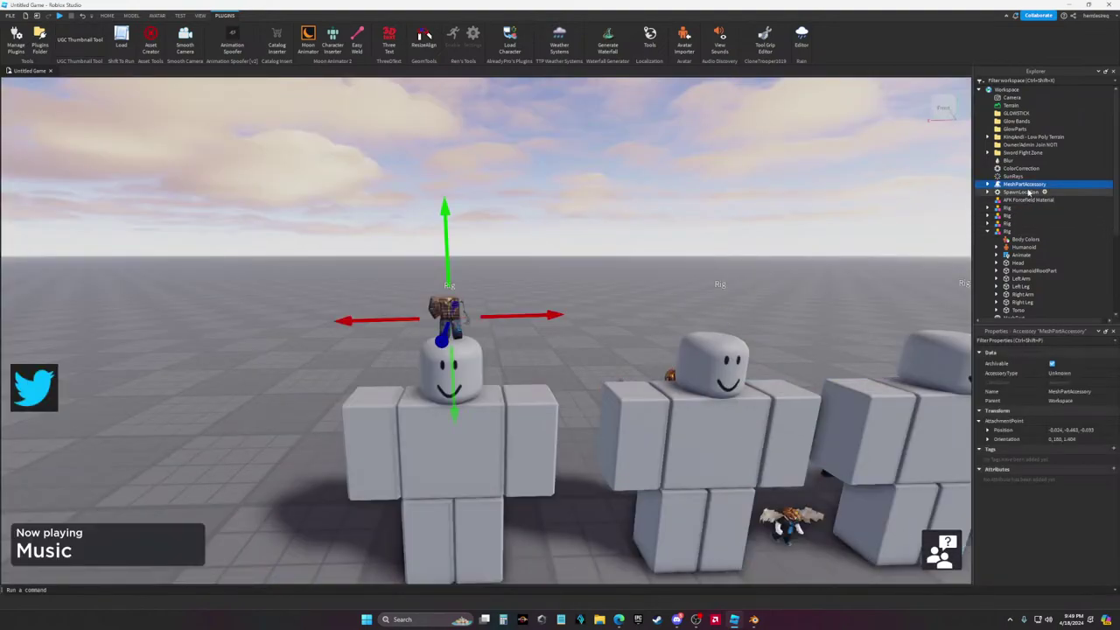
right_click(1026, 185)
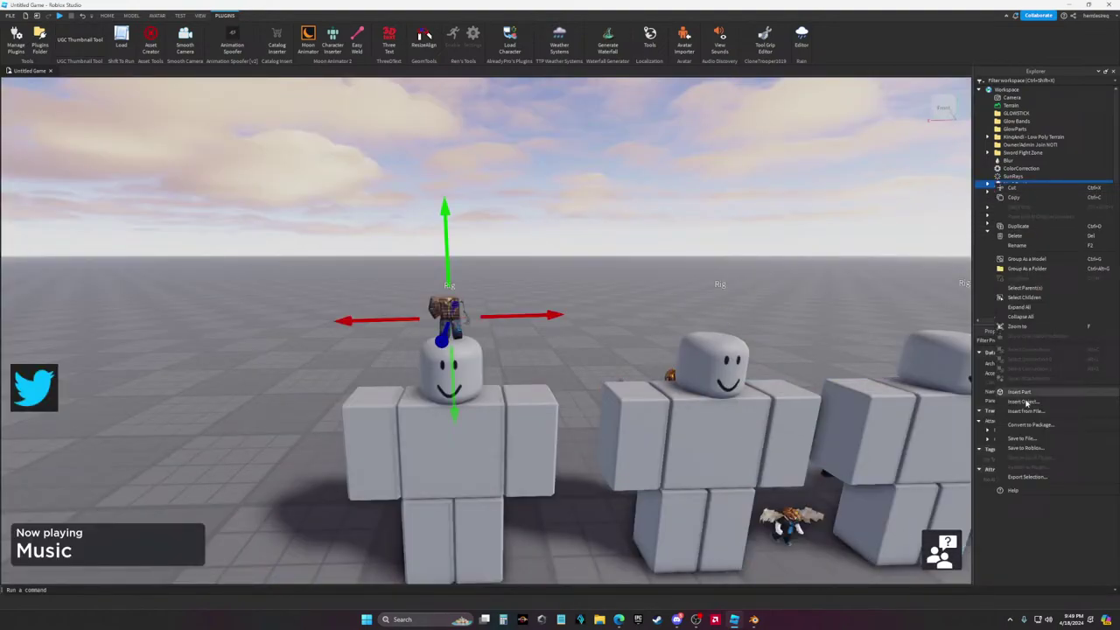
click(1022, 449)
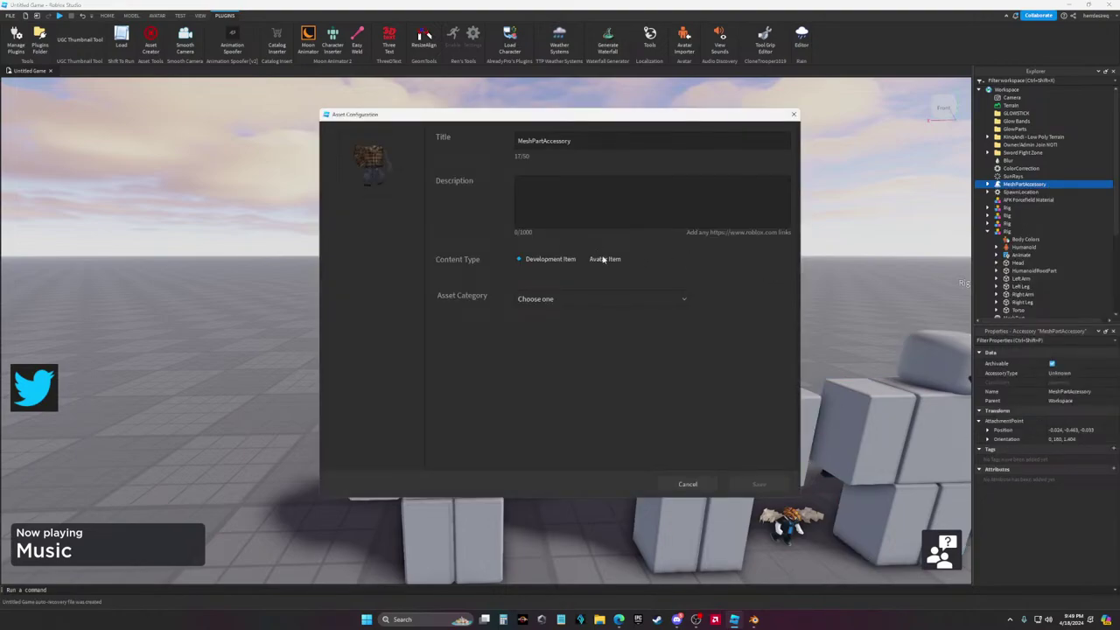
click(536, 335)
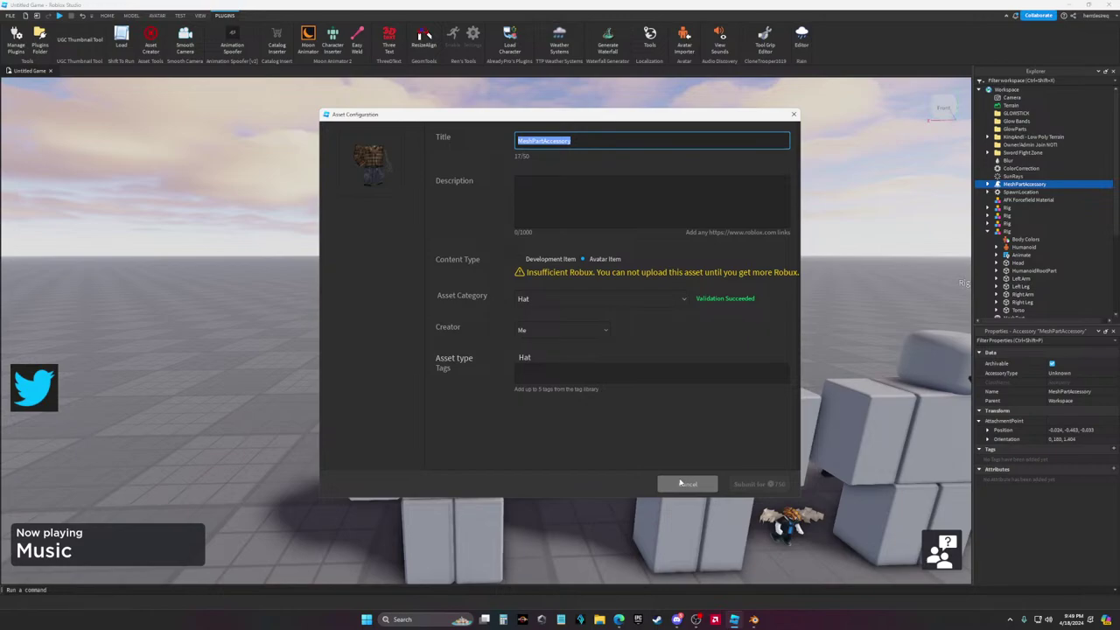
click(596, 317)
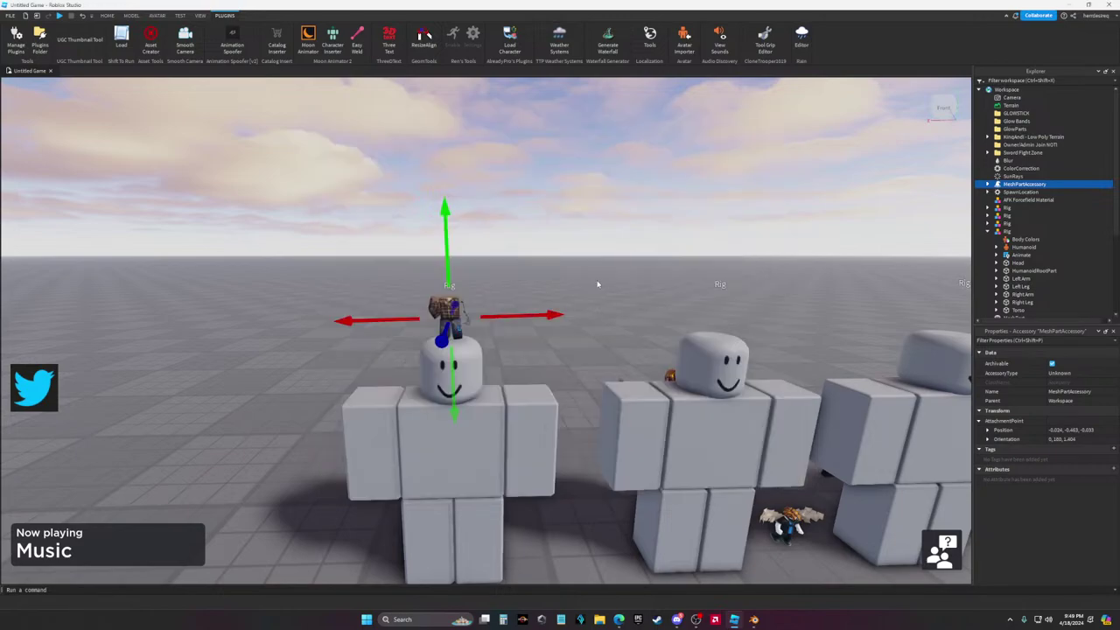
click(603, 272)
Delete the small winged MeshPart among the rigs, then fly the camera toward them
right_drag(603, 271, 468, 405)
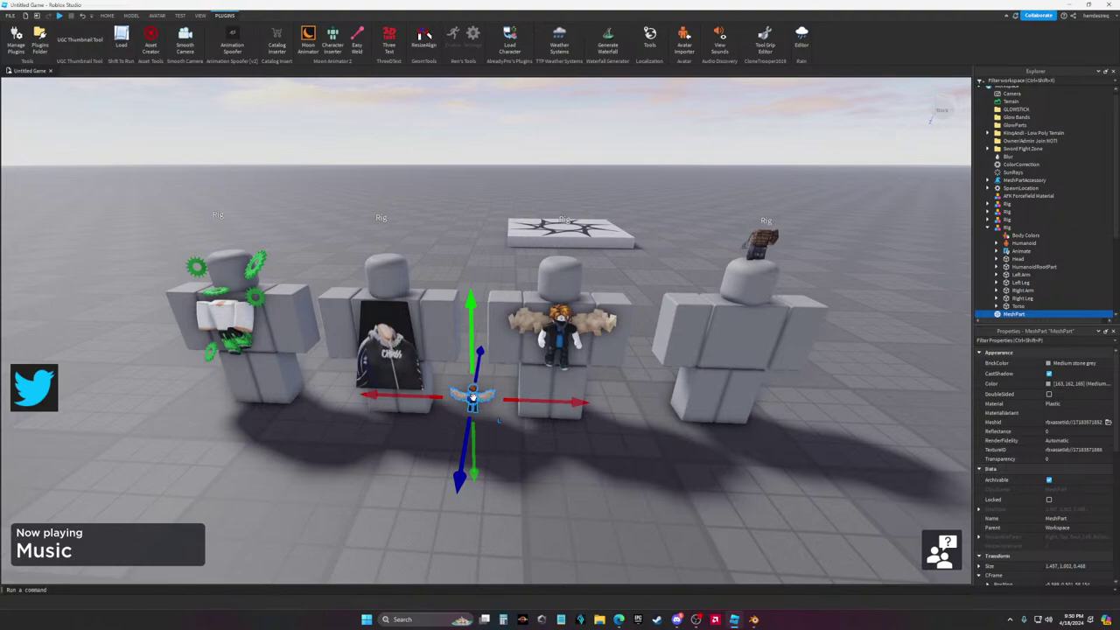
right_click(474, 396)
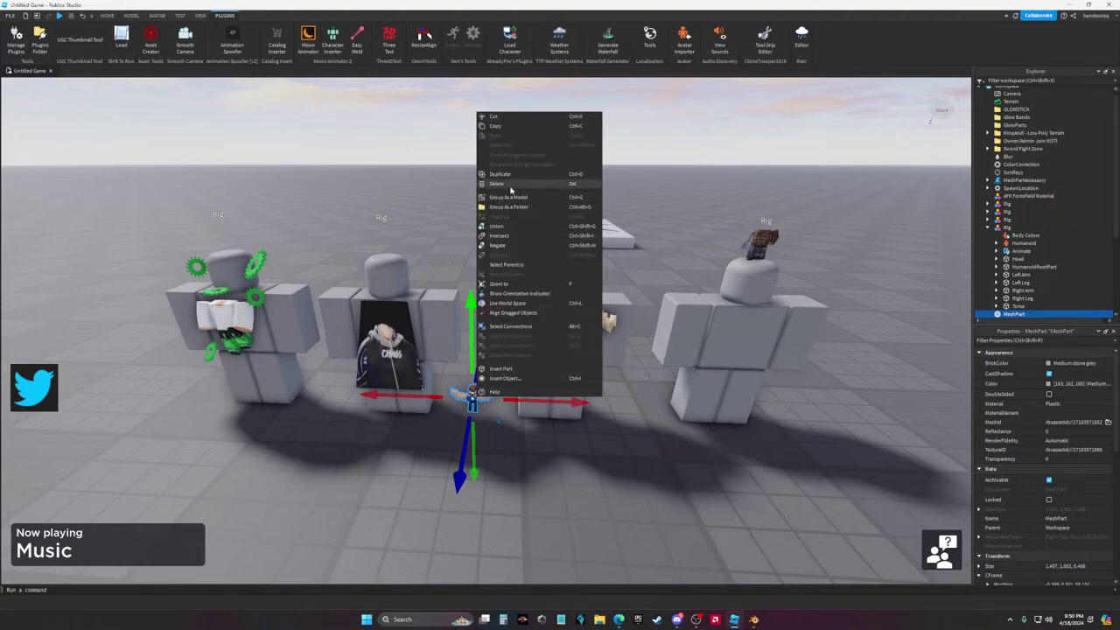
click(511, 188)
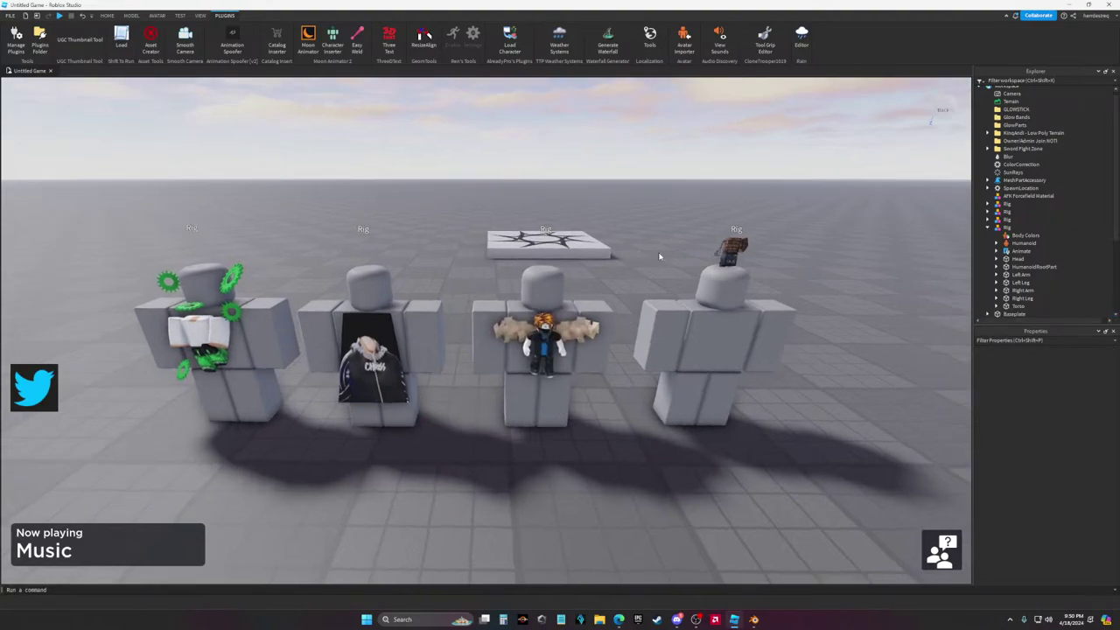
scroll(656, 251, down, 5)
right_drag(655, 251, 660, 257)
key(w)
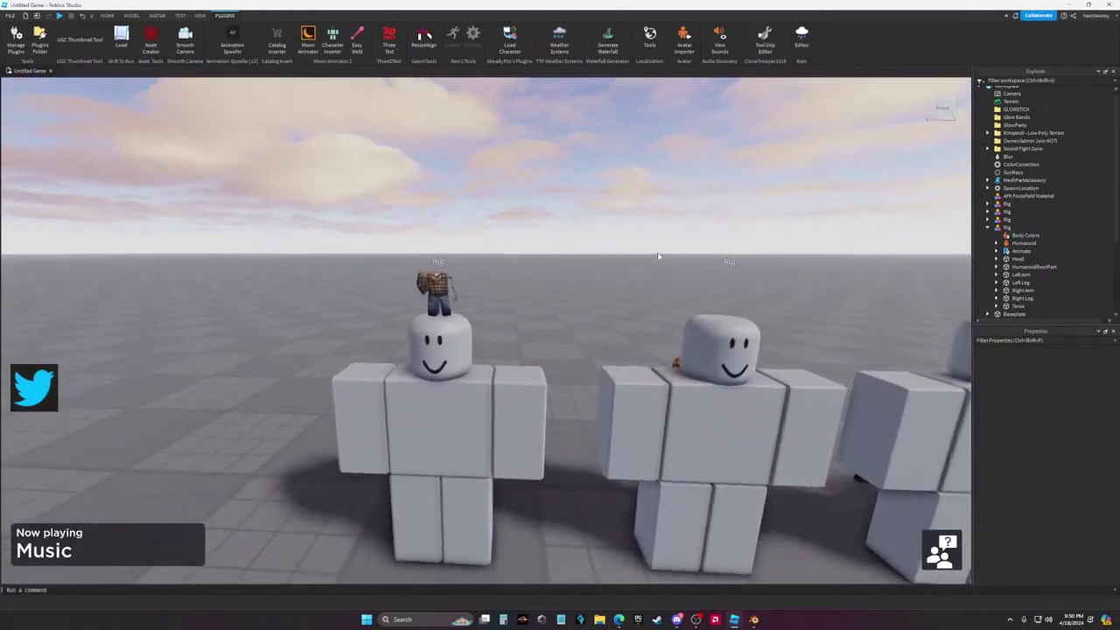
key(alt+Tab)
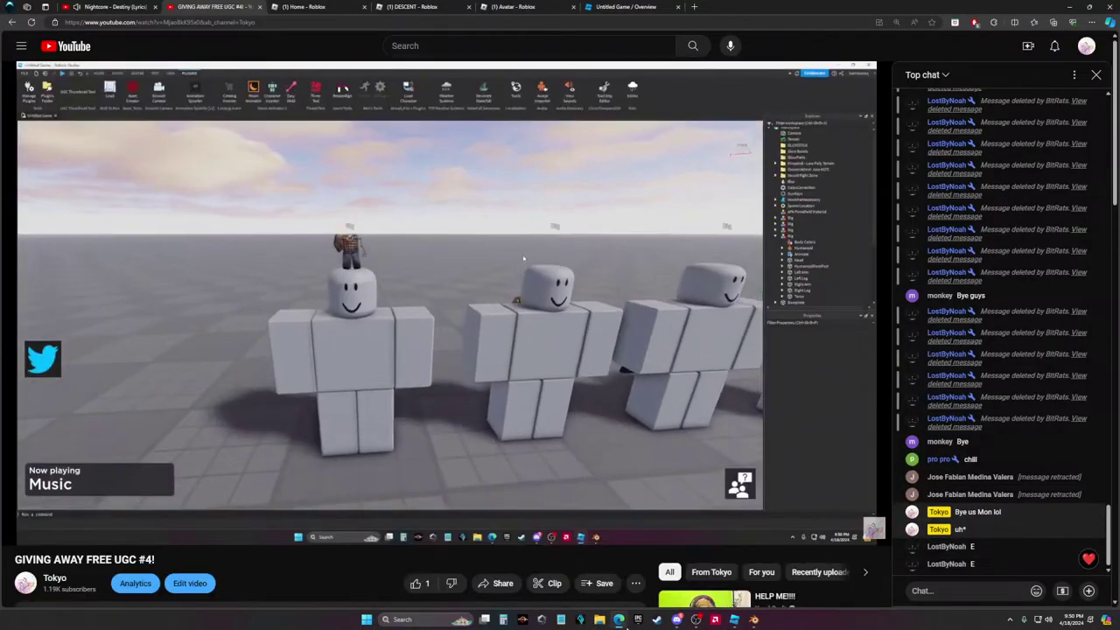
Save the latest chatter as a Standard moderator of the live chat, then return to Roblox Studio
click(676, 620)
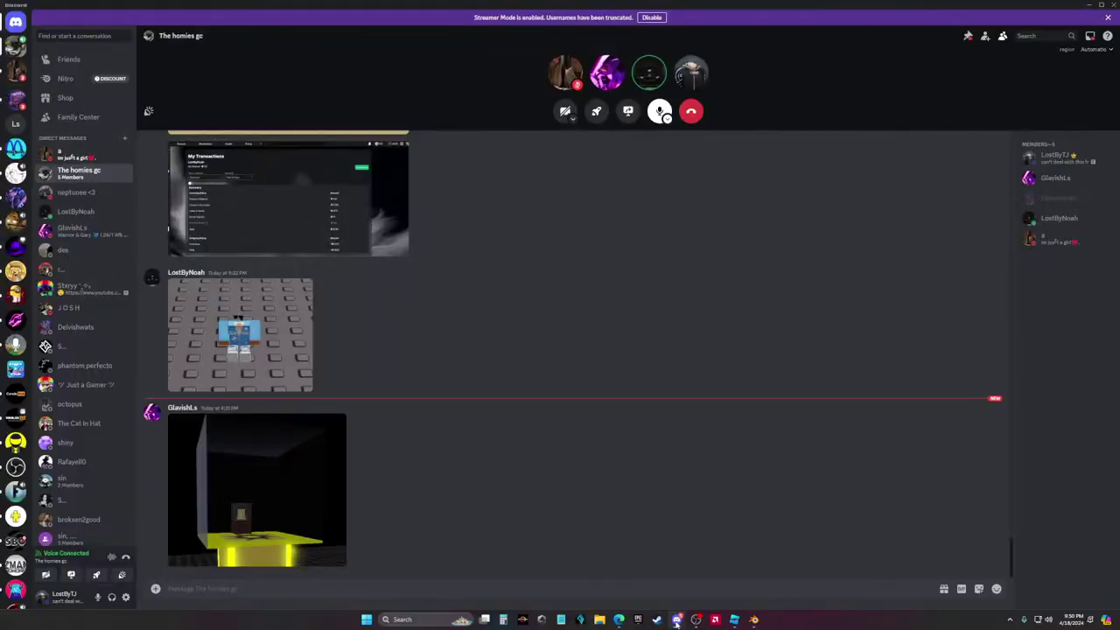
click(677, 620)
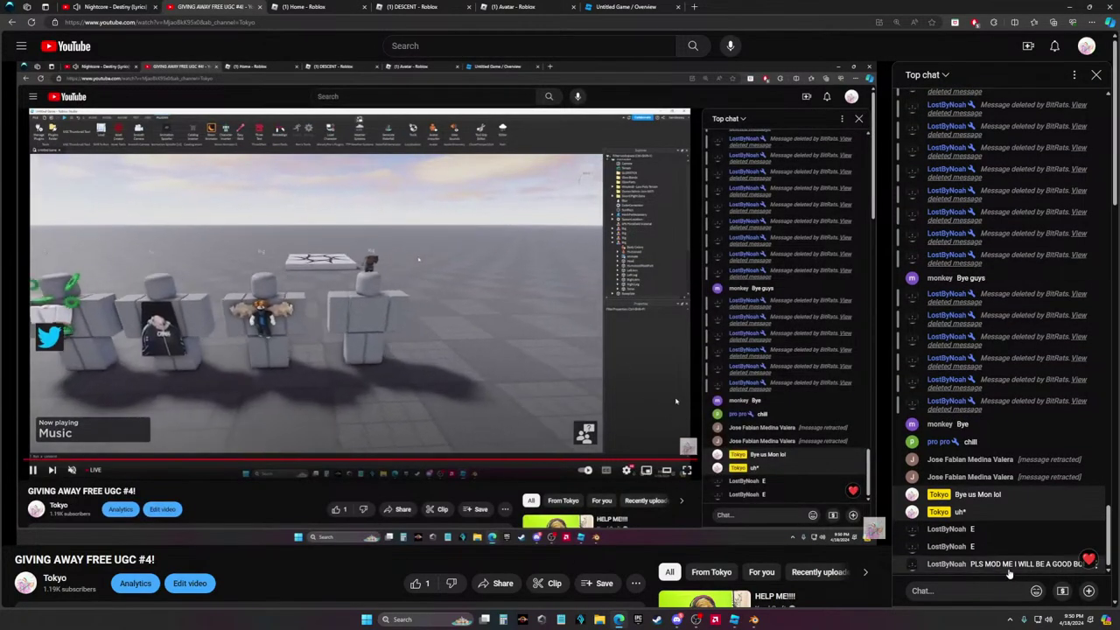
right_click(938, 563)
key(Escape)
click(1094, 564)
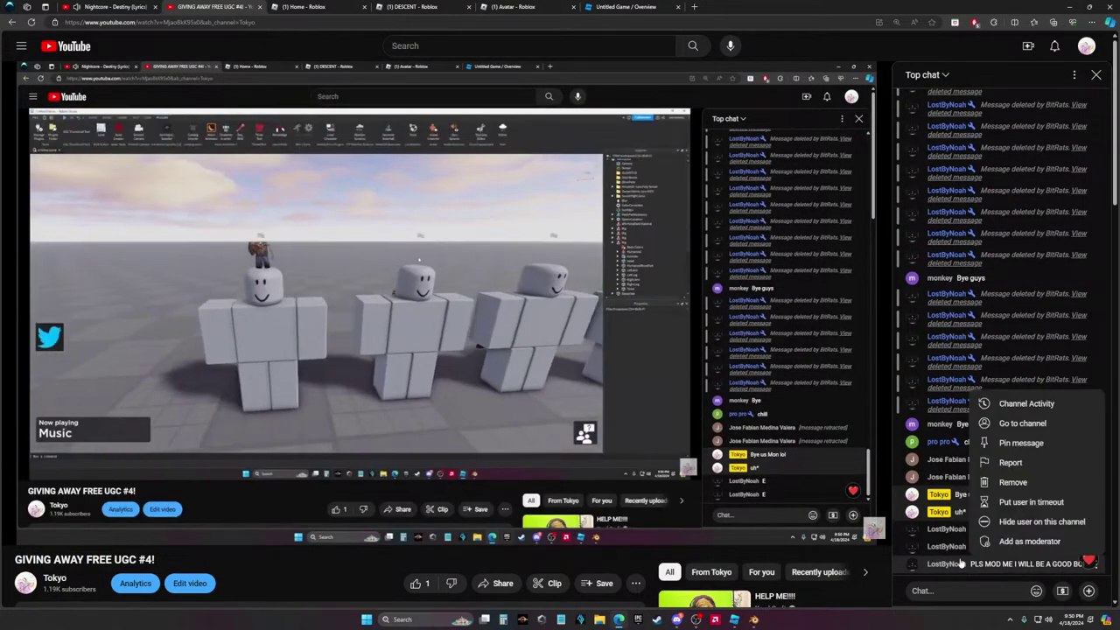
click(1026, 542)
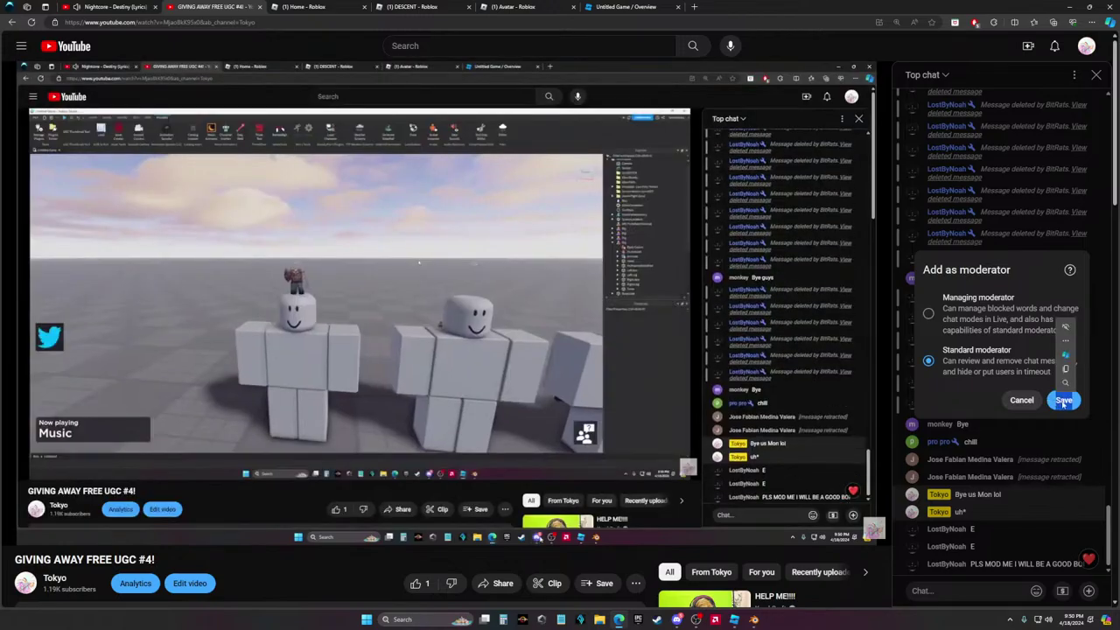
click(1062, 400)
mouse_move(678, 622)
click(754, 619)
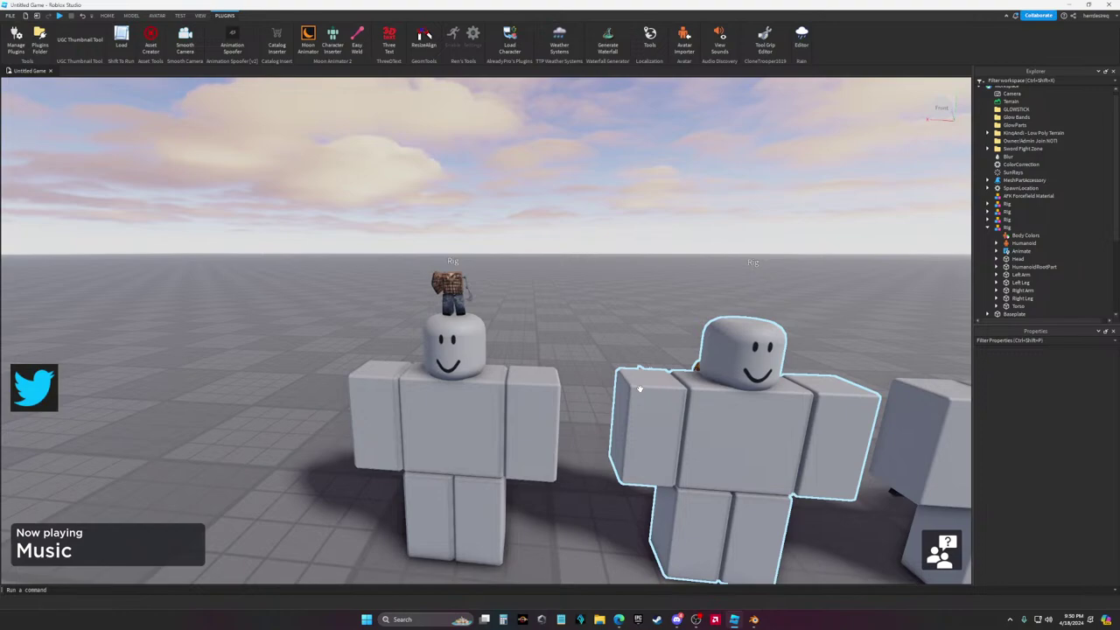
View the glowing yellow pedestal screenshot full size in Discord, then bring YouTube back up
click(677, 619)
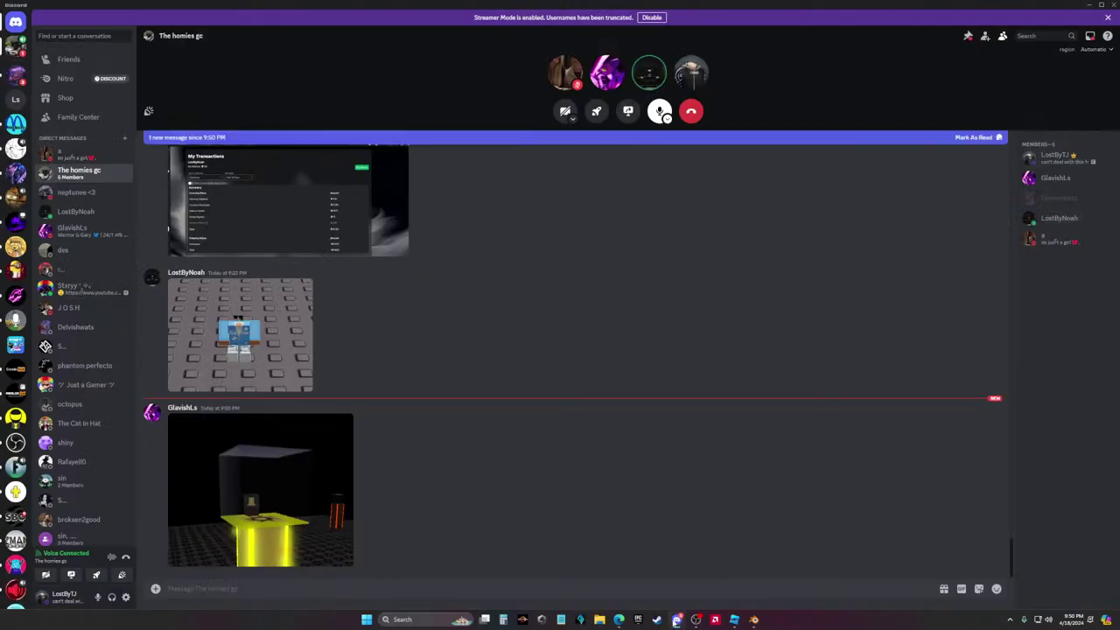
click(345, 425)
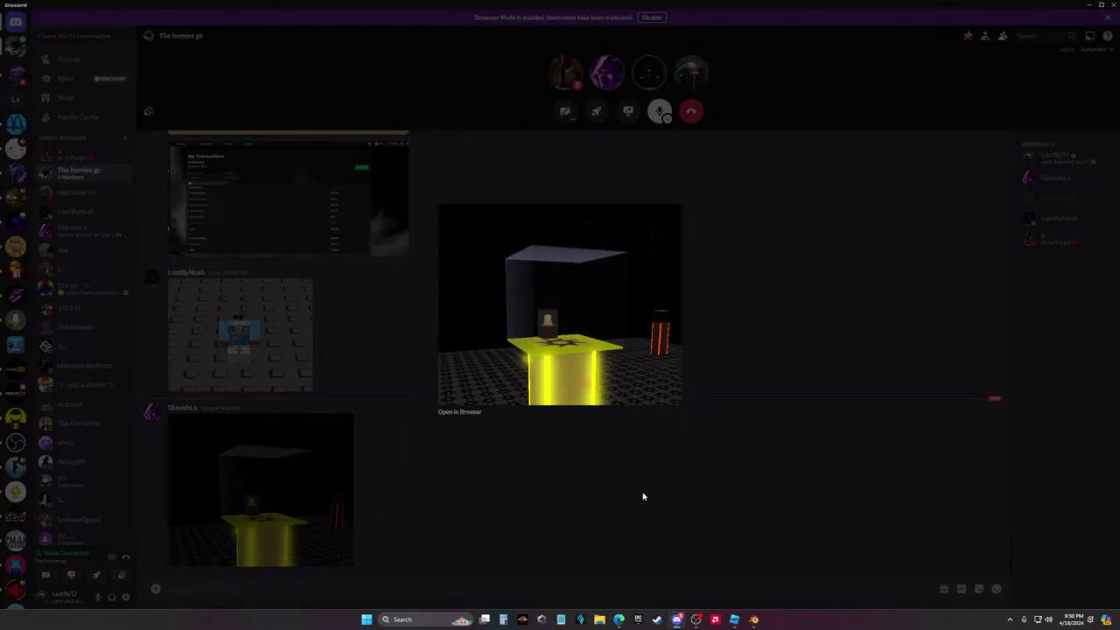
click(522, 491)
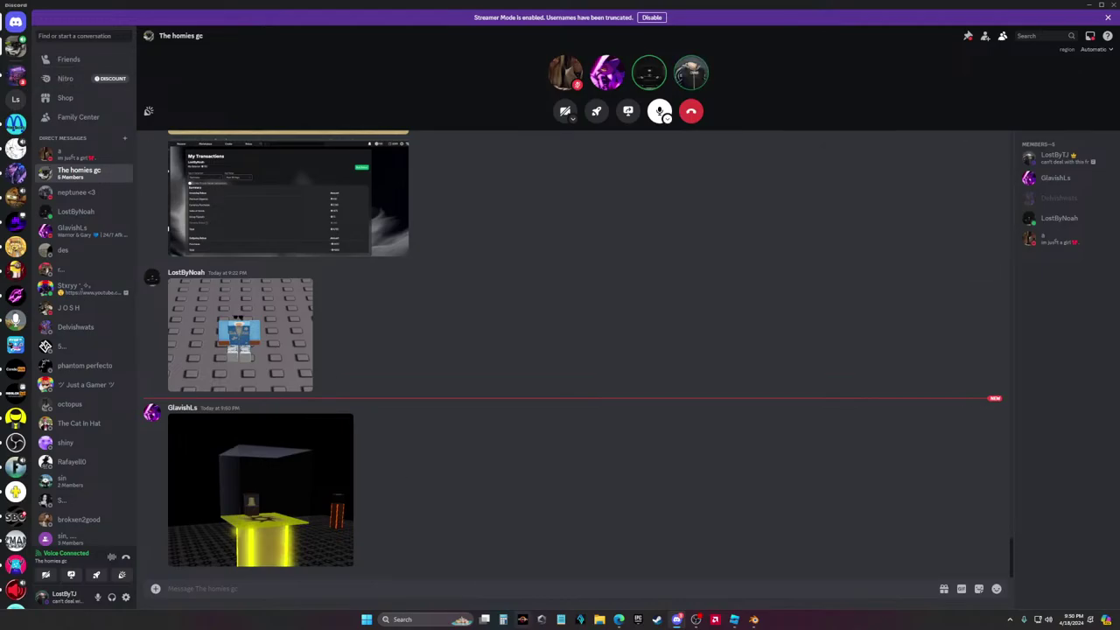
click(621, 623)
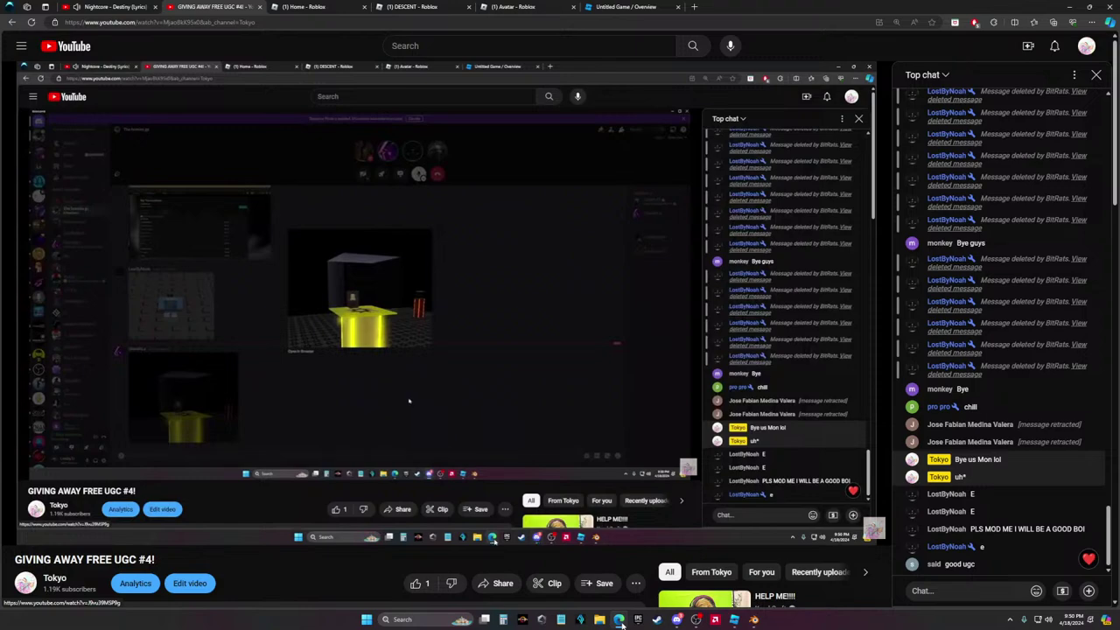
click(736, 619)
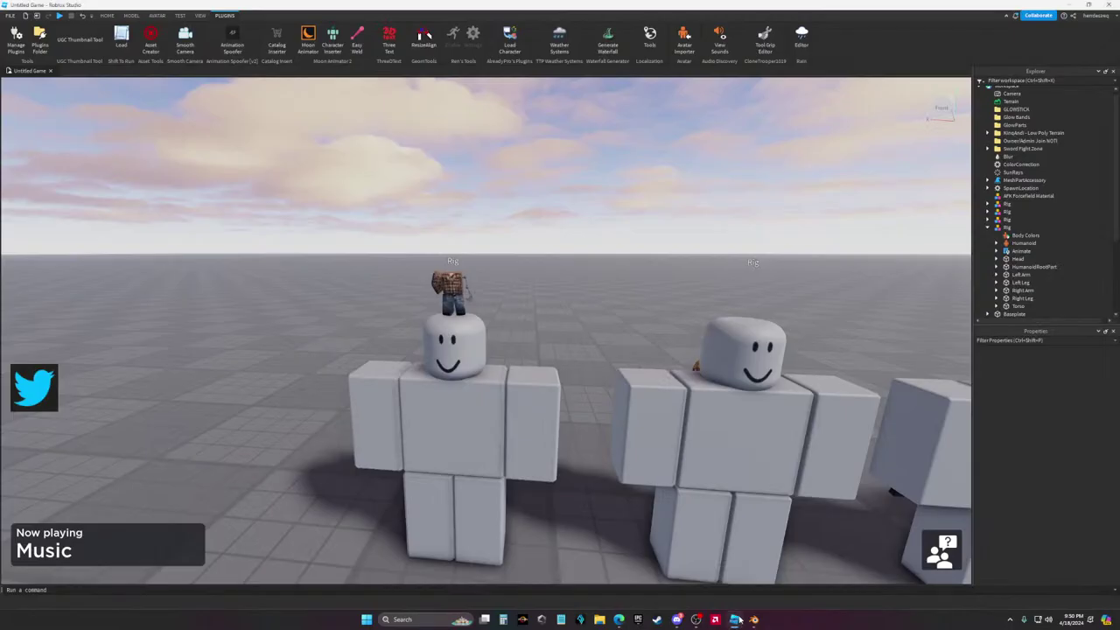
right_drag(600, 318, 601, 320)
right_drag(421, 365, 604, 265)
right_drag(468, 374, 682, 303)
mouse_move(716, 618)
click(637, 620)
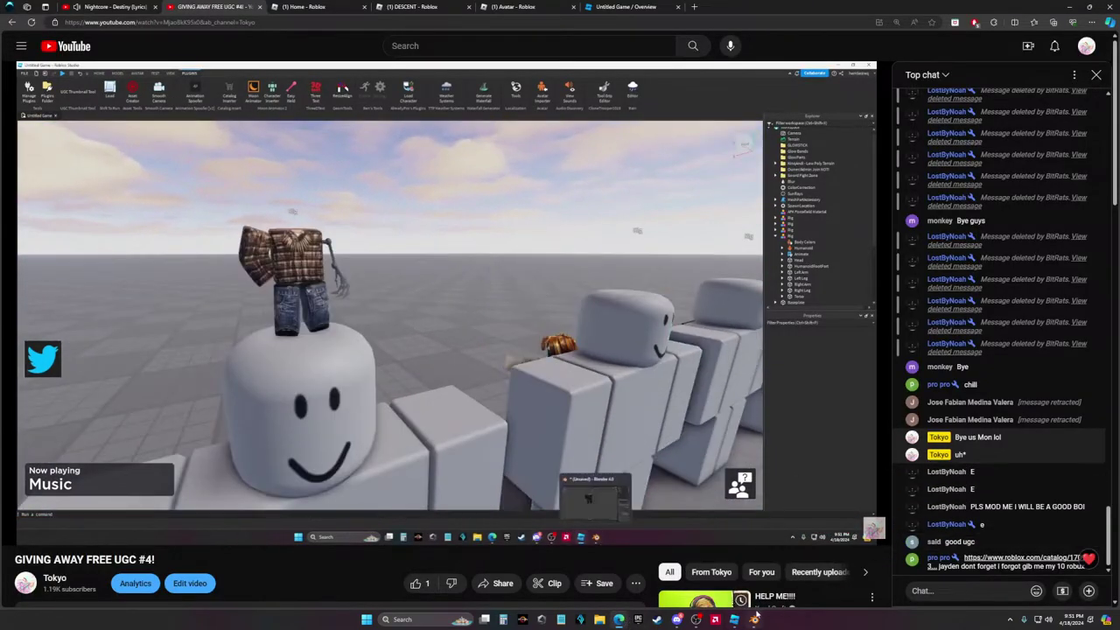
click(735, 619)
scroll(678, 307, down, 3)
Close Roblox Studio, agreeing to save the game first
scroll(678, 306, down, 3)
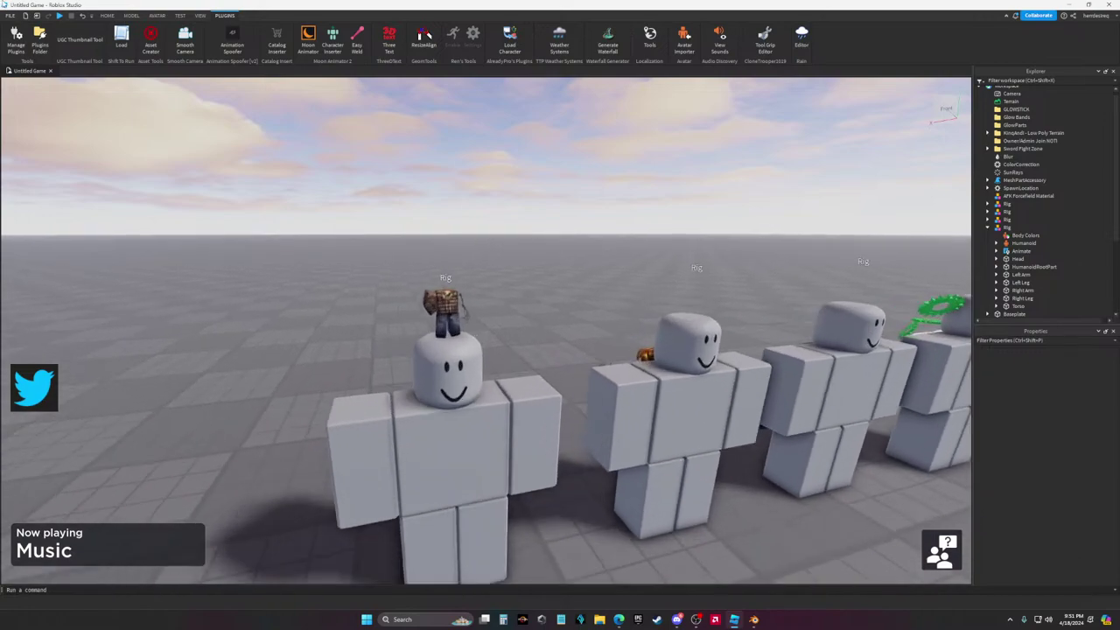
click(1108, 4)
key(Return)
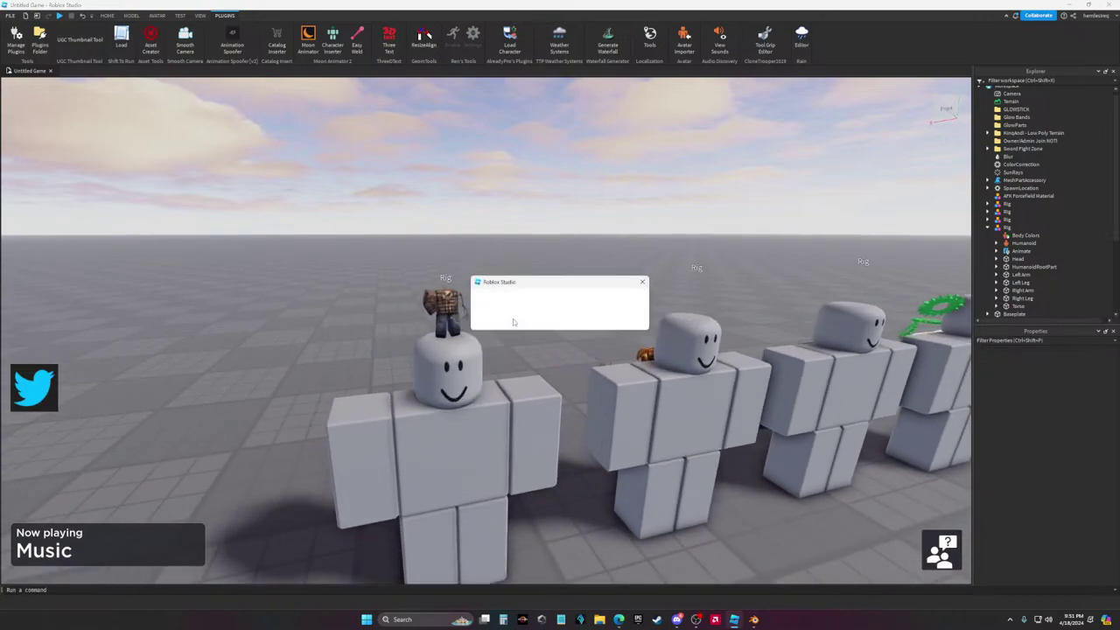
click(560, 320)
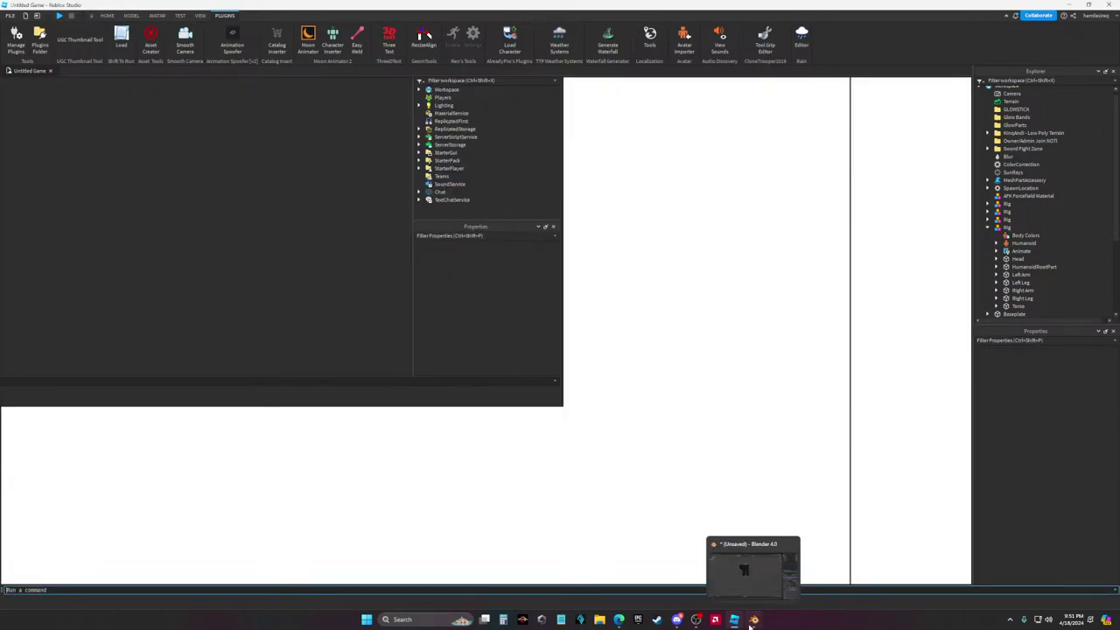
click(754, 619)
Close Blender with Don't Save and launch Untitled Game via Edit in Studio on Creator Hub
click(1108, 5)
click(577, 328)
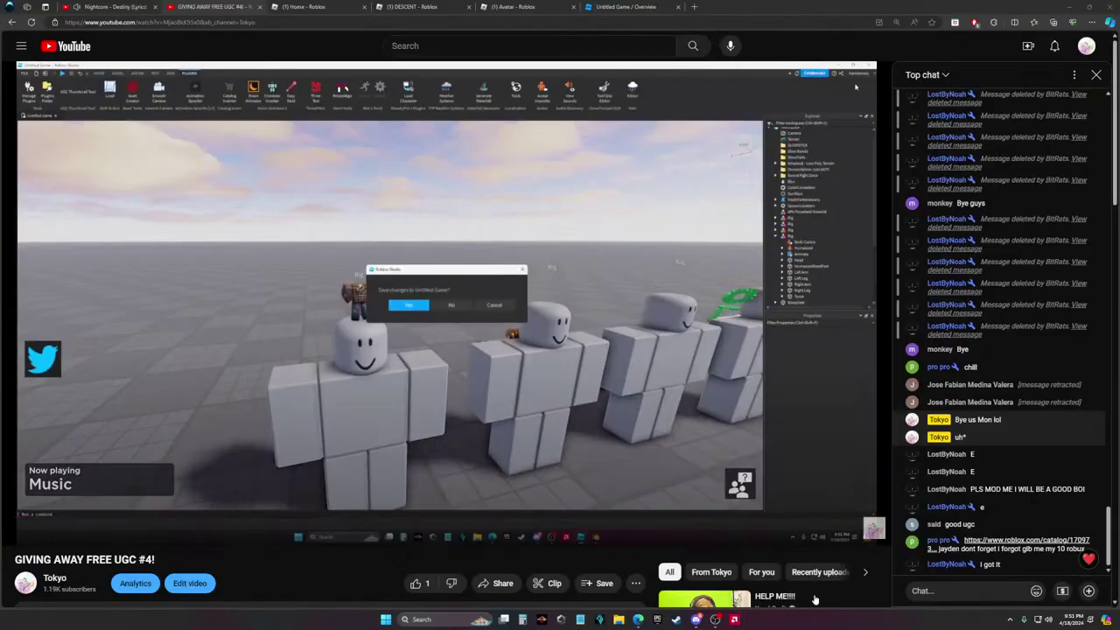
key(super)
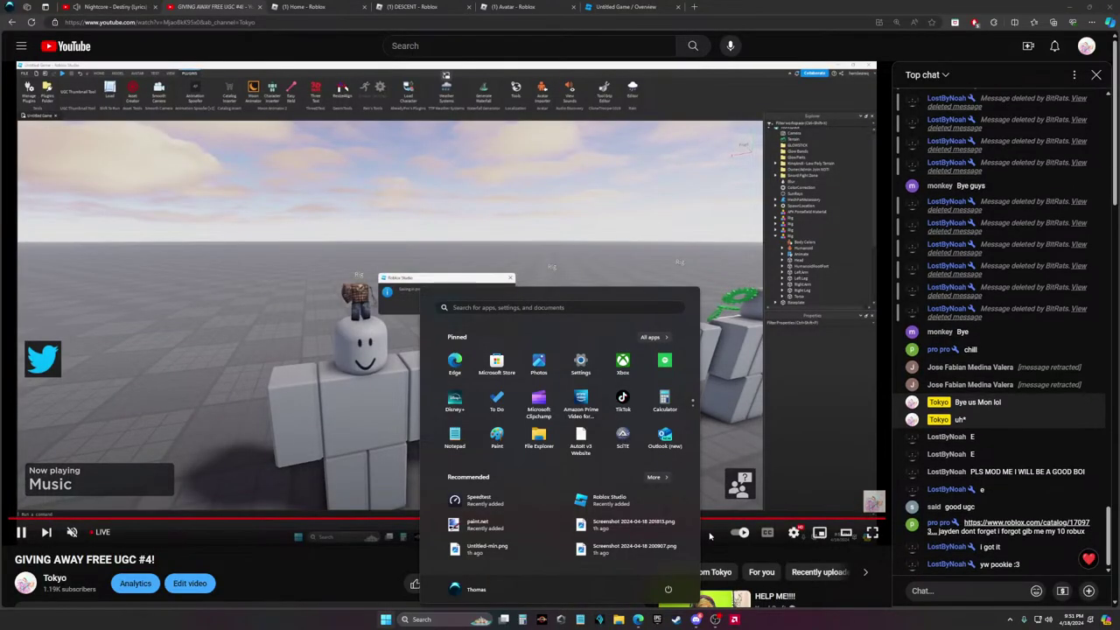
click(412, 6)
click(625, 6)
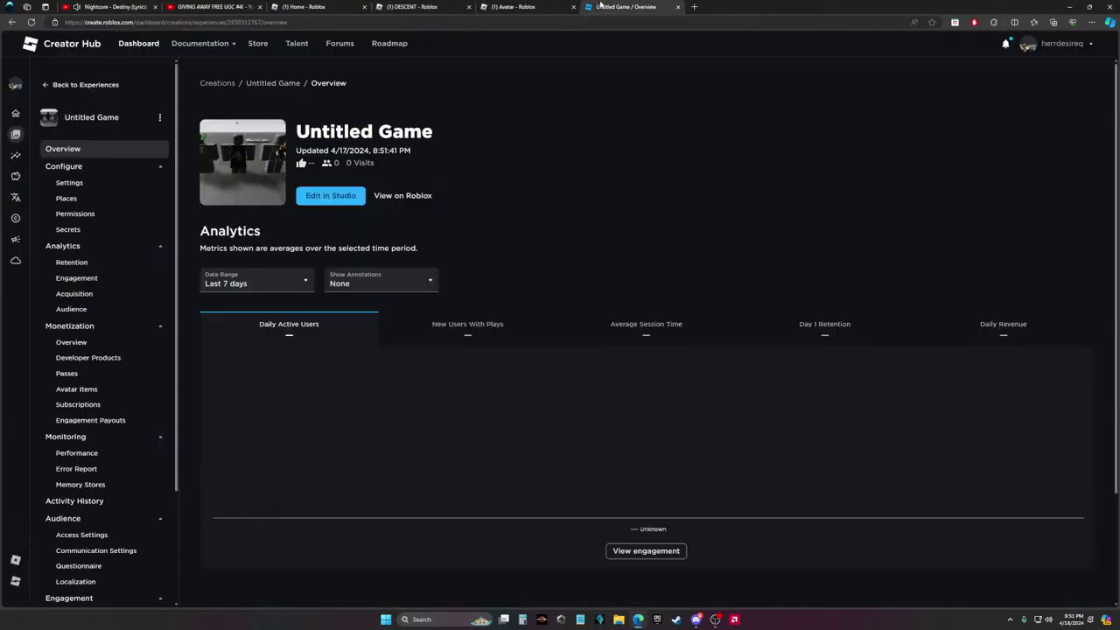
click(363, 197)
Enlarge the shared top-hat avatar picture in Discord, close it, then reopen it full size
click(659, 587)
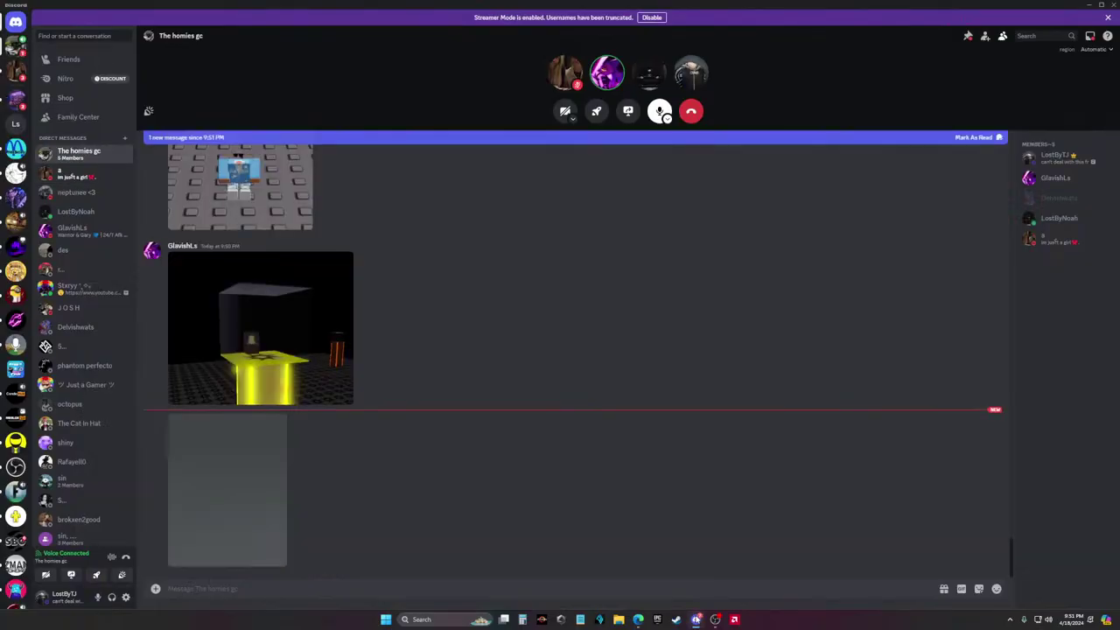
click(274, 494)
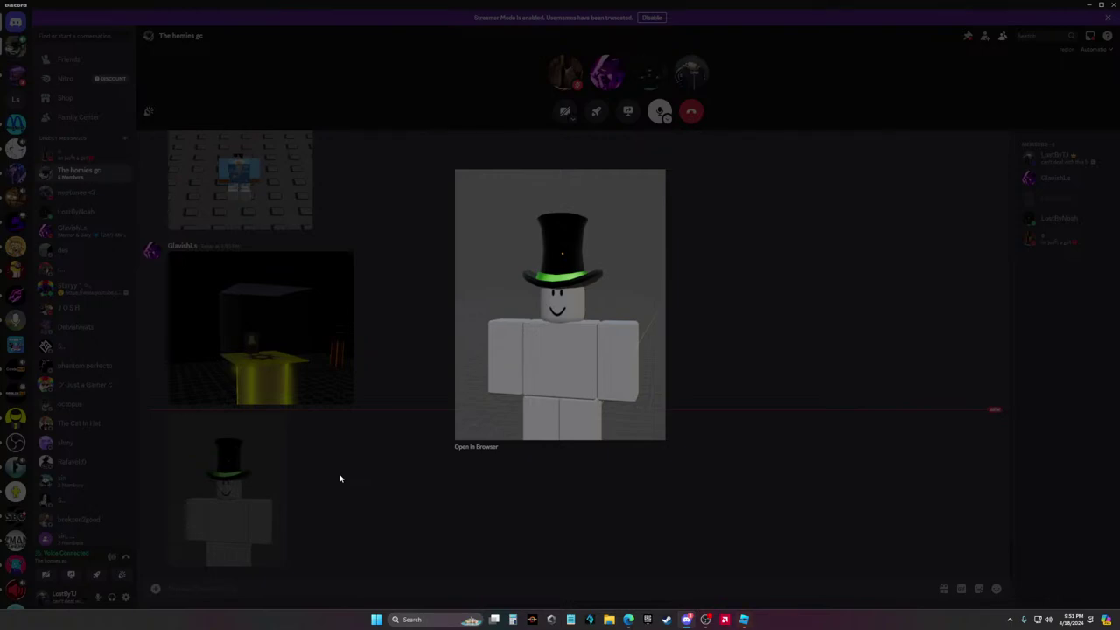
click(735, 540)
click(744, 619)
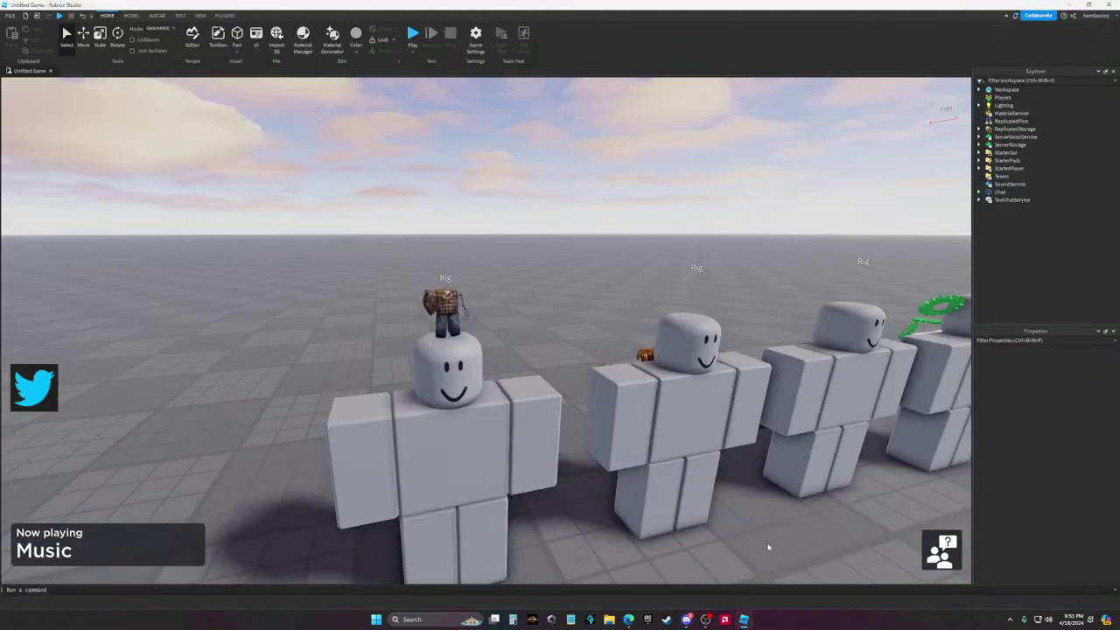
key(alt+Tab)
click(243, 512)
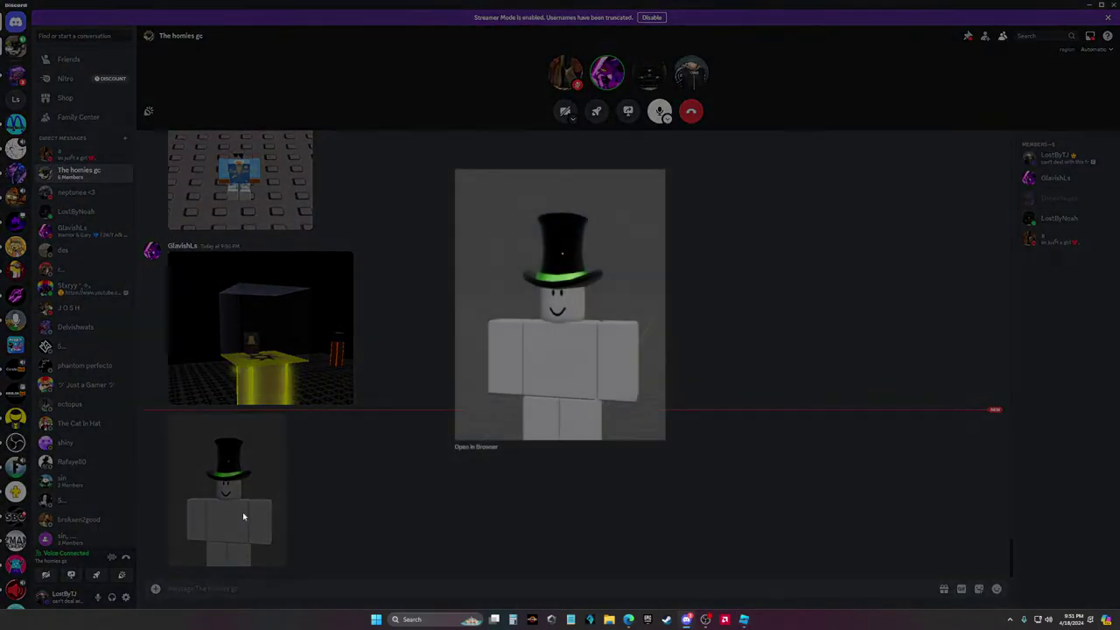
In Studio, try the Avatar tab's rig generator and accessory fitting tool, then close them
key(alt+Tab)
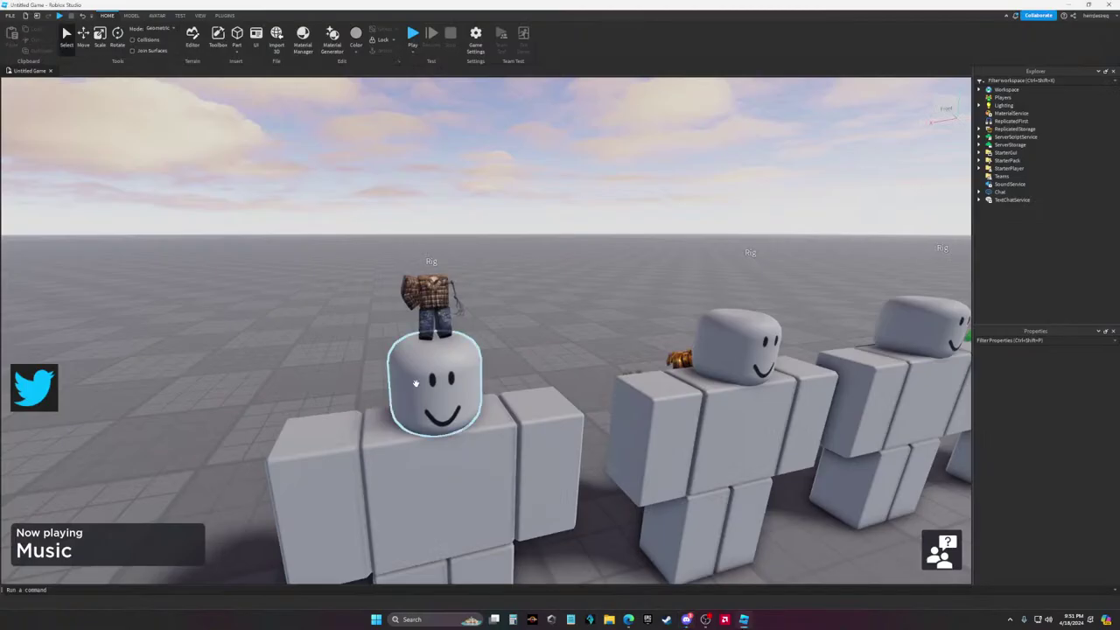
scroll(490, 403, up, 2)
click(528, 421)
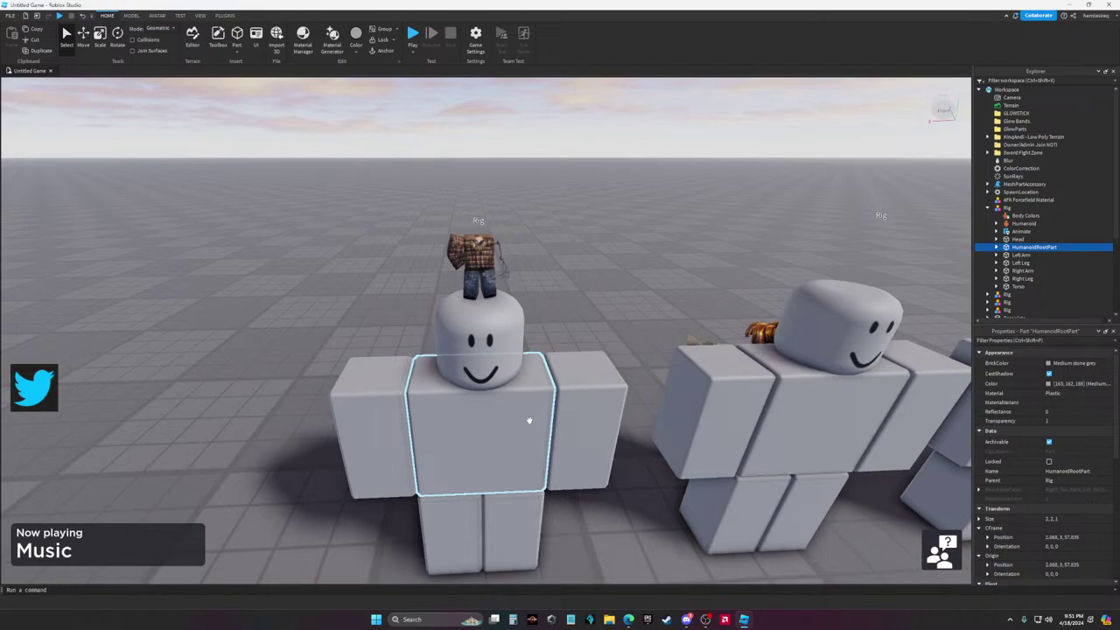
click(490, 153)
scroll(489, 149, up, 5)
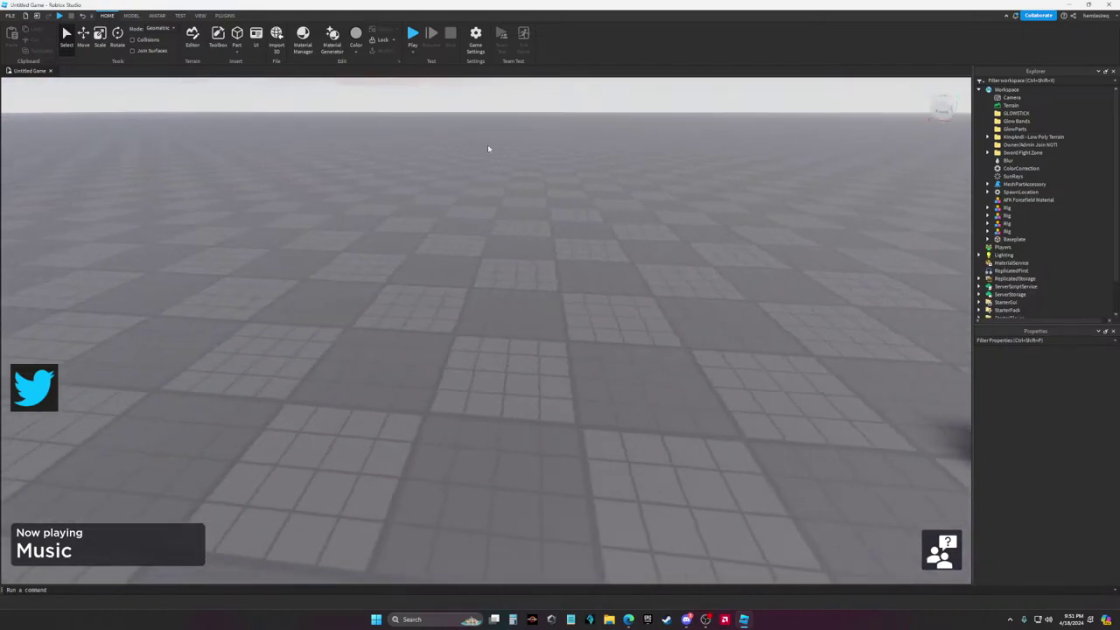
click(157, 15)
click(324, 39)
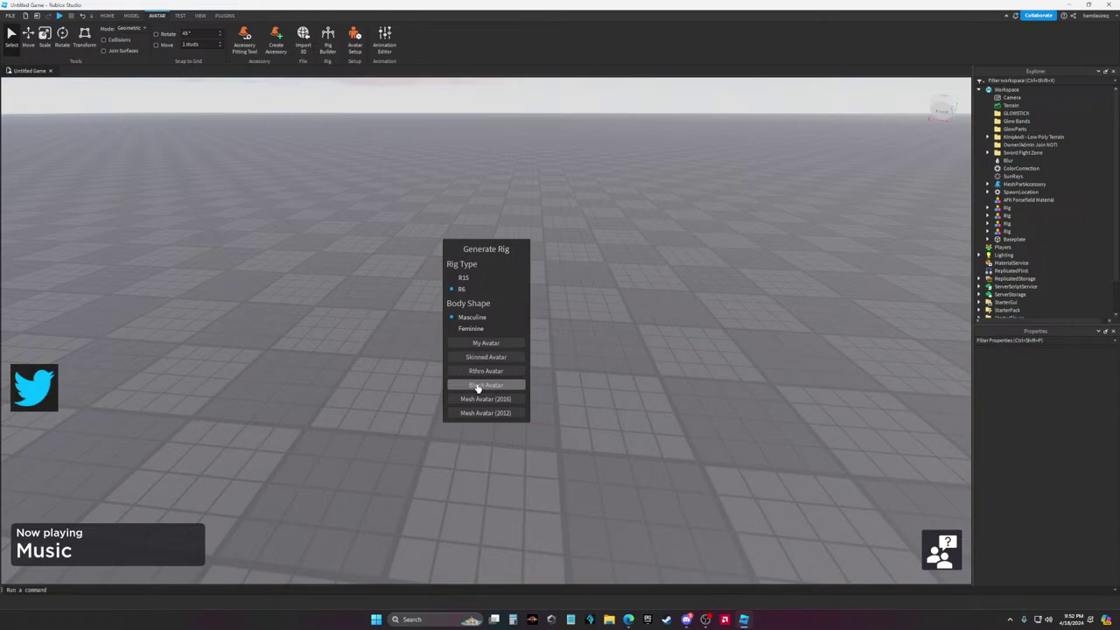
click(243, 49)
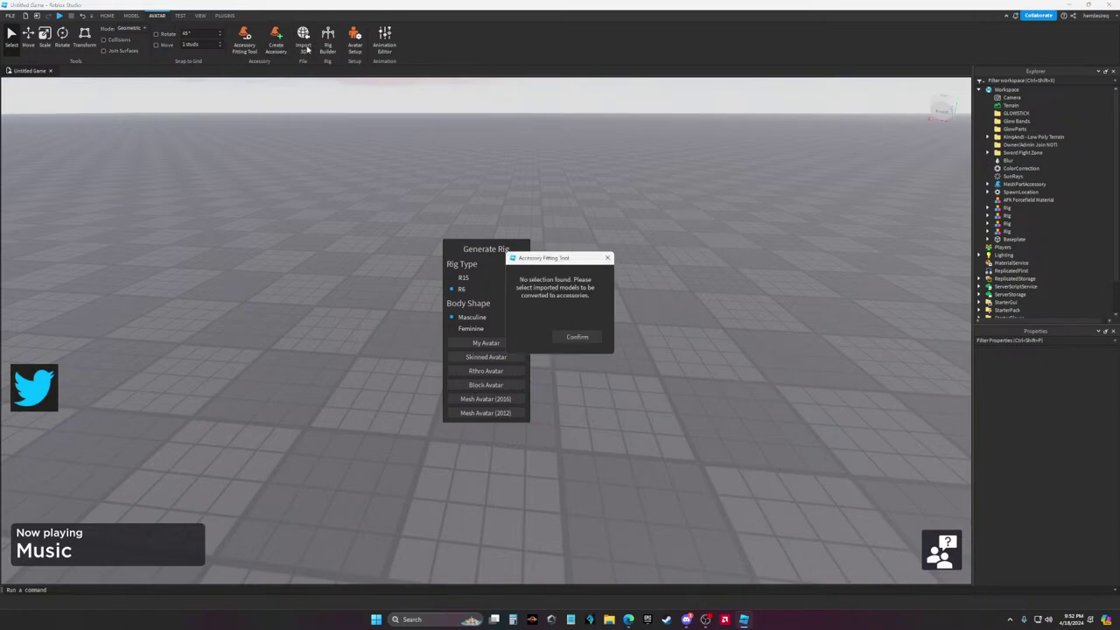
click(605, 259)
click(327, 42)
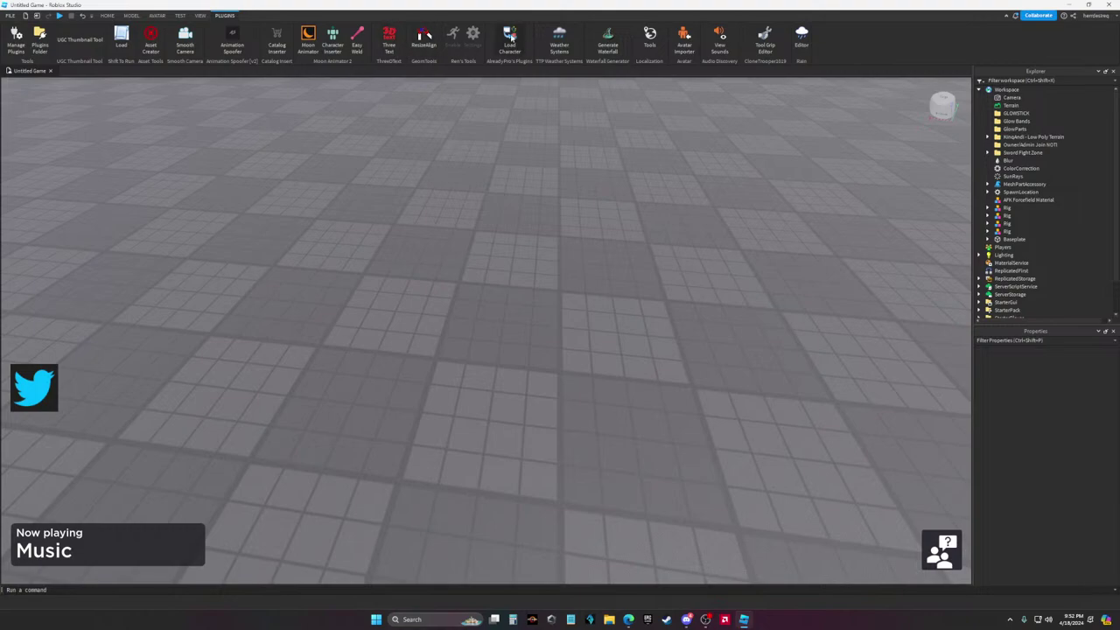
Load another player's character by username as an R6 rig and focus the view on it
click(510, 39)
text(lmi)
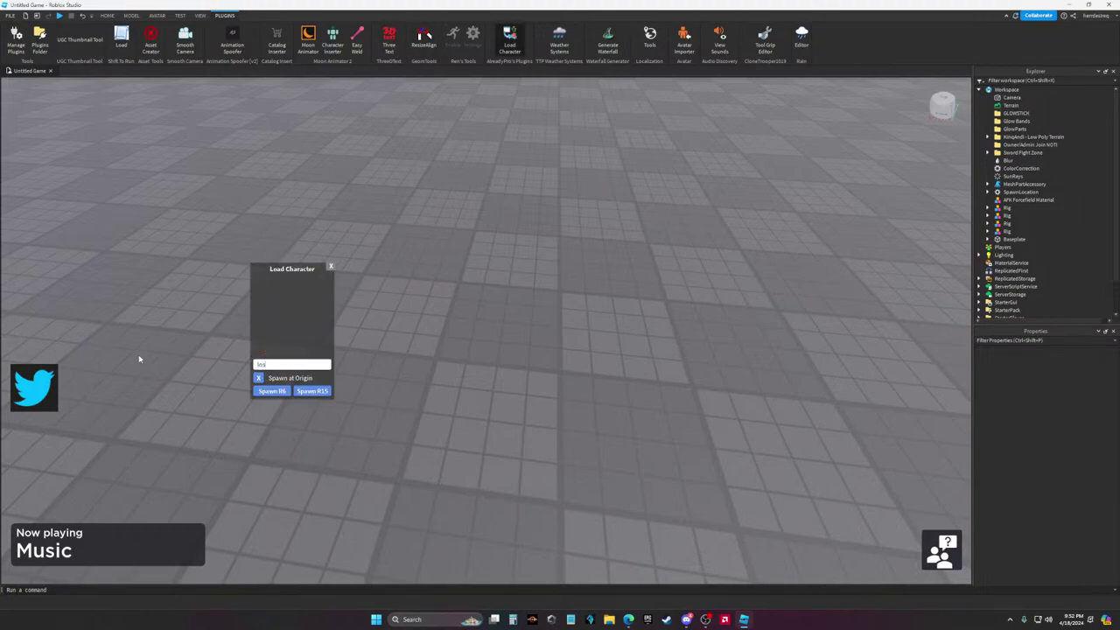
text(tthynoah)
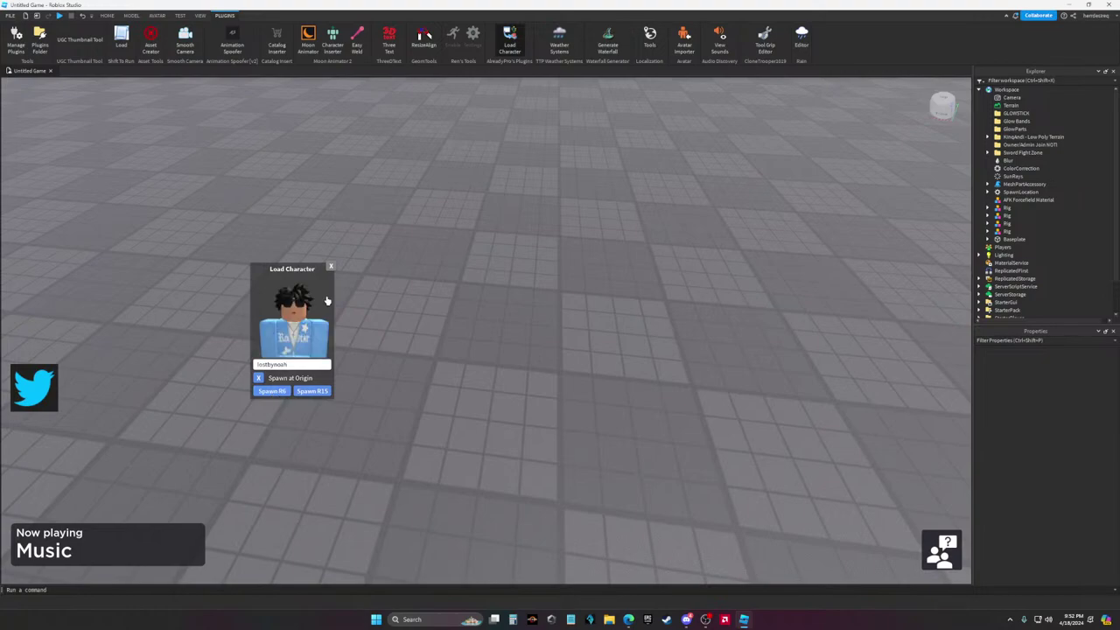
click(274, 391)
key(f)
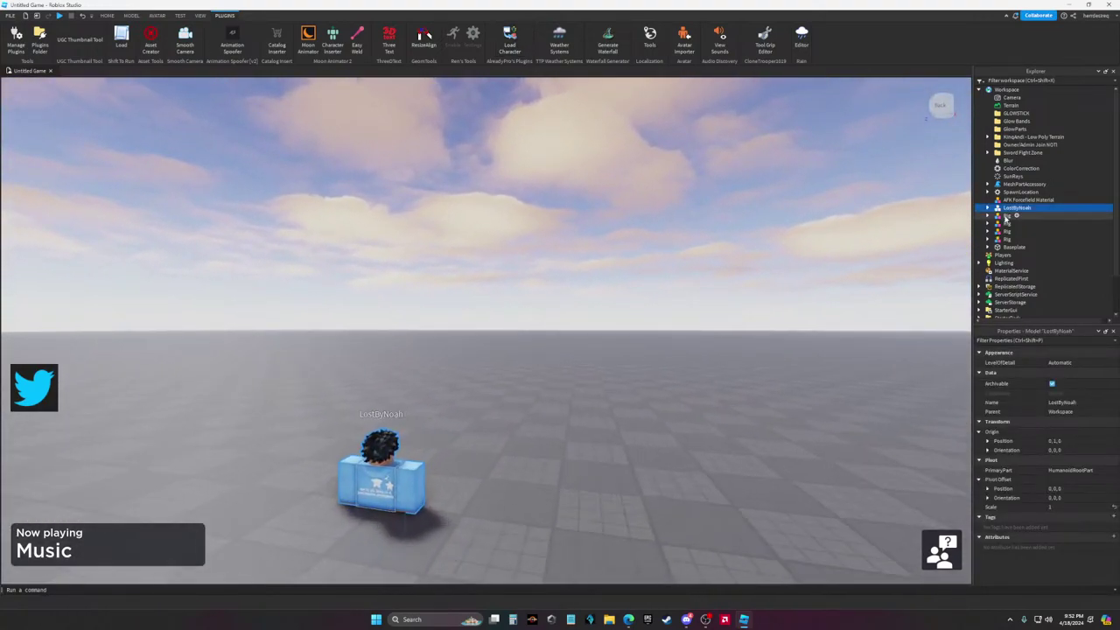
Start exporting the loaded character and browse the home, Documents and Pictures folders
right_click(1002, 208)
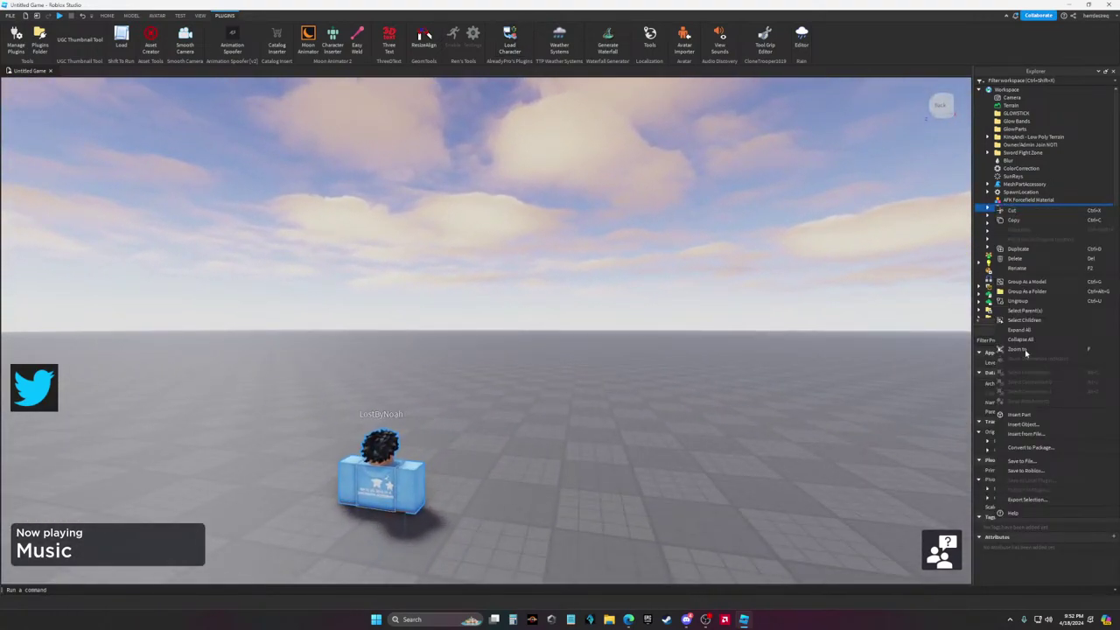
click(1028, 499)
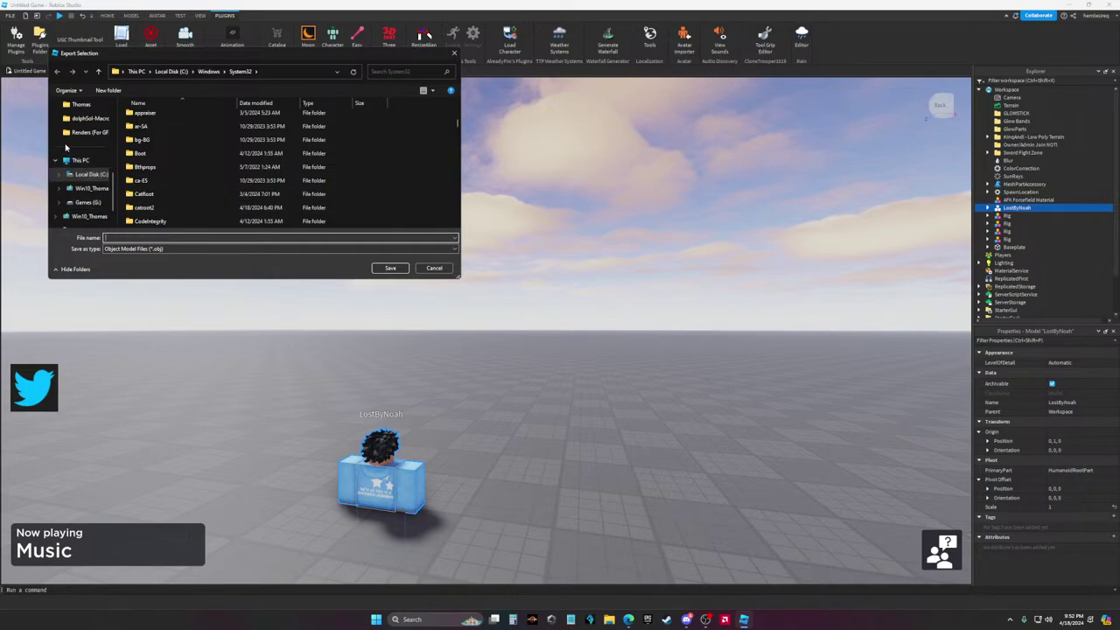
click(81, 127)
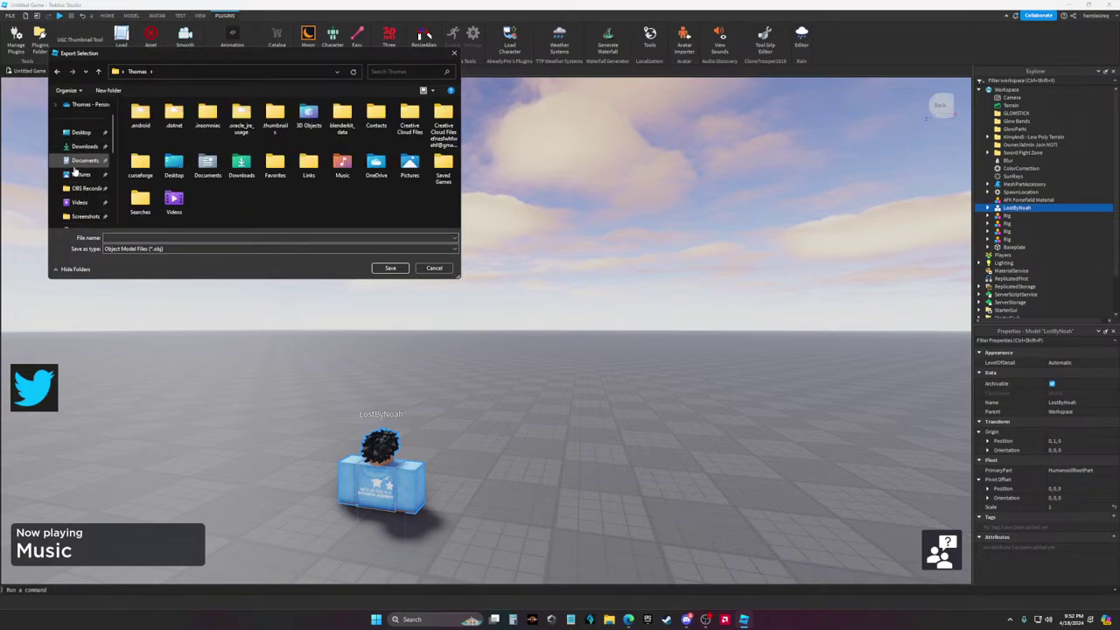
click(85, 160)
scroll(176, 213, down, 5)
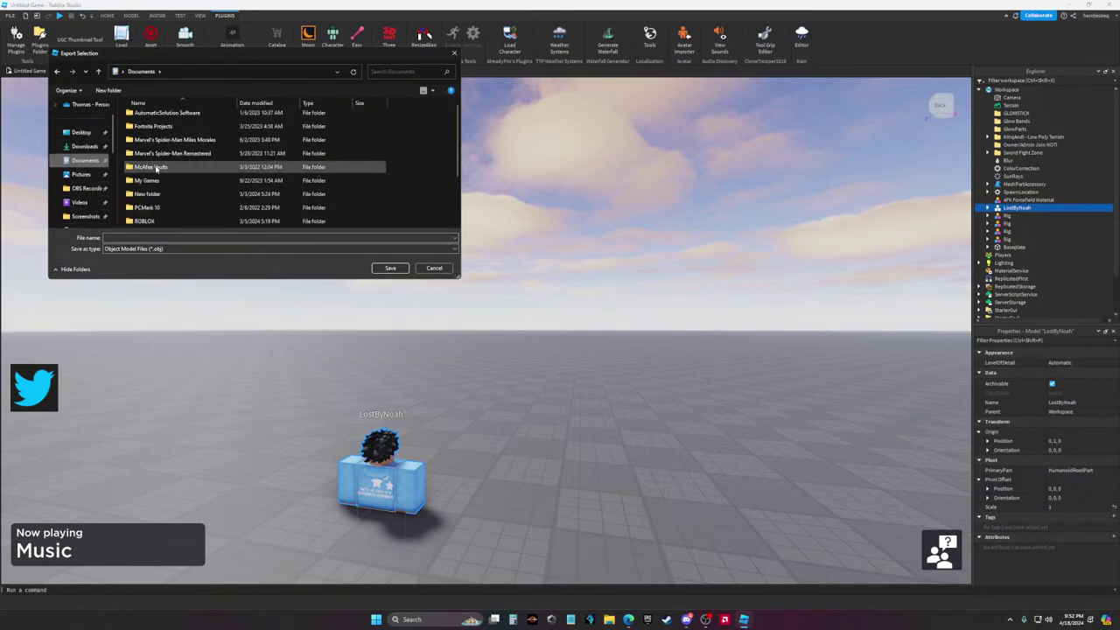
click(99, 174)
click(198, 185)
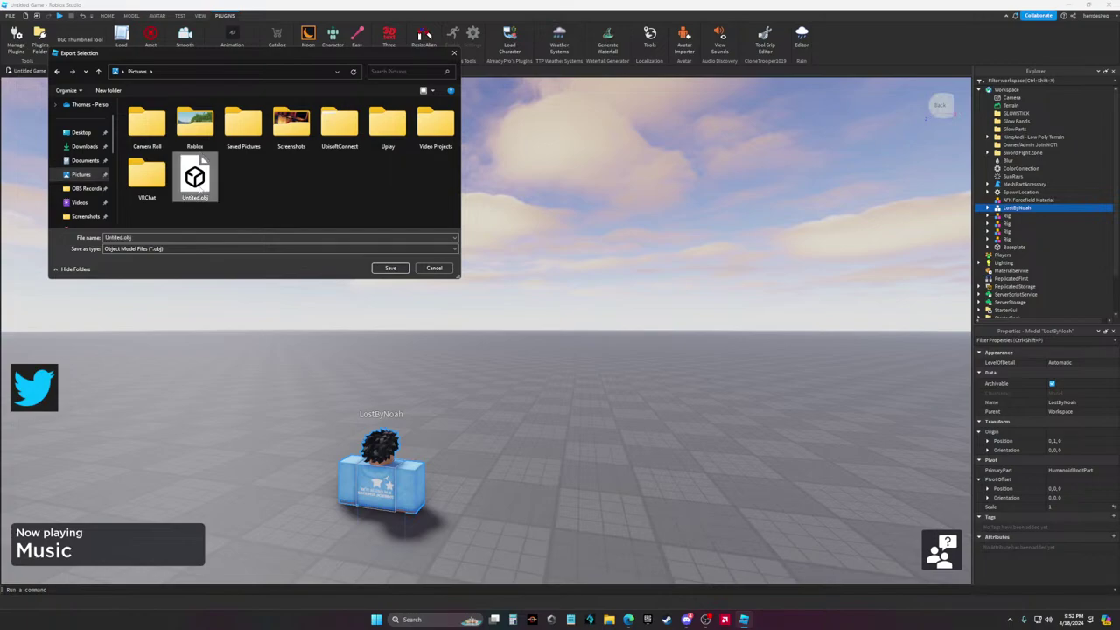
right_click(201, 185)
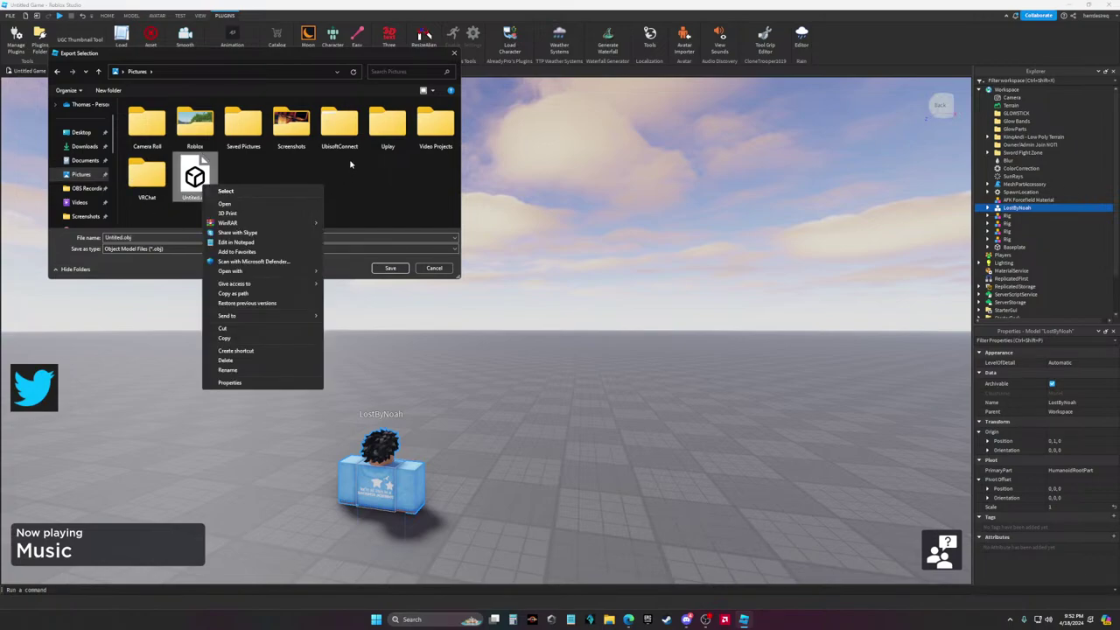
click(350, 164)
Browse the Music, Screenshots, Videos and desktop folders, ending in Roblox GFX
click(85, 160)
scroll(86, 173, down, 1)
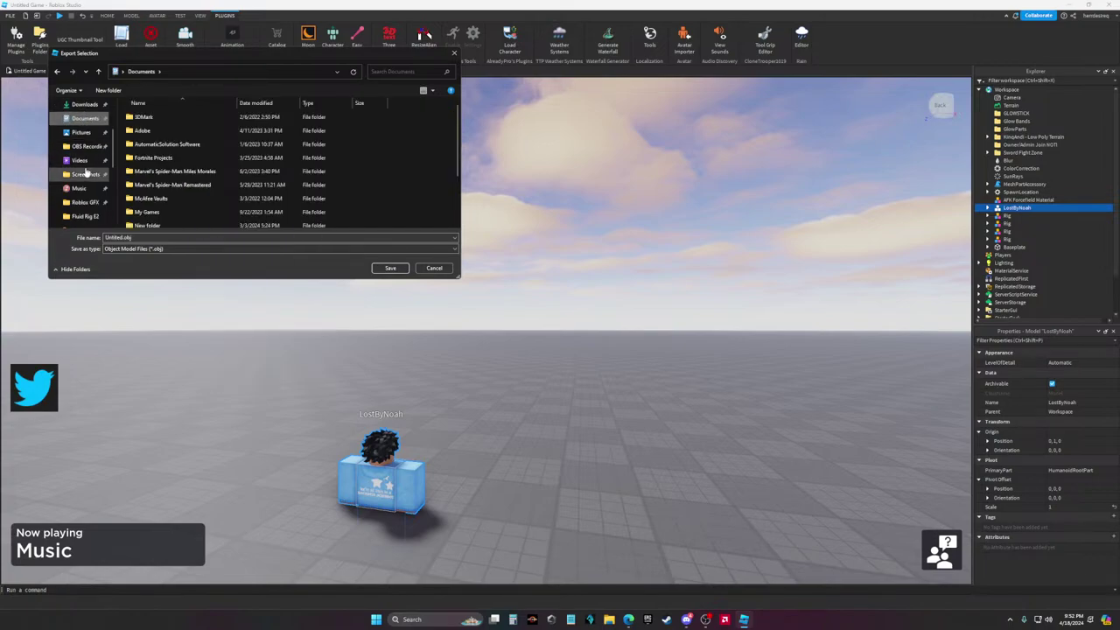
click(79, 188)
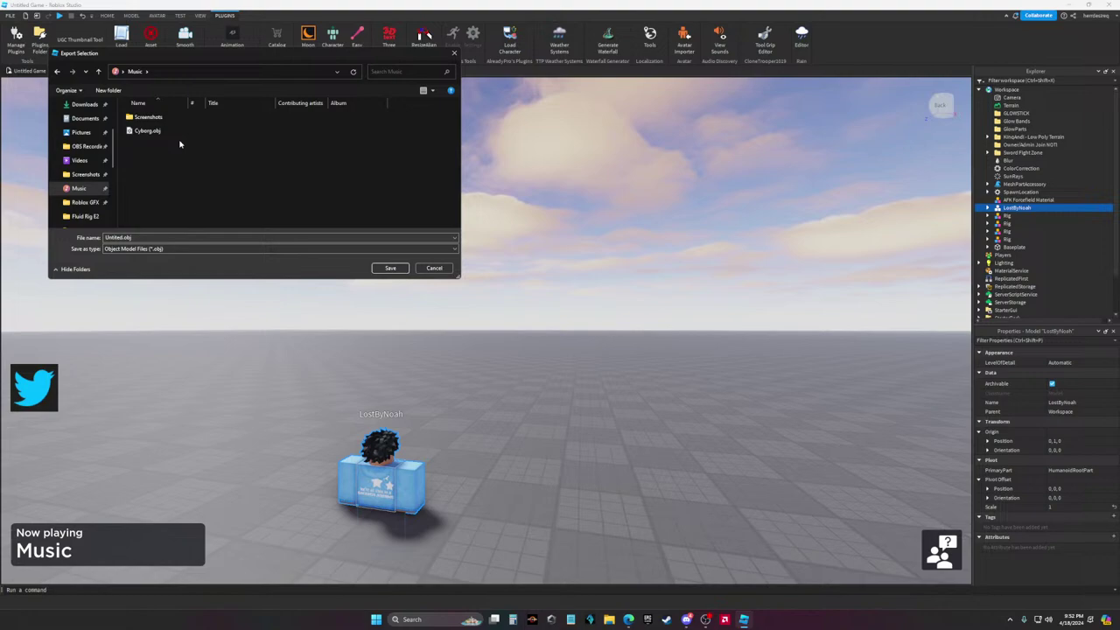
click(85, 202)
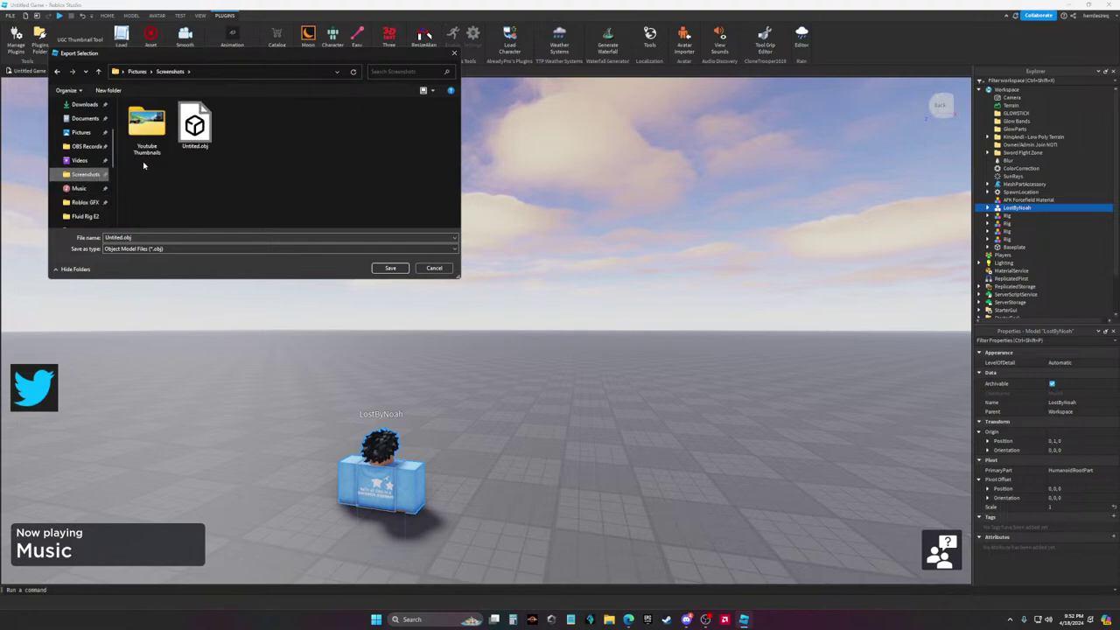
click(77, 161)
click(83, 147)
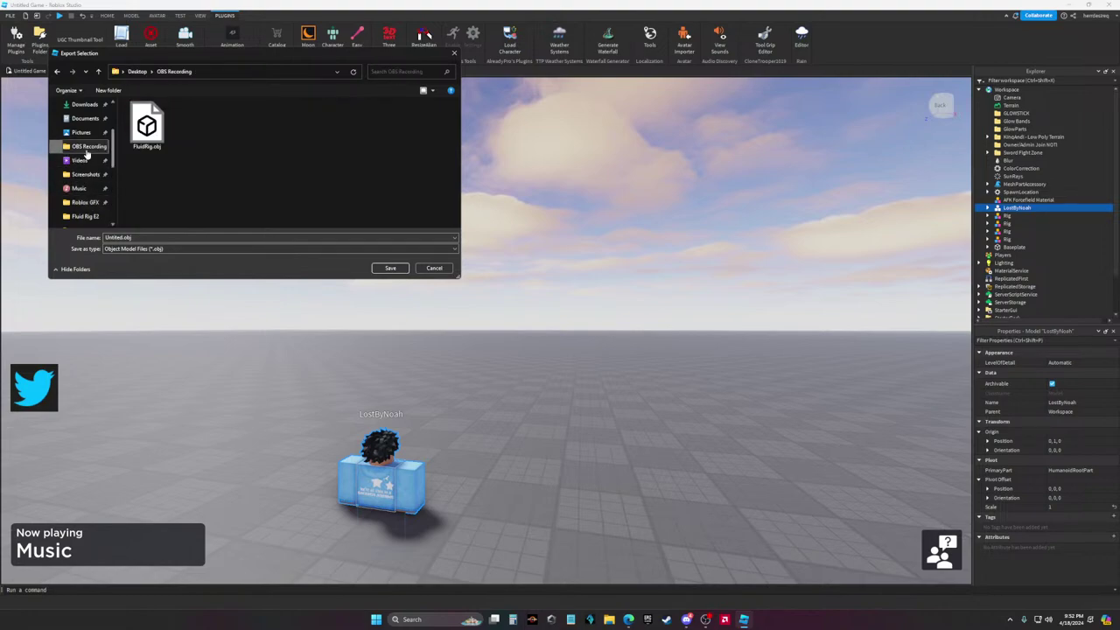
scroll(95, 179, down, 2)
click(88, 160)
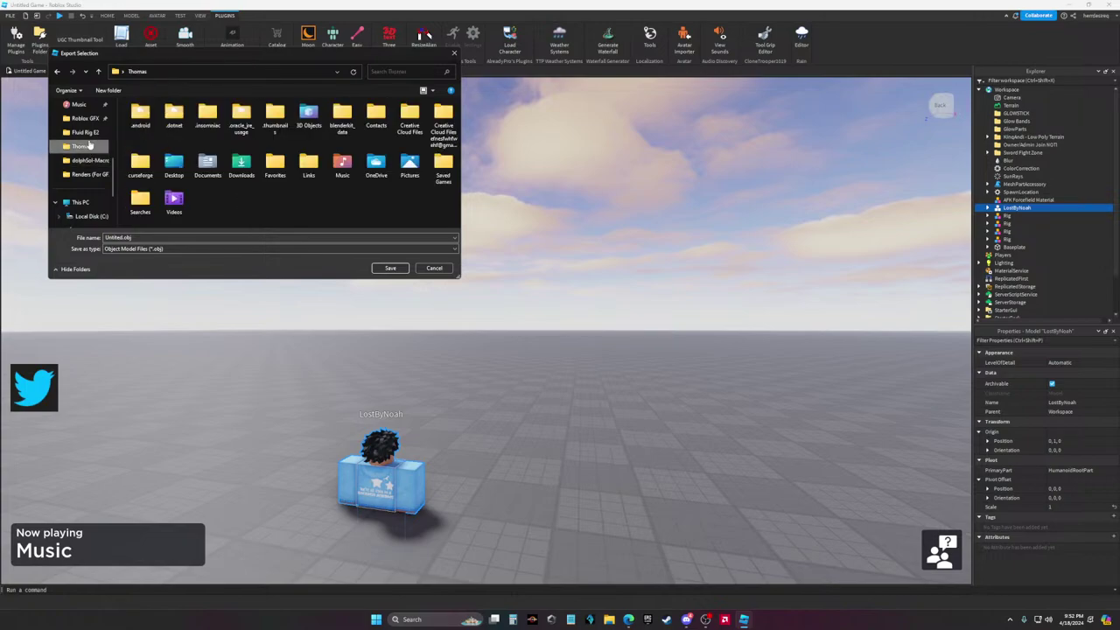
click(85, 132)
click(86, 118)
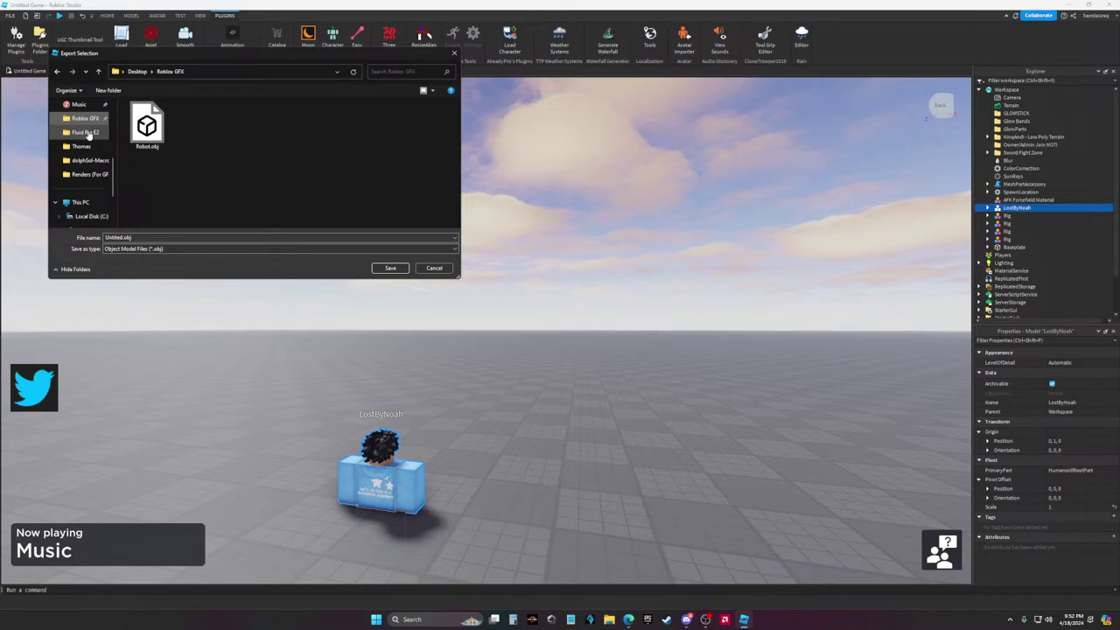
Save the export as Untitled.obj (Object Model Files) in the home folder
click(689, 619)
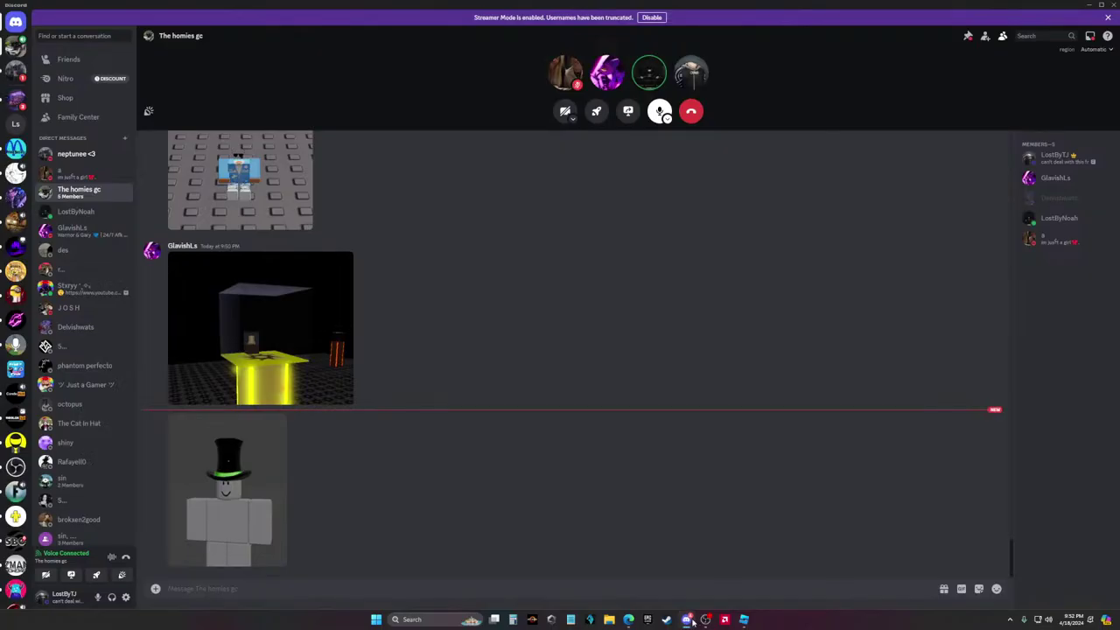
click(751, 621)
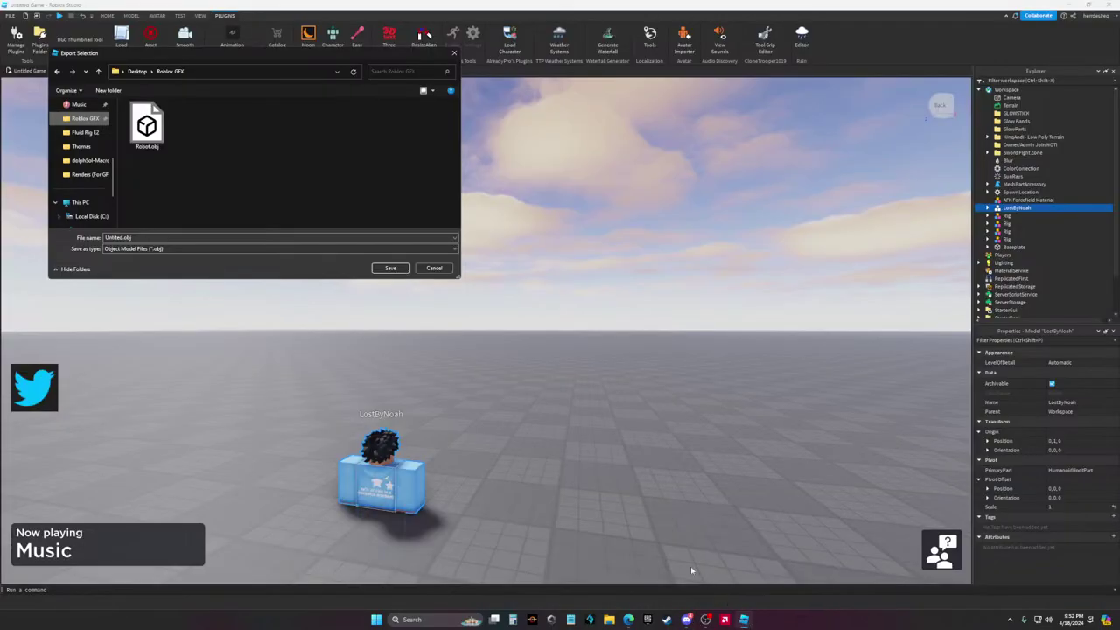
click(81, 147)
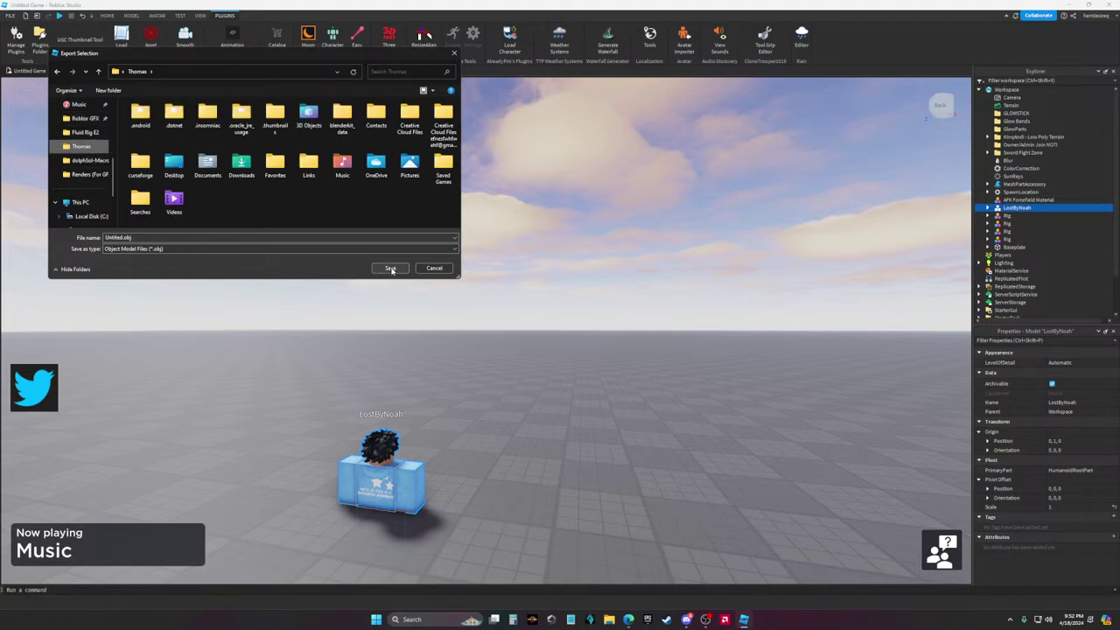
click(390, 268)
Dismiss the Creator Hub Download Studio prompt and check the live stream tab
click(628, 620)
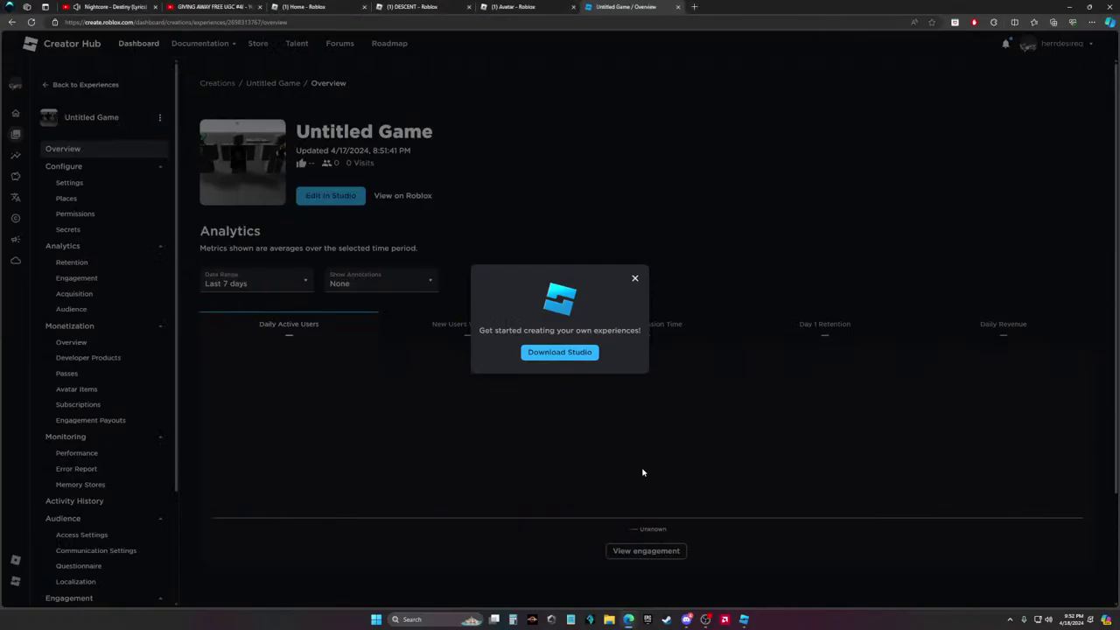
click(635, 278)
click(215, 7)
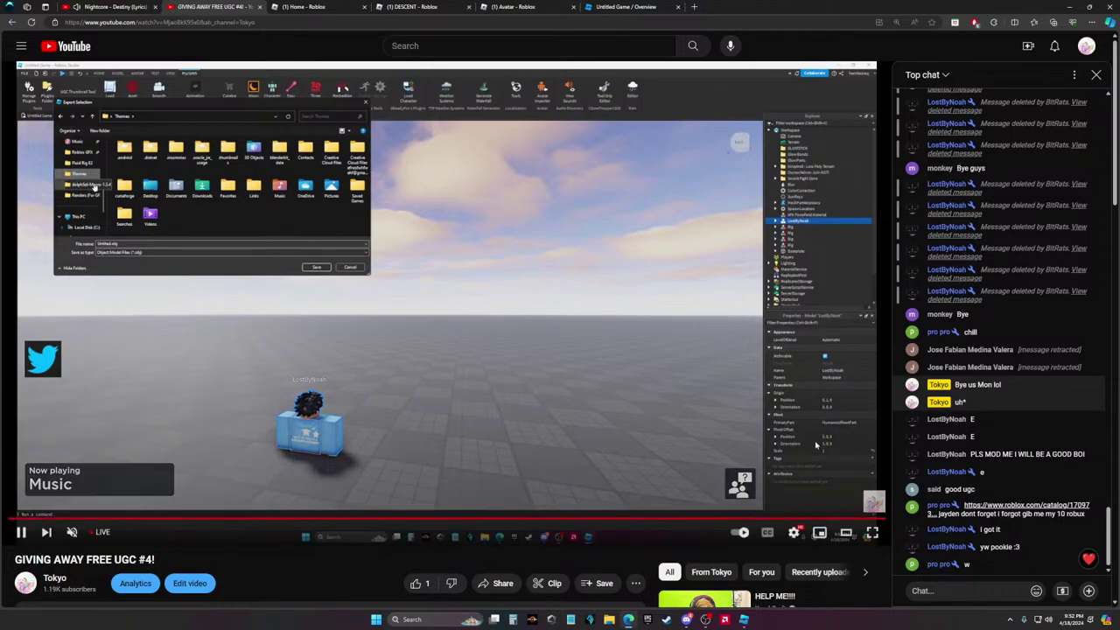
scroll(542, 508, down, 3)
scroll(560, 508, up, 3)
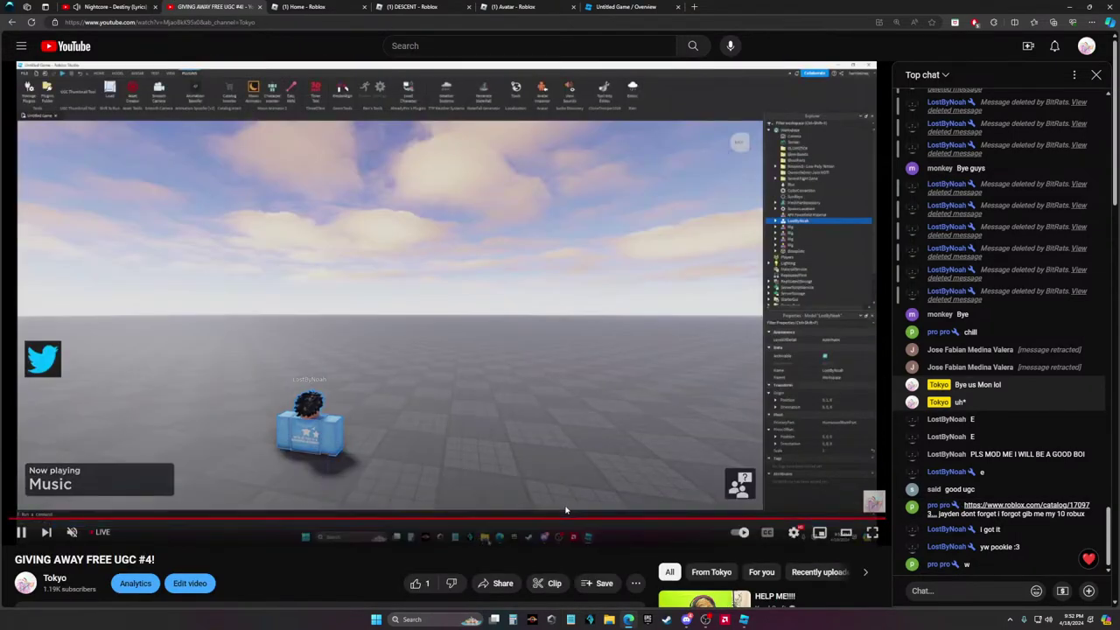
Look inside the Fluid Rig E2 folder in File Explorer, then close it
key(super)
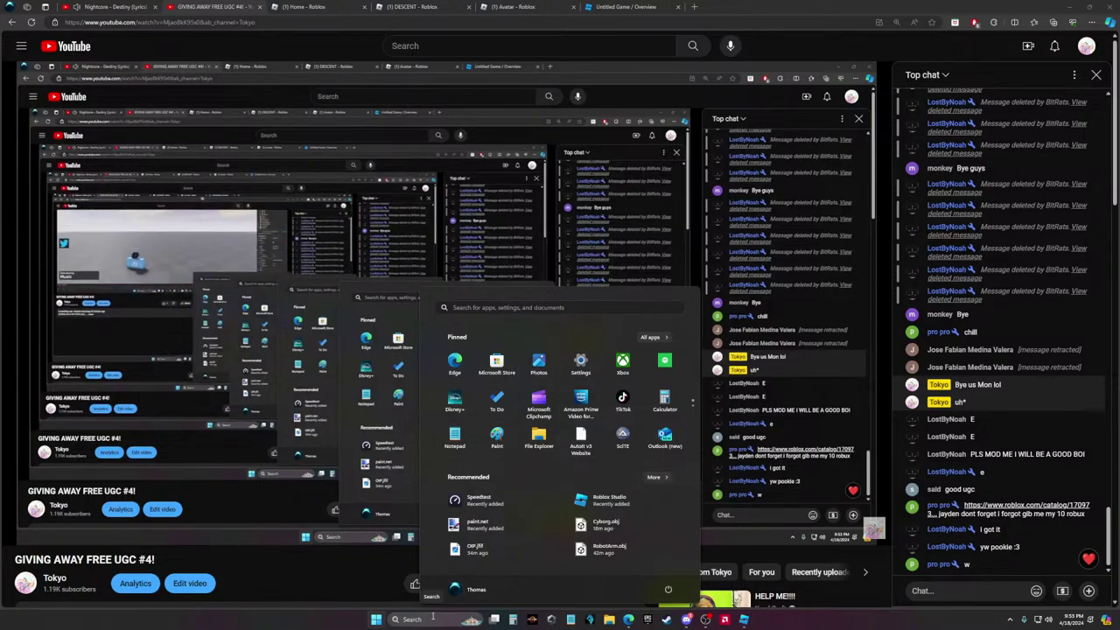
click(609, 619)
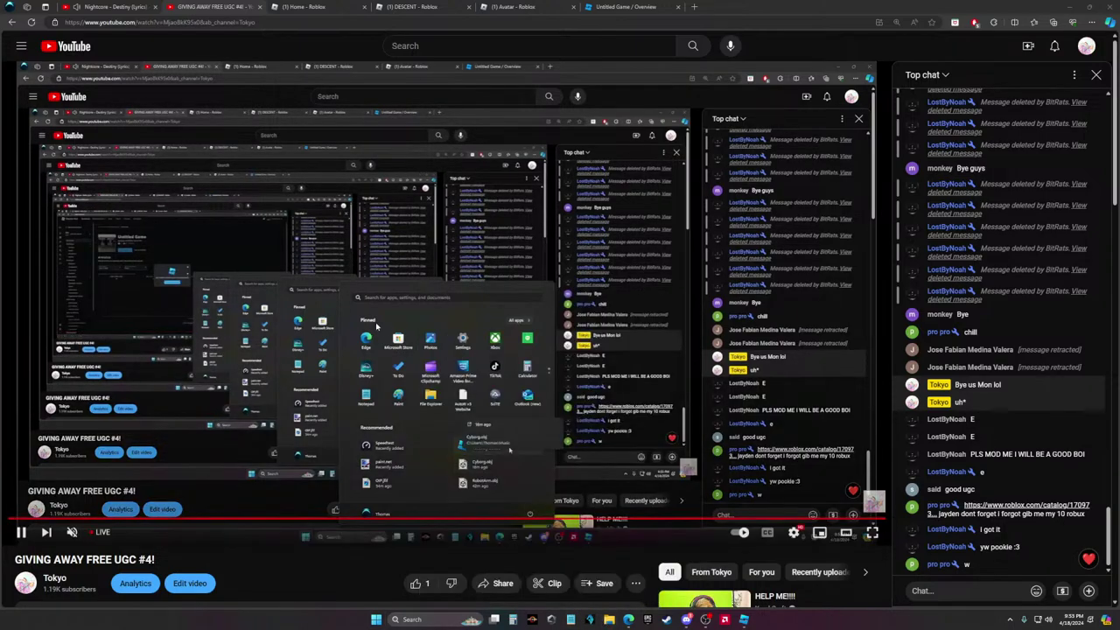
click(594, 274)
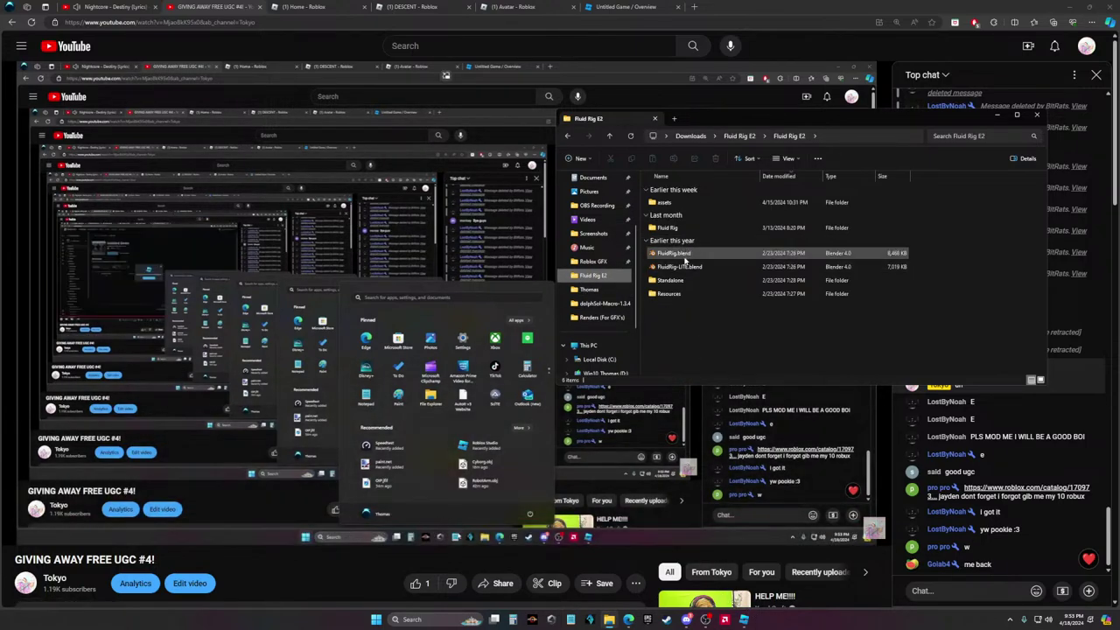
click(1037, 116)
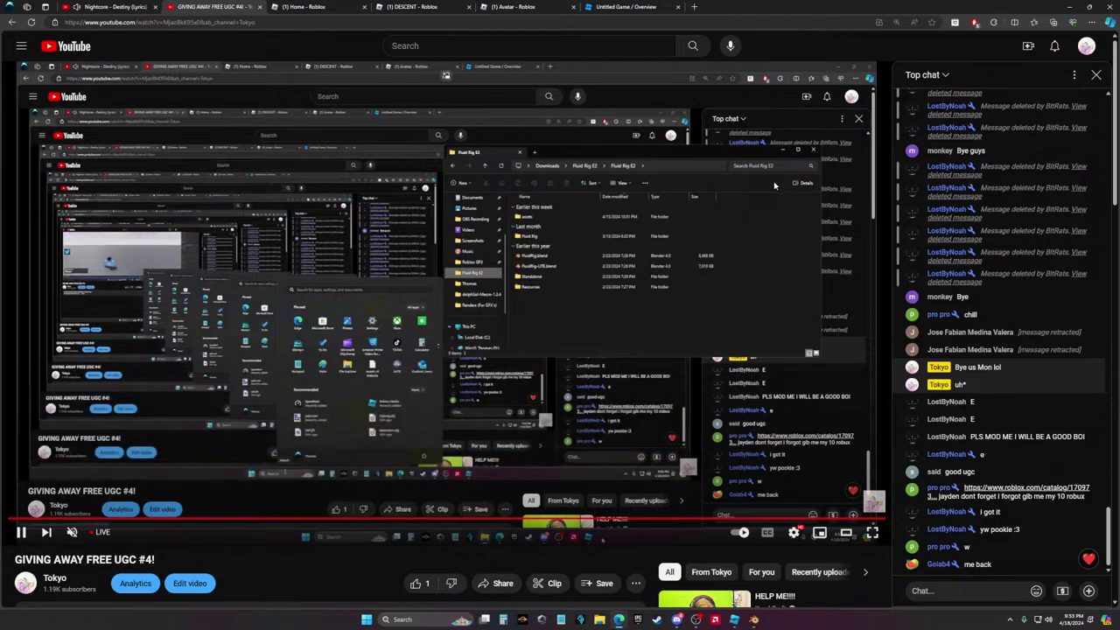
View the stream's Participants list from the live chat menu, then return to chat
scroll(757, 211, down, 3)
scroll(708, 249, up, 2)
scroll(708, 249, up, 1)
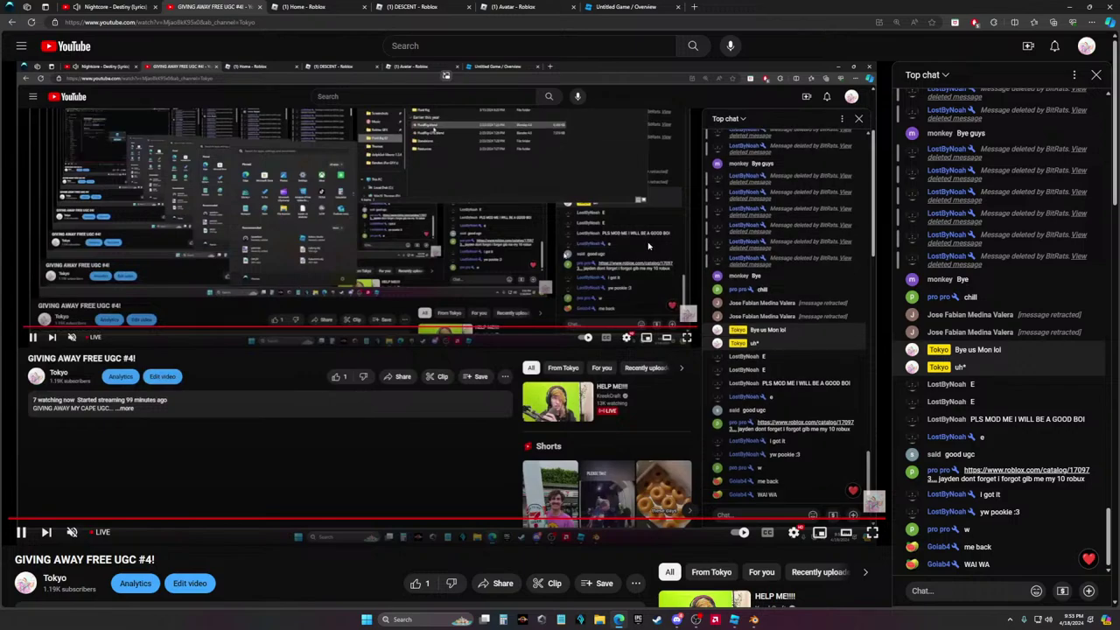
click(1075, 77)
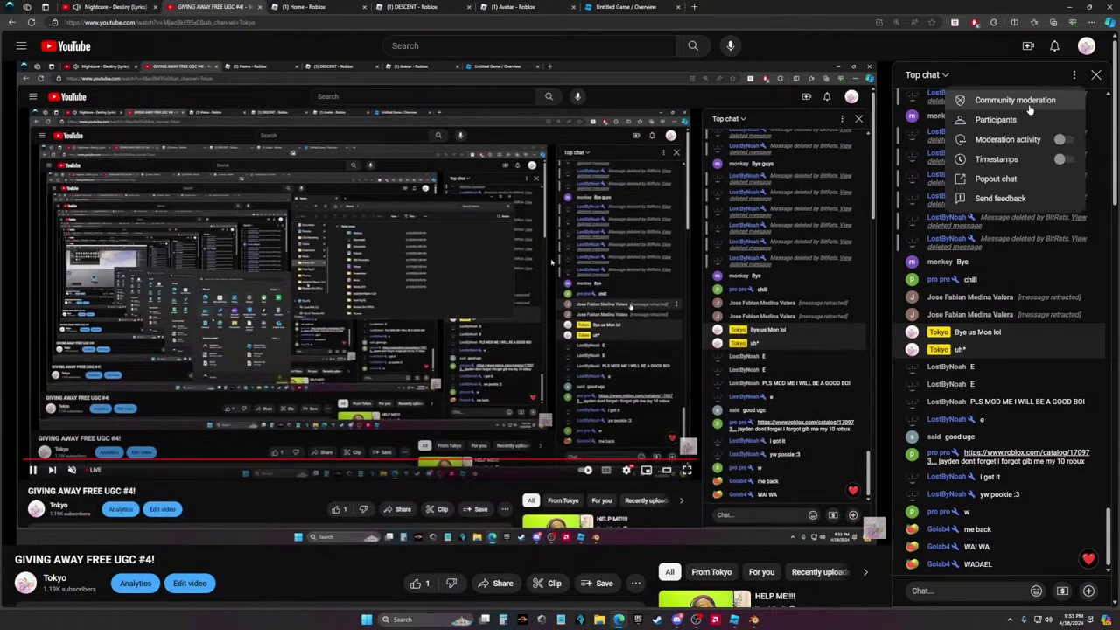
click(980, 120)
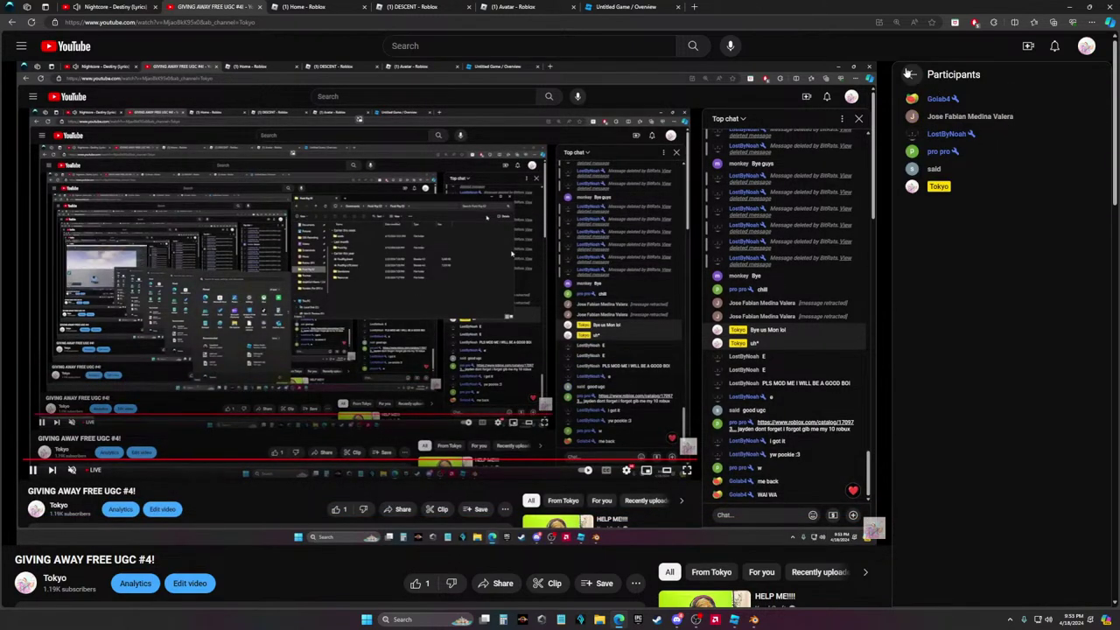
click(912, 75)
Bring the Blender FluidRig.blend window to the front
click(735, 620)
click(738, 620)
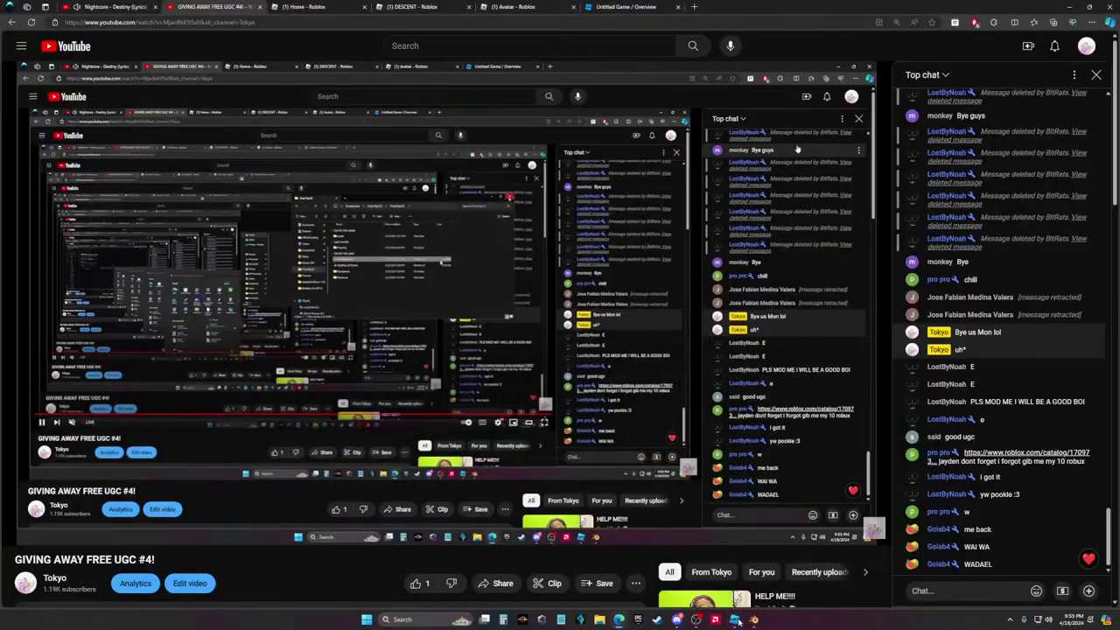
click(738, 620)
click(738, 620)
click(731, 539)
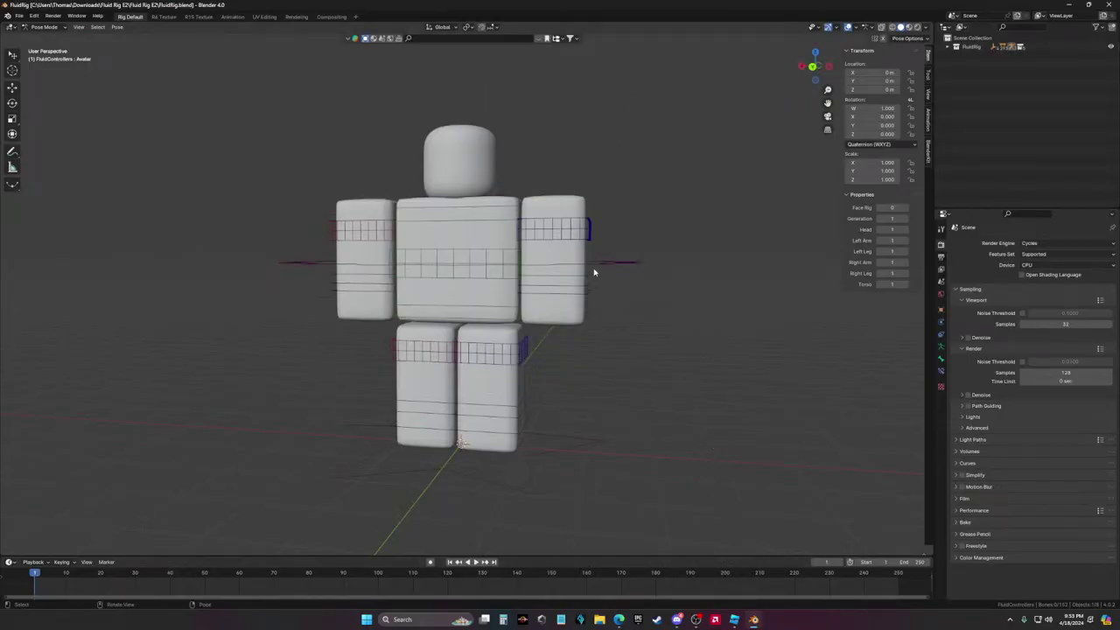
In the R6 Texture workspace, unlink the R6 Default image and browse for a new one
click(164, 17)
click(396, 326)
click(389, 327)
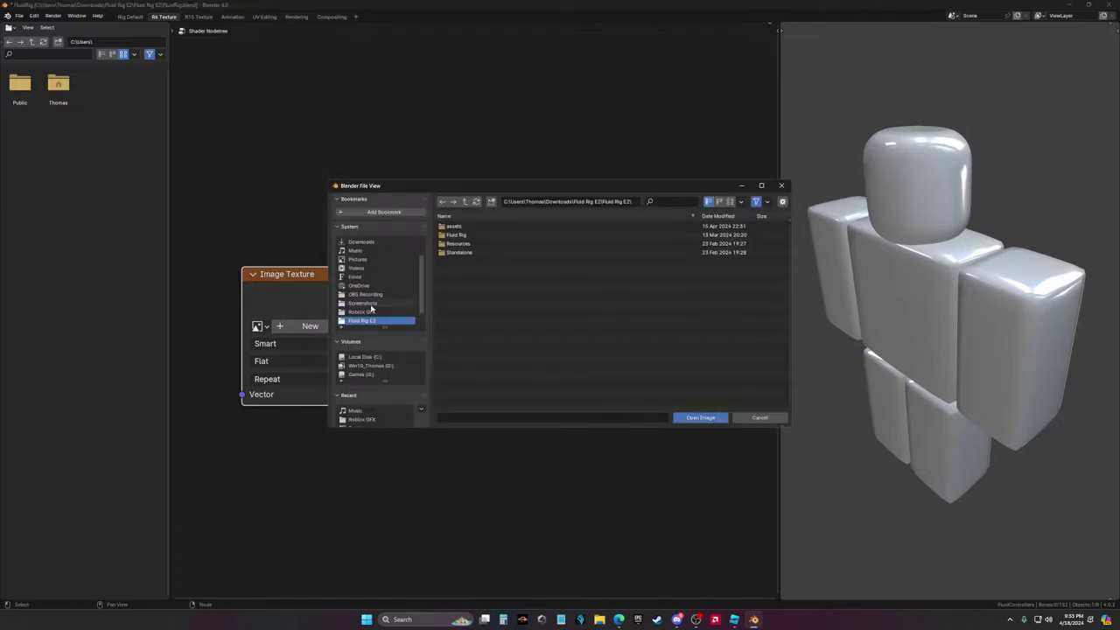
scroll(363, 278, up, 4)
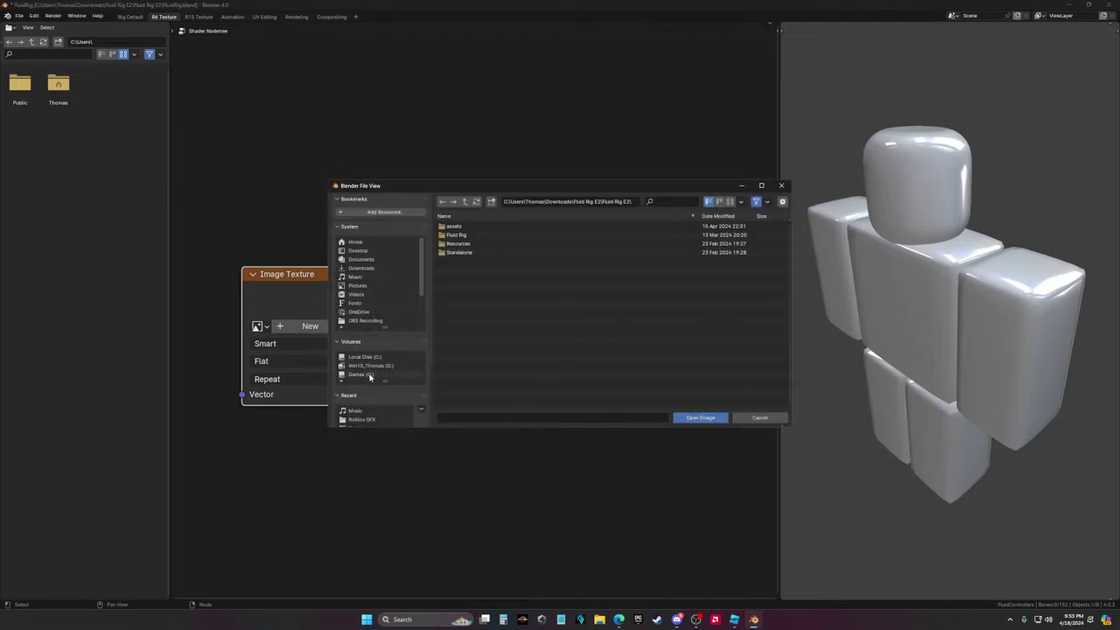
scroll(366, 405, down, 4)
scroll(372, 383, up, 5)
Locate Handle1_diff.png in the home folder and load it into the image texture node
key(super+e)
click(604, 305)
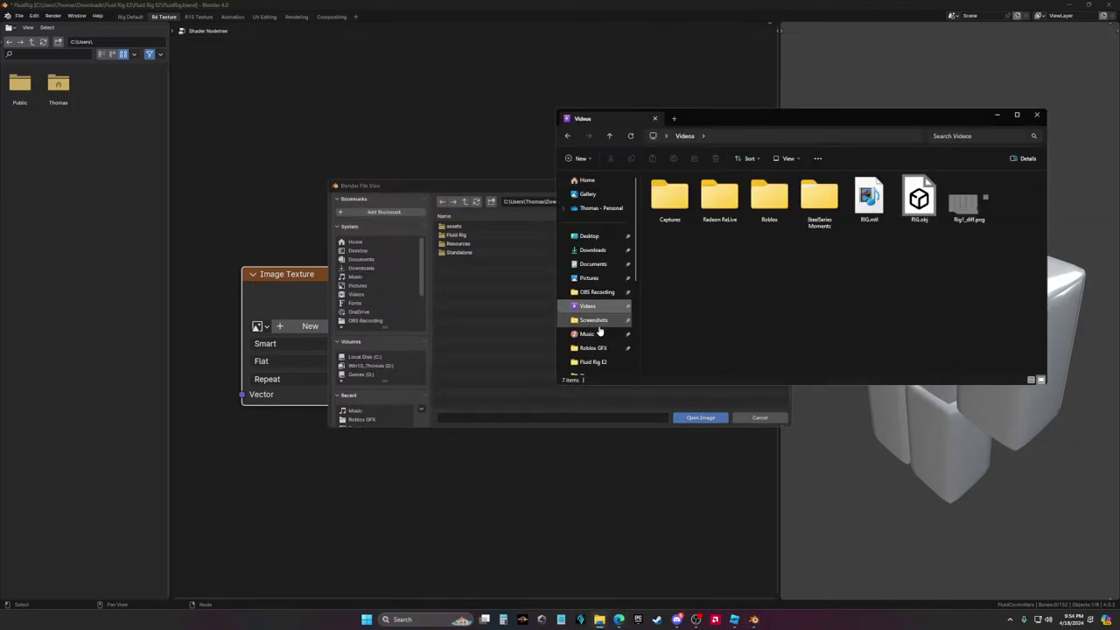
click(590, 288)
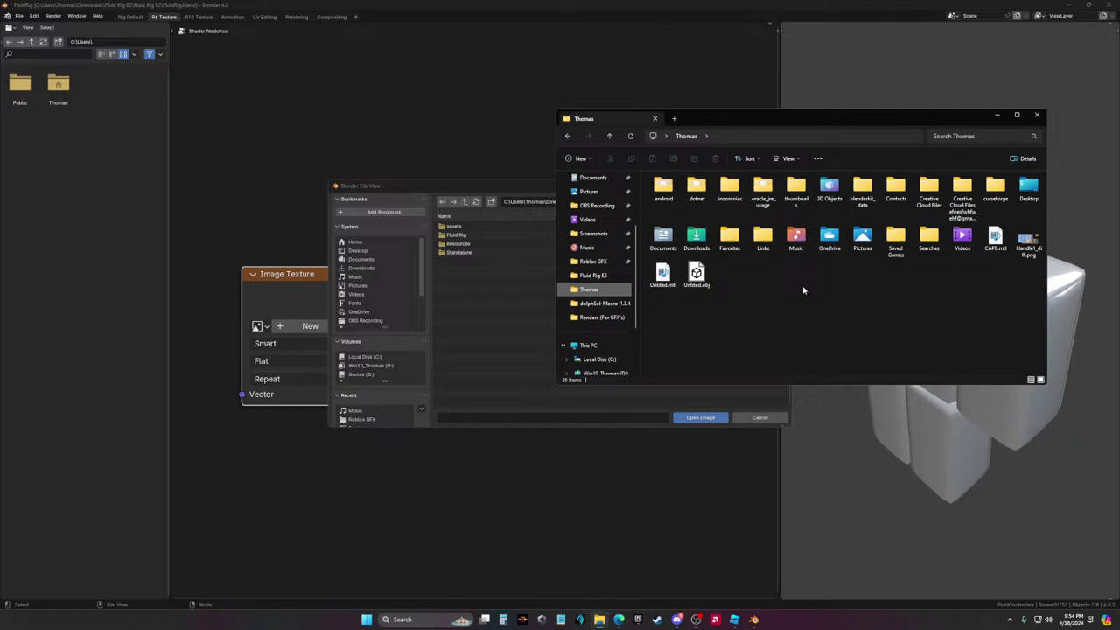
click(696, 276)
click(1027, 242)
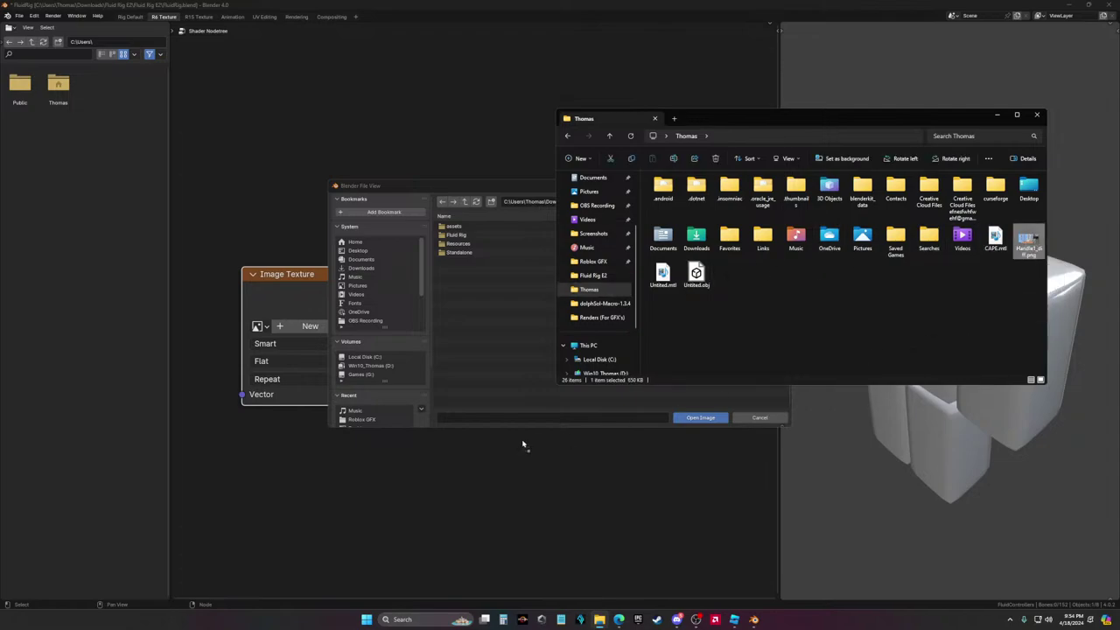
key(ctrl+v)
click(700, 418)
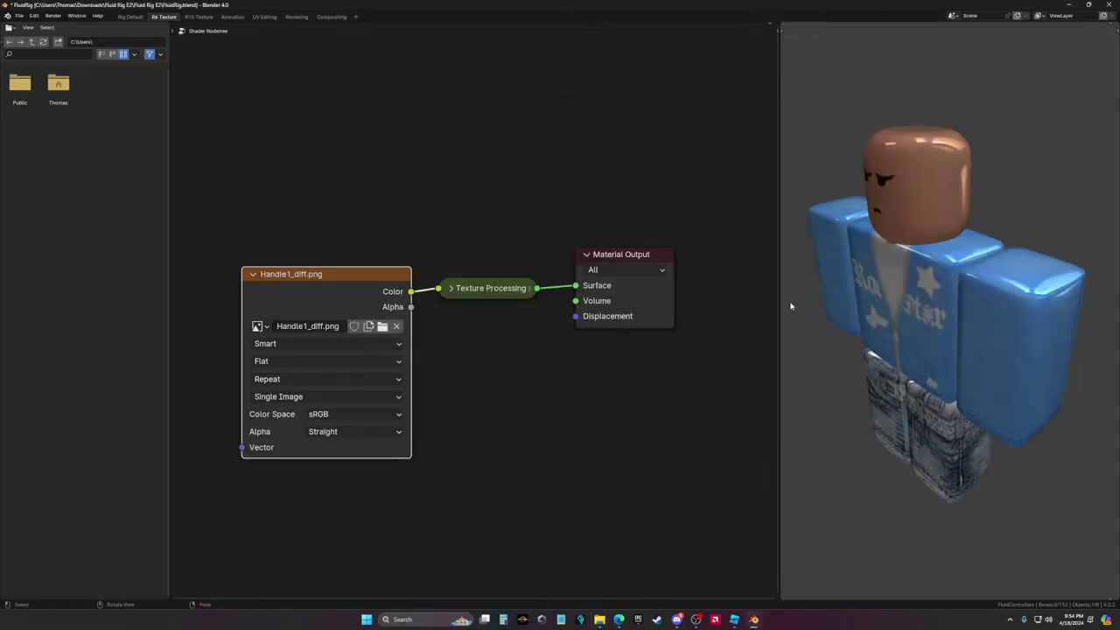
View the textured avatar in the Rig Default workspace with Material Preview
click(129, 17)
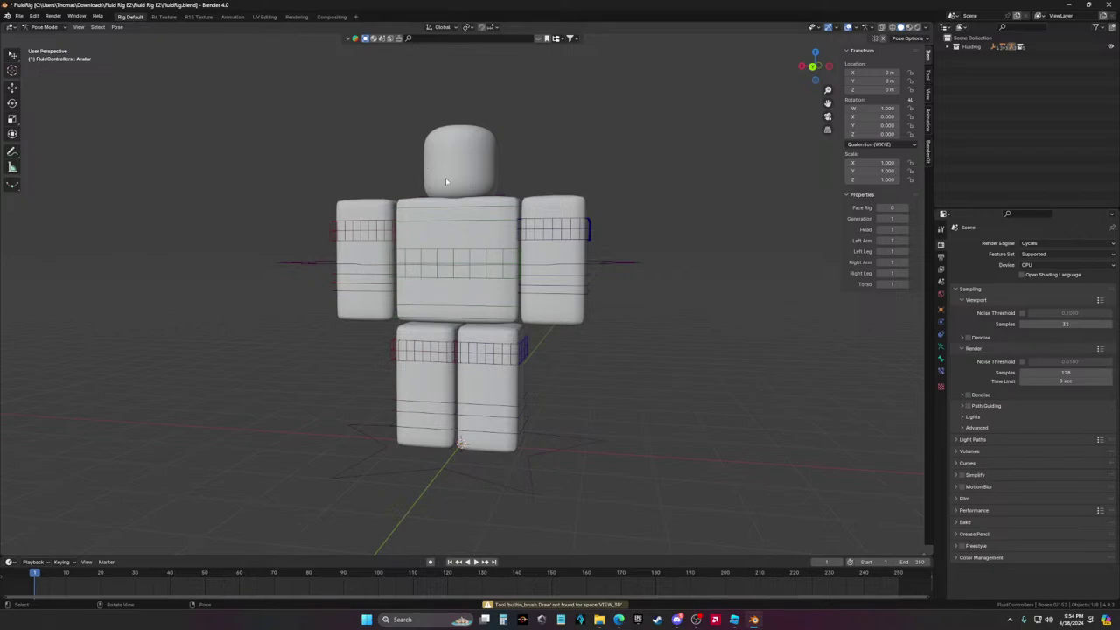
click(908, 27)
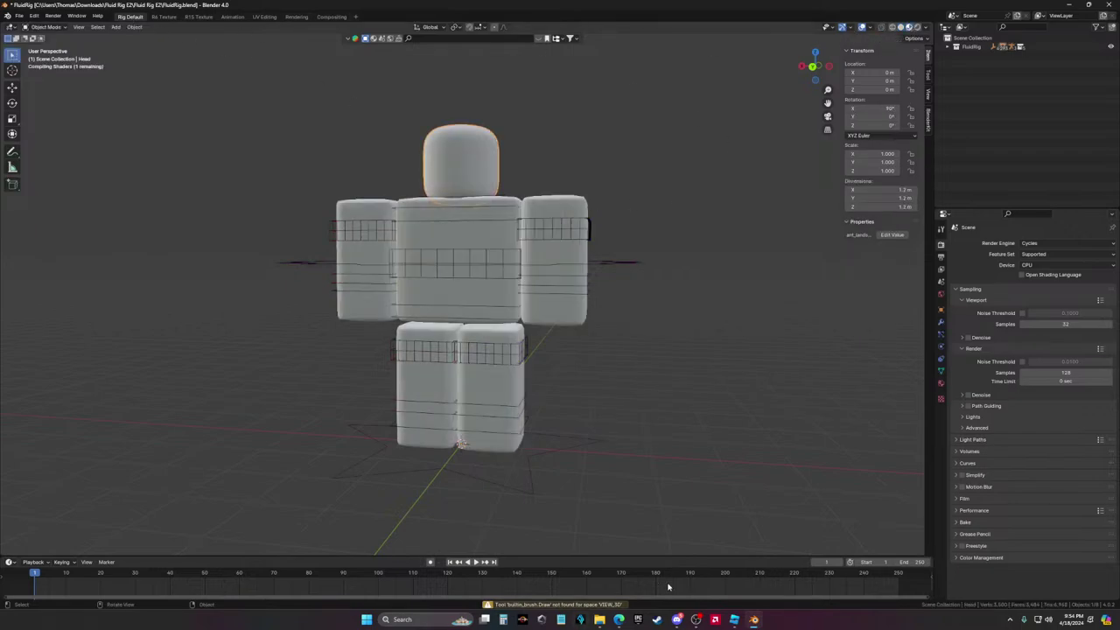
click(733, 620)
right_drag(385, 233, 384, 233)
Open a friend's profile from the Roblox home page in a new tab, then close it
click(618, 620)
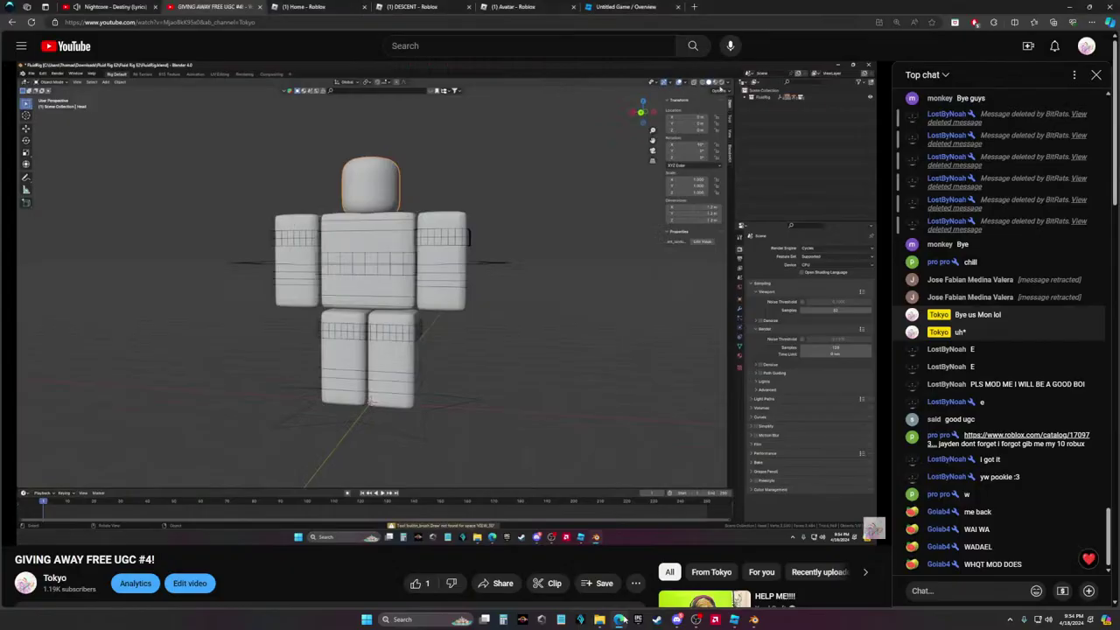
click(306, 7)
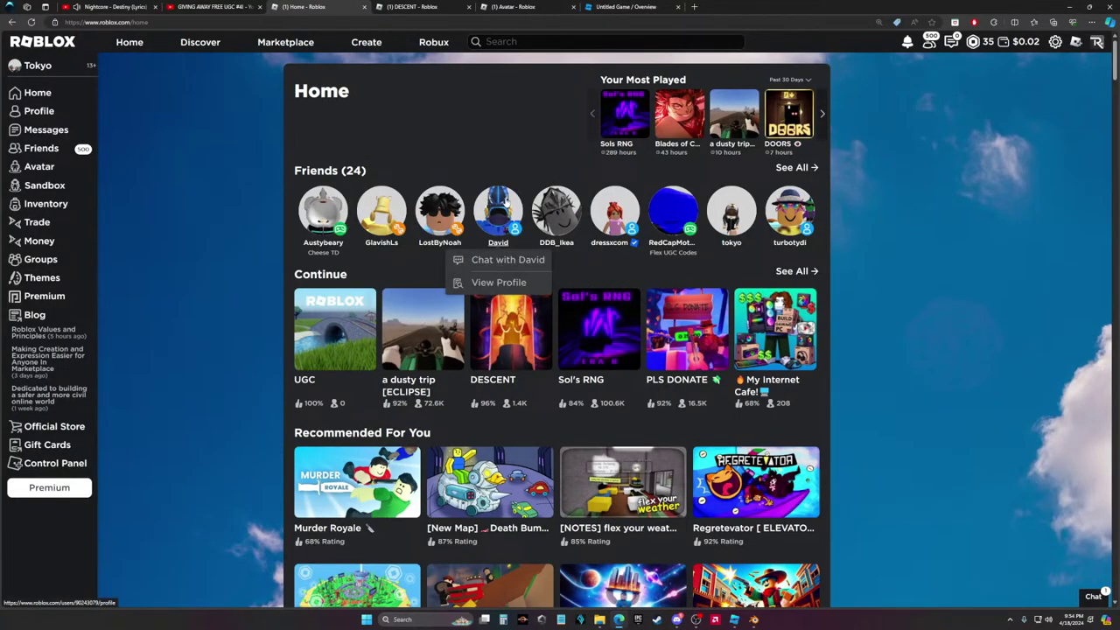
mouse_move(643, 203)
middle_click(440, 210)
click(409, 6)
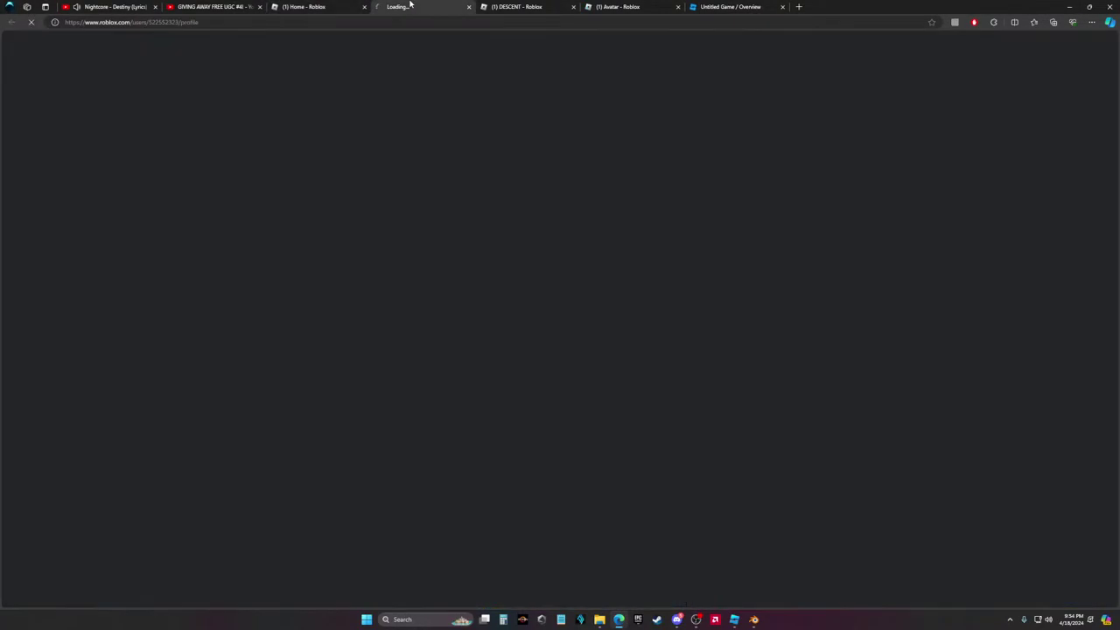
click(469, 7)
Back in Studio, open Load Character and enter the new player's username
click(734, 620)
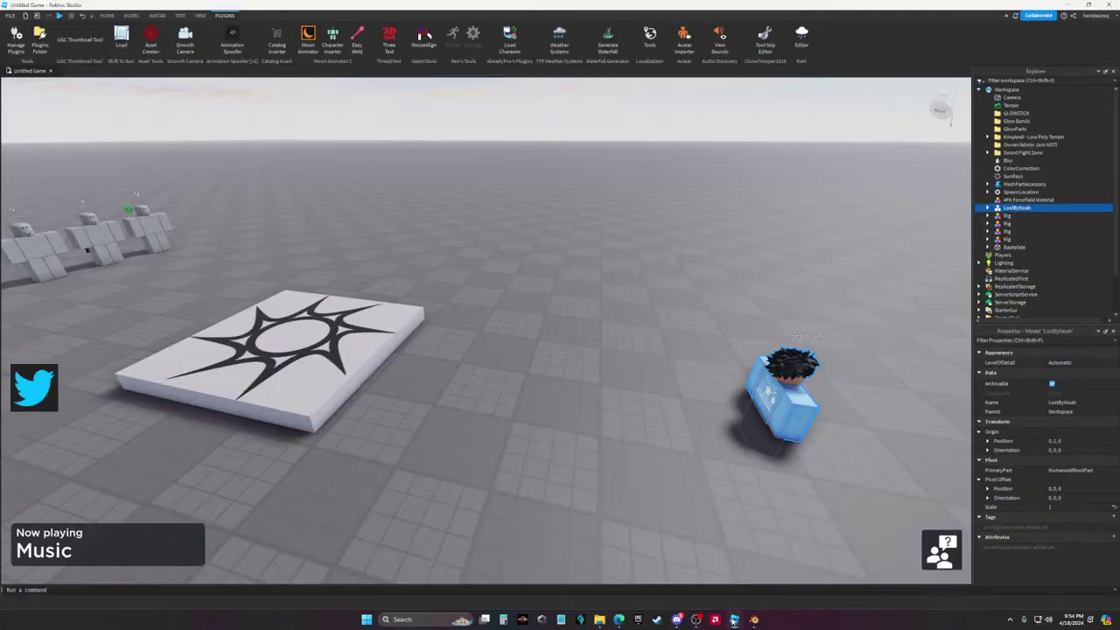
right_drag(314, 96, 315, 97)
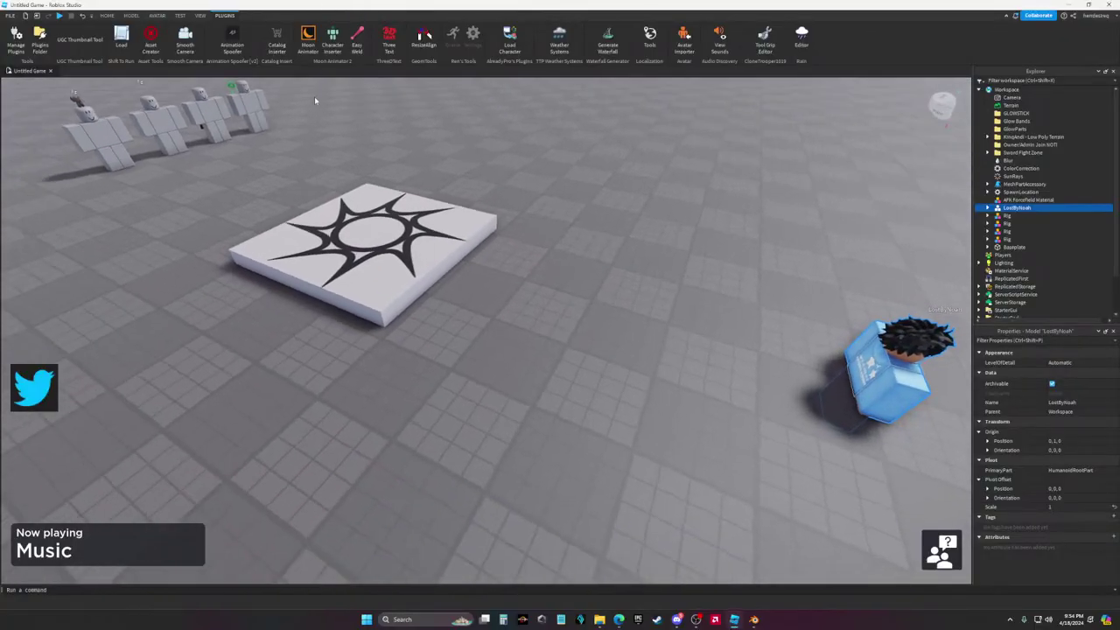
click(510, 39)
click(292, 364)
text(Glavi)
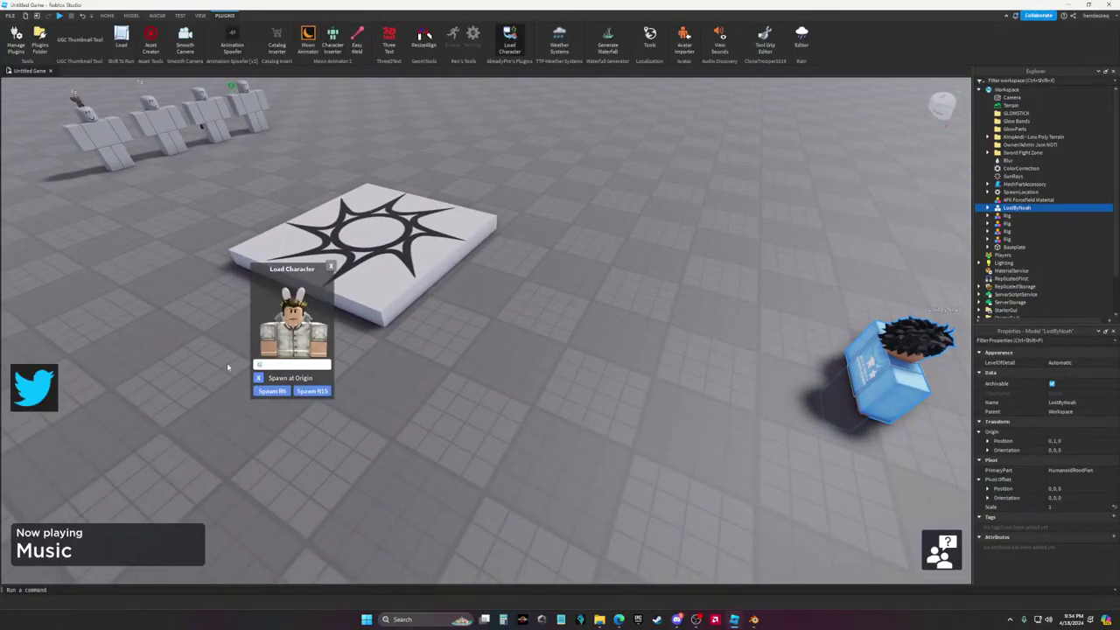
text(chils)
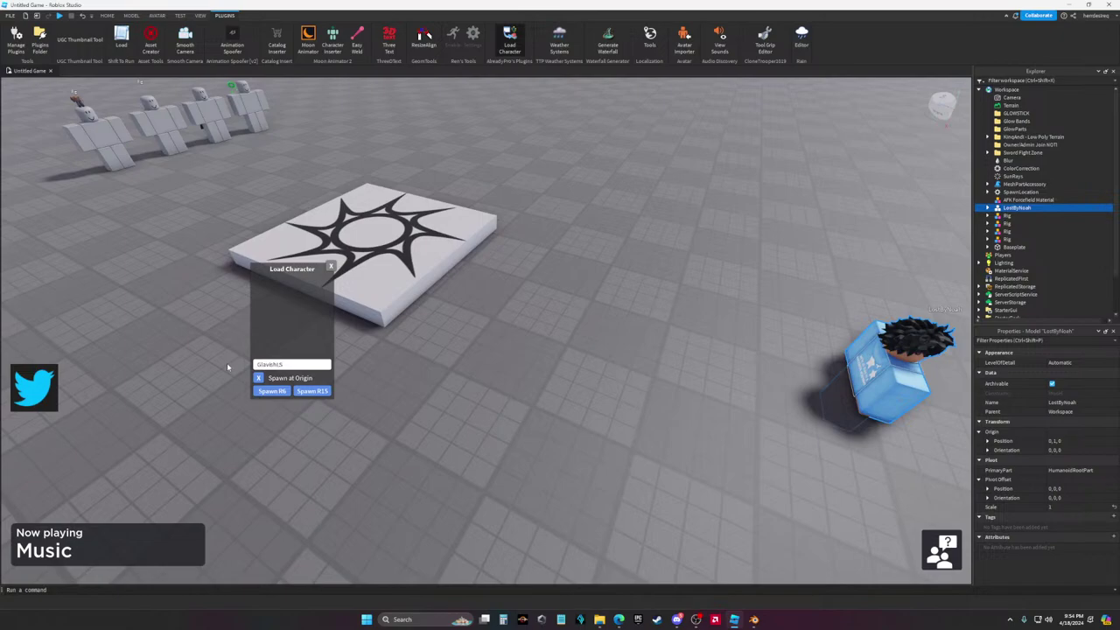
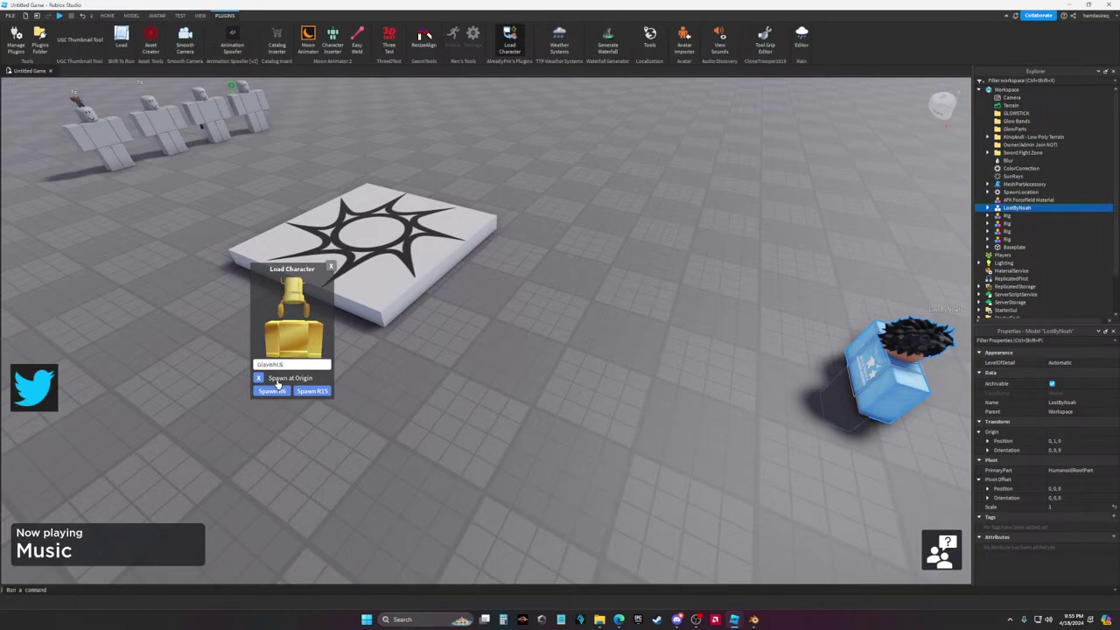
Spawn the gold avatar as an R6 character and drag it toward the scene centre
click(275, 394)
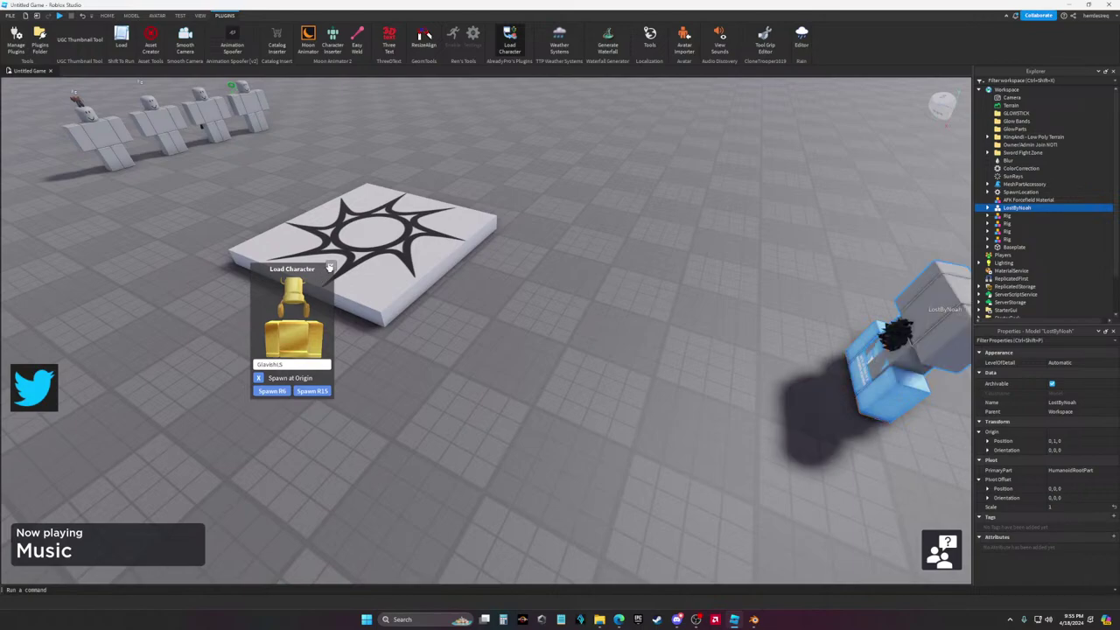
click(330, 266)
drag(903, 313, 534, 350)
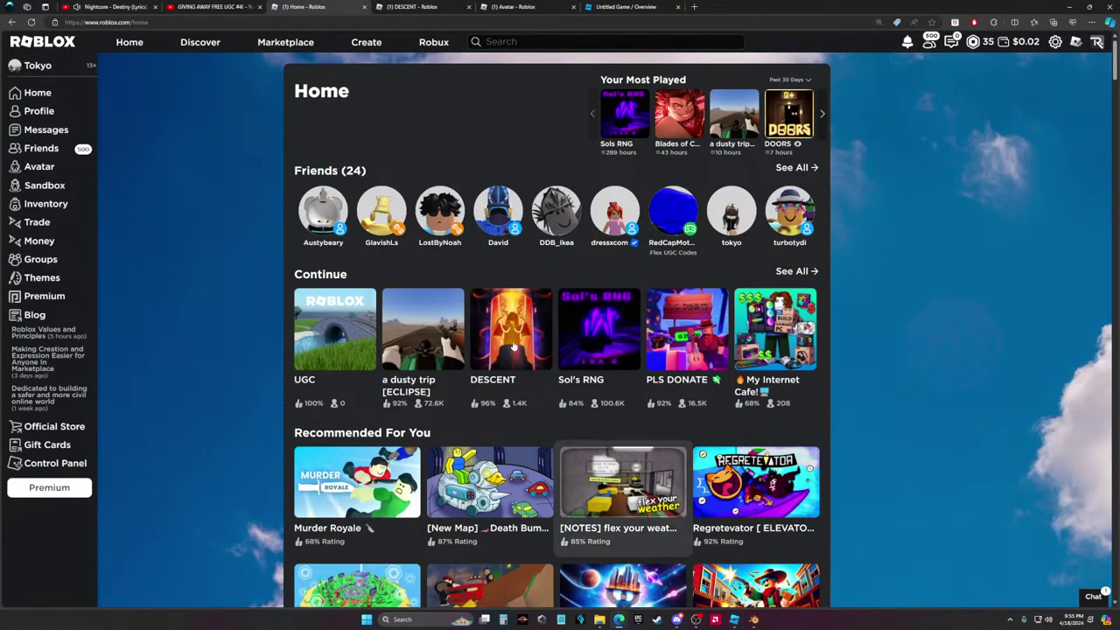
key(ctrl+shift+Tab)
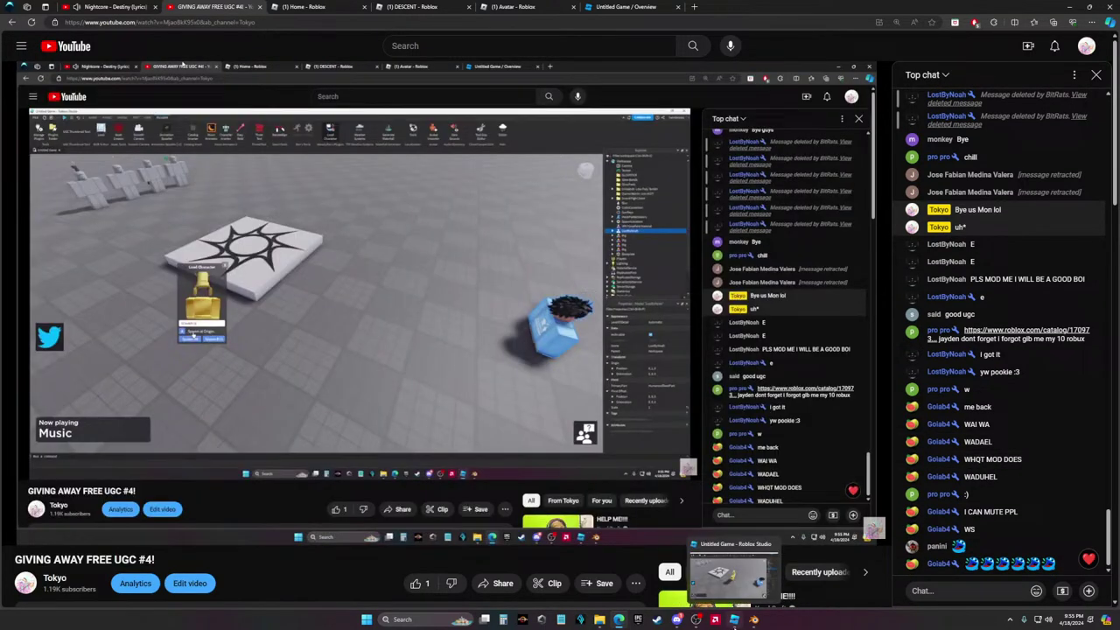
click(734, 620)
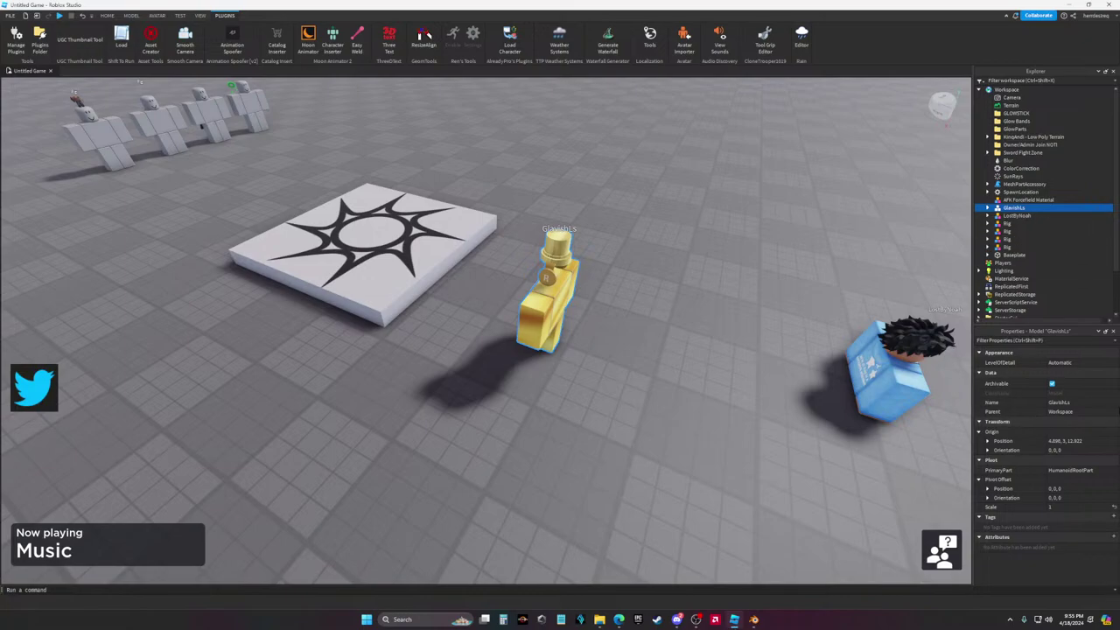
Focus the camera on the gold character and nudge it across the baseplate
key(f)
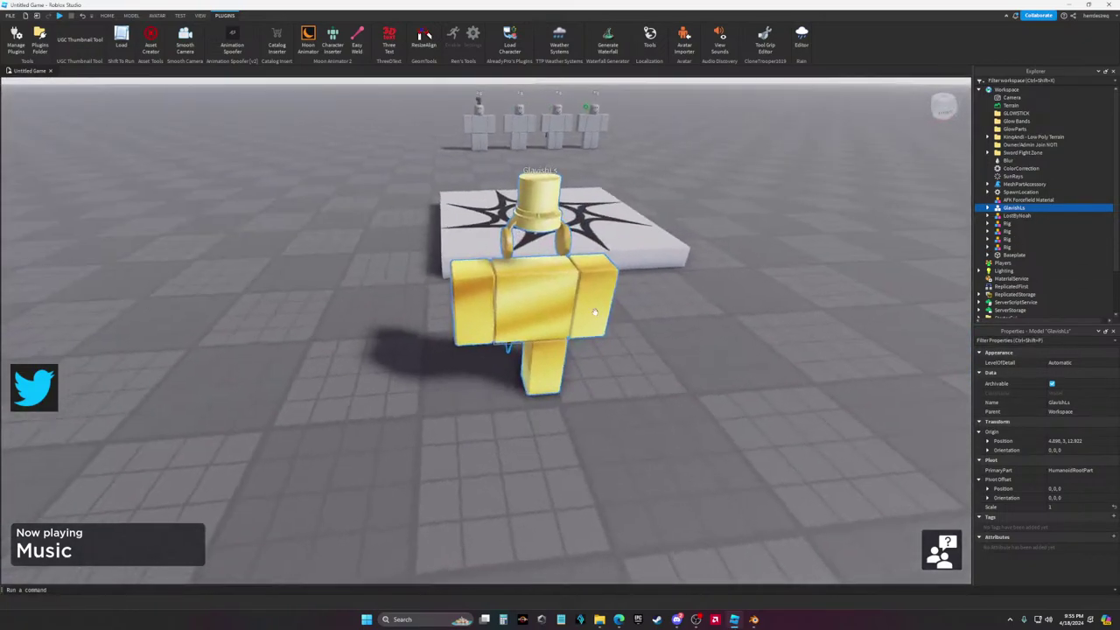
scroll(505, 323, up, 3)
scroll(525, 455, down, 5)
drag(505, 323, 530, 325)
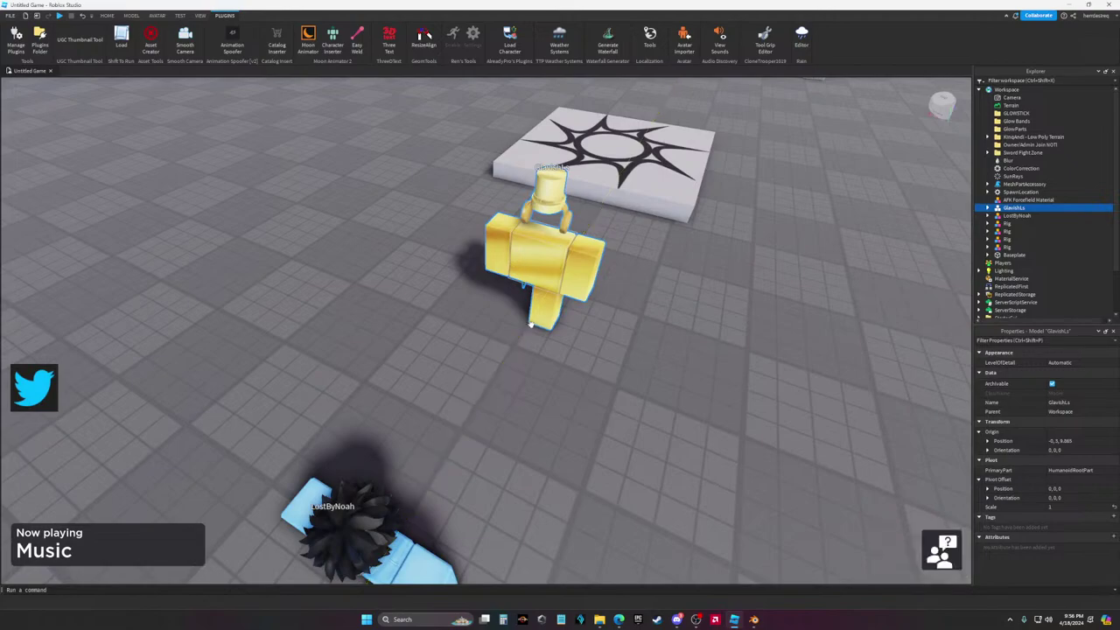
key(f)
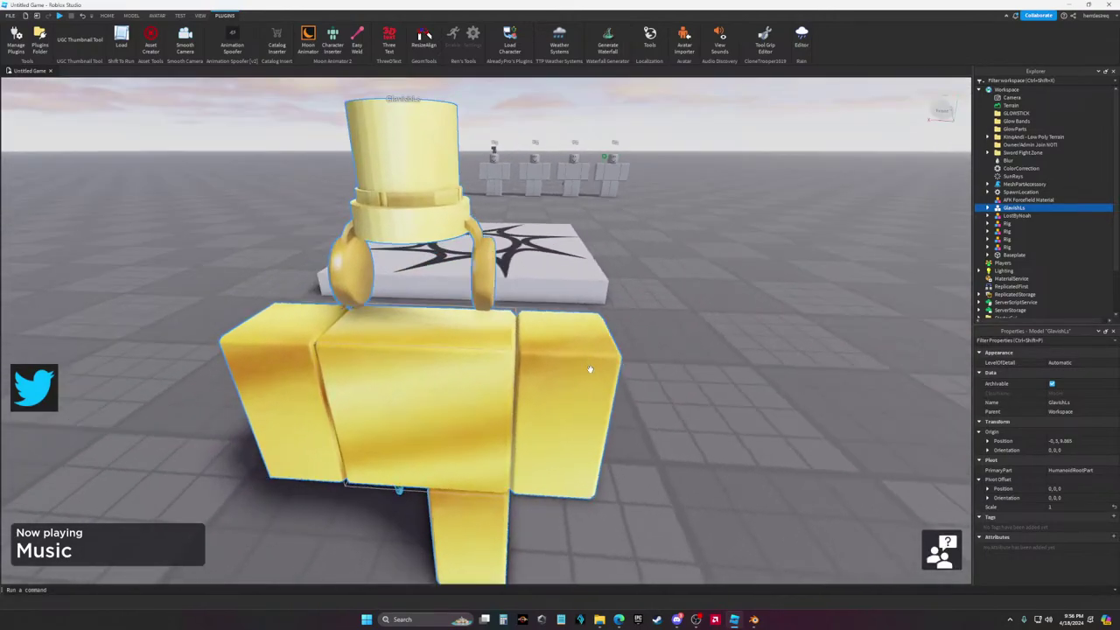
scroll(635, 445, down, 3)
scroll(630, 371, up, 3)
scroll(630, 370, down, 3)
scroll(927, 202, up, 3)
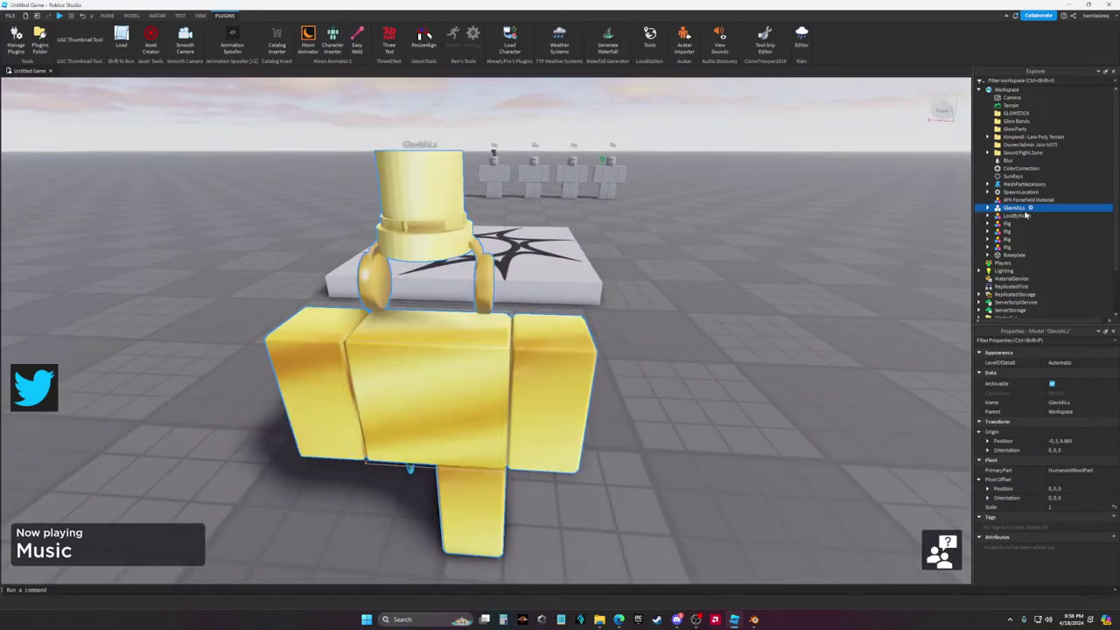
scroll(926, 217, down, 2)
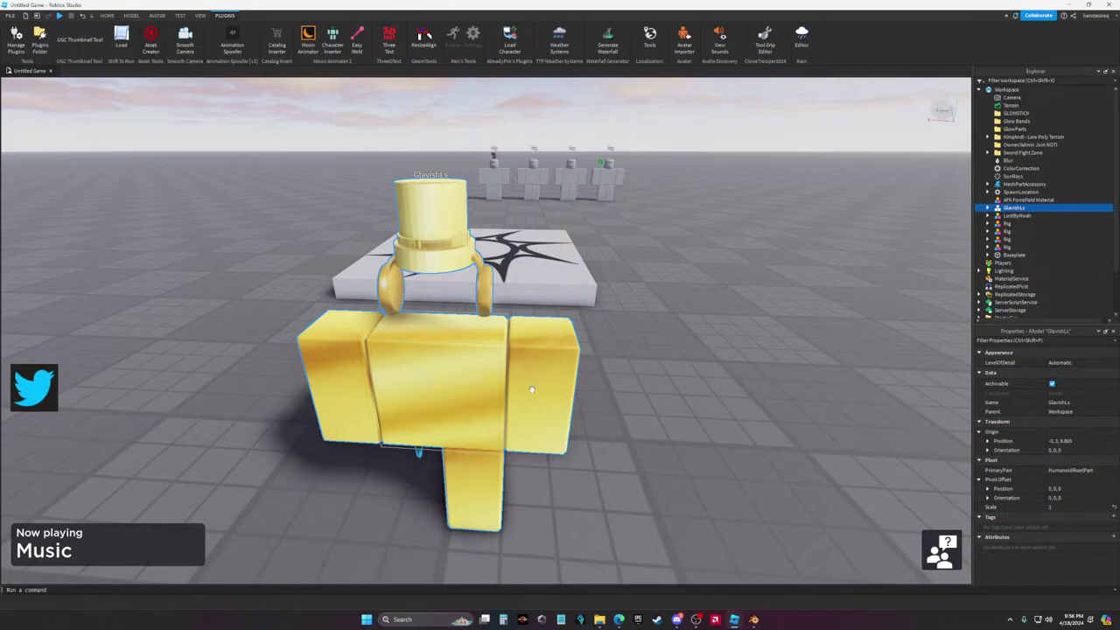
Orbit around the gold character, reselecting it, to inspect it from several angles
right_drag(532, 390, 367, 396)
click(655, 389)
scroll(367, 396, down, 5)
click(464, 412)
scroll(512, 412, up, 3)
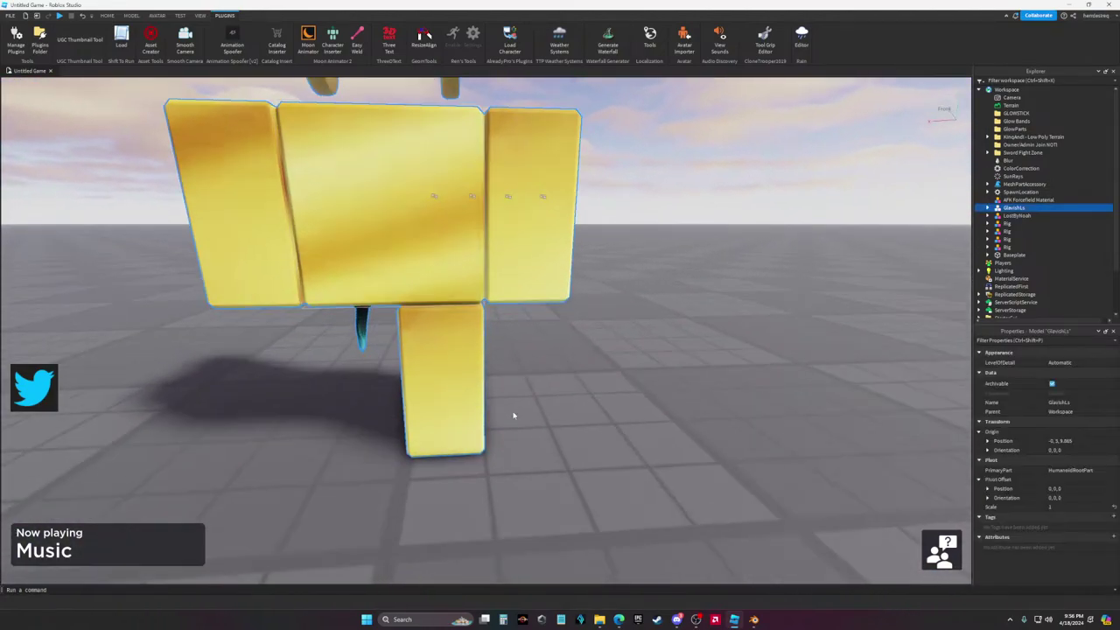
scroll(604, 468, down, 3)
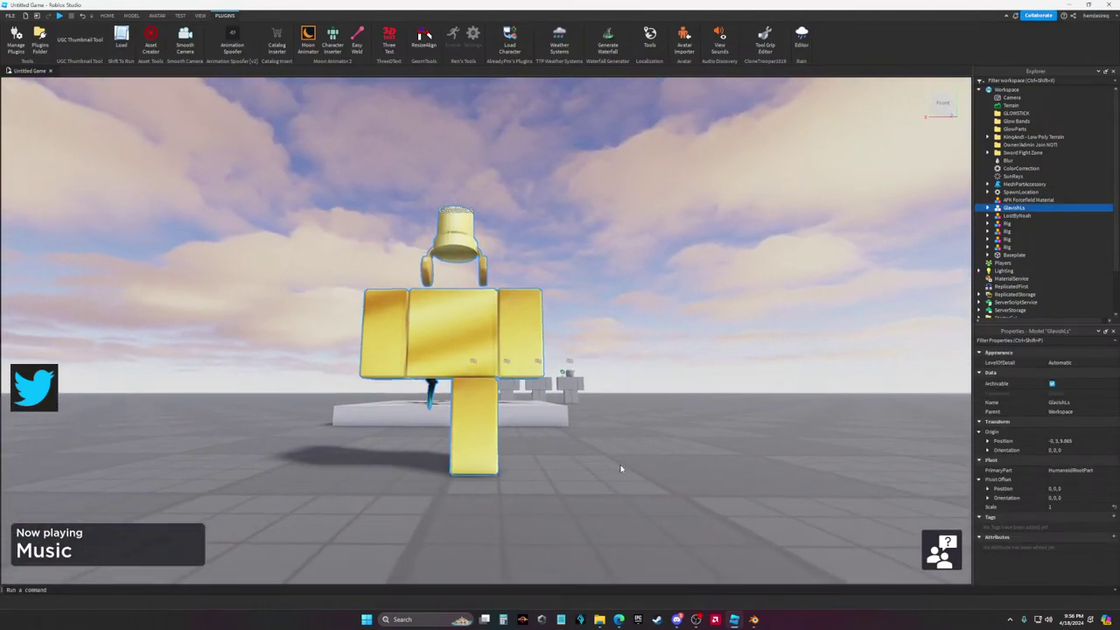
scroll(621, 467, up, 5)
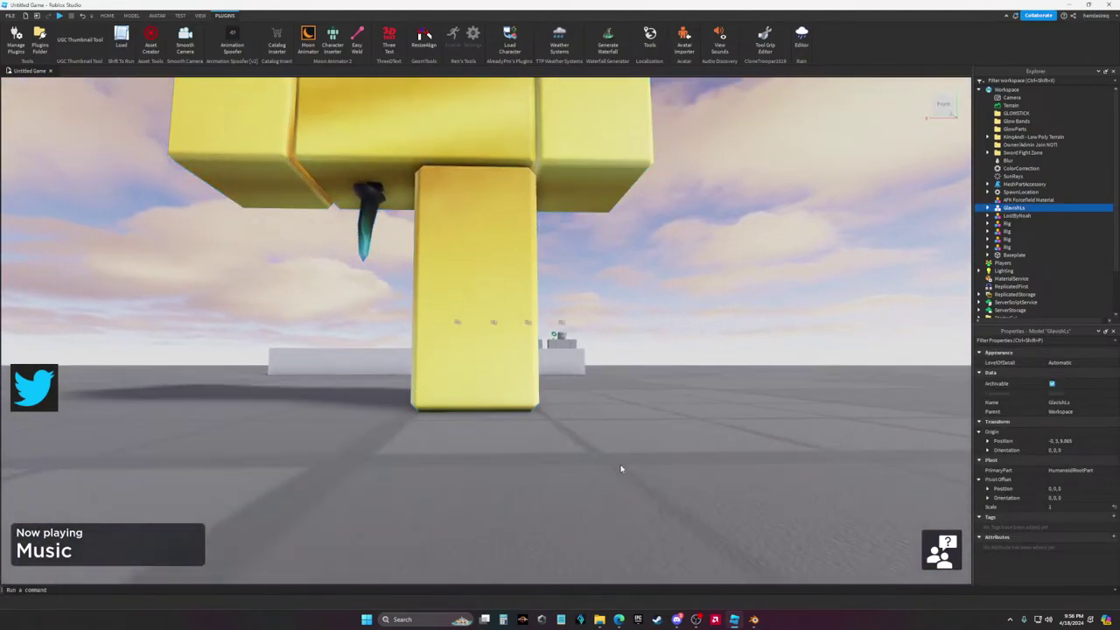
right_drag(622, 468, 523, 346)
scroll(522, 346, down, 5)
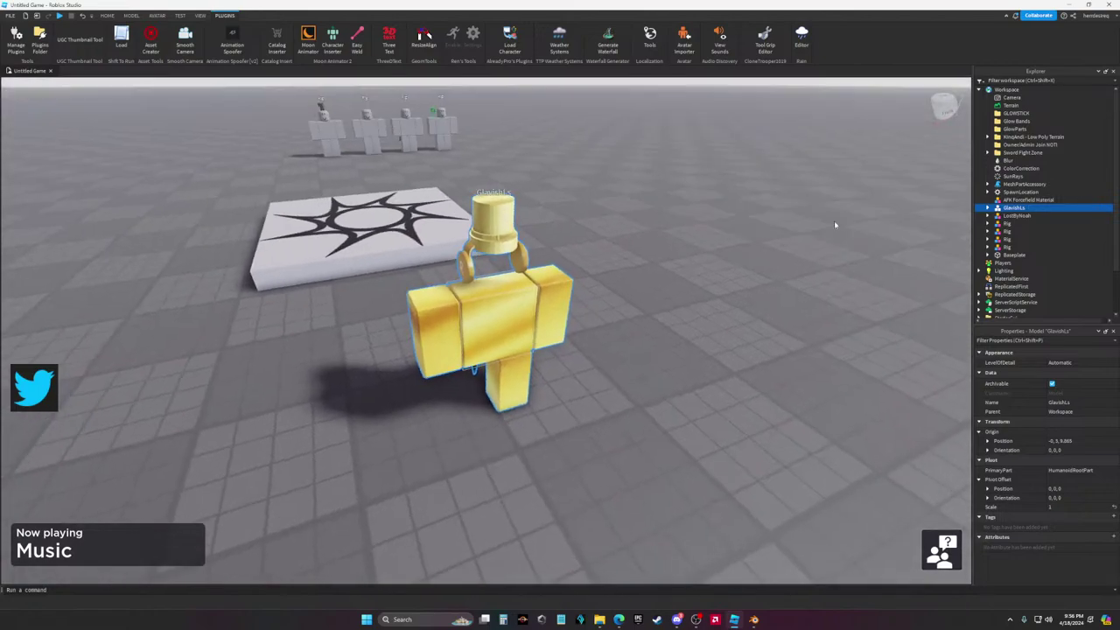
scroll(655, 321, up, 5)
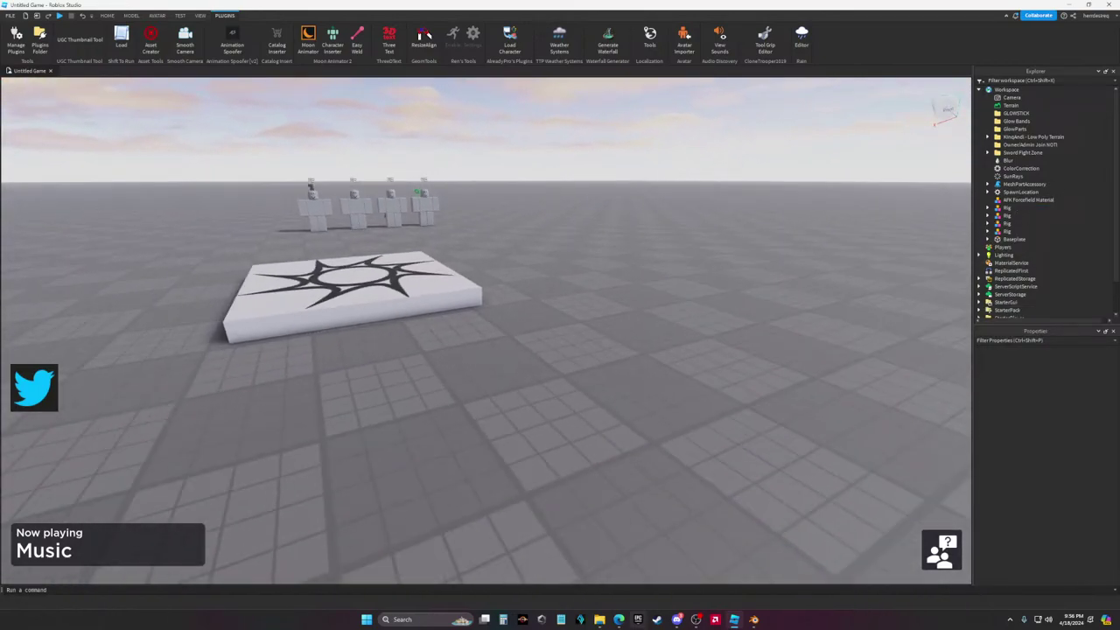
Open the Roblox Marketplace in a new browser tab, closing the Avatar Editor page
click(678, 619)
click(678, 620)
click(618, 619)
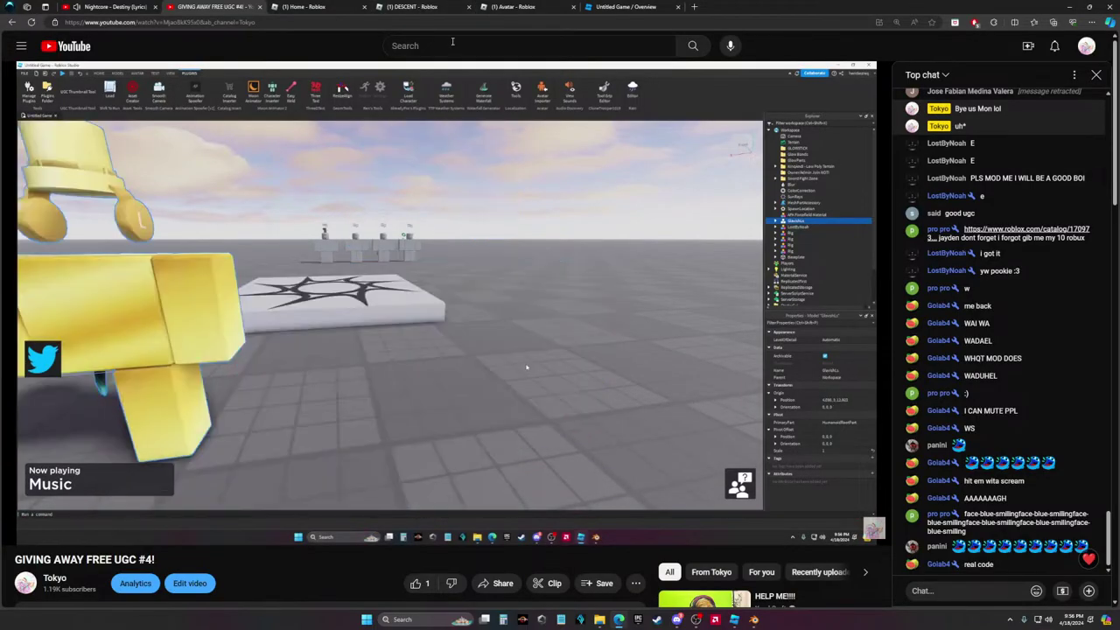
click(517, 7)
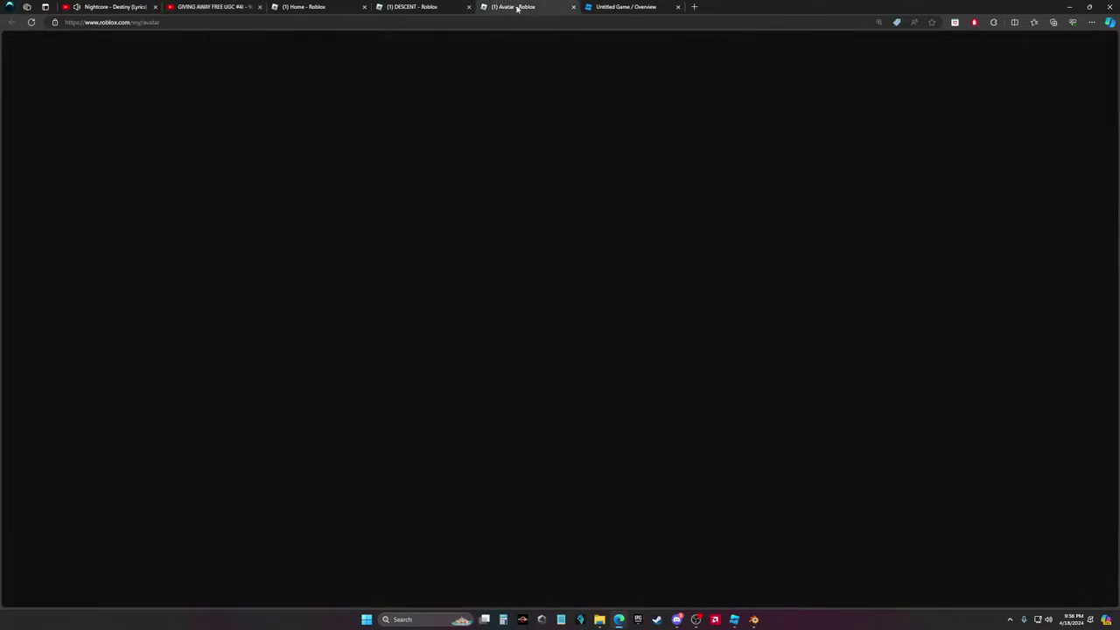
click(573, 7)
click(411, 7)
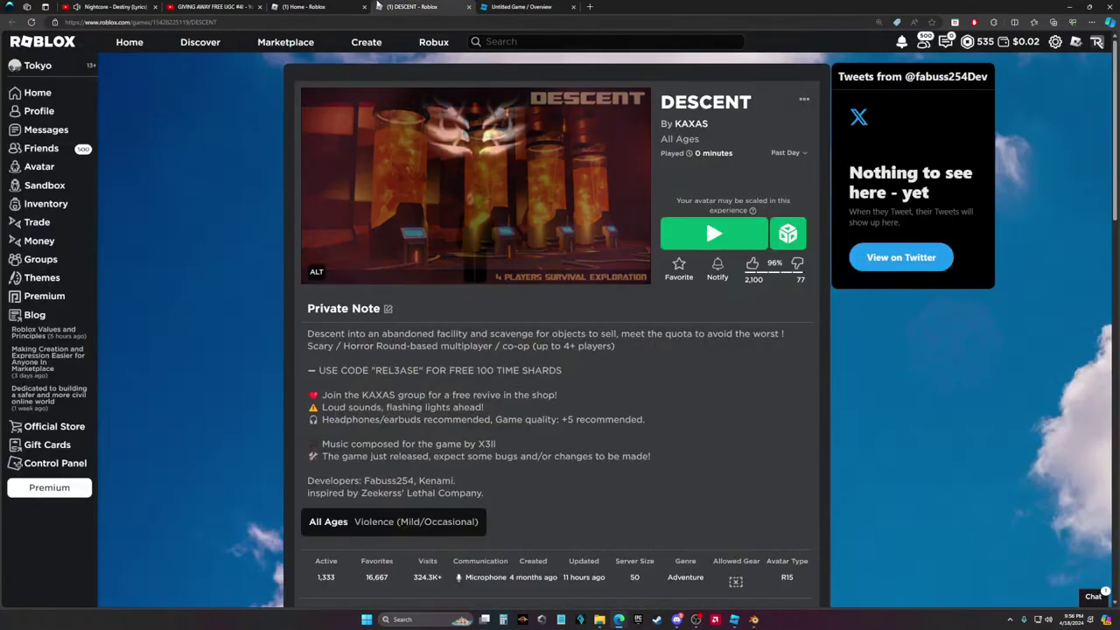
middle_click(287, 41)
click(524, 7)
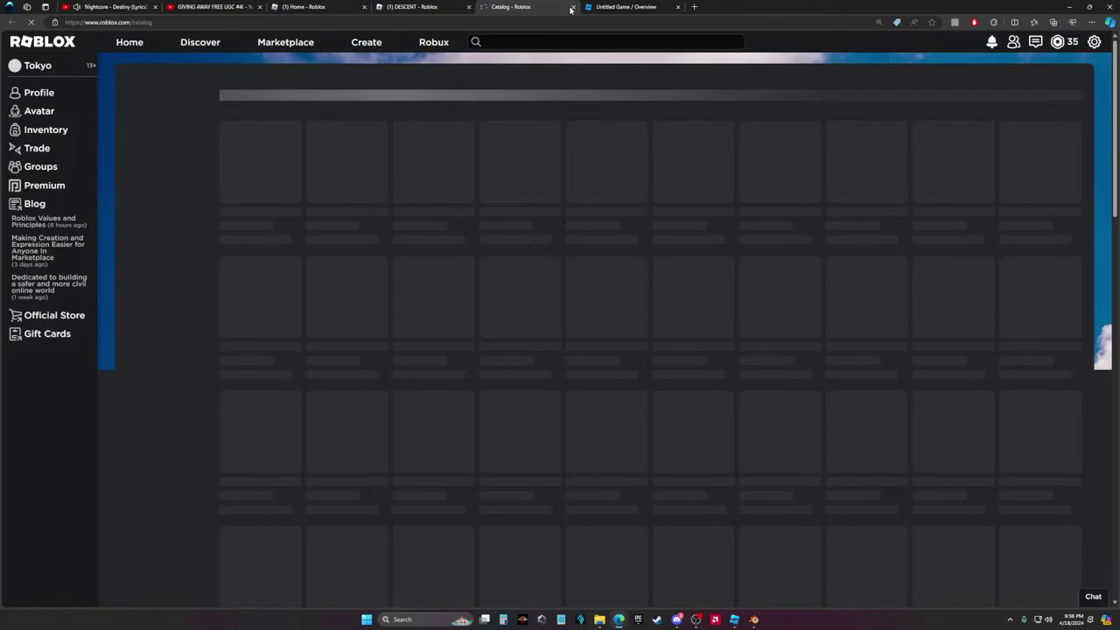
click(412, 7)
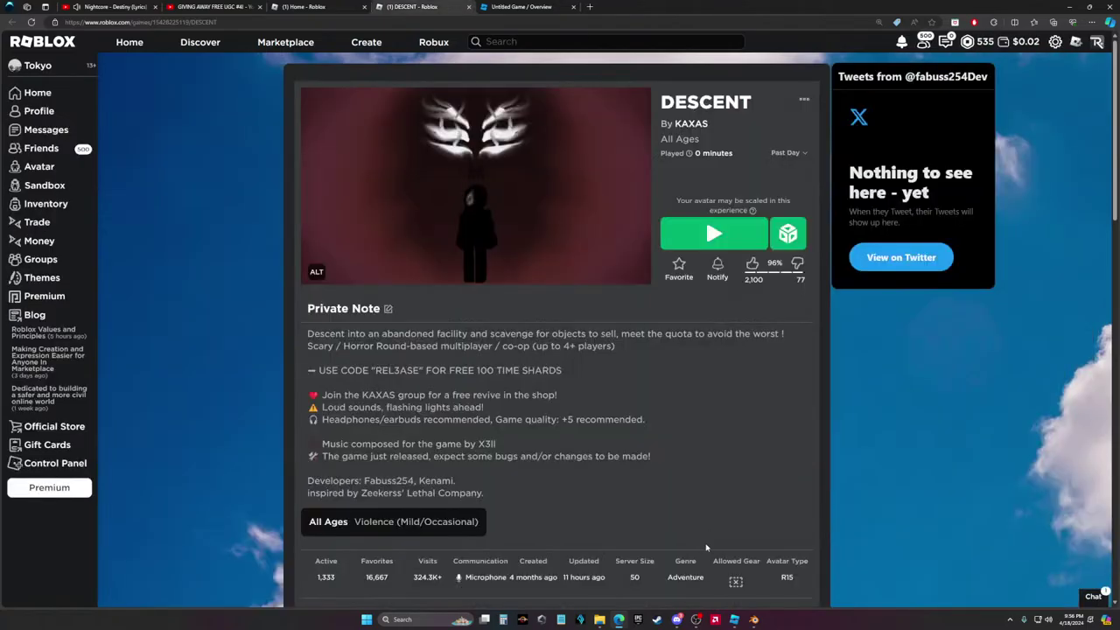
click(735, 620)
click(735, 619)
click(523, 7)
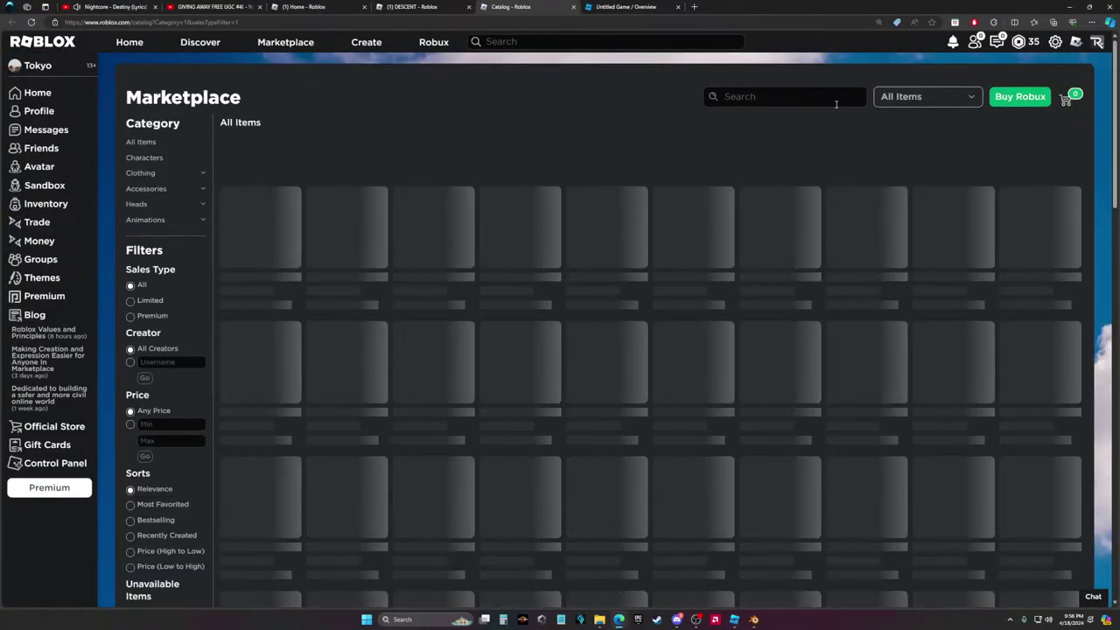
Search the Marketplace for 'deathwalker' and select the Korblox Deathwalker bundle ID 319226 in the address
click(837, 98)
text(d)
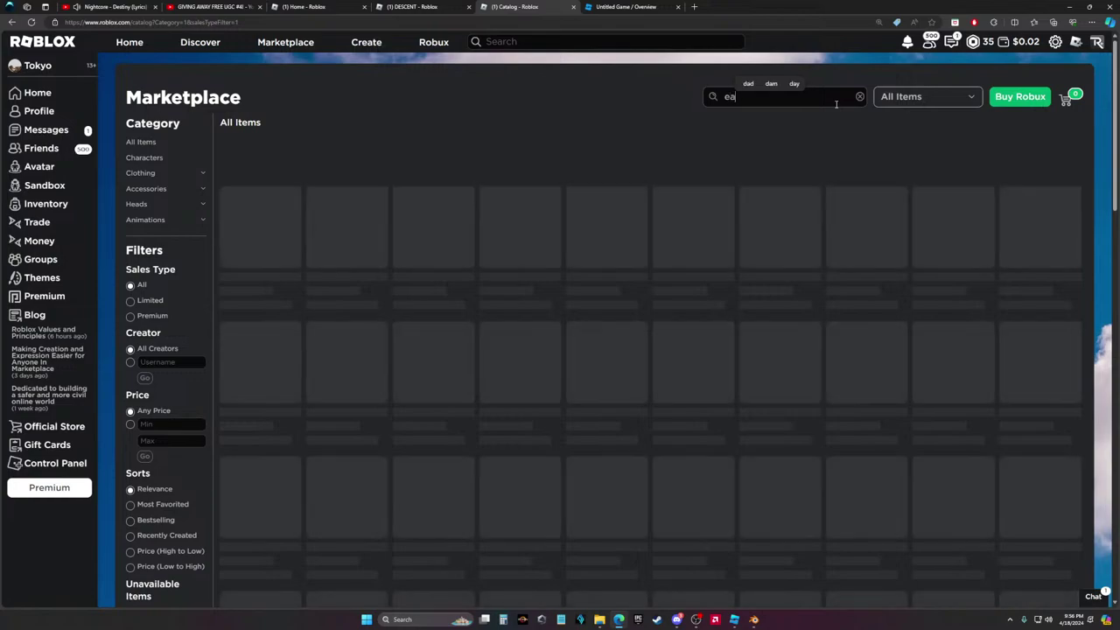
text(eathwalker)
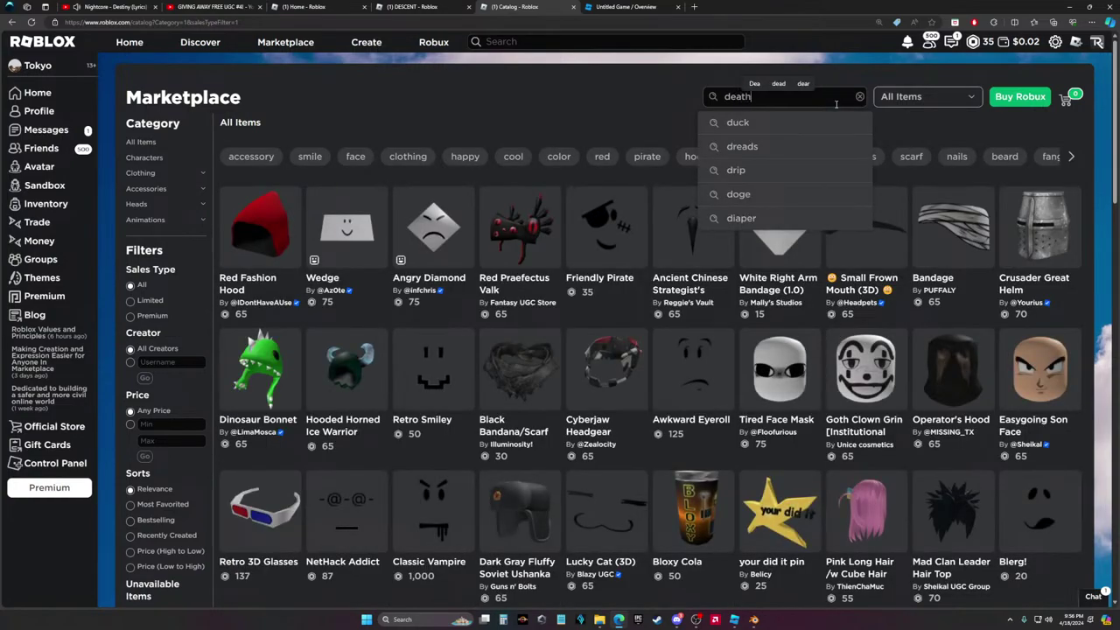
key(Return)
middle_click(45, 130)
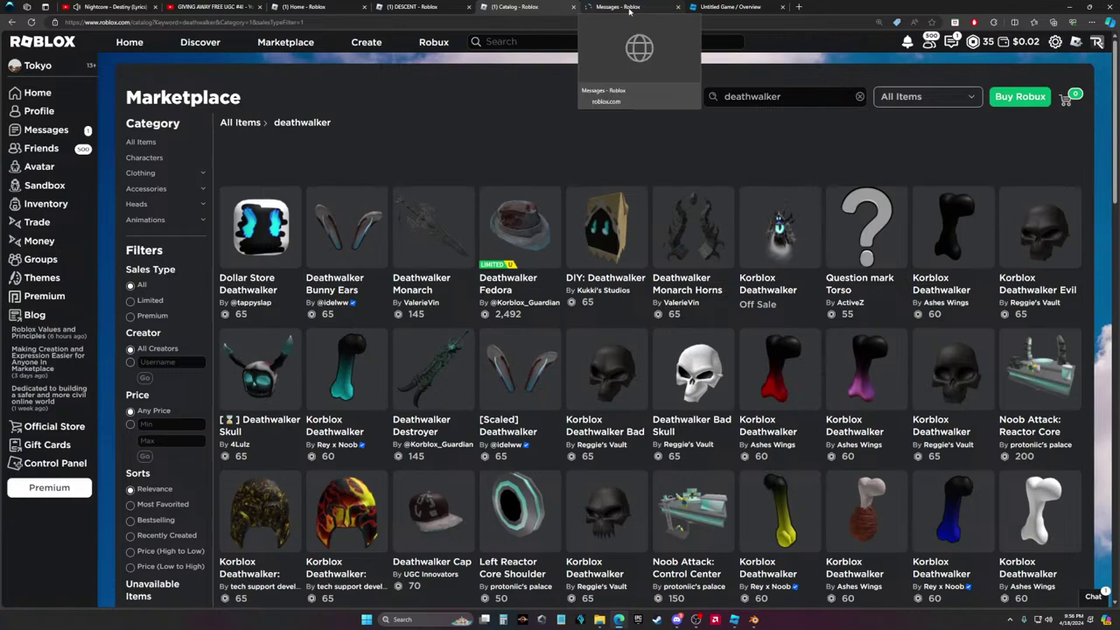
click(617, 6)
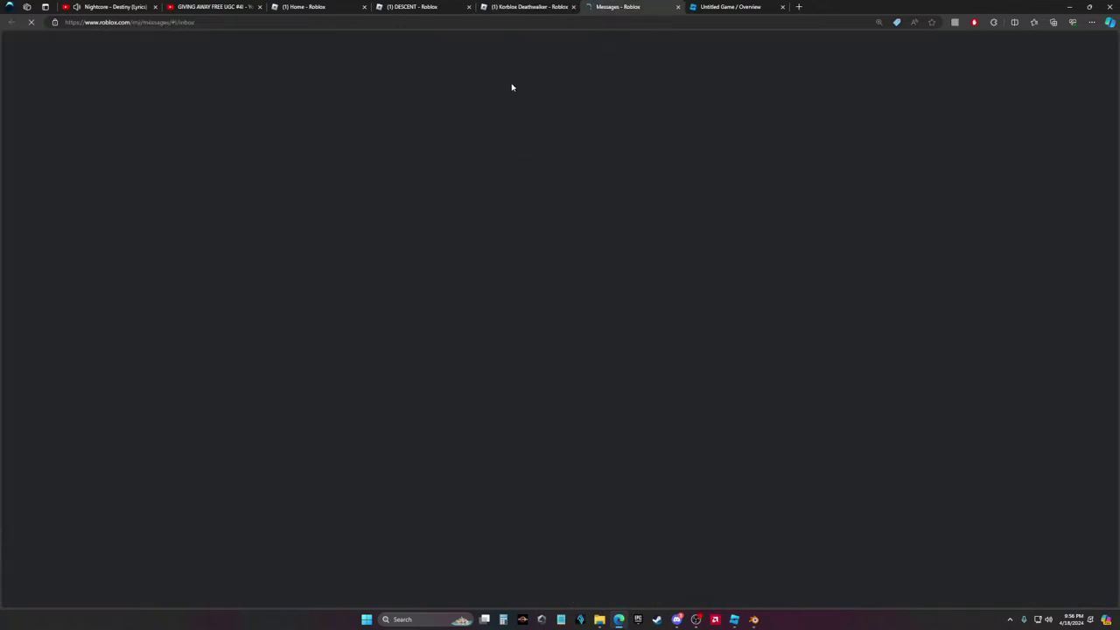
click(525, 7)
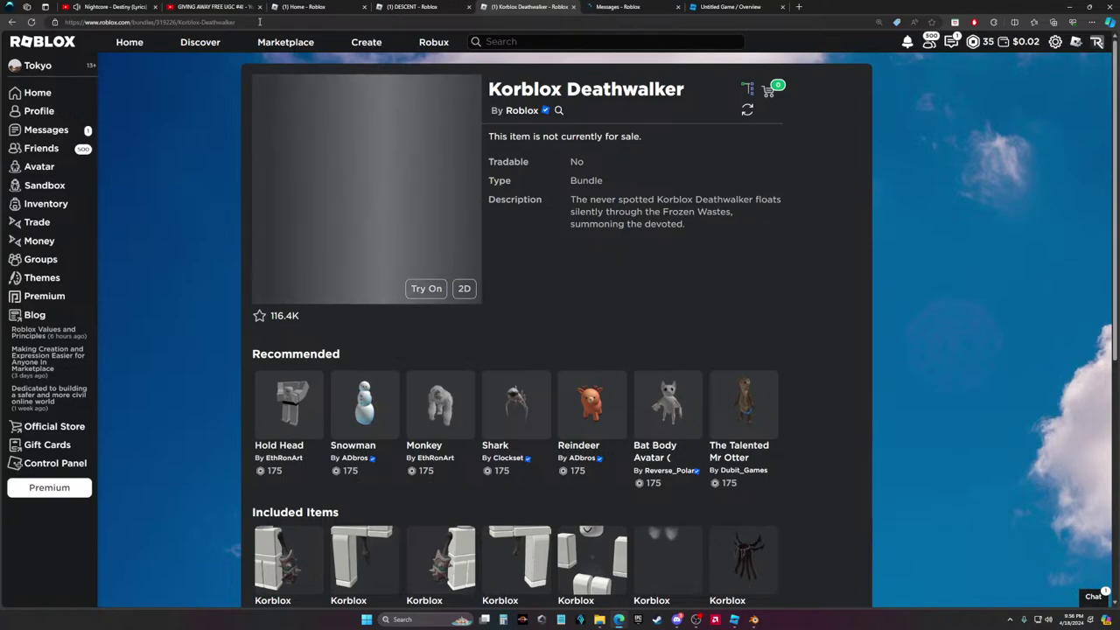
click(166, 22)
double_click(166, 22)
key(ctrl+c)
Paste the copied bundle ID into the Catalog Inserter, then clear the entry
click(752, 620)
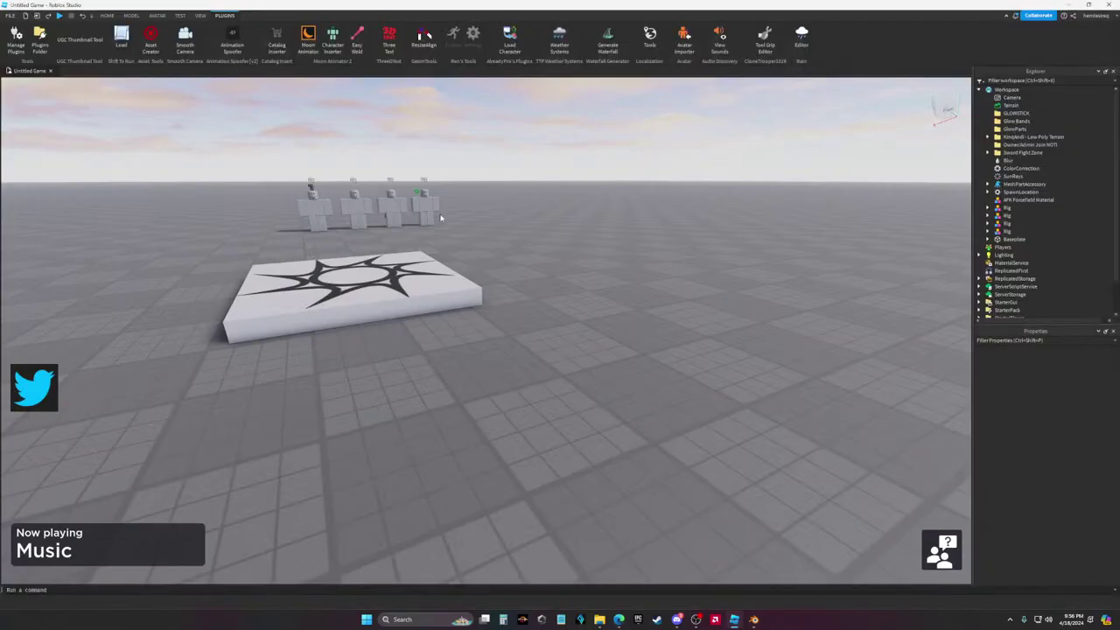
click(277, 42)
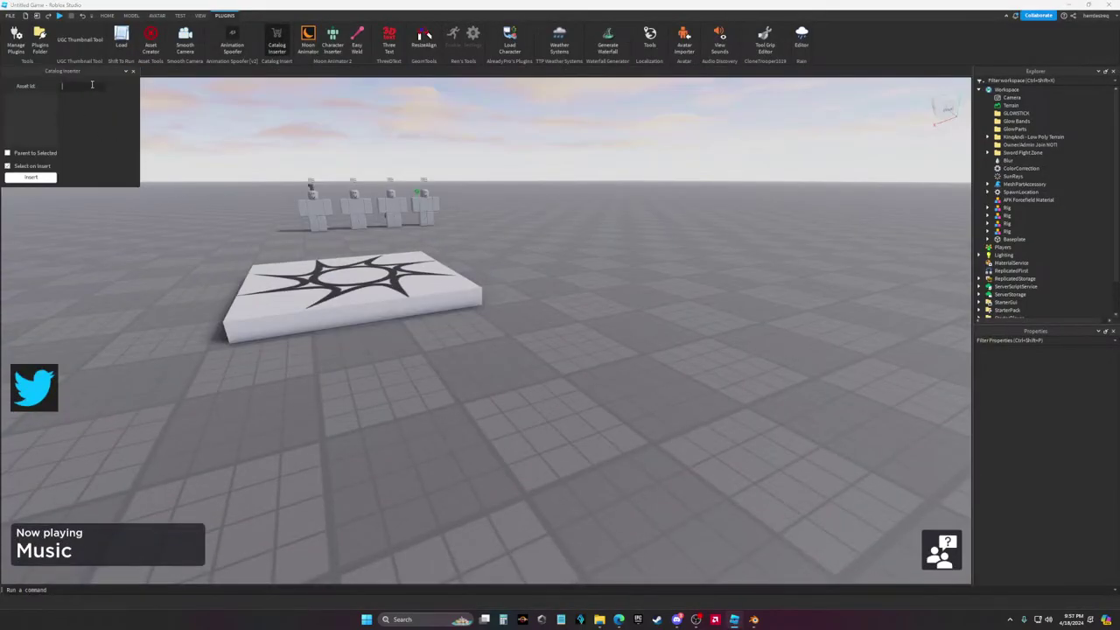
key(ctrl+v)
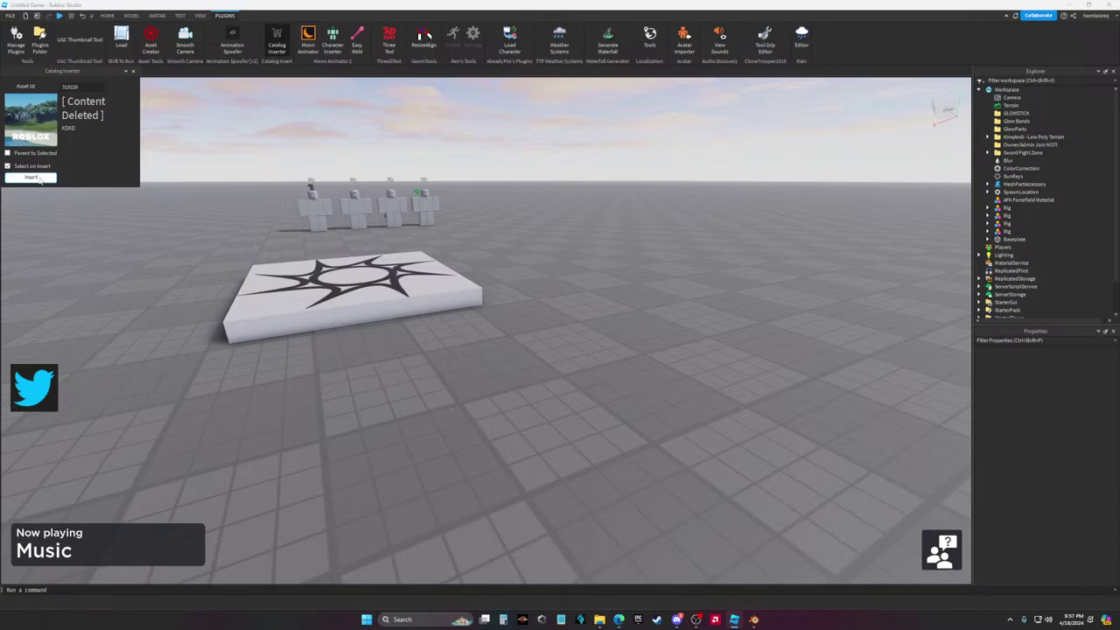
scroll(682, 295, up, 5)
scroll(444, 248, down, 8)
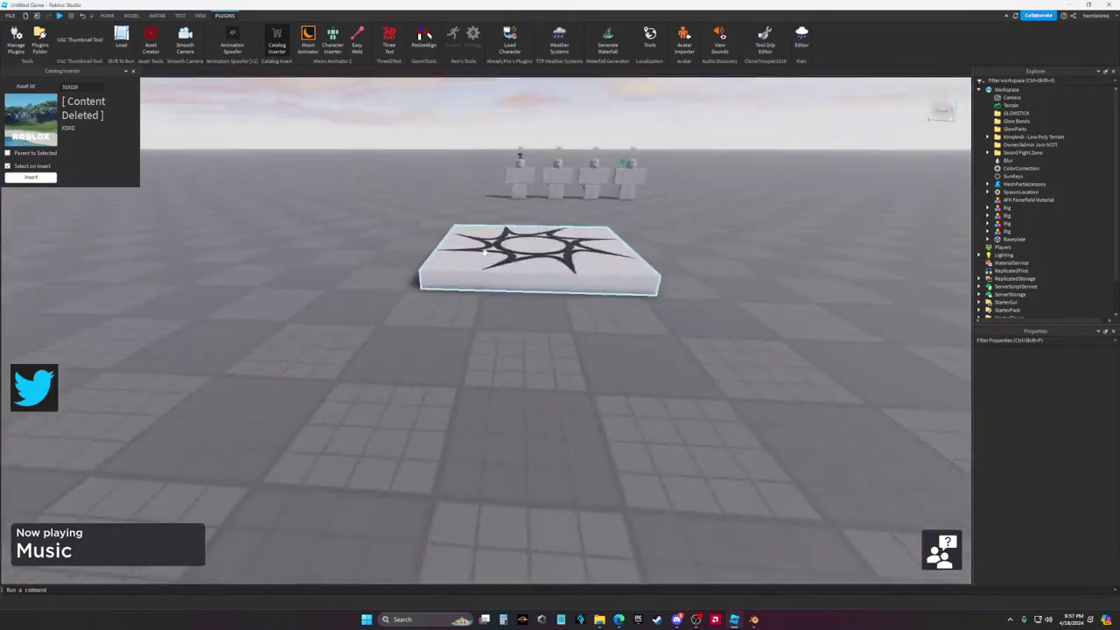
key(alt+Tab)
key(alt+Tab)
click(84, 88)
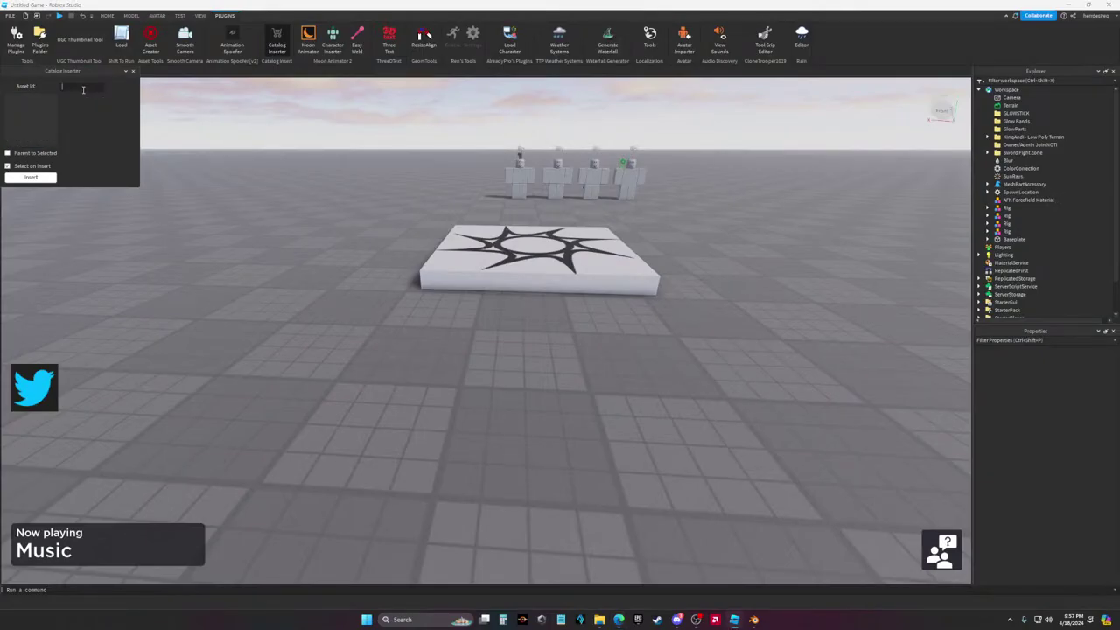
key(alt+Tab)
scroll(653, 396, down, 2)
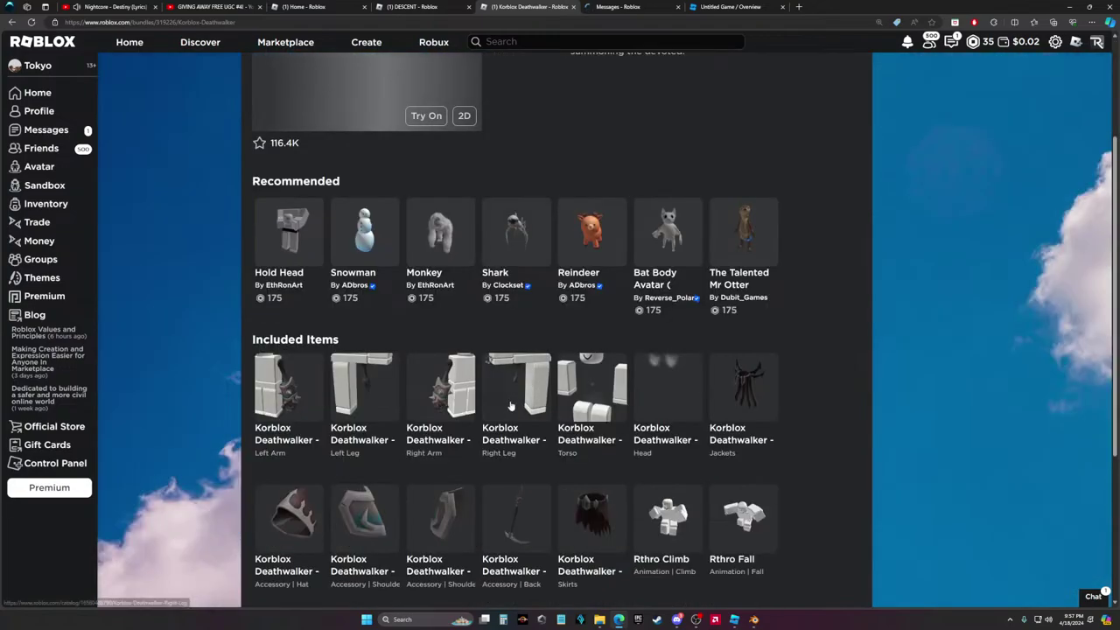
Copy the Korblox Deathwalker - Head item ID and insert it into the workspace
click(653, 396)
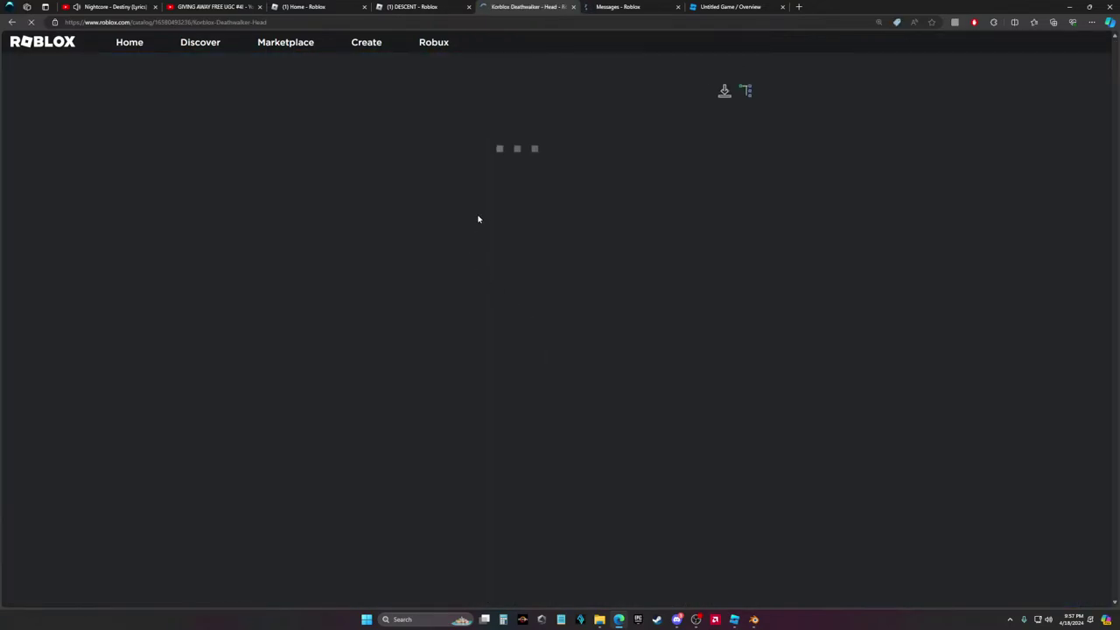
click(169, 23)
key(alt+Tab)
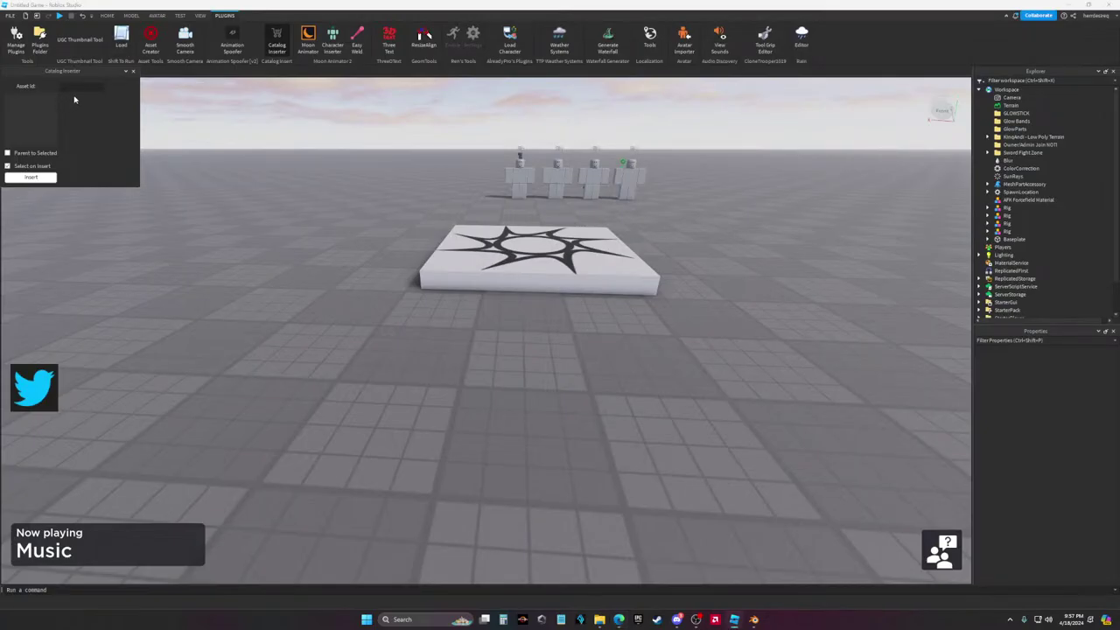
click(31, 176)
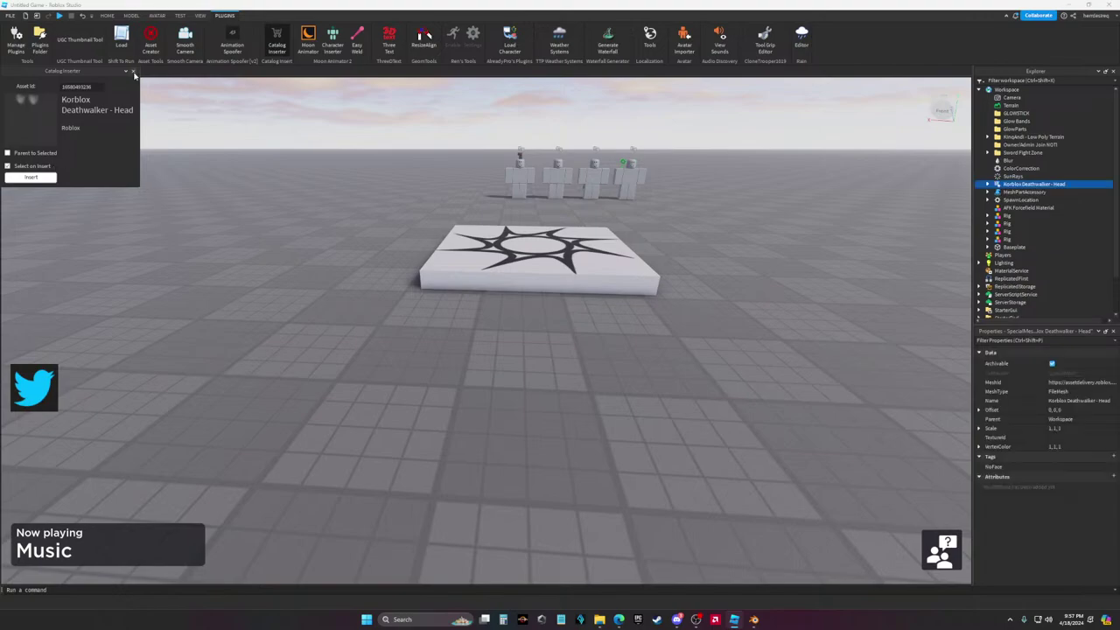
click(133, 70)
Orbit the viewport to inspect the inserted Korblox head beside the baseplate and rigs
right_drag(528, 202, 564, 222)
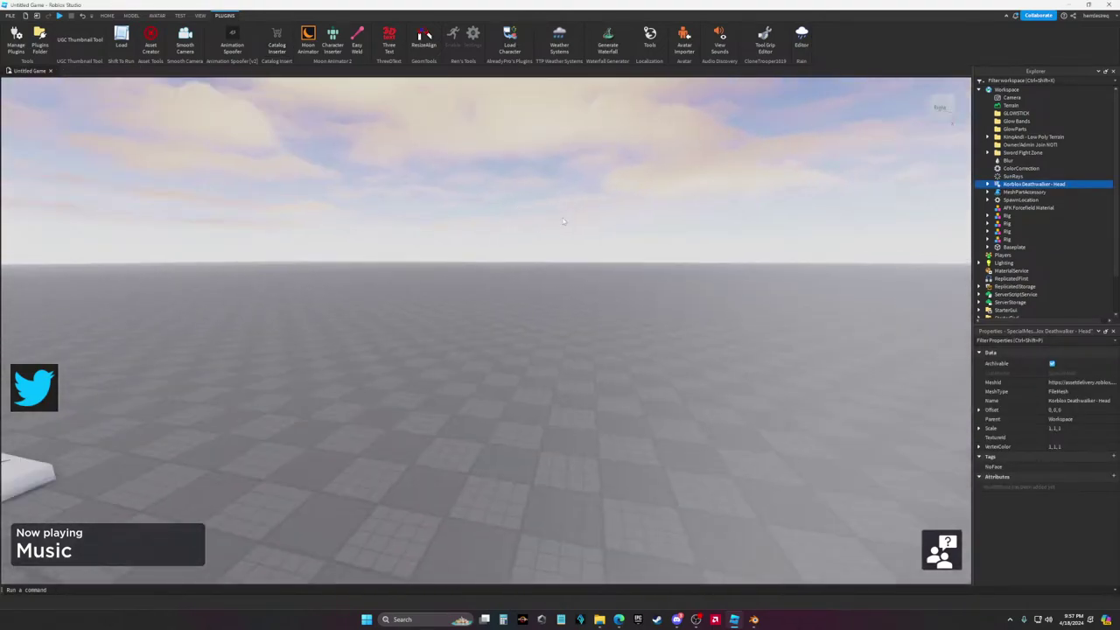
click(107, 15)
right_drag(647, 303, 654, 306)
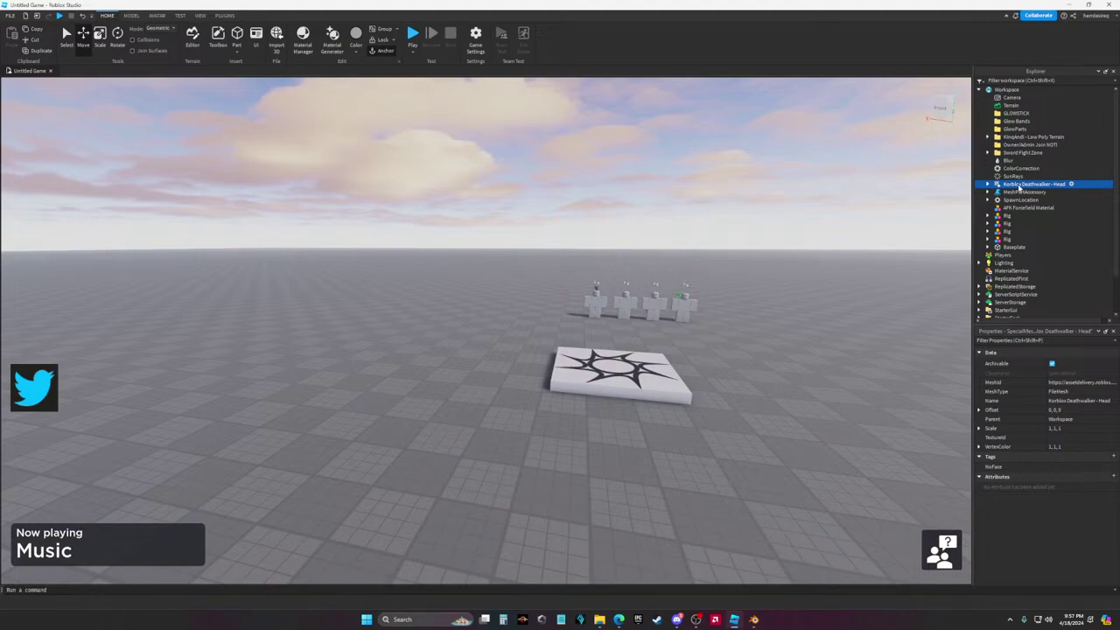
click(988, 185)
click(988, 185)
right_drag(525, 96, 599, 324)
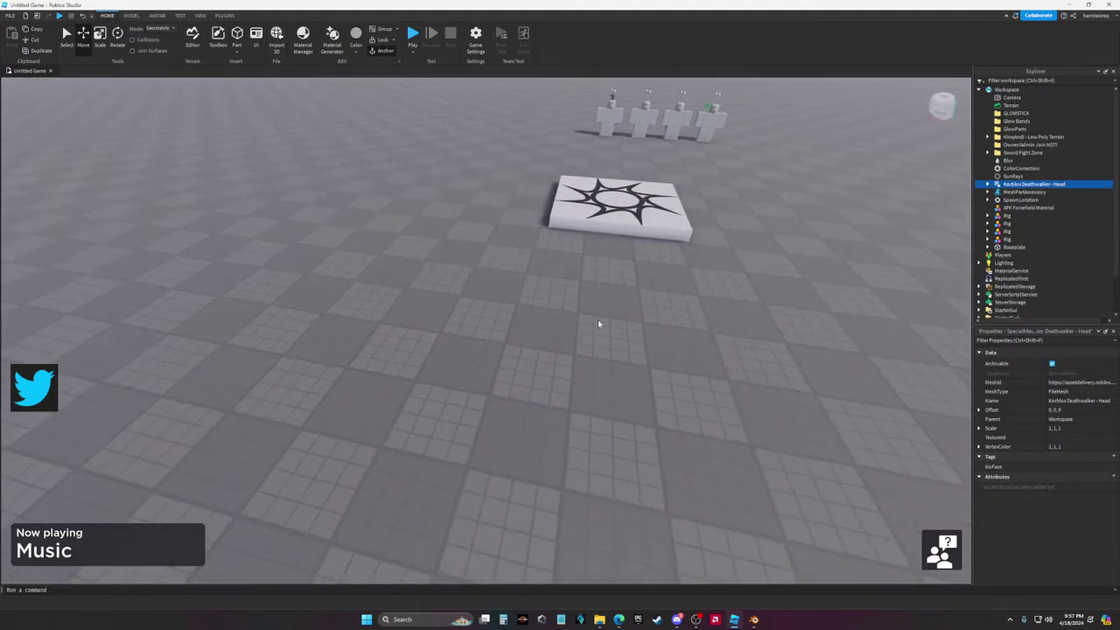
click(678, 620)
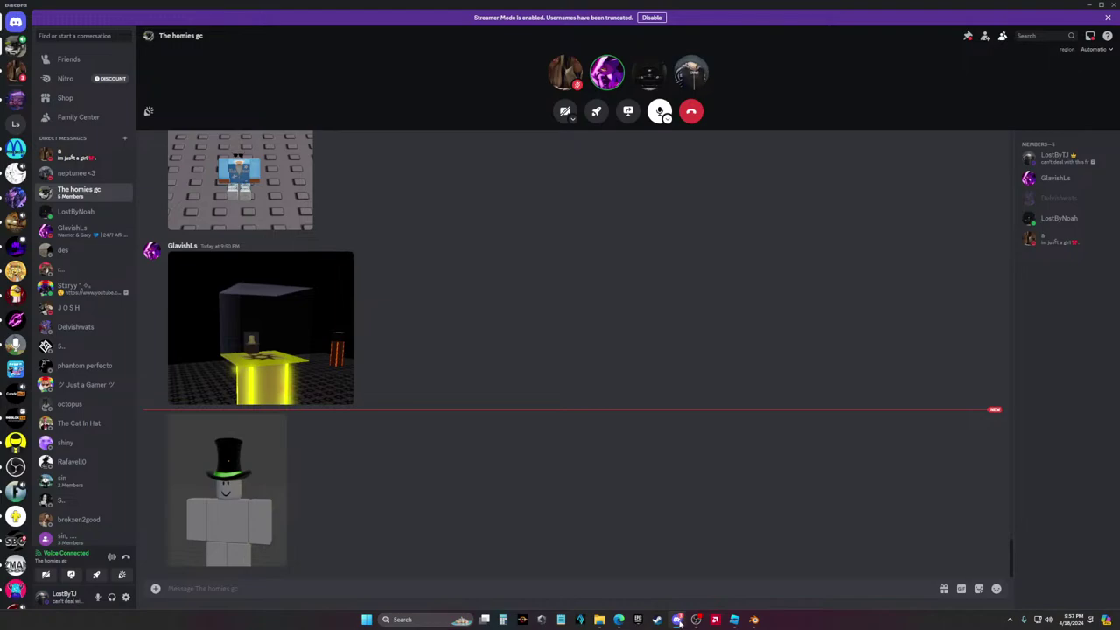
click(678, 619)
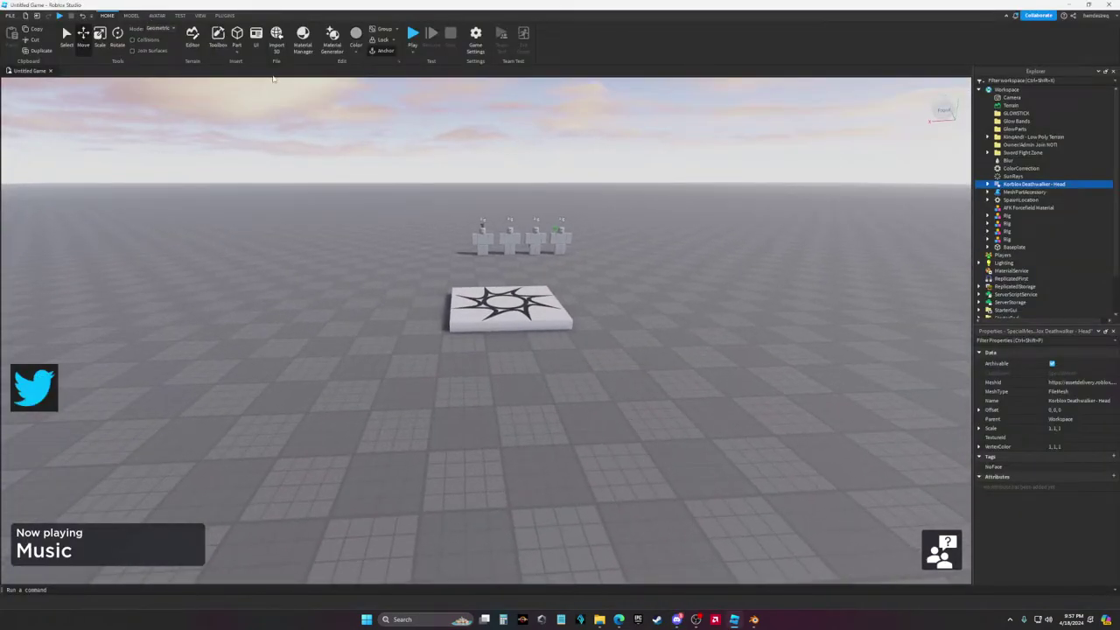
right_drag(273, 78, 673, 248)
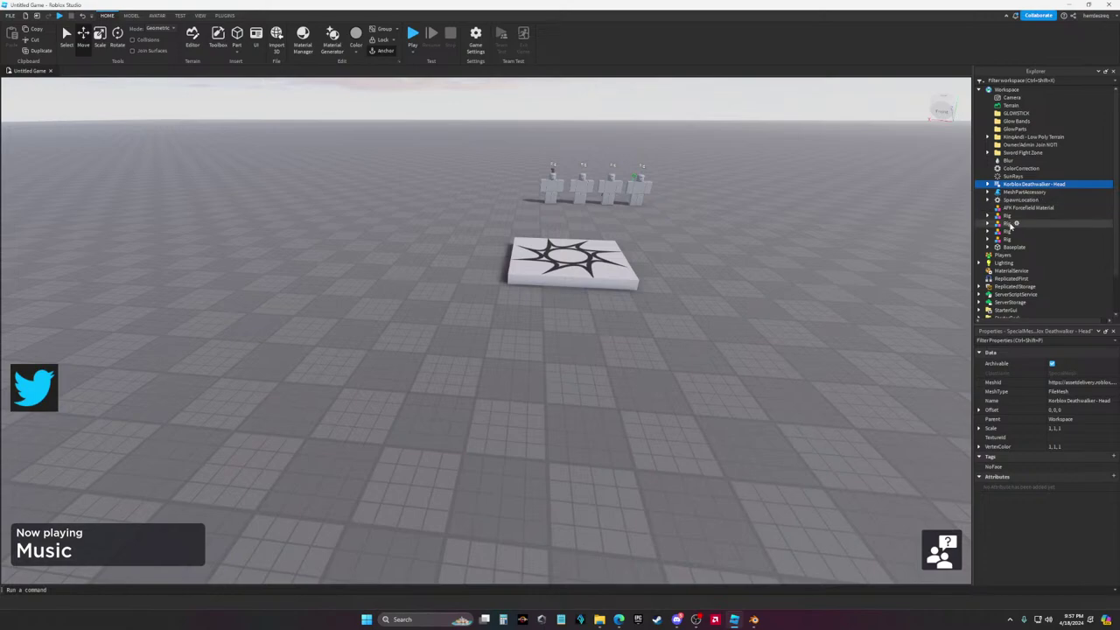
right_drag(797, 251, 554, 292)
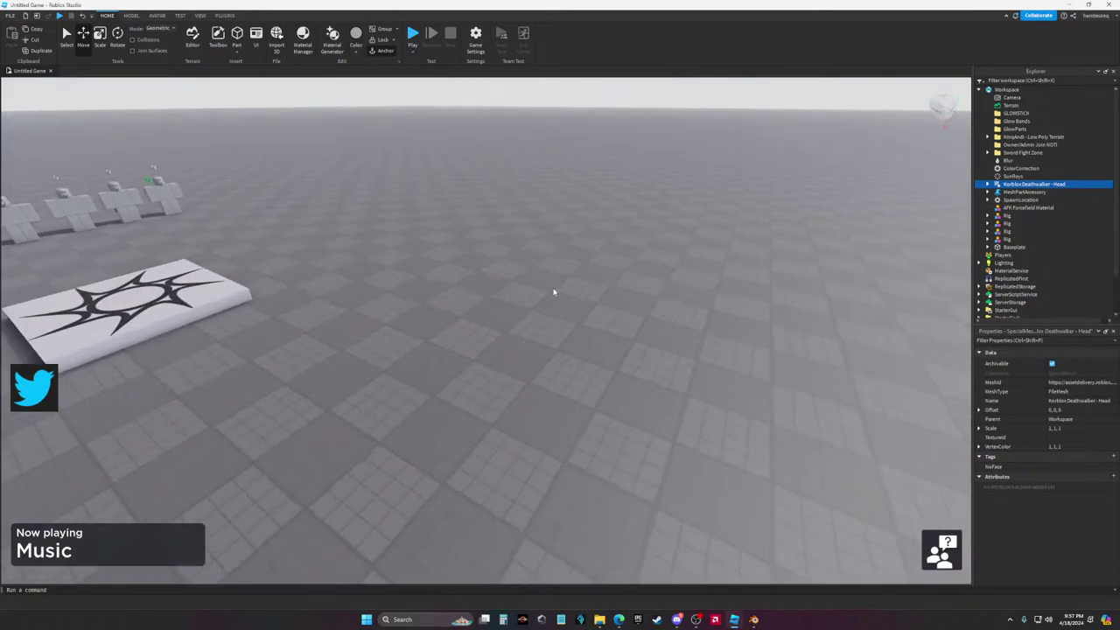
click(225, 15)
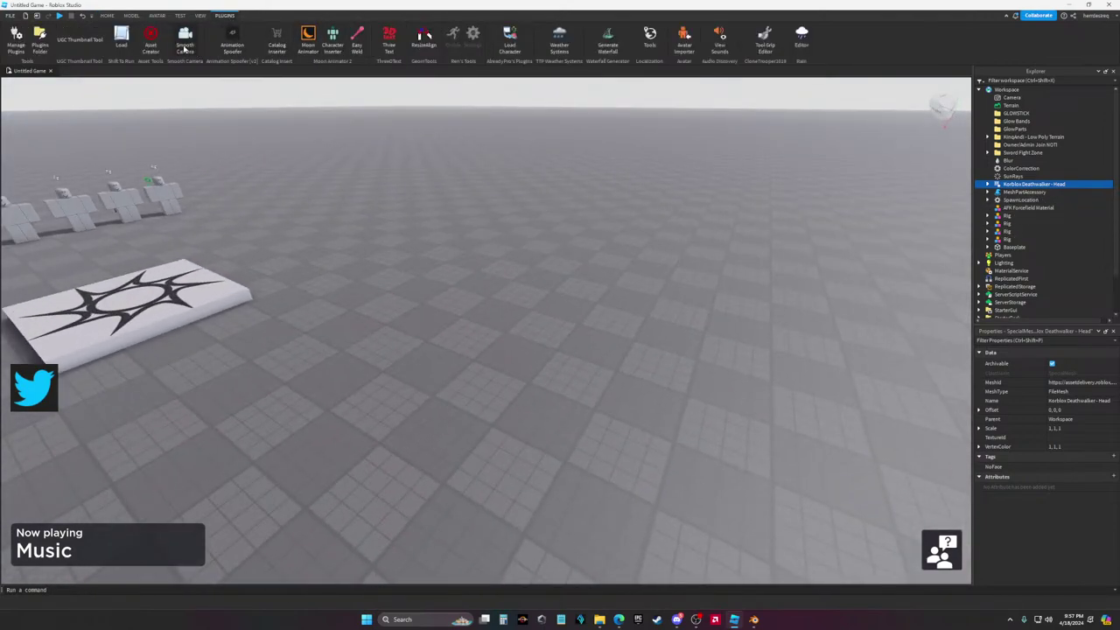
Enter the avatar's username in the character loader and spawn it as R6
click(509, 40)
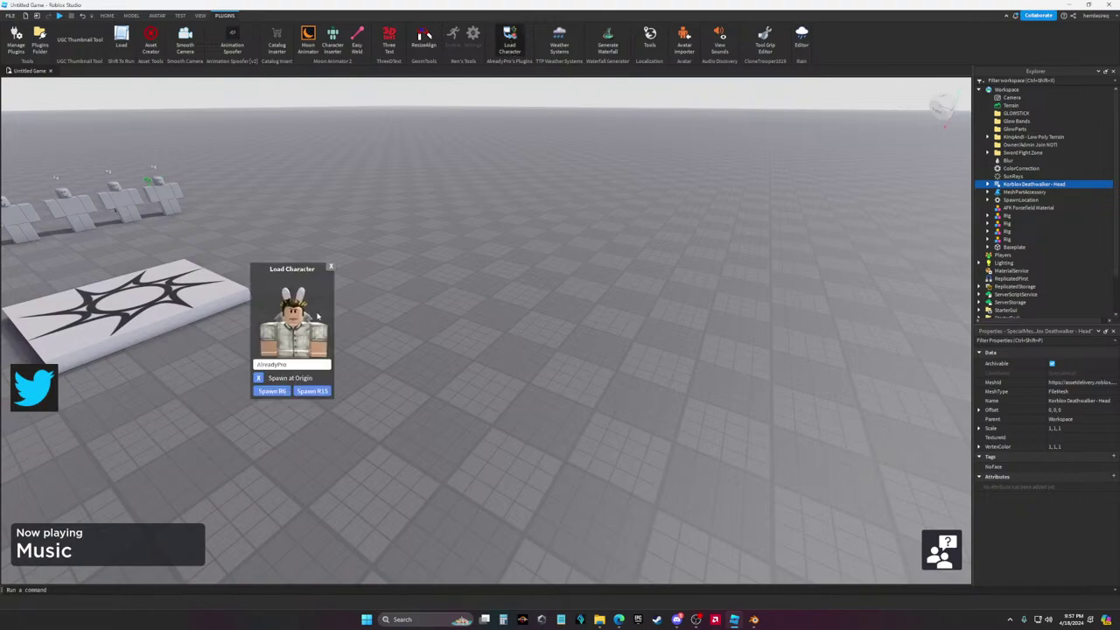
click(281, 366)
text(L)
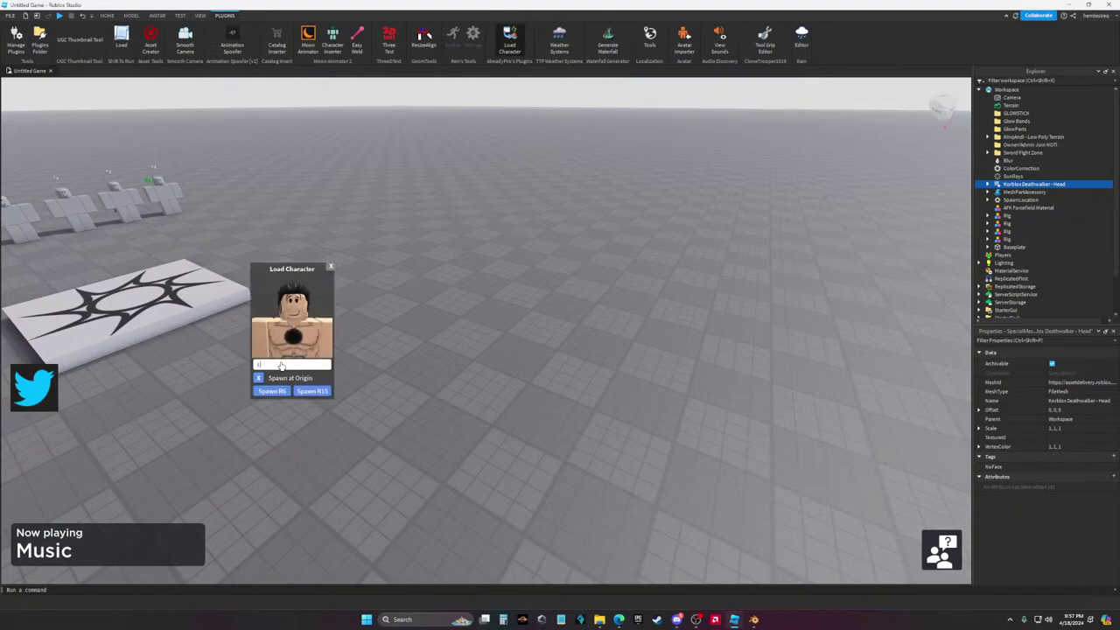
text(osttyNoah)
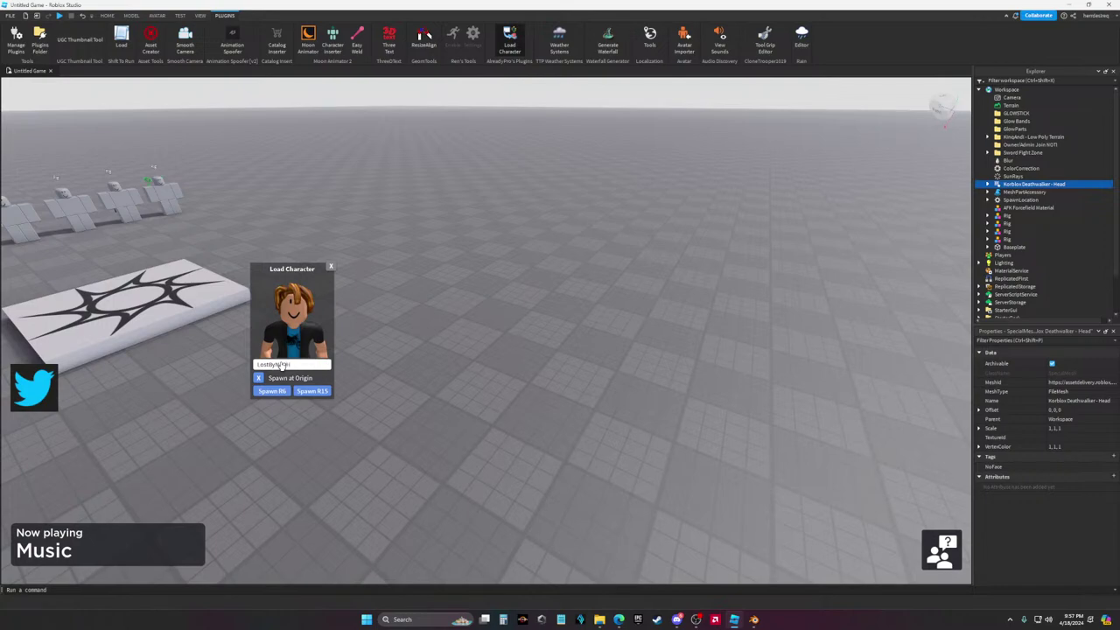
text(AOH)
text(oah)
click(272, 391)
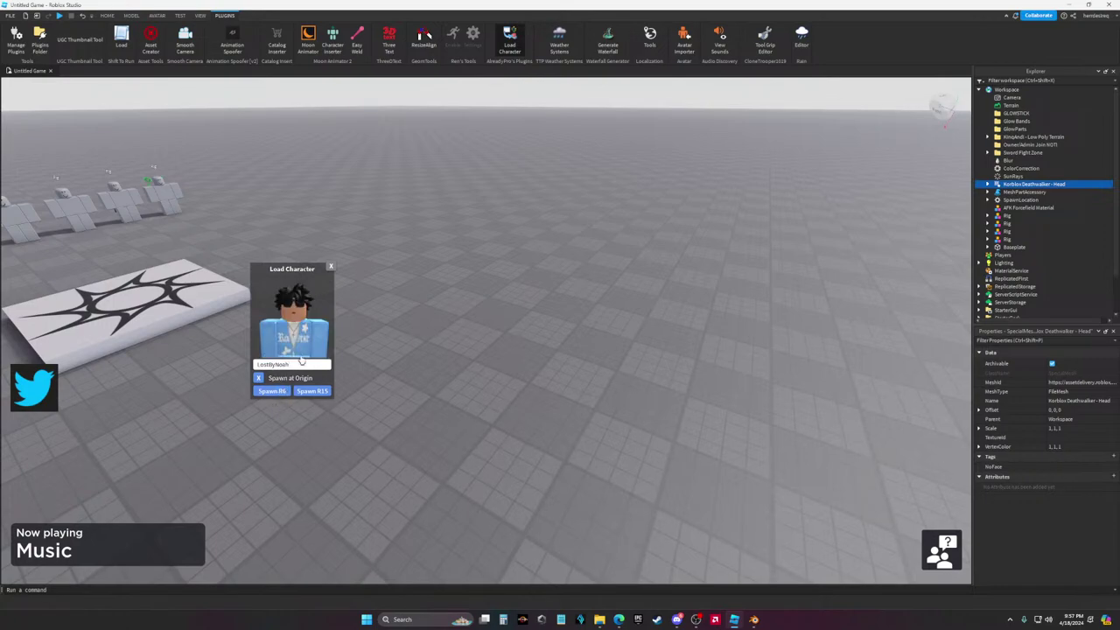
click(331, 267)
Move the Korblox Deathwalker - Head into the avatar model and inspect the result
drag(1026, 184, 1014, 215)
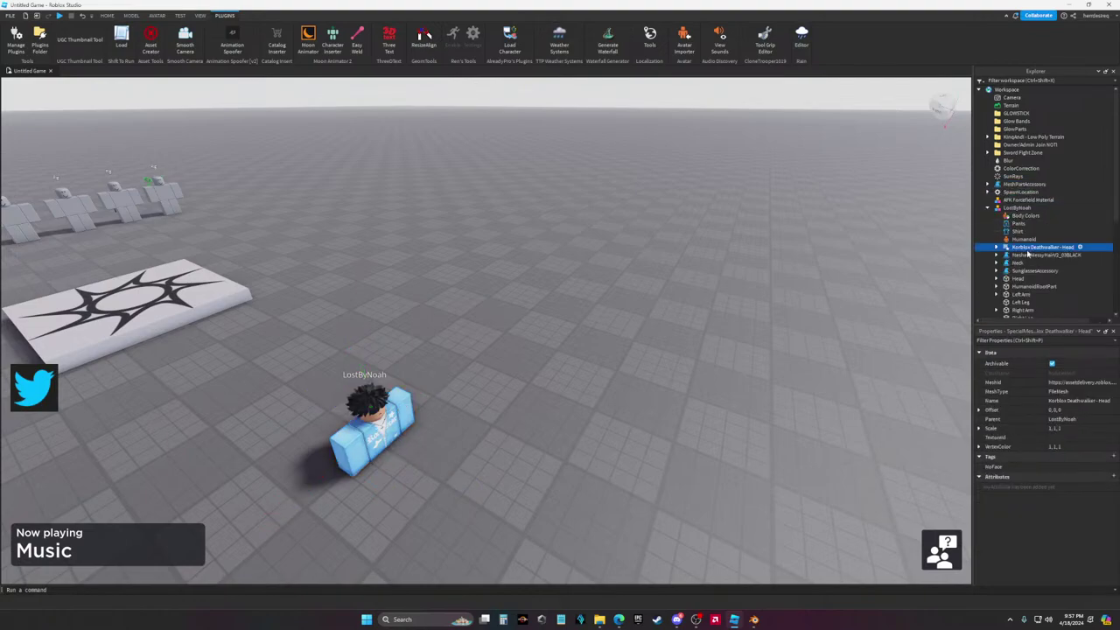
right_click(1019, 280)
key(Escape)
click(749, 299)
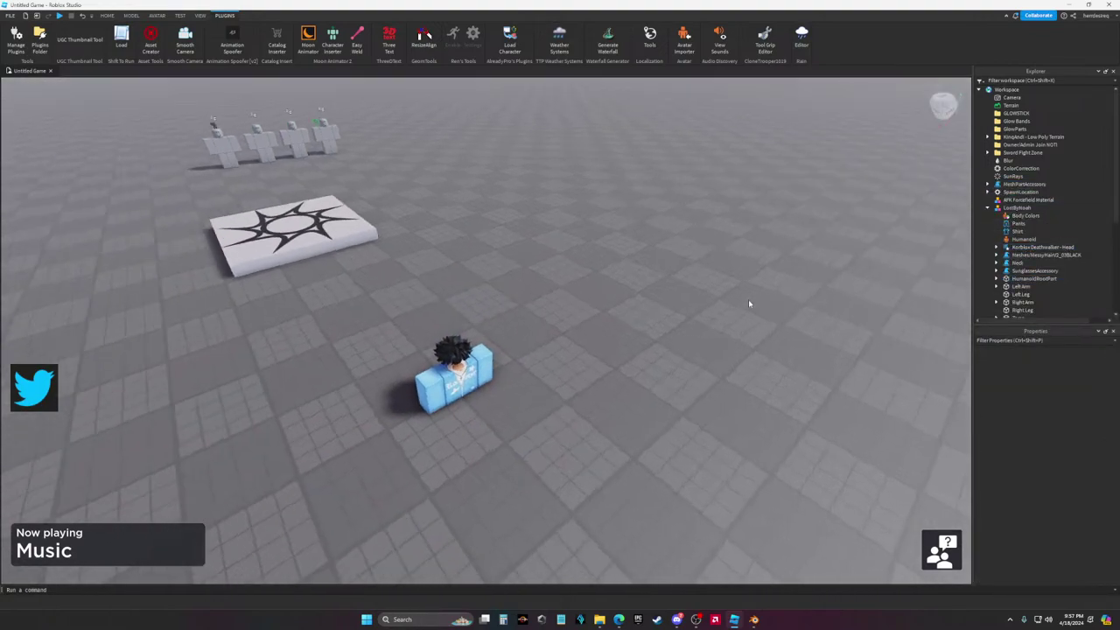
scroll(748, 299, up, 6)
right_drag(748, 300, 593, 283)
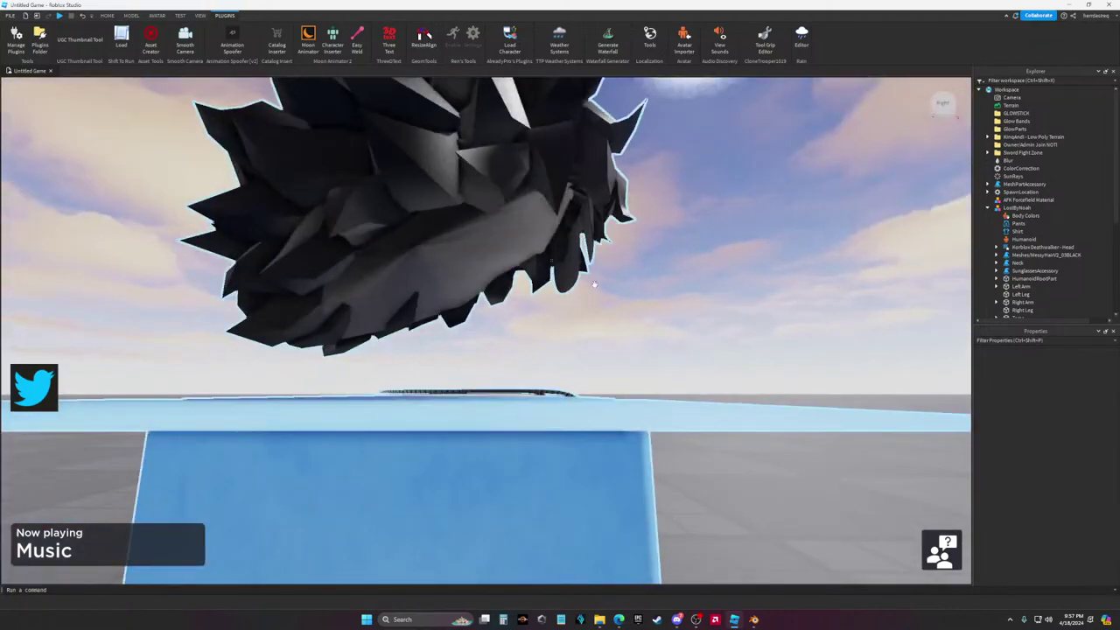
scroll(551, 260, down, 8)
scroll(536, 376, up, 4)
click(537, 376)
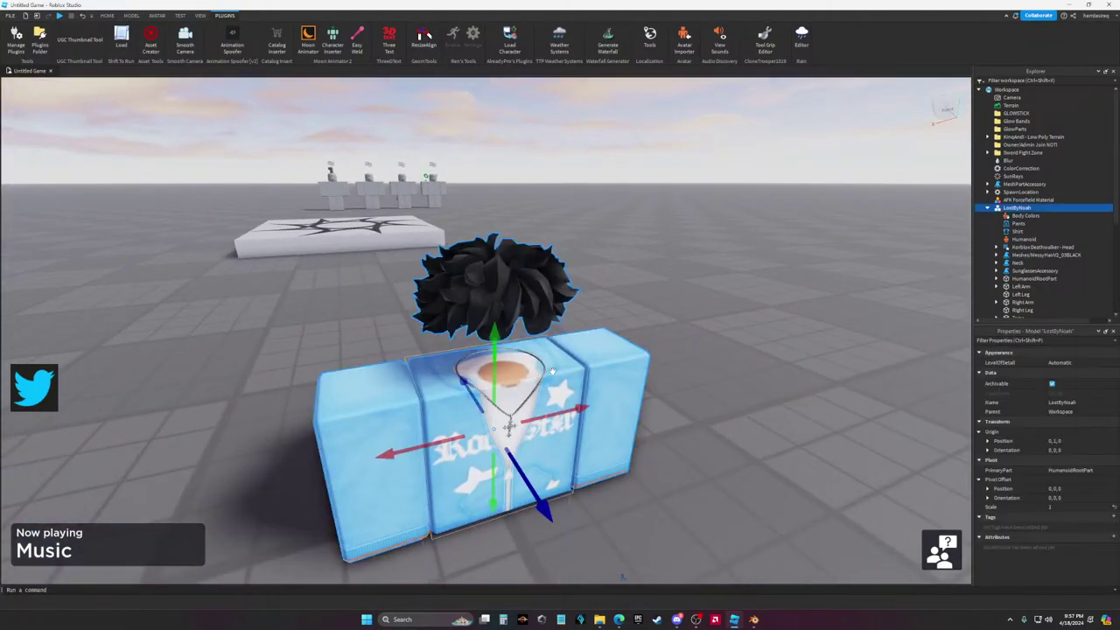
right_click(552, 372)
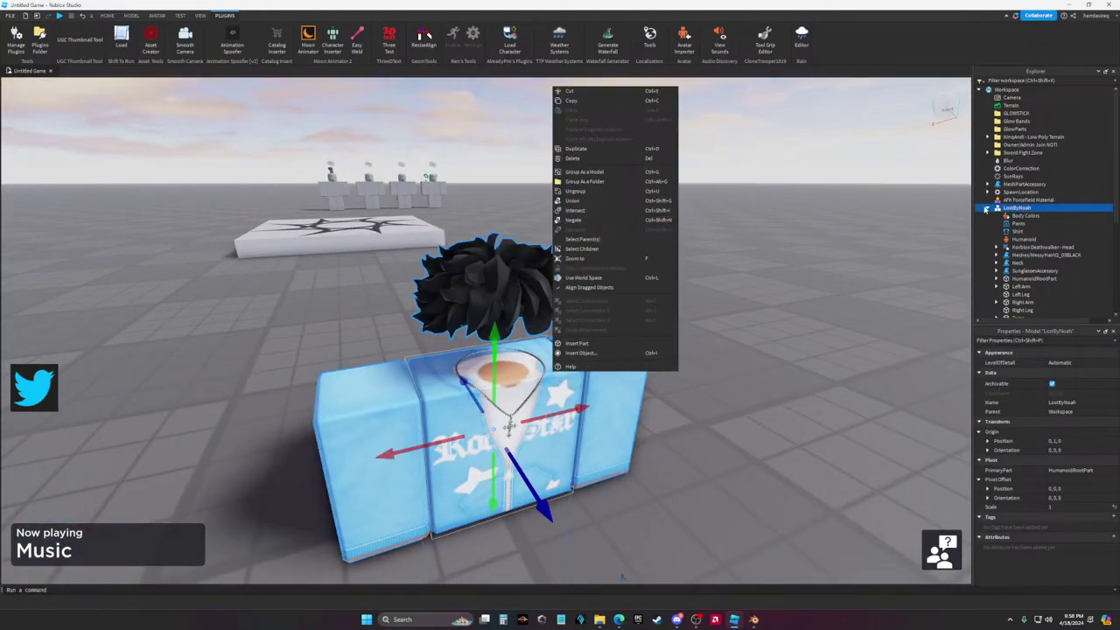
key(Escape)
right_drag(623, 576, 622, 526)
scroll(622, 526, down, 10)
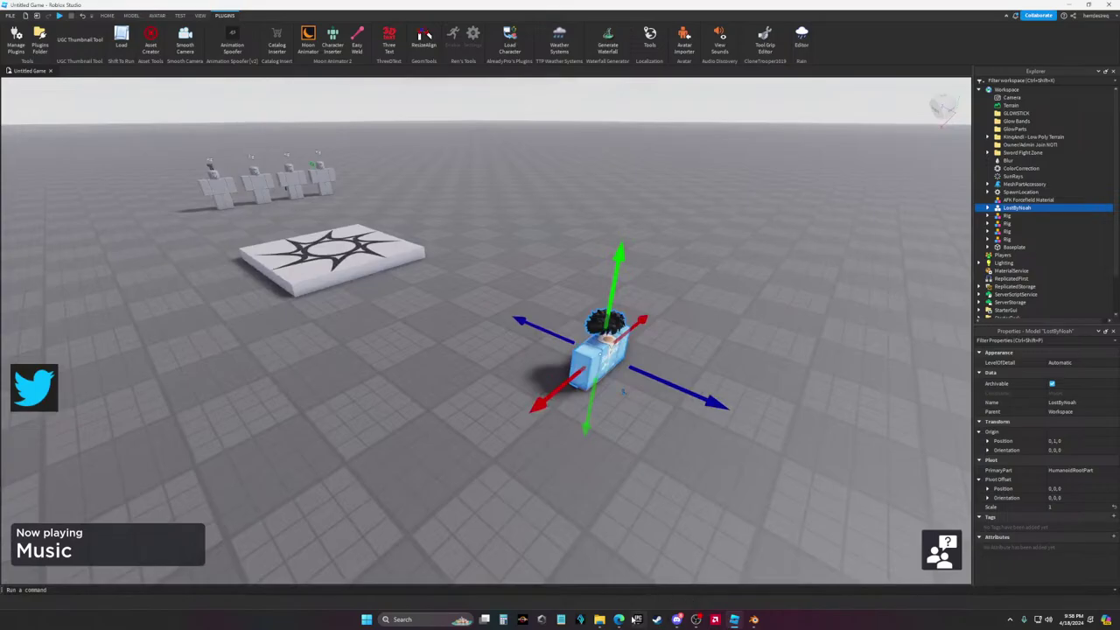
Close the Korblox item page and archive the Roblox message in the browser
click(619, 620)
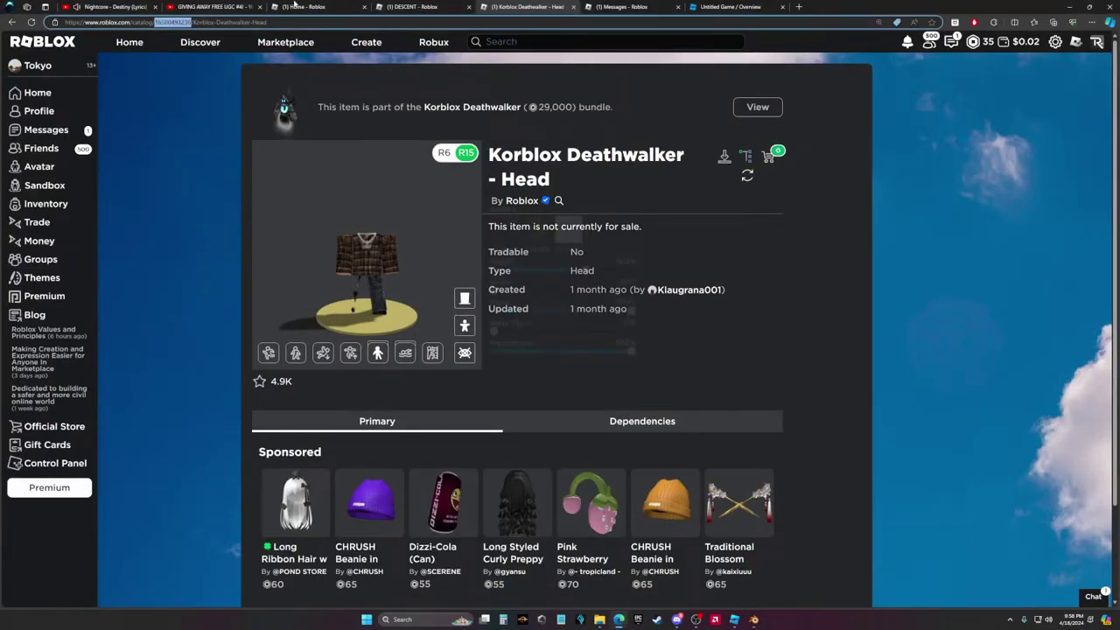
click(573, 7)
click(559, 192)
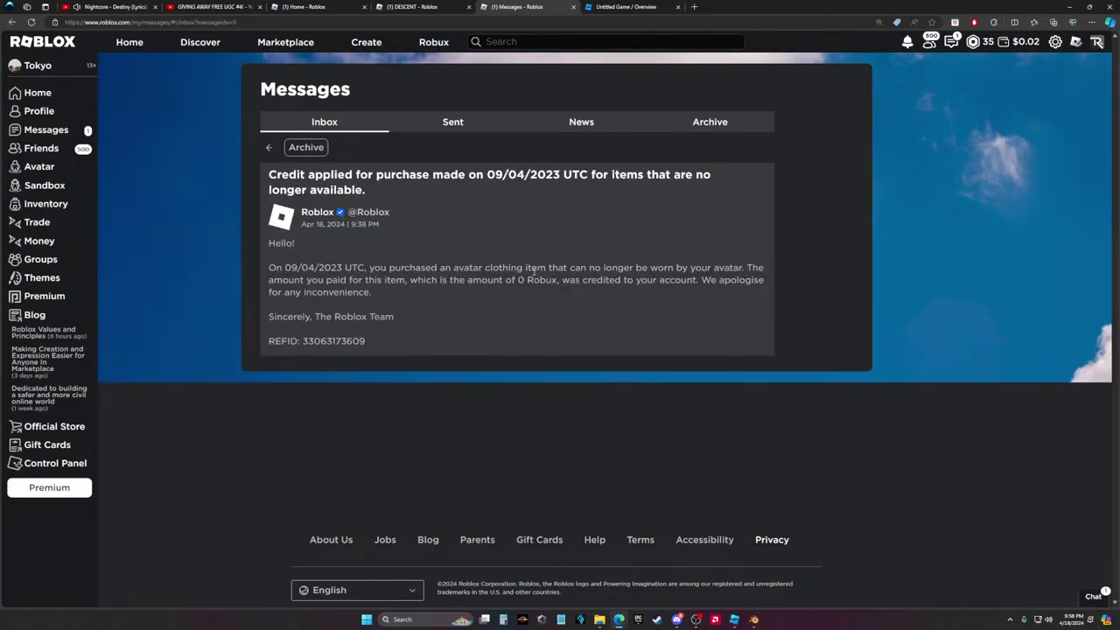
click(306, 147)
click(573, 7)
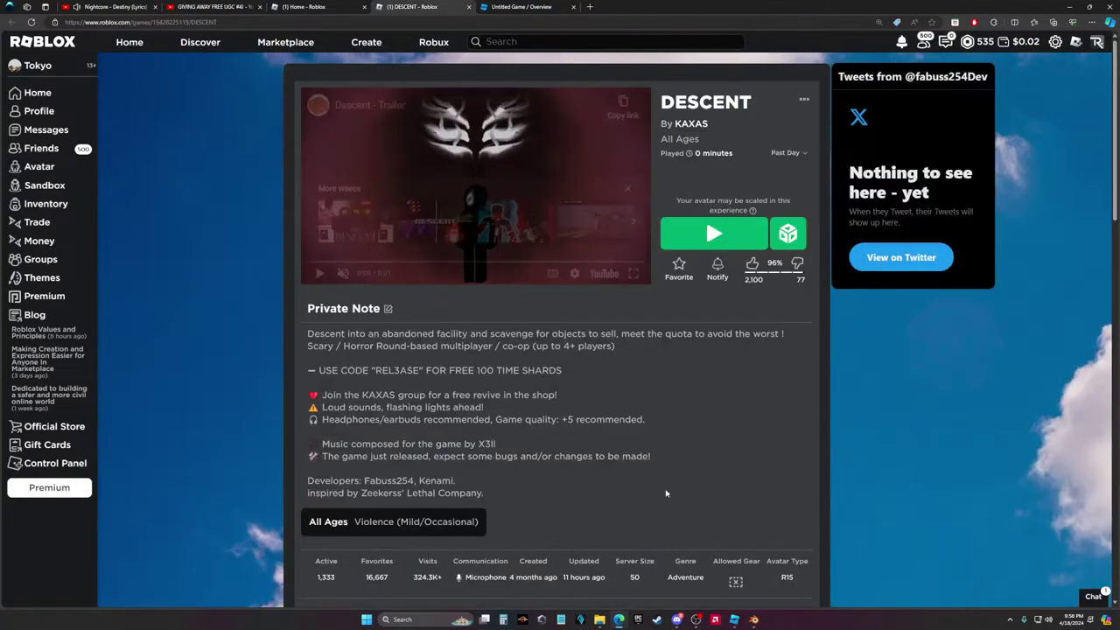
click(734, 621)
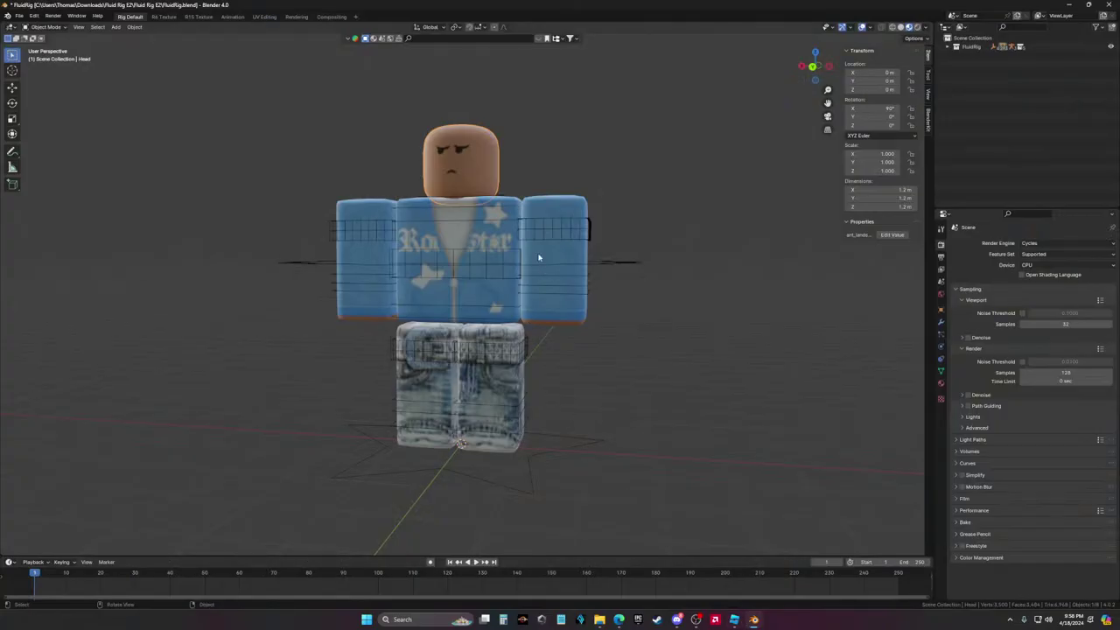
Start a Wavefront OBJ import from the File menu after cancelling an accidental export
click(19, 16)
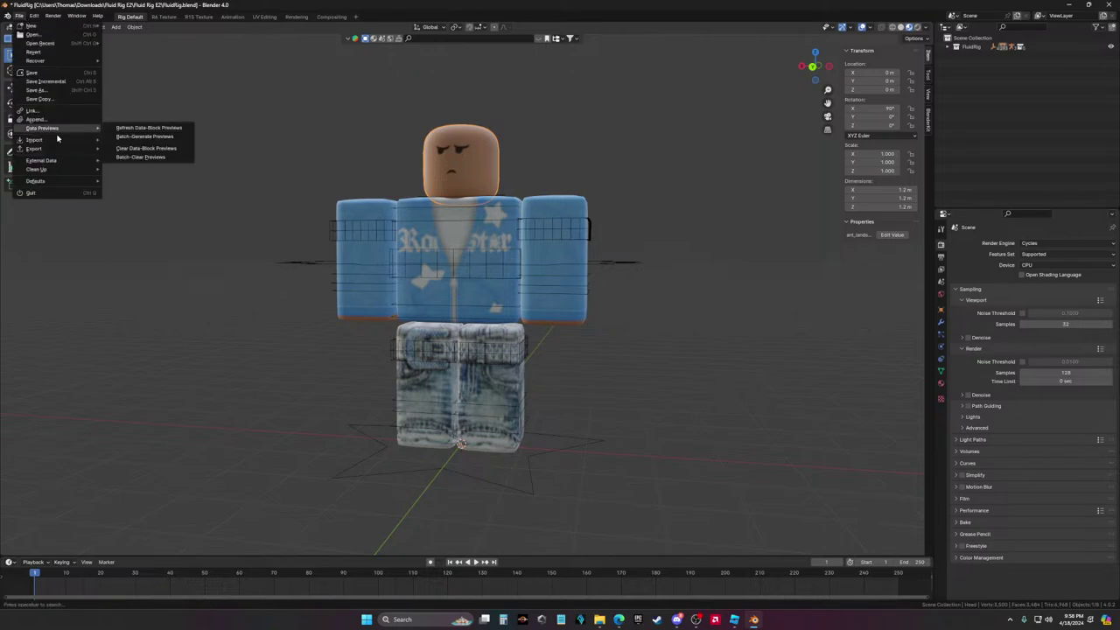
mouse_move(35, 147)
click(145, 192)
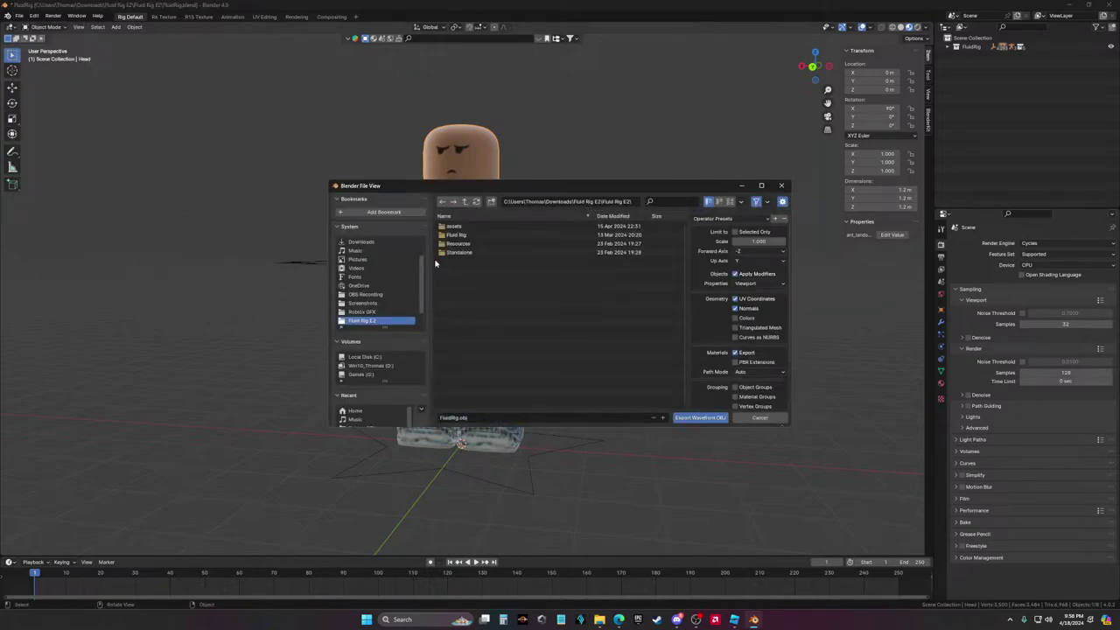
click(753, 417)
click(18, 17)
mouse_move(58, 139)
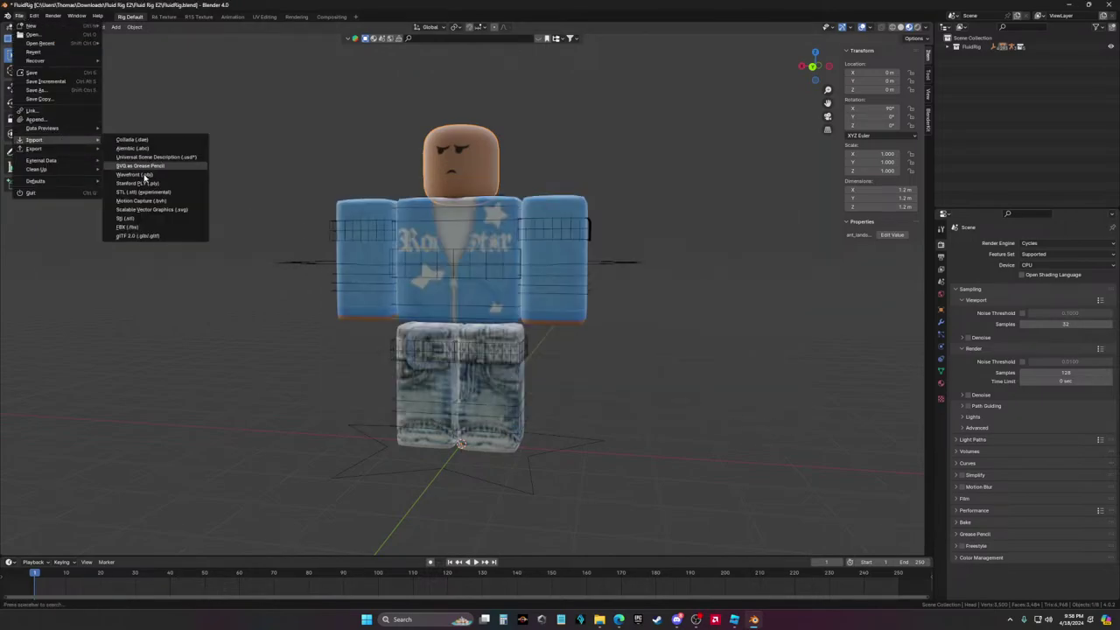
click(152, 184)
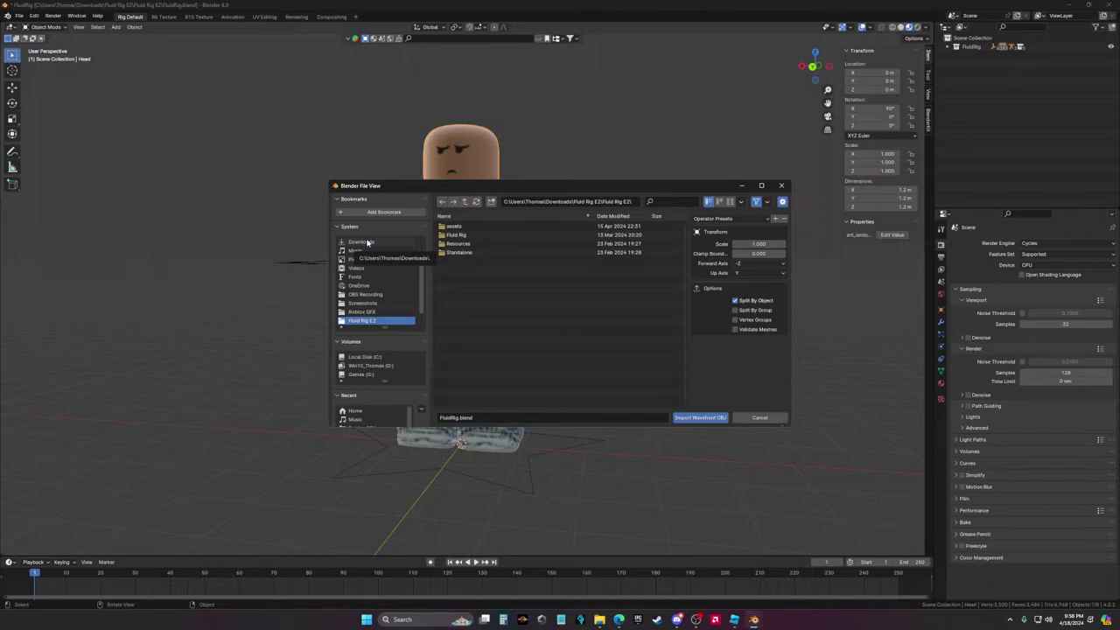
Search through the file browser's folders for the model, ending in the home folder
scroll(403, 311, down, 2)
click(386, 313)
click(368, 285)
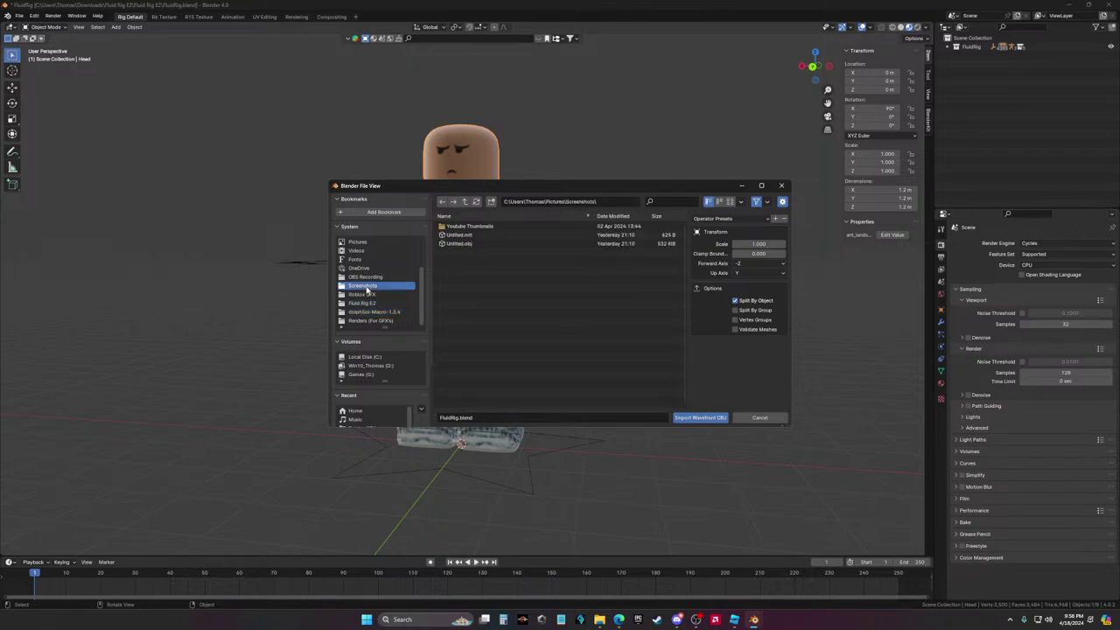
click(368, 294)
click(367, 286)
click(368, 276)
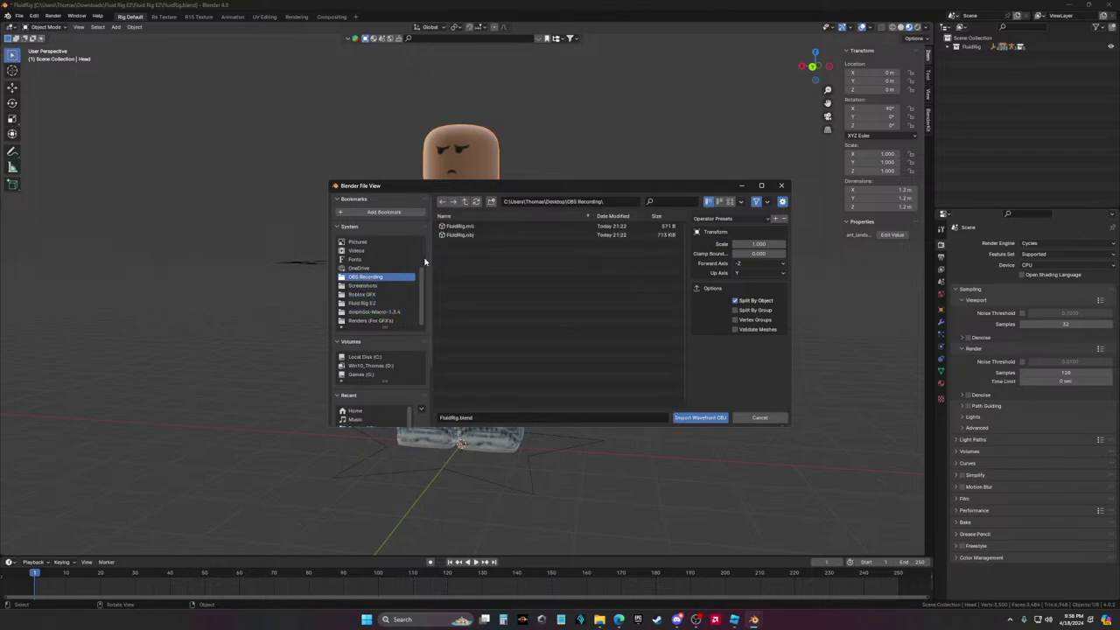
click(376, 268)
click(375, 259)
scroll(375, 271, up, 5)
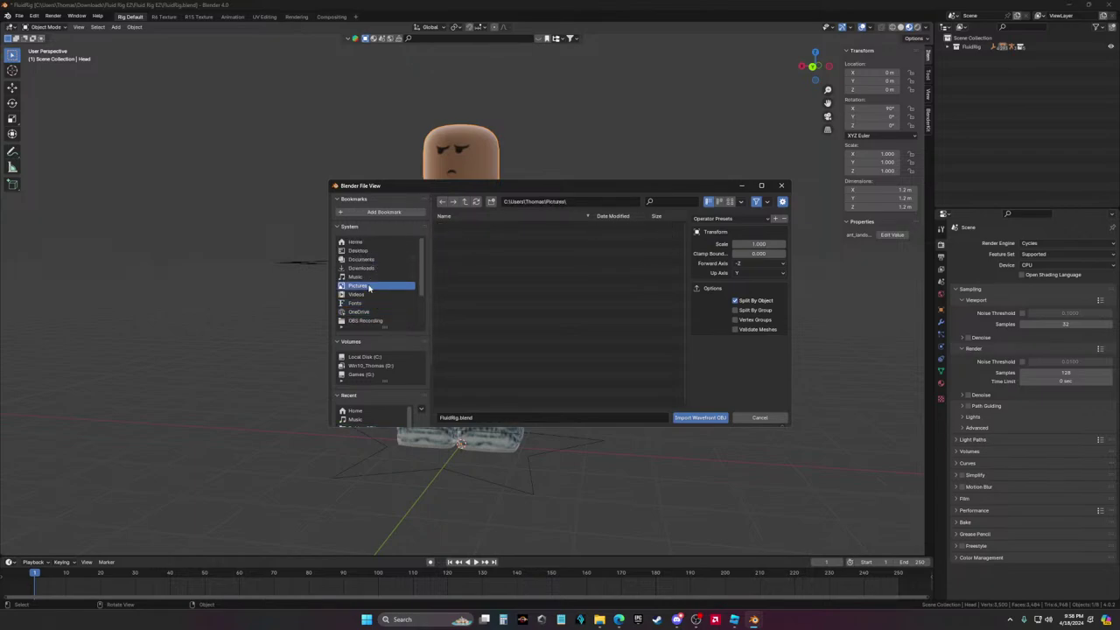
click(373, 294)
click(373, 287)
click(367, 278)
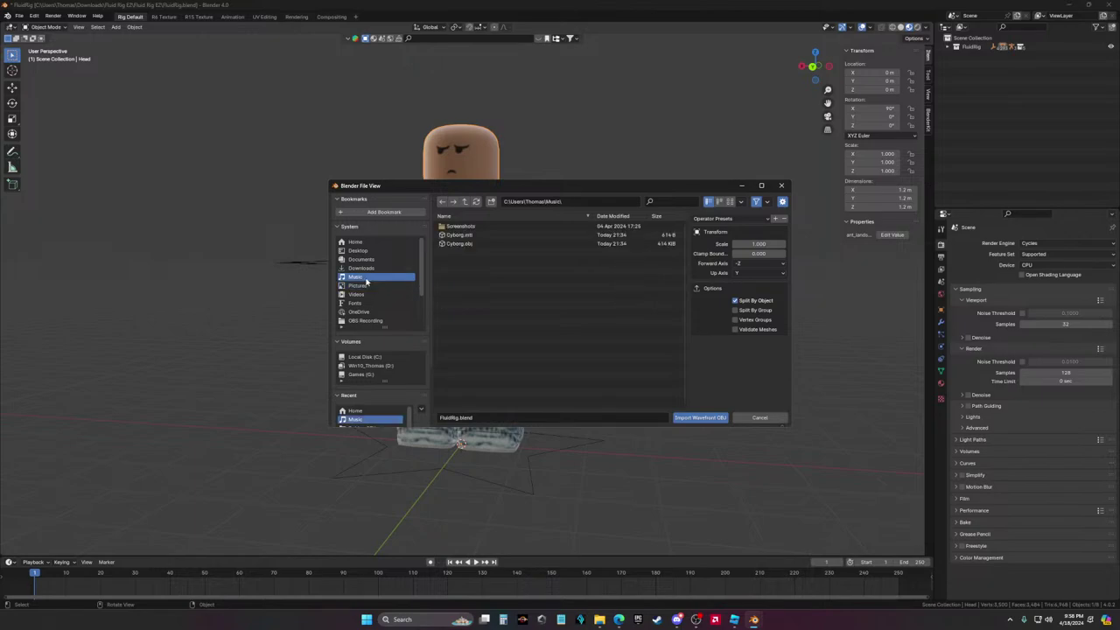
click(365, 268)
click(364, 260)
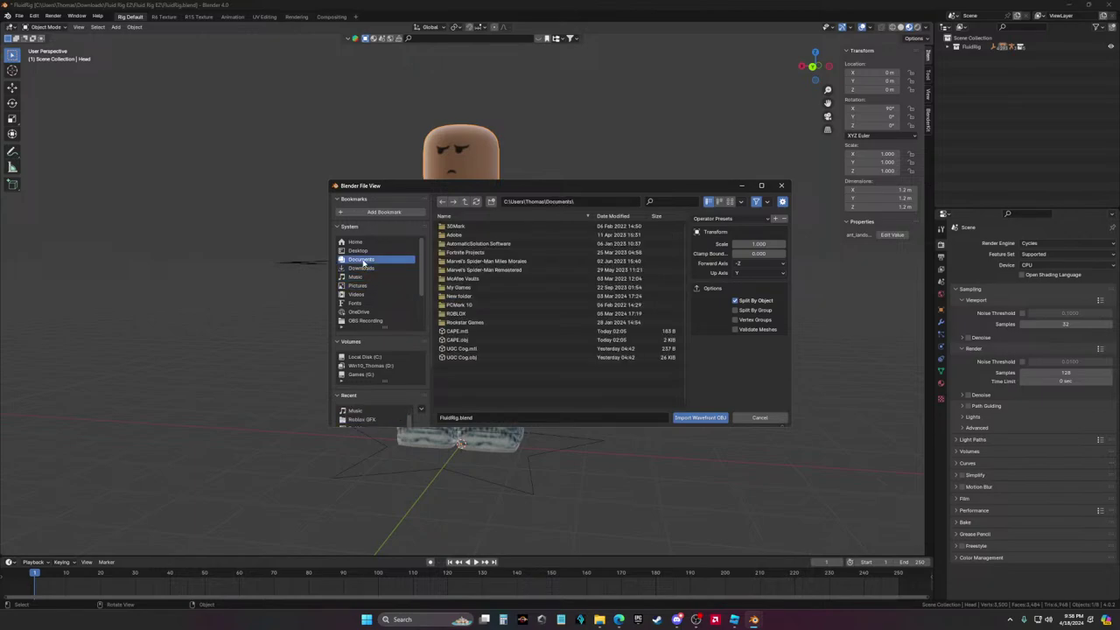
click(358, 251)
click(355, 243)
scroll(491, 359, down, 2)
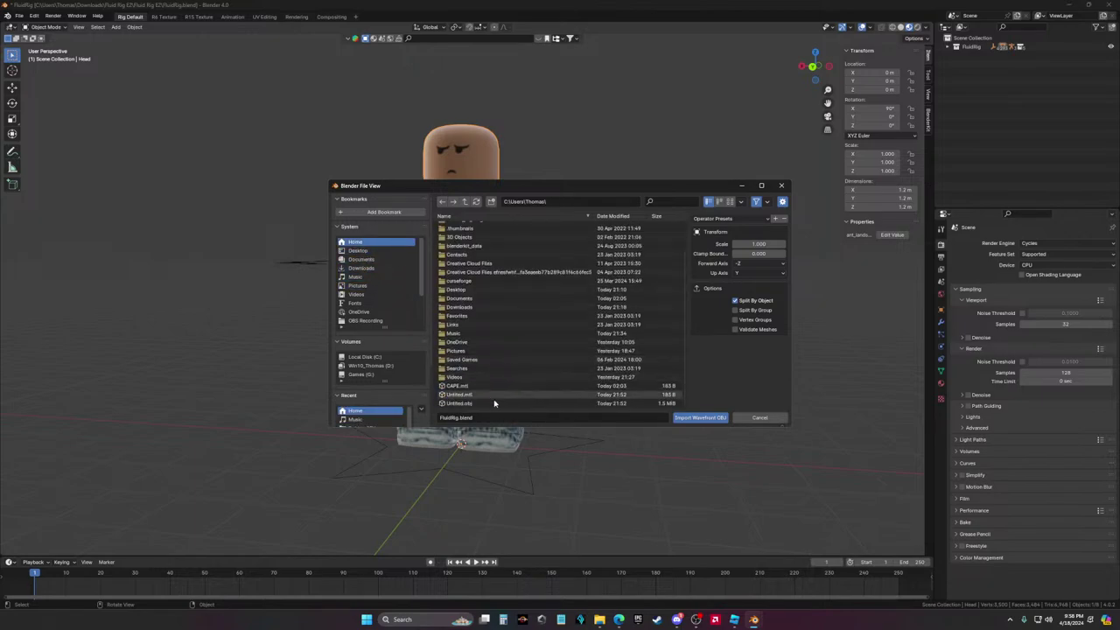
Locate Untitled.obj in the home folder and import it
click(599, 620)
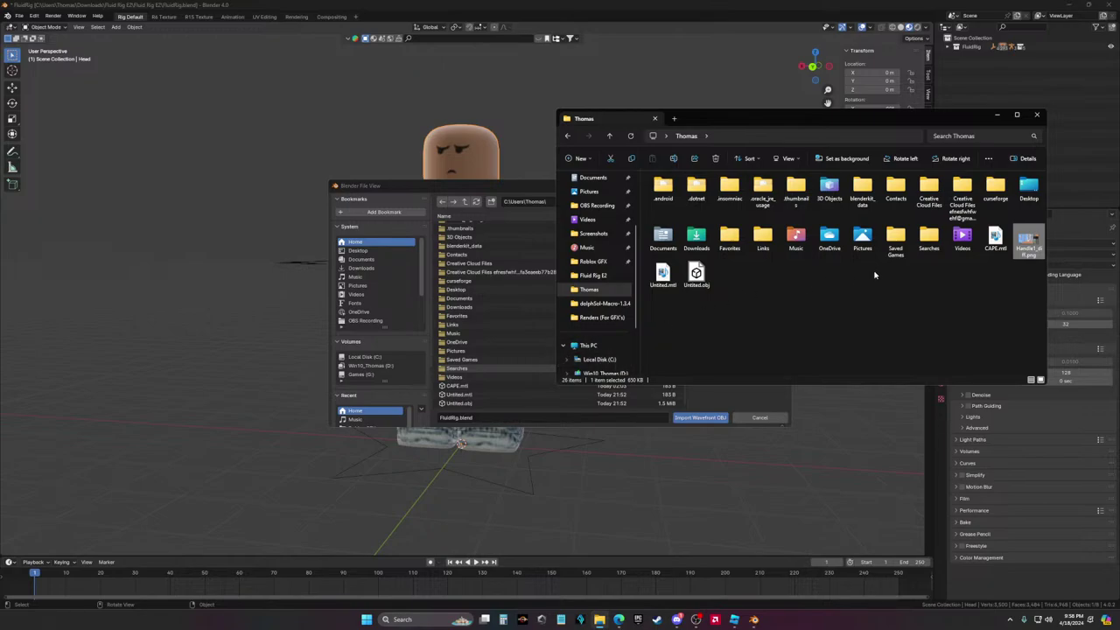
click(697, 275)
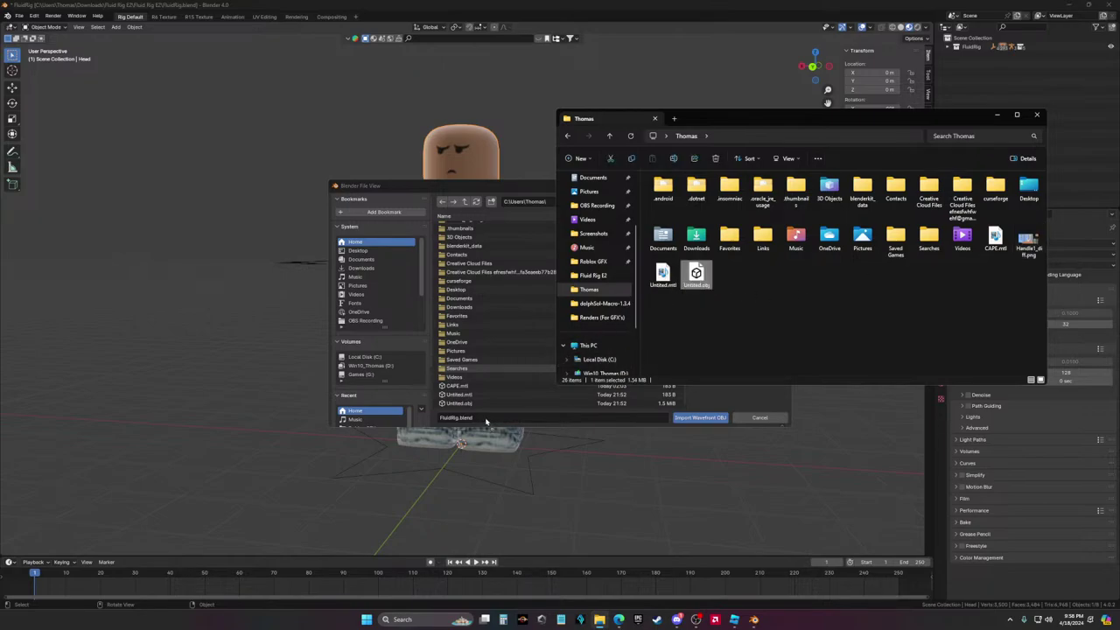
click(701, 418)
Close File Explorer and check the live stream tab before returning to Blender
key(alt+Tab)
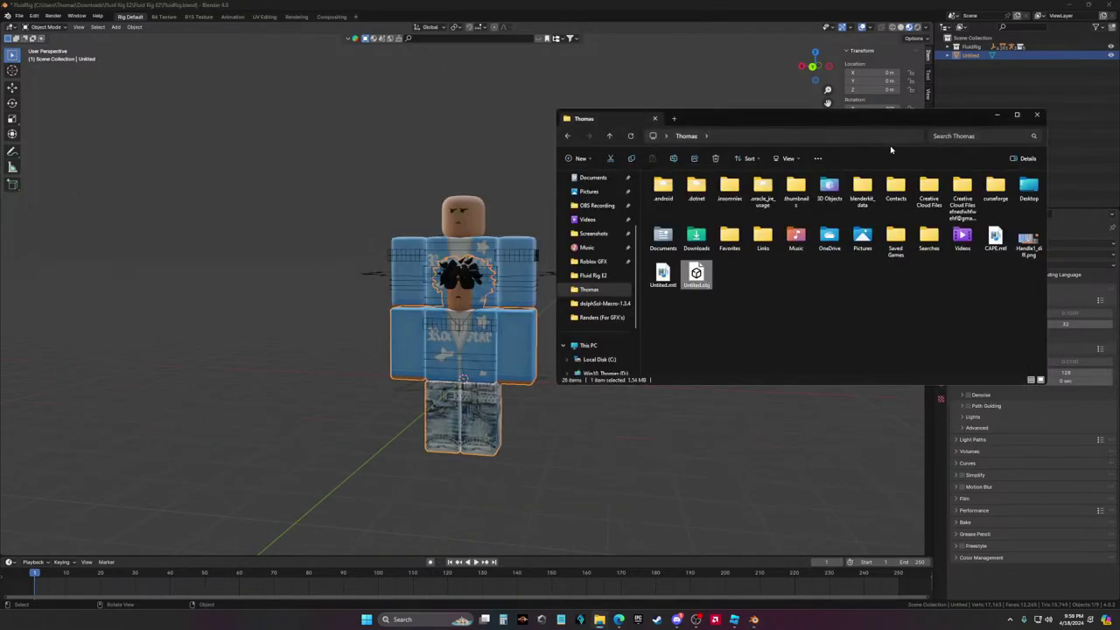
click(1037, 114)
click(618, 620)
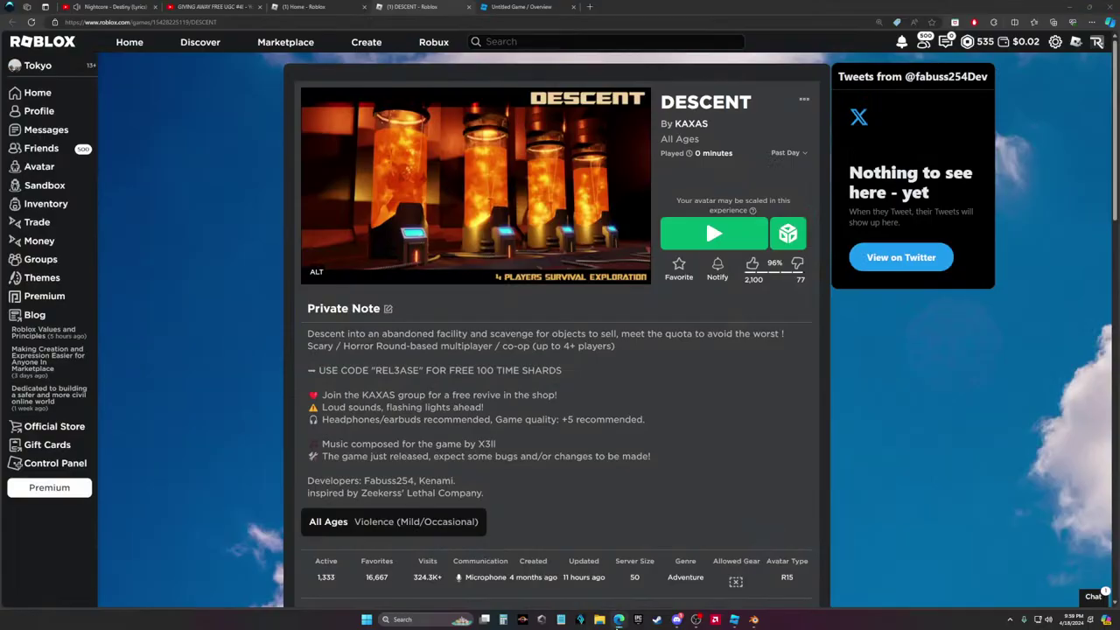
click(257, 6)
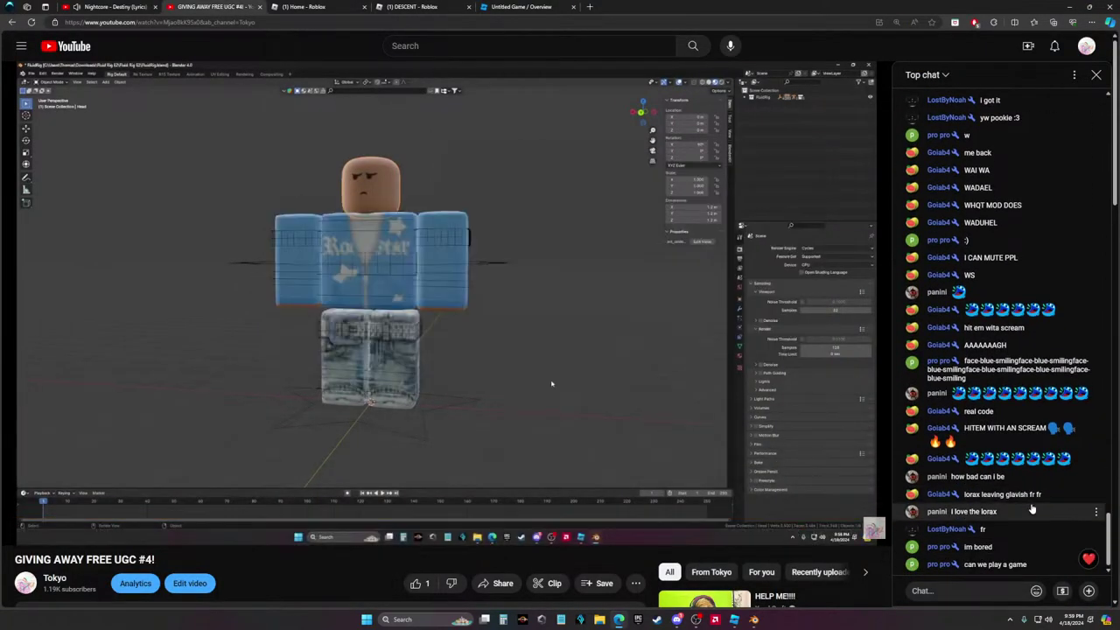
key(alt+Tab)
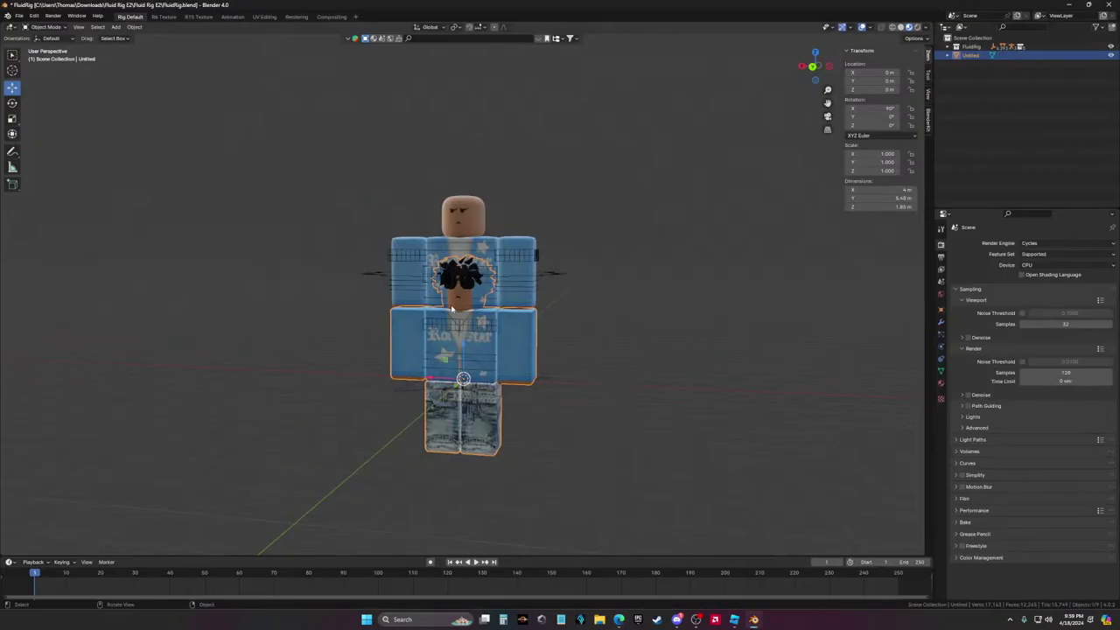
Raise the imported avatar along Z, shift it along X, then undo the moves
key(g)
key(z)
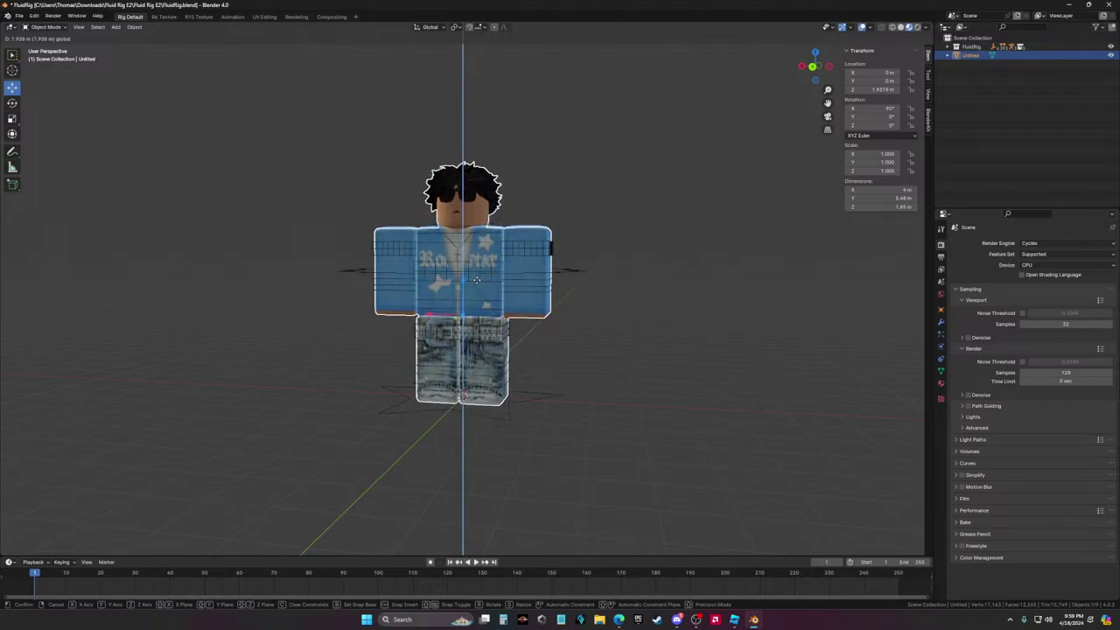
click(476, 283)
key(g)
key(x)
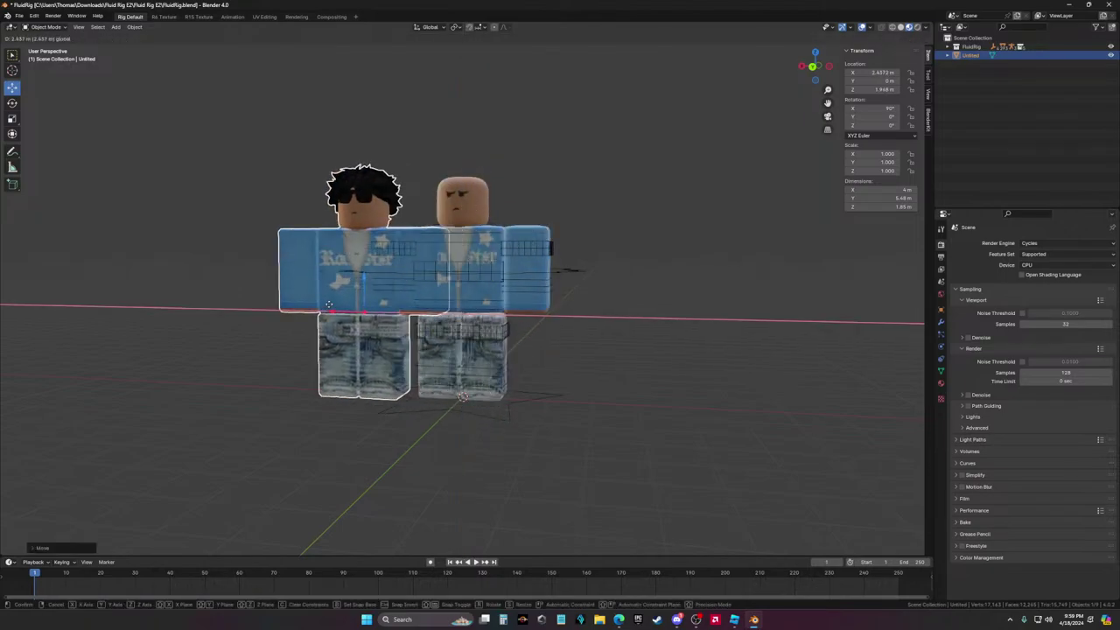
click(262, 311)
key(ctrl+z)
key(ctrl+z)
key(ctrl+z)
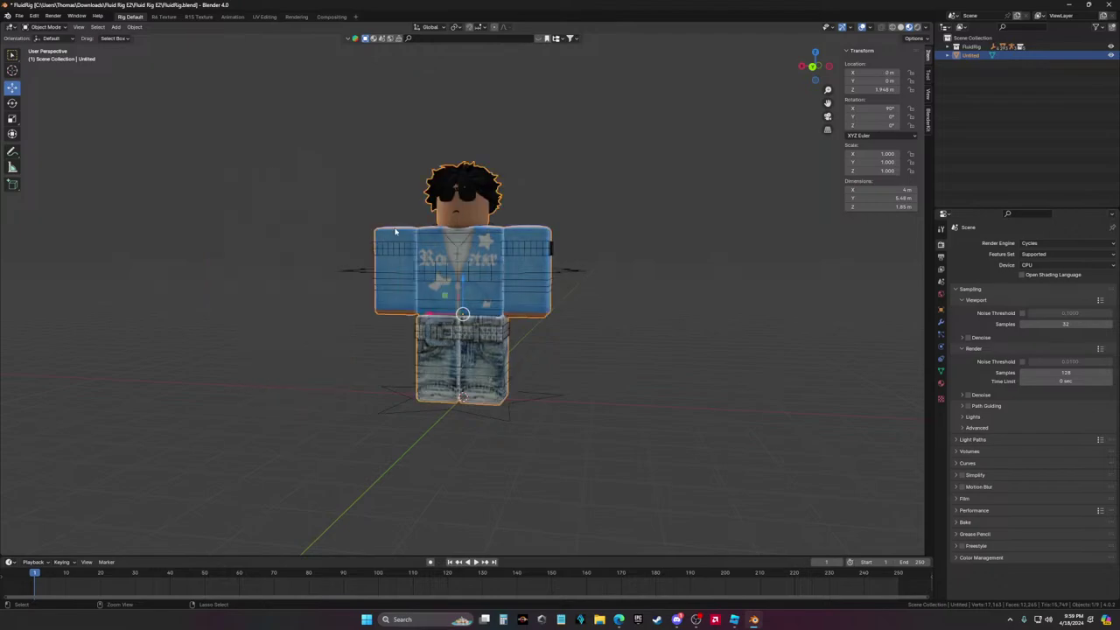
Import Untitled.obj as a Wavefront OBJ model
click(19, 14)
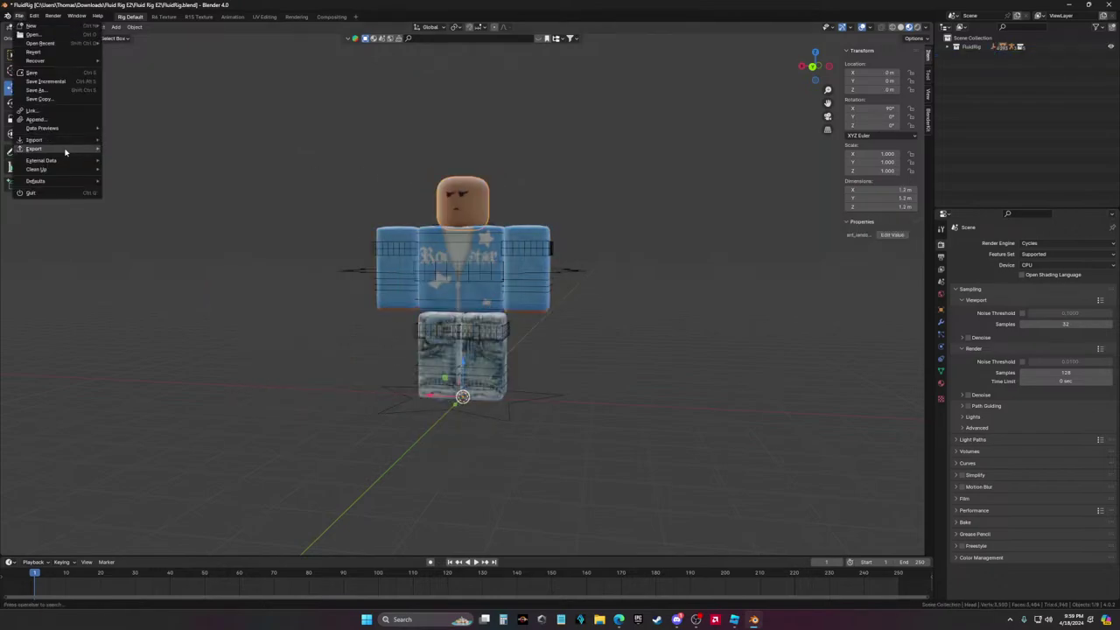
mouse_move(63, 143)
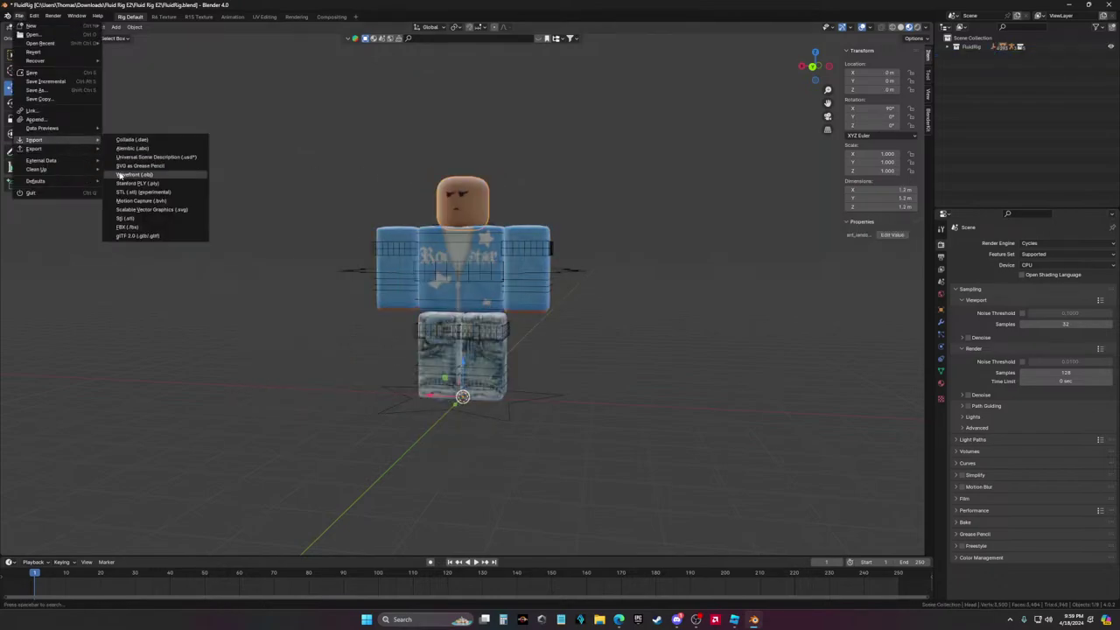
click(158, 183)
scroll(512, 345, down, 3)
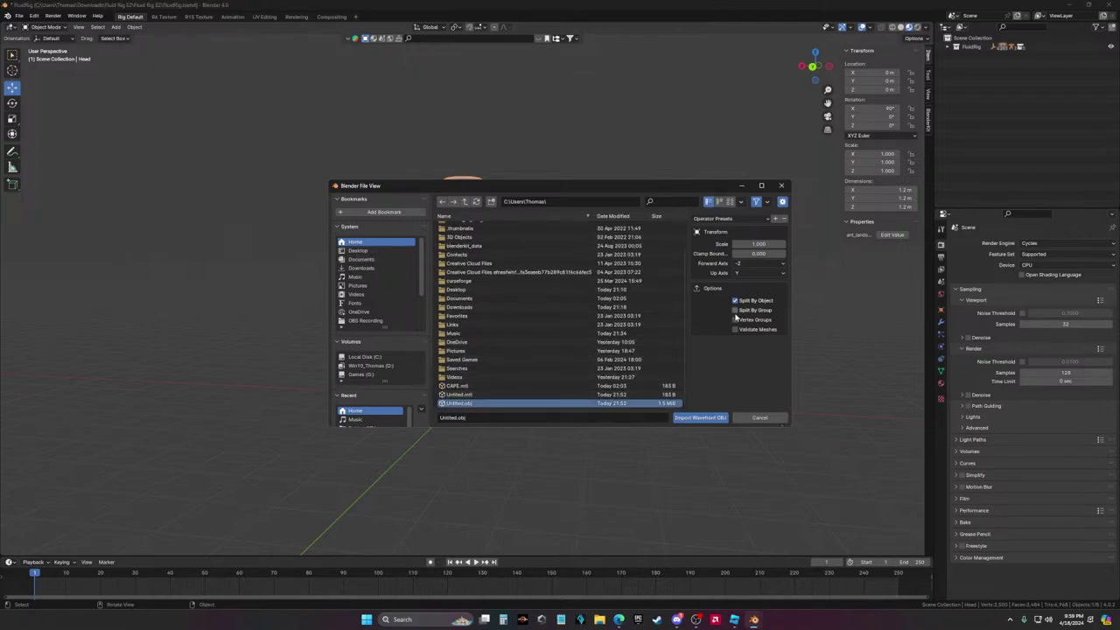
click(705, 418)
Raise the imported model along Z and move it along X beside the bald rig
key(g)
key(z)
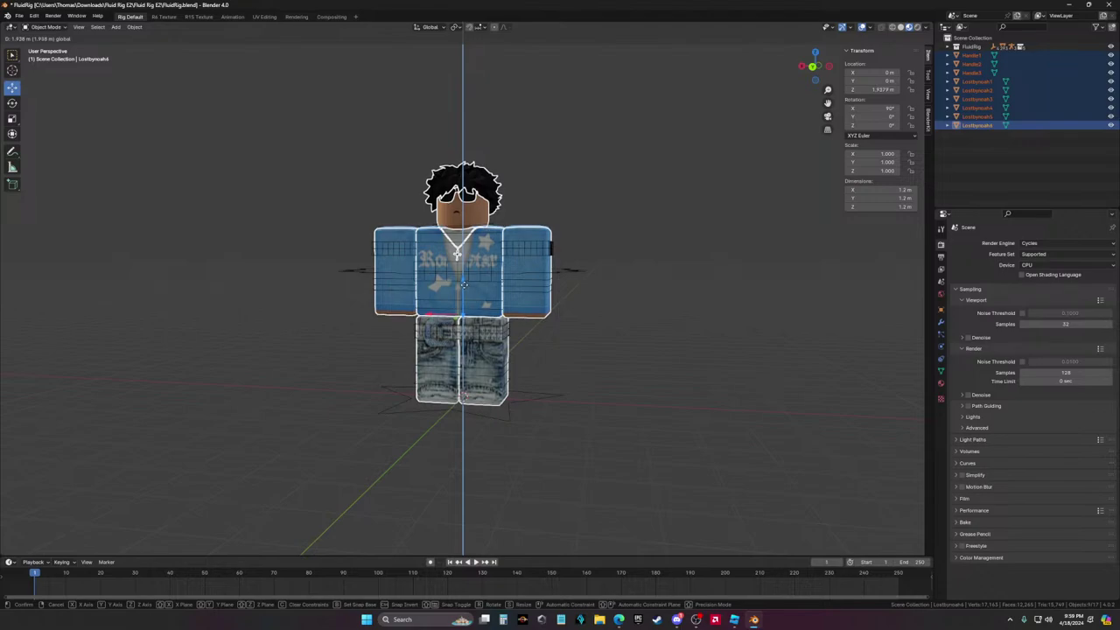
click(465, 289)
middle_drag(563, 358, 441, 315)
key(g)
key(x)
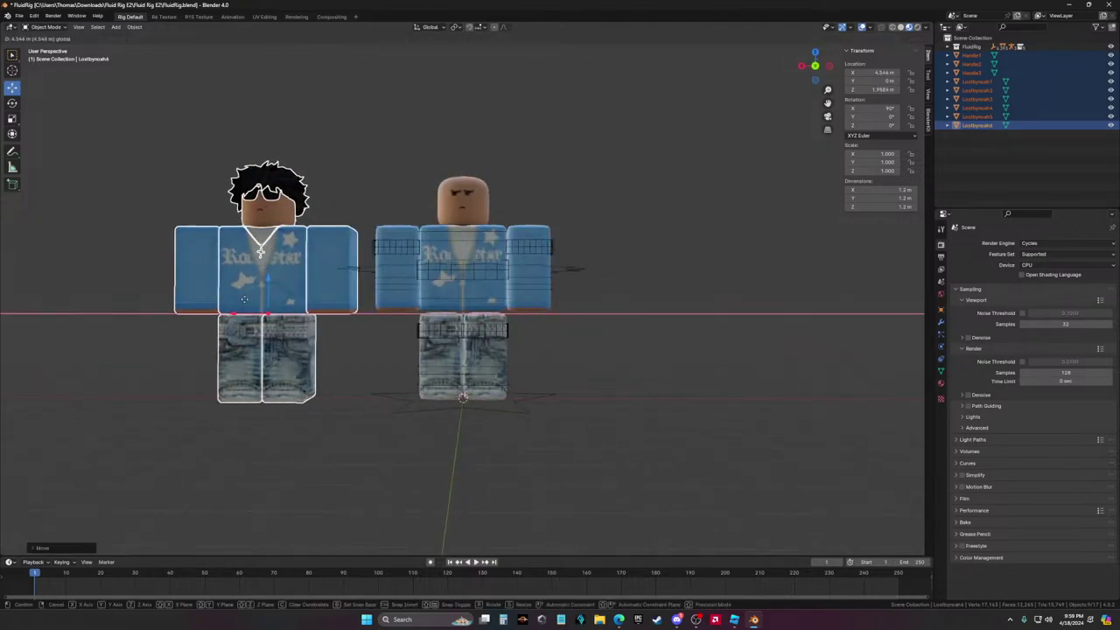
click(386, 272)
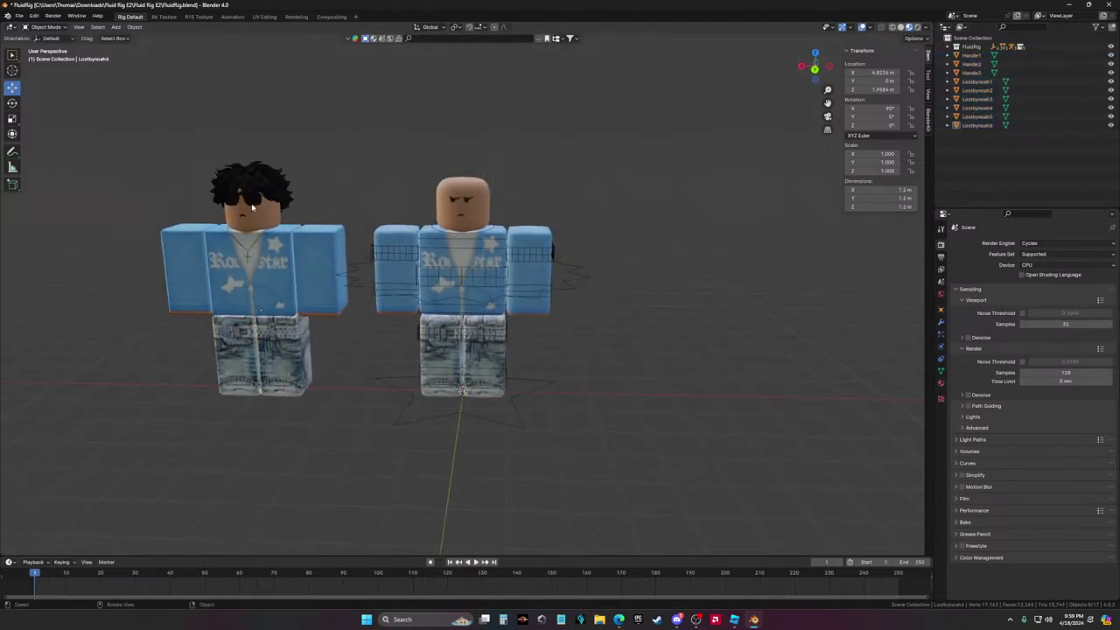
Delete the bald rig's head, then undo and redo until only the hair is selected
click(370, 236)
click(475, 216)
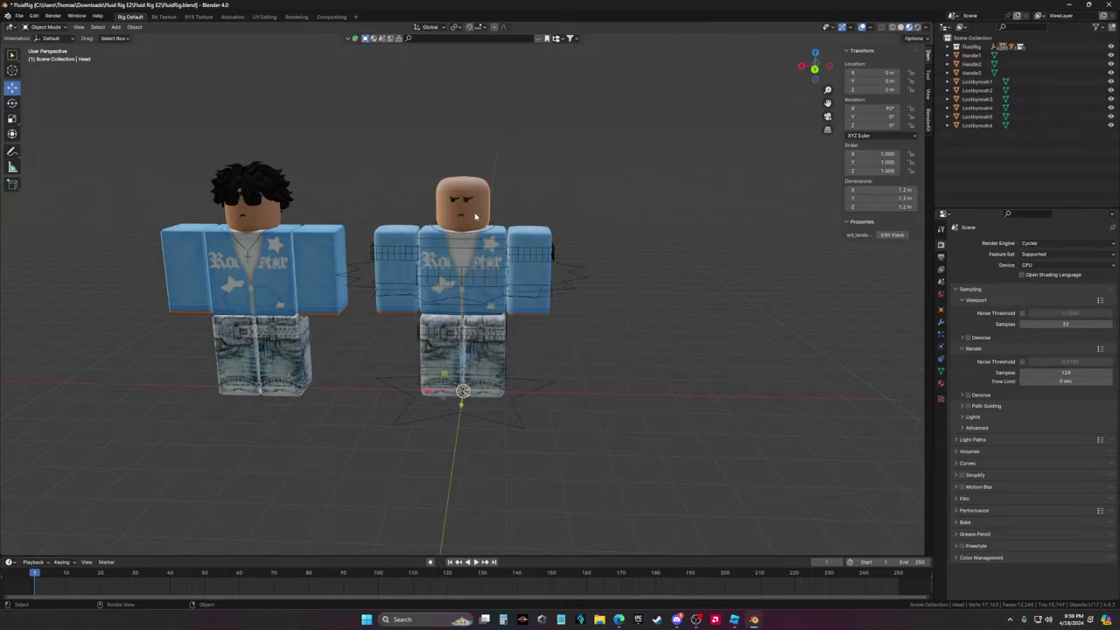
right_click(472, 218)
click(457, 367)
click(261, 185)
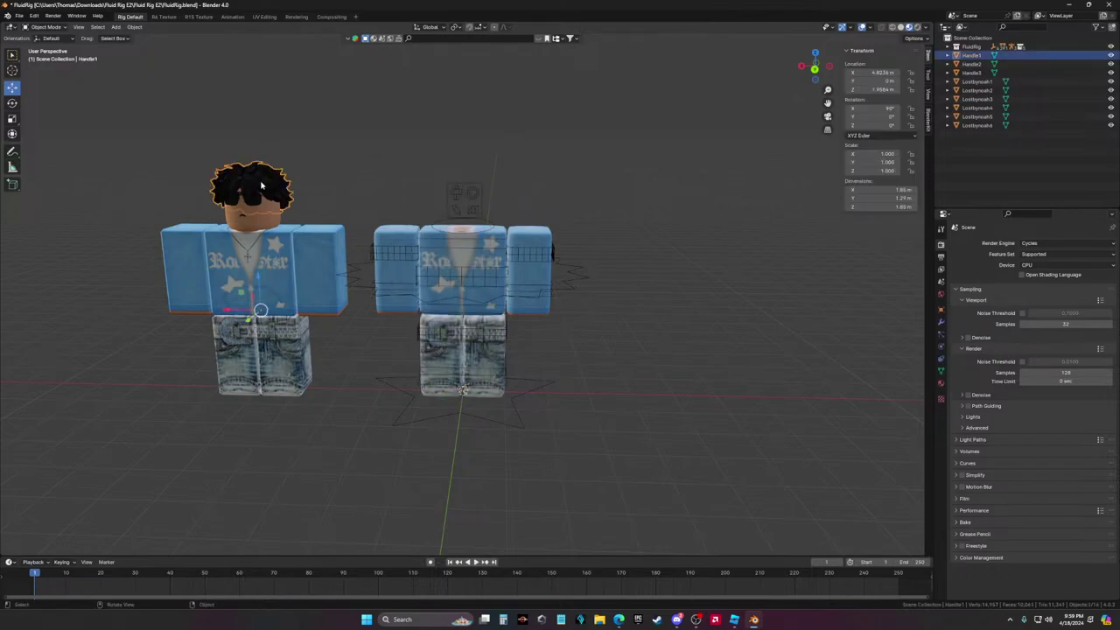
key(ctrl+z)
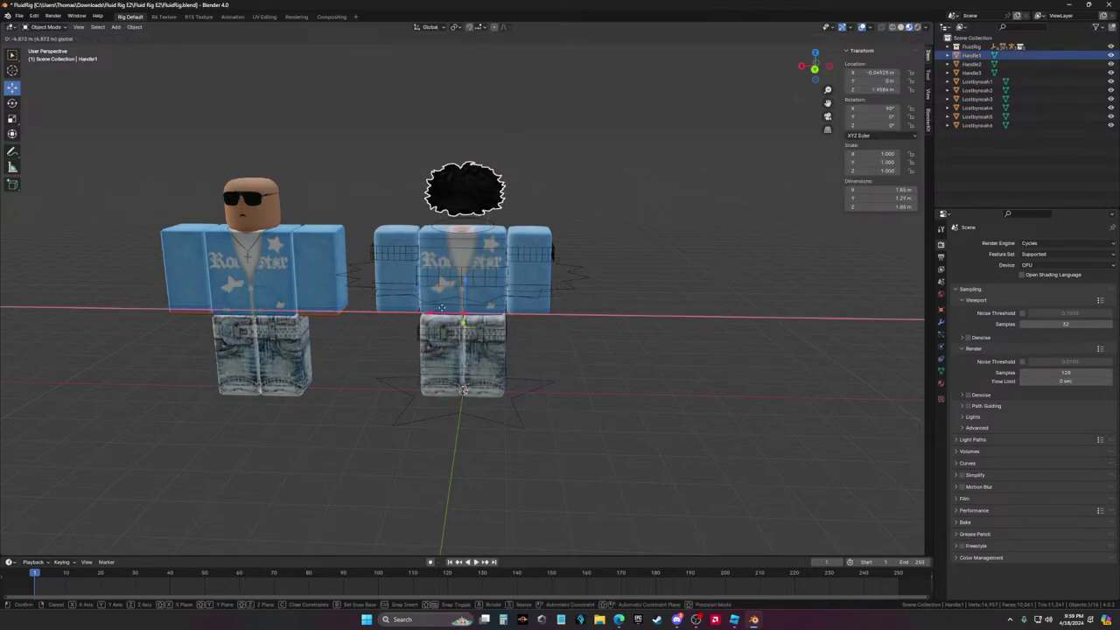
key(ctrl+shift+z)
key(ctrl+z)
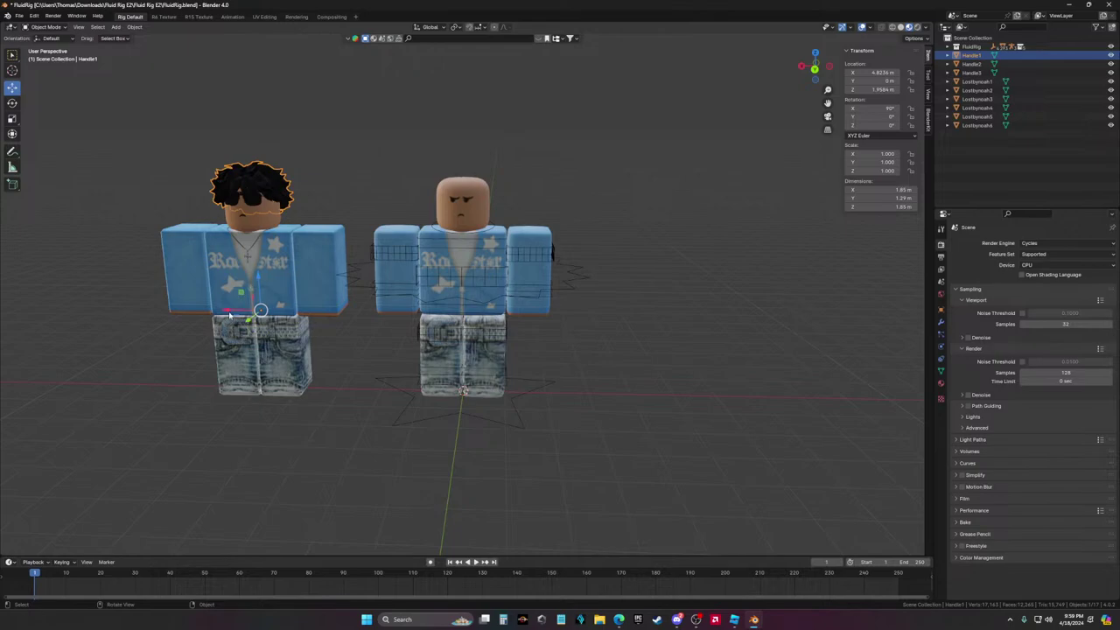
key(ctrl+z)
key(ctrl+shift+z)
key(ctrl+z)
key(ctrl+shift+z)
Move the Handle1 hair along X to 0.013 m onto the rig's head
key(g)
key(x)
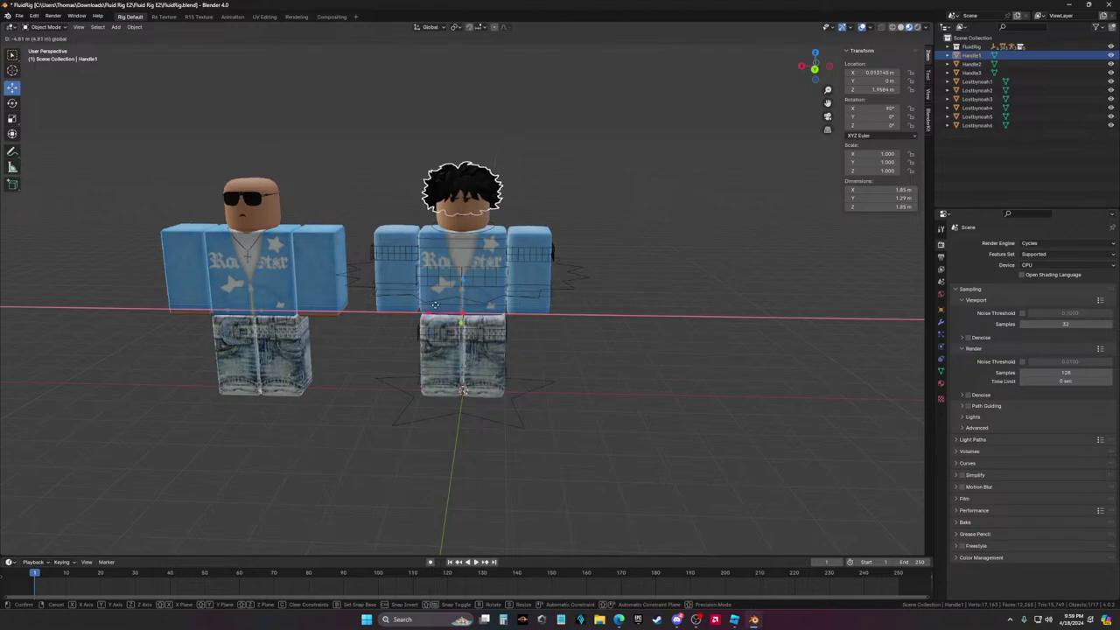
click(650, 333)
scroll(618, 318, up, 5)
scroll(622, 315, down, 2)
middle_drag(458, 169, 289, 162)
click(157, 144)
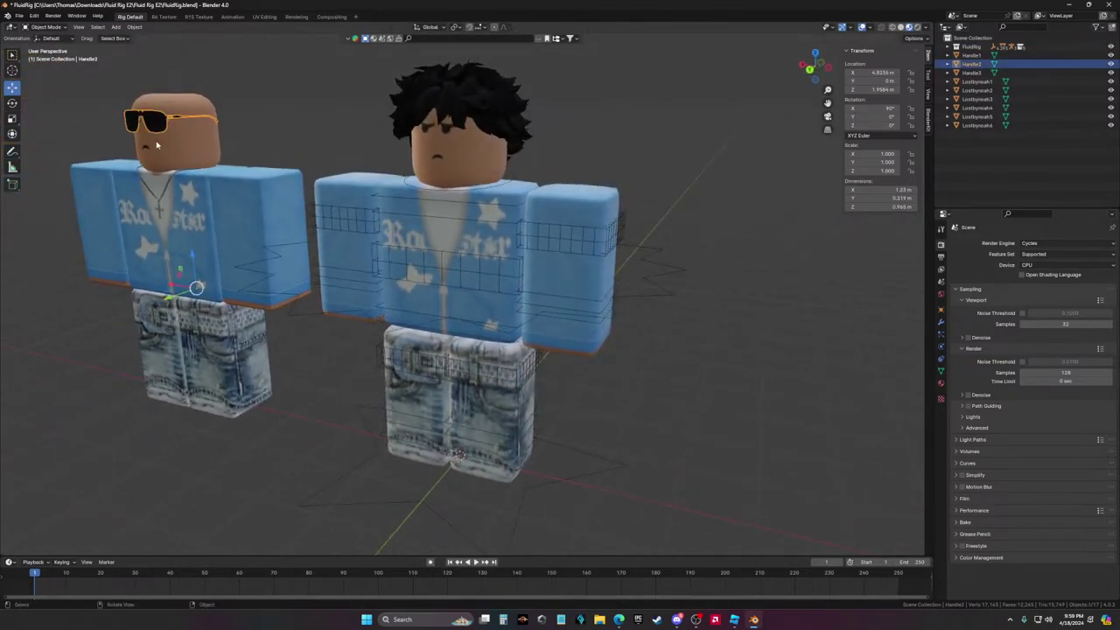
Select the FluidRig, enter Pose Mode and pick the Rotate tool
alt+click(462, 157)
click(434, 180)
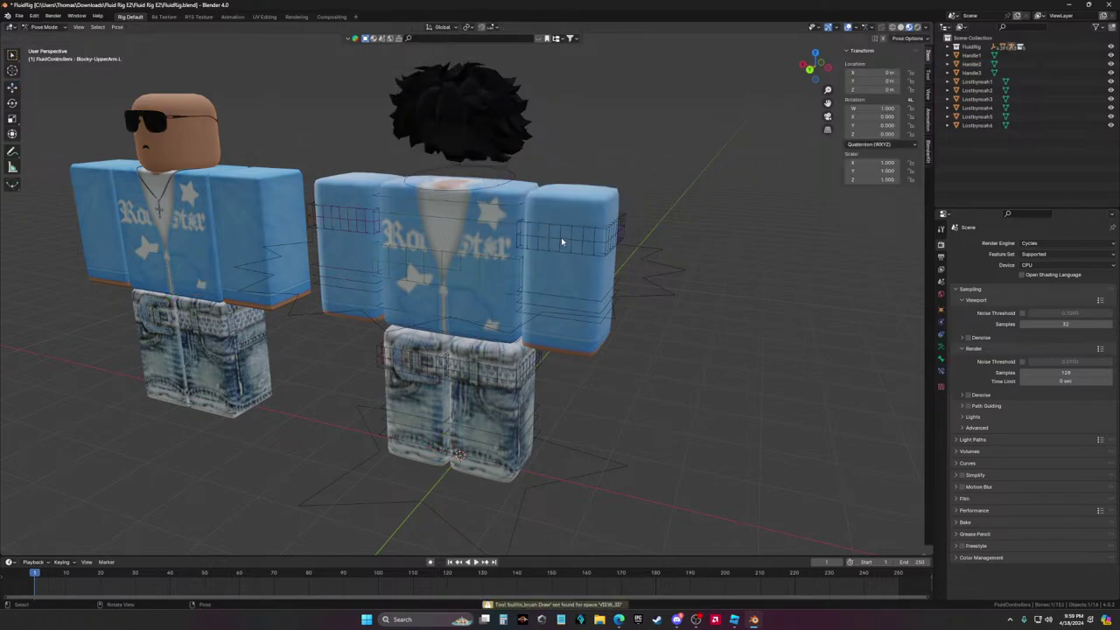
click(46, 27)
middle_drag(655, 213, 504, 217)
click(12, 103)
Rotate Blocky-UpperArm.L to raise the rig's left arm
middle_drag(394, 289, 503, 289)
drag(494, 185, 443, 315)
click(436, 298)
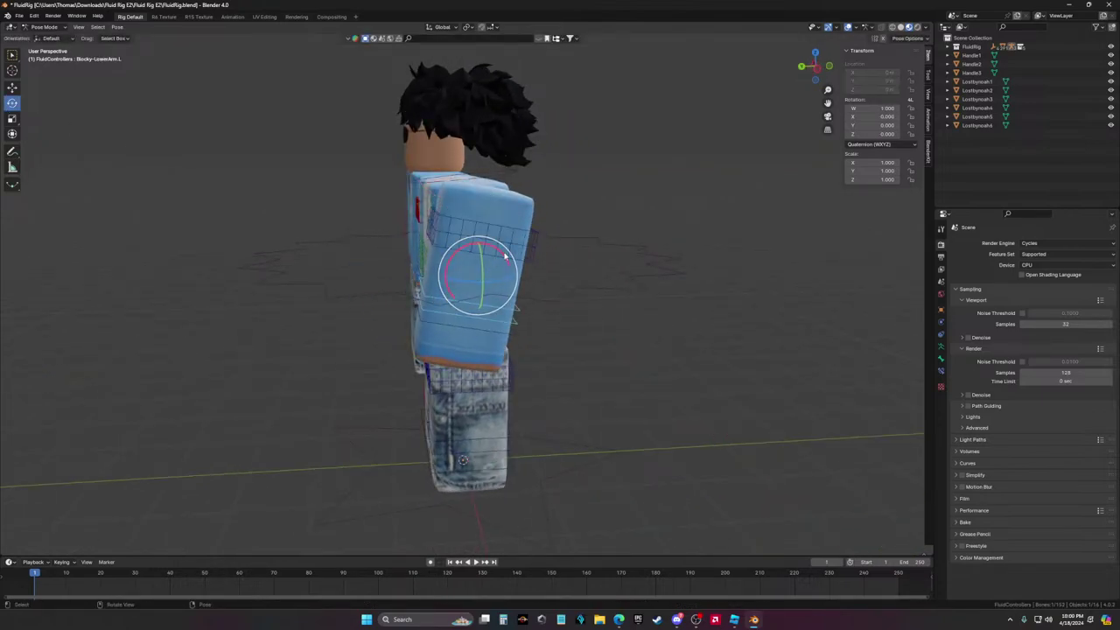
drag(522, 220, 607, 151)
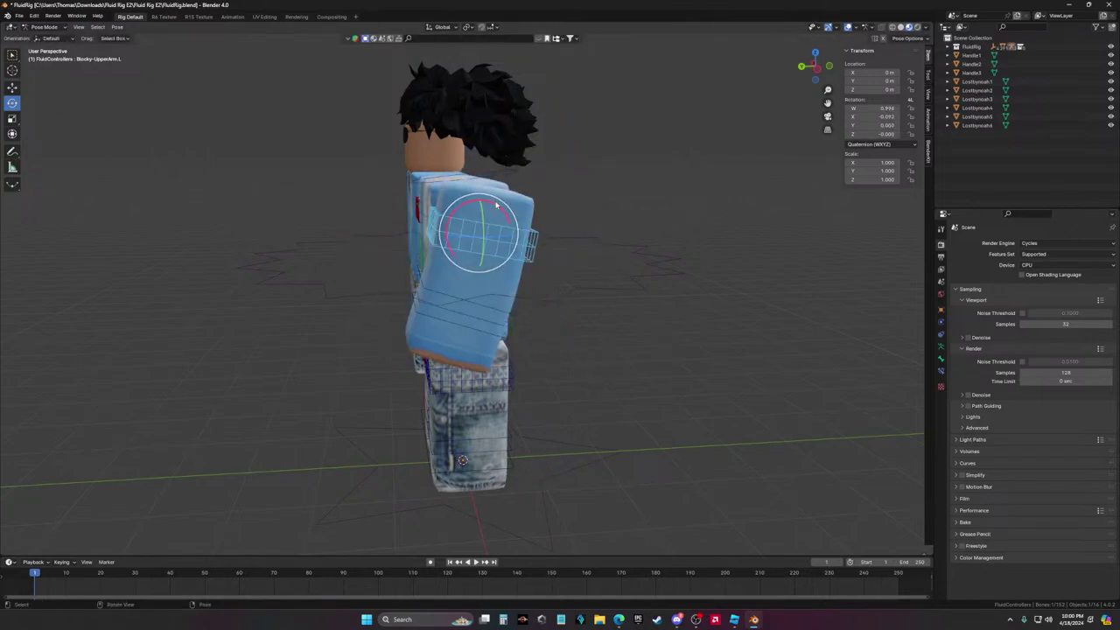
drag(495, 204, 525, 219)
middle_drag(526, 219, 674, 233)
drag(578, 229, 614, 228)
click(12, 88)
Bend Blocky-LowerArm.L at the elbow and tilt the left arm about X, then drag the sunglasses toward the rig
key(ctrl+Tab)
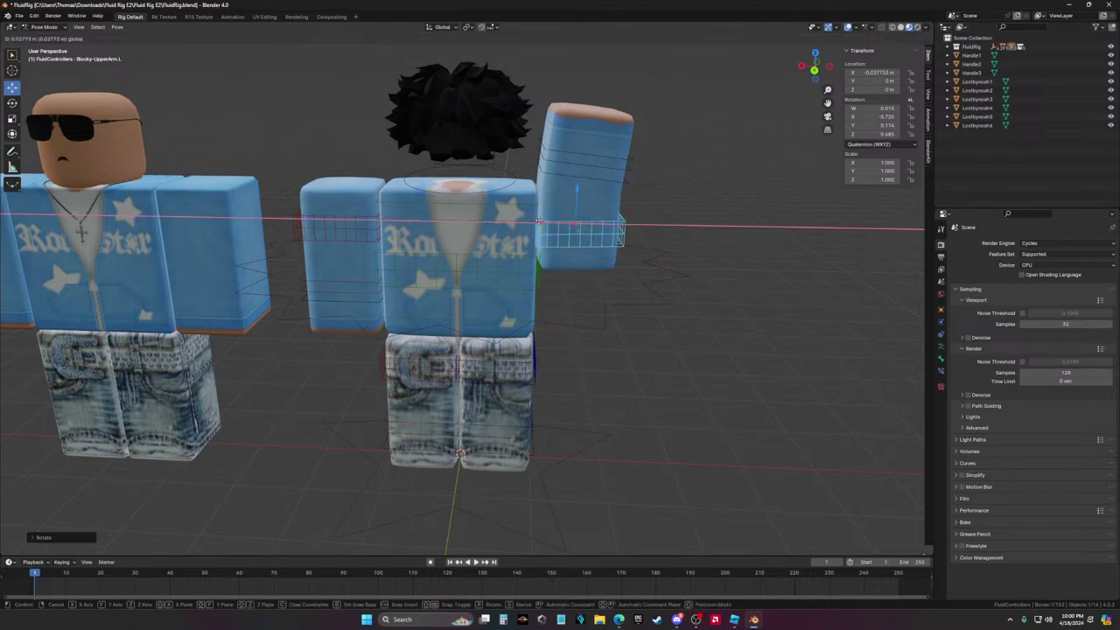
click(570, 168)
click(569, 167)
key(ctrl+Tab)
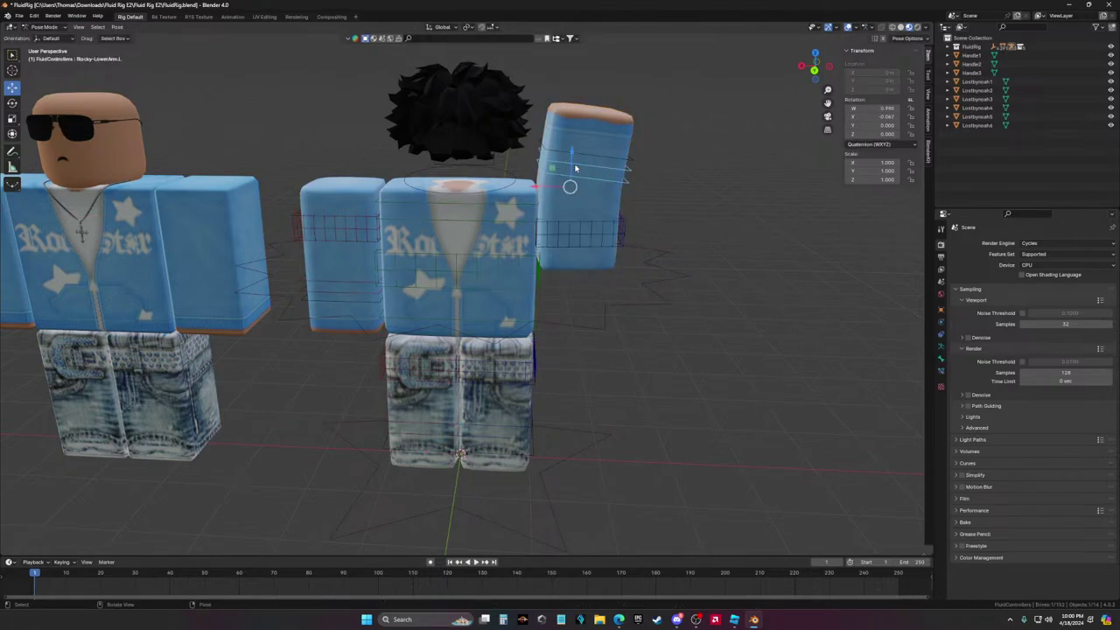
click(12, 103)
drag(598, 171, 573, 144)
click(600, 230)
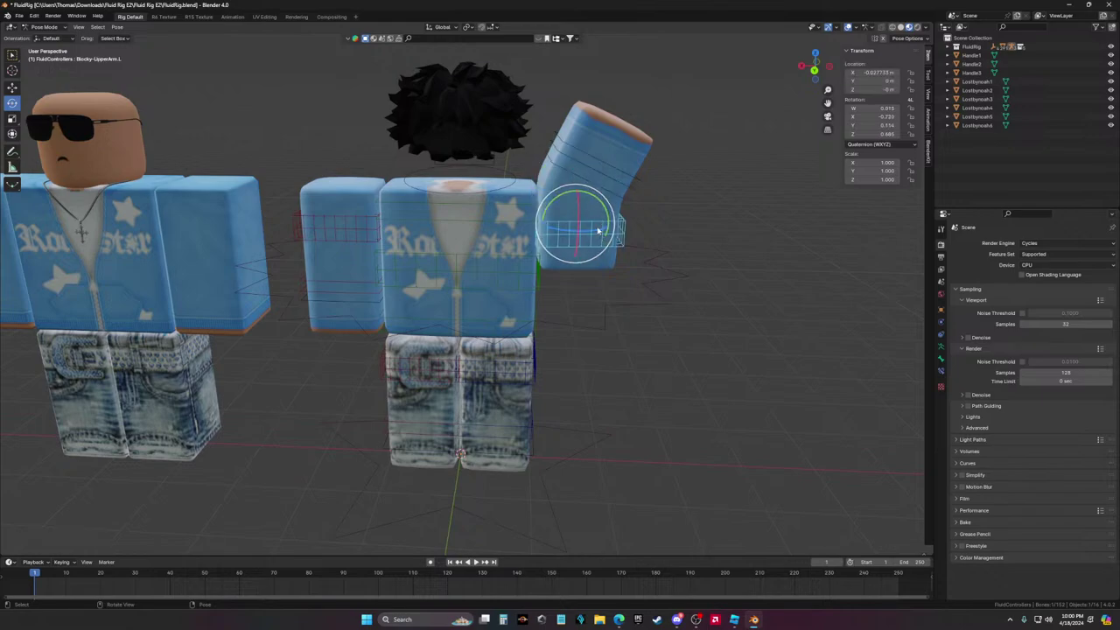
drag(598, 232, 654, 181)
middle_drag(655, 181, 532, 242)
key(r)
key(x)
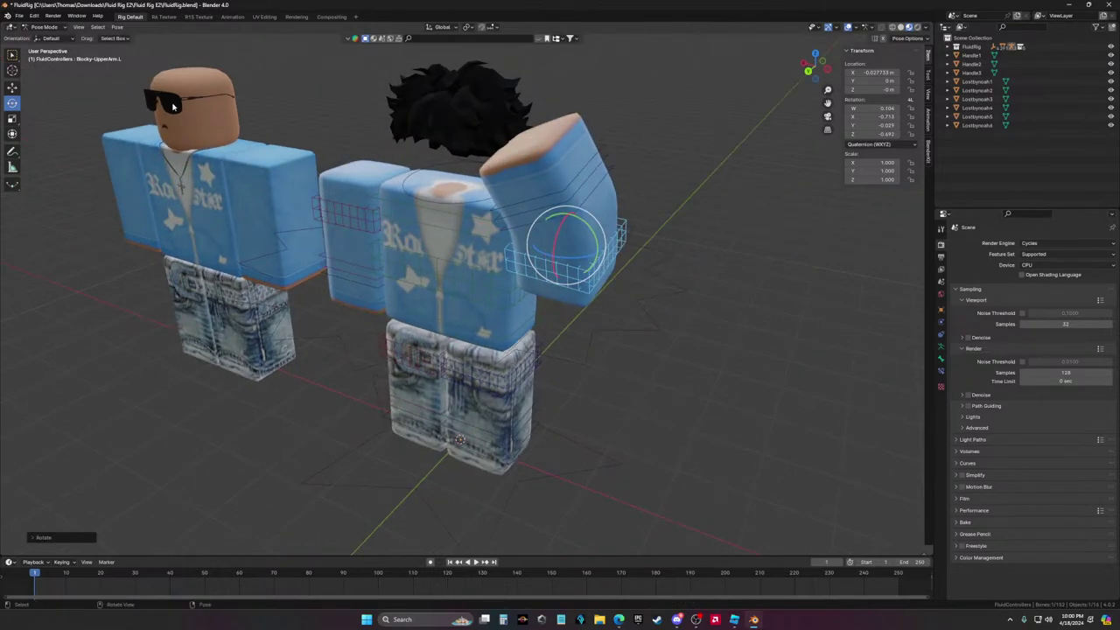
click(199, 191)
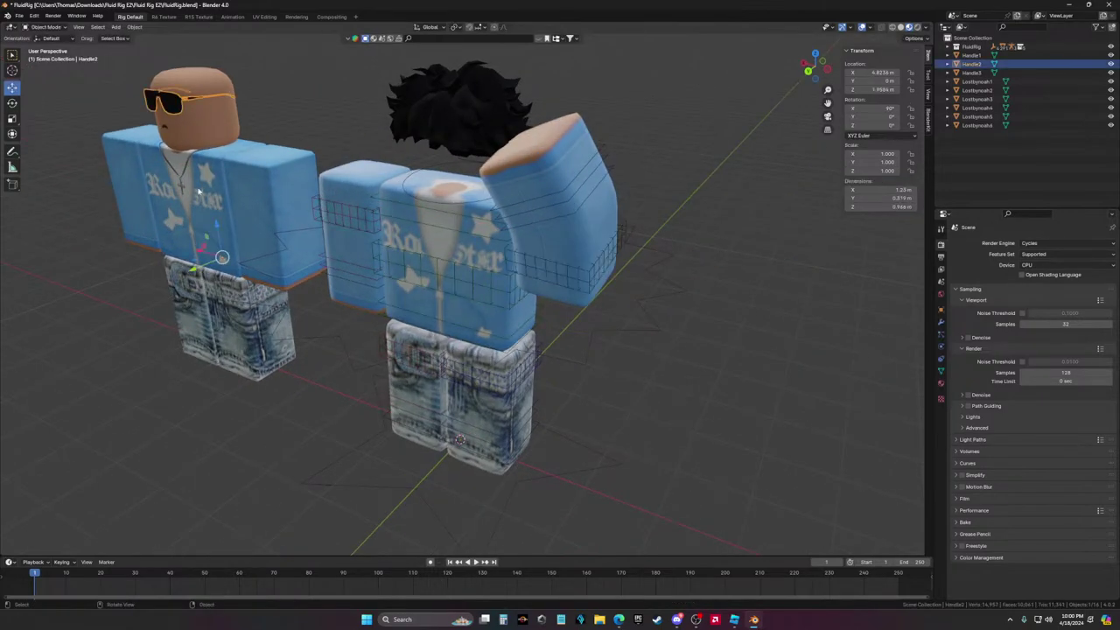
drag(207, 256, 453, 275)
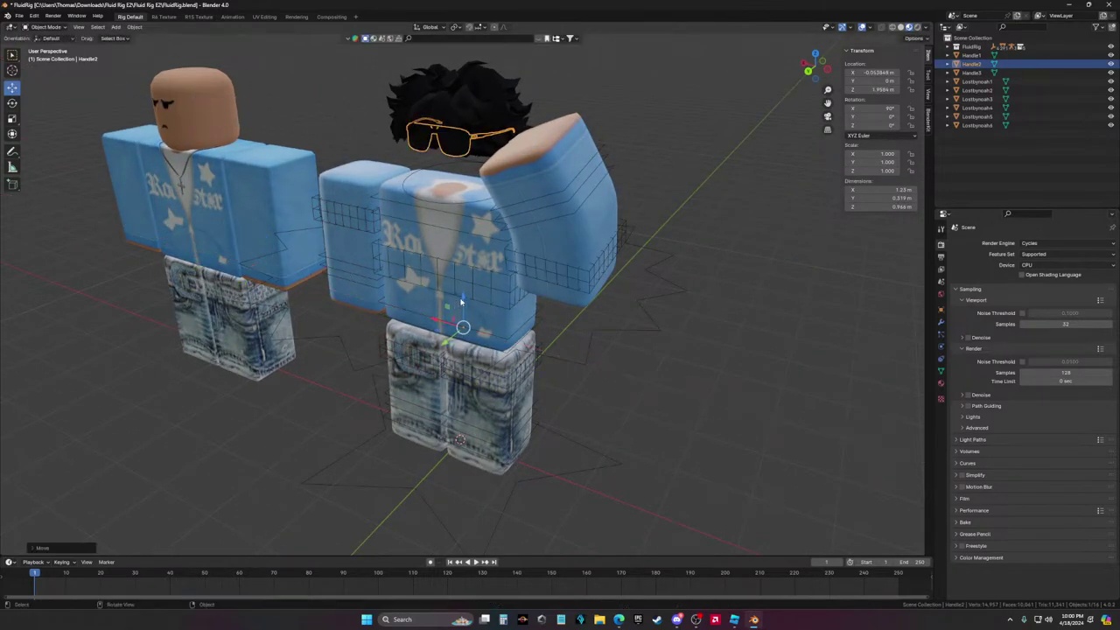
Drag the Handle2 sunglasses onto the right character and tilt them to 20.375° about Y
middle_drag(454, 275, 542, 289)
drag(447, 331, 567, 294)
click(12, 103)
click(12, 87)
Raise the sunglasses and shift them along X toward the rig's face
middle_drag(672, 220, 733, 177)
drag(565, 302, 567, 284)
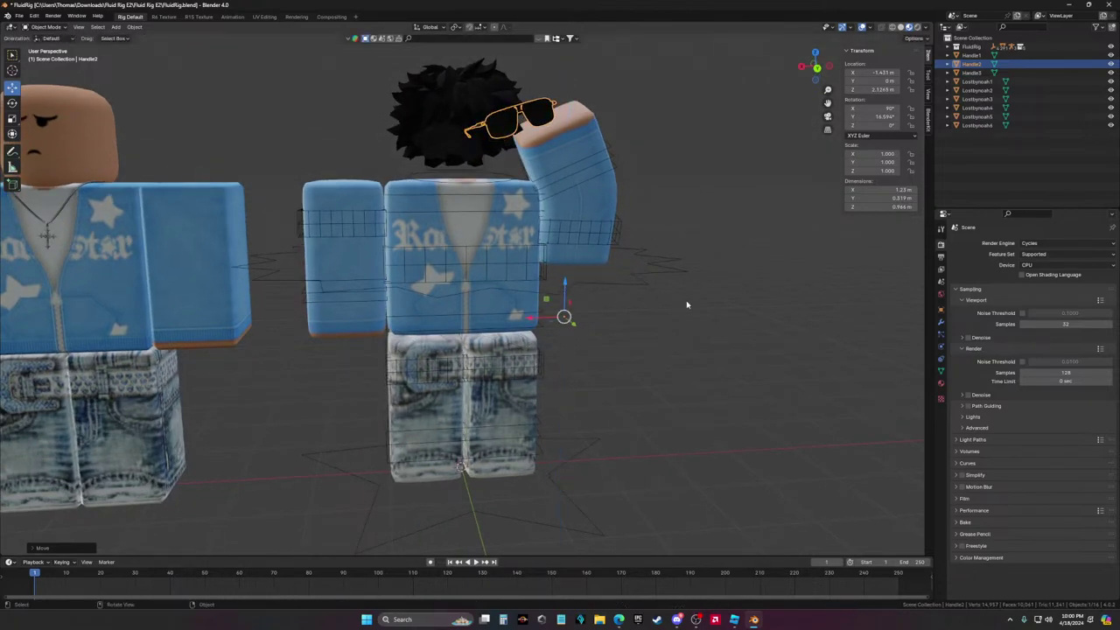
click(688, 307)
middle_drag(688, 308, 572, 218)
click(511, 160)
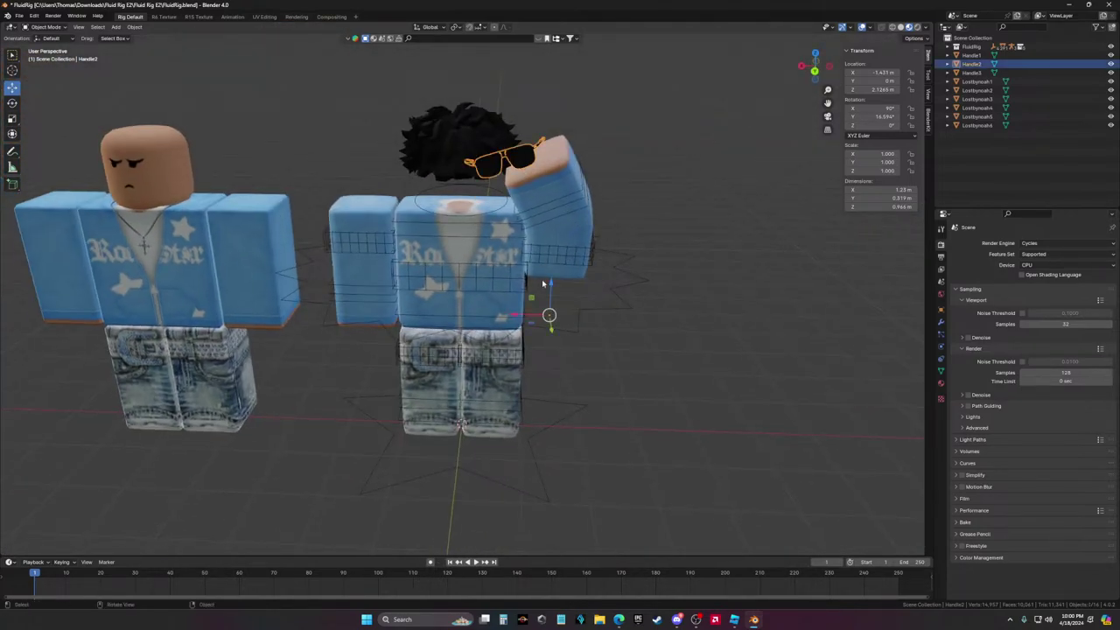
drag(545, 285, 574, 302)
key(shift+space)
key(r)
key(shift+space)
key(g)
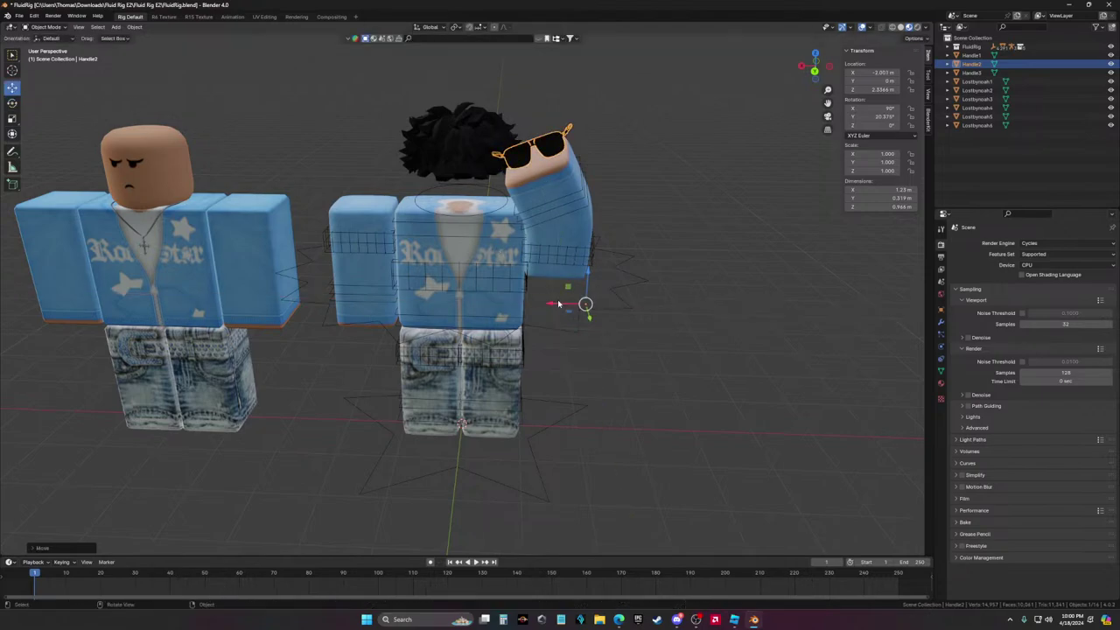
middle_drag(574, 302, 534, 179)
click(533, 179)
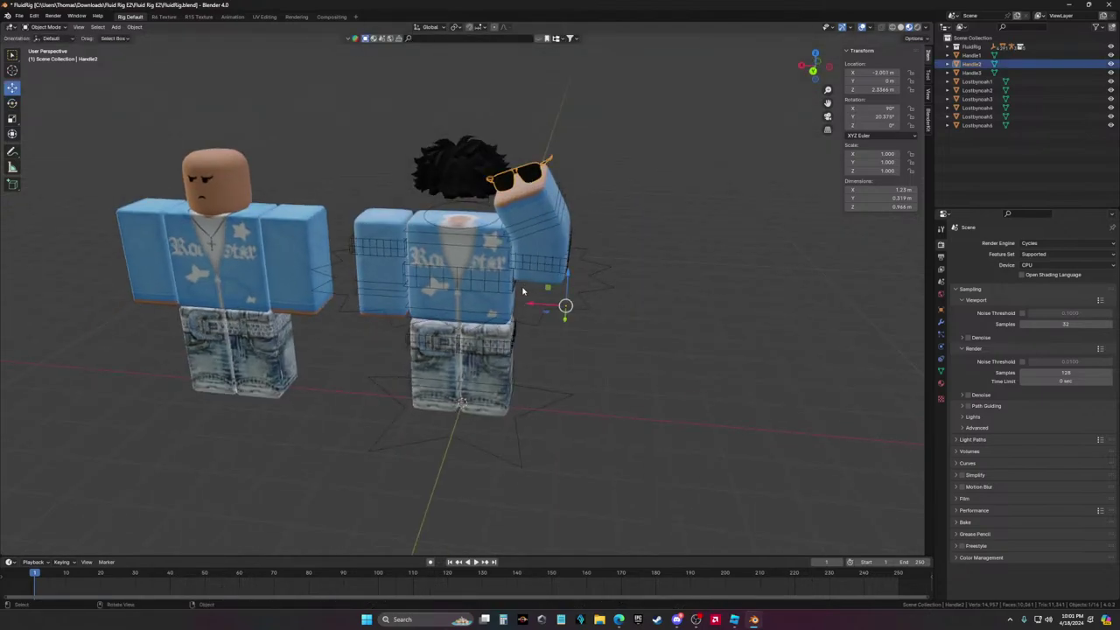
drag(540, 308, 560, 309)
Fine-tune the sunglasses to X -1.8212 m and Z 2.273 m, lowering them over the eyes
key(alt+a)
middle_drag(560, 310, 610, 246)
click(529, 185)
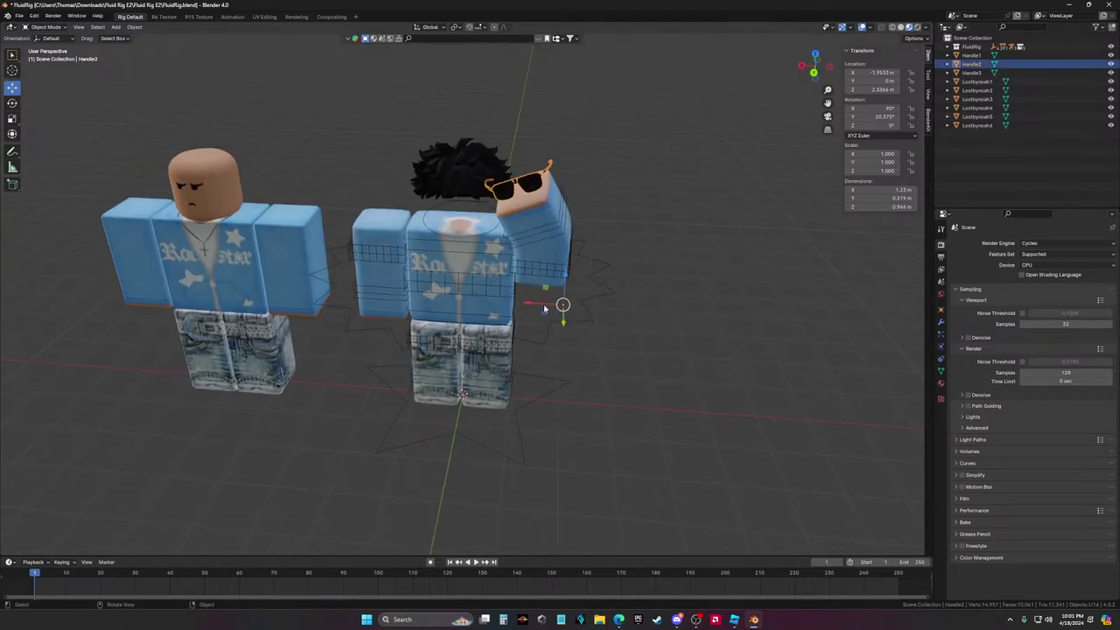
drag(563, 307, 589, 309)
key(alt+a)
middle_drag(588, 309, 710, 270)
scroll(700, 288, up, 4)
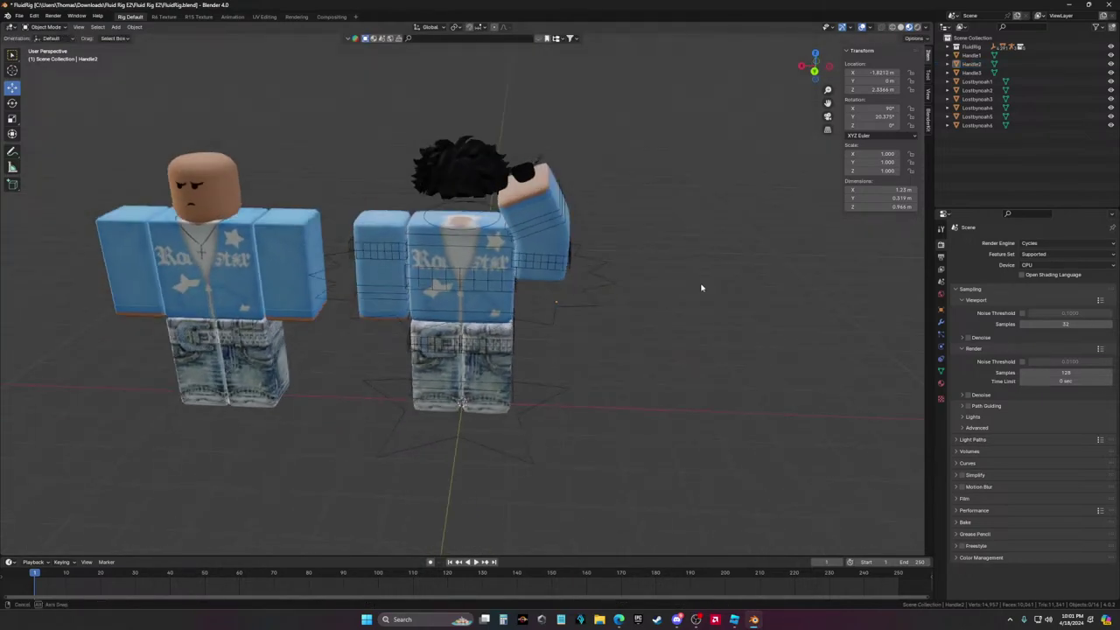
click(531, 109)
middle_drag(648, 161, 613, 153)
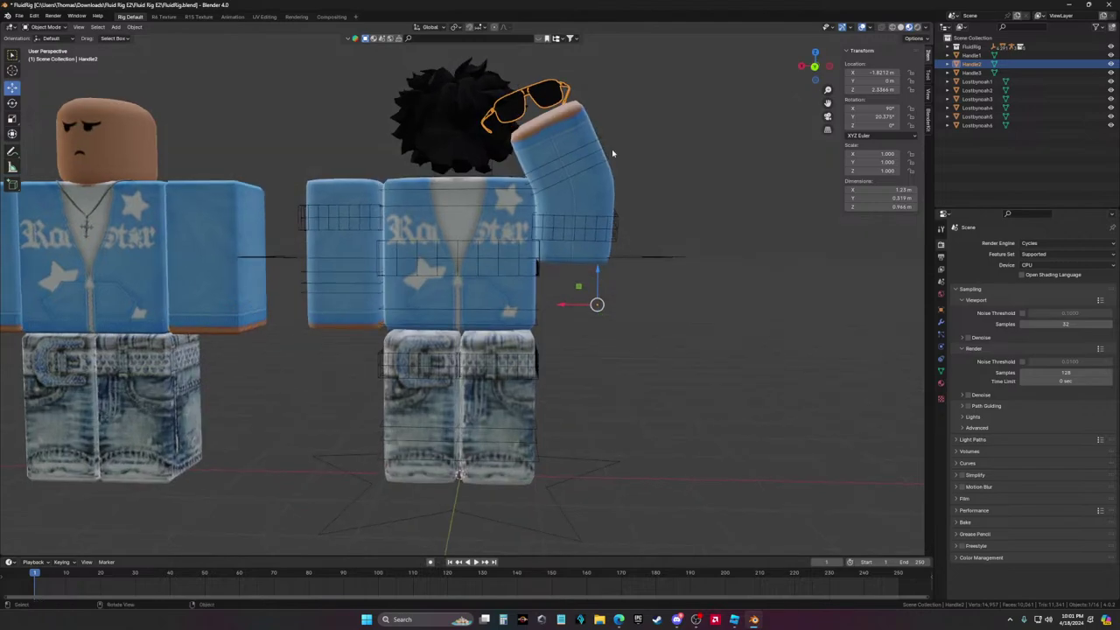
drag(600, 287, 713, 300)
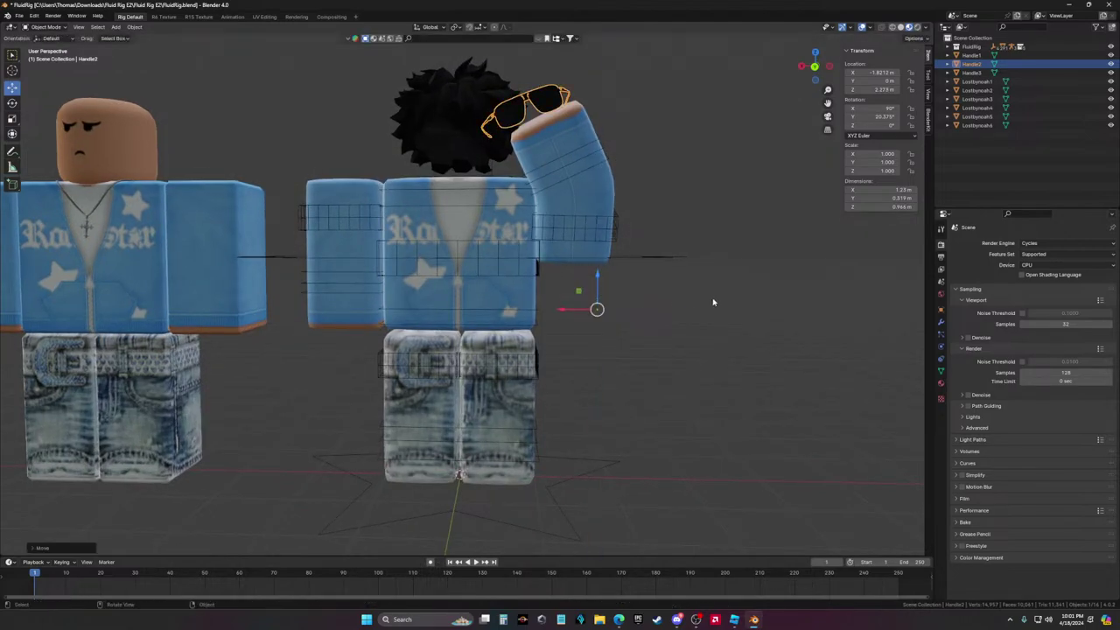
middle_drag(712, 300, 683, 306)
scroll(672, 131, down, 3)
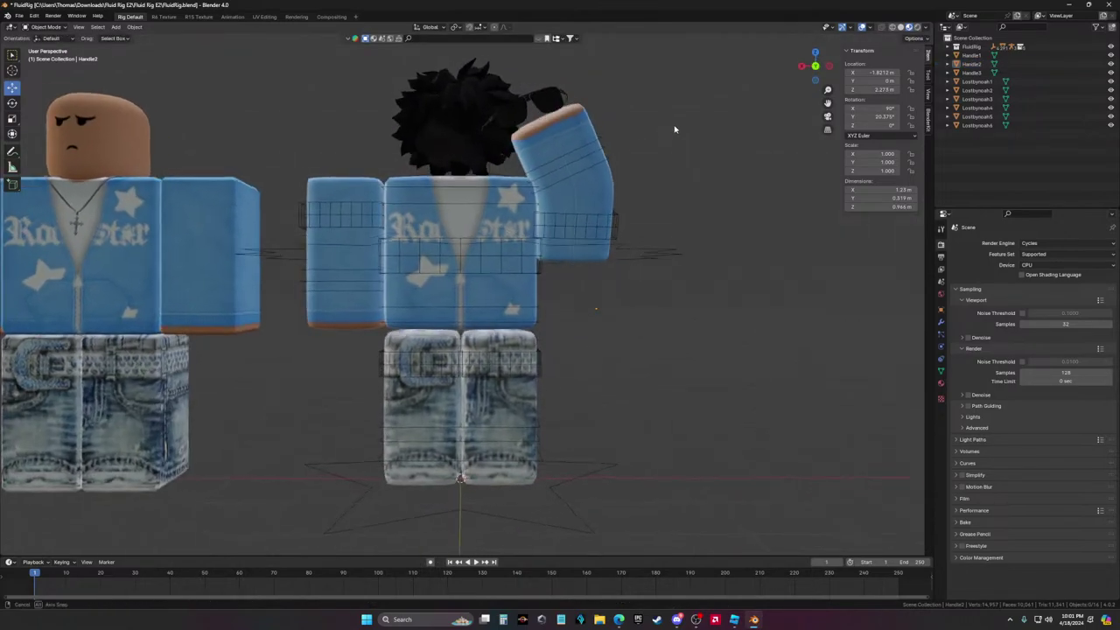
scroll(633, 150, up, 3)
Tilt the Handle1 hair slightly about Y and raise it higher on the right character's head
click(483, 119)
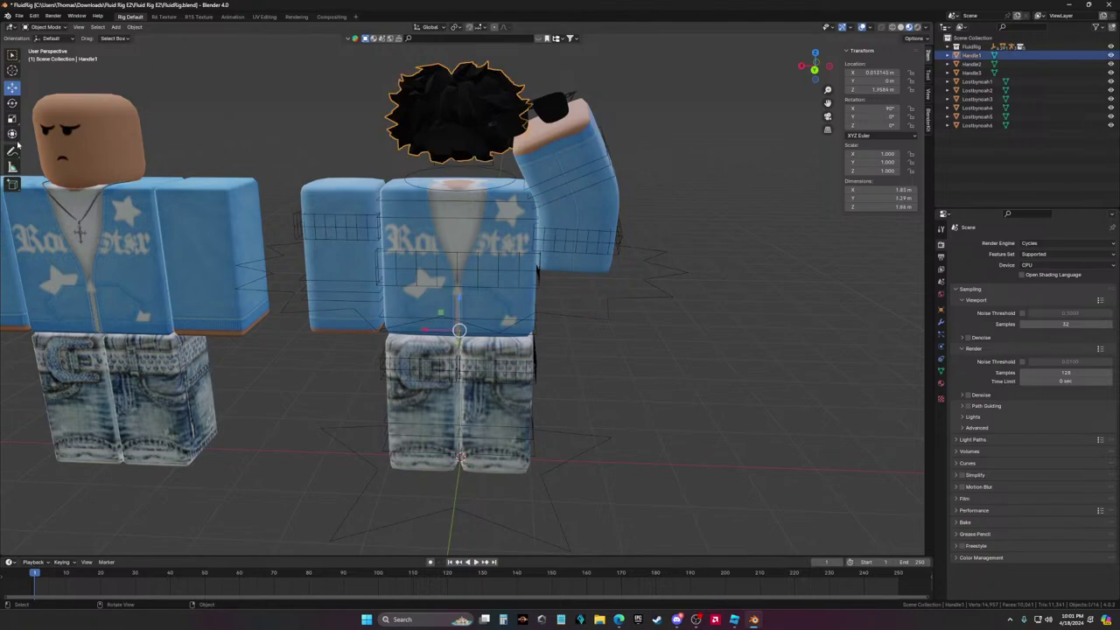
click(12, 103)
drag(484, 311, 492, 326)
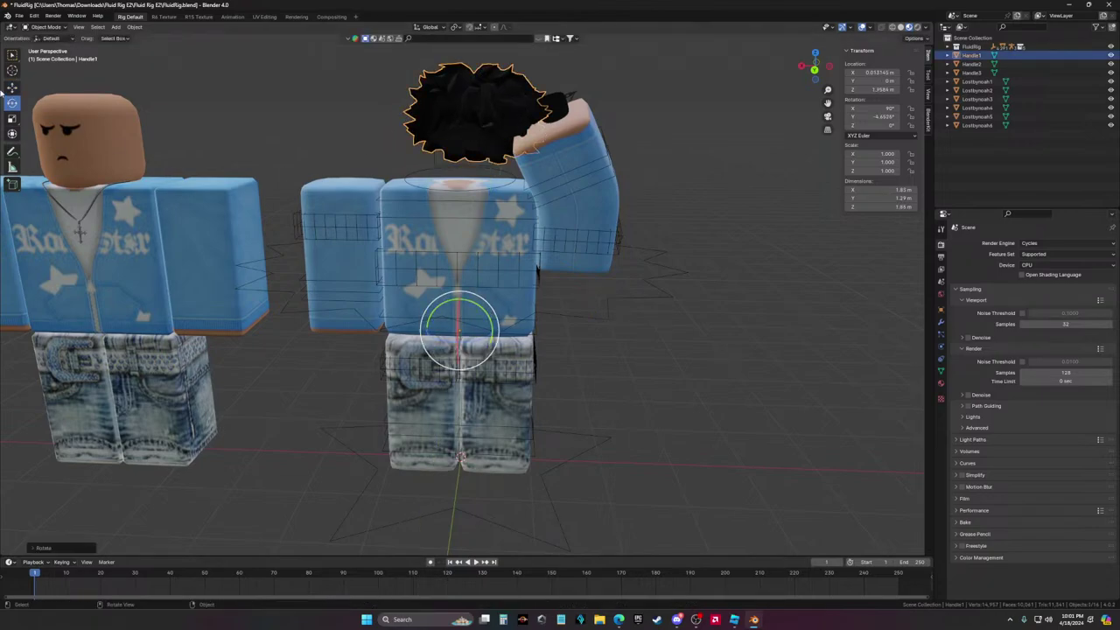
middle_drag(547, 334, 431, 318)
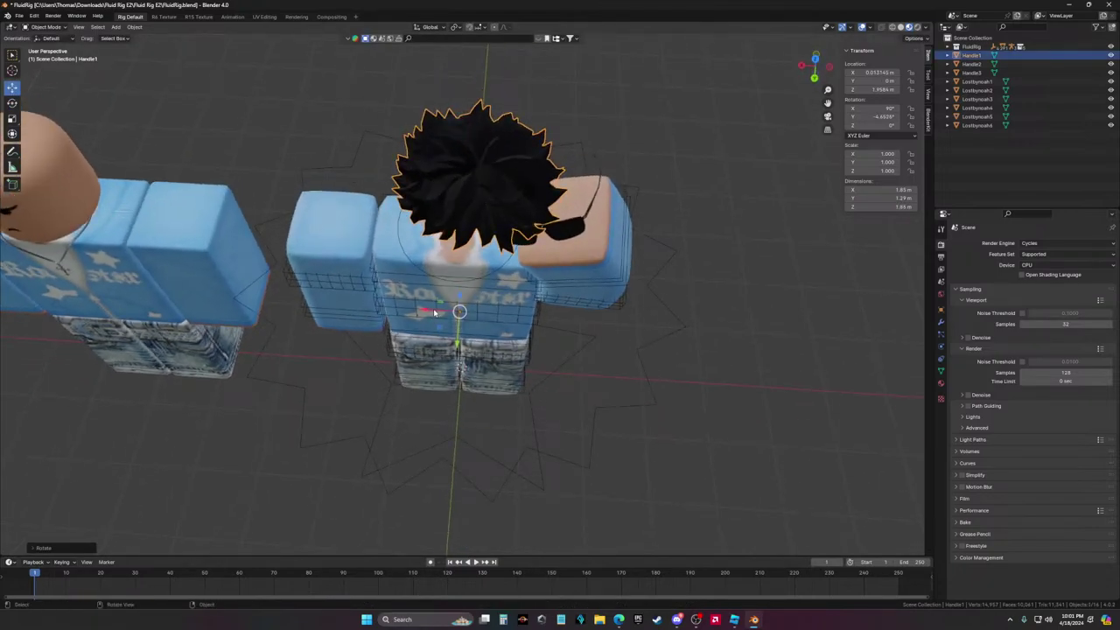
drag(435, 312, 458, 289)
middle_drag(459, 289, 750, 371)
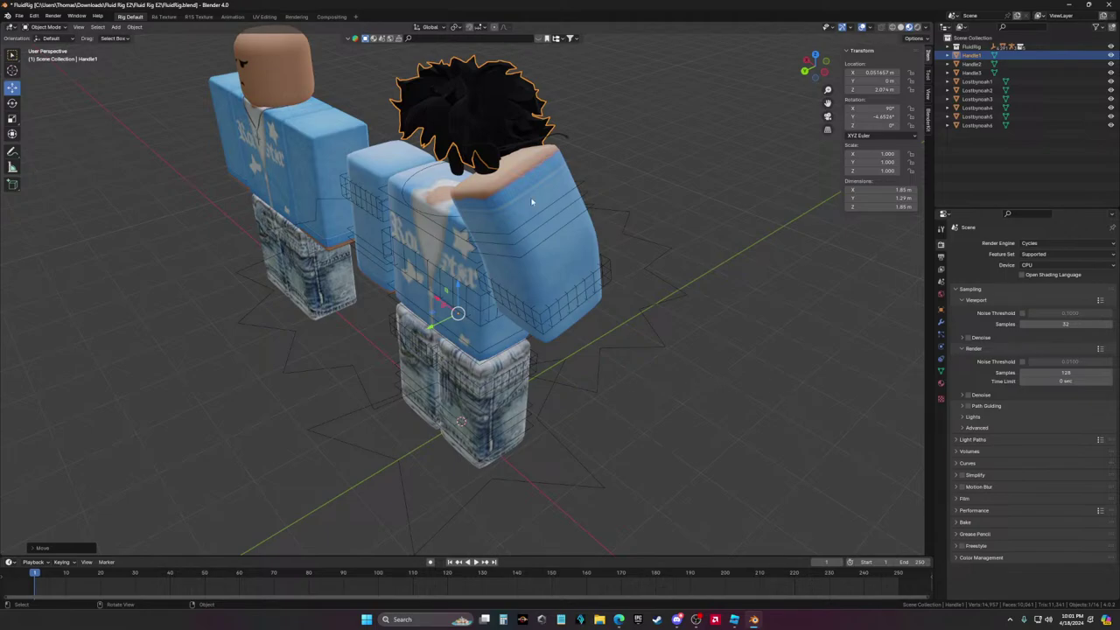
middle_drag(532, 202, 738, 222)
In Pose Mode rotate Blocky-UpperArm.R to quaternion W 0.992, X -0.125, then return to Object Mode
key(ctrl+Tab)
click(361, 225)
middle_drag(361, 225, 483, 266)
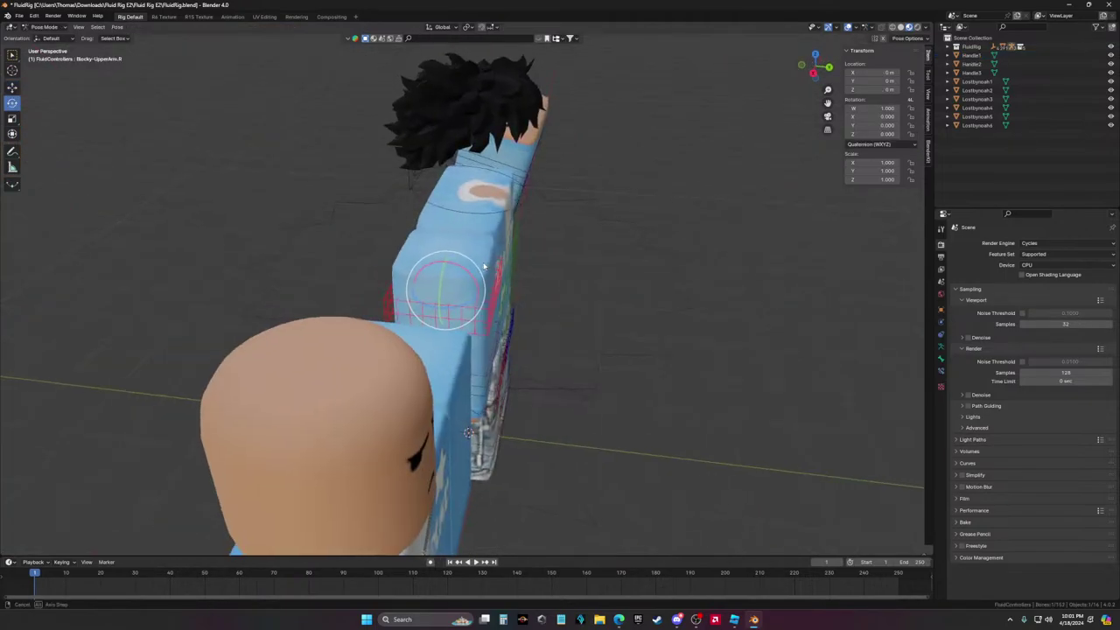
key(r)
click(579, 306)
middle_drag(579, 307, 498, 299)
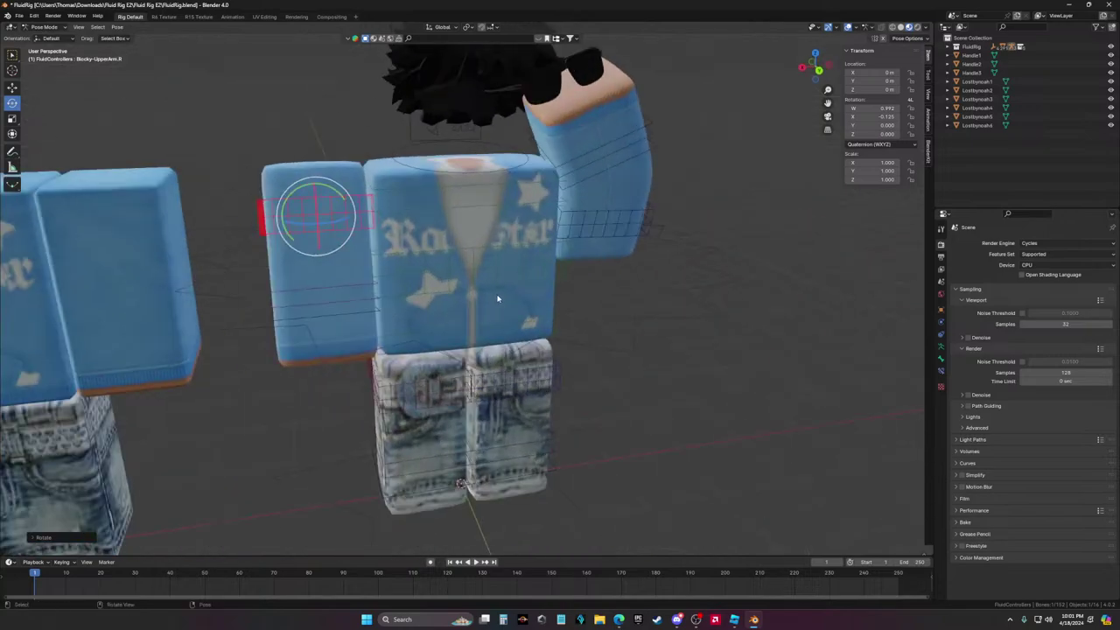
scroll(447, 282, down, 4)
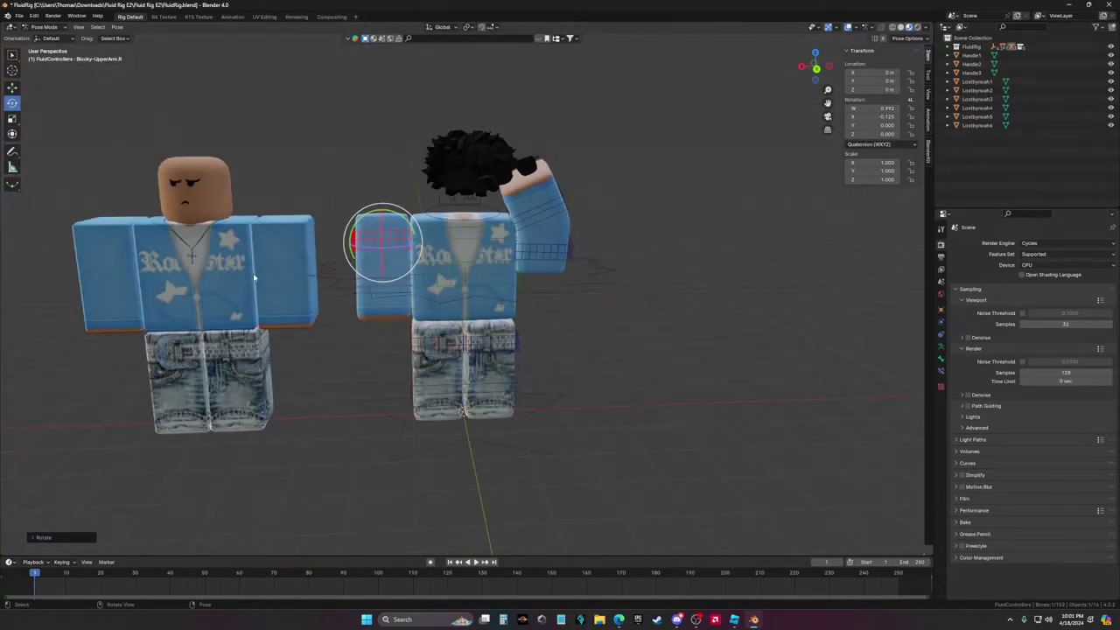
key(ctrl+Tab)
click(263, 275)
Delete the left character's two arm meshes and its torso
right_click(267, 275)
click(263, 277)
click(114, 271)
right_click(114, 272)
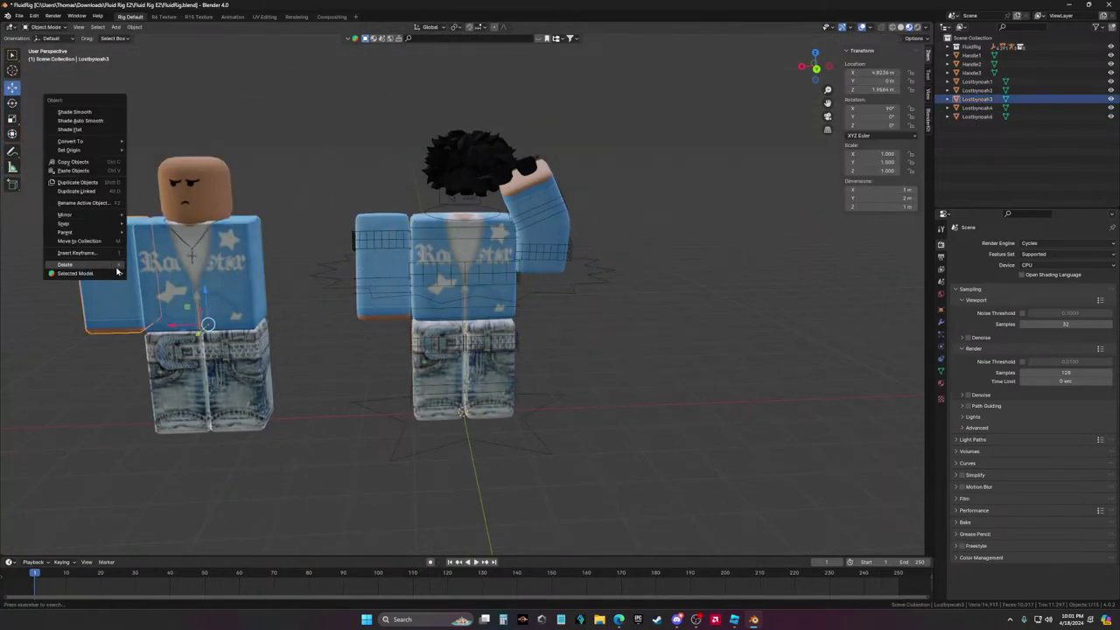
click(114, 273)
right_click(174, 293)
click(173, 292)
Delete both legs and the floating head of the left character
right_click(186, 371)
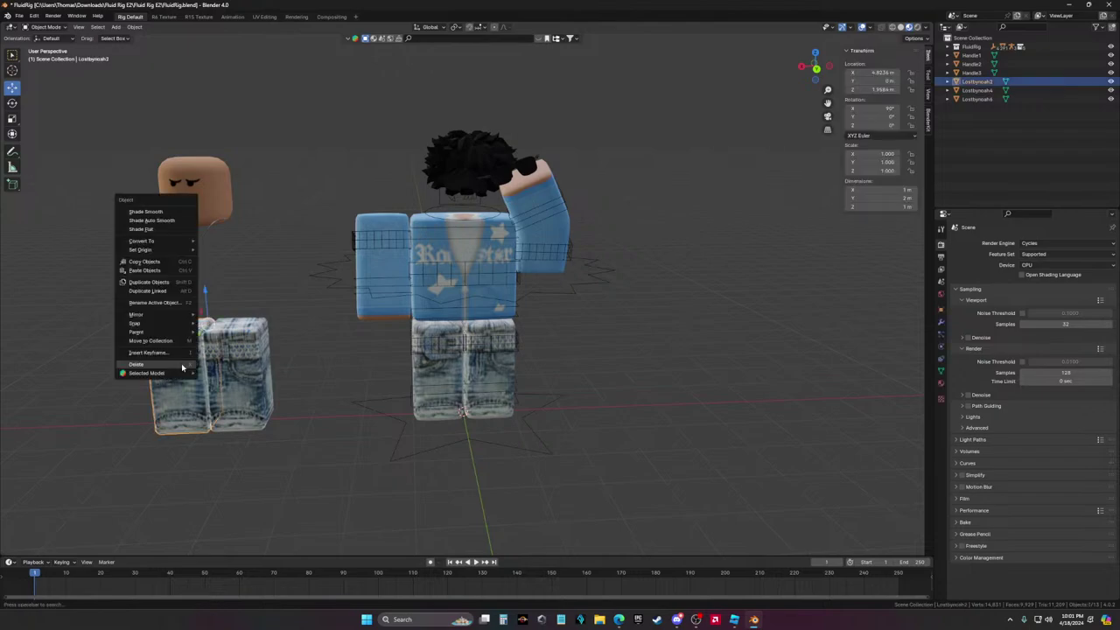
click(183, 370)
right_click(248, 363)
click(249, 362)
scroll(109, 277, up, 2)
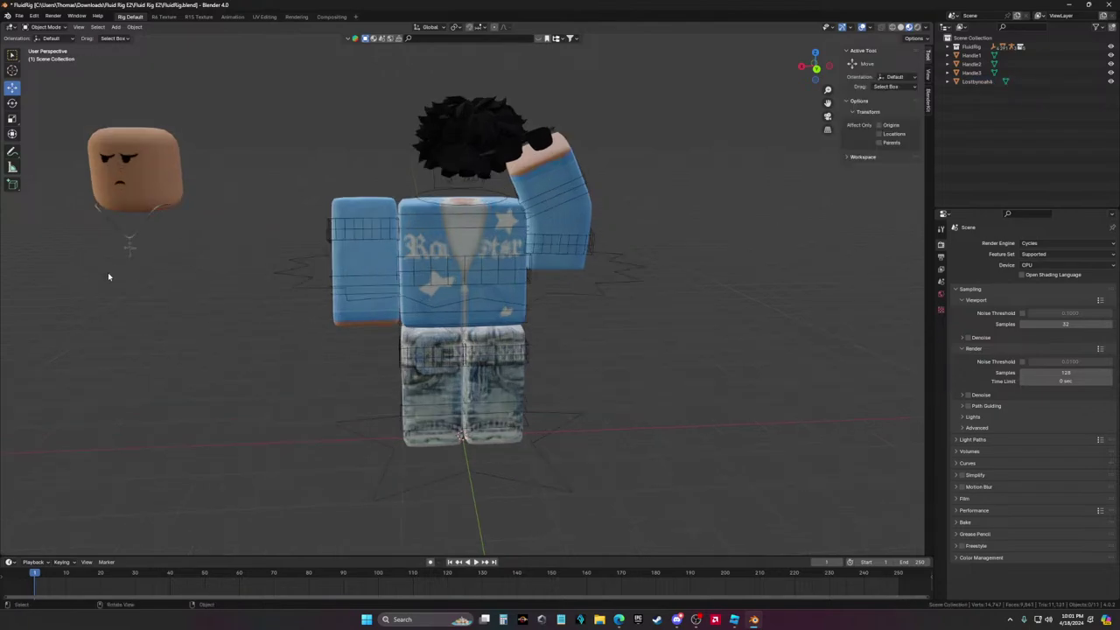
right_click(123, 191)
click(121, 194)
scroll(288, 262, up, 3)
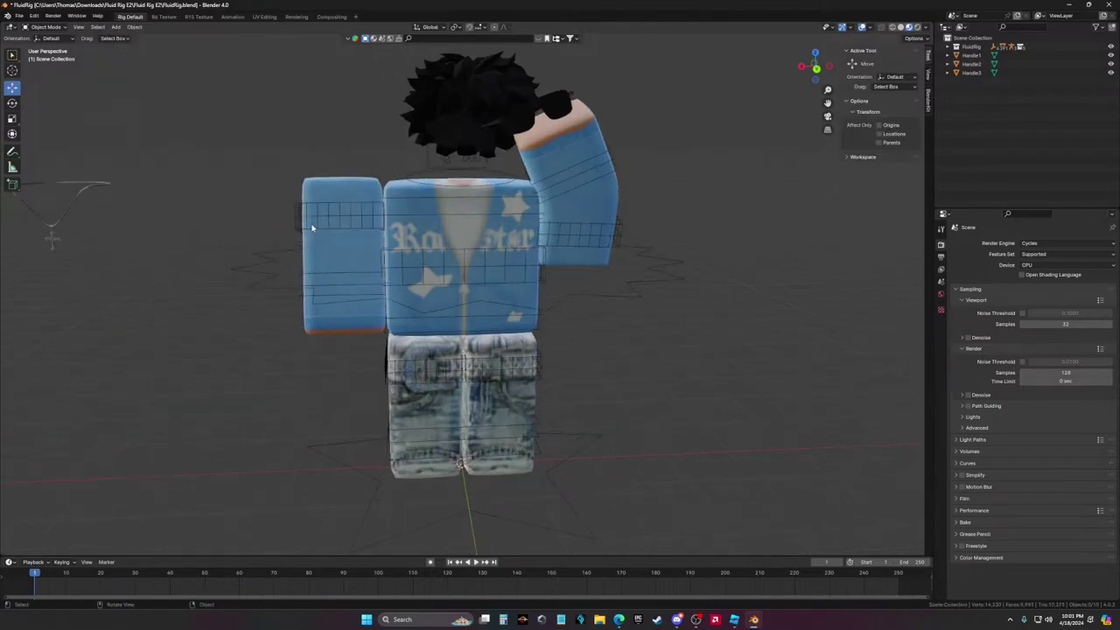
middle_drag(288, 262, 372, 233)
click(379, 236)
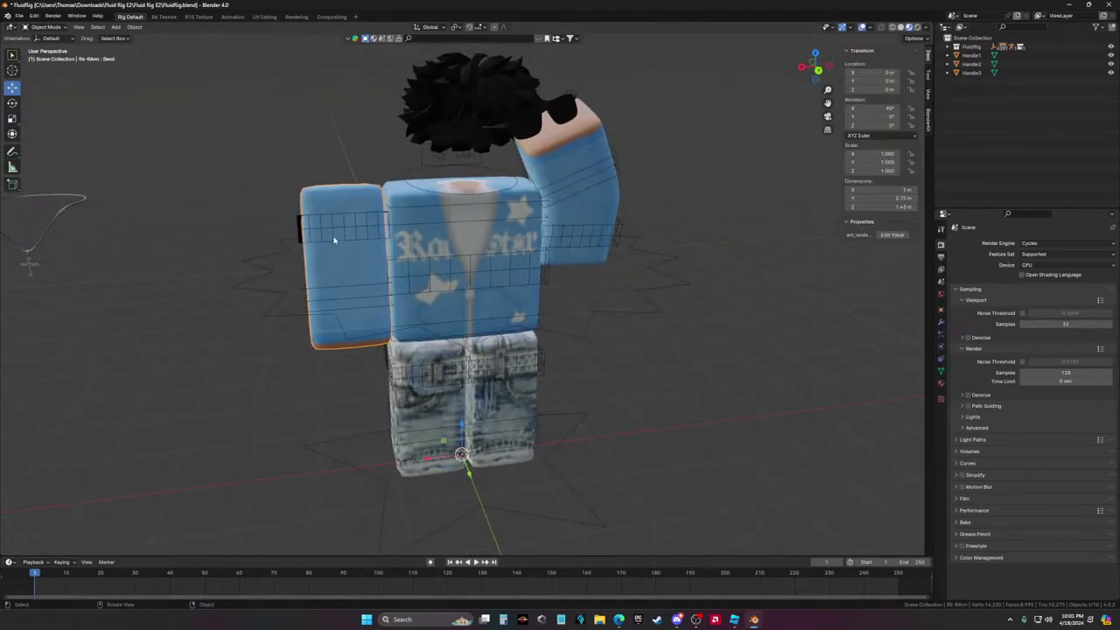
In Pose Mode rotate Blocky-UpperArm.R to raise the avatar's right arm outward and up
click(48, 28)
click(322, 226)
key(ctrl+Tab)
middle_drag(322, 226, 357, 291)
drag(354, 237, 377, 181)
middle_drag(363, 206, 383, 249)
drag(333, 256, 345, 245)
middle_drag(345, 245, 186, 156)
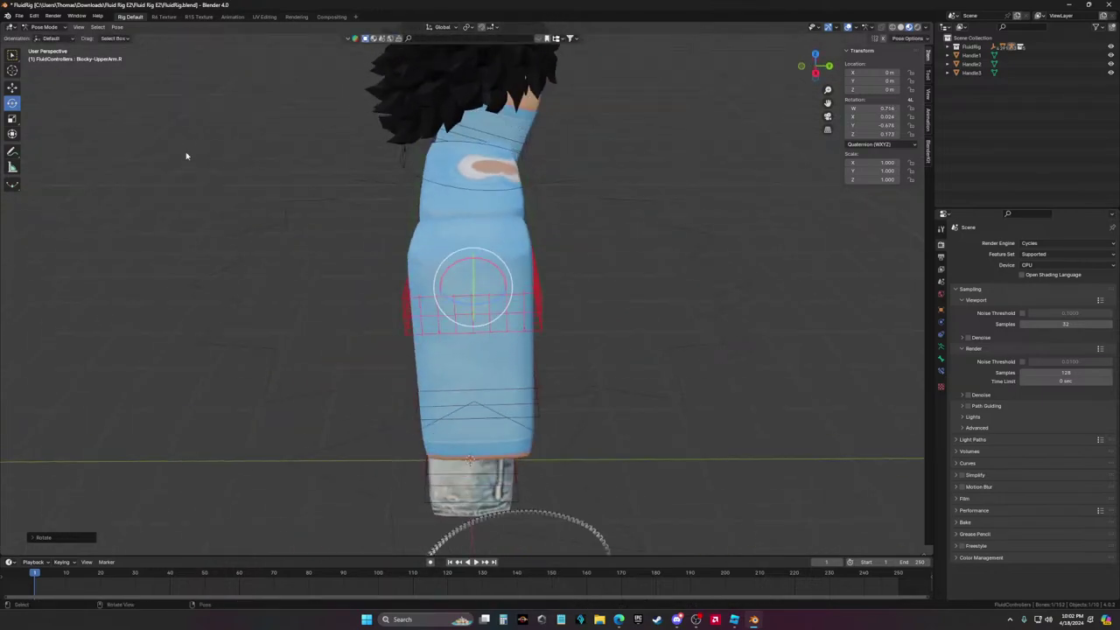
middle_drag(485, 287, 318, 213)
Bend Blocky-LowerArm.R at the elbow and turn Blocky-Wrist.R, then bring up the YouTube stream in Chrome
key(ctrl+Tab)
click(329, 302)
click(333, 296)
key(ctrl+Tab)
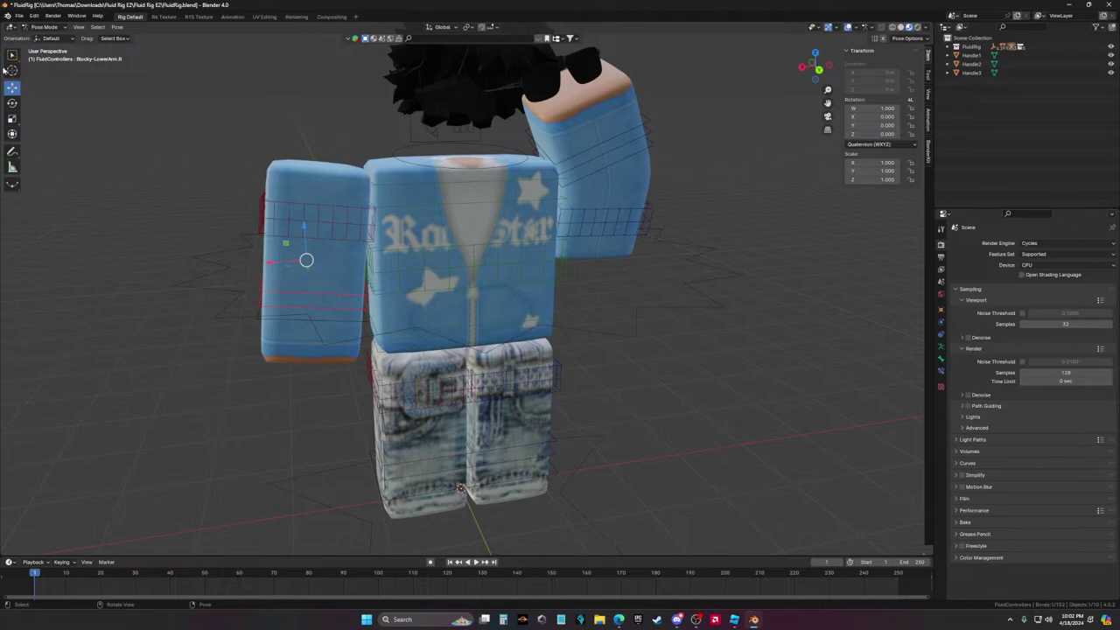
click(13, 103)
drag(271, 254, 336, 244)
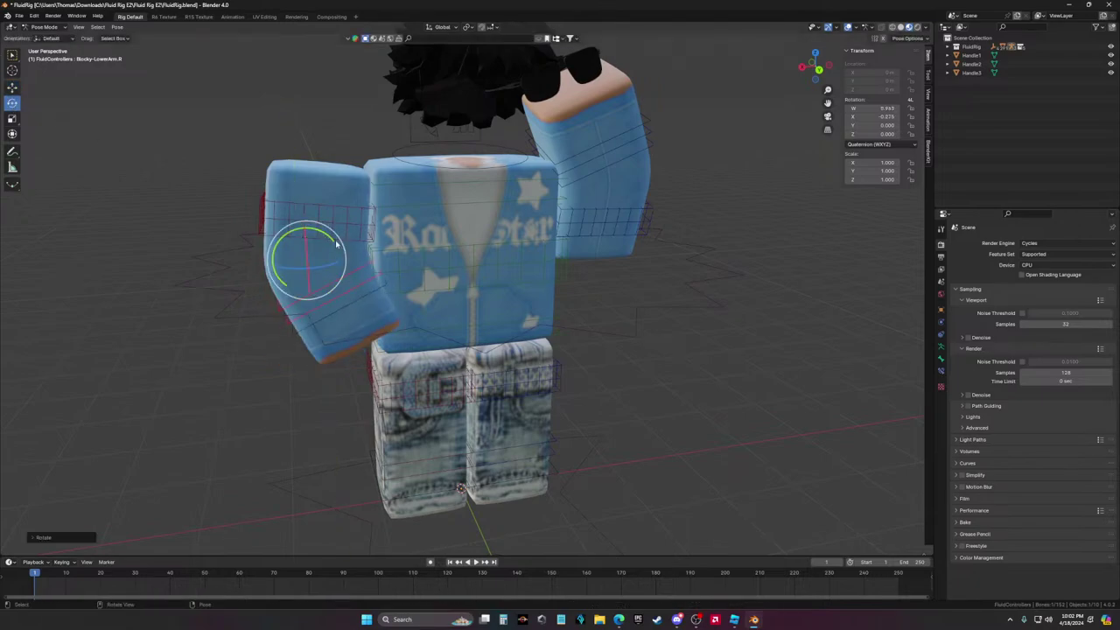
middle_drag(336, 244, 357, 286)
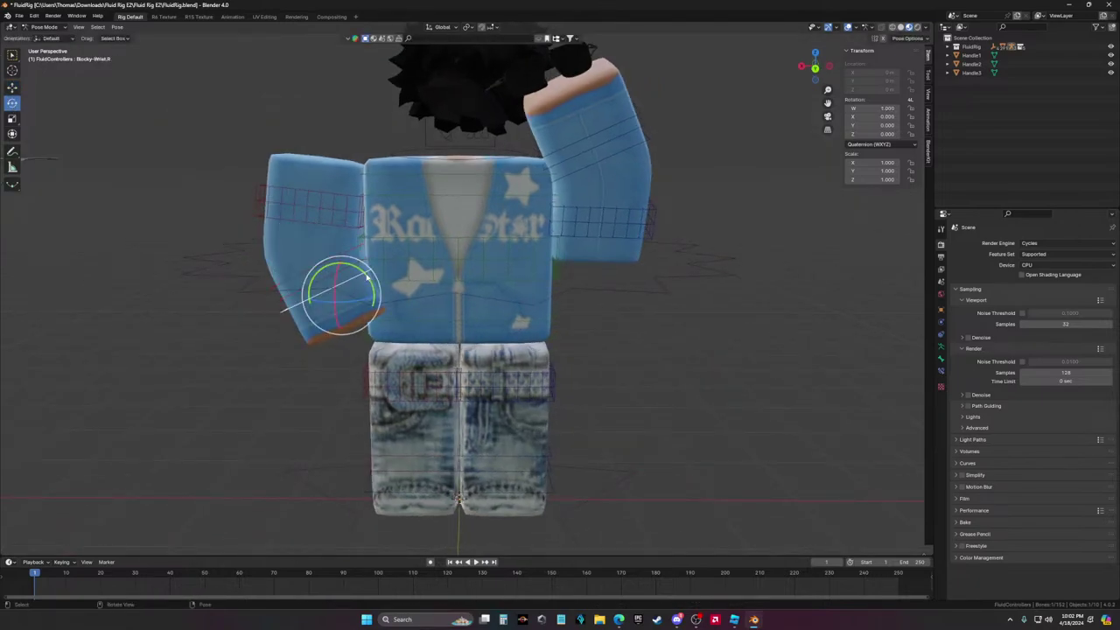
click(345, 300)
middle_drag(671, 375, 638, 347)
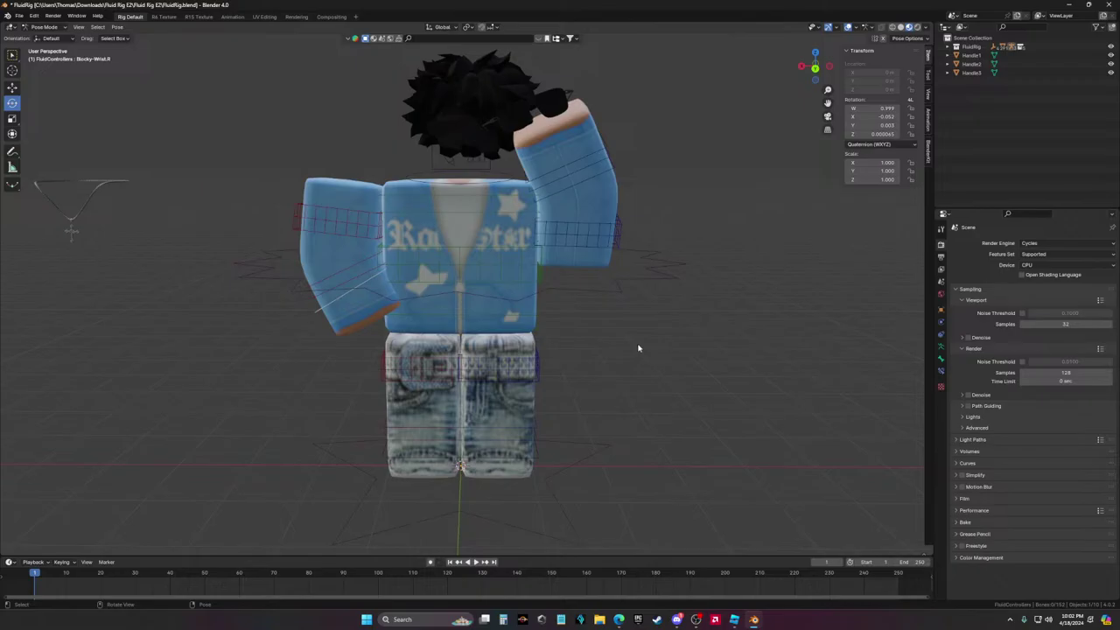
click(677, 620)
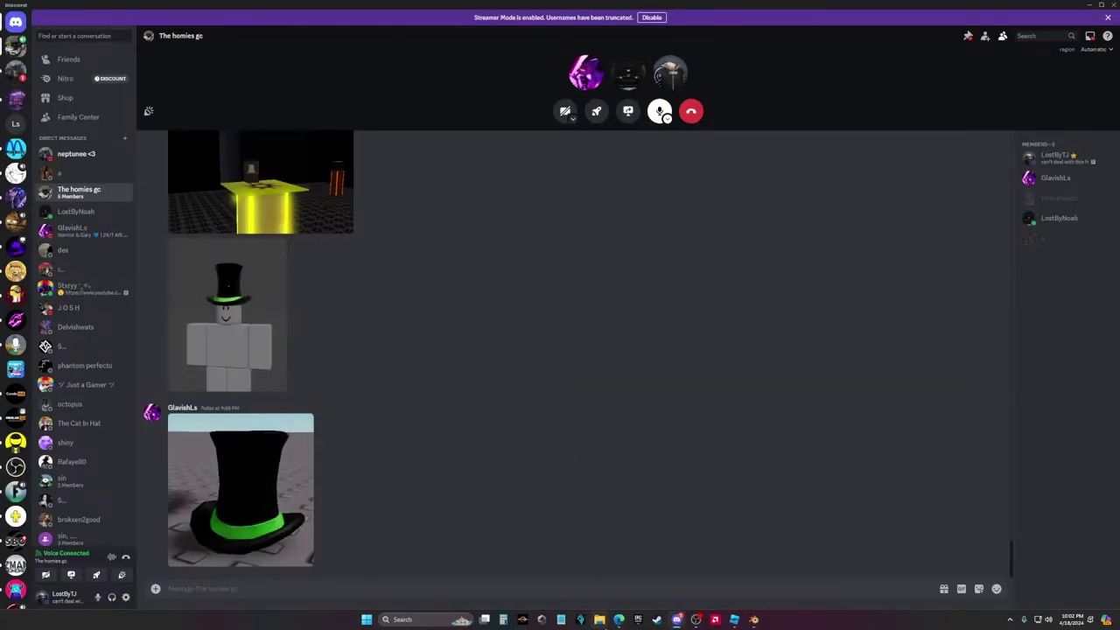
click(619, 620)
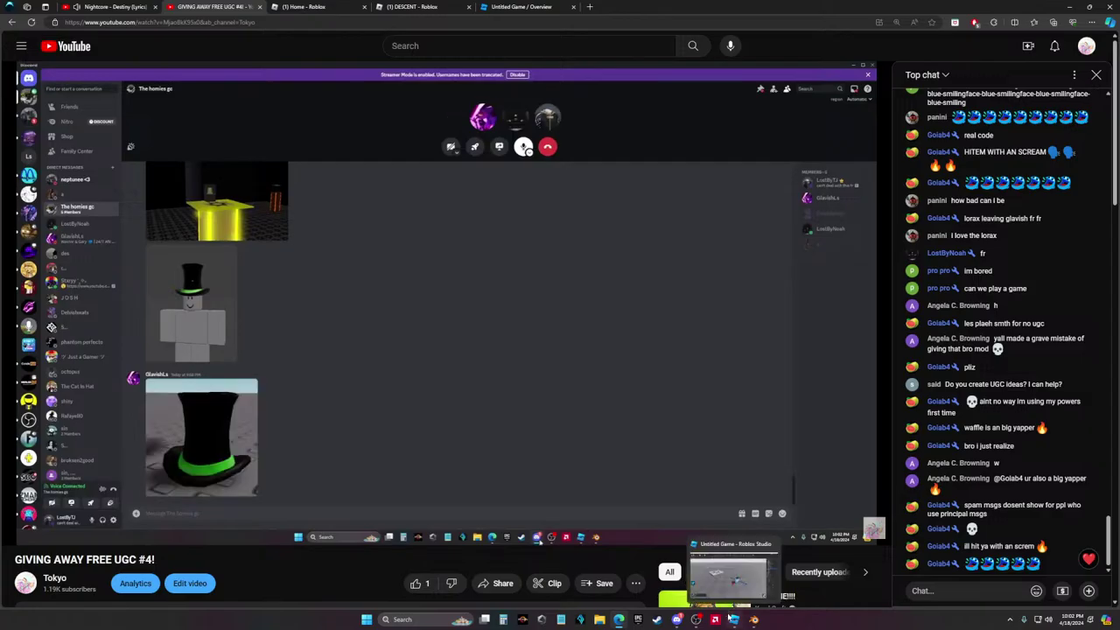
Switch back to Blender and view the posed FluidRig avatar from slightly above
click(751, 620)
middle_drag(590, 365, 577, 405)
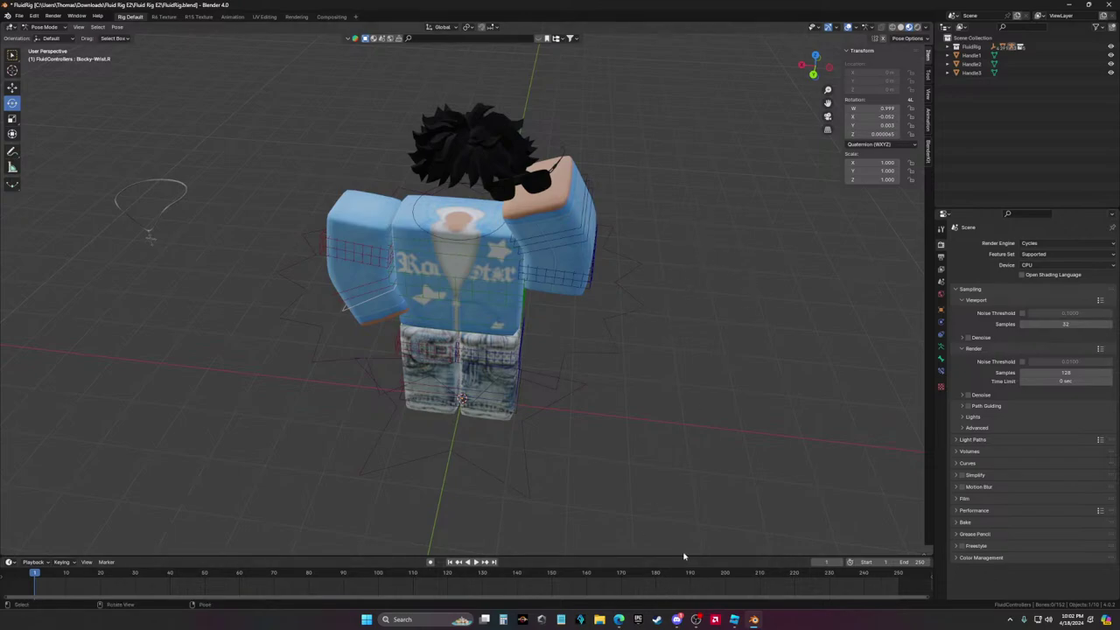
Twist the Blocky-UpperTorso bone slightly to quaternion W 0.995, X -0.063, Y 0.033
middle_drag(683, 123, 233, 286)
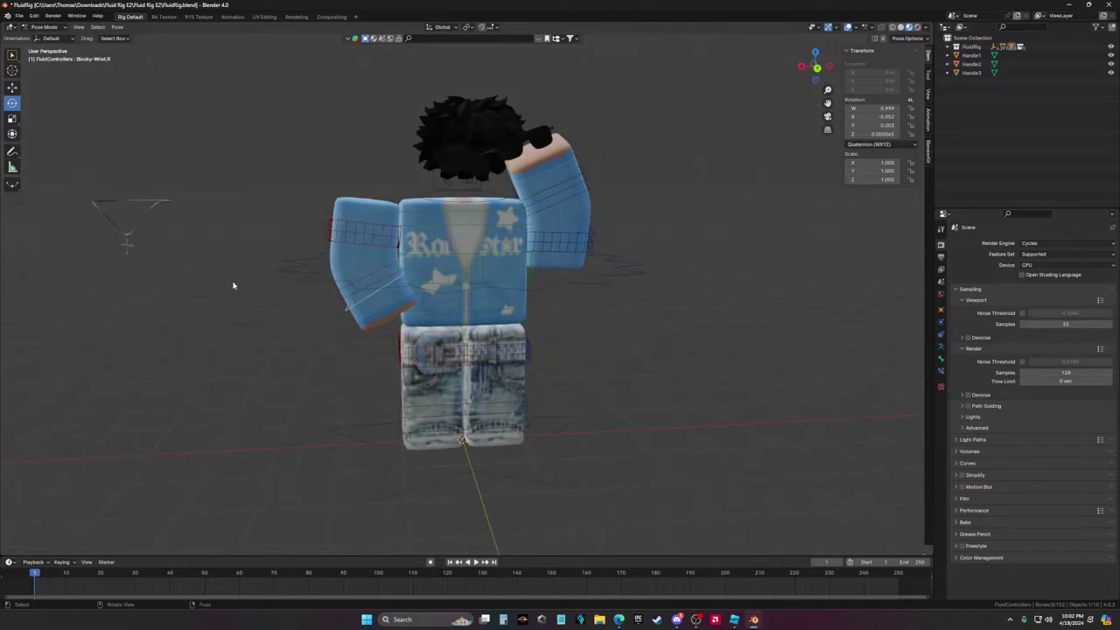
click(468, 289)
middle_drag(468, 288, 506, 281)
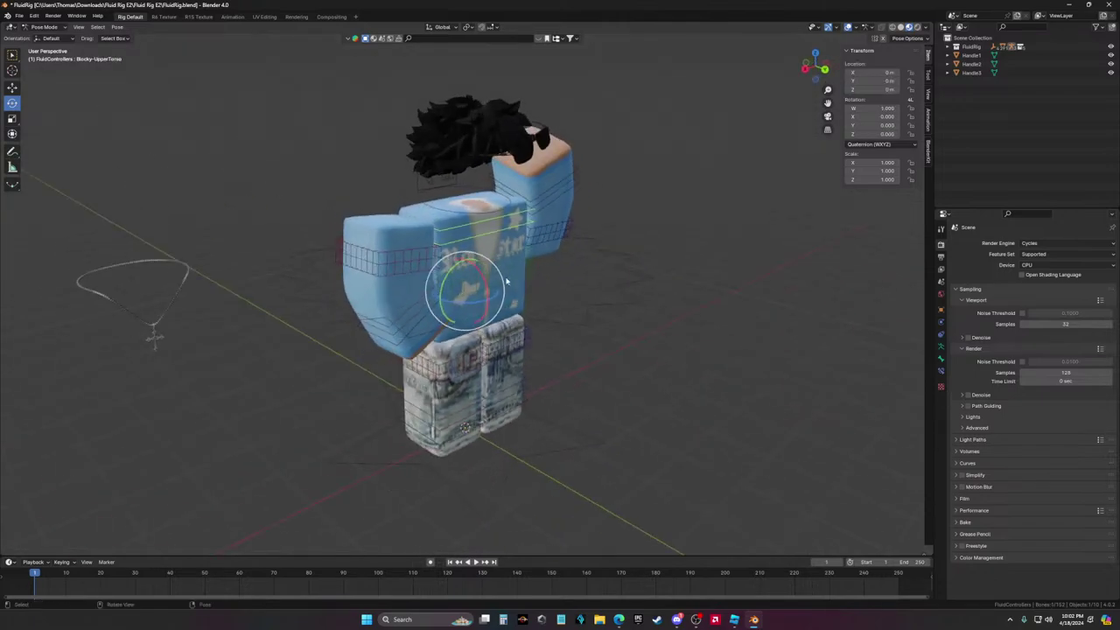
drag(489, 287, 493, 289)
middle_drag(493, 289, 465, 280)
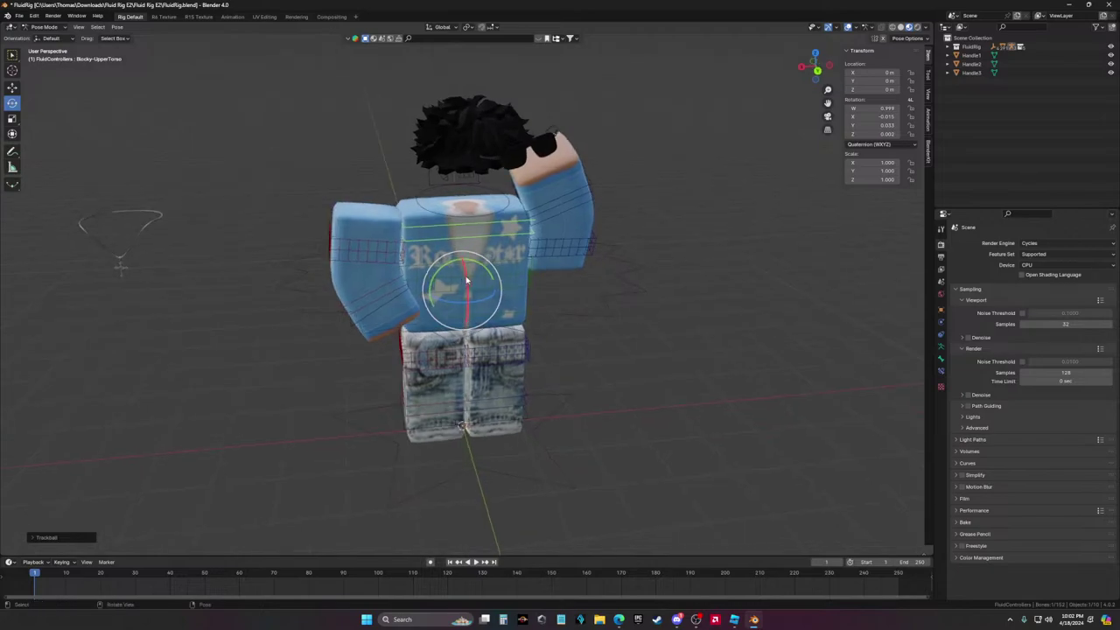
drag(465, 280, 467, 281)
middle_drag(467, 280, 509, 289)
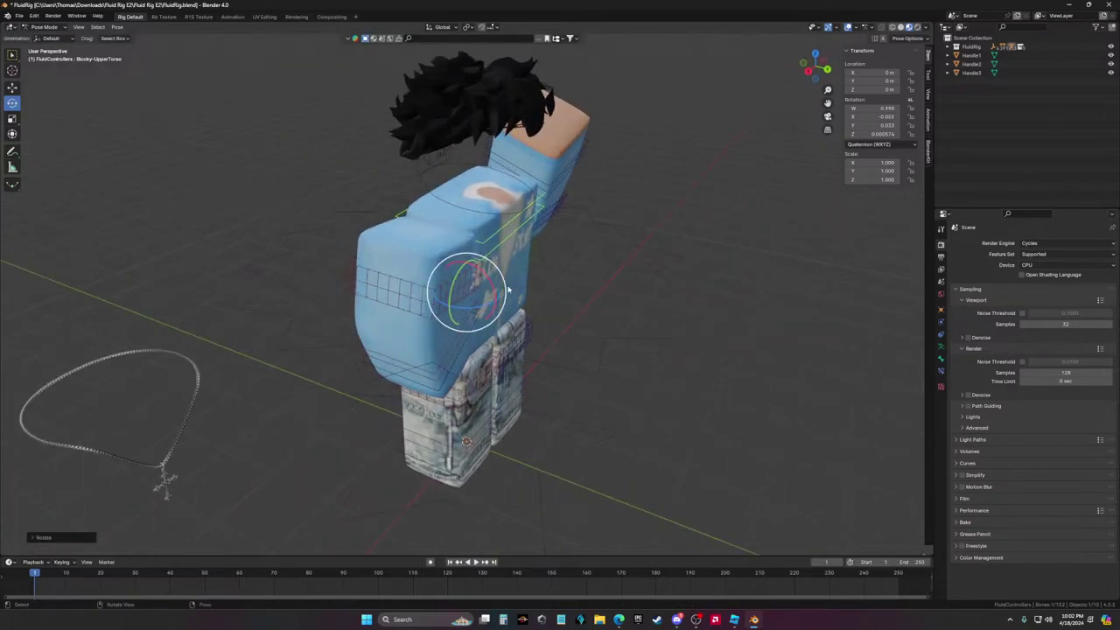
middle_drag(528, 182, 516, 150)
In Object Mode, tilt the Handle1 hair slightly and shift it a little along Y
key(ctrl+Tab)
click(516, 150)
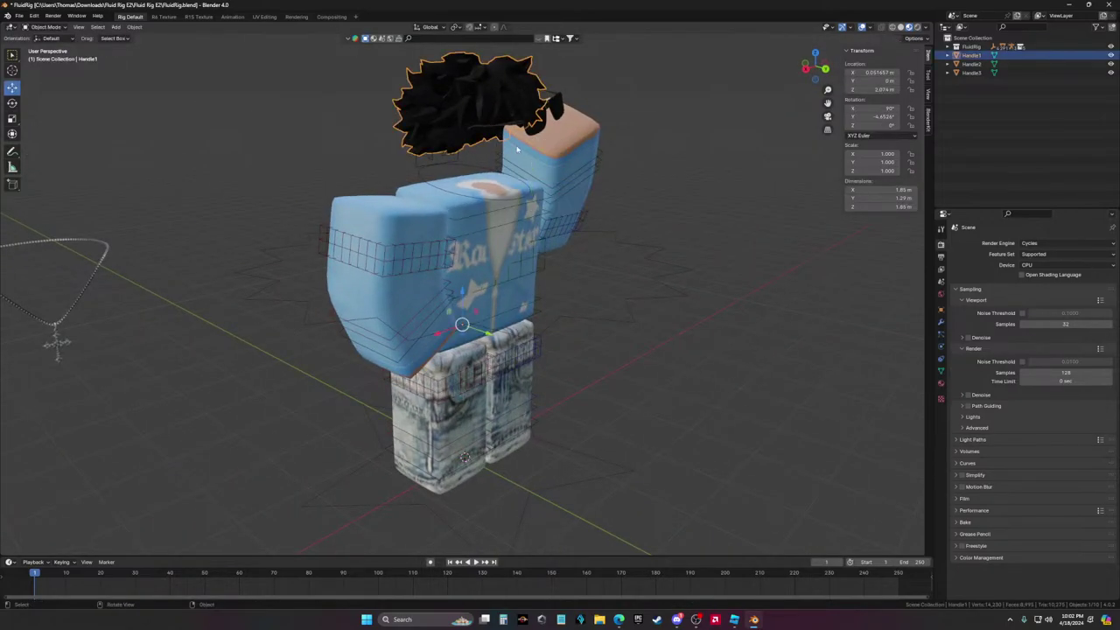
click(12, 102)
drag(462, 316, 470, 310)
click(12, 88)
middle_drag(442, 341, 470, 335)
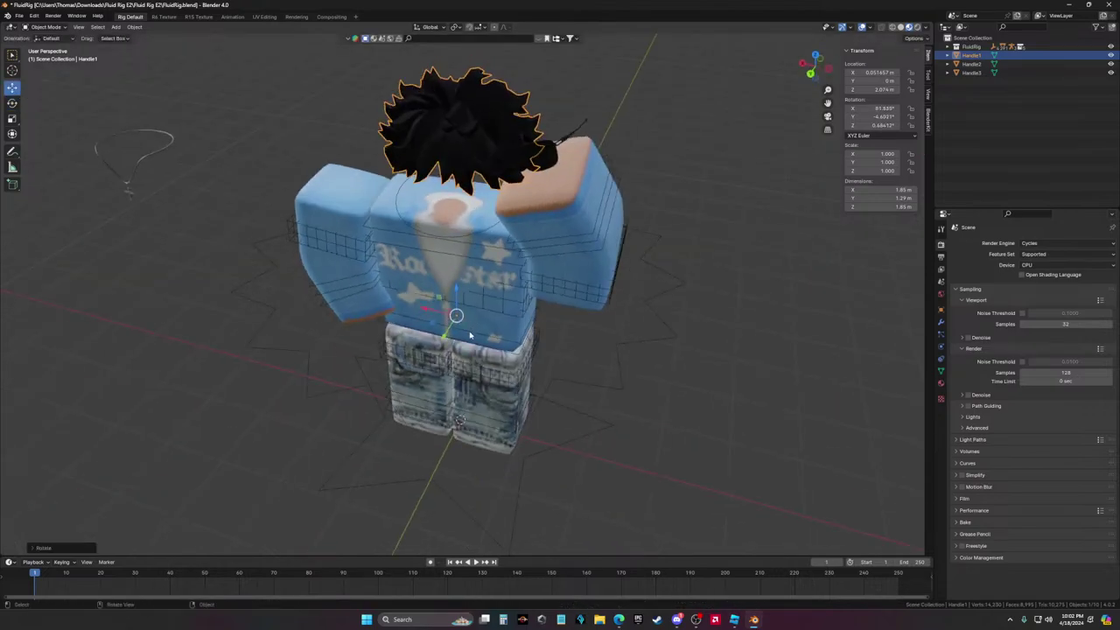
drag(445, 335, 469, 306)
middle_drag(468, 306, 613, 341)
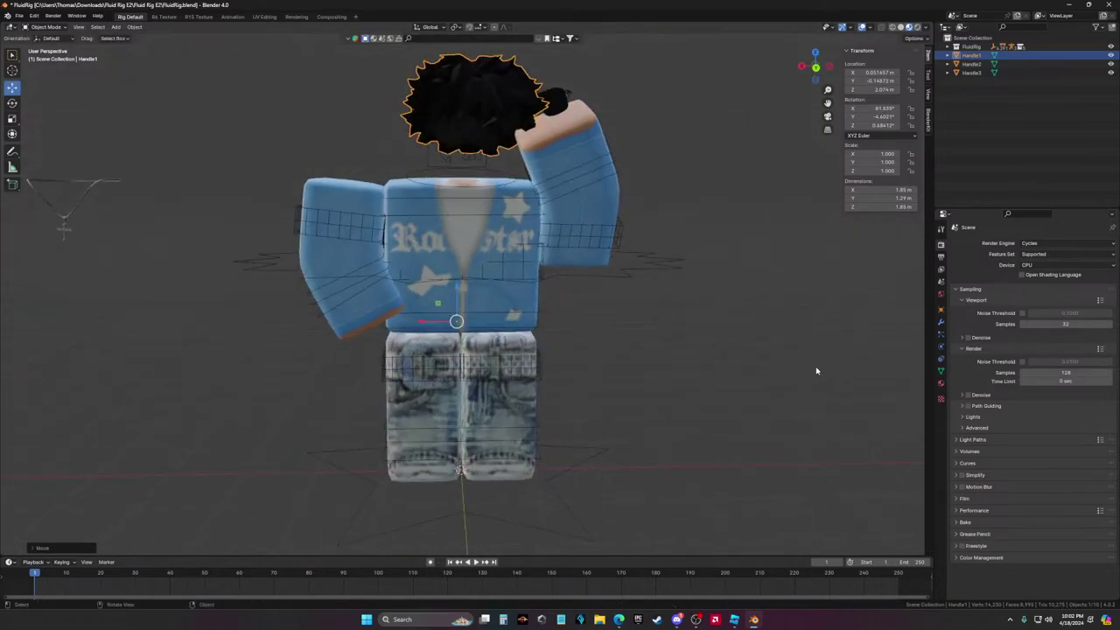
click(733, 347)
Select the Handle2 sunglasses and move them down toward the raised hand
click(542, 118)
click(543, 118)
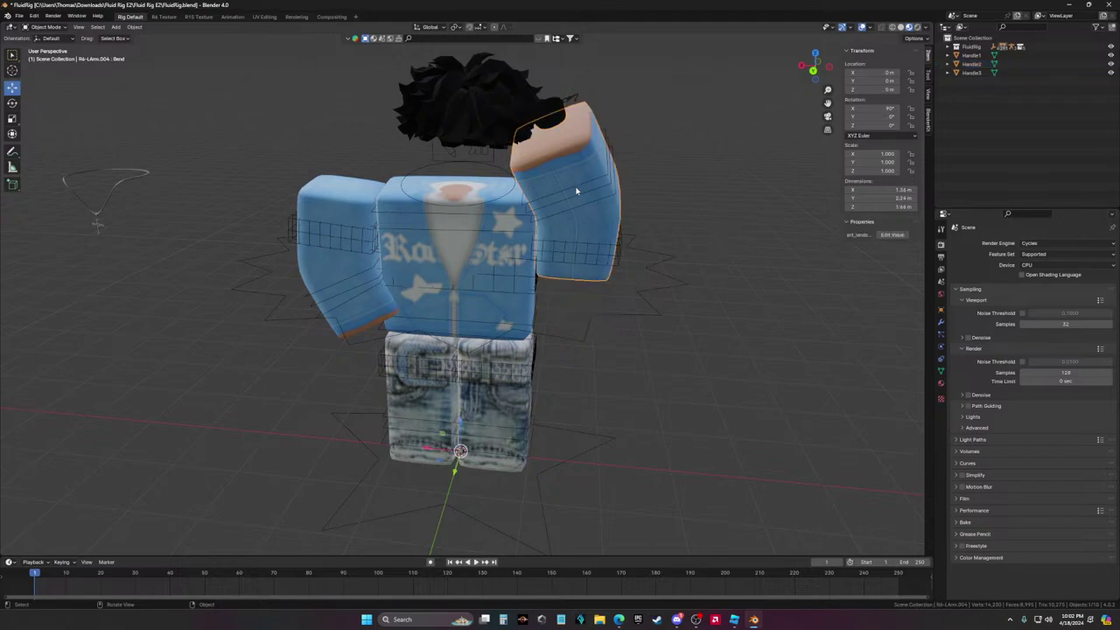
middle_drag(543, 118, 532, 270)
click(525, 178)
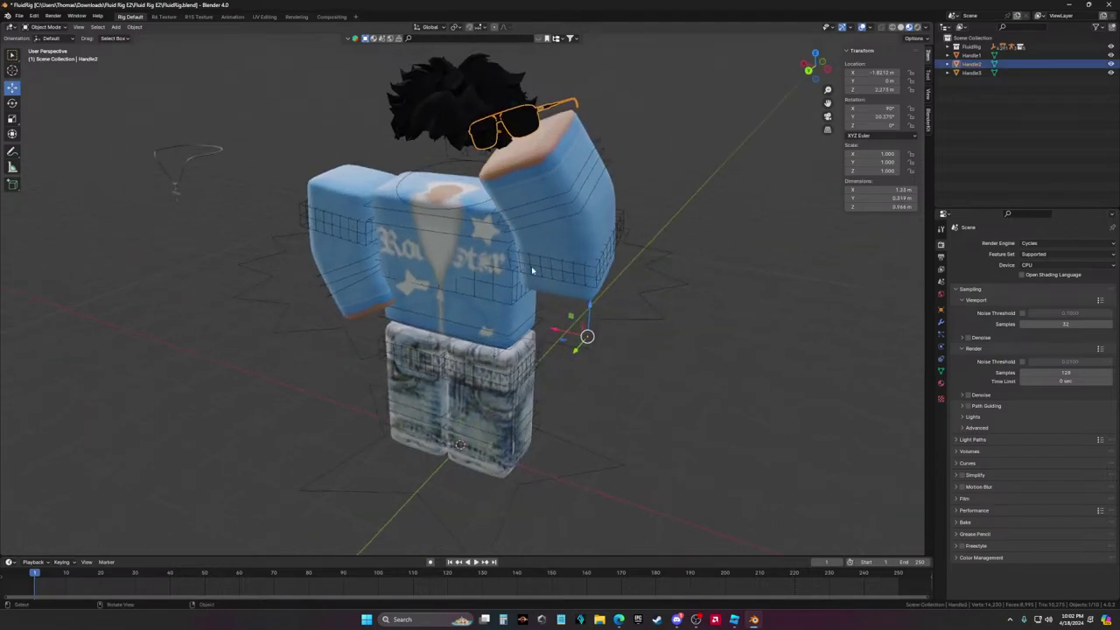
drag(575, 353, 572, 322)
middle_drag(574, 322, 575, 358)
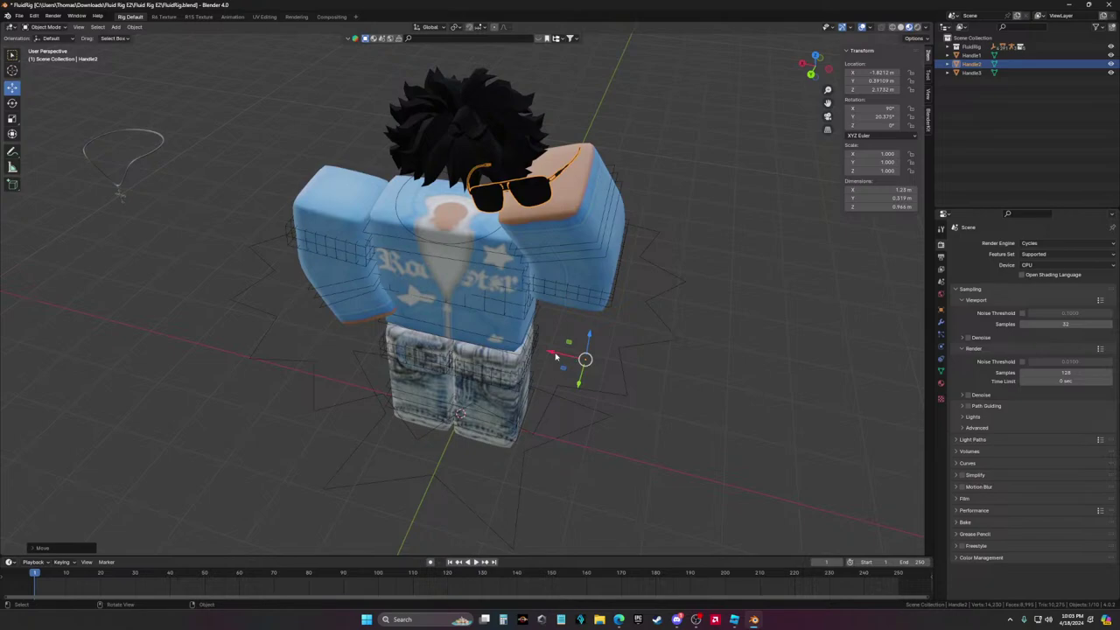
Tilt the sunglasses around Y, then slide them along X and nudge them along Y
click(13, 102)
middle_drag(577, 263, 583, 228)
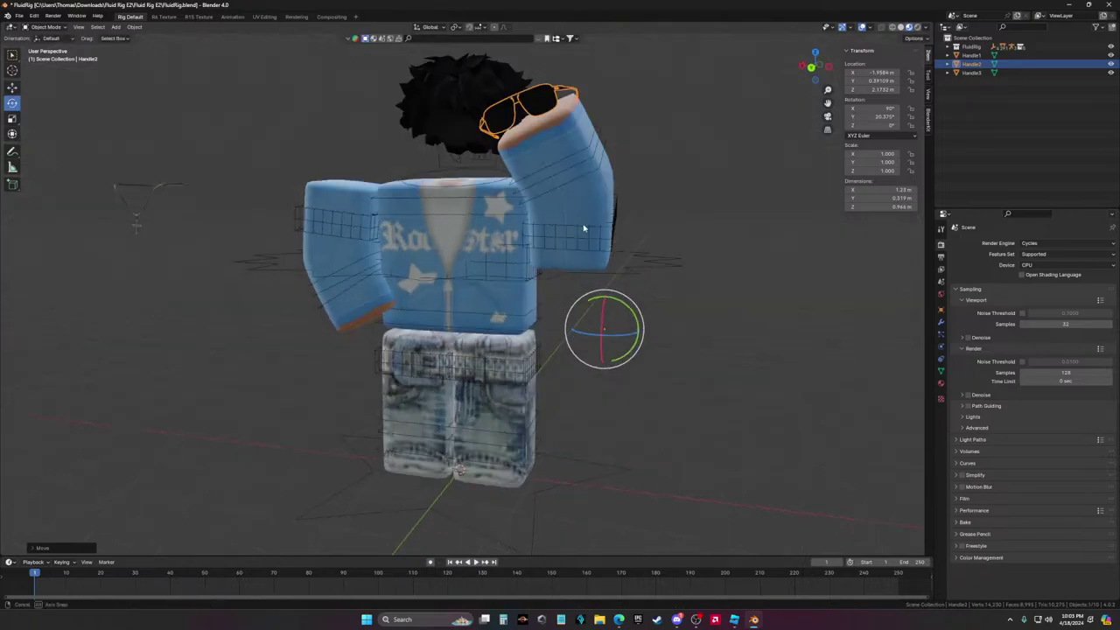
drag(610, 301, 617, 294)
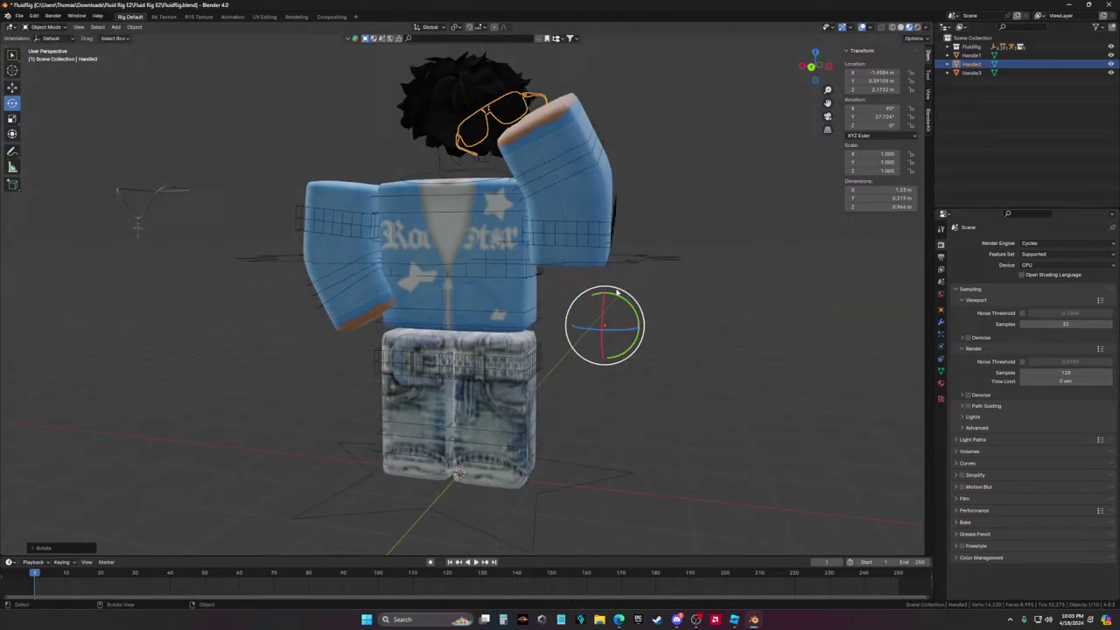
click(12, 88)
drag(564, 321, 602, 321)
middle_drag(603, 321, 713, 368)
drag(632, 378, 634, 371)
click(739, 353)
Move the sunglasses back along Y toward the hand and raise them along Z
middle_drag(692, 367, 547, 451)
click(640, 329)
drag(541, 453, 575, 418)
middle_drag(575, 417, 763, 371)
click(763, 370)
click(572, 120)
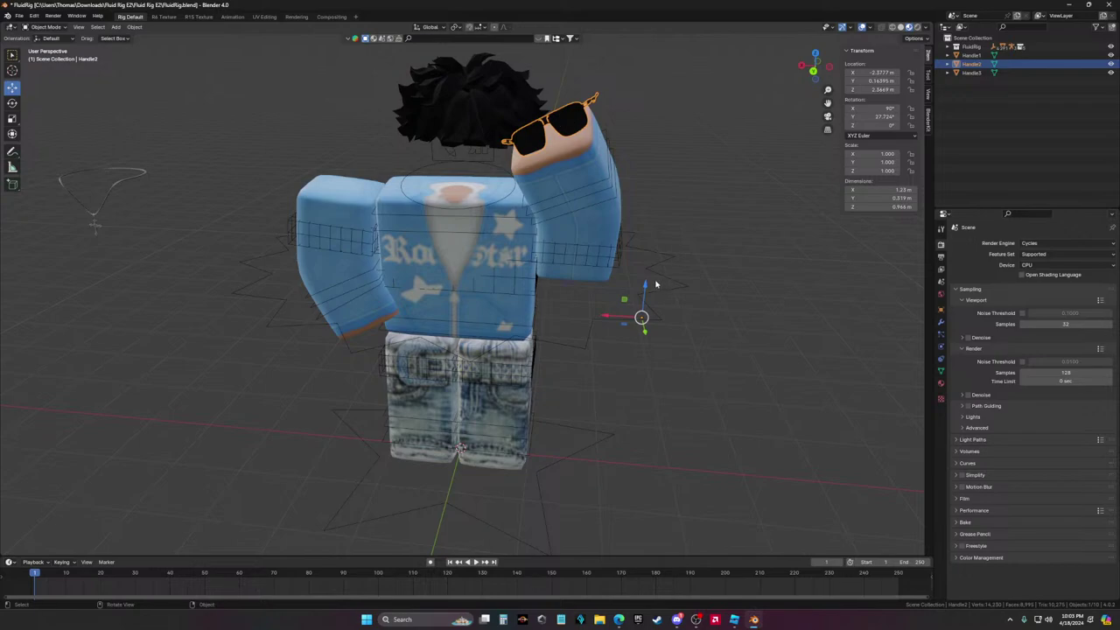
drag(643, 294, 643, 287)
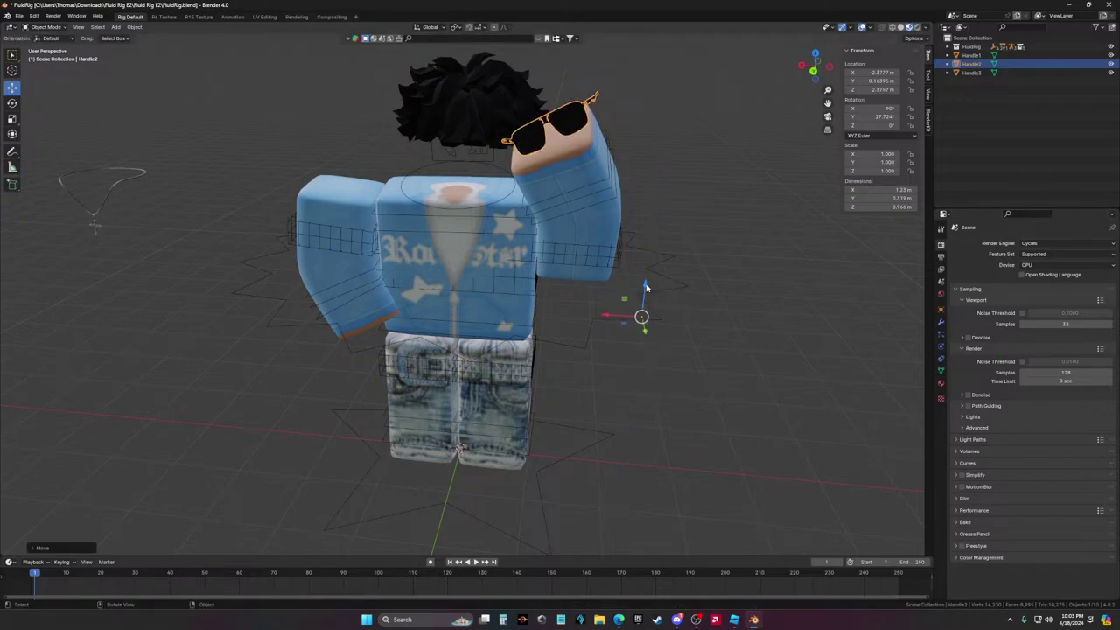
key(g)
key(z)
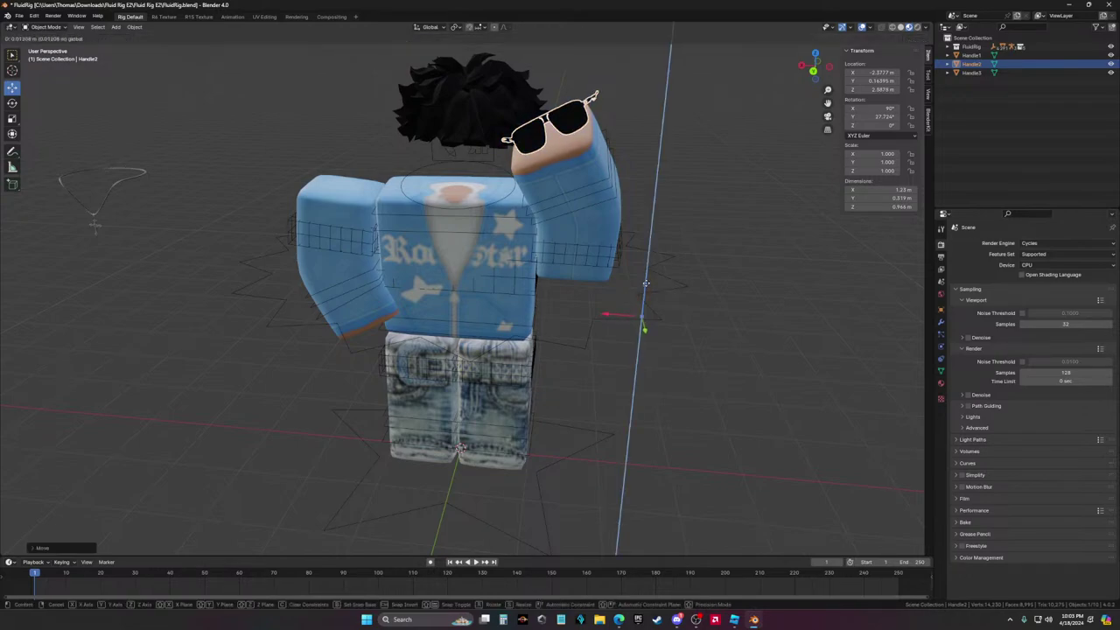
click(696, 282)
Fine-tune the sunglasses with G X and G Z to X -2.5207 m, Z 2.5583 m
click(694, 271)
middle_drag(694, 271, 582, 112)
click(638, 302)
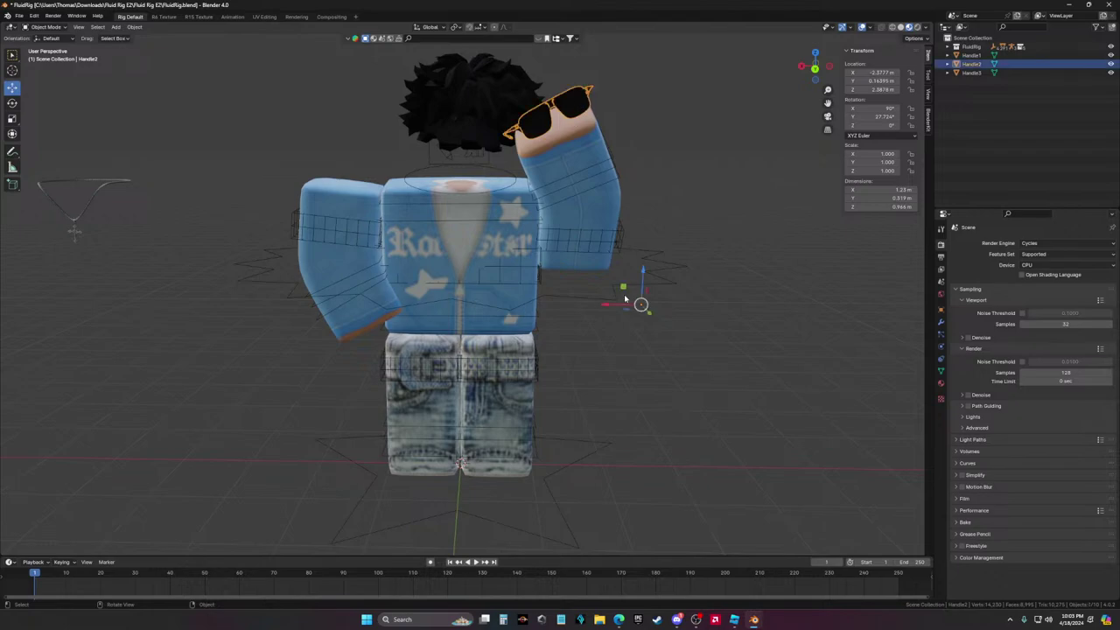
key(g)
key(x)
click(656, 314)
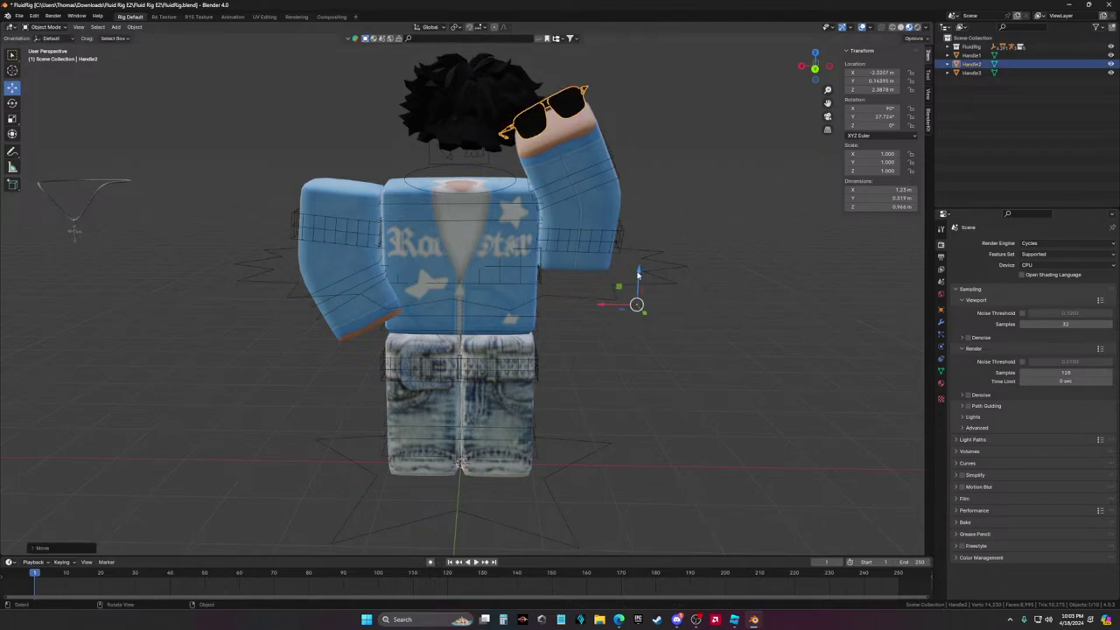
key(g)
key(z)
click(638, 280)
click(738, 288)
middle_drag(738, 288, 697, 257)
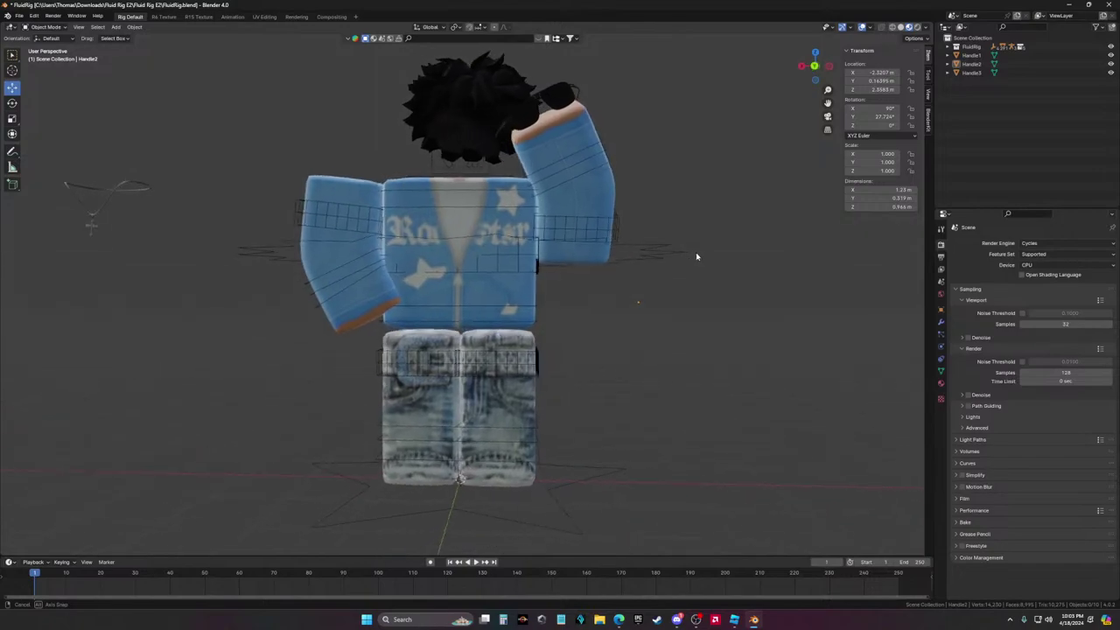
scroll(697, 256, down, 5)
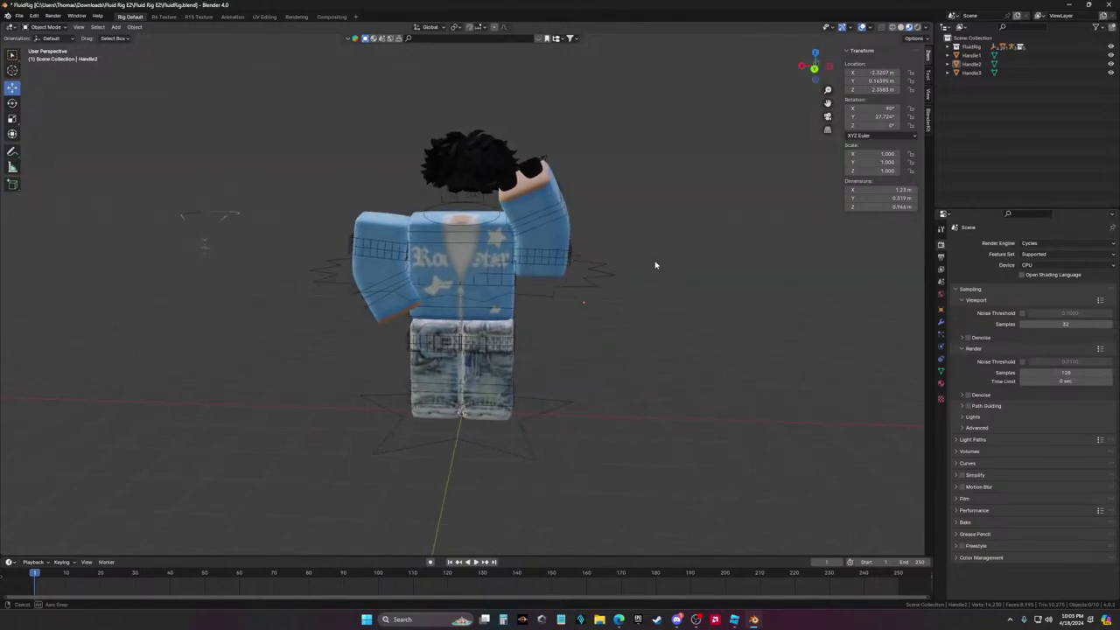
Bend the right leg by rotating the upper leg outward and the lower leg on X
scroll(445, 267, up, 1)
click(502, 357)
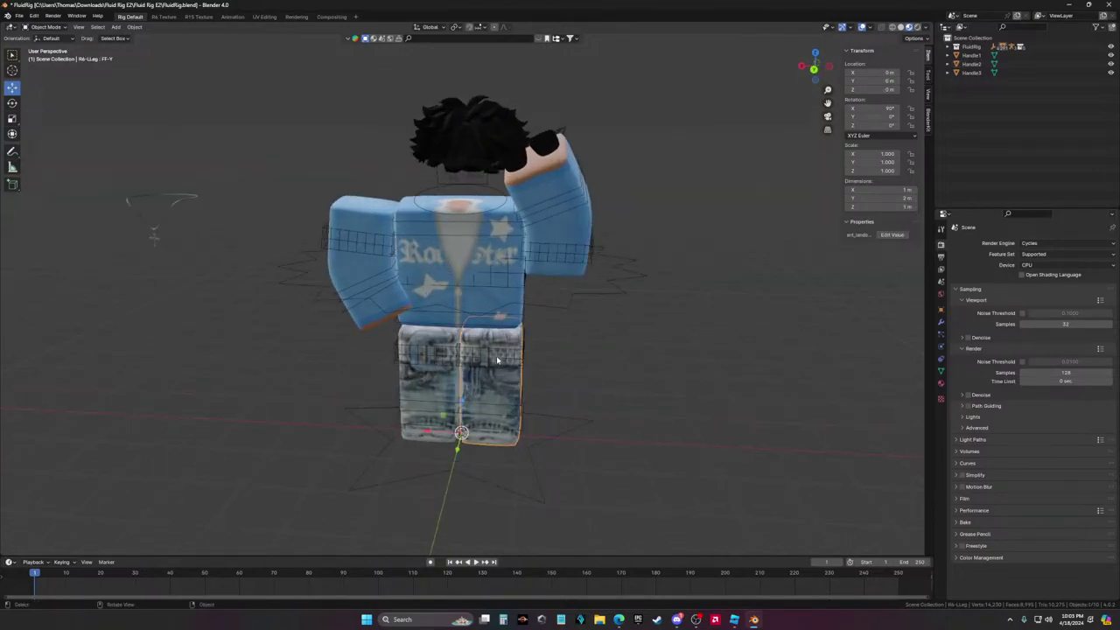
scroll(498, 359, up, 1)
click(409, 367)
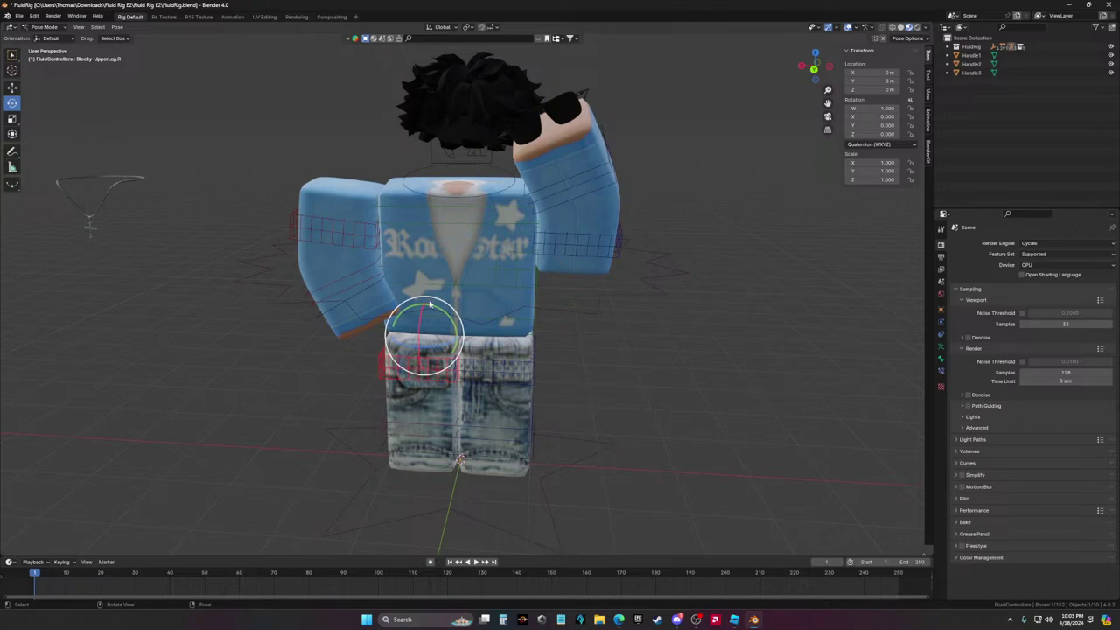
drag(453, 323, 552, 391)
middle_drag(553, 391, 503, 420)
click(500, 429)
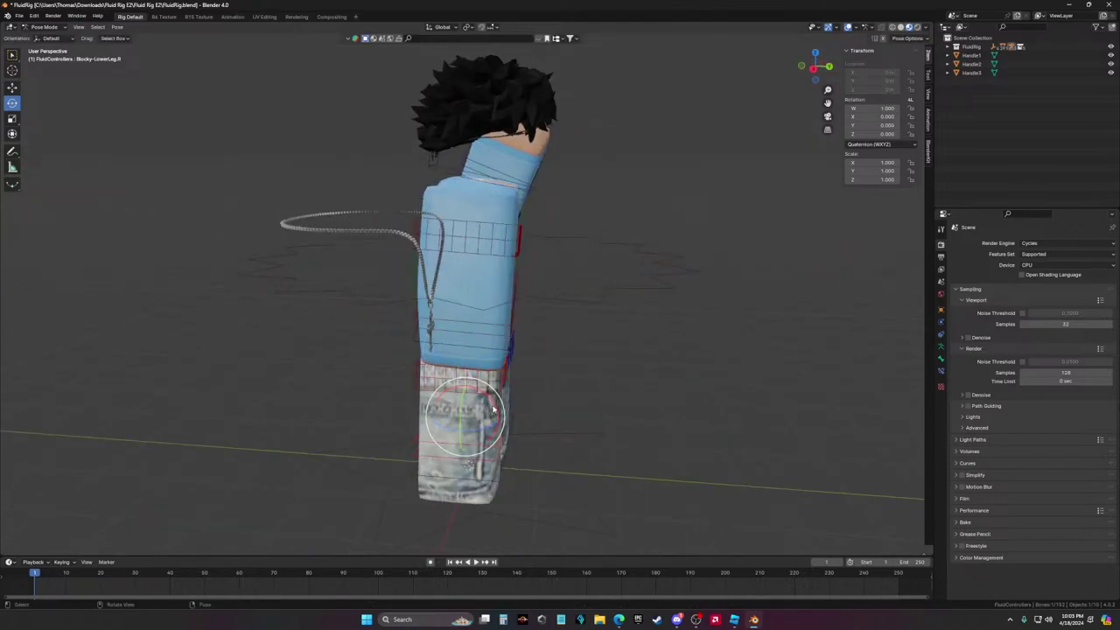
drag(494, 409, 497, 411)
click(470, 464)
key(ctrl+Tab)
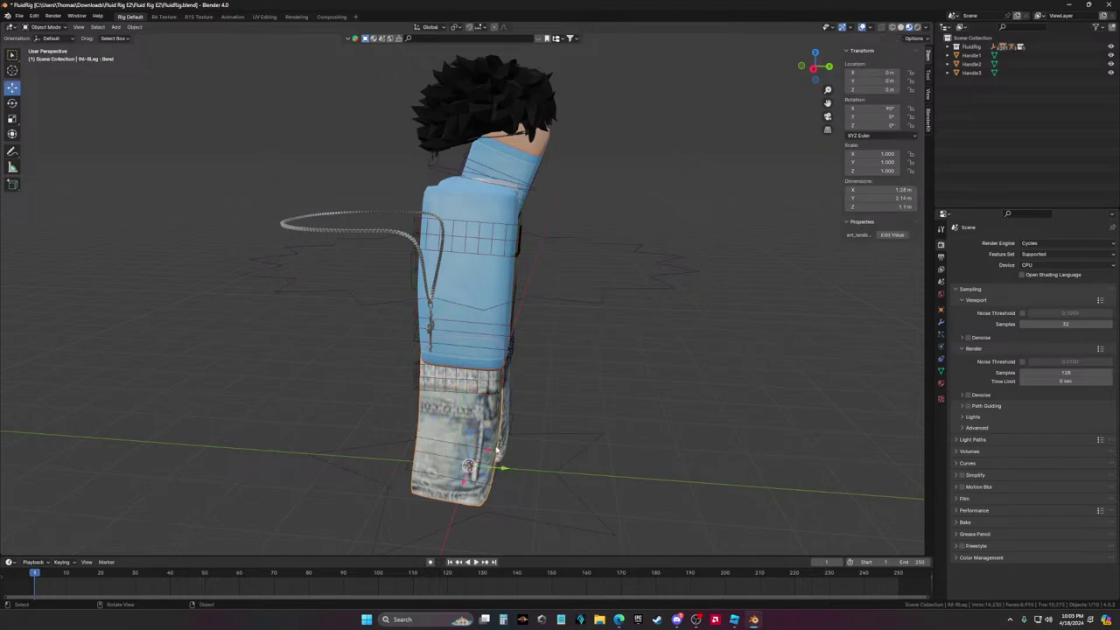
key(ctrl+Tab)
drag(455, 451, 464, 473)
middle_drag(464, 472, 499, 393)
Rotate the left upper leg with R X to quaternion W 0.992, X 0.133, stepping it forward
click(502, 377)
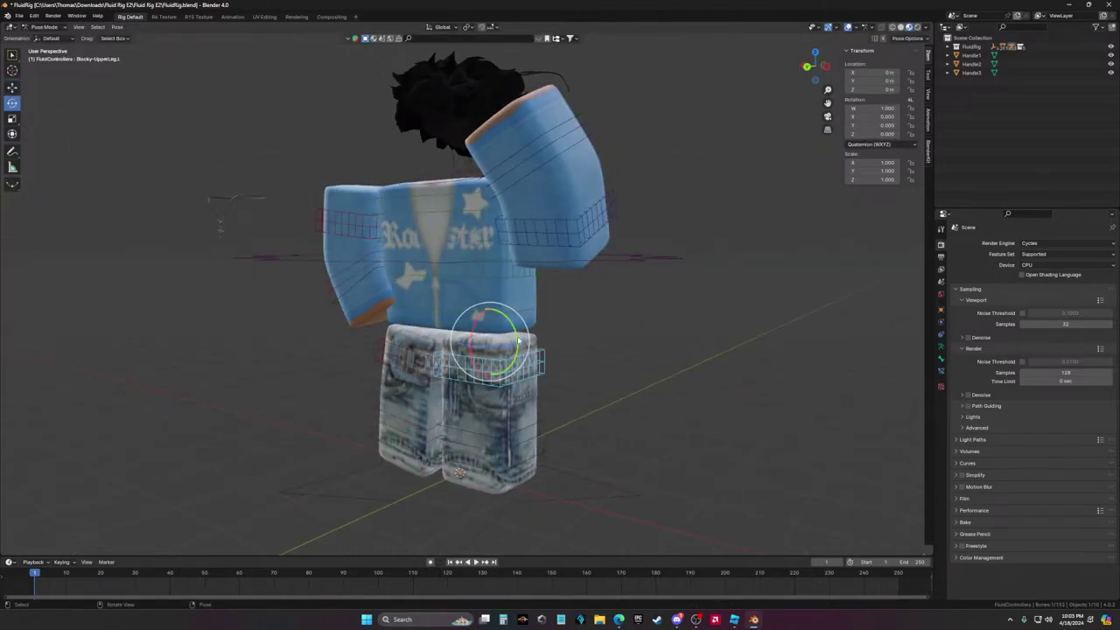
drag(517, 340, 490, 405)
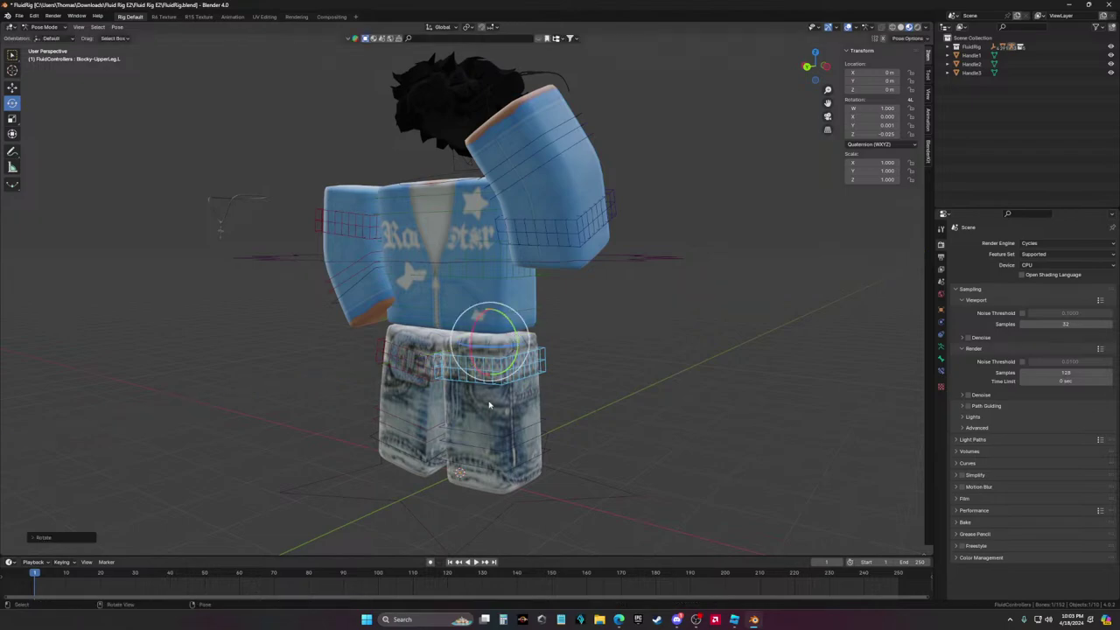
click(484, 435)
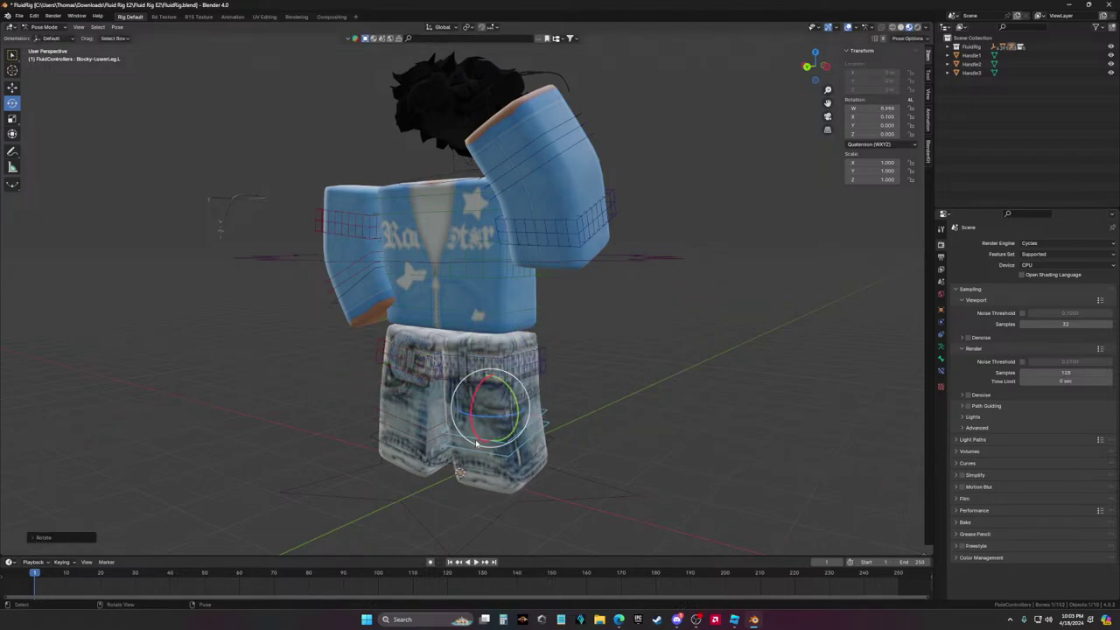
click(488, 473)
middle_drag(488, 473, 613, 464)
click(506, 373)
key(r)
key(x)
click(563, 373)
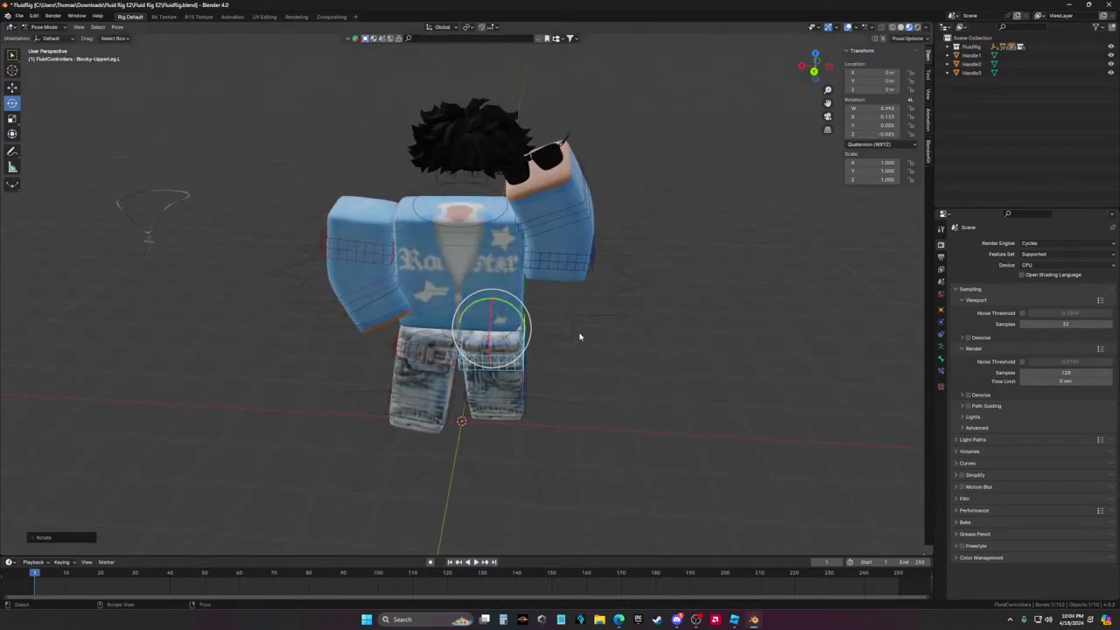
middle_drag(645, 412, 308, 283)
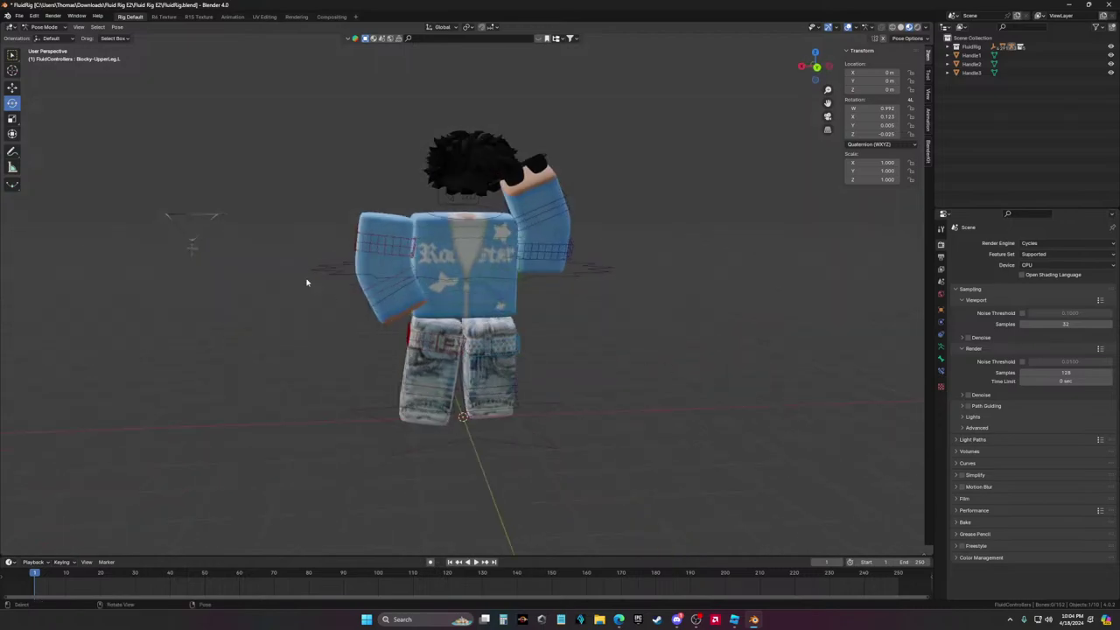
key(ctrl+Tab)
click(193, 252)
Slide the Handle3 necklace onto the avatar and tilt it to about 84° X onto the chest, then Alt+Tab to YouTube
drag(184, 328, 444, 328)
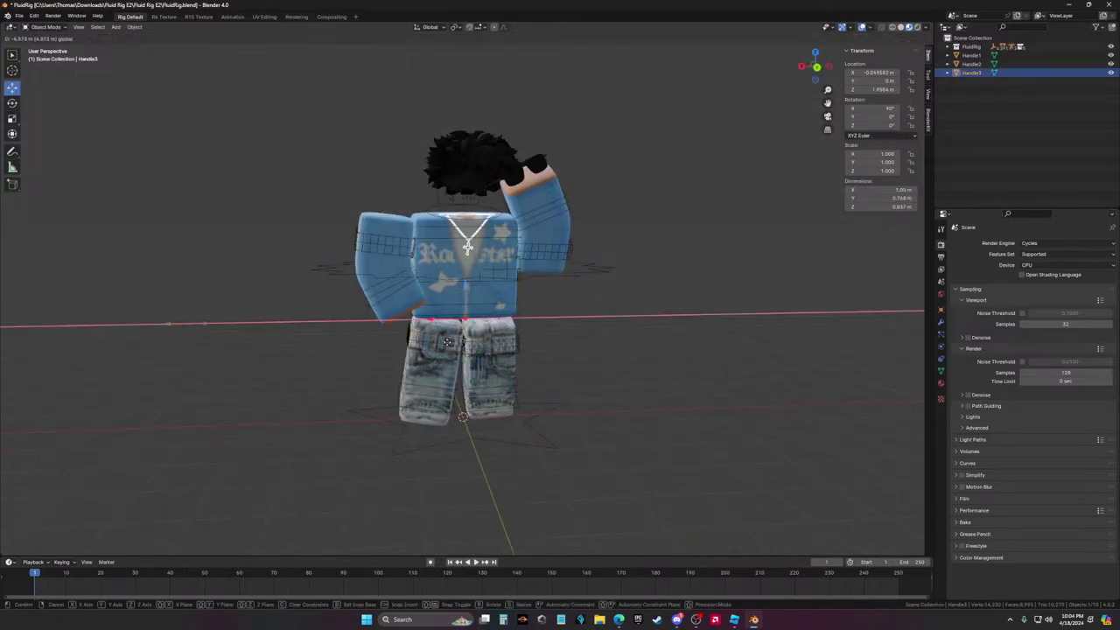
middle_drag(445, 328, 366, 333)
click(12, 103)
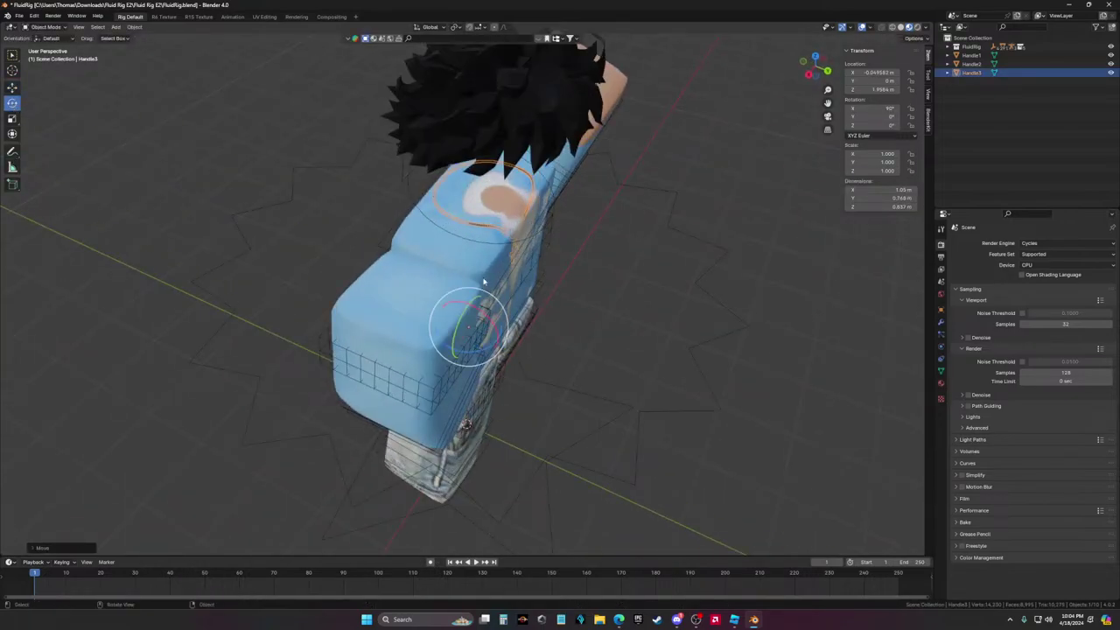
mouse_move(495, 326)
mouse_down()
mouse_move(488, 341)
mouse_move(458, 297)
mouse_move(494, 332)
mouse_up()
click(13, 88)
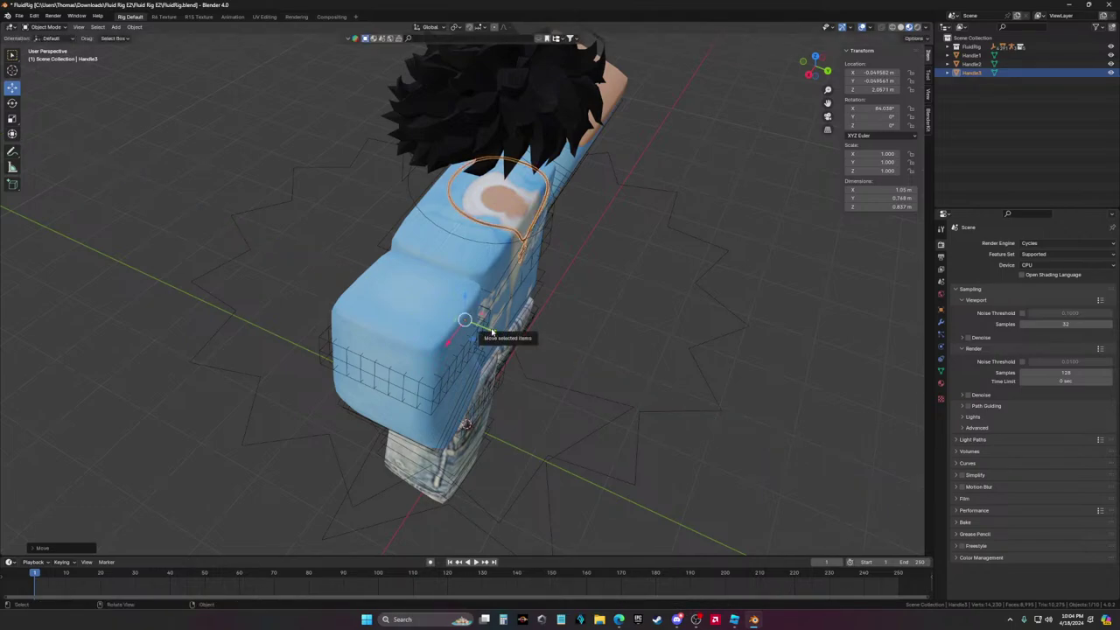
key(alt+Tab)
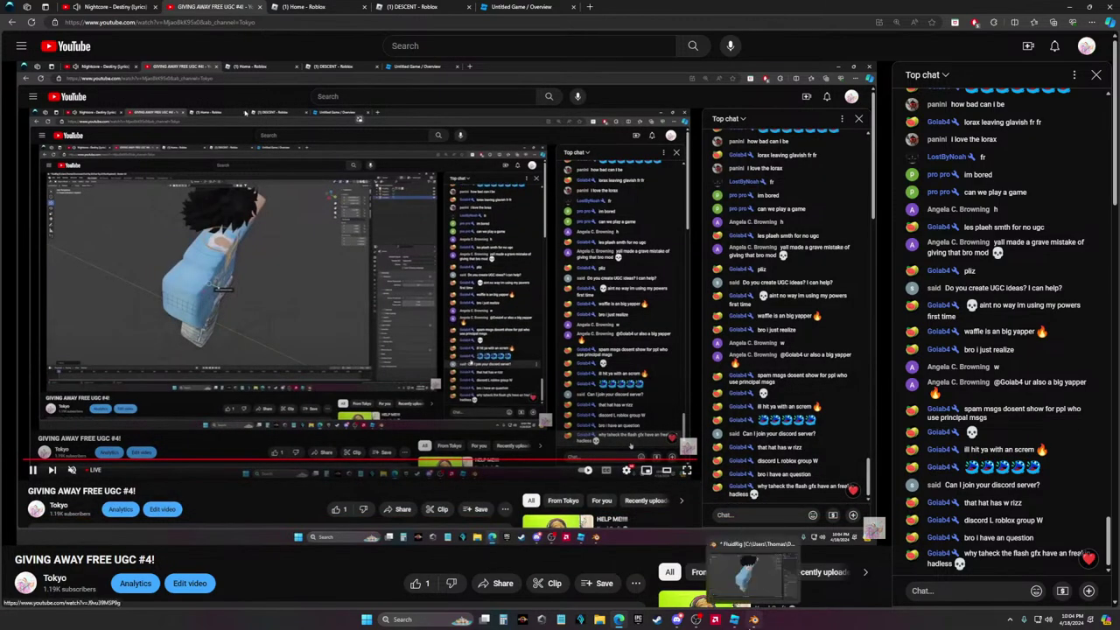
Return to the Blender rig file from the taskbar and orbit to a front-facing view
click(735, 618)
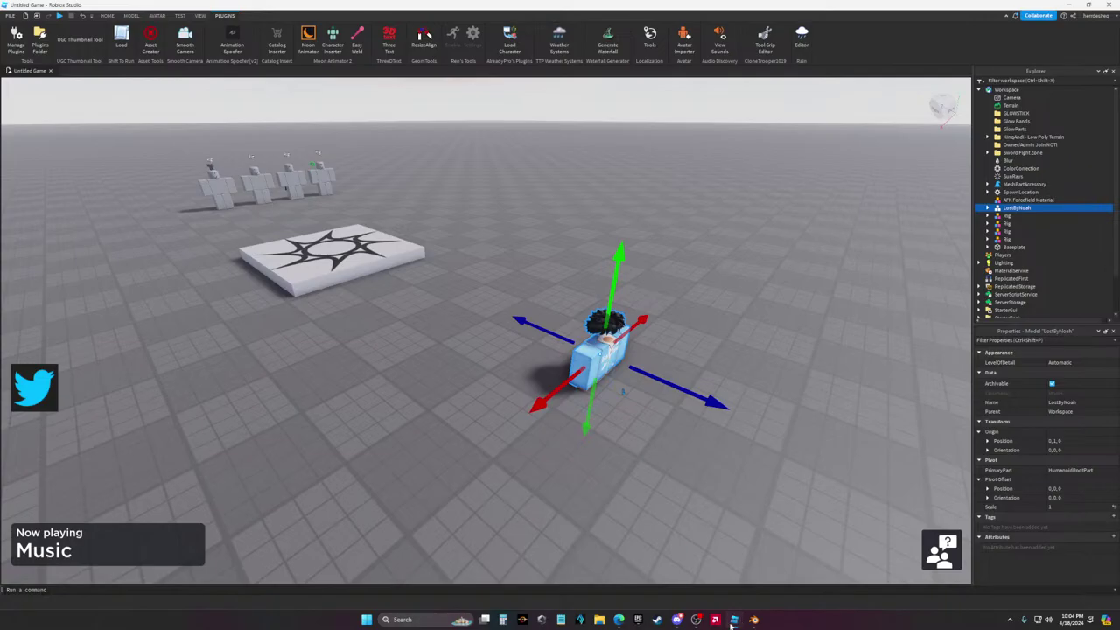
click(734, 619)
click(754, 619)
middle_drag(663, 375, 517, 151)
key(alt+Tab)
key(alt+Tab)
Orbit around the arm and torso, then zoom out to show the full avatar
middle_drag(461, 314, 572, 321)
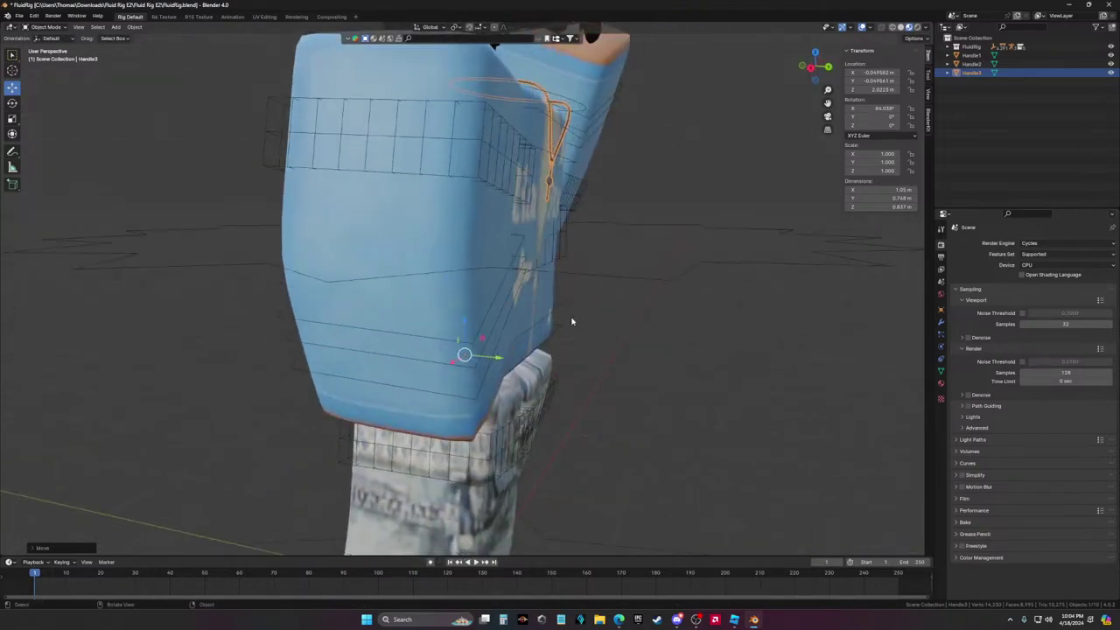
middle_drag(463, 329, 520, 360)
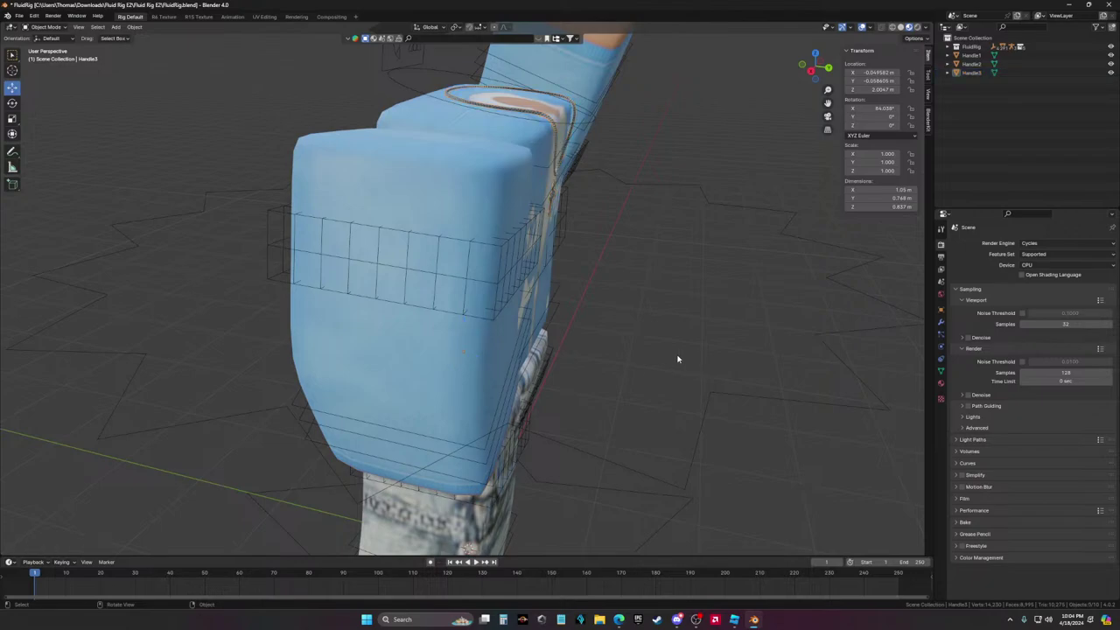
middle_drag(680, 358, 536, 343)
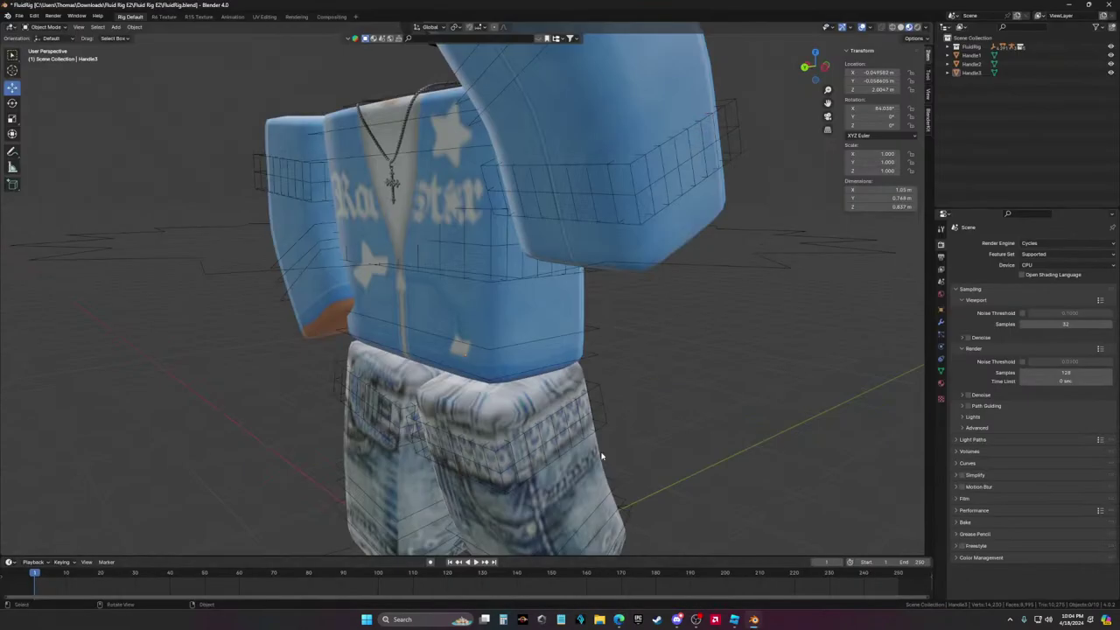
scroll(602, 455, down, 6)
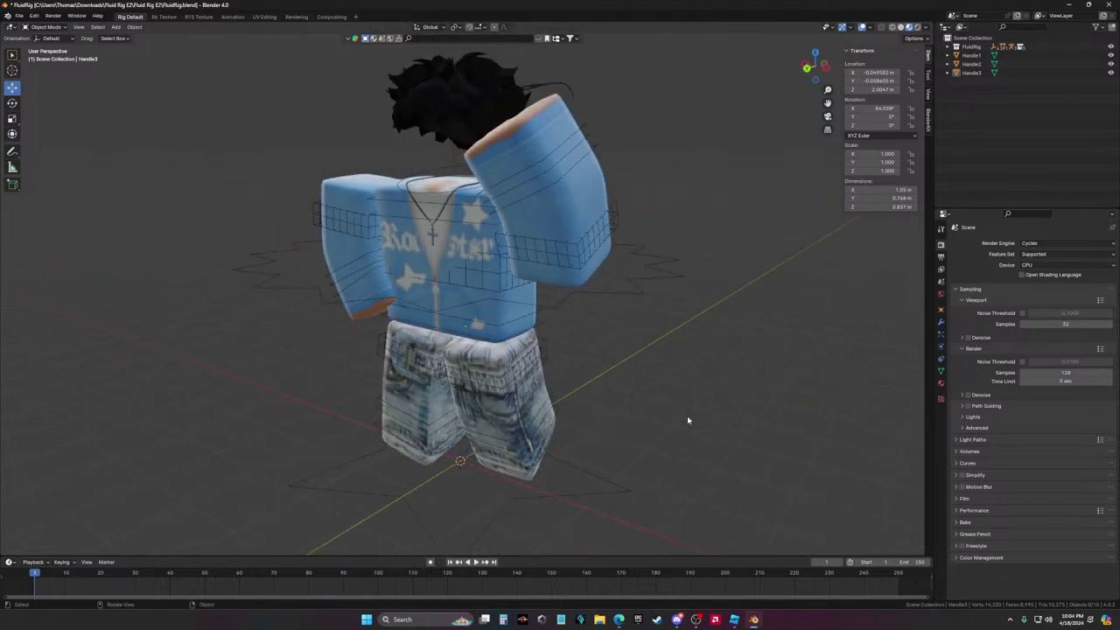
middle_drag(670, 415, 726, 423)
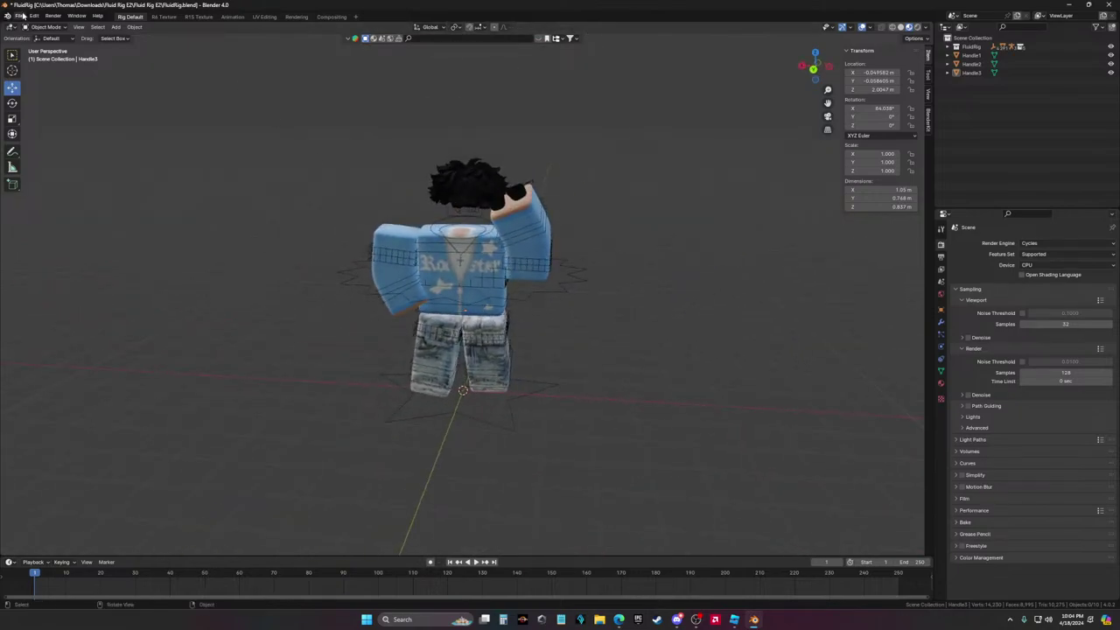
Start a Wavefront (.obj) export and browse through the folder list to Music
click(19, 17)
mouse_move(50, 151)
click(147, 193)
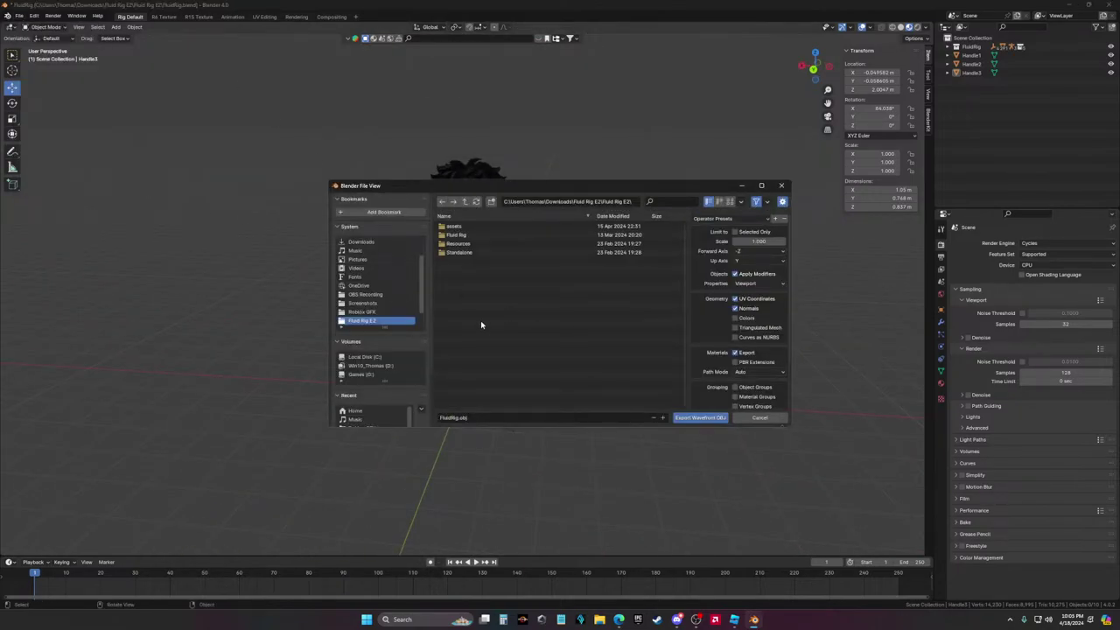
click(393, 313)
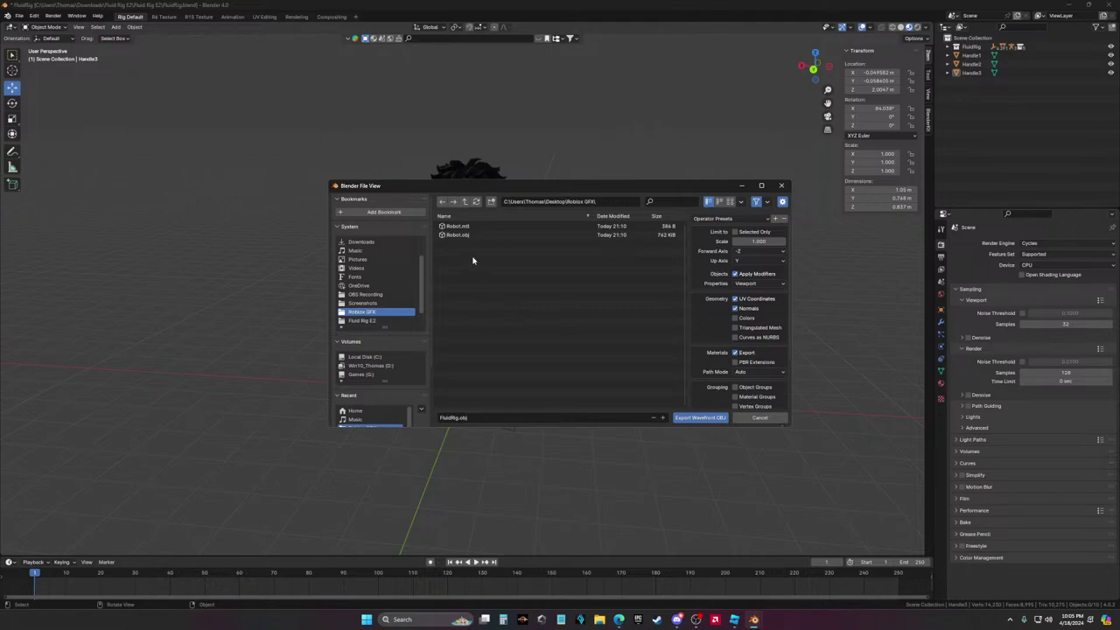
click(396, 303)
click(377, 295)
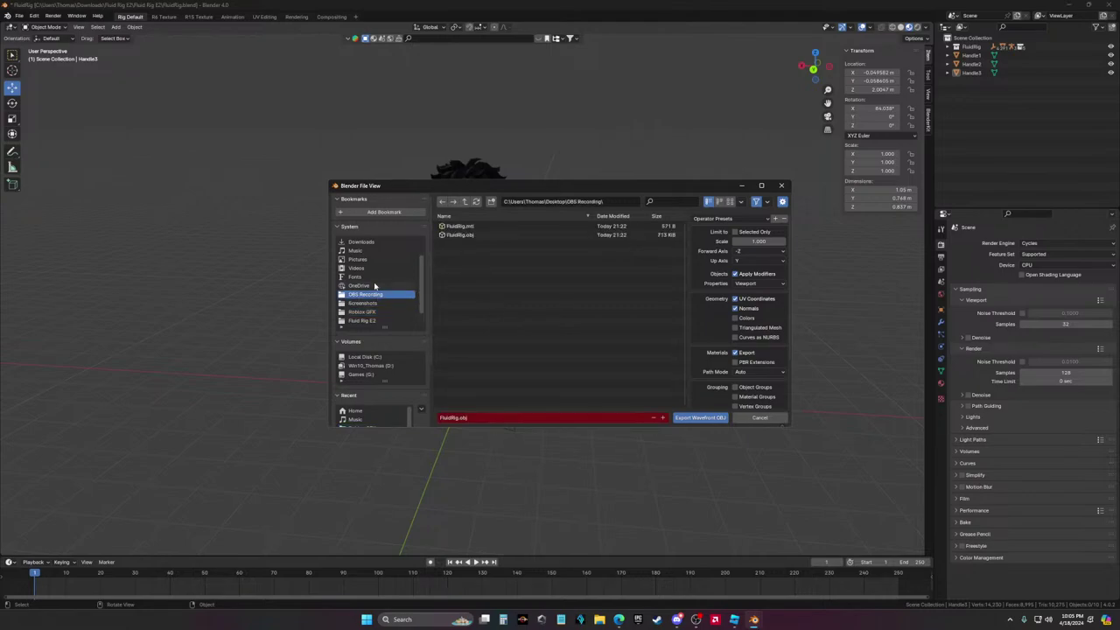
click(375, 286)
click(383, 277)
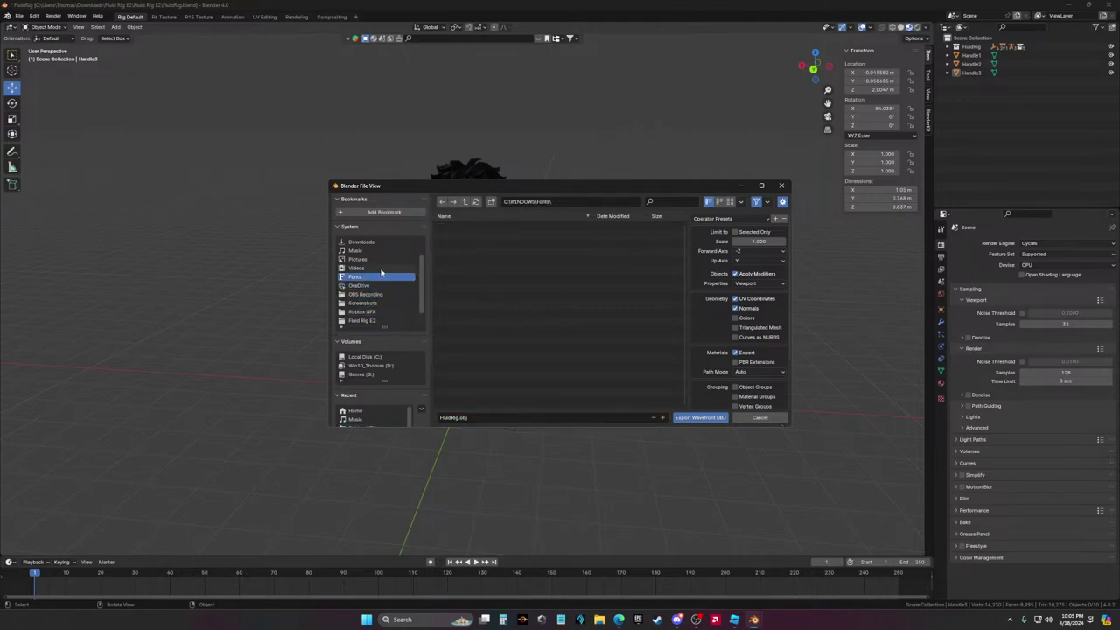
click(380, 268)
click(371, 261)
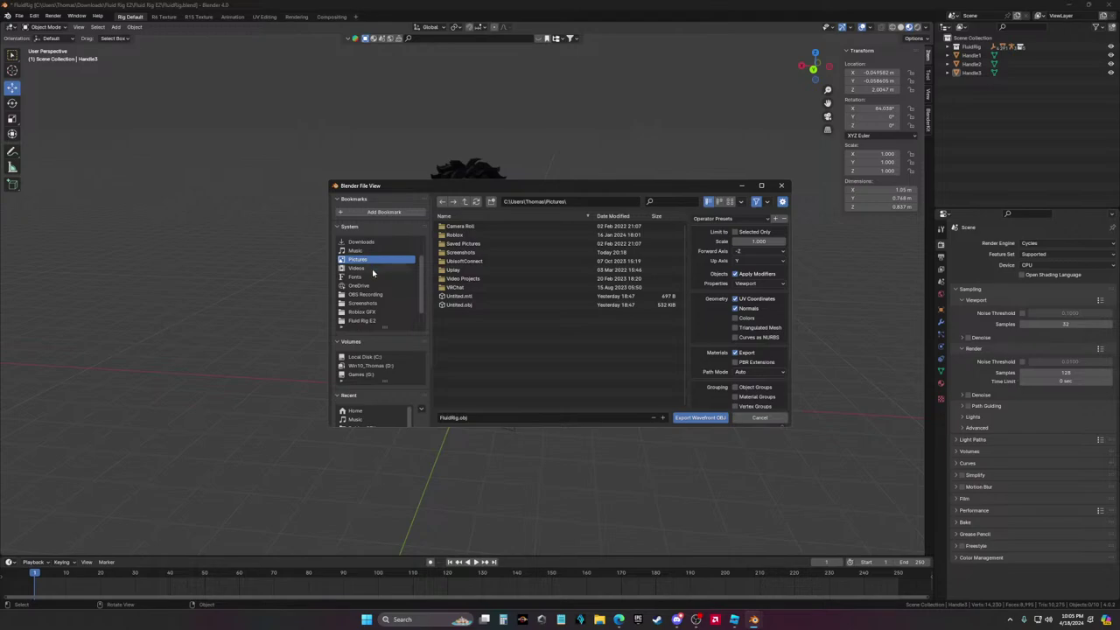
click(364, 251)
Delete the old Cyborg.mtl and Cyborg.obj files, rename the file, and export the OBJ
drag(482, 260, 525, 228)
right_click(438, 233)
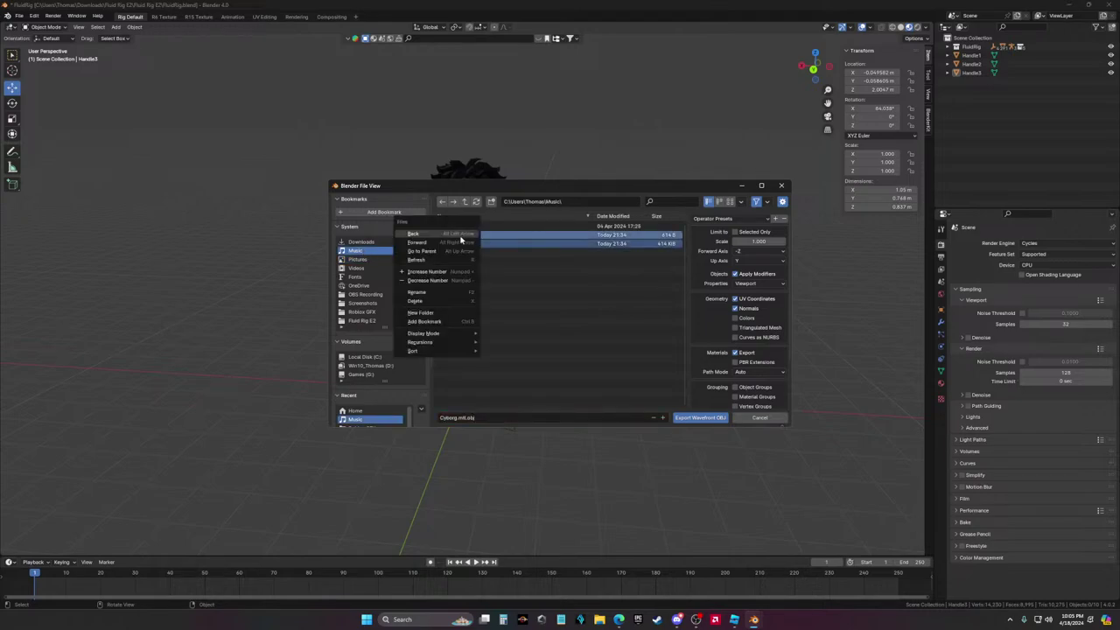
click(429, 300)
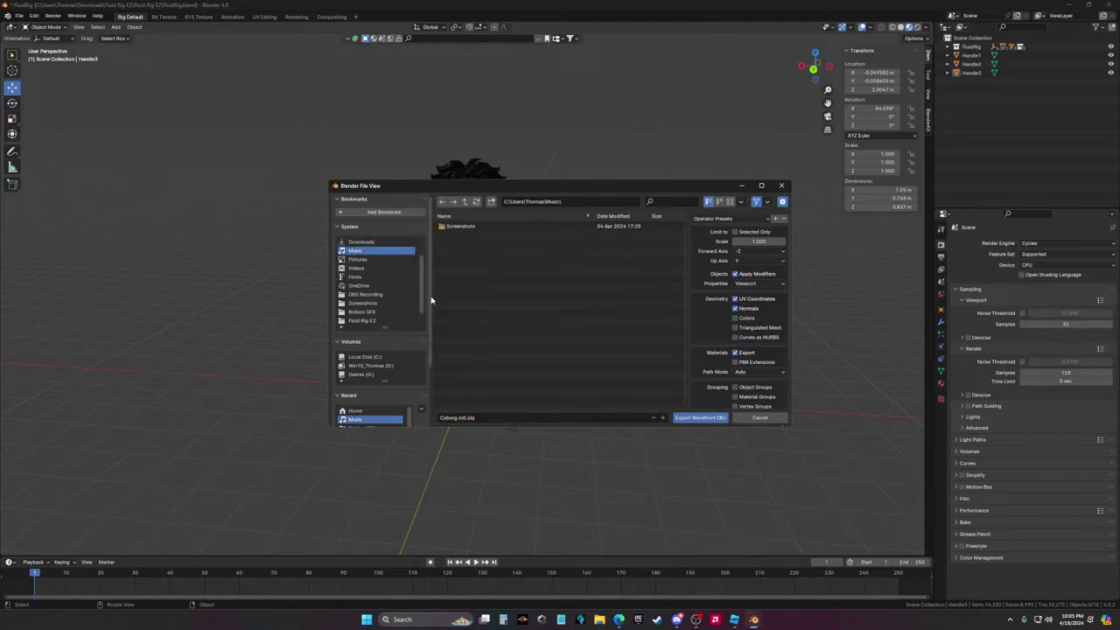
click(468, 418)
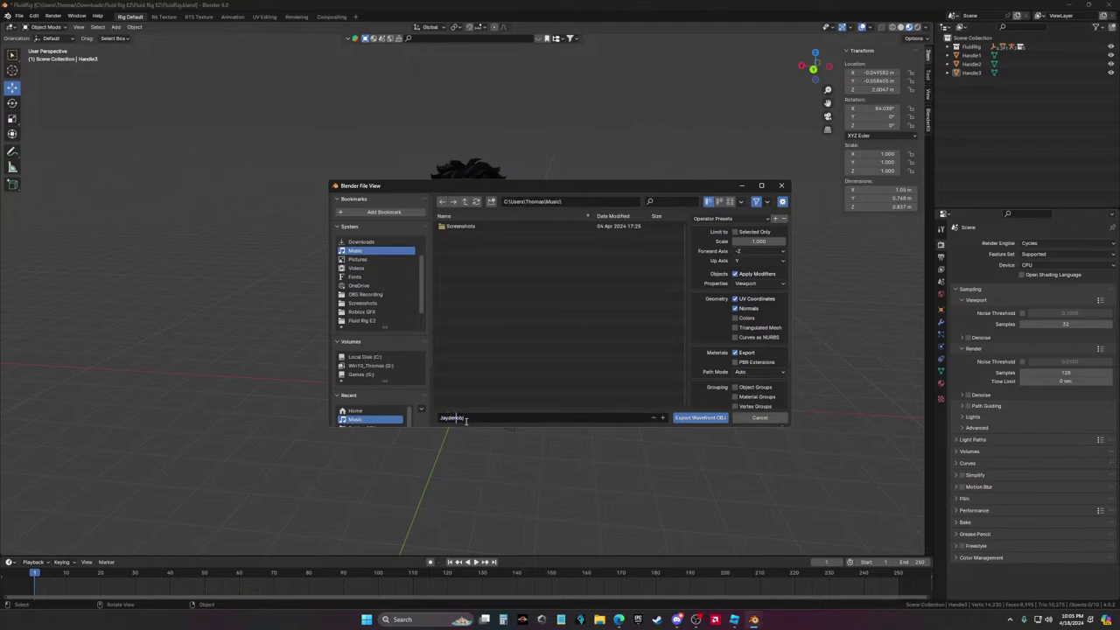
click(709, 418)
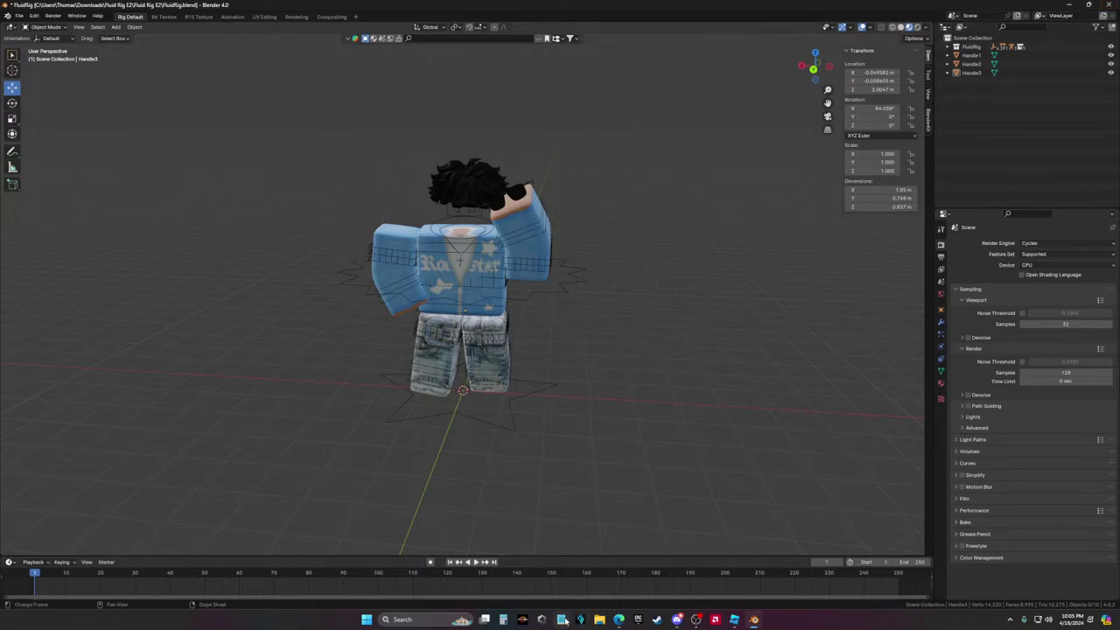
key(super)
Open lightroom.blend via a Windows search for 'lightroom', then switch over to Discord
text(lightroom)
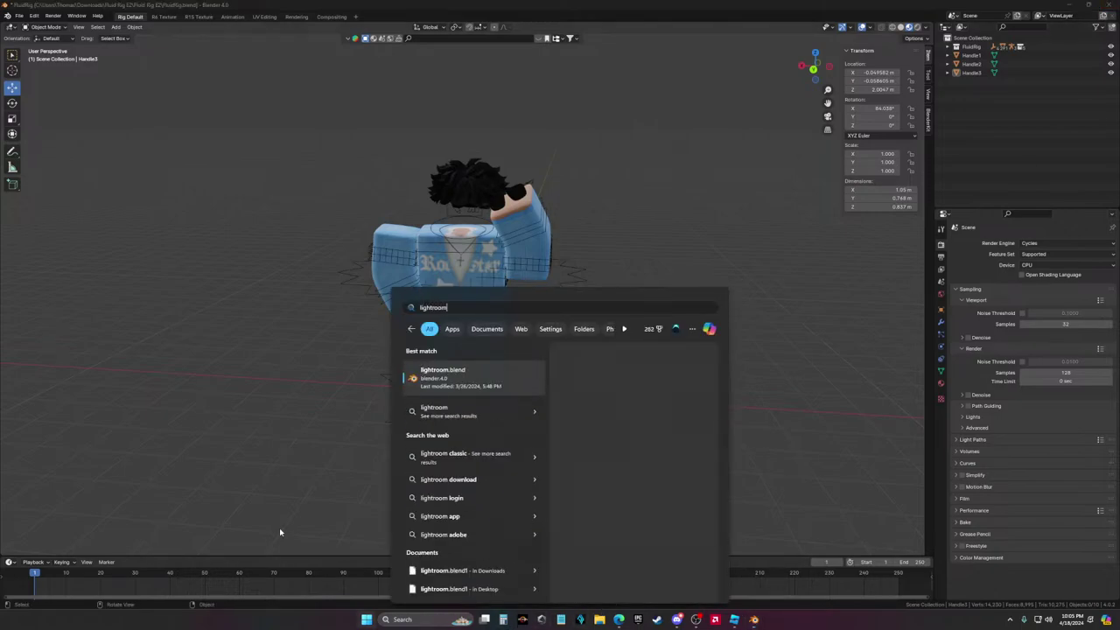
key(Return)
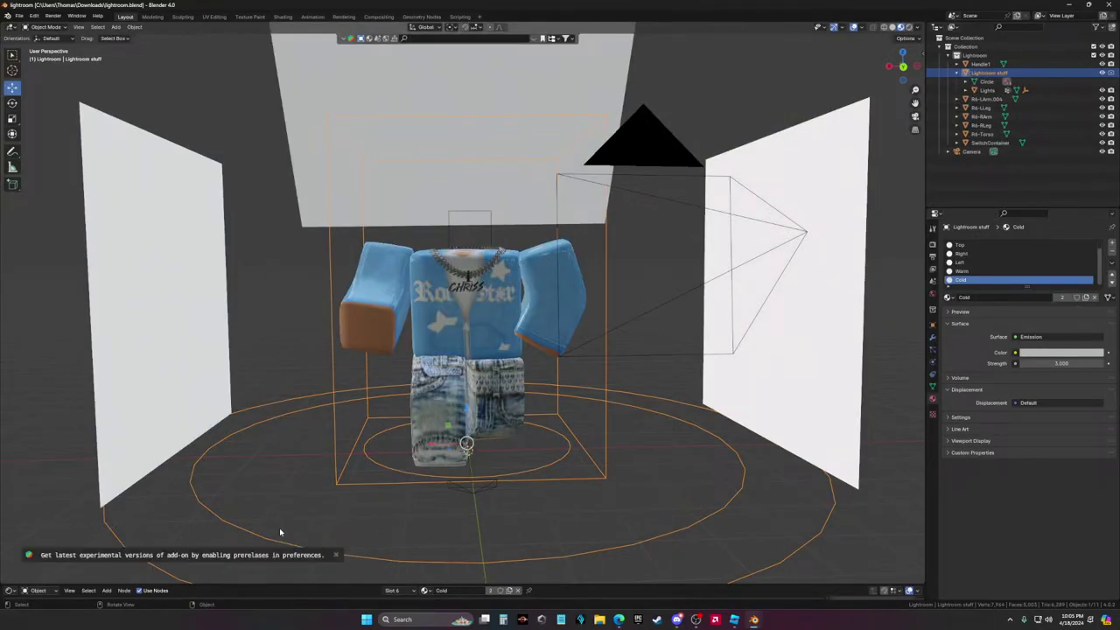
click(626, 620)
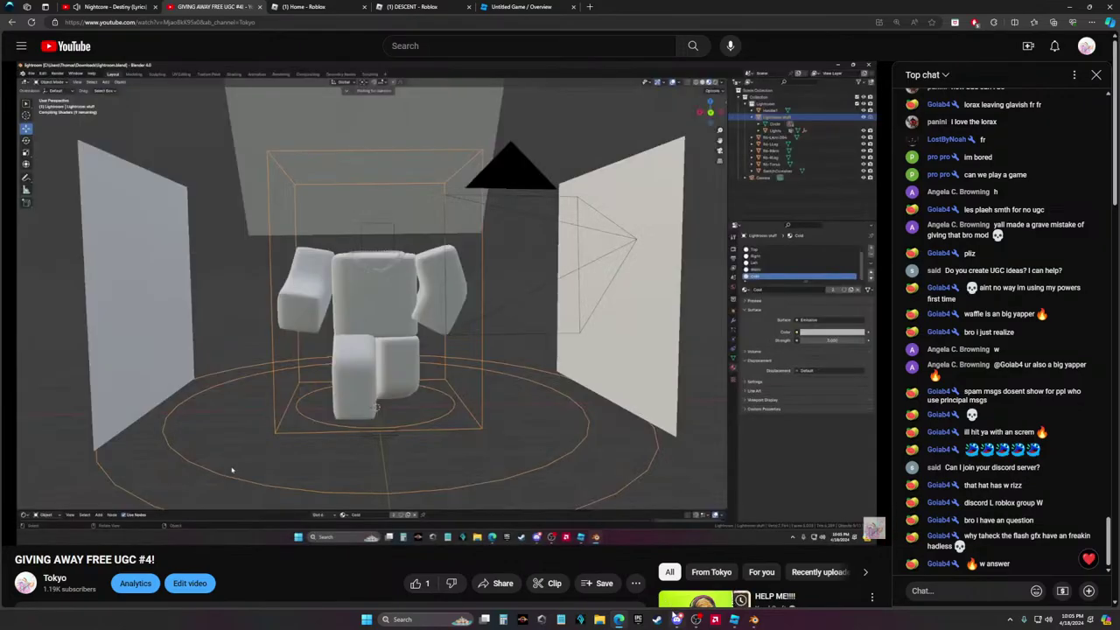
click(677, 620)
Copy the Tokyo's Crib server invite link and post it in the YouTube live chat
click(17, 96)
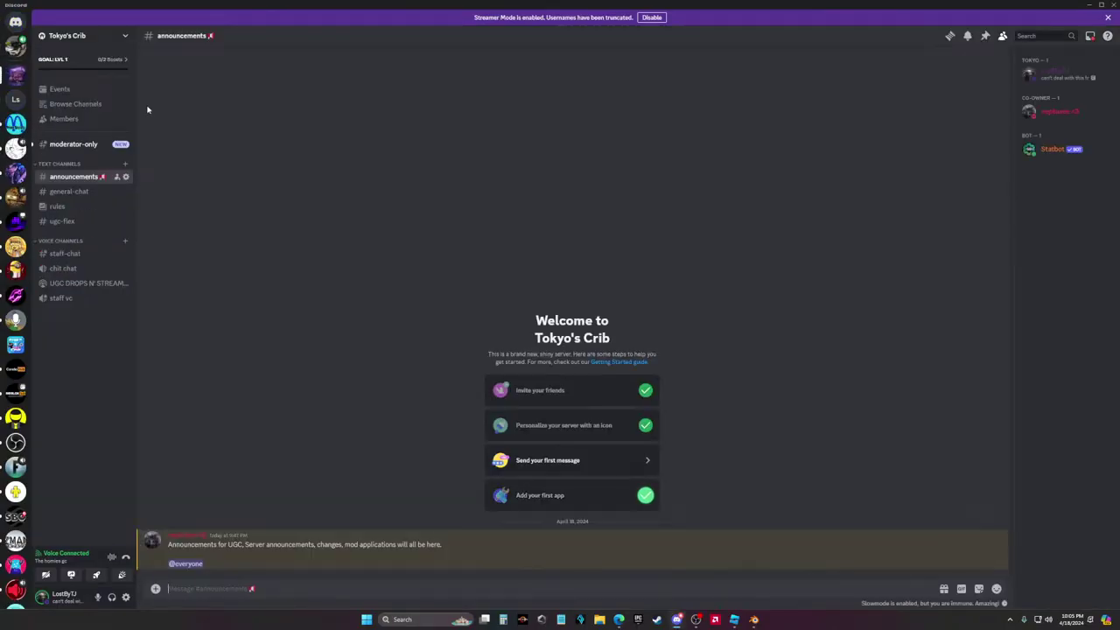
click(129, 37)
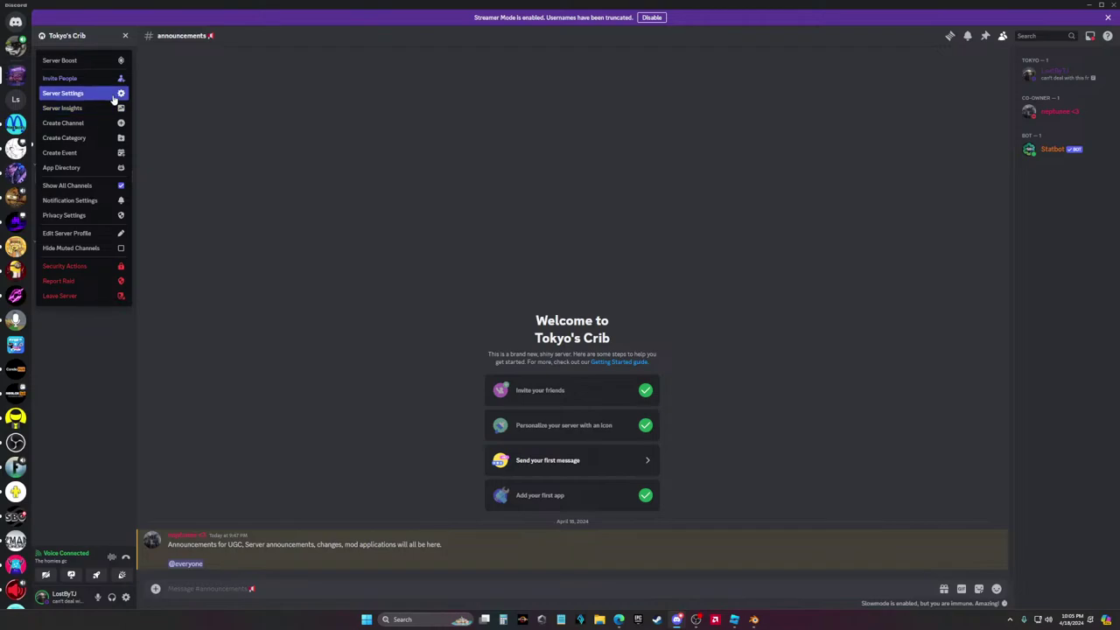
click(59, 78)
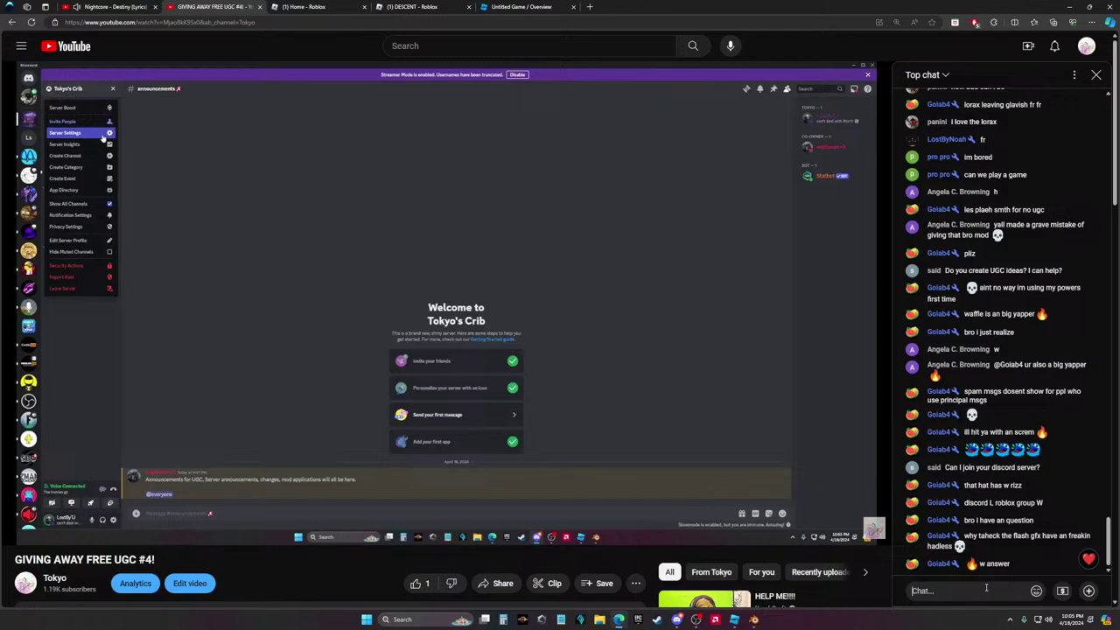
text(https://discord.gg/v3XjkM84)
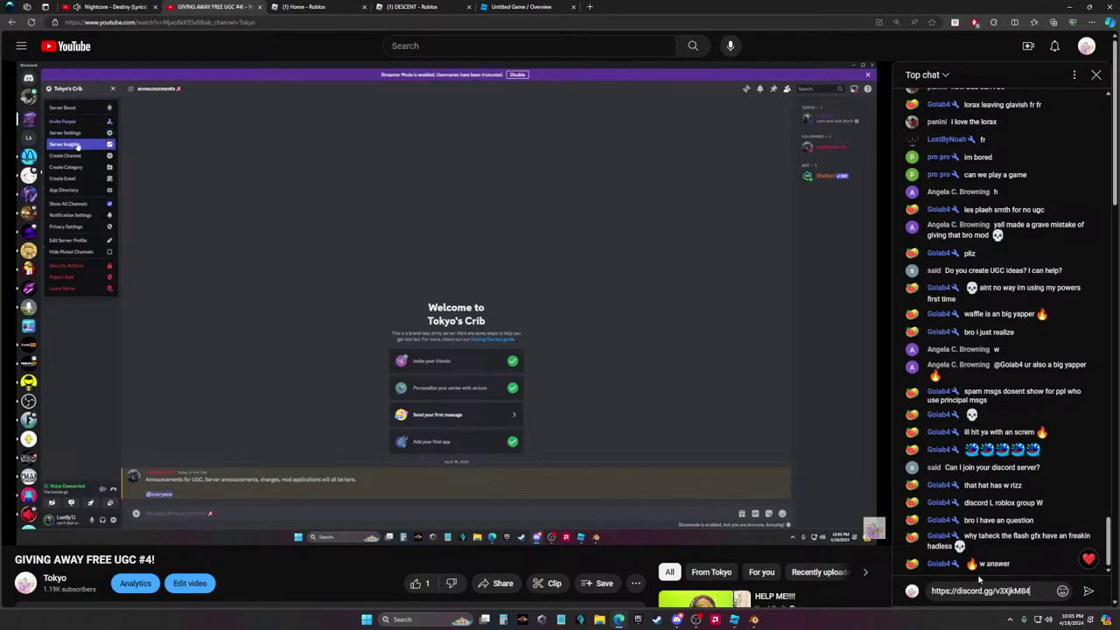
key(Return)
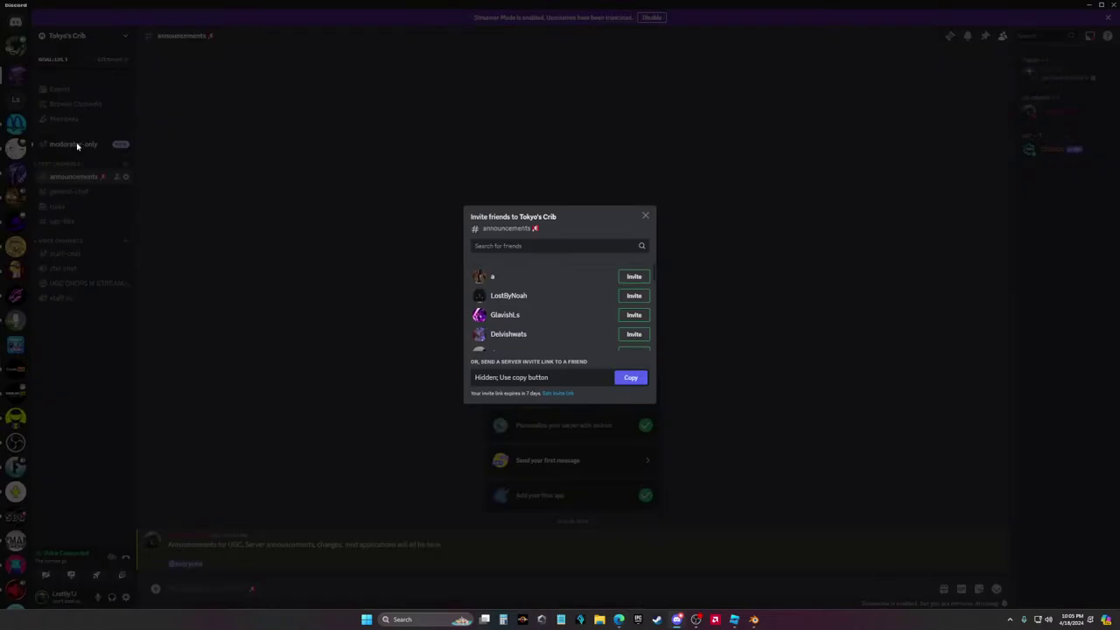
click(294, 179)
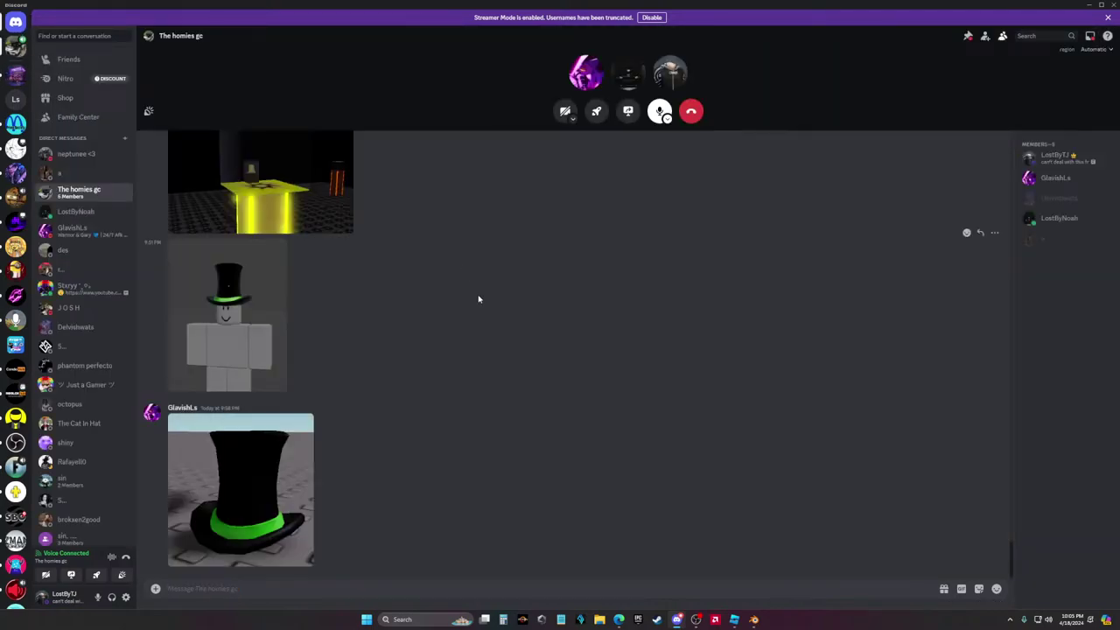
Message a friend 'sent the discord in my chat', then return to the lightroom Blender scene
click(88, 155)
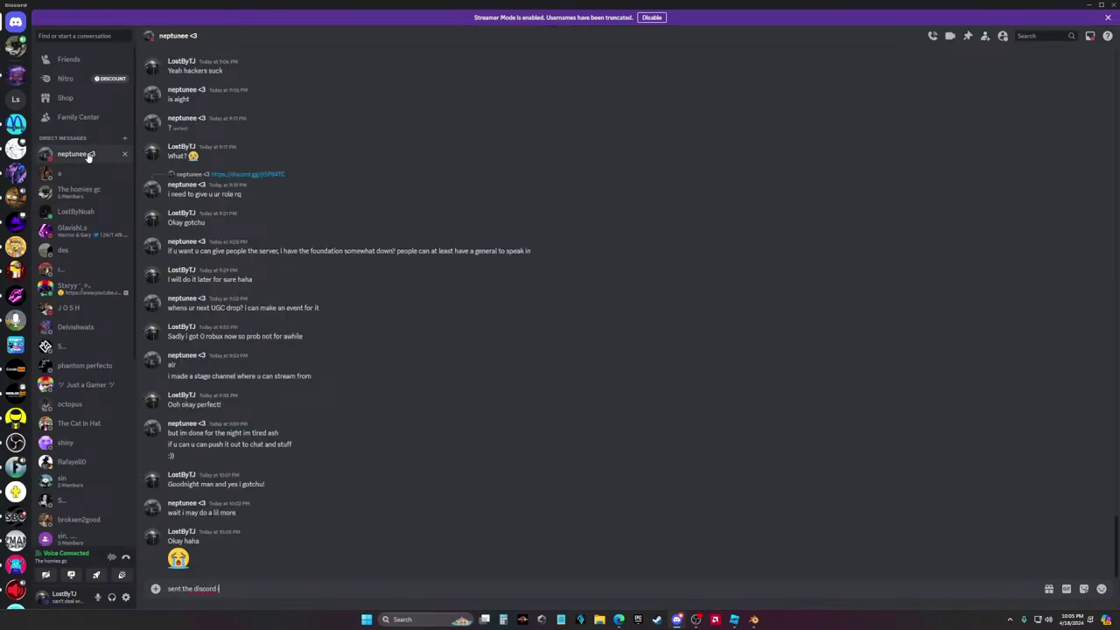
key(Return)
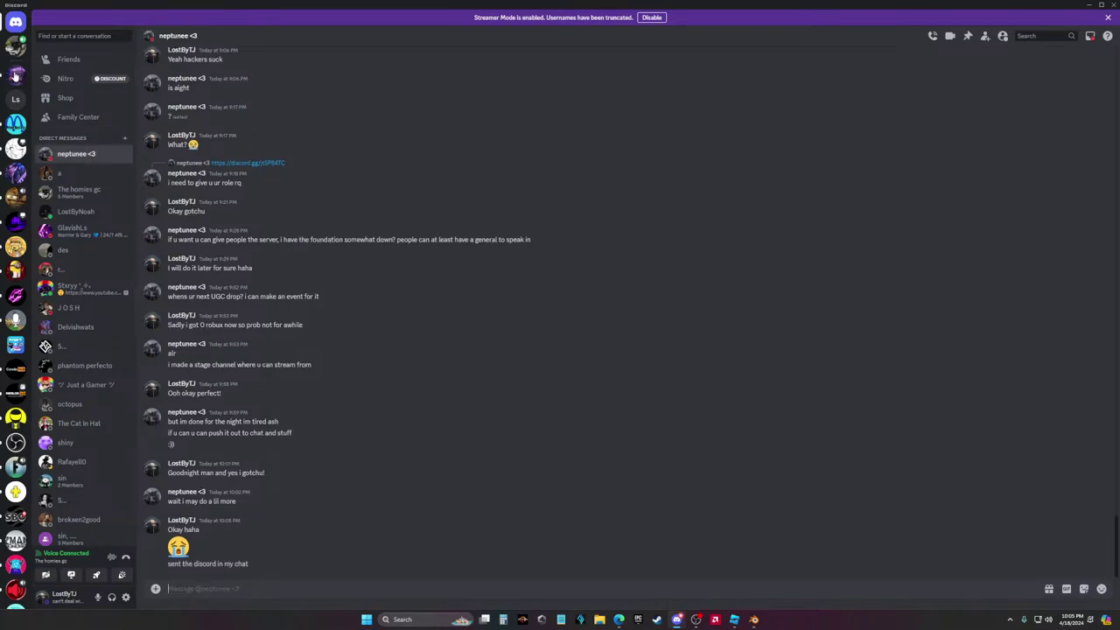
click(16, 74)
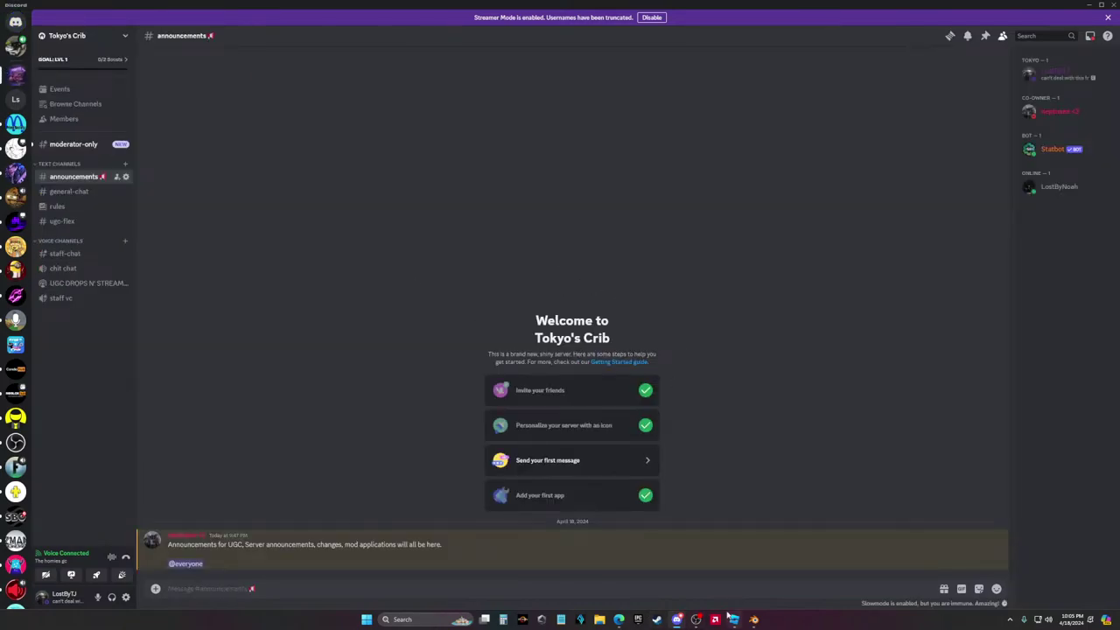
mouse_move(735, 619)
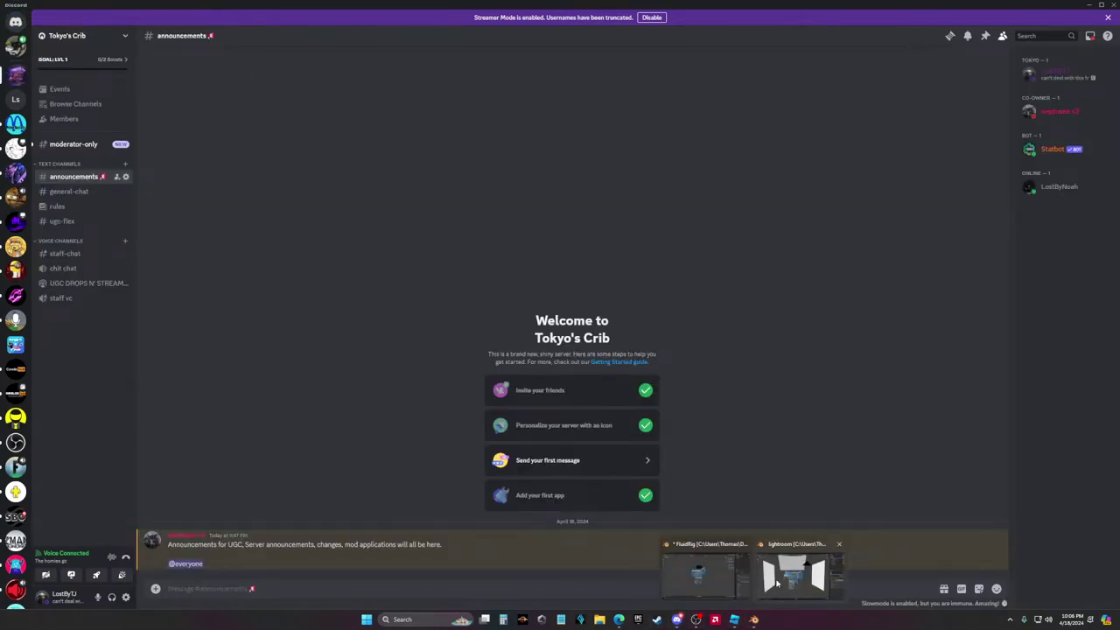
click(776, 584)
Delete the old character's necklace and torso from the lightroom scene
scroll(508, 263, up, 5)
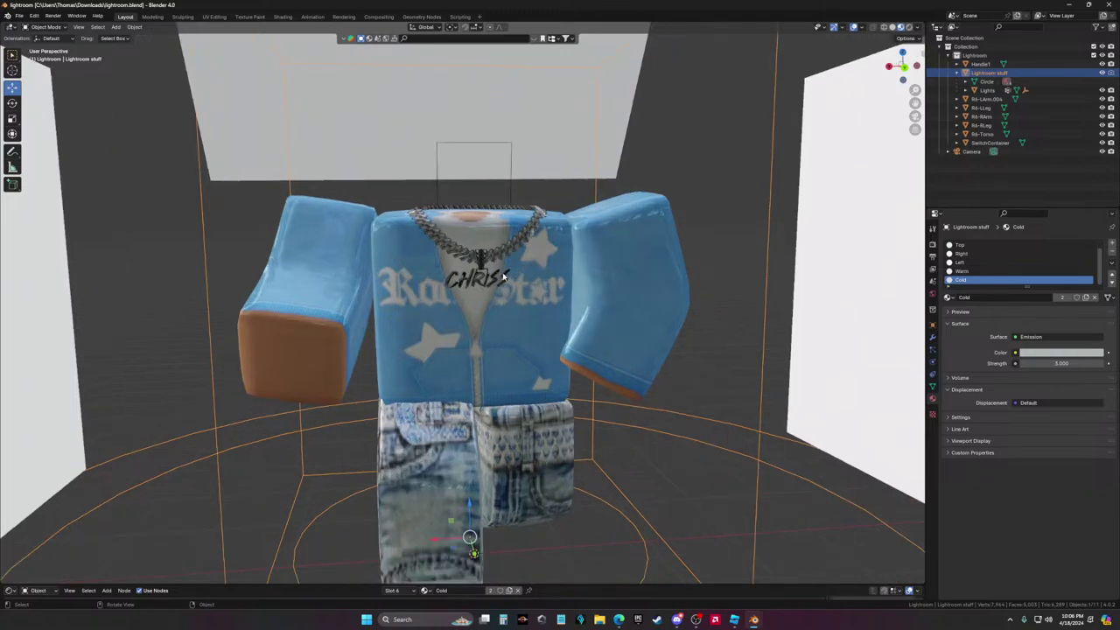
click(468, 255)
right_click(455, 269)
click(477, 427)
click(499, 367)
right_click(473, 360)
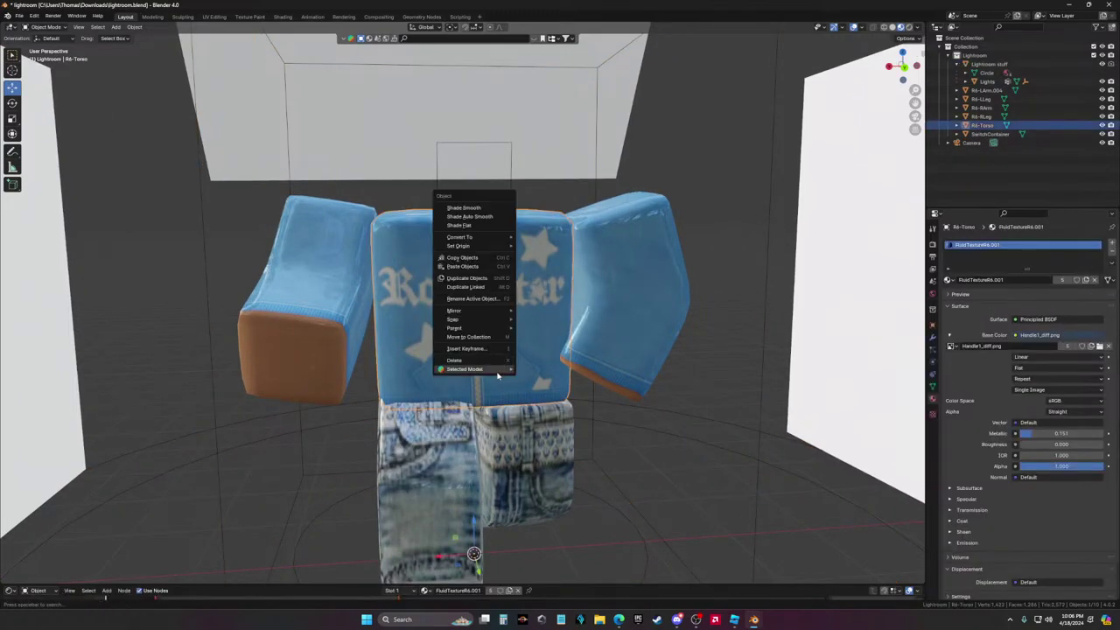
click(511, 360)
Delete the character's right arm and left jeans leg
click(579, 330)
right_click(580, 330)
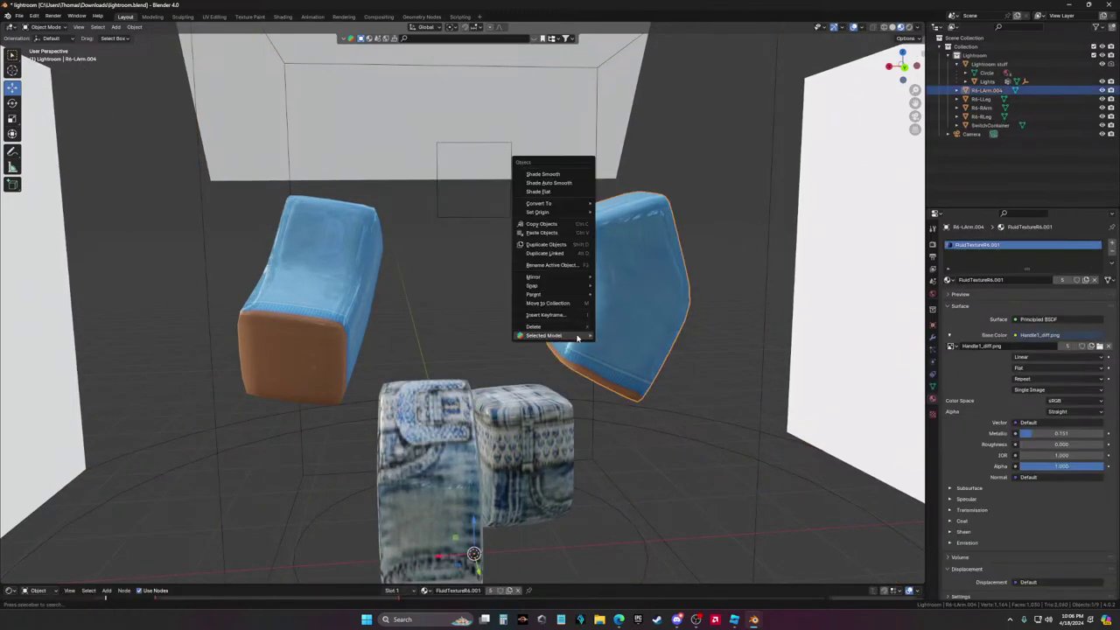
click(579, 330)
click(535, 434)
right_click(534, 434)
click(534, 432)
Delete the remaining jeans leg and the last blue arm
click(434, 446)
right_click(433, 447)
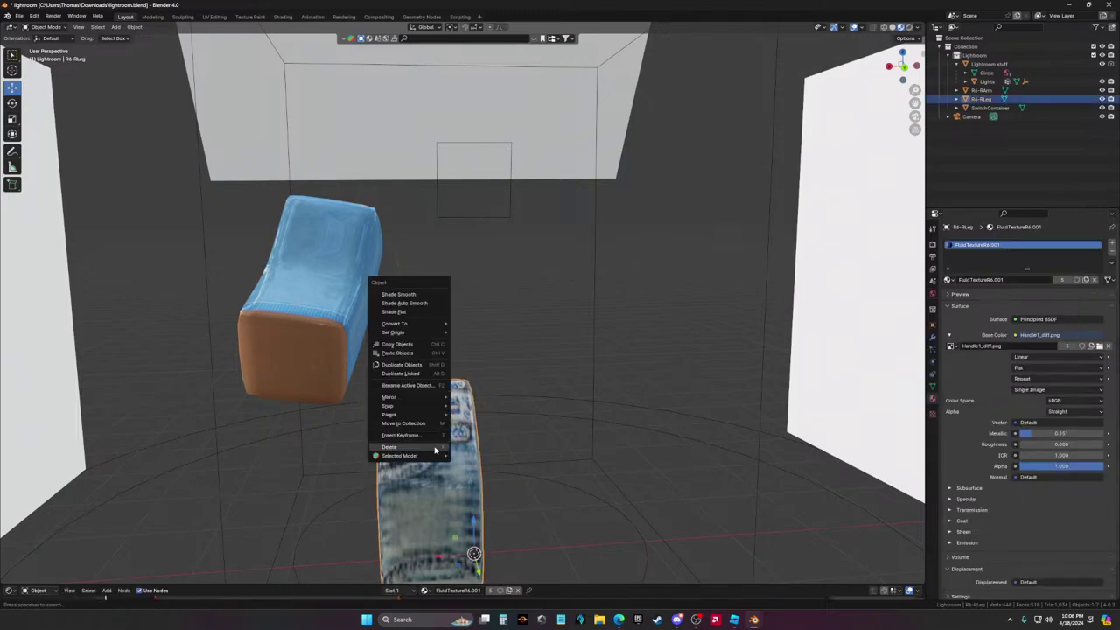
click(434, 444)
click(296, 322)
right_click(296, 322)
click(286, 317)
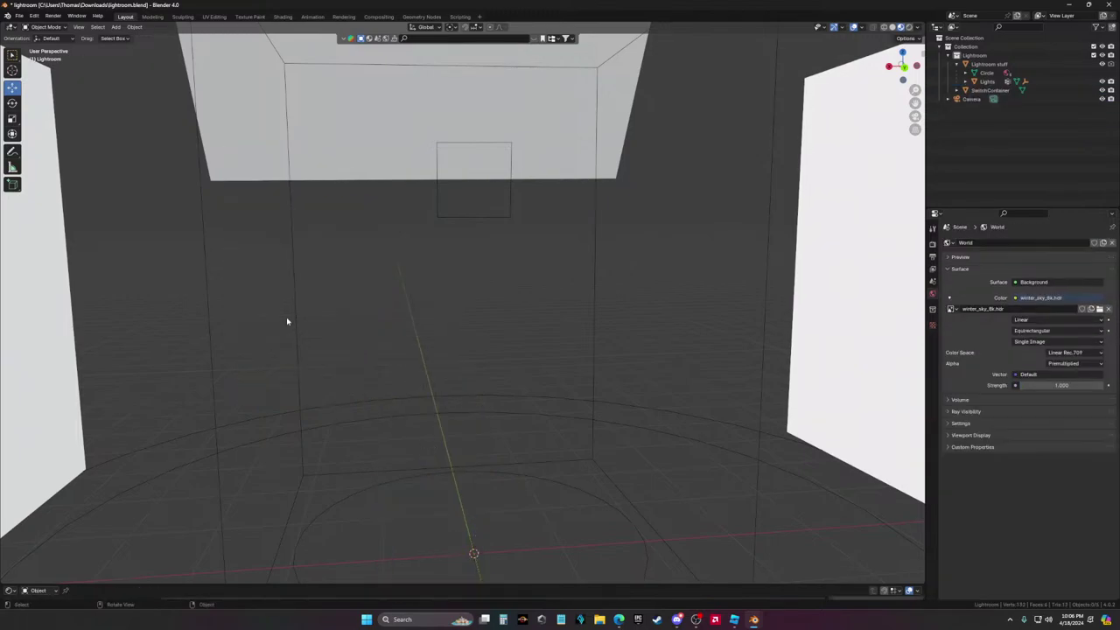
Toggle the Blender window between a smaller and full size
scroll(415, 422, down, 1)
double_click(17, 11)
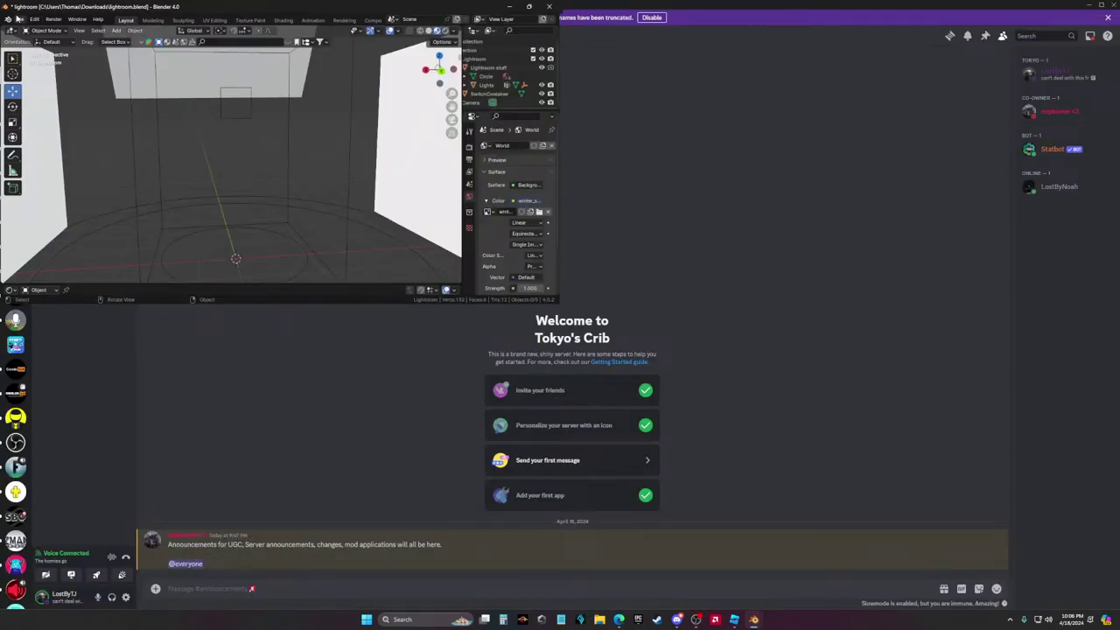
double_click(516, 9)
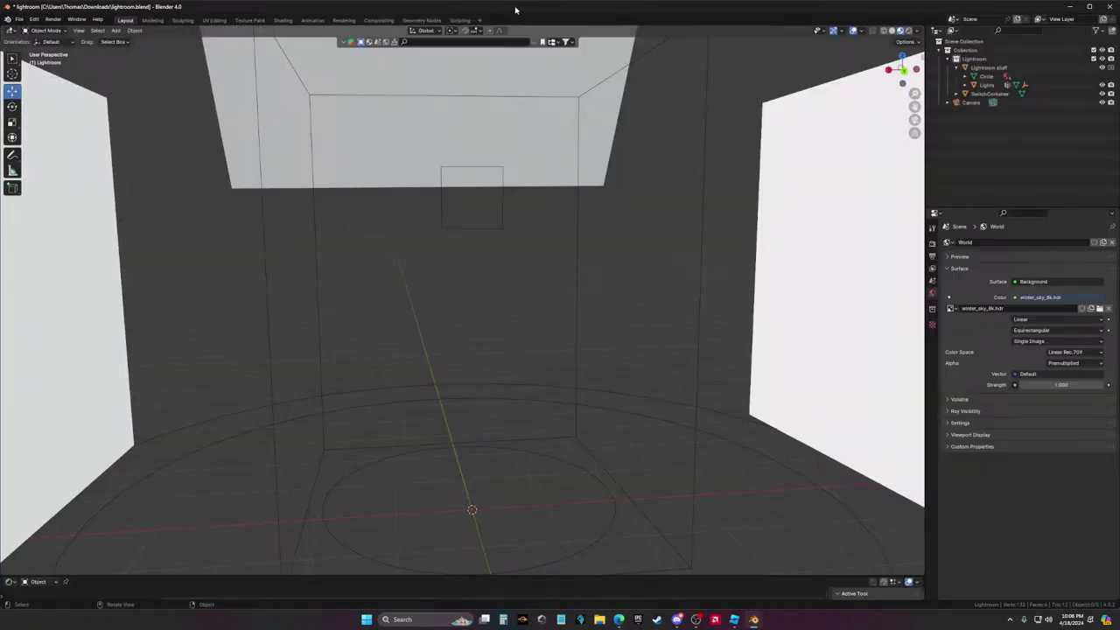
Maximize Blender and start a Wavefront OBJ import, browsing Downloads, Documents, Desktop and home folders
click(1091, 7)
click(19, 18)
mouse_move(87, 151)
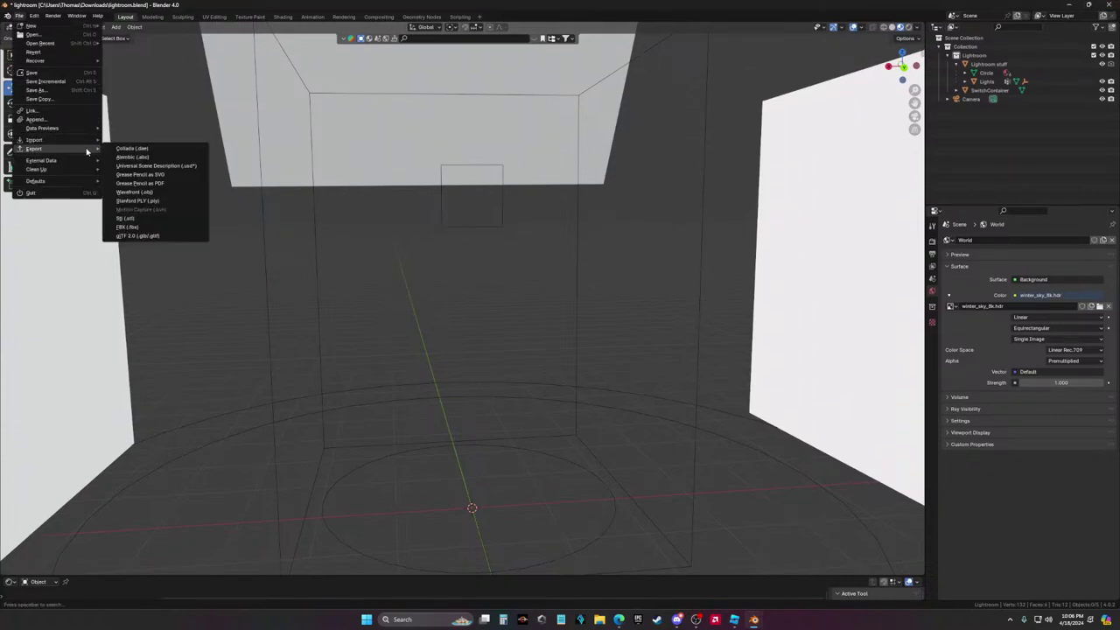
click(156, 174)
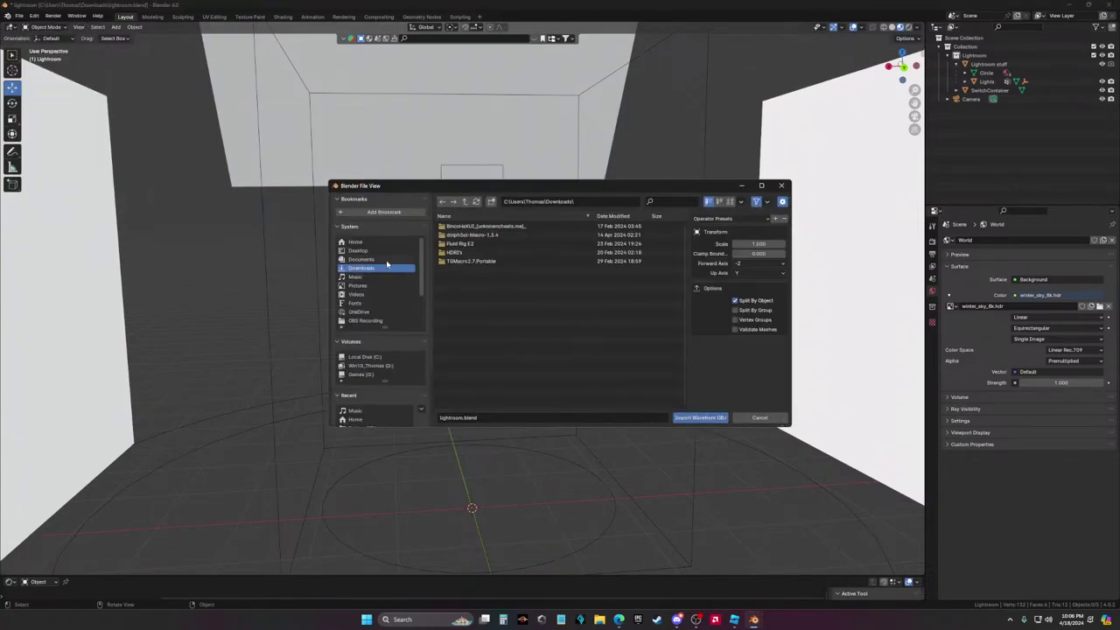
click(372, 294)
click(369, 268)
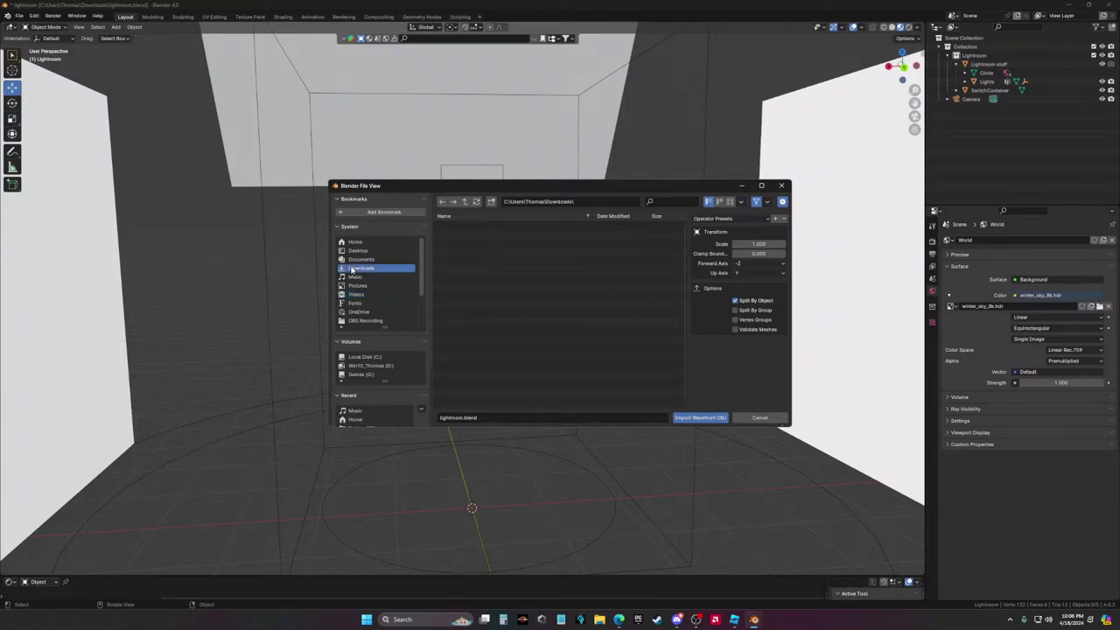
click(353, 260)
click(355, 251)
click(355, 242)
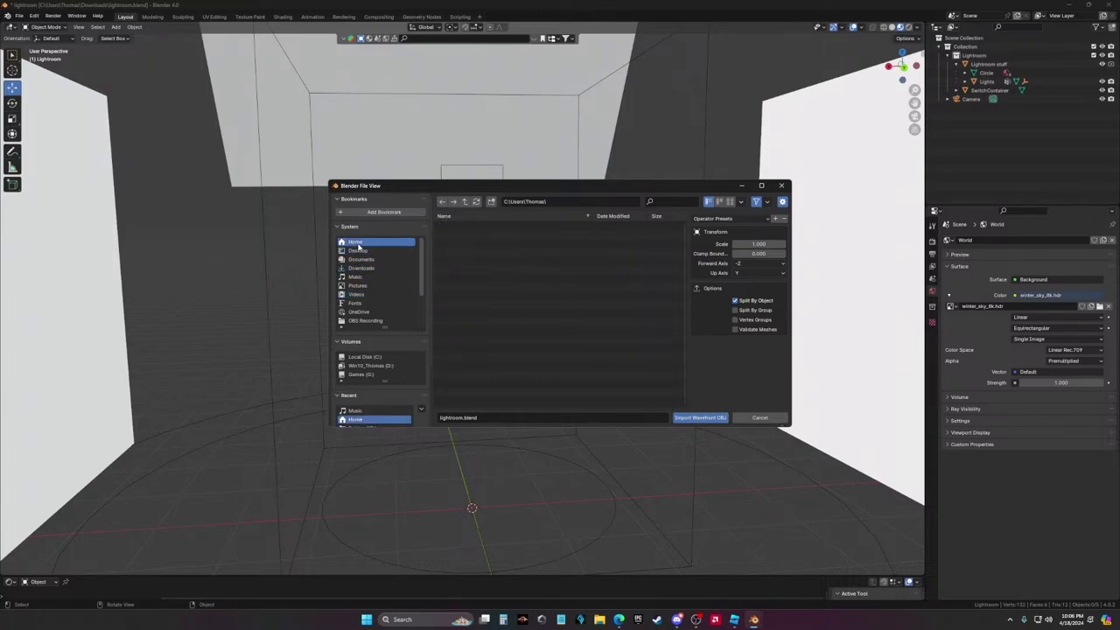
Import Jayden.obj from the Music folder and select the avatar's torso
click(373, 295)
click(363, 286)
click(366, 277)
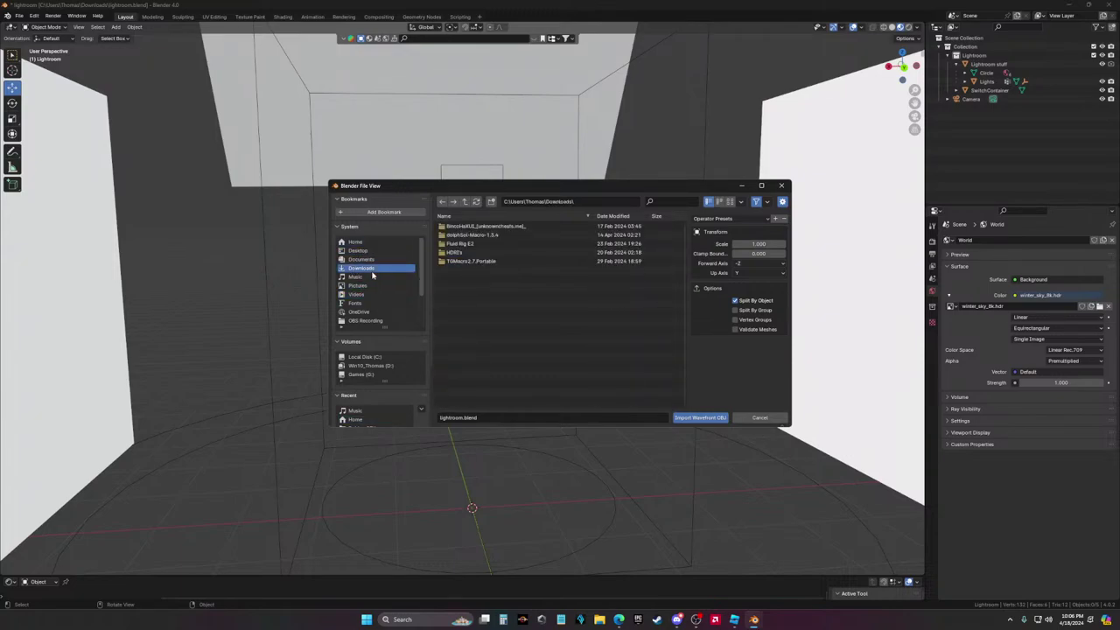
click(368, 268)
click(376, 277)
click(477, 243)
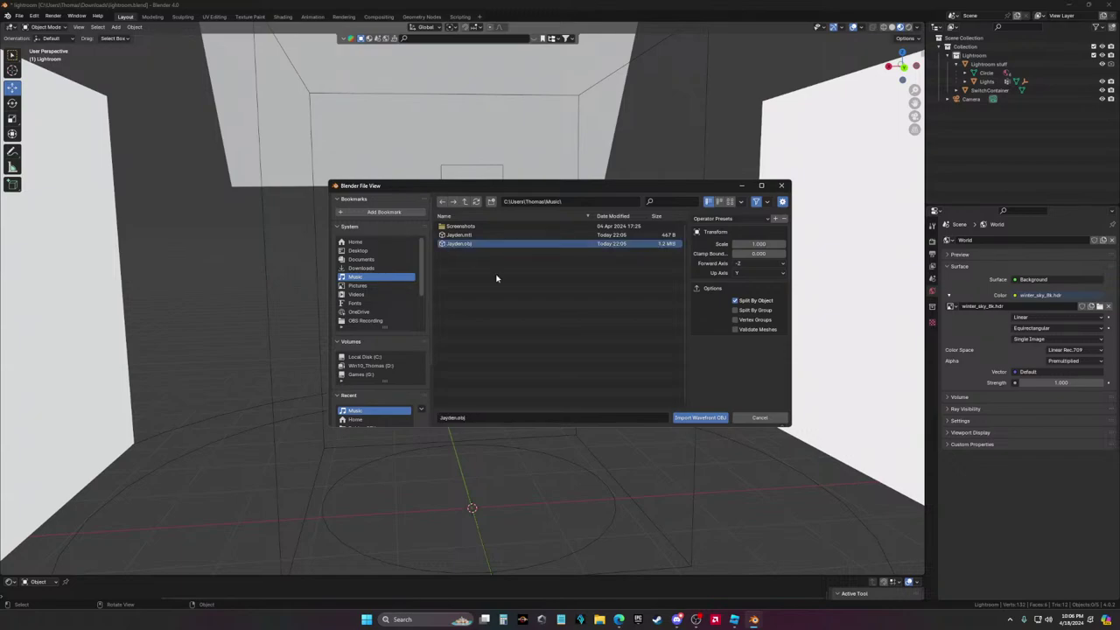
click(698, 417)
click(536, 355)
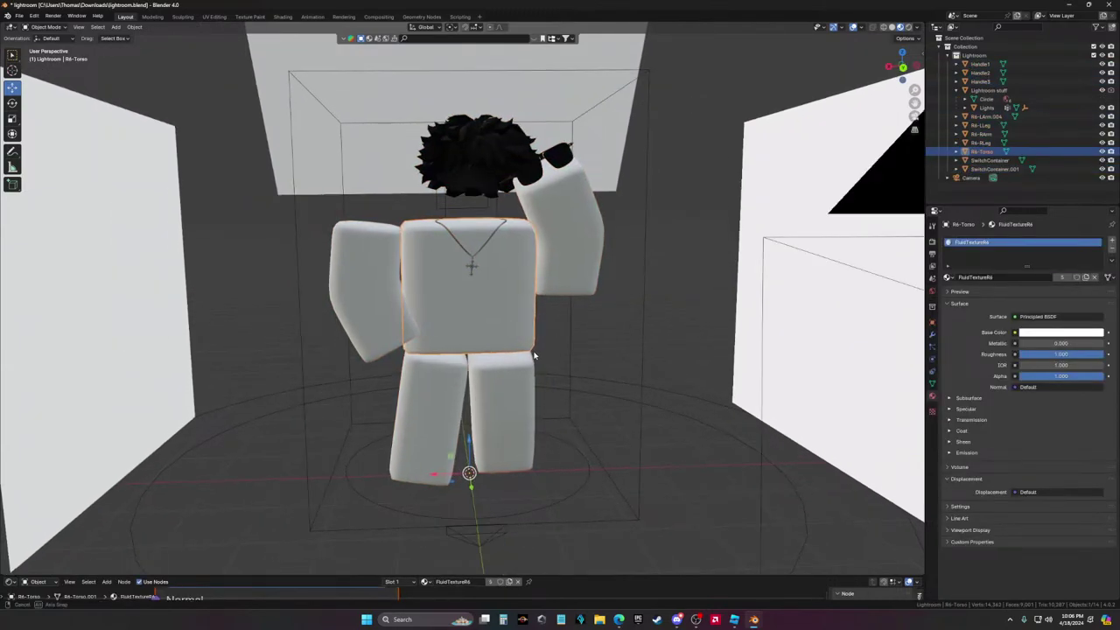
Drive the torso's Base Color with the Handle1_diff.png image texture, then switch to Discord
click(1015, 333)
click(831, 390)
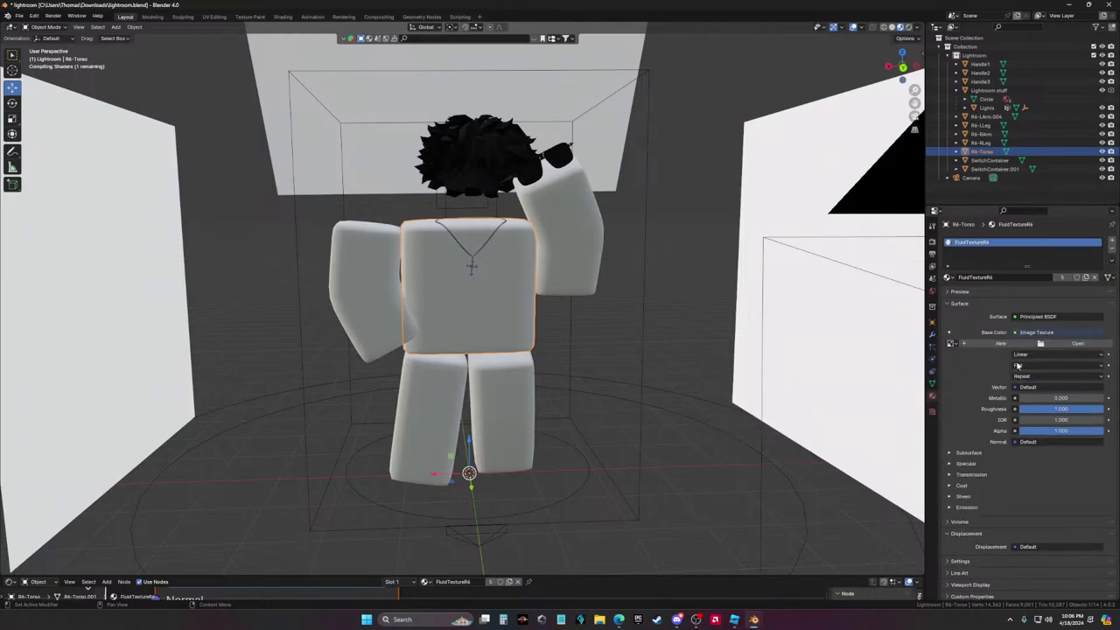
click(1078, 343)
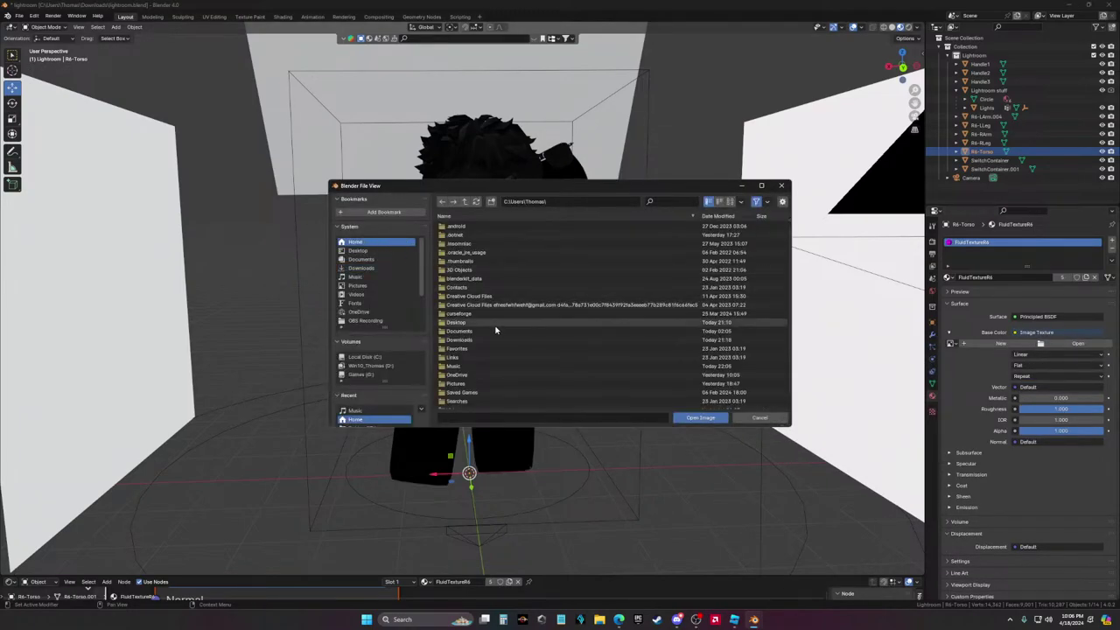
scroll(476, 402, down, 2)
double_click(472, 403)
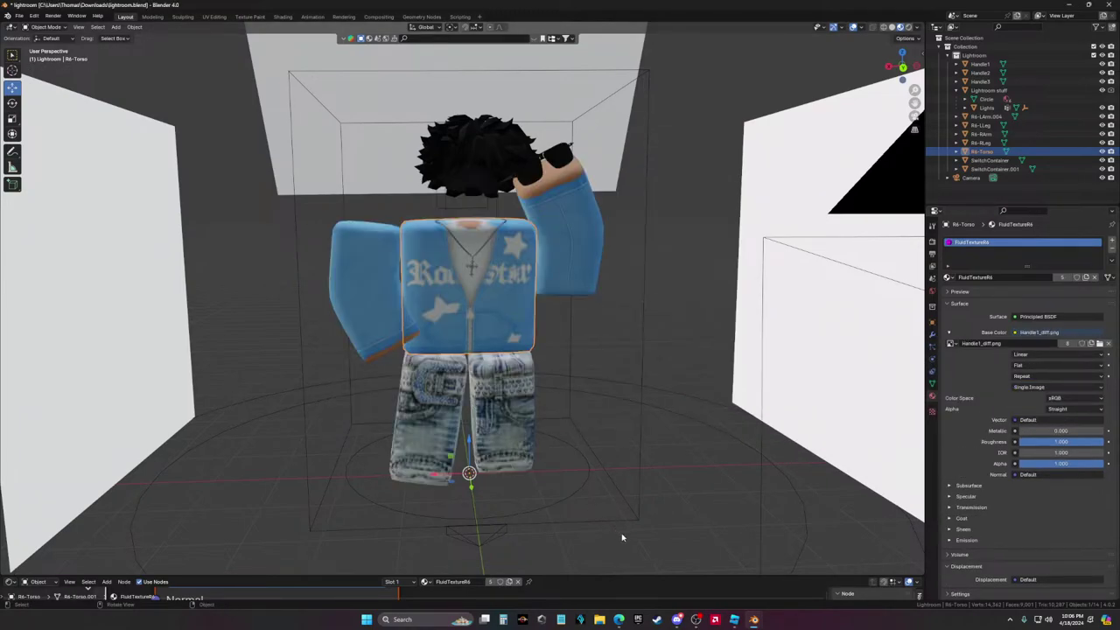
click(619, 620)
mouse_move(754, 618)
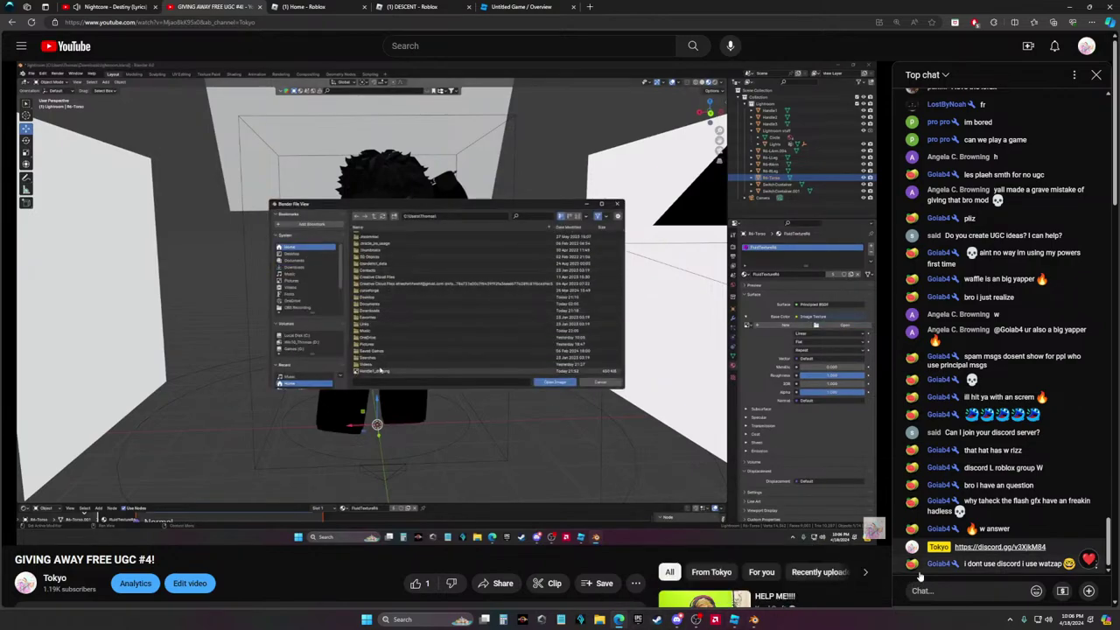
Check Discord's #general-chat channel, then come back to the textured avatar in Blender
click(676, 619)
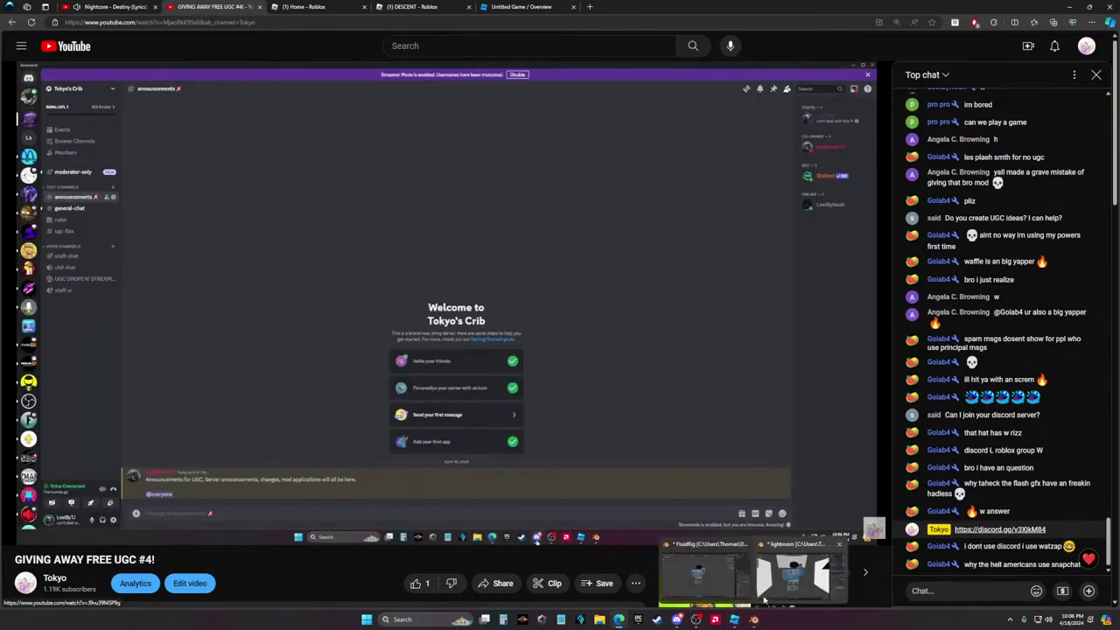
click(762, 581)
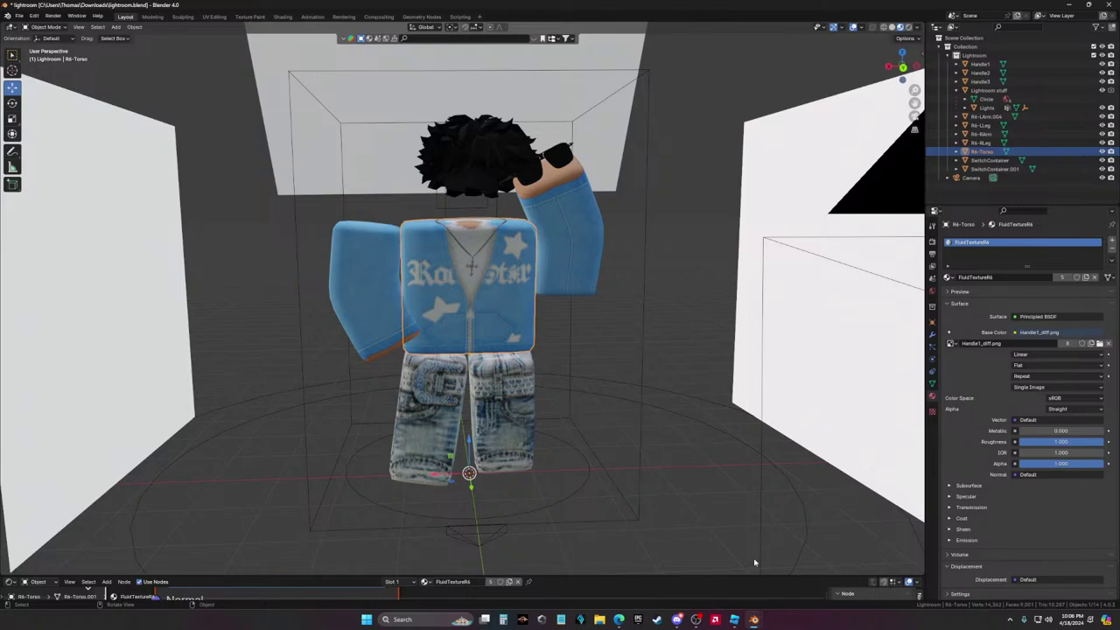
click(677, 620)
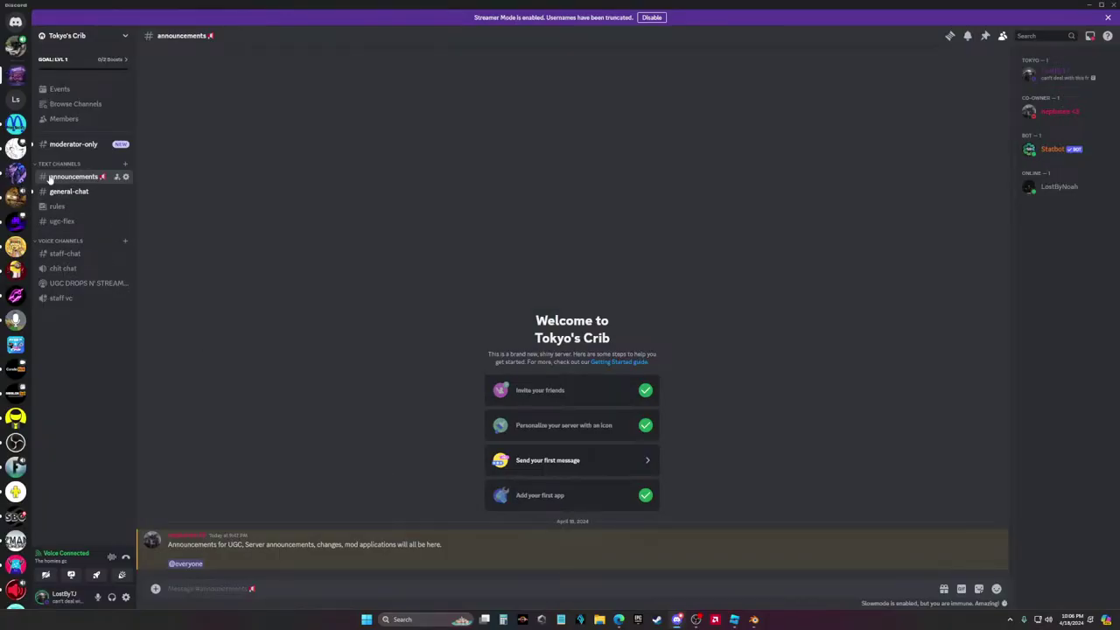
click(70, 191)
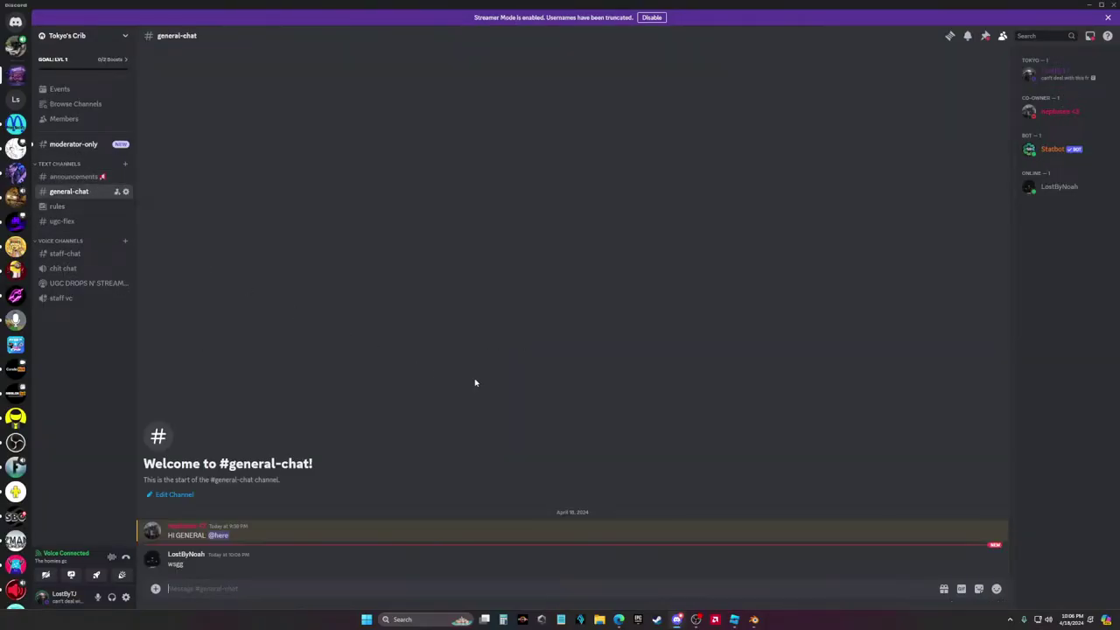
mouse_move(754, 620)
click(790, 577)
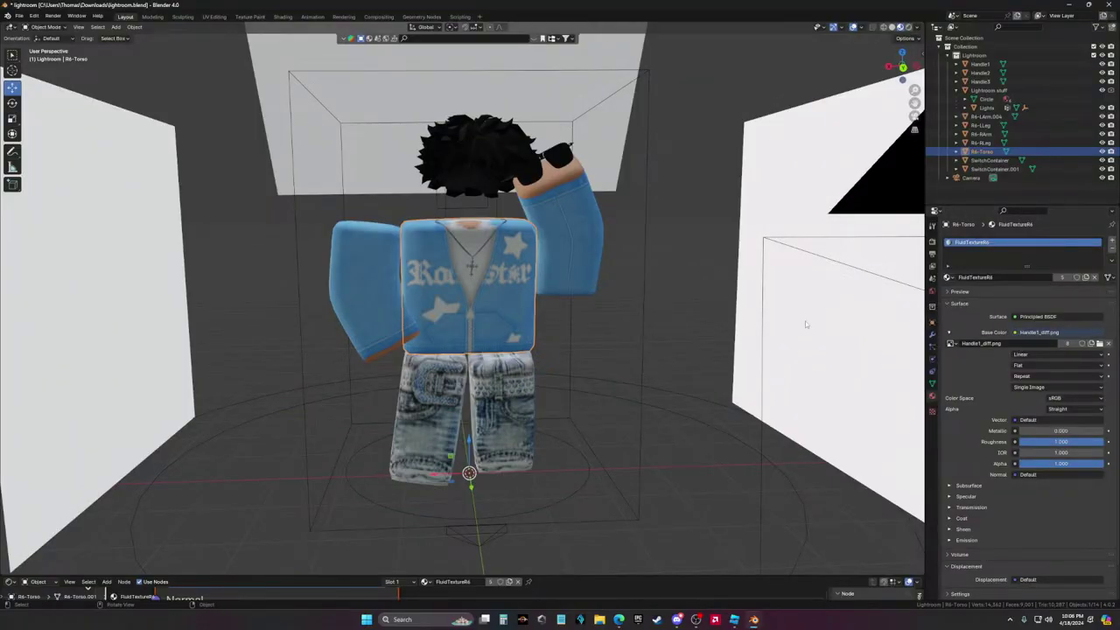
Reselect the torso and reload its image texture
click(707, 253)
click(501, 275)
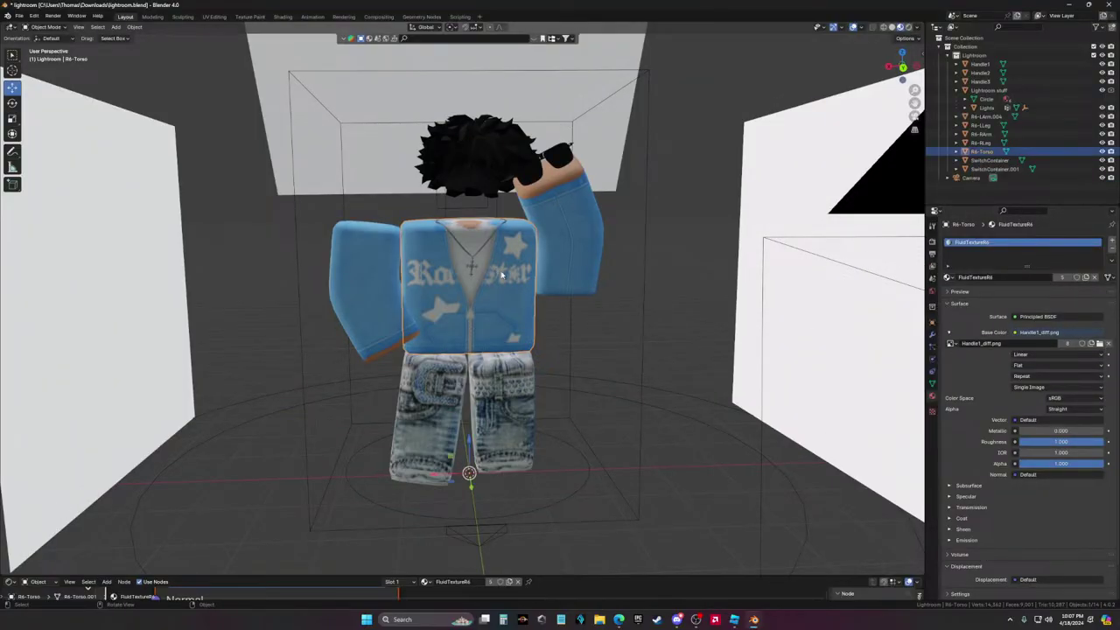
click(1109, 343)
click(1077, 343)
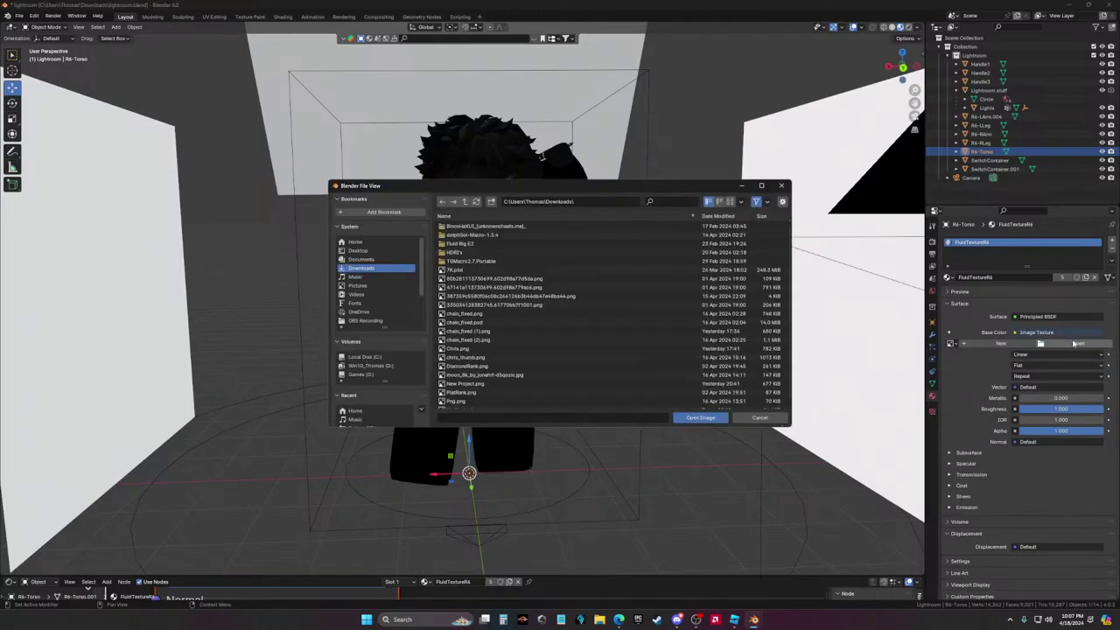
click(712, 392)
click(701, 417)
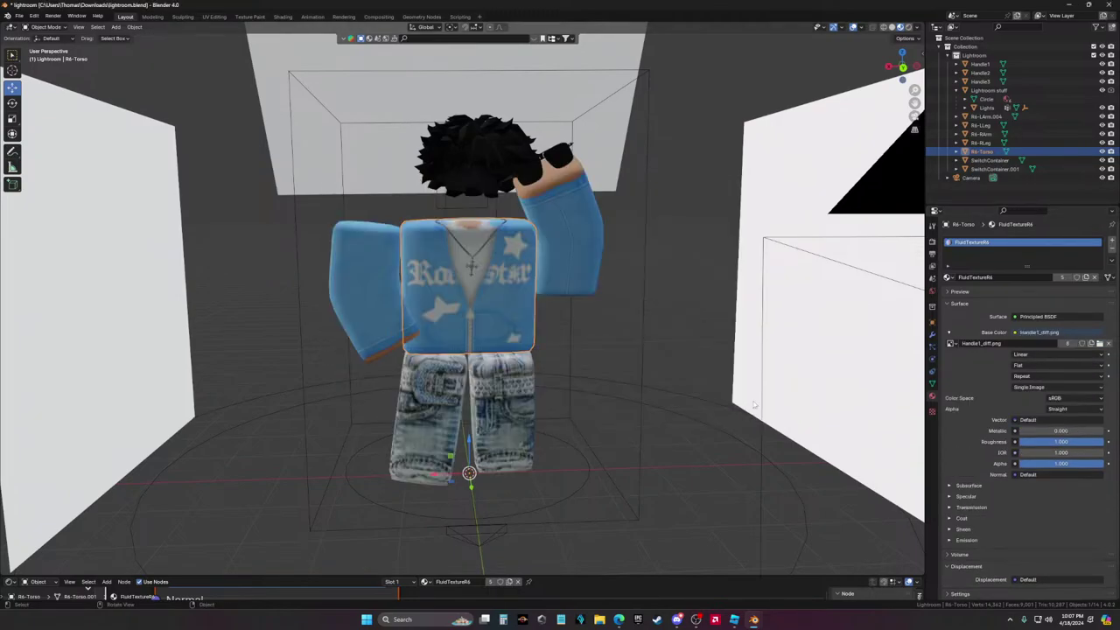
Set the torso to Roughness 0 and Metallic 0.145, and make the sunglasses similarly glossy
drag(1050, 443, 1030, 432)
middle_drag(679, 294, 595, 251)
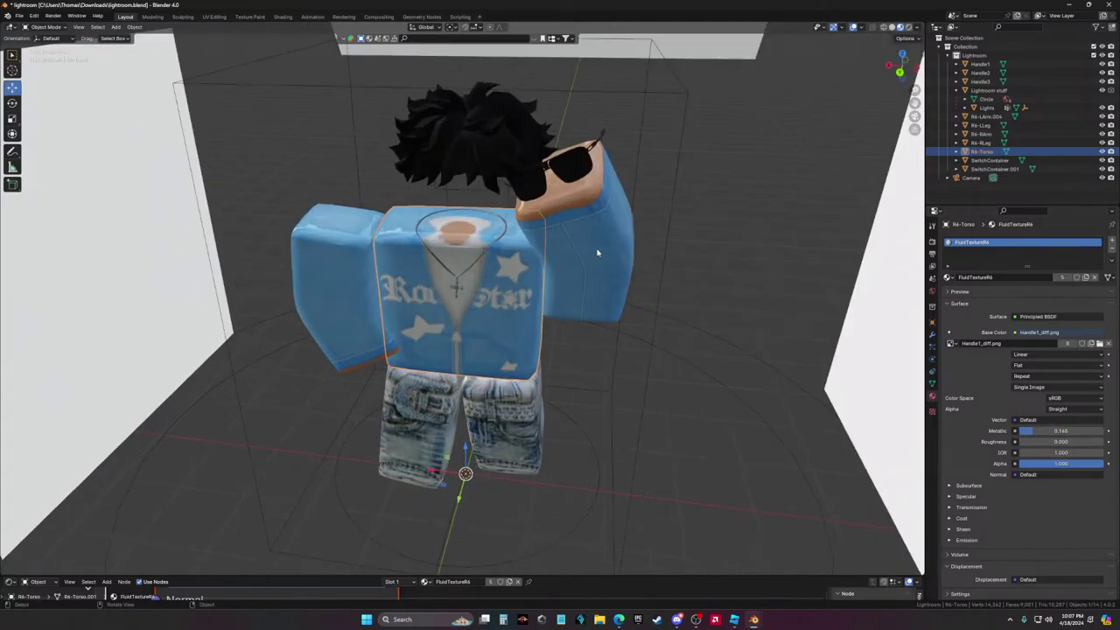
click(586, 176)
drag(1065, 356, 1029, 343)
click(455, 286)
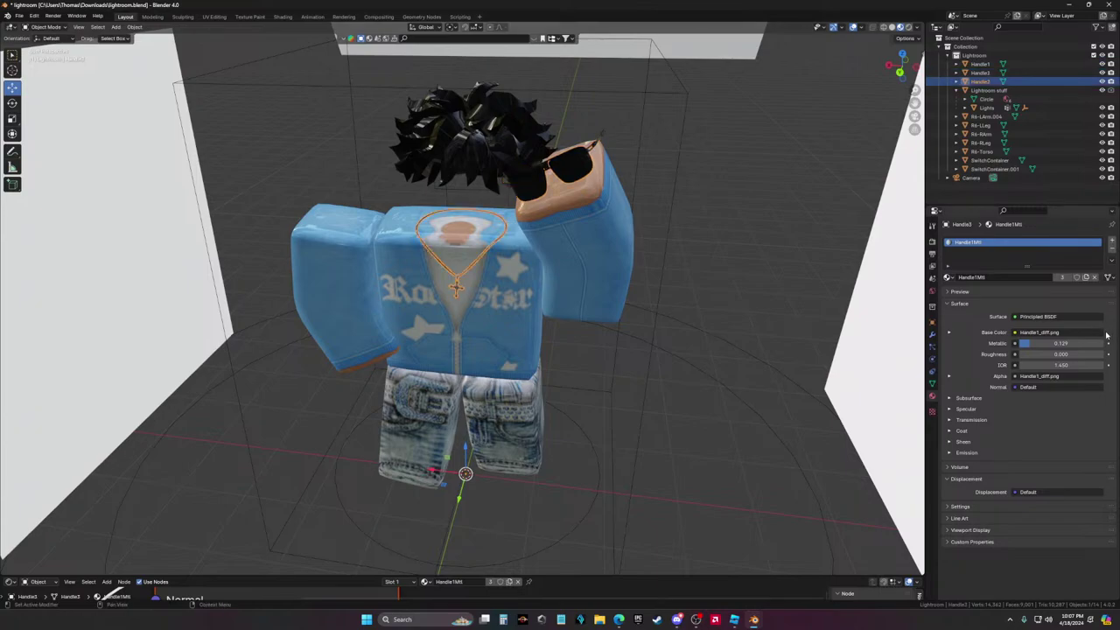
middle_drag(613, 359, 682, 372)
click(683, 372)
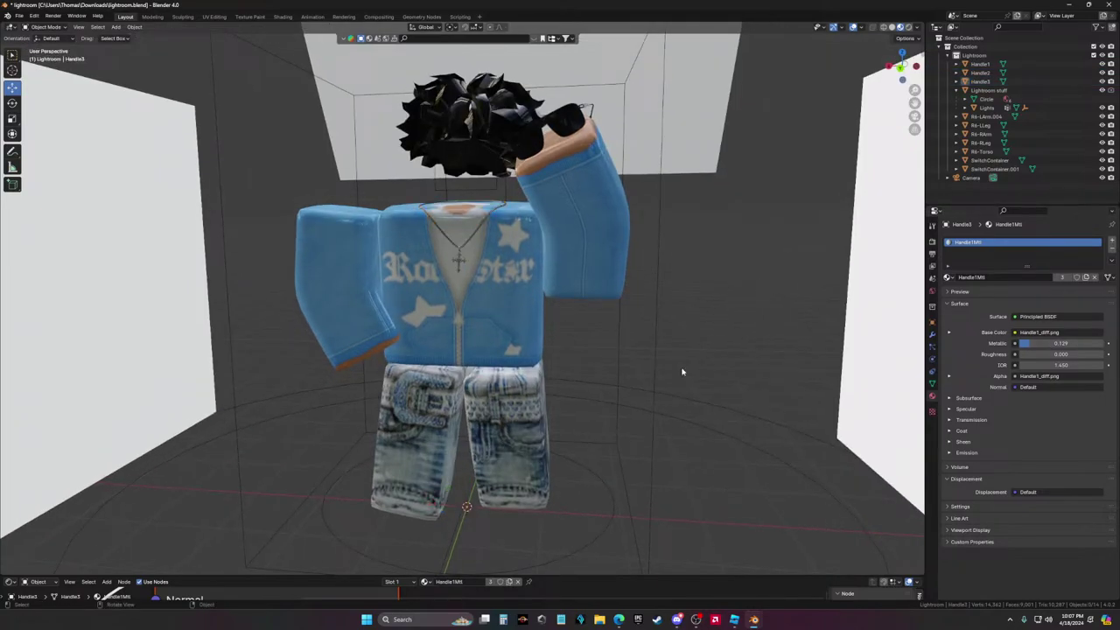
click(676, 620)
click(676, 620)
View a member's profile in Discord and send an emoji in the chat
click(676, 620)
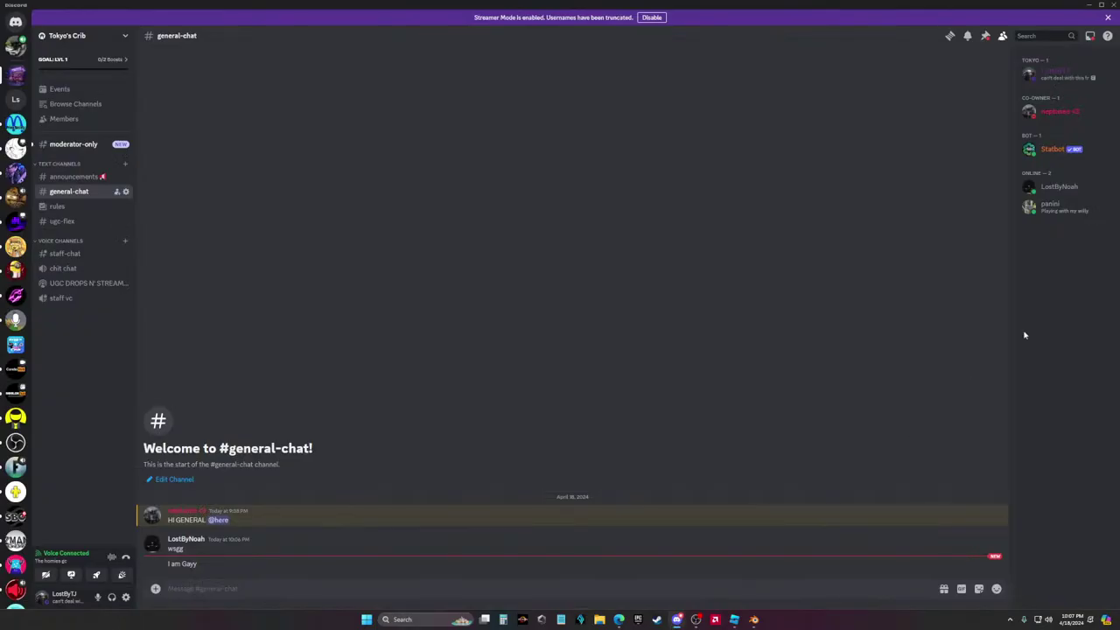
click(1042, 214)
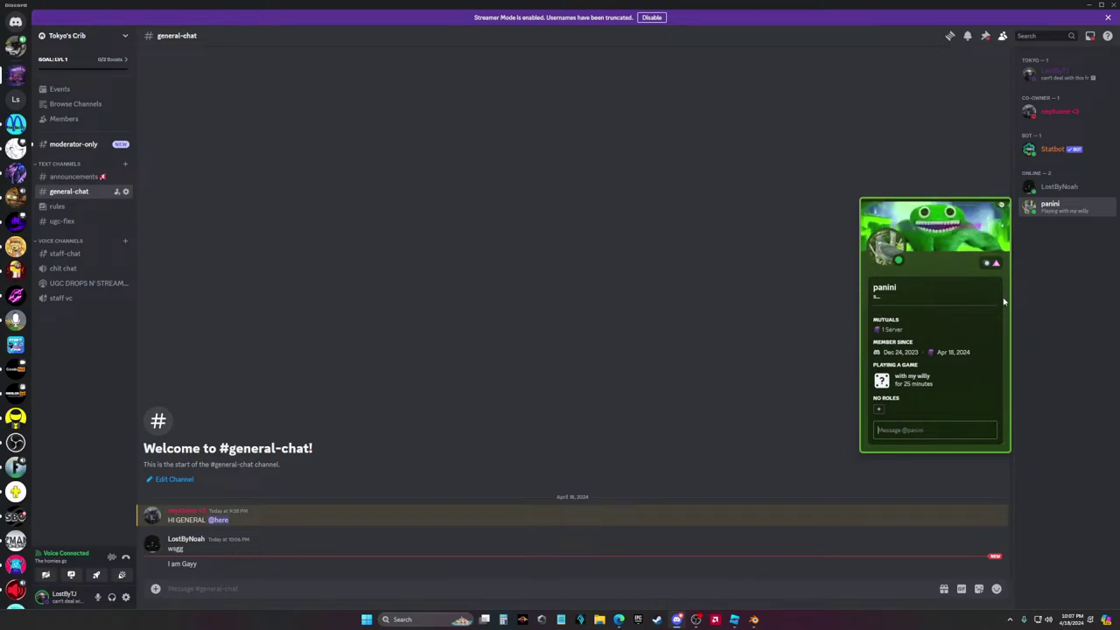
click(1090, 217)
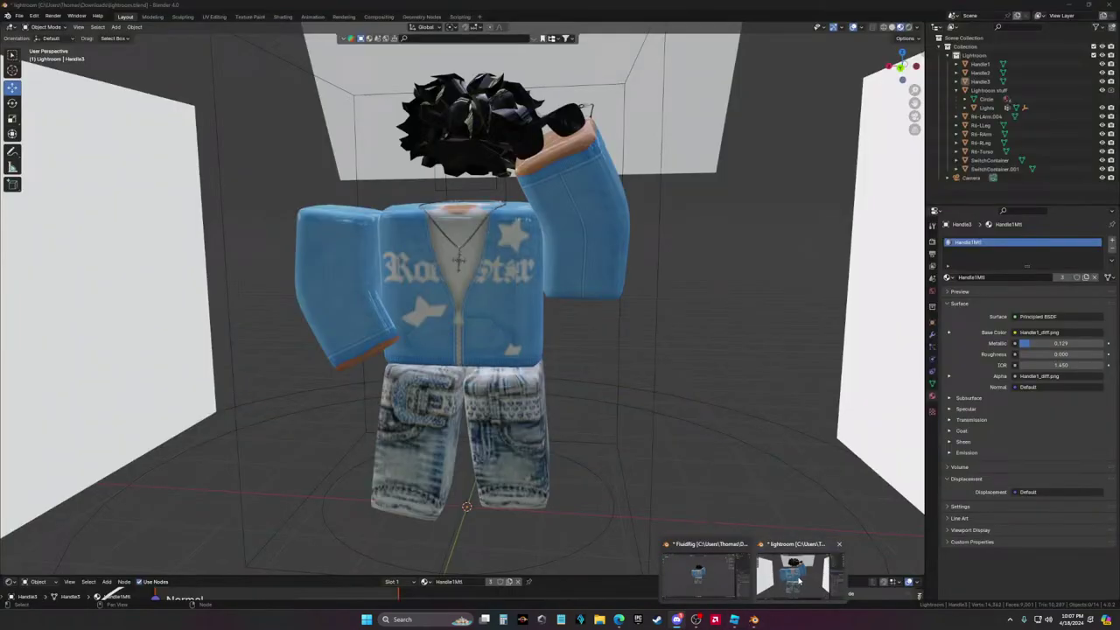
click(801, 573)
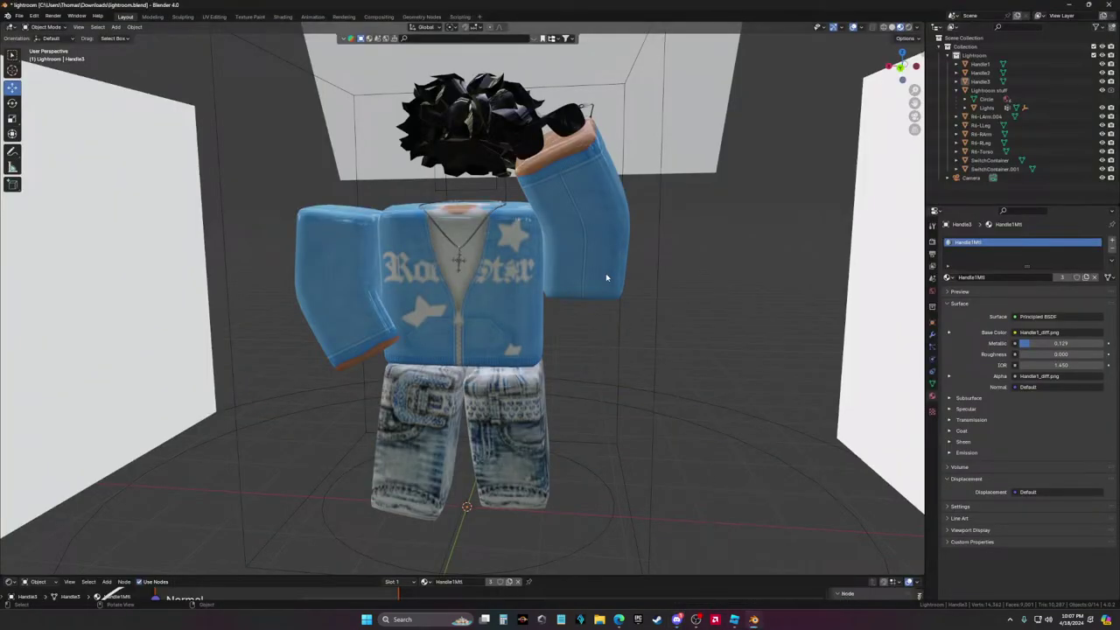
click(679, 620)
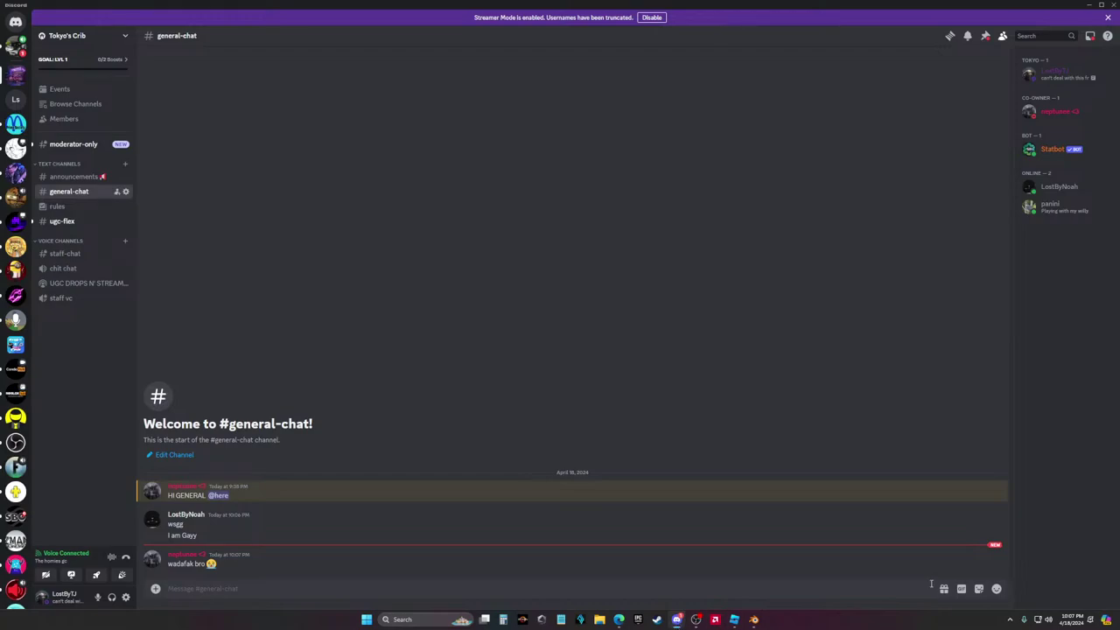
click(996, 588)
click(835, 427)
key(Return)
Reply to the 'wadafak bro' message with 'oh can we have a giveaway channel p'
key(alt+Tab)
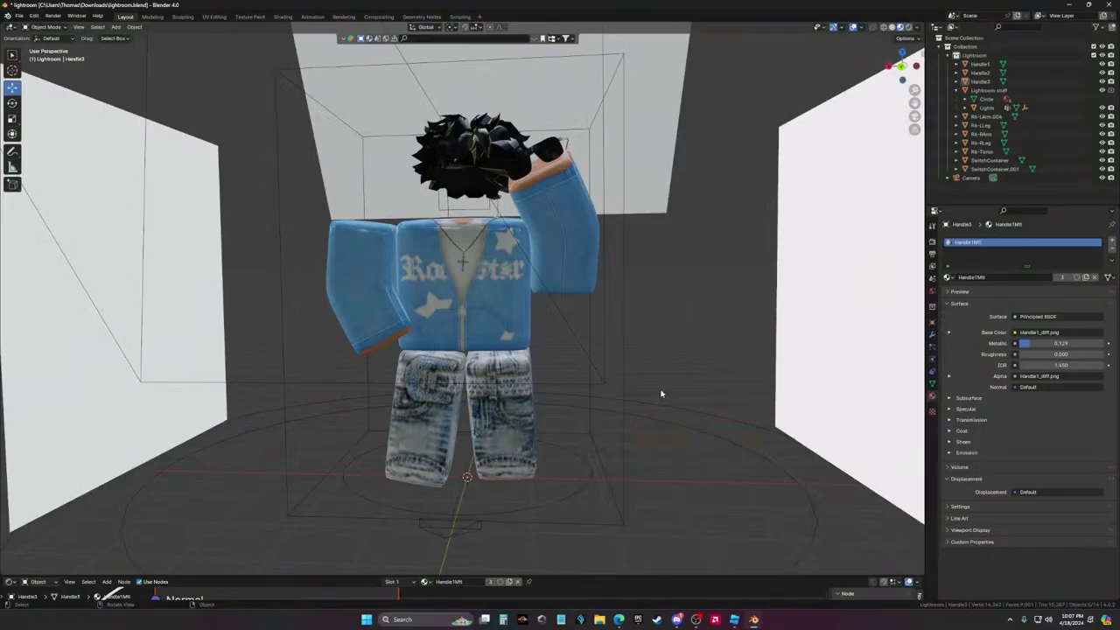
key(alt+Tab)
text(oh)
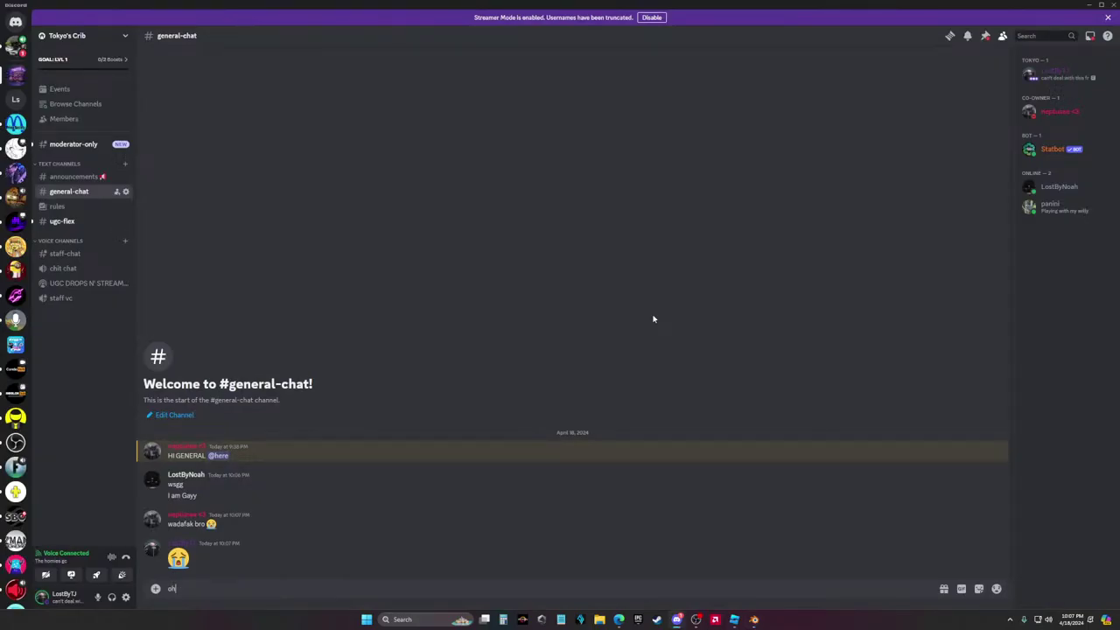
text( can we have a giveaway chann)
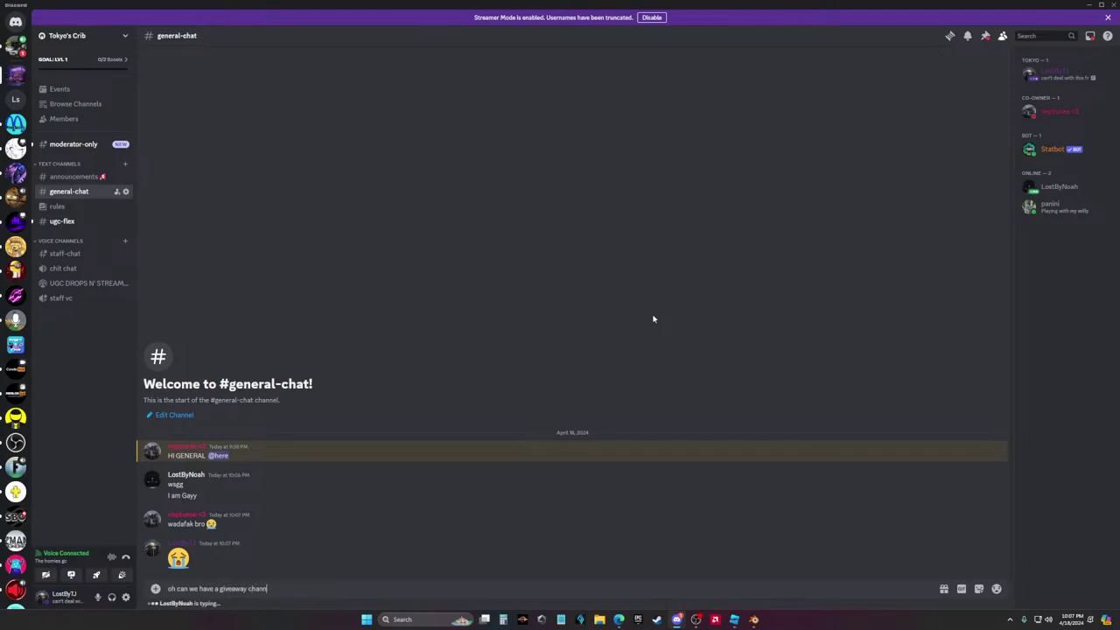
text(el please?)
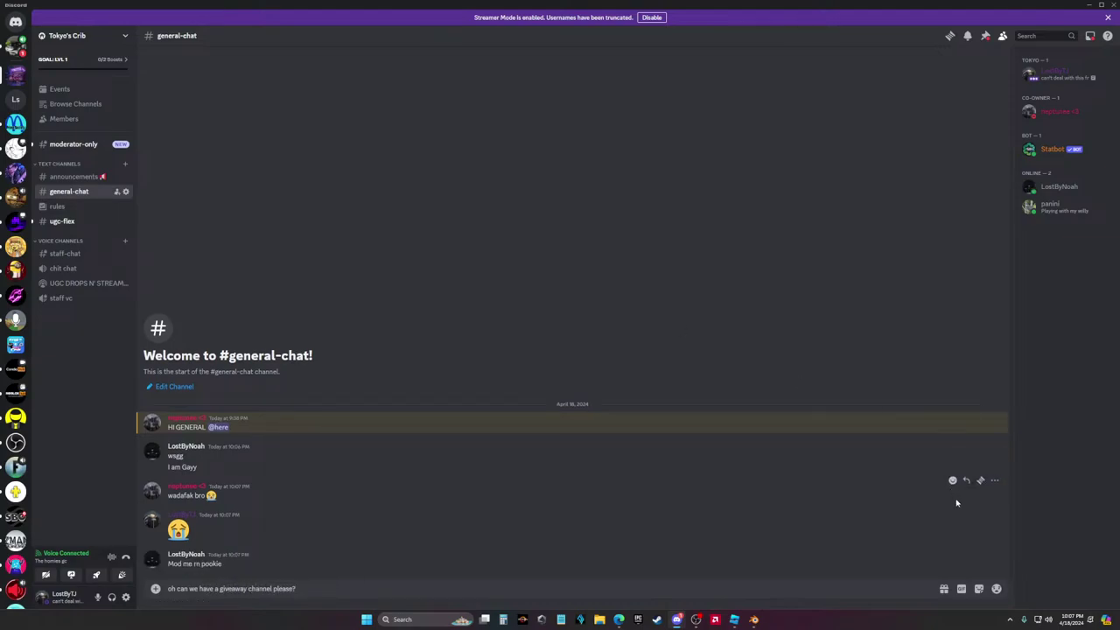
click(969, 481)
key(Return)
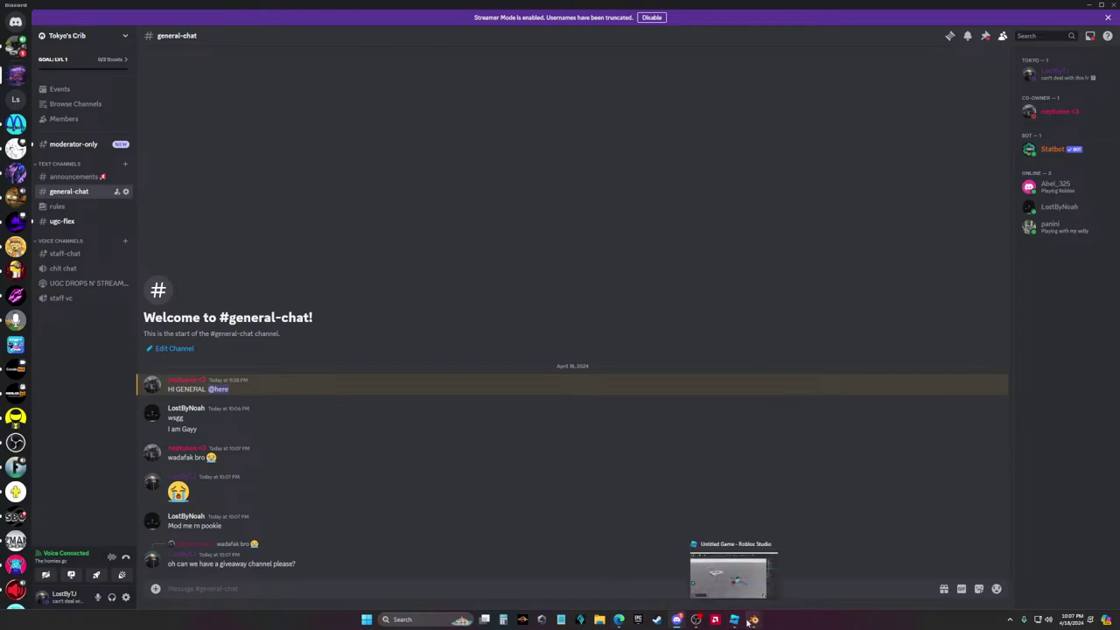
Return to Blender and orbit the view to frame the avatar
click(801, 569)
middle_drag(596, 321, 648, 320)
click(53, 16)
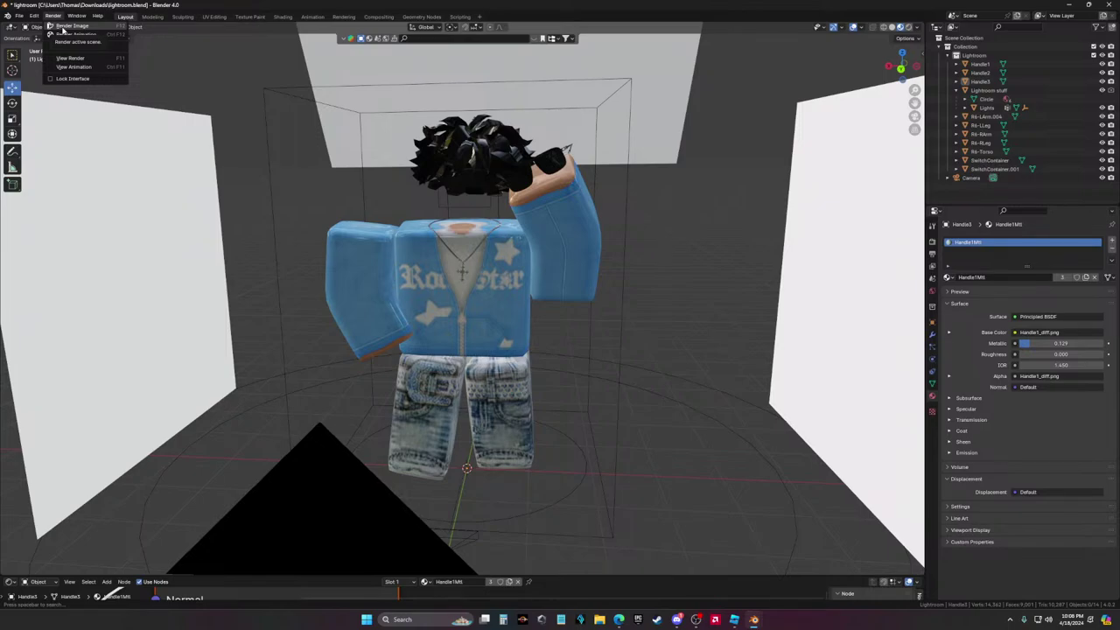
Render the camera view and save it as untitled.png in the Videos folder
click(63, 26)
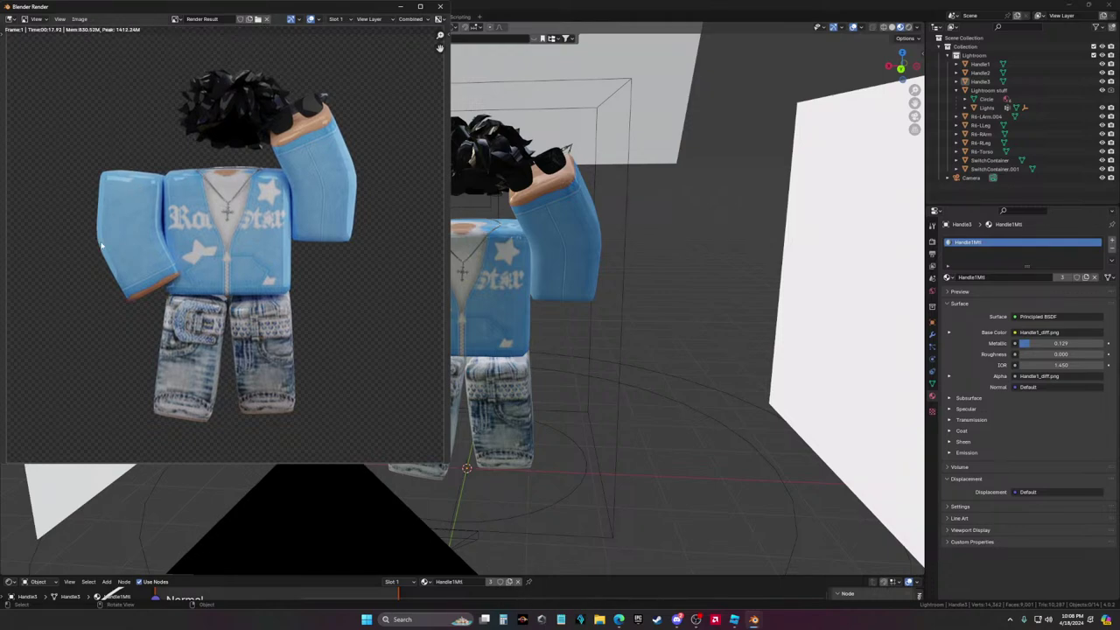
click(78, 19)
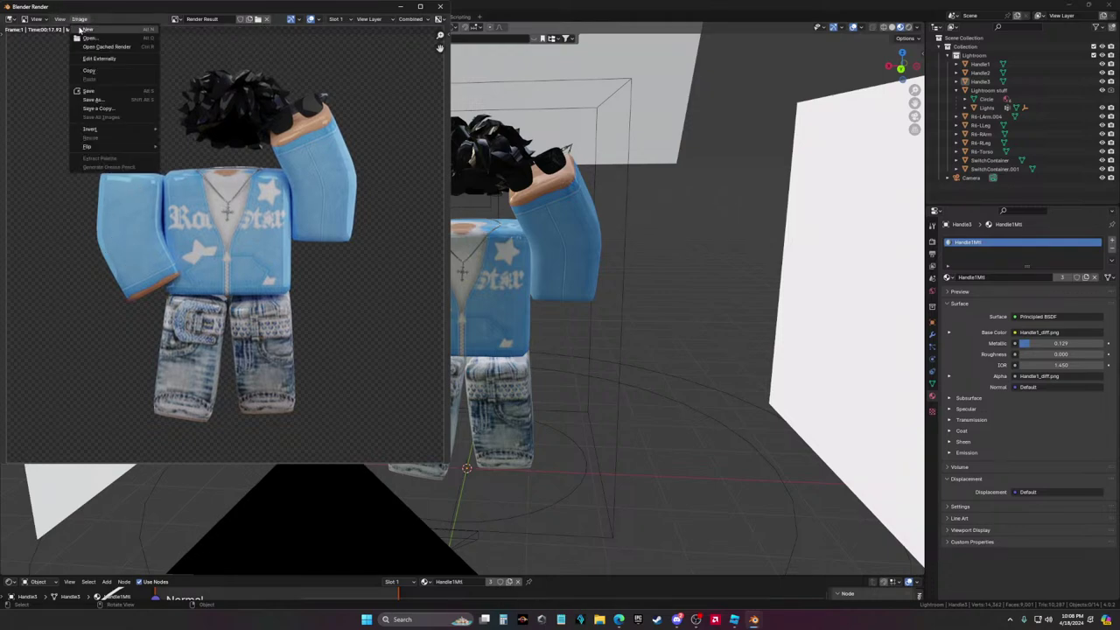
click(92, 102)
scroll(48, 219, down, 3)
click(42, 200)
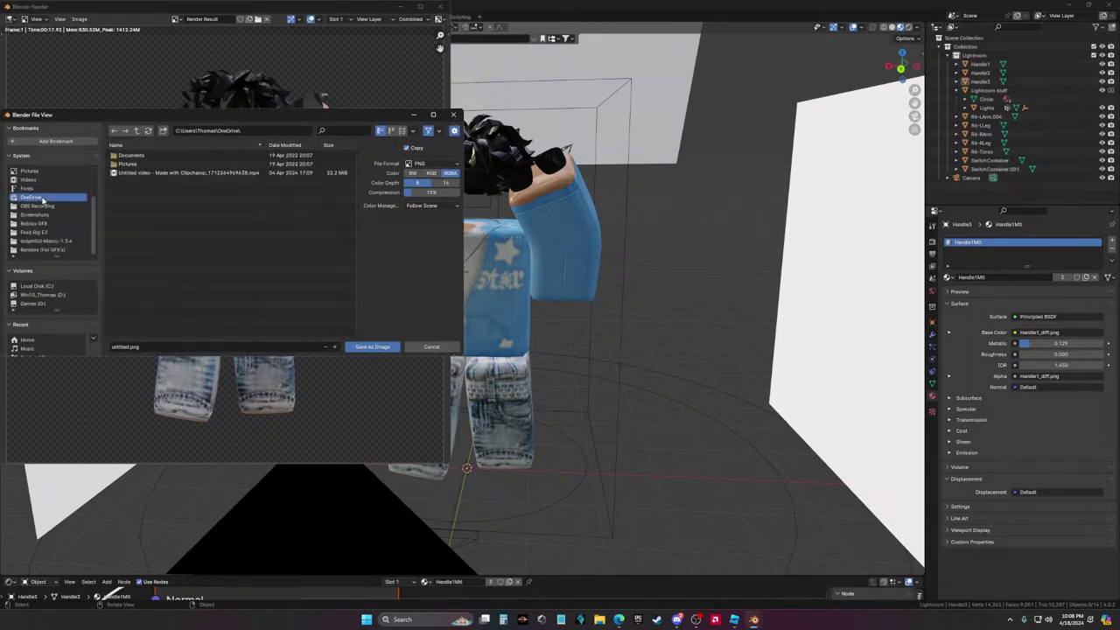
click(39, 189)
click(39, 181)
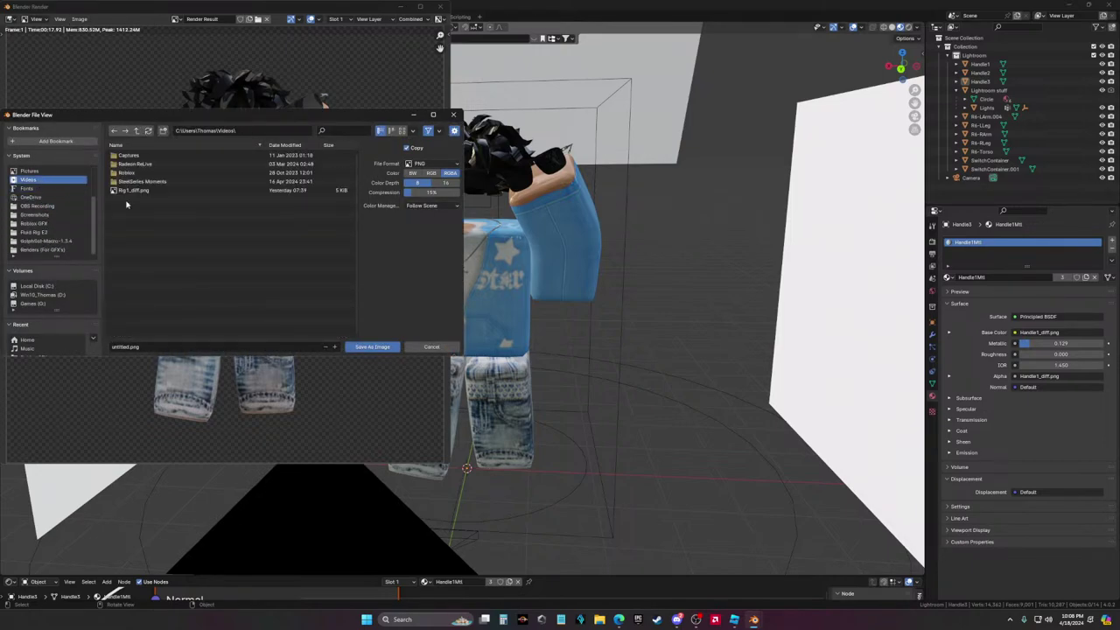
click(378, 346)
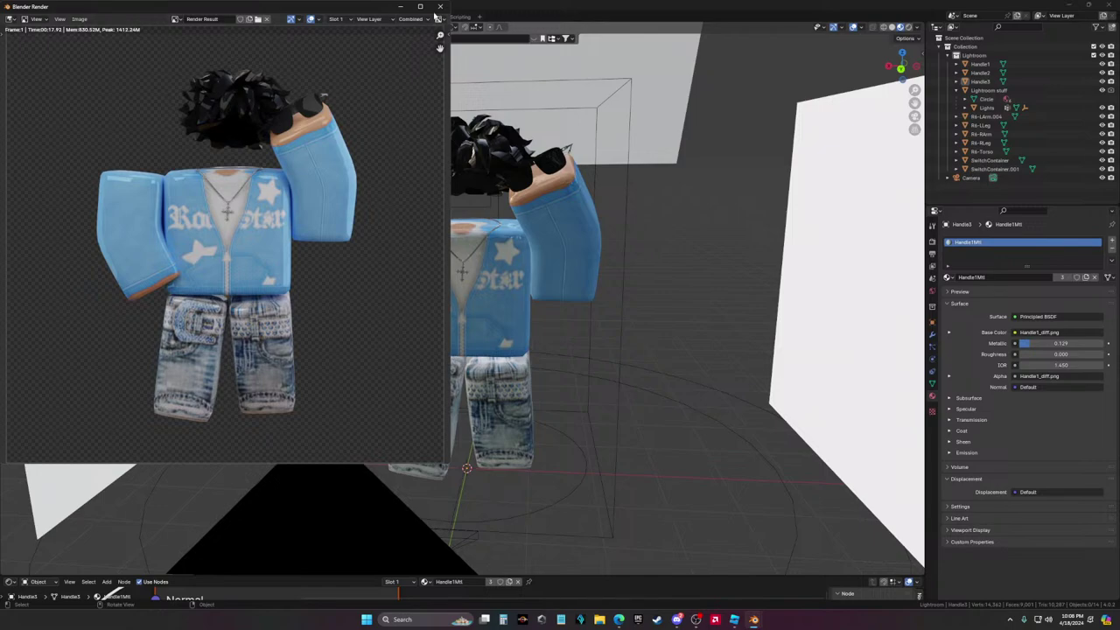
click(441, 6)
click(619, 619)
Dismiss the Epic Games menu and pause the Nightcore video in YouTube
right_click(636, 618)
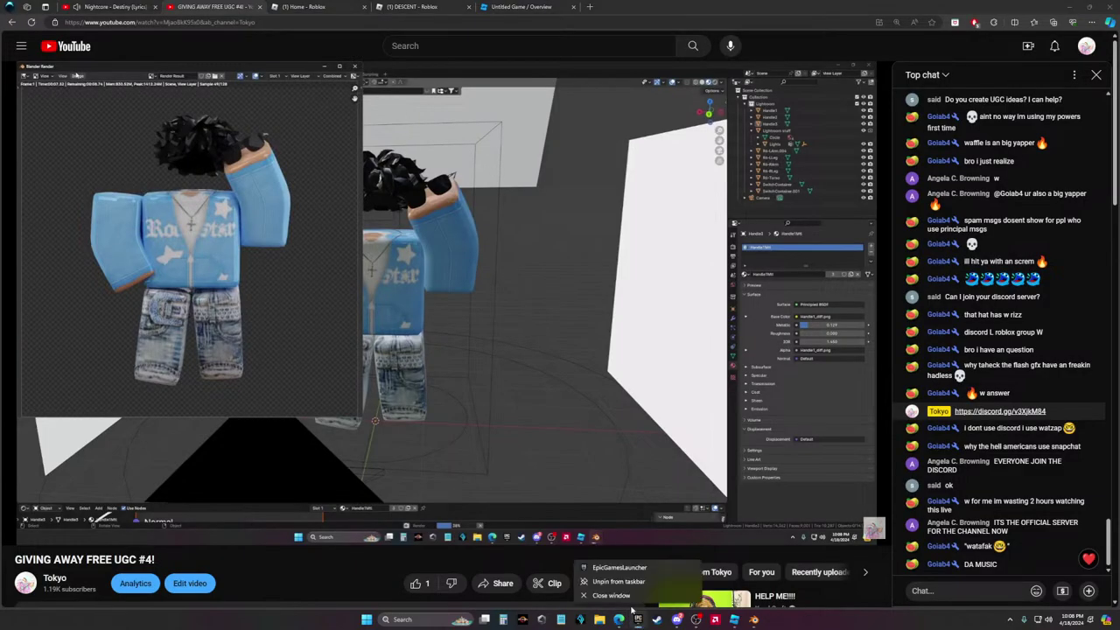
click(619, 620)
click(619, 619)
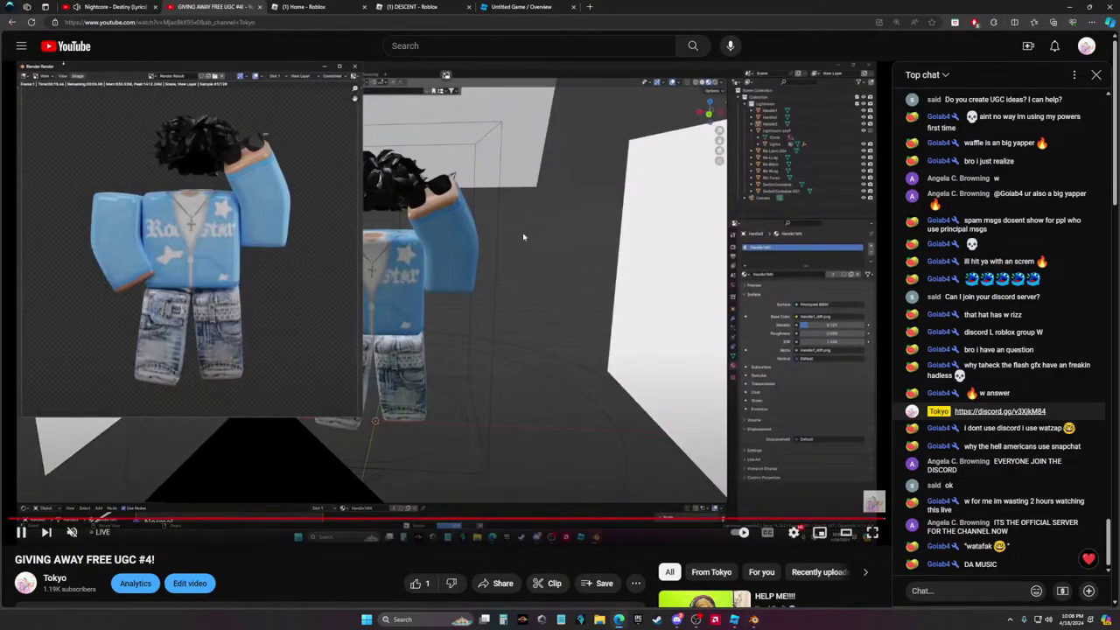
key(ctrl+1)
click(594, 337)
Play AREA21's Pogo from the Mix playlist with Loop turned on
scroll(594, 337, down, 4)
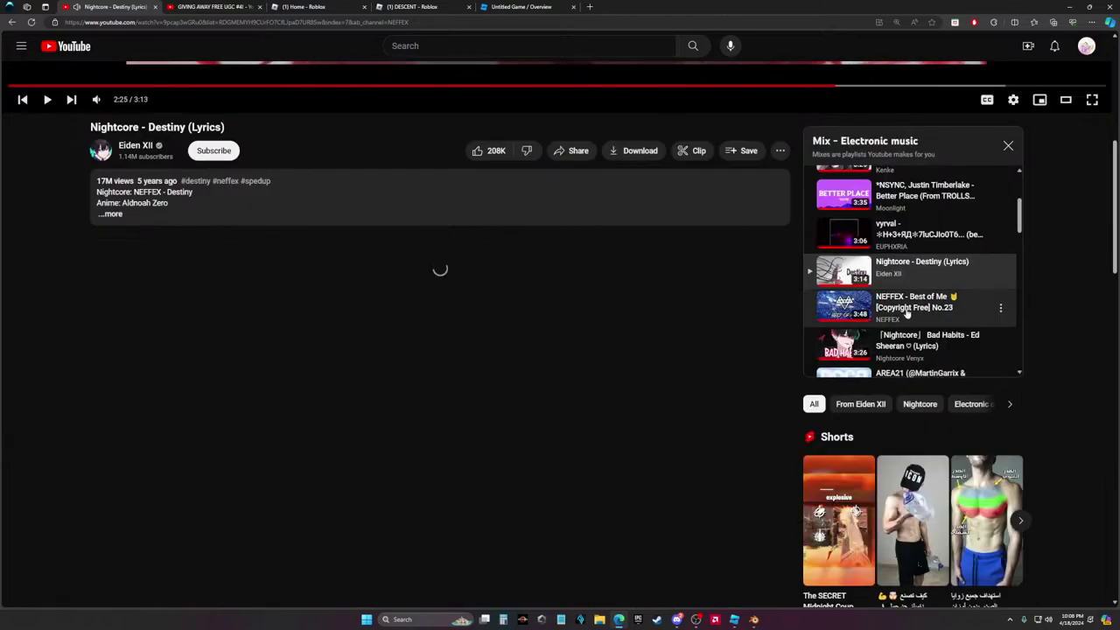
scroll(913, 315, down, 1)
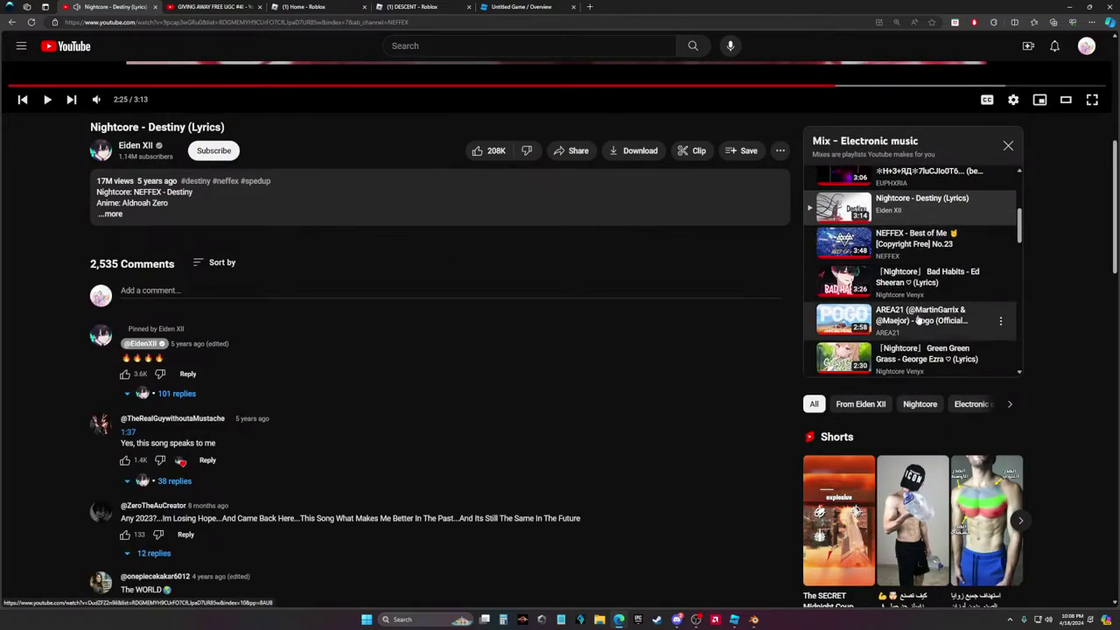
click(919, 319)
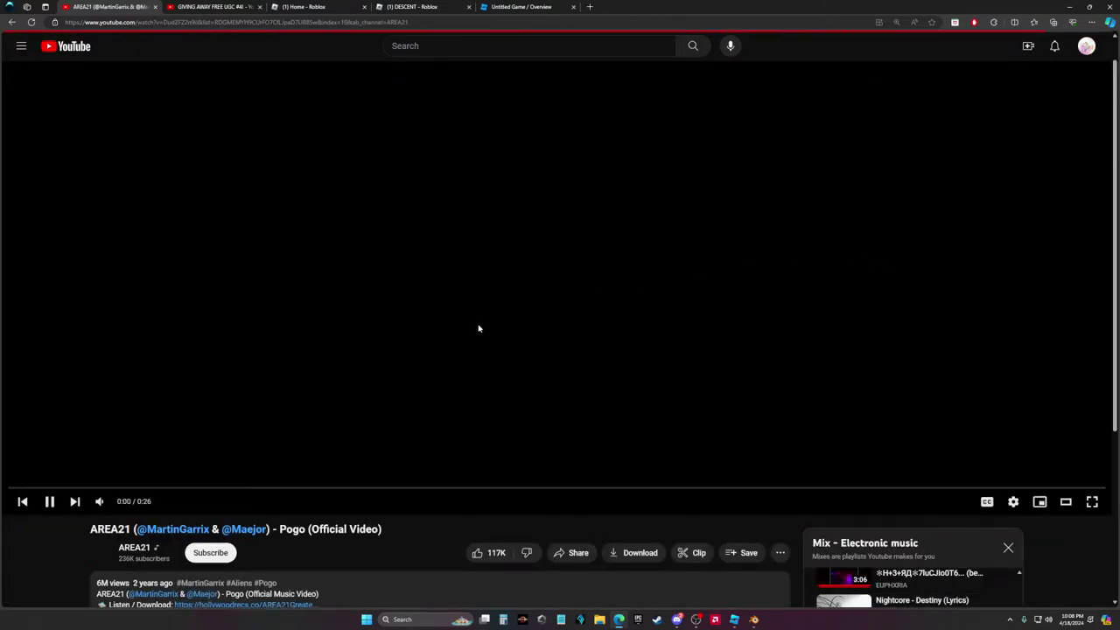
right_click(477, 320)
click(494, 332)
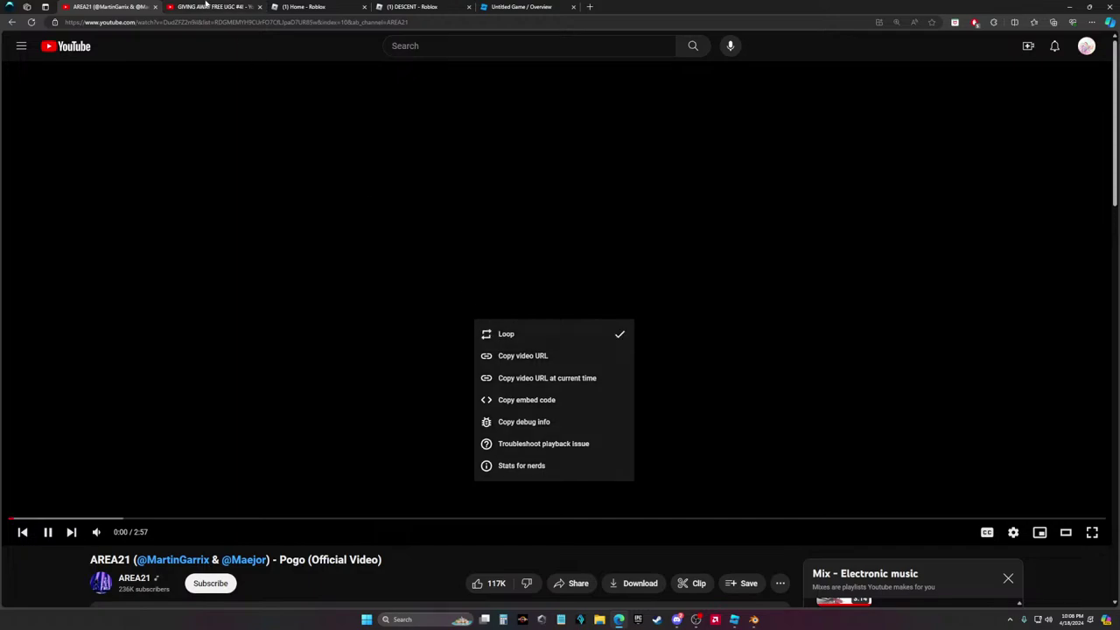
key(ctrl+2)
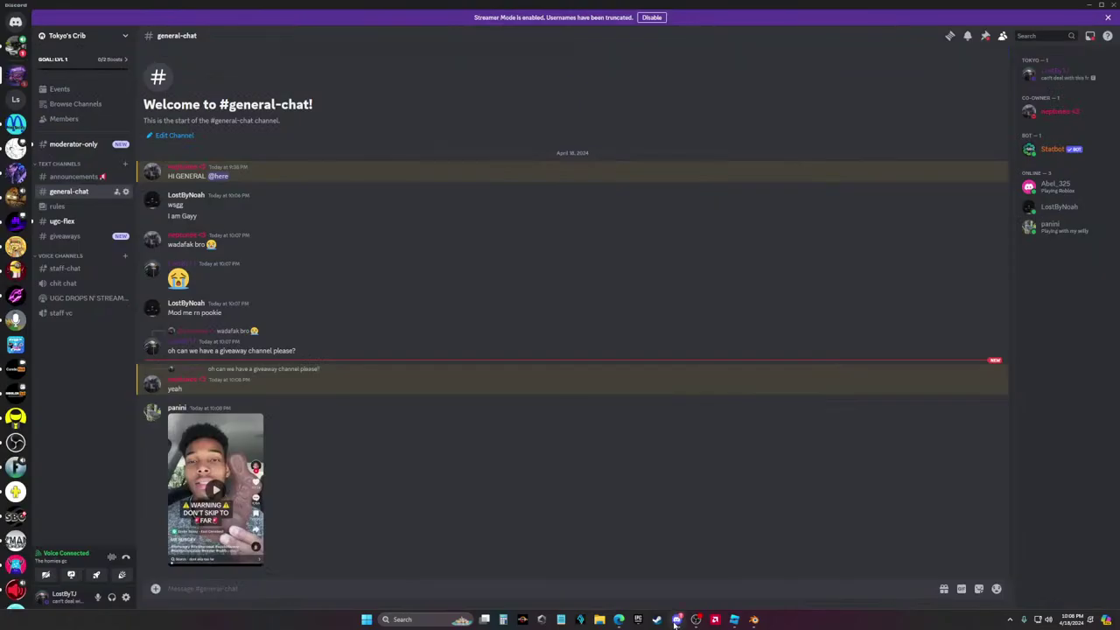
Look over Discord's #ugc-flex channel, then the top member's profile card in #general-chat
key(alt+Tab)
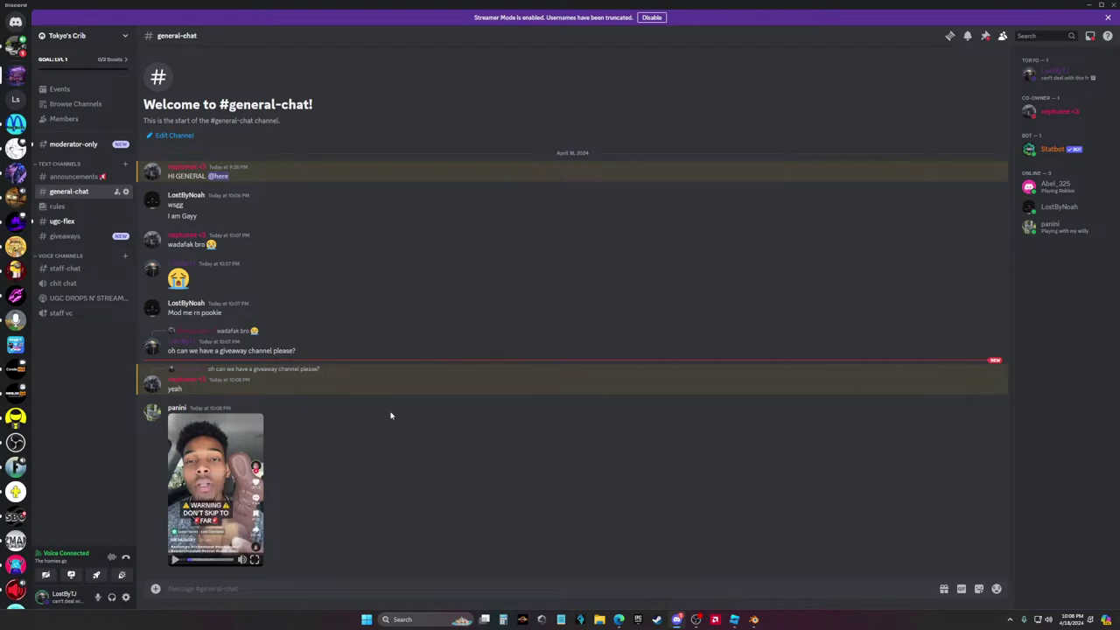
click(70, 222)
click(70, 191)
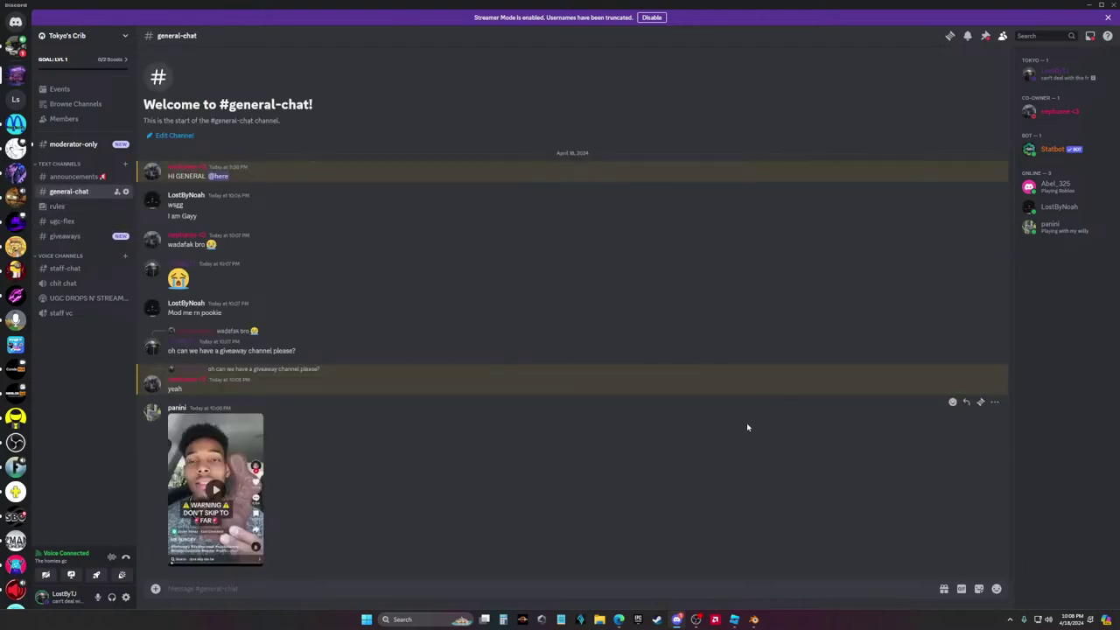
right_click(1059, 207)
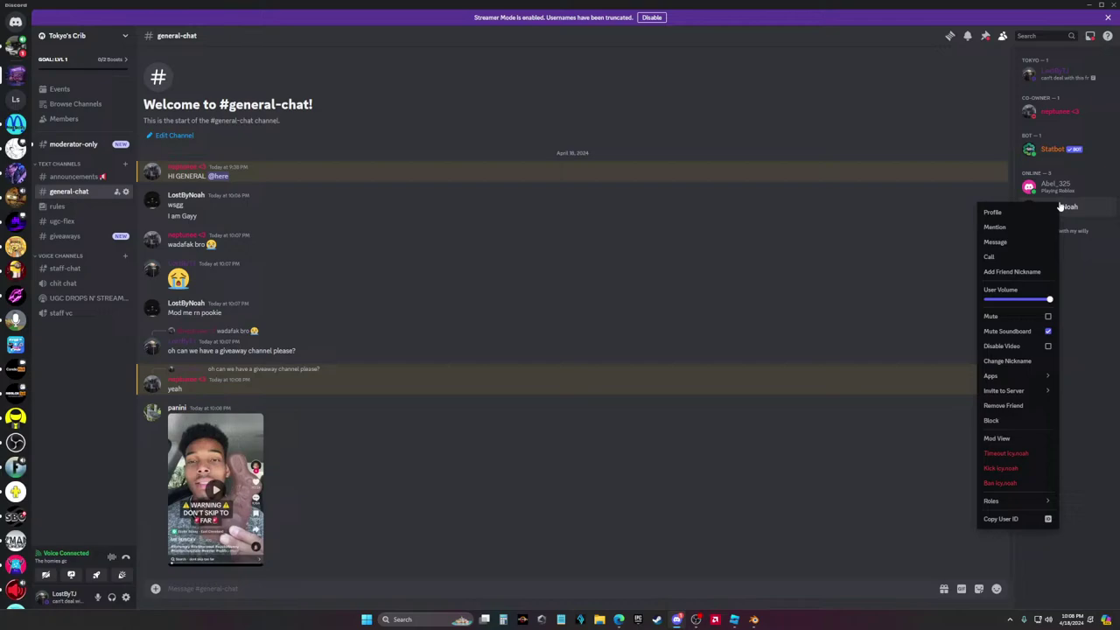
click(752, 213)
click(1061, 76)
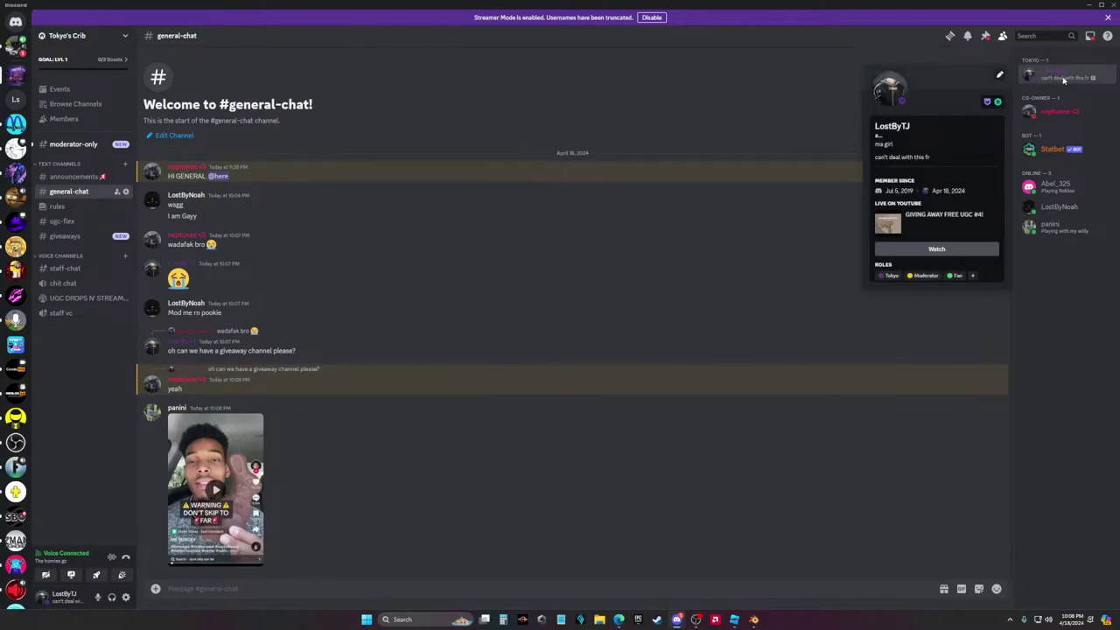
Briefly bring Blender forward, then move back to Discord and the browser
mouse_move(753, 619)
click(776, 573)
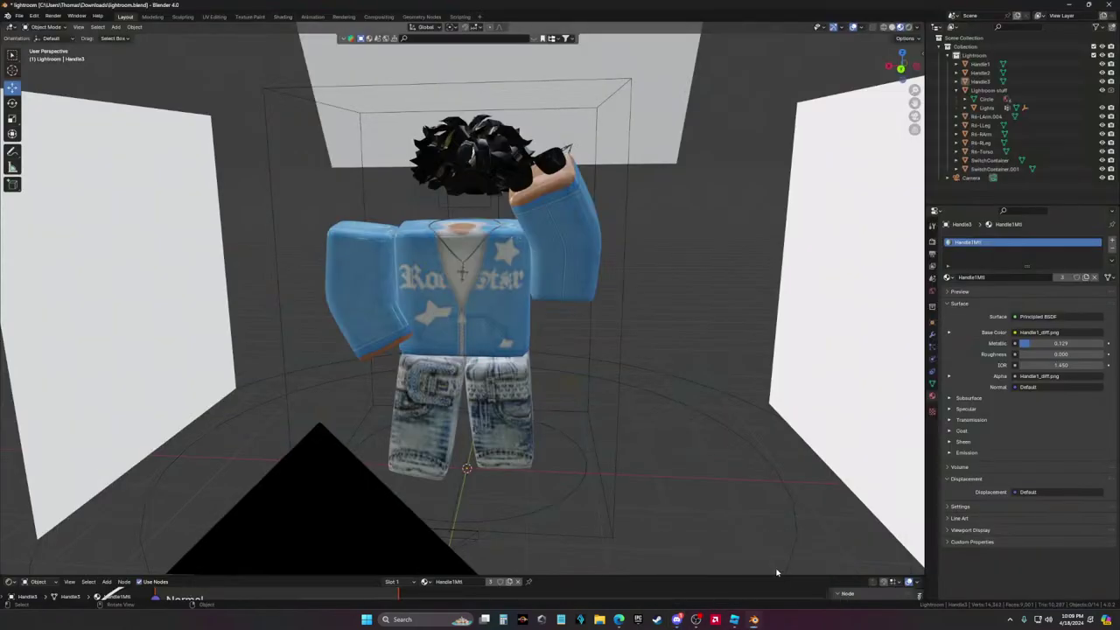
key(alt+Tab)
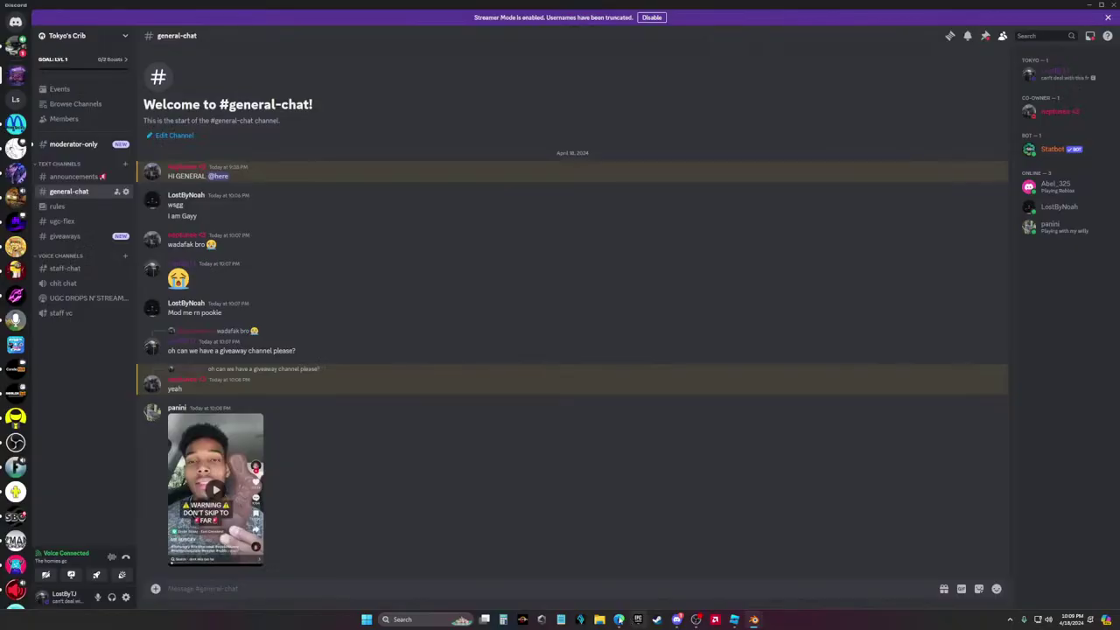
click(619, 620)
Load Photopea in a new browser tab and dismiss its info banner
key(ctrl+t)
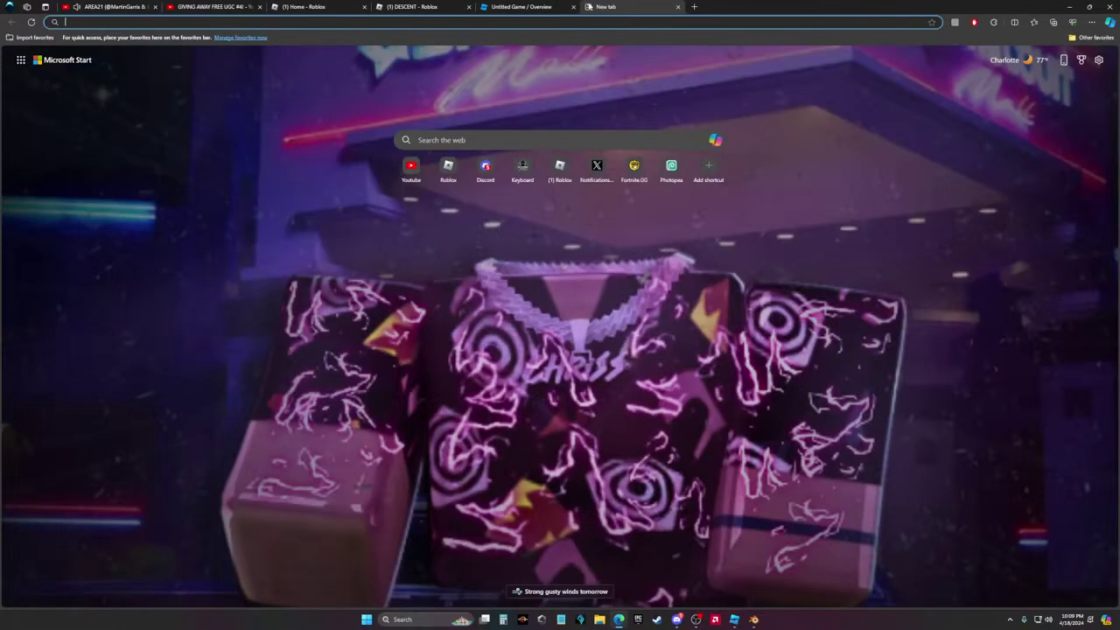
text(photopea)
key(Return)
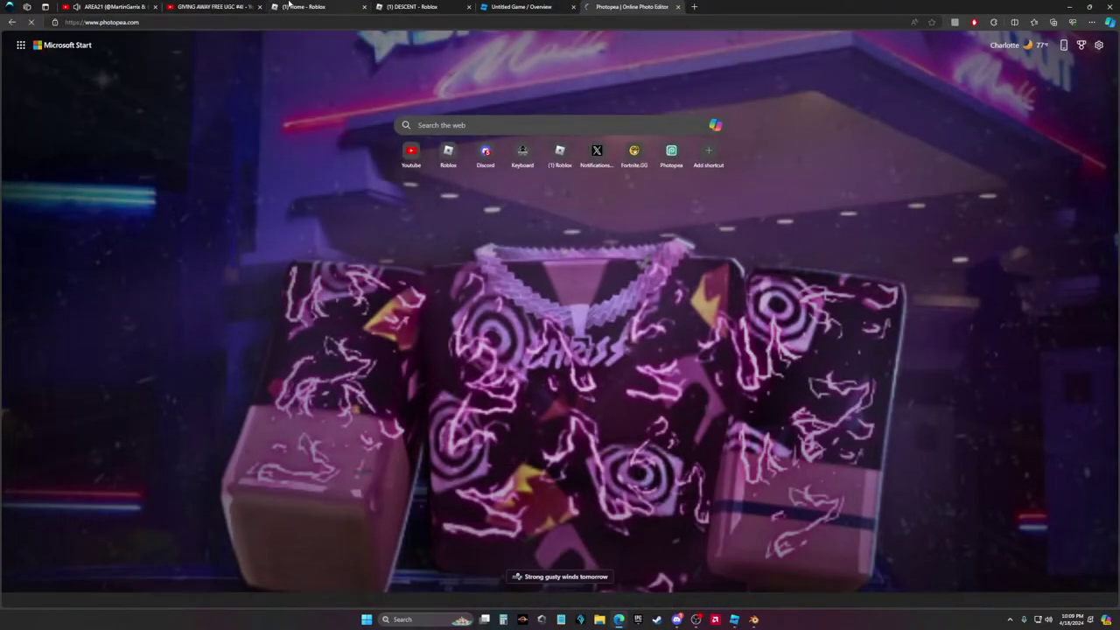
click(210, 6)
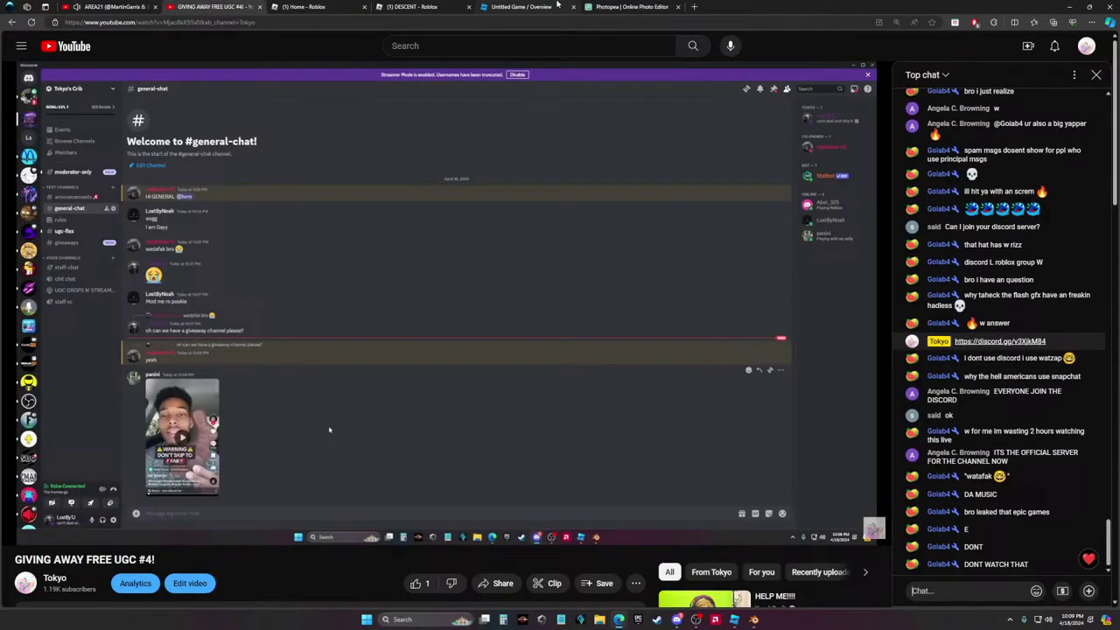
click(625, 7)
click(1080, 69)
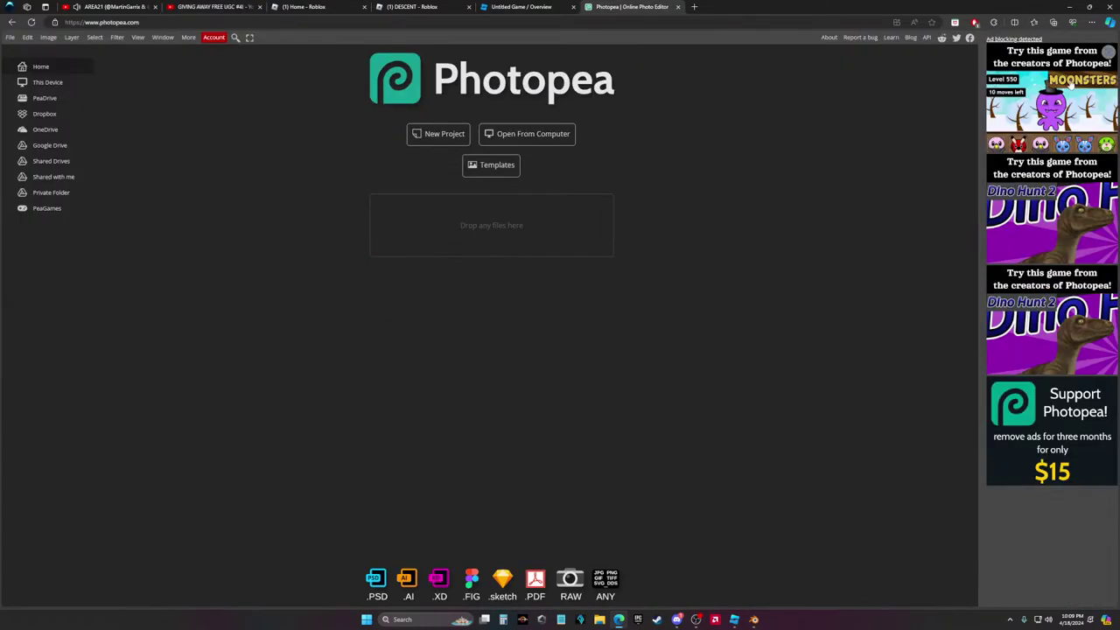
Begin opening a file from the computer in the OBS Recordings folder, then switch to Discord
click(547, 136)
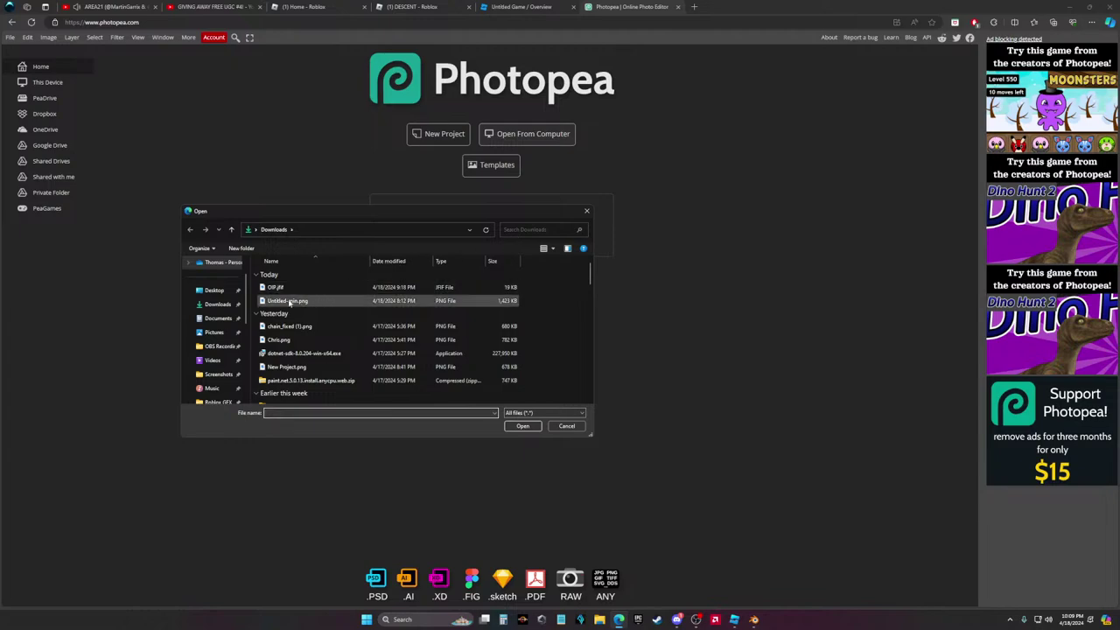
click(218, 347)
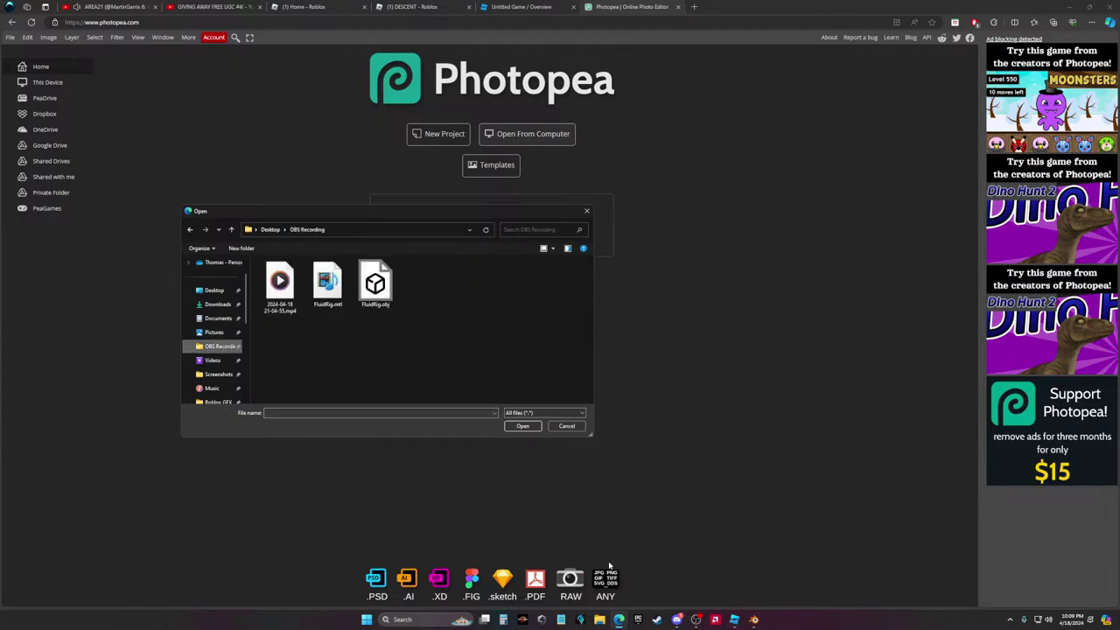
click(677, 620)
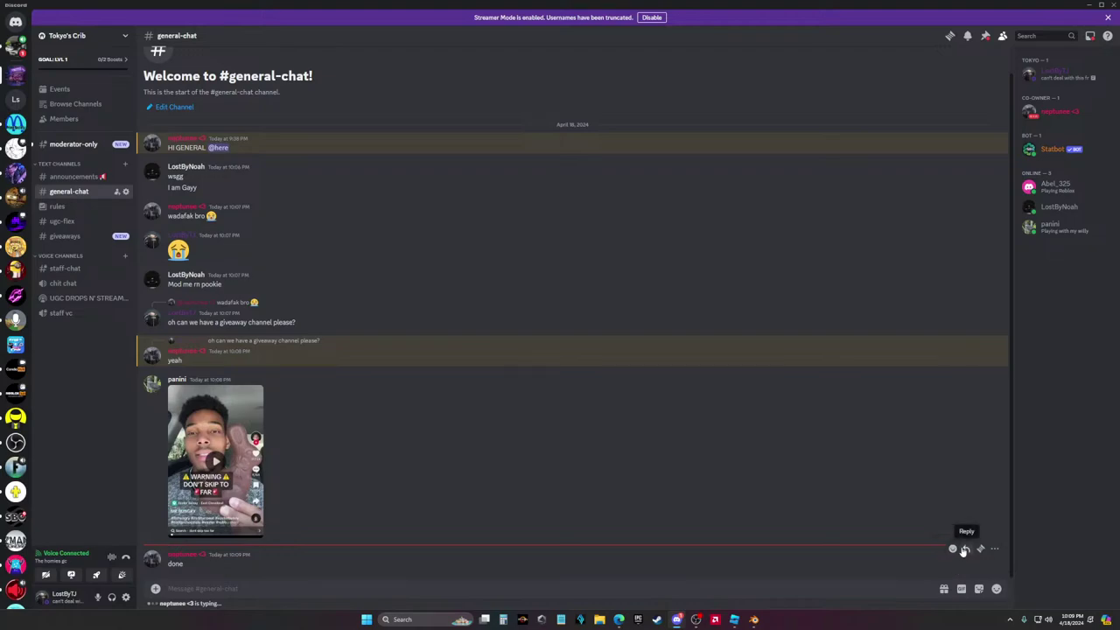
Reply to the 'done' message asking for a reacts channel to react to on stream
click(966, 548)
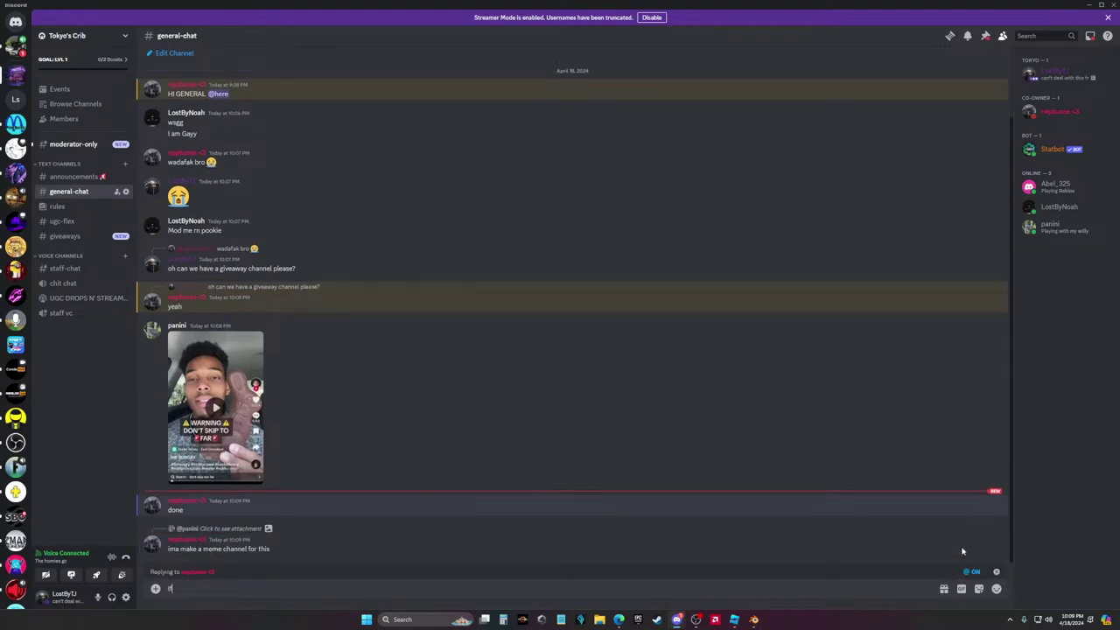
text(If you're not to tired can)
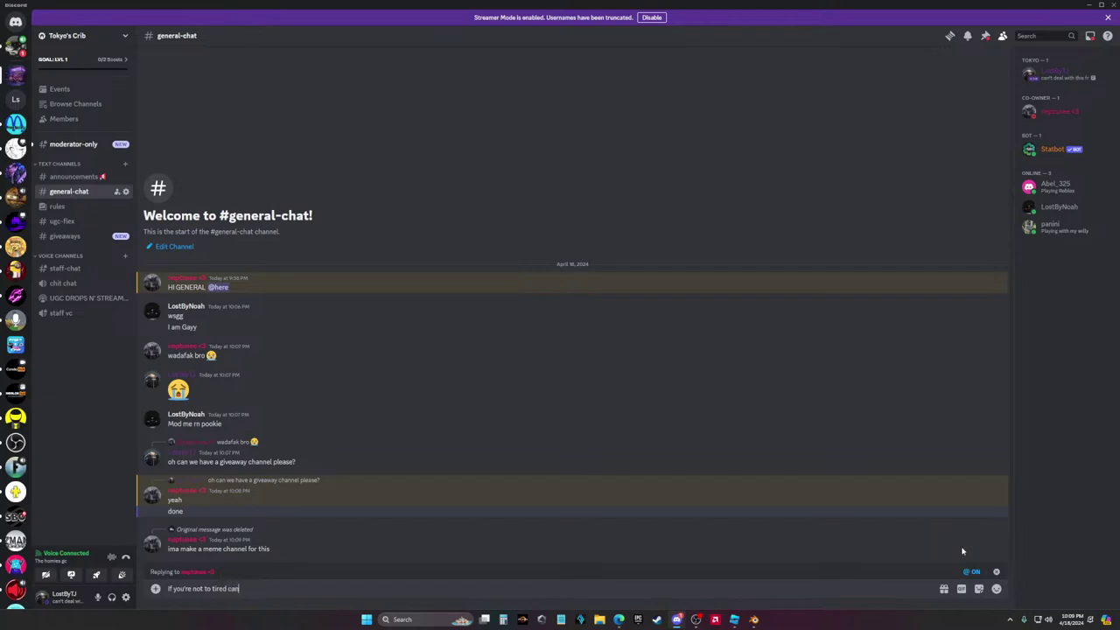
text( we have a rwe)
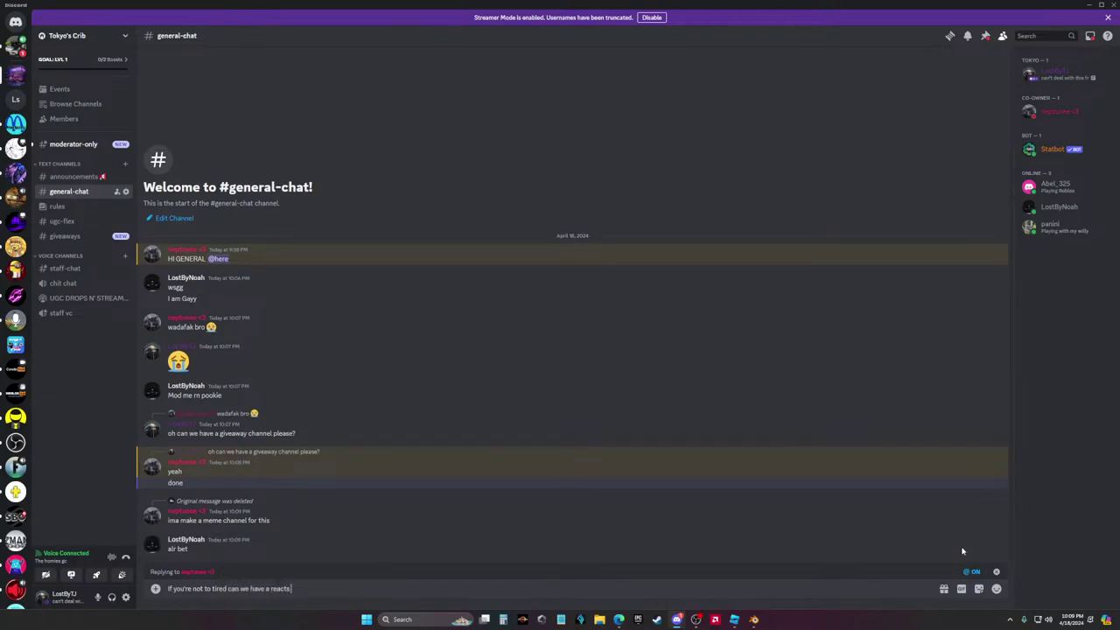
text( channel for my to r)
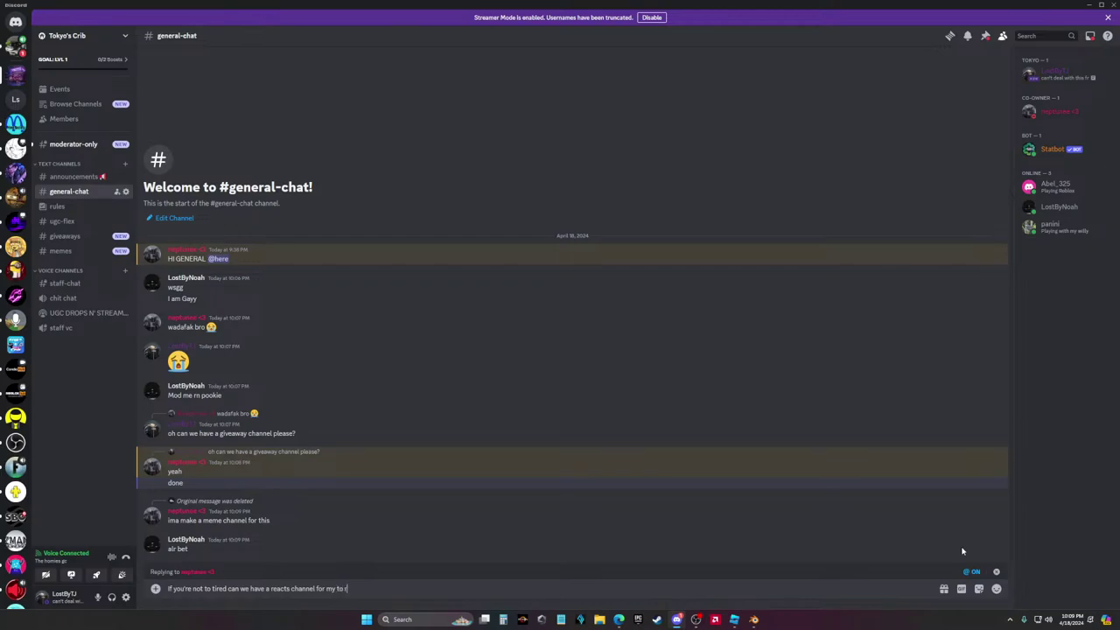
text(eact on stream)
key(Return)
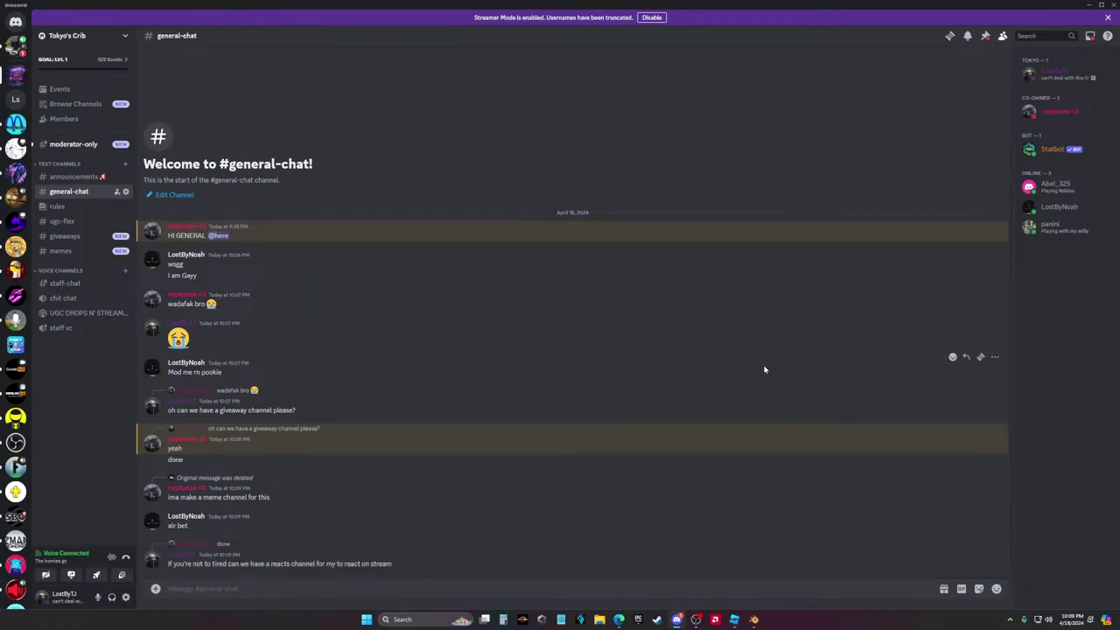
mouse_move(753, 619)
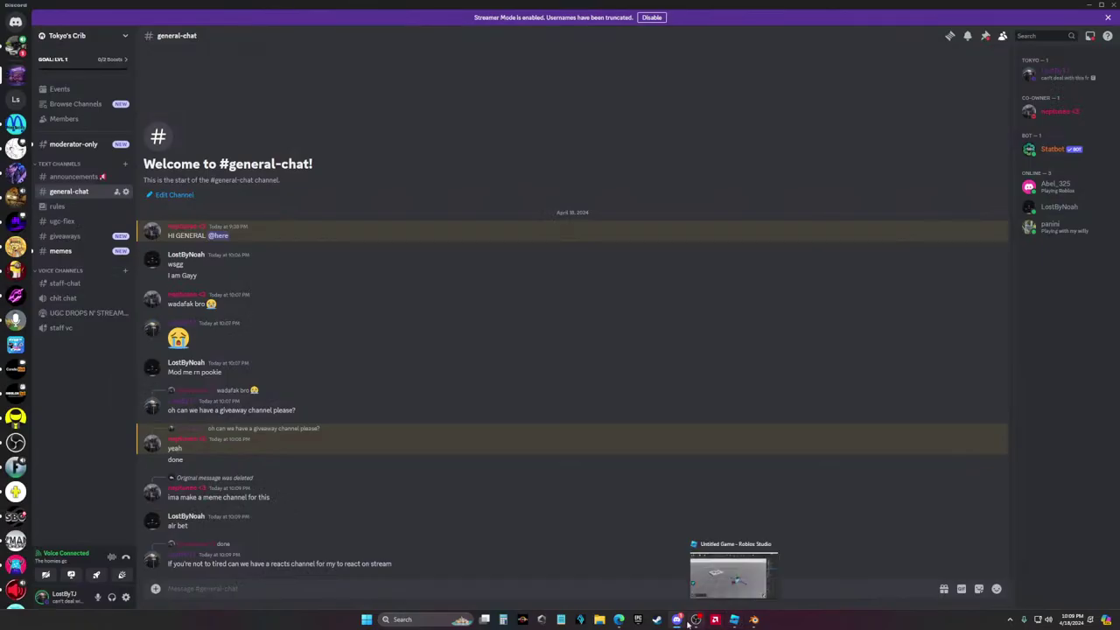
Open the untitled.png character render from the Videos folder in Photopea
click(618, 620)
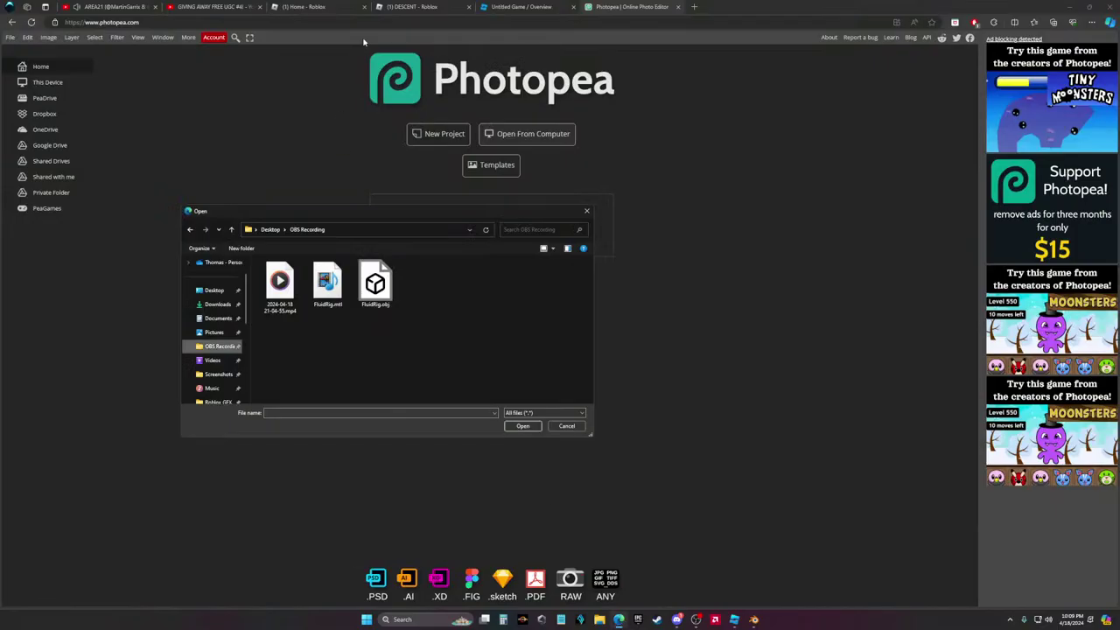
click(218, 373)
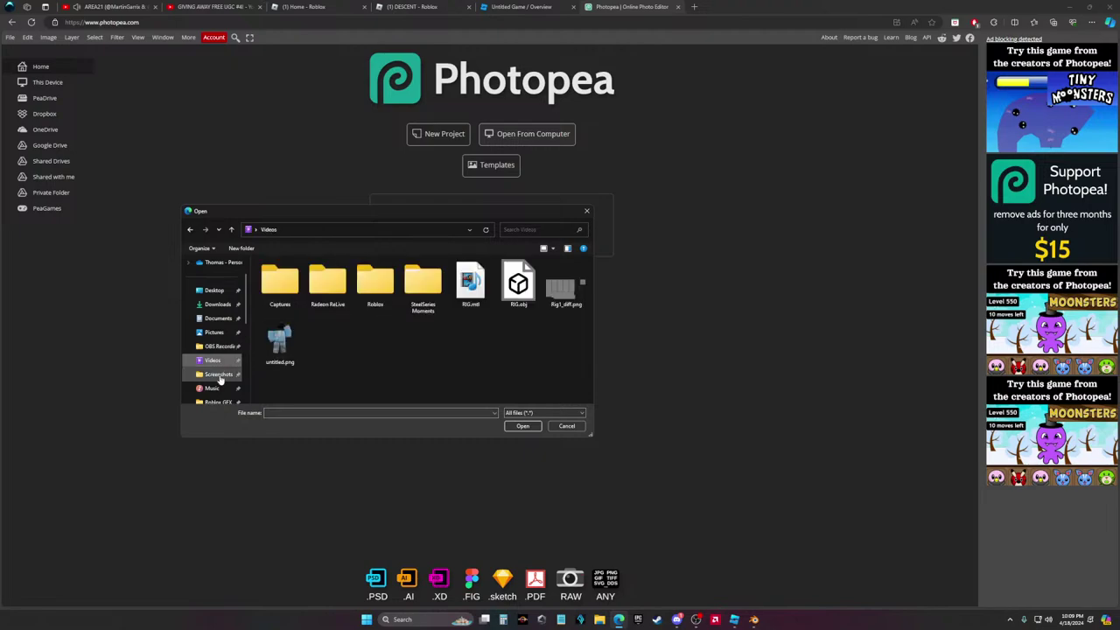
click(216, 359)
double_click(281, 337)
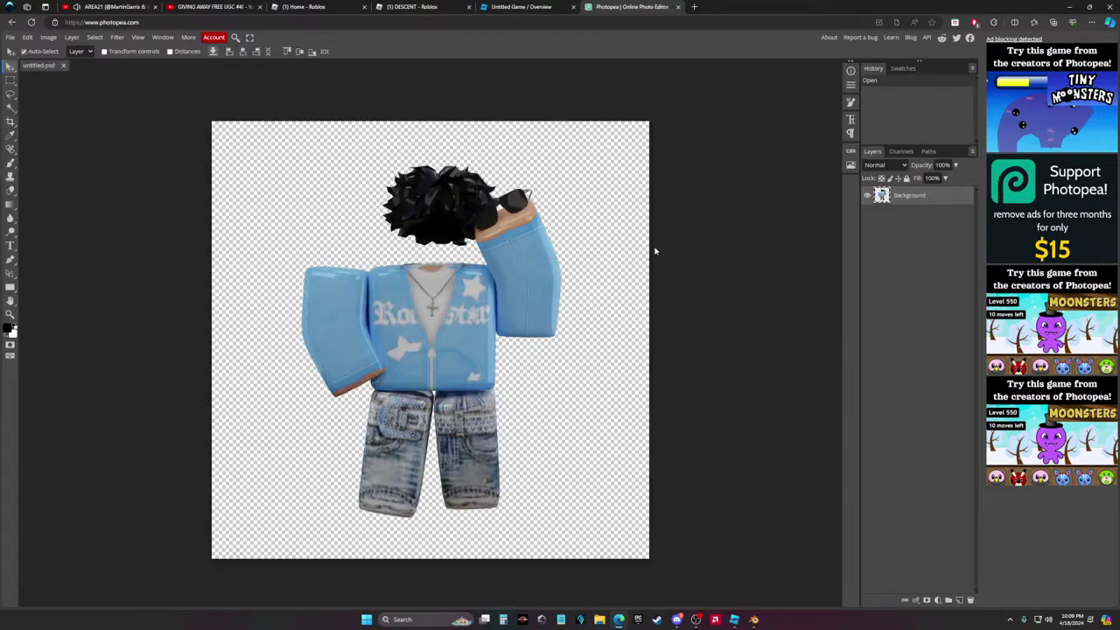
Apply a Drop Shadow layer style to the character layer, keeping the default blend mode
double_click(947, 198)
drag(250, 107, 779, 141)
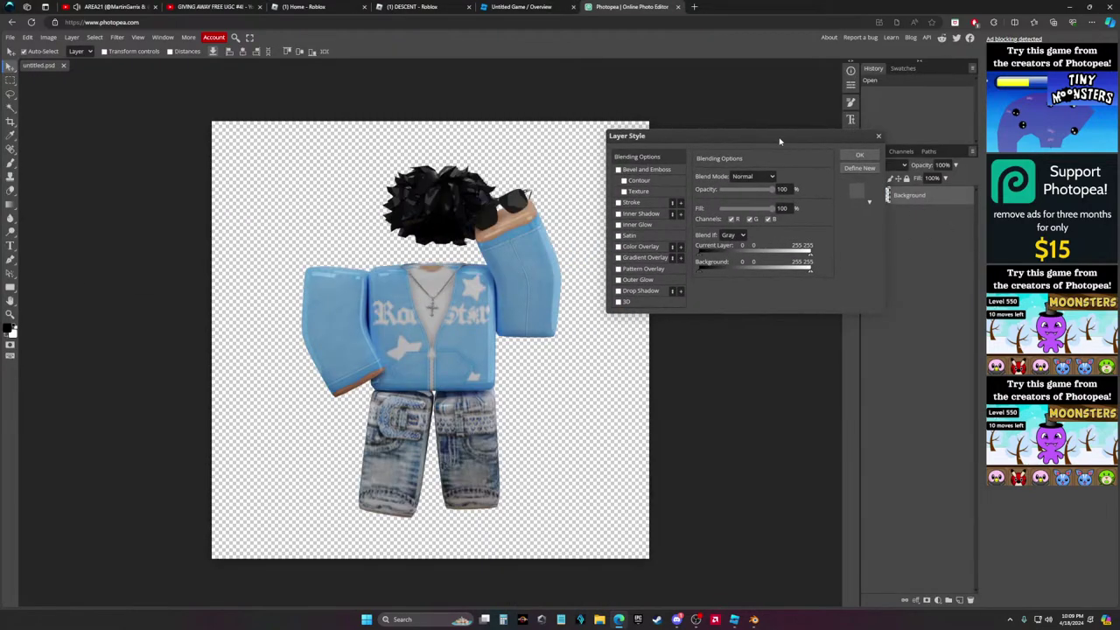
click(625, 291)
click(752, 176)
click(744, 185)
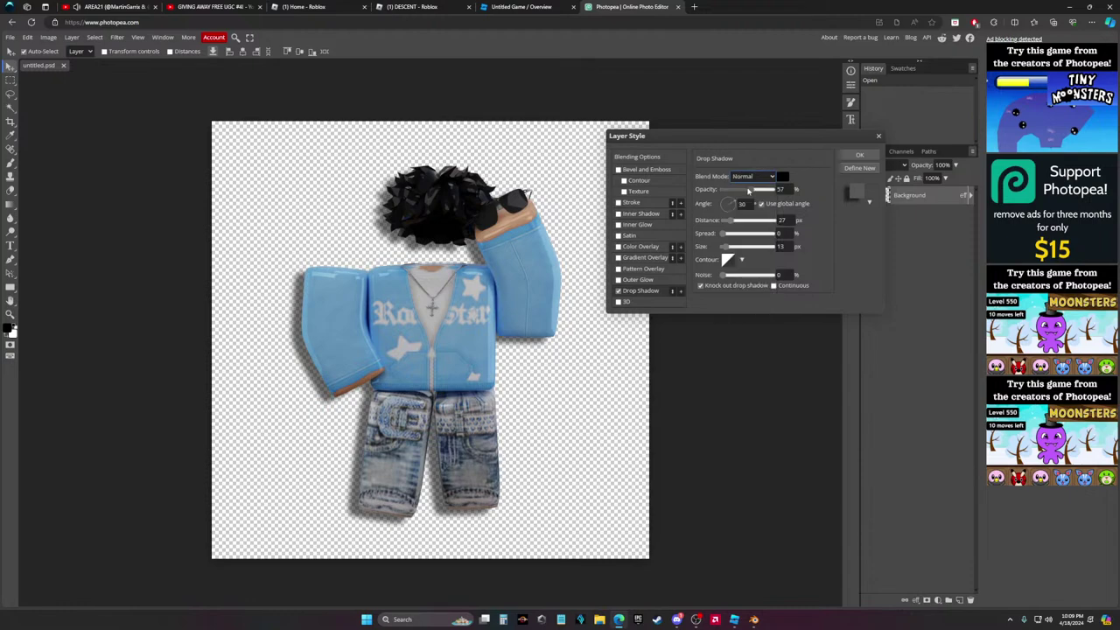
click(859, 155)
click(9, 38)
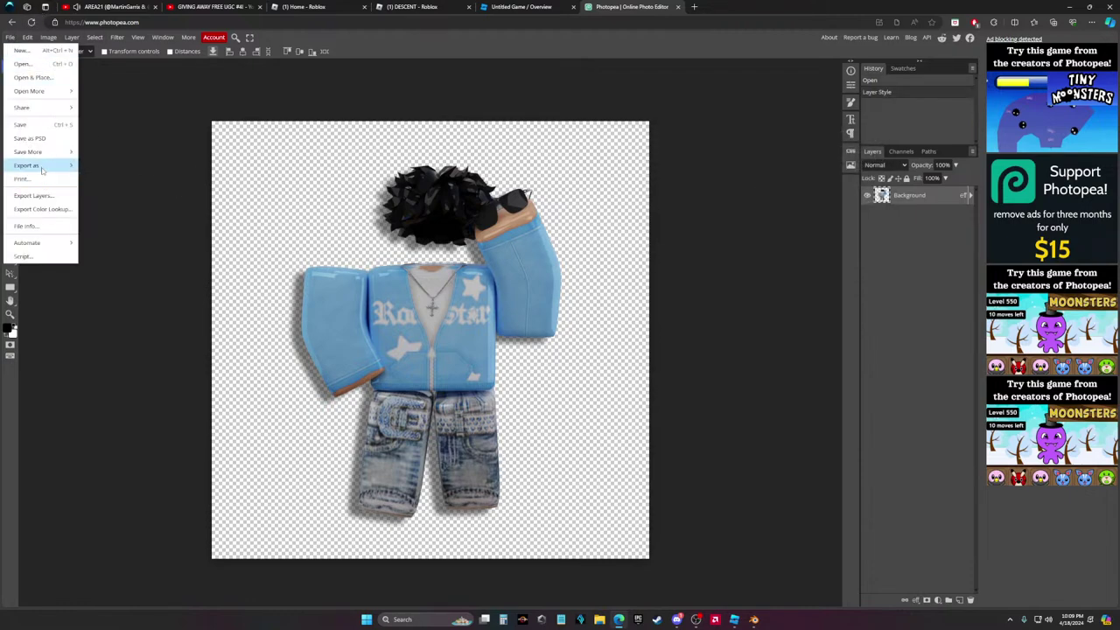
mouse_move(35, 165)
click(600, 620)
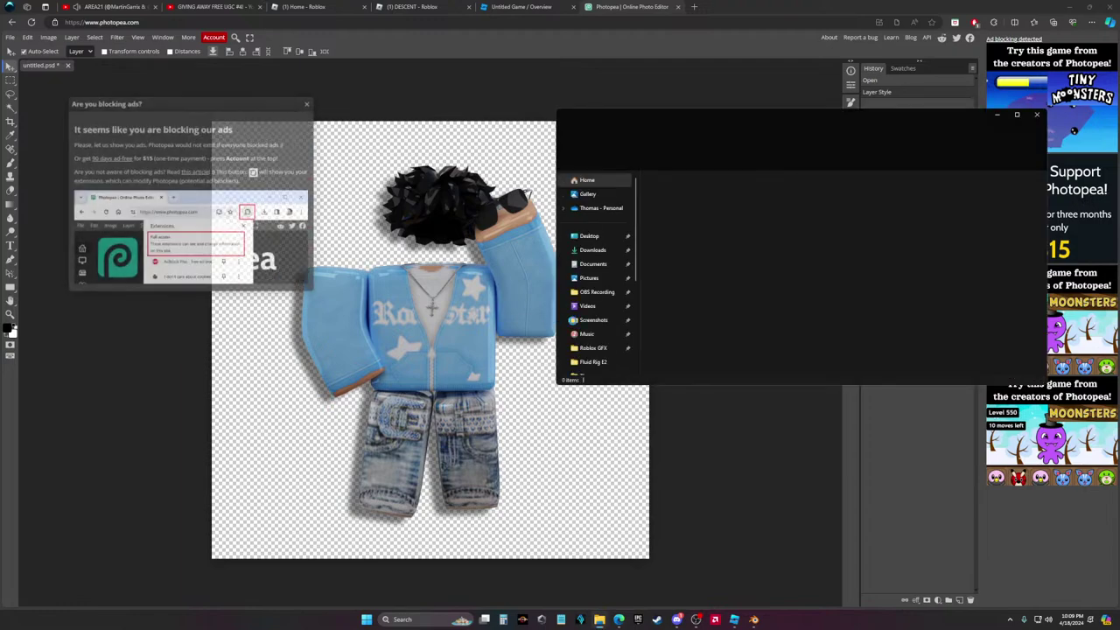
Load Photopea in a new browser tab and close the old unsaved Photopea tab
click(694, 7)
text(photopea.com)
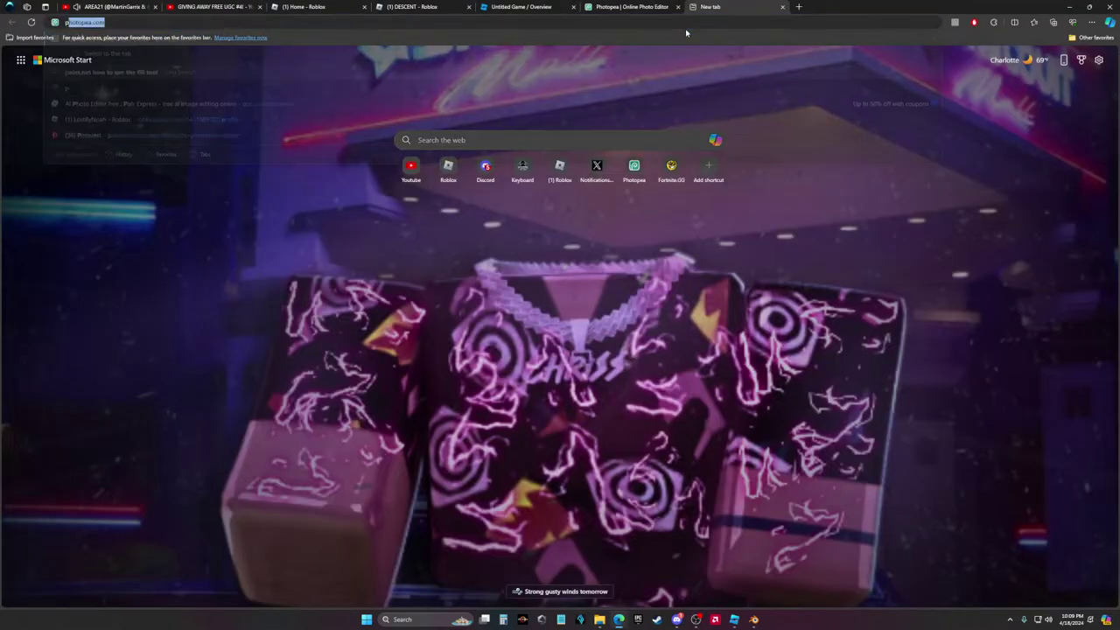
key(Return)
click(677, 7)
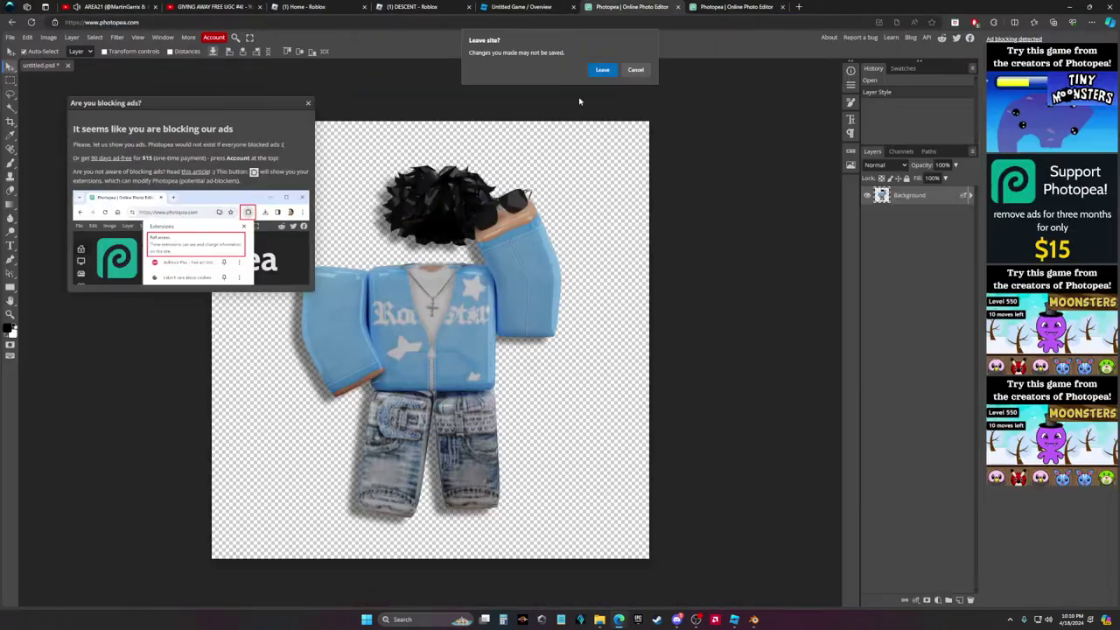
click(604, 69)
Open the chain_fixed.psd template from Downloads in Photopea
click(602, 622)
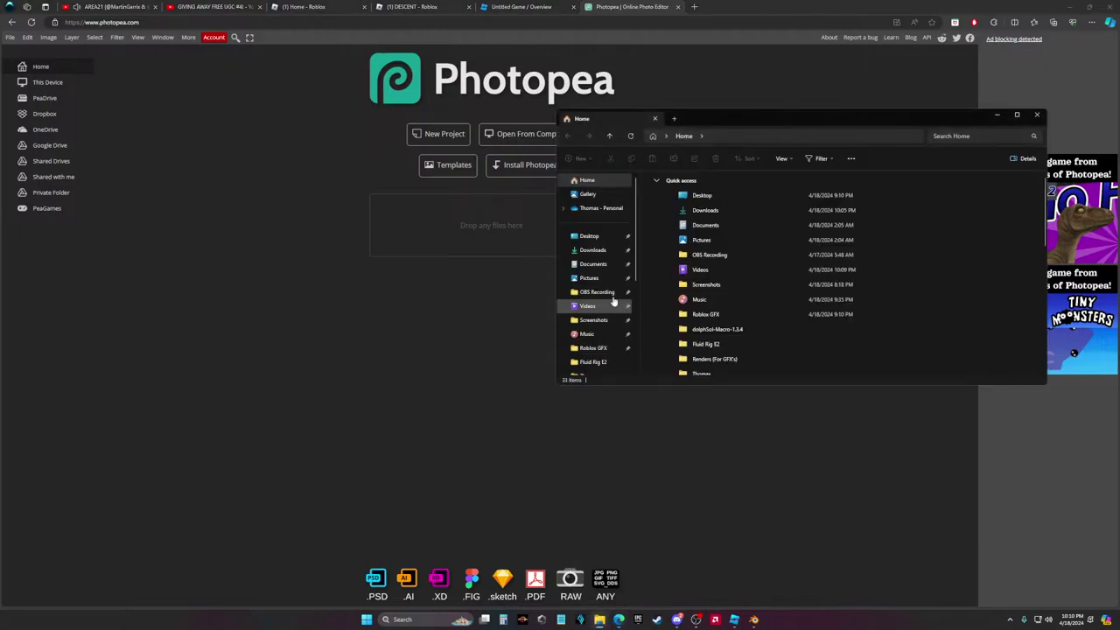
scroll(726, 289, down, 5)
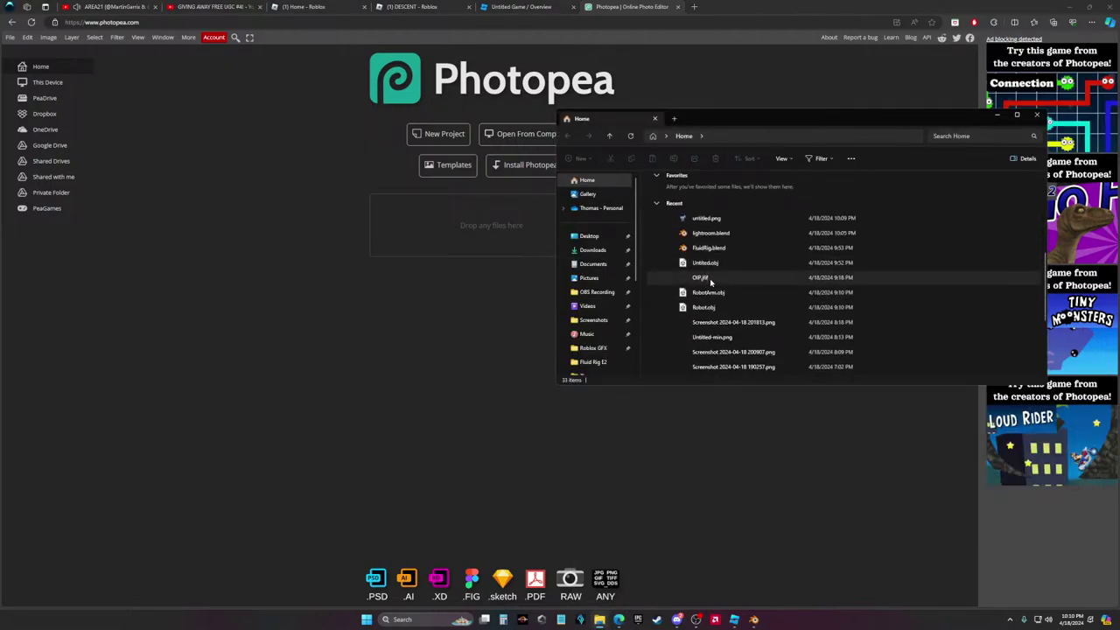
scroll(702, 294, up, 5)
click(711, 211)
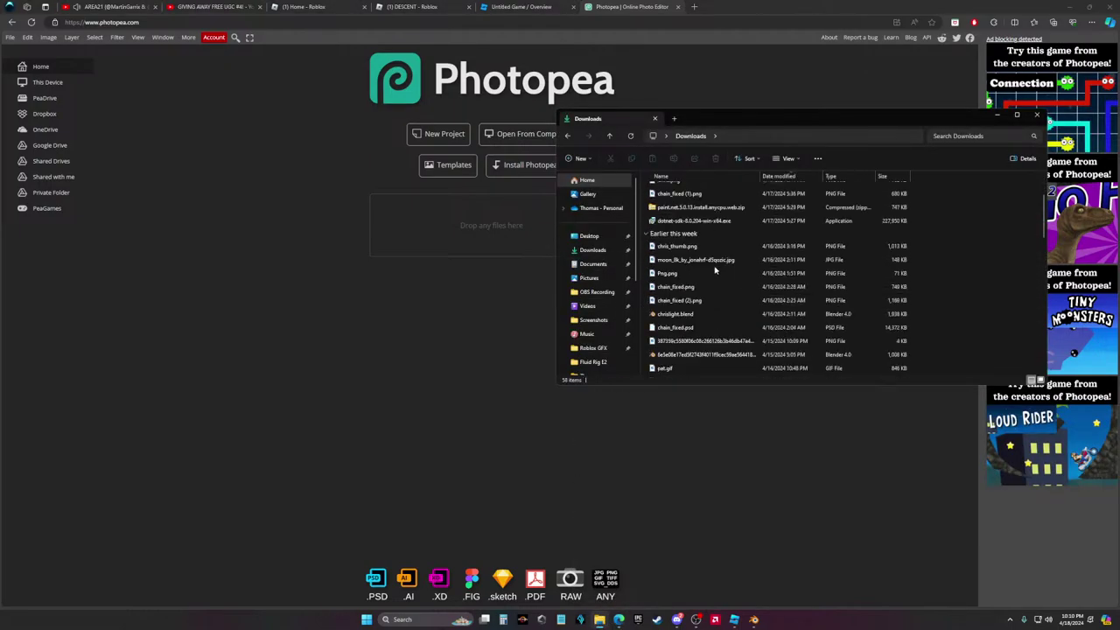
scroll(700, 280, down, 2)
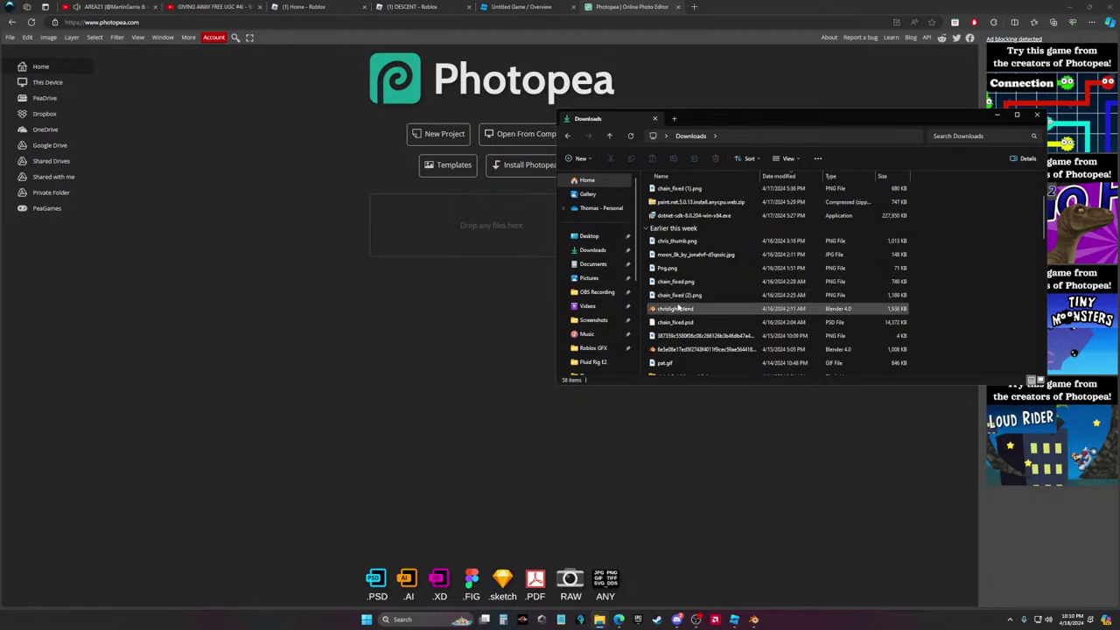
drag(675, 322, 479, 258)
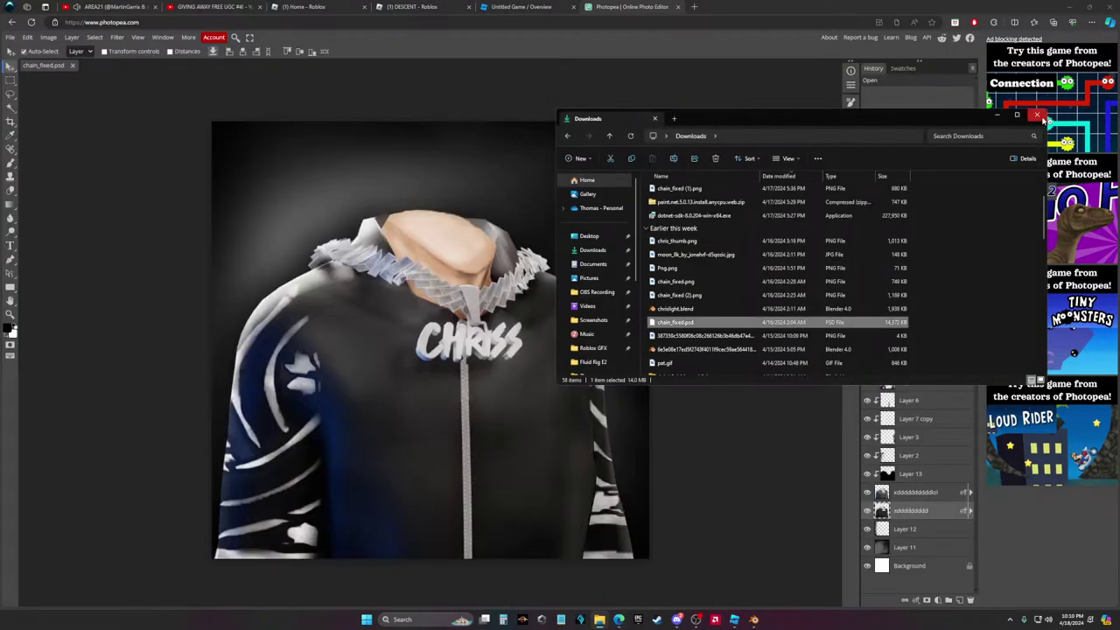
Hide the jacket artwork, Folder 2, Layer 11 and Layer 12 in the template
click(867, 510)
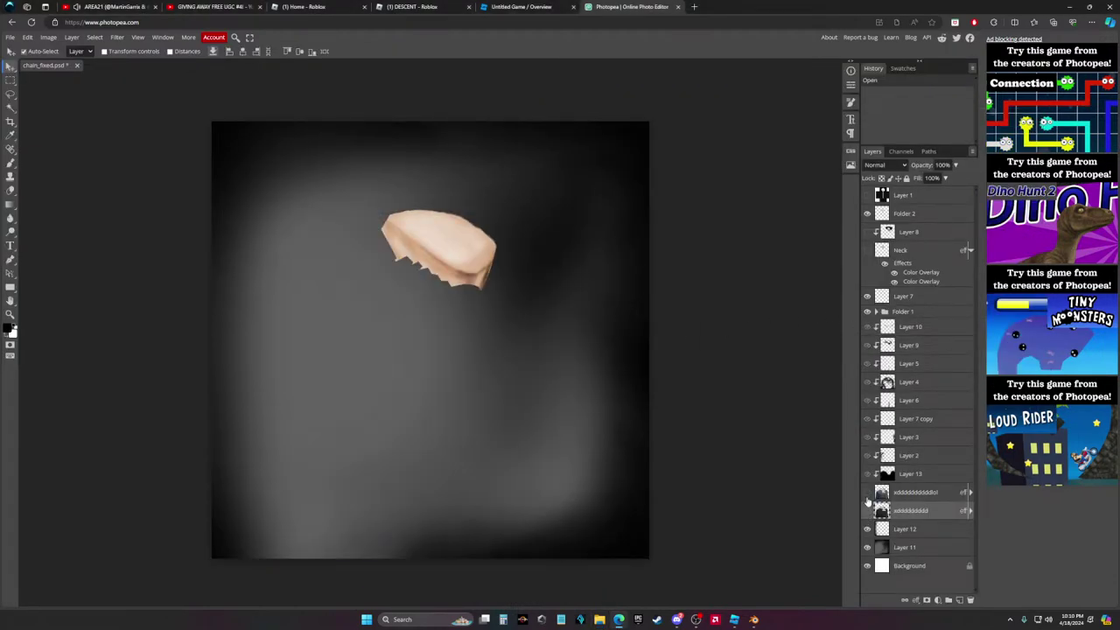
click(867, 212)
click(867, 547)
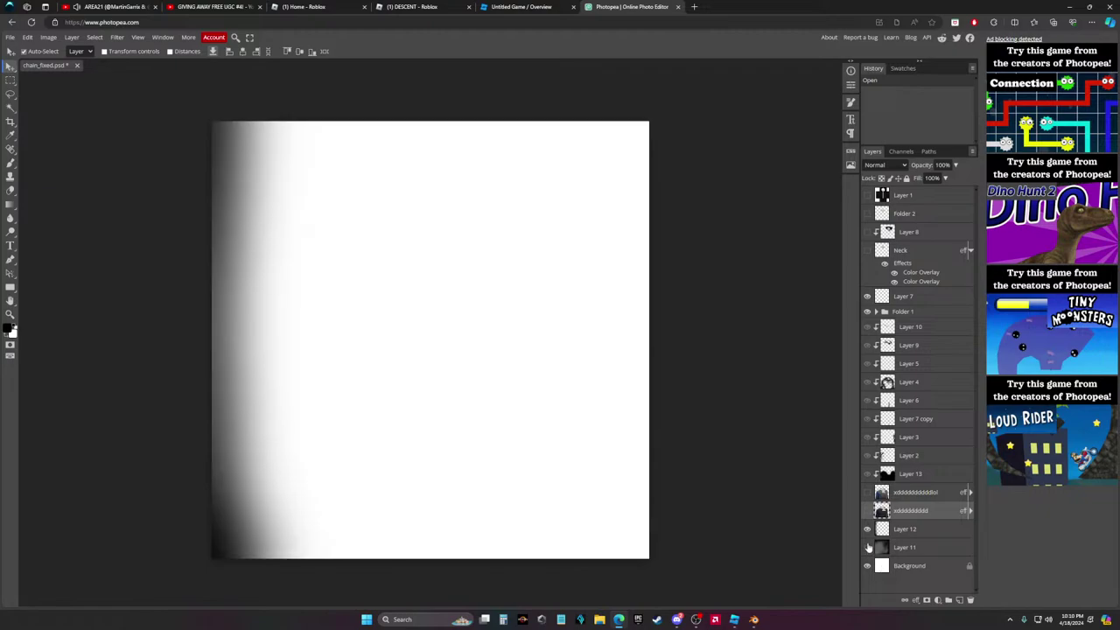
click(868, 529)
Find untitled.png in the Videos folder and place it onto the template canvas
click(600, 619)
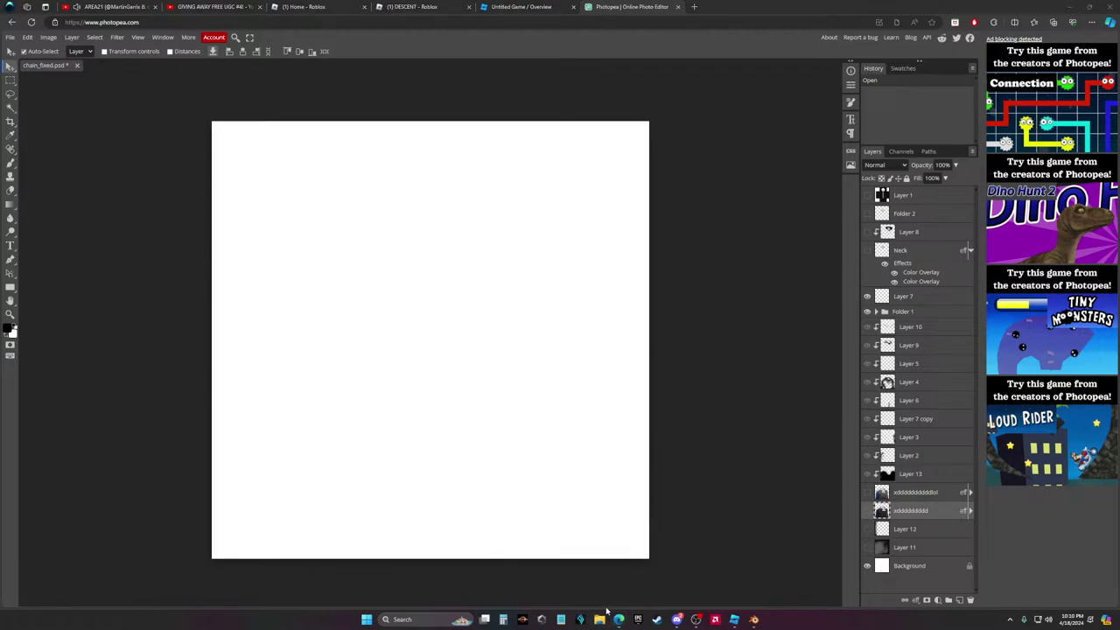
click(594, 277)
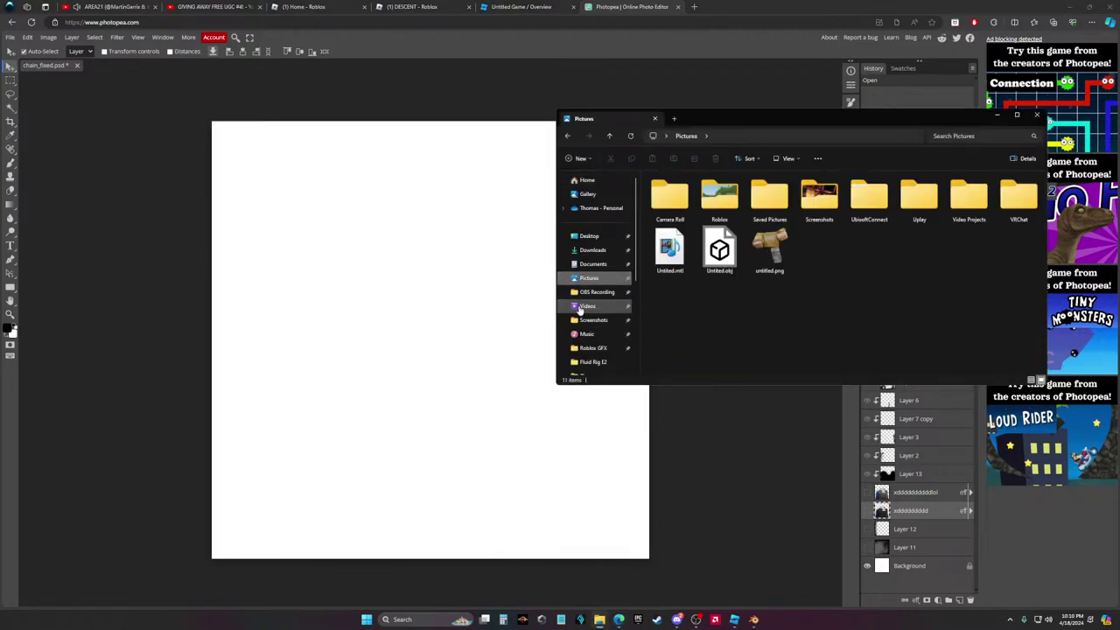
scroll(599, 320, down, 1)
click(589, 332)
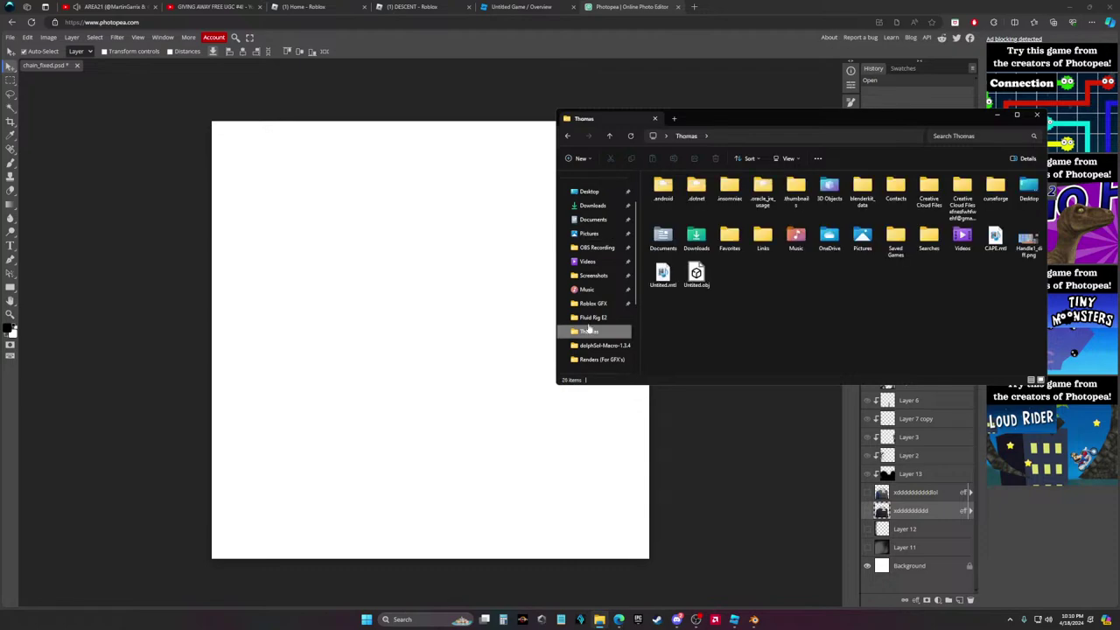
click(591, 304)
click(593, 275)
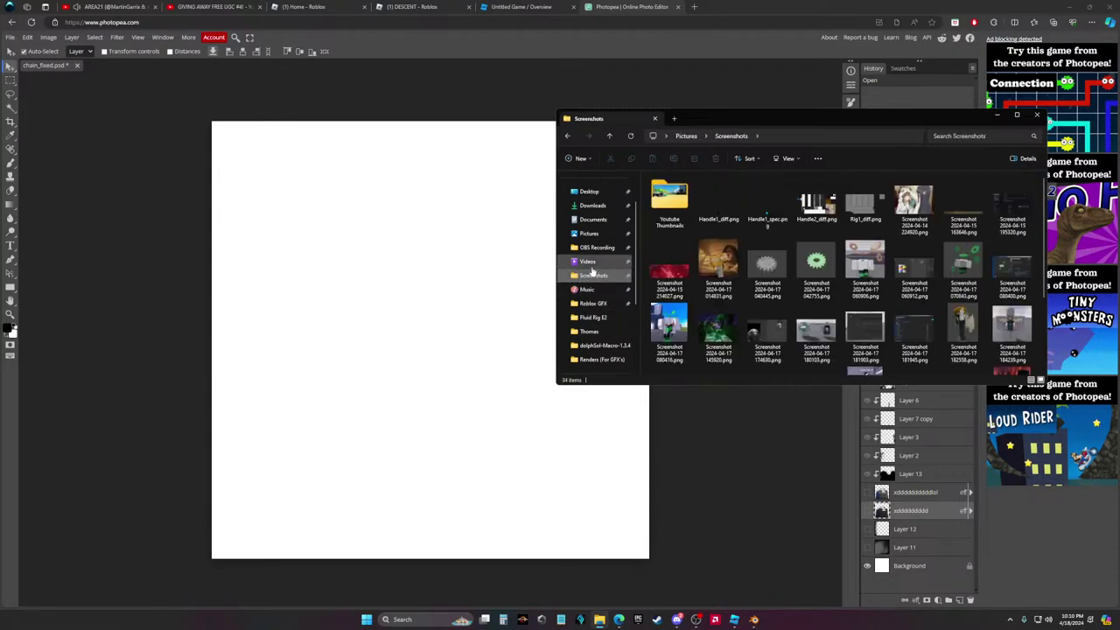
click(589, 234)
click(595, 248)
click(593, 219)
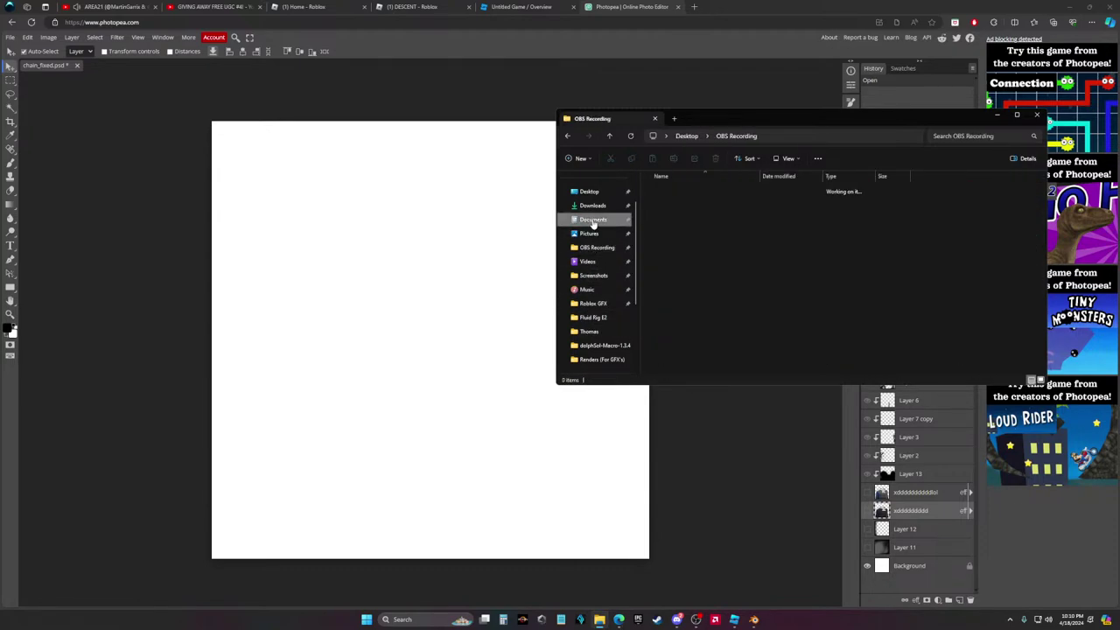
click(589, 233)
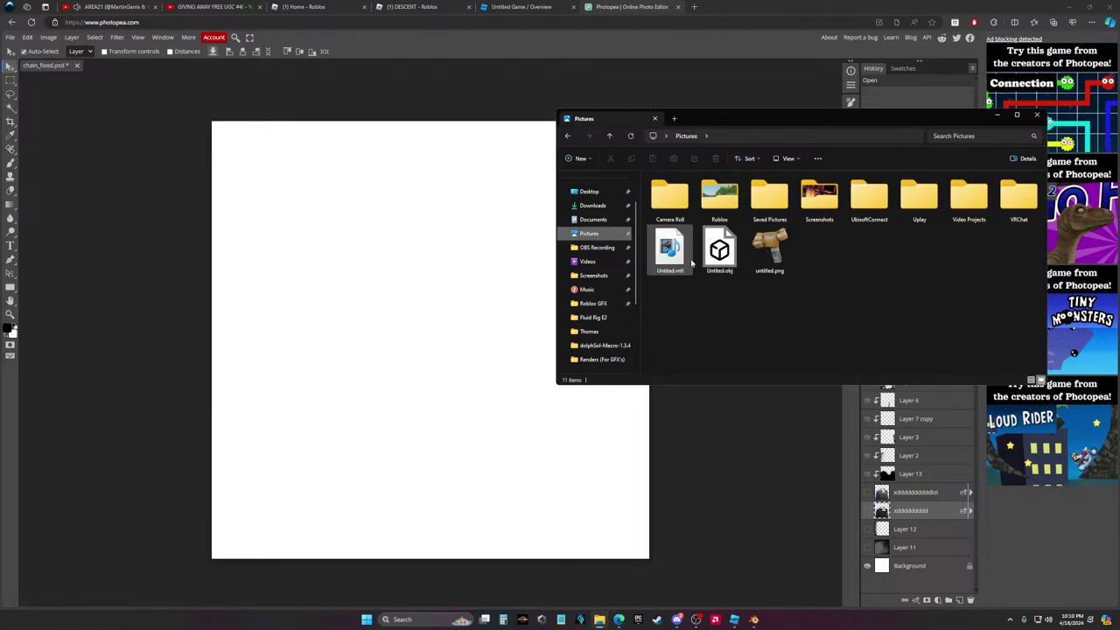
click(597, 248)
click(588, 262)
drag(1043, 211, 350, 302)
Confirm the placed render and hide the white Background for a transparent canvas
key(alt+Tab)
click(1038, 117)
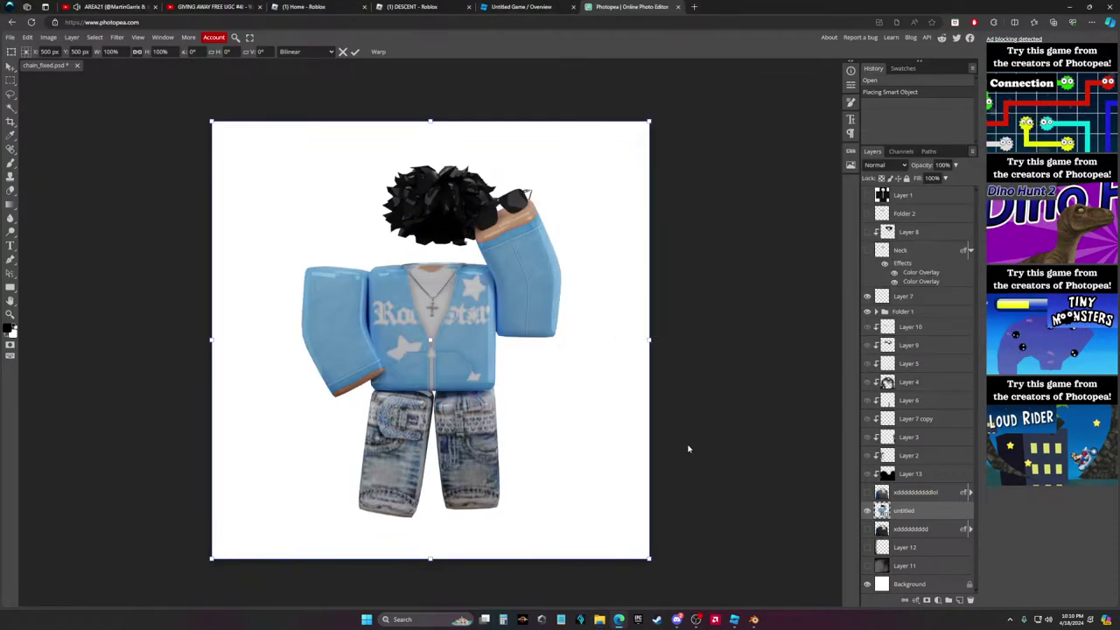
key(Return)
right_click(868, 585)
click(872, 588)
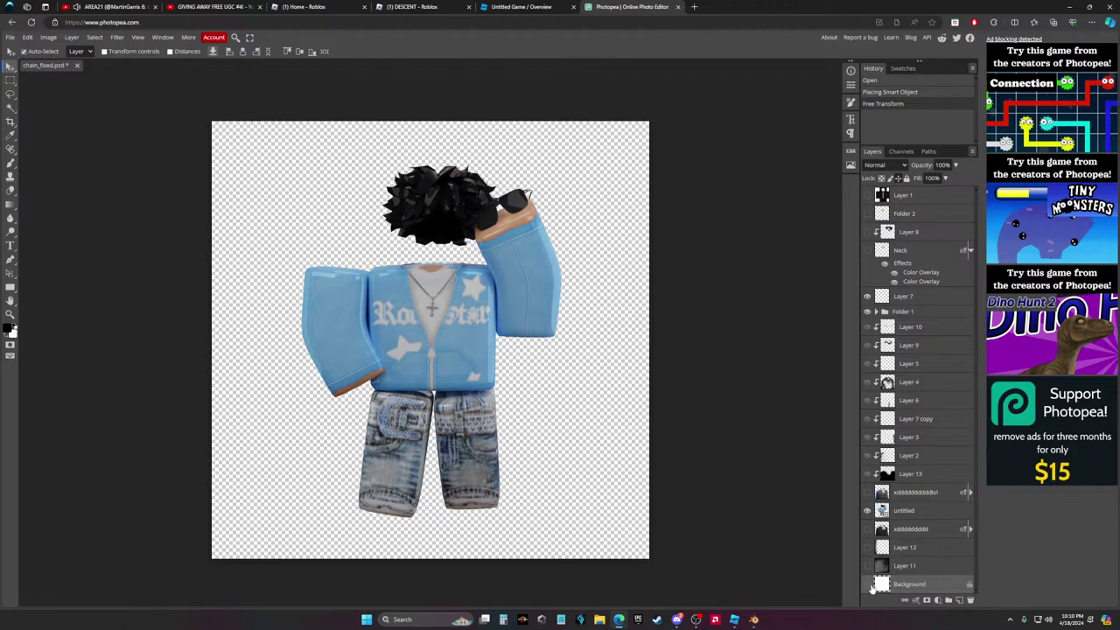
click(677, 619)
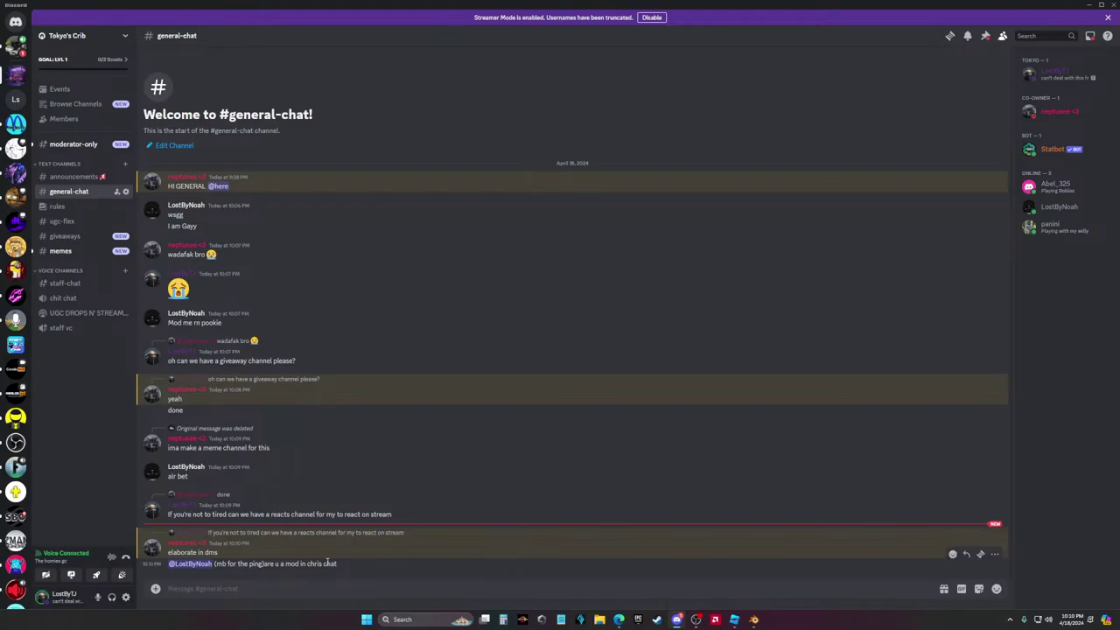
Send 'Yes he is' in #general-chat, then return to the Photopea template
text(Yes he is)
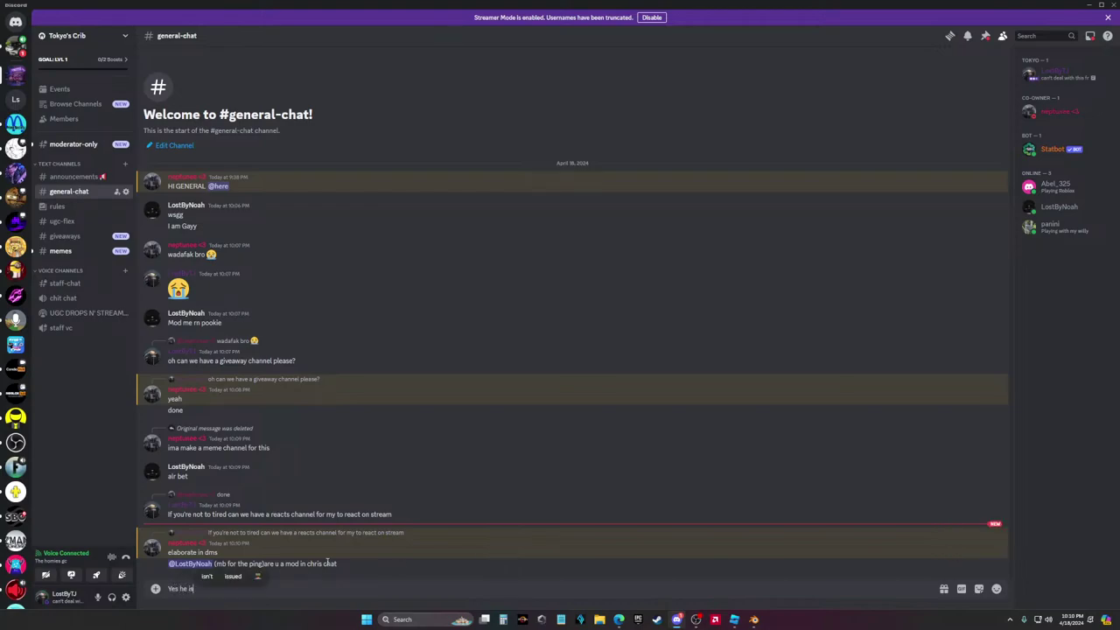
key(Return)
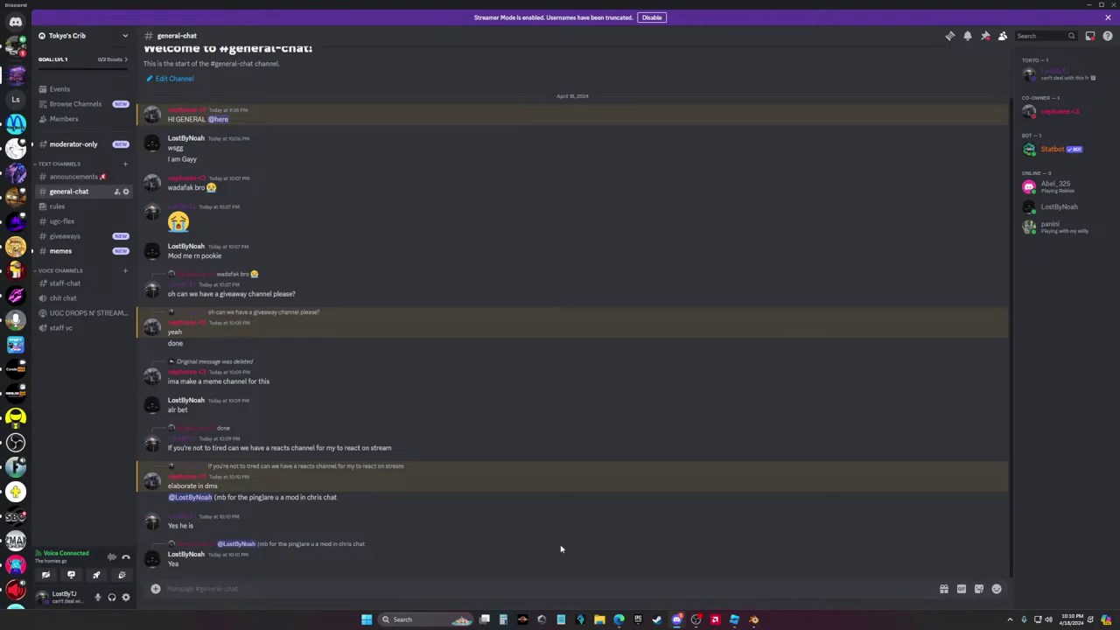
click(619, 620)
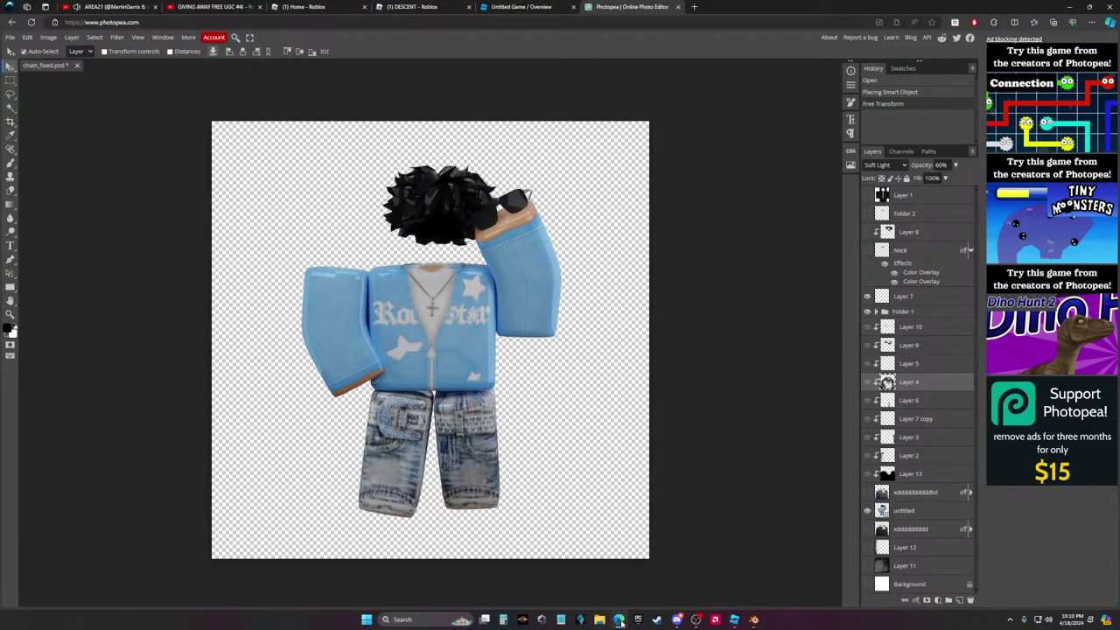
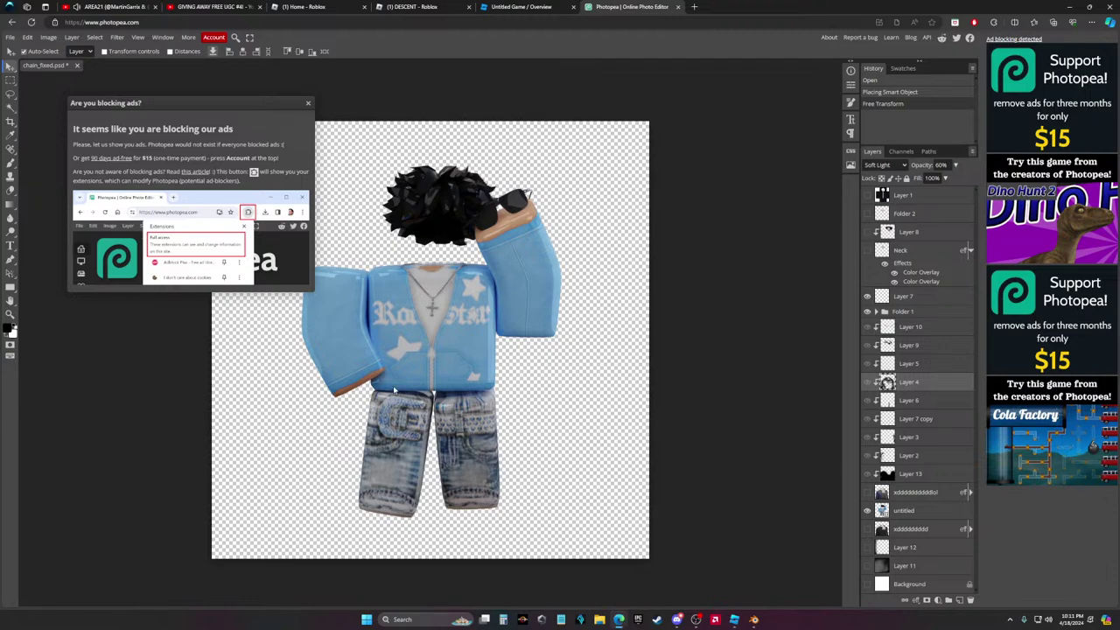
Dismiss Photopea's ad-block notice and open a new InPrivate browser window
click(307, 104)
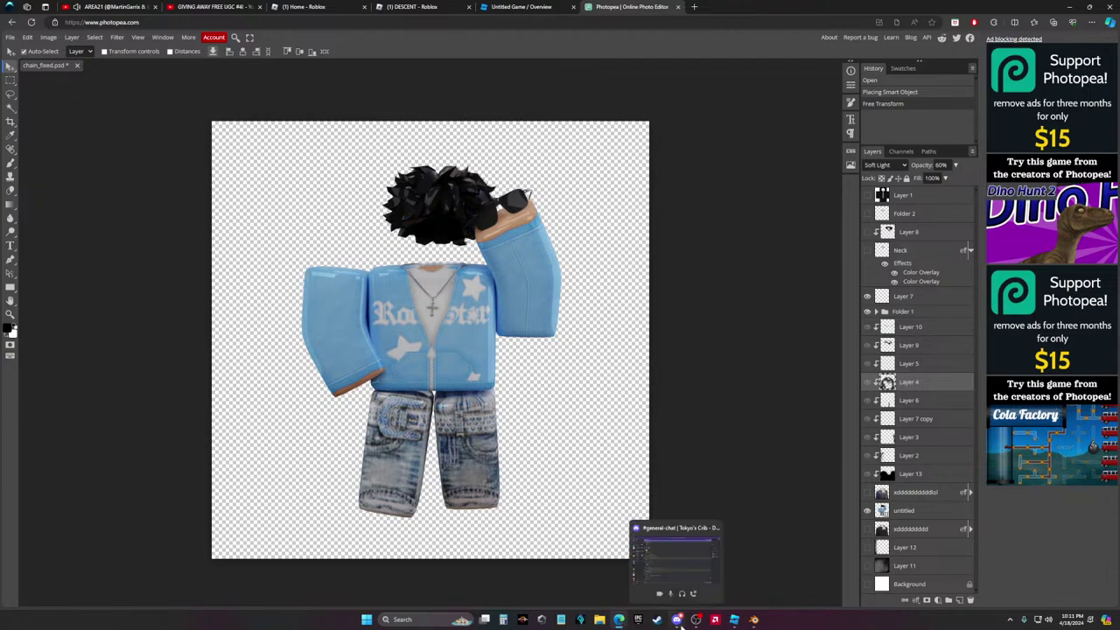
click(1093, 23)
click(1004, 65)
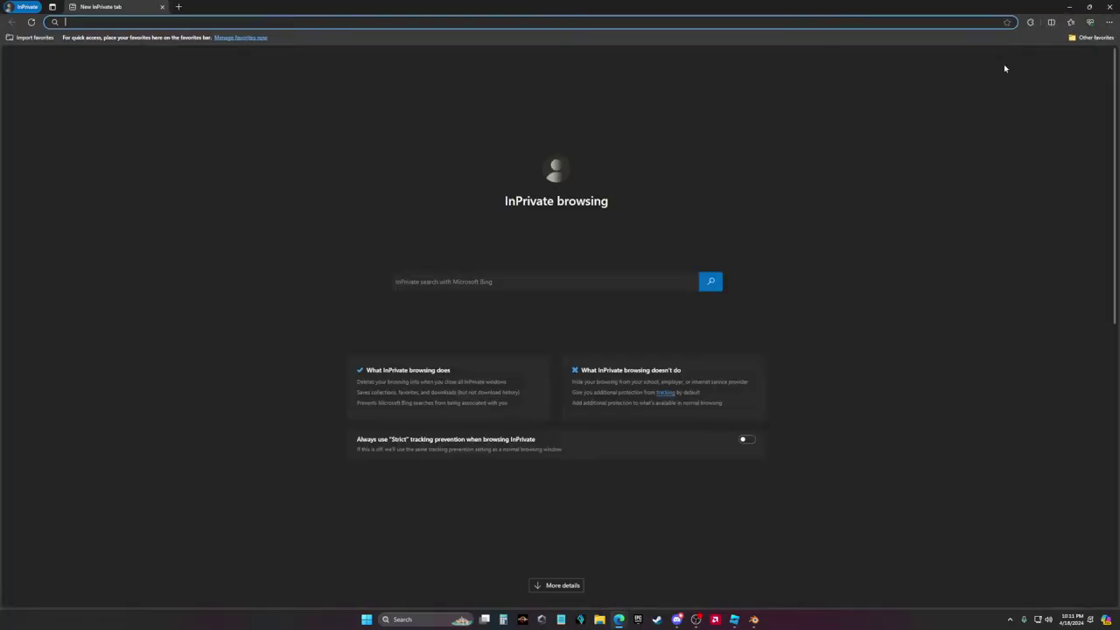
Search Bing images for '4k blue rock world' and open the light blue planet wallpaper full size
text(4k bl)
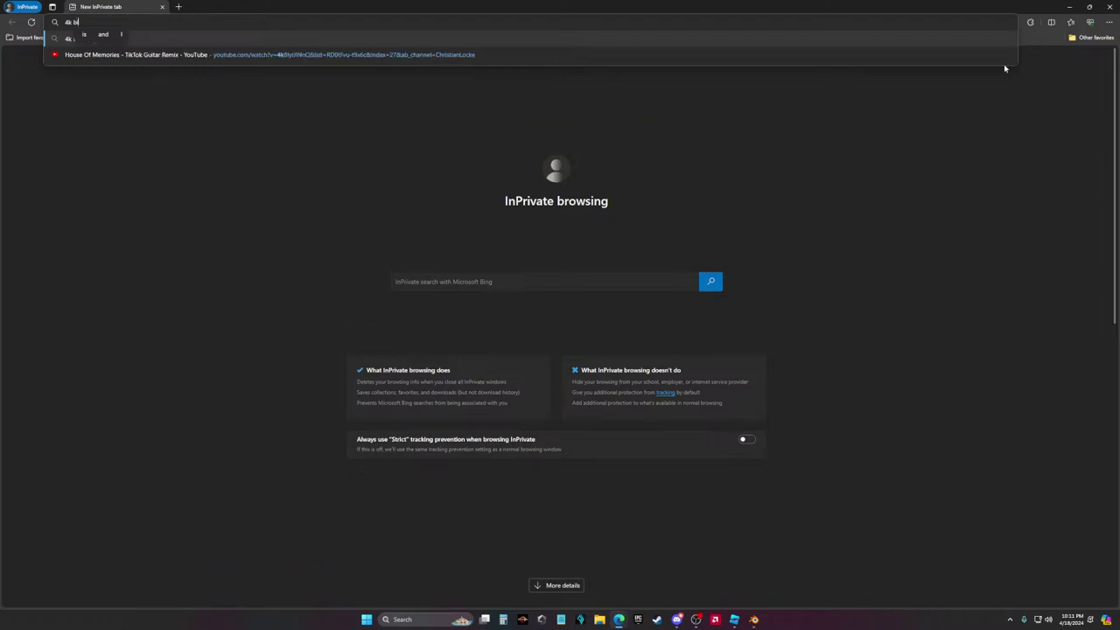
text(ue rock world)
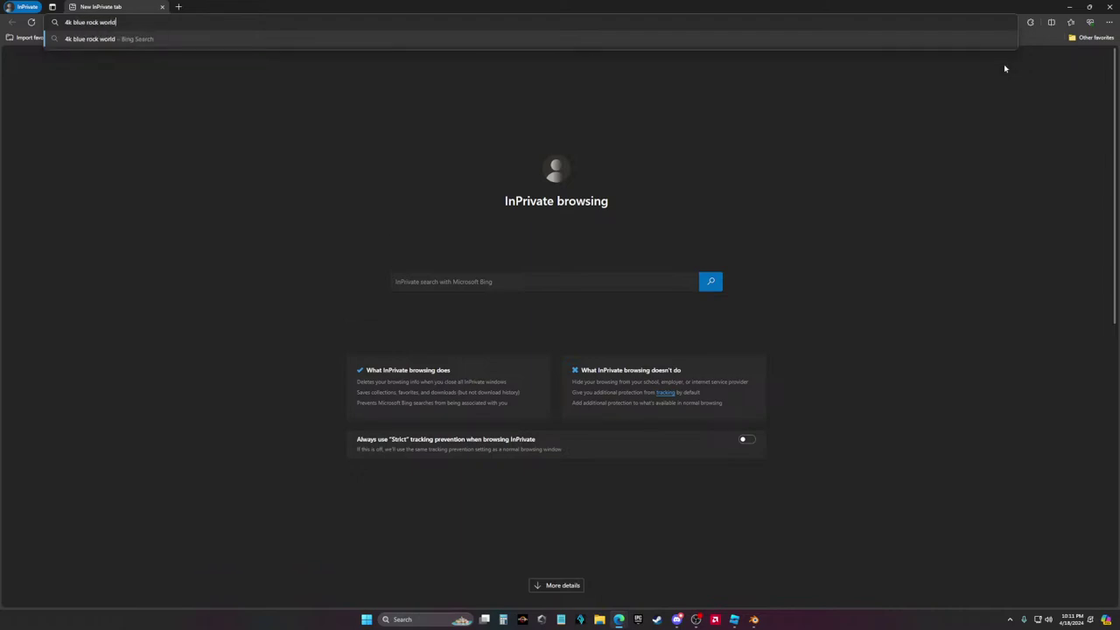
key(Return)
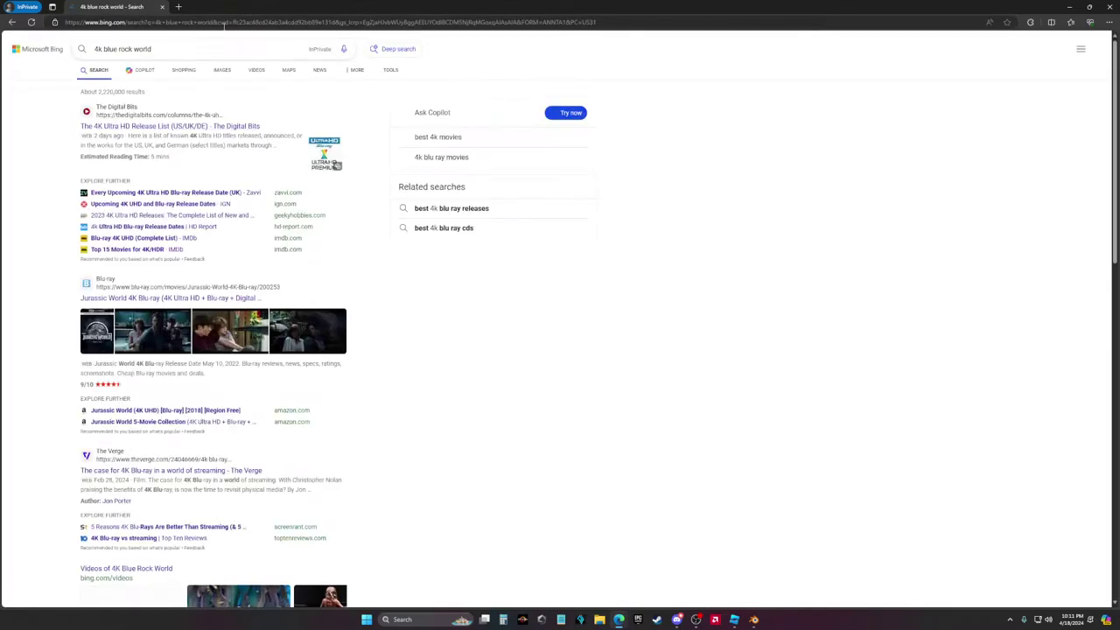
click(219, 70)
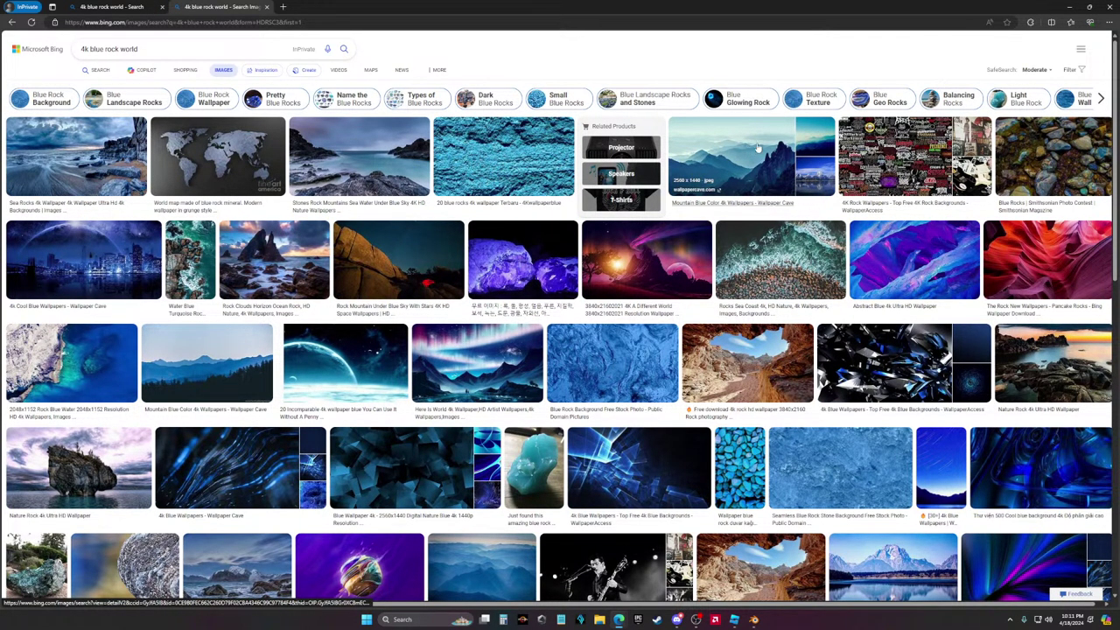
click(346, 361)
click(677, 620)
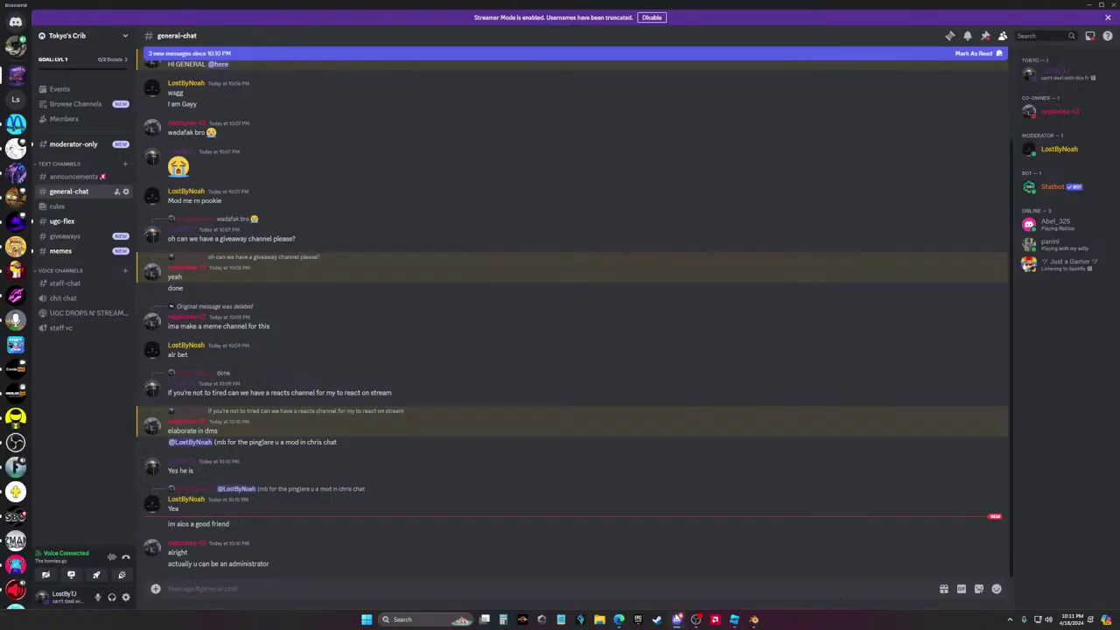
click(677, 620)
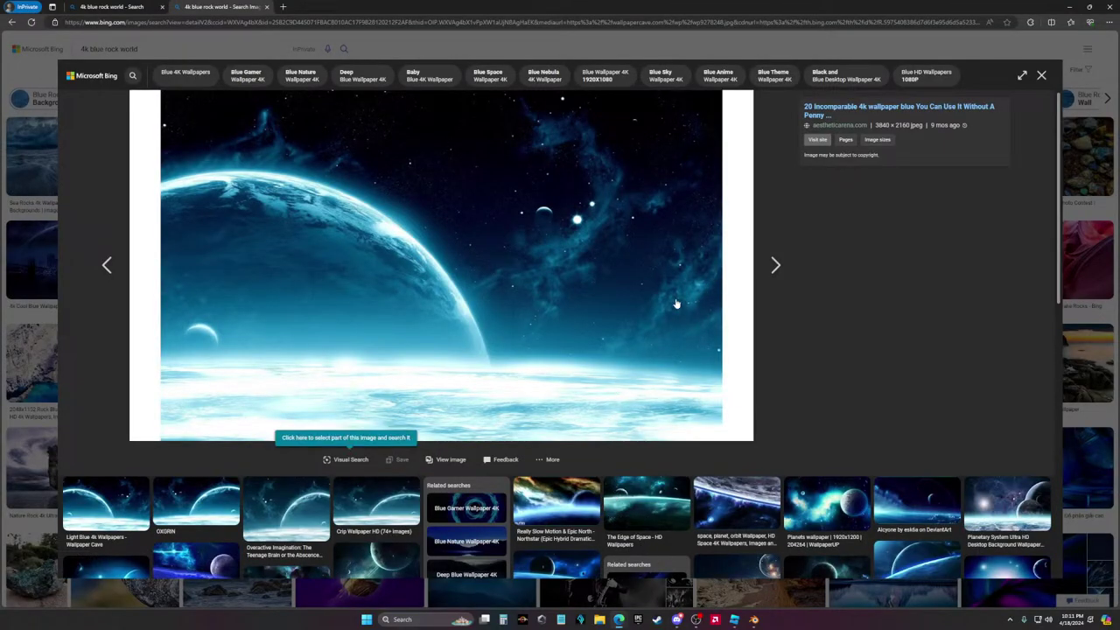
click(133, 507)
Save the planet wallpaper to Downloads as wp8731653.webp and locate it in File Explorer
right_click(552, 245)
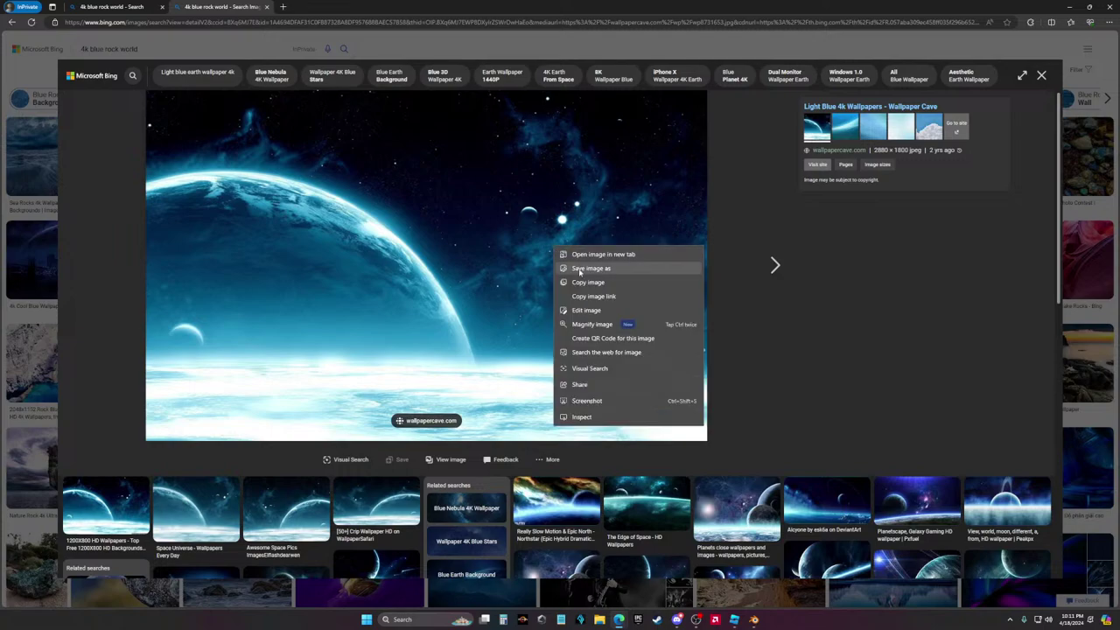
click(552, 383)
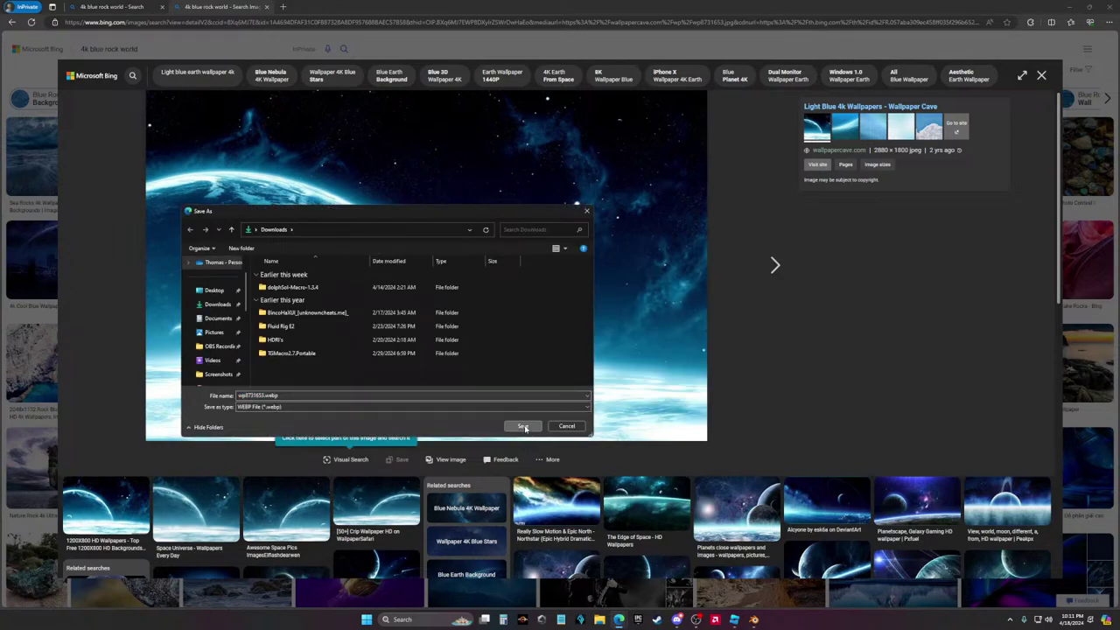
click(522, 426)
click(1026, 36)
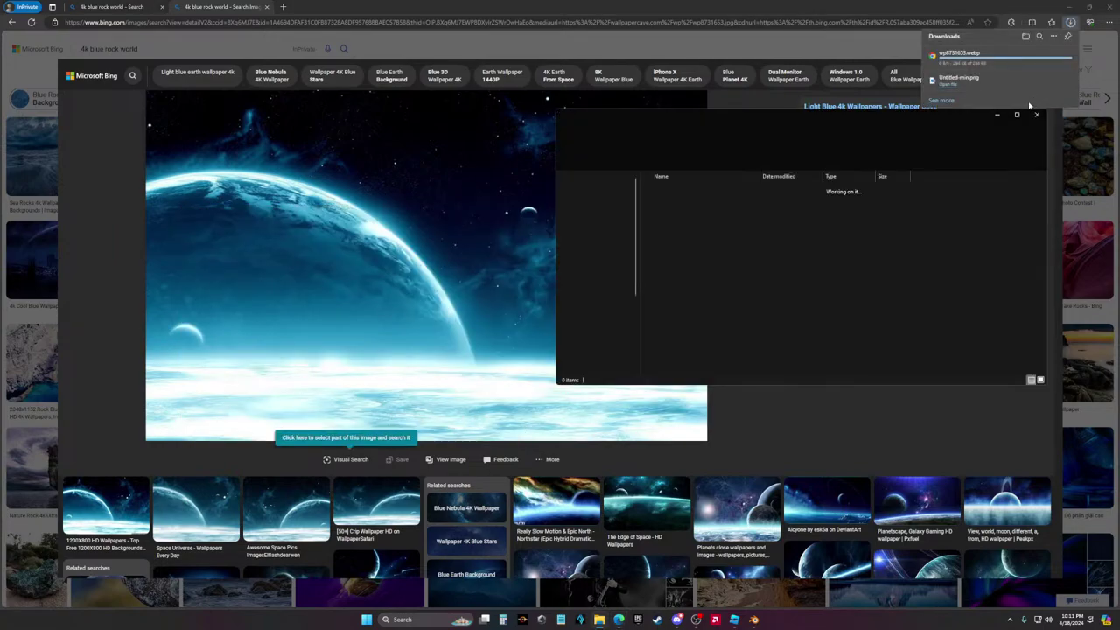
click(700, 203)
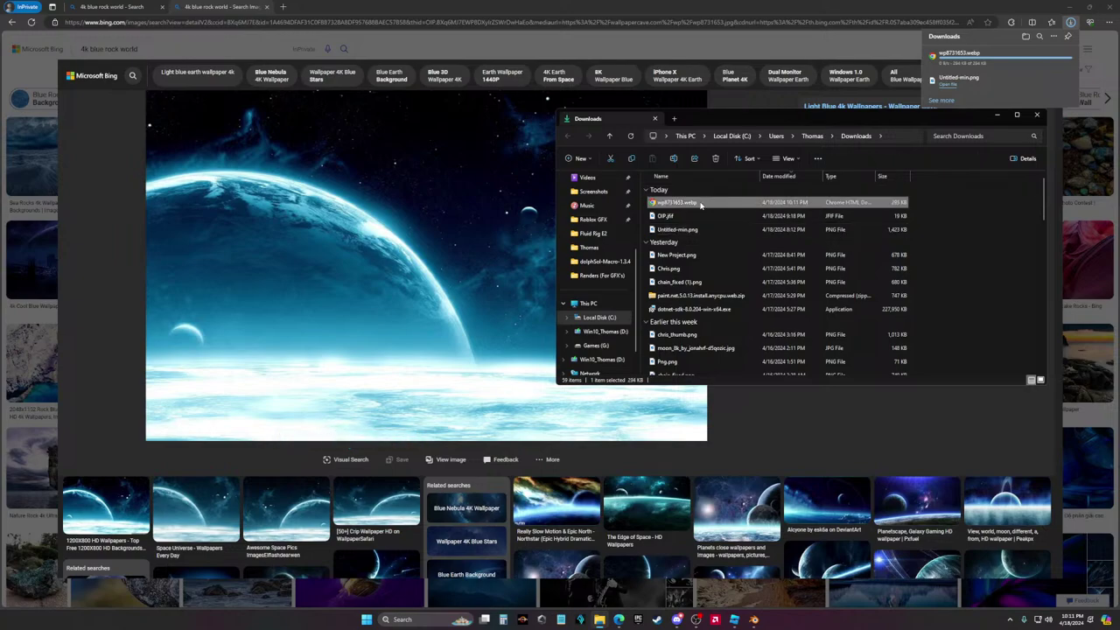
double_click(700, 203)
click(702, 430)
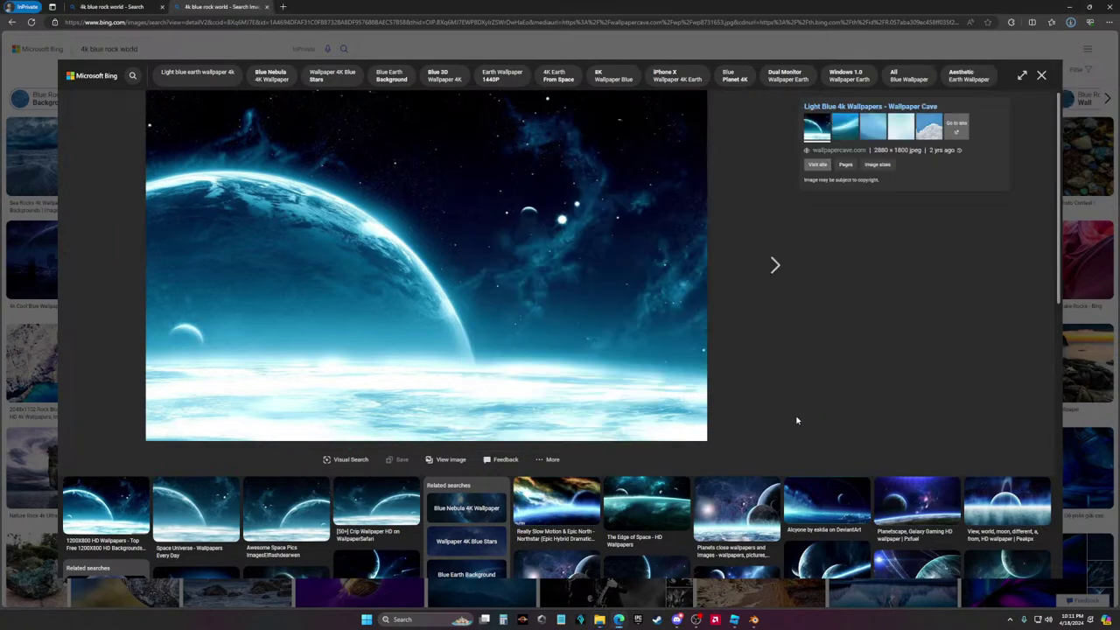
click(599, 620)
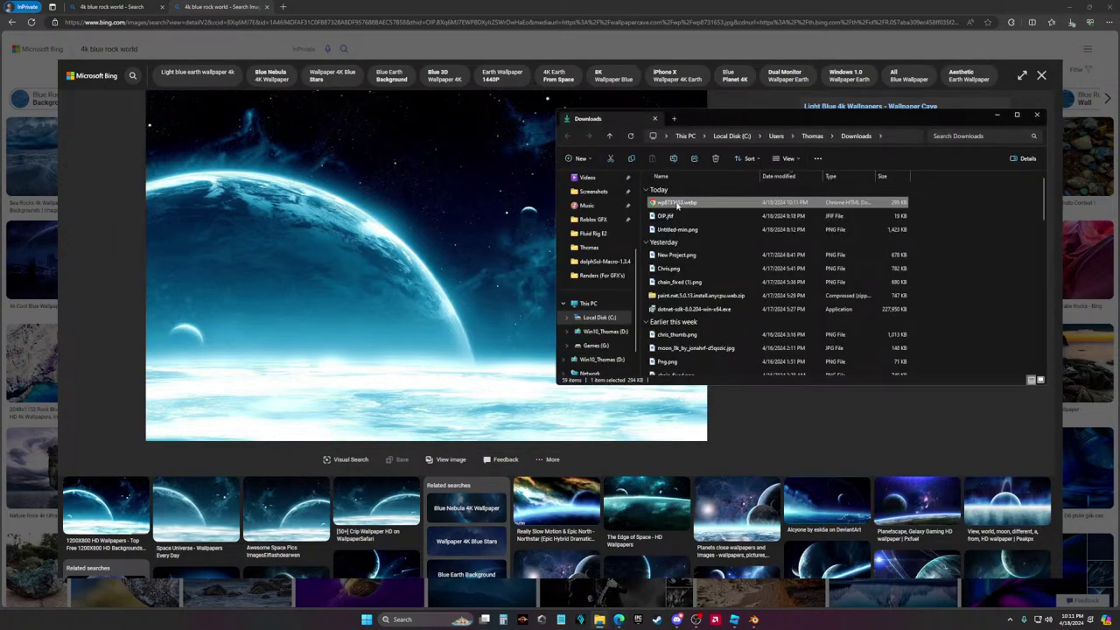
Rename wp8731653.webp to wp8731653.png and accept the extension change
key(shift+F10)
key(Escape)
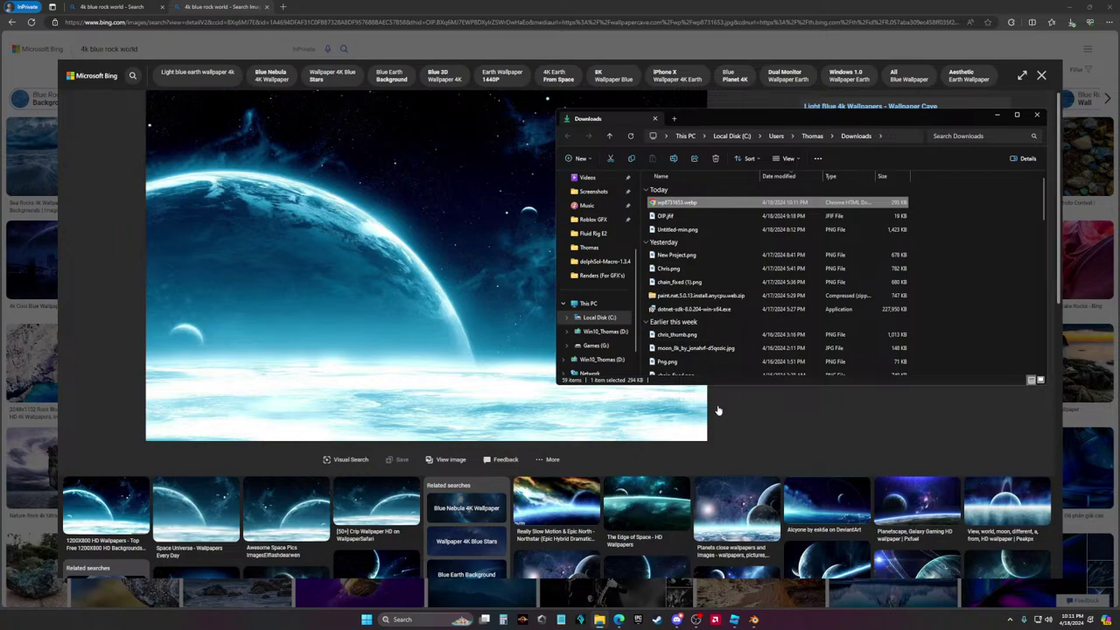
key(shift+F10)
click(702, 379)
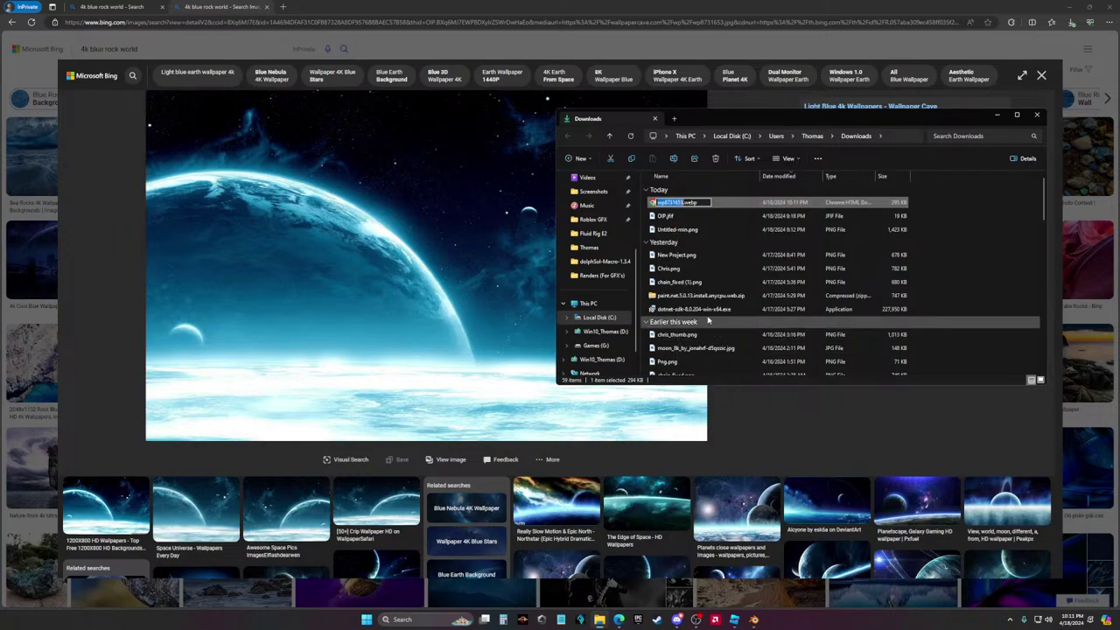
click(702, 202)
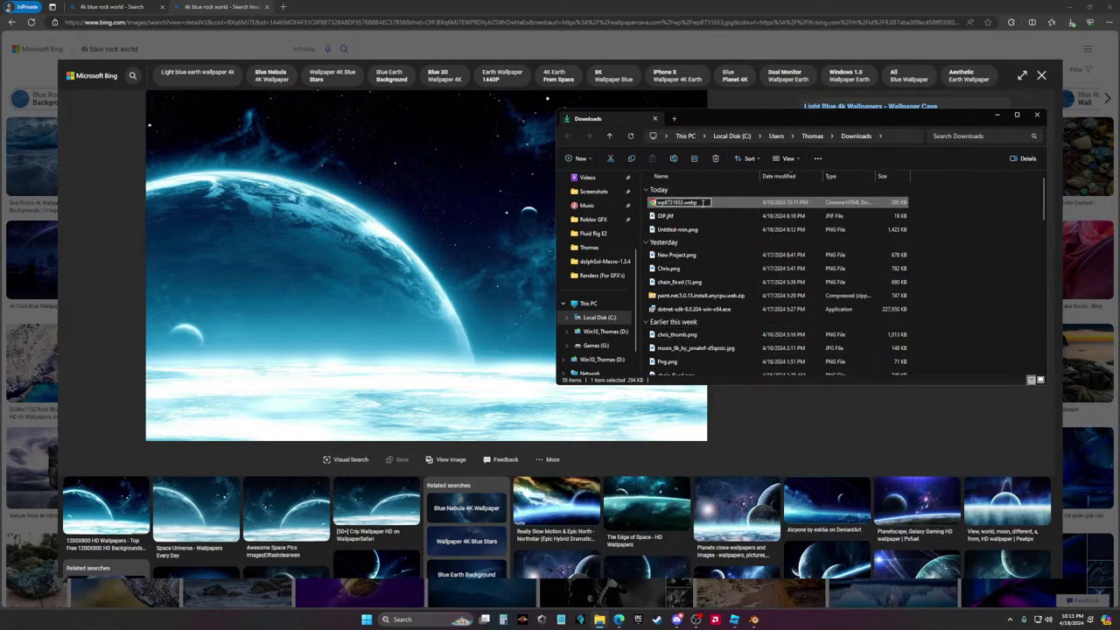
key(BackSpace)
key(BackSpace)
key(BackSpace)
key(BackSpace)
text(png)
key(Return)
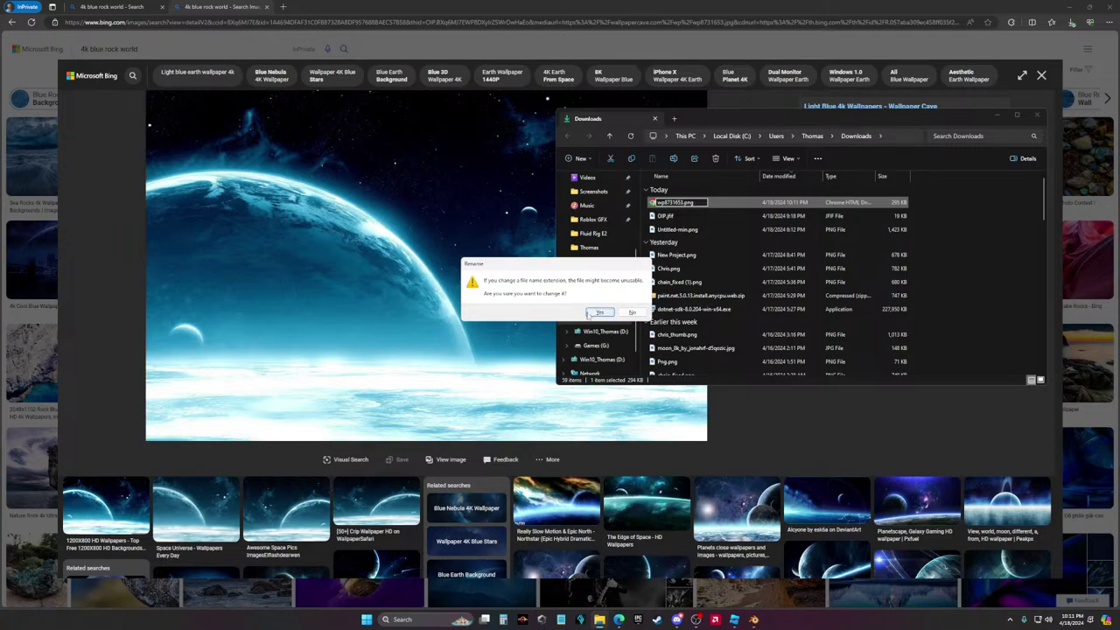
click(596, 313)
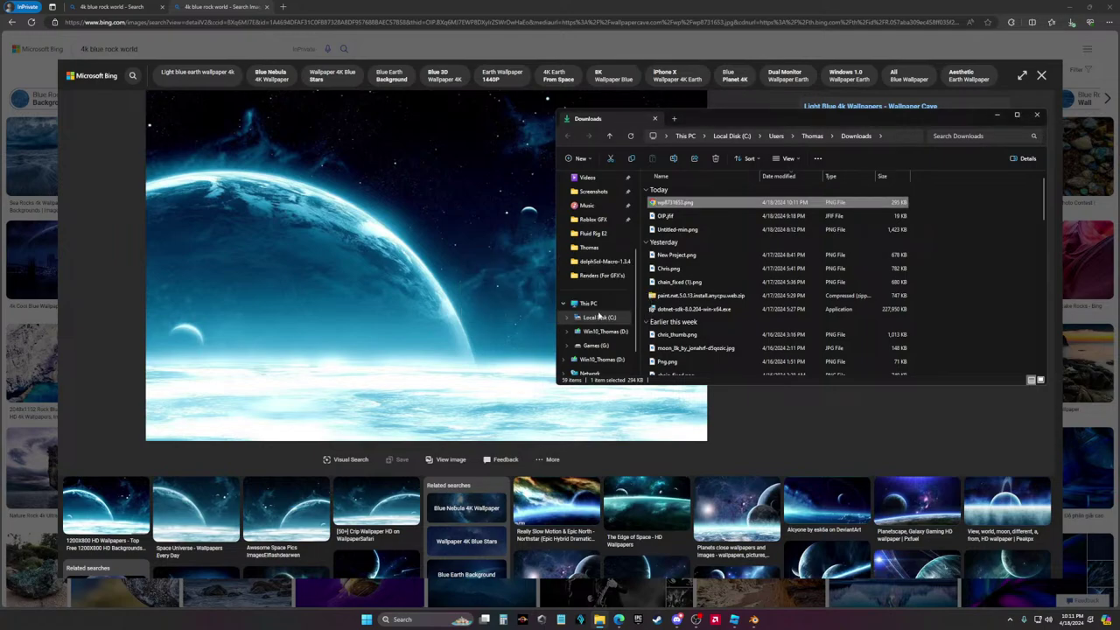
click(376, 44)
click(676, 620)
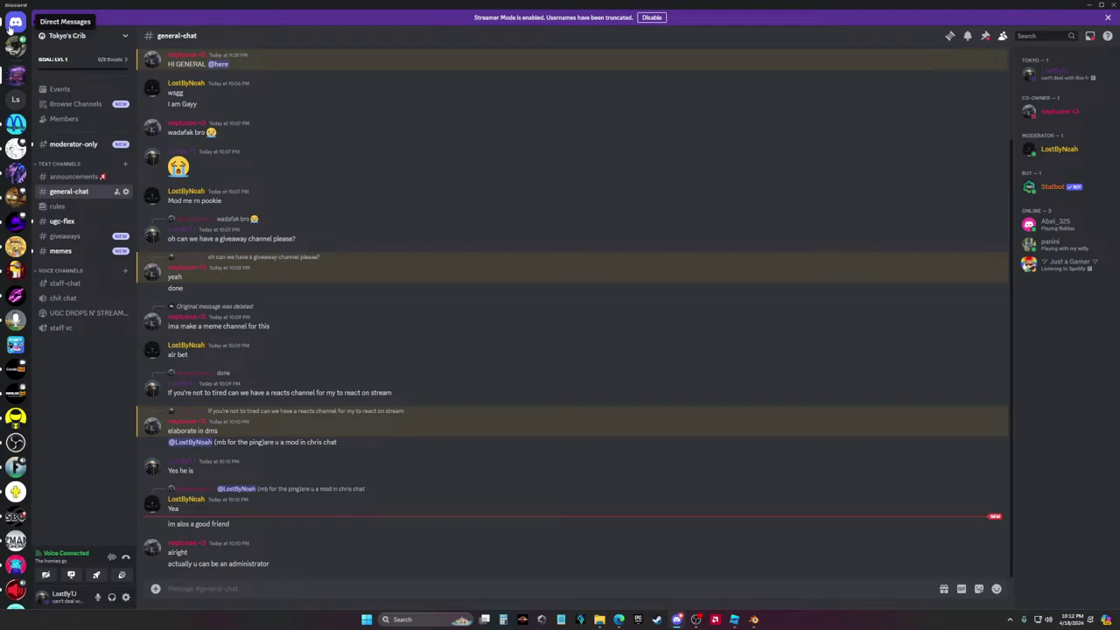
click(199, 503)
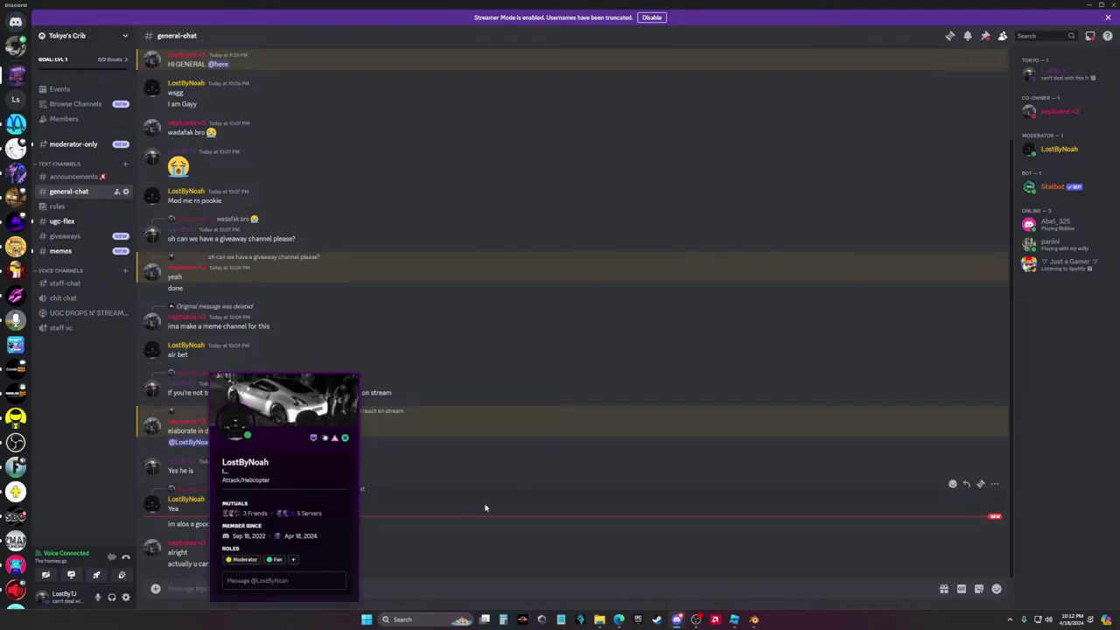
click(577, 466)
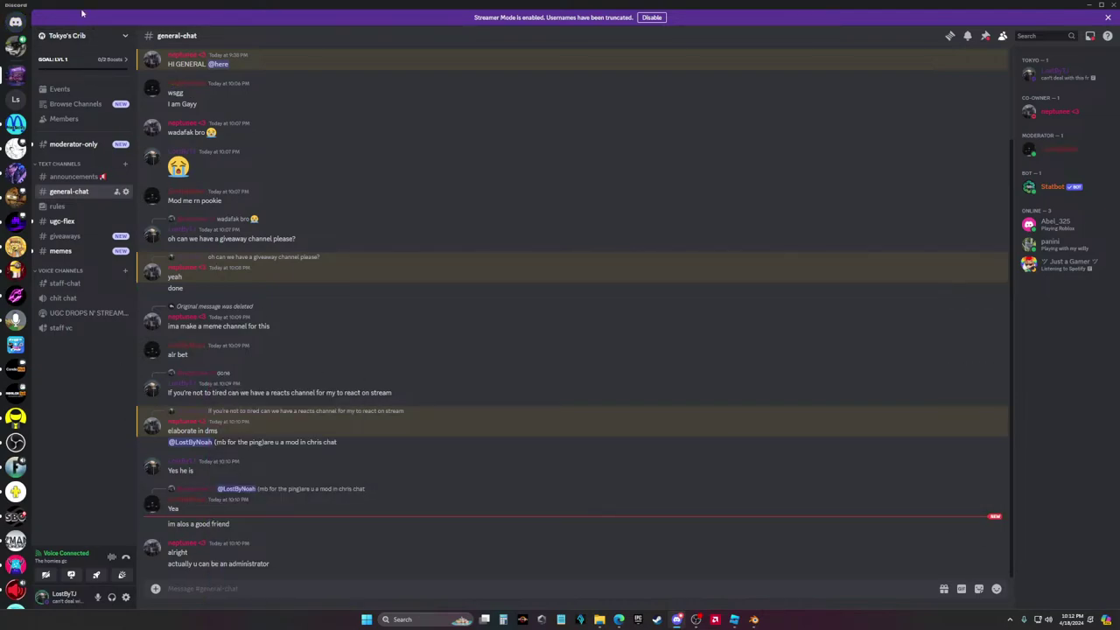
mouse_move(668, 617)
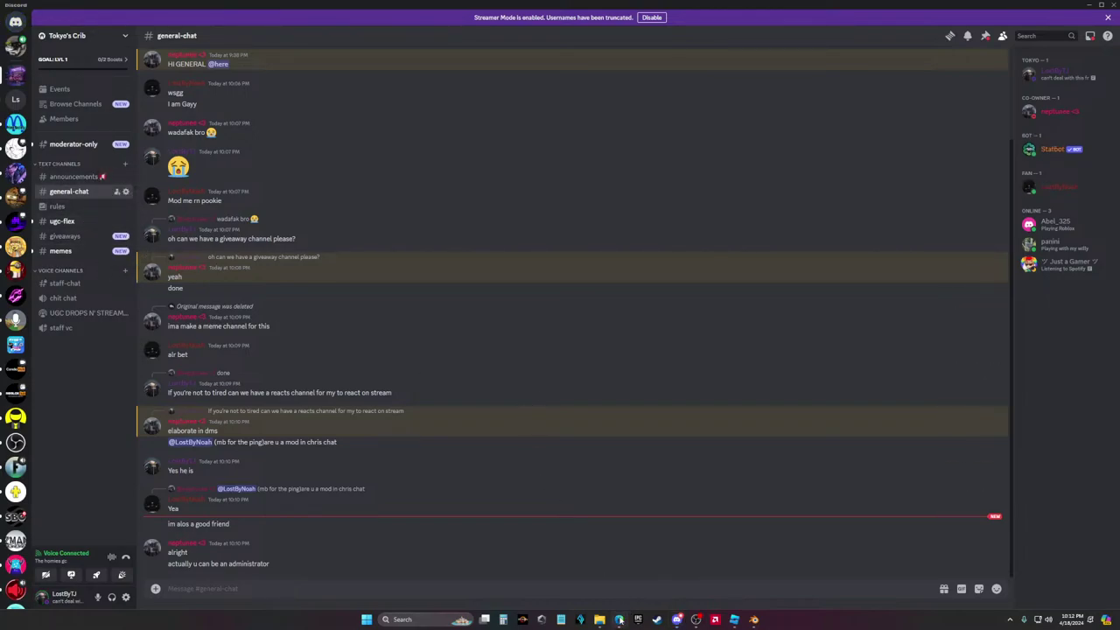
Place wp8731653.png from Downloads into the Photopea design
mouse_move(619, 619)
click(658, 578)
click(561, 574)
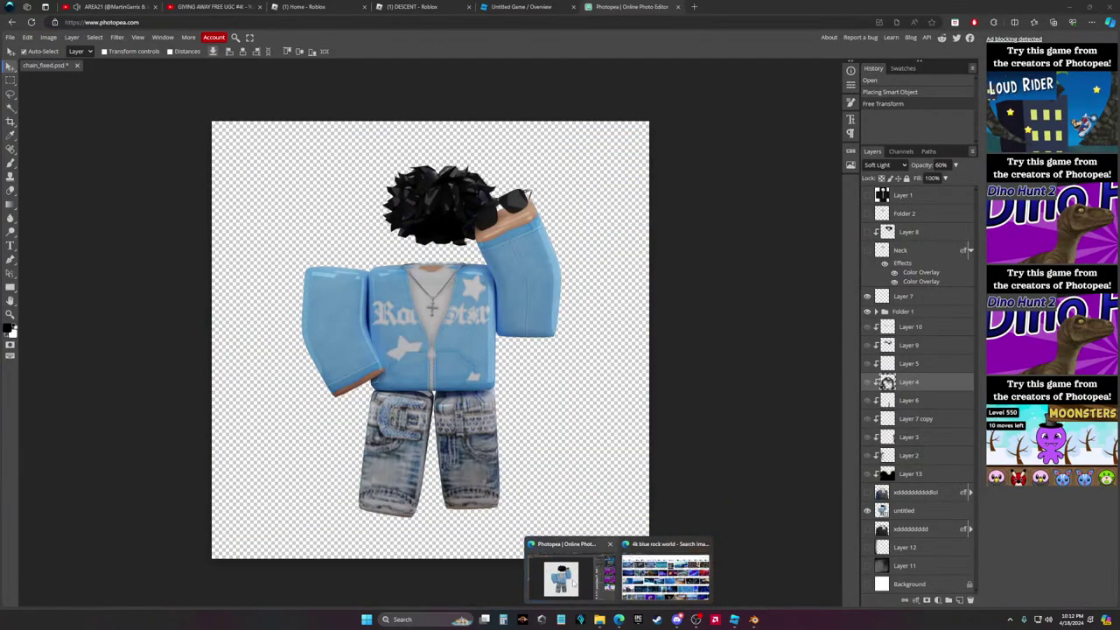
click(601, 622)
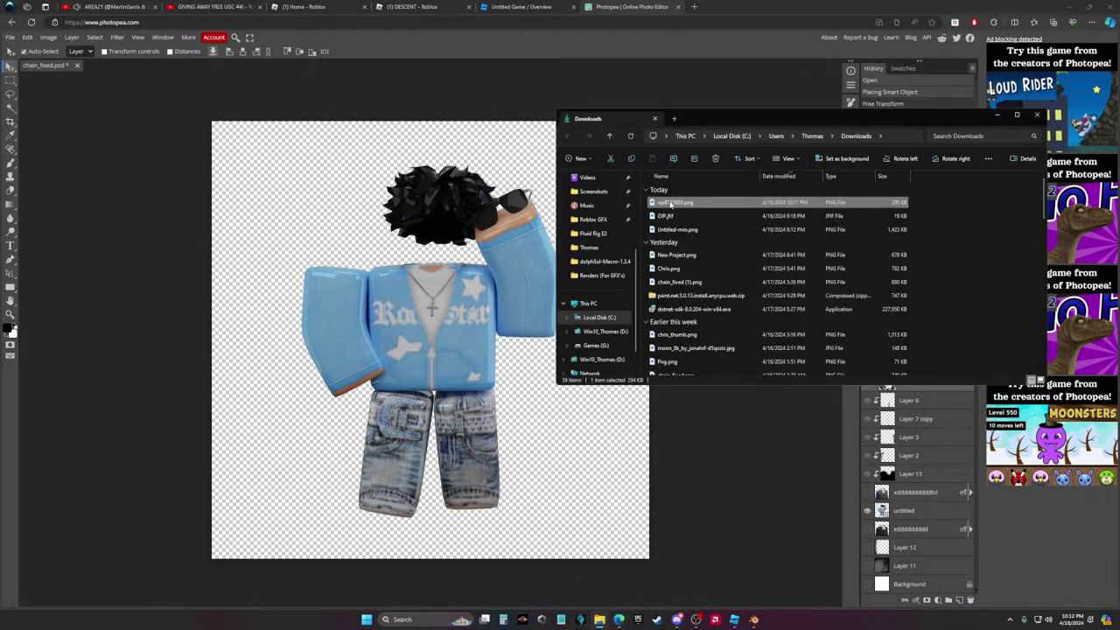
double_click(696, 220)
key(alt+Tab)
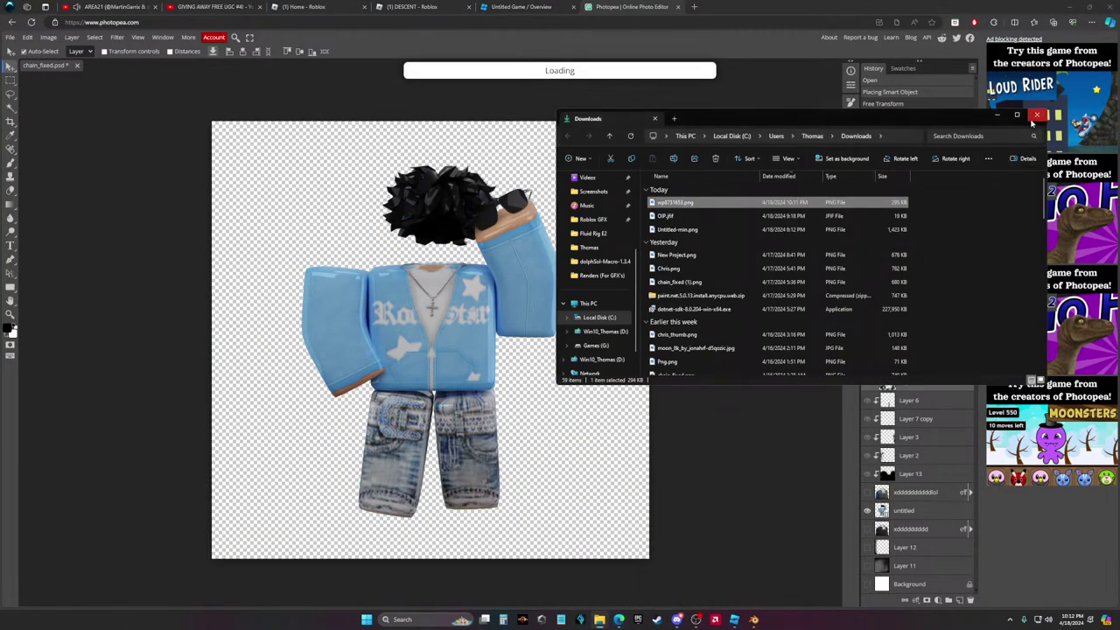
click(774, 101)
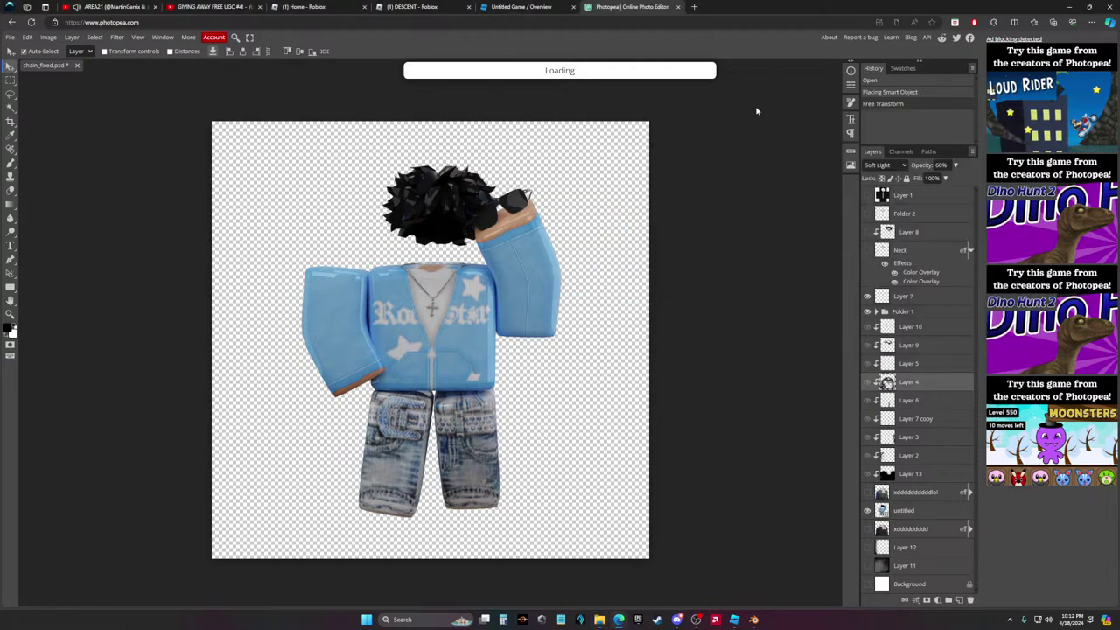
Move and enlarge the planet image to cover the canvas, then put it behind the character
drag(518, 368, 517, 288)
drag(428, 395, 433, 567)
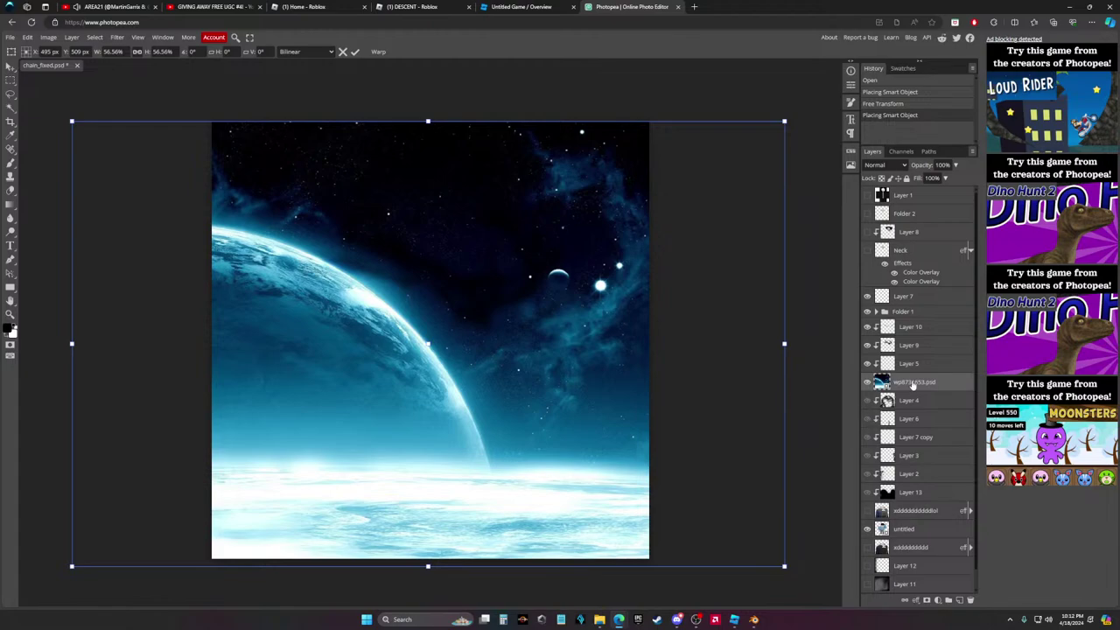
drag(914, 383, 919, 548)
click(459, 320)
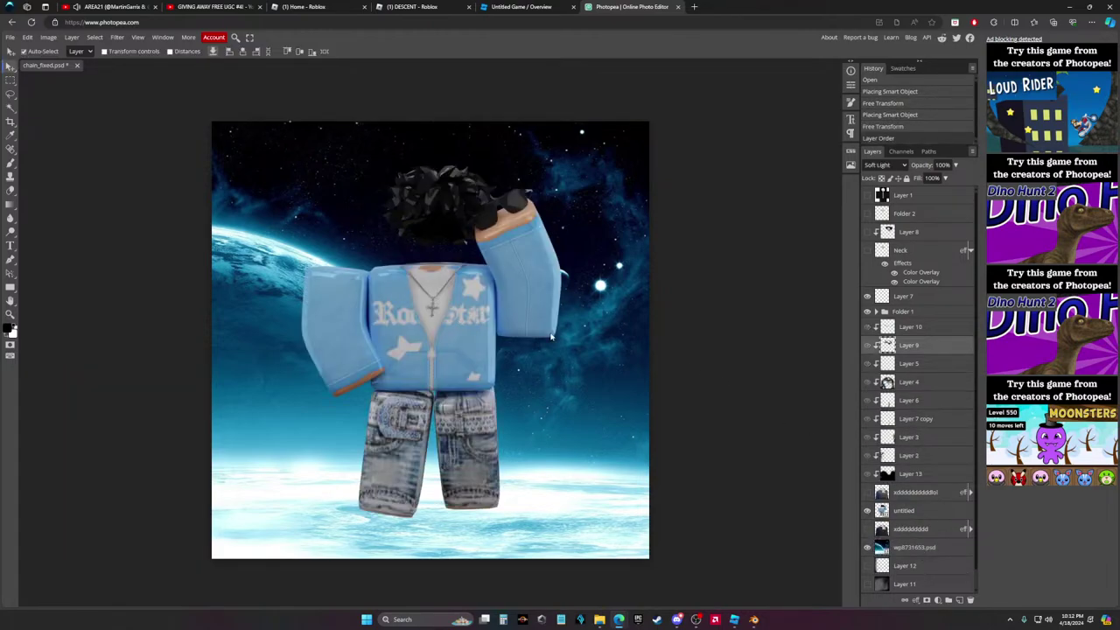
click(906, 510)
click(476, 298)
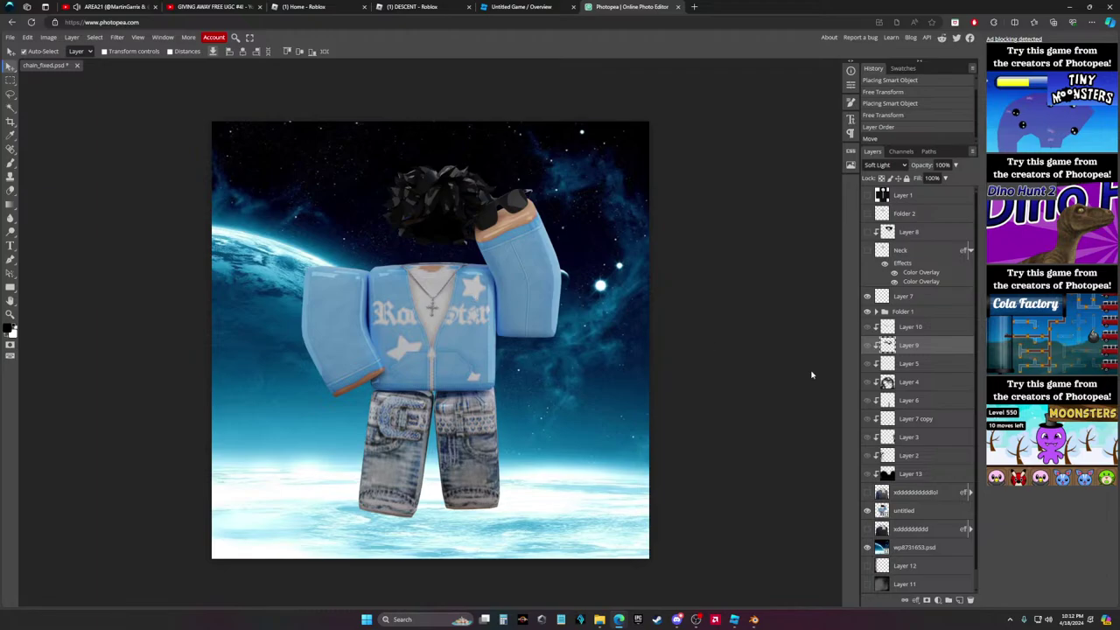
click(679, 619)
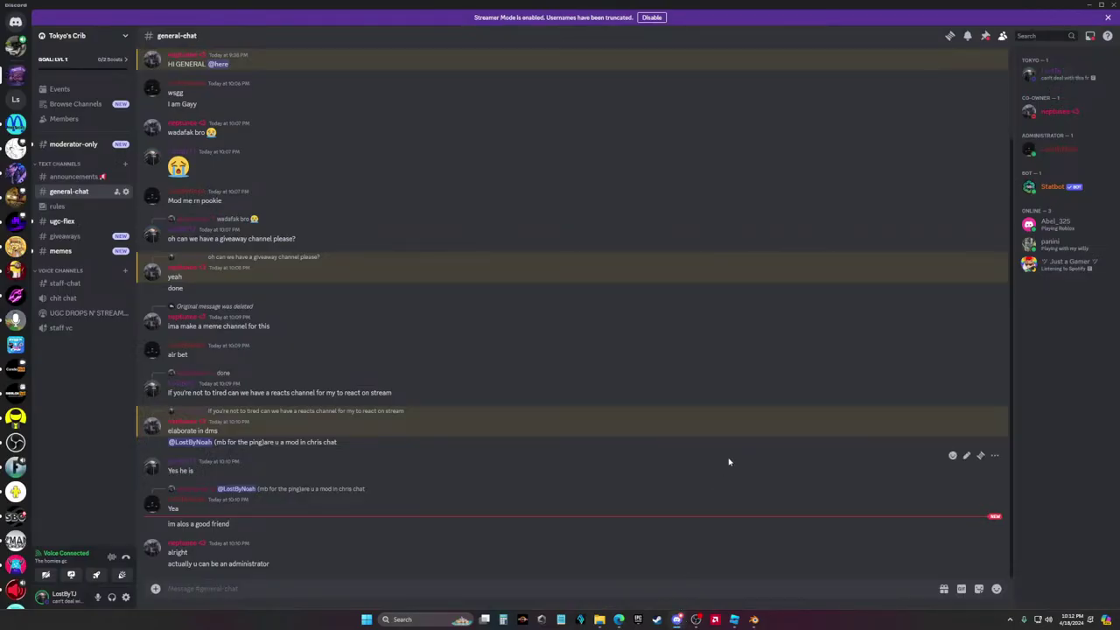
click(61, 251)
click(78, 192)
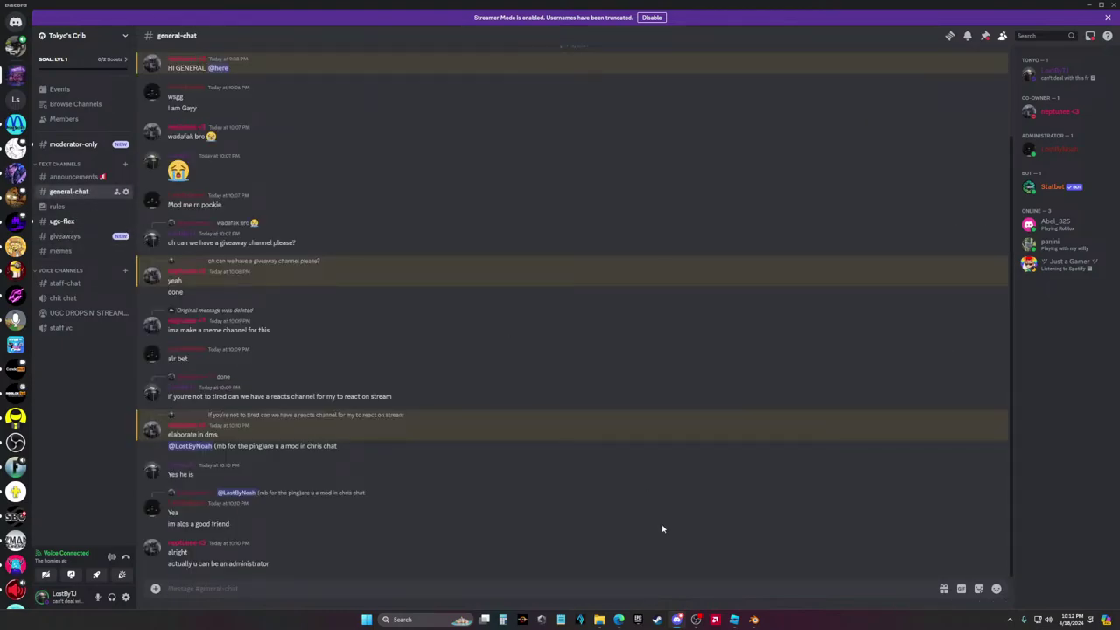
mouse_move(619, 620)
mouse_move(665, 573)
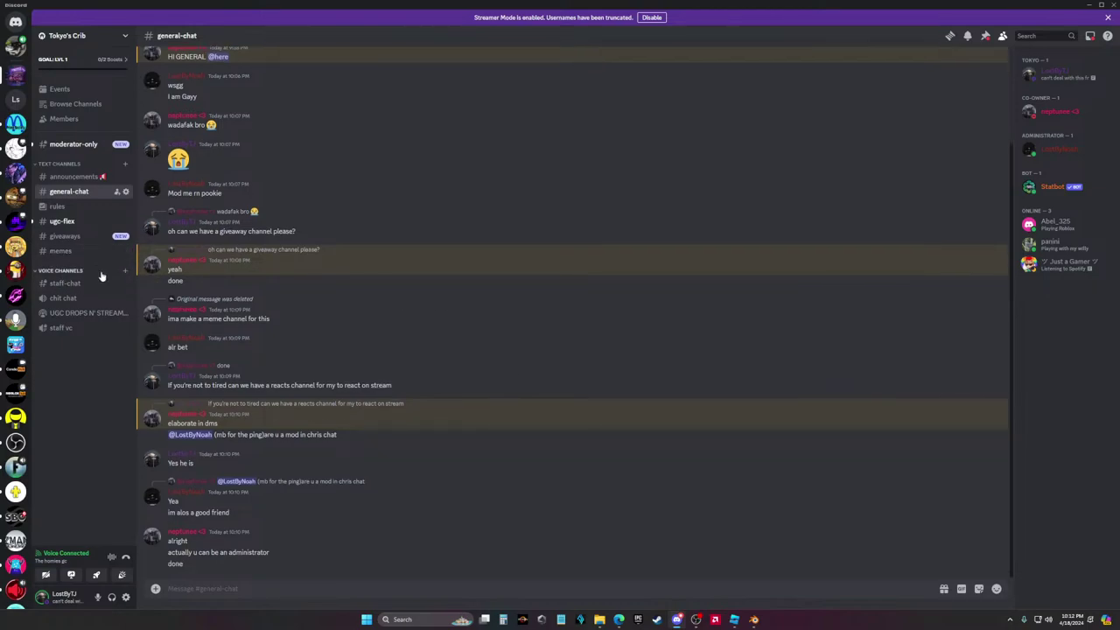
click(995, 554)
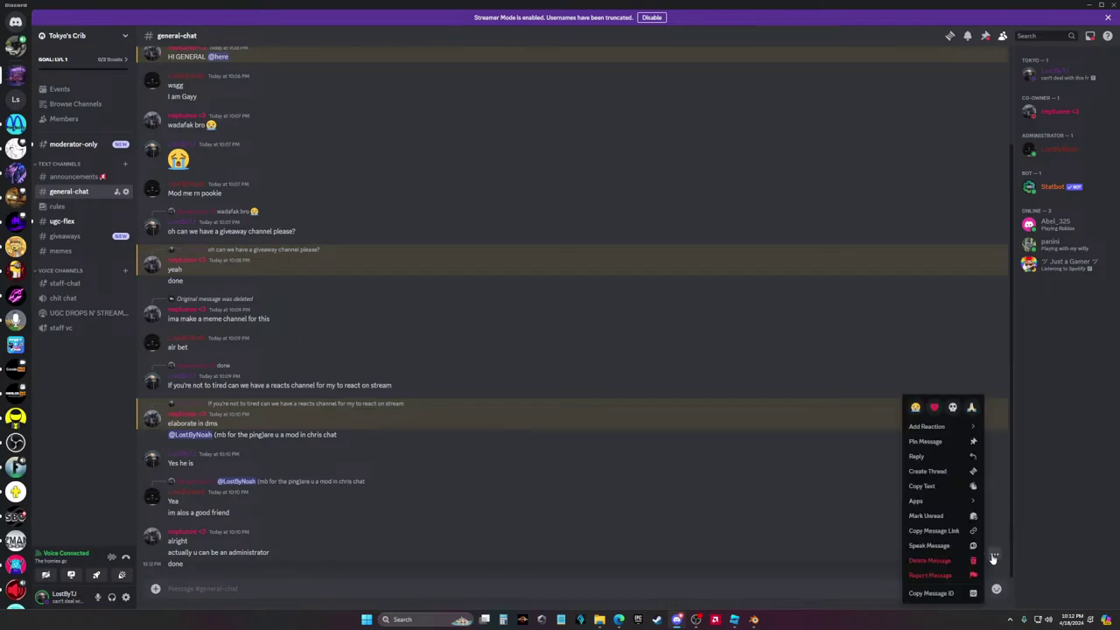
click(655, 465)
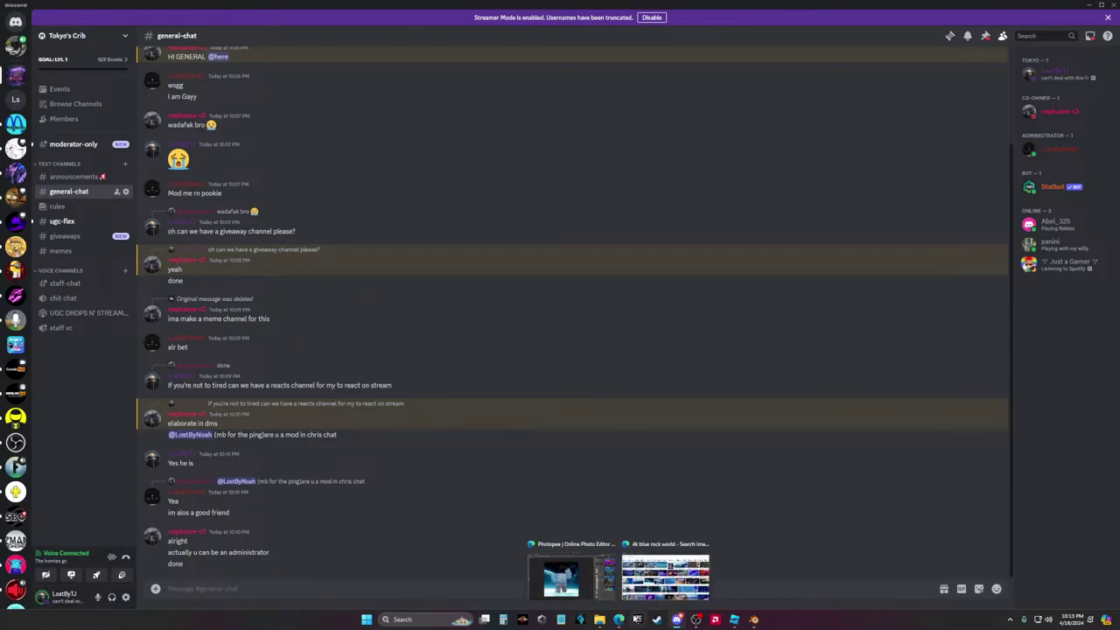
Move the character's untitled layer slightly down on the canvas
click(582, 581)
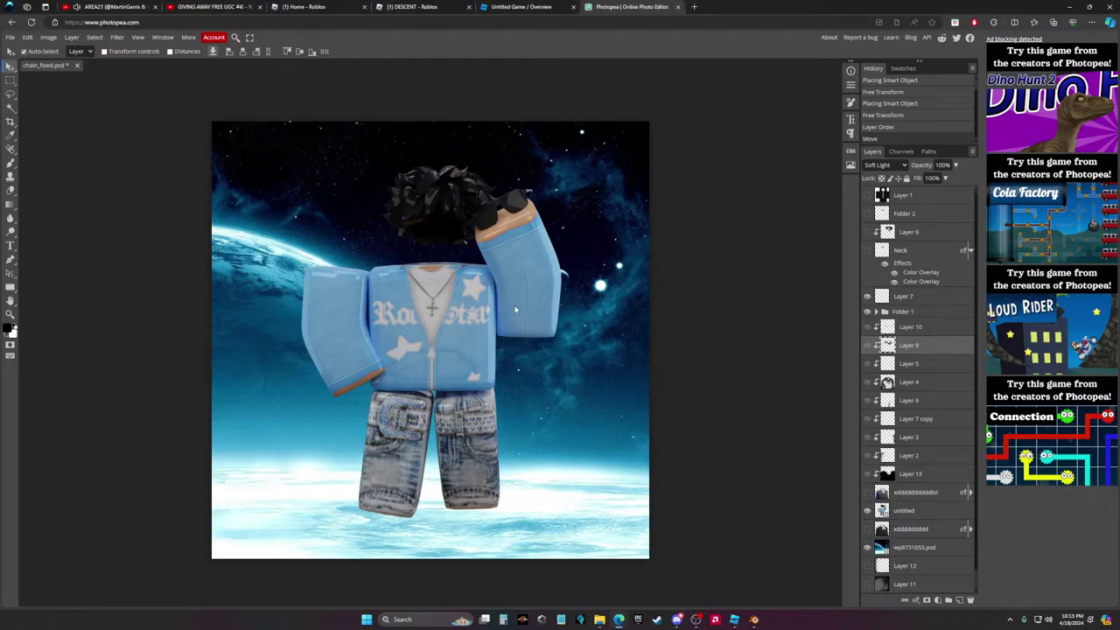
click(909, 511)
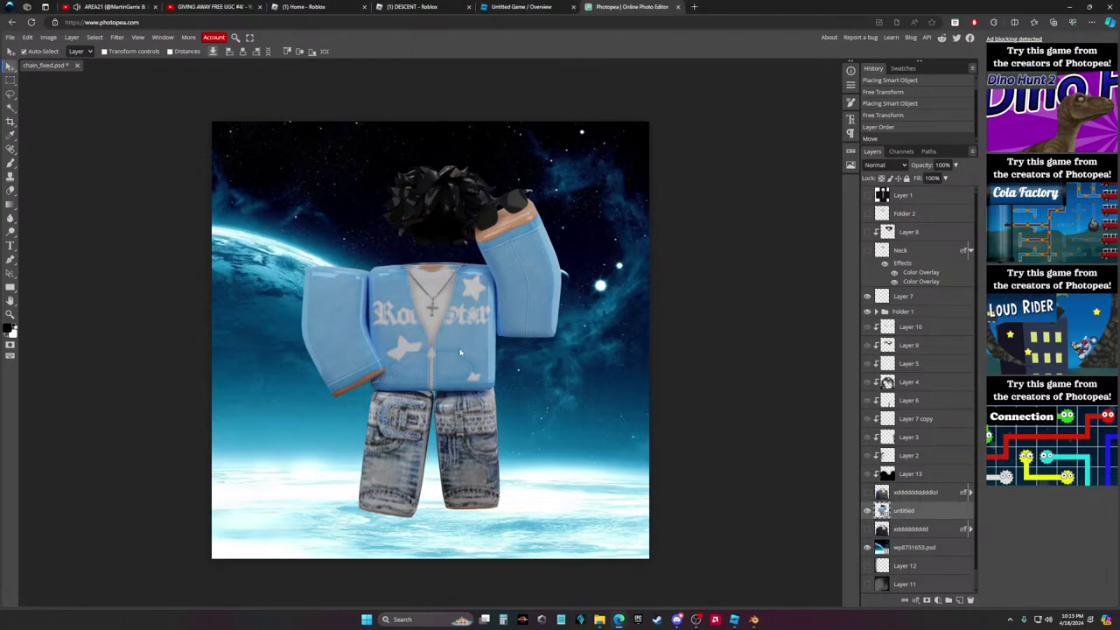
drag(450, 349, 450, 389)
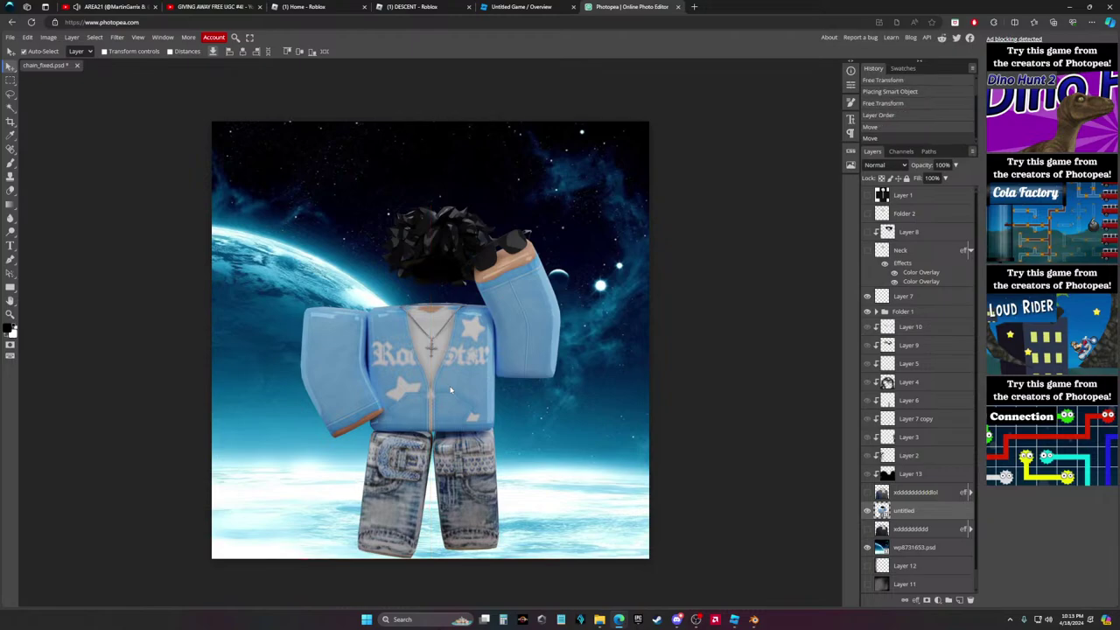
click(717, 311)
click(908, 512)
Open Pixlr in a new browser tab by searching 'pixlr'
click(694, 6)
text(pixlr)
key(Return)
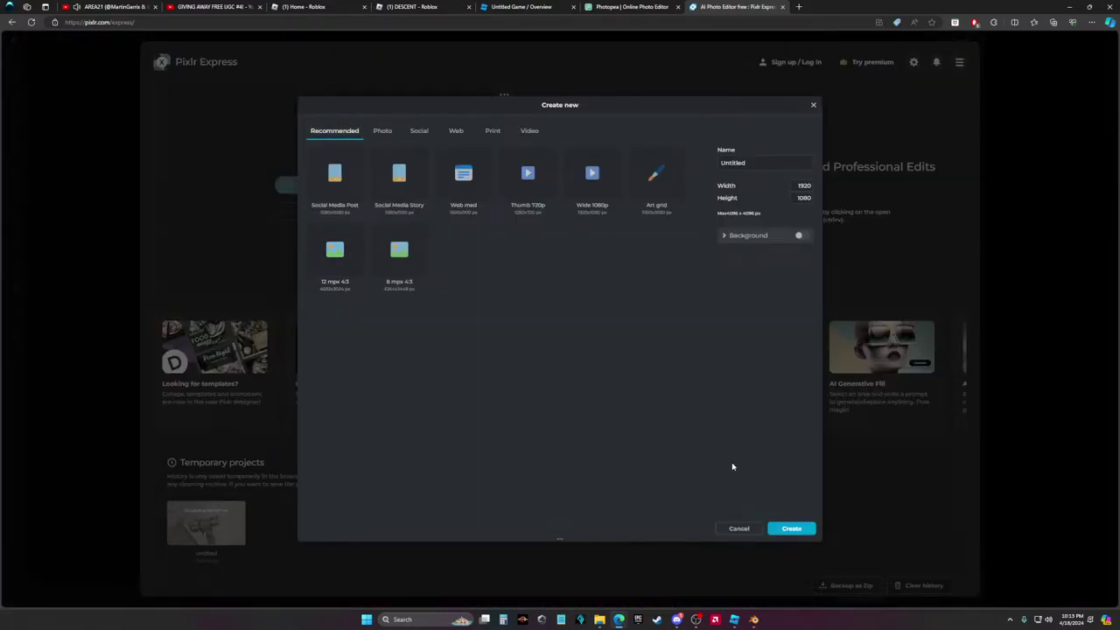
Cancel Pixlr's new-project dialog, browse Downloads in Open image, then close it and return to Photopea
click(739, 528)
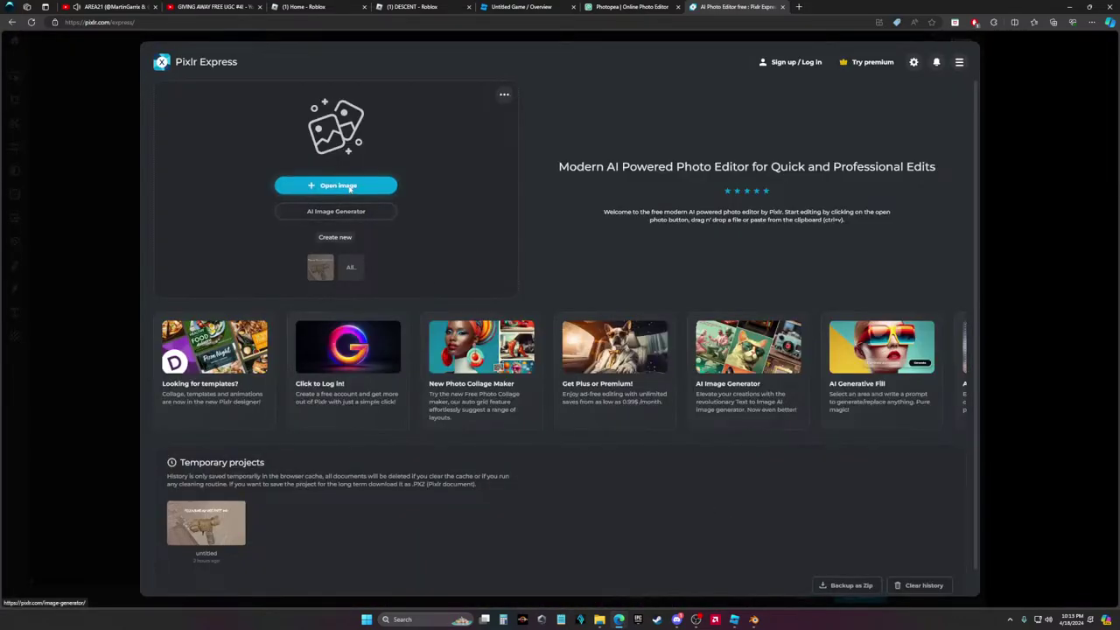
click(335, 186)
scroll(374, 335, down, 1)
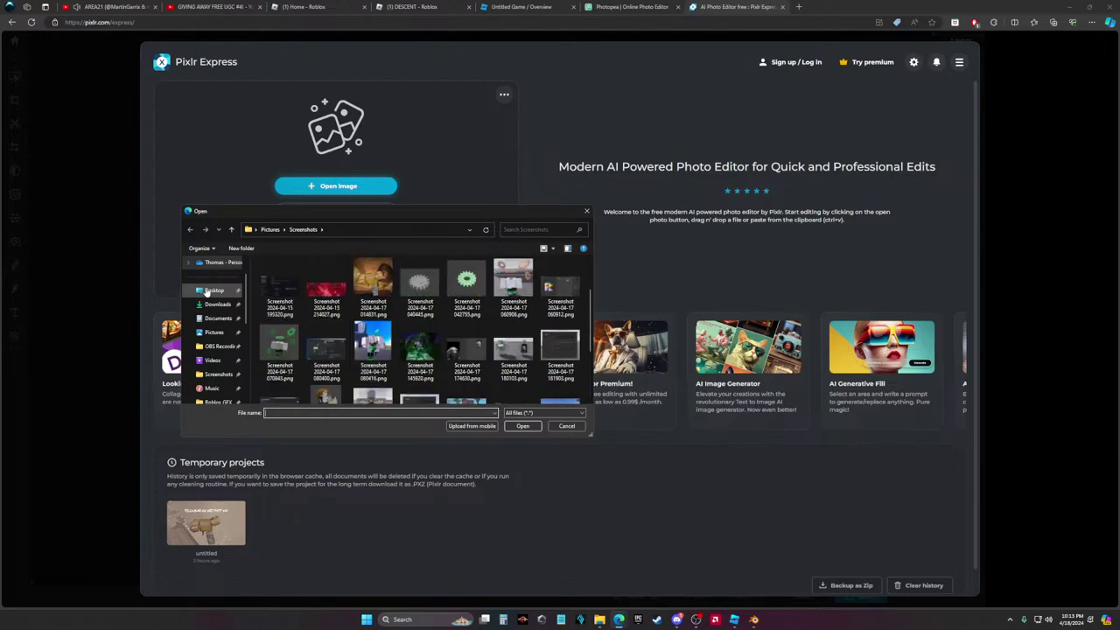
click(218, 303)
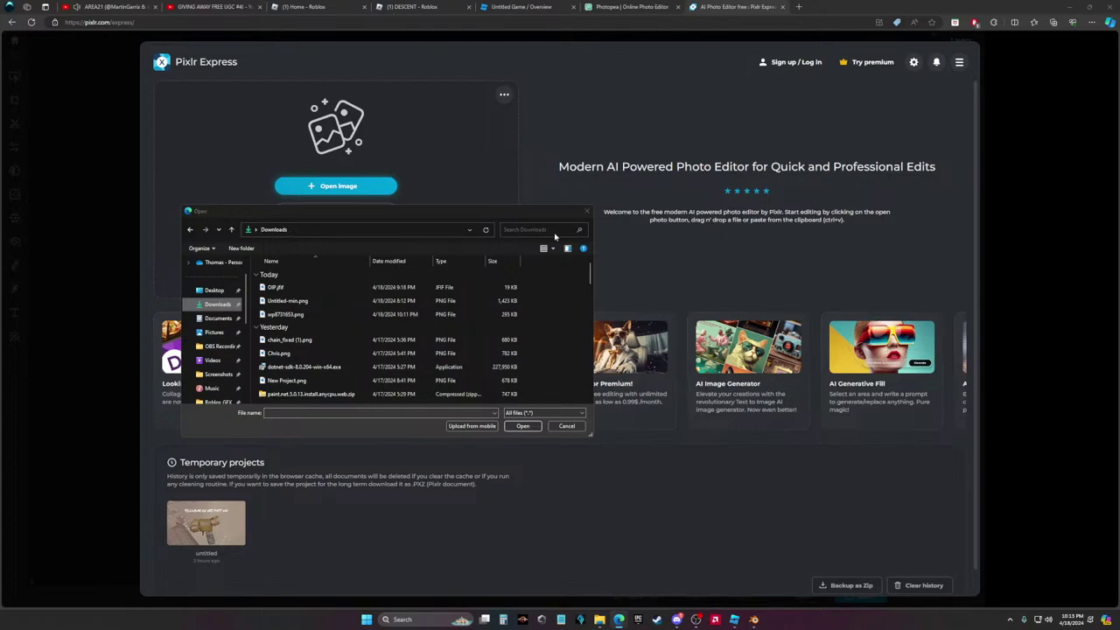
click(587, 211)
click(612, 7)
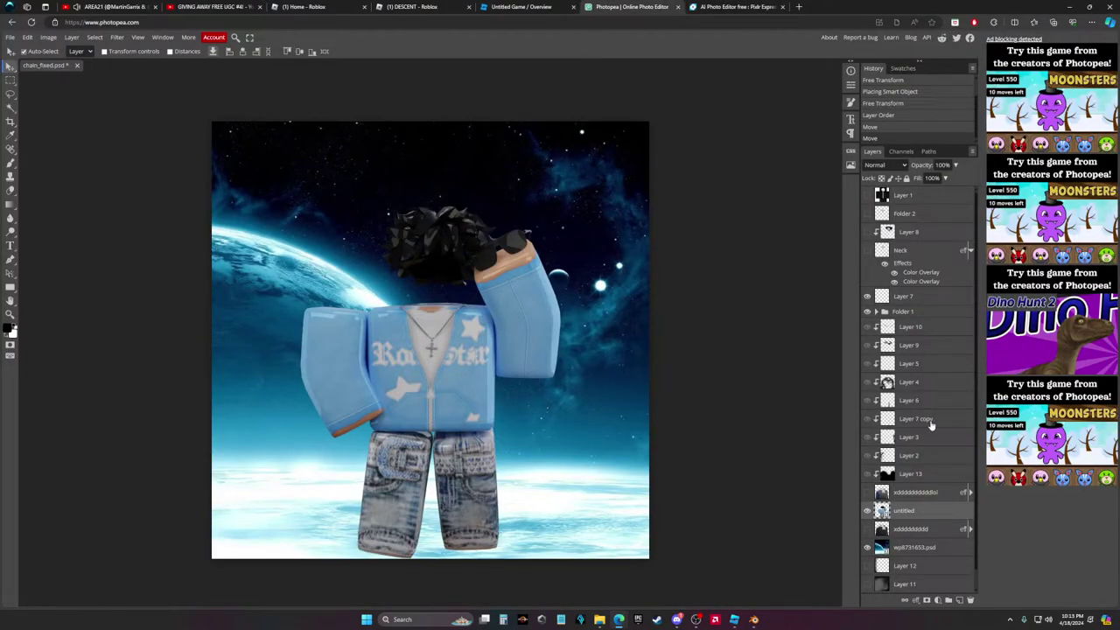
Delete the character's untitled layer and start a PNG export via File > Export as
right_click(906, 515)
click(928, 331)
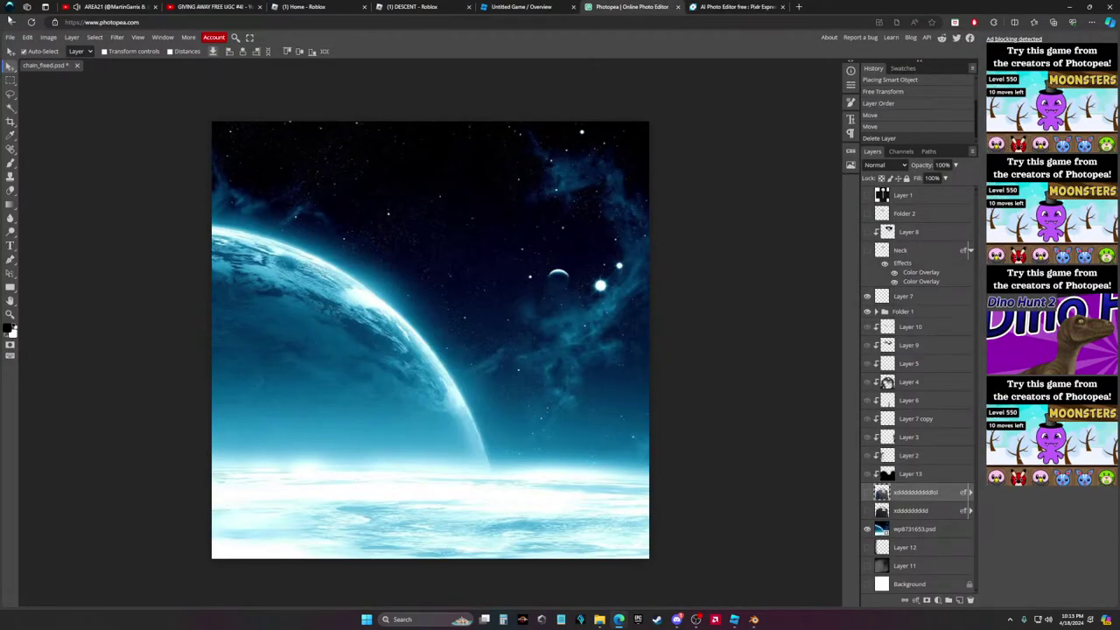
click(10, 37)
mouse_move(35, 166)
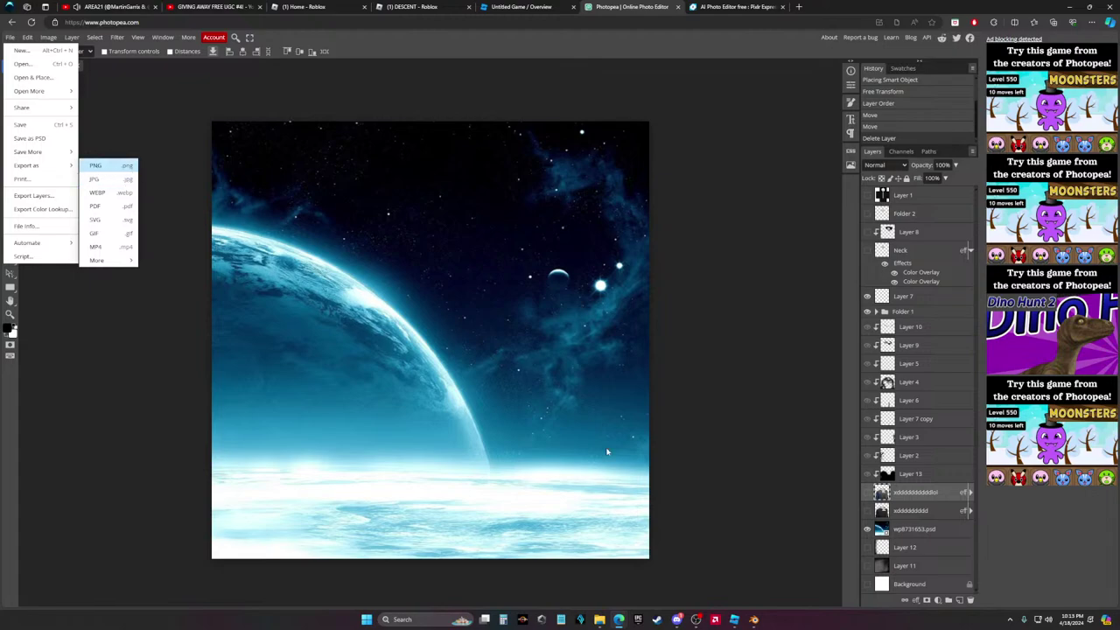
key(Return)
click(677, 620)
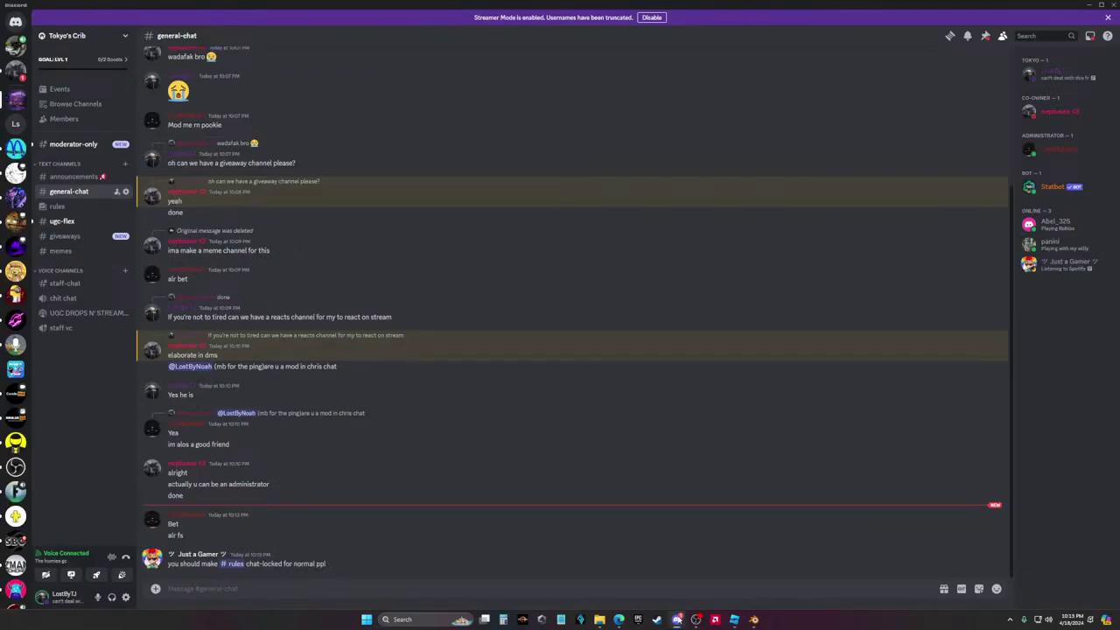
Switch back to Photopea's pending Save for web PNG export
click(678, 620)
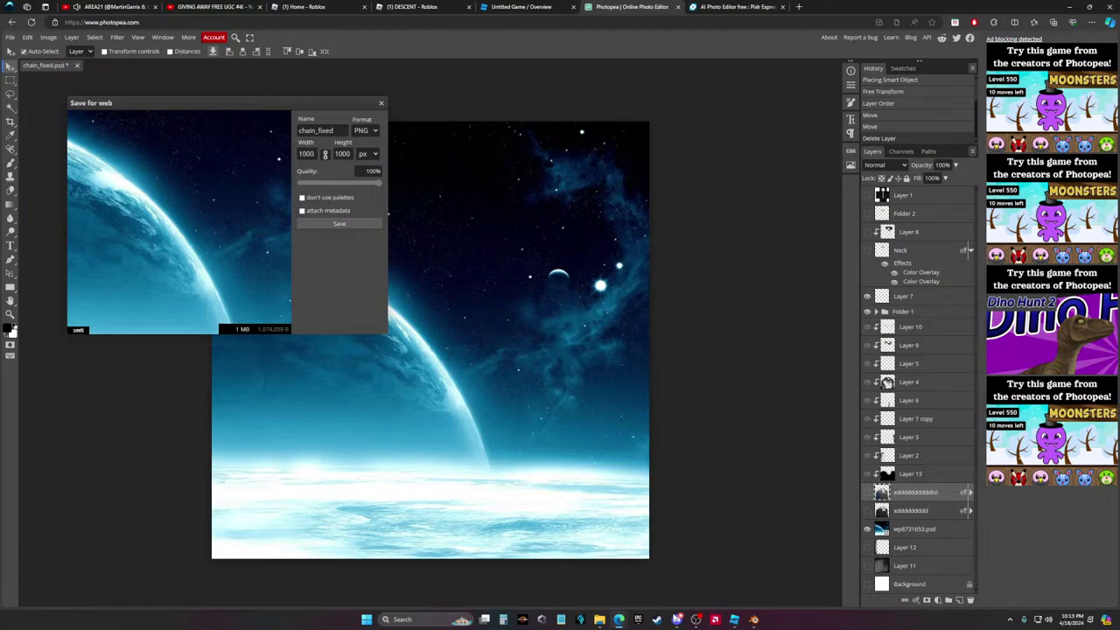
Close the Save for web dialog and check the Downloads folder in File Explorer
click(677, 620)
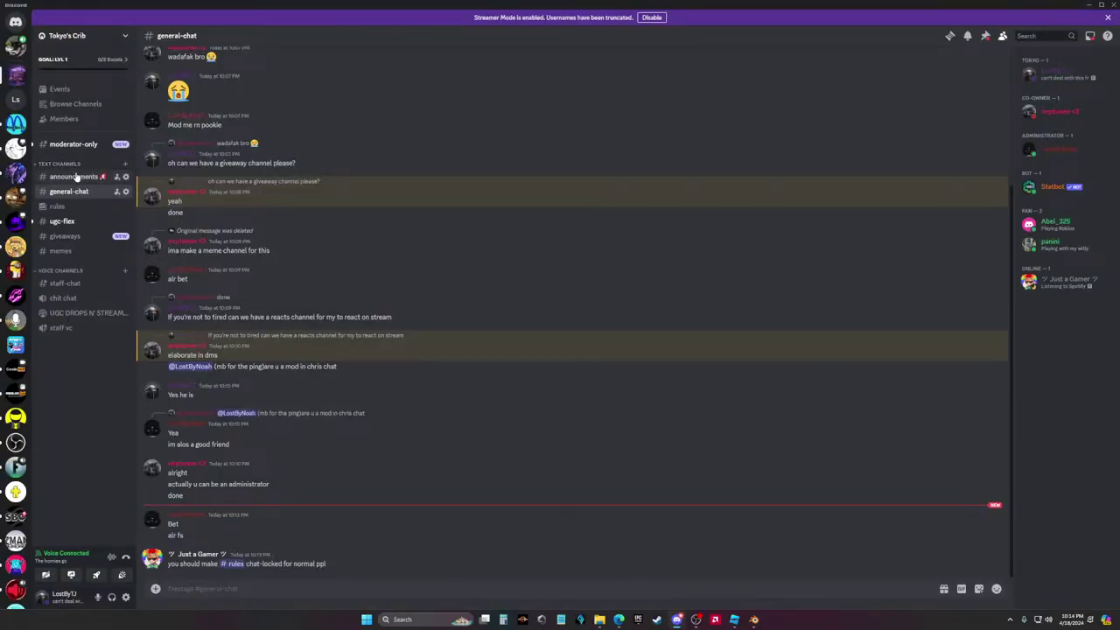
key(alt+Tab)
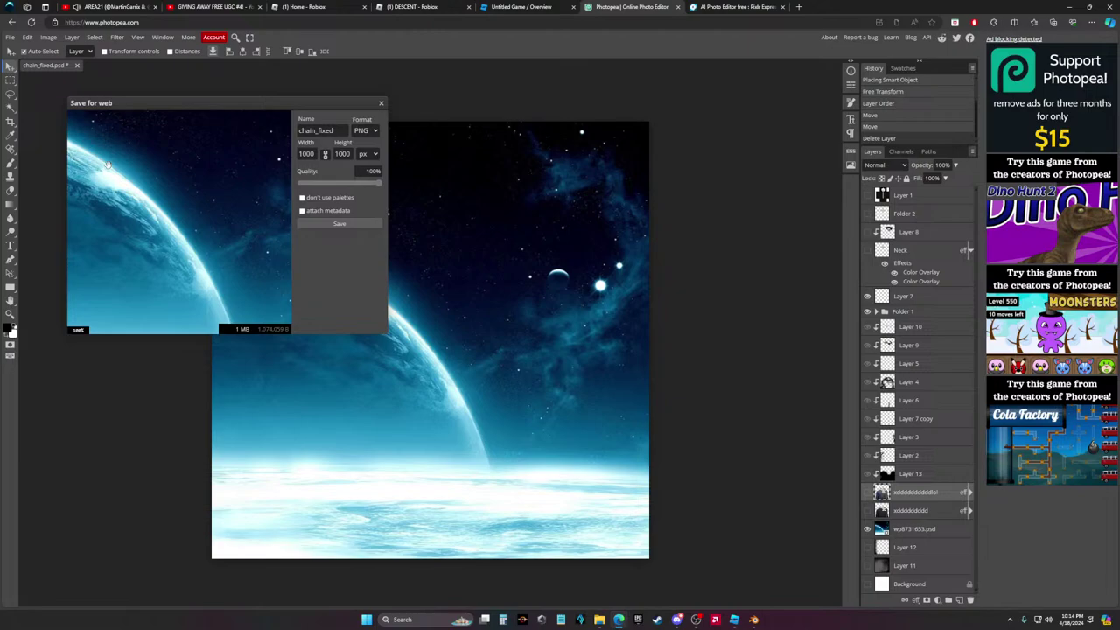
click(381, 104)
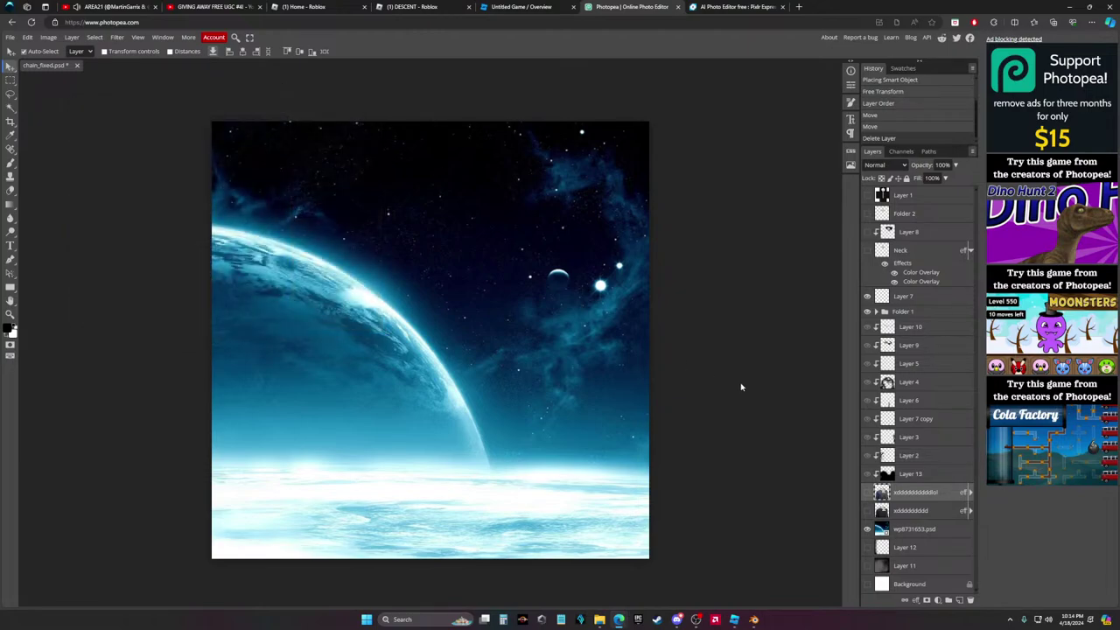
click(10, 37)
click(600, 620)
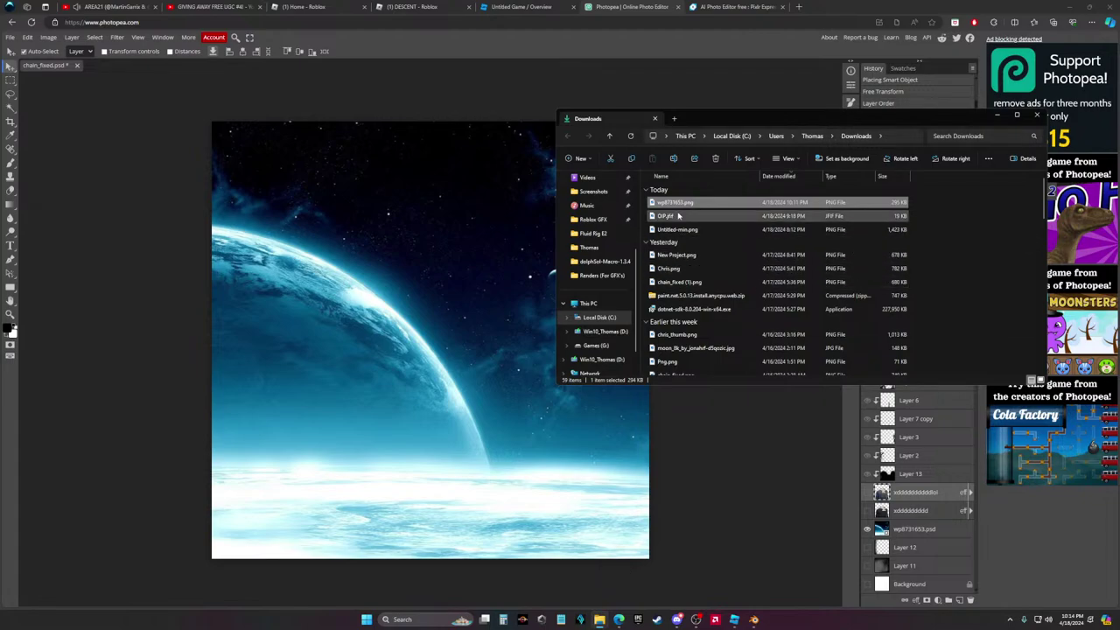
scroll(602, 249, up, 3)
click(602, 250)
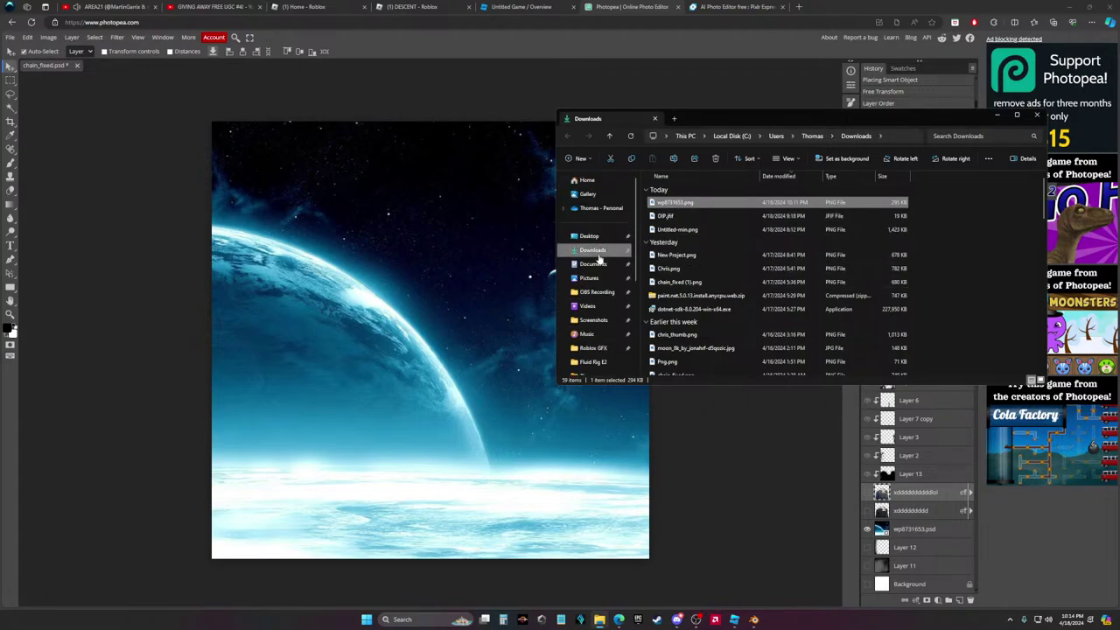
click(1038, 114)
Export the planet background as a 1000×1000 PNG named chain_fixed and save it
click(10, 37)
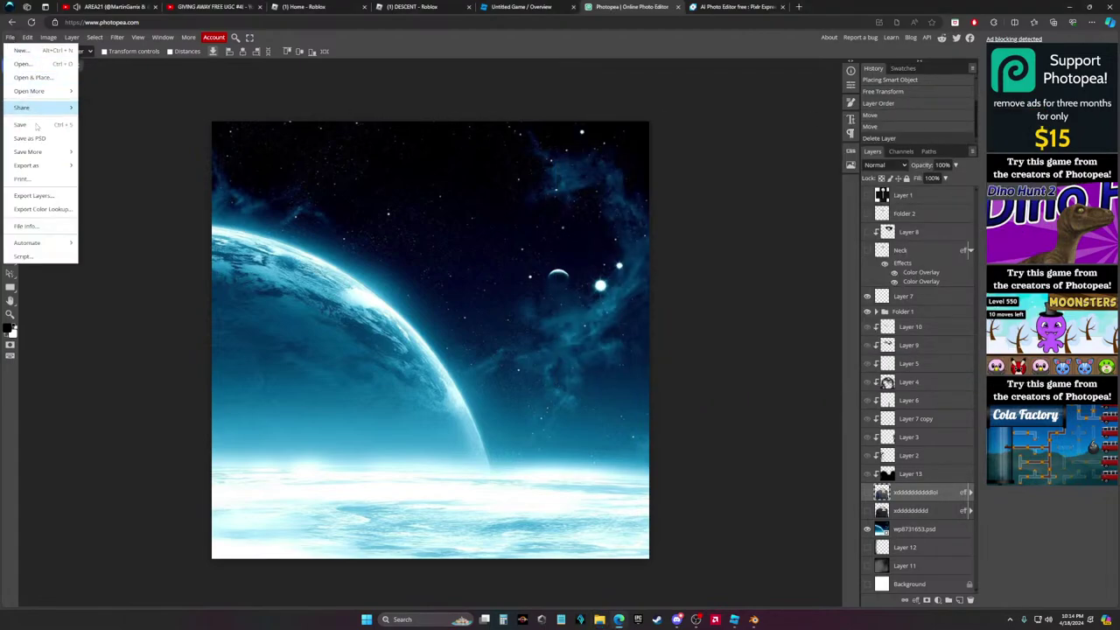
mouse_move(53, 166)
click(96, 165)
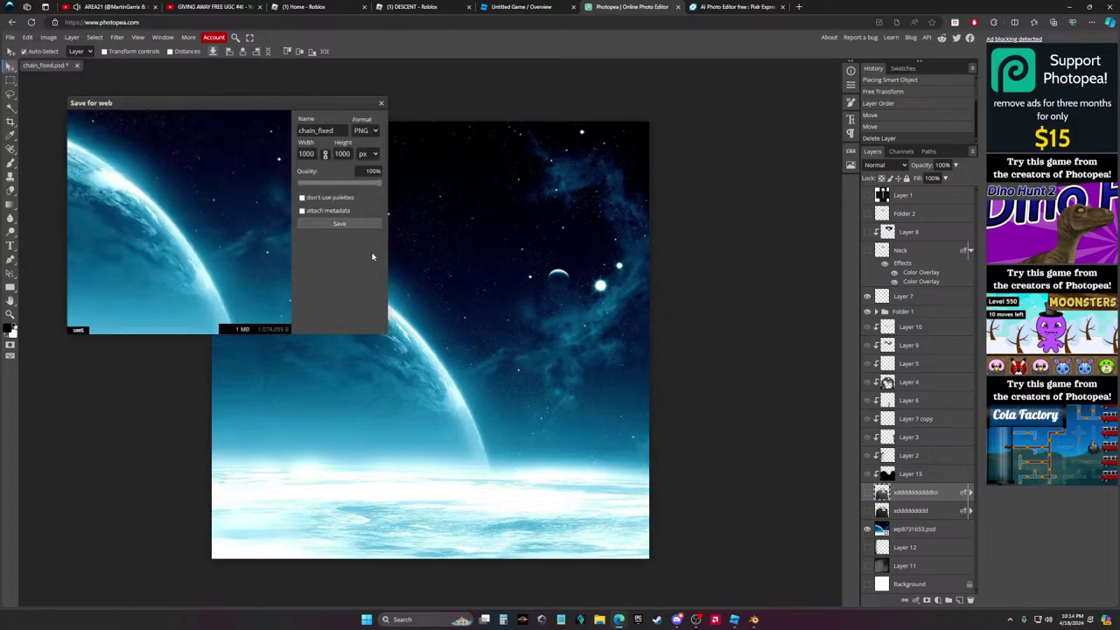
click(375, 257)
key(alt+Tab)
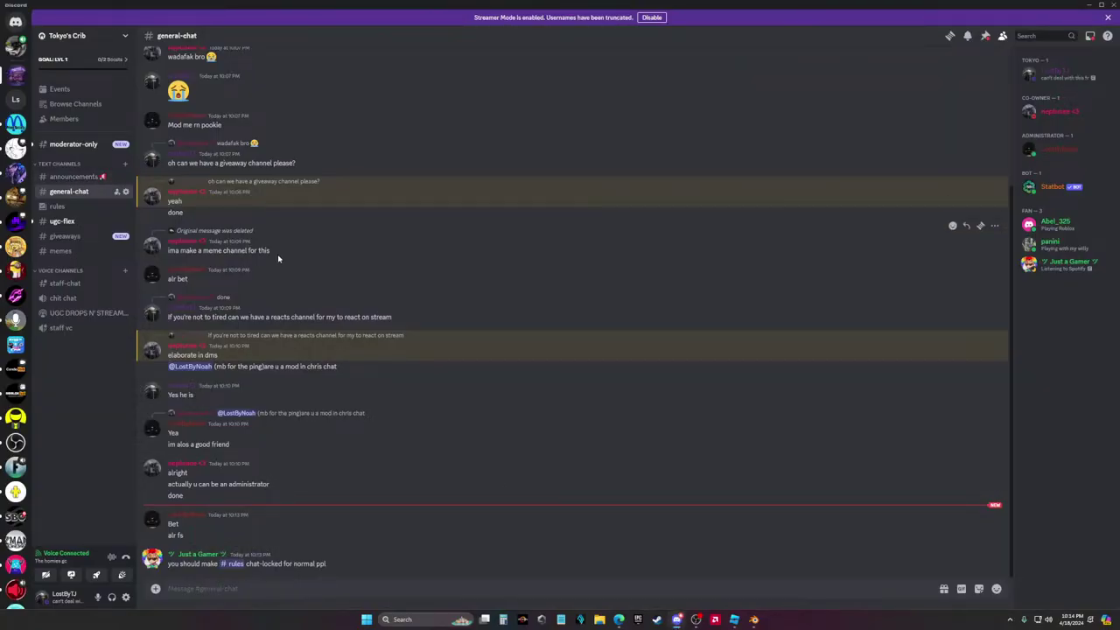
Make the #rules channel private in its permissions and save the changes
right_click(117, 207)
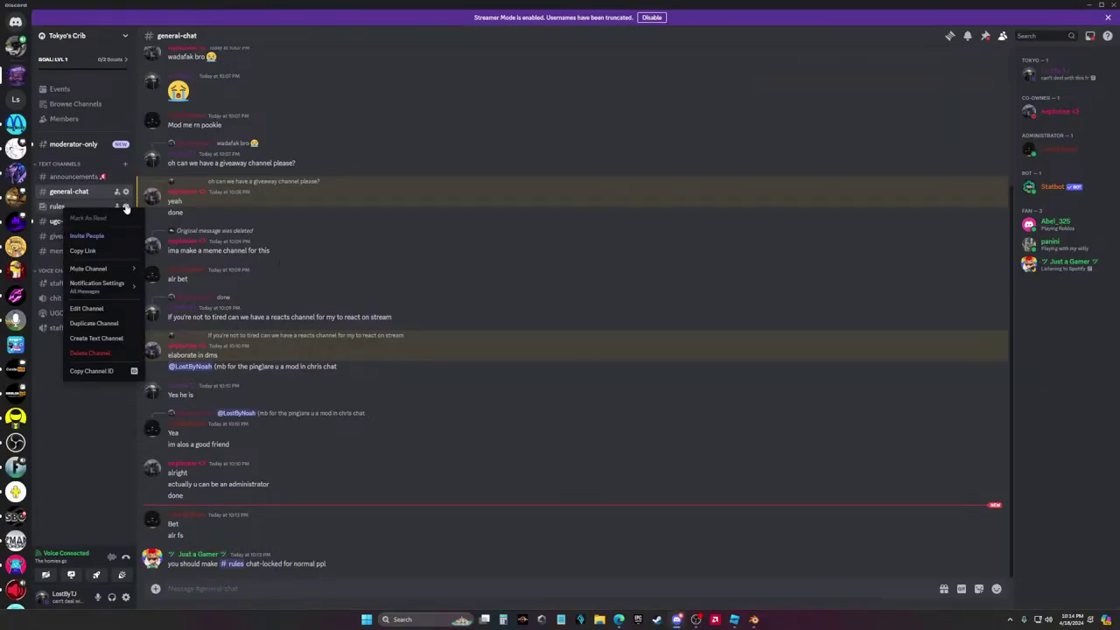
click(87, 308)
click(378, 68)
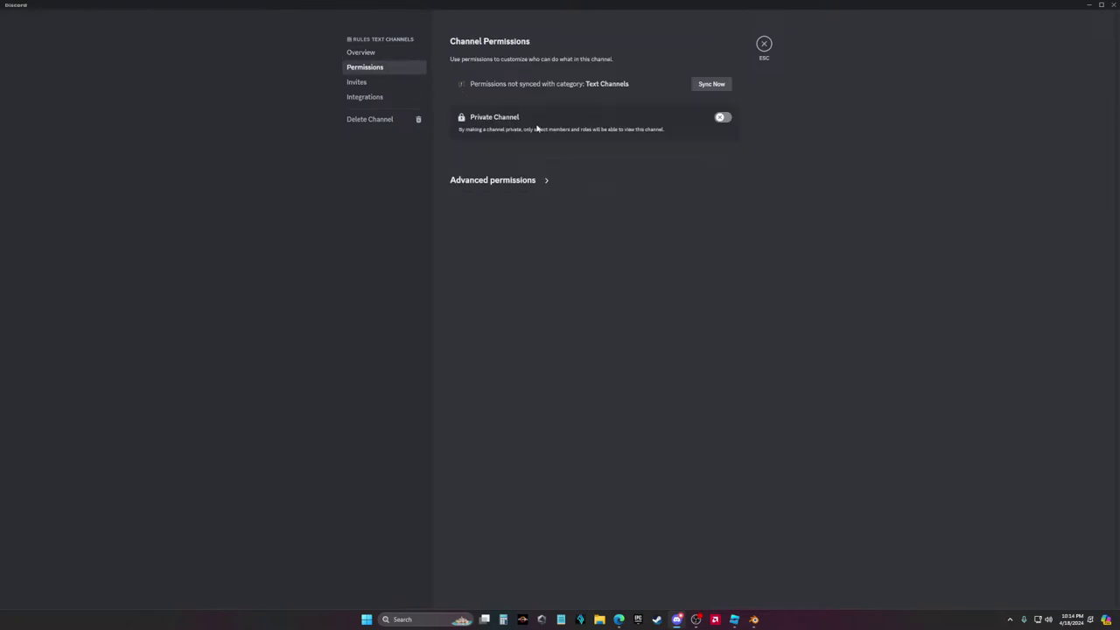
click(722, 118)
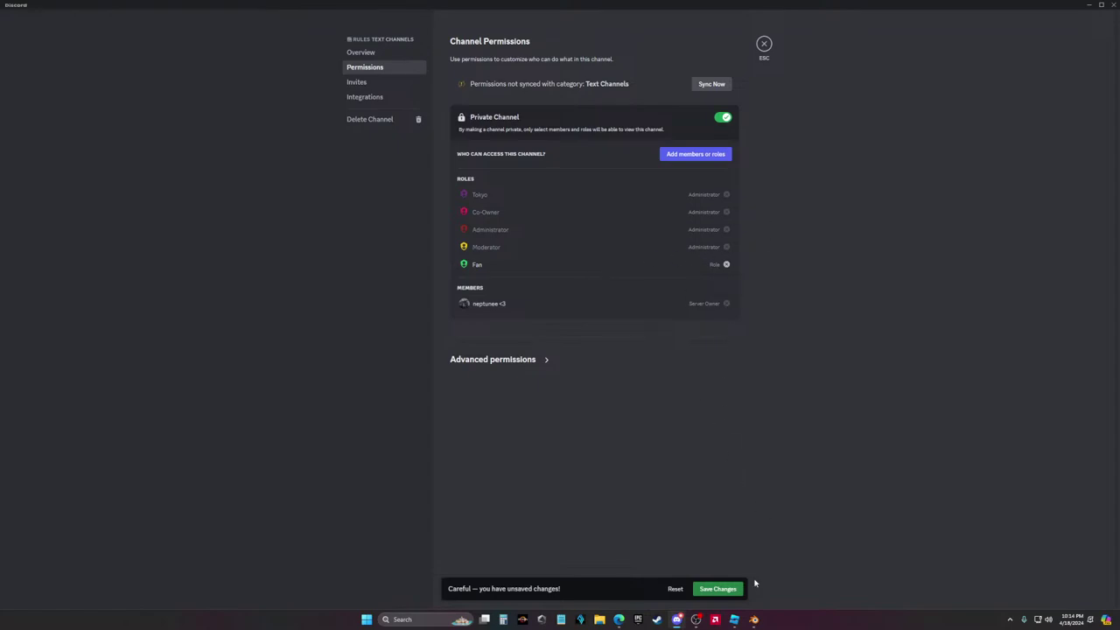
click(724, 589)
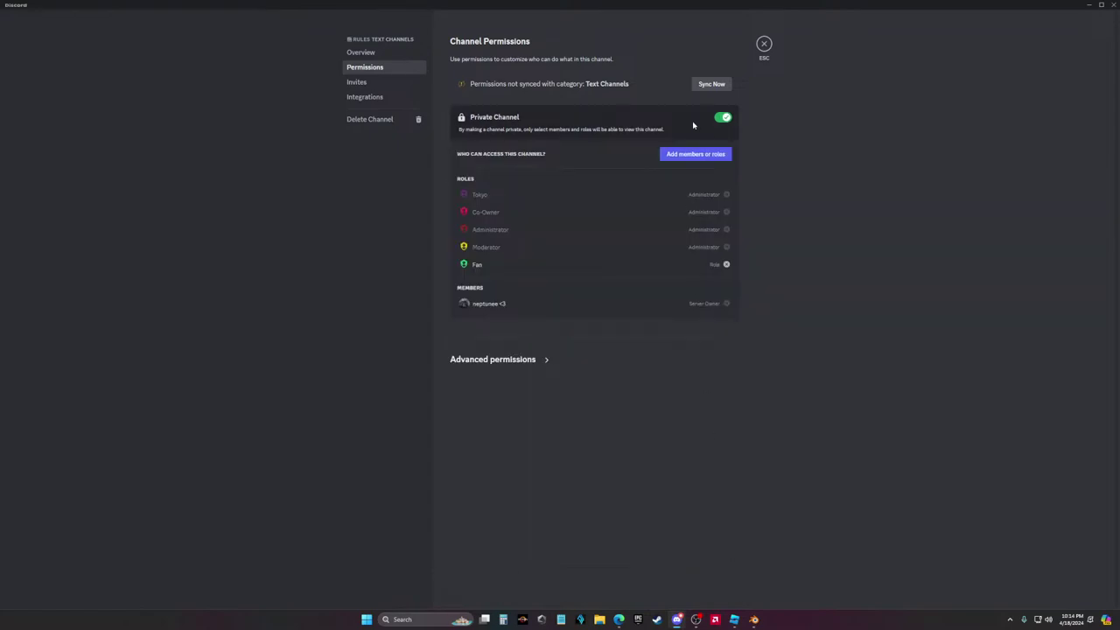
click(764, 43)
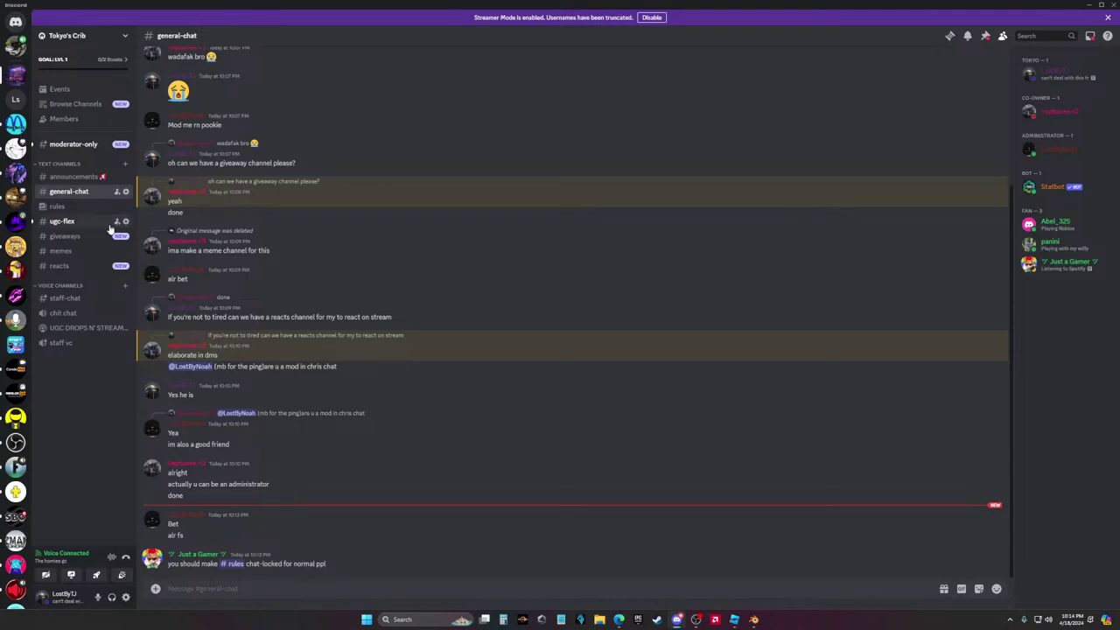
Open #rules and recheck its channel permissions before closing the settings
click(80, 206)
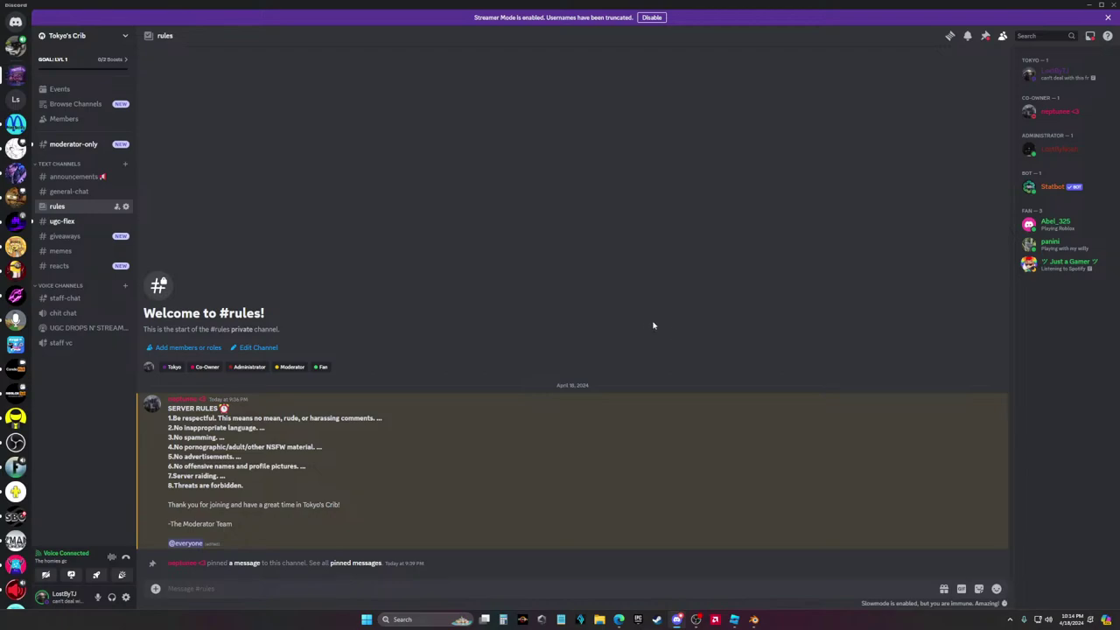
click(125, 206)
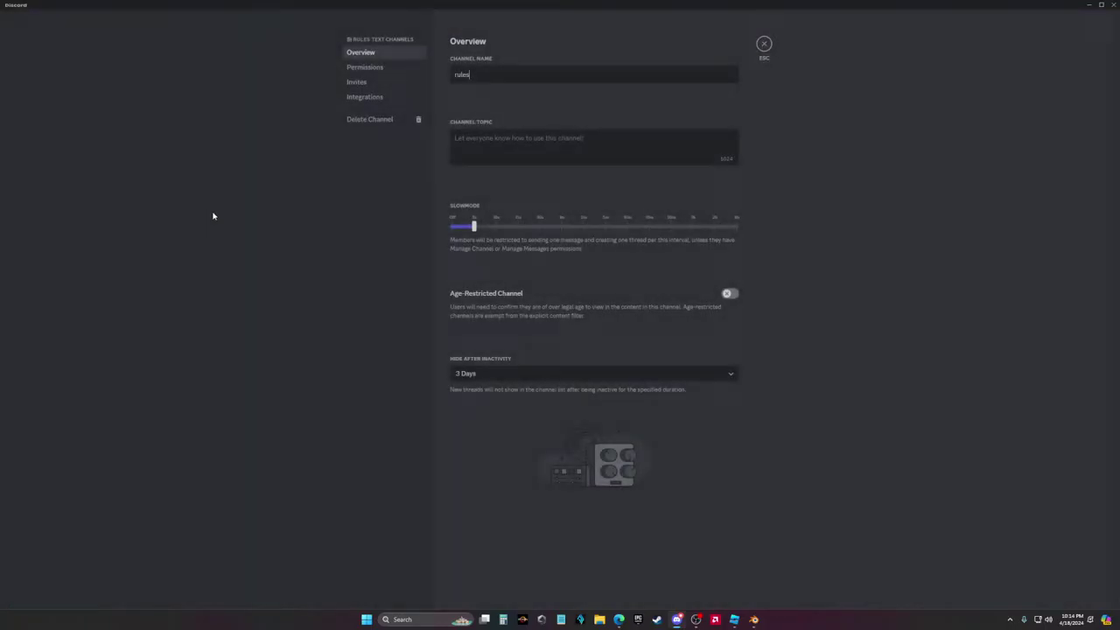
click(364, 69)
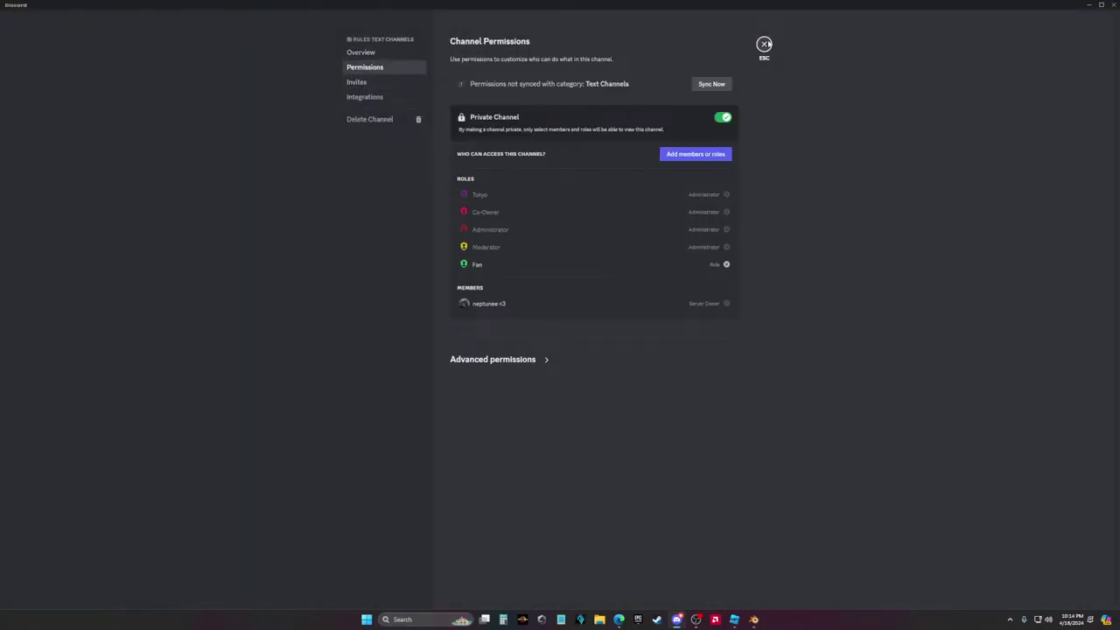
click(764, 43)
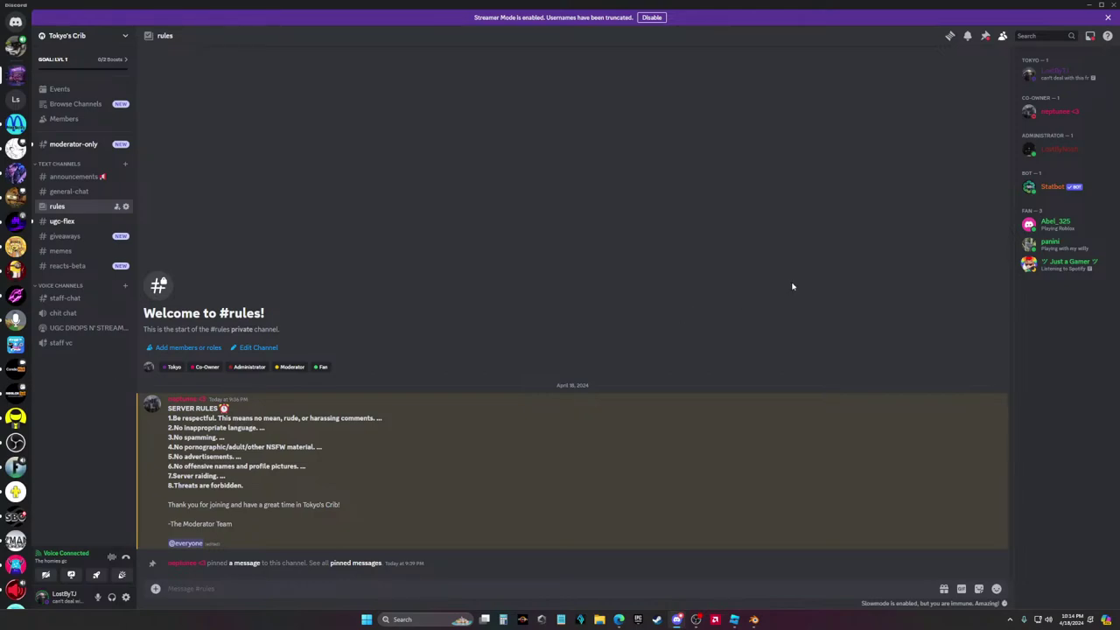
Preview the server as the Fan role from Server Settings > Roles, then exit settings
click(117, 35)
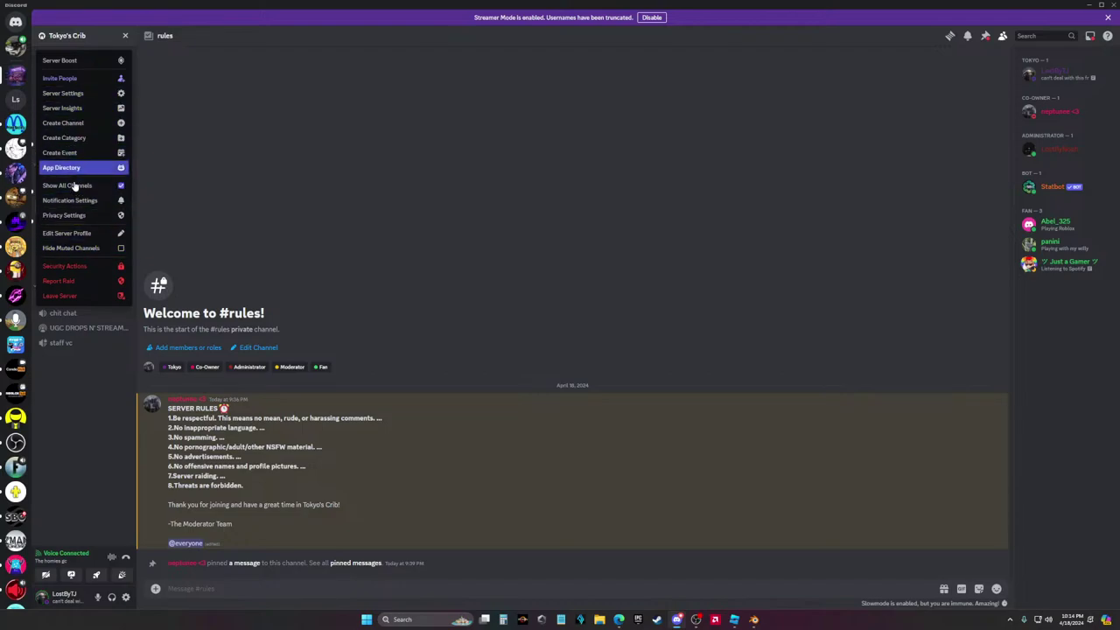
click(79, 92)
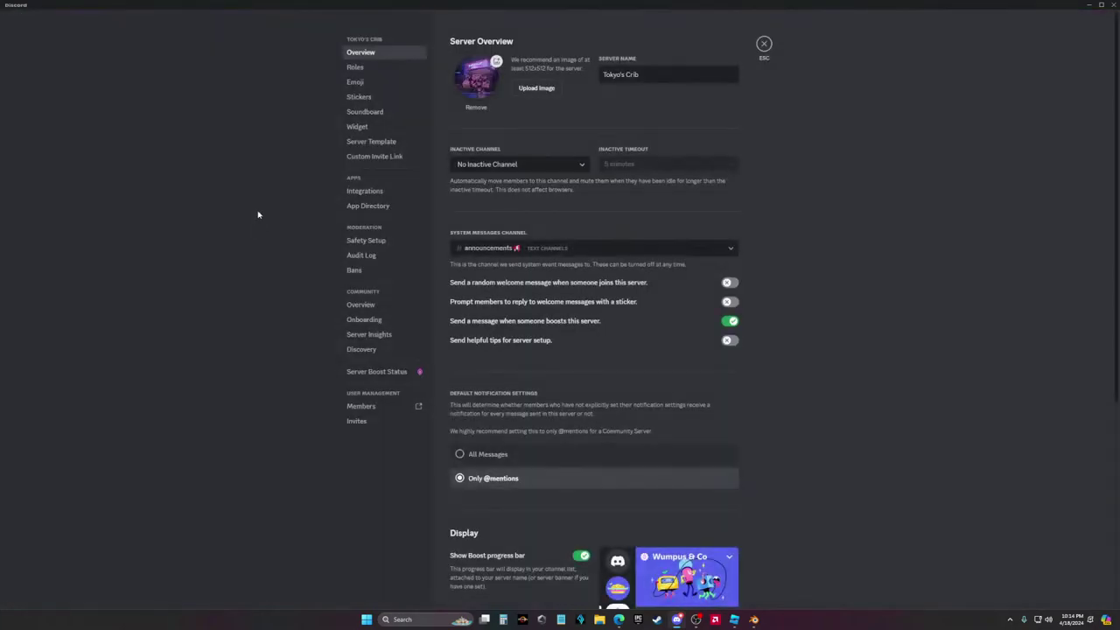
click(355, 67)
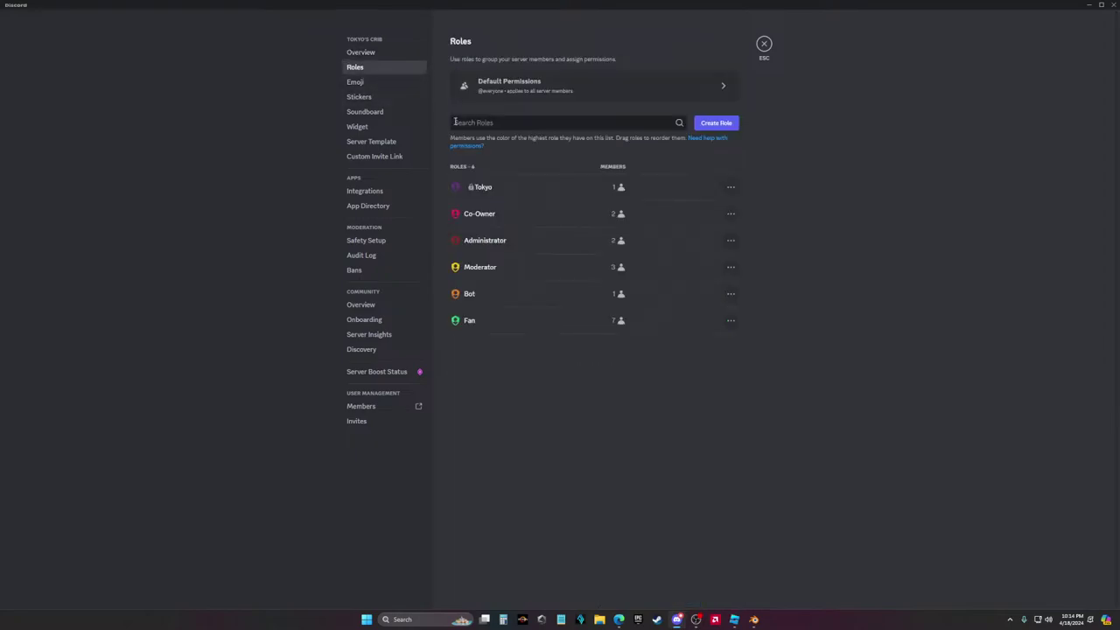
click(731, 321)
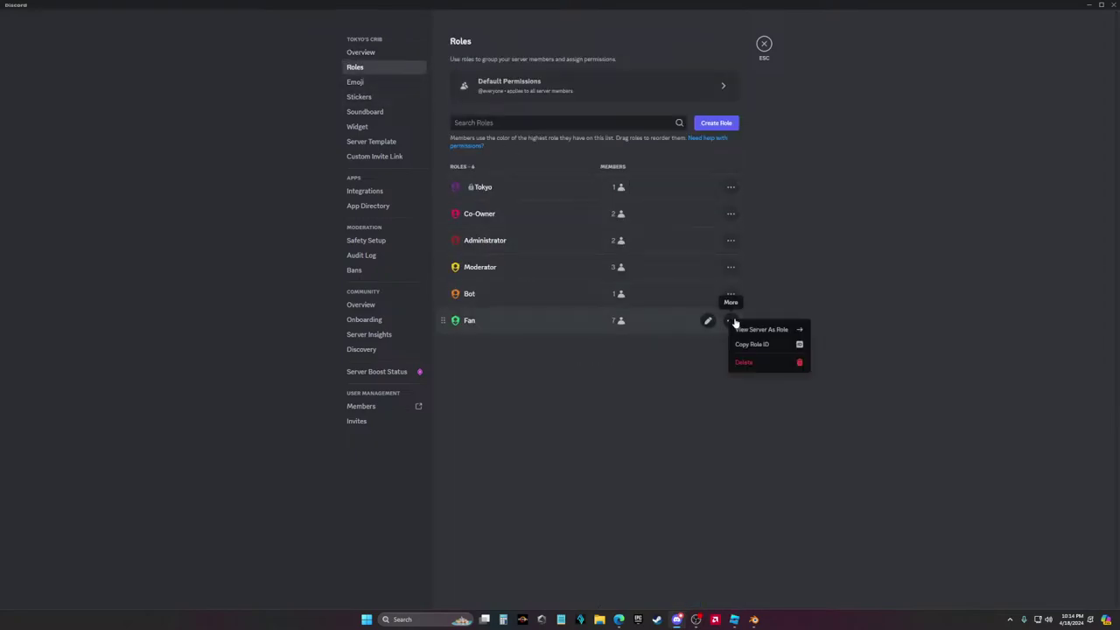
click(742, 327)
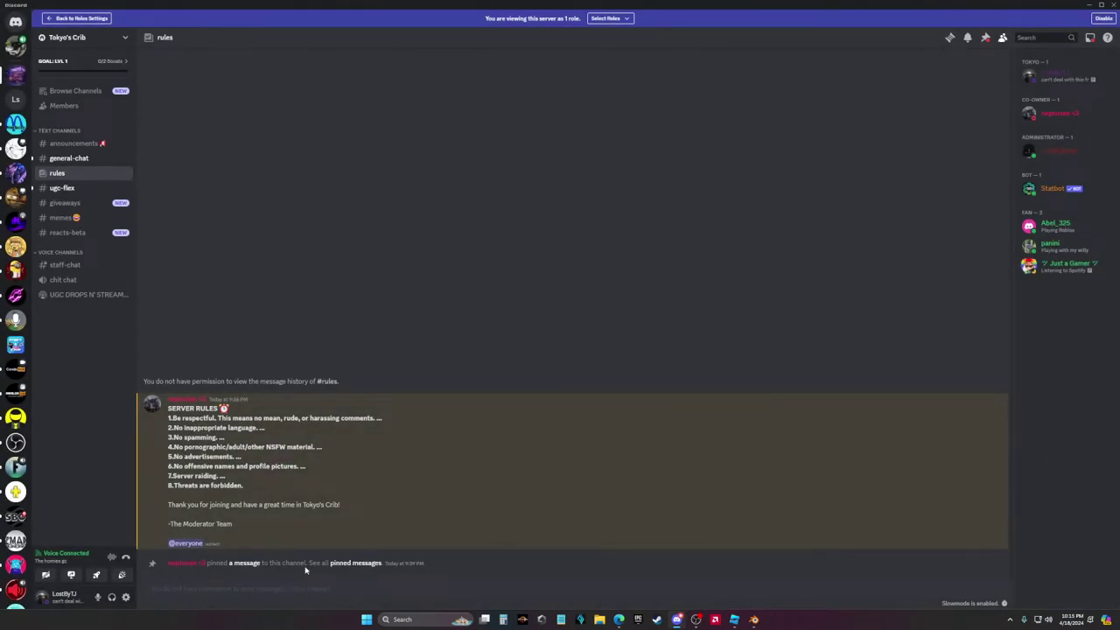
click(113, 43)
click(81, 19)
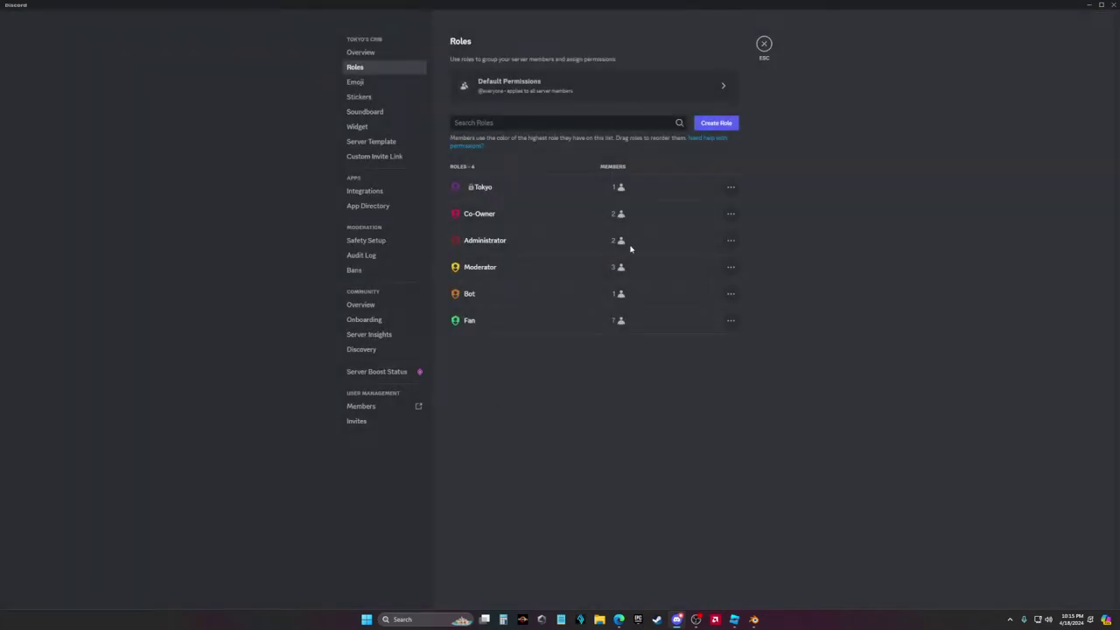
click(764, 44)
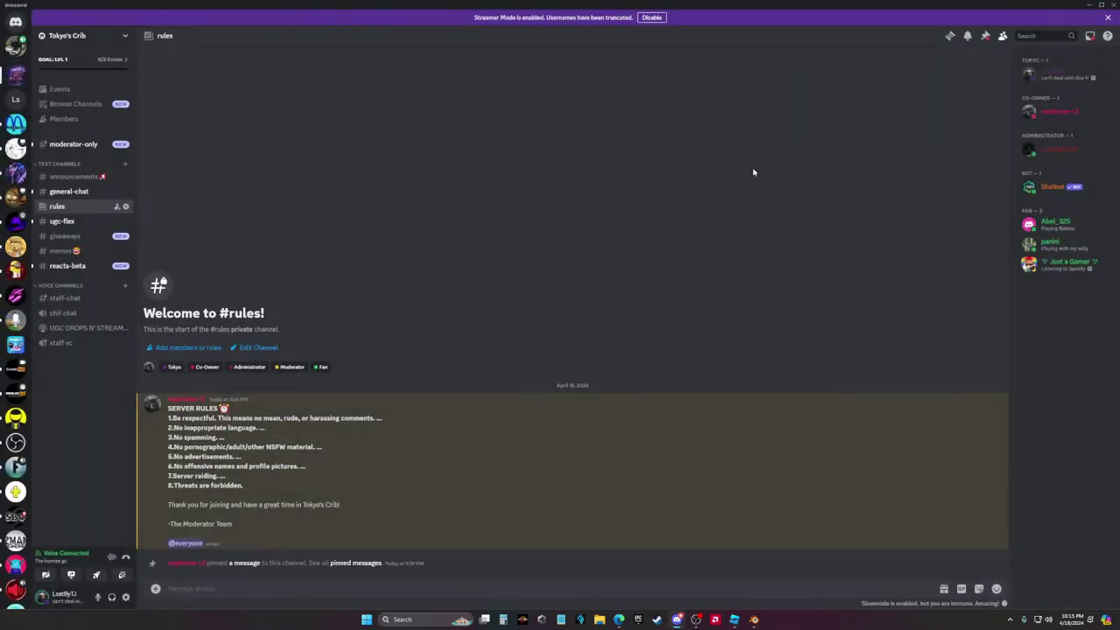
Reply 'yes' to the catalog UGC question in #ugc-flex
click(63, 220)
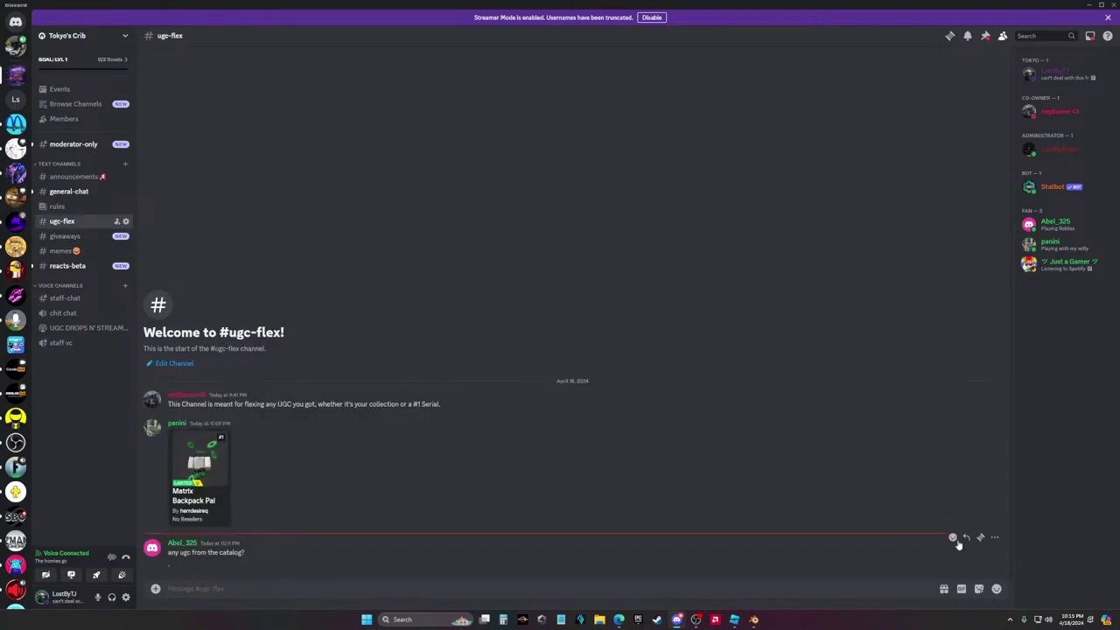
click(966, 537)
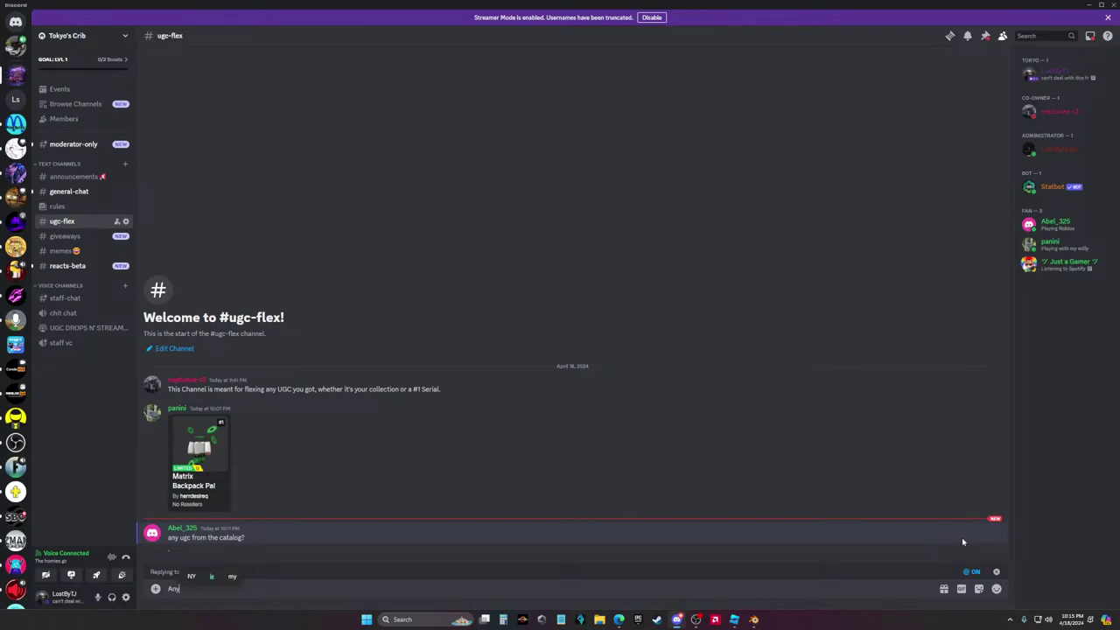
text(yes)
key(Return)
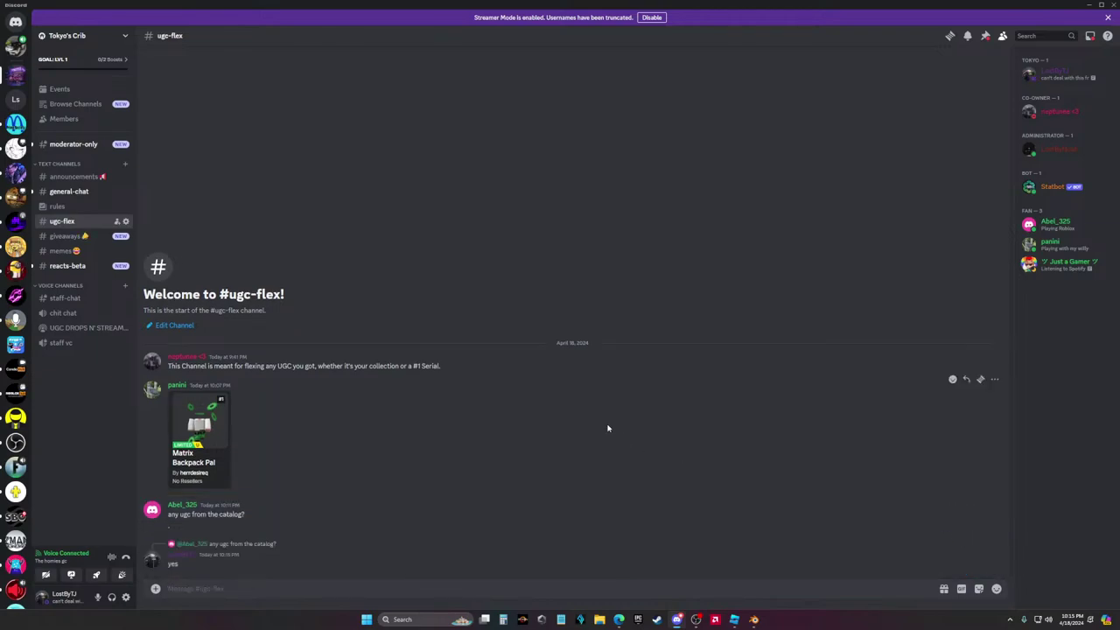
Browse reacts-beta, memes, giveaways, general-chat, moderator-only and announcements, then bring Photopea forward
click(65, 266)
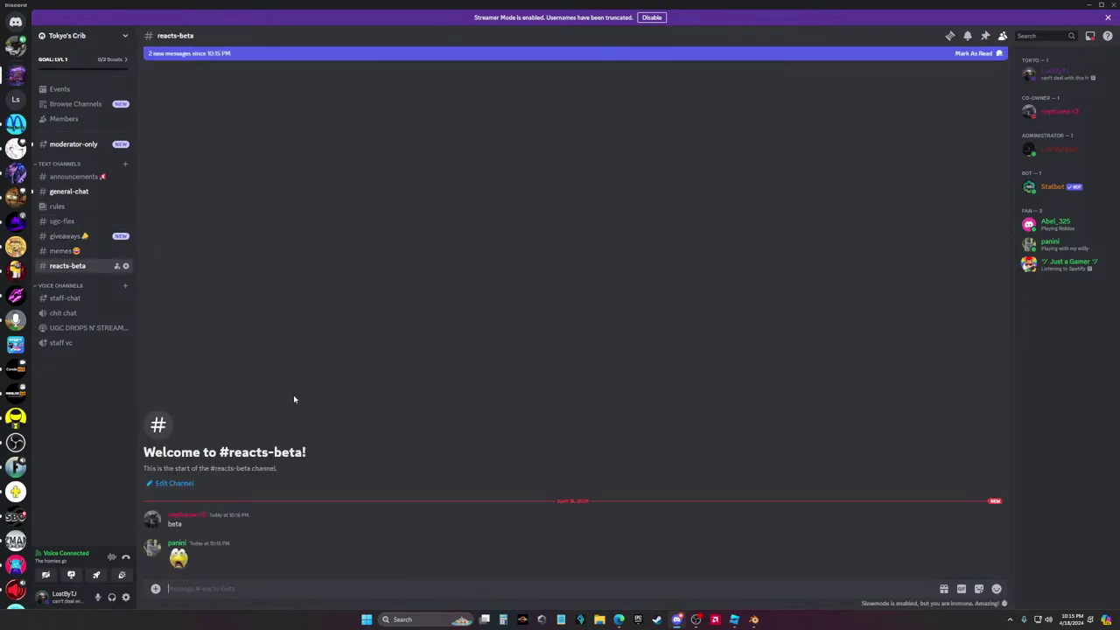
click(71, 253)
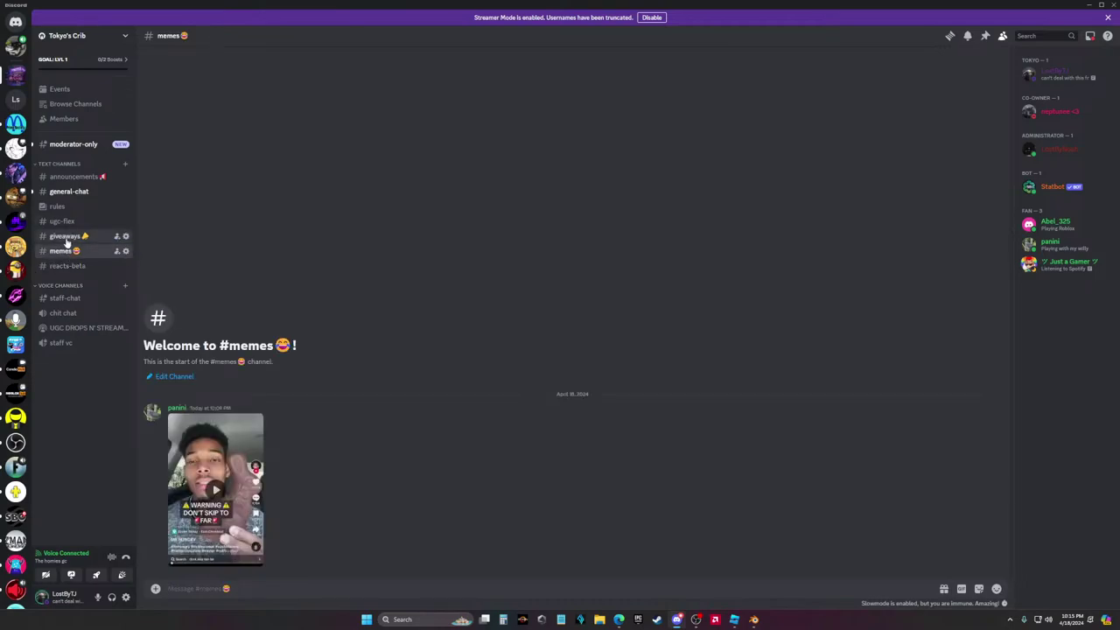
click(68, 236)
click(69, 192)
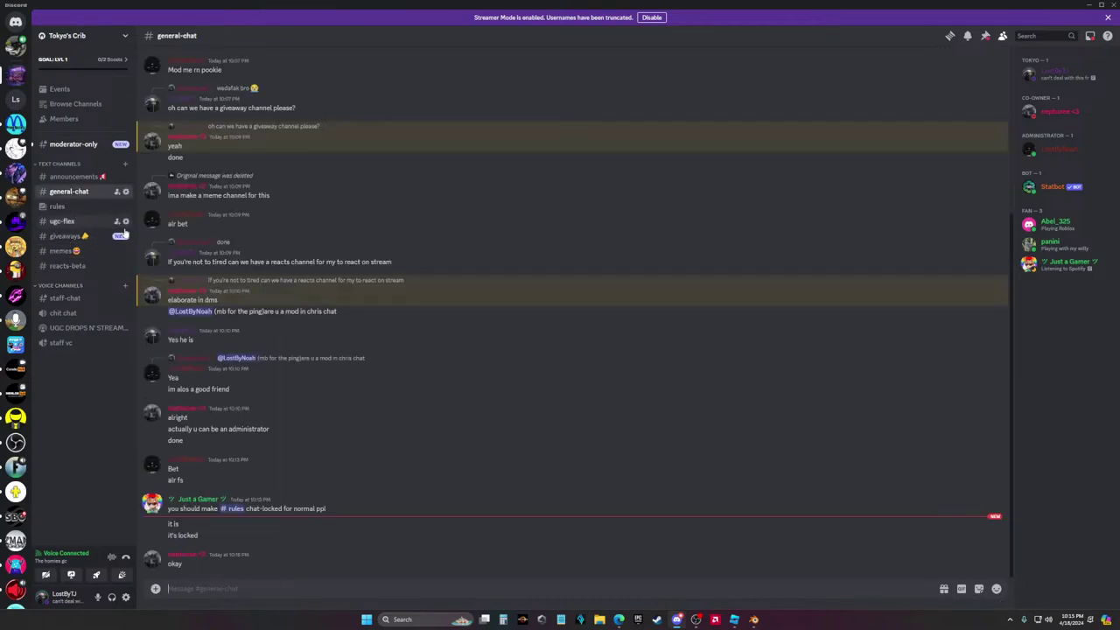
click(74, 145)
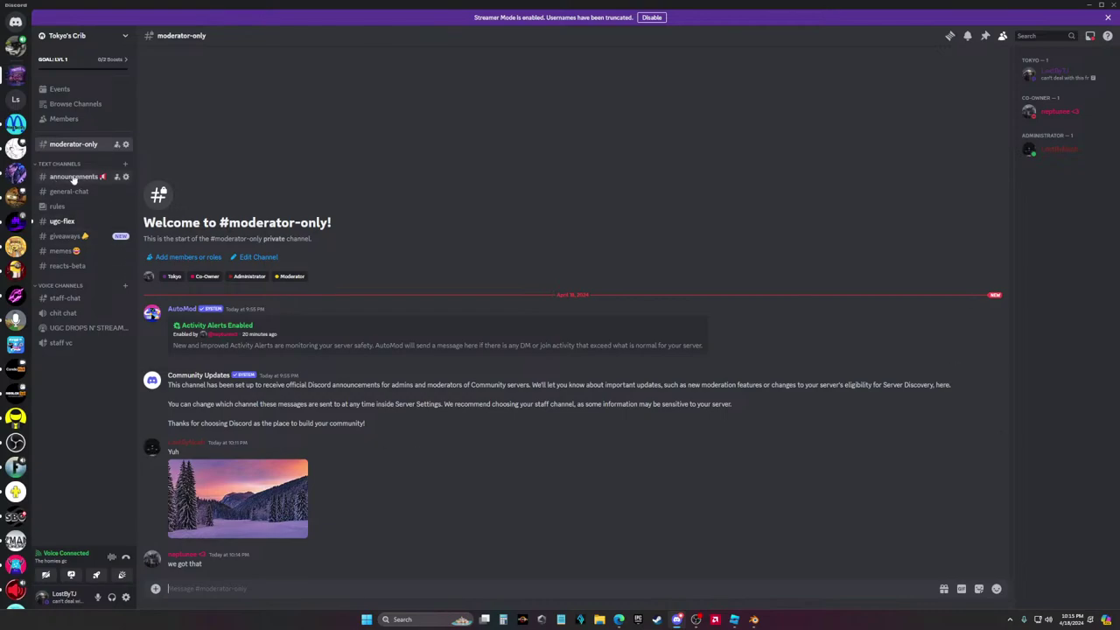
click(73, 177)
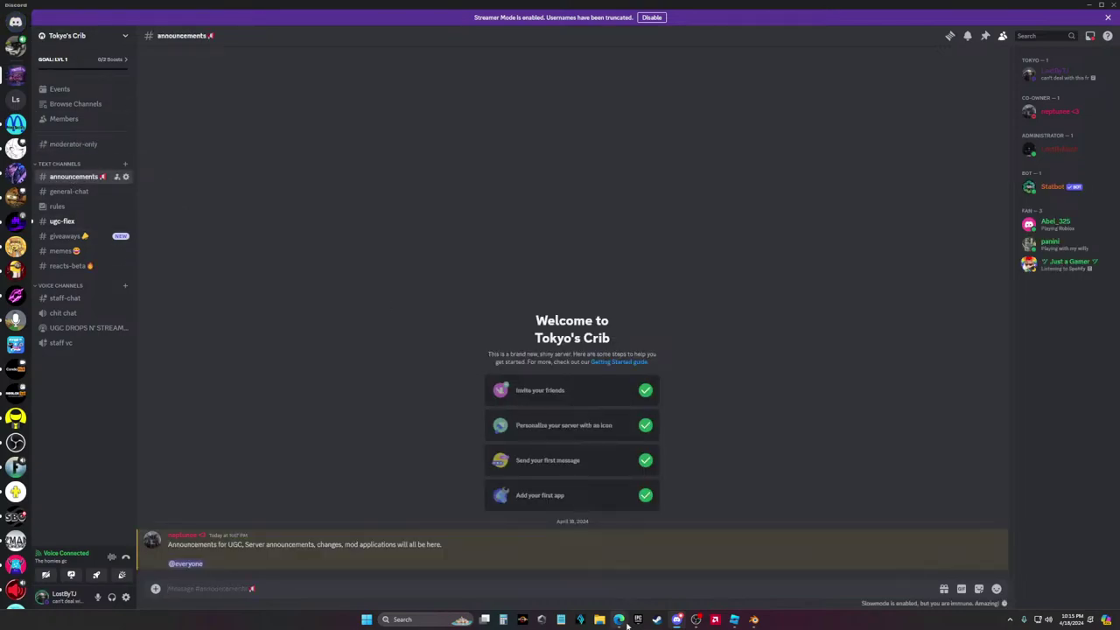
mouse_move(619, 621)
click(565, 574)
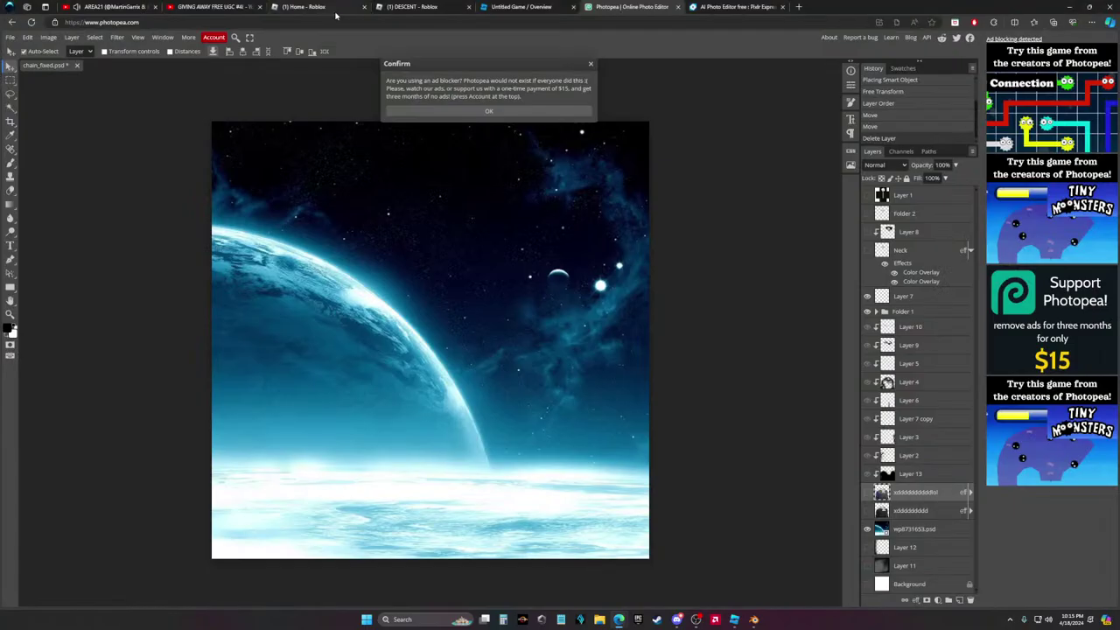
Open chain_fixed (3).png from Downloads in Pixlr Express
click(683, 6)
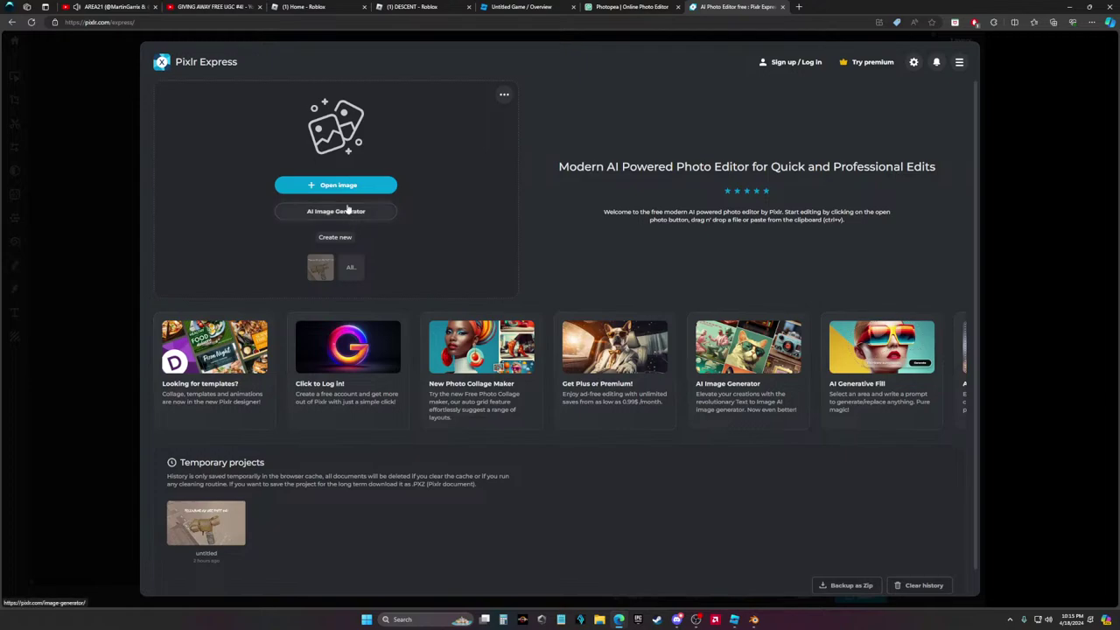
click(348, 187)
click(218, 303)
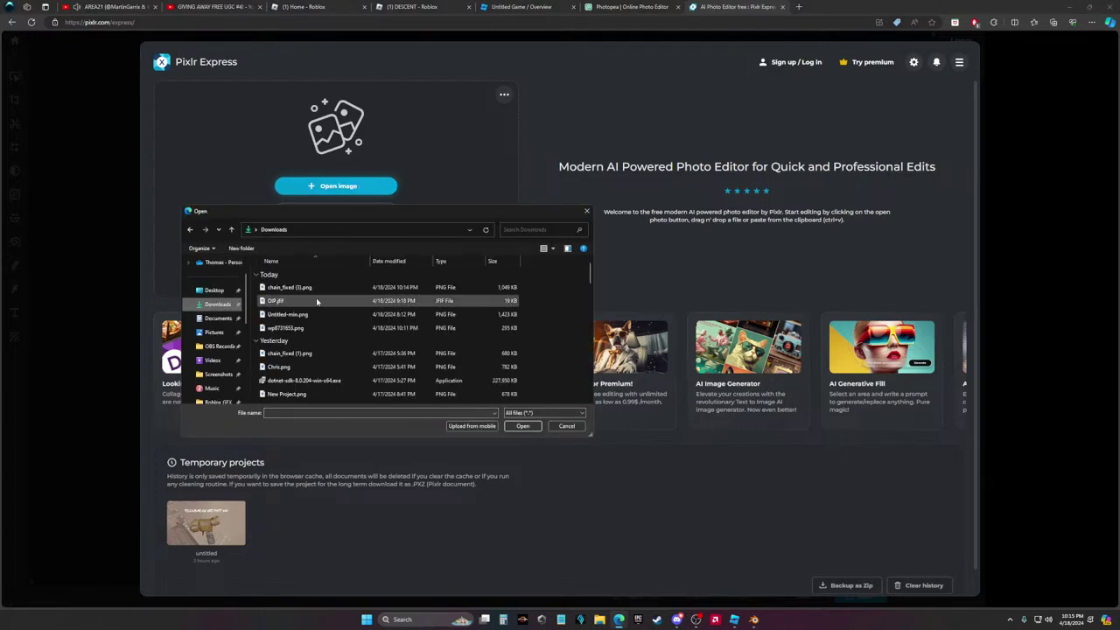
double_click(296, 287)
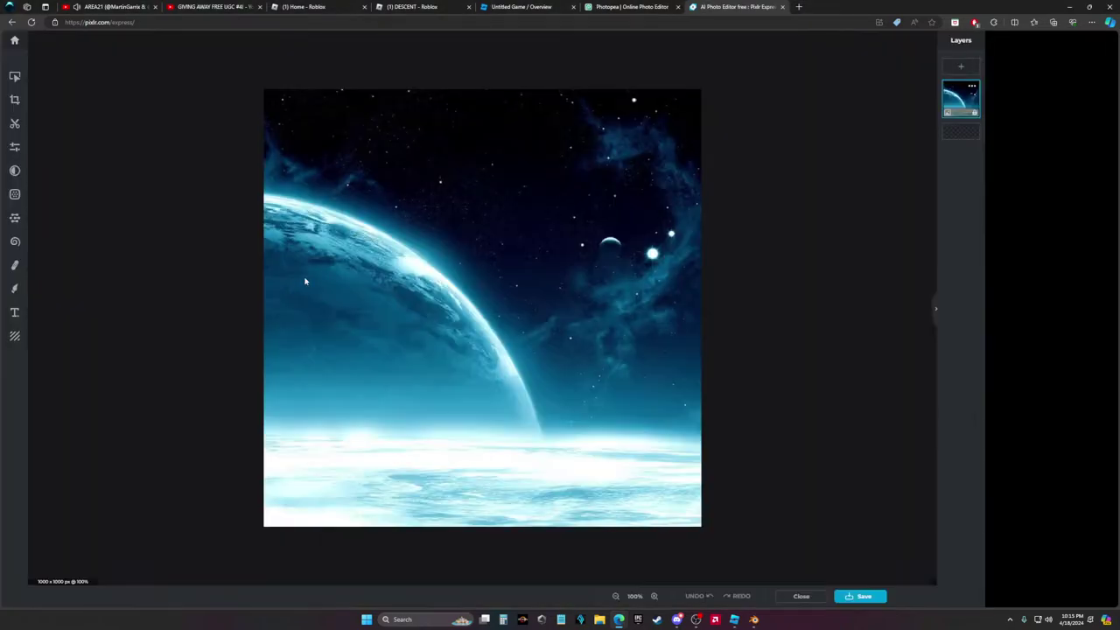
Add the untitled.png character render as a new layer over the space background
click(600, 620)
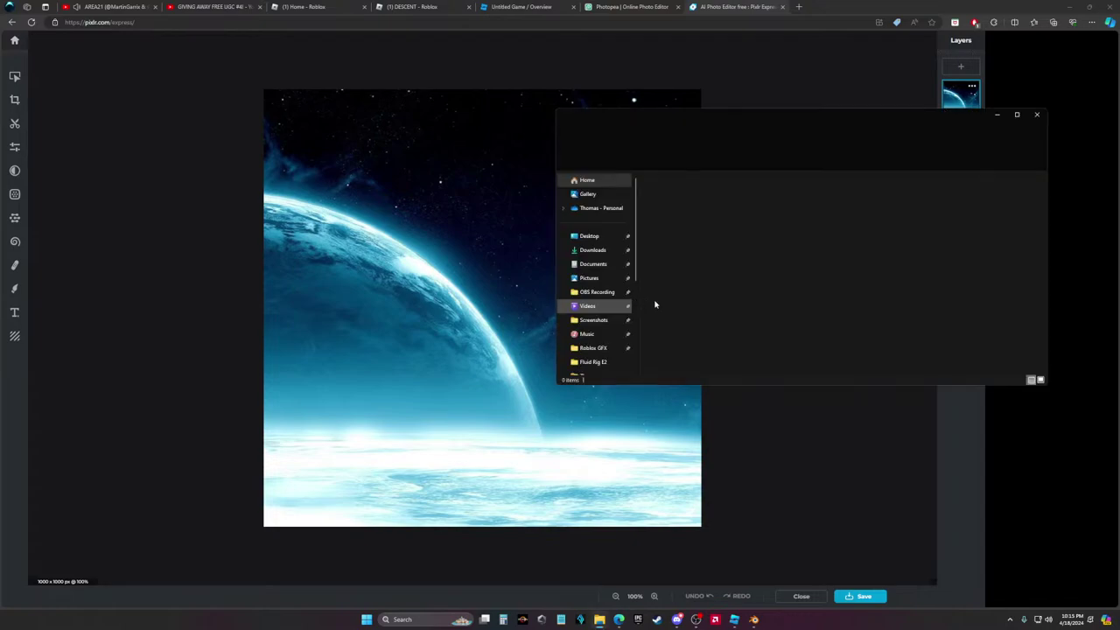
scroll(715, 315, down, 3)
click(679, 340)
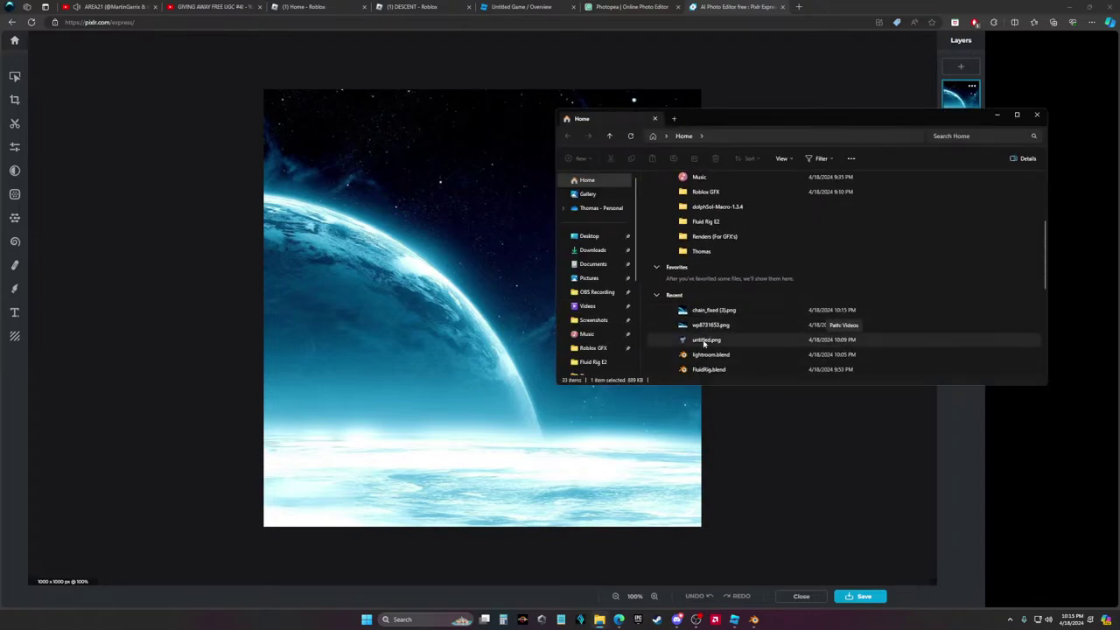
drag(679, 341, 455, 280)
click(600, 325)
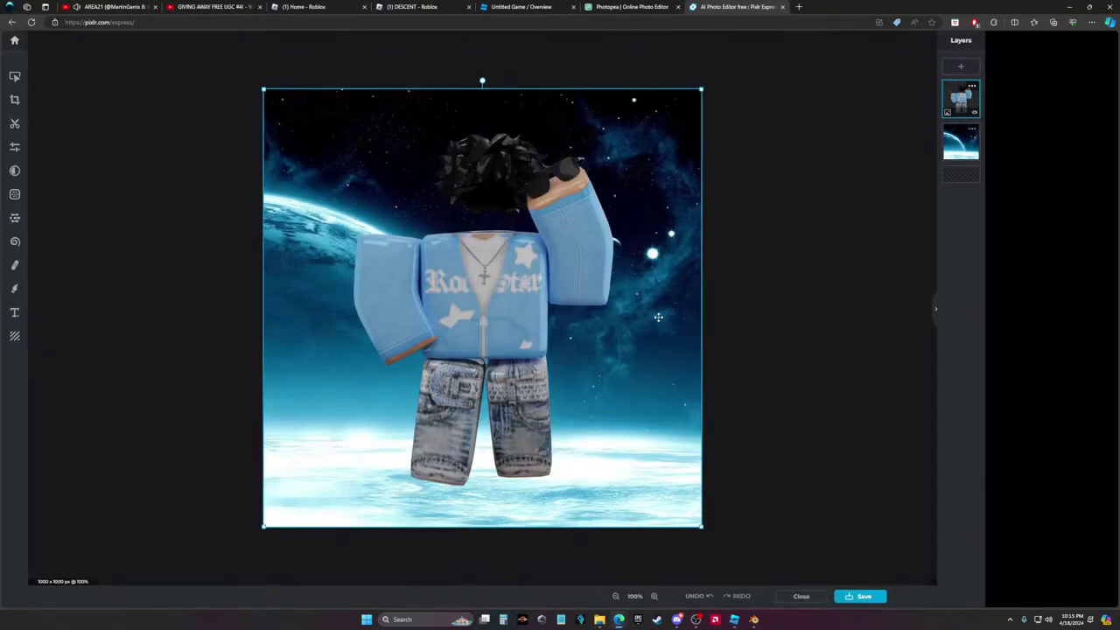
click(1037, 115)
Shrink and centre the character render, select the Background layer, then return to Photopea
drag(517, 297, 516, 340)
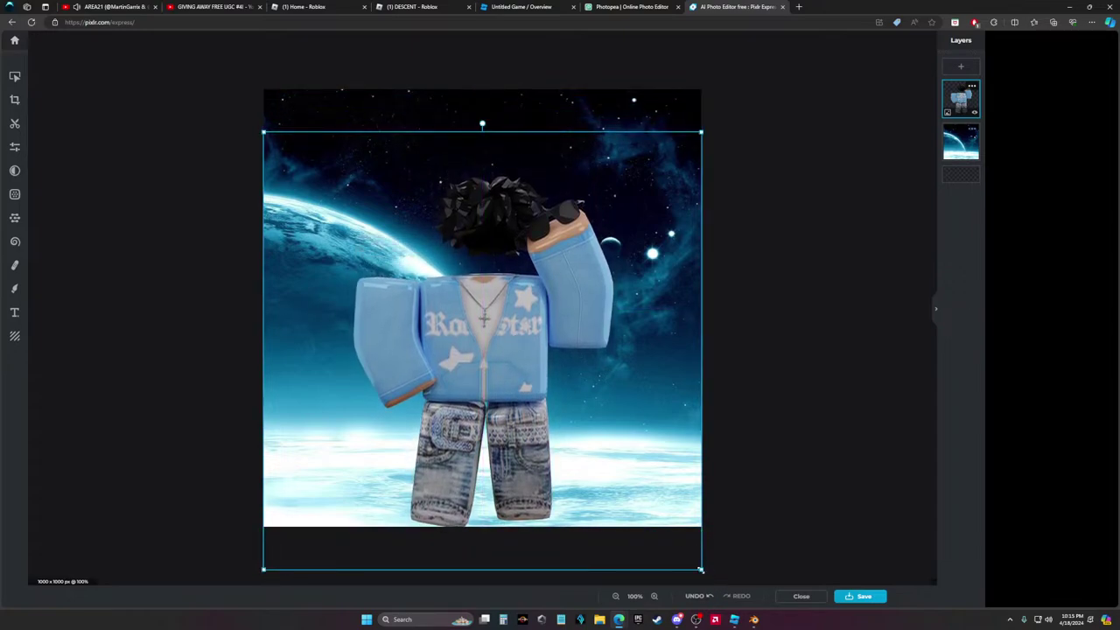
drag(701, 569, 672, 555)
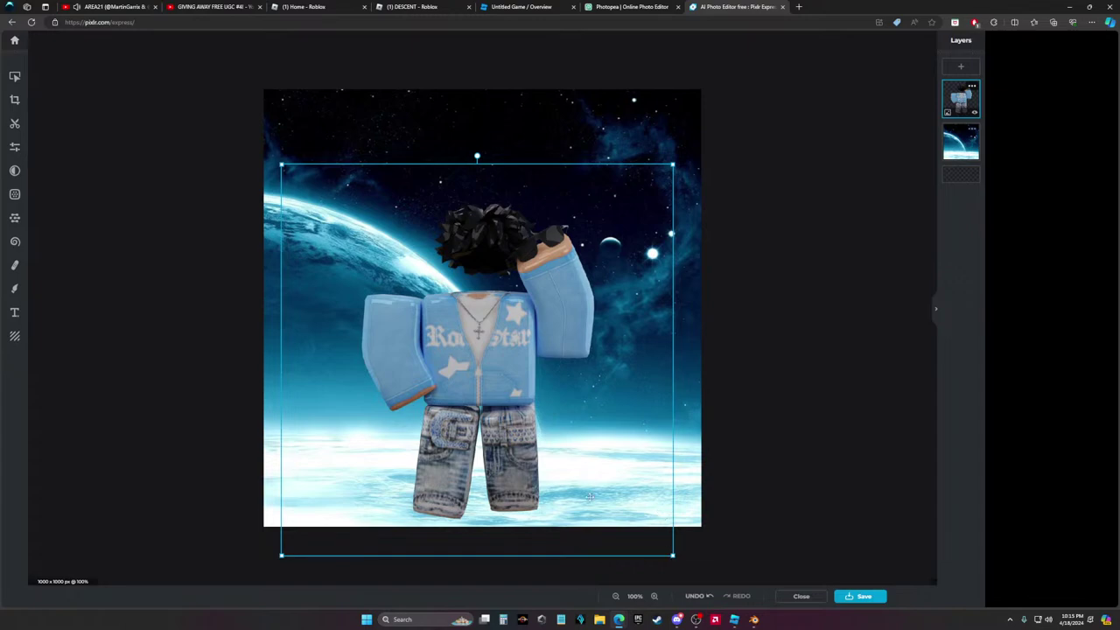
drag(590, 496, 596, 506)
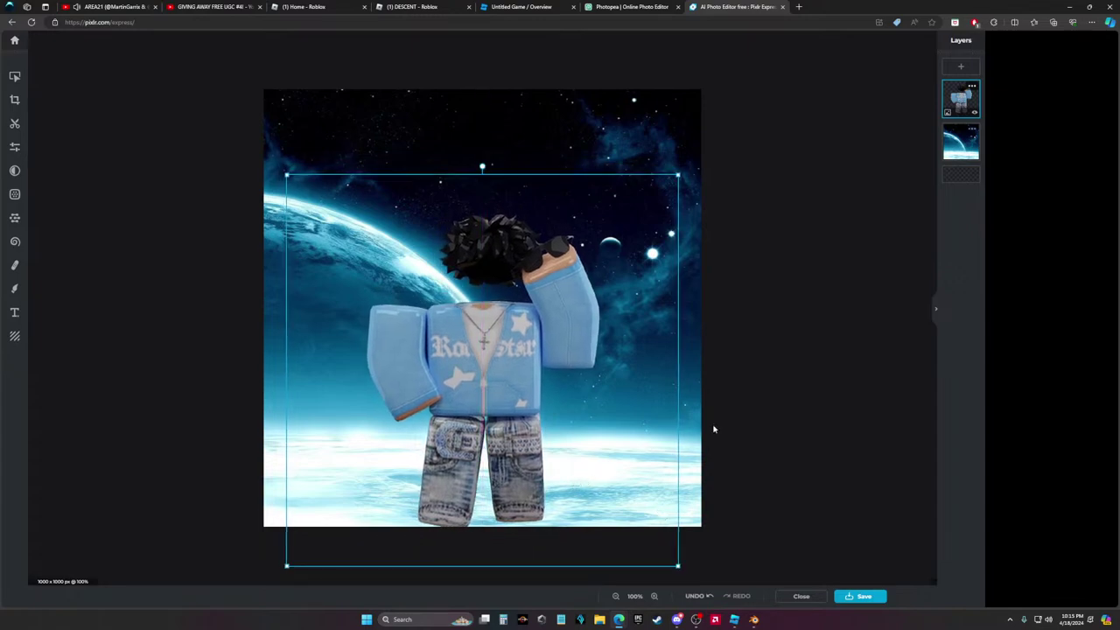
click(807, 378)
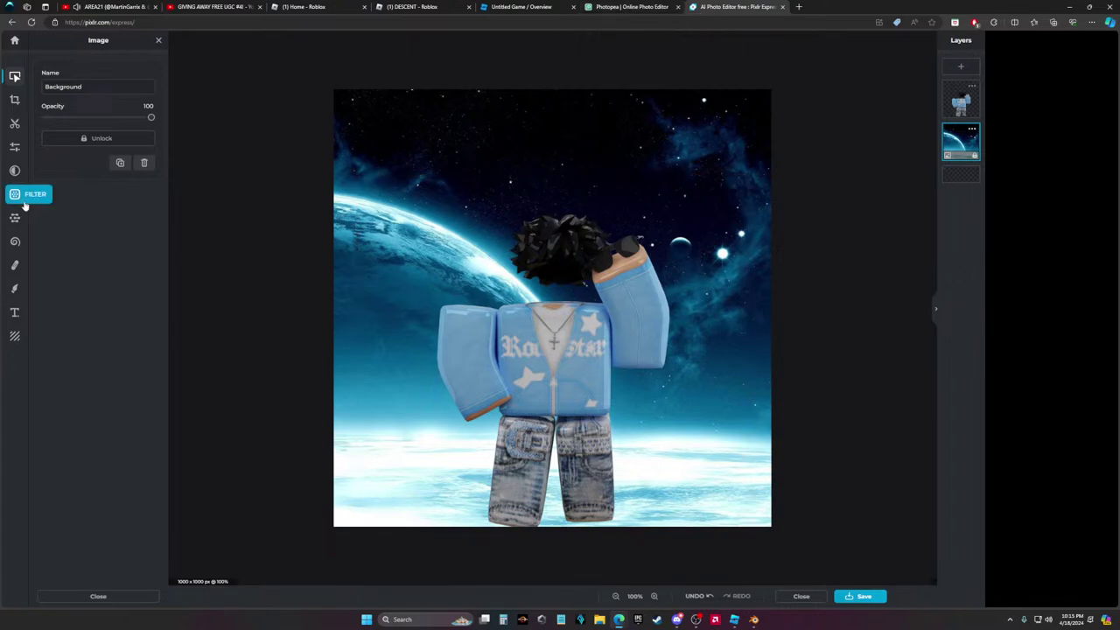
click(634, 7)
click(489, 111)
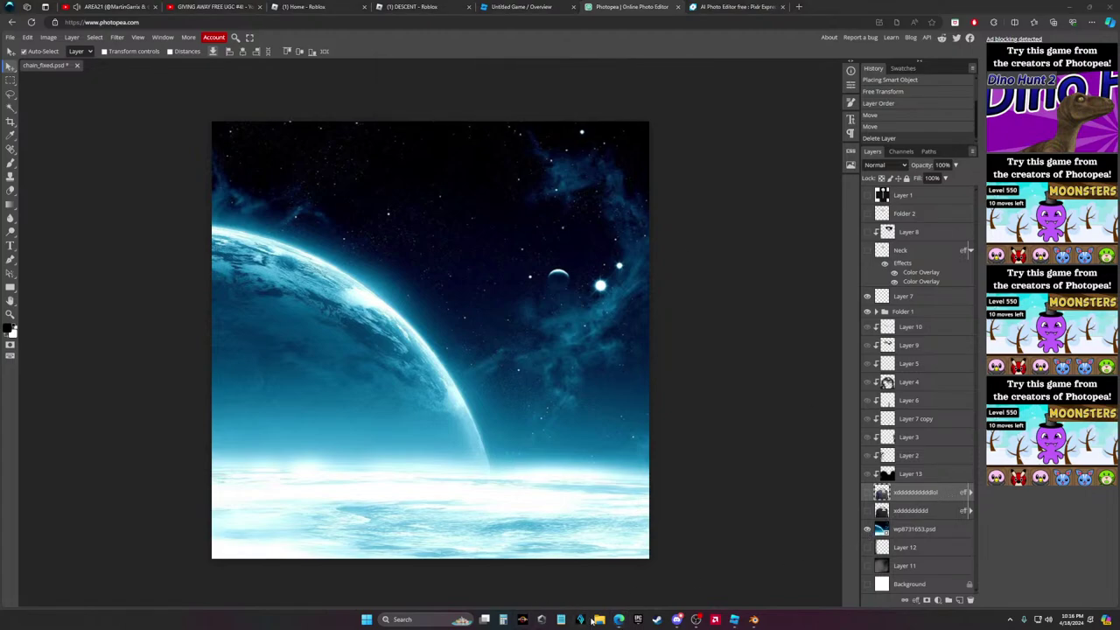
Place untitled.png from the Videos folder into the document, moved lower on the canvas
click(597, 619)
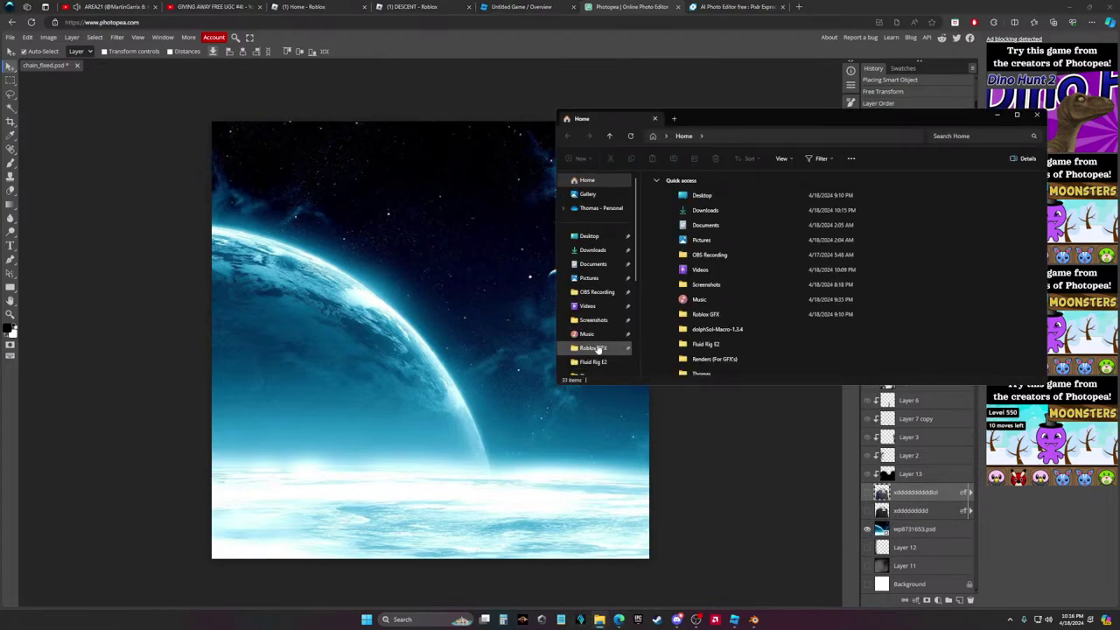
click(593, 347)
scroll(742, 289, down, 3)
click(596, 291)
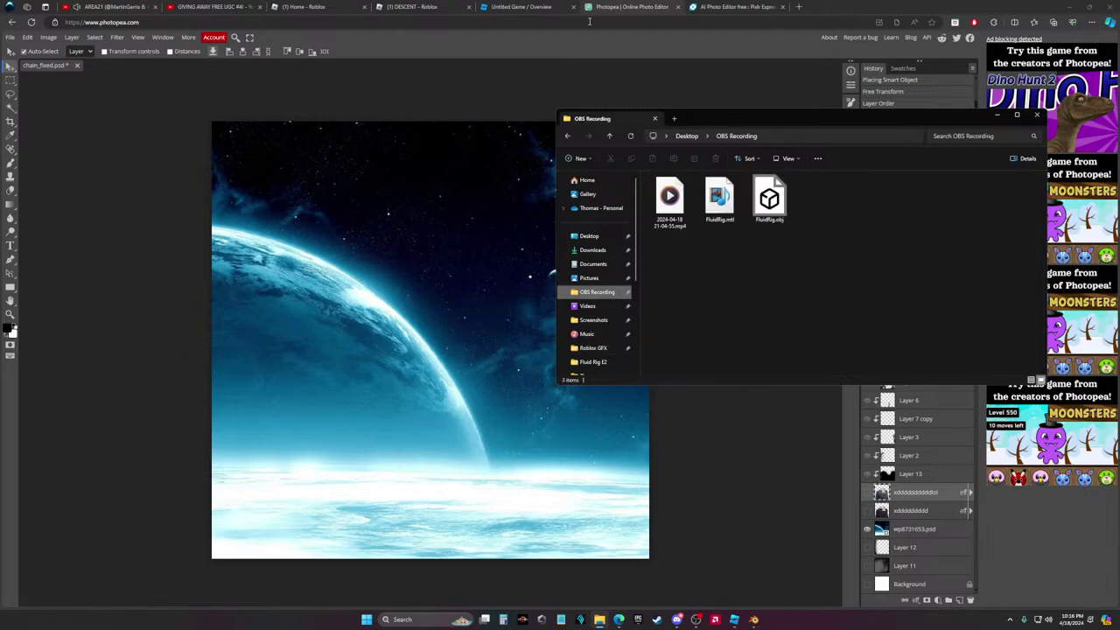
click(589, 306)
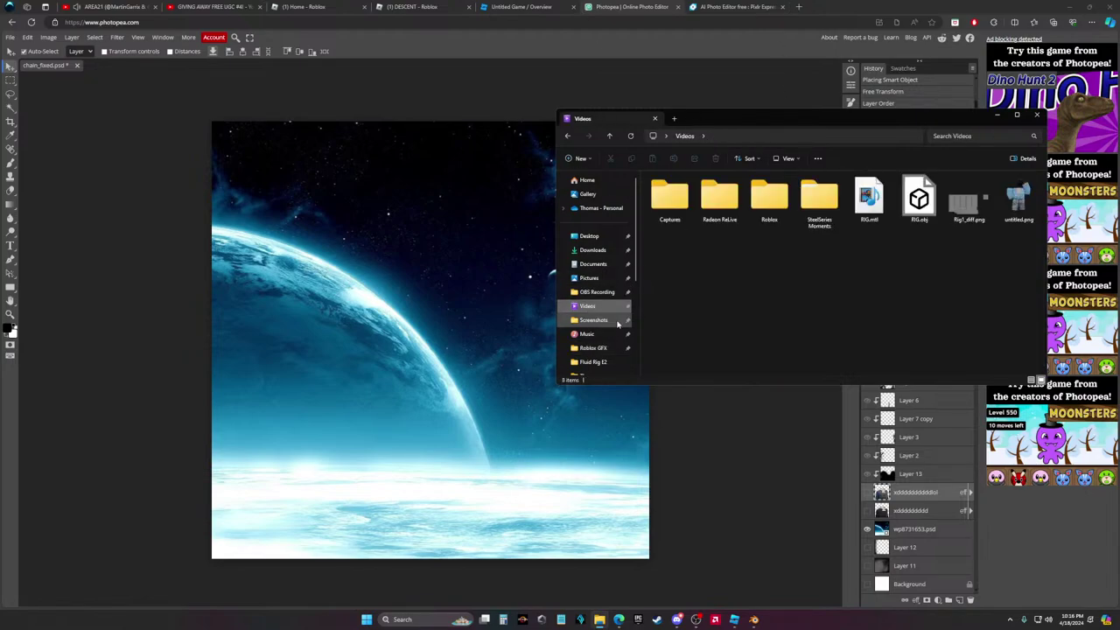
drag(1019, 199, 376, 385)
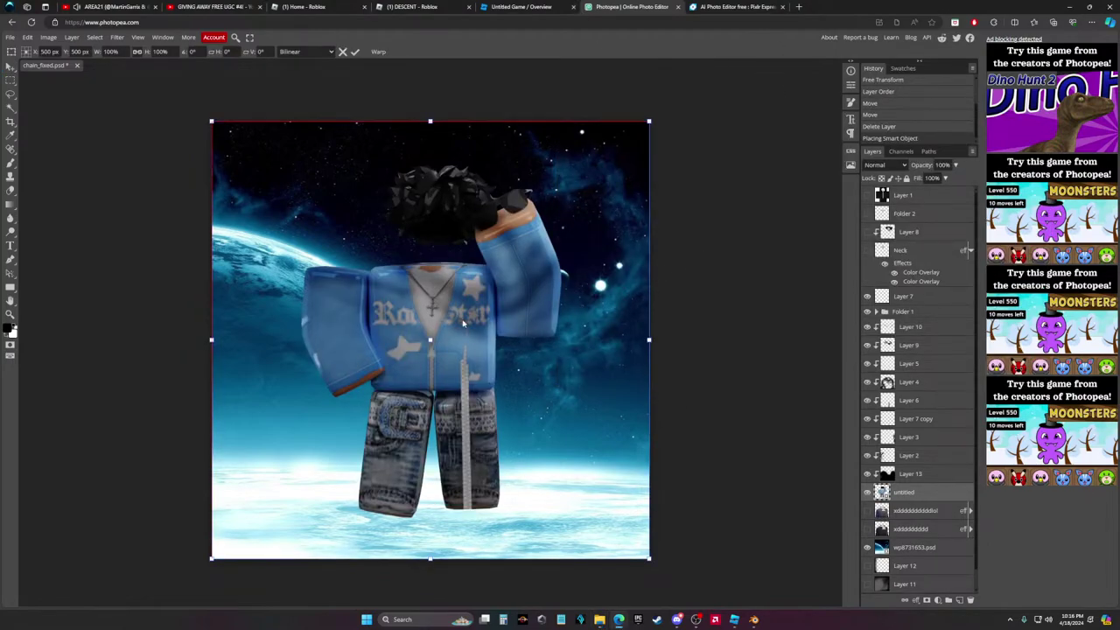
drag(463, 323, 464, 364)
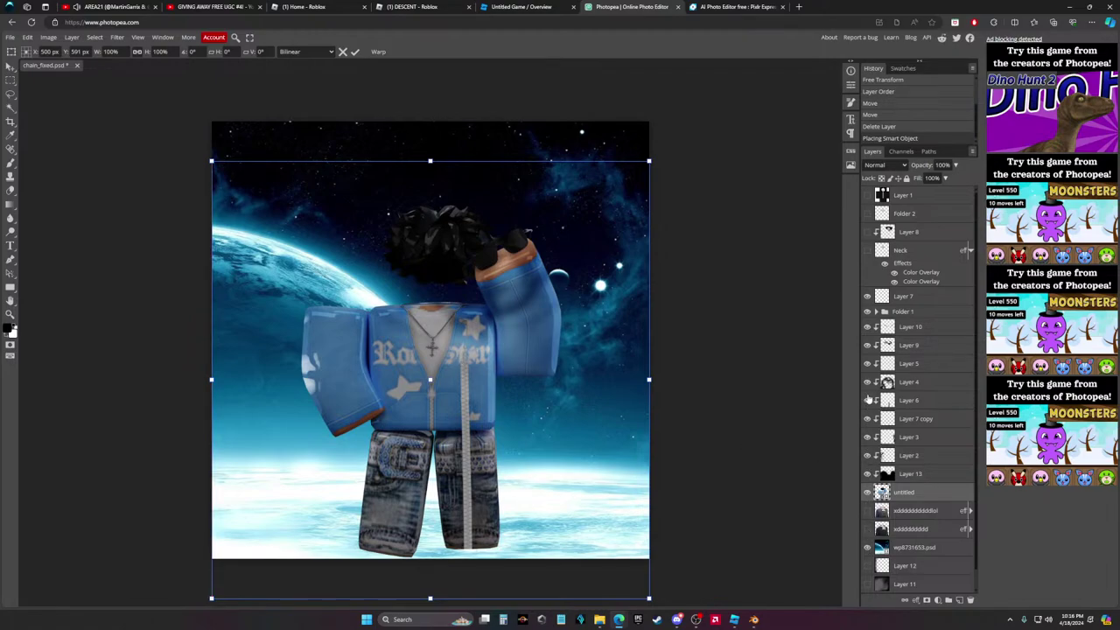
key(Return)
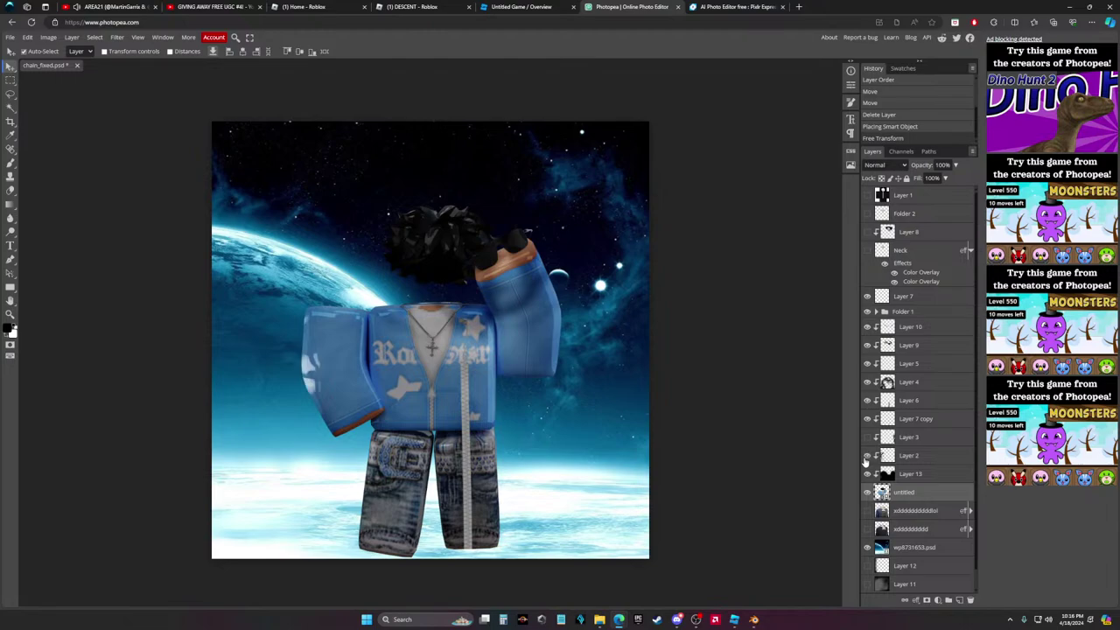
Hide Layer 7 copy and Layer 9 after test-toggling Layers 2, 6 and 4, then select wp8731653.psd
click(867, 456)
click(866, 456)
click(869, 419)
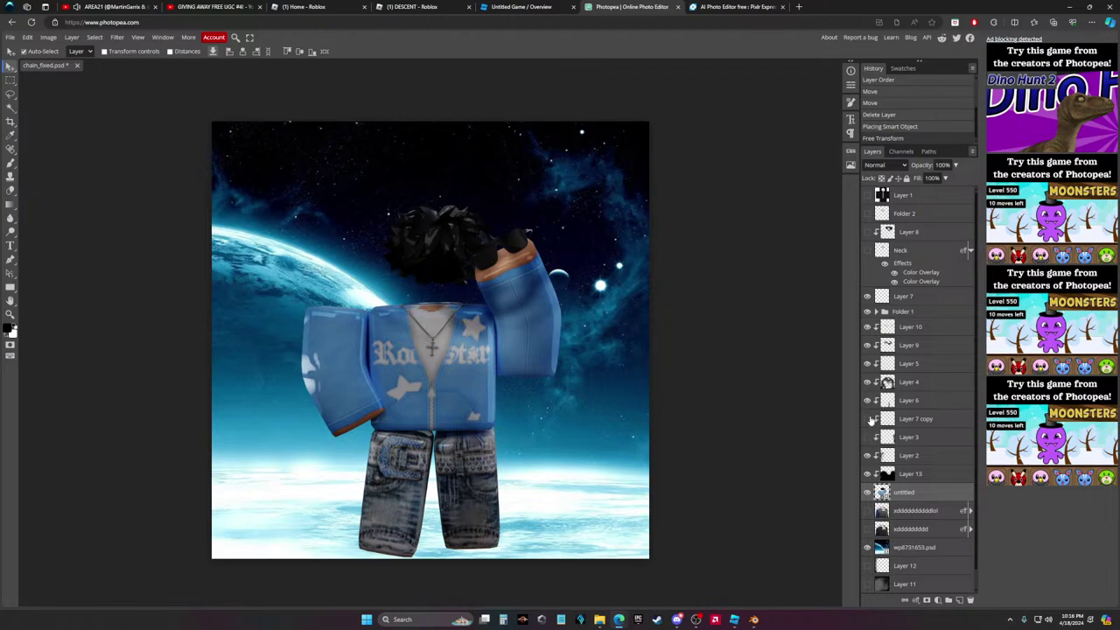
click(868, 401)
click(867, 401)
click(868, 382)
click(867, 382)
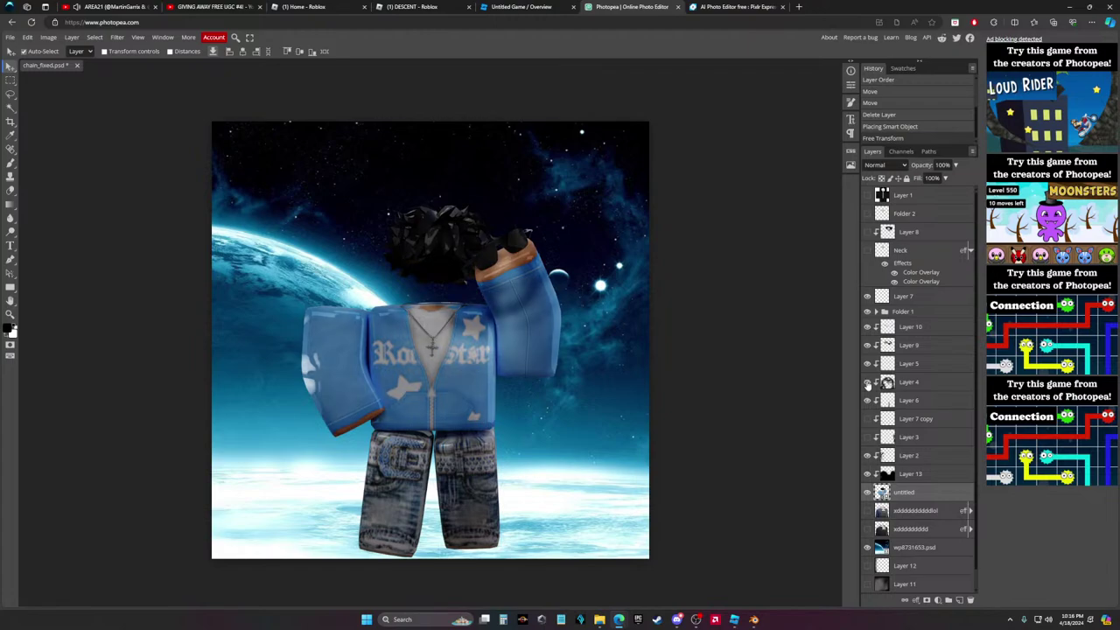
click(867, 382)
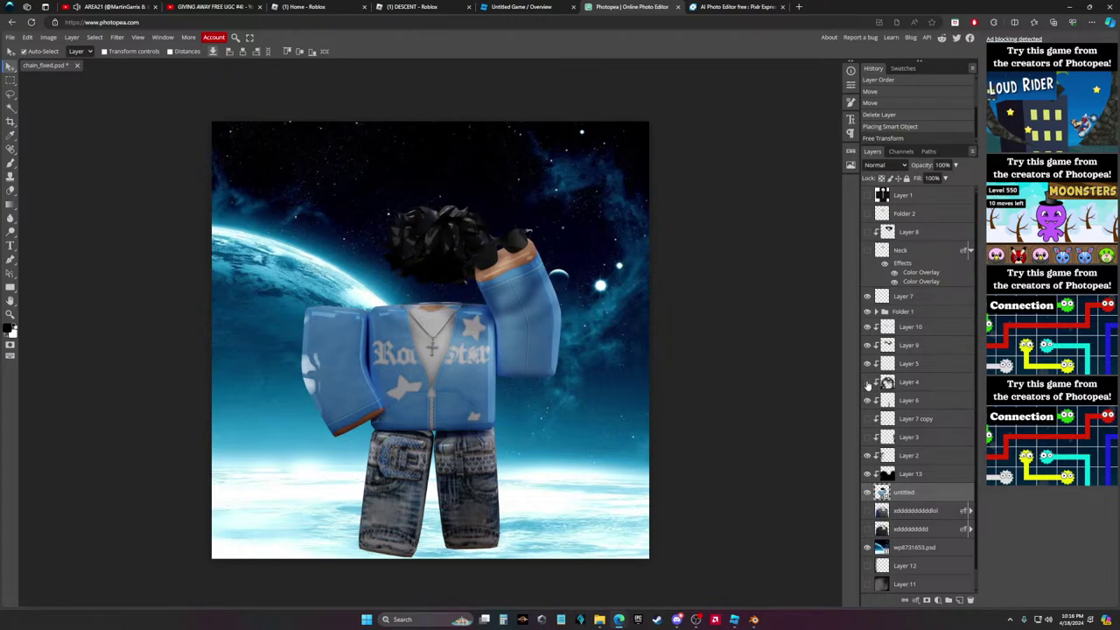
click(867, 382)
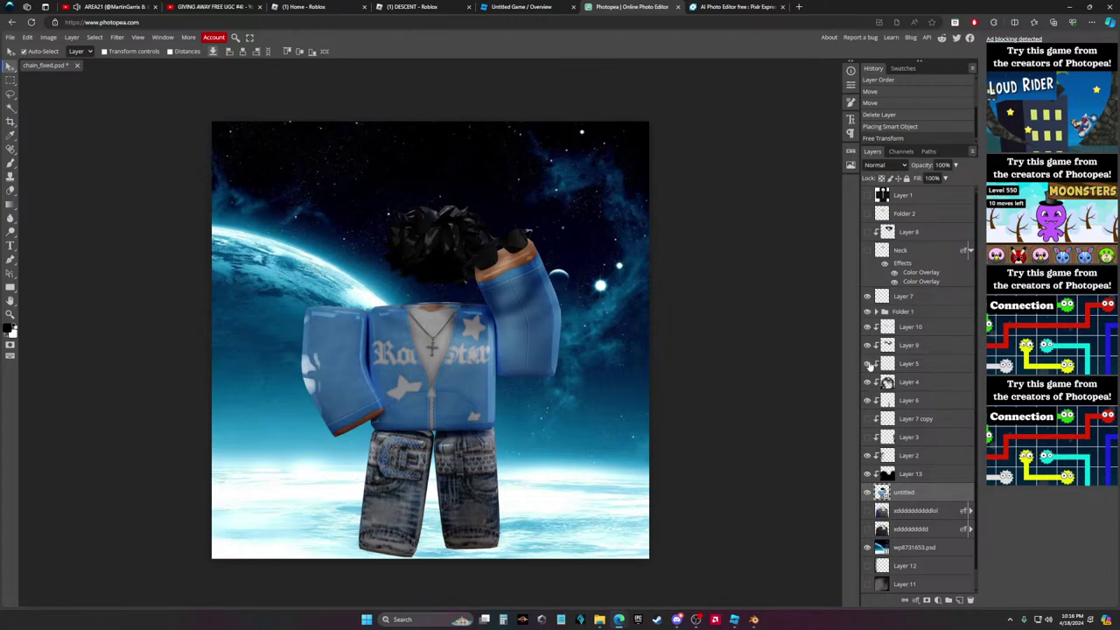
click(867, 346)
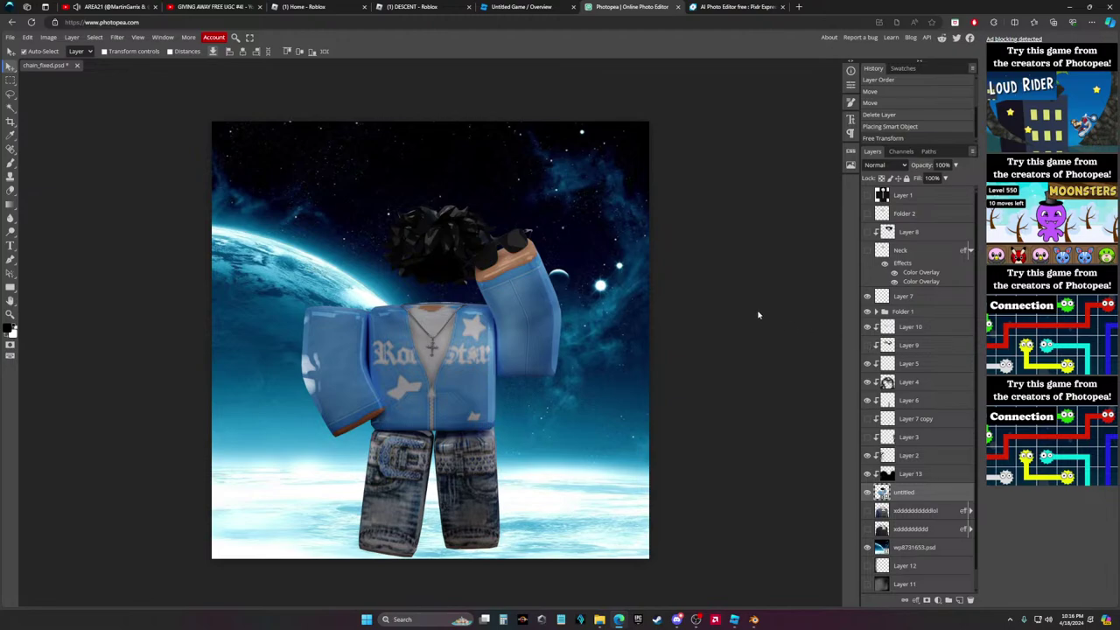
key(alt+bracketleft)
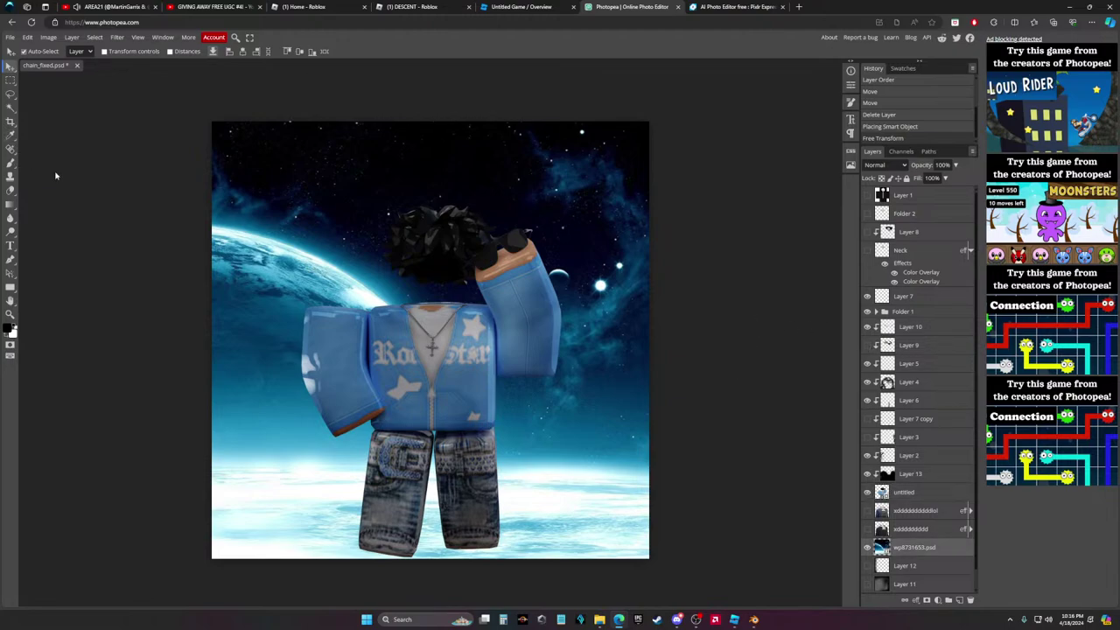
Switch to the Brush tool and open its size and hardness settings
scroll(316, 165, up, 2)
scroll(550, 362, up, 3)
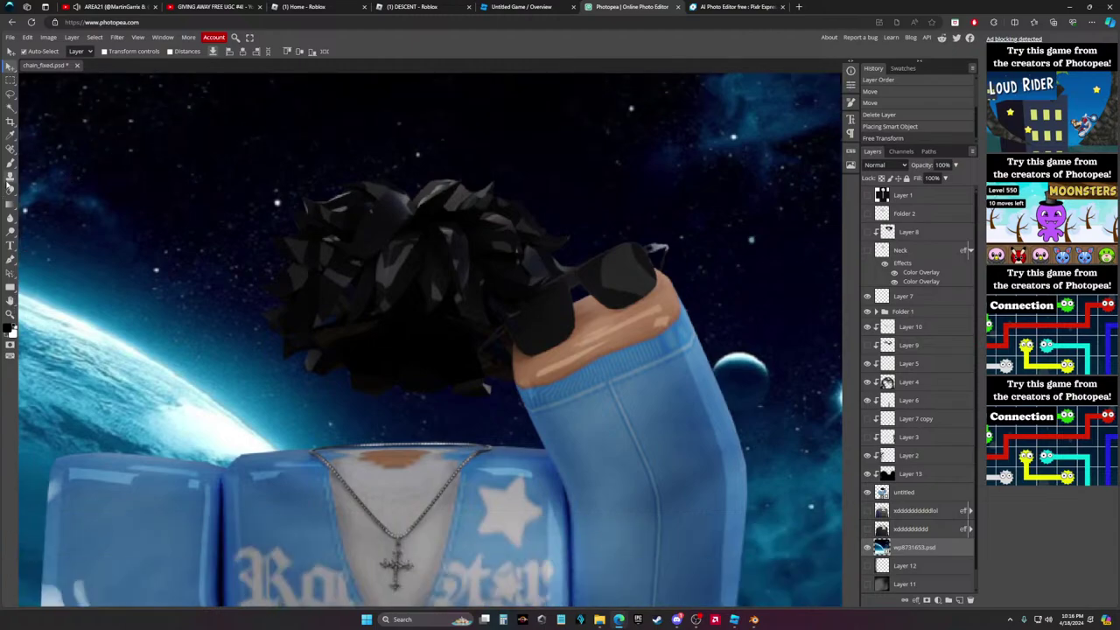
click(10, 163)
click(26, 52)
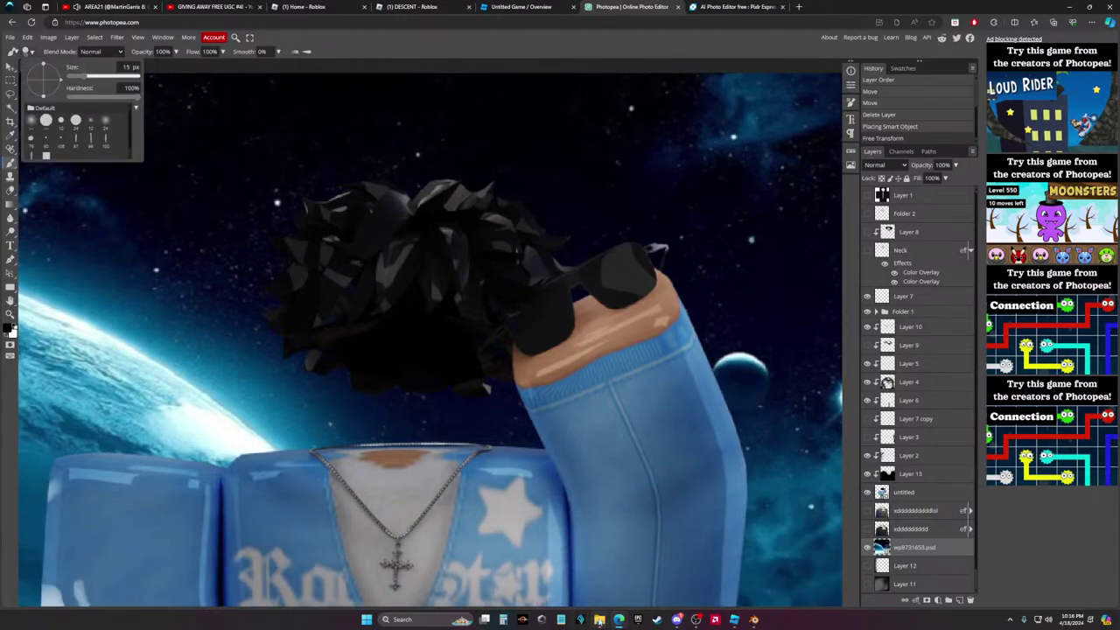
Open the Downloads folder in File Explorer and scroll through its files
click(599, 620)
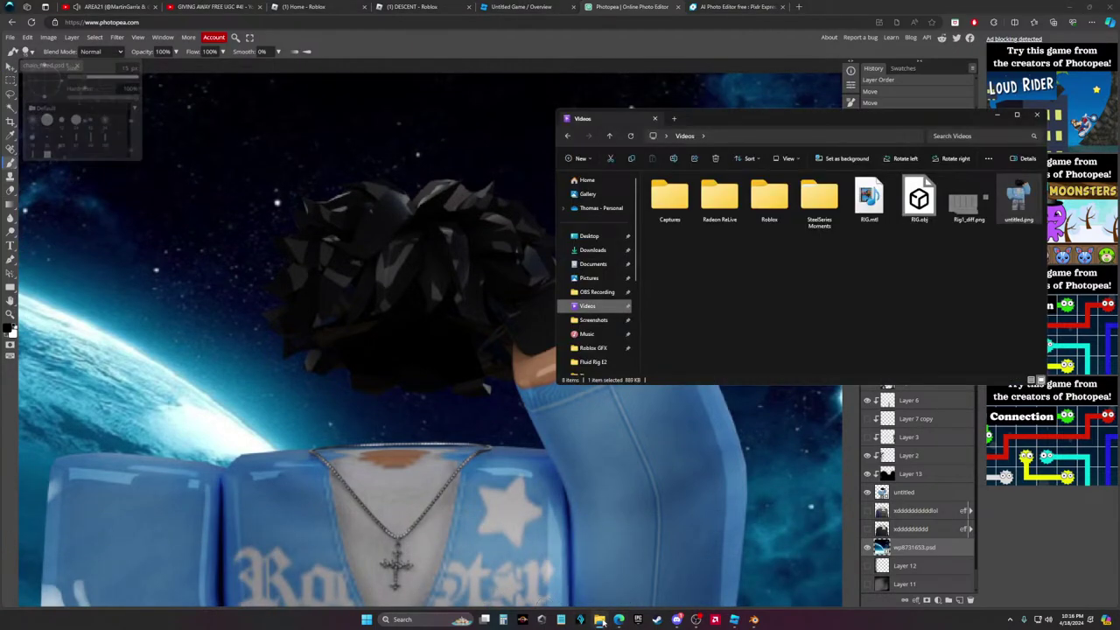
click(589, 251)
scroll(713, 253, down, 5)
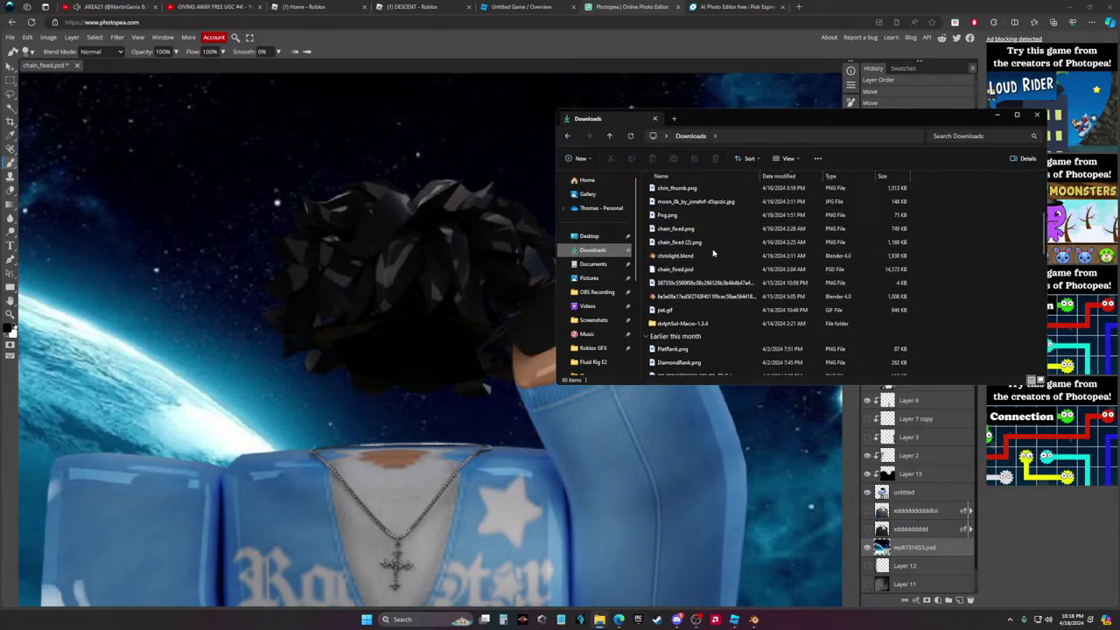
scroll(711, 259, down, 5)
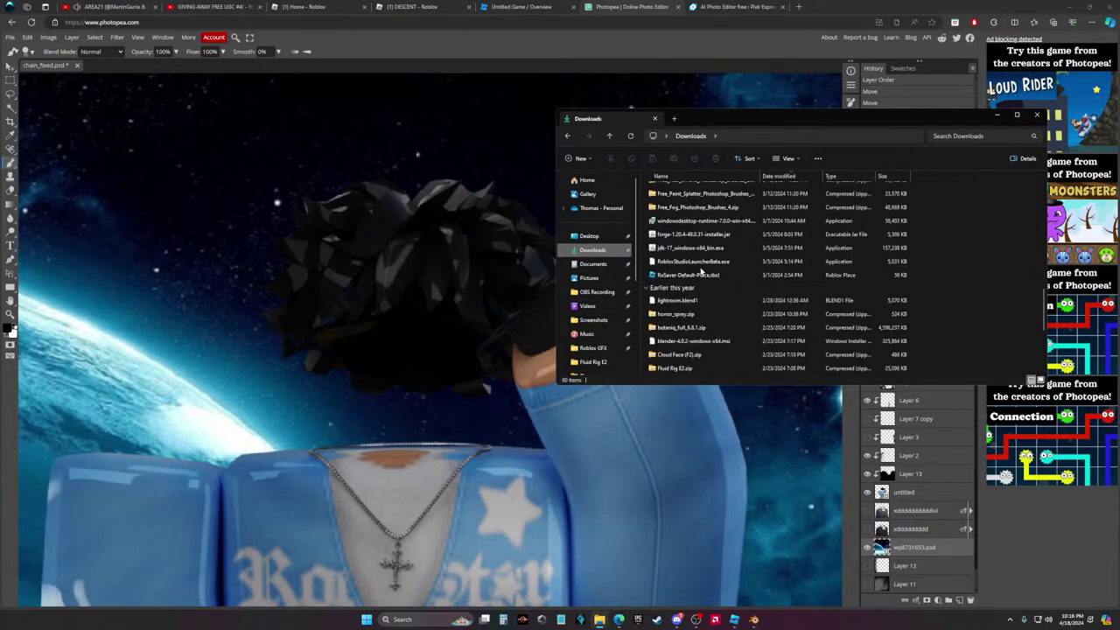
scroll(700, 272, up, 10)
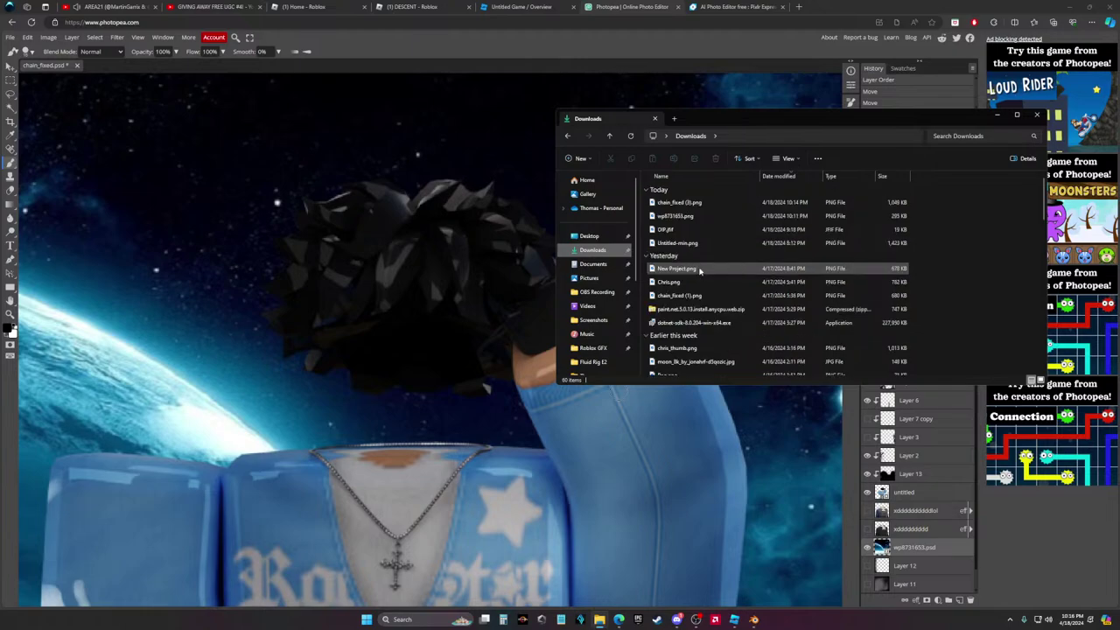
scroll(681, 269, down, 2)
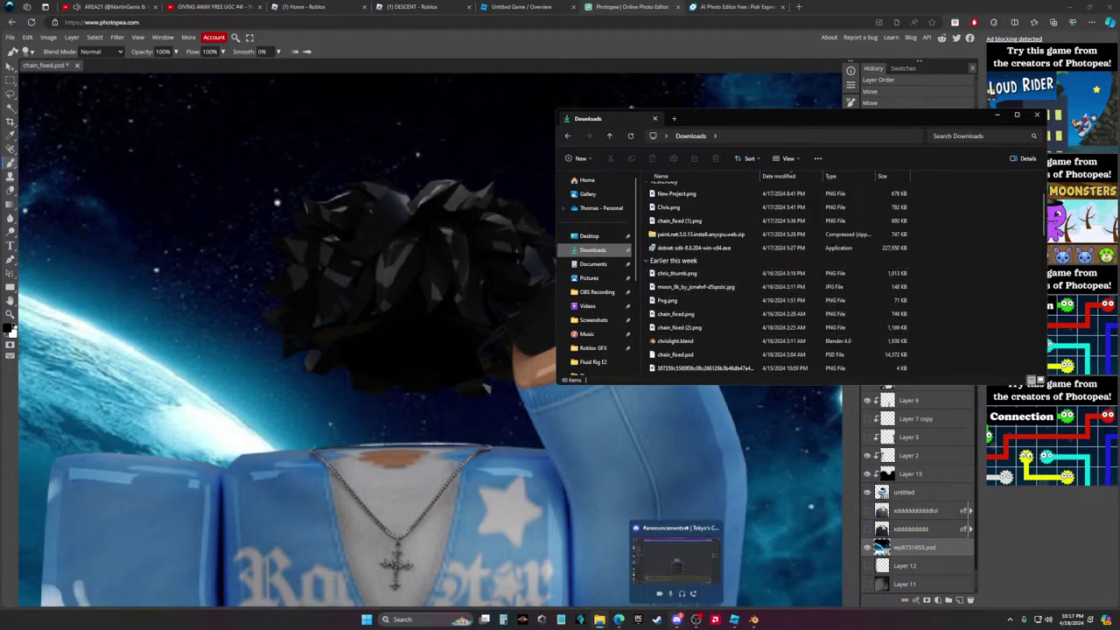
Glance at Discord, then return to Photopea alongside the Downloads folder window
click(677, 619)
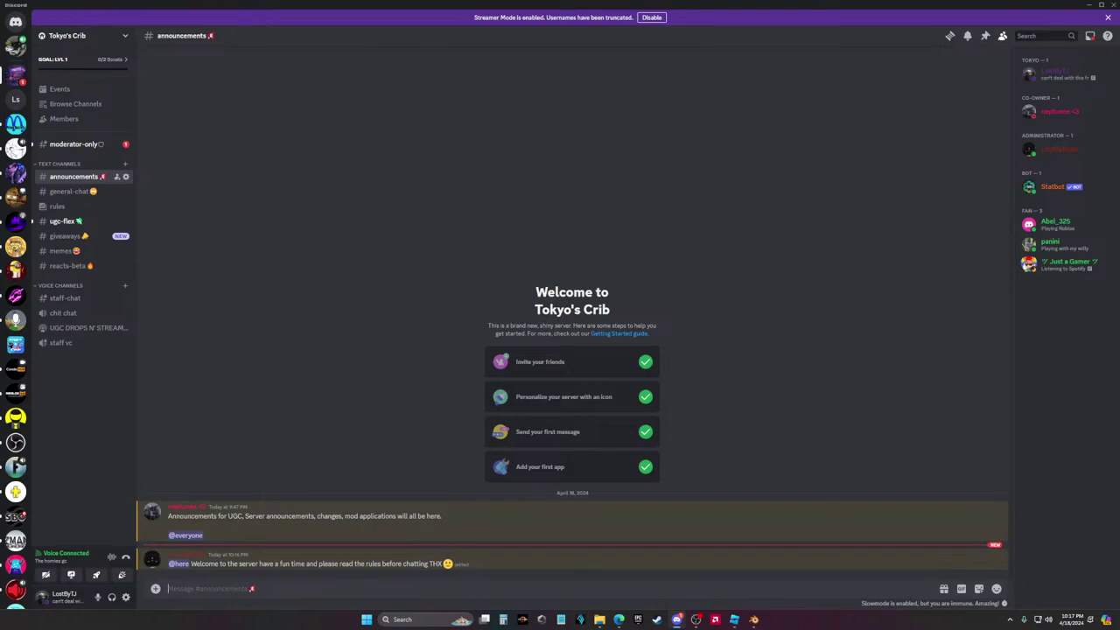
key(alt+Tab)
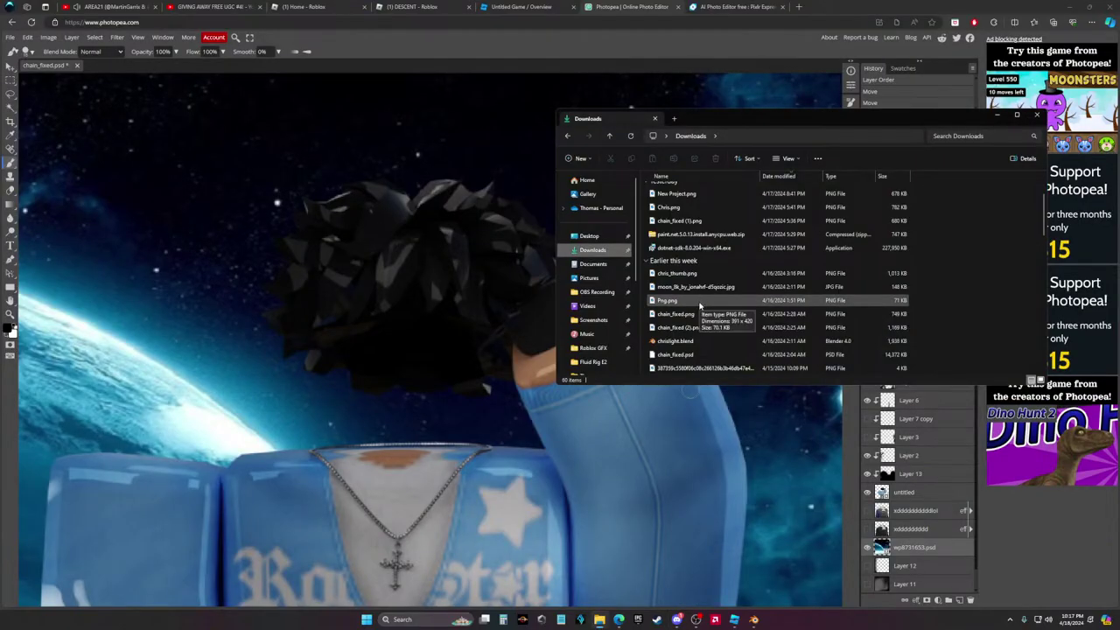
scroll(700, 305, down, 8)
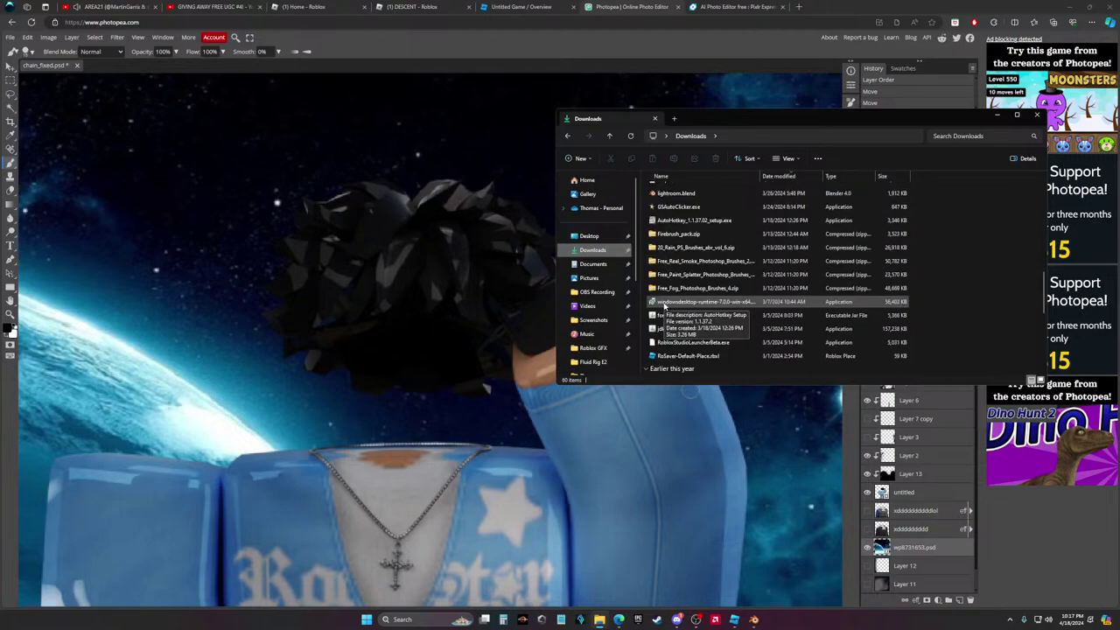
scroll(670, 307, down, 6)
scroll(683, 297, up, 5)
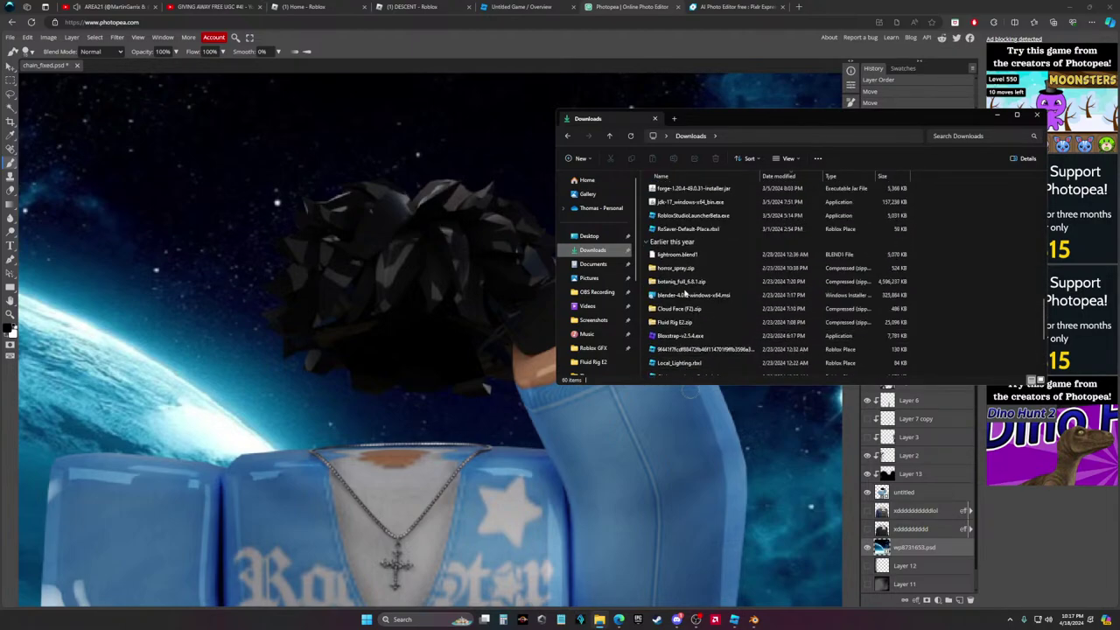
scroll(691, 333, up, 2)
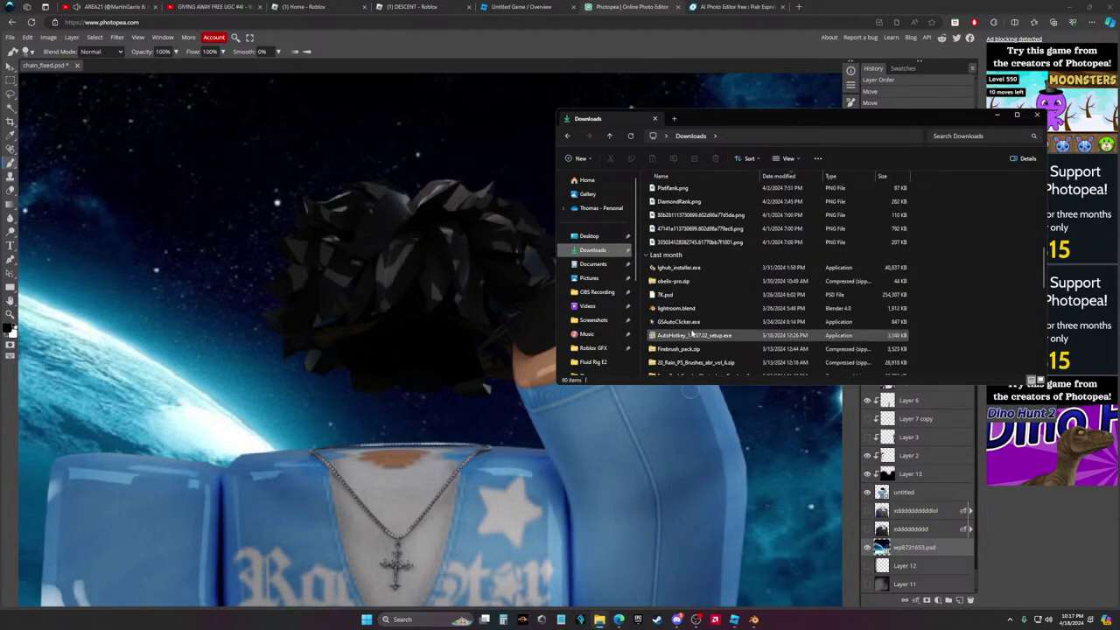
drag(674, 304, 827, 191)
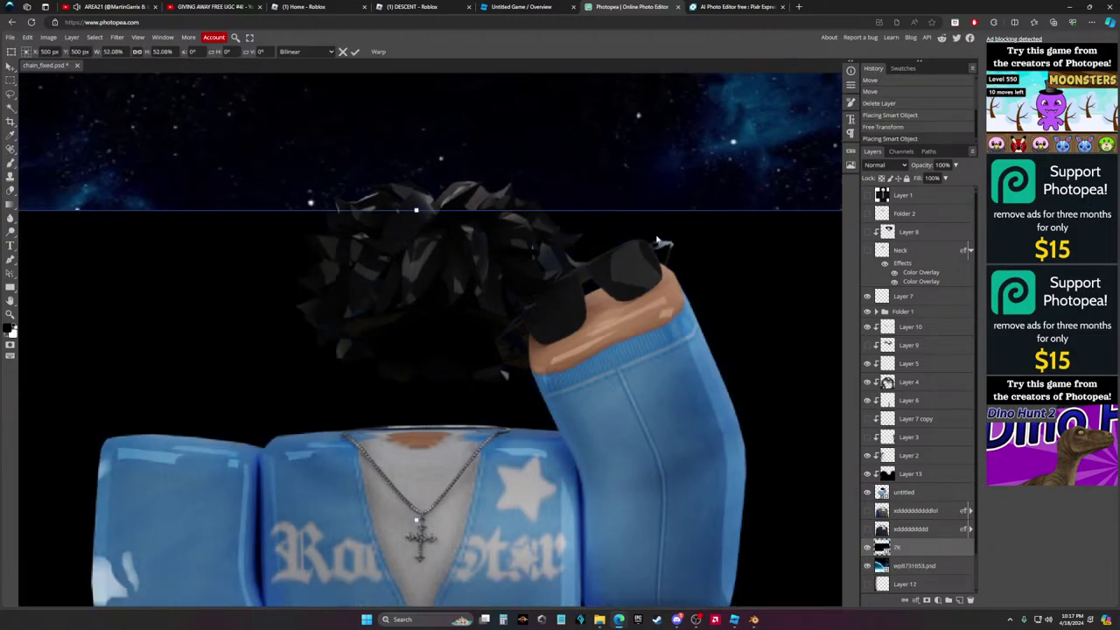
scroll(681, 280, down, 1)
Delete the 7K layer and bring the Downloads folder window forward
right_click(918, 552)
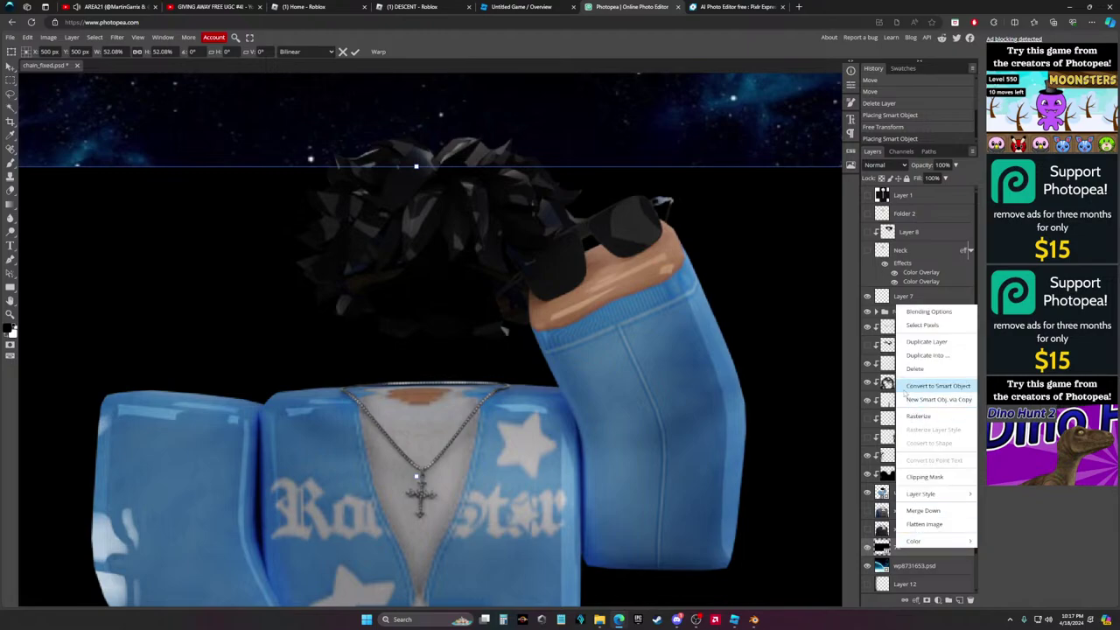
click(920, 375)
key(alt+Tab)
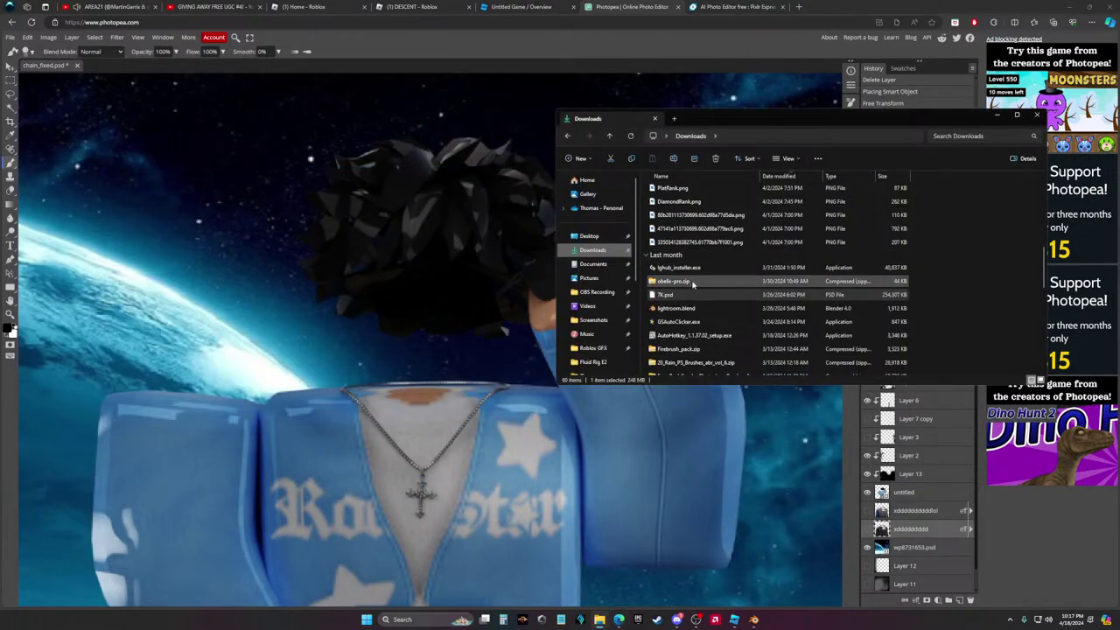
Load Firebrush_pack.zip into Photopea from the Downloads folder
scroll(678, 297, down, 2)
click(667, 274)
drag(667, 274, 420, 289)
key(alt+Tab)
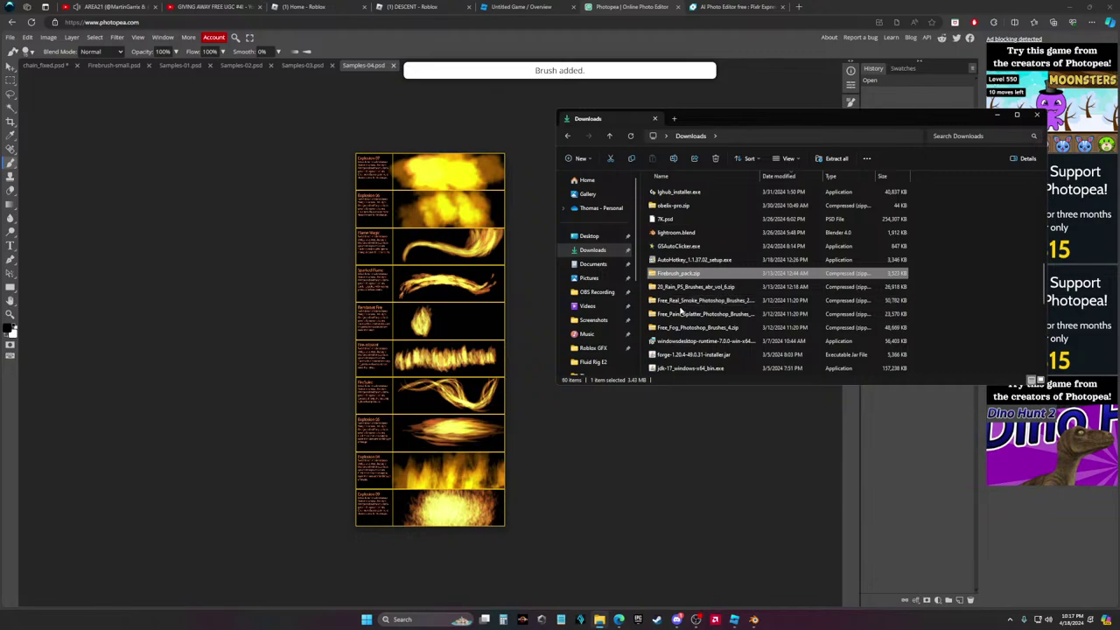
Load the rain, smoke, paint splatter and fog brush pack zips into Photopea
drag(942, 294, 889, 333)
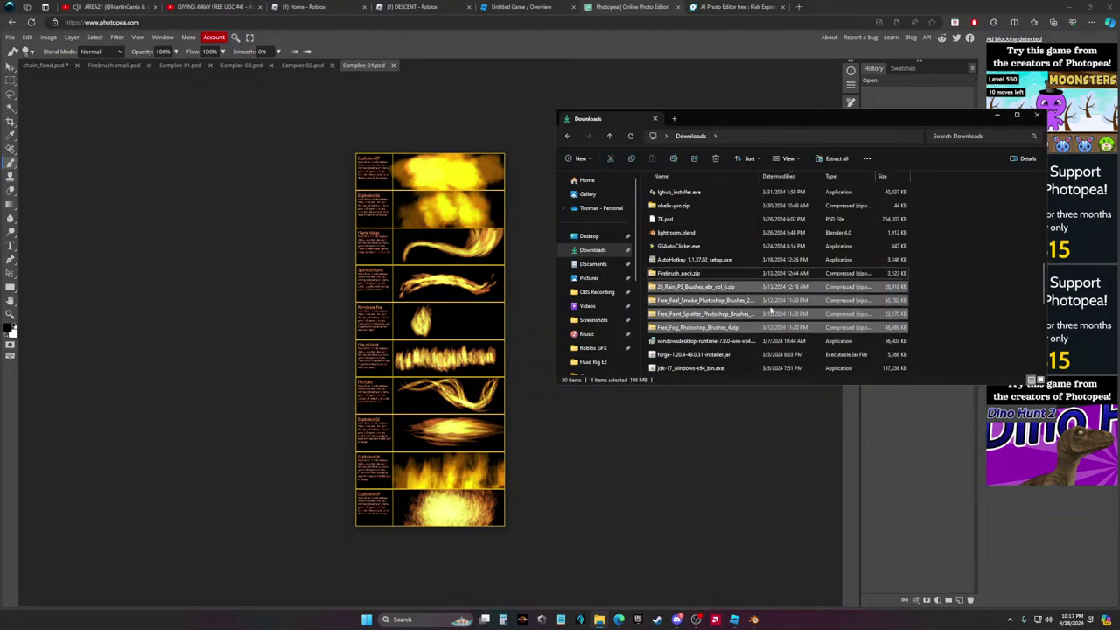
drag(695, 294, 442, 284)
key(alt+Tab)
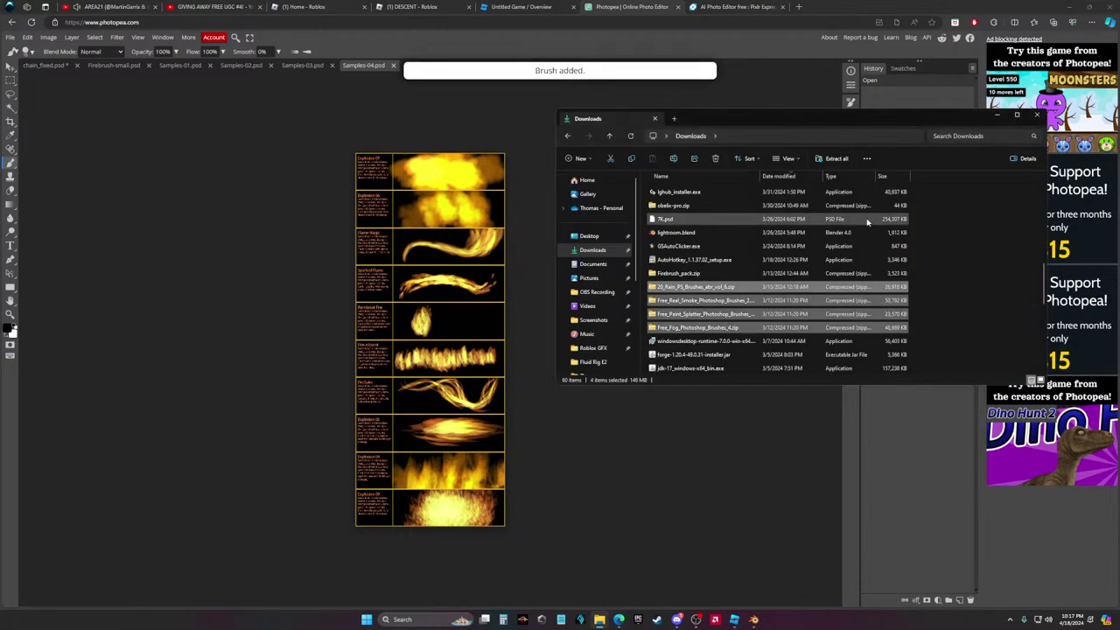
click(411, 74)
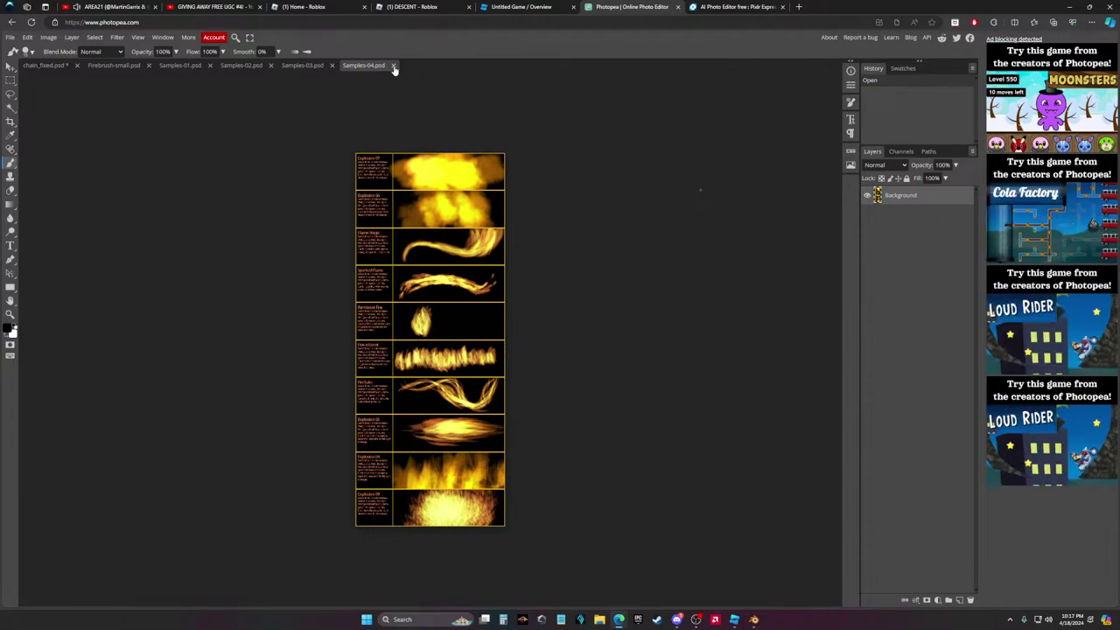
Close the Samples-01 to 04 and Firebrush-small.psd documents, returning to chain_fixed.psd
click(394, 66)
click(331, 66)
click(270, 66)
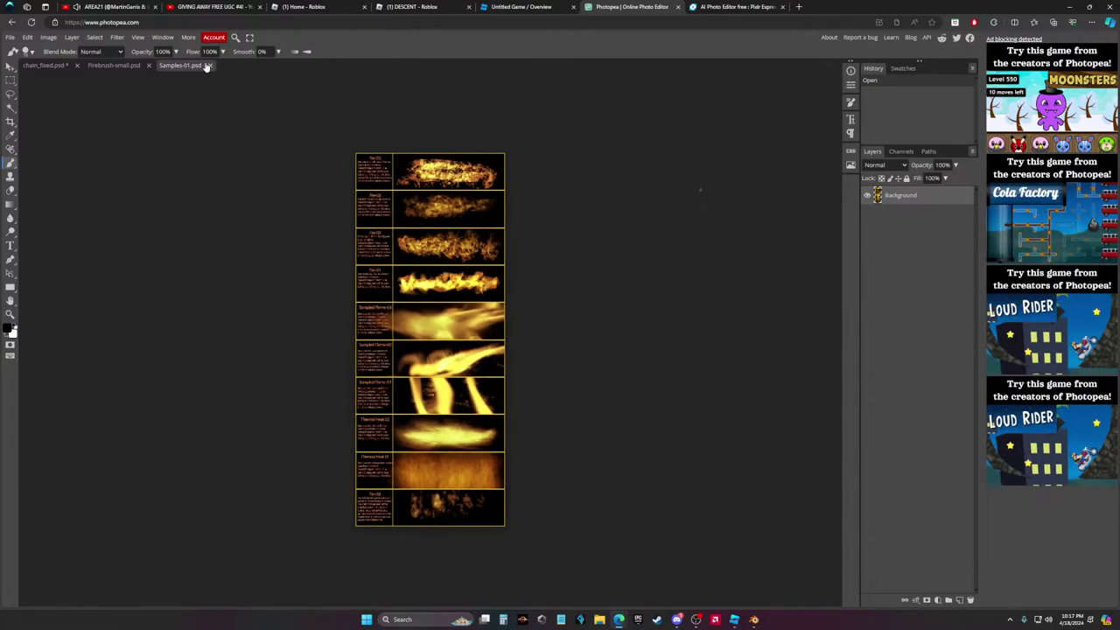
click(209, 65)
click(148, 66)
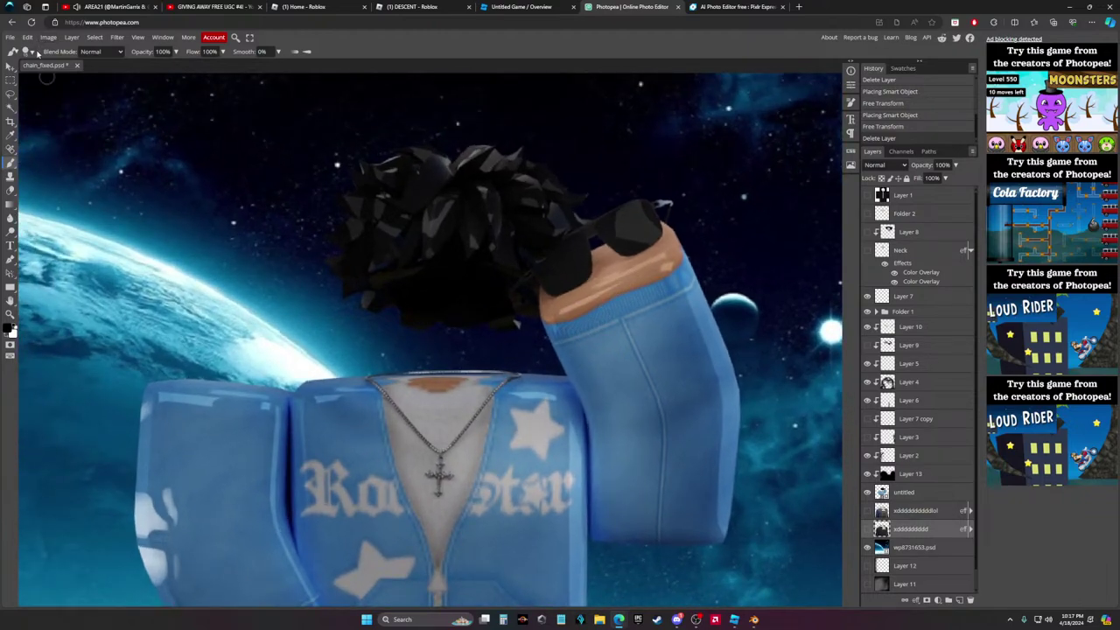
Choose a soft round 100 px brush preset after a brief look at the YouTube stream
click(175, 52)
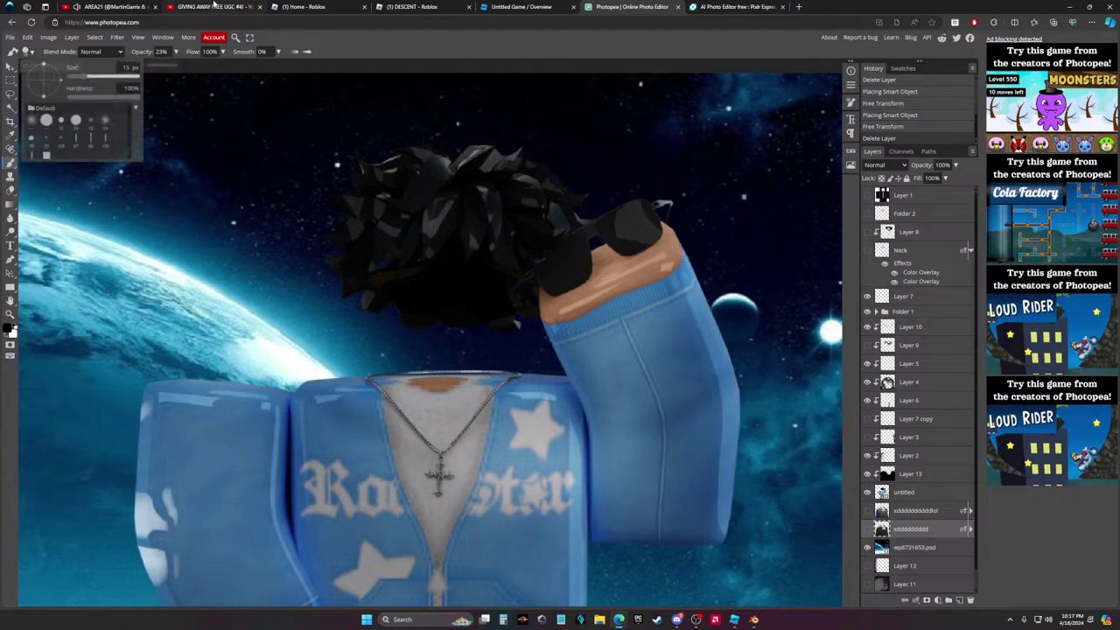
click(210, 6)
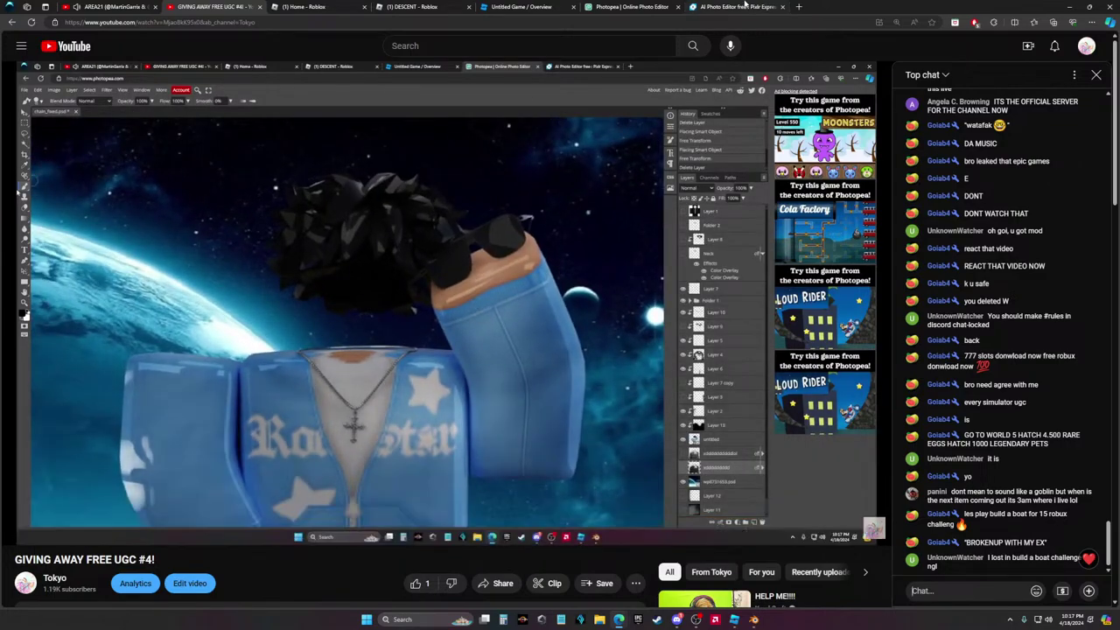
click(738, 6)
click(657, 6)
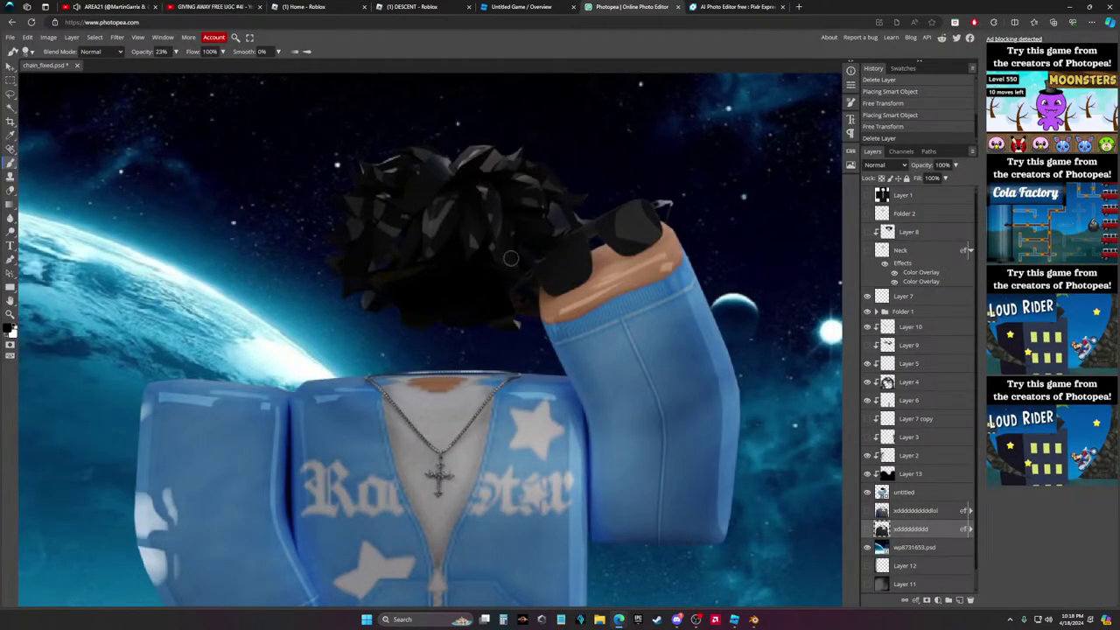
click(29, 52)
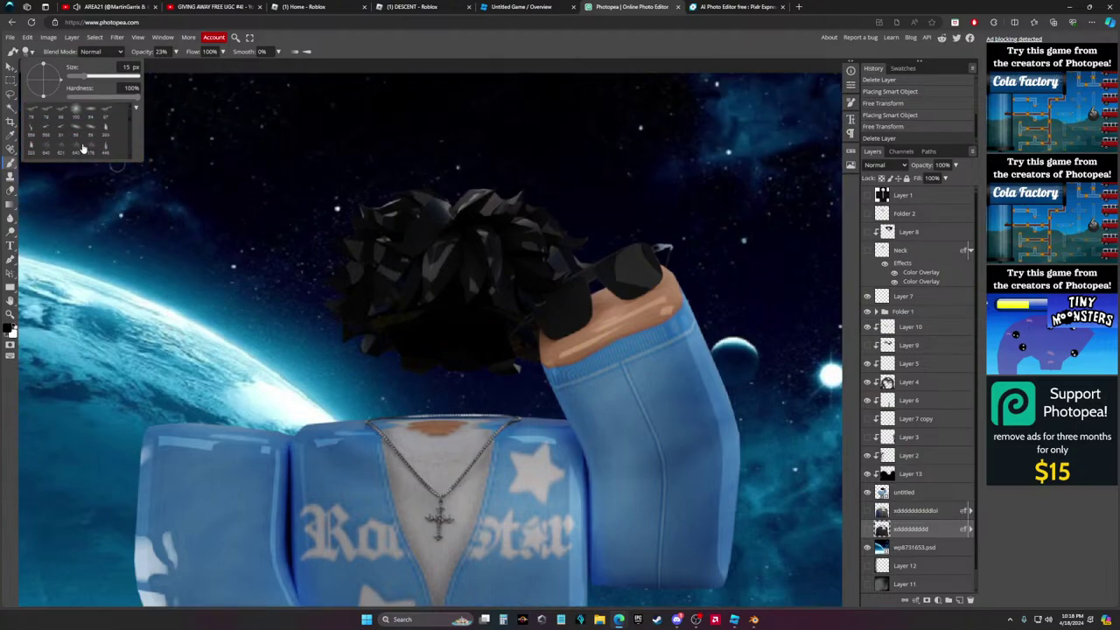
click(75, 114)
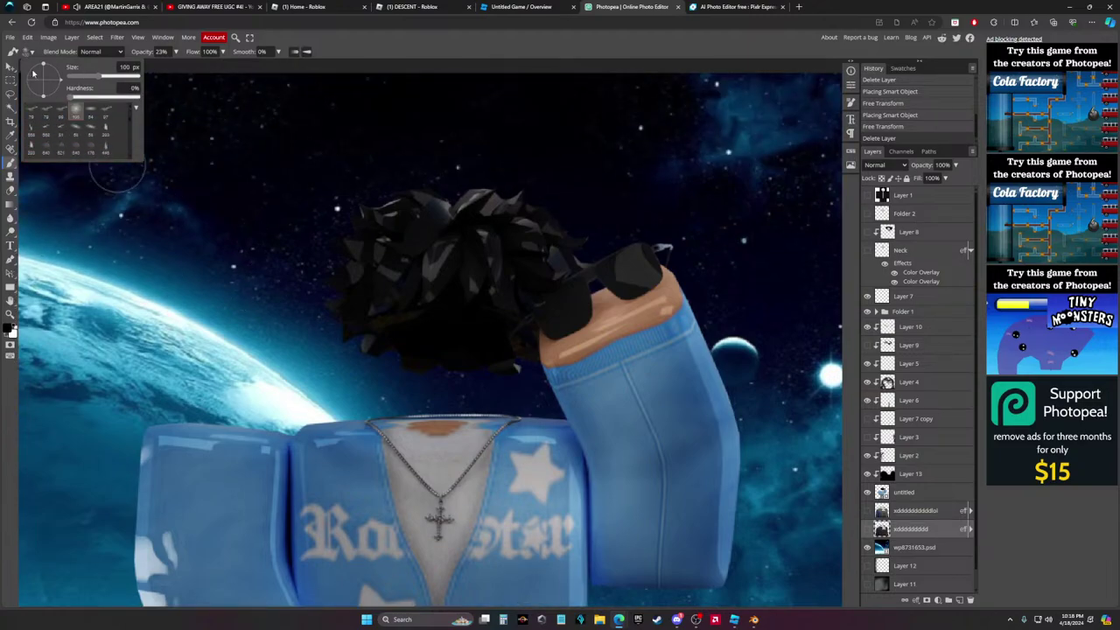
Set the foreground colour to cyan after undoing a test stroke on the hair
click(501, 348)
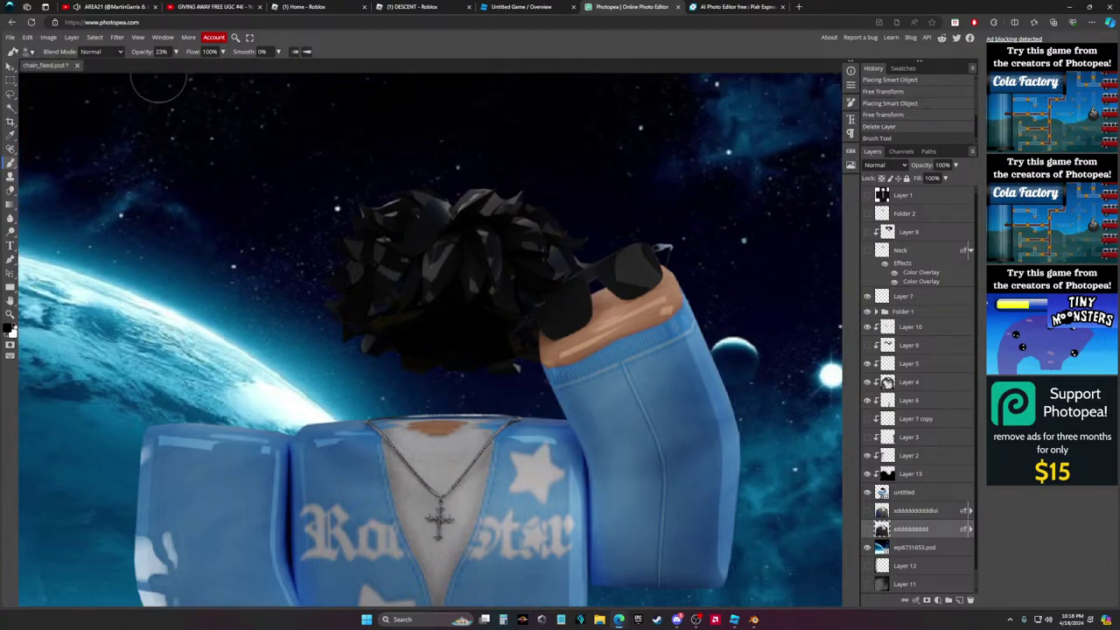
key(ctrl+z)
click(8, 329)
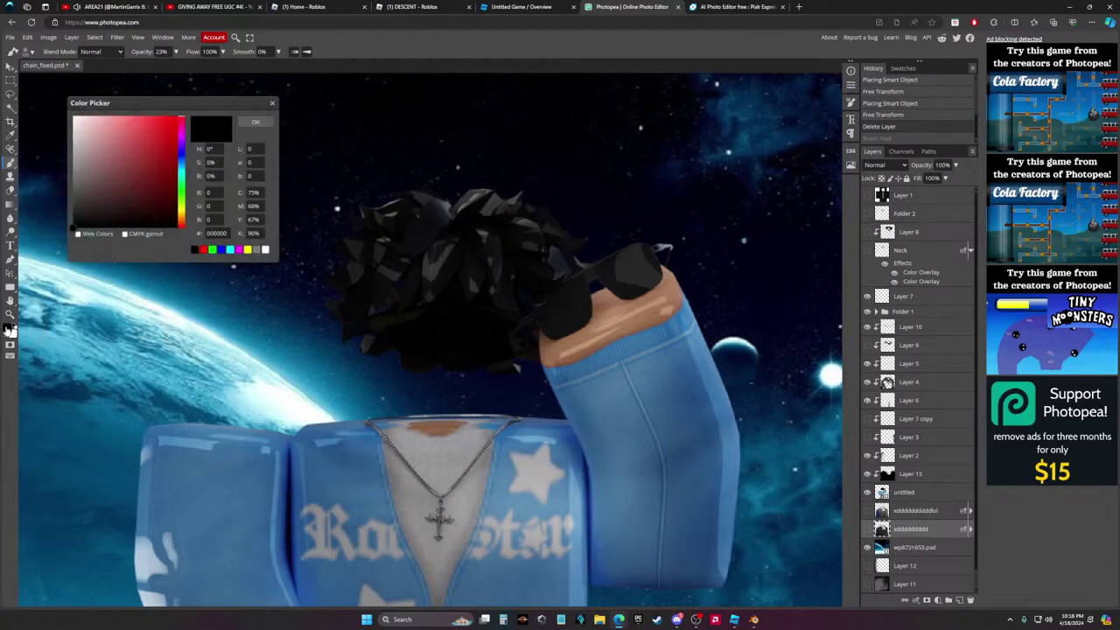
click(228, 250)
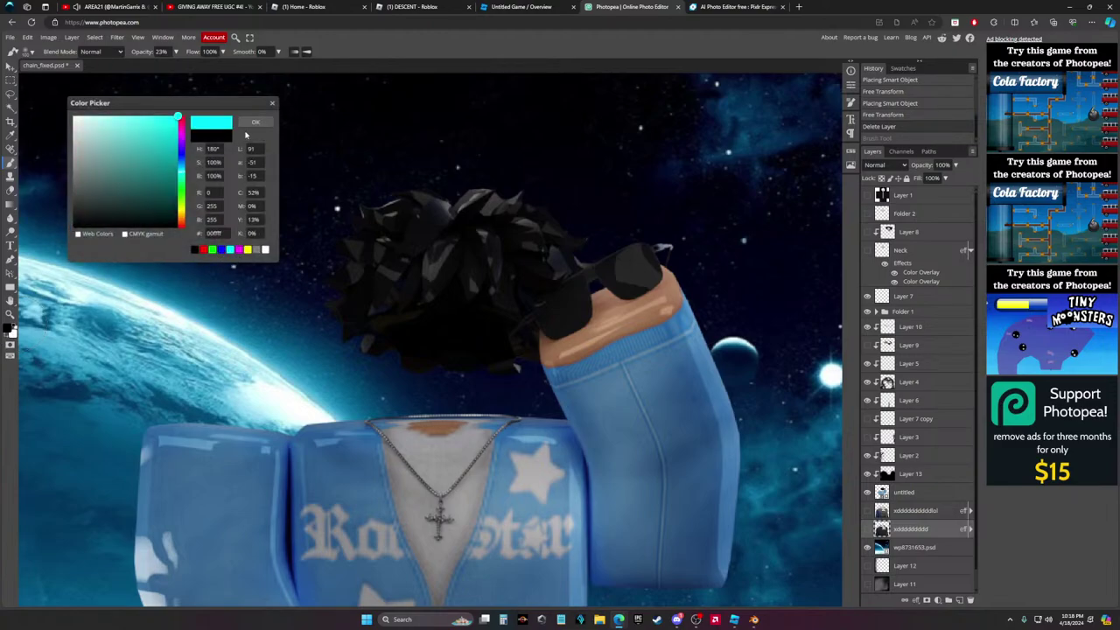
click(254, 122)
click(176, 52)
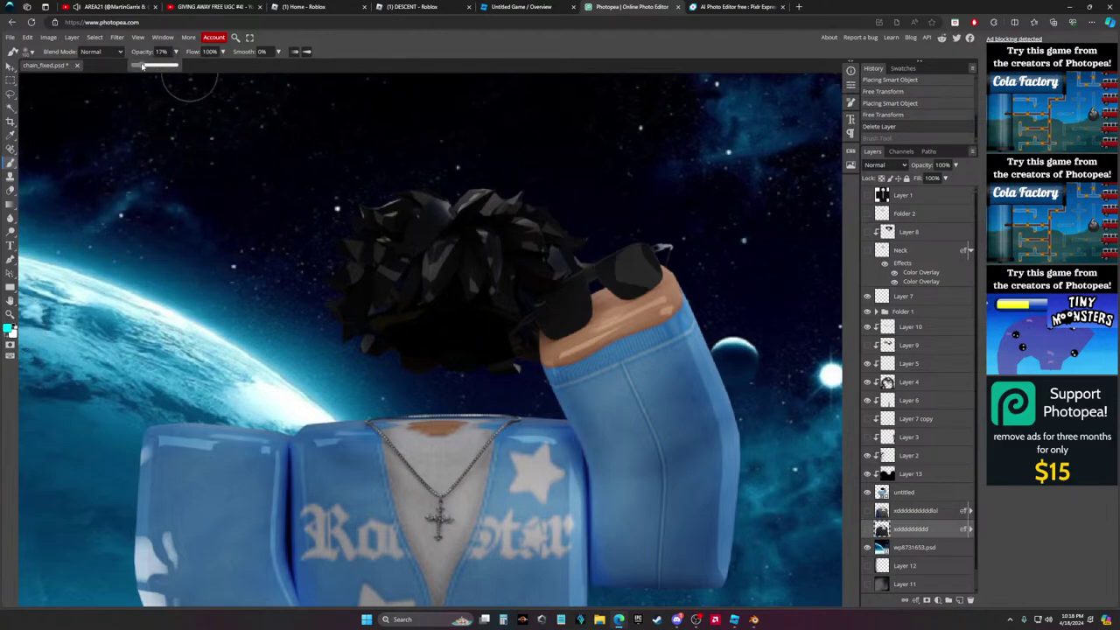
Try faint cyan strokes on the character and the rasterized background layer, undoing each
drag(506, 333, 507, 338)
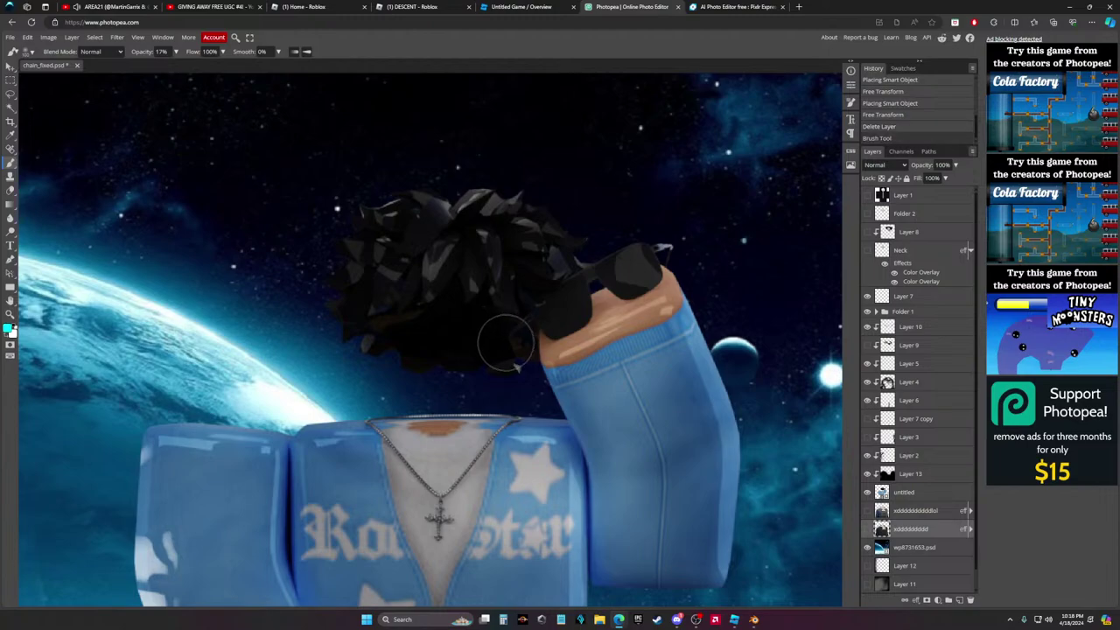
key(ctrl+z)
click(915, 547)
click(501, 333)
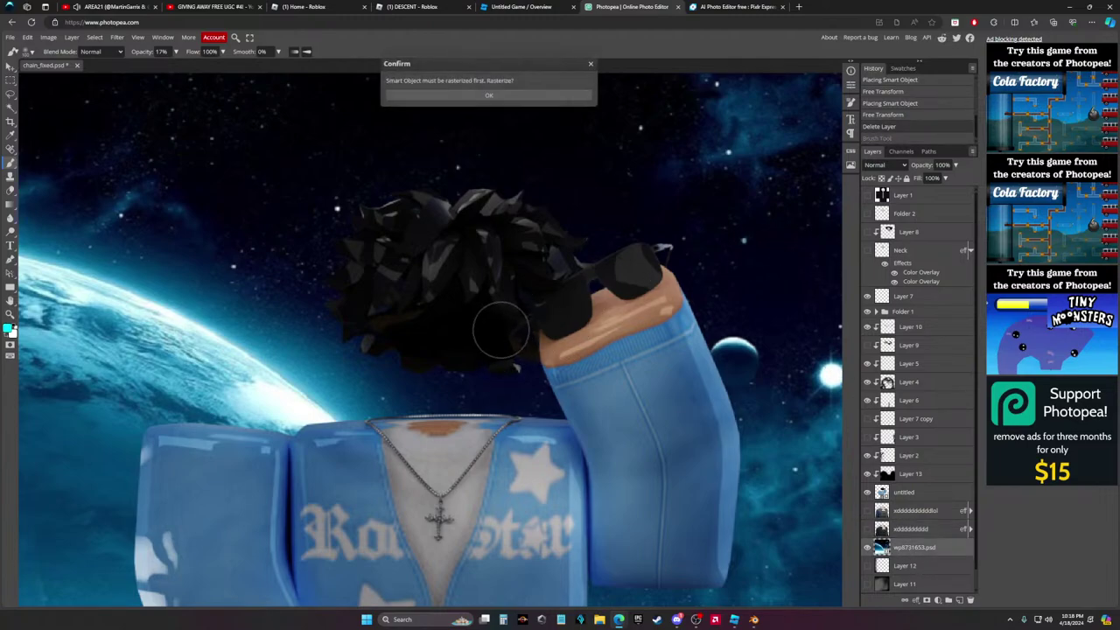
click(495, 94)
click(496, 326)
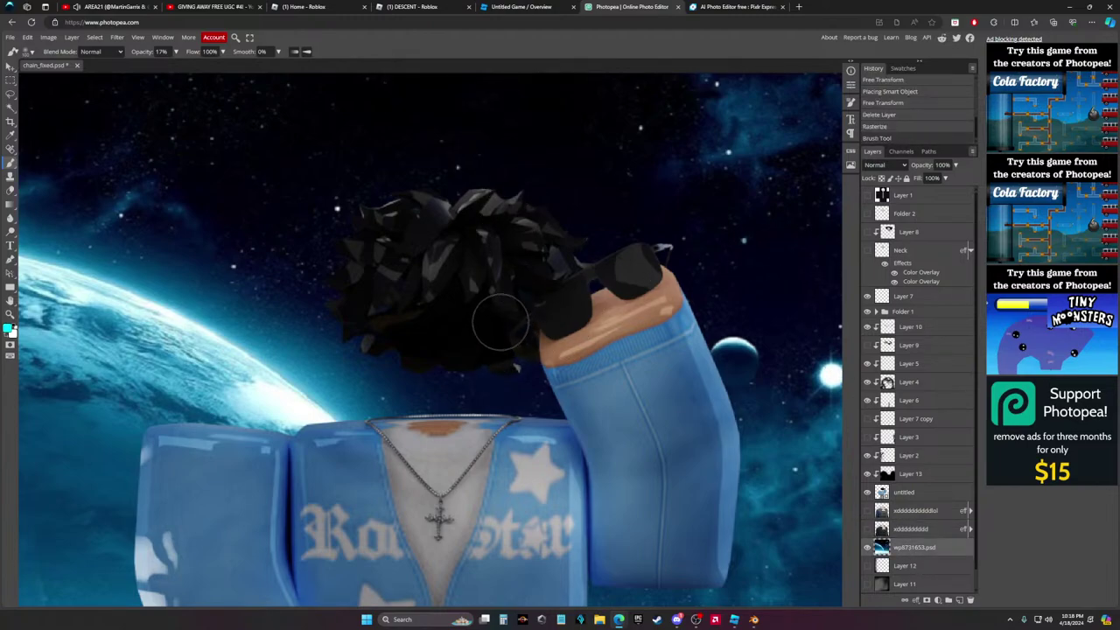
mouse_move(475, 324)
mouse_down()
mouse_move(416, 318)
mouse_move(393, 293)
mouse_move(389, 260)
mouse_move(411, 223)
mouse_move(492, 224)
mouse_move(544, 257)
mouse_move(550, 319)
mouse_move(463, 358)
mouse_move(363, 307)
mouse_move(390, 199)
mouse_up()
scroll(655, 262, down, 4)
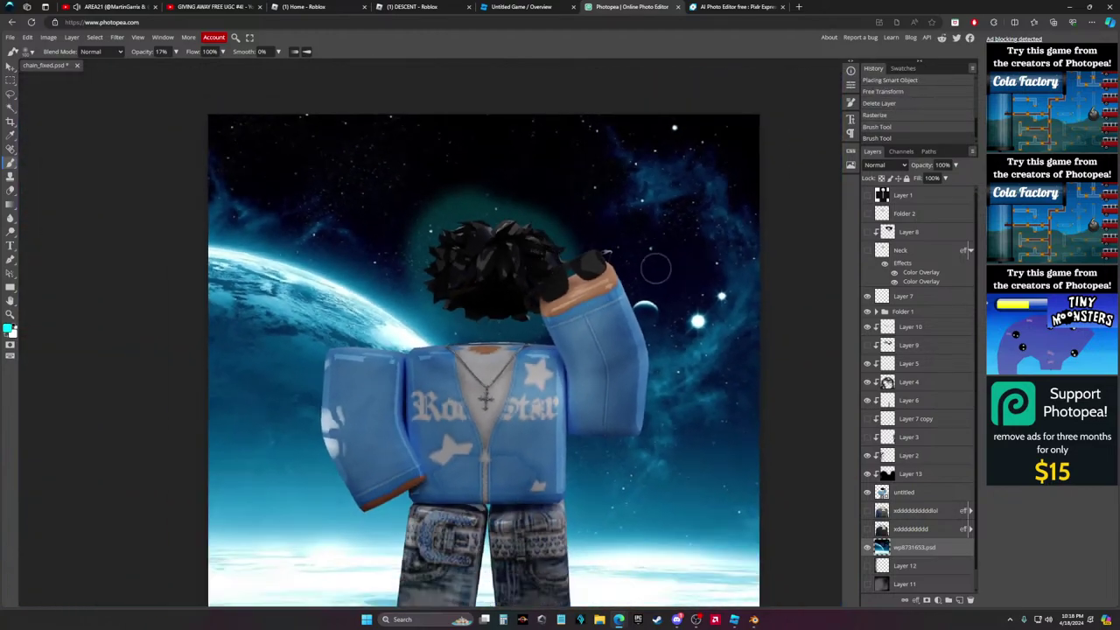
key(ctrl+z)
scroll(650, 281, up, 3)
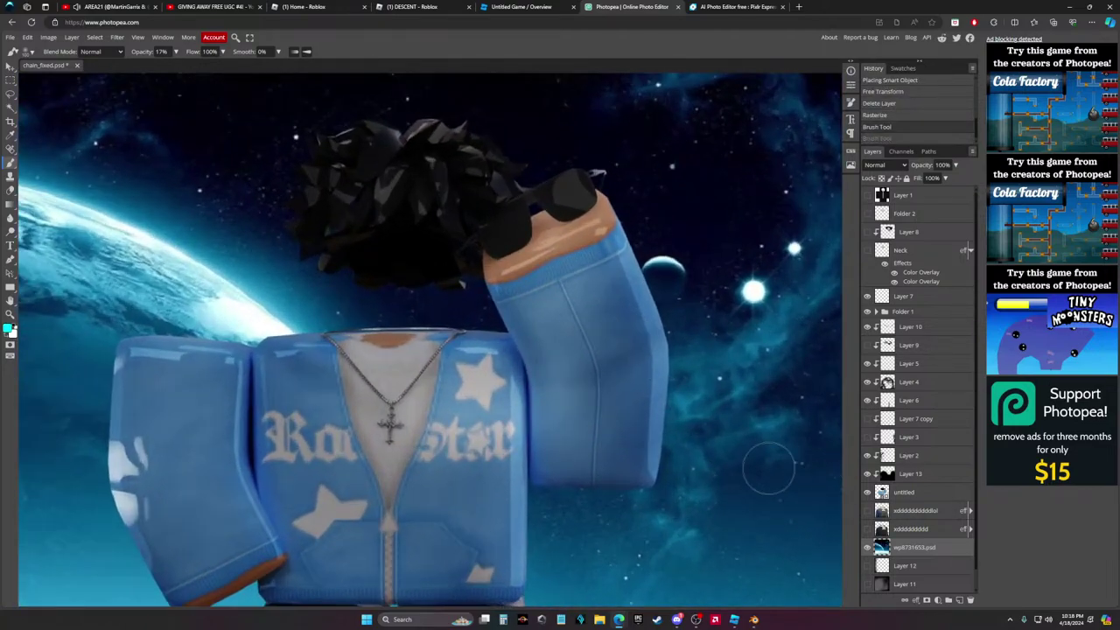
scroll(796, 468, up, 1)
Rasterize the untitled character layer and raise brush opacity to 100%, undoing a test dab
click(906, 492)
scroll(403, 333, up, 2)
click(401, 336)
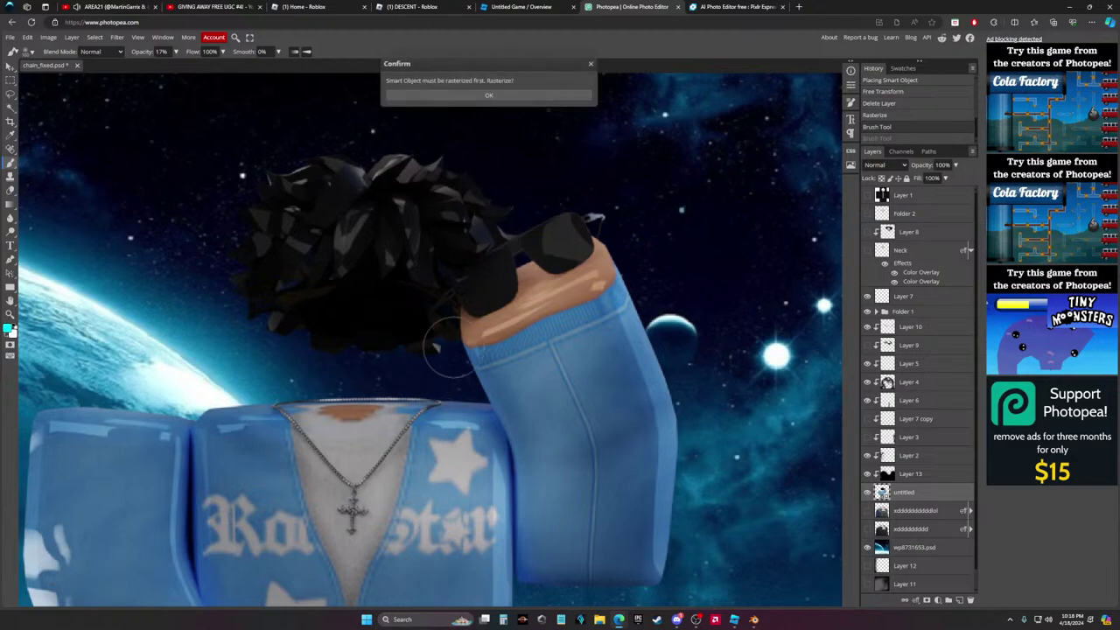
click(486, 95)
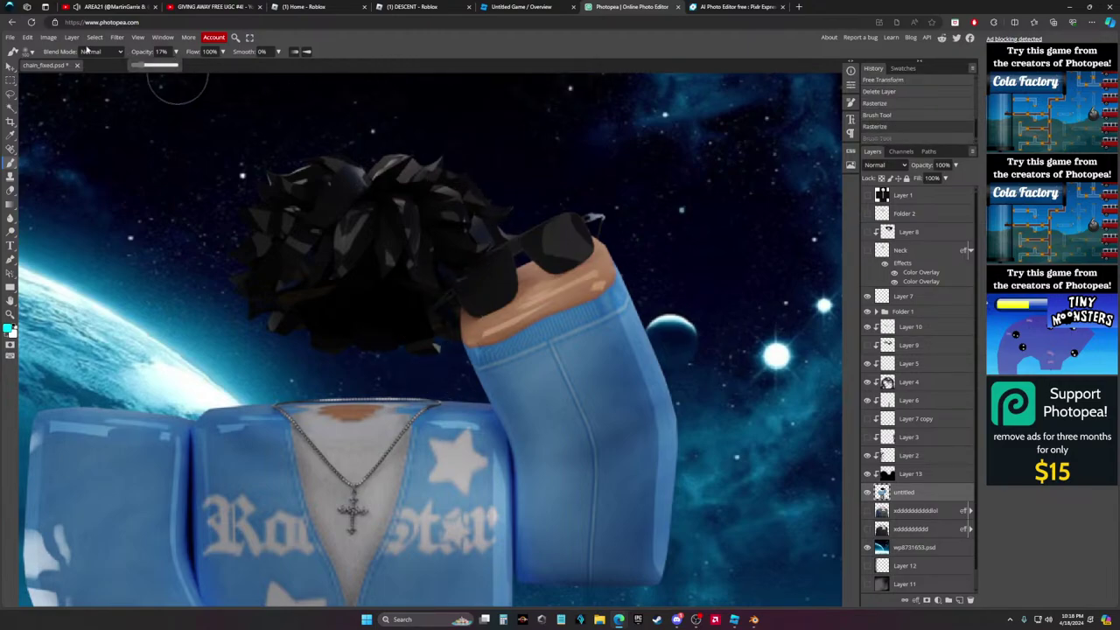
click(30, 51)
drag(175, 52, 210, 66)
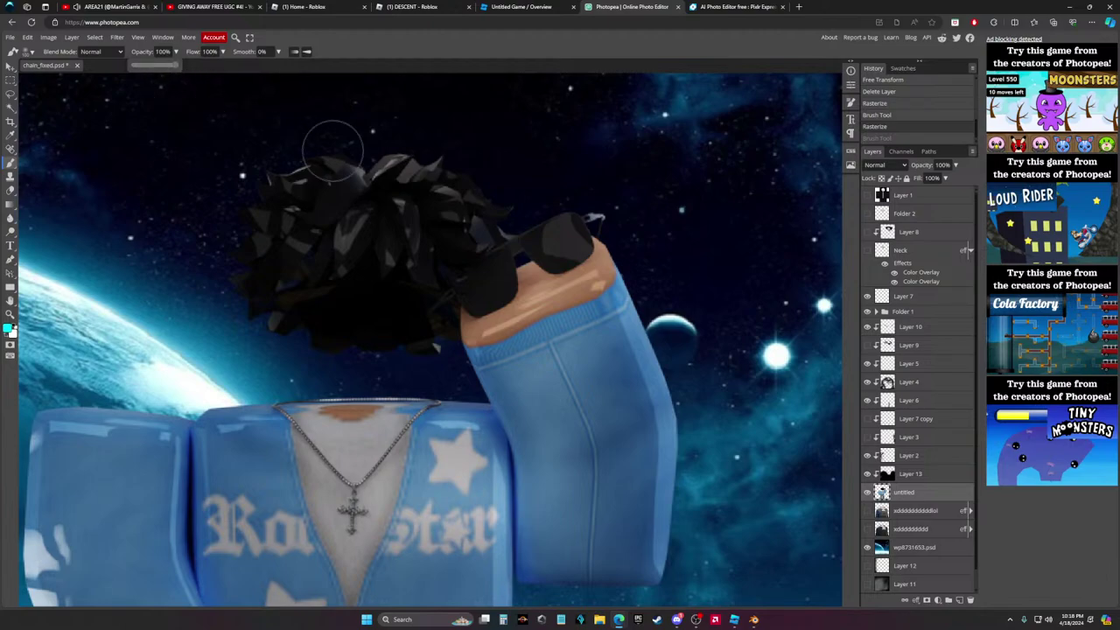
click(409, 333)
key(ctrl+z)
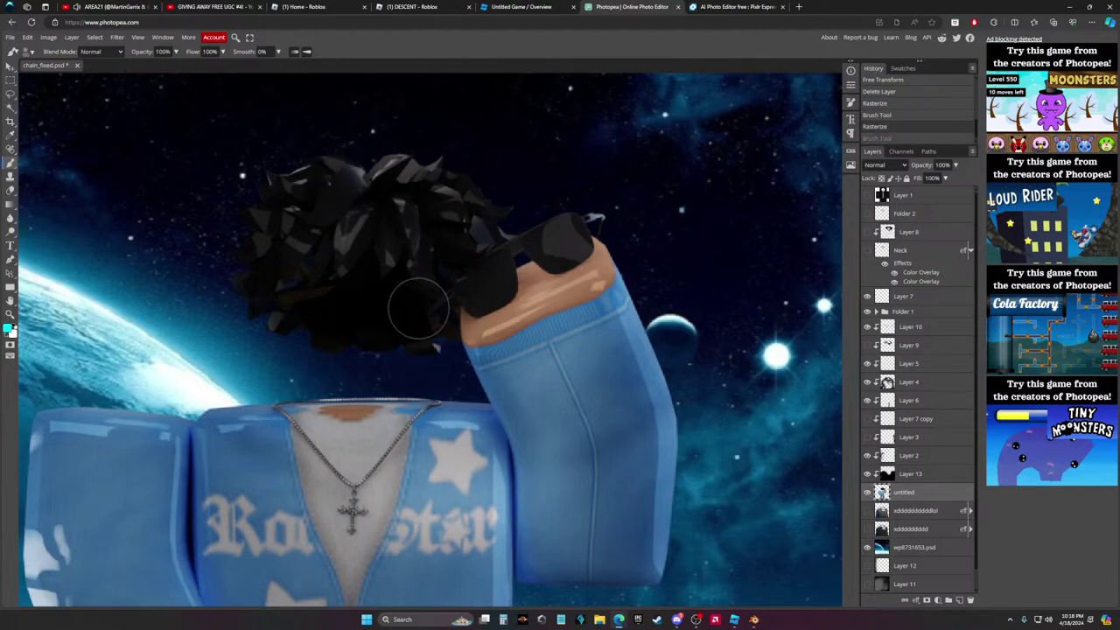
click(175, 52)
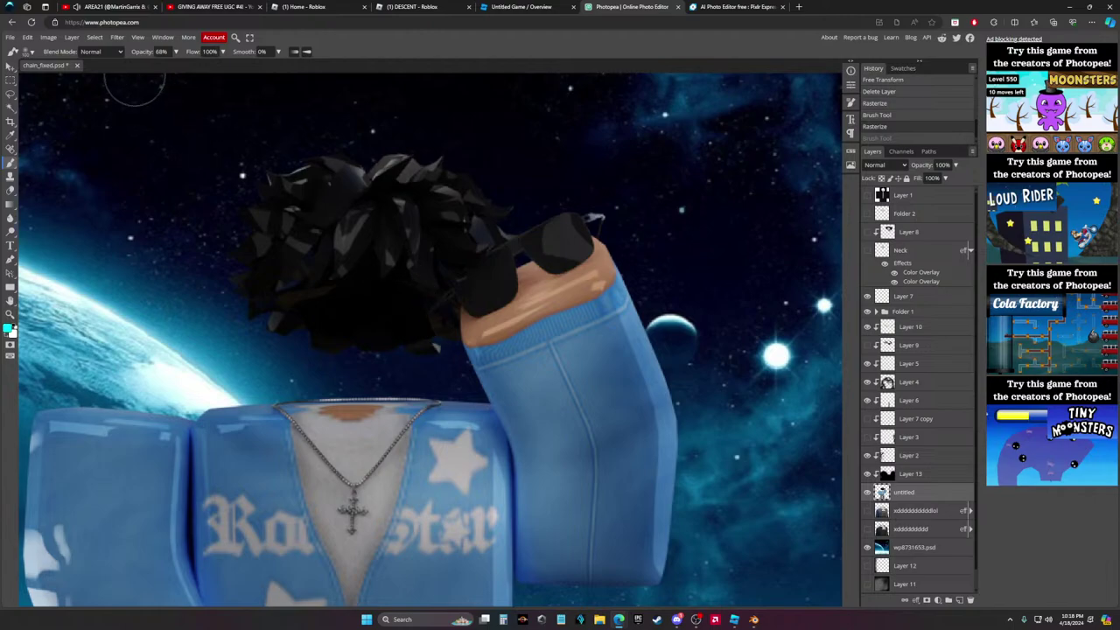
click(29, 51)
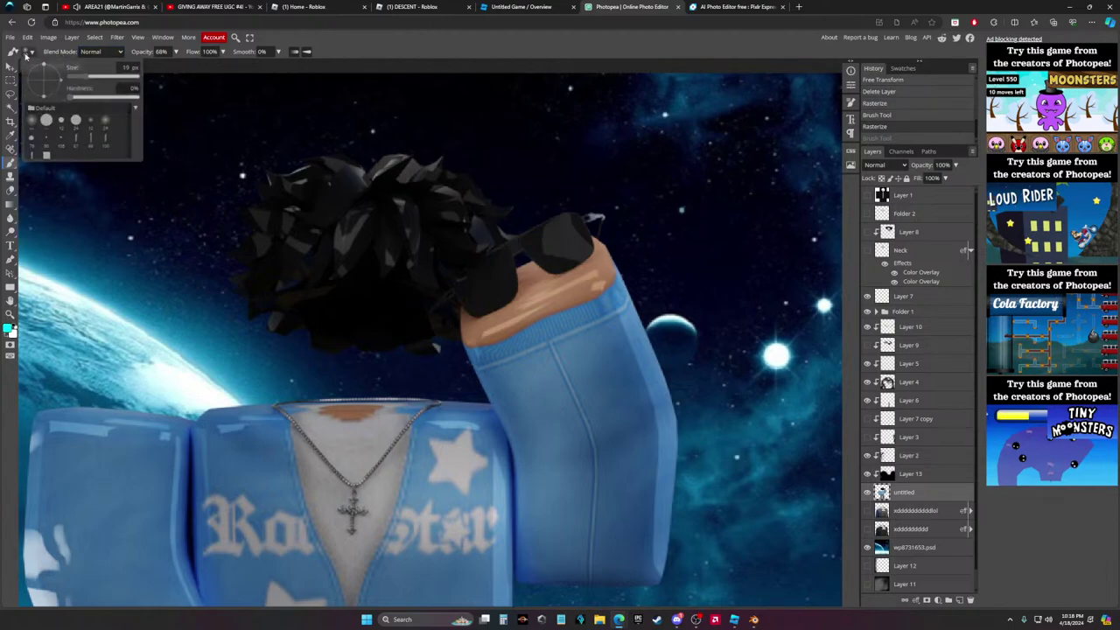
Paint the two glowing cyan eye dots on the character's dark head
click(420, 301)
click(385, 416)
scroll(388, 438, down, 4)
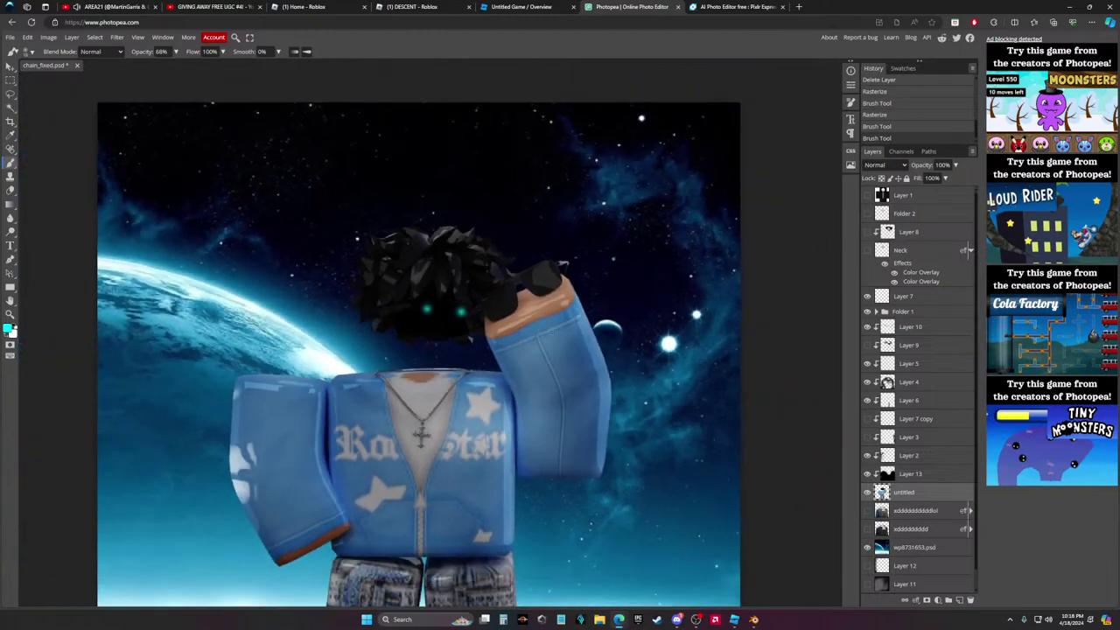
scroll(383, 398, up, 5)
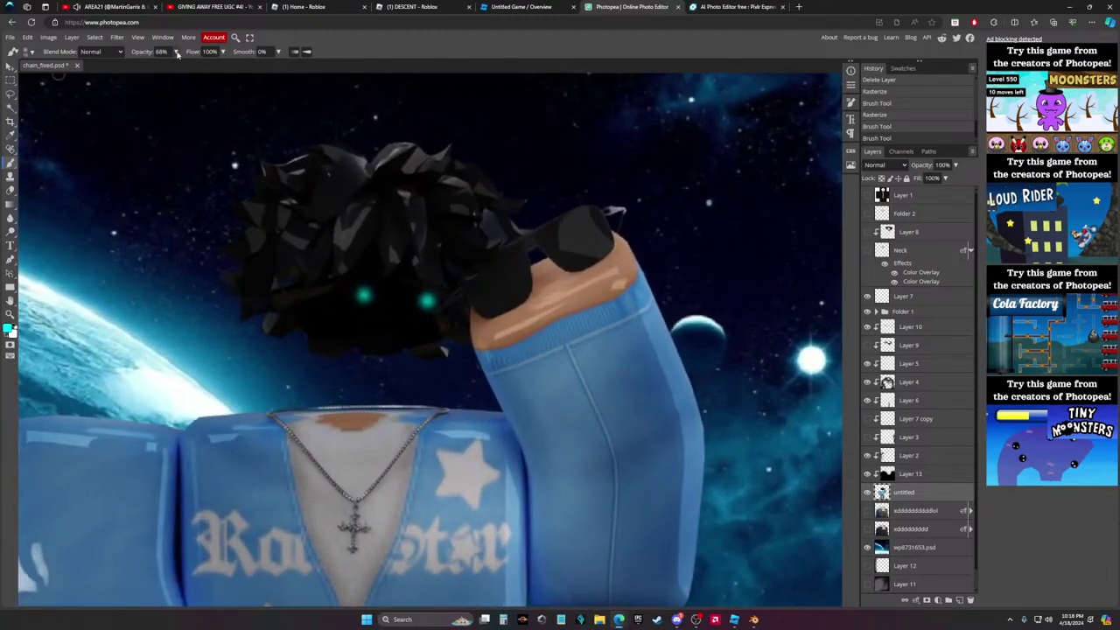
click(177, 53)
Try a soft teal glow stroke around the eyes, then undo the glow strokes
click(26, 51)
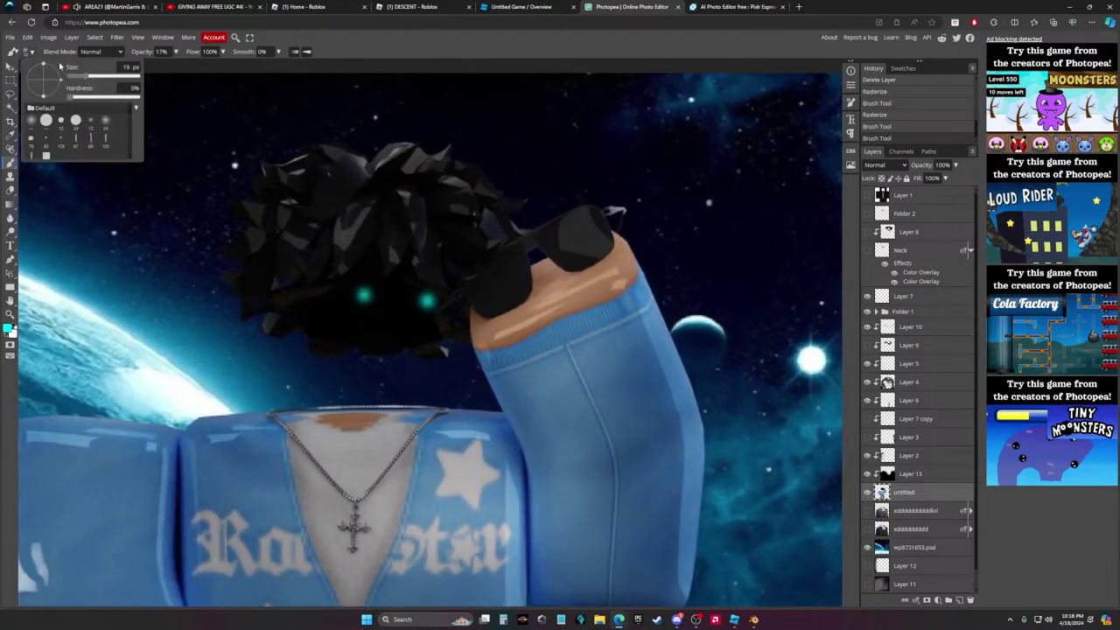
mouse_move(396, 278)
mouse_down()
mouse_move(367, 296)
mouse_move(394, 279)
mouse_move(422, 311)
mouse_up()
scroll(553, 190, down, 5)
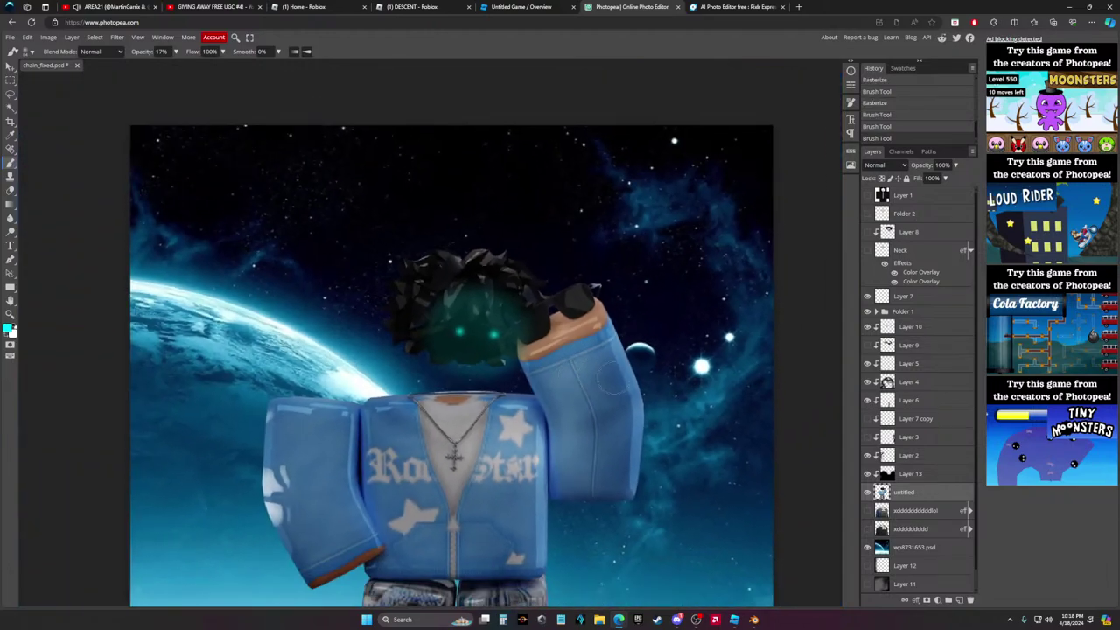
key(ctrl+z)
scroll(194, 158, up, 1)
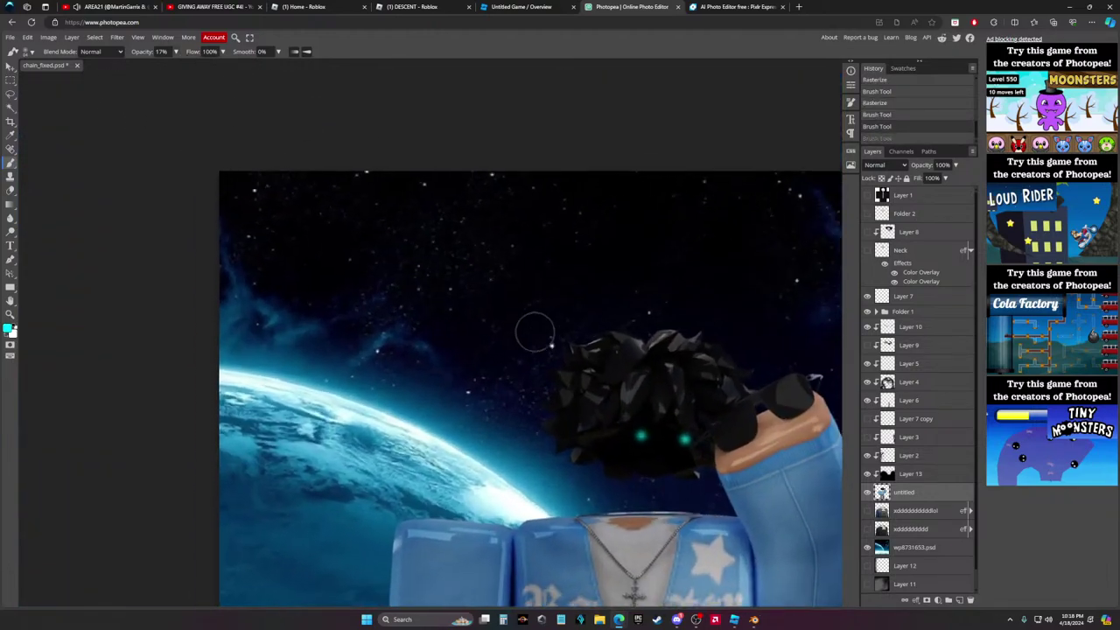
scroll(532, 328, up, 3)
scroll(586, 378, up, 3)
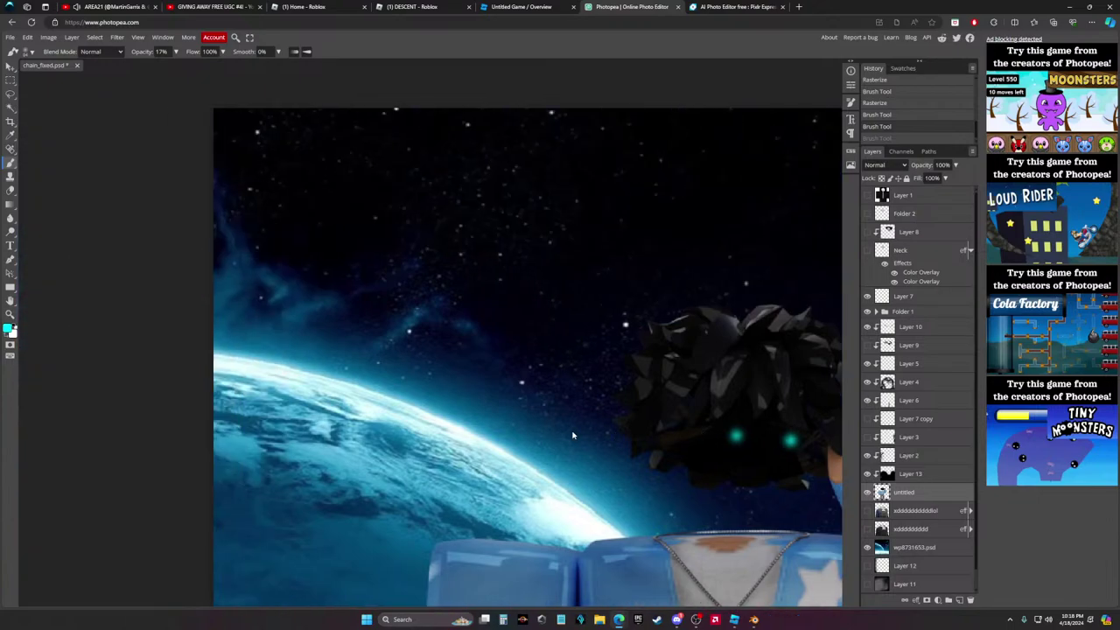
key(ctrl+z)
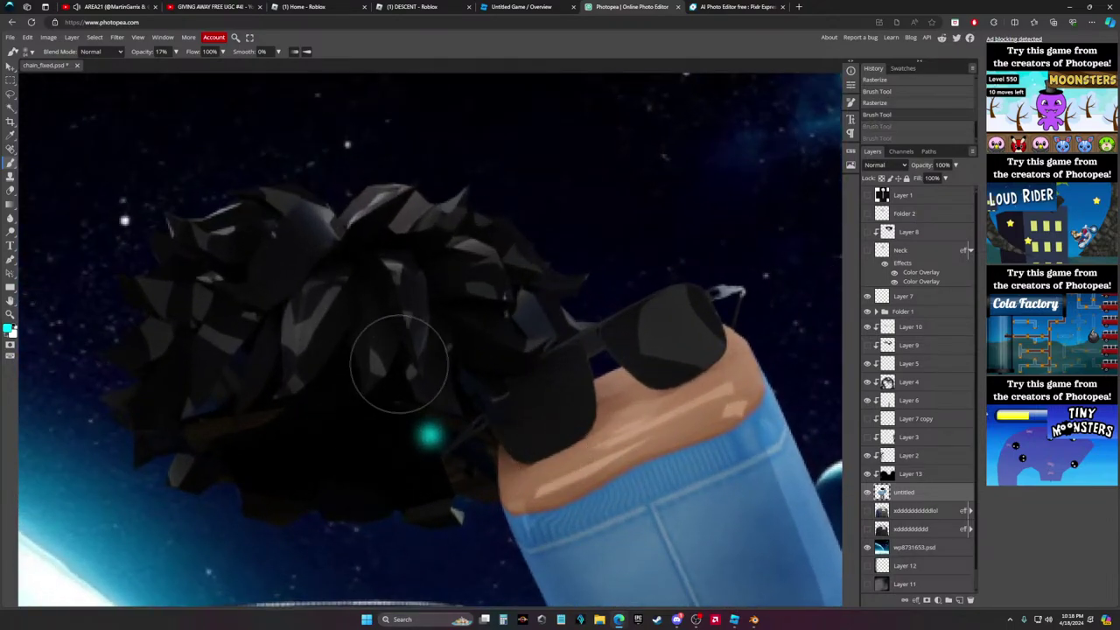
Shrink the brush to 4 px at 45% opacity and undo the test teal dots
click(29, 52)
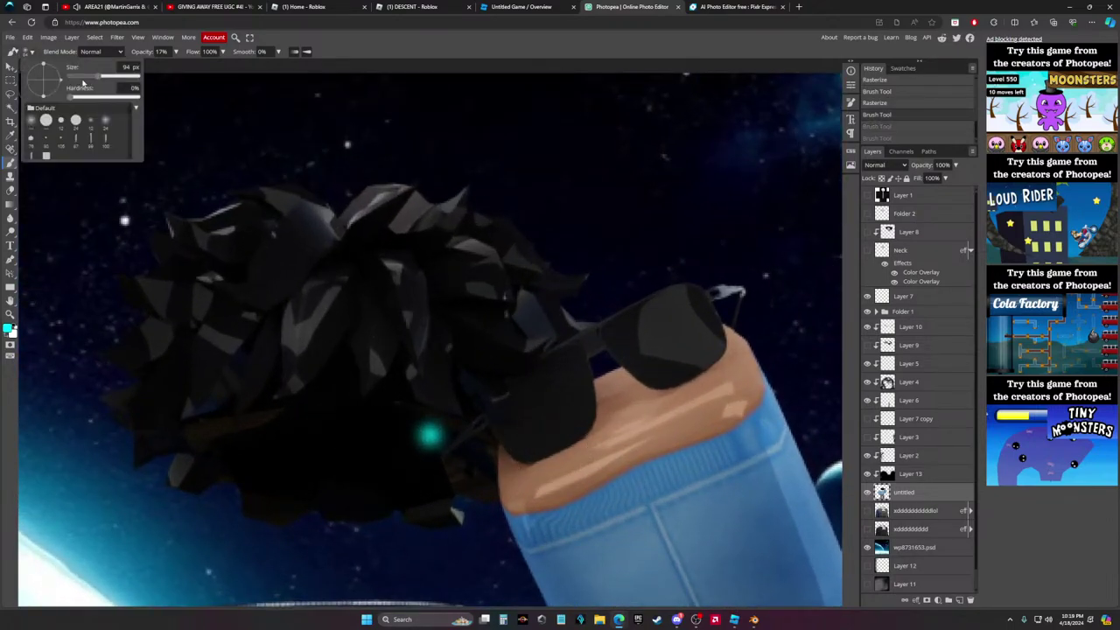
drag(83, 82, 79, 79)
click(165, 51)
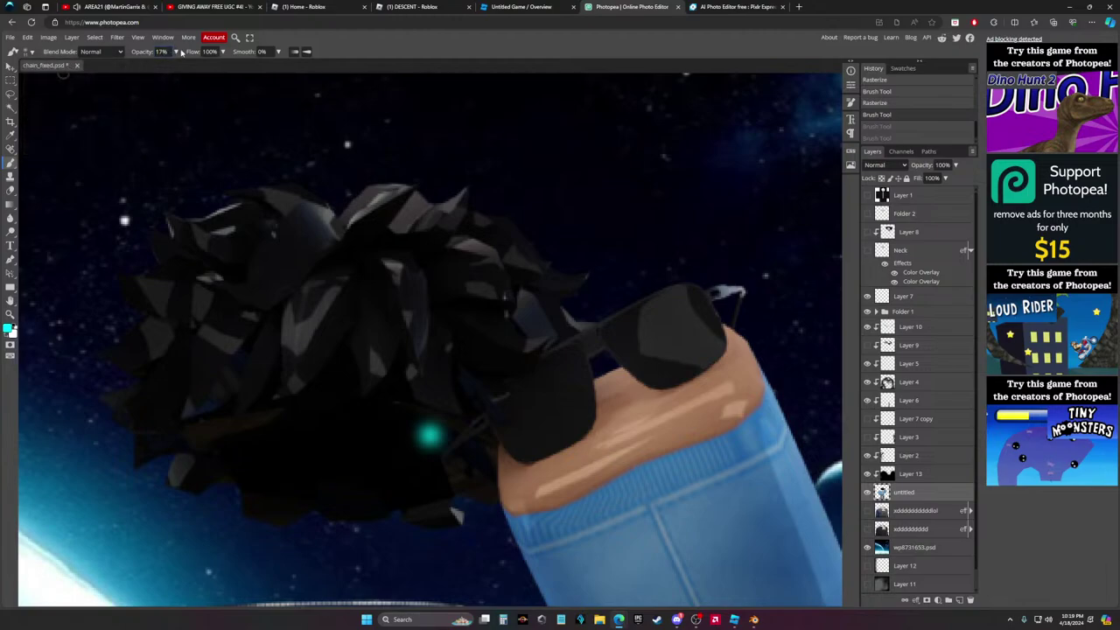
click(167, 53)
click(29, 53)
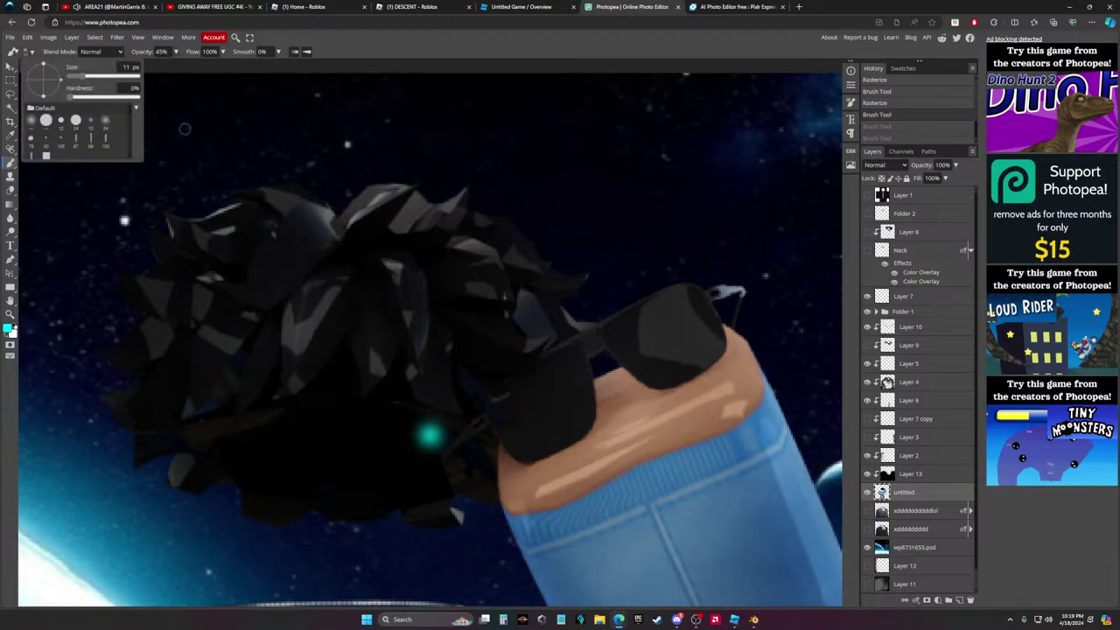
click(335, 425)
key(ctrl+z)
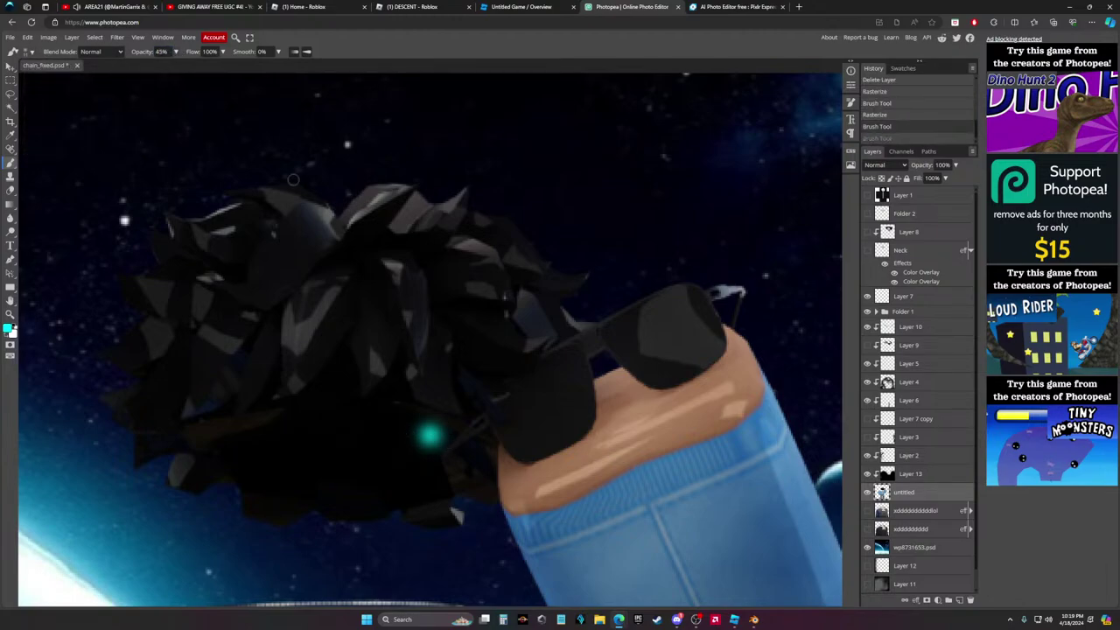
key(ctrl+z)
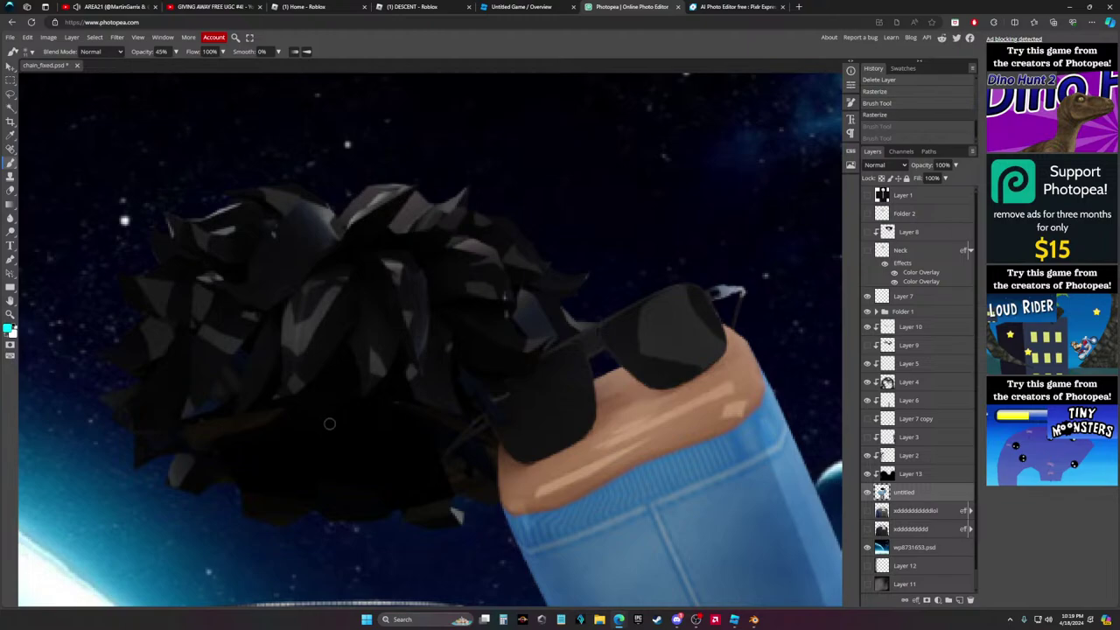
Paint the two small teal eye dots, redoing them until they sit right on the head
click(329, 424)
click(428, 432)
scroll(464, 512, down, 5)
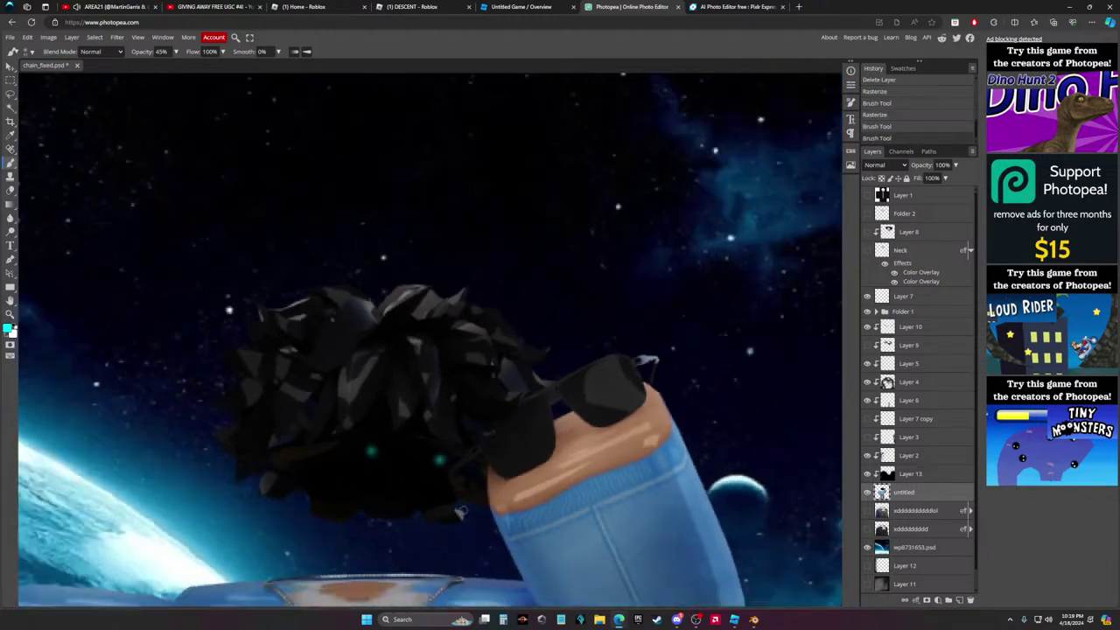
key(ctrl+z)
key(ctrl+z)
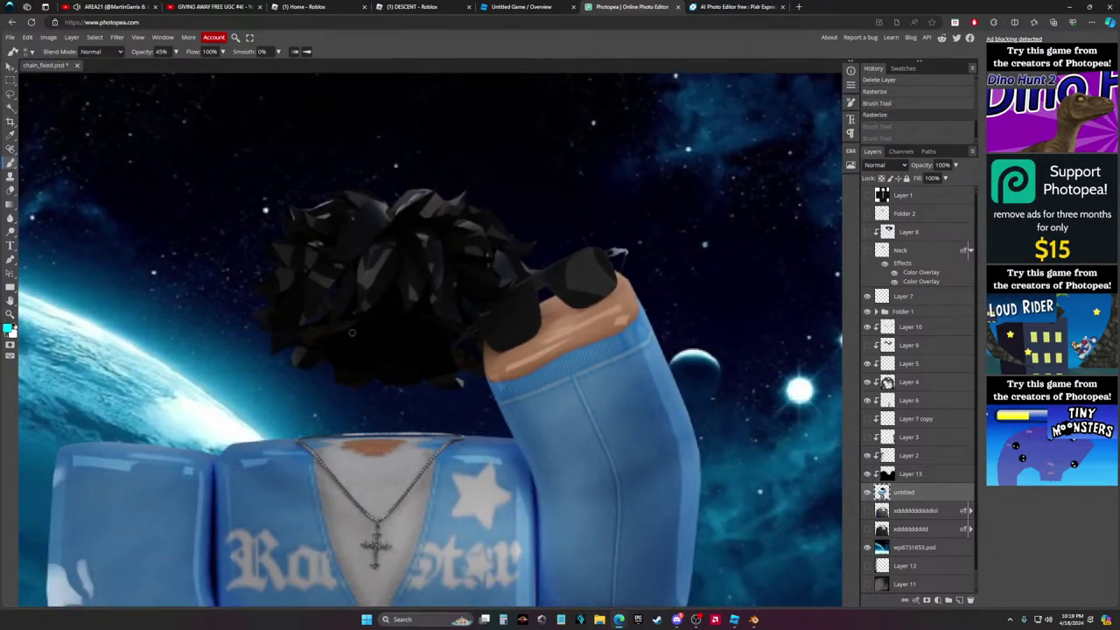
click(442, 321)
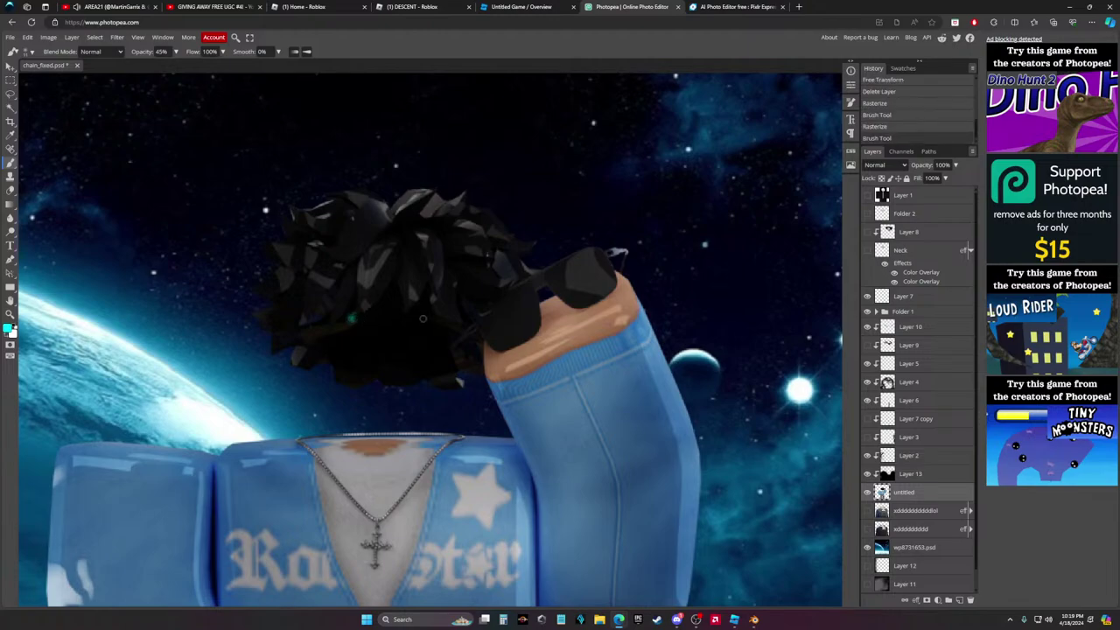
click(433, 320)
scroll(437, 329, down, 3)
scroll(442, 333, up, 3)
key(ctrl+z)
key(ctrl+z)
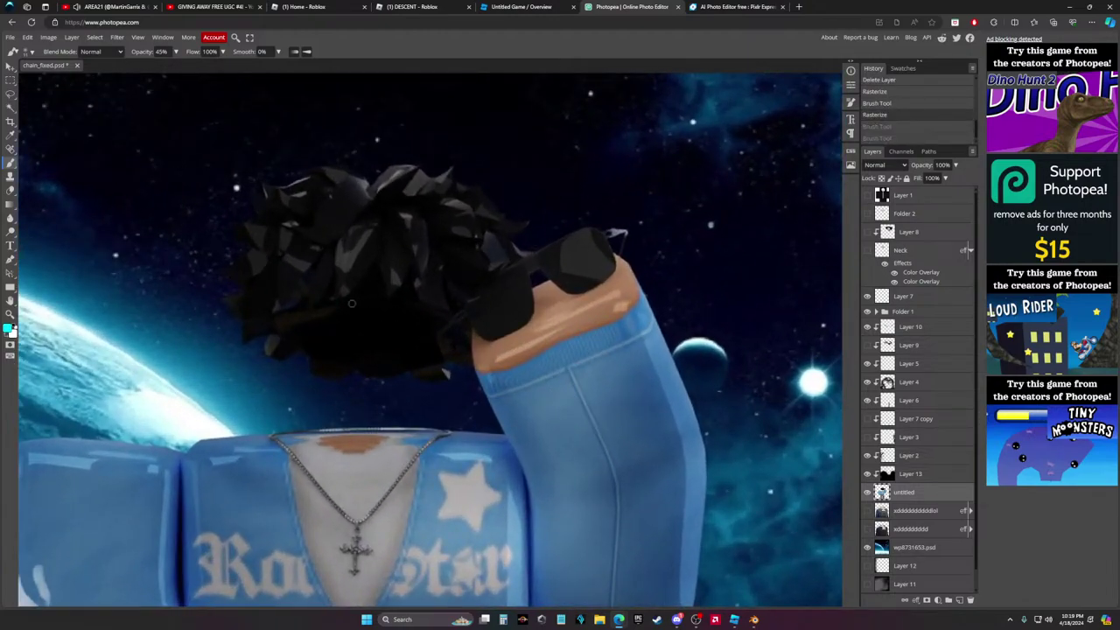
click(416, 309)
click(411, 305)
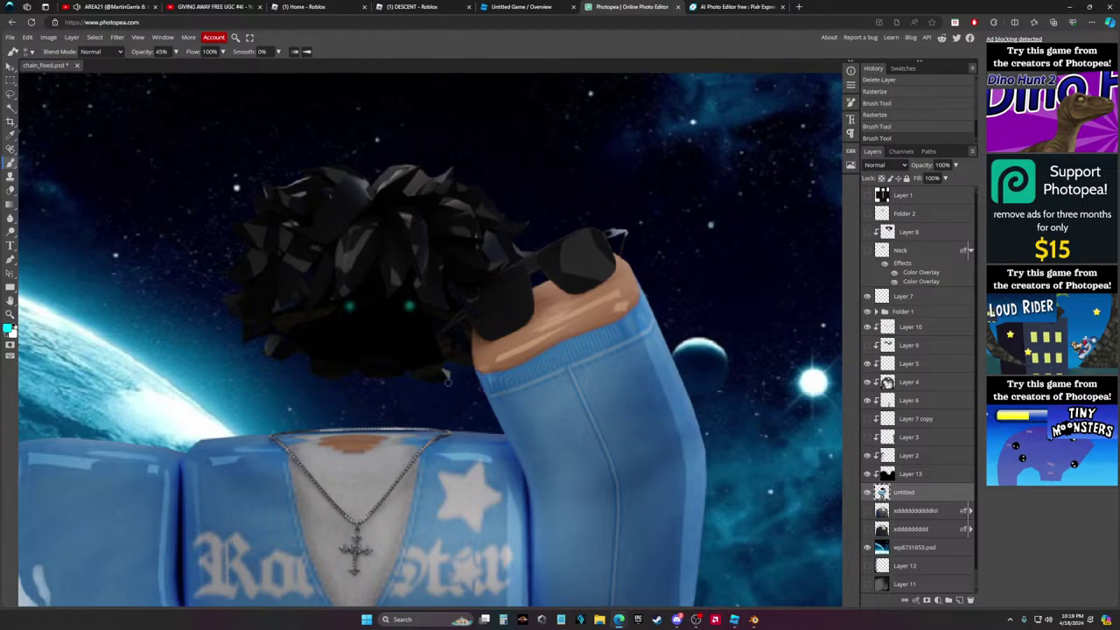
scroll(180, 113, up, 2)
Undo a test glow stroke across the eyes and drop the brush opacity to 2%
click(175, 52)
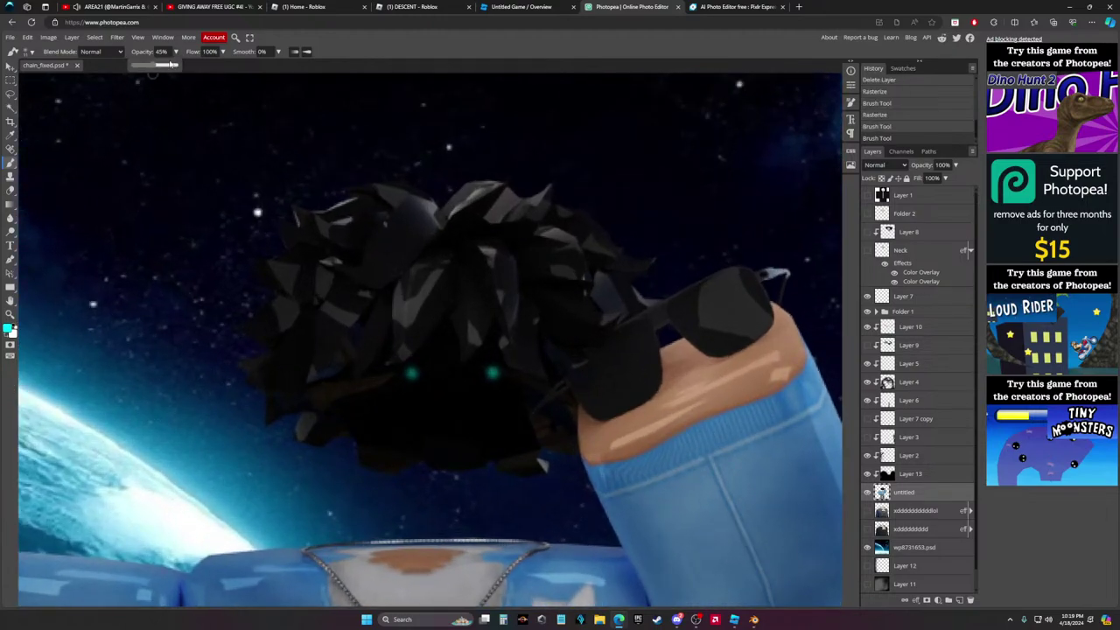
click(32, 53)
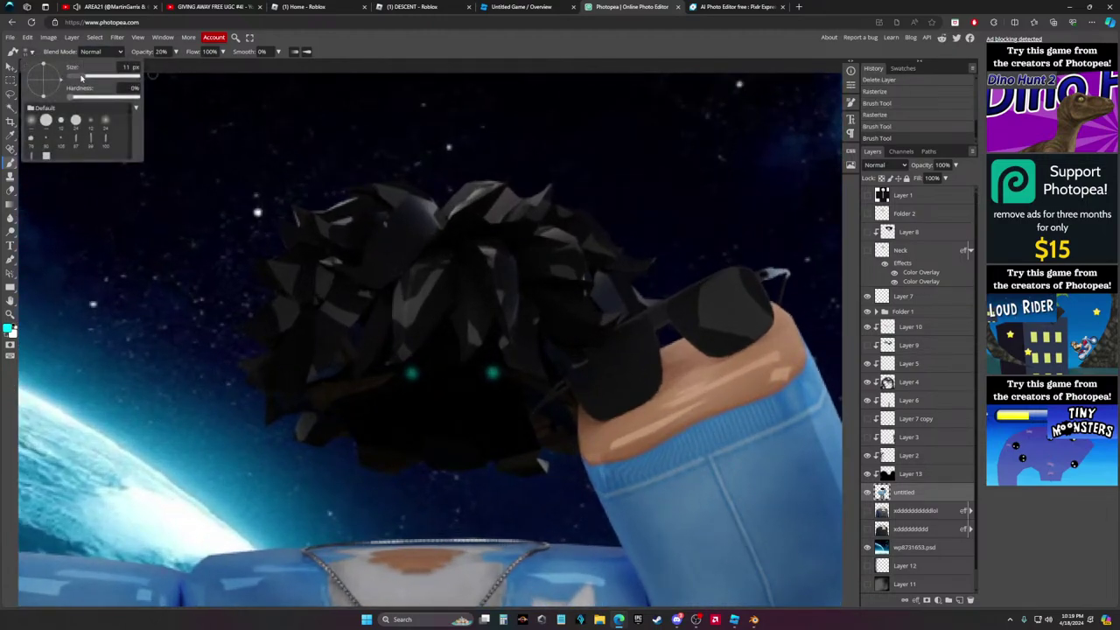
click(29, 53)
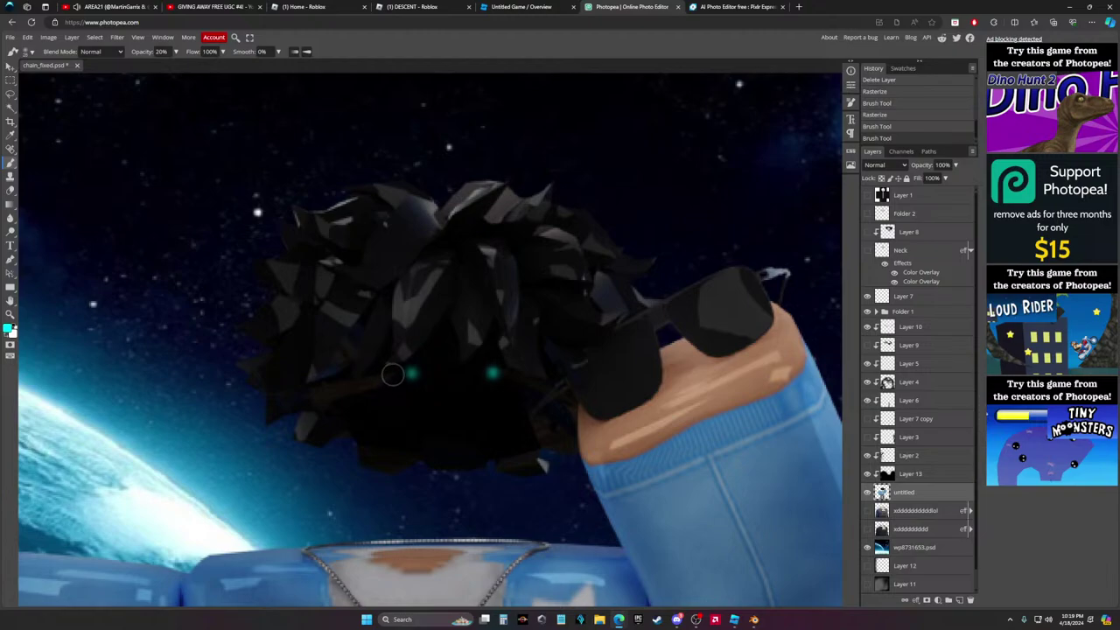
mouse_move(392, 375)
mouse_down()
mouse_move(511, 372)
mouse_move(506, 413)
mouse_move(415, 399)
mouse_move(417, 387)
mouse_up()
key(ctrl+z)
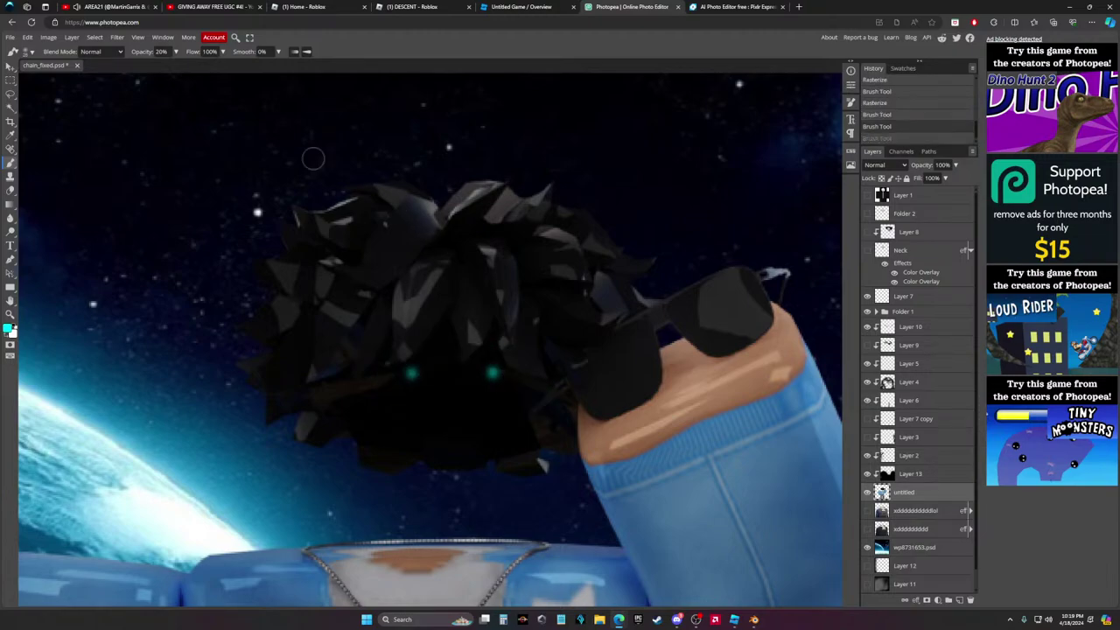
click(175, 53)
drag(137, 69, 135, 68)
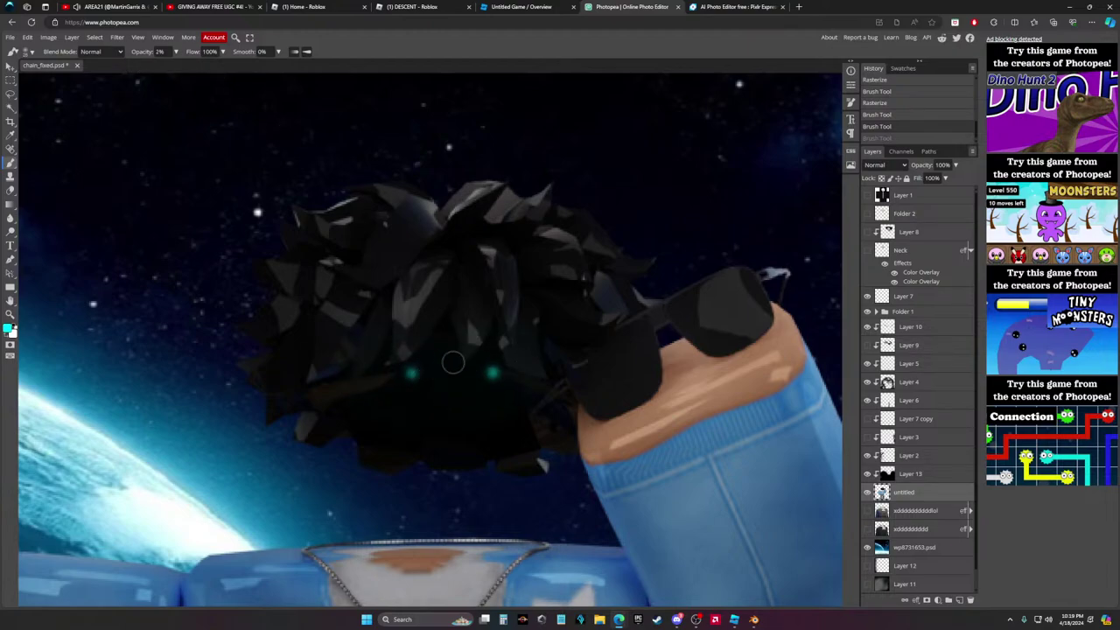
Switch to a large soft brush and add faint glow strokes over the hair near the eyes
scroll(571, 412, down, 5)
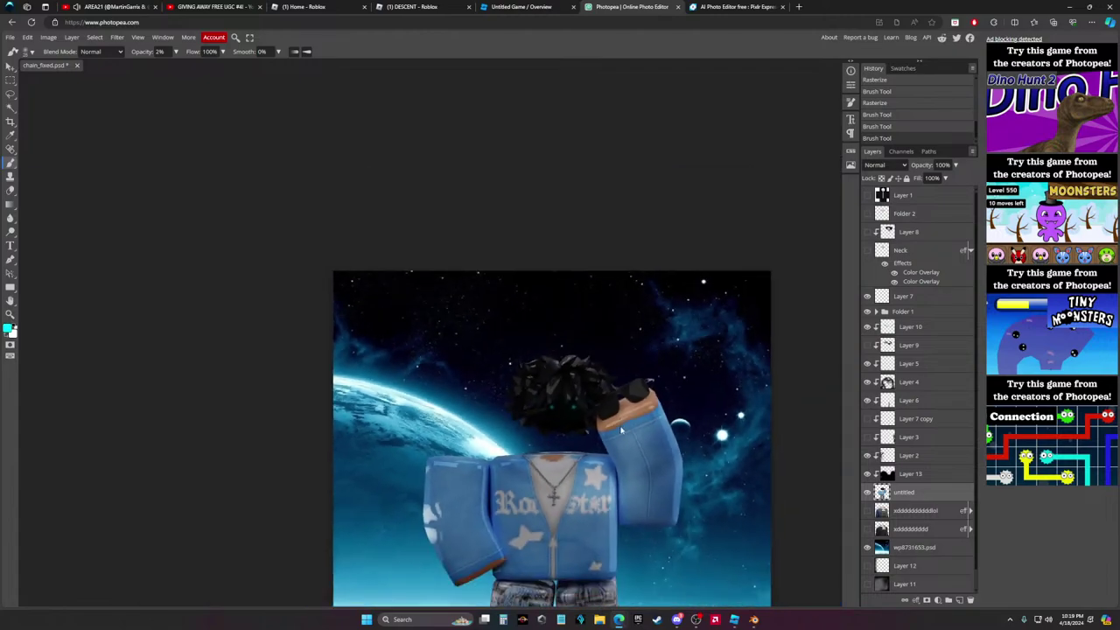
scroll(612, 443, up, 3)
click(26, 51)
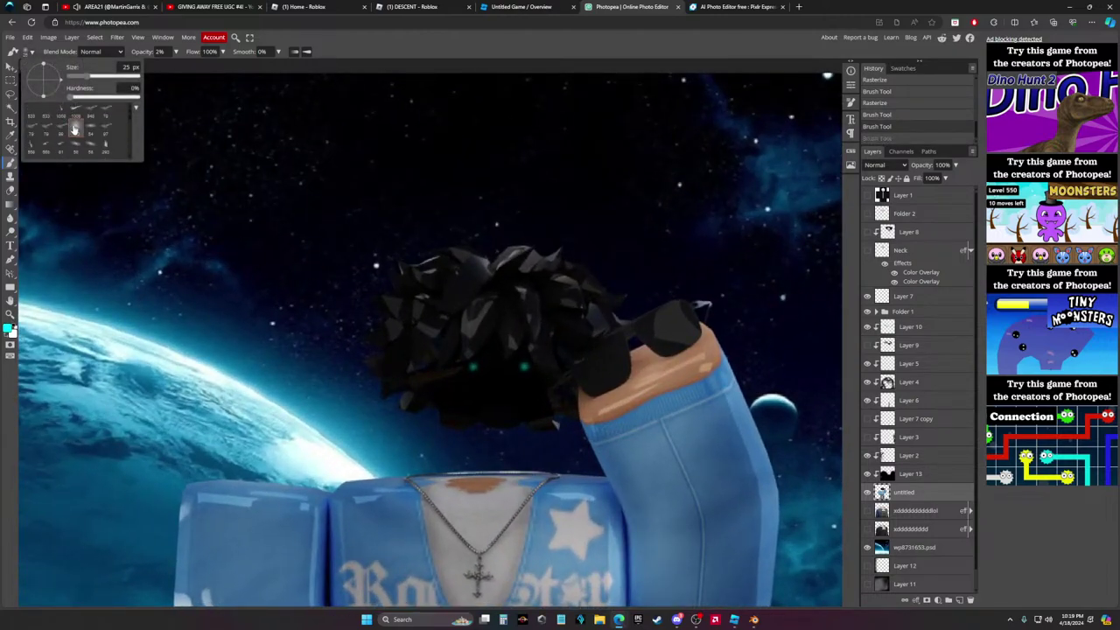
scroll(90, 129, down, 4)
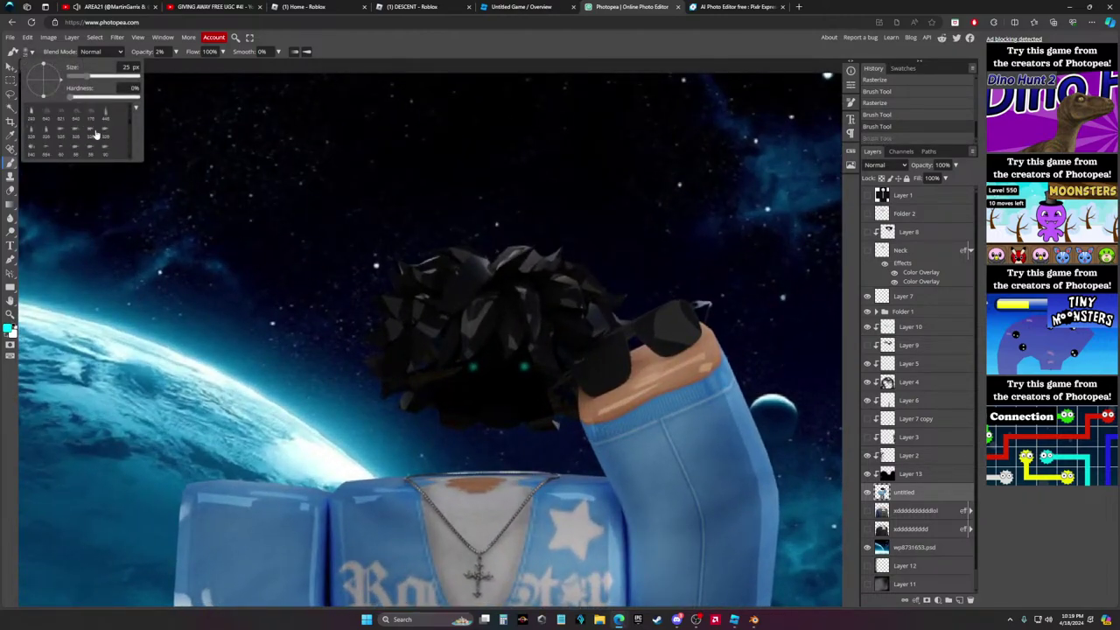
click(90, 122)
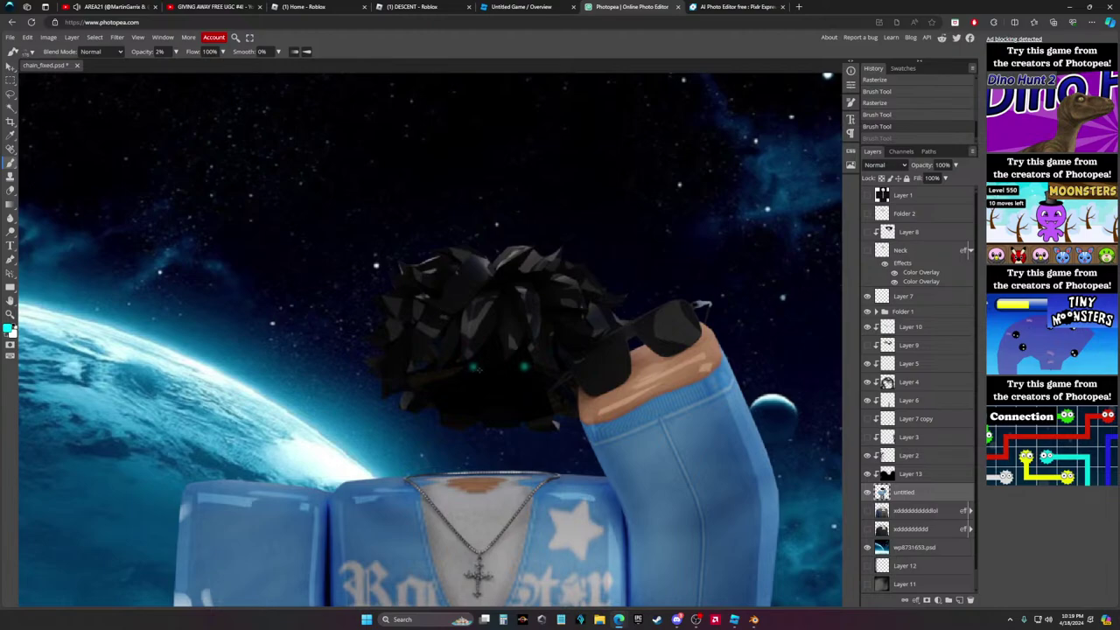
click(480, 369)
click(530, 377)
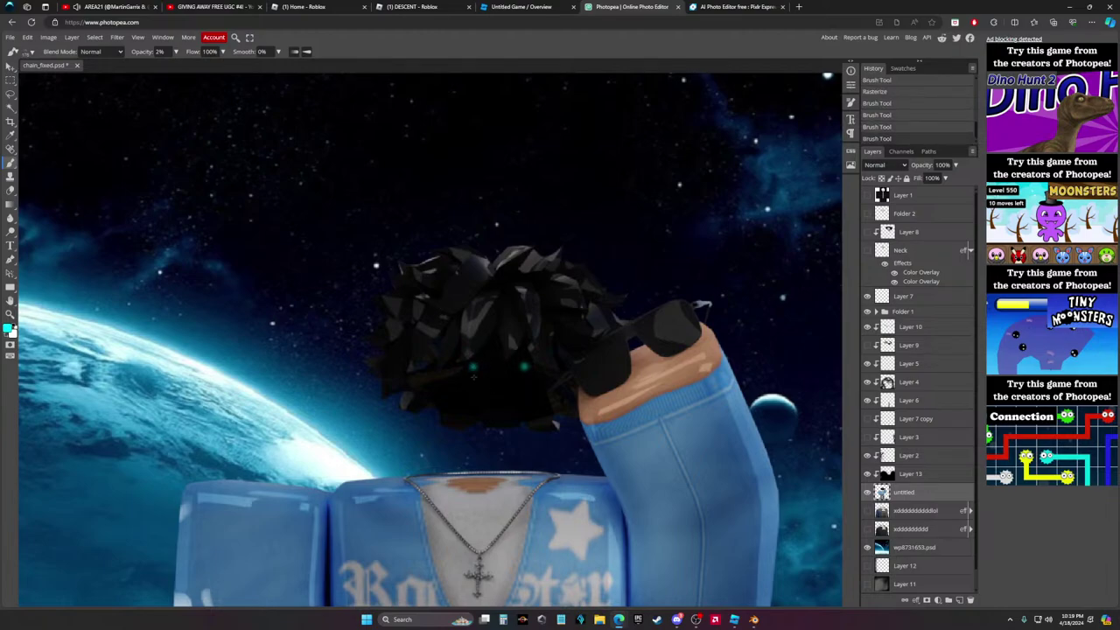
scroll(609, 401, down, 5)
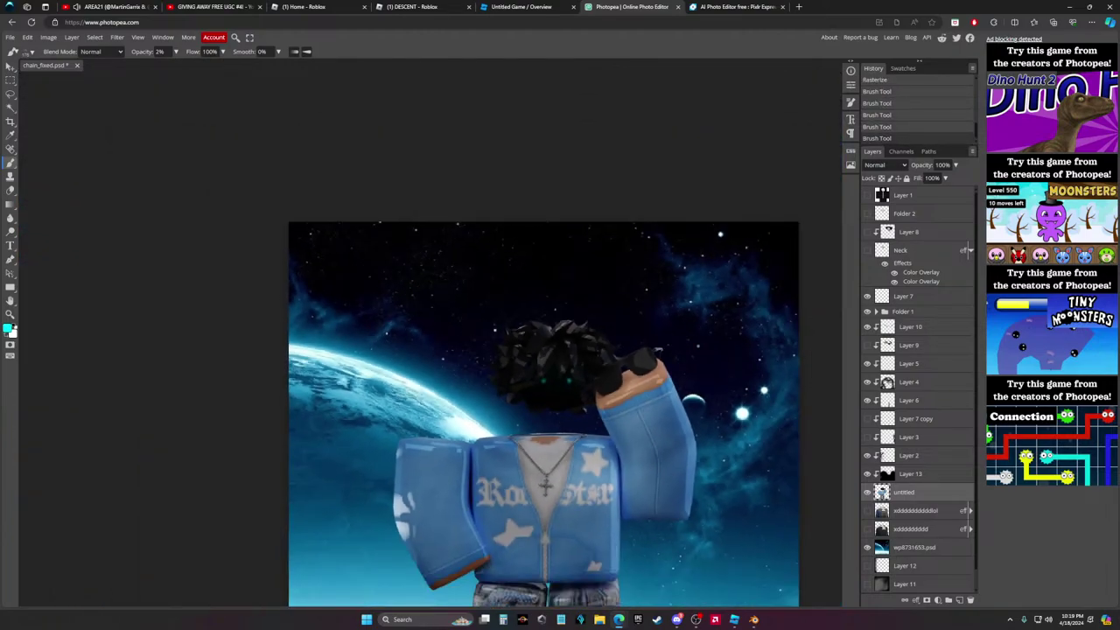
Post 'WWWWW' in Discord's #general-chat
click(677, 619)
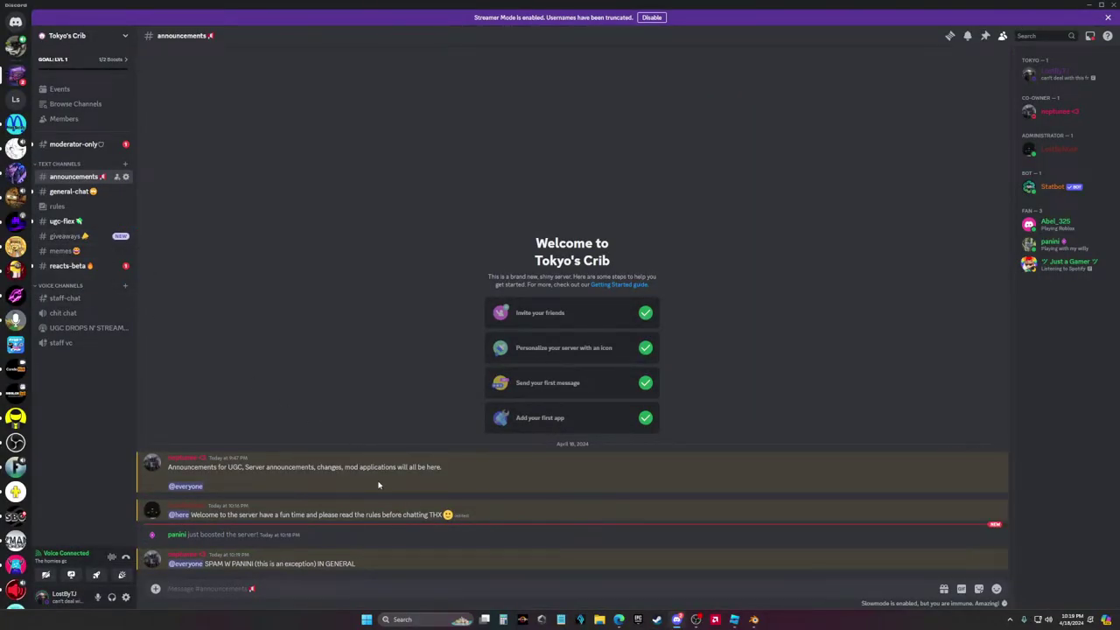
text(wwww)
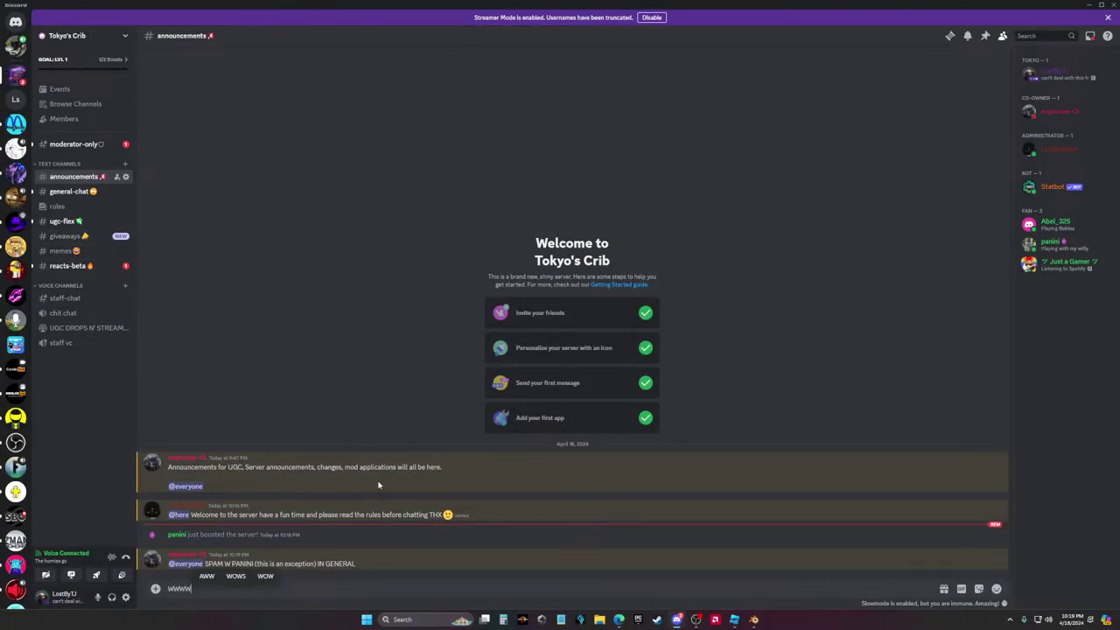
click(71, 192)
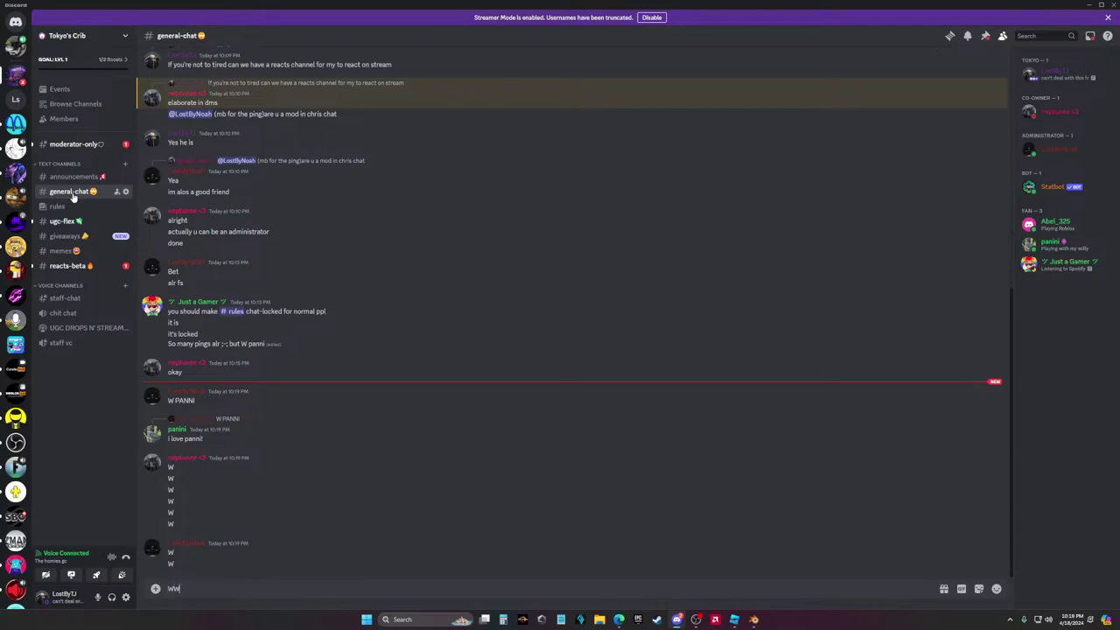
text(WWW)
key(Return)
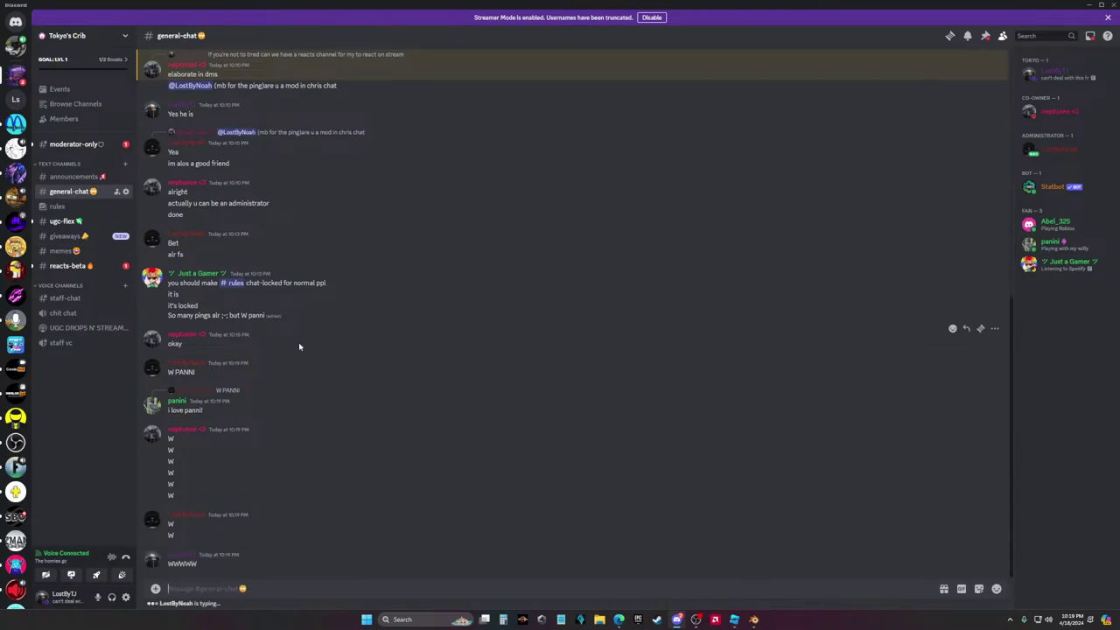
Clear the unfinished draft, send 'Neptune dms', and dismiss the Streamer Mode banner
text(Panni)
key(BackSpace)
key(BackSpace)
key(BackSpace)
key(BackSpace)
key(BackSpace)
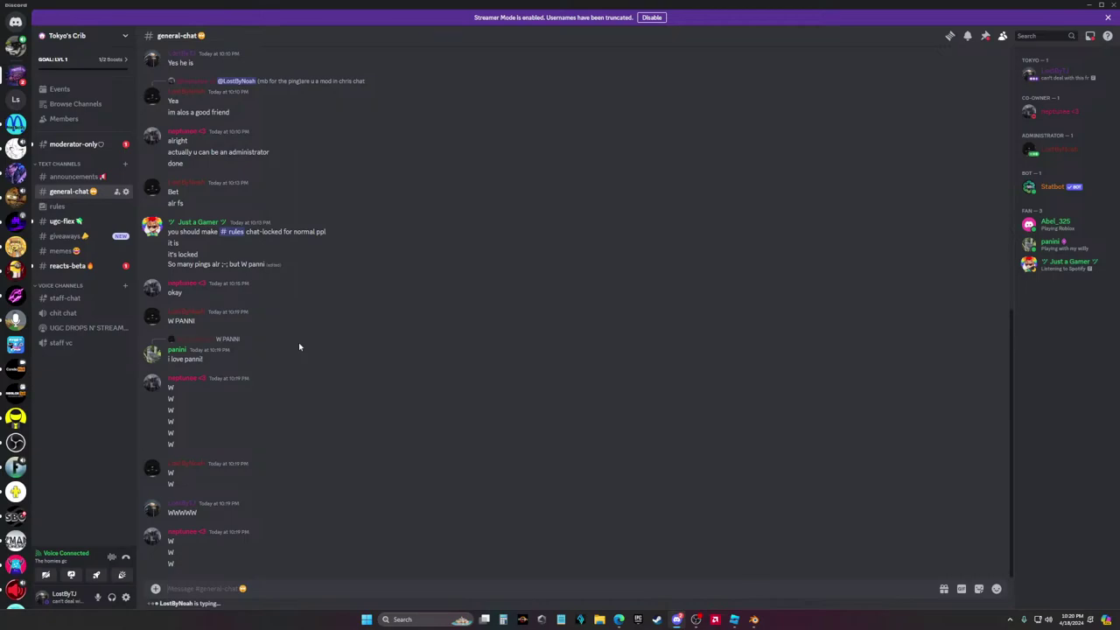
text(Neptune dms)
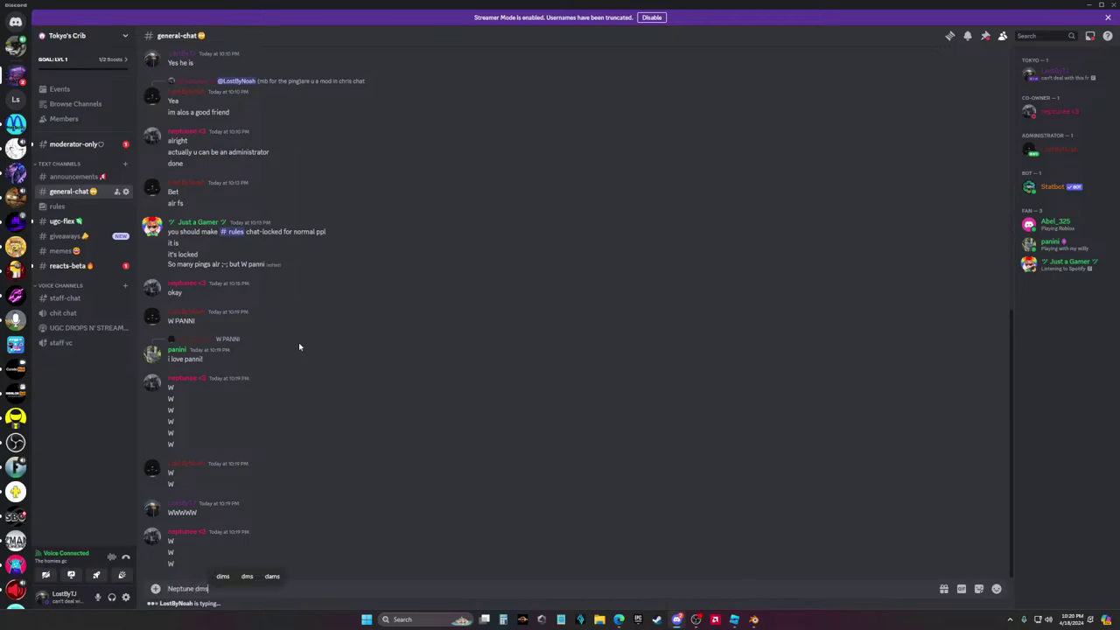
key(Return)
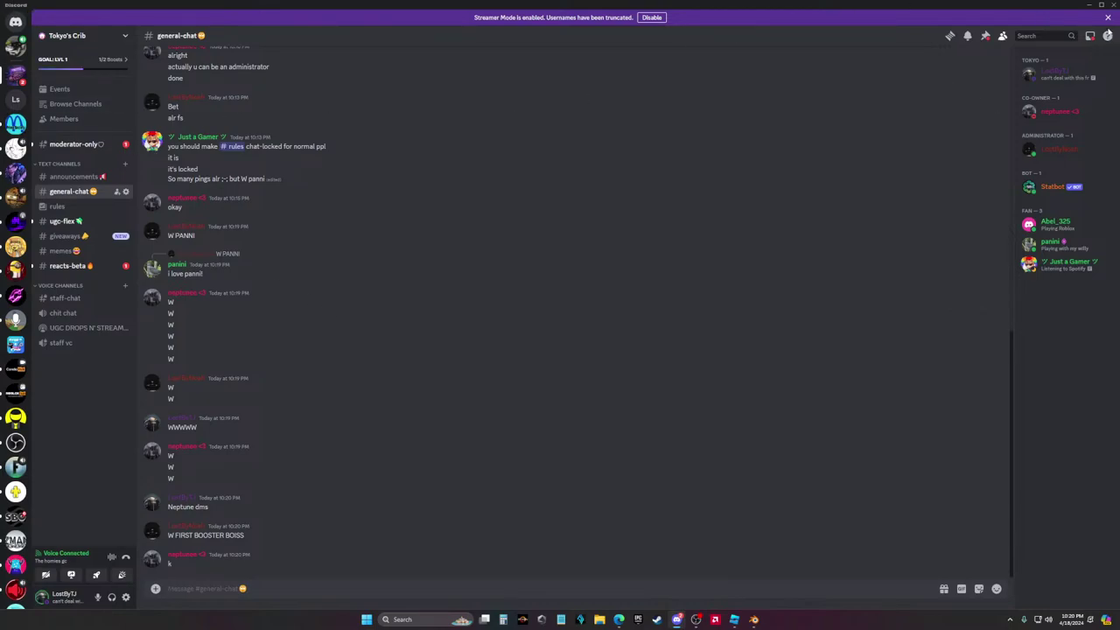
click(1107, 18)
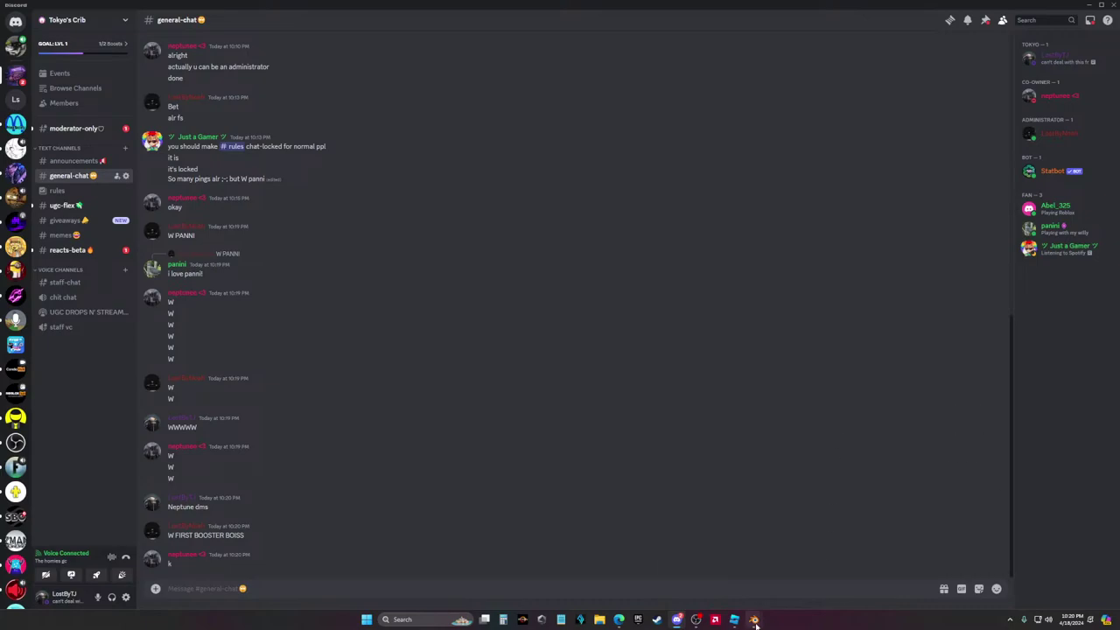
Bring Photopea forward and centre the view on the character's head
mouse_move(696, 618)
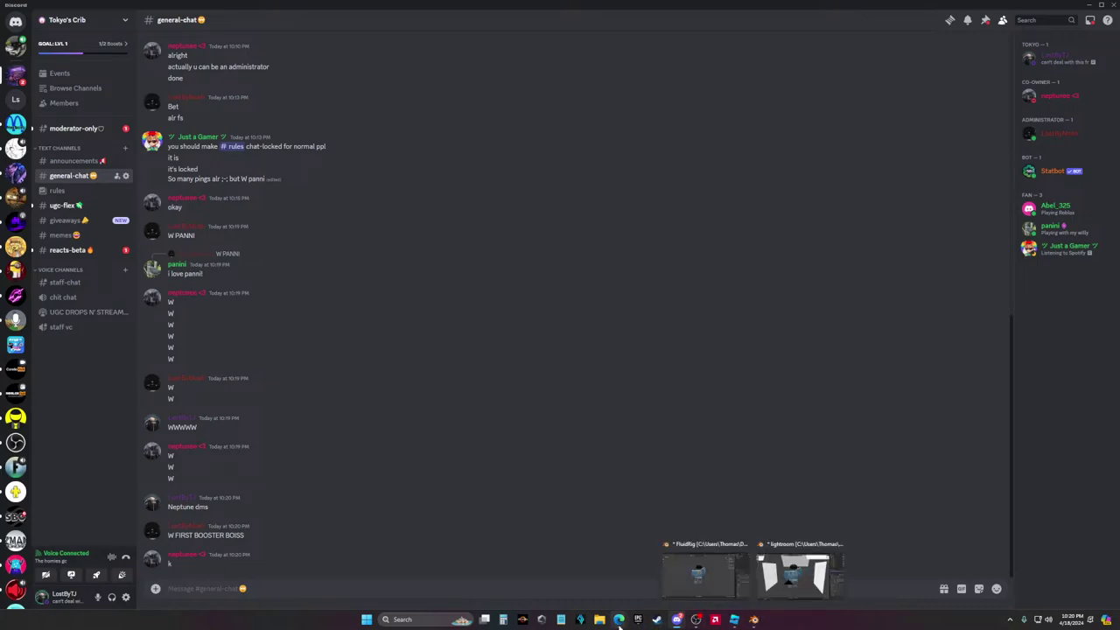
mouse_move(619, 619)
click(573, 565)
scroll(560, 394, down, 3)
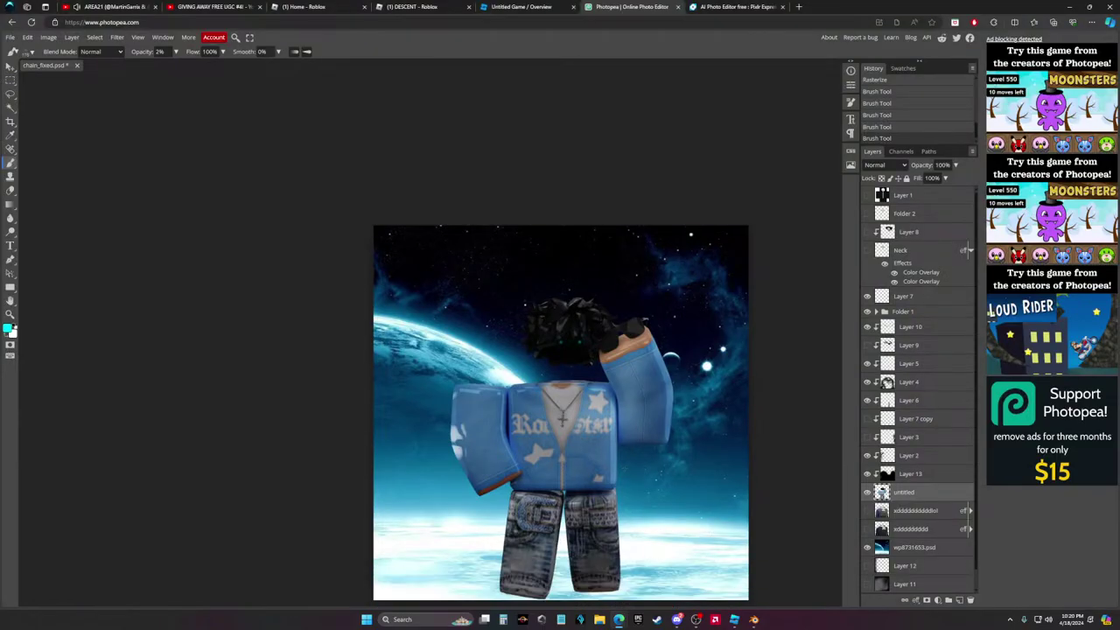
key(alt+Tab)
key(alt+Tab)
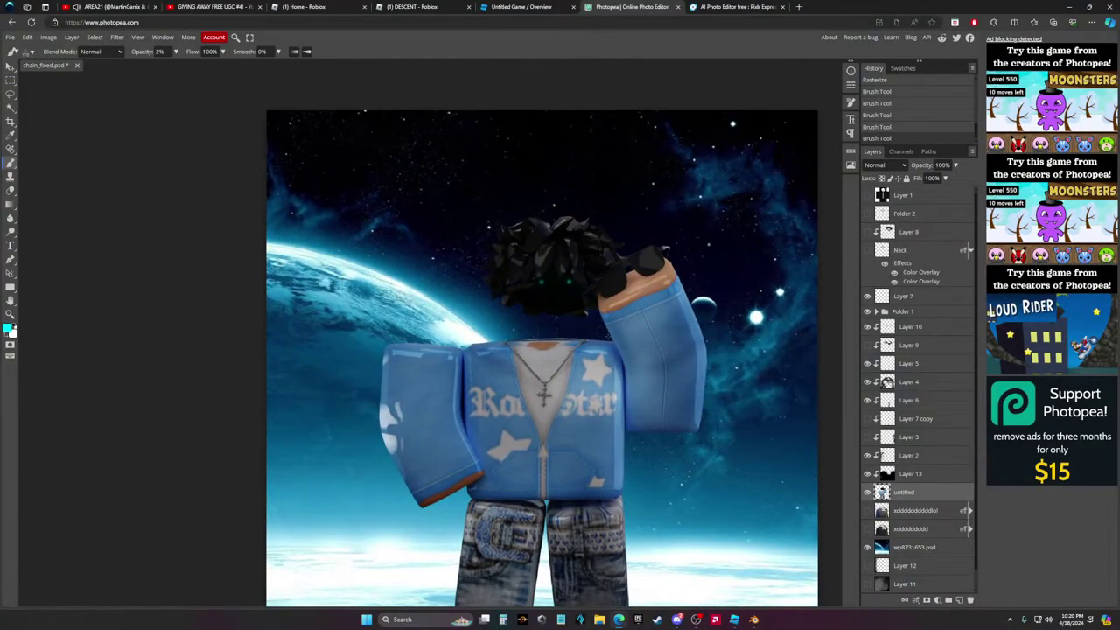
alt+scroll(556, 213, up, 5)
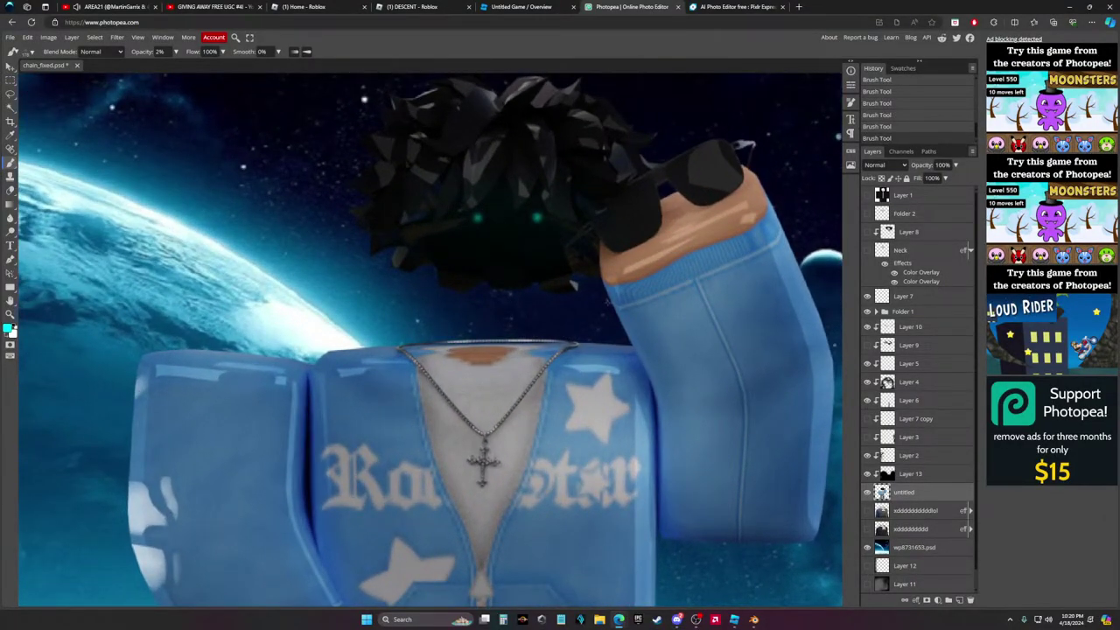
alt+scroll(612, 263, down, 5)
alt+scroll(647, 350, down, 1)
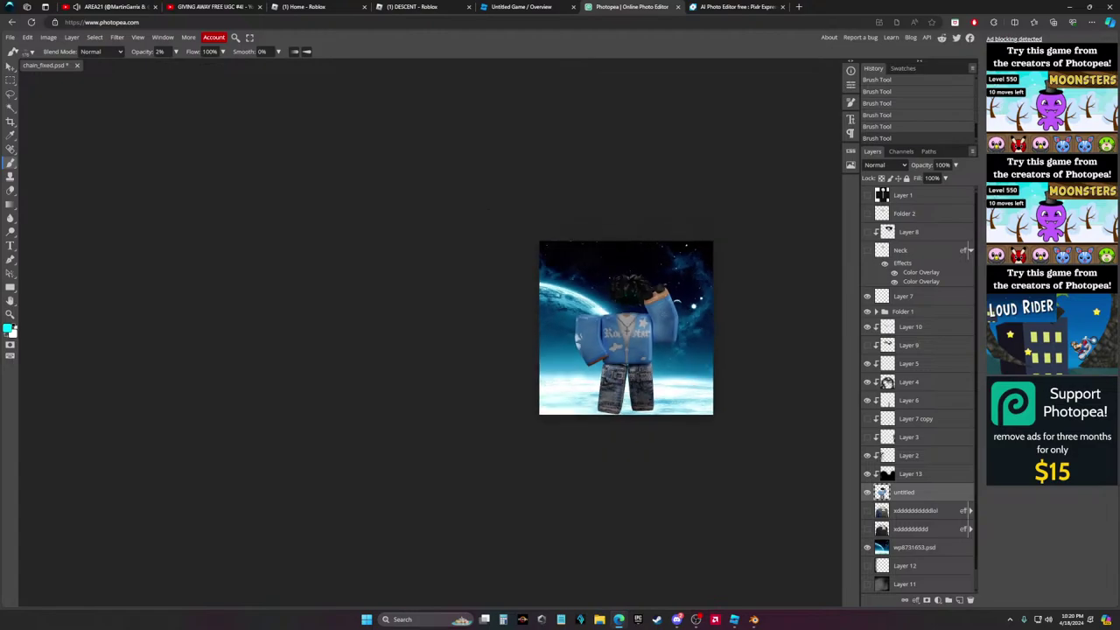
alt+scroll(648, 351, up, 6)
alt+scroll(538, 149, up, 6)
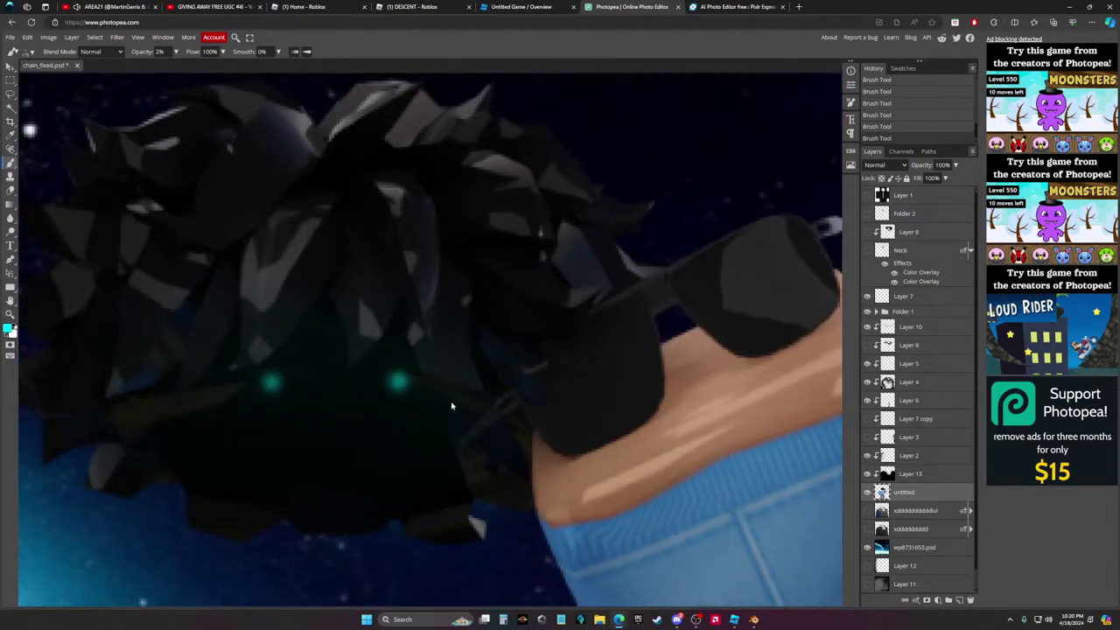
drag(452, 406, 565, 402)
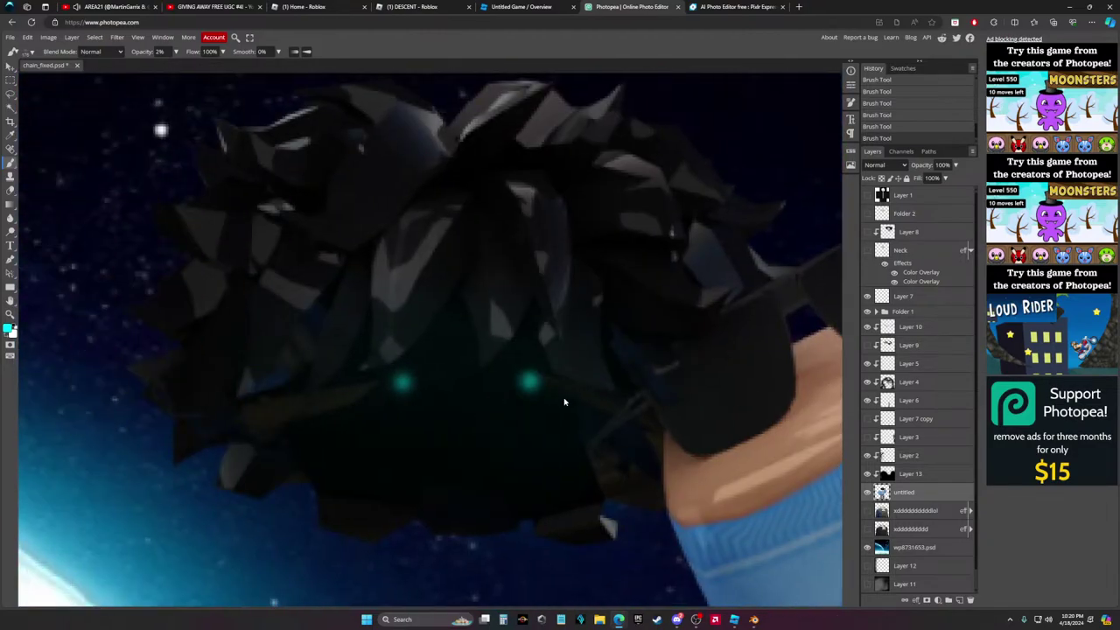
Glance at a member's profile card in Discord, close it, and return to Photopea
key(alt+Tab)
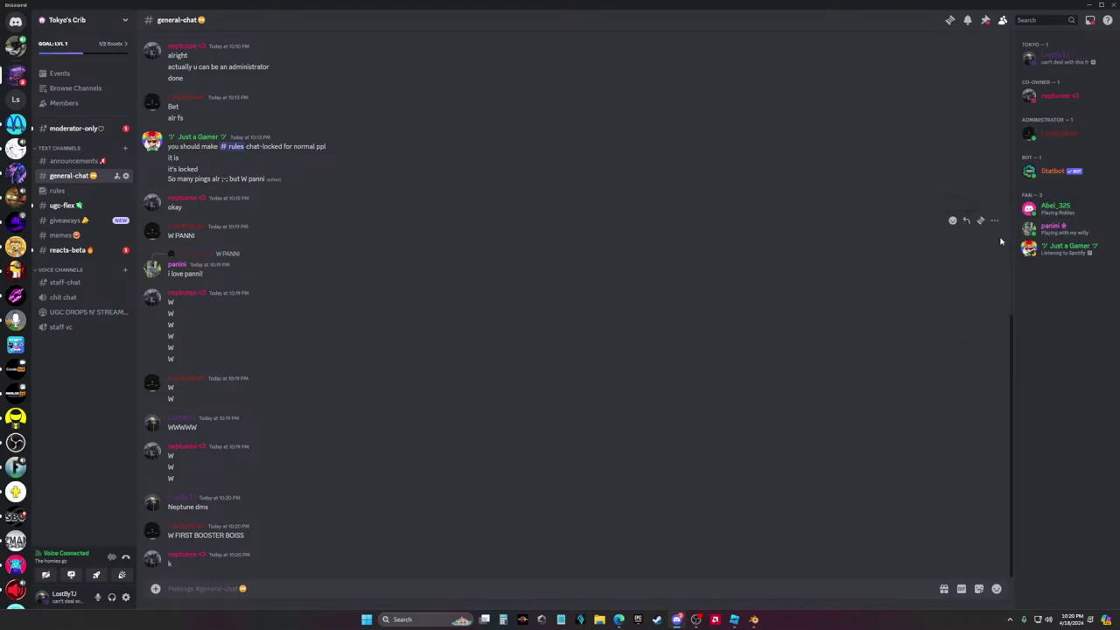
click(1081, 234)
key(Escape)
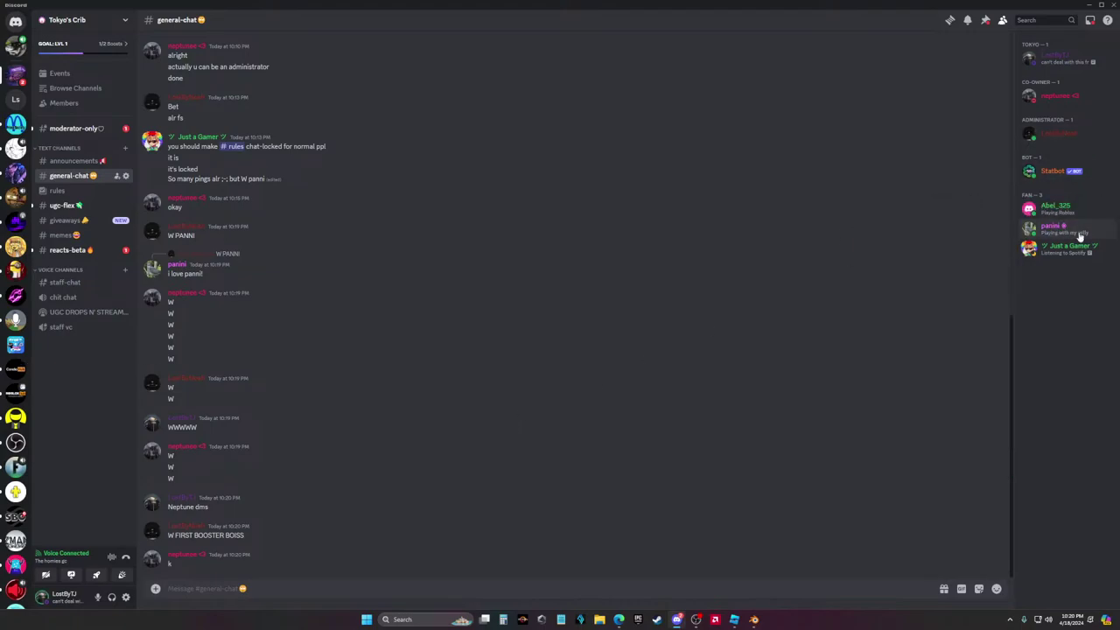
key(alt+Tab)
Zoom around the head and undo the cyan glowing eye strokes
scroll(641, 294, down, 1)
alt+scroll(641, 294, down, 5)
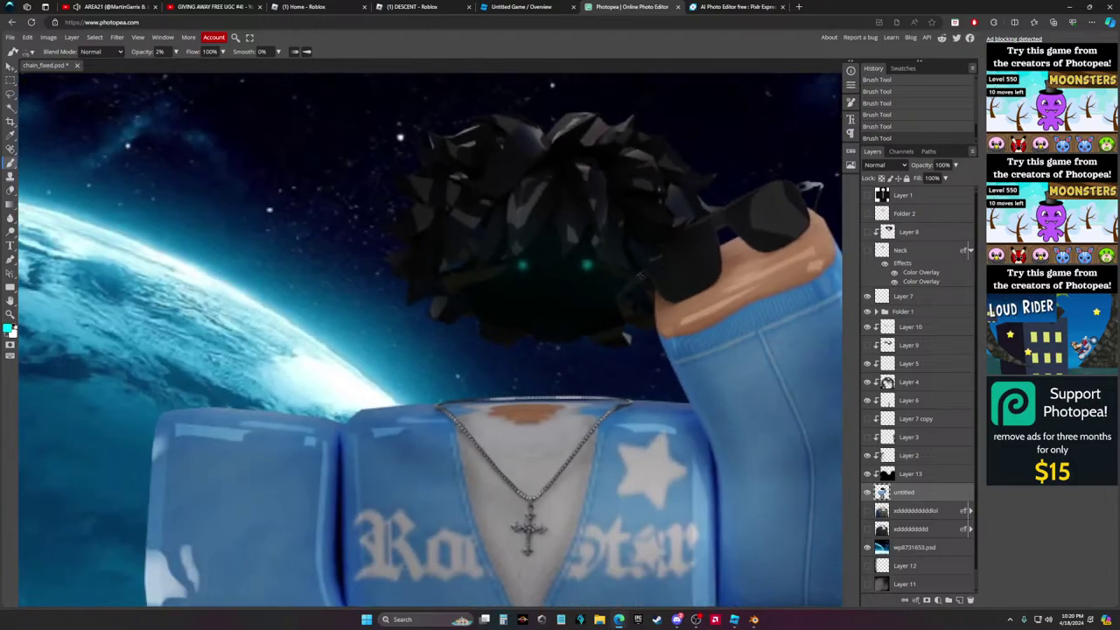
scroll(602, 294, down, 2)
alt+scroll(602, 294, down, 2)
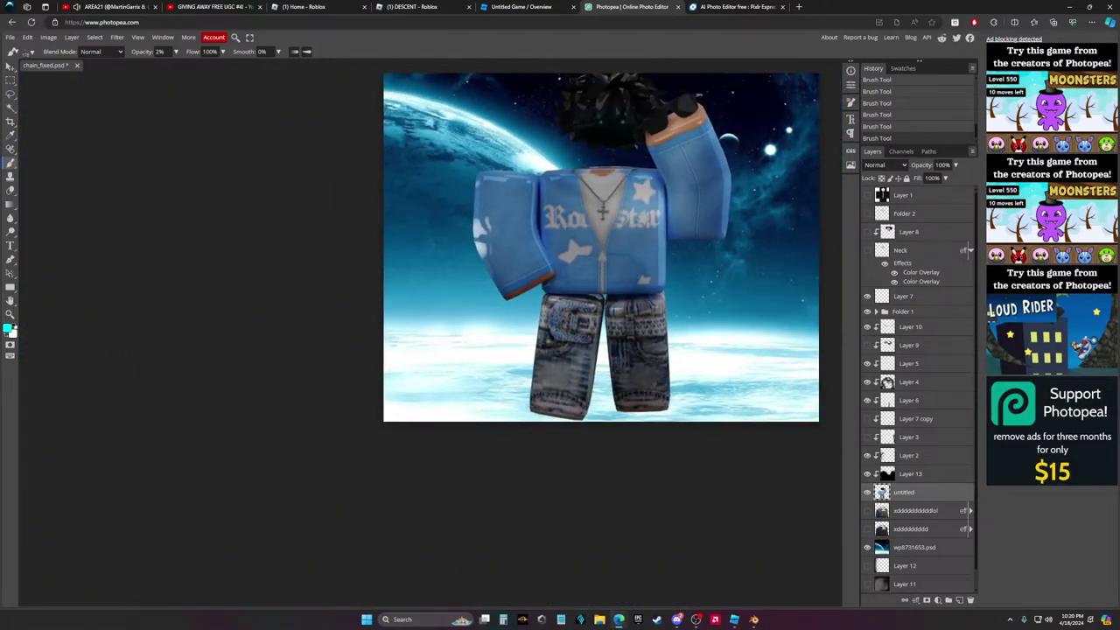
alt+scroll(635, 225, up, 2)
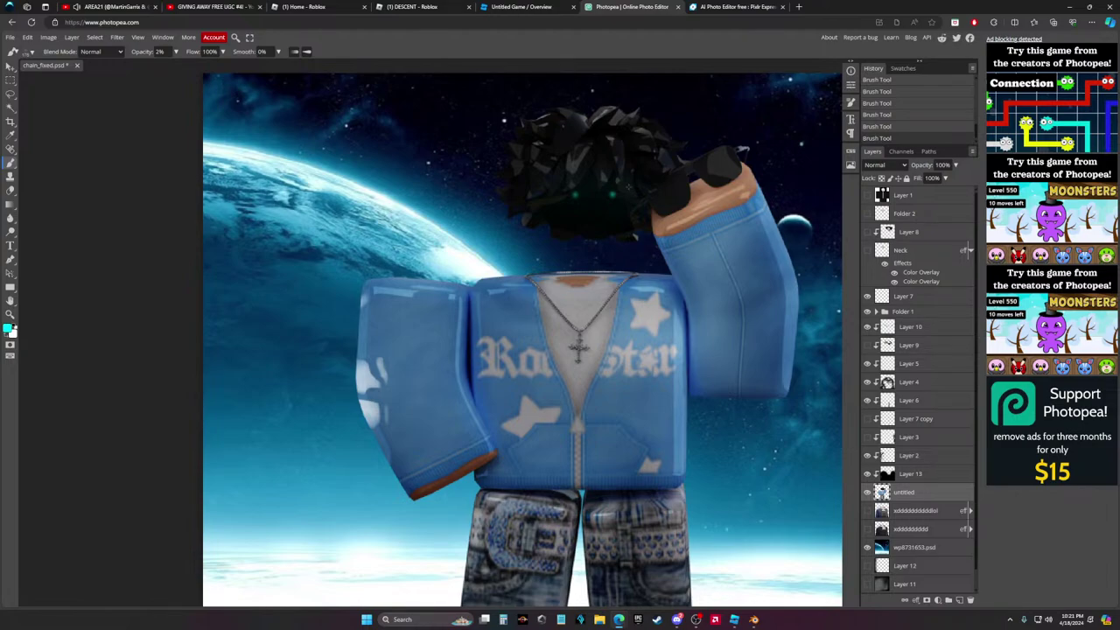
scroll(589, 293, down, 2)
scroll(617, 295, up, 5)
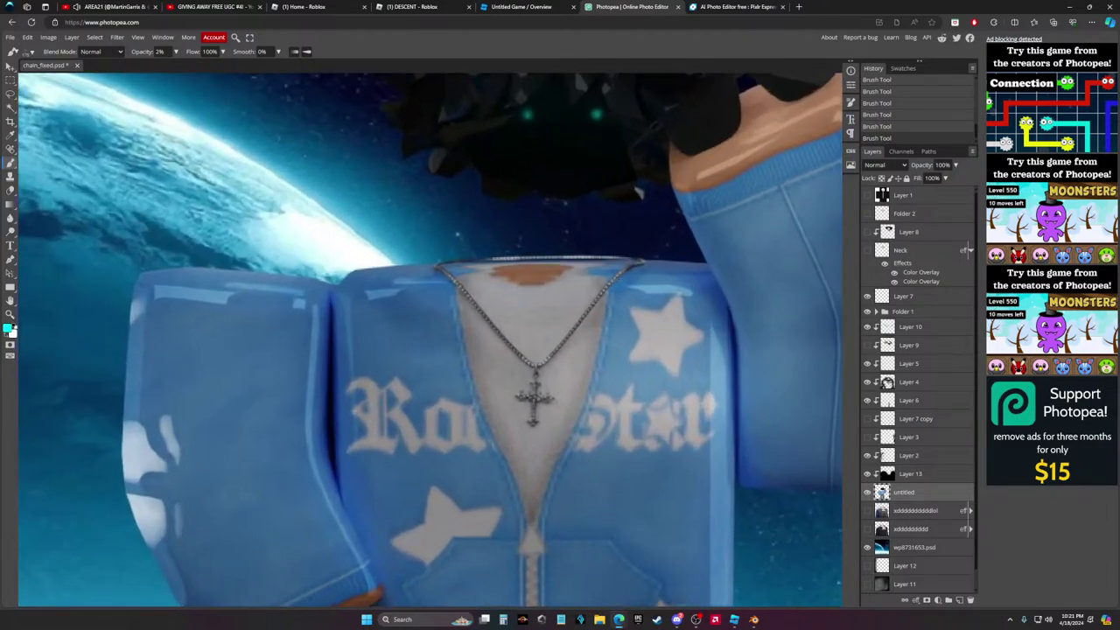
key(ctrl+z)
key(ctrl+z)
key(ctrl+z)
key(ctrl+z)
key(ctrl+z)
key(ctrl+z)
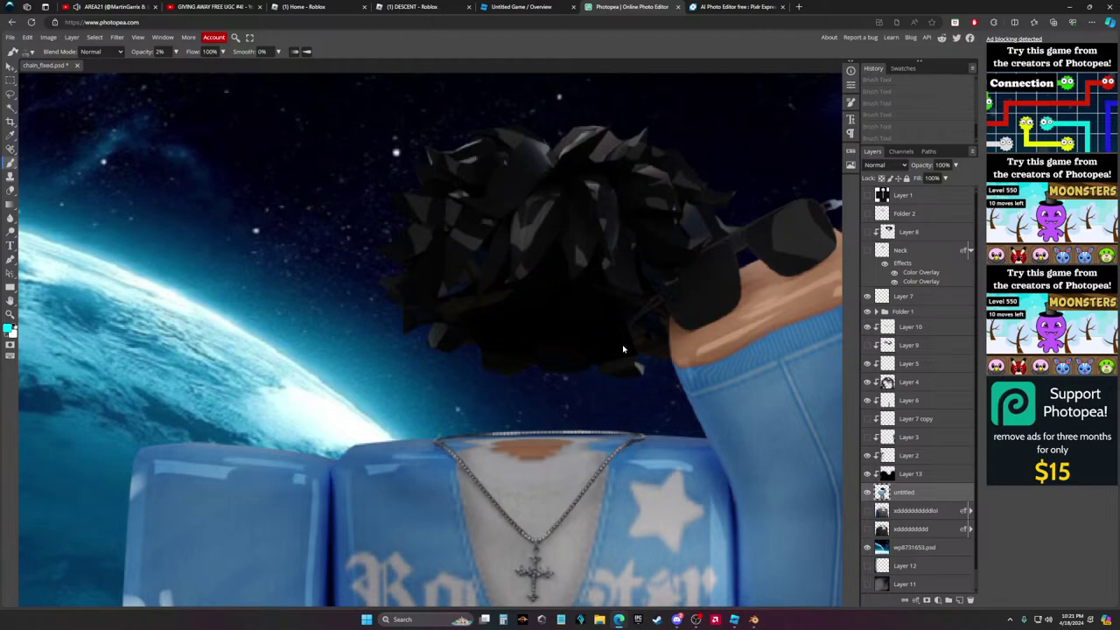
Choose the 100 brush preset, then set the brush to 6 px size and 37% opacity
click(23, 52)
scroll(90, 138, down, 5)
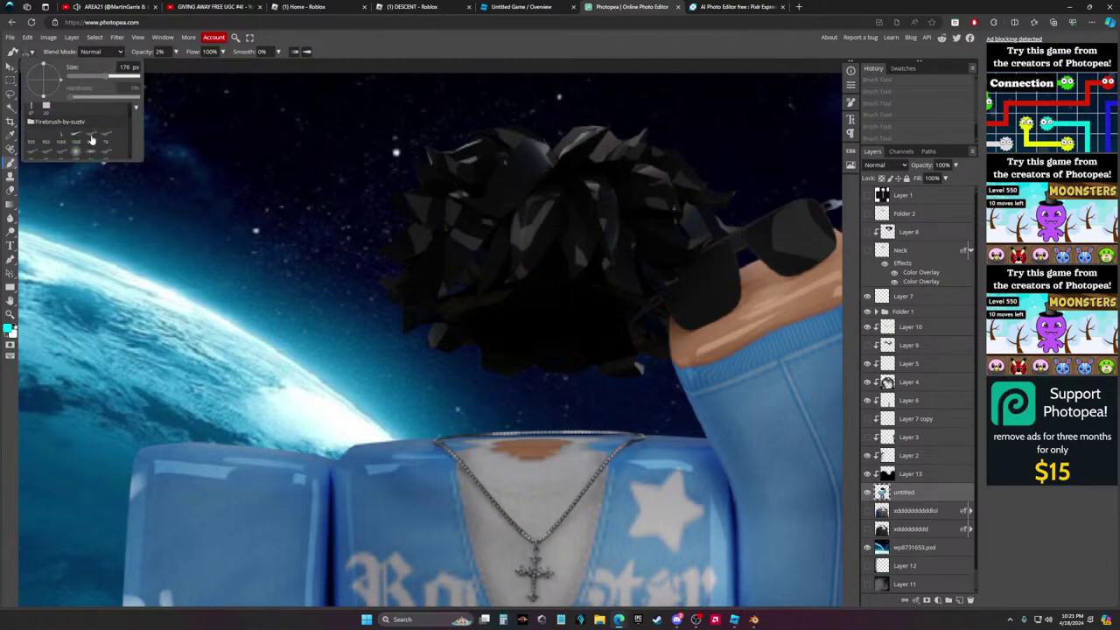
scroll(92, 138, down, 5)
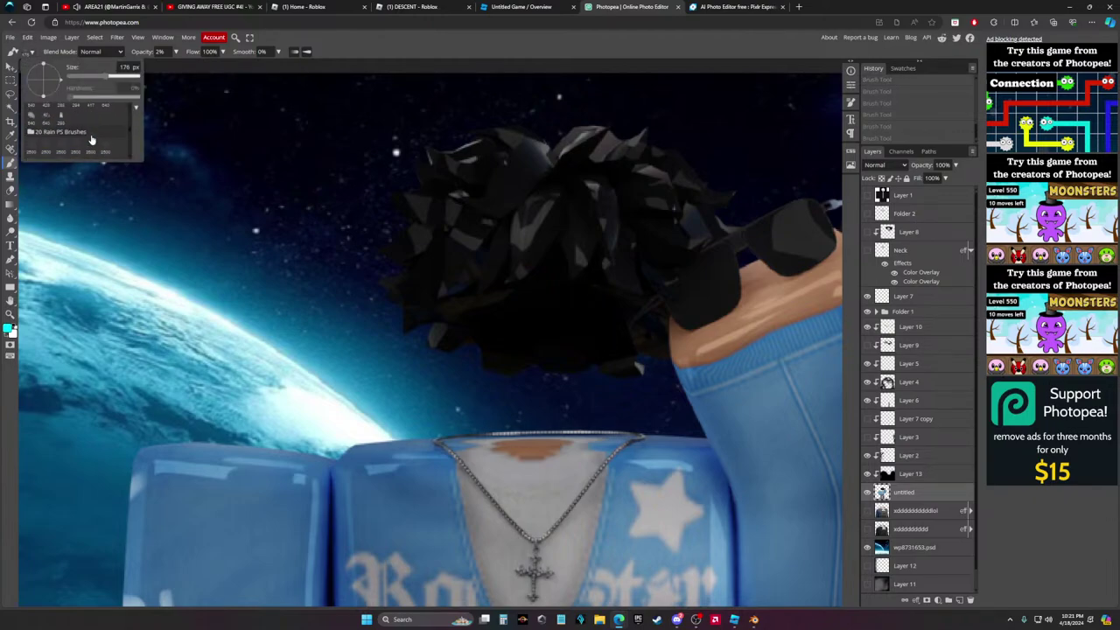
scroll(105, 140, up, 1)
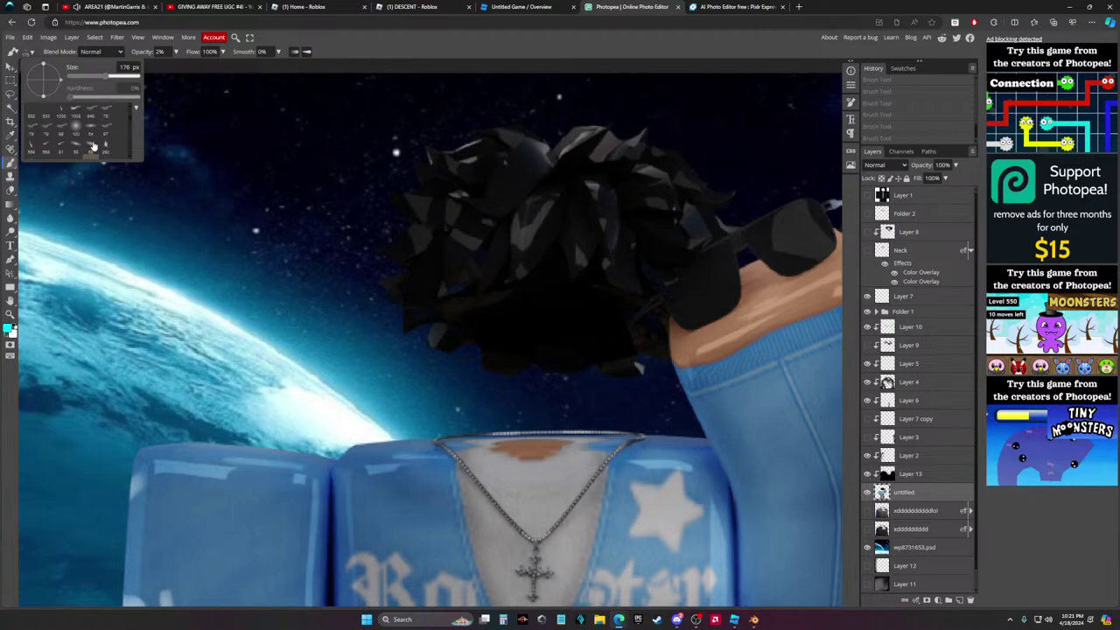
click(75, 127)
drag(72, 77, 81, 79)
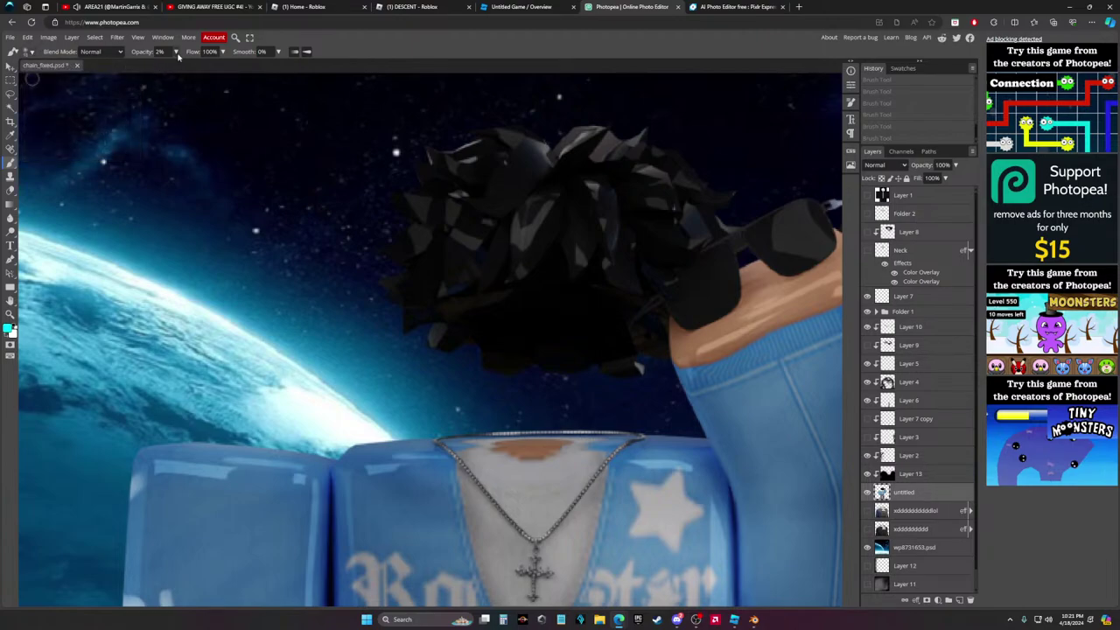
click(176, 52)
drag(139, 66, 152, 67)
click(506, 312)
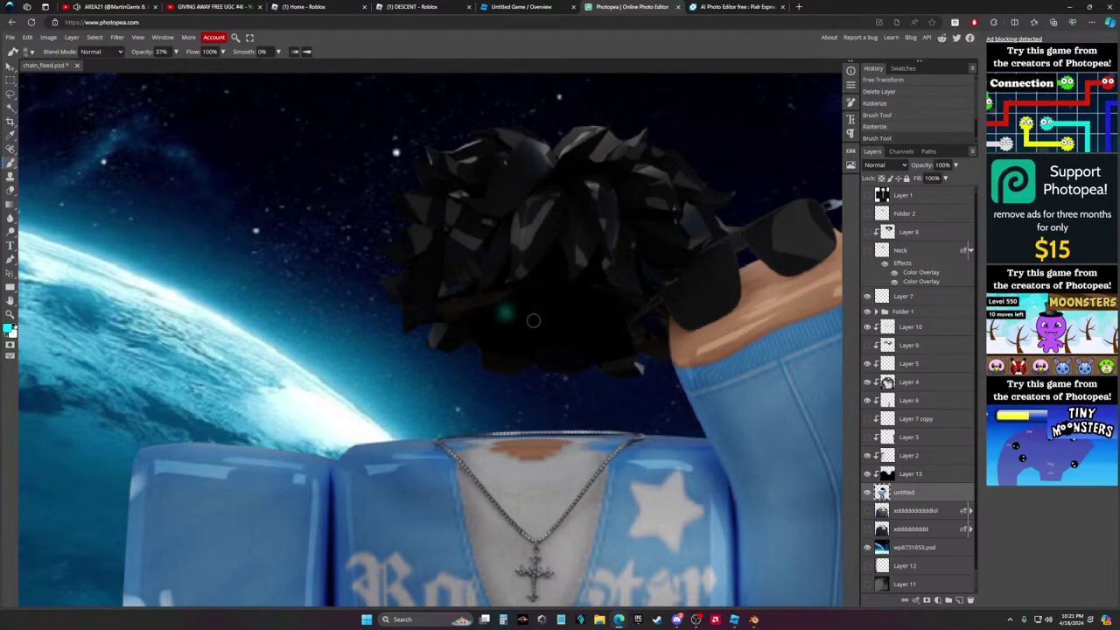
Undo a test dab on the head and switch to the YouTube live stream
click(609, 313)
alt+scroll(613, 333, down, 2)
key(ctrl+z)
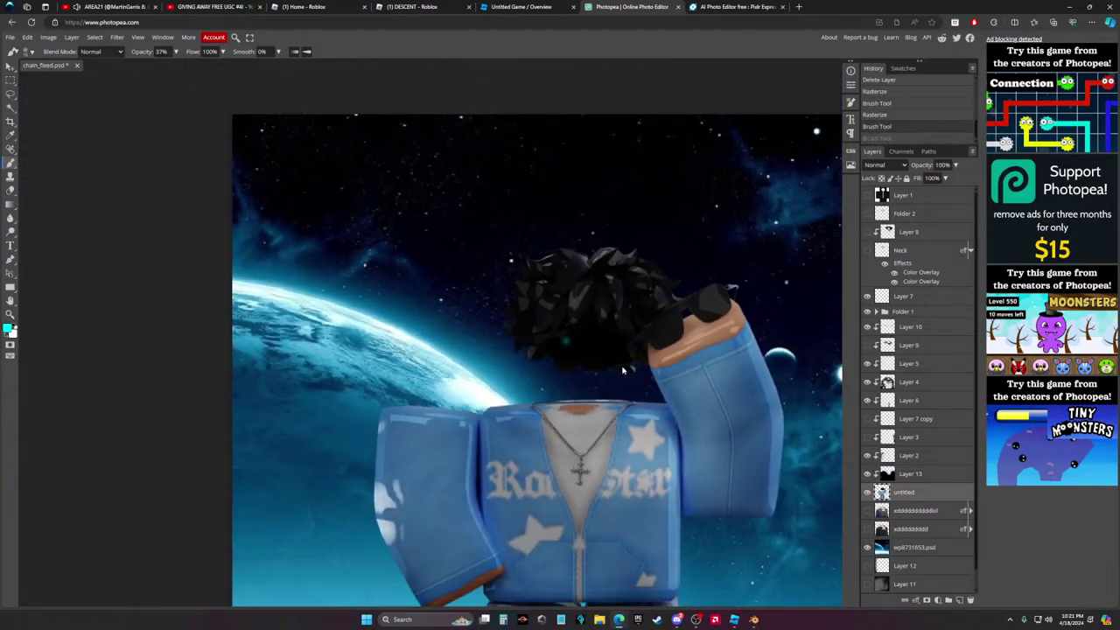
key(ctrl+z)
key(ctrl+z)
alt+scroll(623, 370, up, 5)
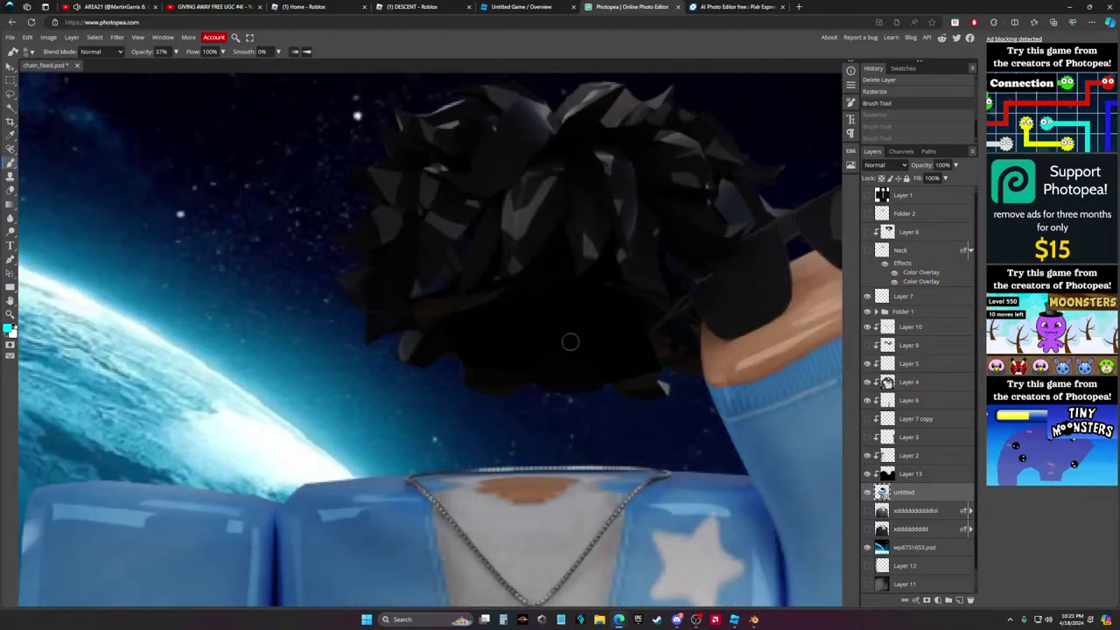
alt+scroll(569, 342, down, 3)
click(215, 6)
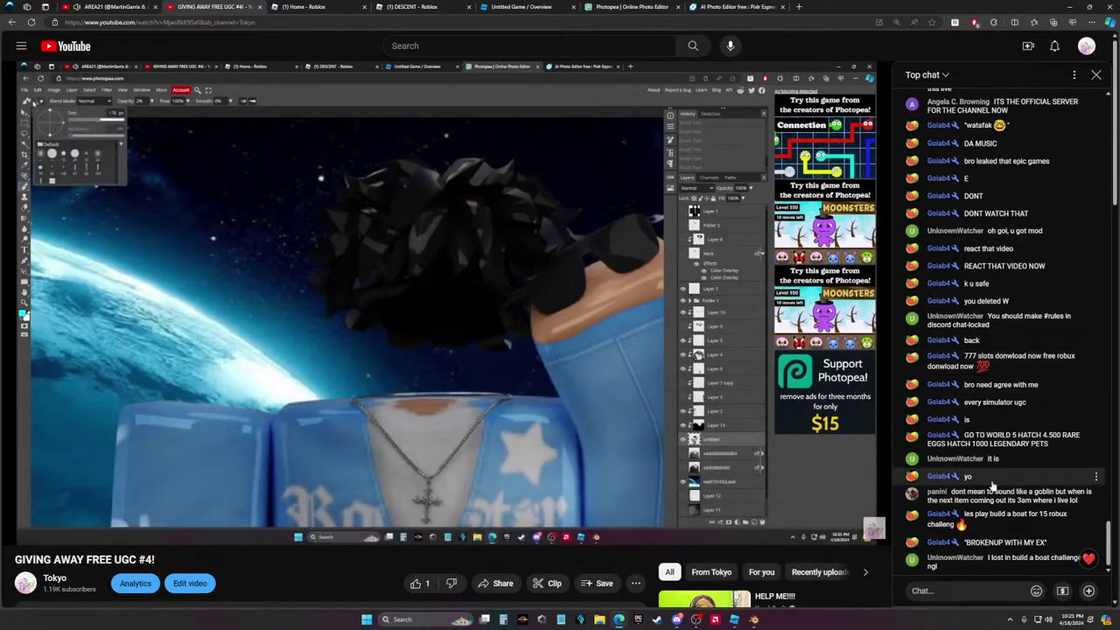
Open Community moderation settings from the live chat's options menu
click(1075, 75)
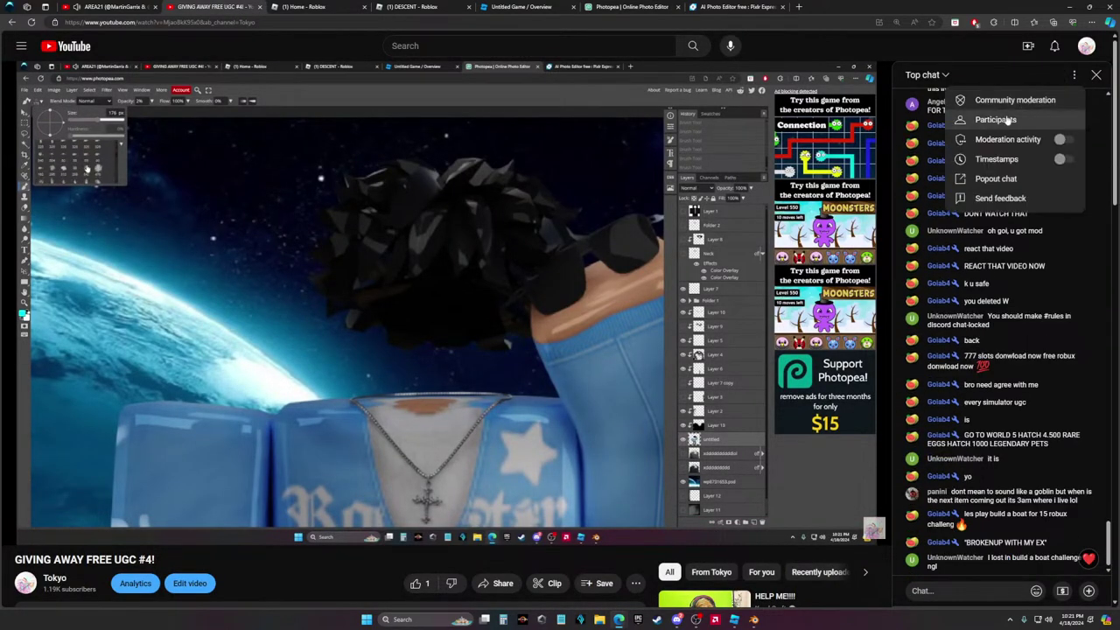
click(1007, 119)
click(912, 75)
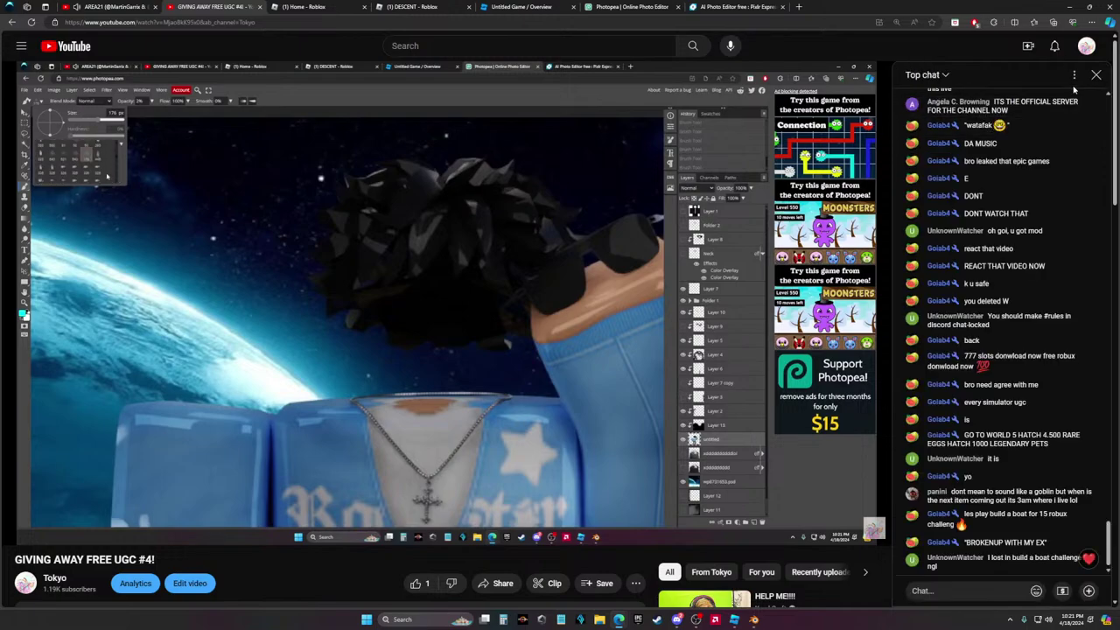
click(1075, 76)
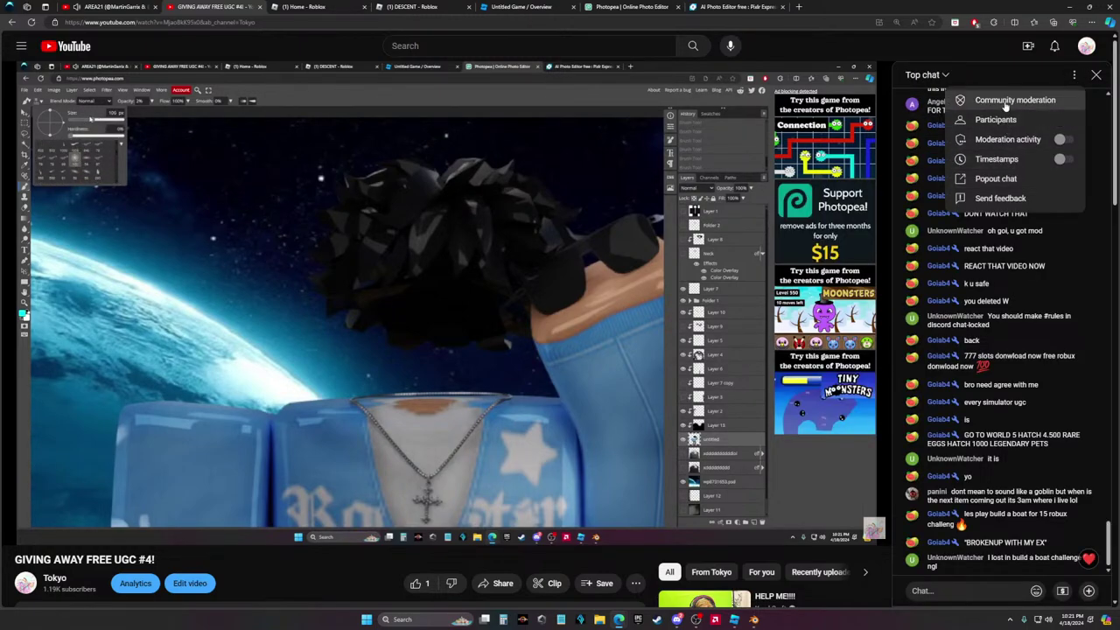
click(1007, 102)
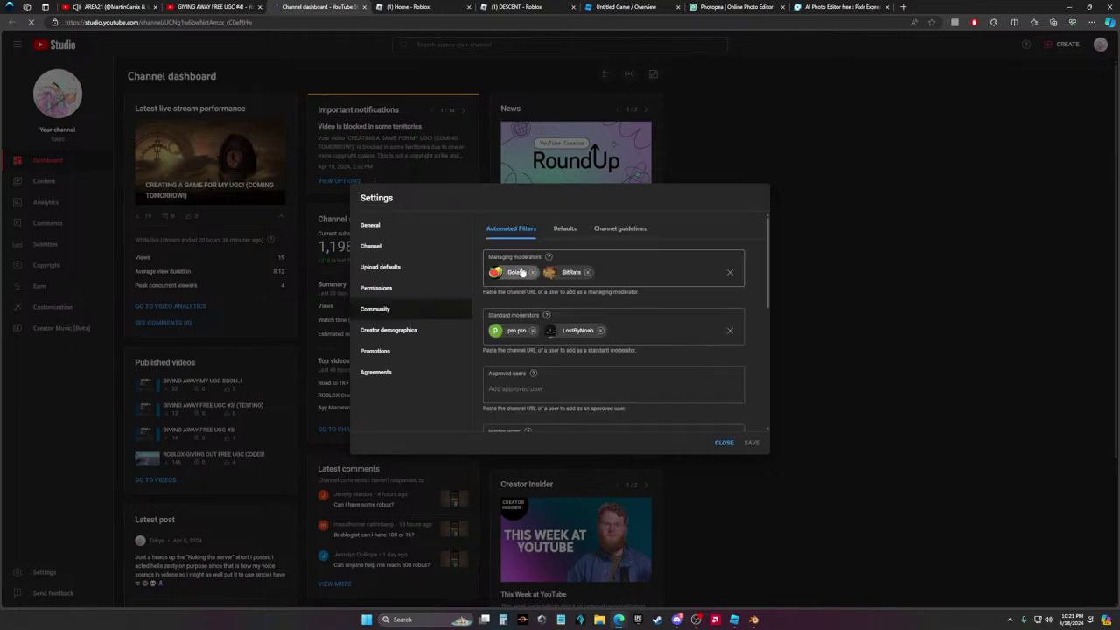
Remove one managing moderator, save, close the Studio tab, and return to the editor
click(587, 272)
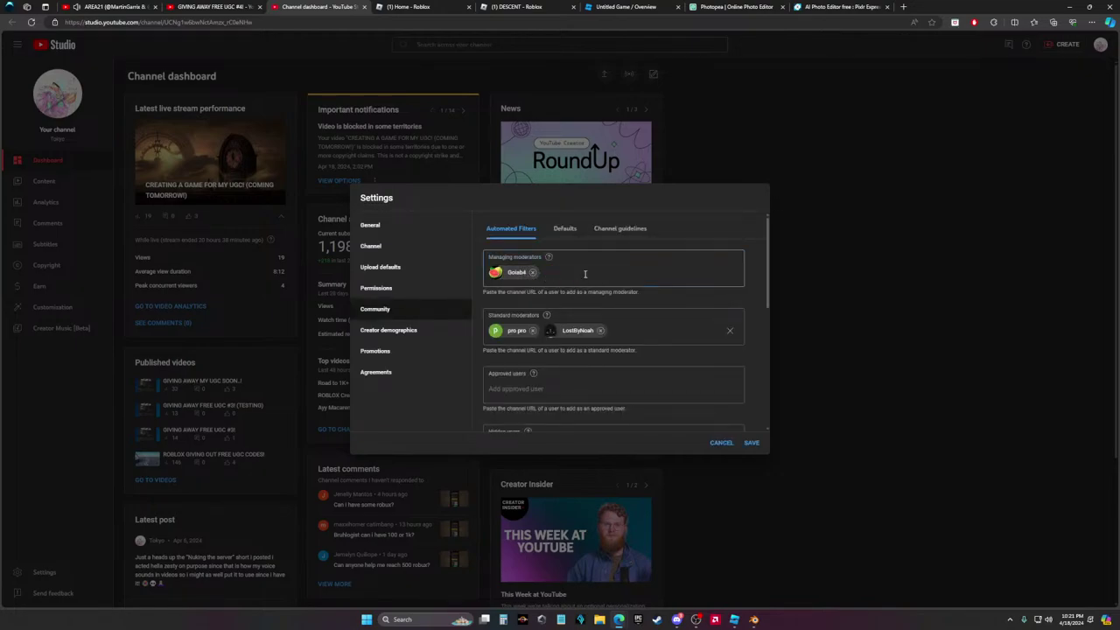
click(752, 442)
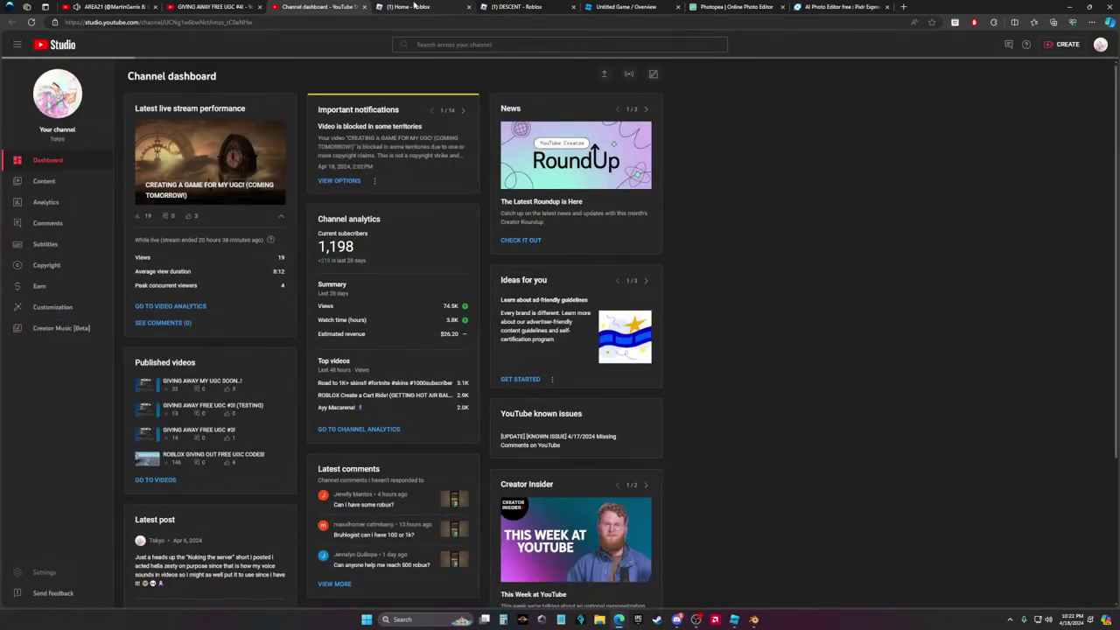
click(365, 7)
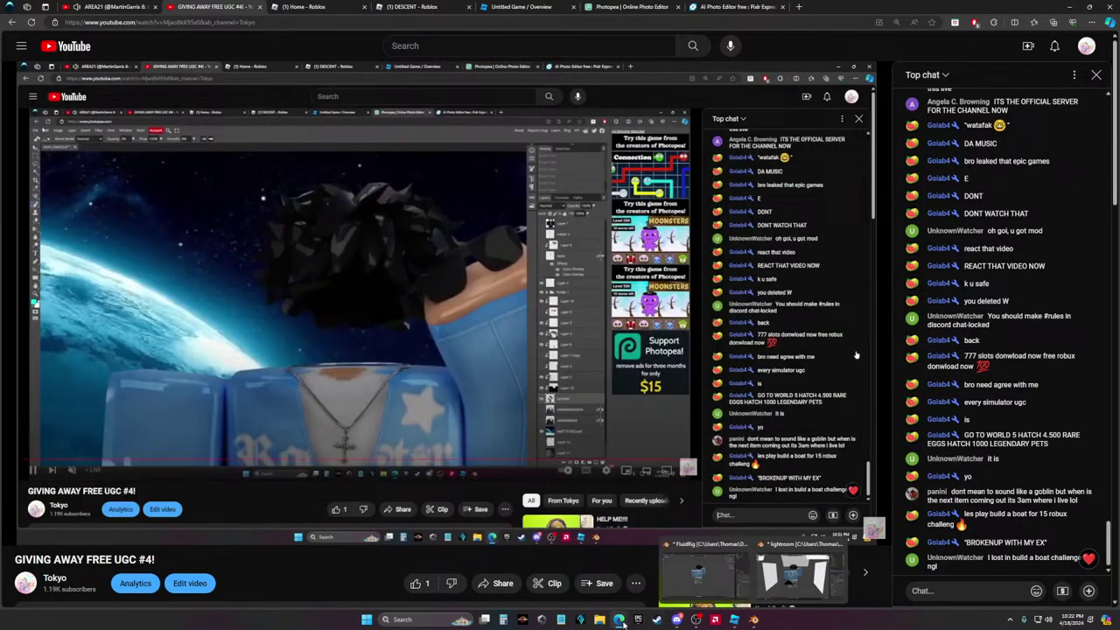
mouse_move(619, 620)
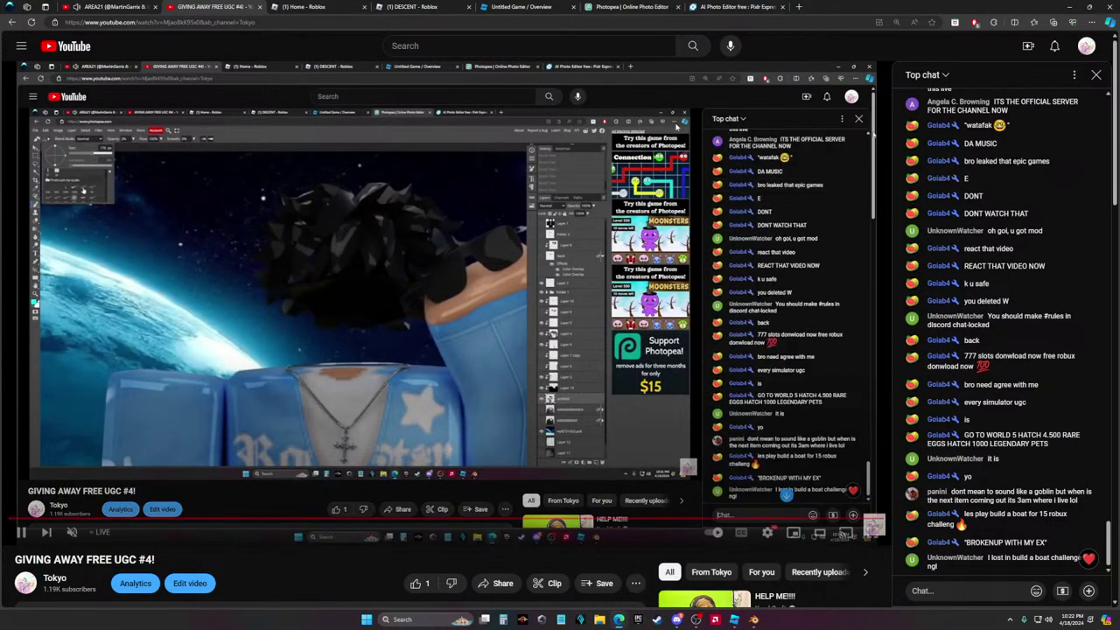
click(735, 7)
Set brush opacity to 27% and rasterize the character's smart object for painting
click(630, 7)
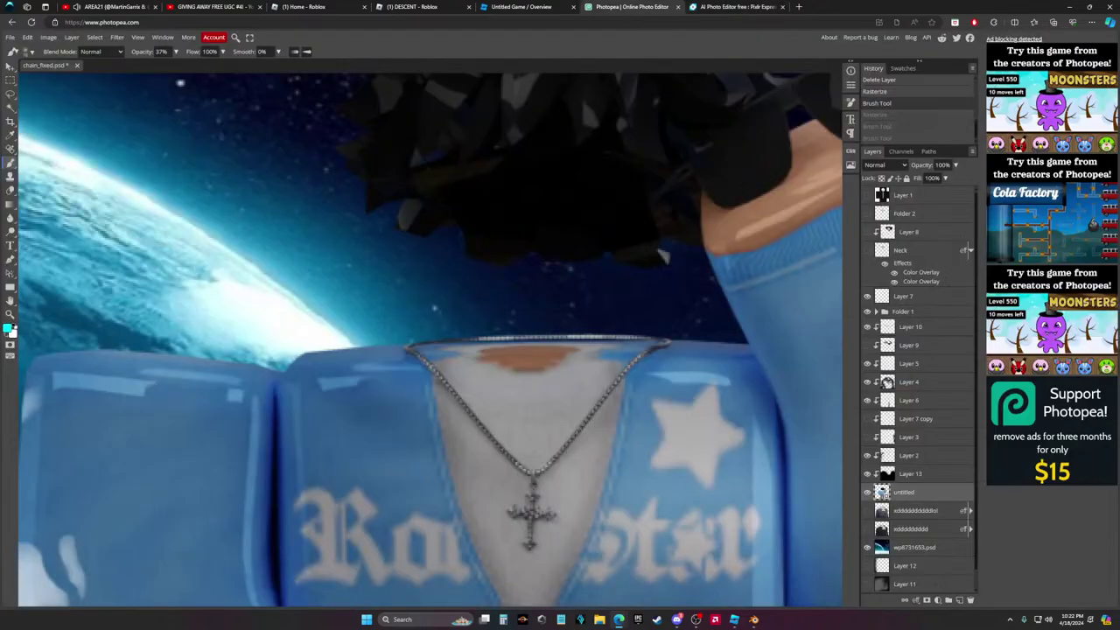
scroll(559, 276, up, 2)
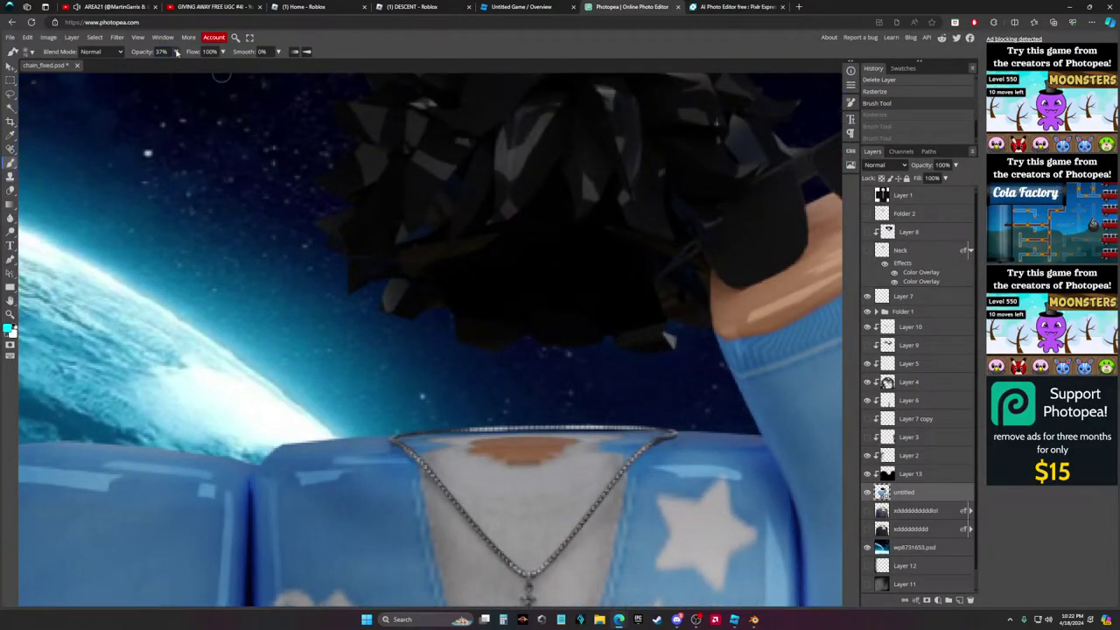
drag(177, 52, 150, 66)
click(497, 269)
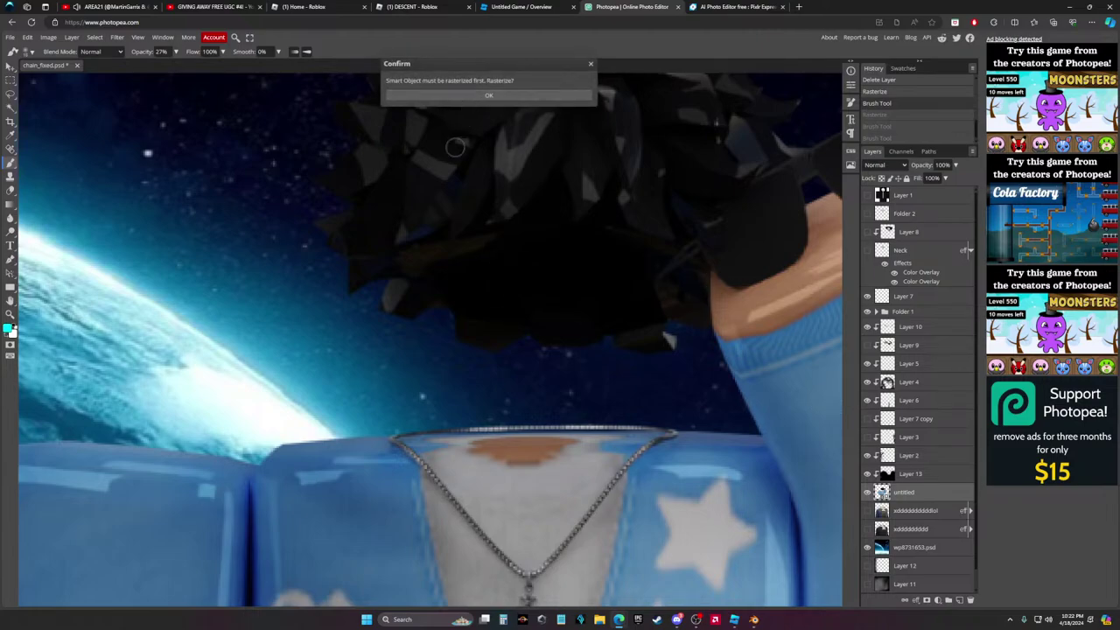
click(462, 94)
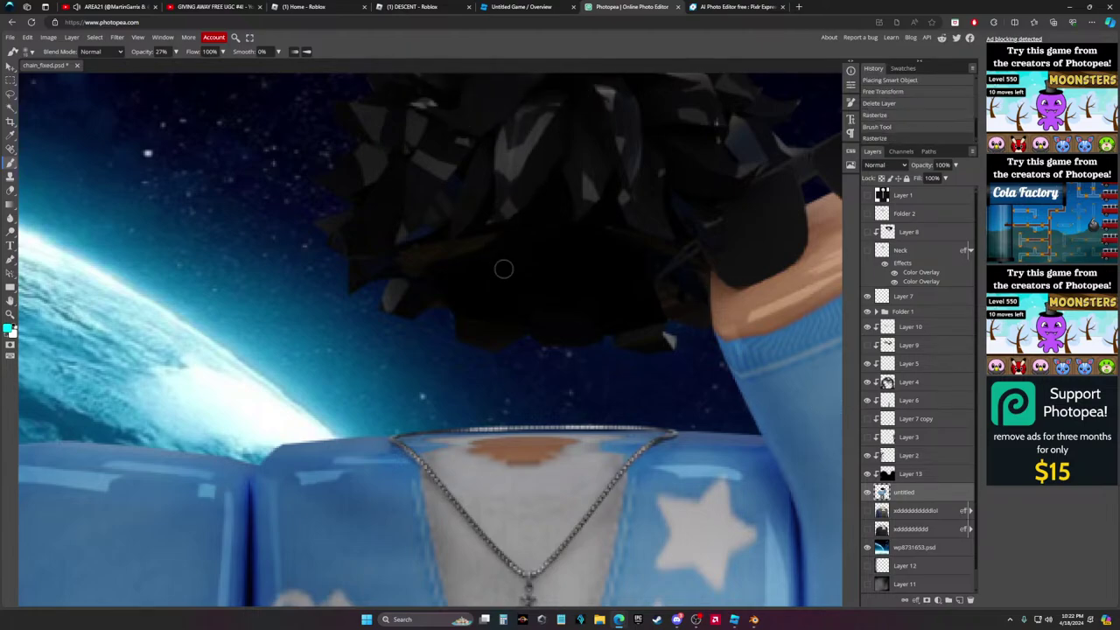
Dab two faint cyan eyes on the dark head, then bring up Discord
scroll(500, 243, down, 2)
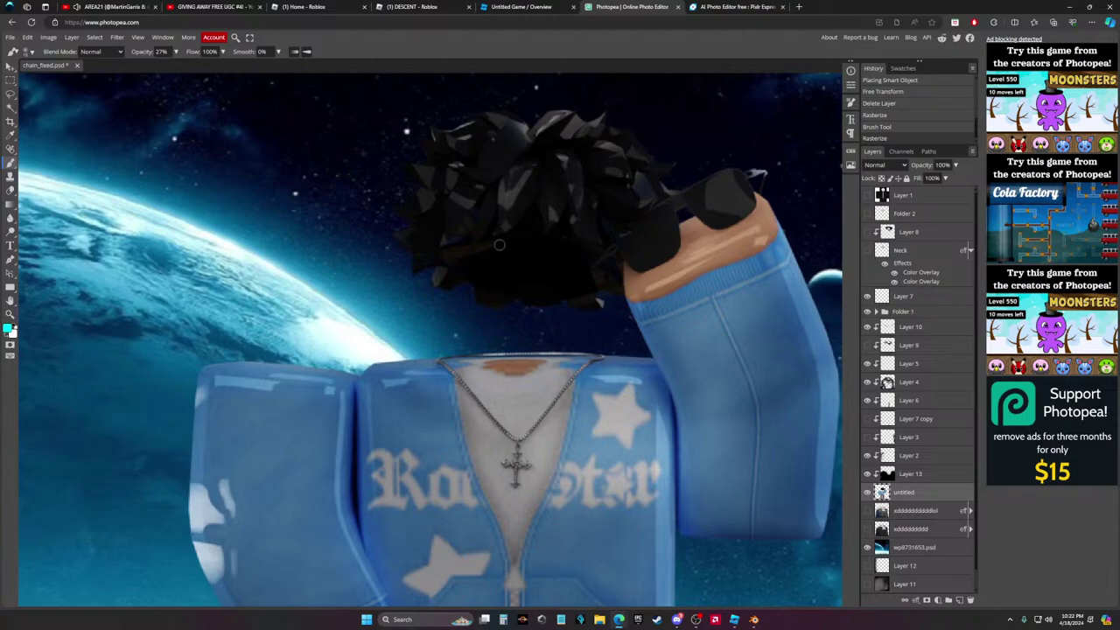
click(500, 247)
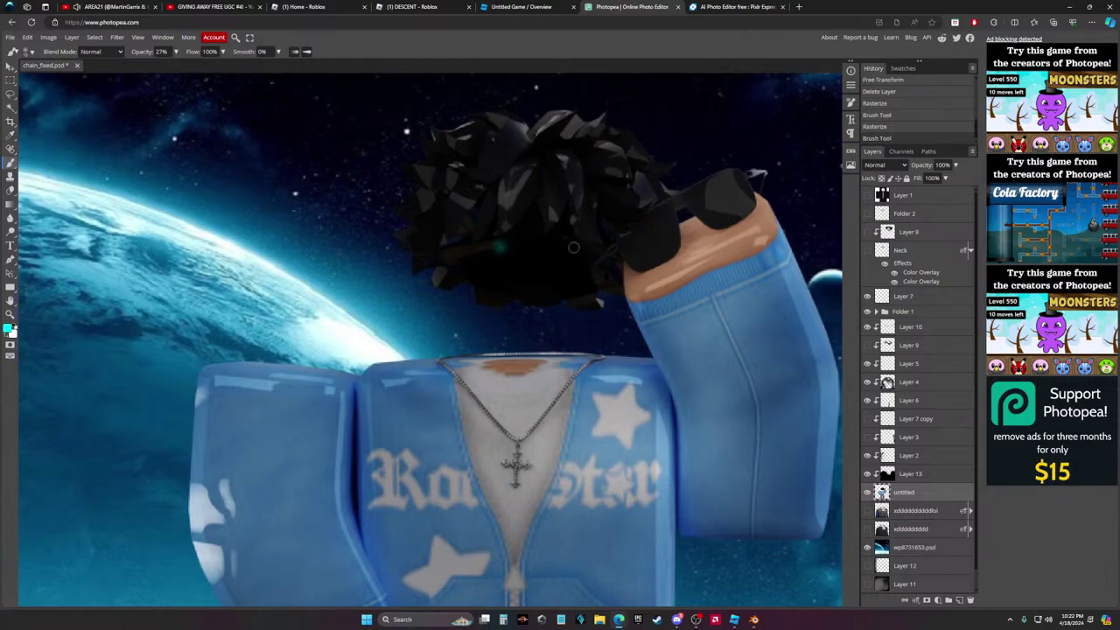
click(573, 248)
scroll(574, 248, down, 3)
scroll(622, 287, up, 5)
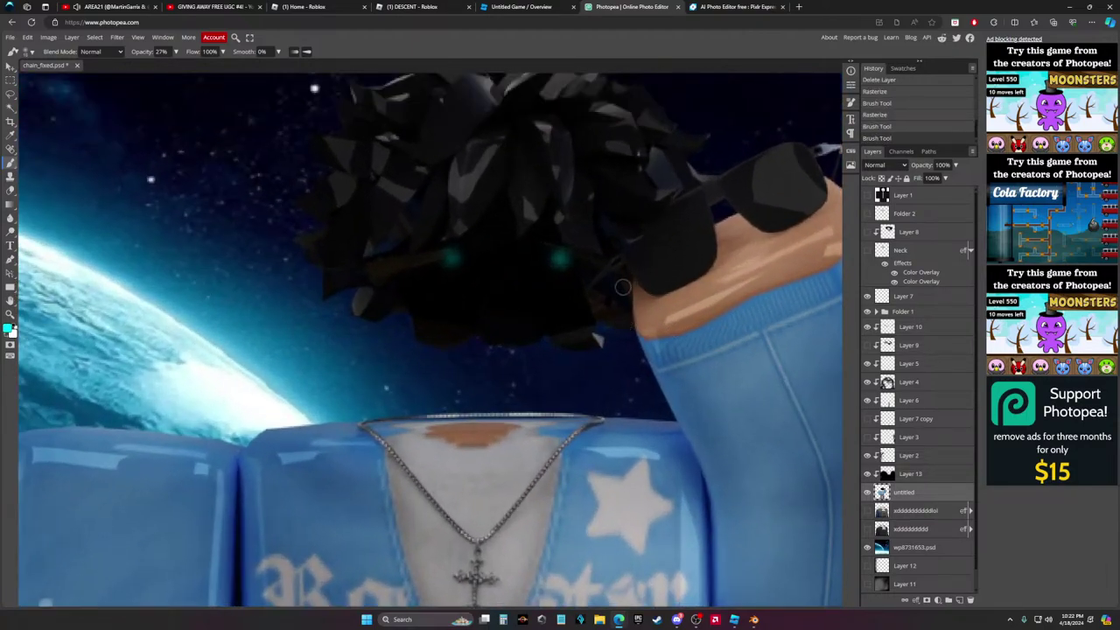
scroll(623, 287, down, 2)
click(677, 620)
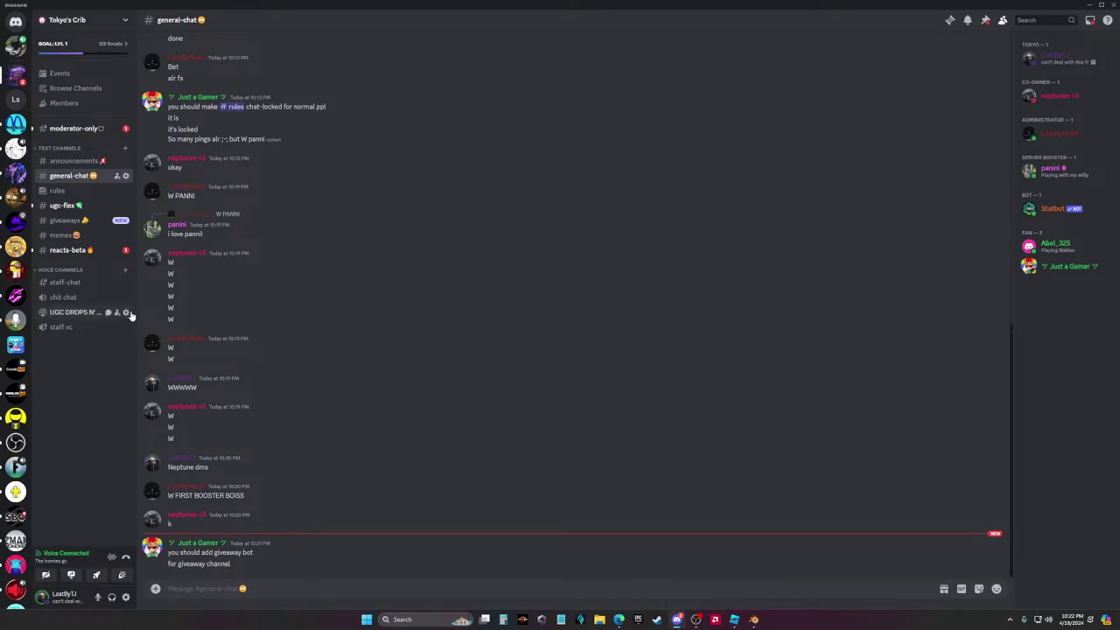
Check #giveaways and #announcements, then reply 'Soon 🤔' to the giveaway-bot suggestion in #general-chat
click(70, 220)
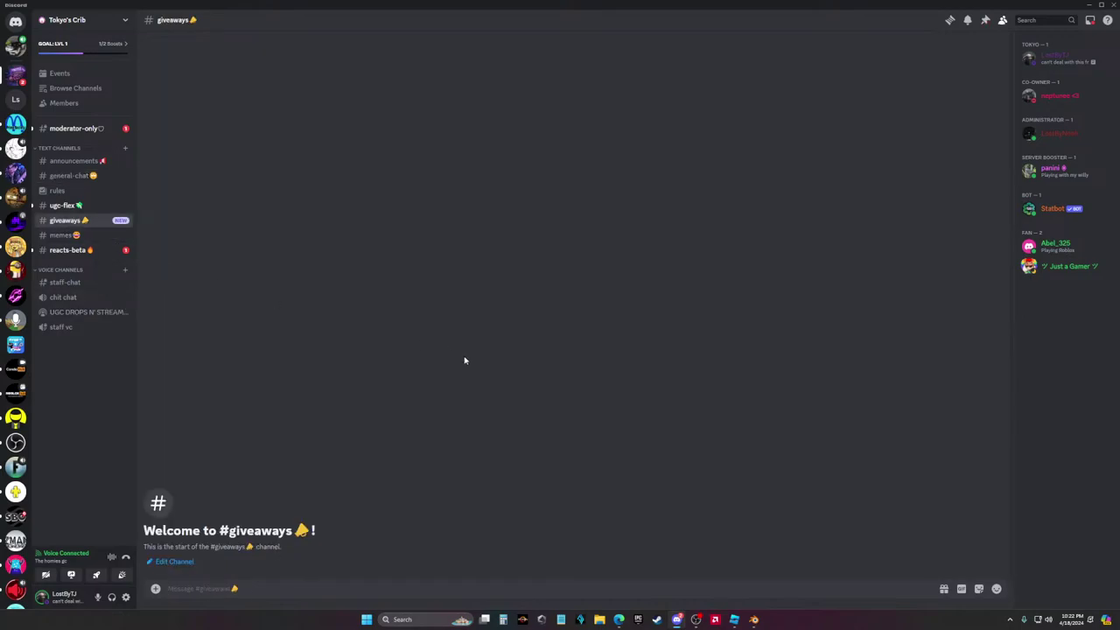
click(83, 162)
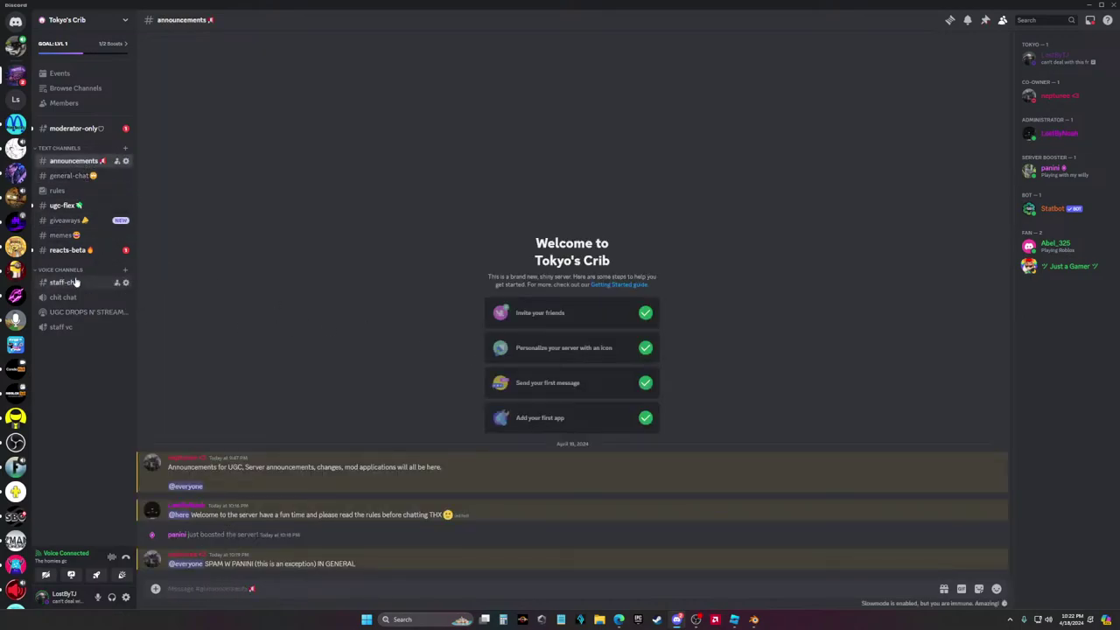
click(70, 176)
text(So)
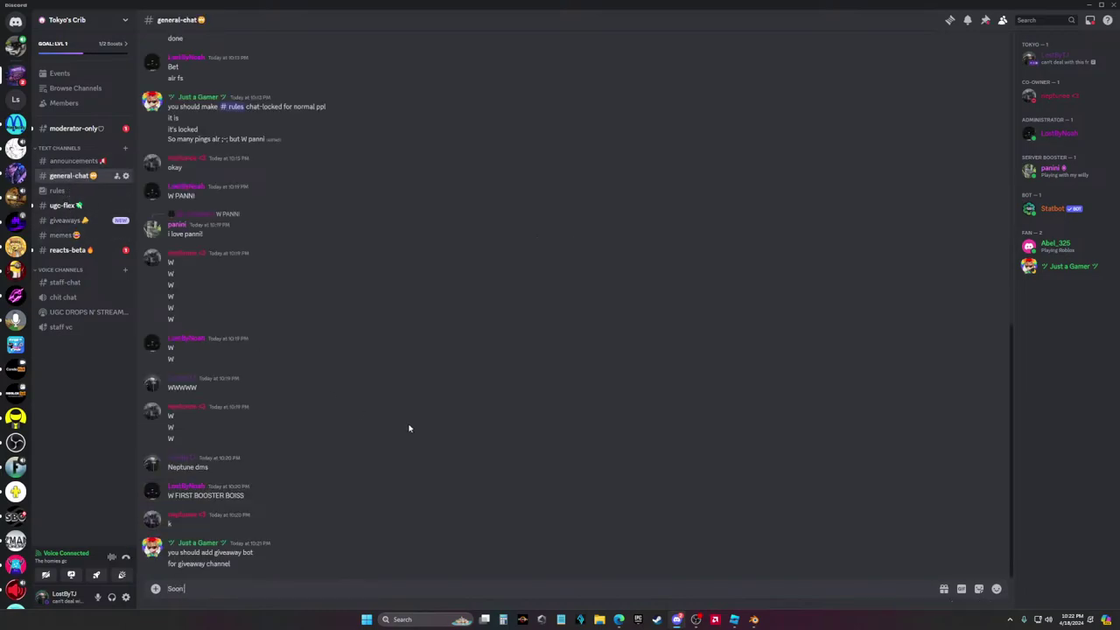
text(on)
click(969, 537)
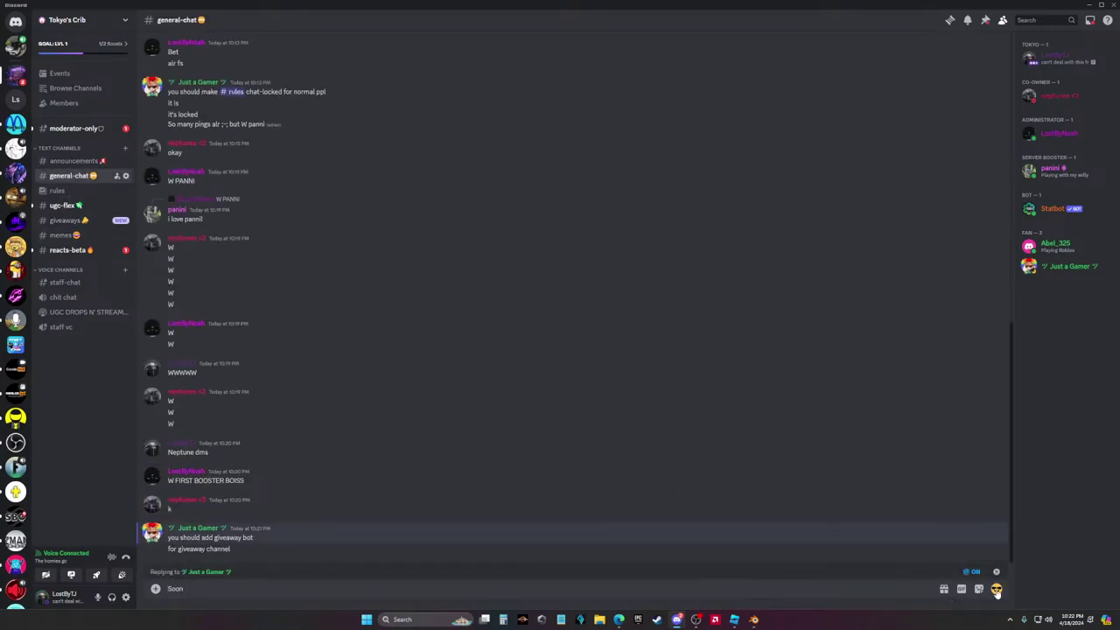
click(996, 589)
click(963, 430)
key(Return)
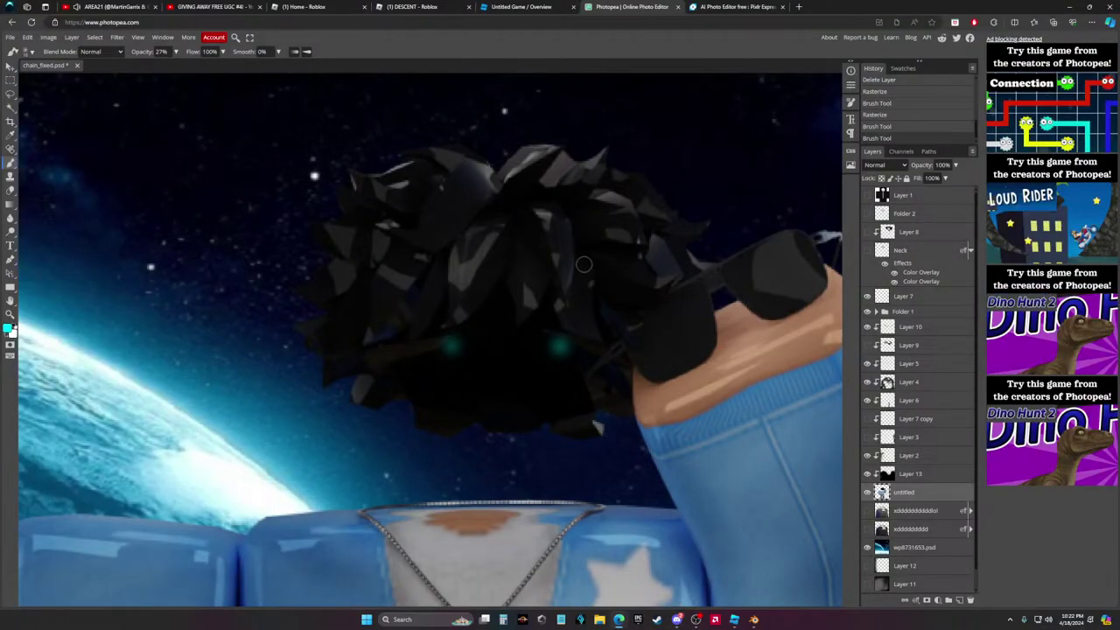
Briefly switch to Discord and come back to Photopea
click(678, 619)
click(680, 620)
scroll(569, 319, down, 1)
scroll(560, 310, up, 1)
Set the brush to a soft round Default preset at 60 px with 11% opacity
click(29, 52)
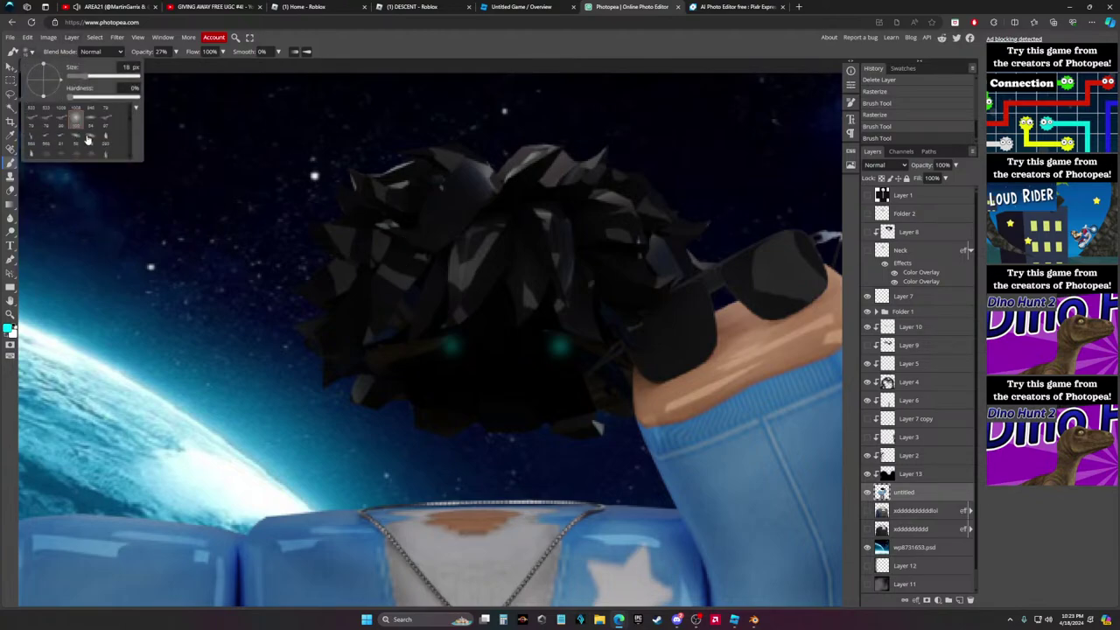
scroll(101, 141, up, 3)
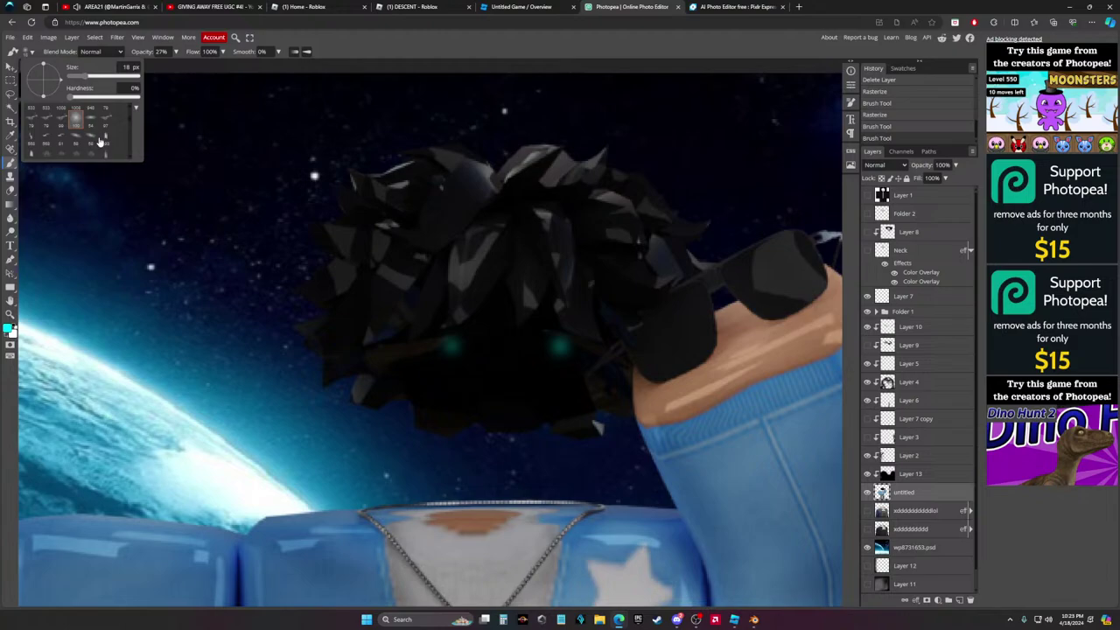
click(91, 145)
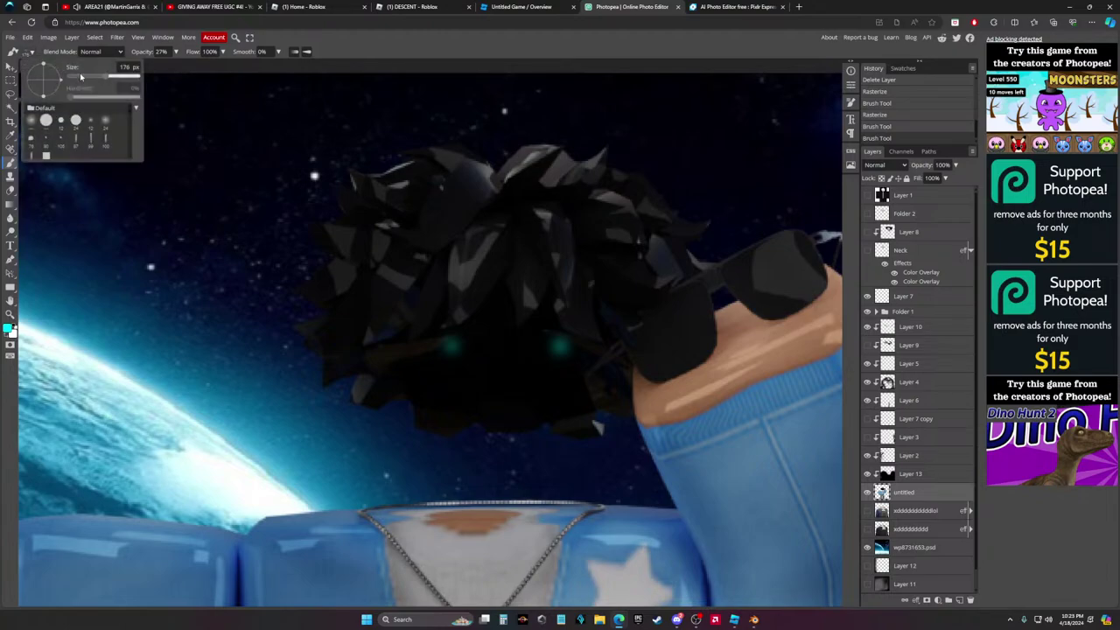
drag(81, 77, 95, 78)
click(34, 54)
click(175, 51)
click(148, 67)
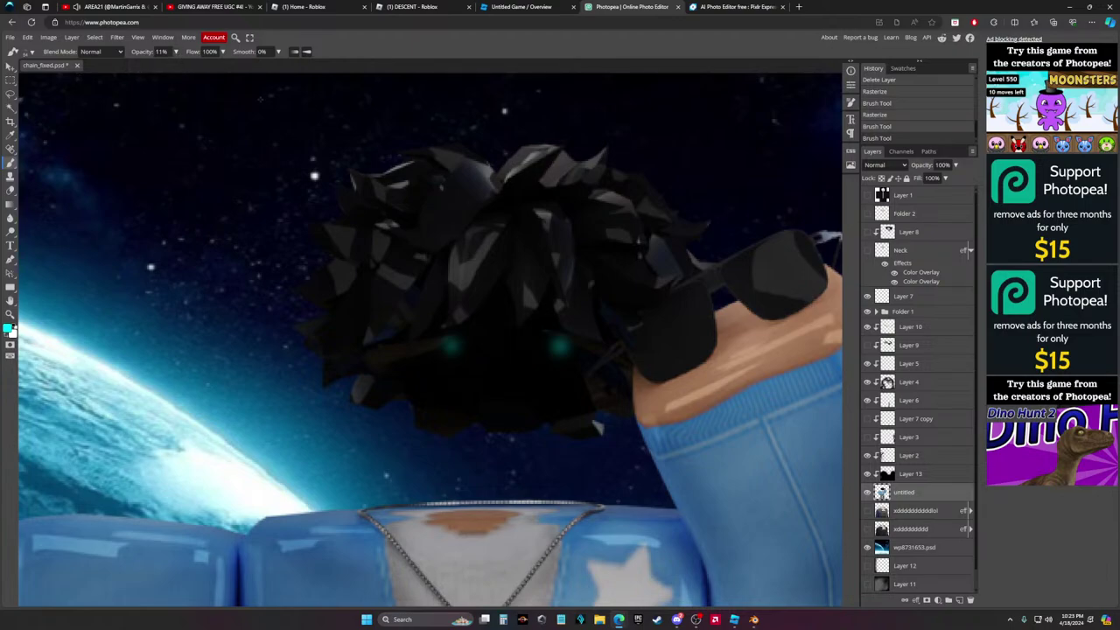
Paint soft teal glow strokes across both eyes and between them
mouse_move(426, 344)
mouse_down()
mouse_move(463, 335)
mouse_move(405, 353)
mouse_move(588, 345)
mouse_up()
alt+scroll(509, 347, down, 6)
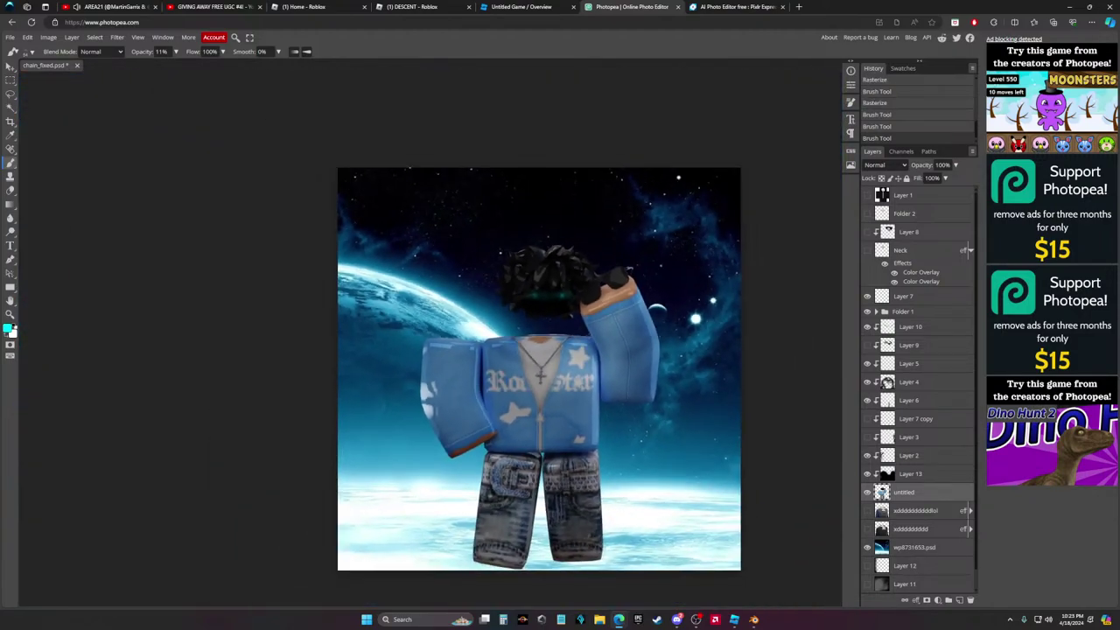
alt+scroll(590, 347, up, 3)
alt+scroll(590, 347, down, 3)
alt+scroll(590, 347, up, 2)
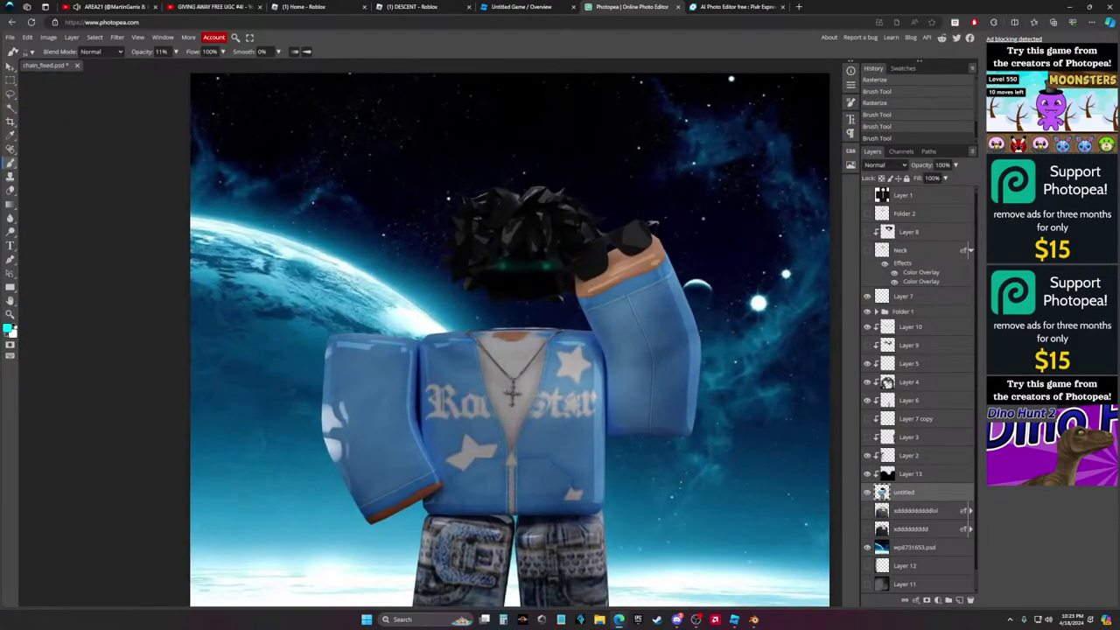
alt+scroll(559, 271, up, 4)
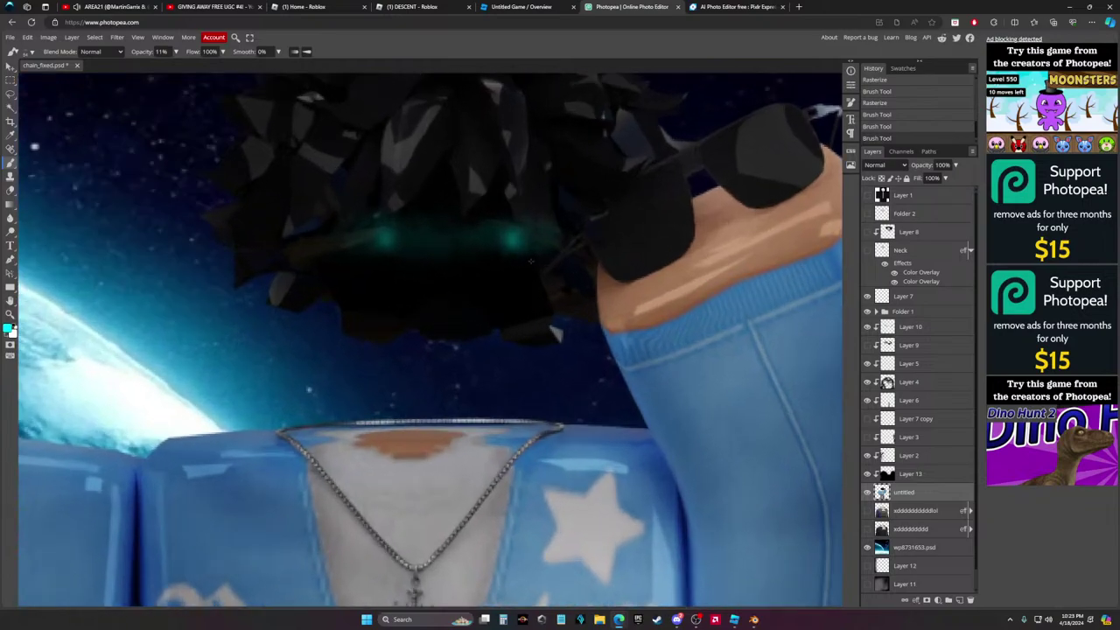
drag(492, 259, 442, 262)
scroll(525, 263, down, 6)
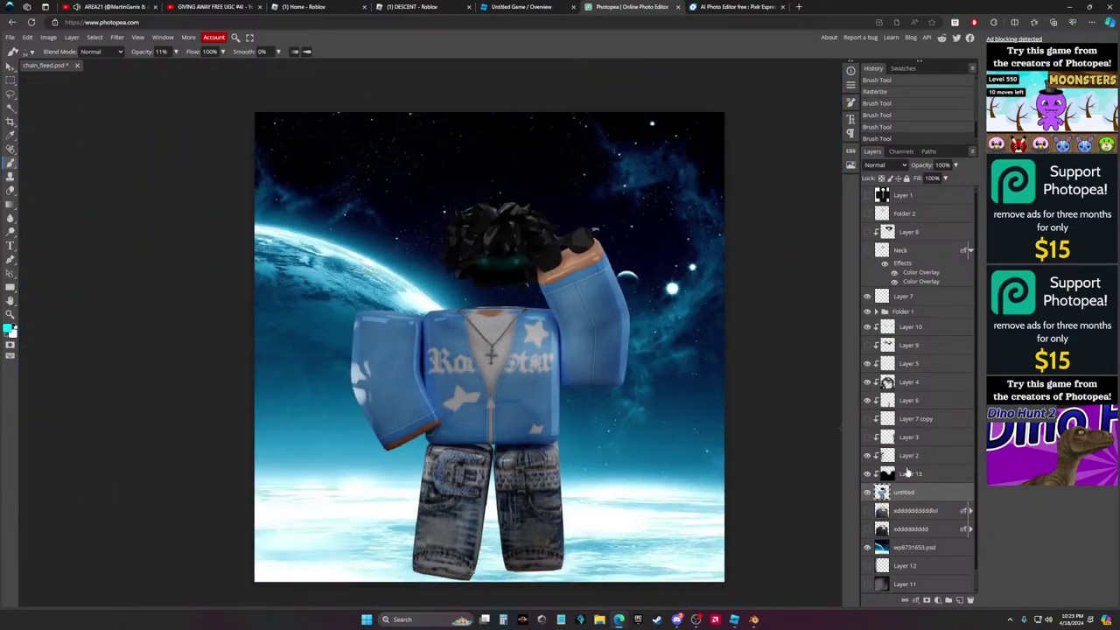
Undo the green hair strokes and add an empty Layer 14 beneath the untitled layer
key(ctrl+z)
key(ctrl+z)
key(ctrl+z)
key(ctrl+z)
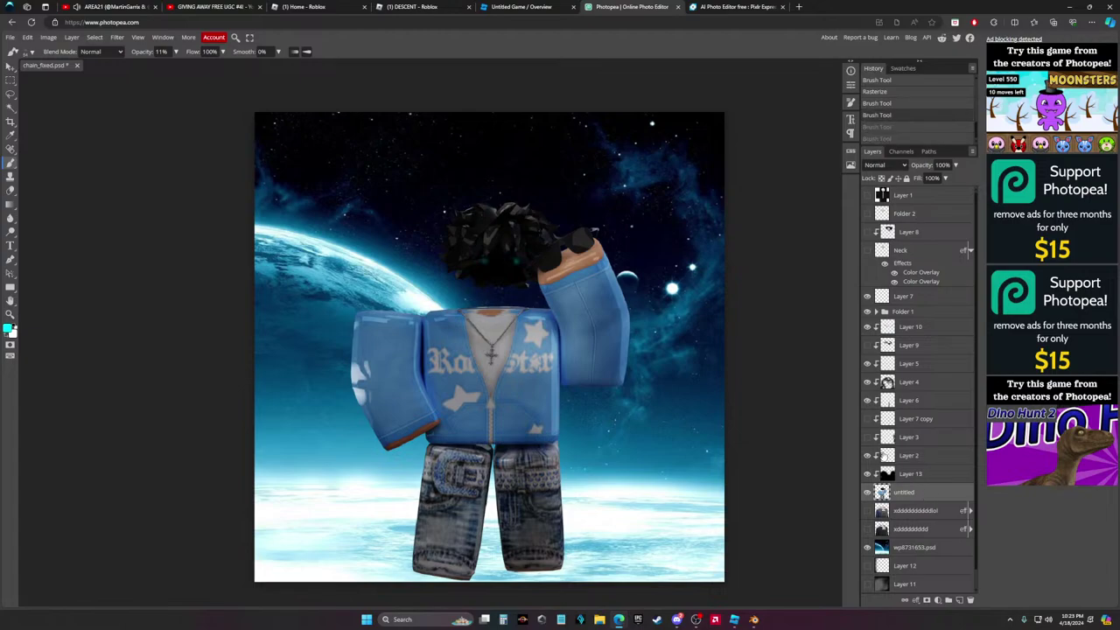
click(959, 600)
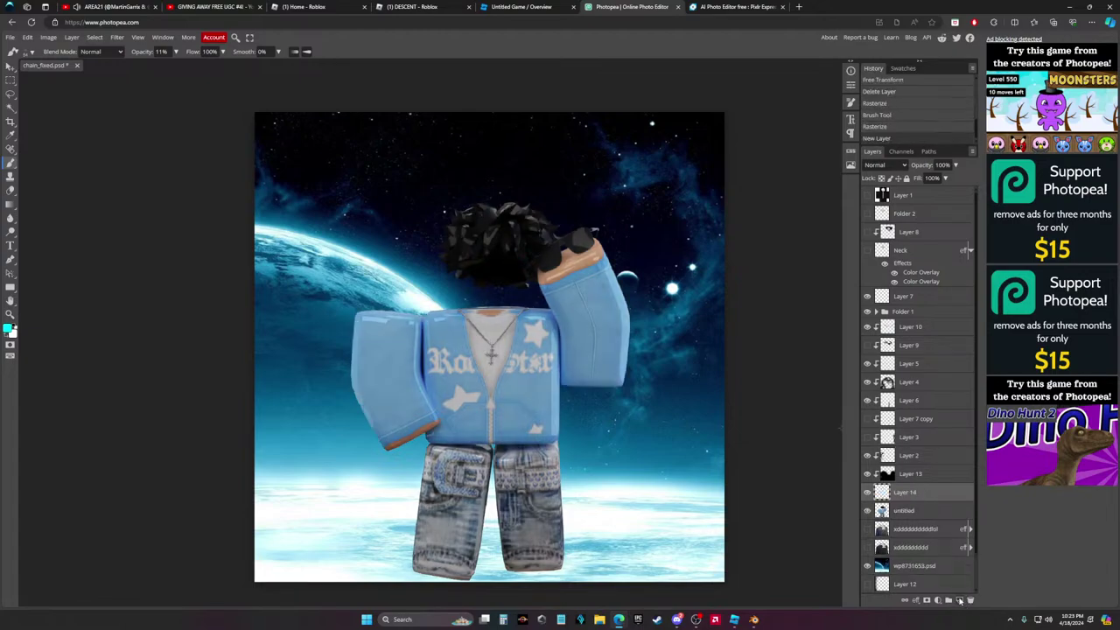
key(ctrl+z)
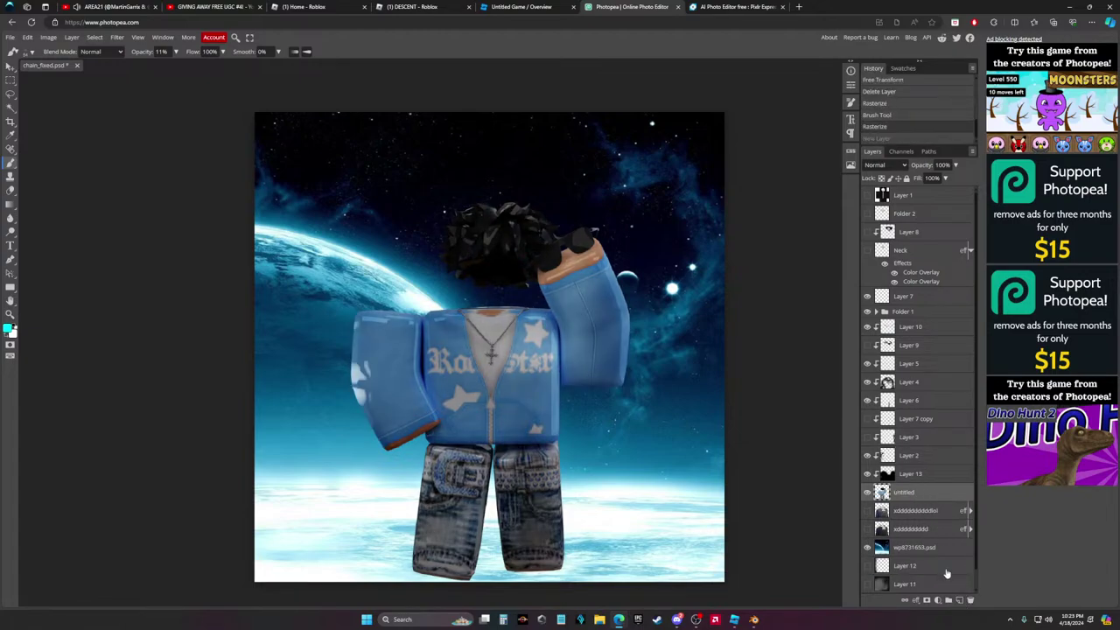
click(959, 600)
drag(915, 496, 917, 520)
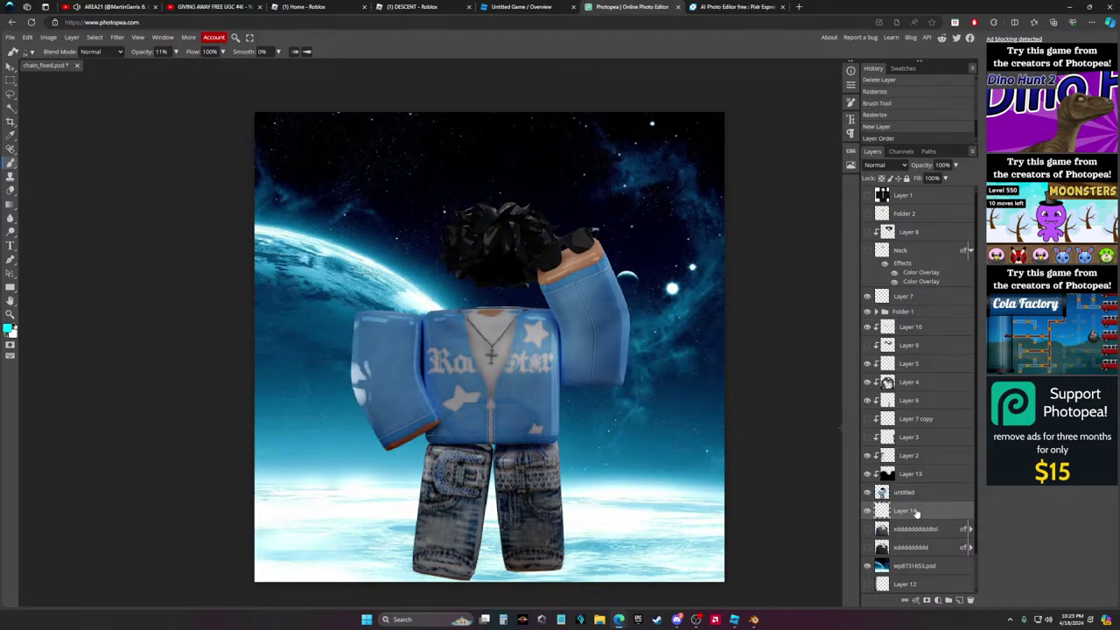
Test a faint stroke over the hair, then switch to a soft round brush preset
scroll(543, 385, up, 6)
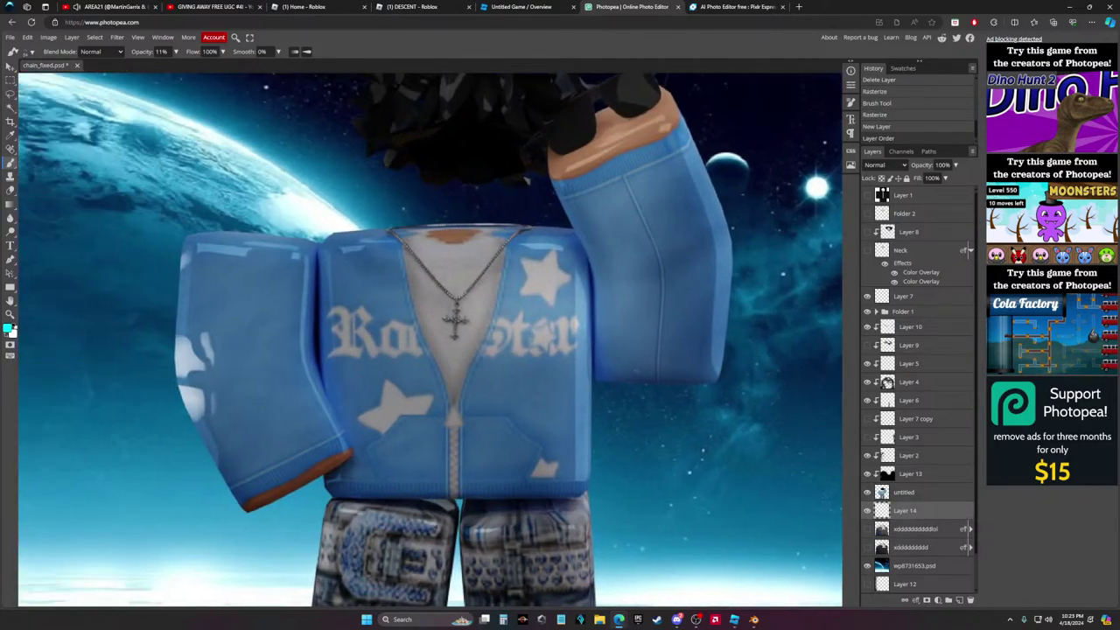
scroll(629, 426, down, 3)
scroll(628, 426, up, 6)
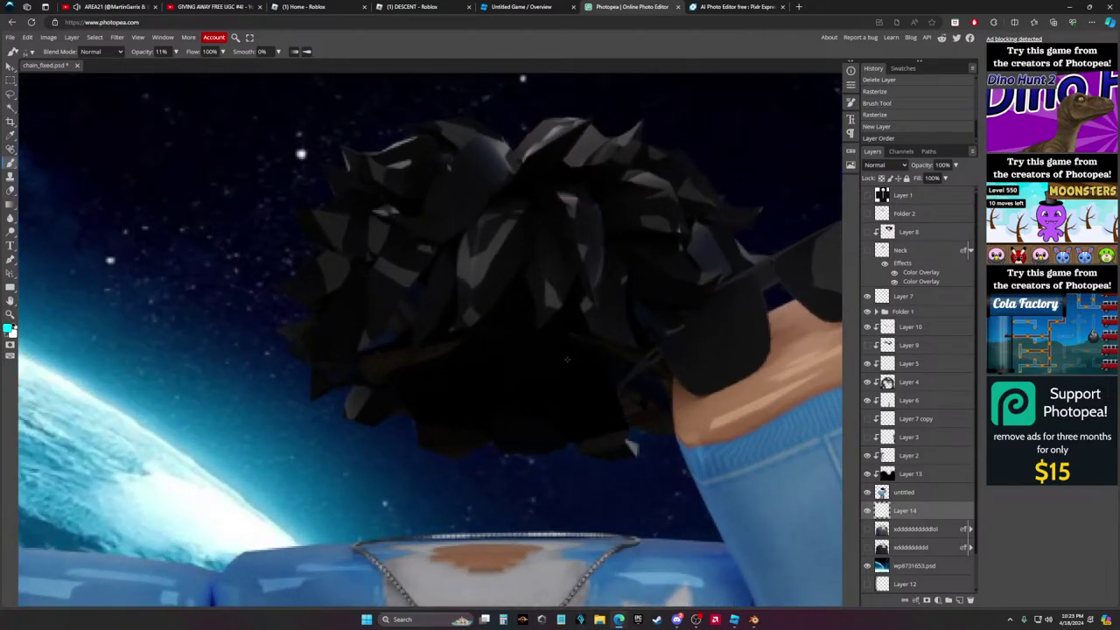
drag(567, 359, 569, 361)
click(27, 52)
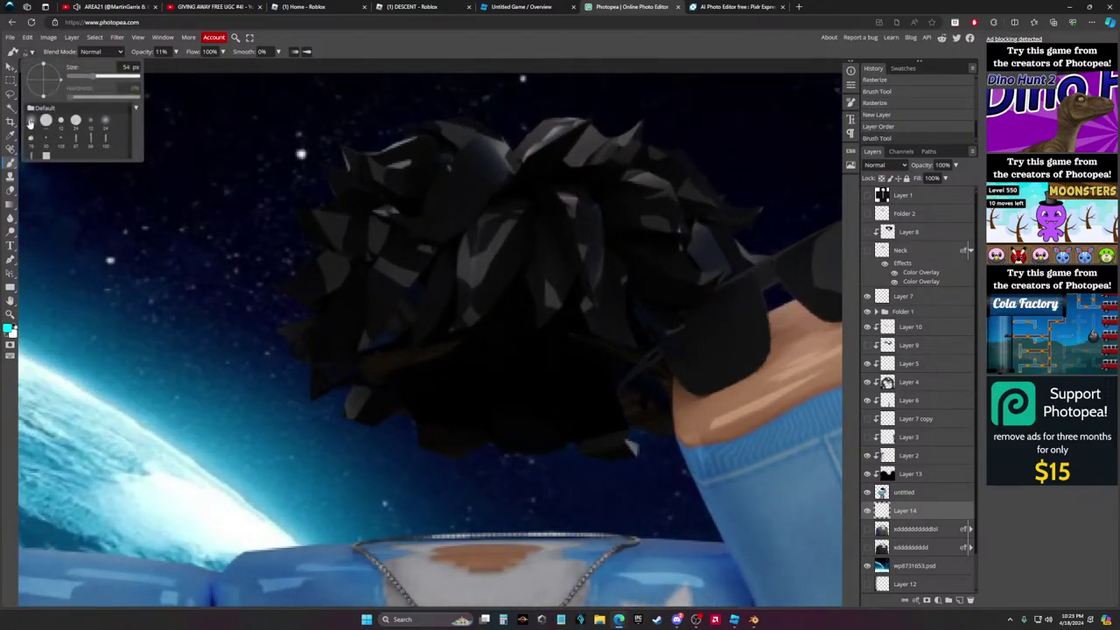
click(30, 124)
scroll(61, 132, down, 3)
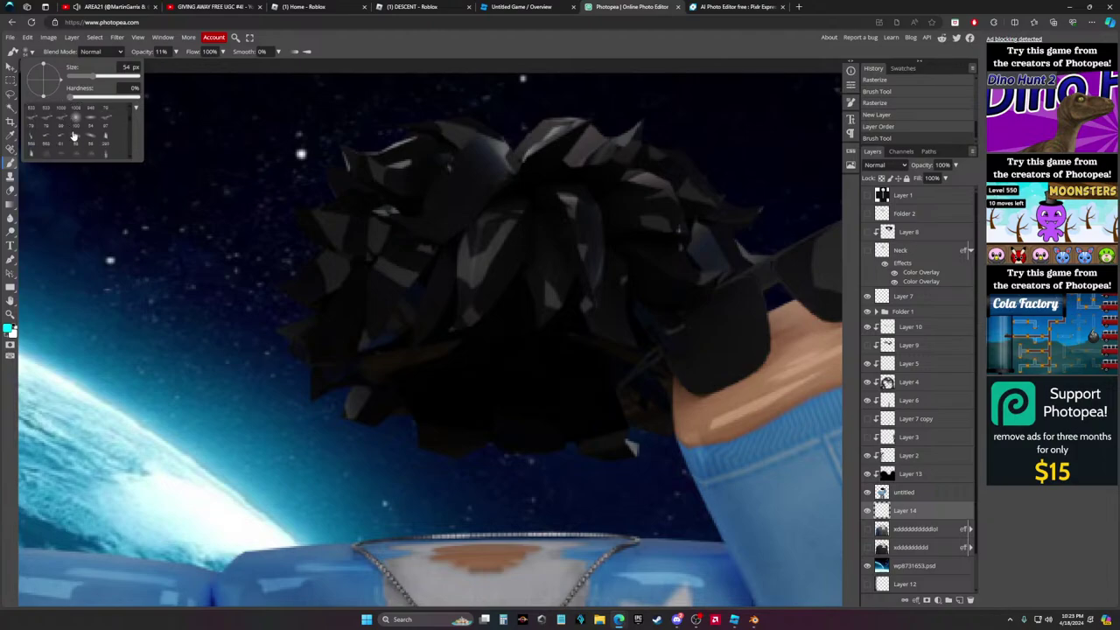
click(27, 52)
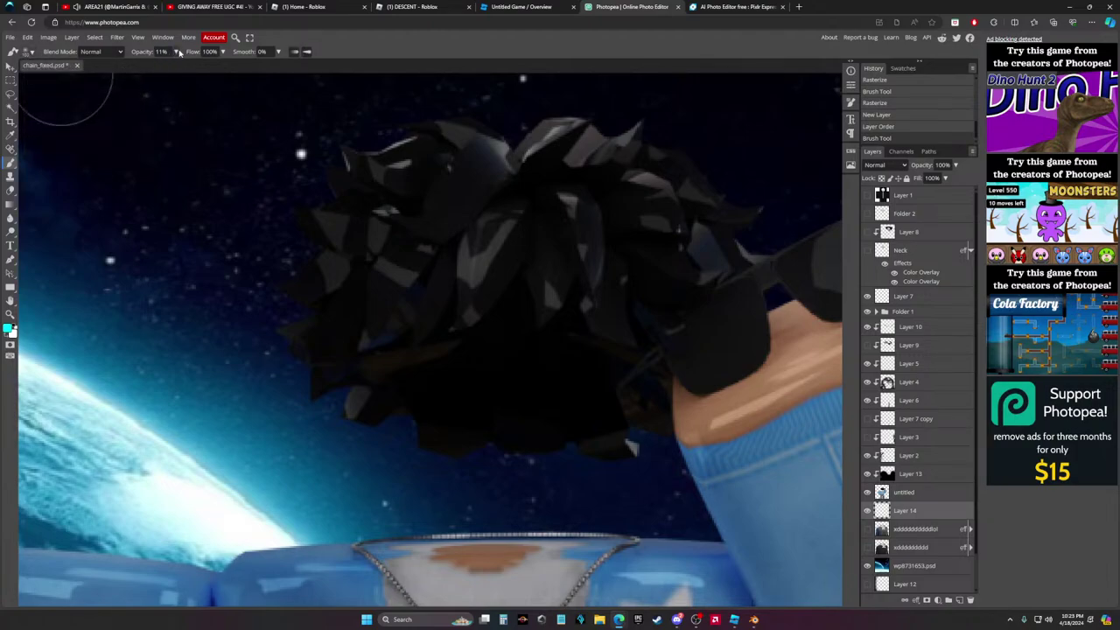
Set the soft brush to 27% opacity at 100 px
click(177, 51)
scroll(179, 54, up, 8)
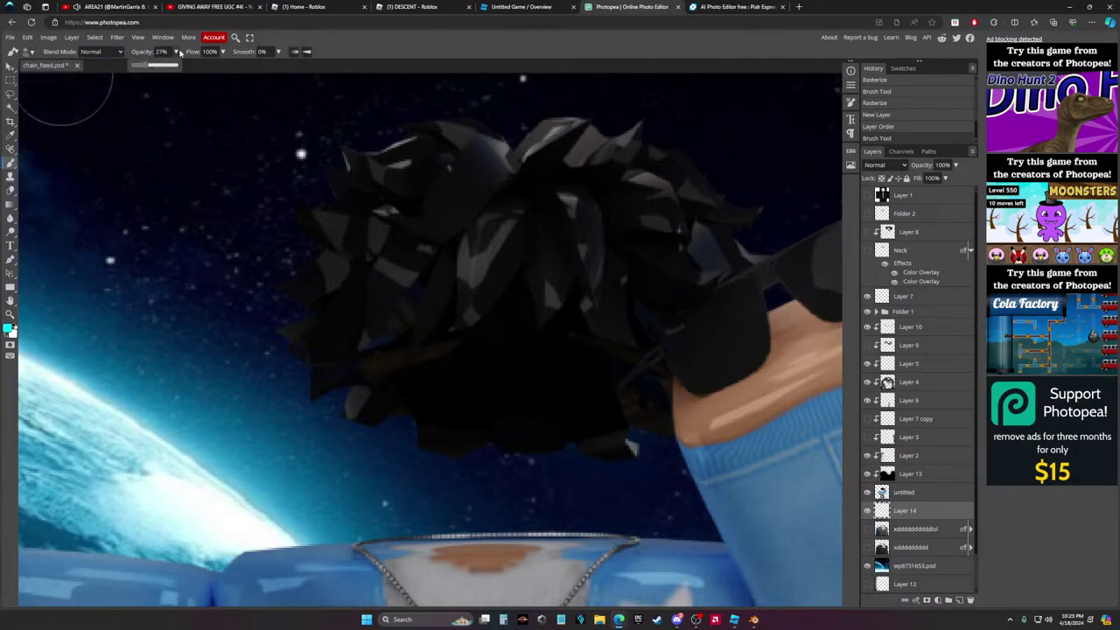
click(28, 52)
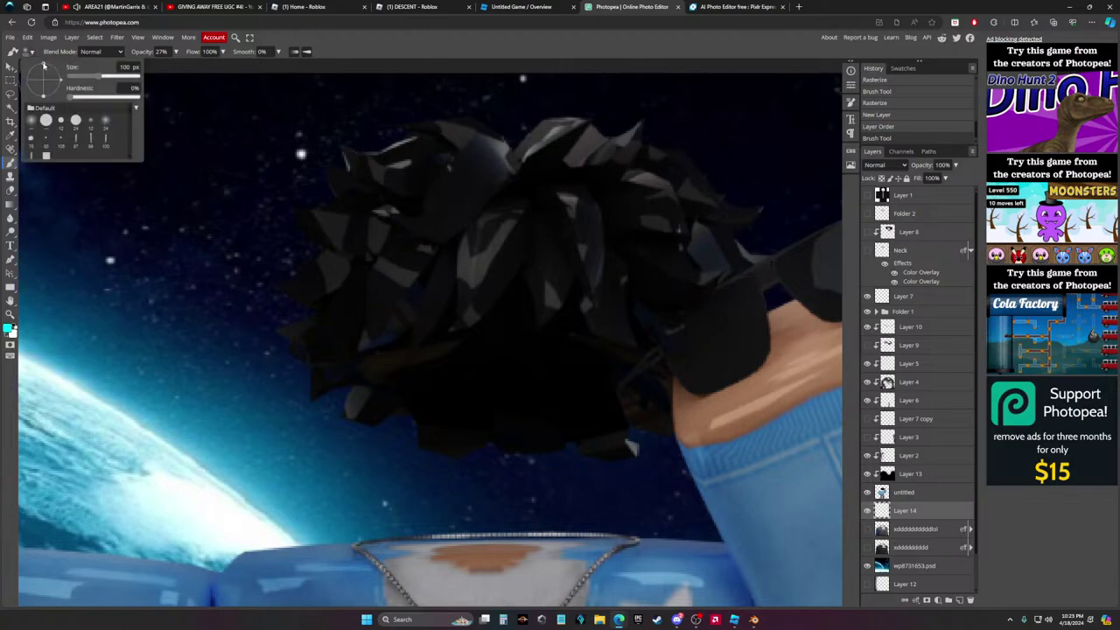
click(72, 78)
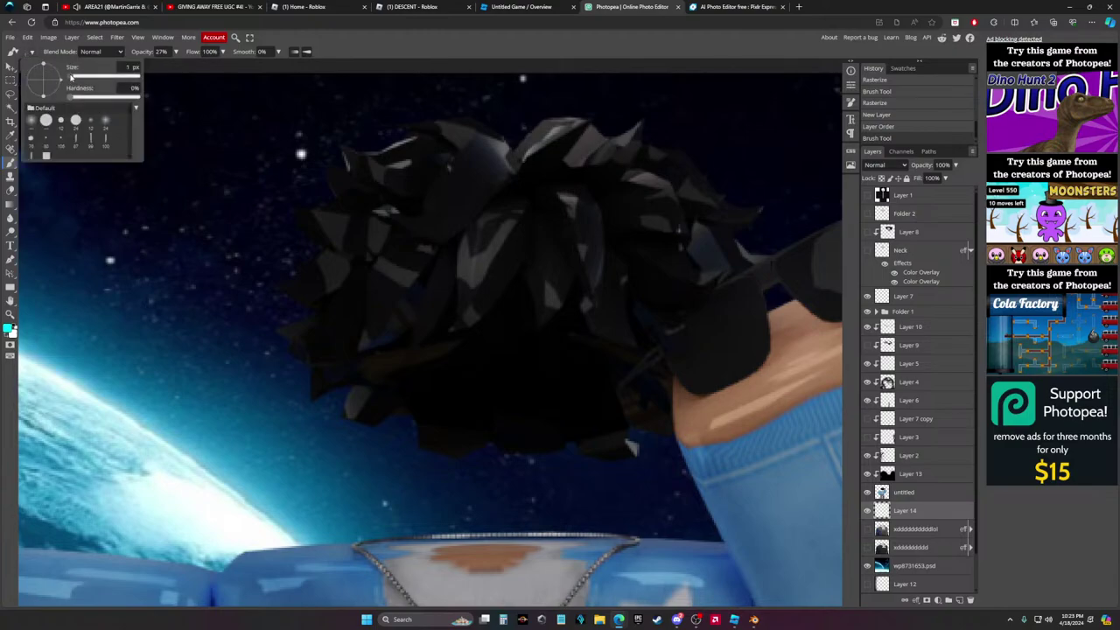
click(8, 329)
Choose a light blue painting colour and test it with a stroke near the head
scroll(294, 274, down, 3)
scroll(294, 273, down, 2)
click(166, 147)
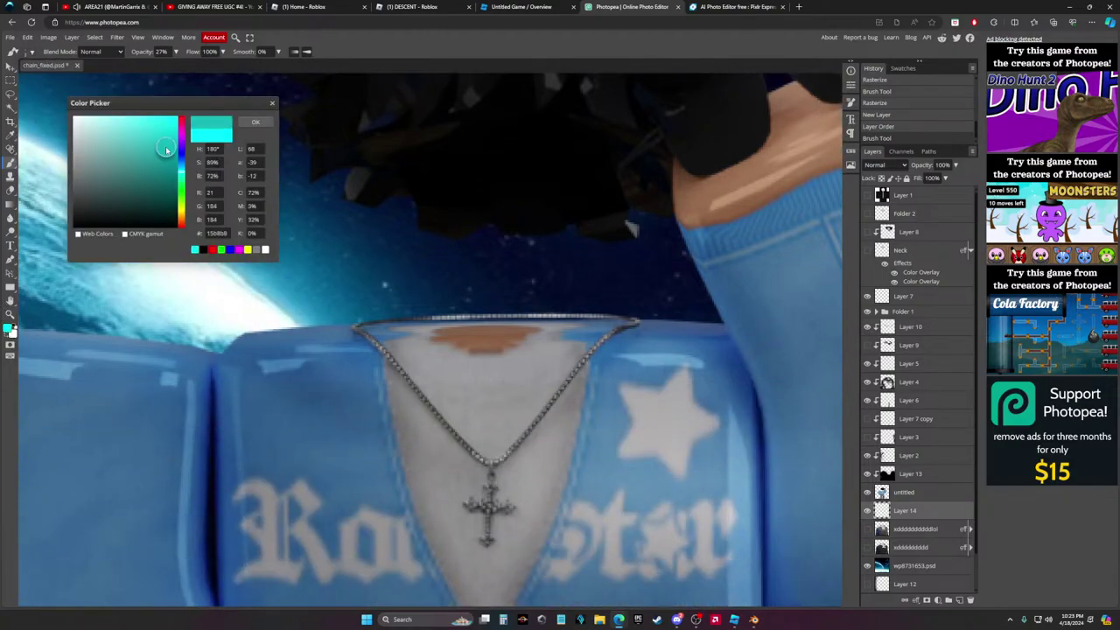
mouse_move(180, 154)
mouse_down()
mouse_move(180, 164)
mouse_move(175, 126)
mouse_move(155, 150)
mouse_move(138, 140)
mouse_up()
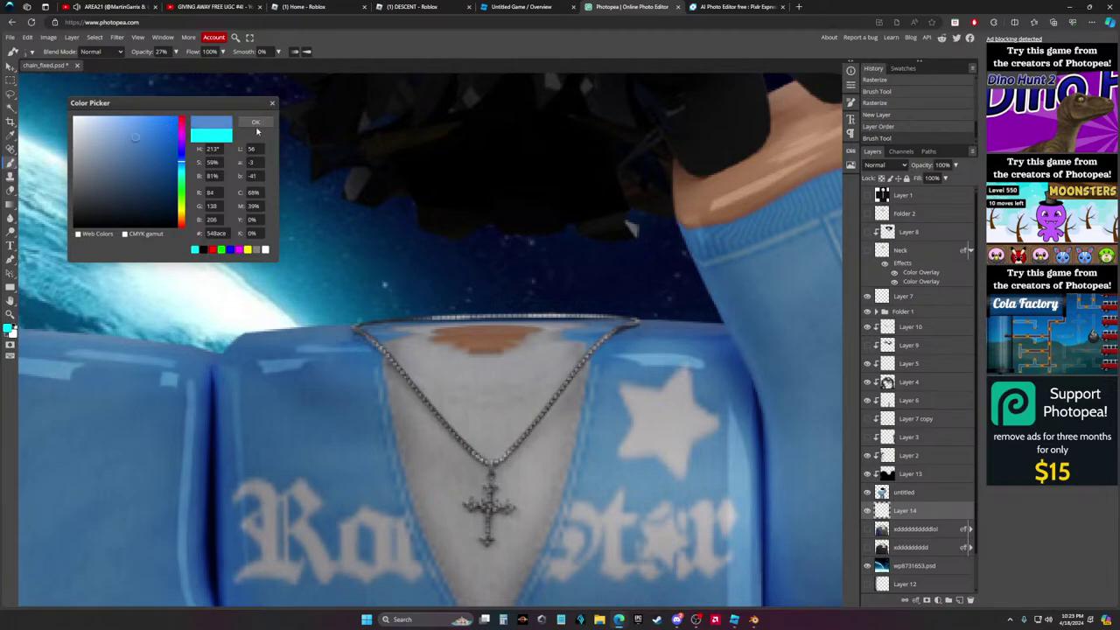
click(256, 122)
scroll(465, 231, up, 2)
drag(472, 238, 468, 240)
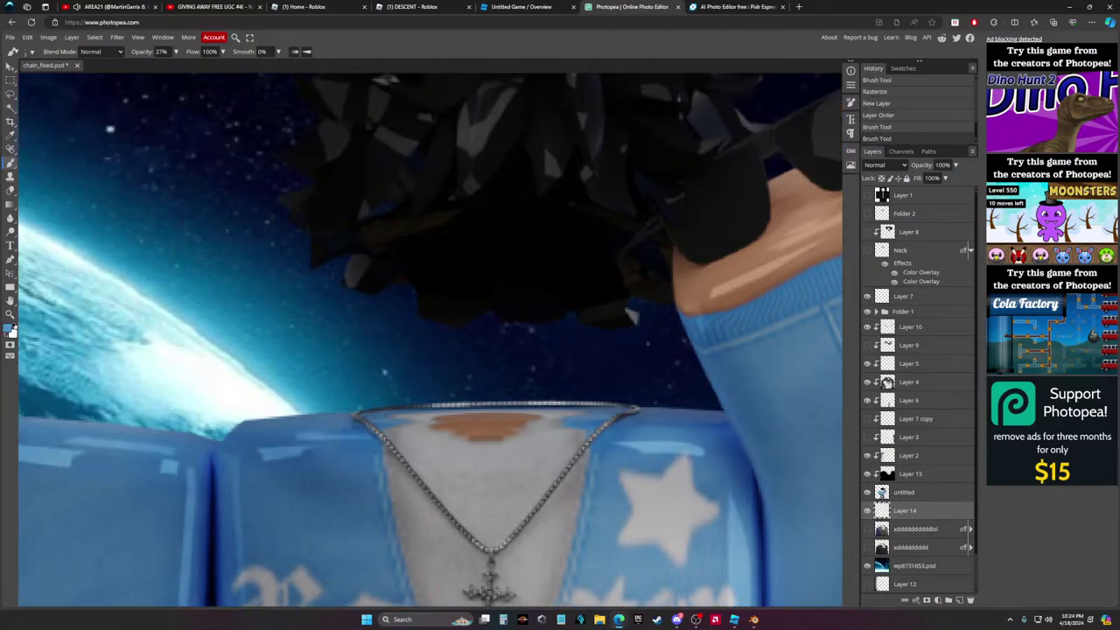
Undo the test stroke and move Layer 14 above the untitled layer
drag(908, 516, 885, 479)
key(ctrl+z)
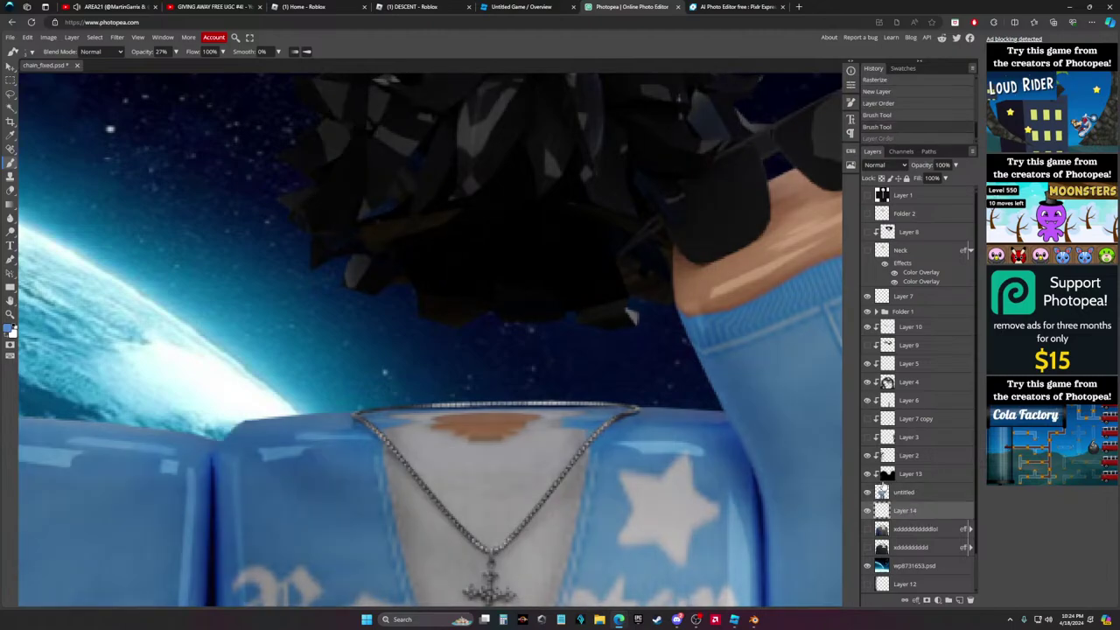
key(ctrl+z)
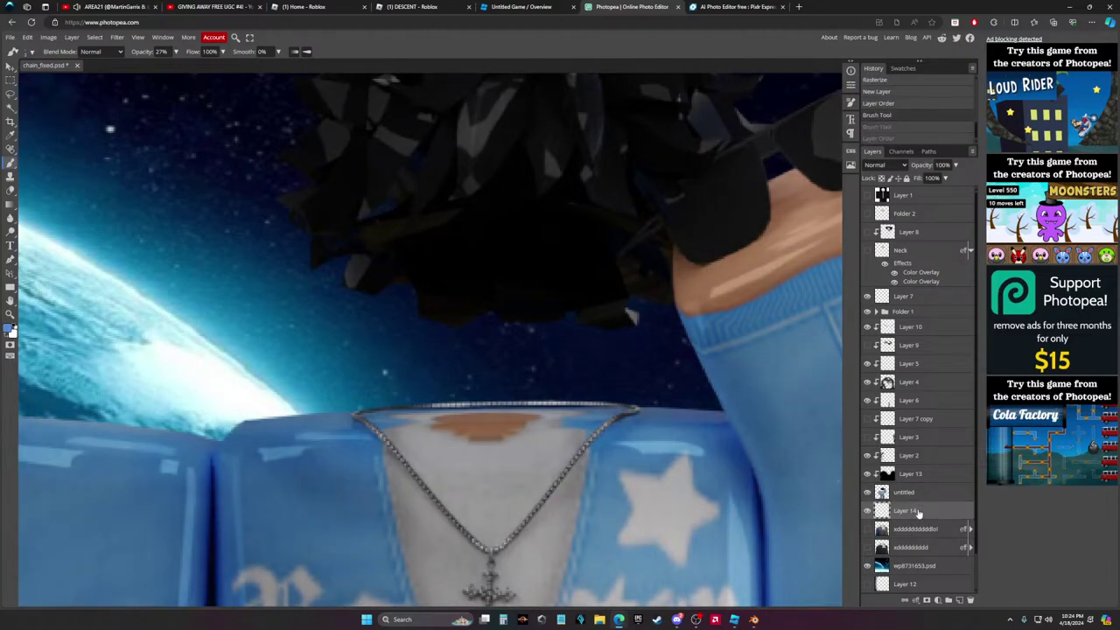
drag(918, 514, 915, 492)
scroll(644, 332, up, 3)
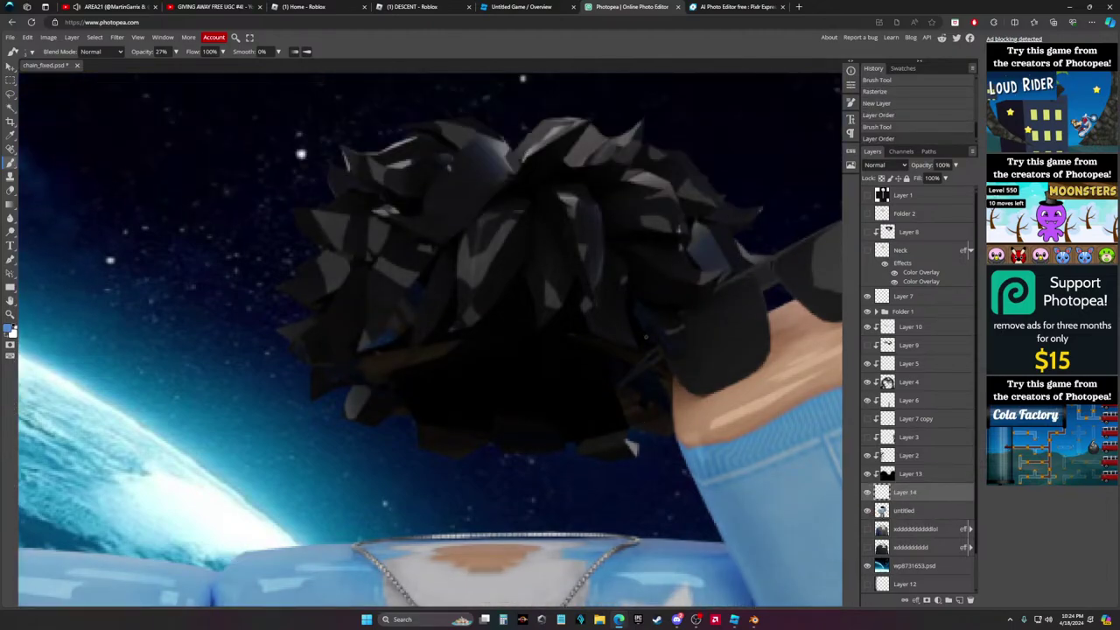
Select Layer 13 and toggle the hidden white-shapes layer's visibility on and off
right_click(906, 495)
click(913, 501)
click(909, 479)
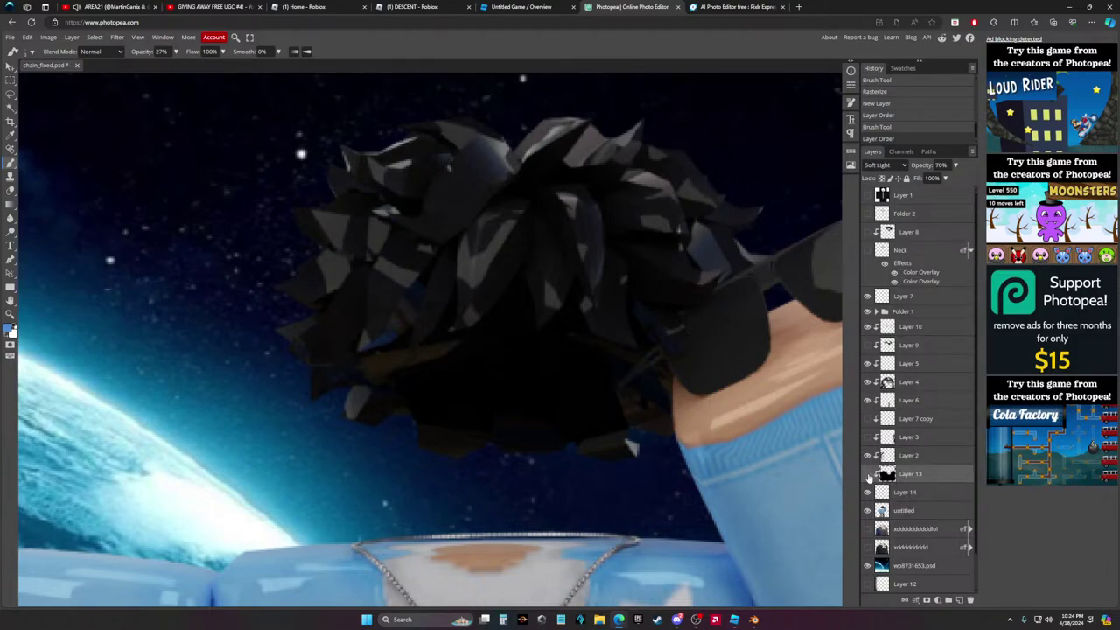
click(867, 547)
click(868, 547)
click(867, 544)
click(867, 547)
scroll(637, 377, down, 3)
scroll(636, 377, up, 3)
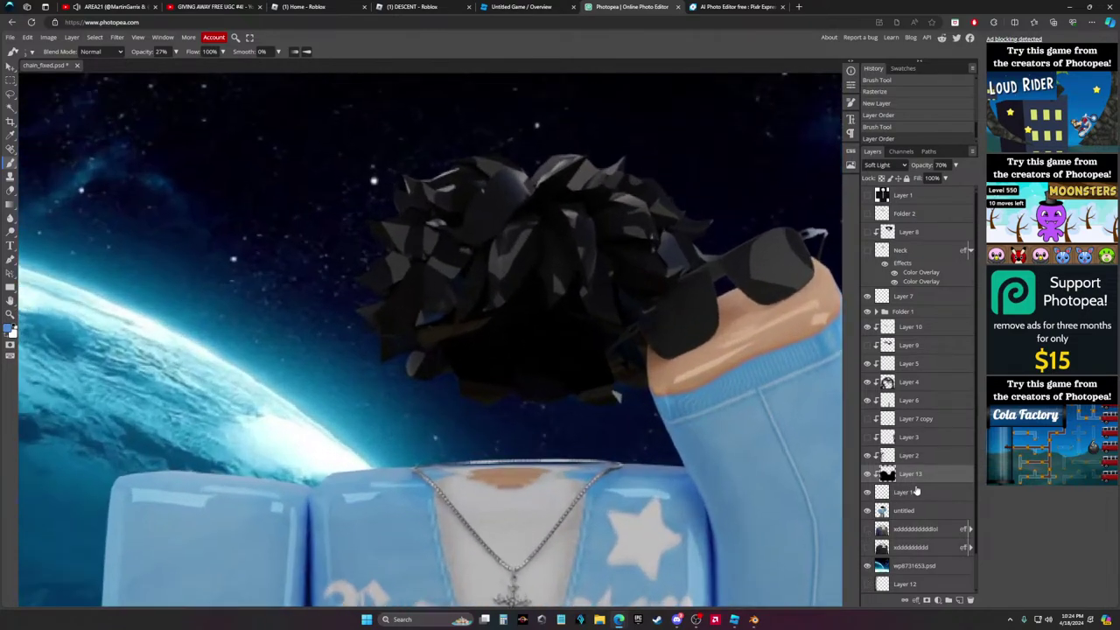
Delete Layer 14 from the layer stack
click(907, 493)
right_click(907, 495)
click(928, 313)
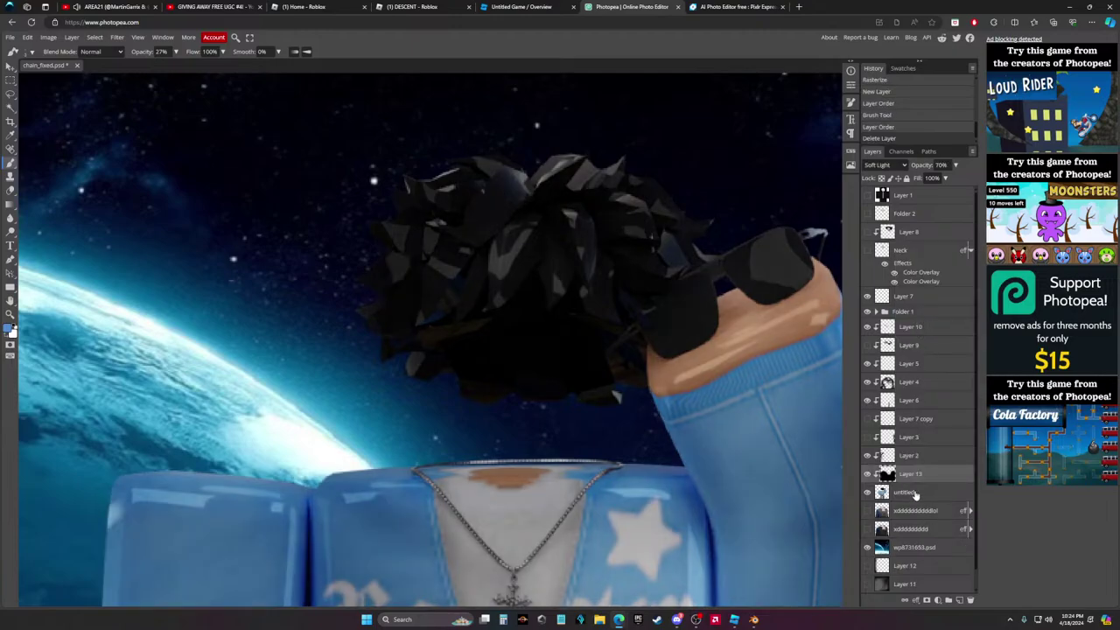
scroll(648, 378, up, 4)
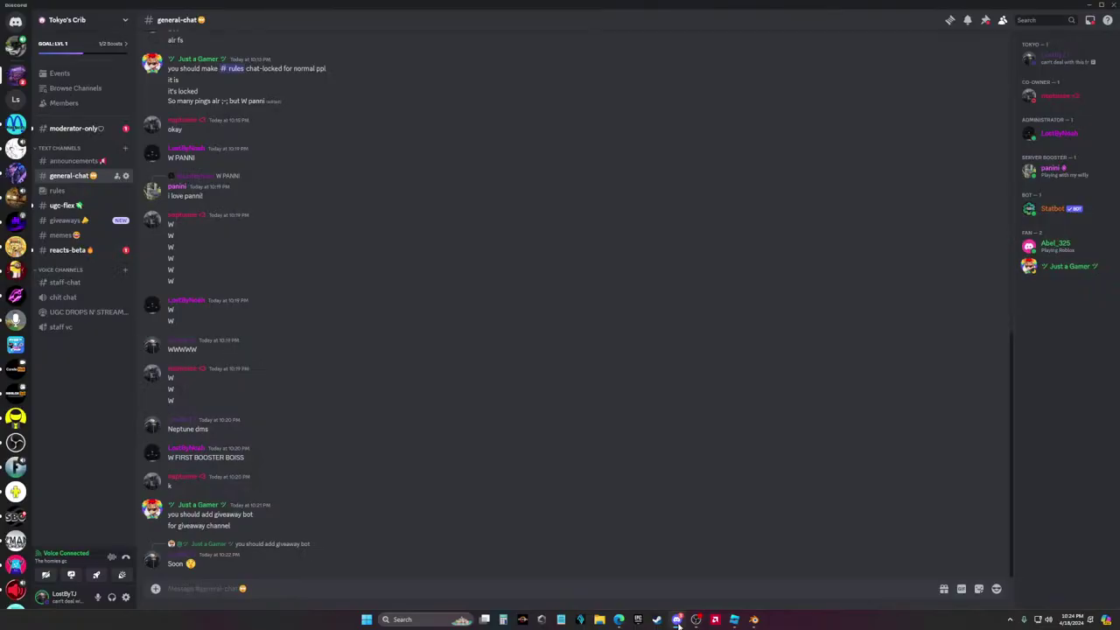
Switch to Discord and go to #announcements by way of #reacts-beta
click(677, 619)
click(70, 251)
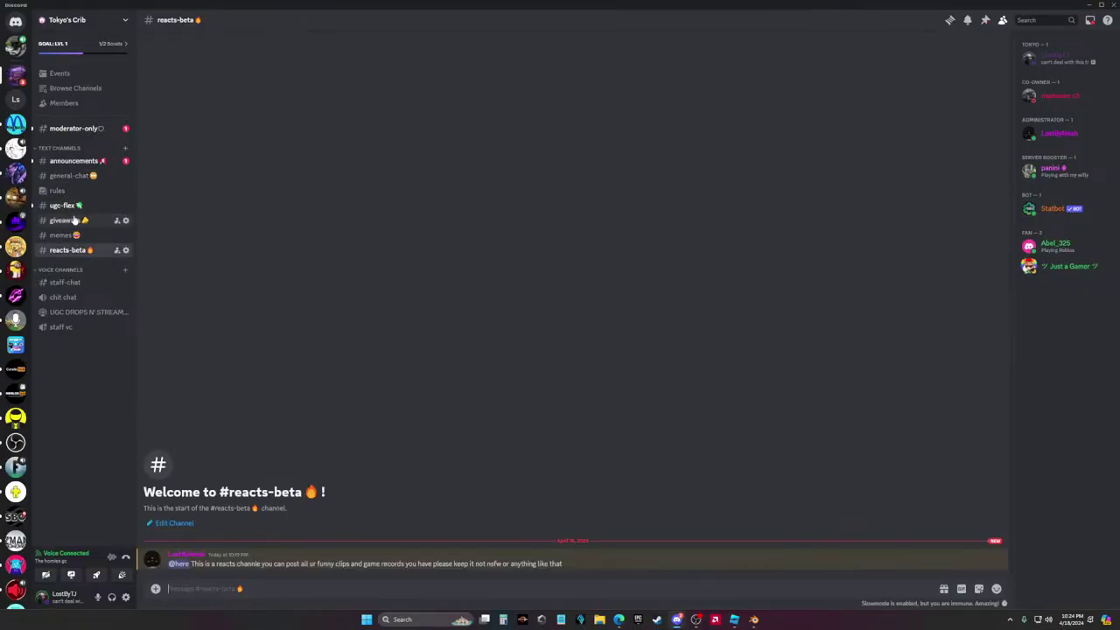
click(79, 162)
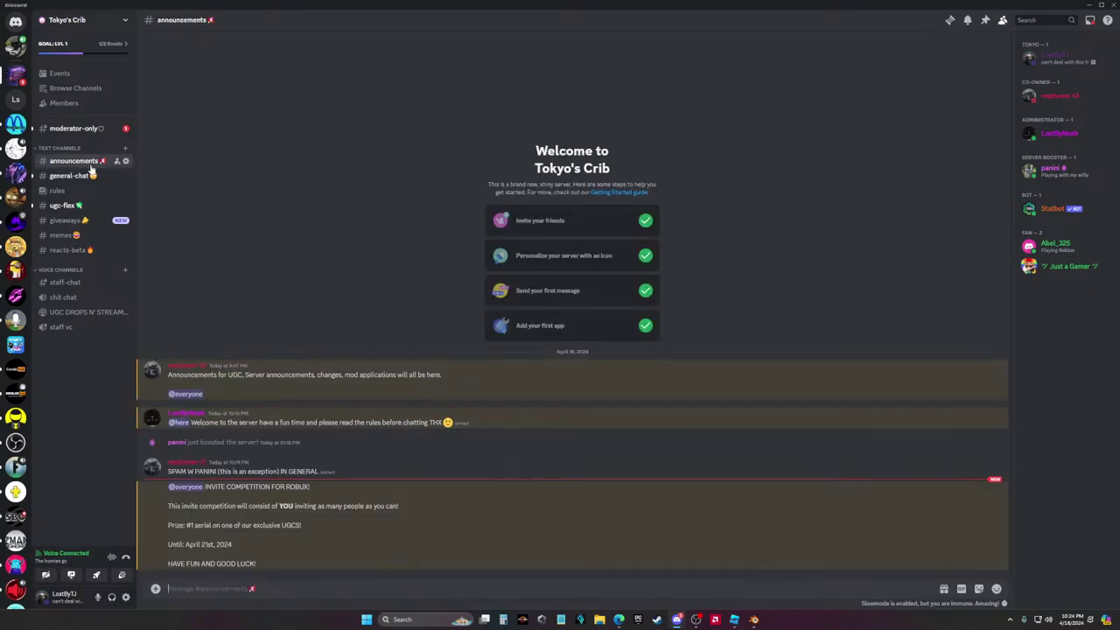
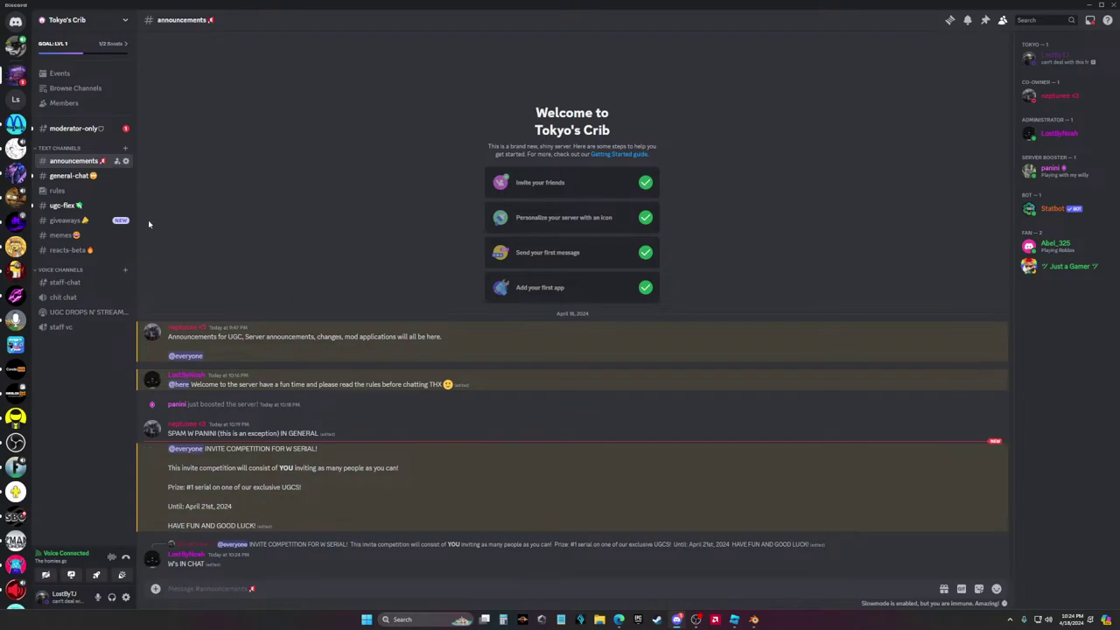
Browse the #giveaways and #general-chat channels, then switch to the Photopea project
click(75, 220)
click(76, 176)
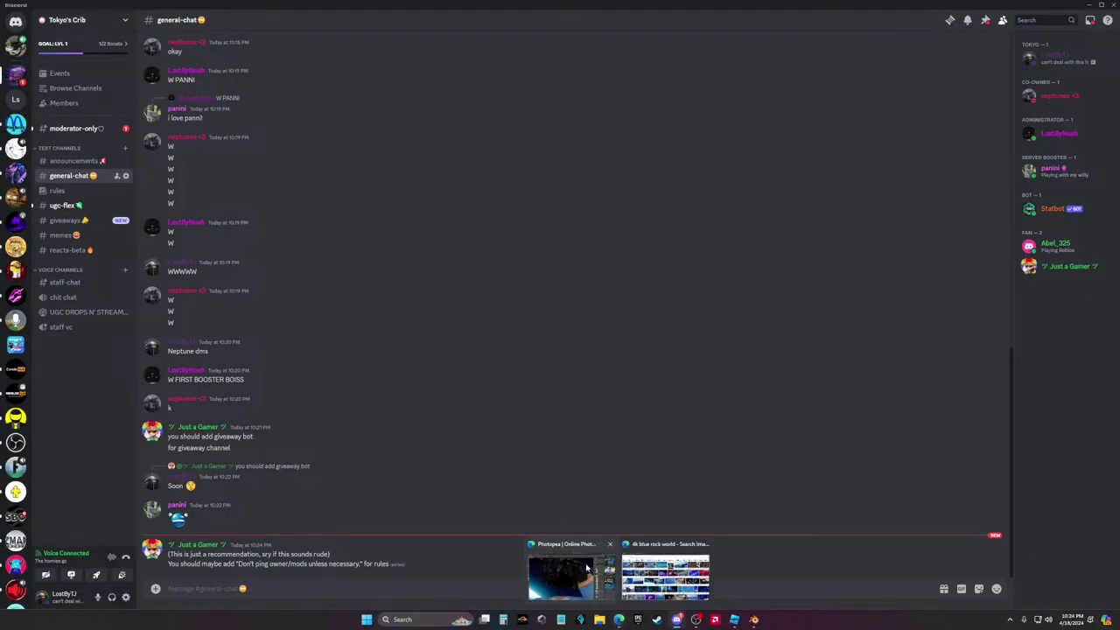
click(570, 578)
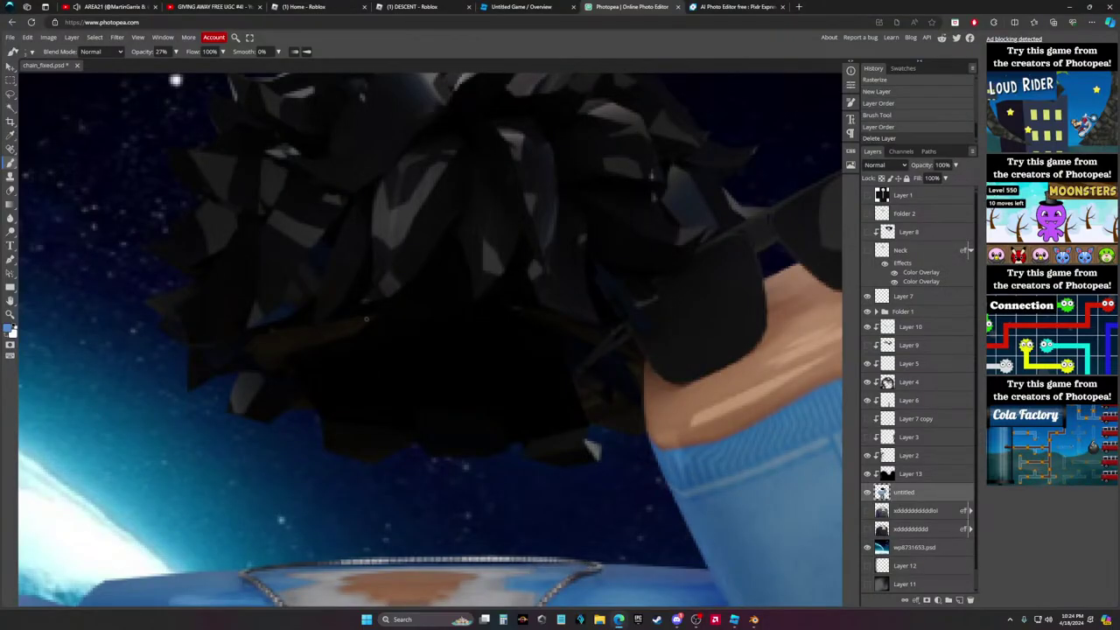
click(27, 51)
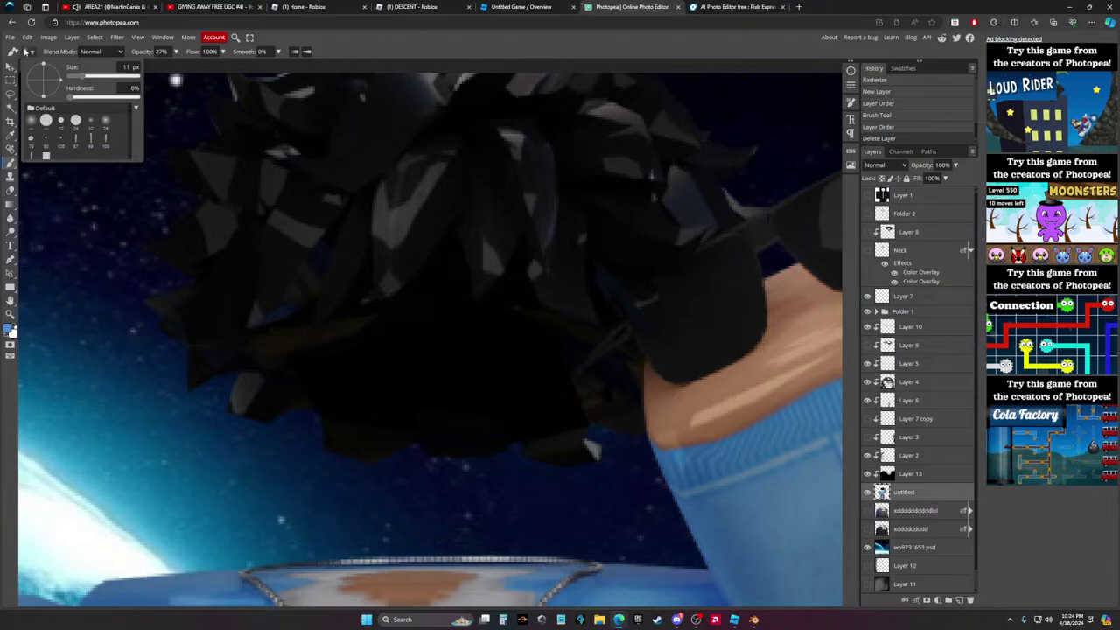
drag(382, 337, 418, 375)
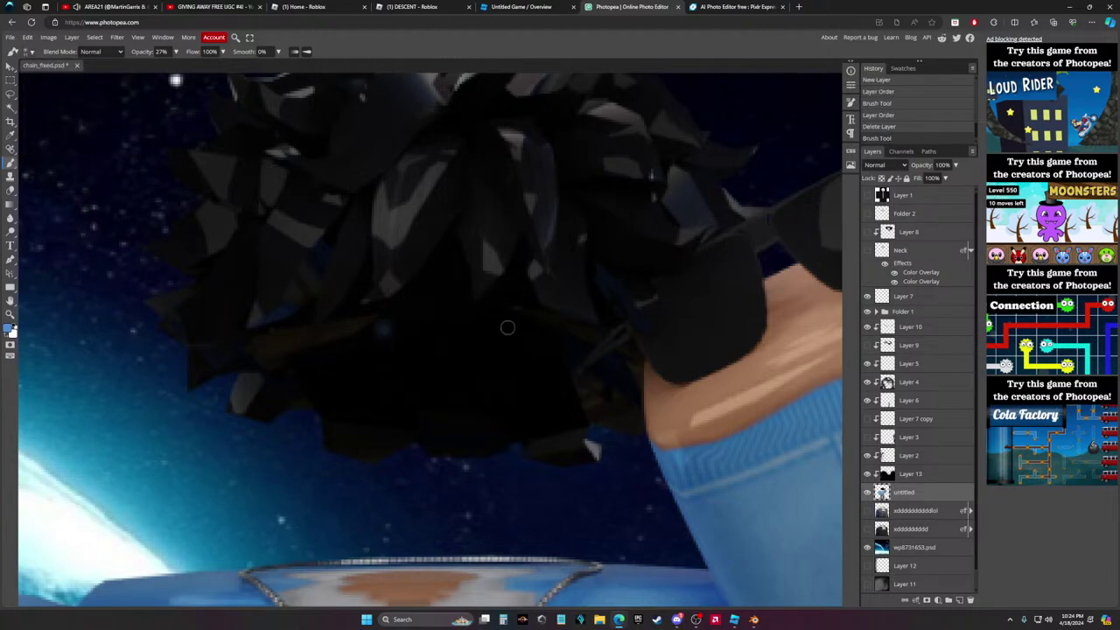
drag(555, 327, 571, 335)
alt+scroll(577, 345, down, 4)
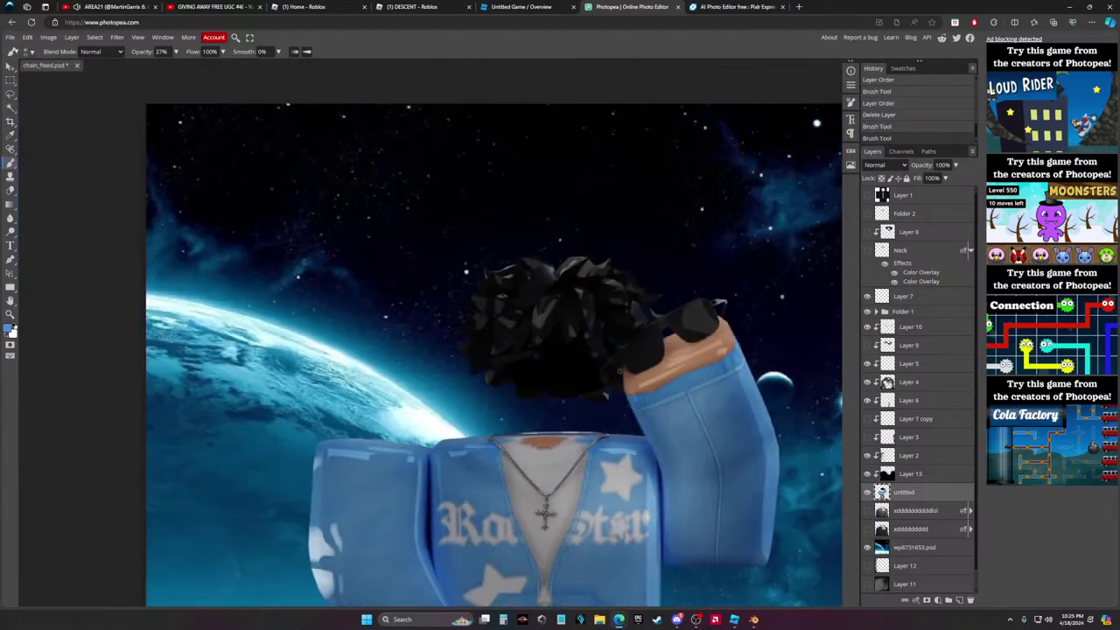
alt+scroll(618, 371, up, 4)
alt+scroll(619, 371, up, 2)
key(ctrl+z)
key(ctrl+z)
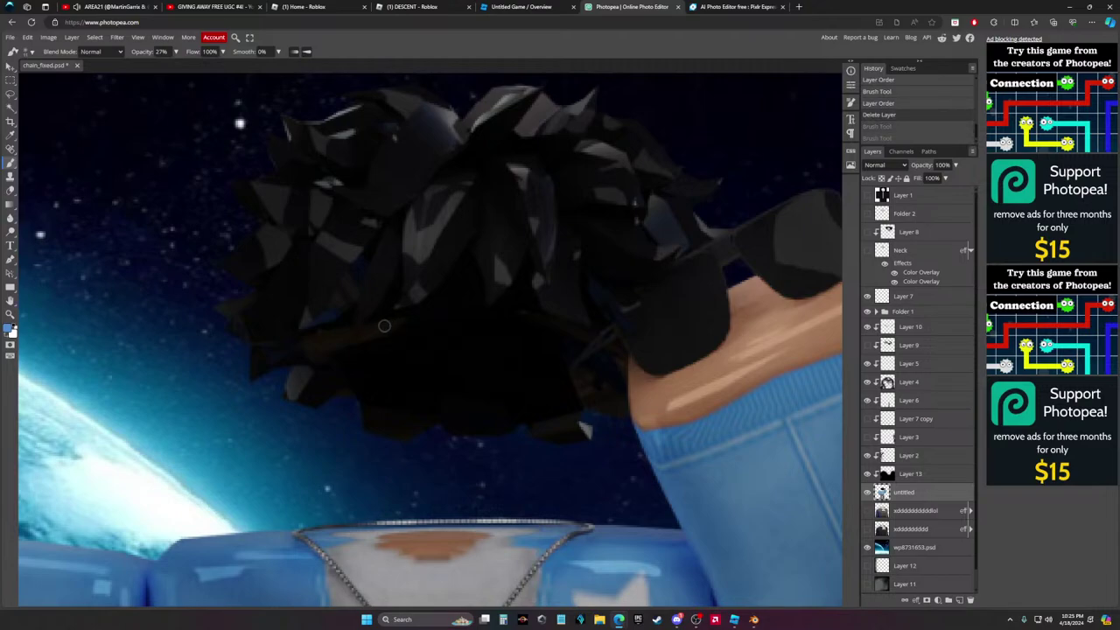
drag(562, 333, 547, 333)
alt+scroll(556, 333, down, 4)
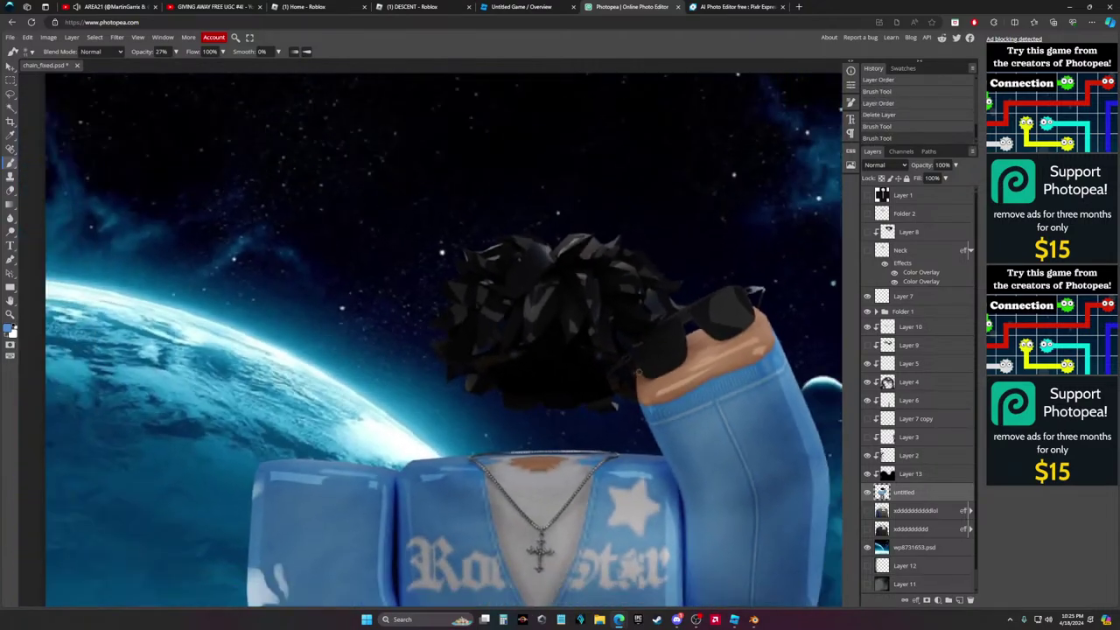
alt+scroll(652, 374, down, 2)
key(ctrl+z)
key(ctrl+z)
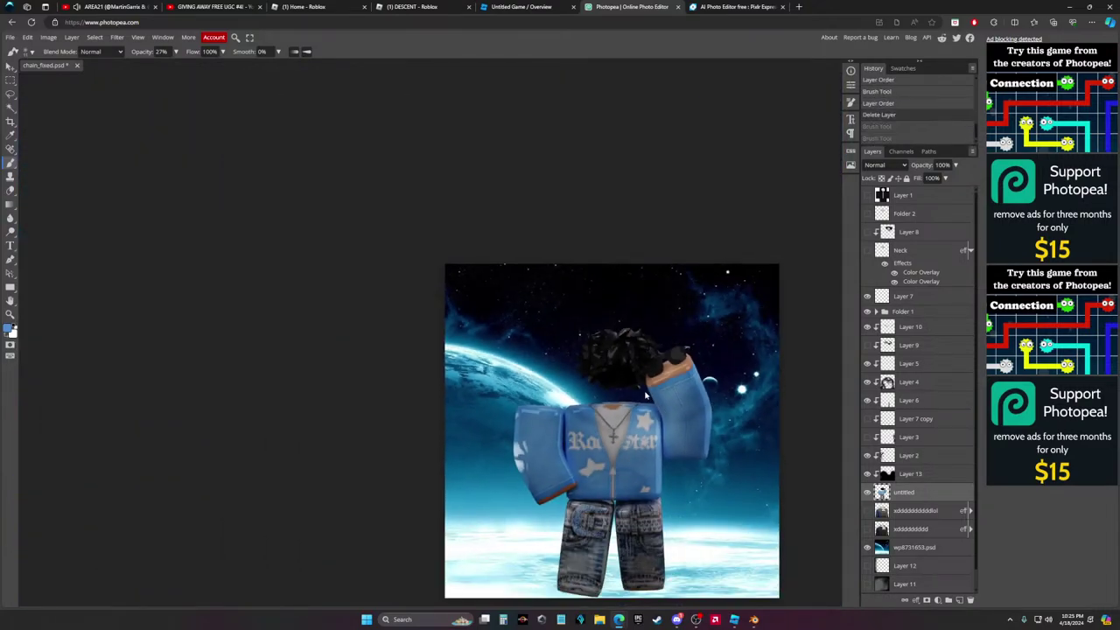
click(175, 51)
drag(144, 66, 158, 67)
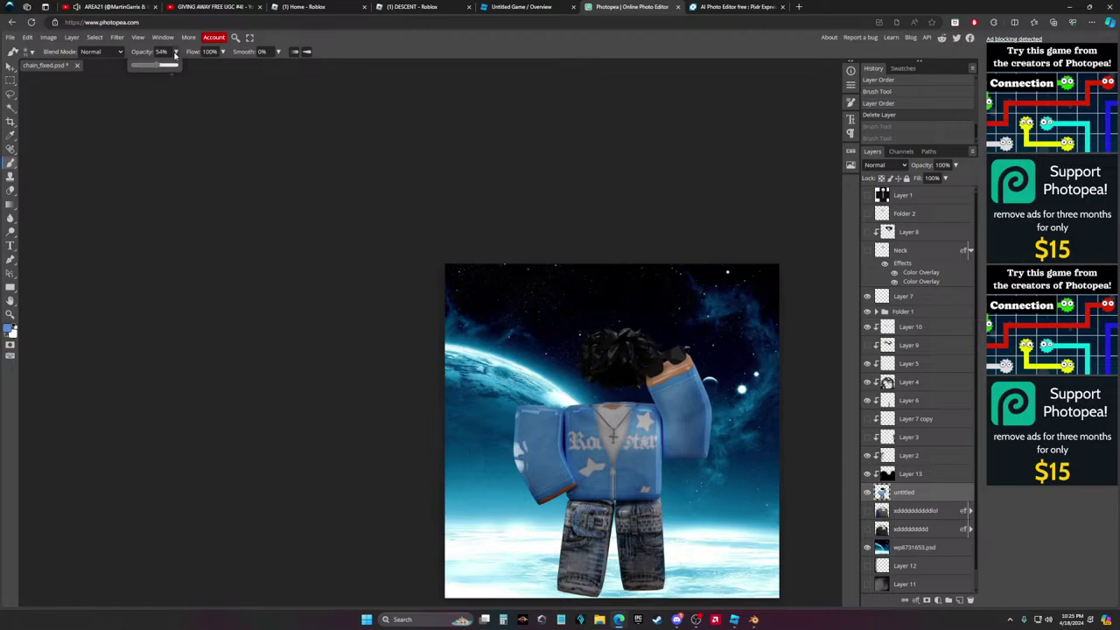
alt+scroll(540, 324, up, 2)
alt+scroll(544, 334, up, 3)
alt+scroll(525, 393, down, 1)
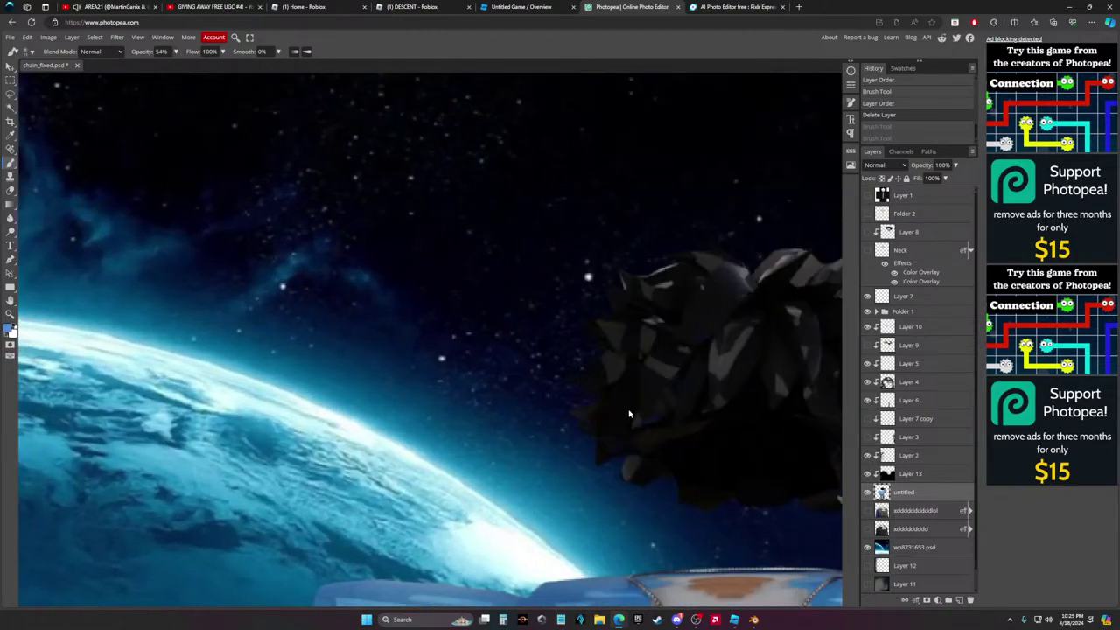
alt+scroll(520, 456, up, 1)
alt+scroll(520, 456, up, 2)
click(438, 380)
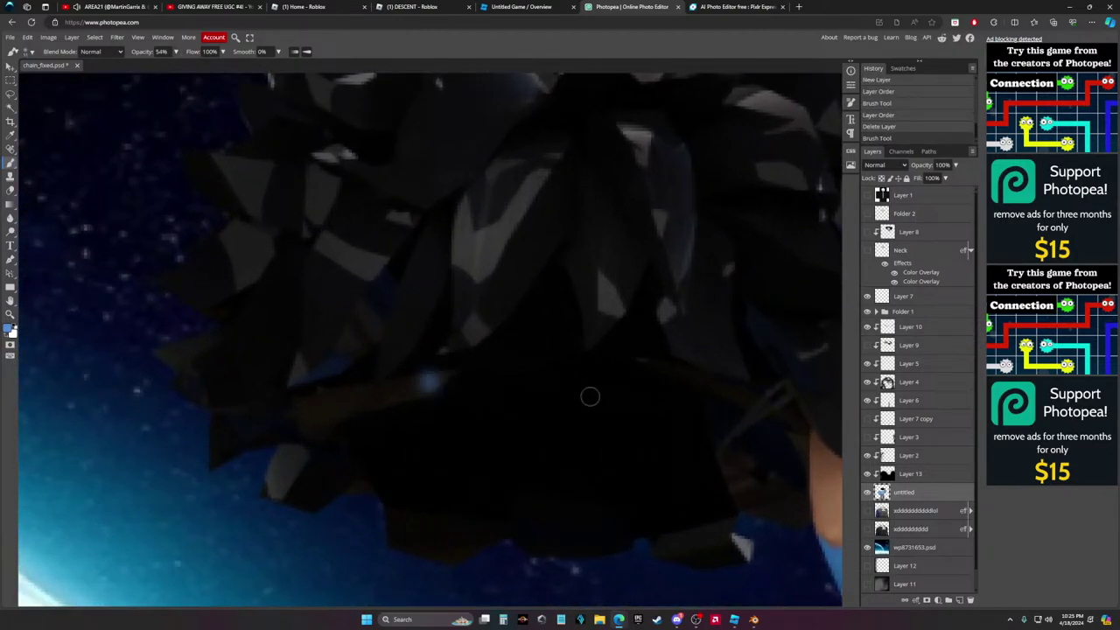
click(696, 389)
alt+scroll(701, 390, down, 5)
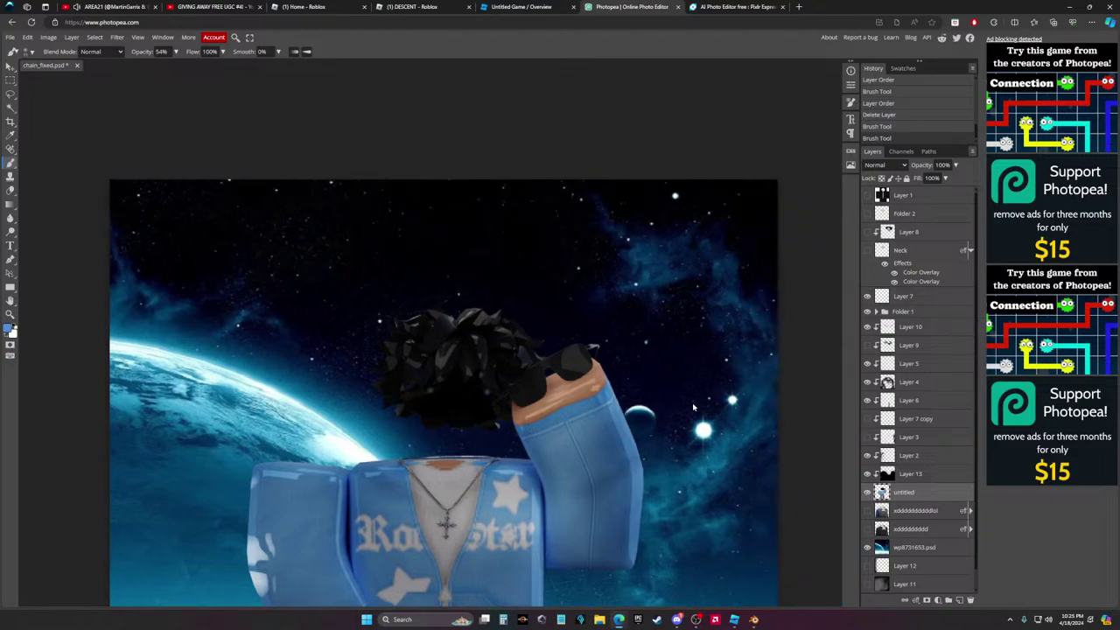
alt+scroll(529, 427, up, 6)
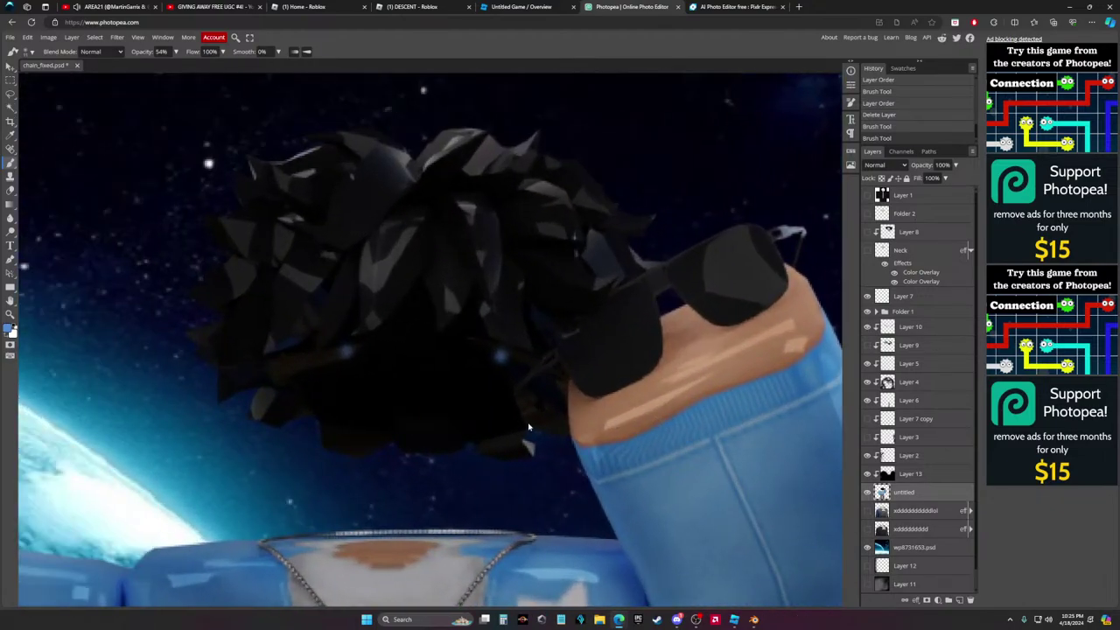
alt+scroll(529, 427, up, 1)
click(28, 50)
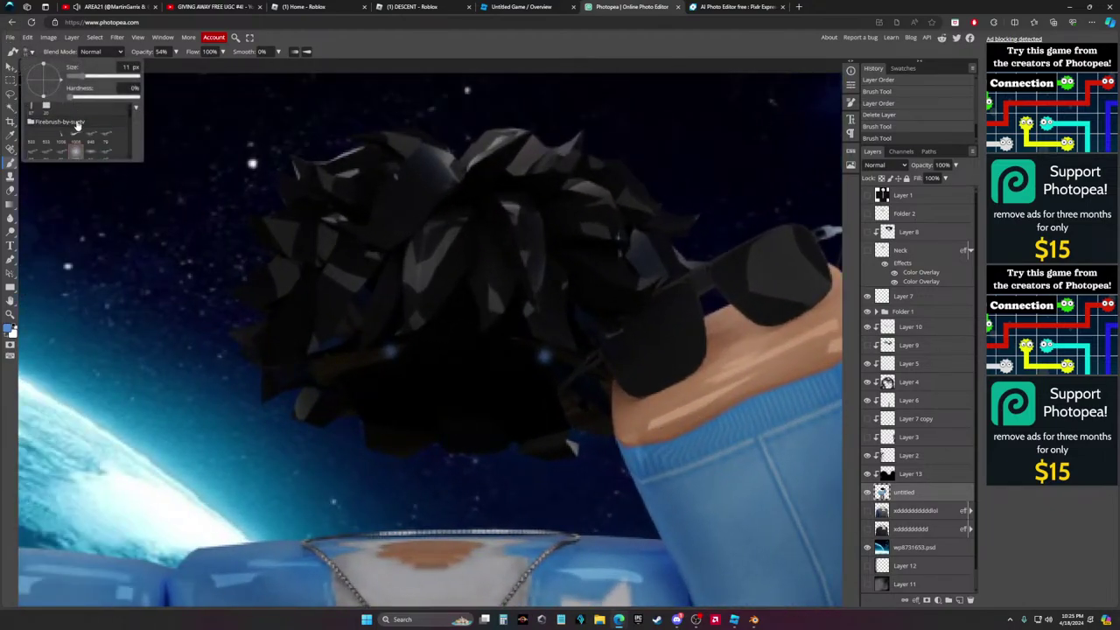
click(82, 128)
scroll(81, 129, up, 3)
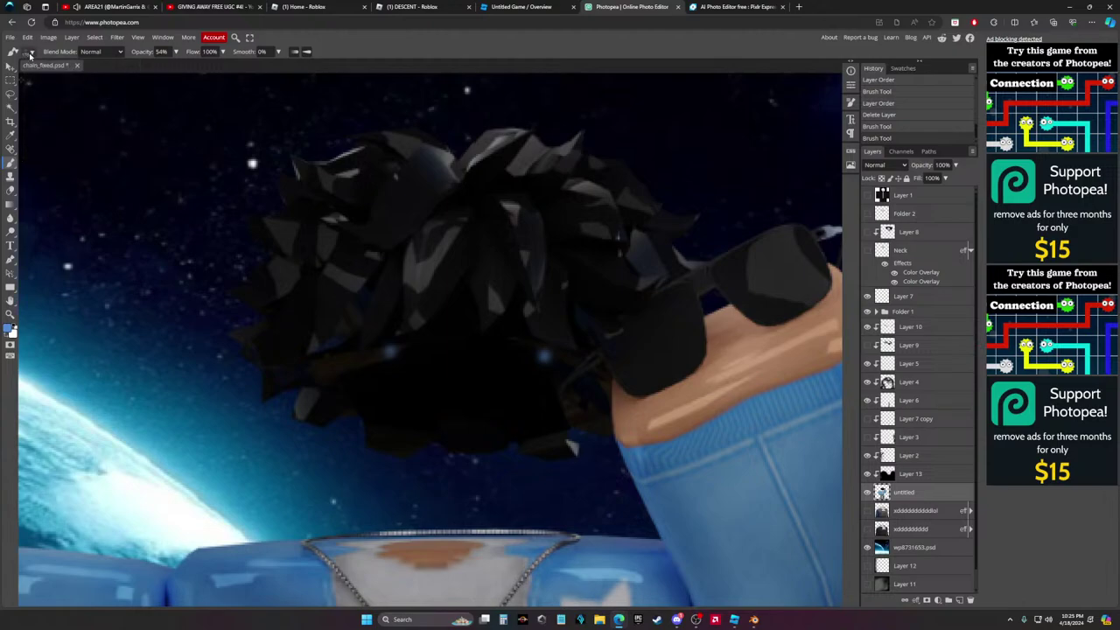
click(175, 51)
drag(159, 65, 122, 62)
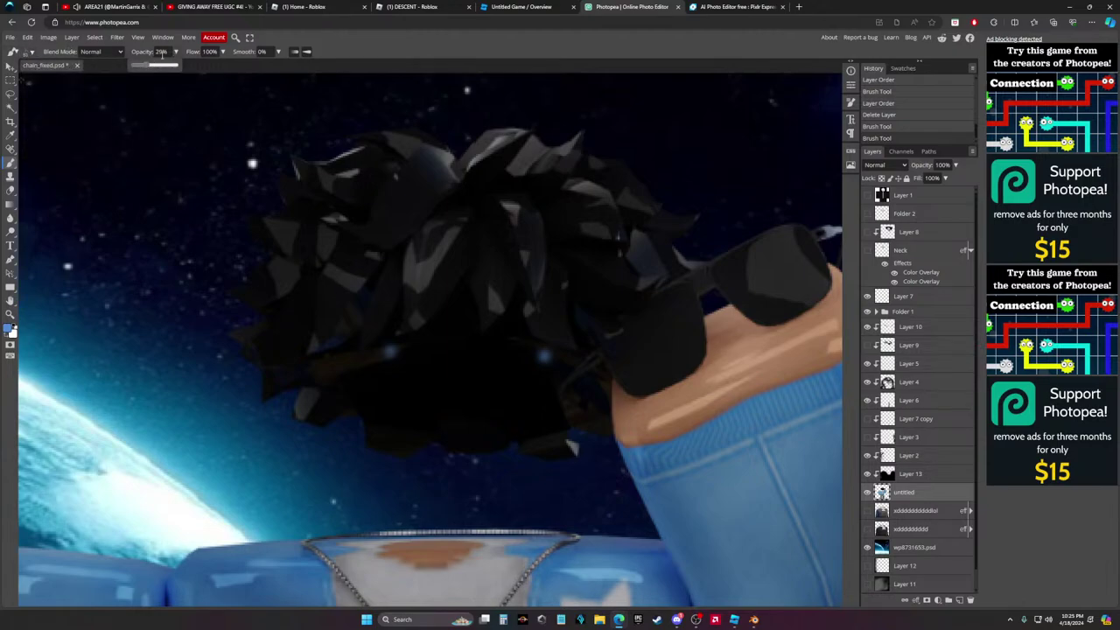
text(10)
key(Return)
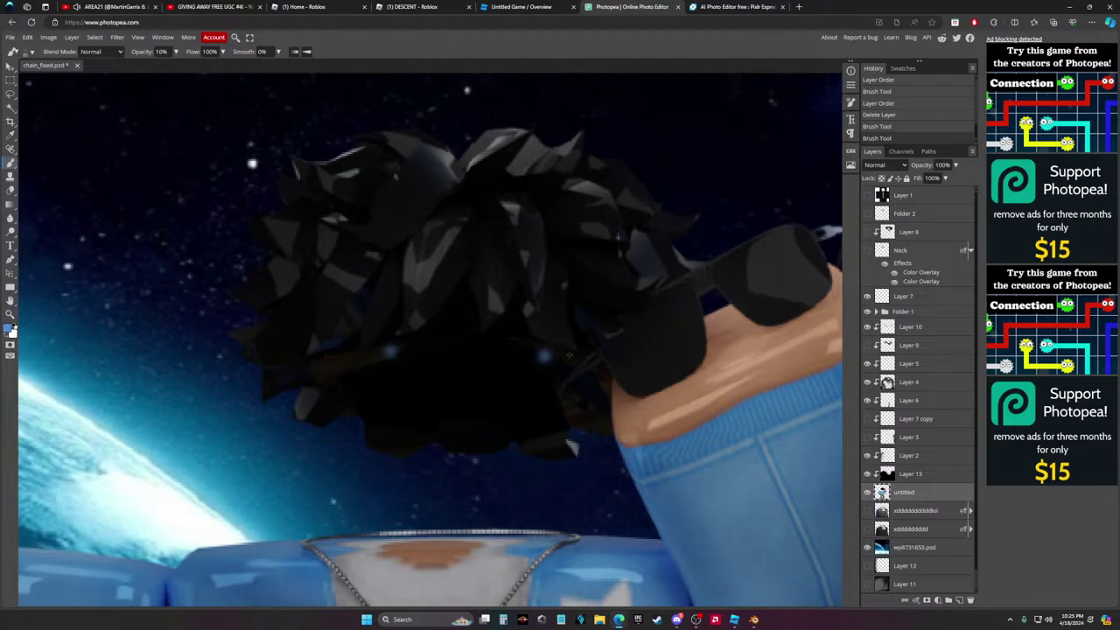
drag(548, 378, 571, 377)
alt+scroll(541, 389, down, 5)
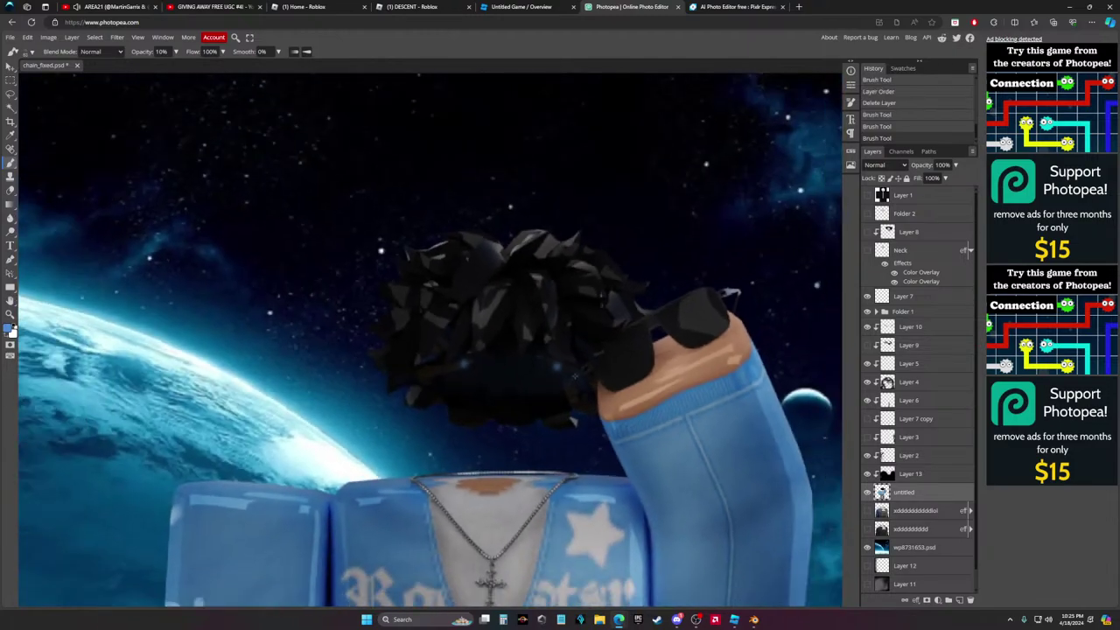
drag(389, 421, 564, 421)
scroll(565, 421, right, 7)
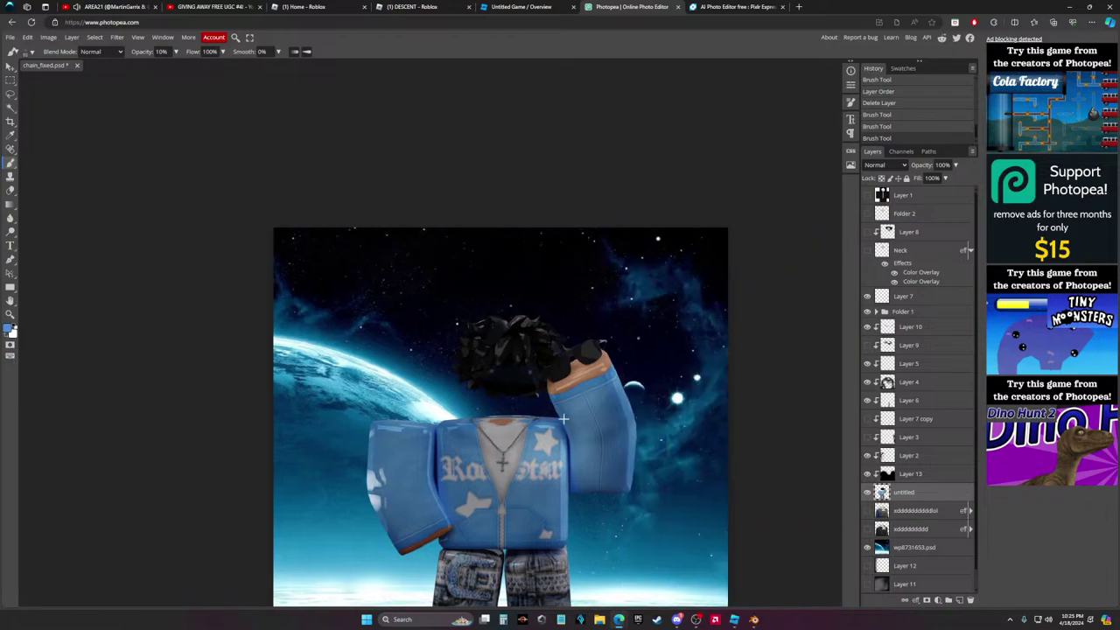
scroll(564, 421, left, 3)
key(ctrl+z)
key(ctrl+z)
key(ctrl+z)
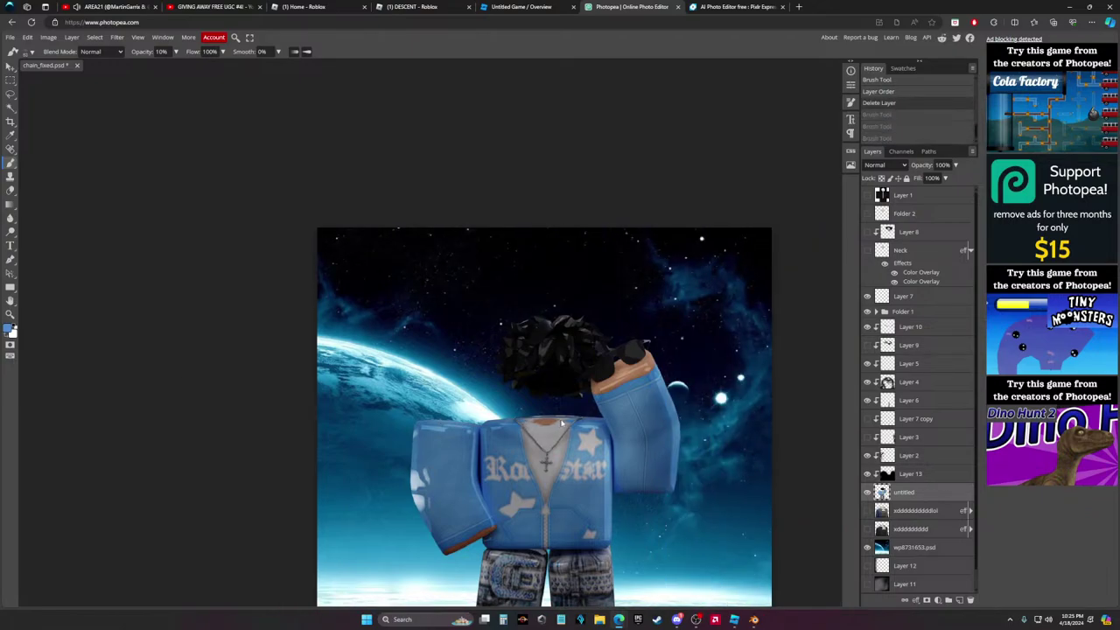
alt+scroll(562, 423, up, 6)
scroll(513, 327, up, 3)
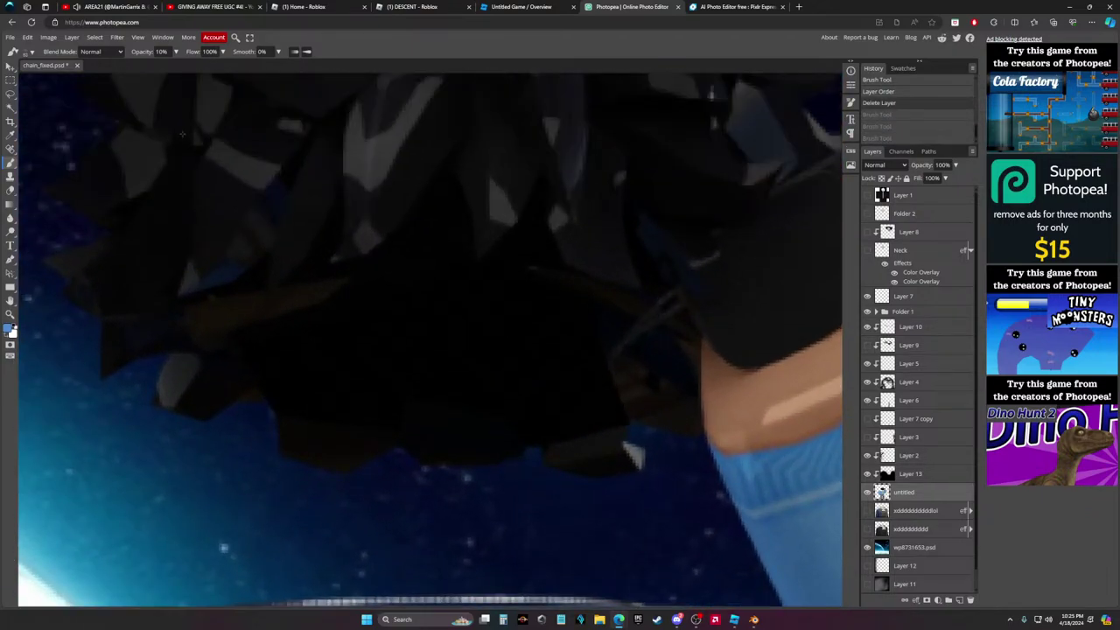
Pick the Firebrush preset at 100 px, raise opacity to 39% and adjust brush size
click(29, 51)
scroll(92, 145, down, 3)
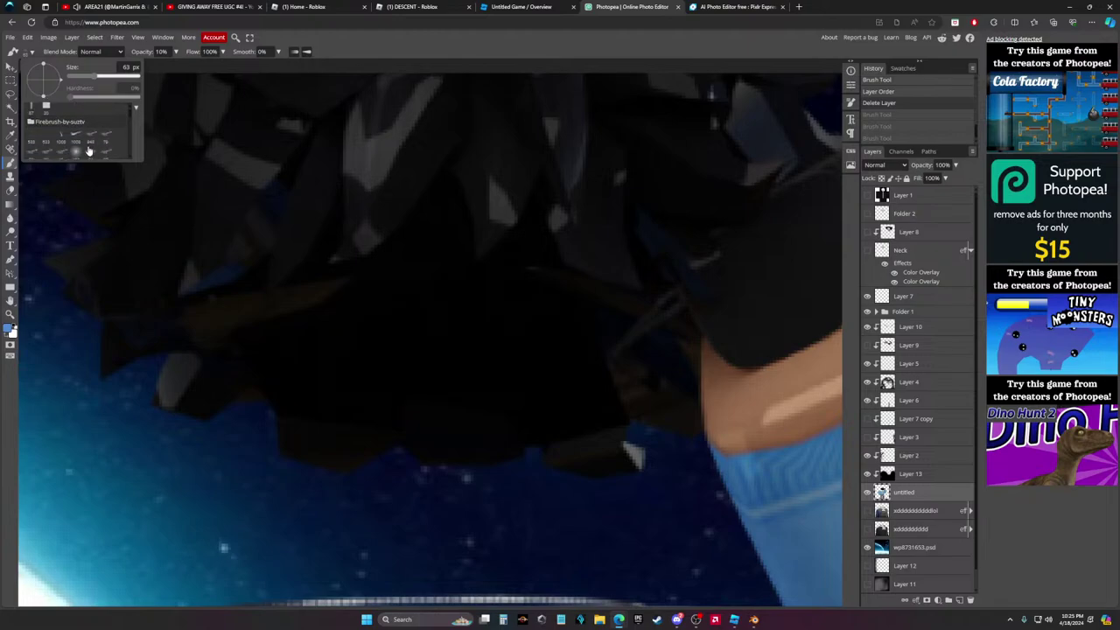
click(76, 135)
click(177, 52)
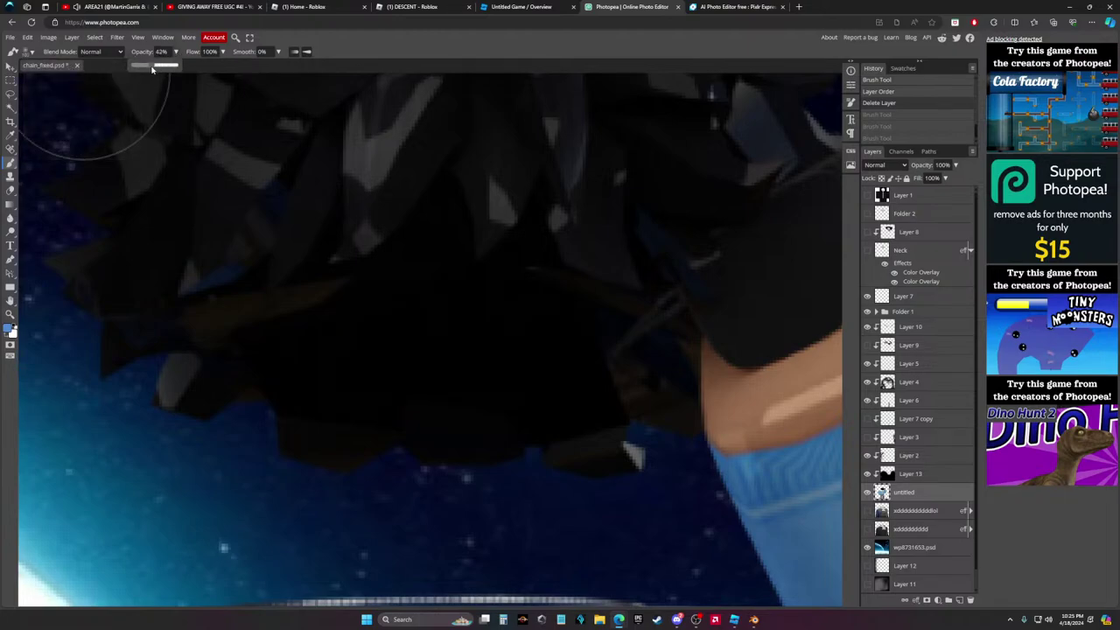
click(150, 65)
click(29, 52)
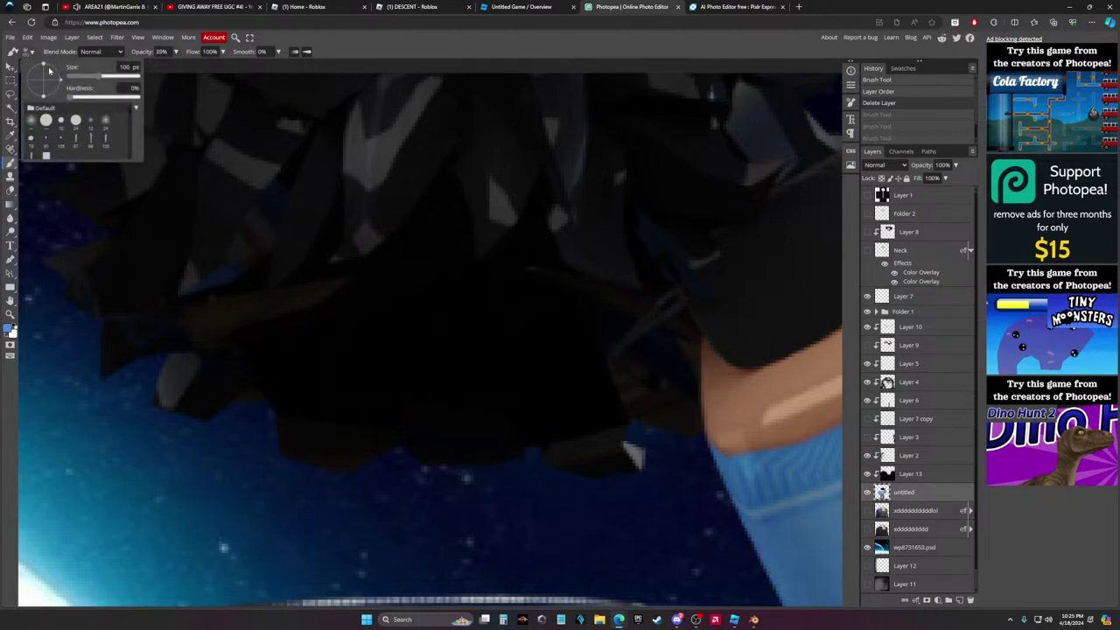
mouse_move(114, 78)
mouse_down()
mouse_move(70, 78)
mouse_move(95, 78)
mouse_up()
click(29, 52)
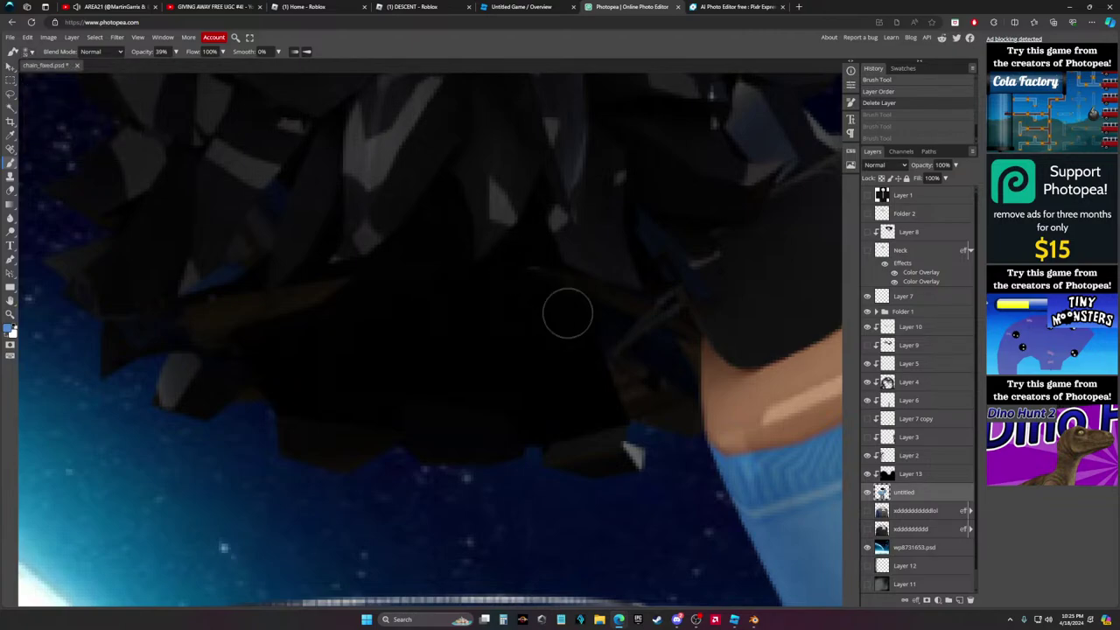
Paint blue glow dabs over the avatar's left and right eyes
click(566, 313)
click(355, 304)
scroll(578, 304, down, 4)
scroll(578, 305, down, 3)
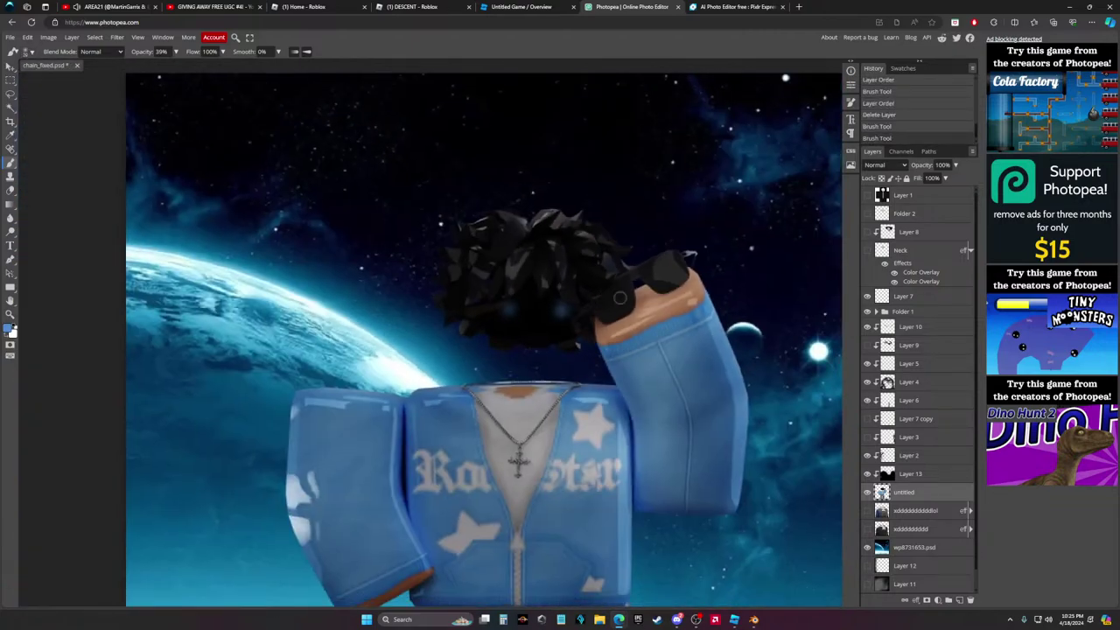
scroll(617, 295, up, 5)
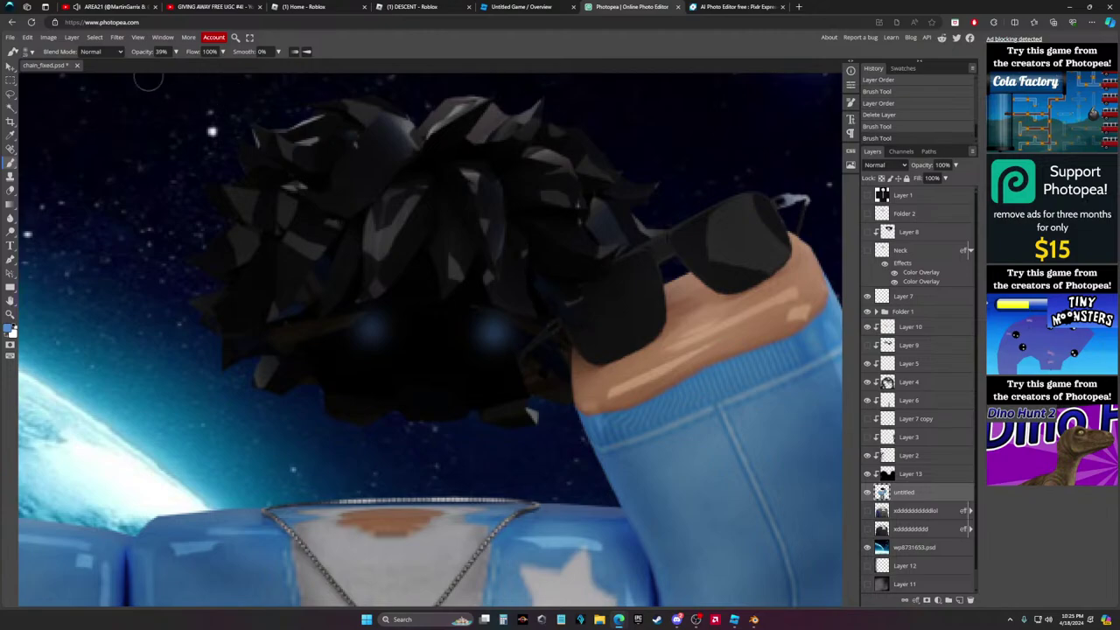
Lower the brush opacity to 25% and dab faint soft strokes onto the avatar
click(29, 52)
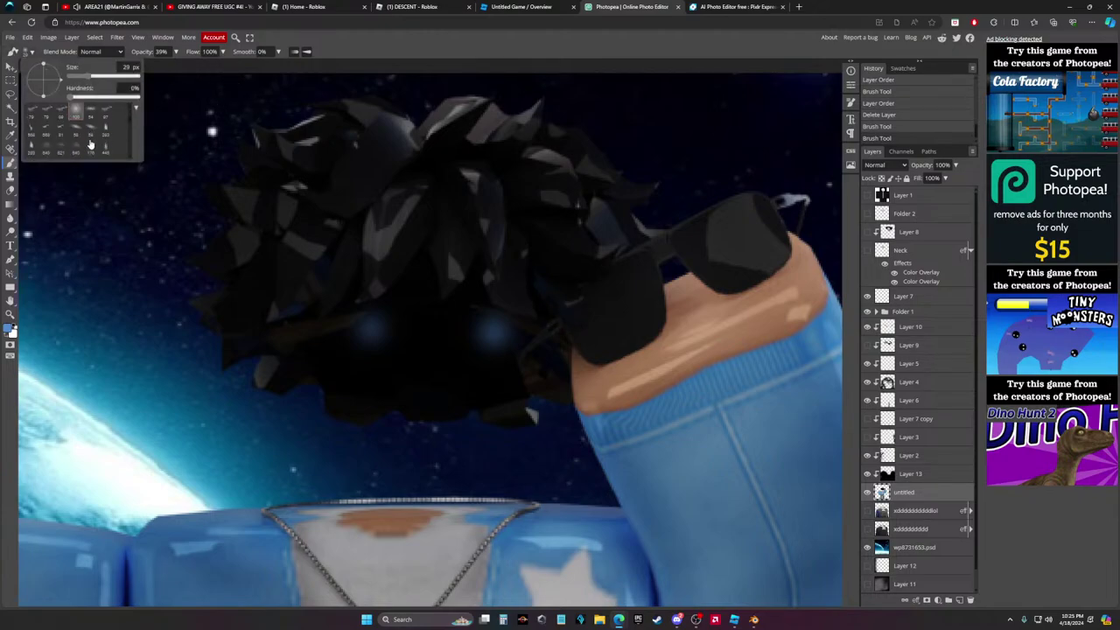
click(175, 52)
drag(150, 66, 135, 69)
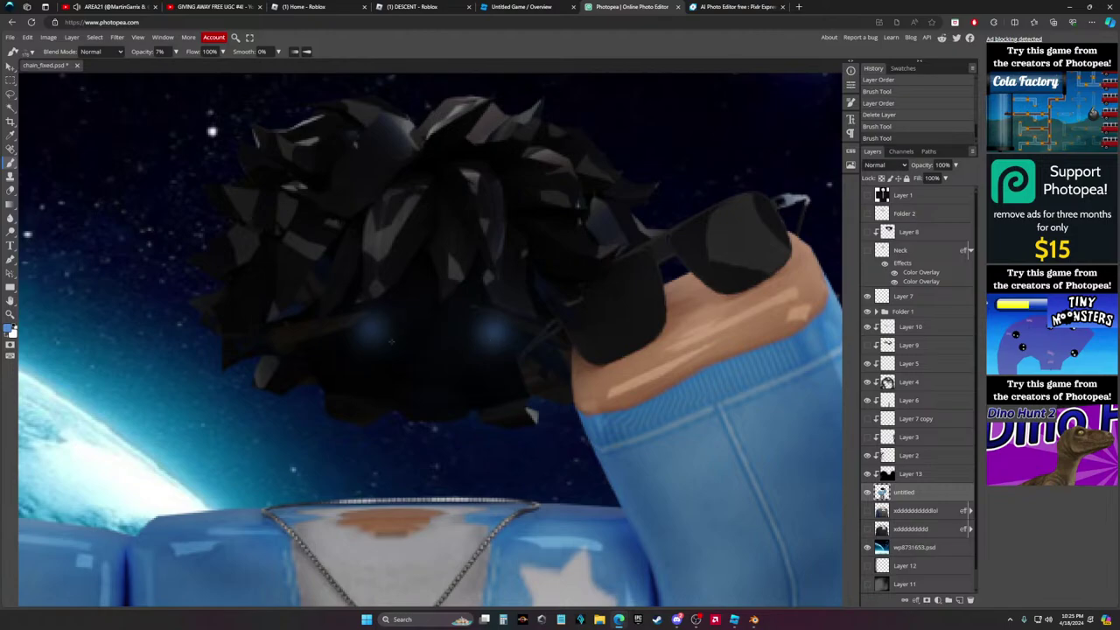
drag(391, 342, 379, 344)
drag(525, 343, 527, 343)
Add another faint soft brush dab onto the avatar
scroll(525, 343, down, 5)
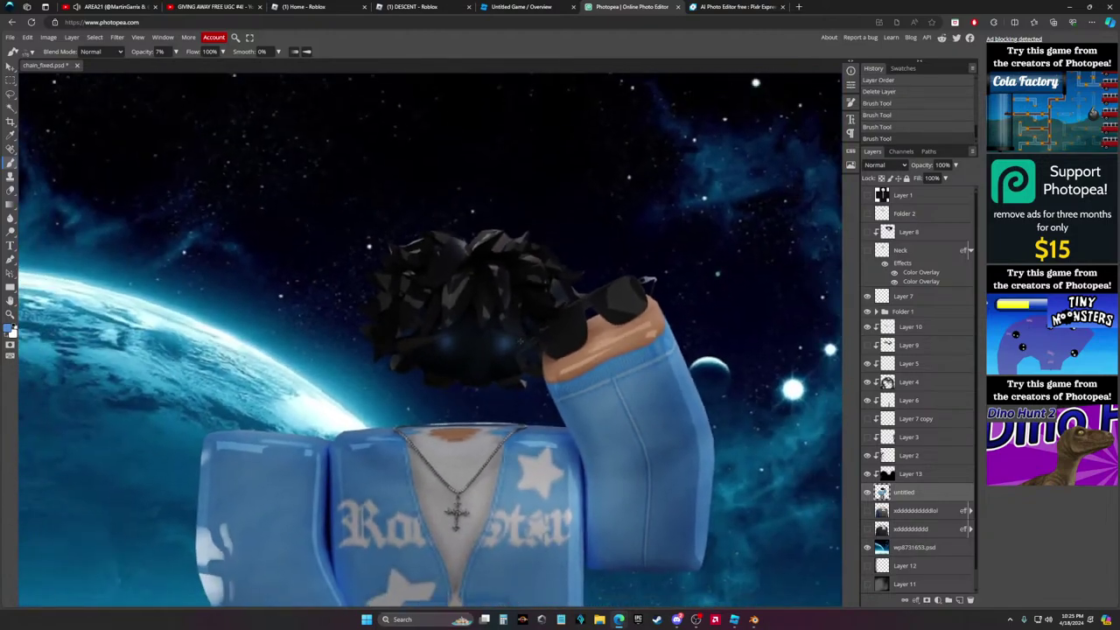
click(574, 407)
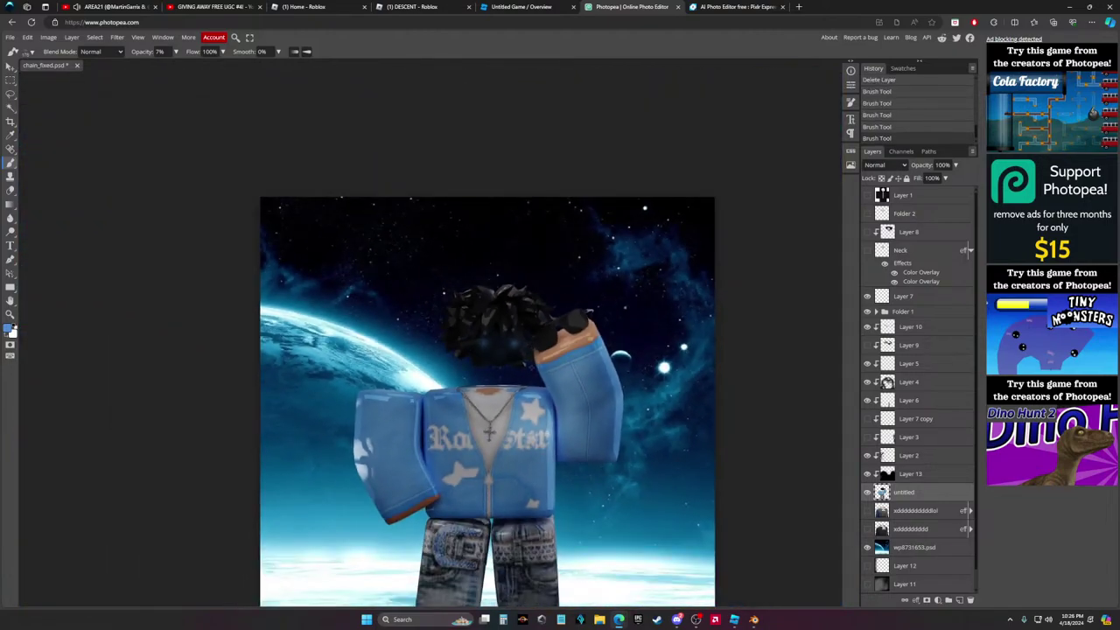
scroll(574, 408, down, 3)
scroll(573, 408, up, 5)
scroll(576, 411, right, 2)
scroll(576, 411, left, 2)
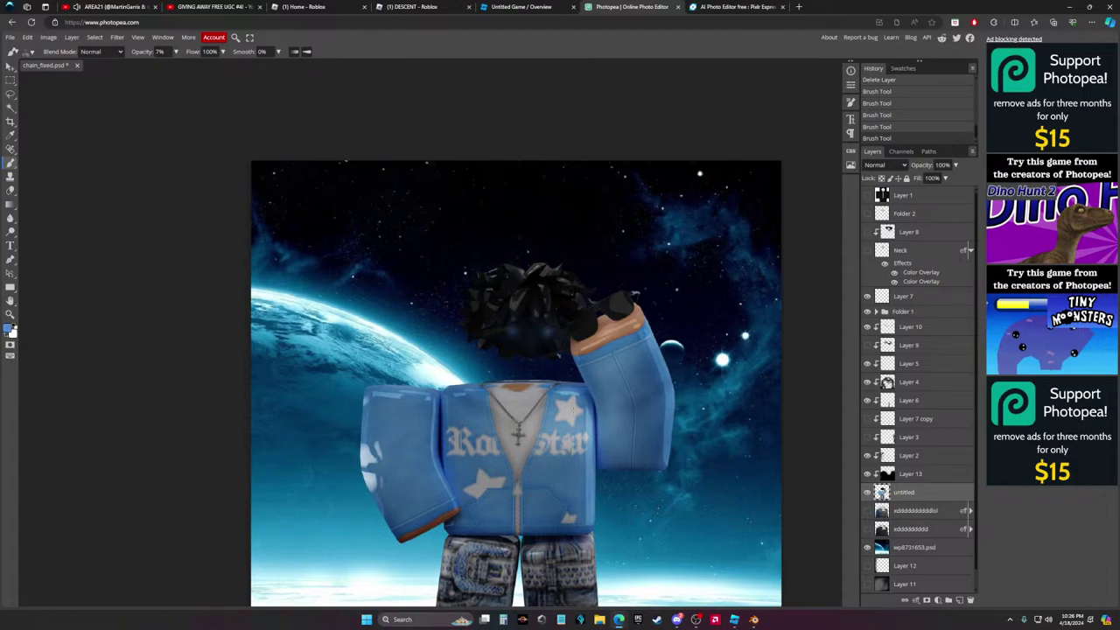
scroll(576, 411, down, 2)
scroll(576, 412, up, 1)
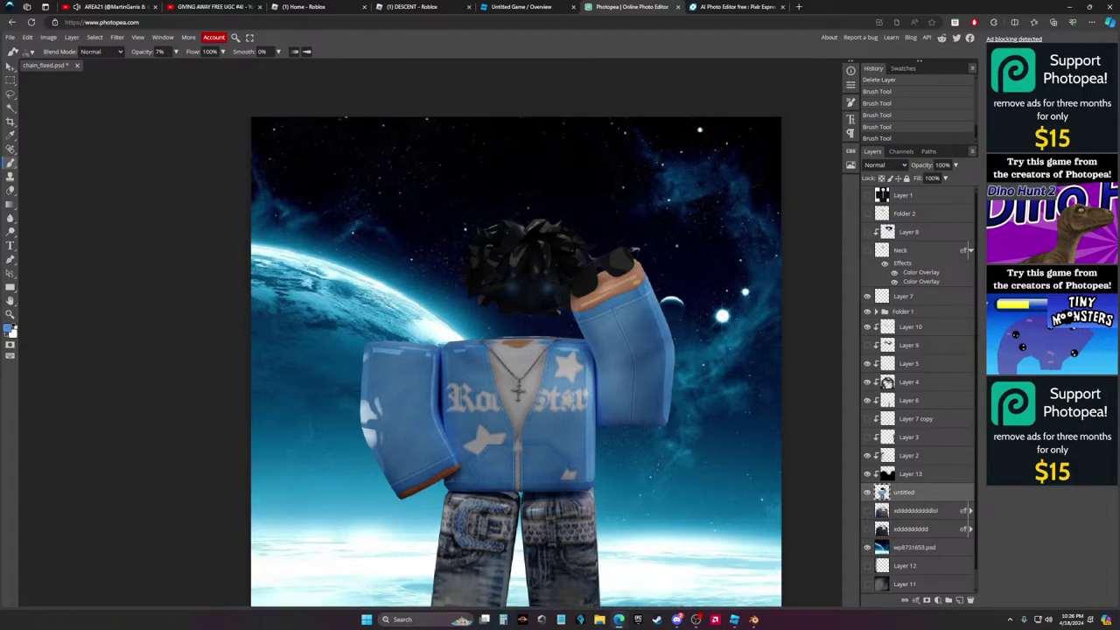
scroll(517, 340, down, 1)
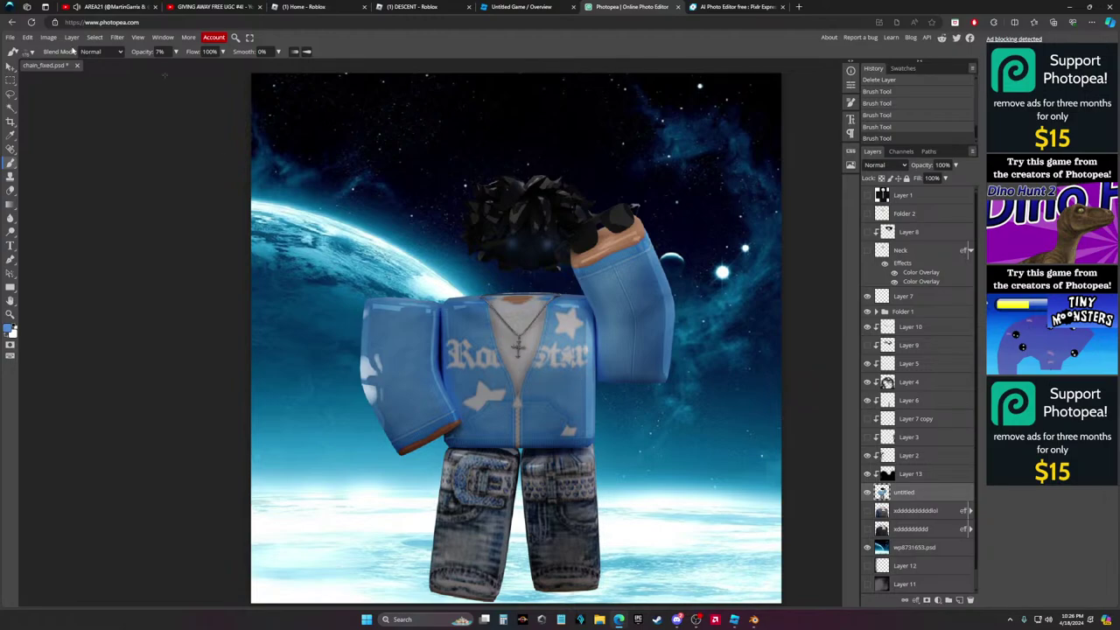
Enlarge the brush to 1000 px and paint a large soft dab over the image
click(27, 52)
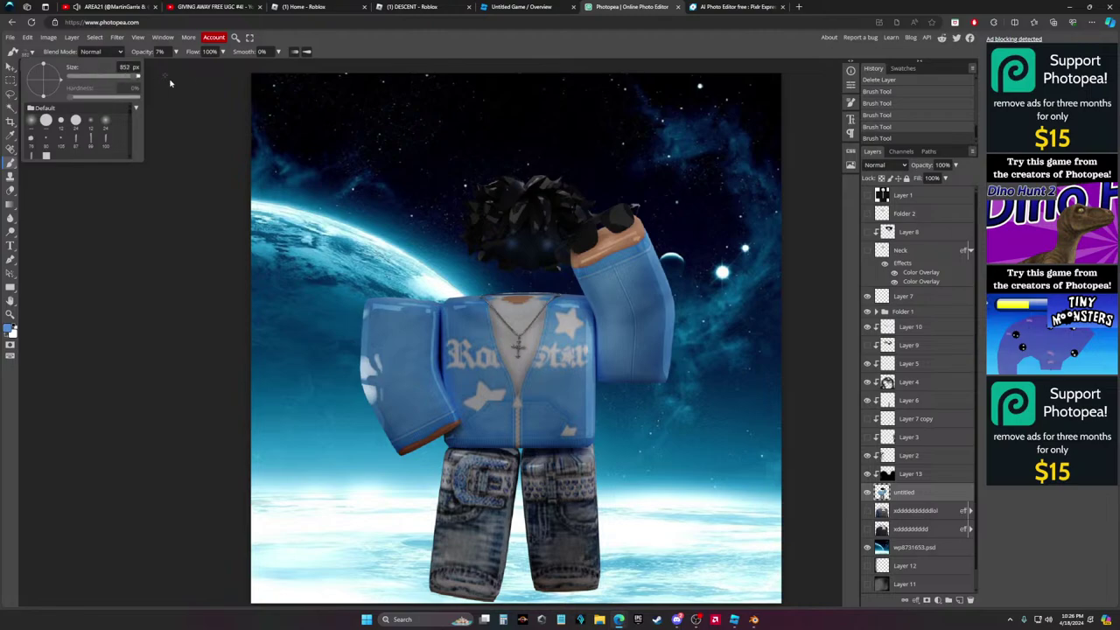
scroll(516, 340, down, 2)
alt+scroll(516, 341, down, 2)
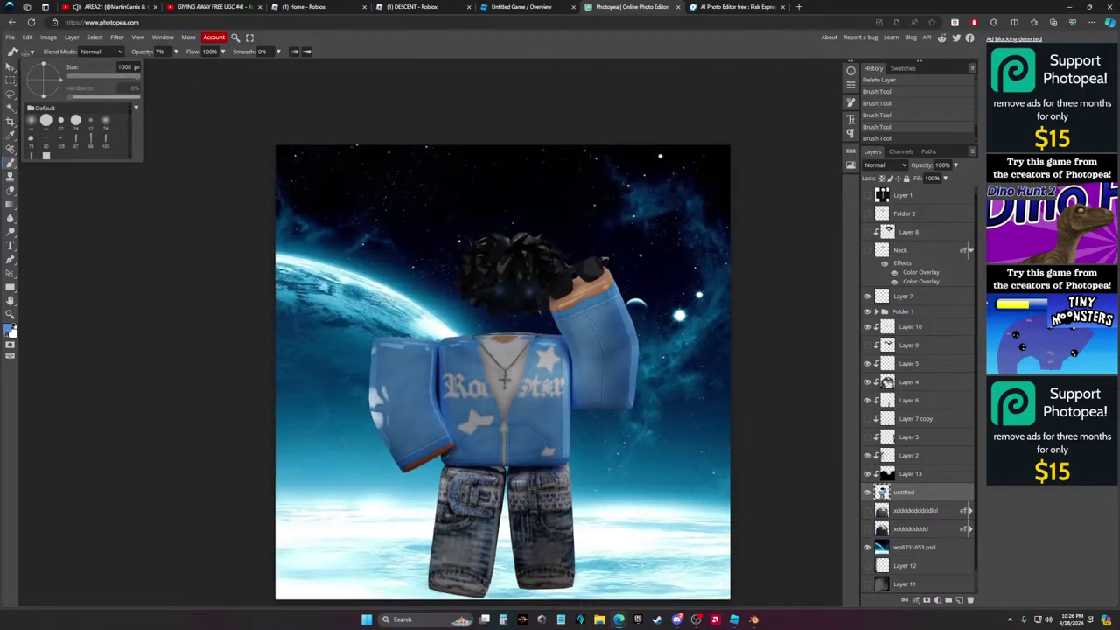
alt+scroll(515, 340, down, 2)
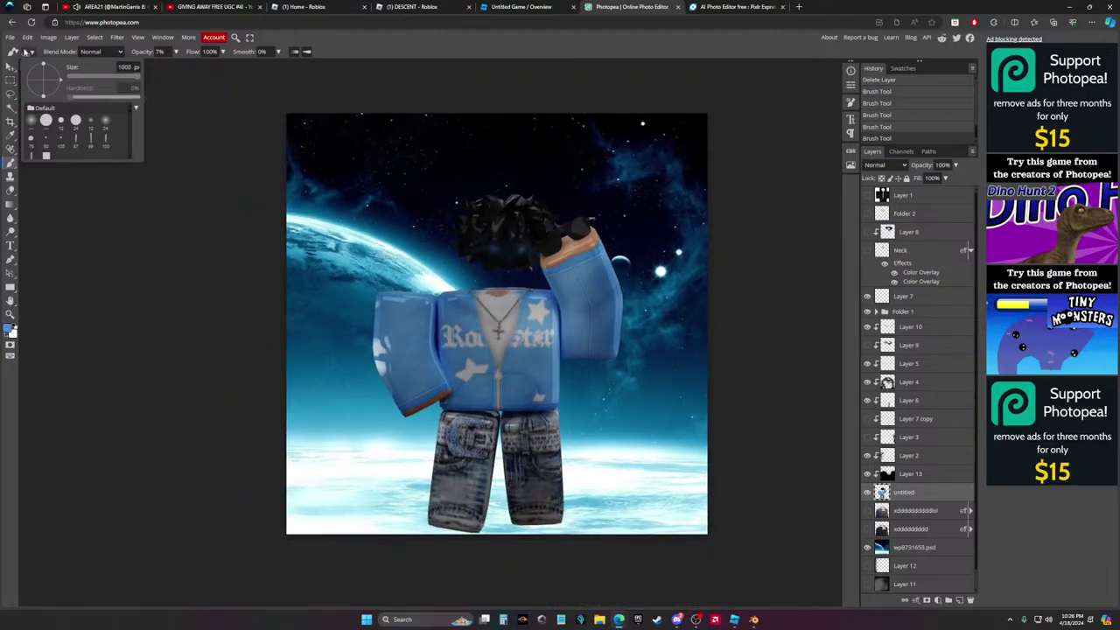
click(27, 52)
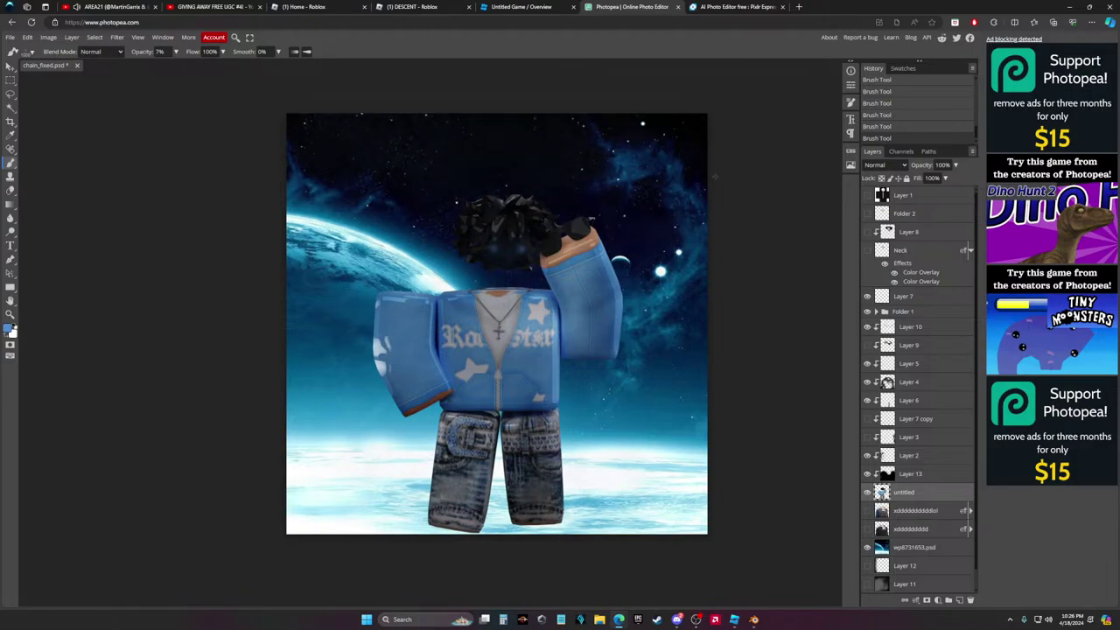
Undo the last two brush strokes and switch over to Discord
scroll(663, 343, up, 3)
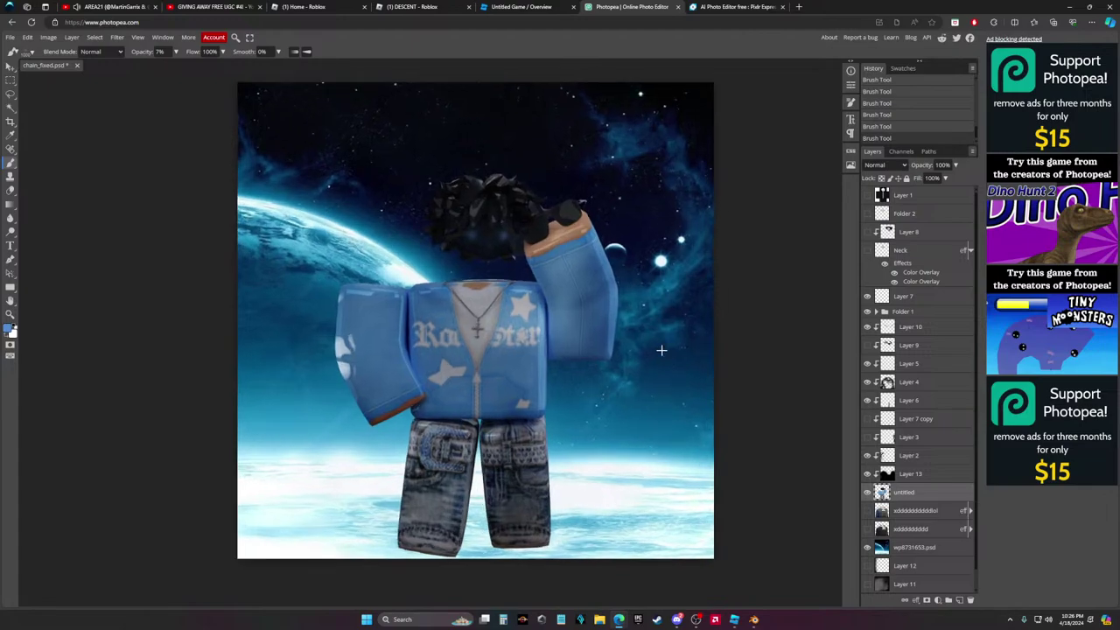
key(ctrl+z)
key(ctrl+z)
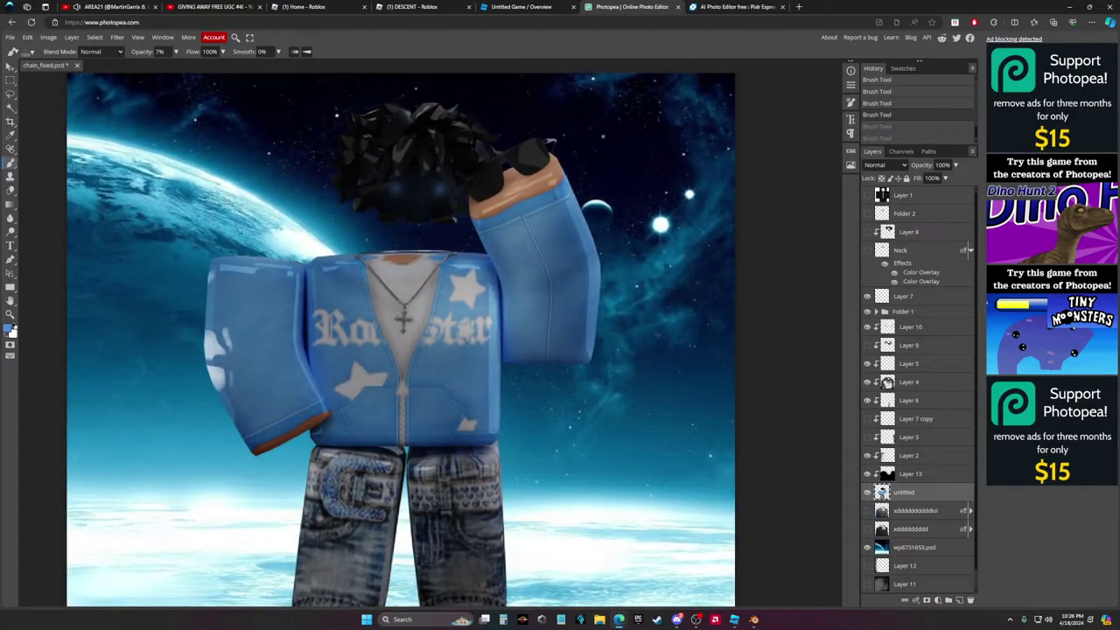
scroll(659, 334, up, 1)
scroll(630, 337, down, 2)
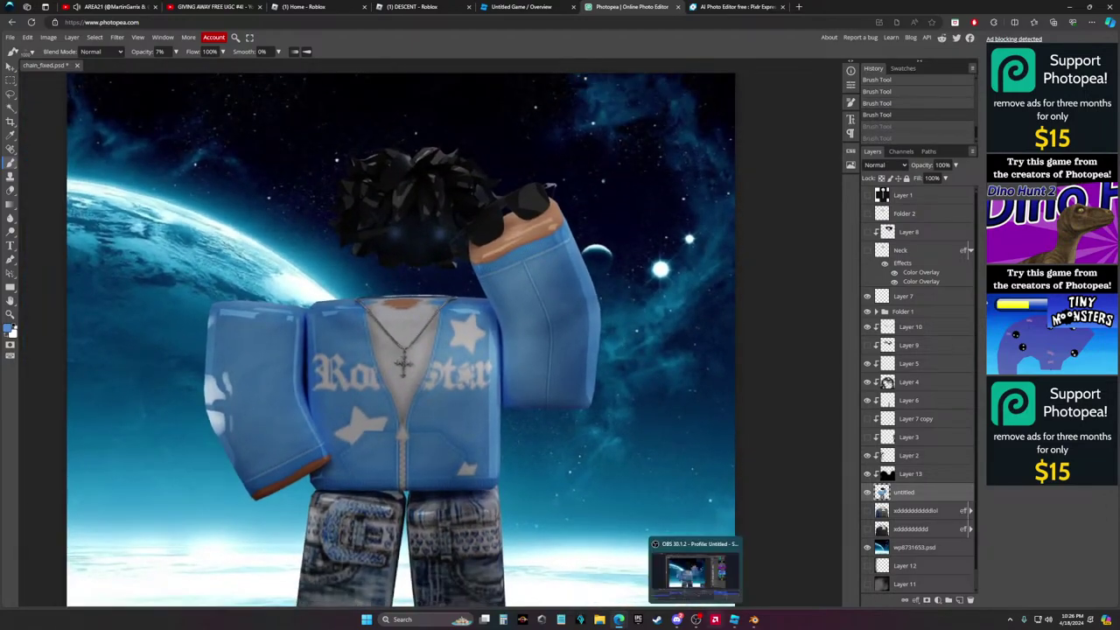
click(677, 619)
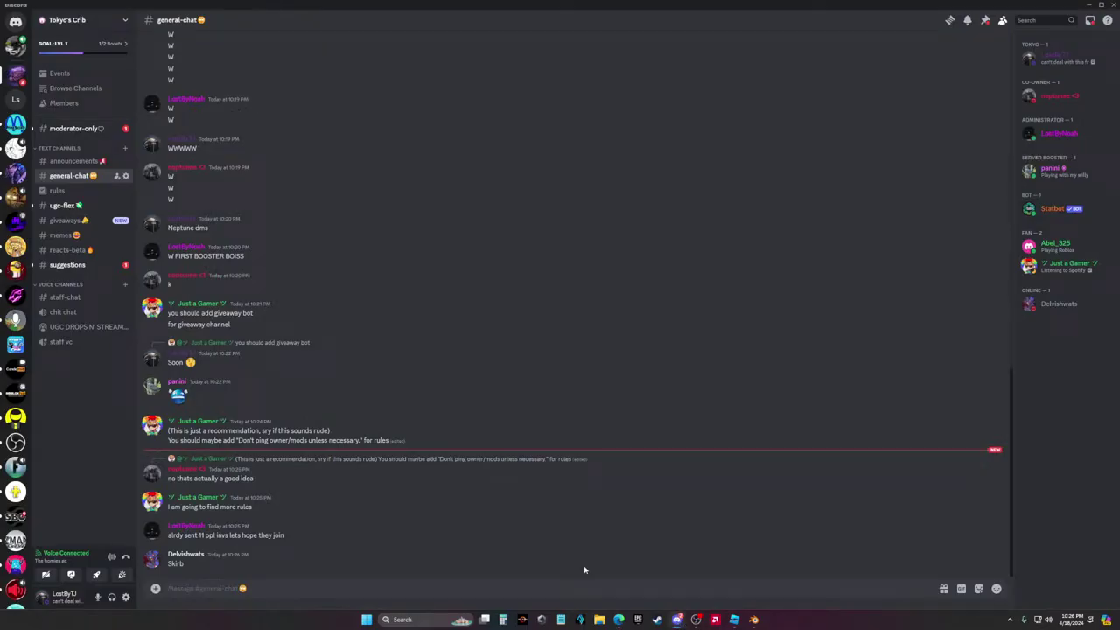
Browse the #suggestions, #ugc-flex and #announcements channels, then bring OBS Studio forward
click(93, 267)
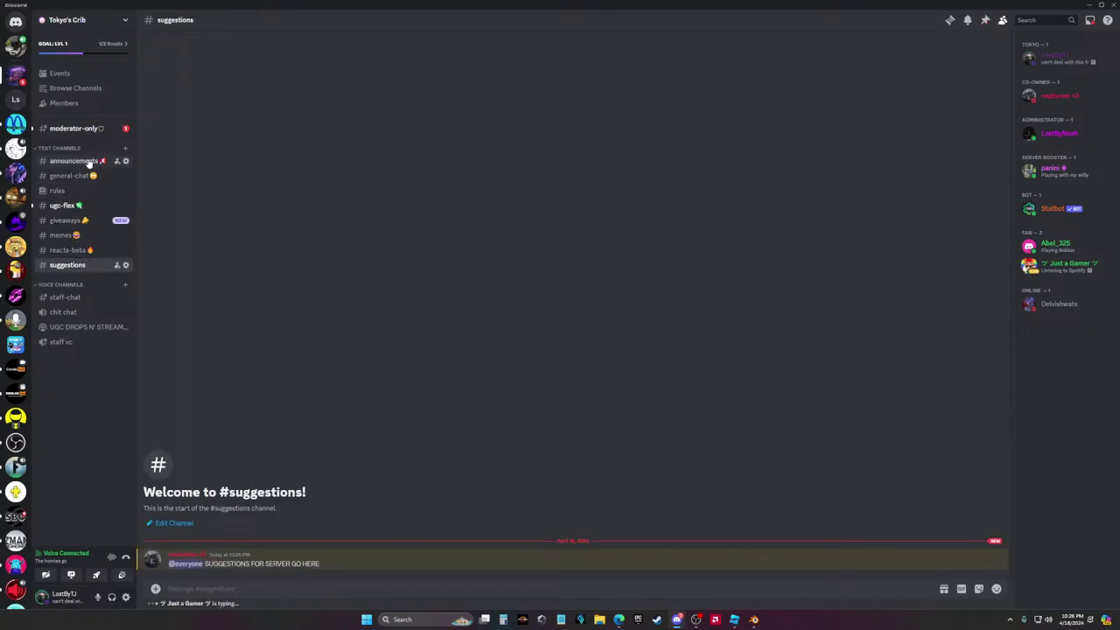
click(66, 208)
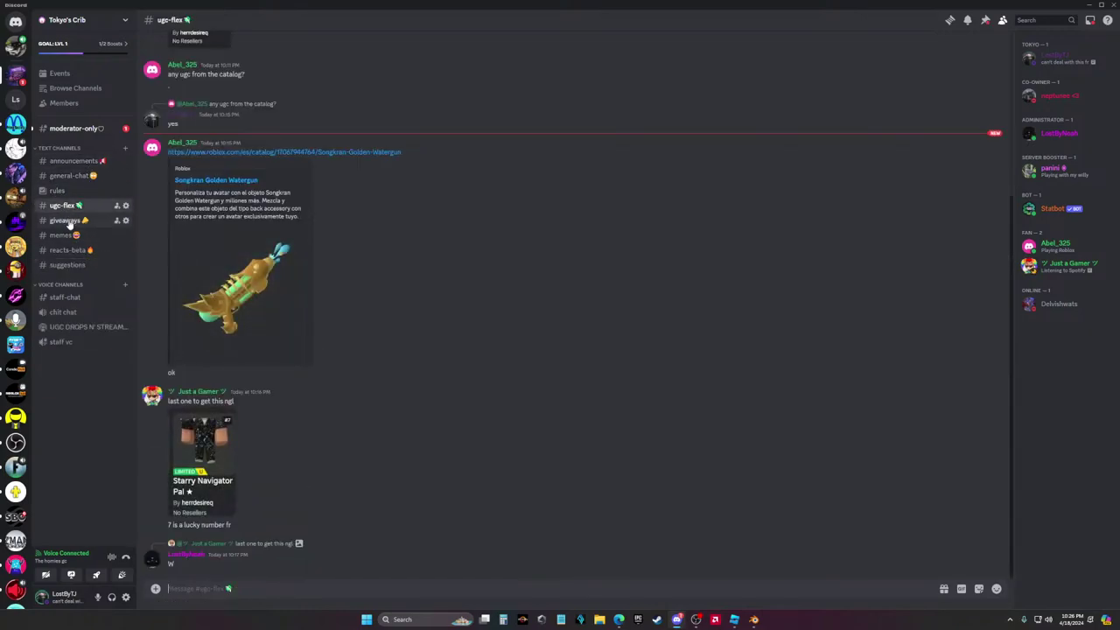
click(73, 161)
click(695, 619)
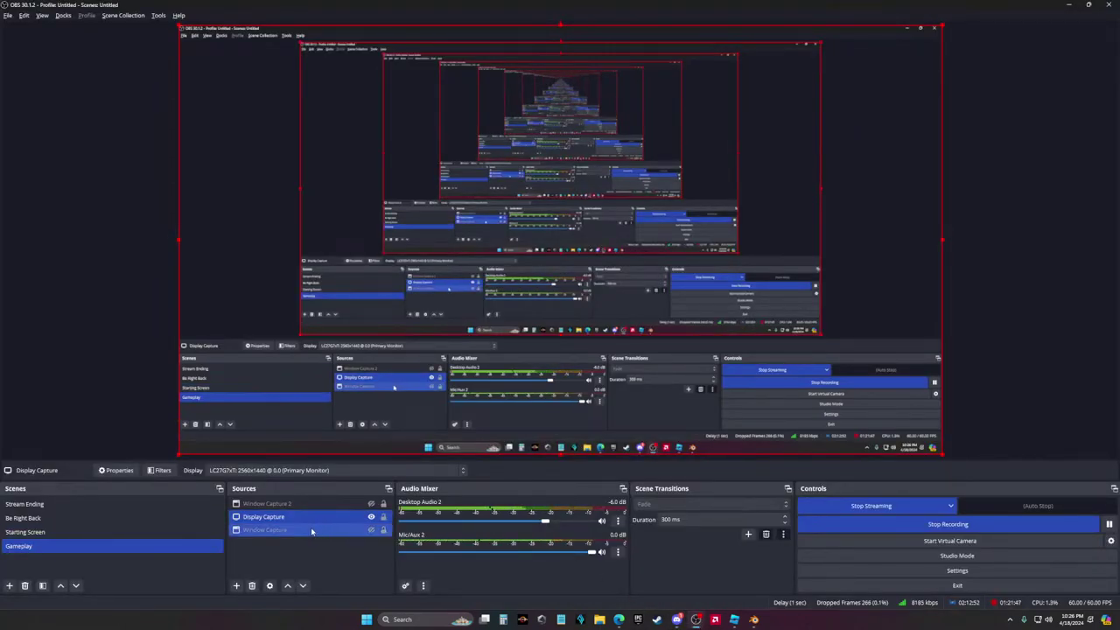
Put the live scene on Be Right Back, then return to the Photopea window
click(85, 522)
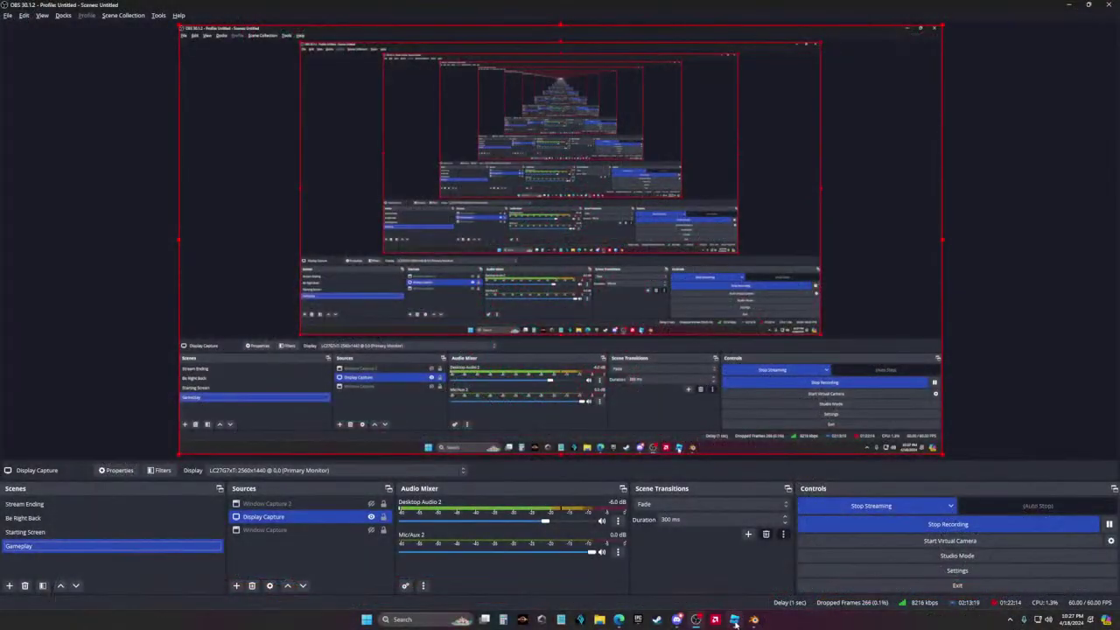
mouse_move(758, 614)
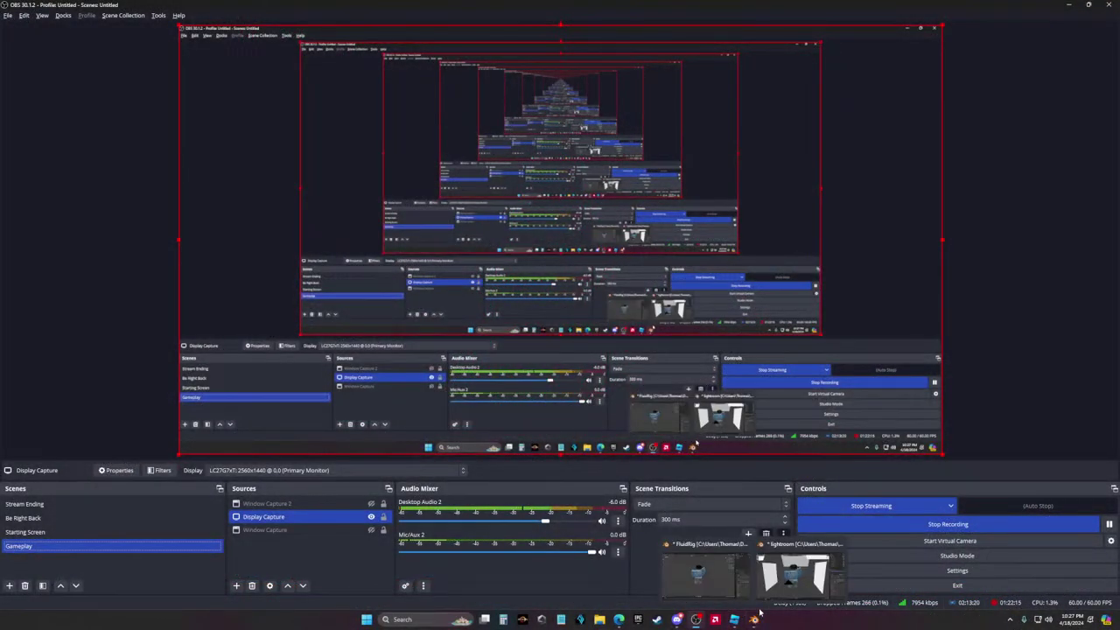
mouse_move(620, 618)
click(574, 580)
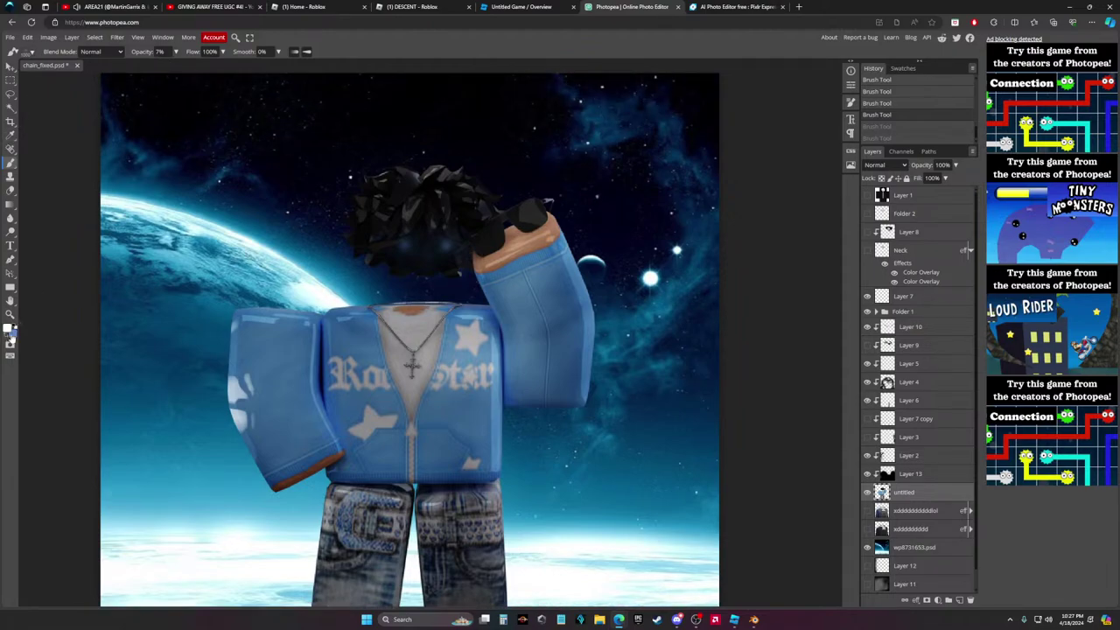
Set the paint colour to black, choose a 2500 px smoke brush and stamp a stroke
click(9, 330)
drag(75, 201, 61, 243)
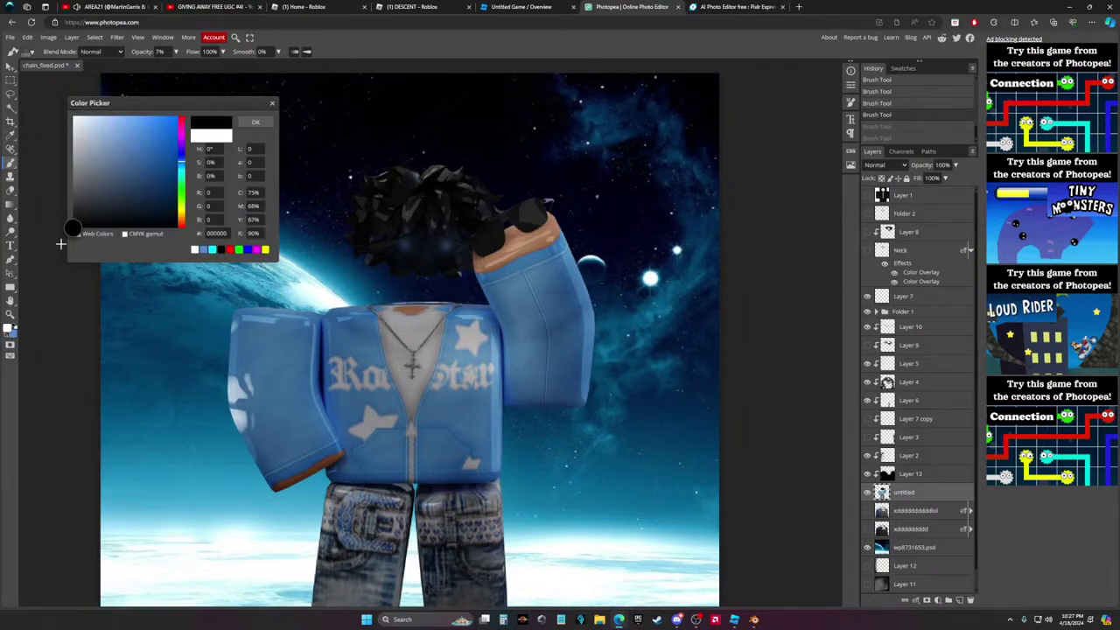
click(255, 122)
click(32, 51)
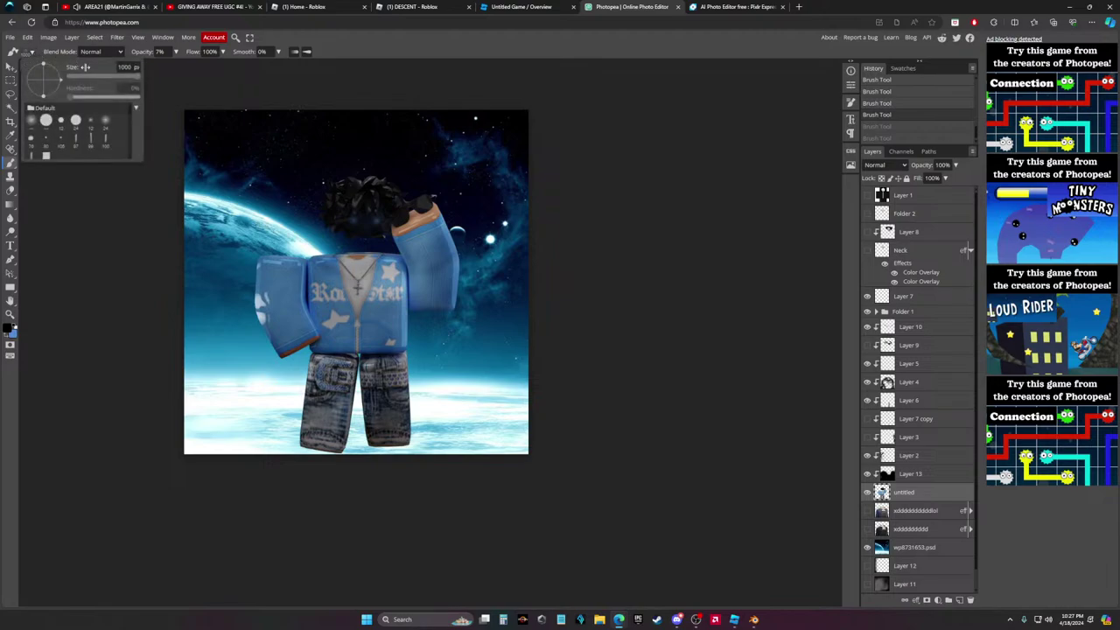
click(91, 143)
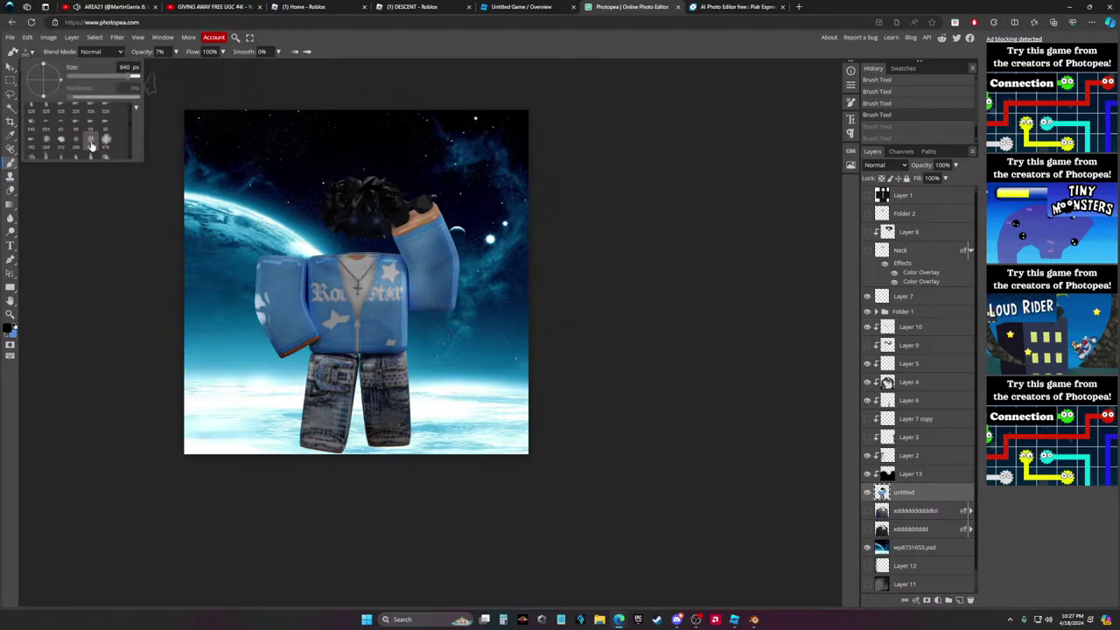
scroll(89, 137, down, 10)
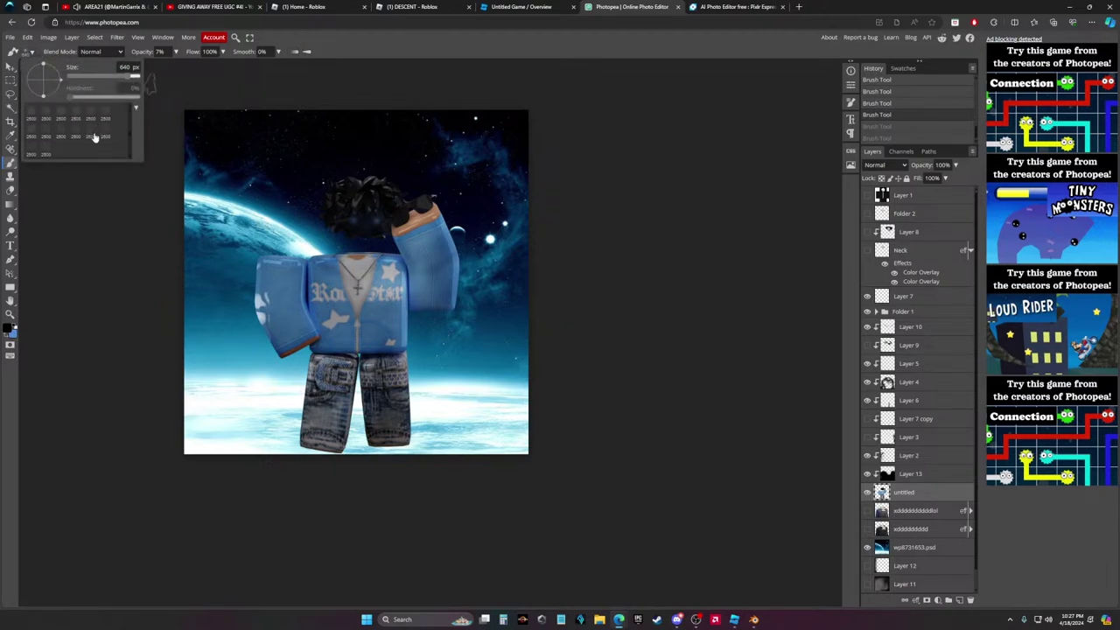
click(77, 126)
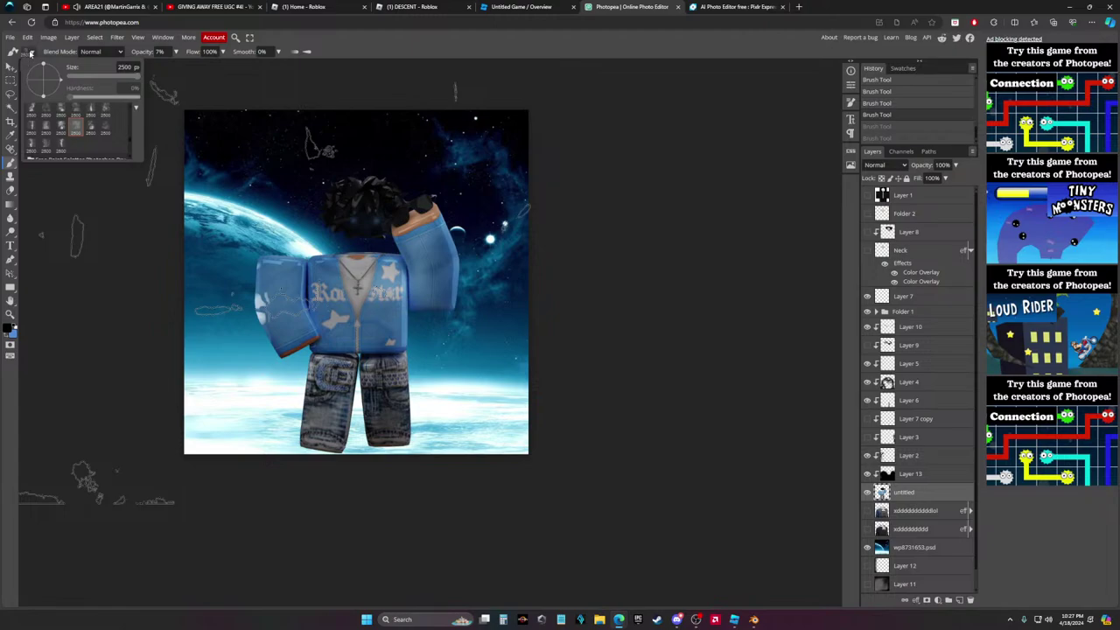
click(280, 315)
Undo the last two brush strokes, then redo them
scroll(280, 332, up, 2)
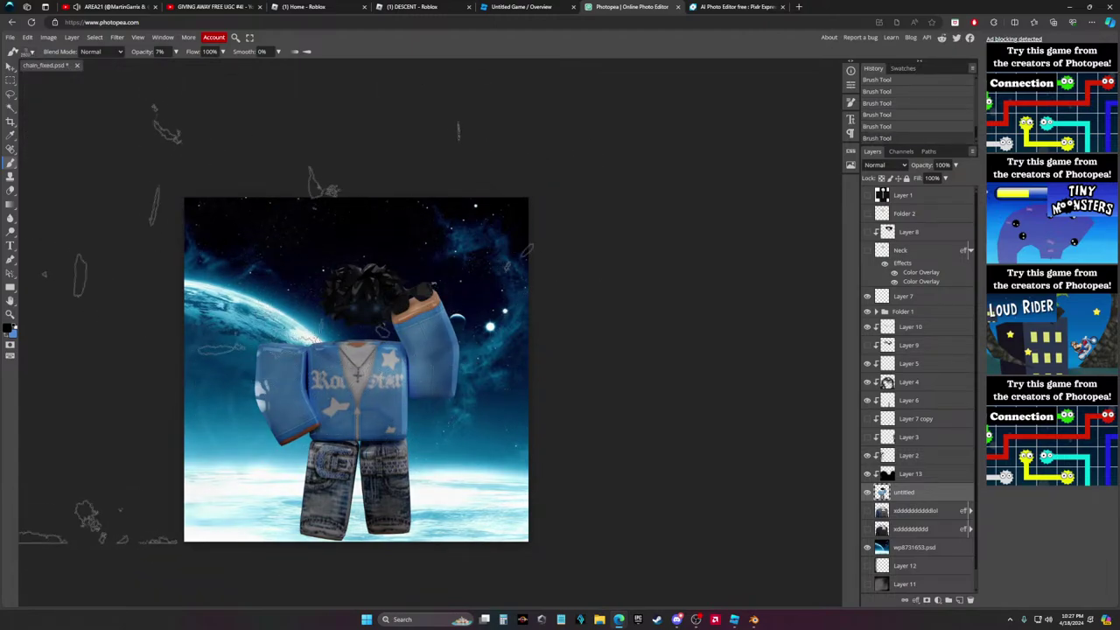
key(ctrl+z)
key(ctrl+z)
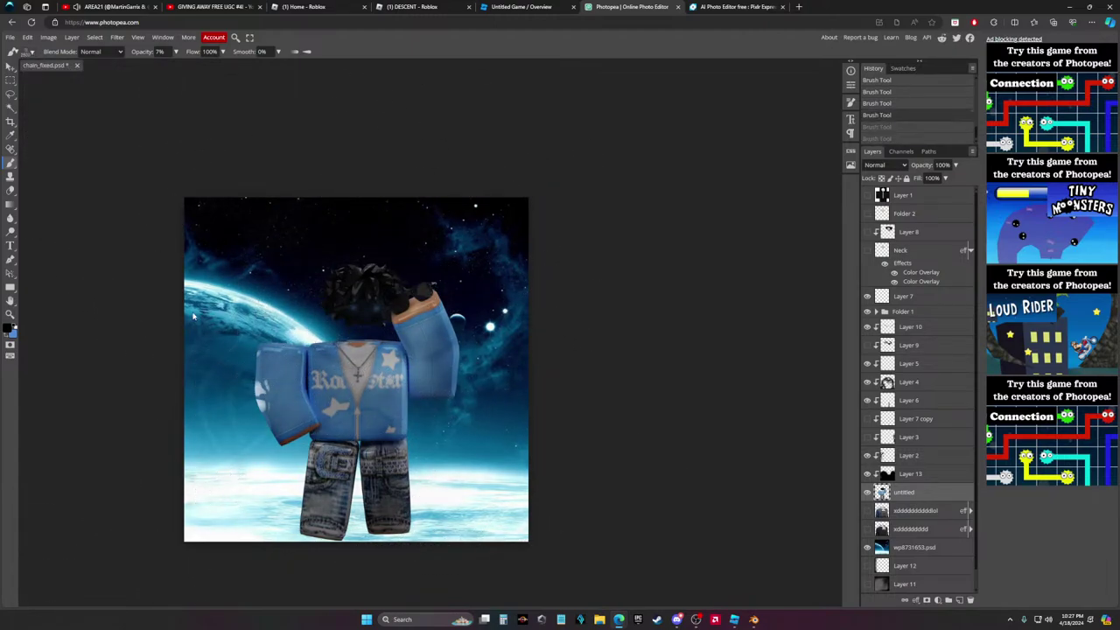
key(ctrl+z)
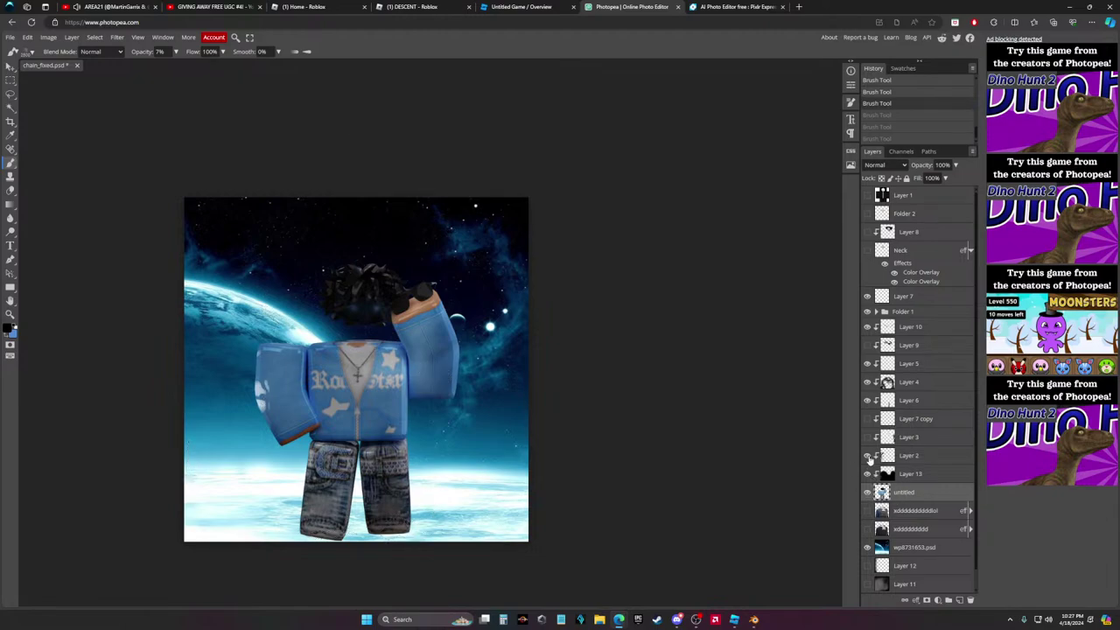
key(ctrl+shift+z)
key(ctrl+shift+z)
key(ctrl+shift+z)
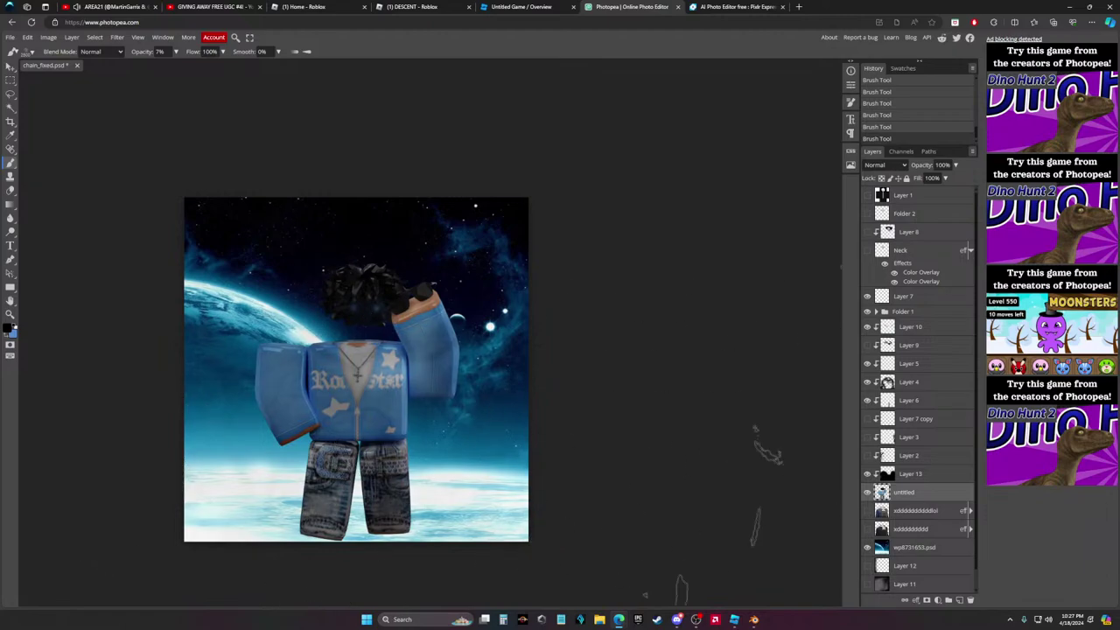
scroll(529, 351, up, 3)
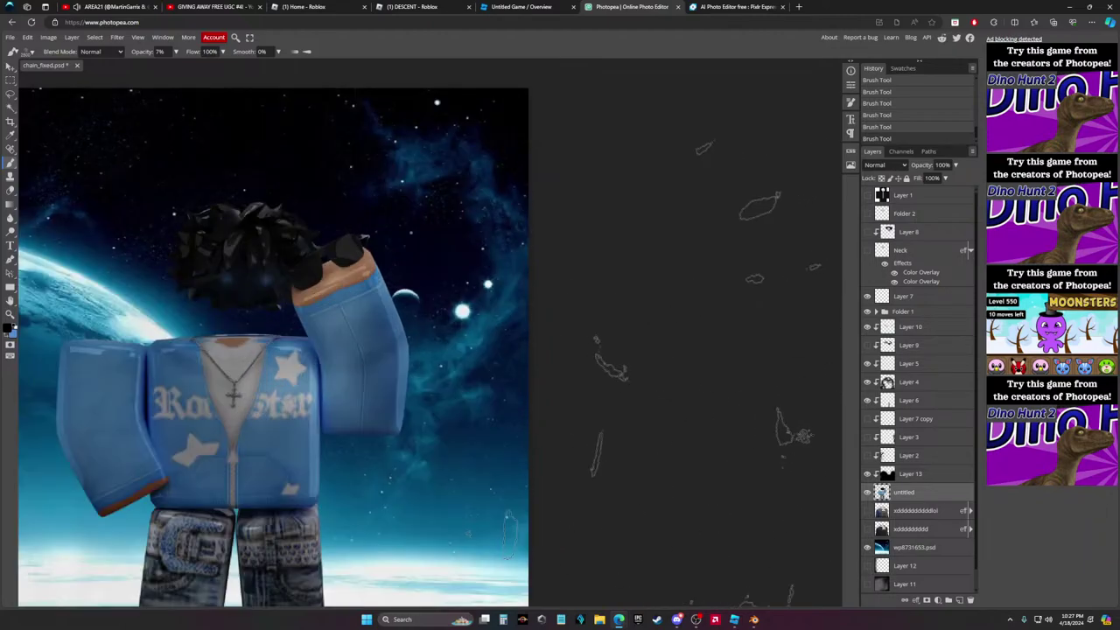
scroll(530, 337, up, 1)
scroll(529, 339, down, 2)
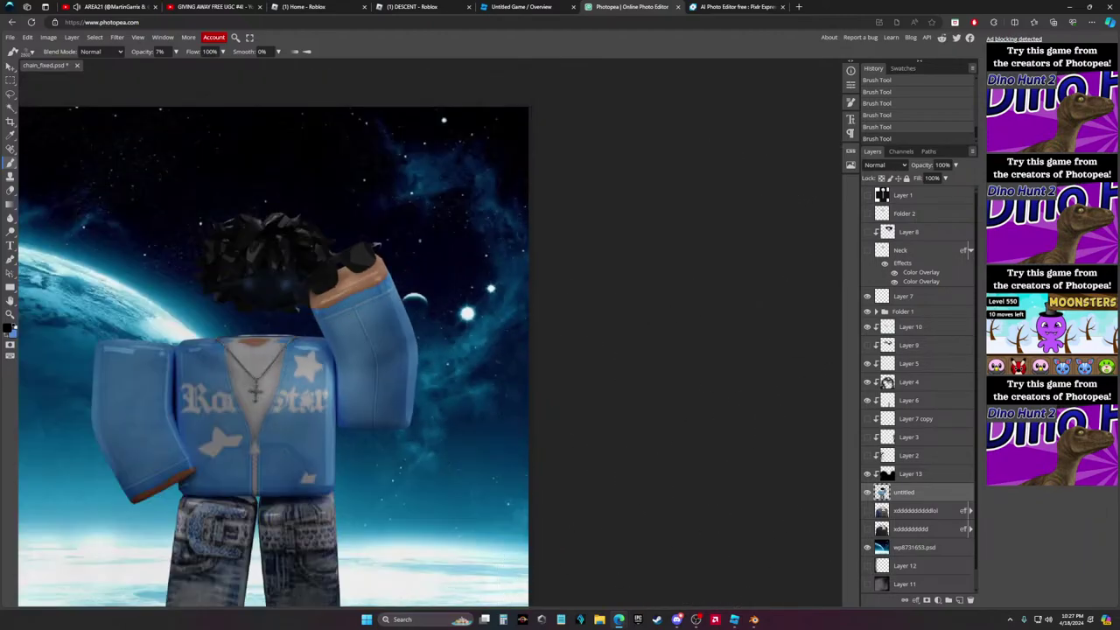
scroll(539, 337, up, 1)
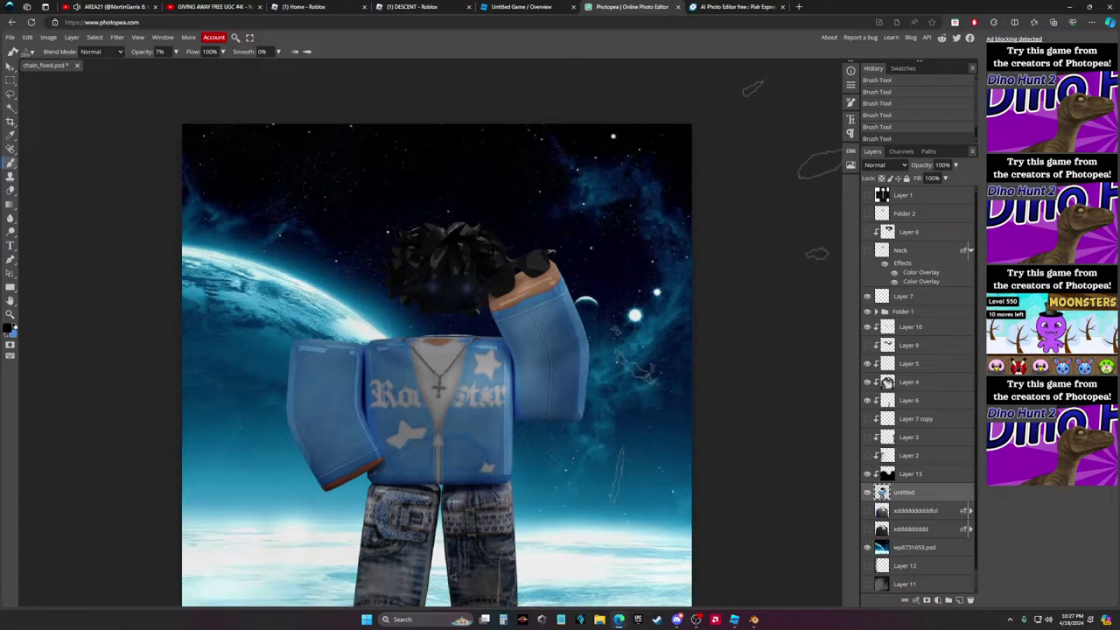
scroll(540, 337, down, 2)
scroll(160, 153, up, 2)
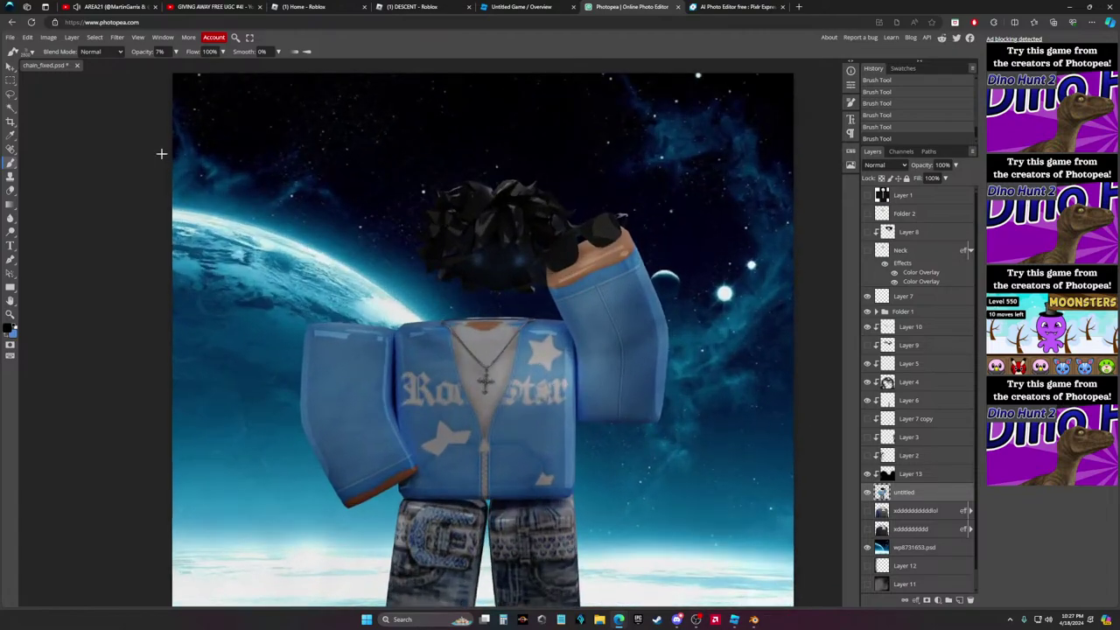
Undo three brush strokes, drop the brush opacity to 5%, and redo the strokes
click(33, 53)
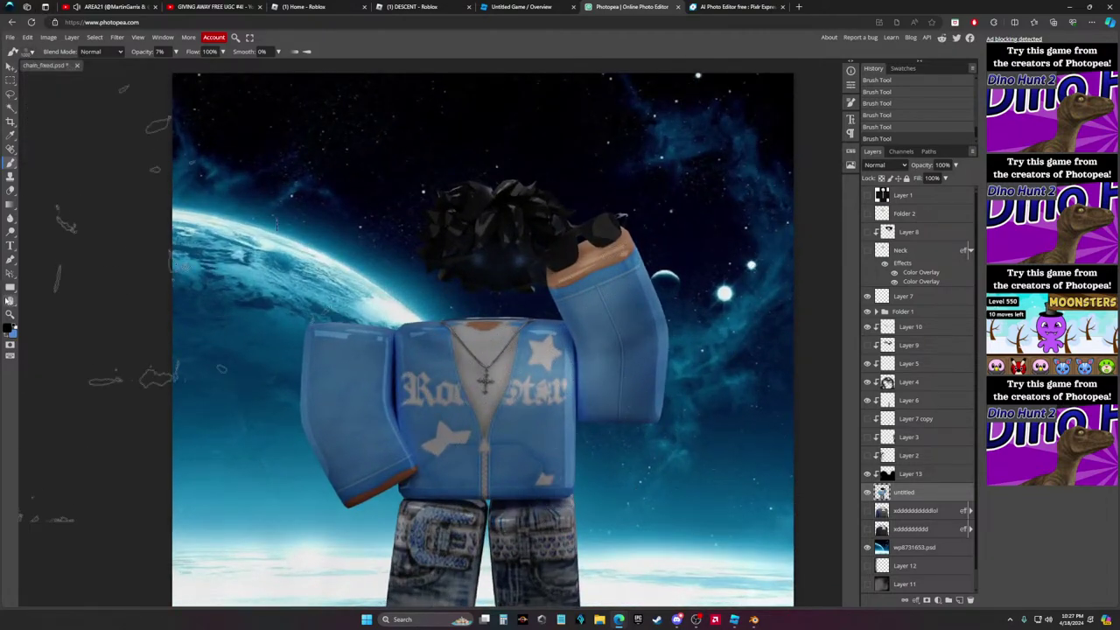
scroll(428, 324, down, 2)
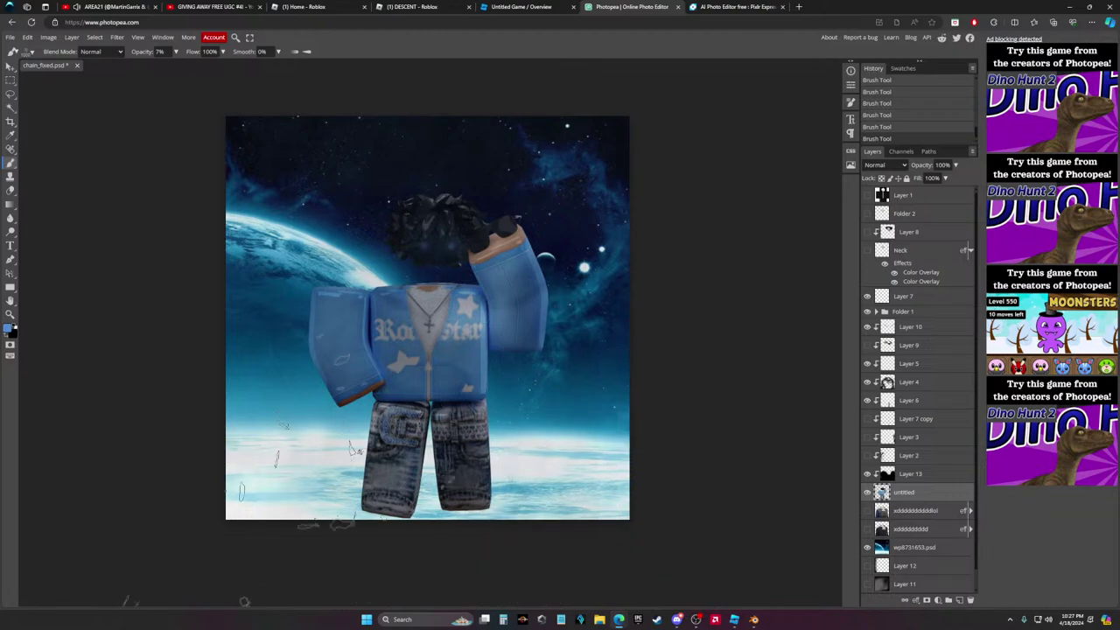
key(ctrl+z)
key(ctrl+z)
key(ctrl+z)
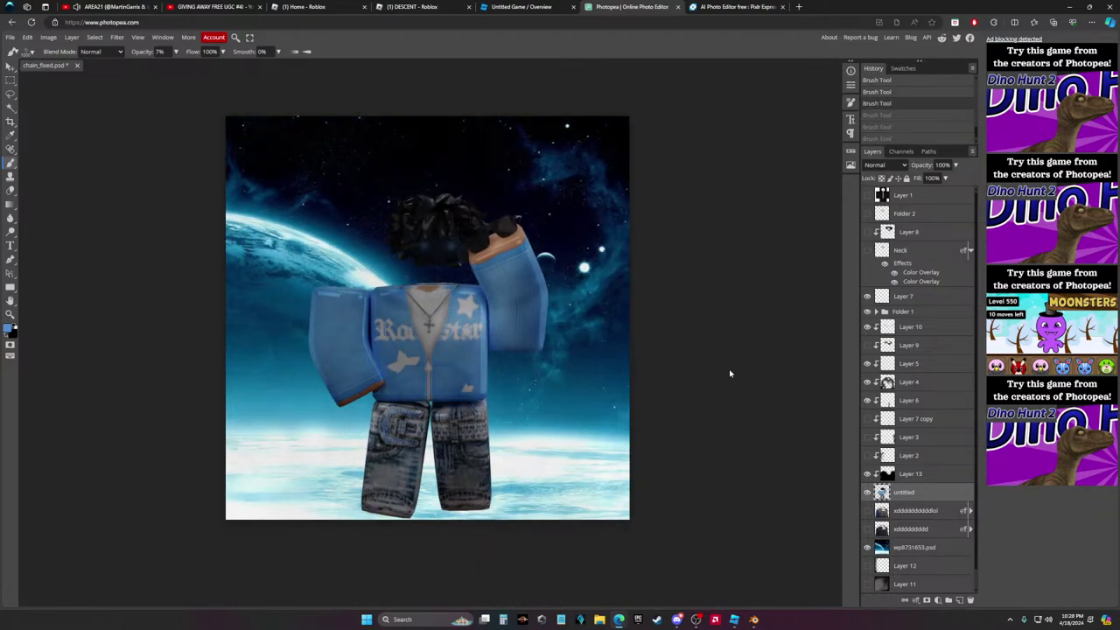
click(158, 52)
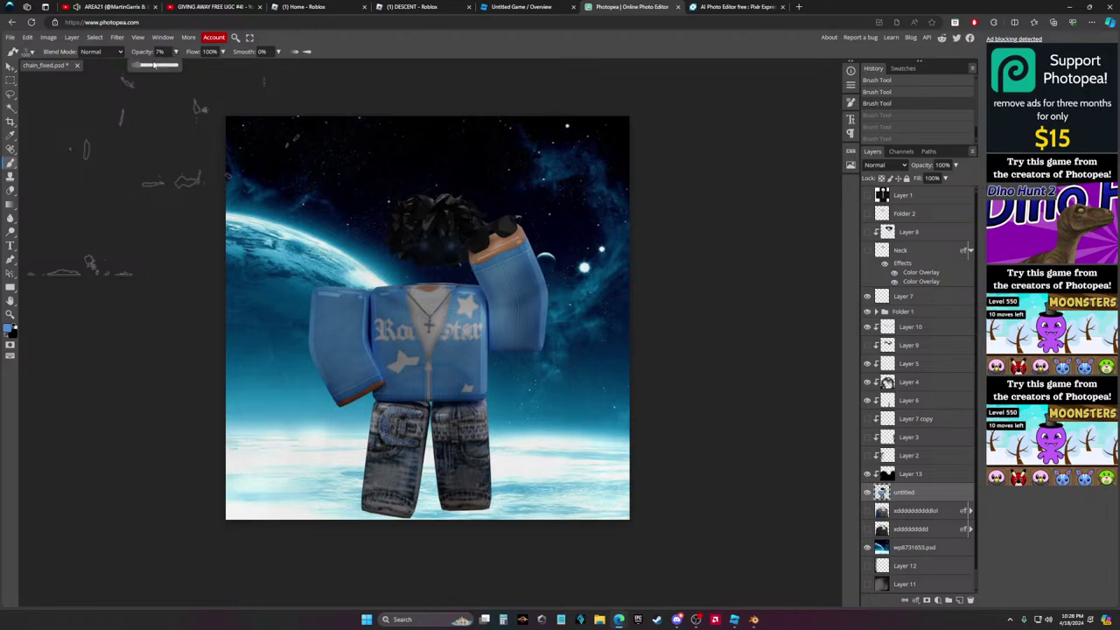
click(177, 51)
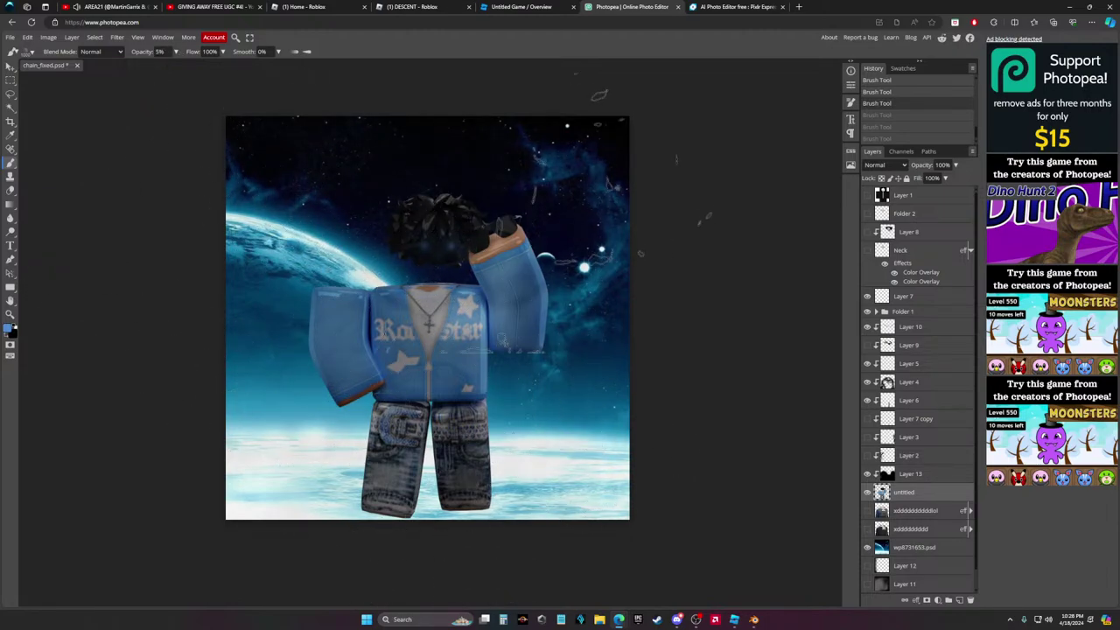
key(ctrl+shift+z)
key(ctrl+shift+z)
key(ctrl+shift+z)
scroll(585, 287, up, 1)
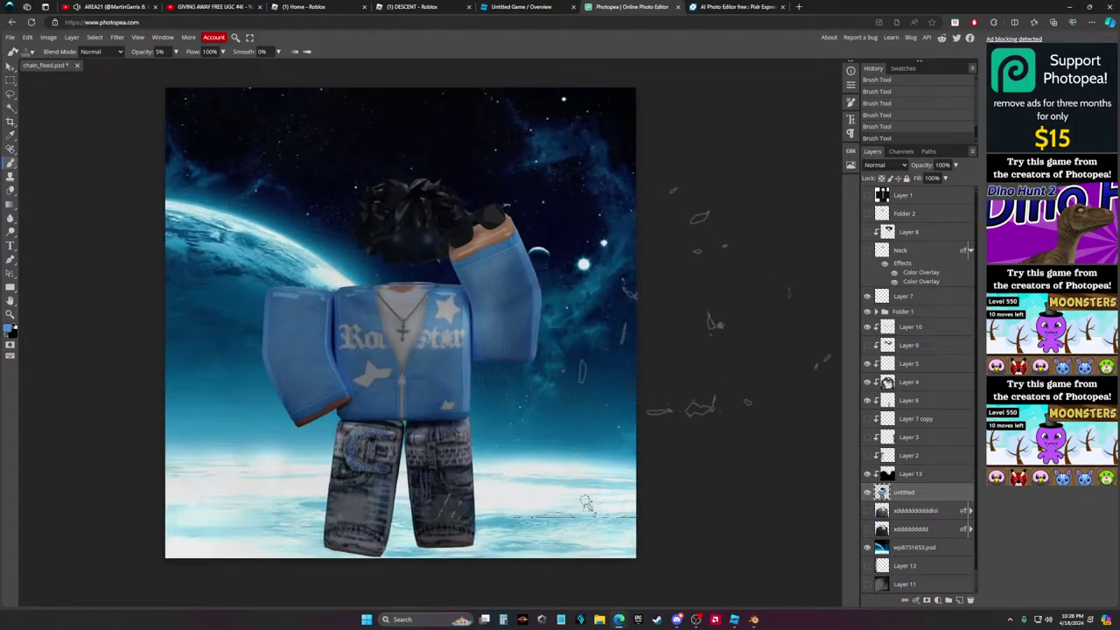
Place Dust.webp from the Renders (For GFX's) folder into the document and commit it
click(7, 36)
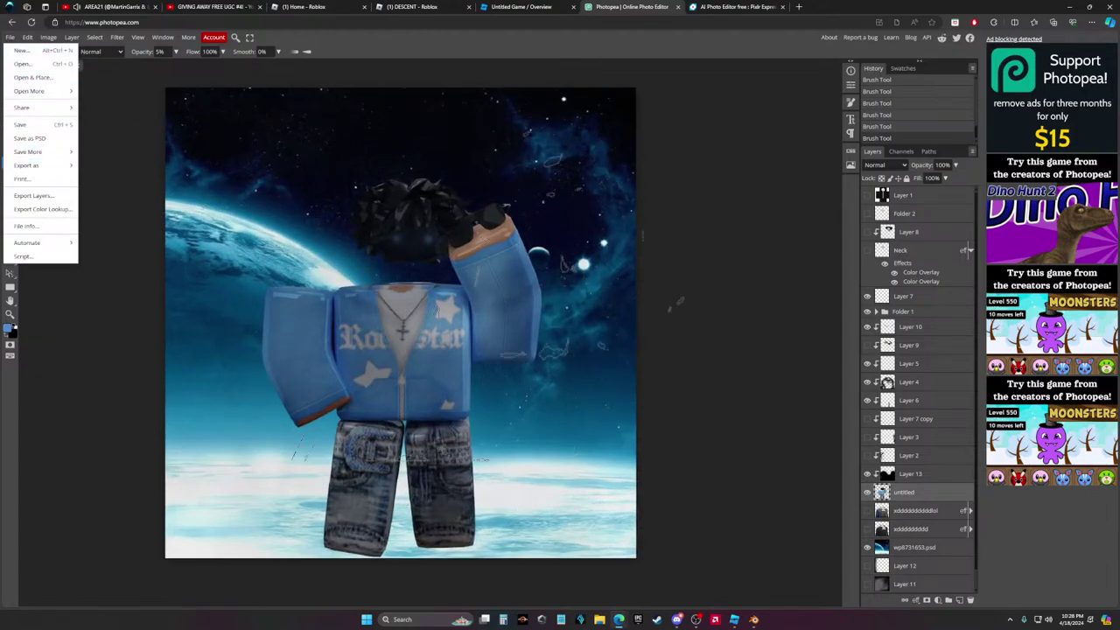
click(760, 278)
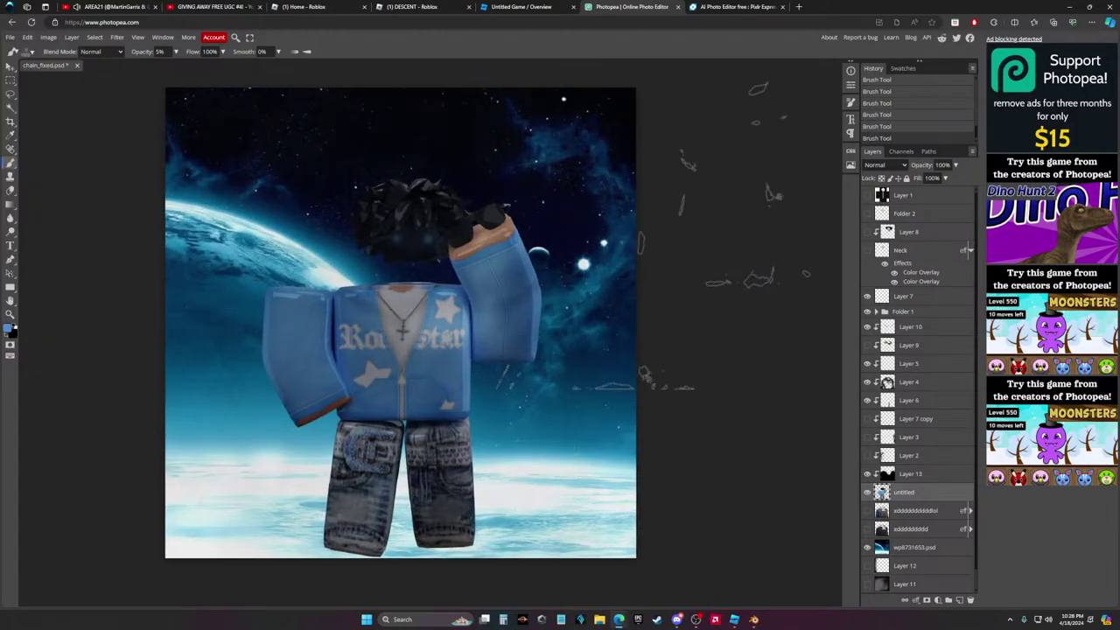
click(9, 66)
key(super+e)
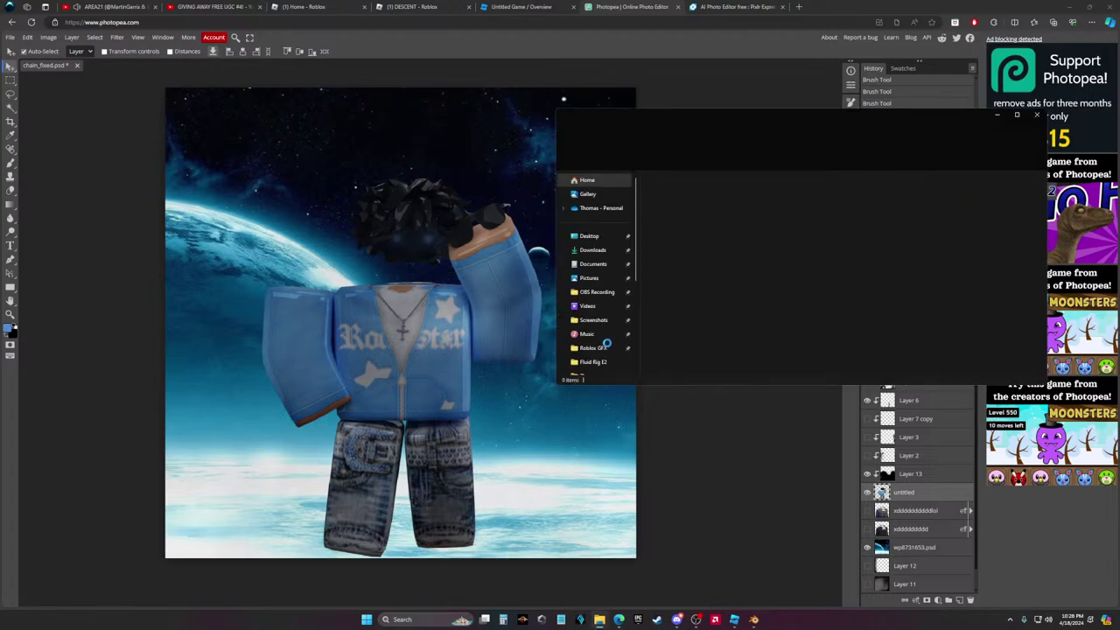
click(593, 320)
scroll(769, 294, down, 1)
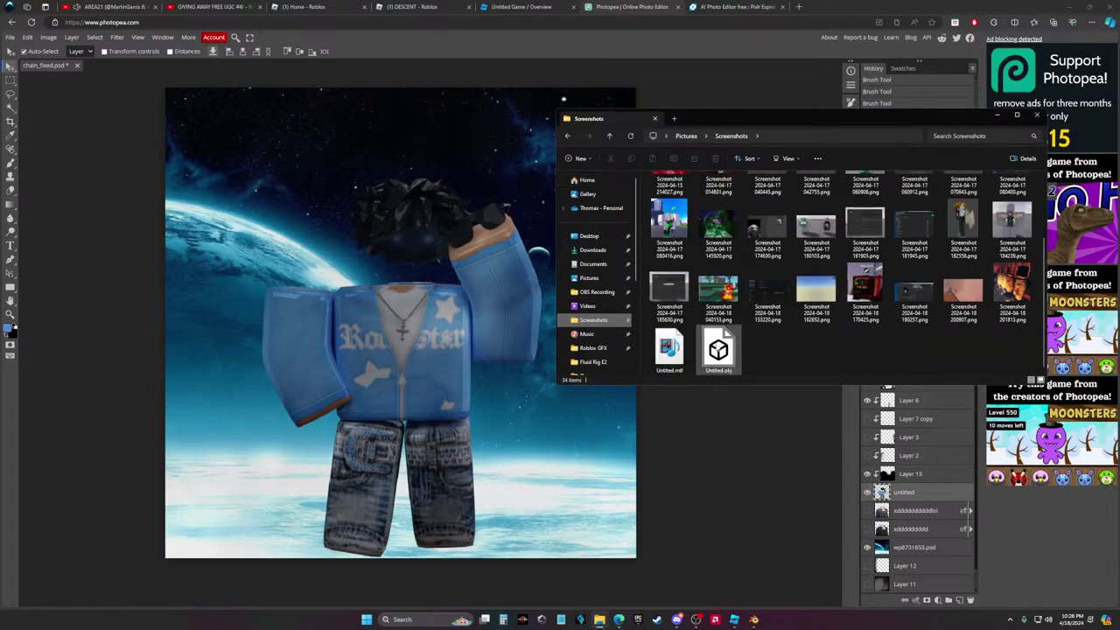
click(613, 293)
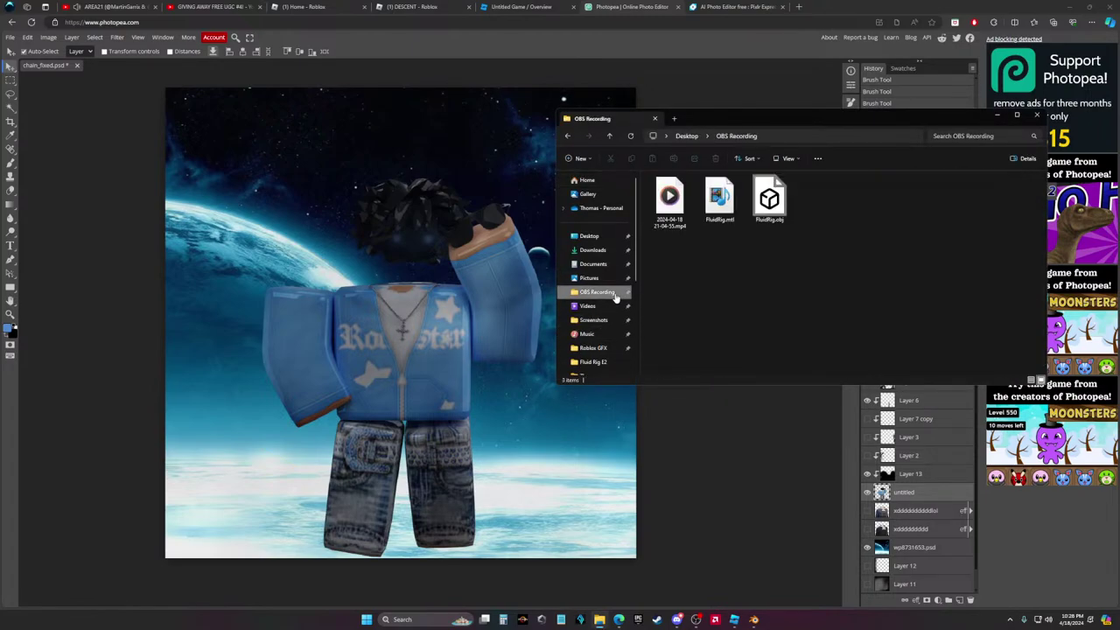
click(600, 251)
scroll(600, 297, down, 2)
click(600, 331)
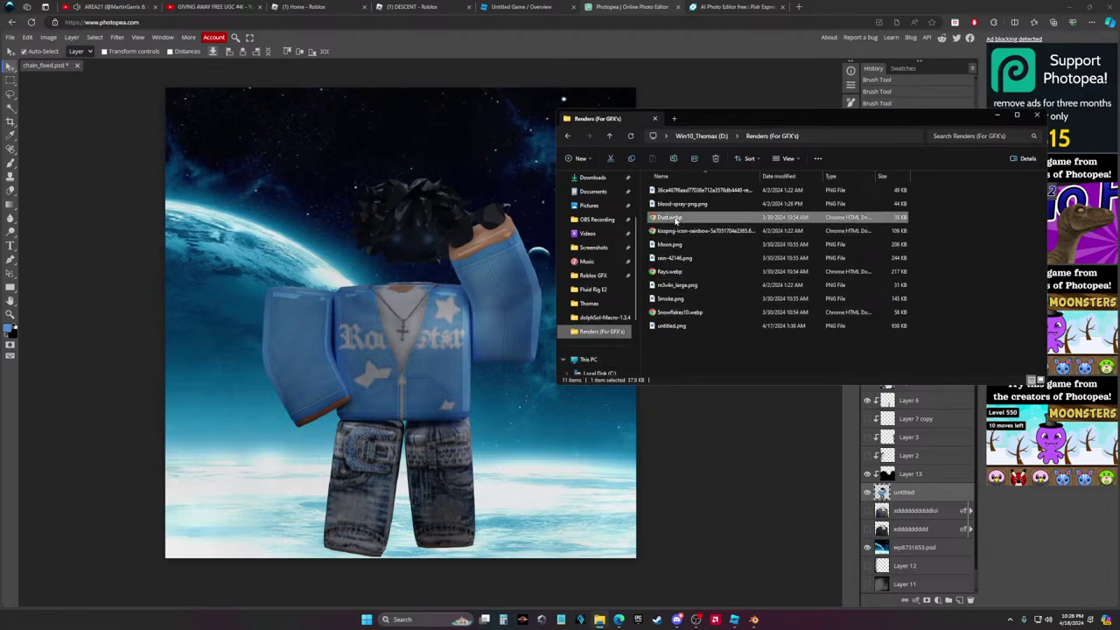
double_click(670, 217)
click(11, 66)
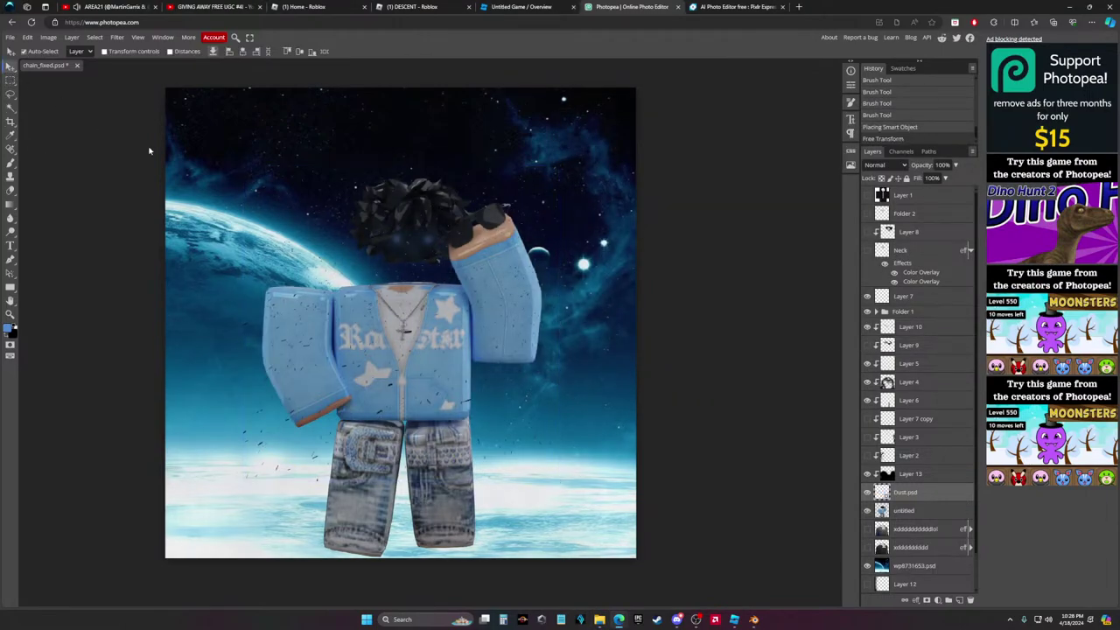
Select Layer 4, reposition the avatar figure, then select the Dust.psd layer
click(377, 309)
scroll(918, 552, down, 1)
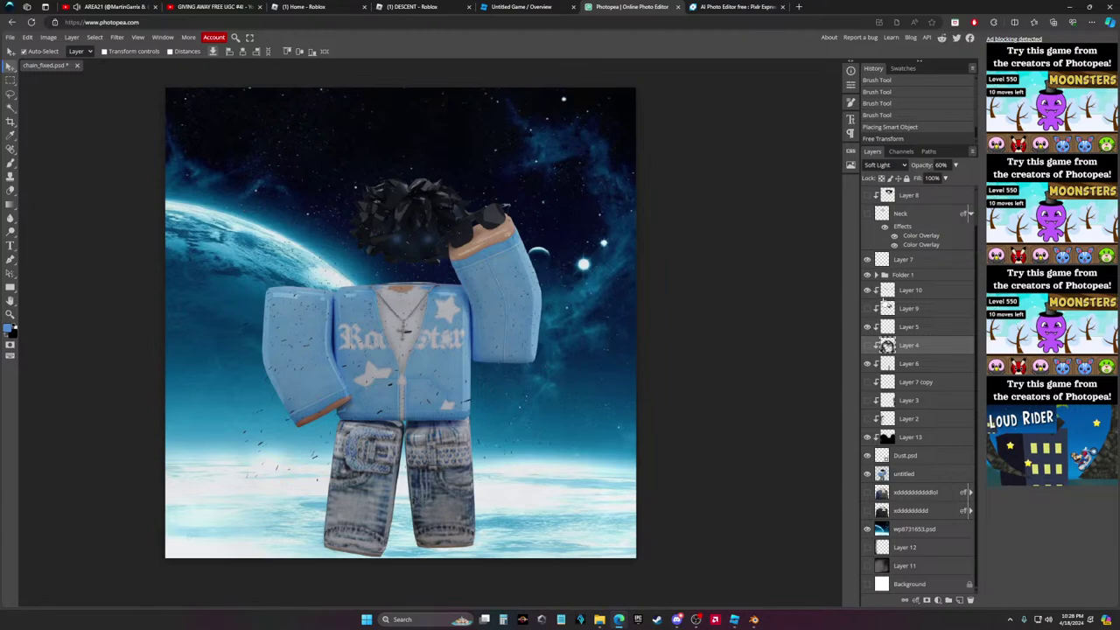
scroll(889, 305, up, 1)
mouse_move(391, 369)
mouse_down()
mouse_move(402, 376)
mouse_move(391, 369)
mouse_up()
click(912, 495)
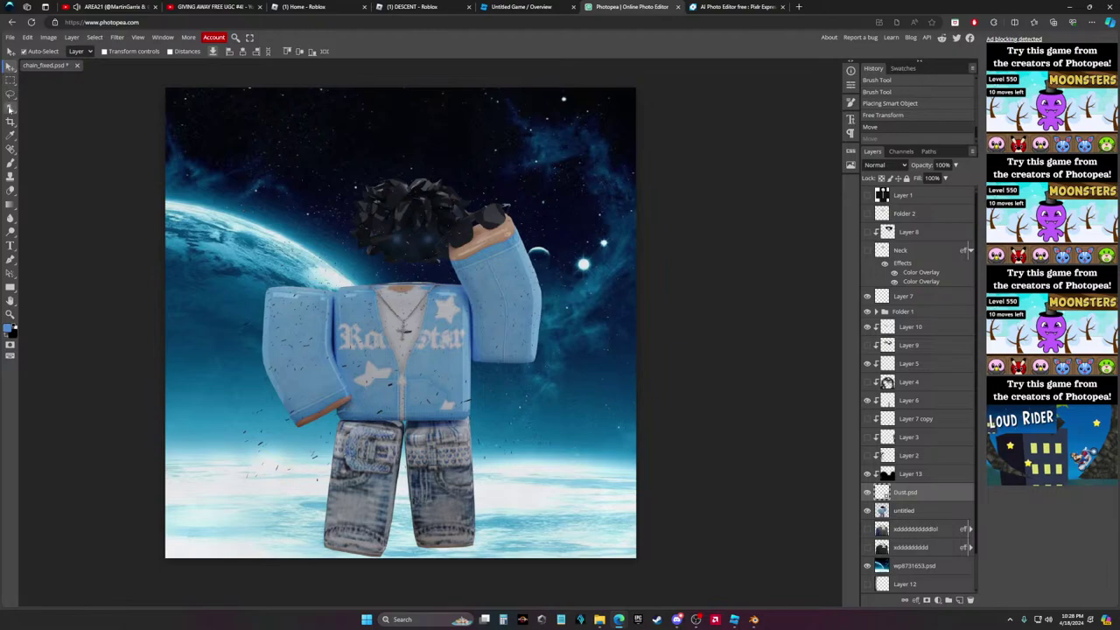
click(10, 173)
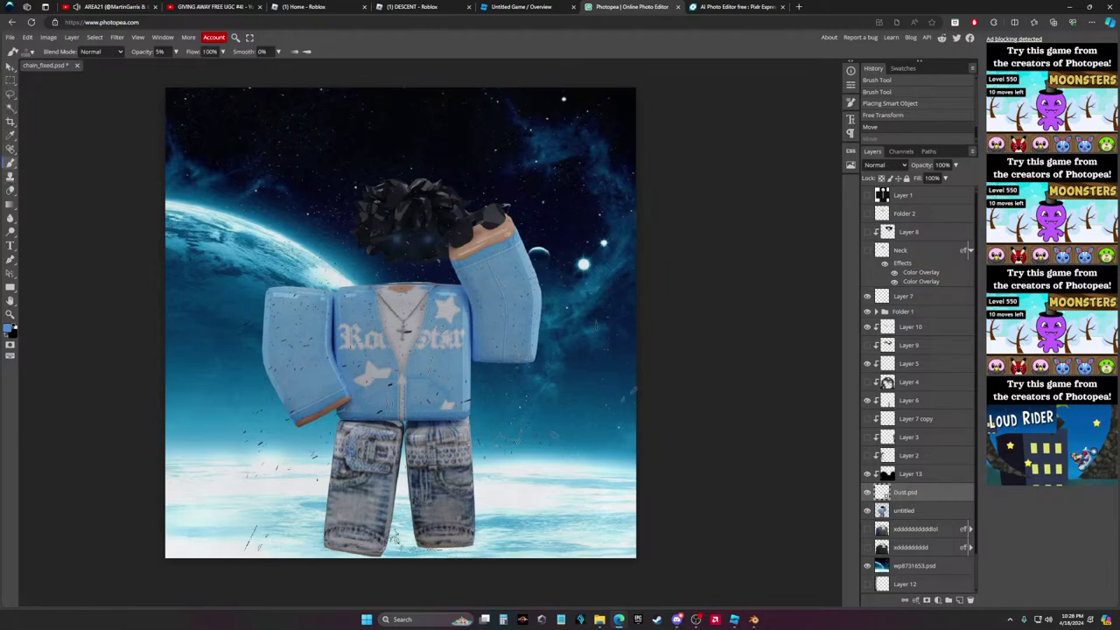
click(8, 66)
Hide the untitled avatar layer, reselect Layer 13, then switch to Discord
key(alt+bracketright)
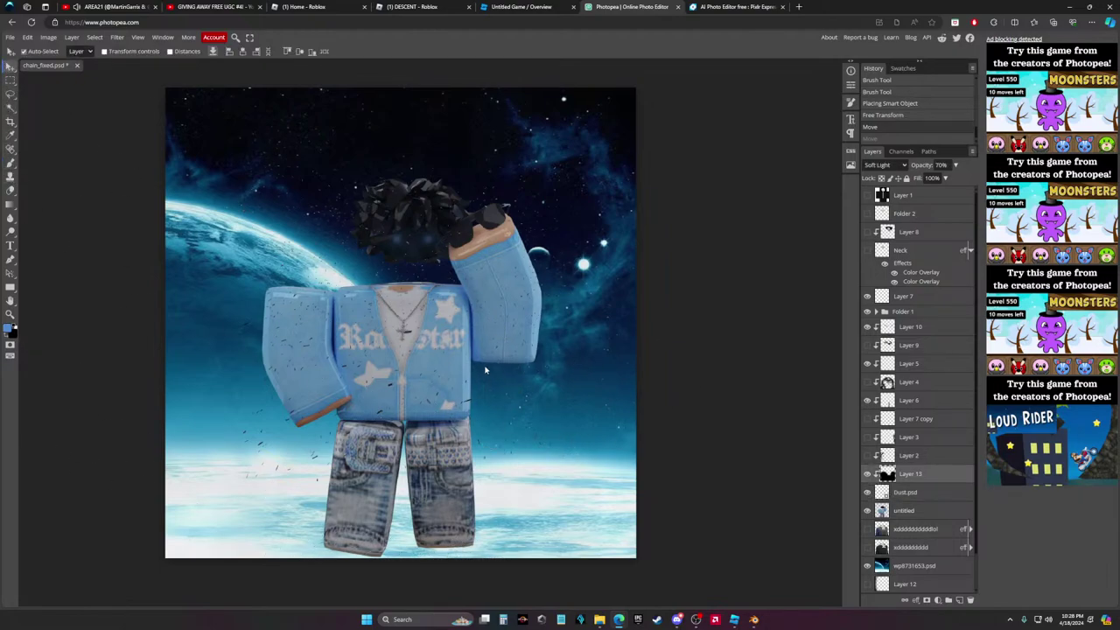
click(916, 493)
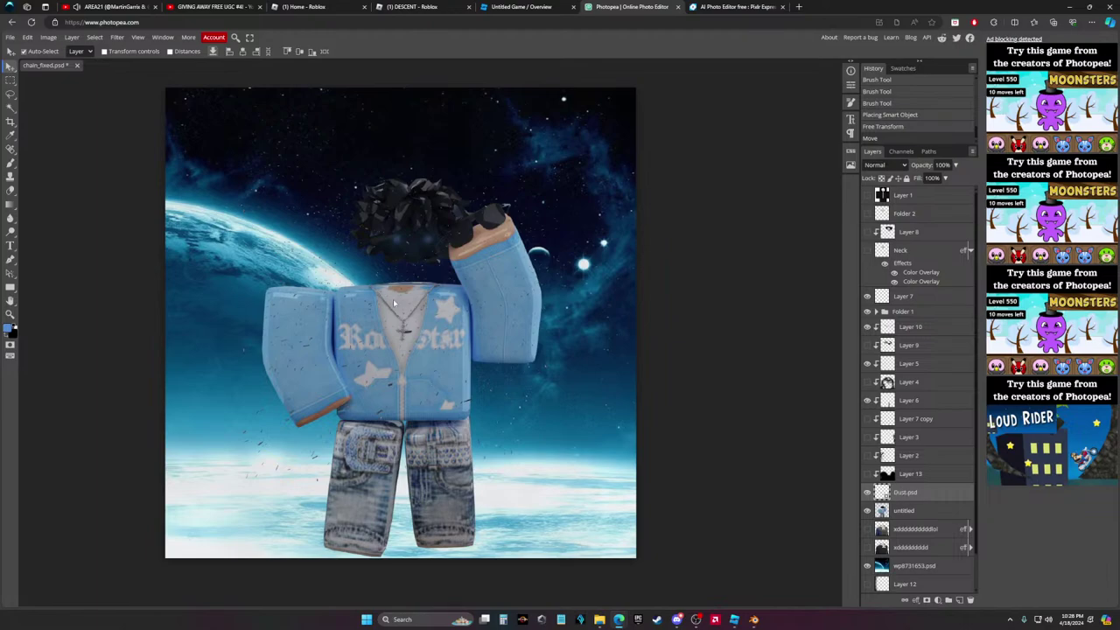
key(alt+bracketleft)
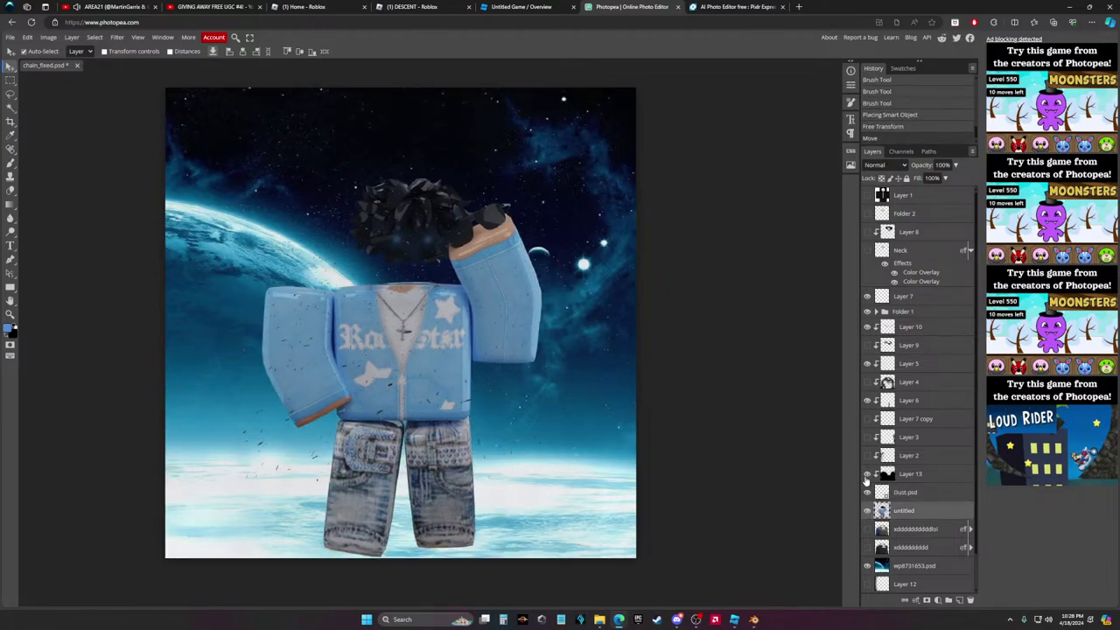
click(868, 511)
key(alt+bracketright)
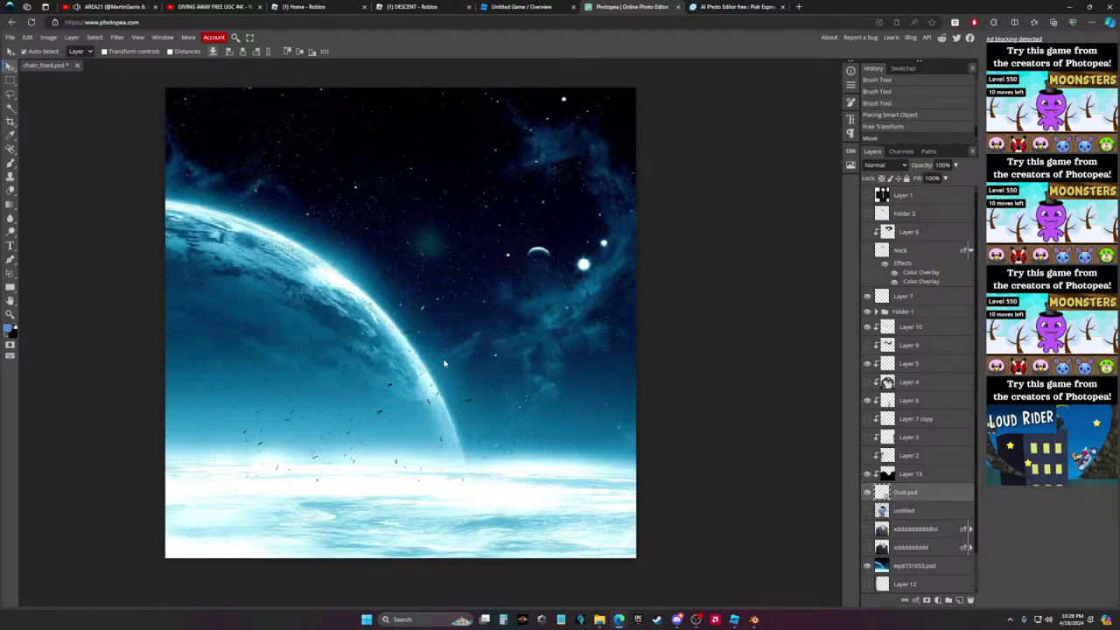
key(alt+bracketright)
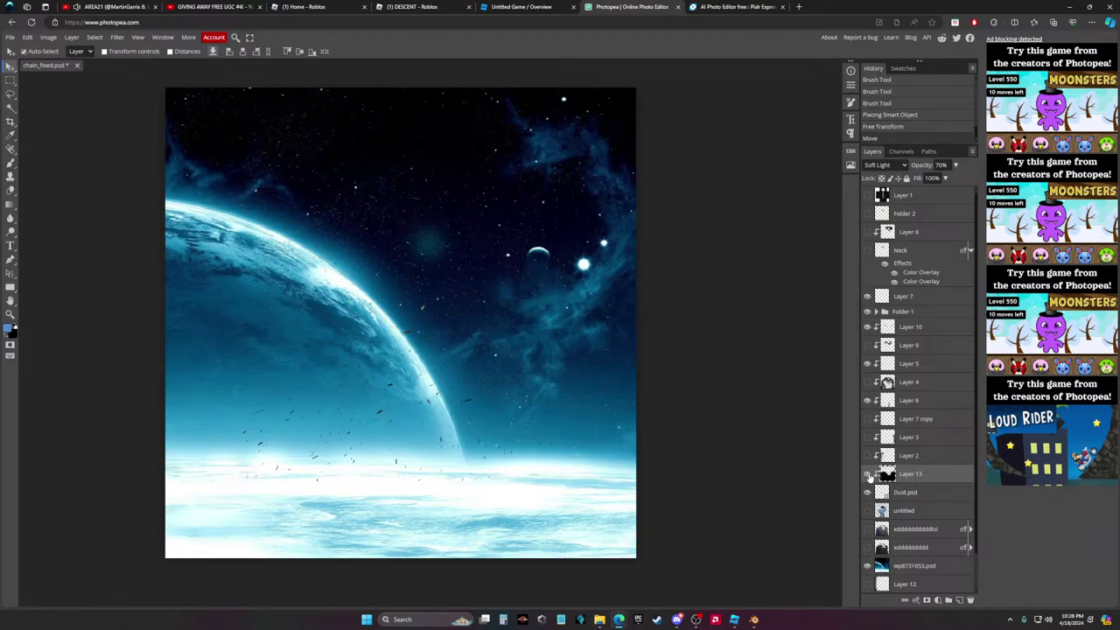
scroll(871, 490, down, 1)
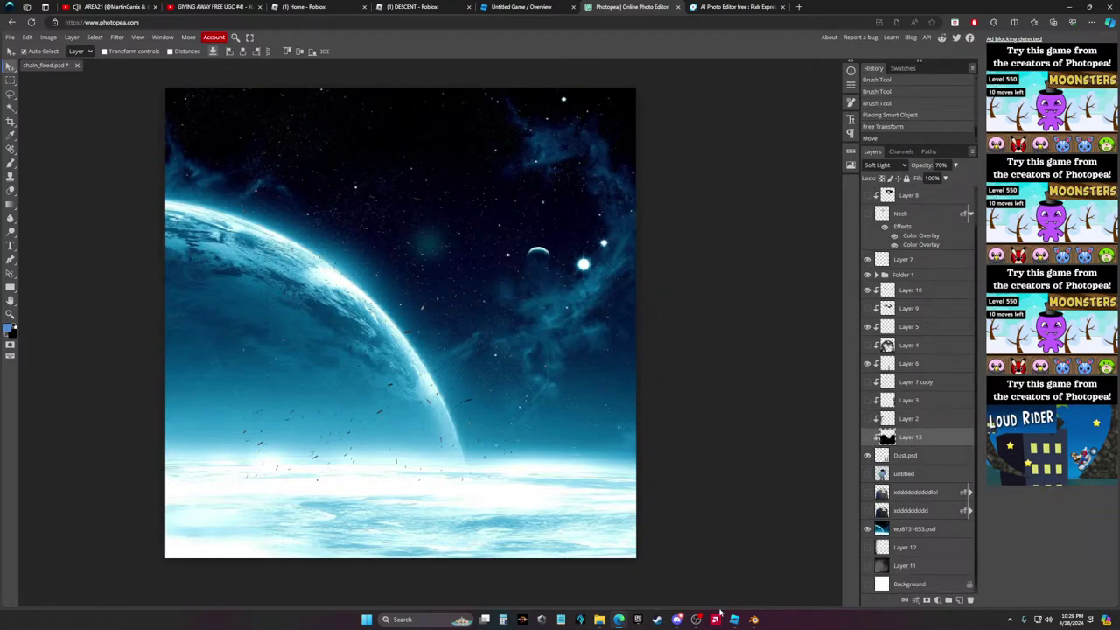
click(676, 620)
Browse the #general-chat, #memes, #reacts-beta and #announcements channels in Discord
click(70, 176)
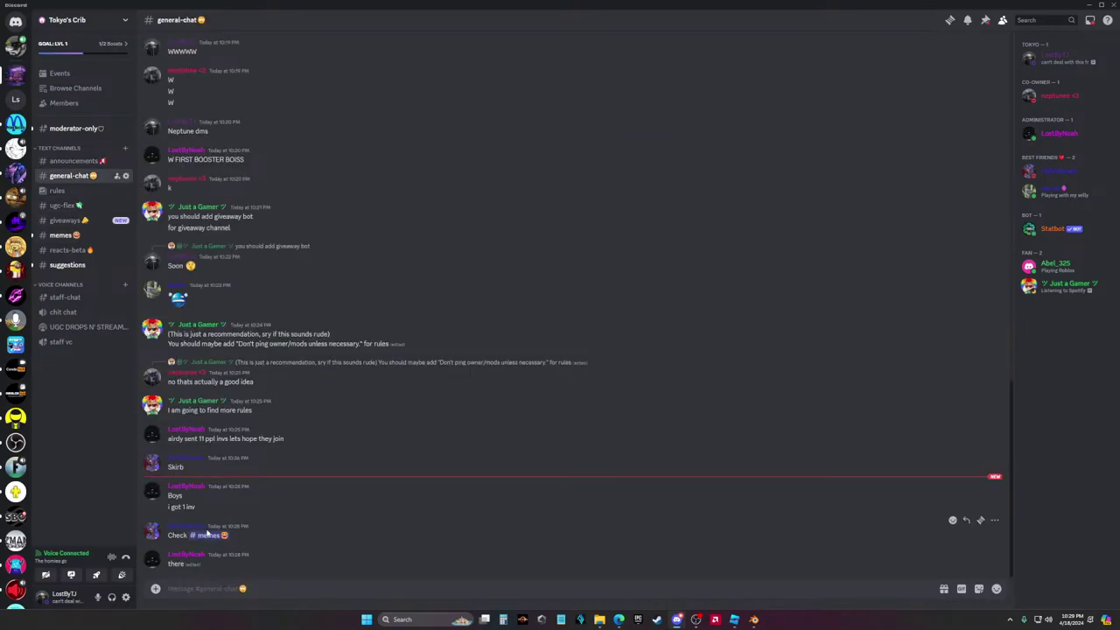
click(210, 536)
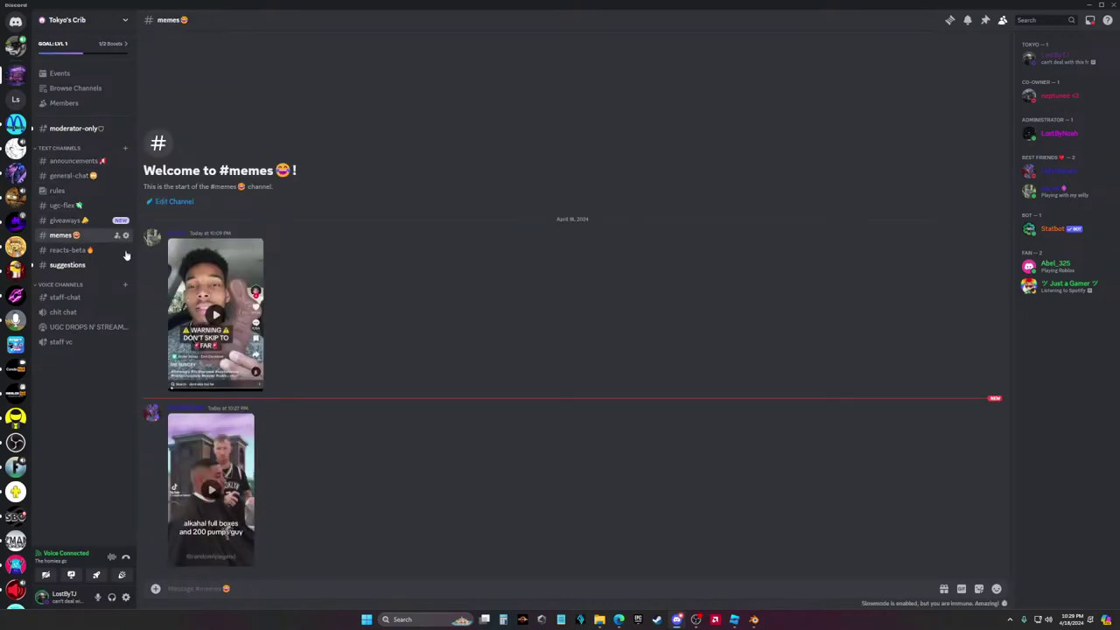
click(87, 250)
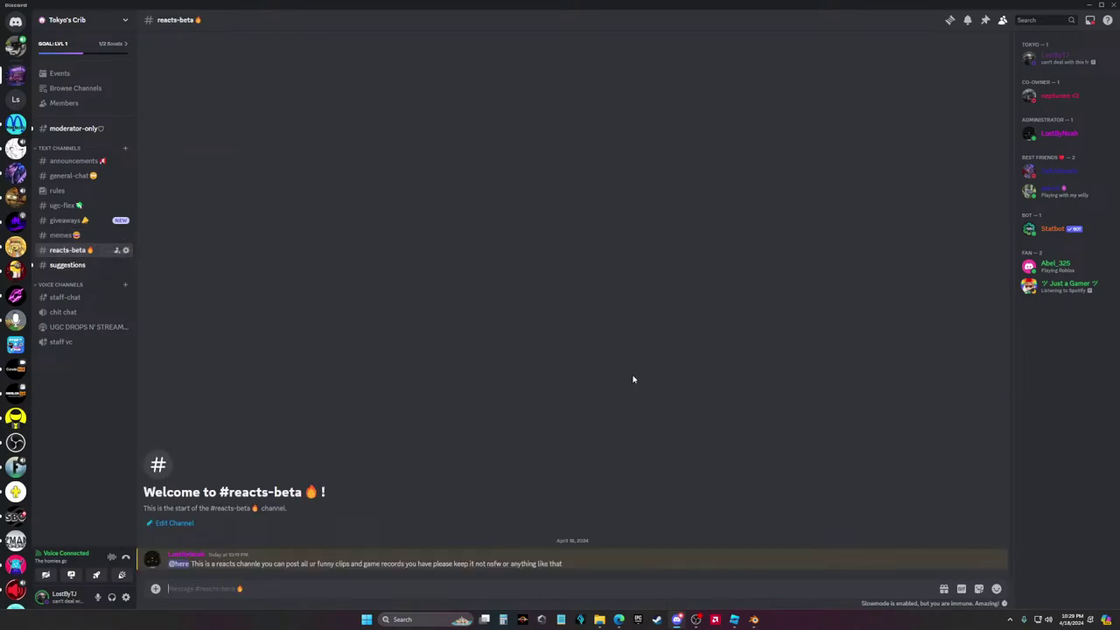
mouse_move(610, 624)
click(77, 161)
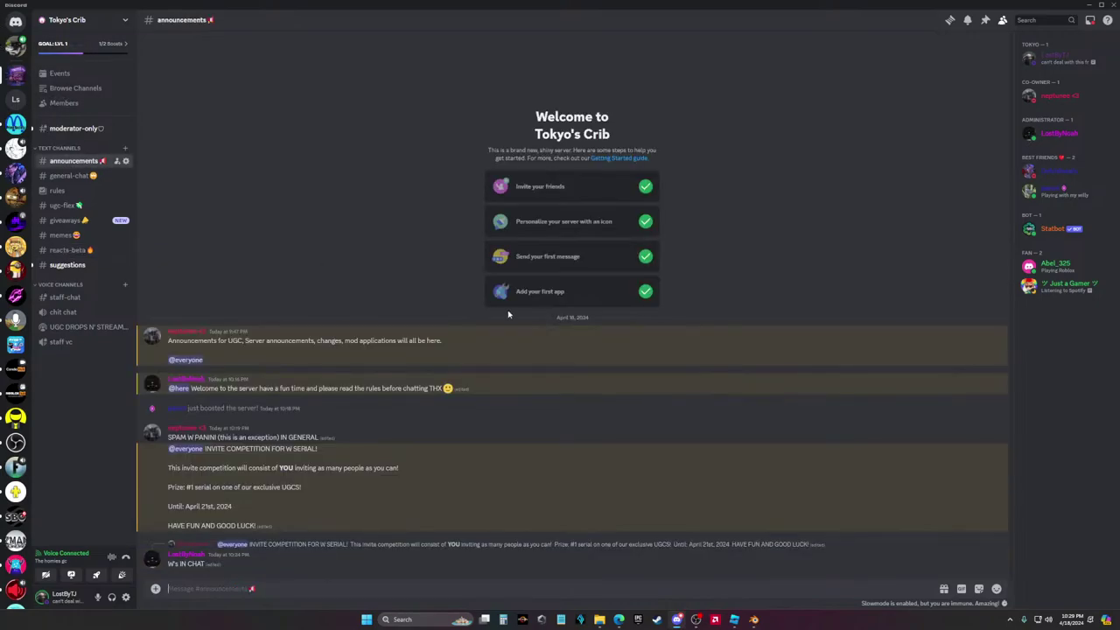
Back in Photopea, move Dust.psd just above the wp8731653.psd background and nudge the background
click(588, 582)
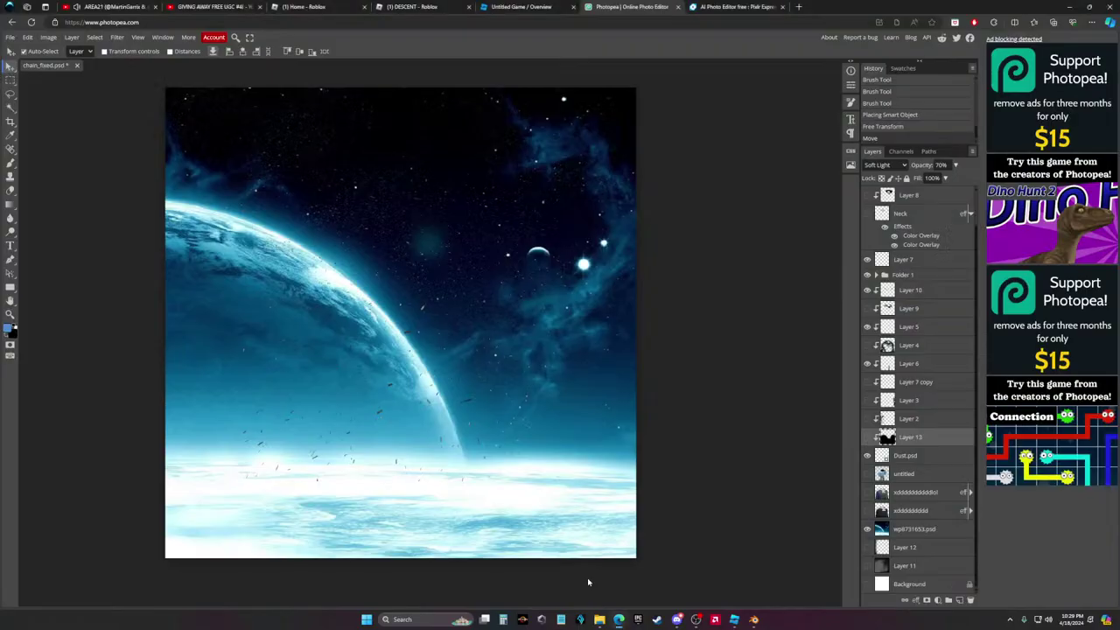
drag(492, 351, 392, 398)
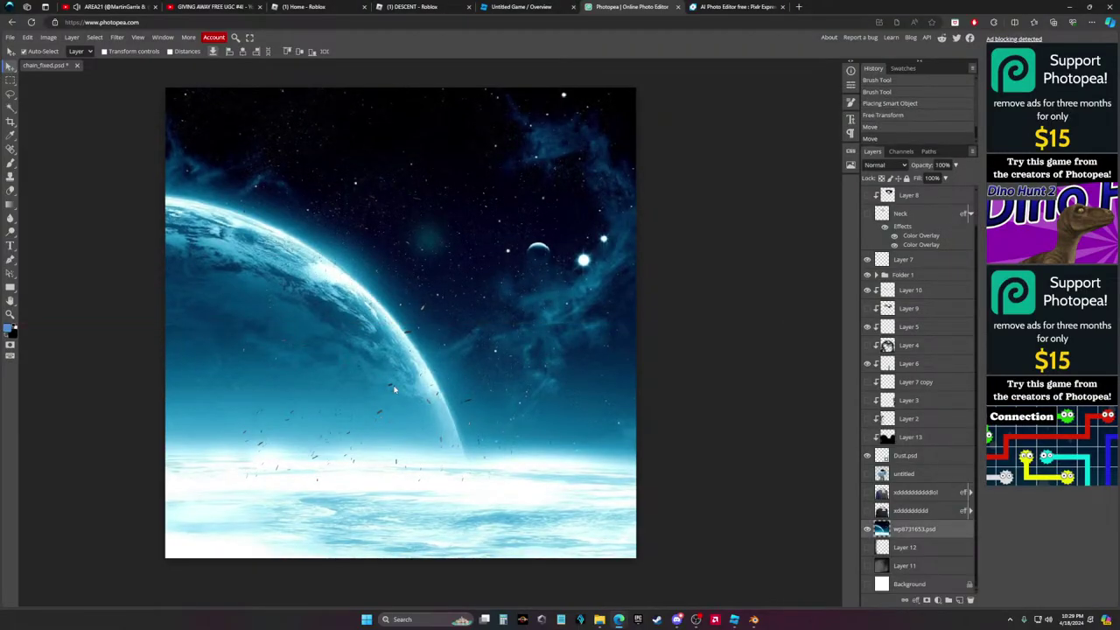
key(ctrl+z)
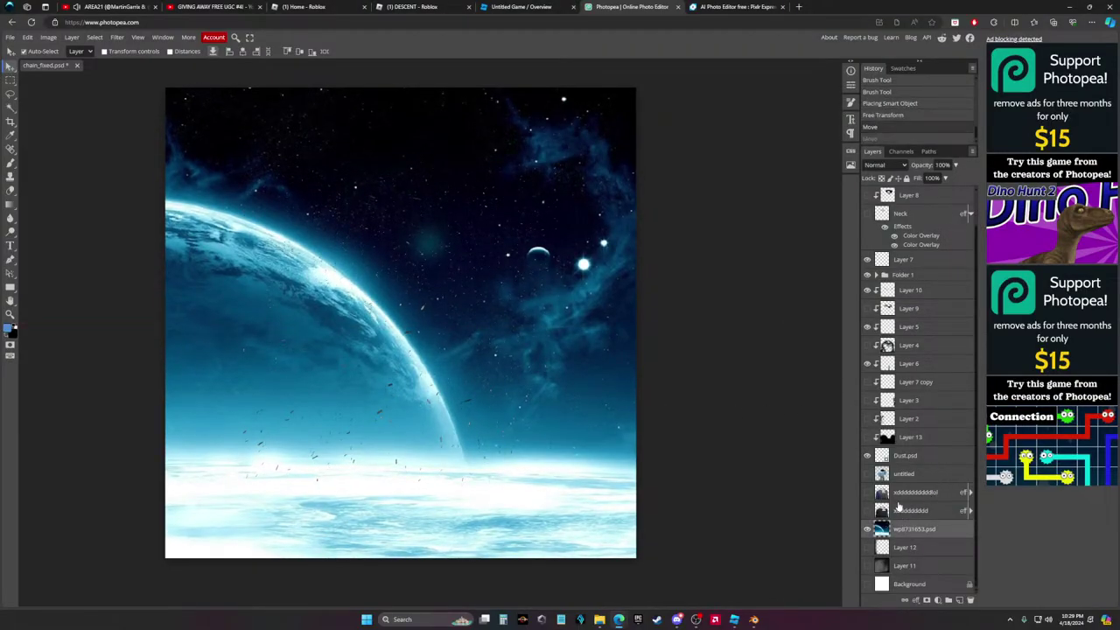
click(917, 456)
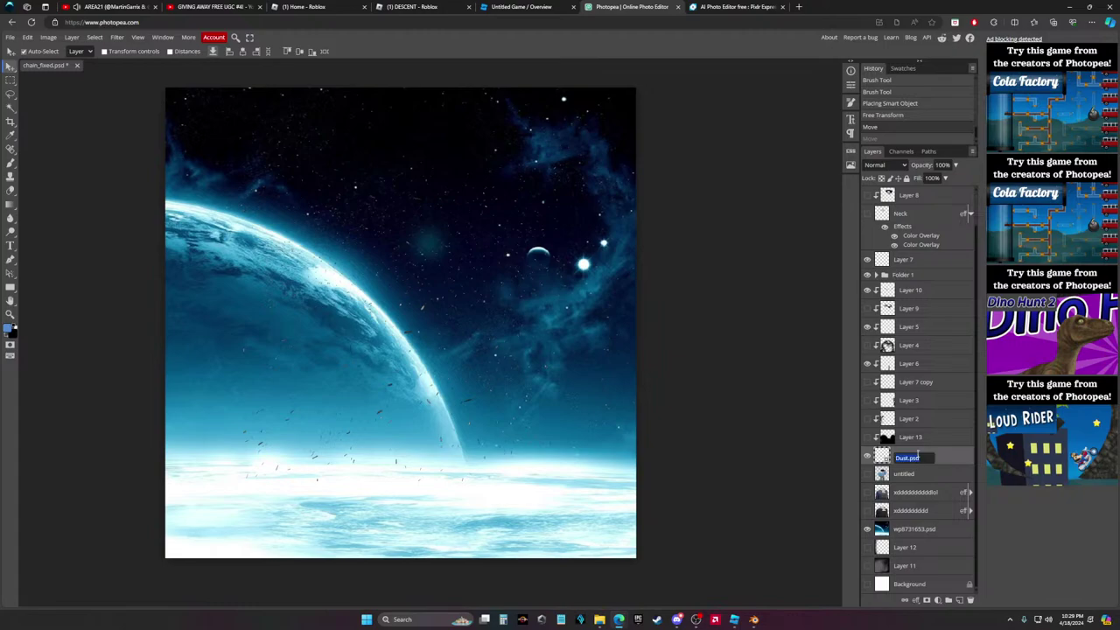
click(424, 341)
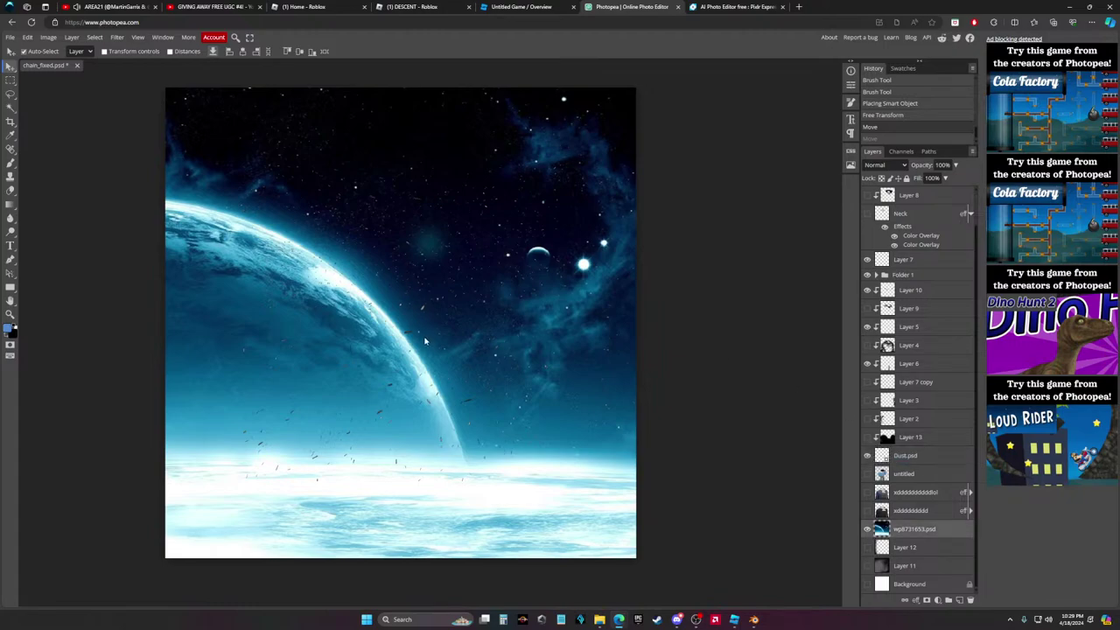
drag(910, 457, 910, 521)
drag(337, 399, 339, 399)
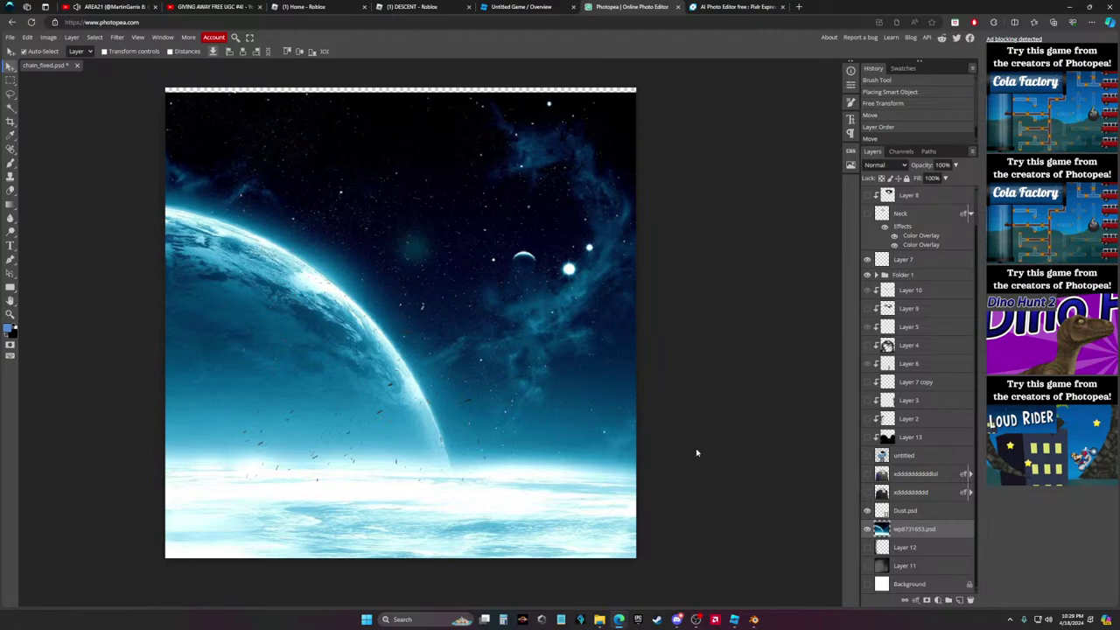
Undo the background hiding, layer reorder, move and the Dust overlay placement
click(867, 528)
click(430, 381)
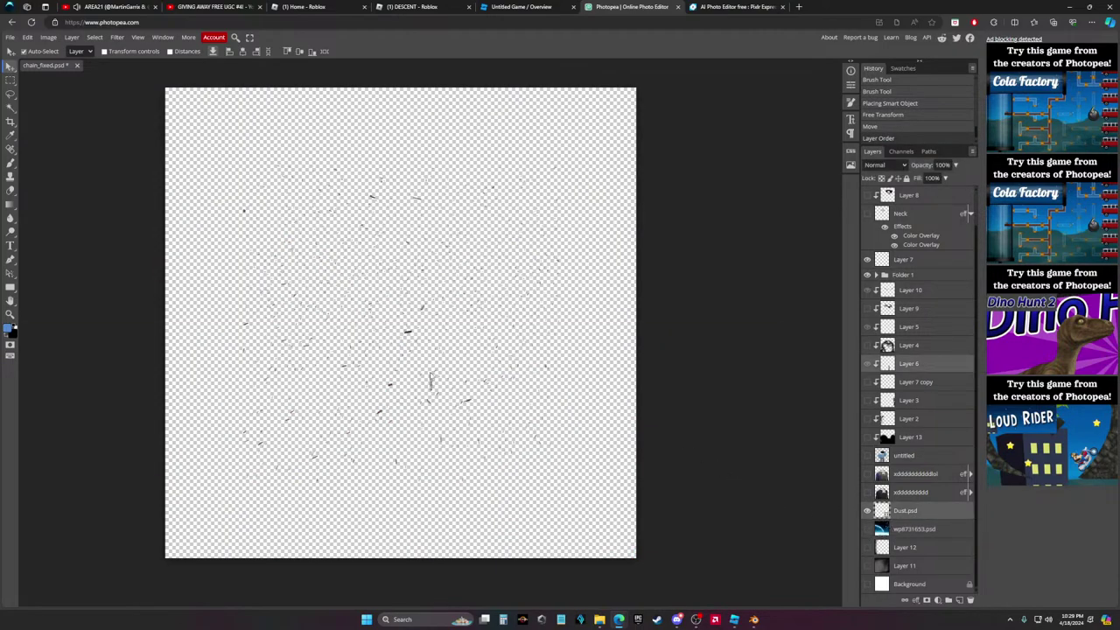
key(ctrl+z)
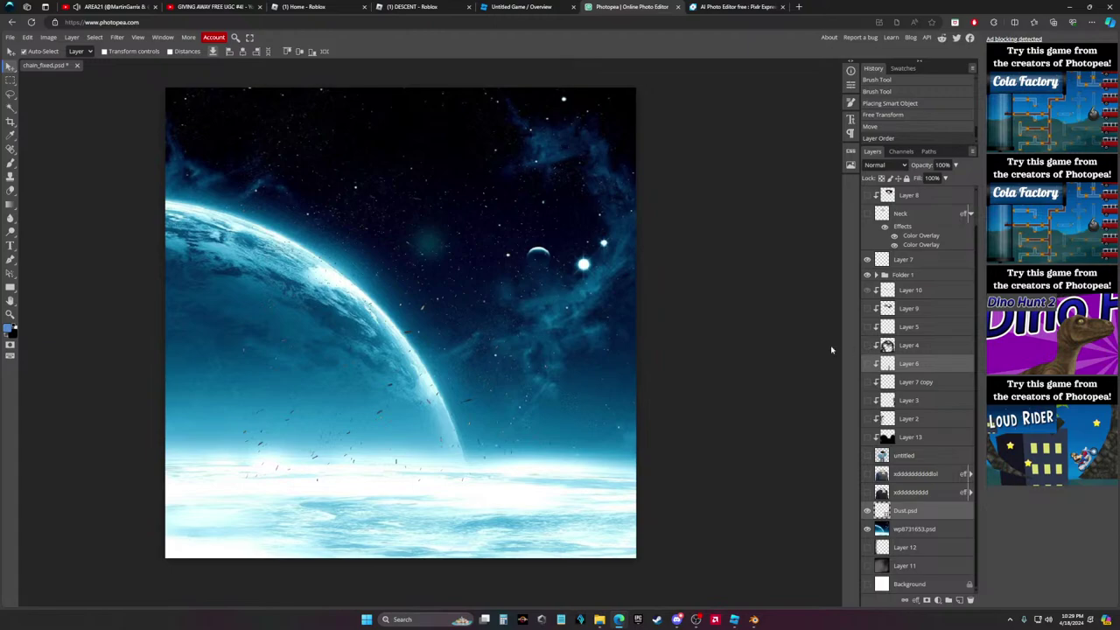
key(ctrl+z)
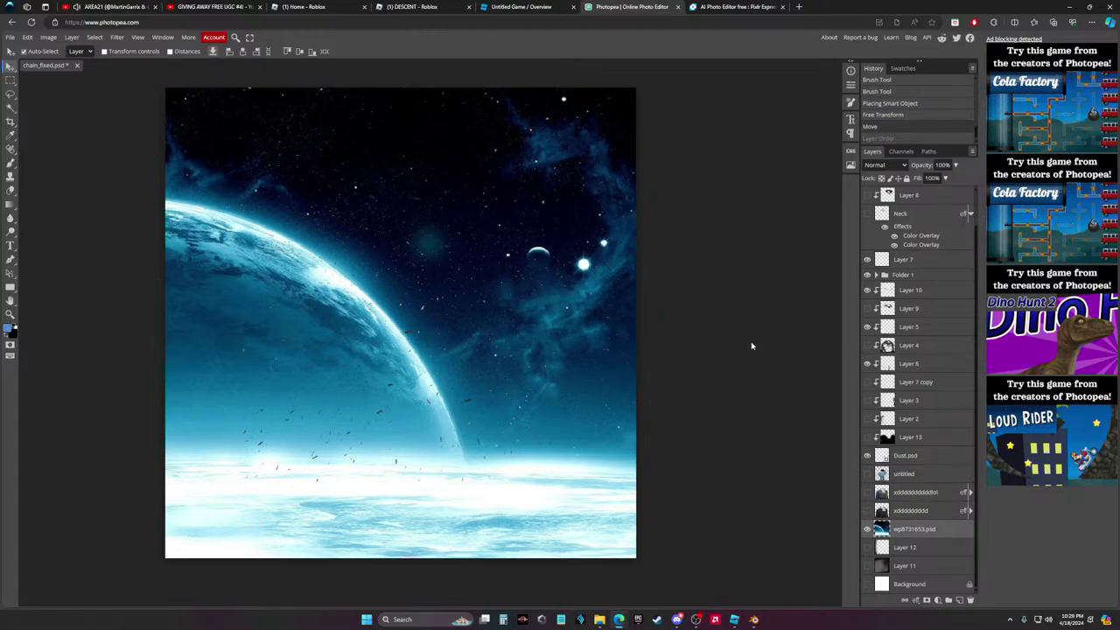
key(ctrl+z)
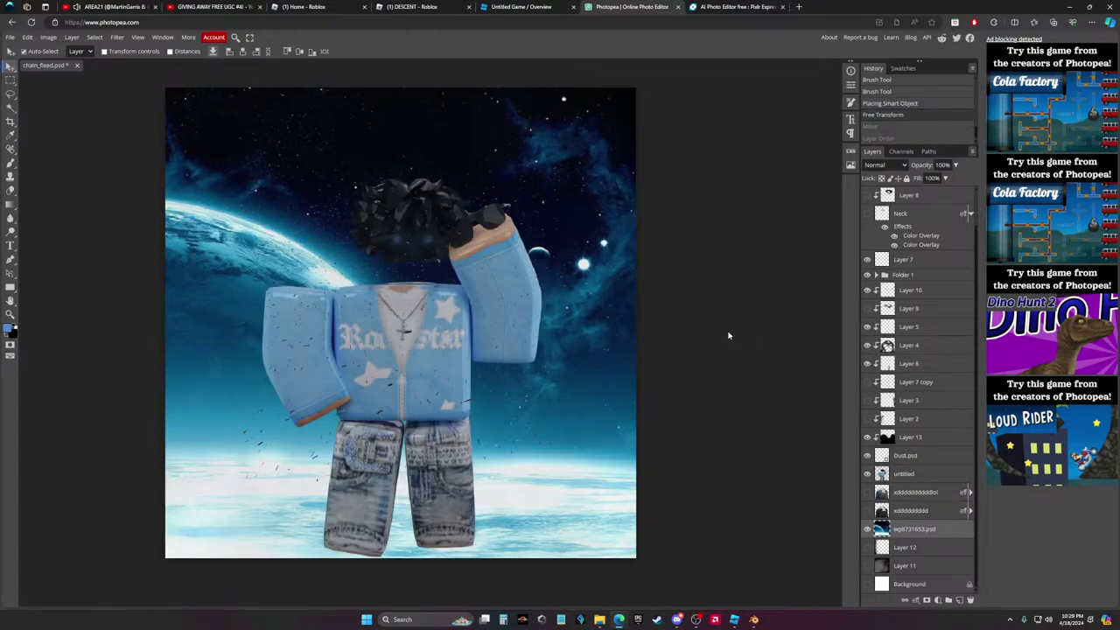
key(ctrl+z)
key(ctrl+z)
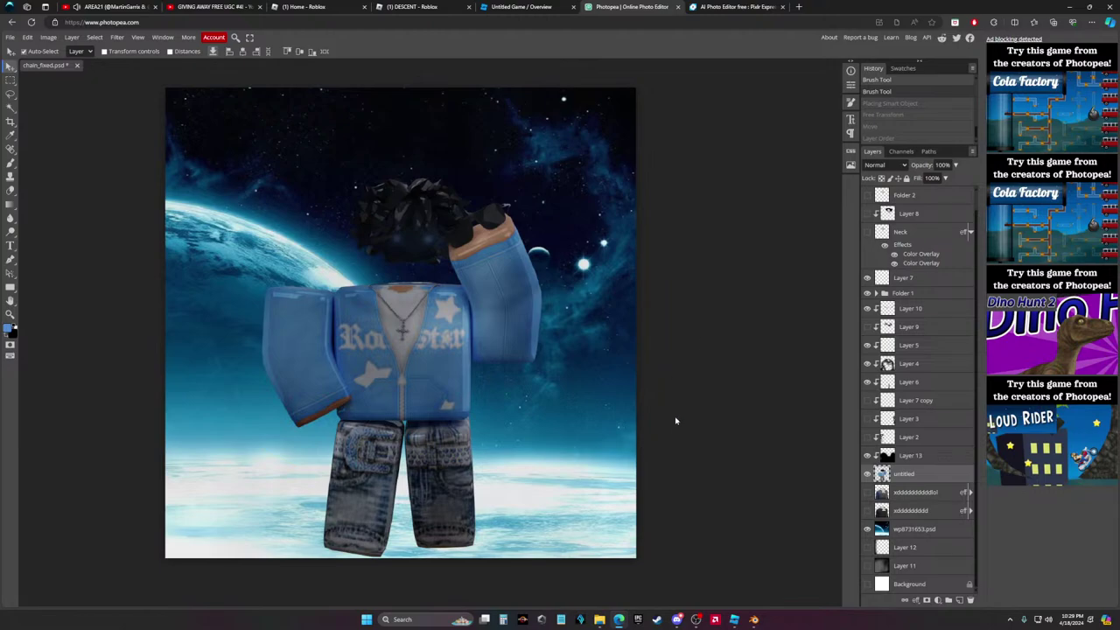
Drag Dust.webp onto the canvas, stretch it over the canvas, lower its opacity, place it below untitled
click(600, 620)
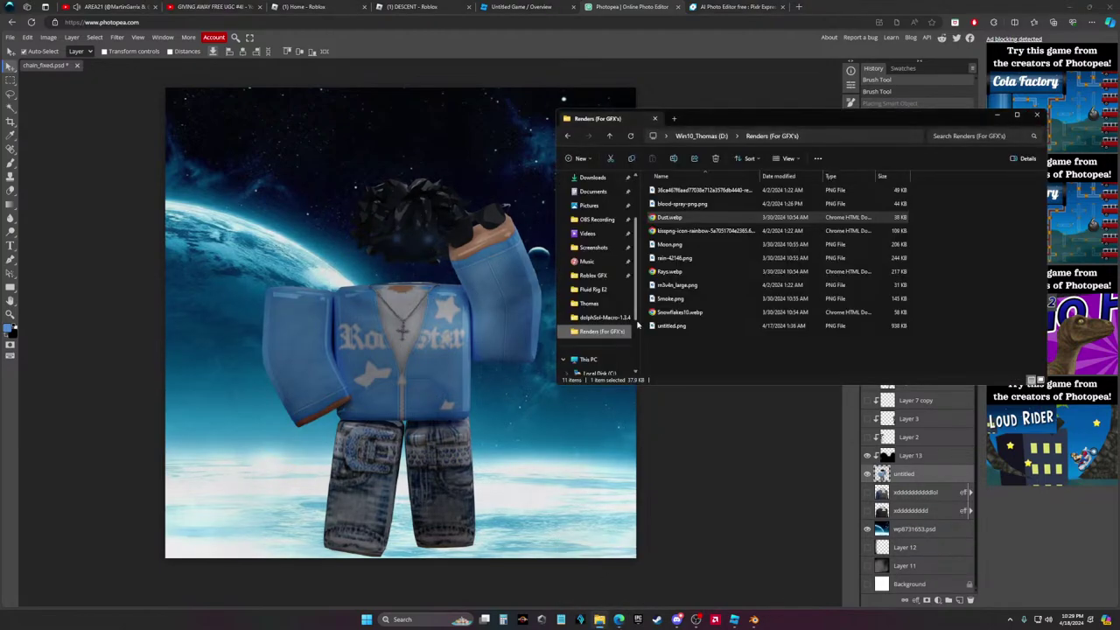
drag(670, 217, 421, 232)
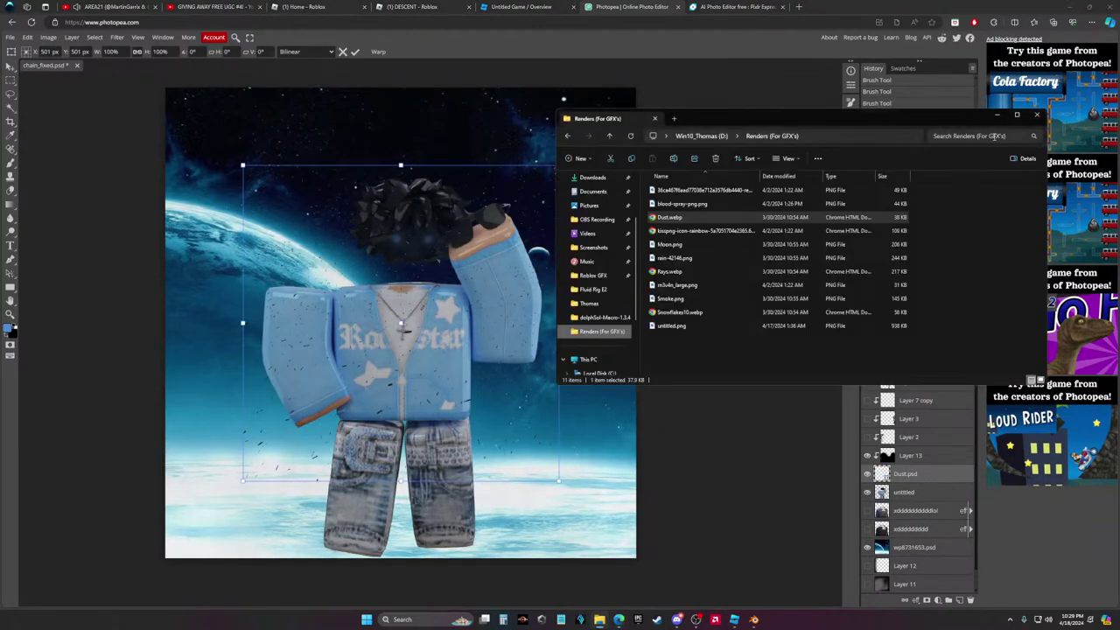
click(1036, 116)
drag(359, 352, 281, 275)
drag(480, 401, 635, 557)
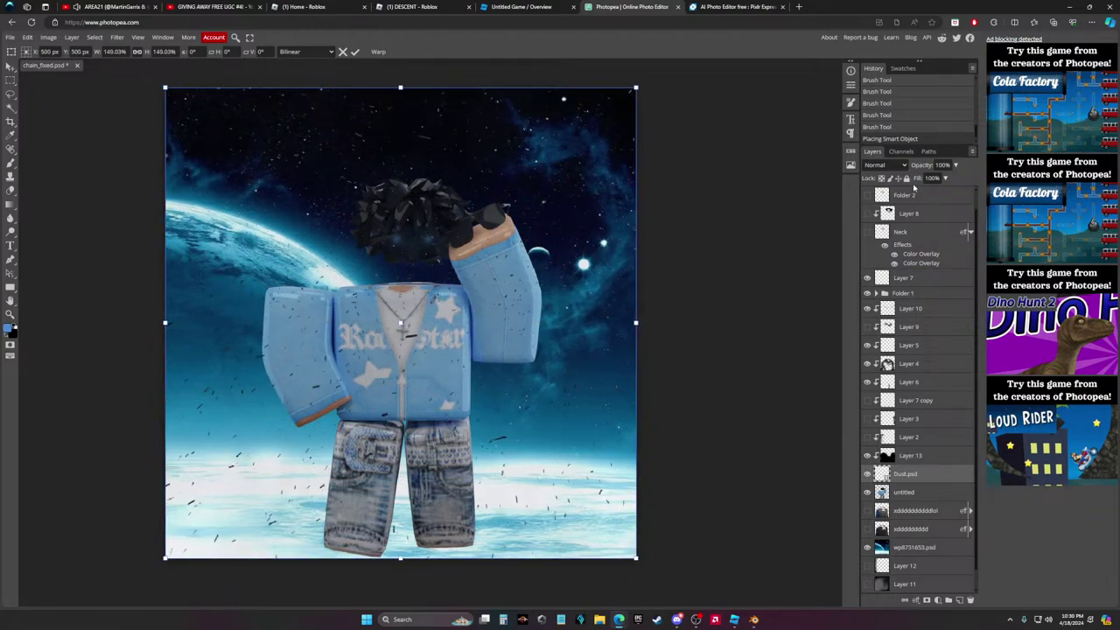
click(935, 180)
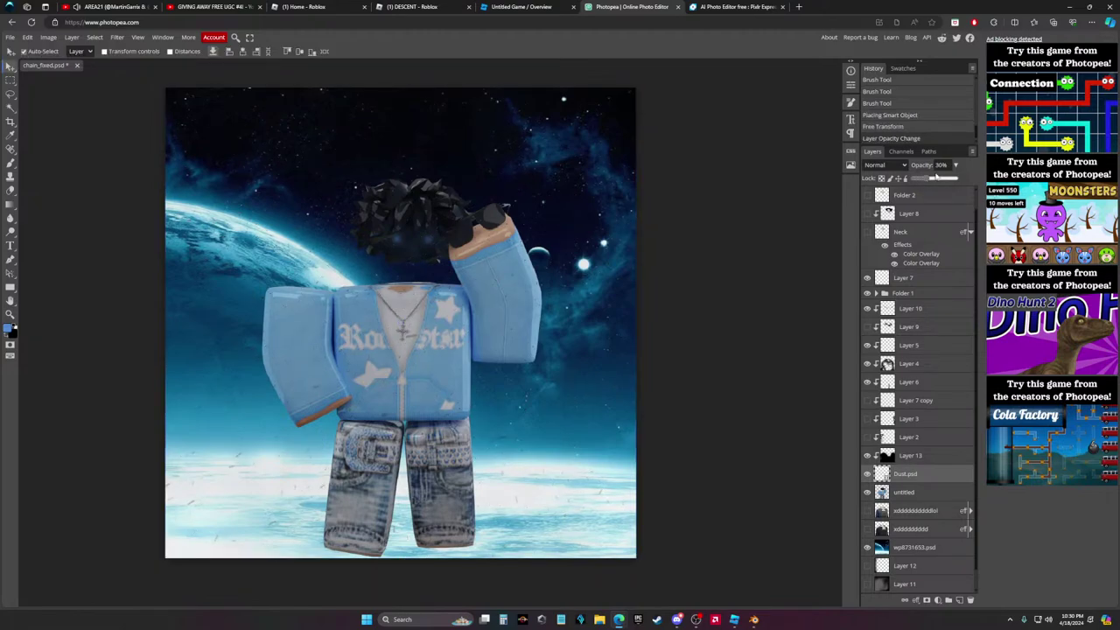
drag(925, 483, 913, 502)
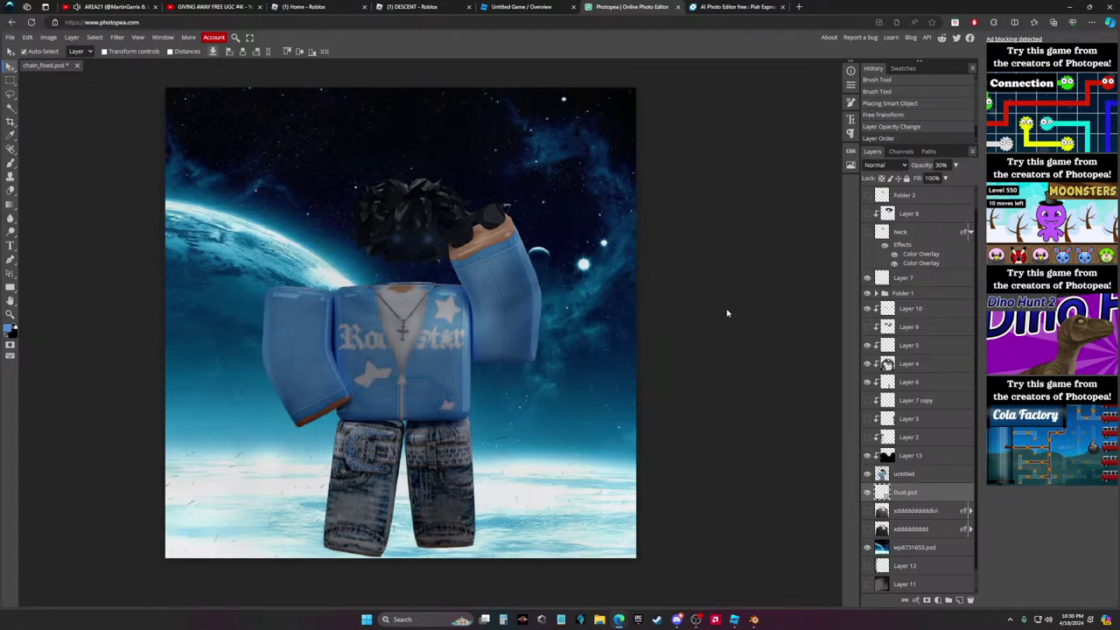
Toggle Layer 13 and another layer off and on to compare, then switch to Discord
click(868, 456)
click(867, 456)
click(867, 364)
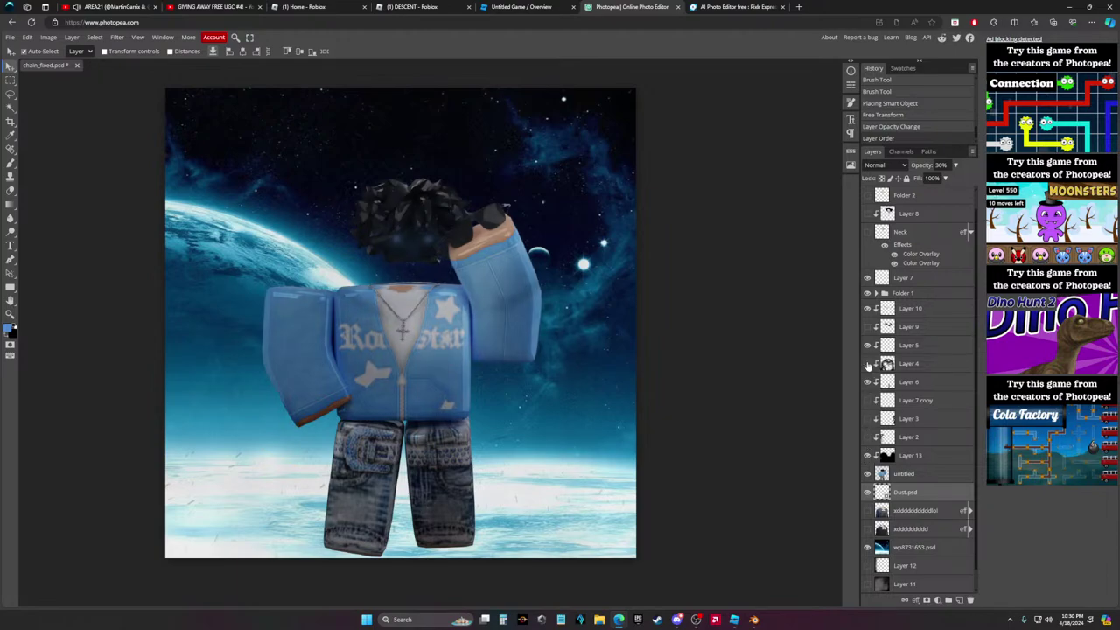
click(867, 364)
click(678, 619)
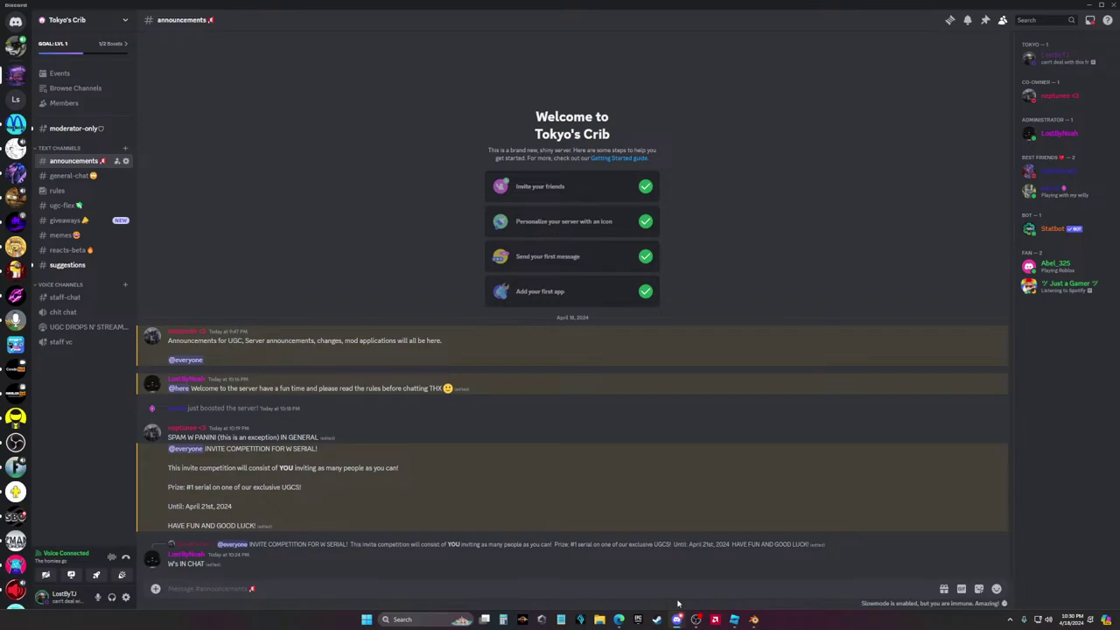
Lower the Dust.psd overlay's opacity to 22%, select the wp8731653.psd layer, and bring up File Explorer
click(675, 620)
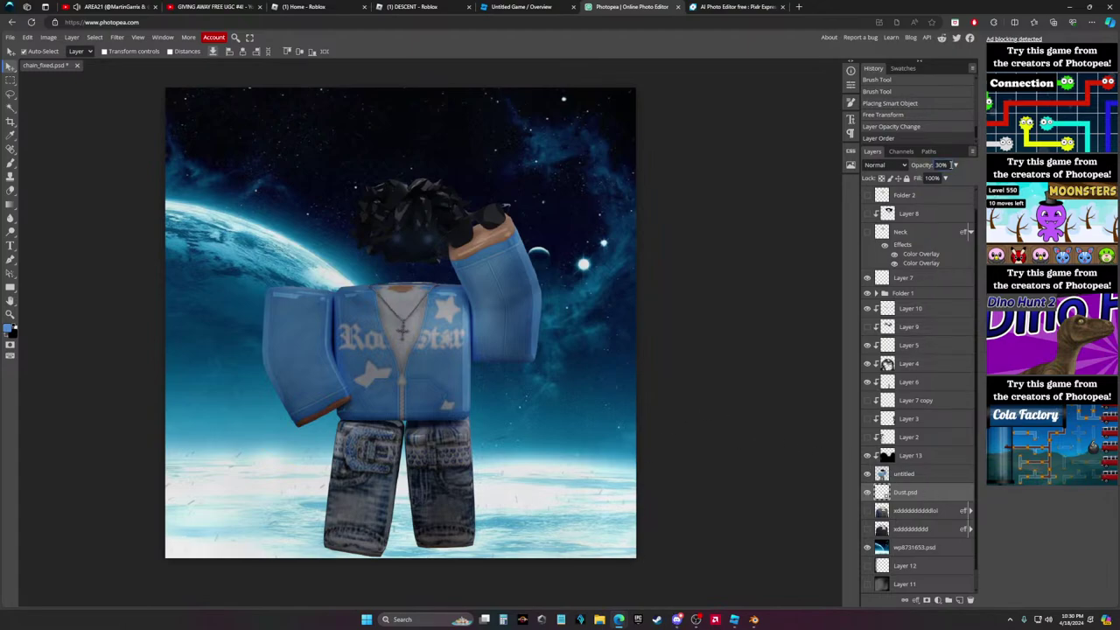
drag(954, 165, 921, 180)
click(689, 202)
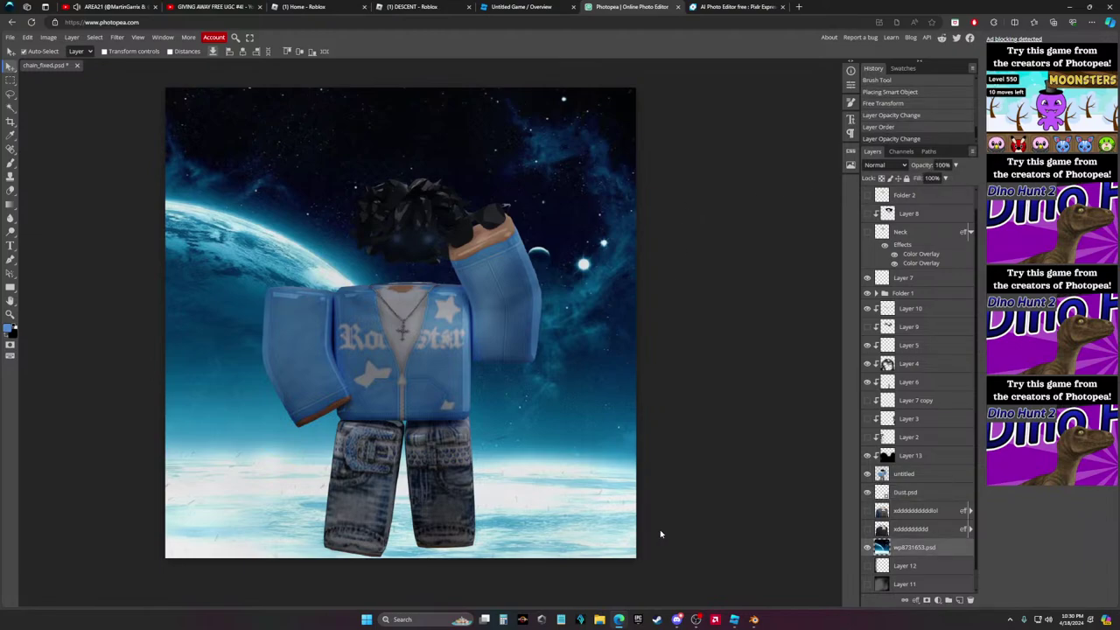
click(600, 620)
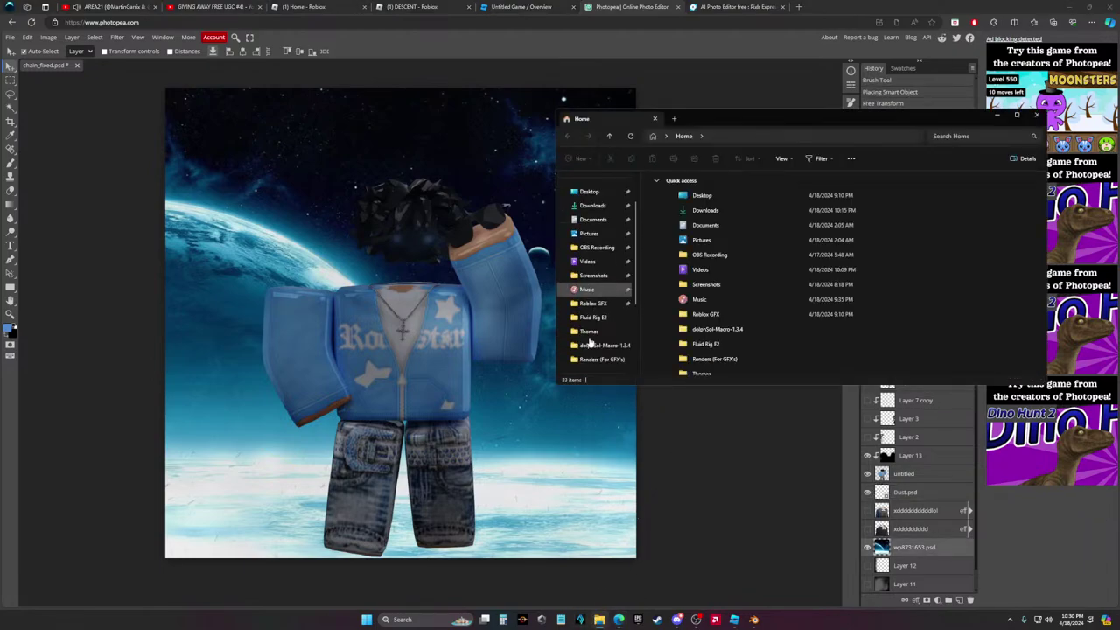
Preview blood-spray-png.png in Renders (For GFX's), then permanently delete it
scroll(591, 341, down, 1)
click(602, 317)
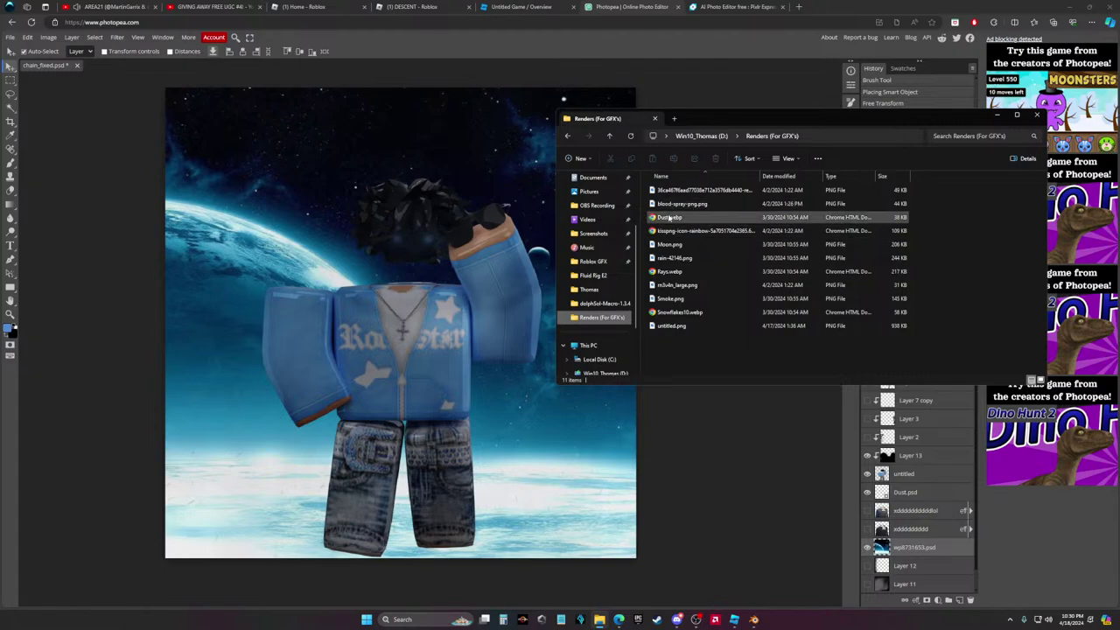
double_click(667, 203)
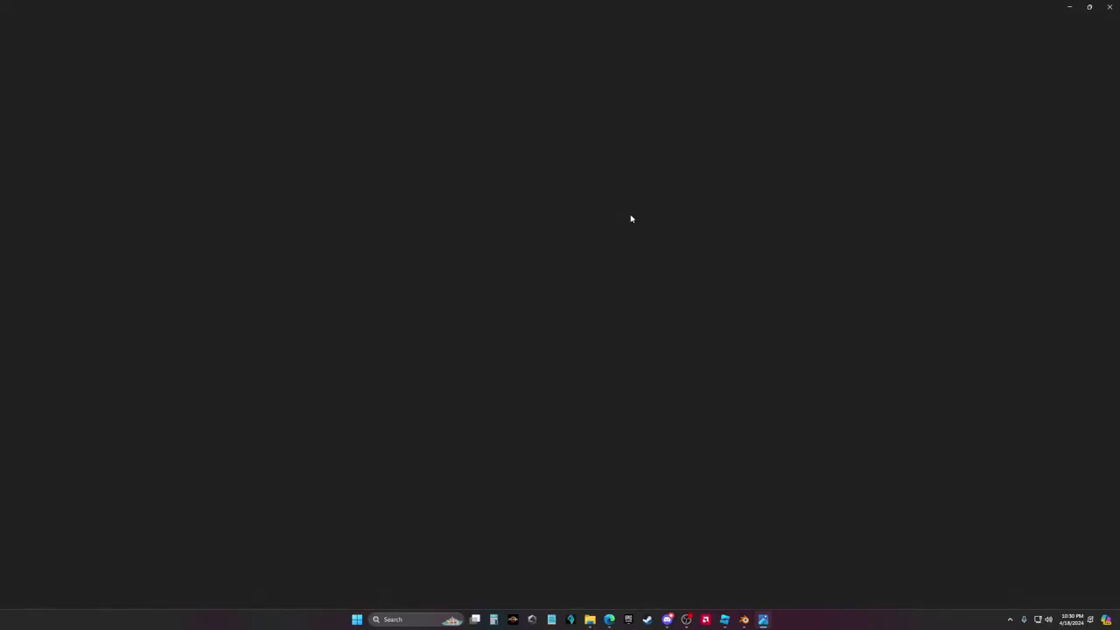
click(1110, 7)
key(shift+Delete)
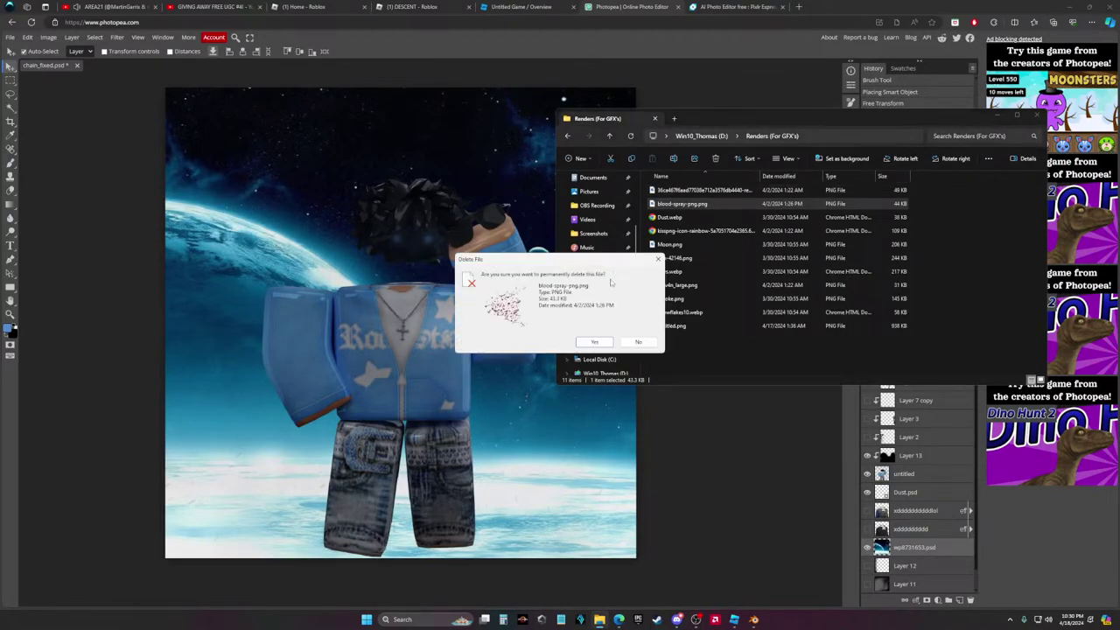
click(594, 341)
Preview the remaining overlay images and drag m3v4n_large.png into Photopea as a new layer
double_click(667, 190)
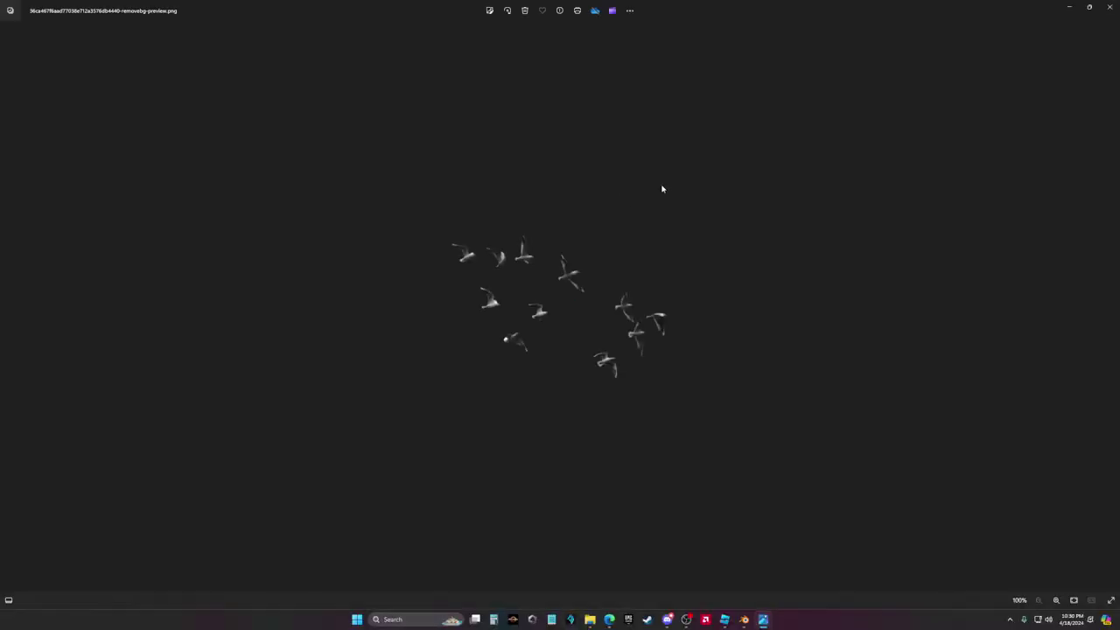
click(1109, 7)
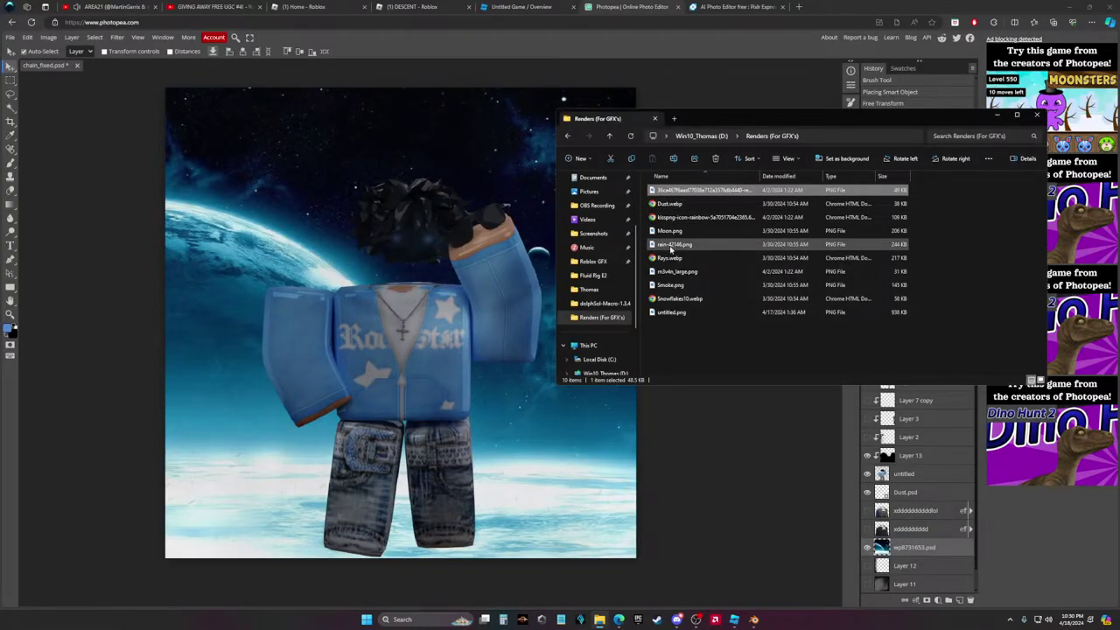
click(672, 245)
click(669, 231)
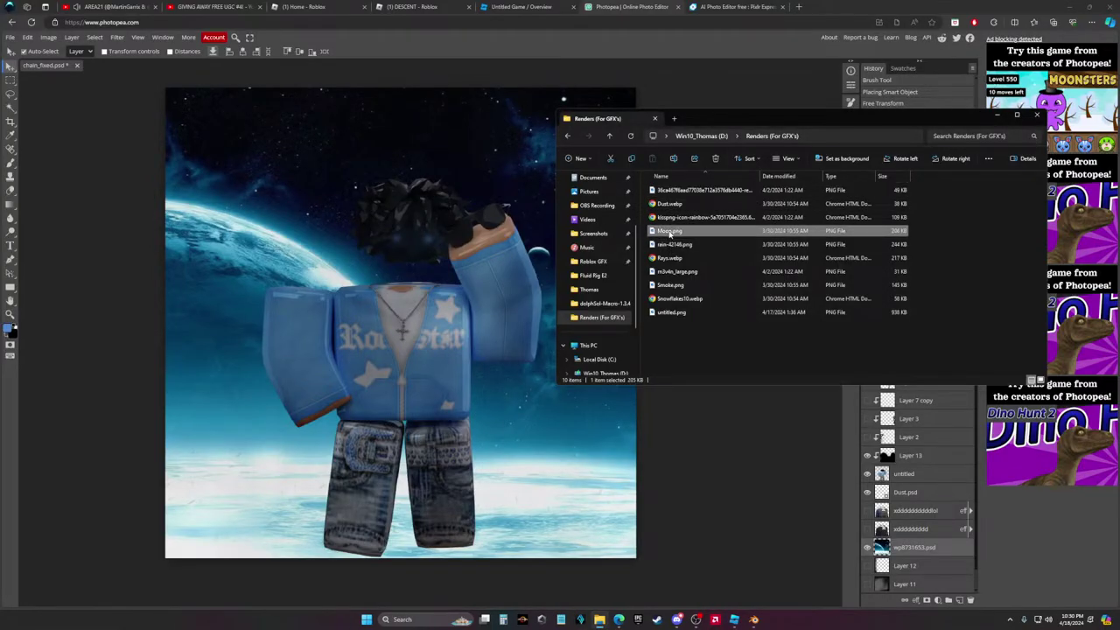
double_click(686, 273)
click(1109, 7)
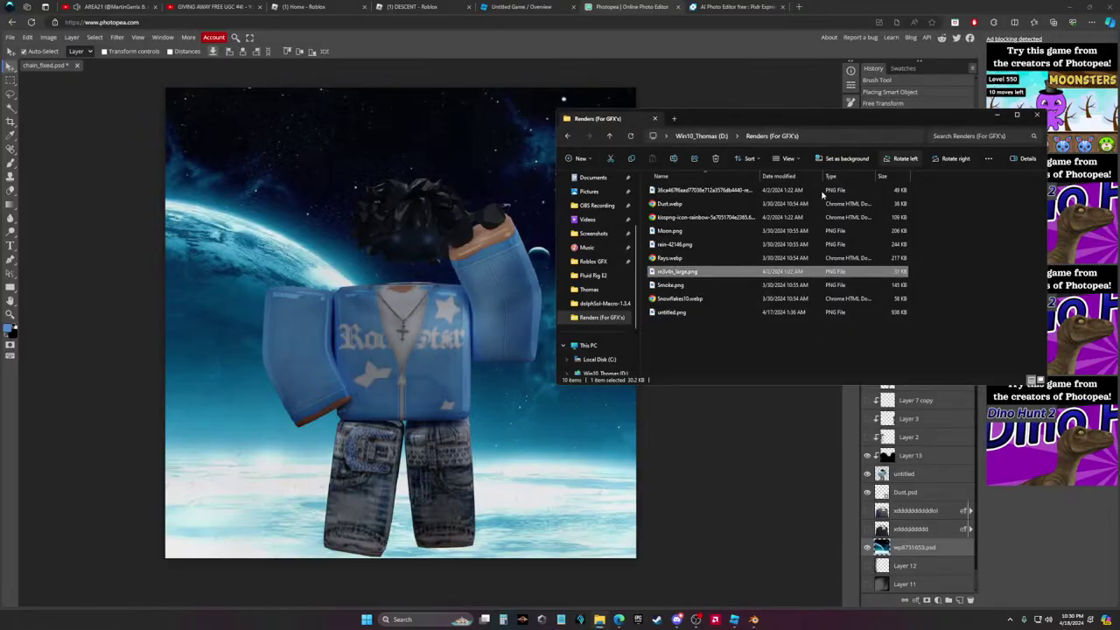
drag(671, 274, 446, 267)
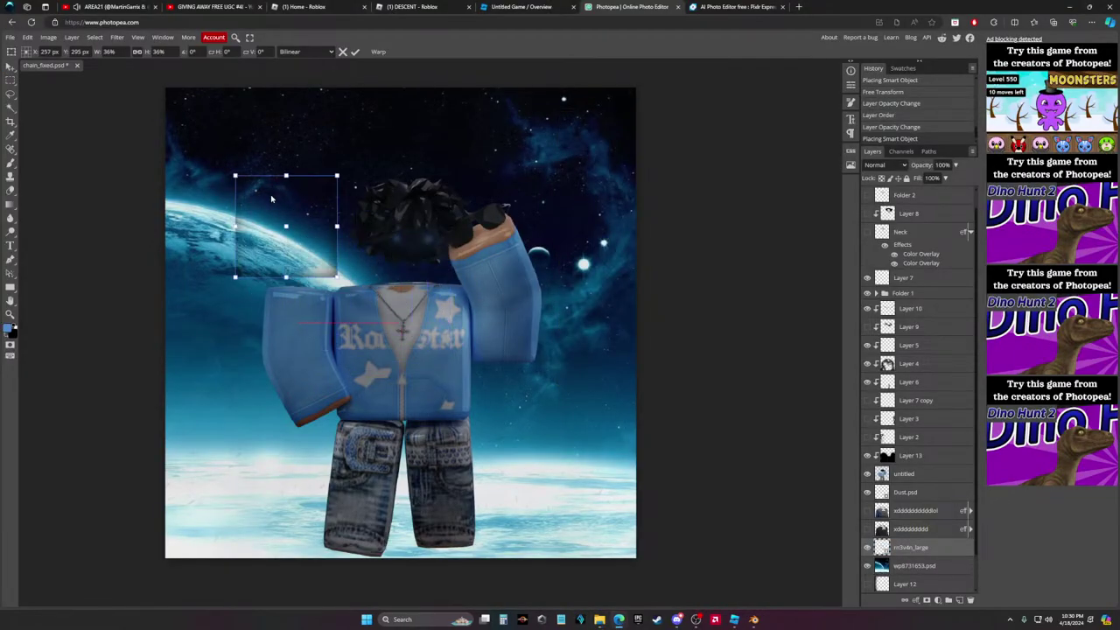
Stretch the m3v4n_large overlay across the whole canvas and set its opacity to 57%
drag(271, 200, 201, 112)
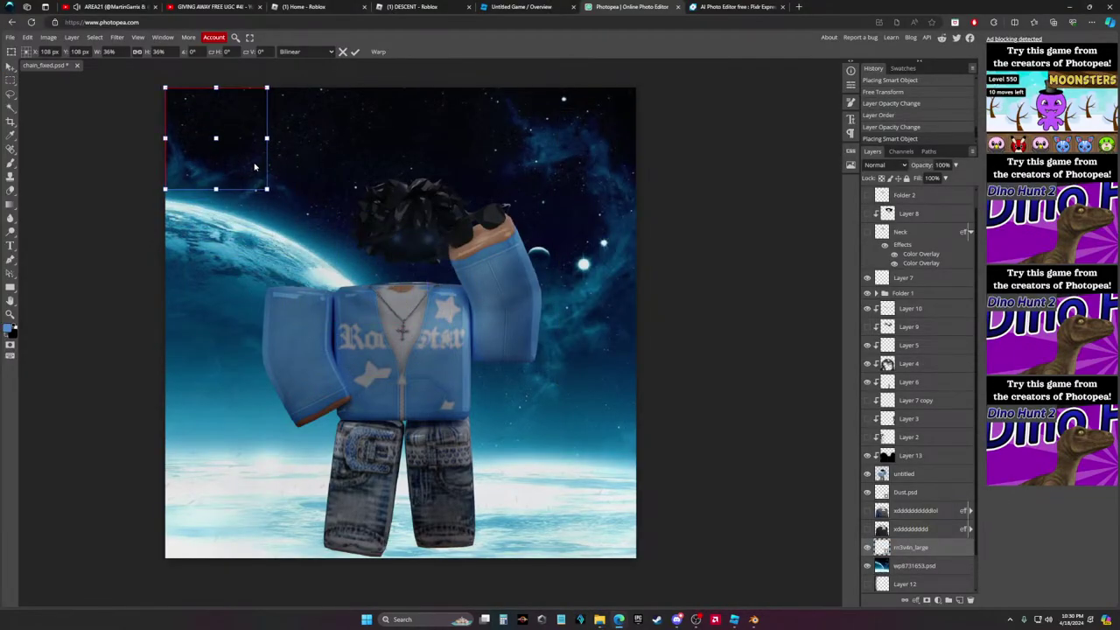
drag(267, 188, 646, 549)
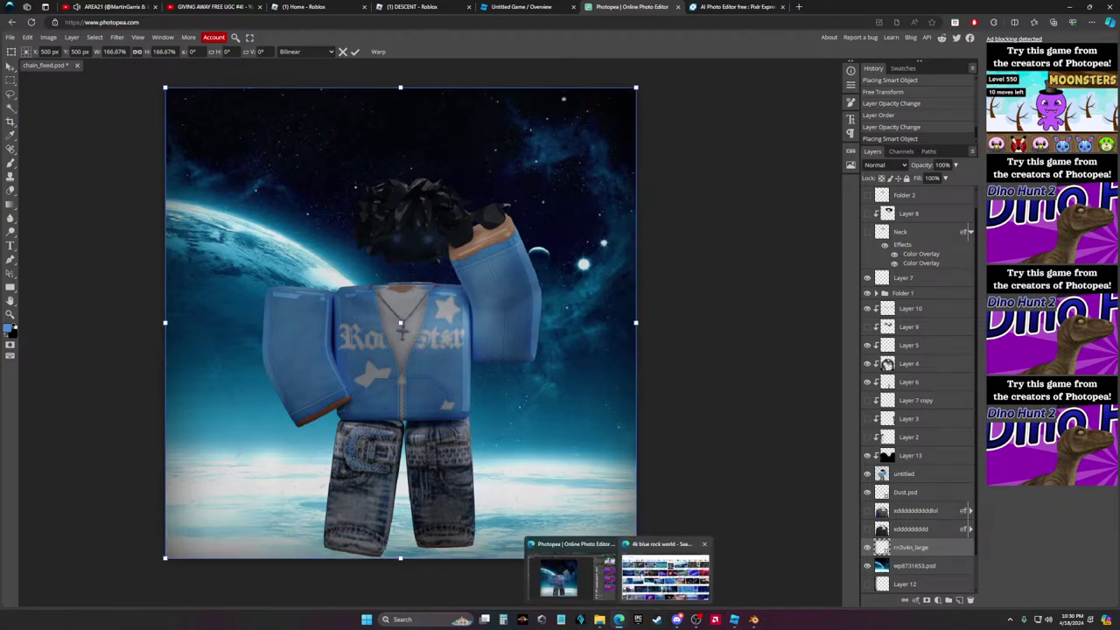
click(954, 164)
mouse_move(954, 178)
mouse_down()
mouse_move(929, 186)
mouse_move(944, 190)
mouse_up()
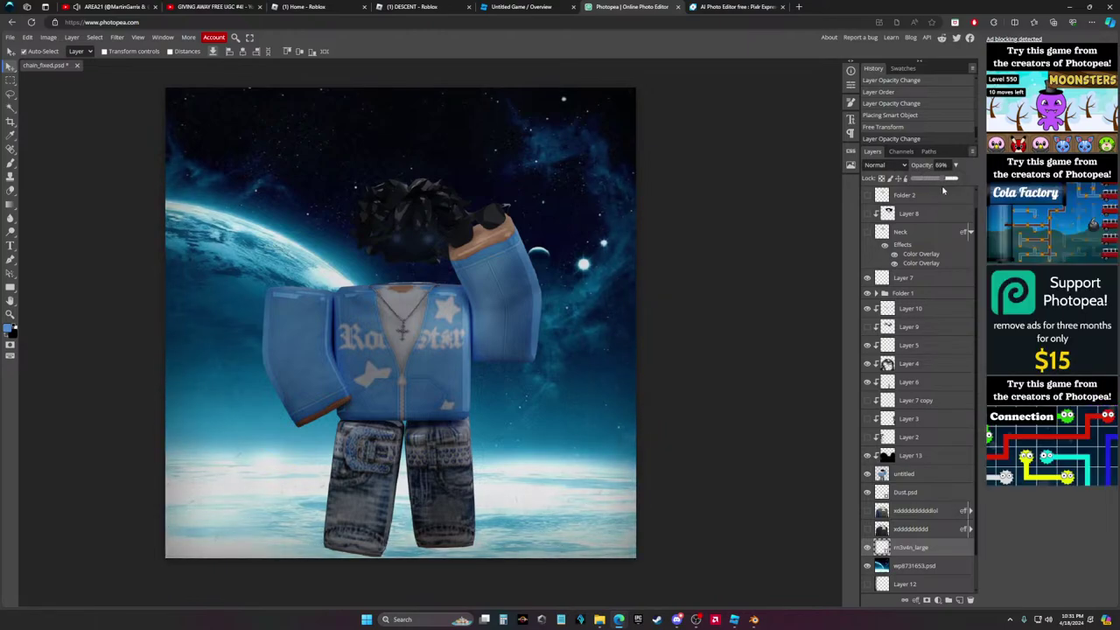
click(735, 350)
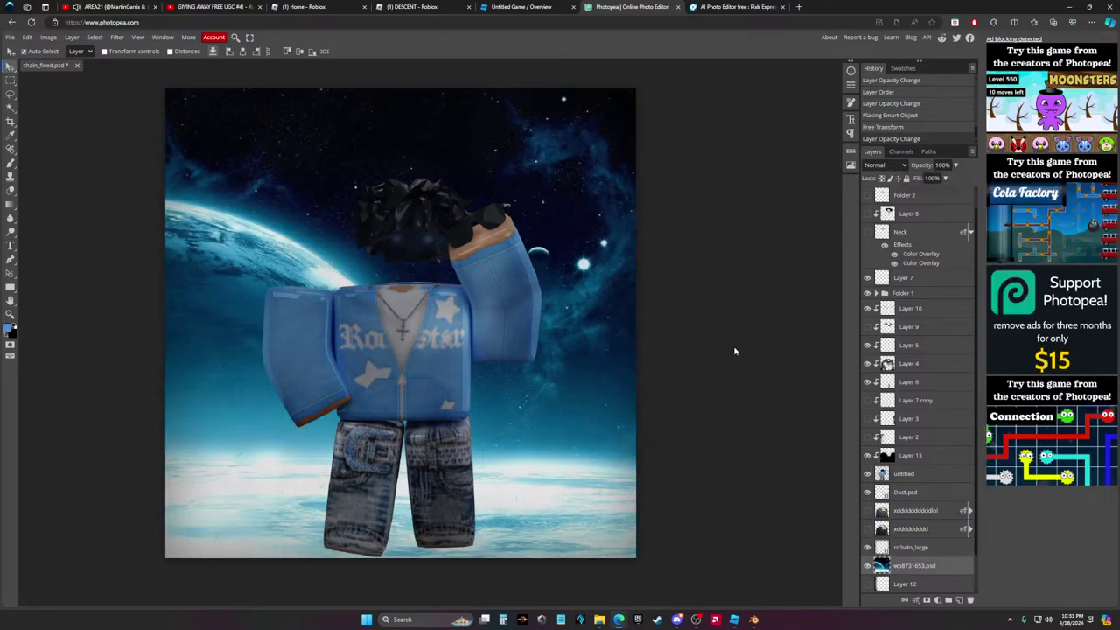
click(678, 620)
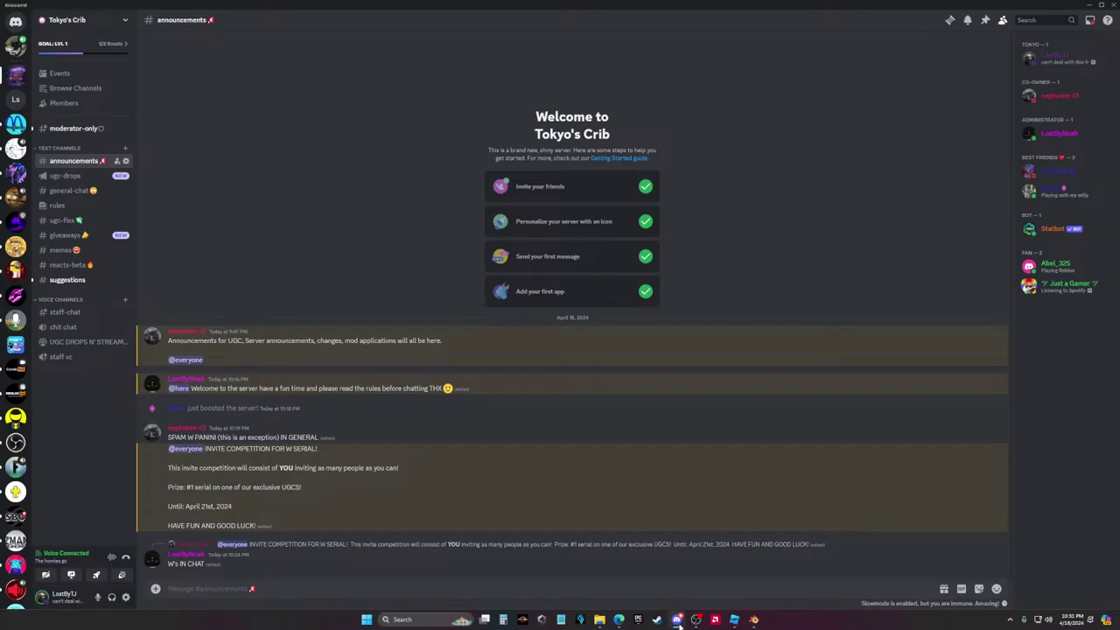
Create a new role in Server Settings > Roles named UGC Creator
click(679, 624)
click(679, 623)
click(108, 20)
key(Escape)
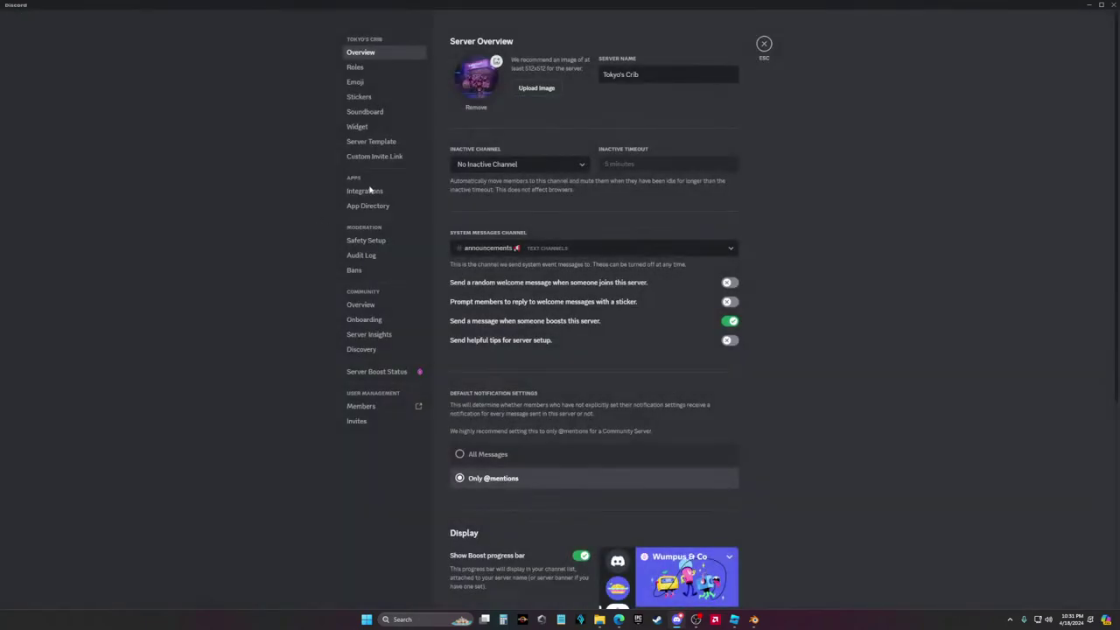
click(359, 67)
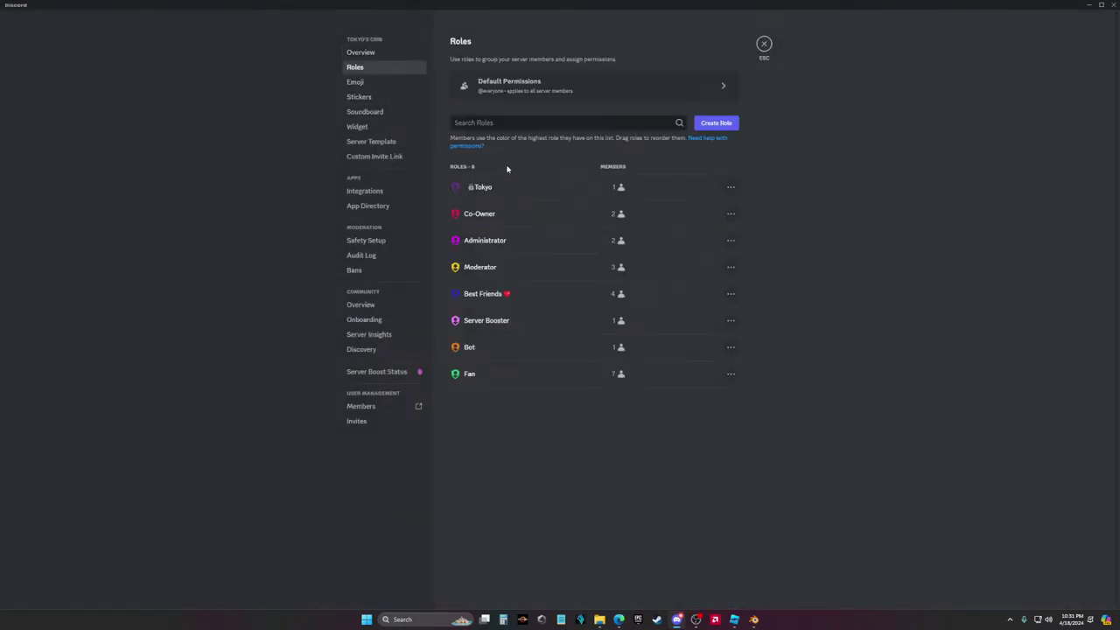
click(721, 122)
drag(621, 106, 549, 106)
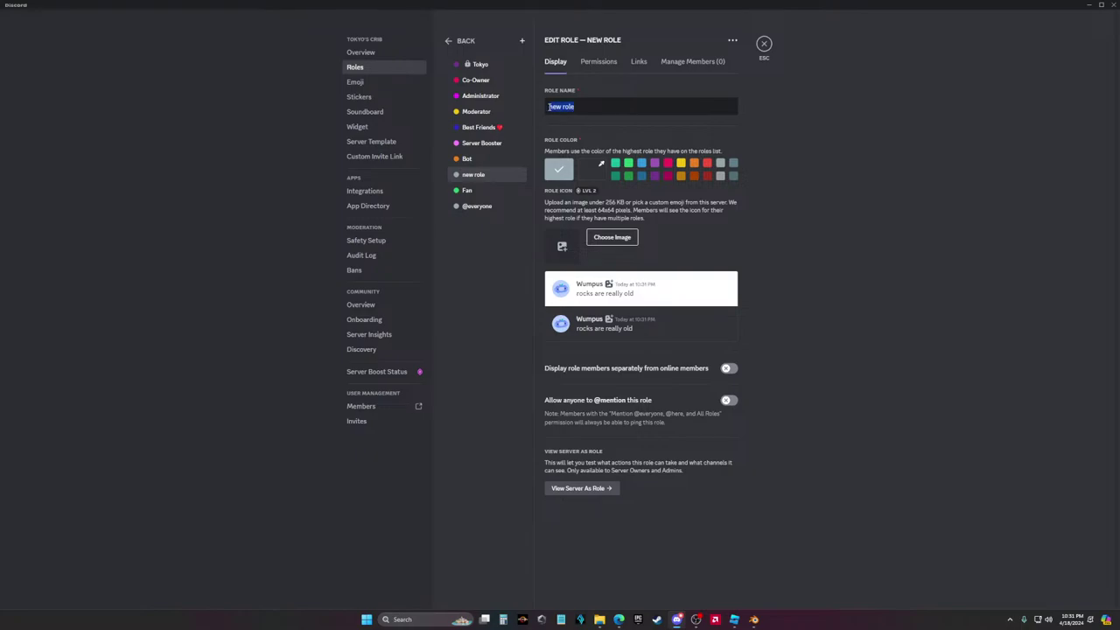
text(Content)
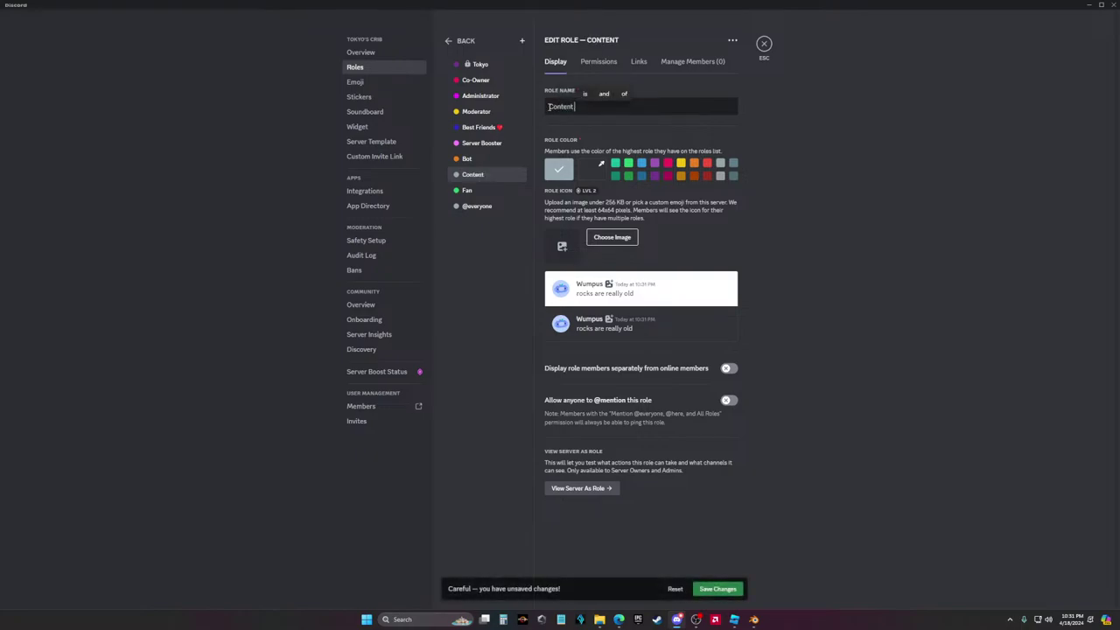
text( C)
key(ctrl+a)
key(BackSpace)
text(UGFC)
text( Creator)
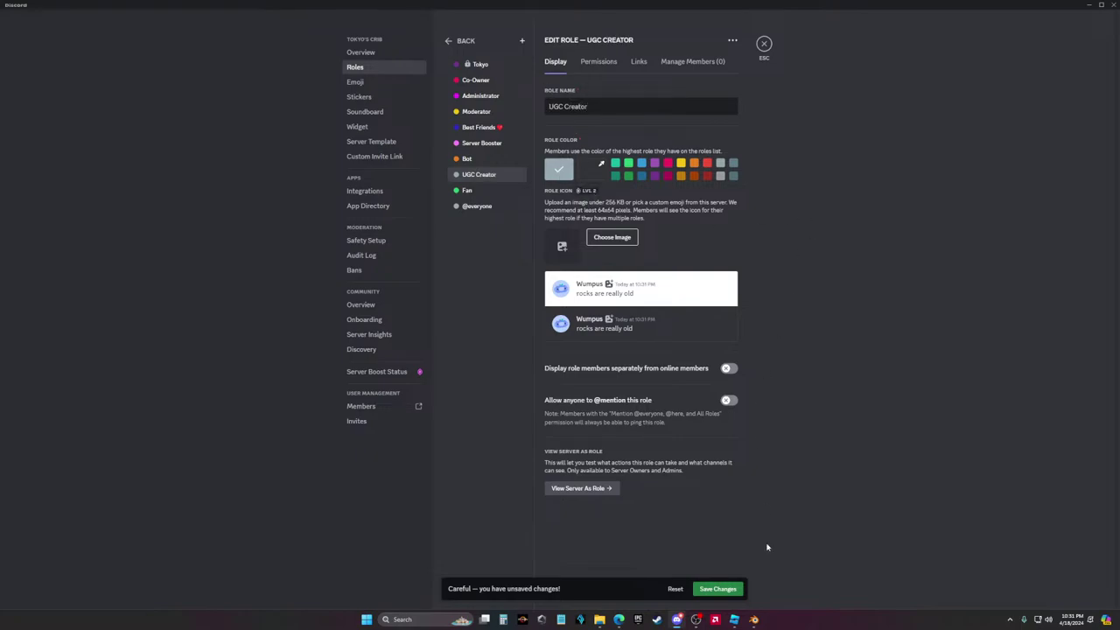
Give UGC Creator a dark orange colour, save, and rank it above Server Booster
click(681, 176)
click(696, 177)
click(713, 590)
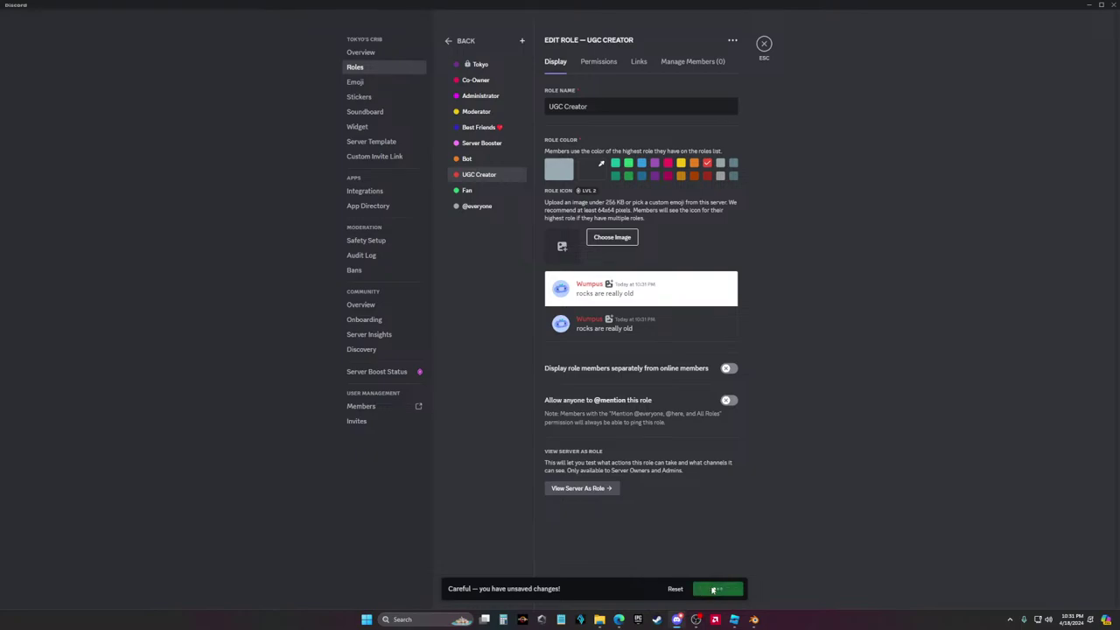
drag(491, 174, 493, 140)
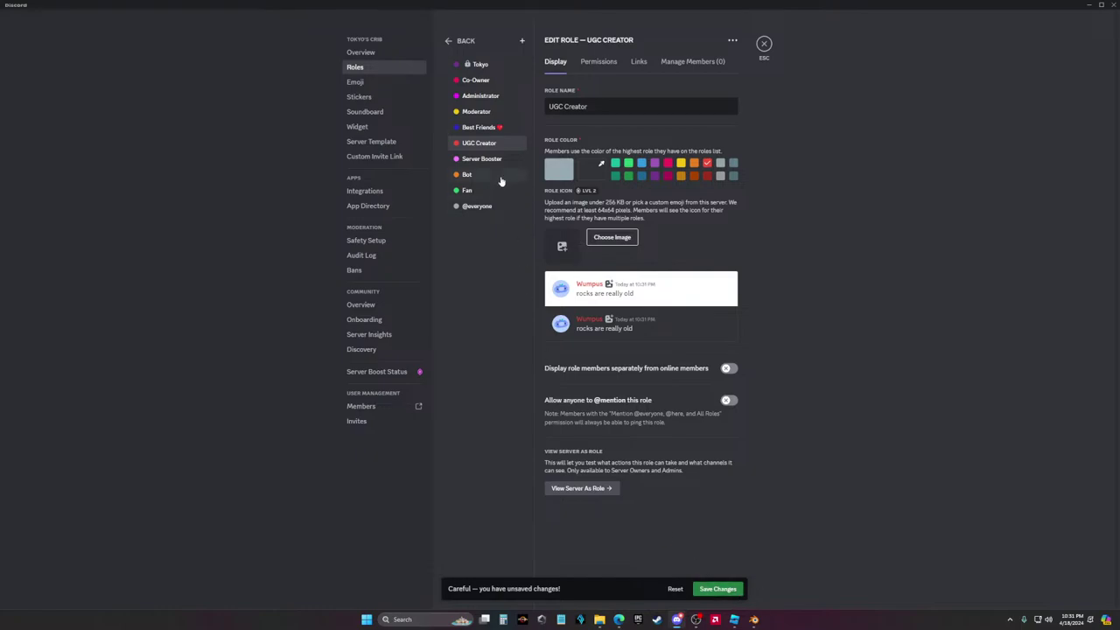
click(722, 589)
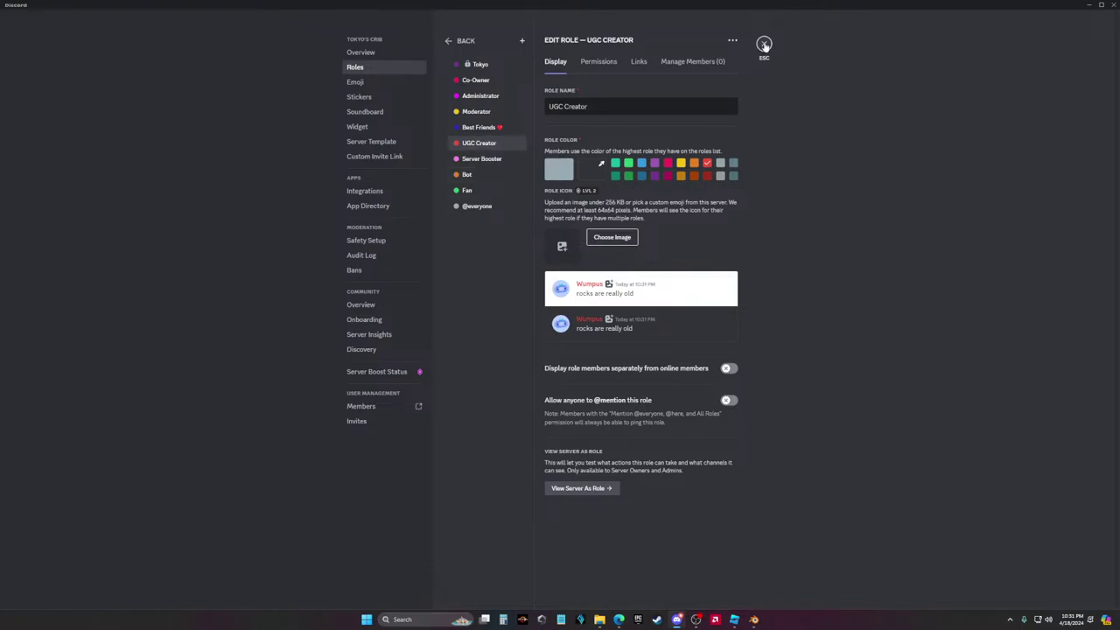
click(764, 44)
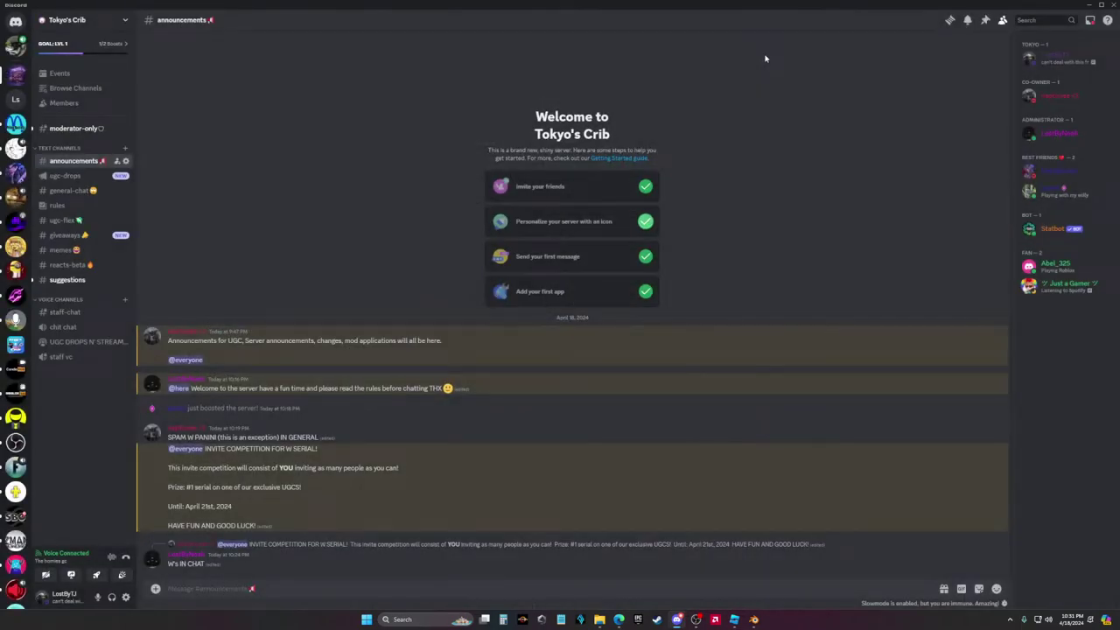
Give the top member in the list the UGC Creator role
click(1069, 63)
click(944, 272)
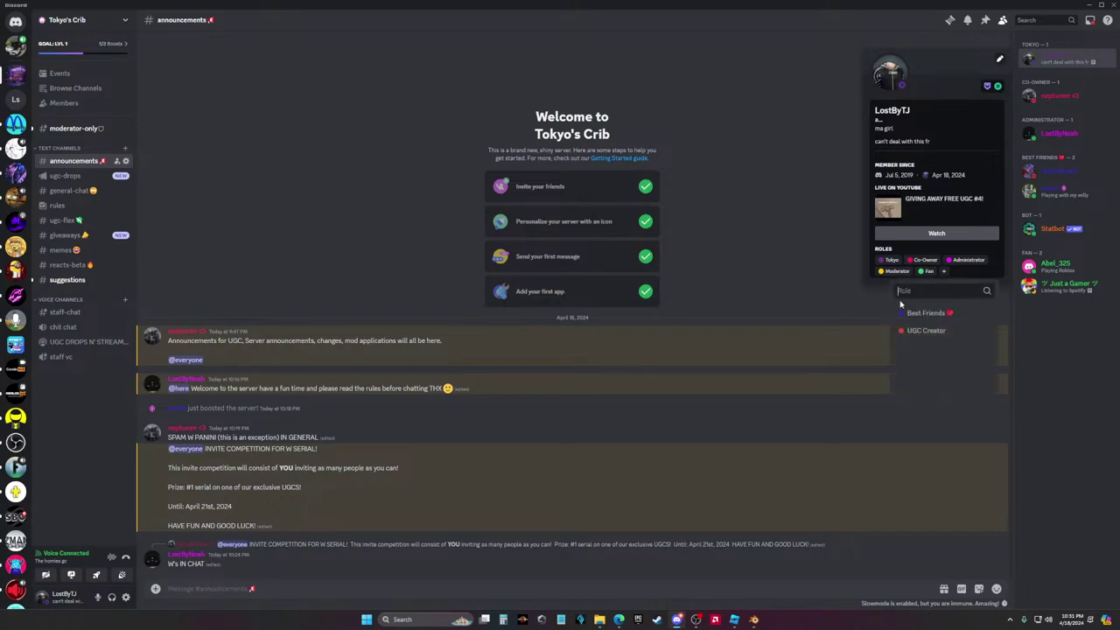
click(933, 333)
key(Escape)
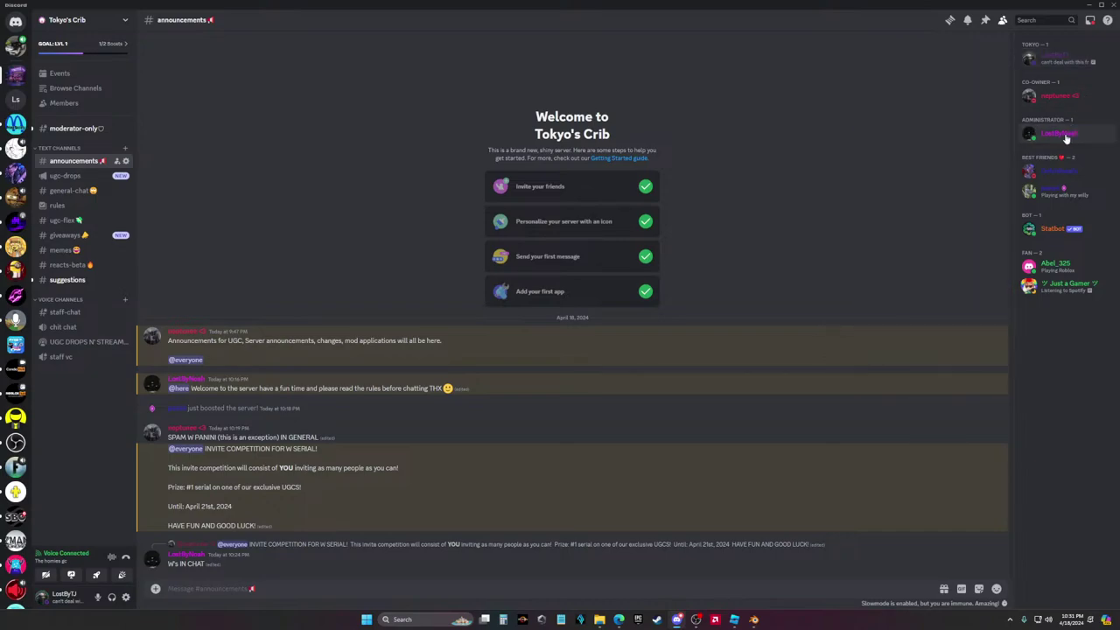
Open the co-owner's profile card and role picker, then dismiss them
click(1060, 99)
click(1060, 98)
click(1060, 98)
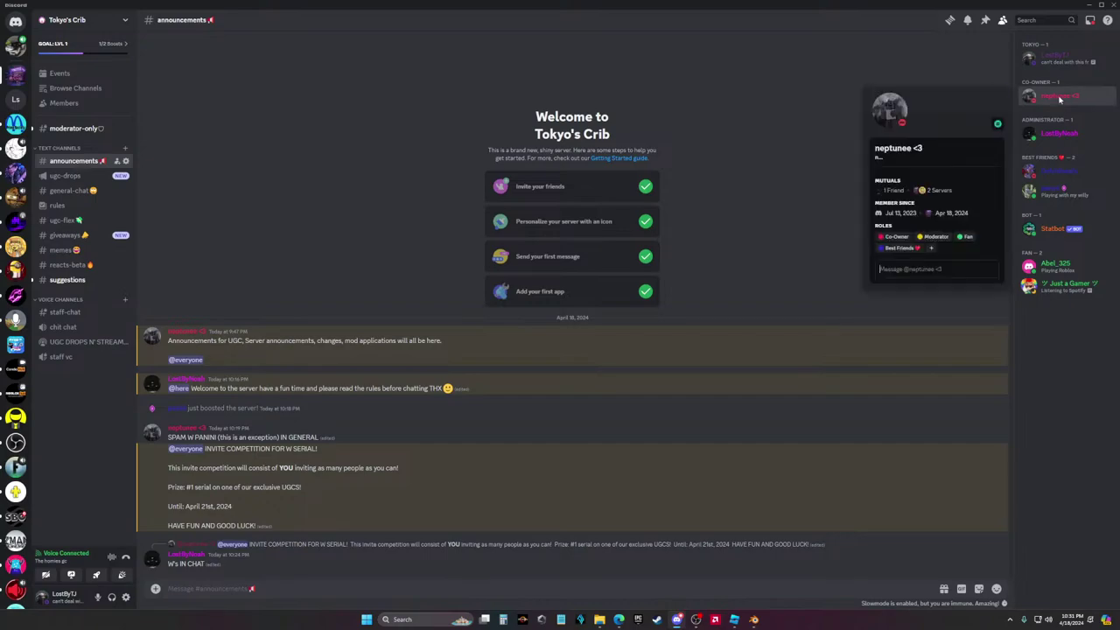
click(929, 251)
click(746, 179)
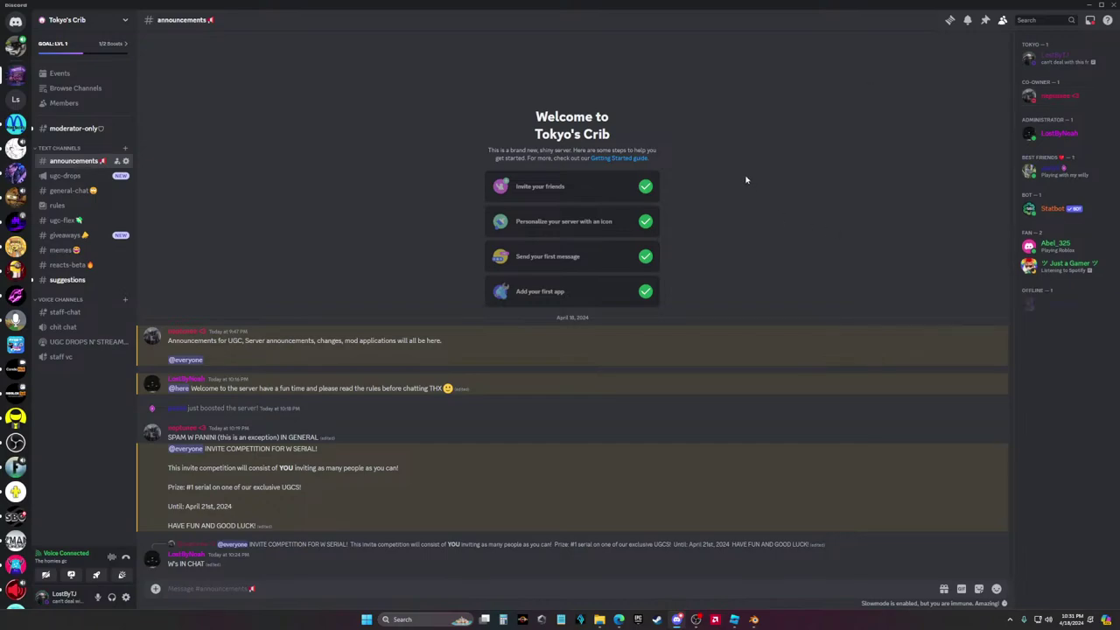
click(1058, 100)
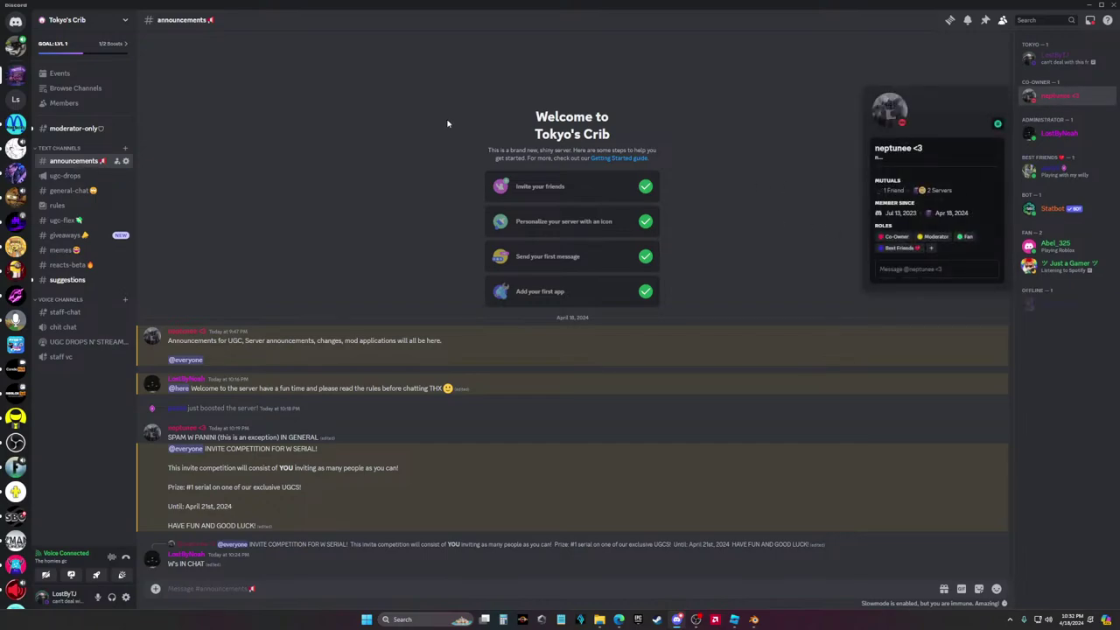
Create a blue Neptune role ranked just below Tokyo and save the role order
click(114, 21)
click(80, 83)
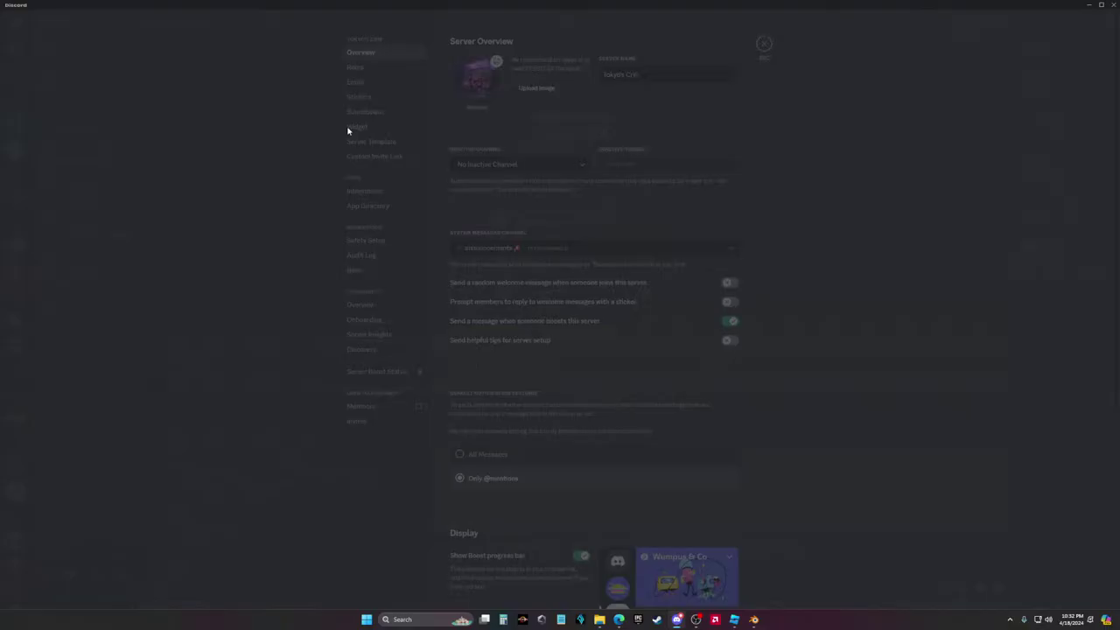
click(358, 67)
click(717, 123)
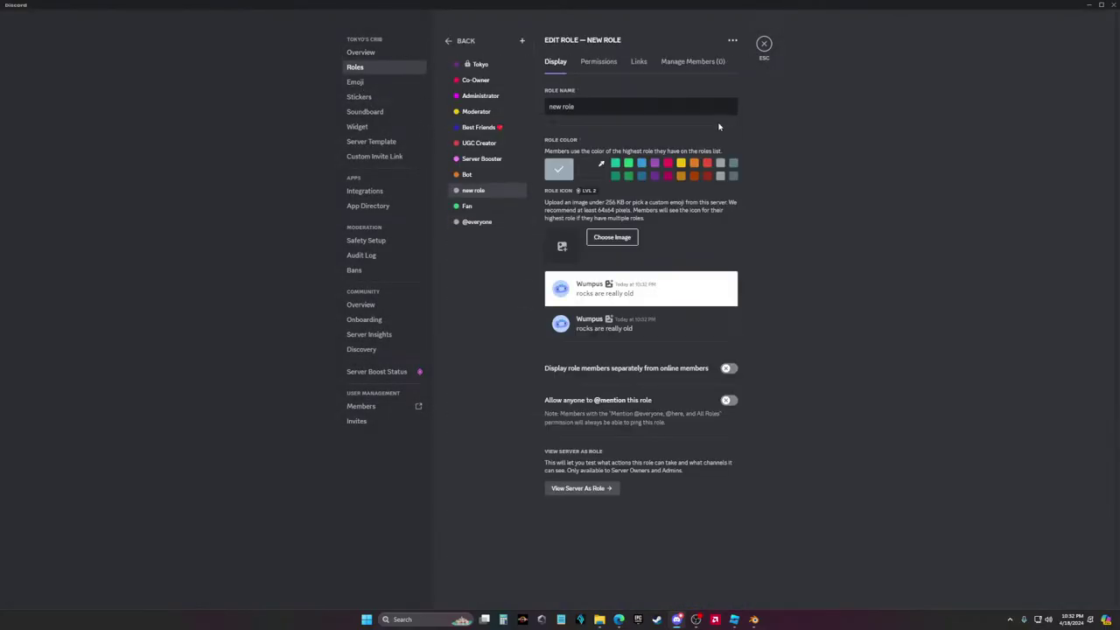
drag(605, 109, 534, 110)
text(Nept)
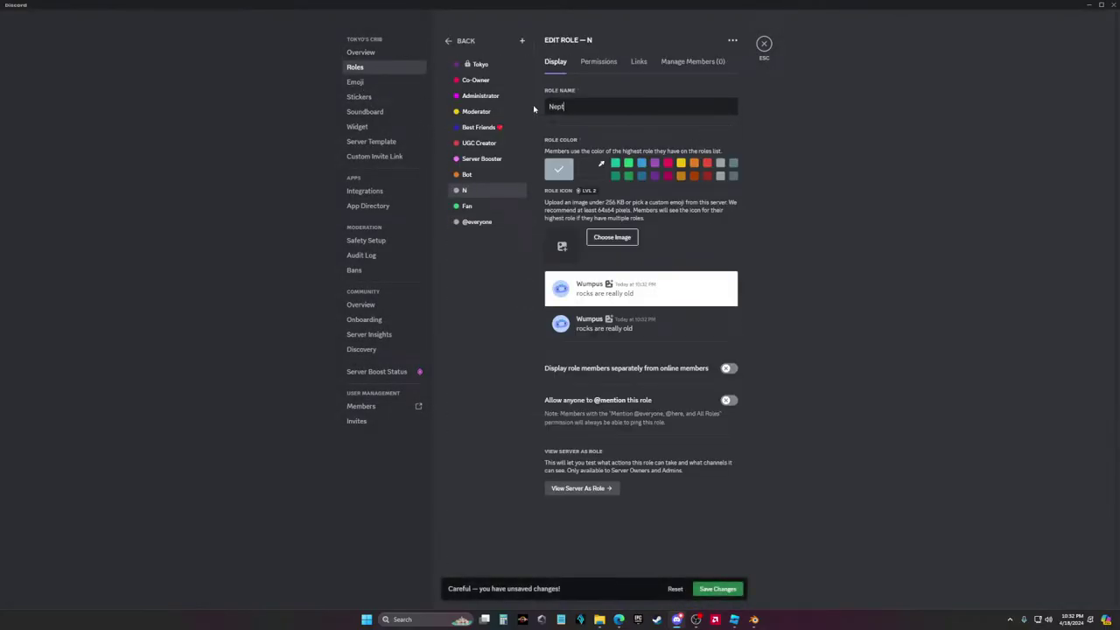
text(une)
click(642, 164)
click(718, 589)
drag(491, 194, 496, 79)
click(718, 589)
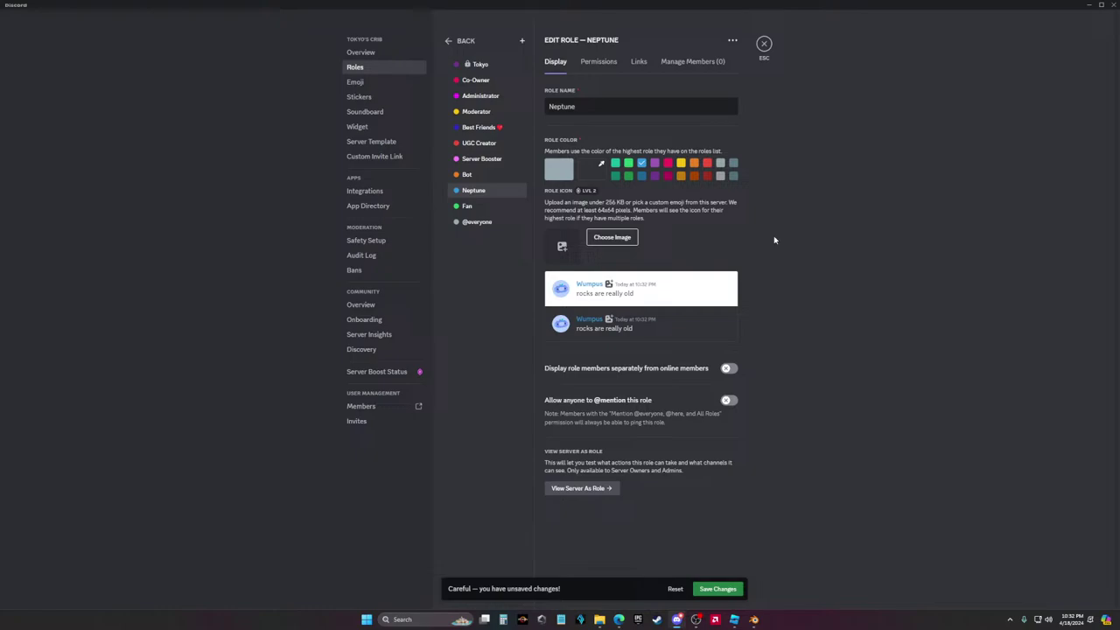
click(764, 44)
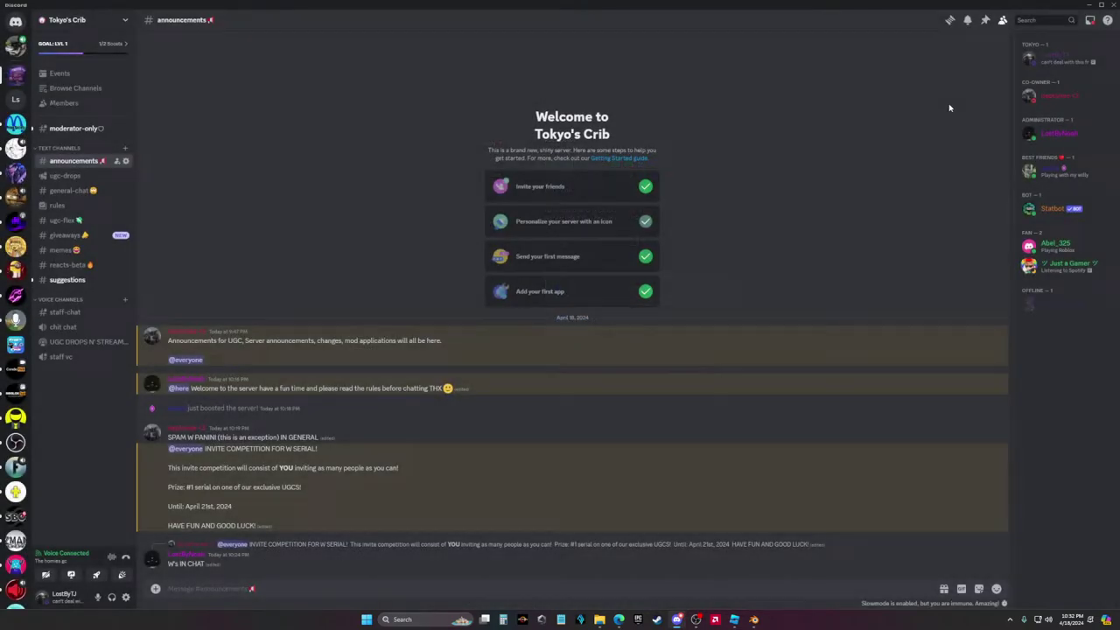
Assign the Neptune role to the server's co-owner
click(1059, 96)
click(931, 252)
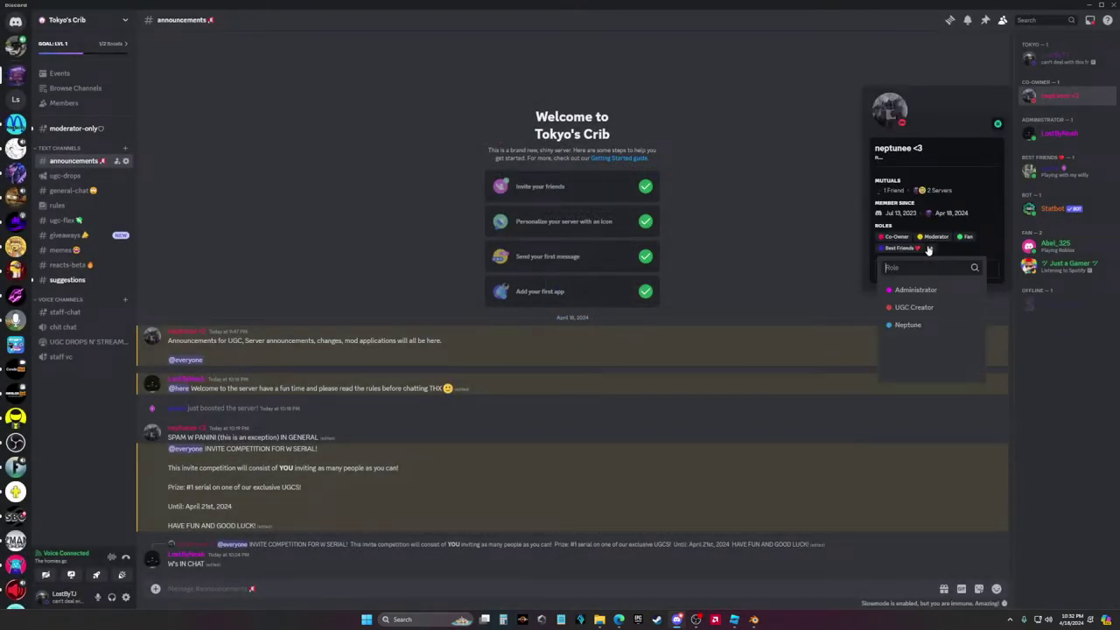
click(910, 327)
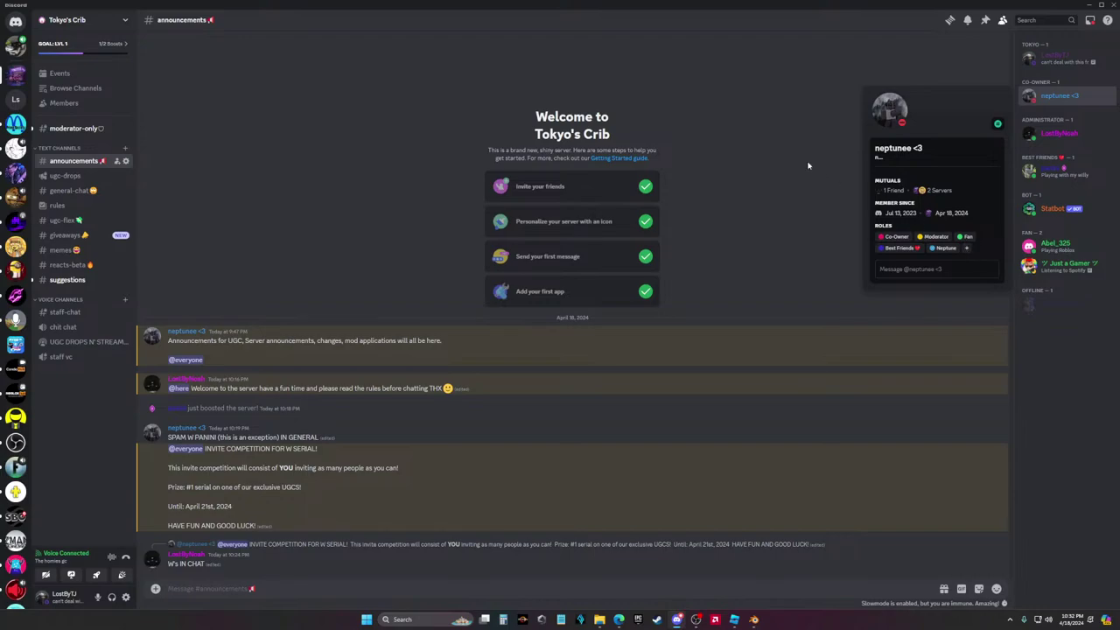
click(729, 152)
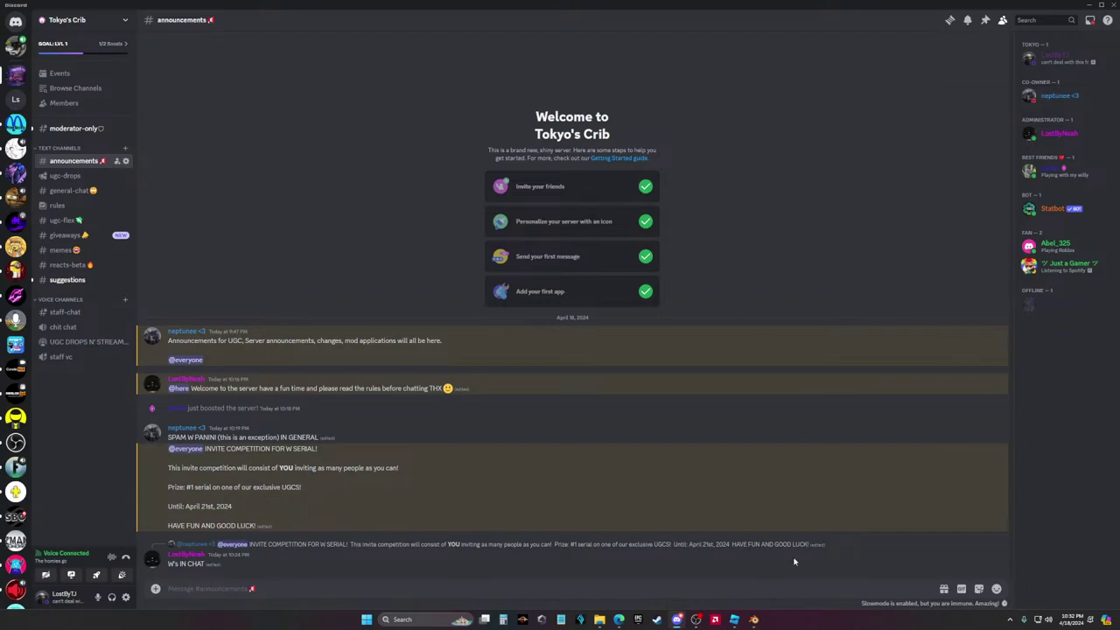
Close the lightroom and FluidRig Blender scenes without saving changes
mouse_move(754, 620)
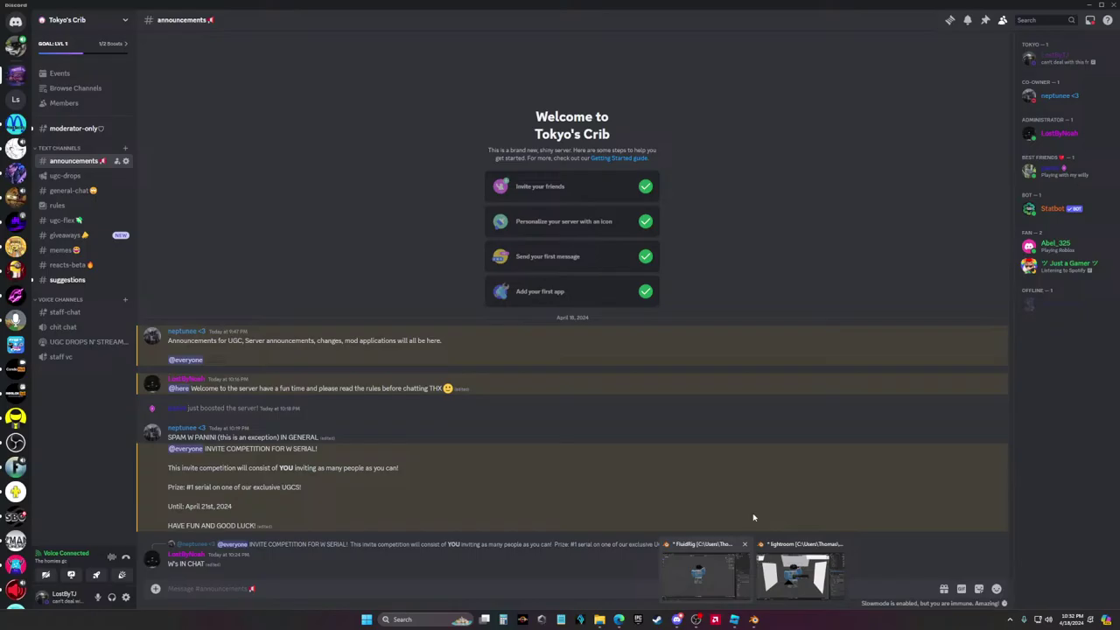
click(792, 571)
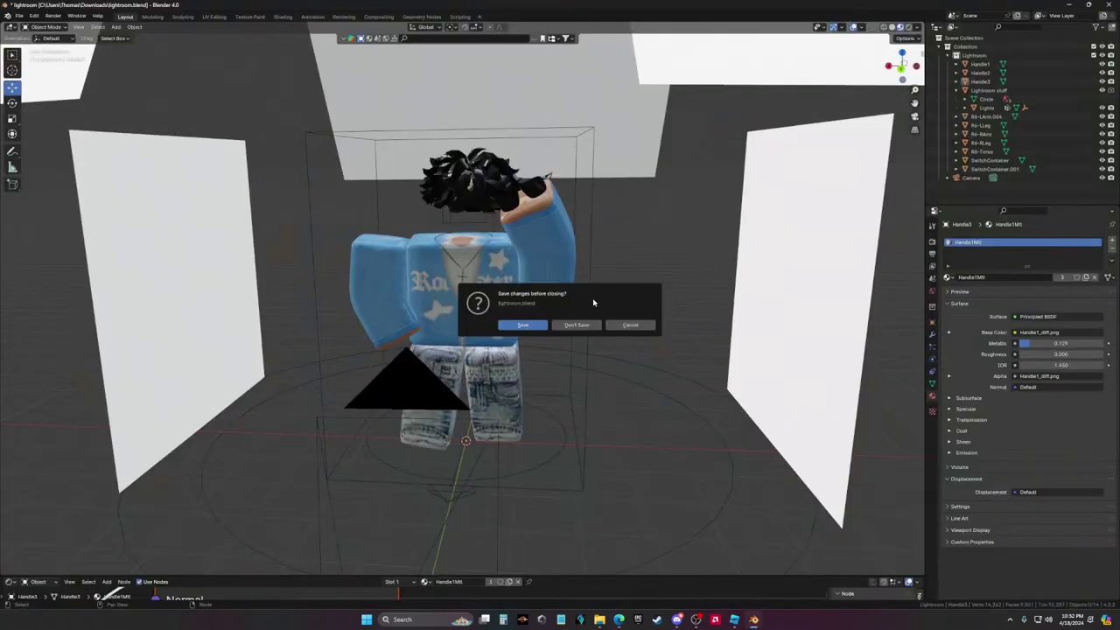
key(alt+Tab)
key(alt+Tab)
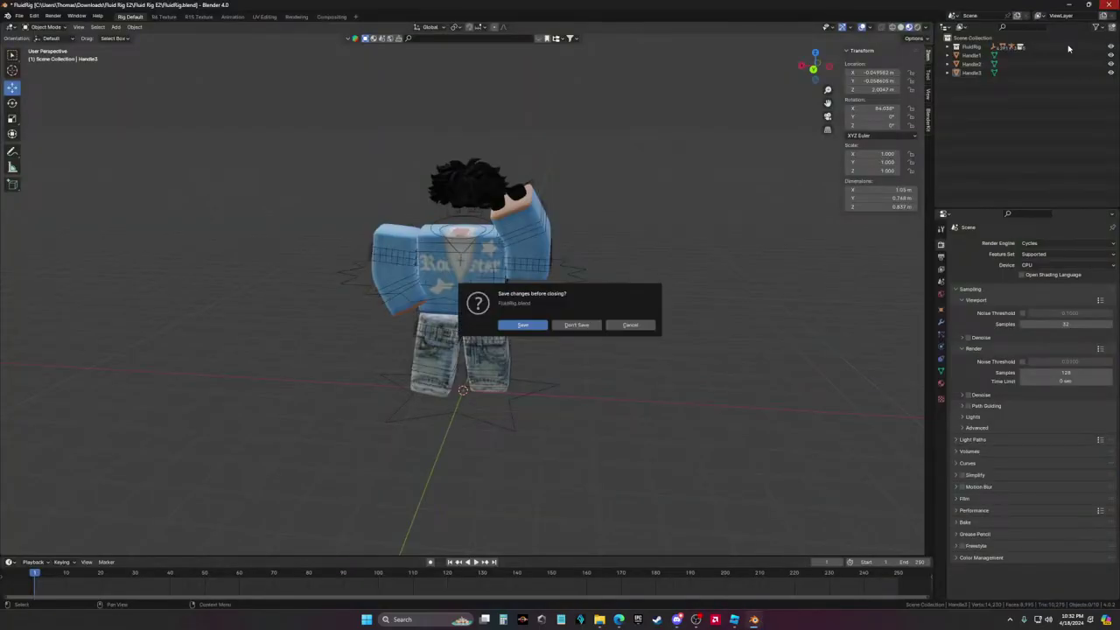
click(574, 325)
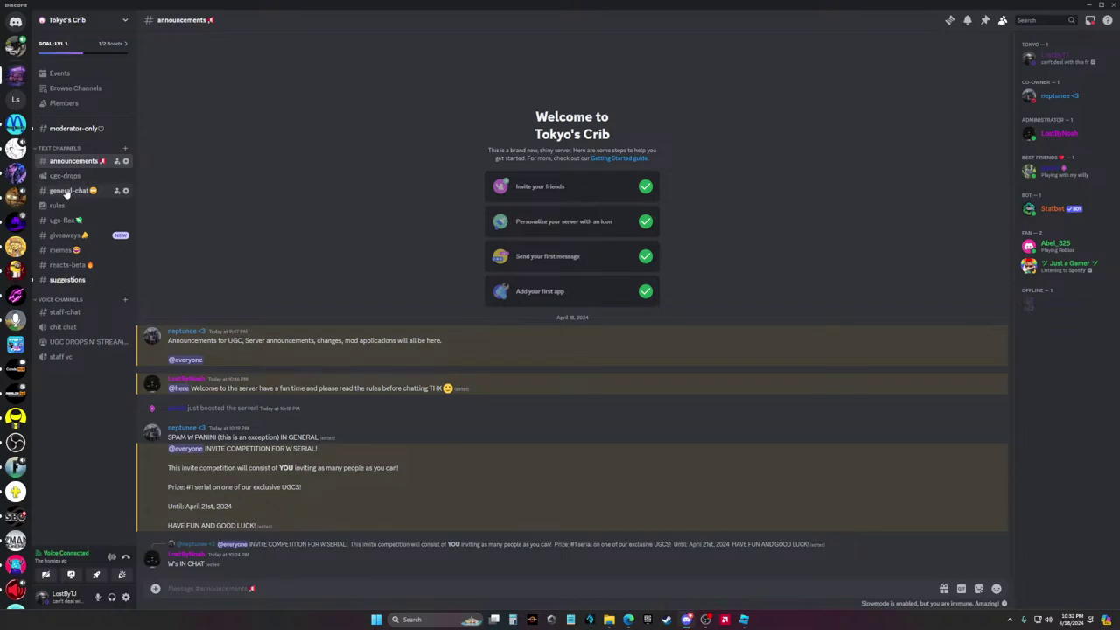
Post 'W role' mentioning the co-owner in general-chat
click(68, 192)
text(@)
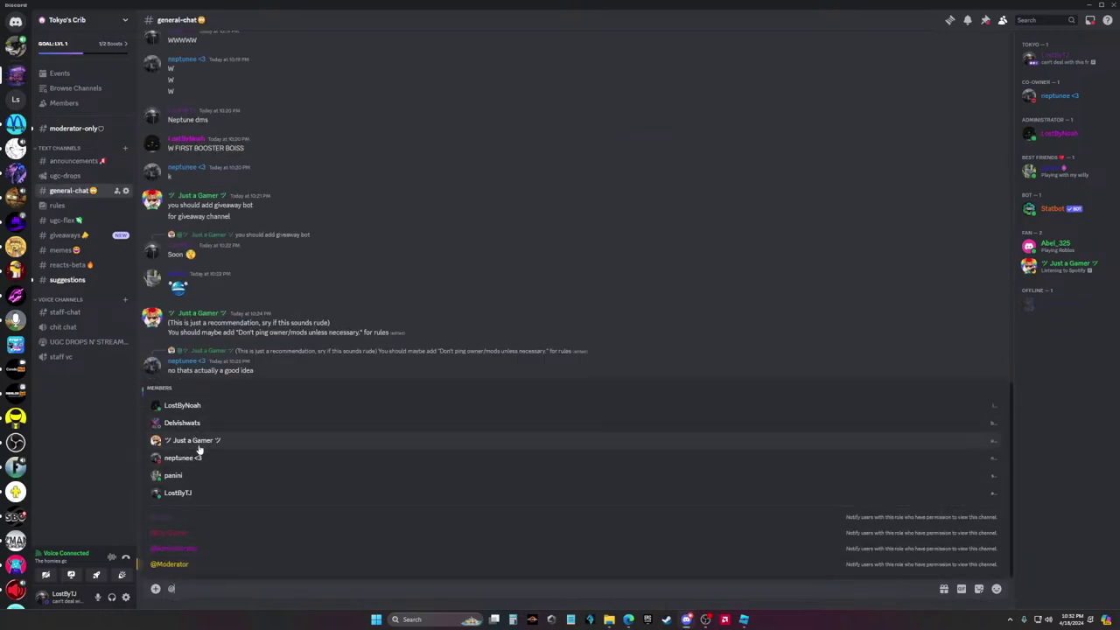
click(194, 458)
text(W ro)
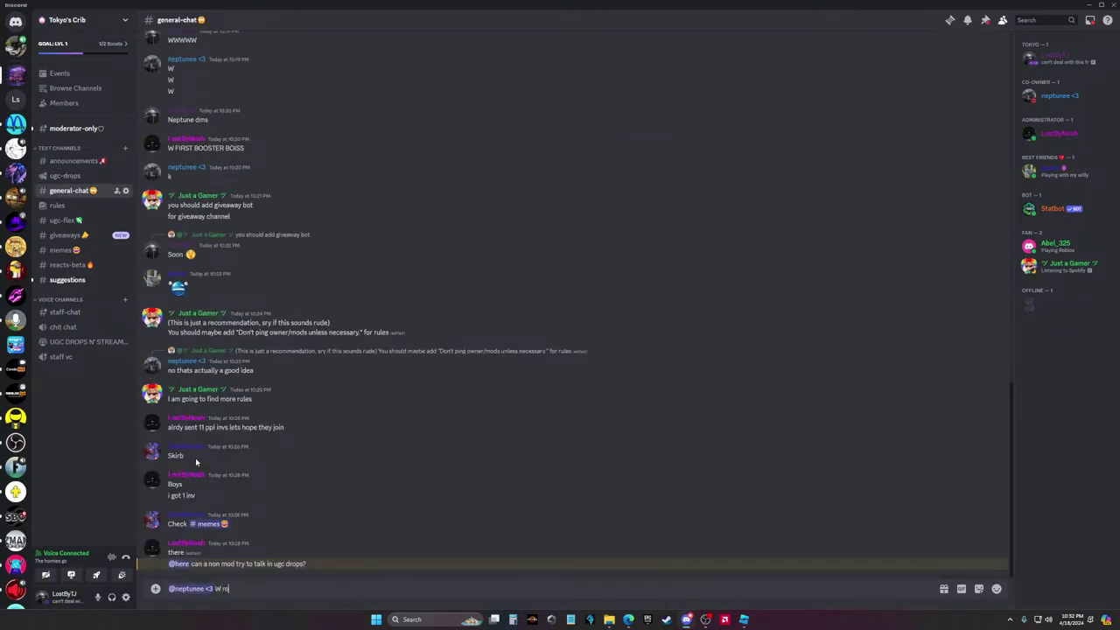
text(le)
key(Return)
Open ugc-drops and review the Fan role's more-options menu in Server Settings > Roles
mouse_move(754, 622)
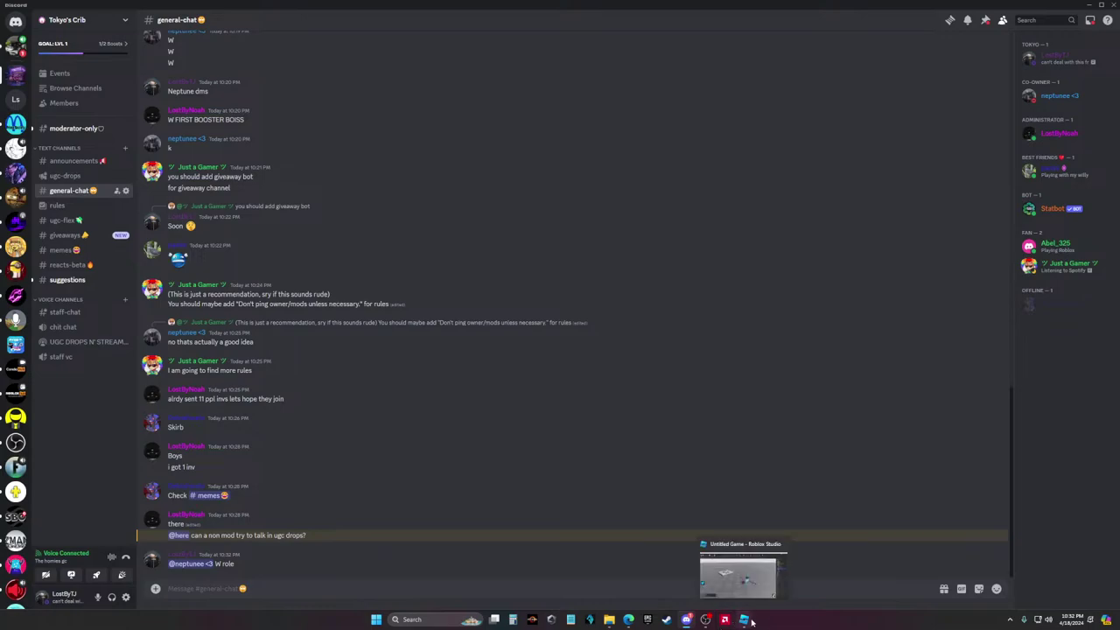
click(71, 181)
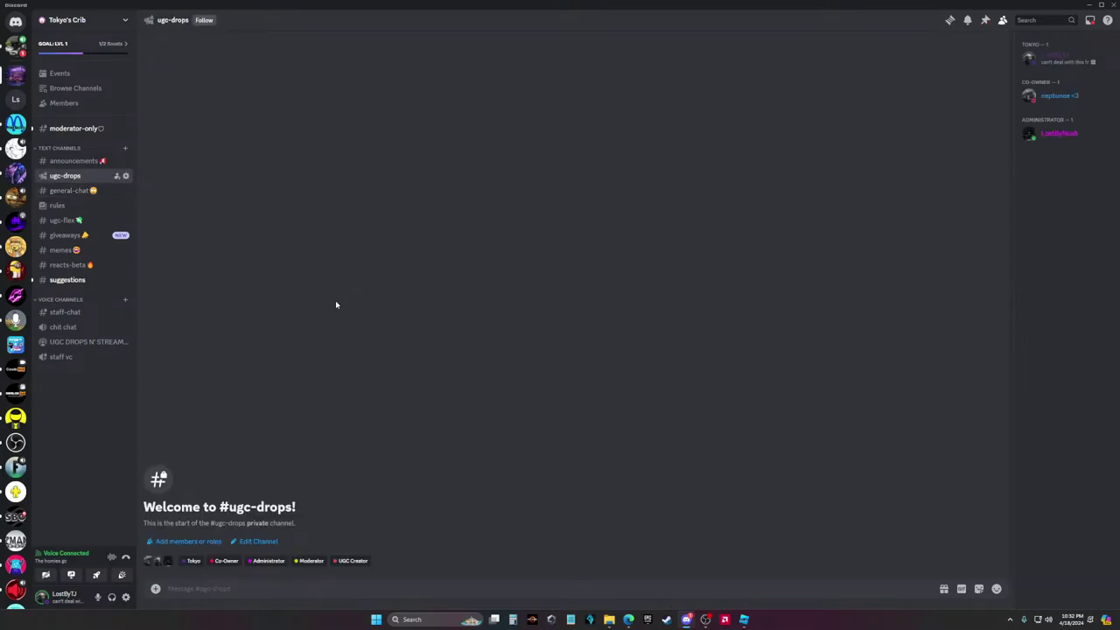
click(123, 21)
click(66, 77)
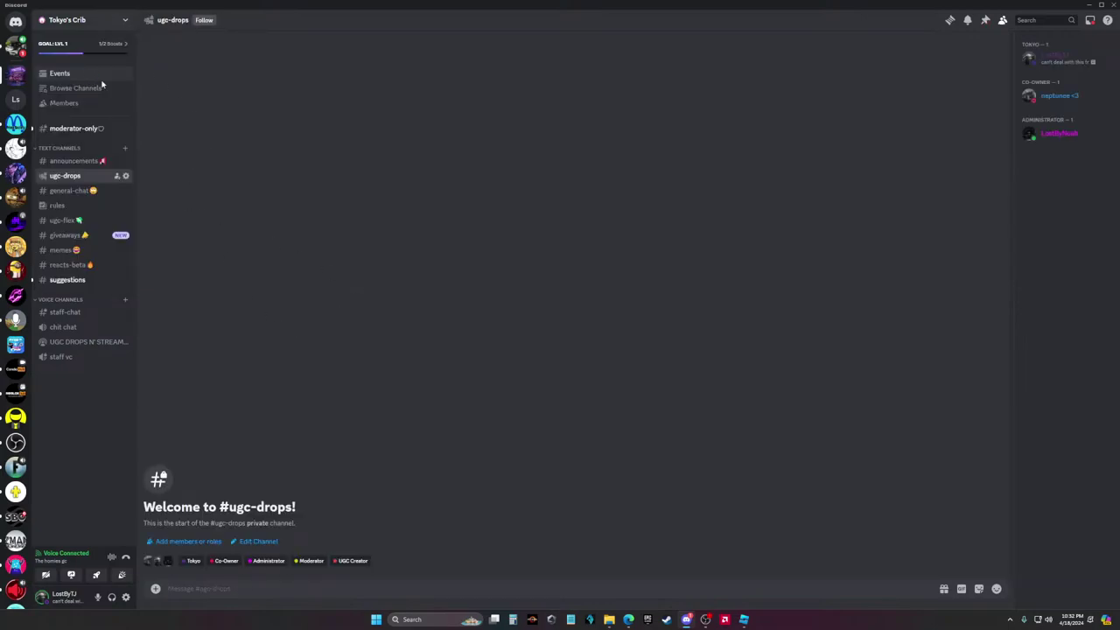
click(371, 68)
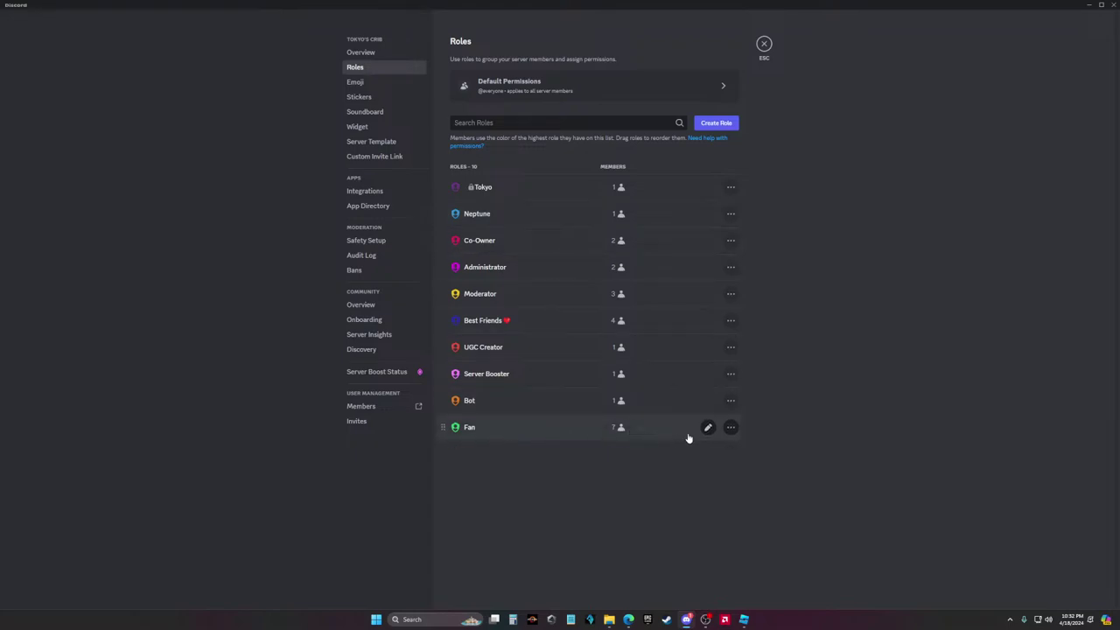
click(731, 429)
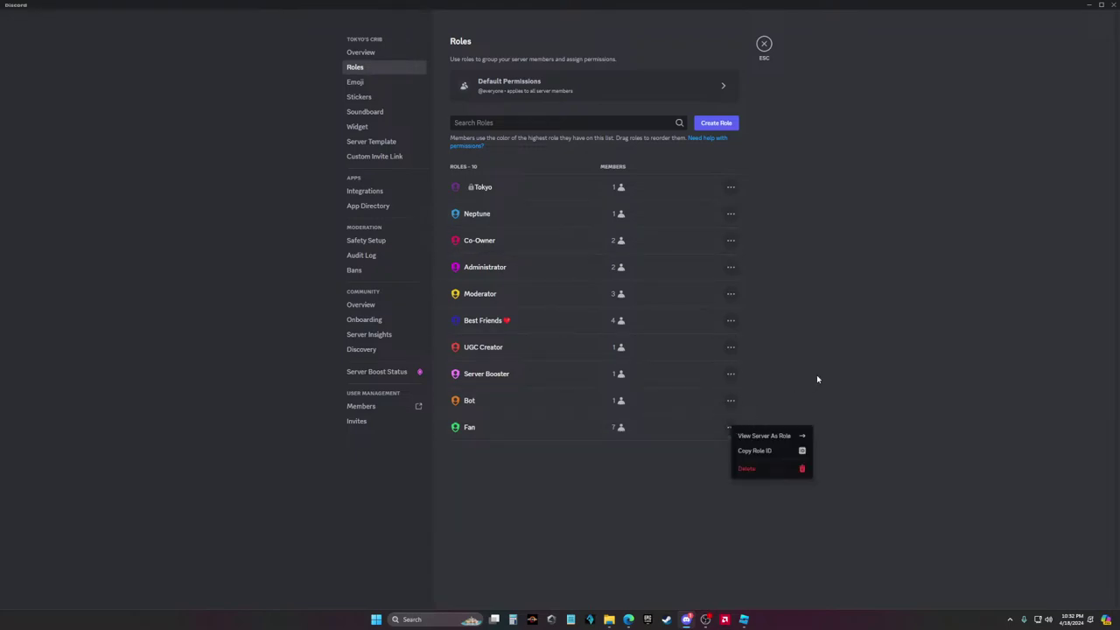
click(817, 375)
click(732, 431)
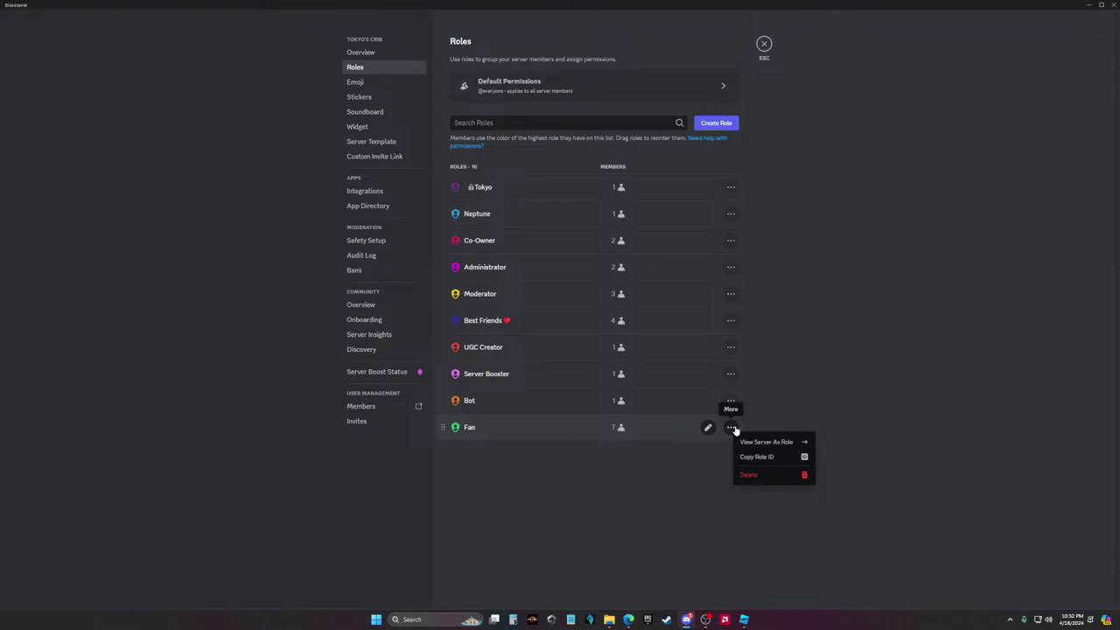
click(764, 44)
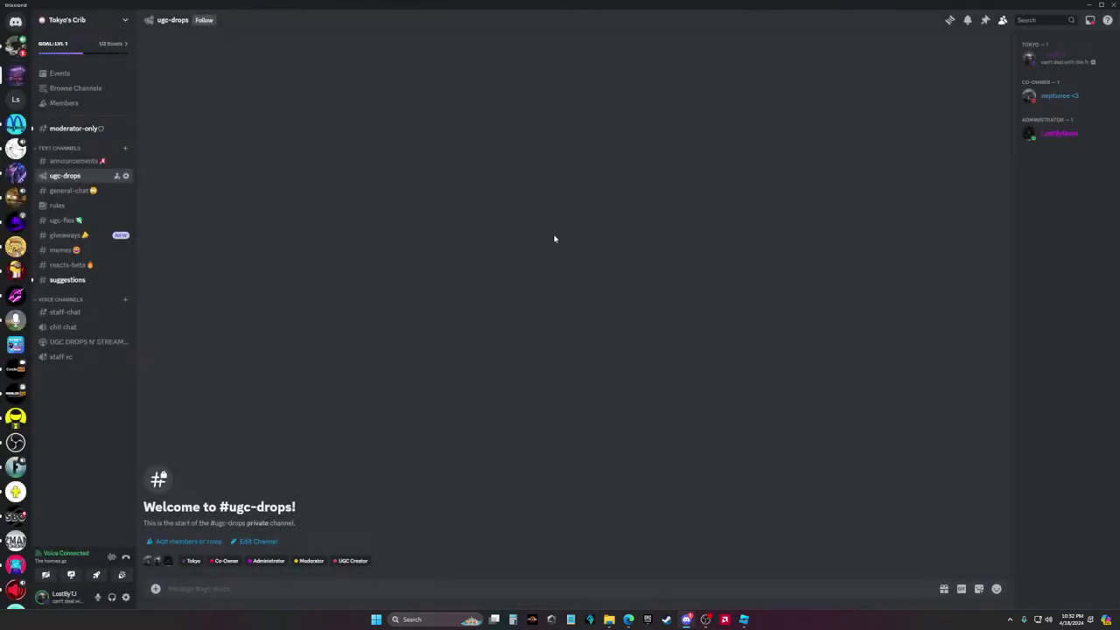
Go back to general-chat and glance at the Photopea render before returning to Discord
click(70, 190)
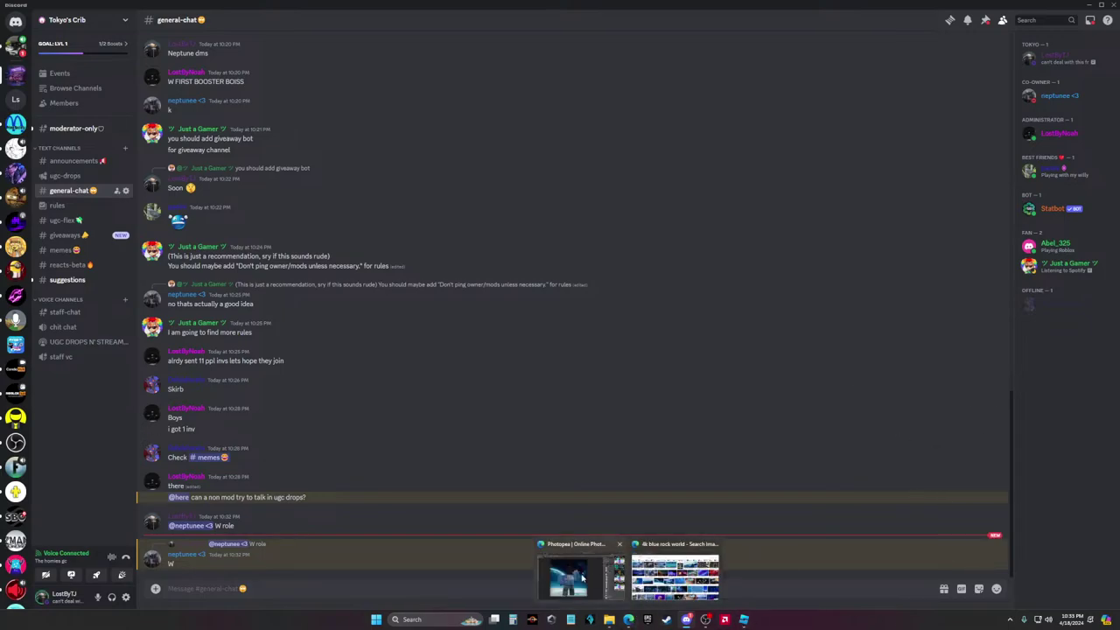
click(573, 573)
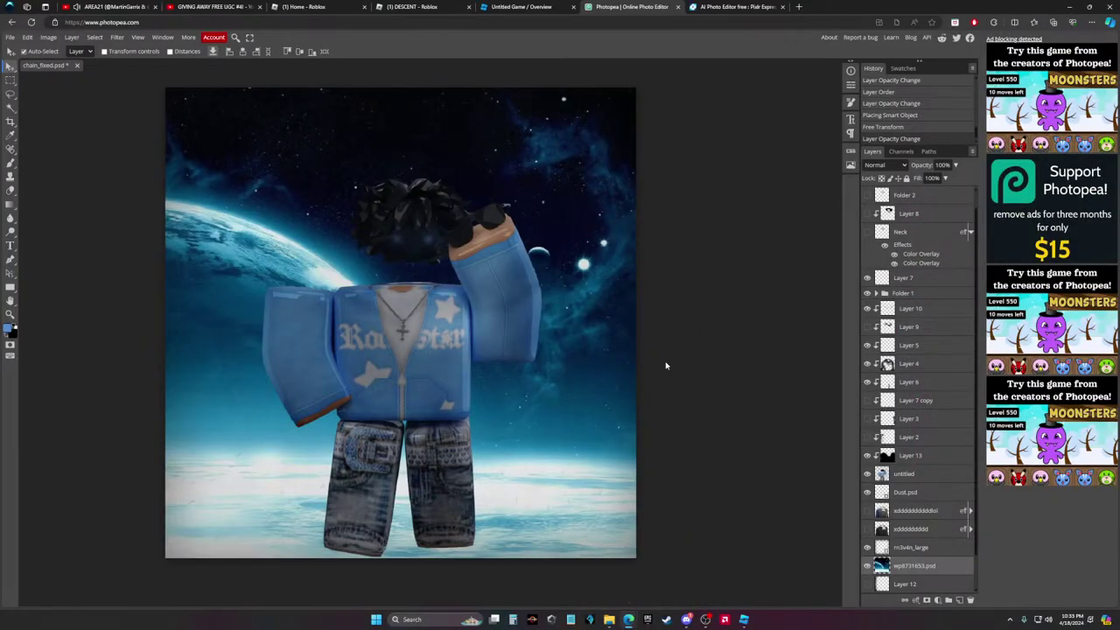
click(687, 620)
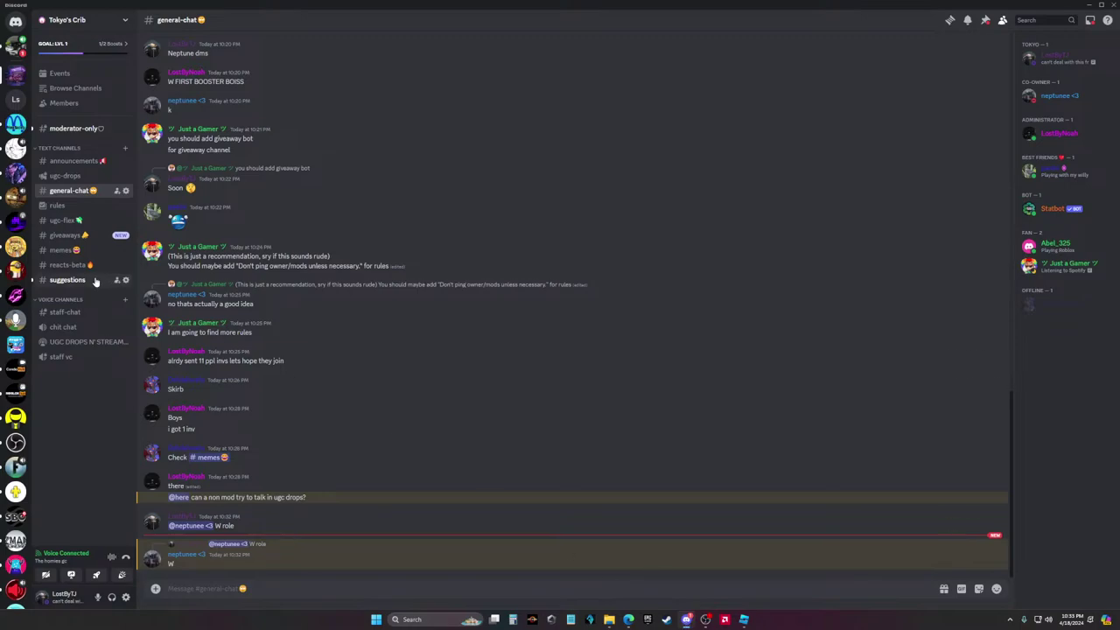
Bring up the YouTube livestream 'GIVING AWAY FREE UGC #4!' from the Chrome taskbar previews
mouse_move(629, 621)
click(676, 573)
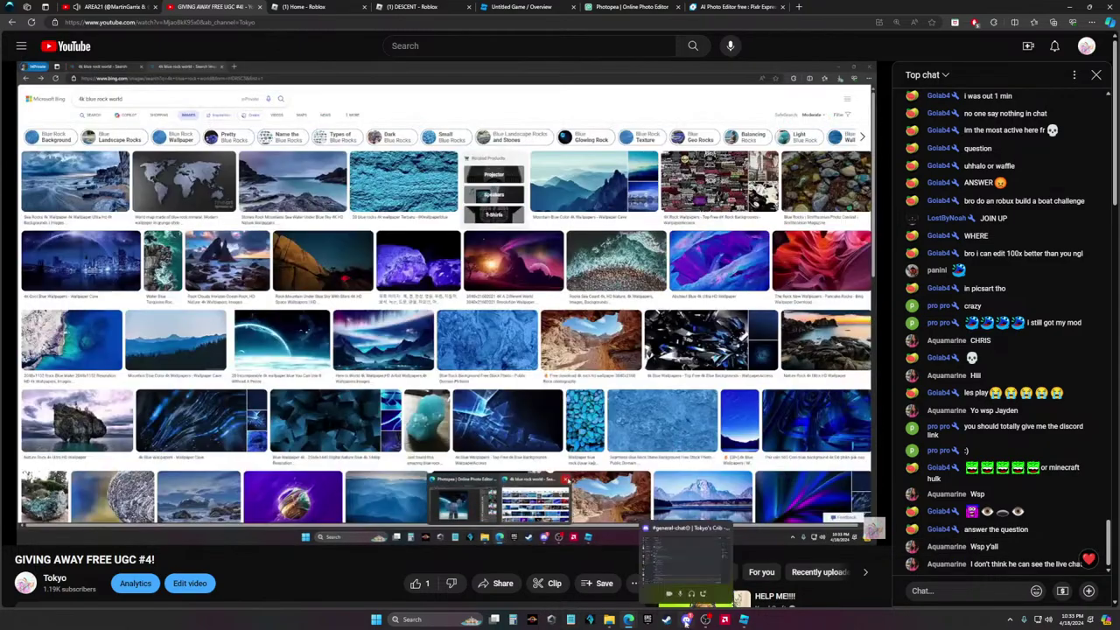
click(686, 620)
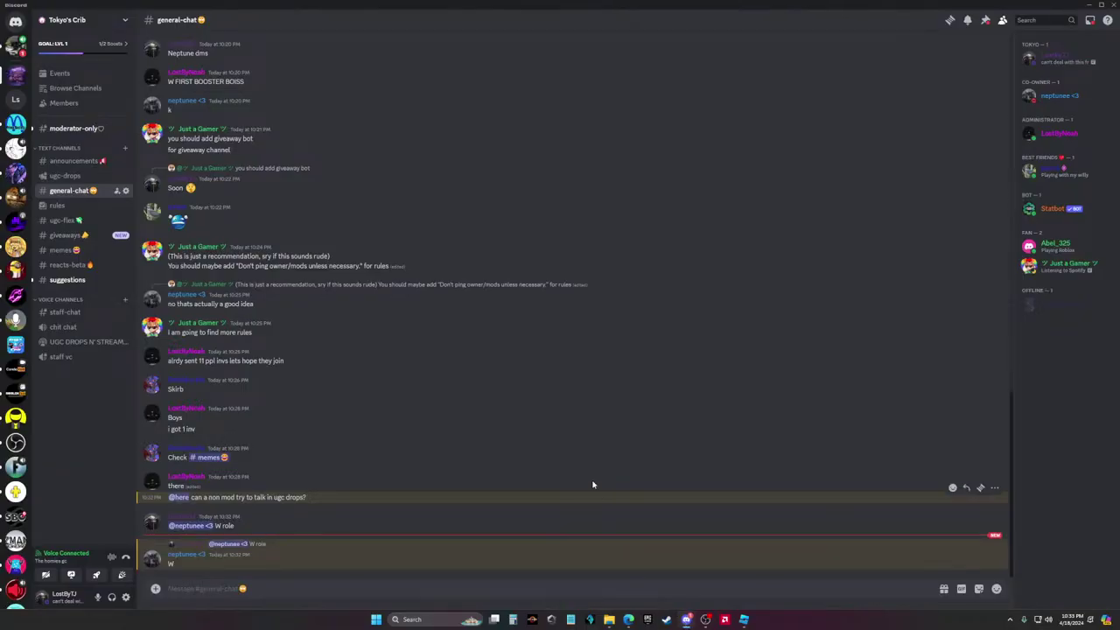
mouse_move(750, 622)
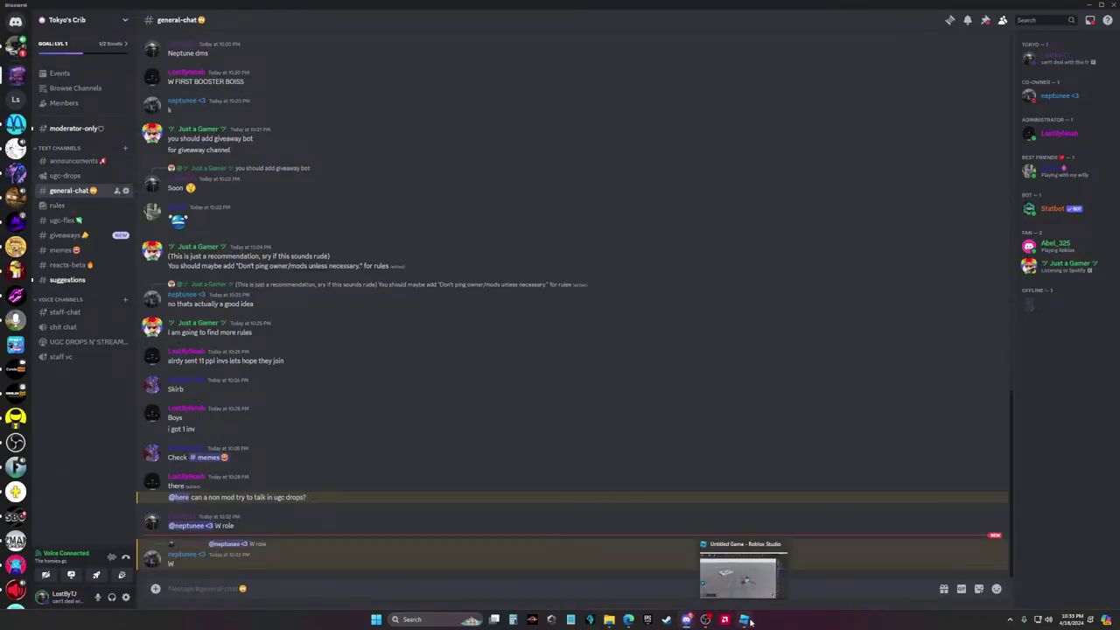
mouse_move(629, 619)
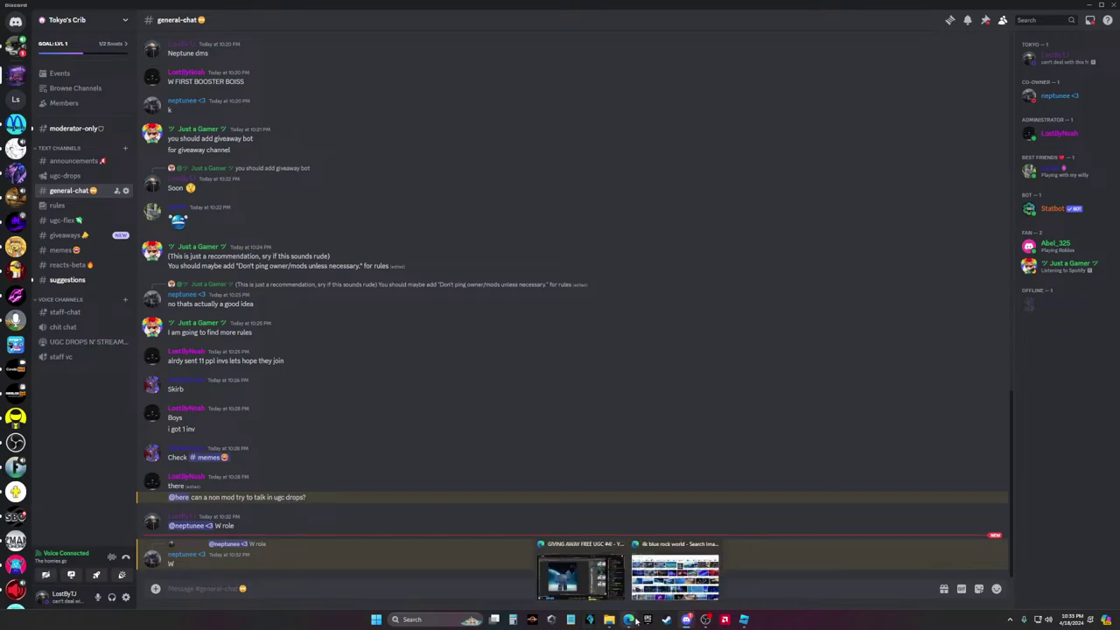
click(598, 586)
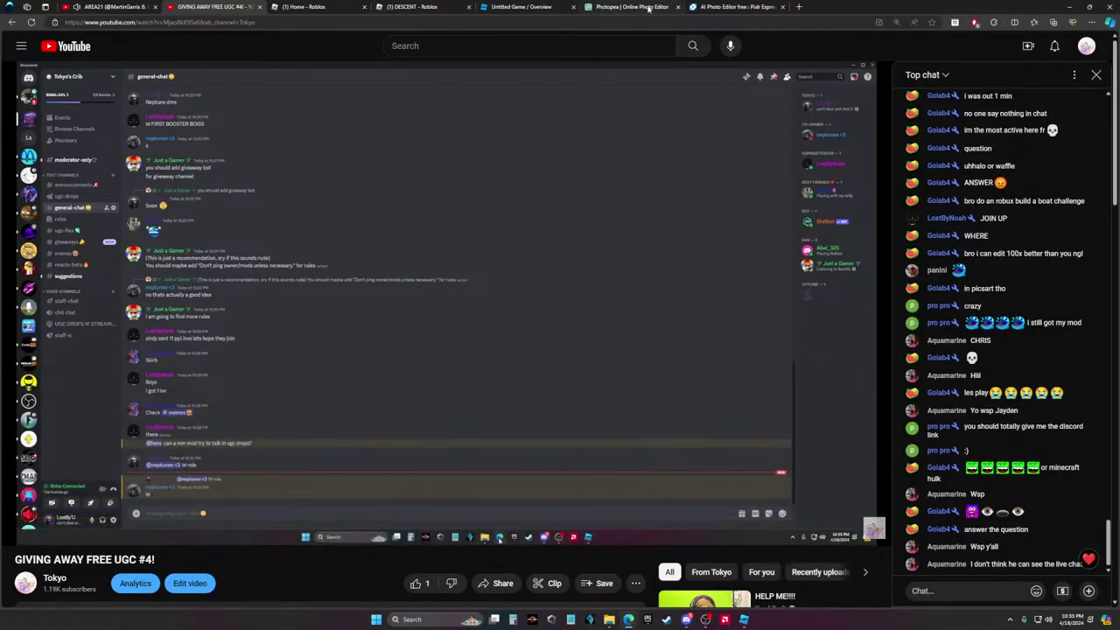
click(692, 6)
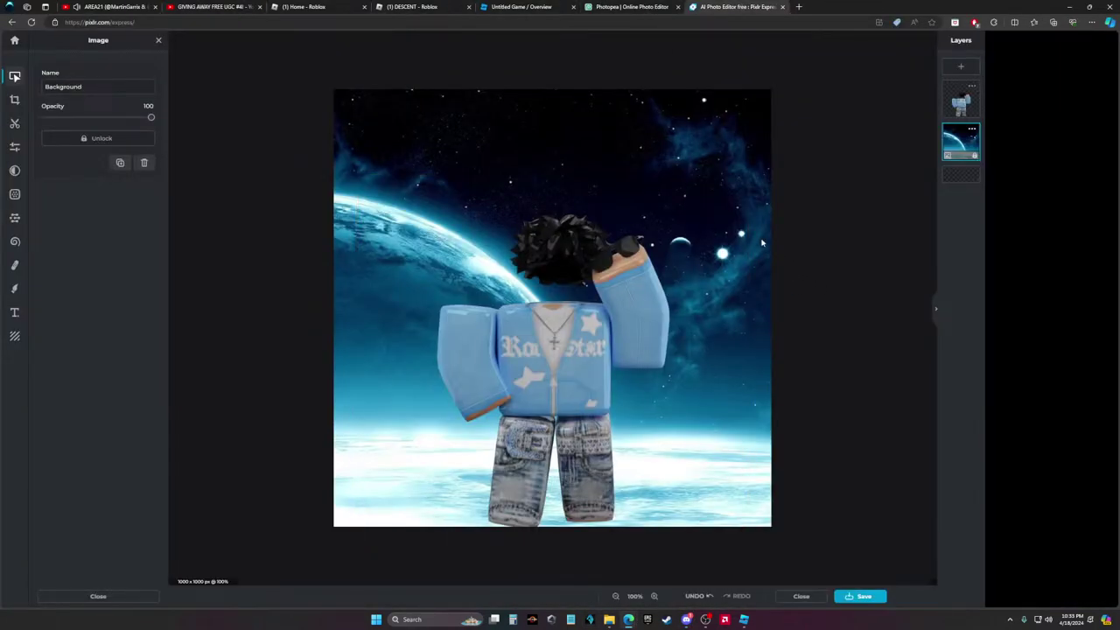
click(630, 6)
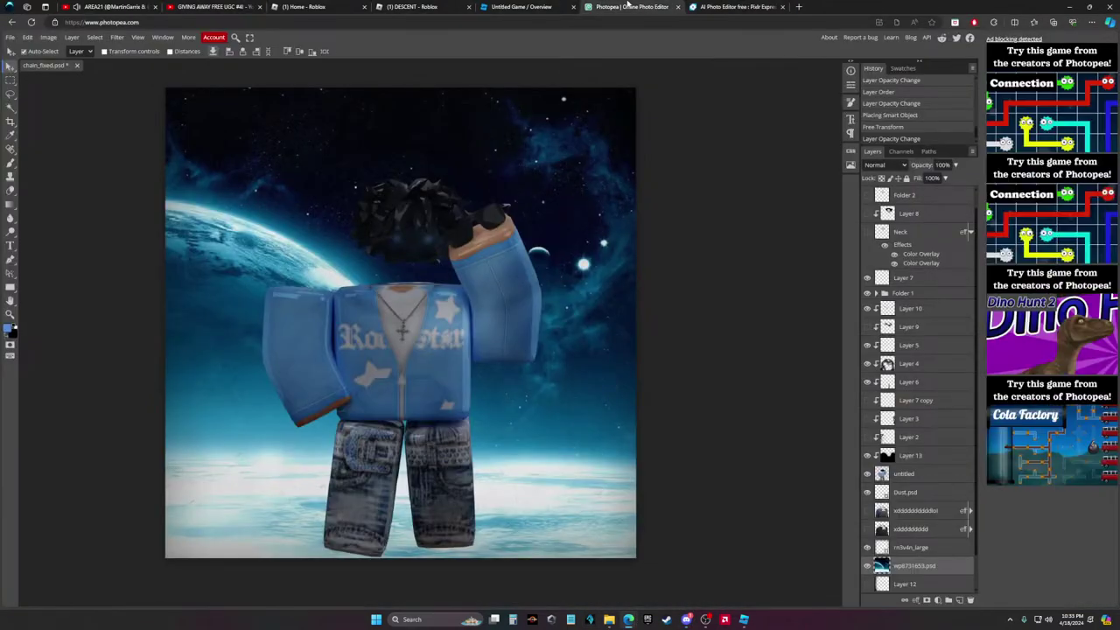
click(731, 7)
click(604, 7)
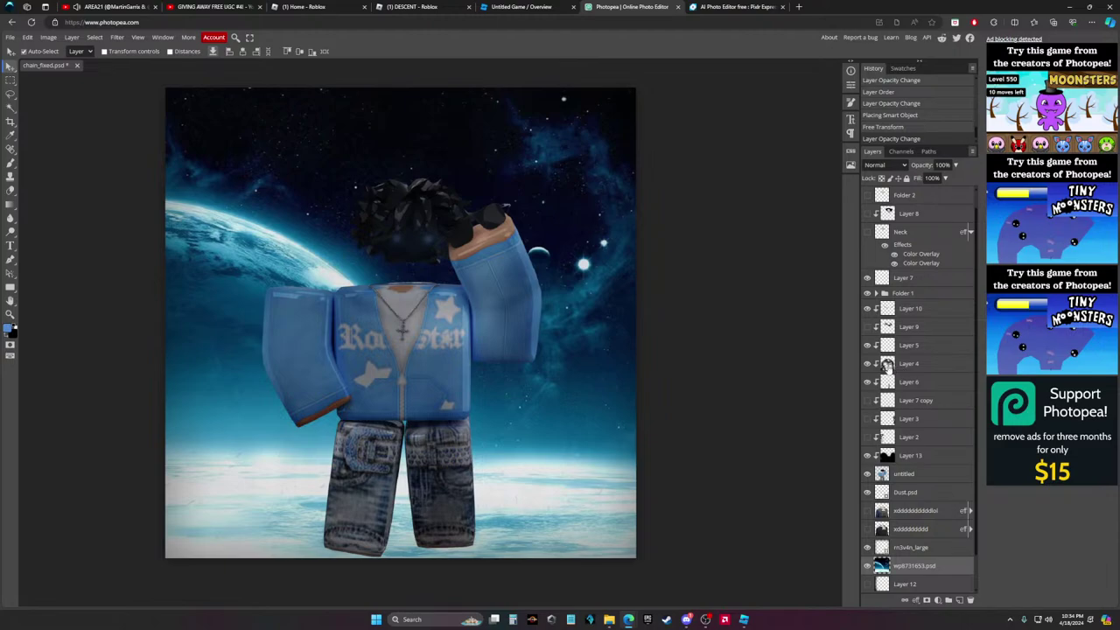
click(210, 7)
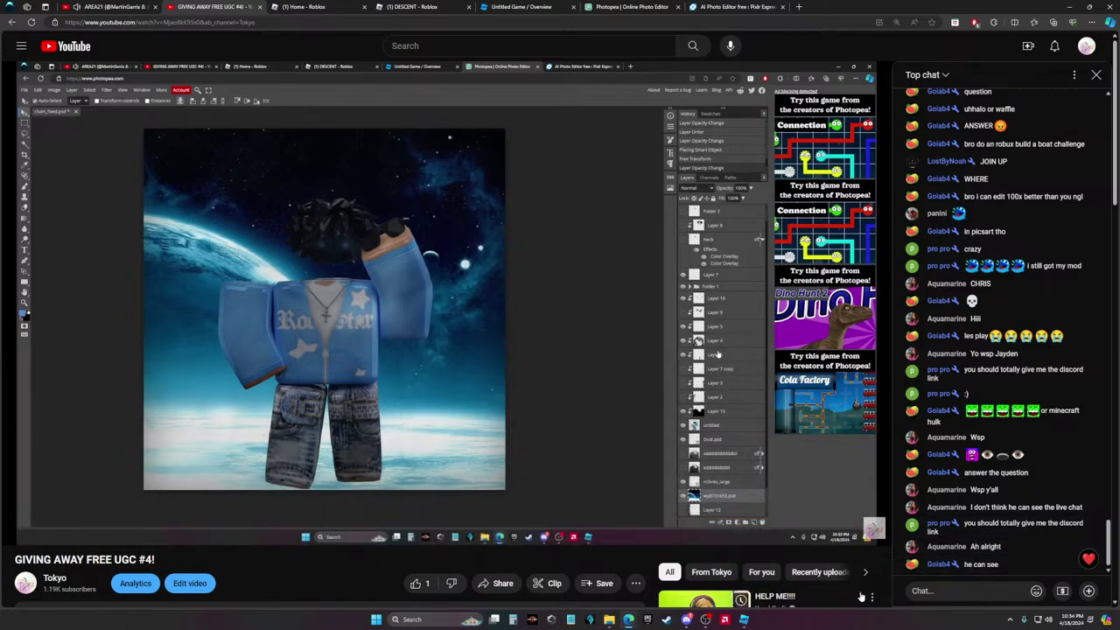
click(686, 619)
click(116, 19)
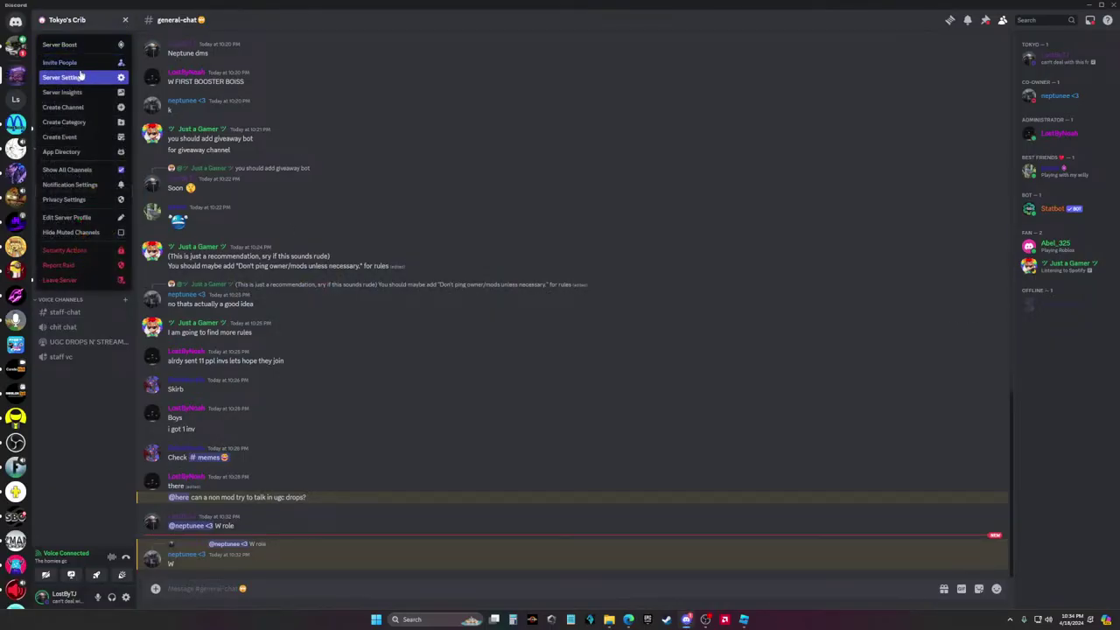
click(82, 77)
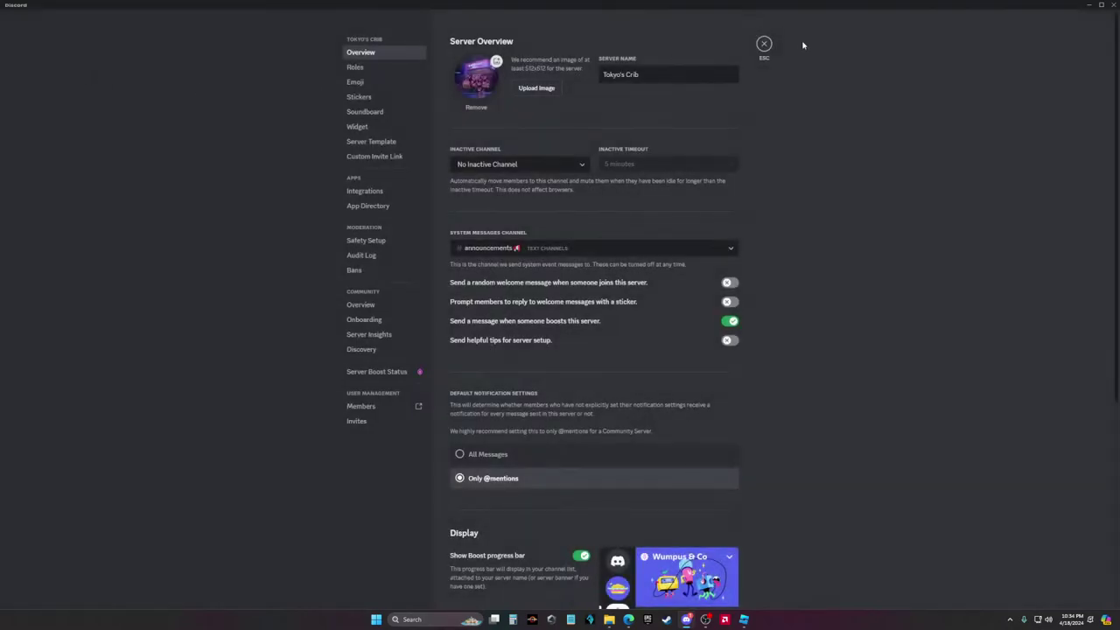
key(Escape)
key(alt+Tab)
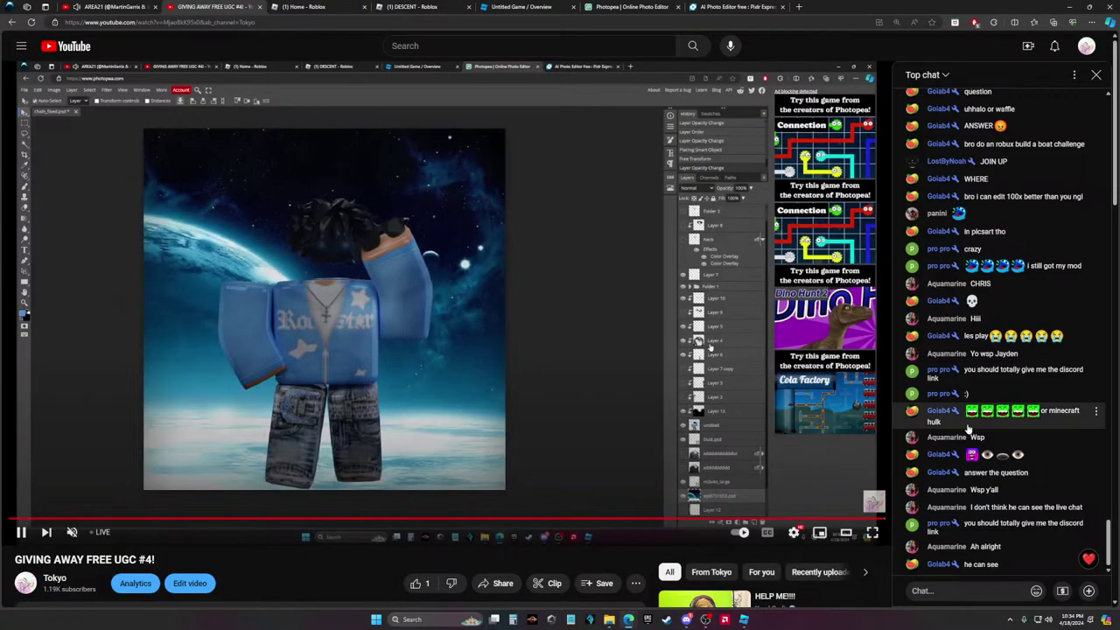
click(929, 75)
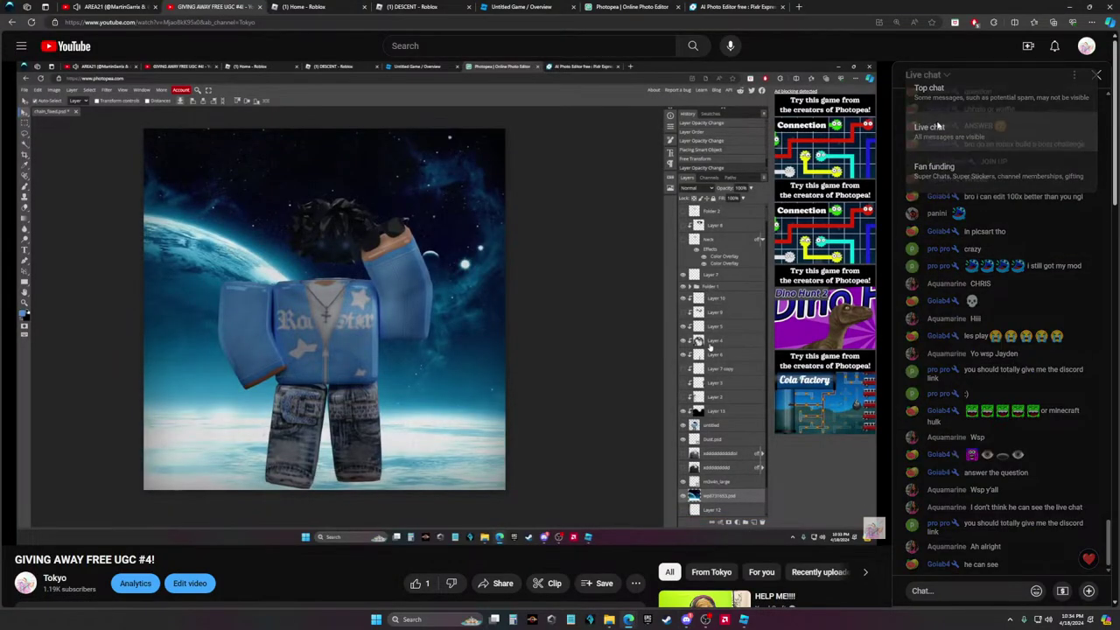
click(944, 132)
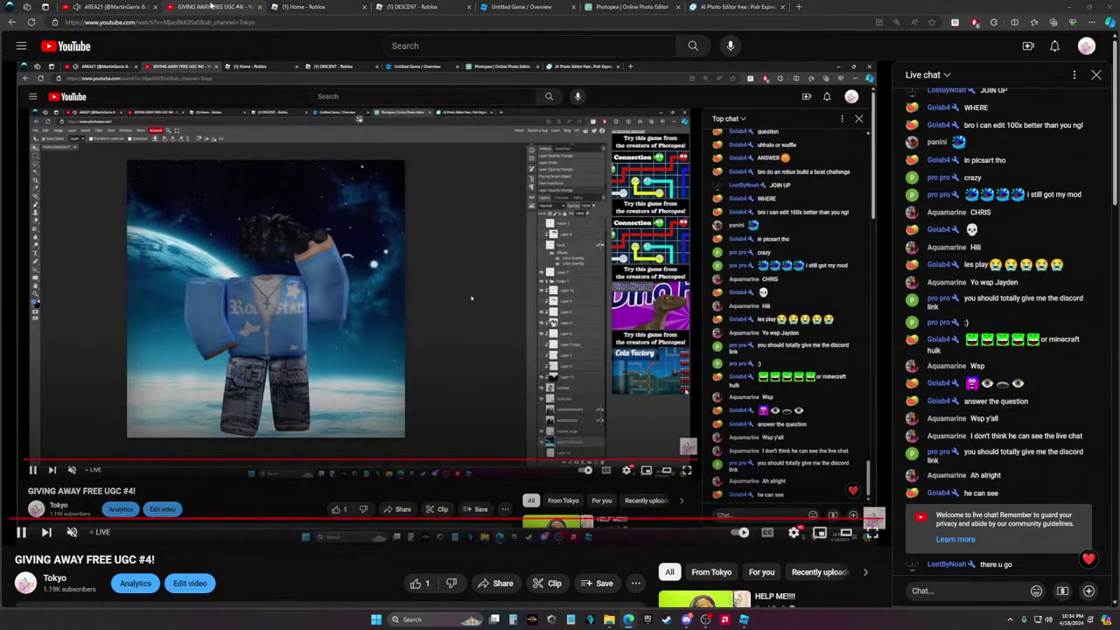
Copy the Discord server invite link and post it in the YouTube live chat
key(alt+Tab)
click(125, 21)
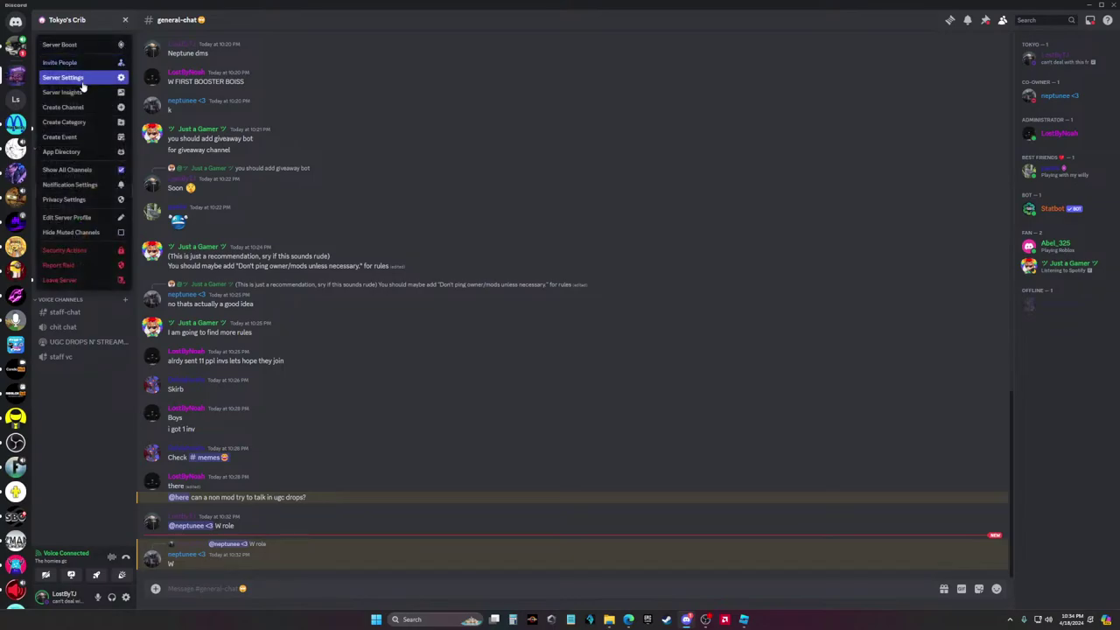
click(82, 63)
click(631, 378)
key(alt+Tab)
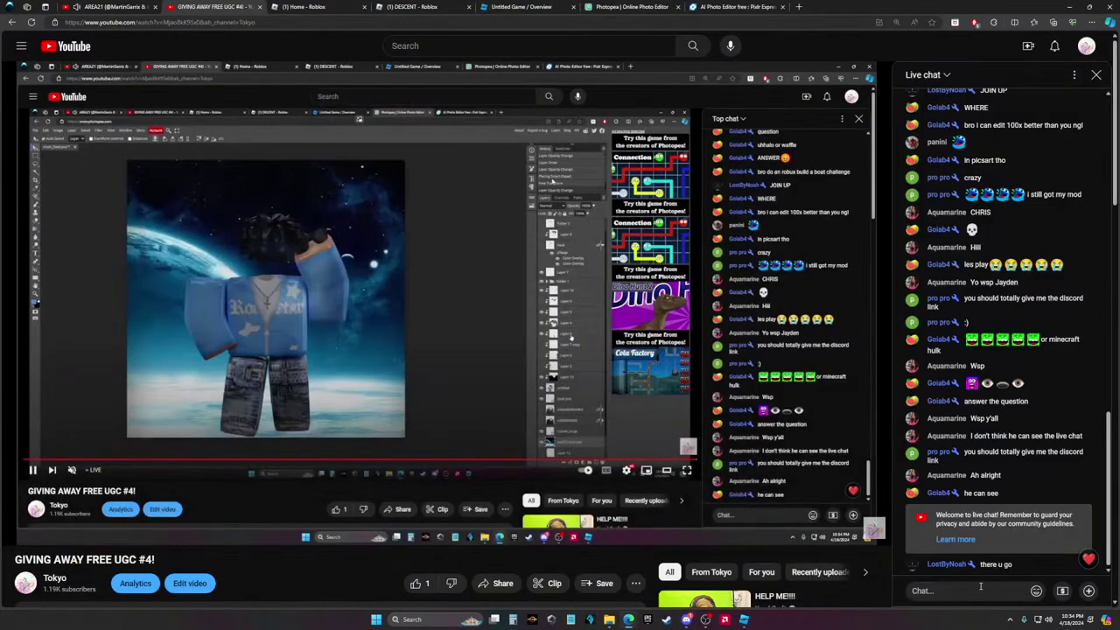
click(978, 584)
key(ctrl+v)
key(Return)
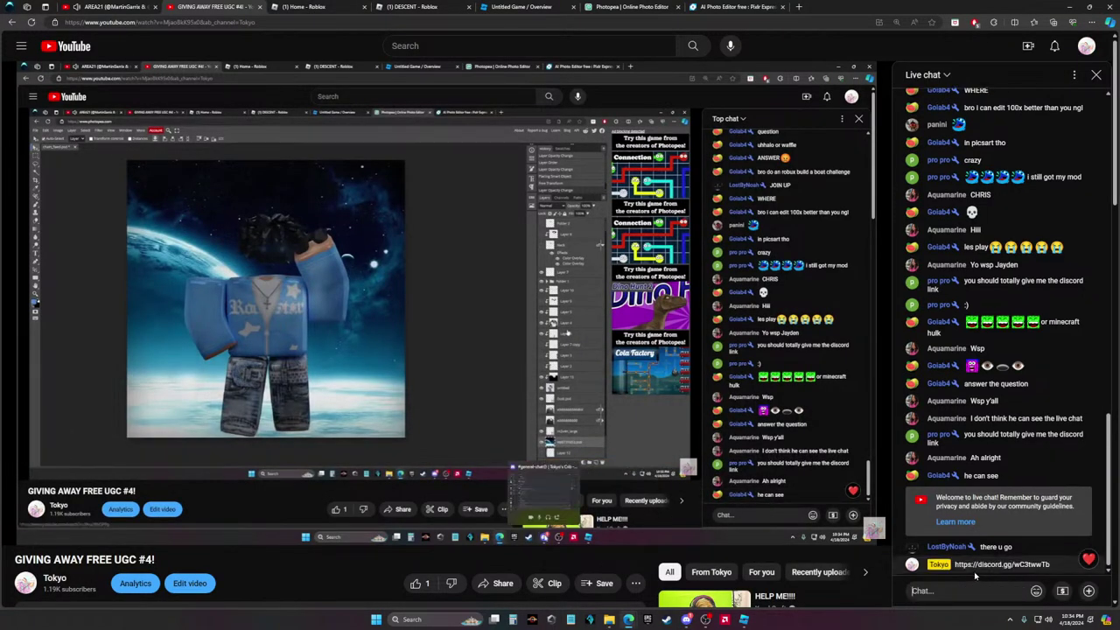
Close Discord's invite dialog and bring the YouTube stream window back up
click(979, 567)
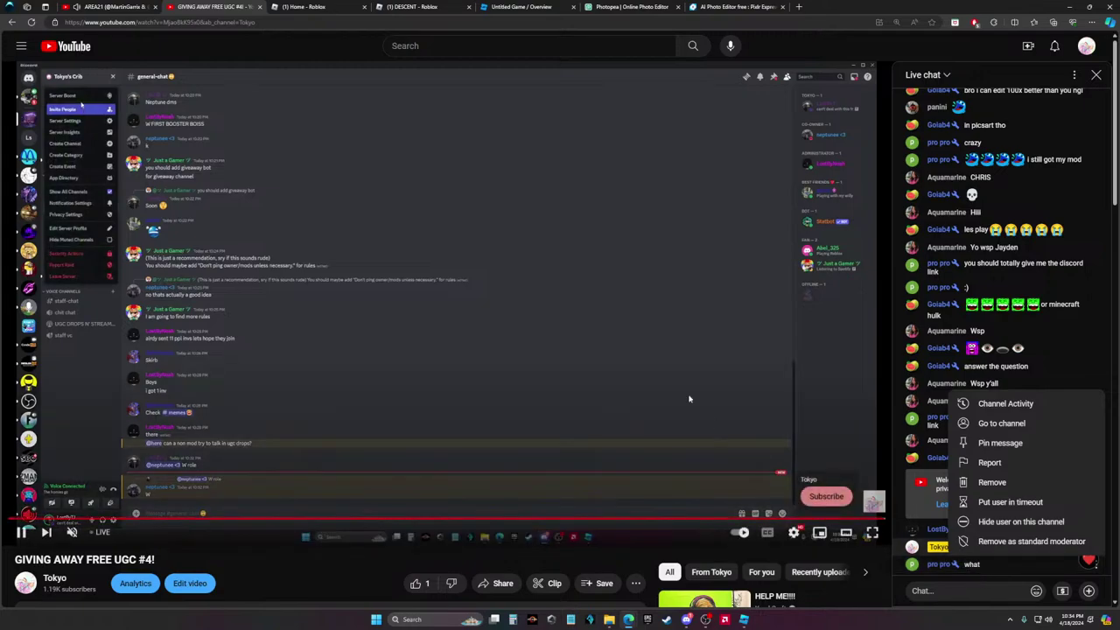
key(alt+Tab)
click(224, 95)
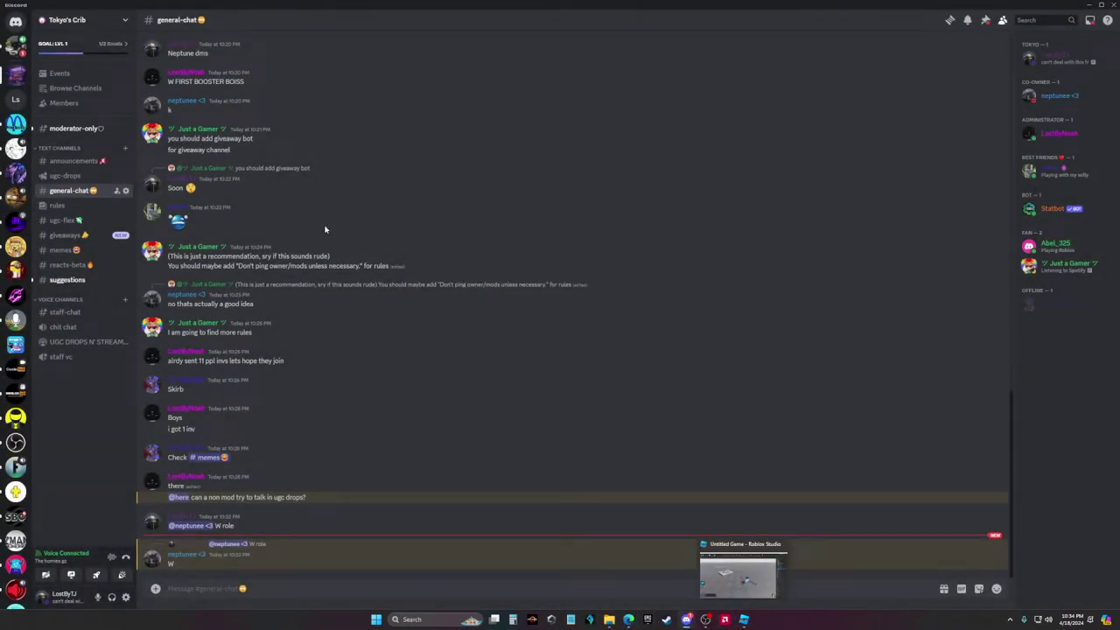
mouse_move(629, 620)
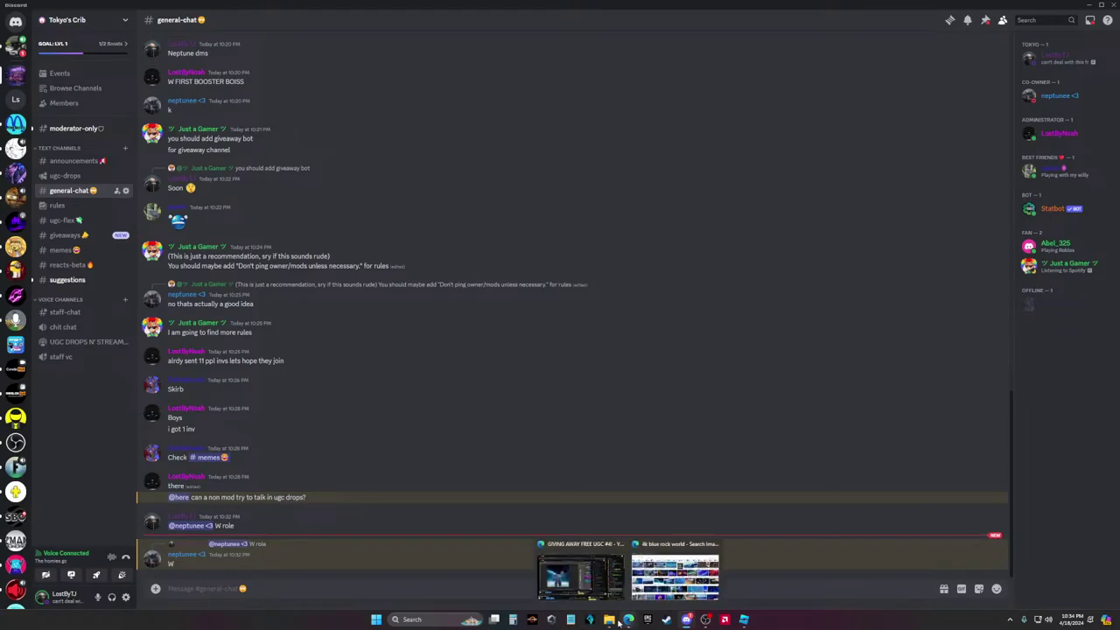
click(581, 569)
Return to the Photopea tab and preview untitled.png in the Renders (For GFX's) folder
click(736, 7)
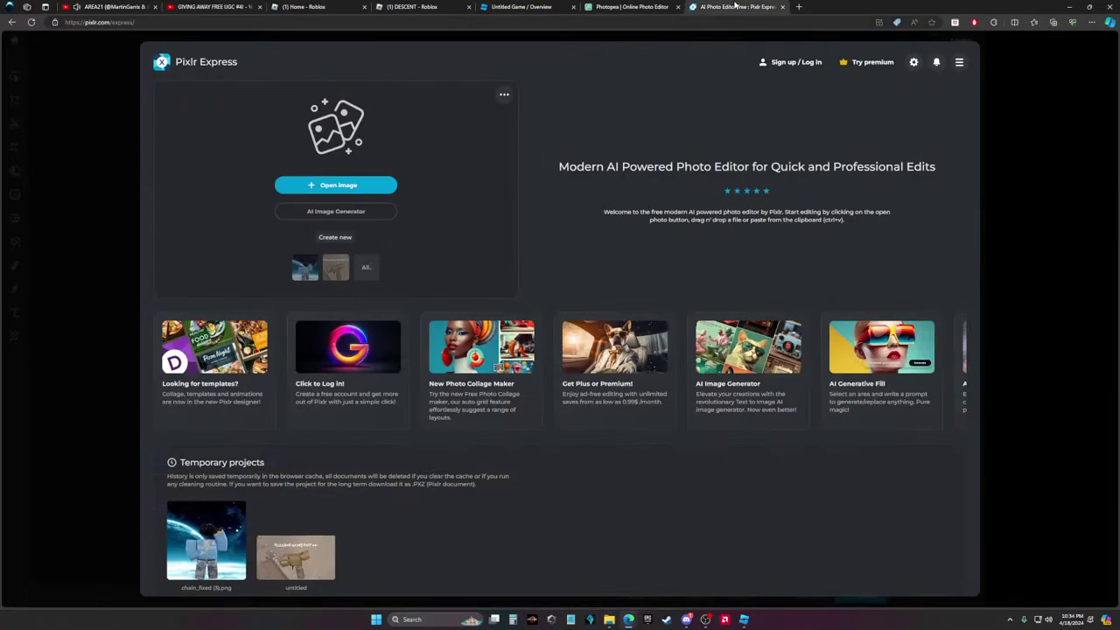
click(631, 7)
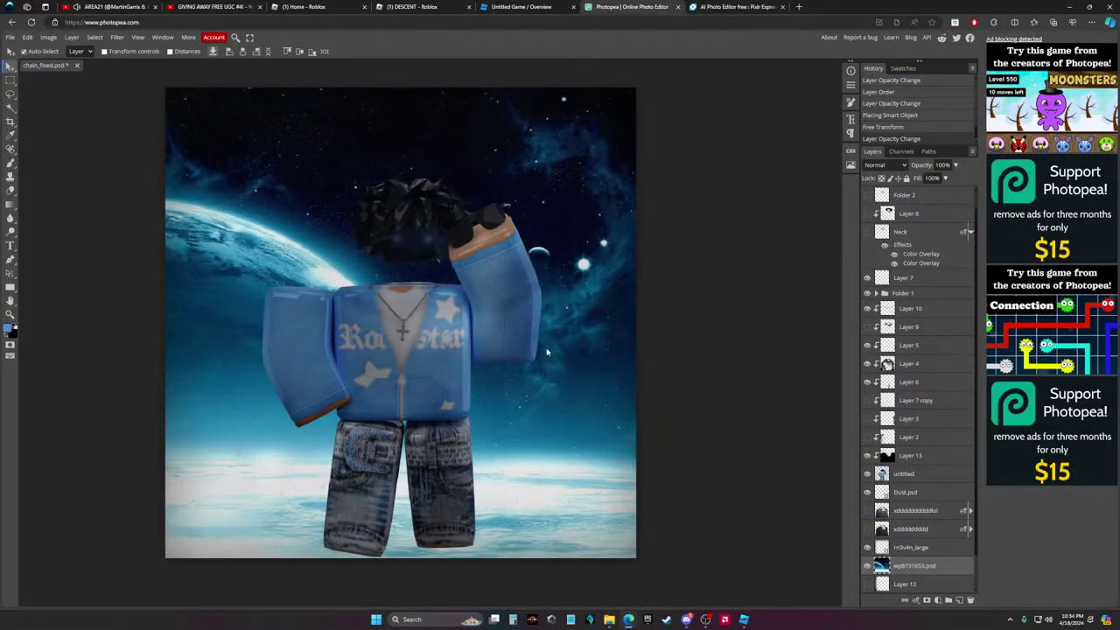
mouse_move(609, 620)
click(687, 573)
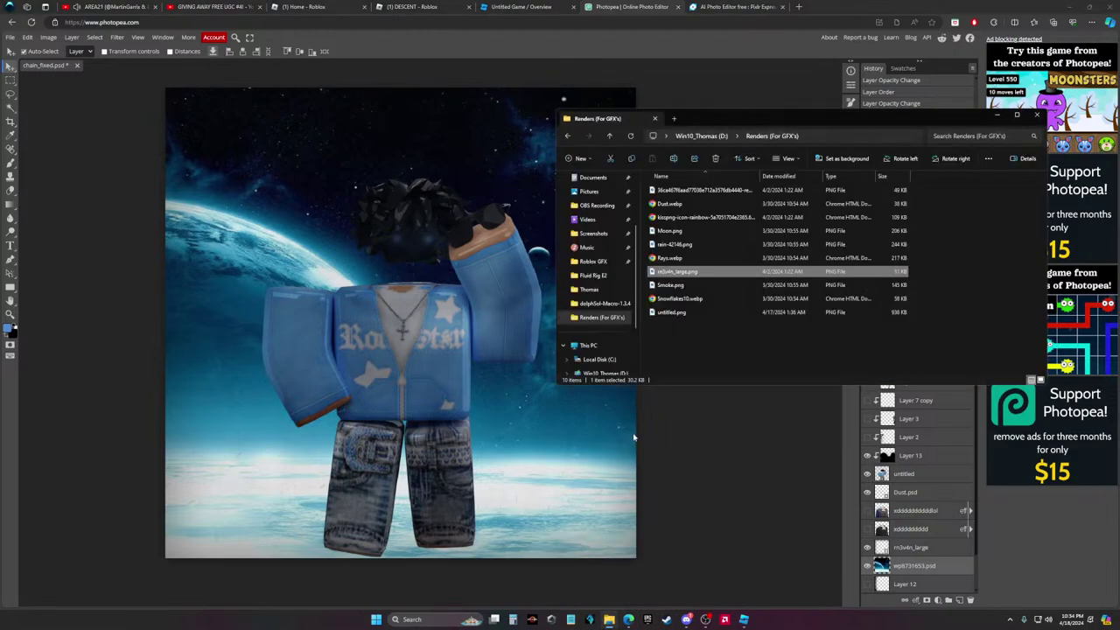
double_click(672, 312)
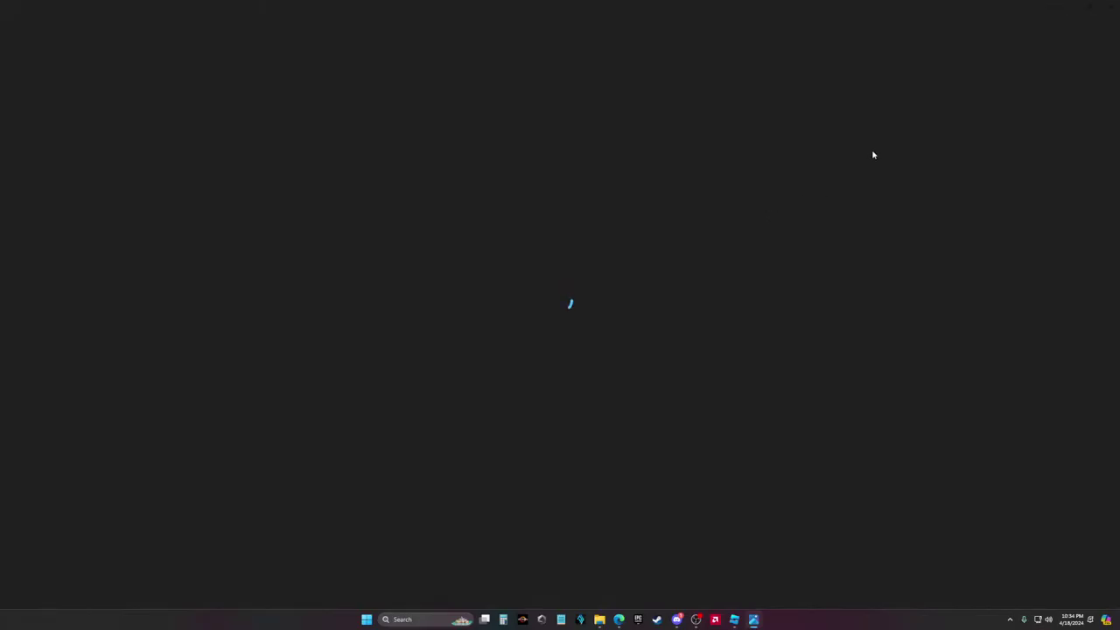
click(1110, 7)
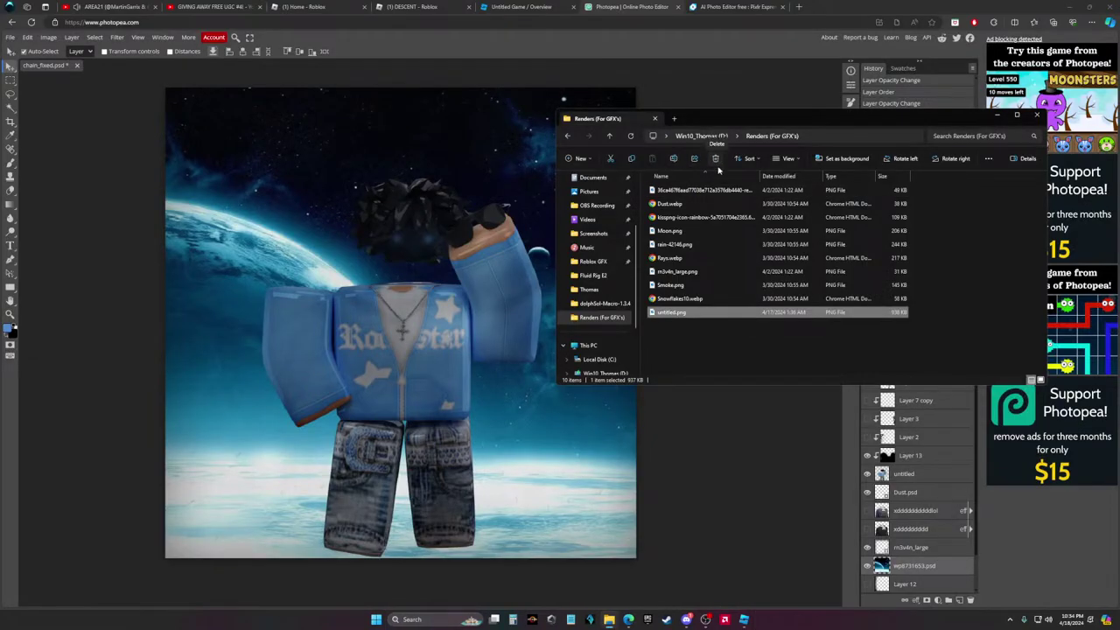
Place Snowflakes10.webp on the canvas, stretch it to fill, and fade it to 66% opacity
click(671, 300)
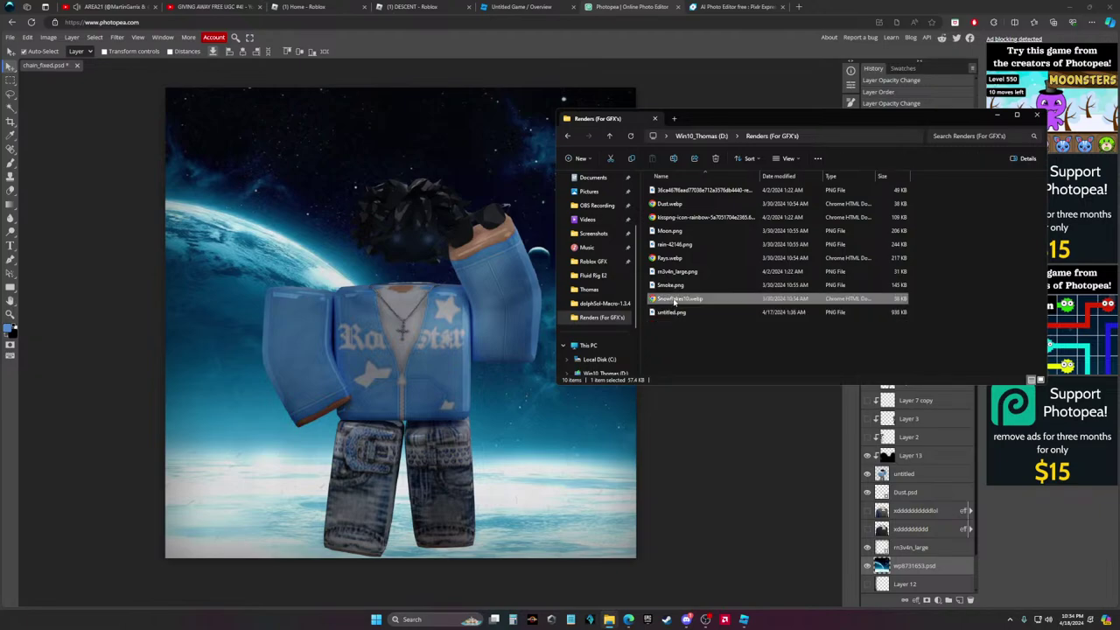
drag(673, 302, 376, 155)
drag(479, 403, 644, 530)
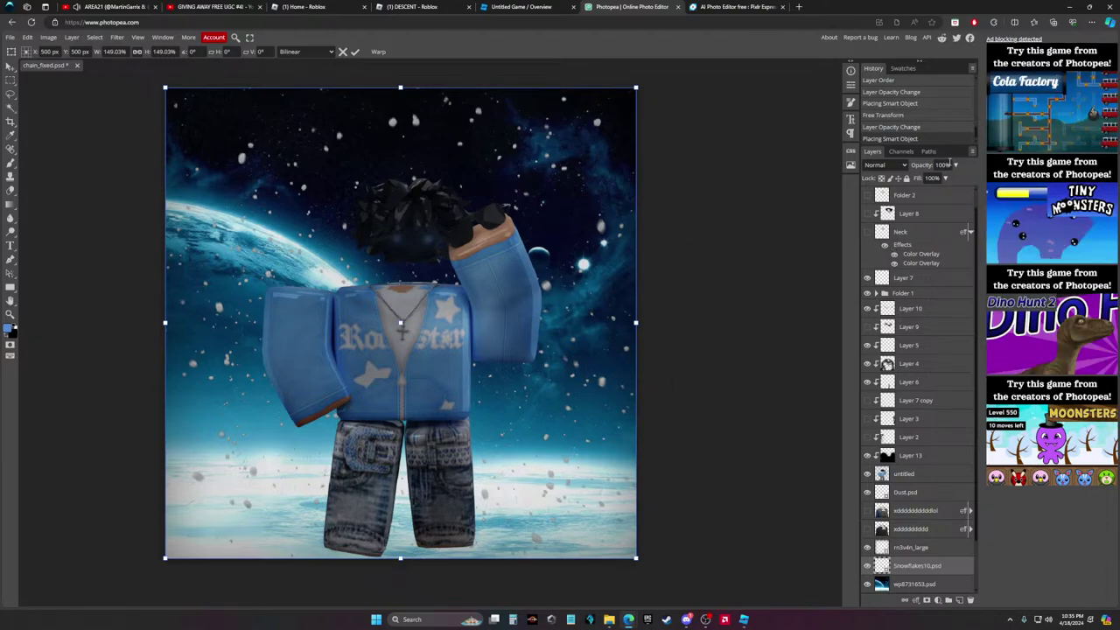
click(945, 165)
drag(940, 182, 923, 181)
Commit the snowflake layer, step back and forth through history, then undo the Snowflakes10 overlay
key(alt+bracketleft)
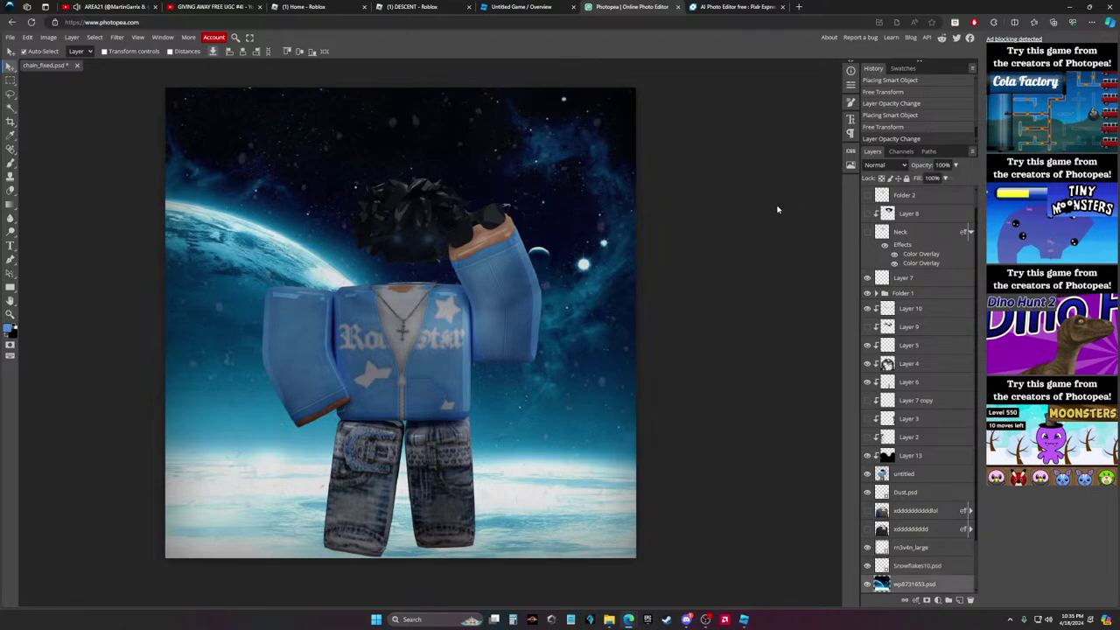
click(902, 473)
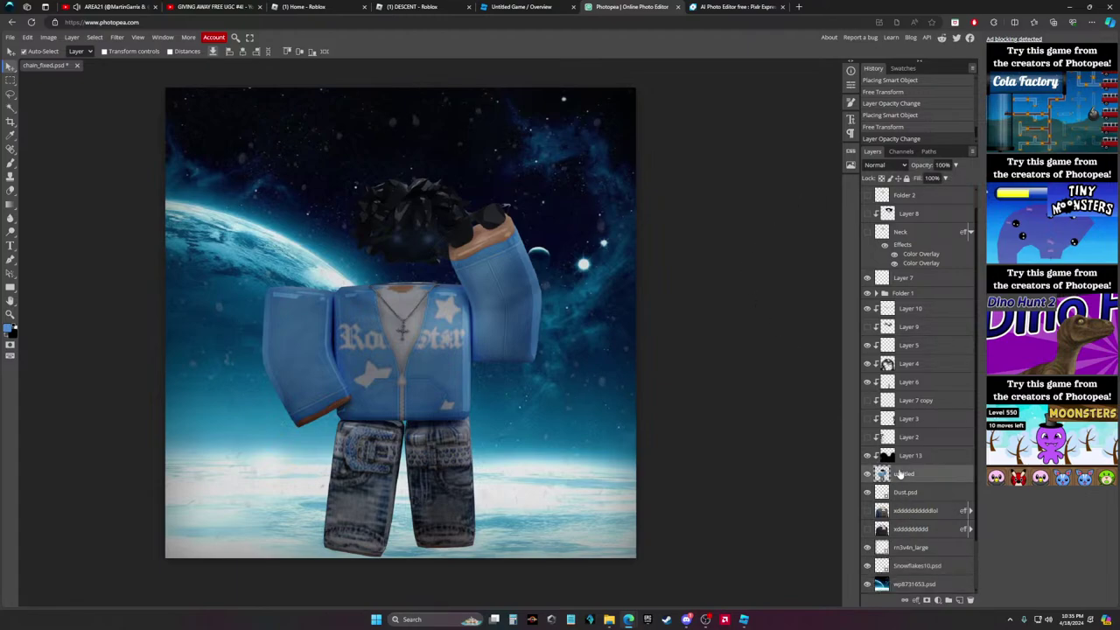
key(ctrl+alt+z)
key(ctrl+alt+z)
key(ctrl+alt+z)
key(ctrl+alt+z)
key(ctrl+alt+z)
key(ctrl+alt+z)
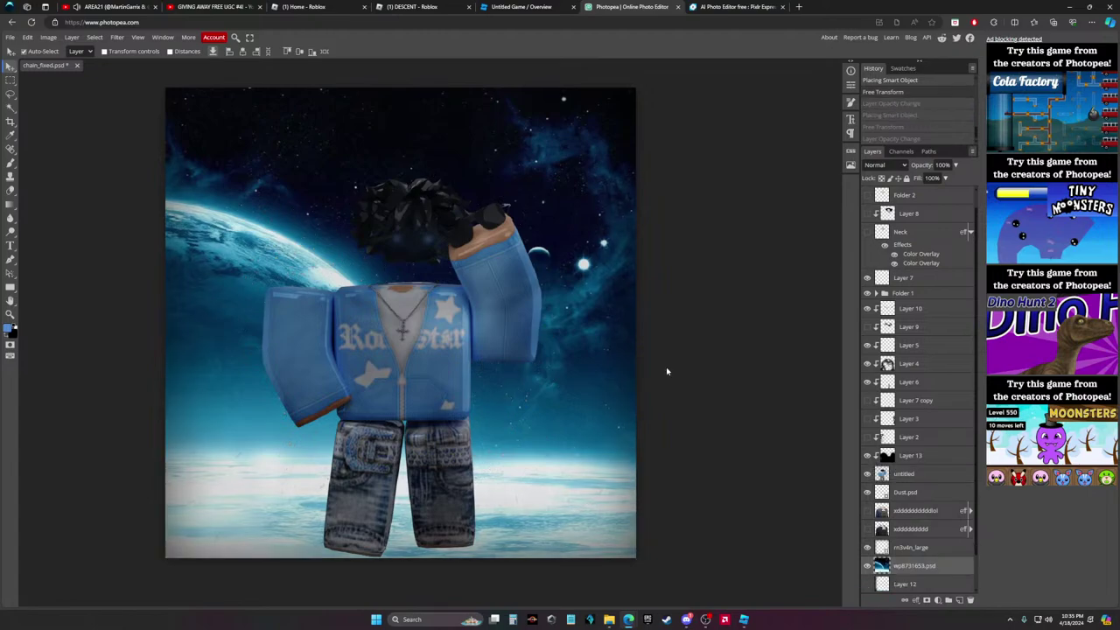
key(ctrl+alt+z)
key(ctrl+alt+z)
key(ctrl+alt+z)
key(ctrl+alt+z)
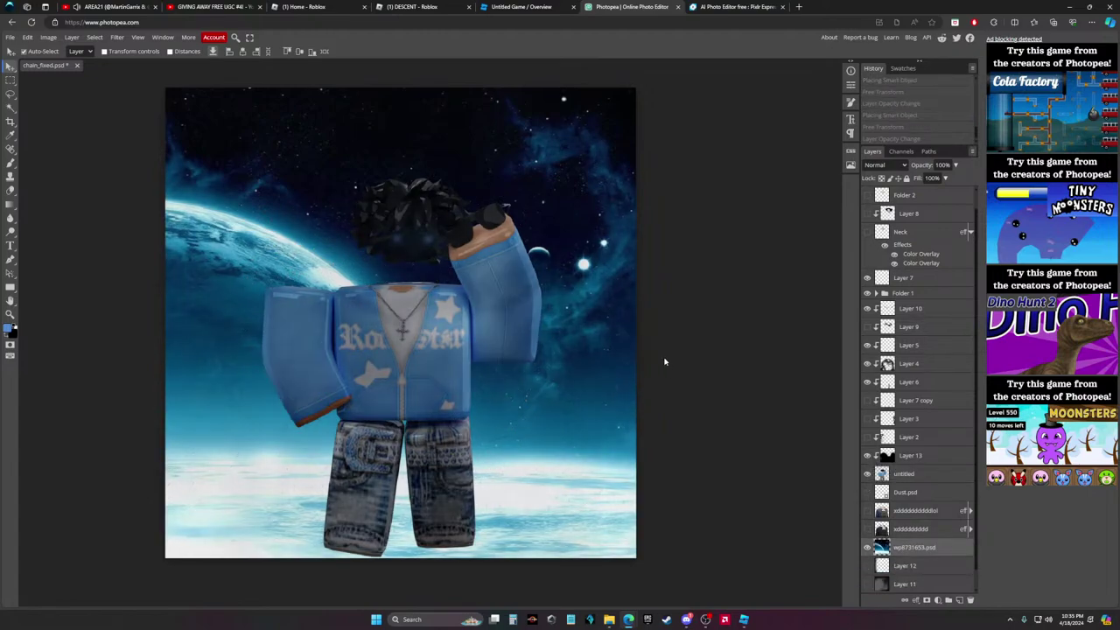
key(ctrl+shift+z)
key(ctrl+shift+z)
key(ctrl+shift+z)
key(ctrl+shift+z)
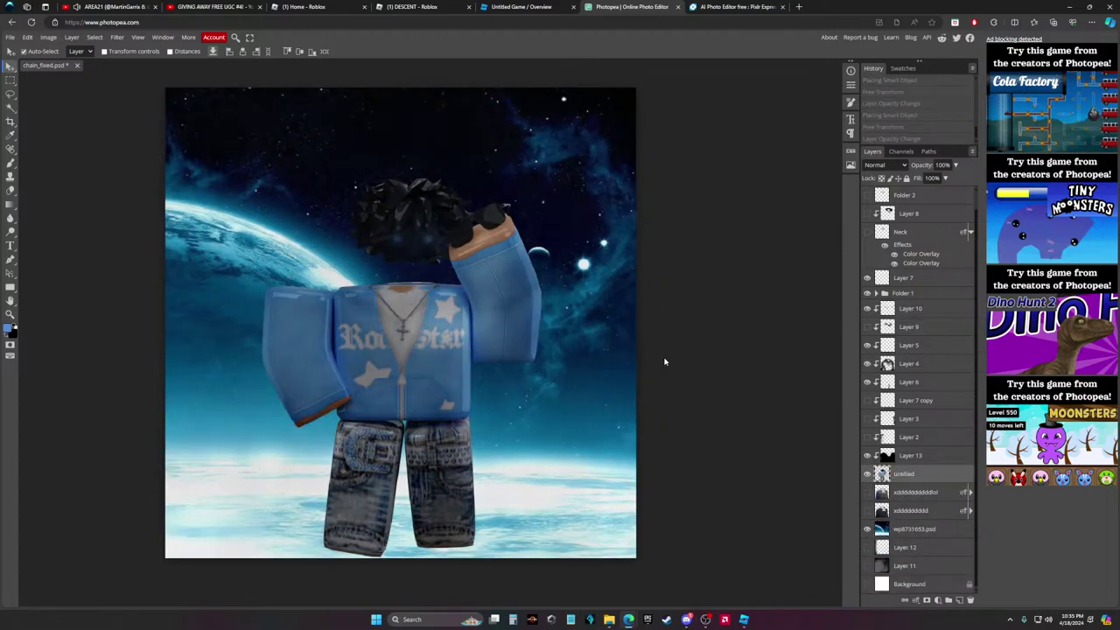
key(ctrl+shift+z)
key(ctrl+shift+z)
key(ctrl+shift+z)
key(ctrl+shift+z)
key(ctrl+shift+z)
key(ctrl+shift+z)
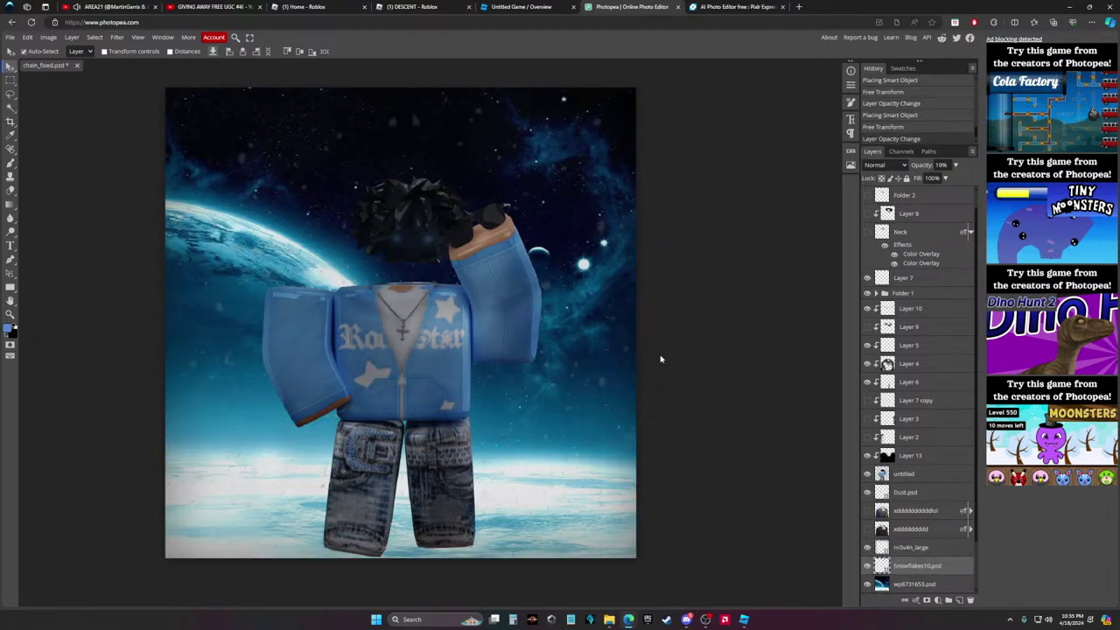
key(ctrl+alt+z)
key(ctrl+alt+z)
key(ctrl+alt+z)
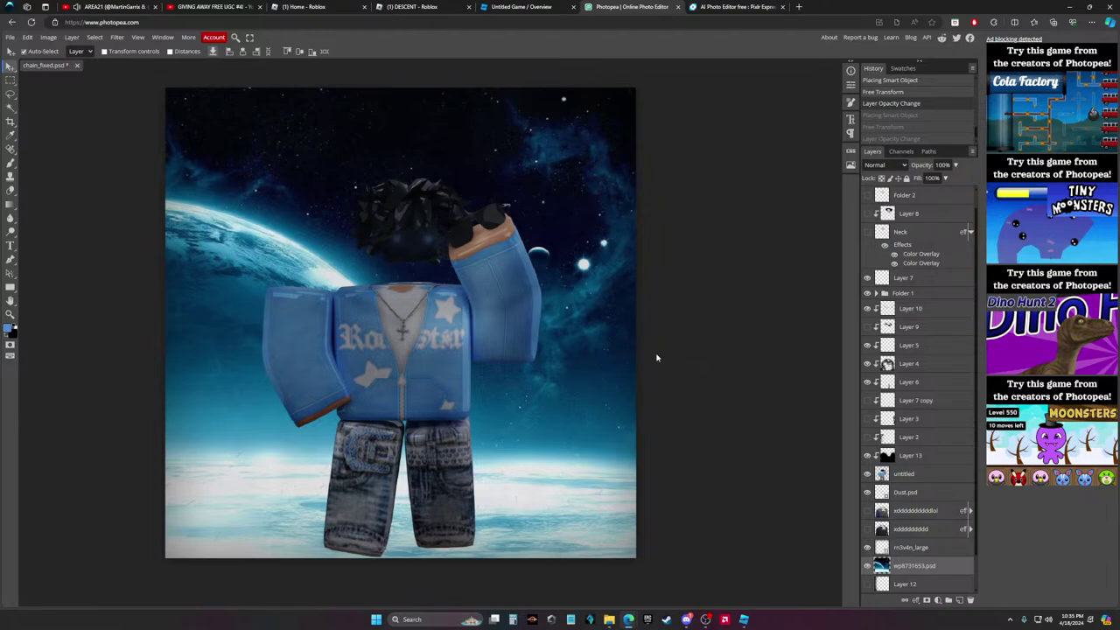
Switch to a soft round 100 px brush and dab near the left eye
scroll(480, 318, up, 6)
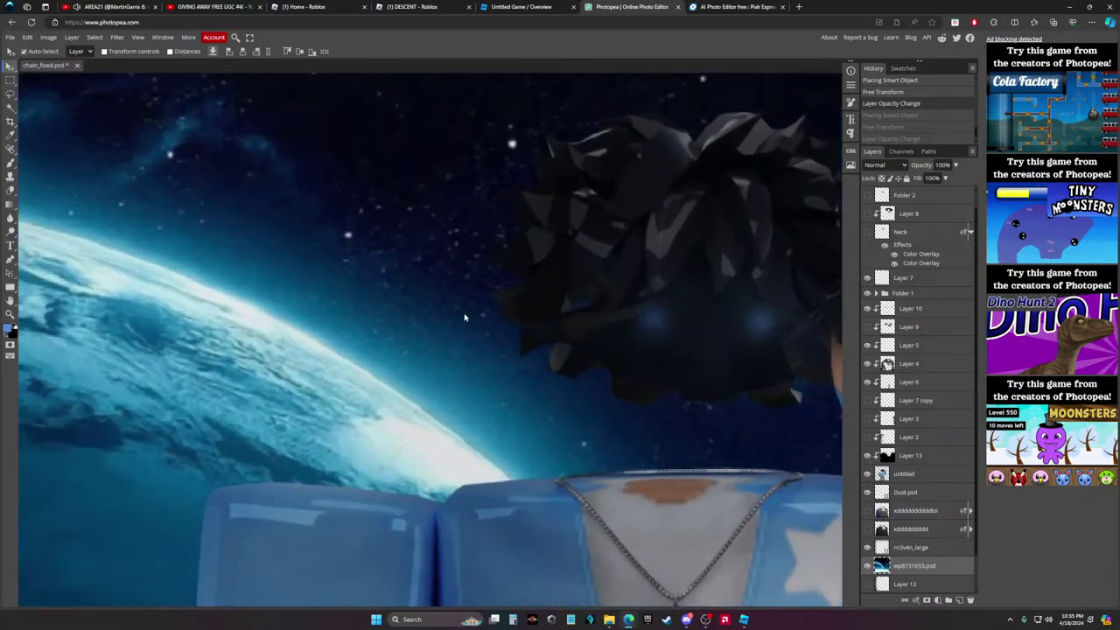
scroll(480, 318, up, 4)
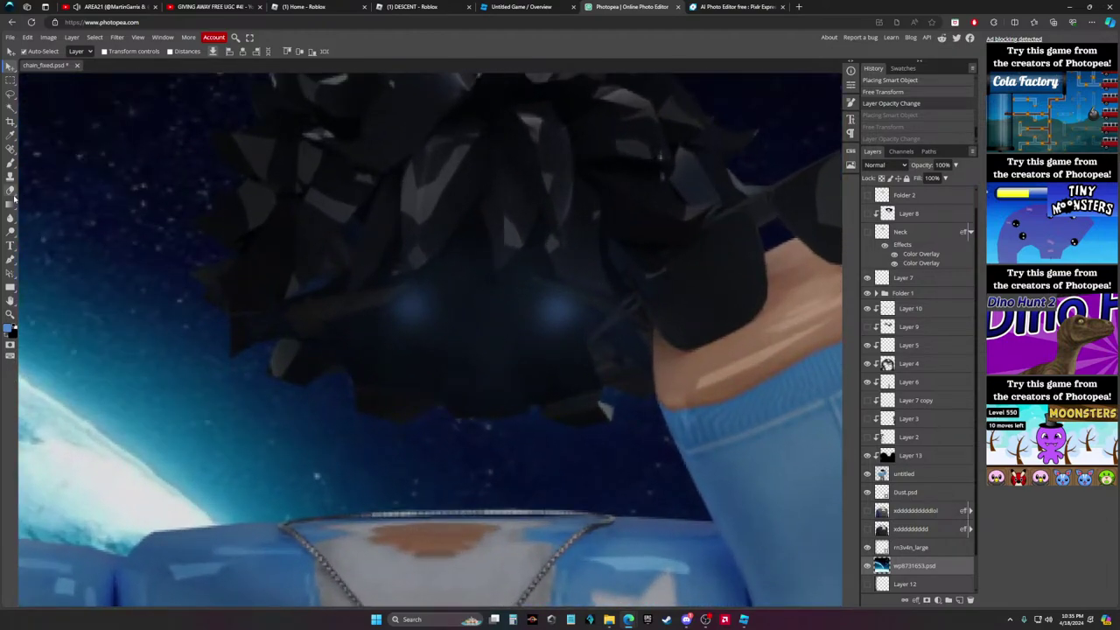
key(b)
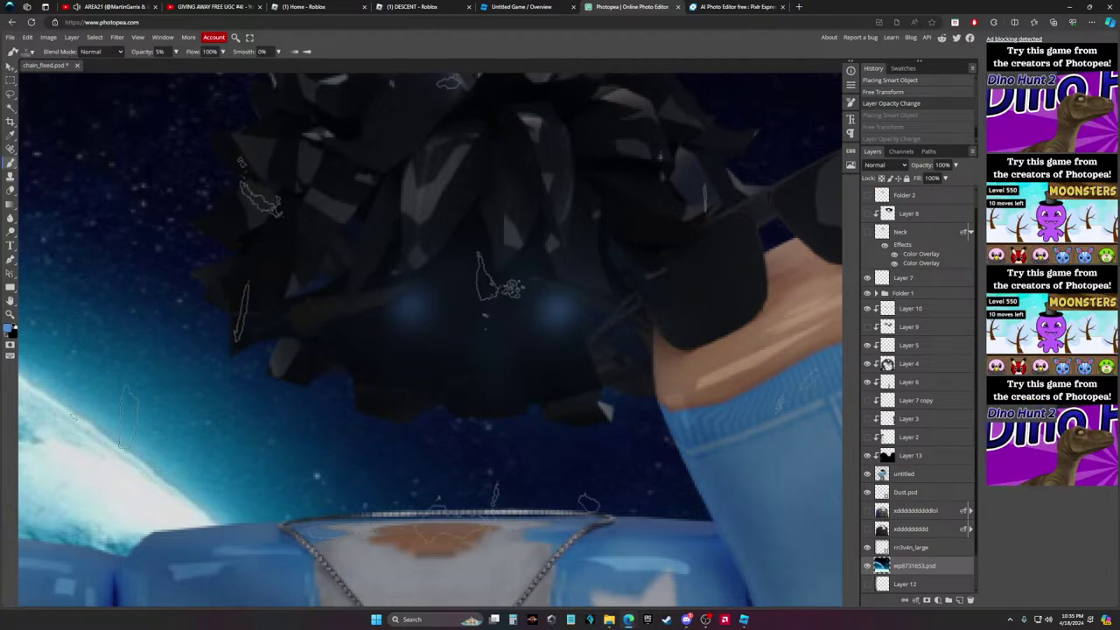
click(34, 51)
click(32, 108)
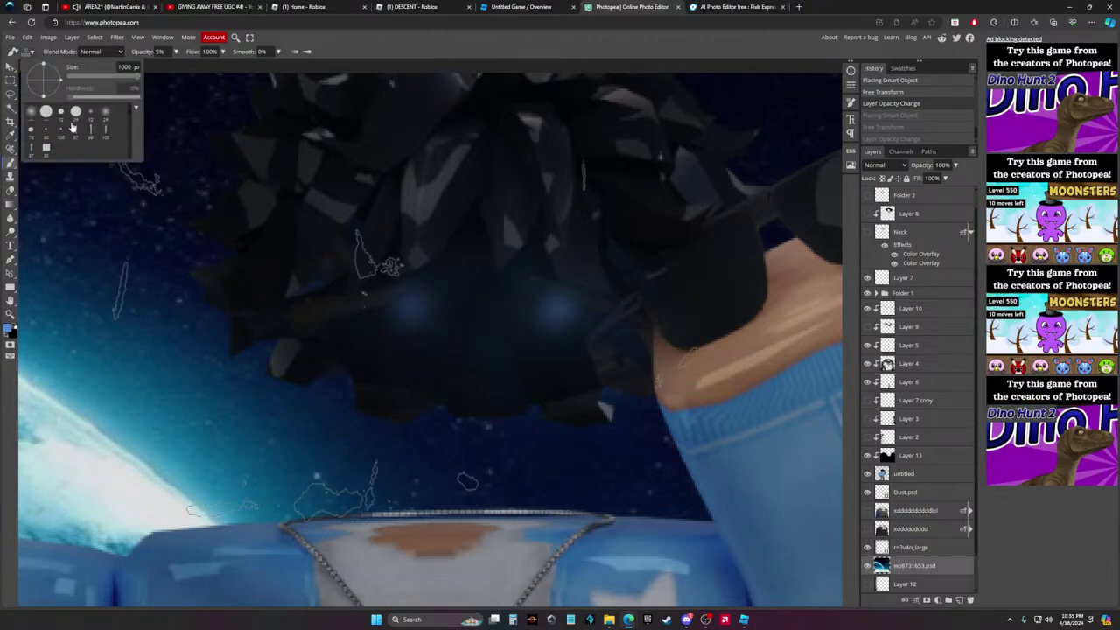
click(75, 128)
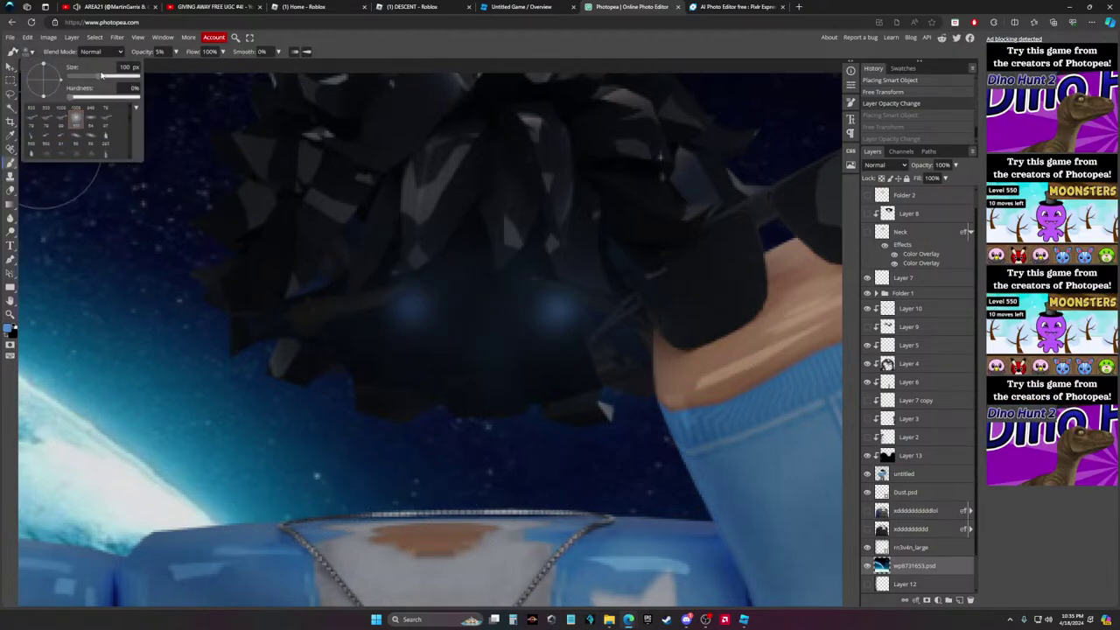
click(410, 295)
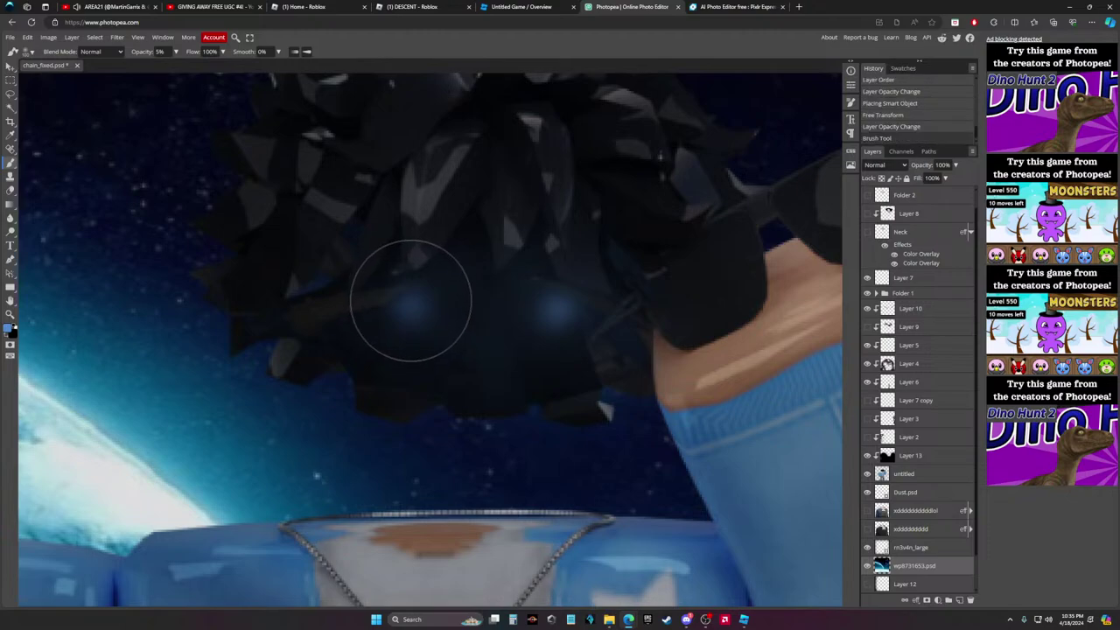
On the untitled layer, undo two dabs and paint blue glow over both eyes at about 55% opacity
click(908, 474)
key(ctrl+z)
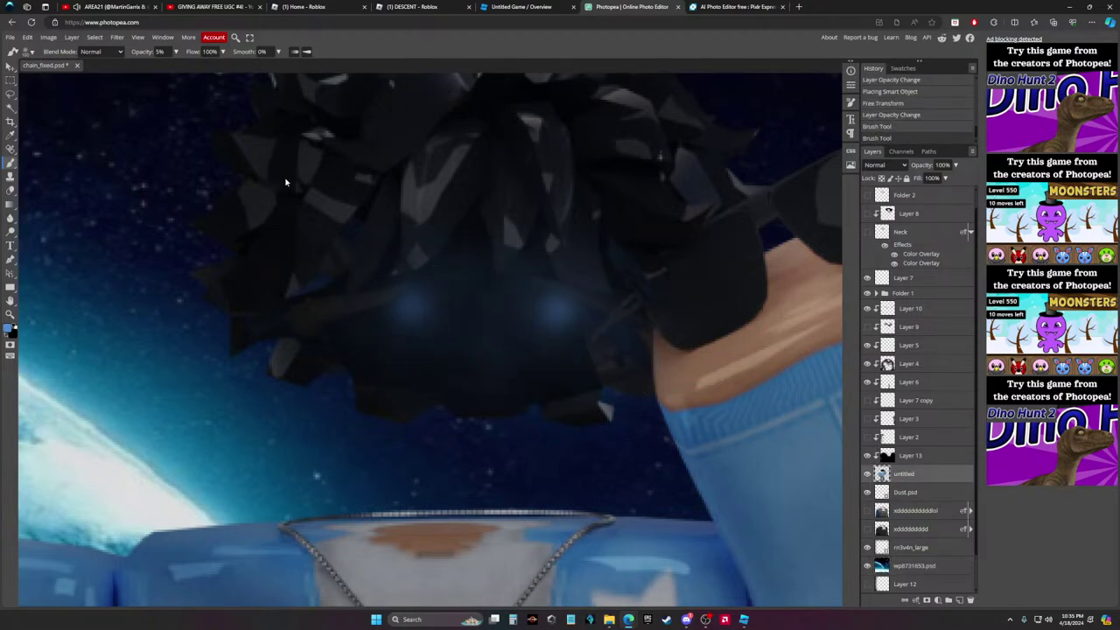
key(ctrl+z)
drag(176, 51, 155, 67)
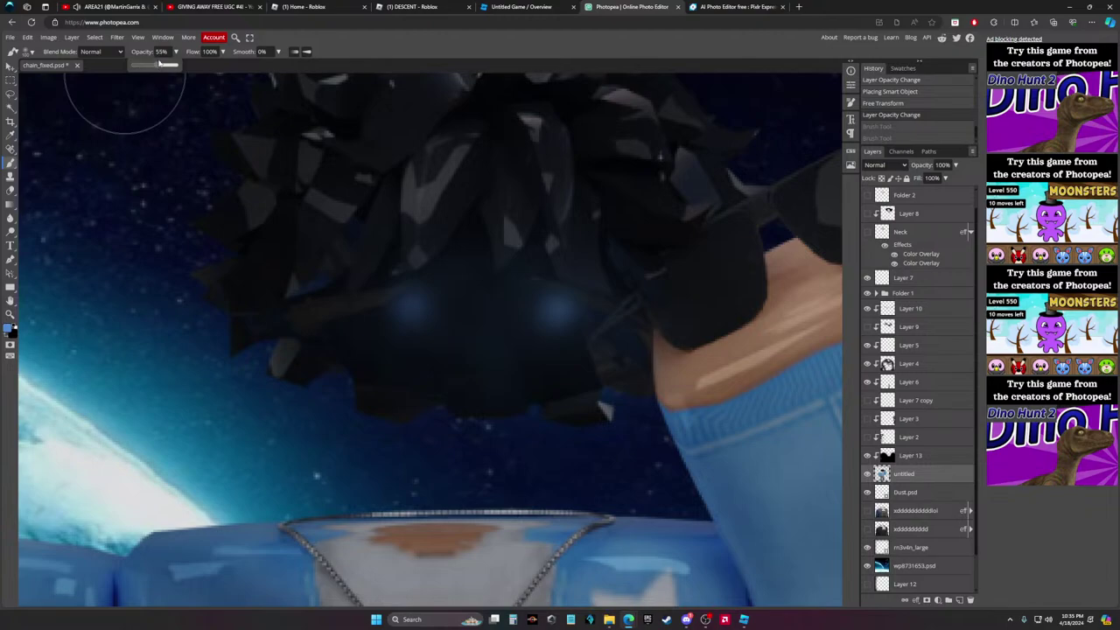
click(409, 304)
click(562, 312)
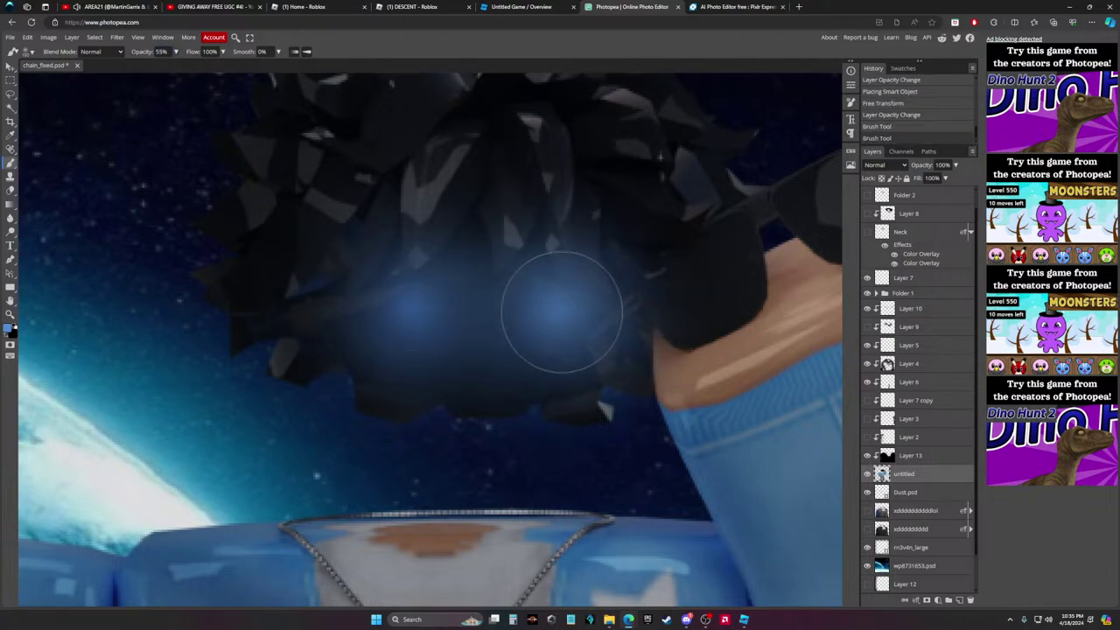
alt+scroll(562, 312, down, 6)
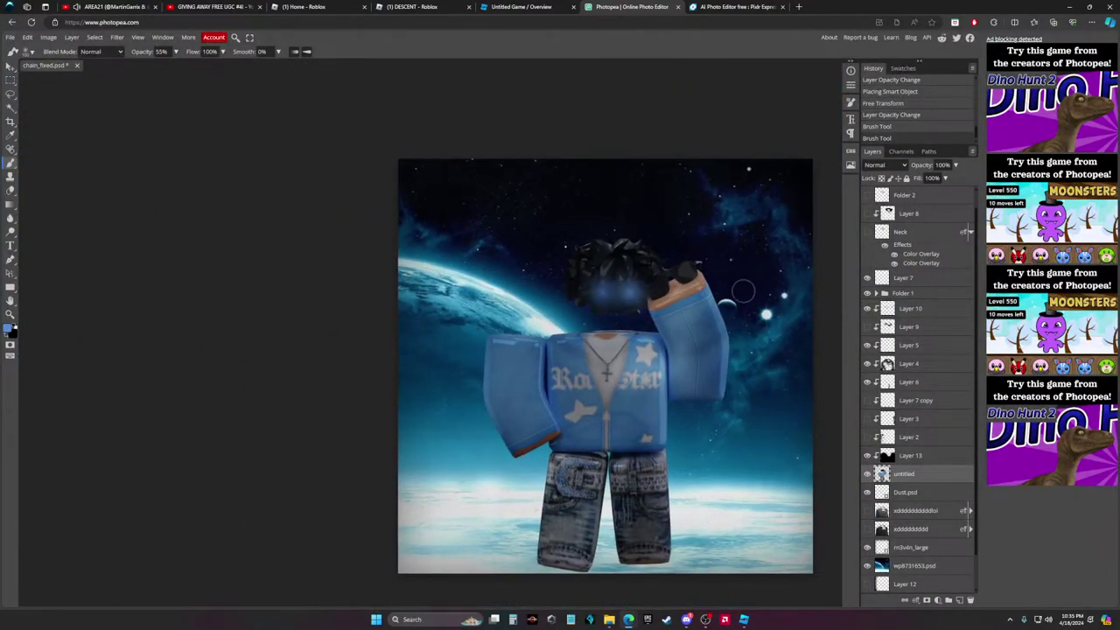
alt+scroll(743, 291, up, 5)
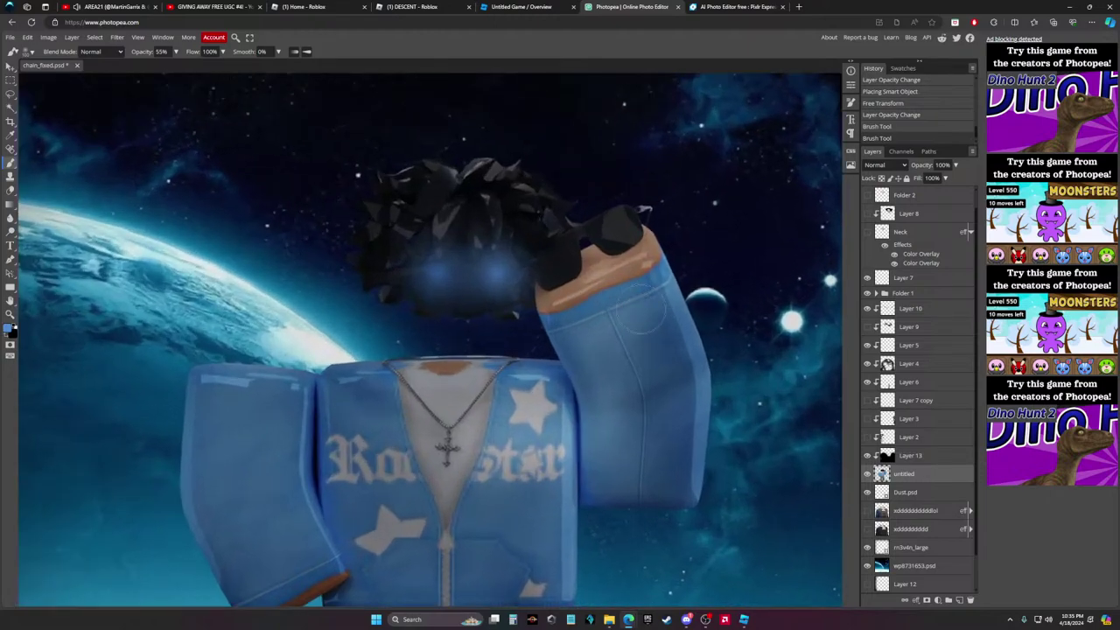
alt+scroll(645, 210, up, 2)
Undo those glow dabs and repaint both eyes blue at 43% brush opacity
key(ctrl+z)
key(ctrl+z)
click(176, 53)
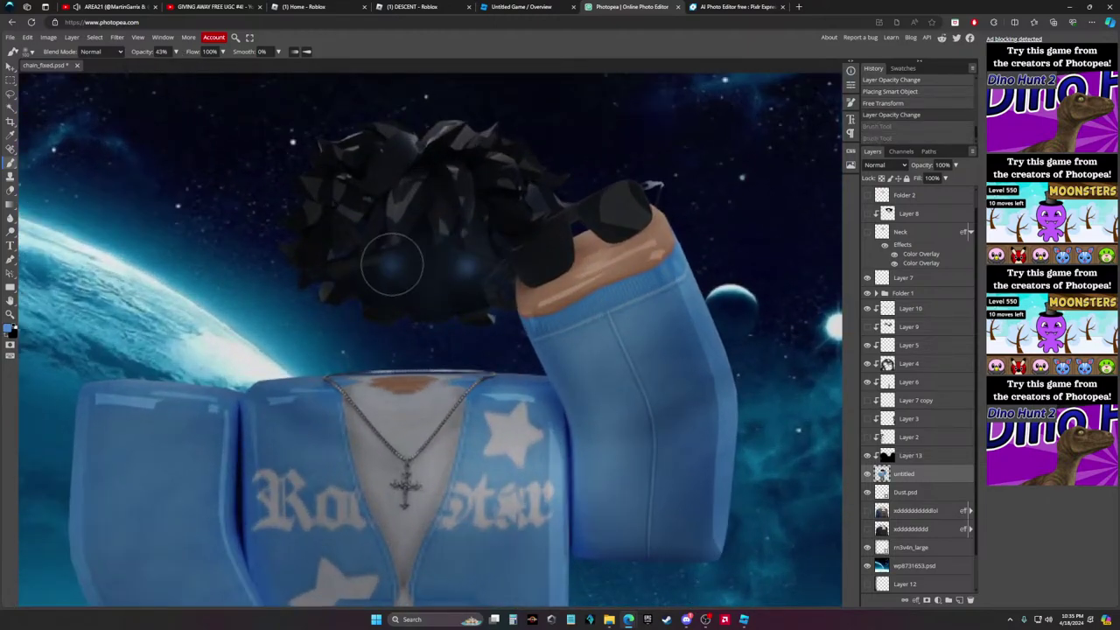
click(394, 261)
click(465, 262)
alt+scroll(518, 278, down, 4)
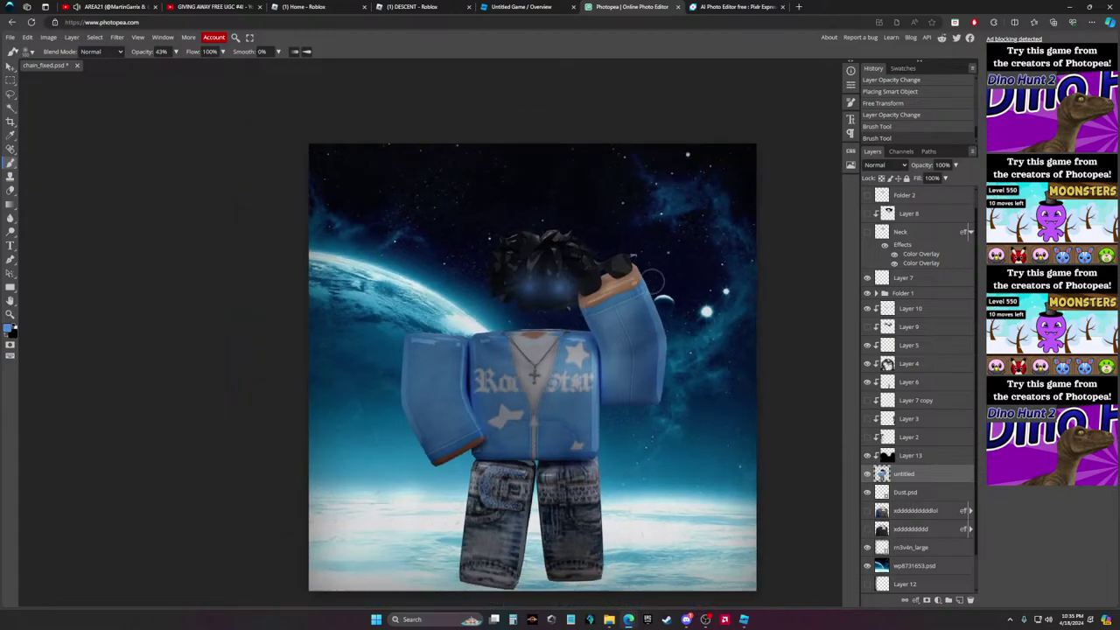
alt+scroll(658, 294, up, 3)
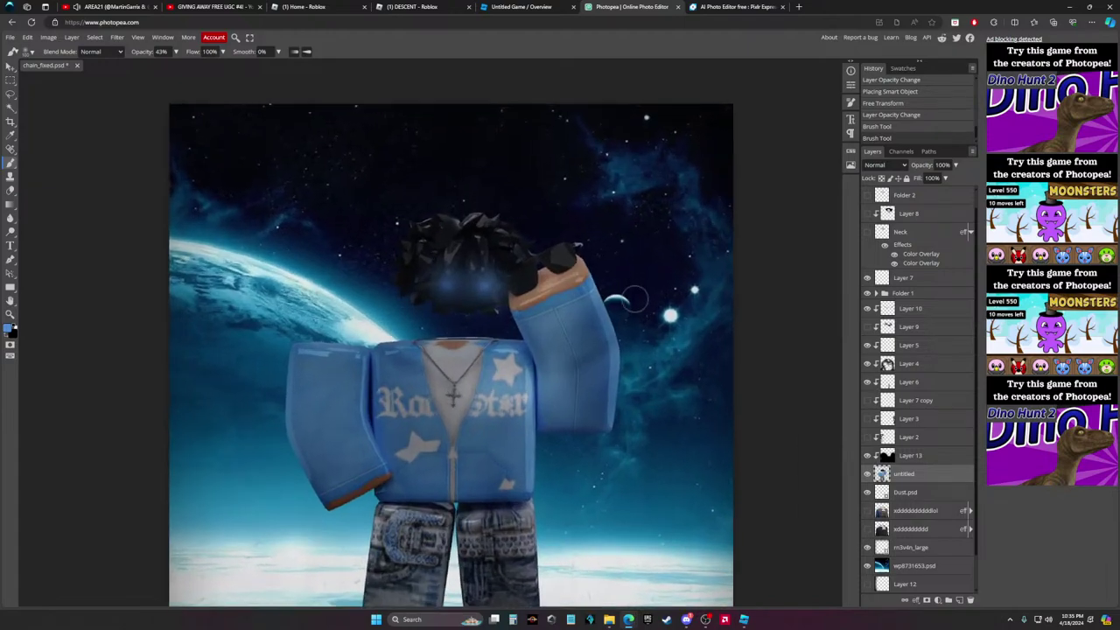
alt+scroll(636, 313, down, 2)
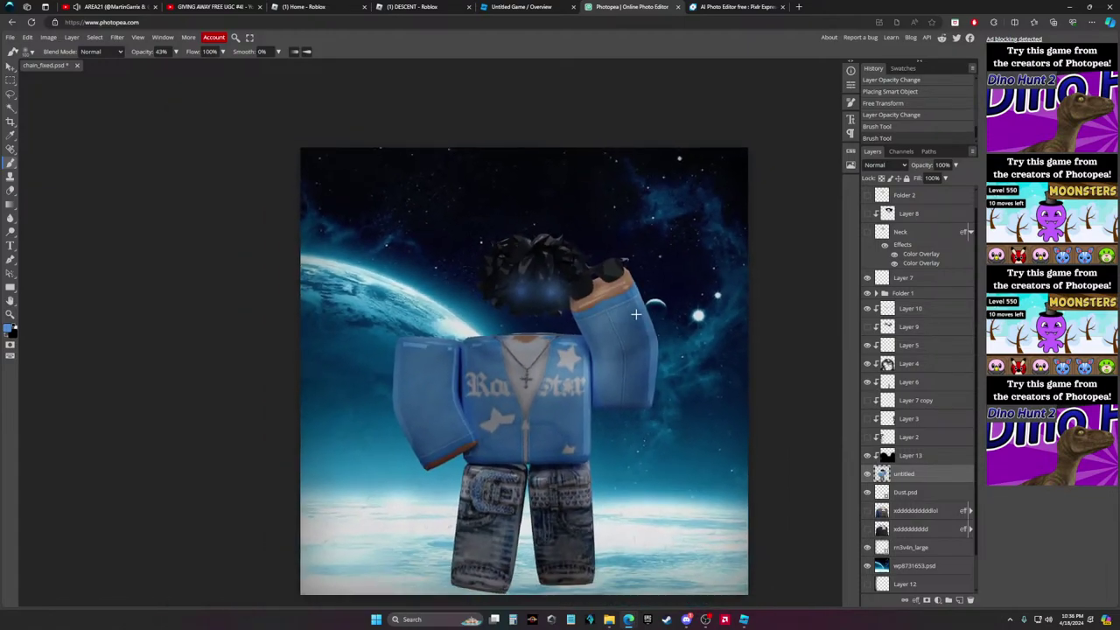
shift+scroll(637, 315, right, 1)
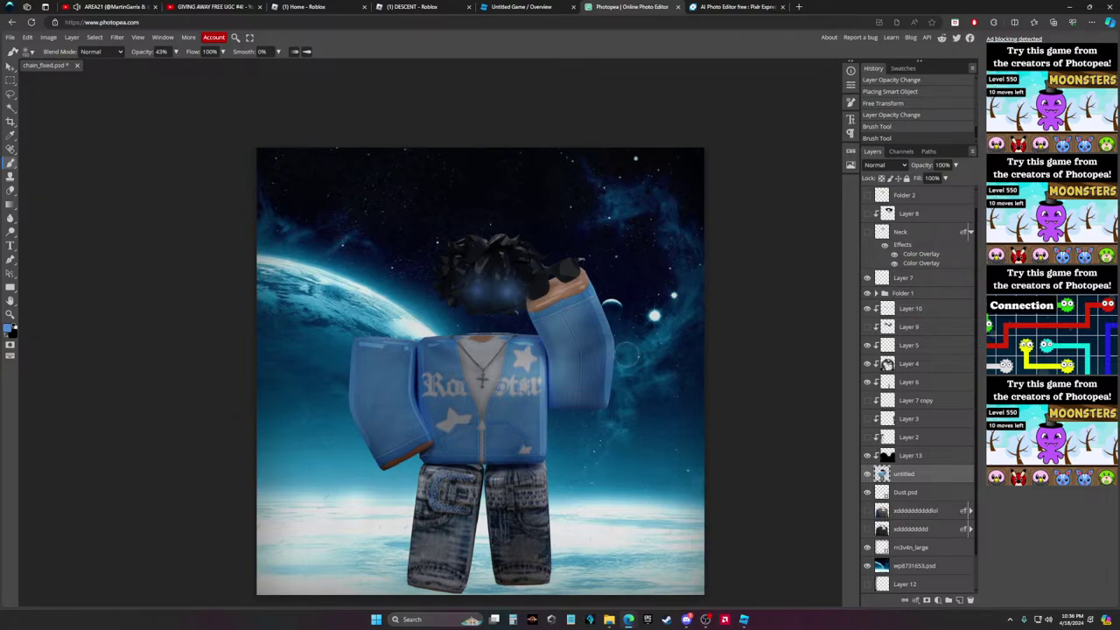
scroll(618, 369, down, 1)
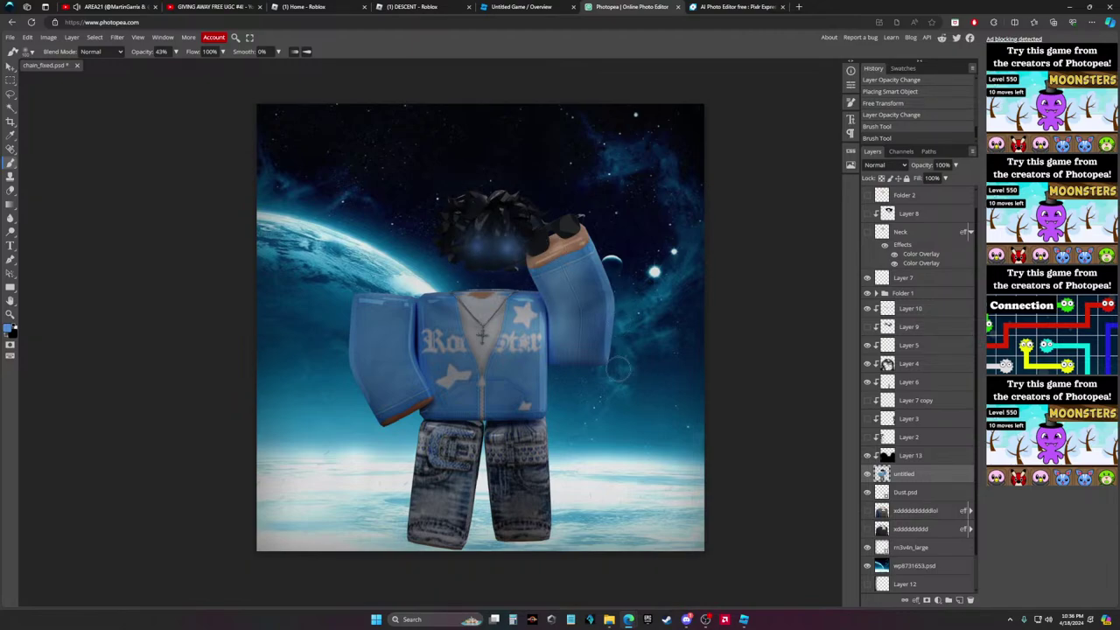
scroll(618, 369, up, 1)
alt+scroll(588, 365, up, 2)
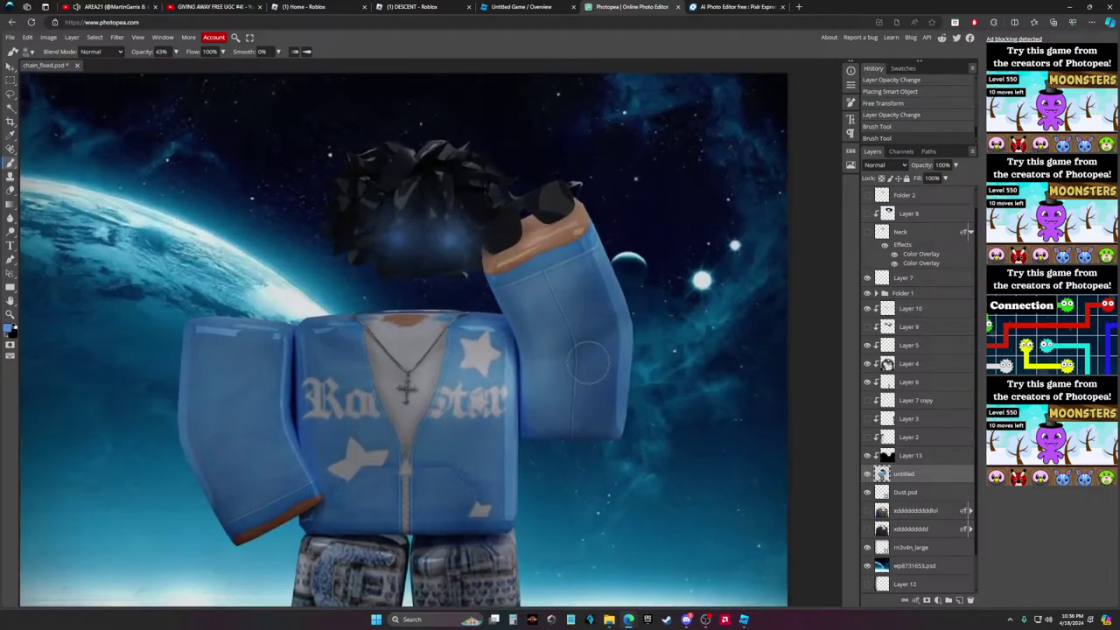
alt+scroll(587, 358, up, 1)
scroll(586, 351, up, 3)
alt+scroll(192, 127, up, 3)
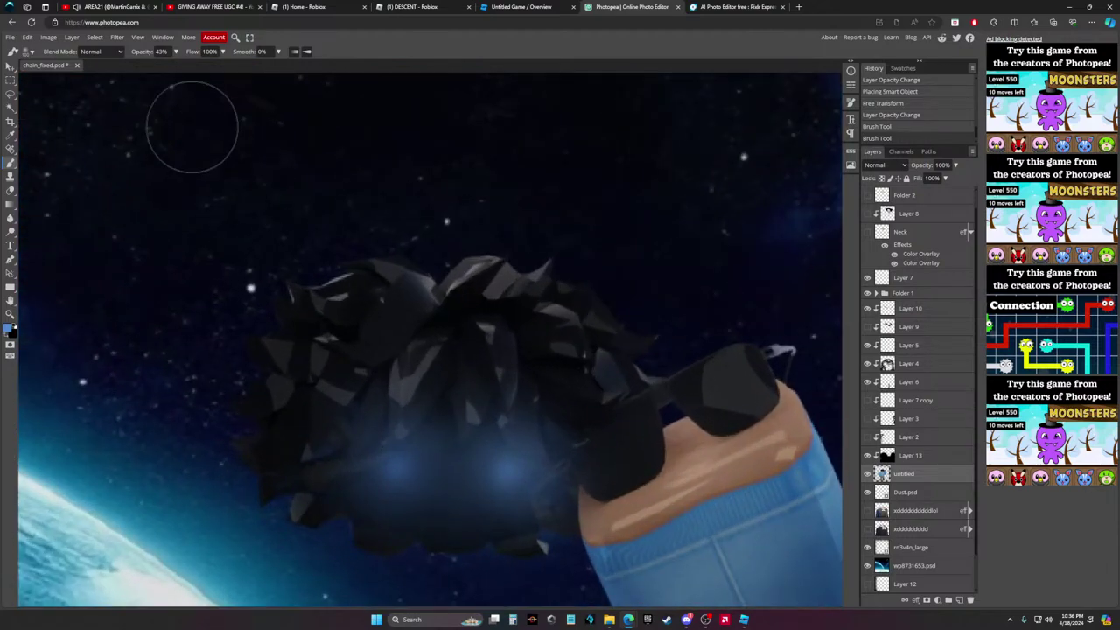
With a black brush at 10% opacity, stroke faintly over the hair near the eyes, redoing the last stroke
click(175, 52)
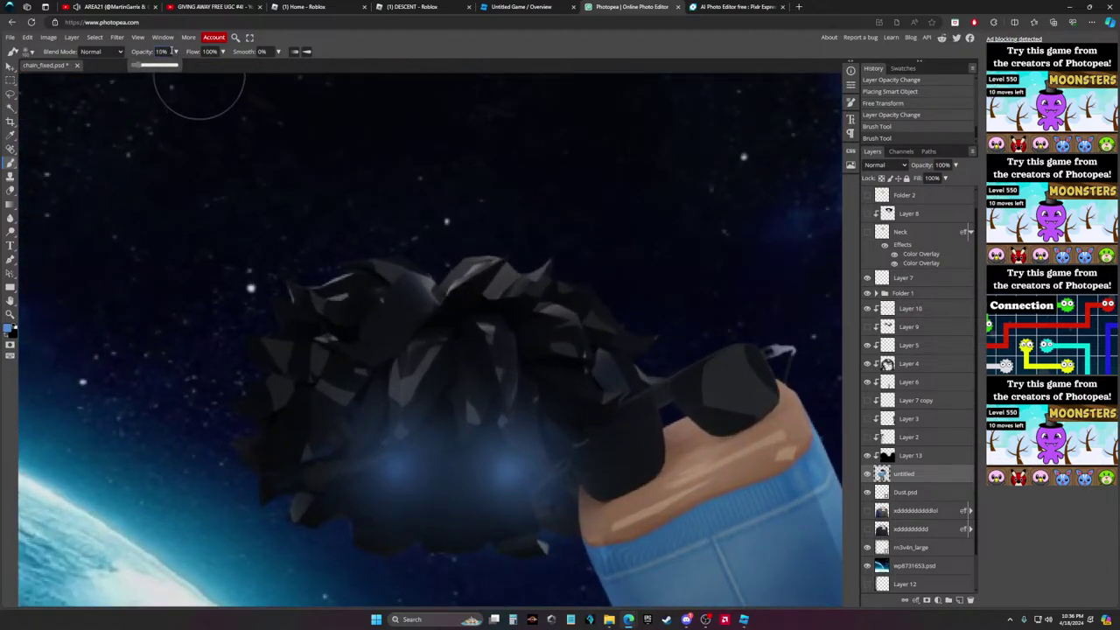
click(7, 329)
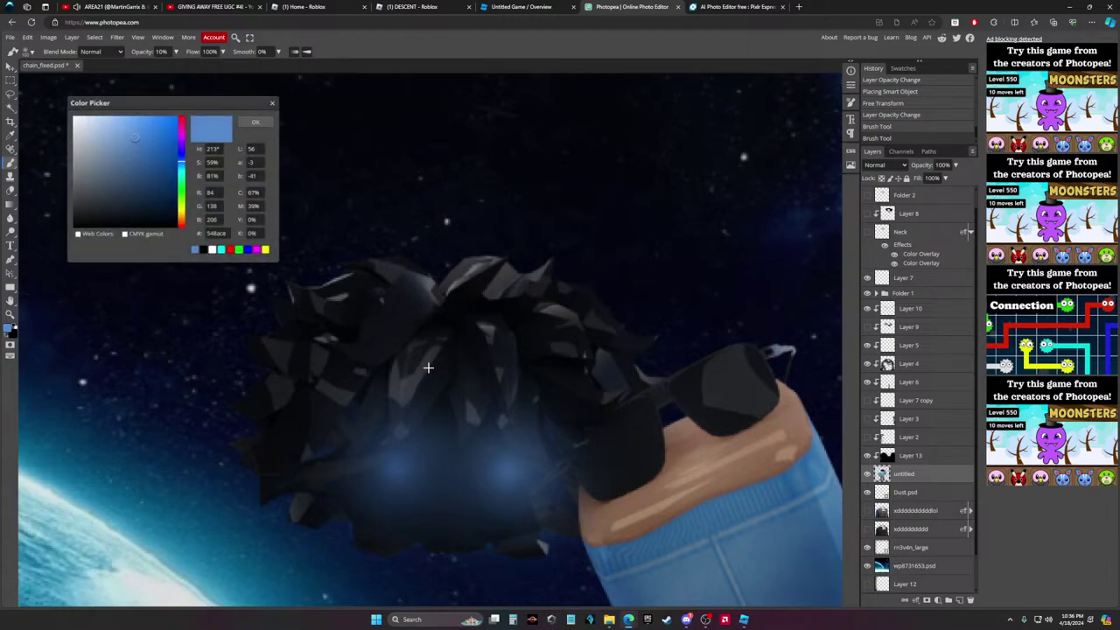
click(256, 123)
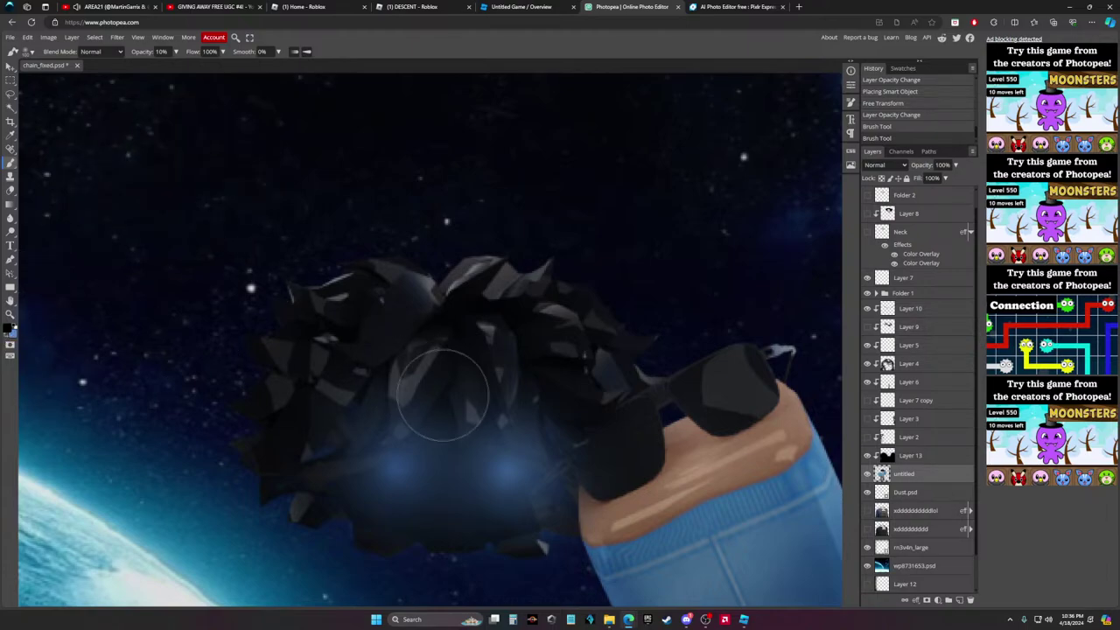
mouse_move(442, 395)
mouse_down()
mouse_move(542, 427)
mouse_move(537, 483)
mouse_move(439, 491)
mouse_move(388, 462)
mouse_move(523, 452)
mouse_move(481, 503)
mouse_up()
scroll(481, 503, down, 5)
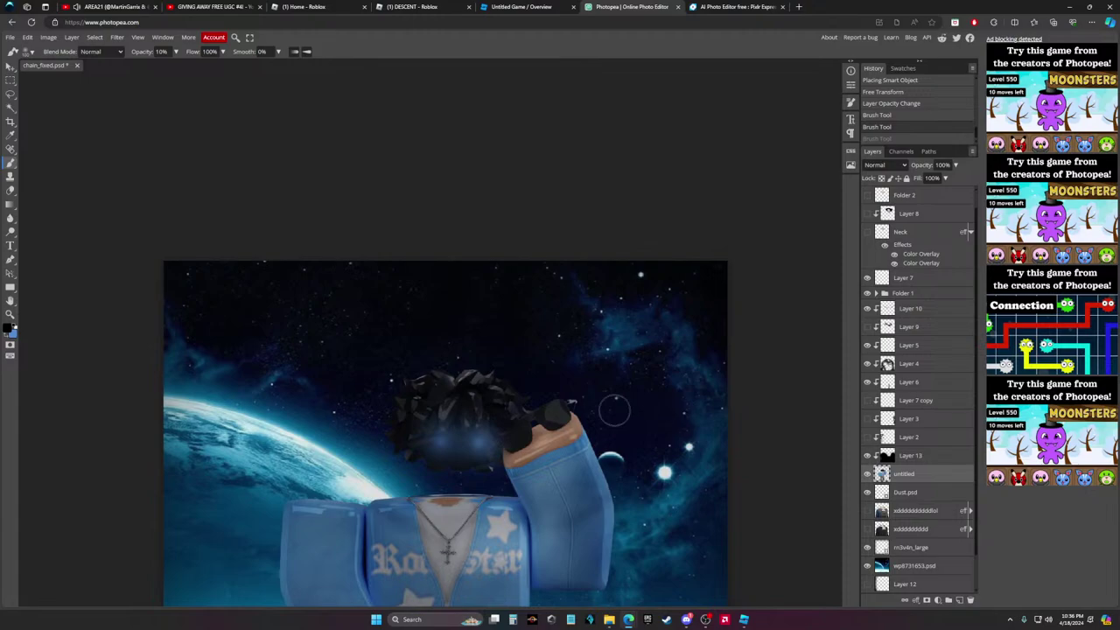
drag(513, 439, 408, 442)
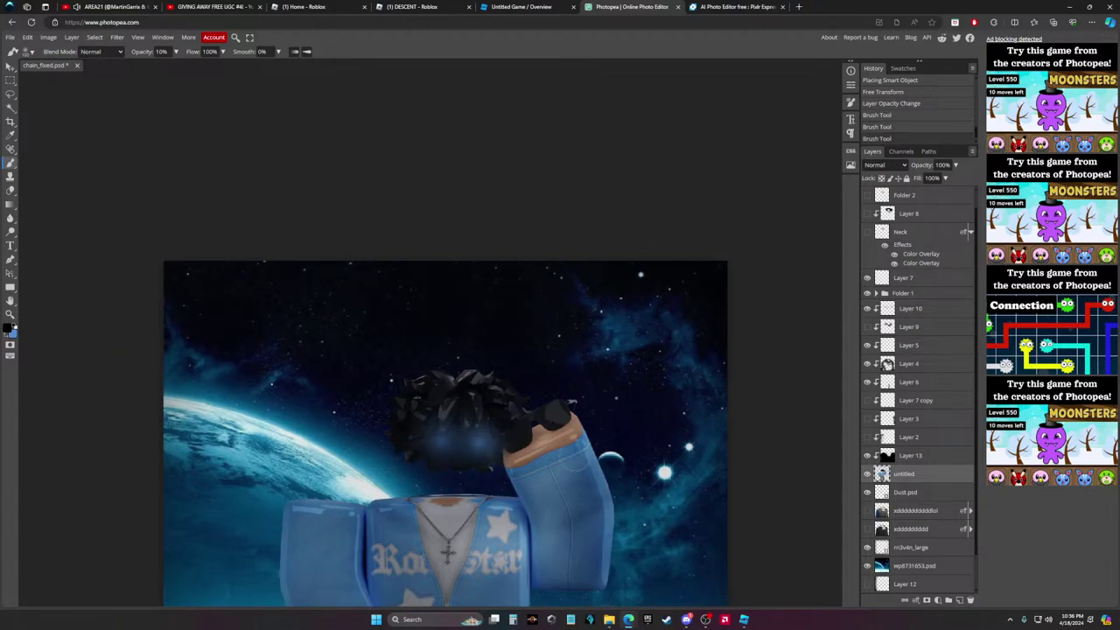
key(ctrl+z)
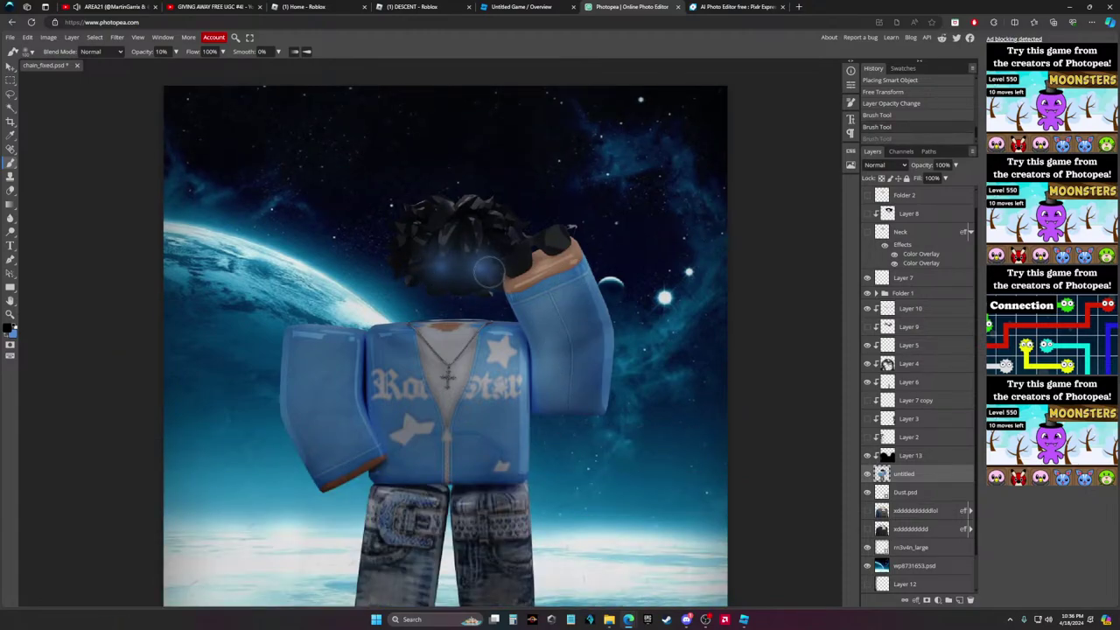
drag(488, 273, 442, 266)
scroll(643, 368, down, 2)
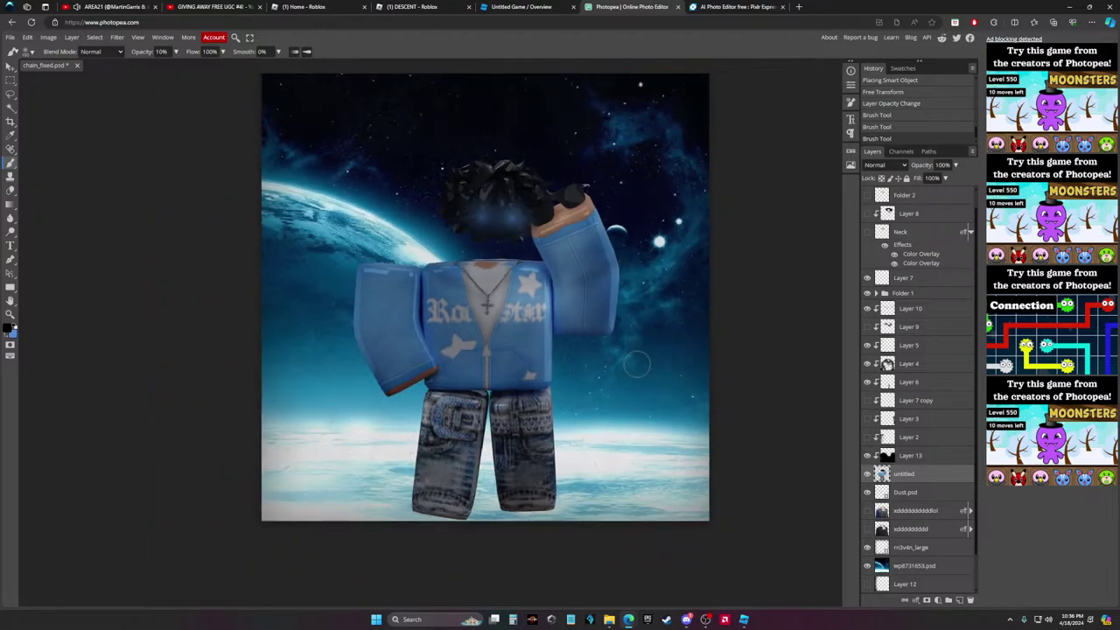
Glance at Discord, then check the YouTube live stream, Pixlr Express and Photopea browser tabs
click(687, 620)
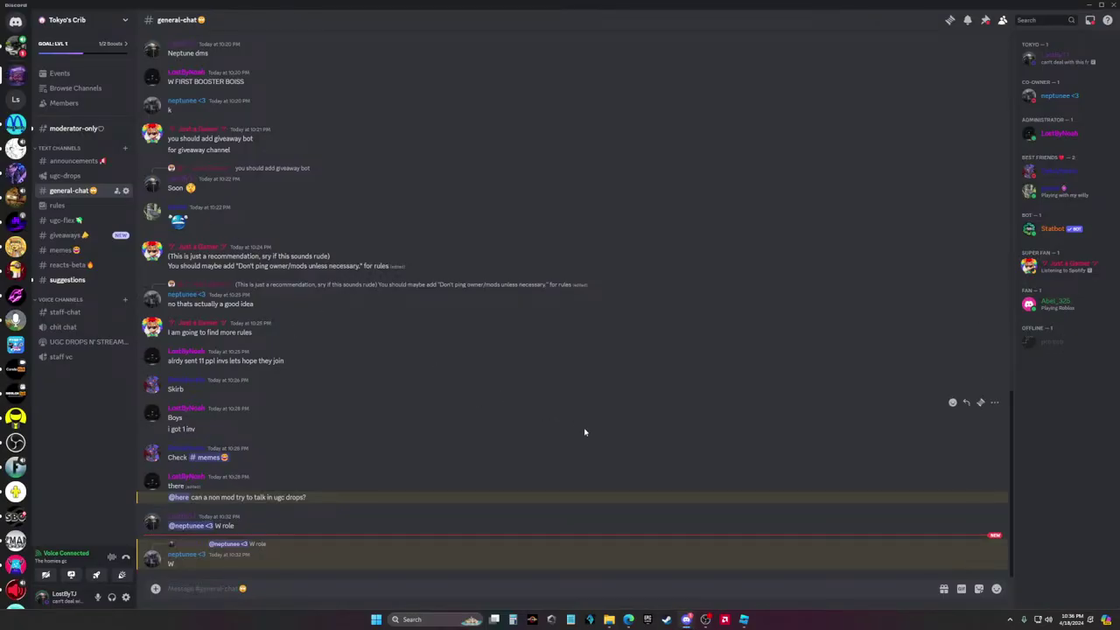
mouse_move(629, 620)
click(582, 569)
click(210, 7)
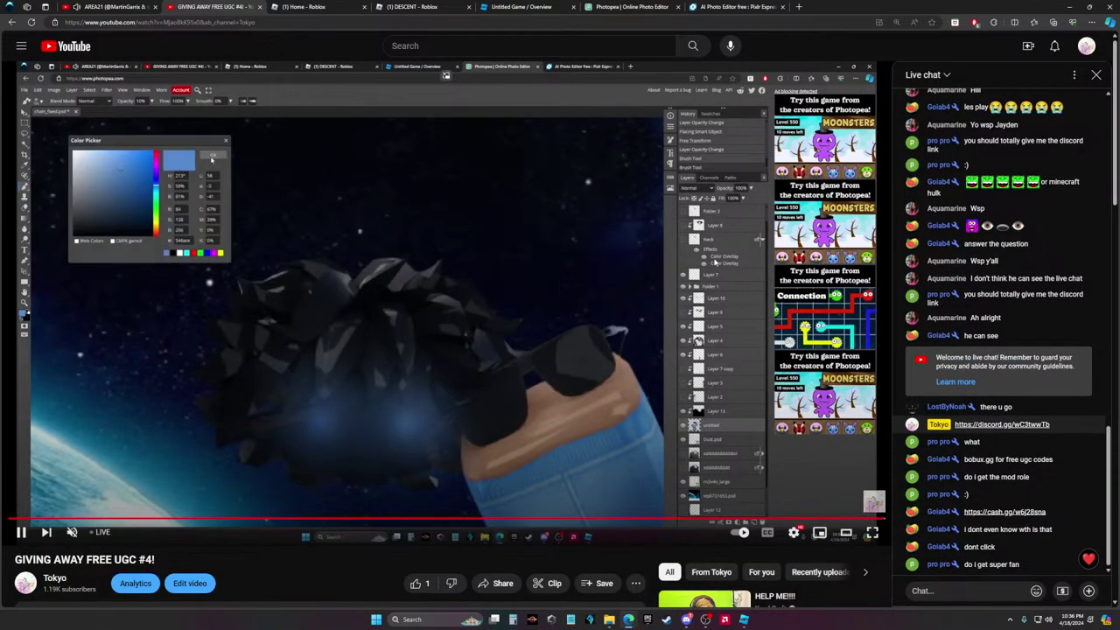
click(735, 7)
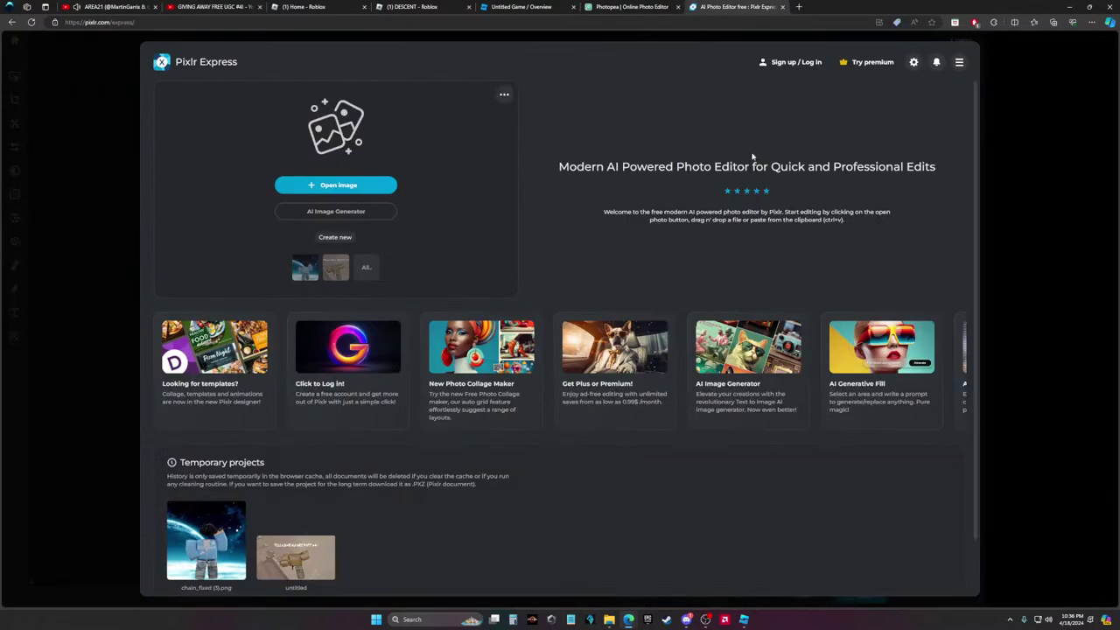
click(653, 7)
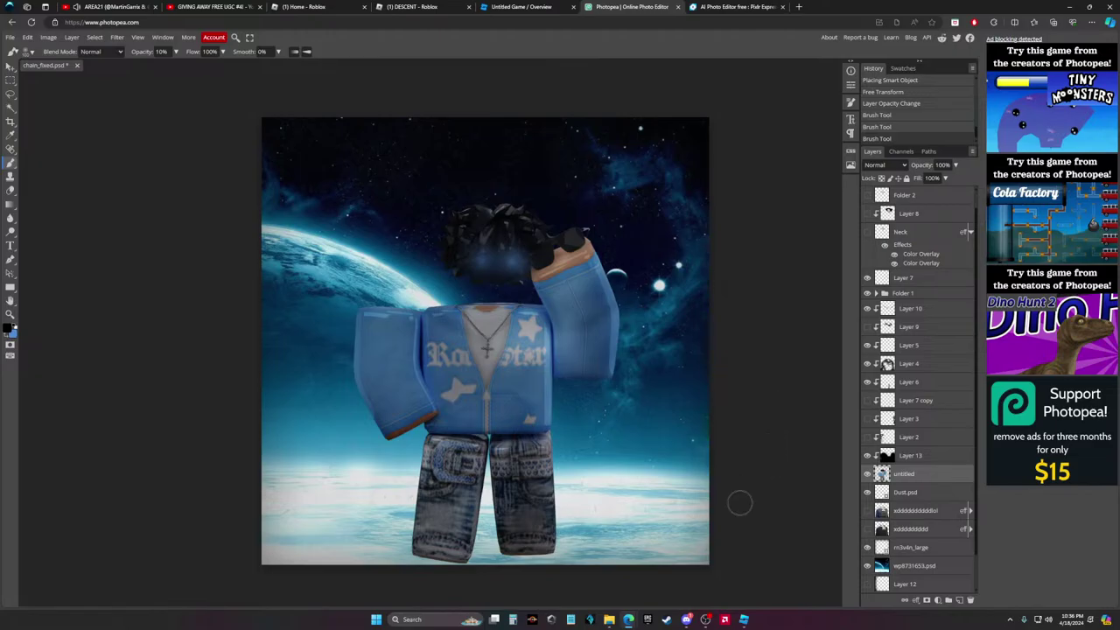
Back in Discord, go through #ugc-flex to the #suggestions channel
click(687, 619)
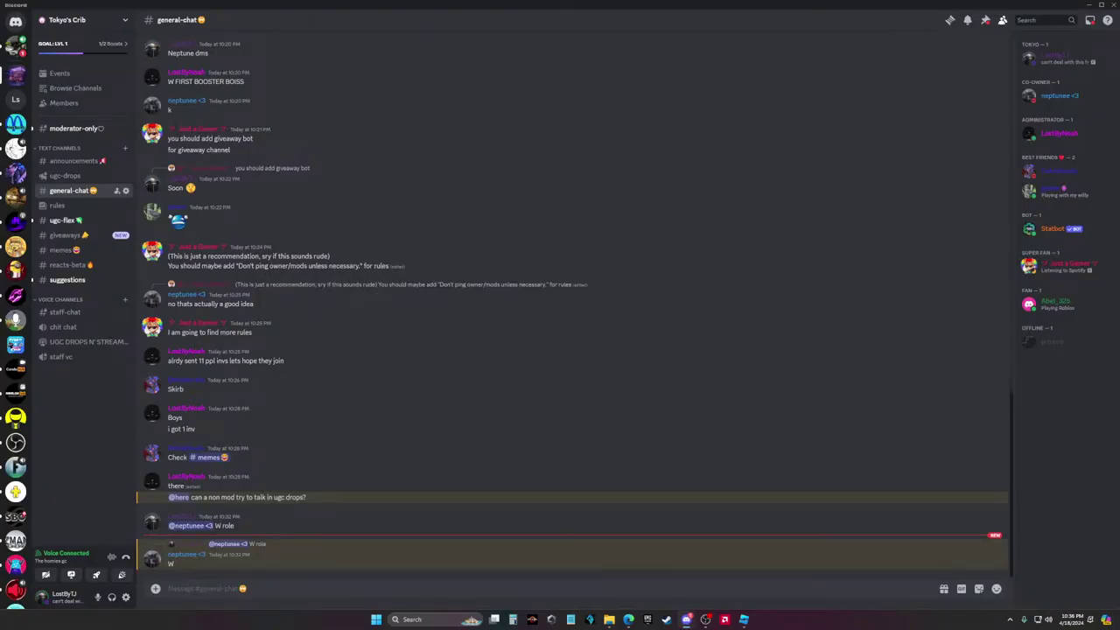
click(73, 222)
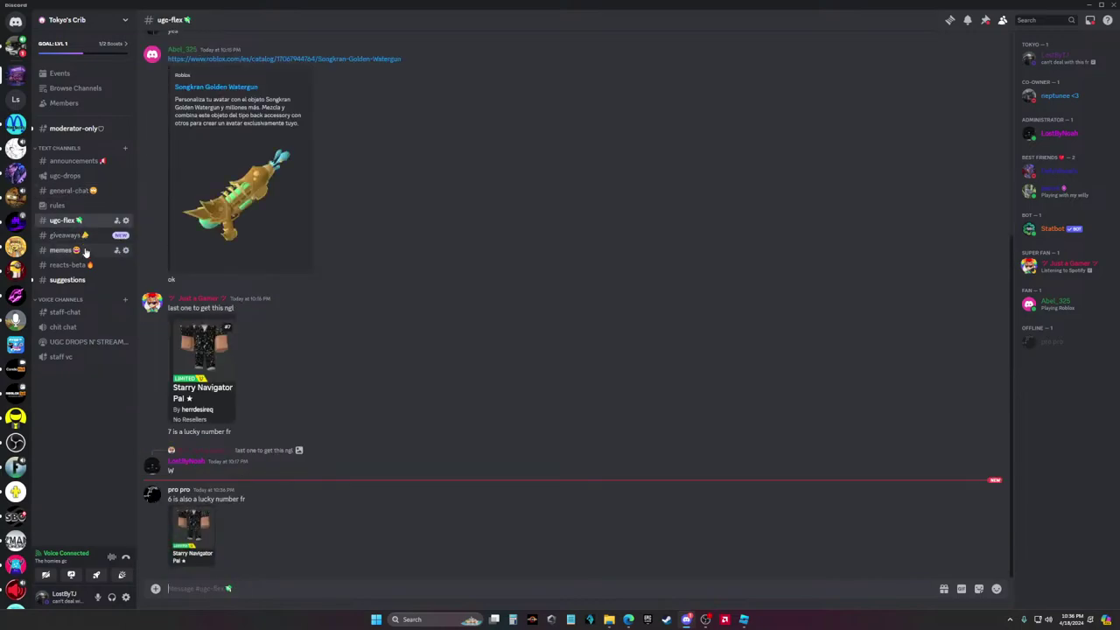
click(63, 280)
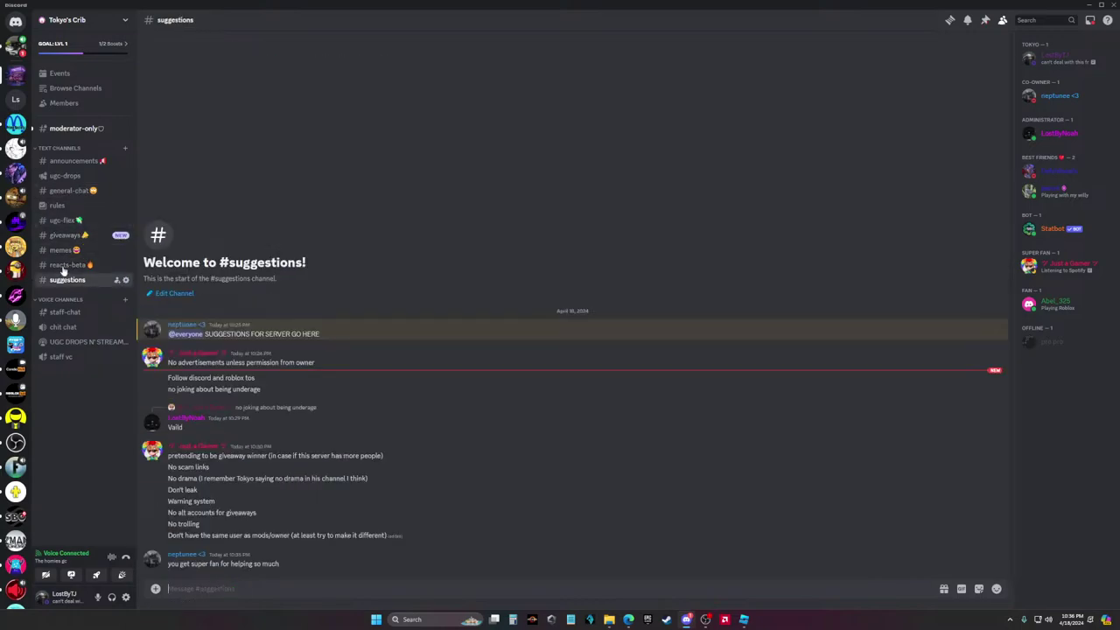
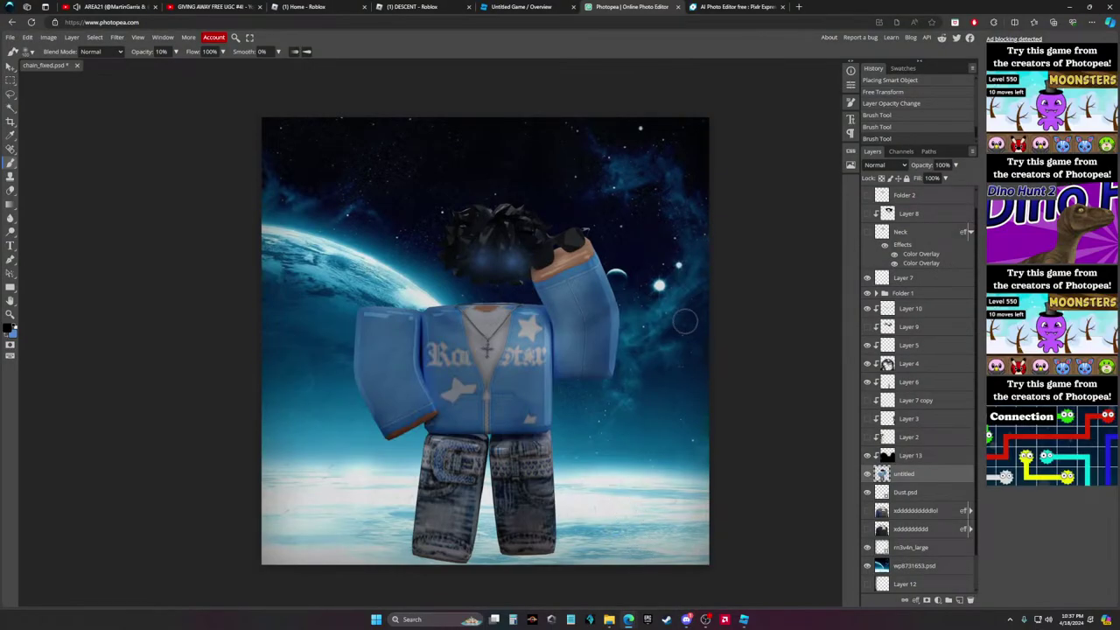
Reply 'I like that' to the list-roles suggestion in #suggestions
scroll(685, 321, up, 3)
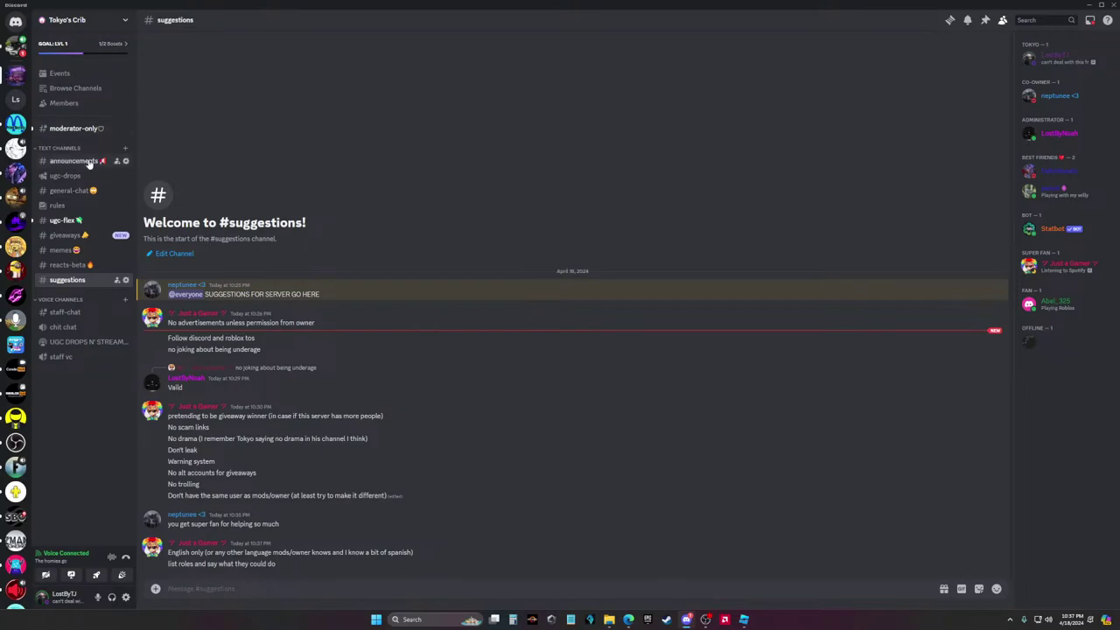
click(966, 537)
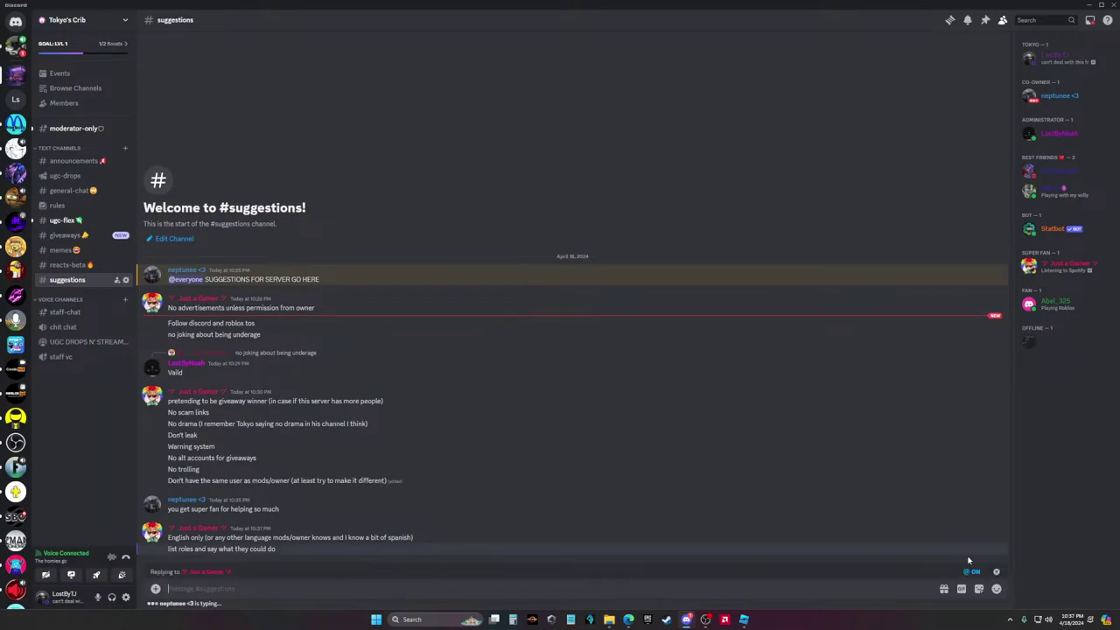
text(I like that)
key(Return)
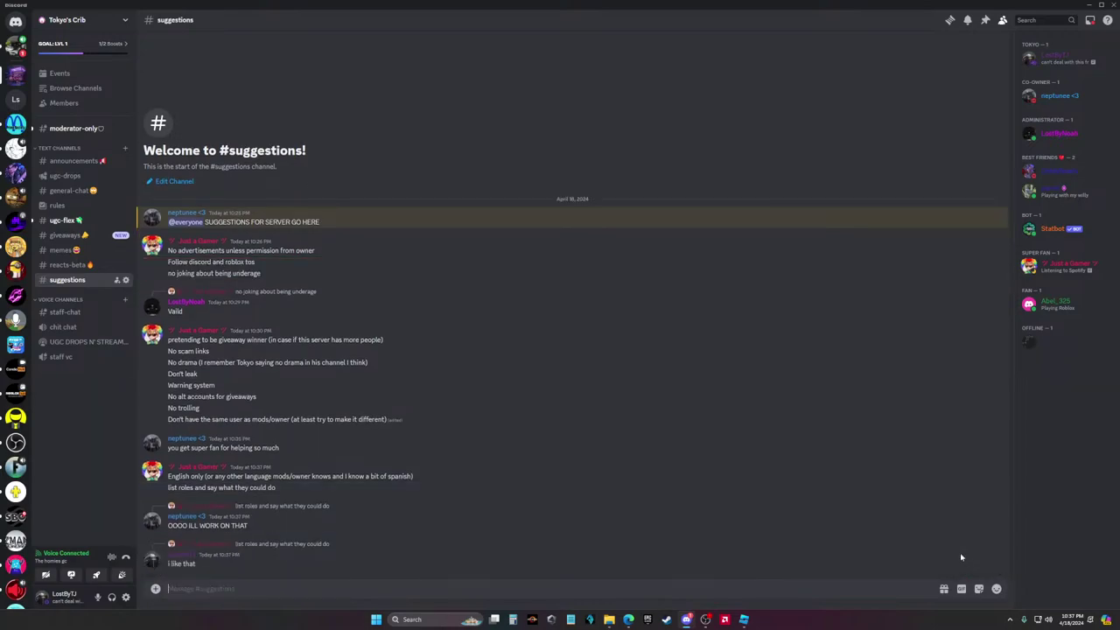
Check the offline member's profile, then send 'yes?' to the co-owner
mouse_move(744, 620)
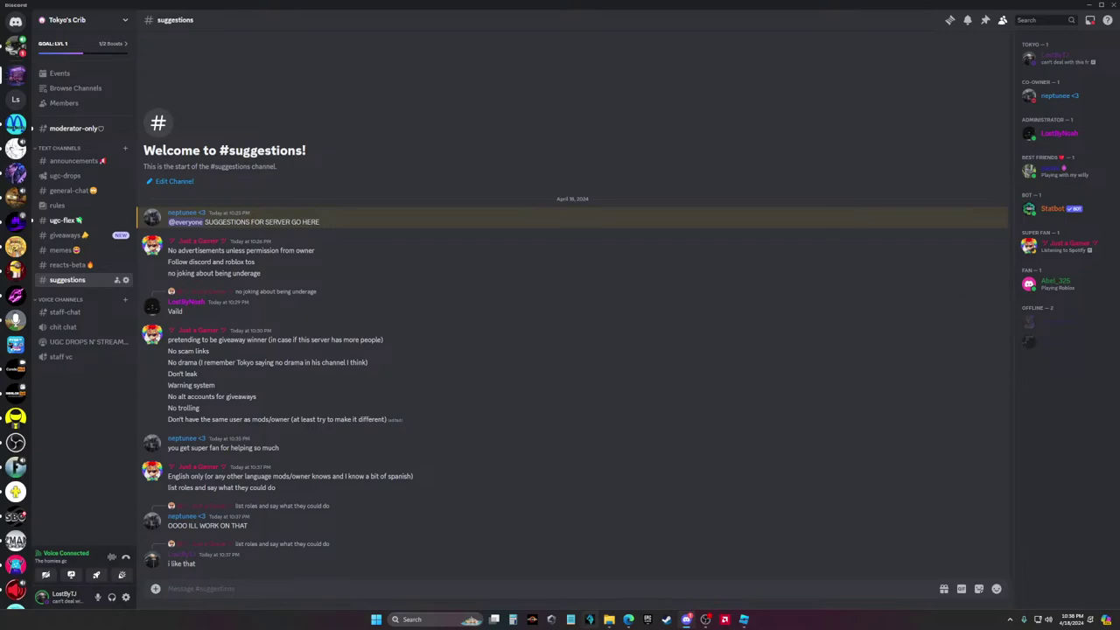
mouse_move(628, 620)
click(1077, 343)
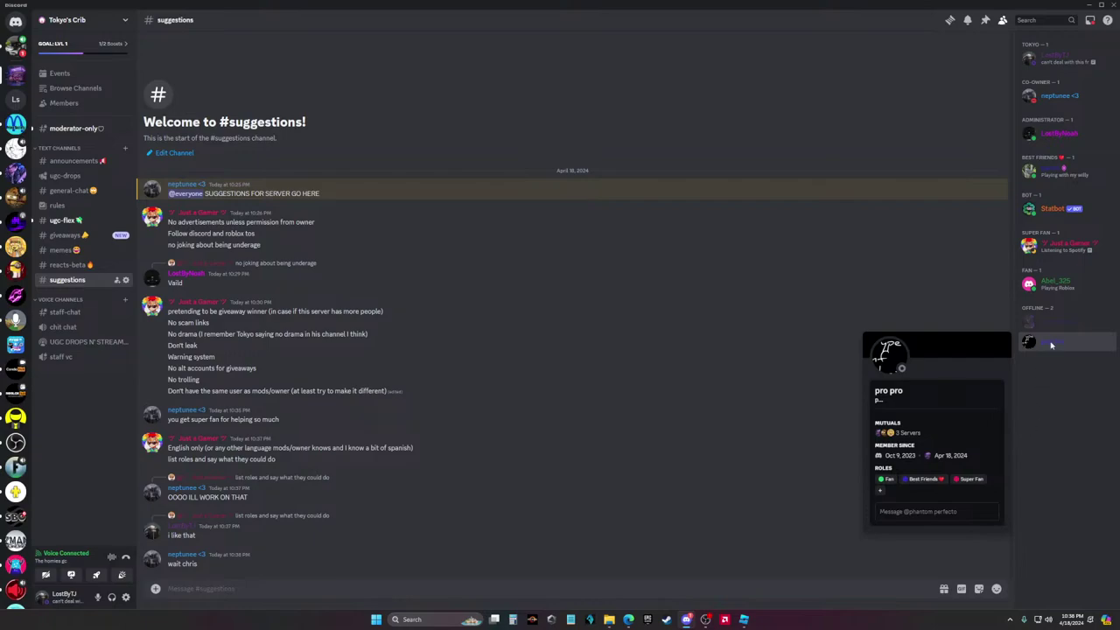
click(1052, 345)
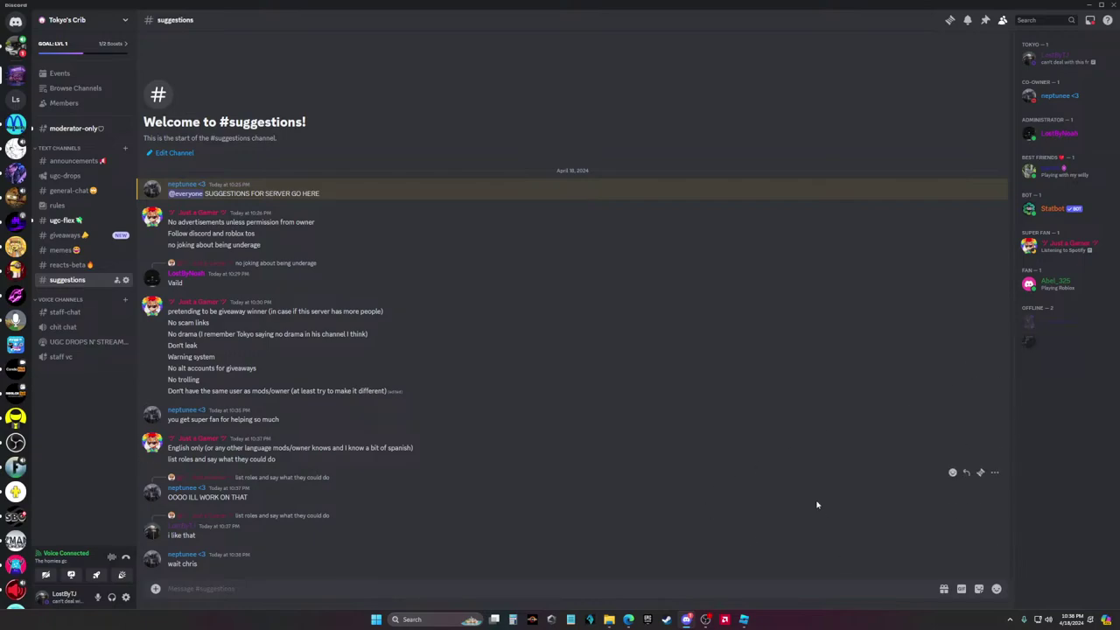
text(yes?)
key(Return)
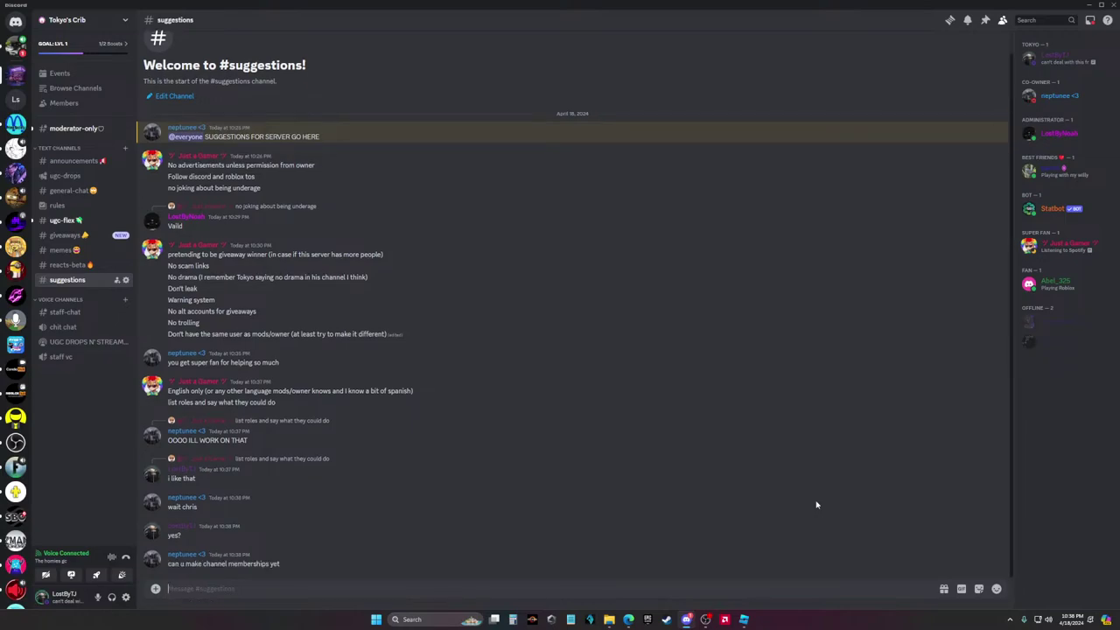
key(alt+Tab)
key(alt+Tab)
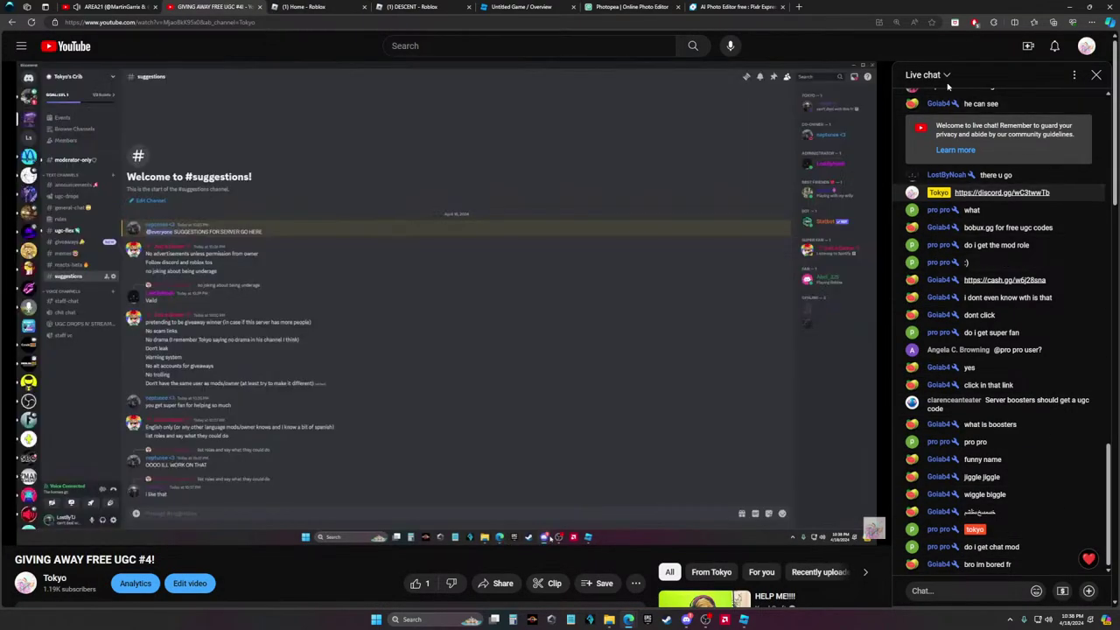
Look at the YouTube live chat view options, then go back to Discord
click(947, 78)
click(1058, 71)
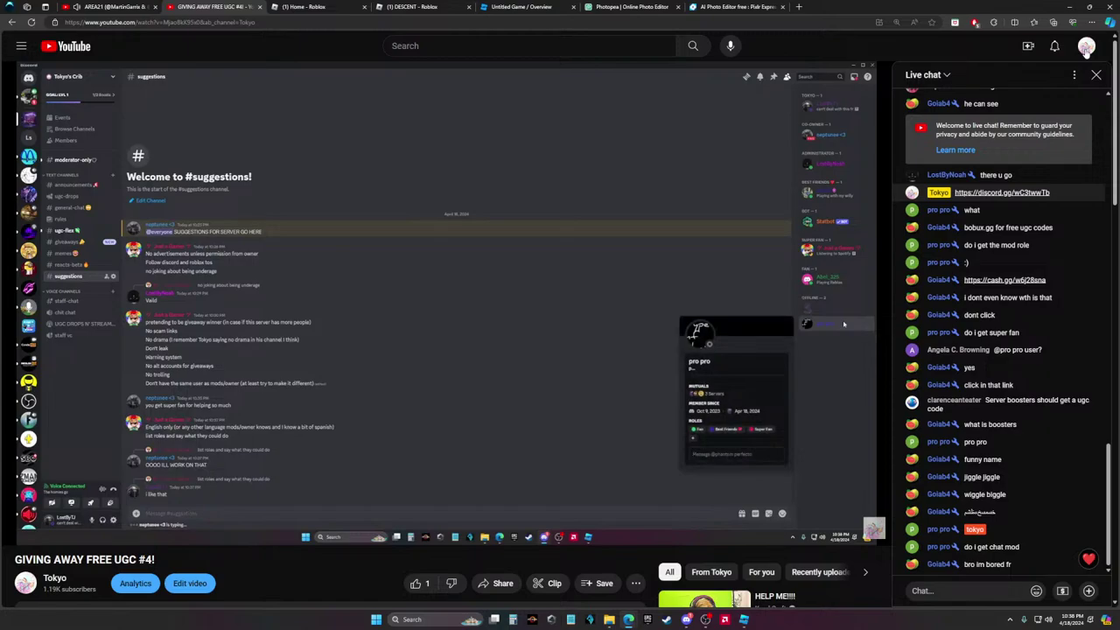
click(686, 619)
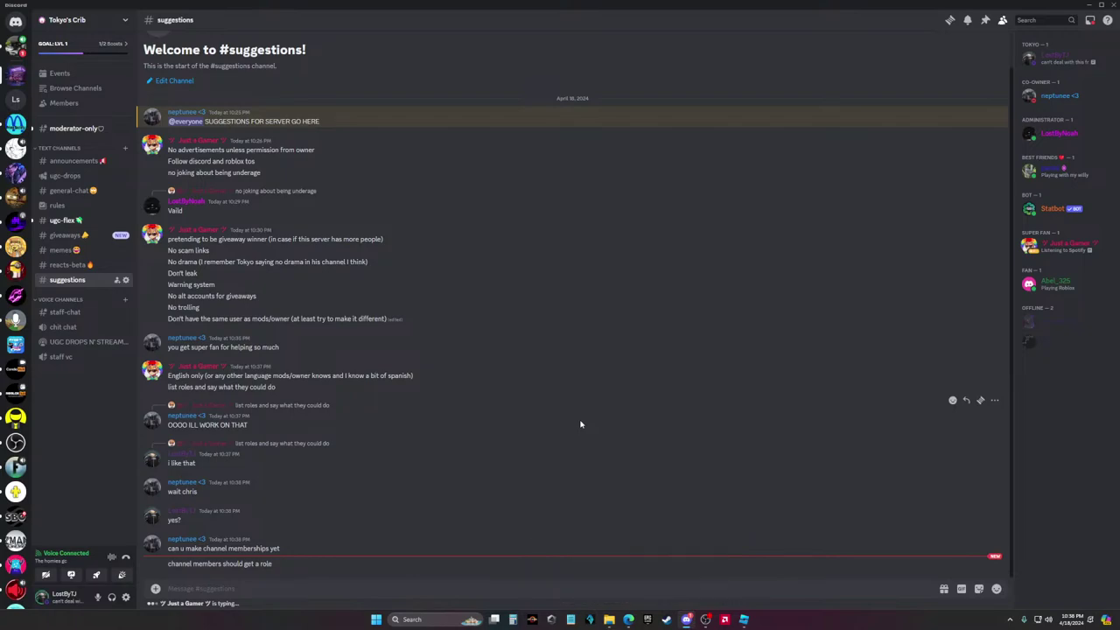
Send a message keeping the channel-membership idea for later, followed by 'keep that in mind'
text(i don'ty)
key(BackSpace)
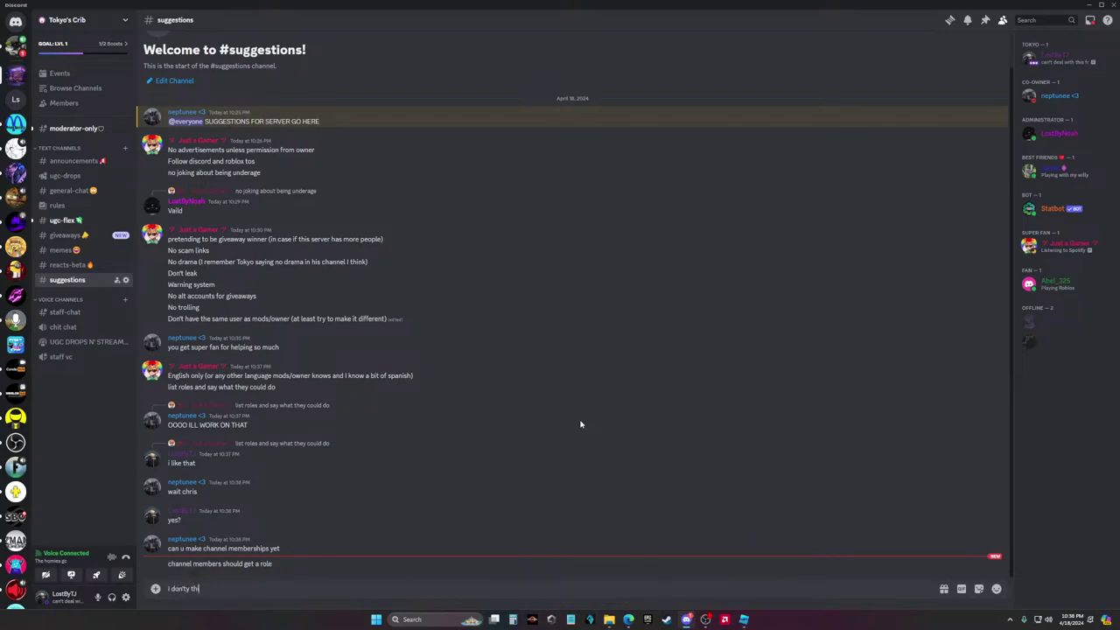
text(think i can but keep that id)
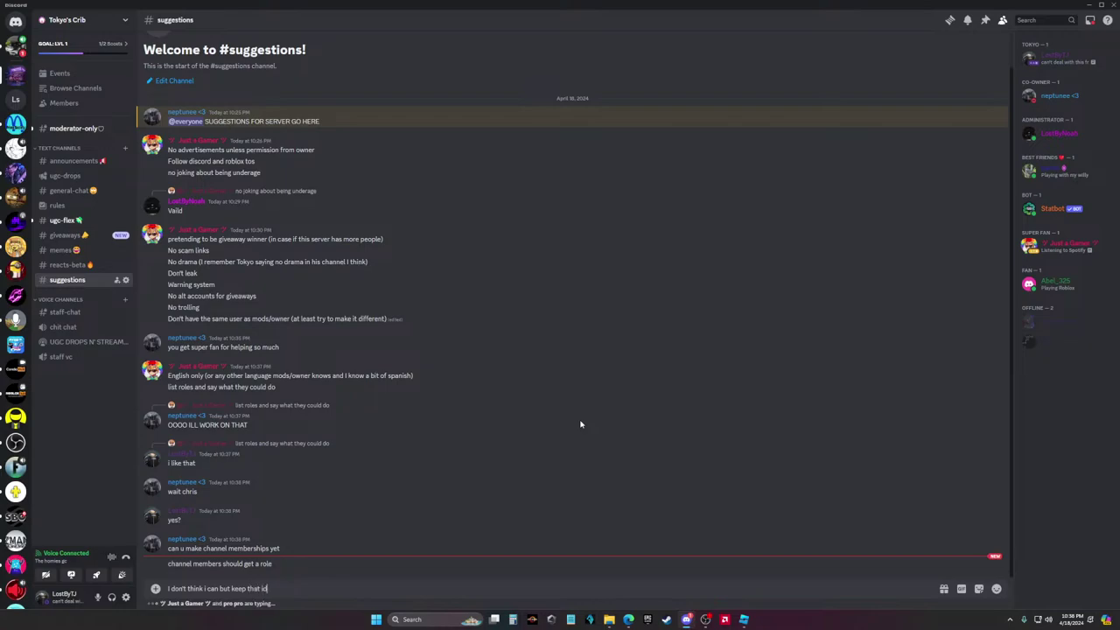
text(ea for later so if i can figur)
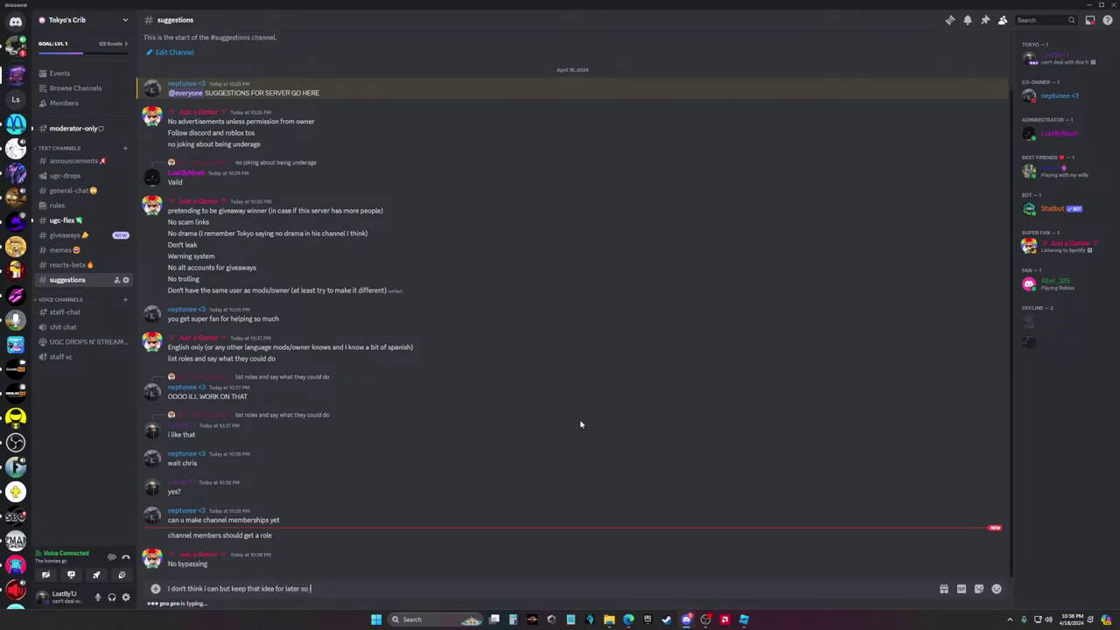
text(e it out then that would be perfect!)
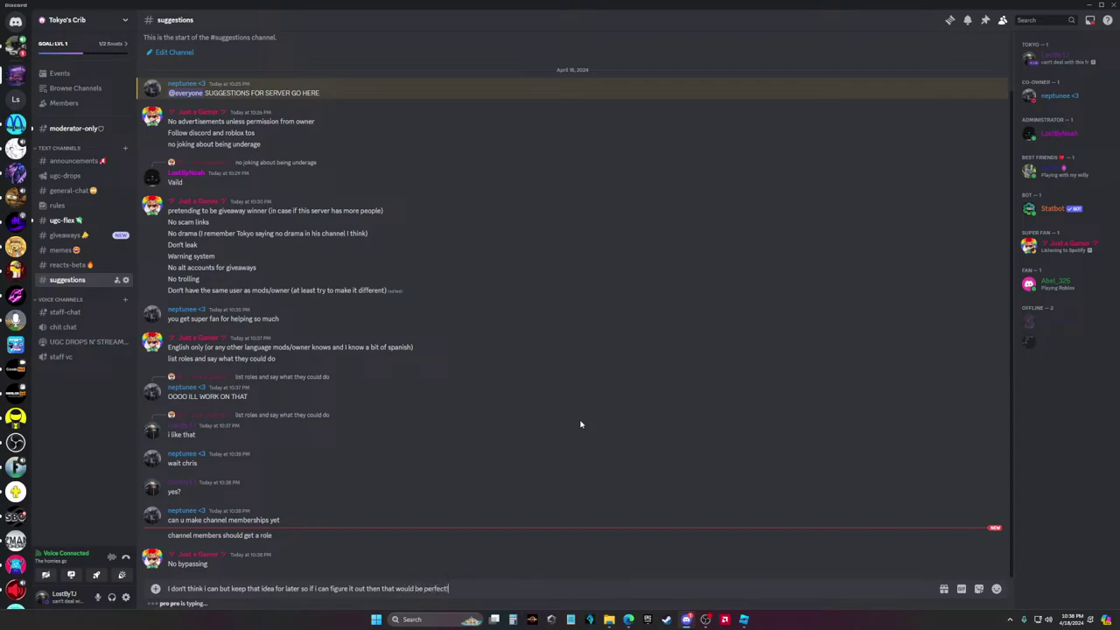
key(Return)
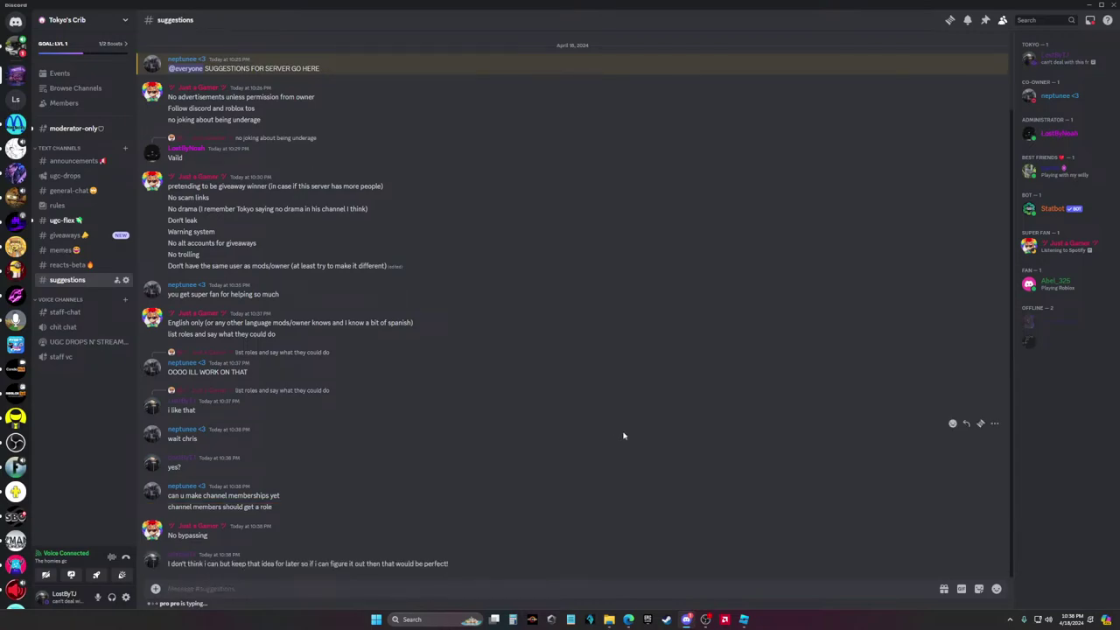
text(keep that in mind)
key(Return)
Glance at a live chat message's options on the livestream, then return to Discord
key(alt+Tab)
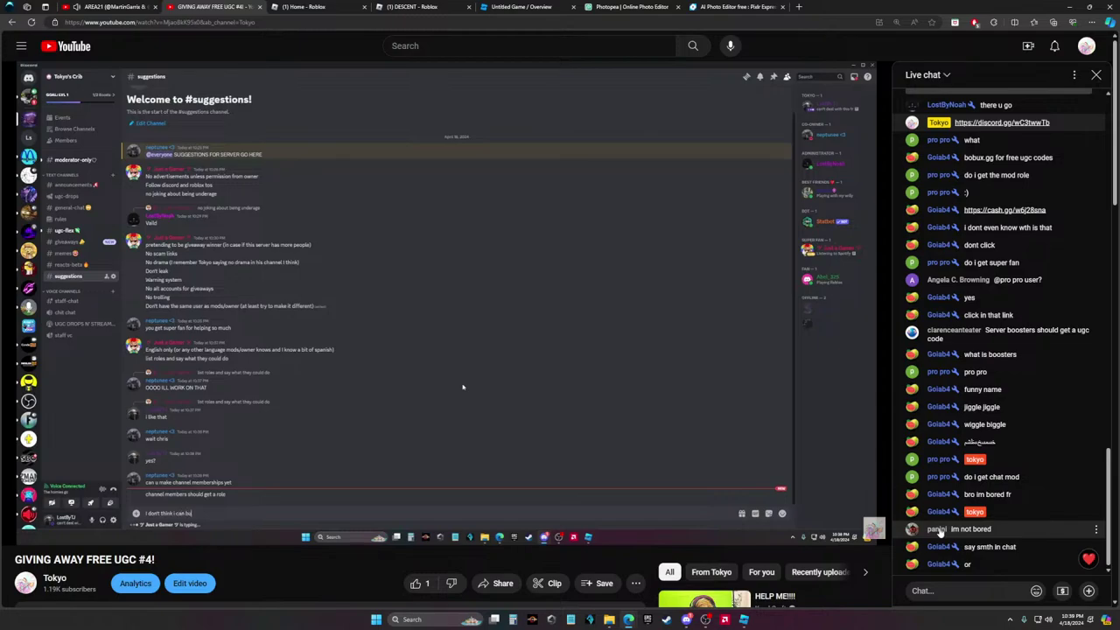
click(1096, 529)
key(Escape)
click(686, 620)
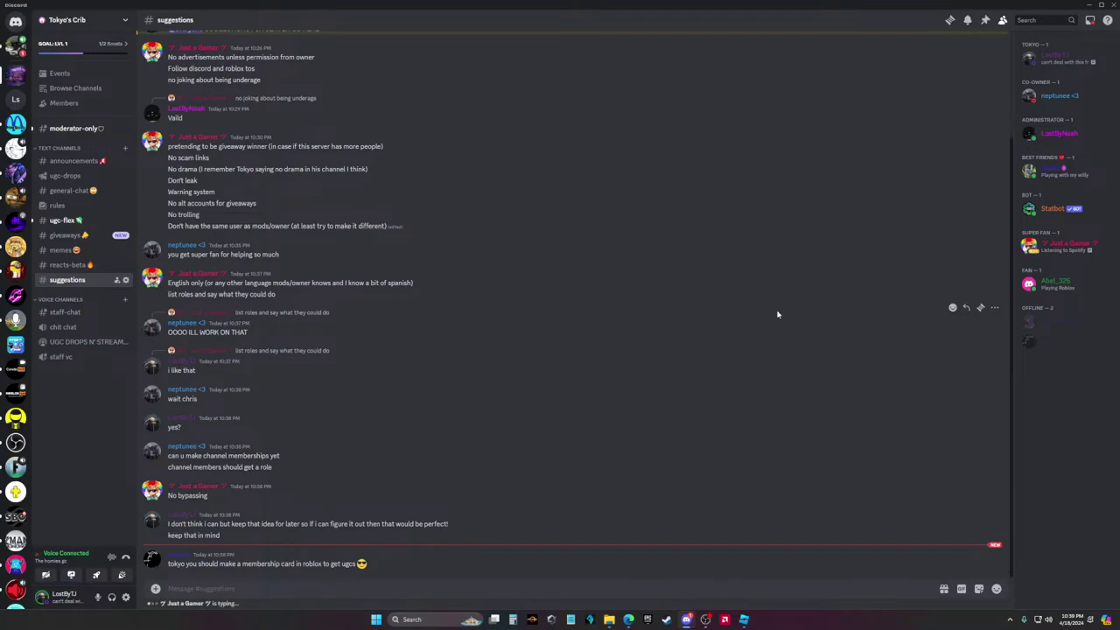
Reply 'That's good!' to the Roblox membership-card suggestion
click(968, 523)
text(Th)
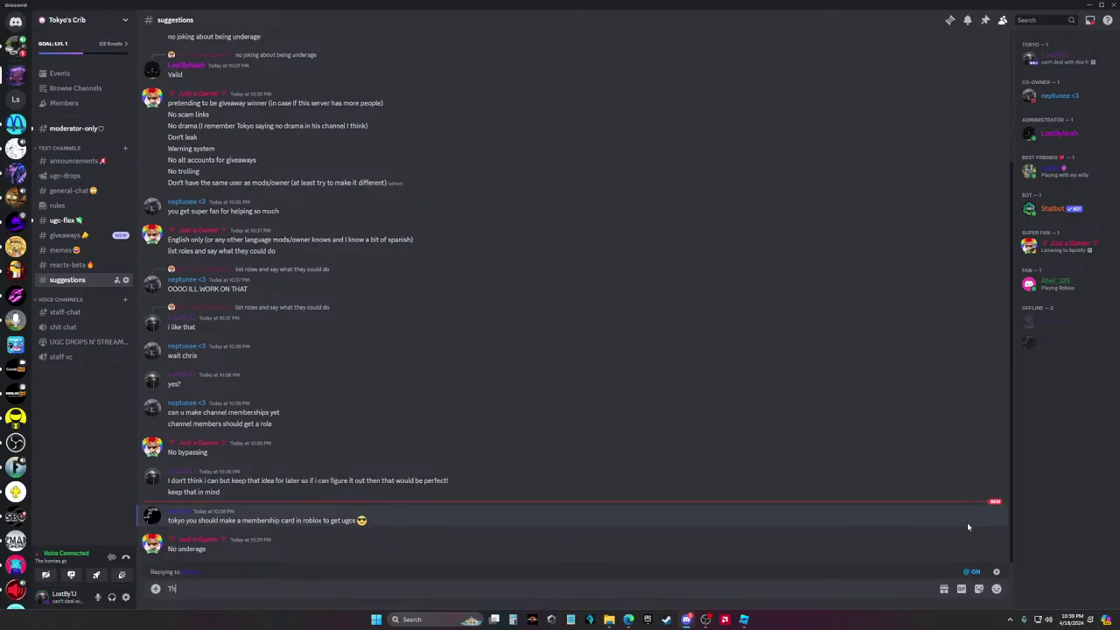
text(at's good!)
key(Return)
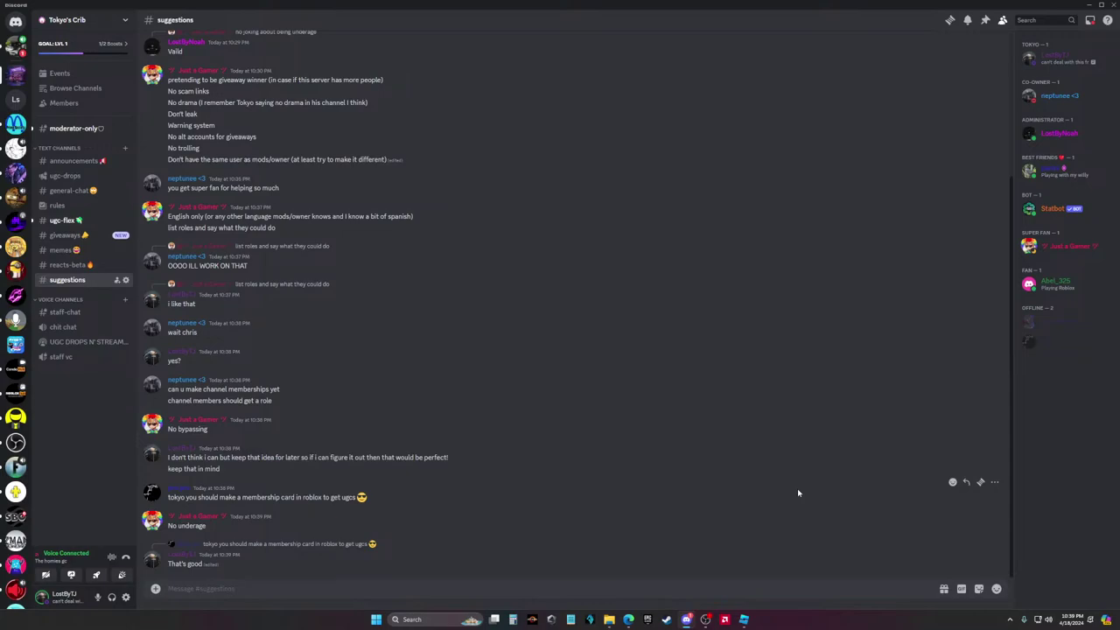
click(626, 622)
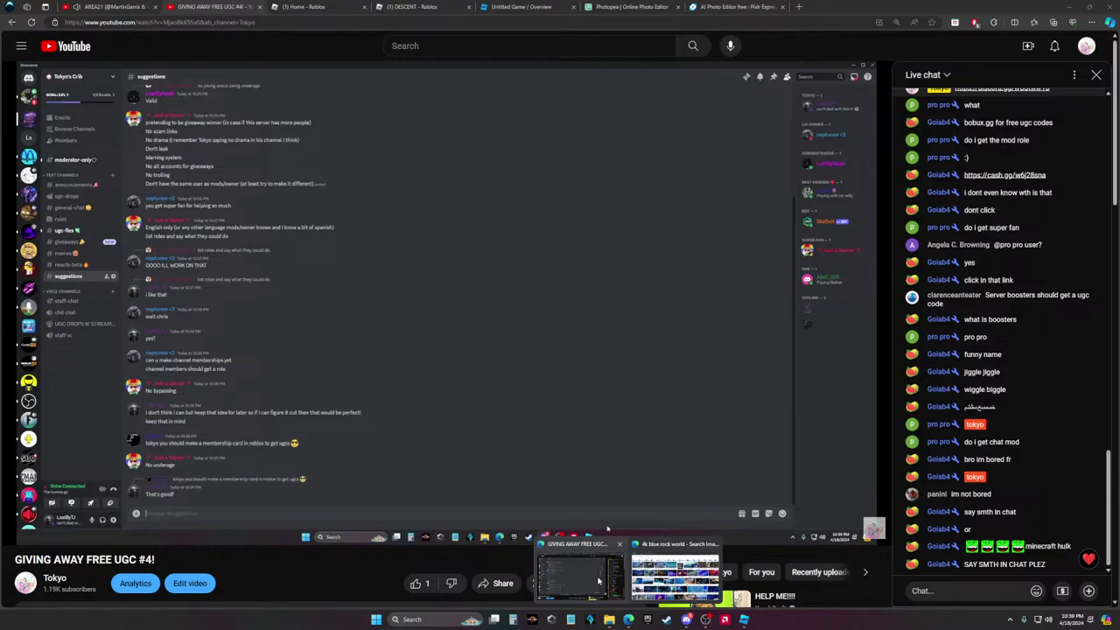
click(599, 581)
click(1070, 323)
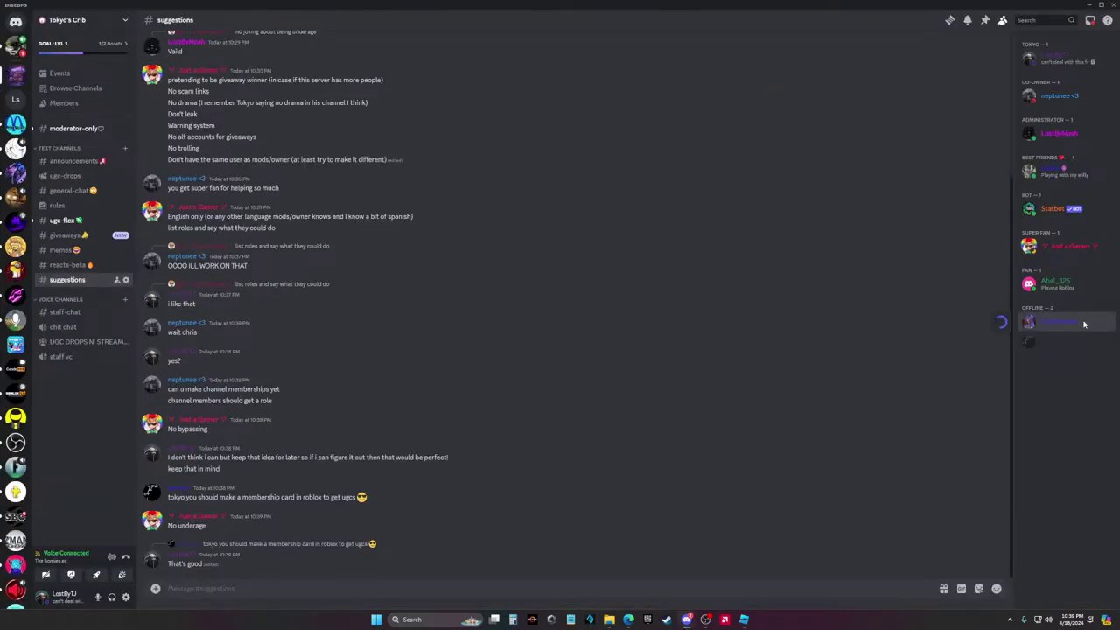
click(1083, 324)
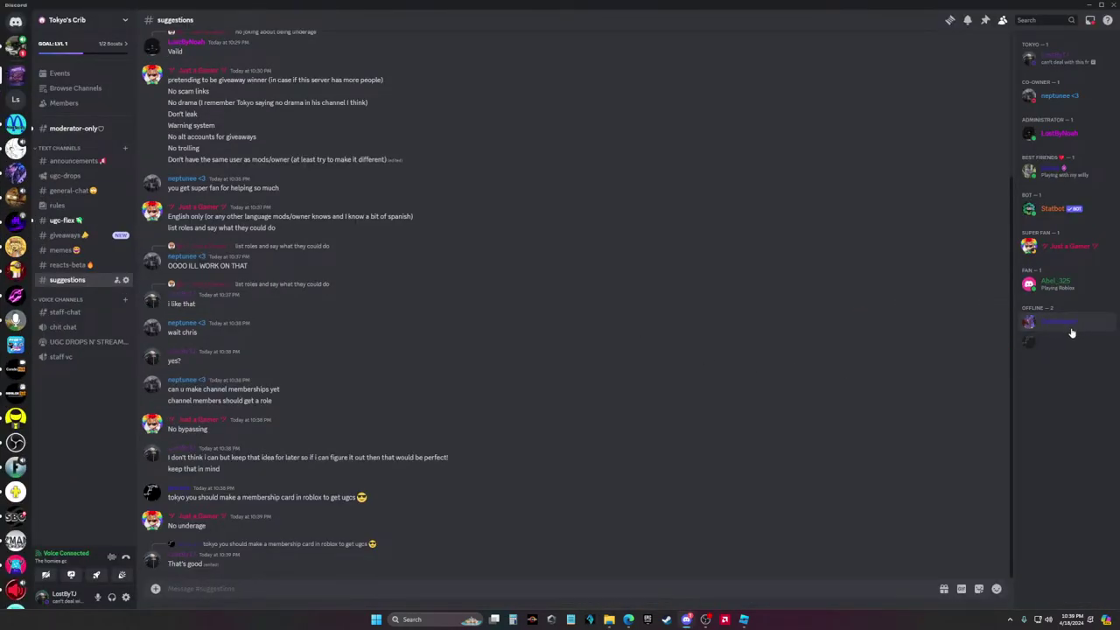
click(125, 598)
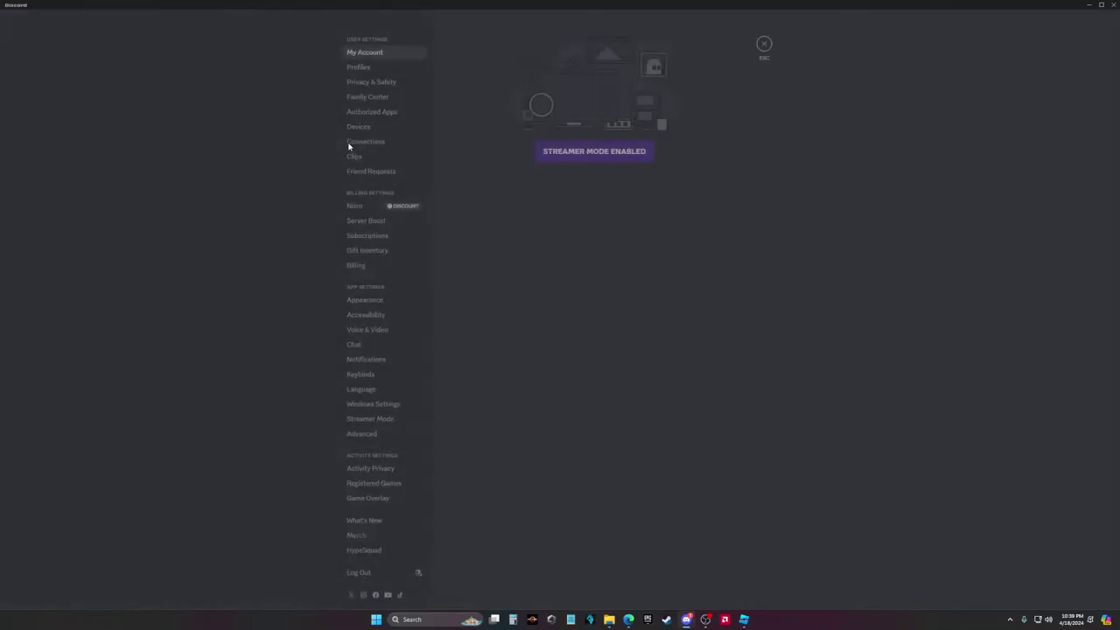
click(764, 44)
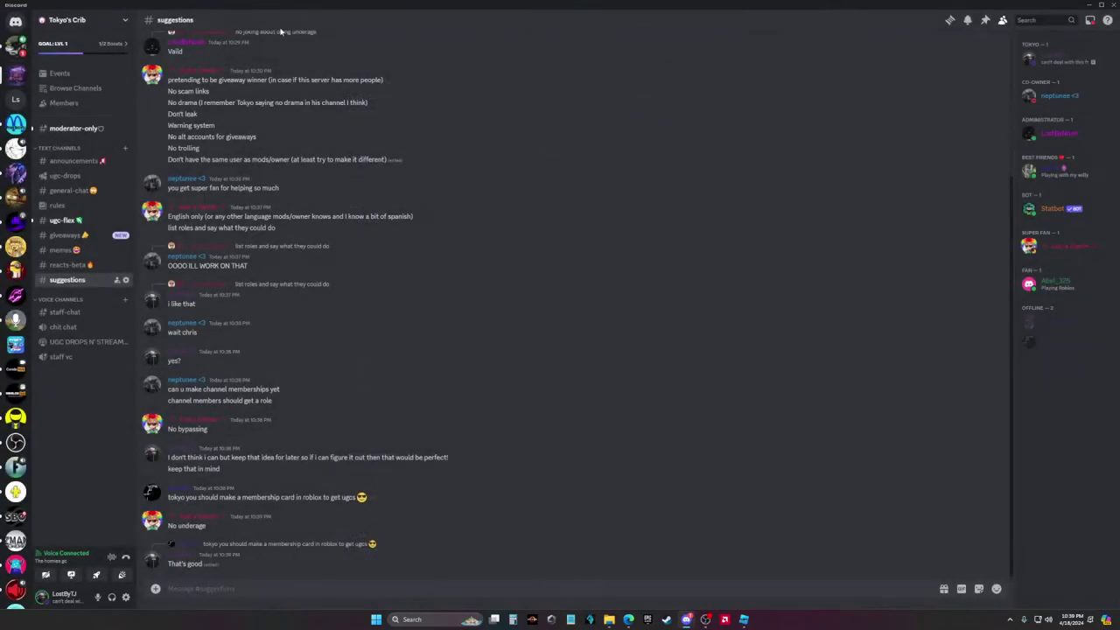
click(131, 19)
click(70, 77)
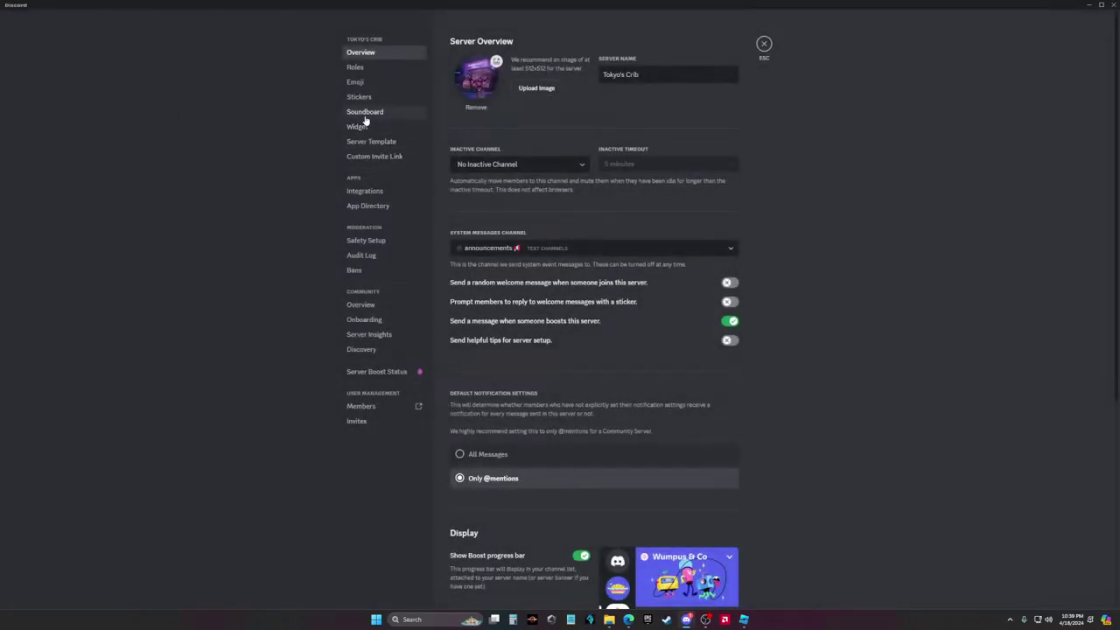
click(366, 70)
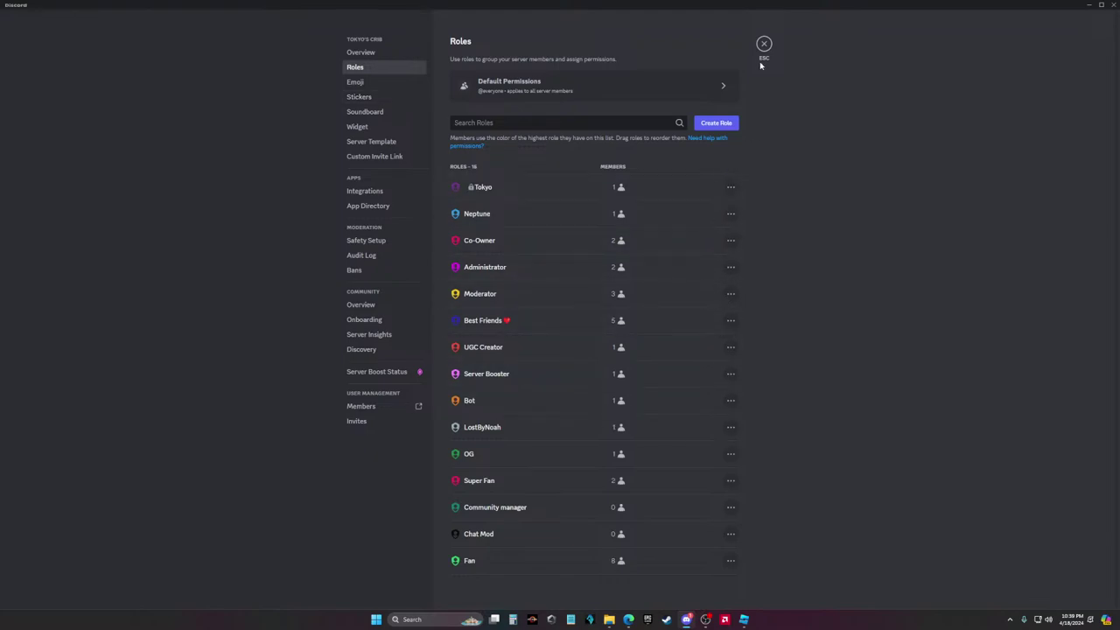
click(764, 43)
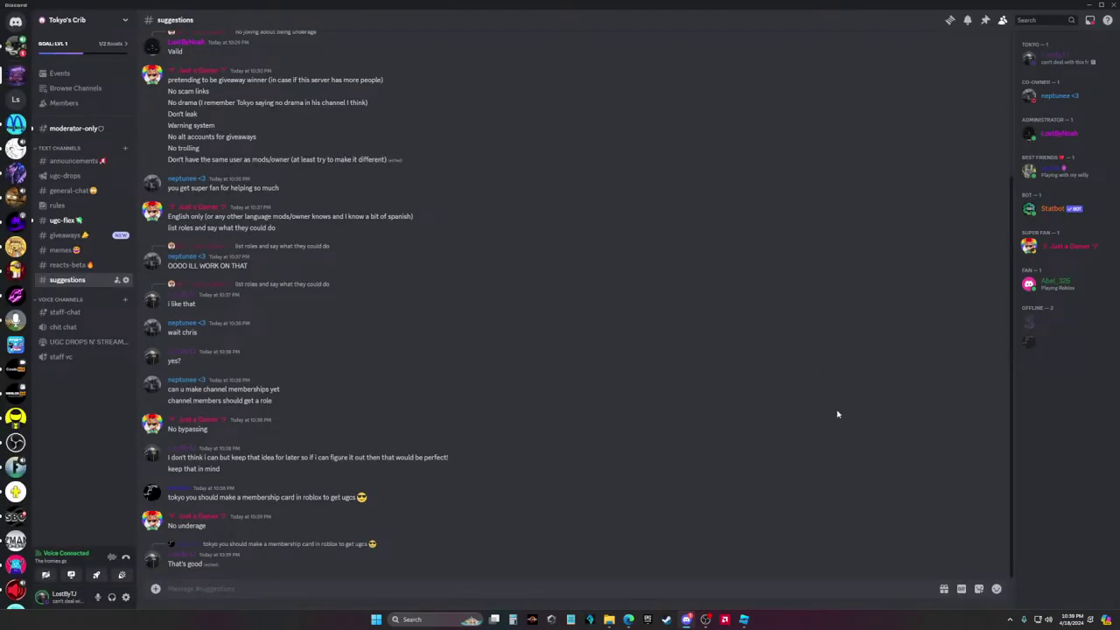
View the profile cards of the No underage poster, an offline member and the Fan member
click(218, 517)
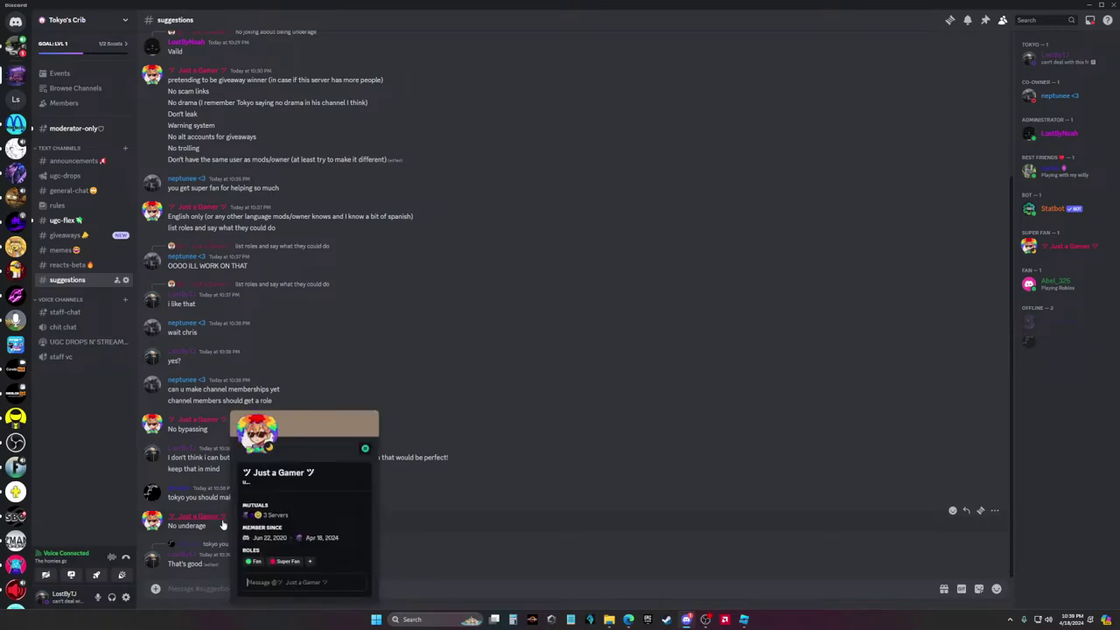
click(515, 513)
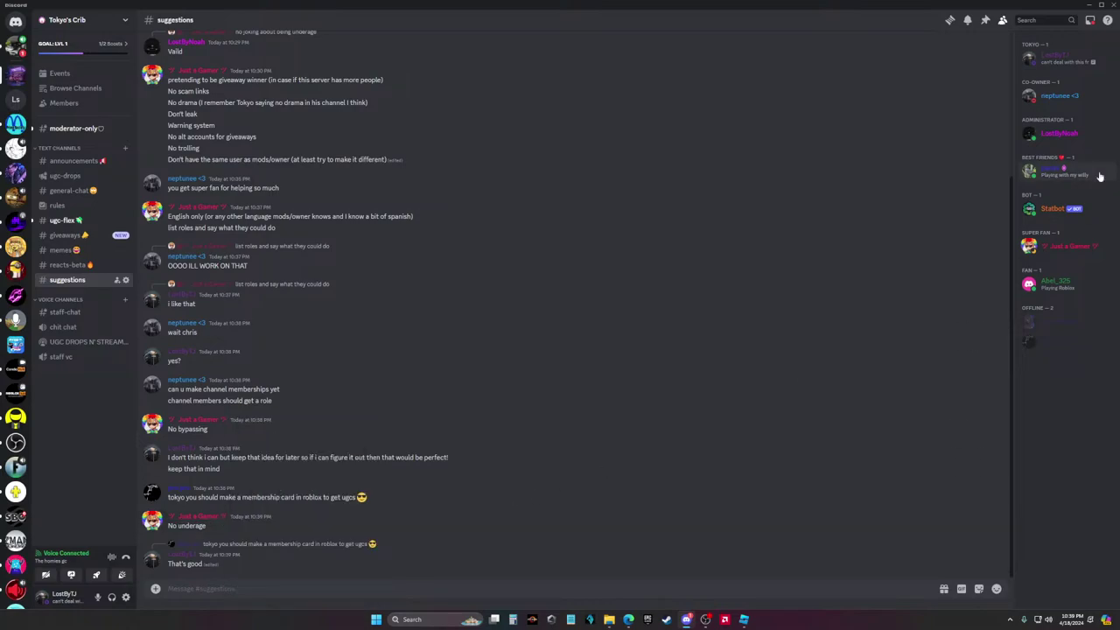
click(1067, 322)
click(1069, 326)
click(1069, 326)
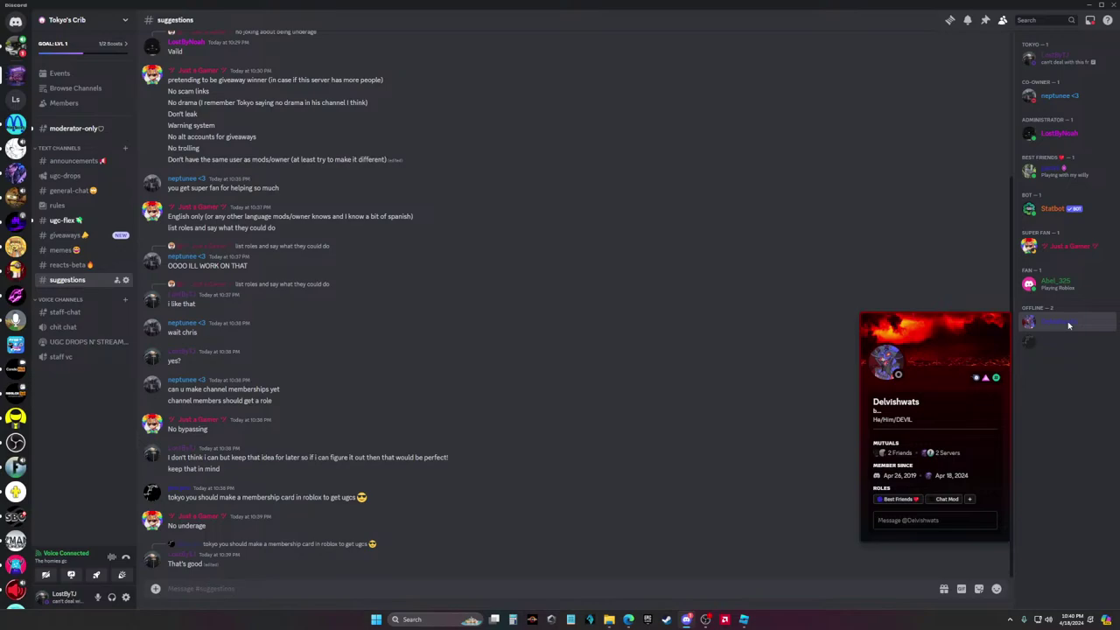
click(1069, 326)
click(1070, 342)
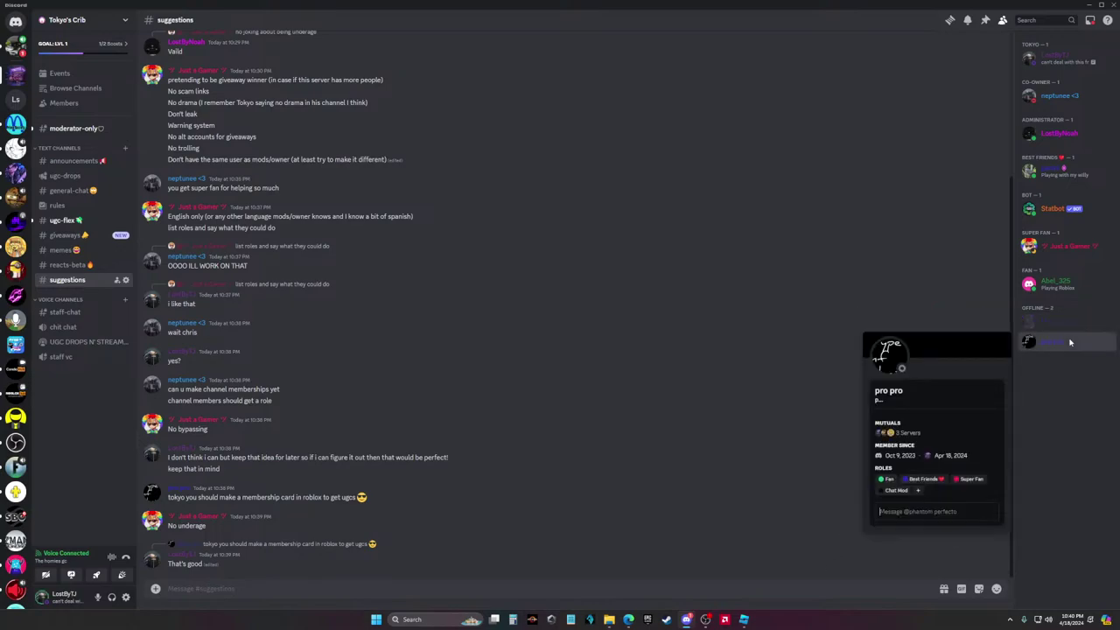
key(Escape)
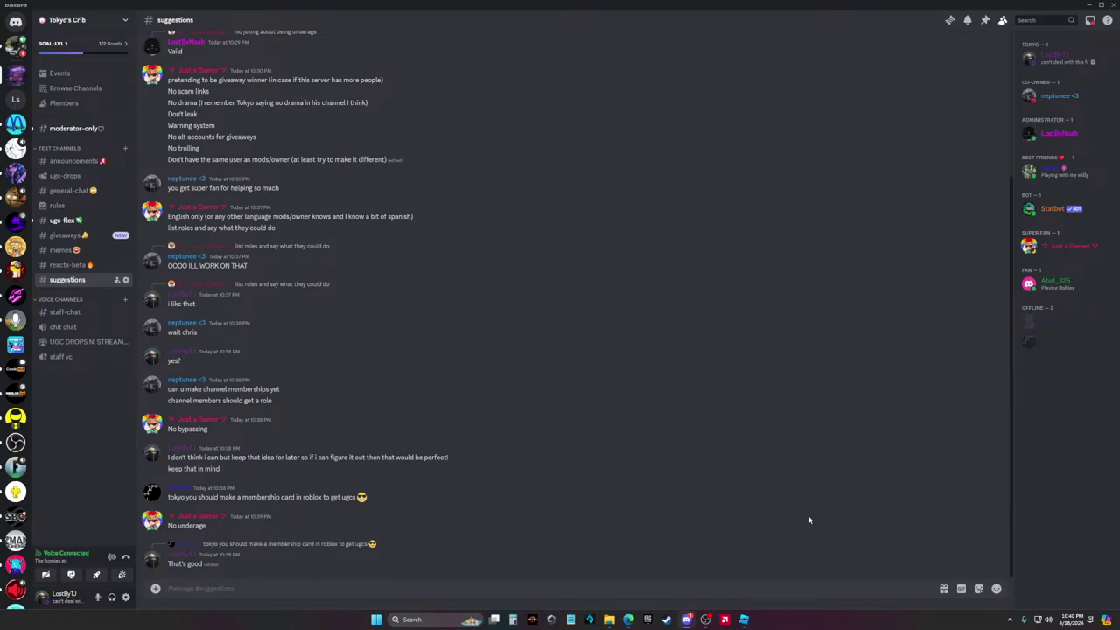
click(1064, 288)
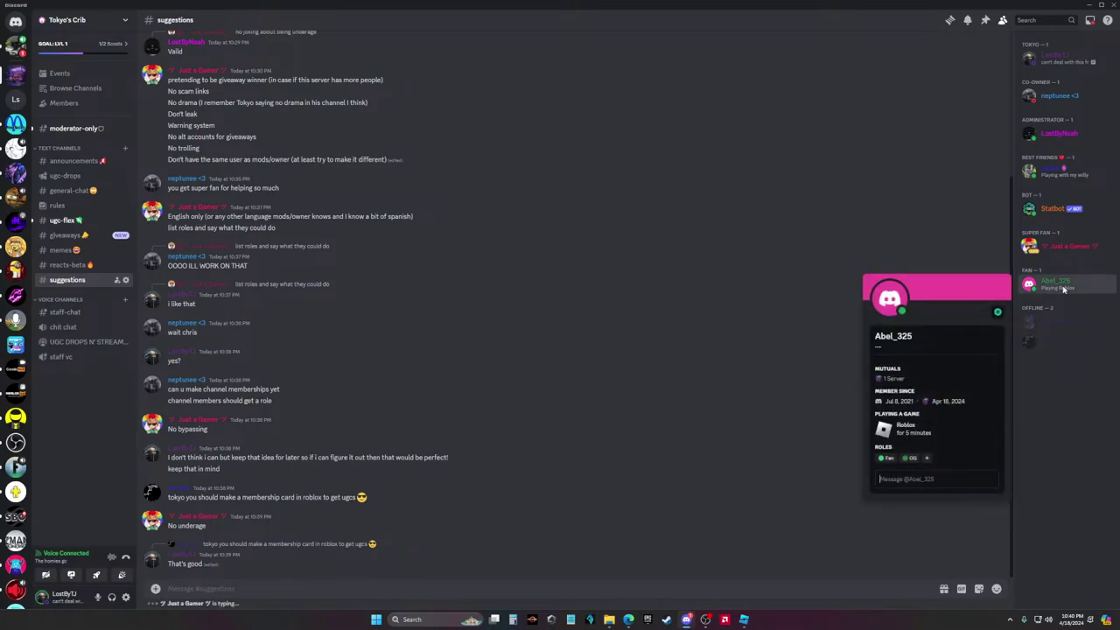
click(587, 323)
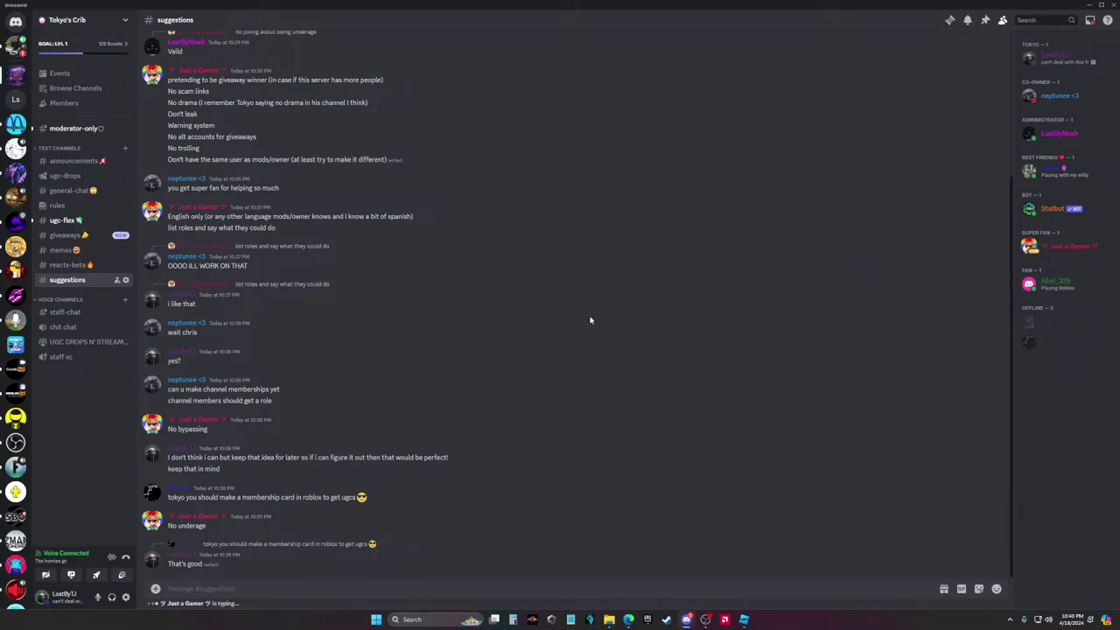
Switch between the YouTube livestream and Discord, then bring up Steam's quick actions list
mouse_move(628, 620)
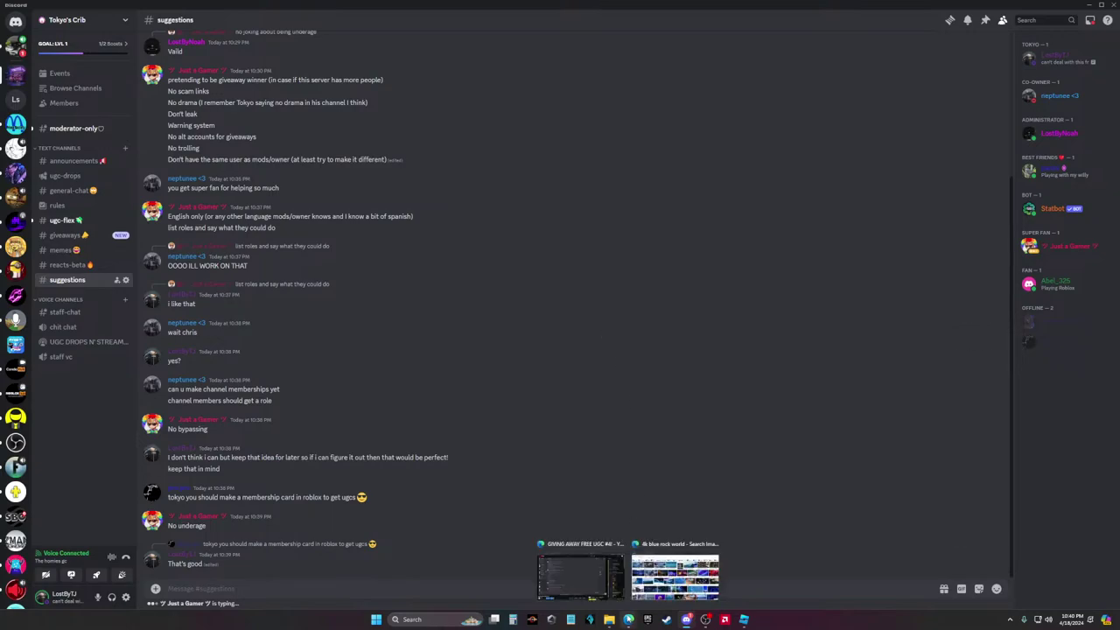
click(582, 576)
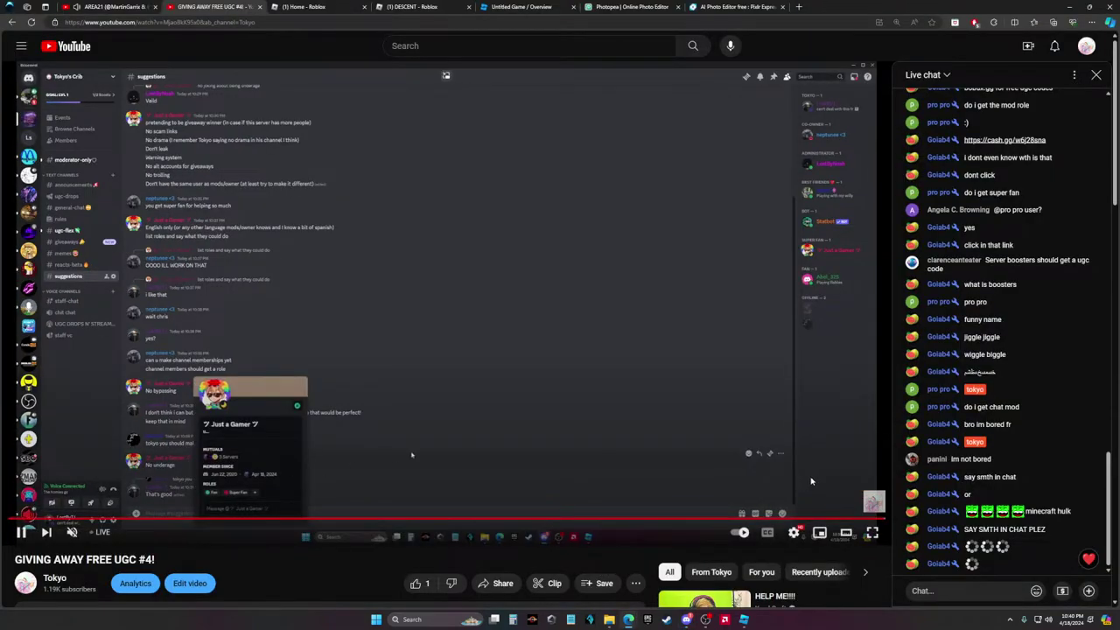
mouse_move(686, 619)
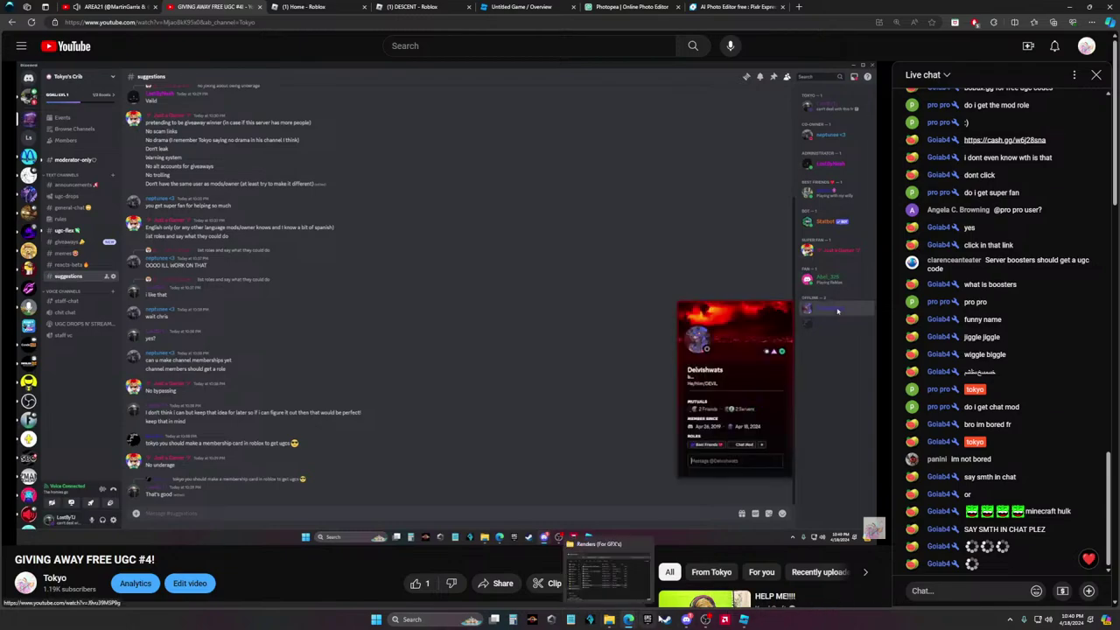
click(692, 622)
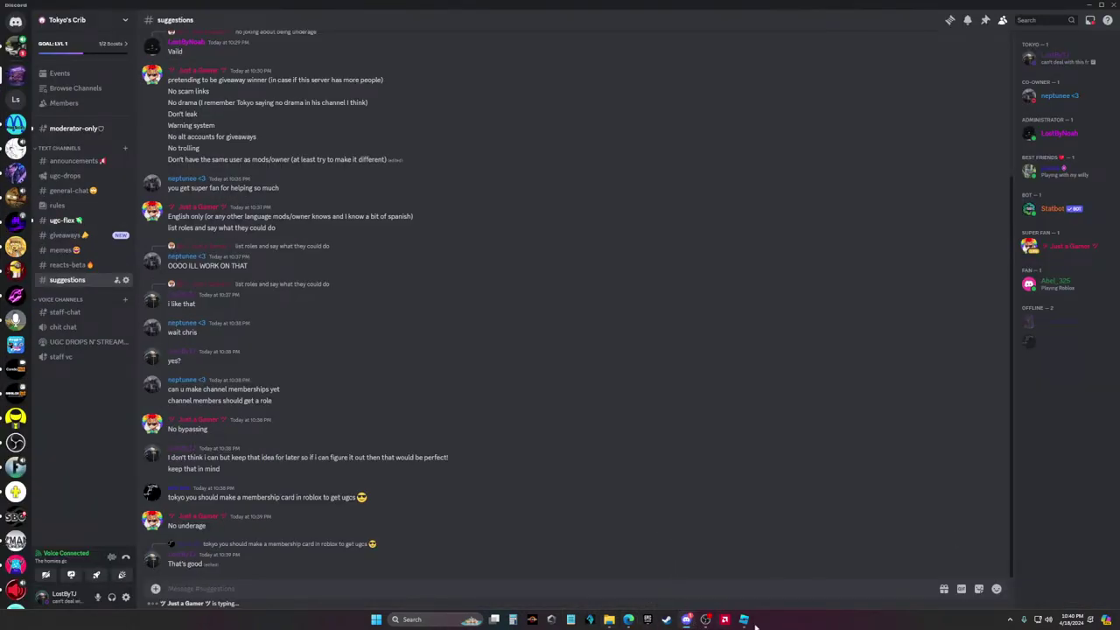
mouse_move(629, 621)
click(610, 591)
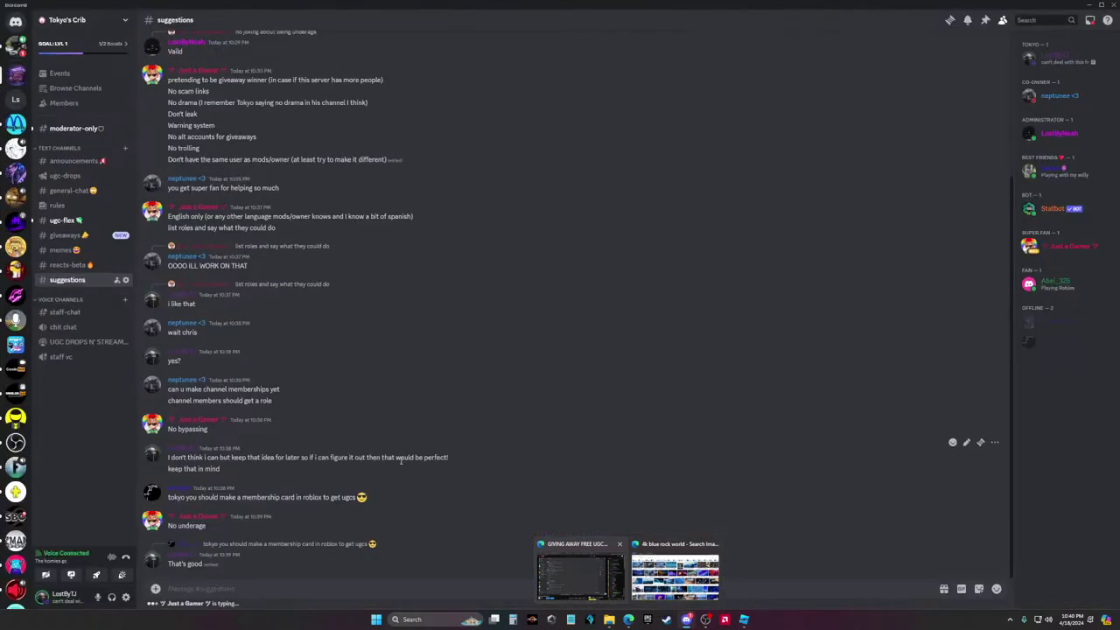
mouse_move(628, 620)
click(602, 577)
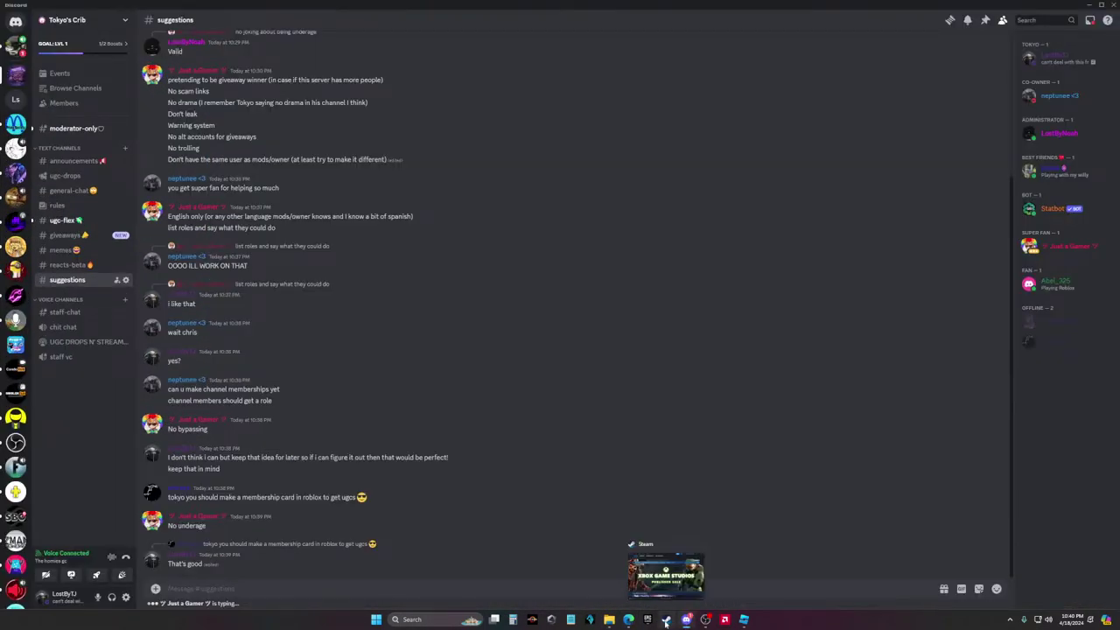
right_click(666, 620)
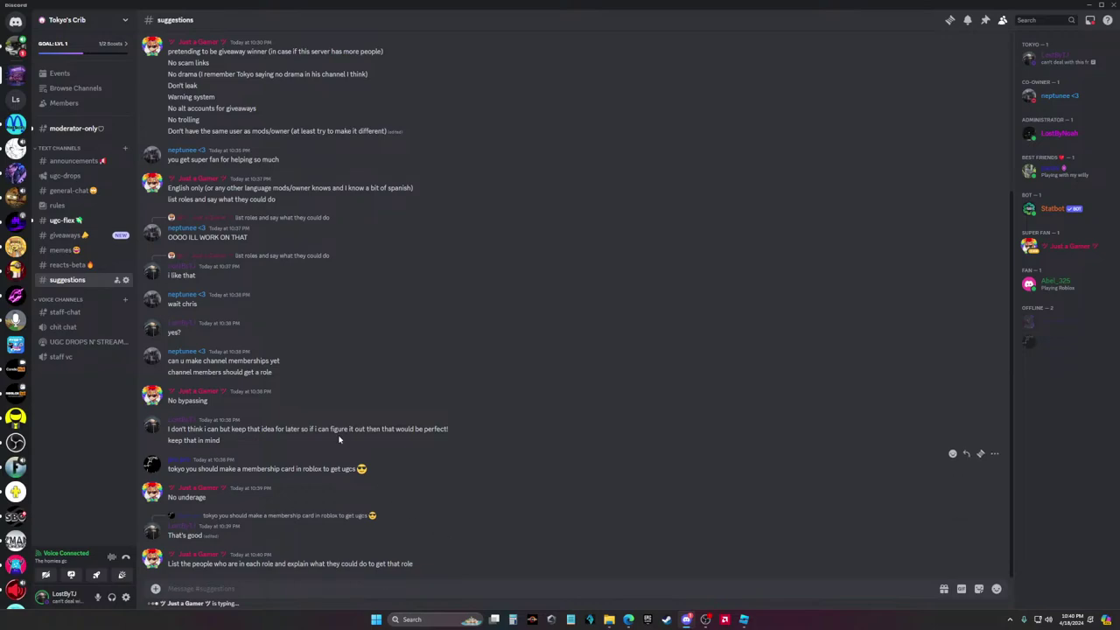
Open The homies gc group chat, then go back to Tokyo's Crib #suggestions
click(14, 77)
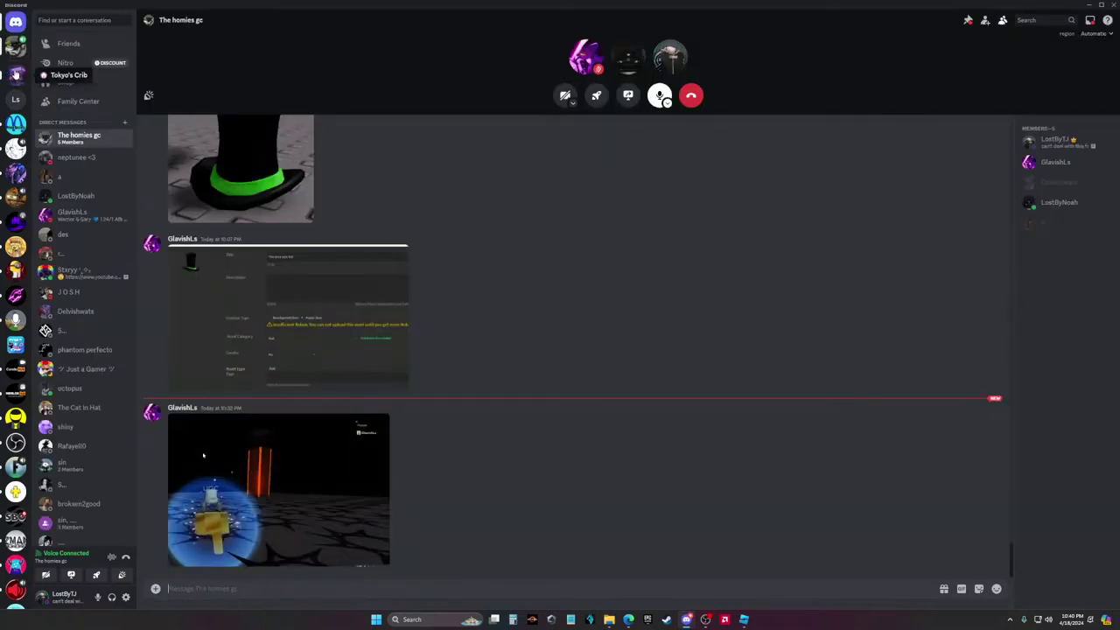
key(ctrl+alt+Left)
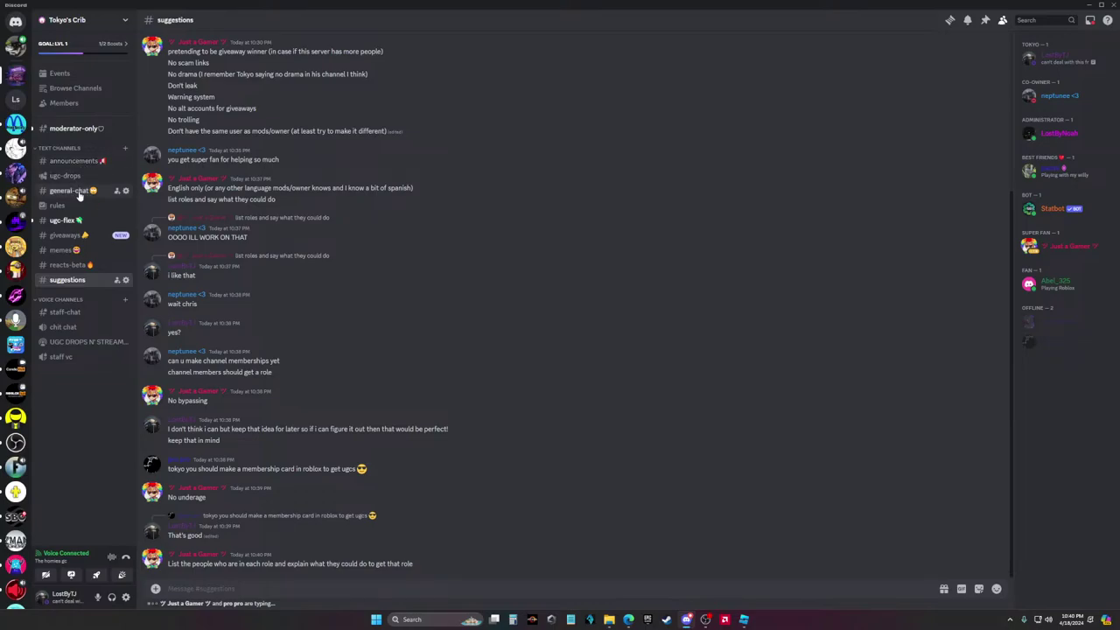
mouse_move(706, 618)
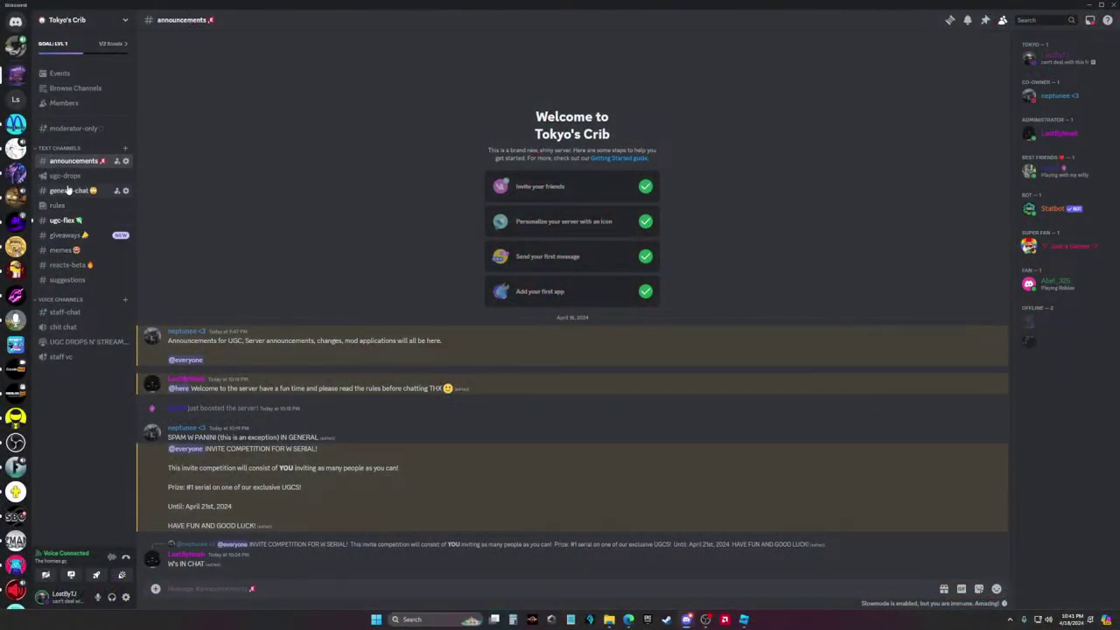
Browse the ugc-drops and general-chat channels, then bring the YouTube livestream forward
click(67, 176)
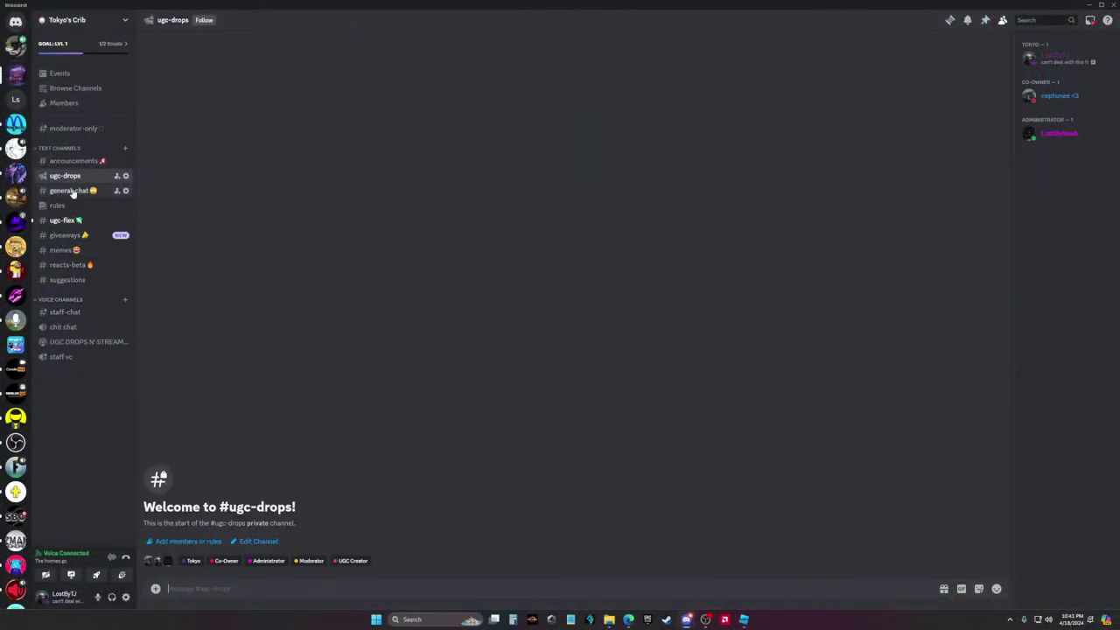
click(70, 191)
mouse_move(628, 619)
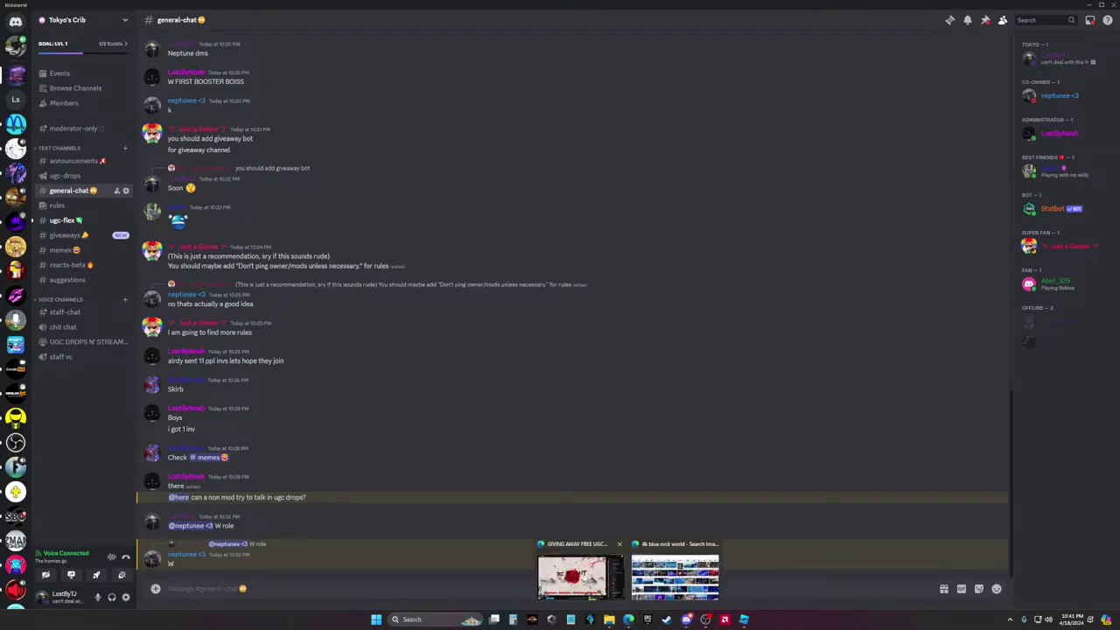
click(580, 573)
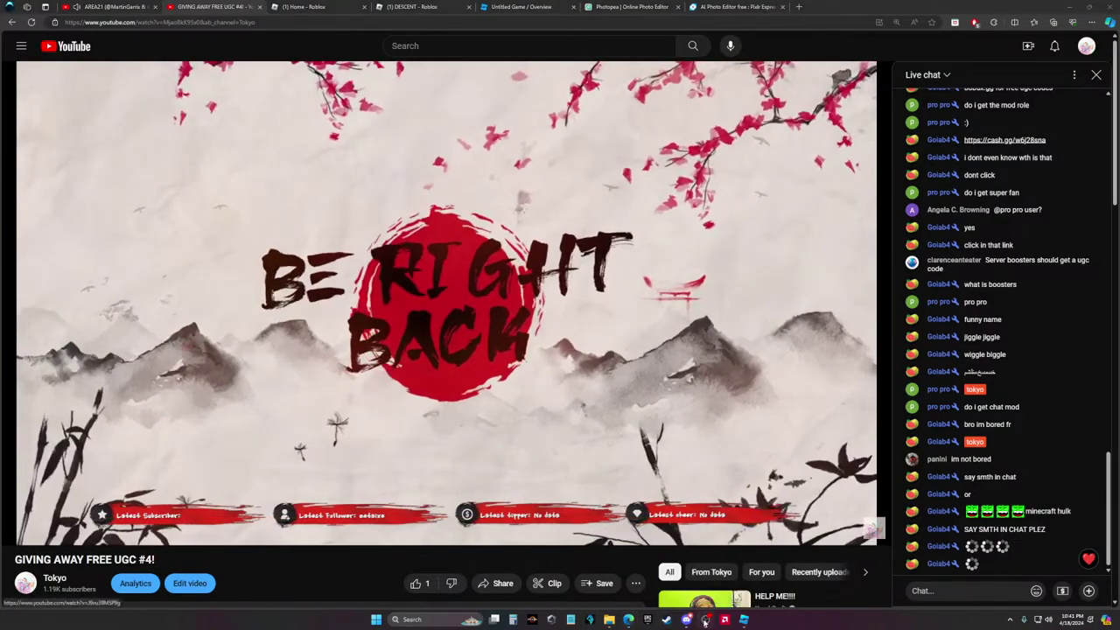
Switch to the Photopea project with the Roblox render and open the render assets folder
click(707, 619)
click(706, 620)
click(713, 10)
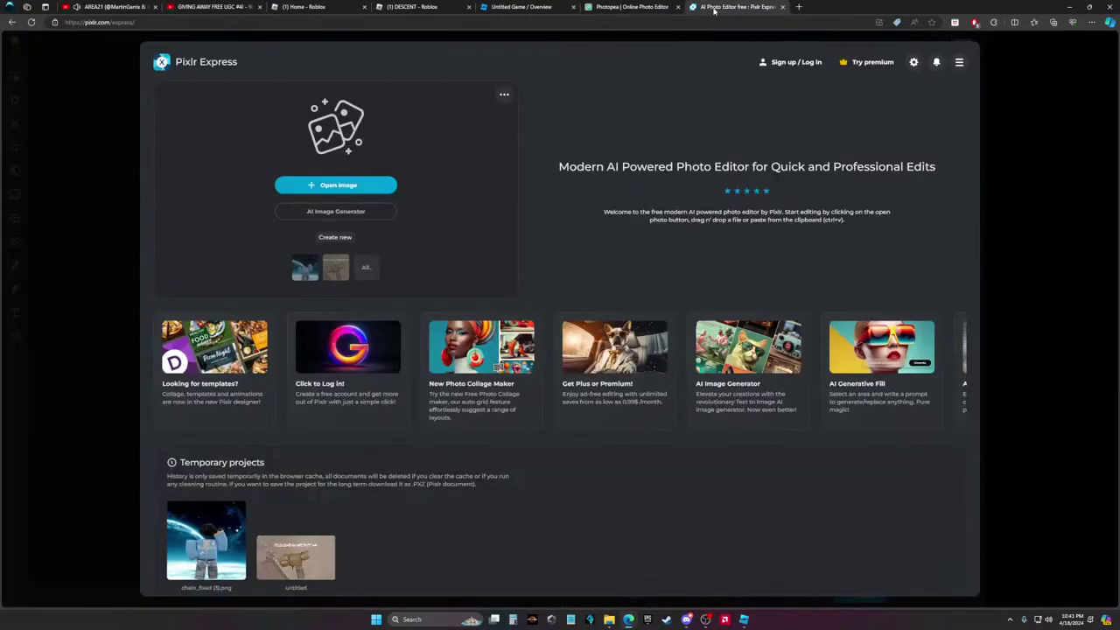
click(632, 7)
scroll(719, 275, down, 3)
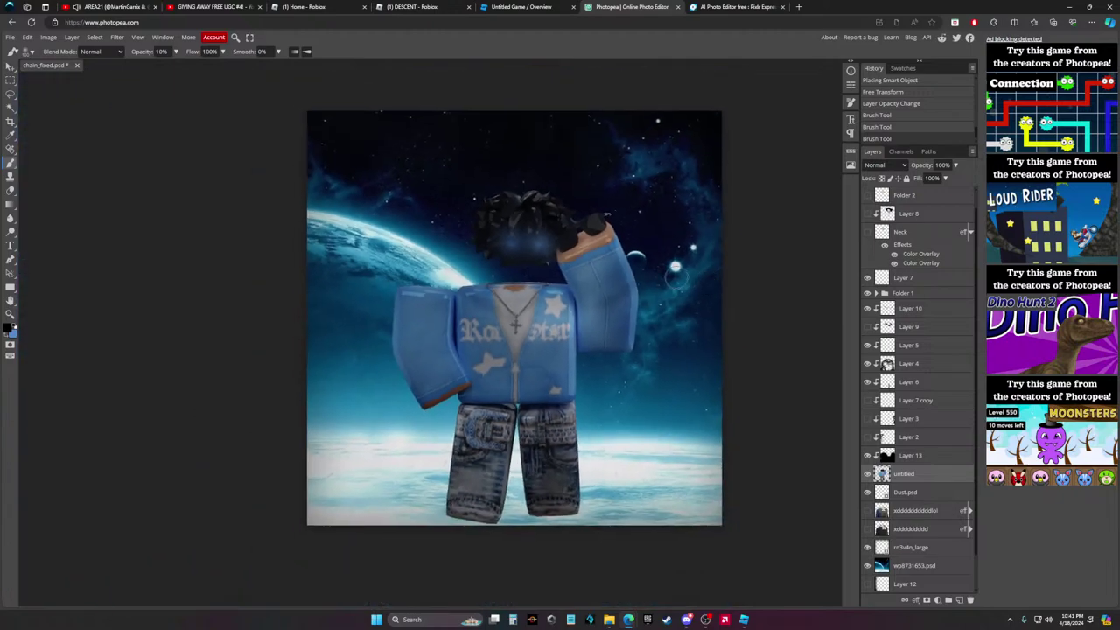
scroll(613, 350, up, 1)
mouse_move(609, 620)
click(582, 573)
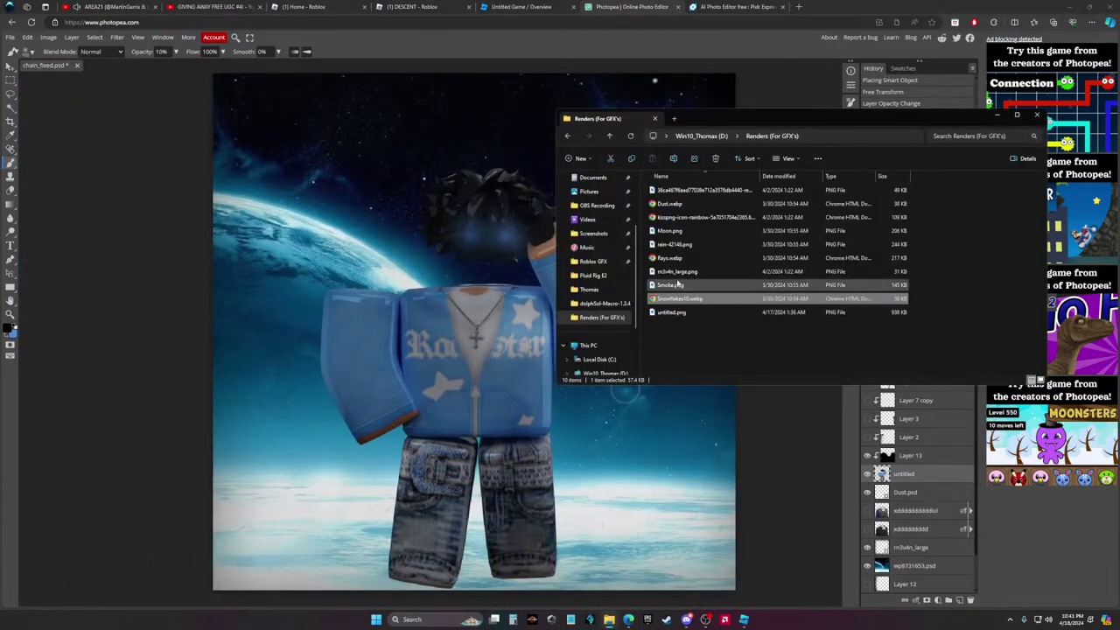
Drop the Dust texture onto the render, then undo the placement and layer reordering
drag(674, 204, 477, 332)
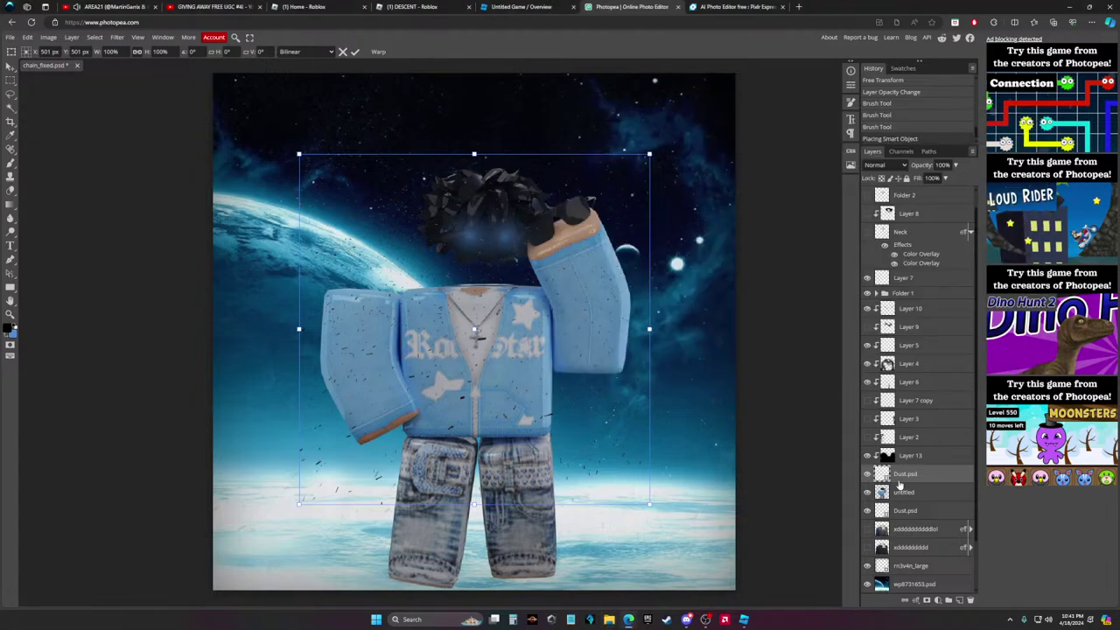
mouse_move(906, 474)
mouse_down()
mouse_move(906, 501)
mouse_move(906, 474)
mouse_up()
click(9, 67)
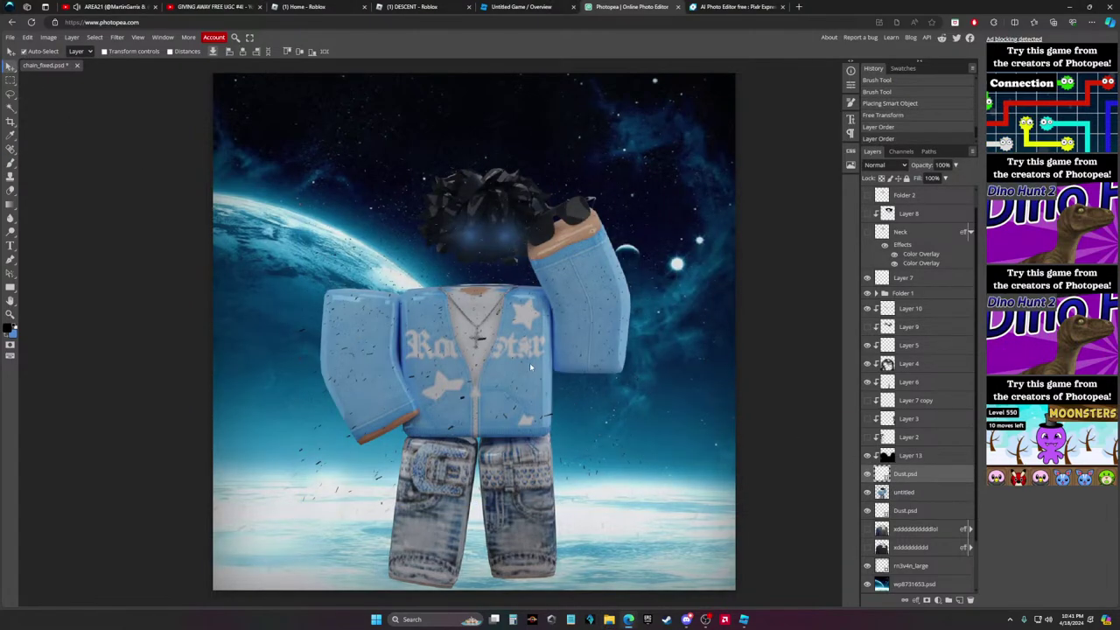
key(ctrl+z)
key(ctrl+z)
key(ctrl+z)
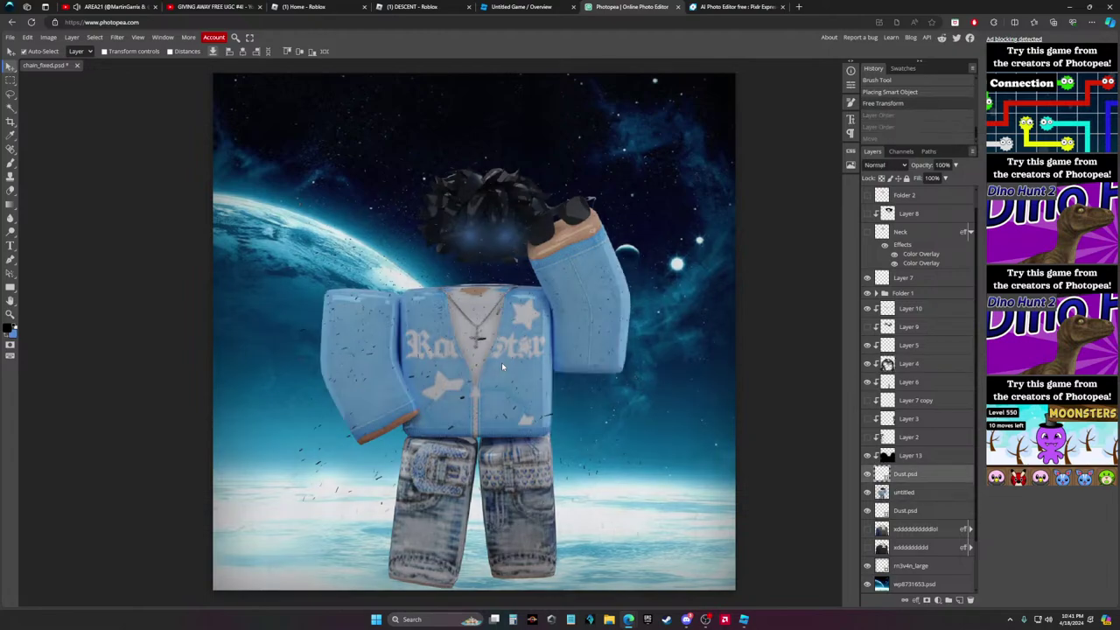
key(ctrl+z)
key(ctrl+z)
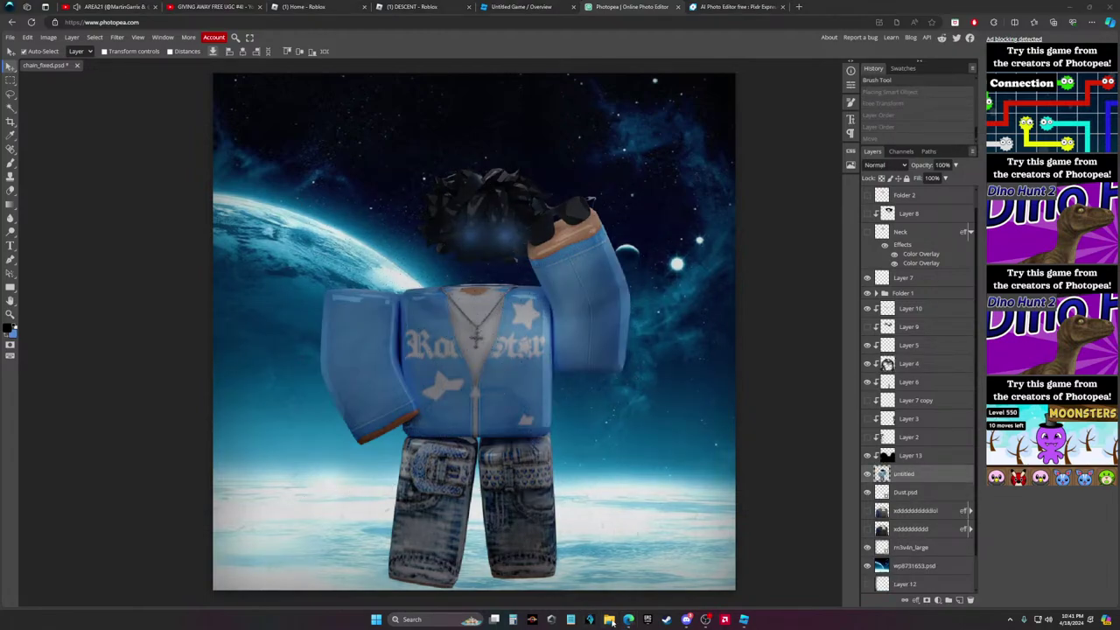
Place the Dust texture from Renders (For GFX's) again and scale it to cover the canvas
scroll(595, 342, down, 1)
click(602, 331)
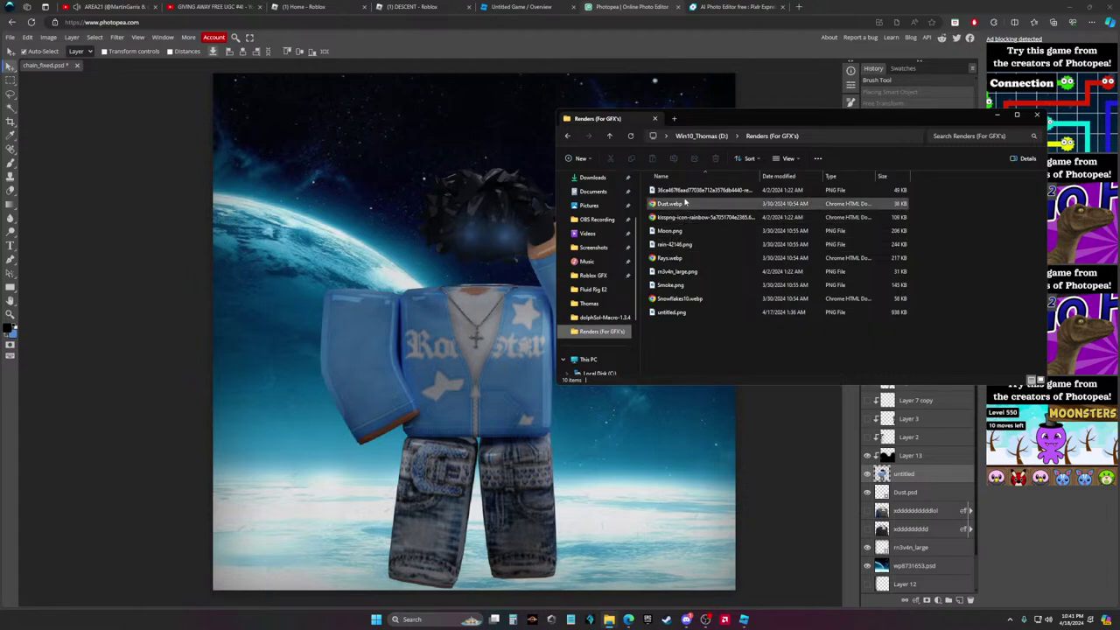
drag(684, 191, 434, 206)
scroll(582, 265, up, 1)
scroll(664, 289, down, 1)
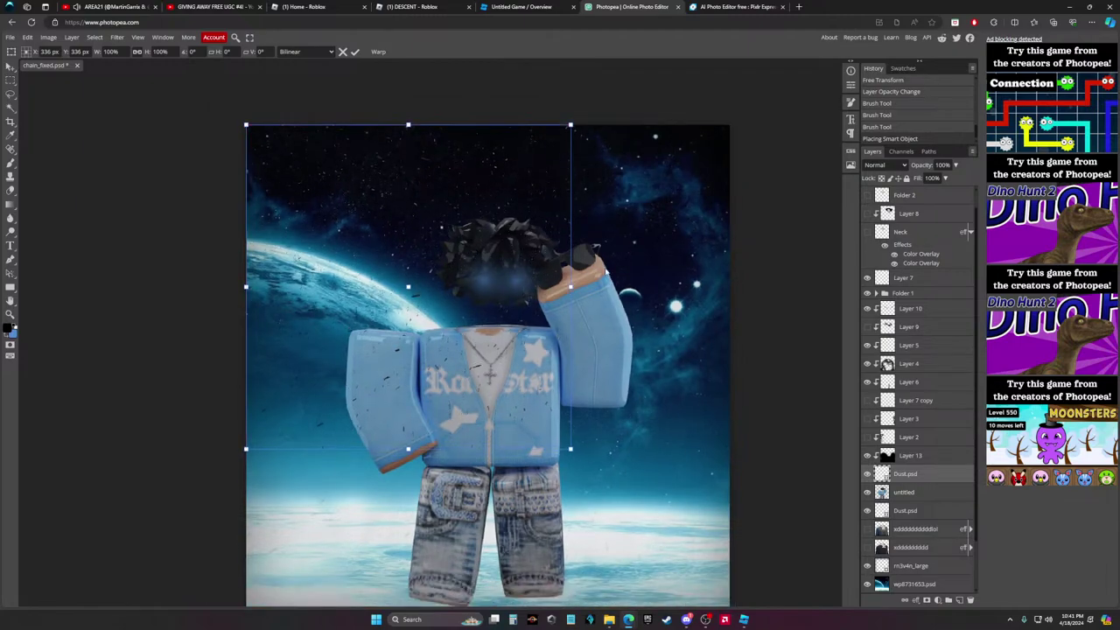
scroll(617, 304, down, 1)
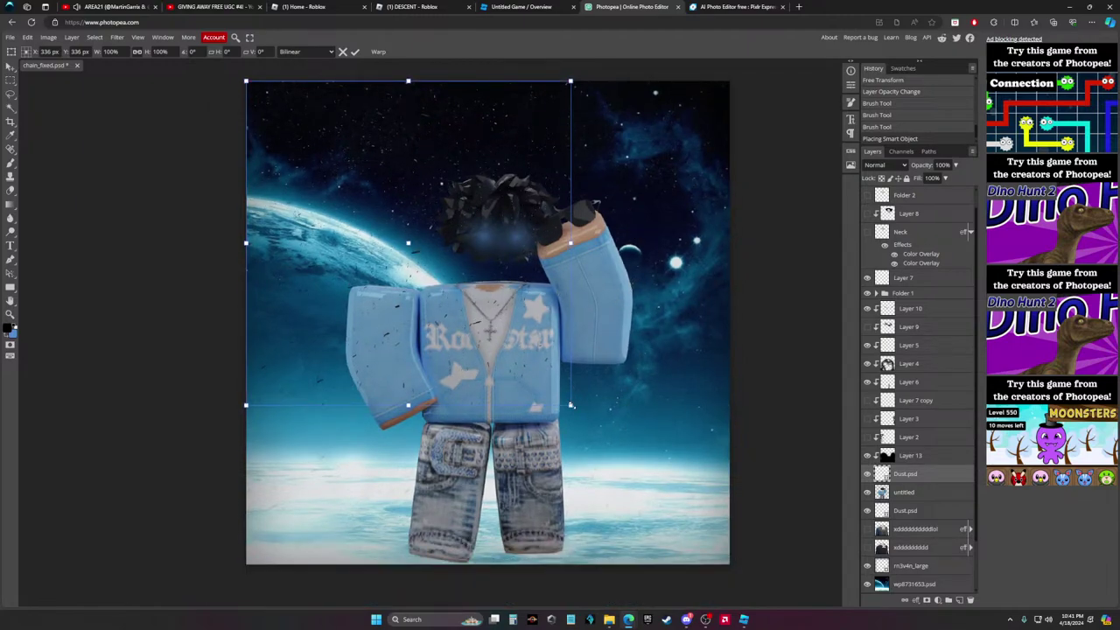
drag(571, 405, 730, 564)
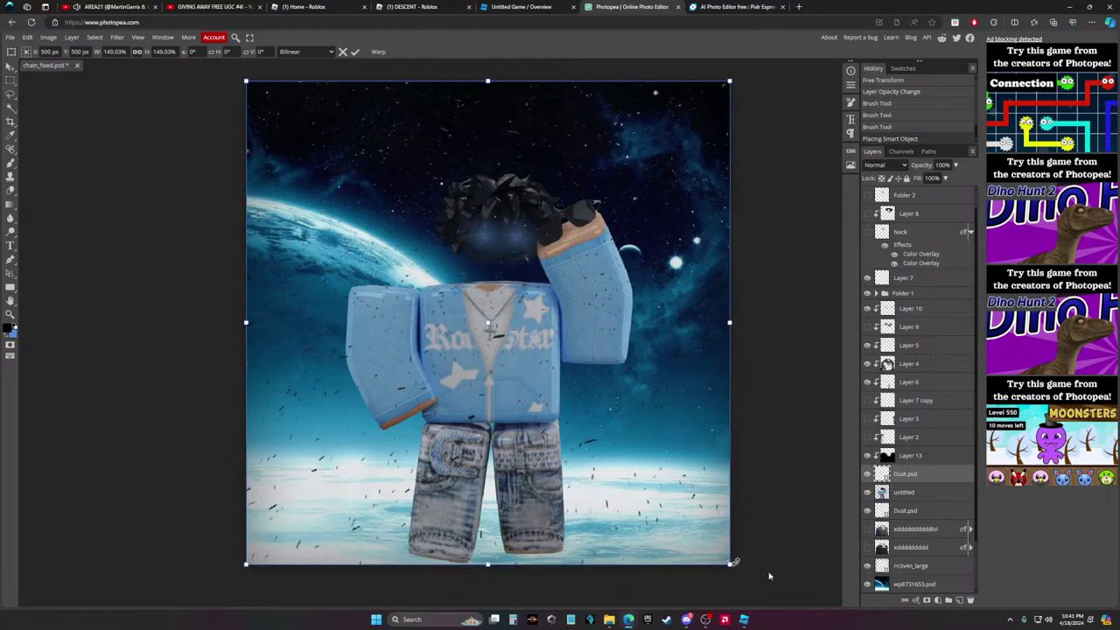
click(687, 619)
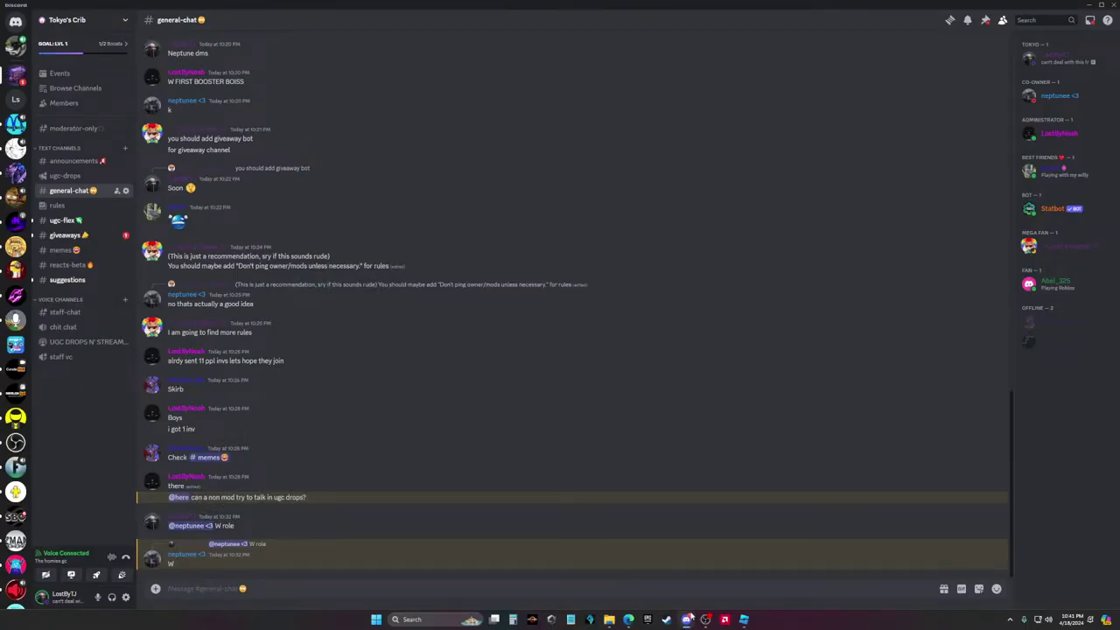
Mention the co-owner in general-chat asking 'Are you in stream?'
text(@)
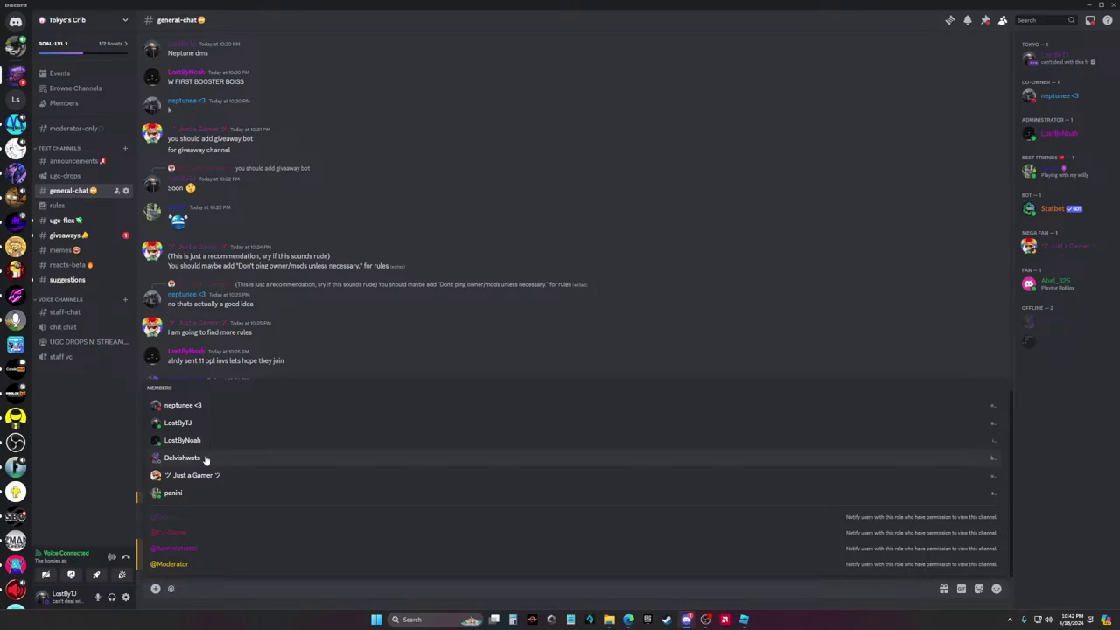
text(n)
key(Return)
text(Ar)
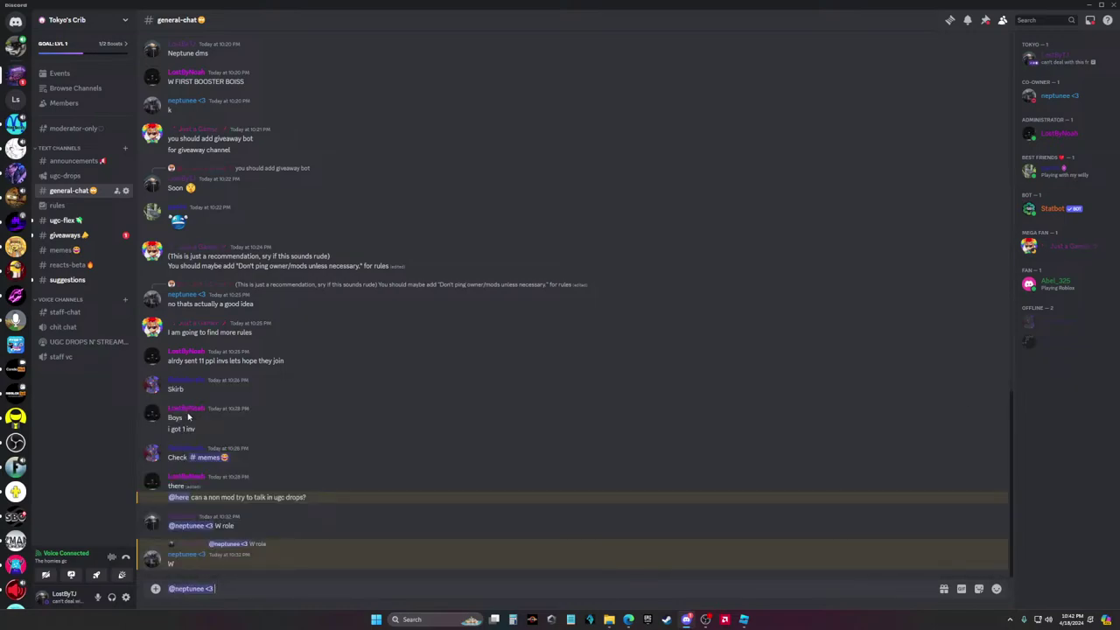
text(e you in stream?)
key(Return)
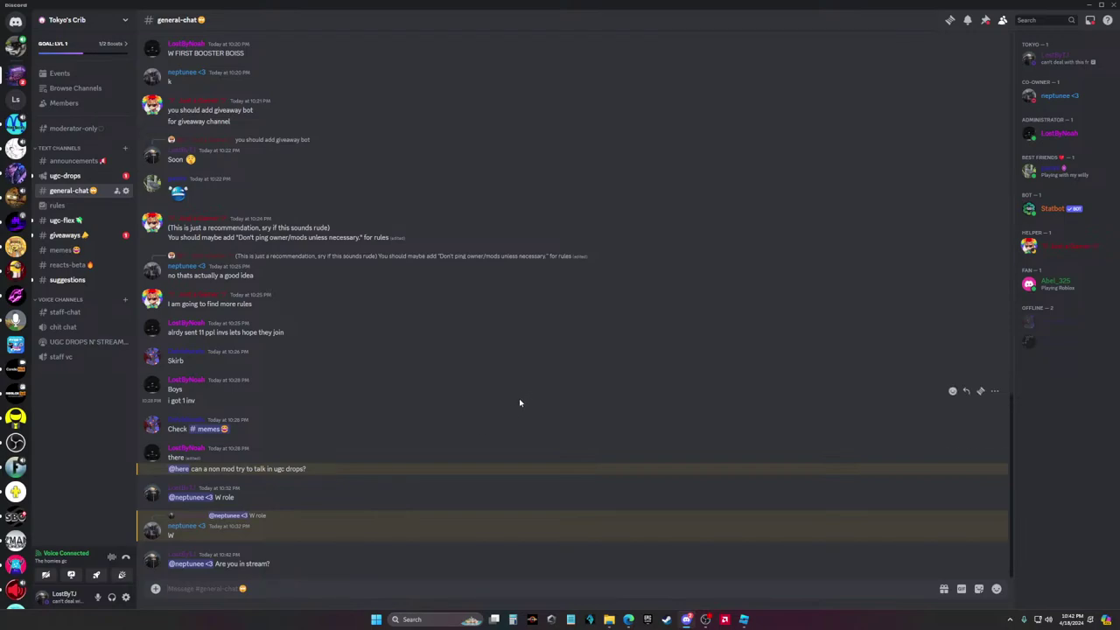
React to the giveaways announcement, then browse ugc-drops, ugc-flex and moderator-only before returning to general-chat
click(77, 235)
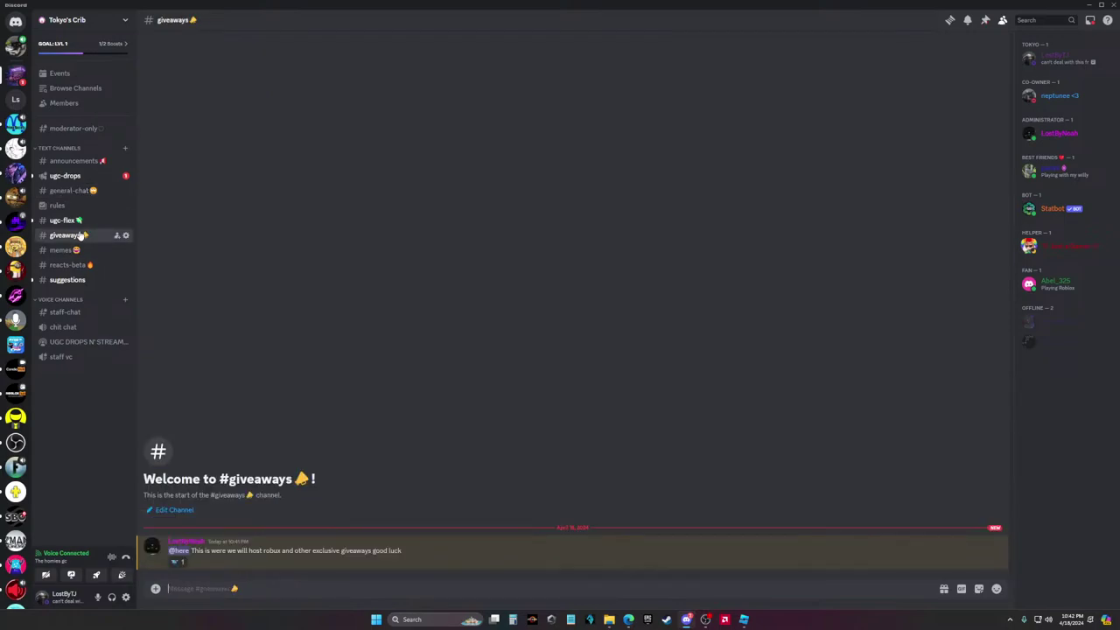
click(176, 562)
click(65, 175)
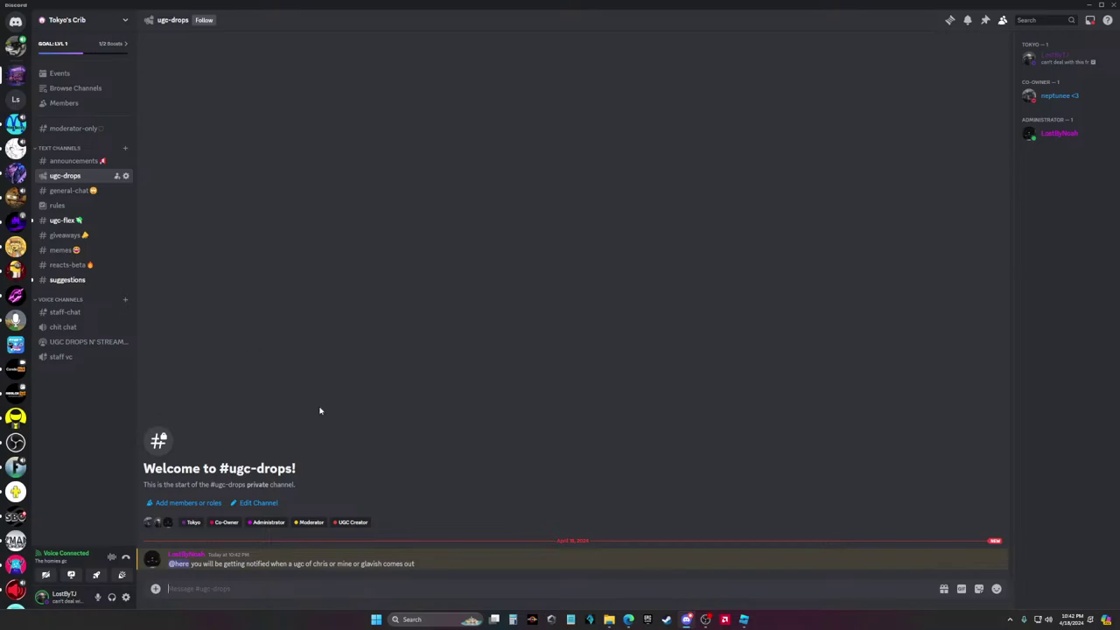
click(75, 191)
key(alt+shift+Down)
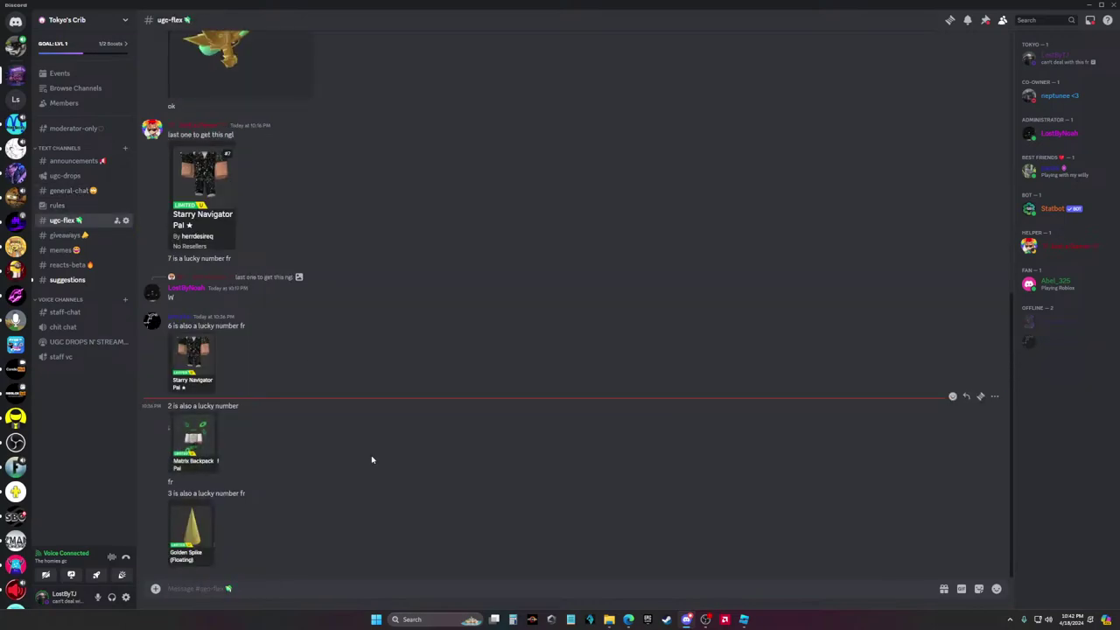
click(77, 128)
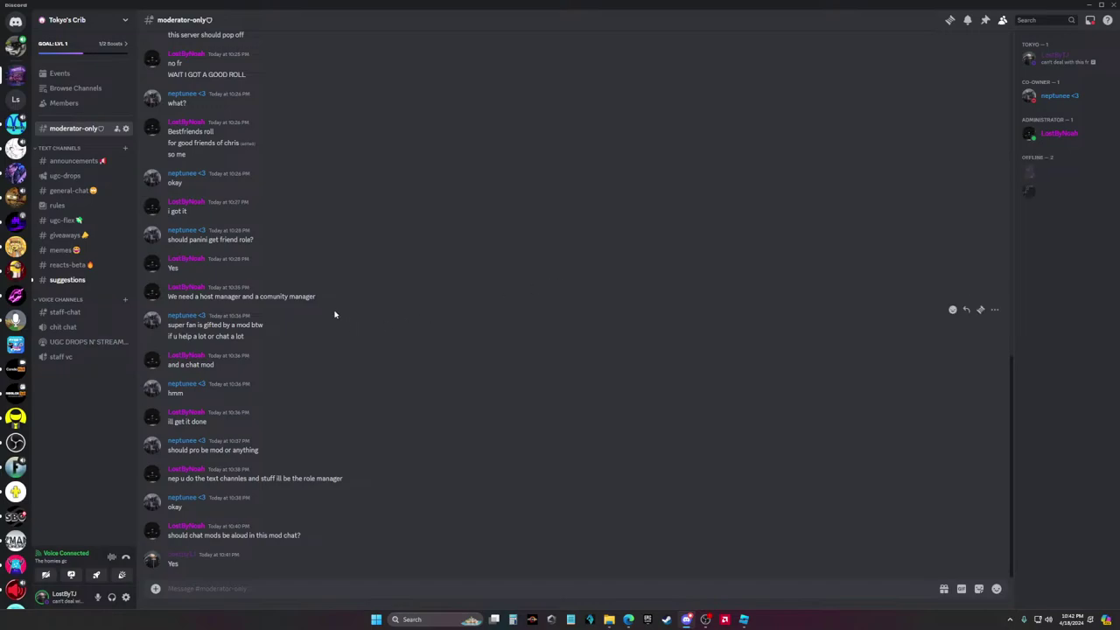
click(71, 190)
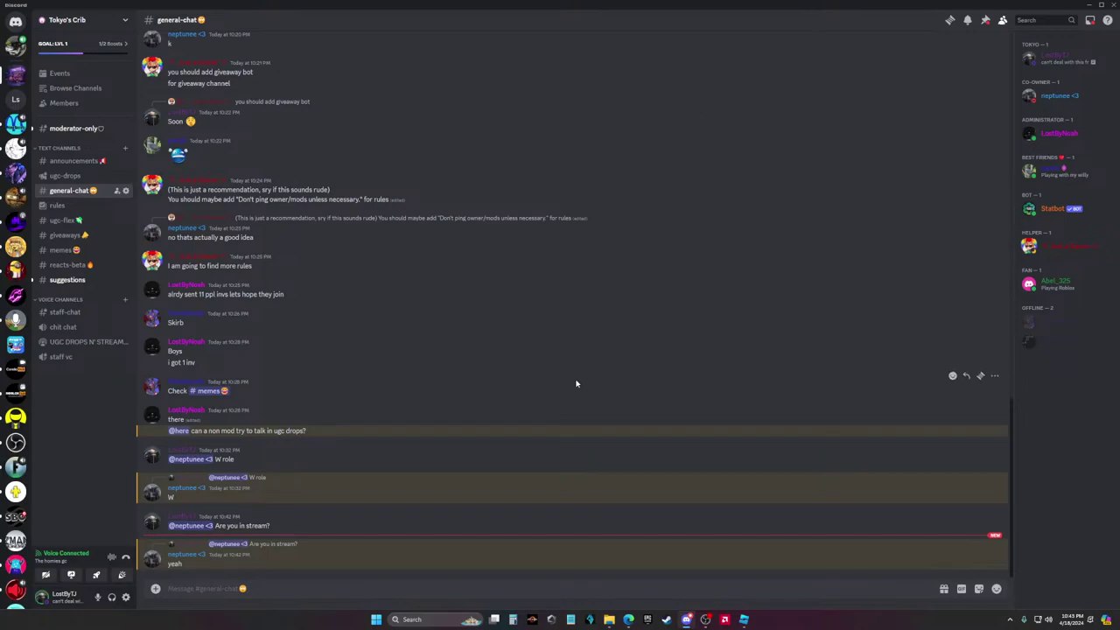
In Photopea, move the Dust.psd layer below untitled and delete the duplicate Dust.psd layer
mouse_move(628, 620)
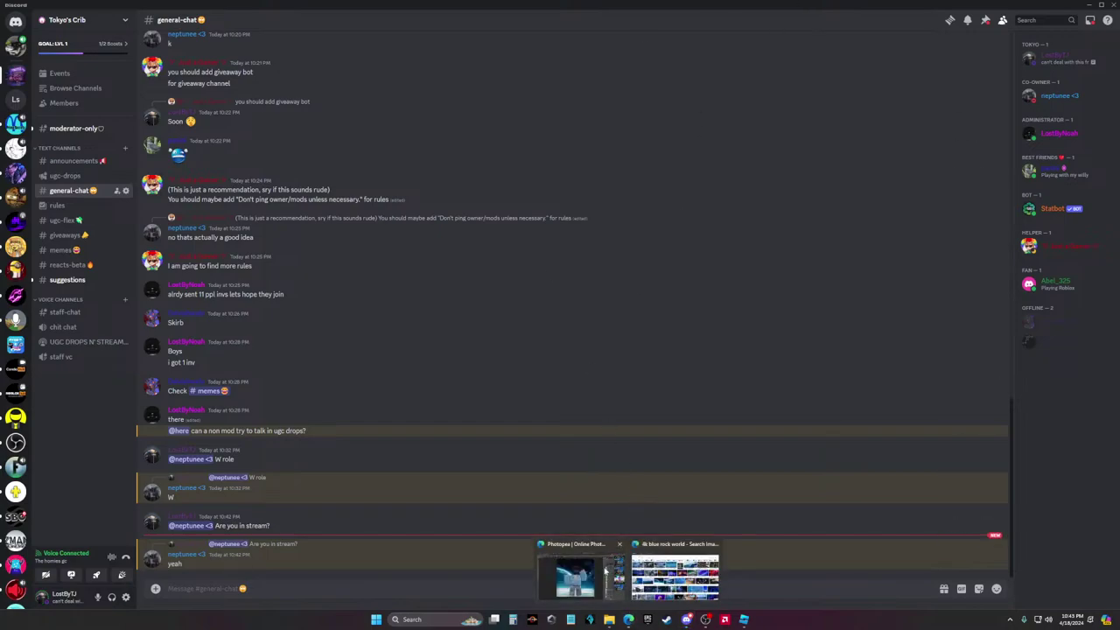
click(581, 574)
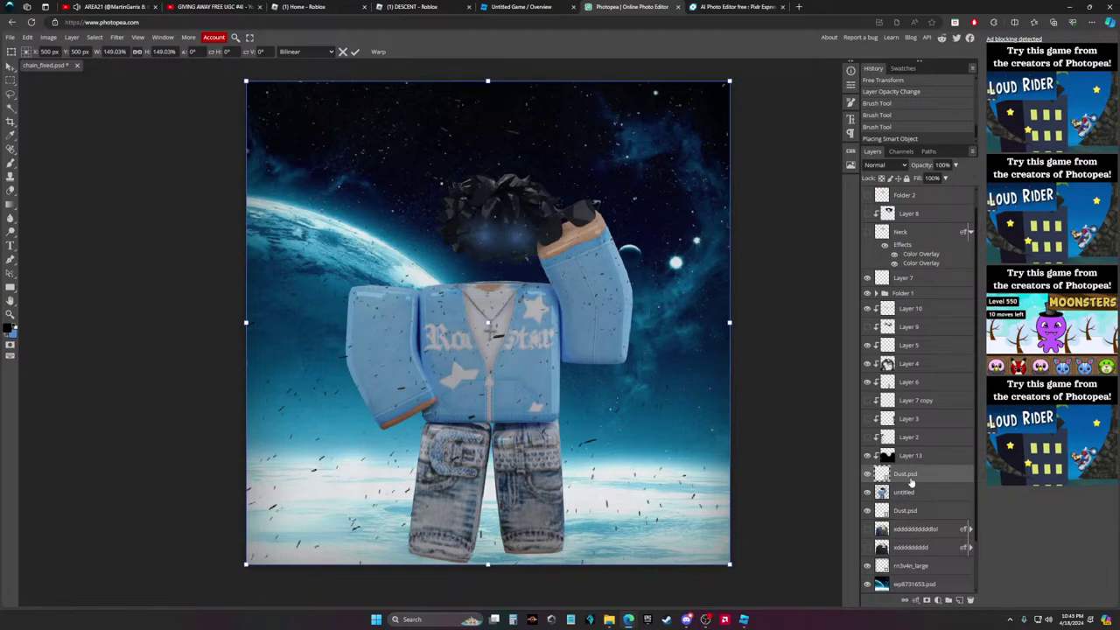
drag(911, 481, 912, 502)
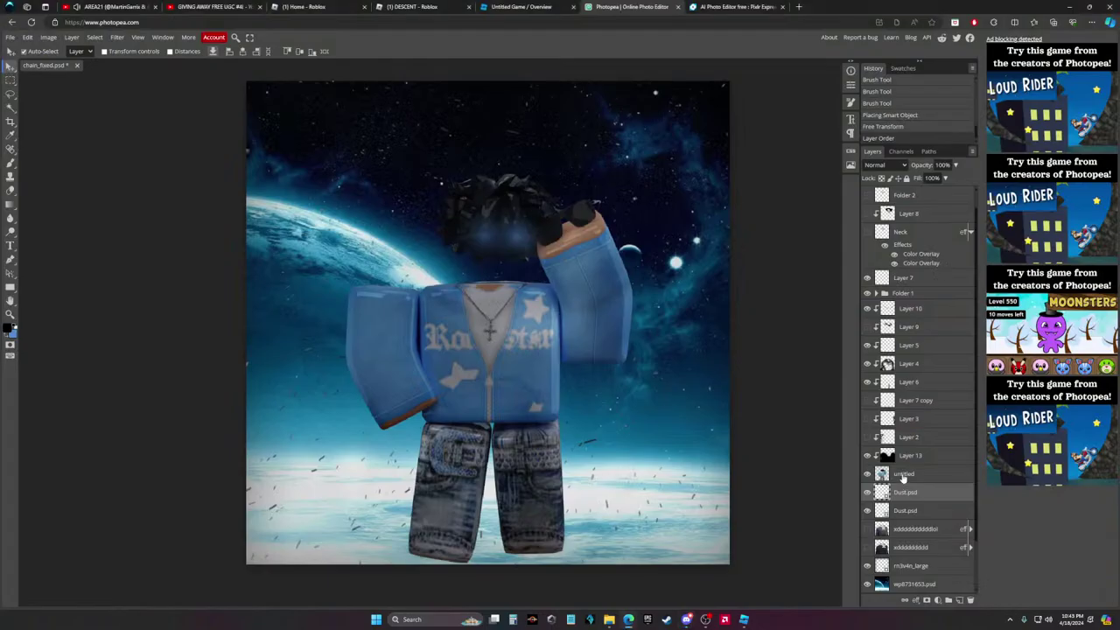
right_click(915, 512)
click(919, 330)
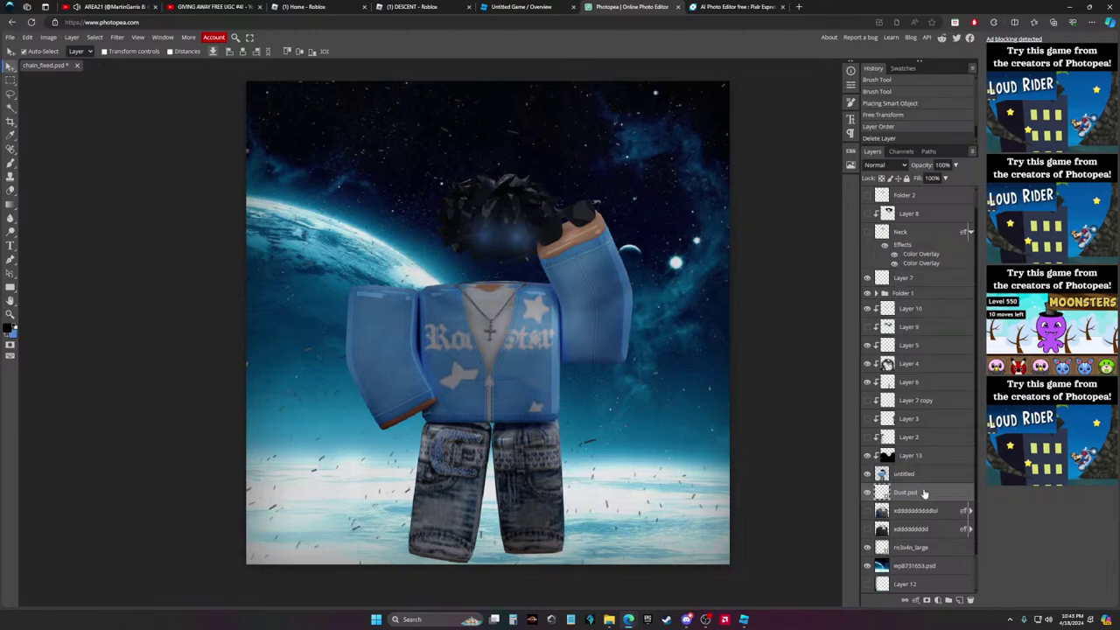
Lower the dust layer's opacity, then return to Discord
click(955, 164)
drag(956, 179, 921, 181)
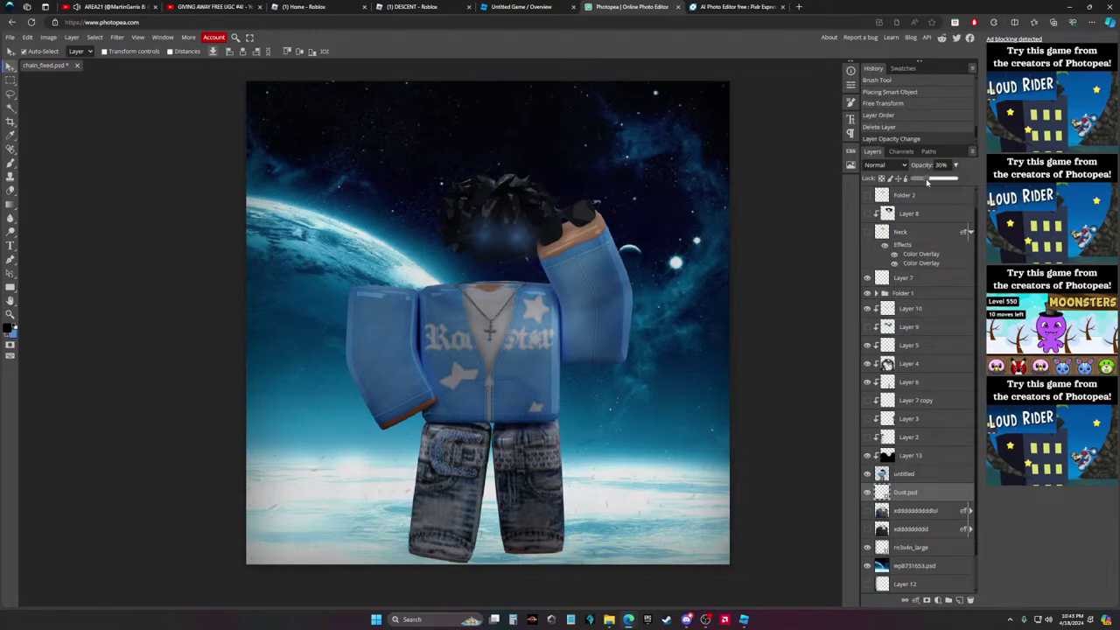
key(alt+bracketleft)
key(alt+bracketleft)
key(alt+bracketleft)
key(alt+bracketleft)
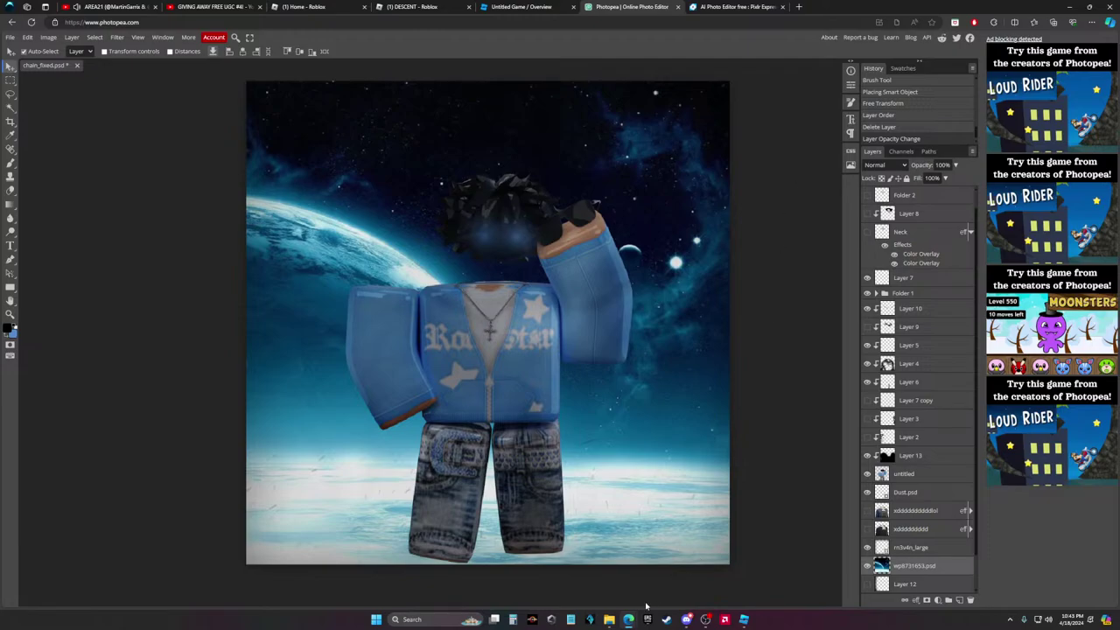
click(687, 619)
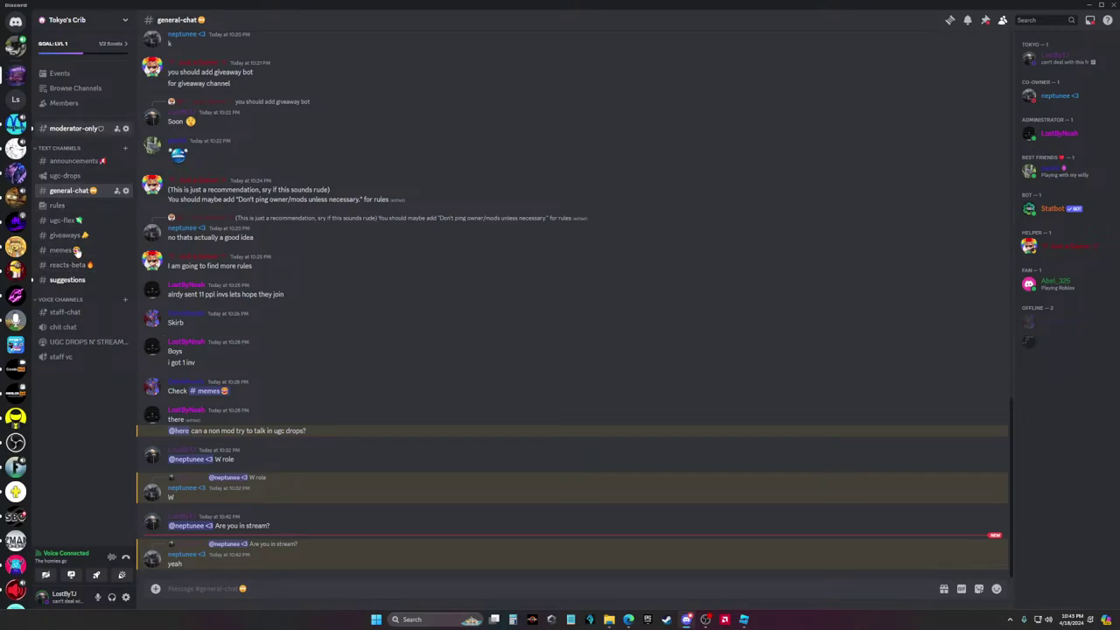
Switch to the #suggestions channel in Tokyo's Crib
click(79, 280)
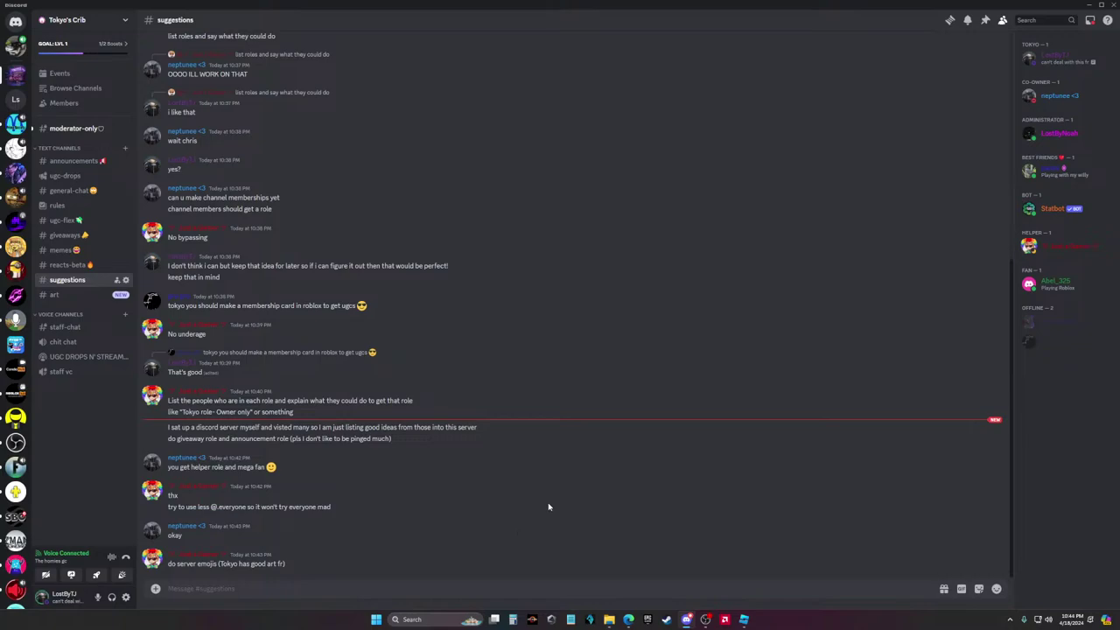
Give the Helper member the Best Friends role from their profile card
click(1064, 246)
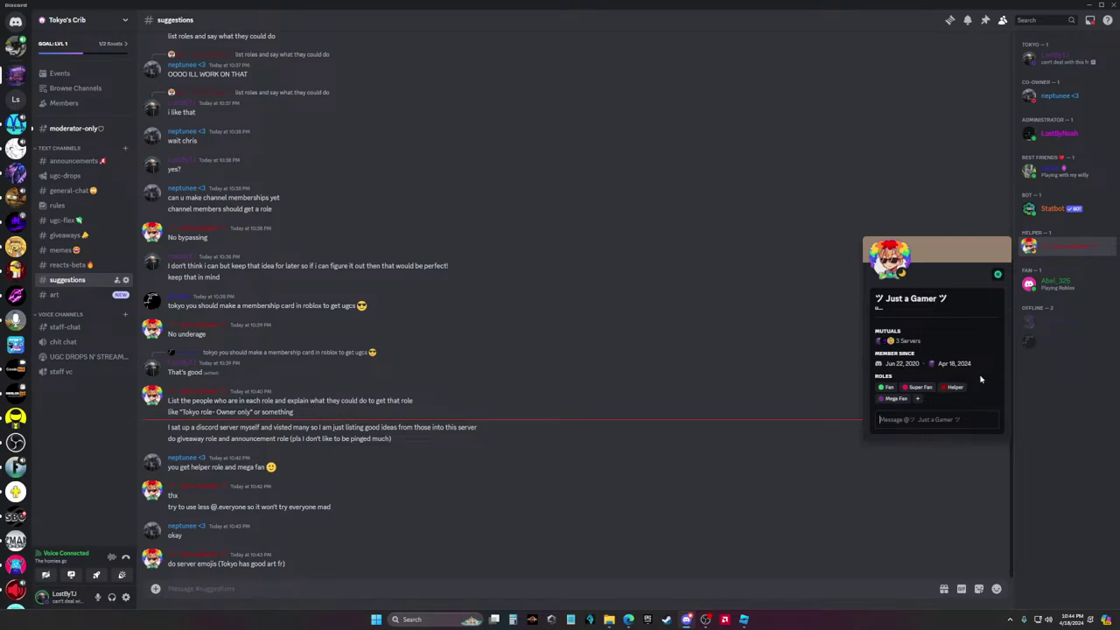
click(918, 402)
click(897, 495)
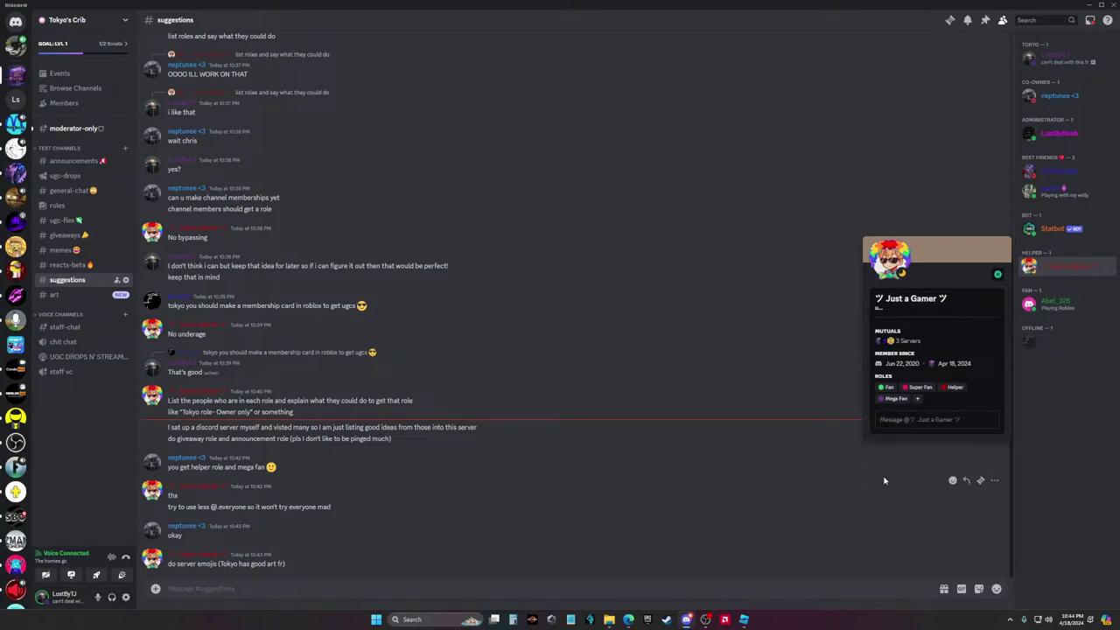
click(780, 327)
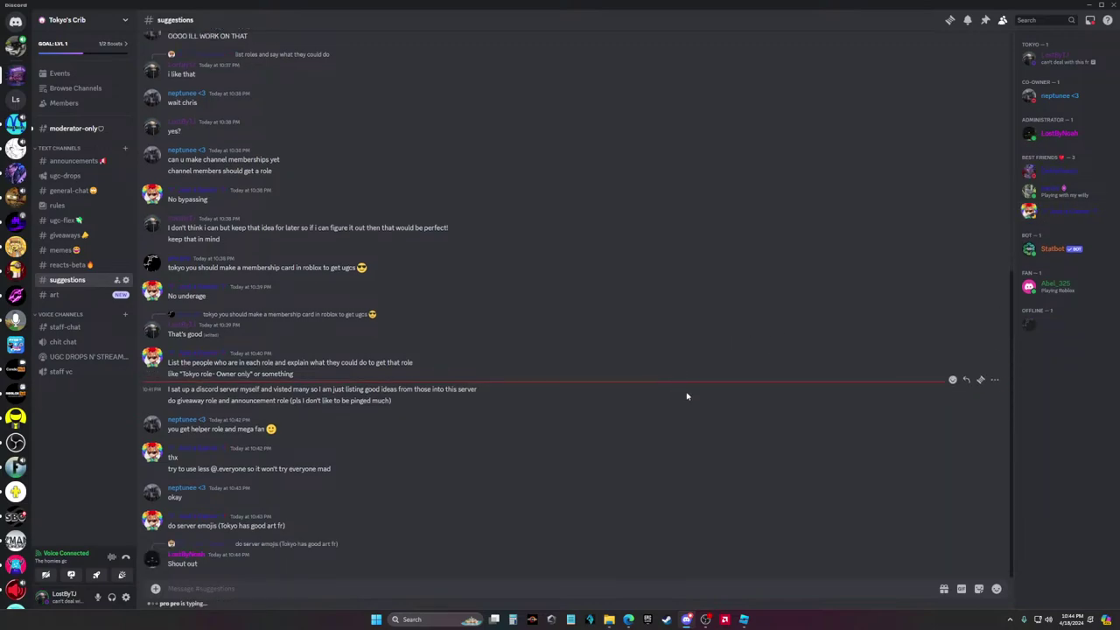
Reply 'Any ideas?' to the 'do server emojis' suggestion
text(F)
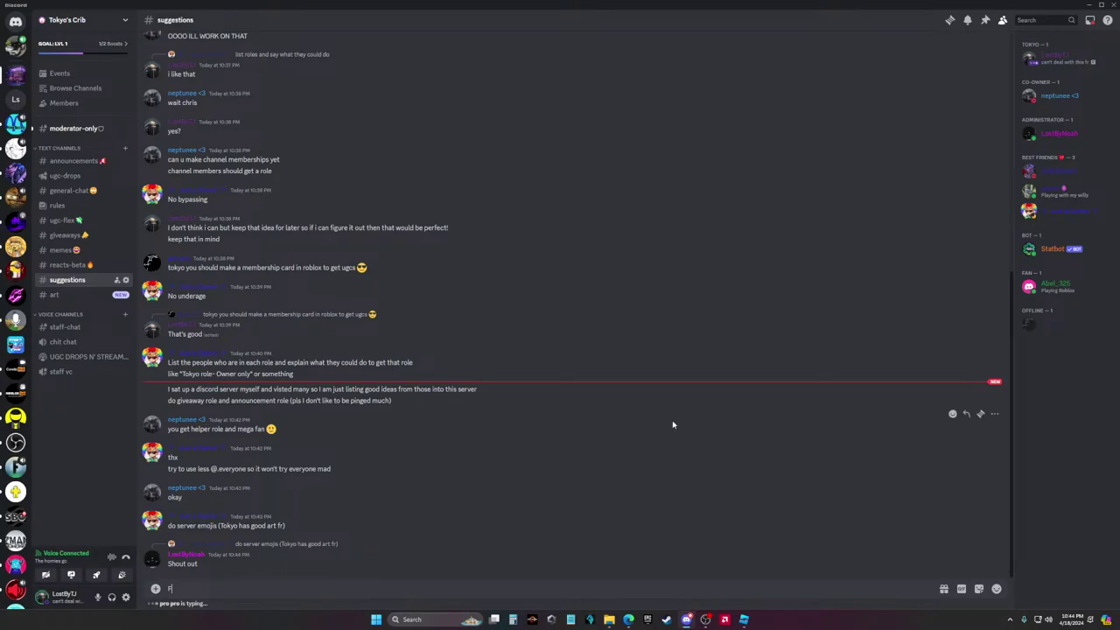
key(BackSpace)
click(969, 516)
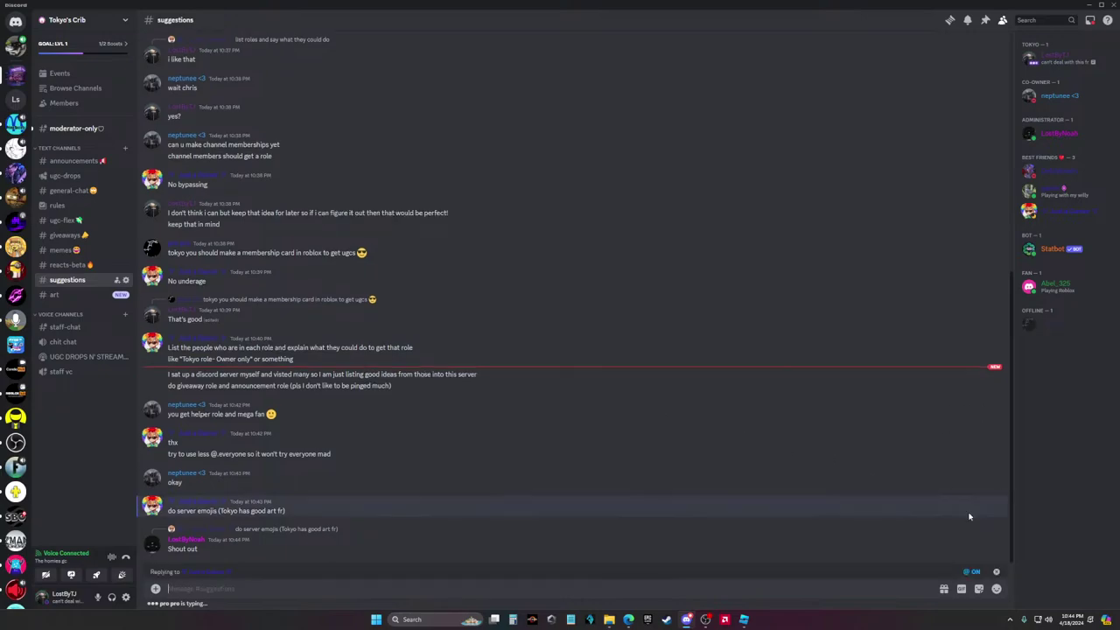
text(Any ideas?)
key(Return)
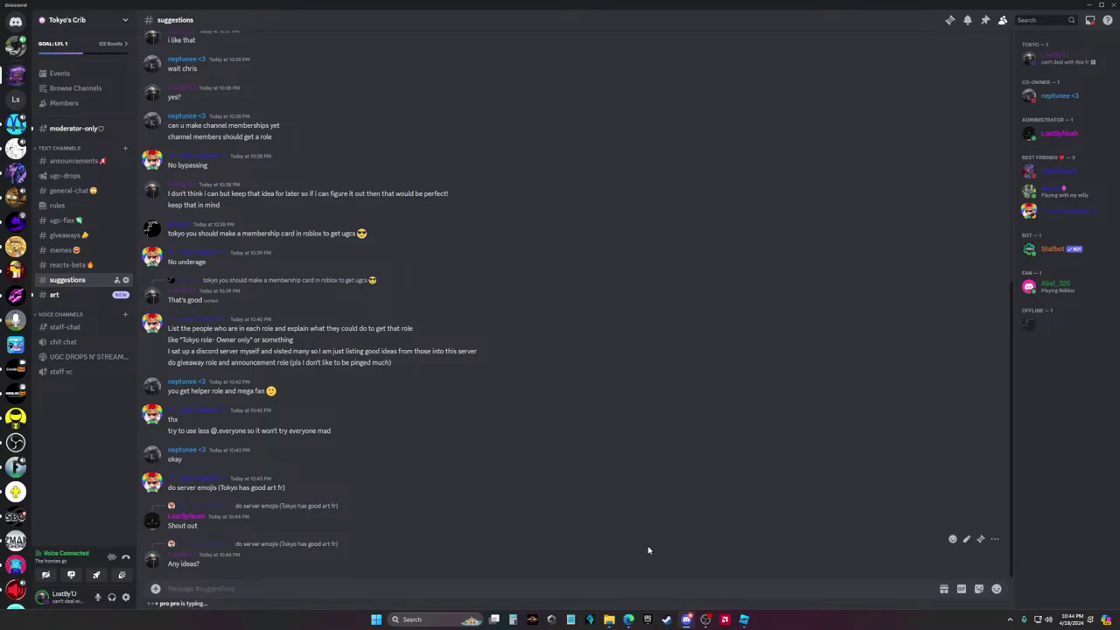
Glance at Photopea, then move up to the announcements channel with Alt+Shift+Up
mouse_move(628, 620)
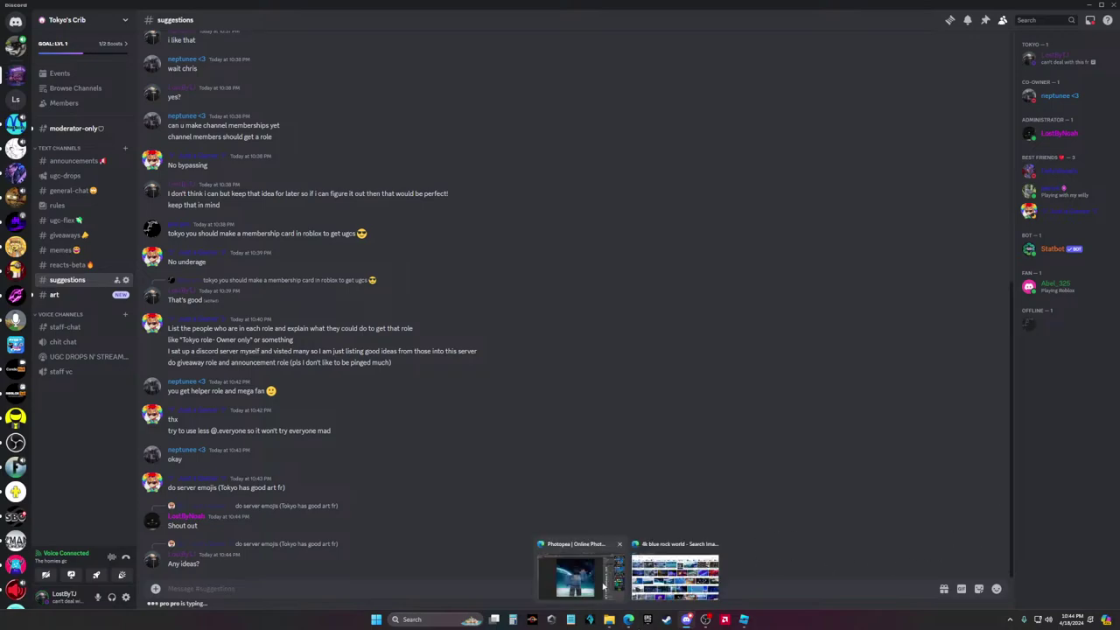
click(602, 585)
key(alt+Tab)
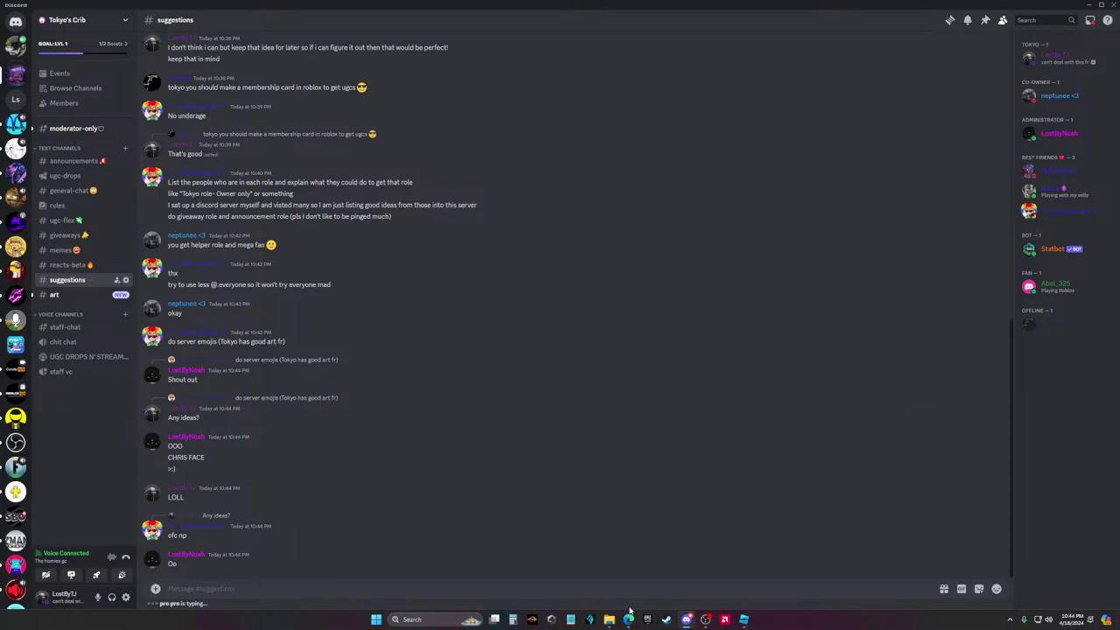
mouse_move(628, 619)
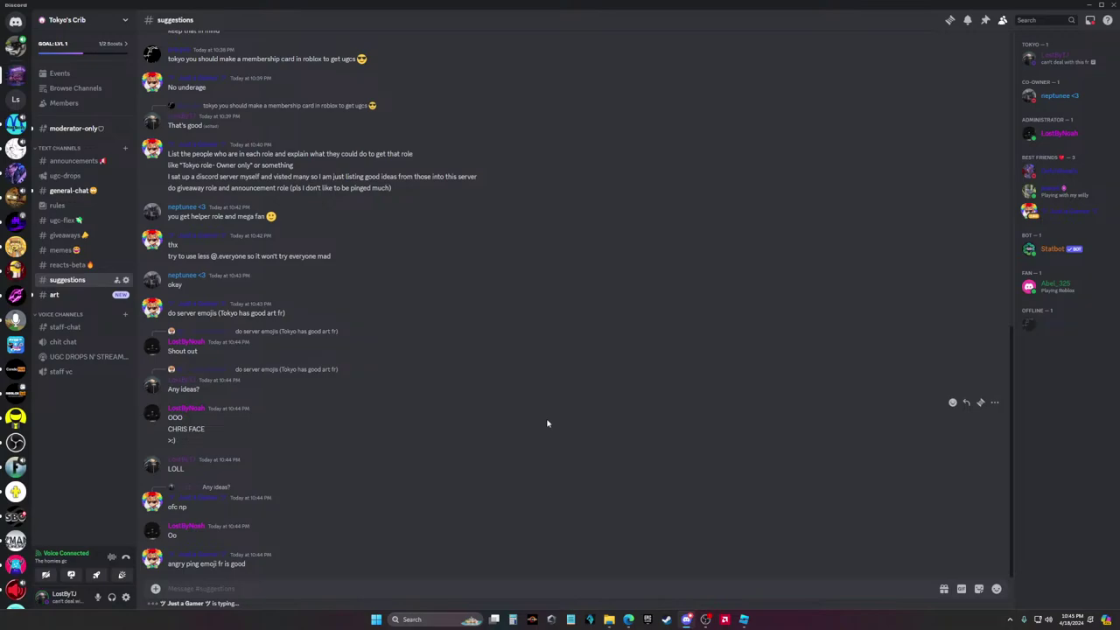
key(alt+shift+Up)
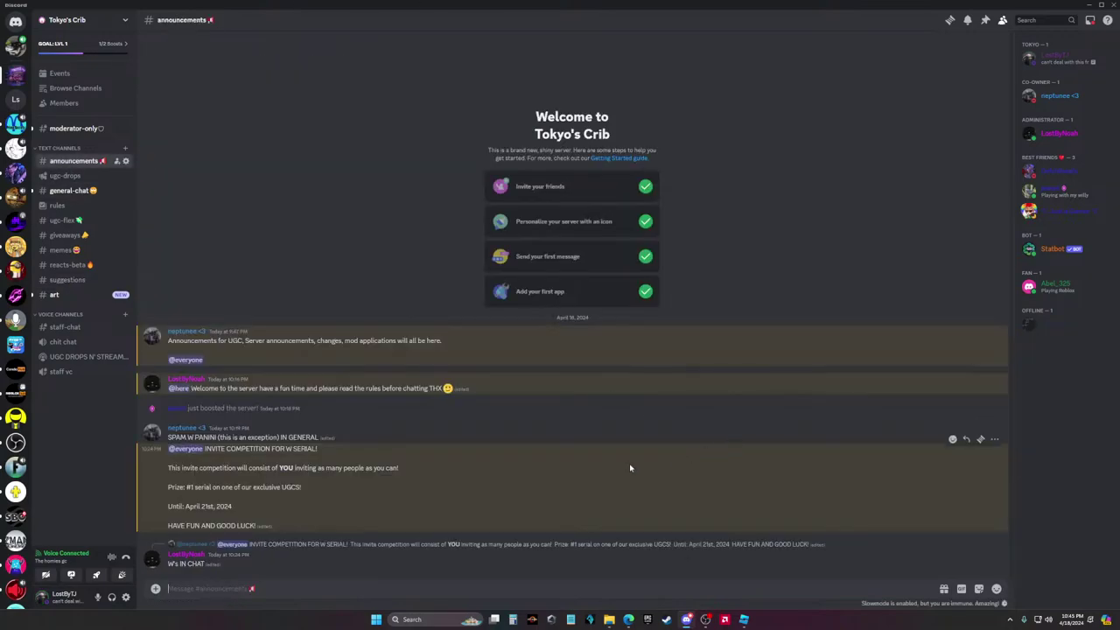
Step down to #rules, check #ugc-drops, then return to general-chat
key(alt+Down)
key(alt+Down)
key(alt+Down)
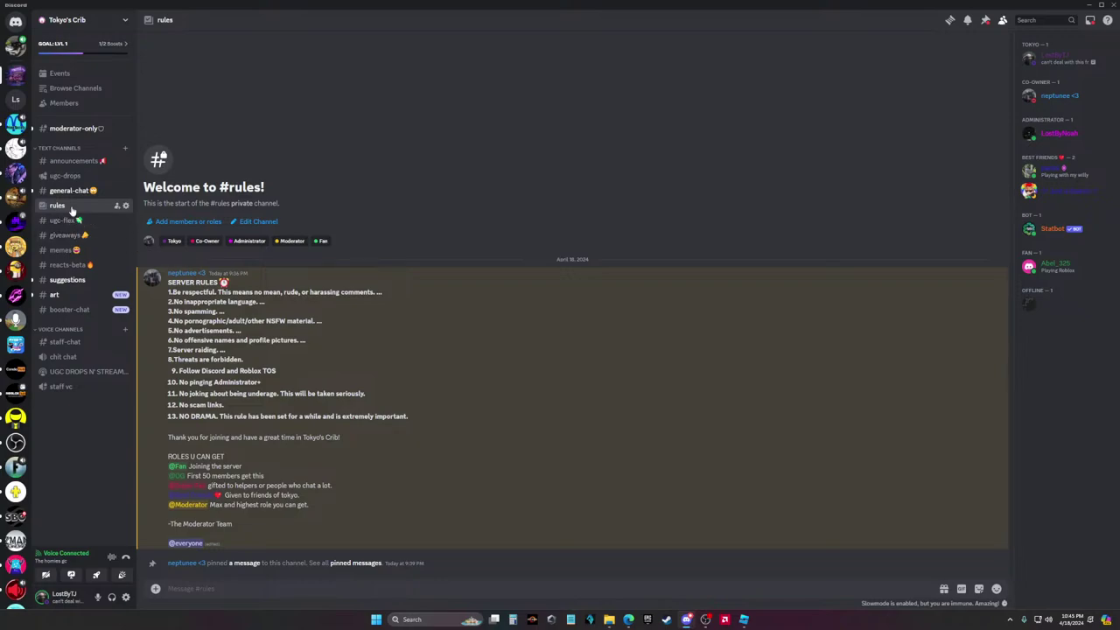
click(41, 175)
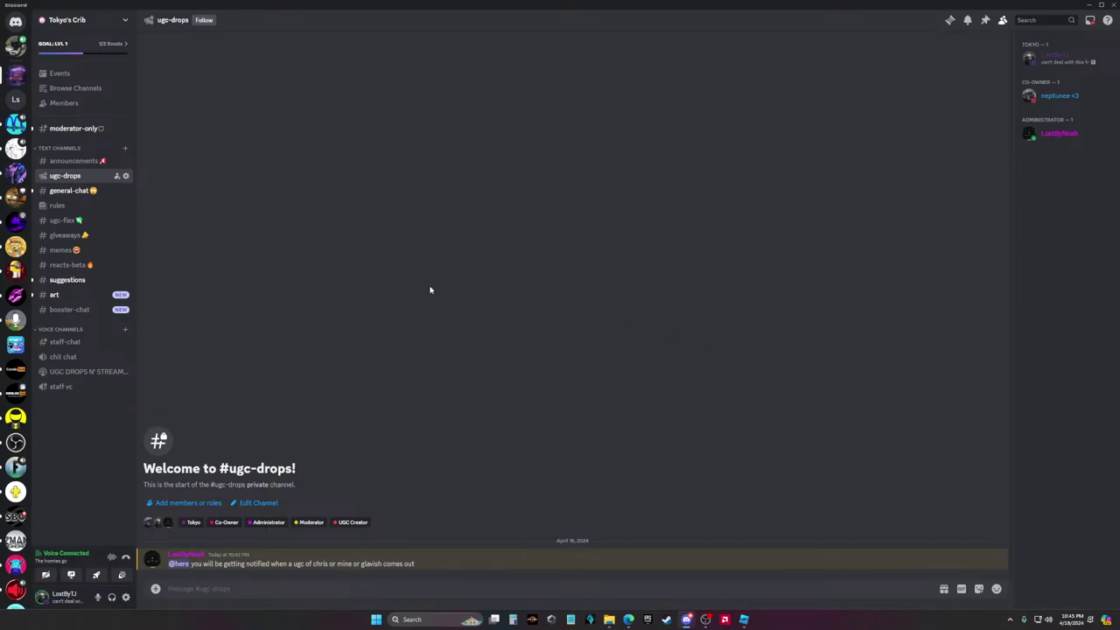
click(79, 190)
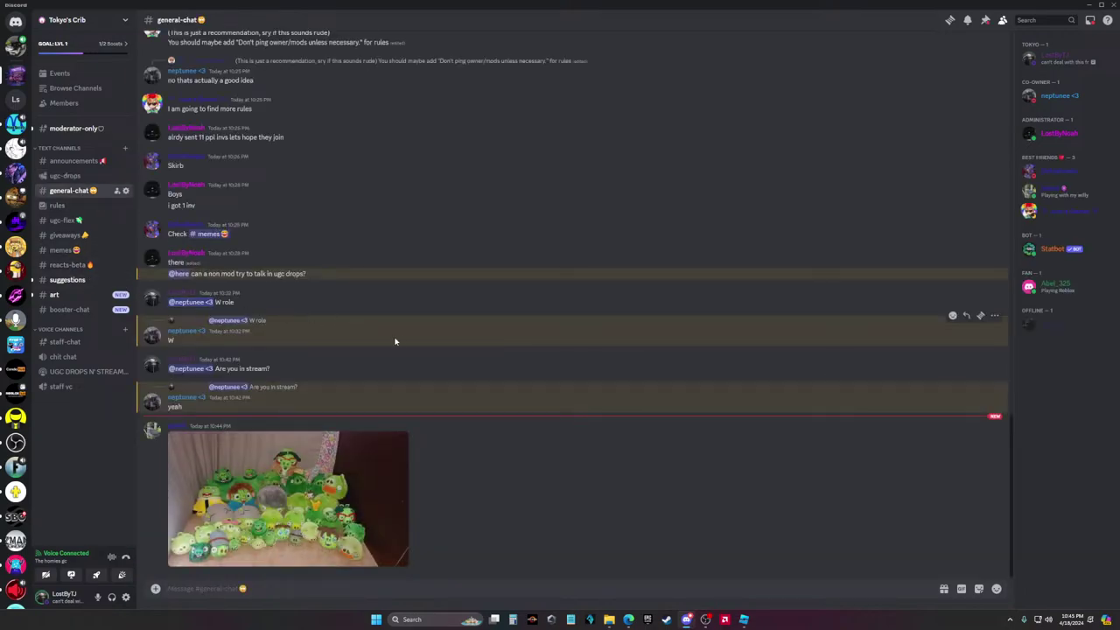
click(386, 478)
click(454, 464)
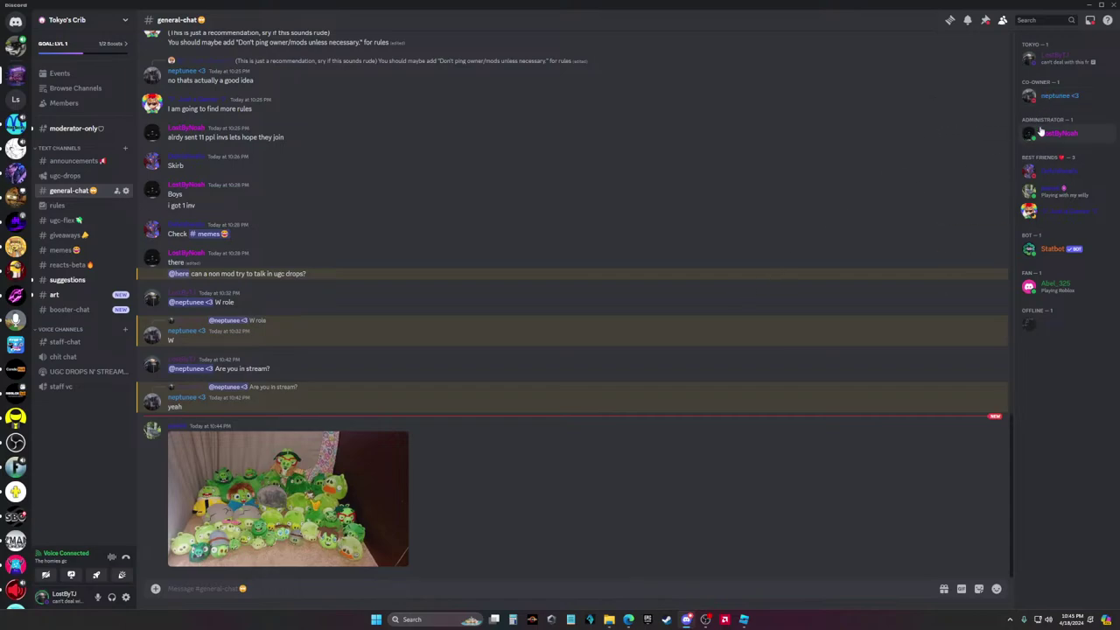
click(1052, 59)
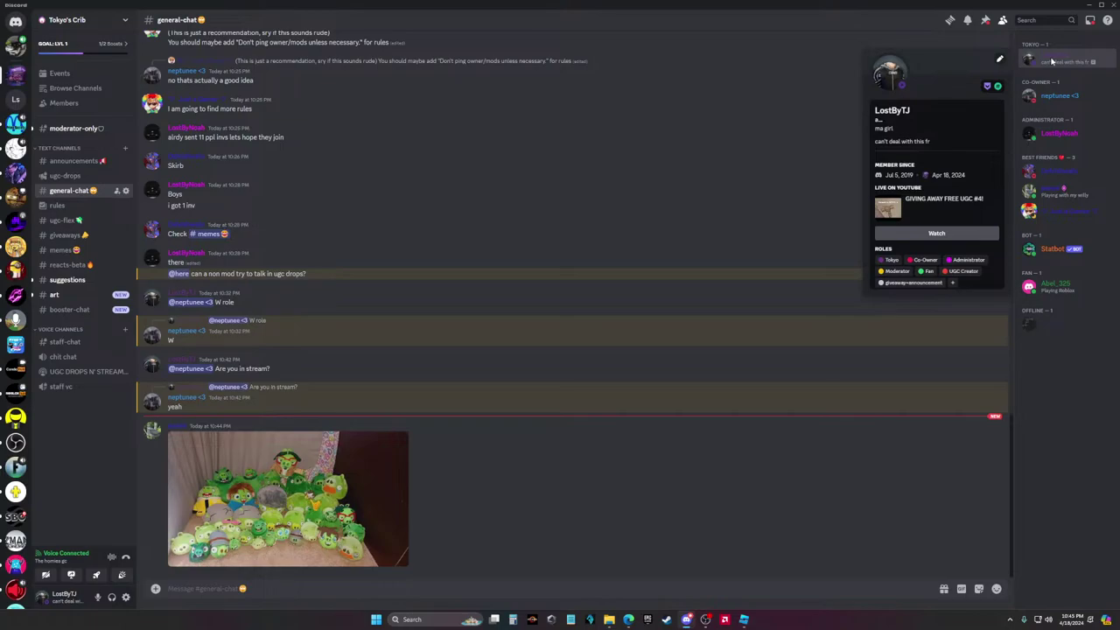
key(Escape)
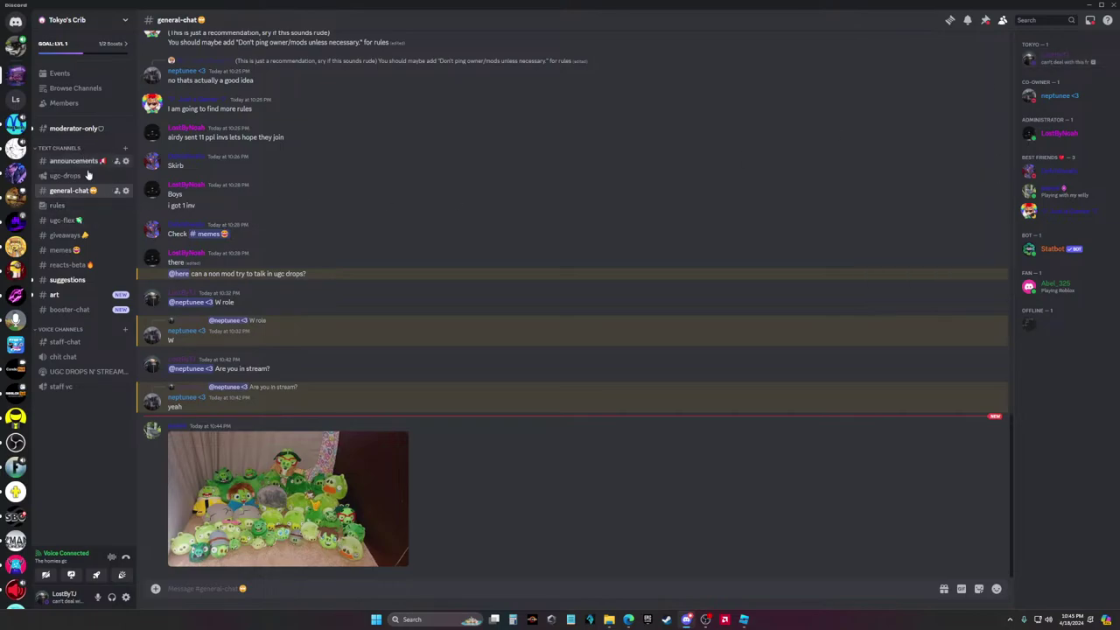
click(359, 479)
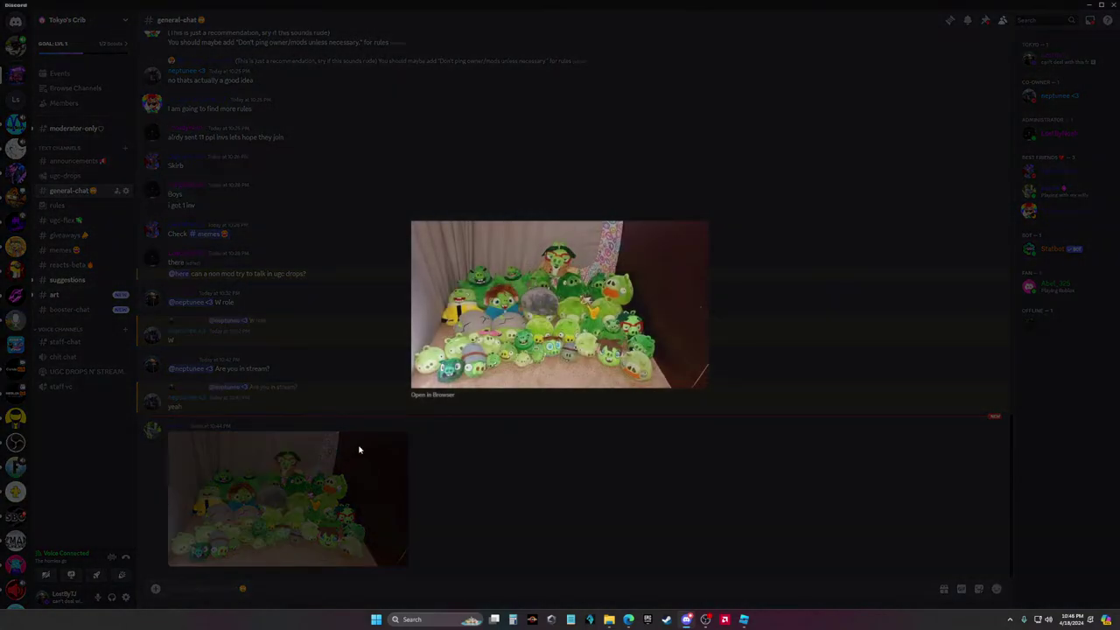
click(359, 452)
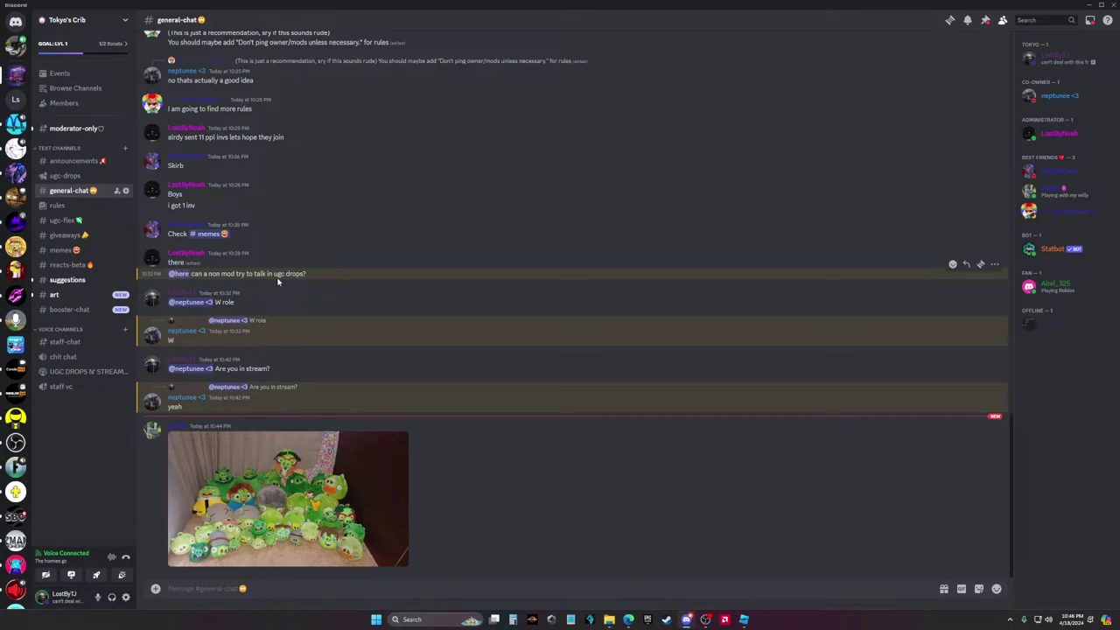
click(244, 494)
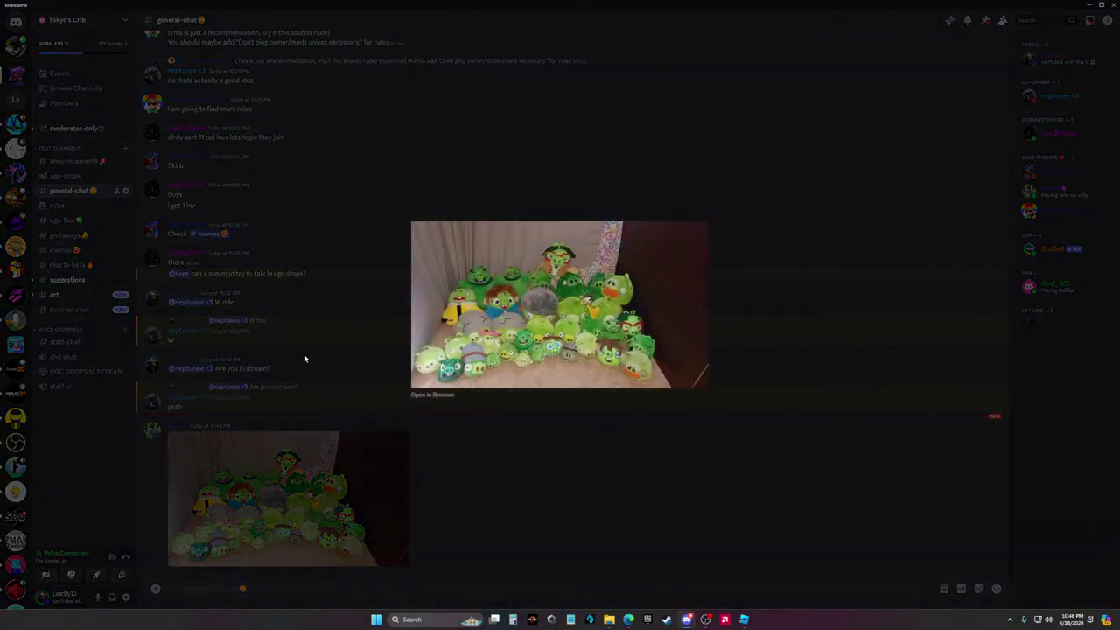
click(304, 359)
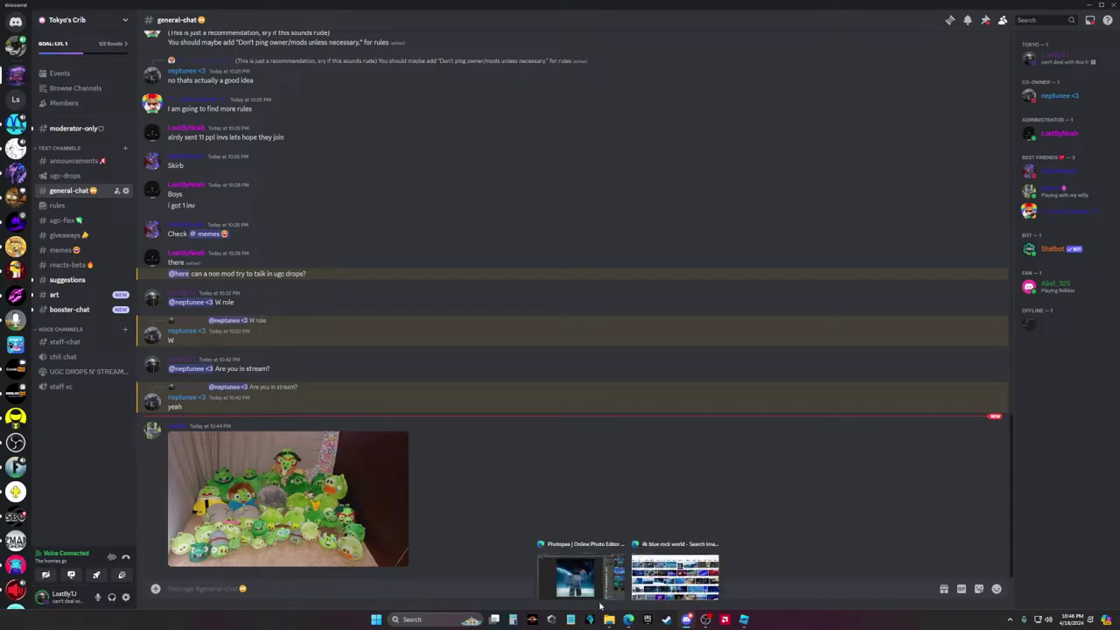
Check the YouTube live-stream page, then bring Discord back
click(581, 576)
click(210, 6)
scroll(535, 460, down, 3)
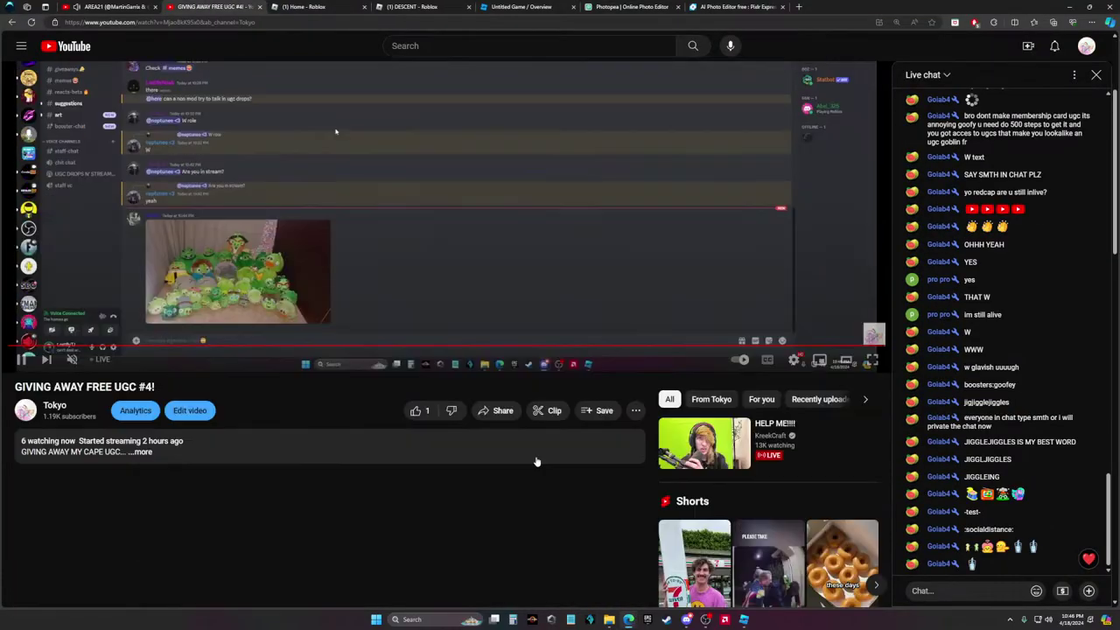
scroll(335, 304, up, 3)
click(674, 569)
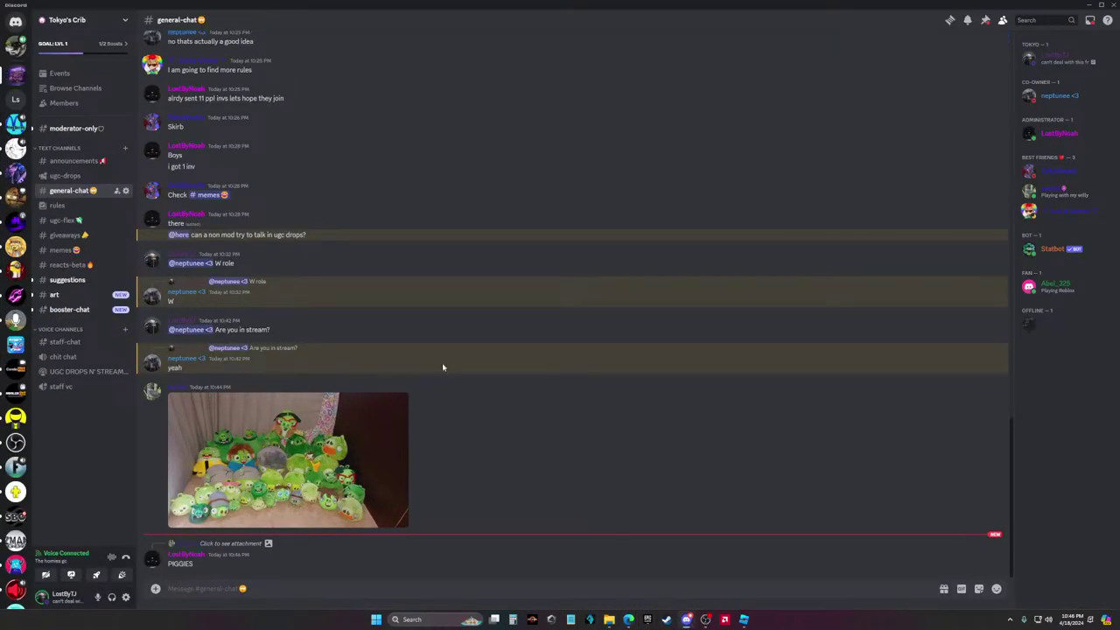
Copy the Tokyo's Crib invite link and paste it into the YouTube live chat
click(105, 19)
click(66, 63)
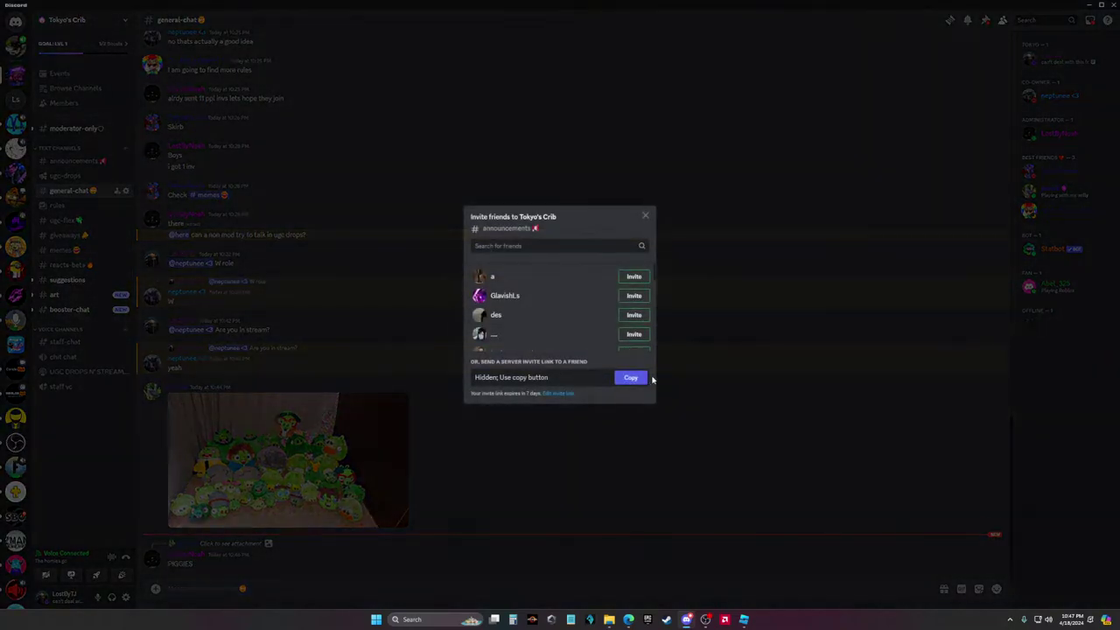
click(630, 377)
key(alt+Tab)
key(ctrl+v)
key(Return)
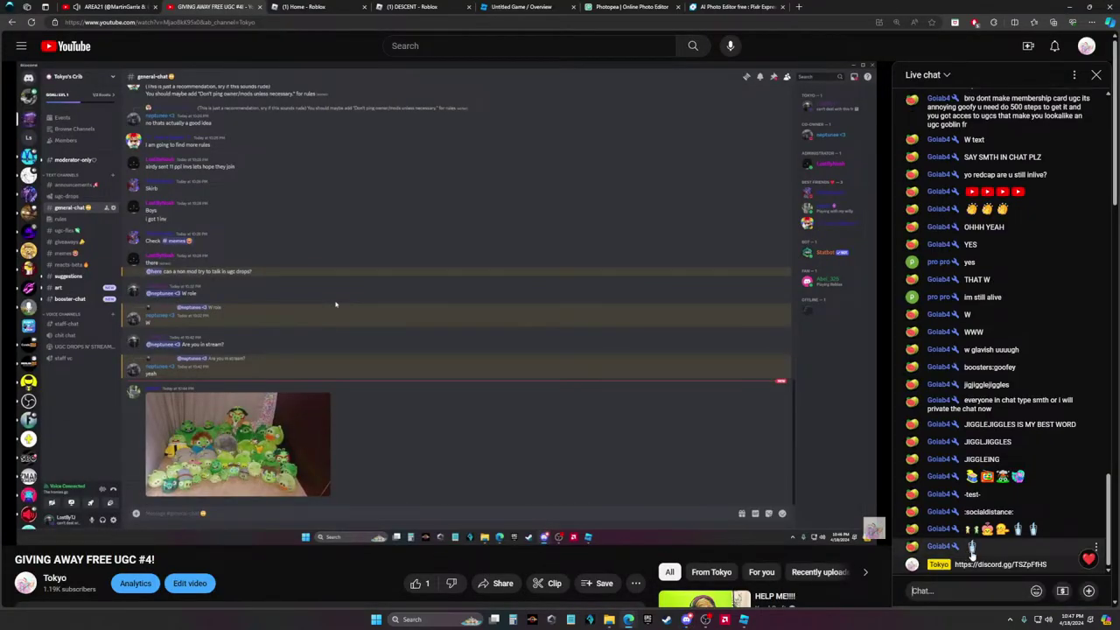
Close the invite dialog, check the stream page, and restore Discord
click(690, 621)
click(663, 545)
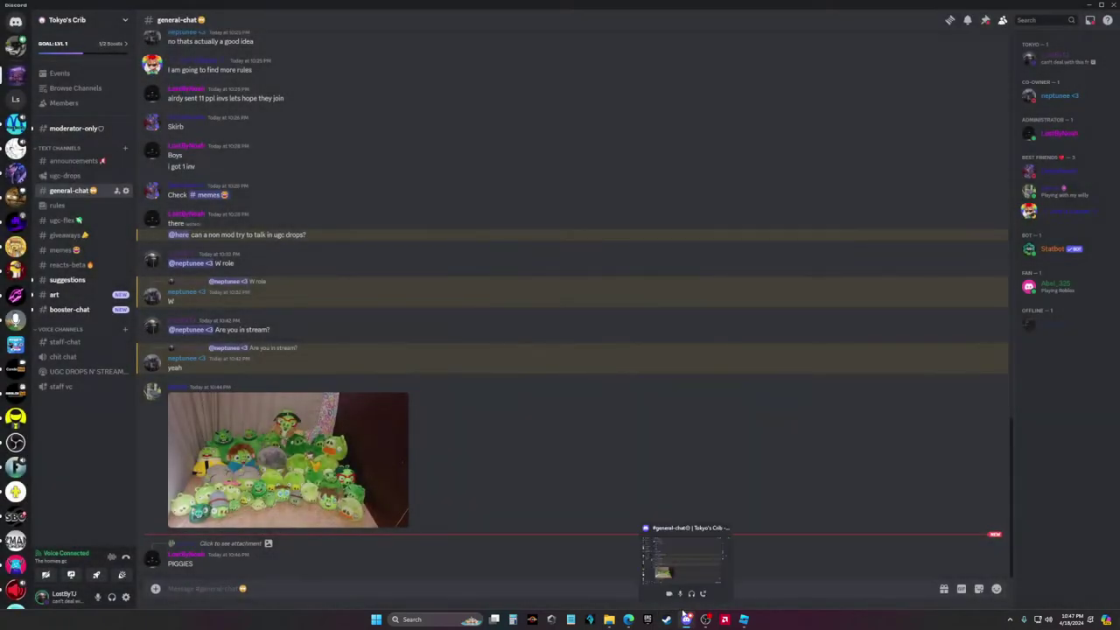
click(687, 619)
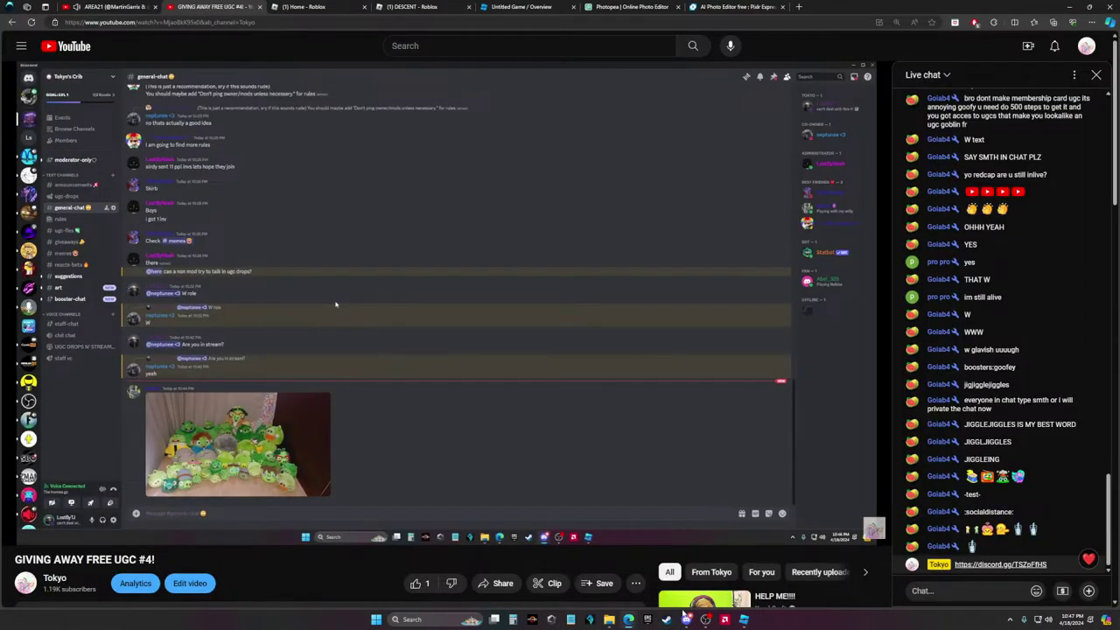
scroll(992, 453, up, 5)
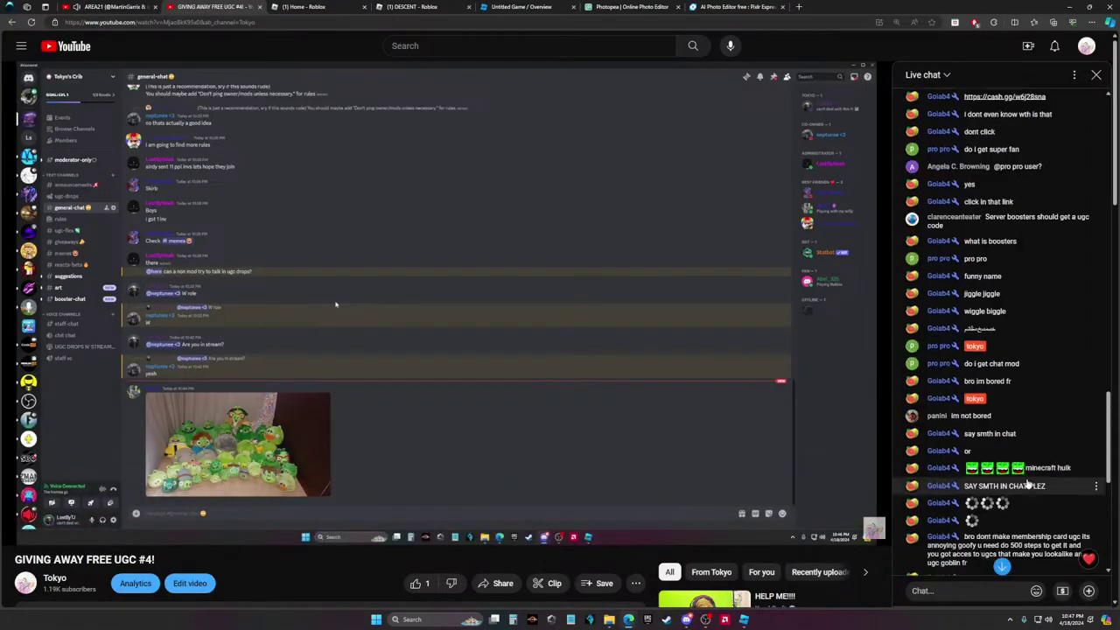
scroll(991, 453, down, 5)
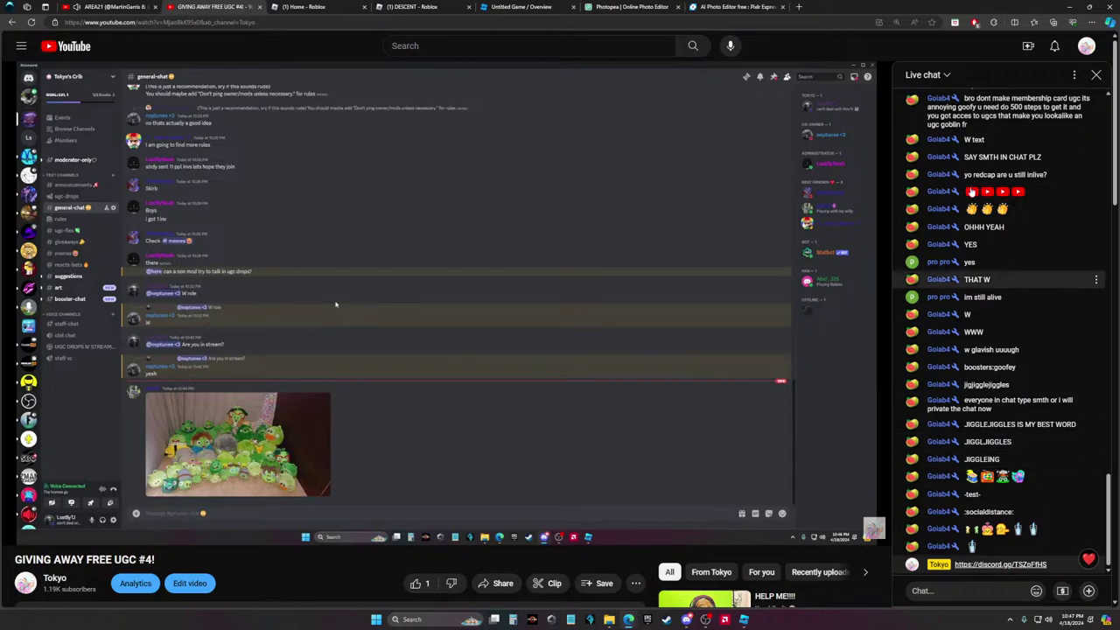
click(684, 623)
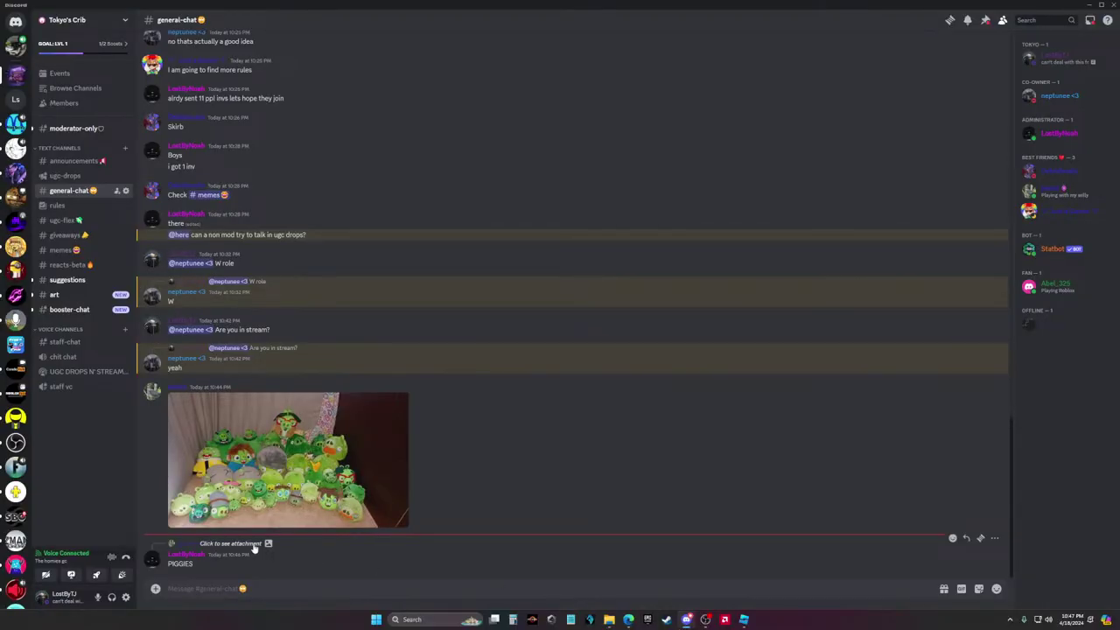
Remove the chat user's standard moderator status in YouTube live chat
mouse_move(626, 622)
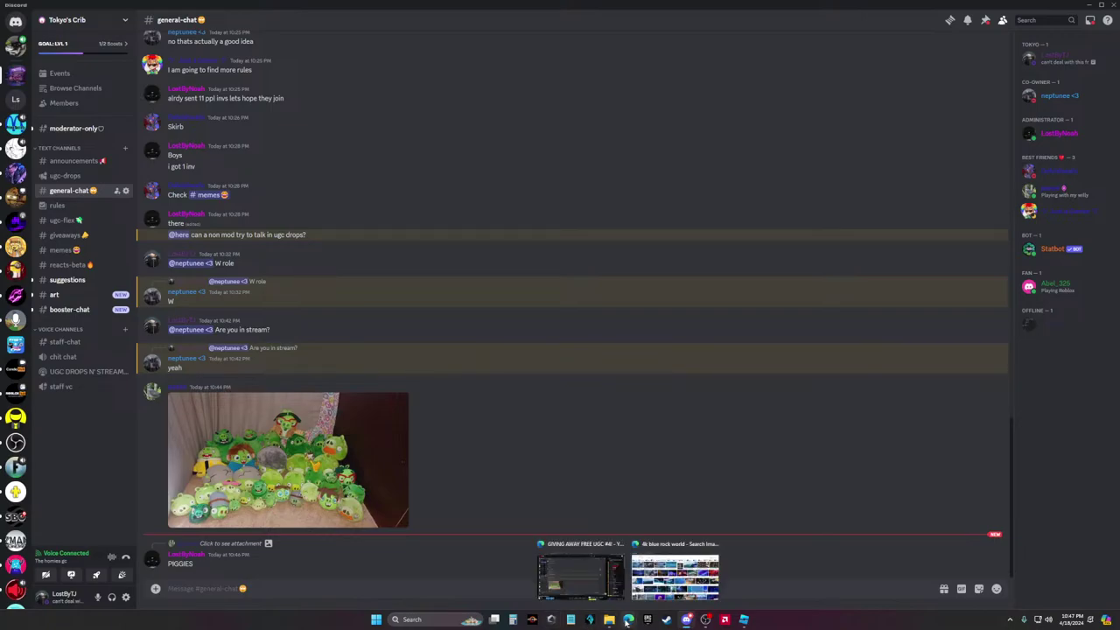
click(580, 576)
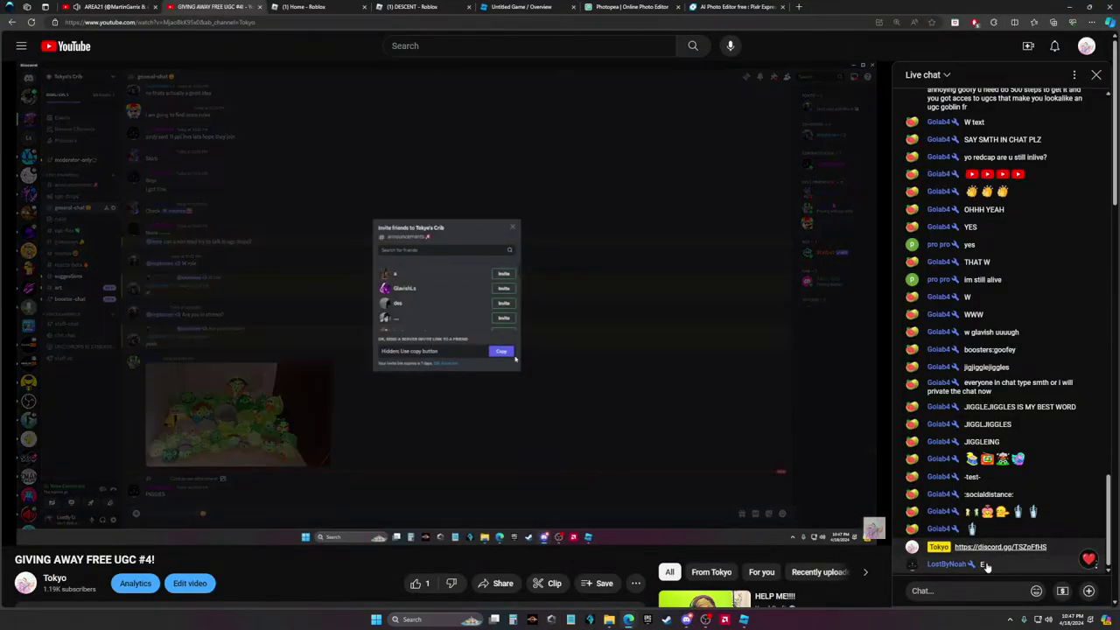
click(1094, 547)
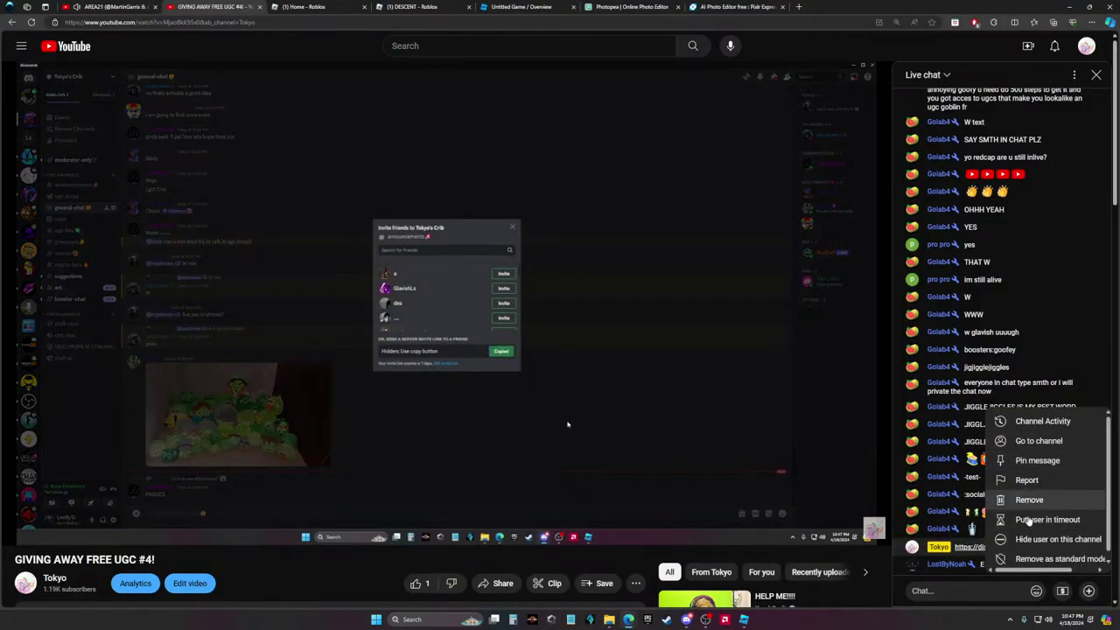
click(1059, 558)
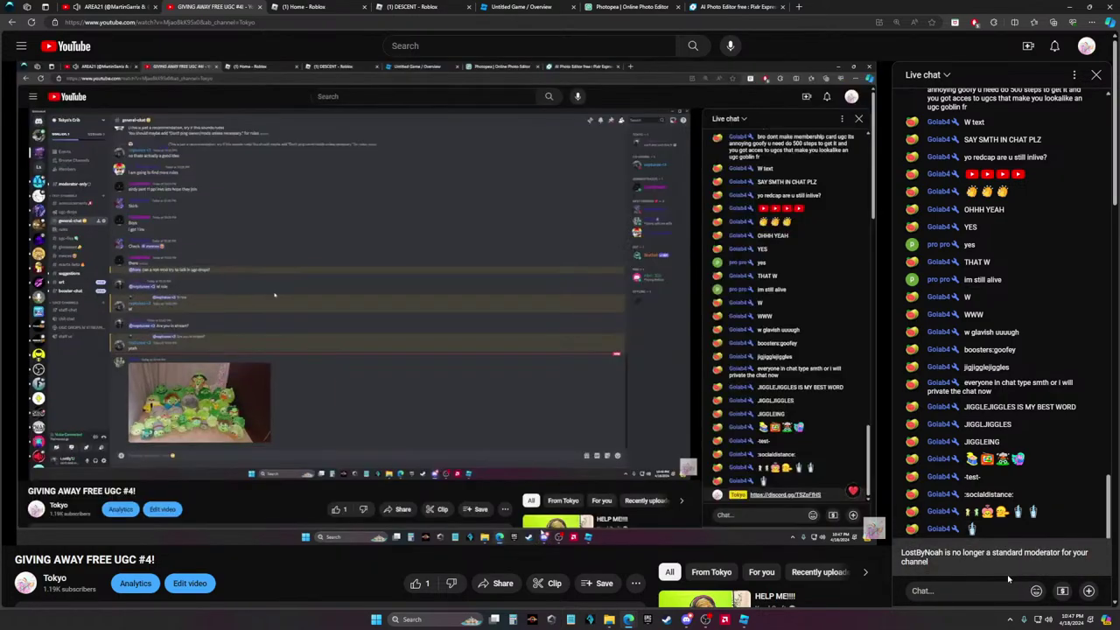
Re-add the user as a managing moderator, then open Discord's #booster-chat
click(1082, 565)
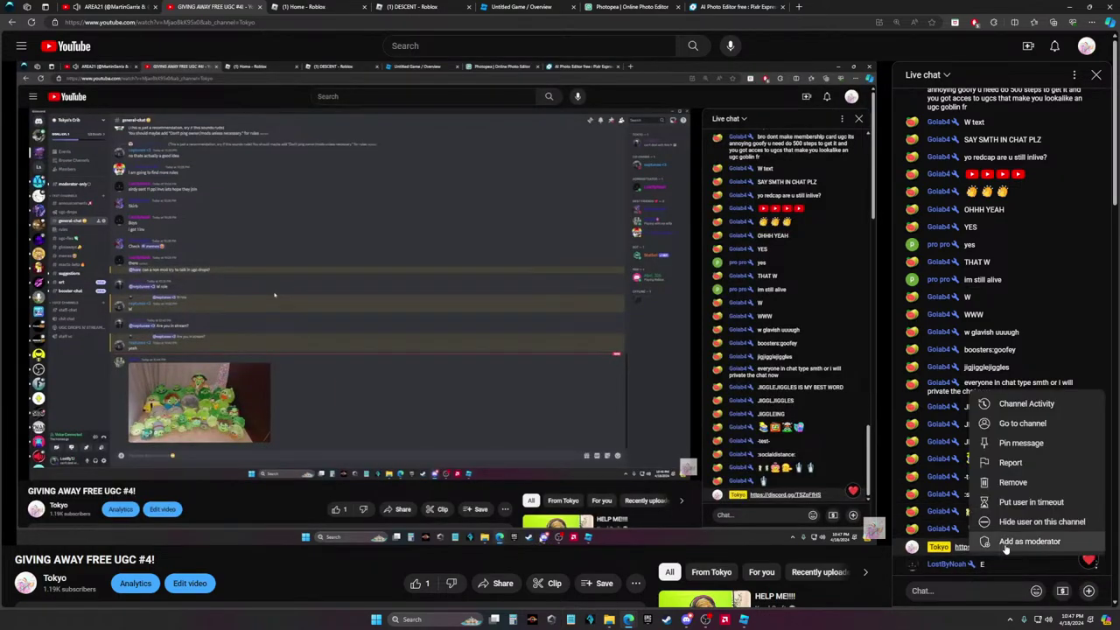
click(1015, 542)
click(928, 295)
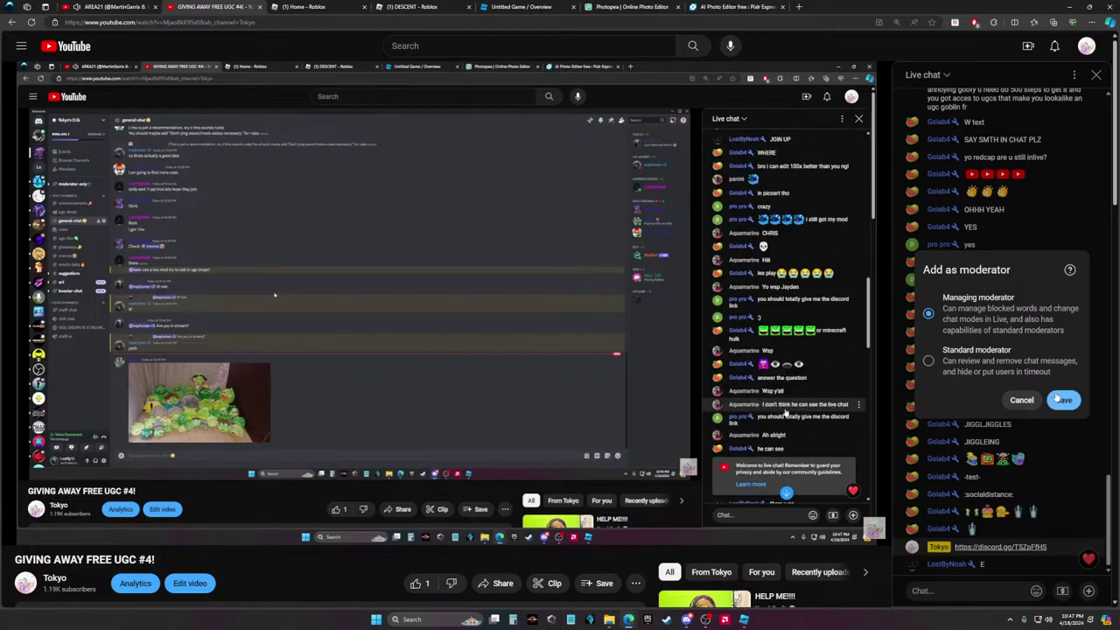
click(1061, 398)
click(745, 620)
click(69, 309)
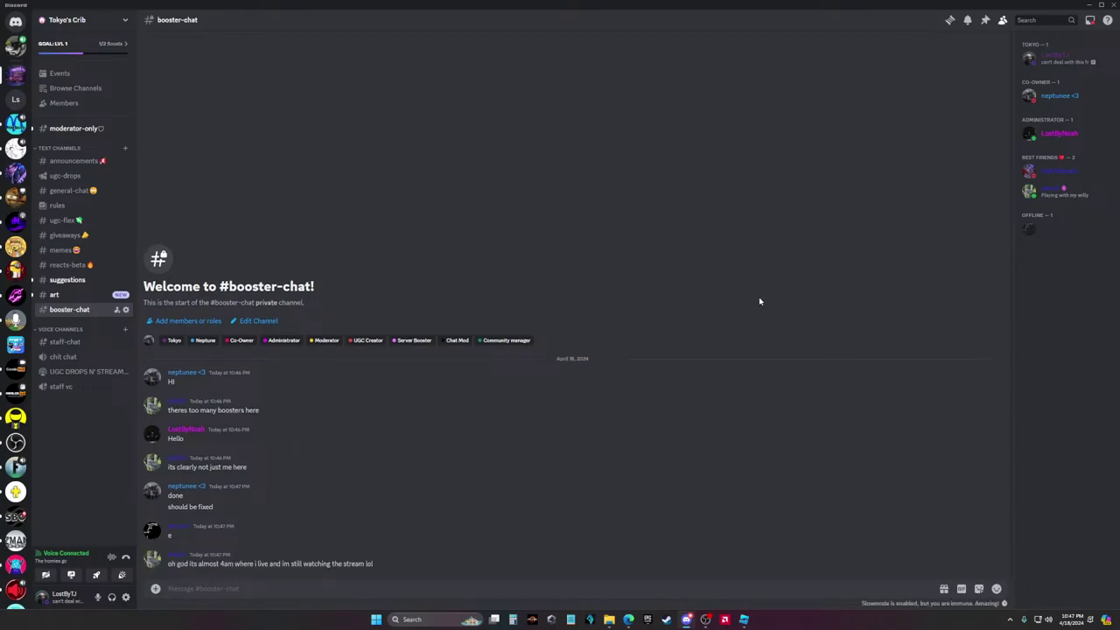
click(175, 556)
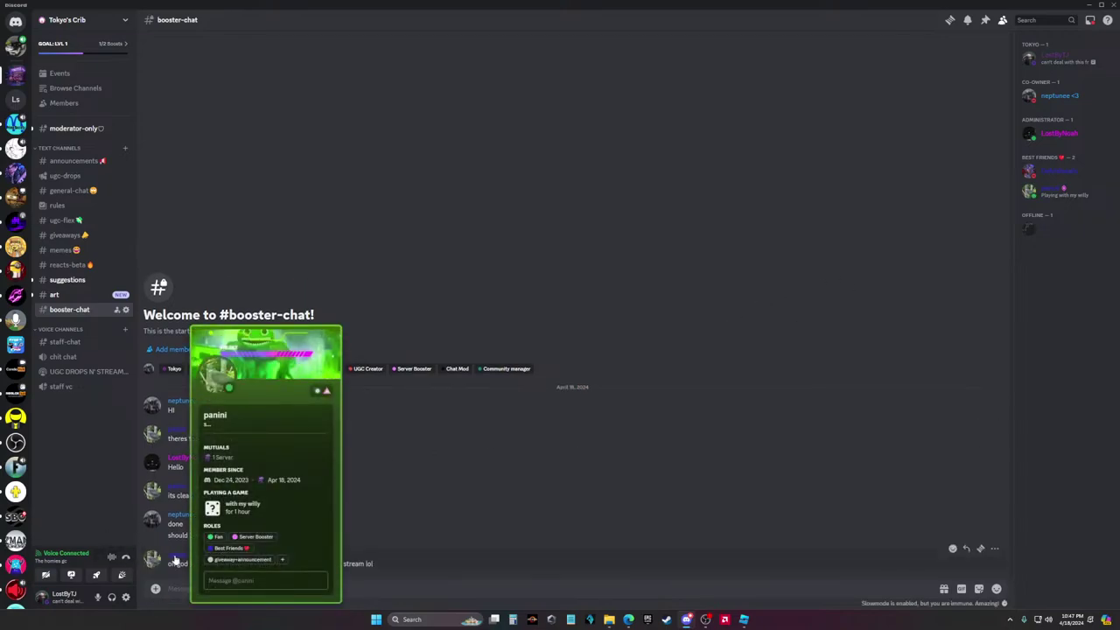
click(175, 560)
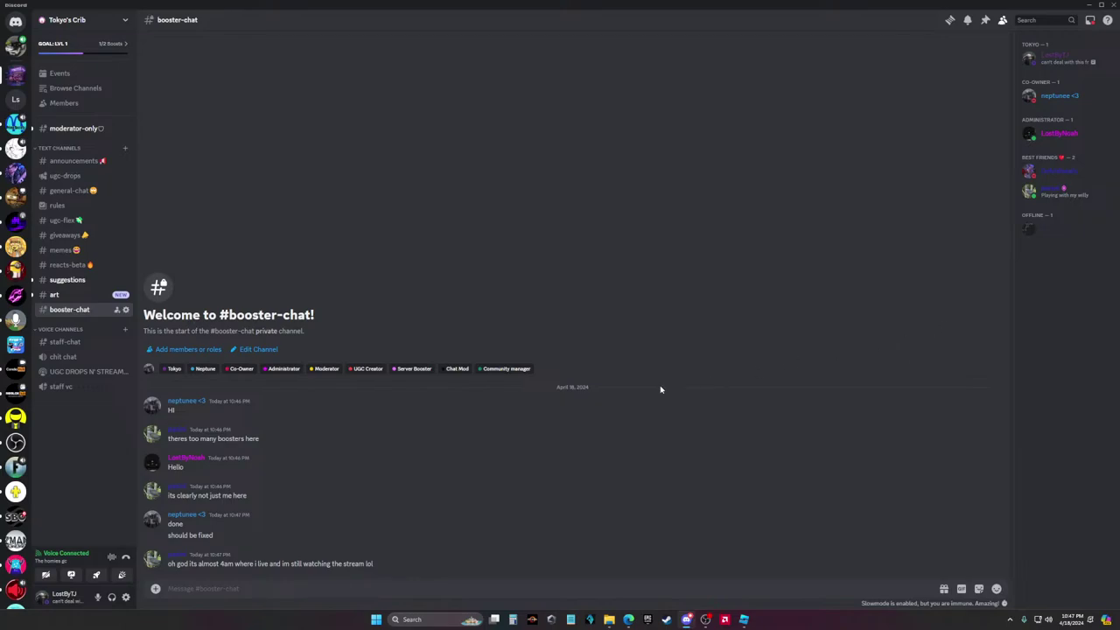
click(175, 560)
click(700, 444)
click(194, 459)
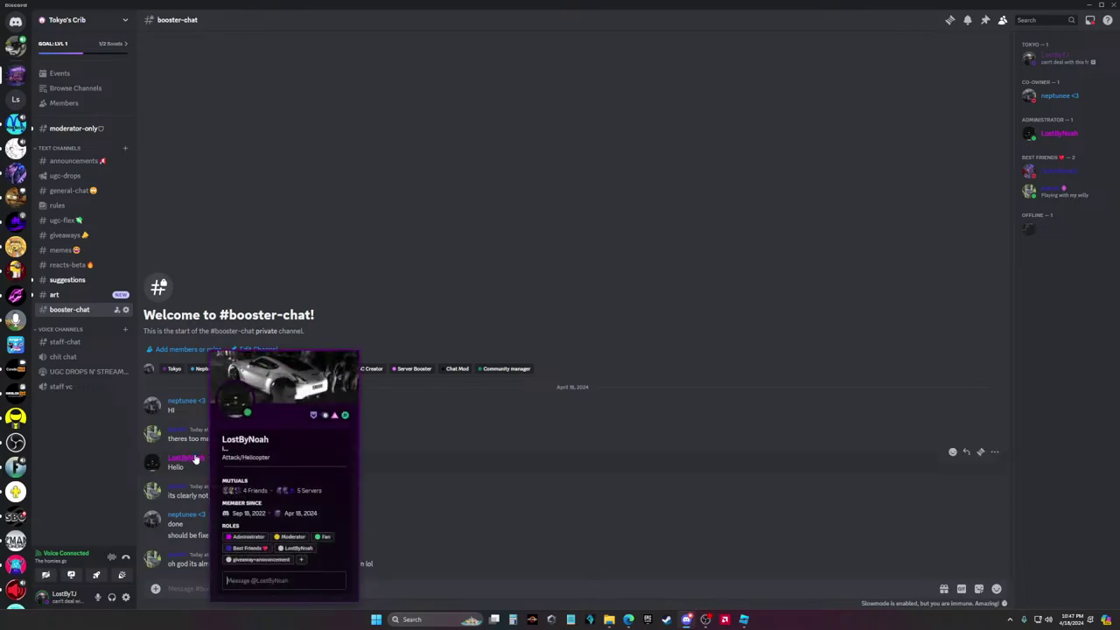
click(707, 515)
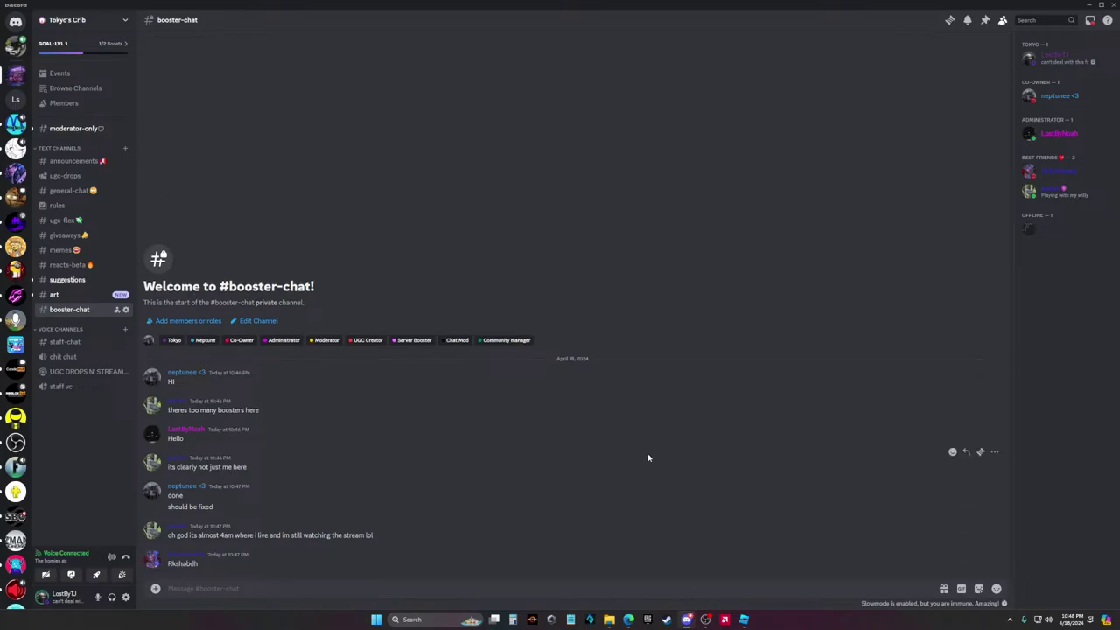
click(182, 554)
click(535, 540)
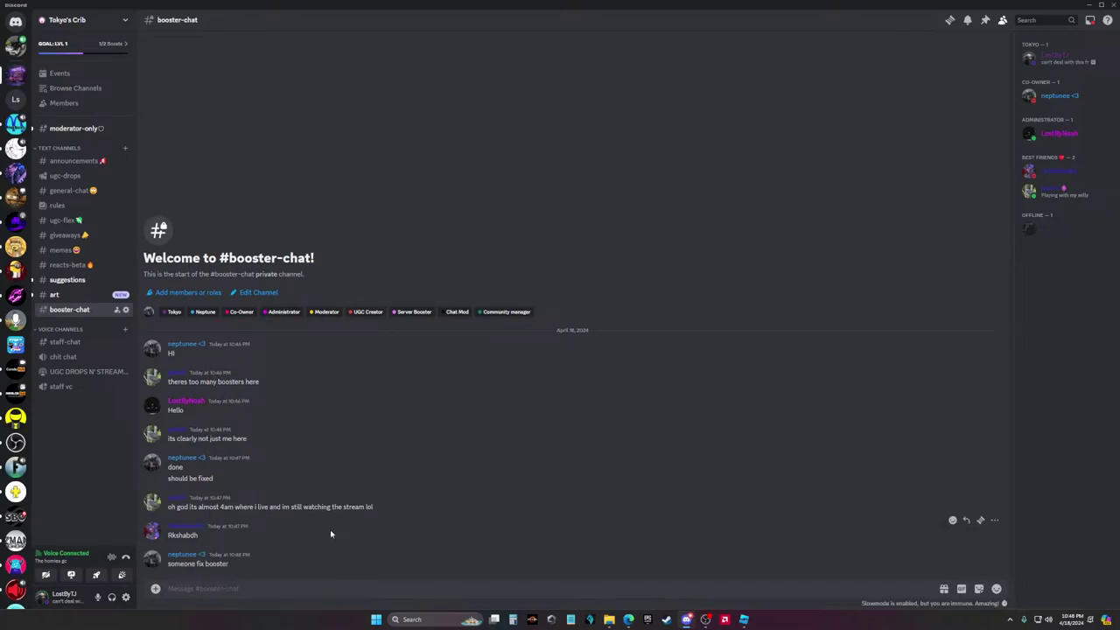
Revoke the Chat Mod and UGC Creator roles in #booster-chat's permission settings
click(125, 311)
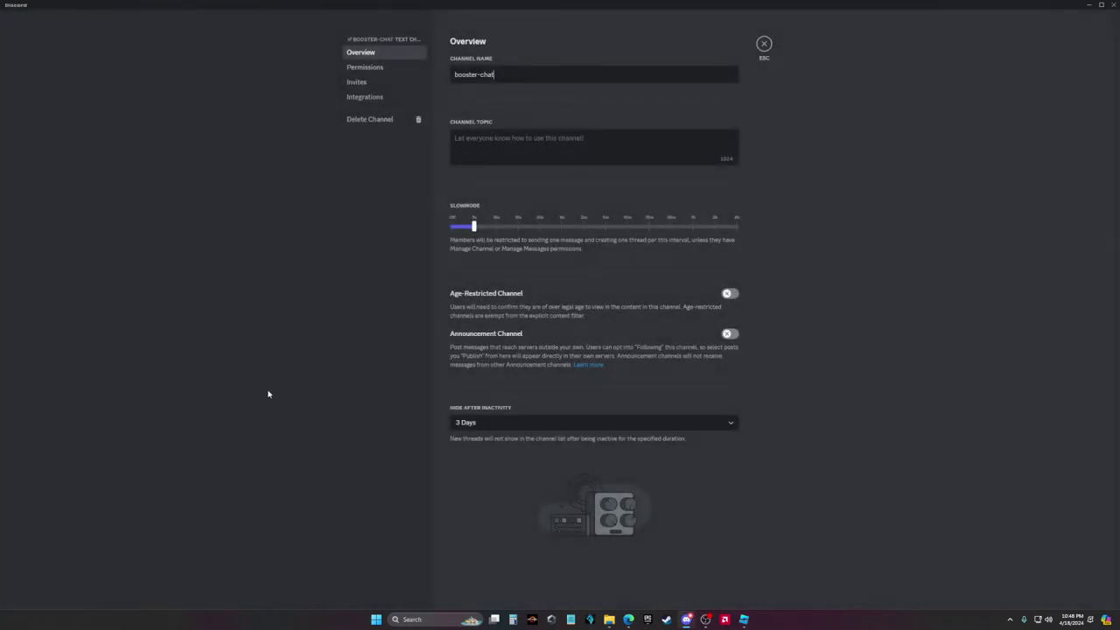
click(365, 67)
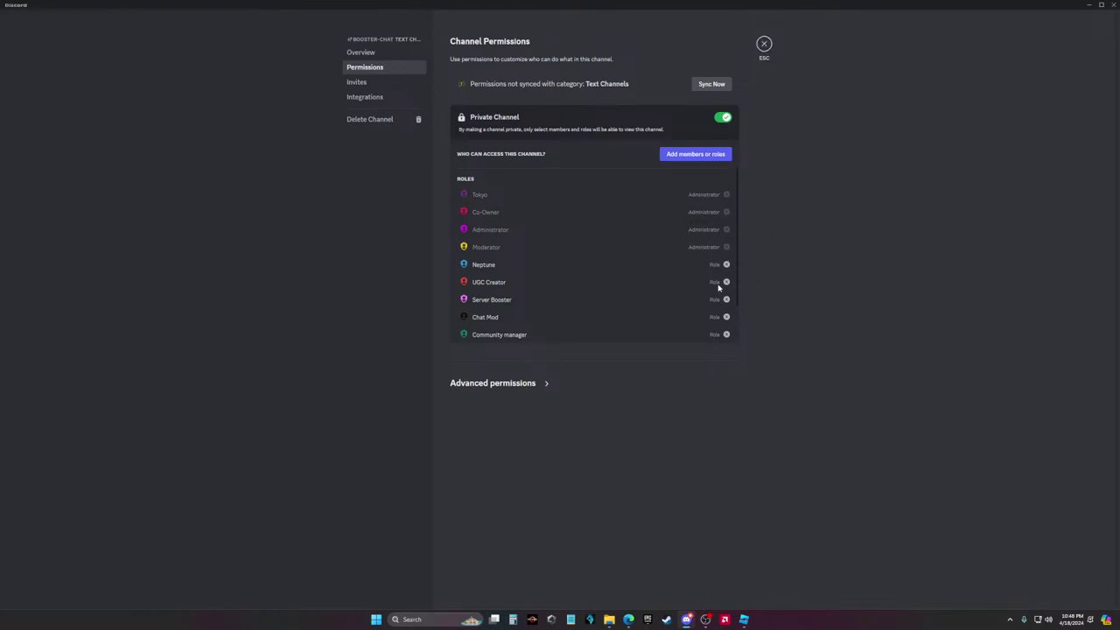
scroll(710, 333, down, 1)
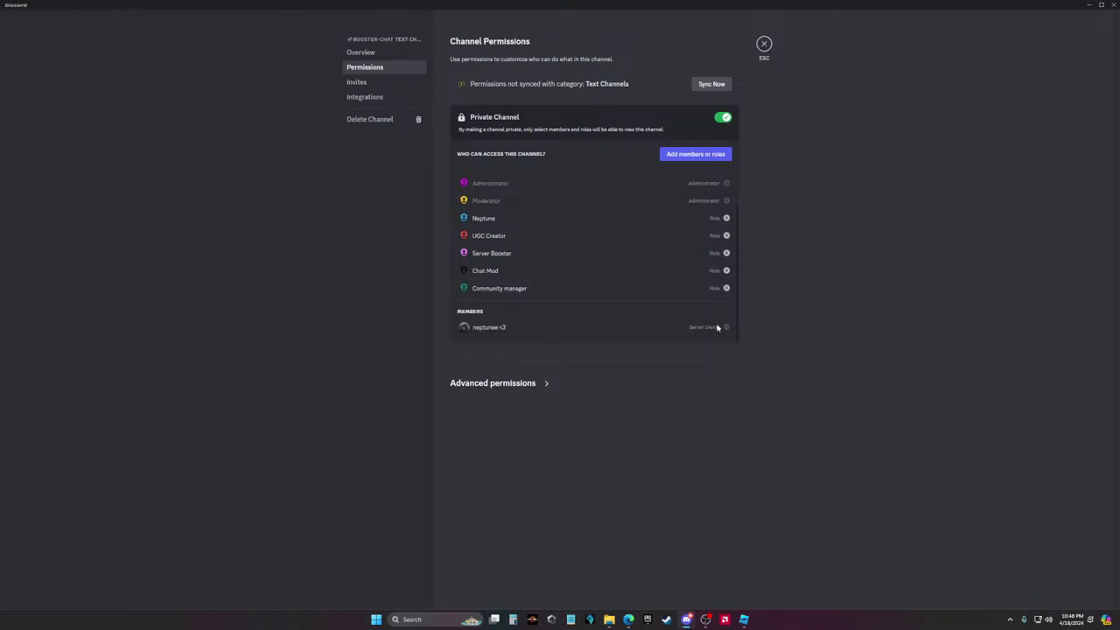
scroll(720, 329, up, 1)
click(726, 315)
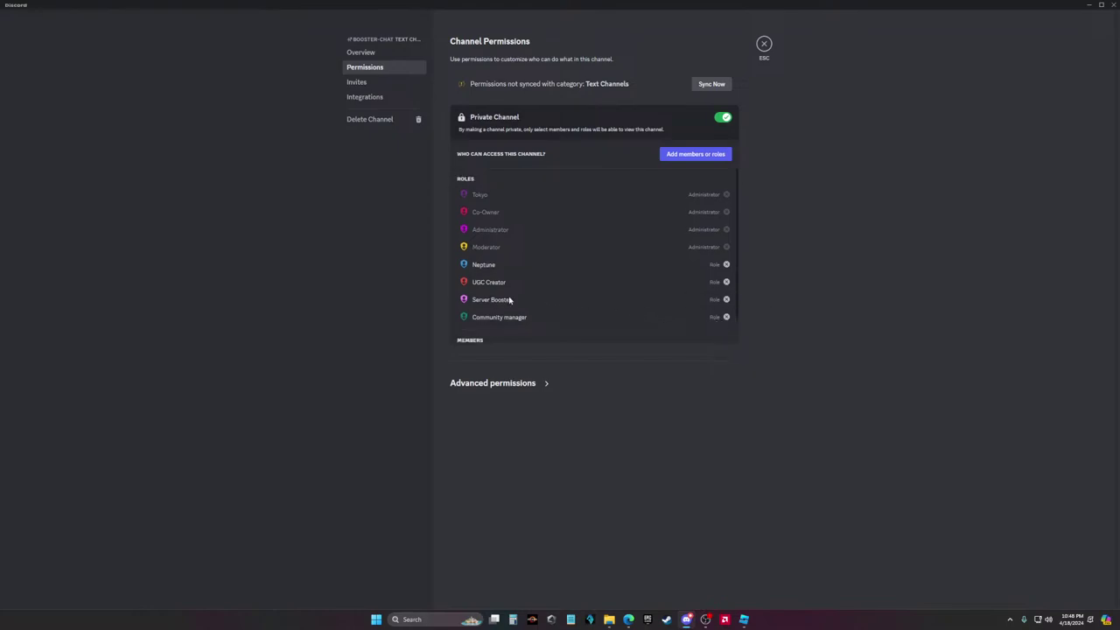
click(726, 282)
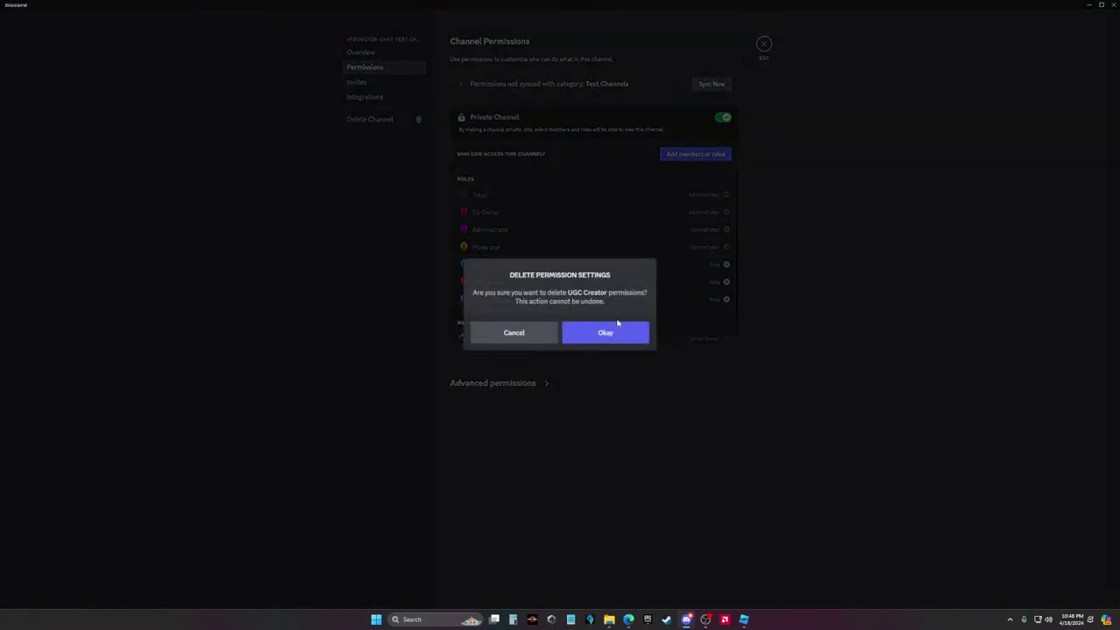
click(610, 333)
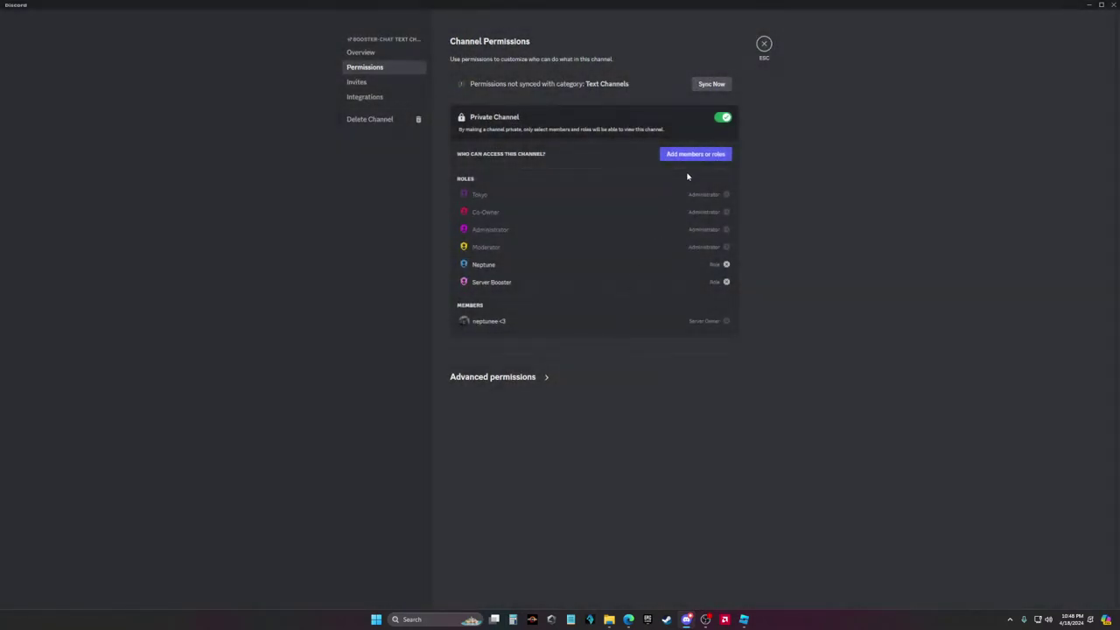
click(764, 43)
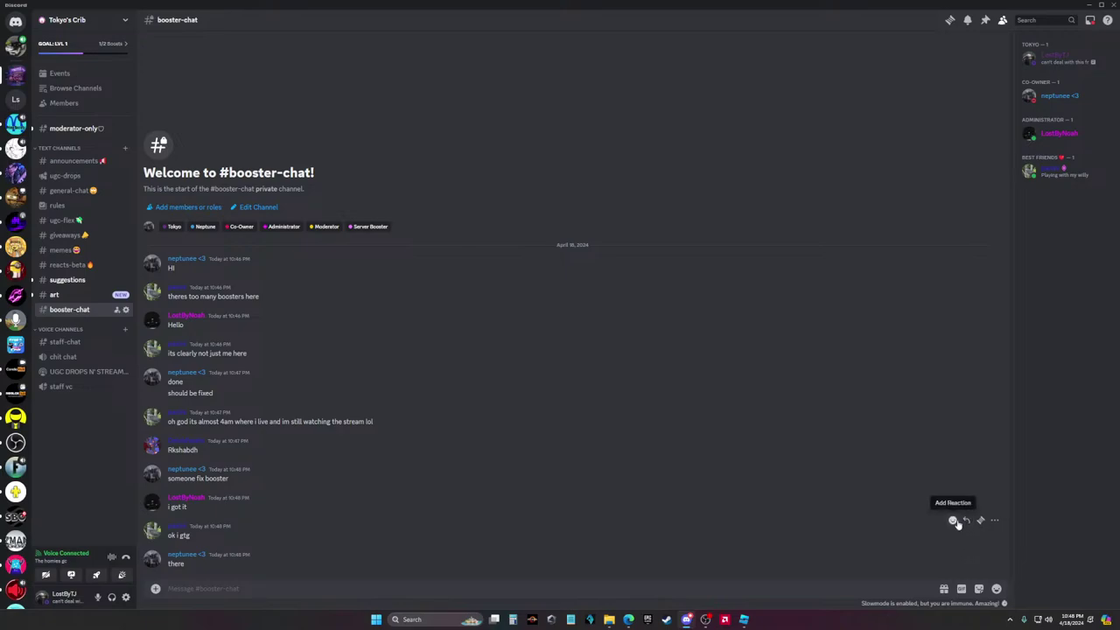
Send a goodbye reply to the member's 'ok i gtg' message, then open #art
click(966, 520)
text(bye)
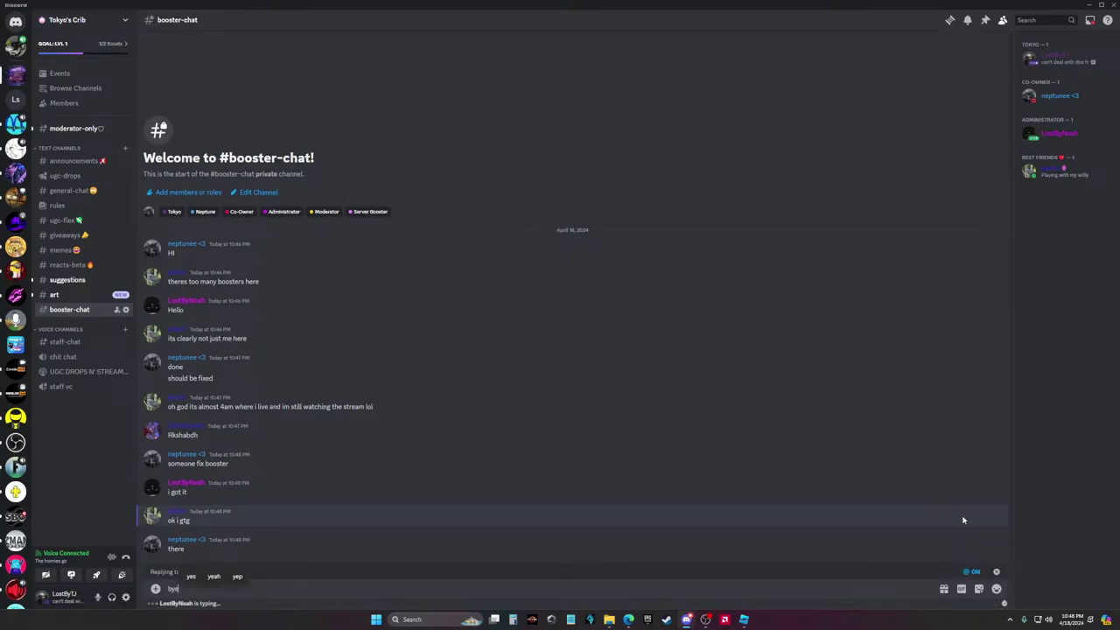
text( Pan!!)
key(Return)
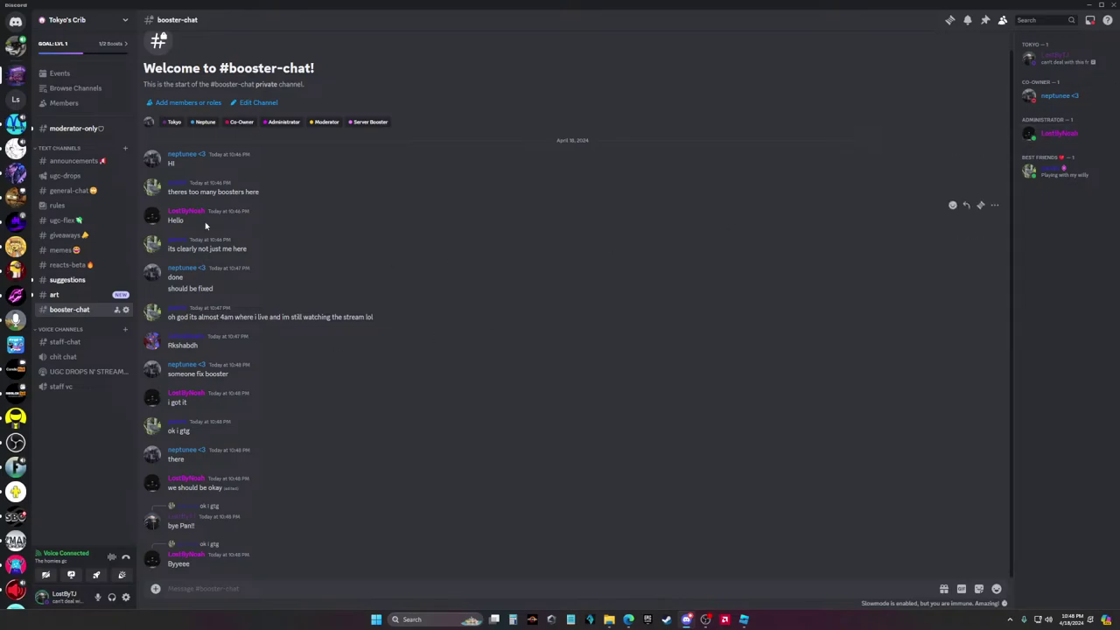
click(56, 295)
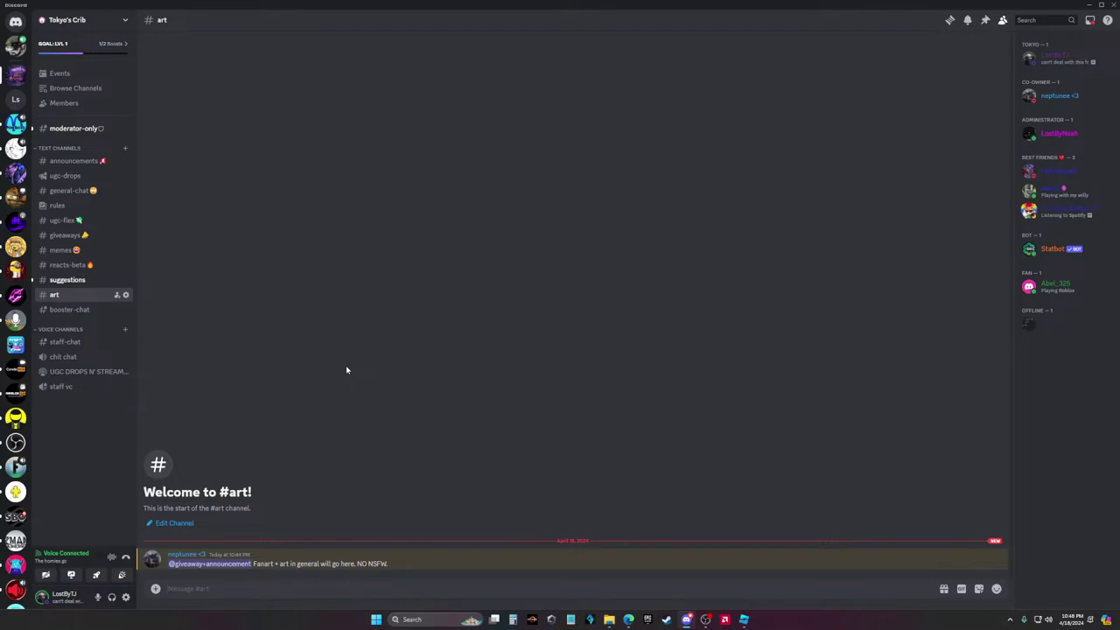
Flip through #suggestions, staff-chat and #announcements, ending back in #suggestions
click(81, 279)
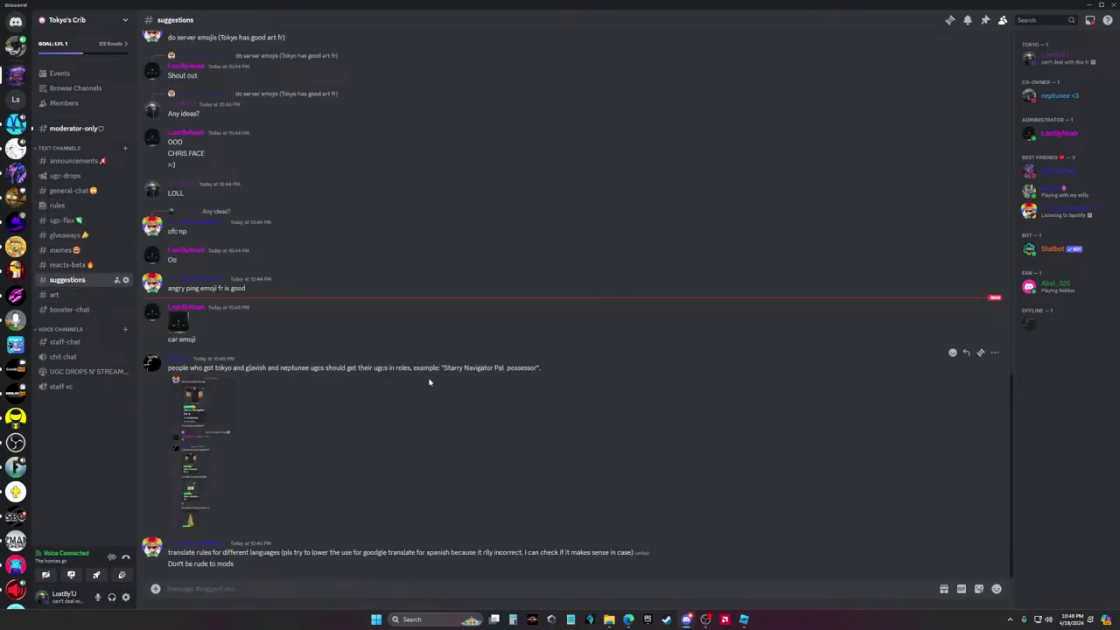
click(77, 346)
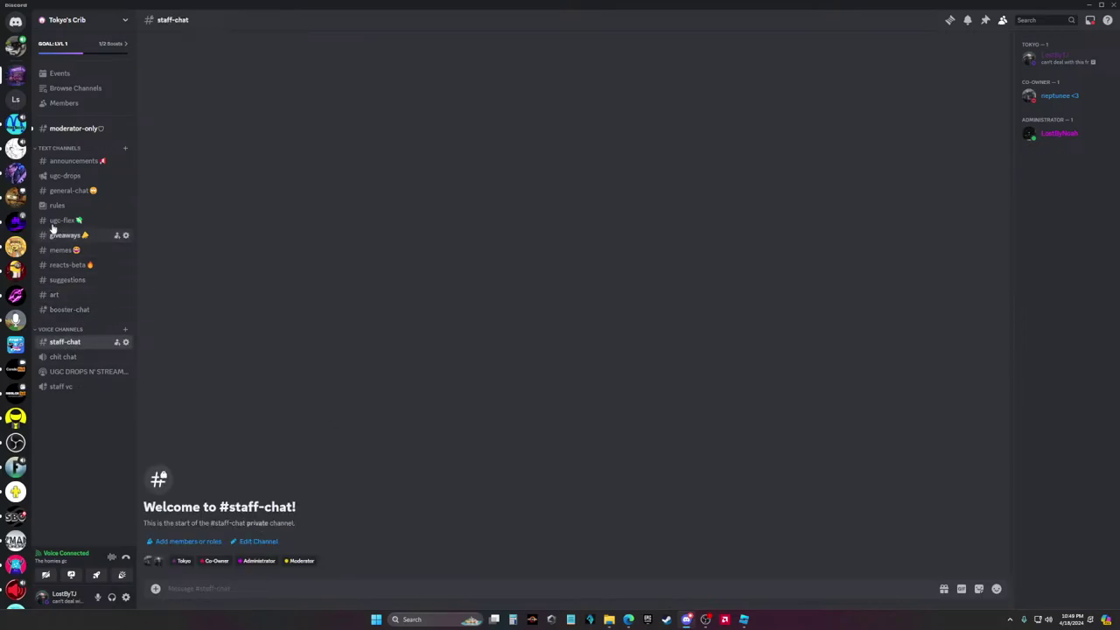
click(88, 161)
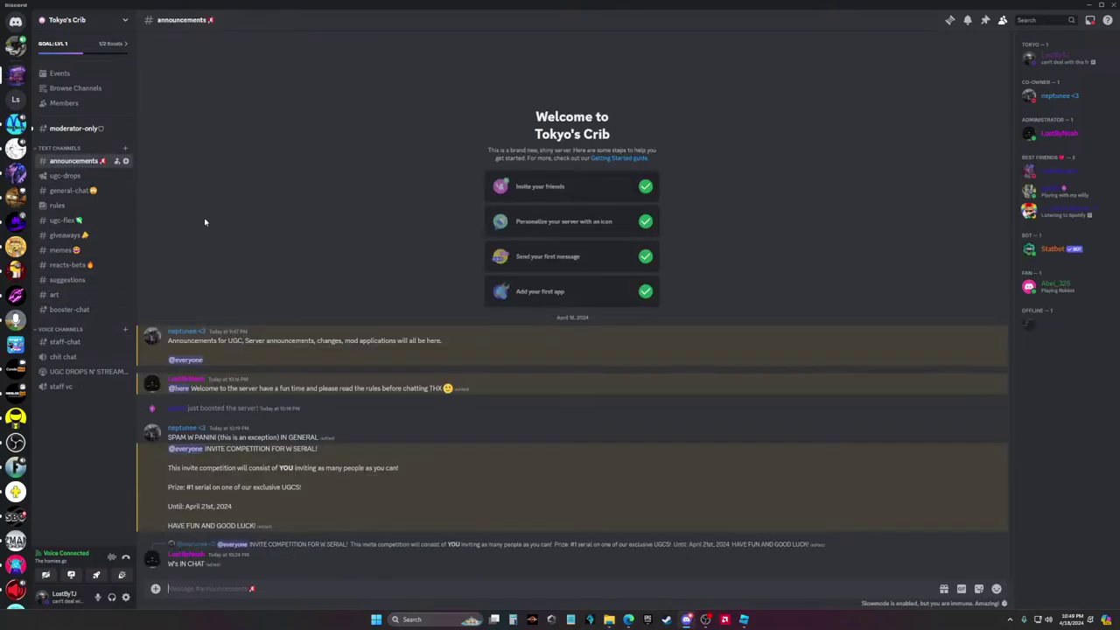
click(93, 342)
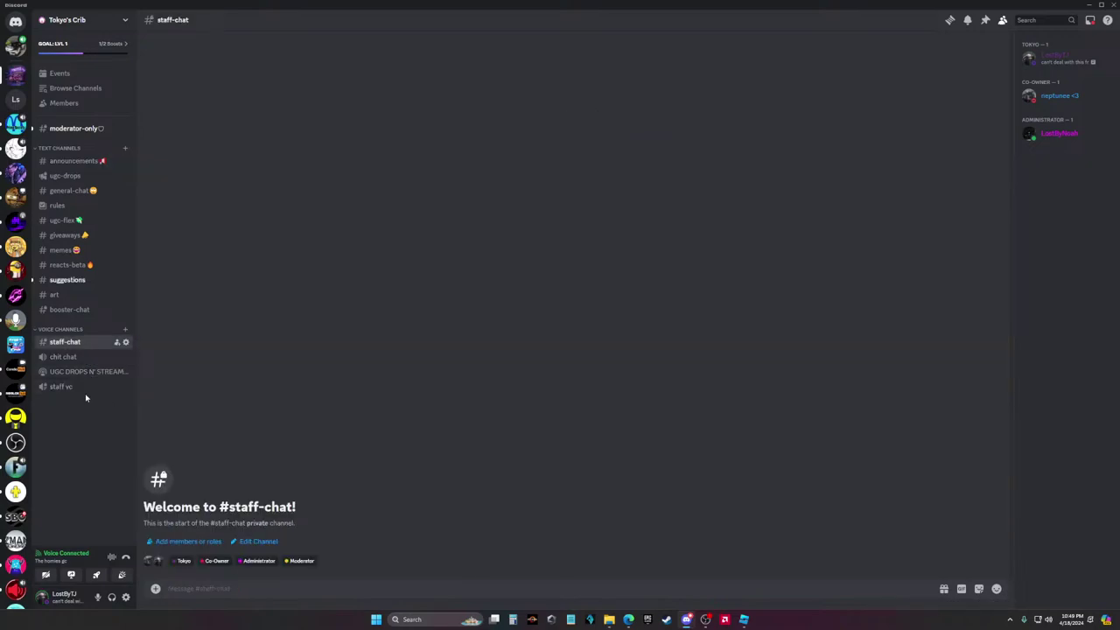
mouse_move(70, 387)
mouse_down()
mouse_move(387, 443)
mouse_move(69, 390)
mouse_up()
click(68, 280)
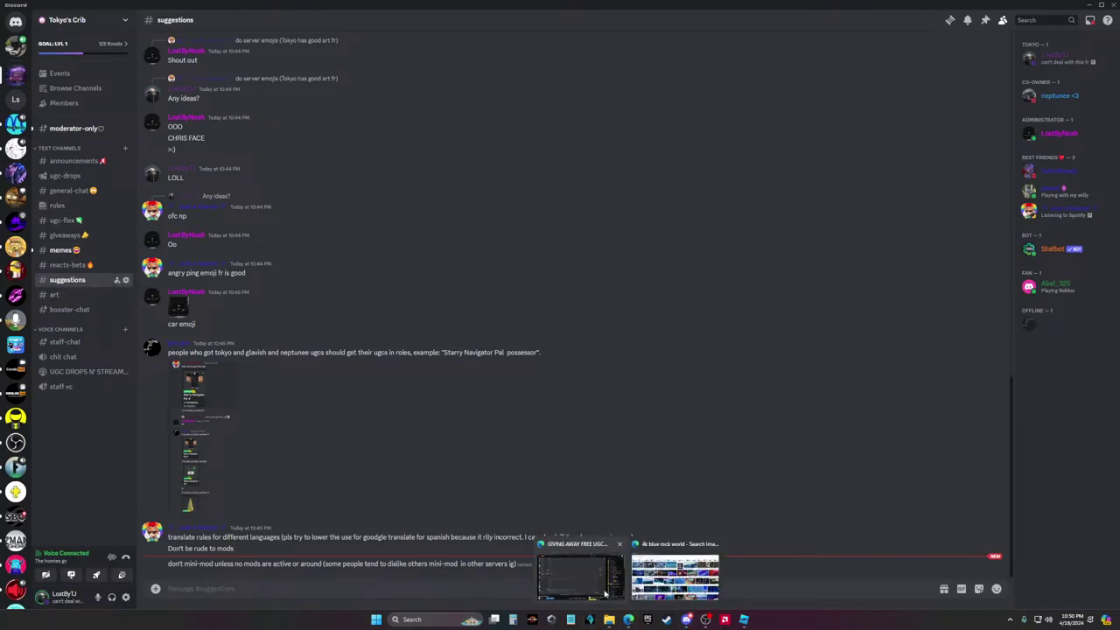
Open a live-chat message's options and view a Best Friends member's Discord profile
click(611, 579)
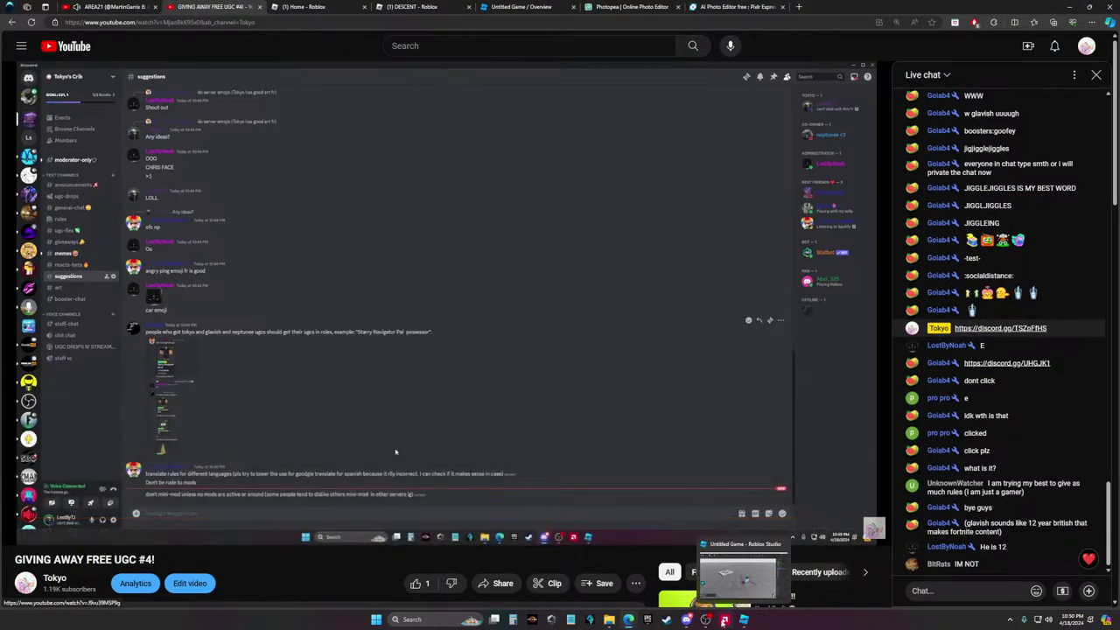
click(689, 620)
click(689, 619)
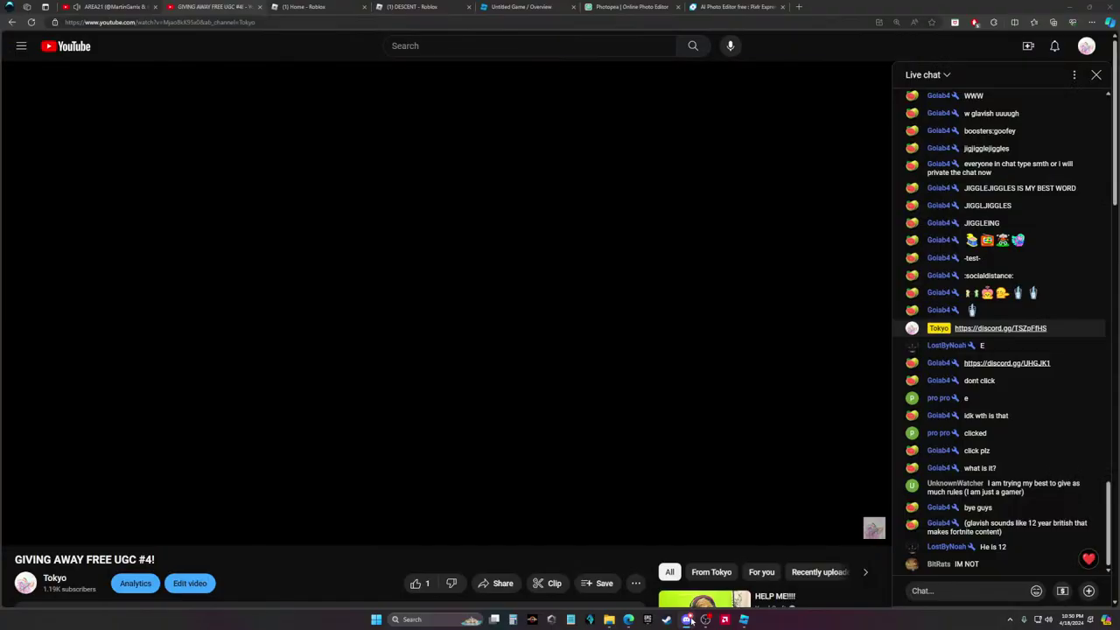
click(1093, 564)
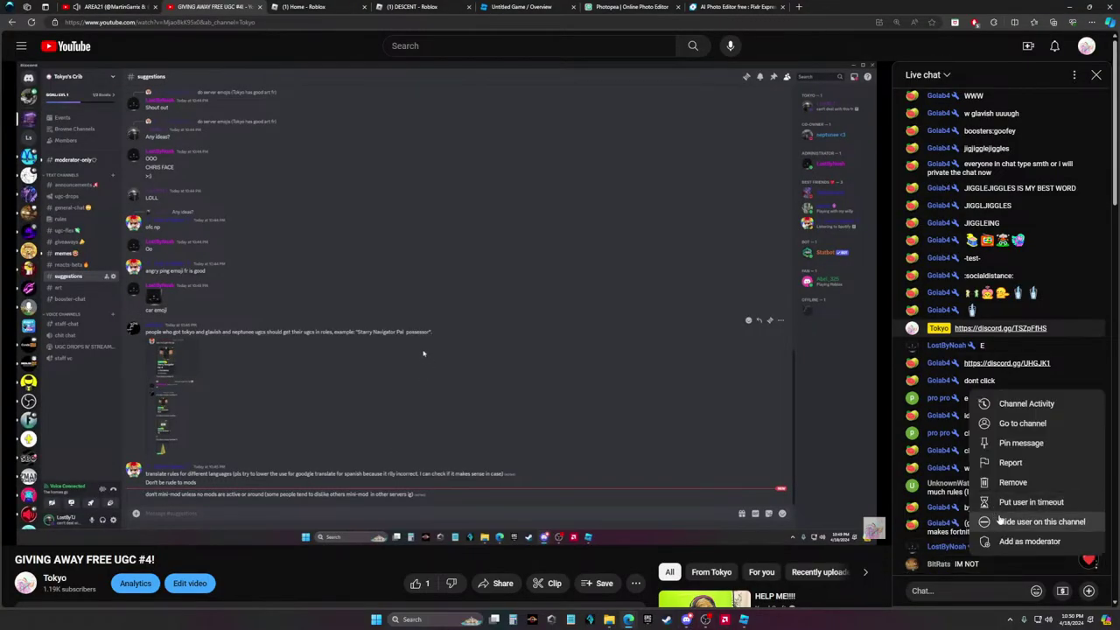
key(alt+Tab)
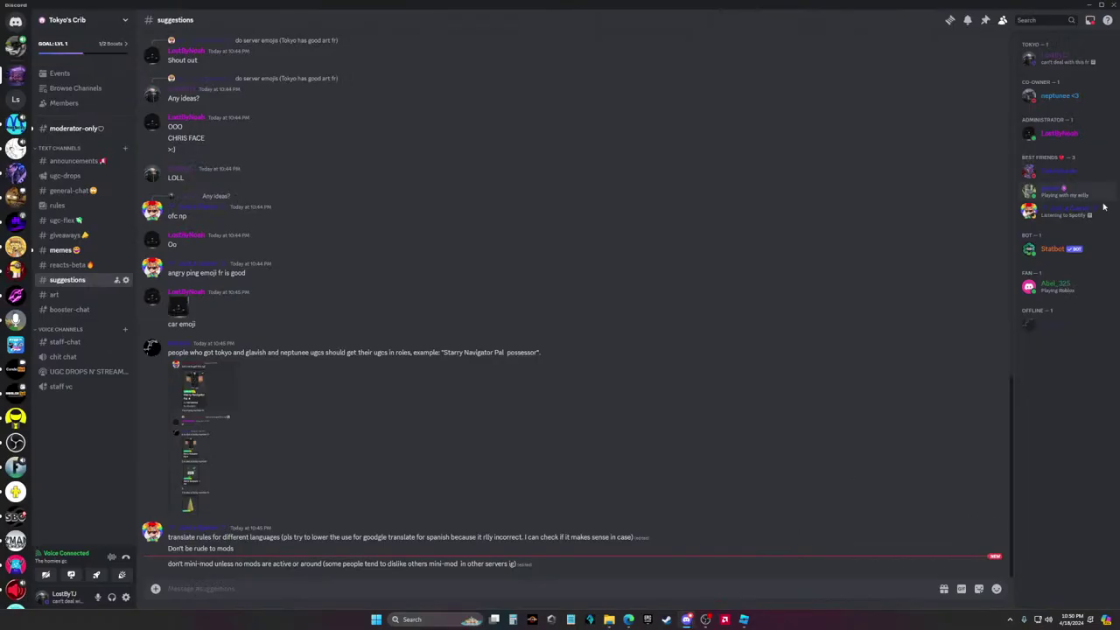
click(1062, 174)
click(687, 620)
Add the viewer who posted 'IM NOT' as a moderator and save
click(1092, 564)
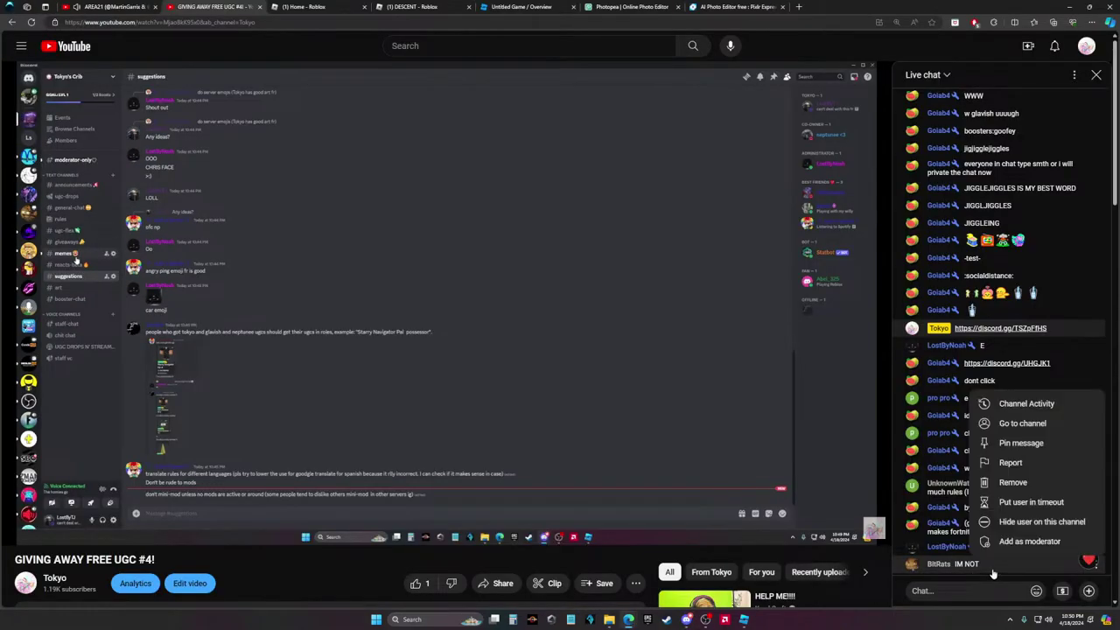
click(1024, 539)
click(994, 375)
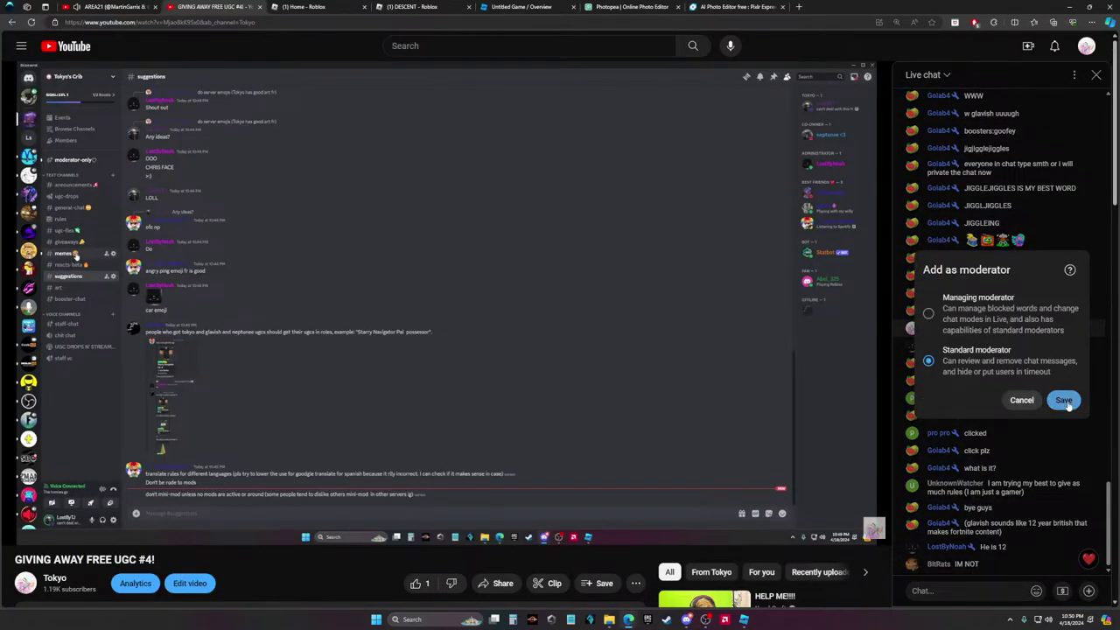
click(1064, 401)
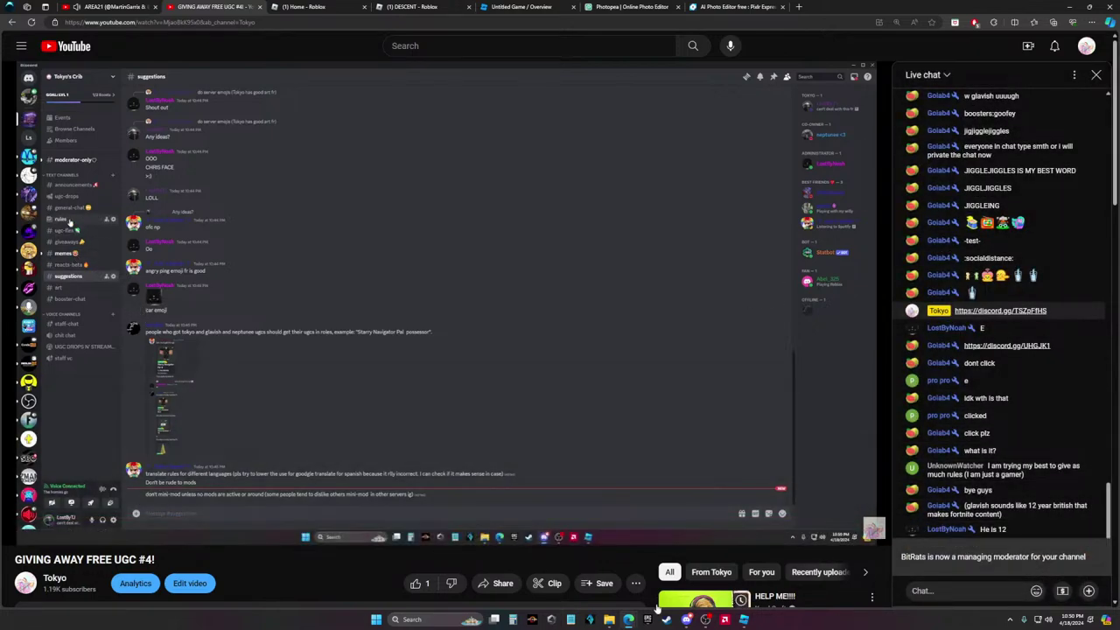
Check the livestream again, then switch to the Pixlr Express tab
click(687, 619)
click(686, 619)
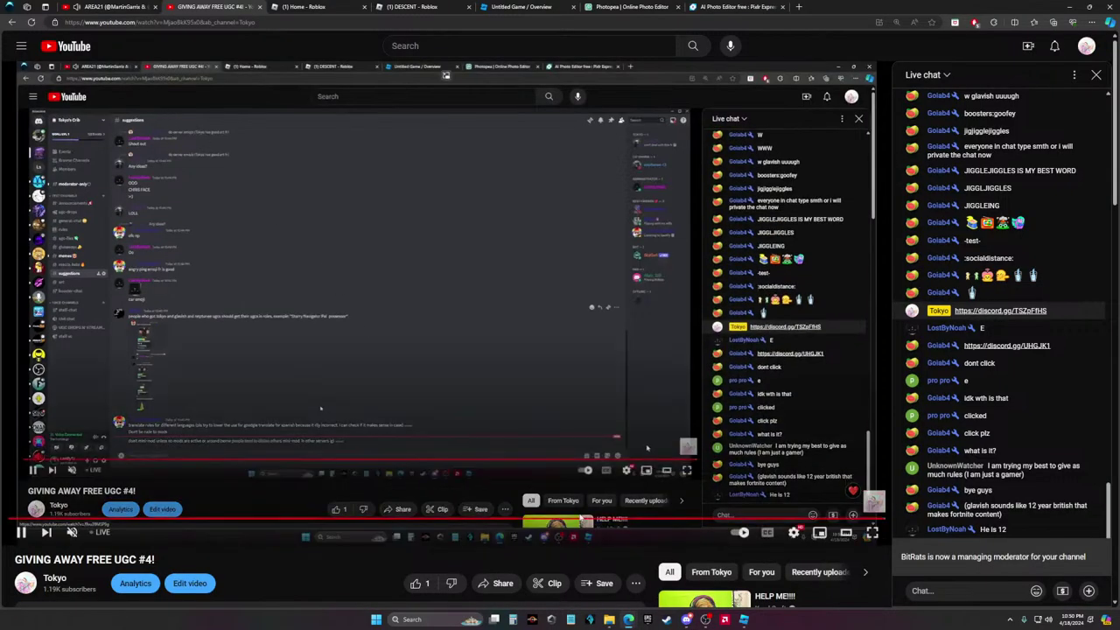
click(686, 619)
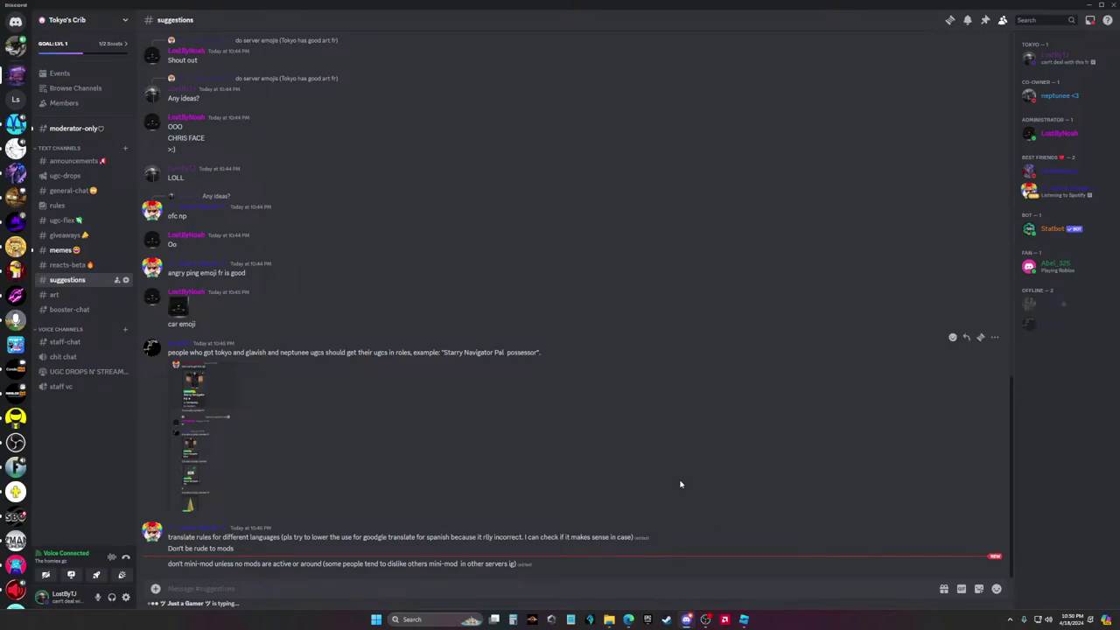
click(628, 620)
click(735, 7)
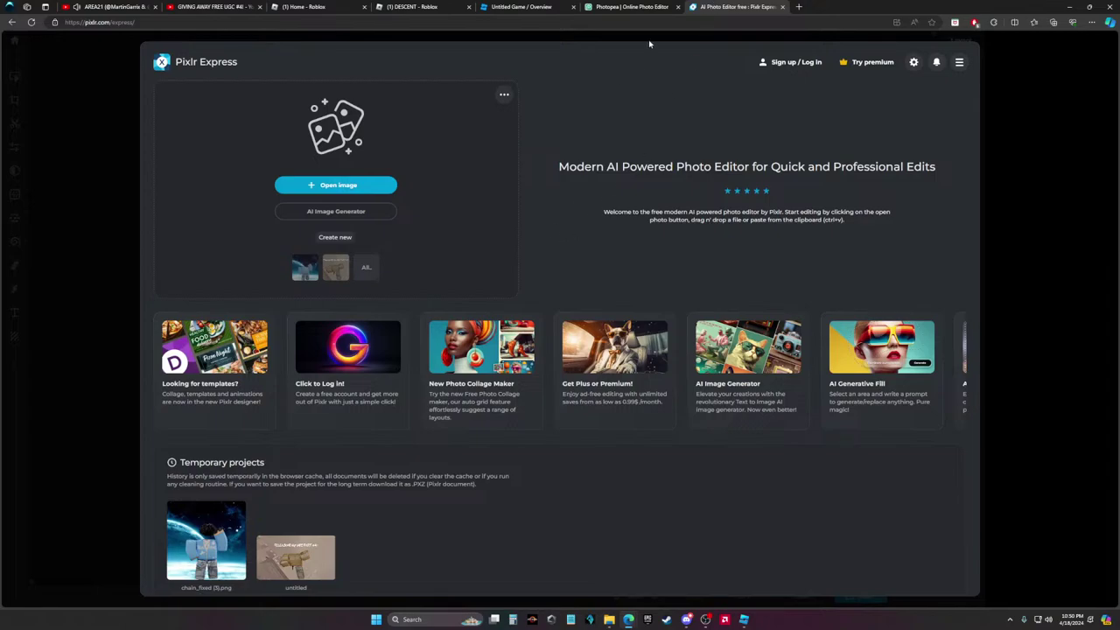
Erase part of the character's hair on the Roblox render in Photopea
click(632, 7)
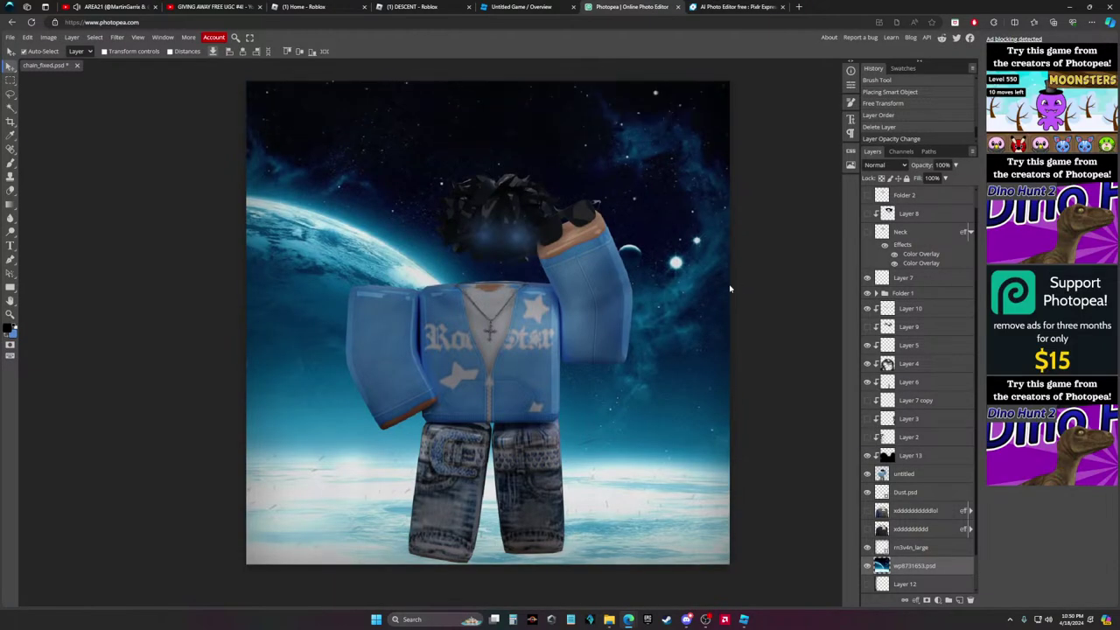
scroll(646, 260, up, 1)
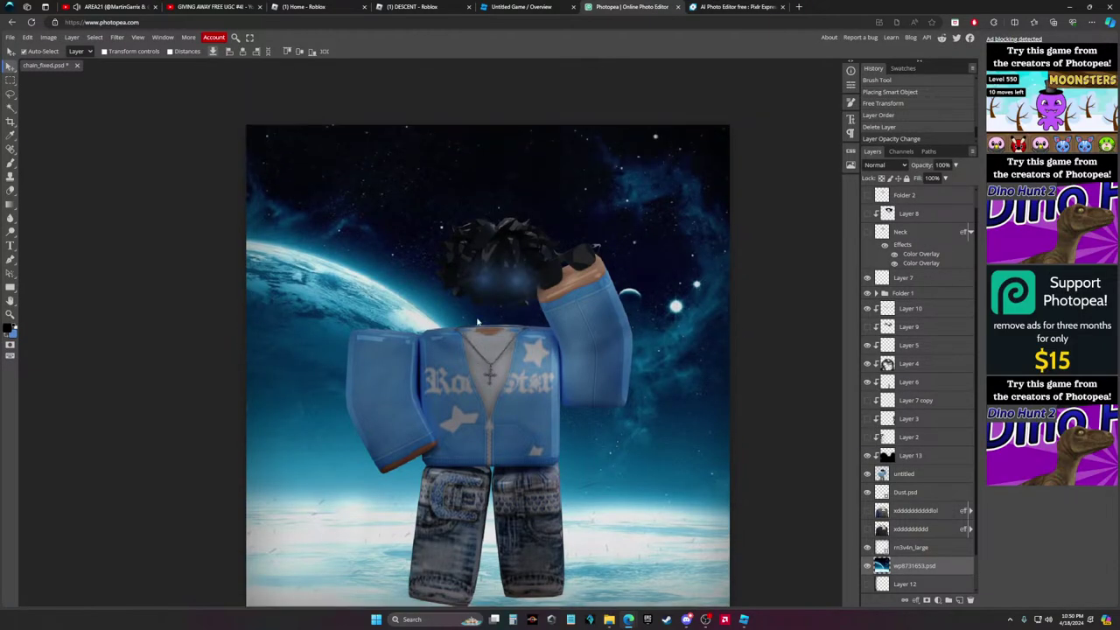
ctrl+scroll(488, 320, up, 5)
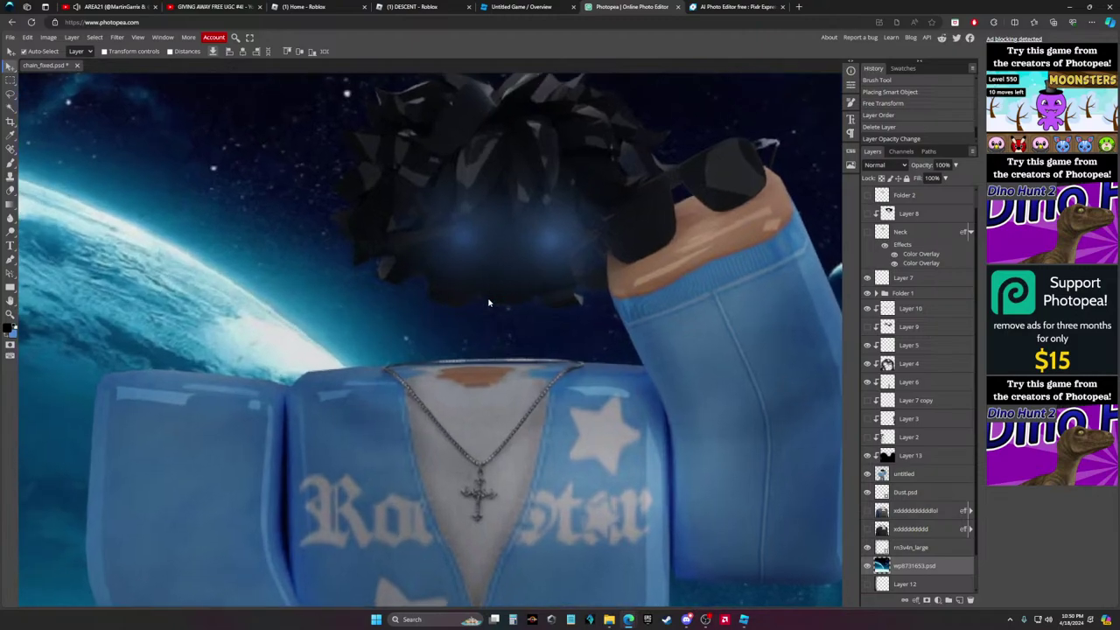
scroll(464, 322, up, 1)
click(11, 190)
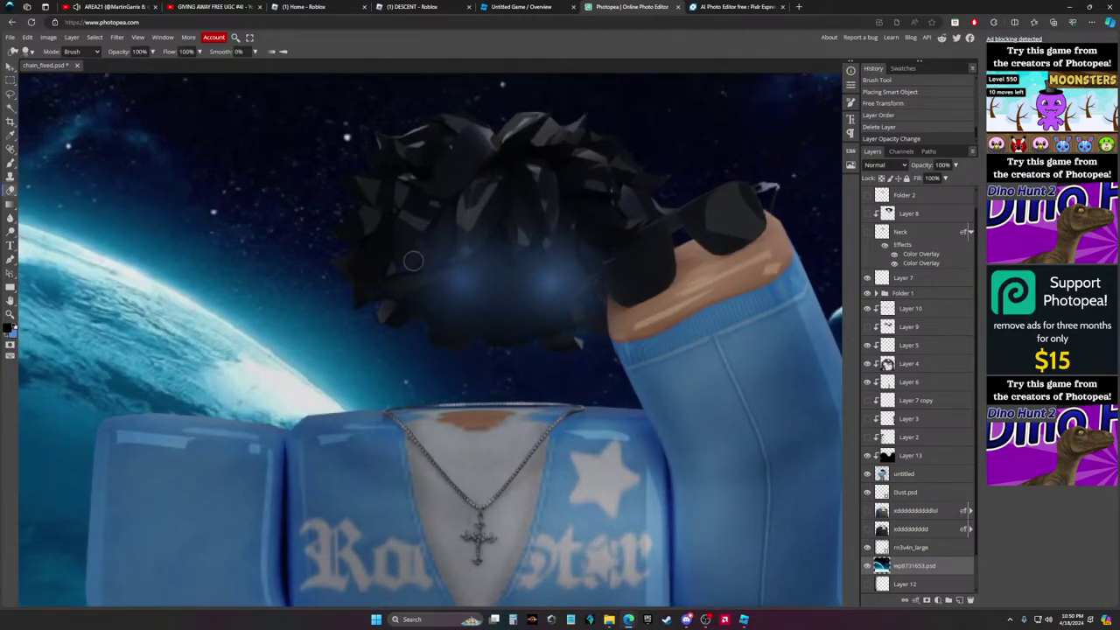
drag(416, 287, 522, 297)
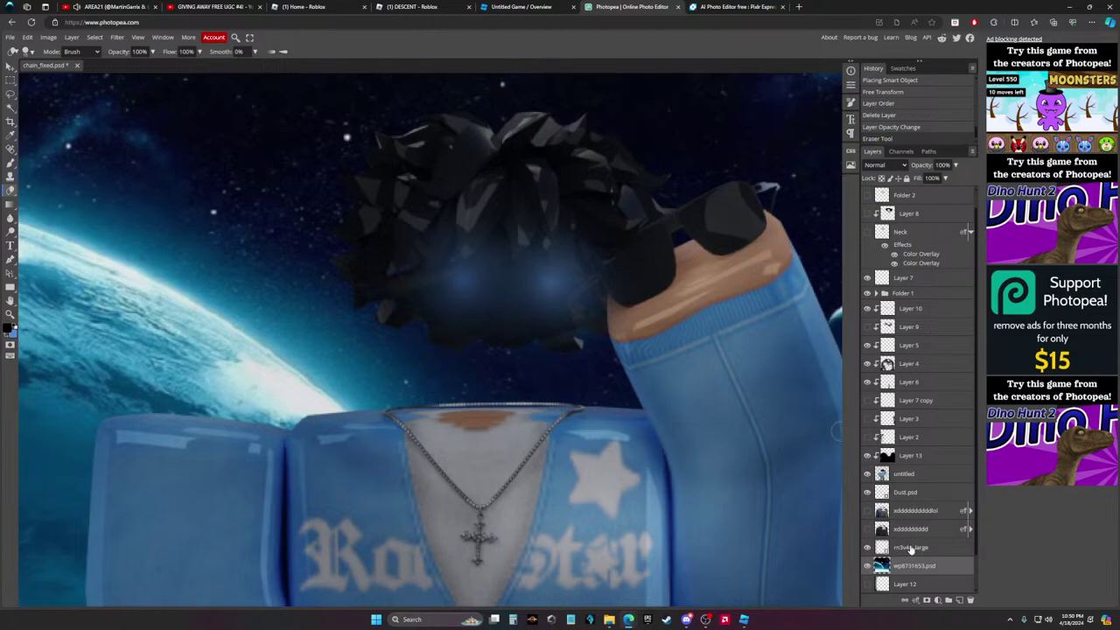
click(910, 473)
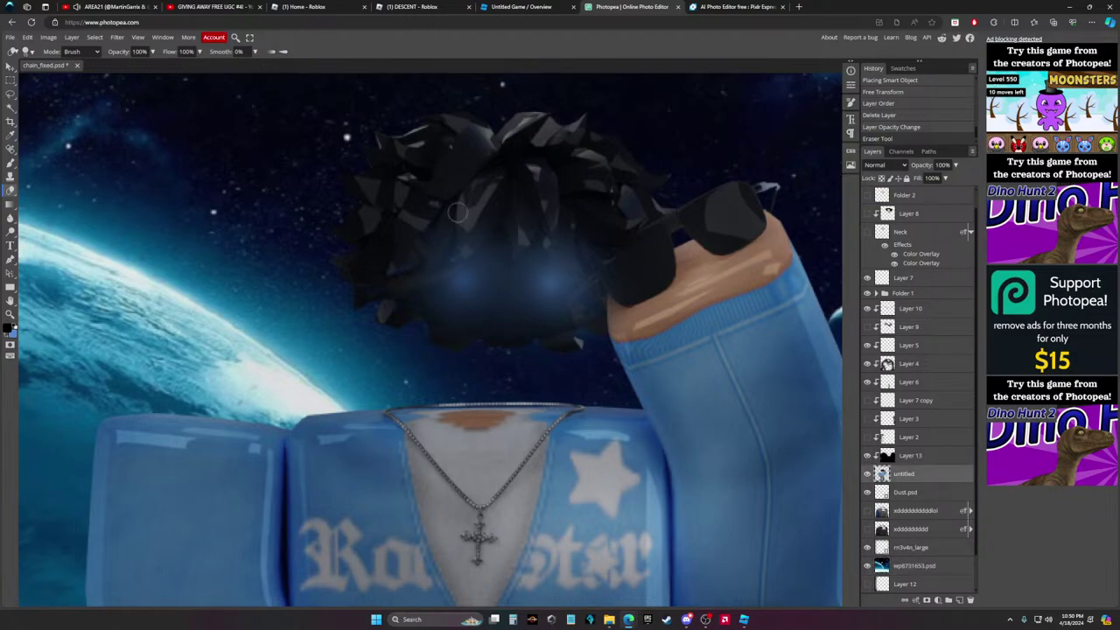
mouse_move(457, 217)
mouse_down()
mouse_move(419, 240)
mouse_move(396, 281)
mouse_up()
key(ctrl+z)
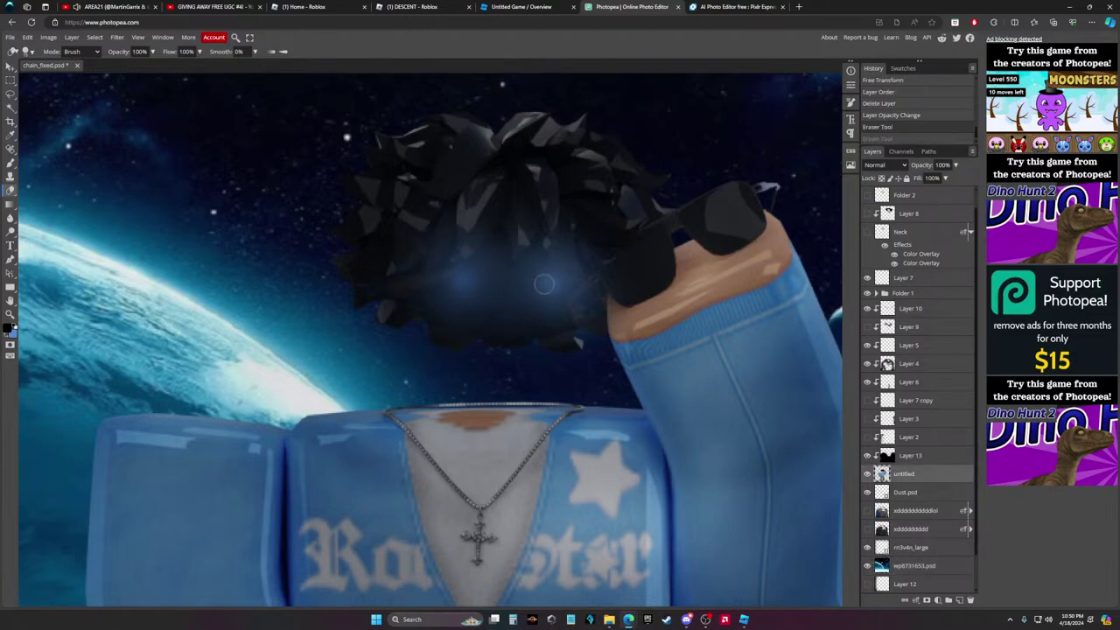
alt+scroll(538, 287, down, 3)
click(10, 66)
alt+scroll(463, 242, down, 3)
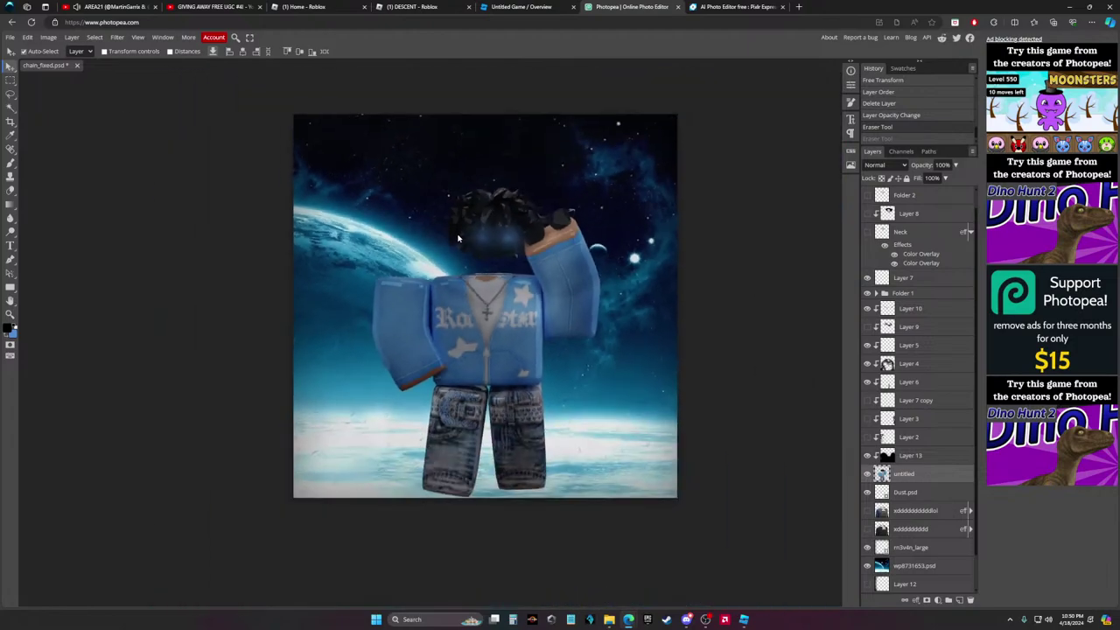
alt+scroll(464, 242, up, 1)
Export the render as a PNG and start opening an image in Pixlr Express
click(12, 37)
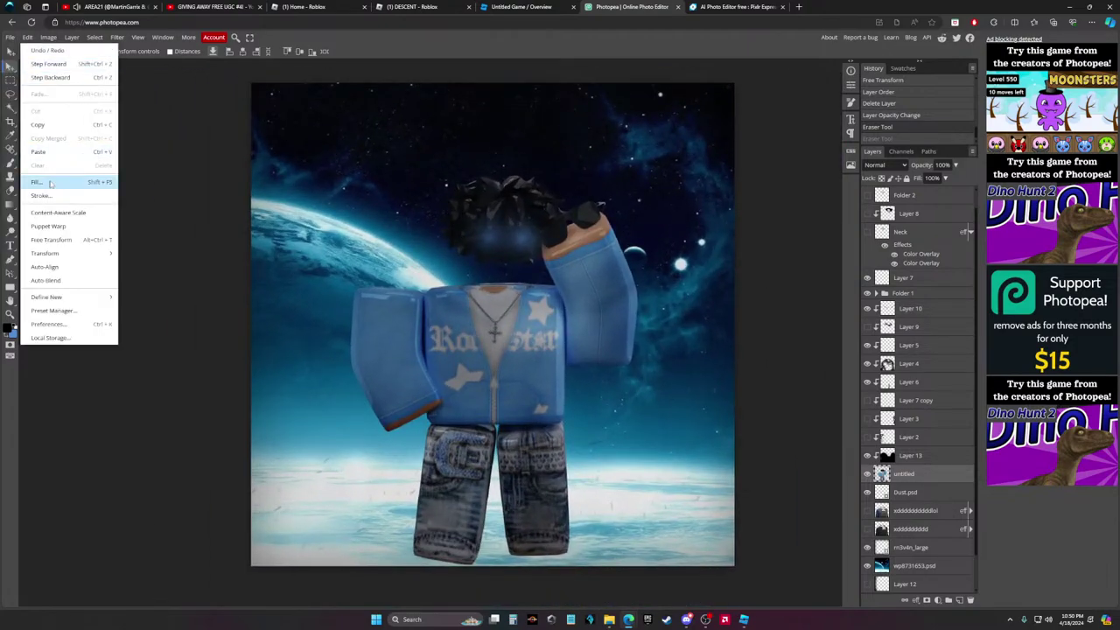
mouse_move(49, 168)
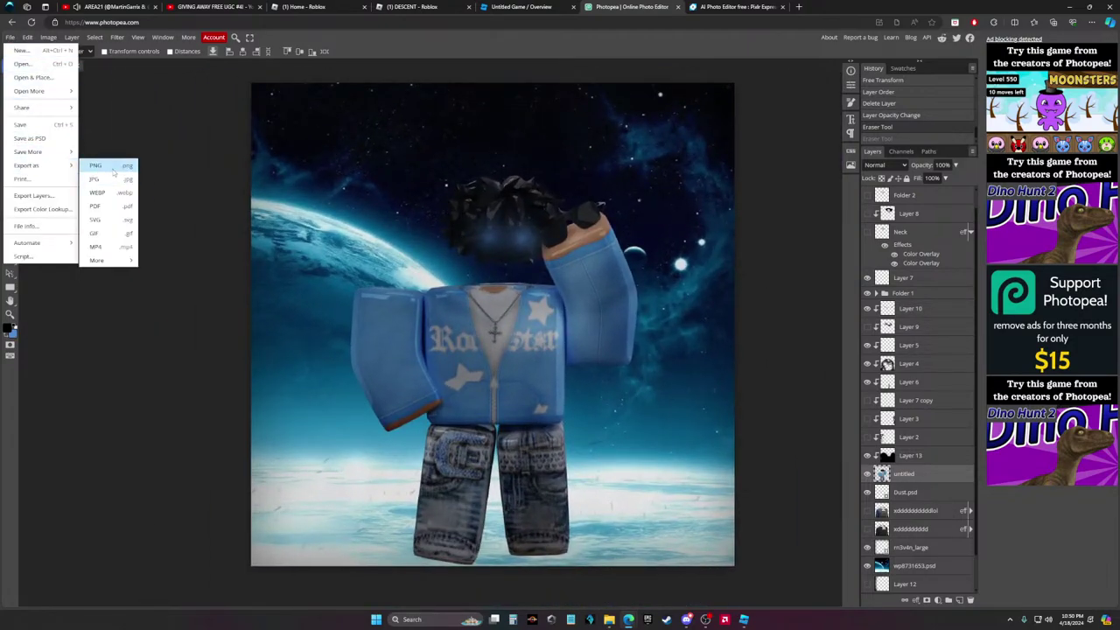
click(96, 165)
click(333, 120)
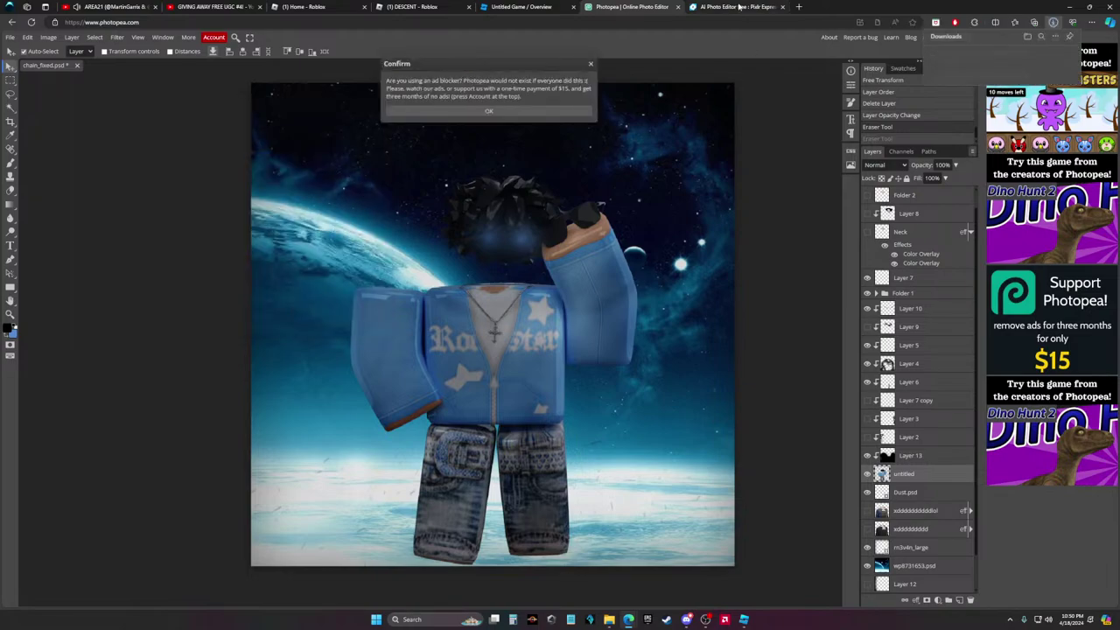
key(ctrl+Tab)
click(329, 183)
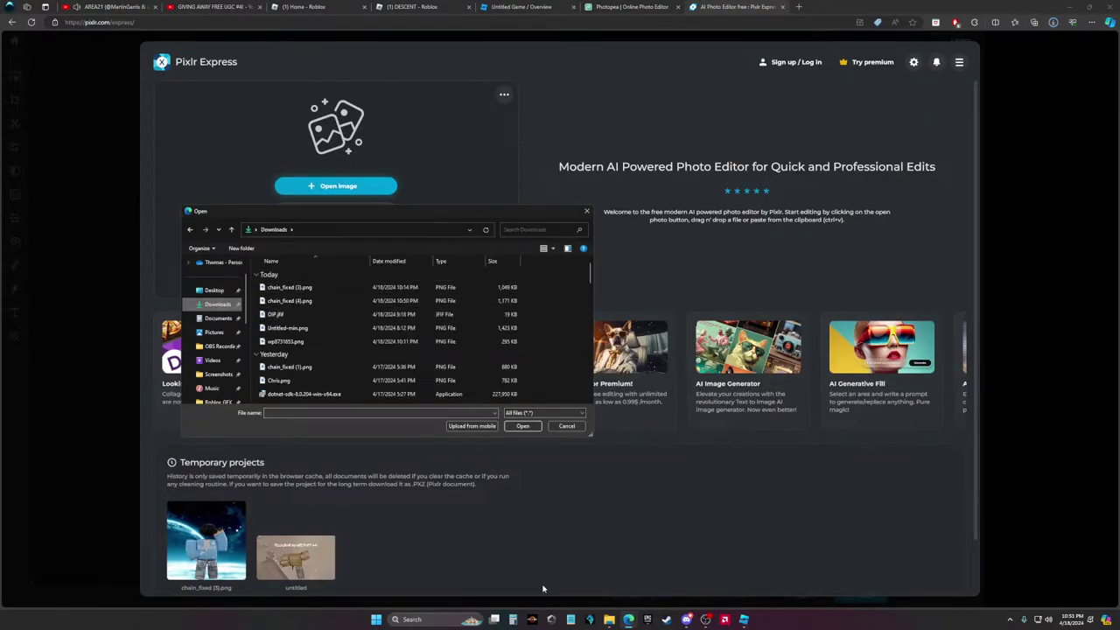
Find and preview chain_fixed (4).png in the Downloads folder
click(609, 620)
scroll(599, 218, up, 2)
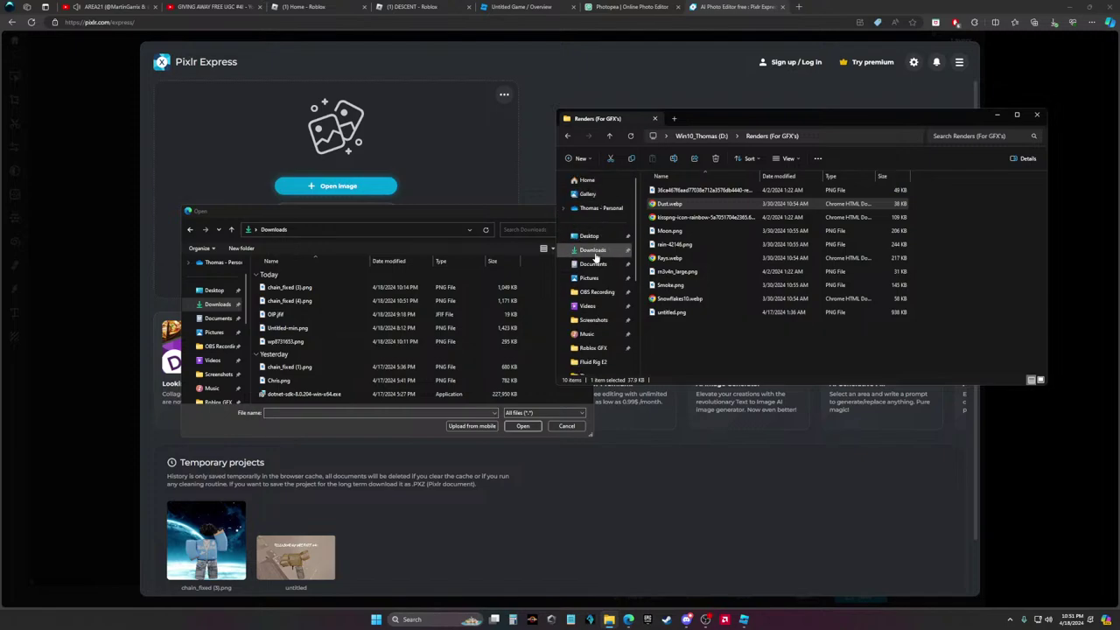
click(593, 250)
click(676, 203)
double_click(677, 203)
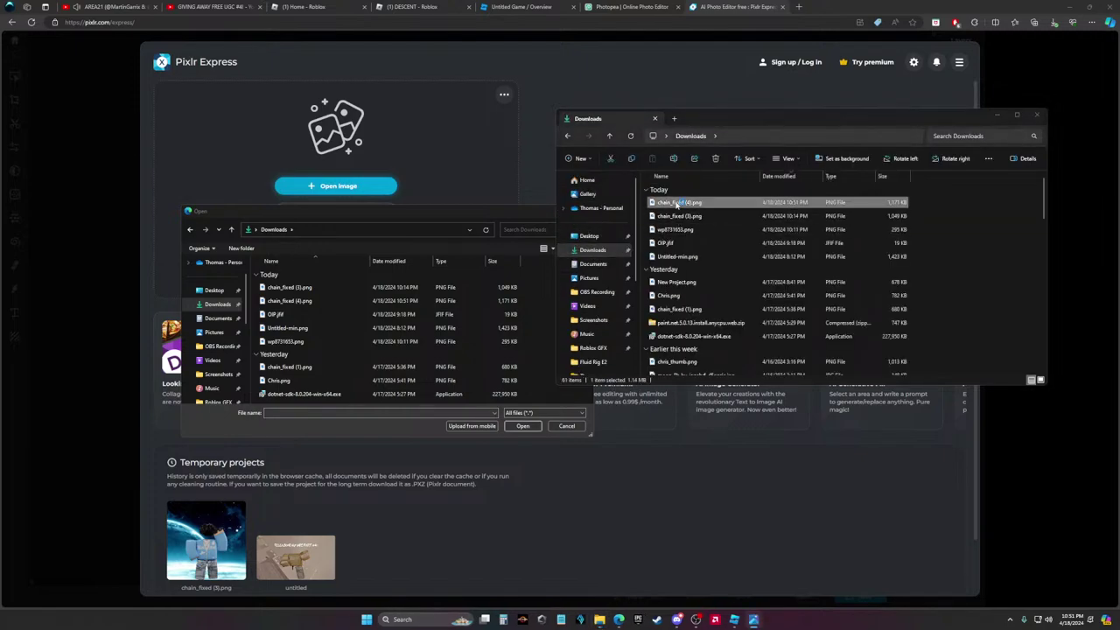
click(1109, 7)
Drag chain_fixed (4).png into Pixlr Express, close Explorer, and return to Discord
drag(689, 202, 314, 409)
drag(315, 229, 335, 176)
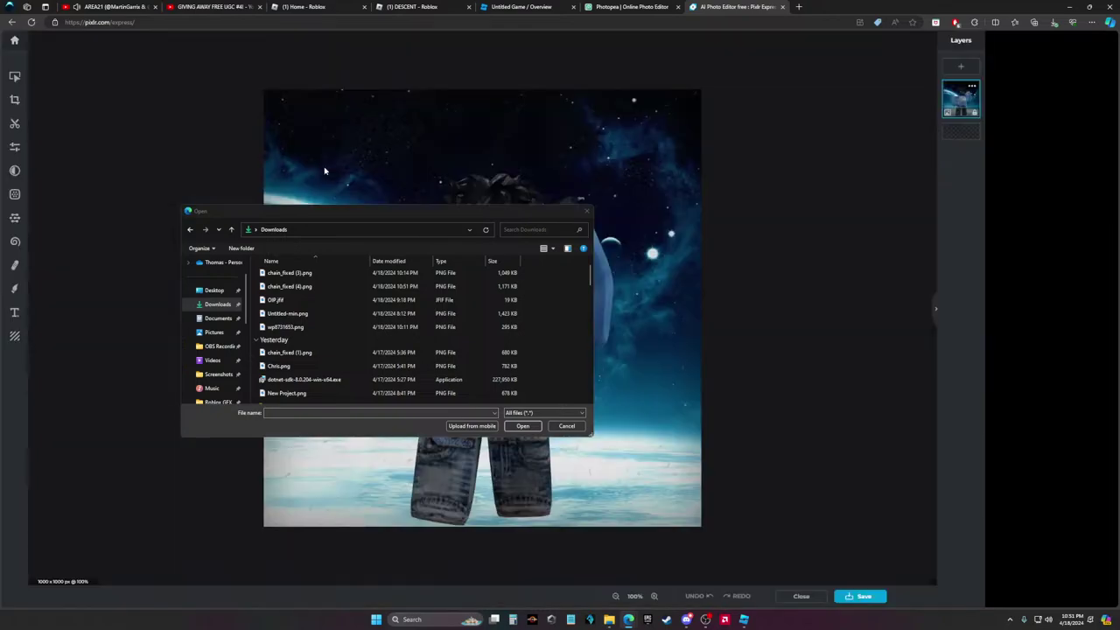
click(566, 425)
mouse_move(609, 620)
click(646, 544)
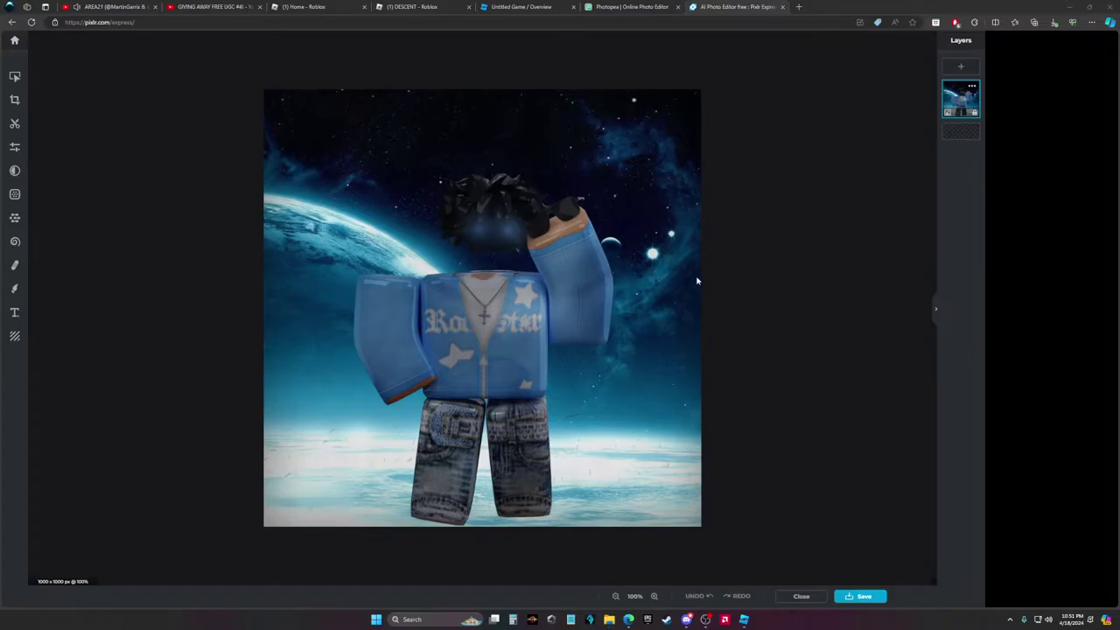
click(687, 621)
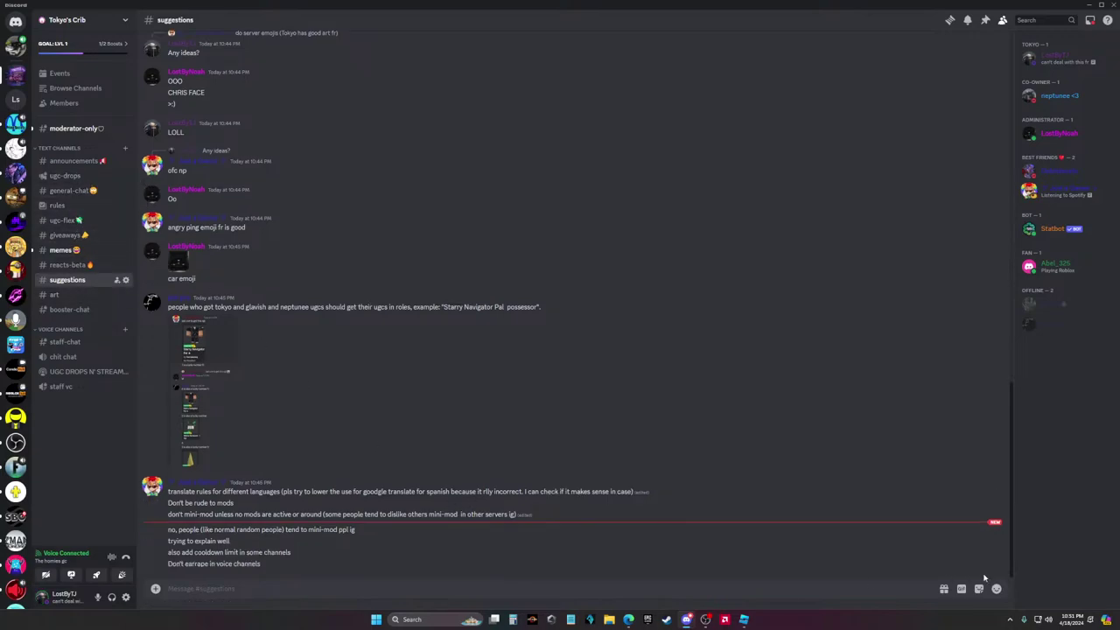
Reply 'good idea' to the cooldown-limit suggestion
click(968, 552)
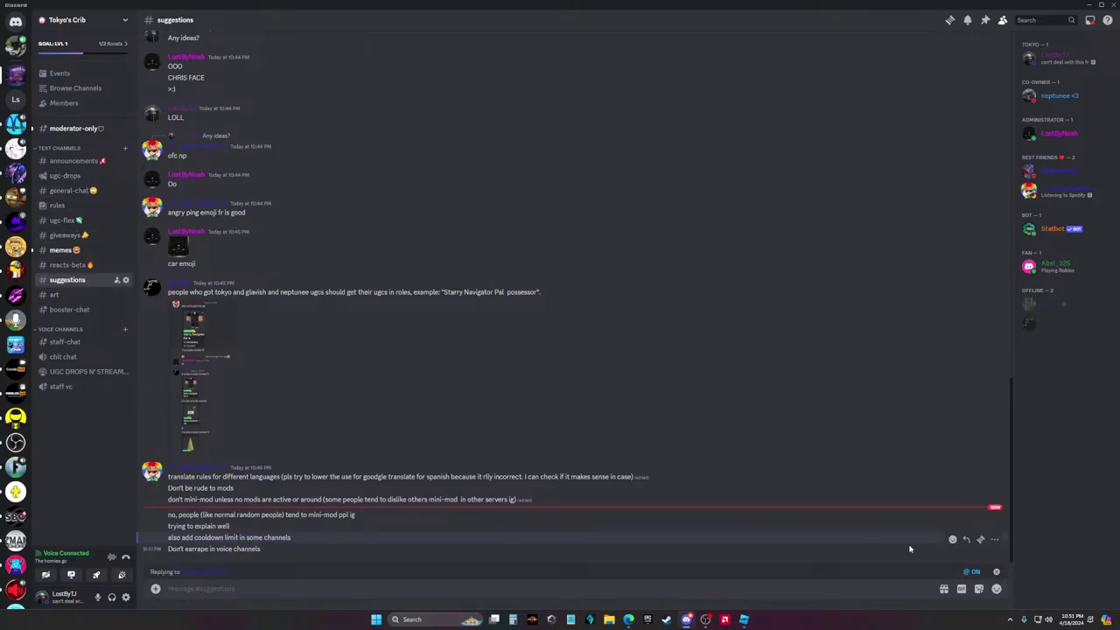
text(good idea)
key(Return)
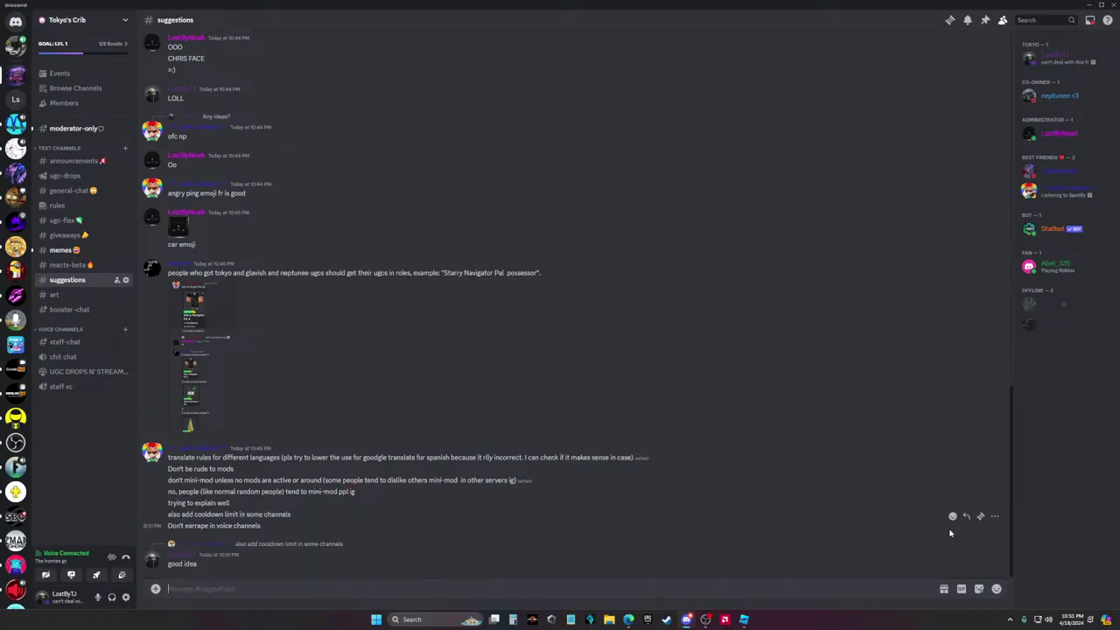
Start a reply to the voice channel rule, then discard the draft and cancel it
click(966, 517)
text(We)
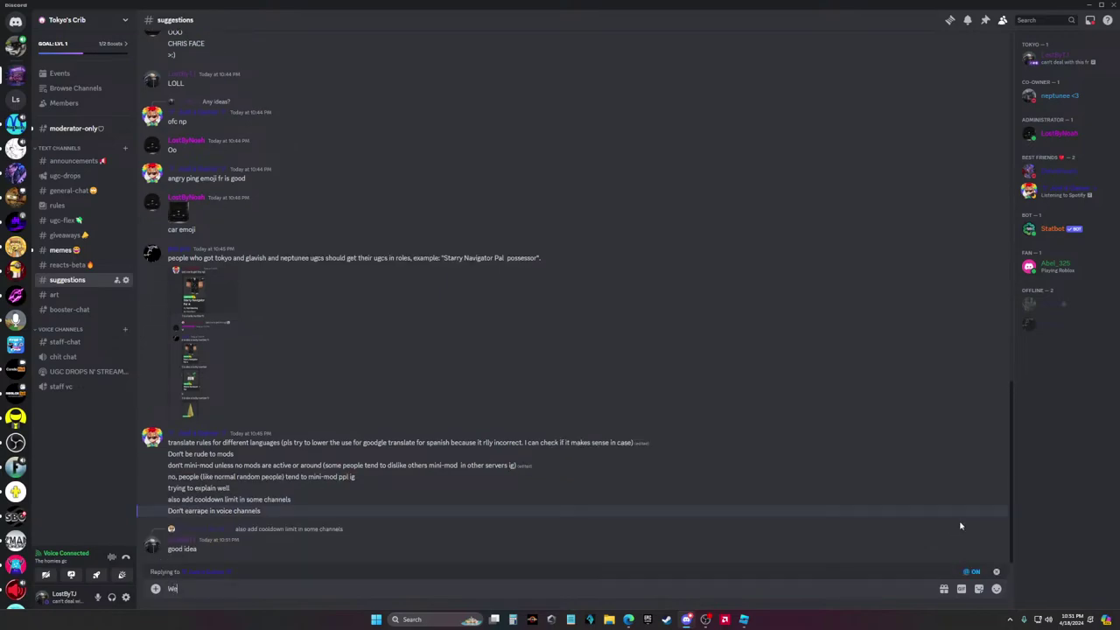
text( can have a voice c)
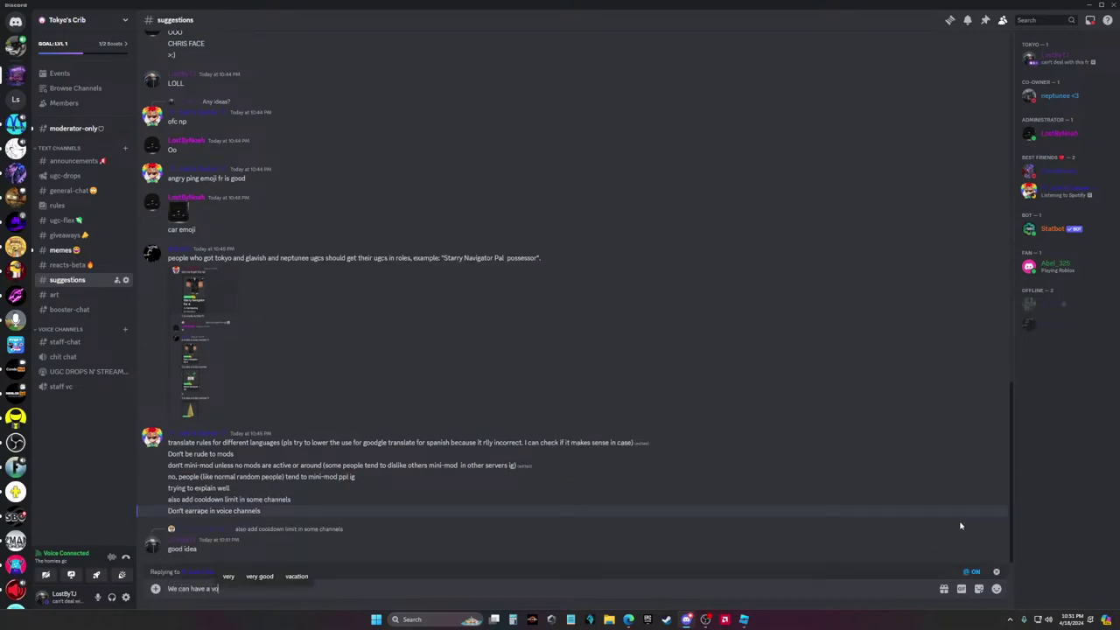
key(BackSpace)
key(BackSpace)
key(BackSpace)
key(BackSpace)
key(BackSpace)
key(BackSpace)
key(BackSpace)
key(BackSpace)
key(BackSpace)
key(BackSpace)
key(BackSpace)
key(BackSpace)
key(BackSpace)
key(BackSpace)
key(BackSpace)
key(BackSpace)
key(BackSpace)
key(BackSpace)
key(BackSpace)
key(BackSpace)
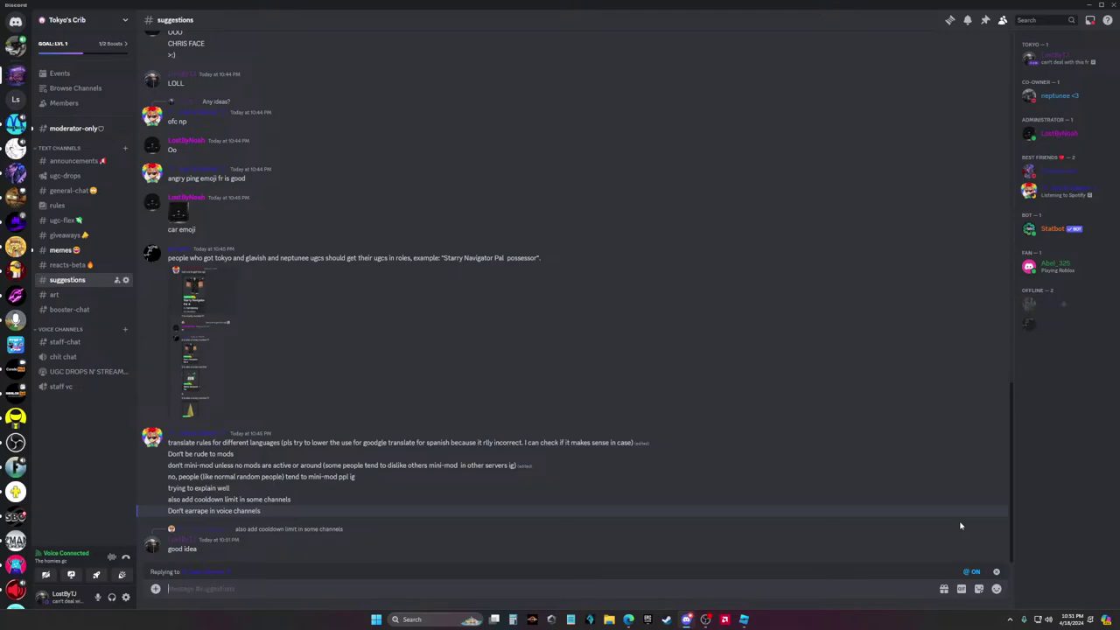
text(That we can)
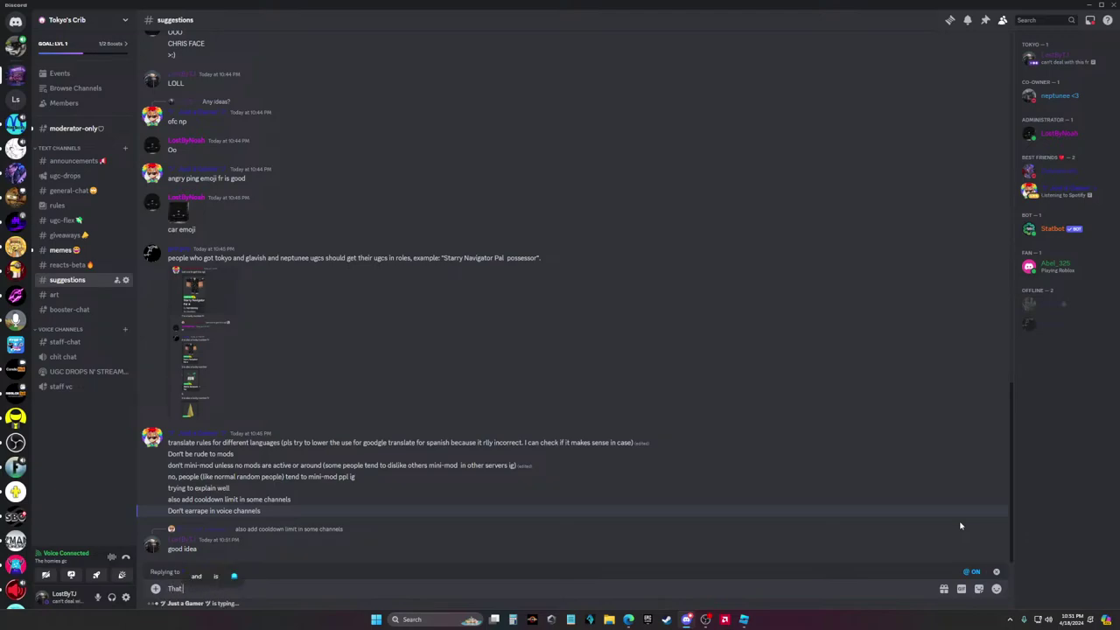
key(BackSpace)
key(BackSpace)
key(BackSpace)
key(BackSpace)
key(BackSpace)
key(BackSpace)
key(BackSpace)
key(BackSpace)
key(BackSpace)
key(BackSpace)
key(BackSpace)
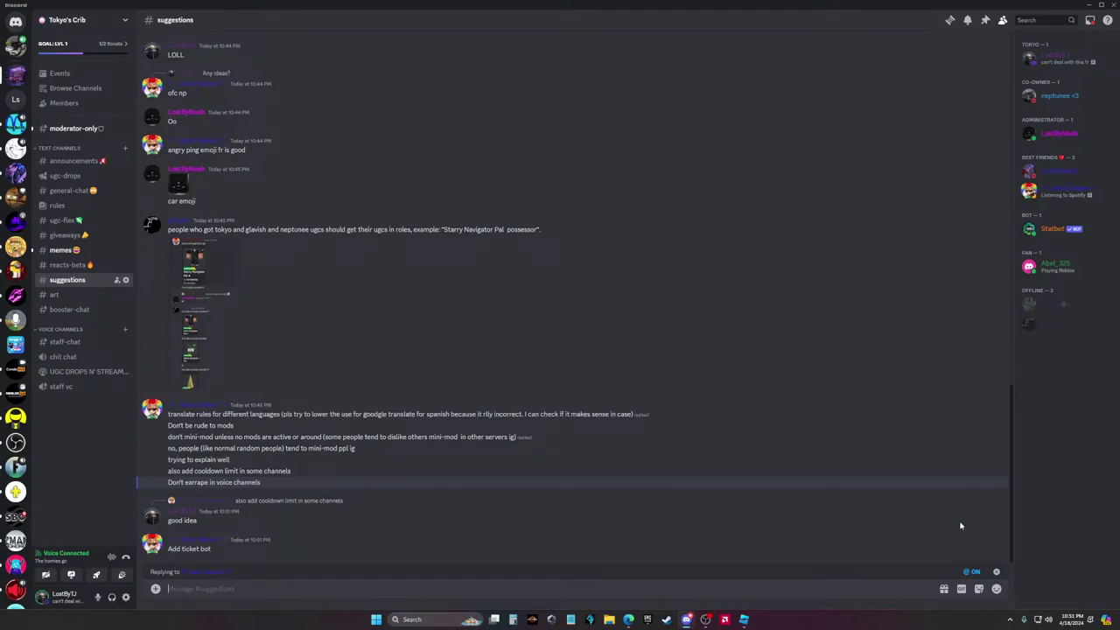
click(997, 571)
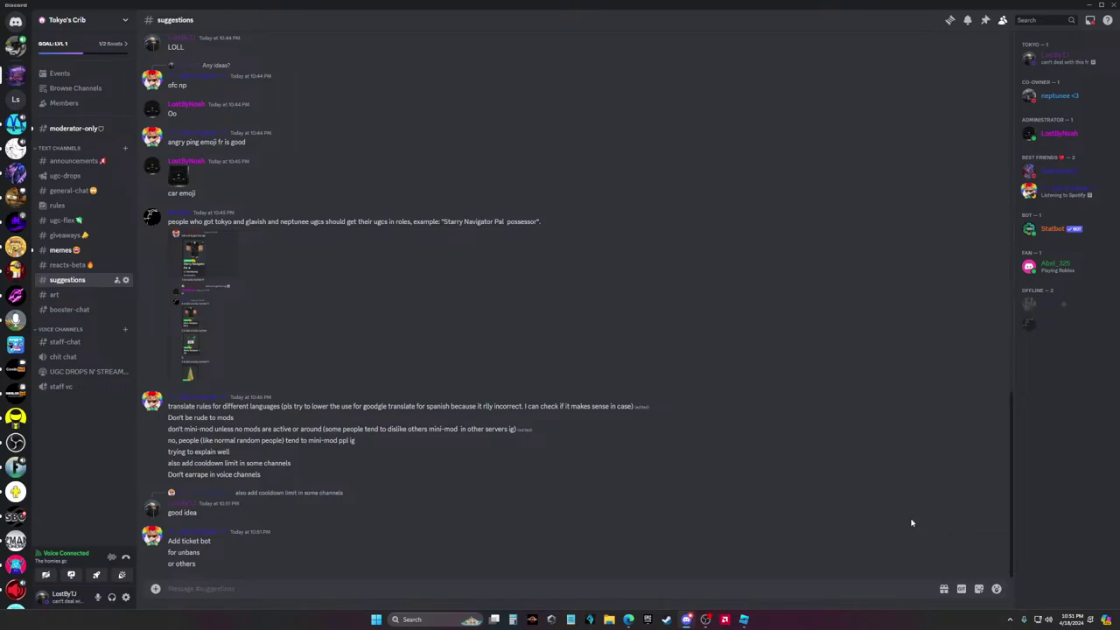
Post 'Also a good idea!' after the ticket-bot idea, then go to #memes
text(Also a good idea!)
key(Return)
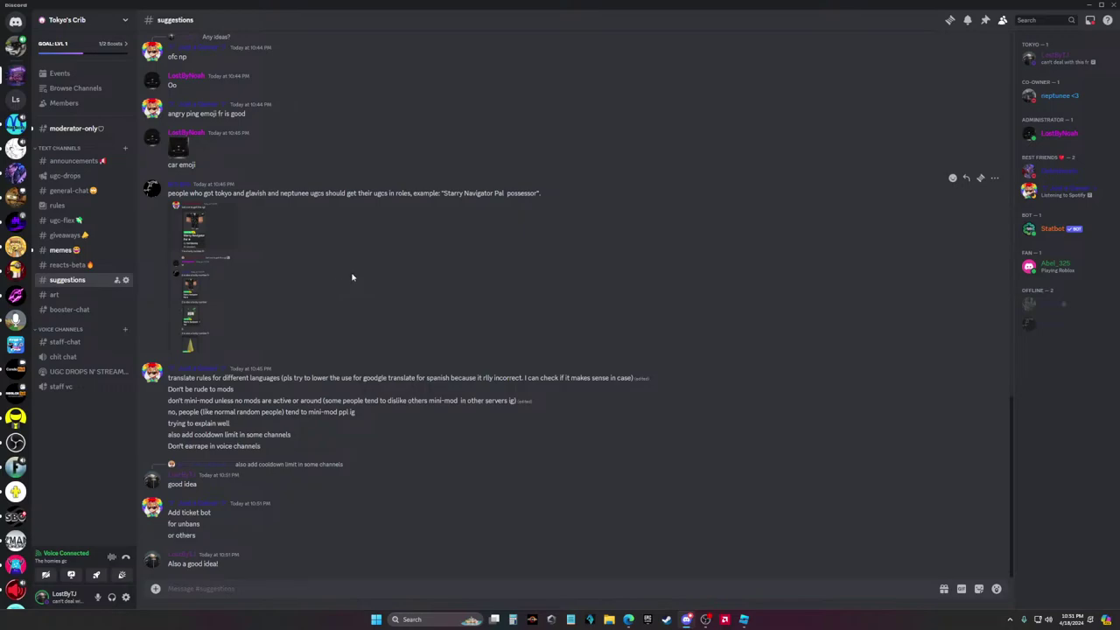
click(77, 250)
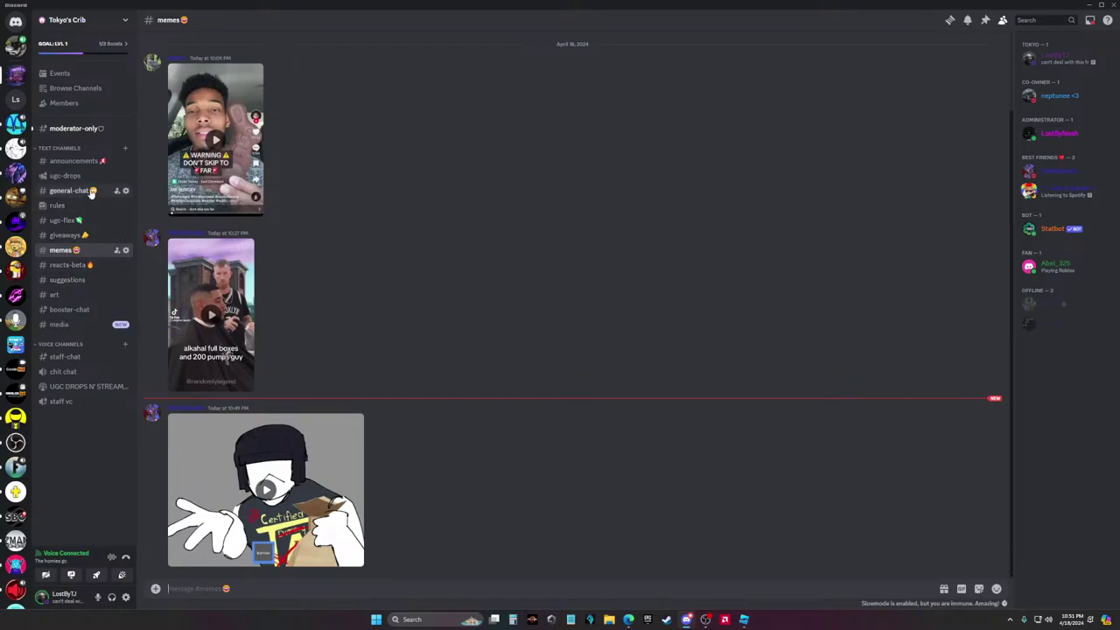
Check the moderator-only and another text channel, then return to #suggestions
click(75, 130)
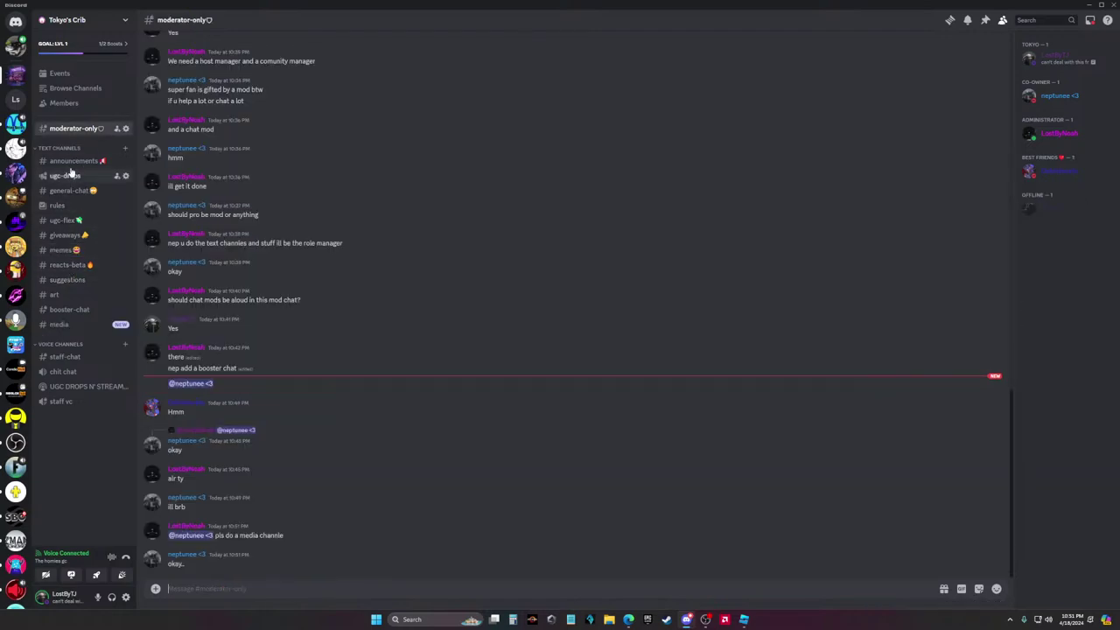
click(72, 163)
click(70, 280)
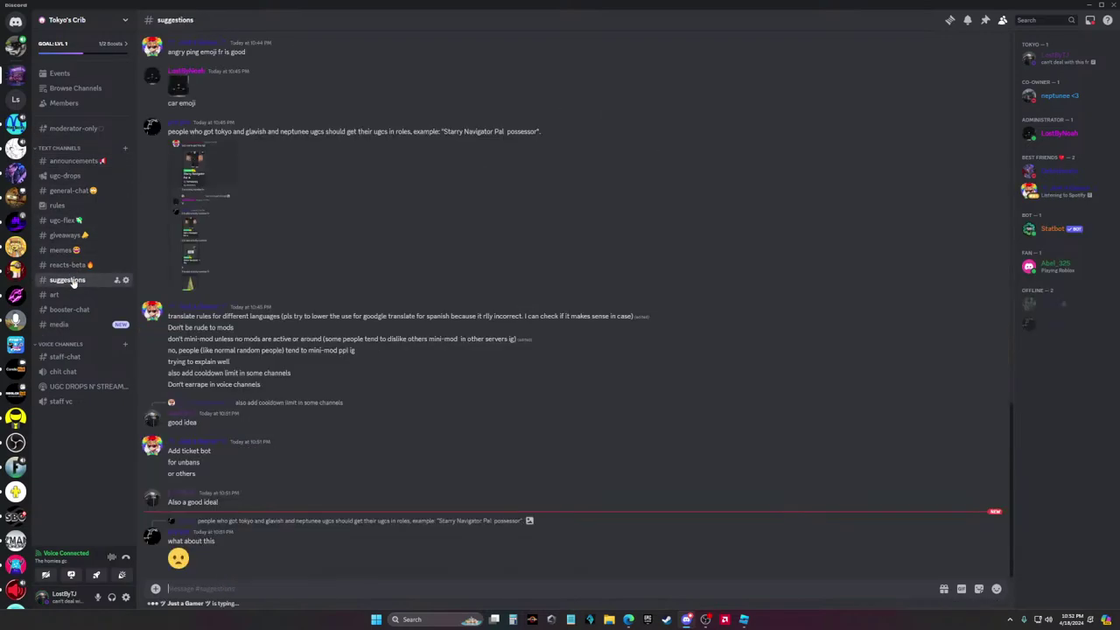
scroll(398, 412, up, 3)
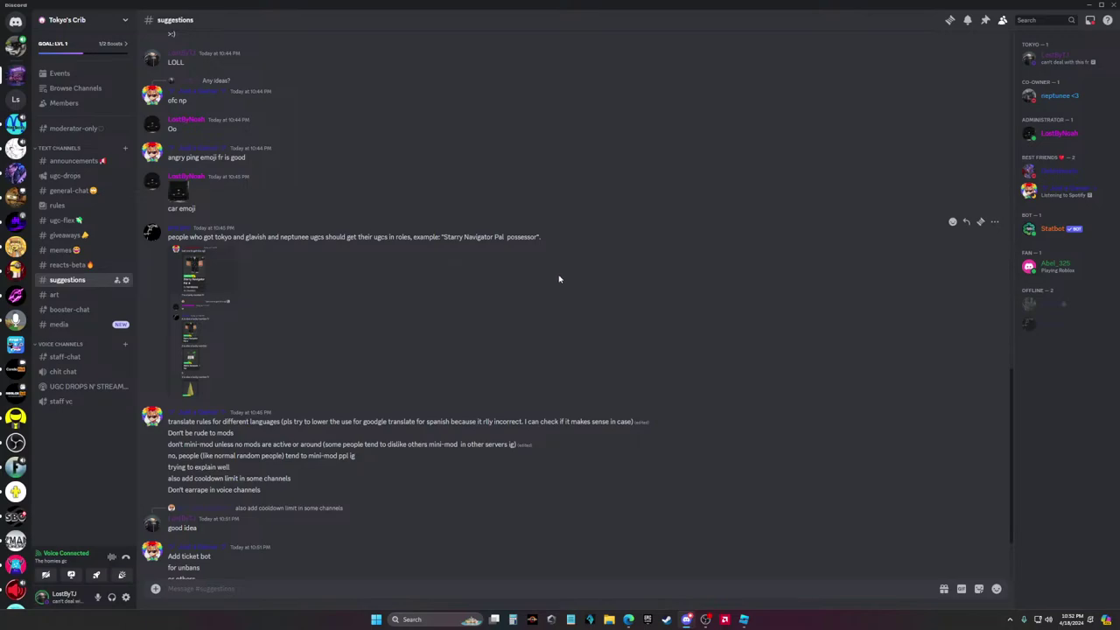
Reply to the UGC-roles post: 'Honestly not bad but if were releasing a lot of UGC's thats not necessary'
click(967, 222)
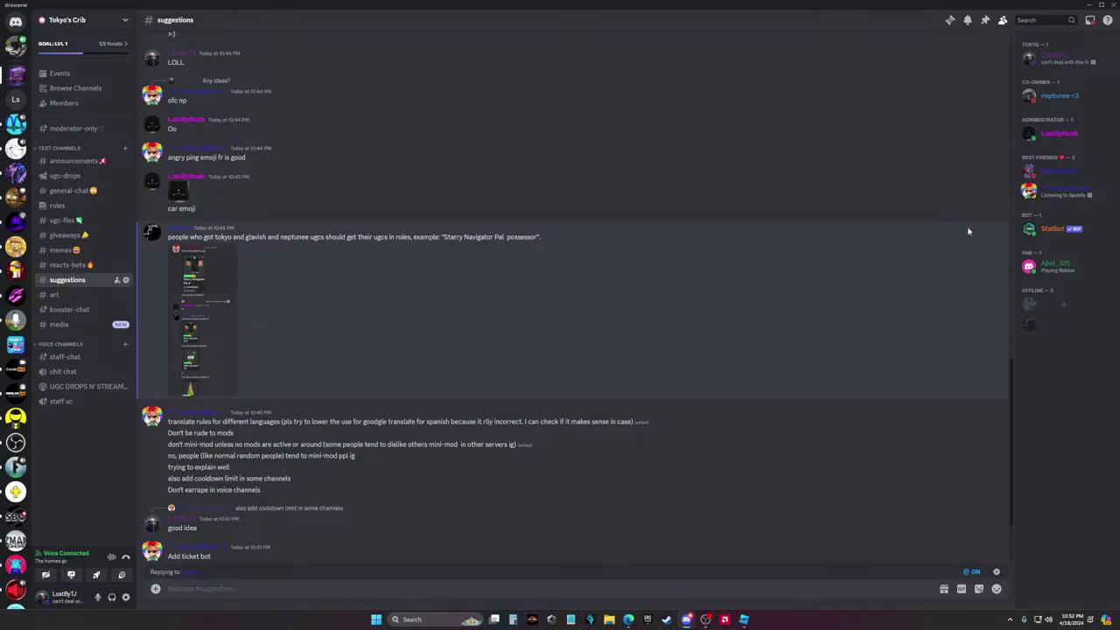
text(Honestly no bad but if were rel)
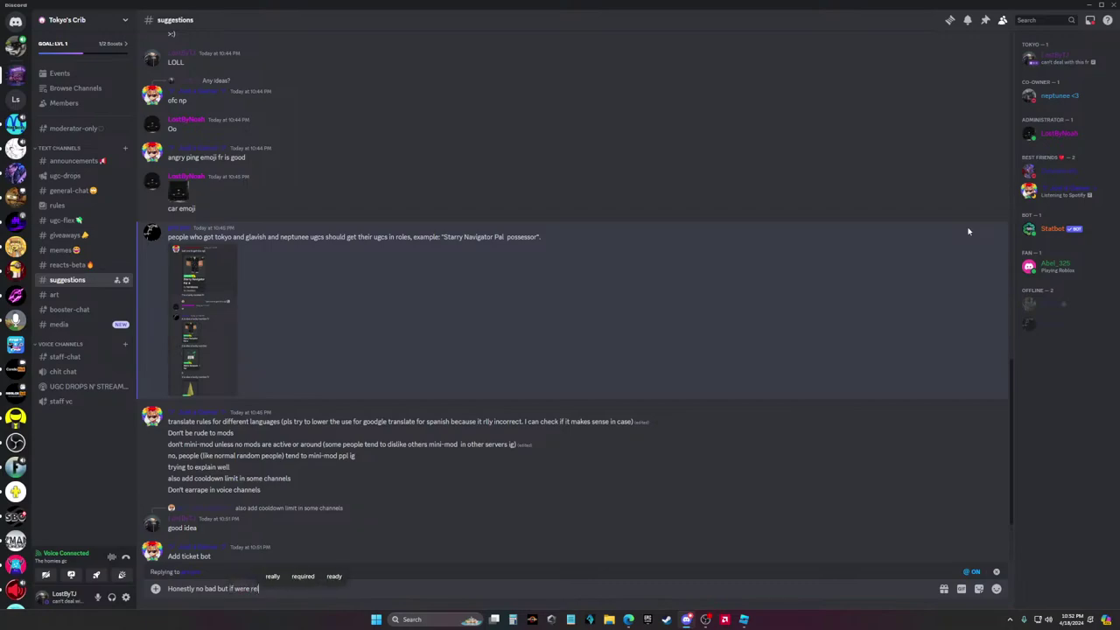
text(easing)
click(204, 592)
text(t)
click(323, 583)
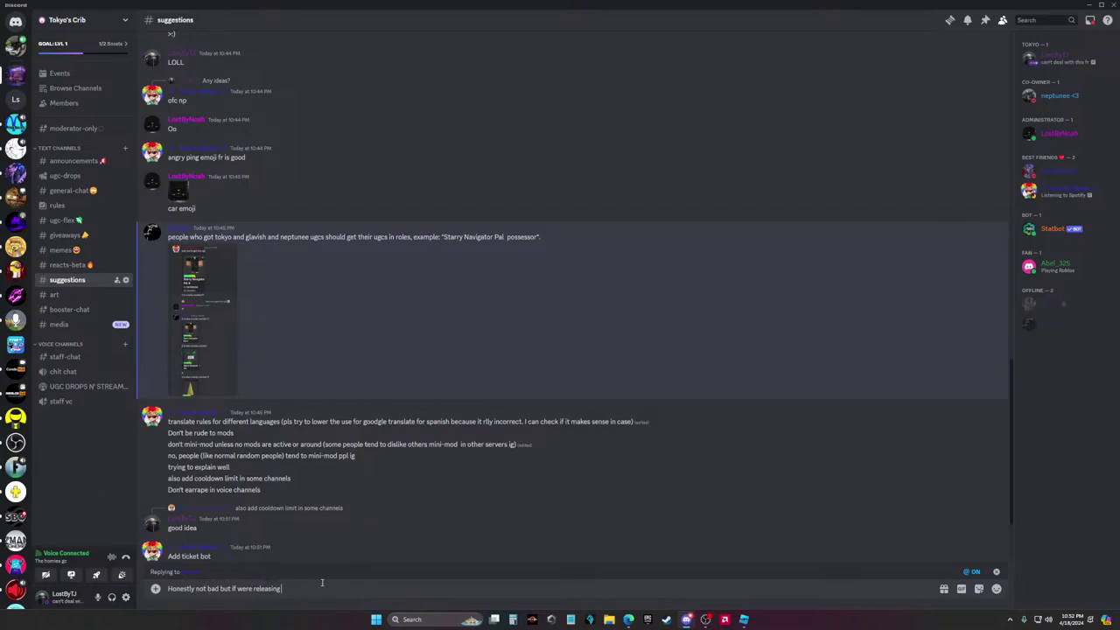
text(a )
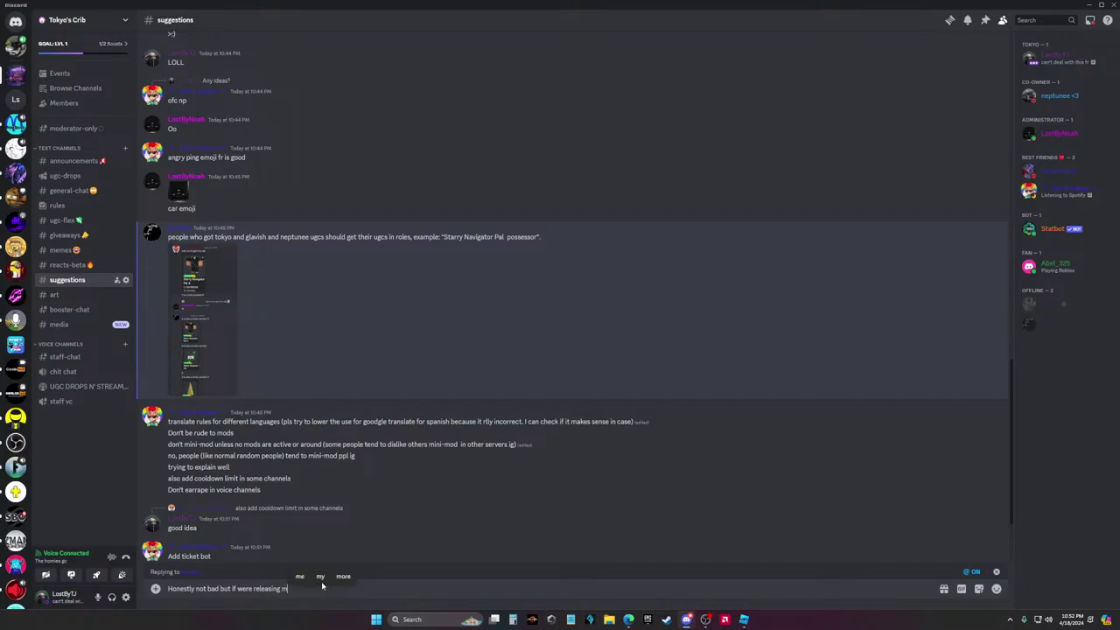
text(lot of UGC's)
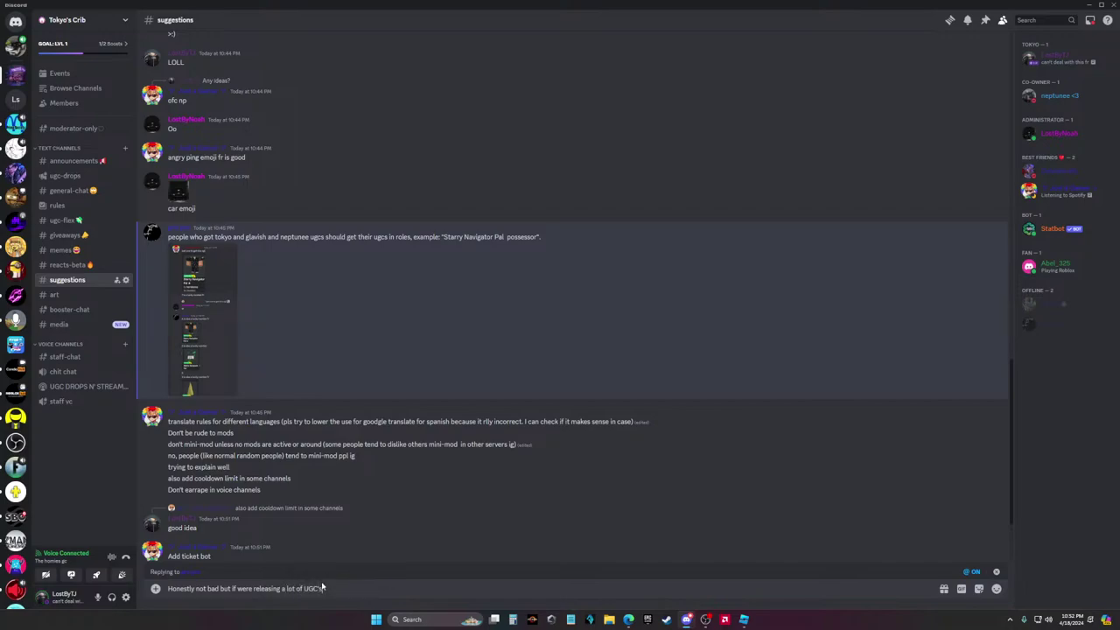
text( thats not nec)
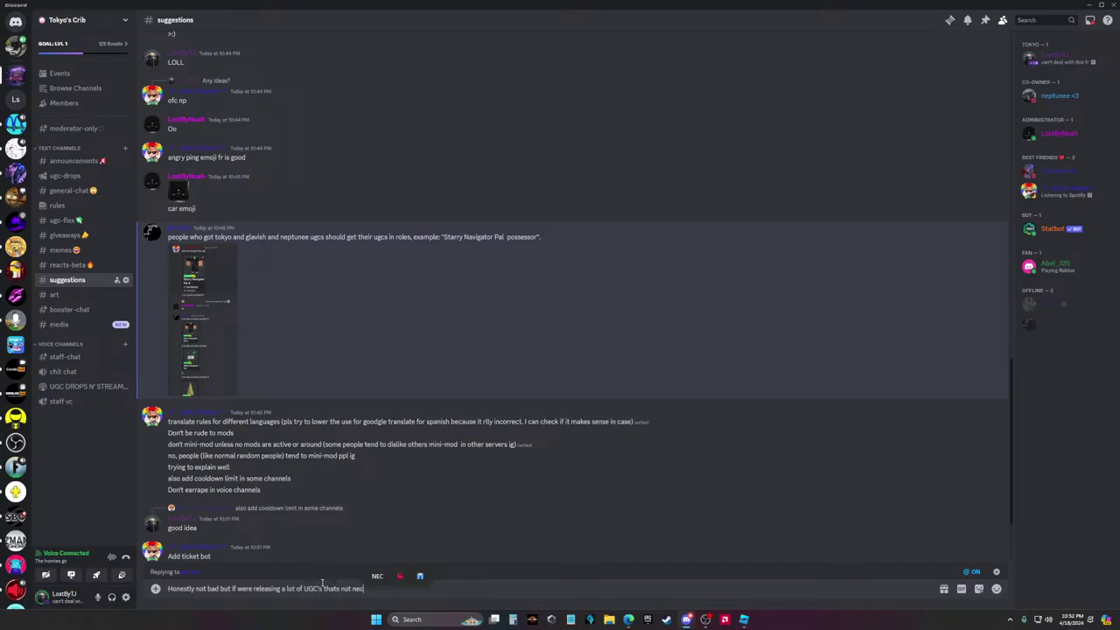
key(BackSpace)
text(s)
key(BackSpace)
text(cisarry)
click(401, 577)
key(Return)
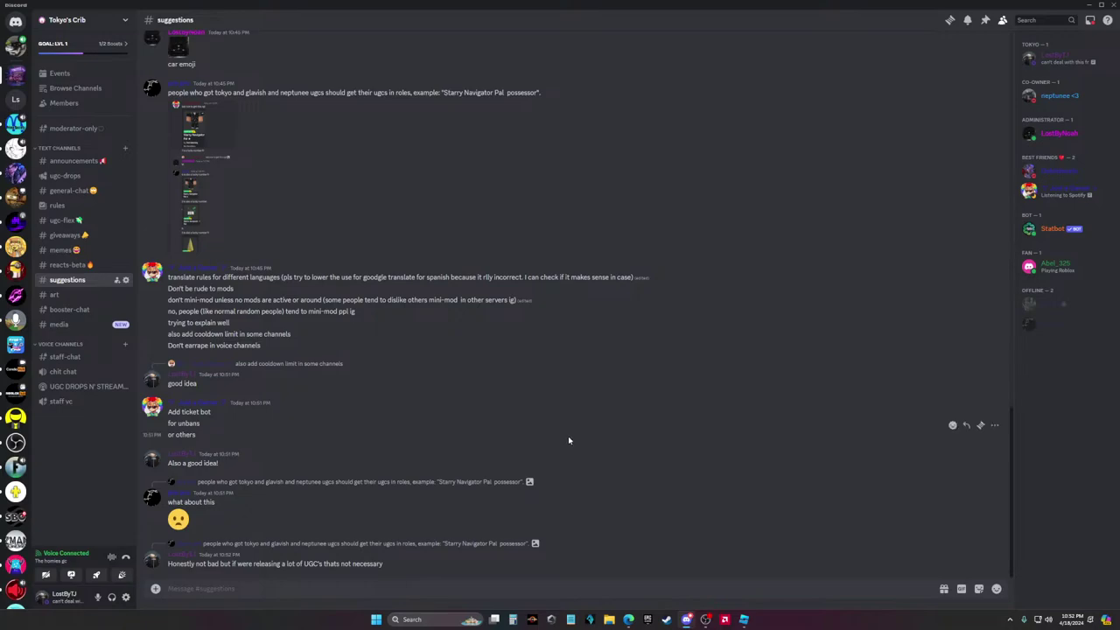
Apply the HDR filter to the space render in Pixlr
mouse_move(628, 620)
click(581, 574)
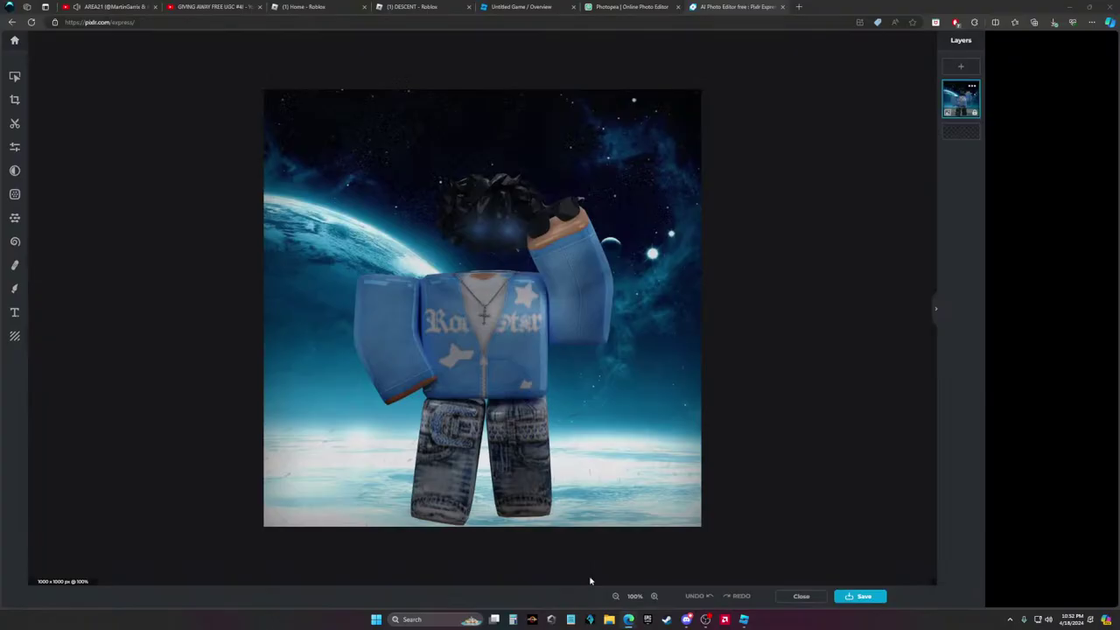
click(14, 194)
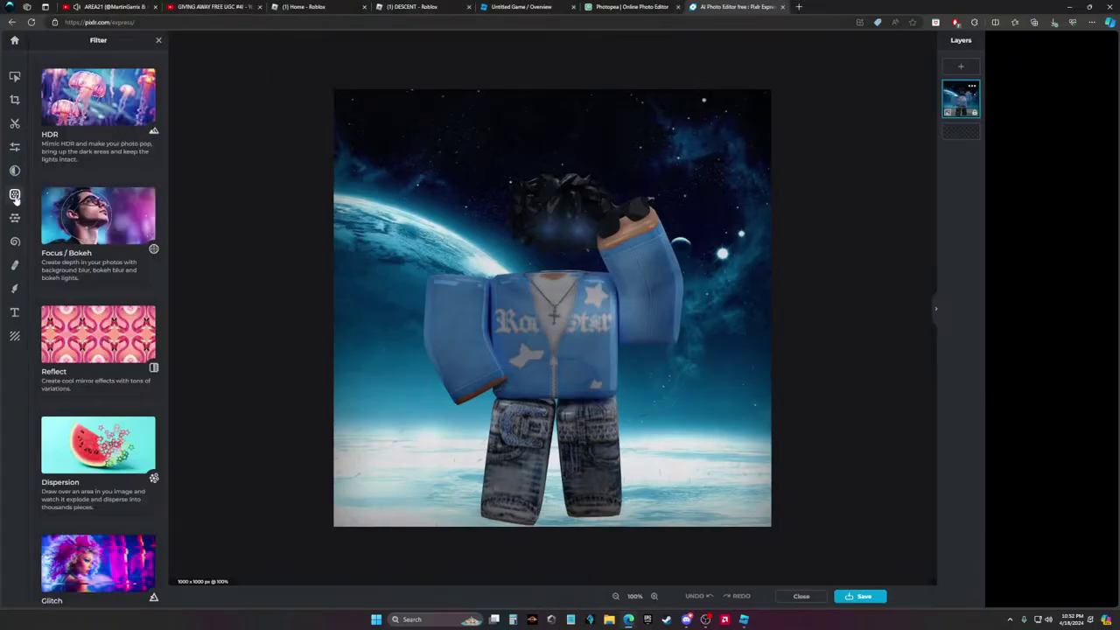
click(130, 136)
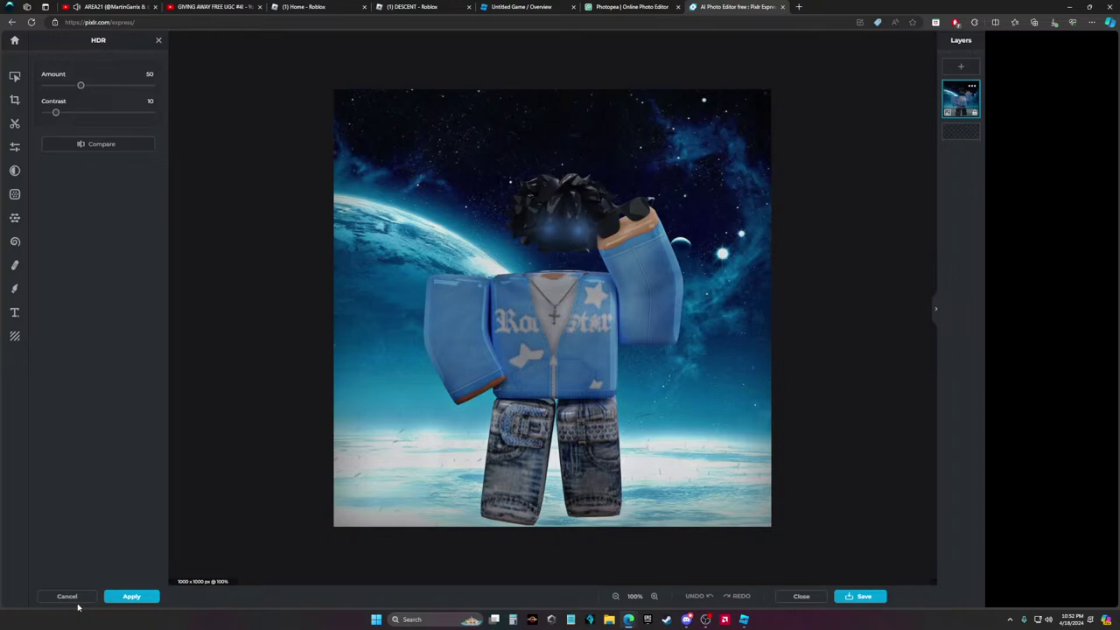
click(131, 597)
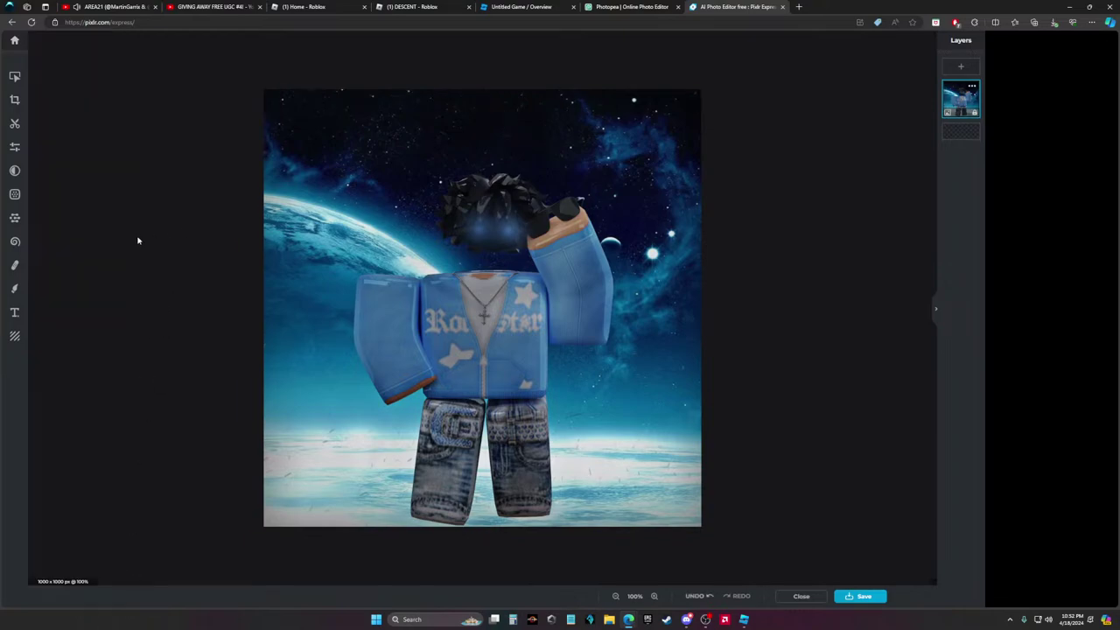
Try the Conny black-and-white effect at much lower strength, then close the effects list
click(14, 171)
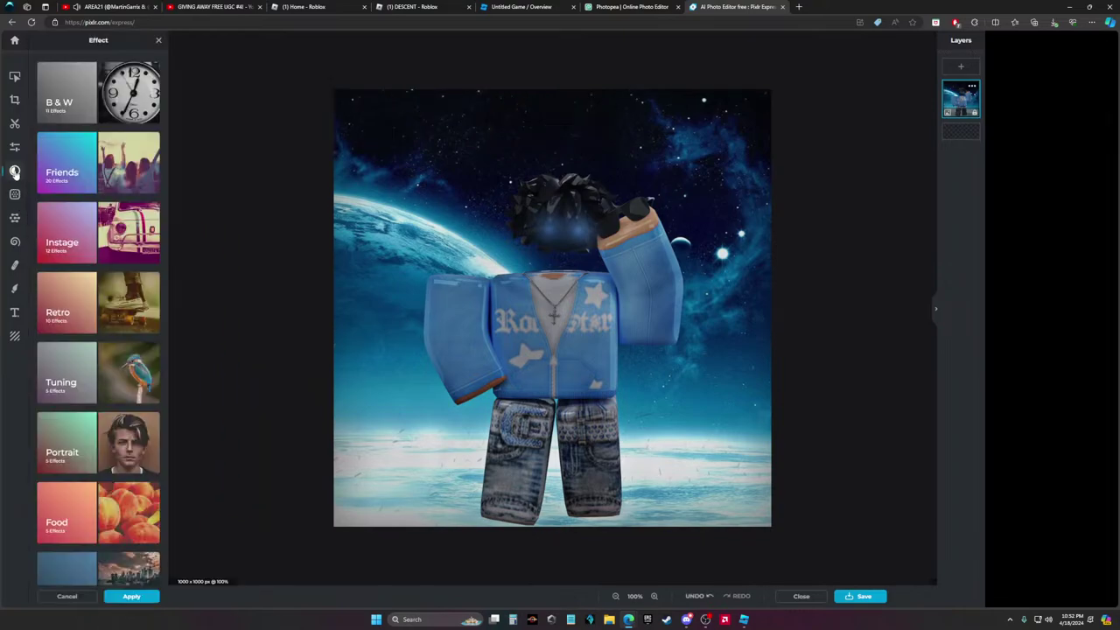
click(119, 119)
click(112, 224)
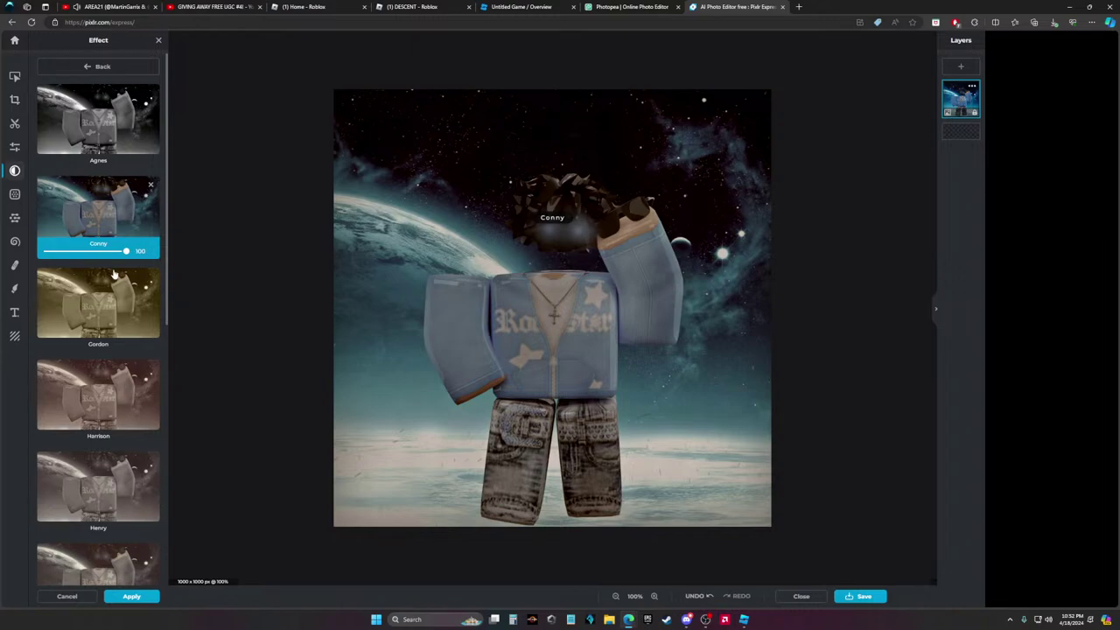
click(89, 252)
drag(89, 252, 39, 251)
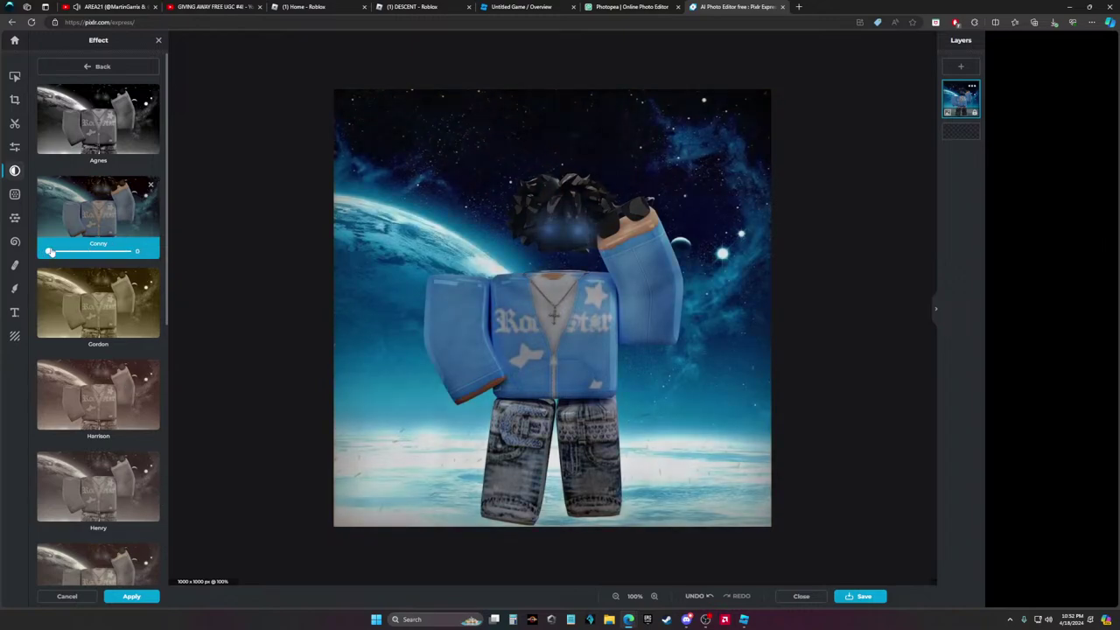
click(66, 596)
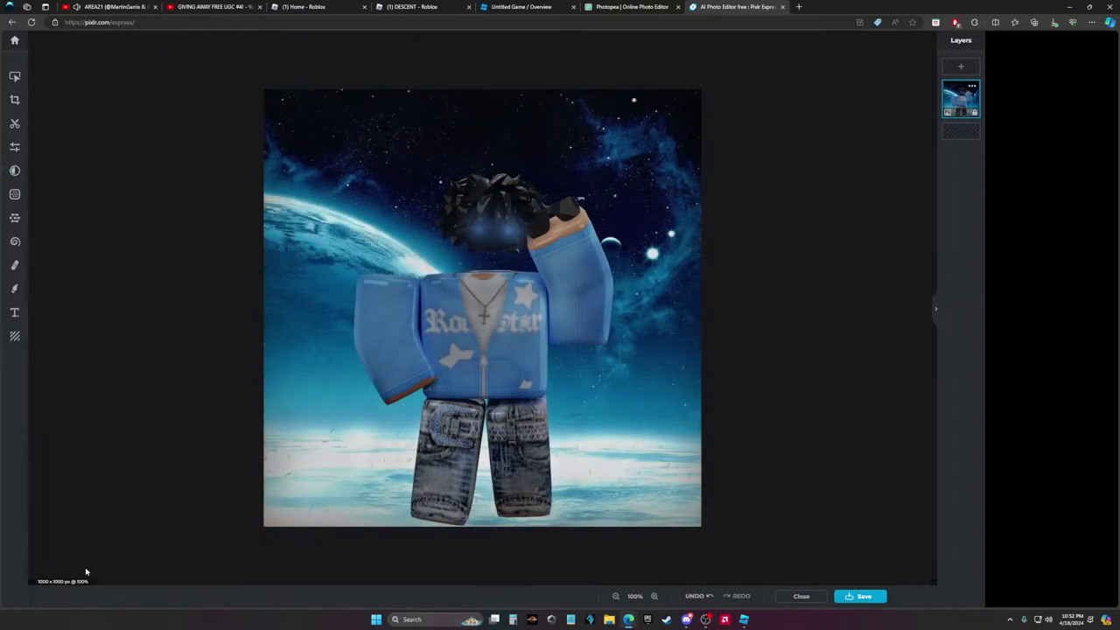
Compare Antonio and Anne, then apply the Antonio effect at strength 67
click(14, 171)
click(121, 153)
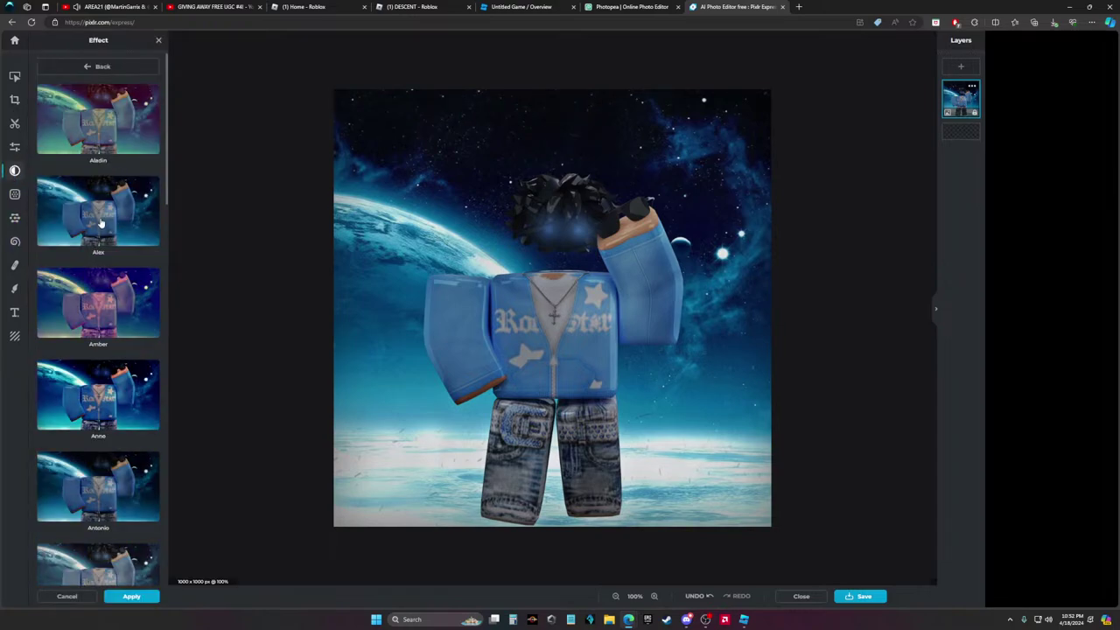
click(107, 471)
click(112, 388)
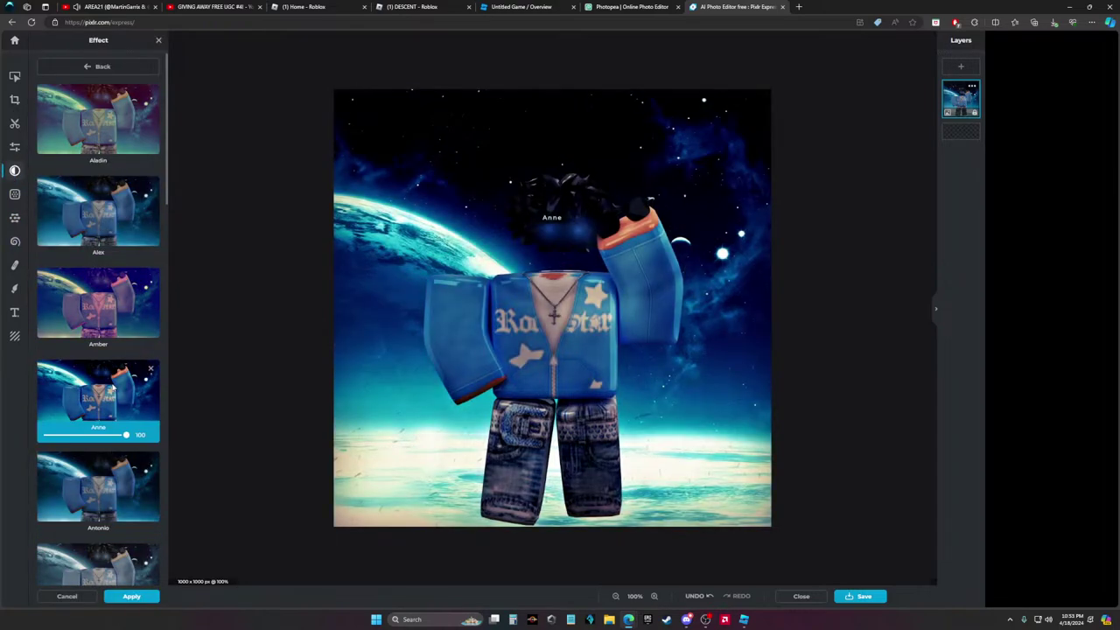
click(84, 465)
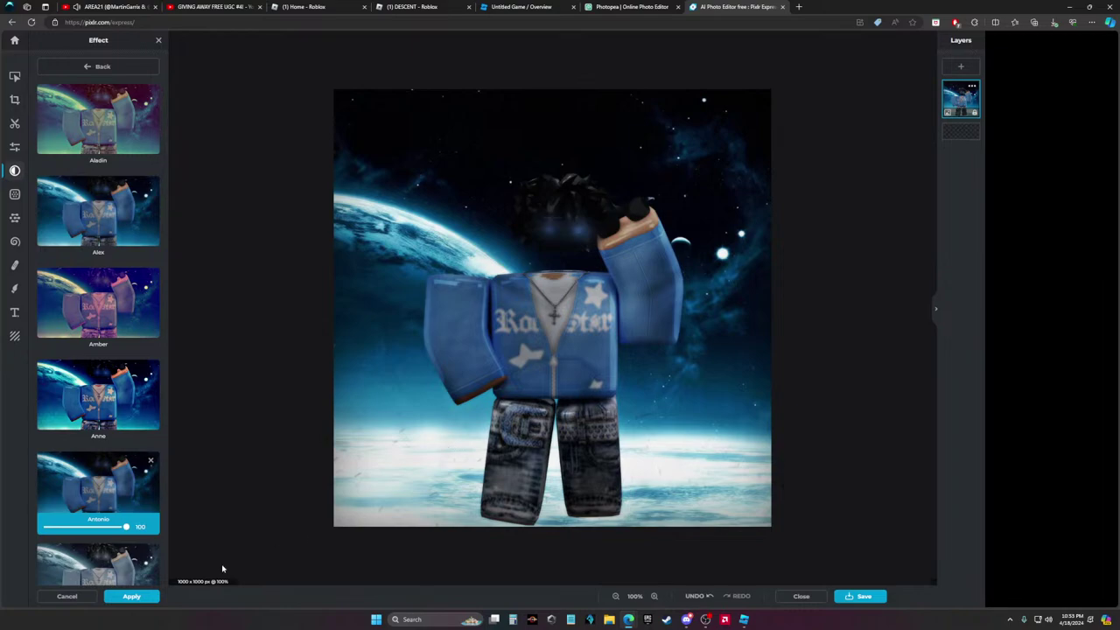
mouse_move(112, 527)
mouse_down()
mouse_move(102, 527)
mouse_move(161, 531)
mouse_move(21, 528)
mouse_move(105, 528)
mouse_up()
click(100, 529)
click(131, 596)
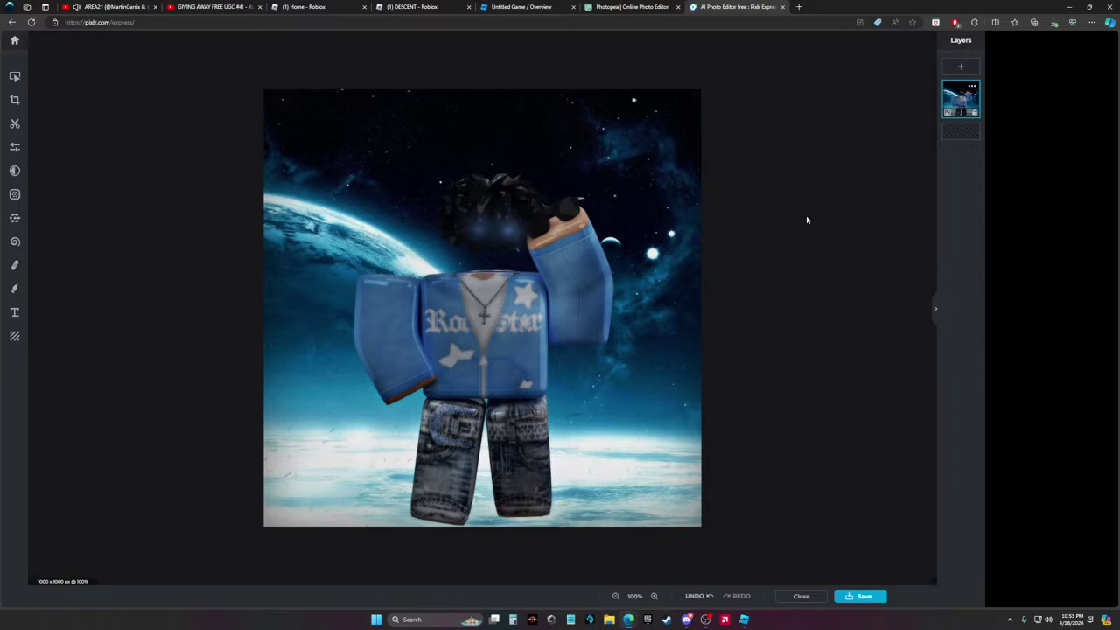
Delete an overlay layer from the Photopea project
scroll(793, 368, up, 1)
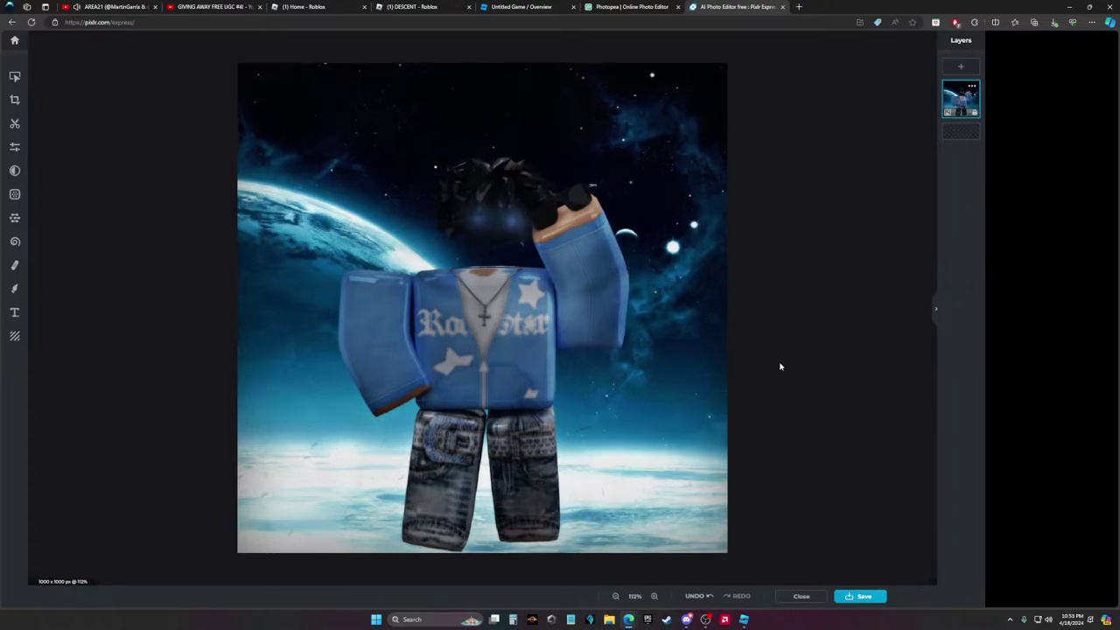
scroll(779, 366, down, 1)
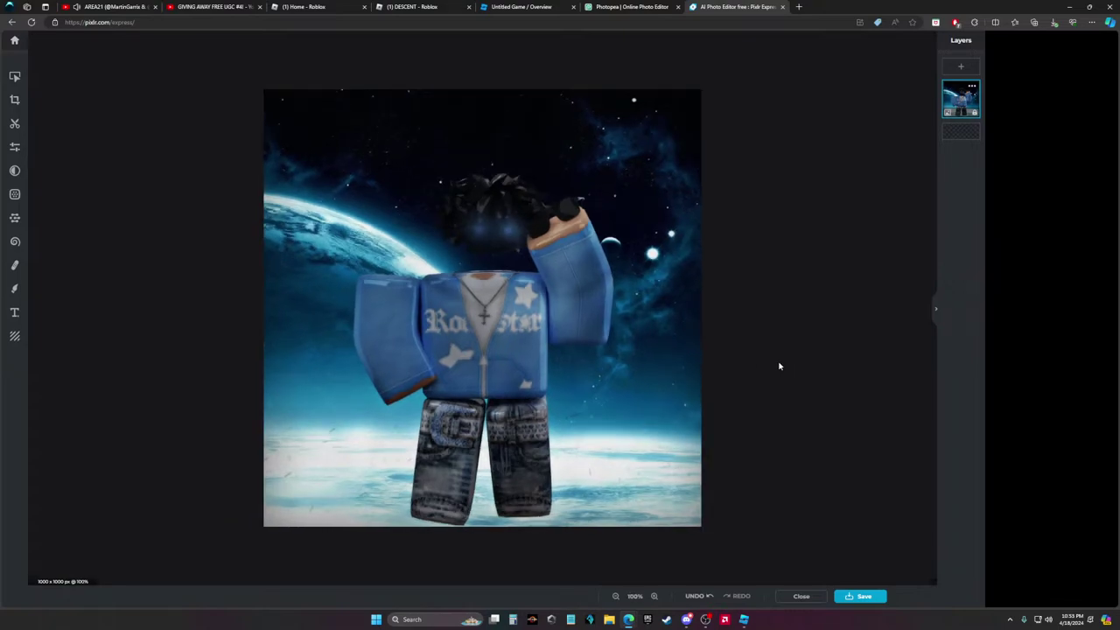
click(630, 6)
right_click(907, 496)
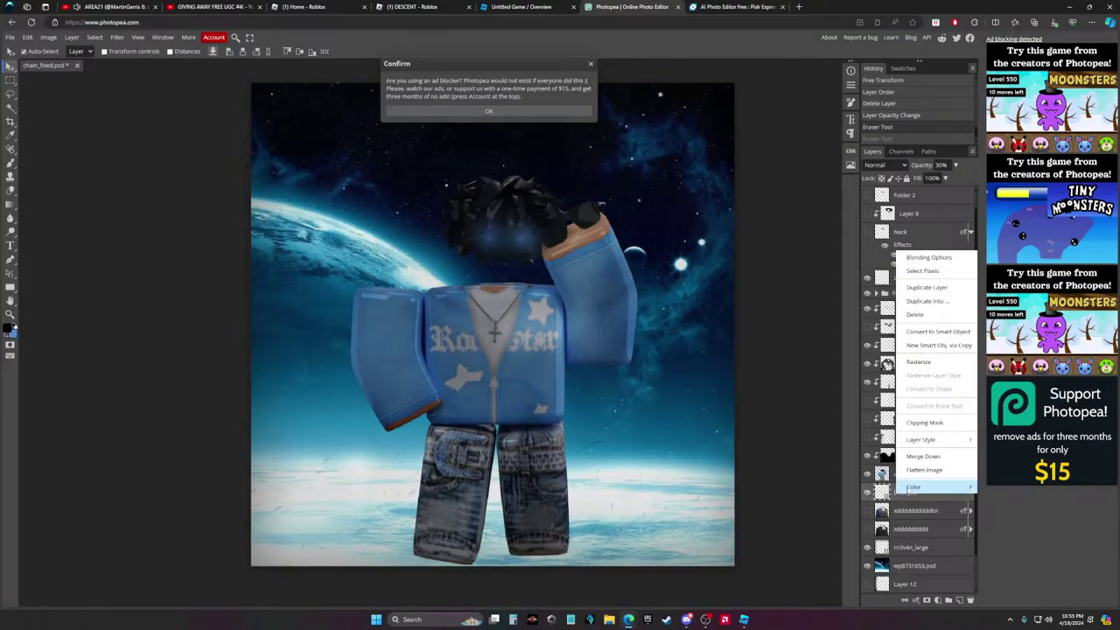
click(918, 318)
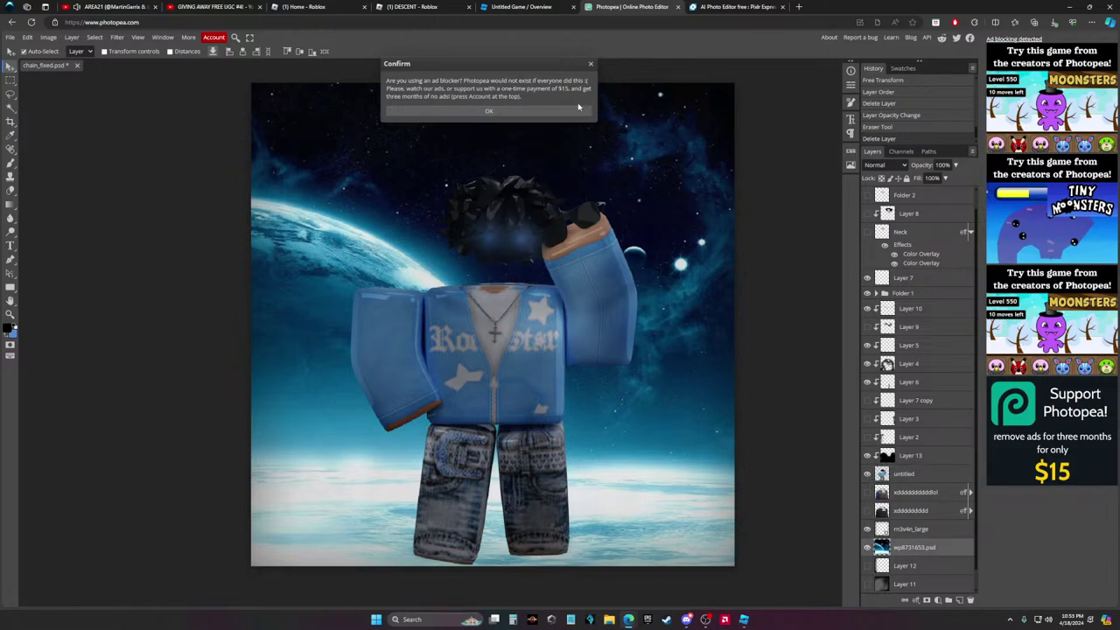
Preview Anne at 42 strength, apply Antonio instead, and reload Pixlr Express
click(735, 6)
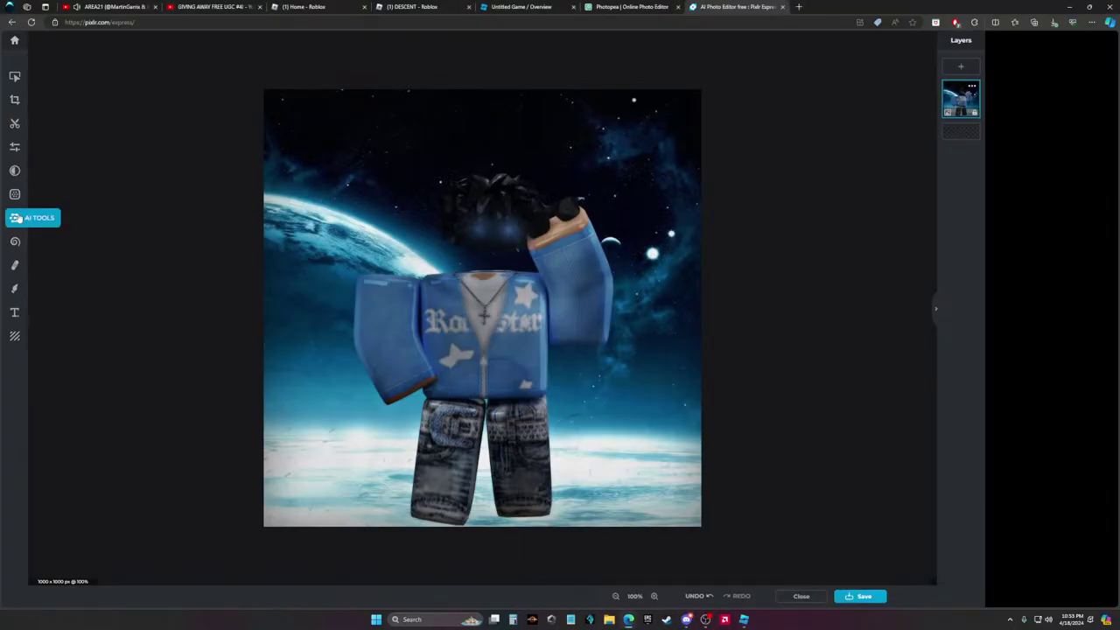
click(14, 171)
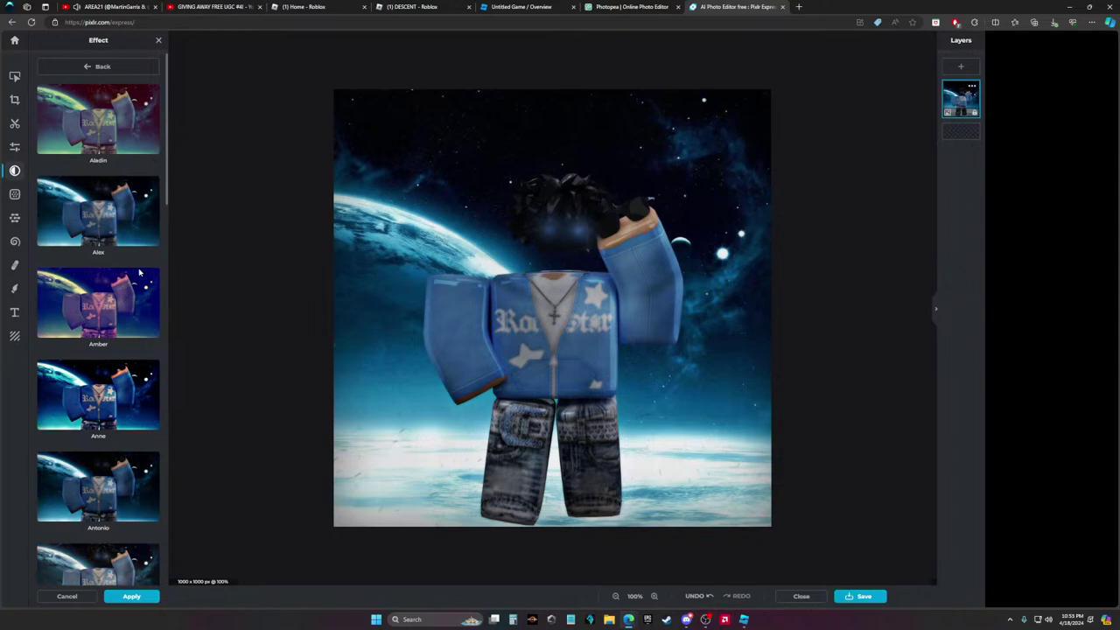
click(109, 402)
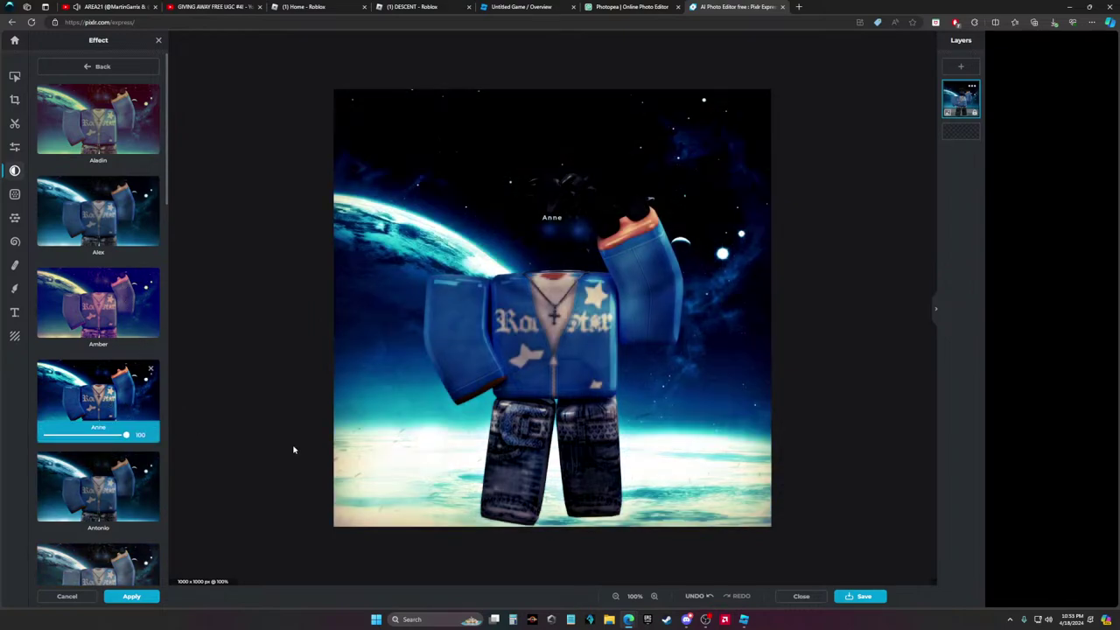
click(91, 436)
drag(91, 436, 82, 438)
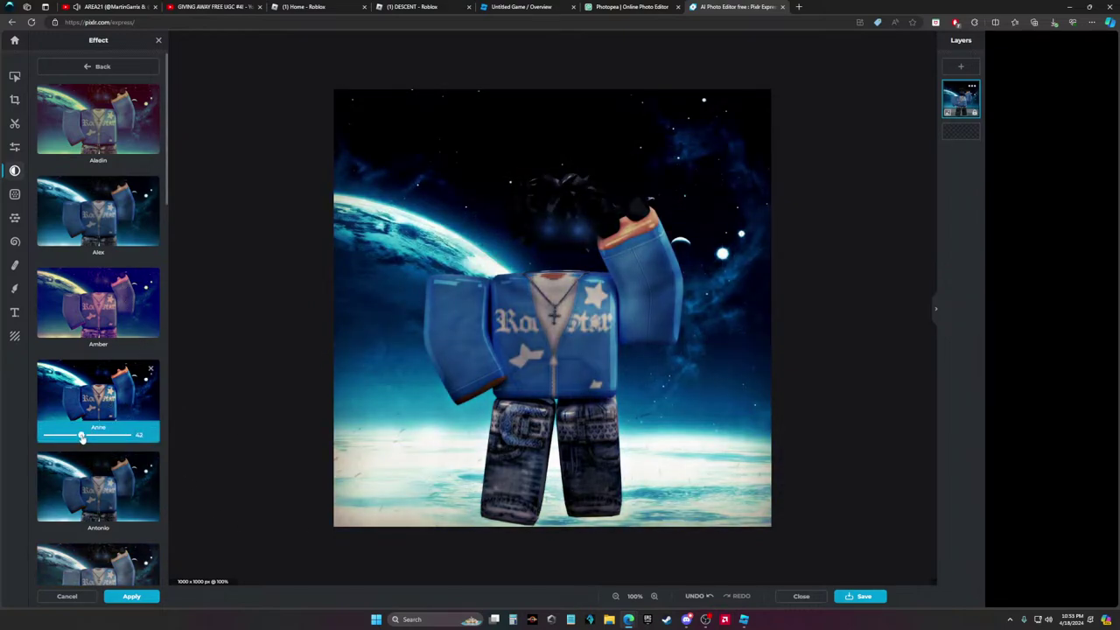
click(105, 481)
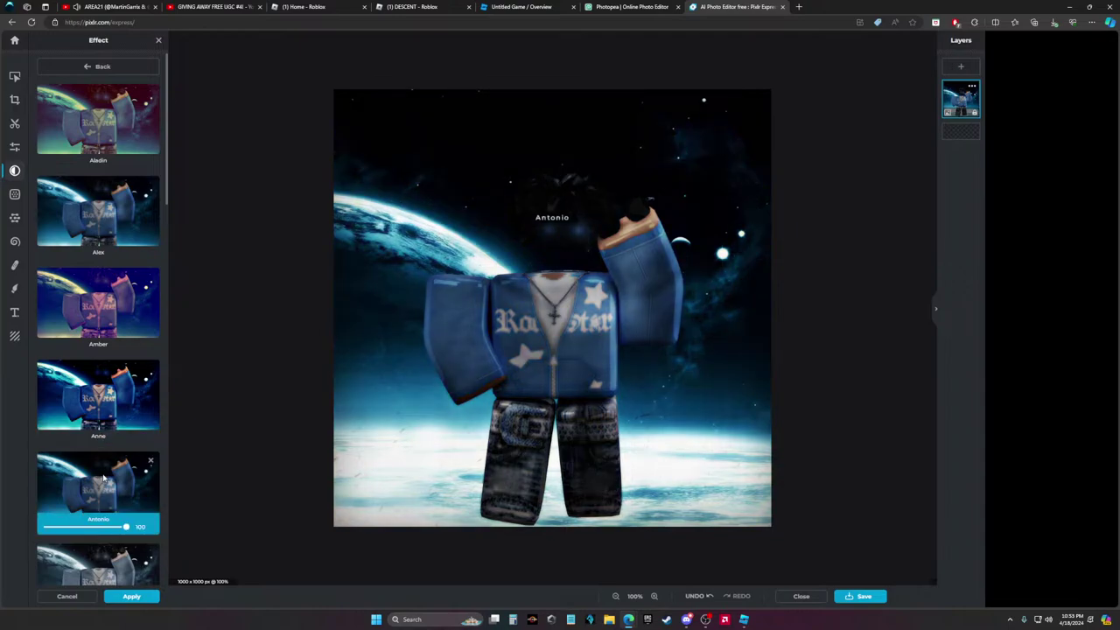
click(134, 596)
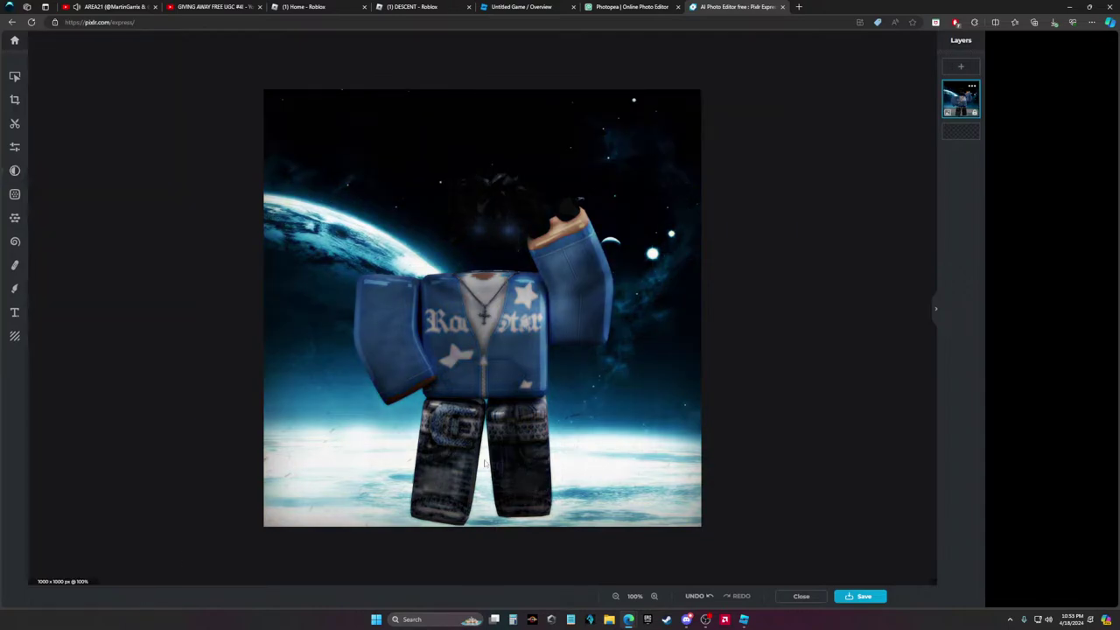
click(32, 22)
Reply '5k' to the 50 stock item price question in Discord
click(626, 7)
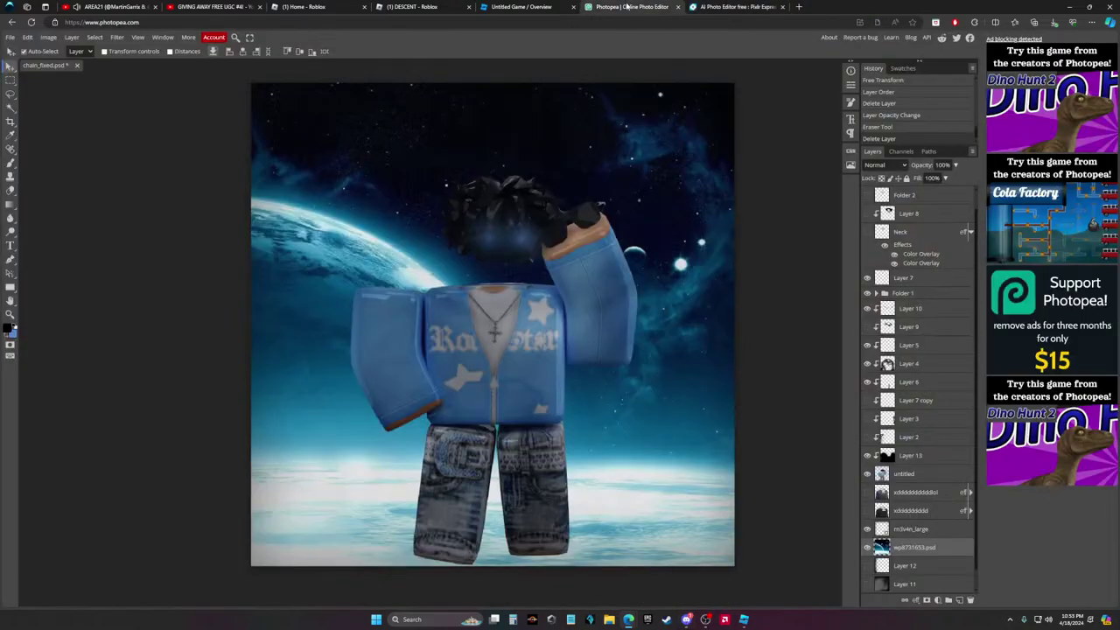
click(687, 619)
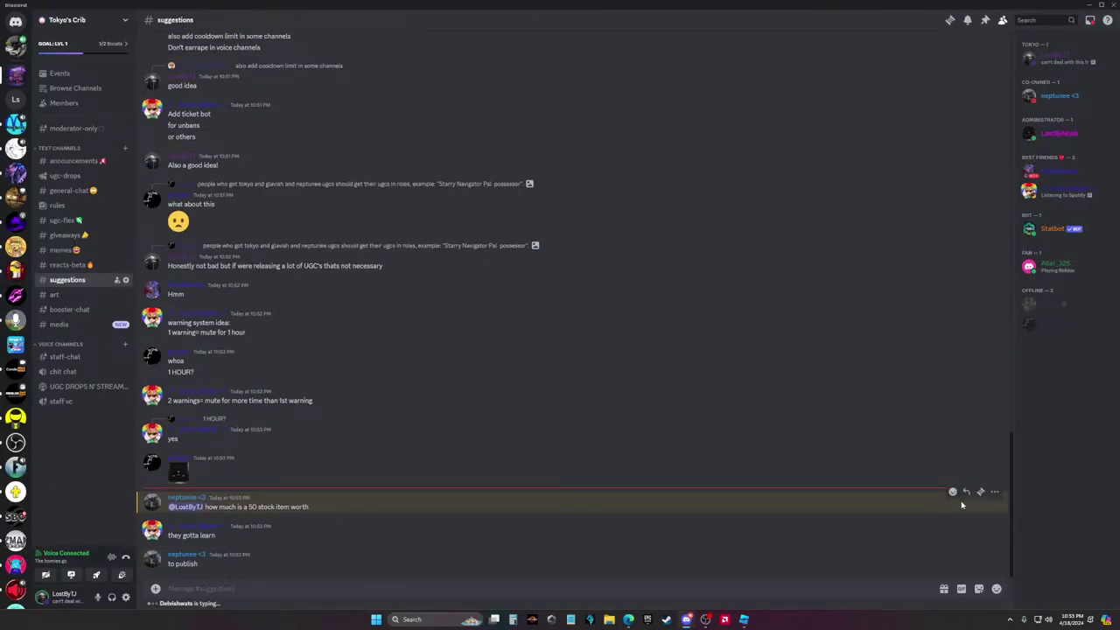
click(965, 489)
text(5k)
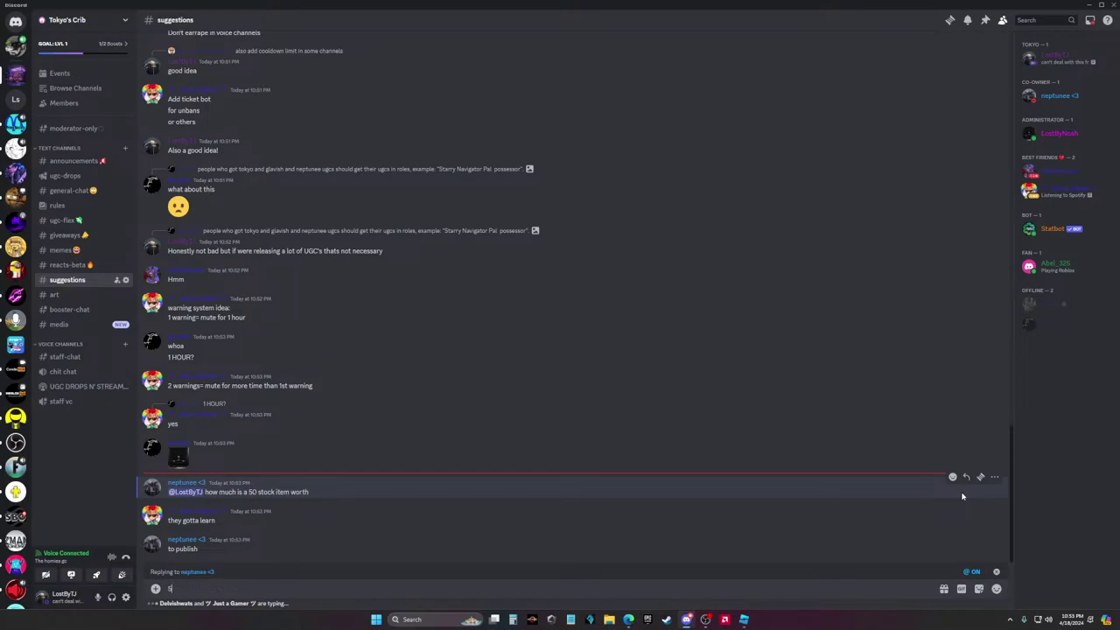
key(Return)
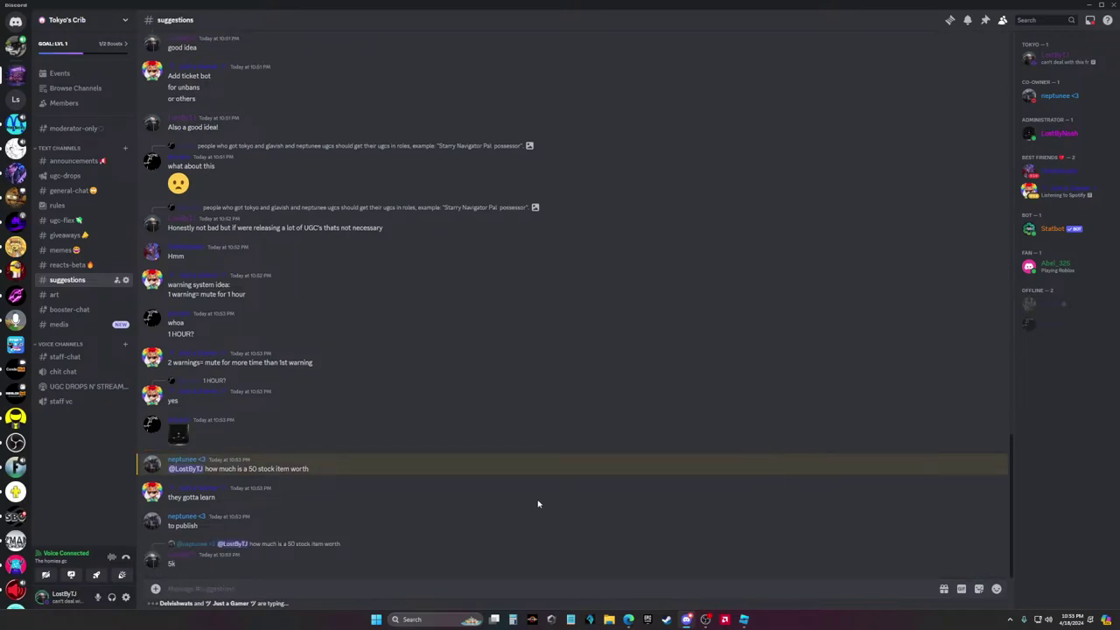
In Photopea, locate the folder containing chain_fixed (4).png via the file browser
key(alt+Tab)
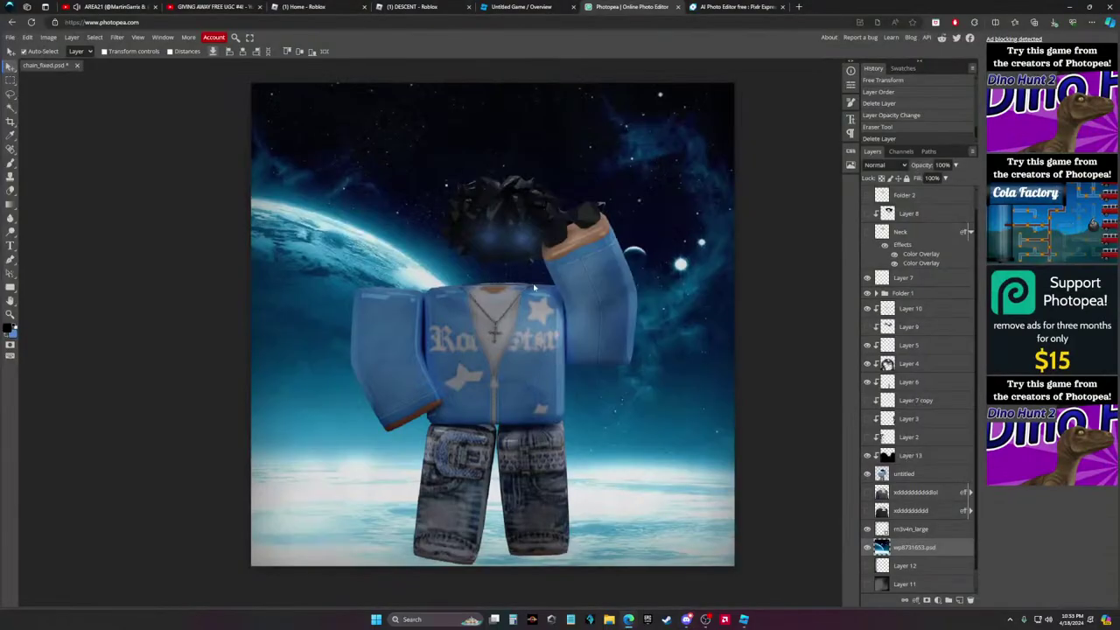
click(10, 37)
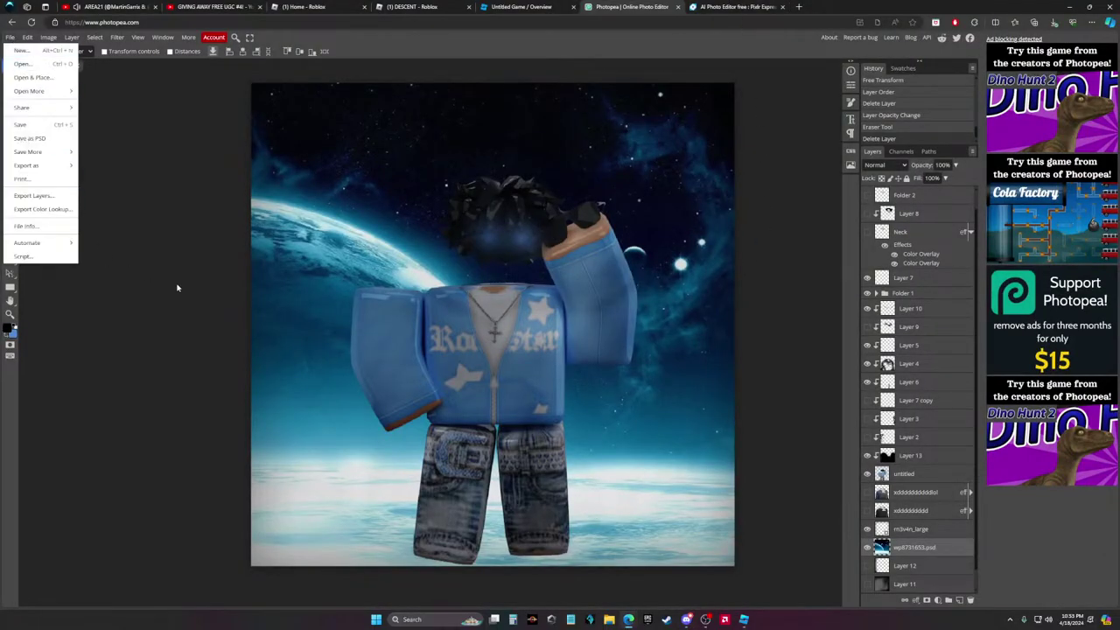
click(607, 619)
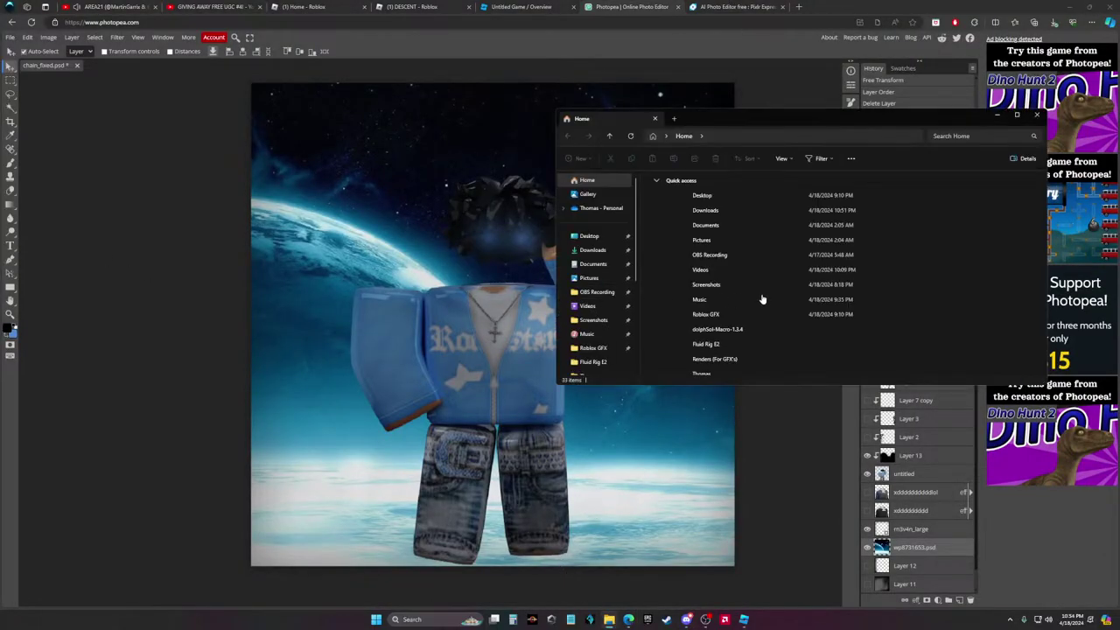
scroll(731, 320, down, 3)
right_click(713, 341)
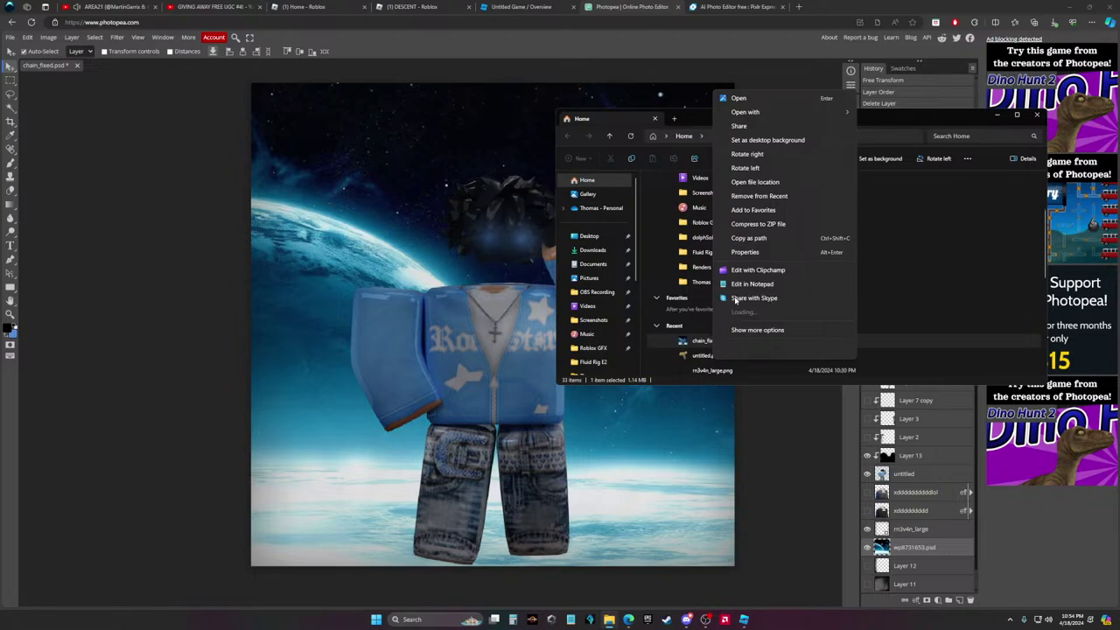
click(768, 183)
click(1037, 114)
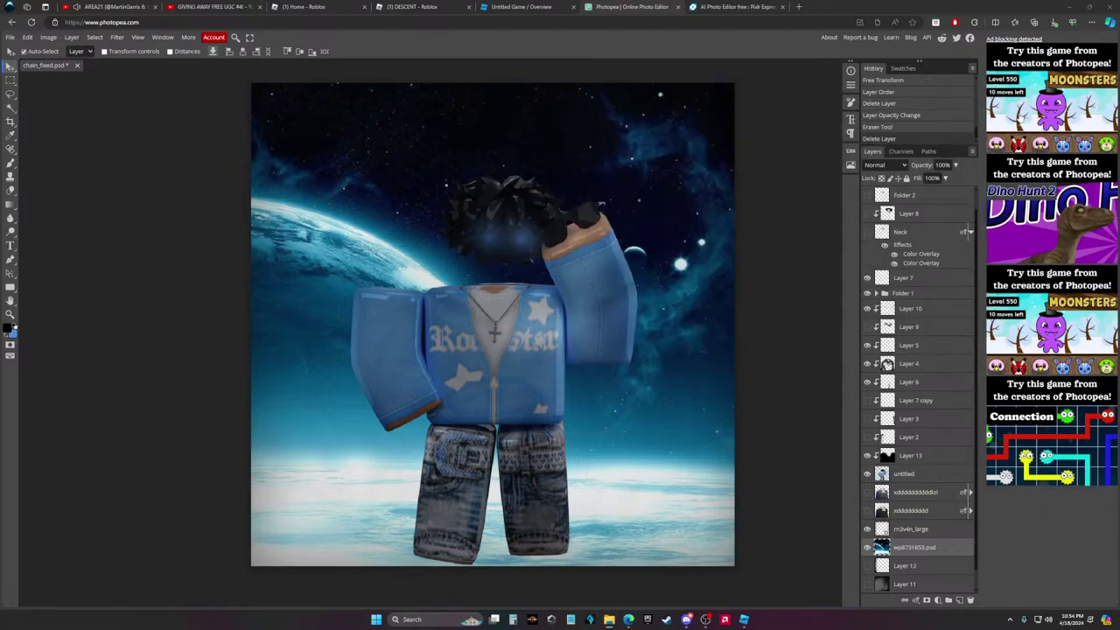
Export the render from Photopea as a PNG
click(10, 37)
mouse_move(44, 166)
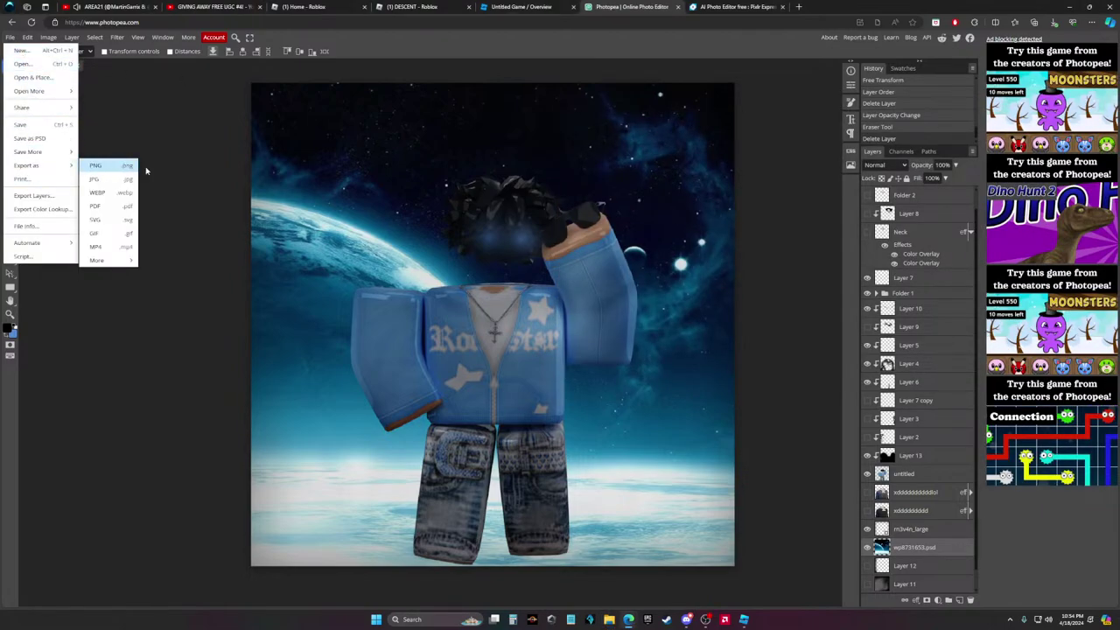
click(95, 165)
click(346, 226)
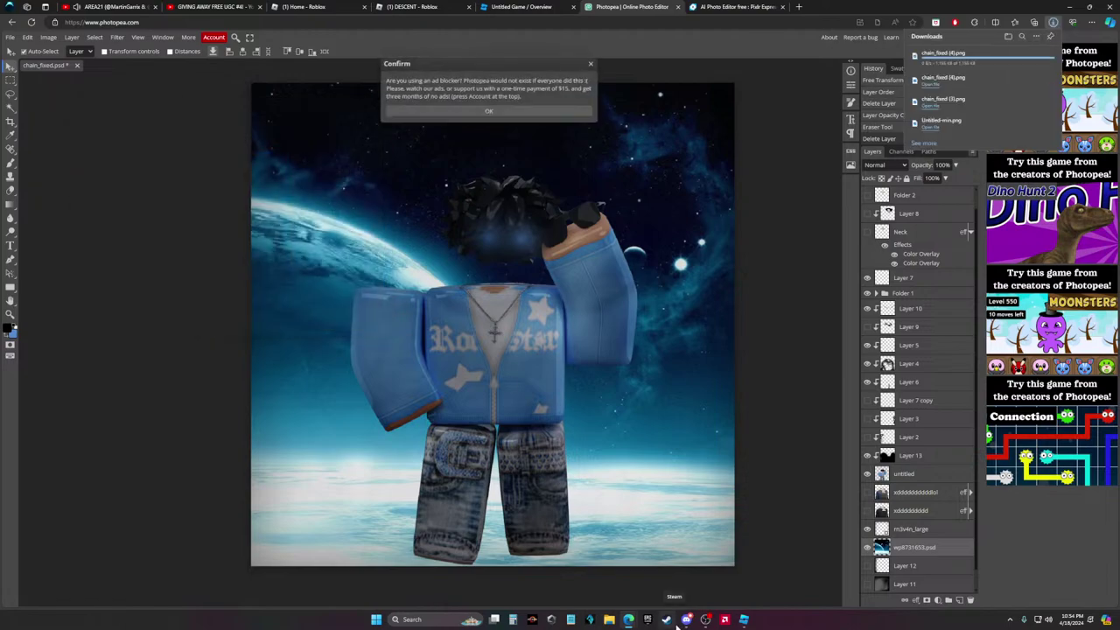
click(667, 619)
click(667, 619)
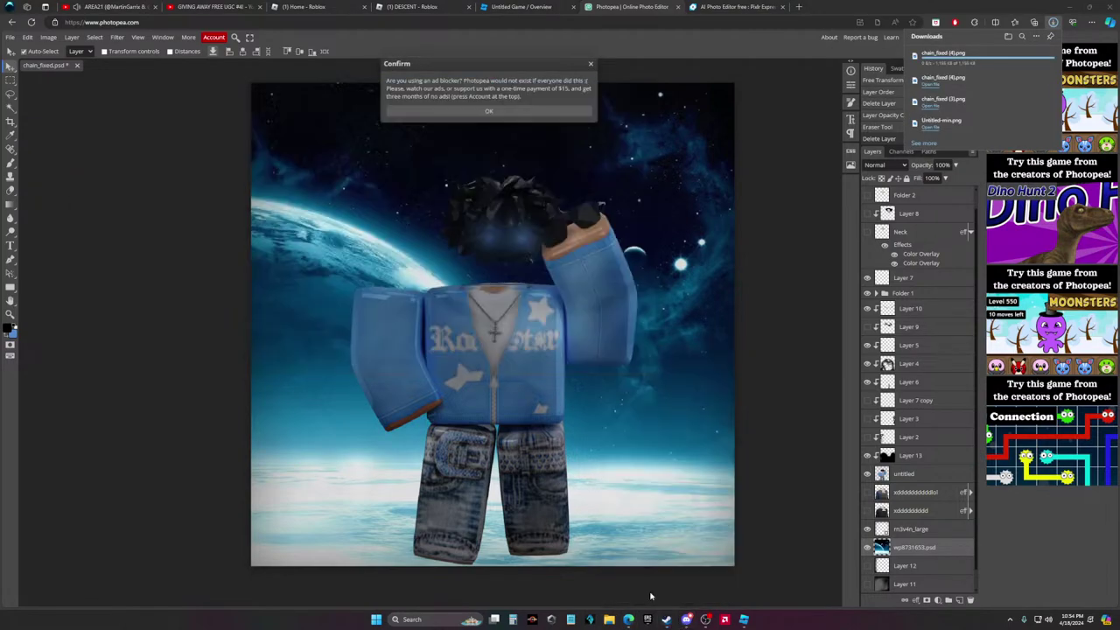
click(726, 7)
Open chain_fixed (4).png from Downloads in Pixlr and apply the HDR filter
click(333, 186)
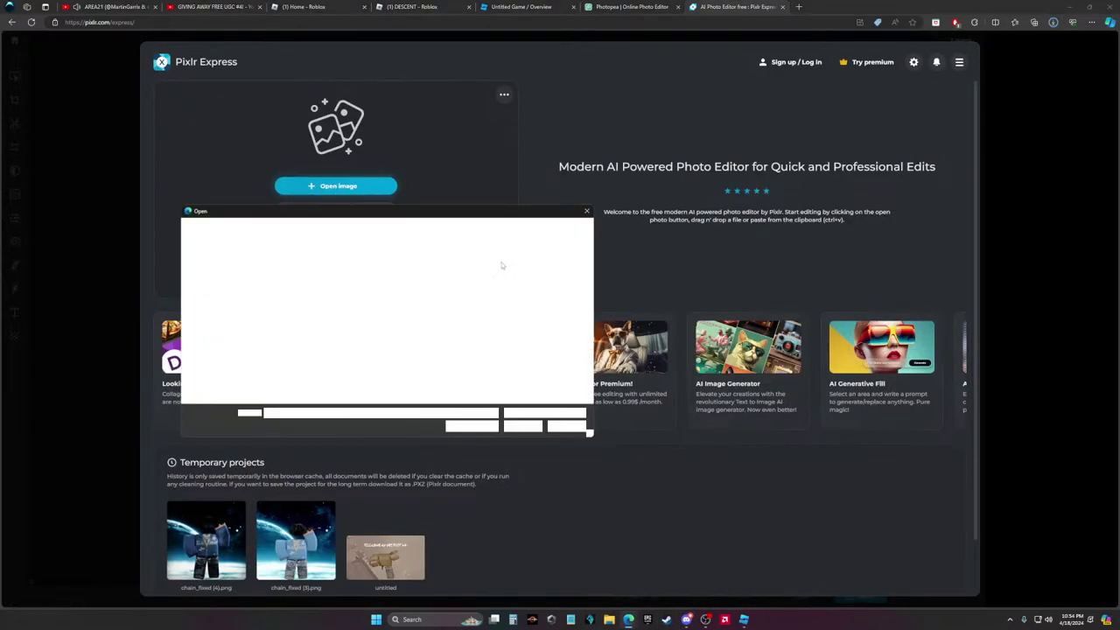
click(294, 300)
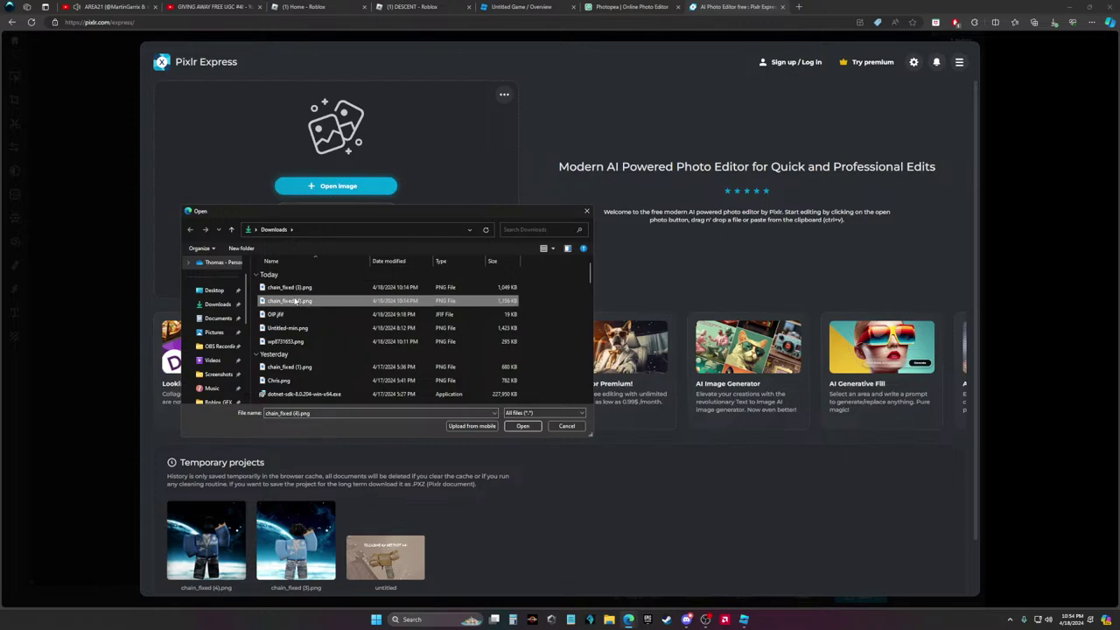
double_click(291, 303)
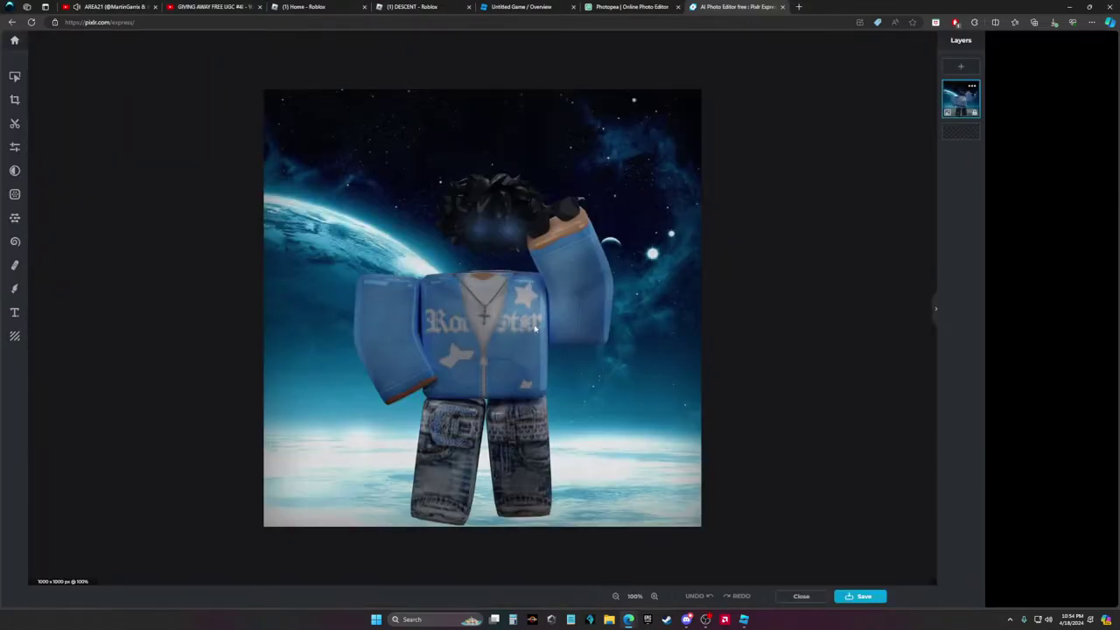
click(15, 194)
click(100, 219)
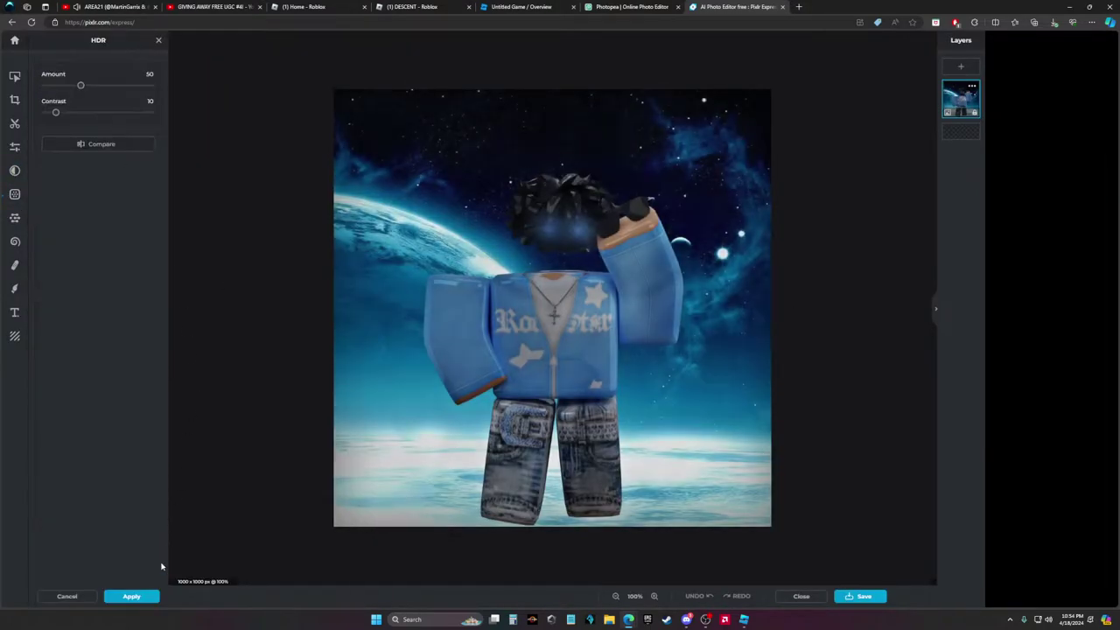
click(140, 597)
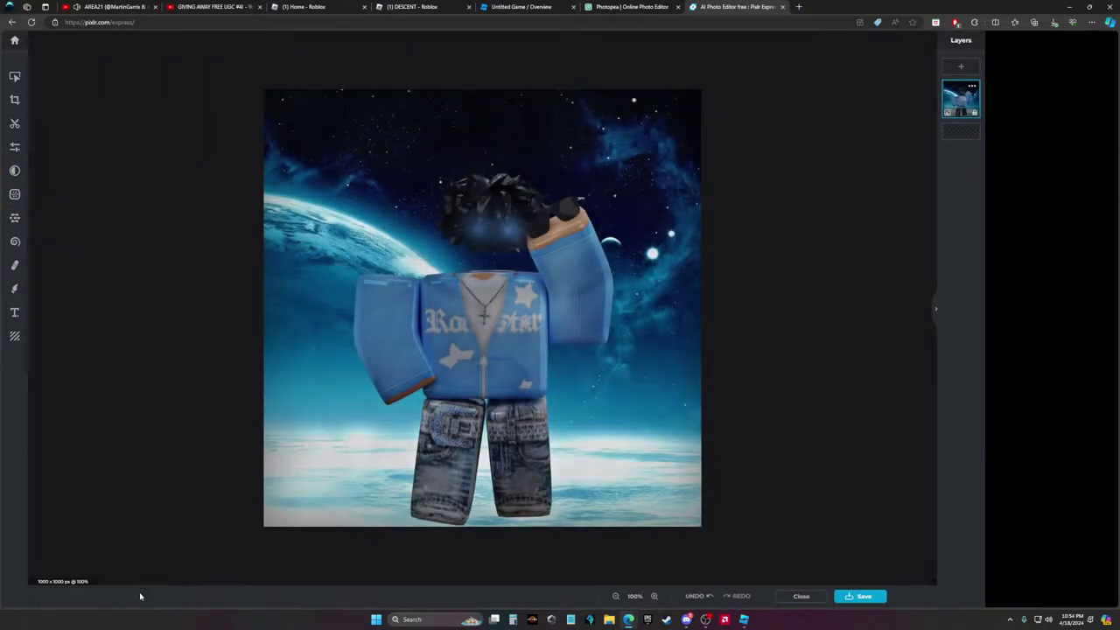
Apply the Antonio effect at strength 100
click(14, 171)
click(130, 443)
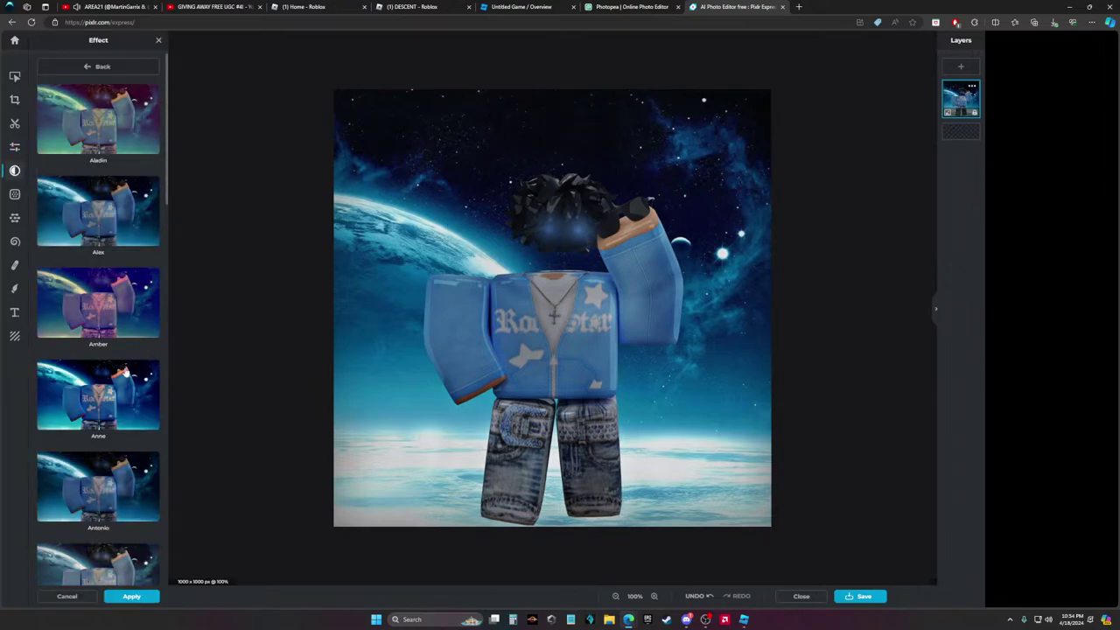
click(113, 501)
drag(114, 529, 141, 523)
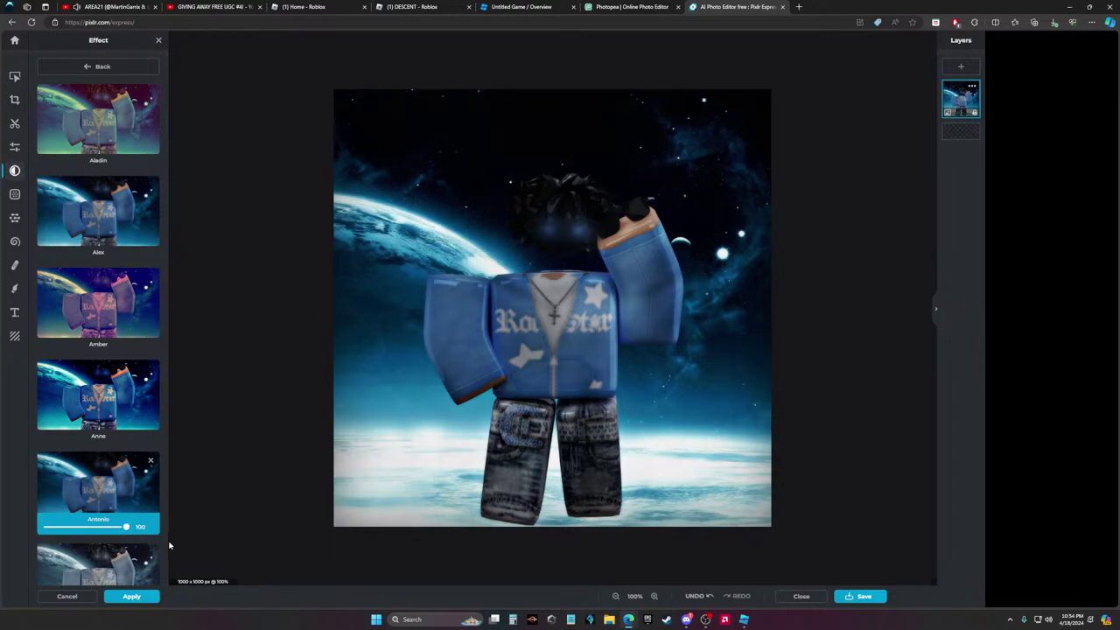
click(139, 597)
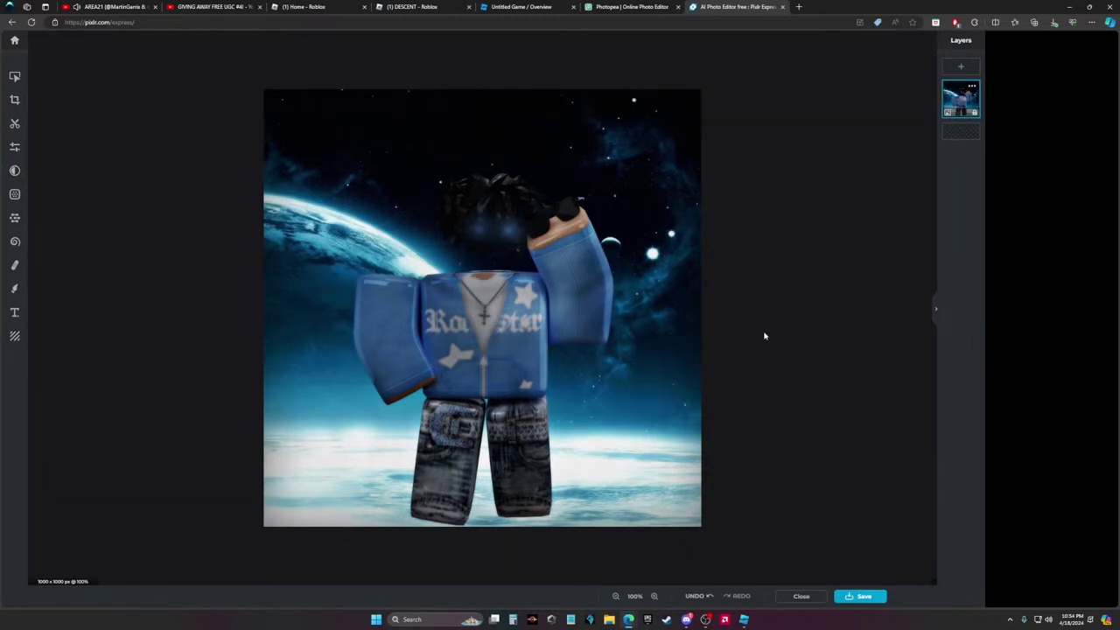
click(686, 620)
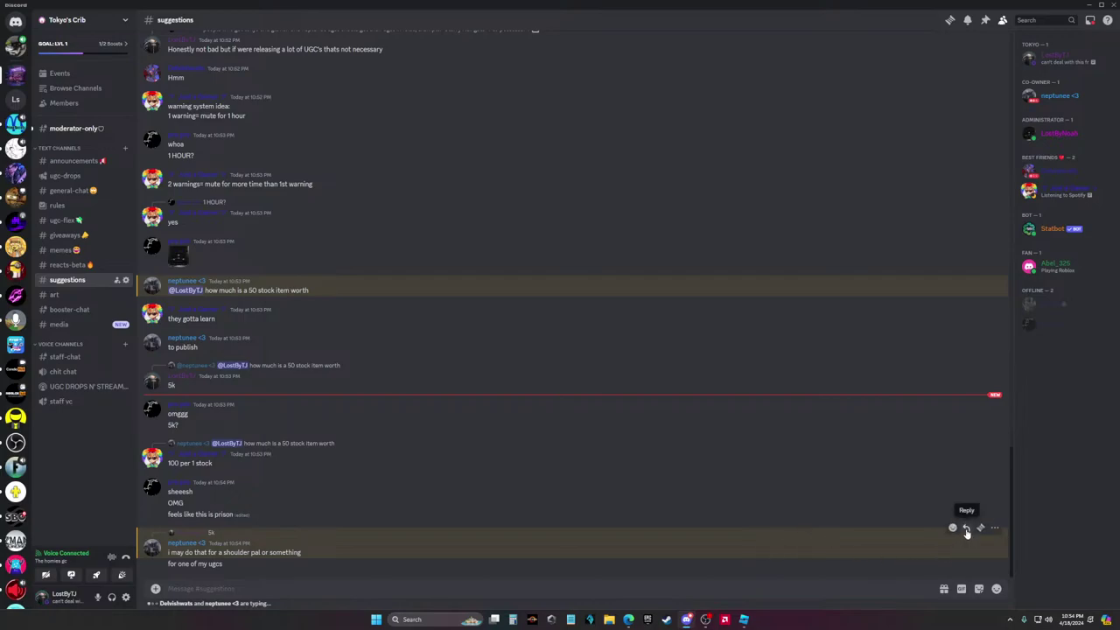
Reply 'If so i gotchu' to the latest message and follow with 'I'm down'
click(967, 528)
text(If so i go)
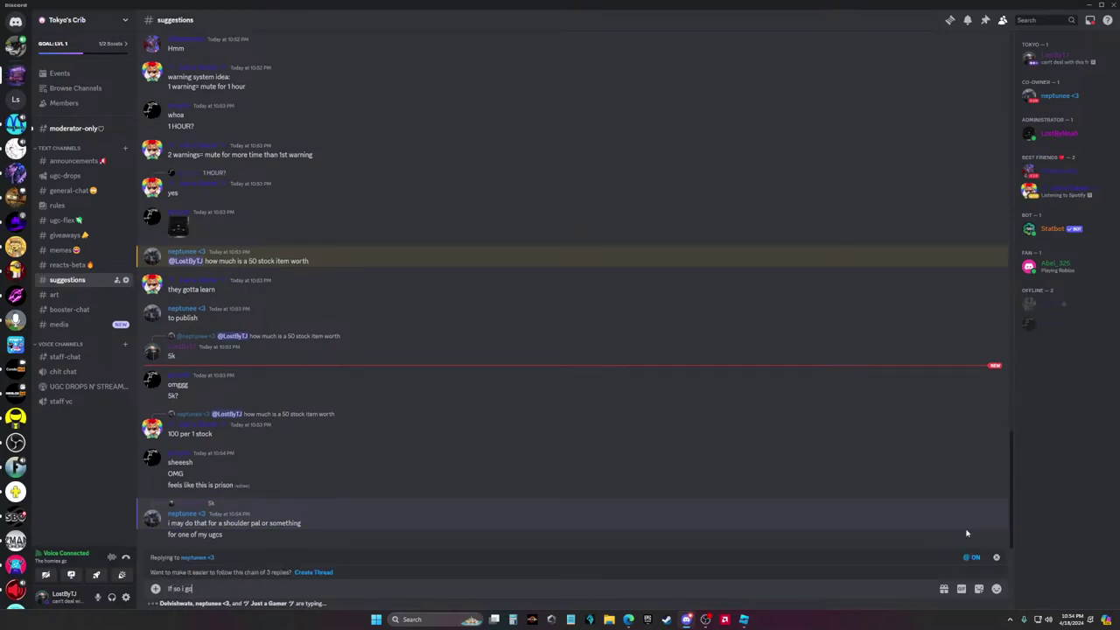
text(tchu)
key(Return)
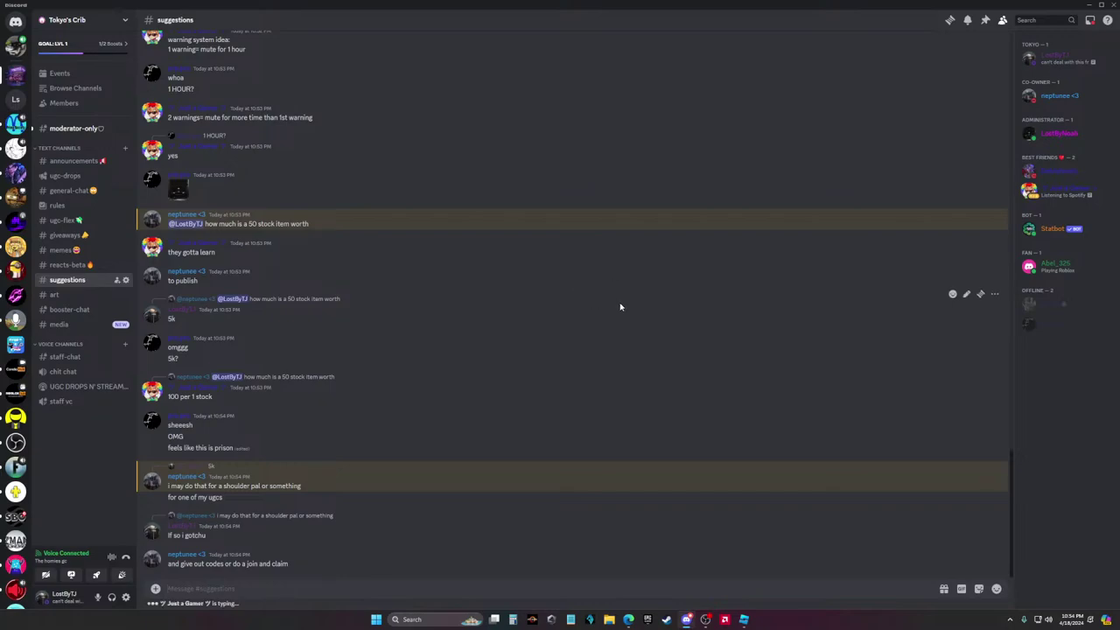
text(I)
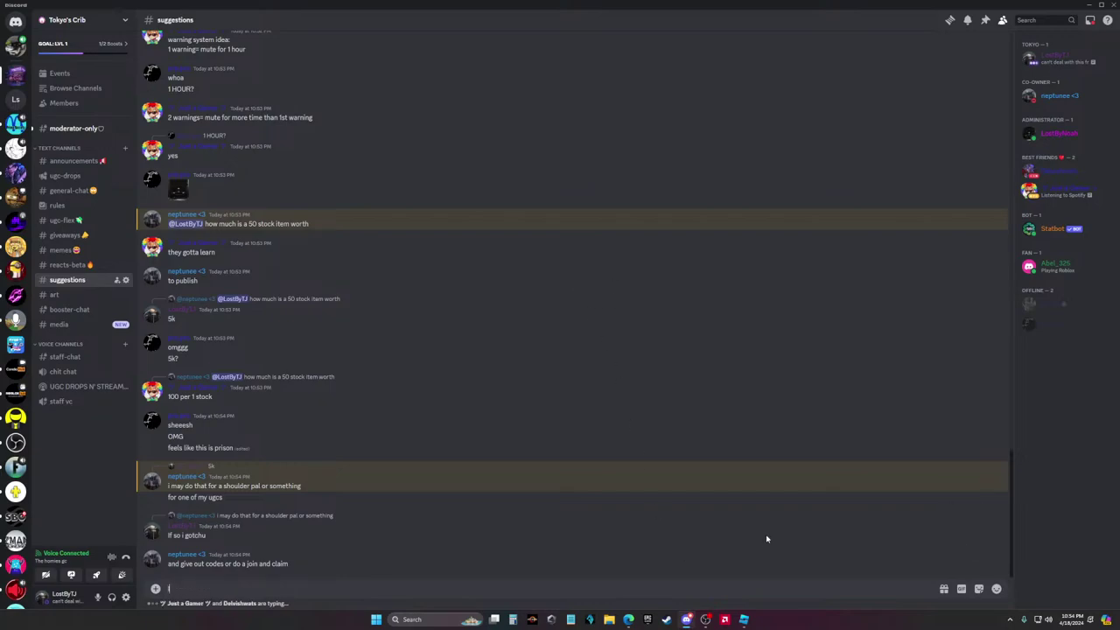
text('m down)
key(Return)
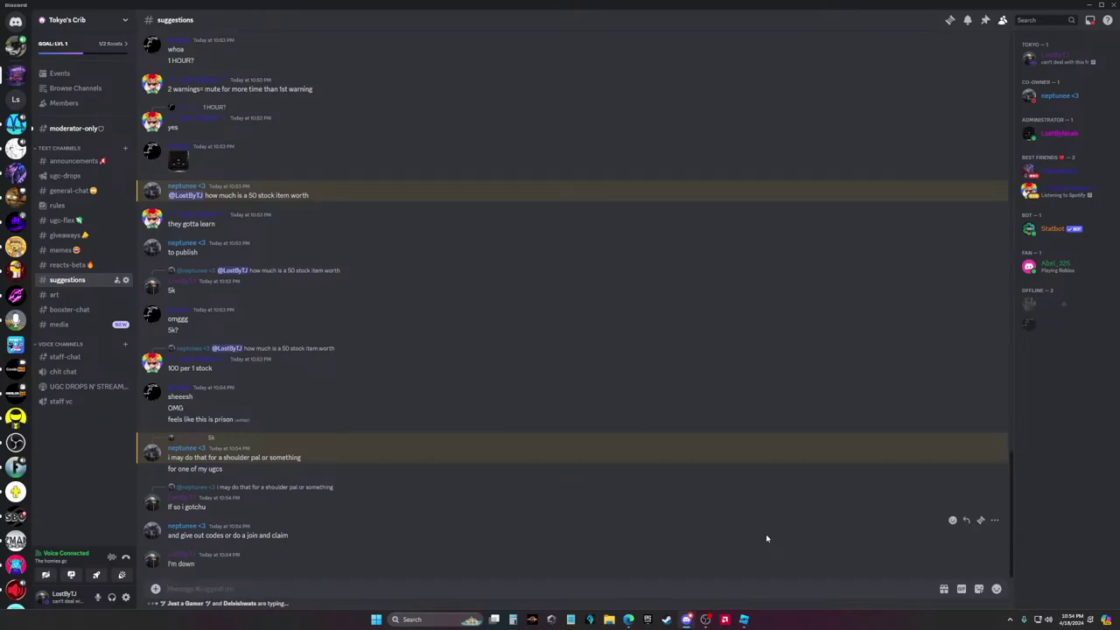
Reply 'We can host your UGC giveaways in the #giveaways' to the codes message
click(966, 521)
text(W)
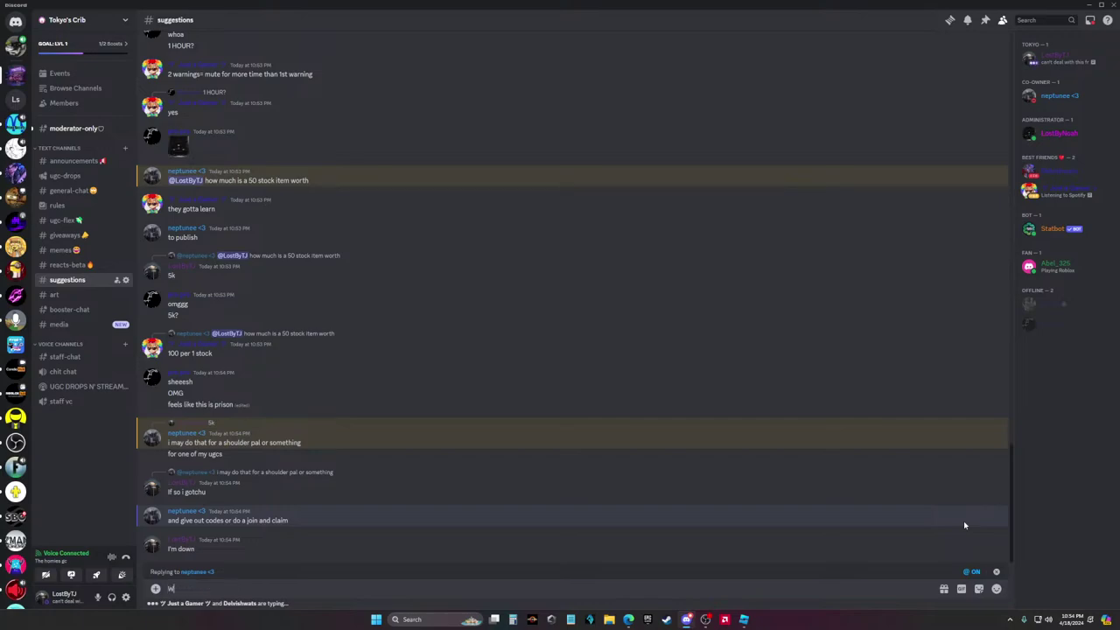
text(e can host your)
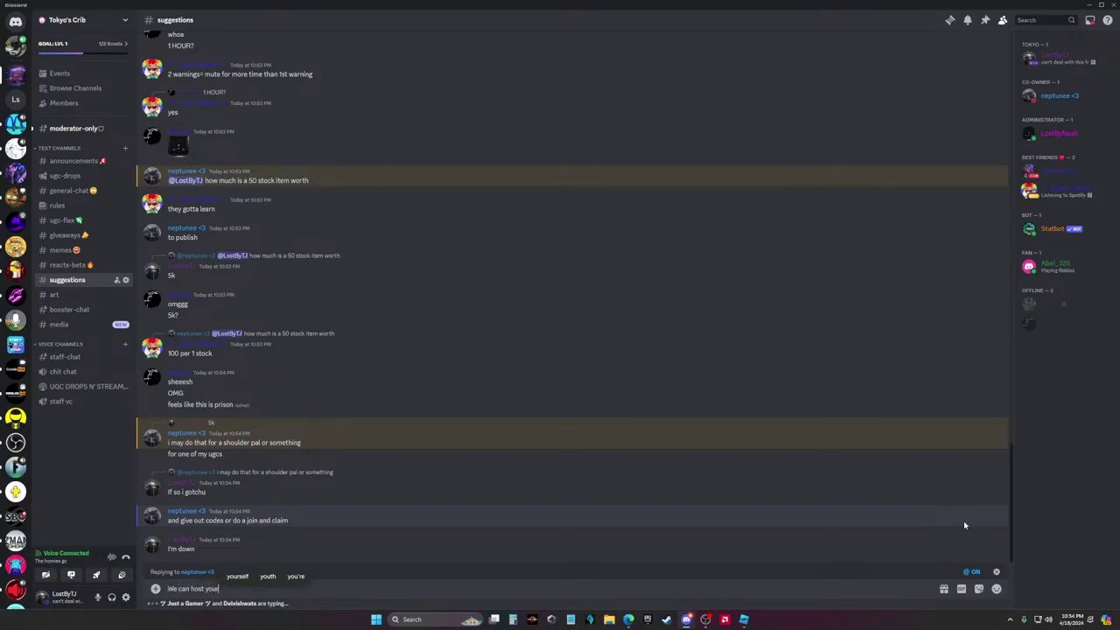
text( UGC giveawa)
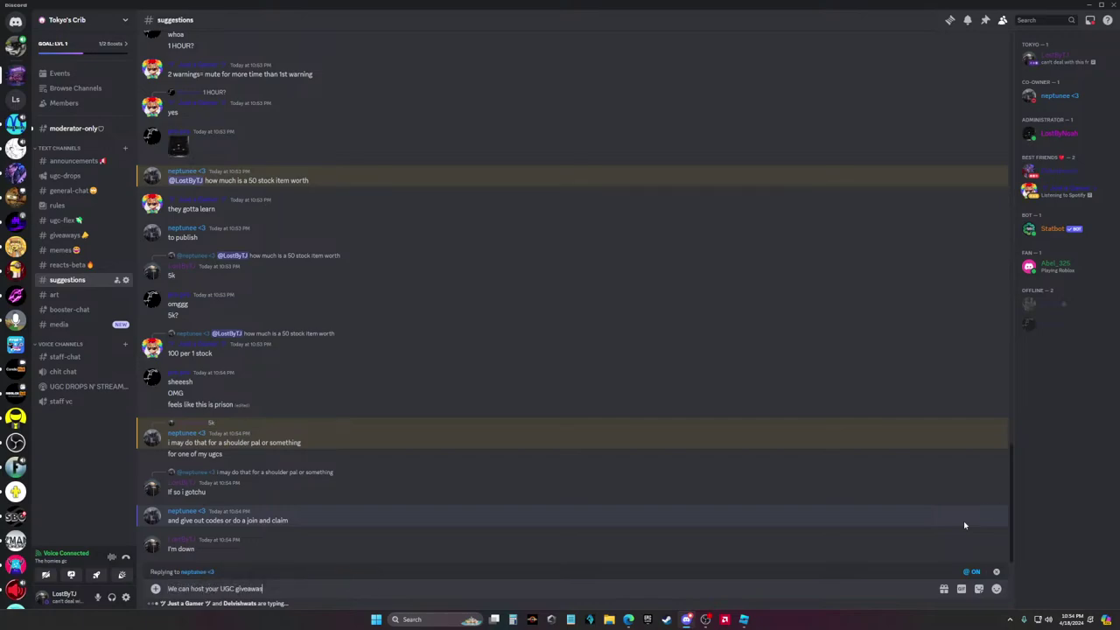
text(ys in the gi)
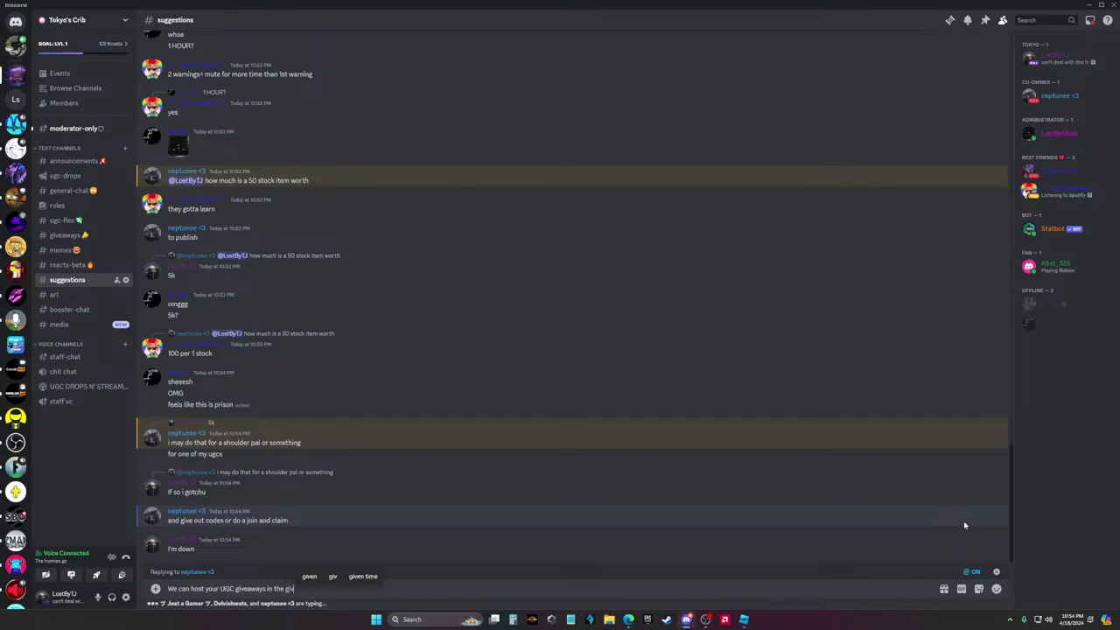
key(BackSpace)
text(#gi)
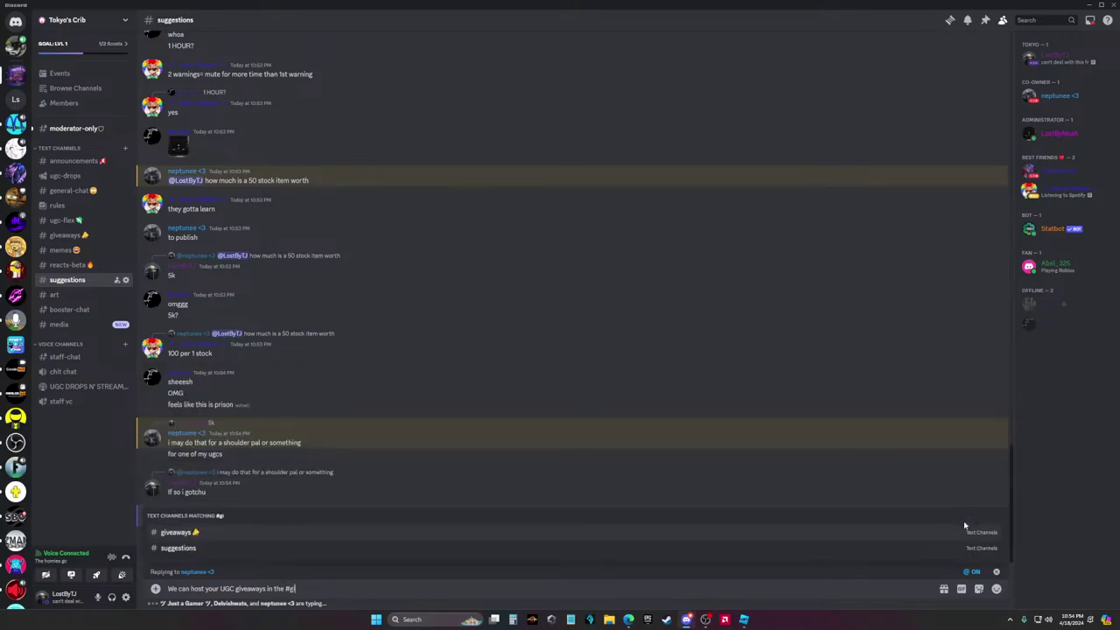
click(240, 529)
key(Return)
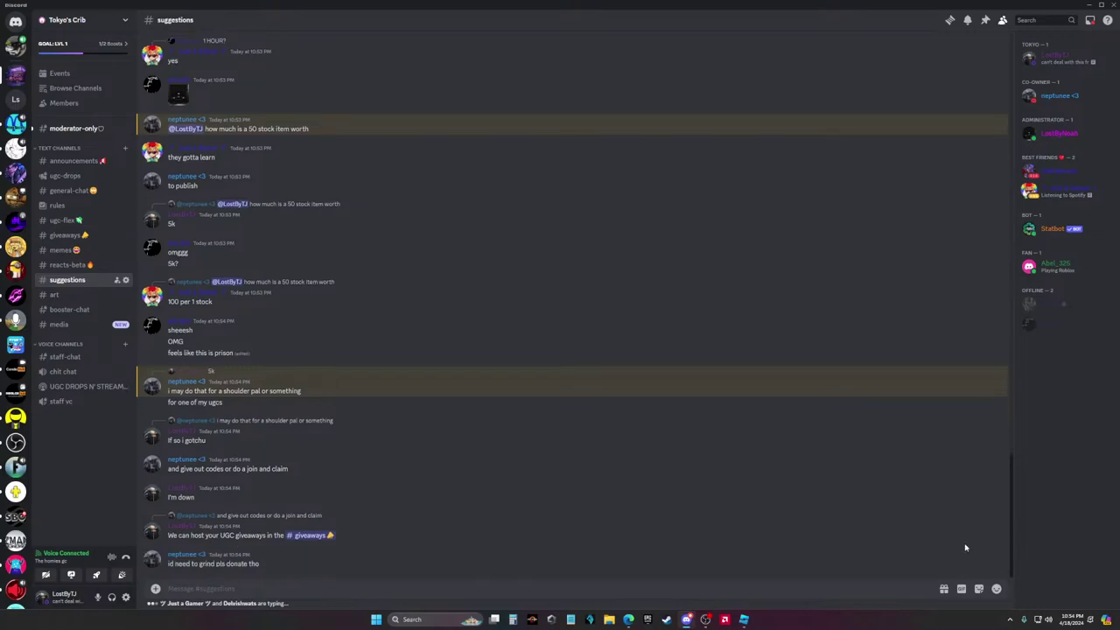
Send 'haha yeah', then reply 'Okay thats good then' to the Spanish bad-words message
text(haha yeah)
key(Return)
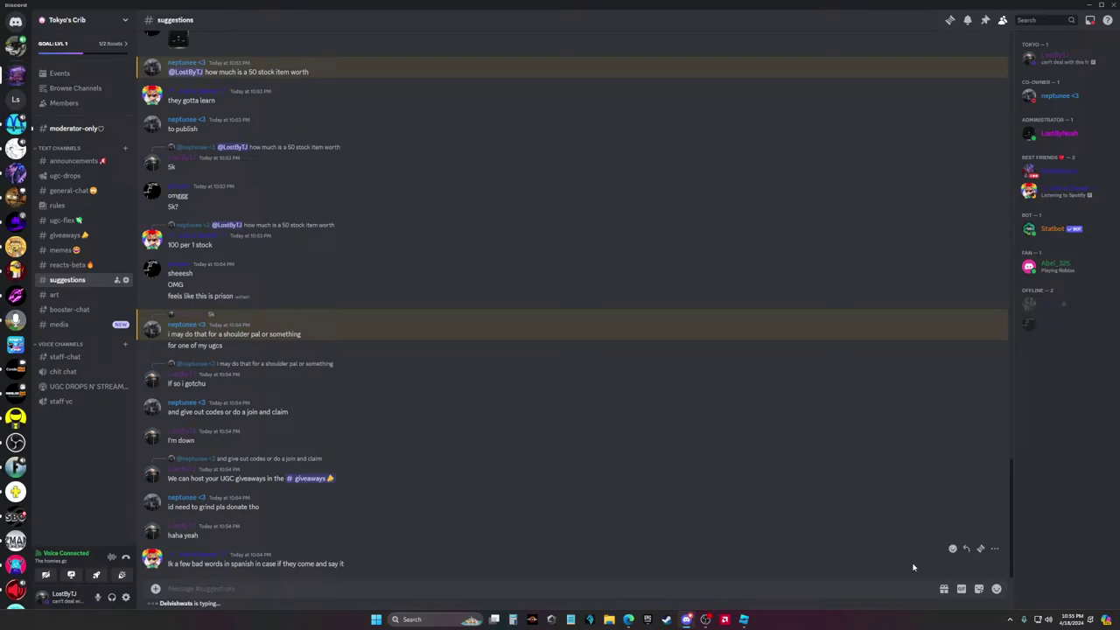
click(967, 549)
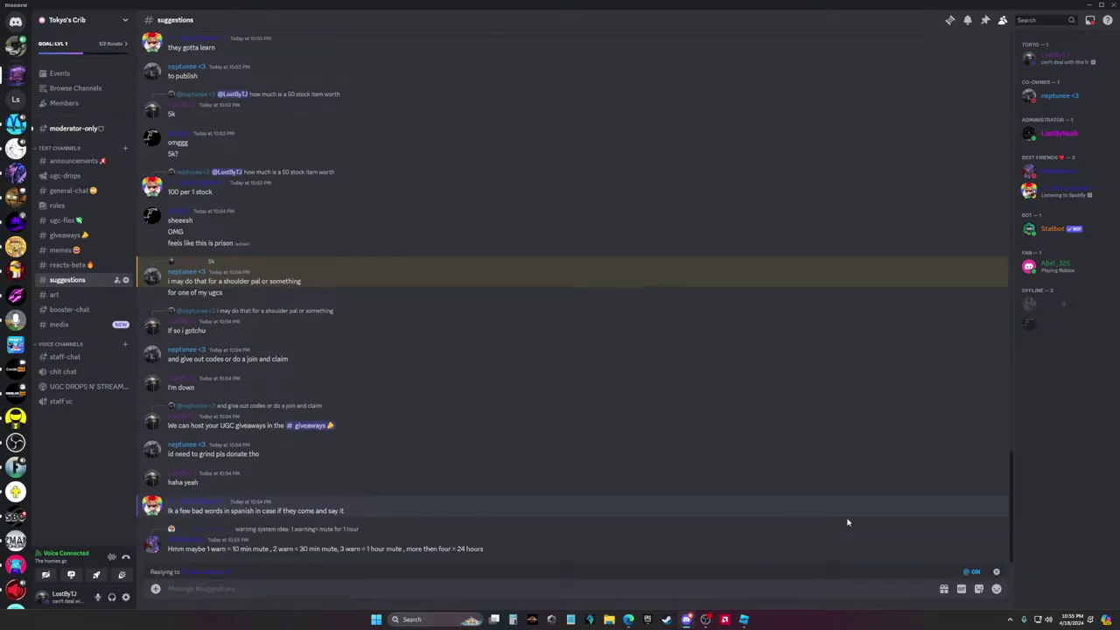
text(Okay thats)
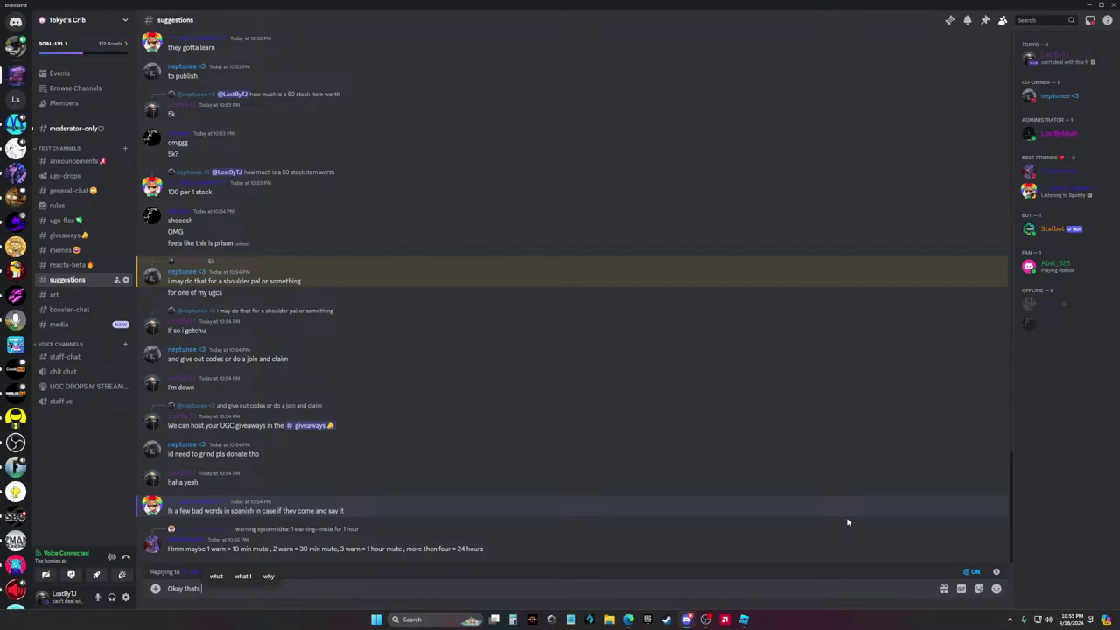
text( good then)
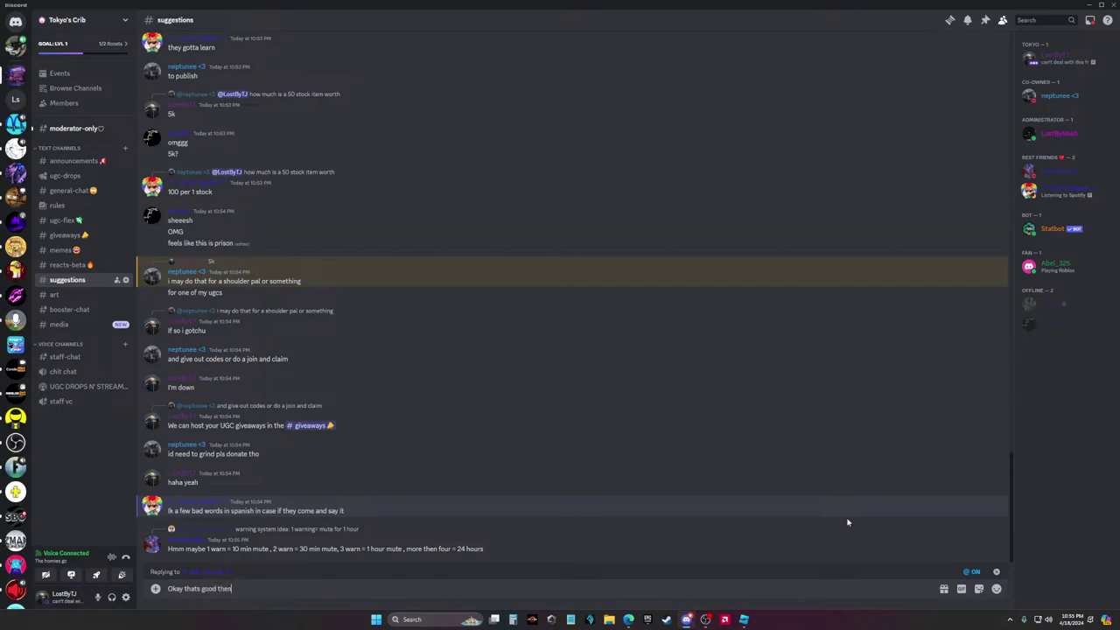
key(Return)
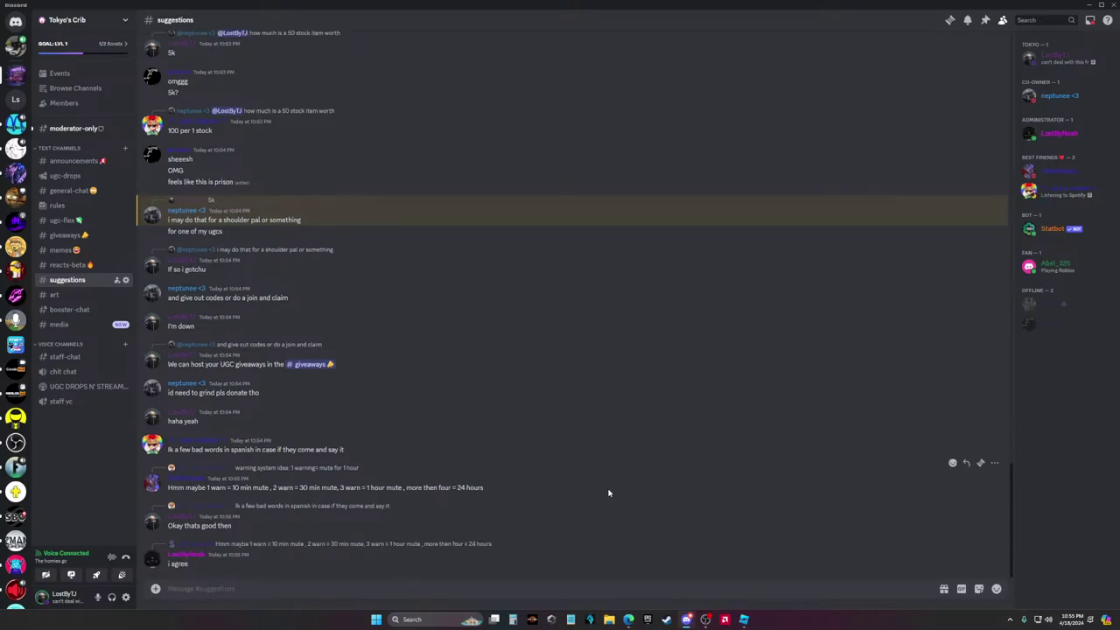
Draft 'Nah, 1 warn = 1 hour mute' with '2 warn = 24 hour mute' on a new line
click(964, 465)
text(Nah)
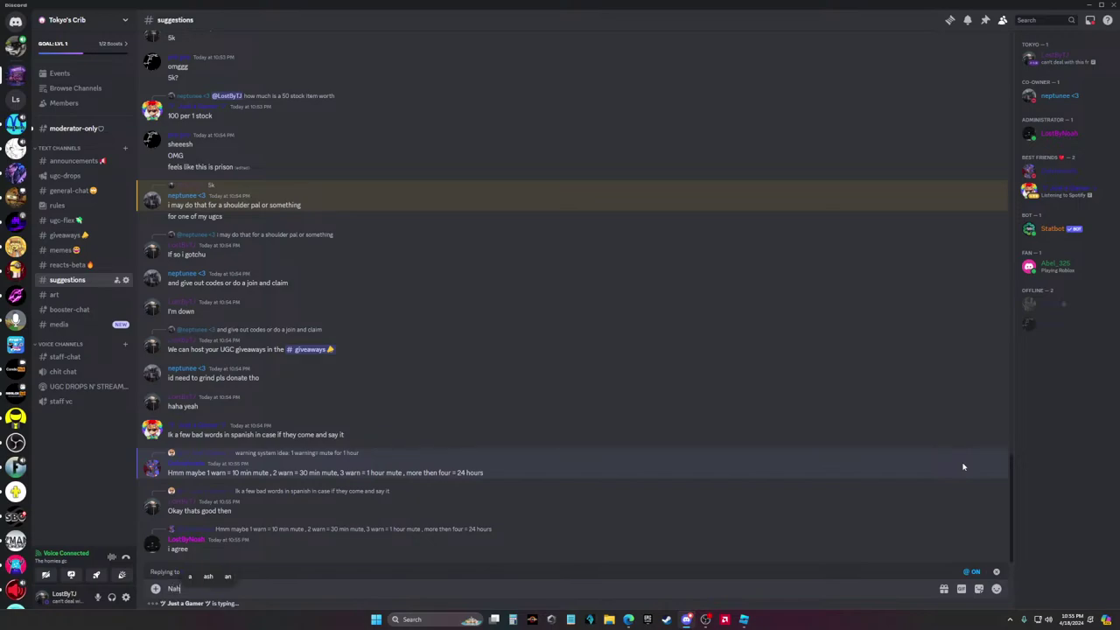
key(BackSpace)
text(h, I win)
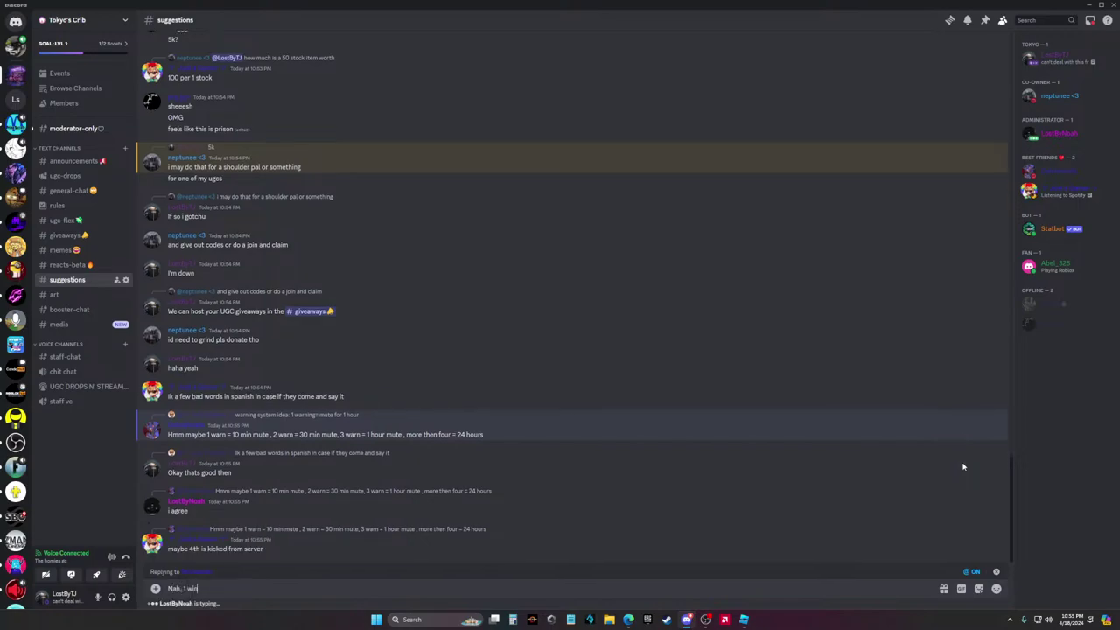
text( = 1 hour mu)
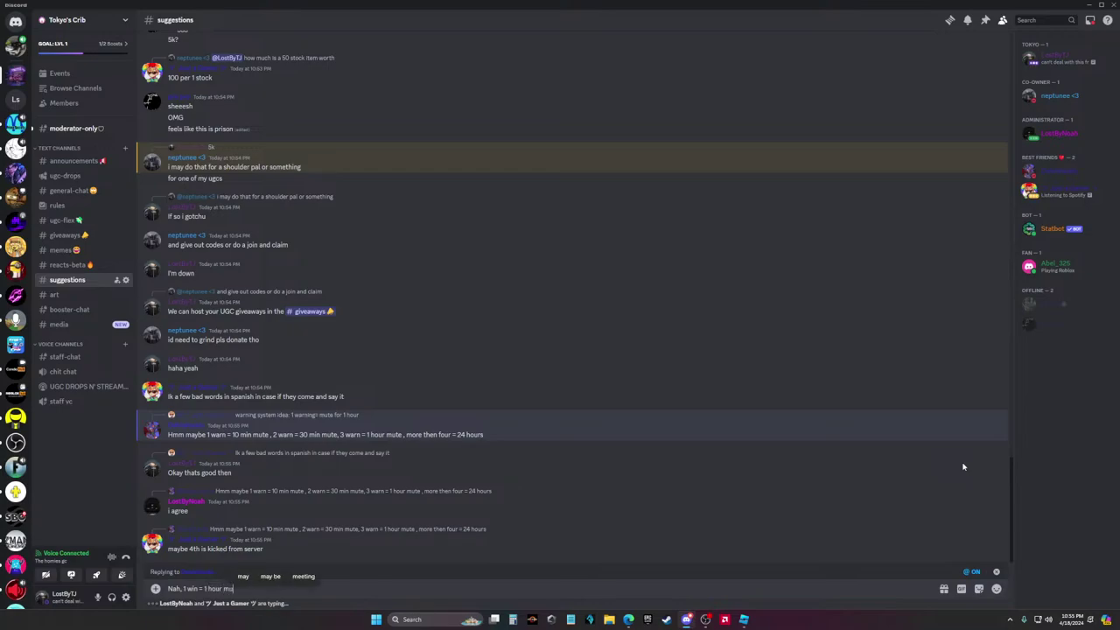
text(te)
click(195, 588)
key(BackSpace)
key(BackSpace)
text(arn)
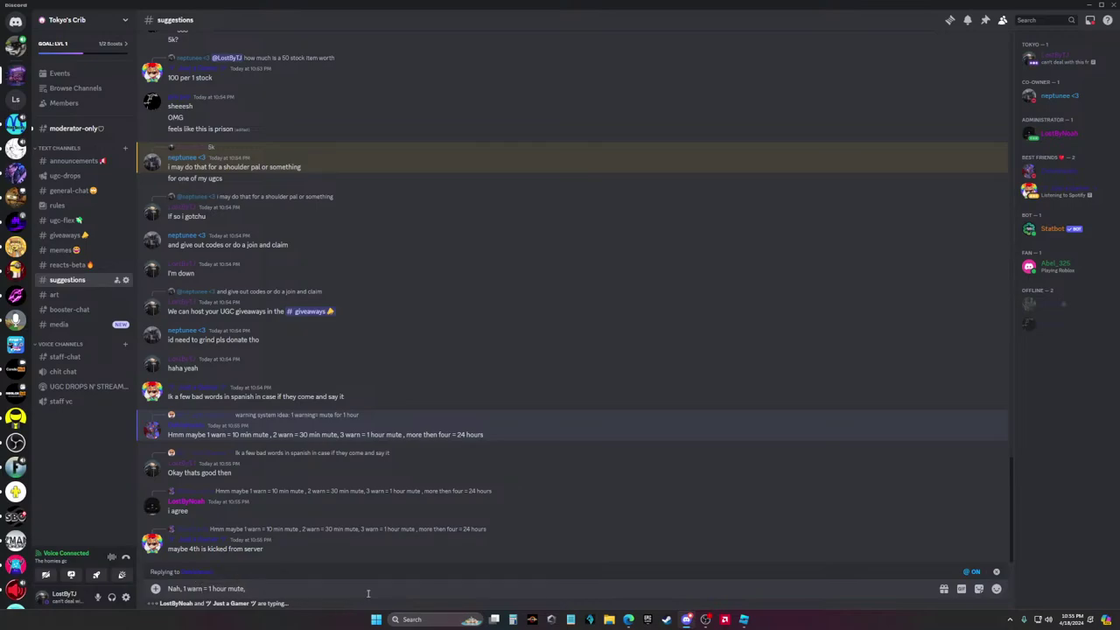
text(, 1 d)
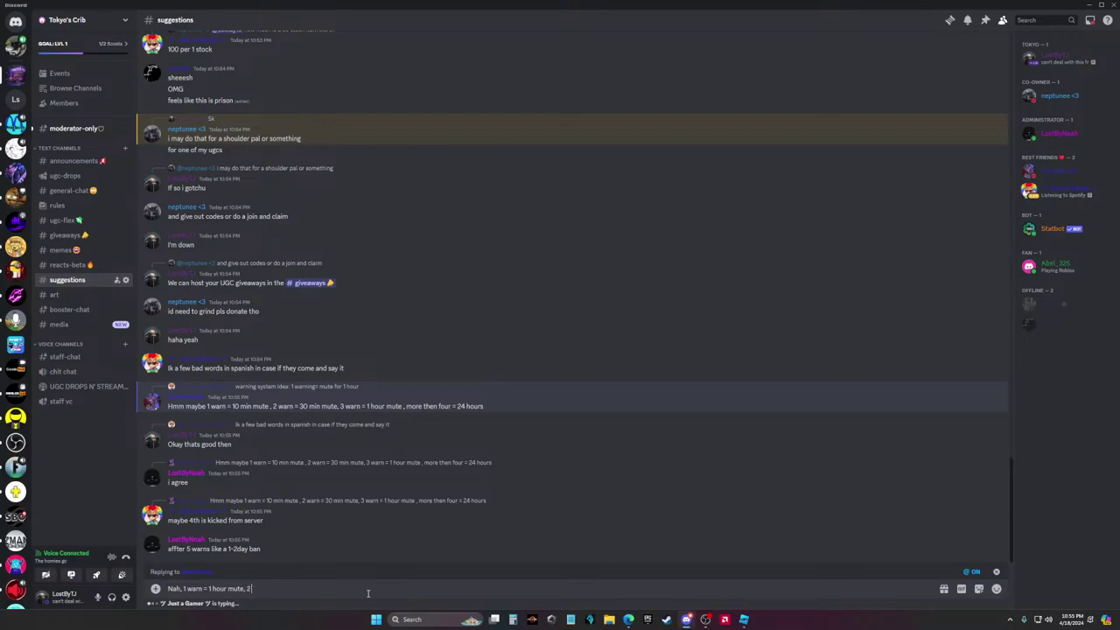
text( warn =)
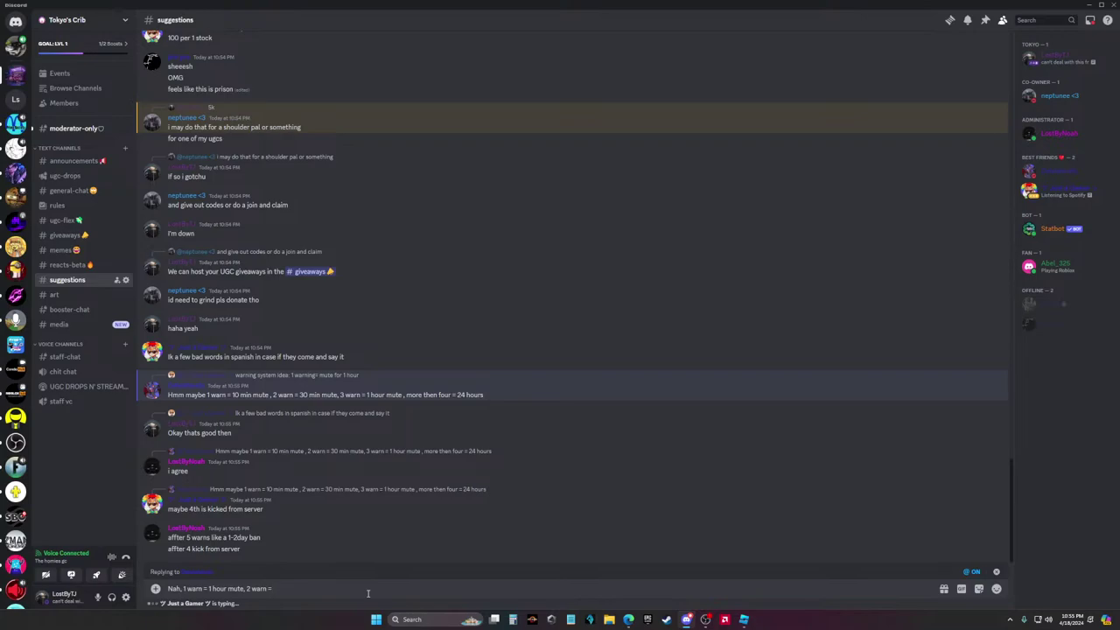
text(temp)
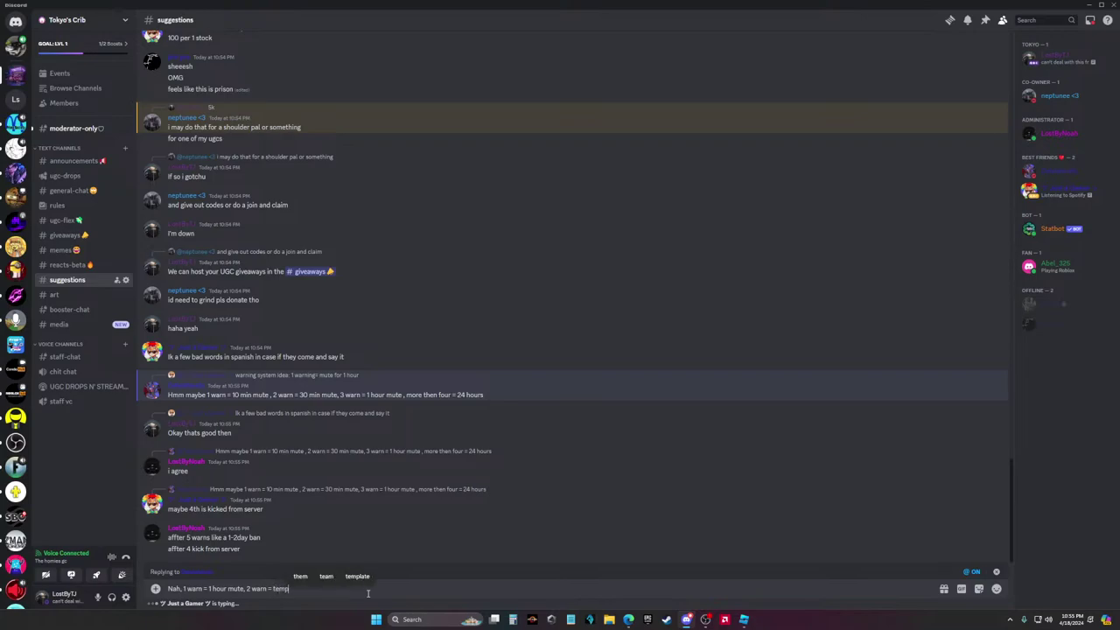
key(BackSpace)
key(BackSpace)
key(BackSpace)
key(BackSpace)
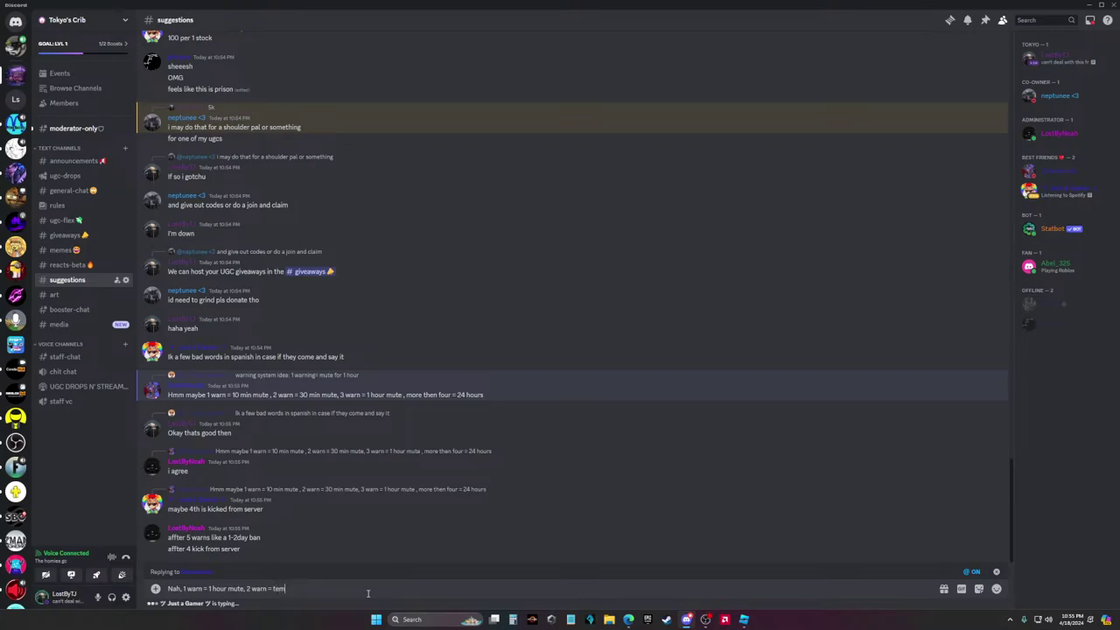
text(24 hour mute)
click(247, 589)
key(BackSpace)
key(BackSpace)
key(shift+Return)
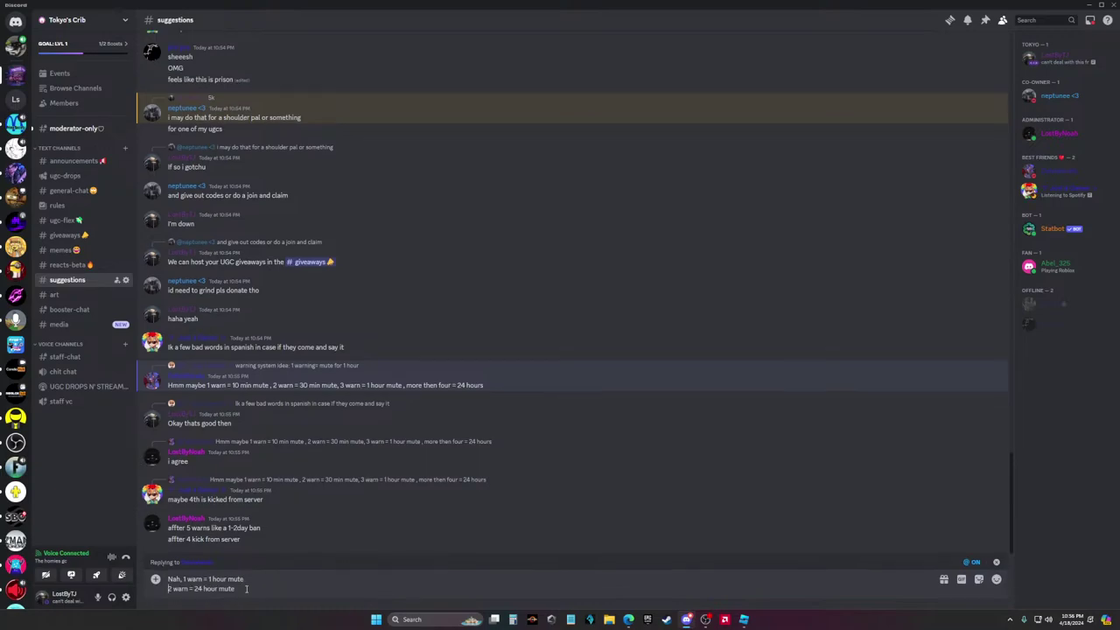
Open new lines below 'Nah,' and write the third rule '3 Warnings = Temp Ban 24 hours'
click(184, 580)
key(shift+Return)
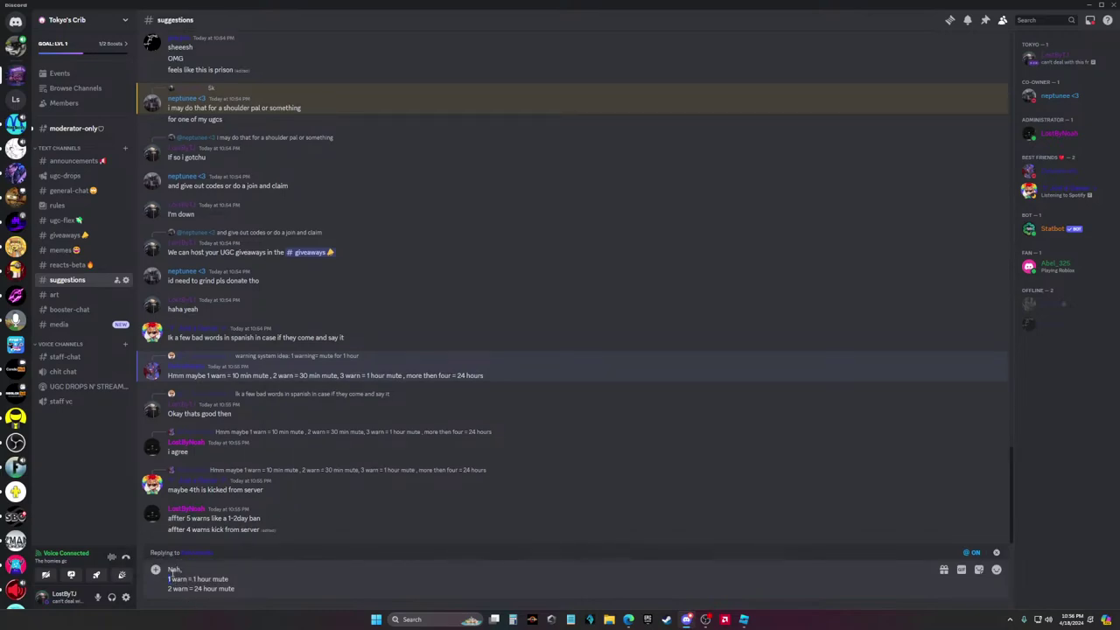
key(shift+Return)
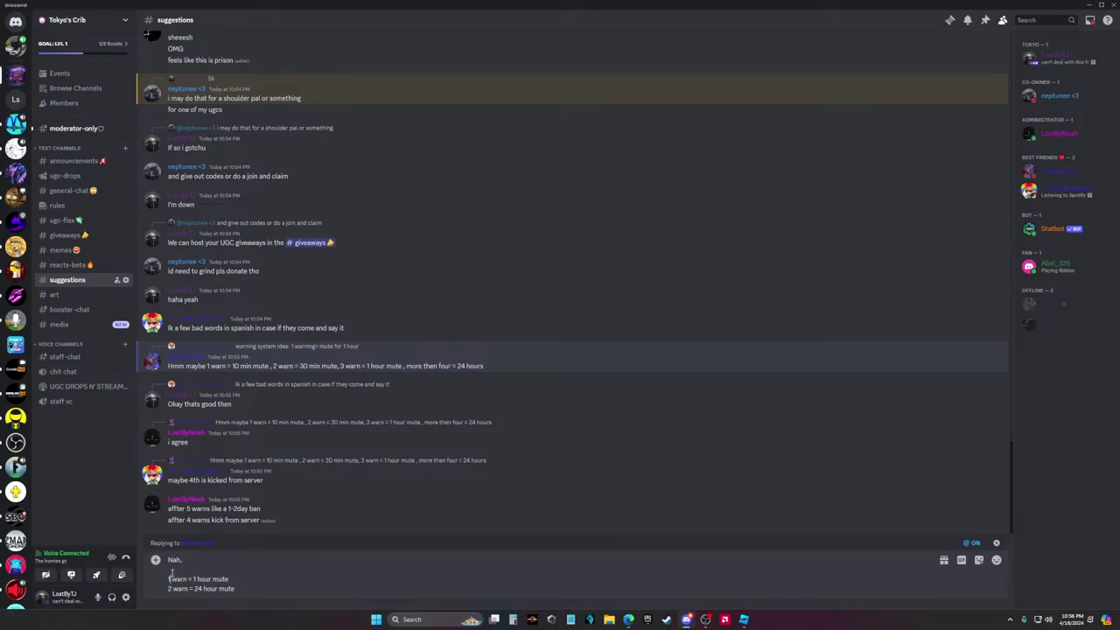
key(shift+Return)
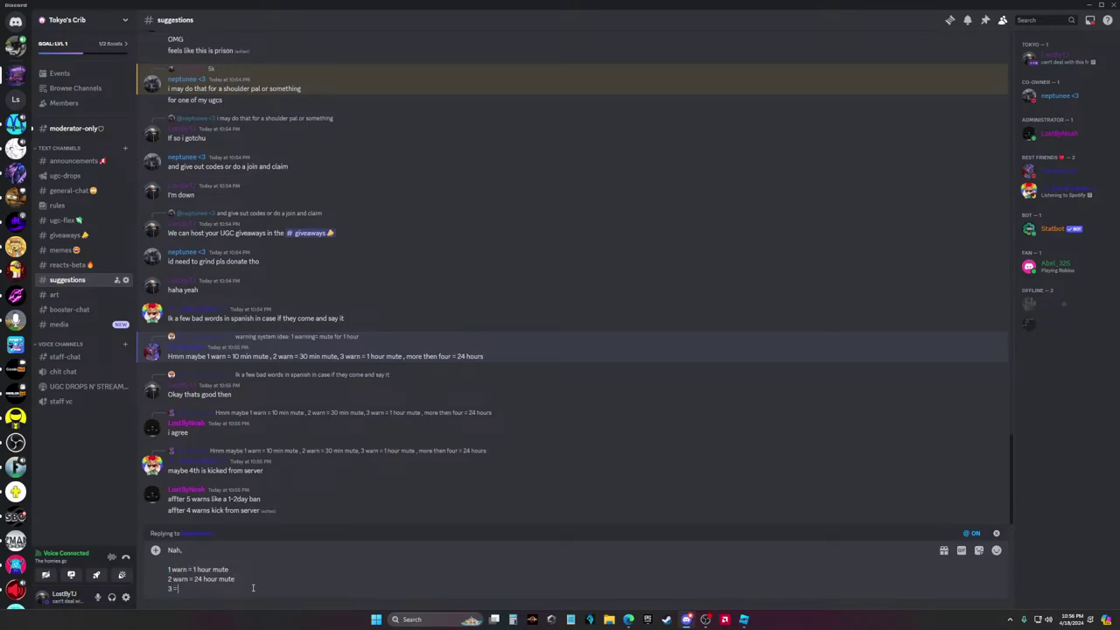
text(3 warn)
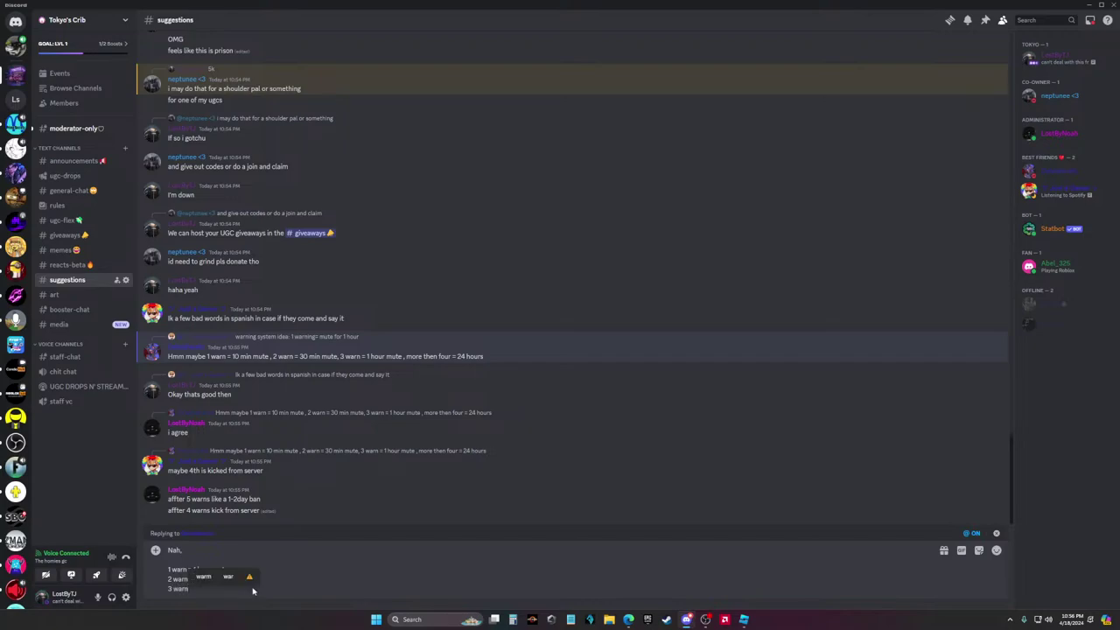
key(BackSpace)
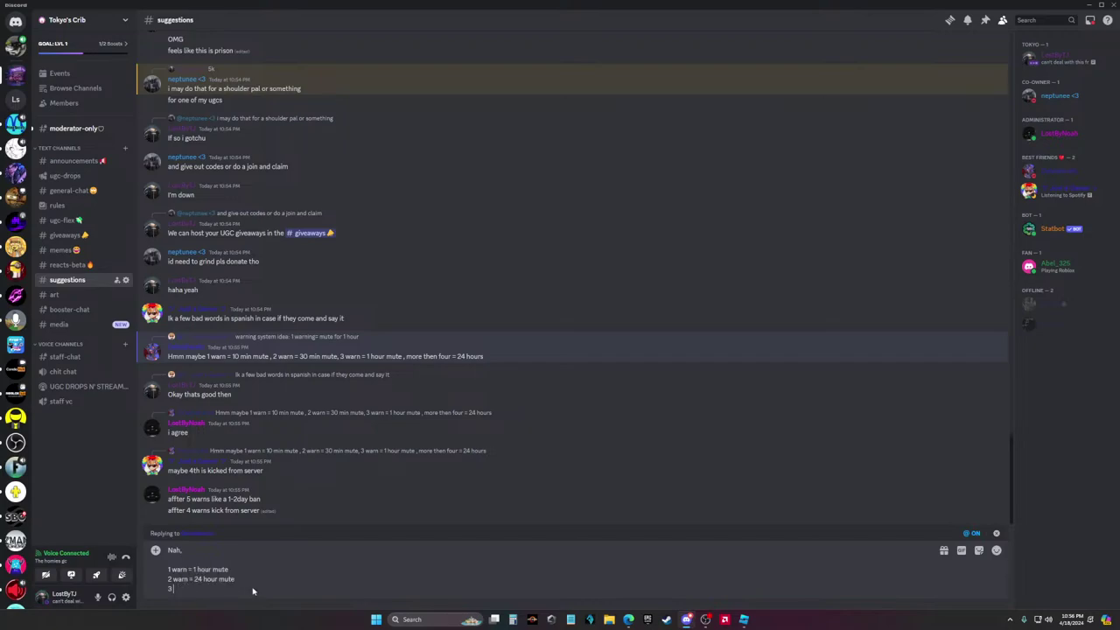
text(Warnings)
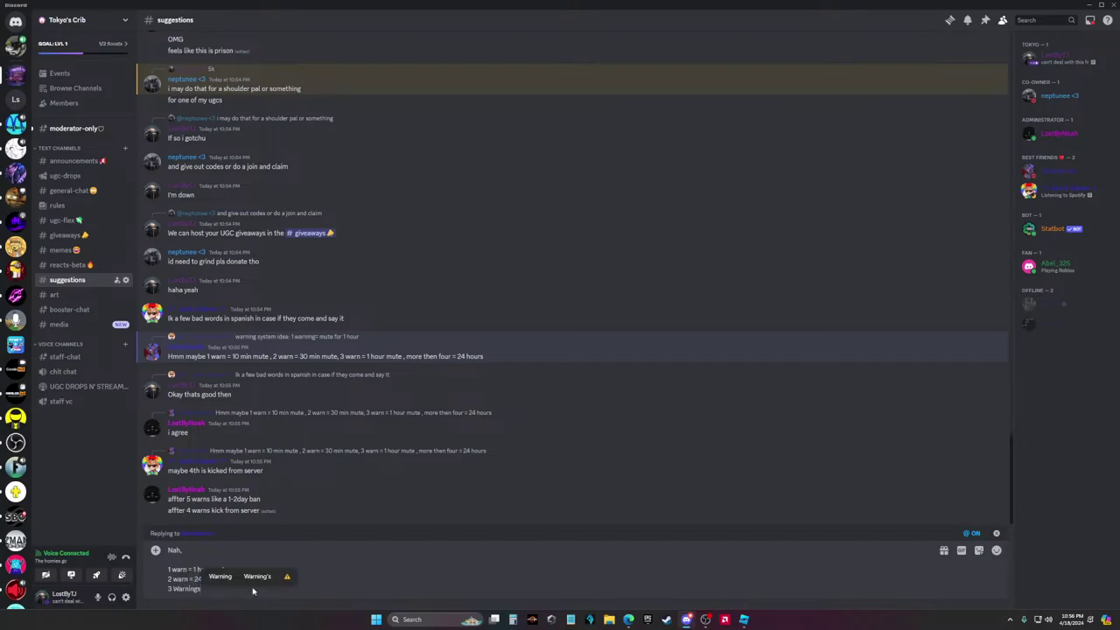
text( =)
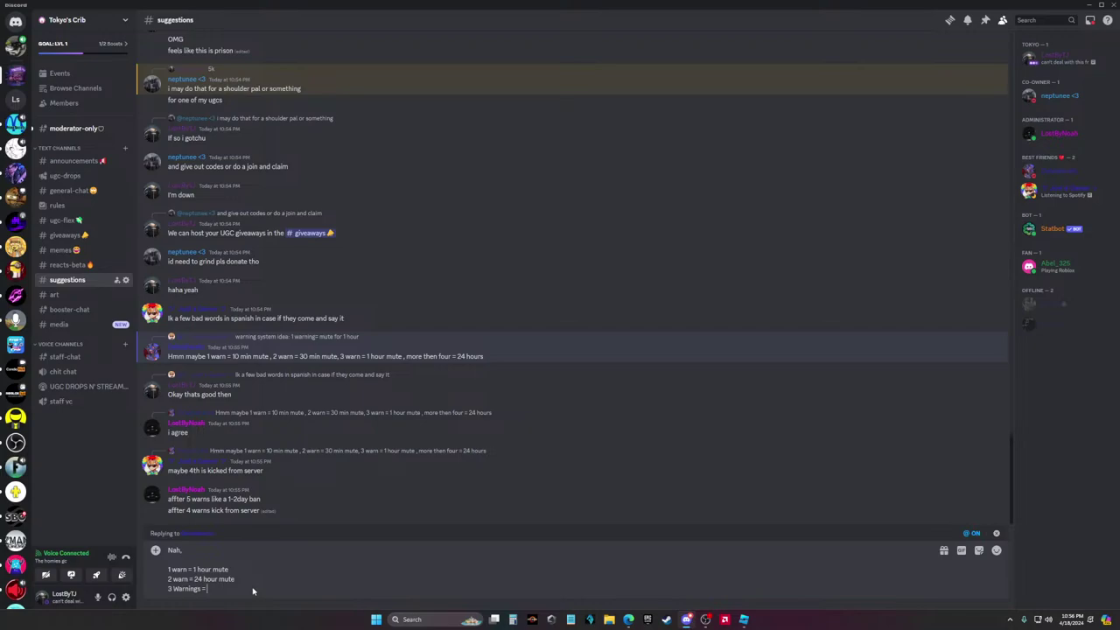
text( Temp Ban)
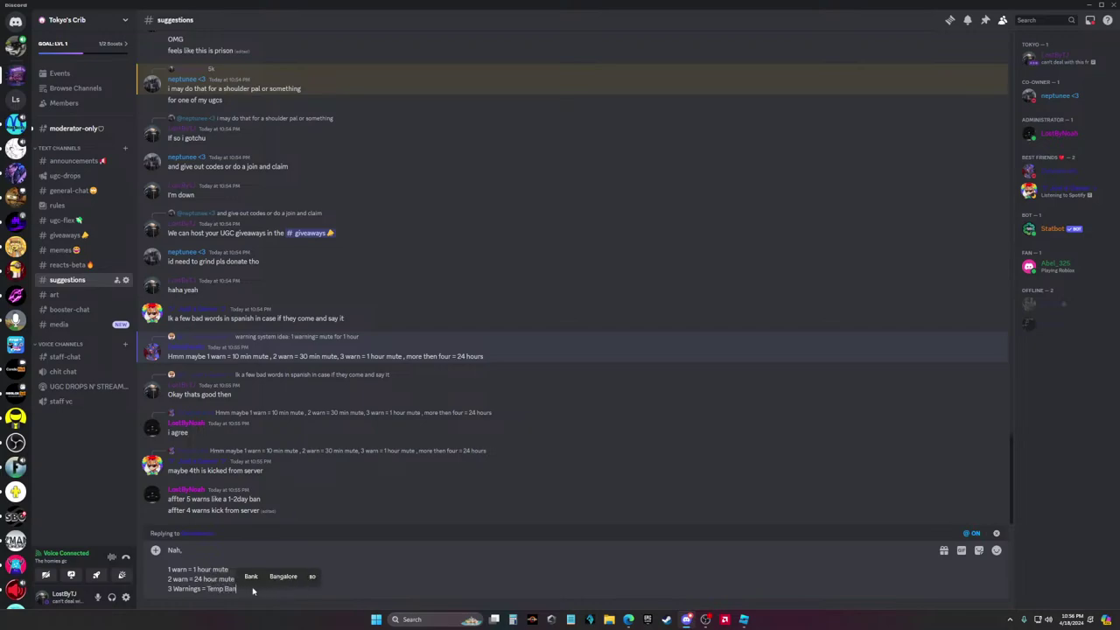
text( 24 hours)
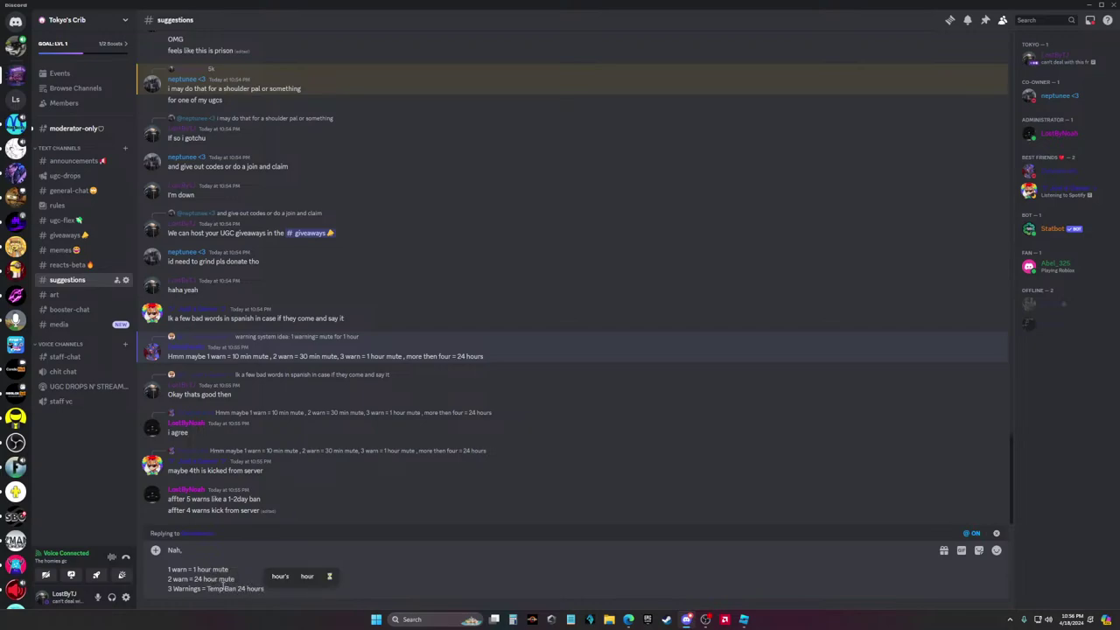
Change 'warn' to 'Warnings' on the first and second rule lines
click(177, 579)
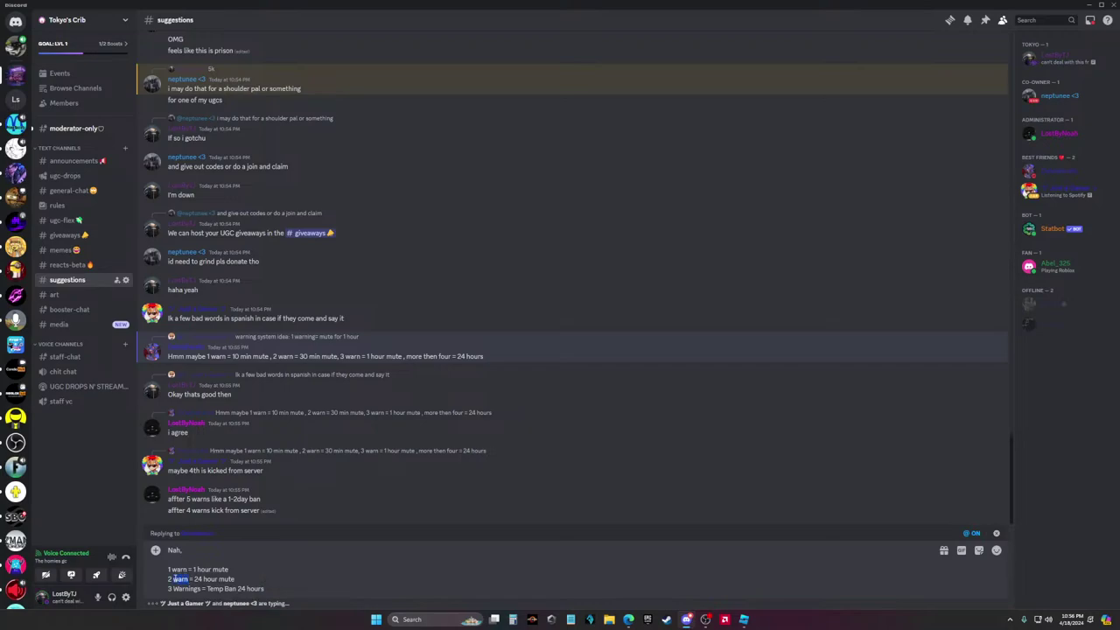
key(BackSpace)
text(Warnings)
click(185, 570)
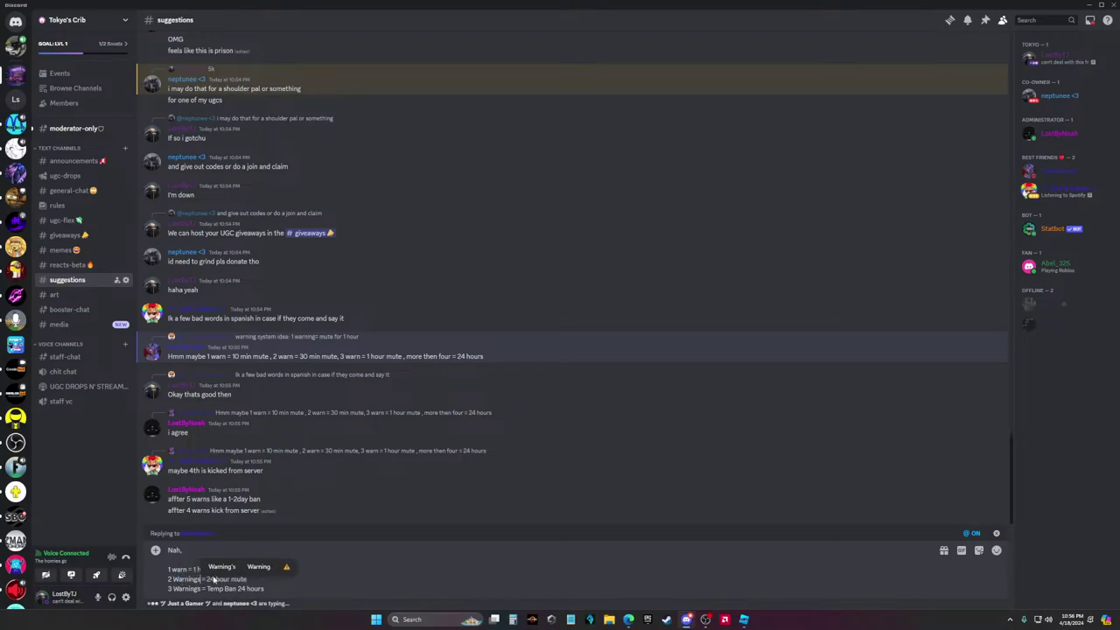
key(BackSpace)
key(BackSpace)
key(BackSpace)
key(BackSpace)
text(Warning)
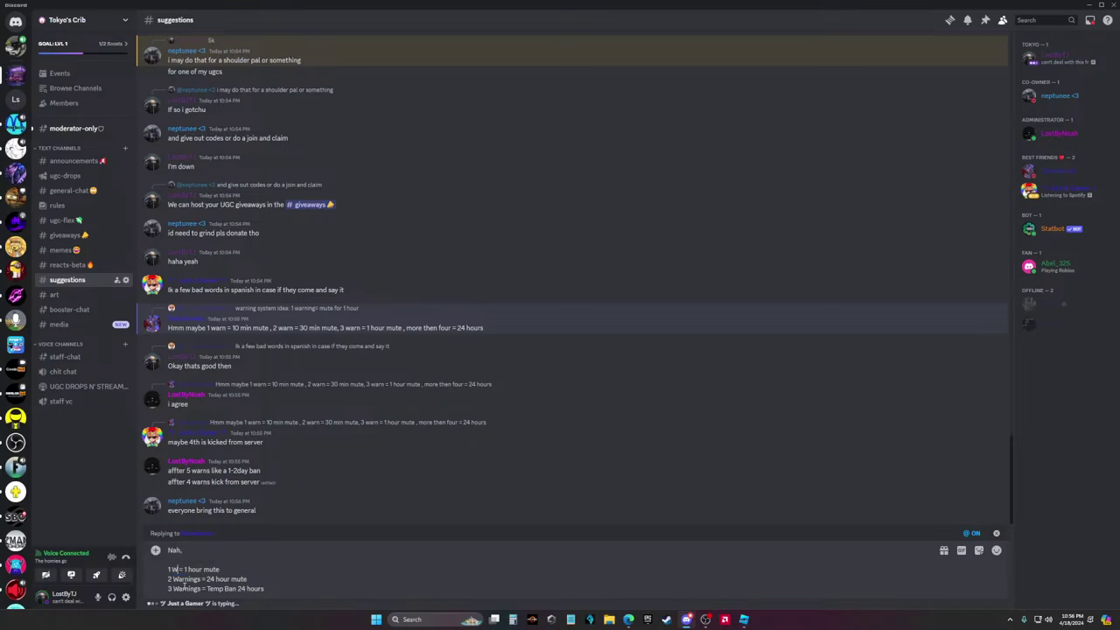
text(s)
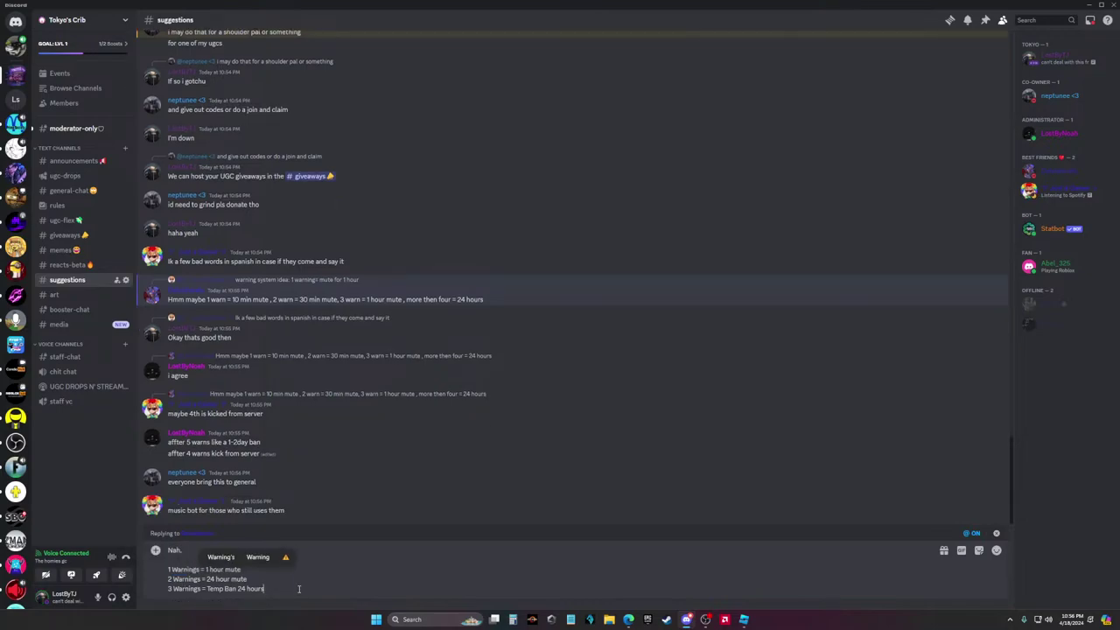
Add rules '4 Warnings = 7 Days Temp Ban' and '5 Warnings = Perm Ban'
key(shift+Return)
text(4)
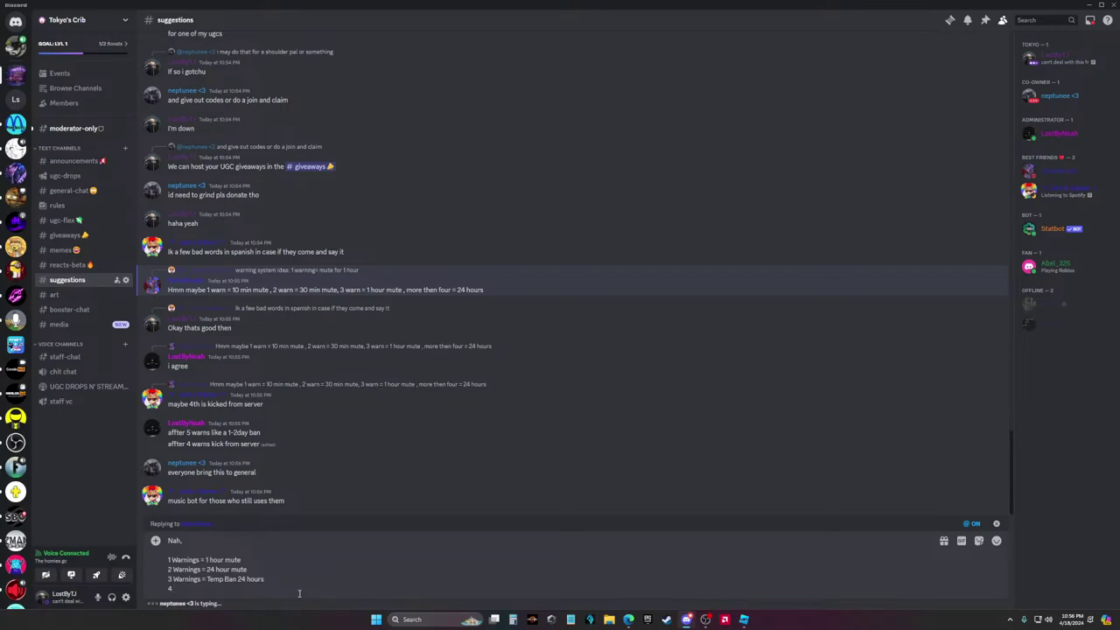
text( w)
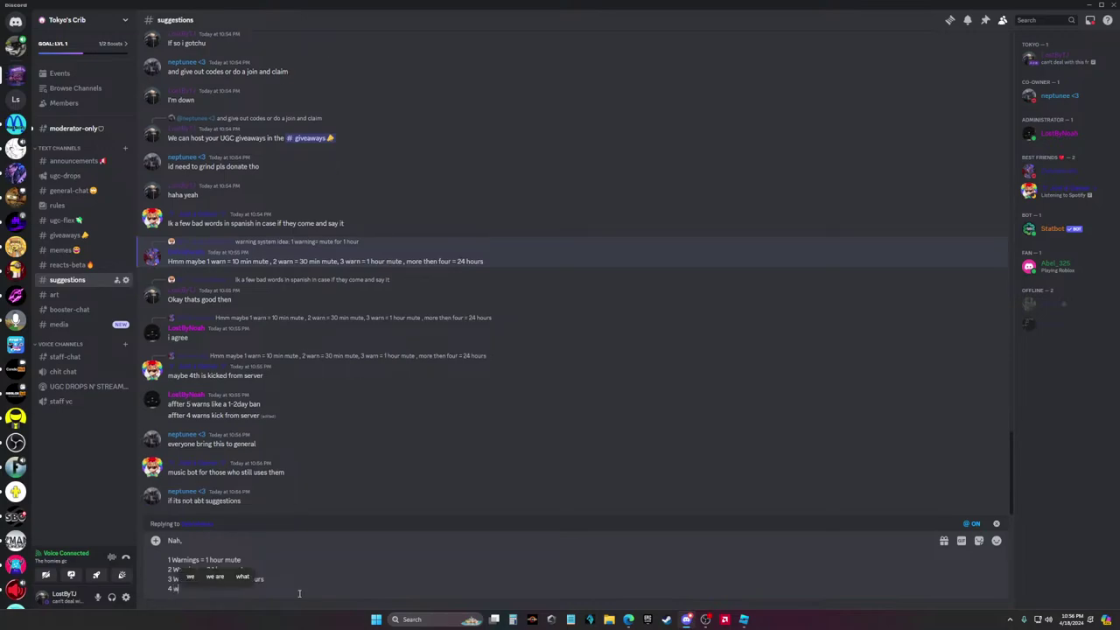
text(ARNarnings)
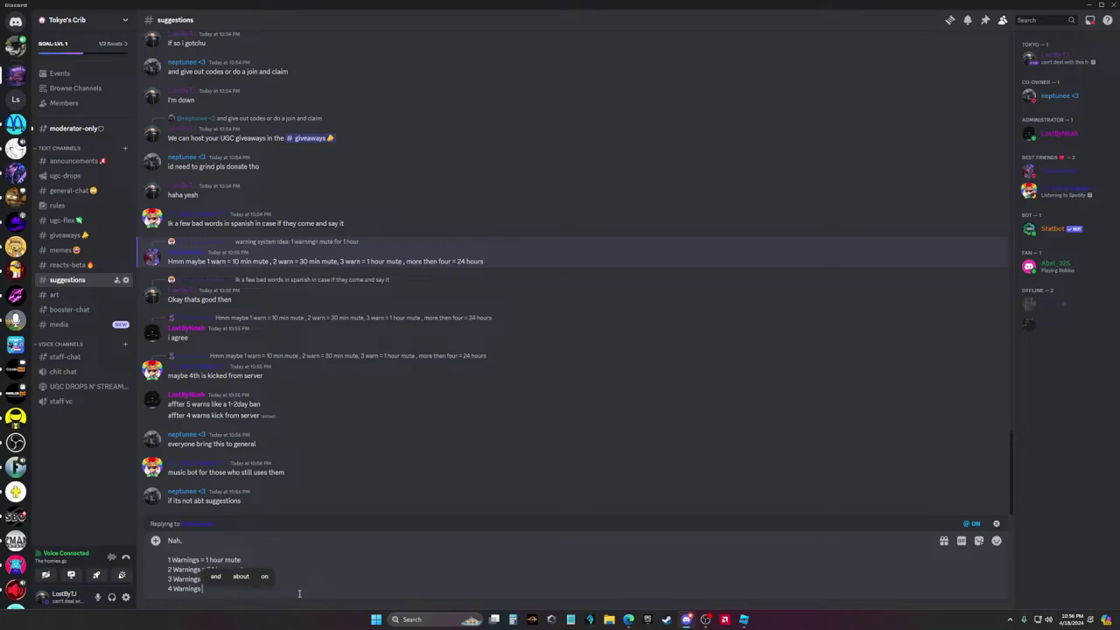
text(=)
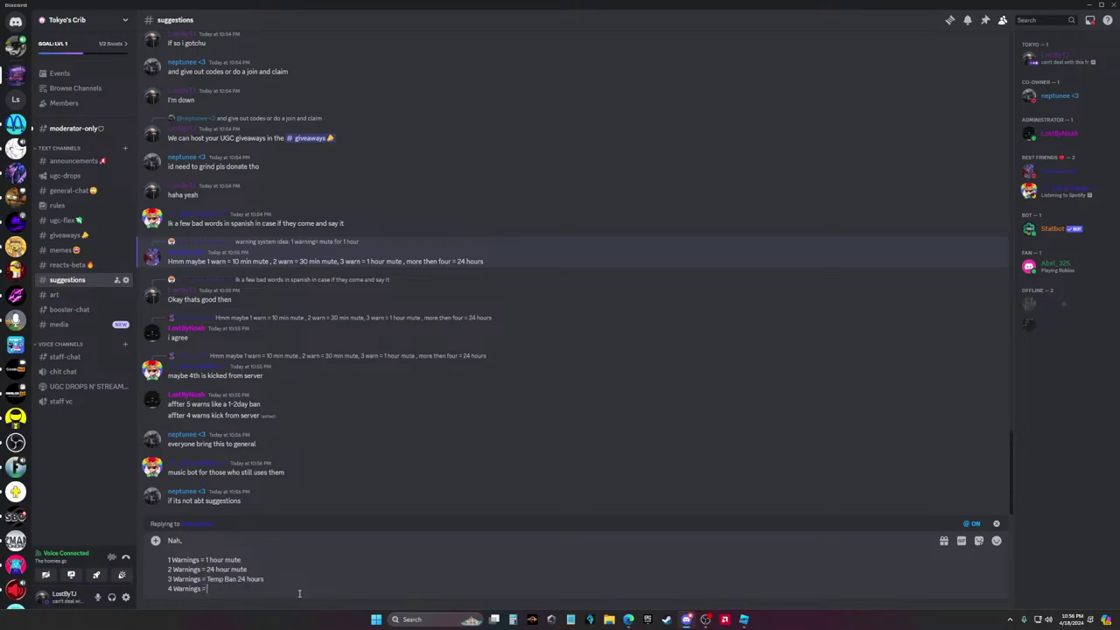
text( 7 Days Ban)
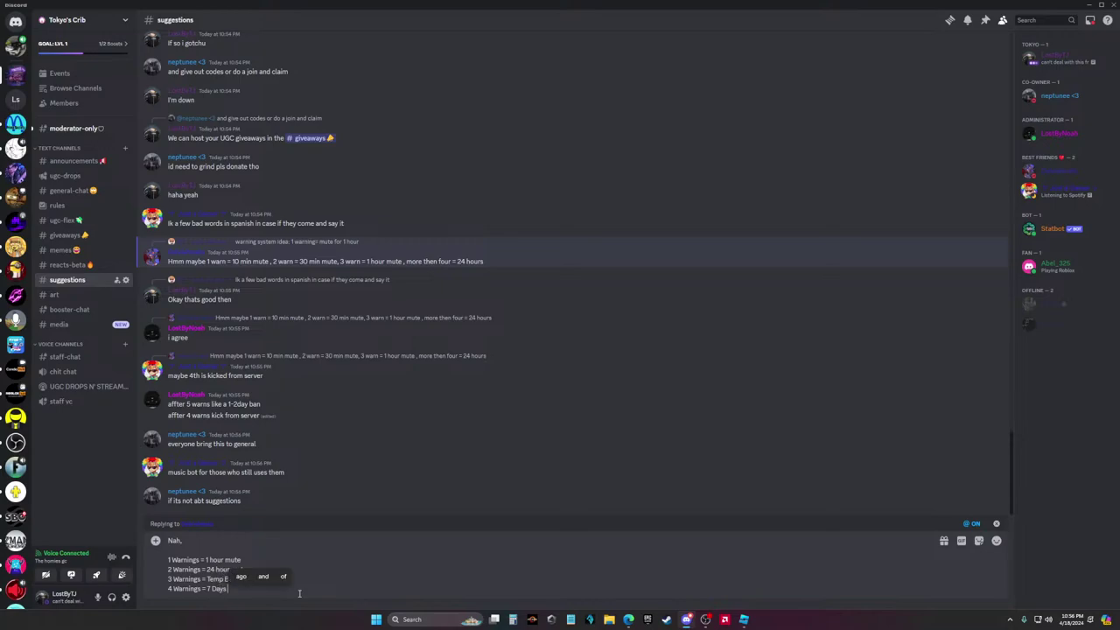
key(BackSpace)
key(BackSpace)
key(BackSpace)
text(Tem)
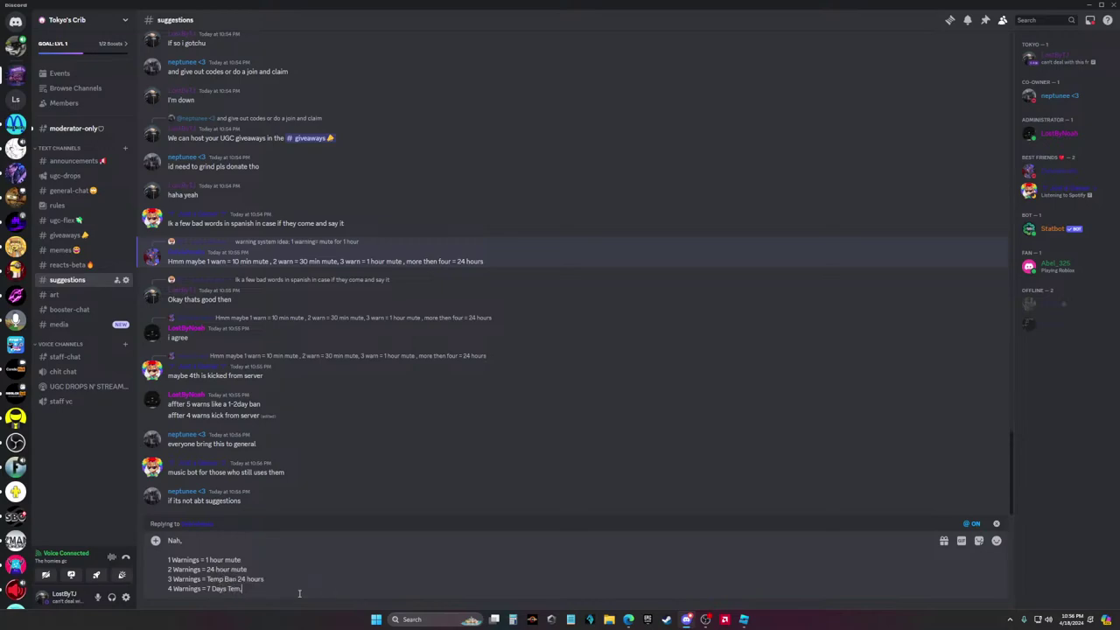
text(p Ban)
key(shift+Return)
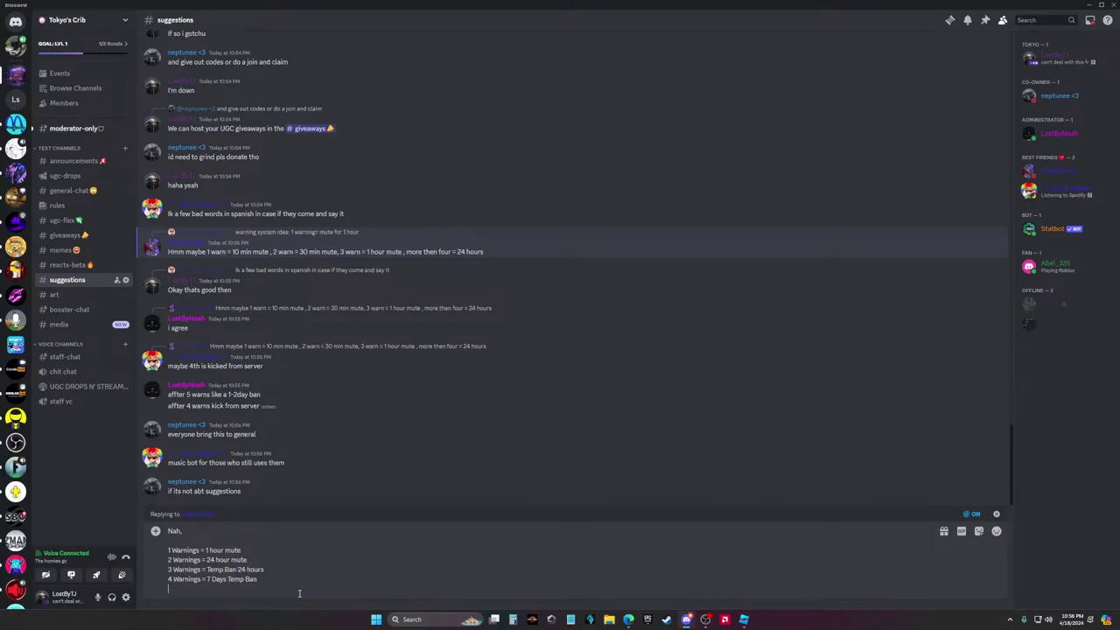
text(5 Warnings)
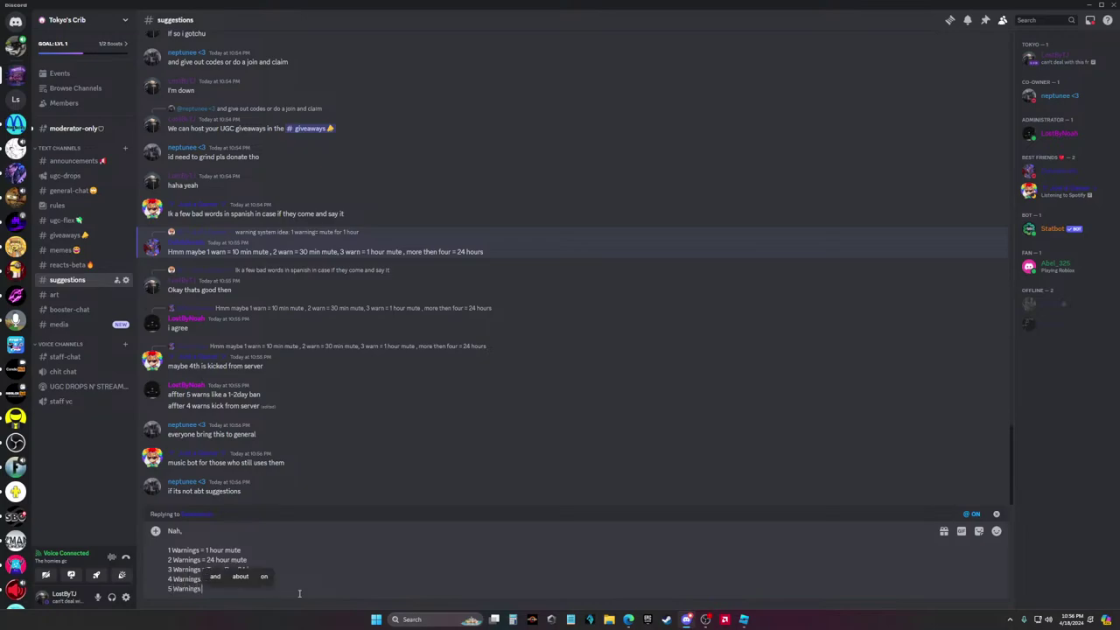
text( = Perm Ban)
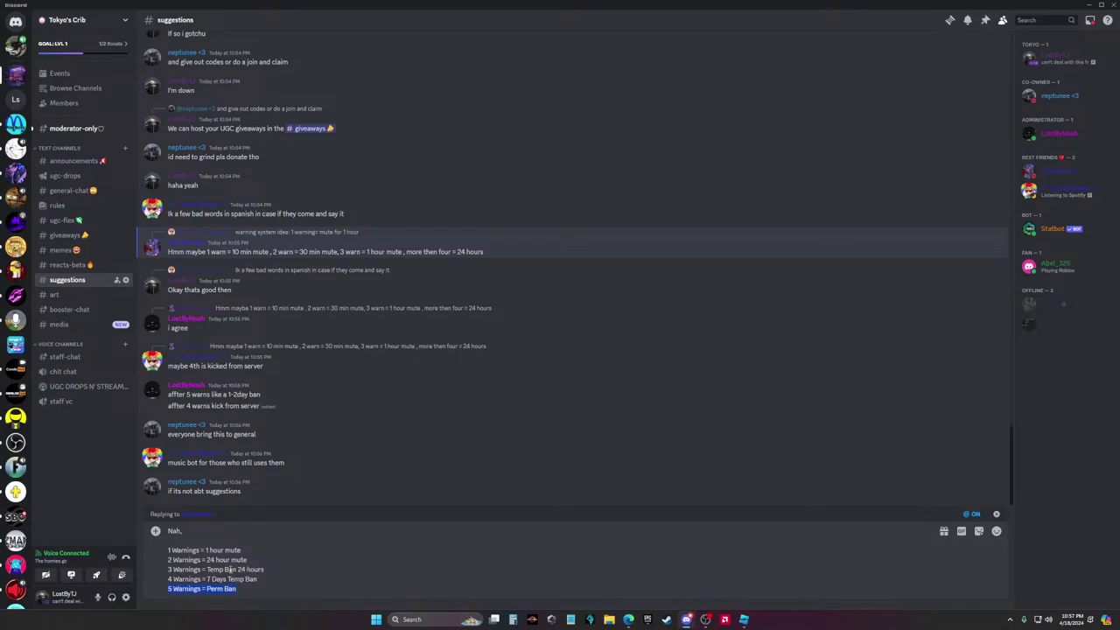
Select the whole draft, cancel the reply, and cut the list from #suggestions unsent
key(ctrl+a)
key(ctrl+c)
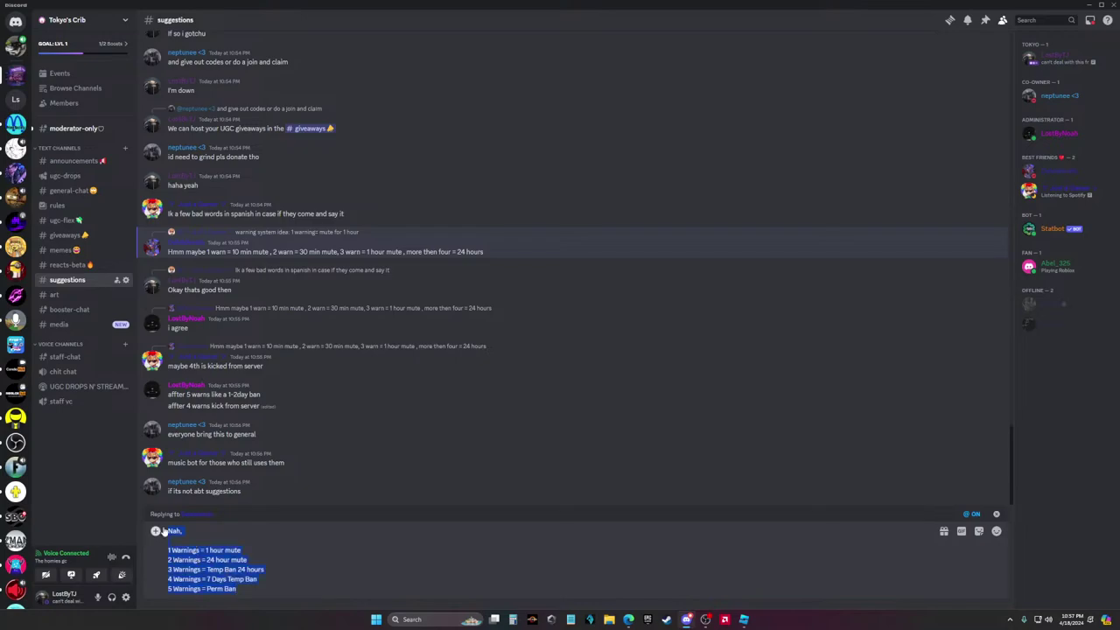
click(996, 513)
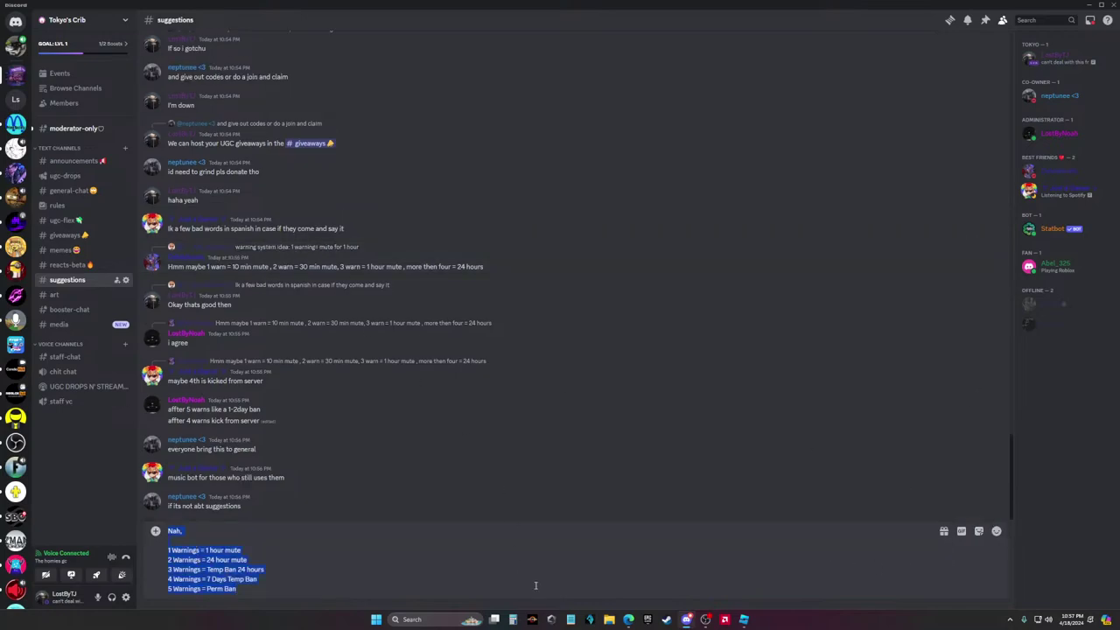
key(BackSpace)
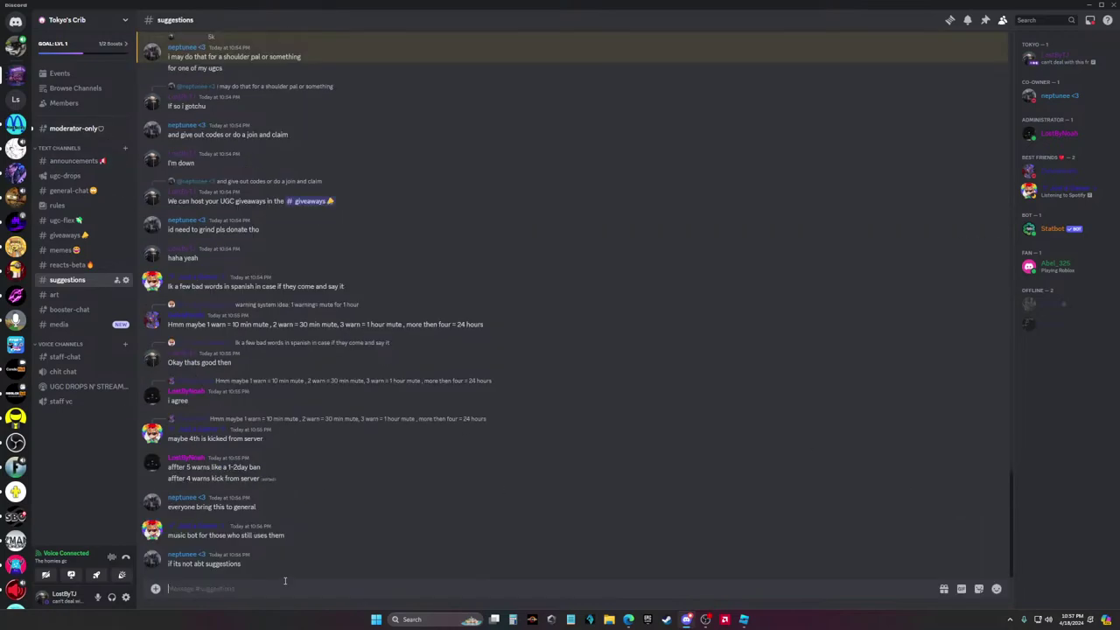
Post the warnings list in #moderator-only mentioning the co-owner, without 'Nah,', then return to Pixlr Express
click(87, 131)
text(@)
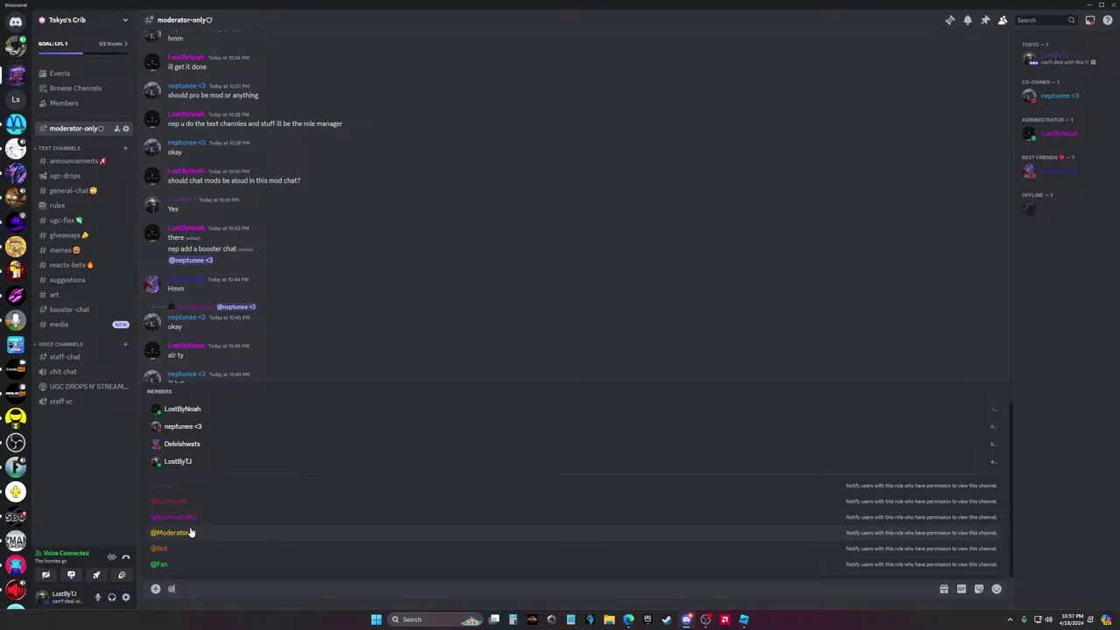
click(187, 426)
key(ctrl+v)
key(BackSpace)
key(BackSpace)
key(BackSpace)
key(BackSpace)
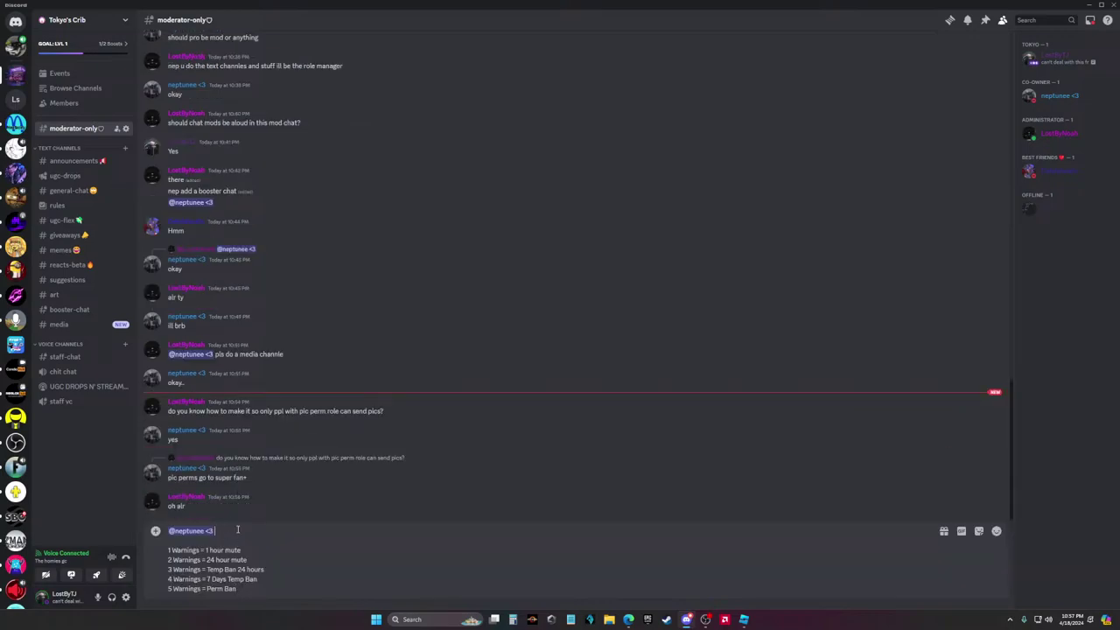
key(Return)
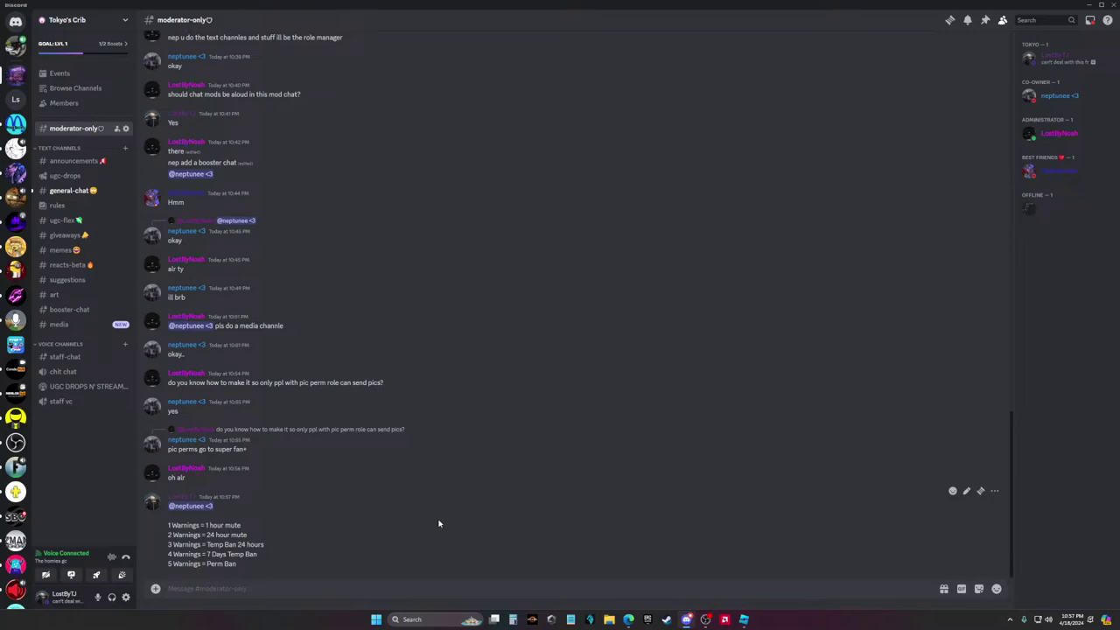
key(alt+Tab)
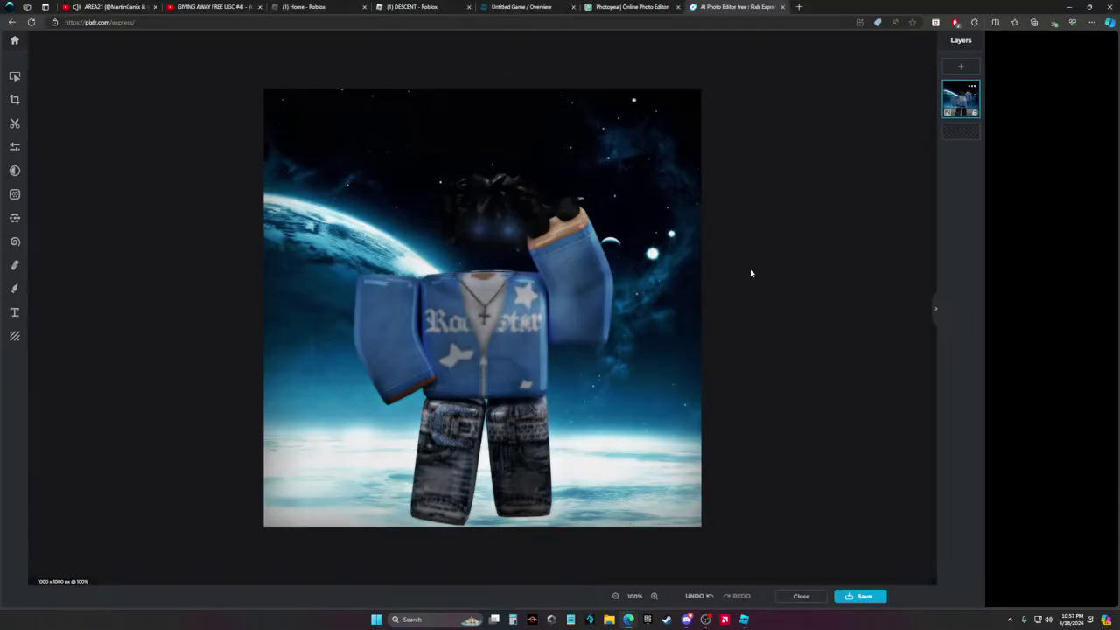
scroll(741, 338, up, 1)
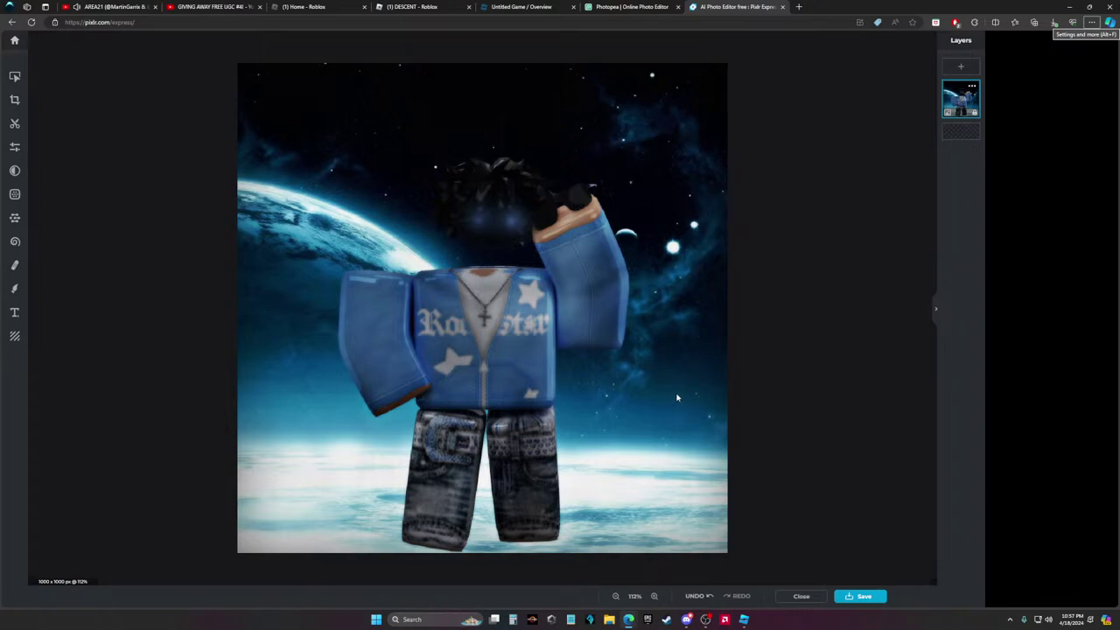
right_click(567, 247)
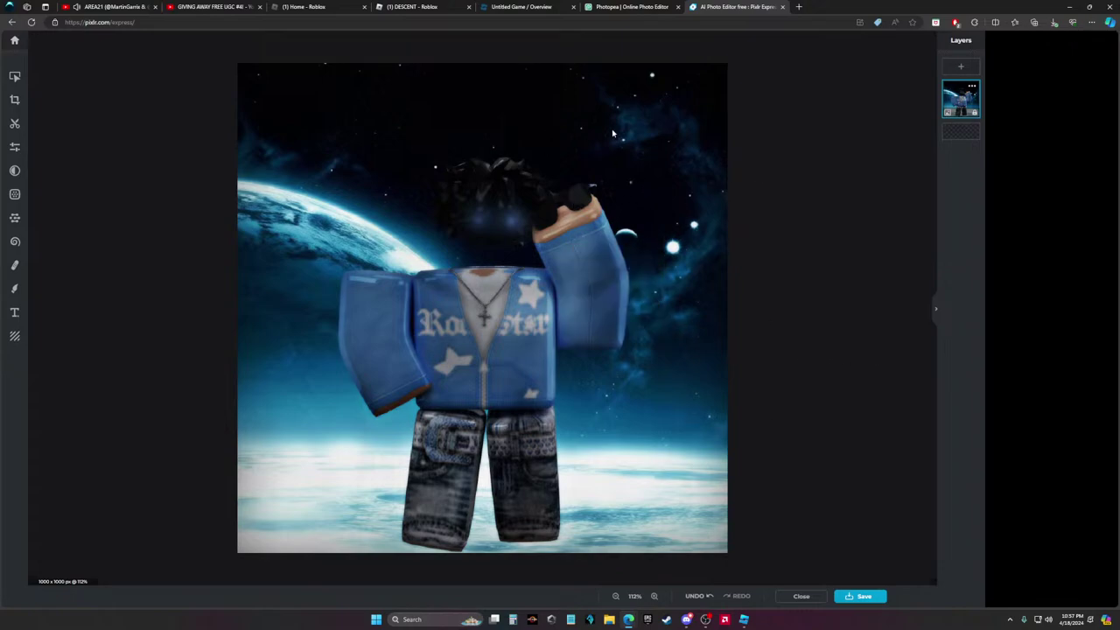
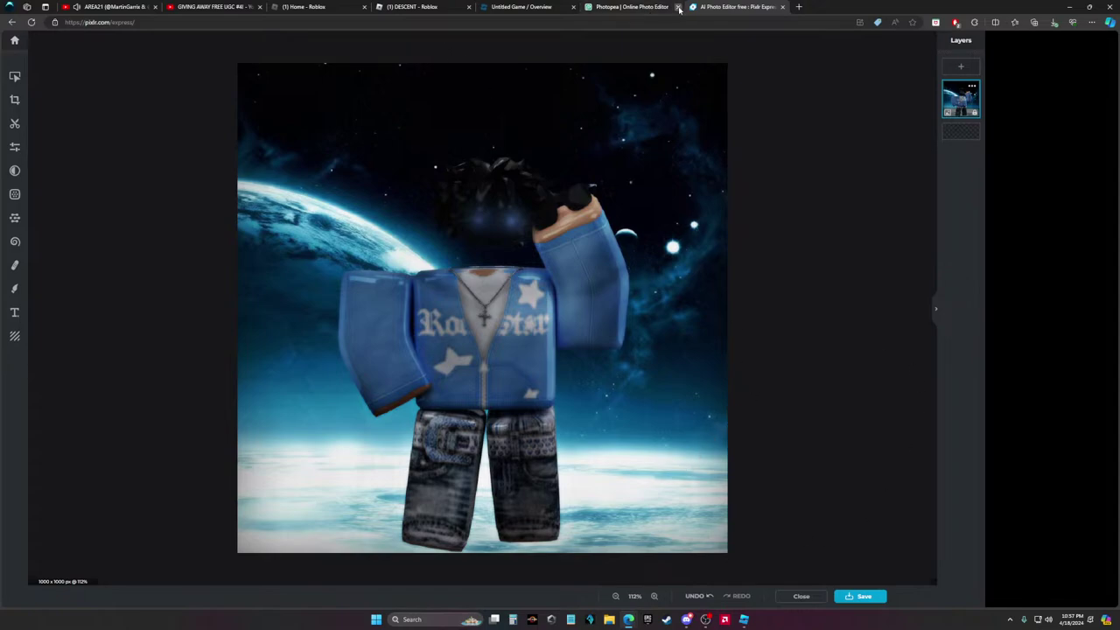
Close Photopea, save the Pixlr render as PNG 'chain_fixed (4).png', and switch to Discord
click(639, 7)
key(ctrl+w)
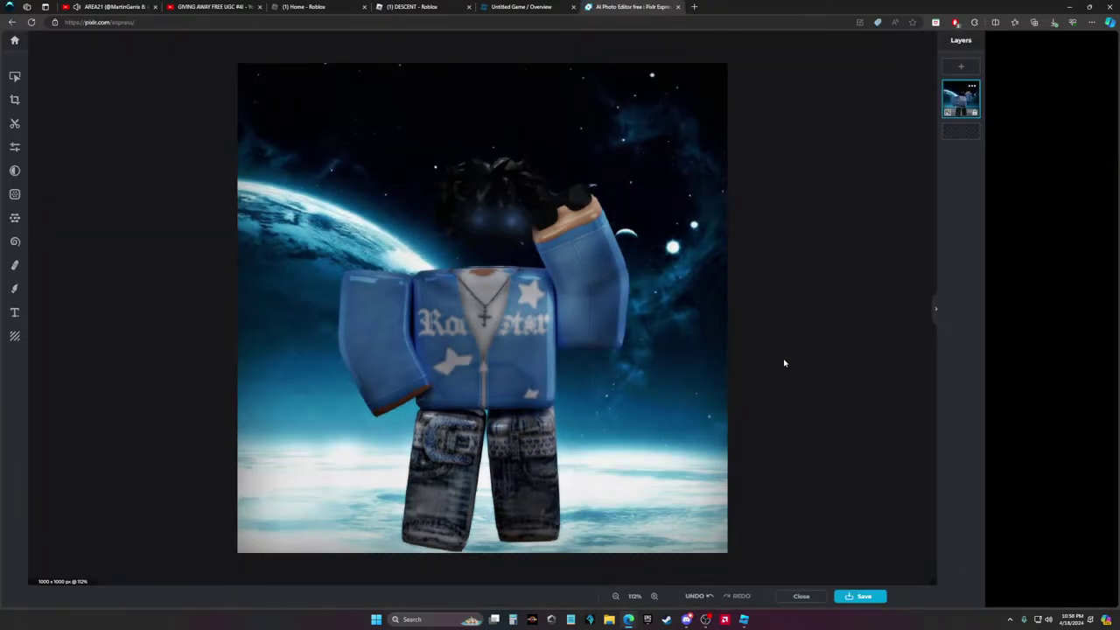
click(860, 596)
click(635, 347)
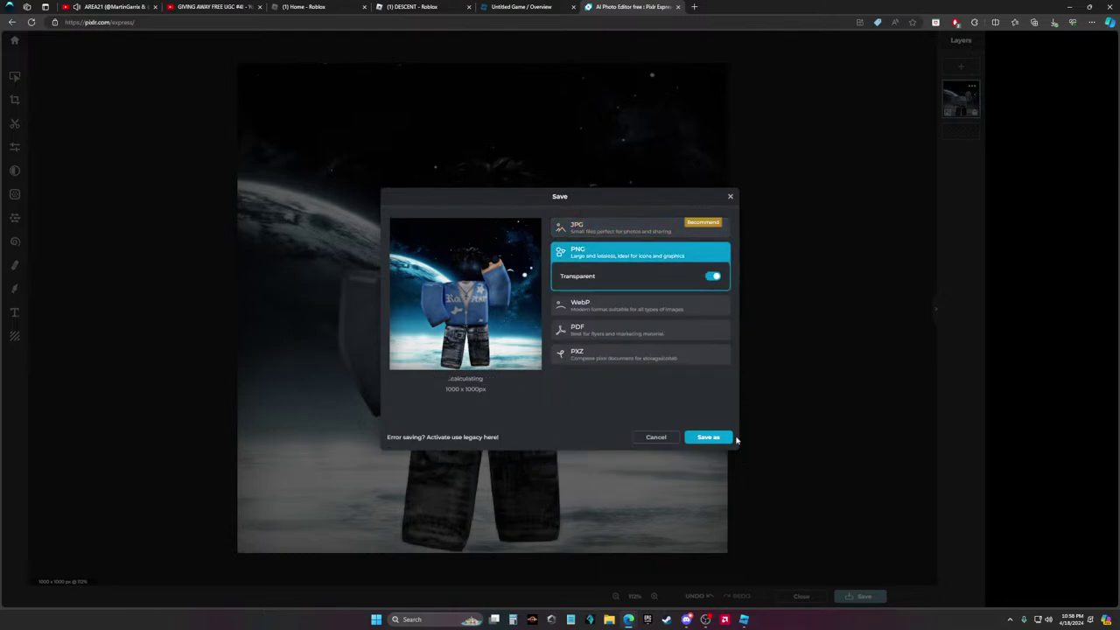
click(723, 437)
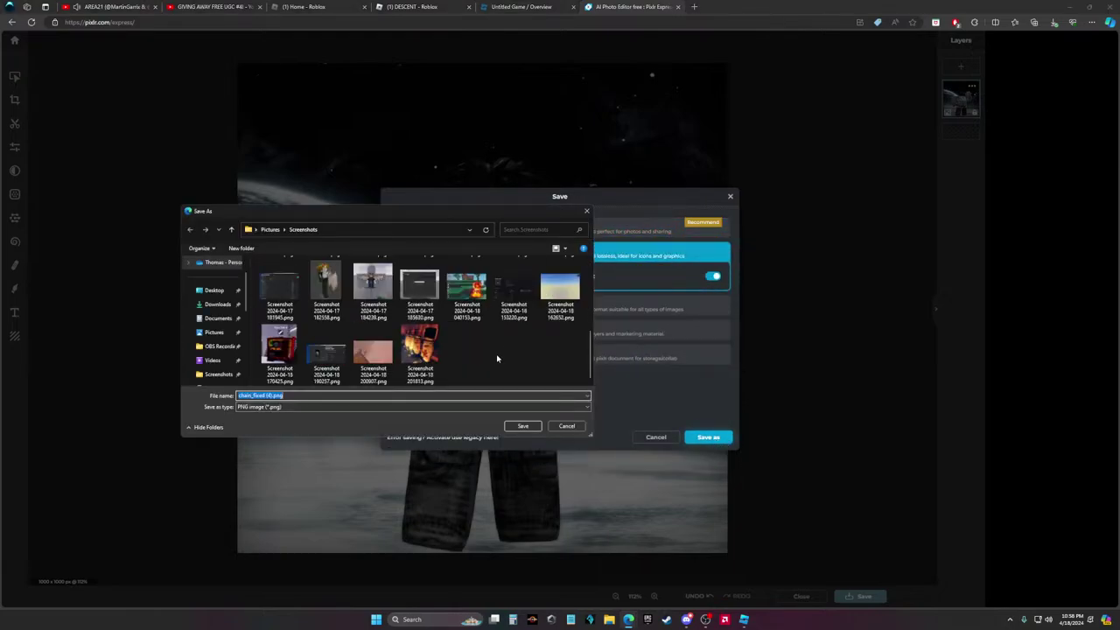
click(522, 427)
click(687, 620)
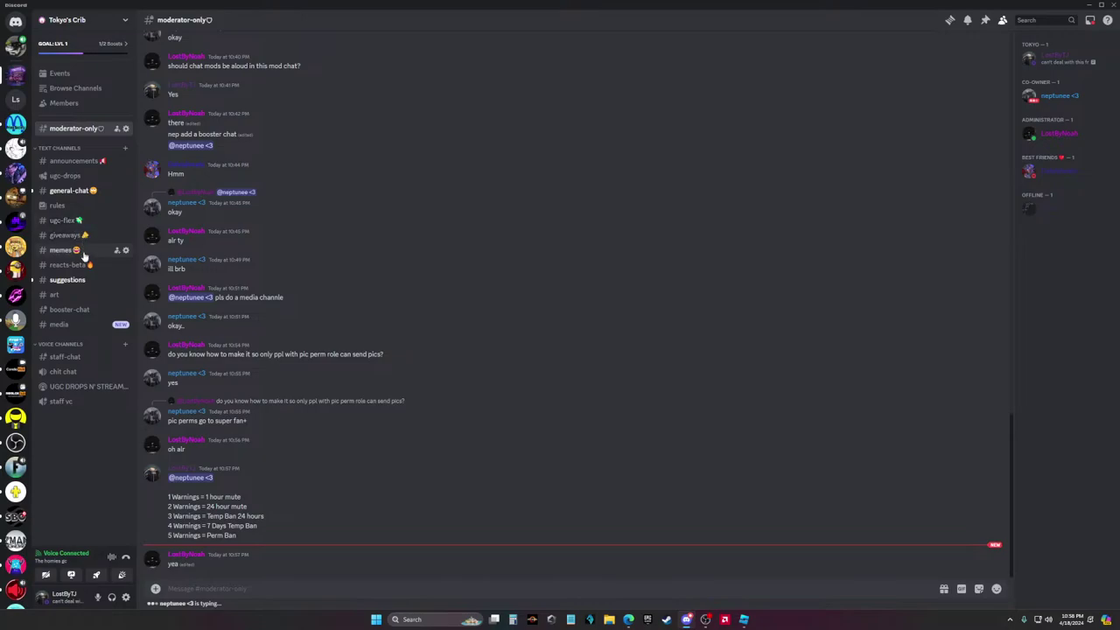
Start a file upload in the media channel, then cancel it
click(70, 325)
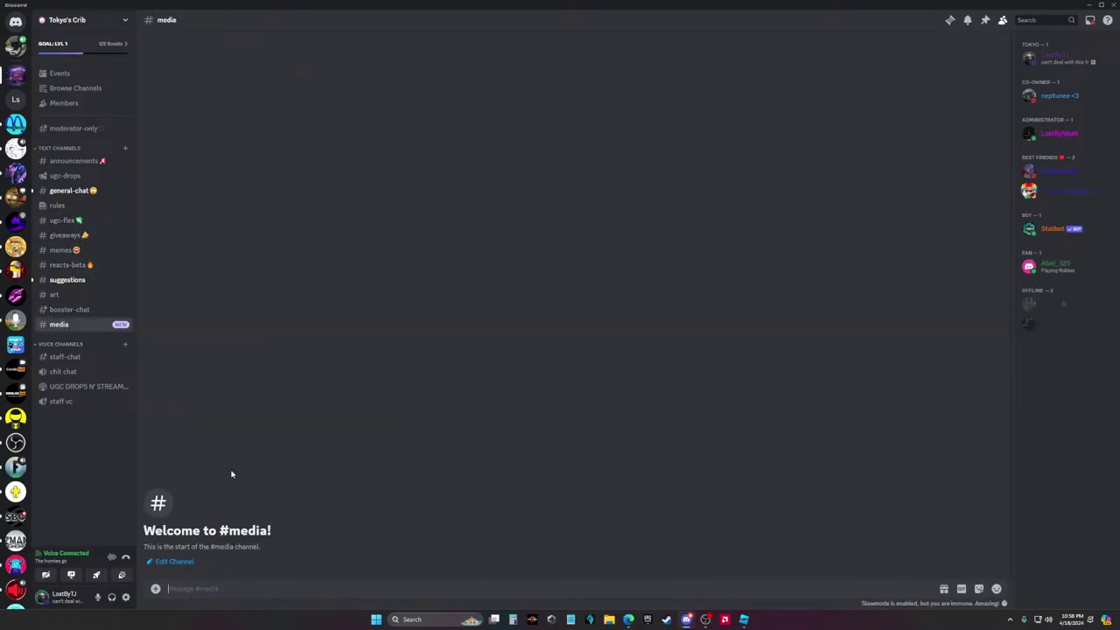
click(156, 589)
click(181, 498)
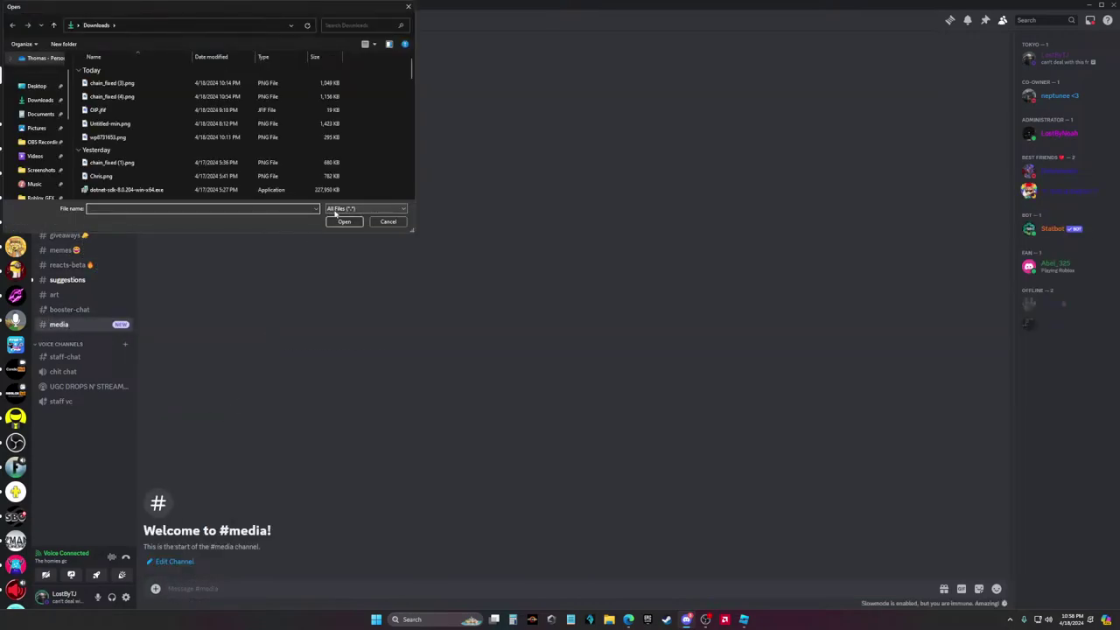
click(388, 222)
In #art, attach chain_fixed (4).png from the Home folder
click(54, 295)
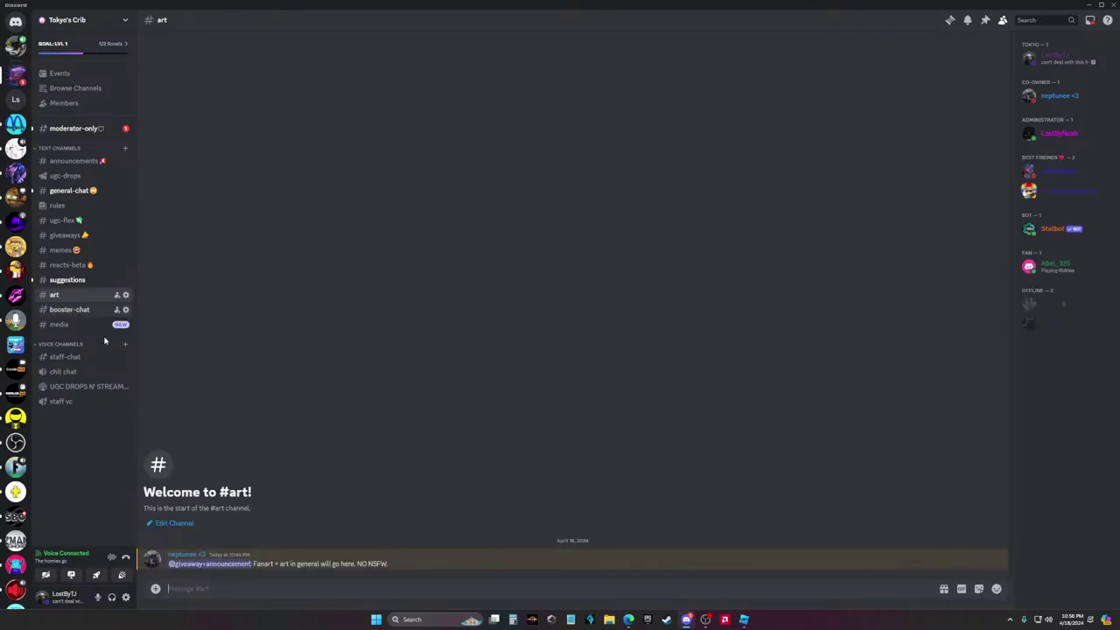
click(156, 590)
click(182, 498)
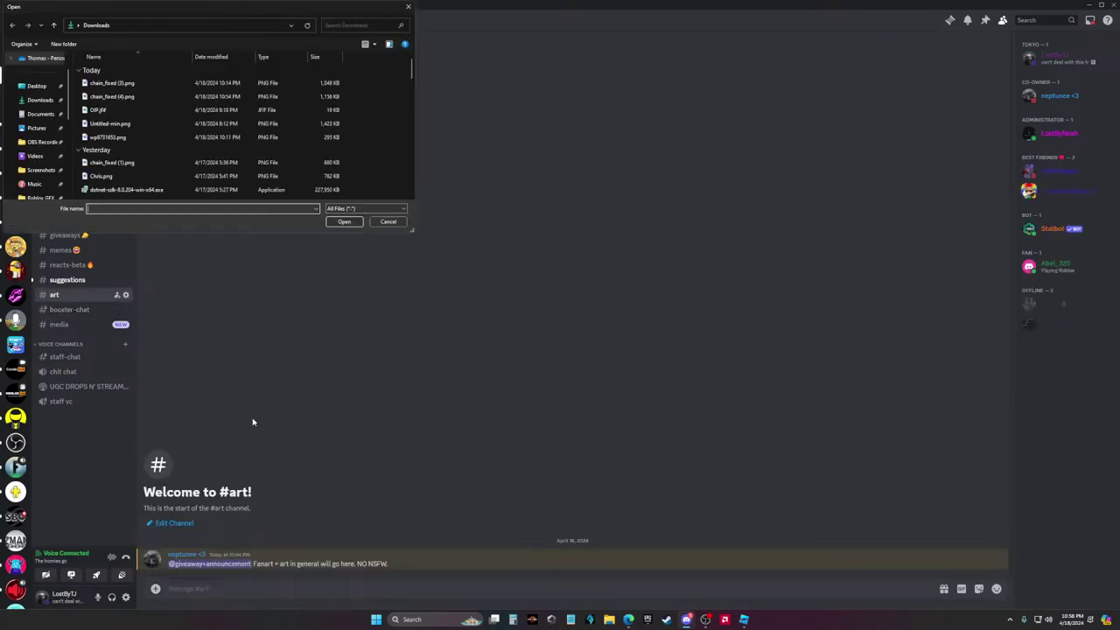
click(39, 198)
scroll(43, 166, up, 3)
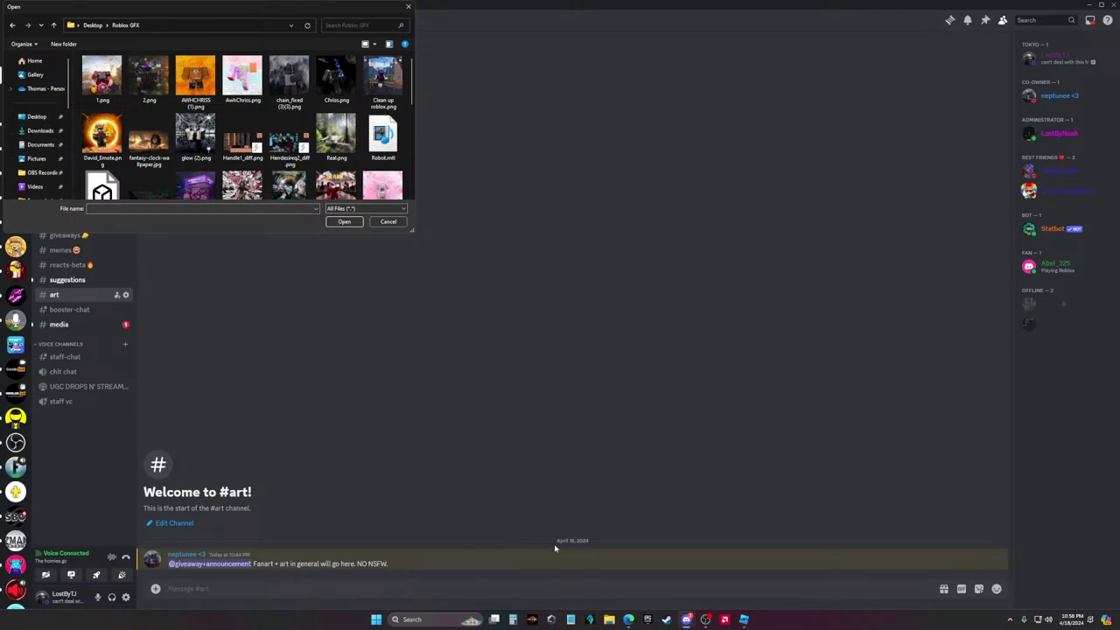
click(34, 61)
scroll(219, 153, down, 3)
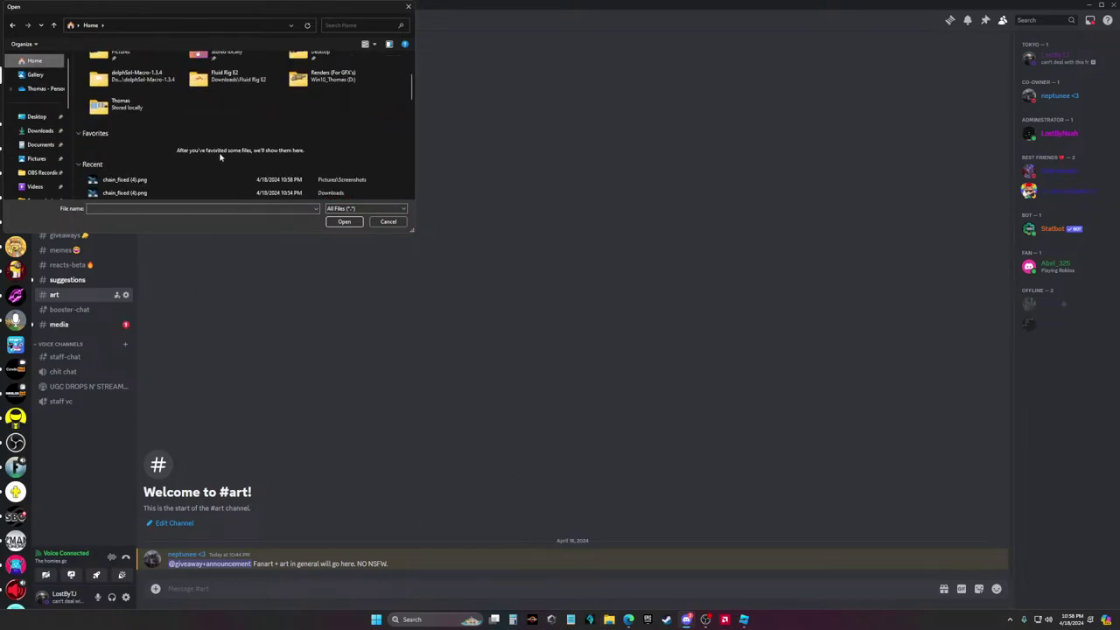
scroll(170, 184, down, 1)
double_click(170, 141)
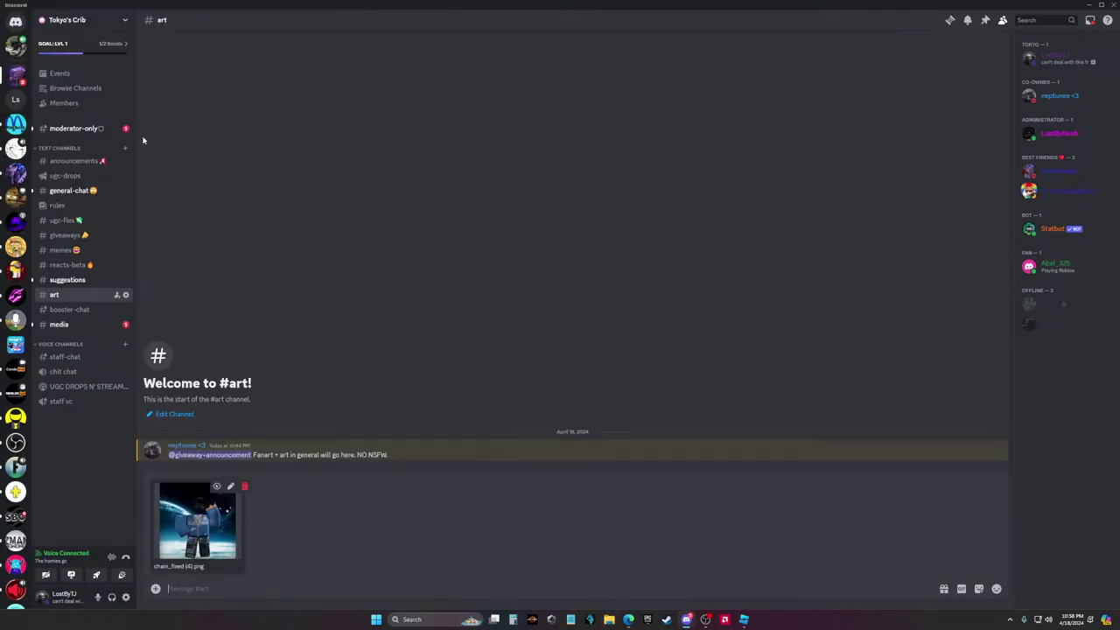
text(@)
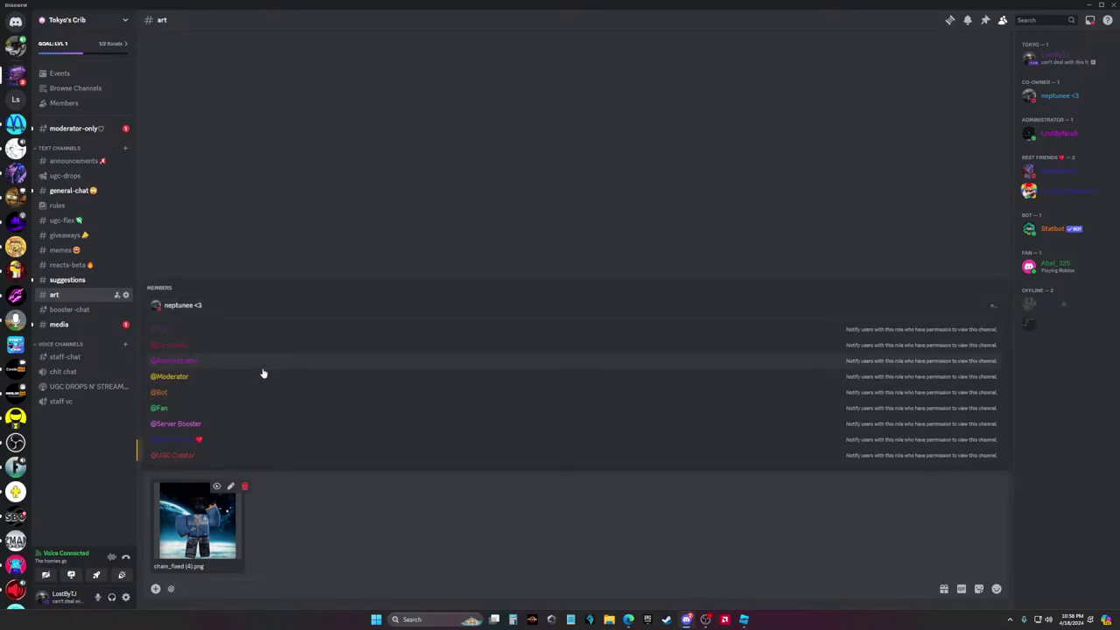
text(Every)
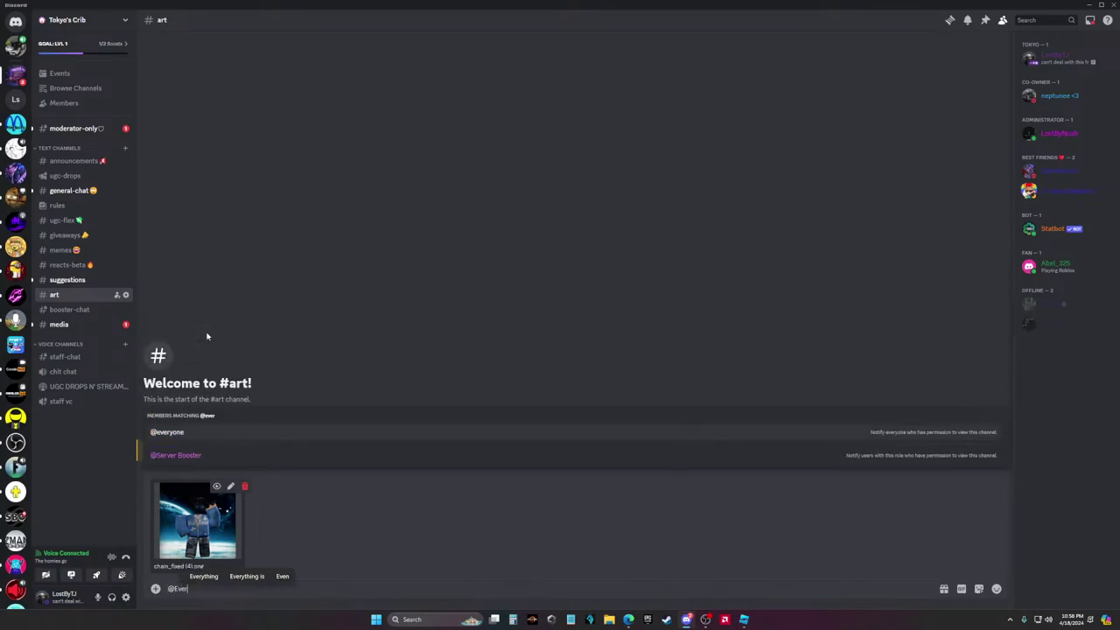
click(347, 455)
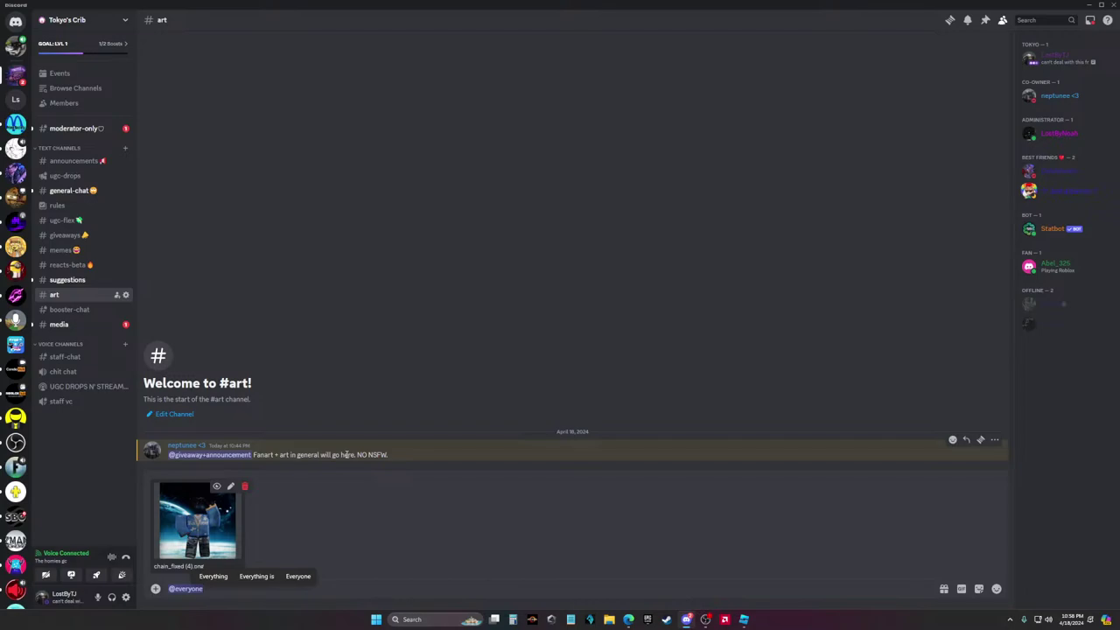
text(This)
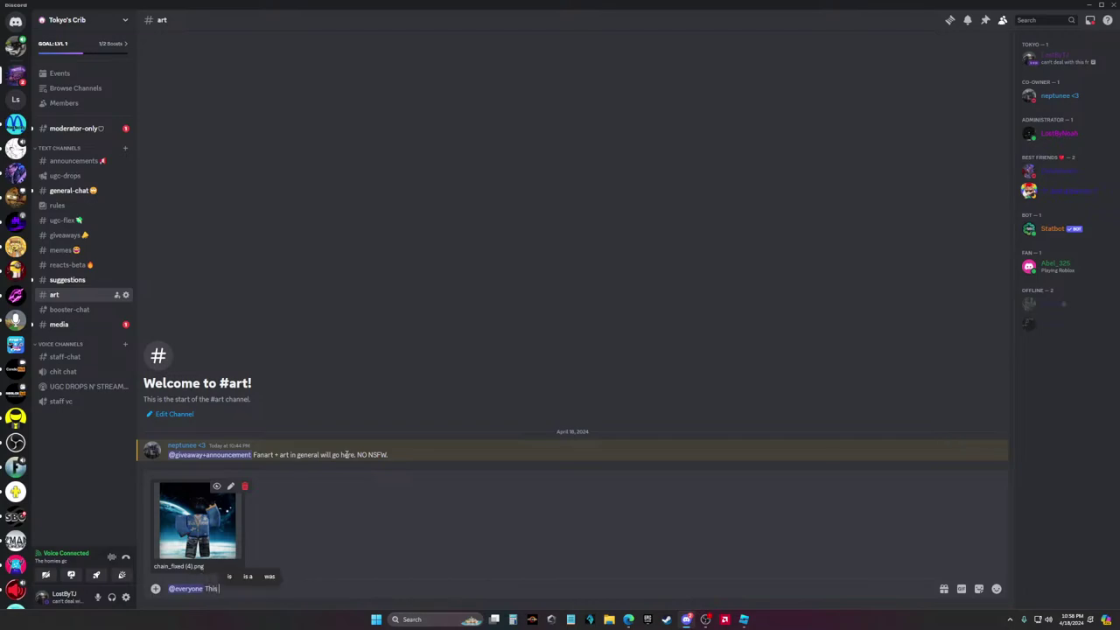
key(BackSpace)
key(BackSpace)
key(BackSpace)
key(BackSpace)
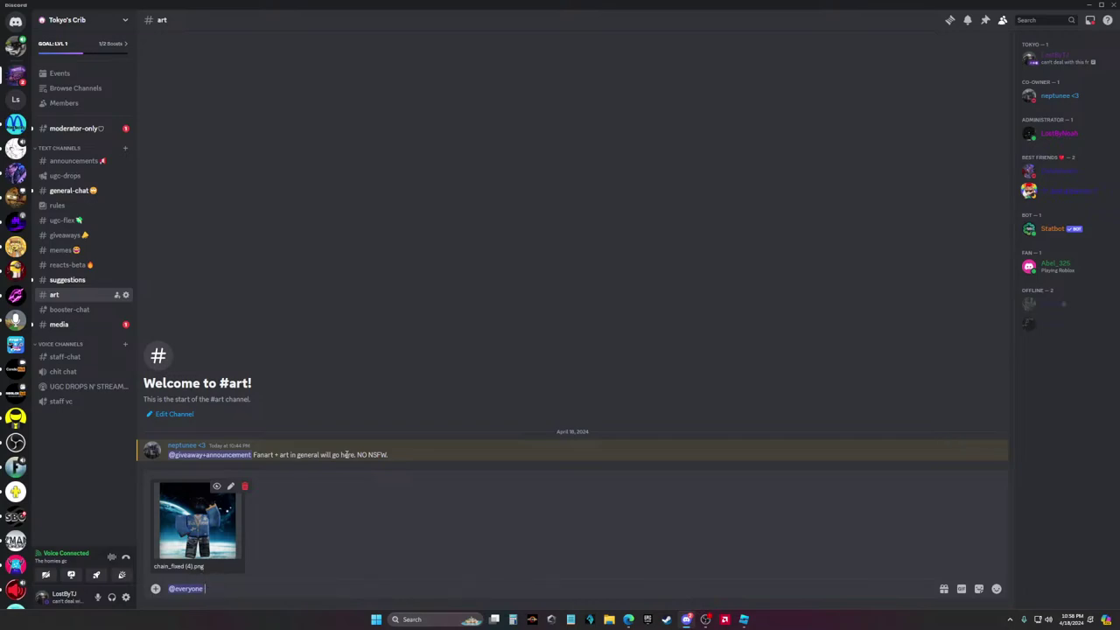
text(Reacyt)
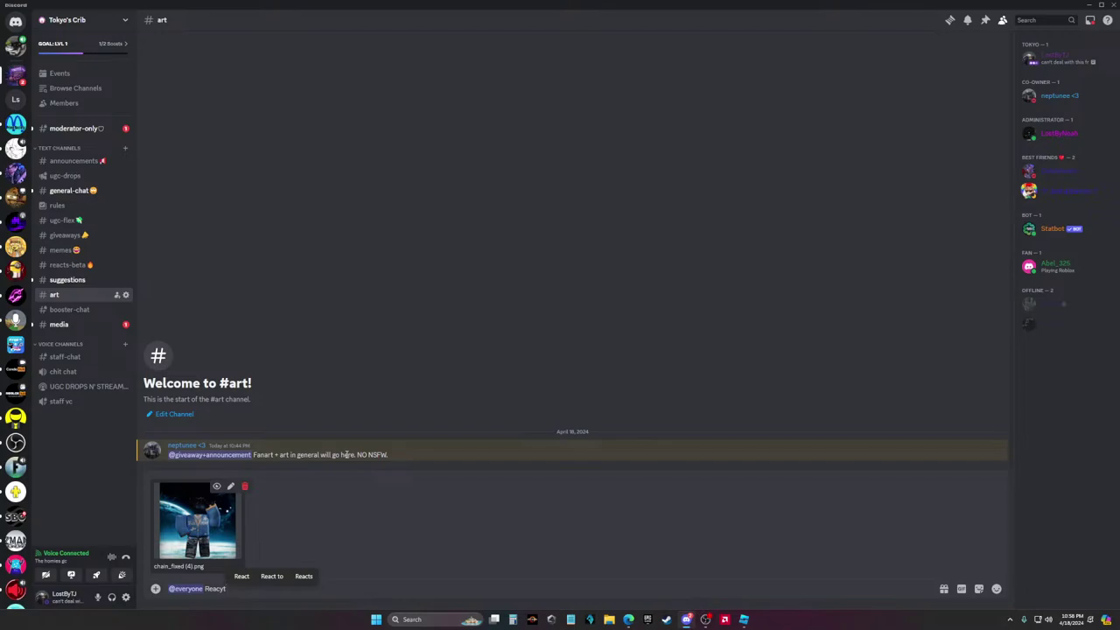
key(BackSpace)
key(BackSpace)
key(BackSpace)
key(BackSpace)
key(BackSpace)
key(BackSpace)
text(M)
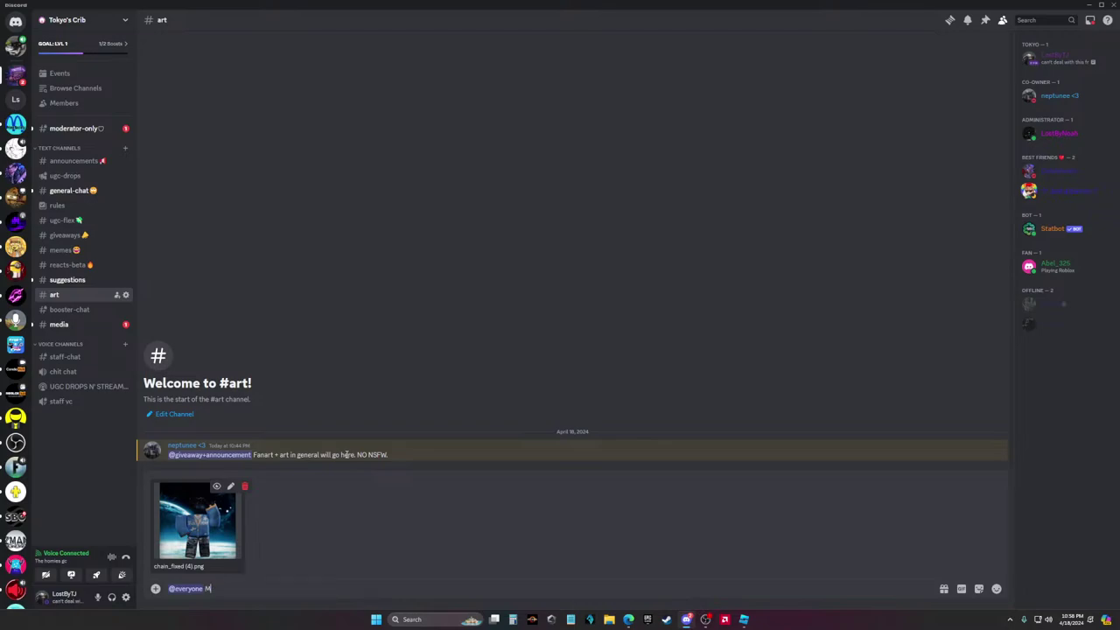
text(ake sure to react to art)
key(ctrl+BackSpace)
key(ctrl+BackSpace)
key(ctrl+BackSpace)
key(ctrl+BackSpace)
key(ctrl+BackSpace)
key(ctrl+BackSpace)
key(ctrl+BackSpace)
Mention the server administrator and send the image
text(@jay)
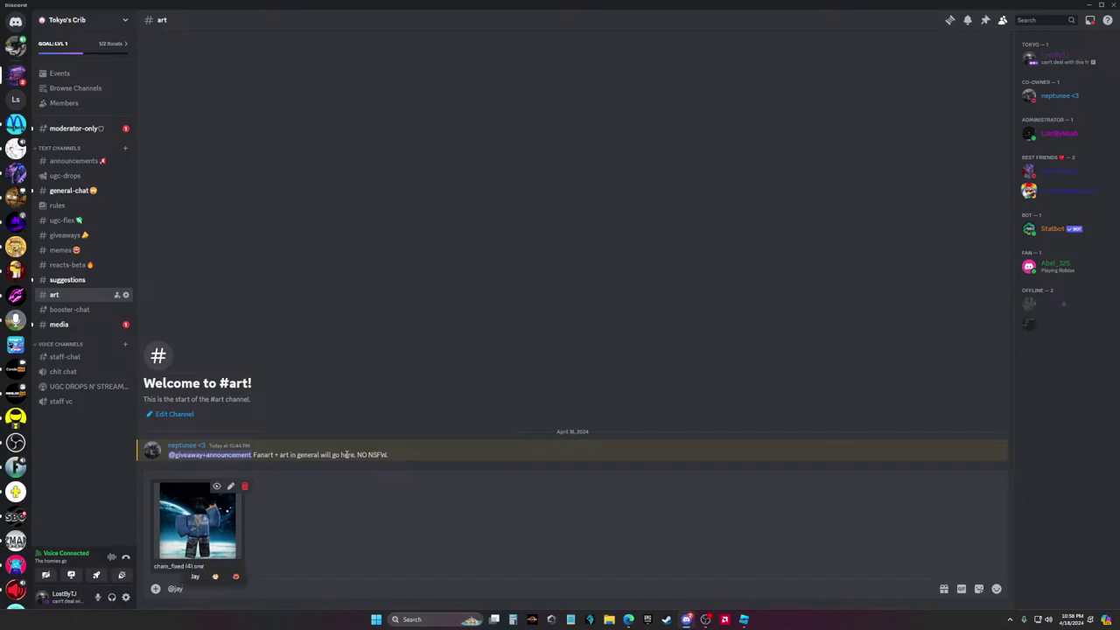
key(BackSpace)
key(BackSpace)
key(BackSpace)
text(lost)
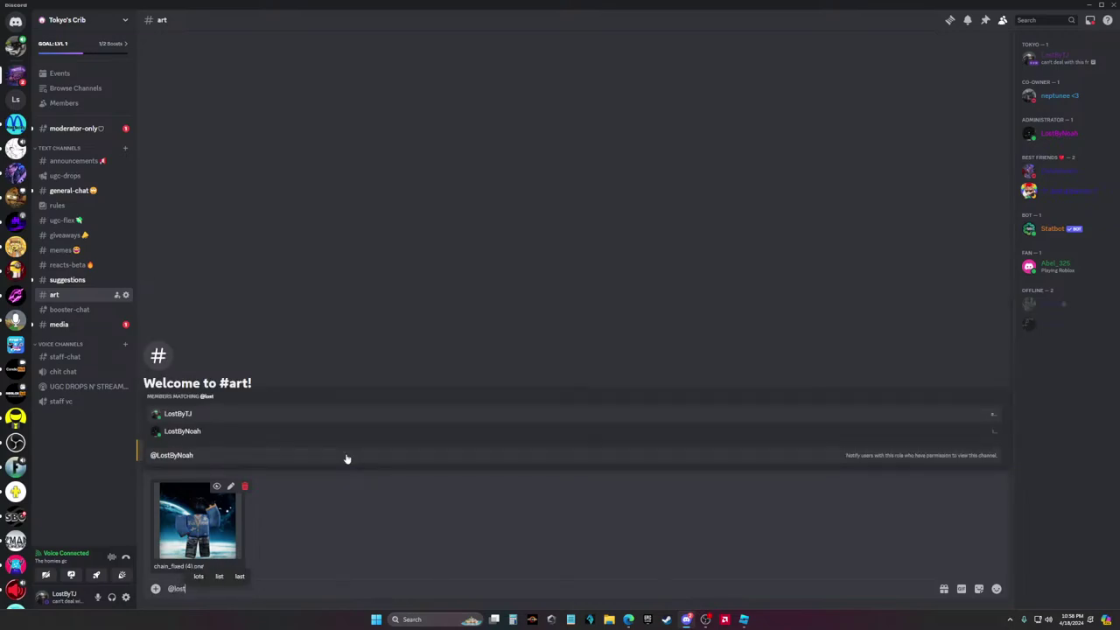
click(354, 437)
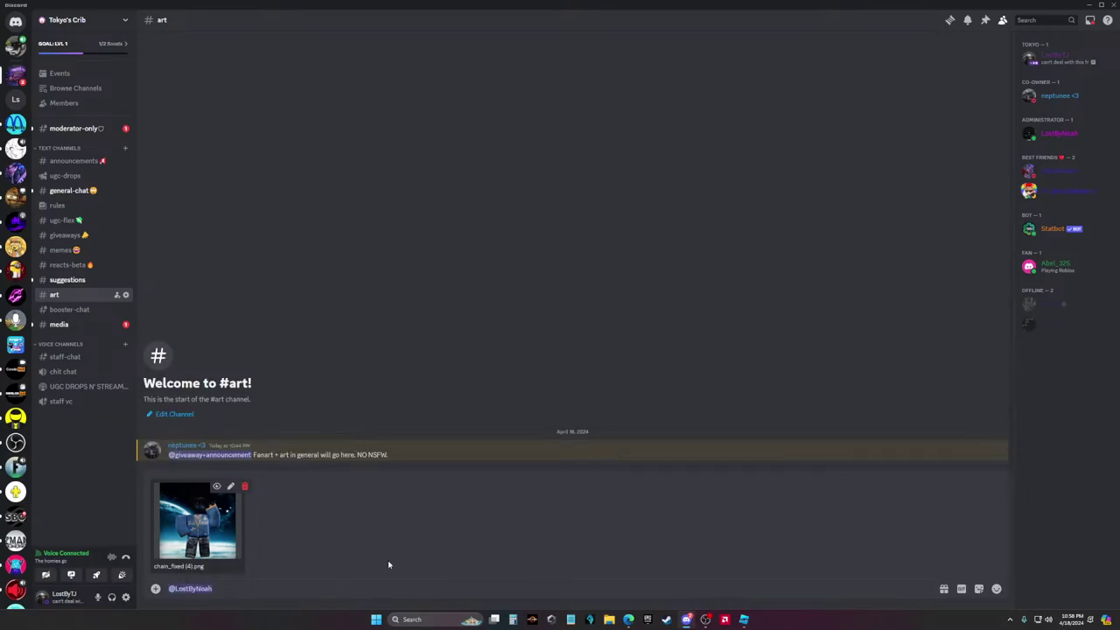
key(Return)
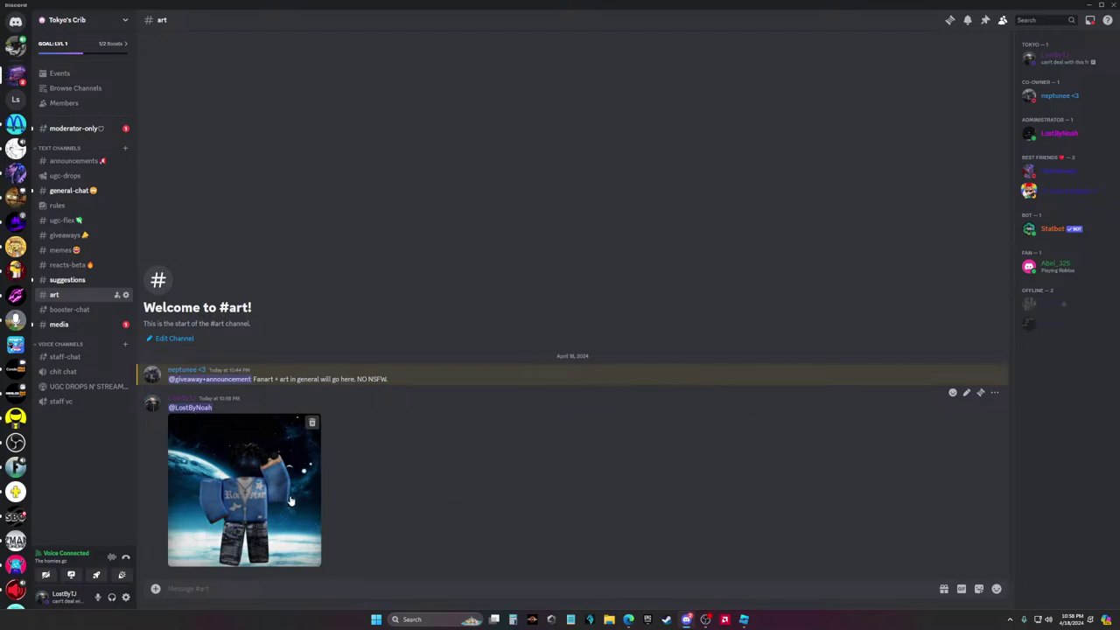
Look through #media and #announcements, return to #art, then switch to OBS Studio
click(60, 325)
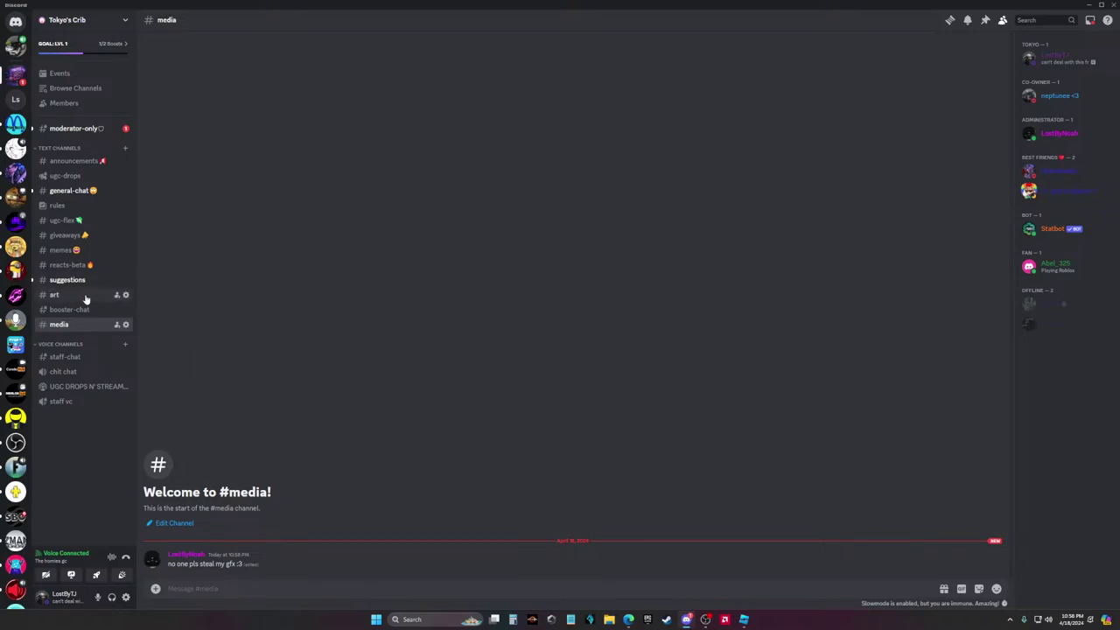
click(77, 161)
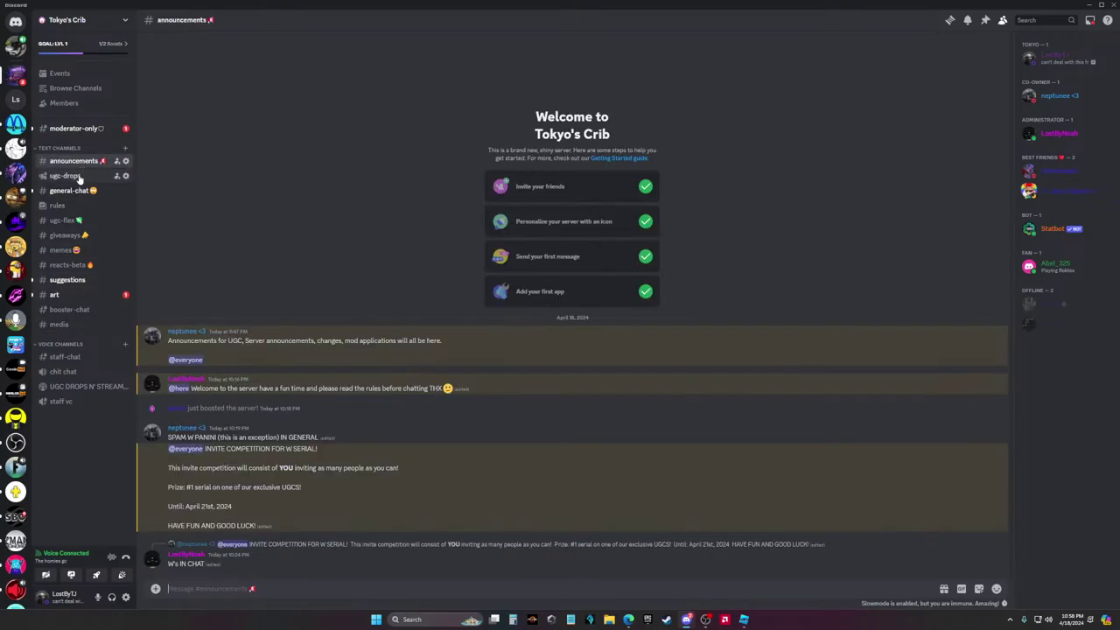
click(72, 295)
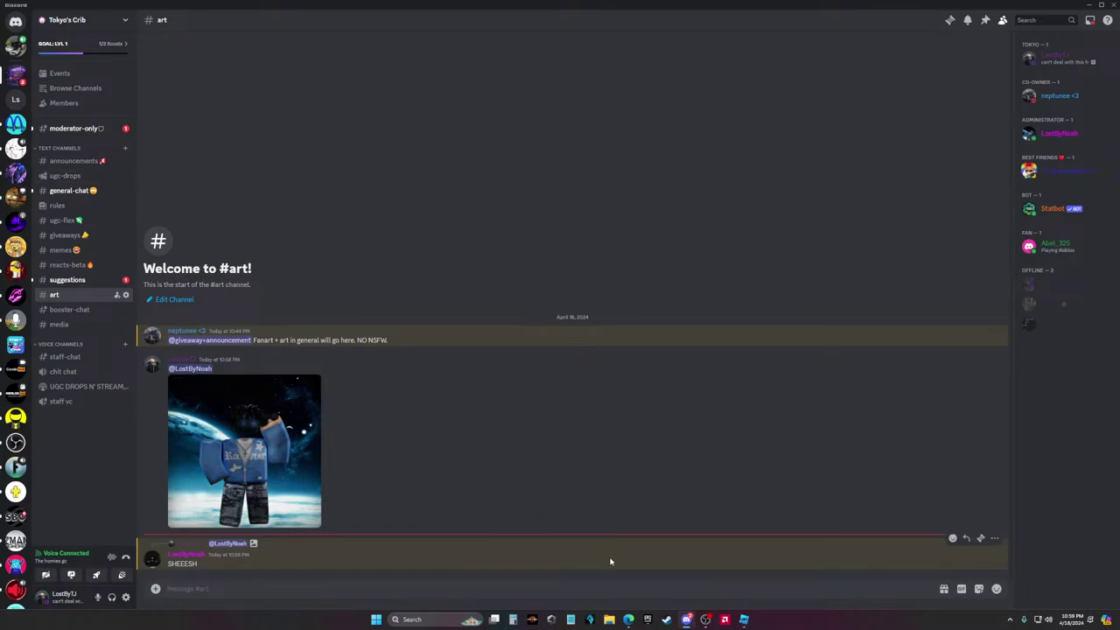
click(706, 620)
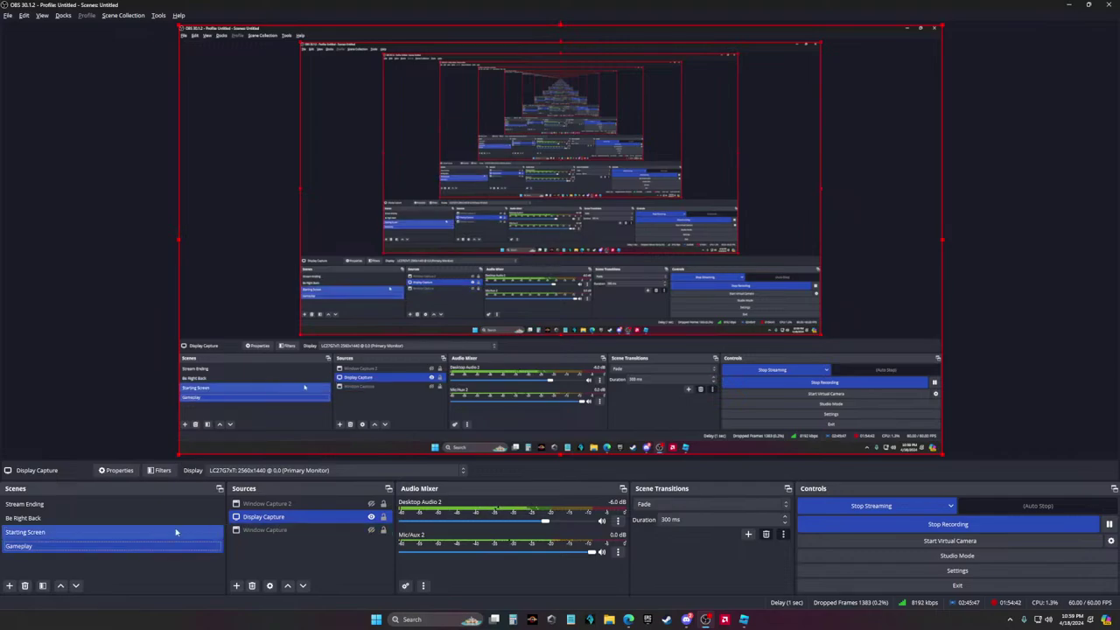
Make Be Right Back the live scene from the Scenes dock
click(106, 520)
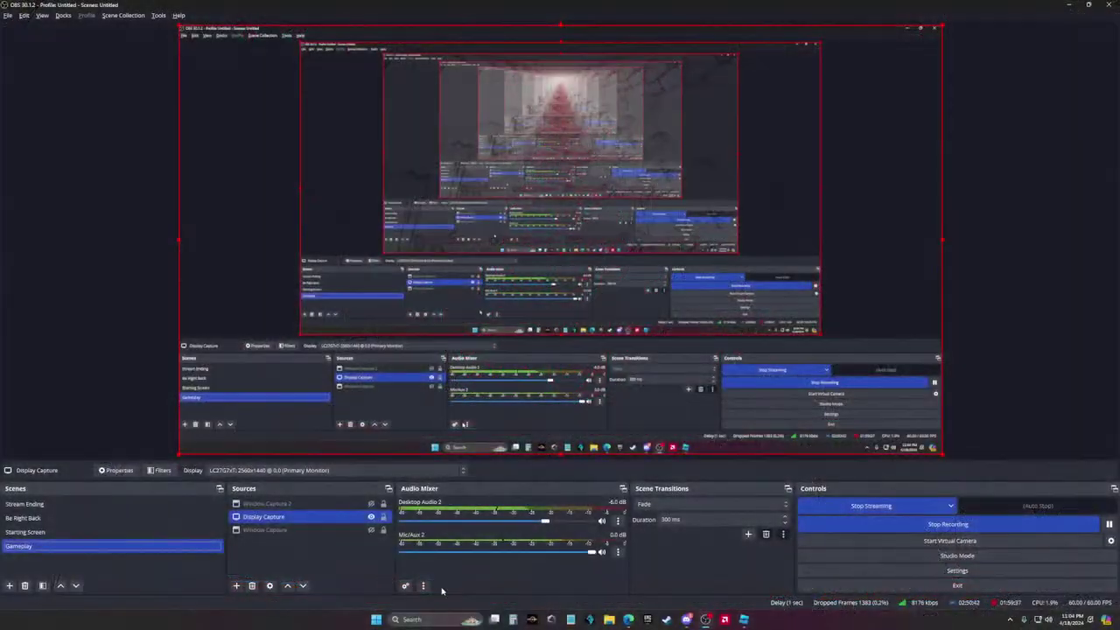
Dismiss Pixlr's Success! message and switch back to Discord
mouse_move(628, 620)
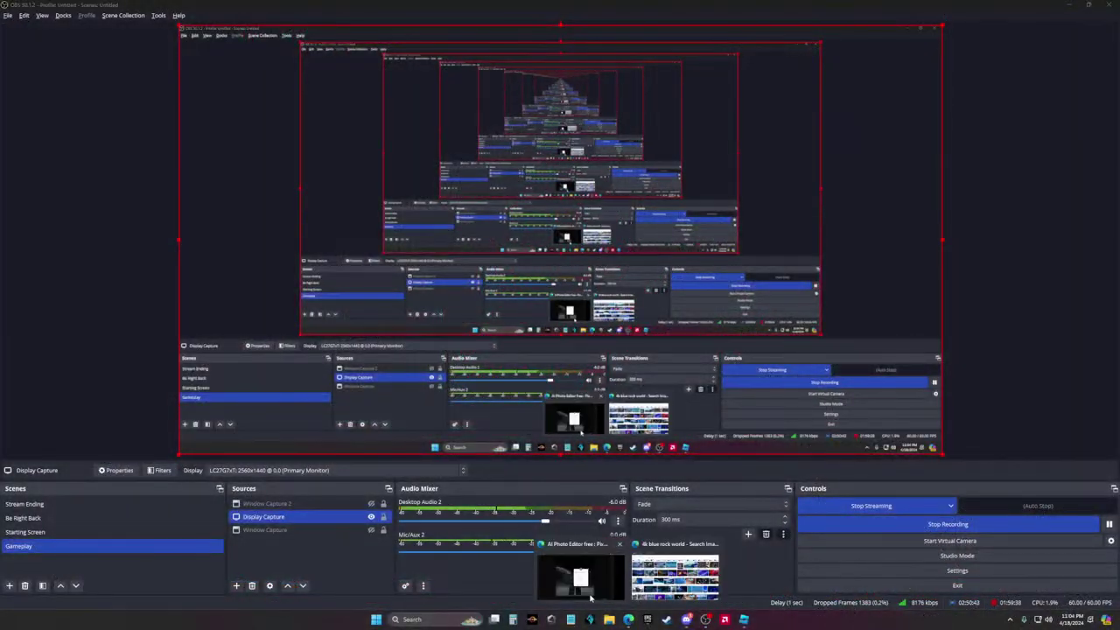
click(574, 581)
click(651, 210)
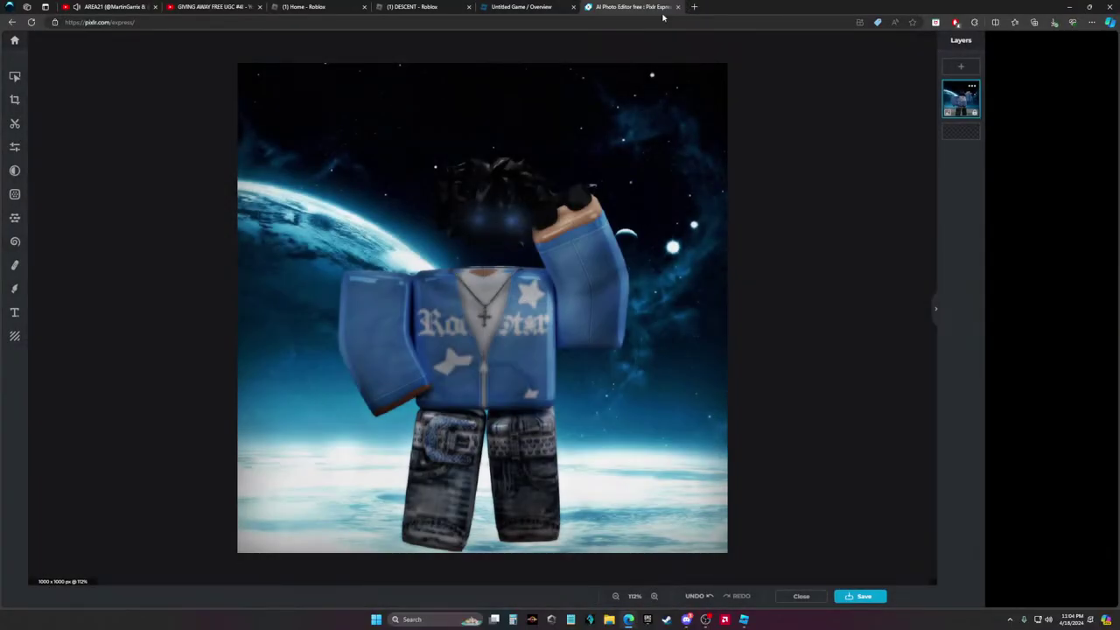
click(690, 619)
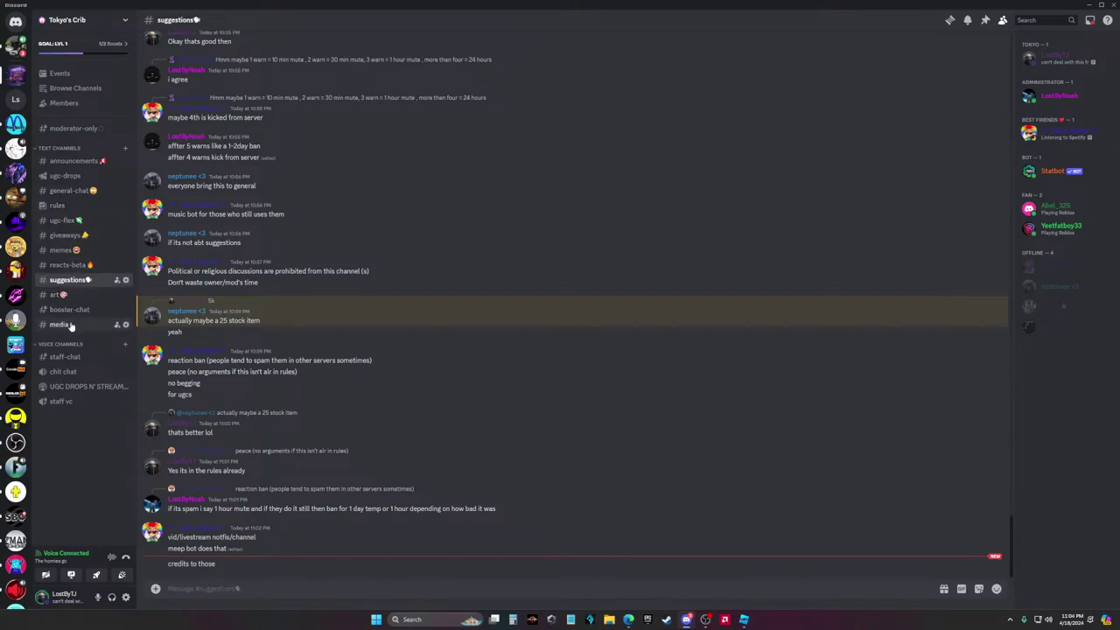
Open and dismiss the Text Channels category and server option menus
right_click(63, 151)
click(541, 192)
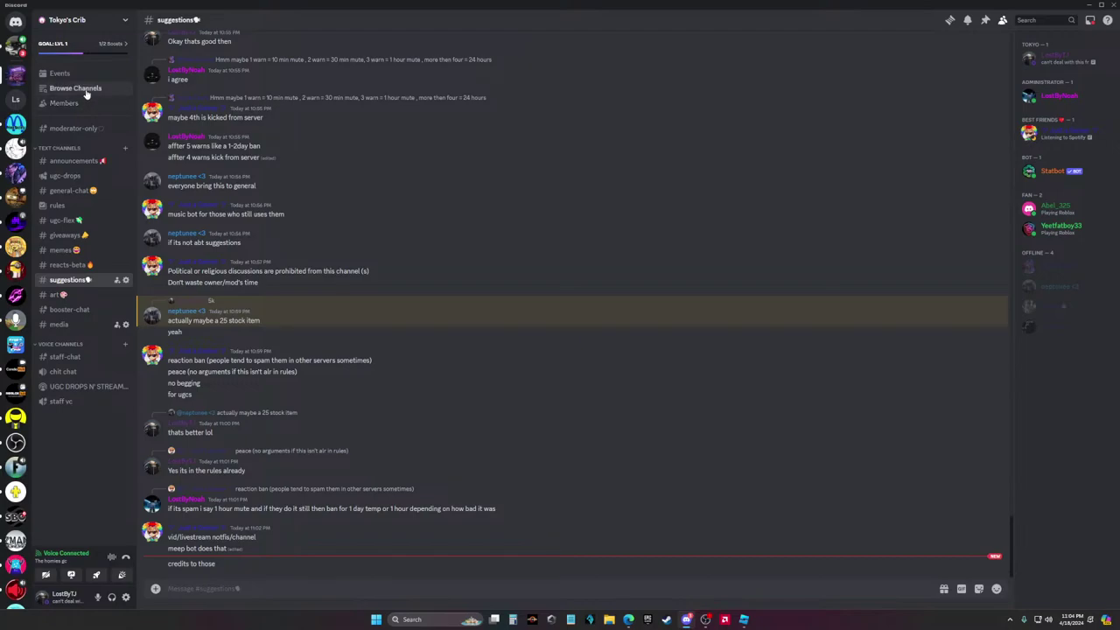
click(127, 22)
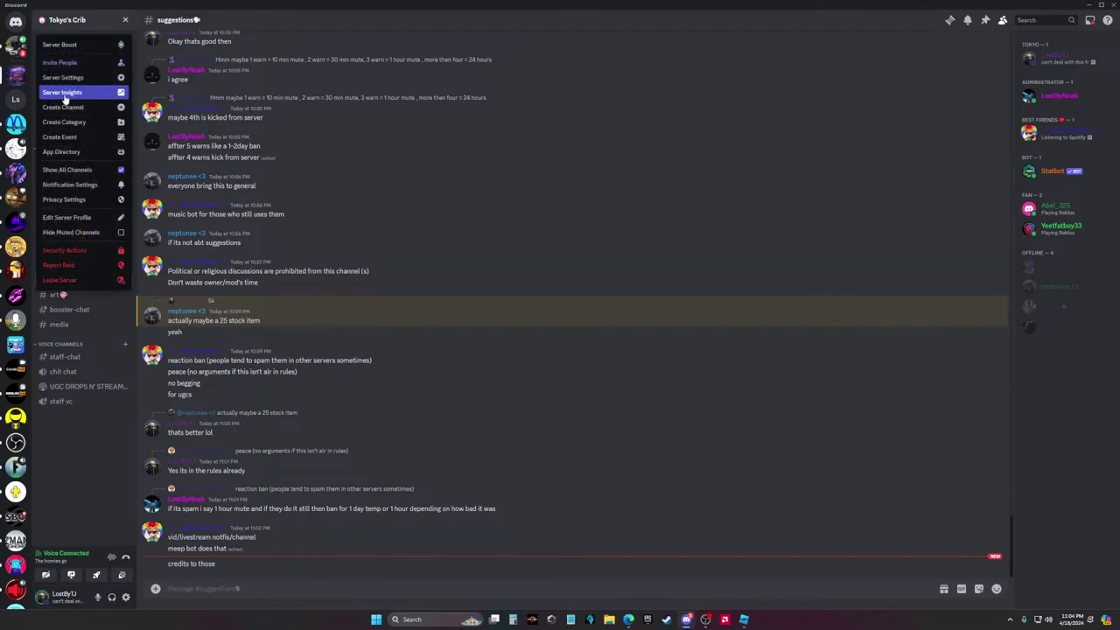
click(497, 155)
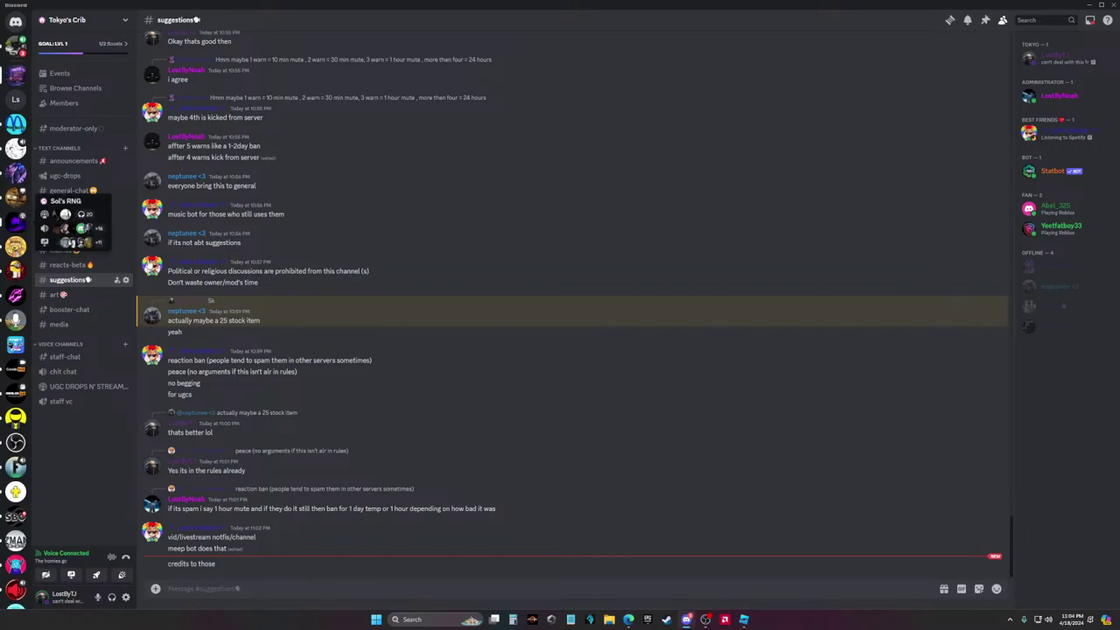
Visit Sol's RNG and the DM group call, then choose Create Channel in Tokyo's Crib
click(15, 201)
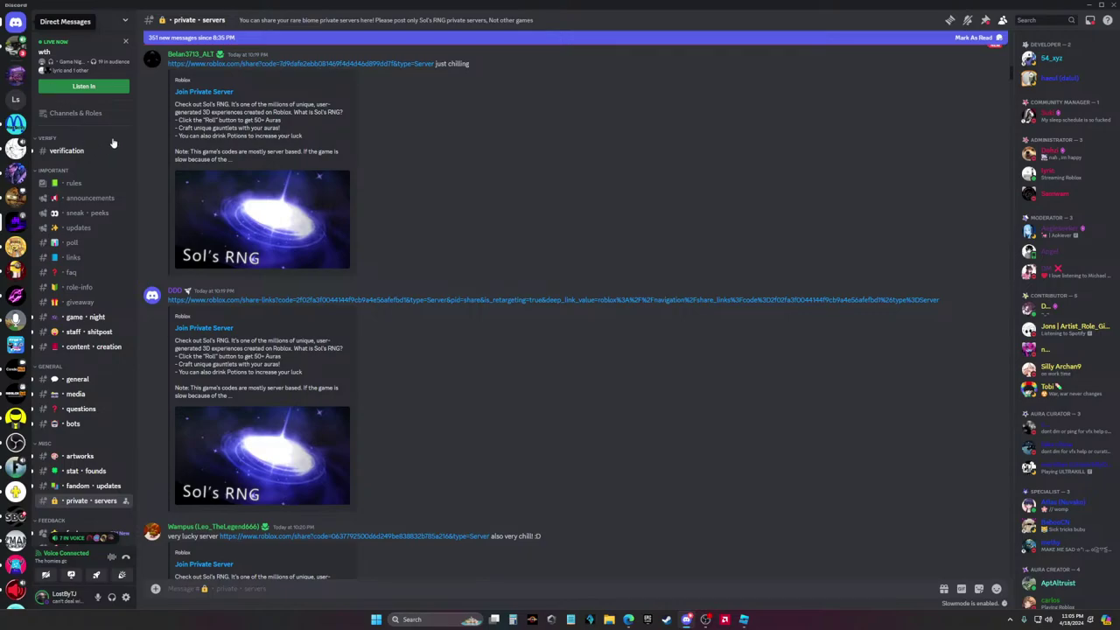
click(16, 21)
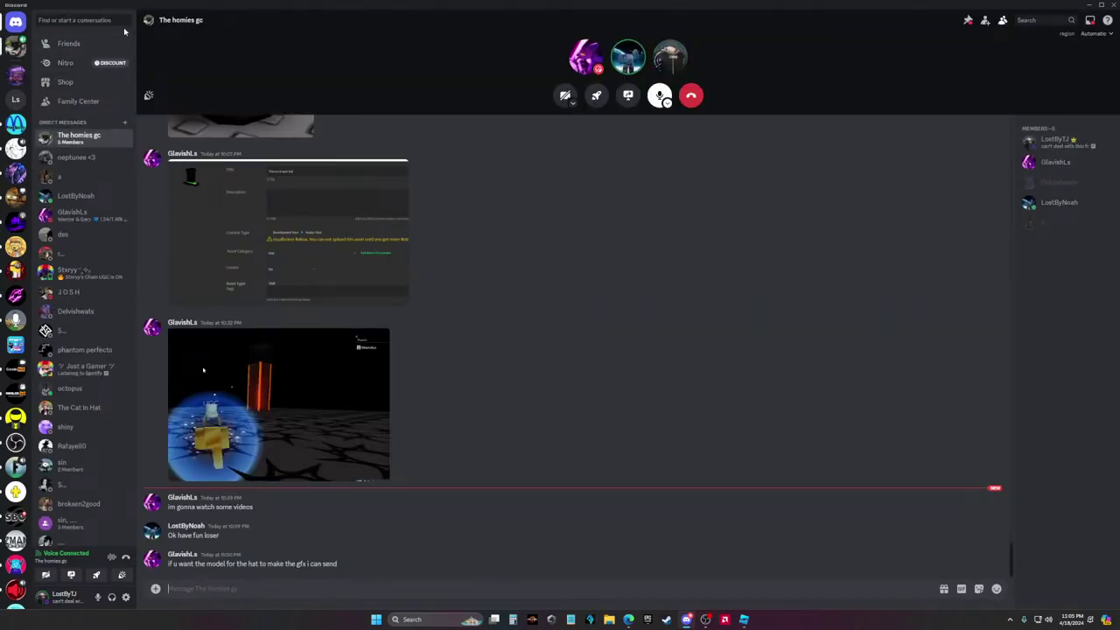
click(15, 75)
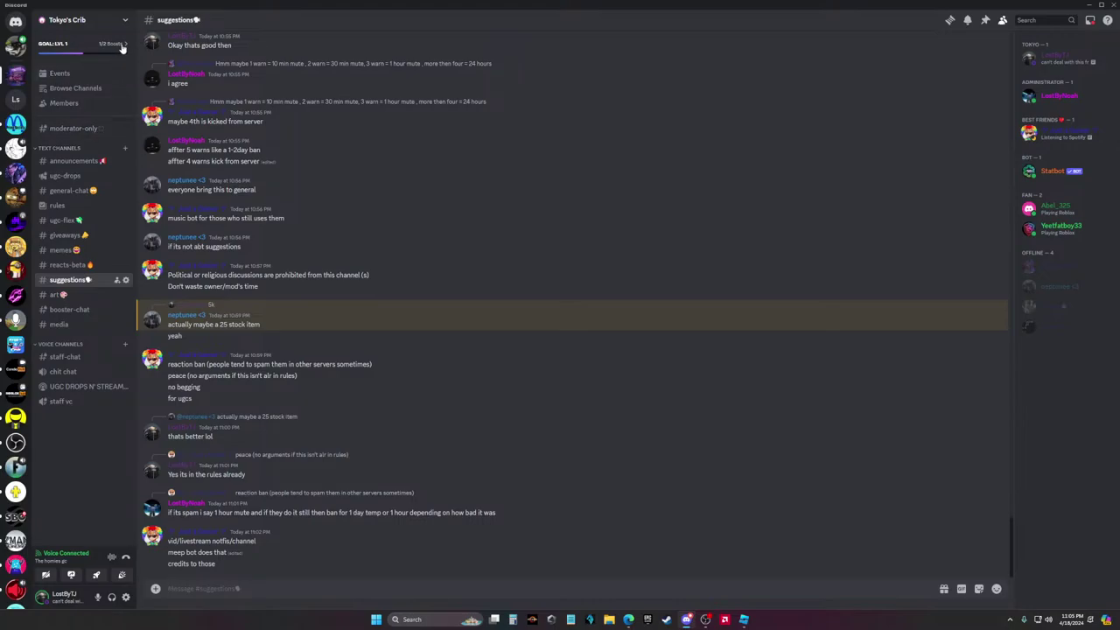
click(122, 19)
click(80, 105)
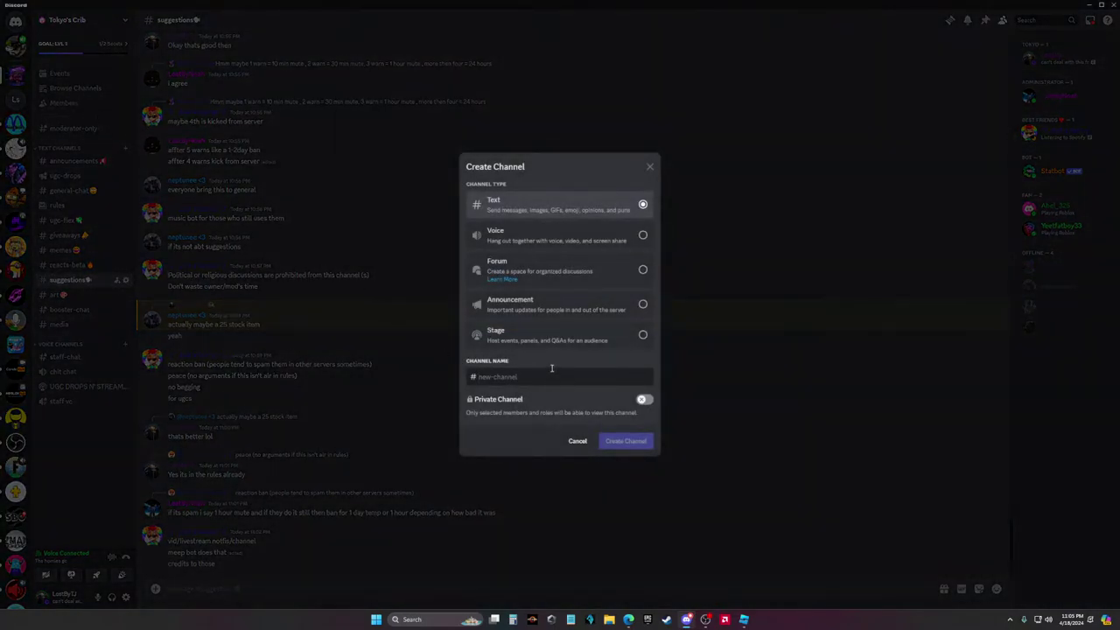
Cancel Create Channel and create a non-private category named Important
click(577, 442)
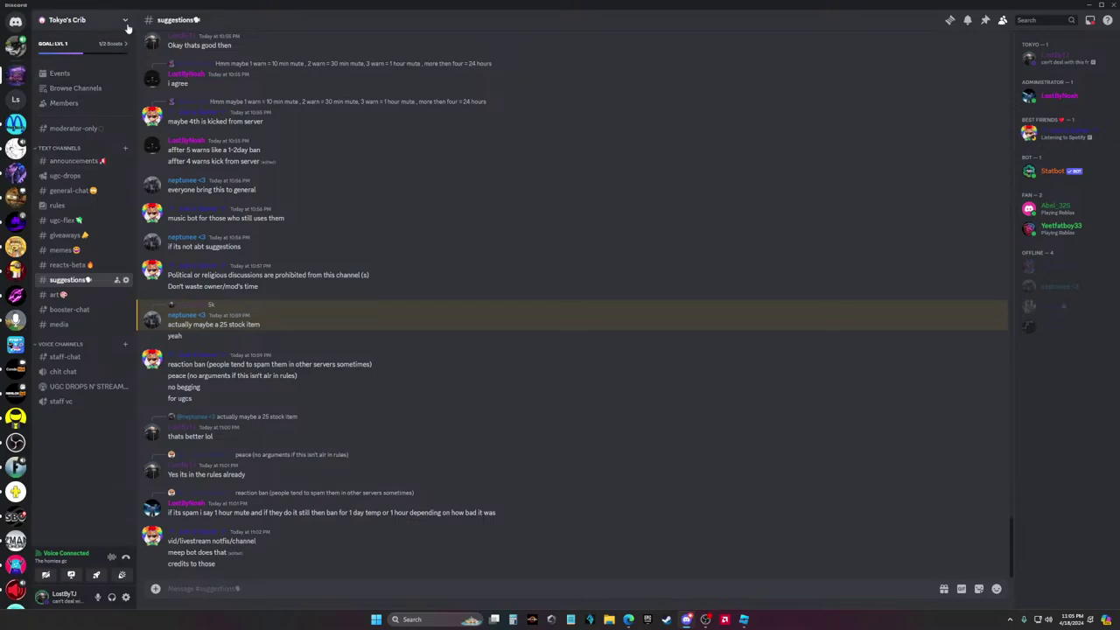
click(126, 25)
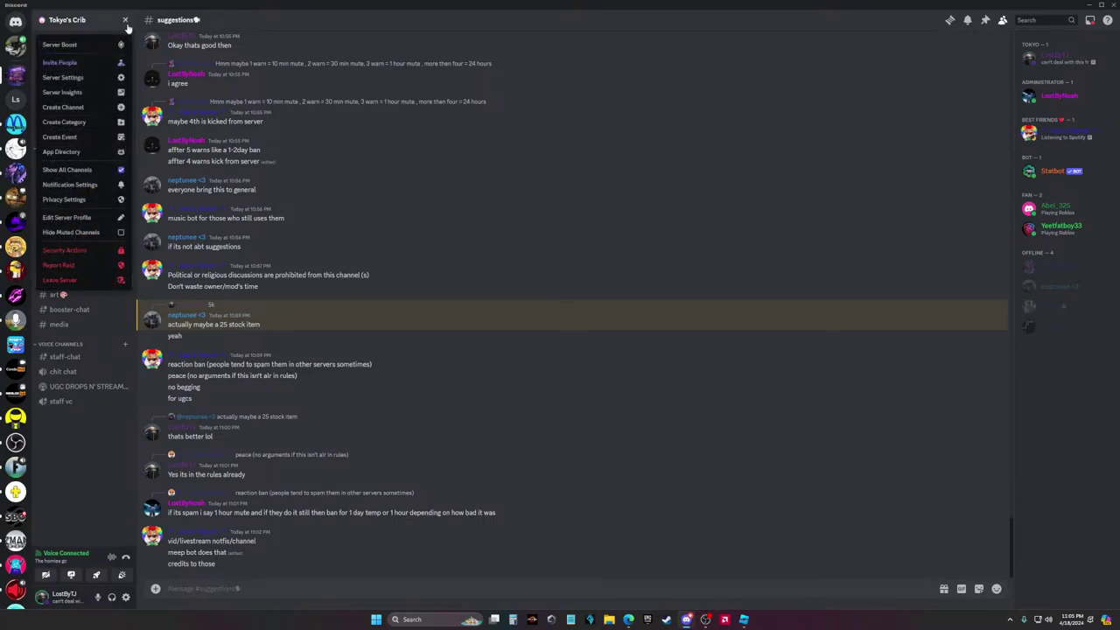
click(79, 121)
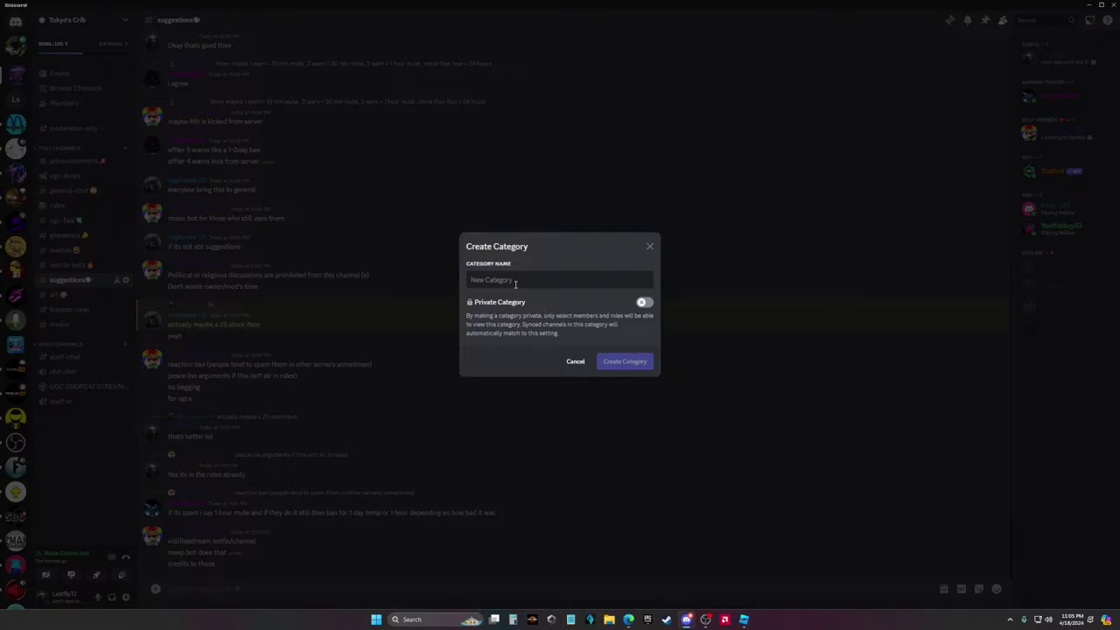
text(Important)
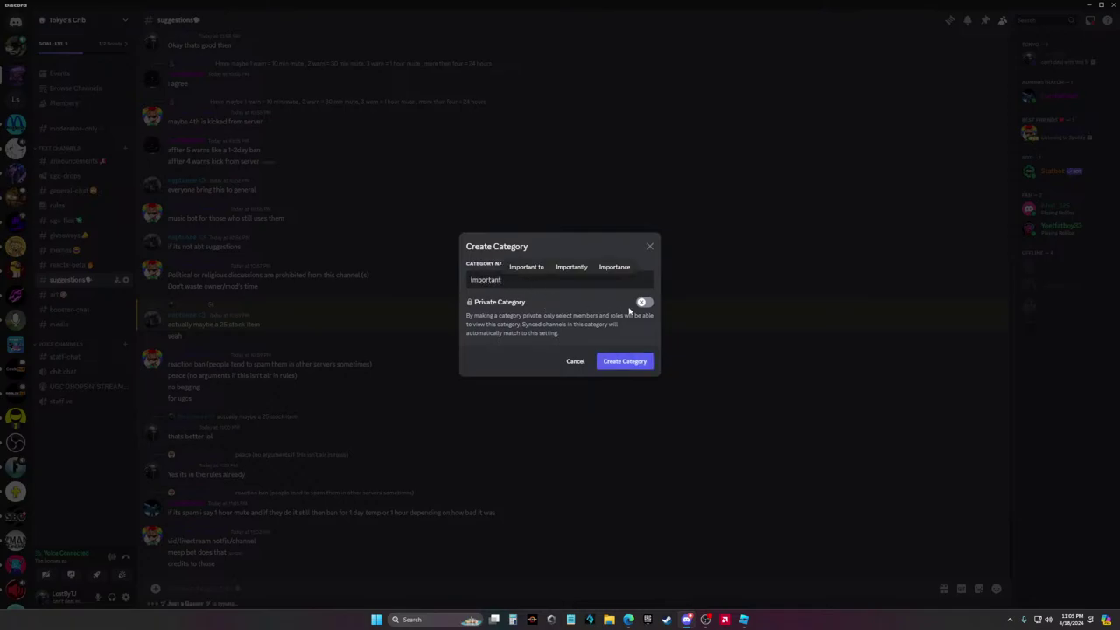
click(644, 303)
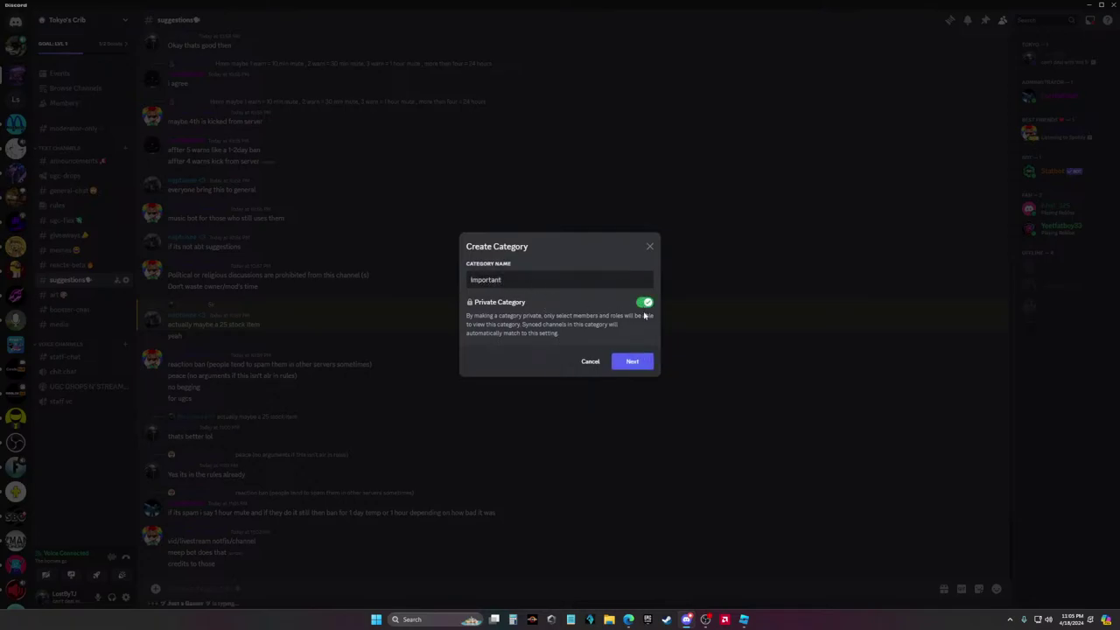
click(644, 304)
click(632, 361)
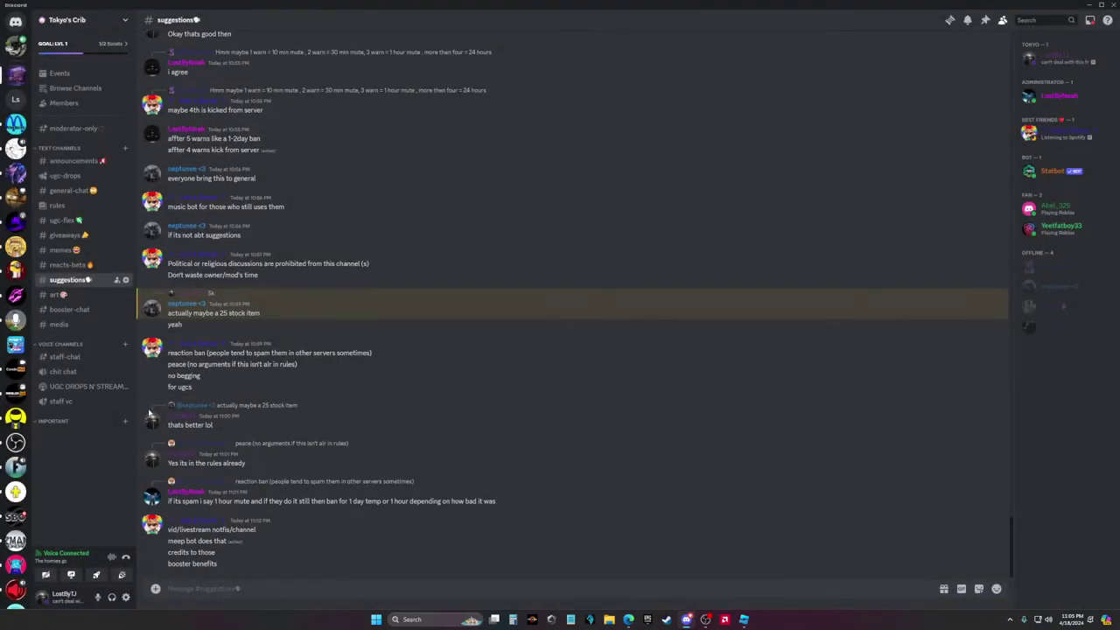
Drag Important to the top and move rules and ugc-drops into it
drag(61, 423, 82, 158)
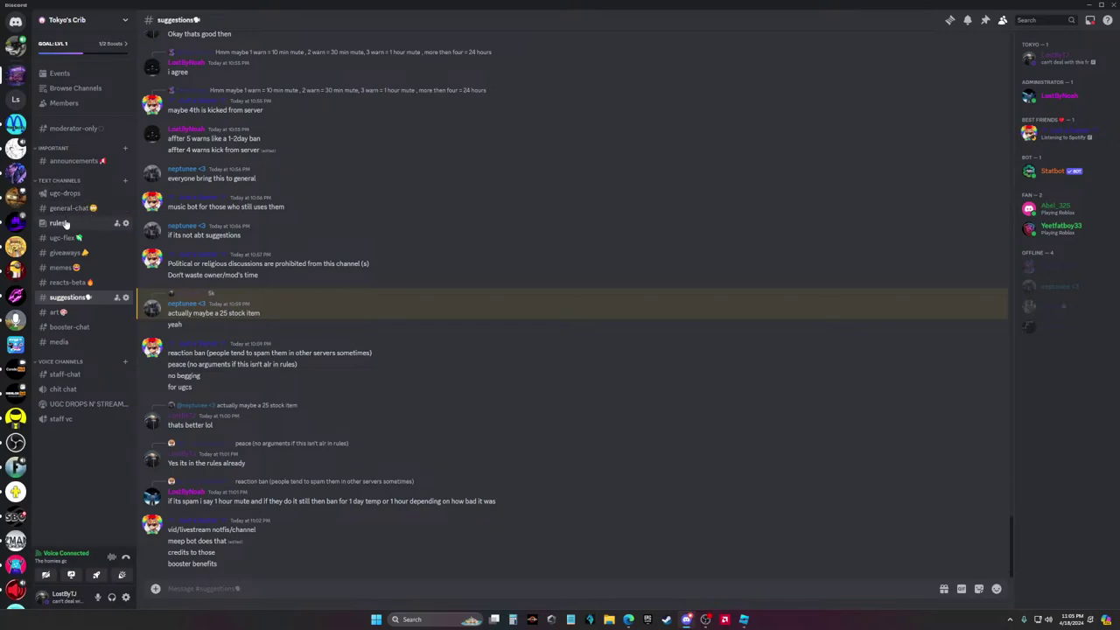
drag(63, 222, 65, 175)
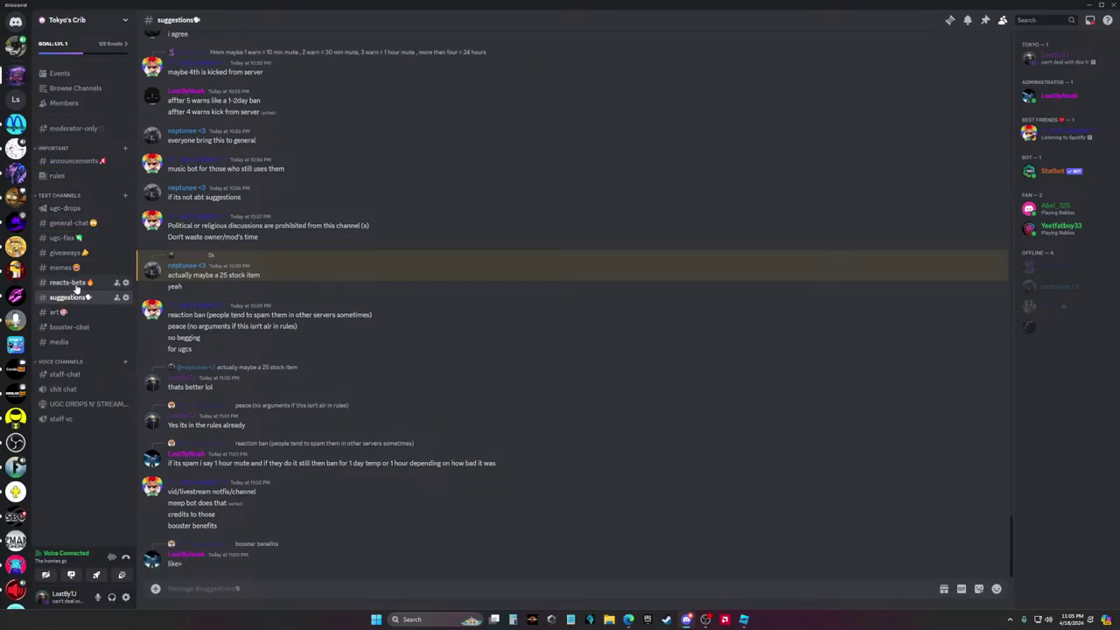
drag(65, 252, 70, 194)
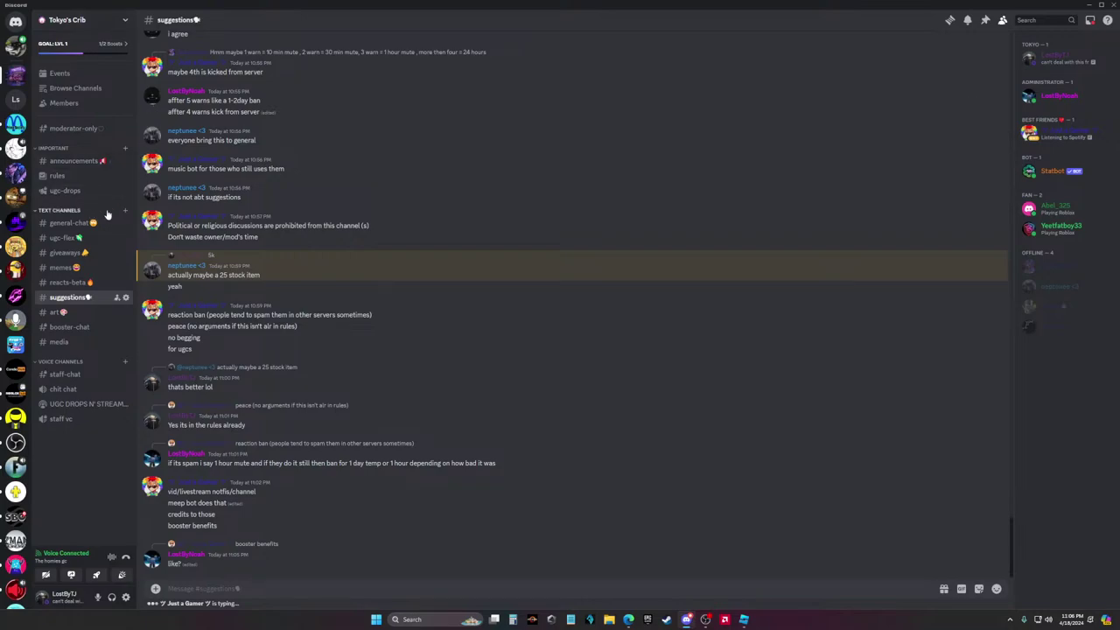
Rename the Text Channels category to General via Edit Category
right_click(62, 212)
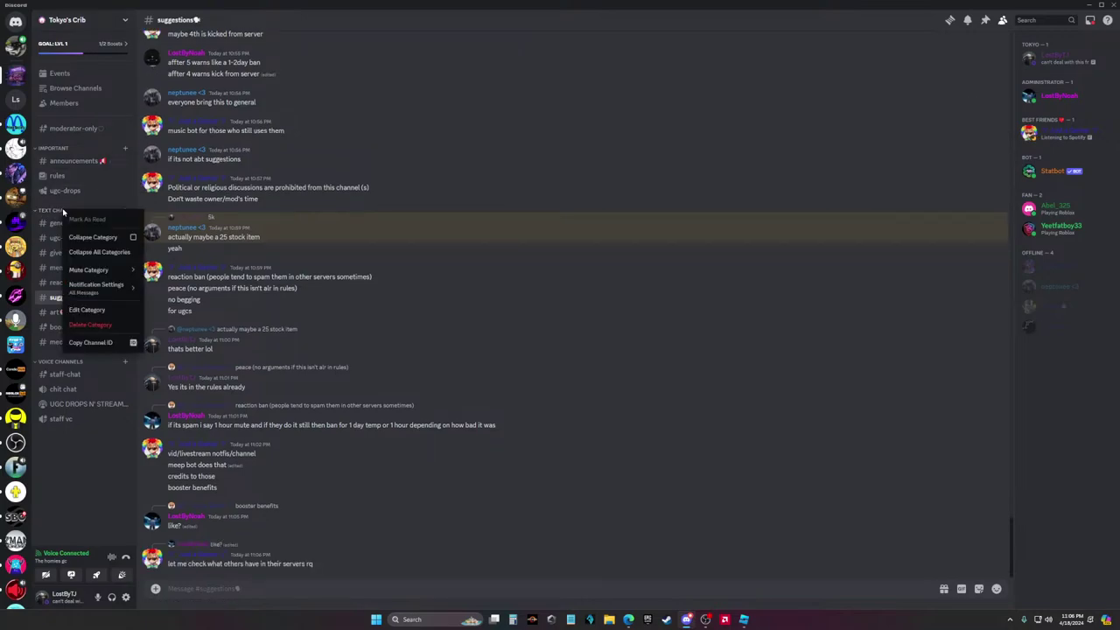
click(92, 309)
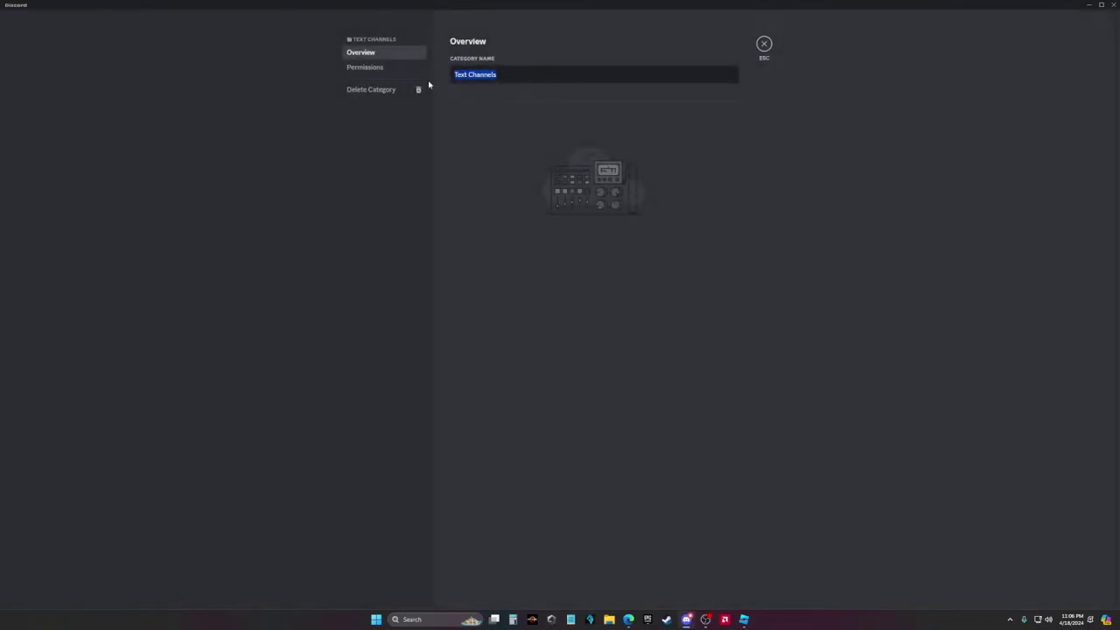
text(t)
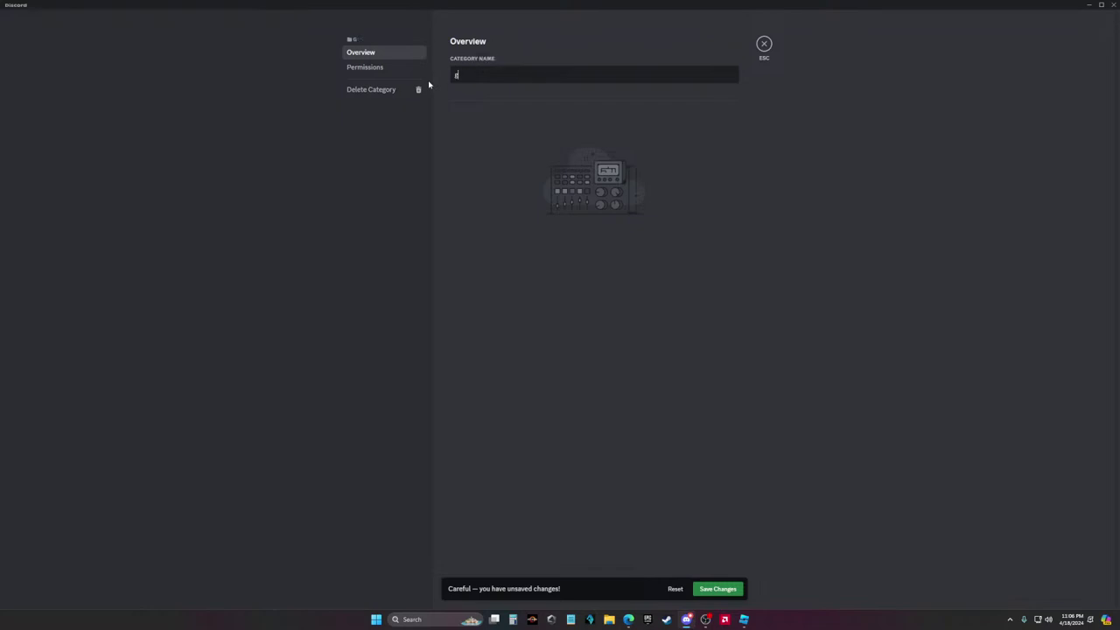
text(eneral)
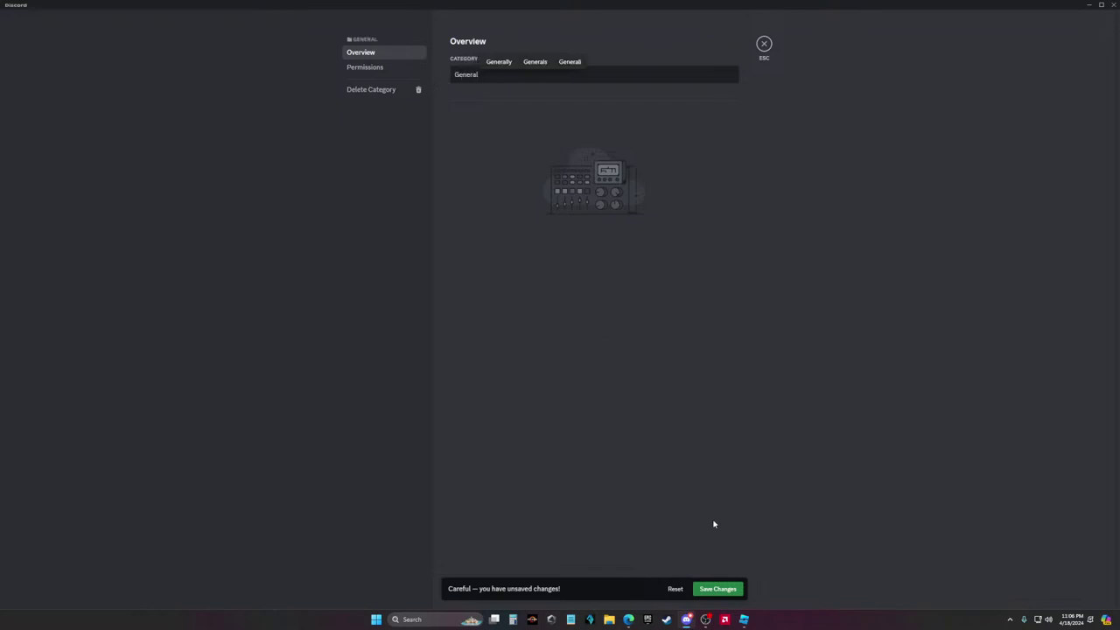
click(718, 588)
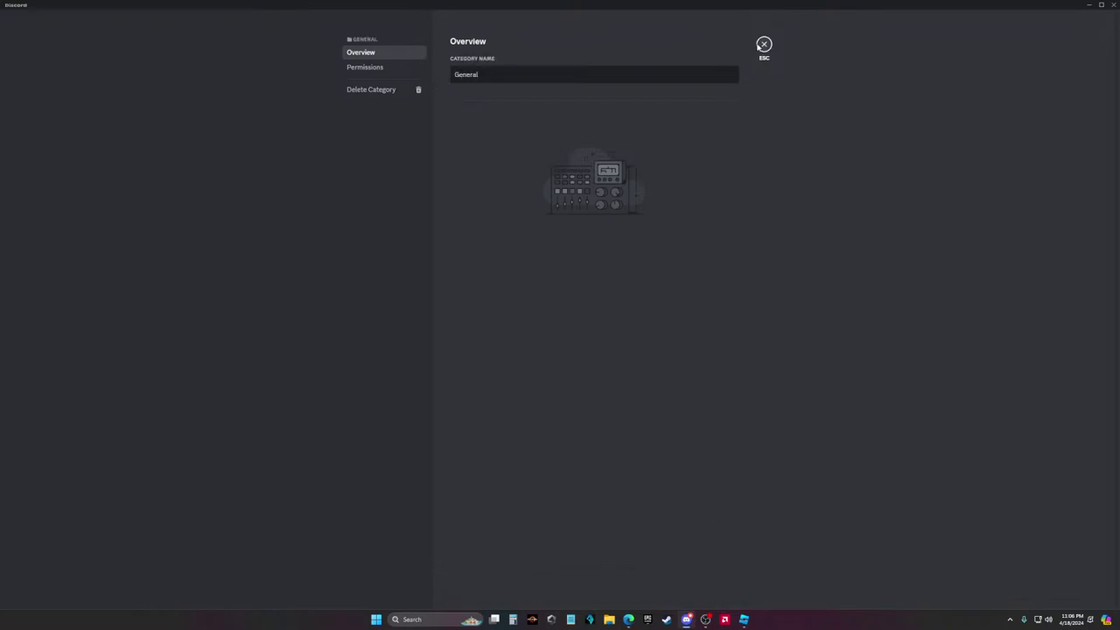
click(761, 46)
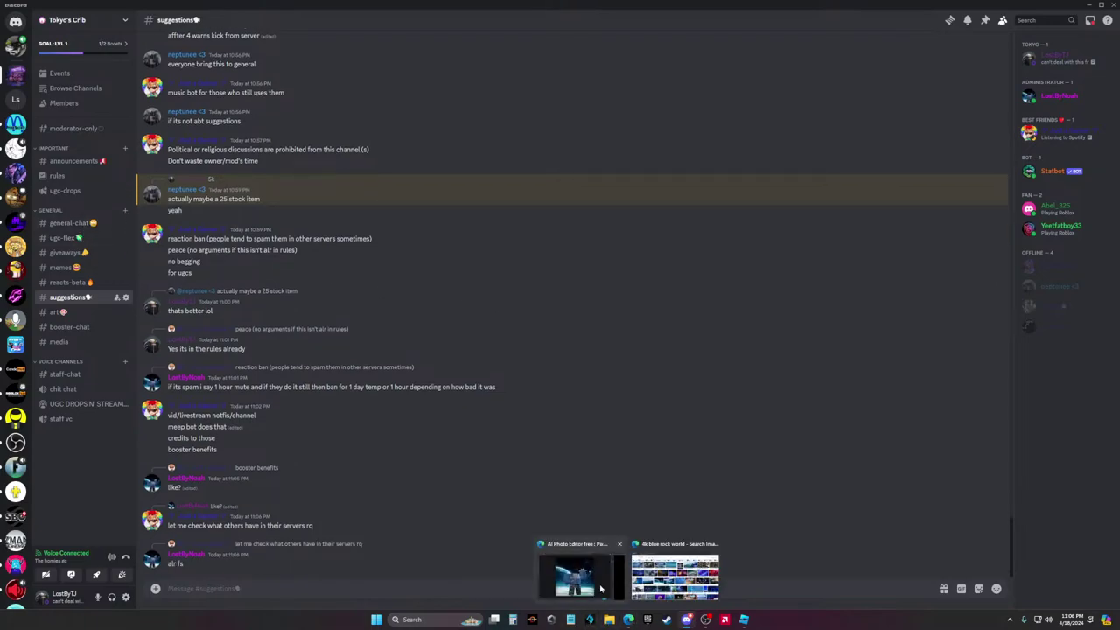
Check the YouTube live stream and AREA21 video tabs, then return to Discord
click(580, 573)
click(202, 7)
click(131, 7)
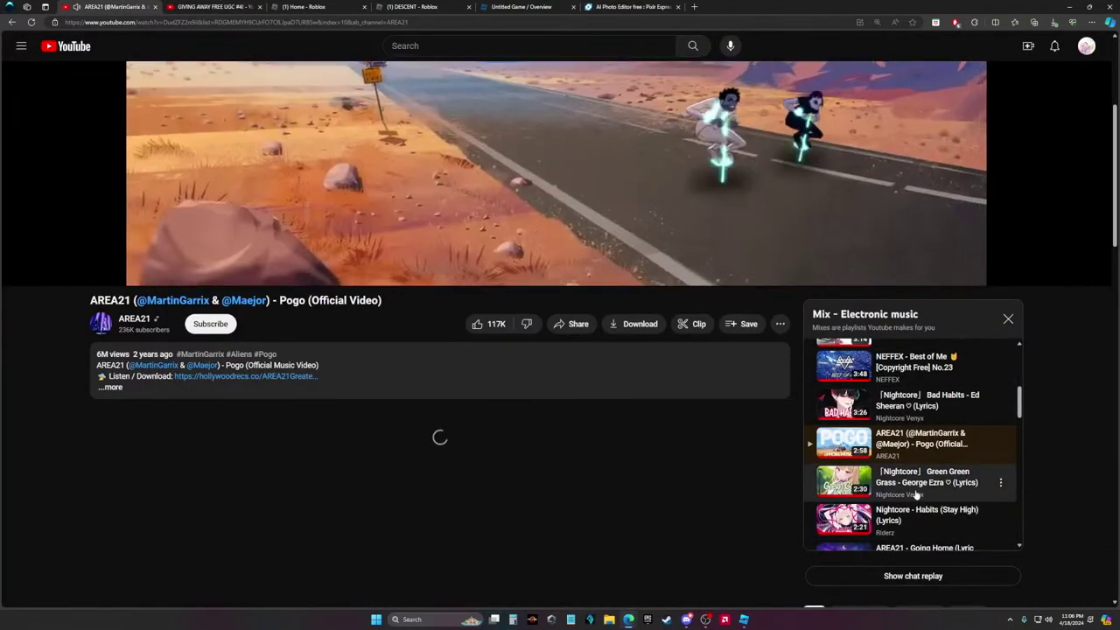
click(210, 7)
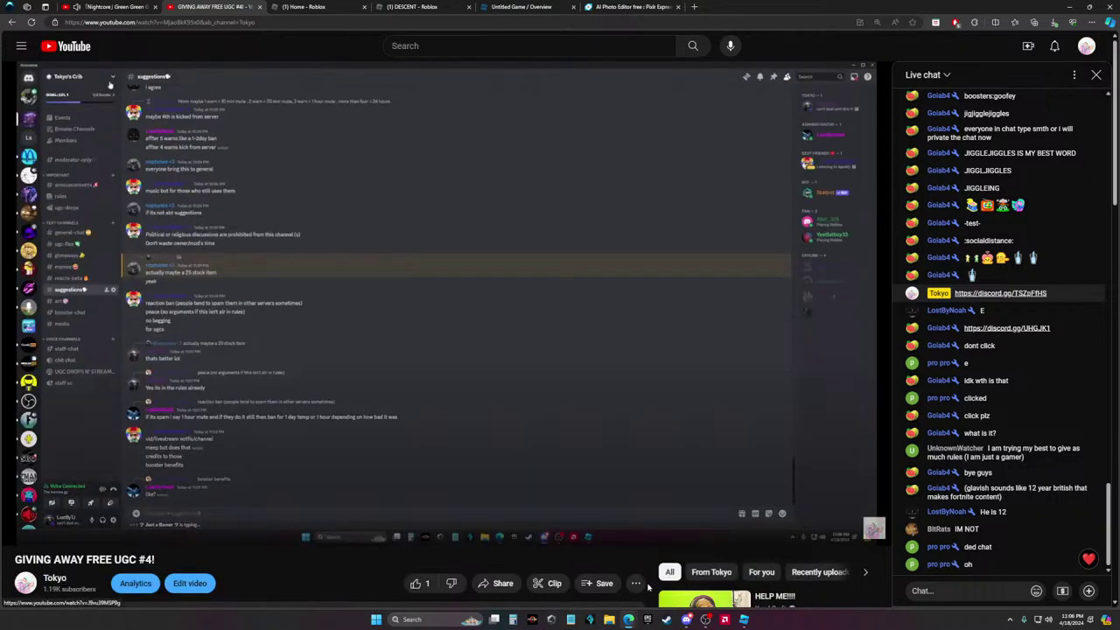
click(686, 620)
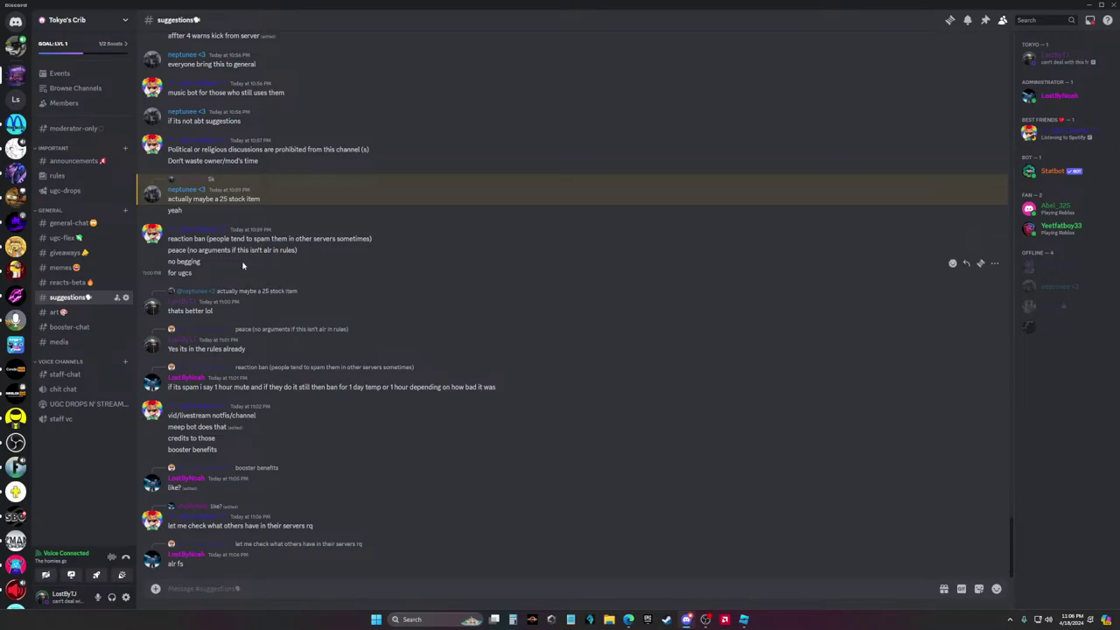
View a message author's profile, then move #giveaways into Important and open it
right_click(207, 234)
click(204, 230)
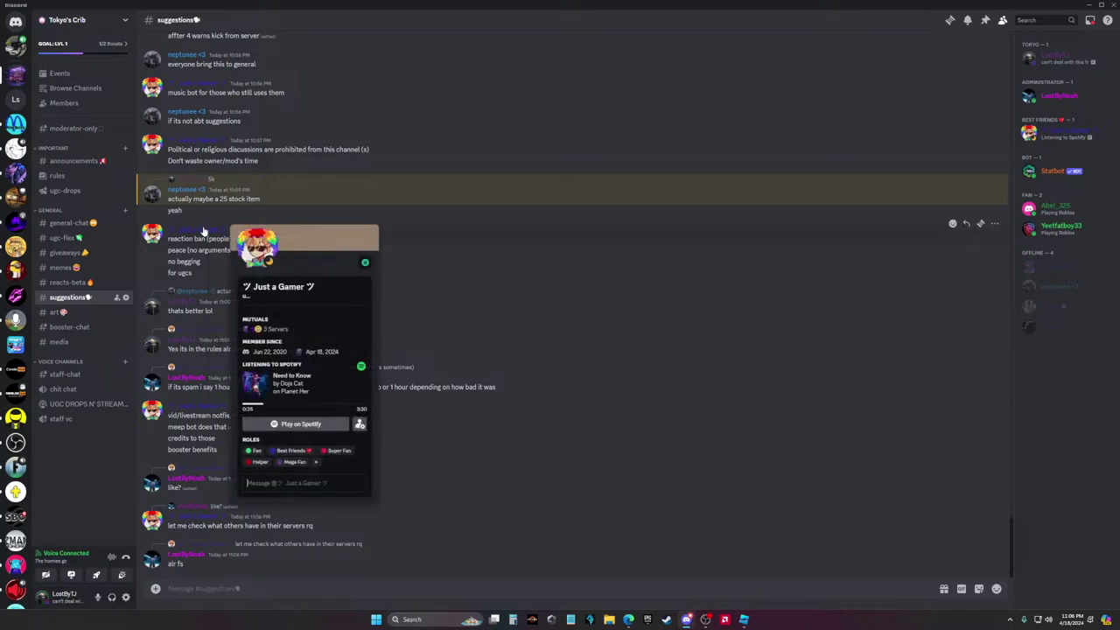
click(476, 418)
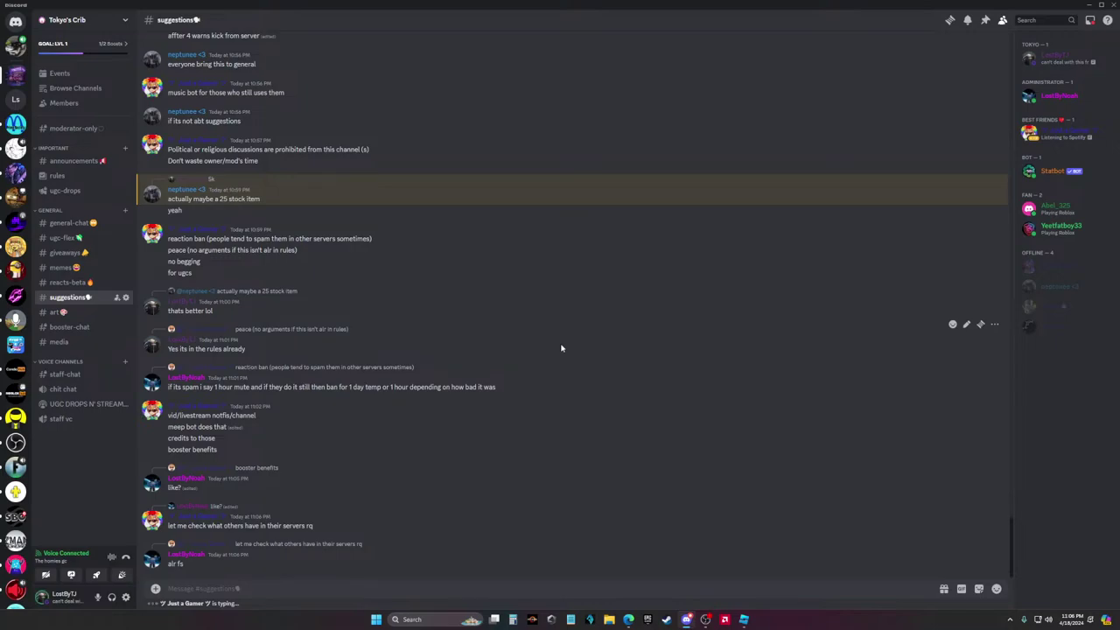
drag(78, 253, 103, 207)
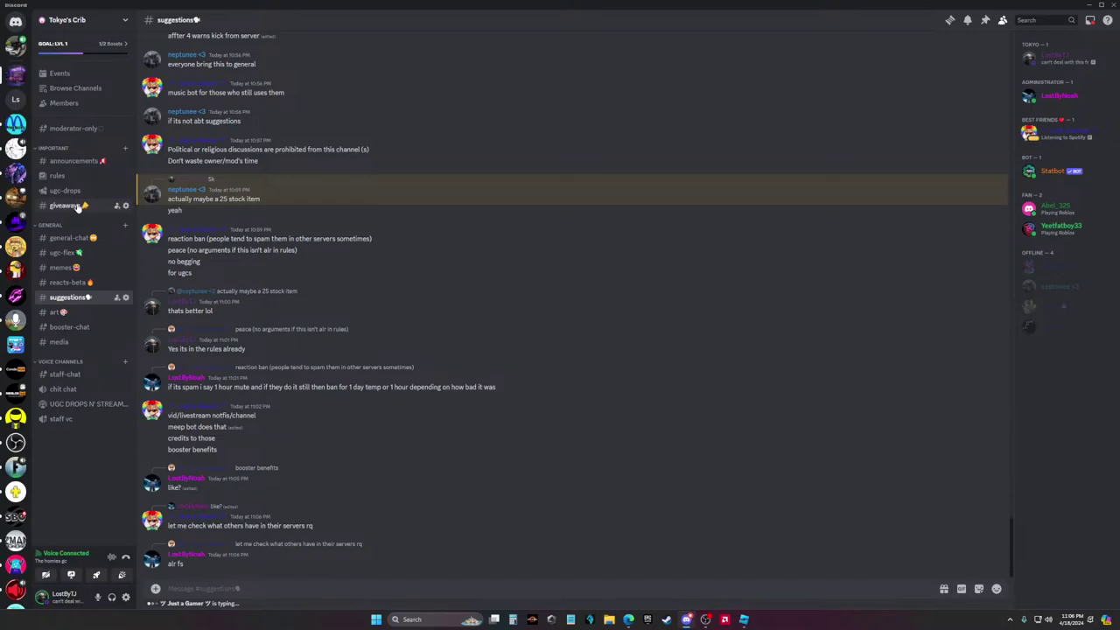
click(81, 205)
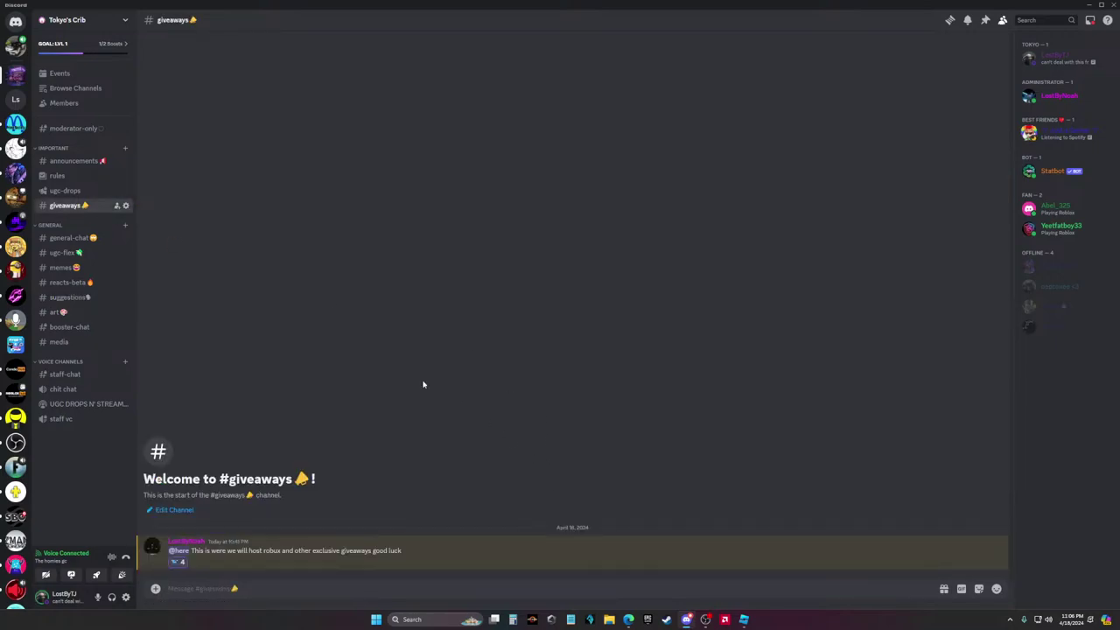
Open the giveaways channel's permission settings, then close them
click(126, 205)
click(391, 68)
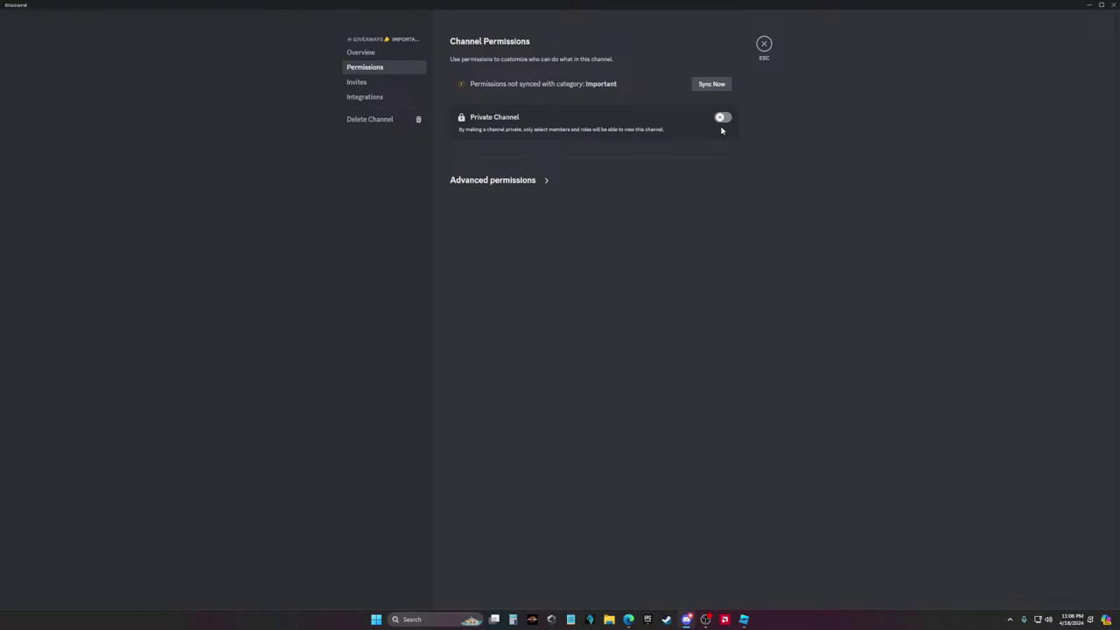
click(765, 43)
Review the Tokyo's Crib server settings overview and close it
click(105, 19)
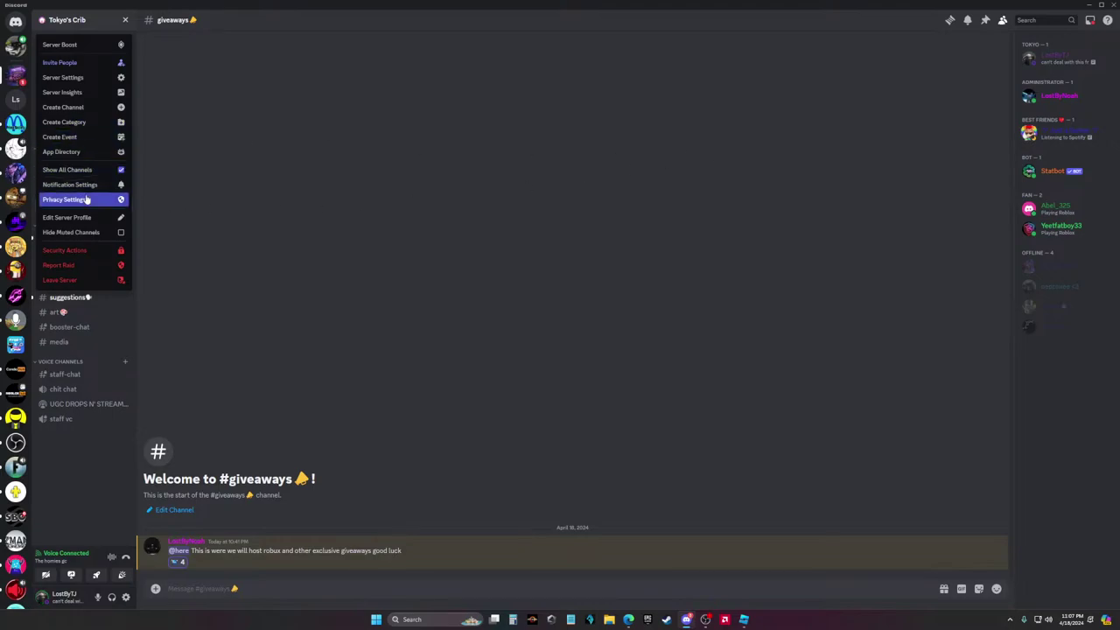
click(75, 77)
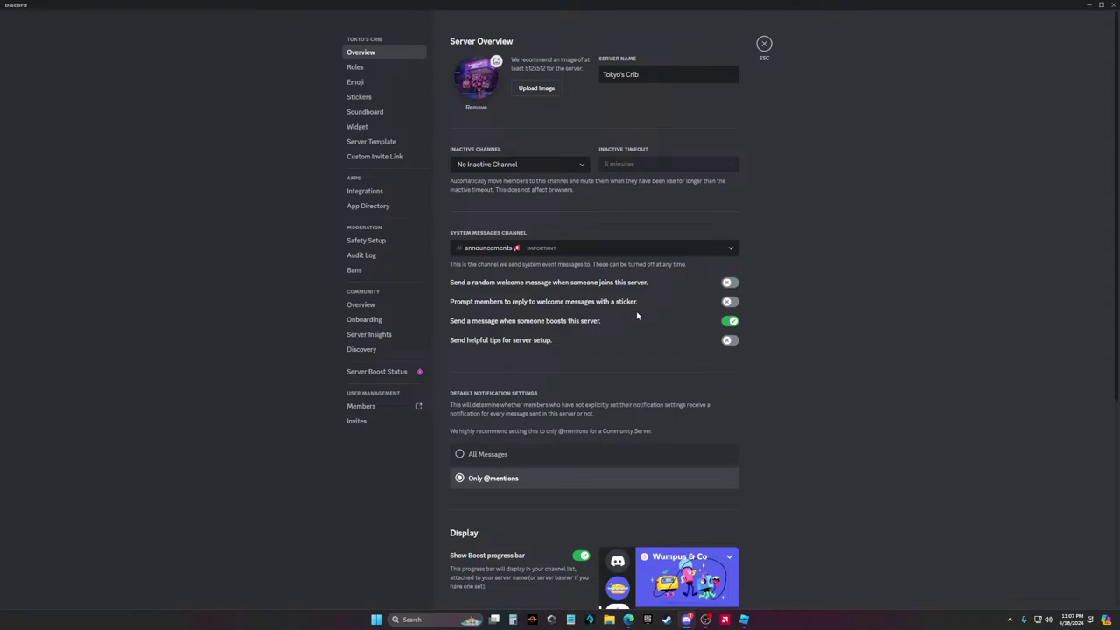
scroll(750, 373, down, 5)
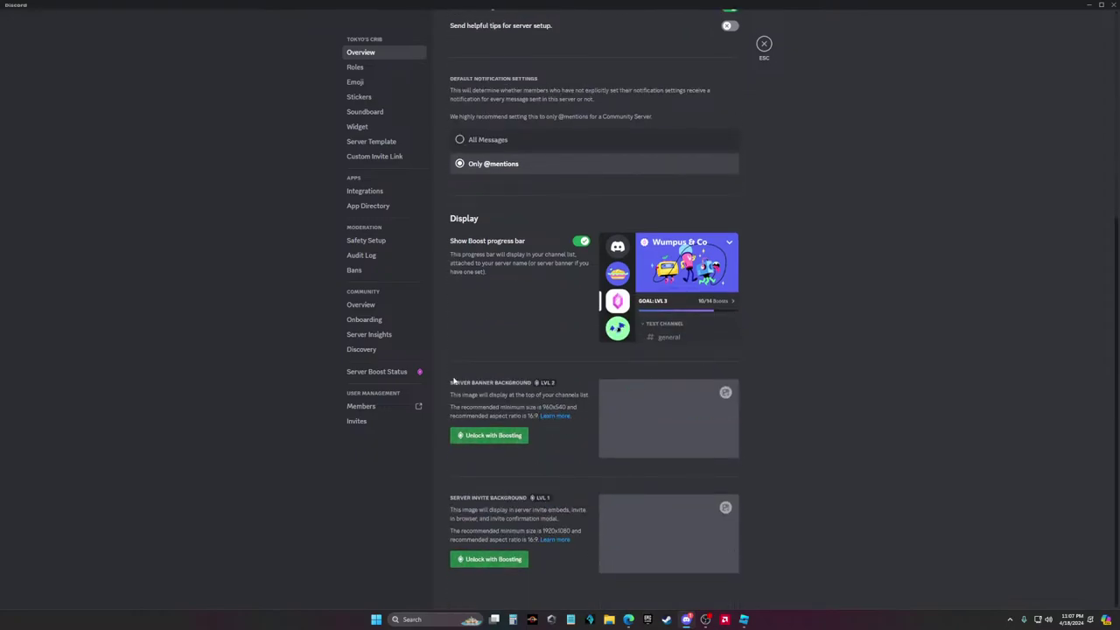
scroll(526, 311, up, 5)
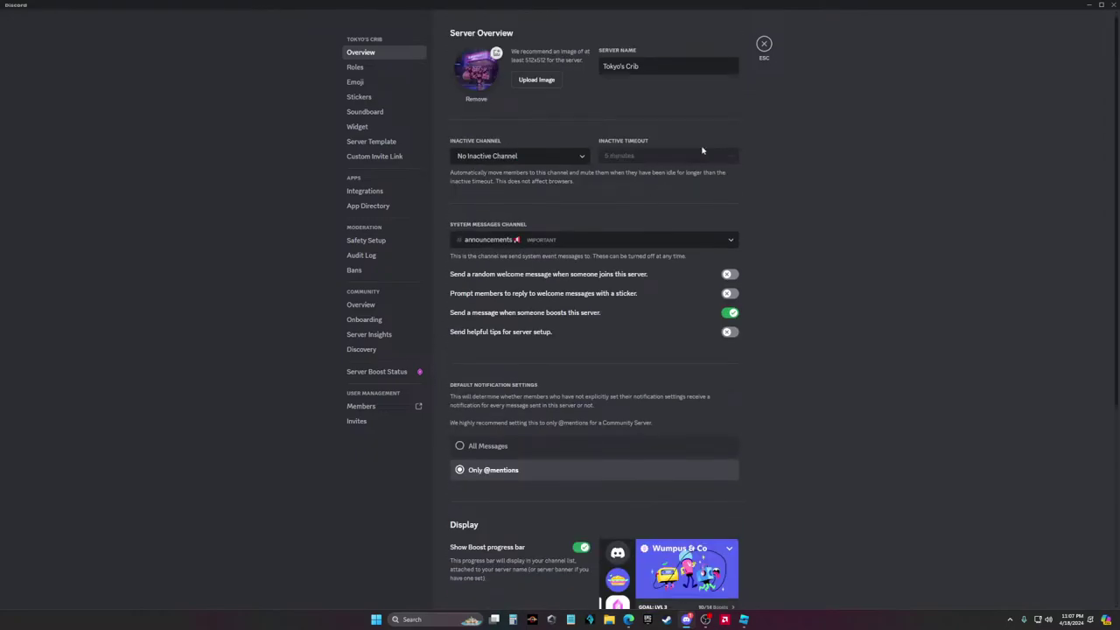
click(764, 44)
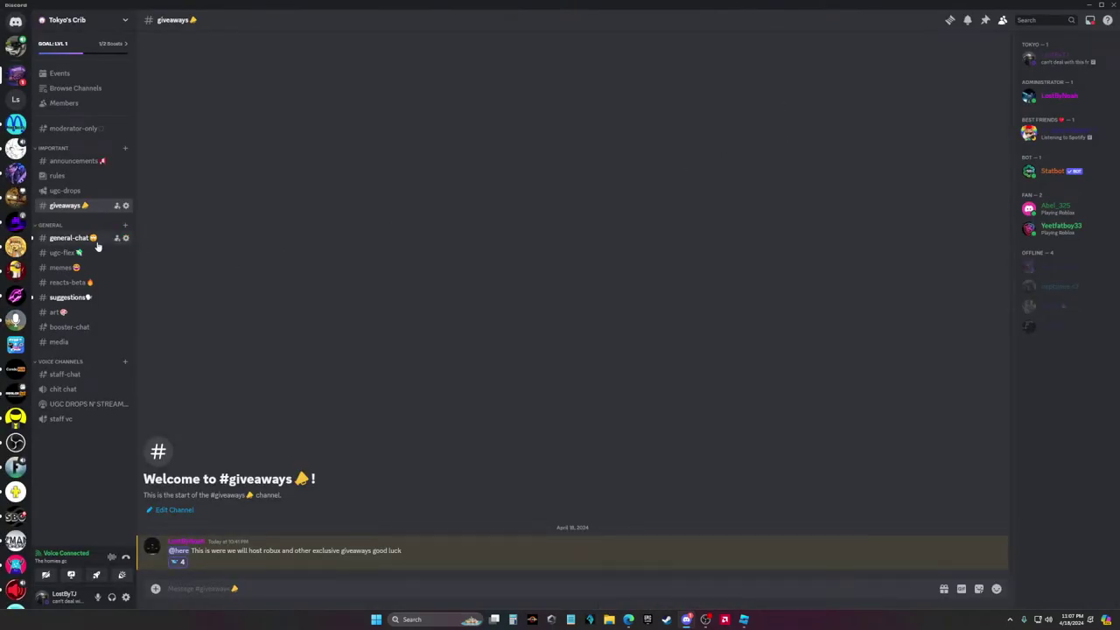
Check #general-chat and #announcements, and look at the last message author's profile card
click(70, 238)
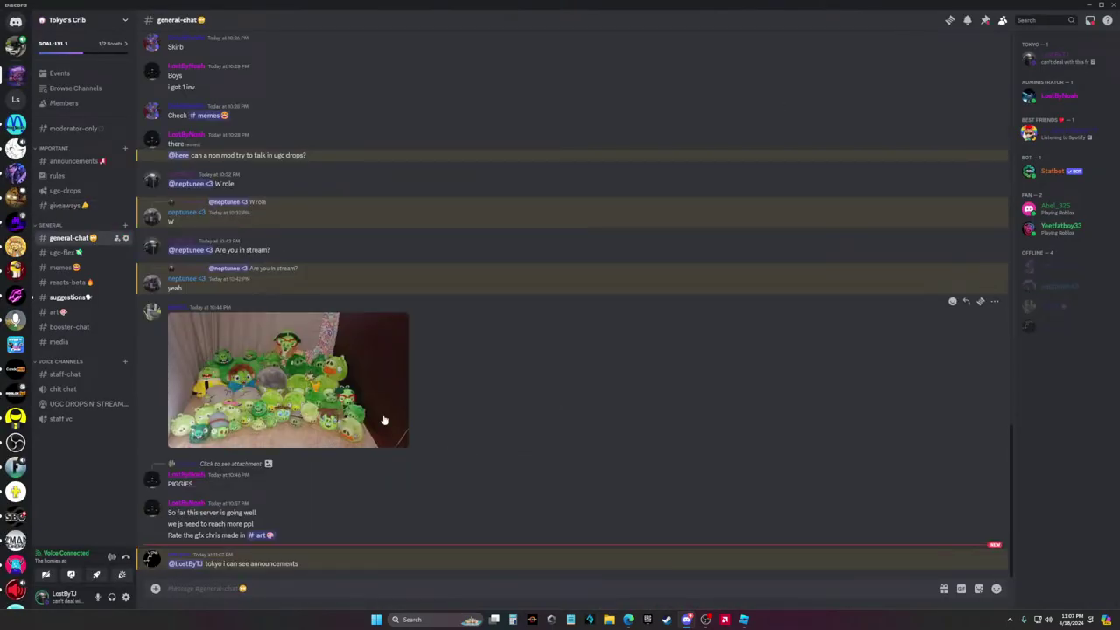
click(75, 161)
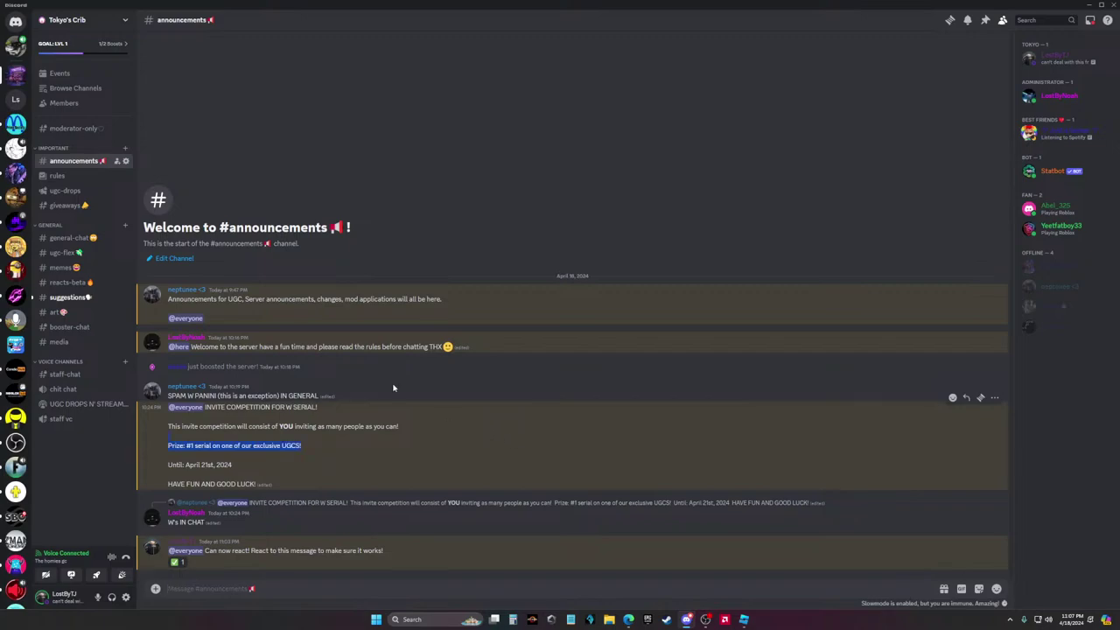
click(58, 240)
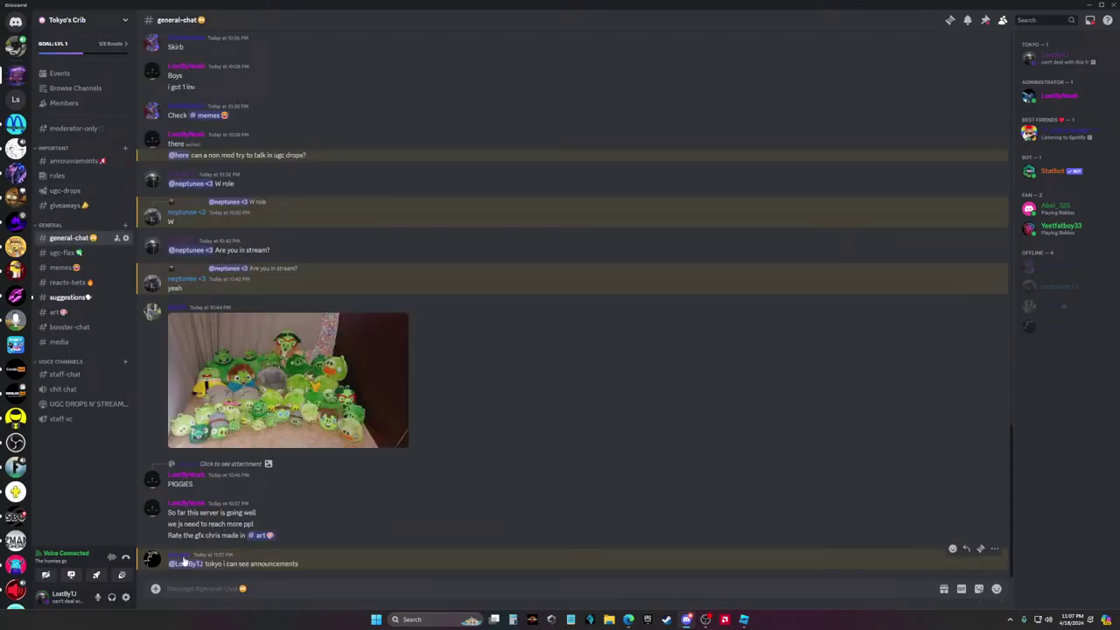
click(184, 561)
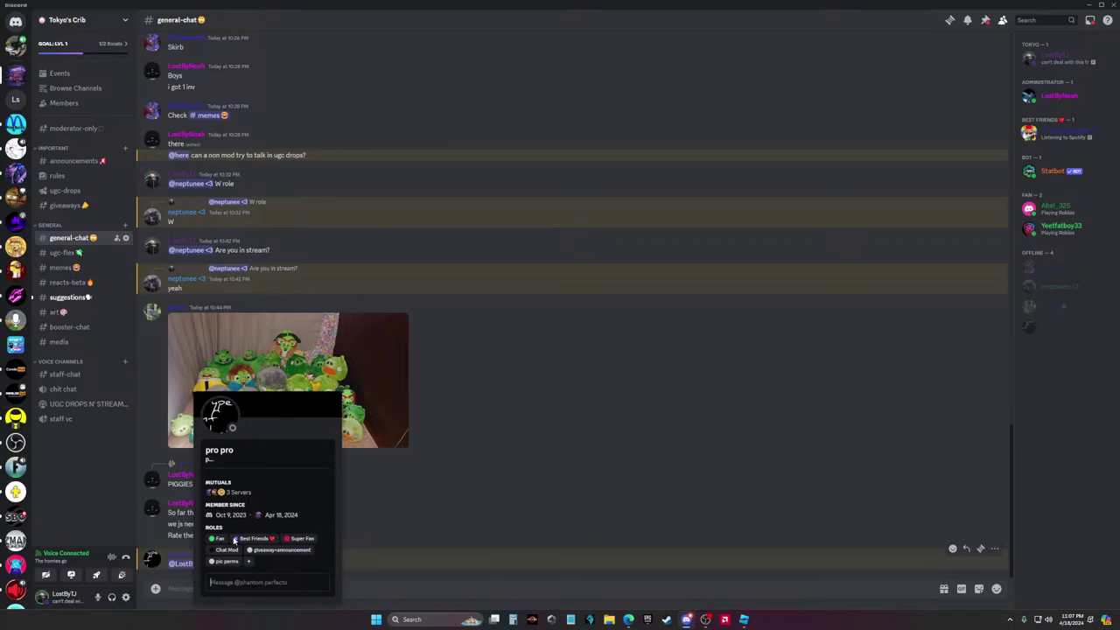
click(178, 557)
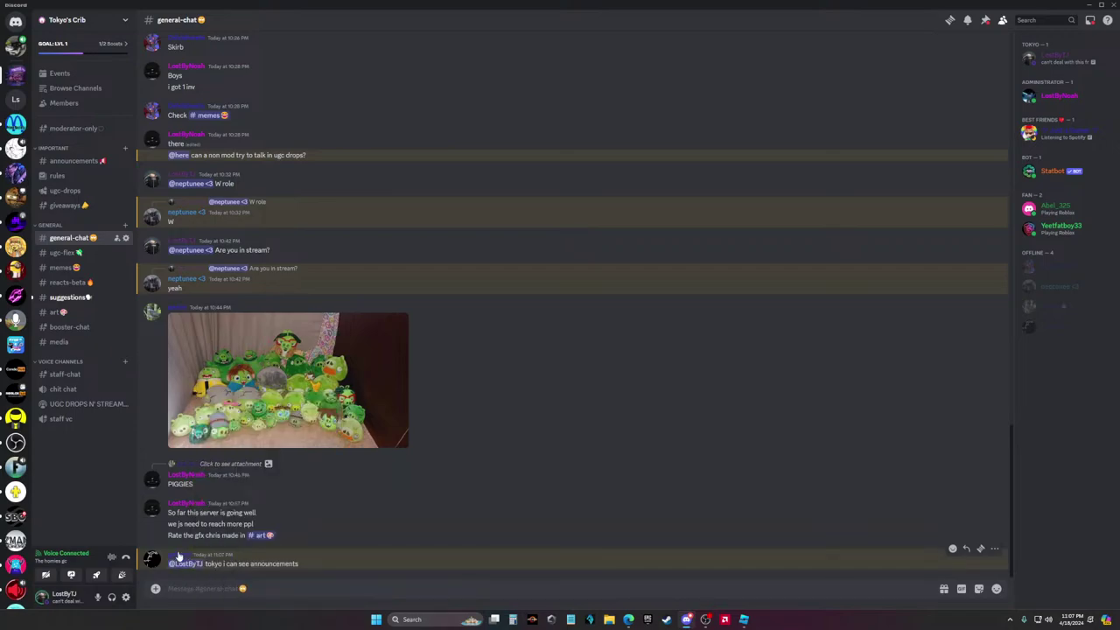
click(178, 556)
click(180, 557)
click(74, 161)
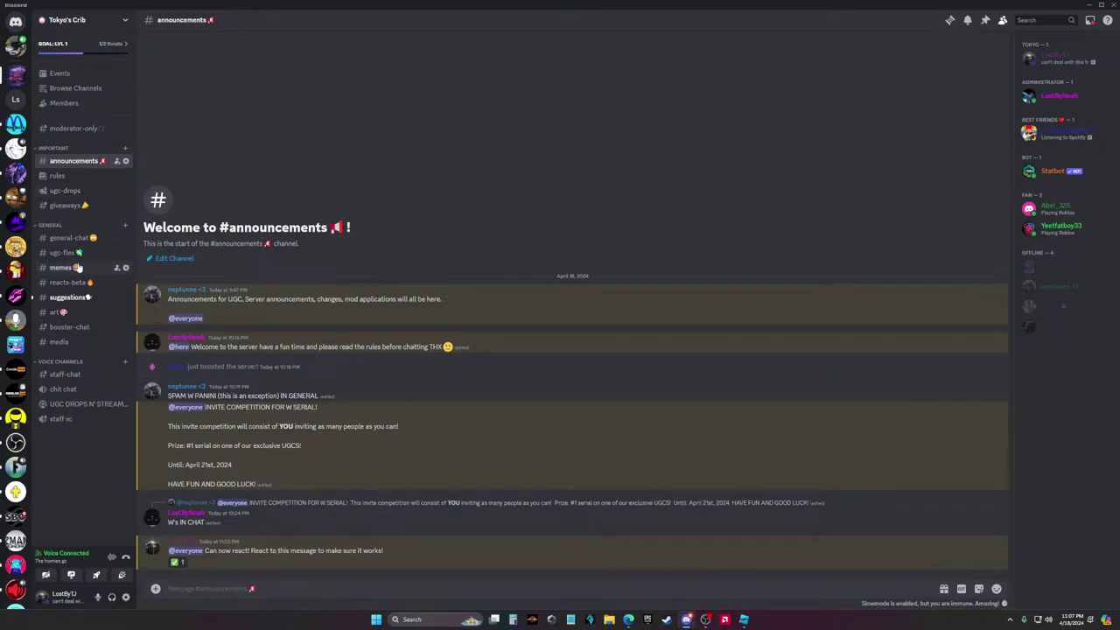
click(70, 238)
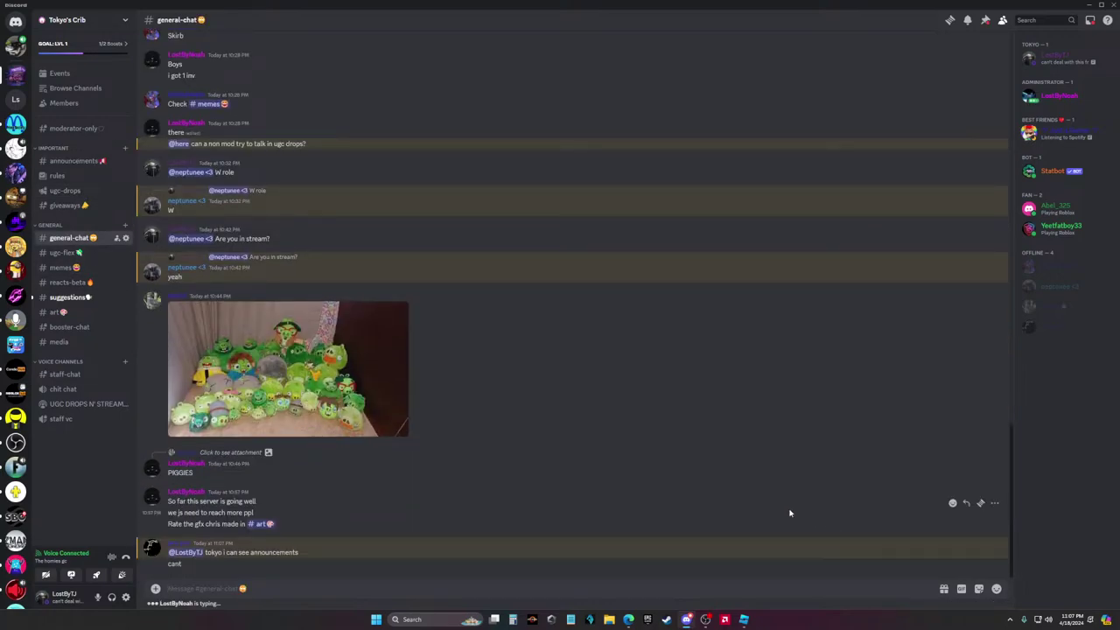
Open the announcements channel's Permissions page and expand Advanced permissions
click(126, 161)
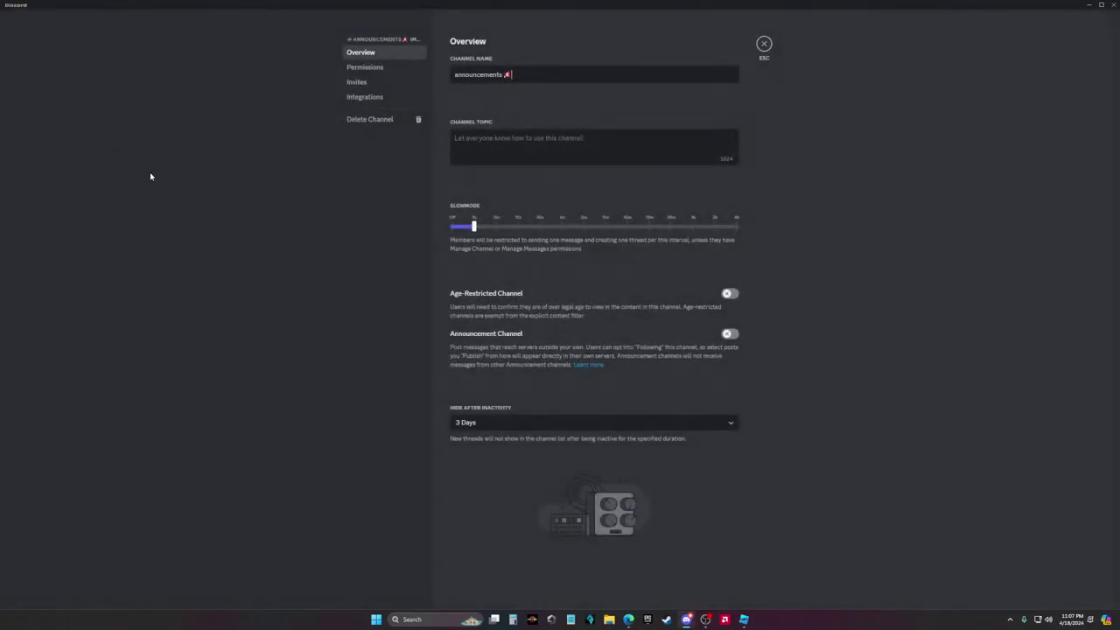
click(364, 67)
click(368, 82)
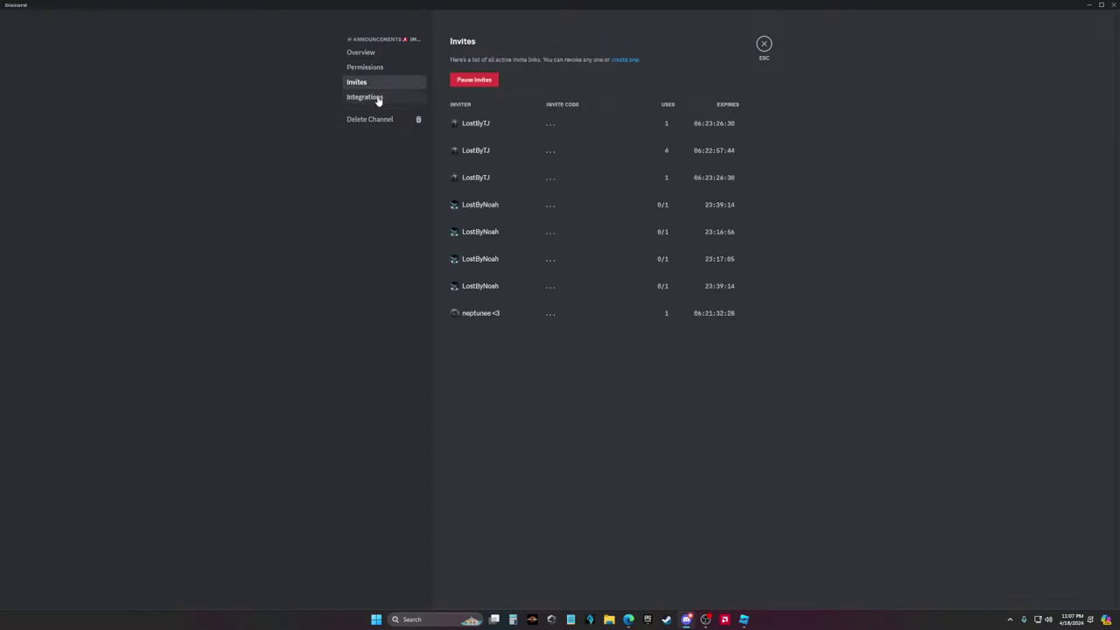
click(365, 96)
click(364, 67)
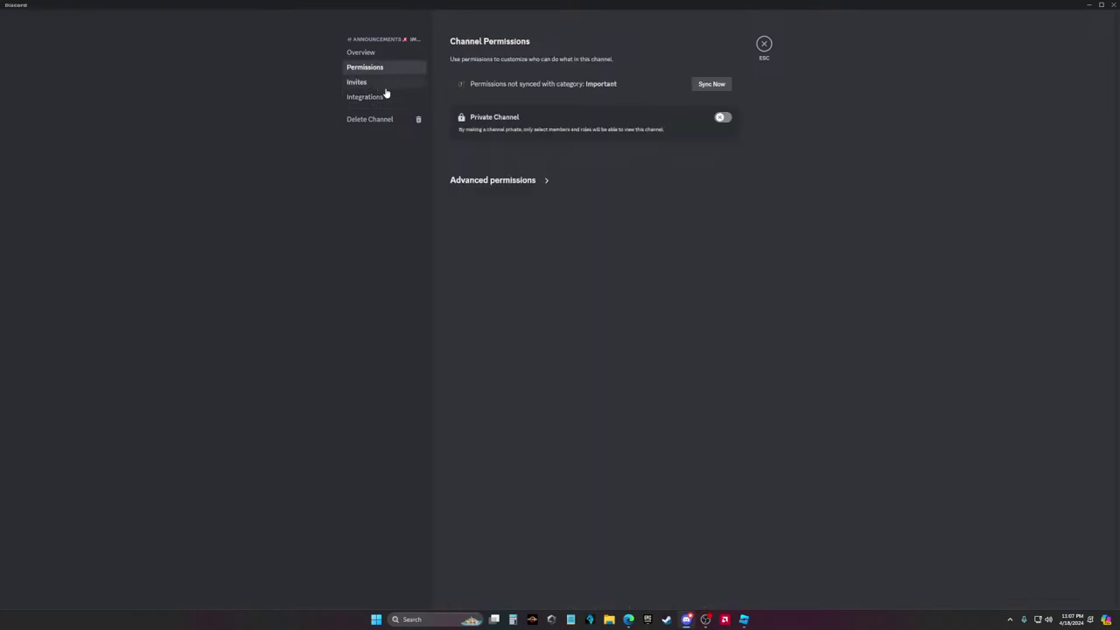
click(526, 180)
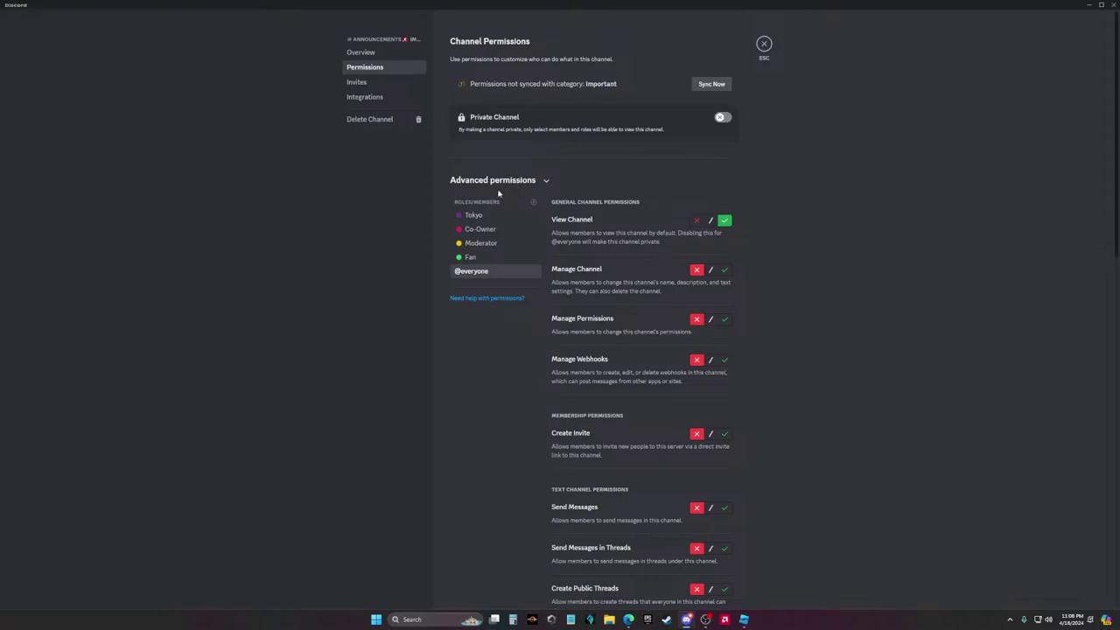
Allow View Channel for the Moderator, Co-Owner and Tokyo roles and save the changes
click(466, 257)
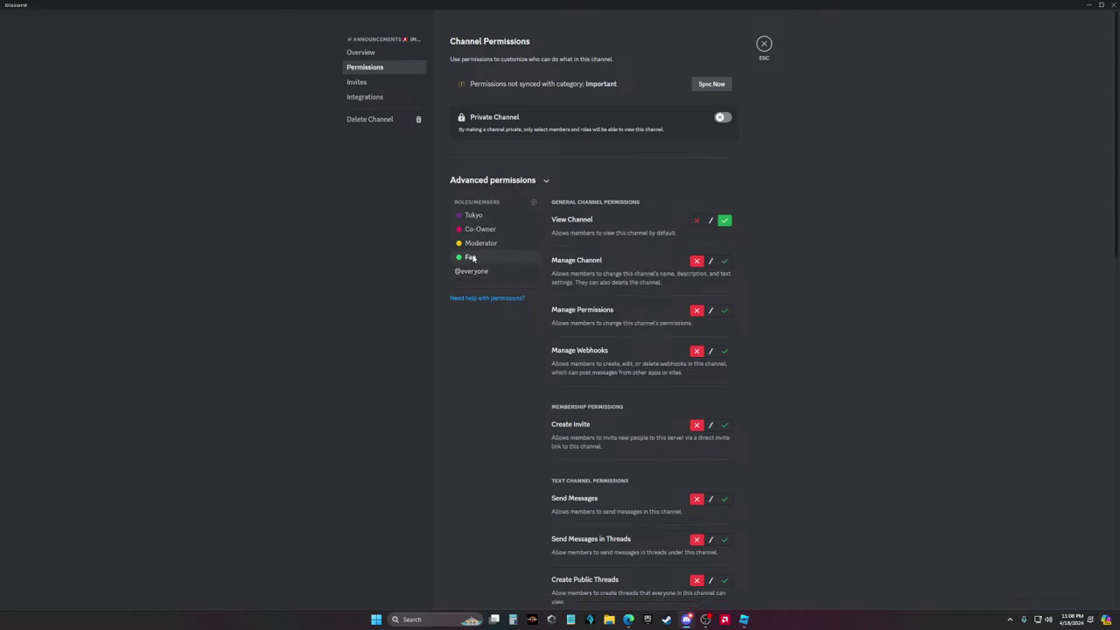
click(490, 243)
click(490, 256)
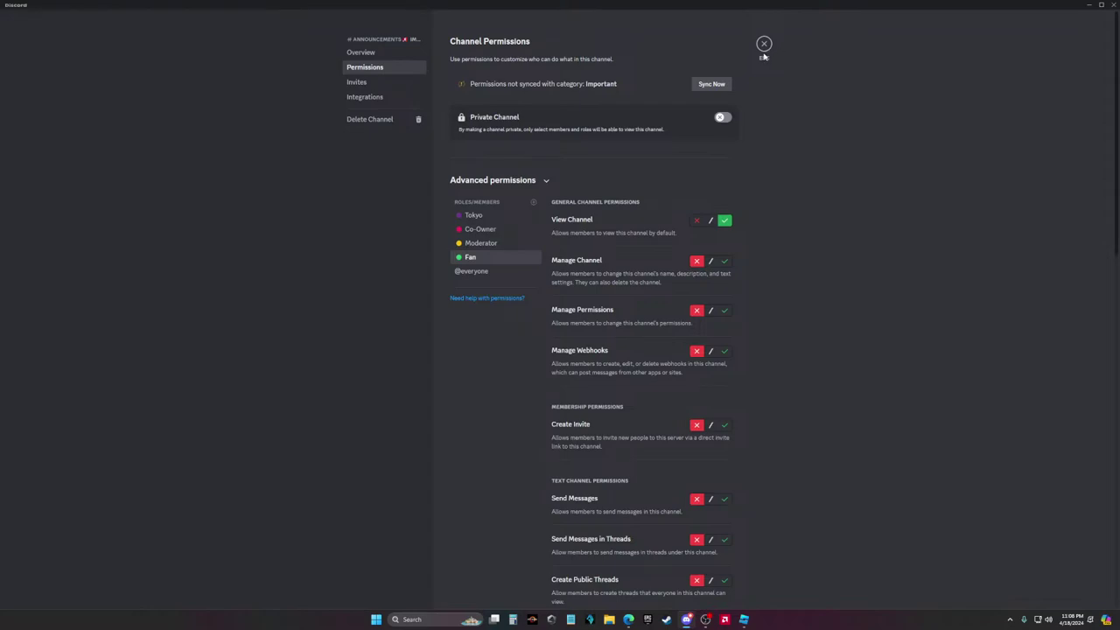
click(495, 243)
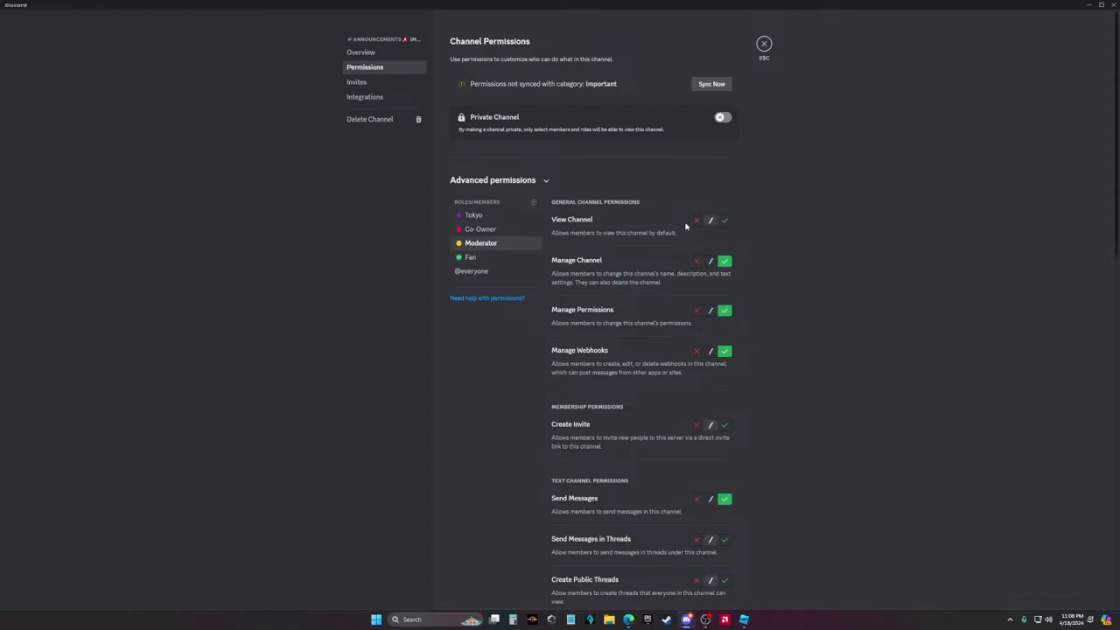
click(725, 221)
click(480, 229)
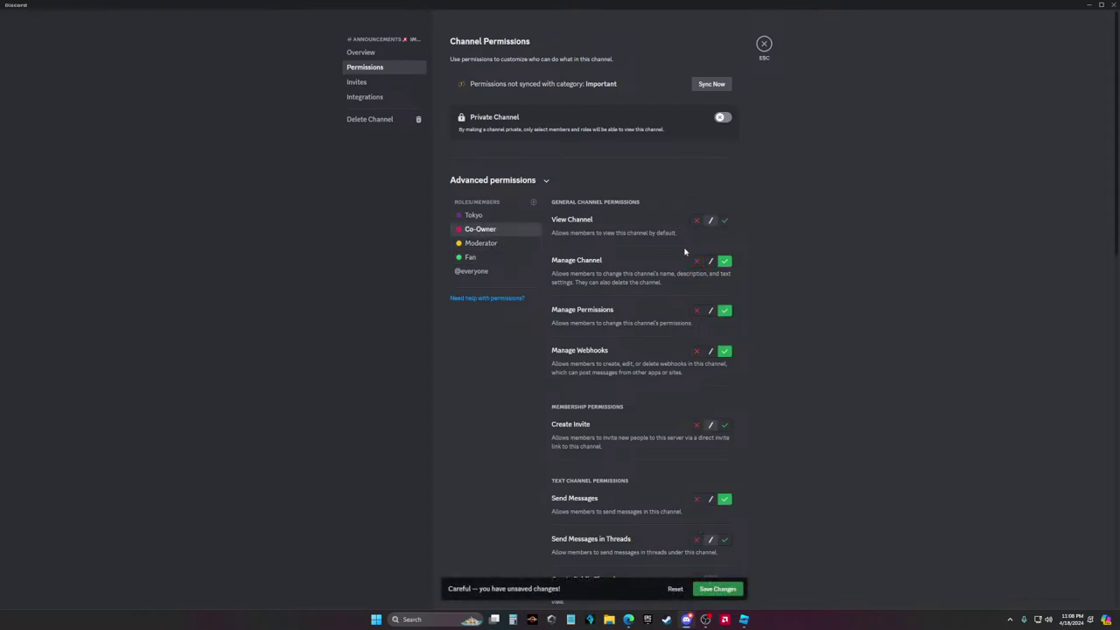
click(725, 221)
click(490, 216)
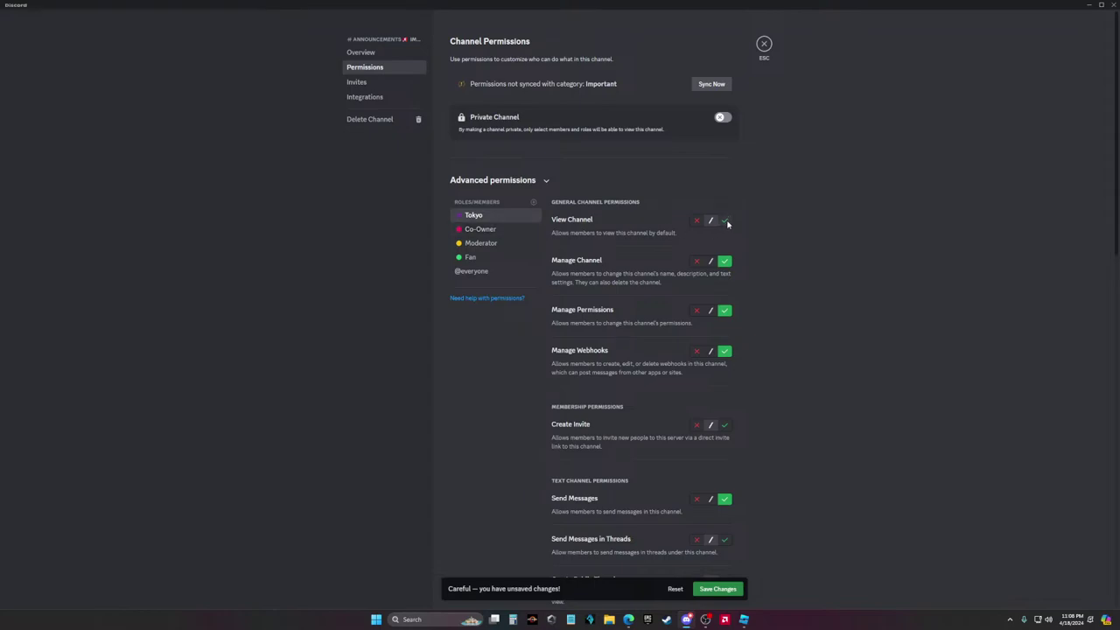
click(726, 221)
scroll(732, 484, down, 1)
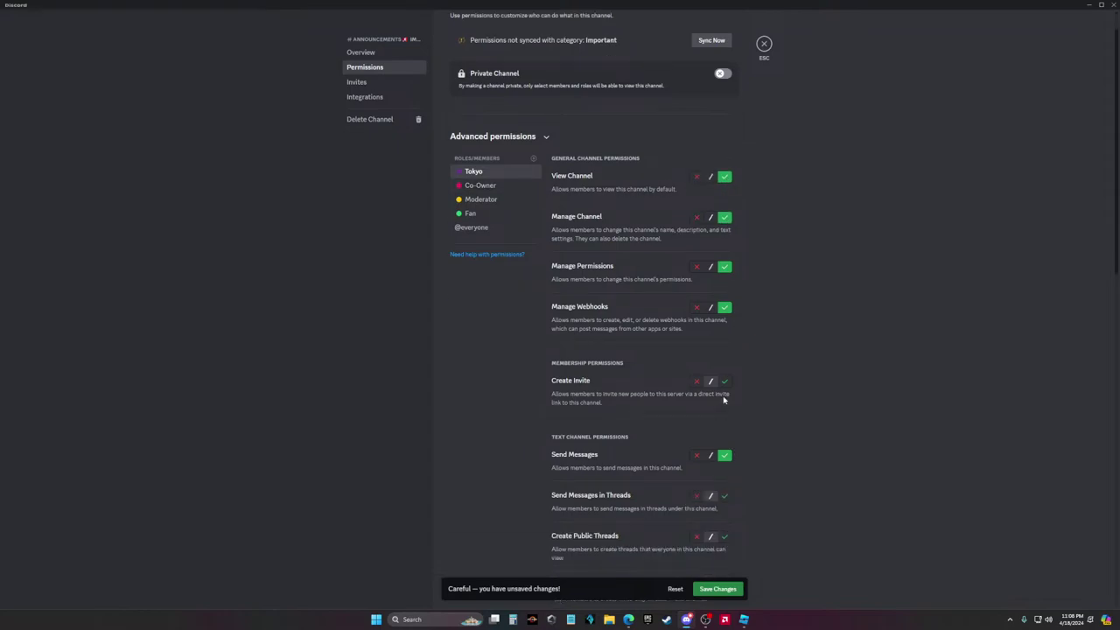
click(718, 589)
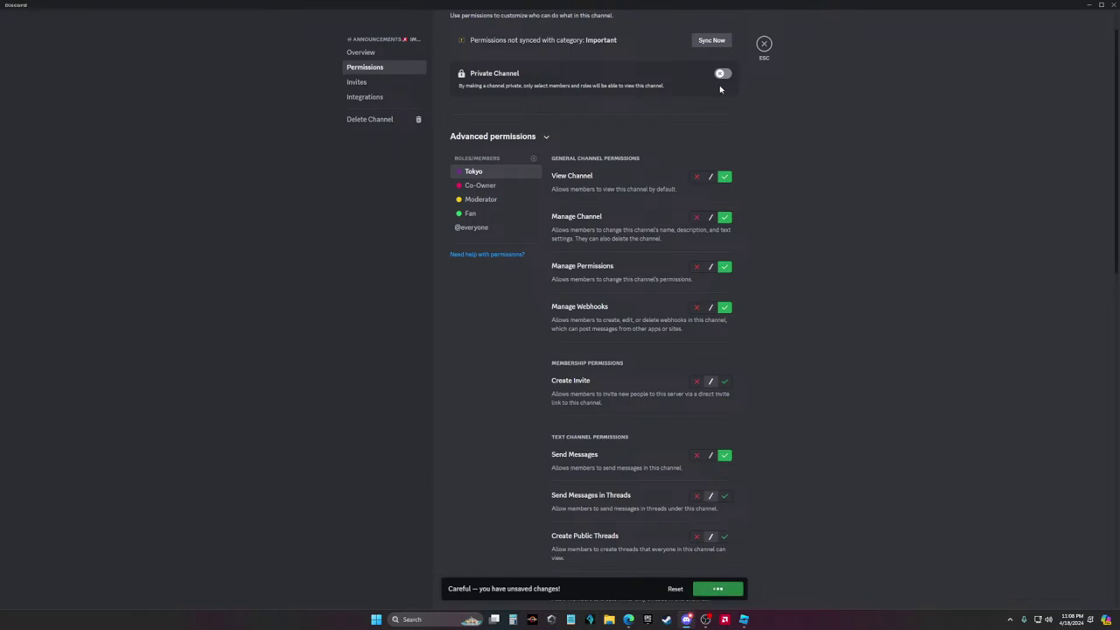
Close channel settings, check a member's profile, and reopen the announcements channel's settings
click(765, 43)
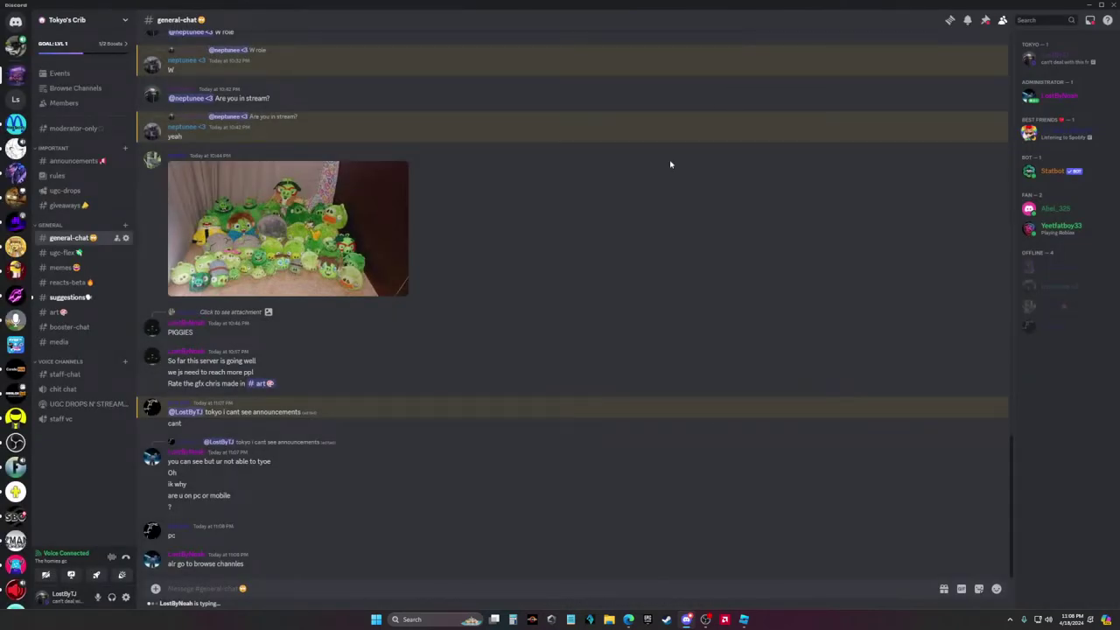
click(1053, 134)
click(1053, 134)
click(74, 161)
click(125, 161)
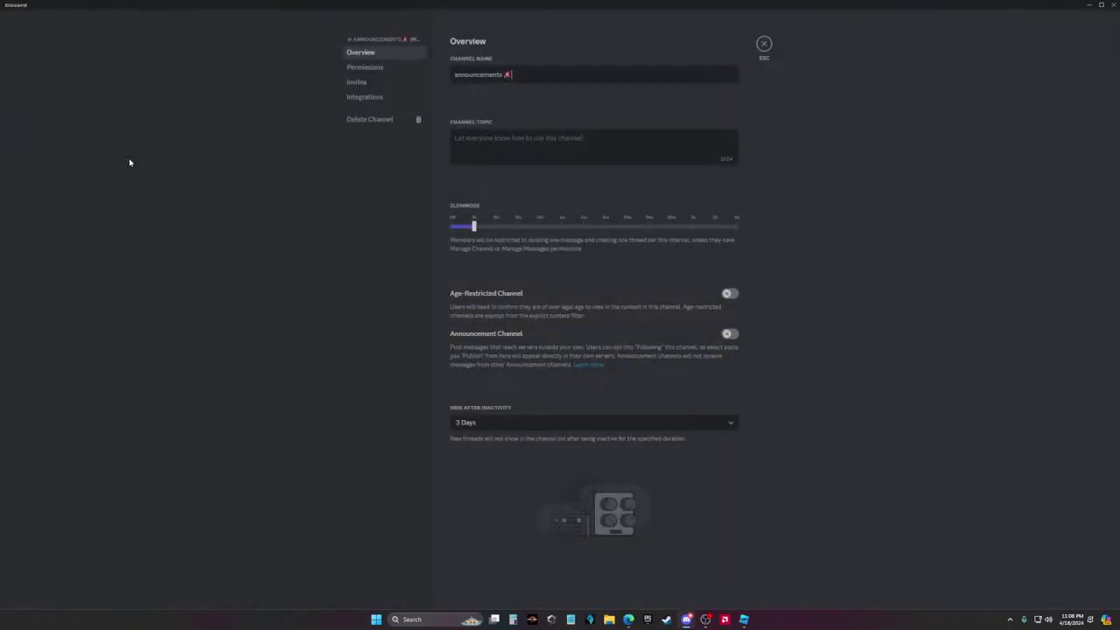
Add the Neptune and Best Friends roles to the announcements channel's permissions
click(364, 67)
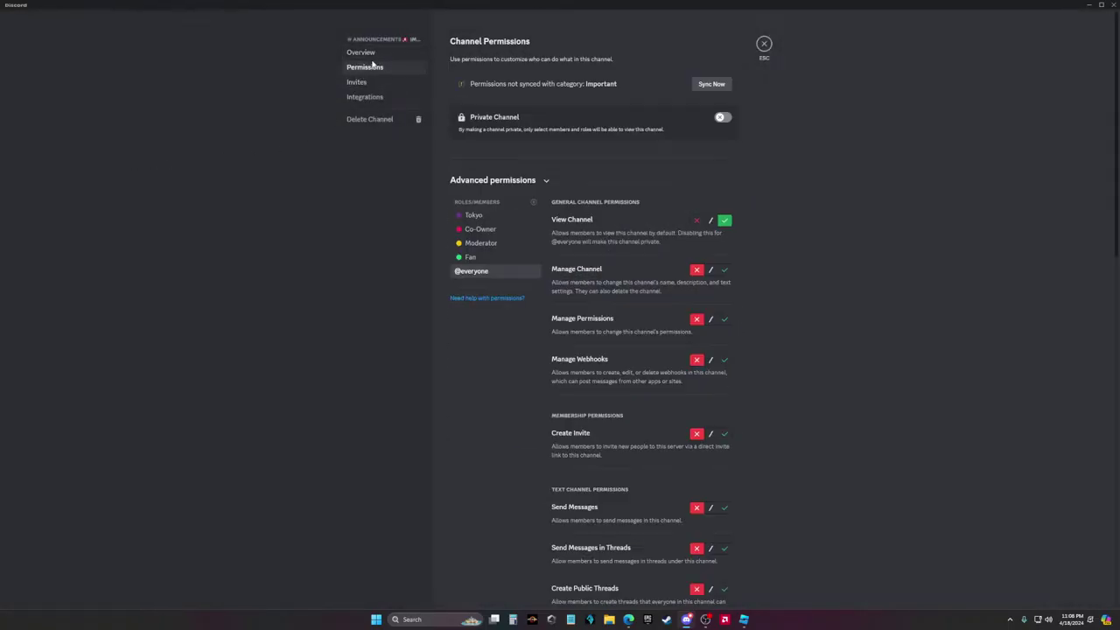
click(533, 203)
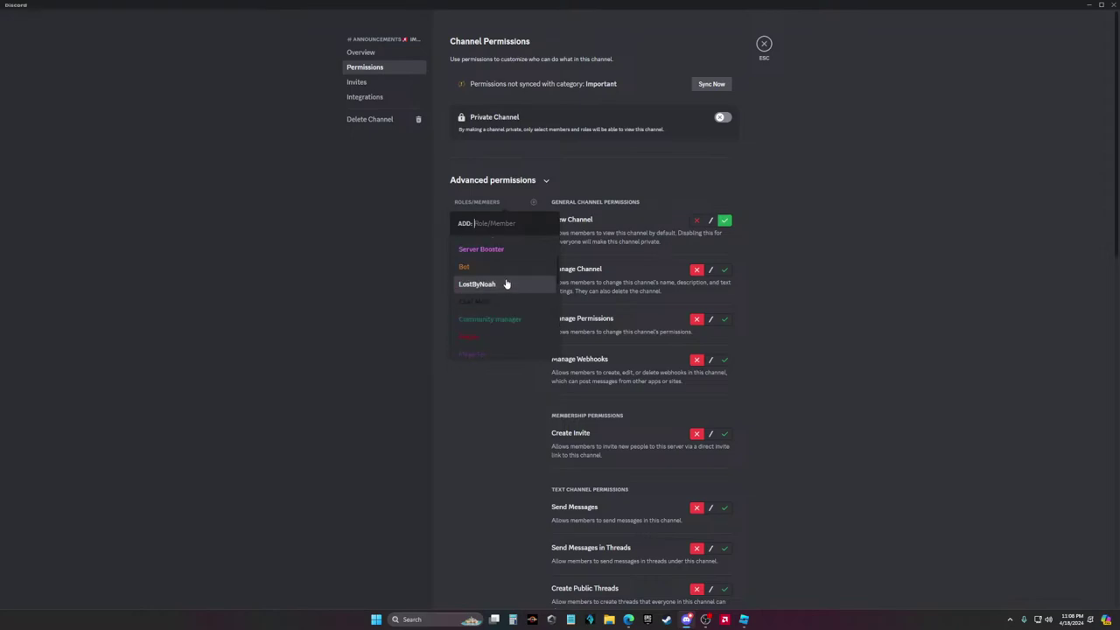
click(534, 180)
click(534, 180)
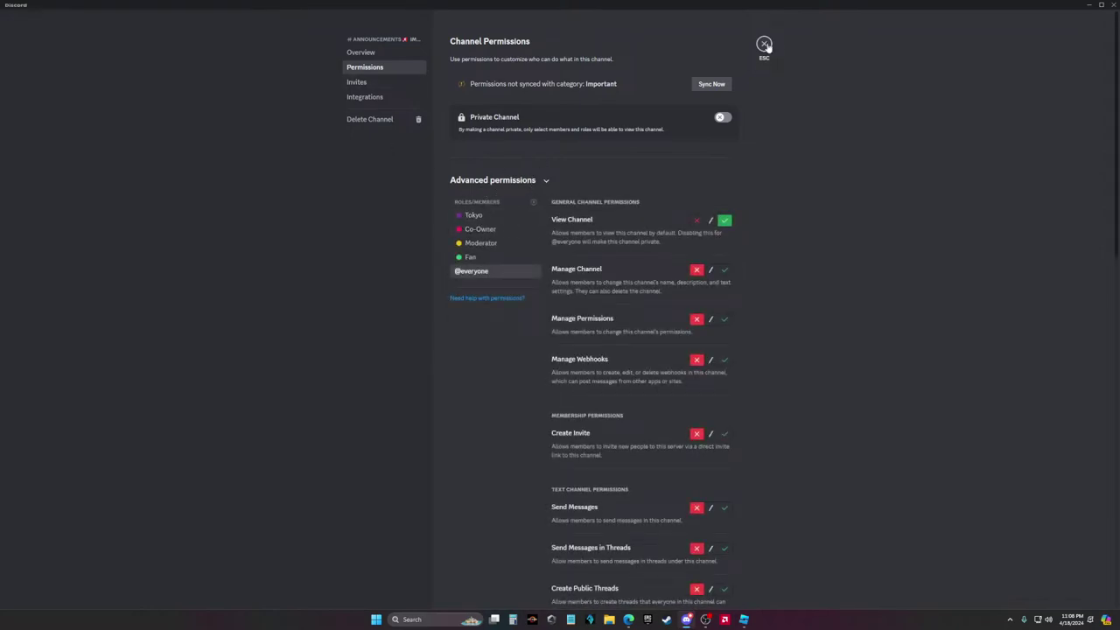
click(534, 204)
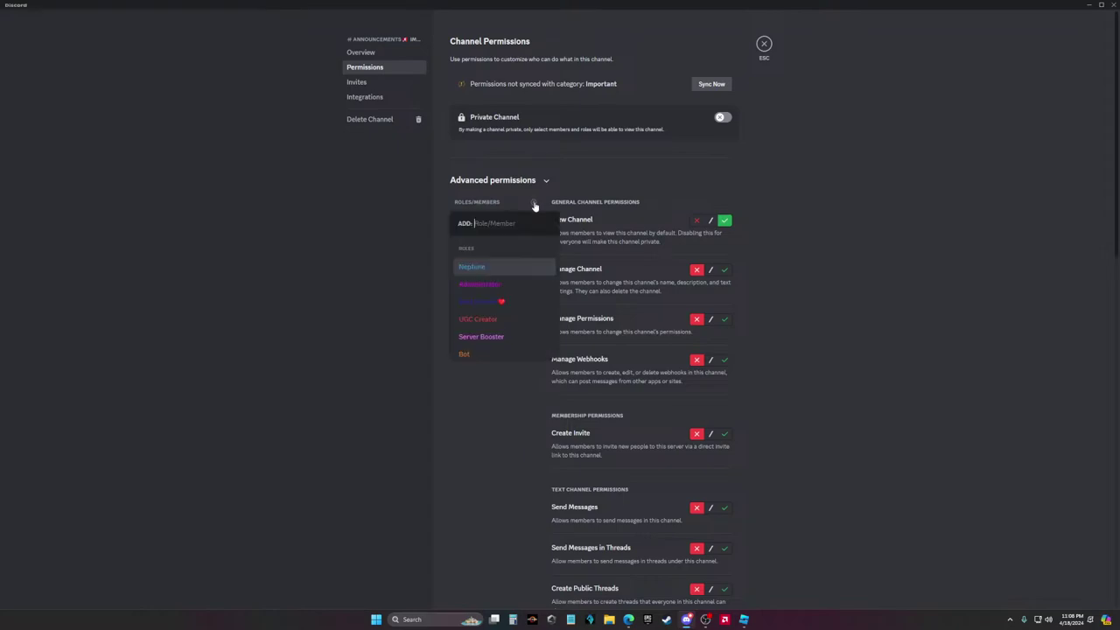
click(490, 270)
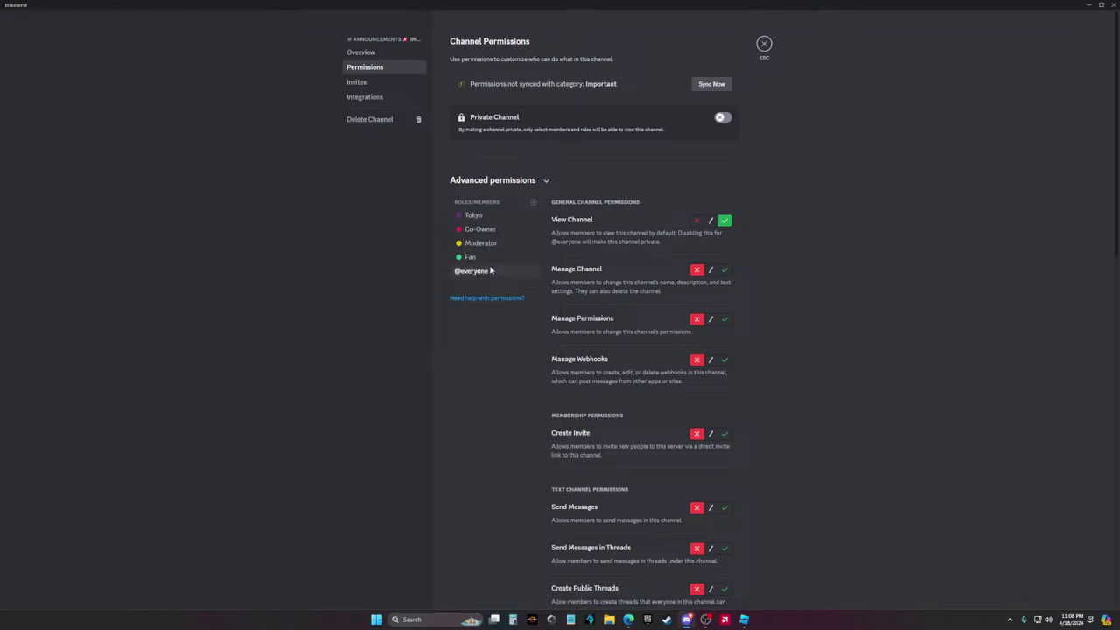
click(533, 202)
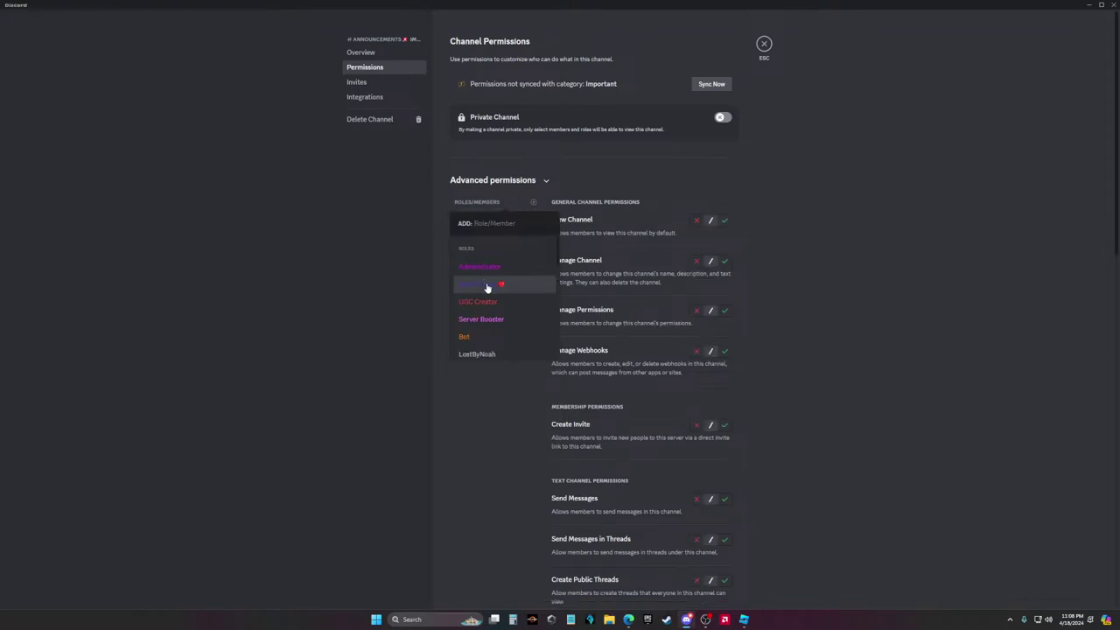
click(487, 287)
click(534, 202)
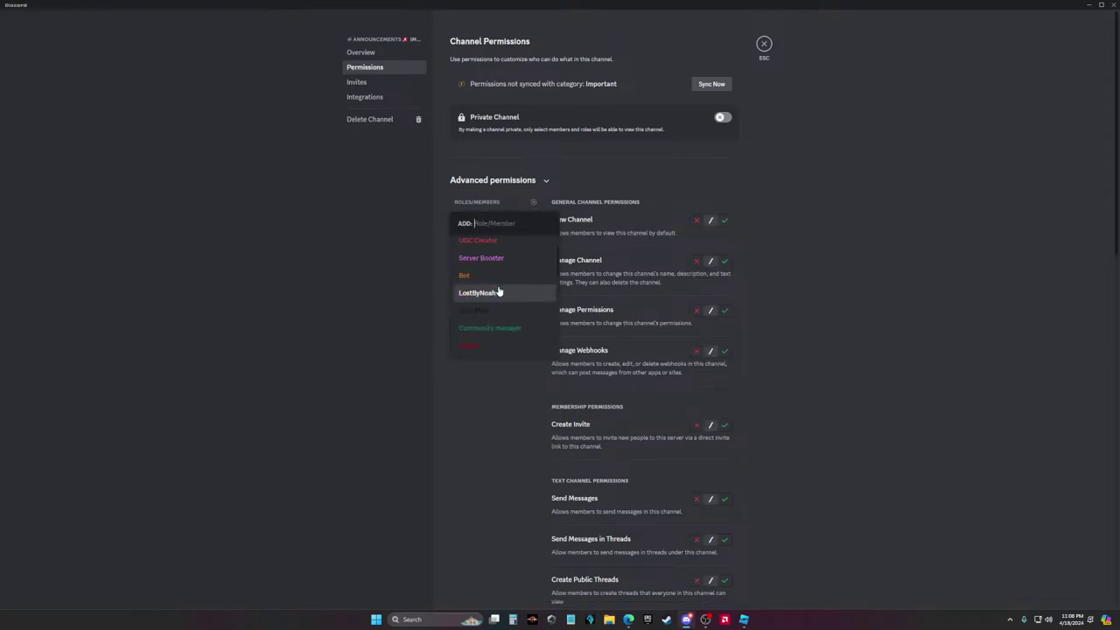
Add the Administrator, UGC Creator and Server Booster roles plus a server member
click(486, 268)
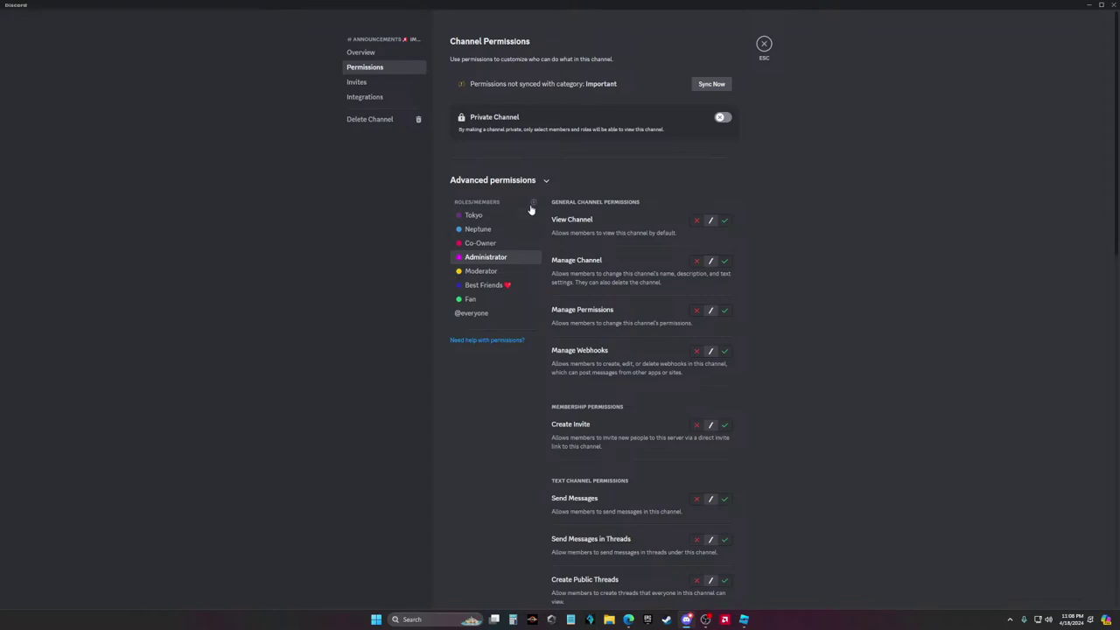
click(534, 202)
click(490, 266)
click(534, 202)
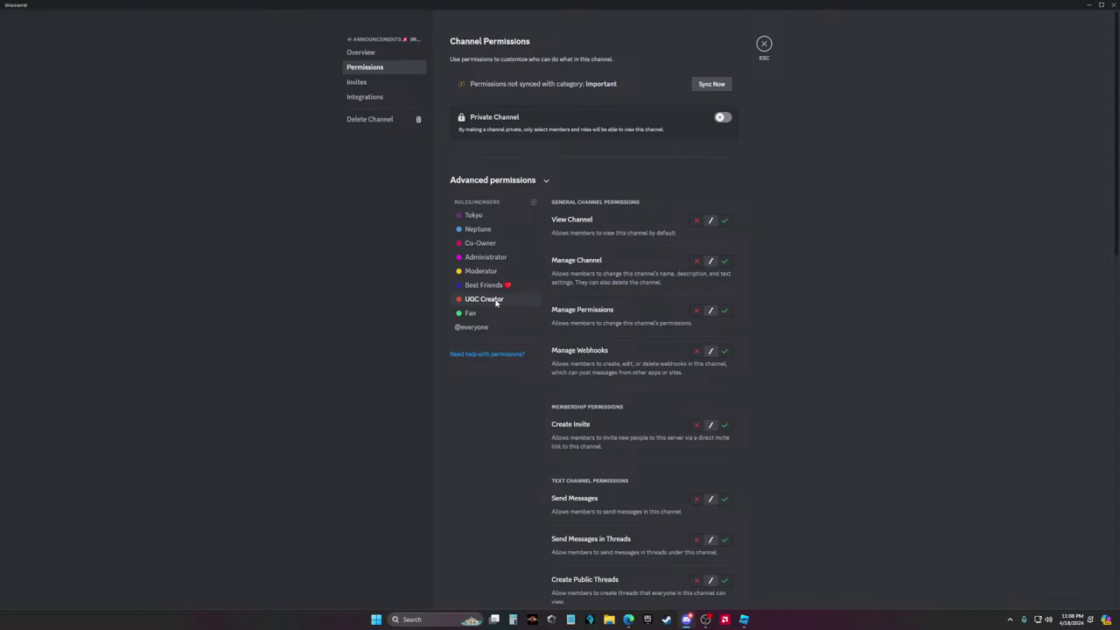
click(534, 203)
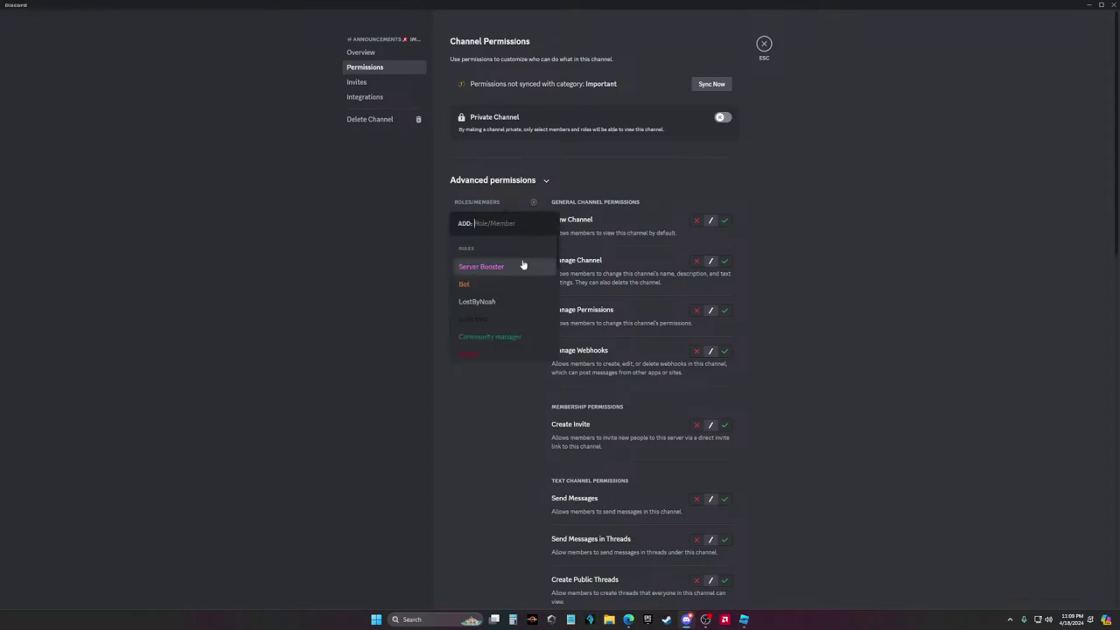
click(522, 269)
click(534, 202)
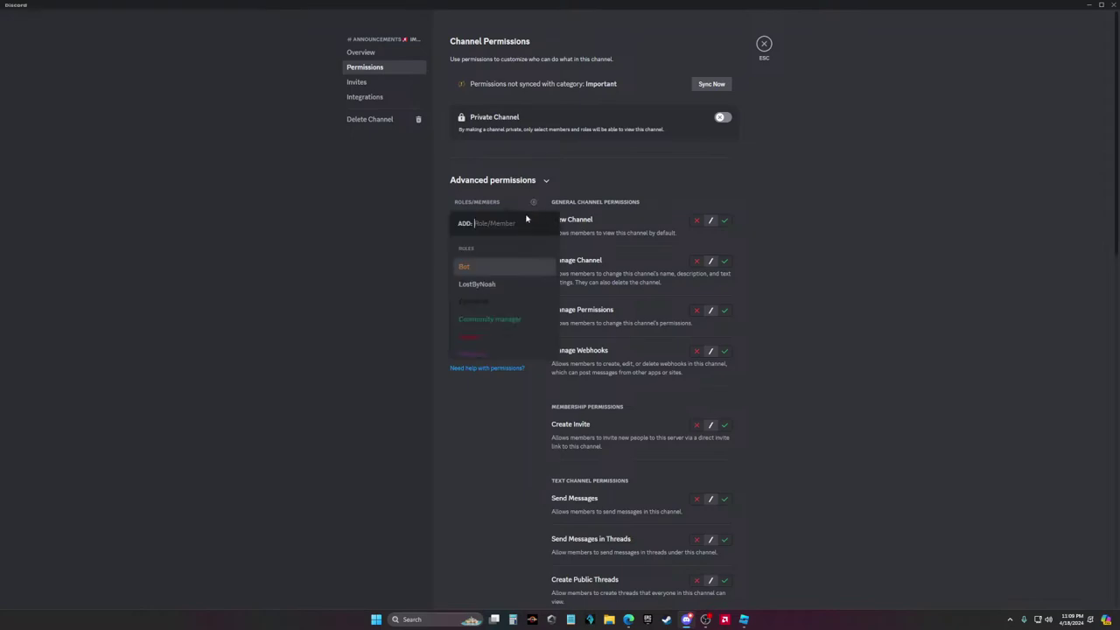
click(500, 289)
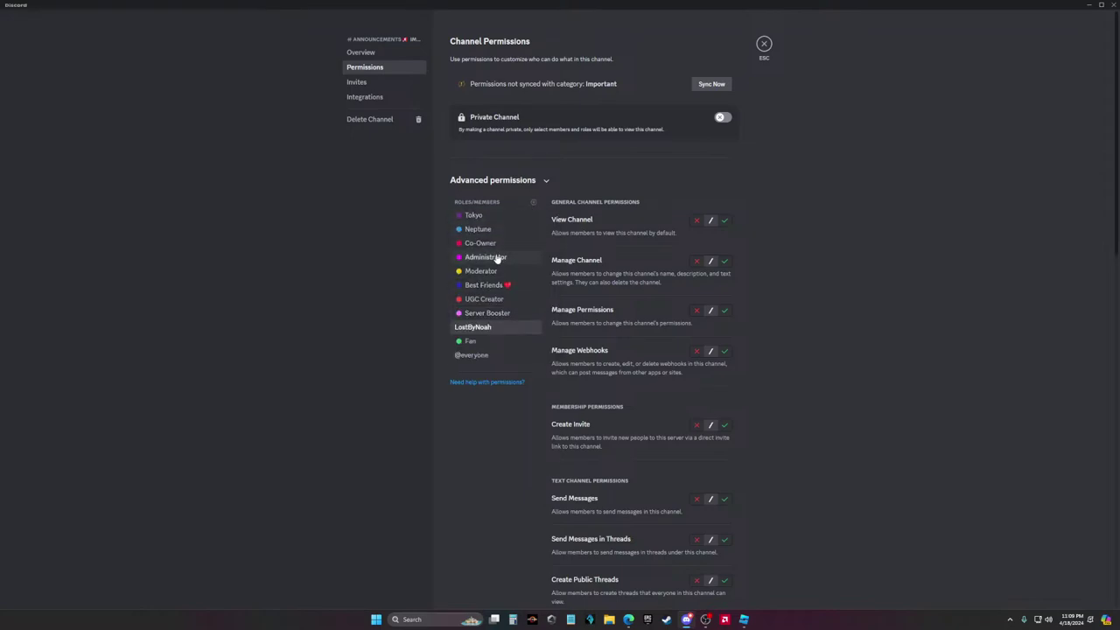
click(534, 202)
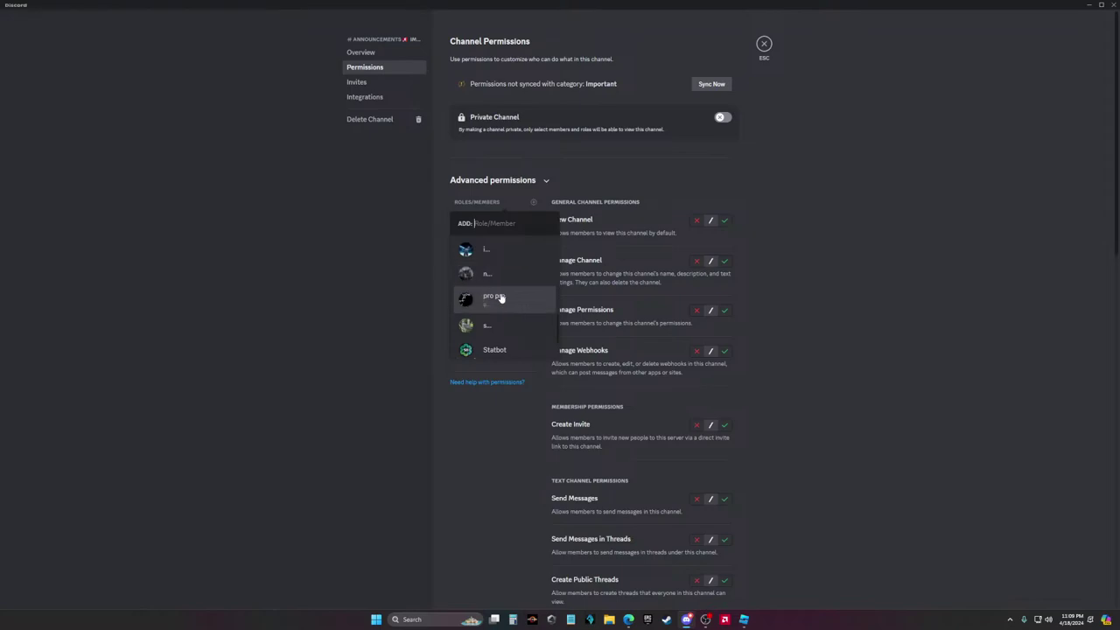
click(385, 300)
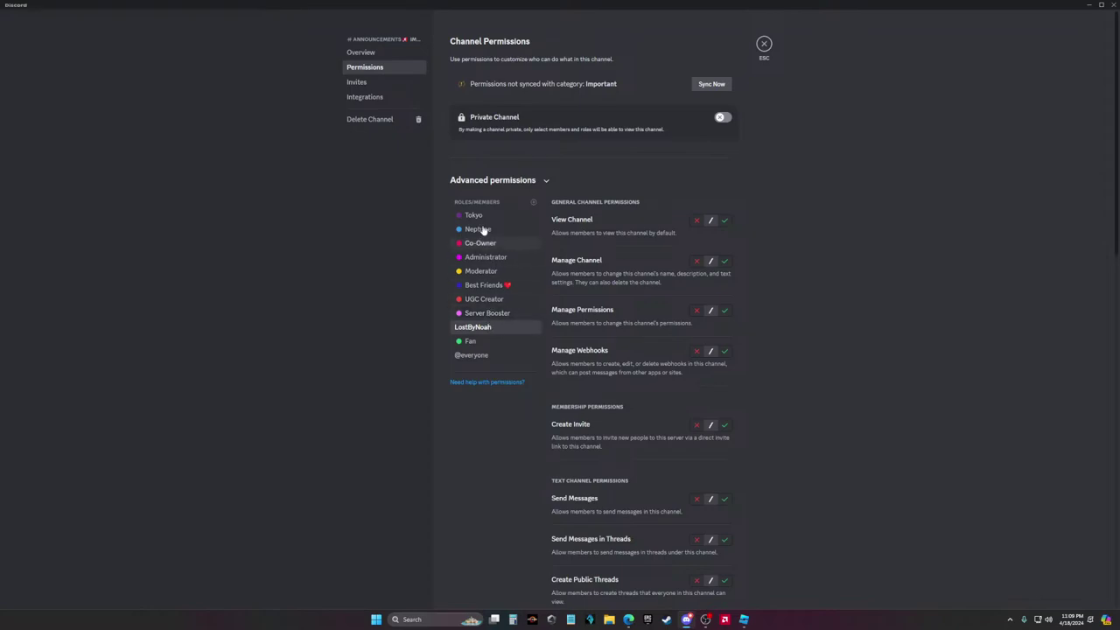
Add Chat Mod, Community manager, Mega Fan, Super Fan and UGC manager roles, then close settings
click(533, 202)
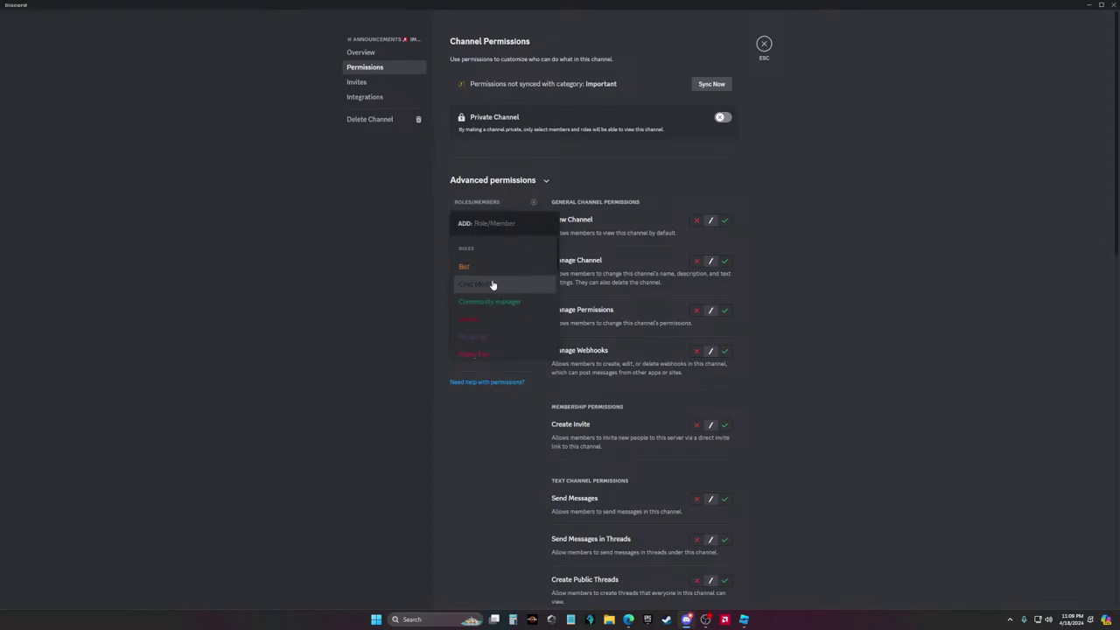
click(495, 285)
click(532, 202)
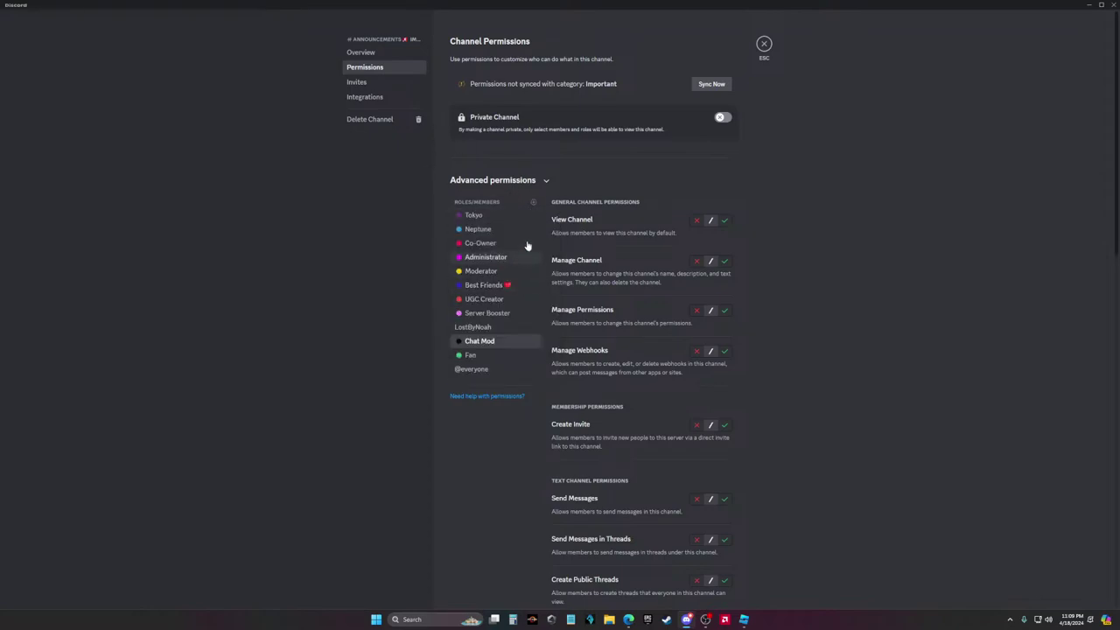
click(532, 202)
click(515, 263)
click(532, 202)
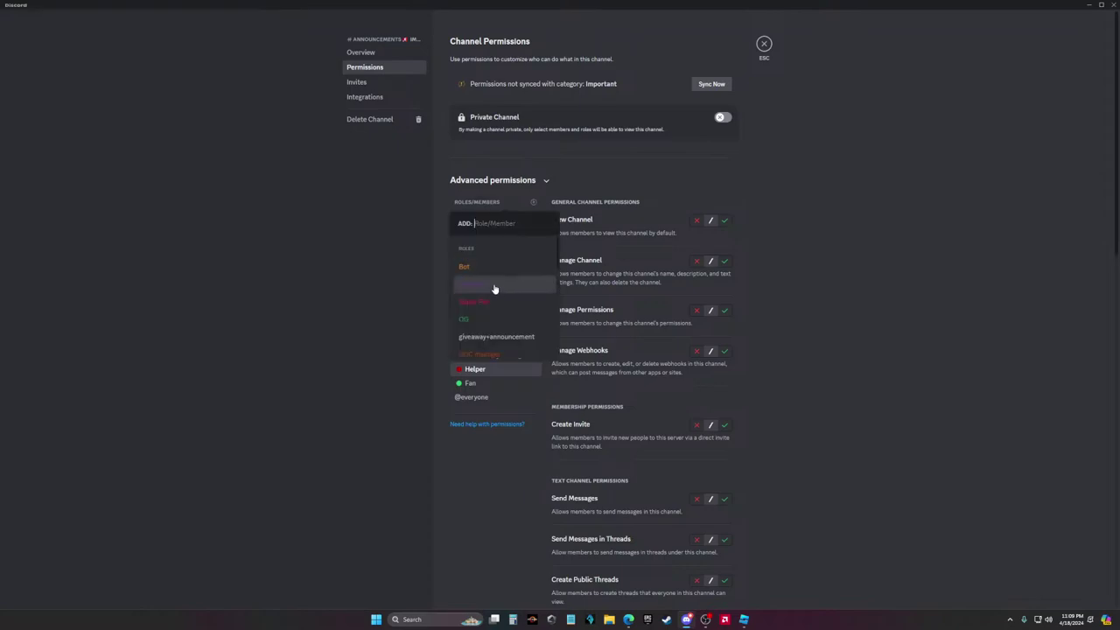
click(496, 287)
click(532, 202)
click(495, 289)
click(532, 202)
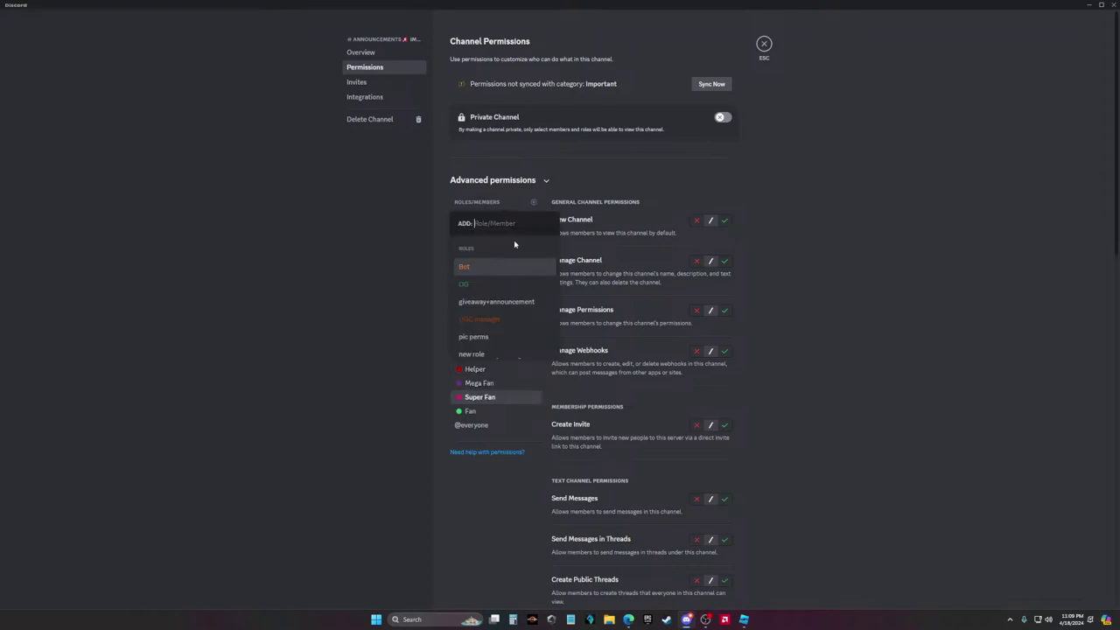
click(479, 318)
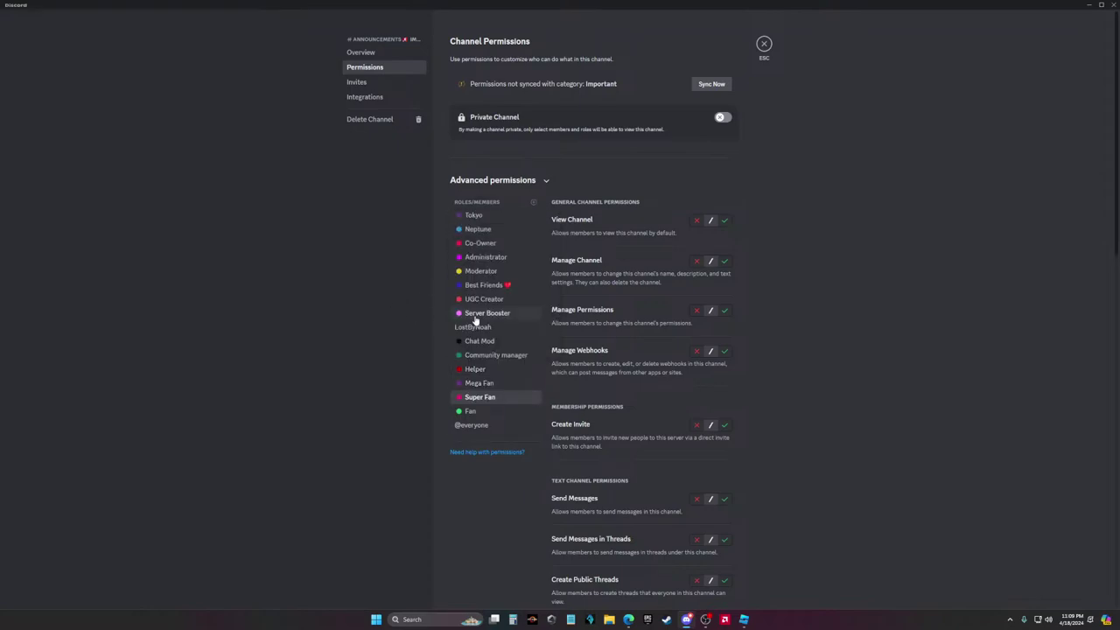
click(765, 44)
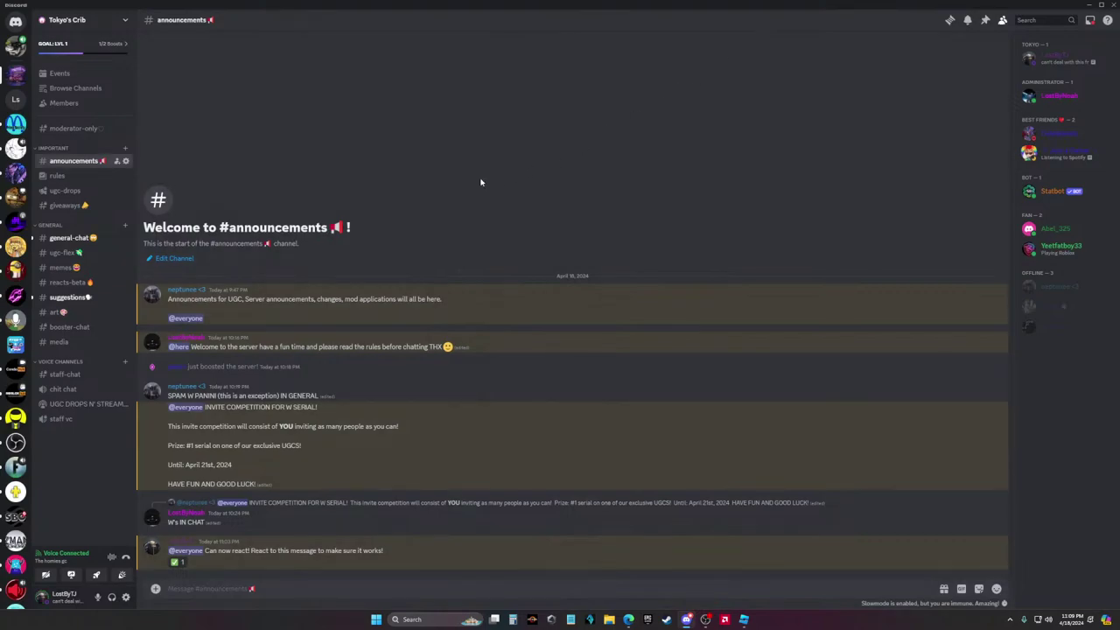
View the member's screenshot in #general-chat, then open the server's dropdown menu
click(70, 237)
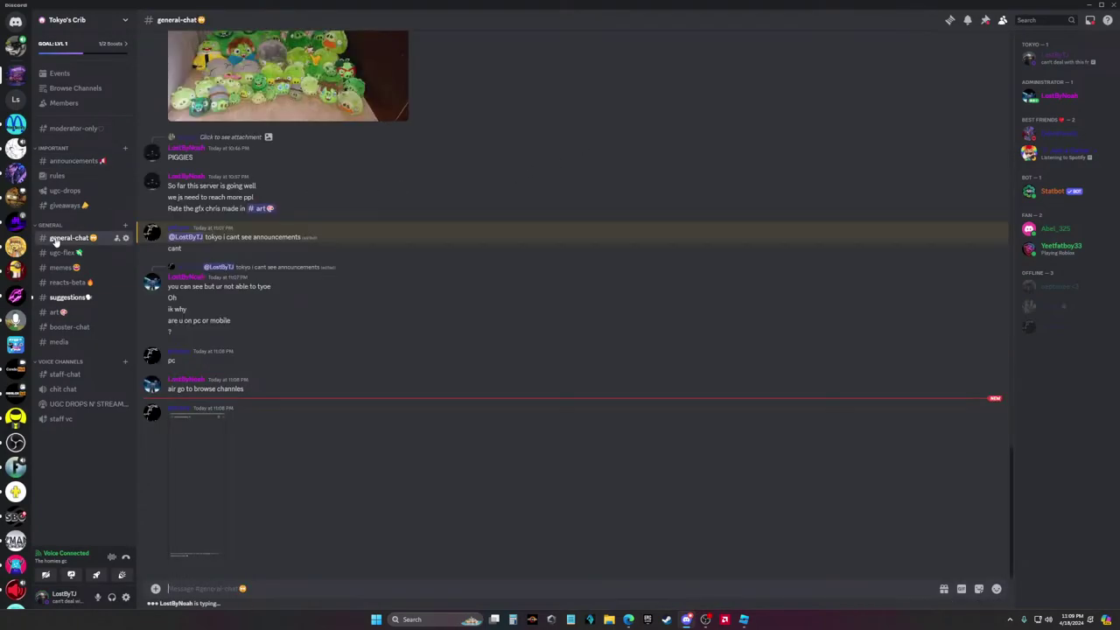
click(220, 408)
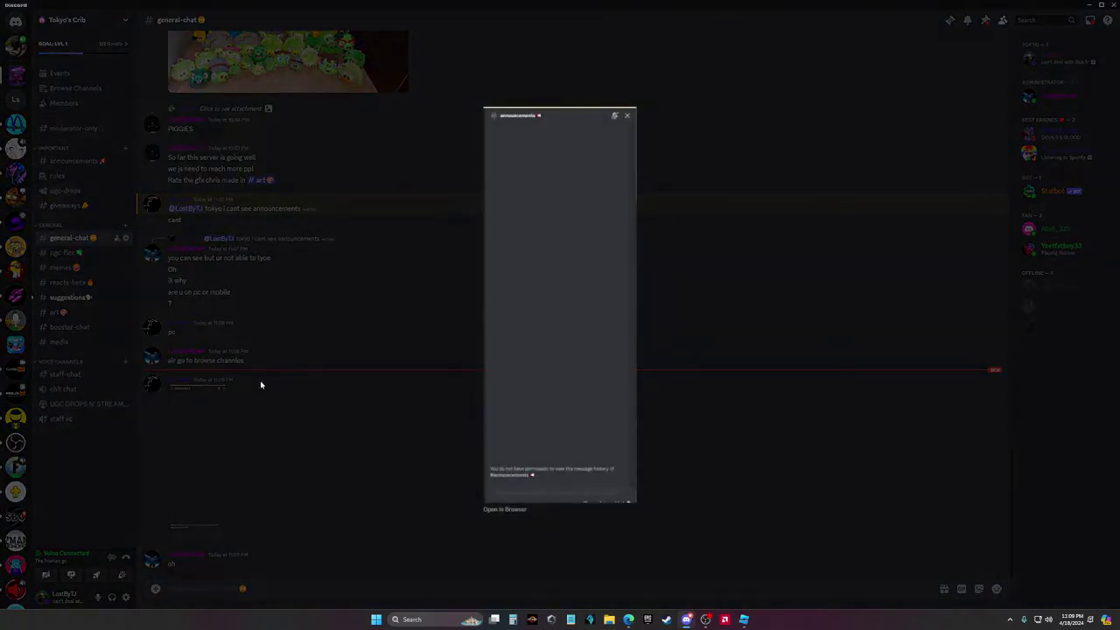
click(326, 356)
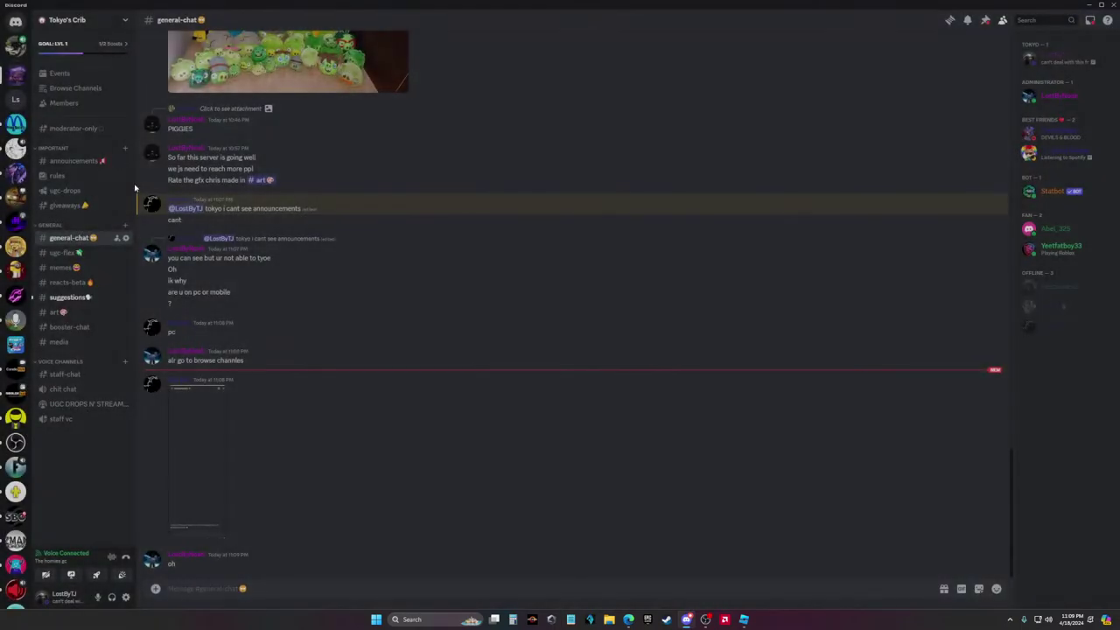
click(68, 19)
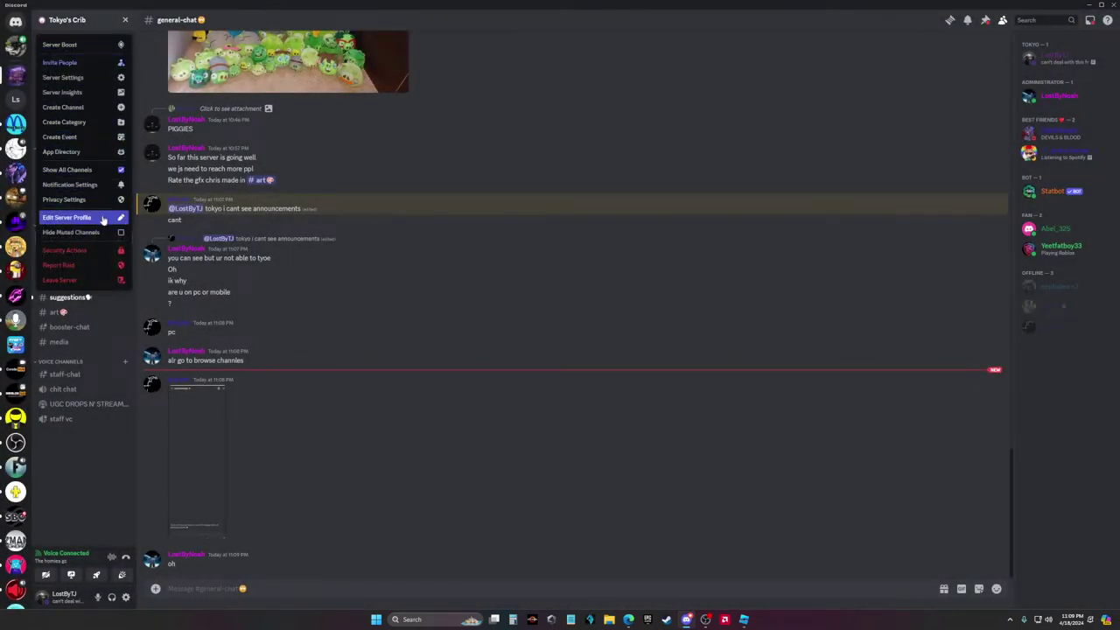
In announcements permissions, allow View Channel for UGC manager, Super Fan and Mega Fan
click(63, 77)
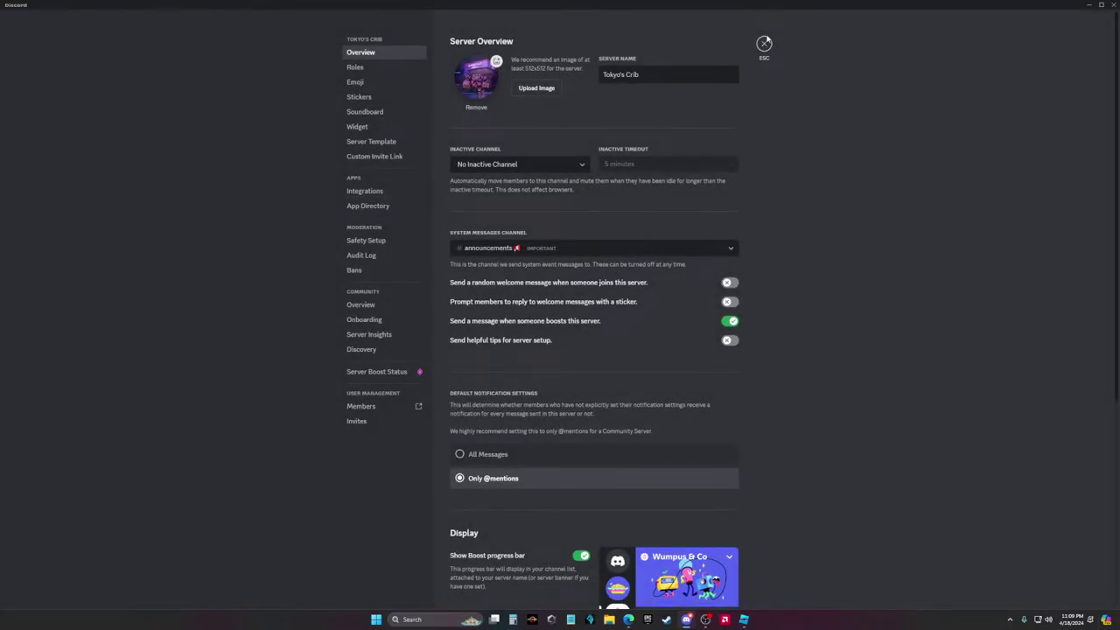
click(764, 43)
click(125, 162)
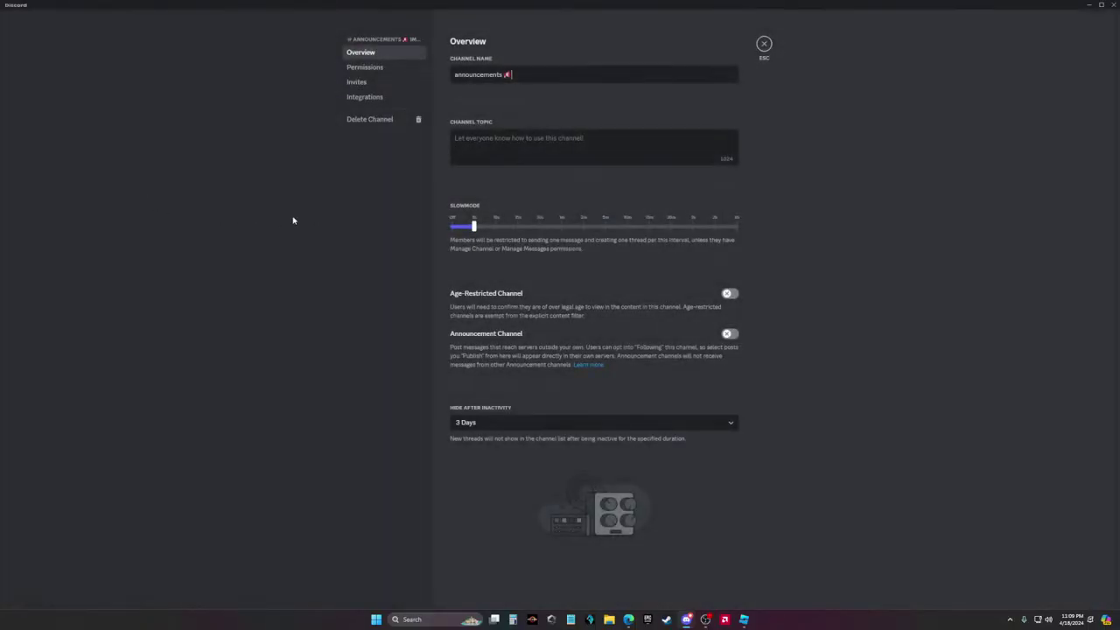
click(358, 69)
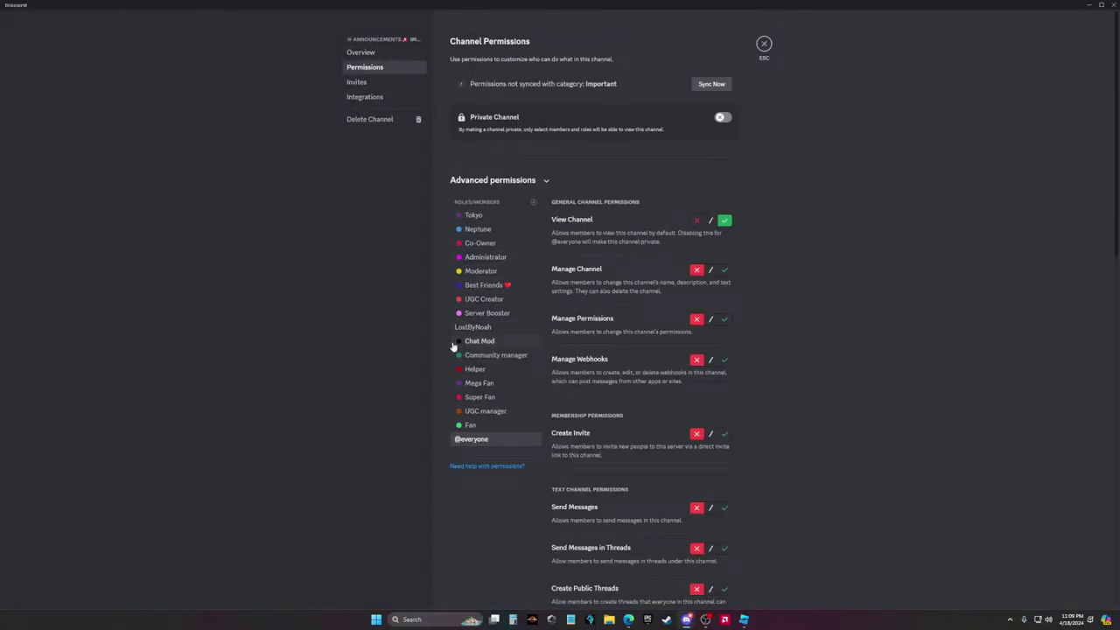
click(487, 426)
click(520, 409)
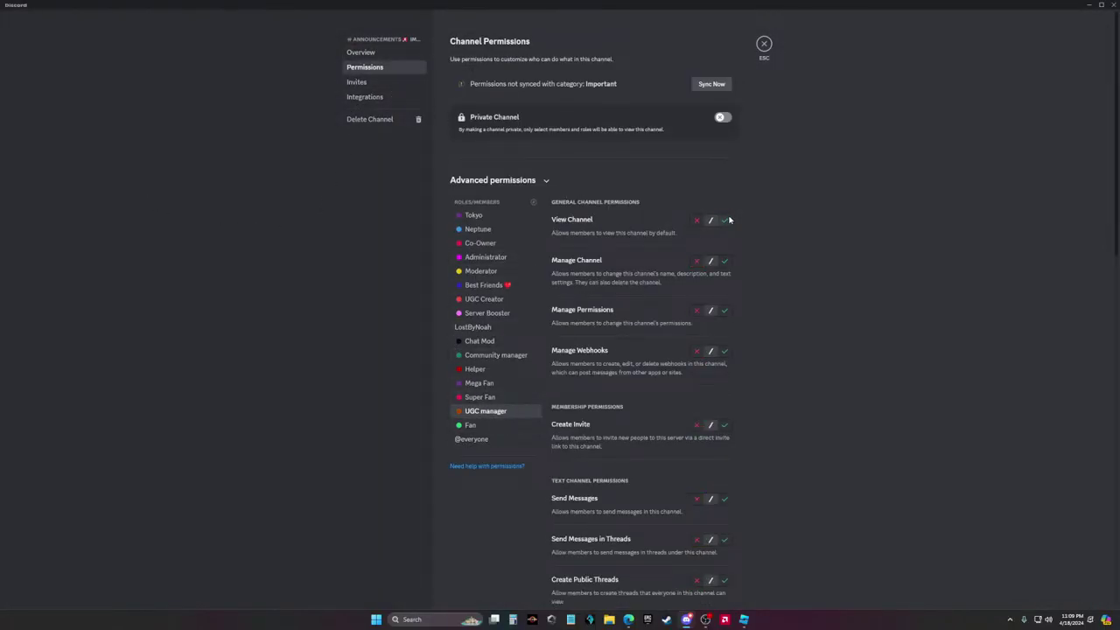
click(726, 221)
click(508, 399)
click(726, 221)
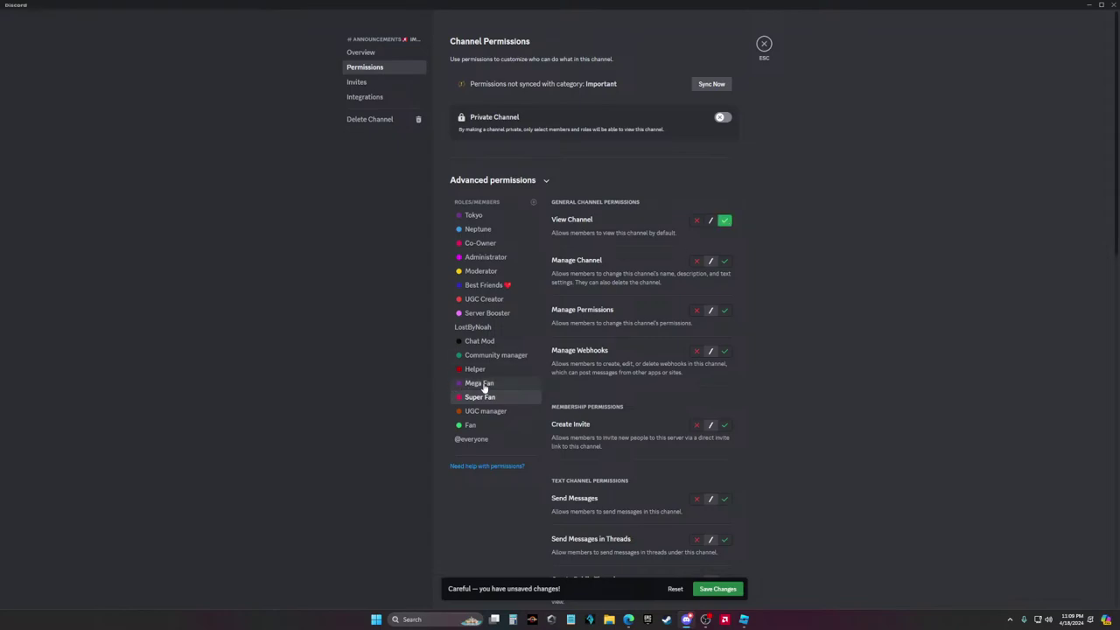
click(482, 383)
click(726, 221)
Allow View Channel for Helper, Community manager, Chat Mod, Server Booster and UGC Creator
click(477, 369)
click(725, 221)
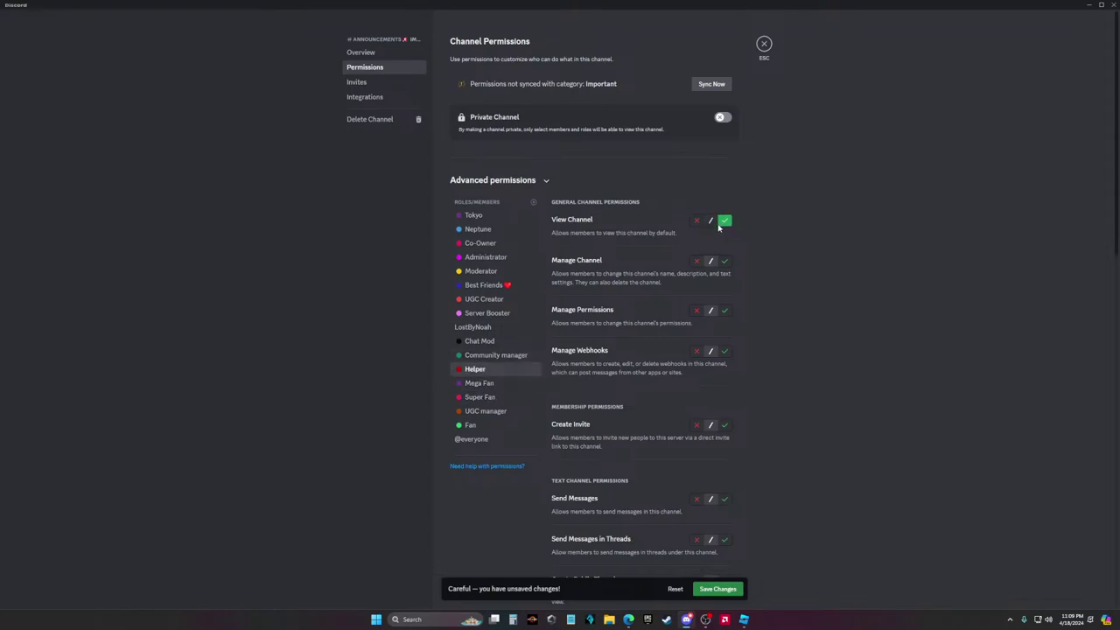
click(496, 355)
click(726, 221)
click(517, 341)
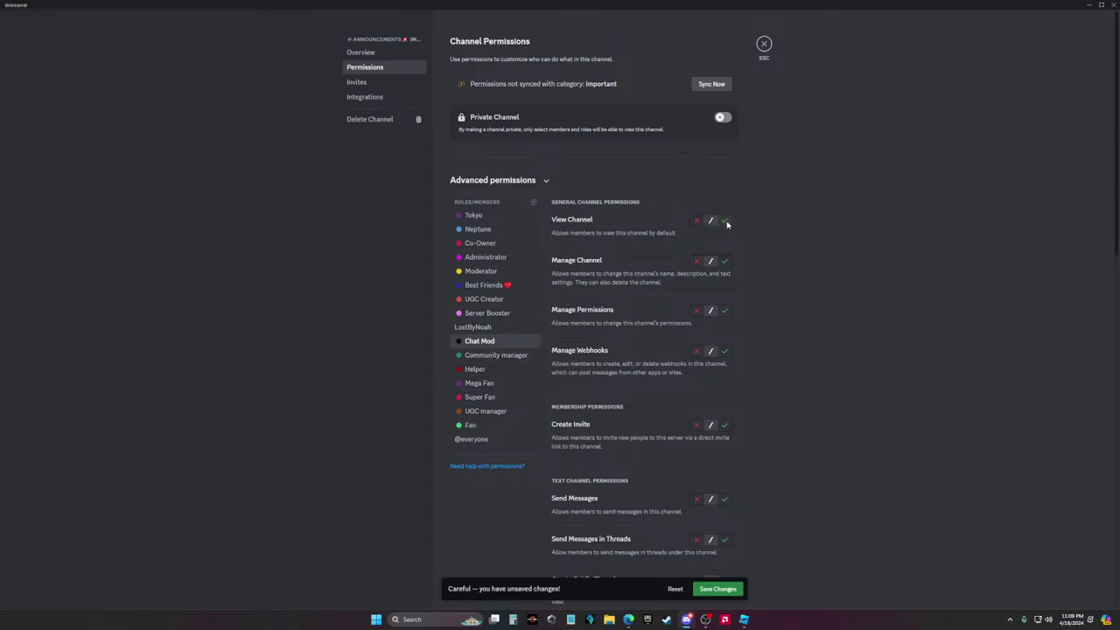
click(726, 221)
click(490, 312)
click(725, 221)
click(485, 298)
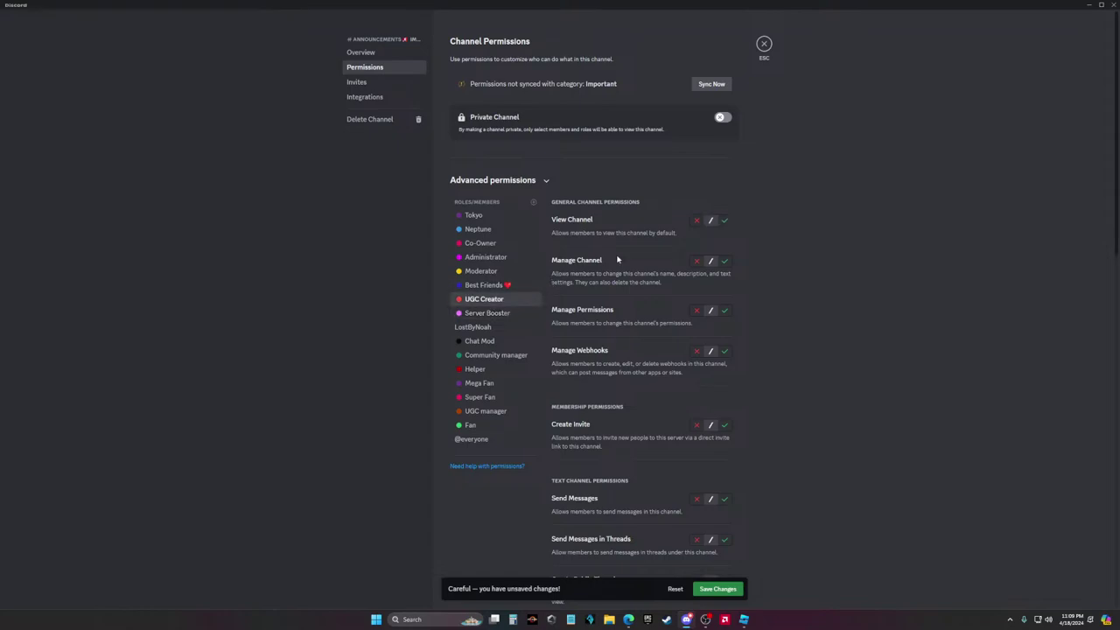
click(725, 220)
Allow View Channel for Administrator and save the permission changes
click(484, 285)
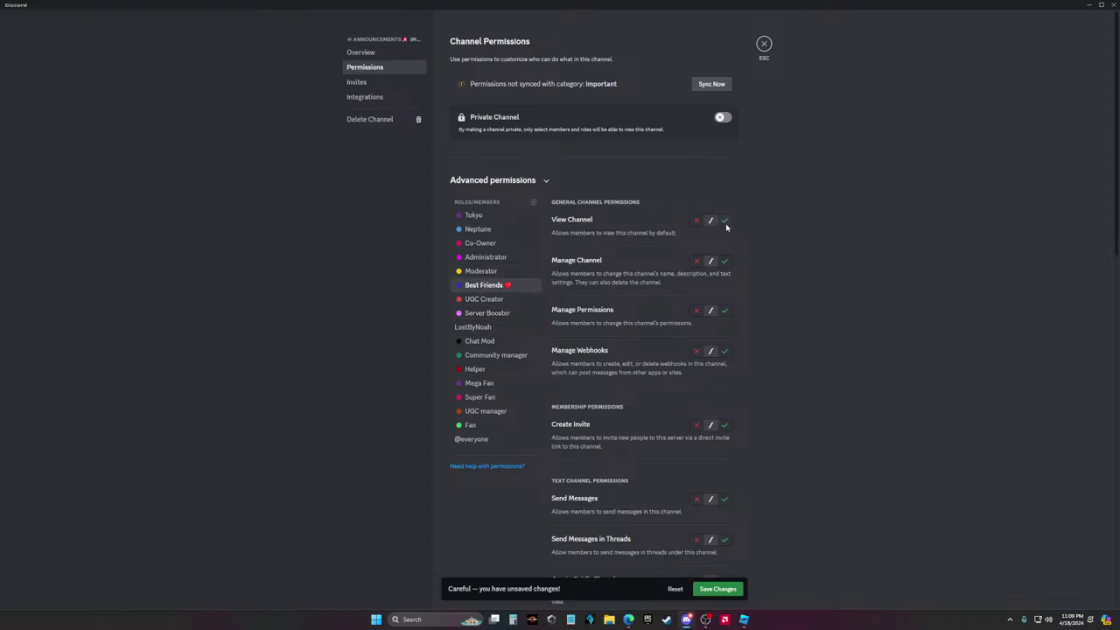
click(480, 271)
click(486, 256)
click(493, 245)
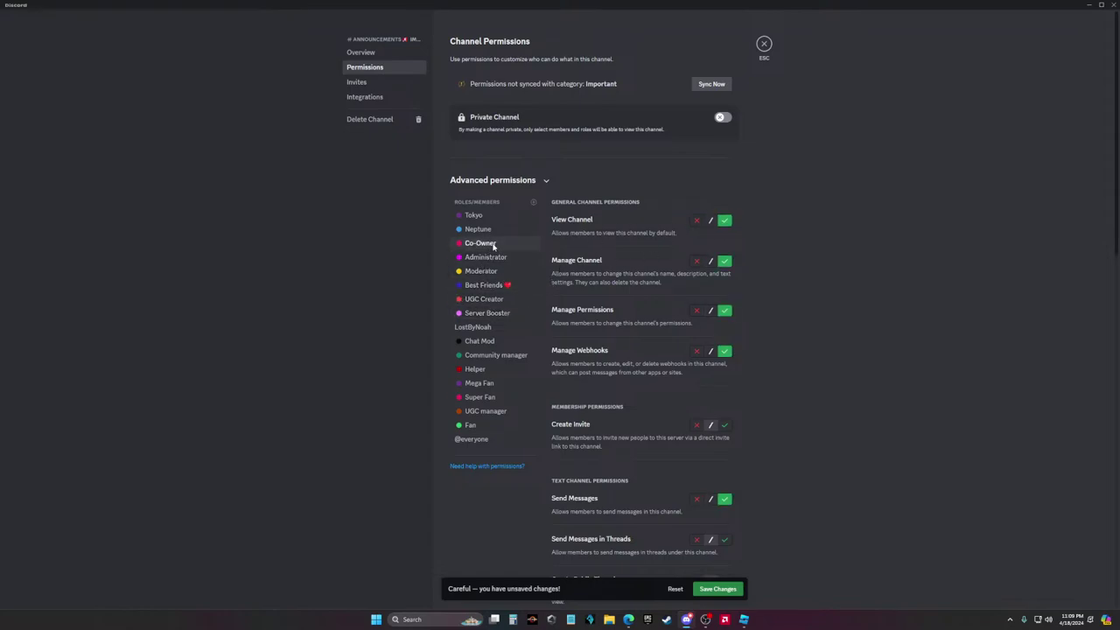
click(486, 256)
click(725, 221)
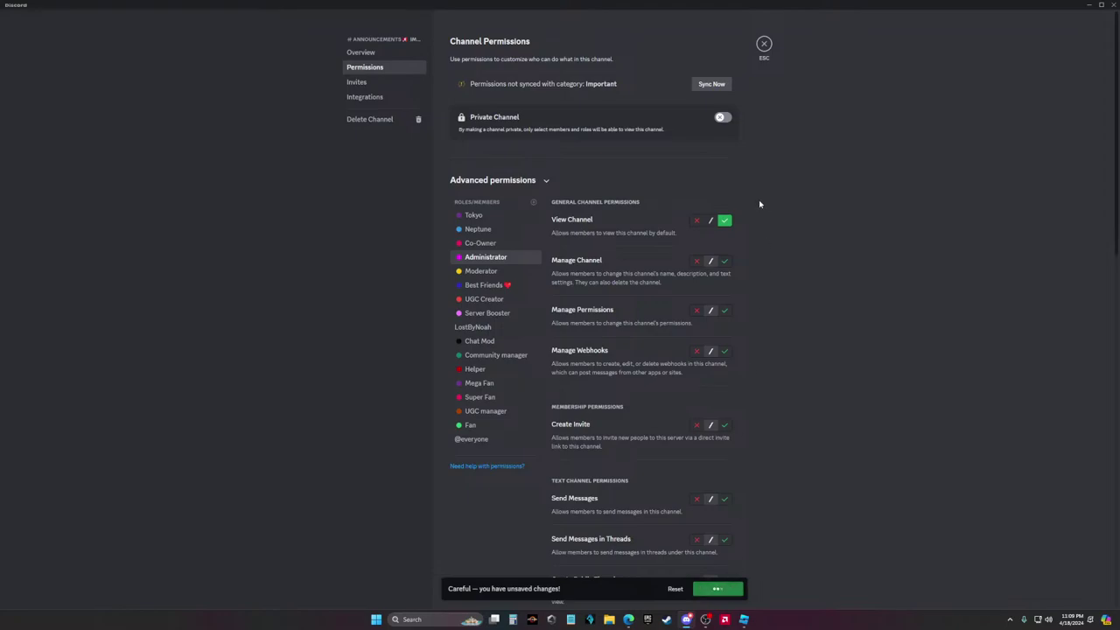
click(493, 343)
click(493, 343)
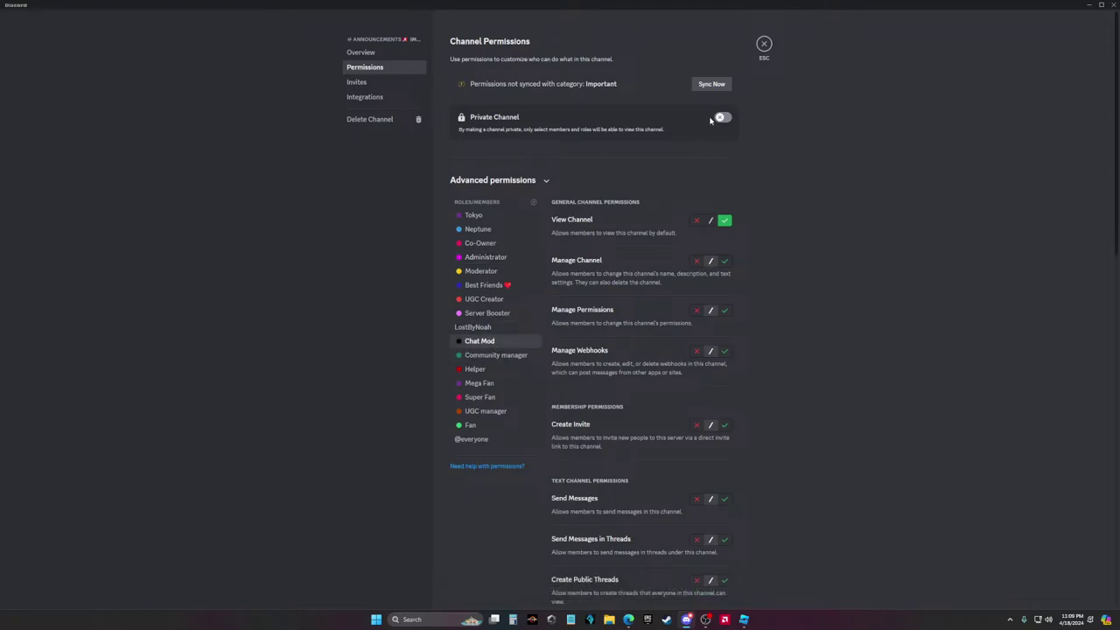
Close settings, check an offline member's profile, and reopen the announcements channel's Permissions page
click(764, 43)
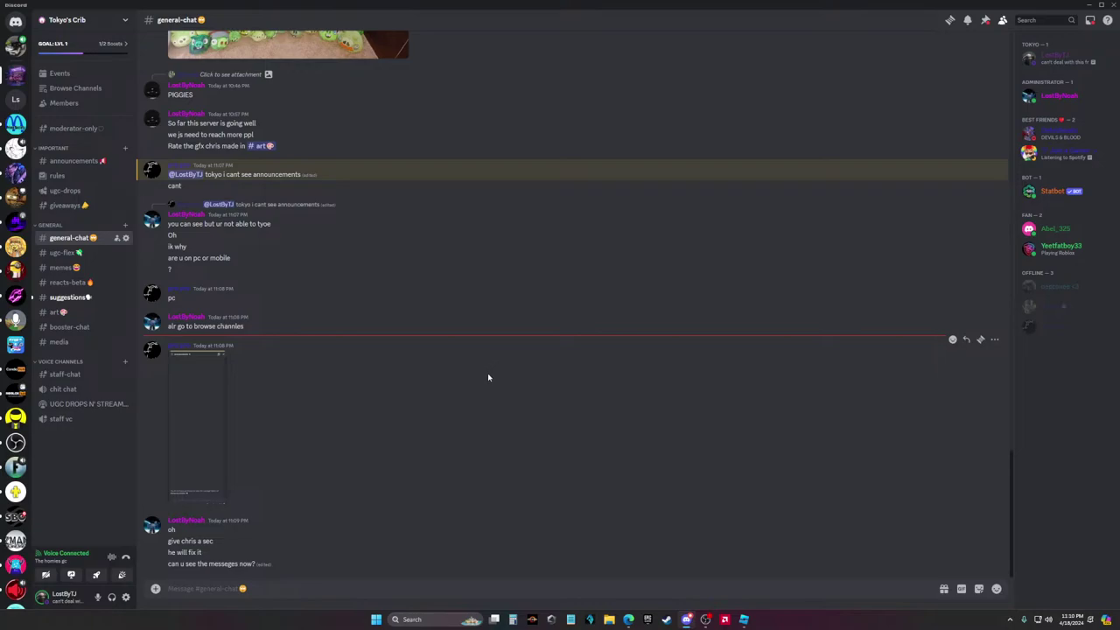
click(1061, 326)
click(845, 332)
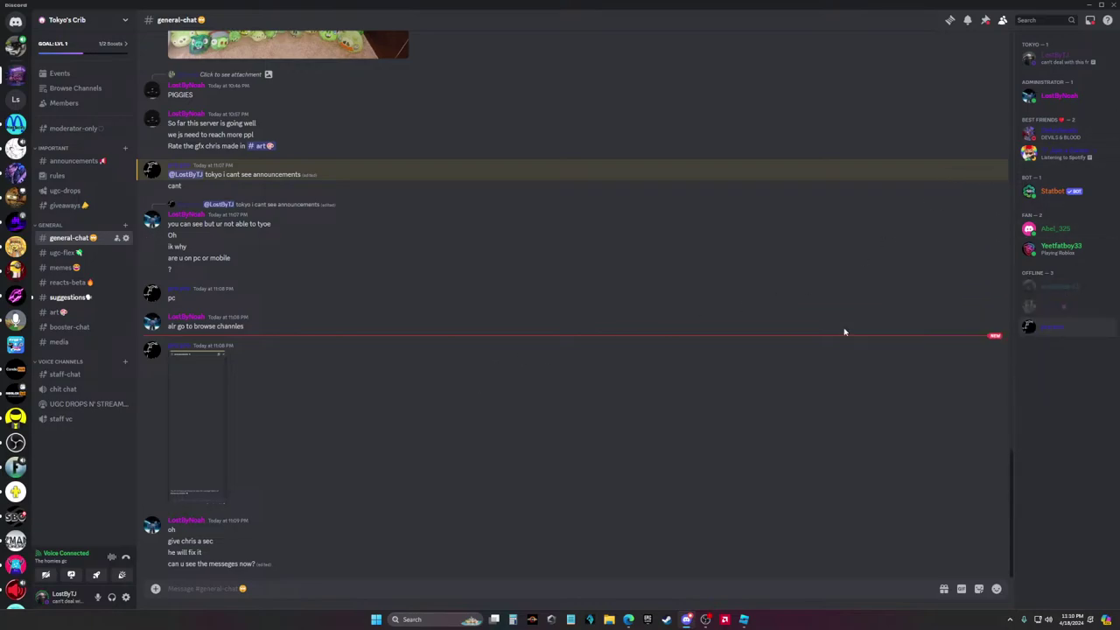
click(98, 24)
click(952, 197)
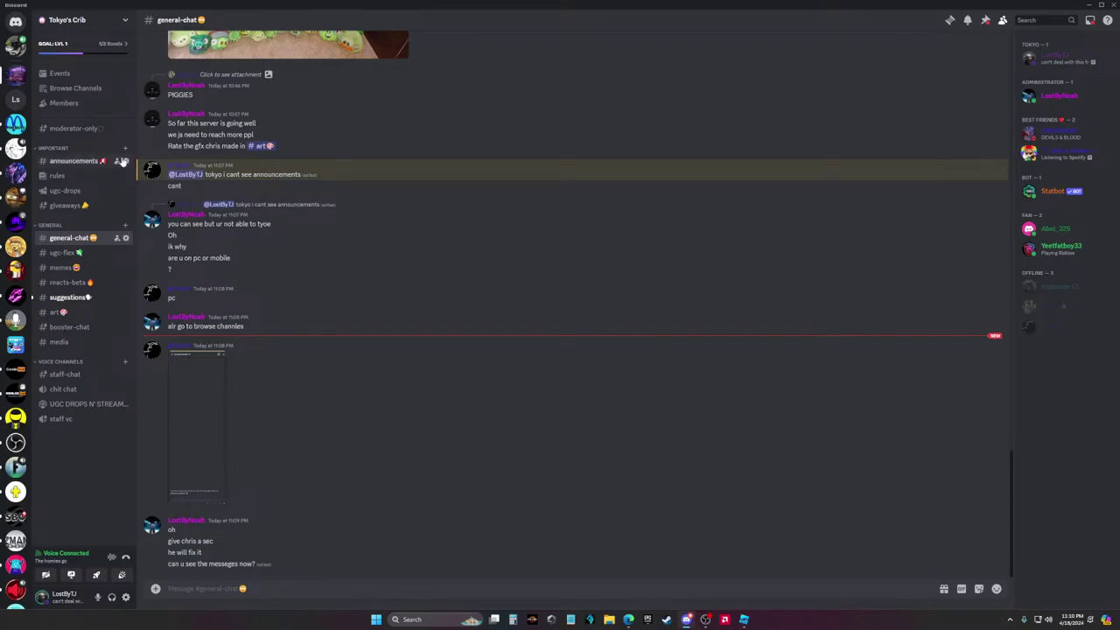
click(124, 161)
click(364, 68)
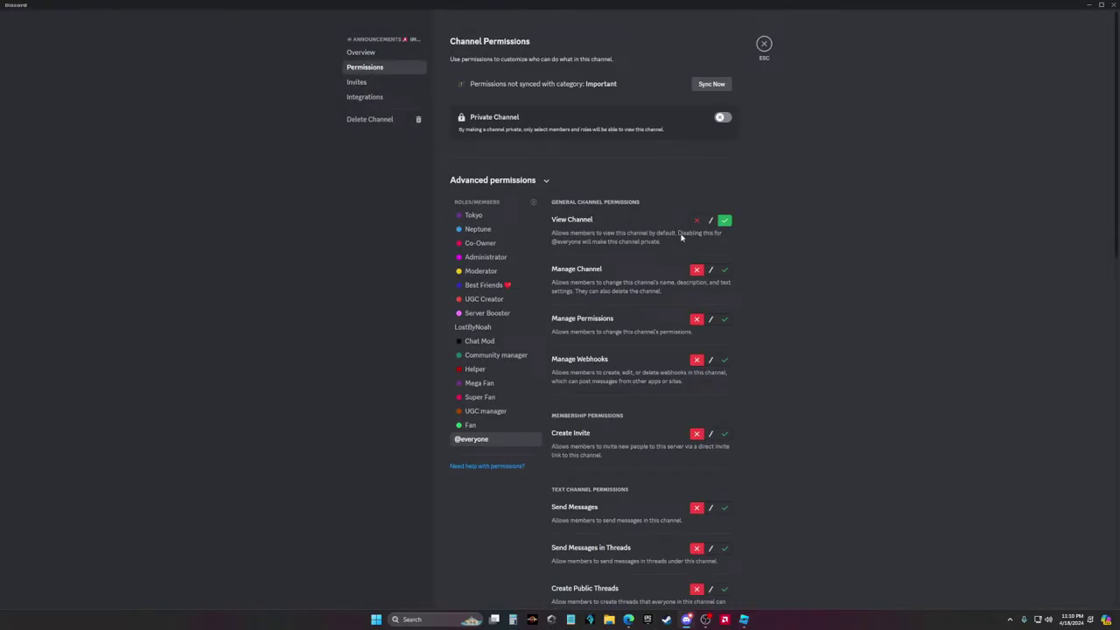
Check the Moderator role's permissions, close channel settings, and bring the YouTube live stream forward
scroll(684, 235, down, 2)
scroll(680, 238, up, 1)
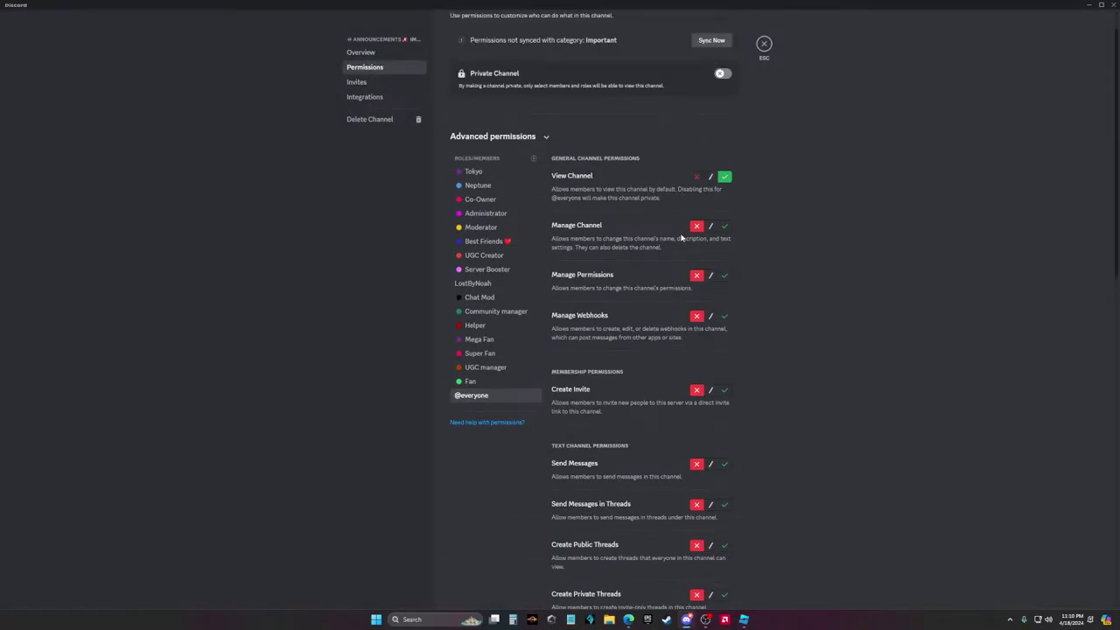
click(483, 228)
key(Escape)
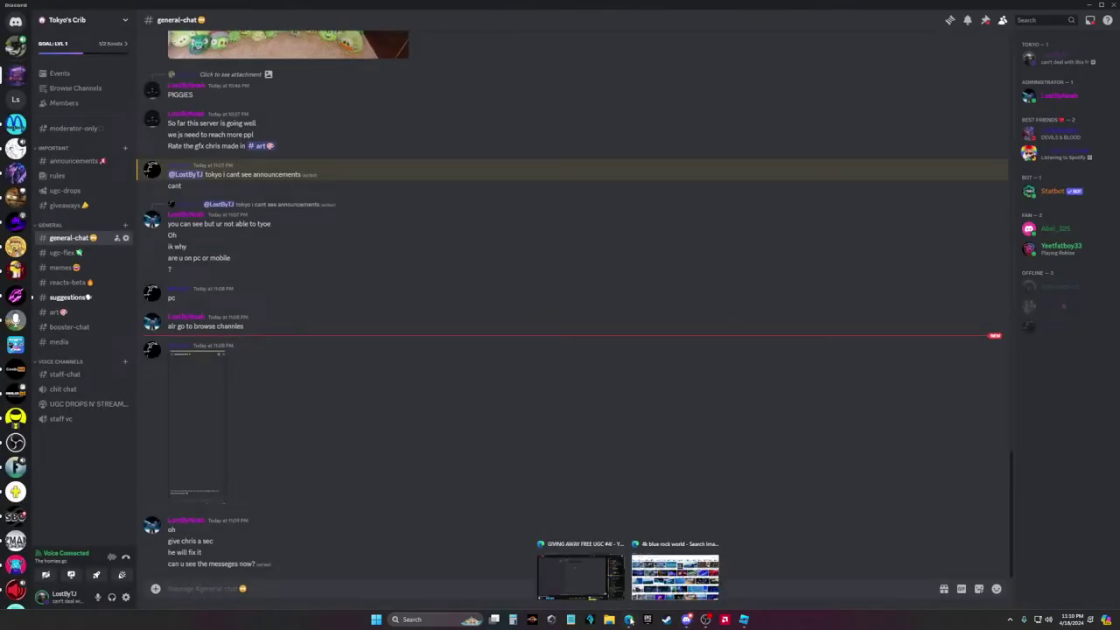
mouse_move(628, 619)
click(596, 595)
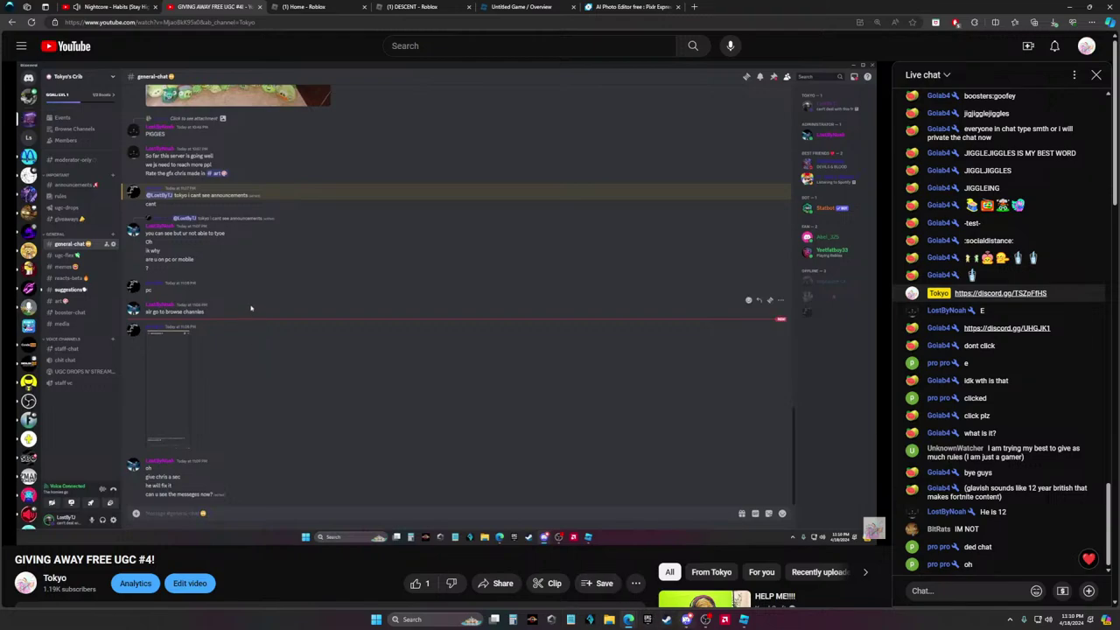
Switch back to Discord and open the #announcements channel
click(686, 620)
click(74, 161)
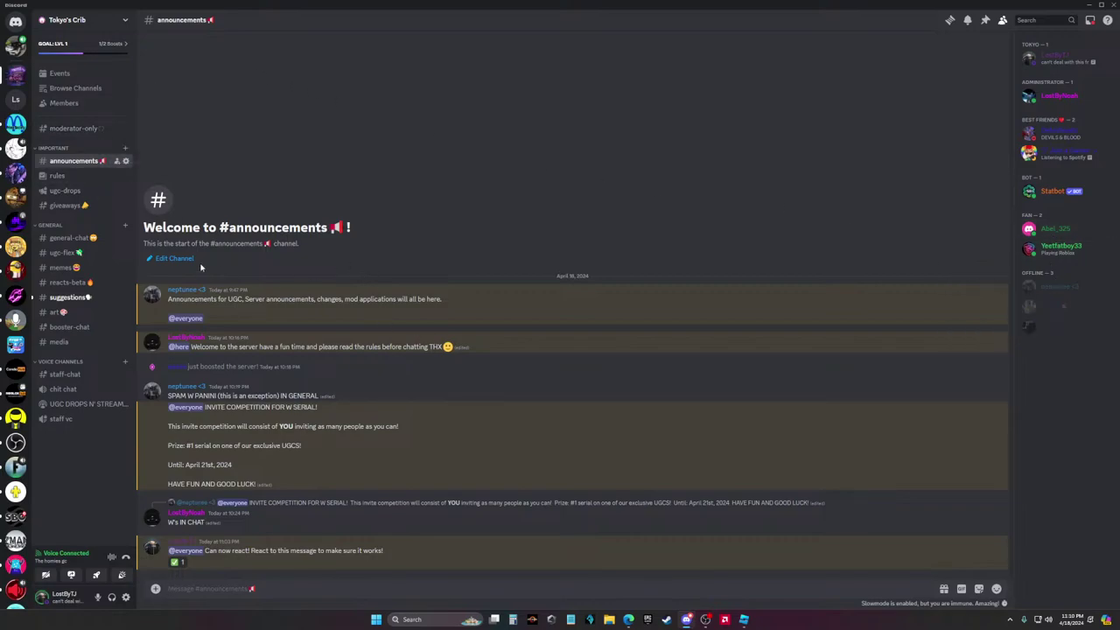
click(125, 161)
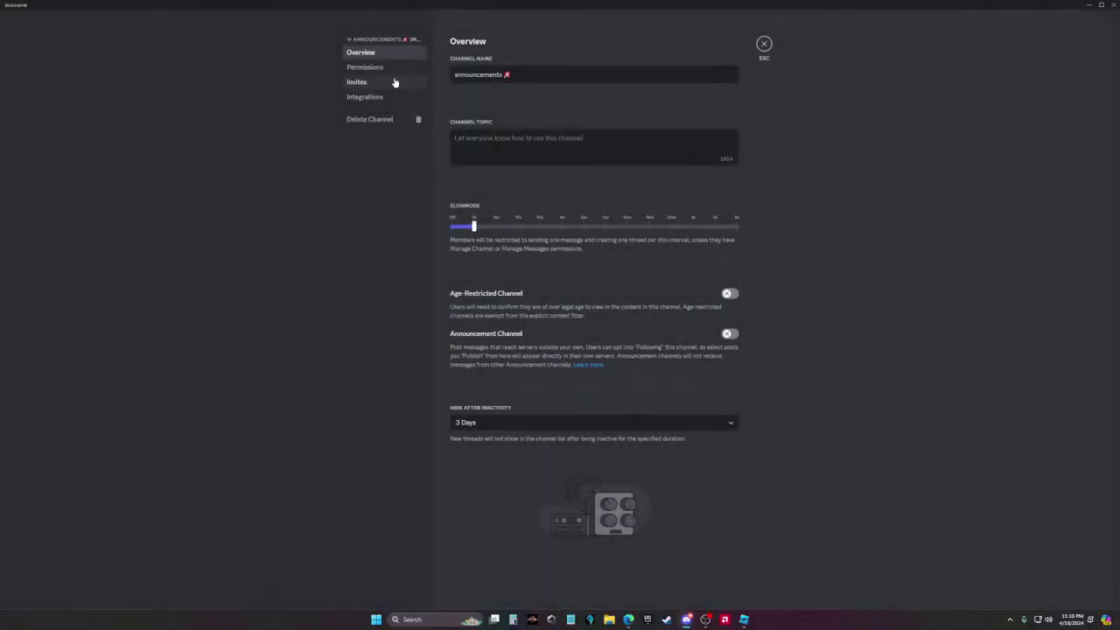
click(368, 68)
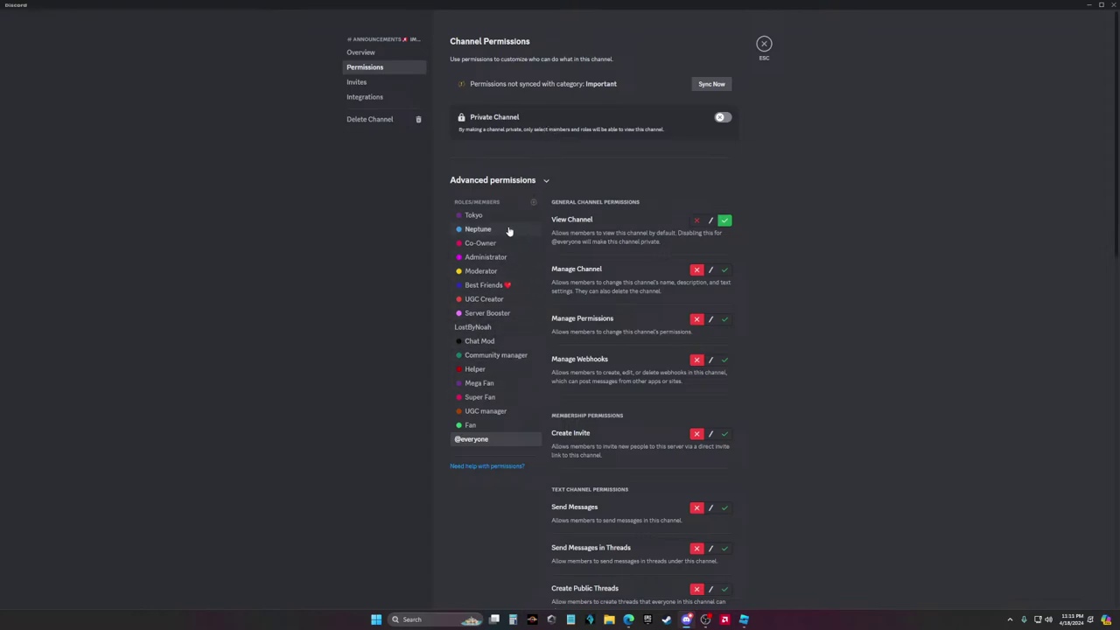
click(497, 428)
click(492, 413)
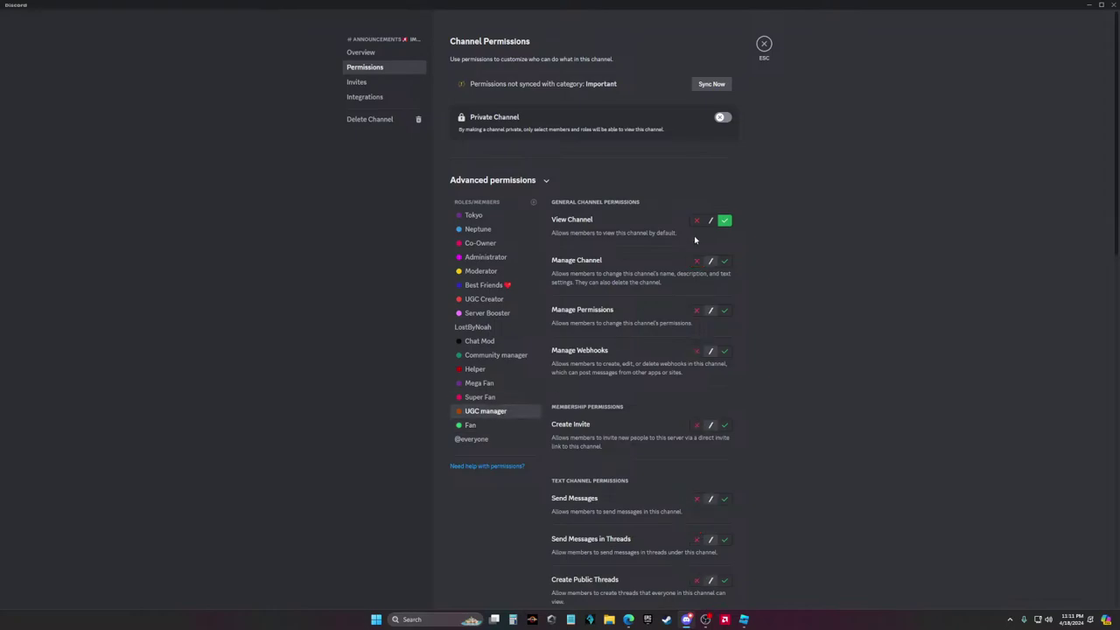
click(543, 187)
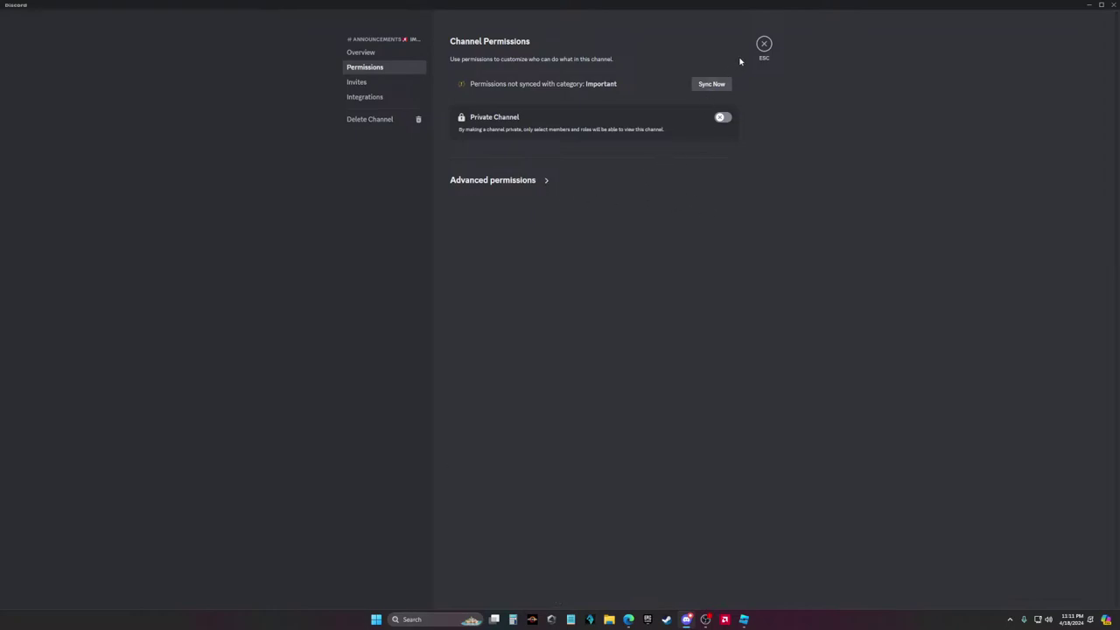
click(765, 43)
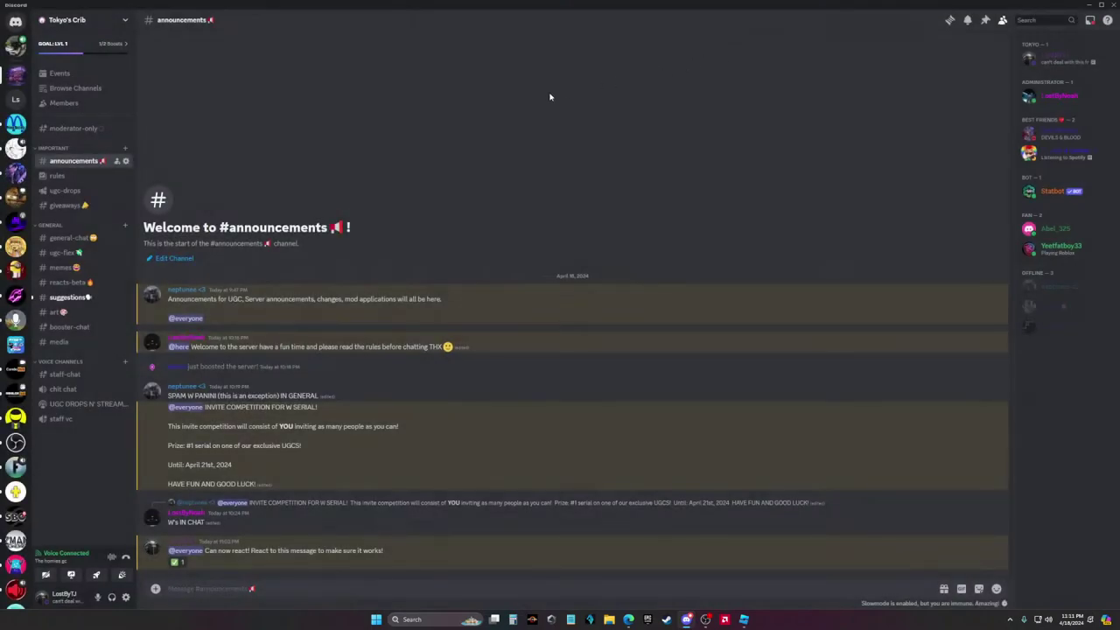
Open the #suggestions channel to read the members' server ideas
click(70, 298)
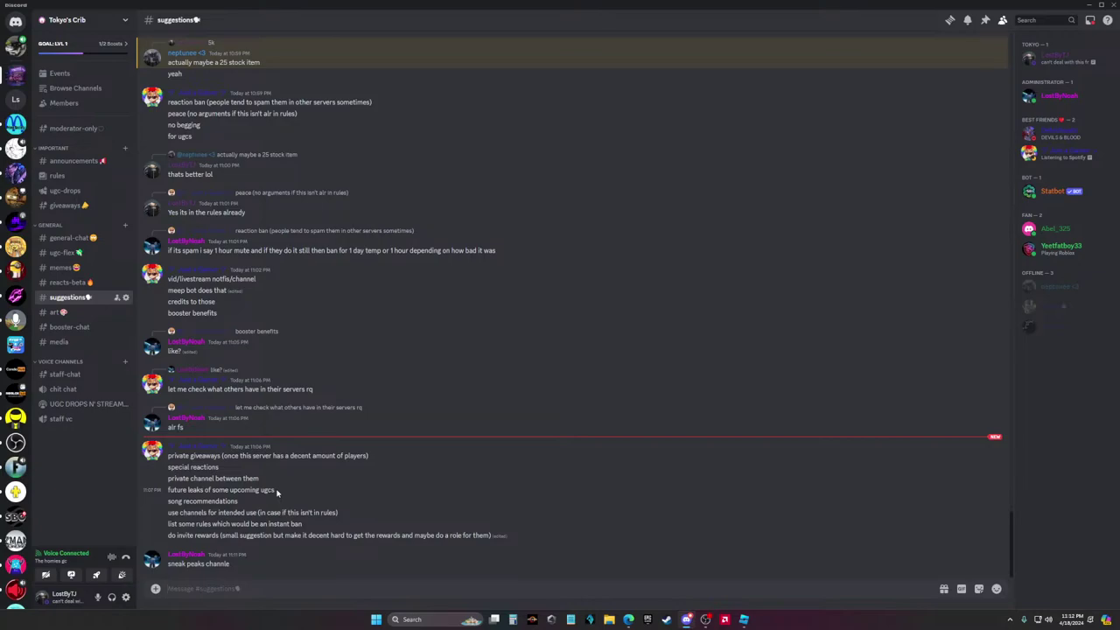
Draft 'We will start back on this channel tomorrow implimenting most of every' in #suggestions
click(968, 442)
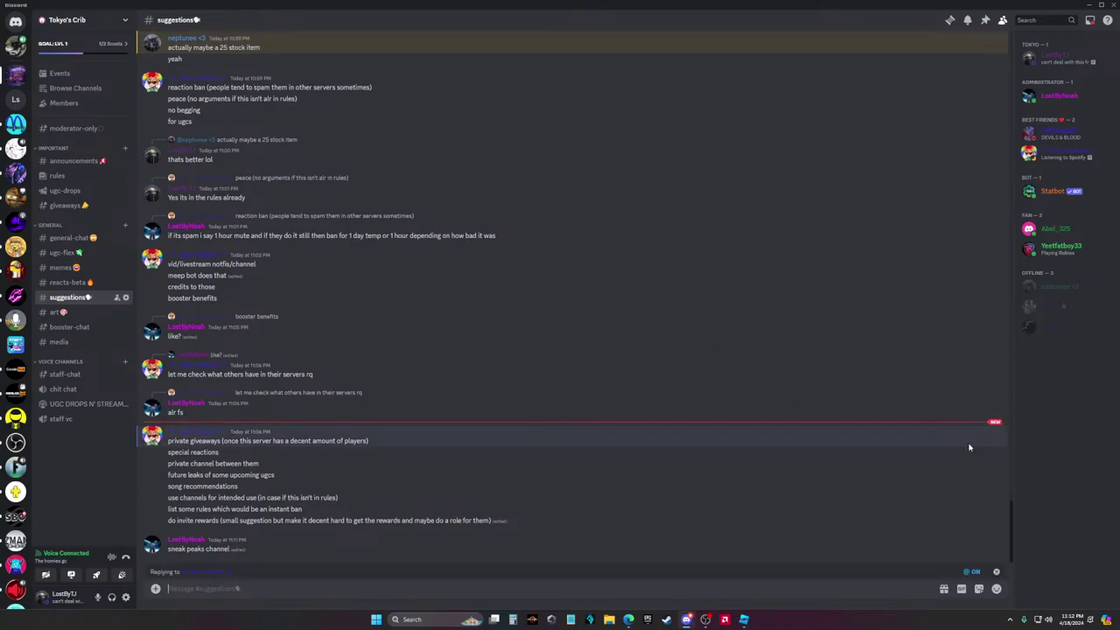
click(999, 573)
text(I like)
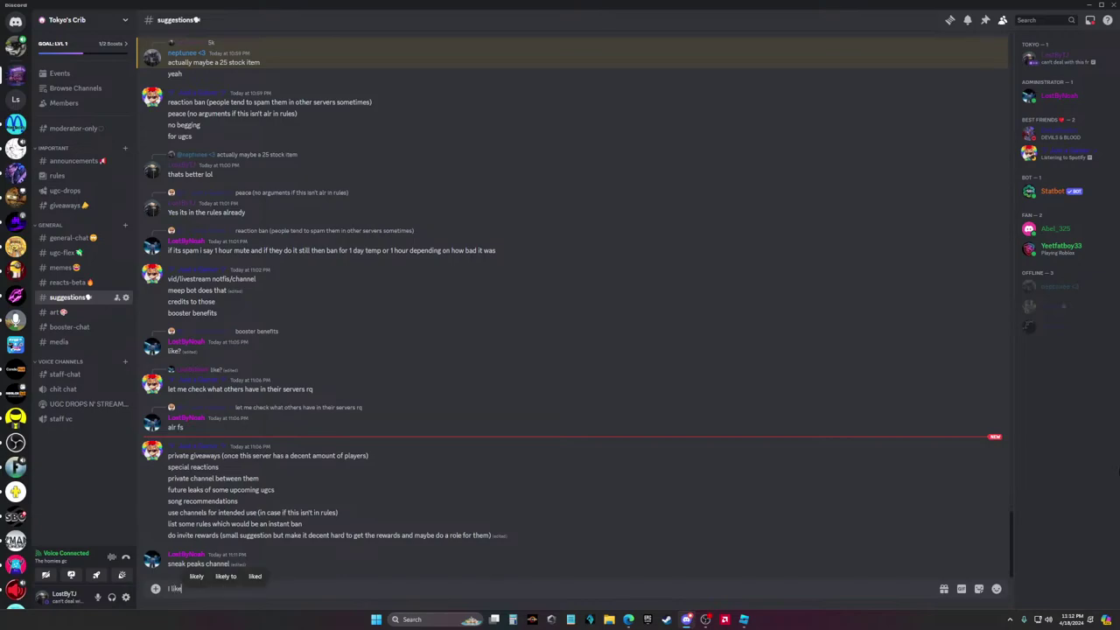
key(BackSpace)
key(BackSpace)
key(BackSpace)
key(BackSpace)
key(BackSpace)
key(BackSpace)
text(W)
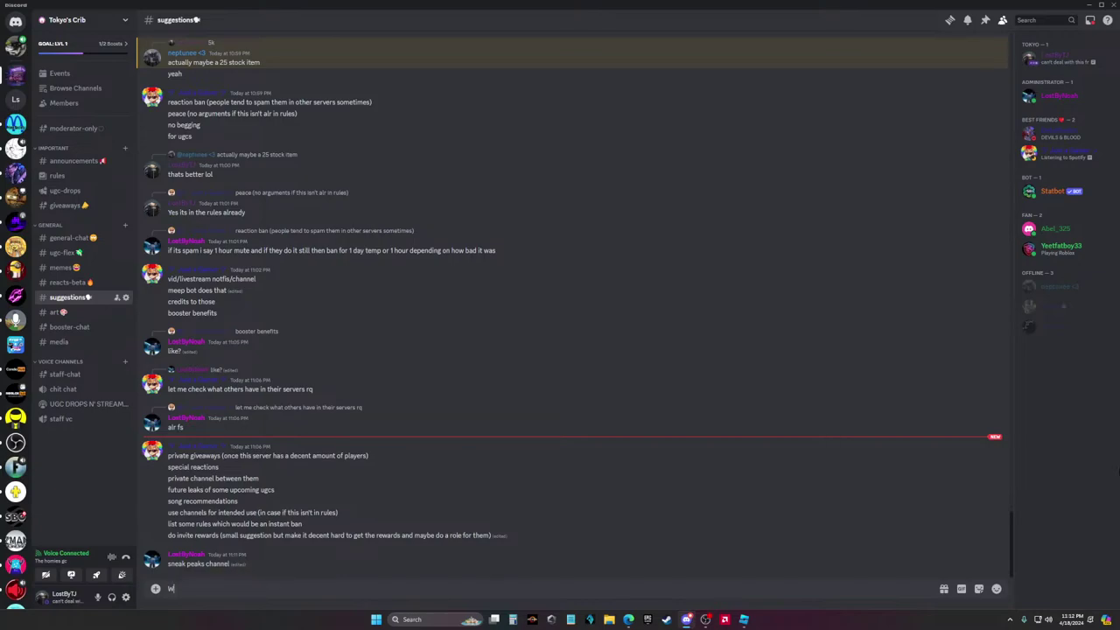
text(e will s)
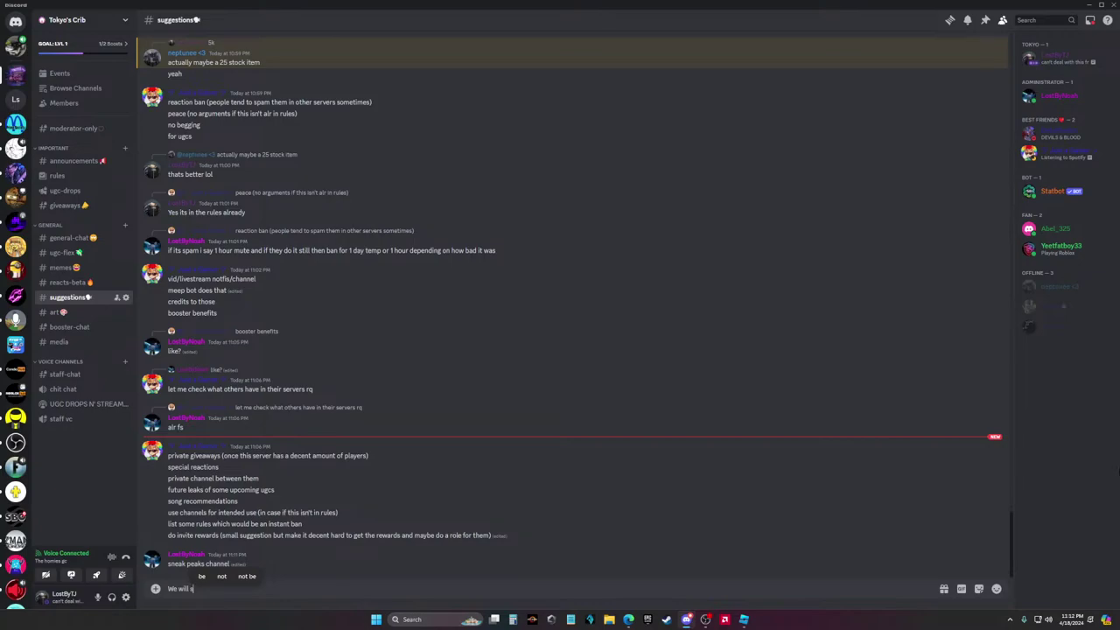
text(tart back on this chan)
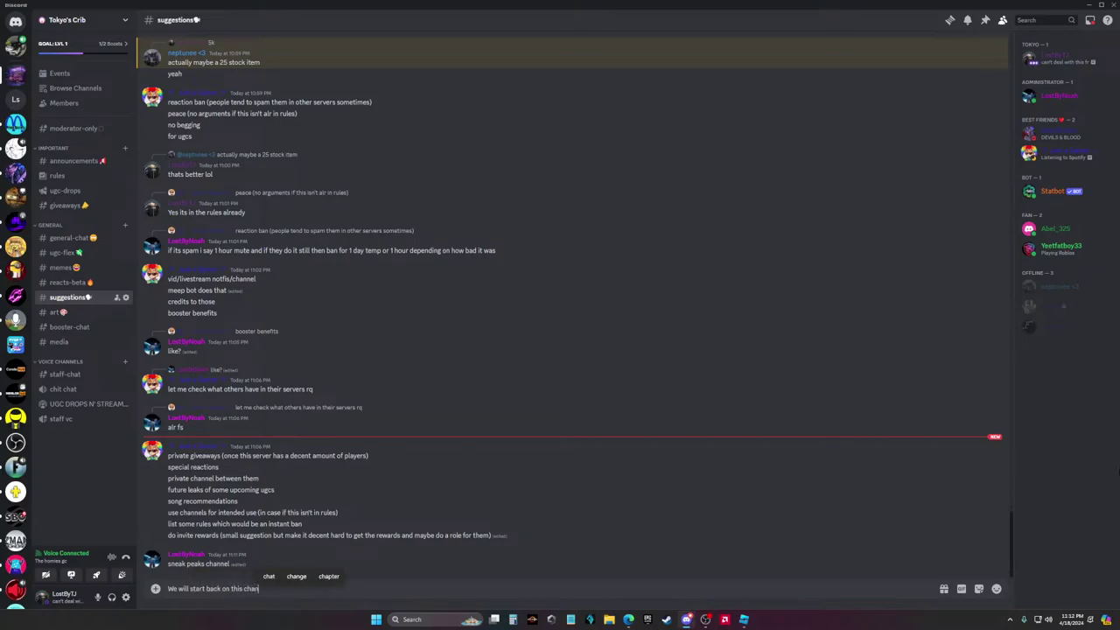
text(nel tomorrow)
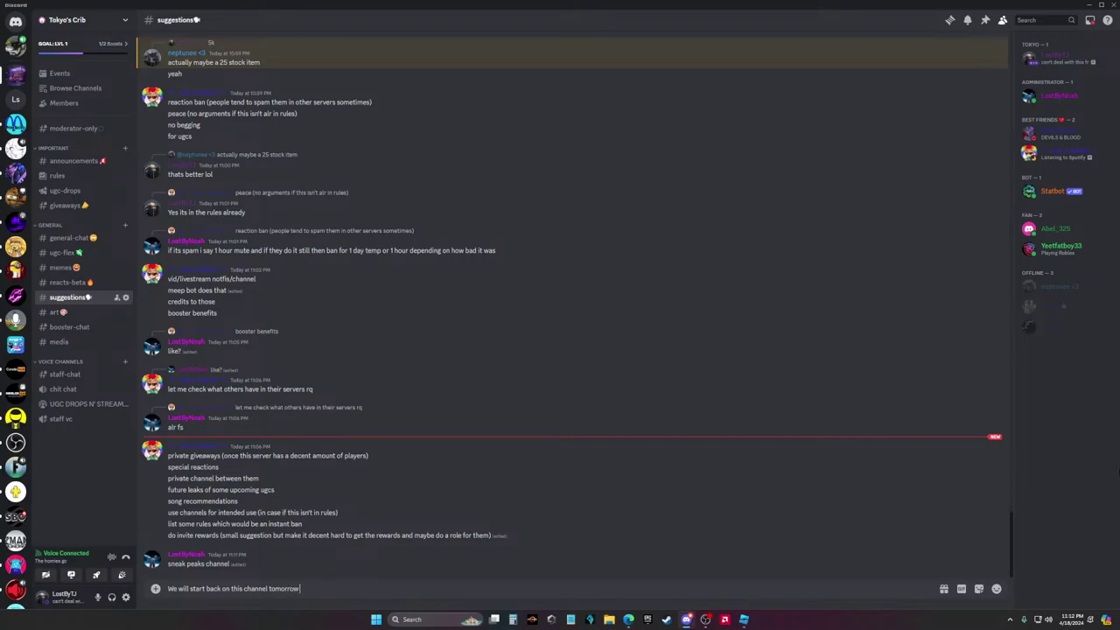
text( implimenting you're idea)
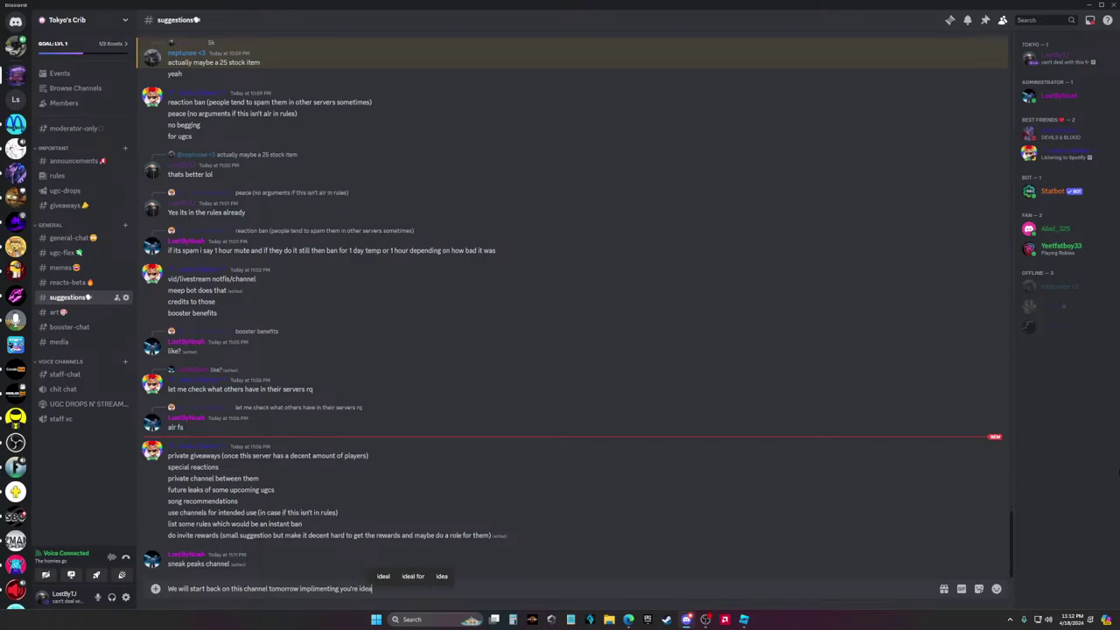
key(BackSpace)
key(BackSpace)
key(BackSpace)
key(BackSpace)
key(BackSpace)
key(BackSpace)
key(BackSpace)
key(BackSpace)
key(BackSpace)
key(BackSpace)
key(BackSpace)
text(e)
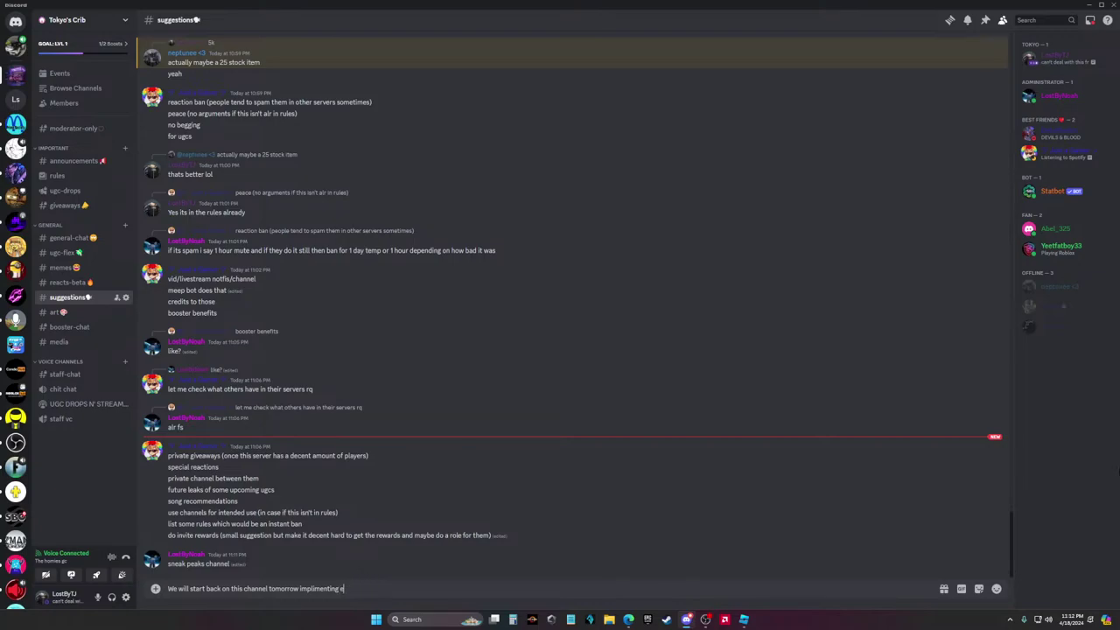
key(BackSpace)
text(most of ev)
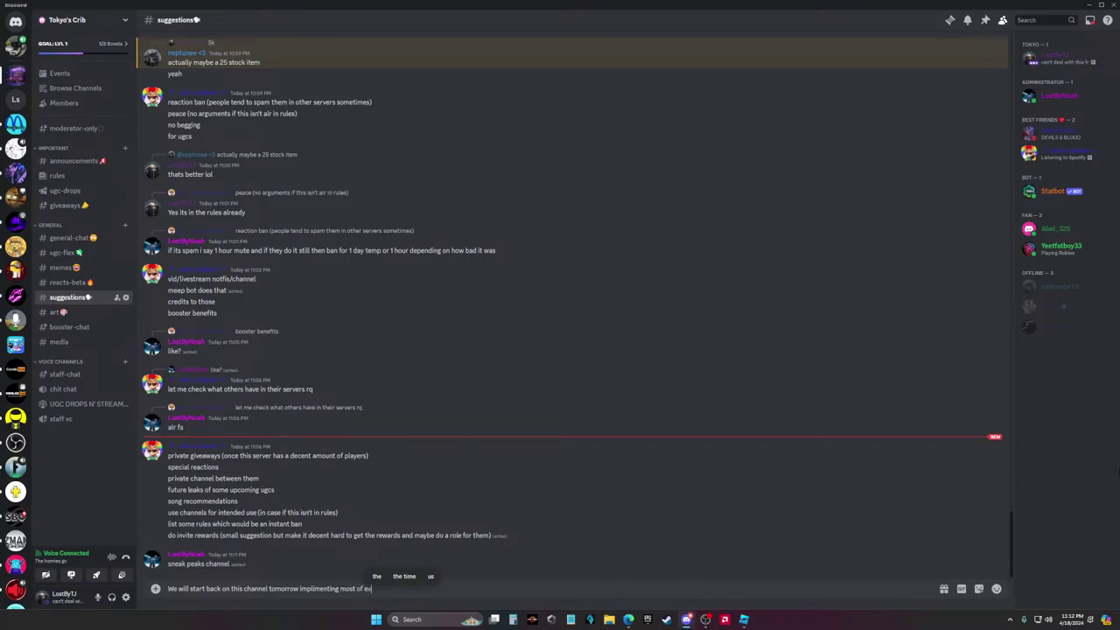